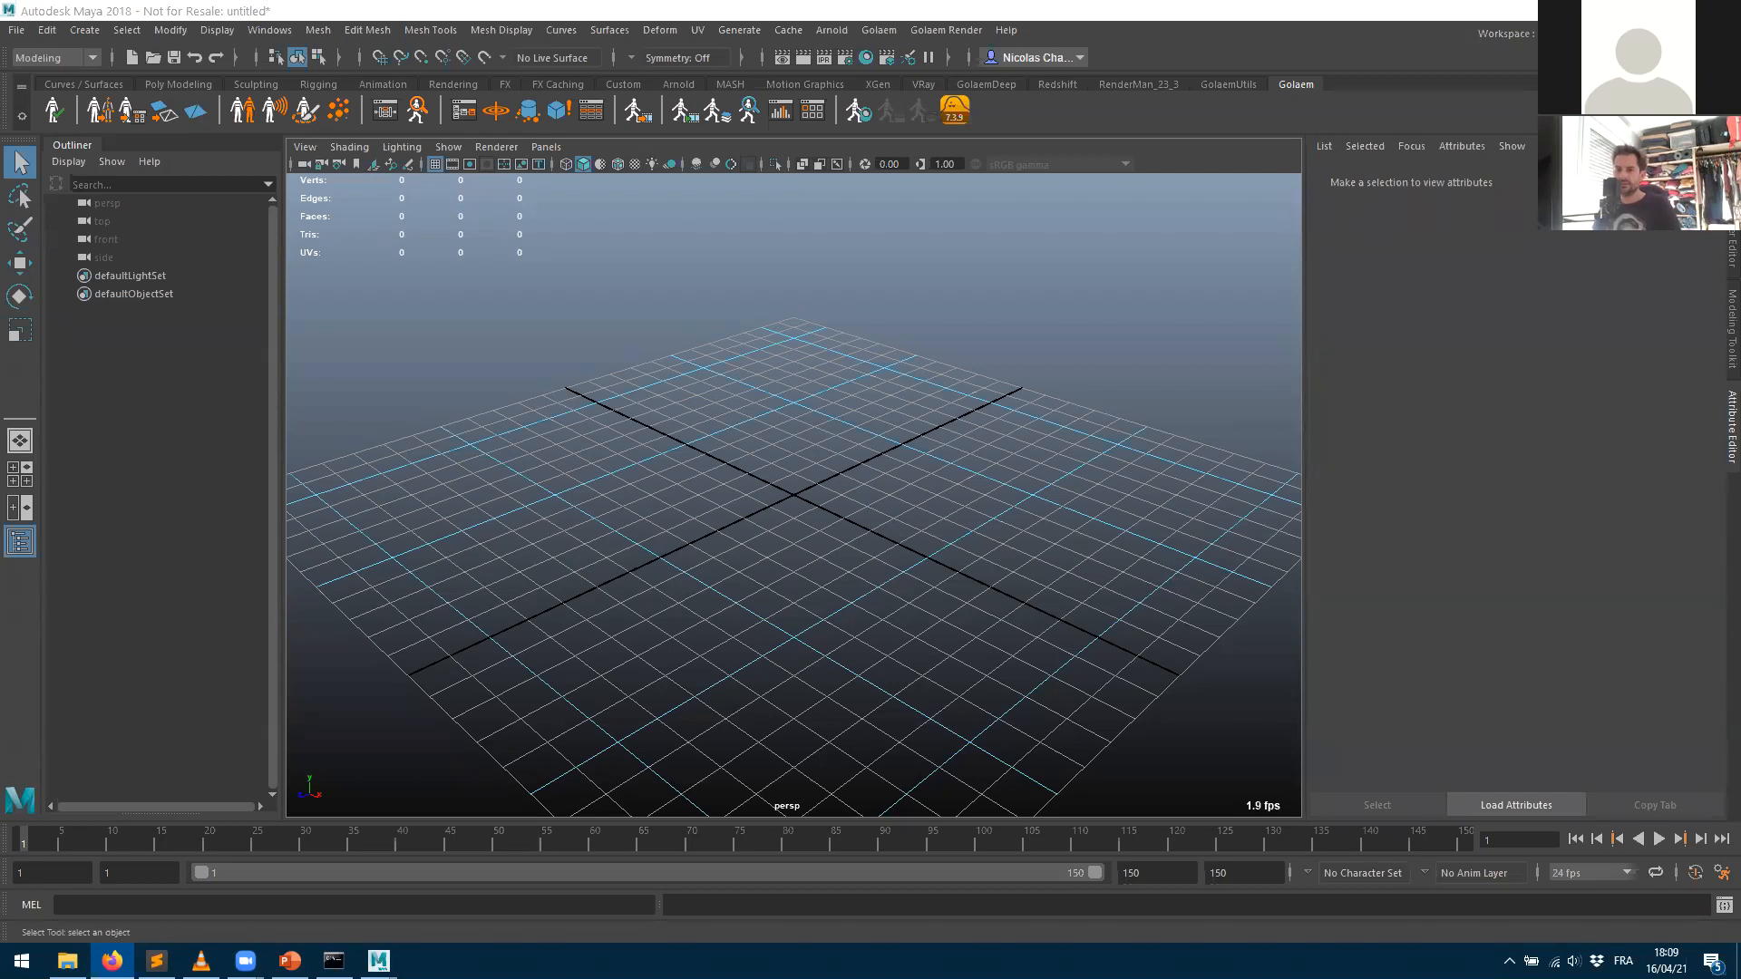
- Create a polygon plane and scale it up to about 13.5, stretching it along Z to about 22.4
click(169, 83)
click(208, 110)
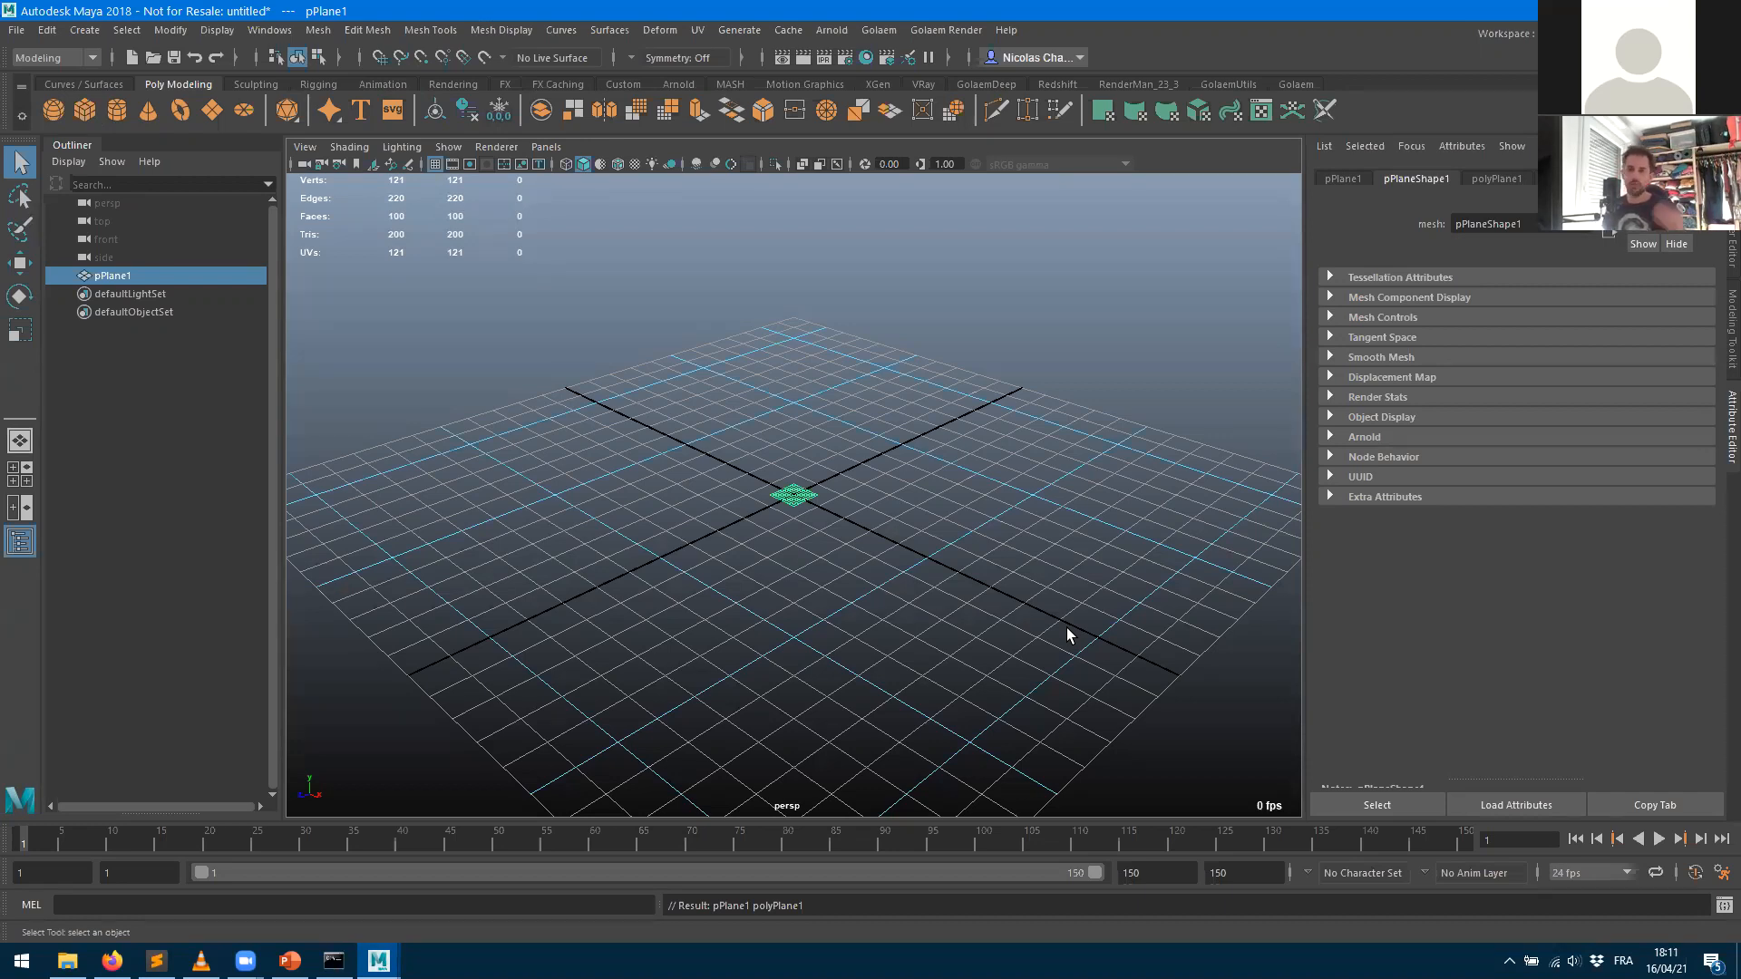
key(r)
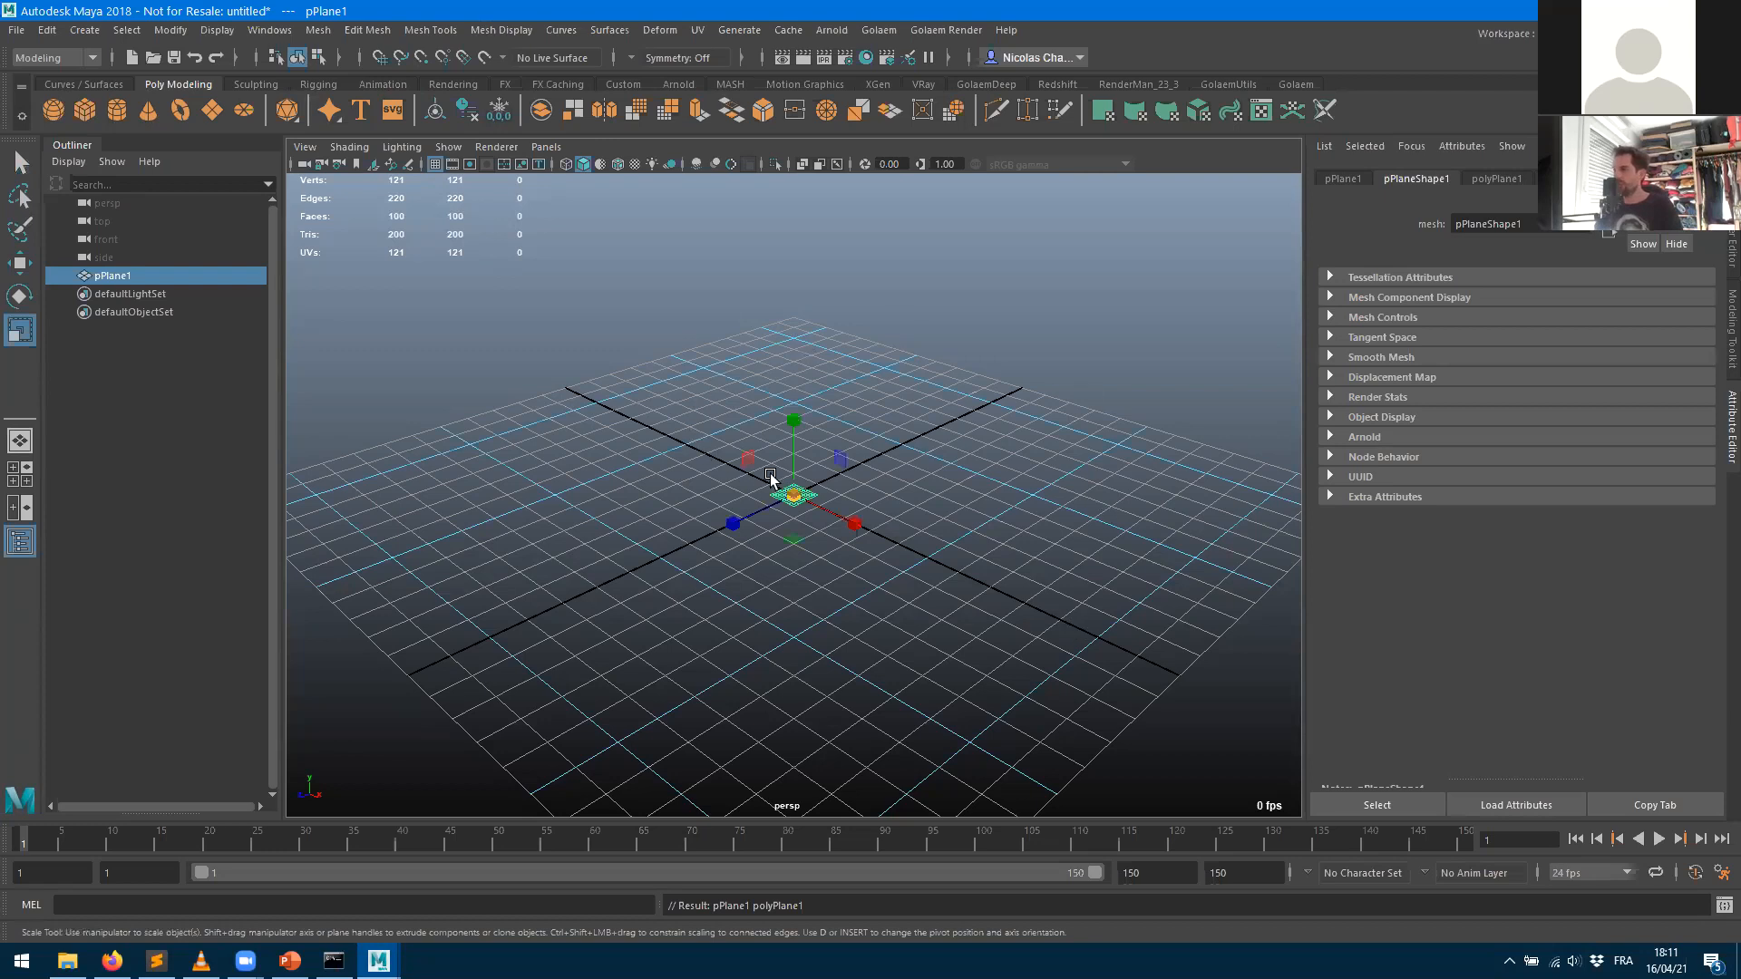
drag(798, 496, 1212, 432)
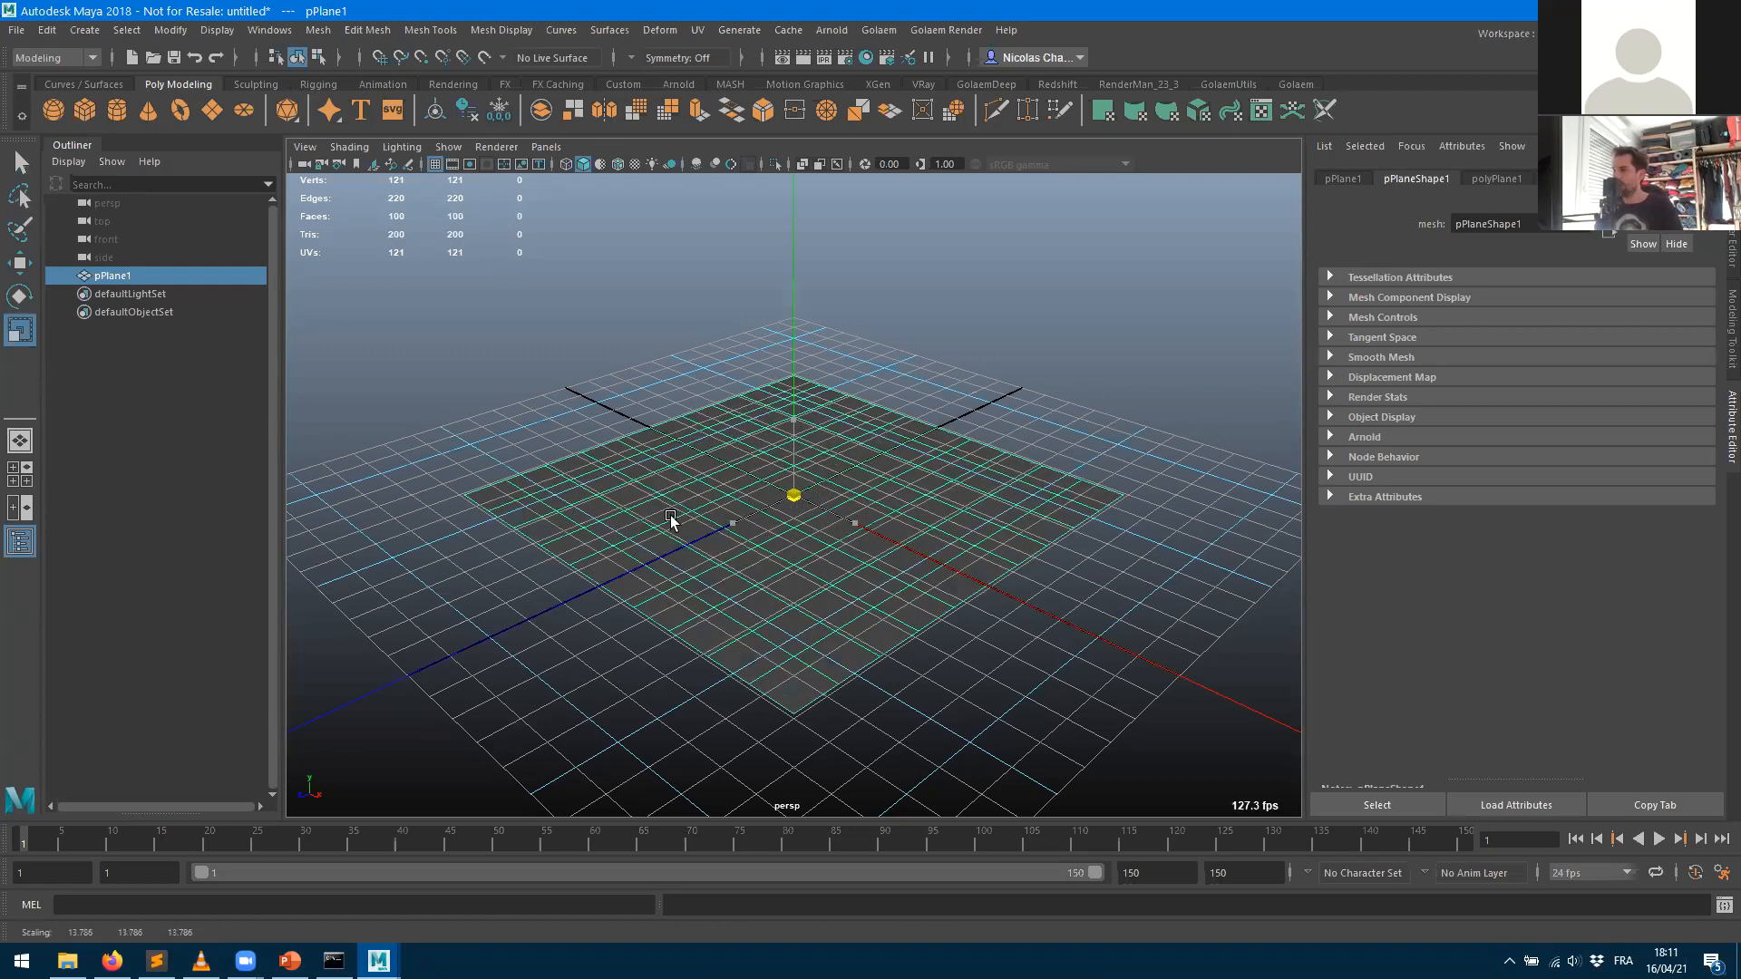
drag(738, 523, 770, 576)
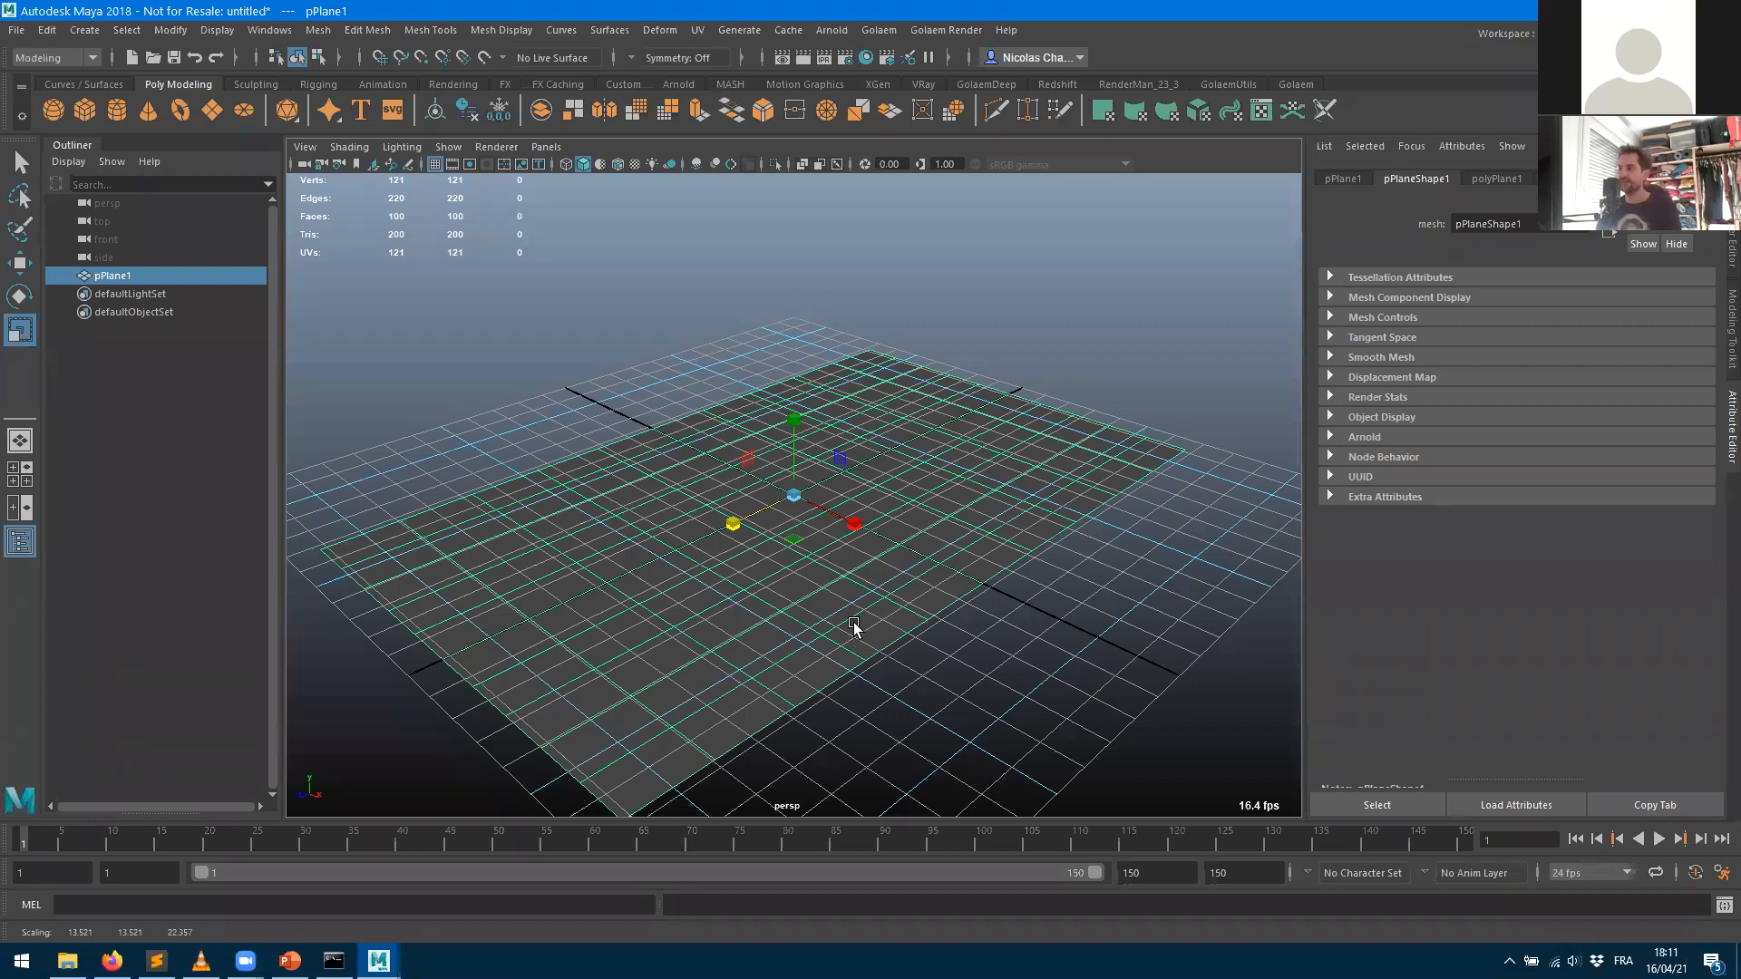
- Move the plane vertically and enlarge its width to about 2.587 and its height to about 2.072
key(w)
drag(786, 379, 826, 415)
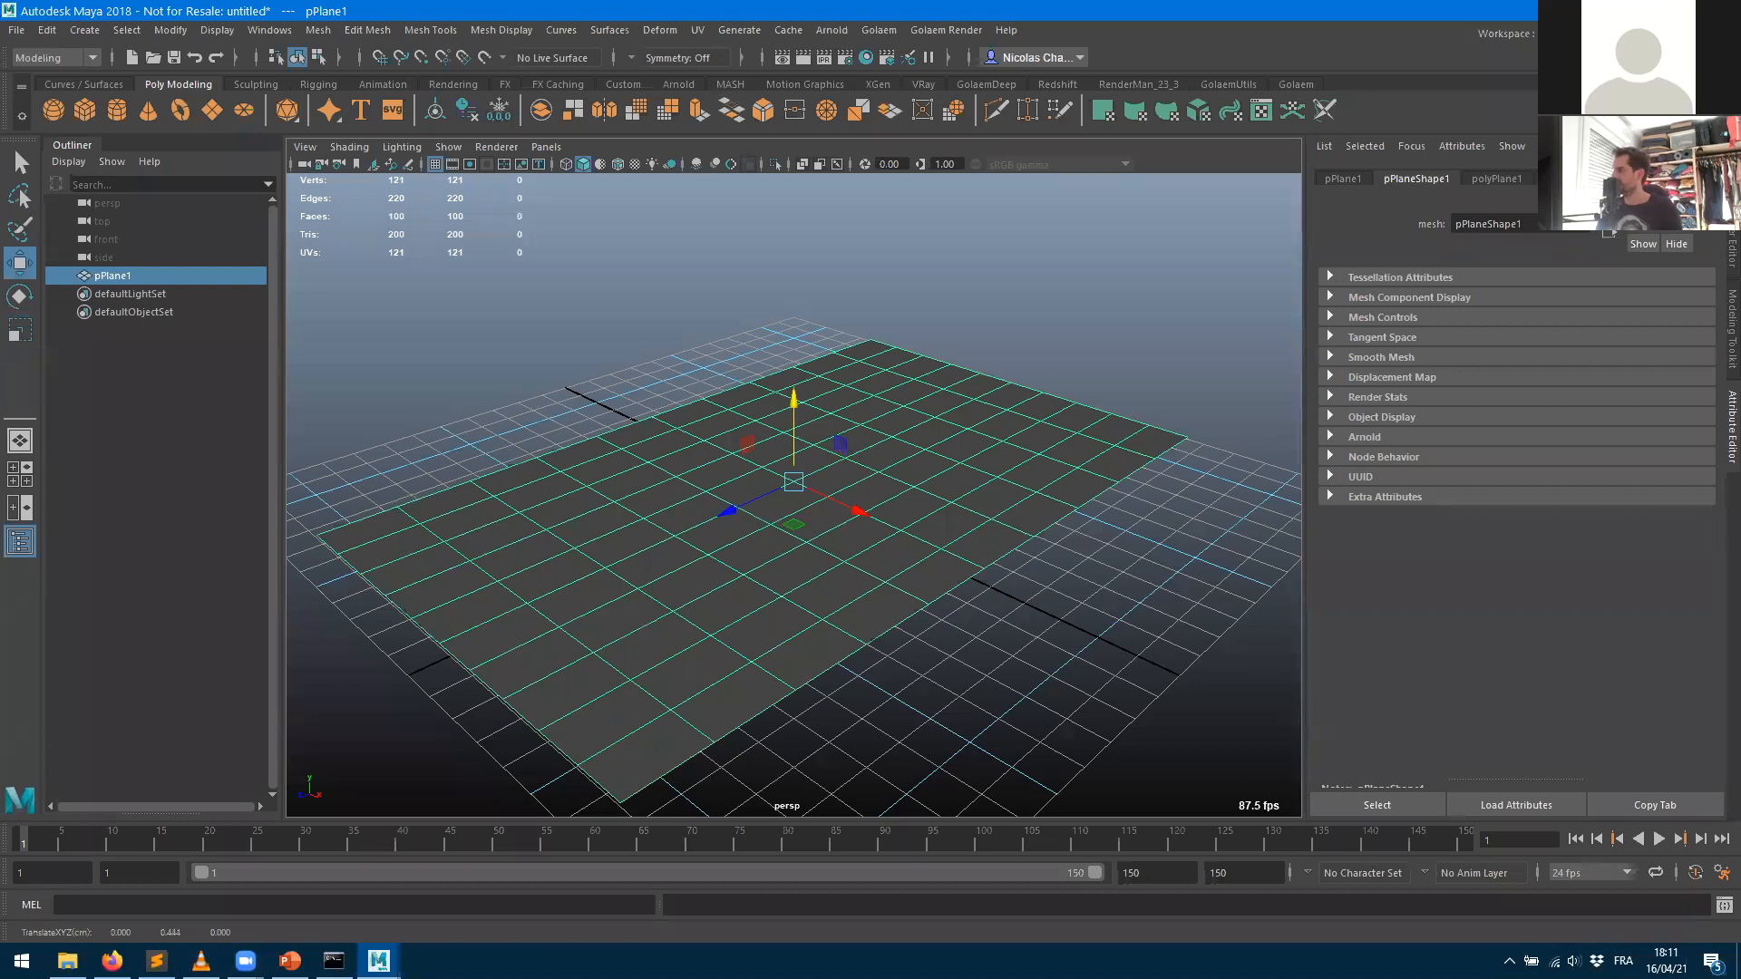
click(1509, 179)
drag(1526, 293, 1530, 317)
alt+right_drag(990, 504, 517, 473)
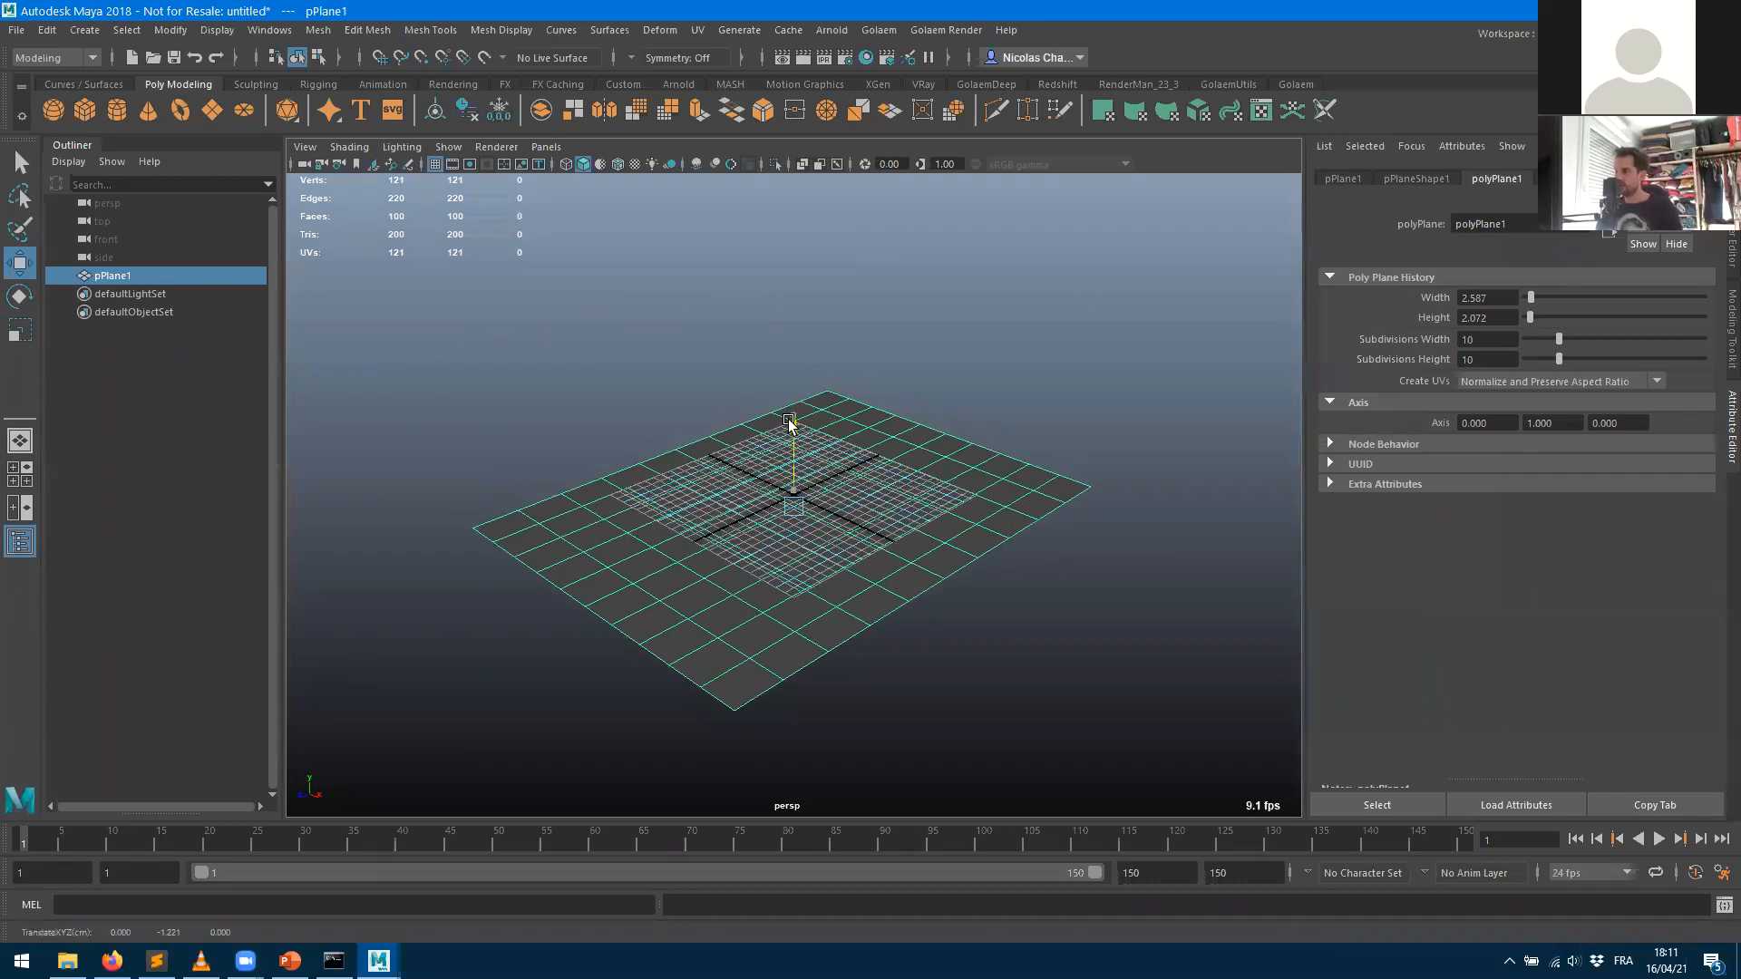
- Set the plane's subdivisions to 18 in width and 17 in height
drag(1560, 340, 1587, 339)
drag(1559, 359, 1585, 358)
alt+drag(947, 623, 878, 472)
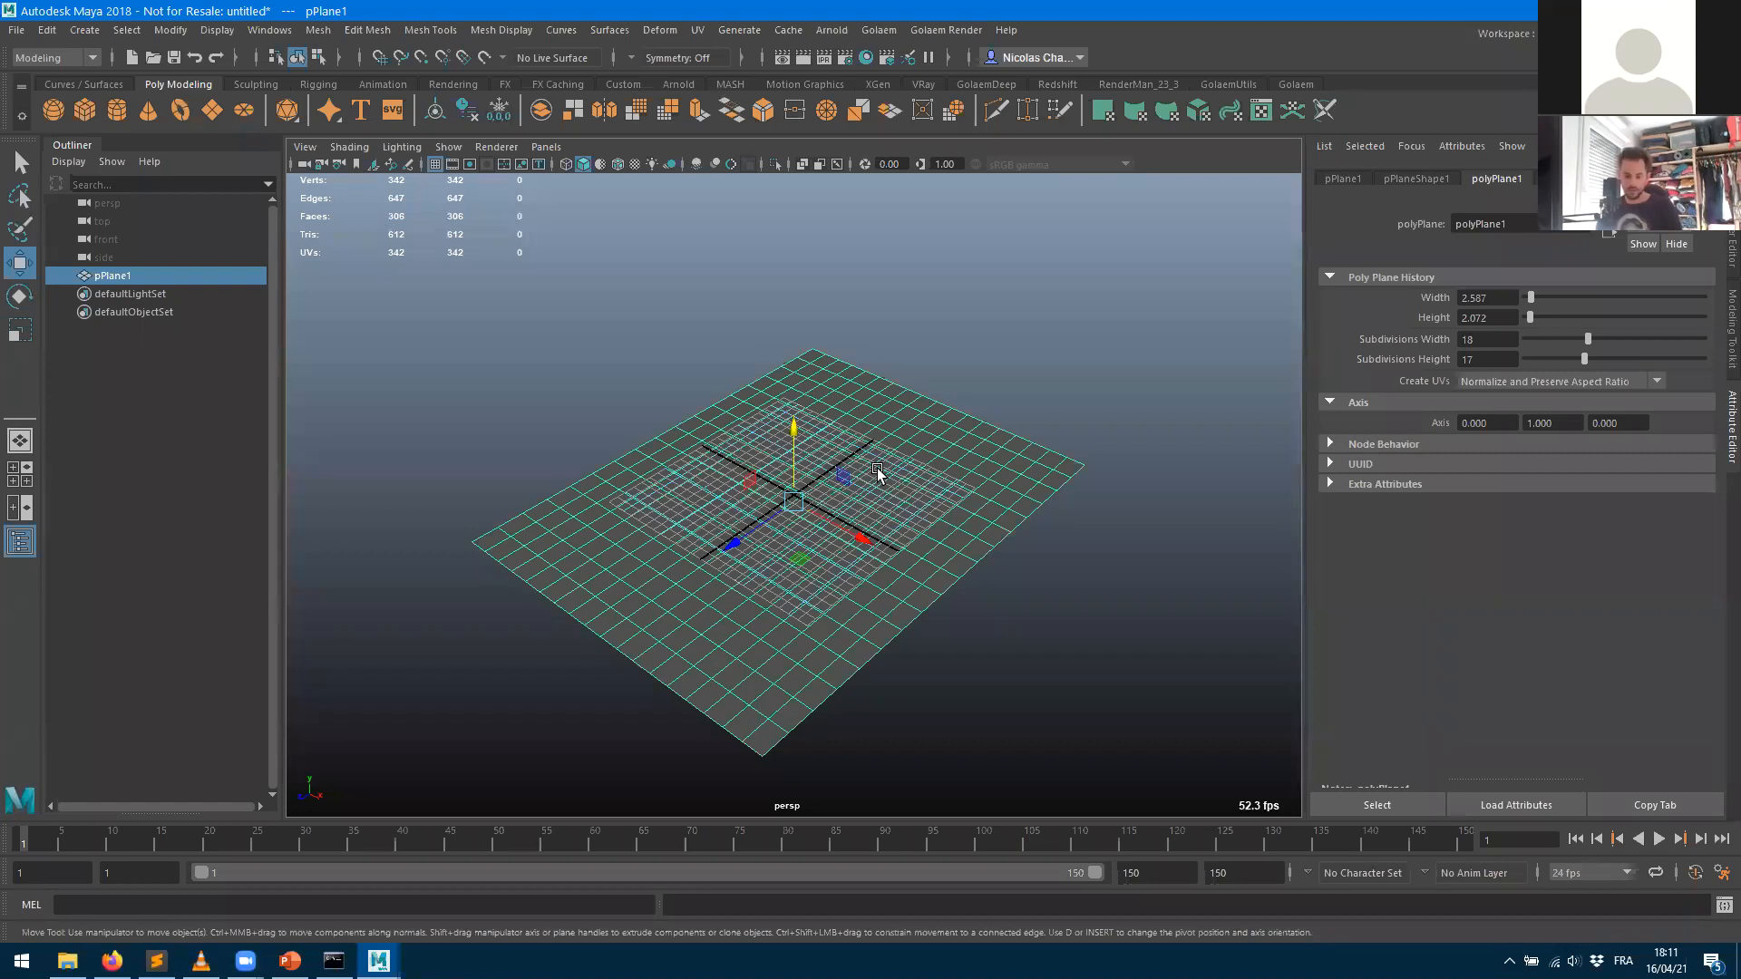
- Tilt the plane by about -13.3 degrees around the Z axis
click(795, 502)
middle_drag(832, 402, 818, 456)
key(e)
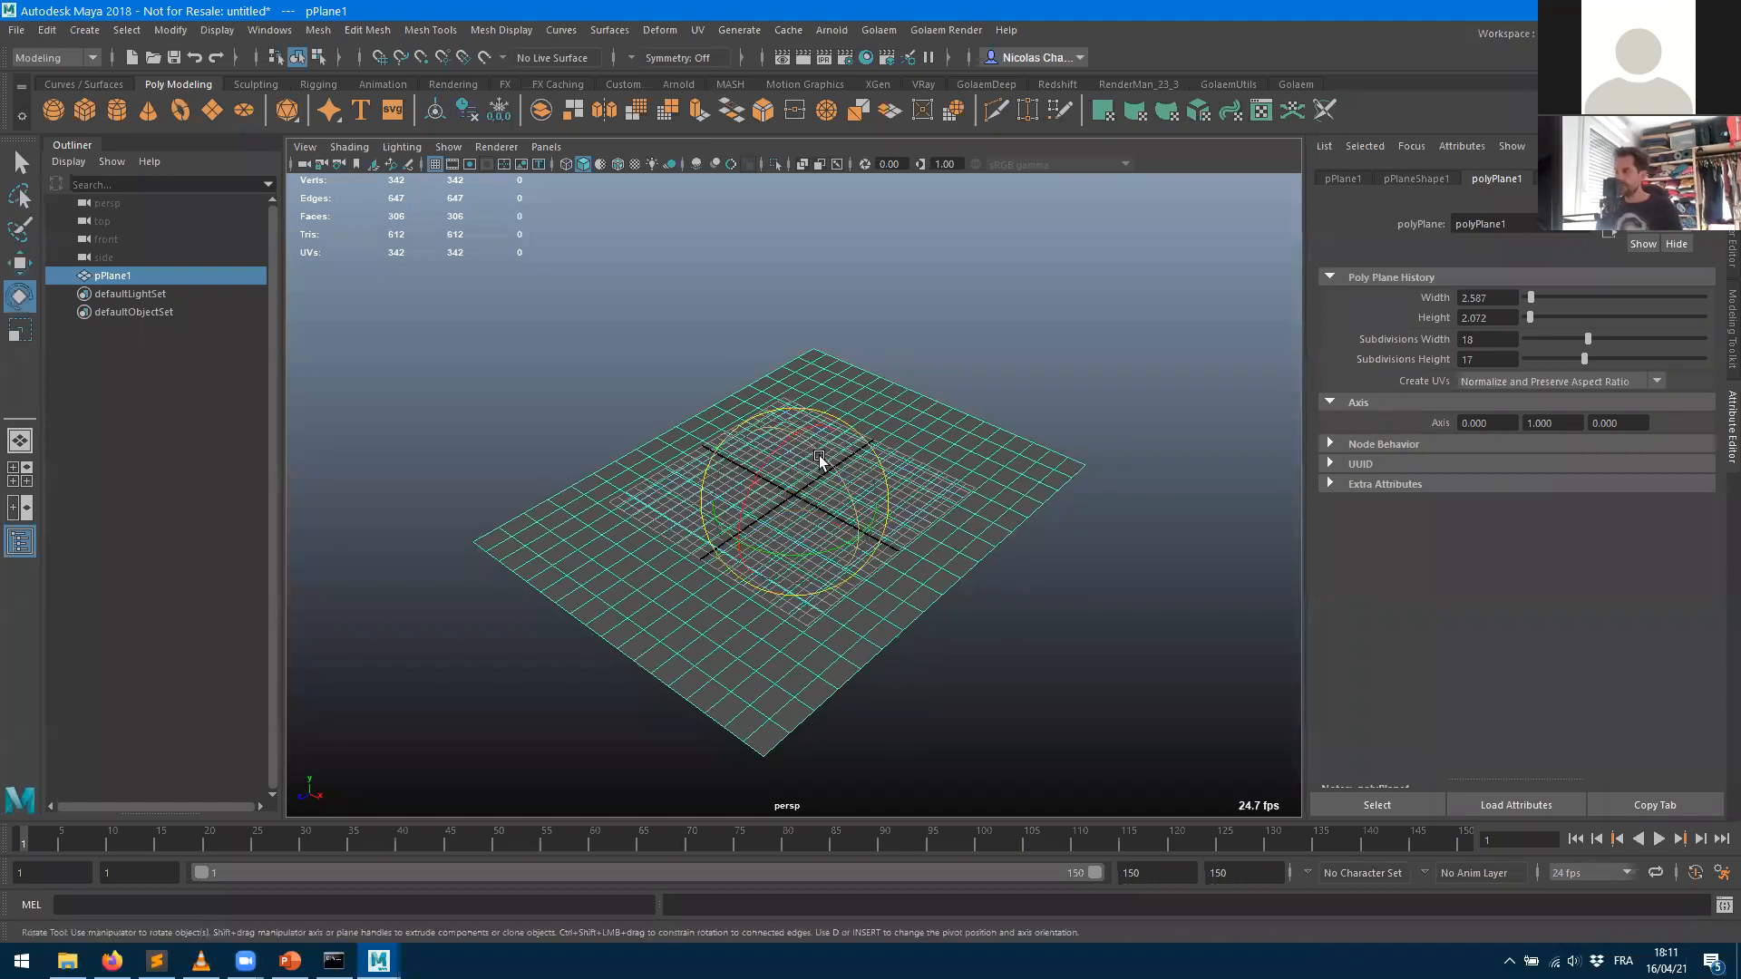
drag(829, 461, 820, 483)
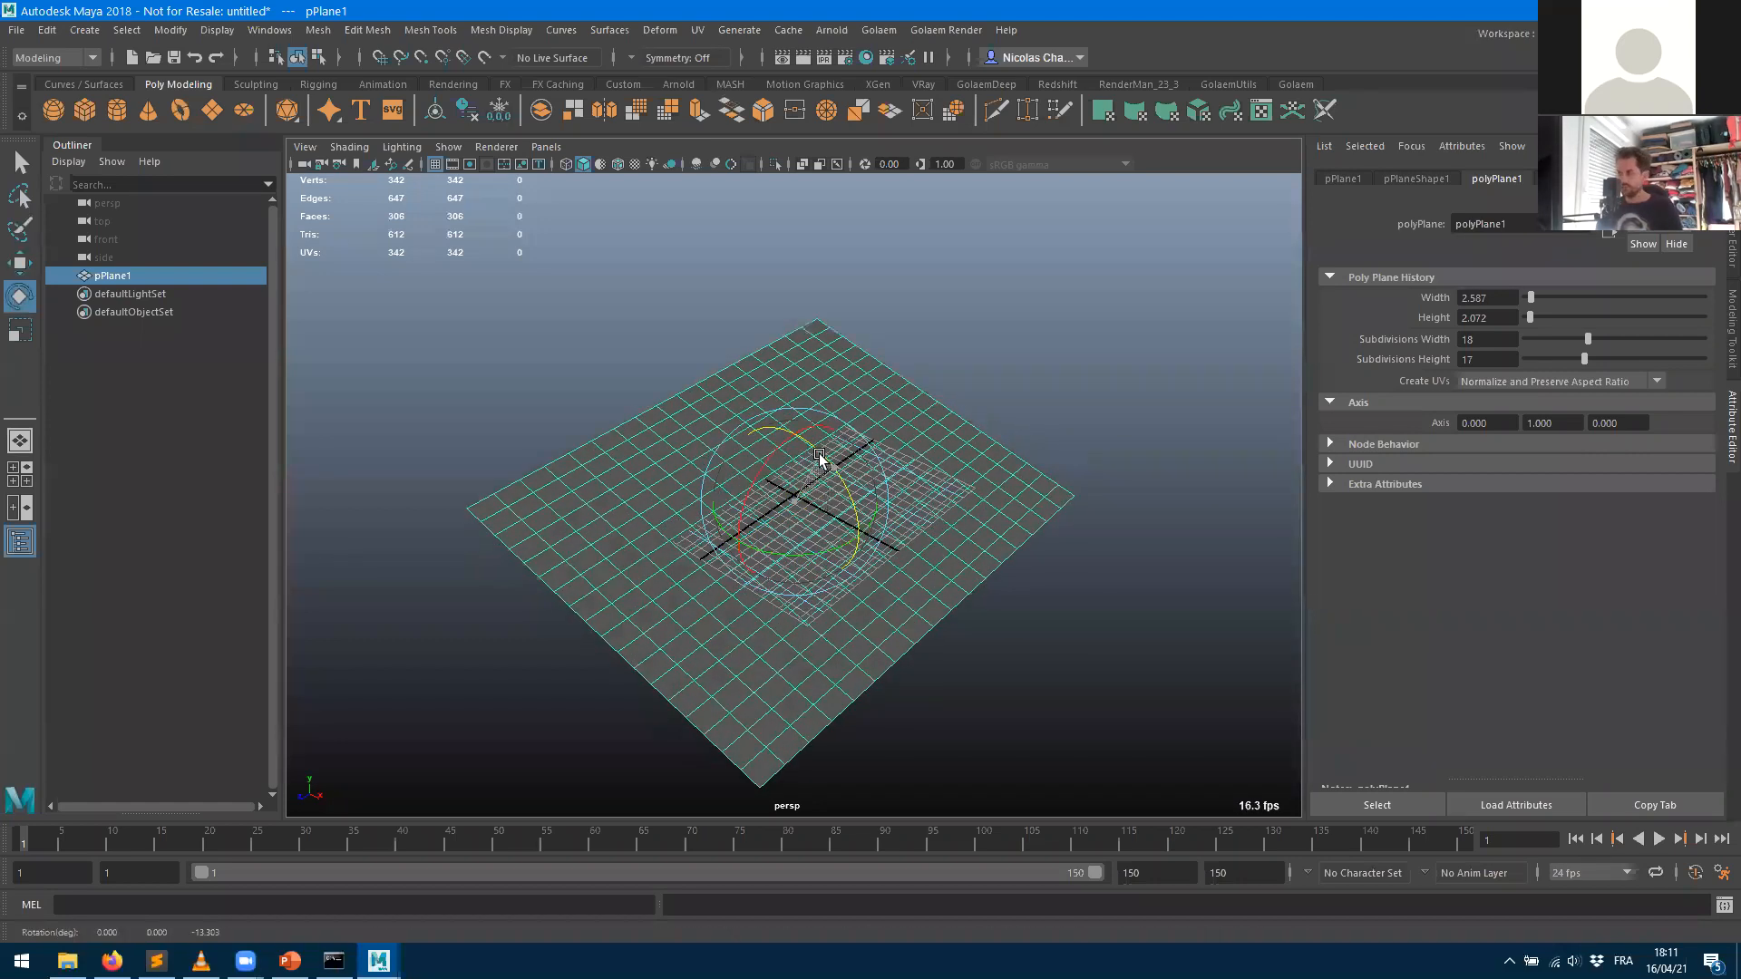
- Raise the tilted plane vertically so its center sits above the grid
key(w)
mouse_move(794, 421)
mouse_down()
mouse_move(787, 381)
mouse_move(789, 401)
mouse_up()
alt+drag(1012, 632, 1051, 587)
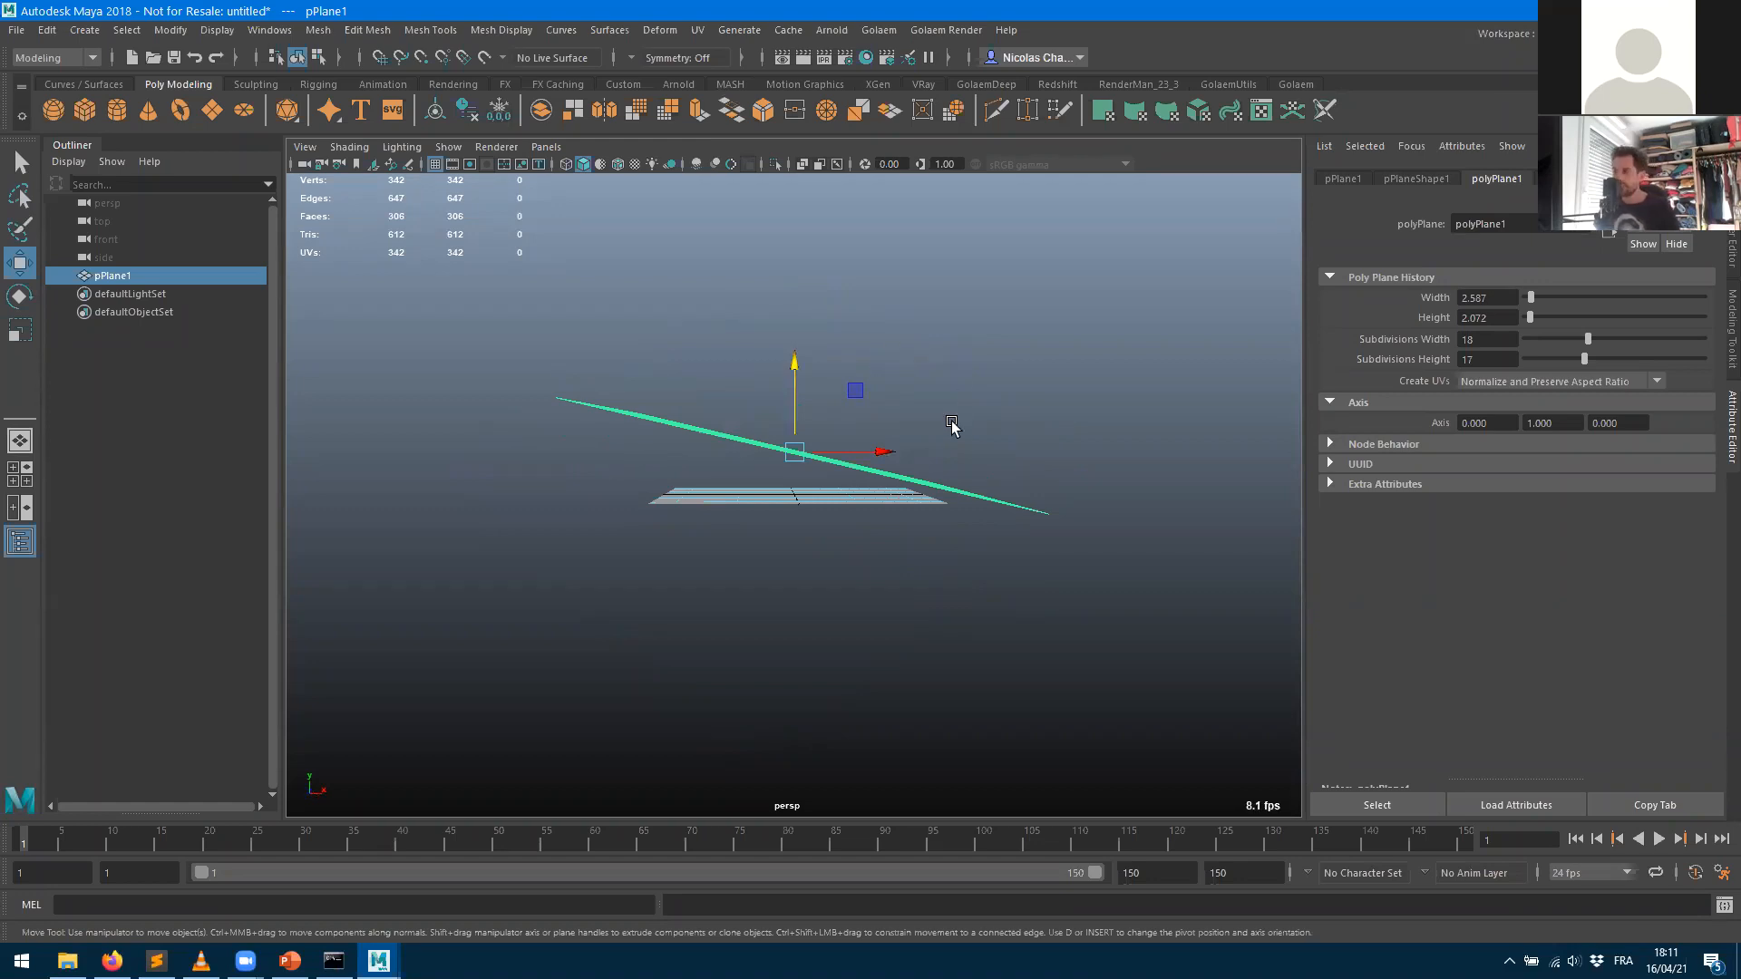
key(q)
mouse_move(738, 525)
alt+mouse_down()
mouse_move(686, 522)
mouse_move(727, 520)
alt+mouse_up()
- Save the scene as 02-stadiumBench in the project's scenes folder
key(ctrl+shift+s)
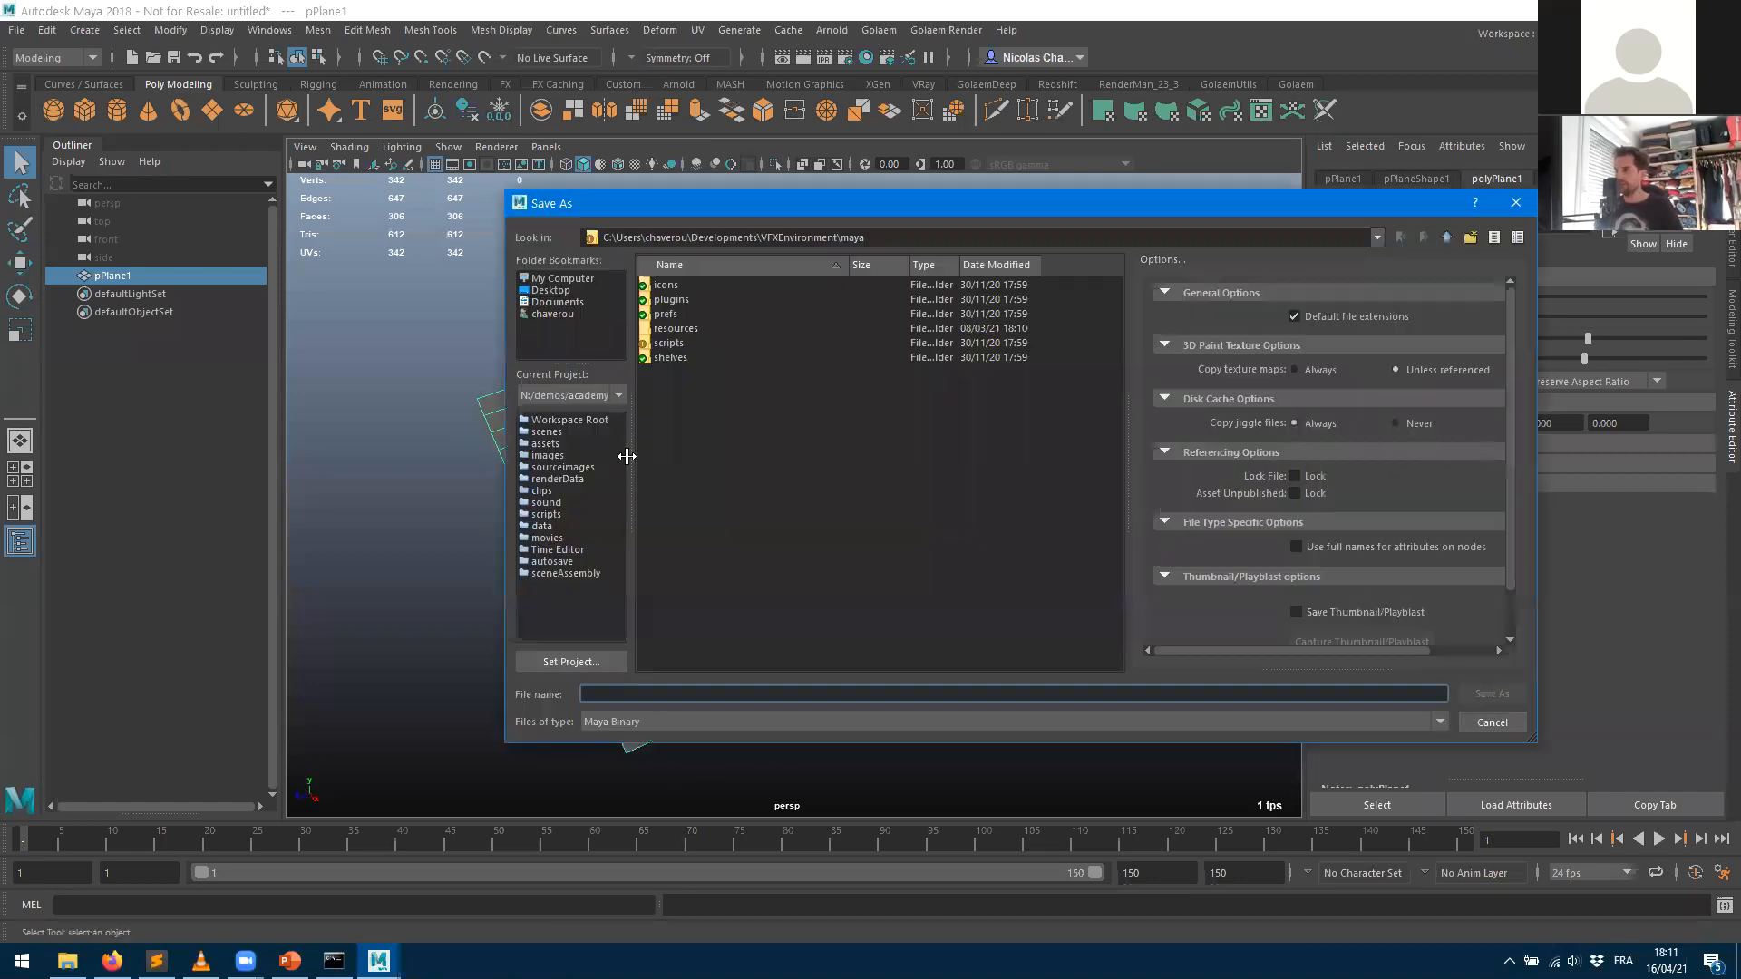
click(546, 431)
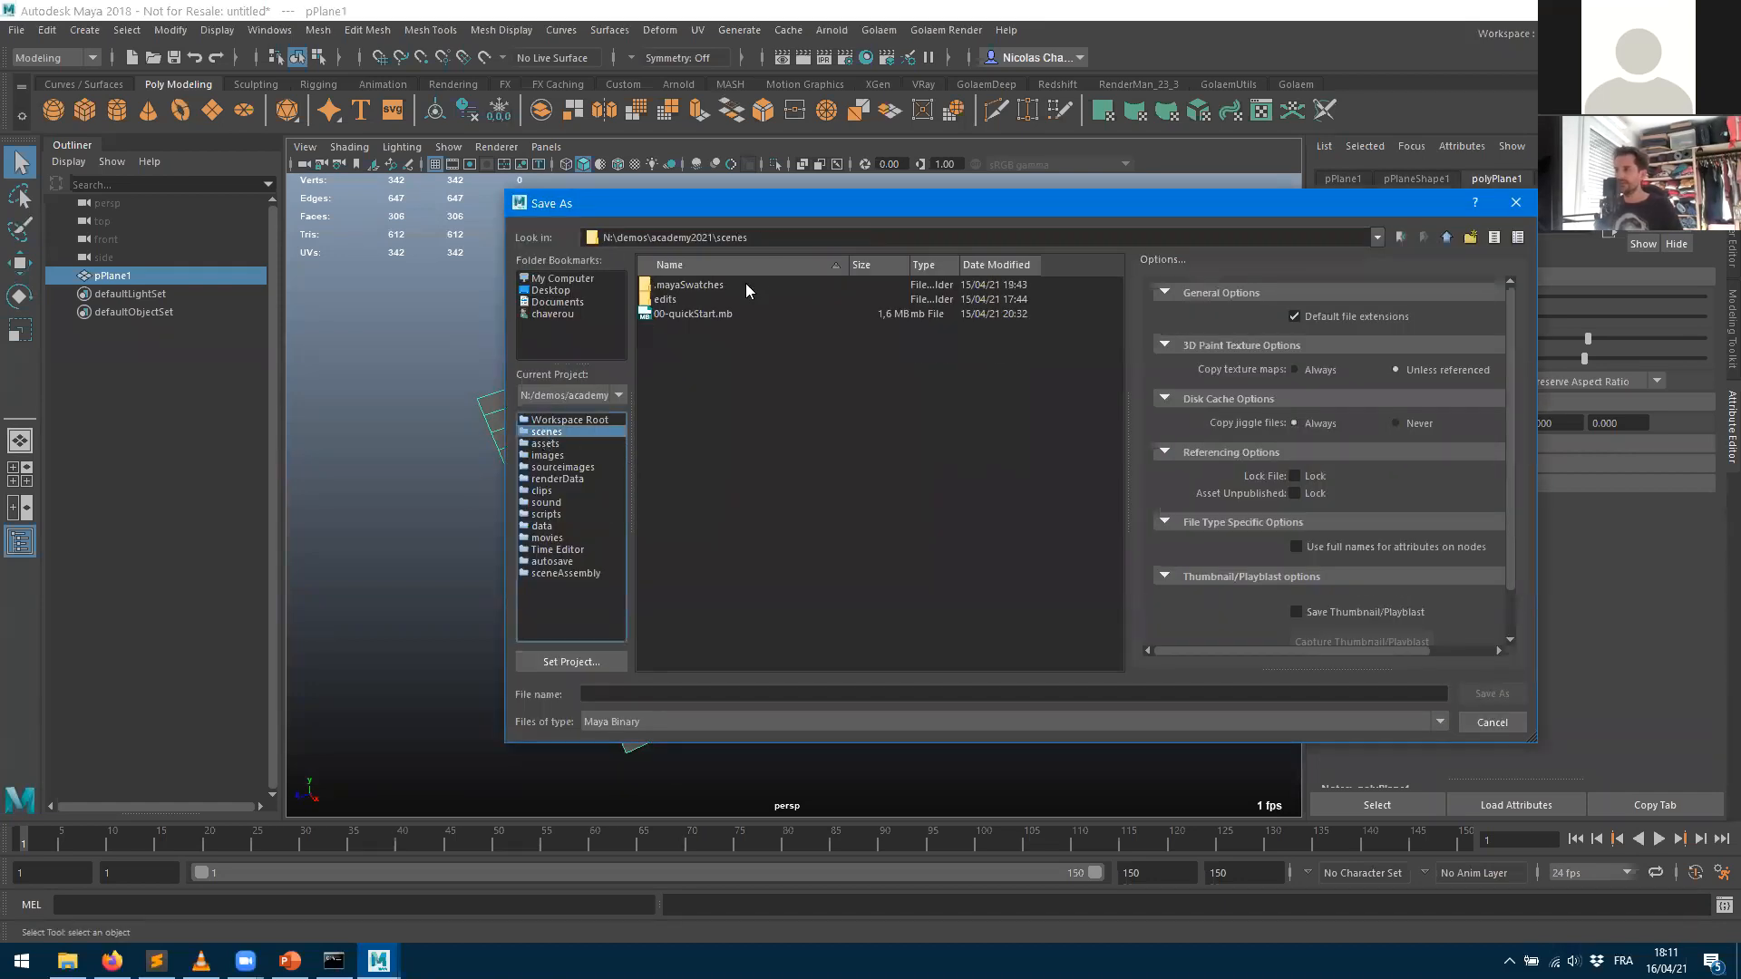
click(615, 695)
text(02-)
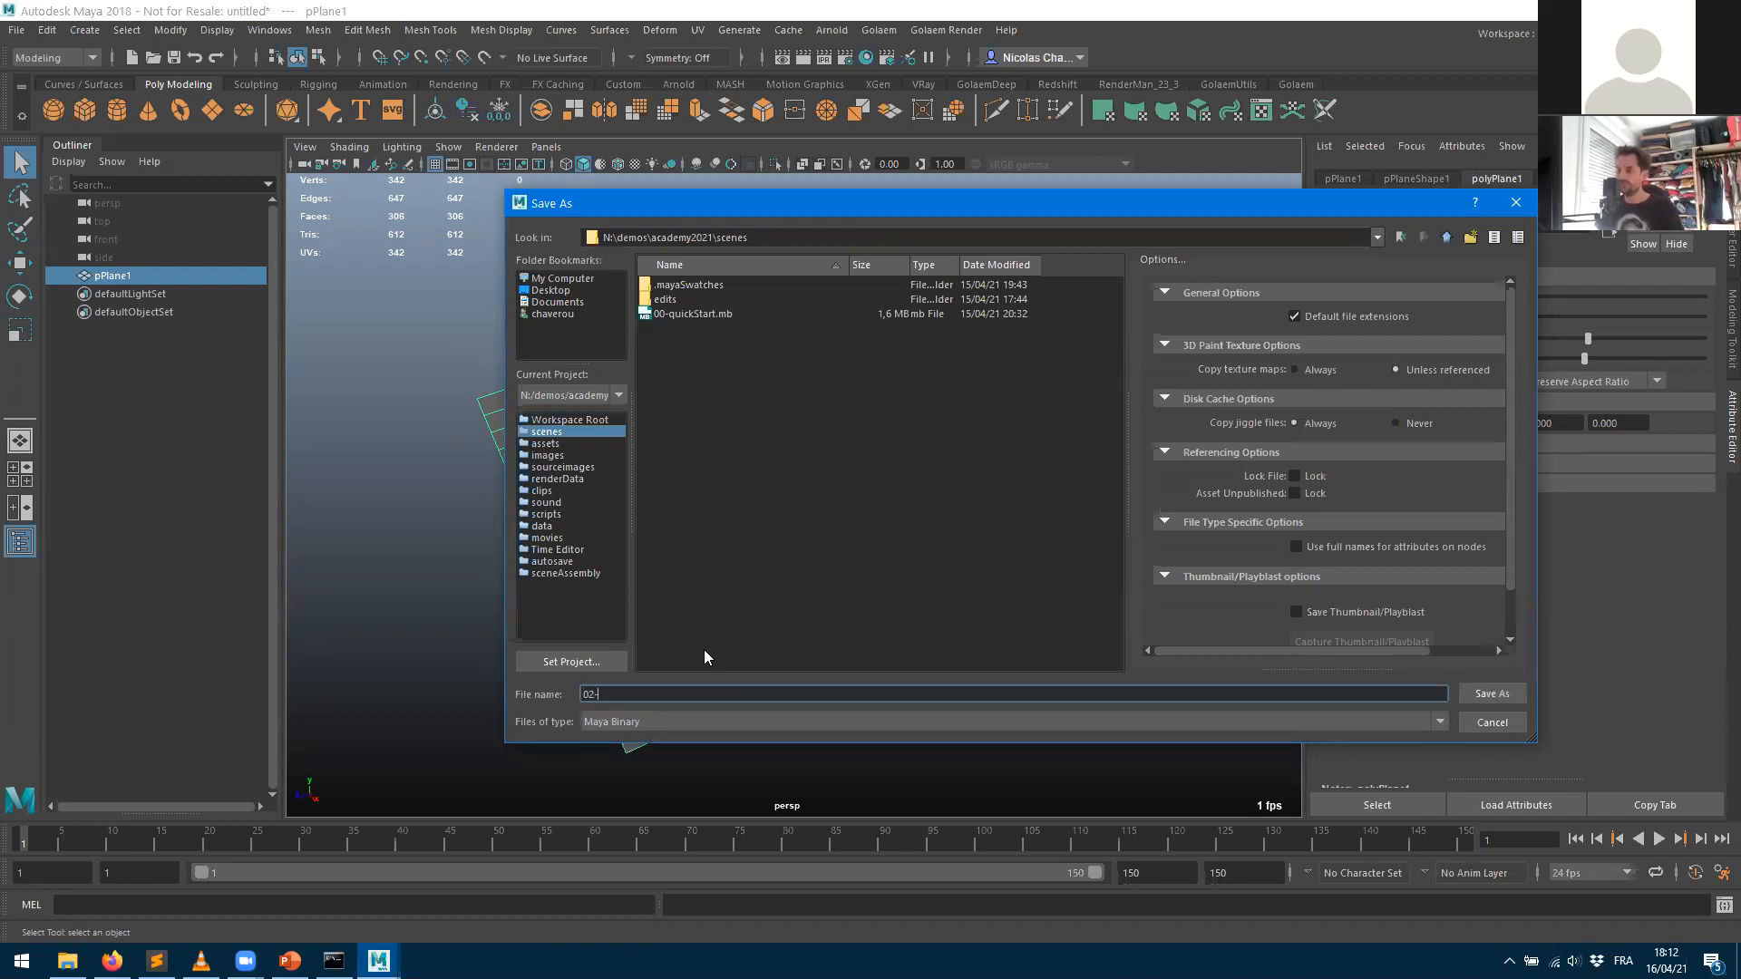
text(stadiumBen)
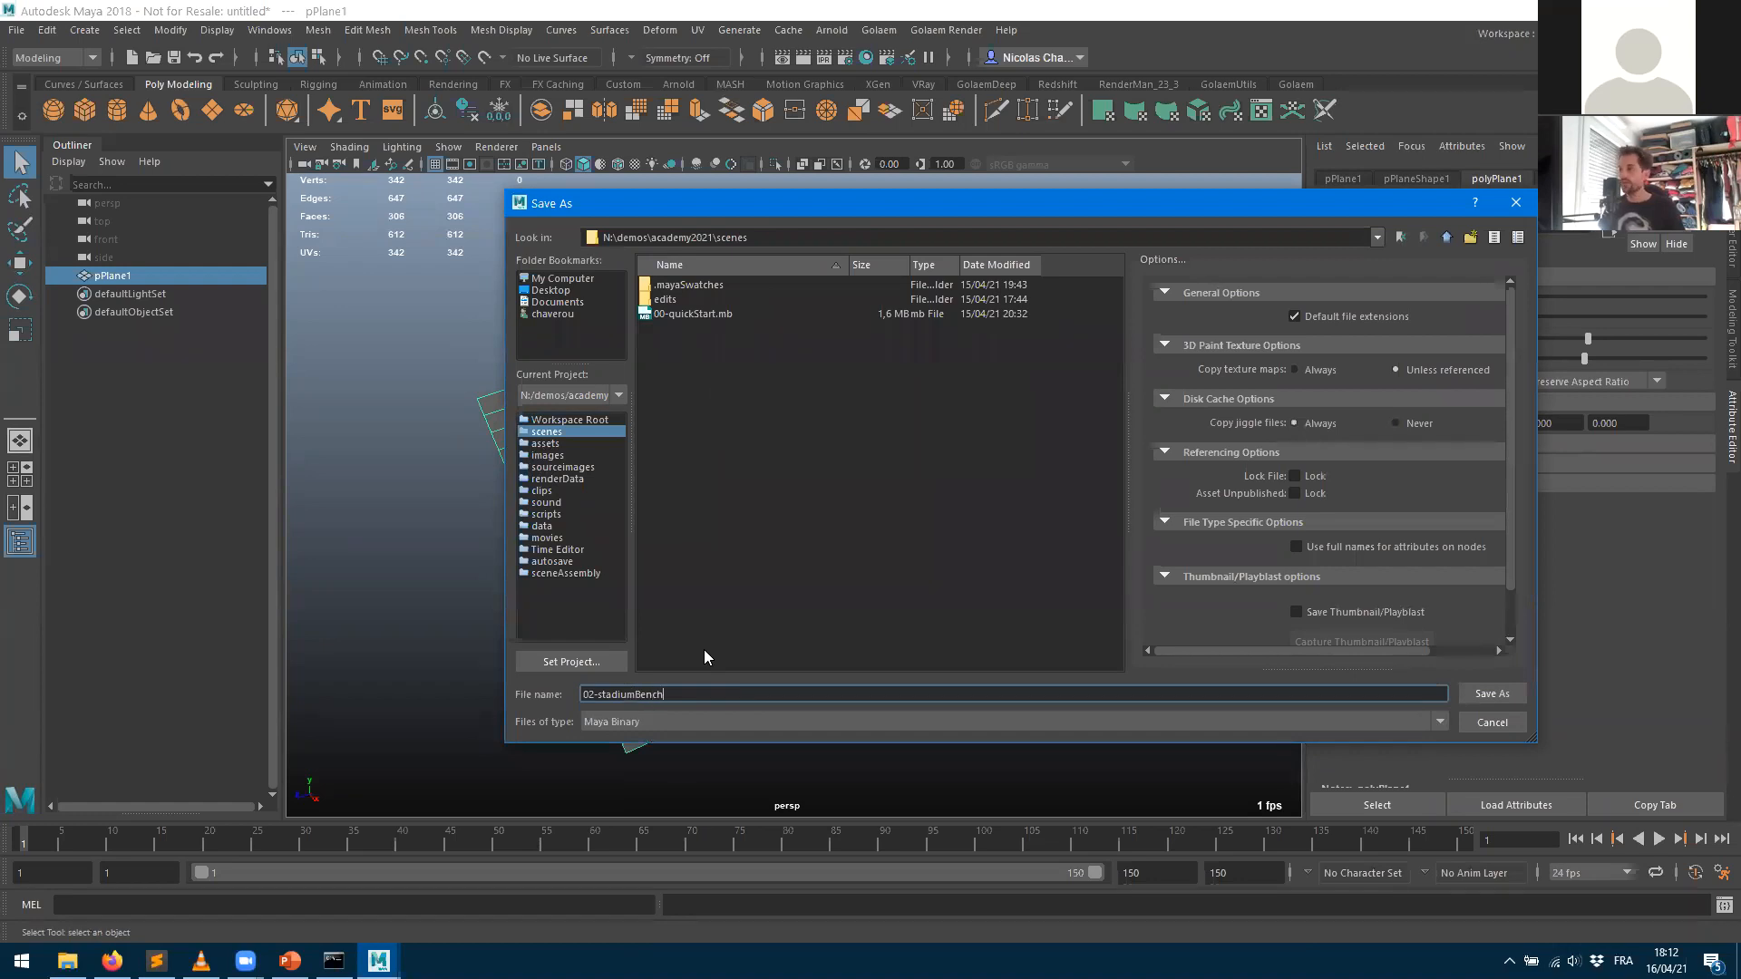
text(ch)
key(Return)
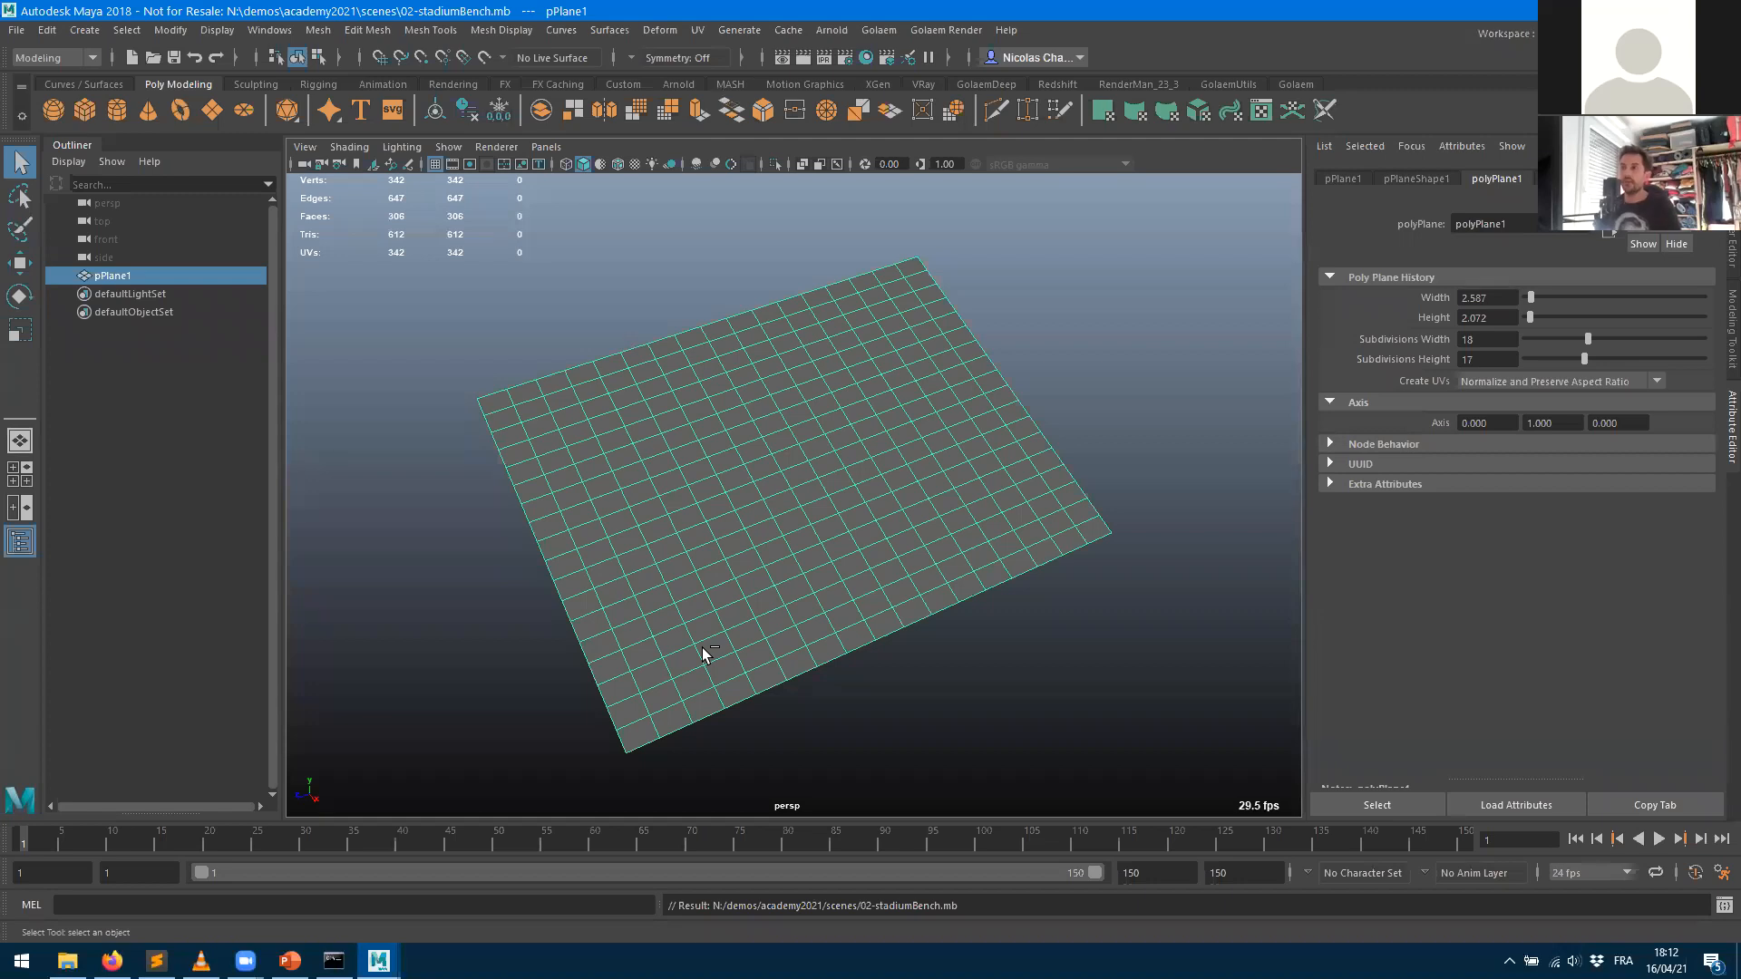
- Create a Golaem terrain locator from the selected plane and select it under glmEnvironments
click(1296, 84)
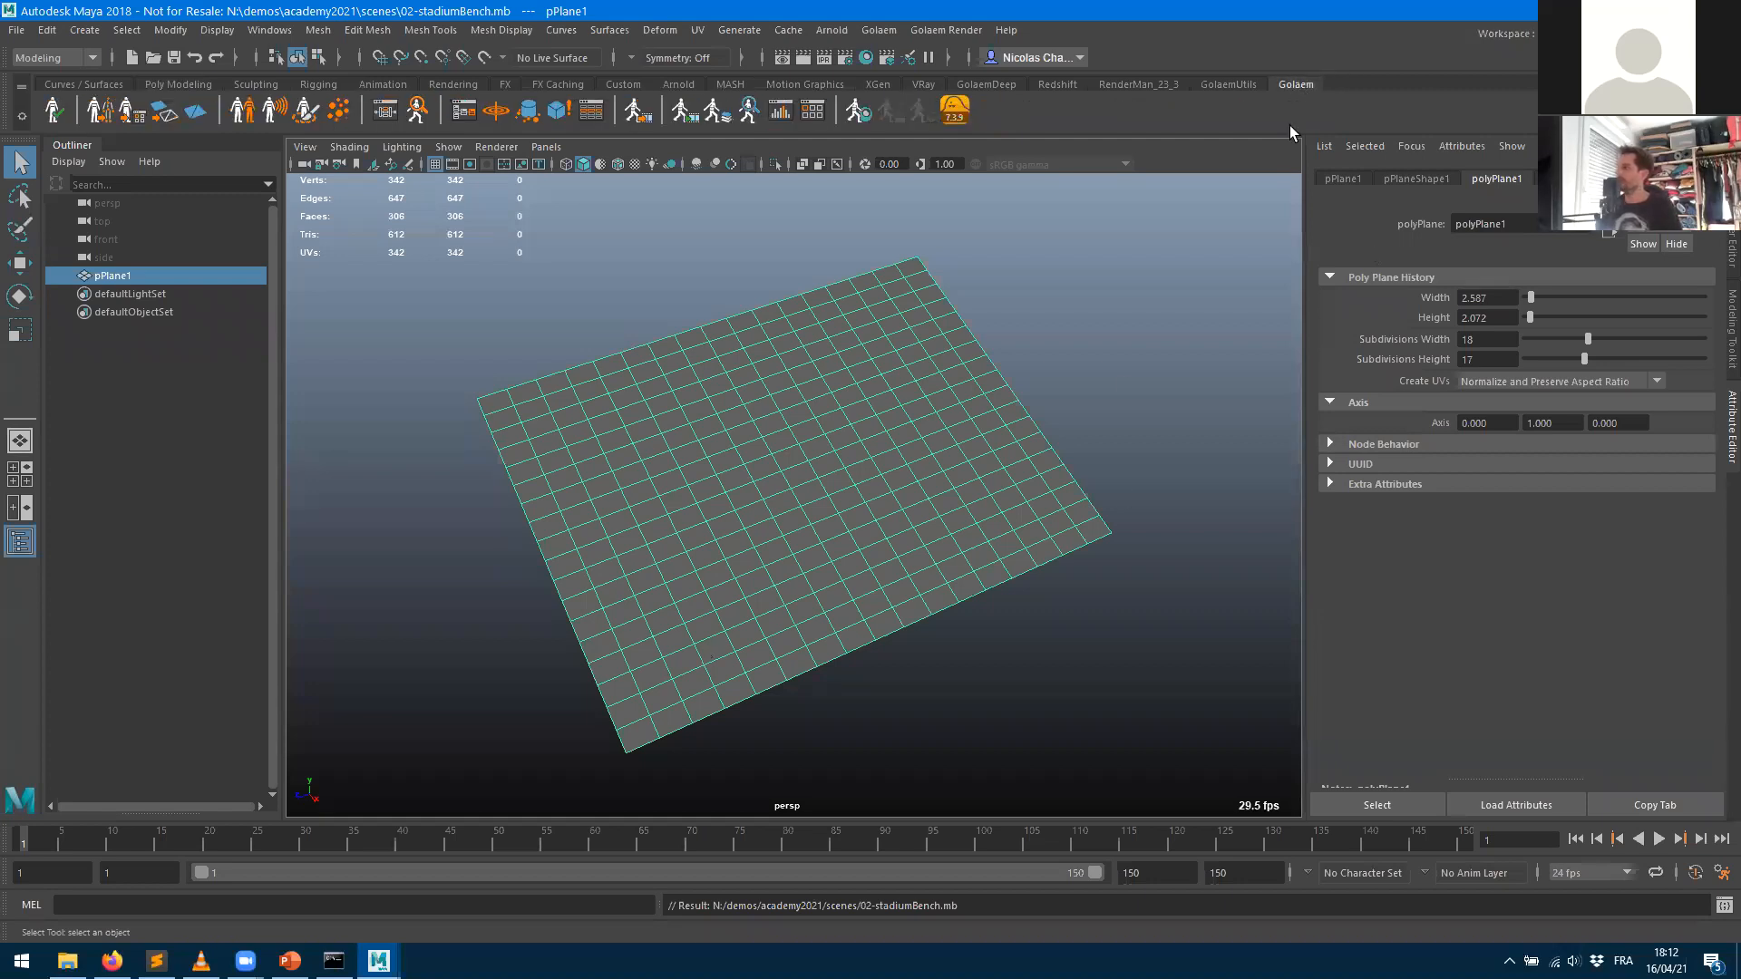
alt+drag(739, 689, 538, 517)
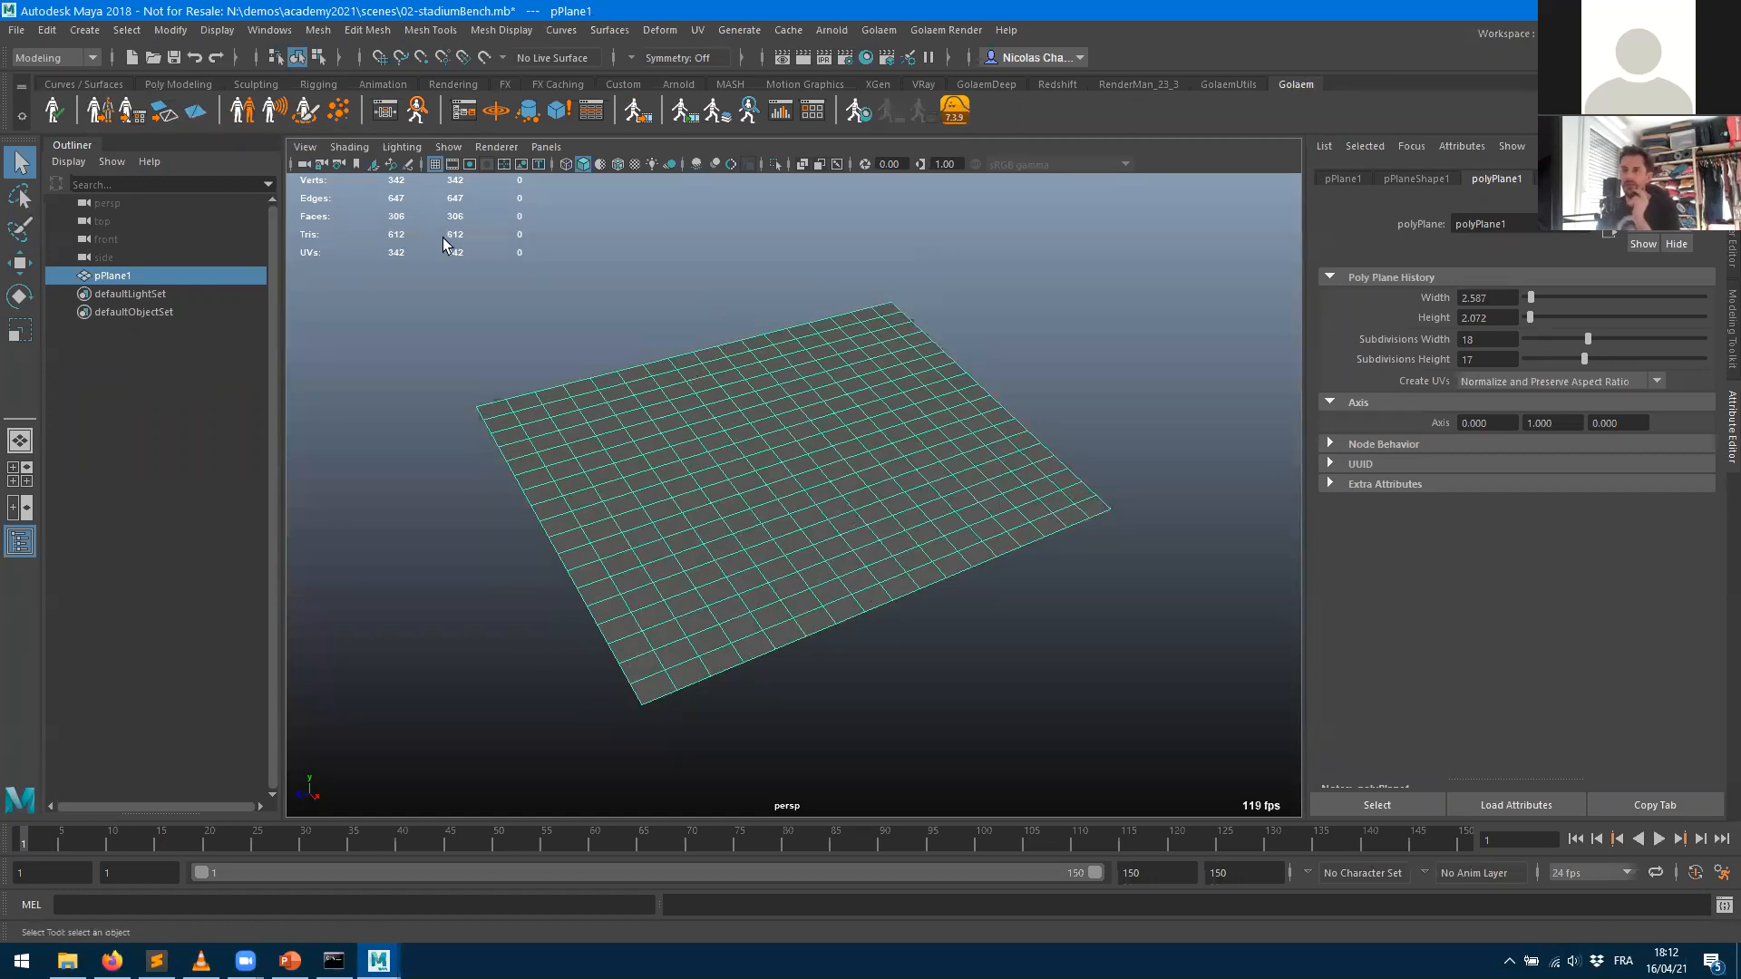
click(193, 114)
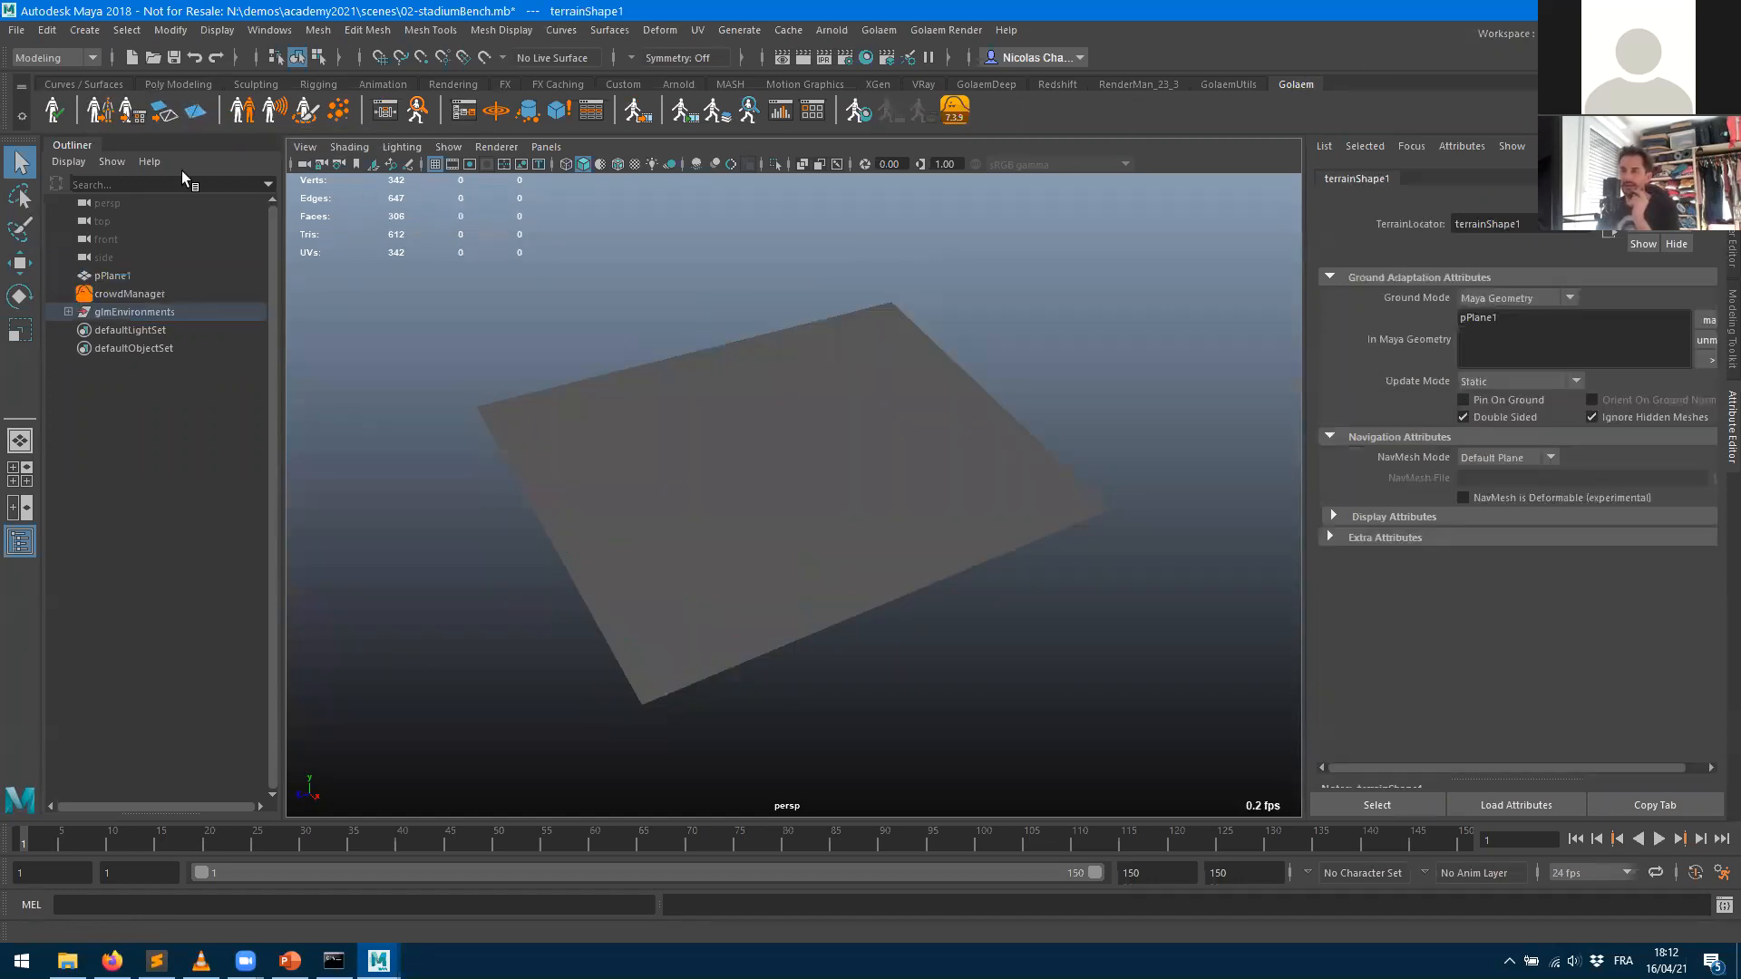
click(68, 312)
click(124, 332)
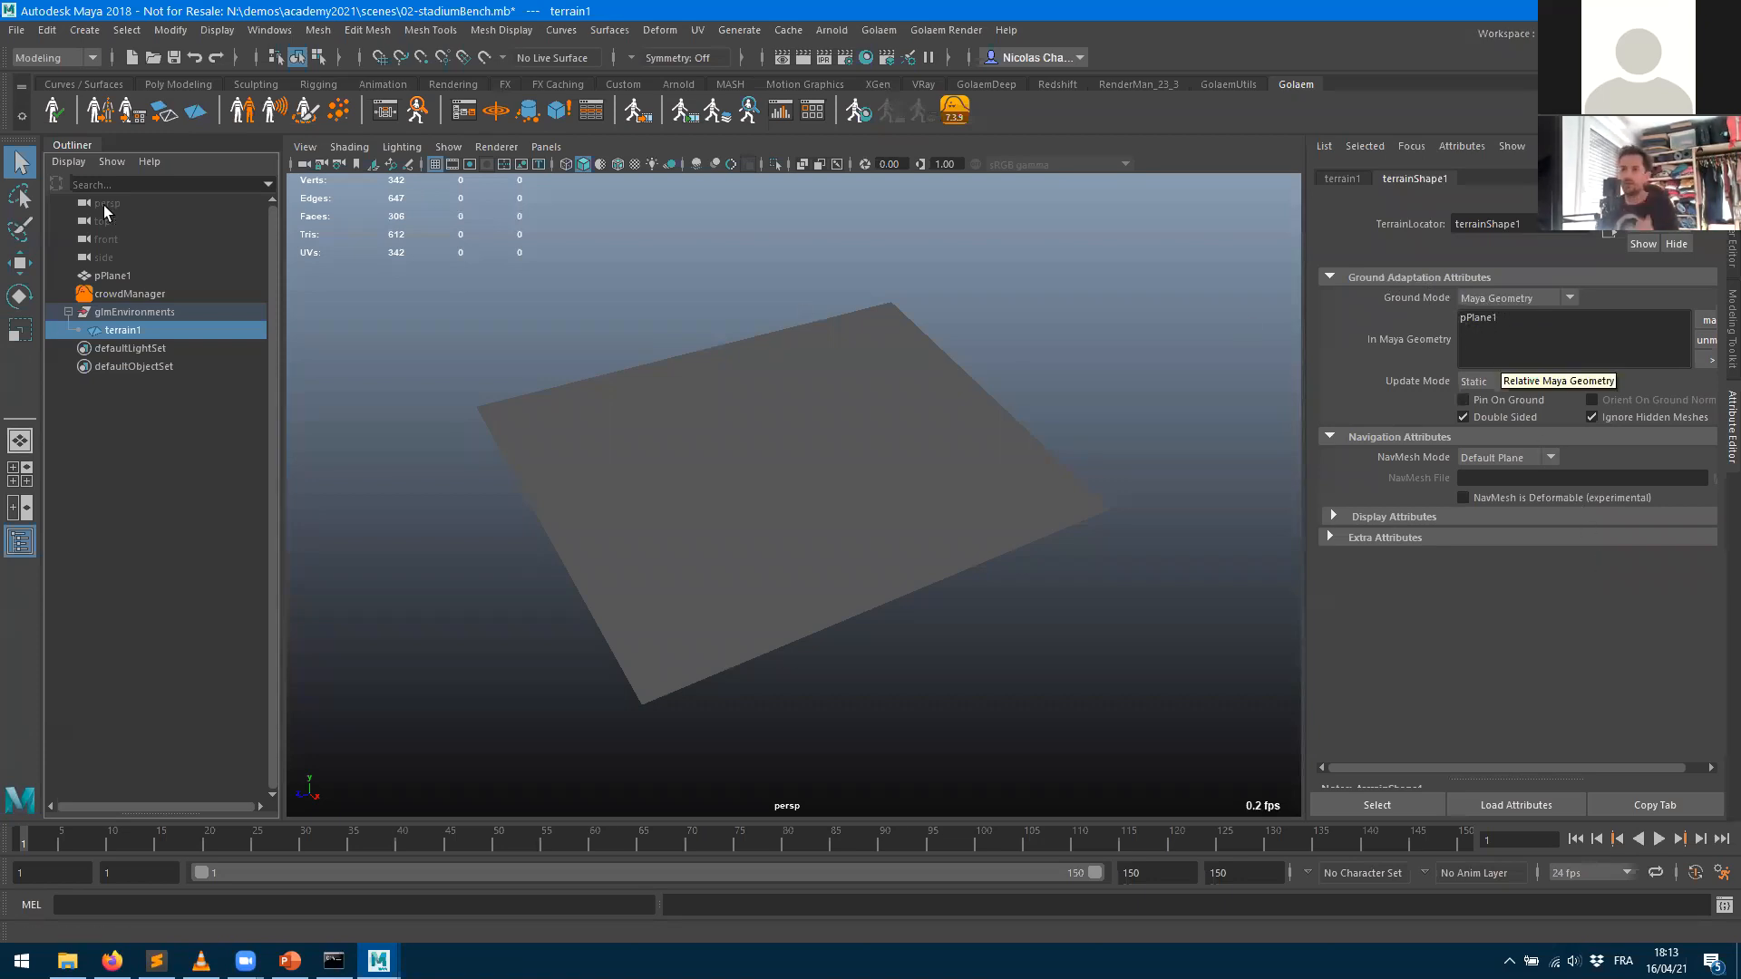
- Rename the plane as benchGeo and reselect the terrain locator to check its mapped geometry
click(104, 277)
double_click(104, 276)
text(benchGeo)
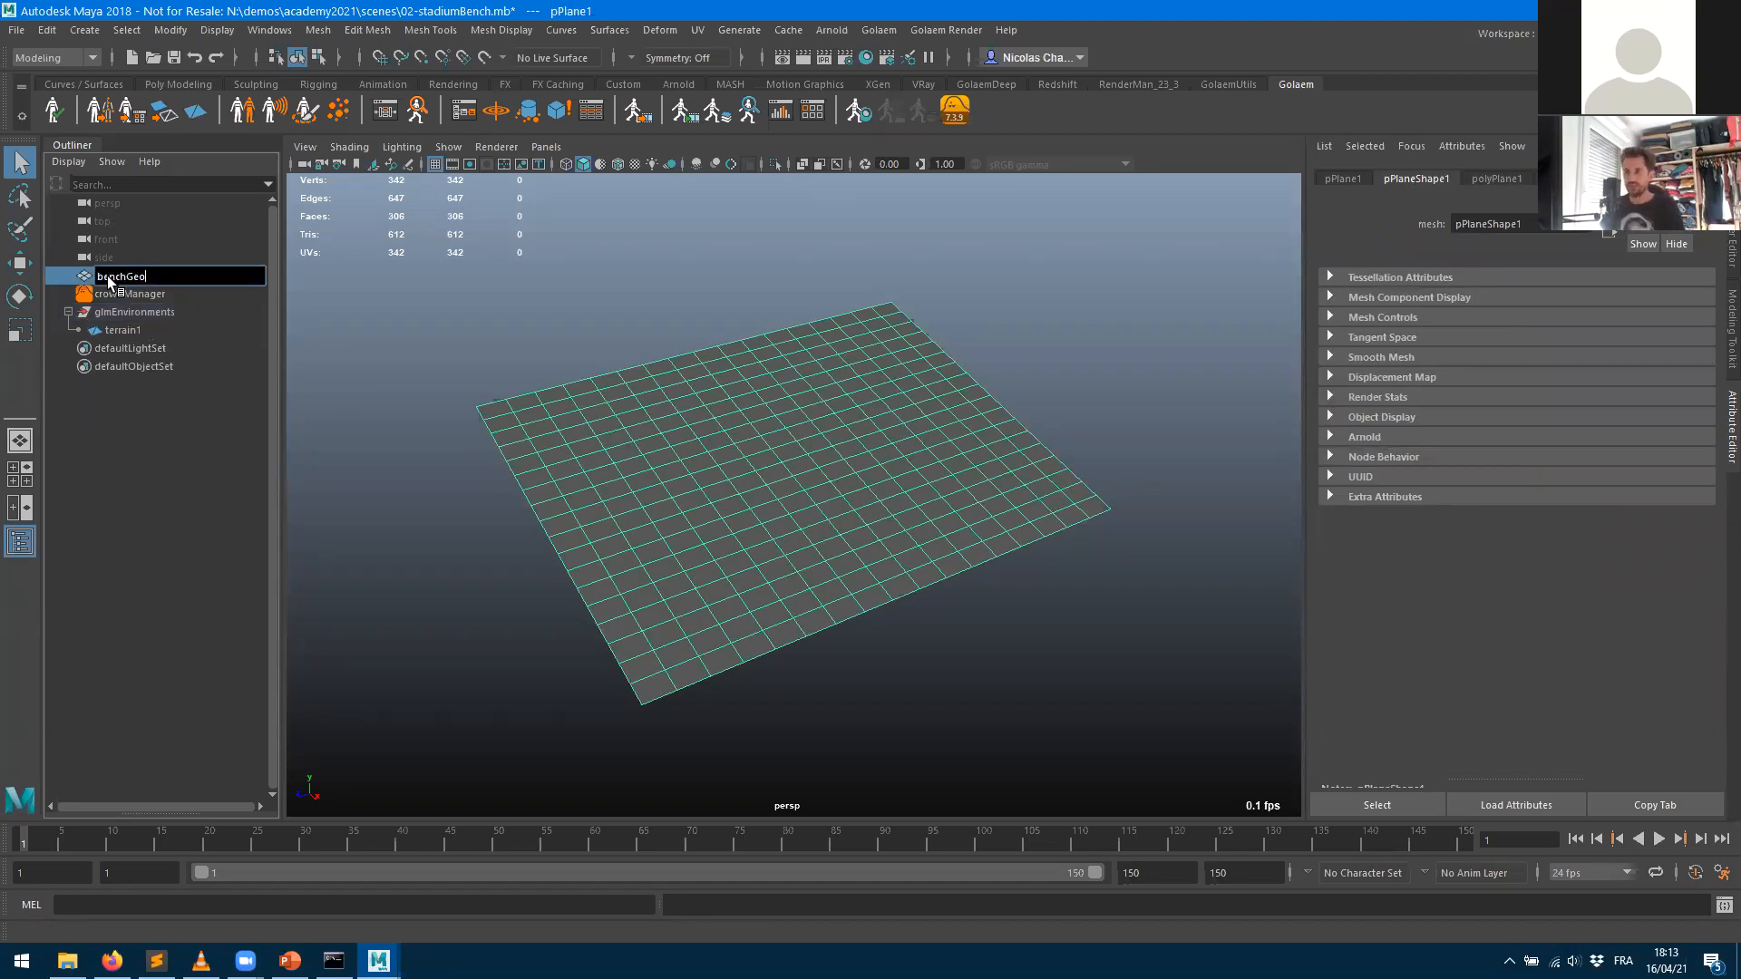
key(Return)
click(80, 329)
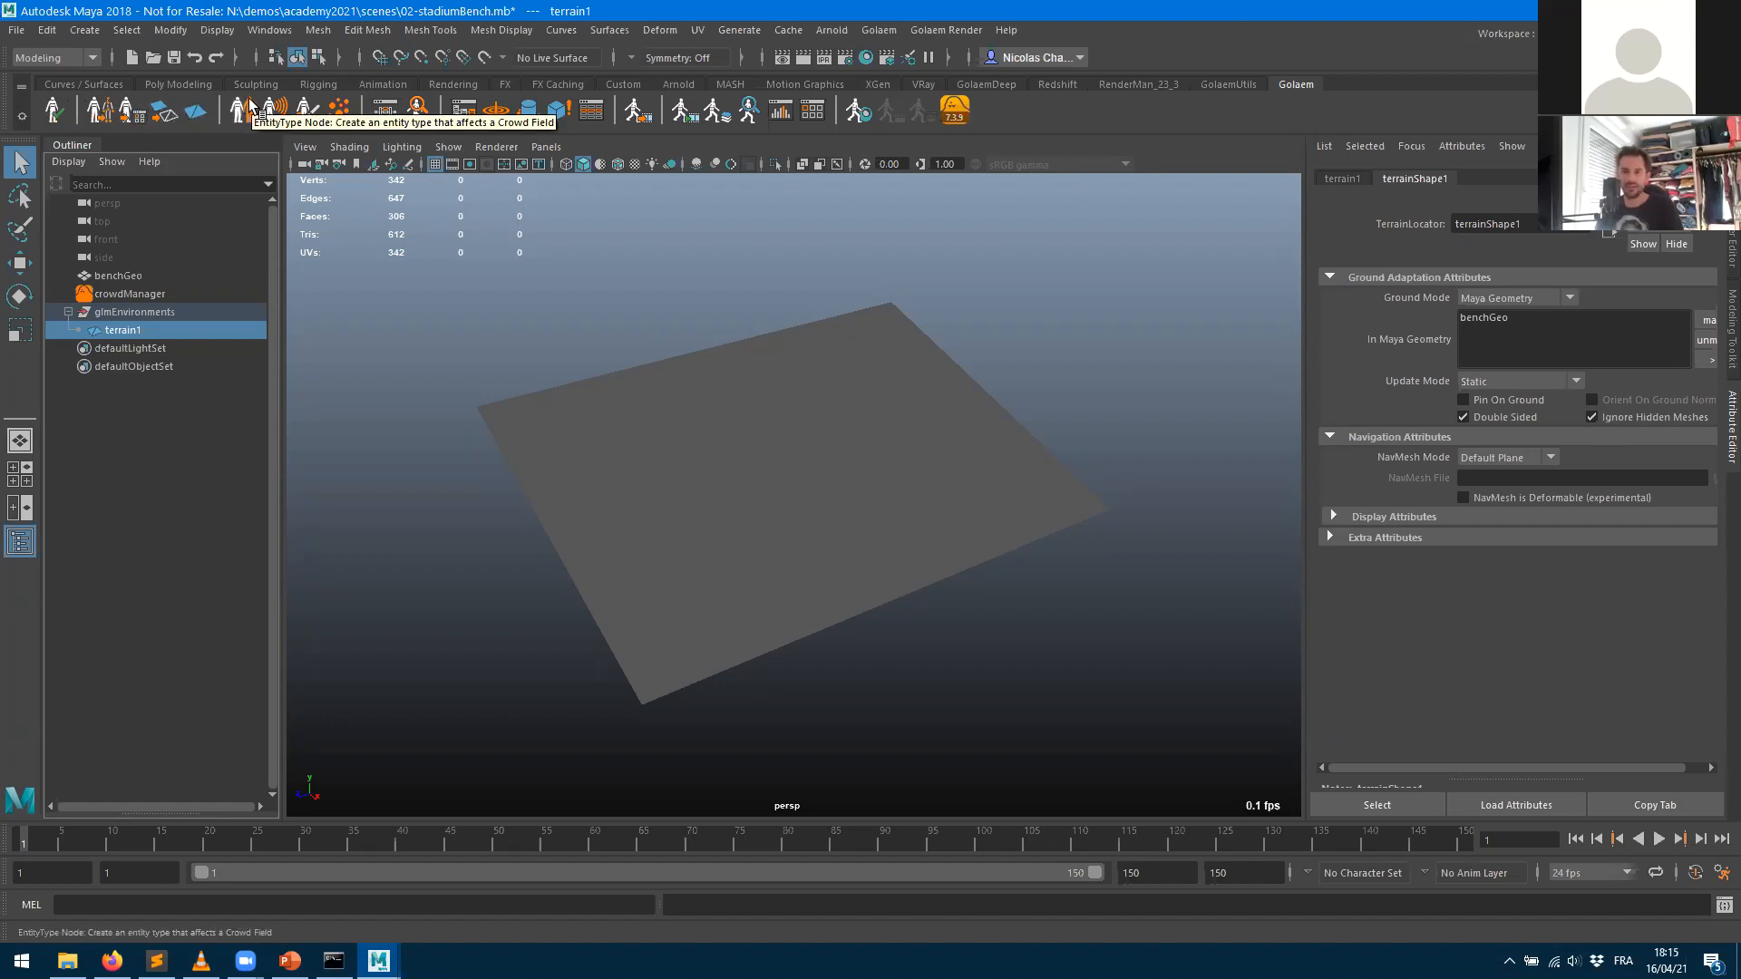
- Open the Golaem Character Maker for a look and close it again
click(98, 112)
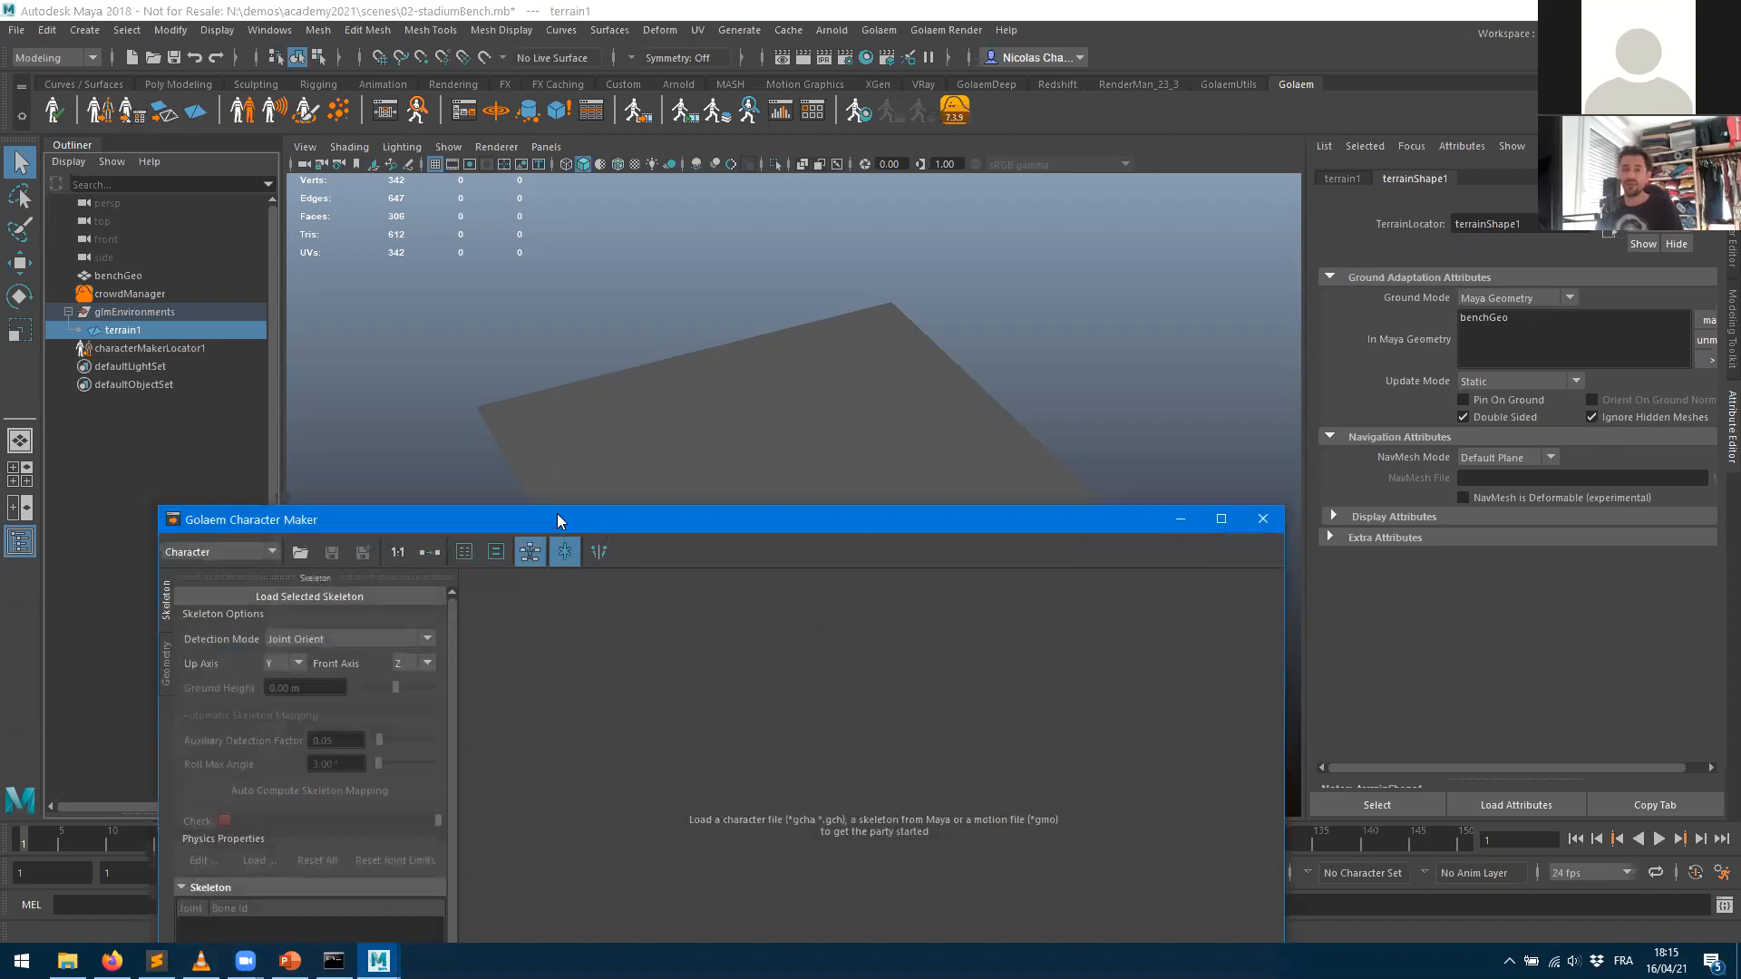
drag(557, 515, 512, 253)
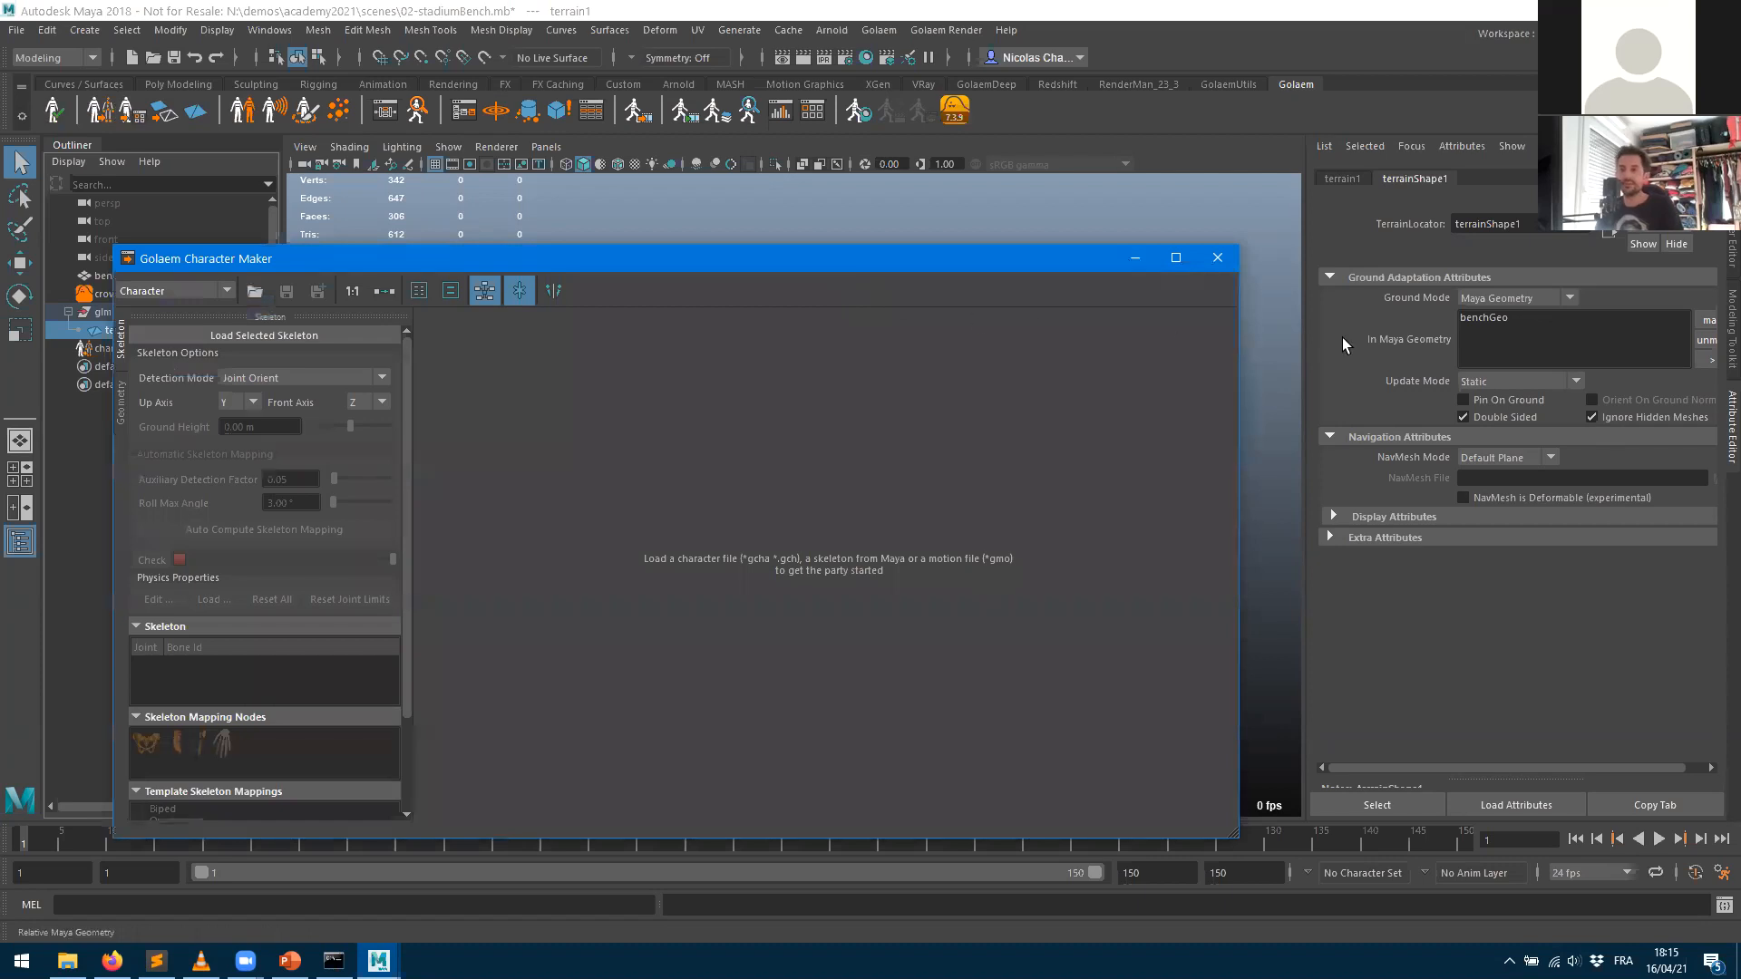
click(1219, 261)
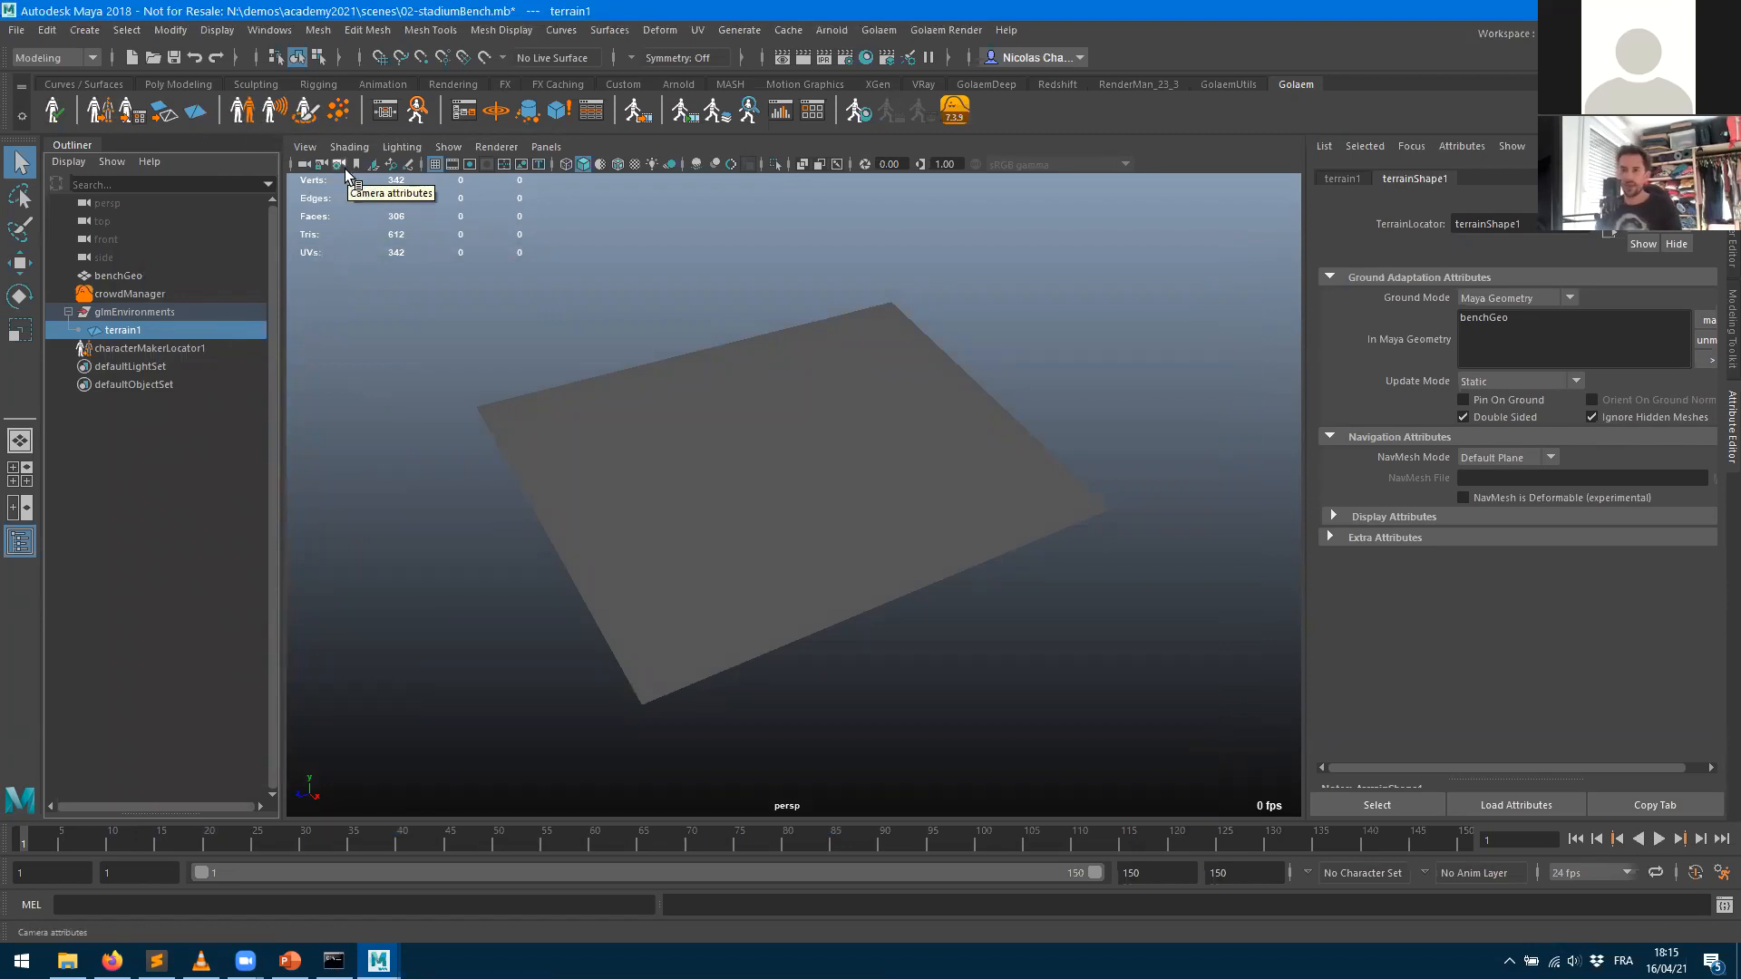
- Unmap benchGeo from the terrain locator's In Maya Geometry attribute
click(742, 421)
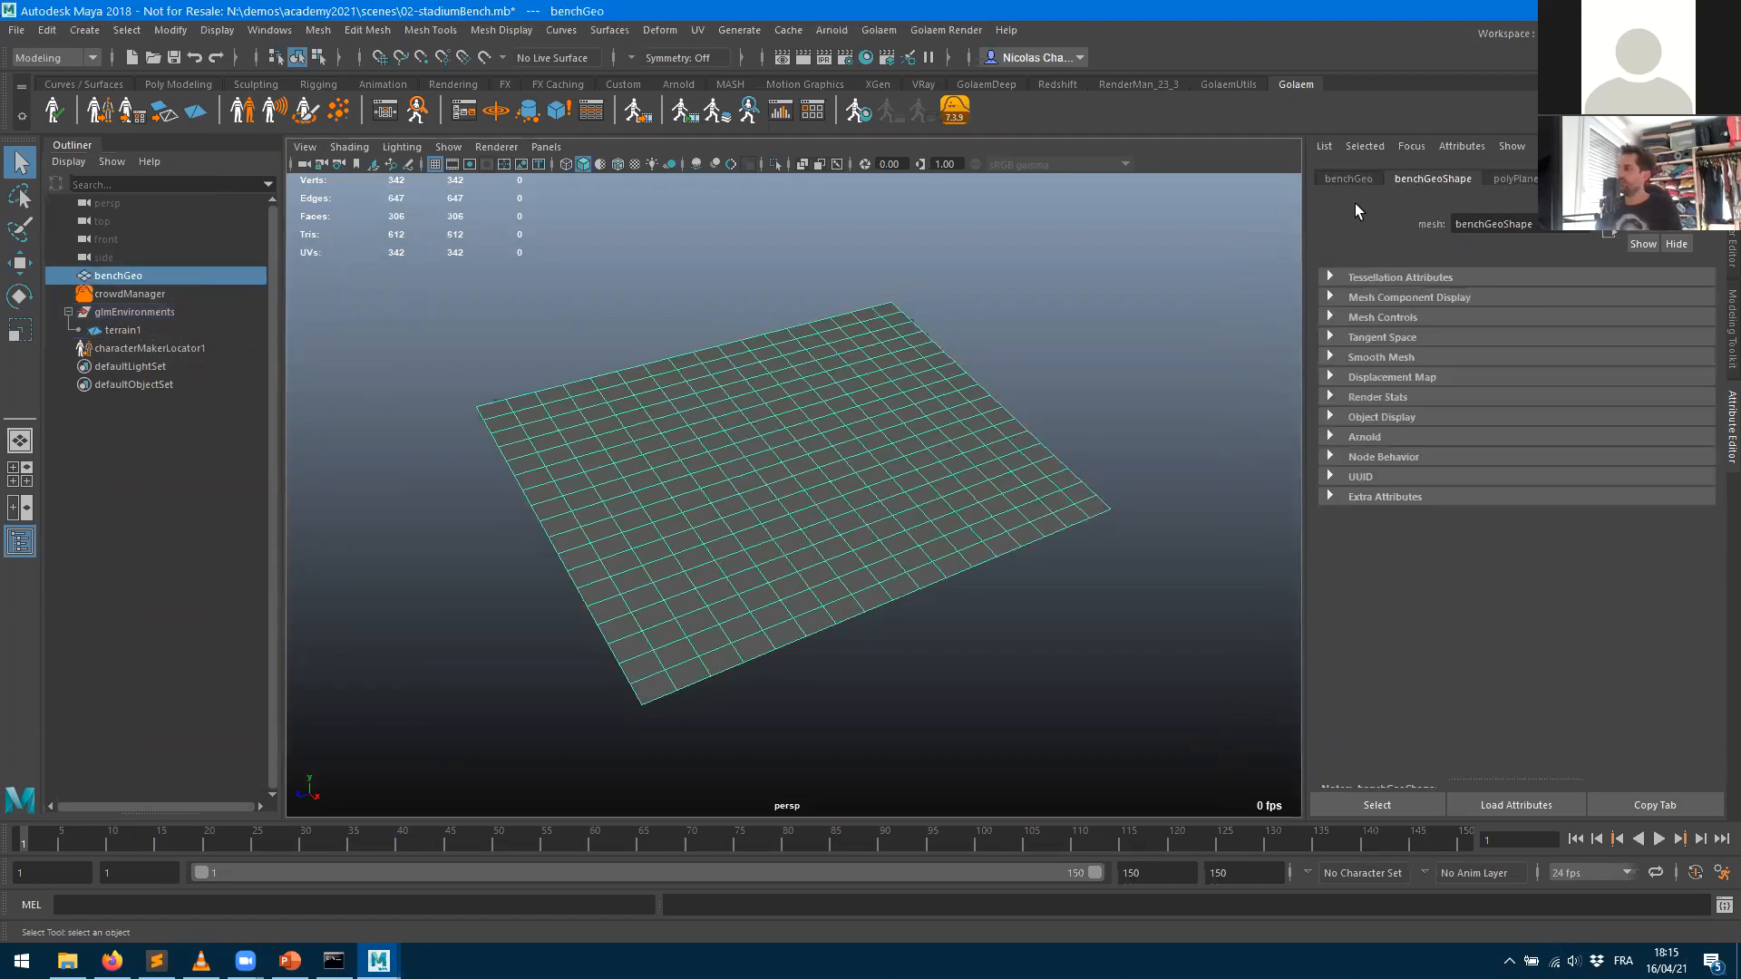
click(122, 330)
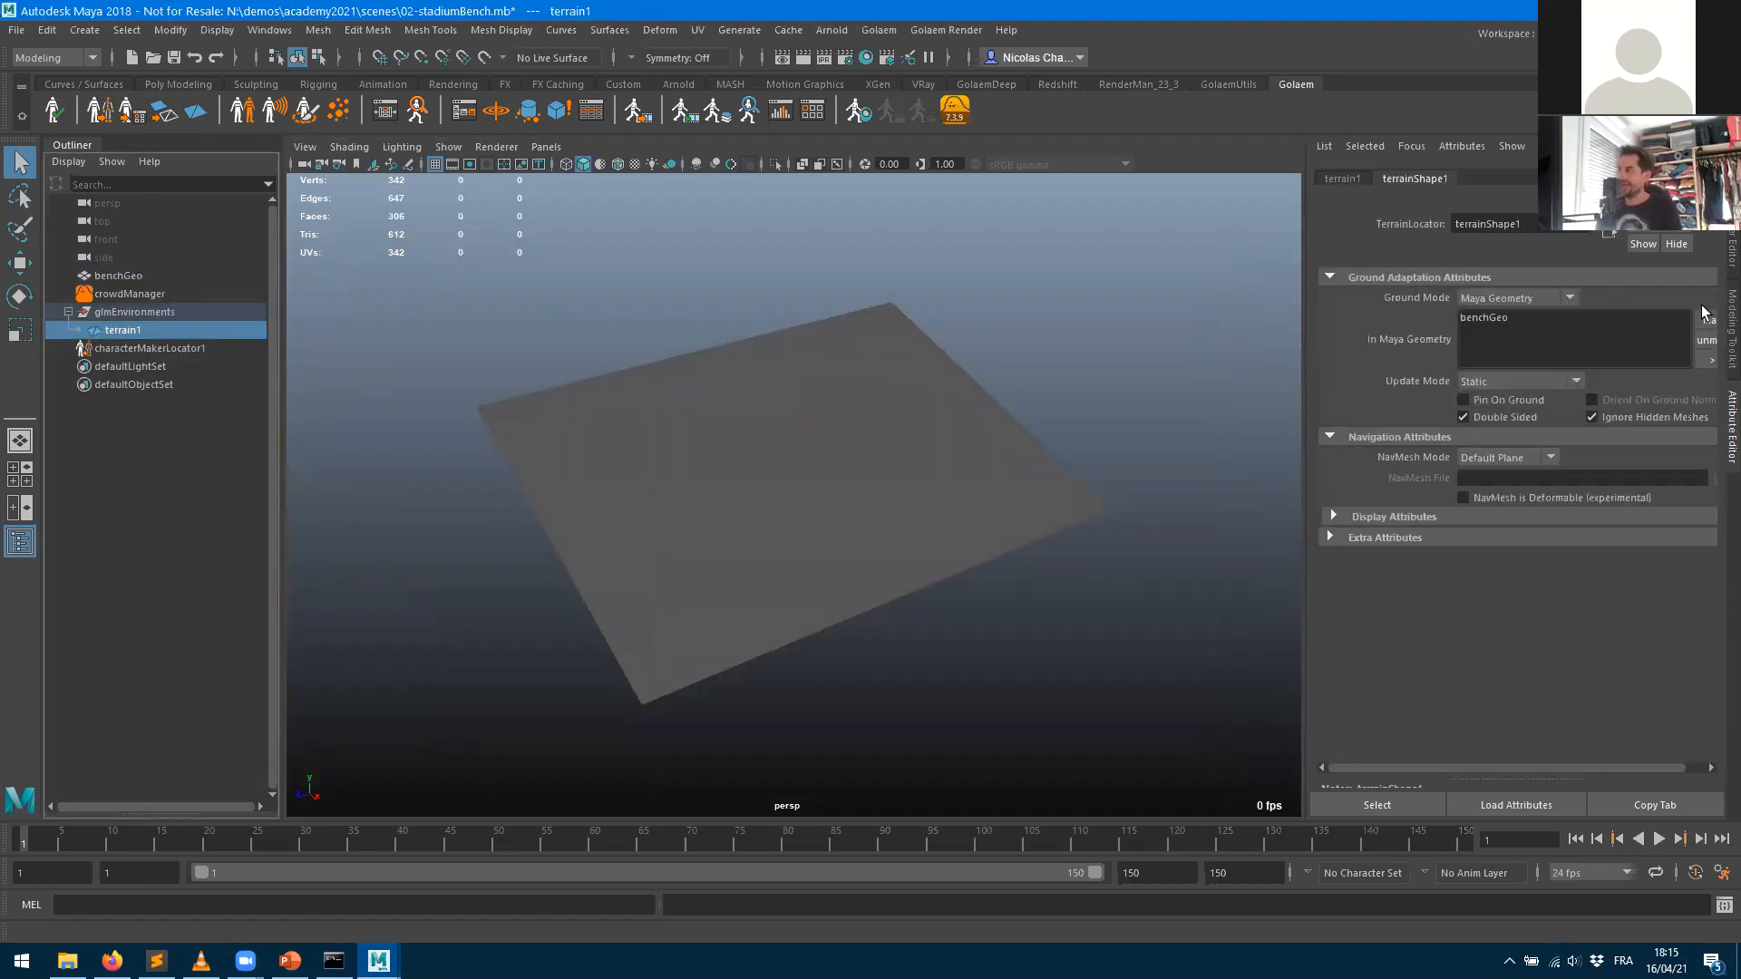
click(1483, 317)
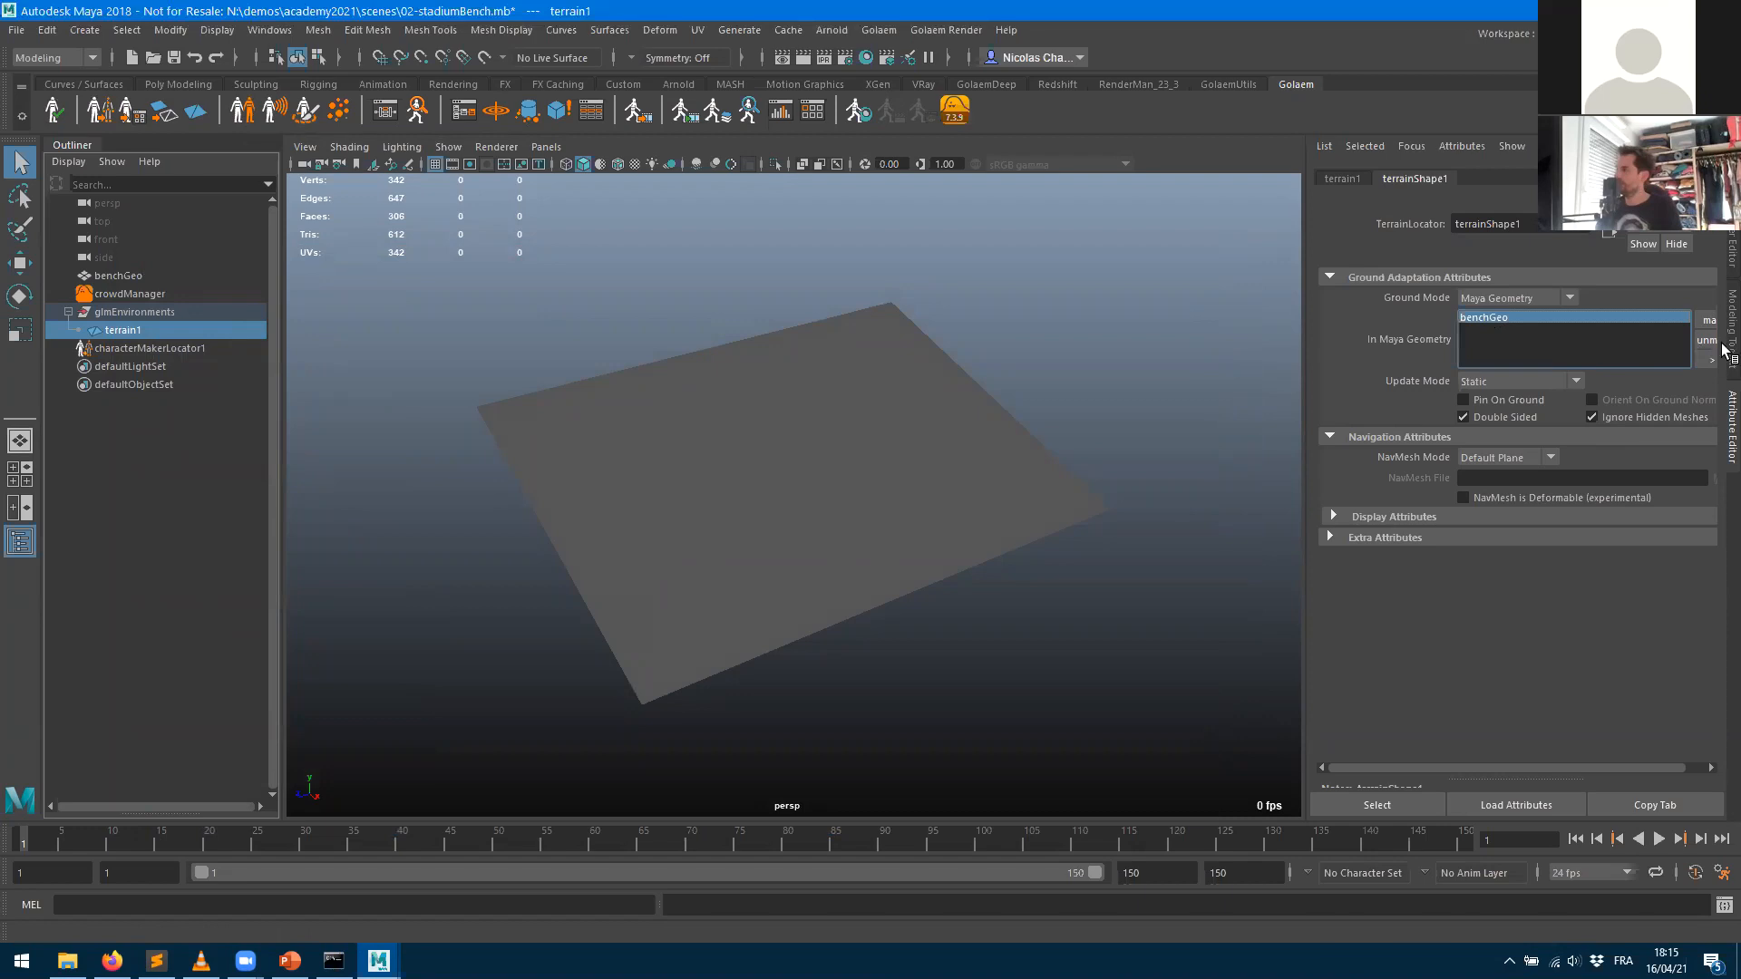
drag(1297, 309, 1158, 309)
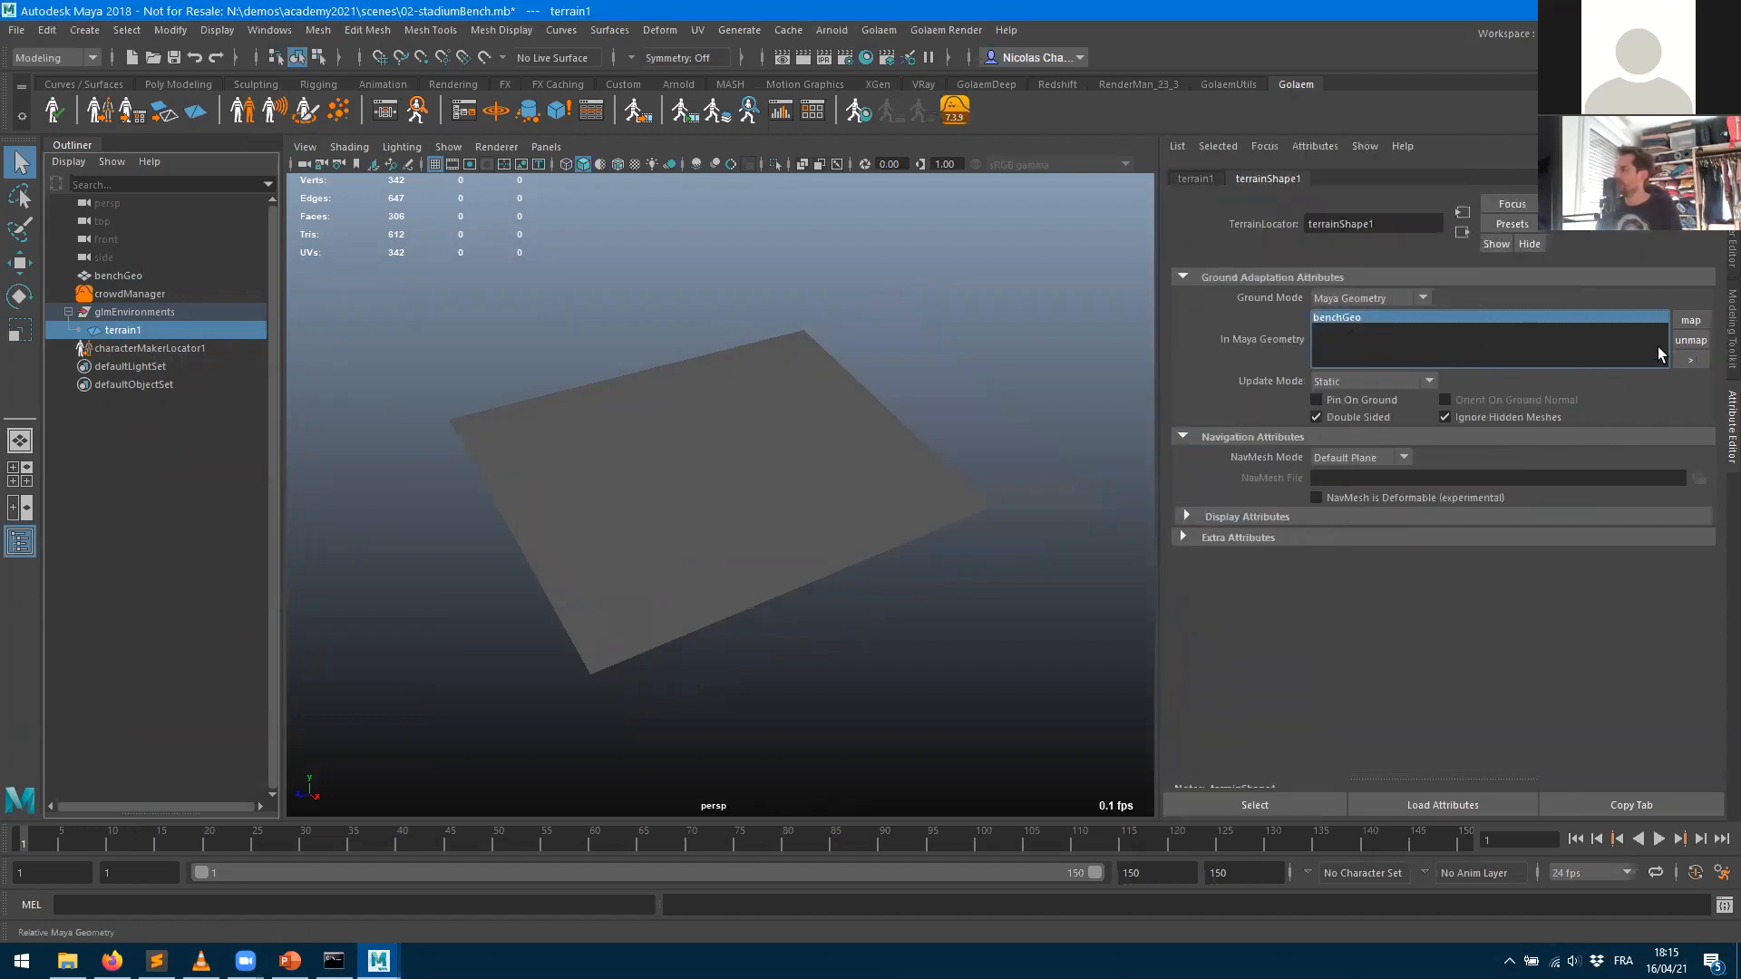
click(1690, 340)
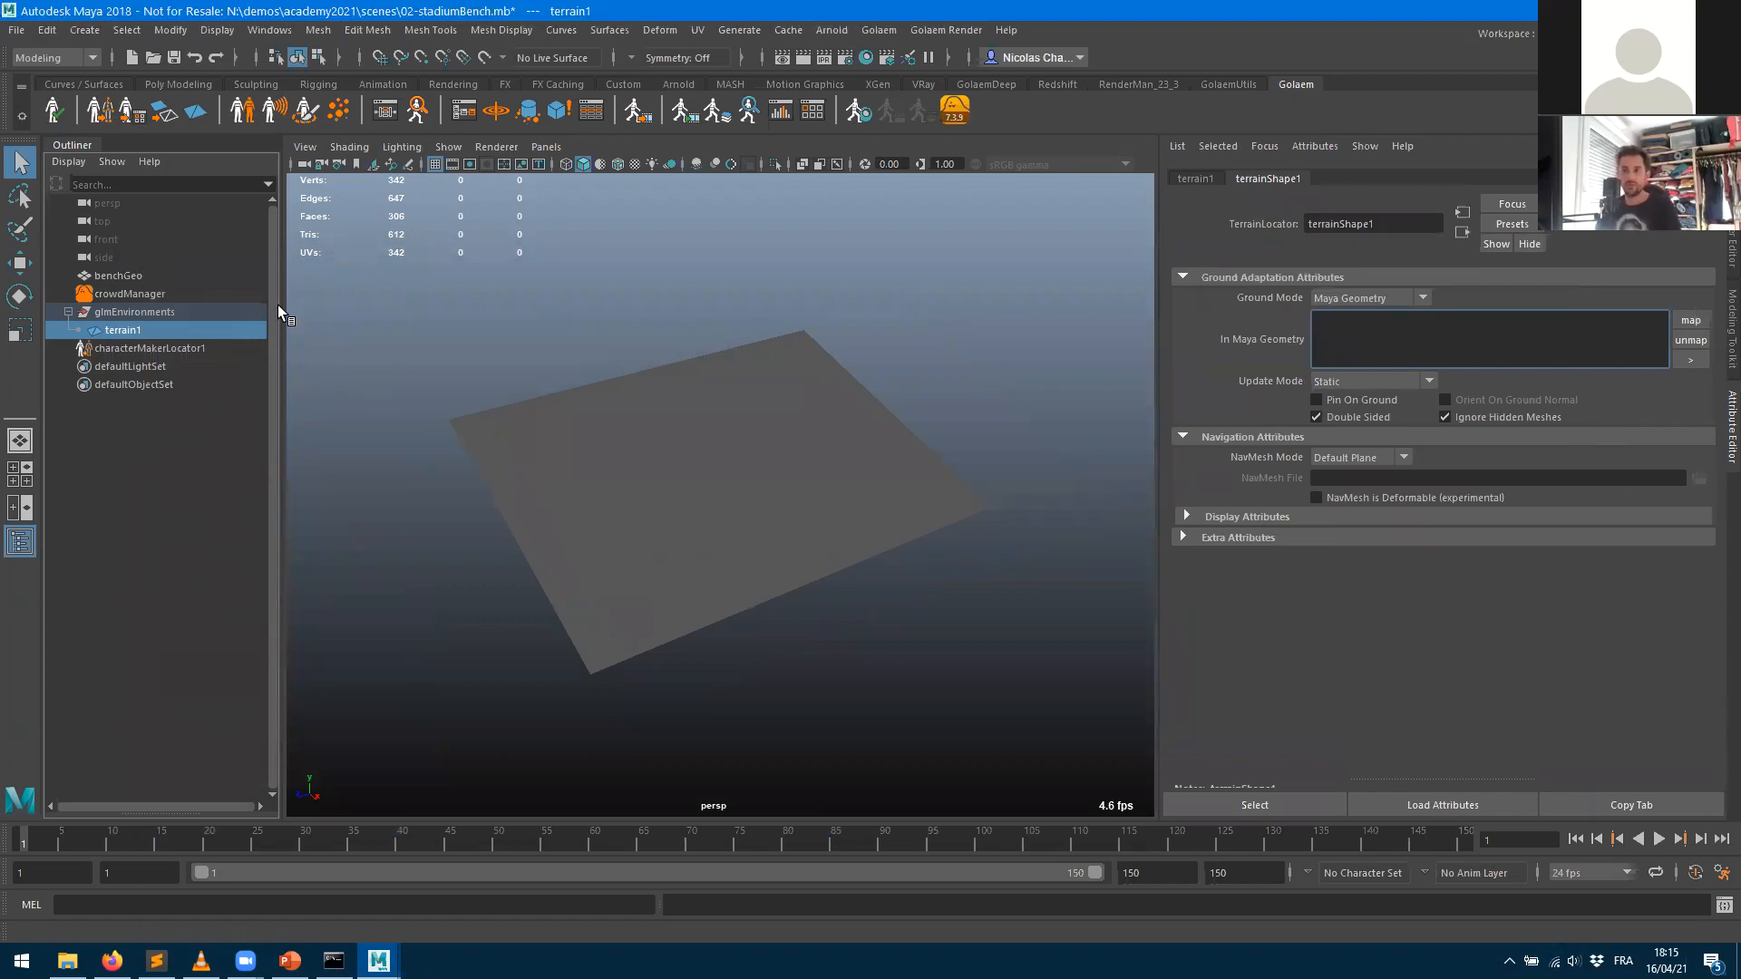
- Select benchGeo together with terrain1 and map it into the terrain's In Maya Geometry attribute
click(137, 276)
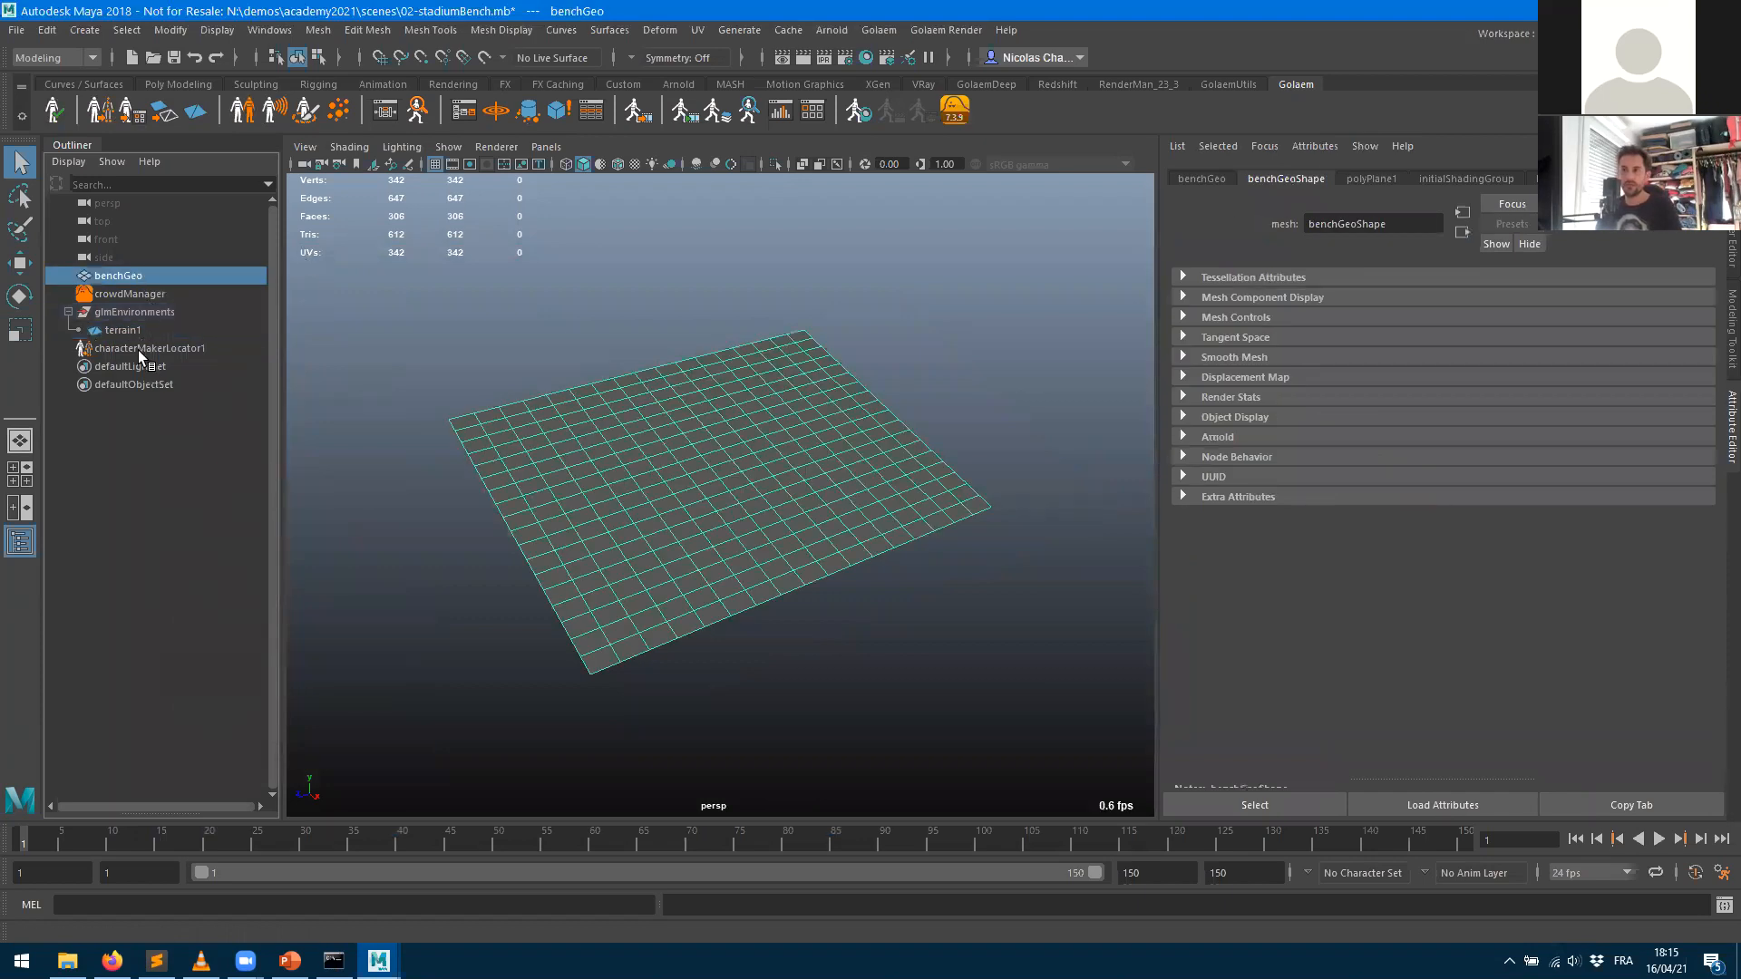
click(120, 332)
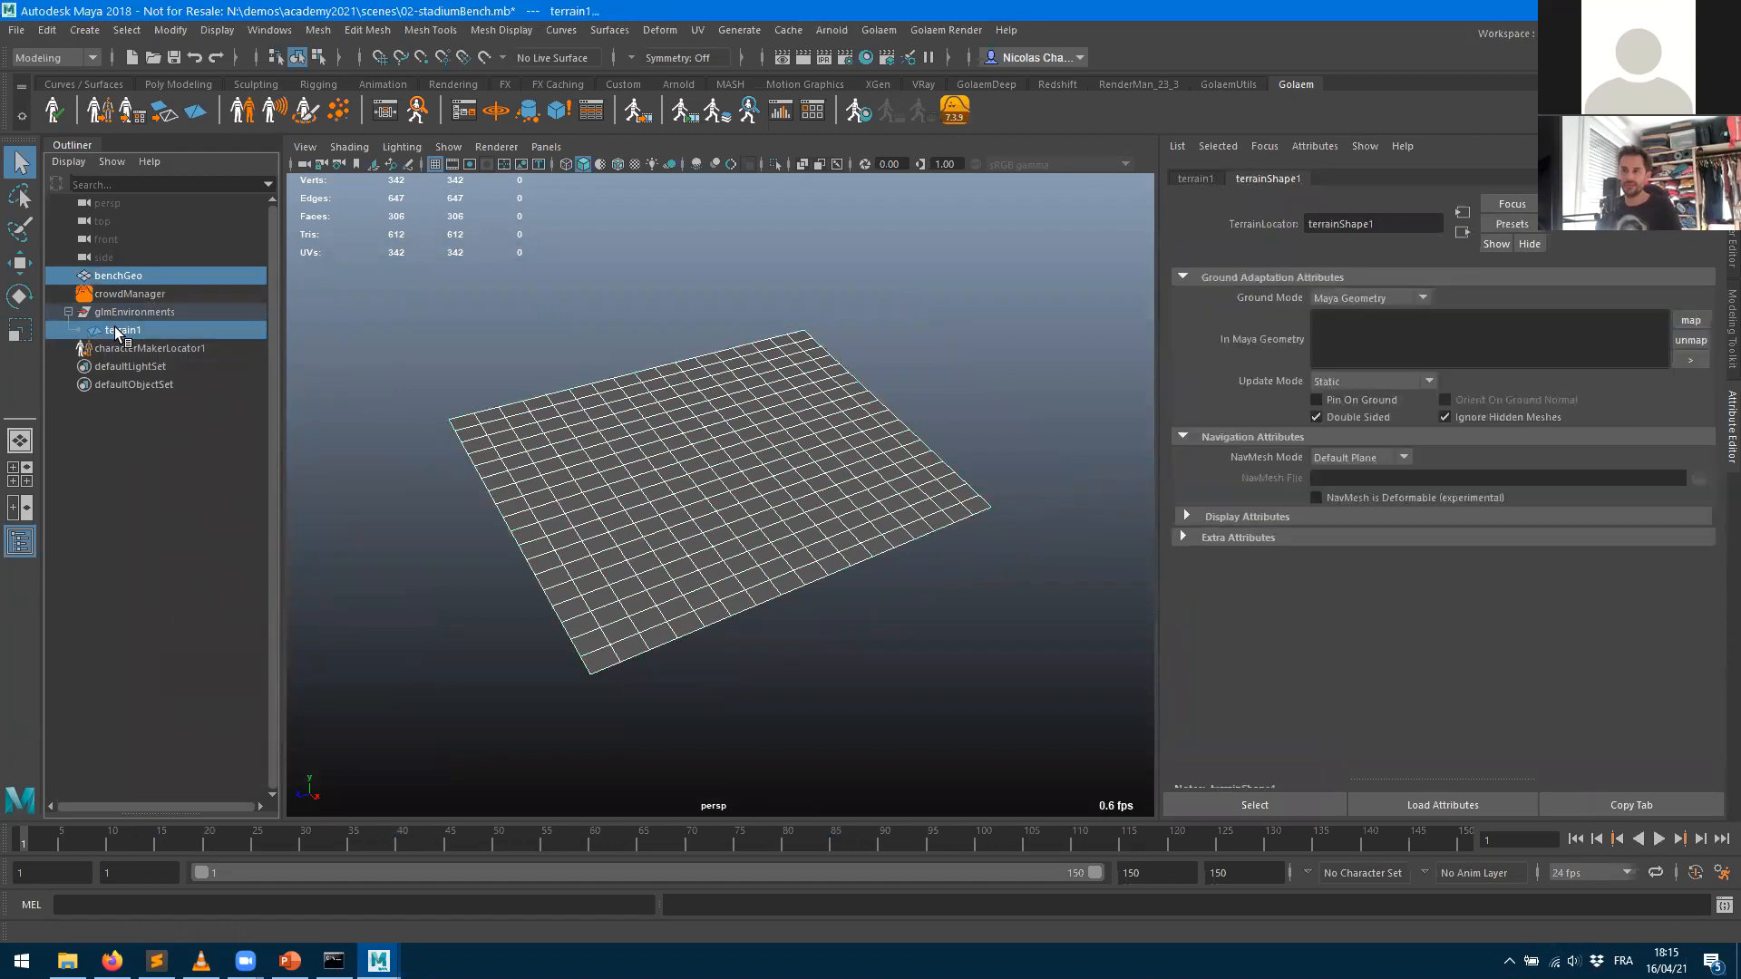
click(123, 278)
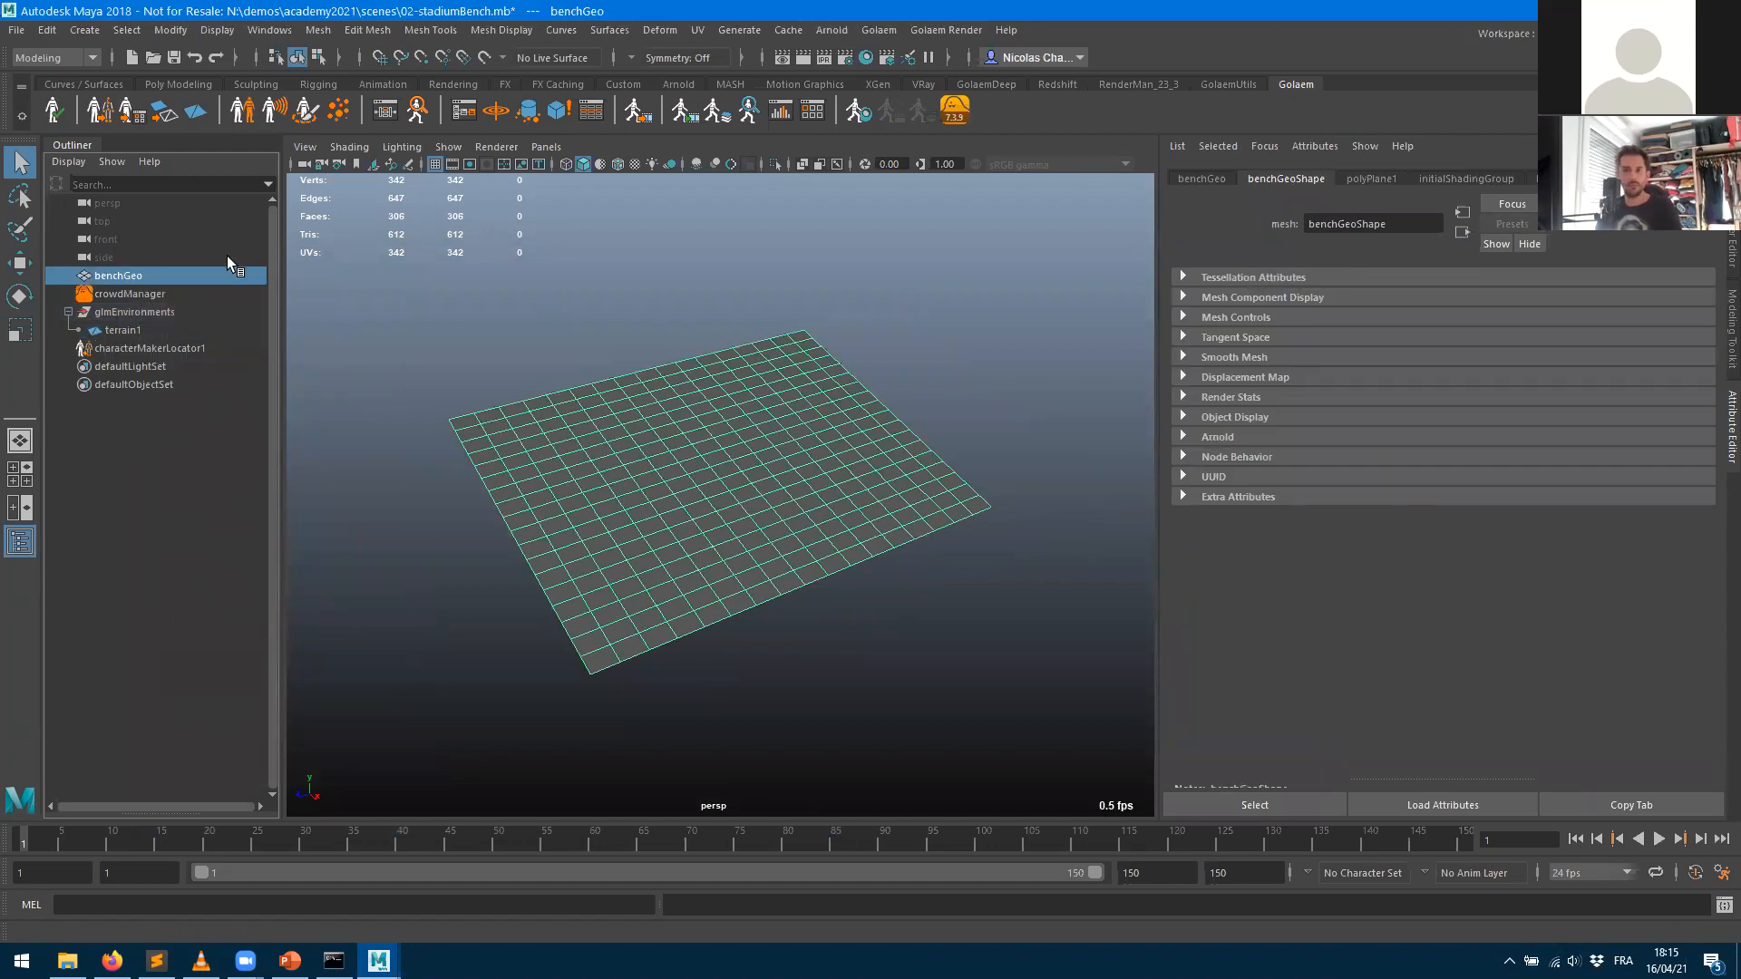
ctrl+click(127, 332)
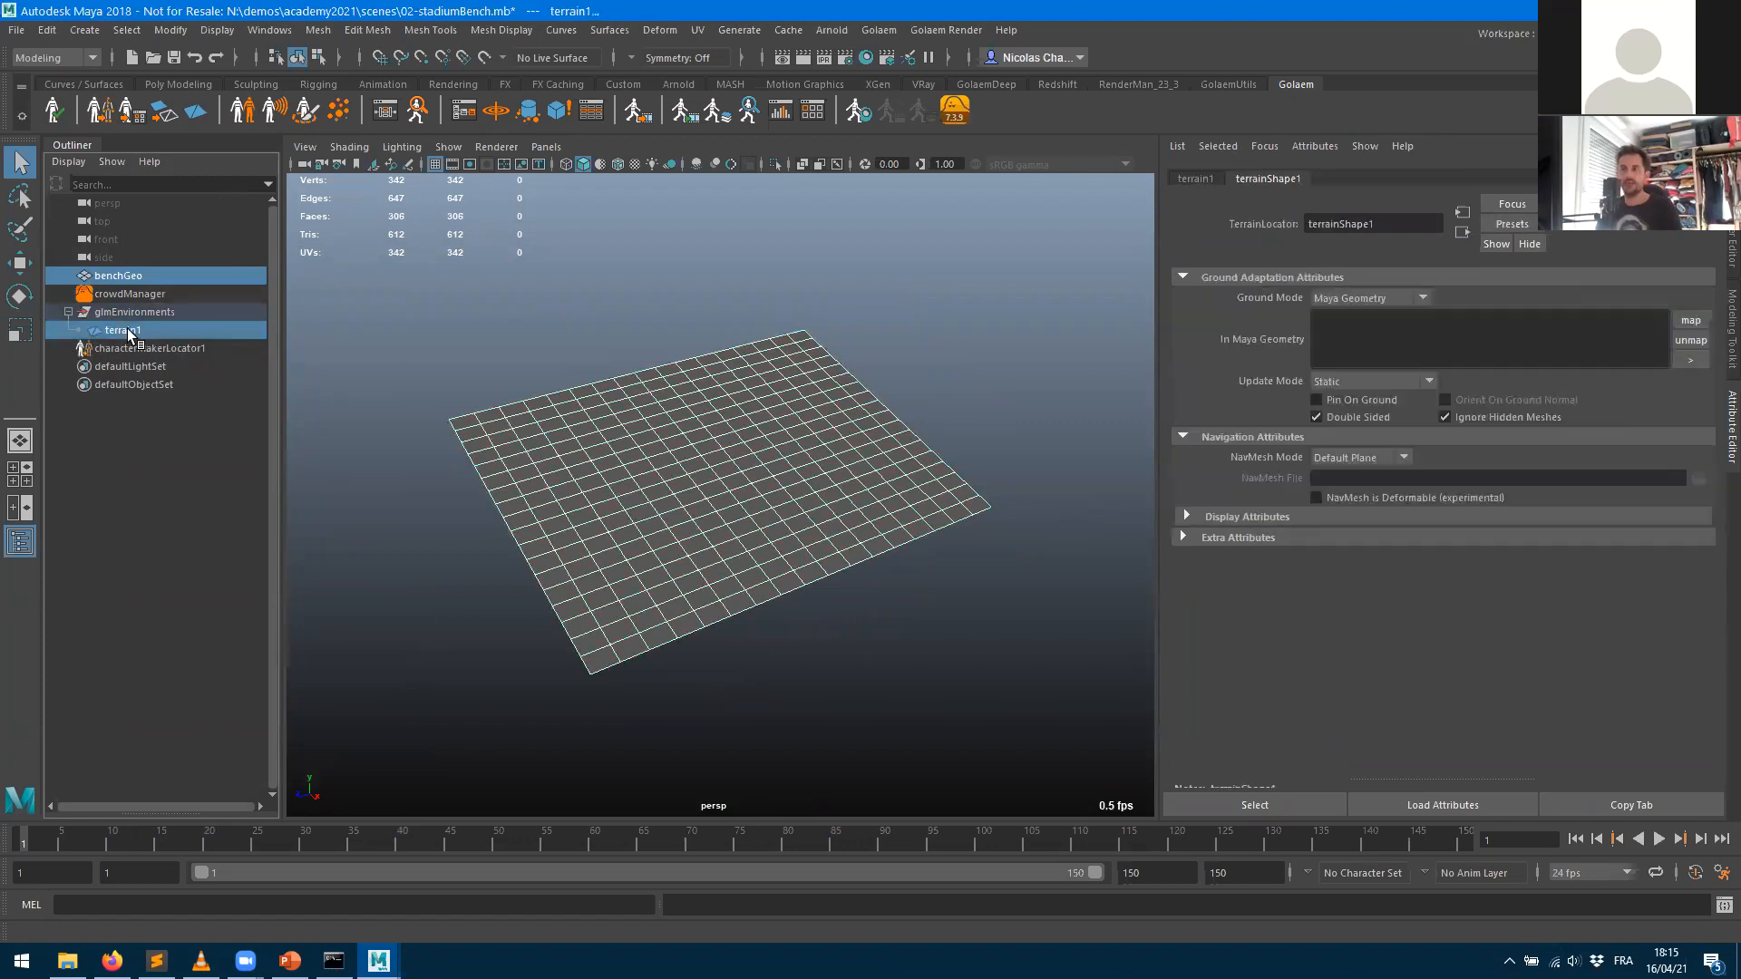
click(1692, 323)
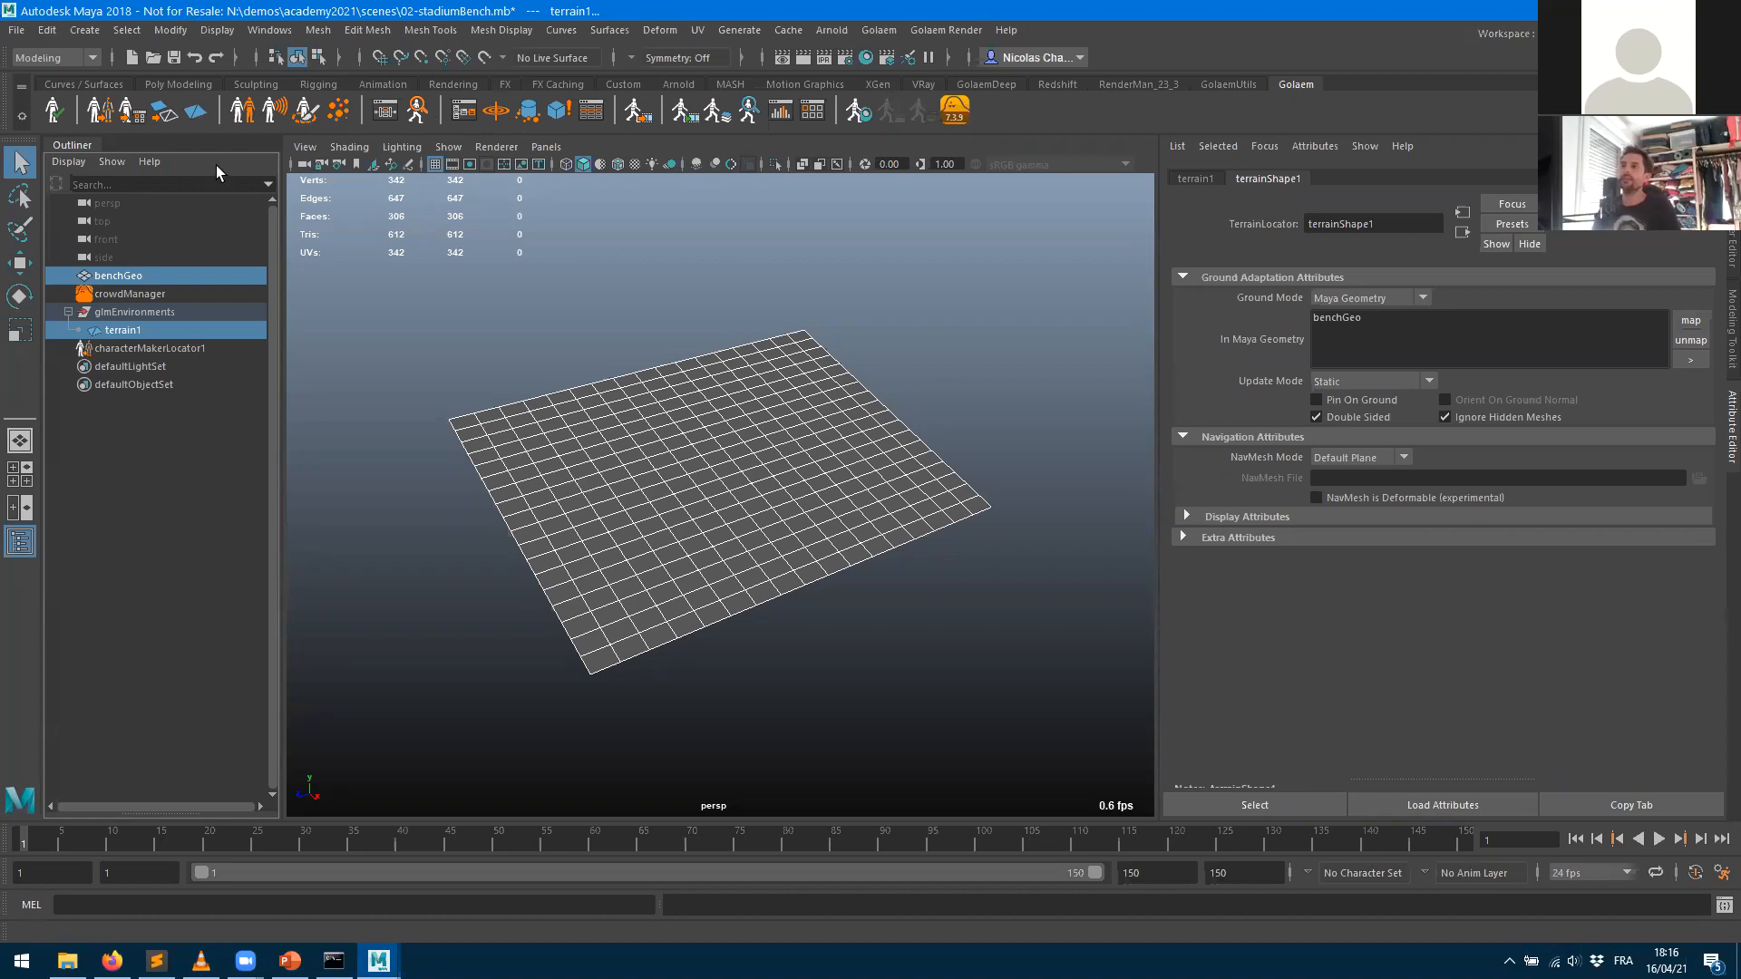
- Create a crowd entity type from the CasualMan_Light.gcha character file
click(244, 114)
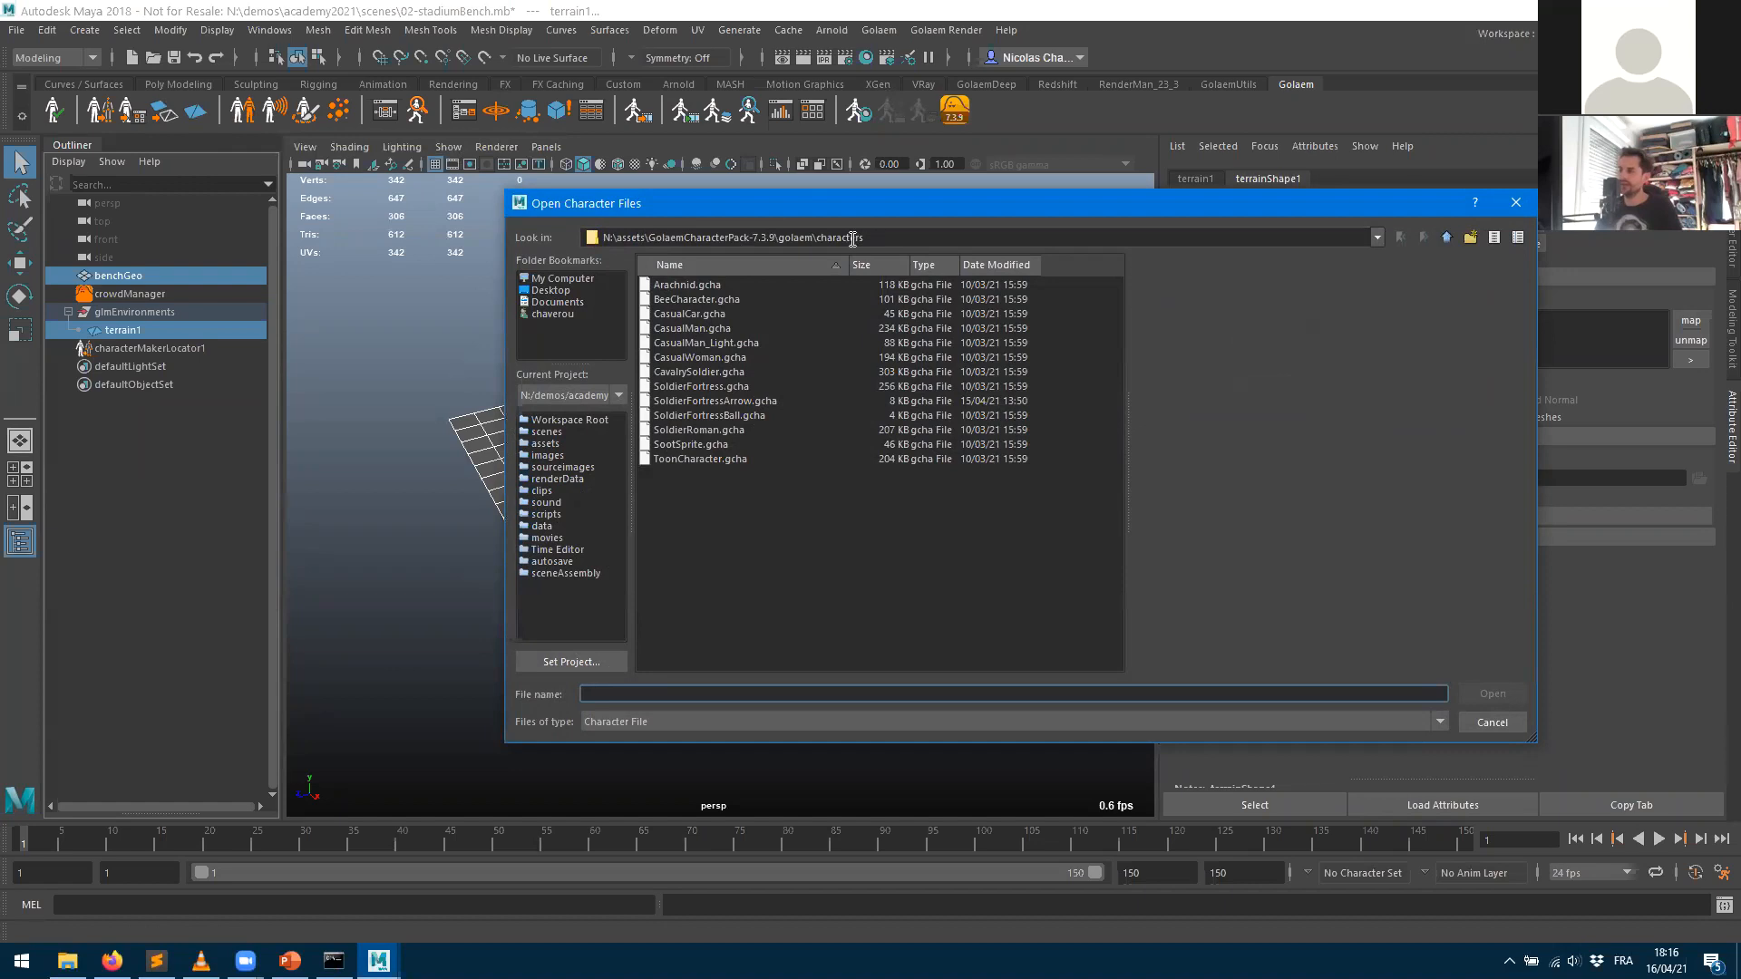
click(705, 343)
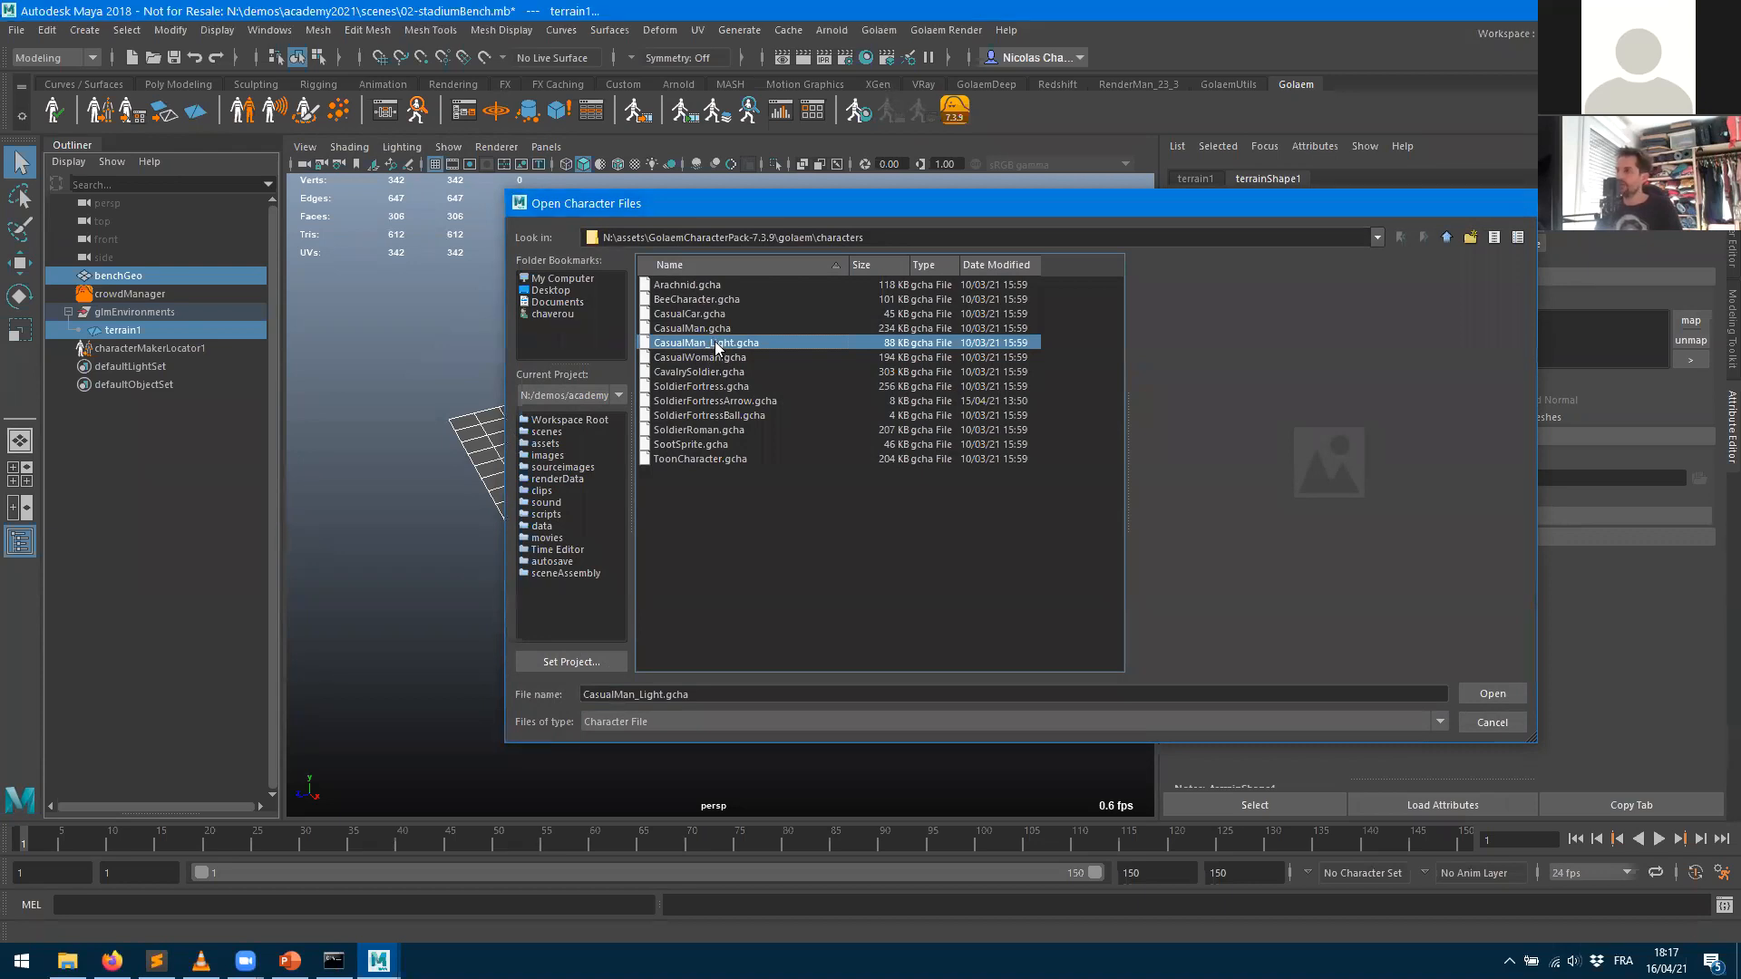
double_click(715, 341)
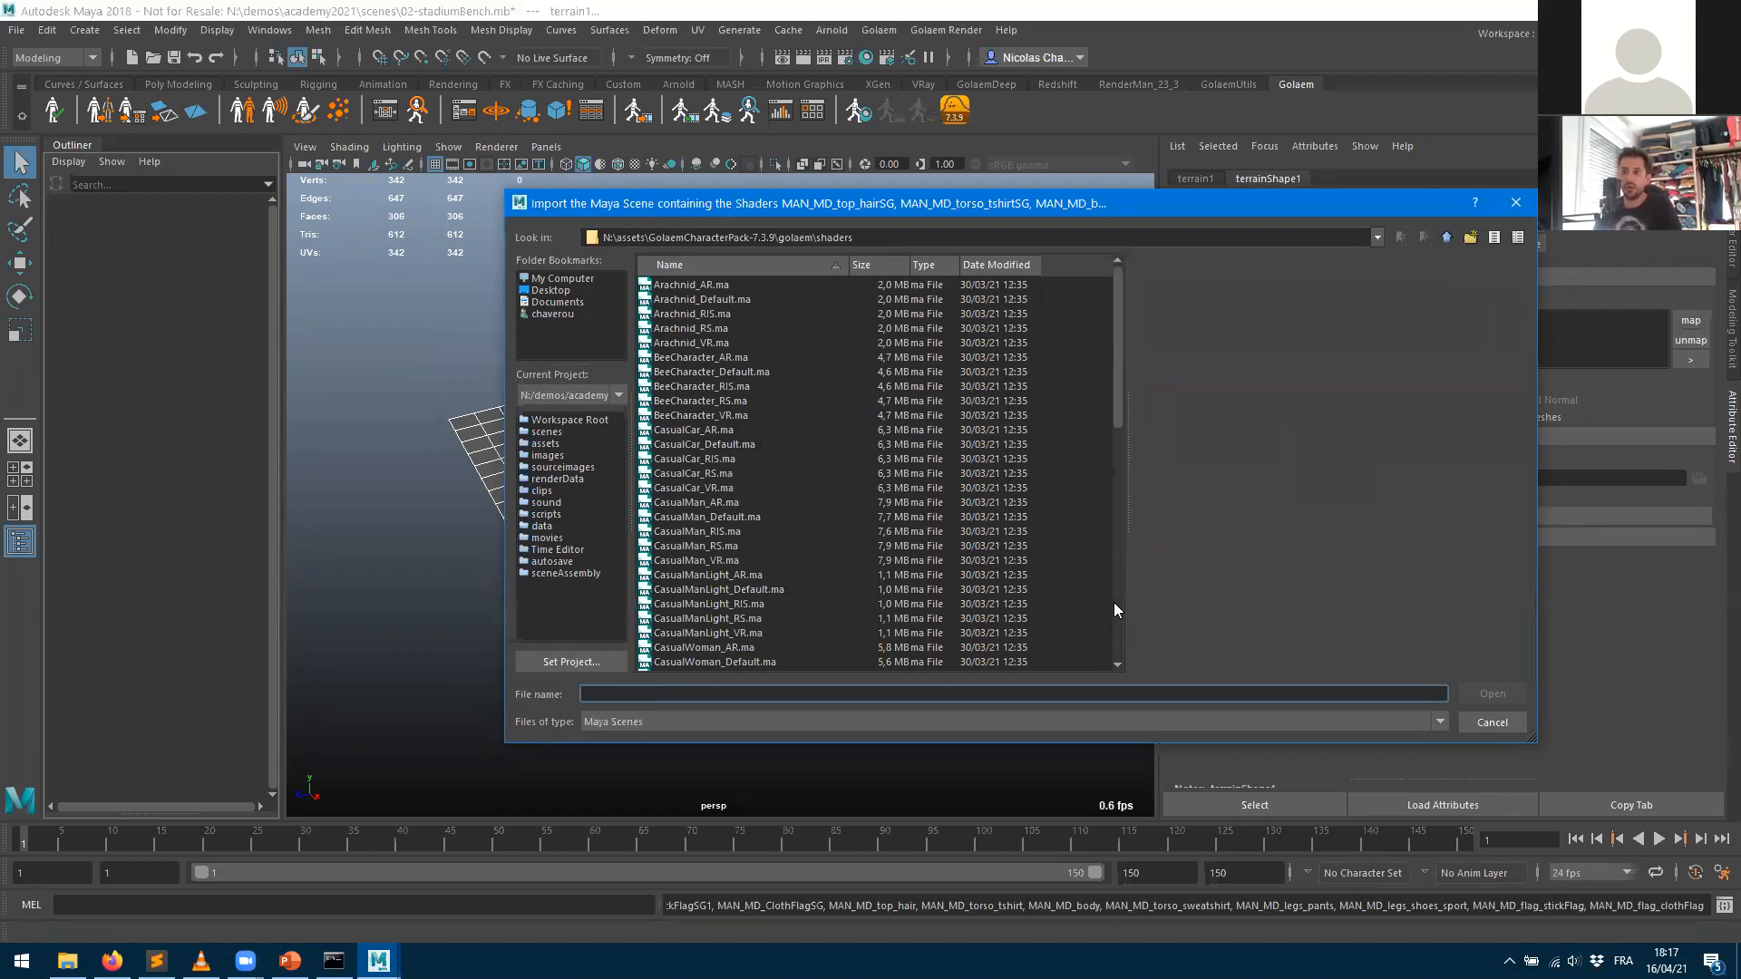
- Import the CasualManLight_AR.ma shader scene for the character
scroll(797, 445, down, 3)
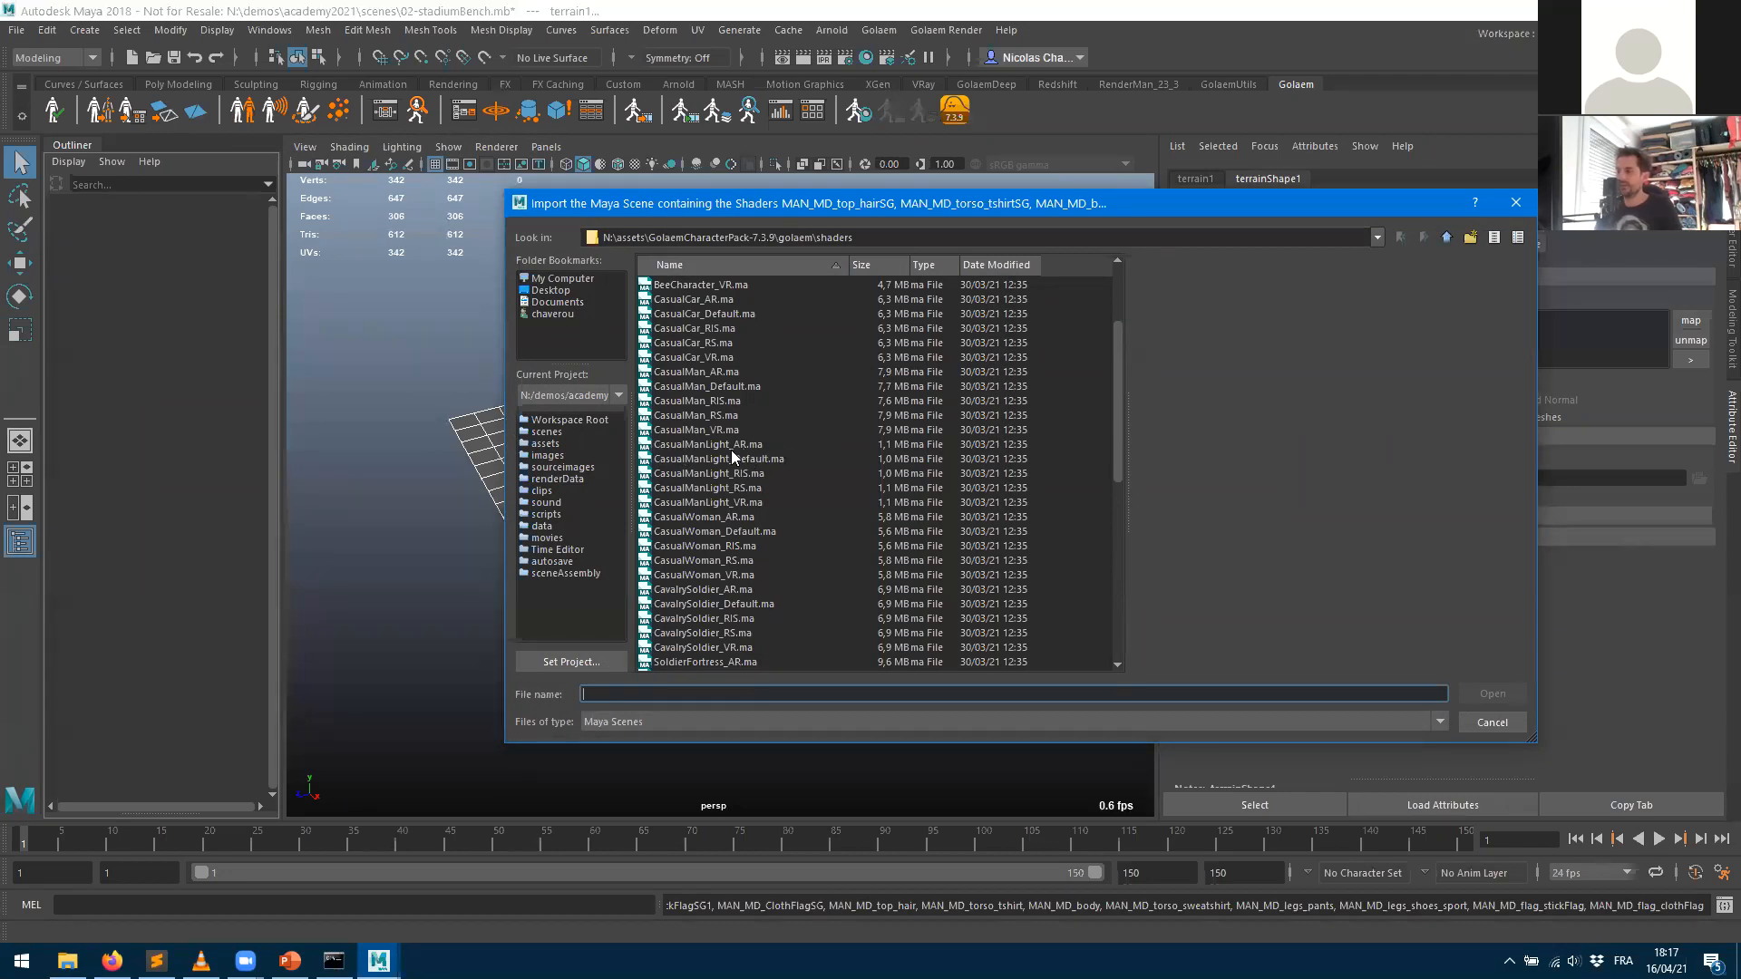
click(677, 446)
click(724, 502)
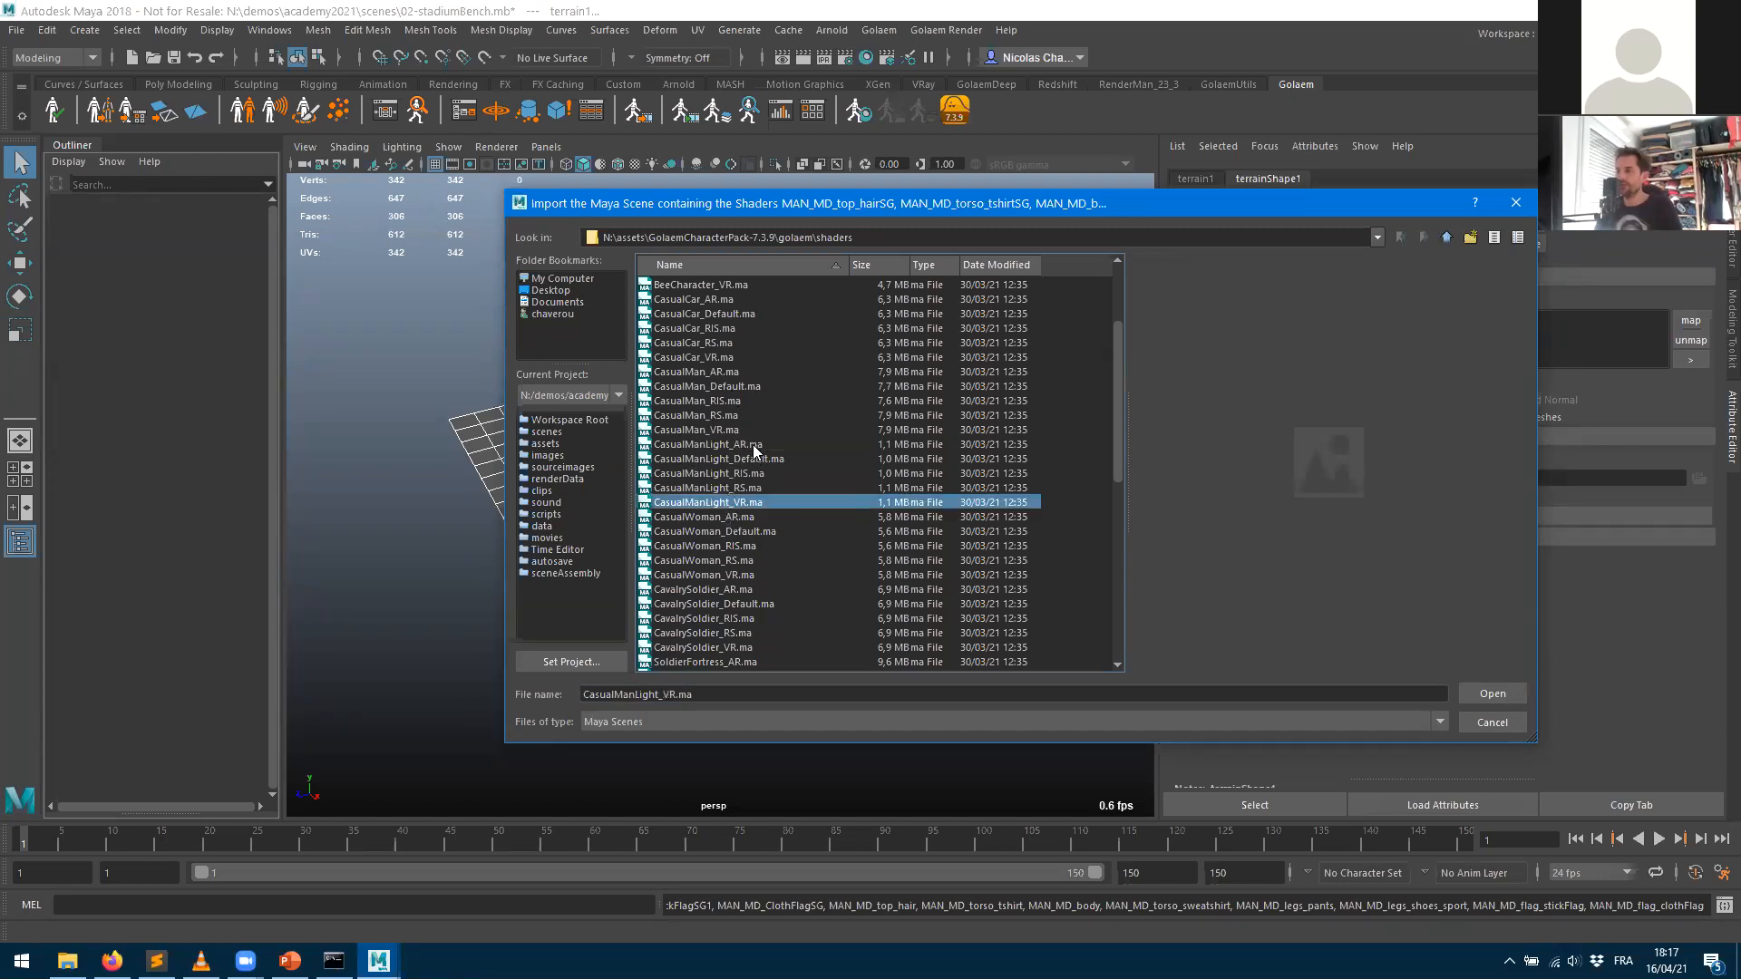
click(733, 446)
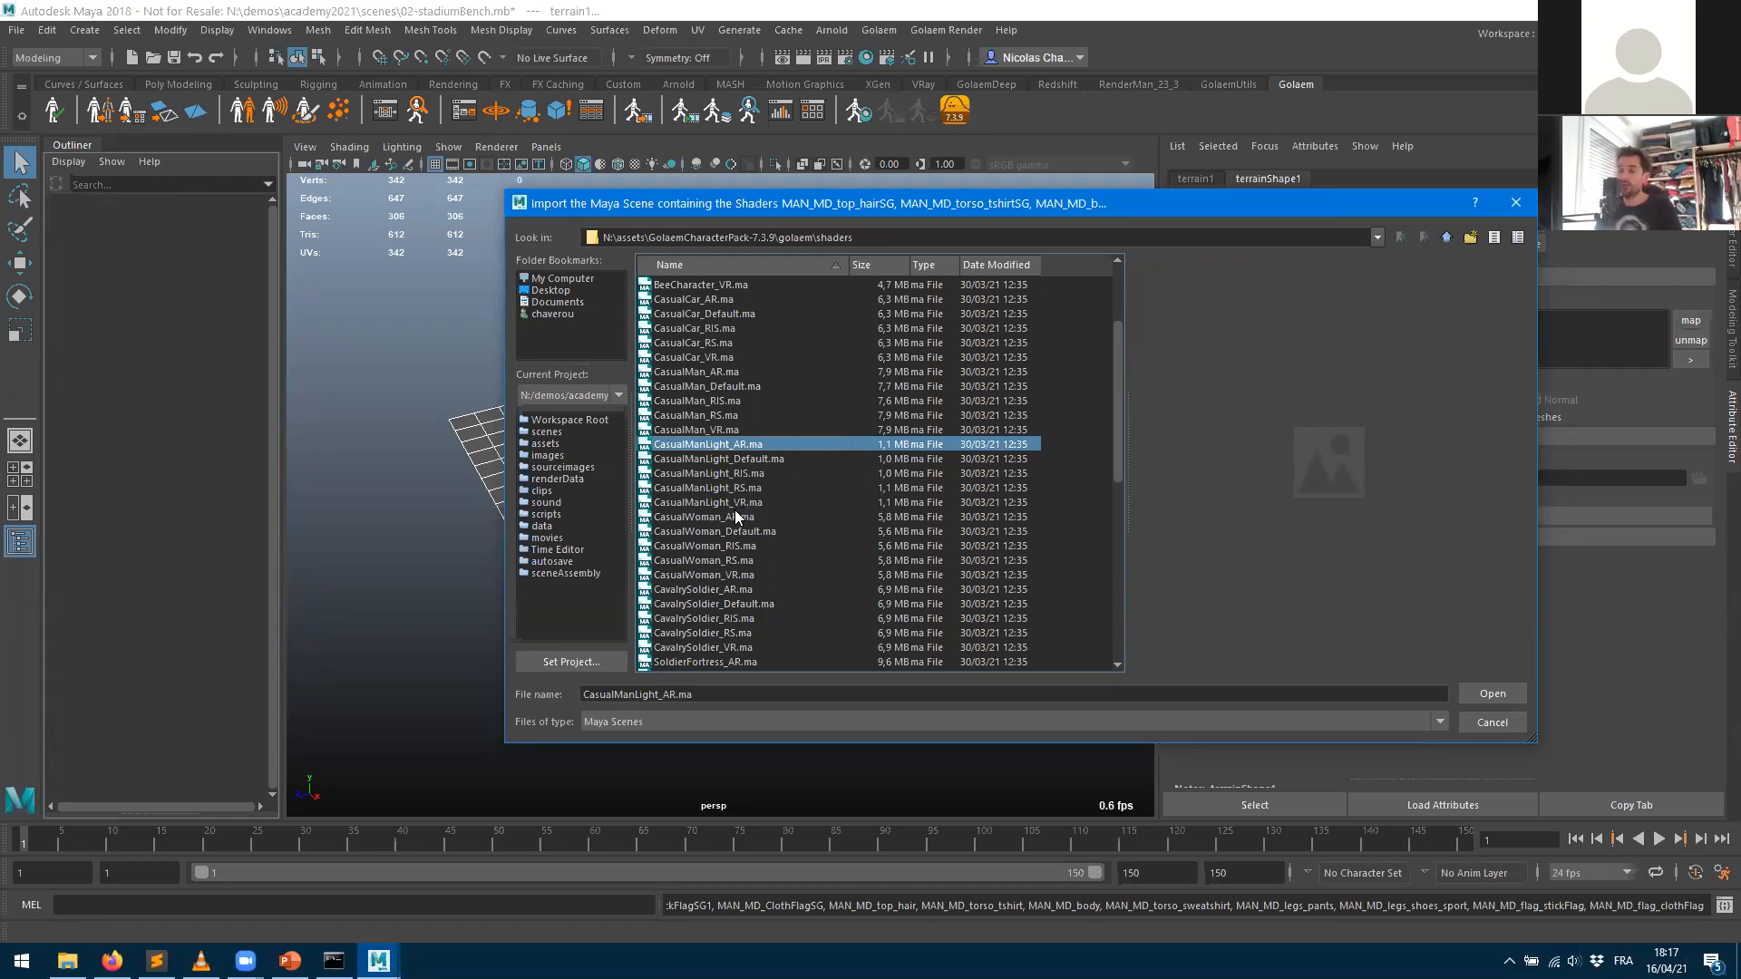
double_click(727, 444)
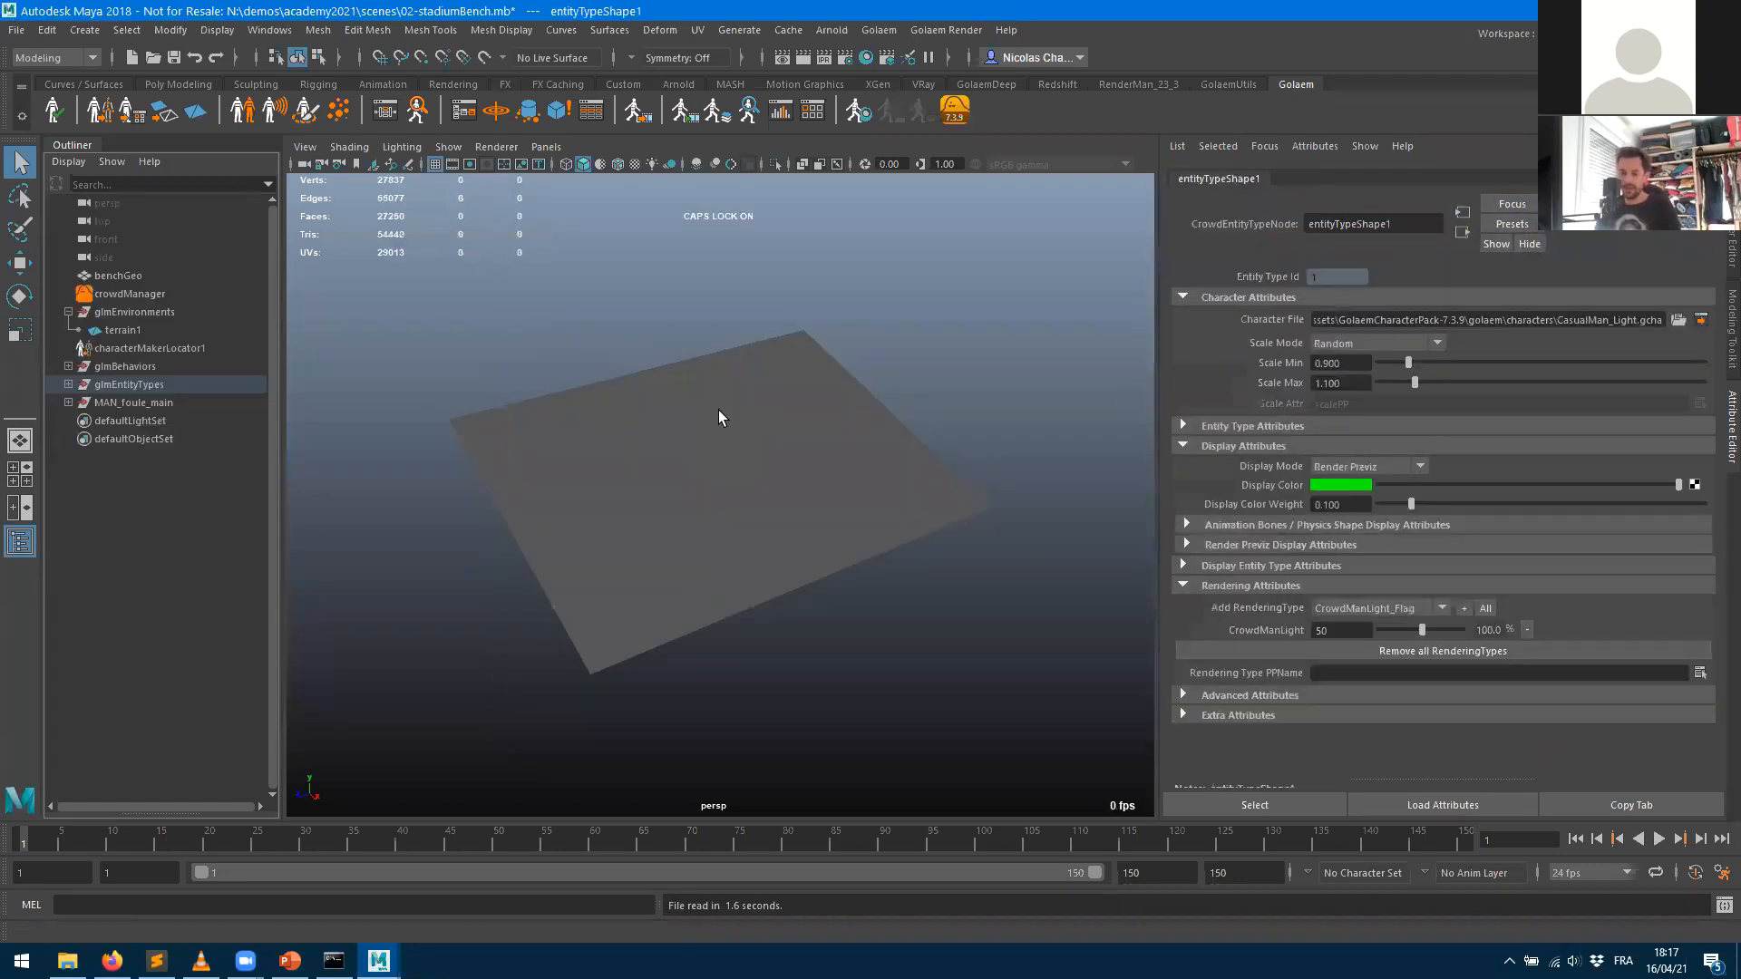
alt+drag(640, 486, 769, 421)
alt+right_drag(620, 528, 749, 486)
alt+drag(789, 420, 811, 326)
key(Caps_Lock)
alt+drag(795, 422, 609, 443)
alt+right_drag(610, 443, 544, 410)
alt+drag(744, 489, 910, 505)
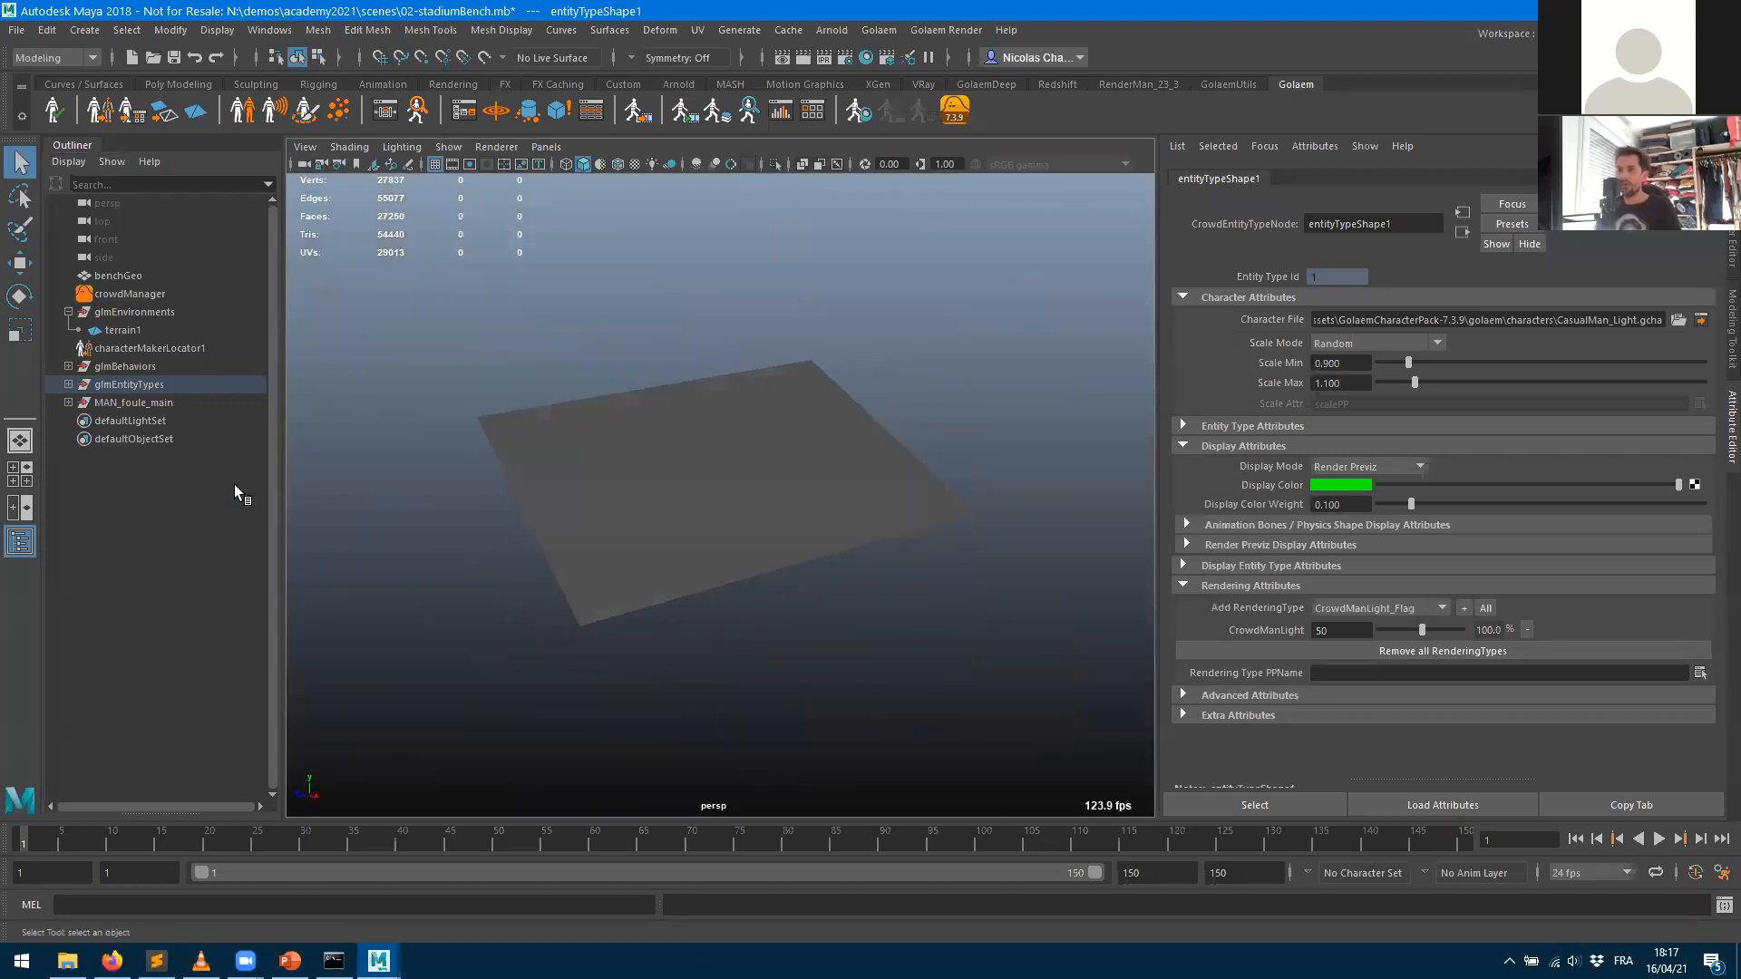
- Rename the entity type inside the glmEntityTypes group as manChar
click(68, 384)
click(136, 403)
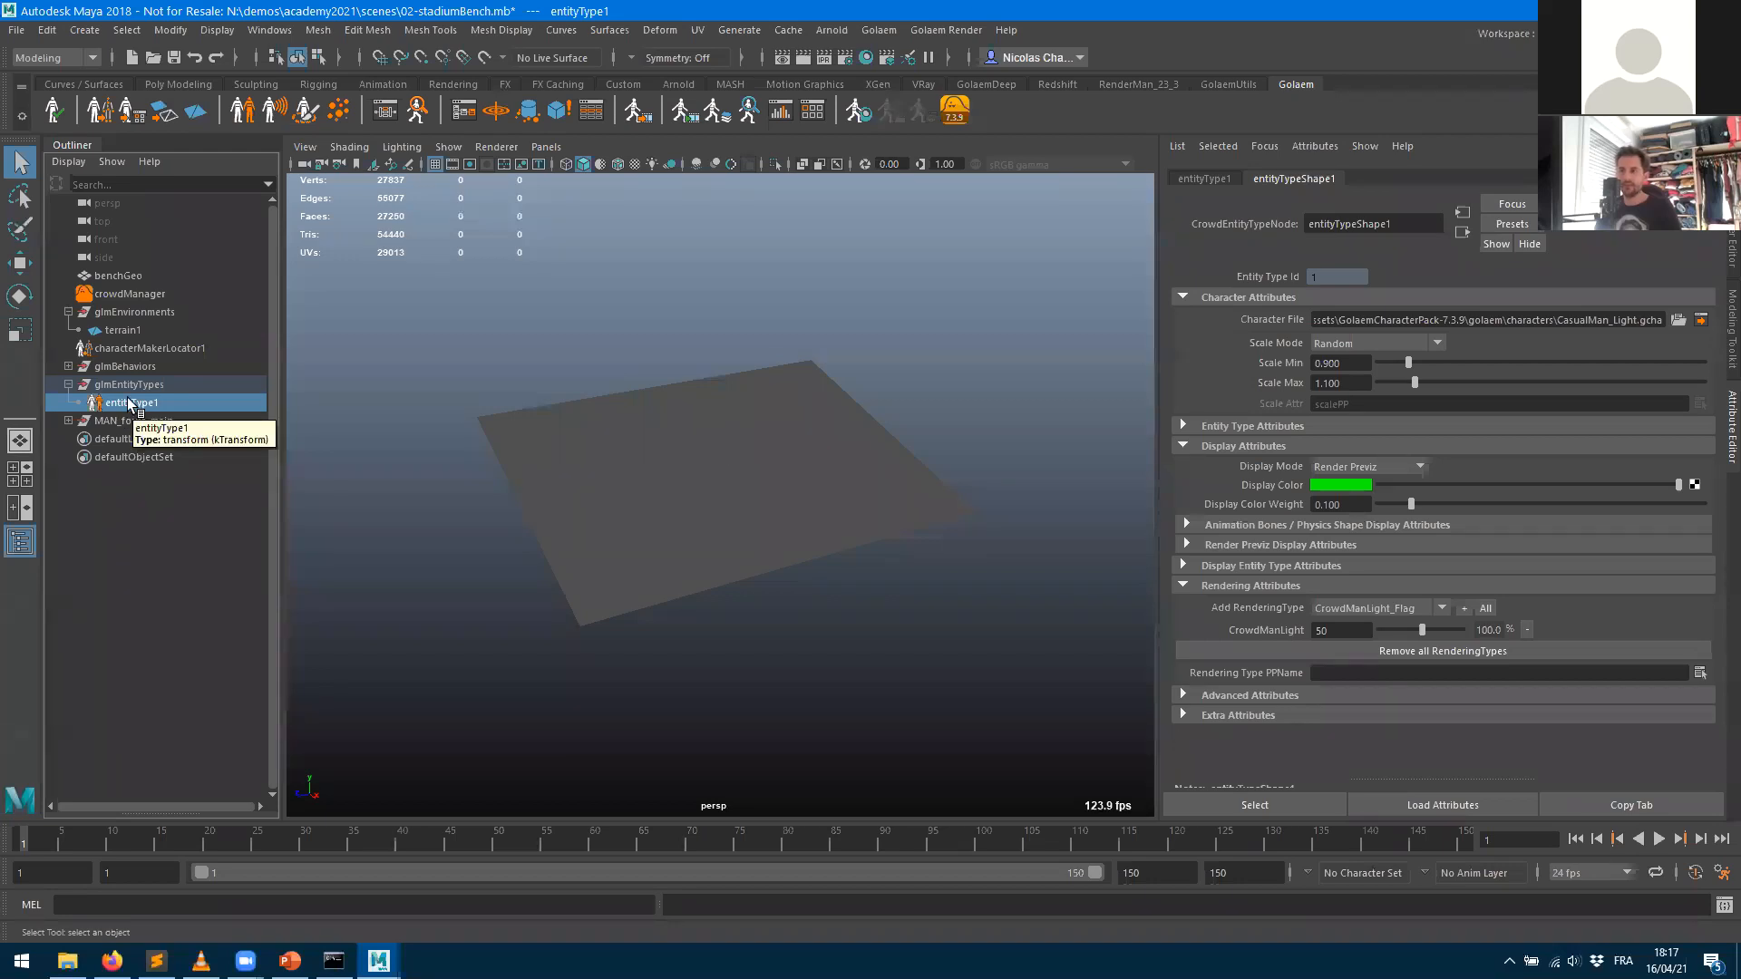
double_click(129, 404)
text(manchar)
key(Return)
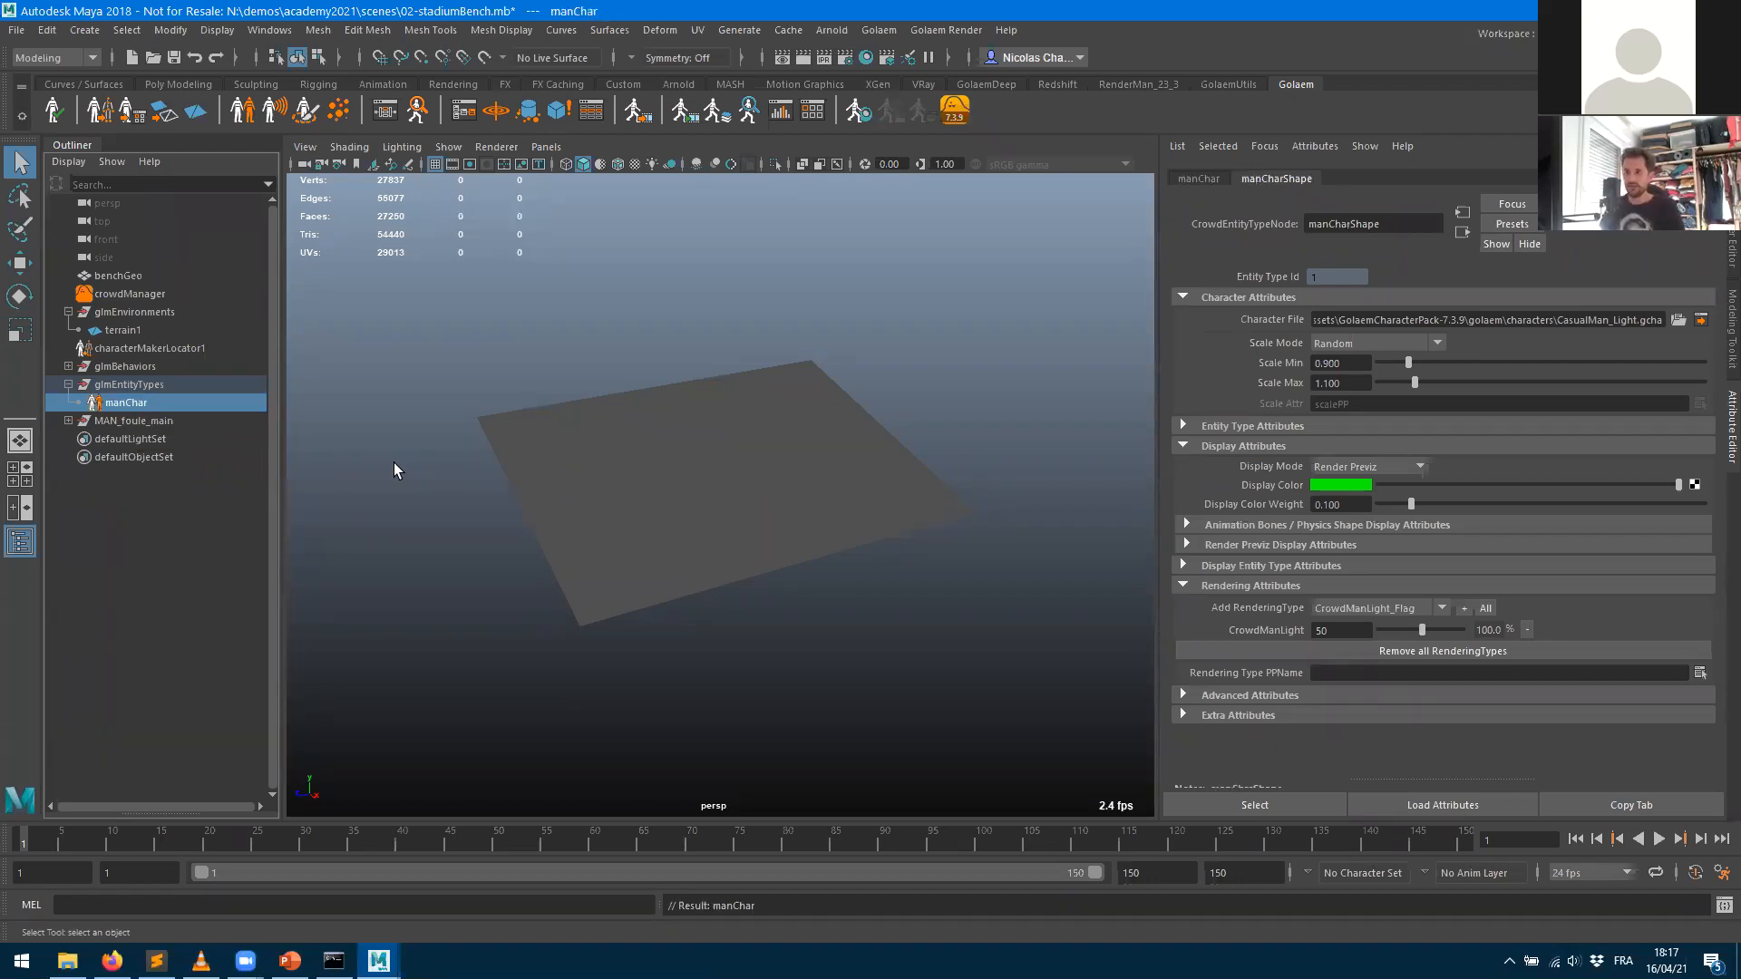
- Place a point-shaped Population Tool locator near the middle of the bench plane
mouse_move(806, 514)
alt+mouse_down()
mouse_move(944, 536)
mouse_move(777, 517)
alt+mouse_up()
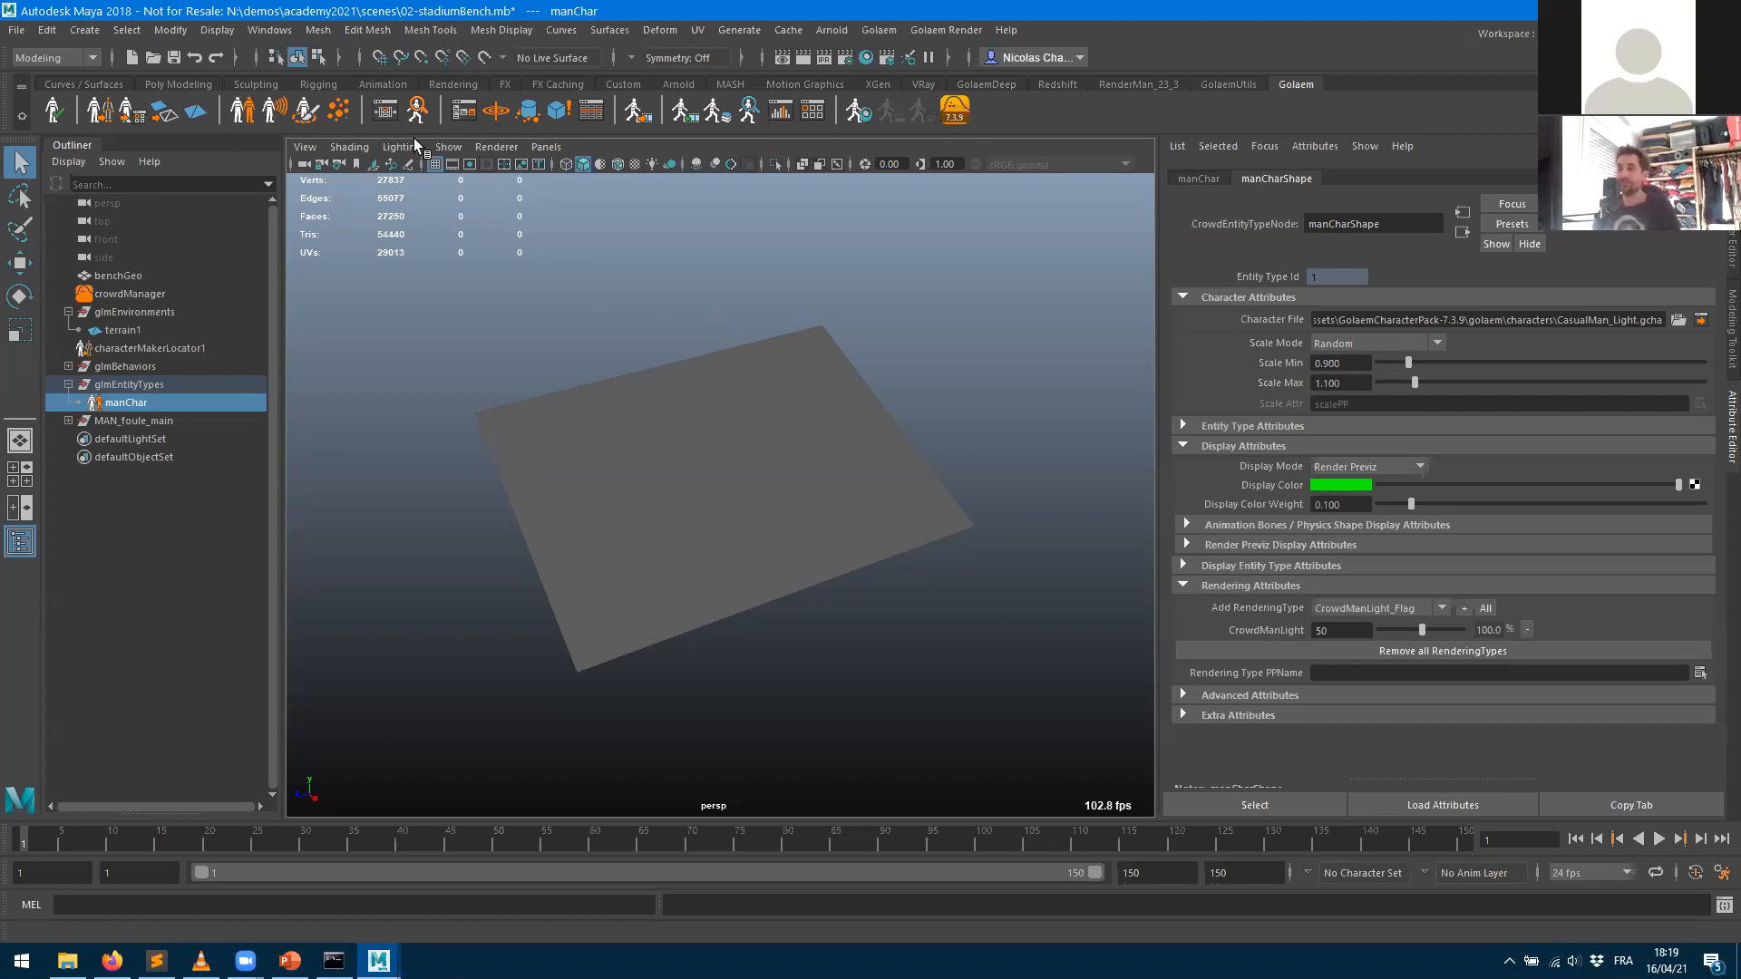
click(338, 112)
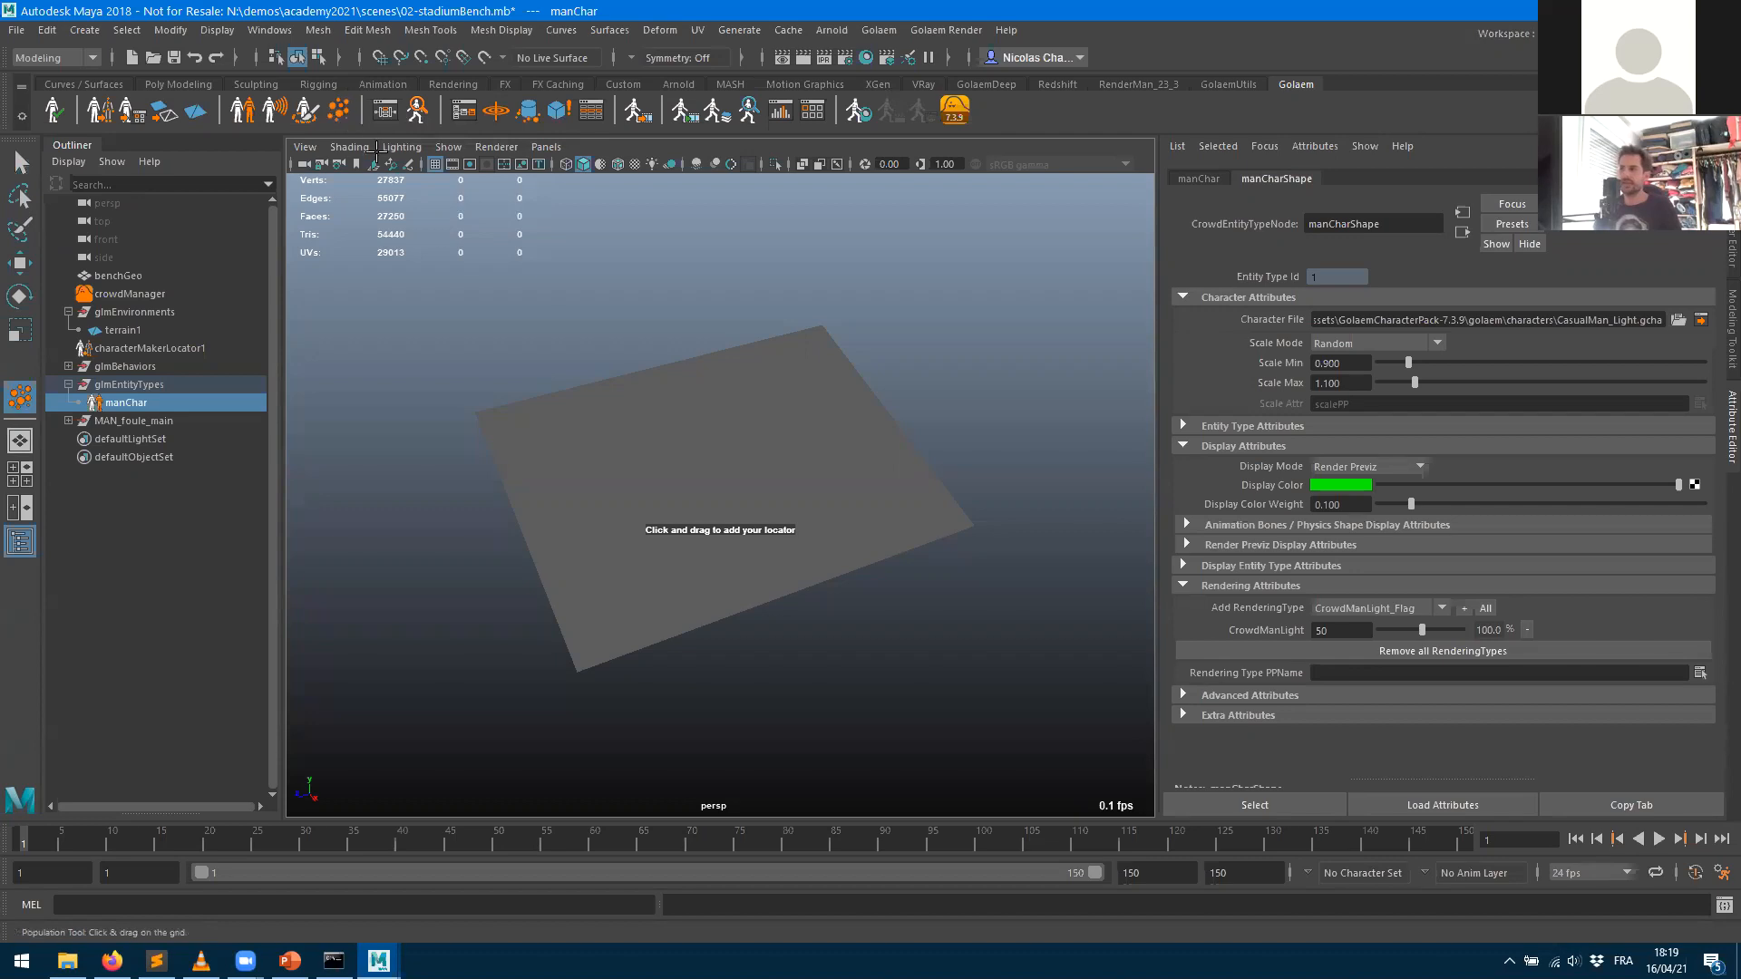
click(725, 452)
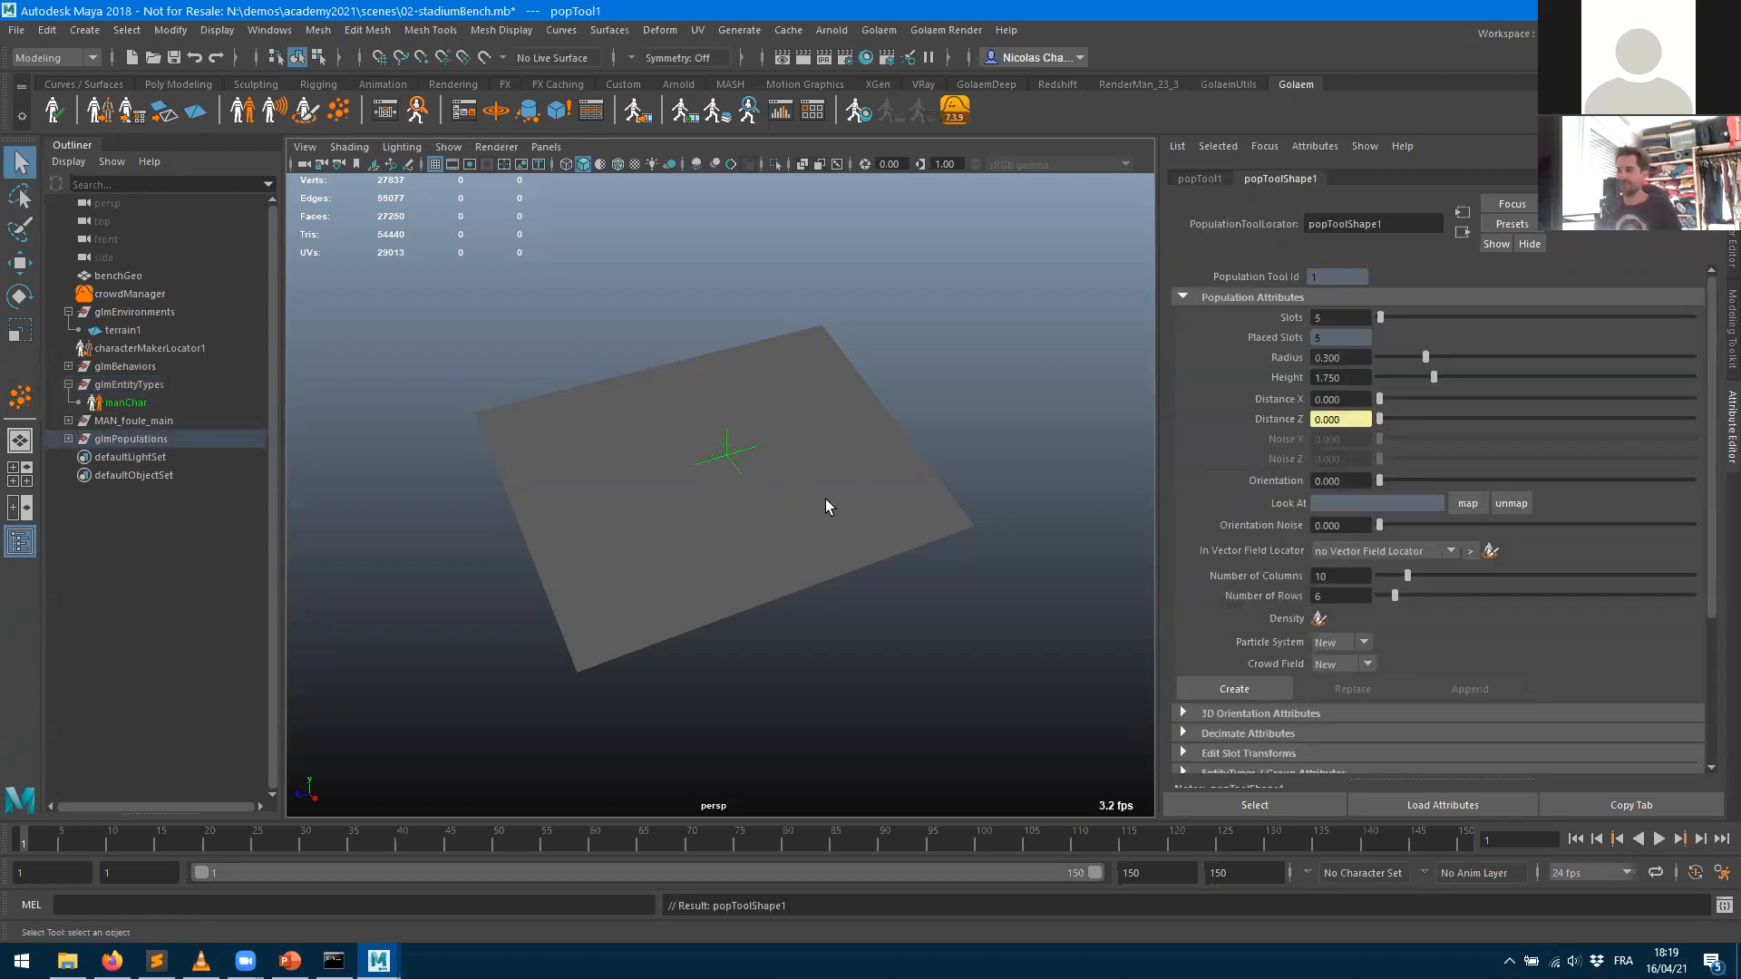
- Set benchGeo's plane subdivisions to 20 in width and 26 in height
click(114, 276)
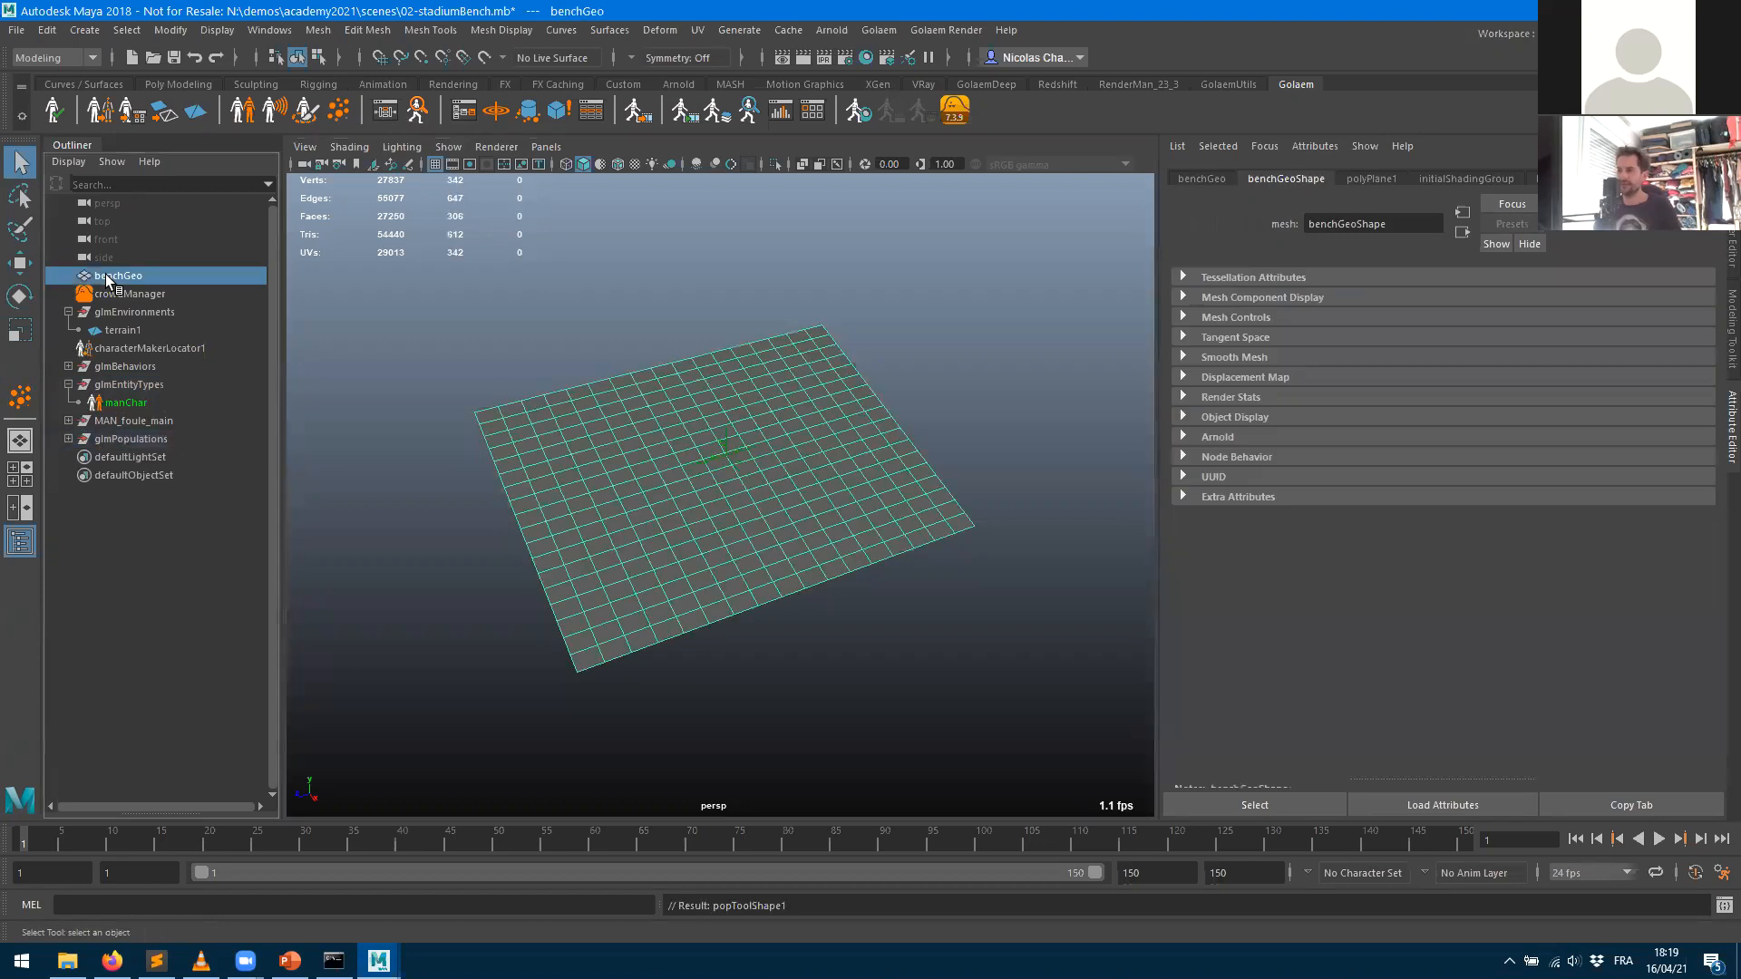
alt+drag(851, 510, 1017, 481)
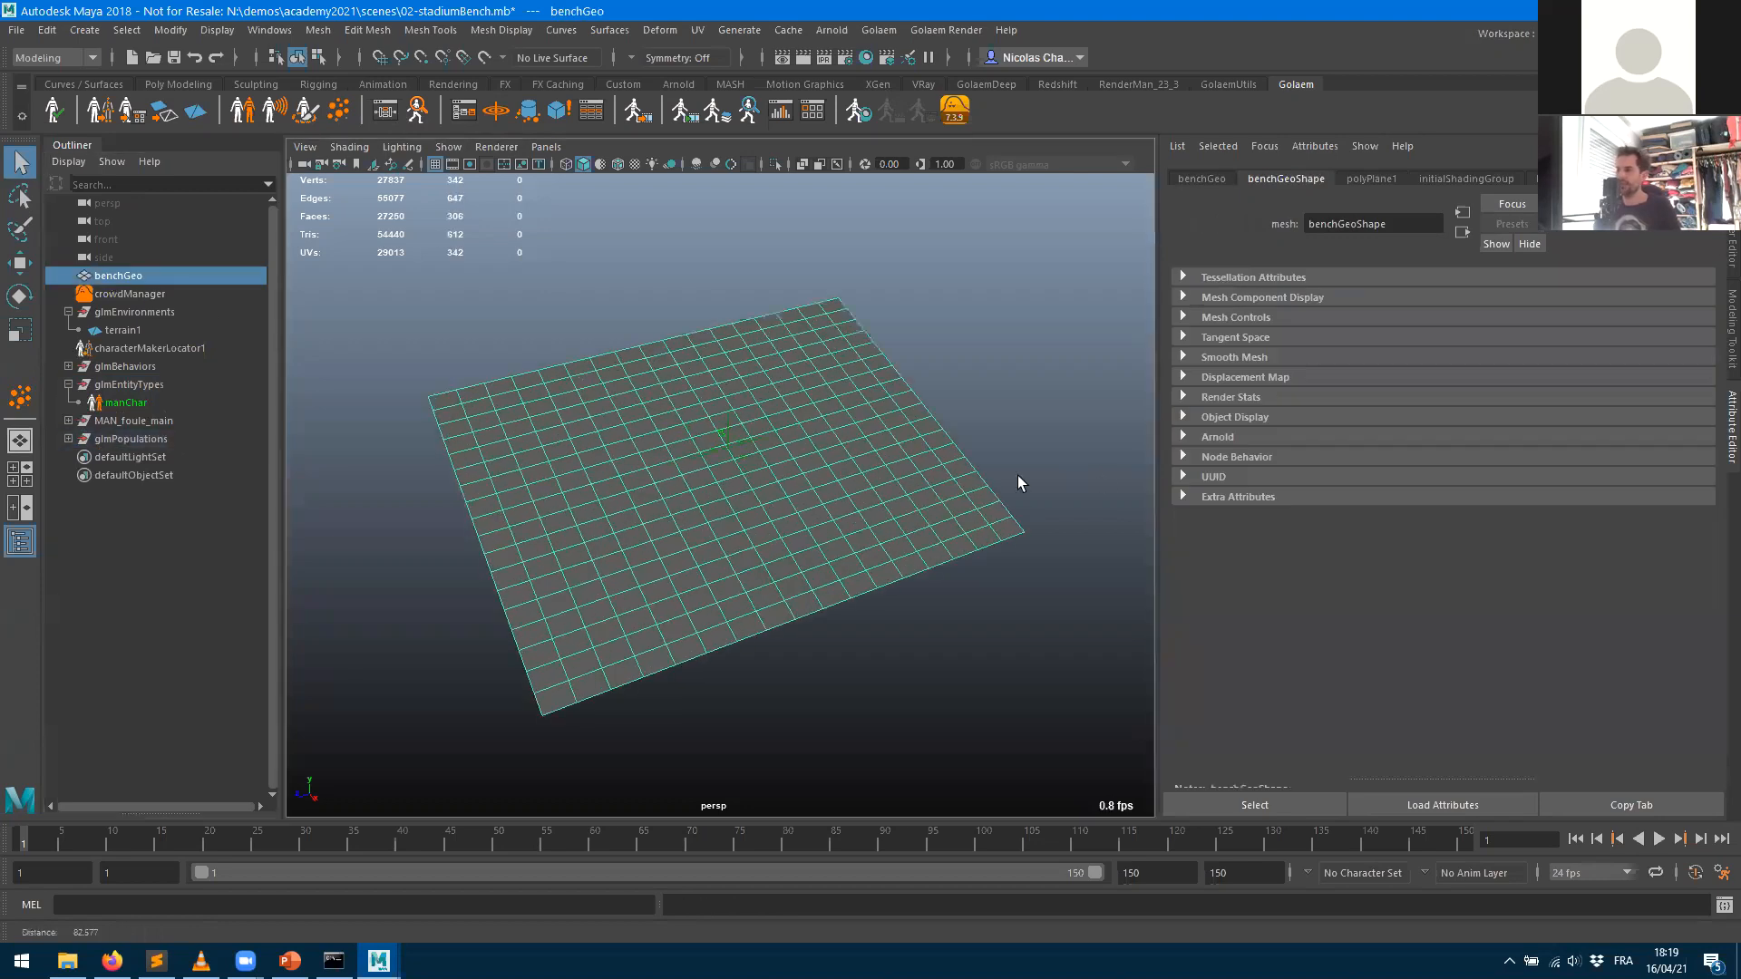
scroll(859, 517, up, 5)
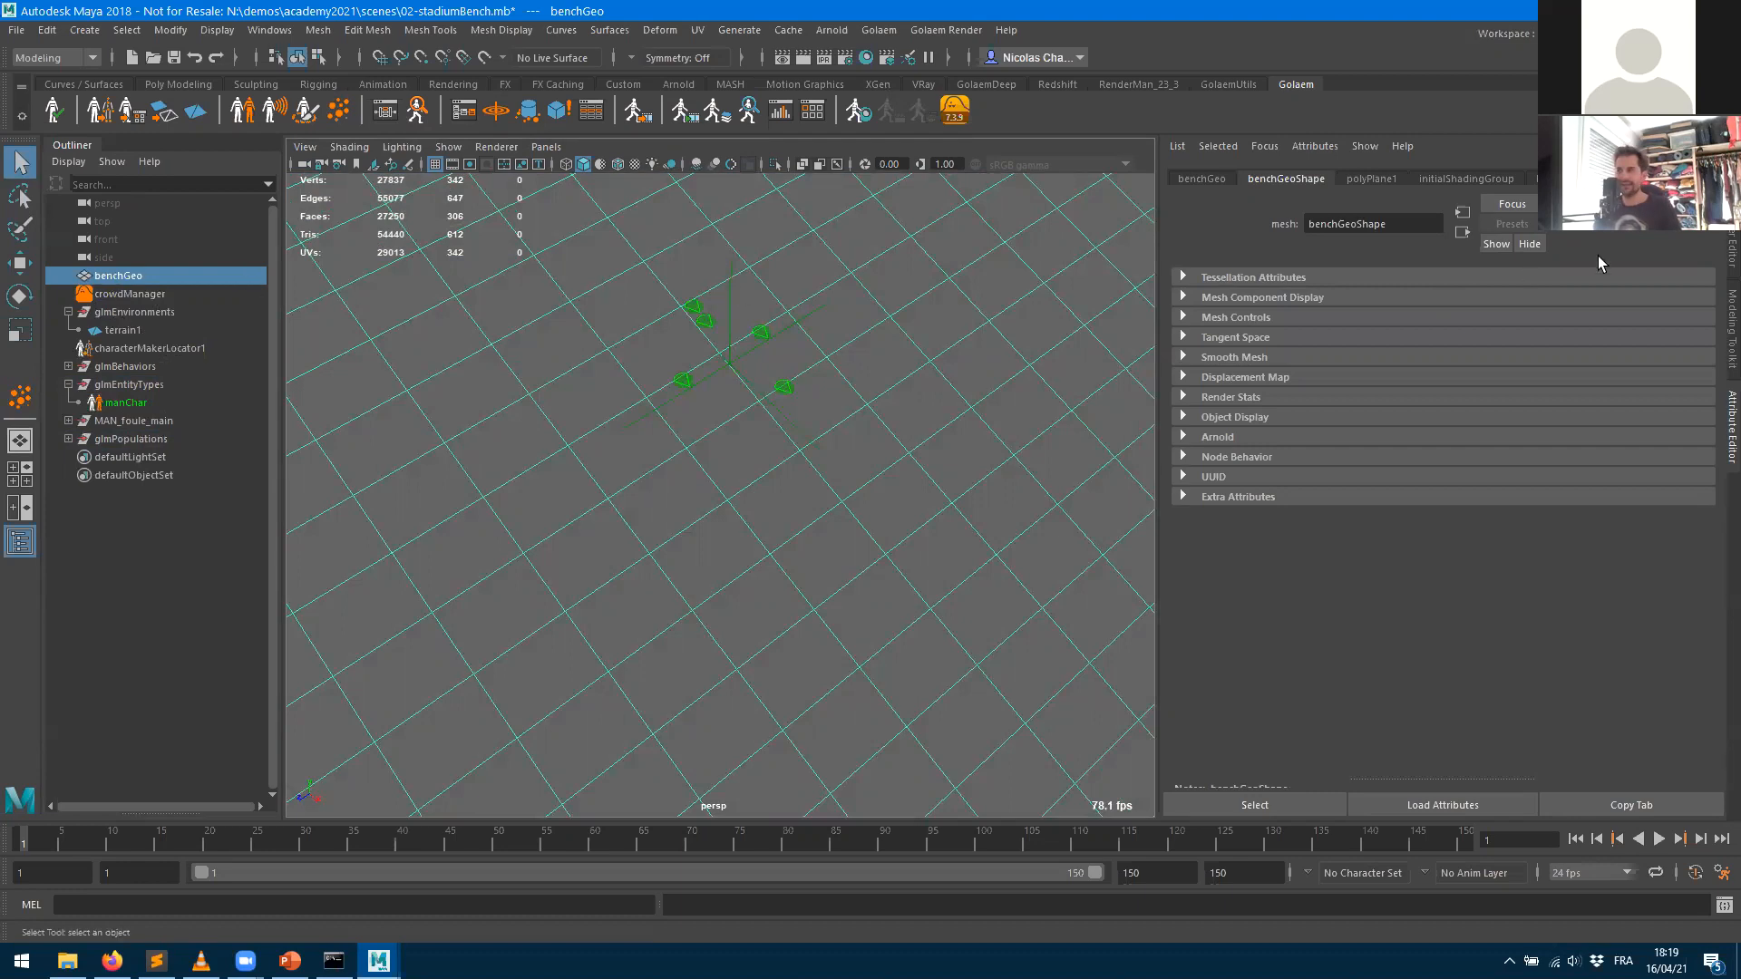
drag(1494, 335, 1542, 357)
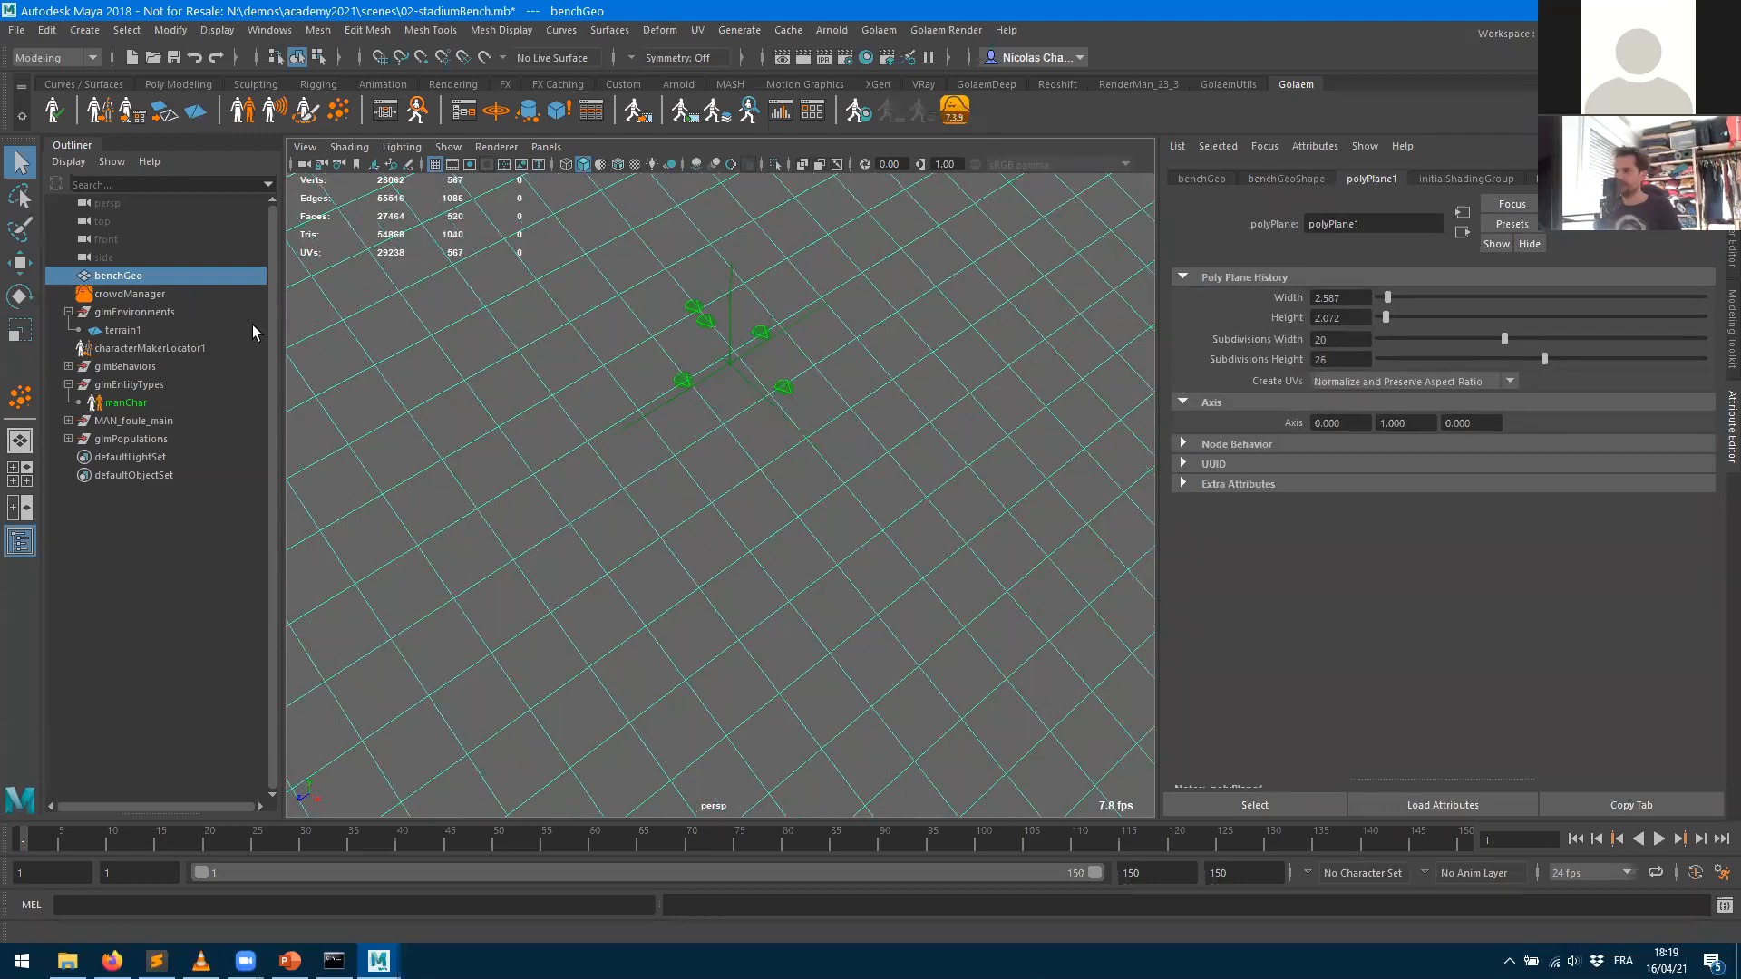
scroll(721, 456, up, 3)
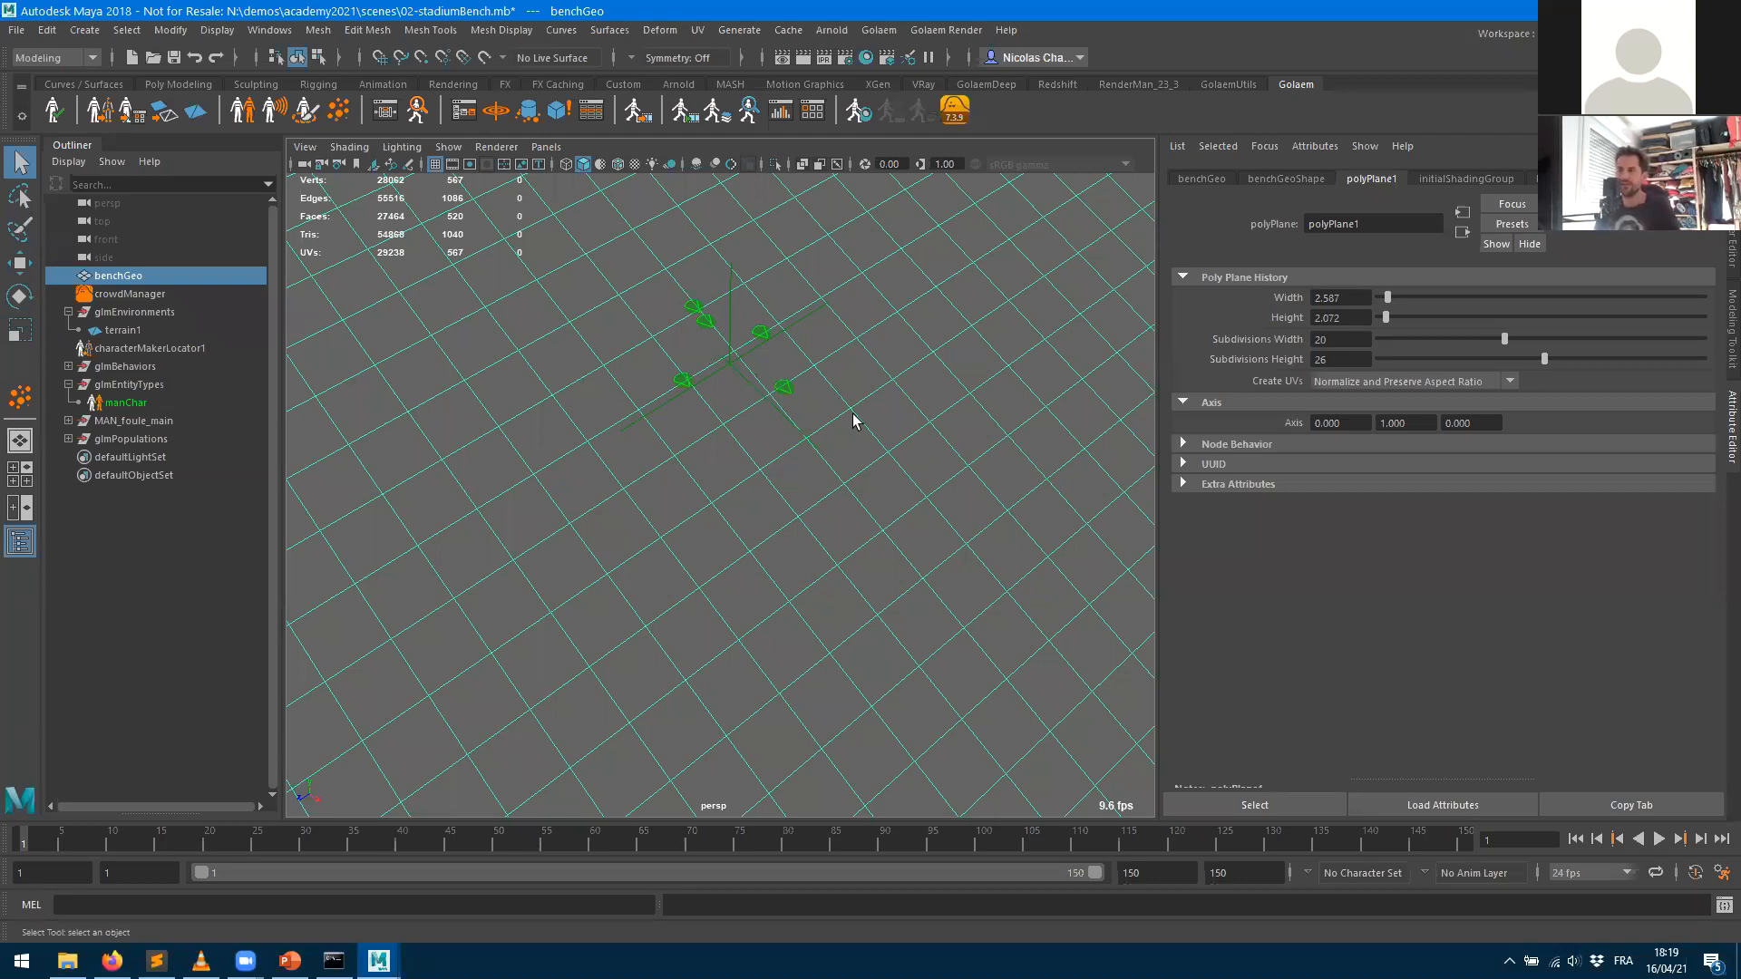
- Delete the population locator from the glmPopulations group
click(68, 439)
click(127, 457)
key(Delete)
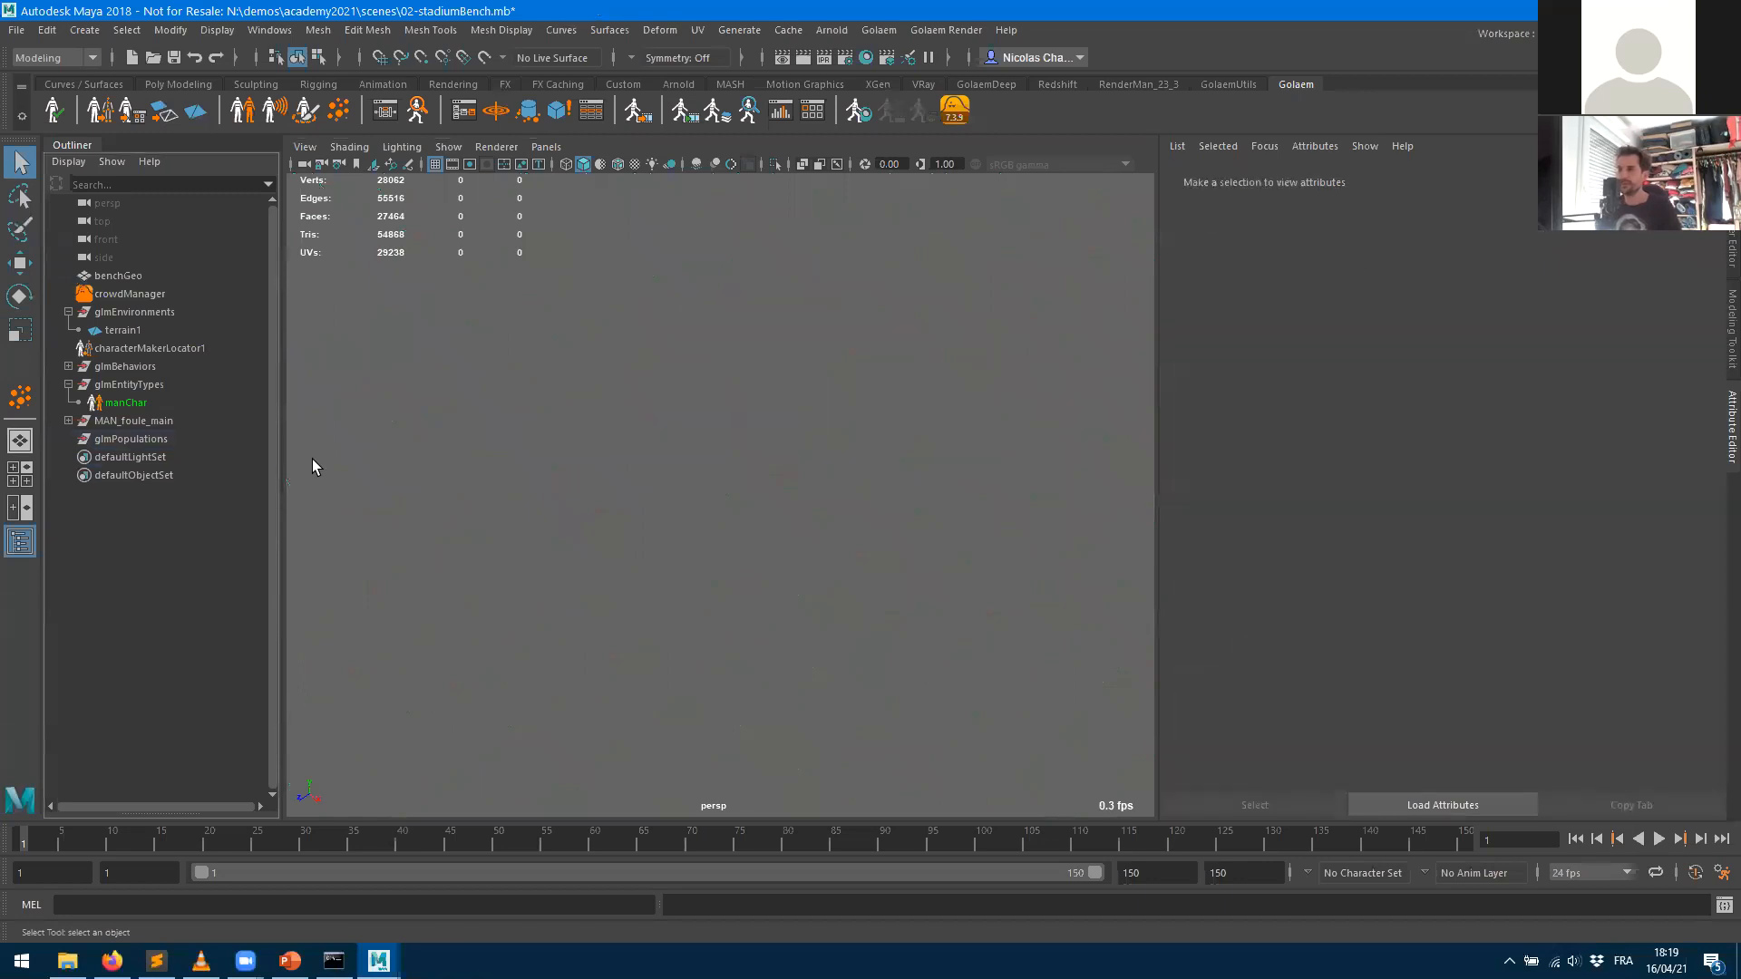
- Populate the benchGeo mesh with manCharShape using the Population Tool's option for creating particles in the selected mesh
double_click(338, 119)
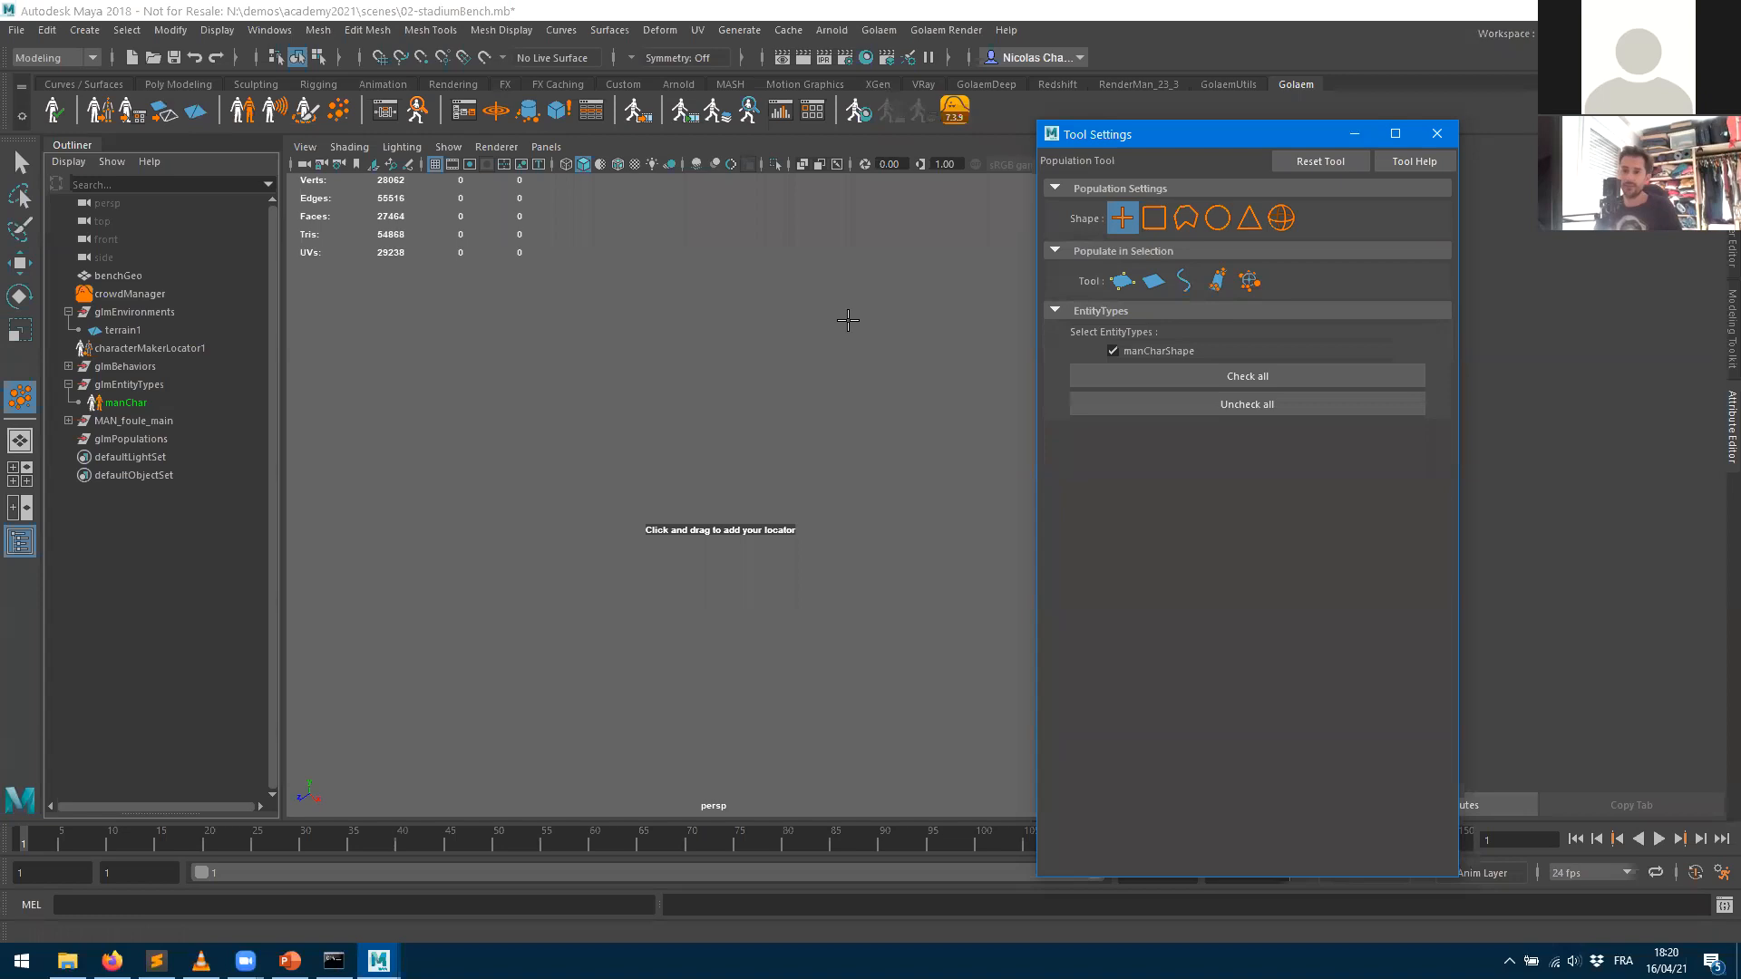
scroll(739, 377, down, 5)
scroll(742, 380, up, 5)
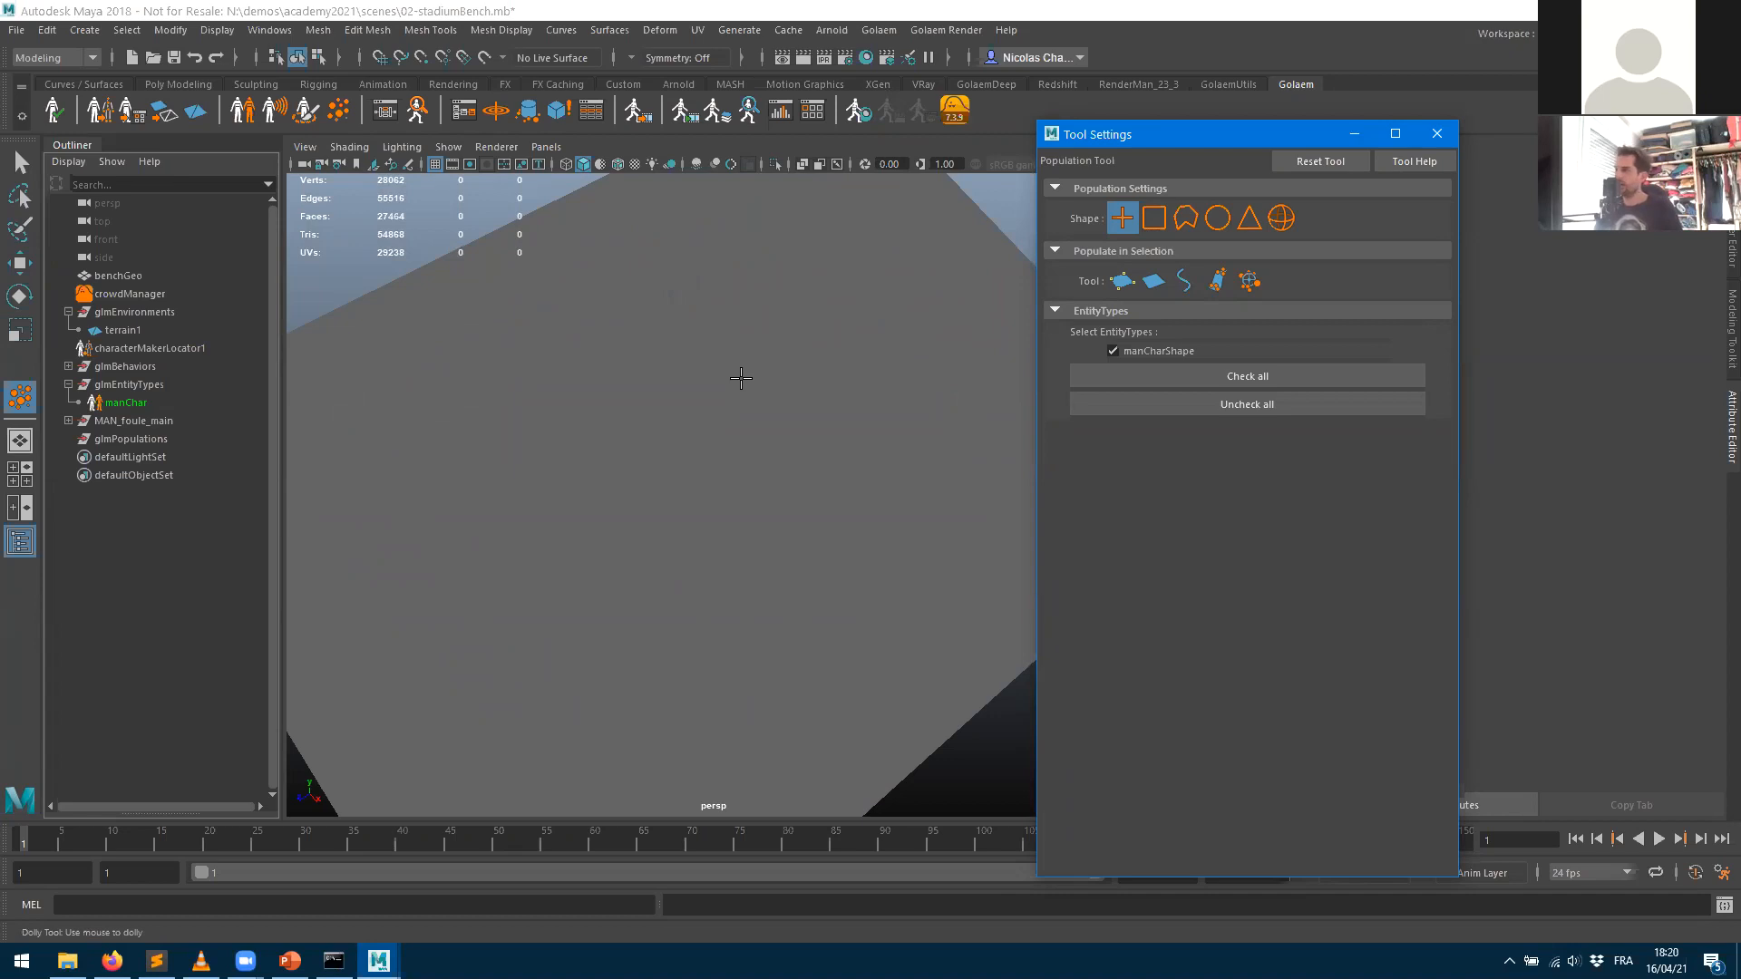
key(q)
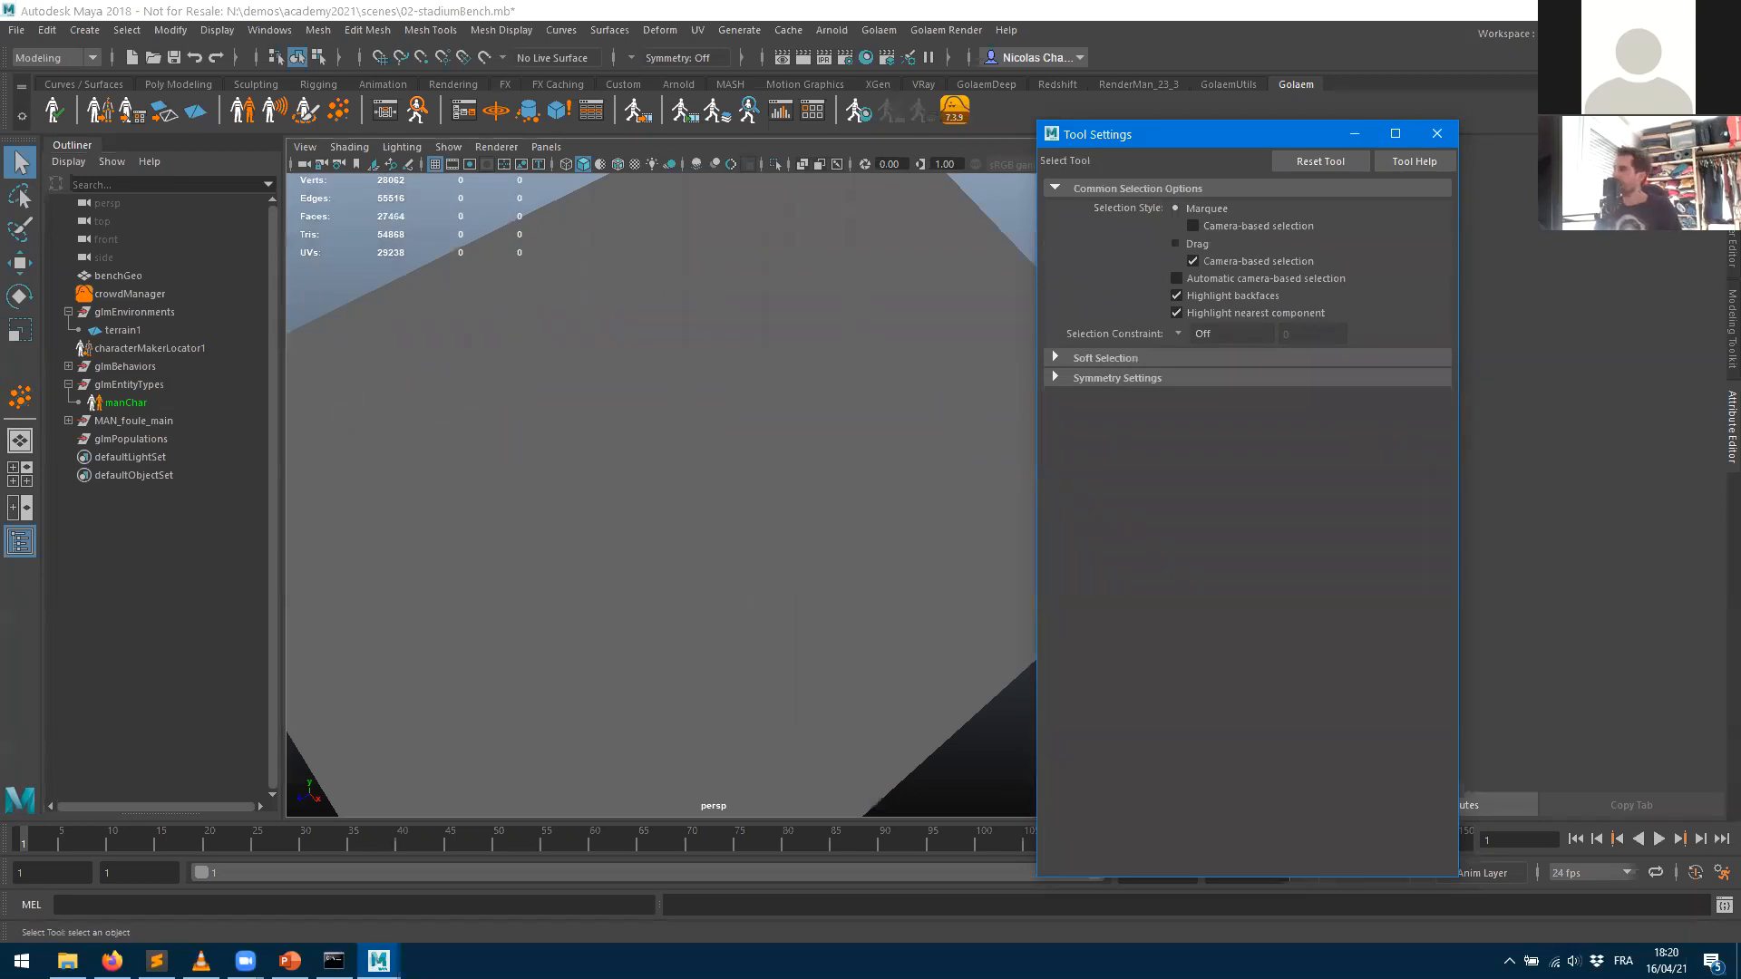
click(338, 110)
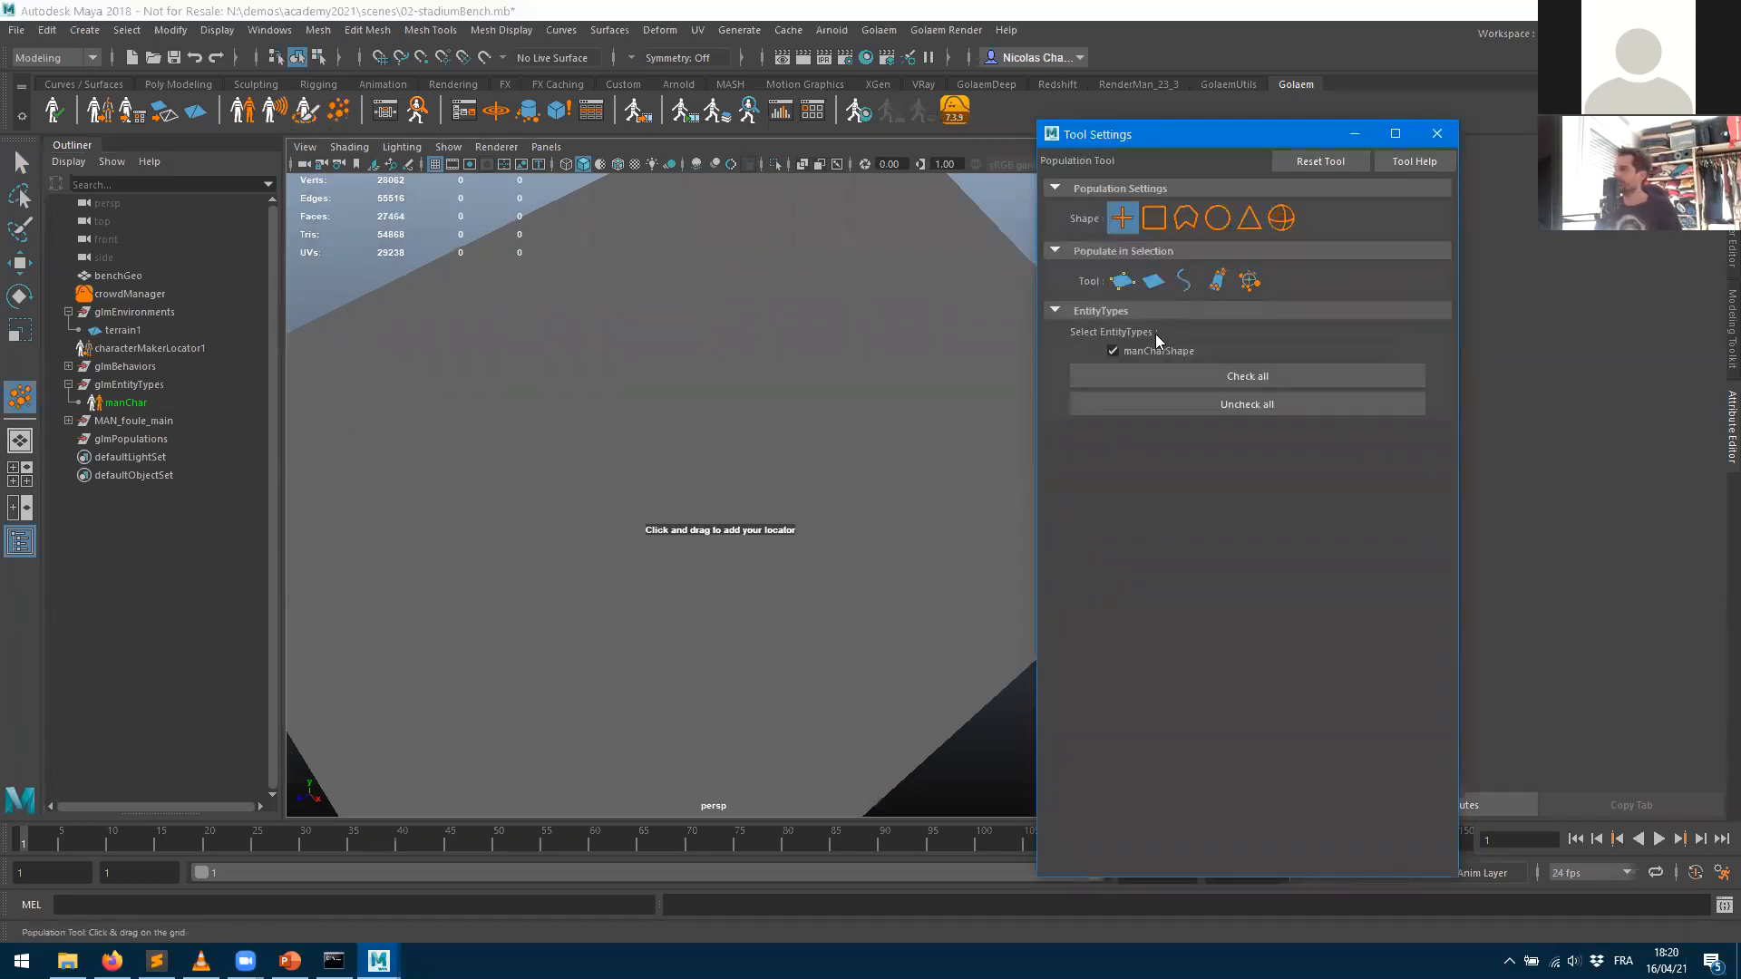
click(1155, 283)
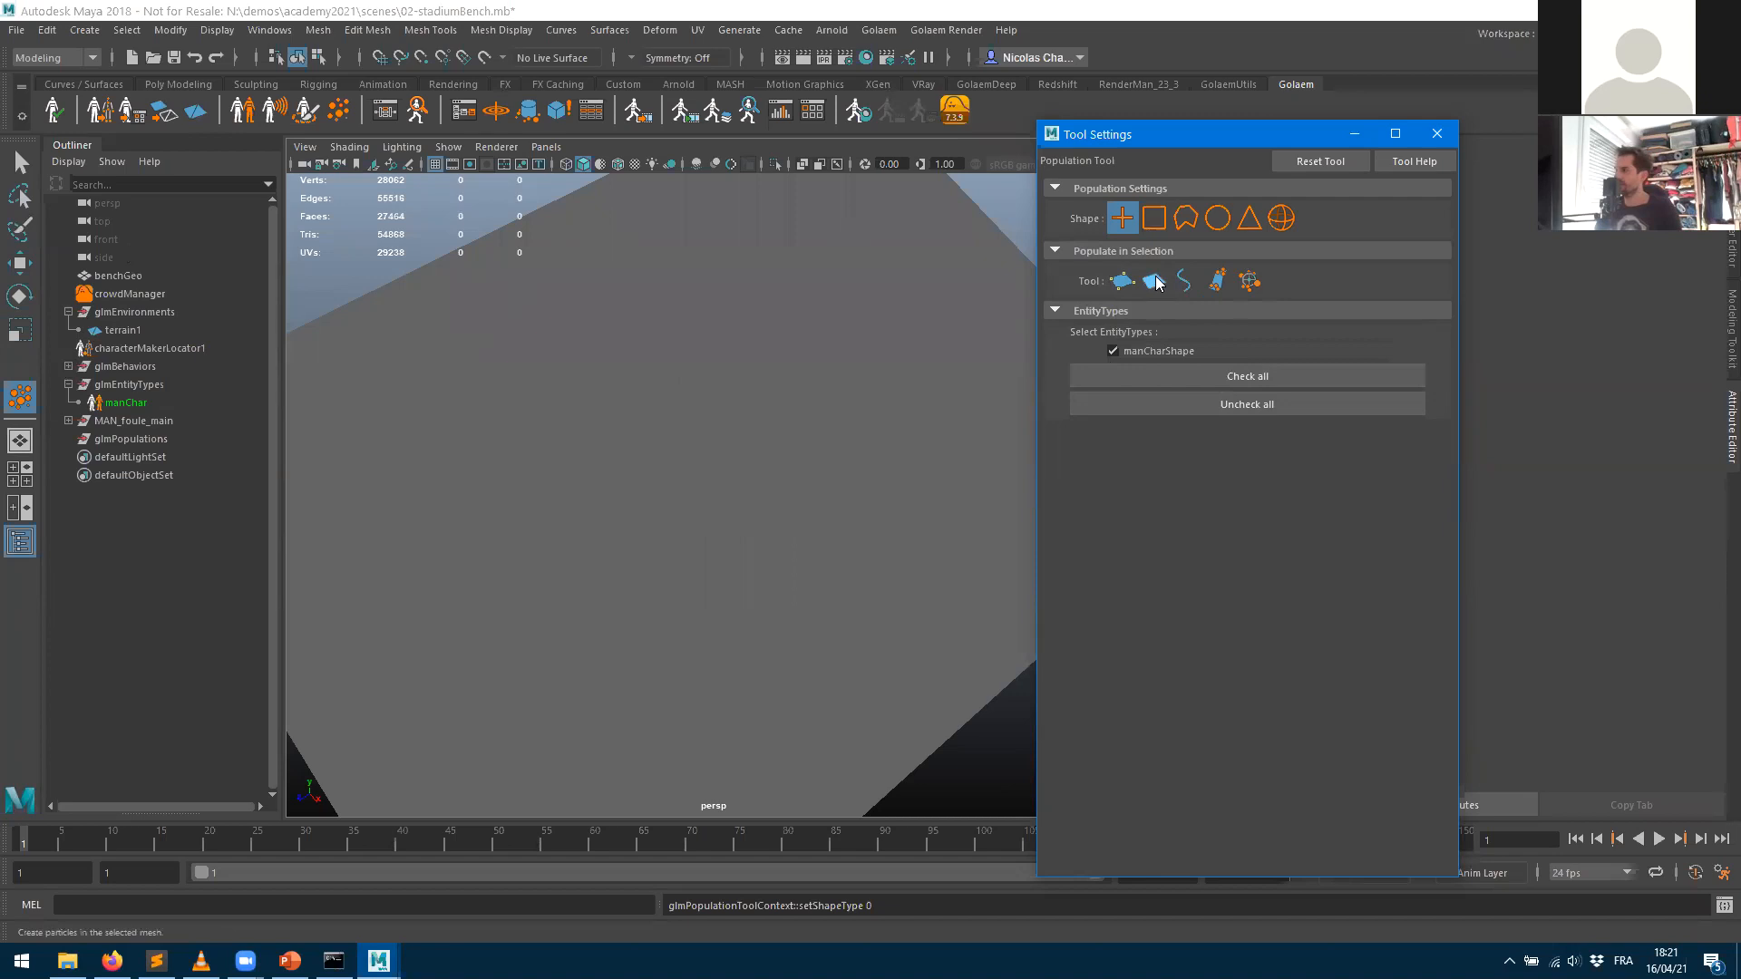
click(136, 275)
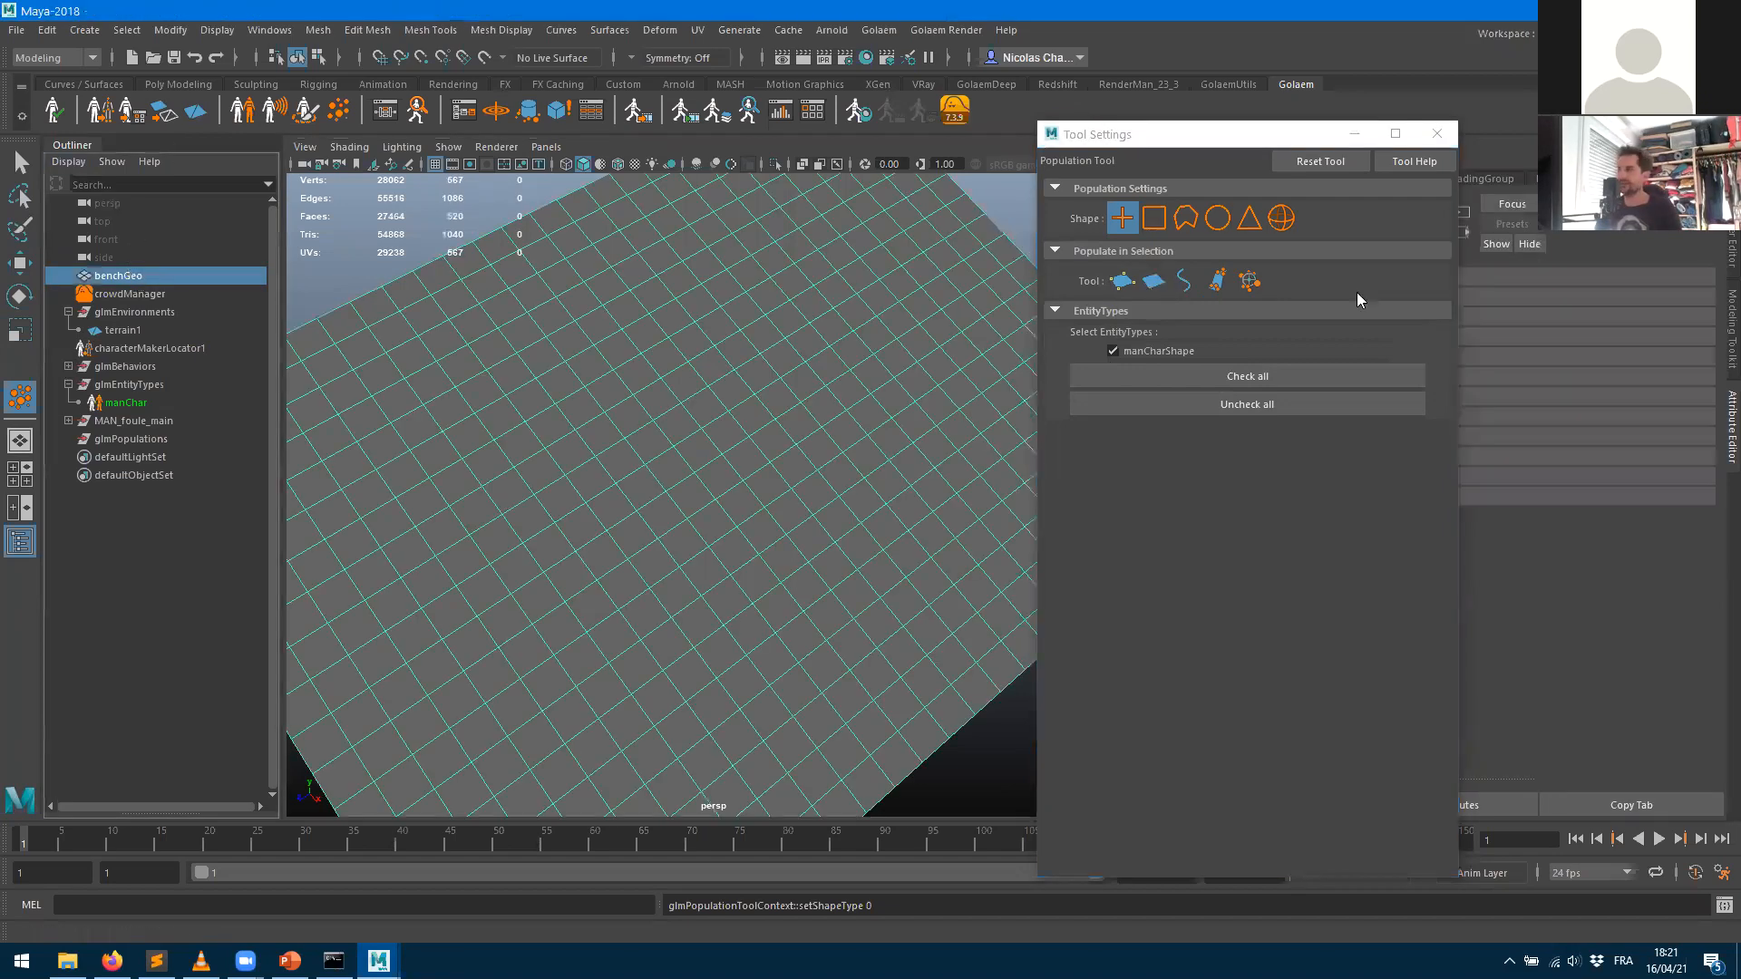
click(1157, 284)
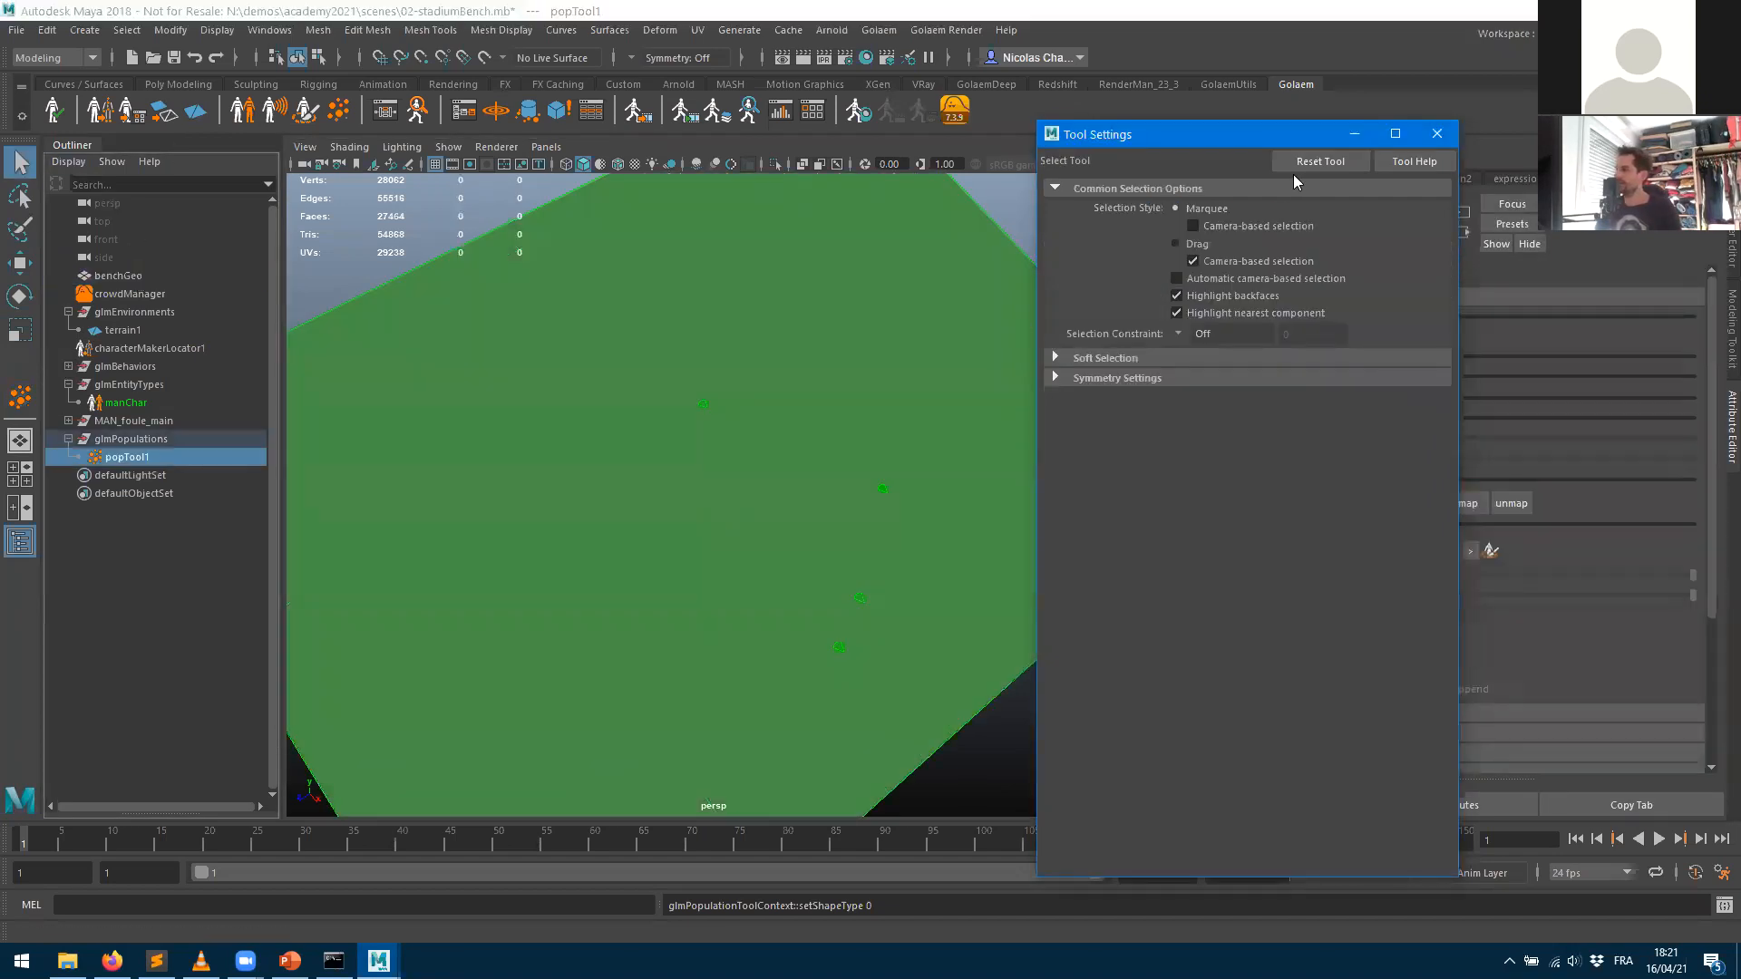
- Set the mesh population's slots to 1000 and inspect their distribution over the bench in wireframe display
drag(1318, 149, 1319, 520)
alt+drag(547, 451, 514, 424)
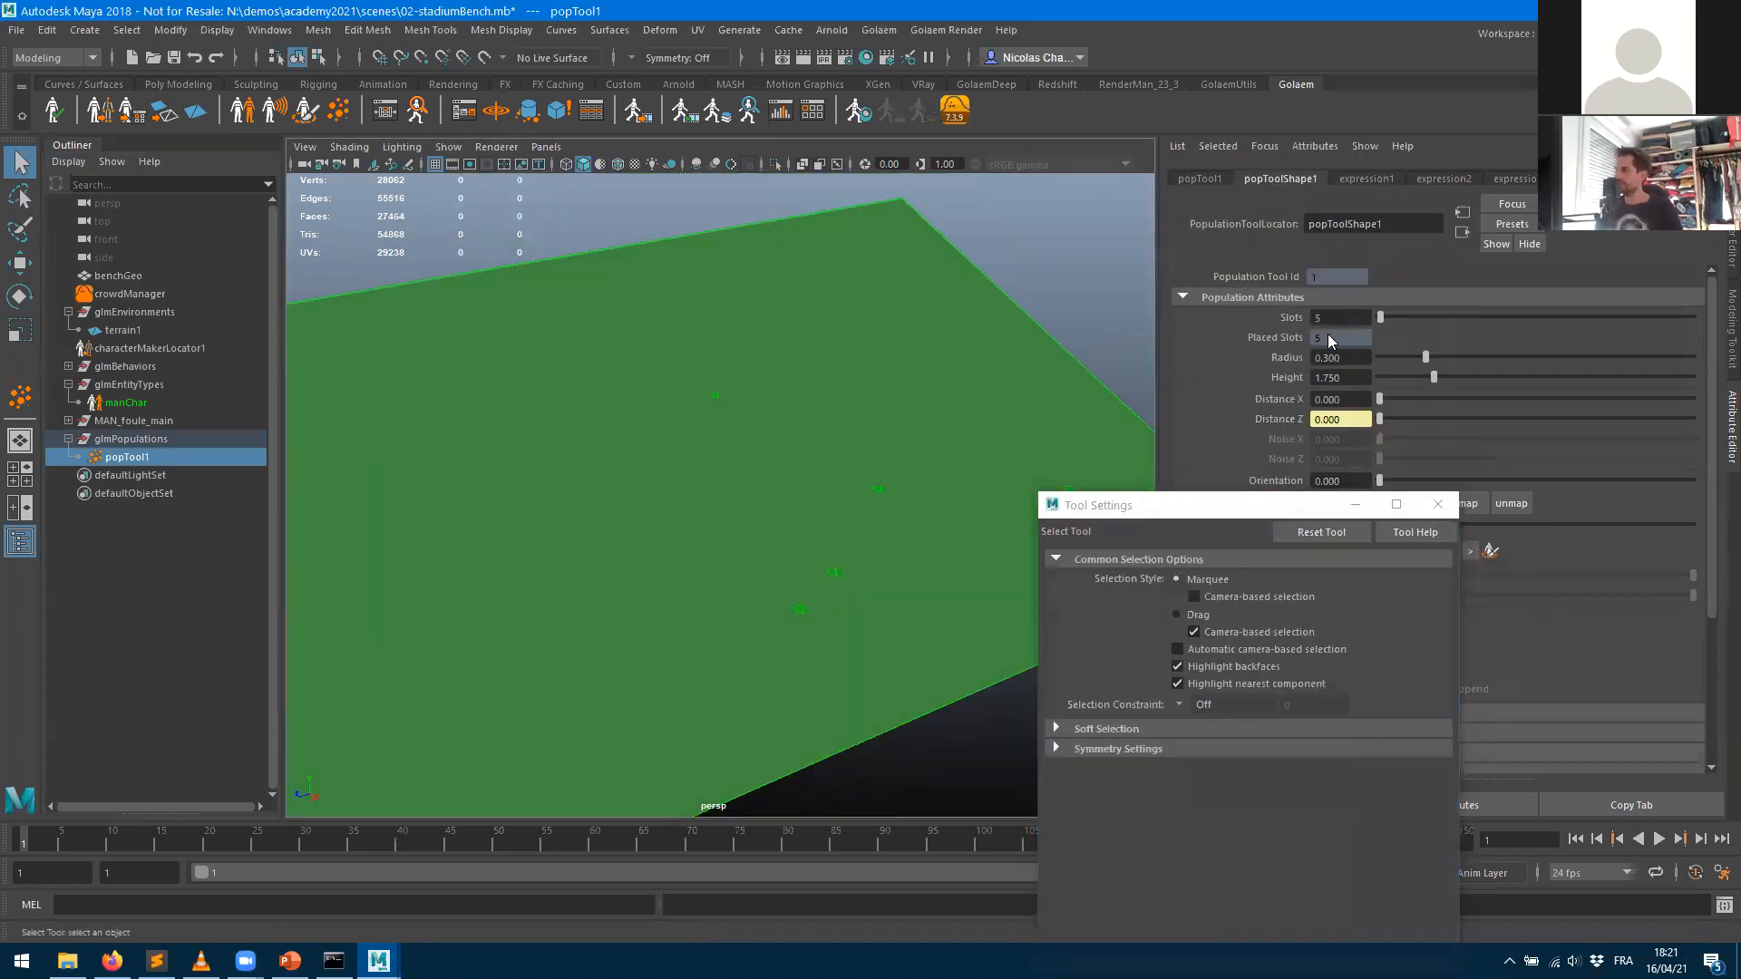
drag(1380, 318, 1724, 316)
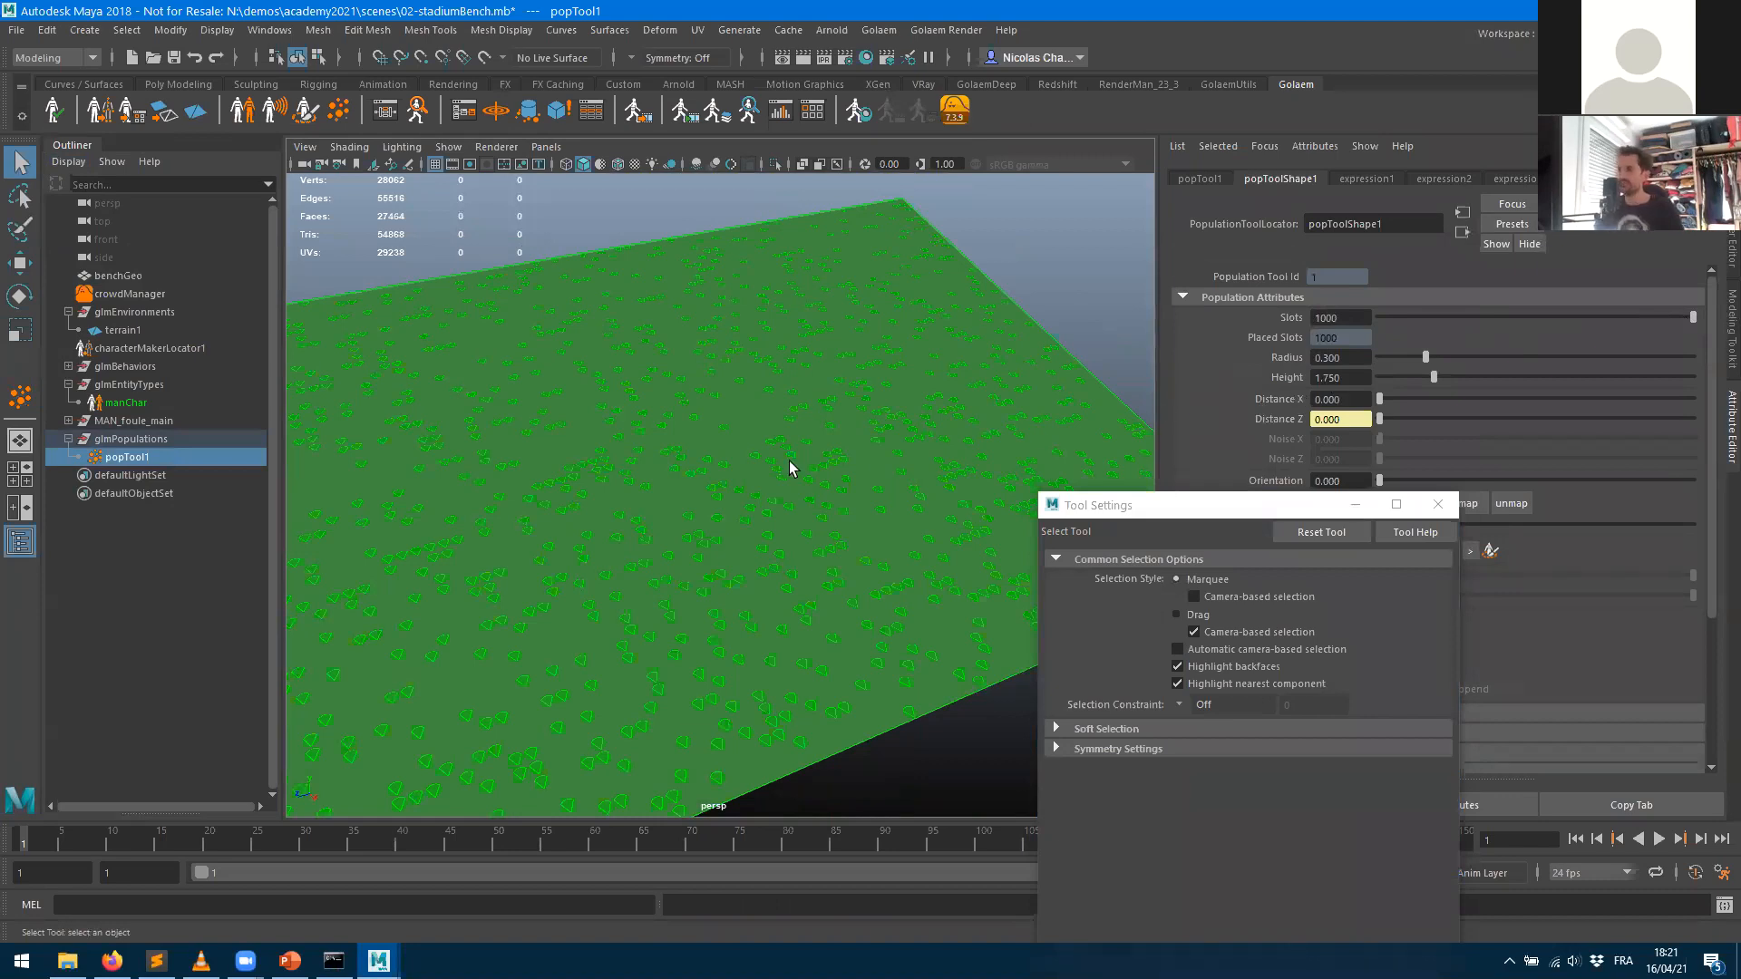
key(4)
alt+drag(695, 551, 591, 530)
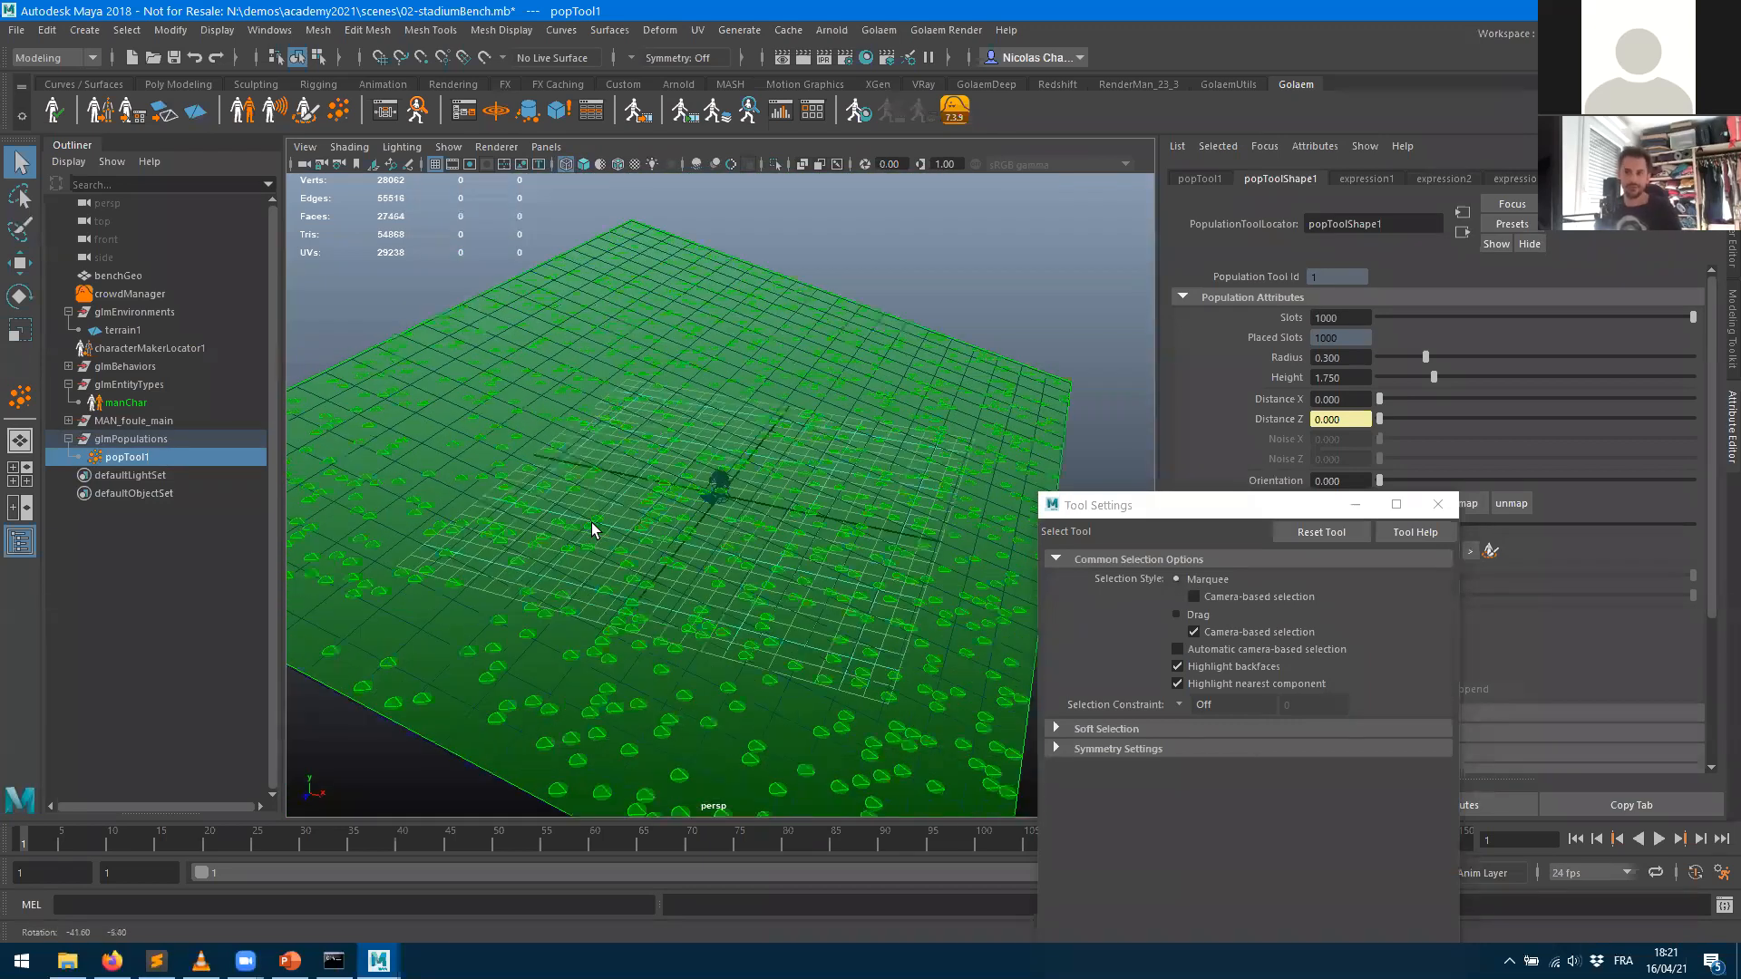
scroll(589, 522, up, 3)
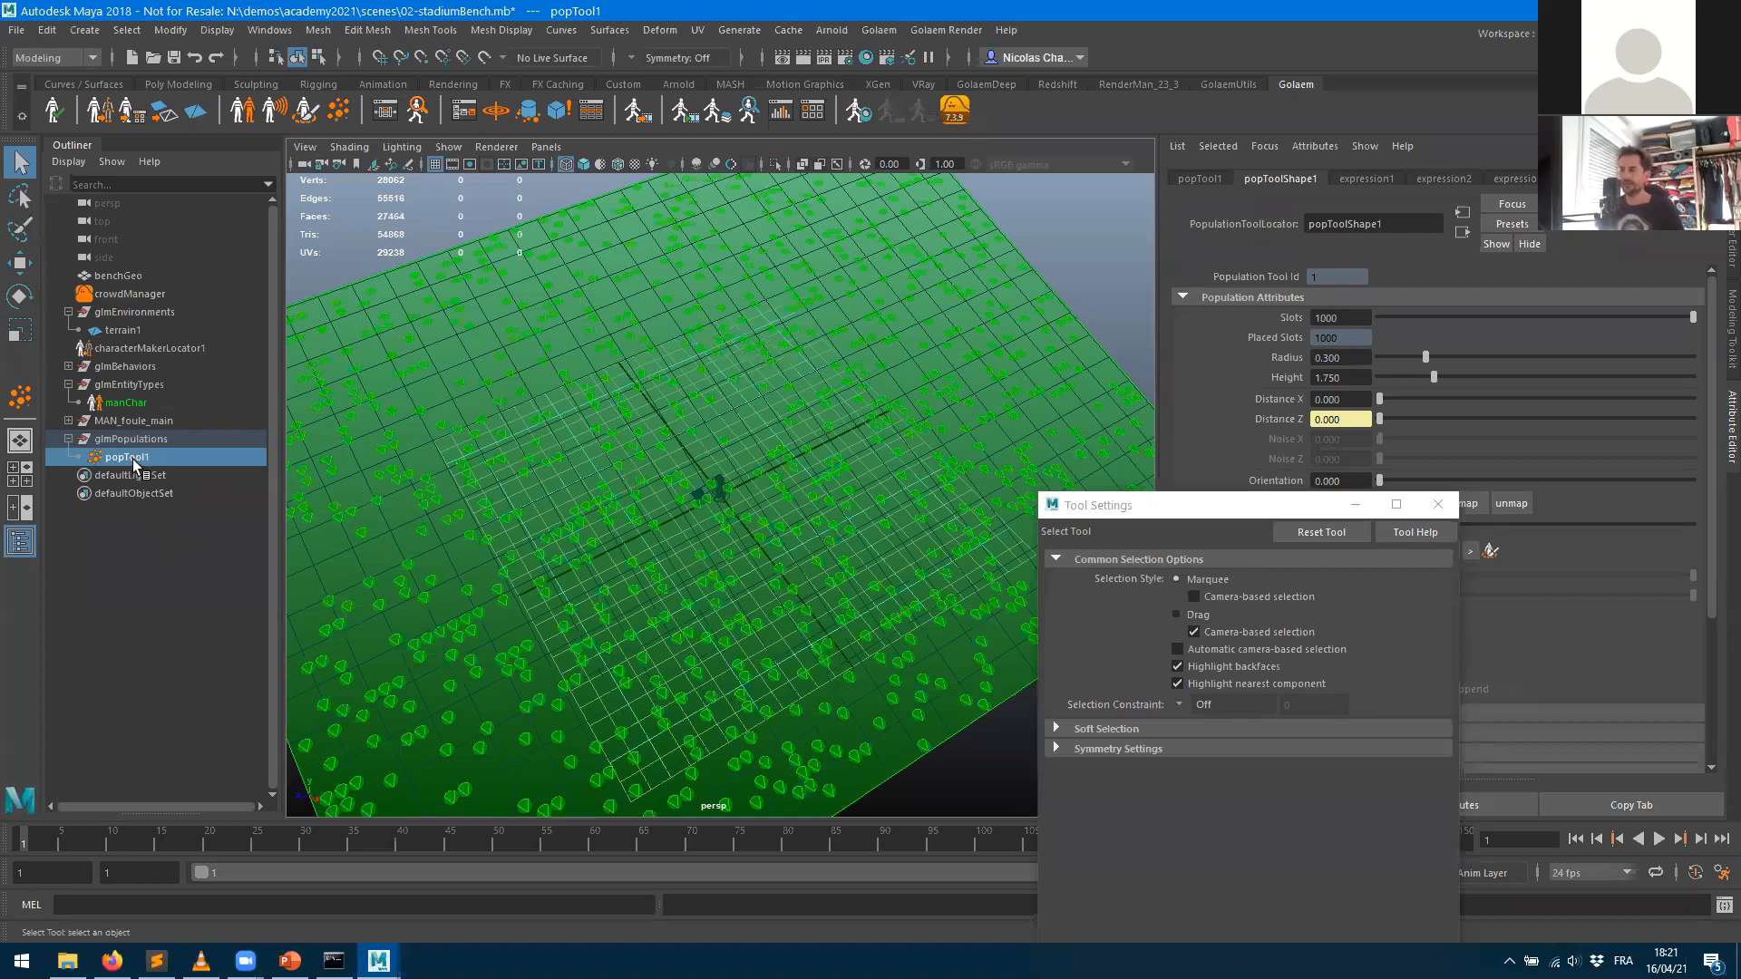
- Delete the mesh-based population and reactivate the Population Tool with its settings in view
key(Delete)
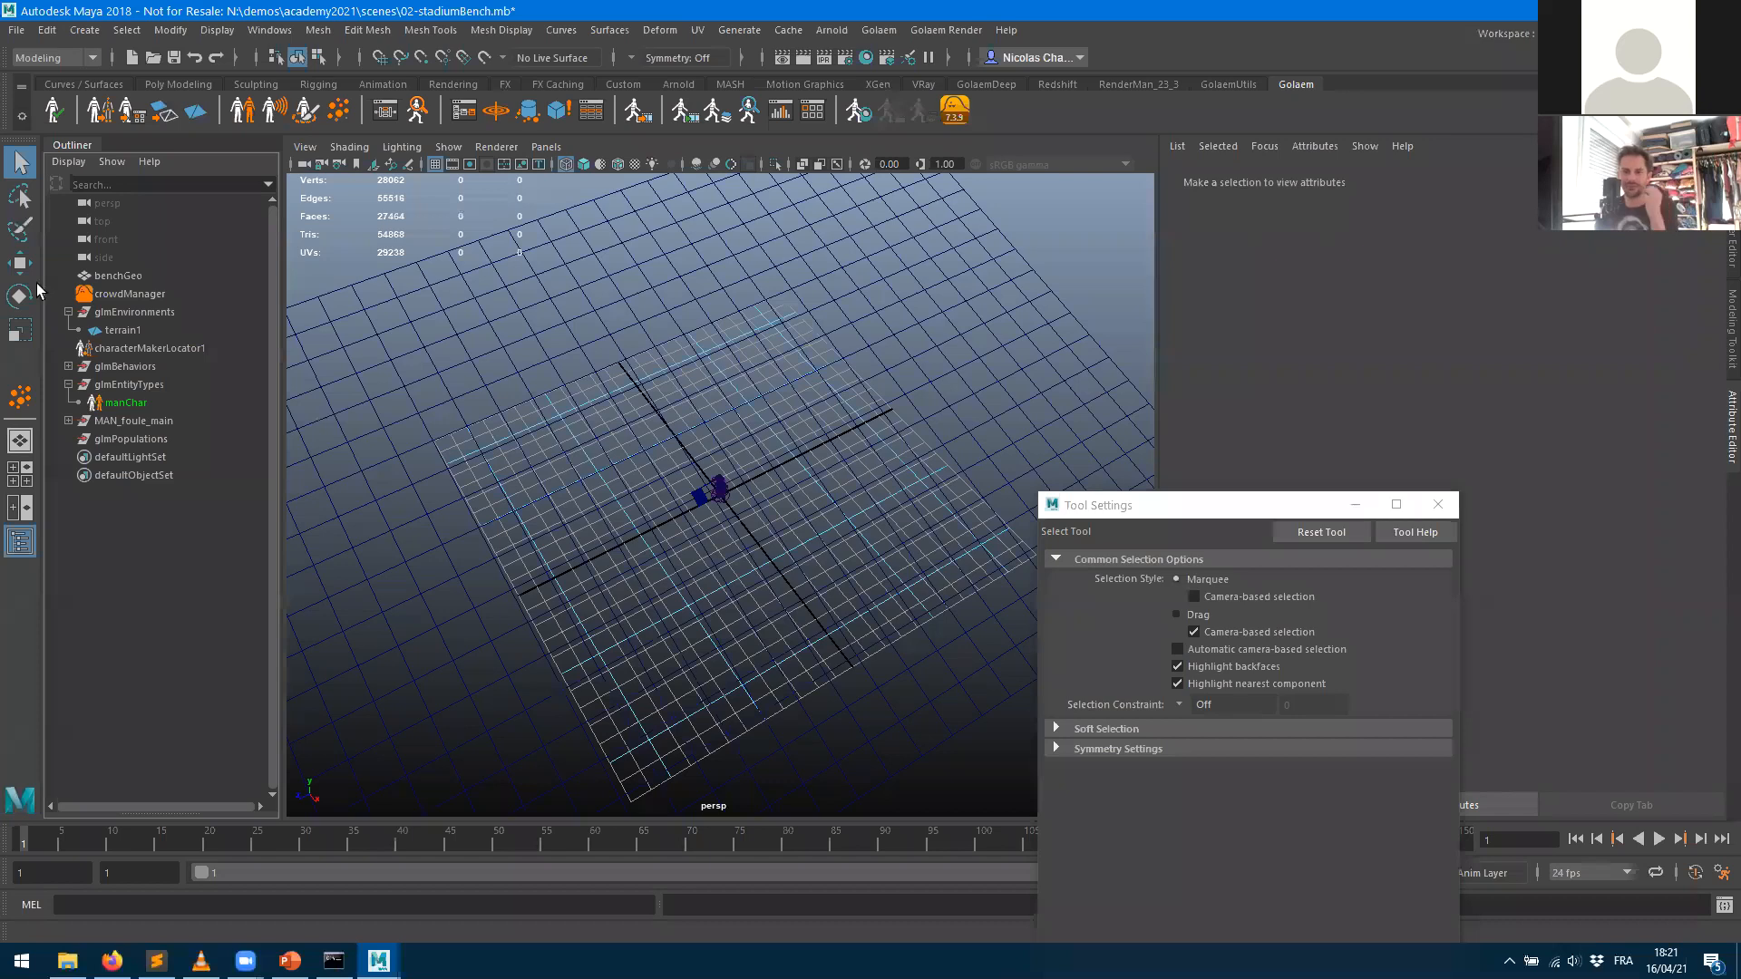
click(337, 112)
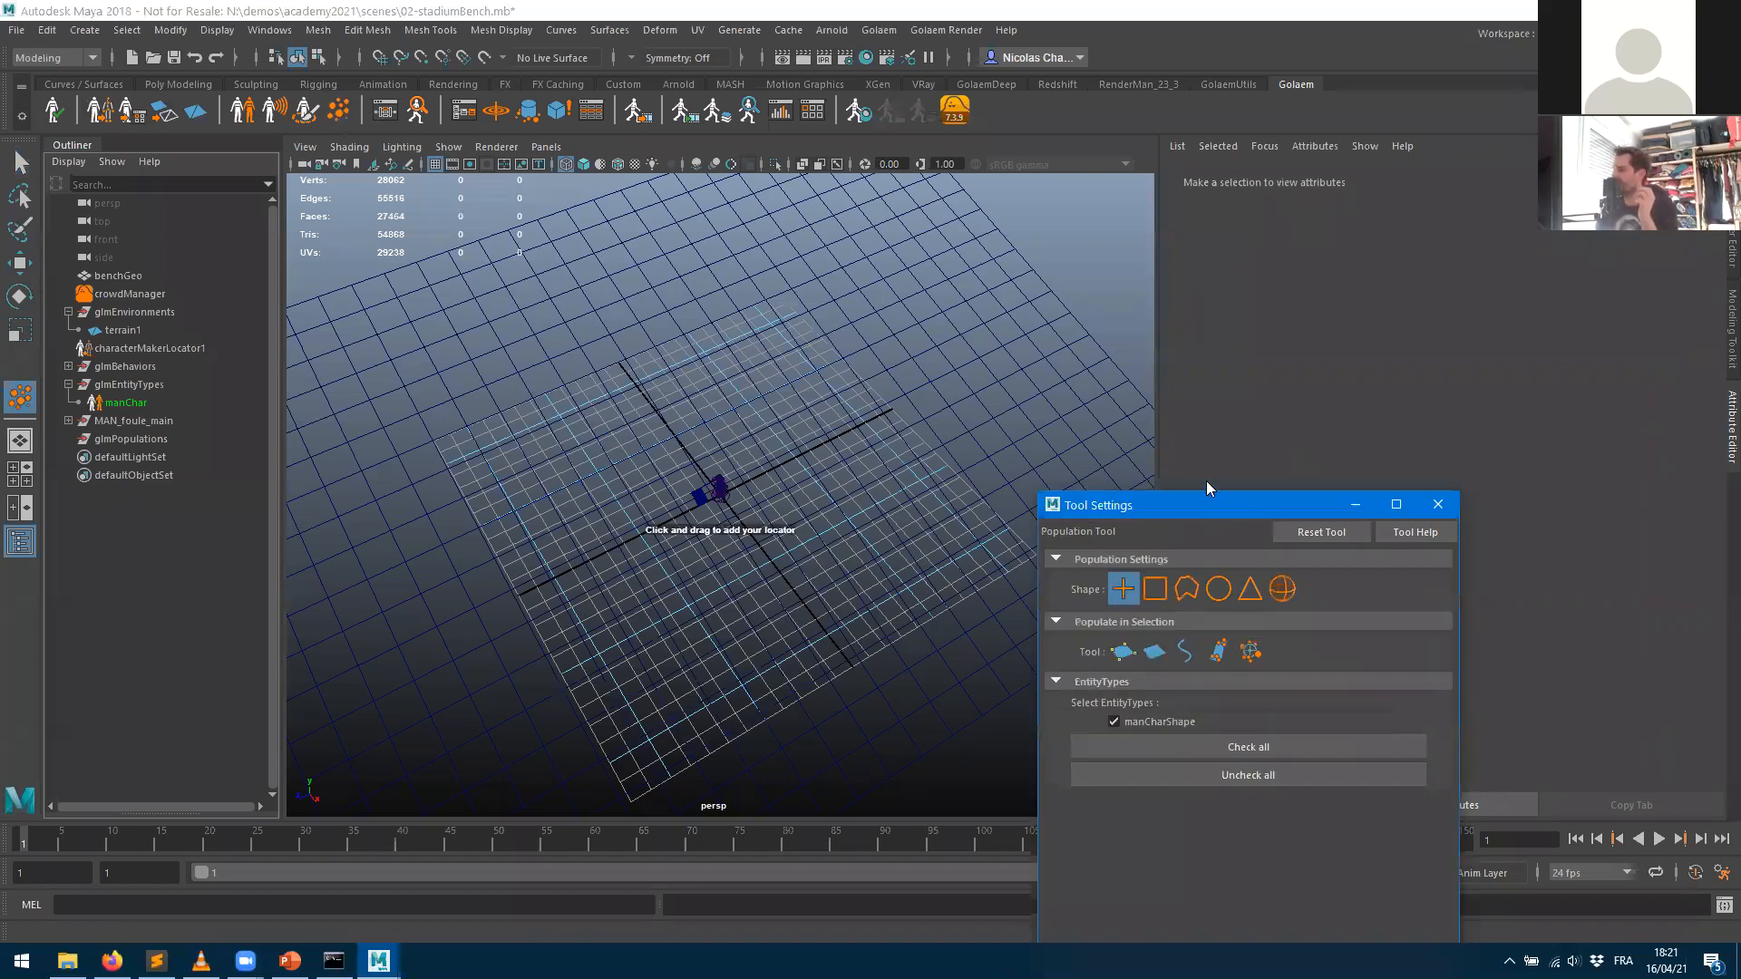
drag(1206, 504, 1182, 130)
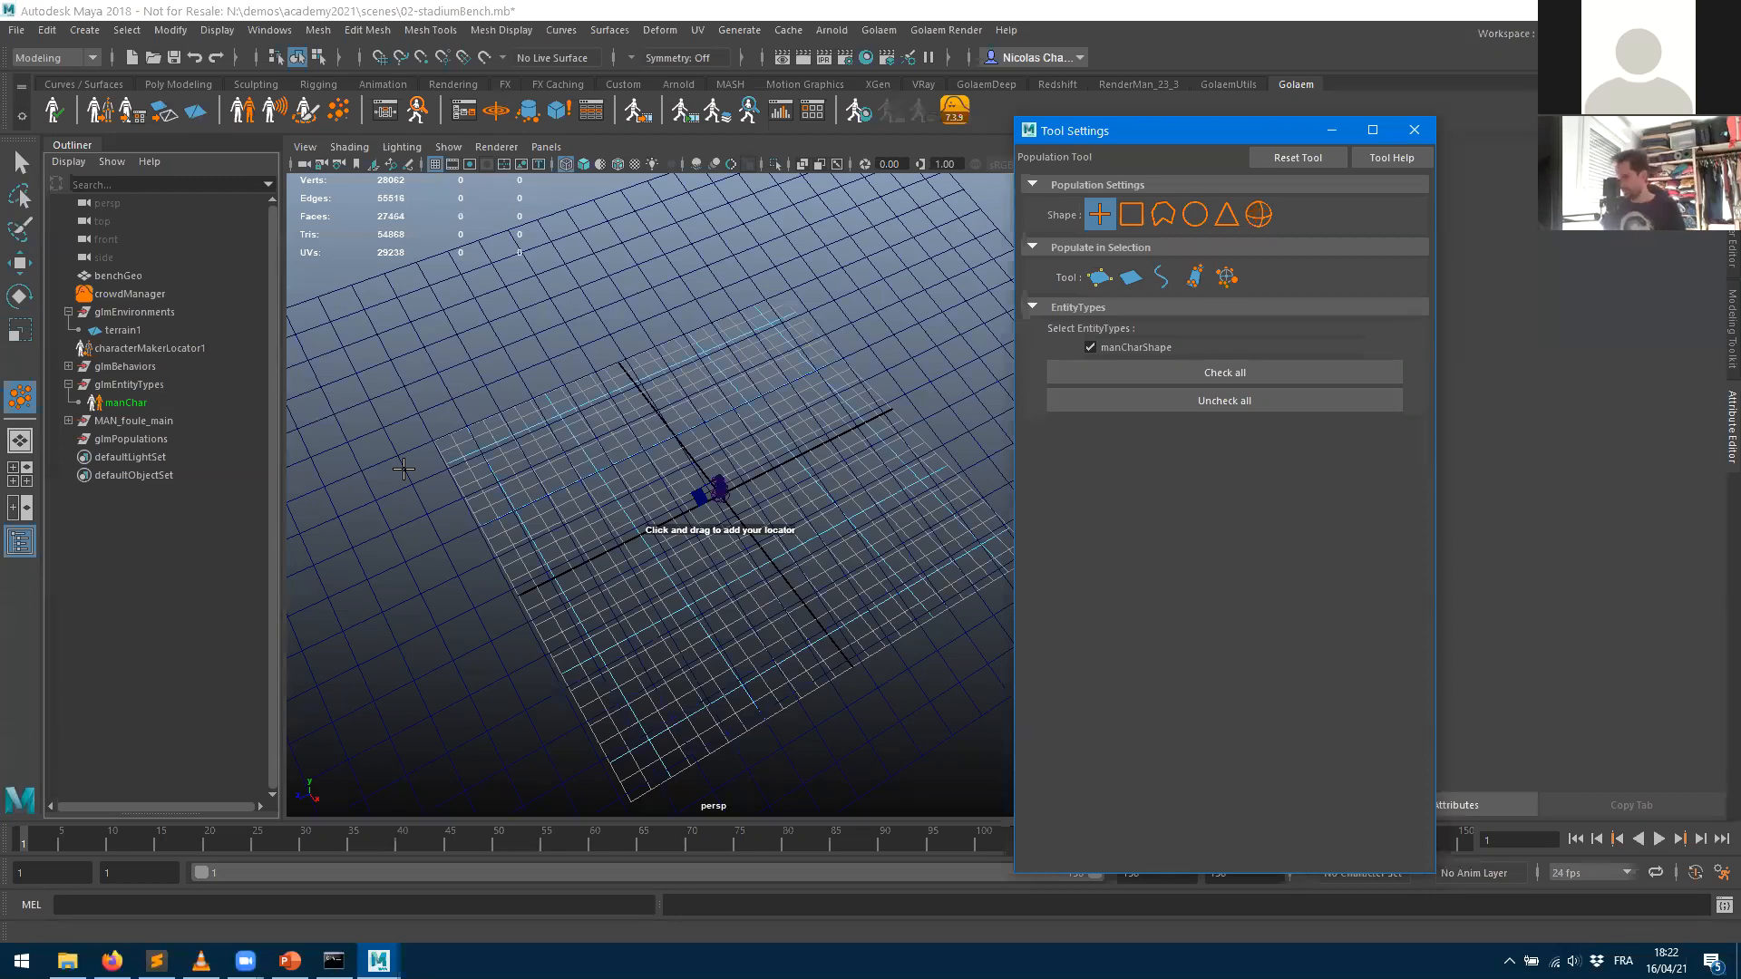
- Switch to textured shaded display and try to select all UVs of the bench plane
key(6)
alt+right_drag(669, 572, 580, 516)
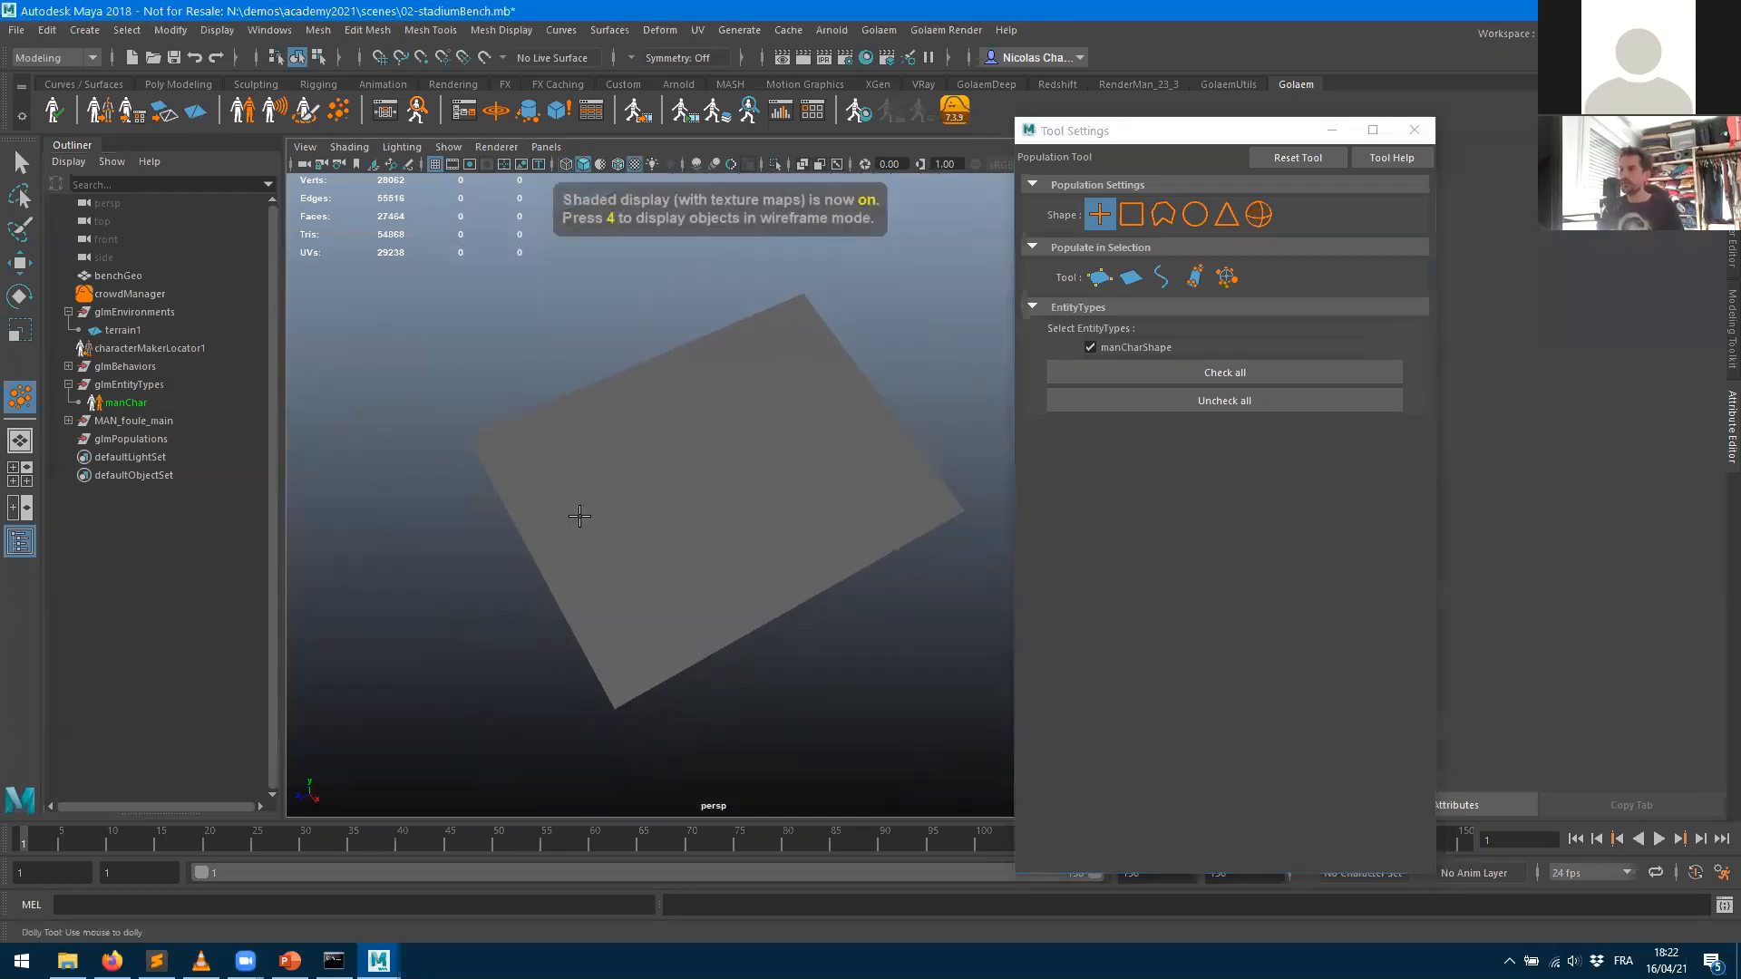
key(F12)
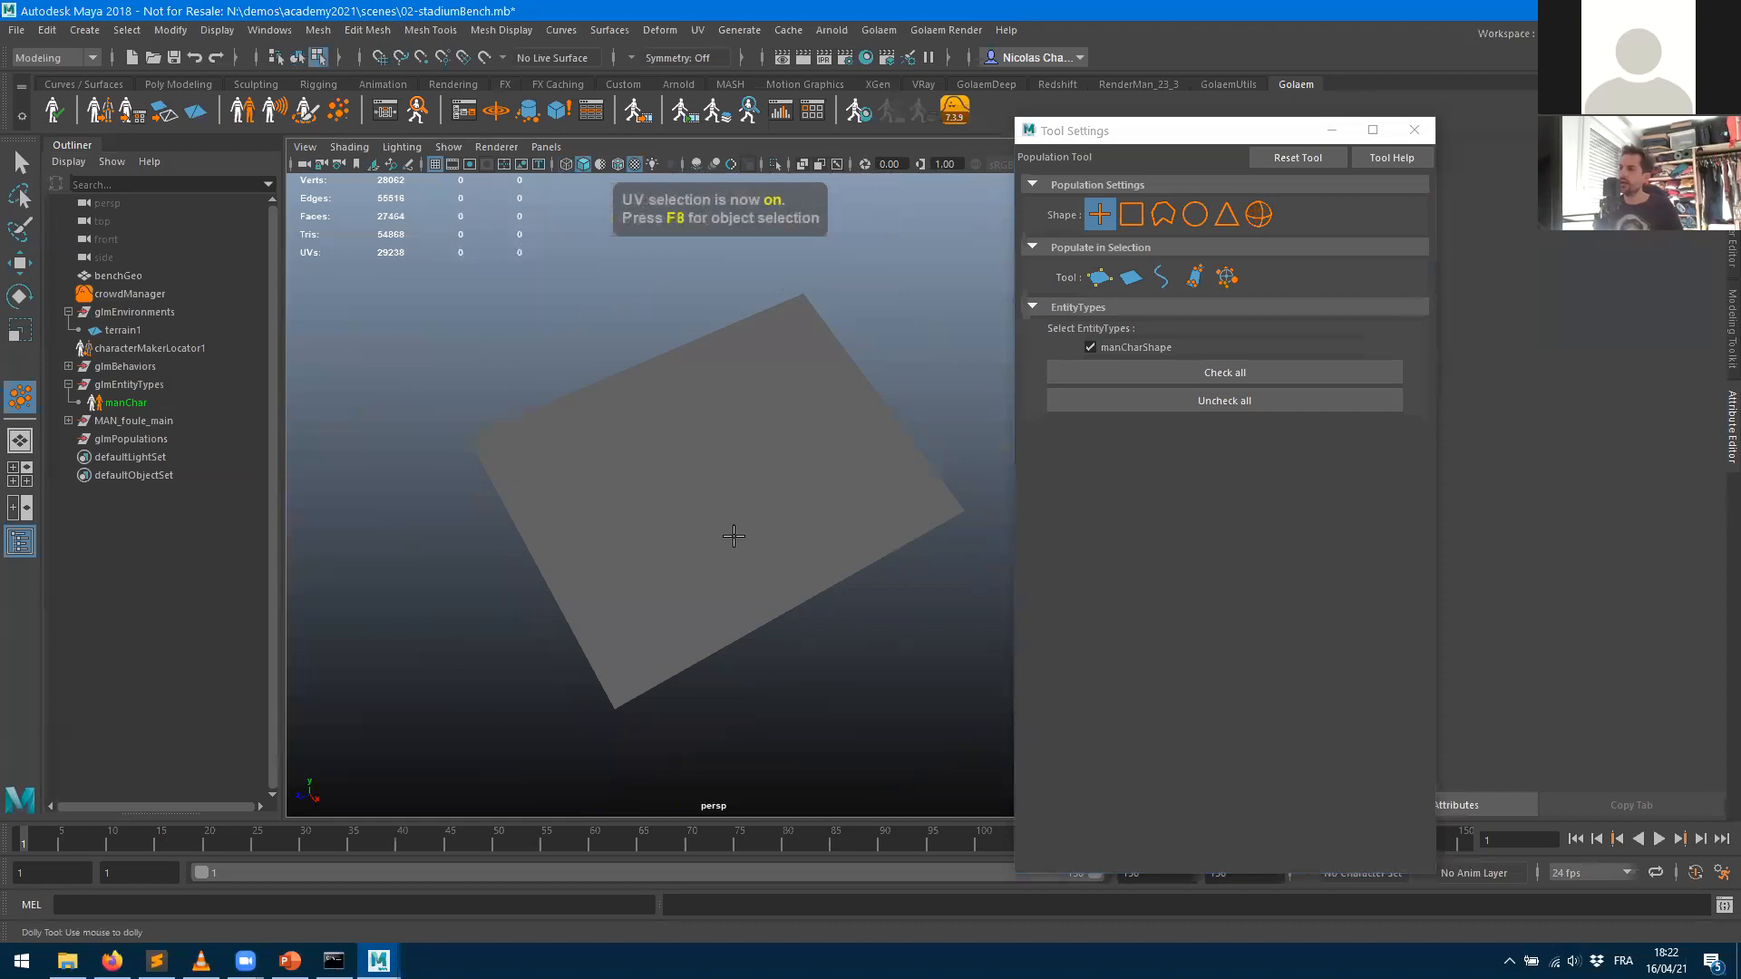
alt+drag(733, 535, 690, 550)
key(q)
drag(483, 315, 968, 702)
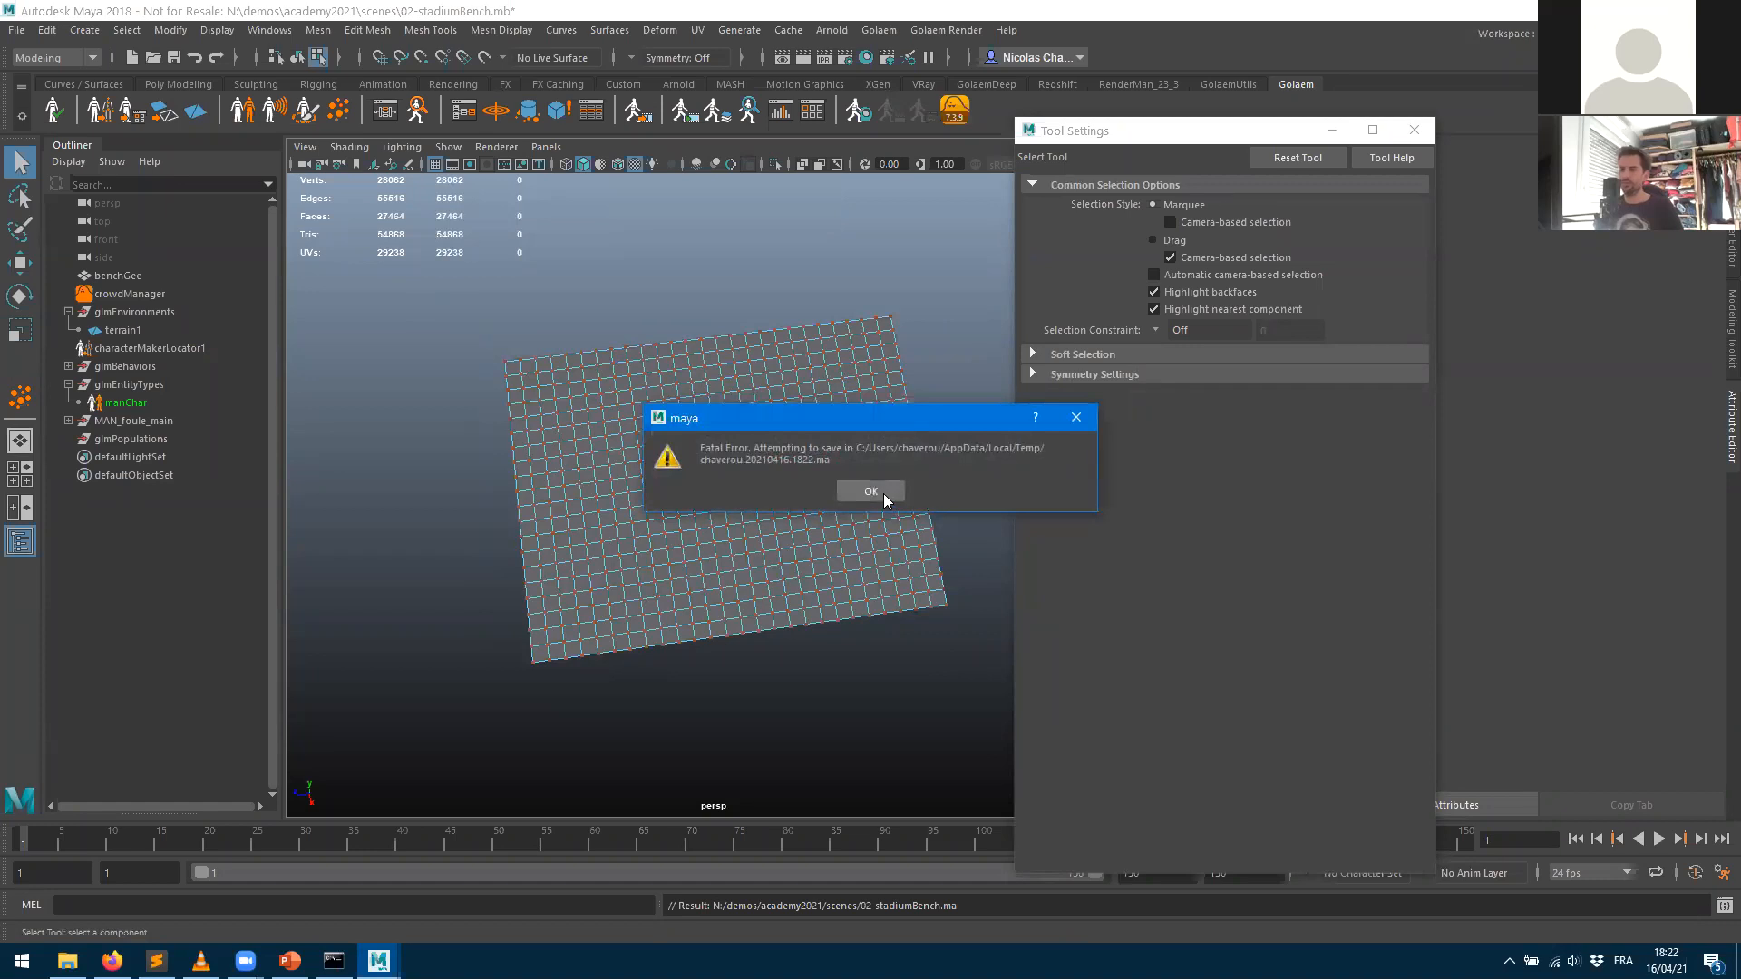
click(871, 490)
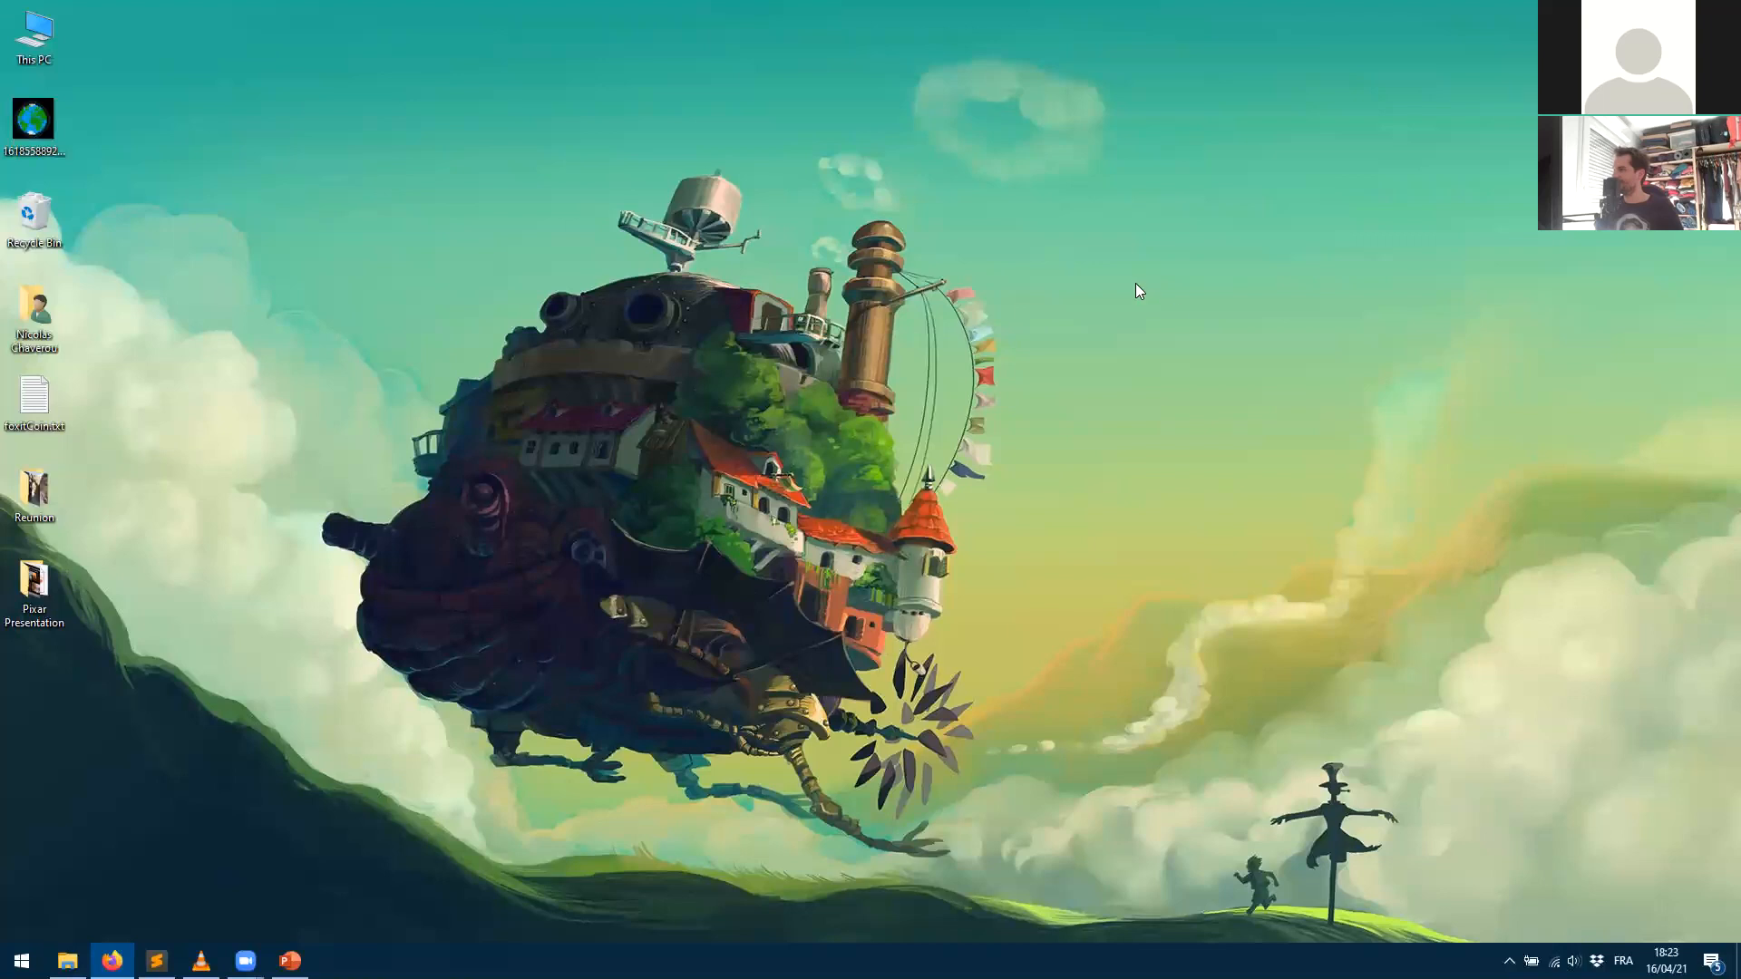
- Relaunch Maya, dismiss the borrowed-license notice, and recover the scene saved during the crash
mouse_move(1003, 87)
click(652, 36)
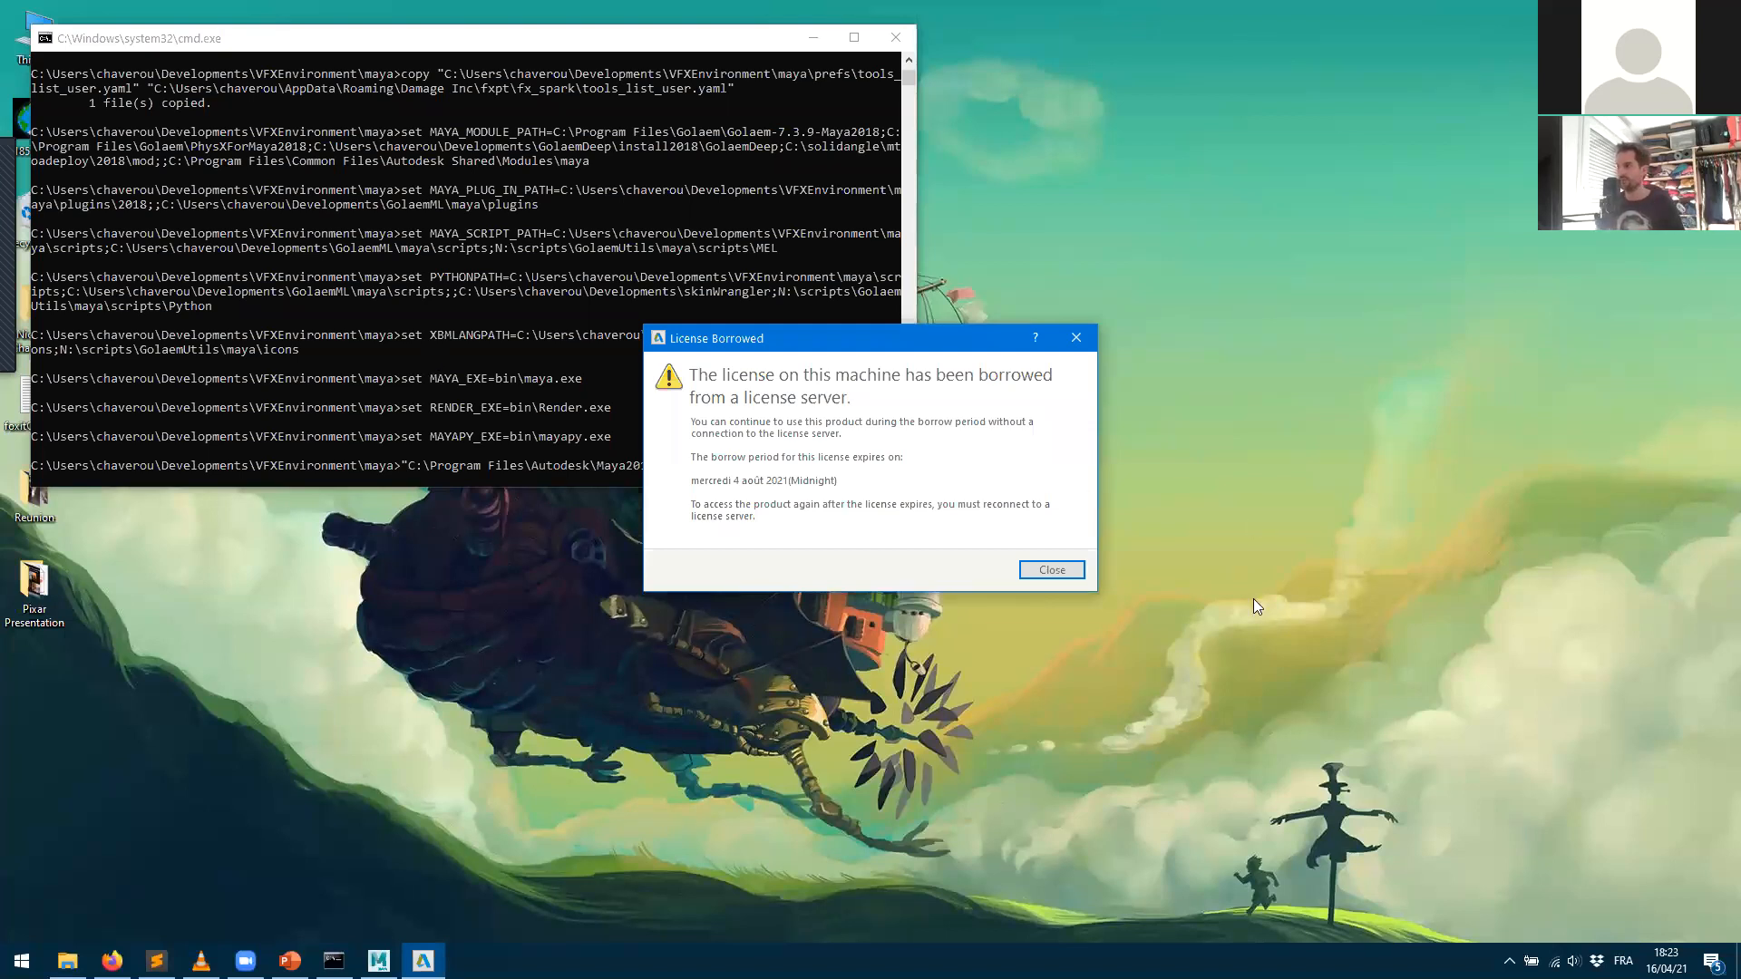
click(1051, 569)
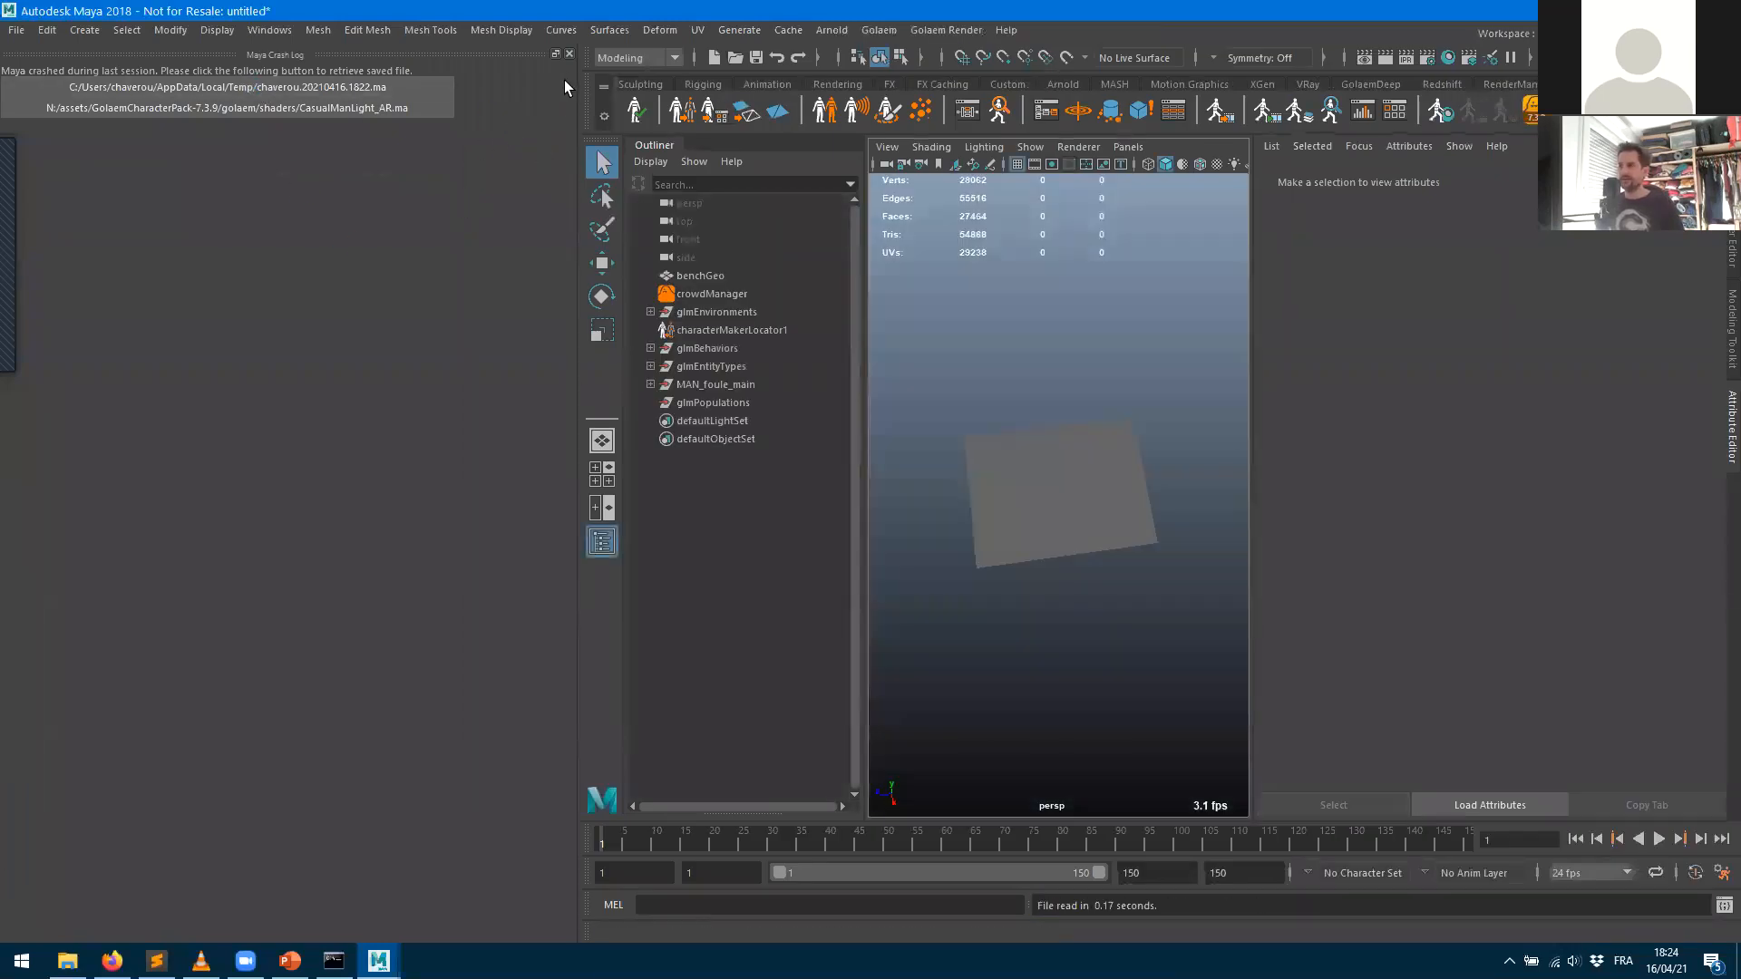
click(569, 55)
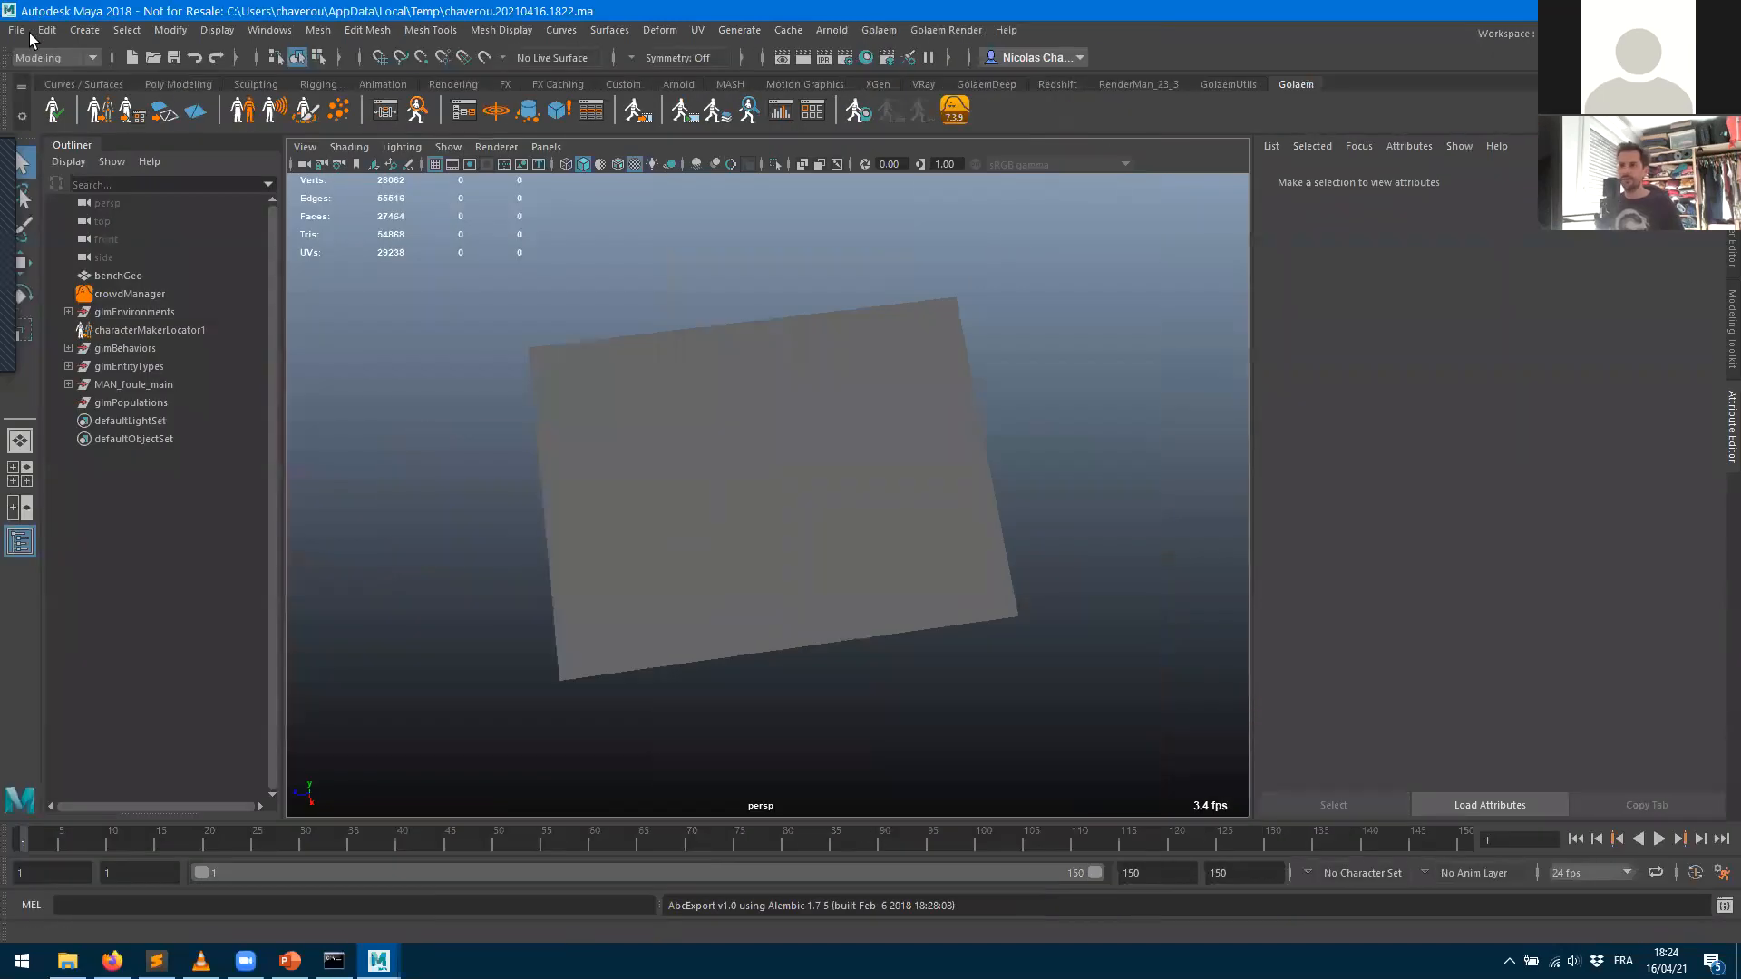
- Save the recovered scene as 02-stadiumBench.mb in the academy2021 scenes folder, replacing the existing file
click(16, 29)
click(76, 124)
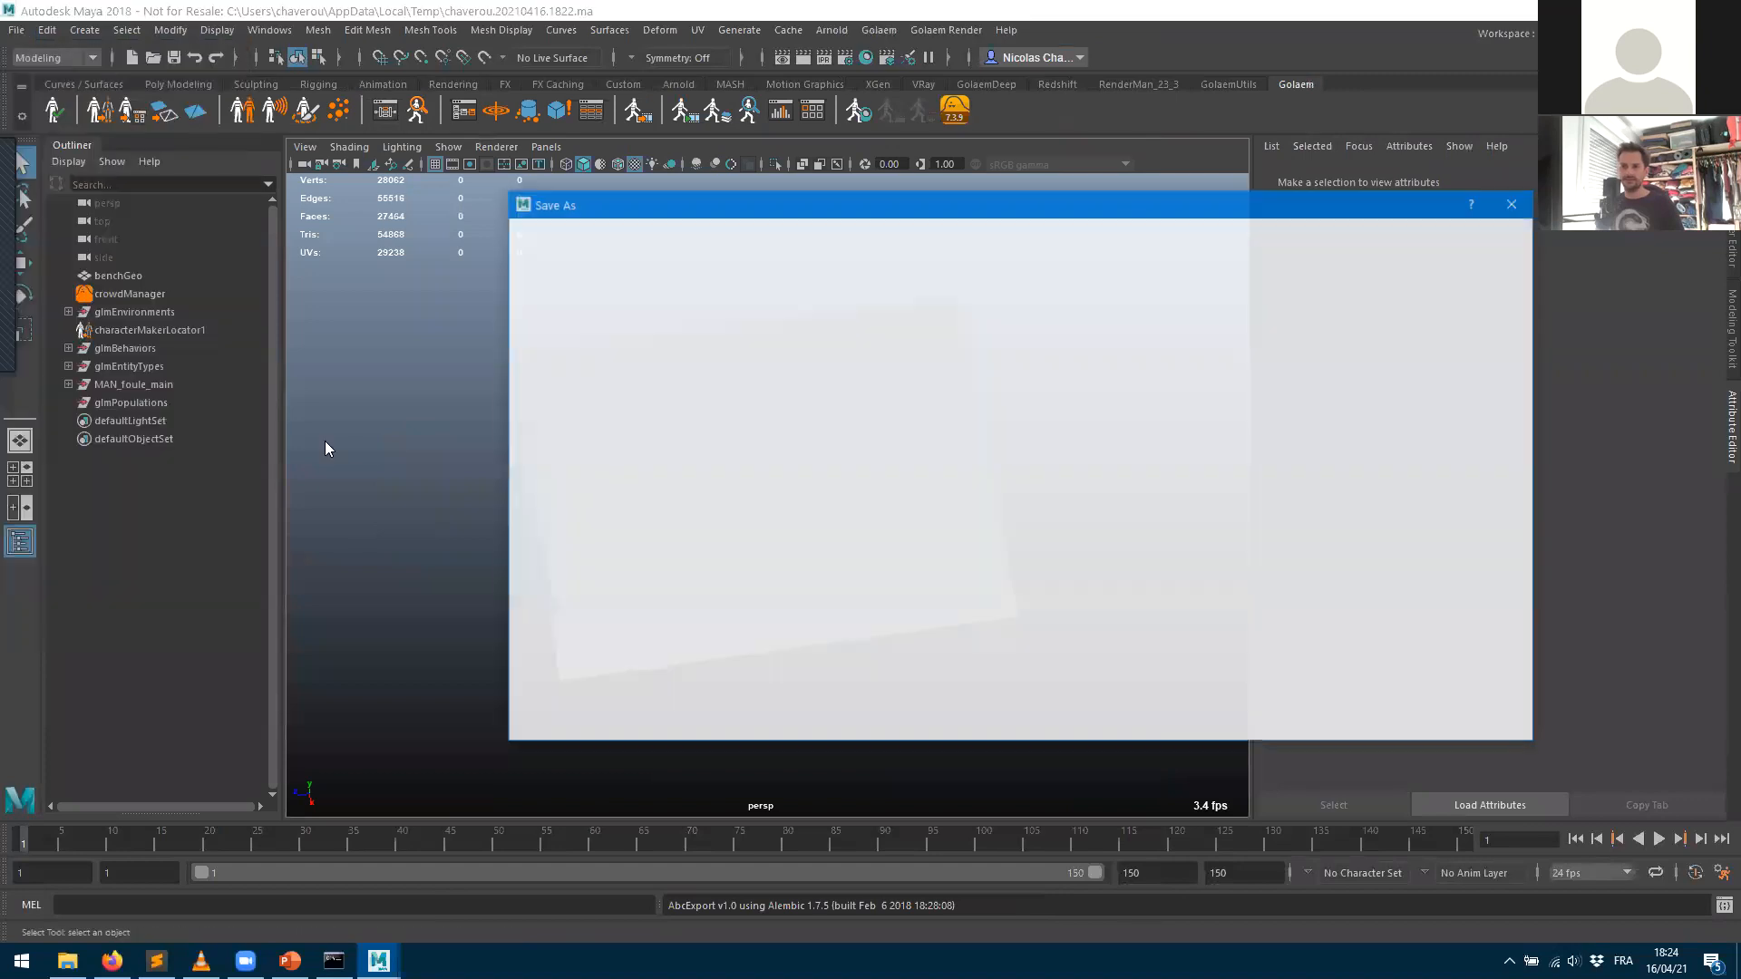
double_click(703, 329)
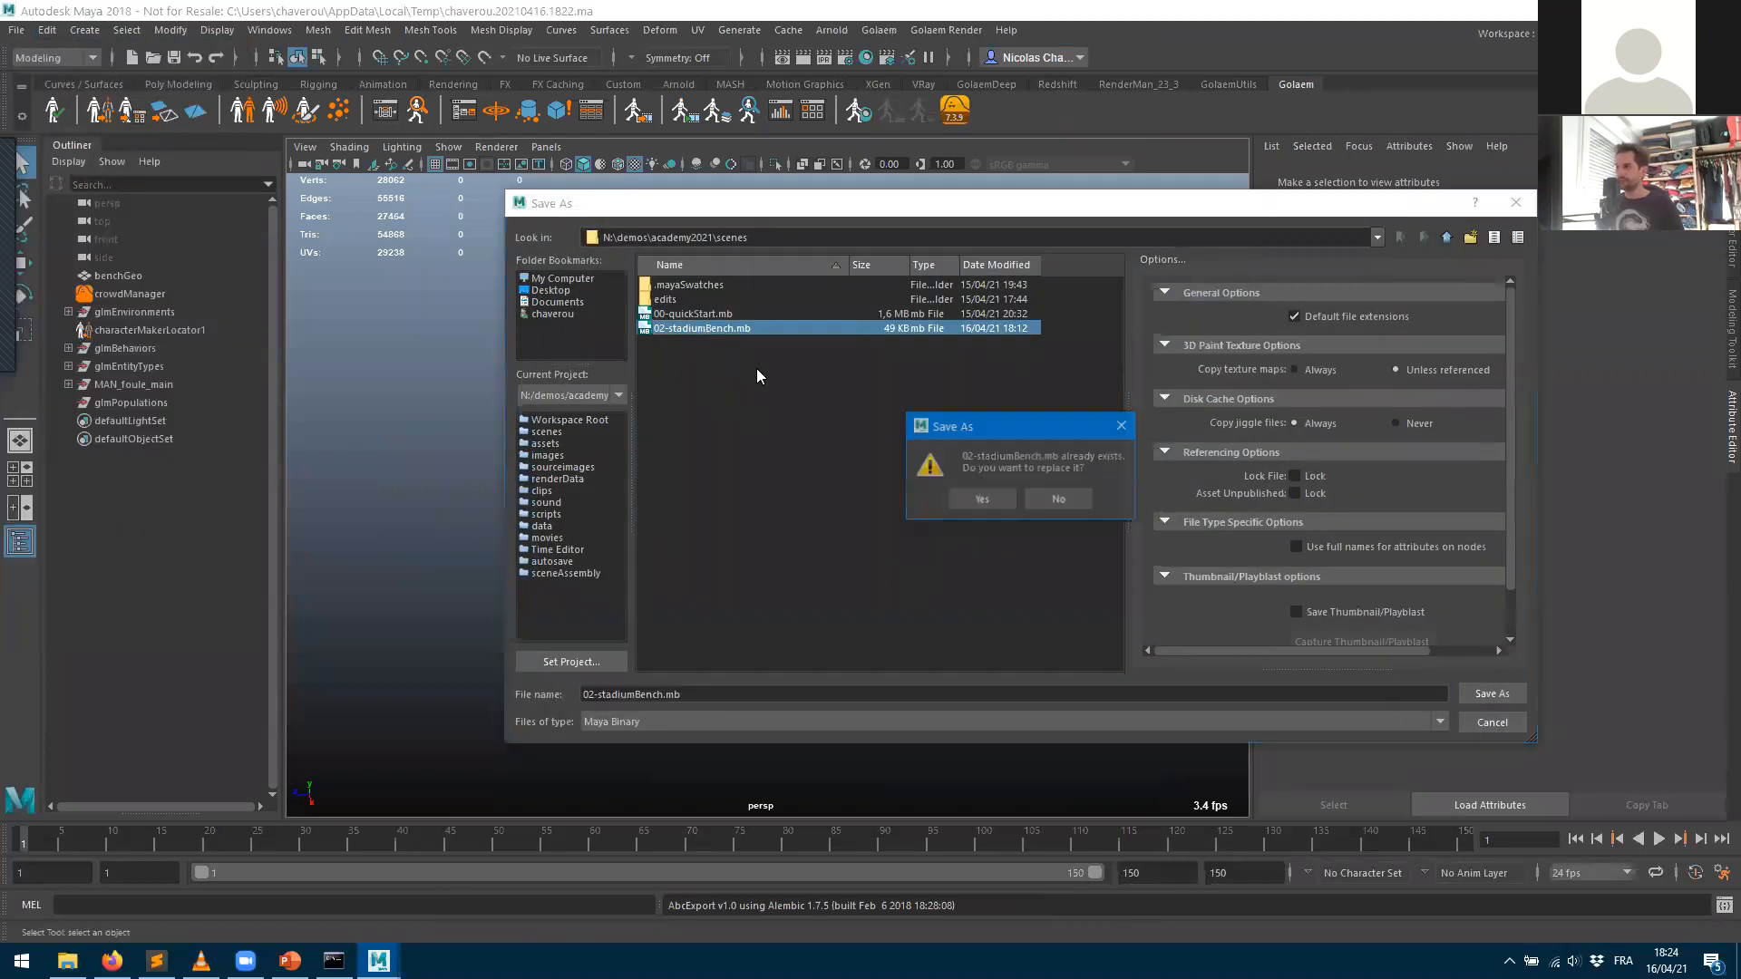
click(975, 492)
- Select all faces of the benchGeo plane in face selection mode
click(118, 275)
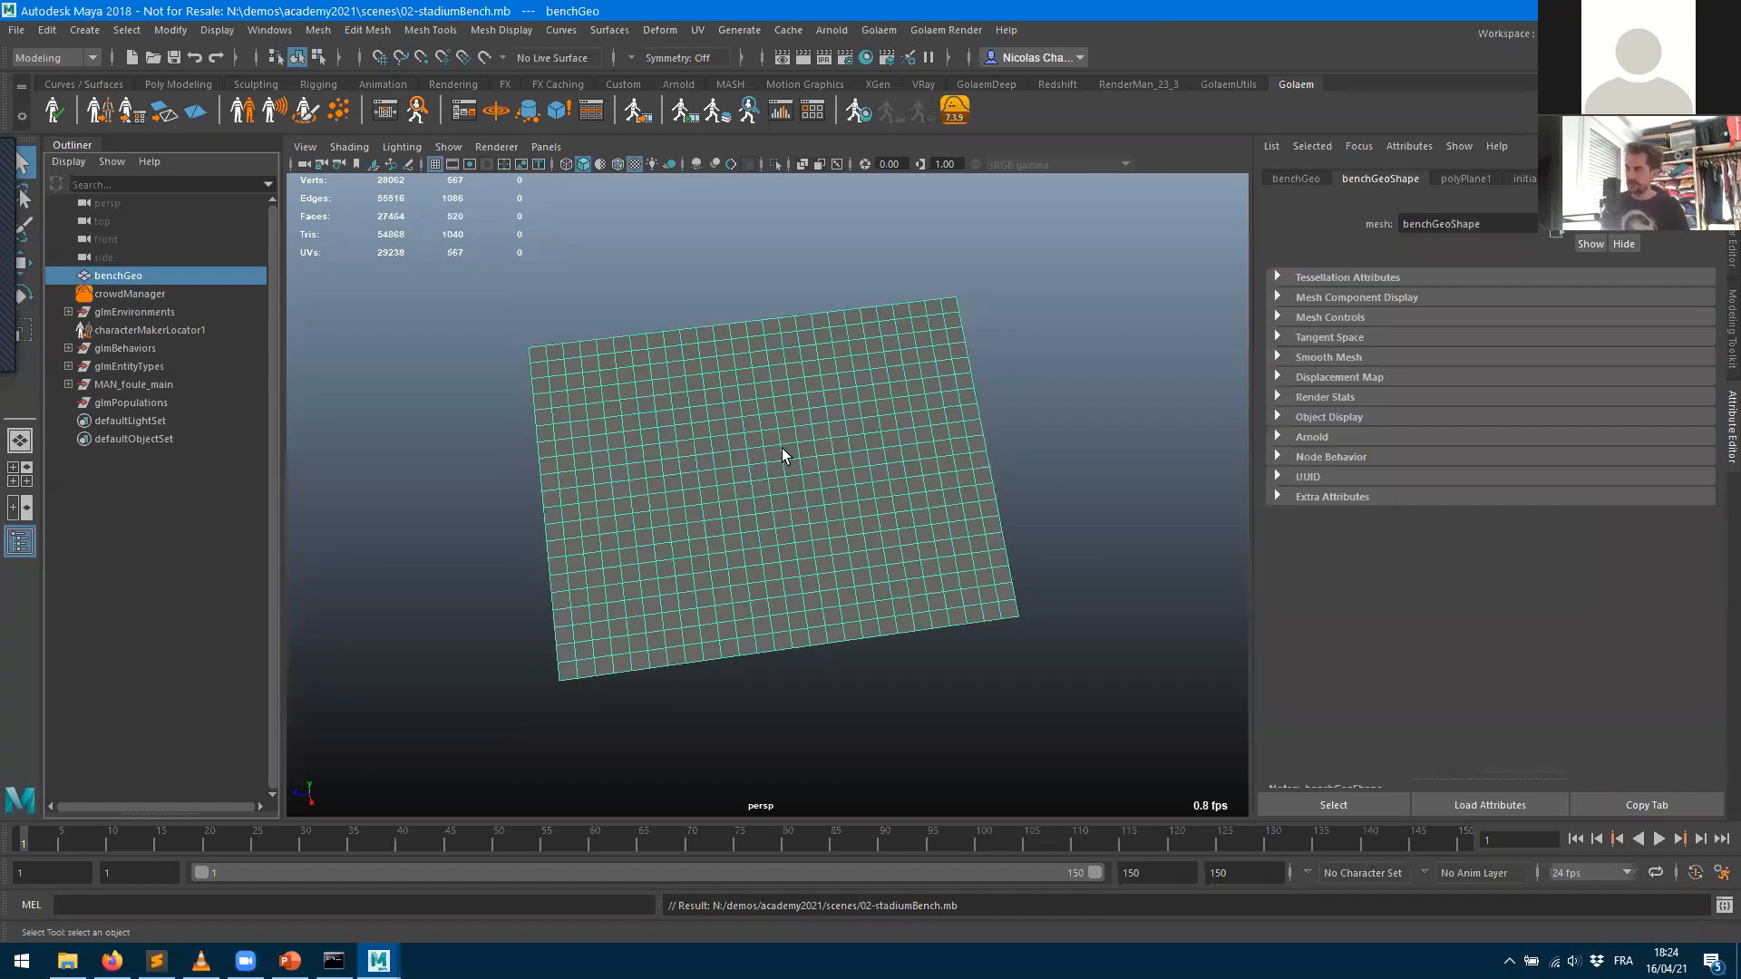
key(F12)
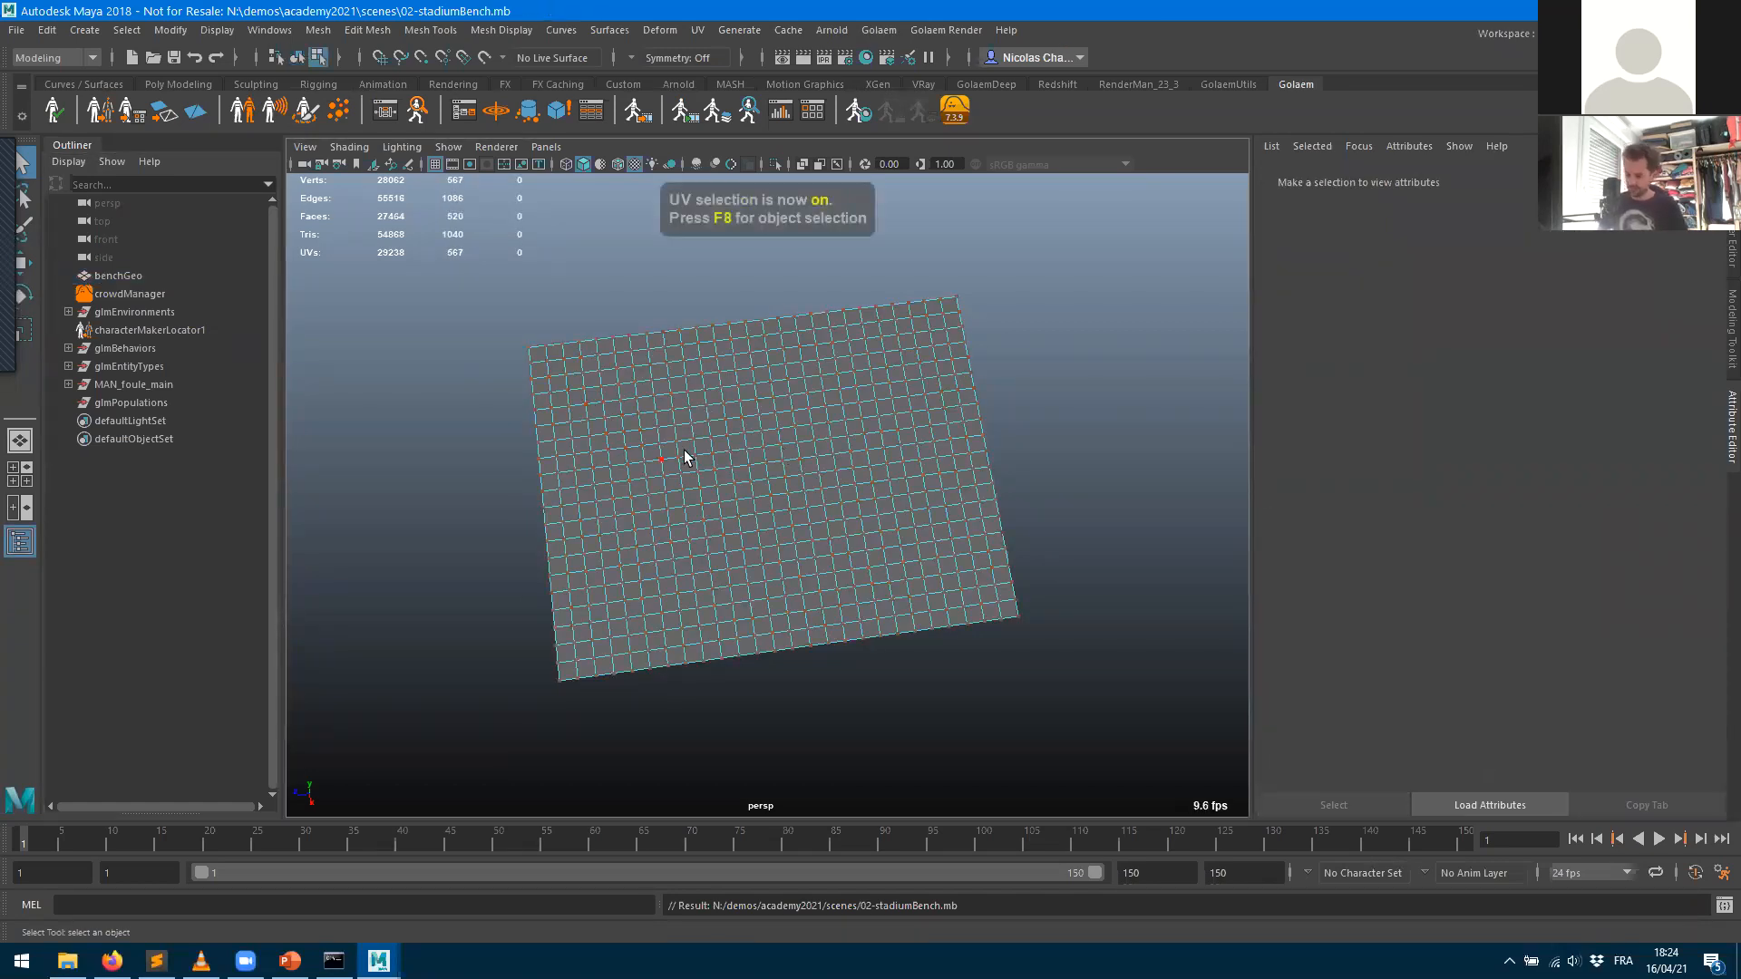
key(F11)
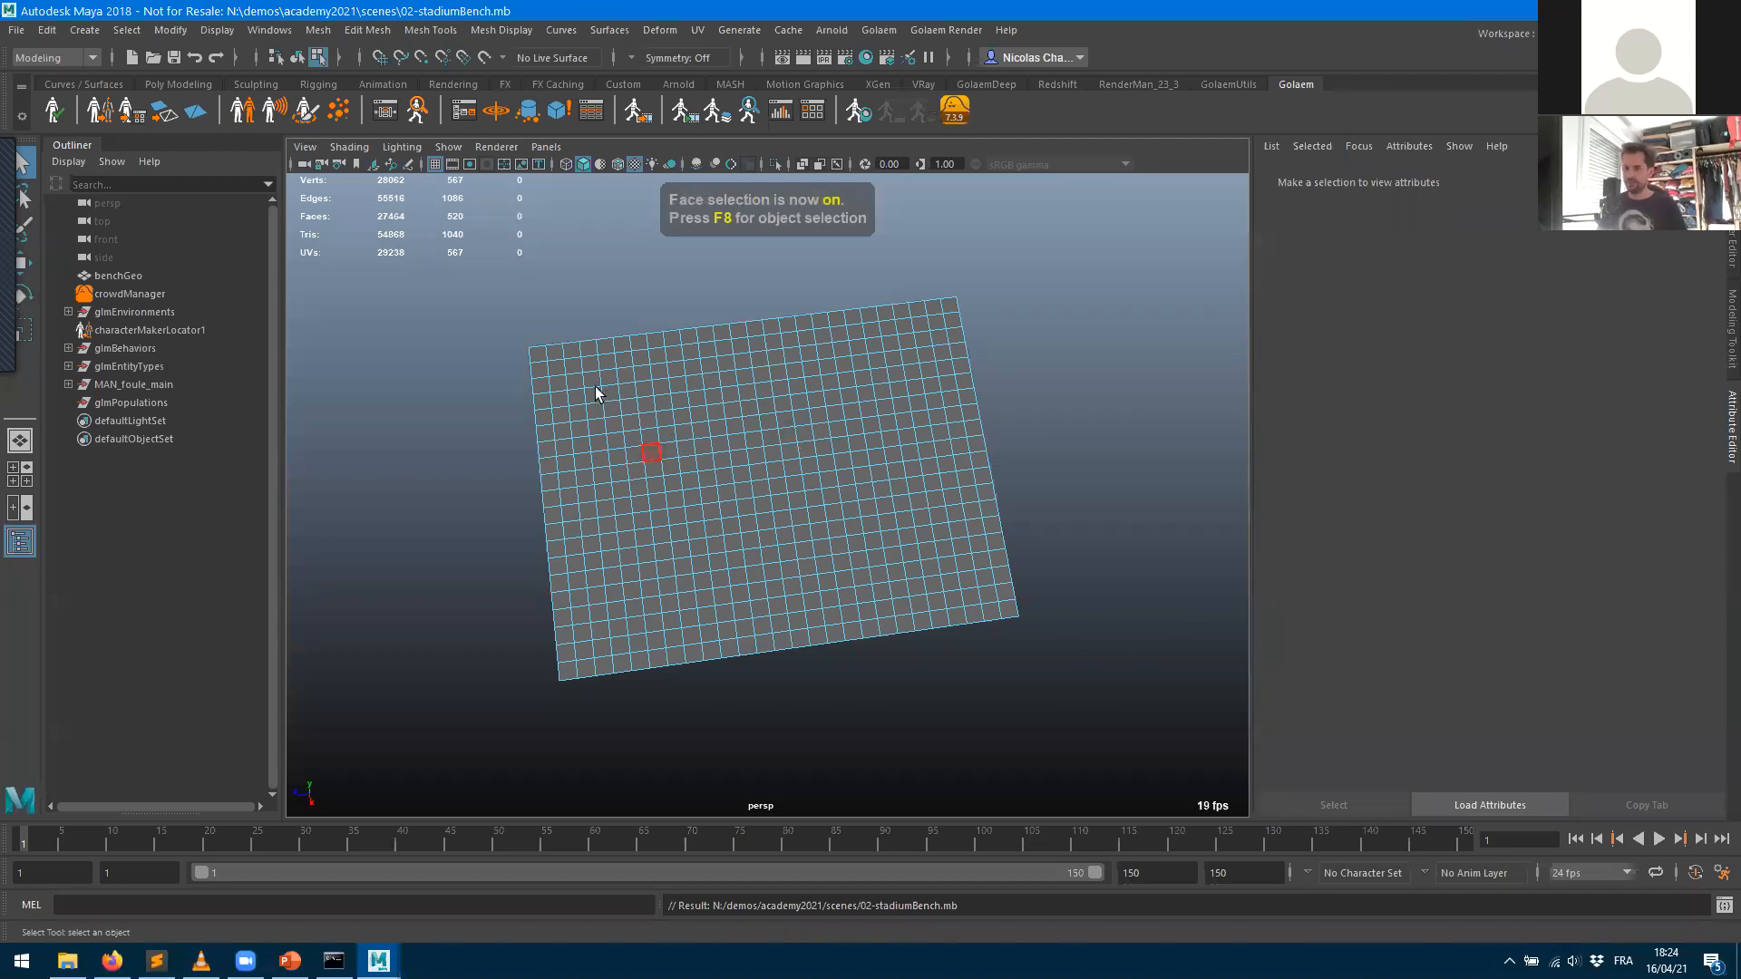
mouse_move(490, 302)
mouse_down()
mouse_move(1088, 653)
mouse_move(1102, 709)
mouse_up()
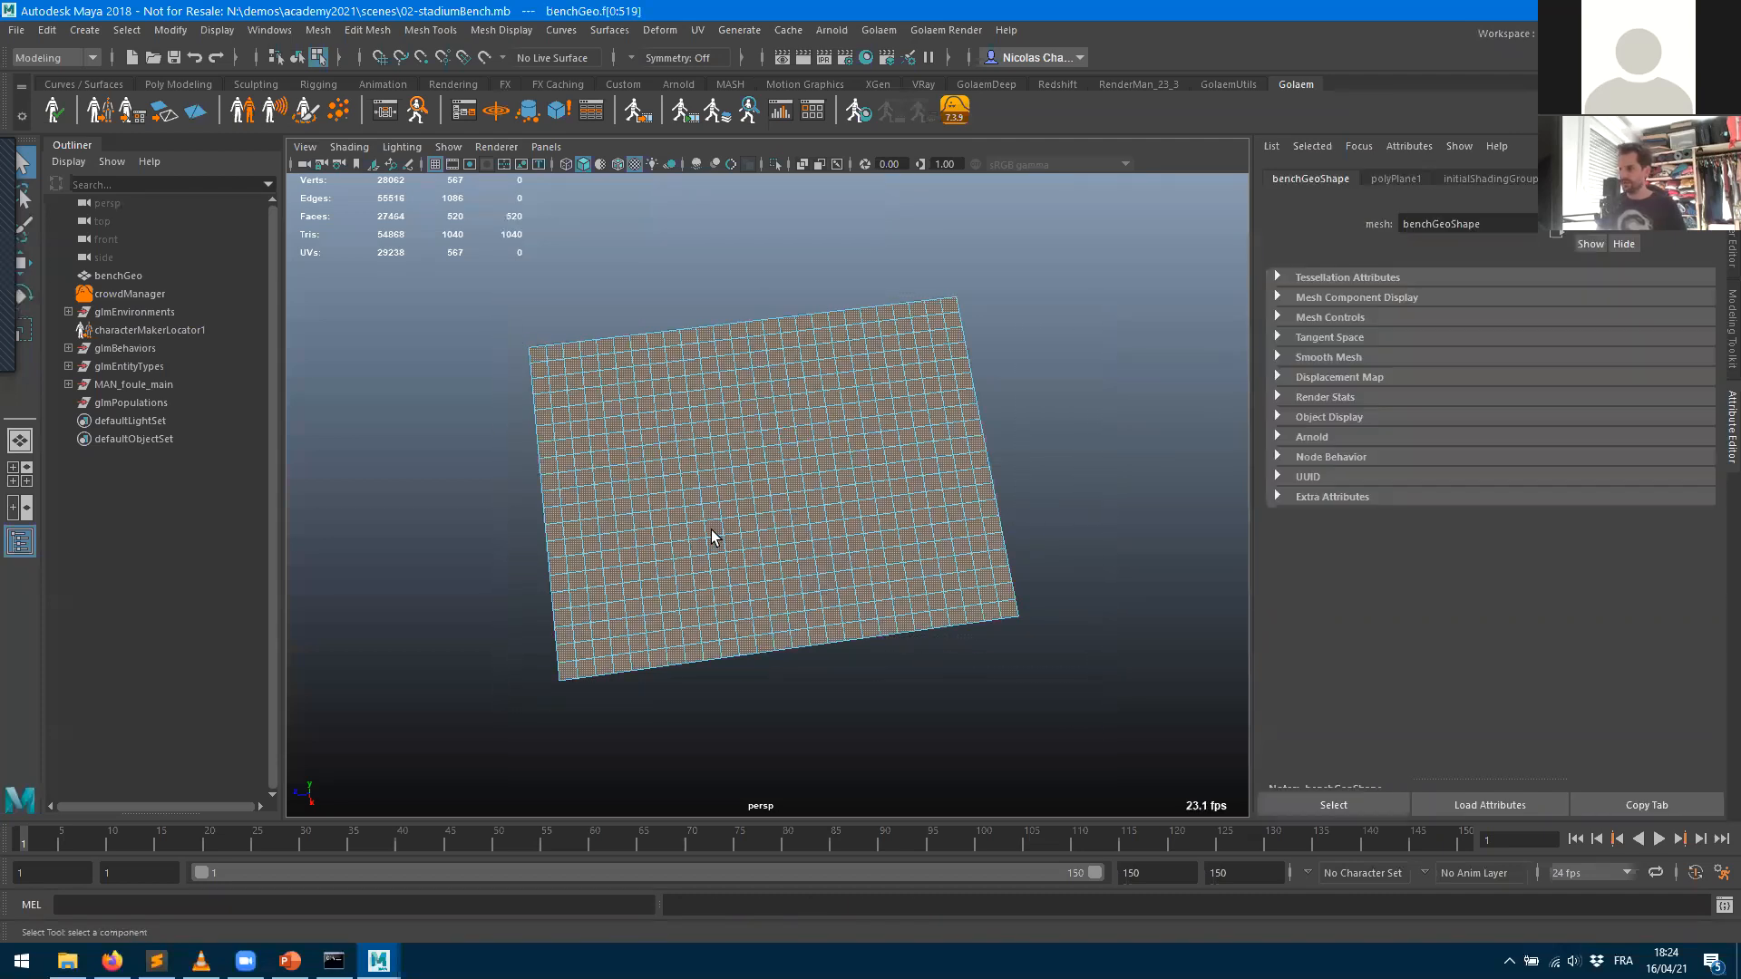
- Deselect a few interior faces, patches at the two far corners, and an area along the near edge of benchGeo
ctrl+click(722, 476)
ctrl+drag(889, 268, 976, 394)
ctrl+drag(526, 346, 617, 403)
ctrl+drag(715, 697, 1088, 582)
alt+drag(1015, 669, 687, 654)
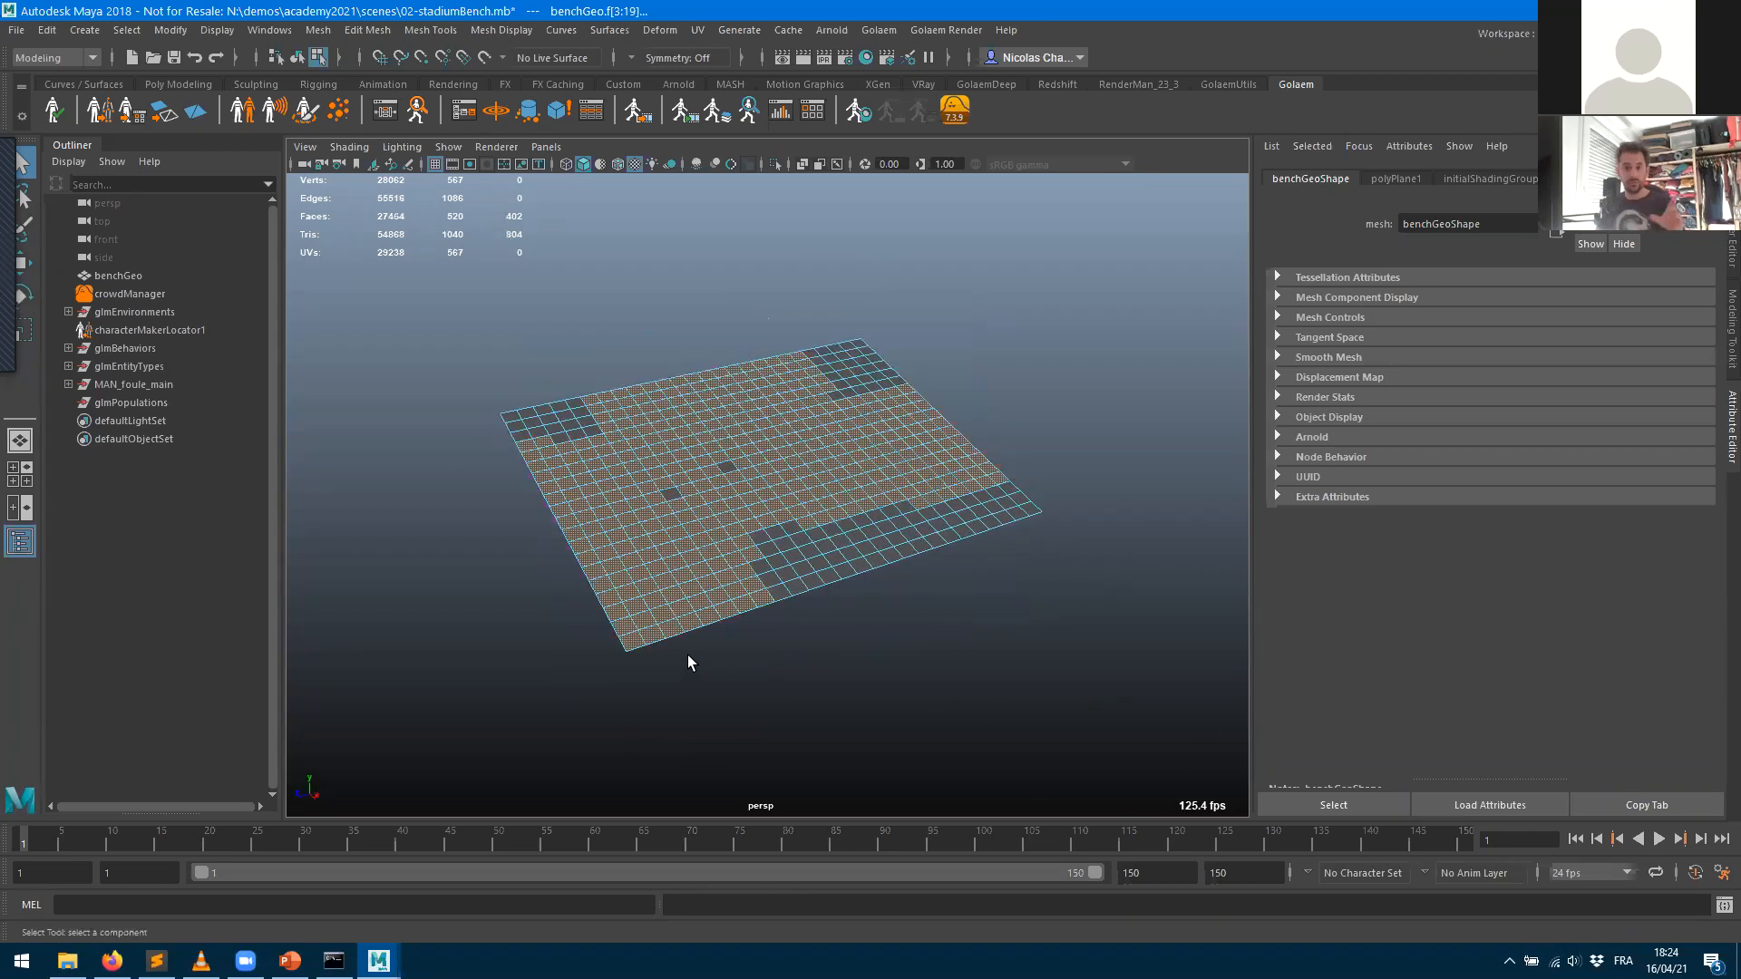
- Populate the selected bench faces with manCharShape using the Population Tool's option for creating particles on selected components
double_click(341, 115)
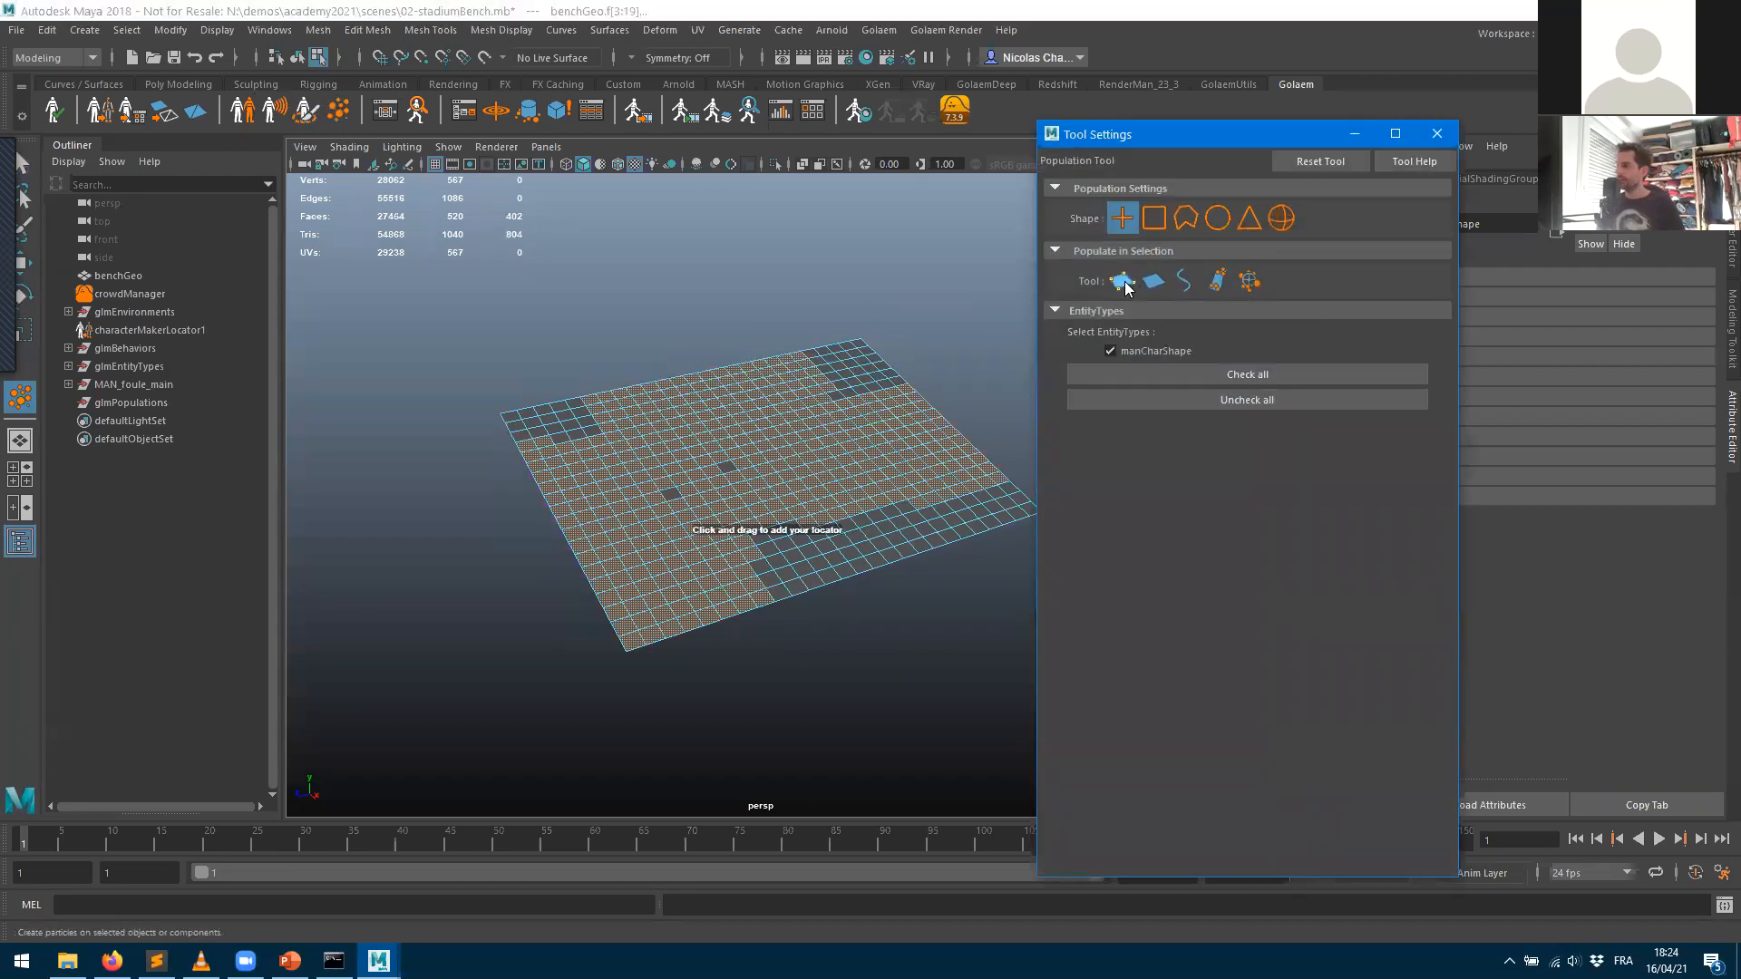
click(1122, 282)
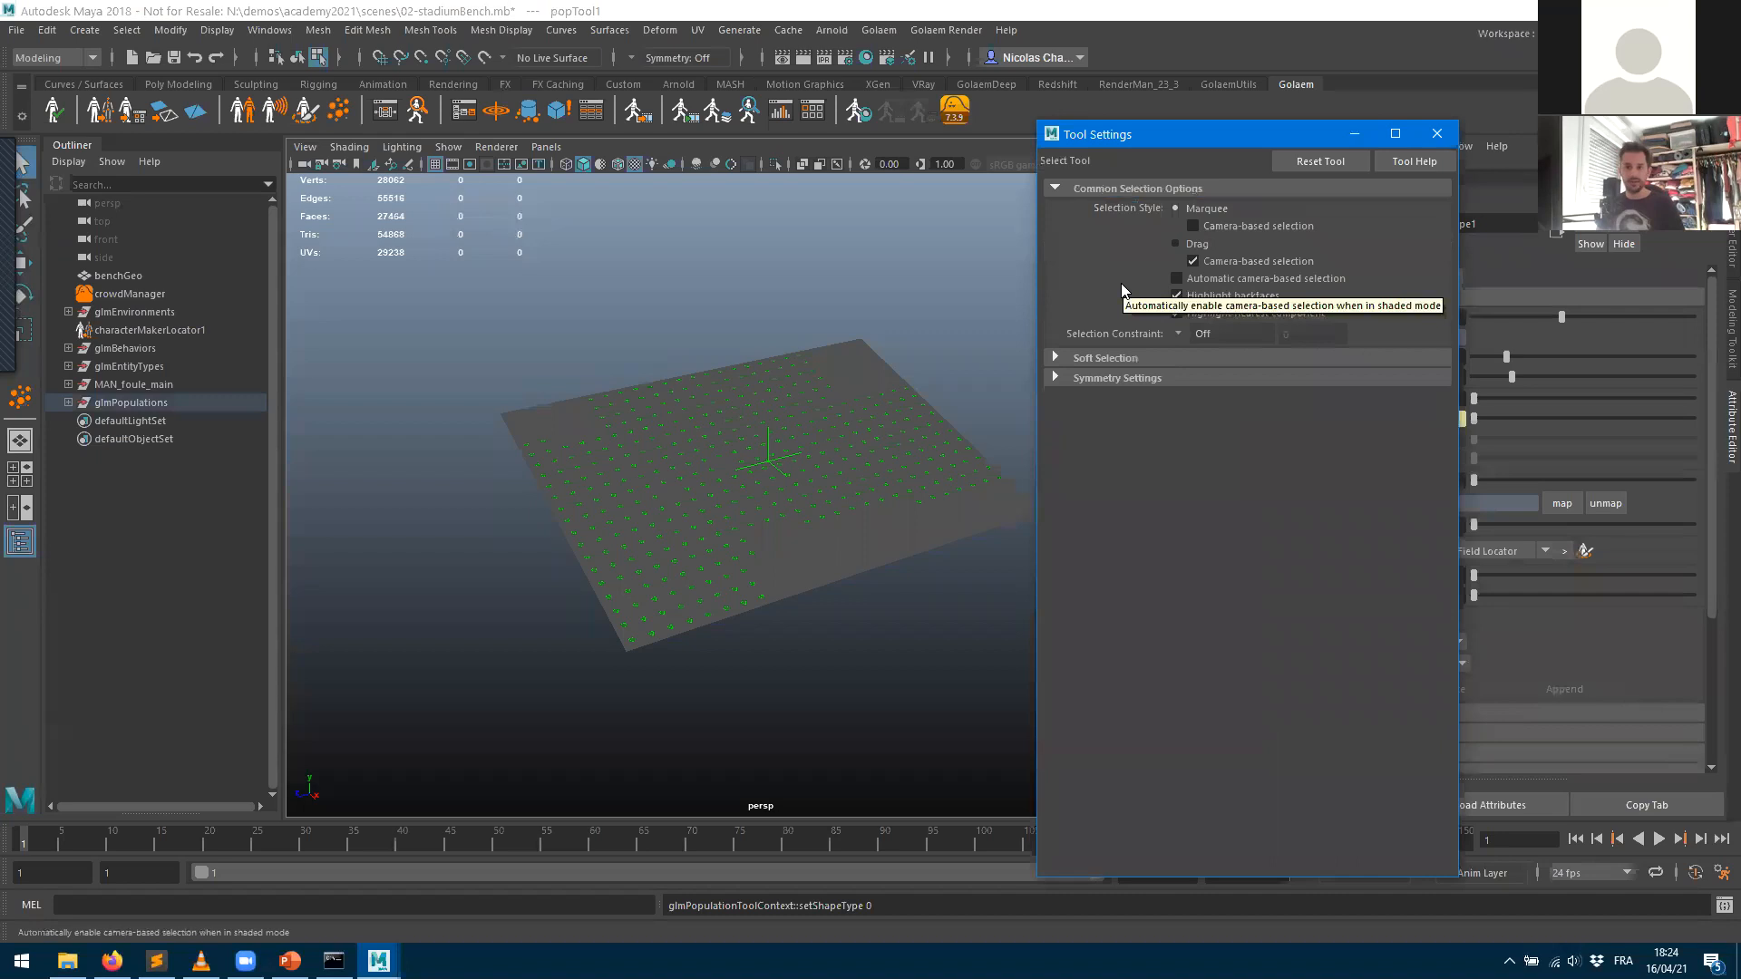
click(1436, 134)
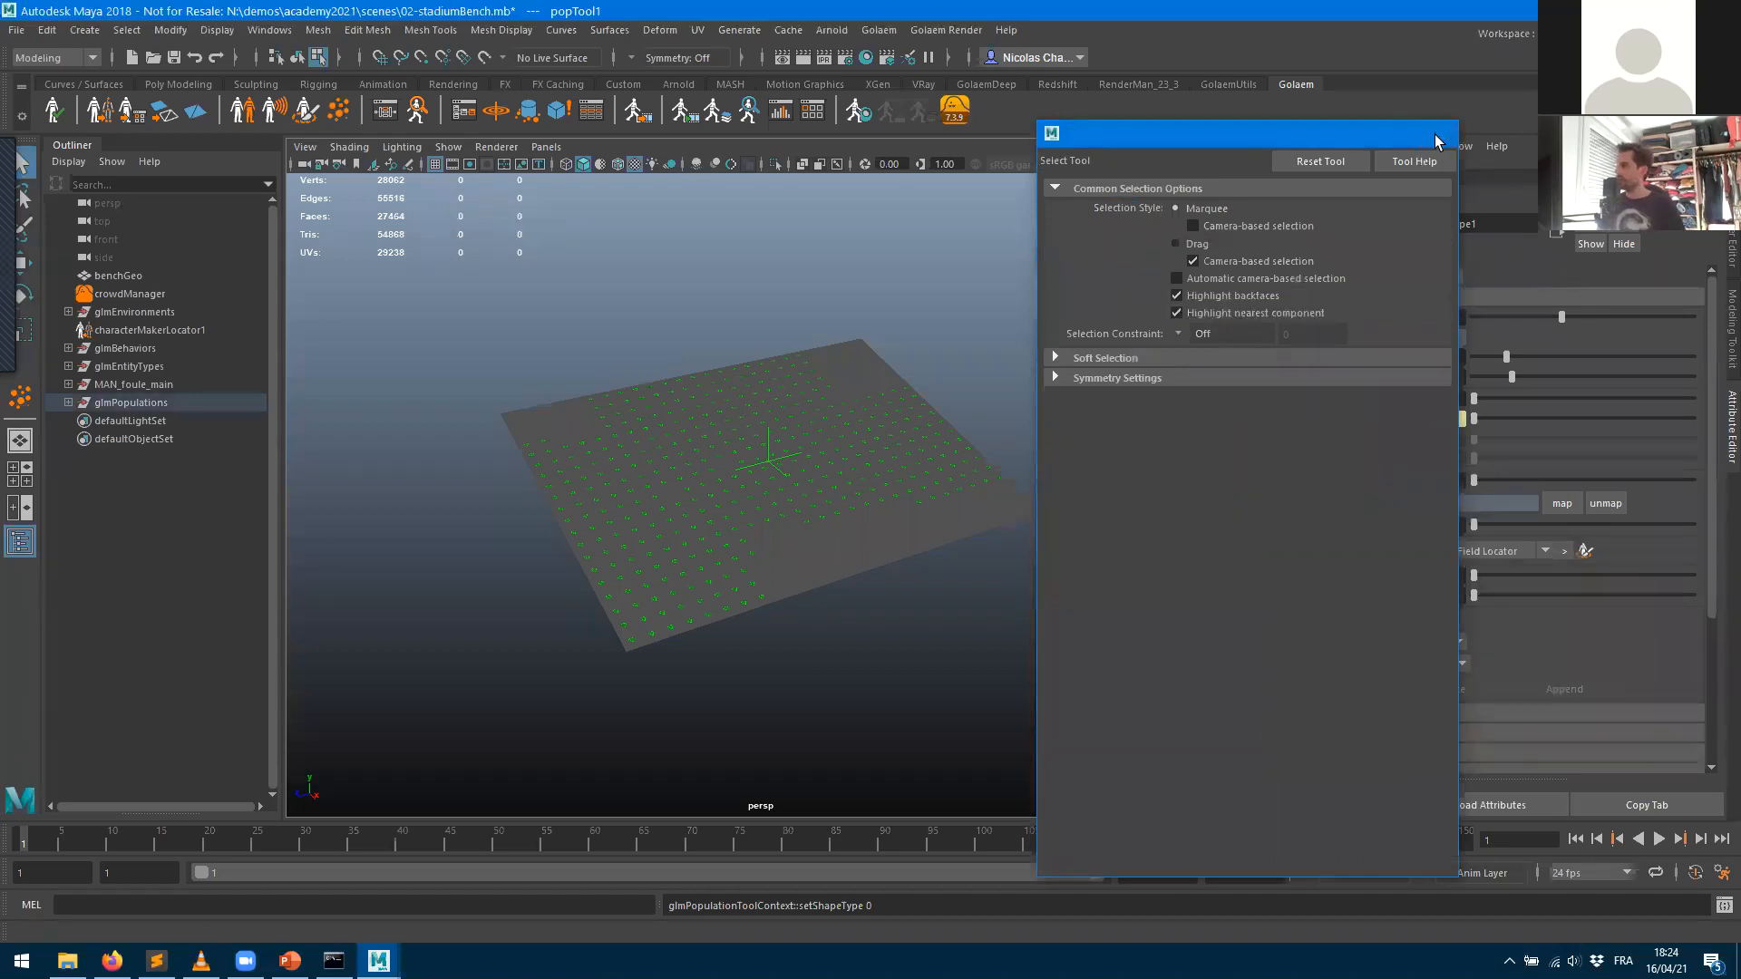
scroll(1076, 590, up, 10)
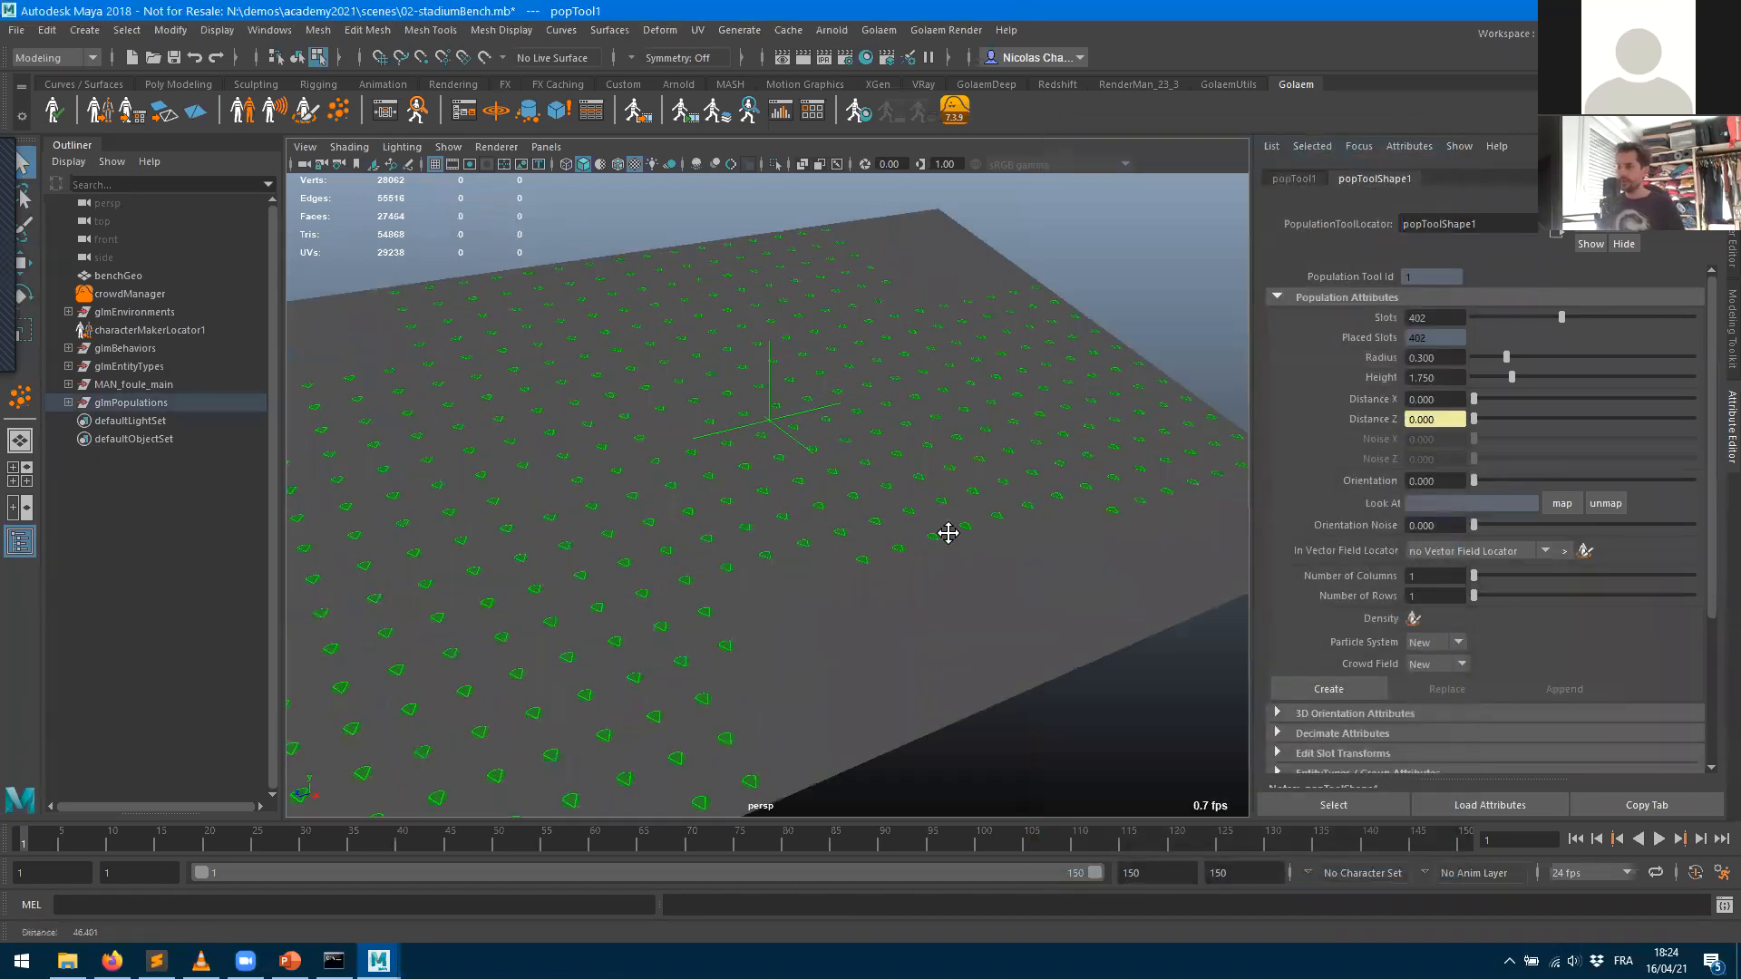
alt+drag(1023, 608, 904, 630)
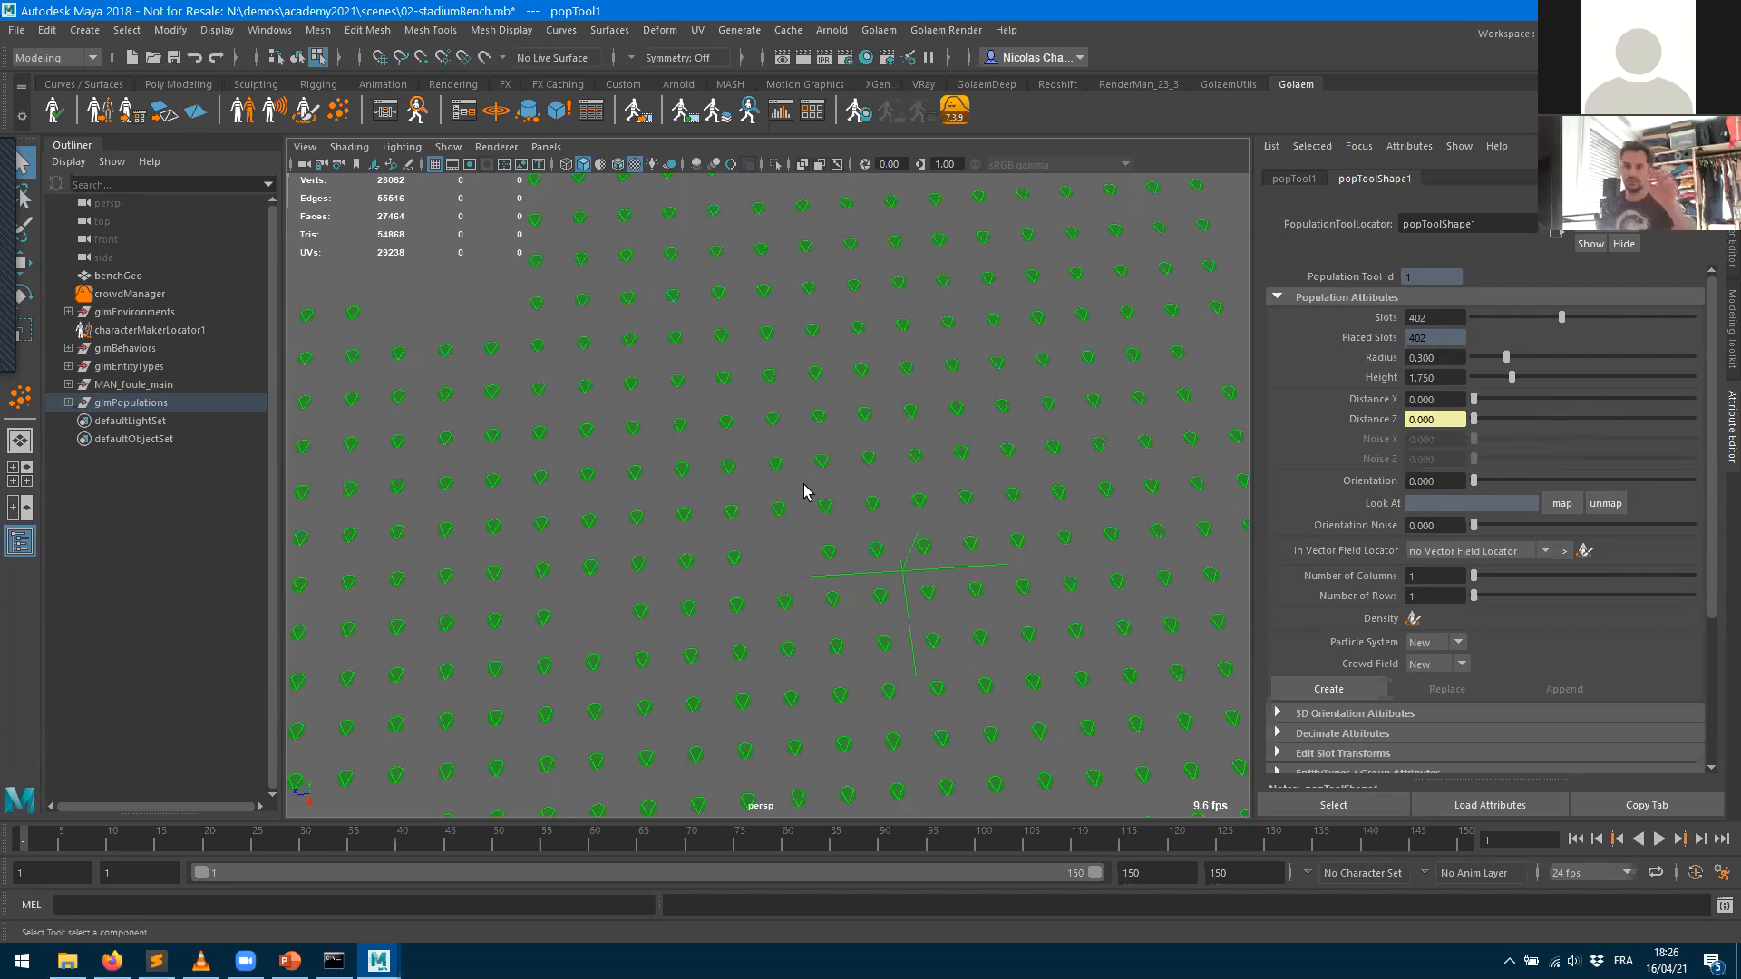
- Set the population's Distance X and Z to 1.208 and Noise X and Z to 1.583, and inspect the slot spread
drag(1474, 399, 1492, 400)
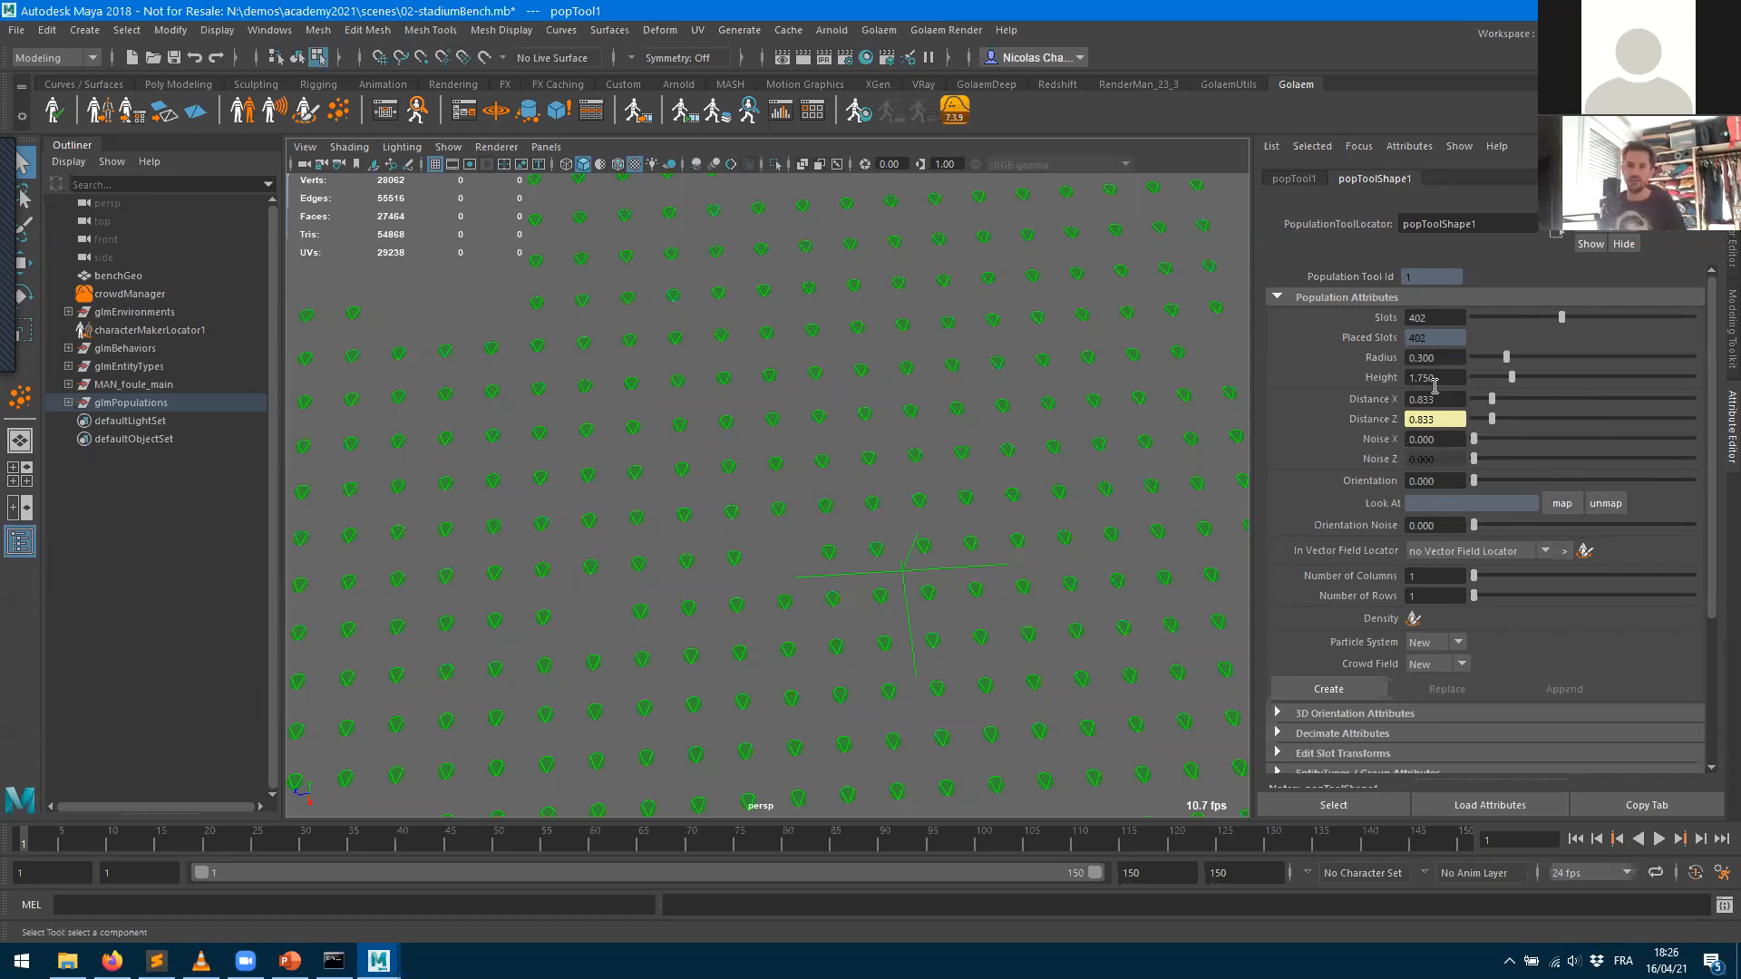
click(1500, 400)
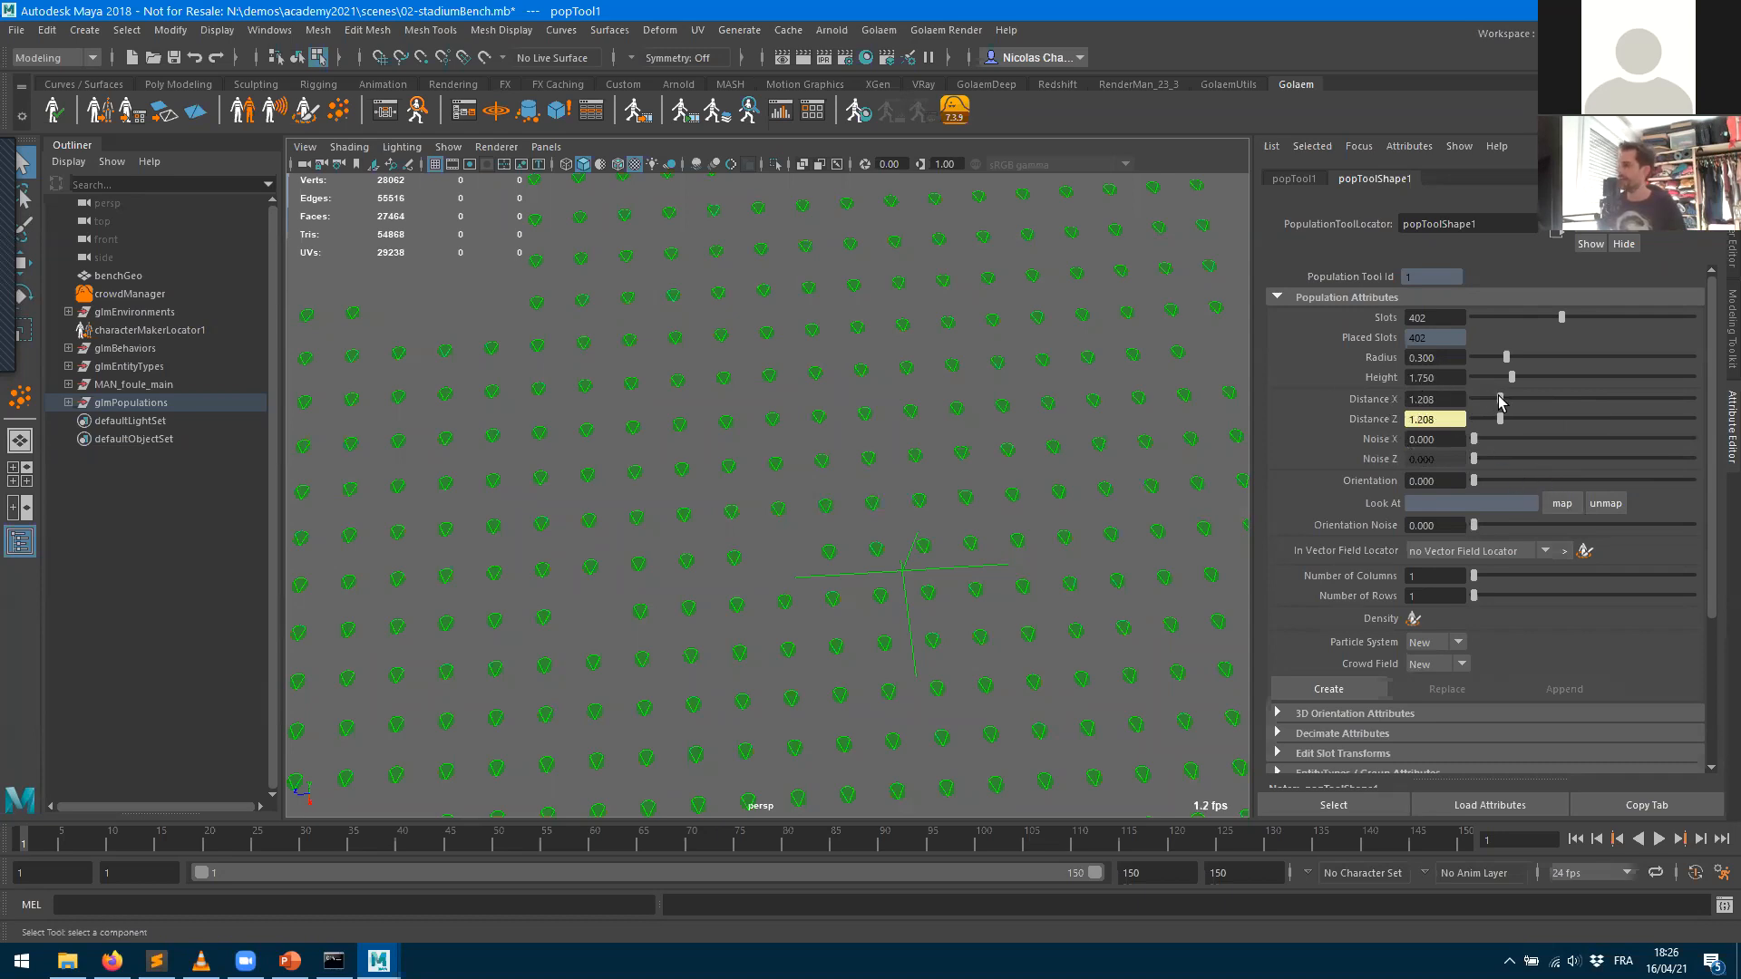
mouse_move(1474, 439)
mouse_down()
mouse_move(1525, 444)
mouse_move(1473, 442)
mouse_up()
drag(1477, 442, 1596, 431)
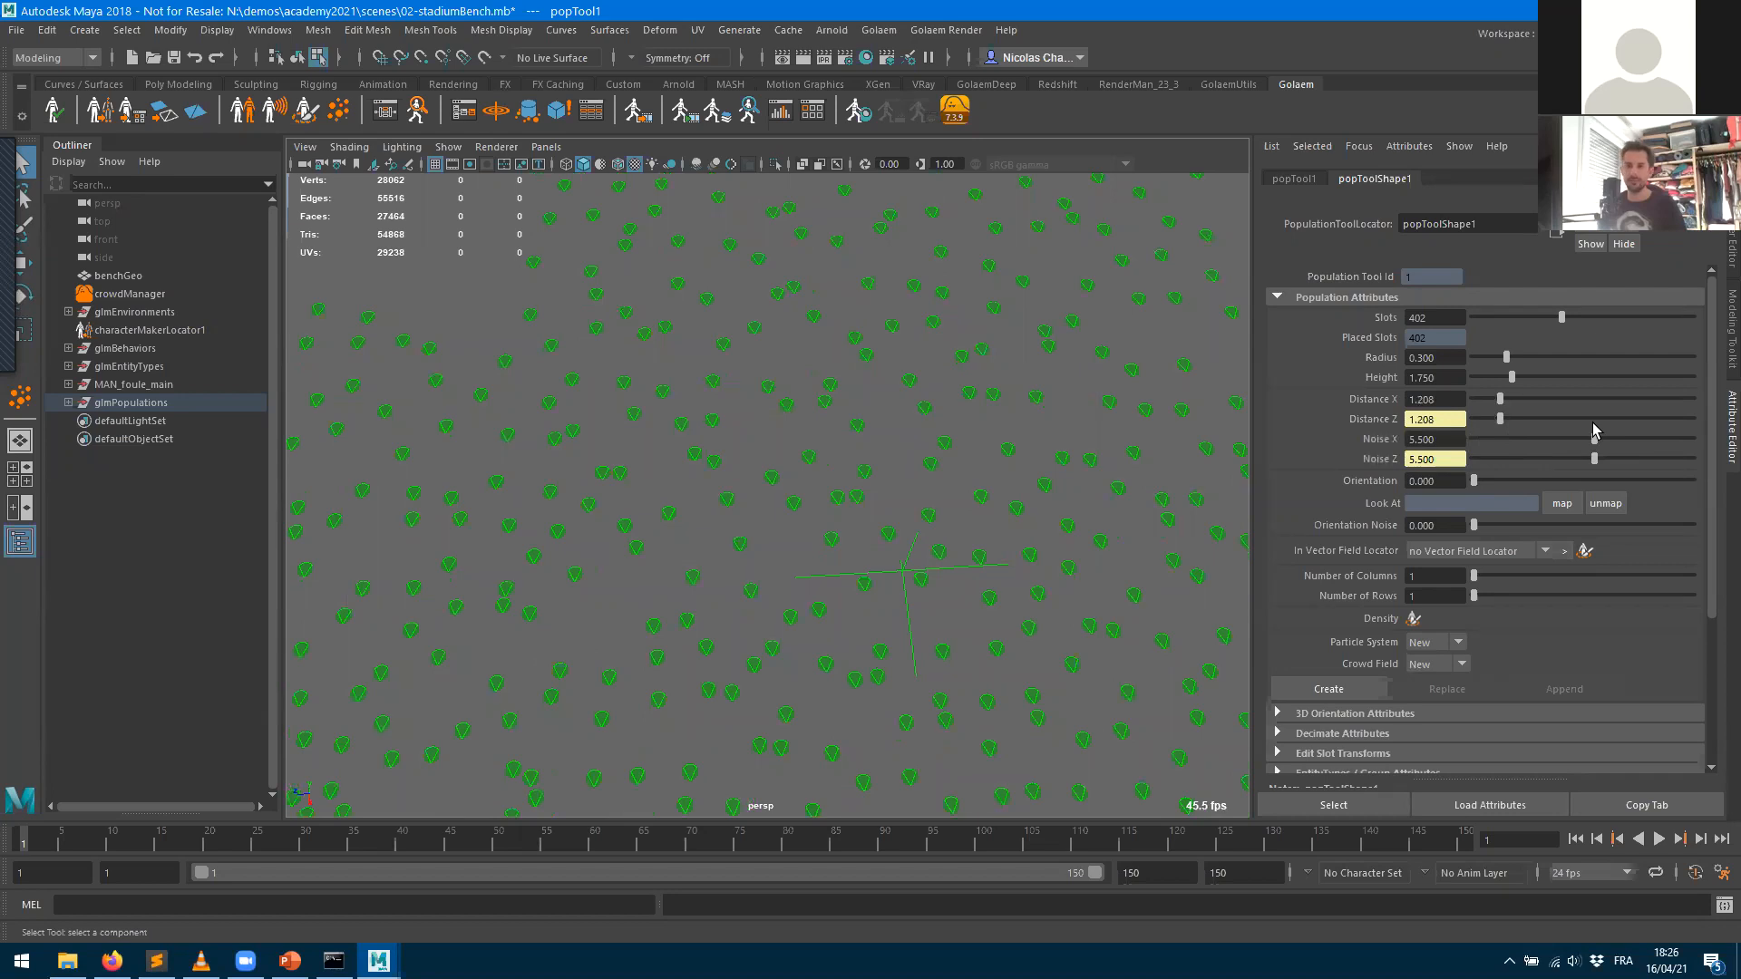
drag(1593, 431, 1509, 429)
alt+drag(1057, 498, 816, 549)
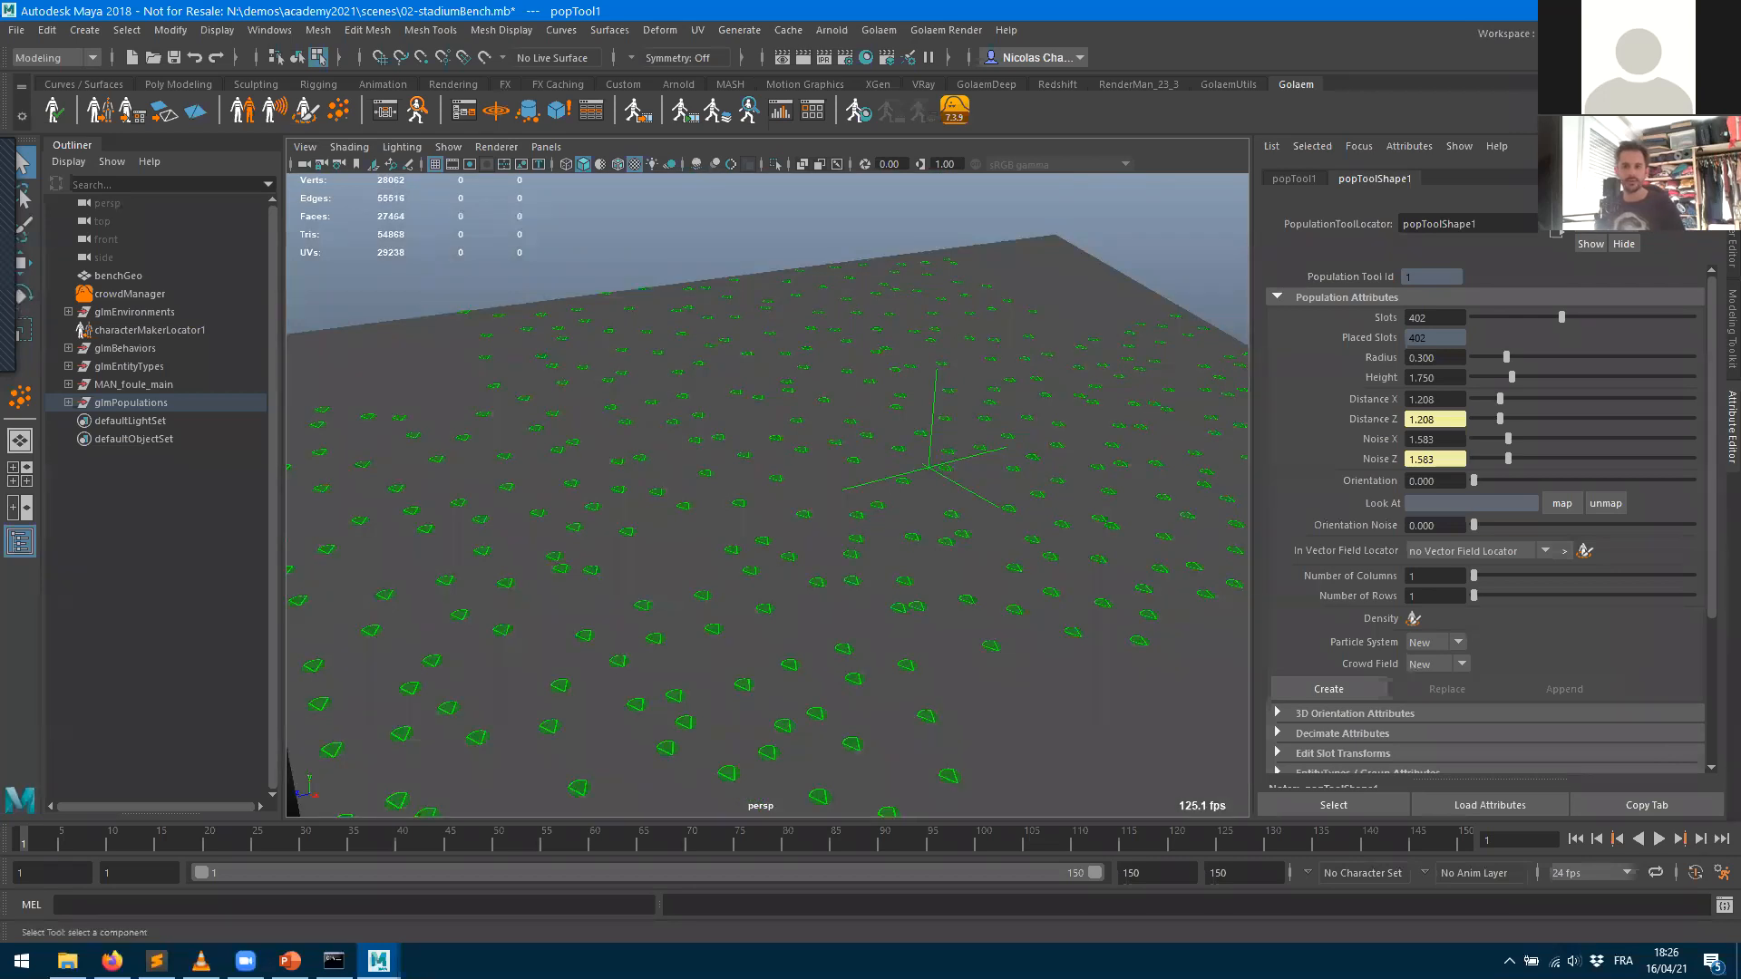
- Delete the glmPopulations group and bring back the partial face selection on benchGeo
click(120, 403)
key(Delete)
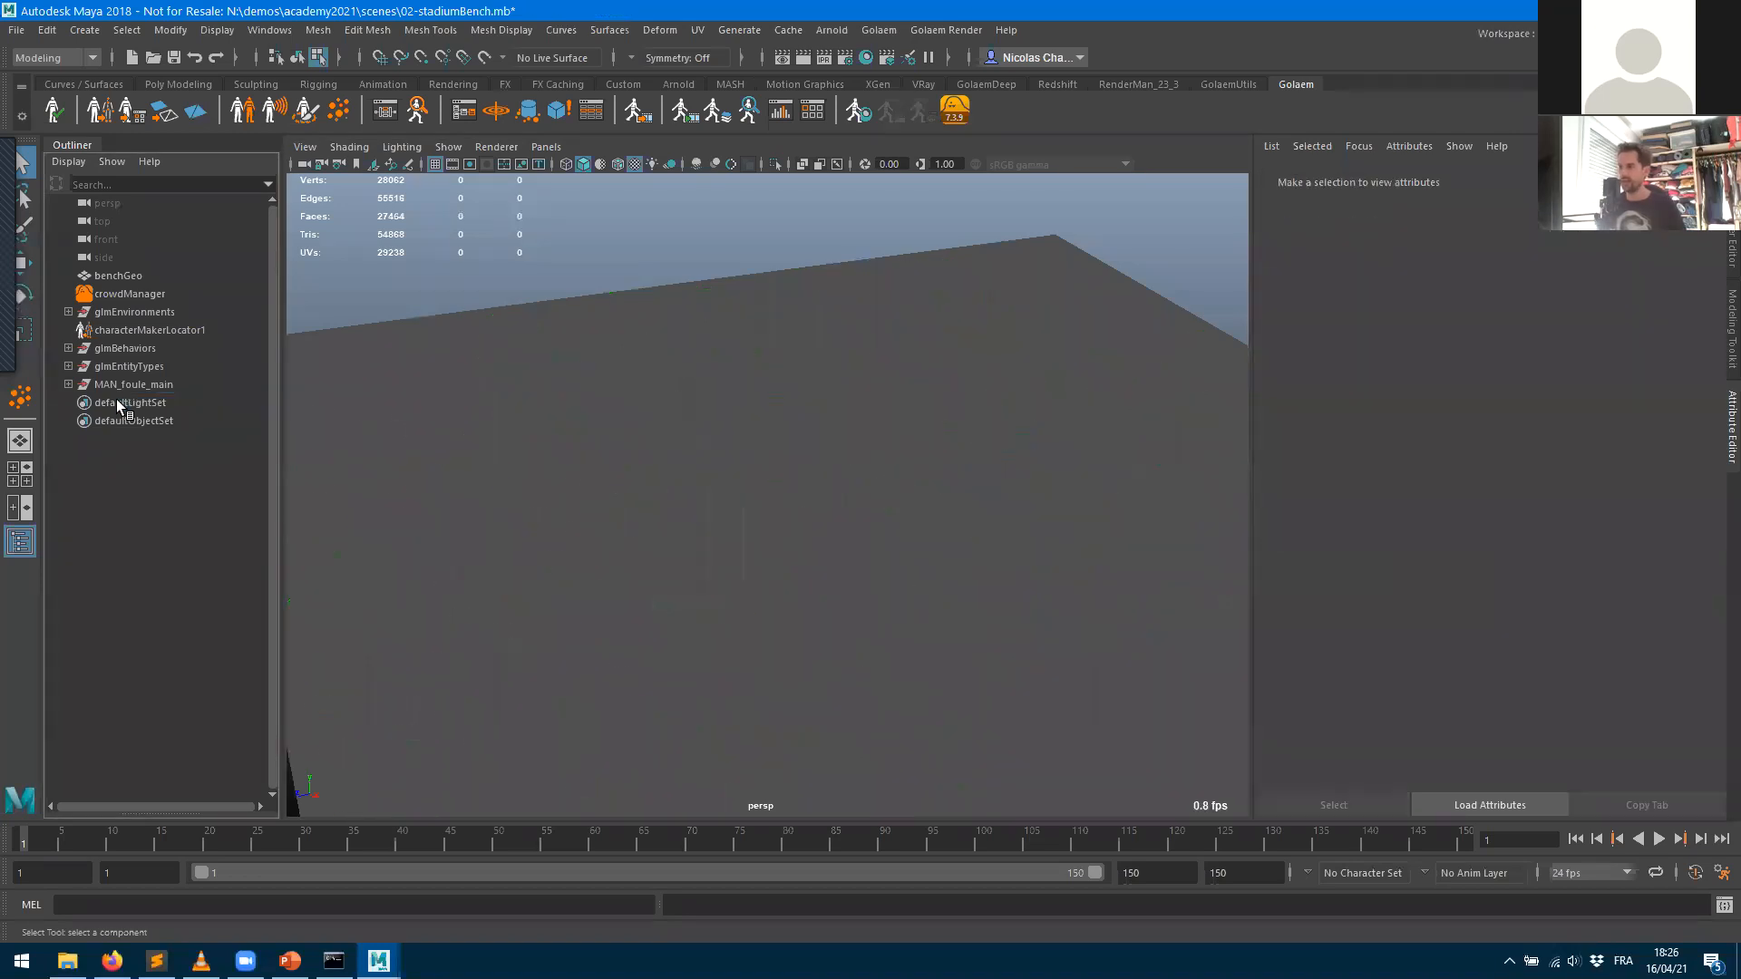
click(698, 457)
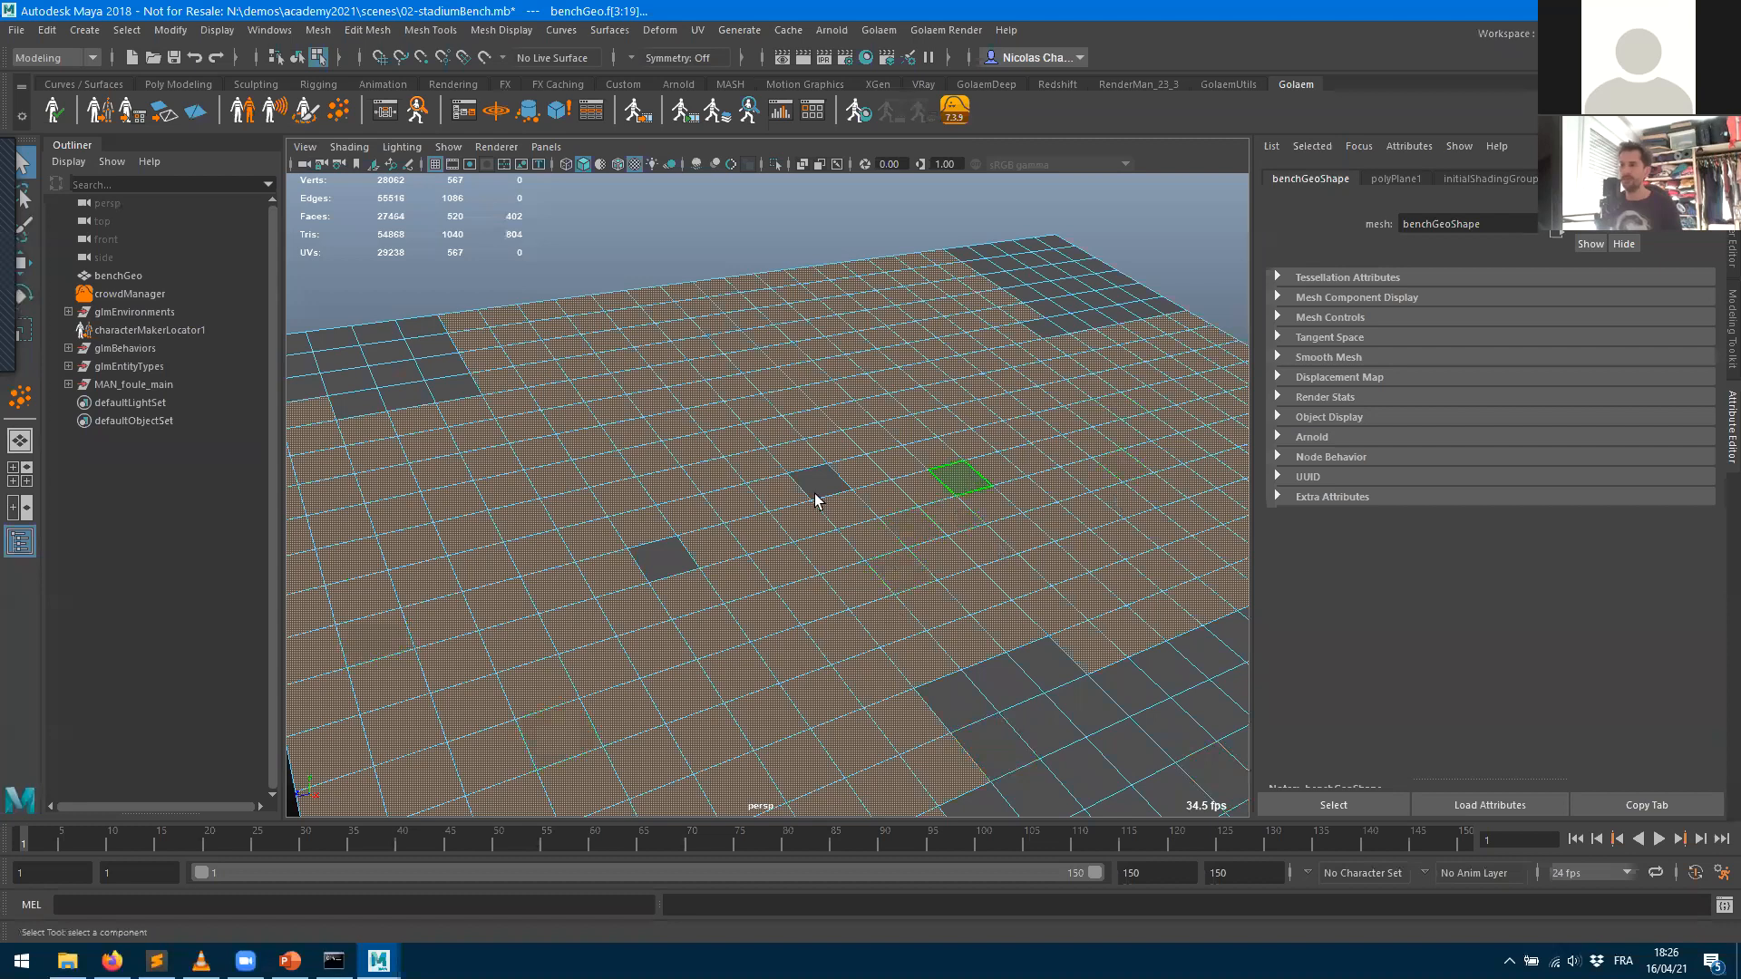
- Create a new manCharShape population on the selected bench faces with the Population Tool and close its settings
click(337, 110)
double_click(337, 111)
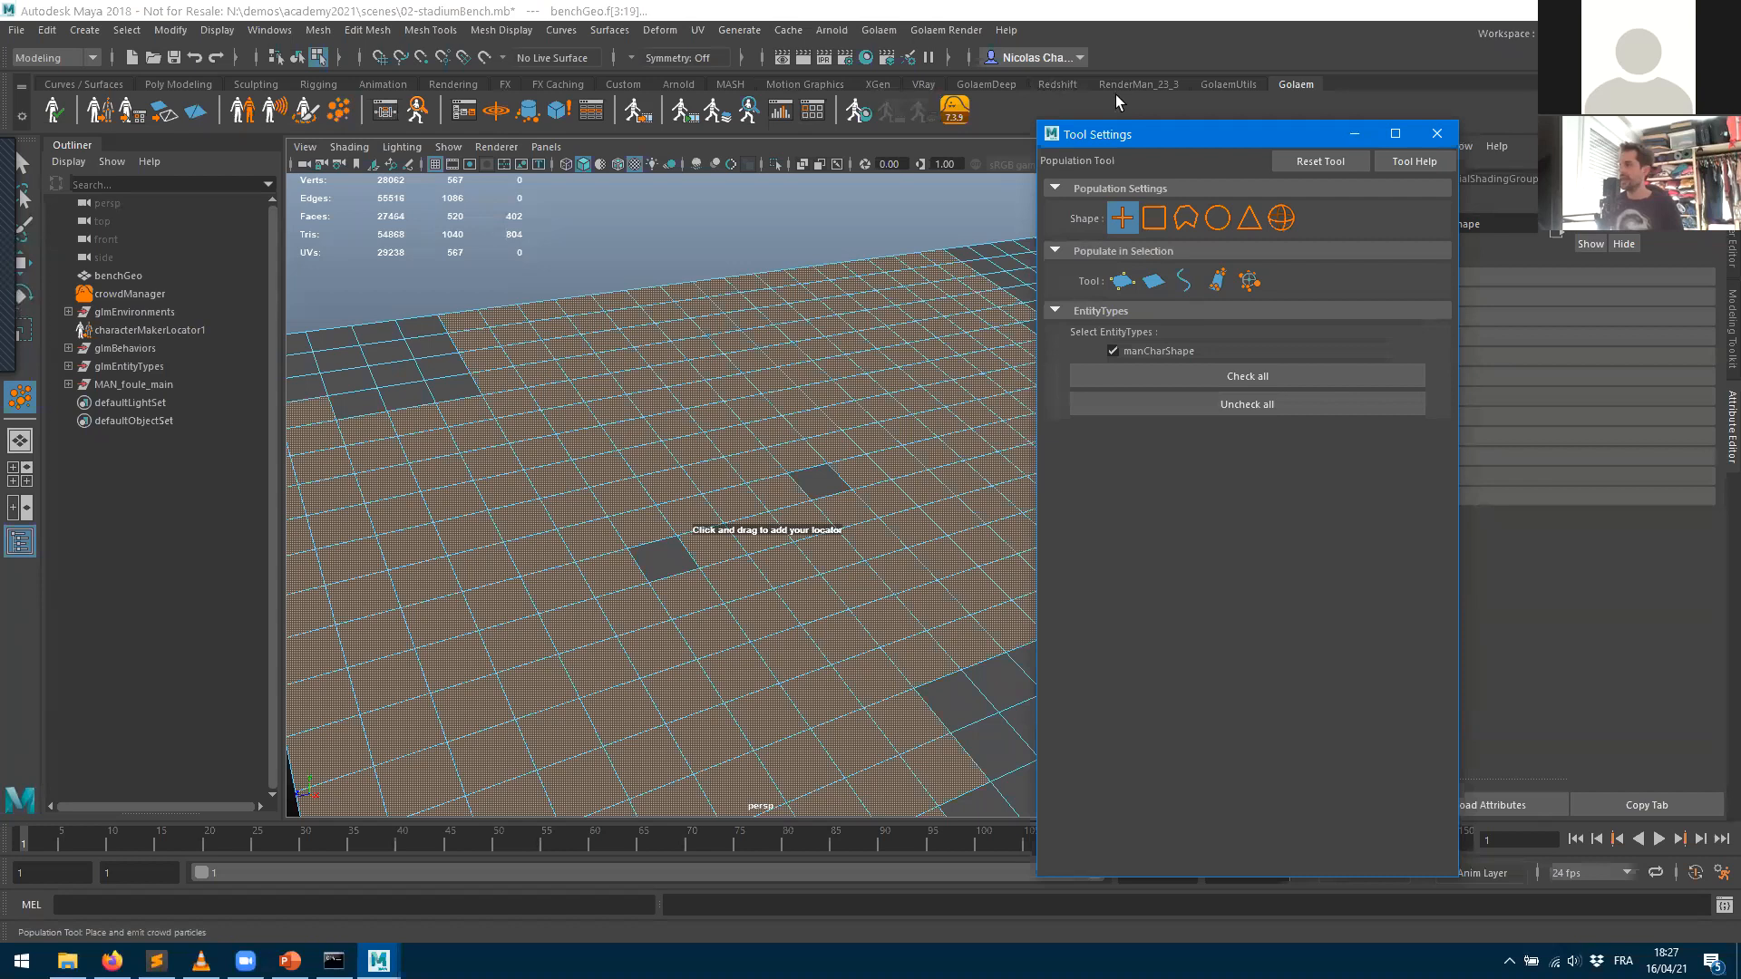
click(1122, 283)
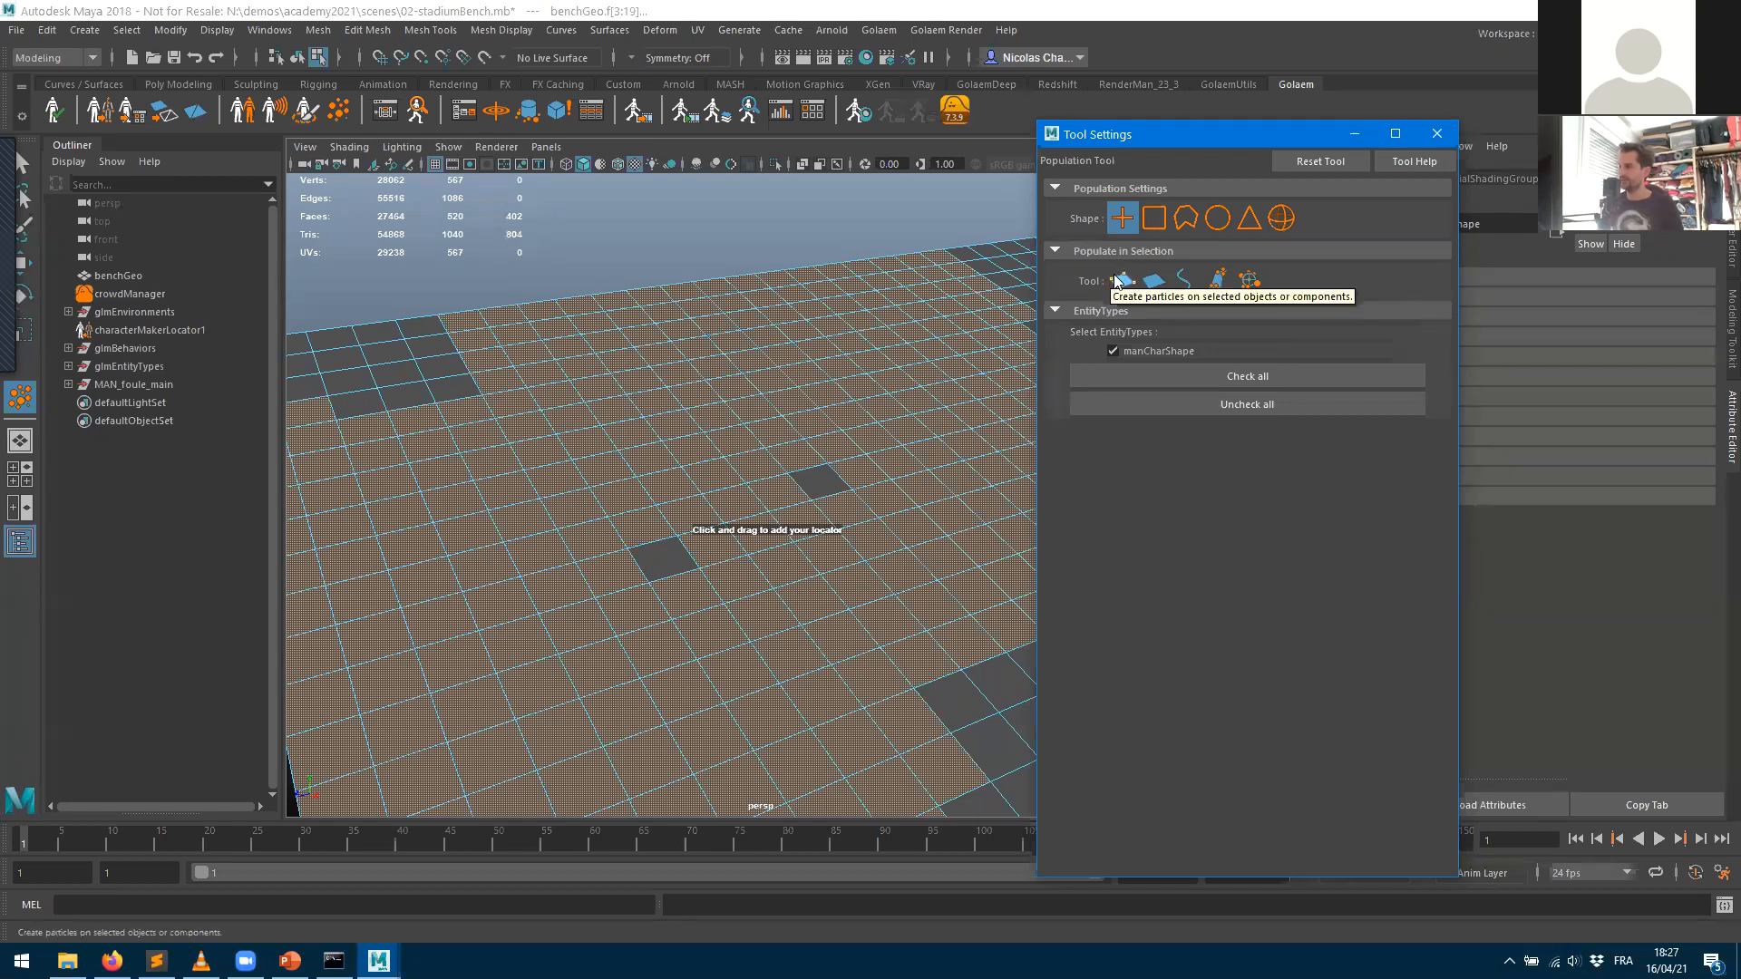
click(1126, 289)
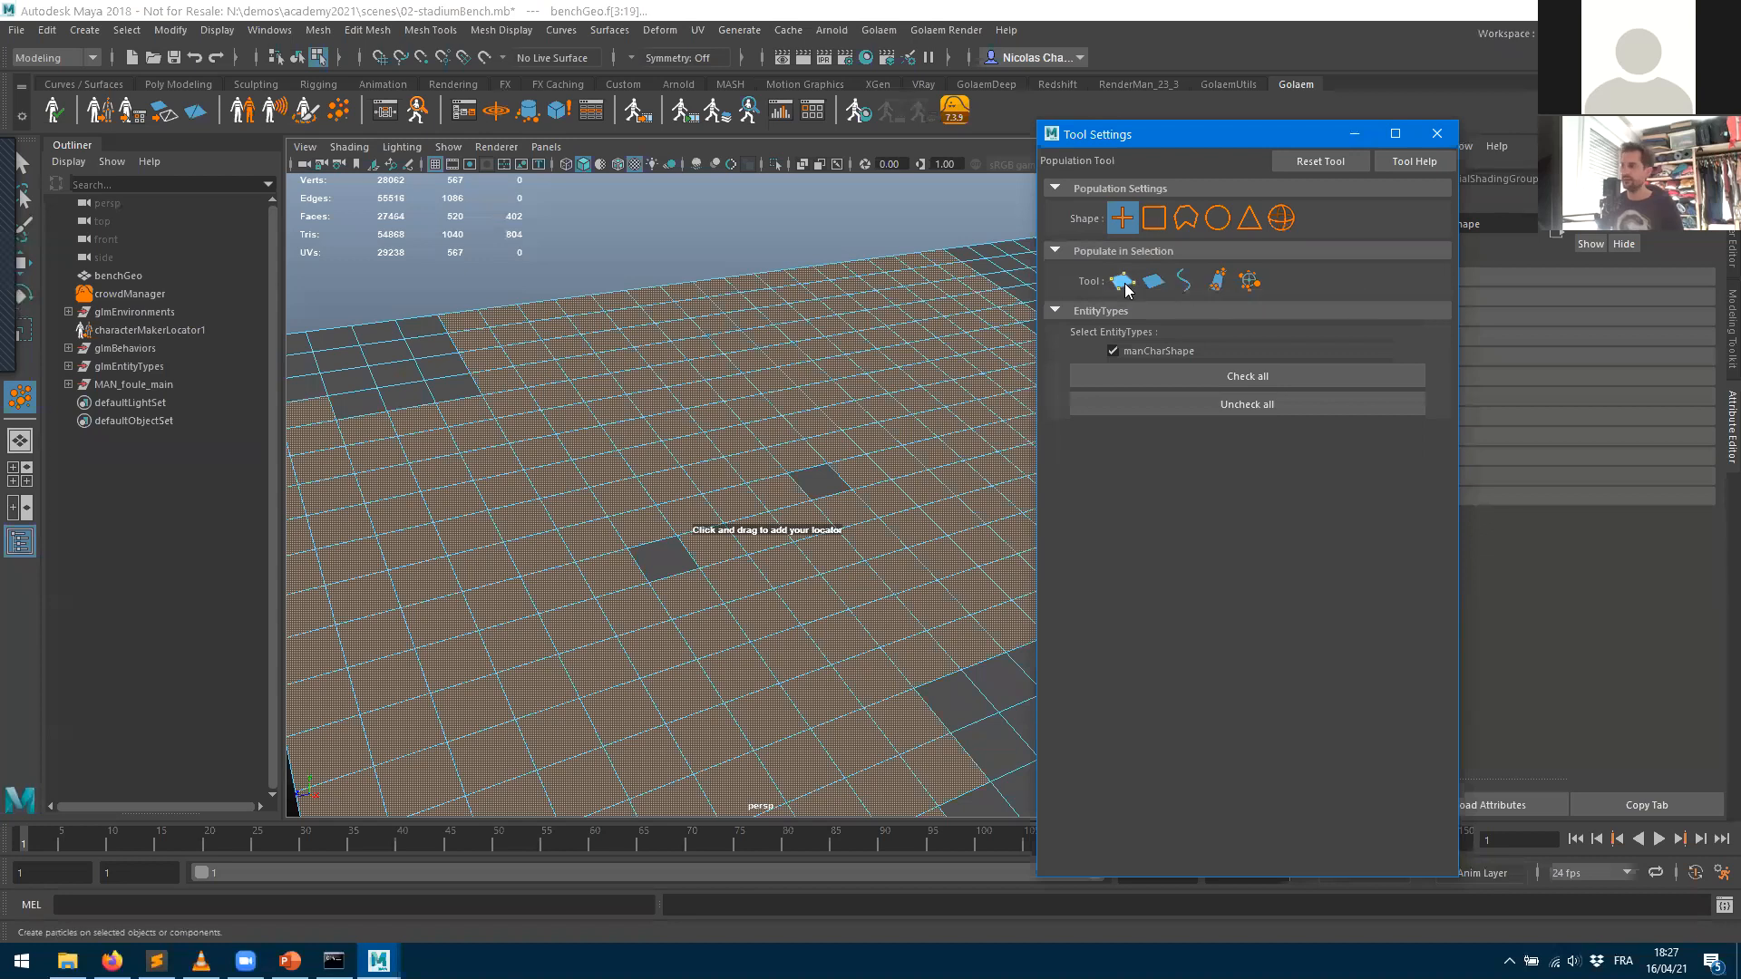
click(1437, 134)
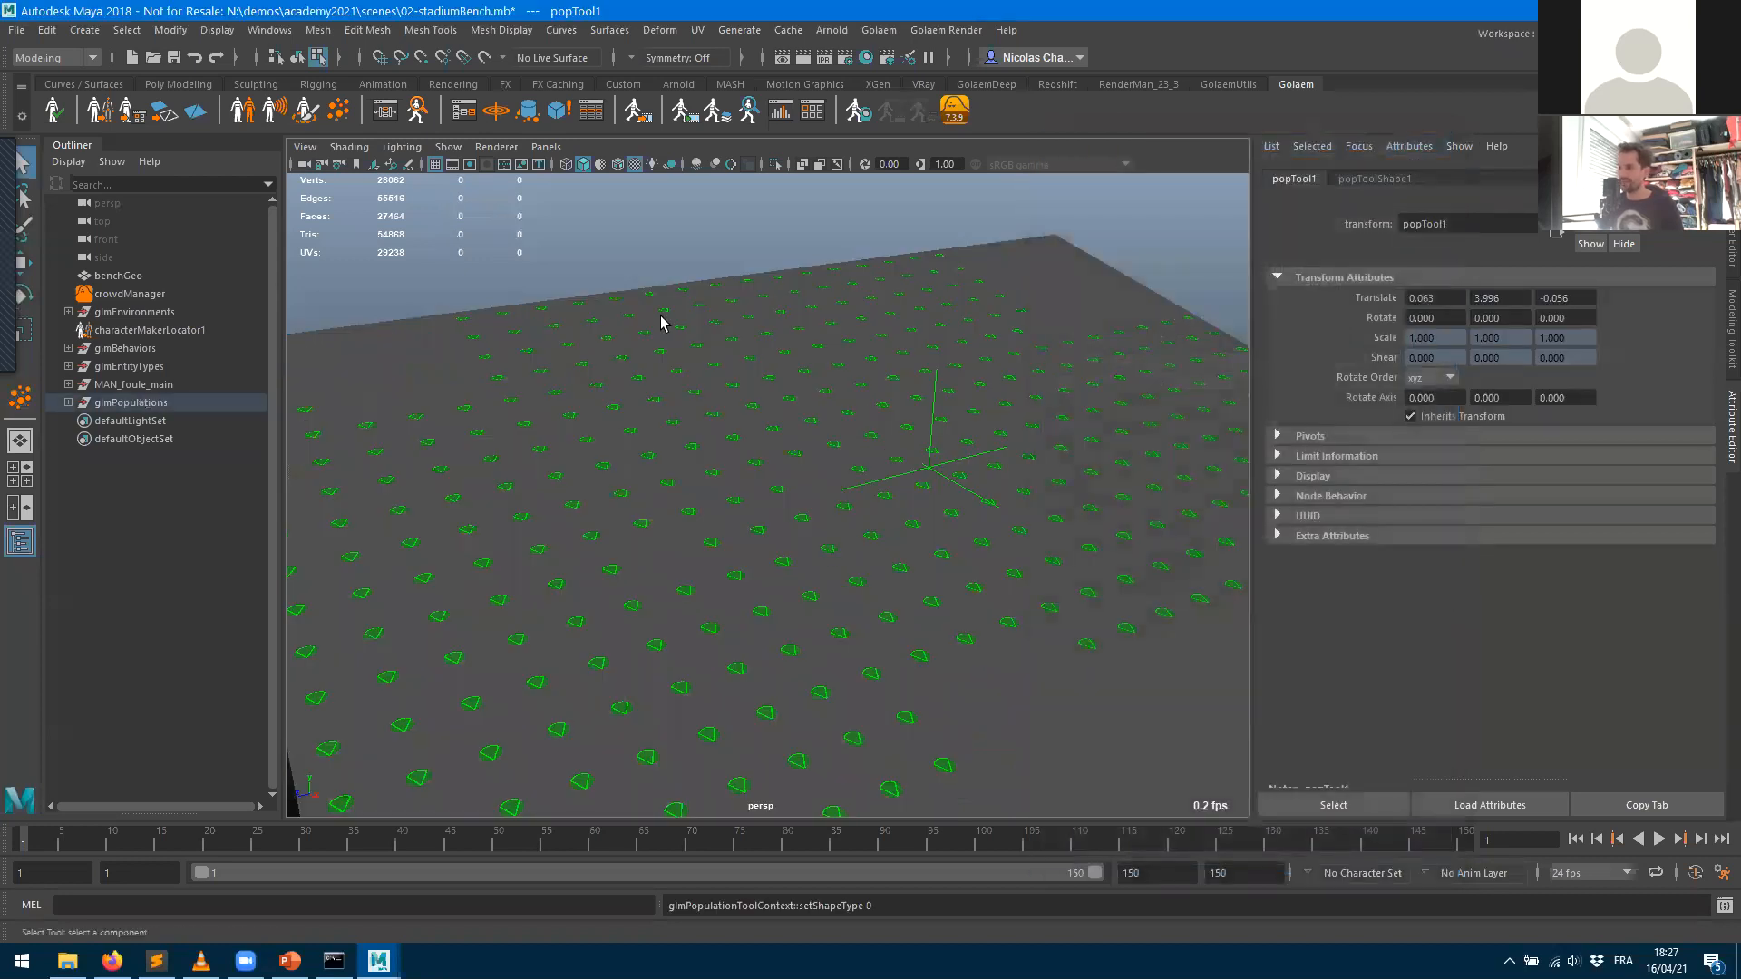
- Set popTool1's Distance X and Z to 0.667 and Noise X and Z to 0.583, and check the slots across the bench
click(68, 401)
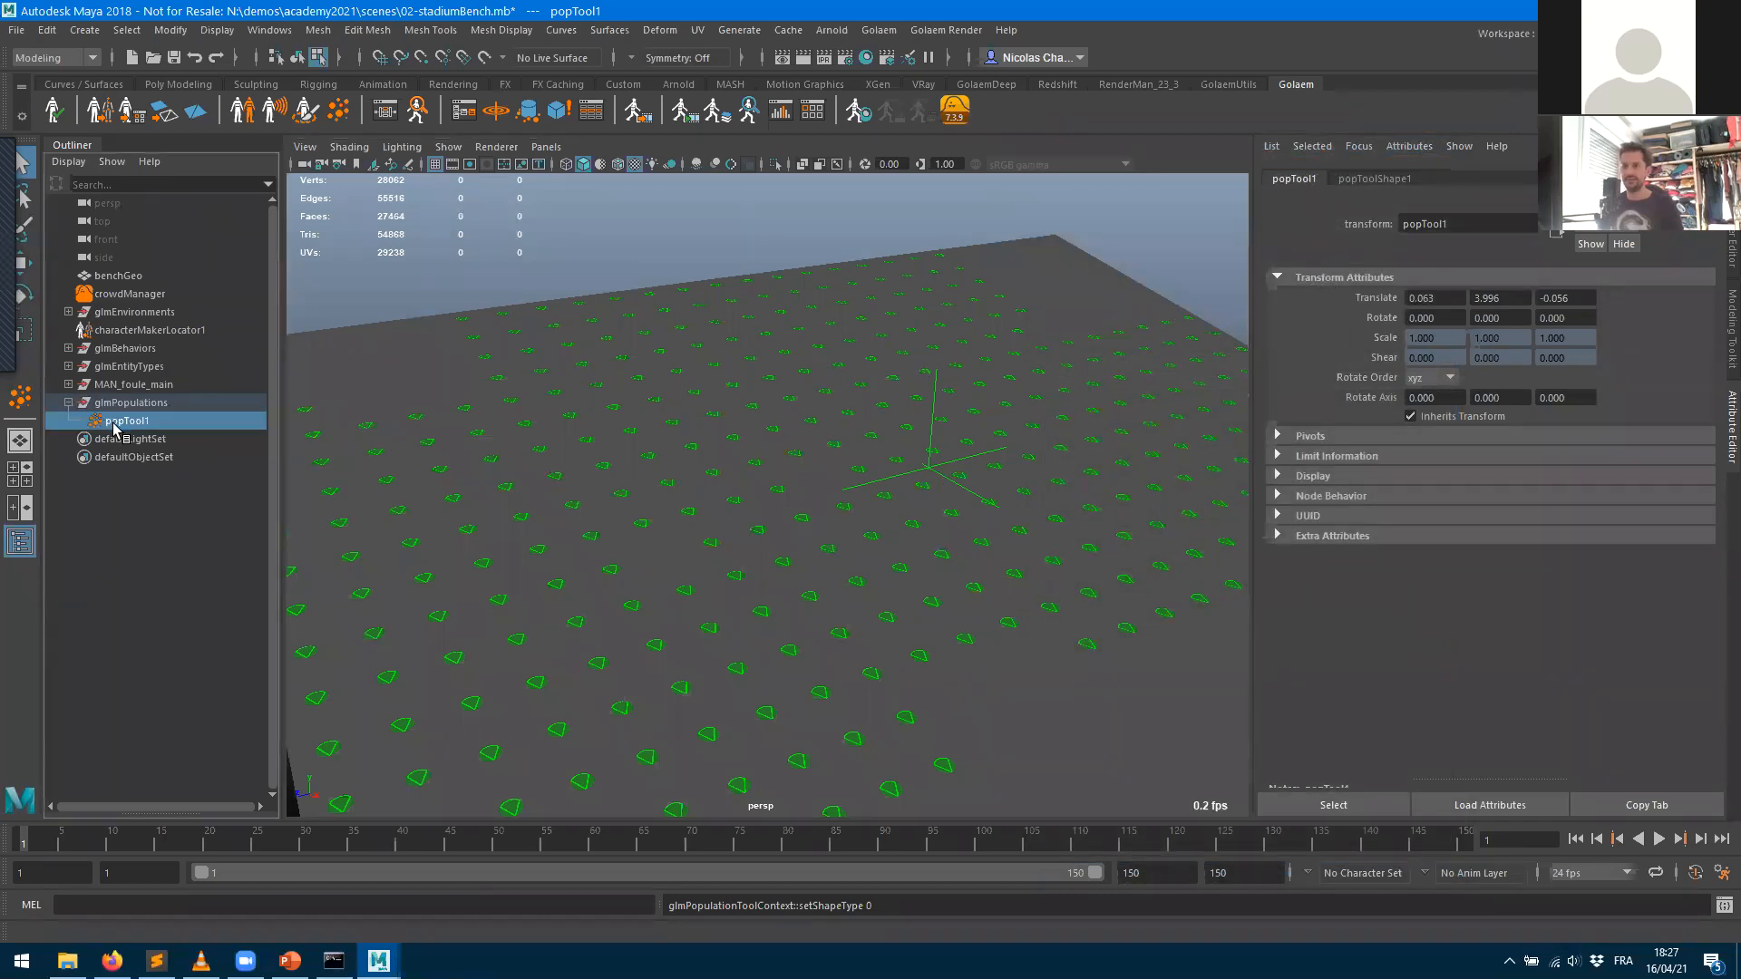
click(1373, 179)
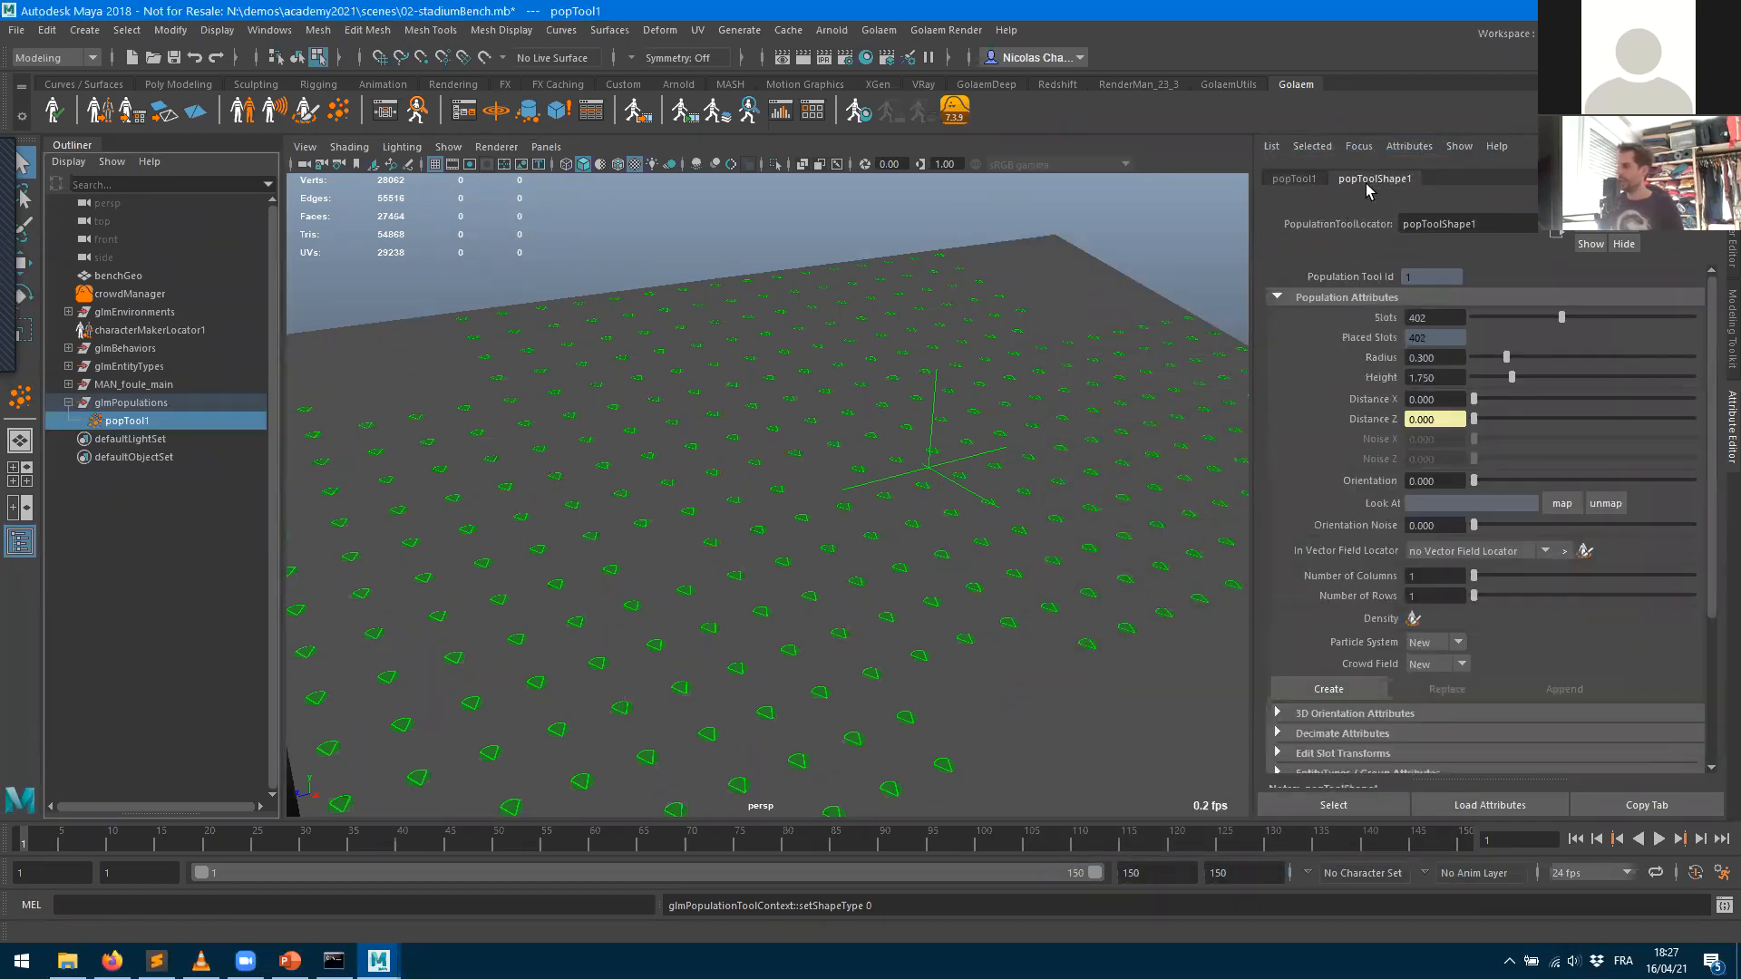
click(1488, 402)
drag(1474, 441, 1488, 440)
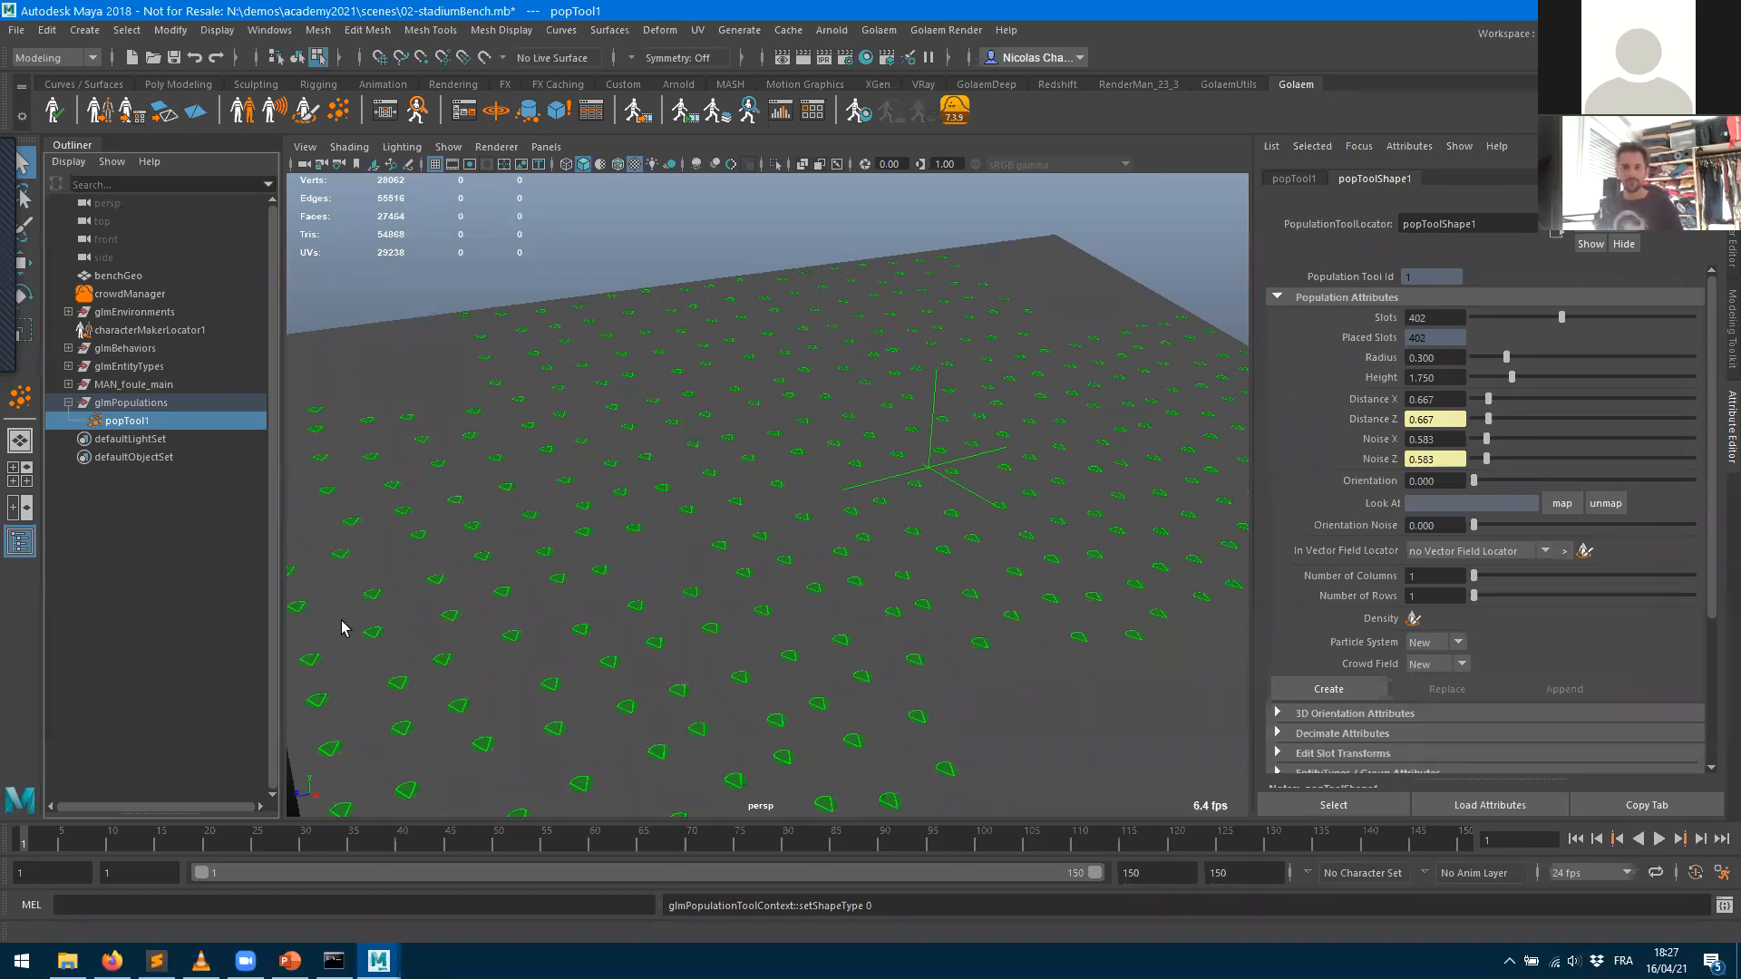
scroll(598, 444, down, 5)
alt+drag(611, 466, 791, 474)
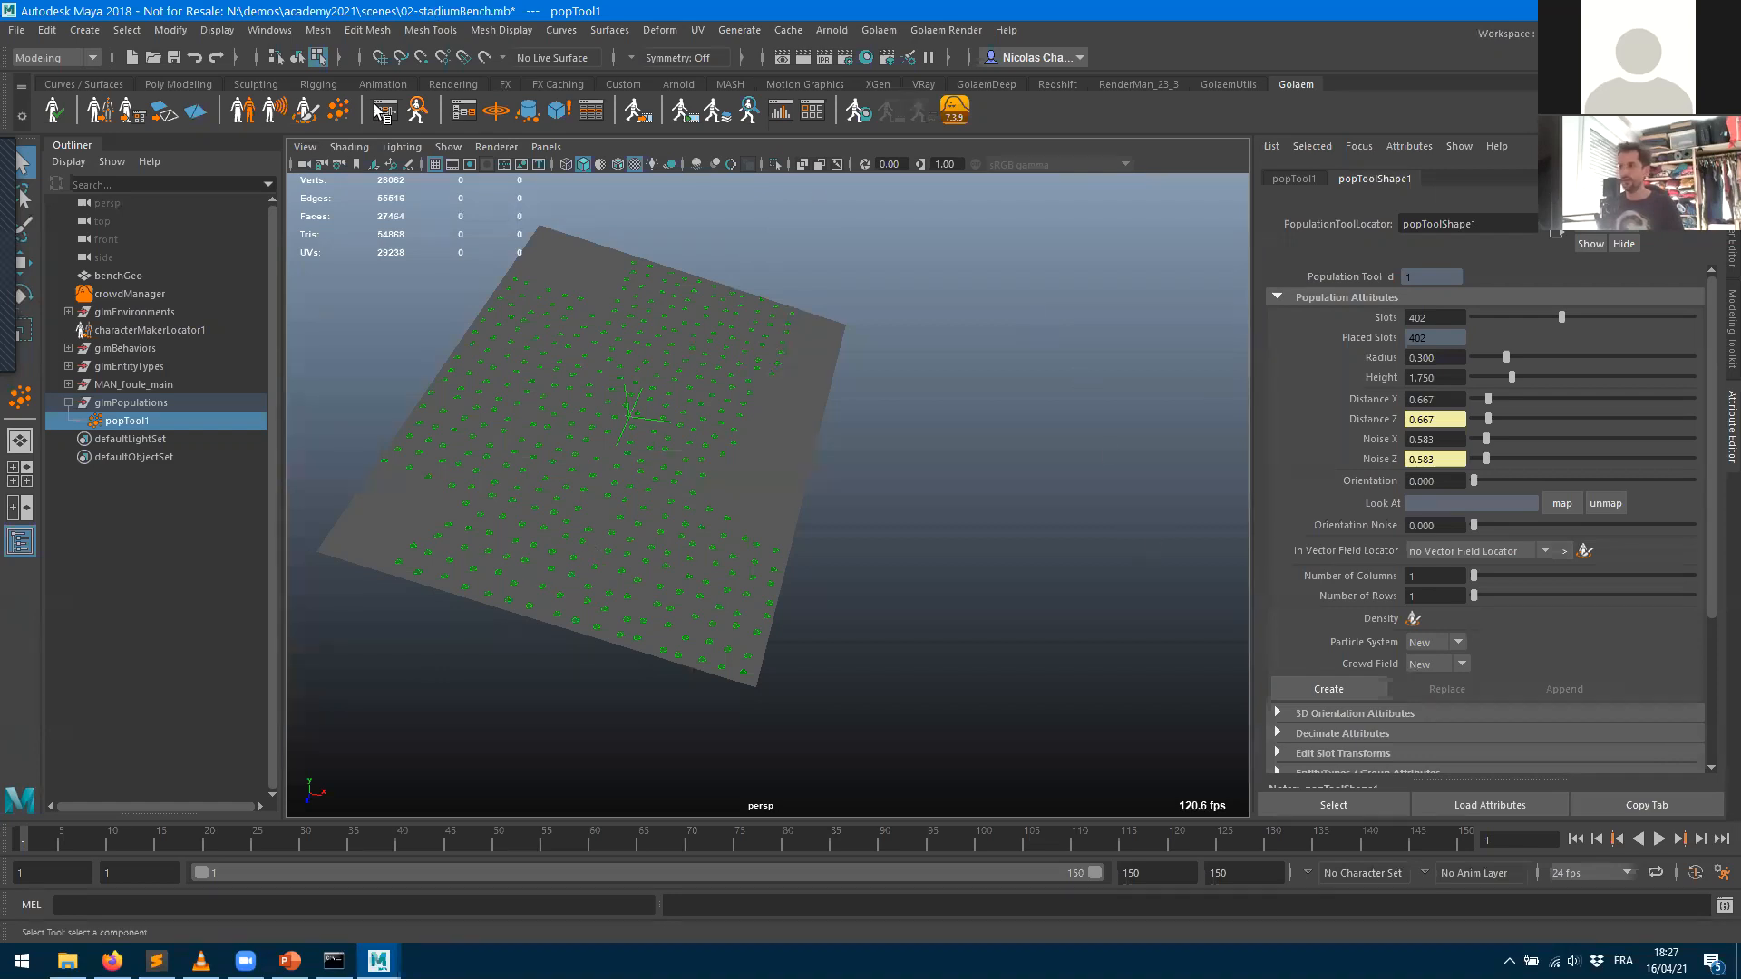
alt+drag(1052, 509, 1047, 597)
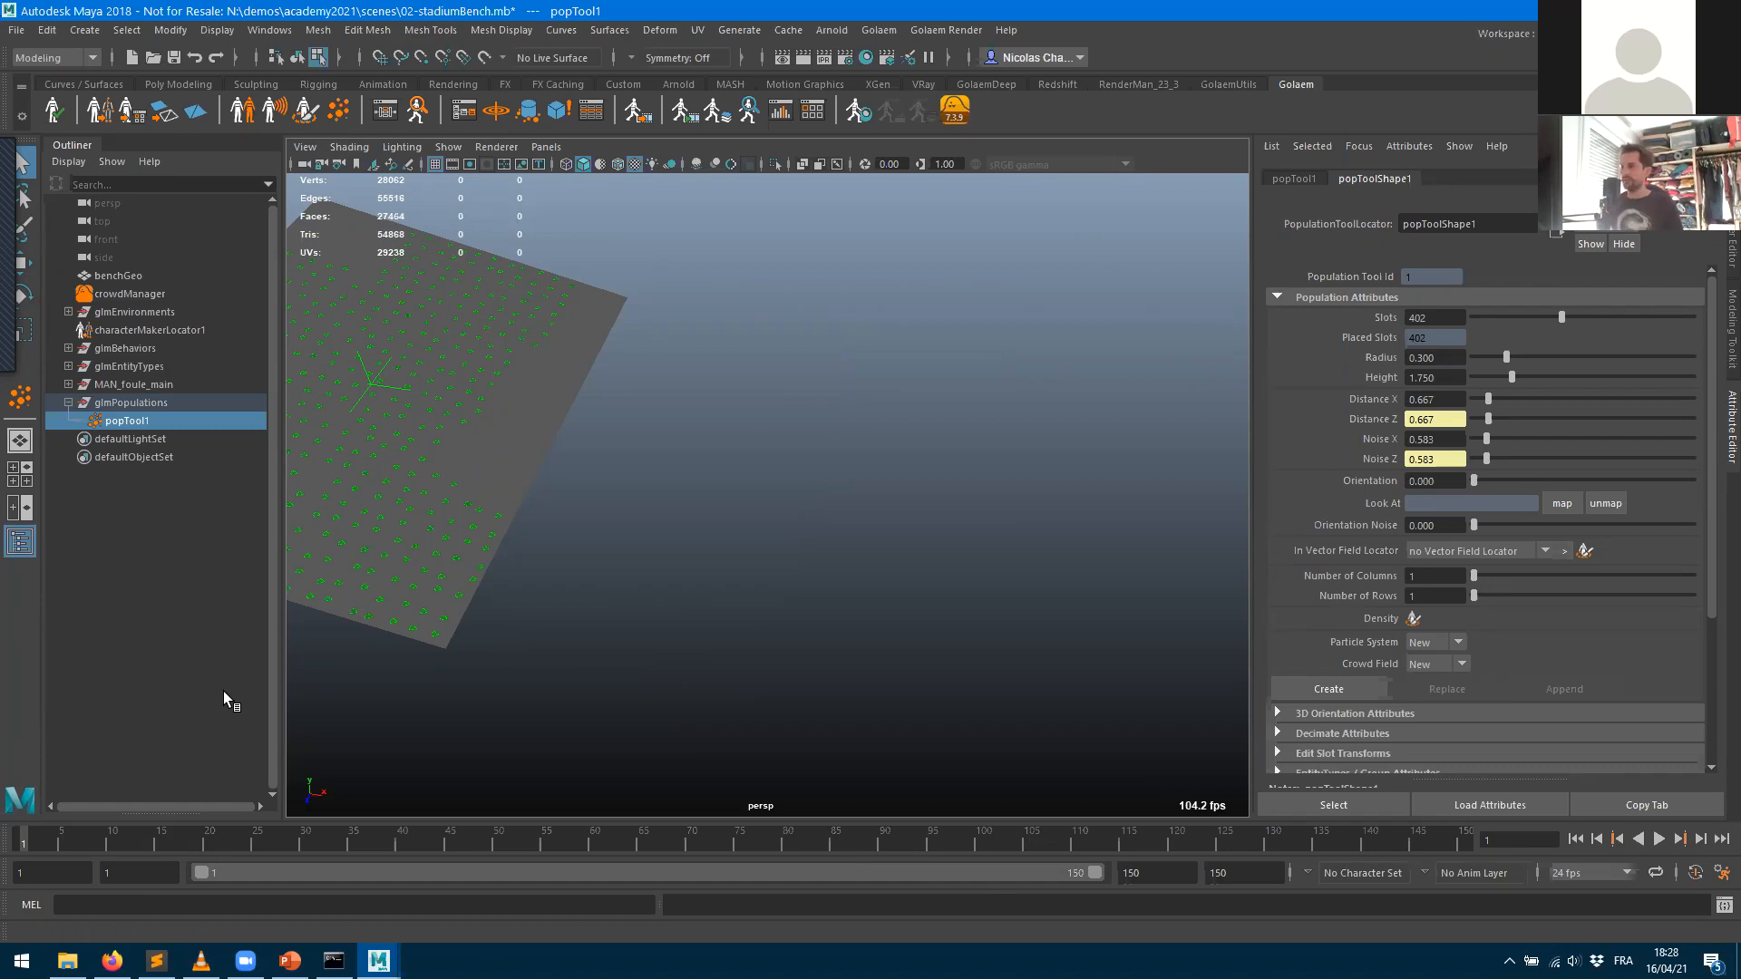
- Try out different Orientation values on popTool1's slots and return the value to 0
drag(1476, 487, 1529, 483)
alt+right_drag(1010, 416, 873, 411)
alt+middle_drag(874, 411, 943, 397)
alt+right_drag(943, 397, 1726, 606)
drag(1529, 483, 1648, 479)
drag(1474, 456, 1421, 457)
alt+right_drag(873, 580, 1193, 641)
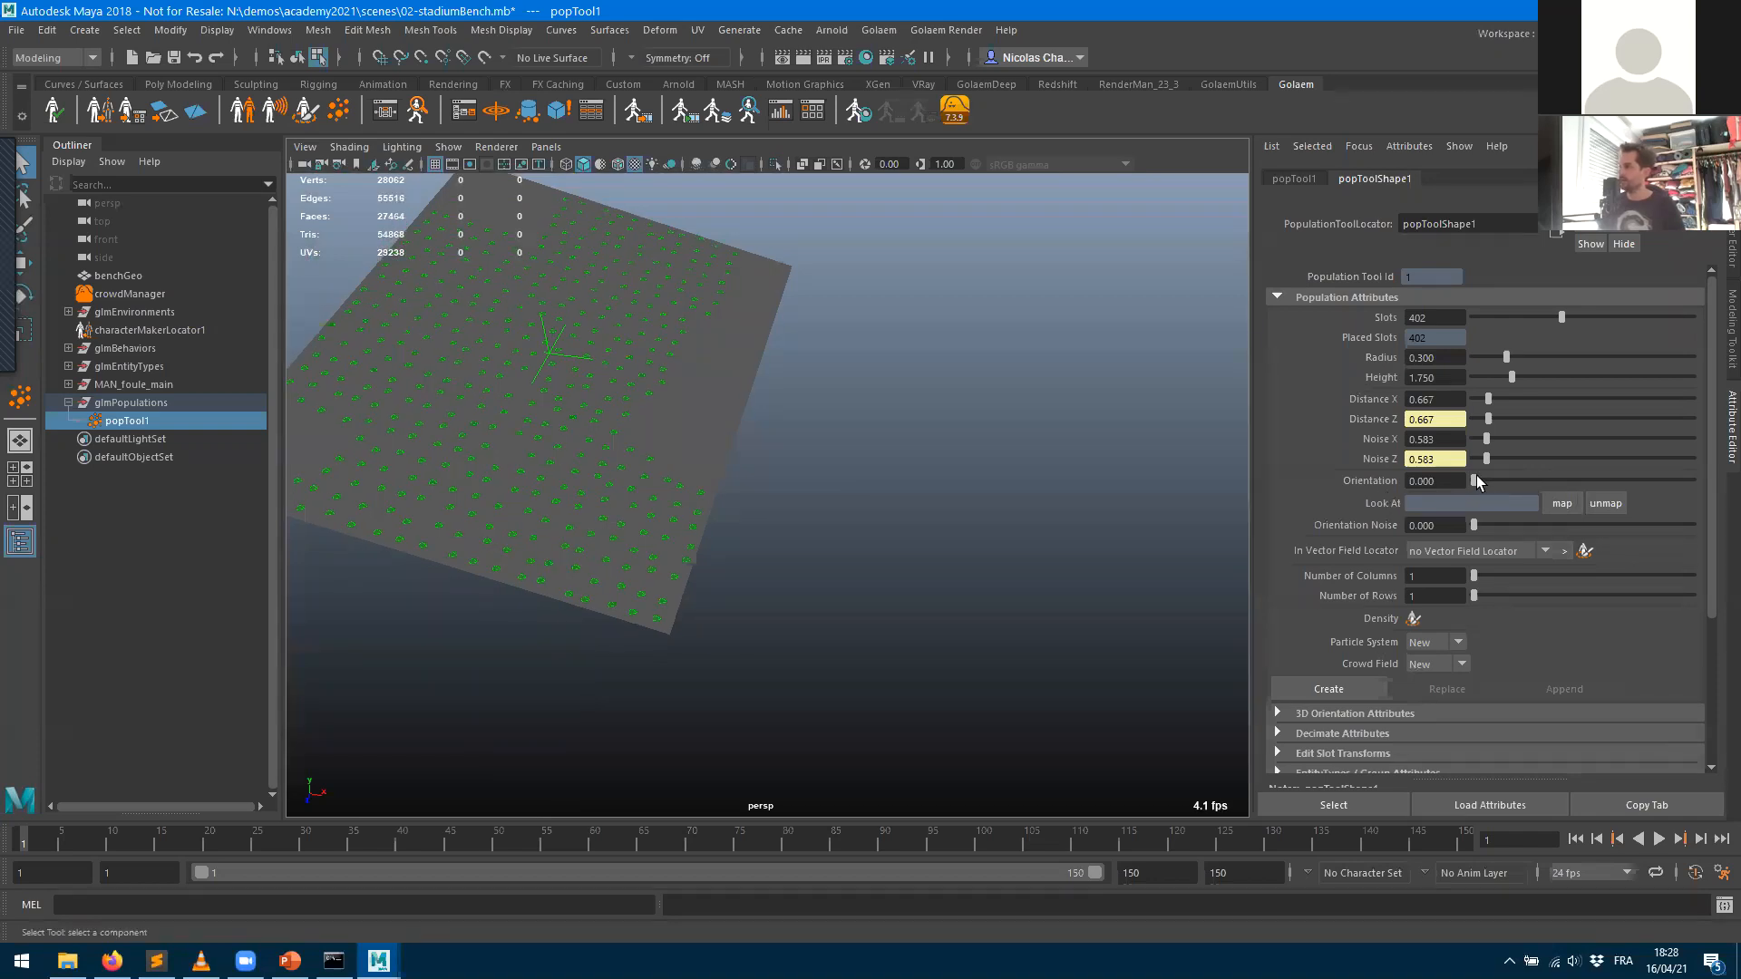
drag(1551, 478, 1362, 487)
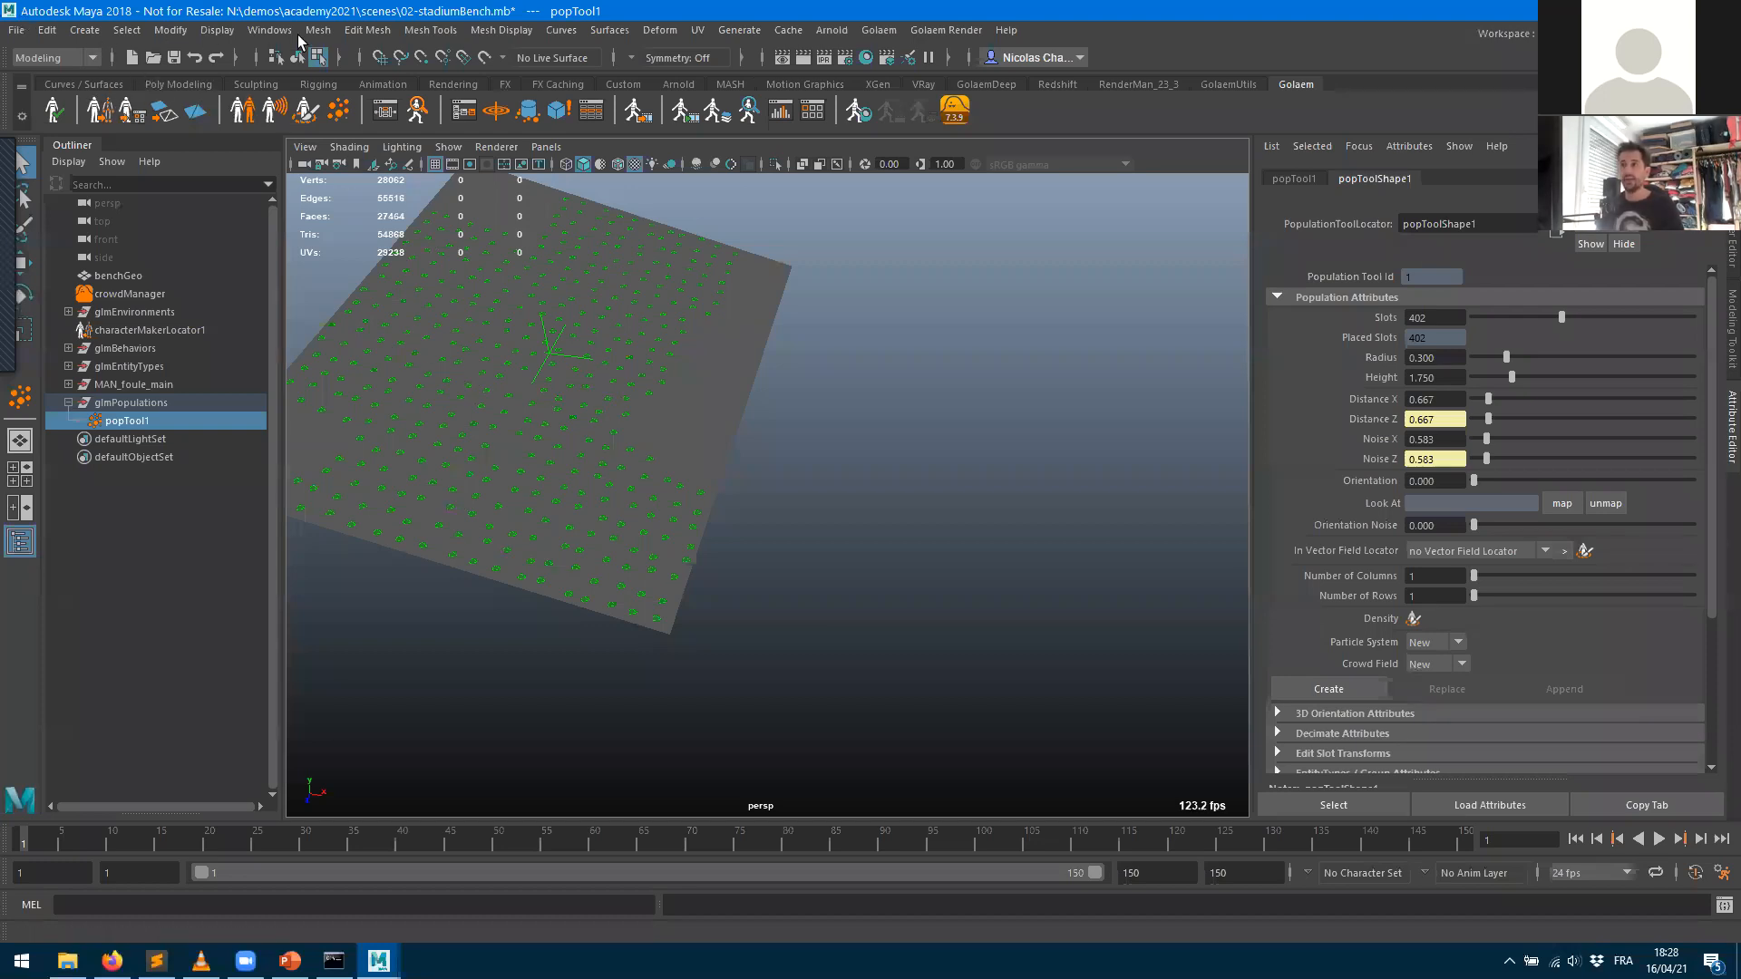
- Create a locator, move it along X beyond the bench's edge, and map it as popTool1's Look At target
click(83, 30)
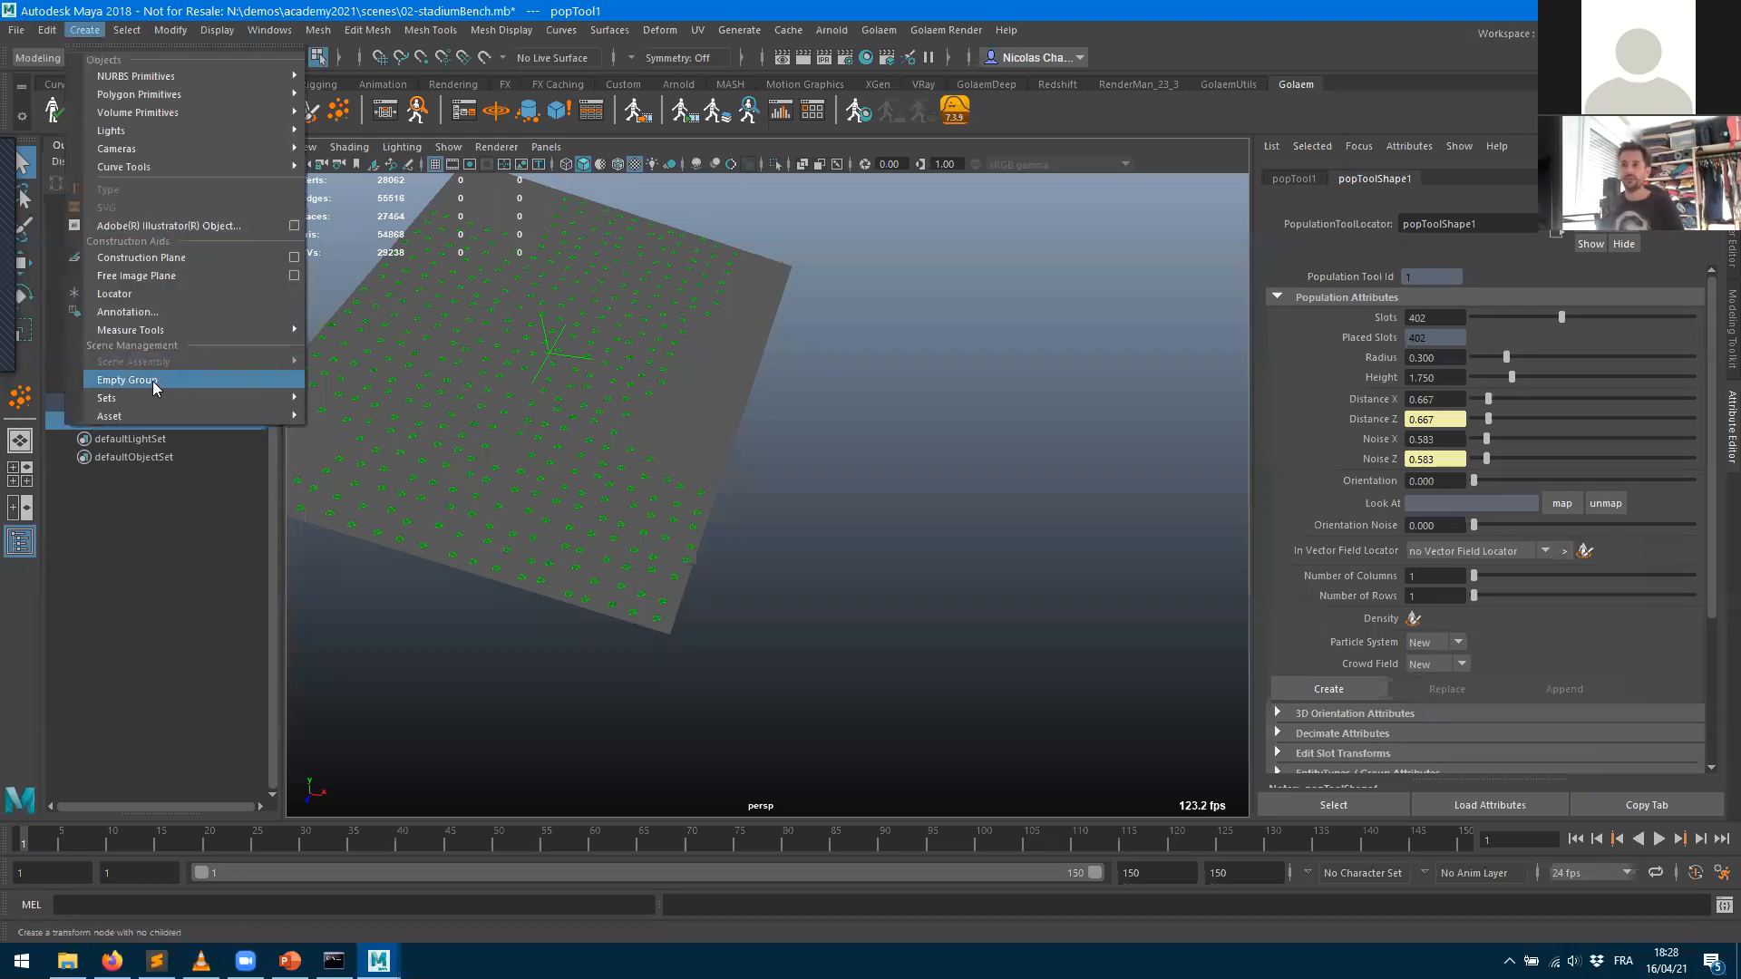
click(154, 295)
key(w)
drag(641, 399, 1023, 455)
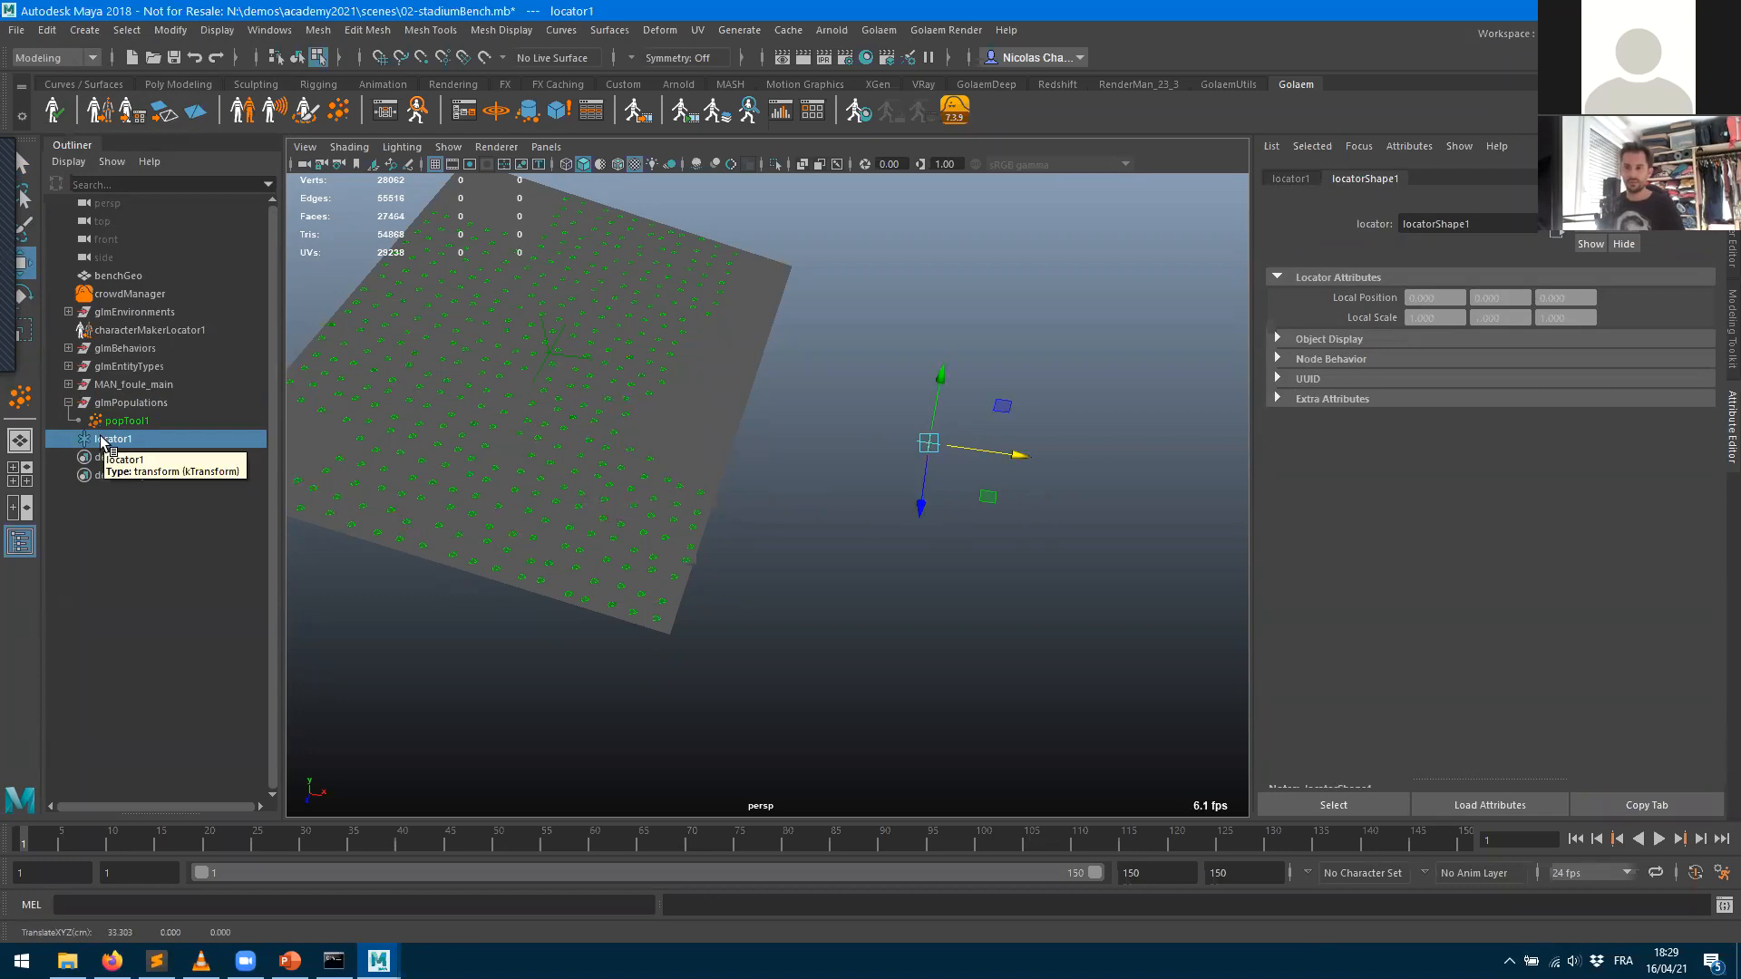
ctrl+click(125, 421)
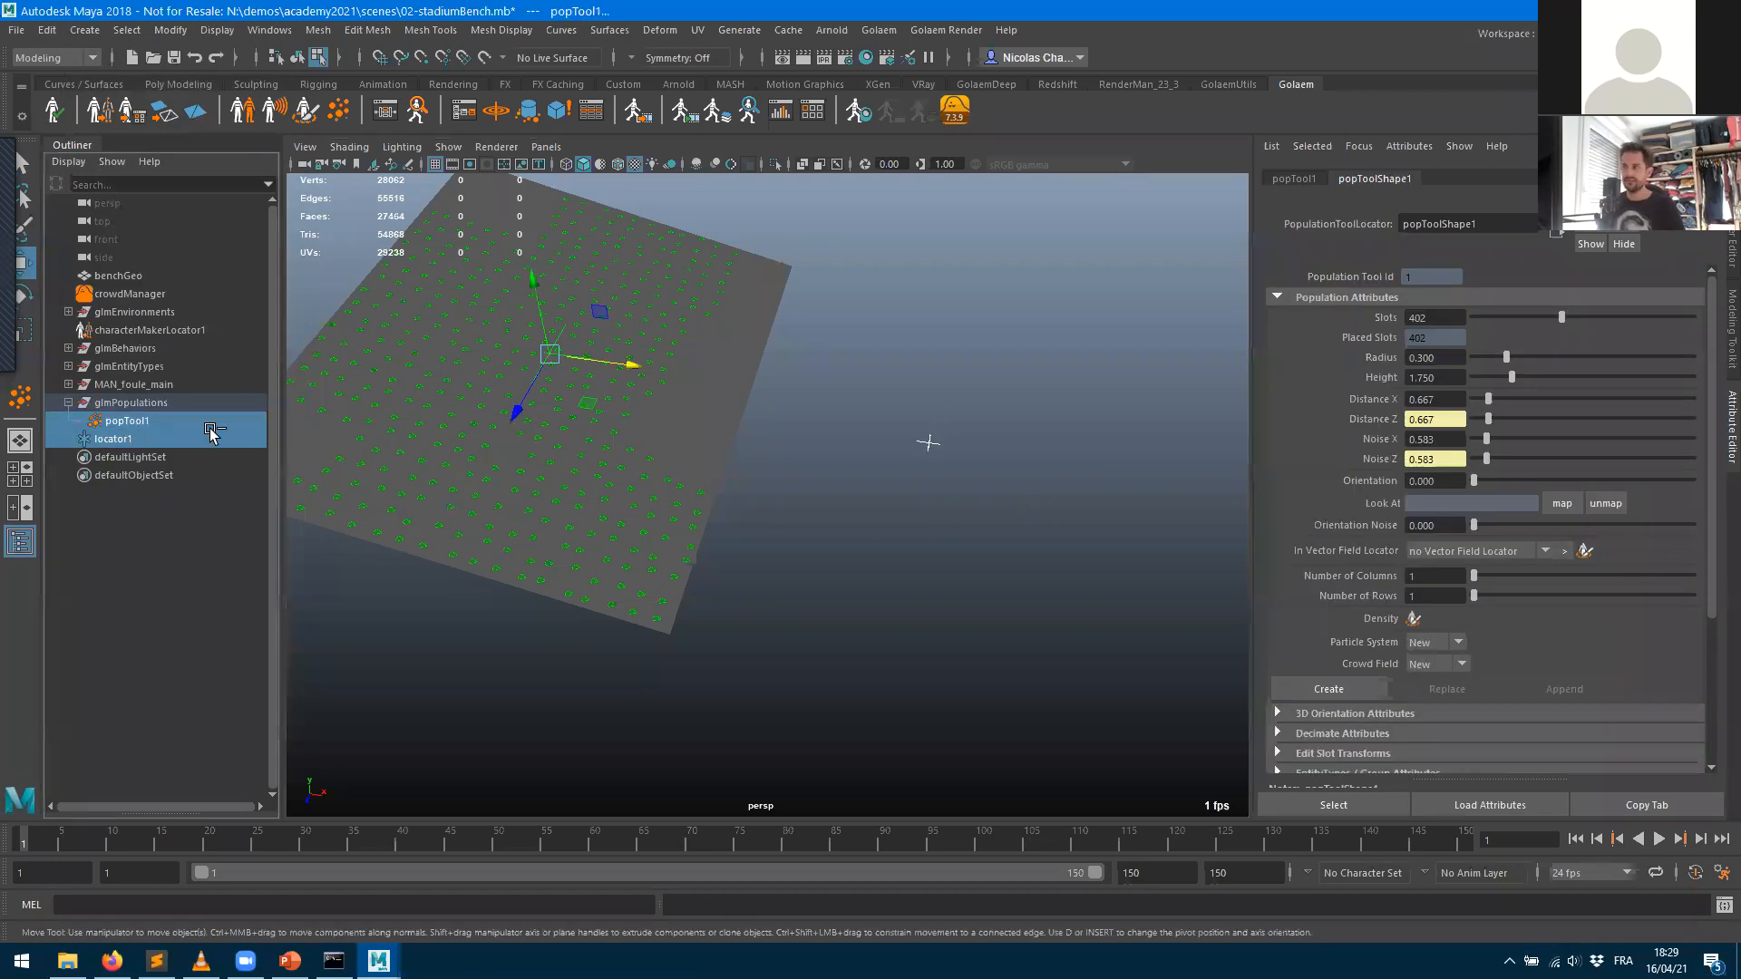
click(1559, 505)
- Examine which way the population slots face relative to the locator across the bench
alt+drag(762, 558, 970, 414)
alt+right_drag(969, 411, 930, 784)
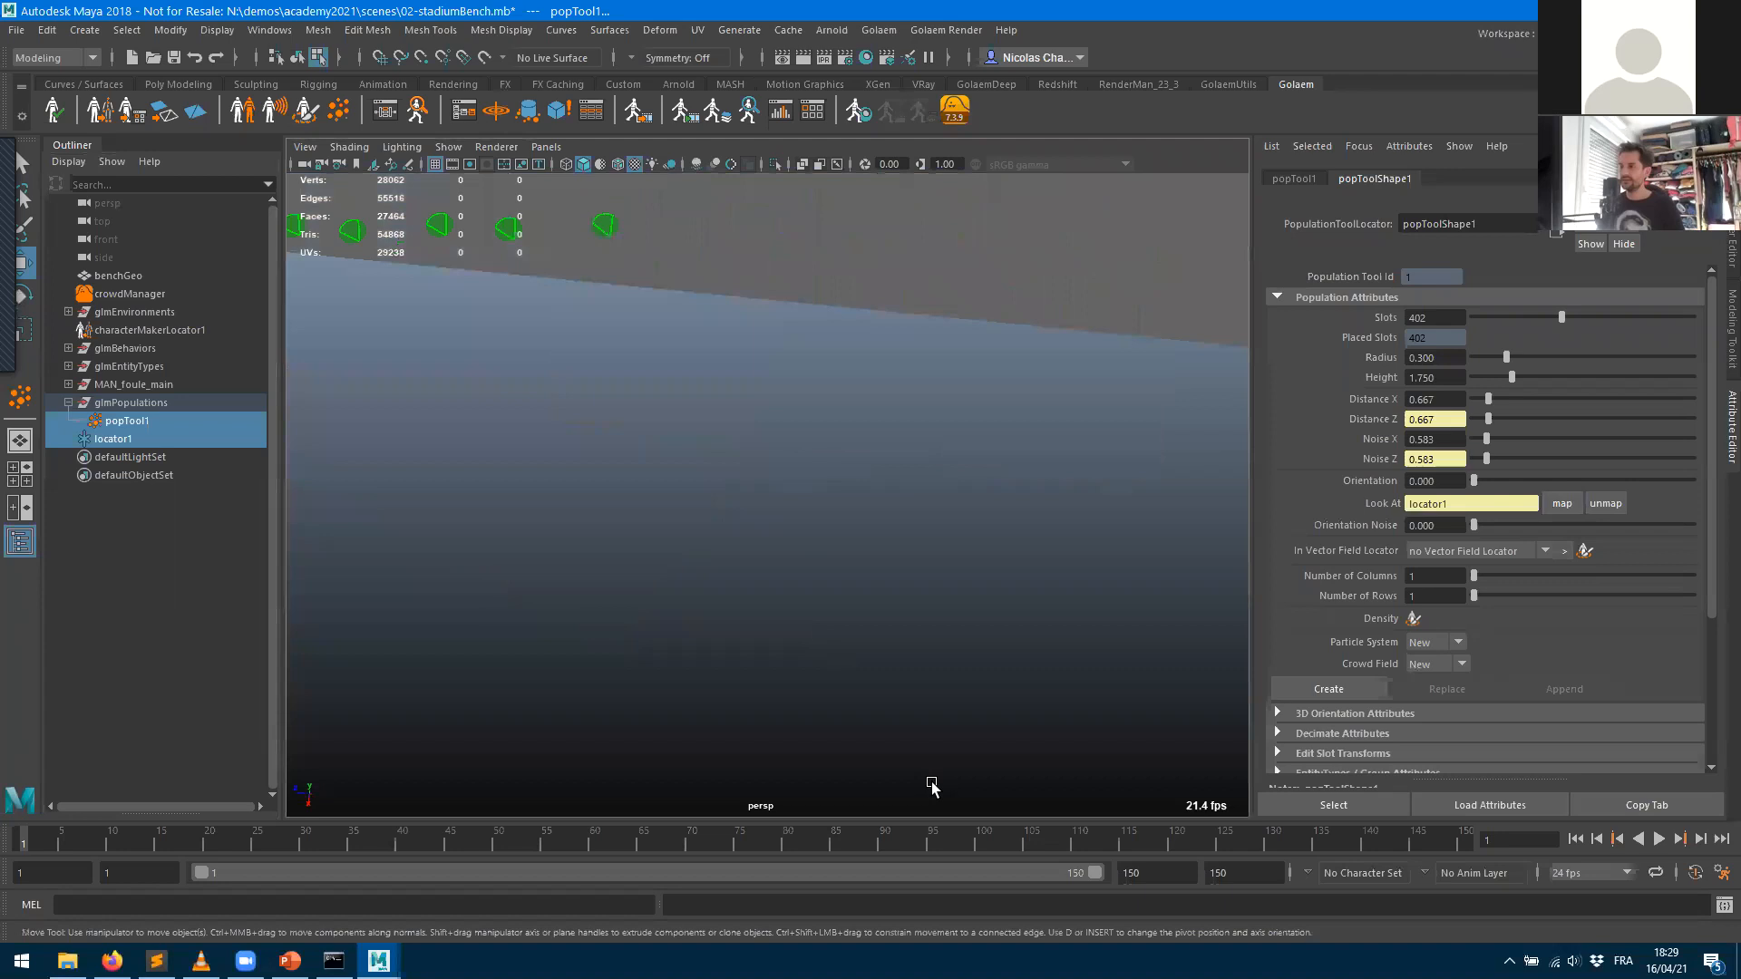
alt+middle_drag(648, 222, 615, 442)
alt+right_drag(881, 457, 673, 532)
alt+drag(672, 535, 1146, 544)
alt+drag(944, 595, 1052, 546)
alt+middle_drag(1052, 546, 1006, 549)
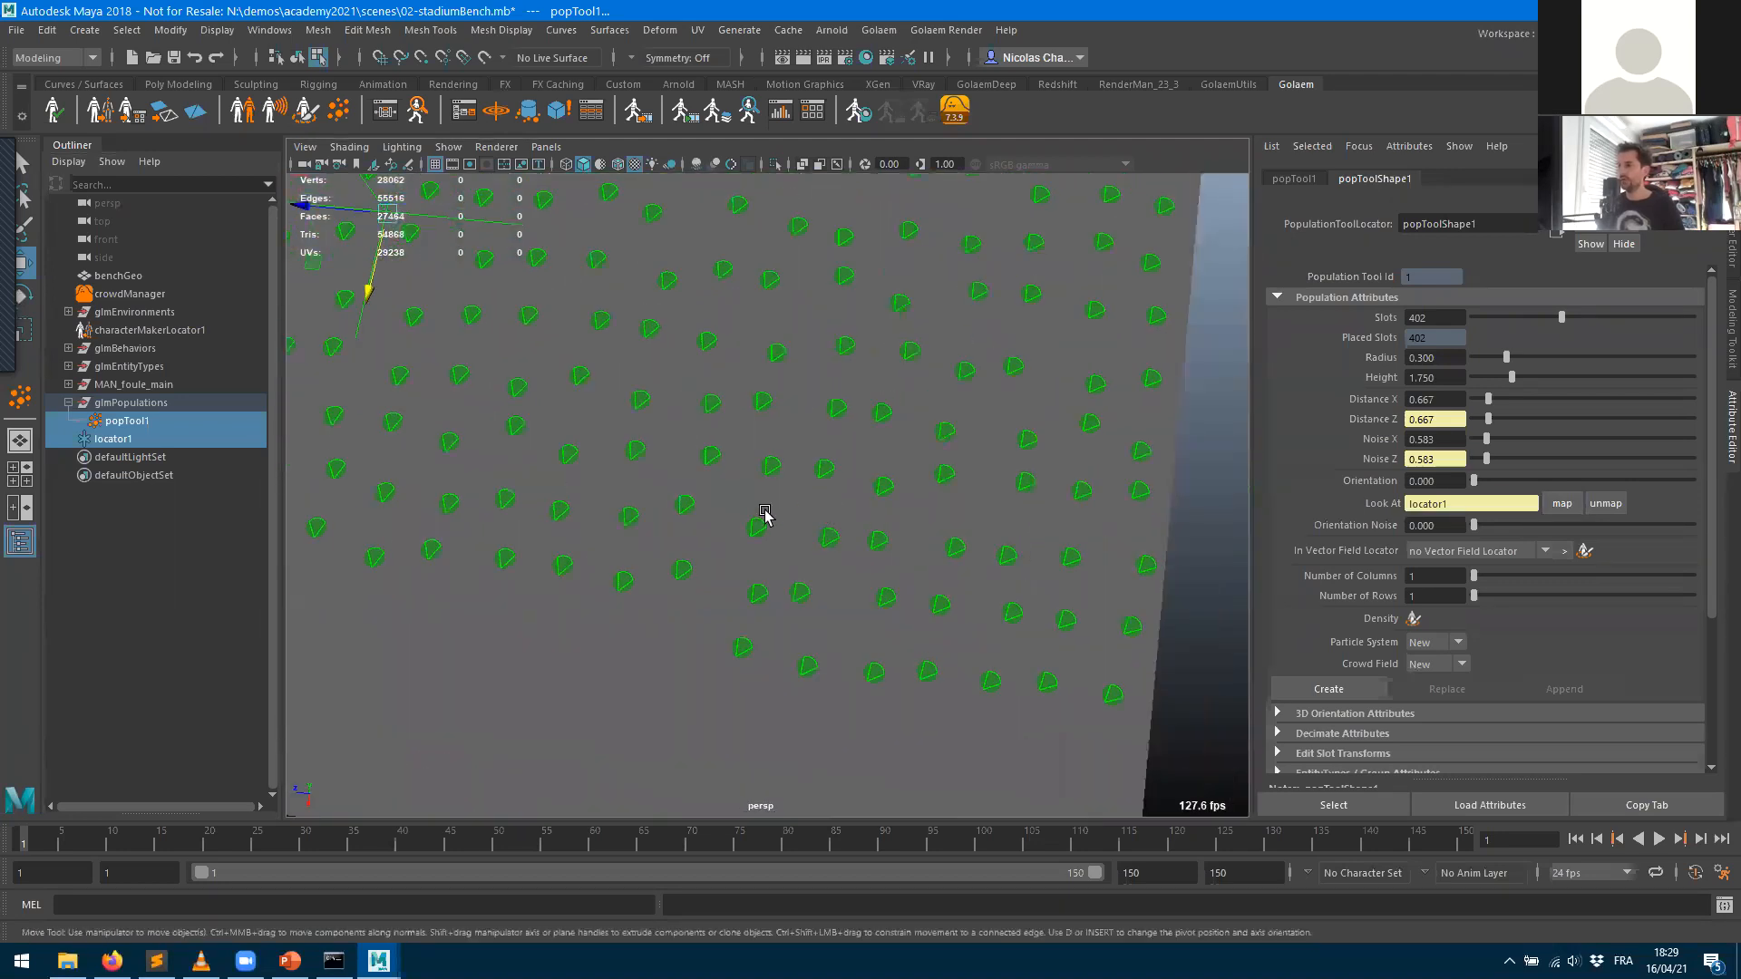
alt+right_drag(765, 513, 1069, 299)
alt+middle_drag(582, 775, 920, 506)
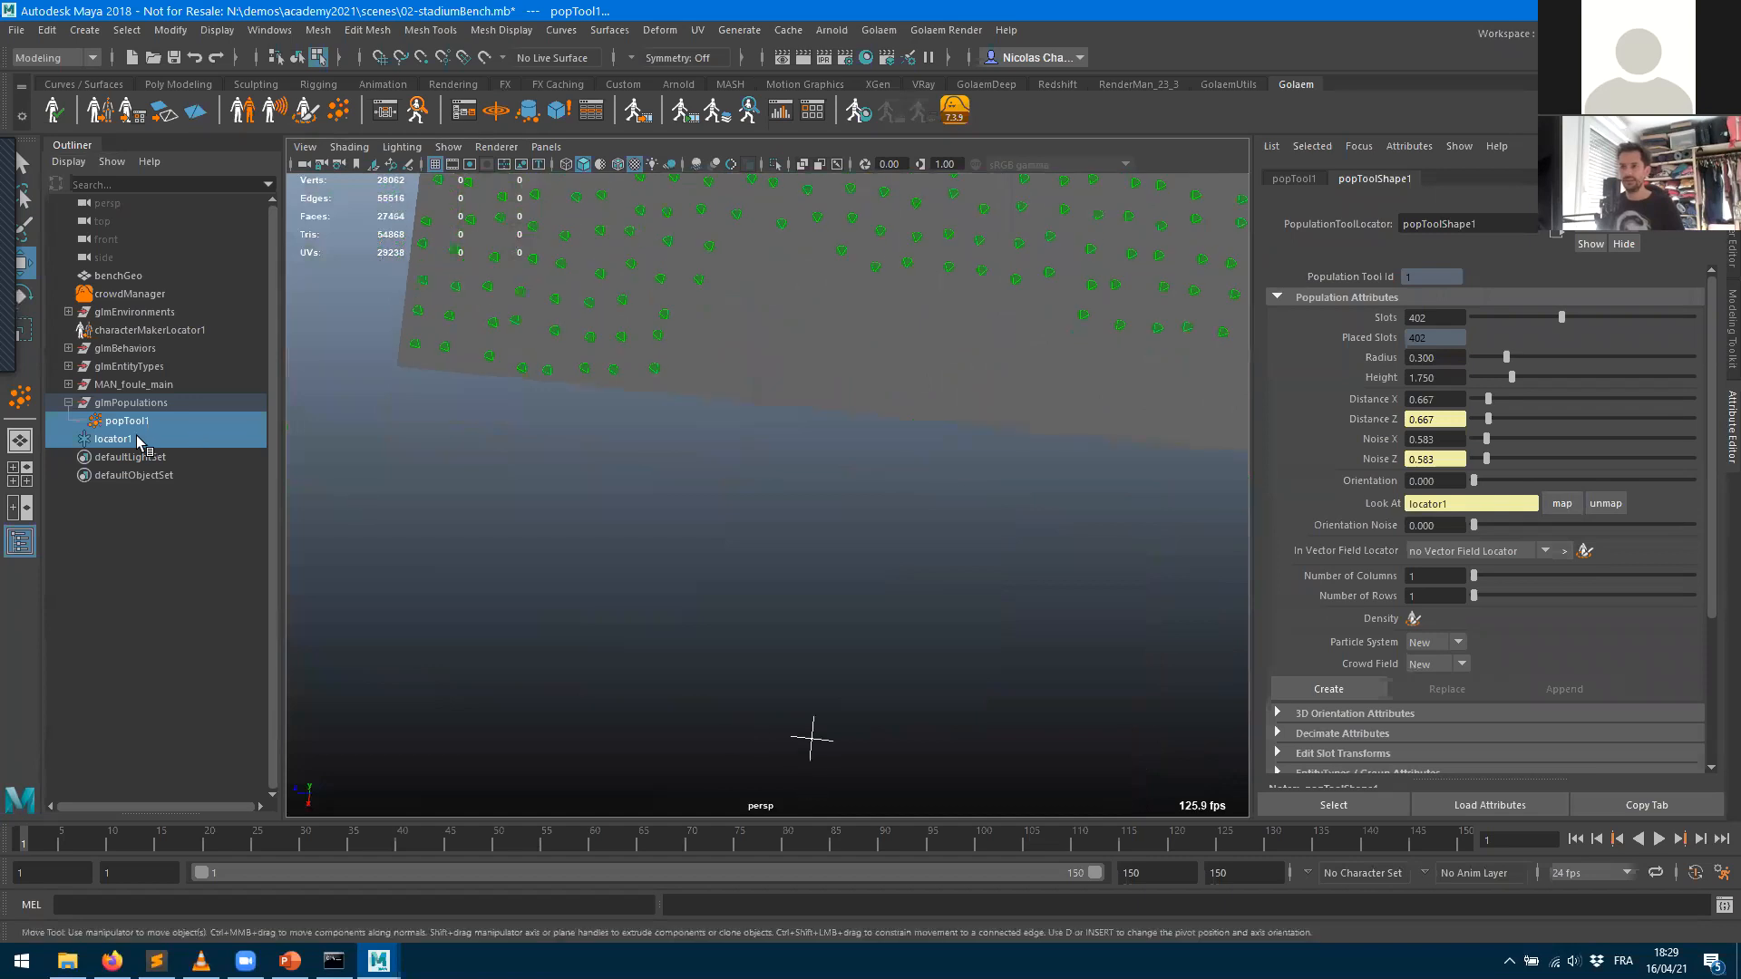
- Move locator1 farther from the bench along X and check how the slots' orientation follows it
click(147, 441)
drag(809, 796, 736, 640)
middle_drag(766, 300, 658, 924)
middle_drag(707, 643, 667, 787)
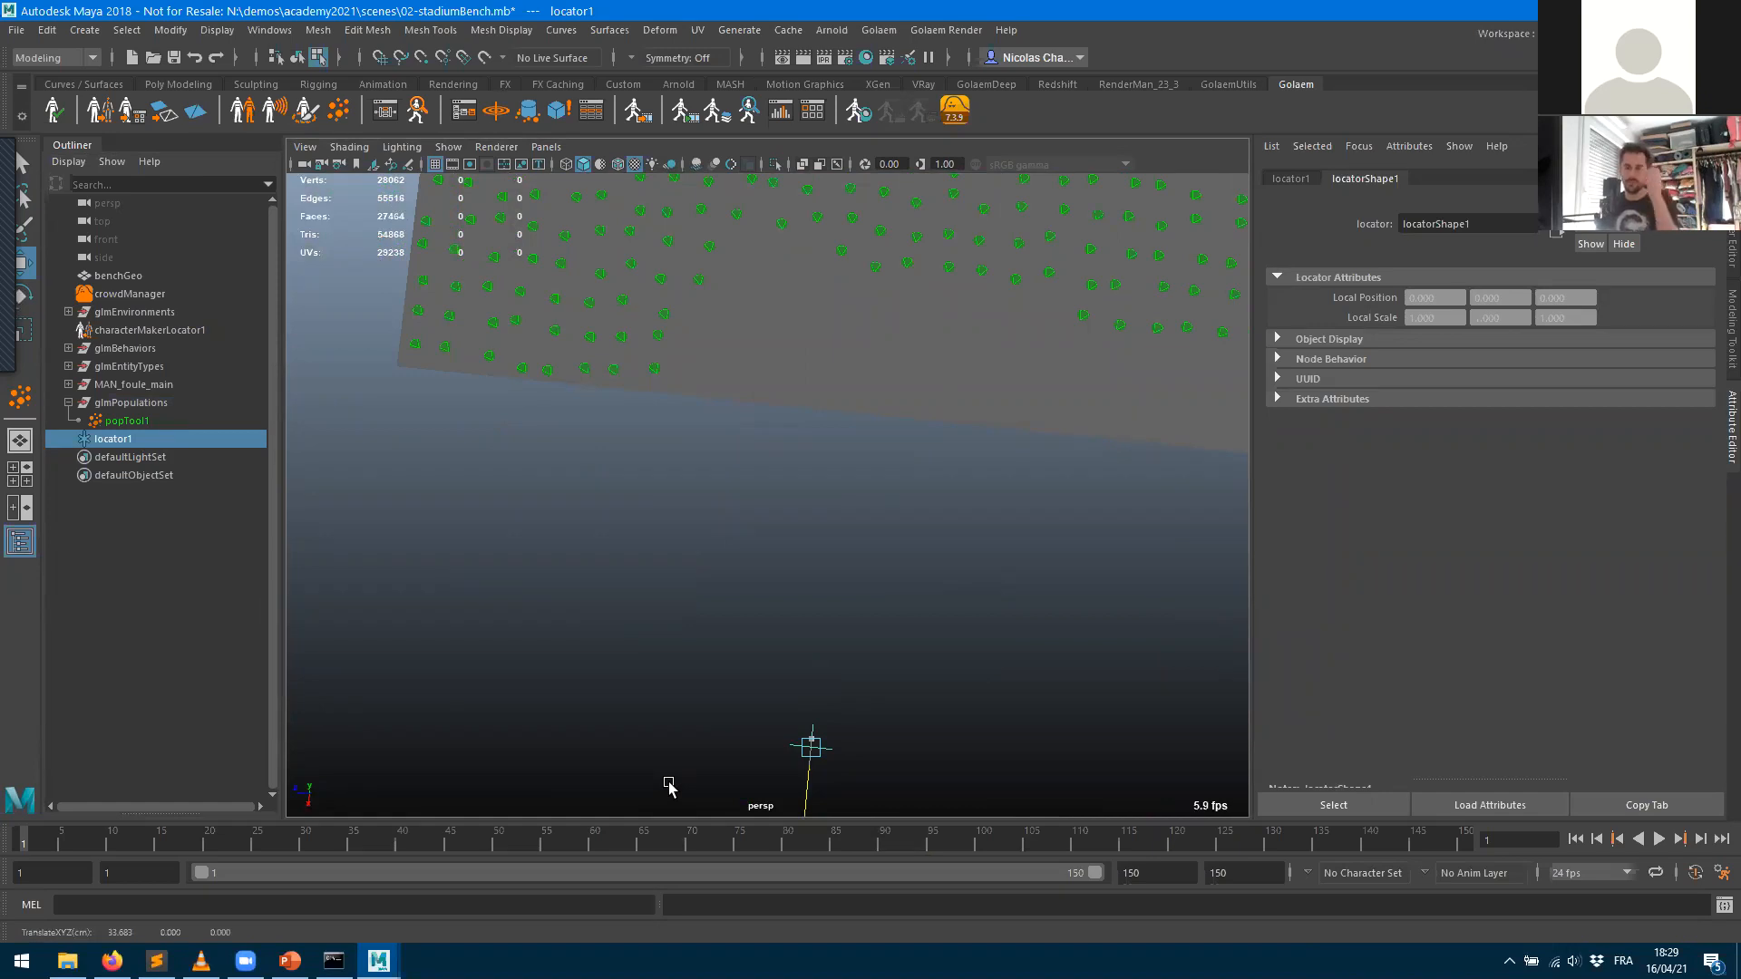
middle_drag(668, 788, 632, 937)
drag(625, 882, 660, 823)
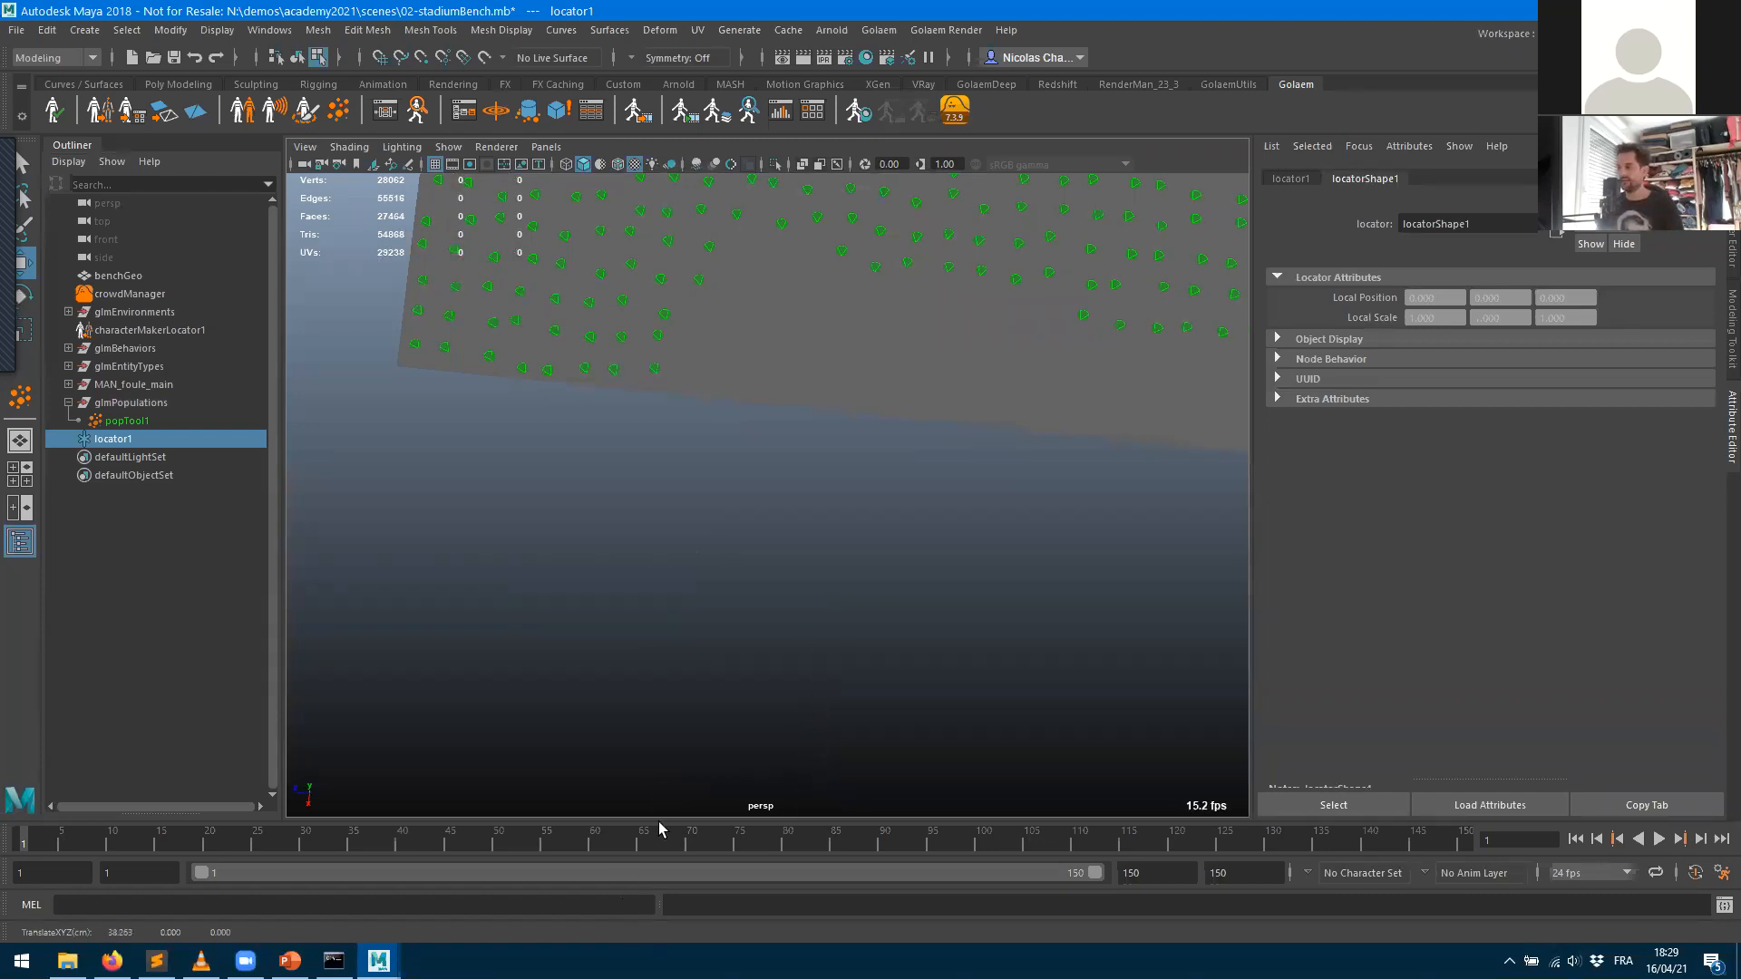
scroll(809, 638, down, 4)
alt+drag(757, 655, 952, 494)
alt+middle_drag(530, 390, 655, 510)
alt+right_drag(525, 560, 948, 537)
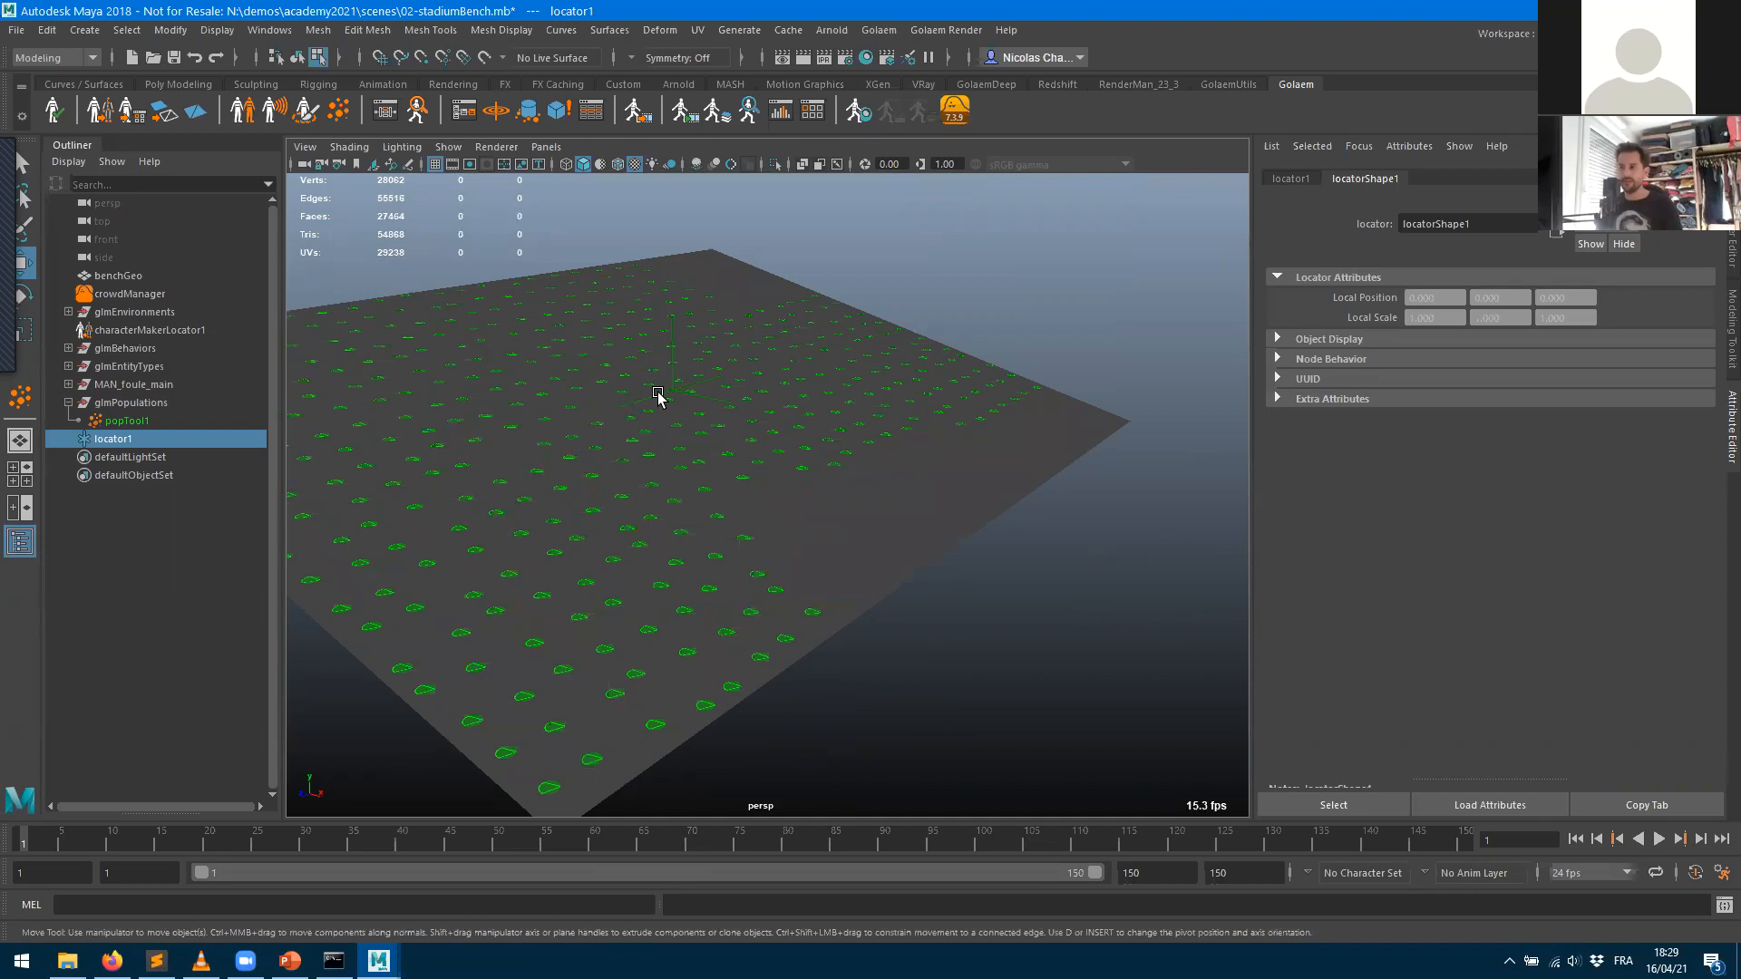
alt+drag(655, 393, 592, 466)
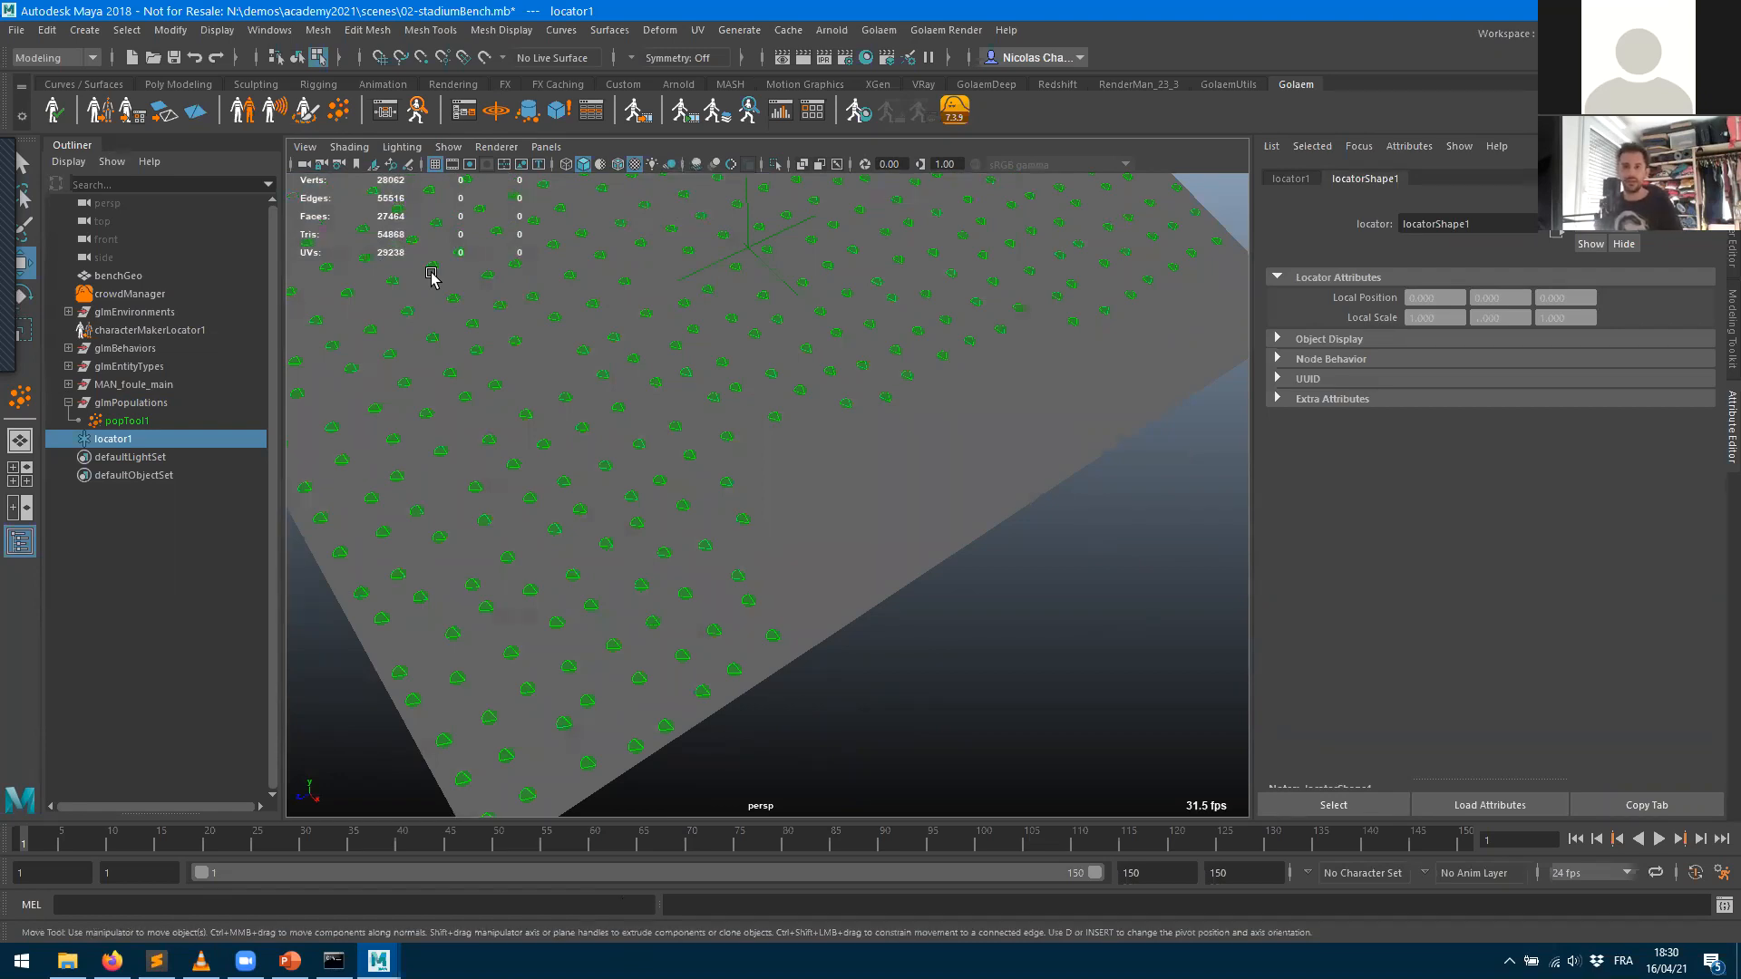
- Delete locator1 from the scene
key(a)
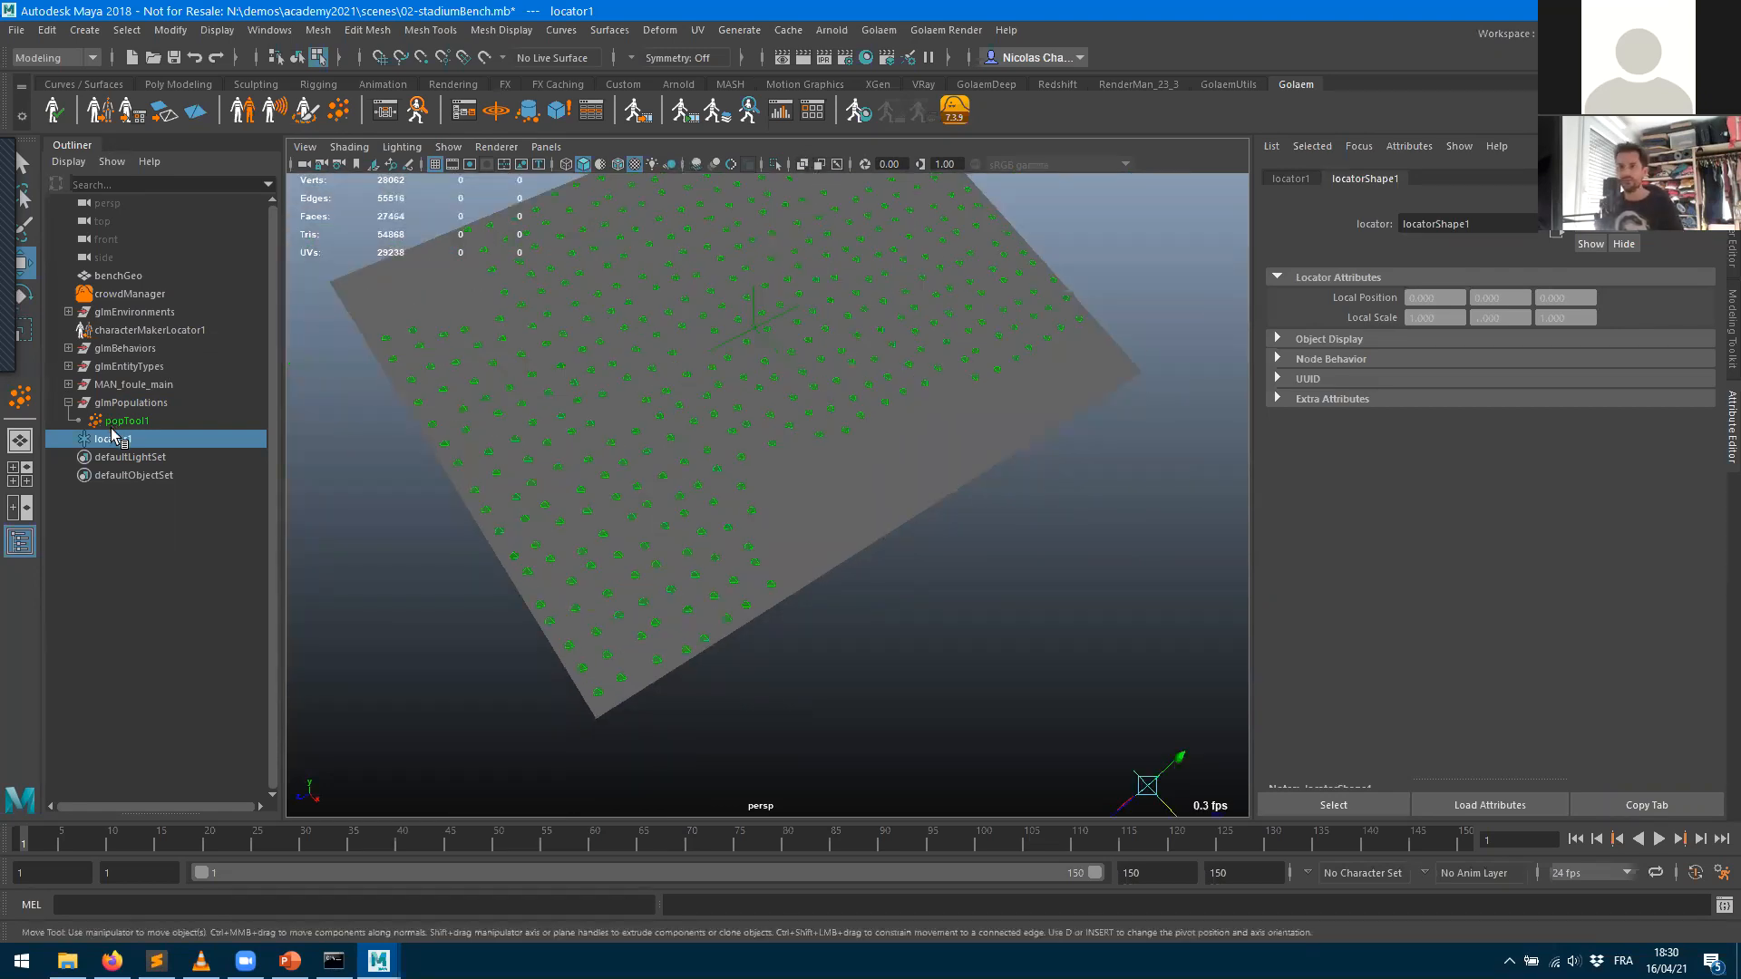
key(Delete)
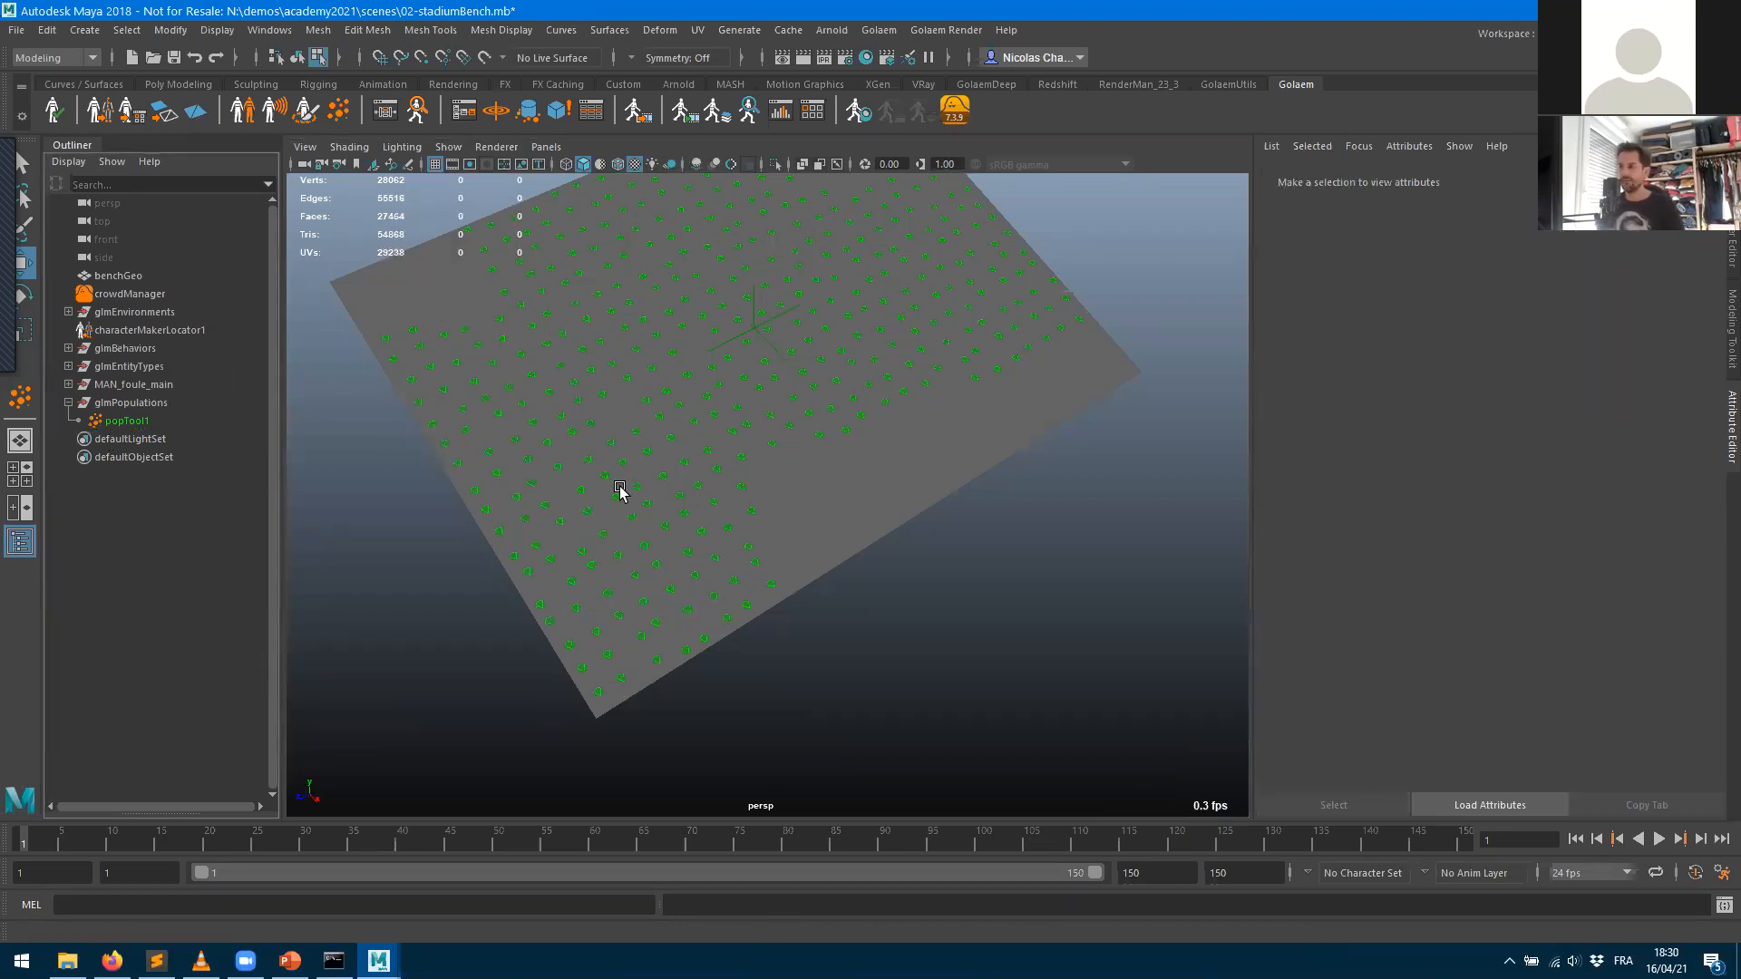
scroll(617, 491, up, 3)
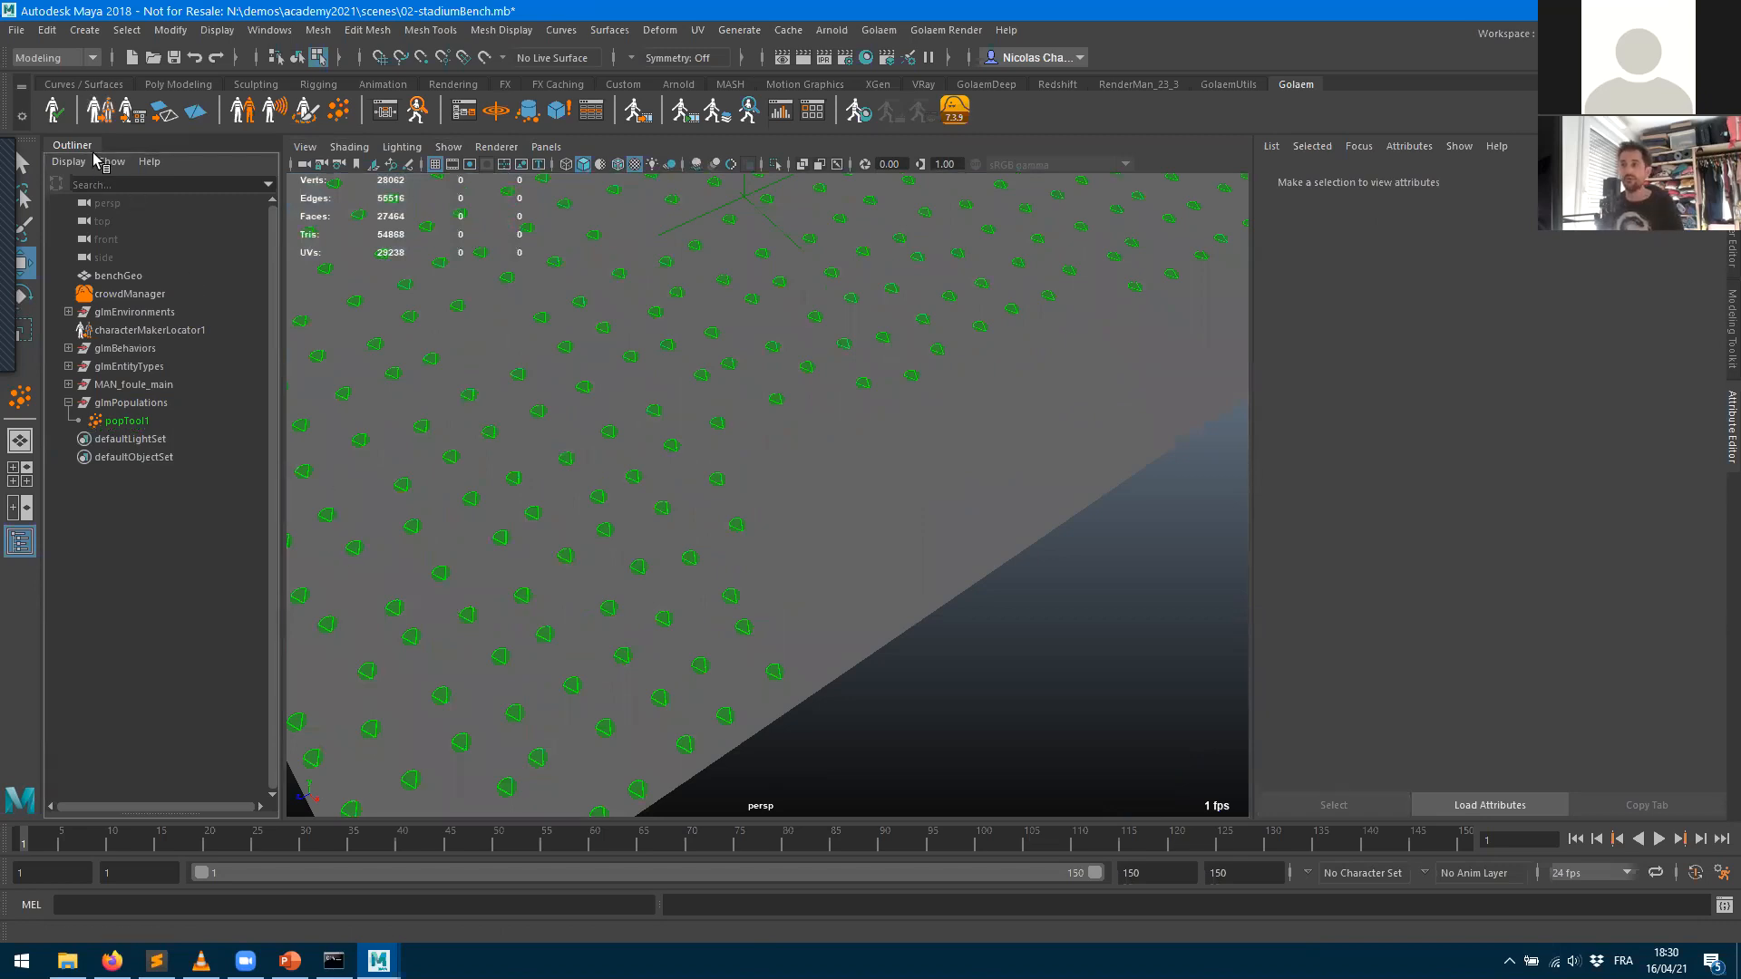
- Create a new locator and move it along X to a spot beyond the bench's edge
click(92, 33)
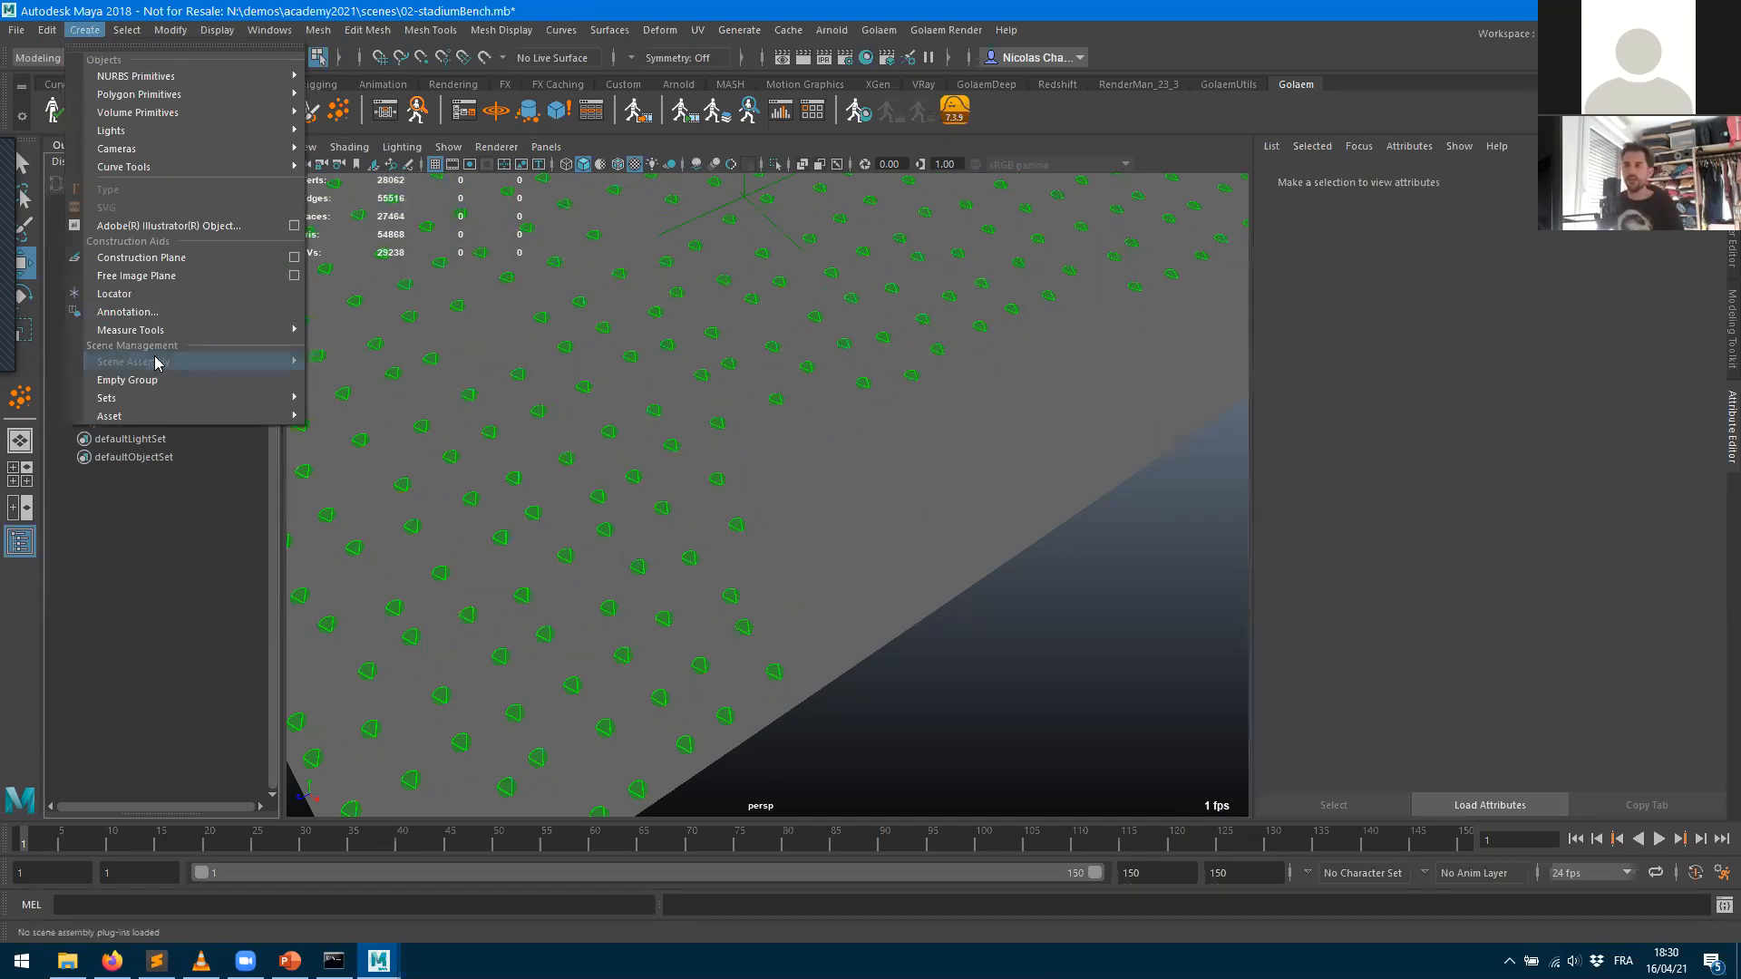
click(113, 296)
drag(793, 325, 1178, 711)
click(1118, 699)
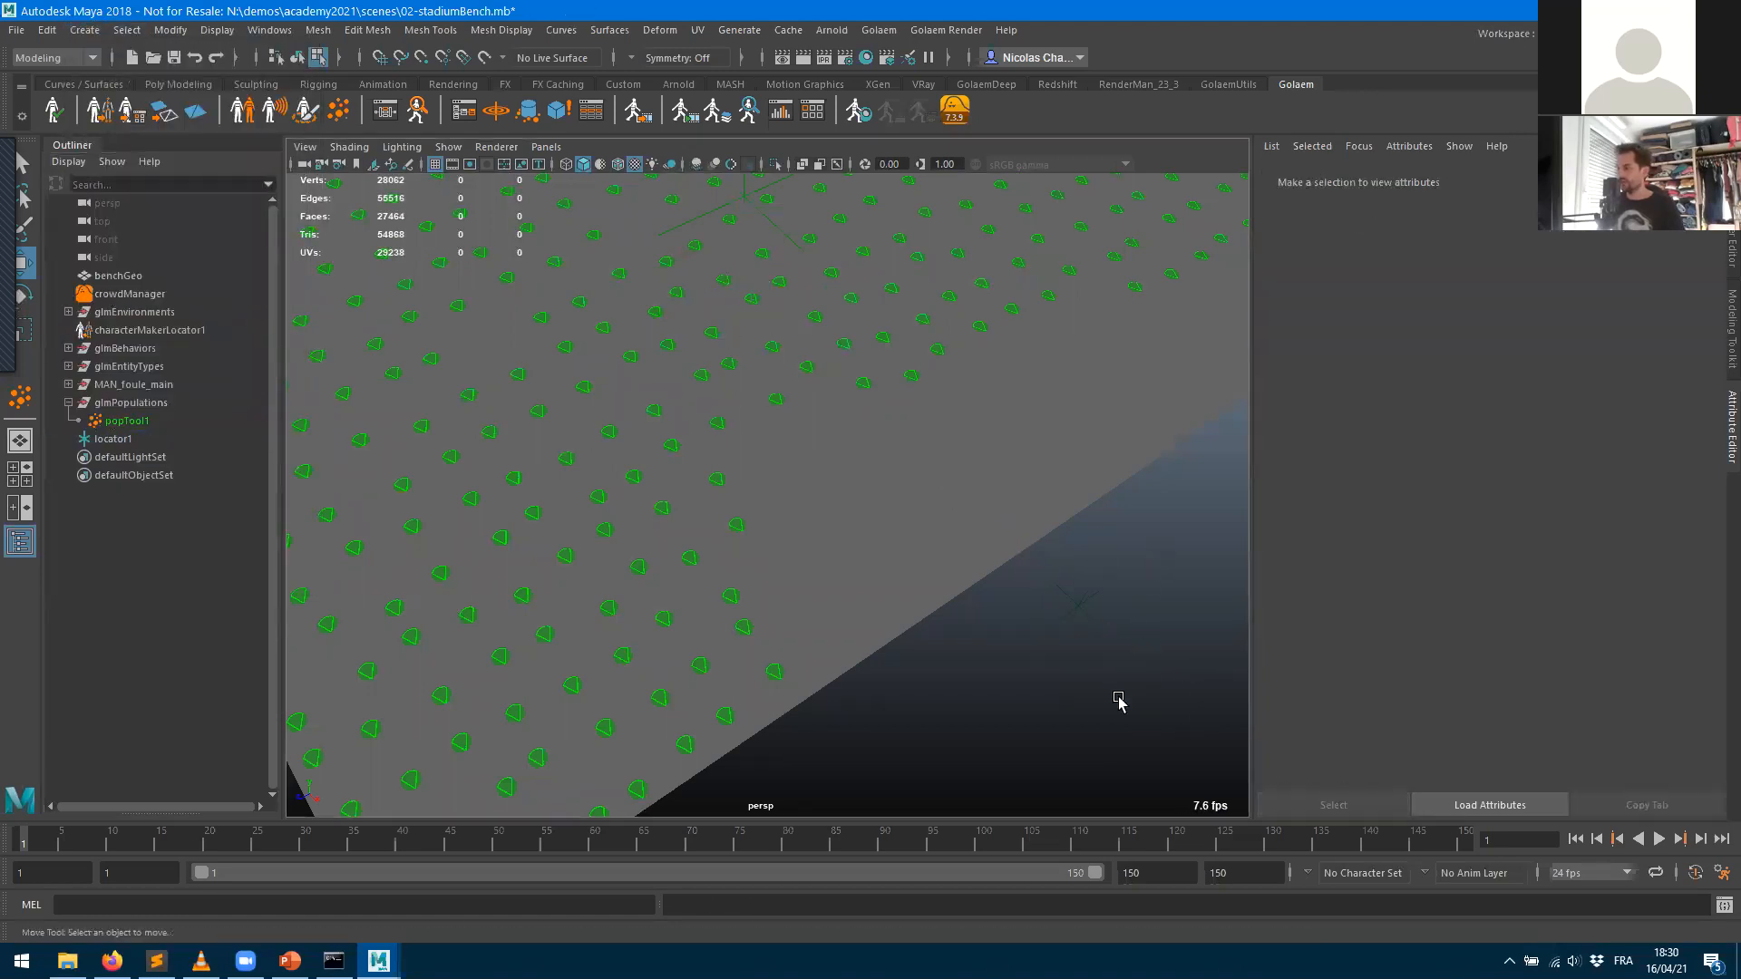
click(114, 439)
alt+drag(1111, 600, 955, 606)
key(super)
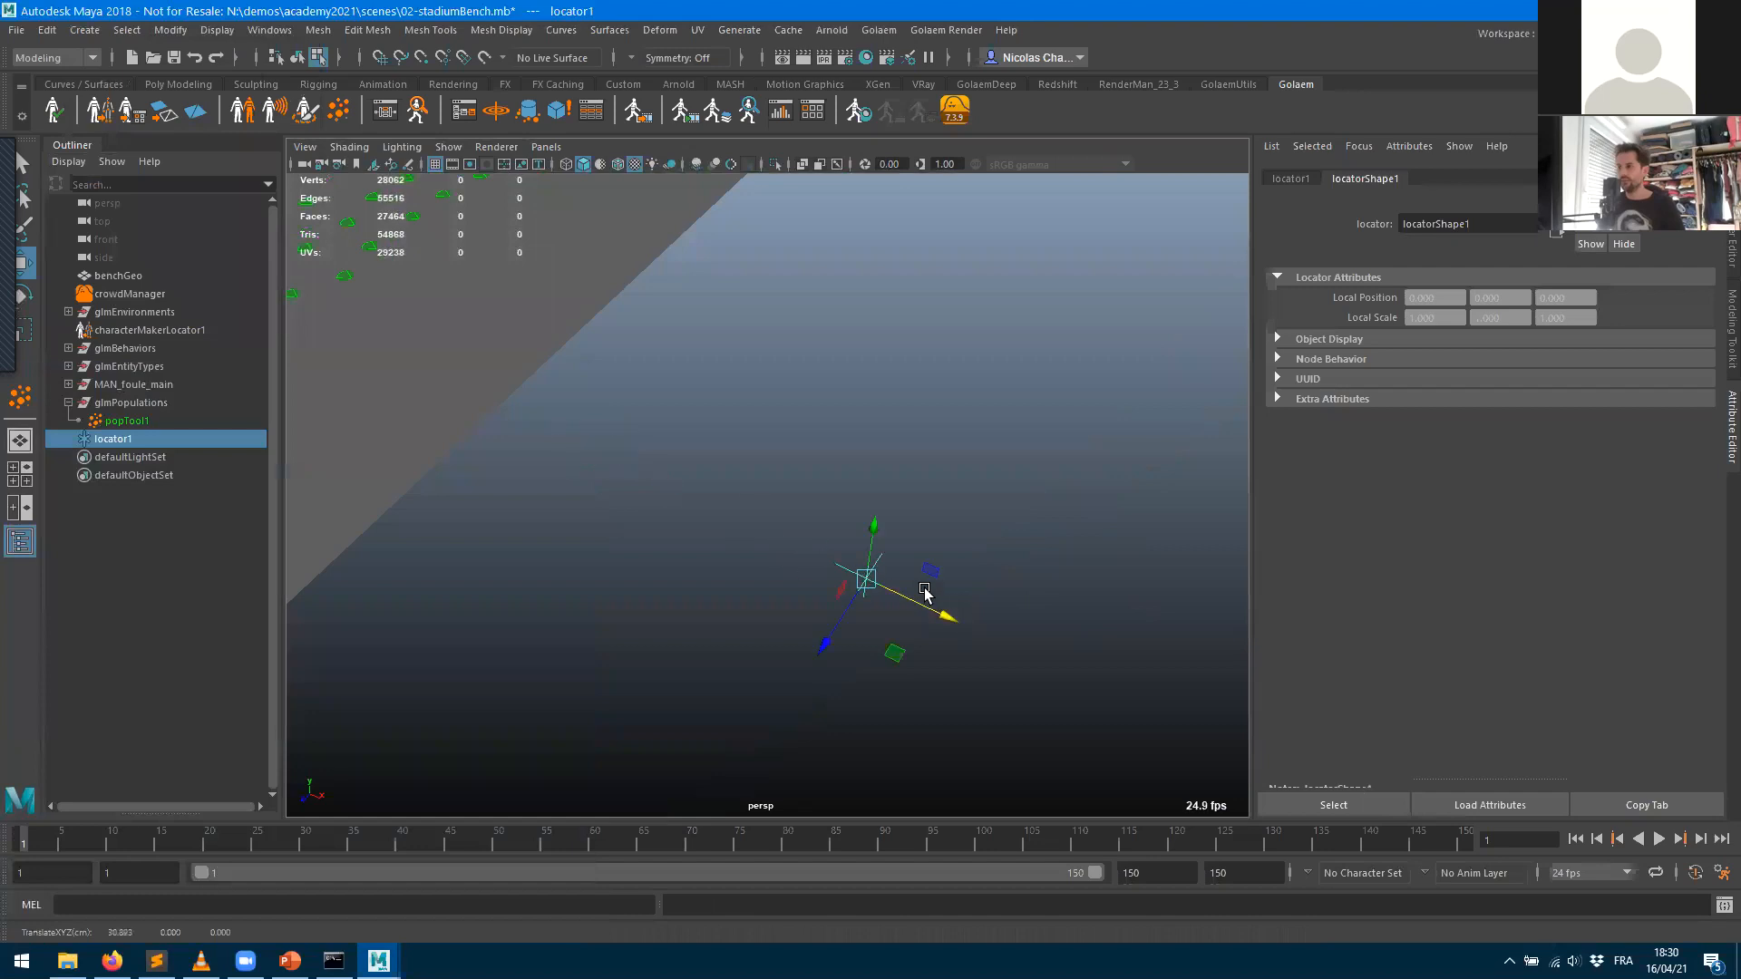
- Map locator1 as popTool1's Look At target and check the slots' facing direction across the bench
click(108, 443)
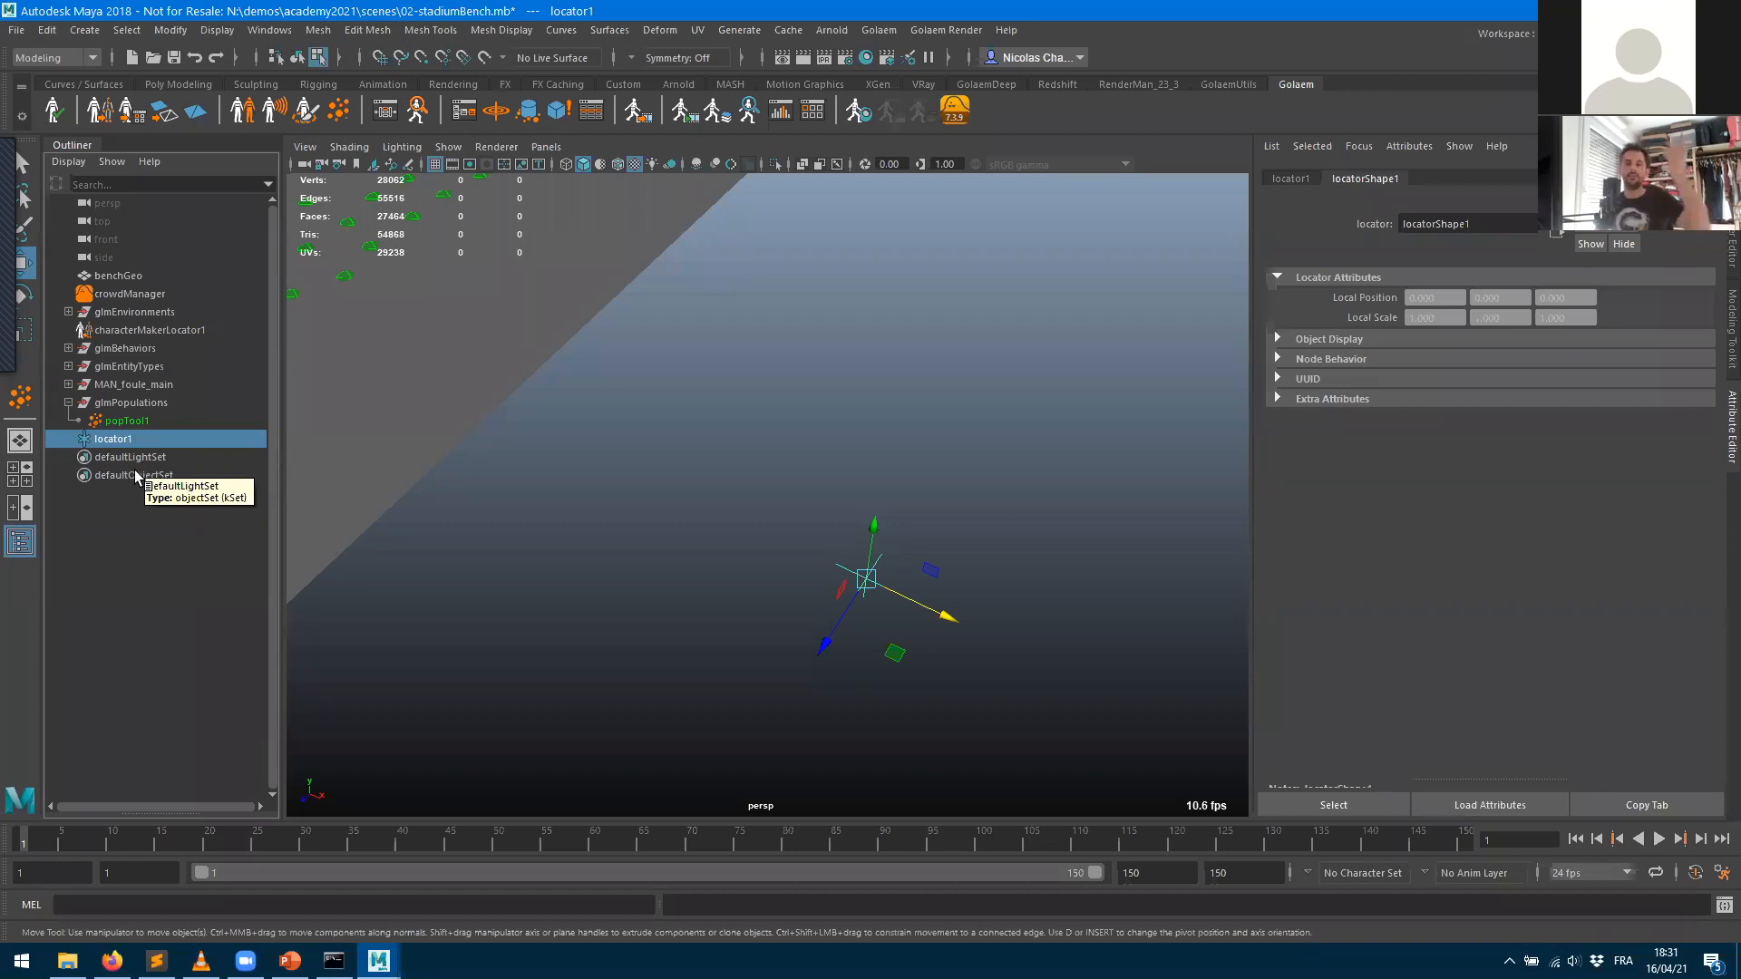
ctrl+click(129, 423)
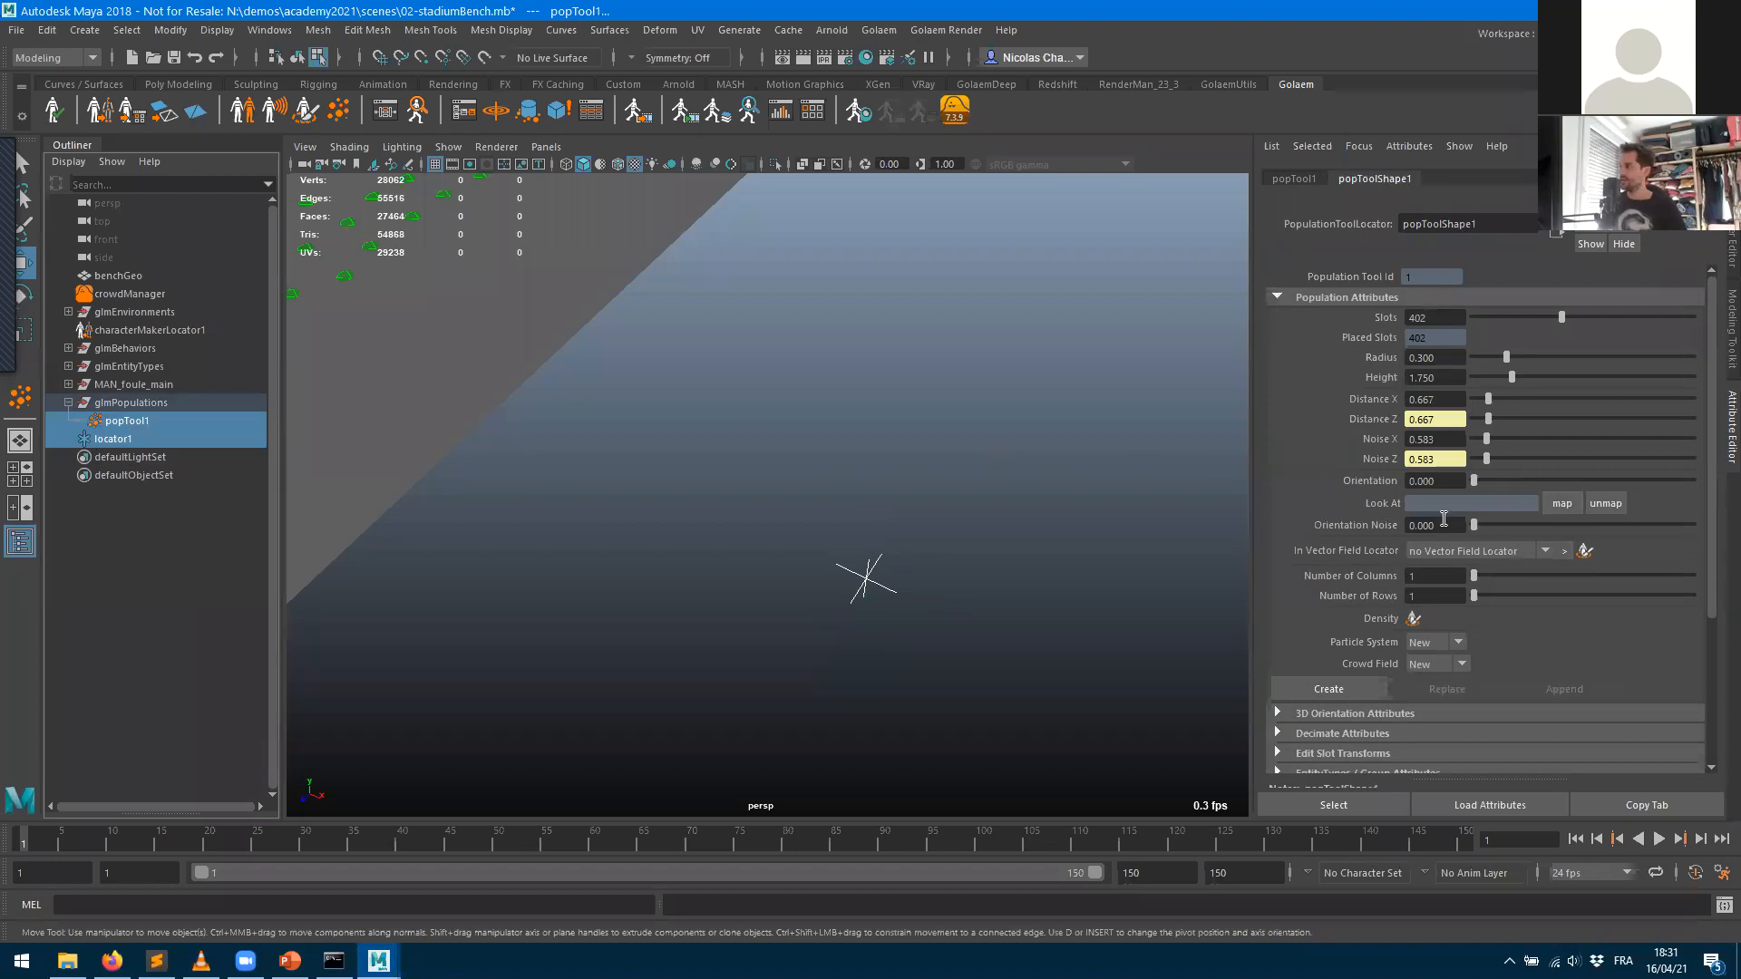
click(1558, 503)
click(916, 423)
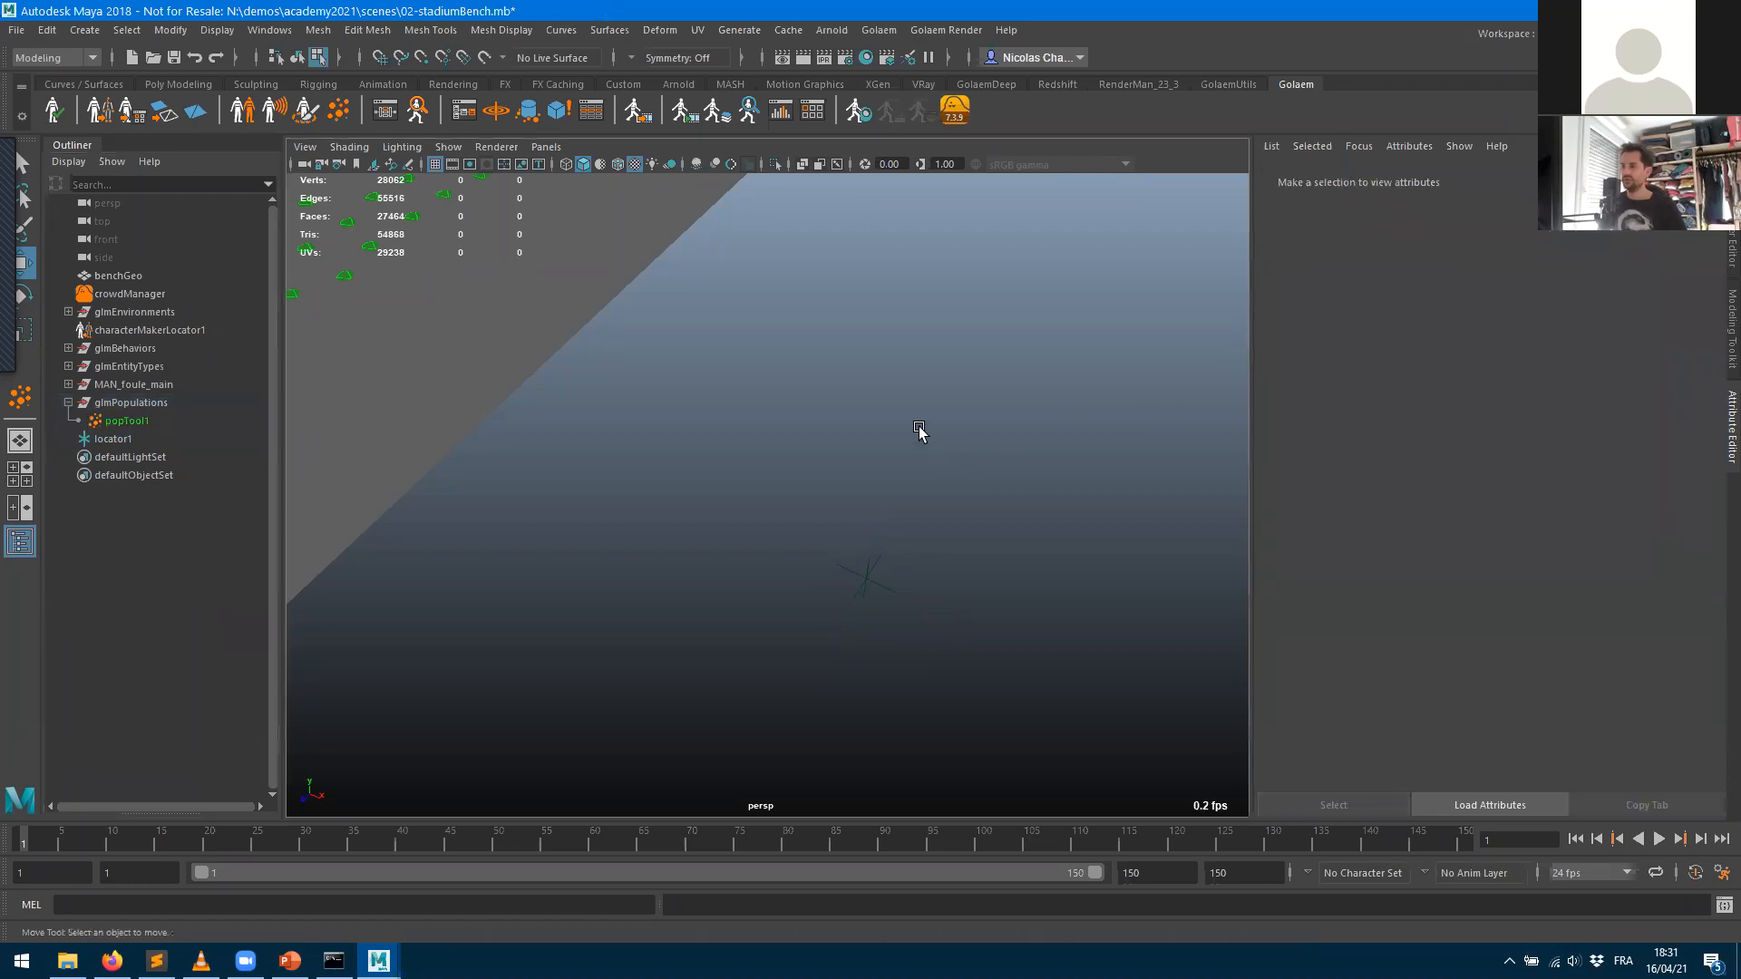
click(143, 420)
alt+drag(692, 401, 656, 411)
alt+middle_drag(656, 410, 1267, 607)
alt+drag(1267, 615, 1003, 487)
alt+right_drag(1003, 487, 854, 501)
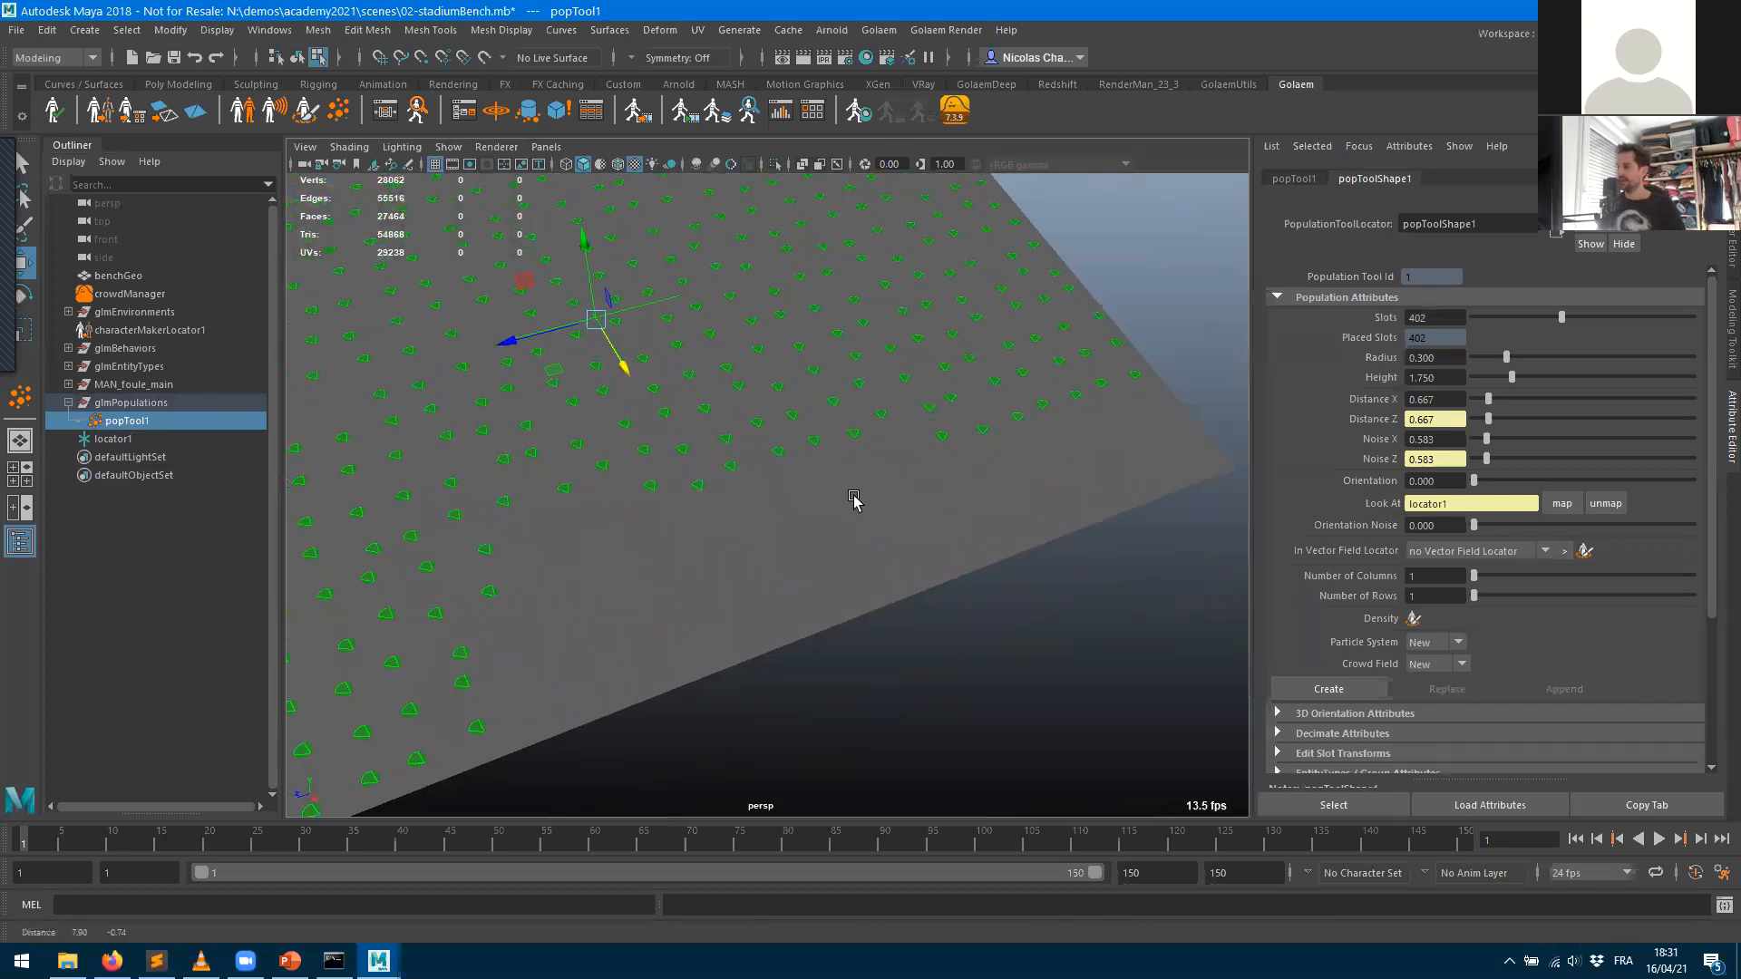
alt+middle_drag(549, 515, 762, 504)
scroll(765, 498, down, 5)
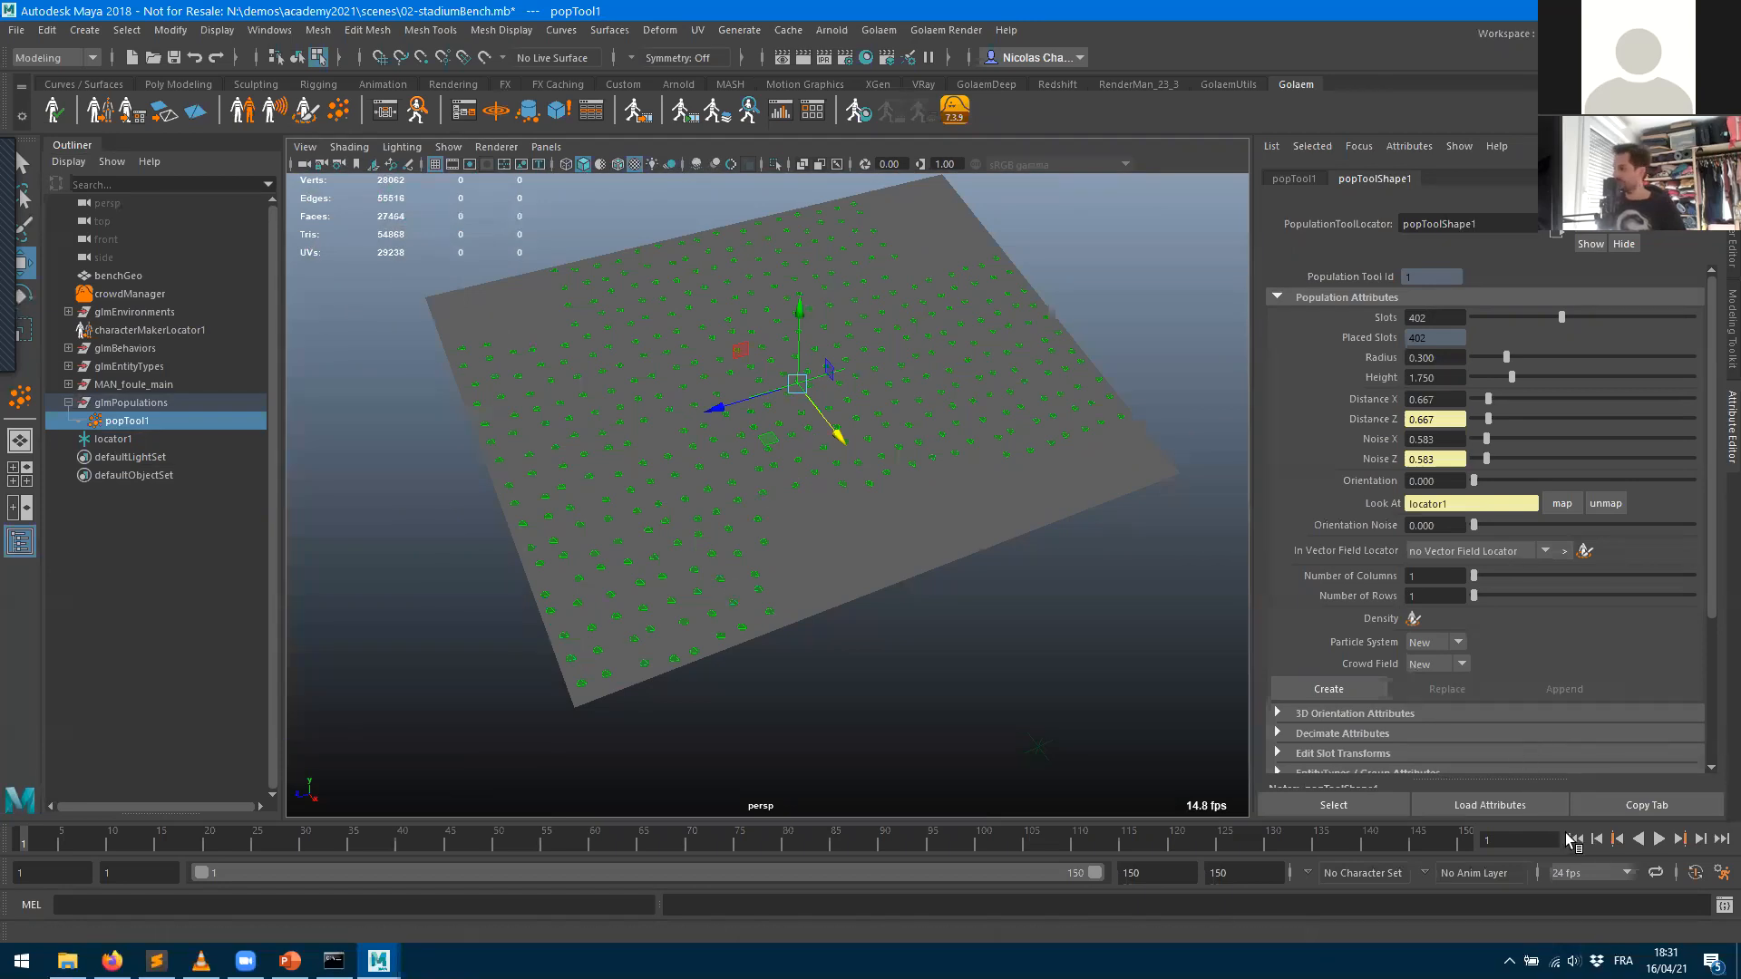
- Advance the timeline frame by frame to frame 17 and examine whether characters appear on the population slots
click(1700, 839)
click(1700, 839)
click(1700, 839)
click(1700, 839)
click(1700, 838)
click(1700, 838)
click(1700, 838)
double_click(1700, 839)
click(1700, 838)
click(1700, 838)
click(1700, 839)
click(1700, 839)
click(1700, 839)
click(1700, 839)
click(1700, 839)
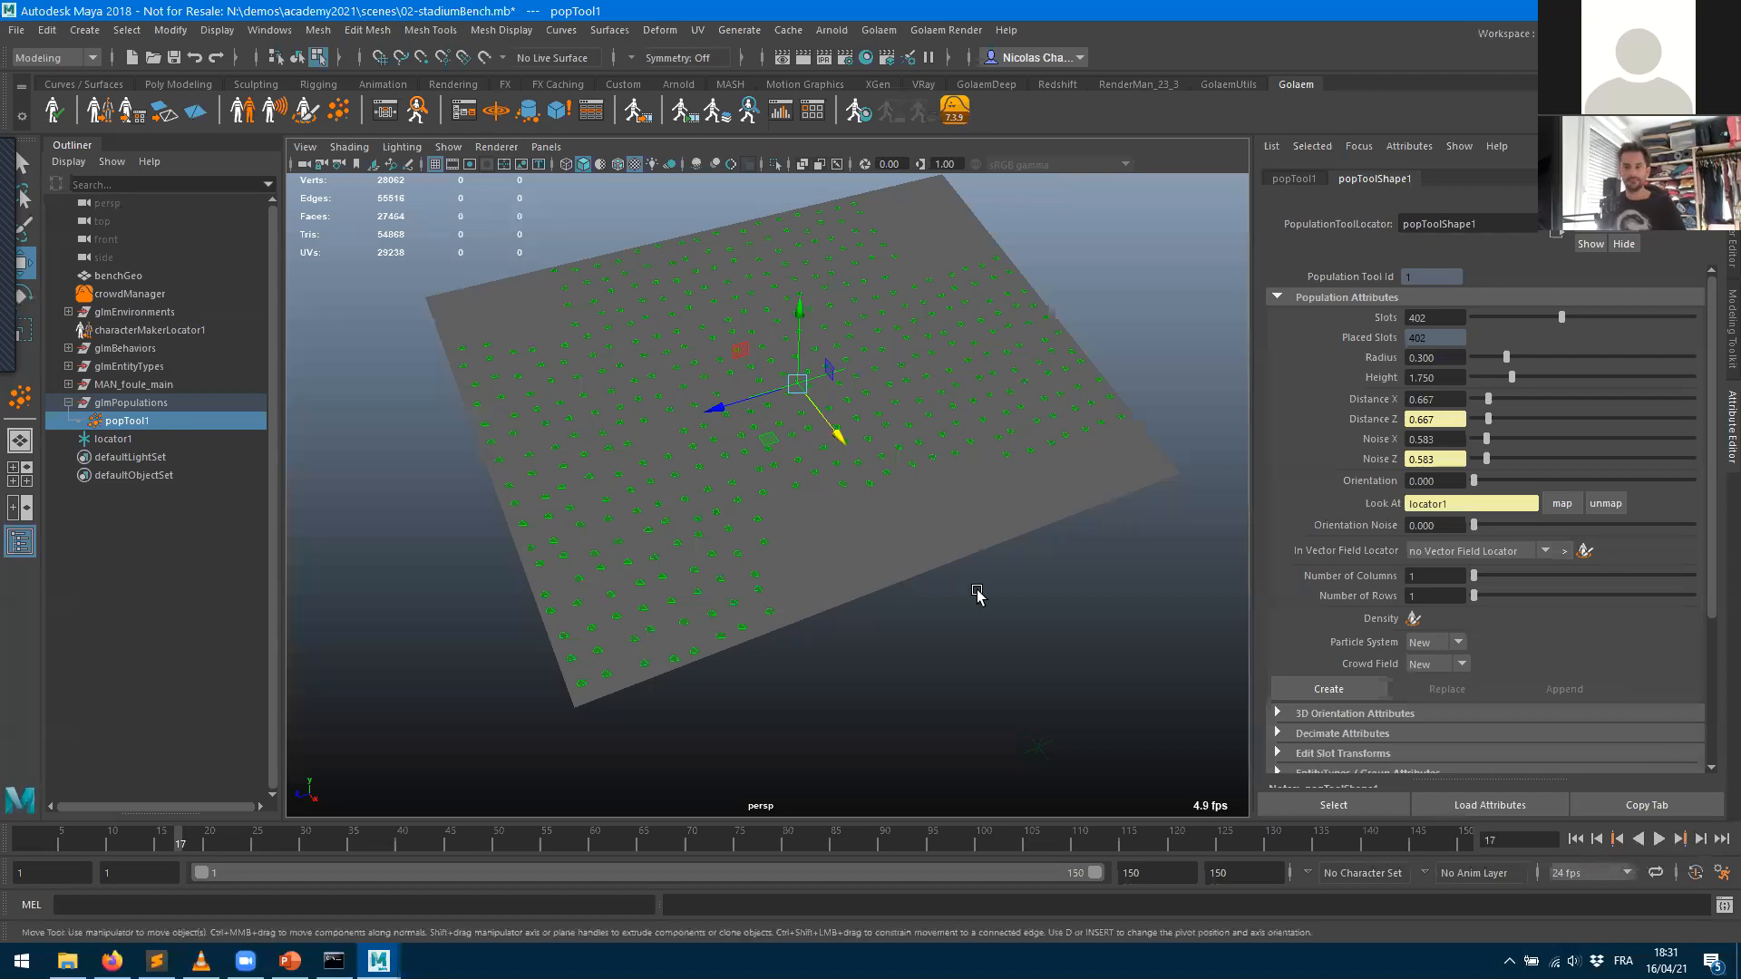
alt+drag(666, 459, 625, 469)
alt+right_drag(916, 422, 1124, 399)
alt+middle_drag(711, 386, 653, 372)
scroll(932, 374, down, 5)
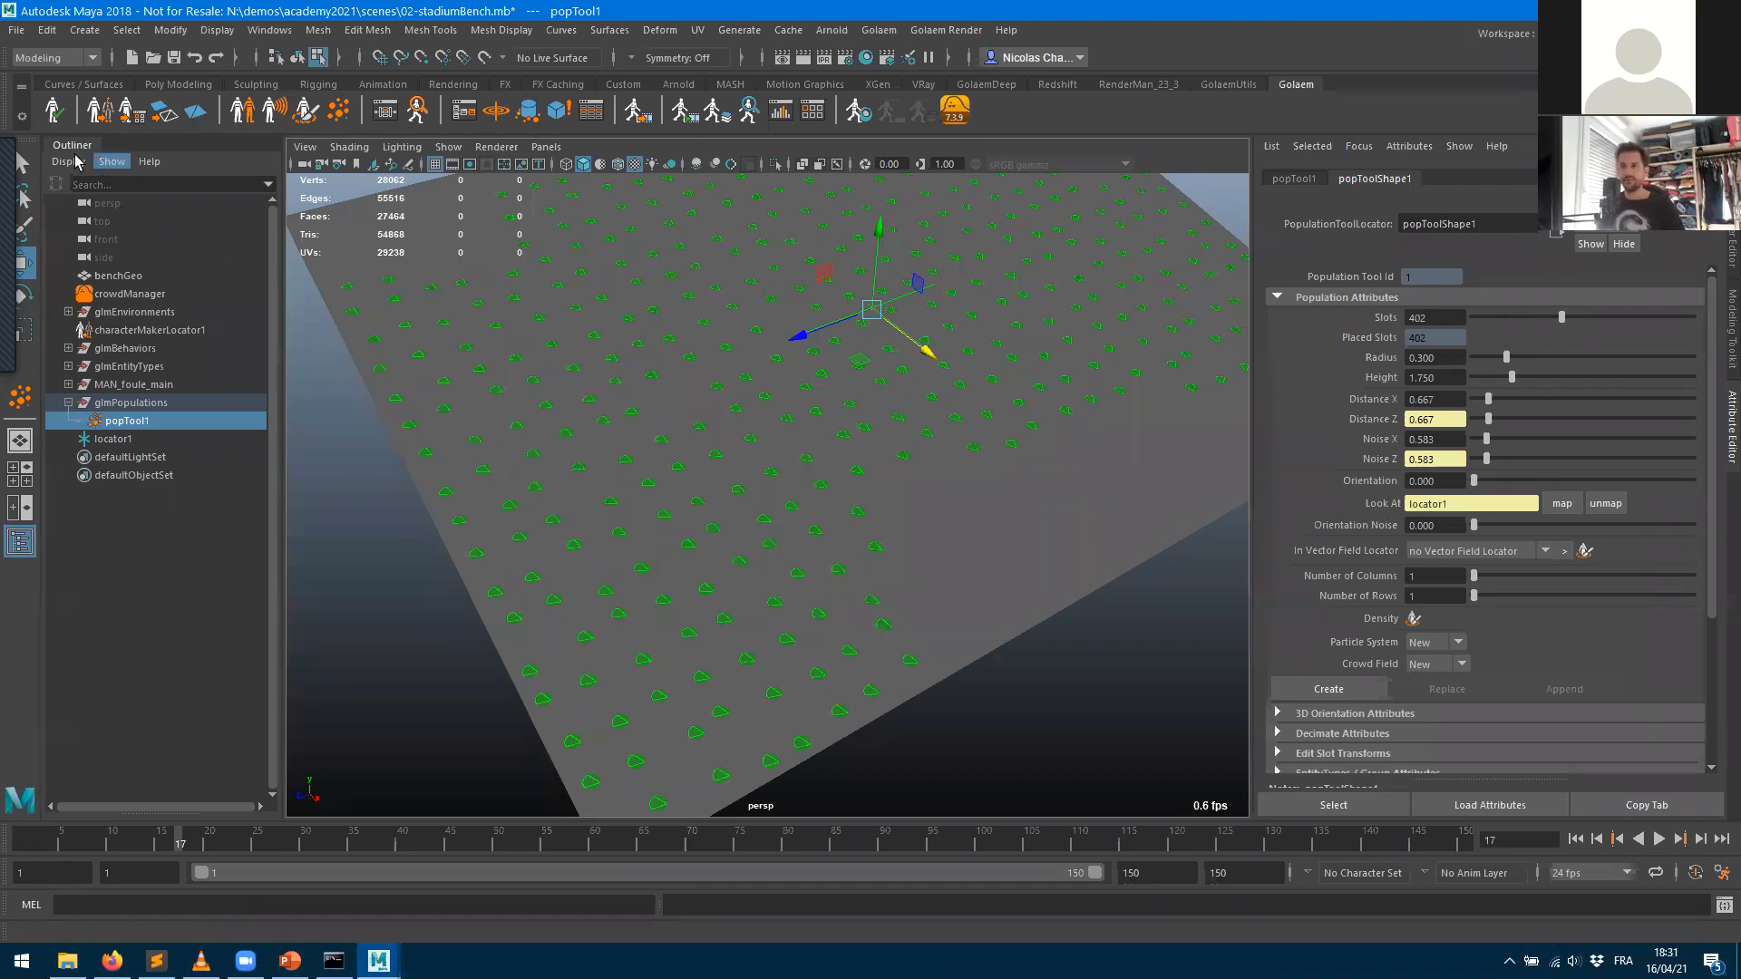
- Run the Golaem scene settings check, review its crowd simulation entries, and look over popTool1's attributes
click(56, 119)
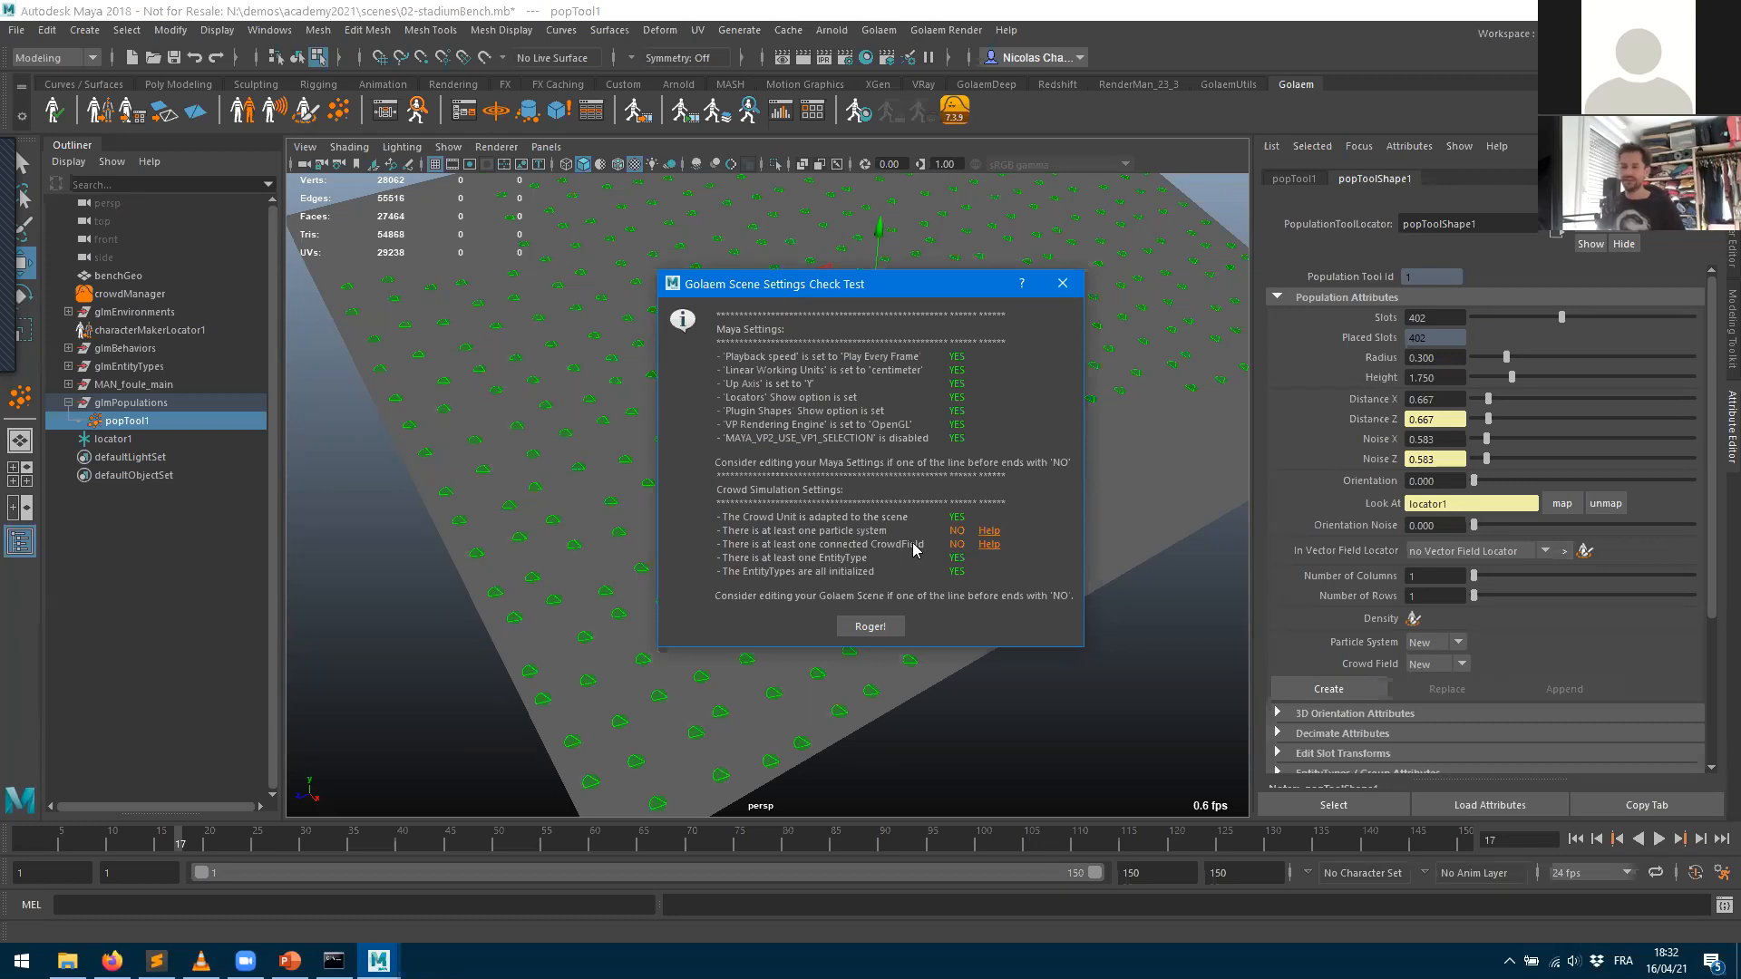
click(869, 627)
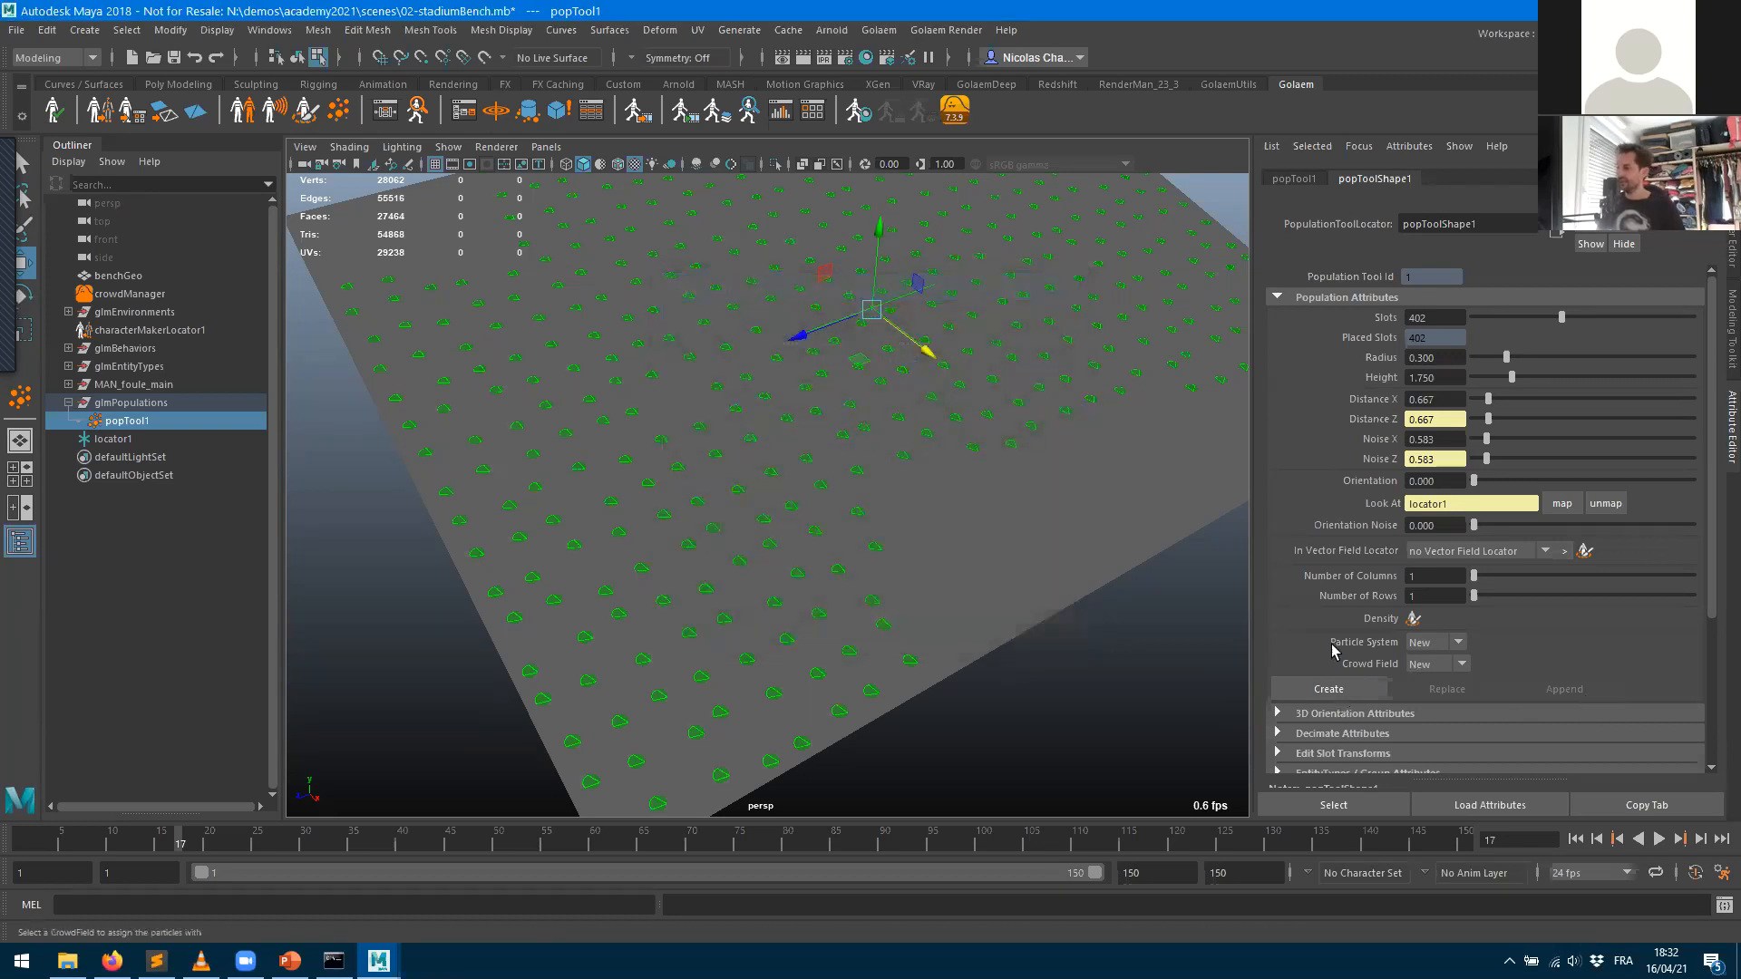
scroll(1413, 478, down, 3)
scroll(1616, 423, up, 3)
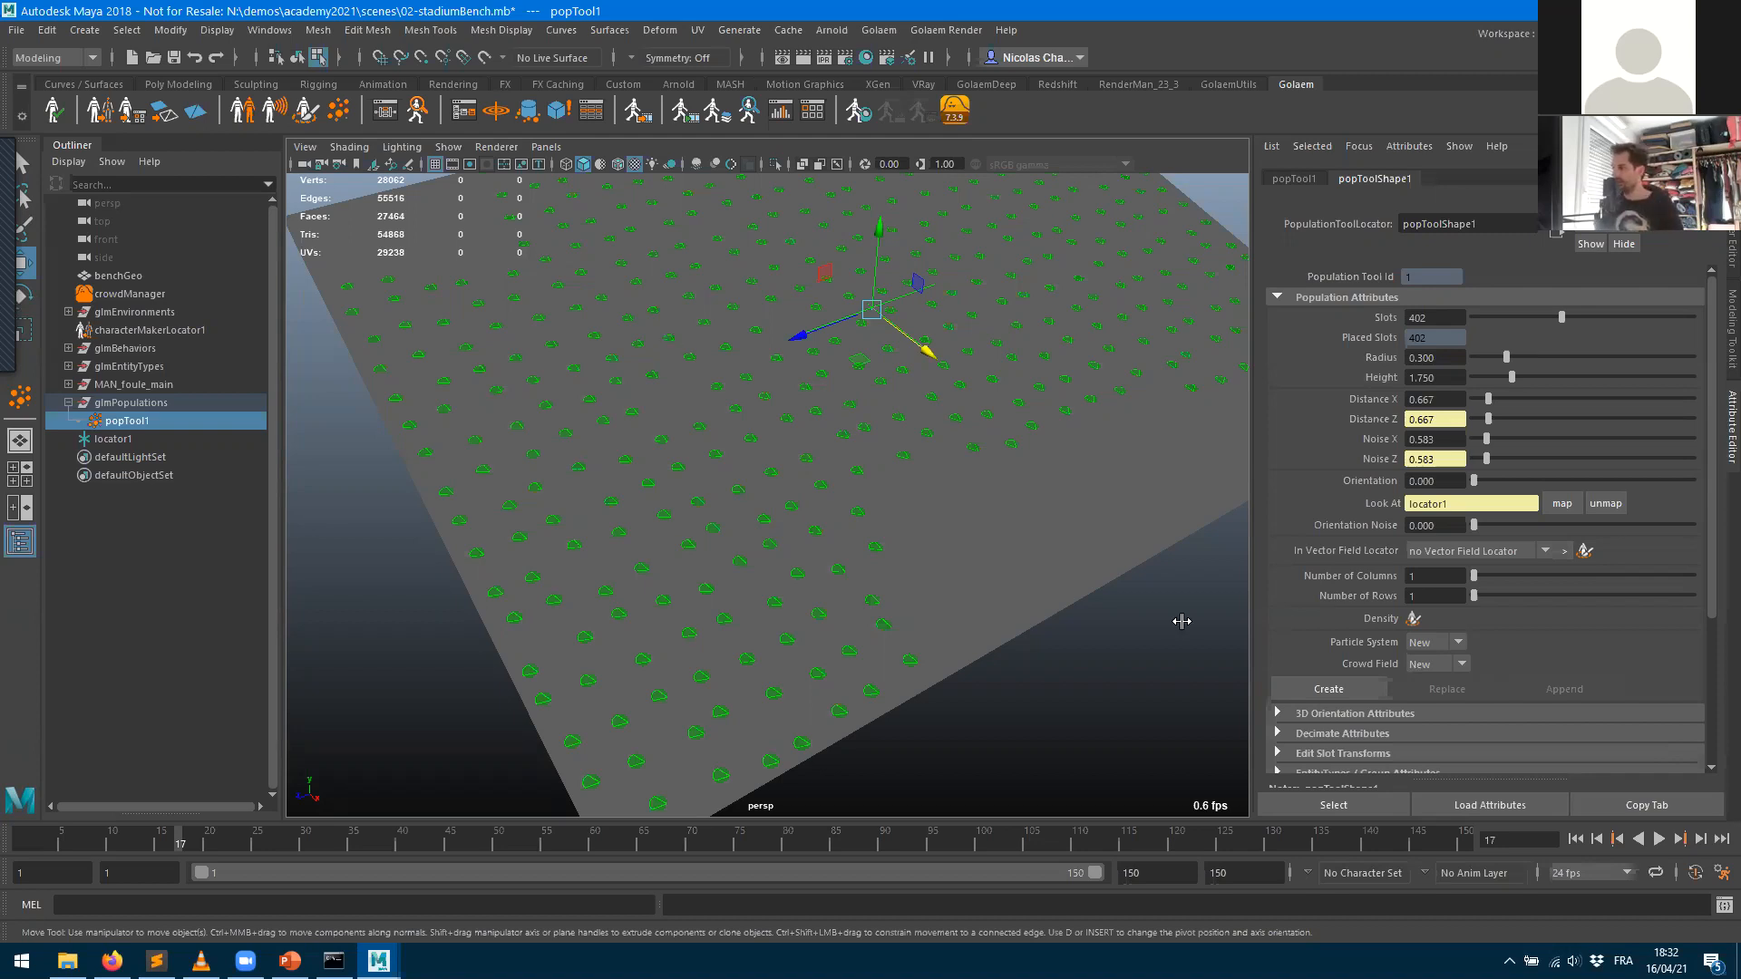
- Create a new particle system and crowd field from popTool1, and frame the crowd field on the bench
click(1350, 695)
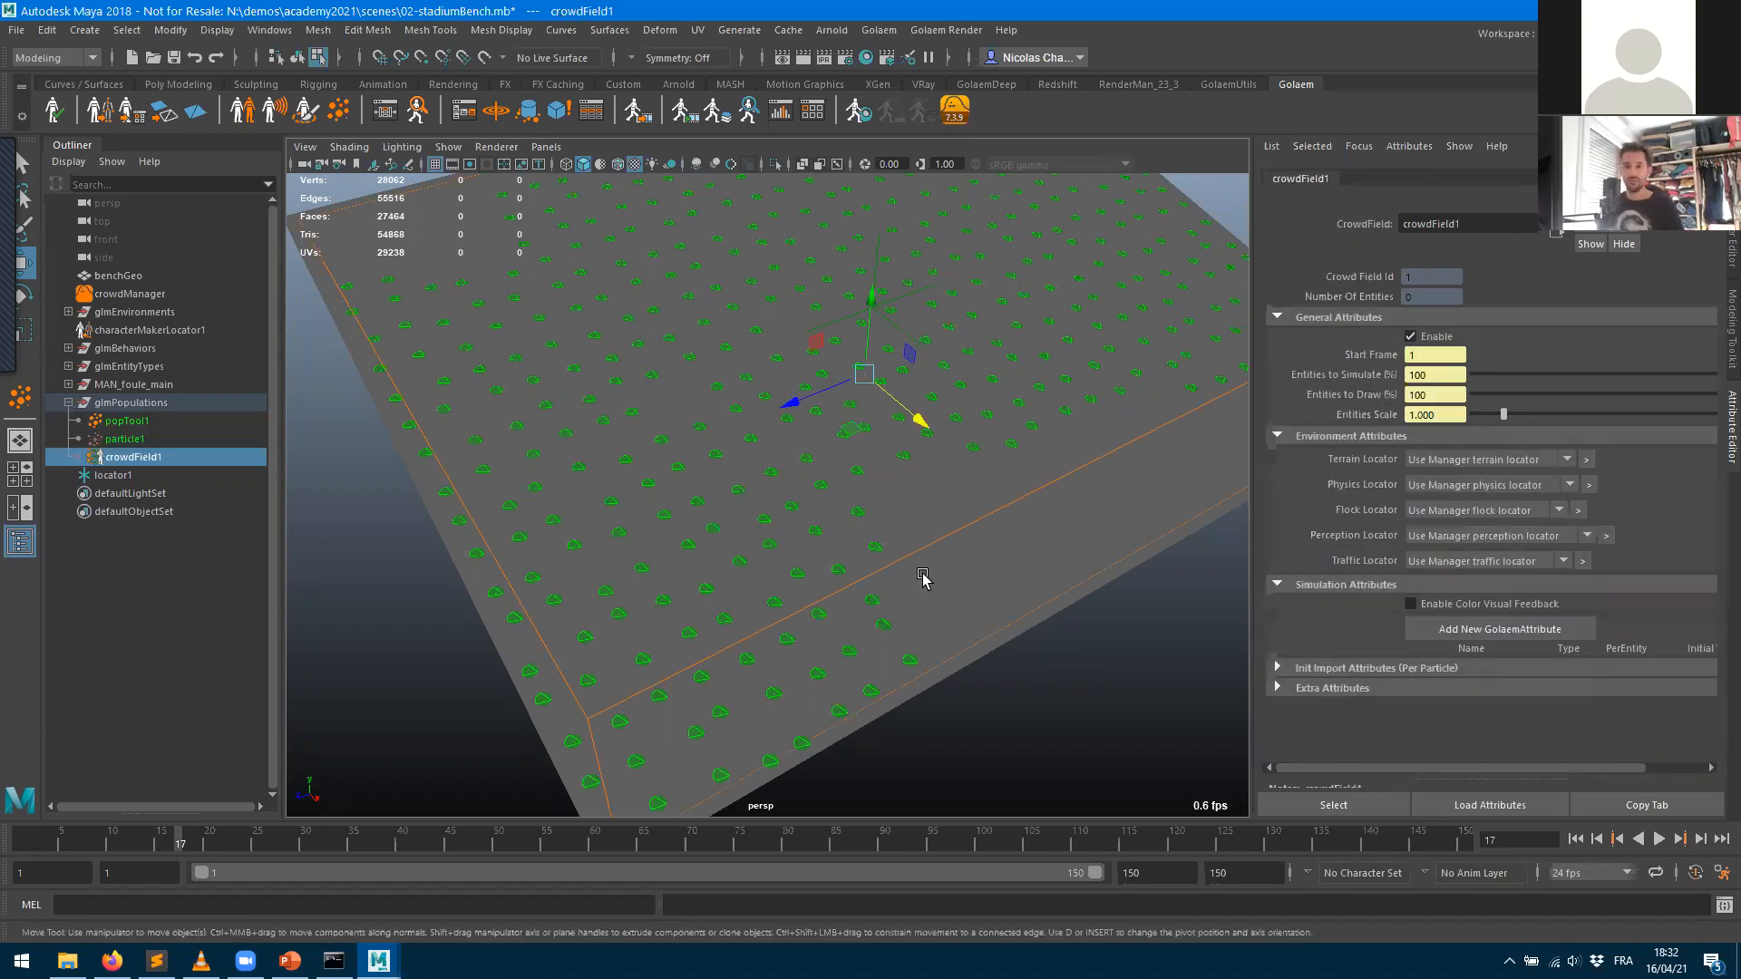
alt+drag(941, 431, 880, 539)
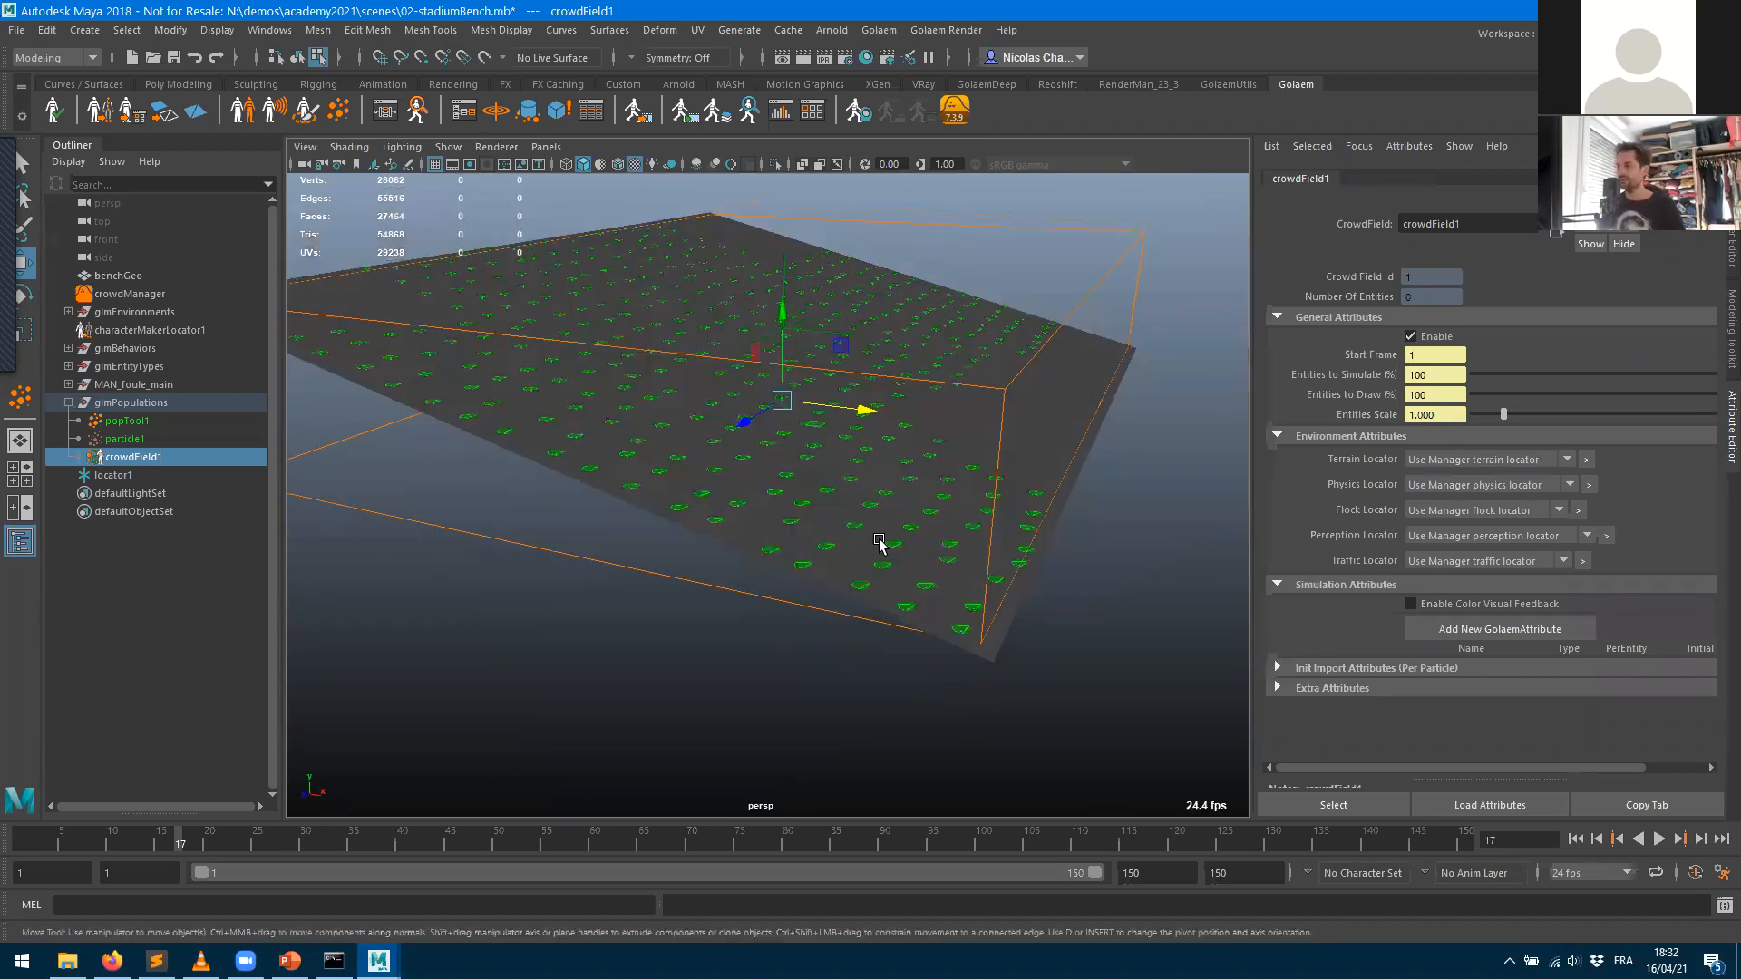
alt+drag(775, 498, 507, 408)
alt+drag(898, 671, 849, 688)
scroll(868, 603, up, 4)
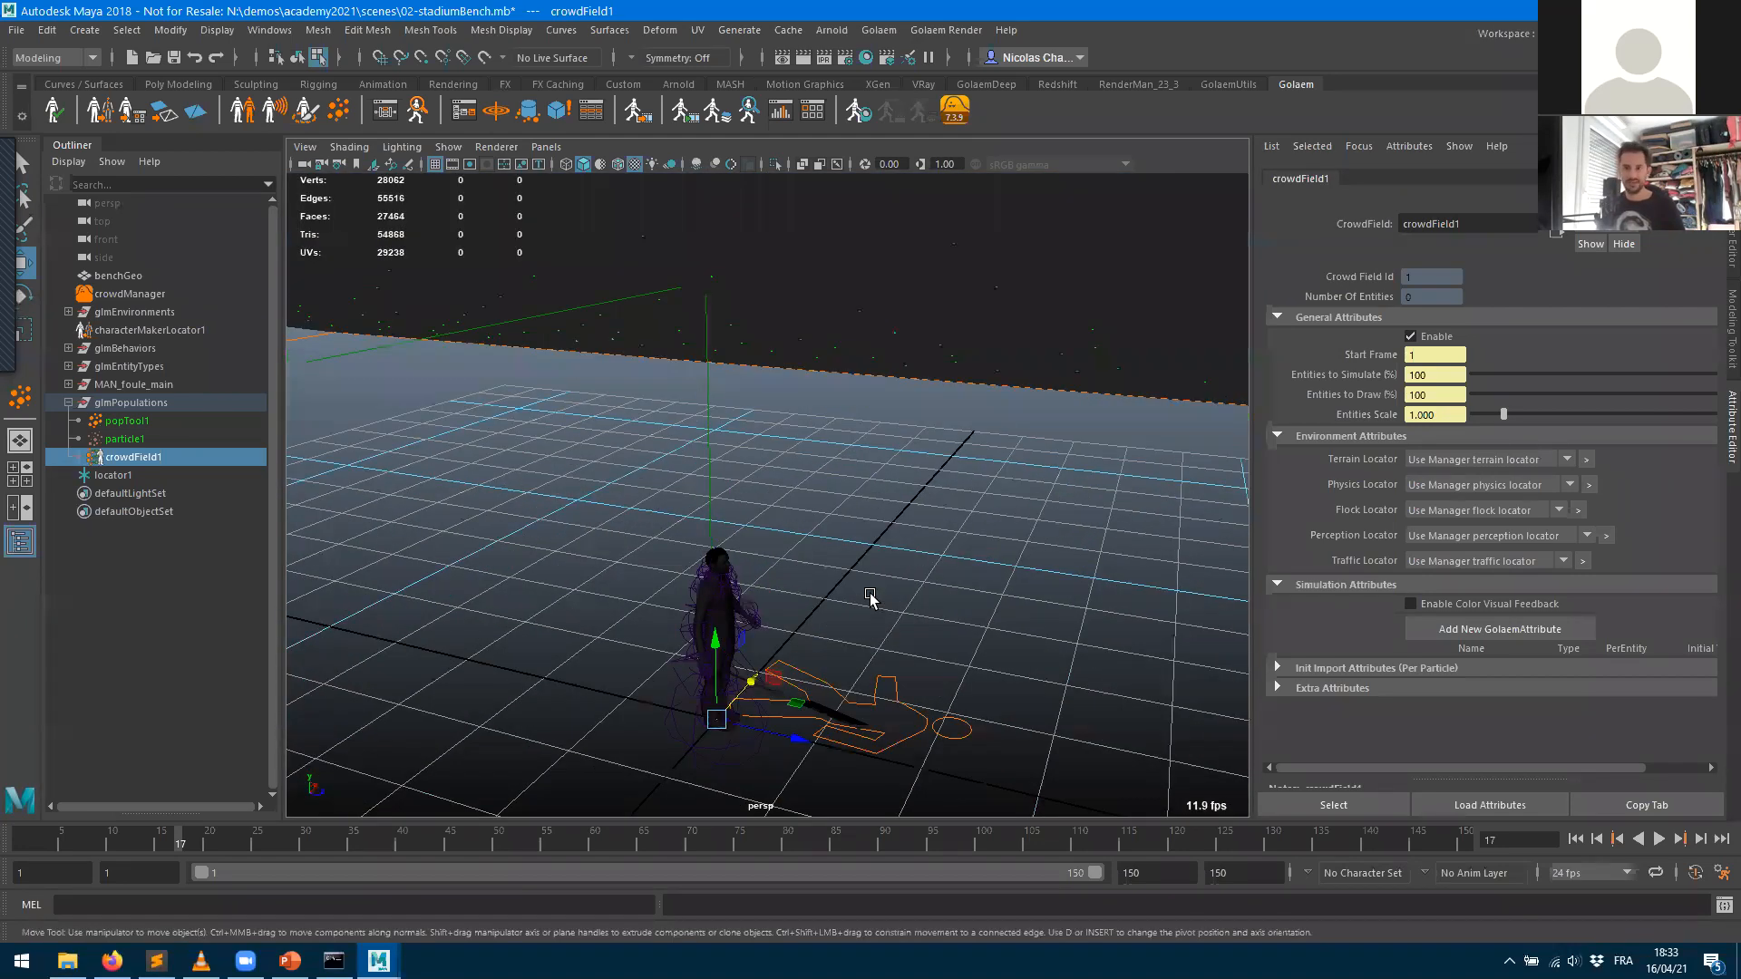
alt+drag(917, 556, 937, 505)
key(f)
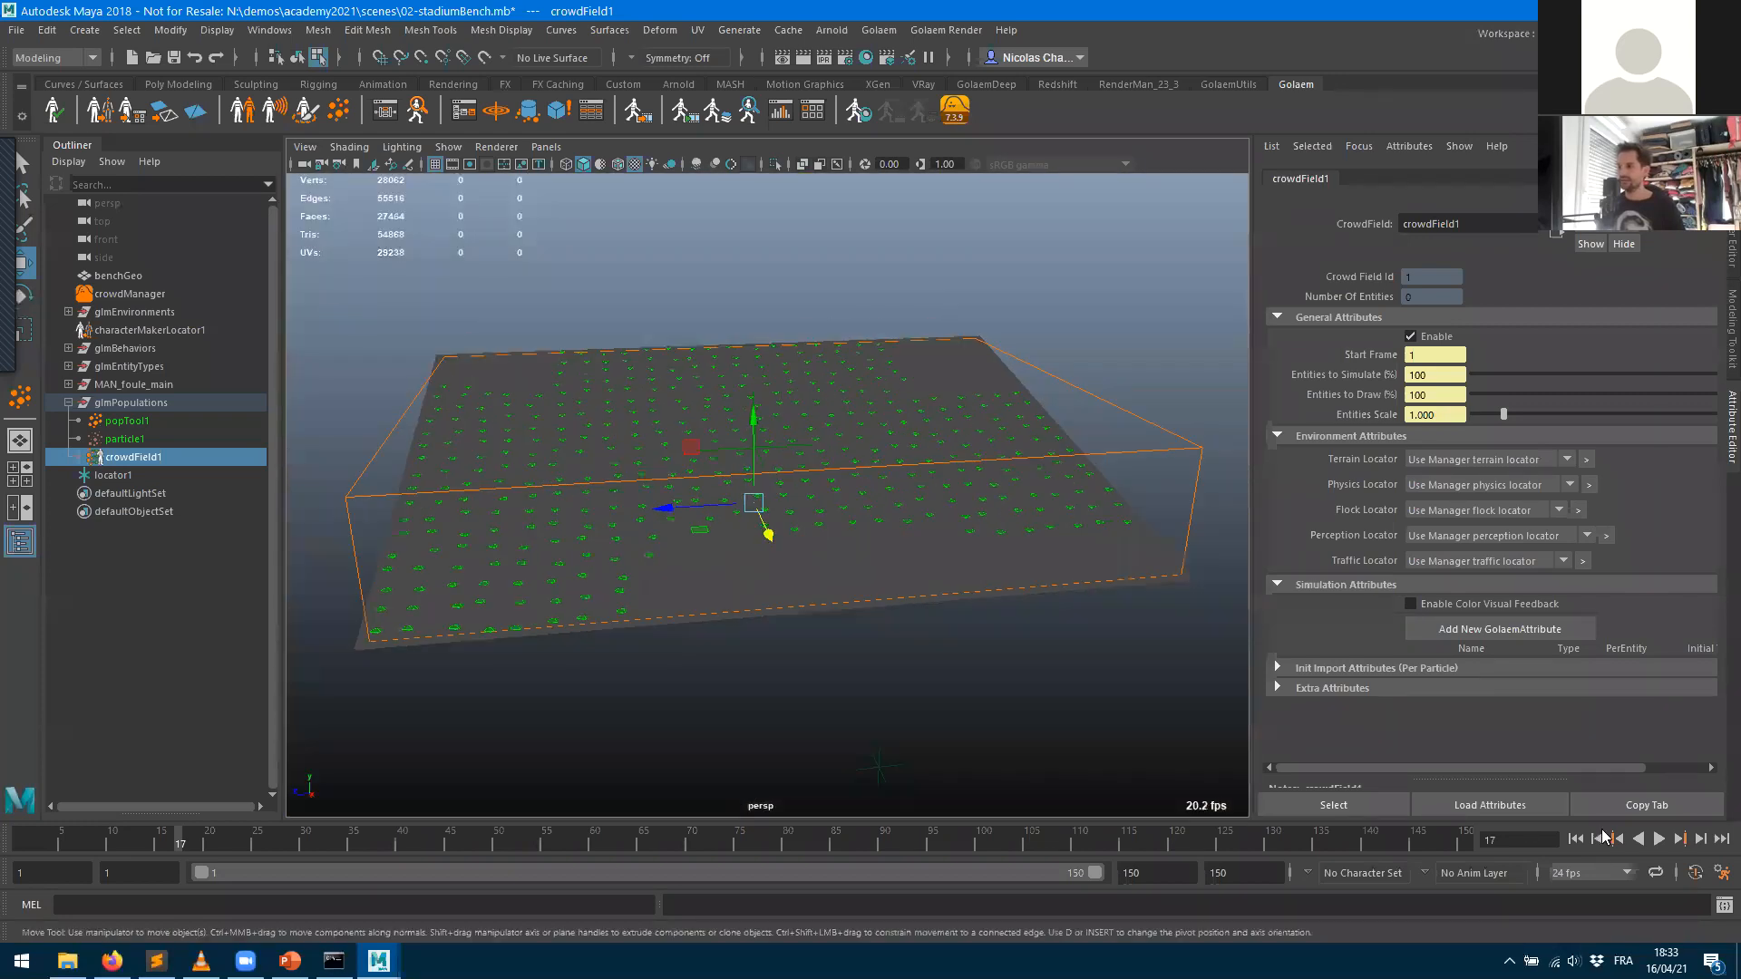
- Return to frame 1, advance to frame 2, and show the crowd in textured display to inspect the characters
click(1594, 841)
click(1700, 839)
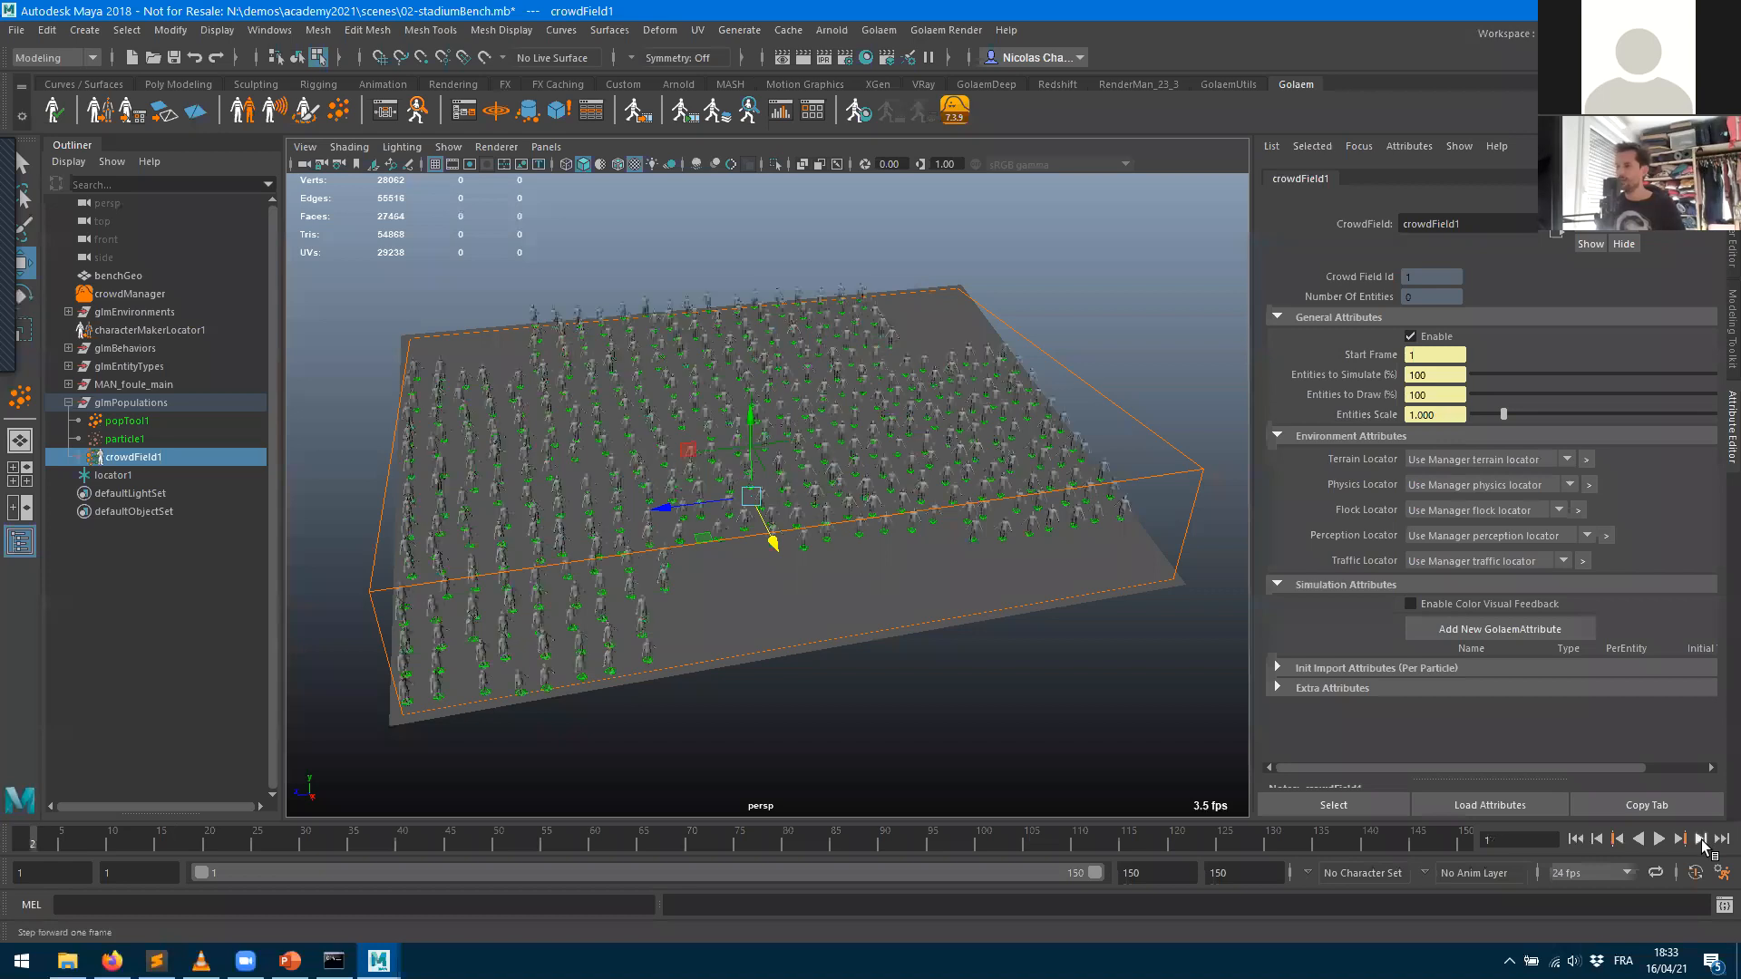
key(6)
scroll(791, 587, up, 3)
mouse_move(798, 576)
alt+mouse_down()
mouse_move(783, 573)
mouse_move(847, 480)
mouse_move(790, 582)
alt+mouse_up()
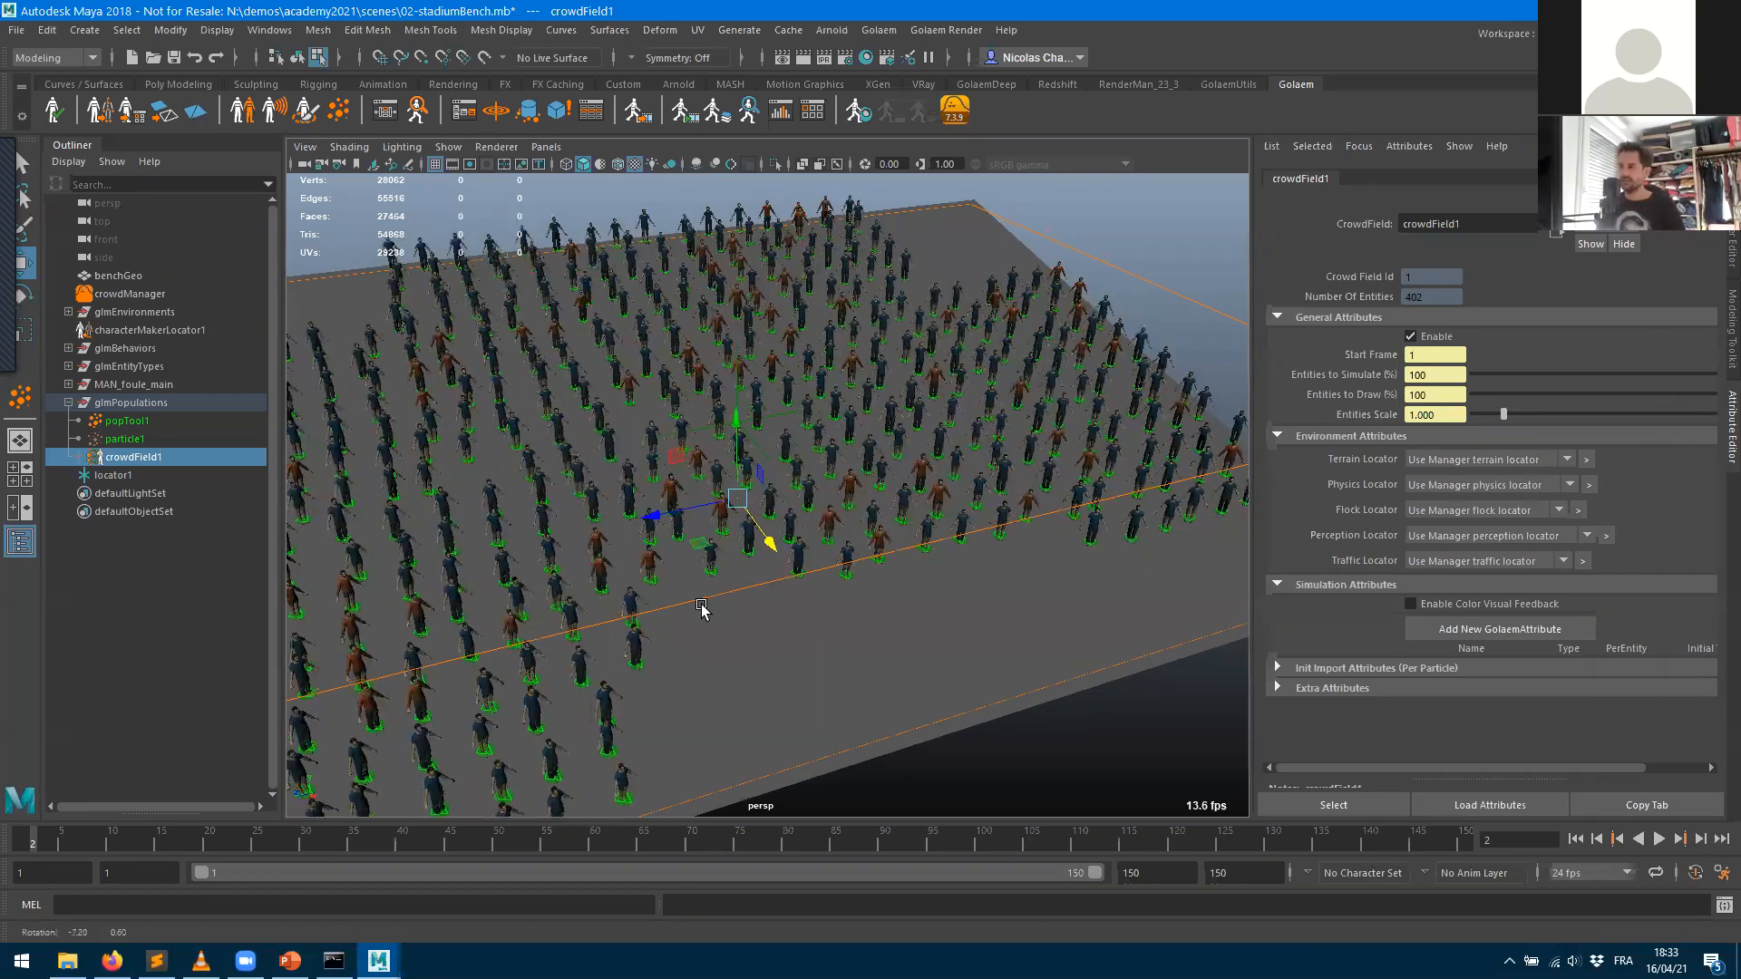
alt+drag(669, 632, 716, 585)
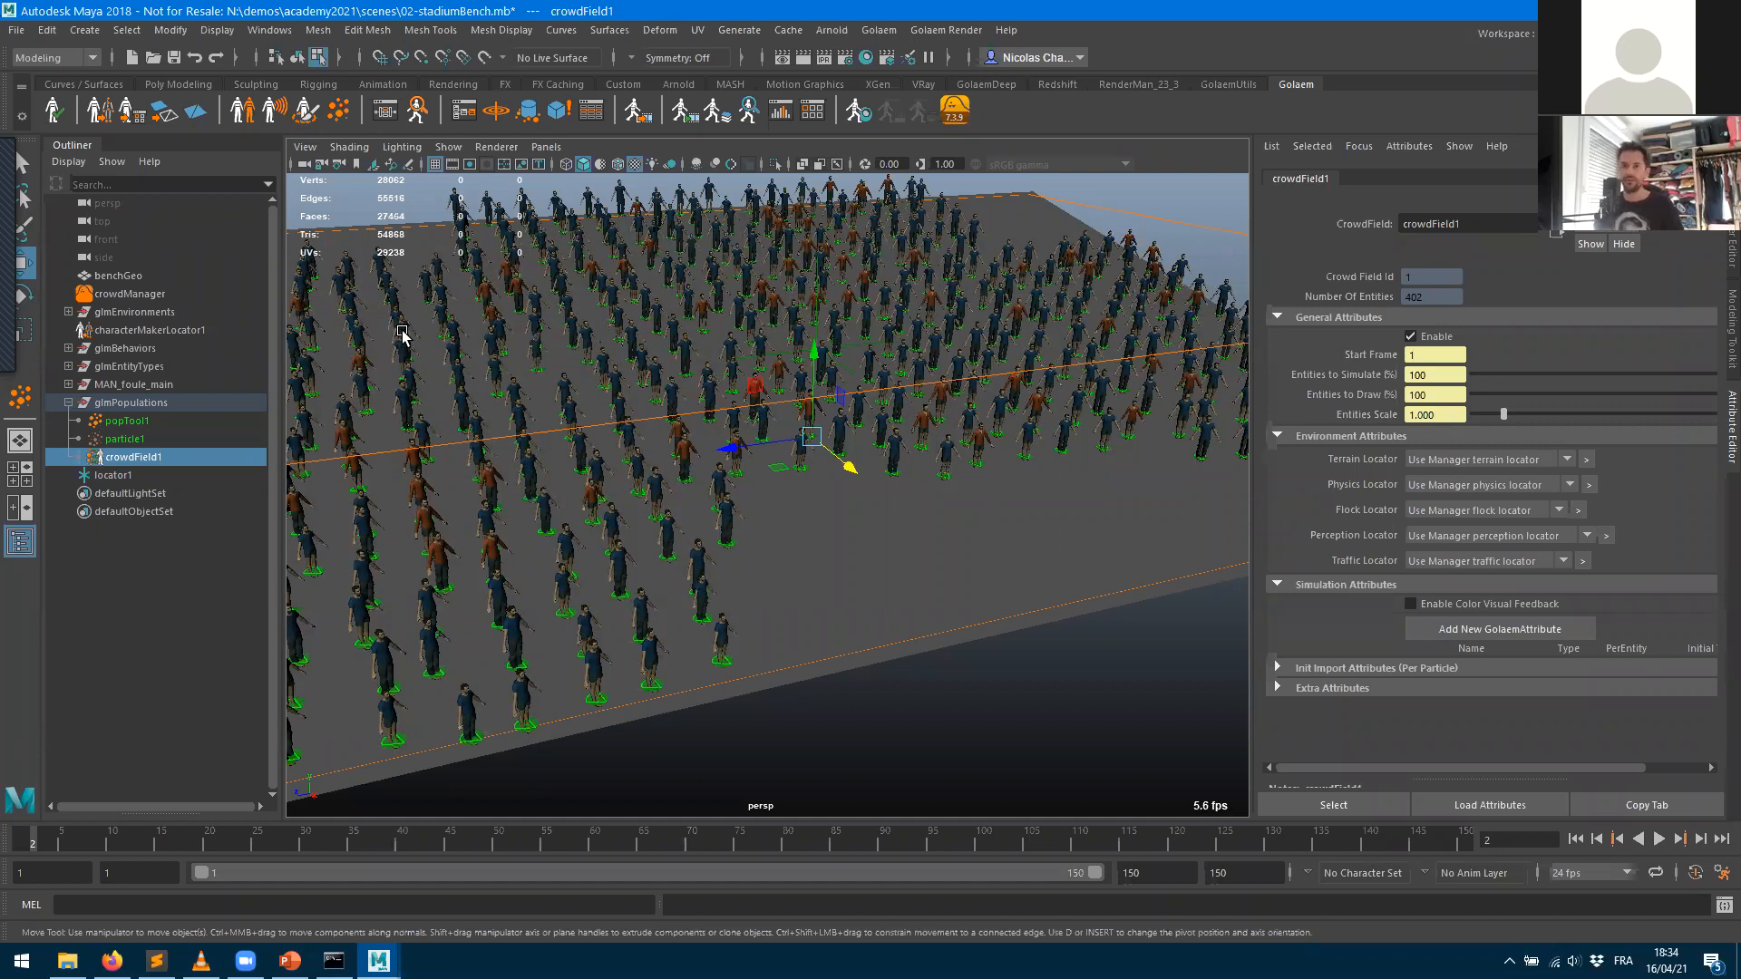
- Save the scene and open the manCharShape entity type's behavior container in the Golaem Behavior Editor
mouse_move(676, 654)
alt+mouse_down()
mouse_move(829, 628)
mouse_move(622, 655)
mouse_move(553, 630)
mouse_move(675, 632)
alt+mouse_up()
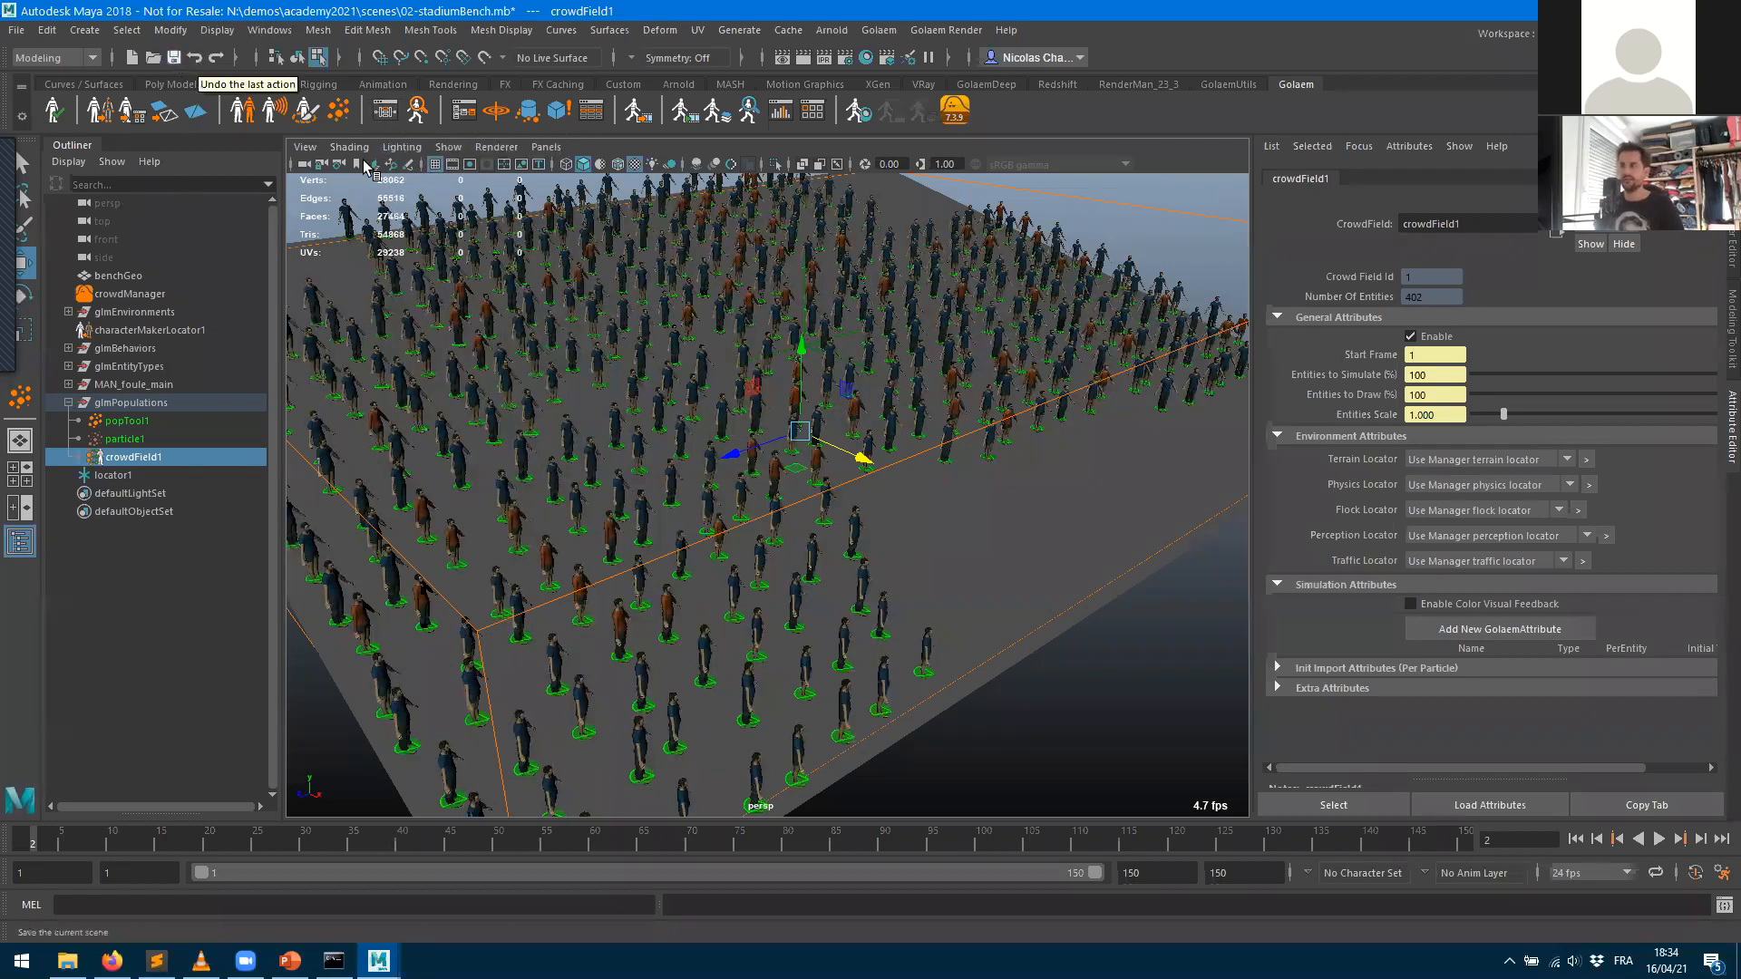
key(ctrl+s)
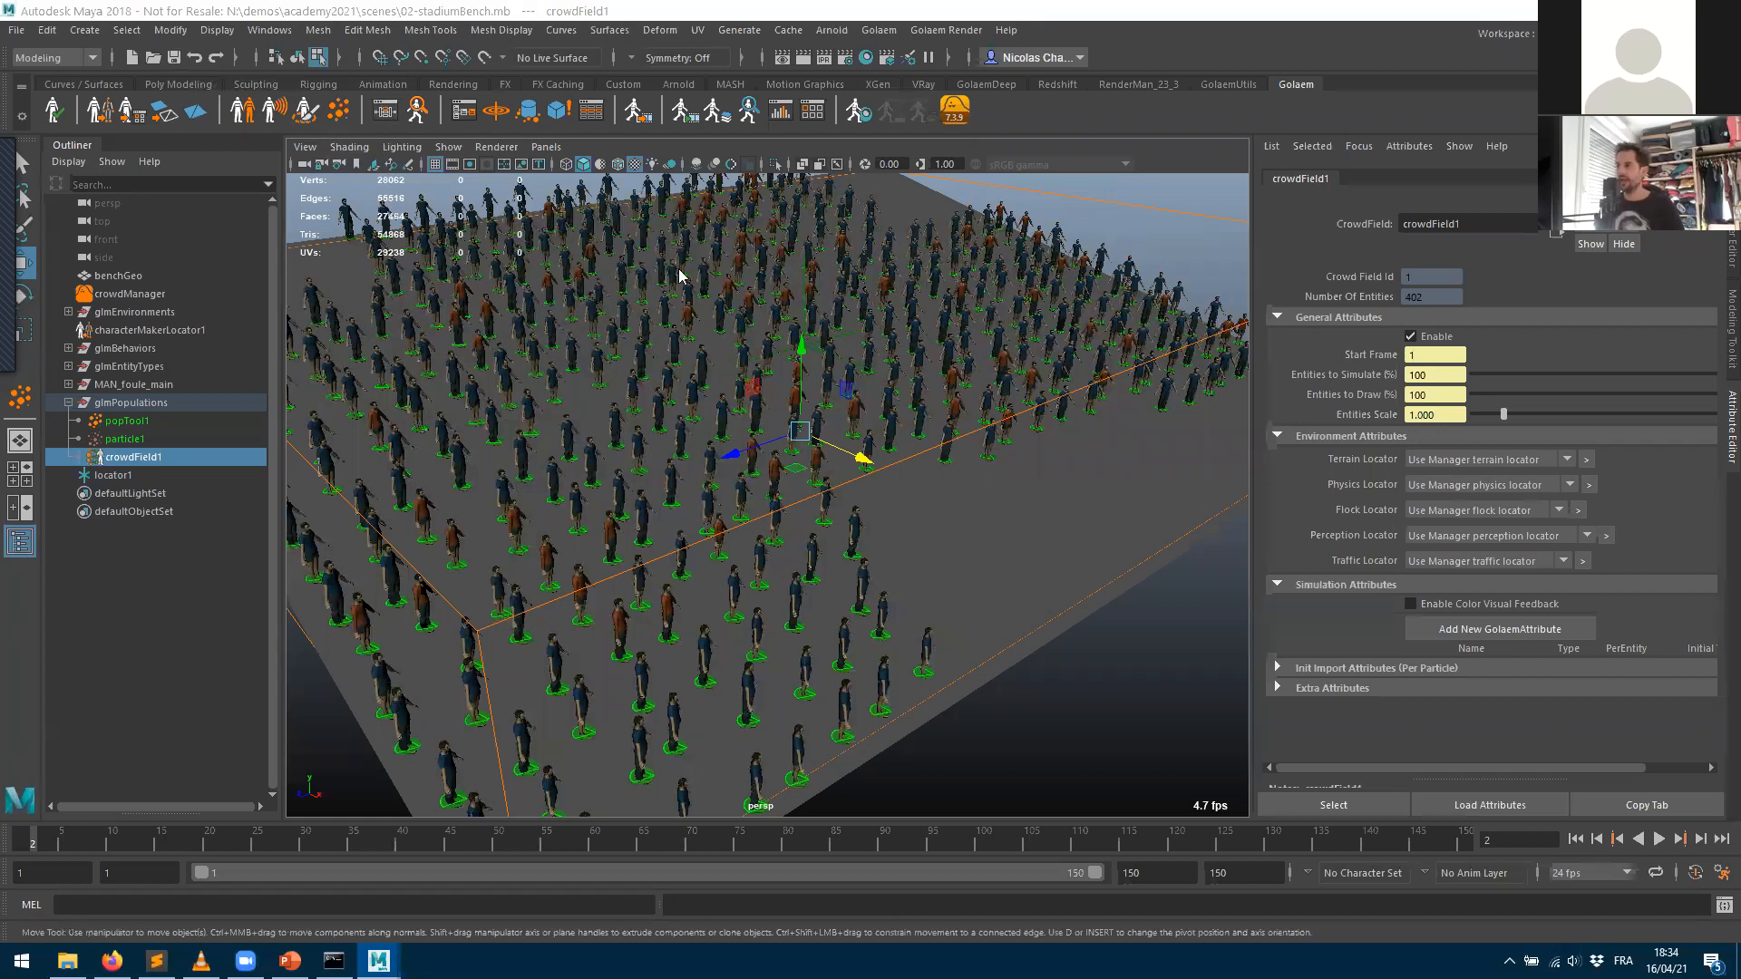
click(385, 111)
drag(589, 185, 873, 128)
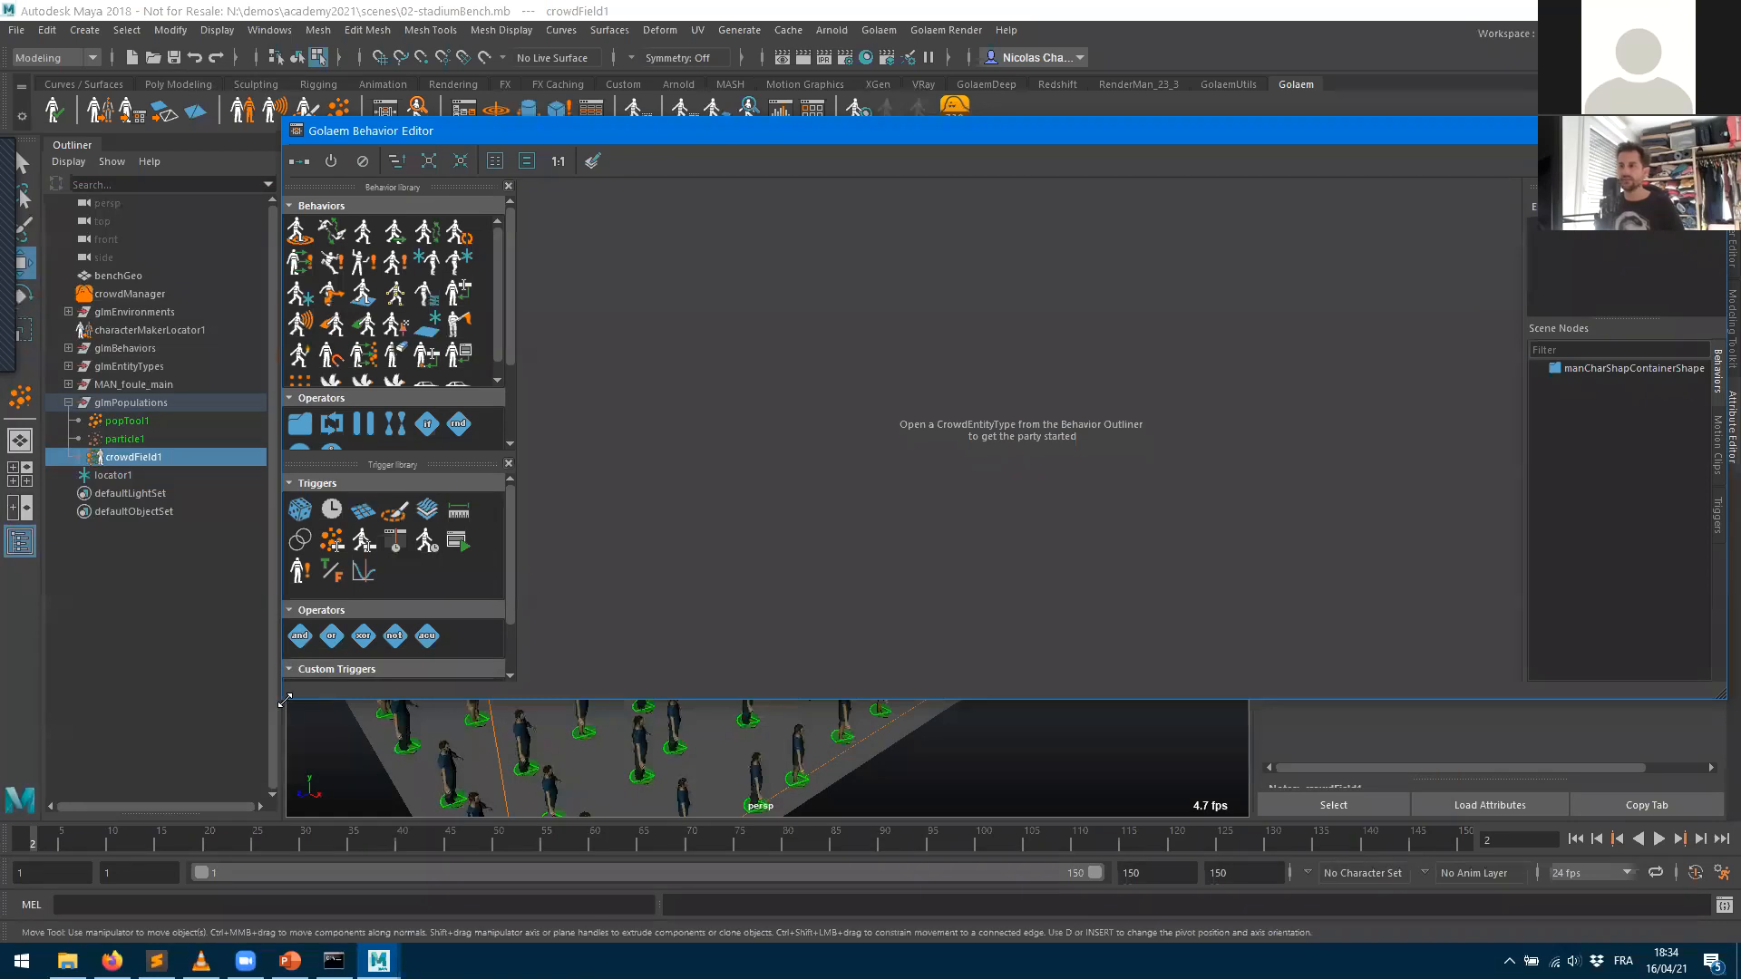
drag(284, 699, 214, 820)
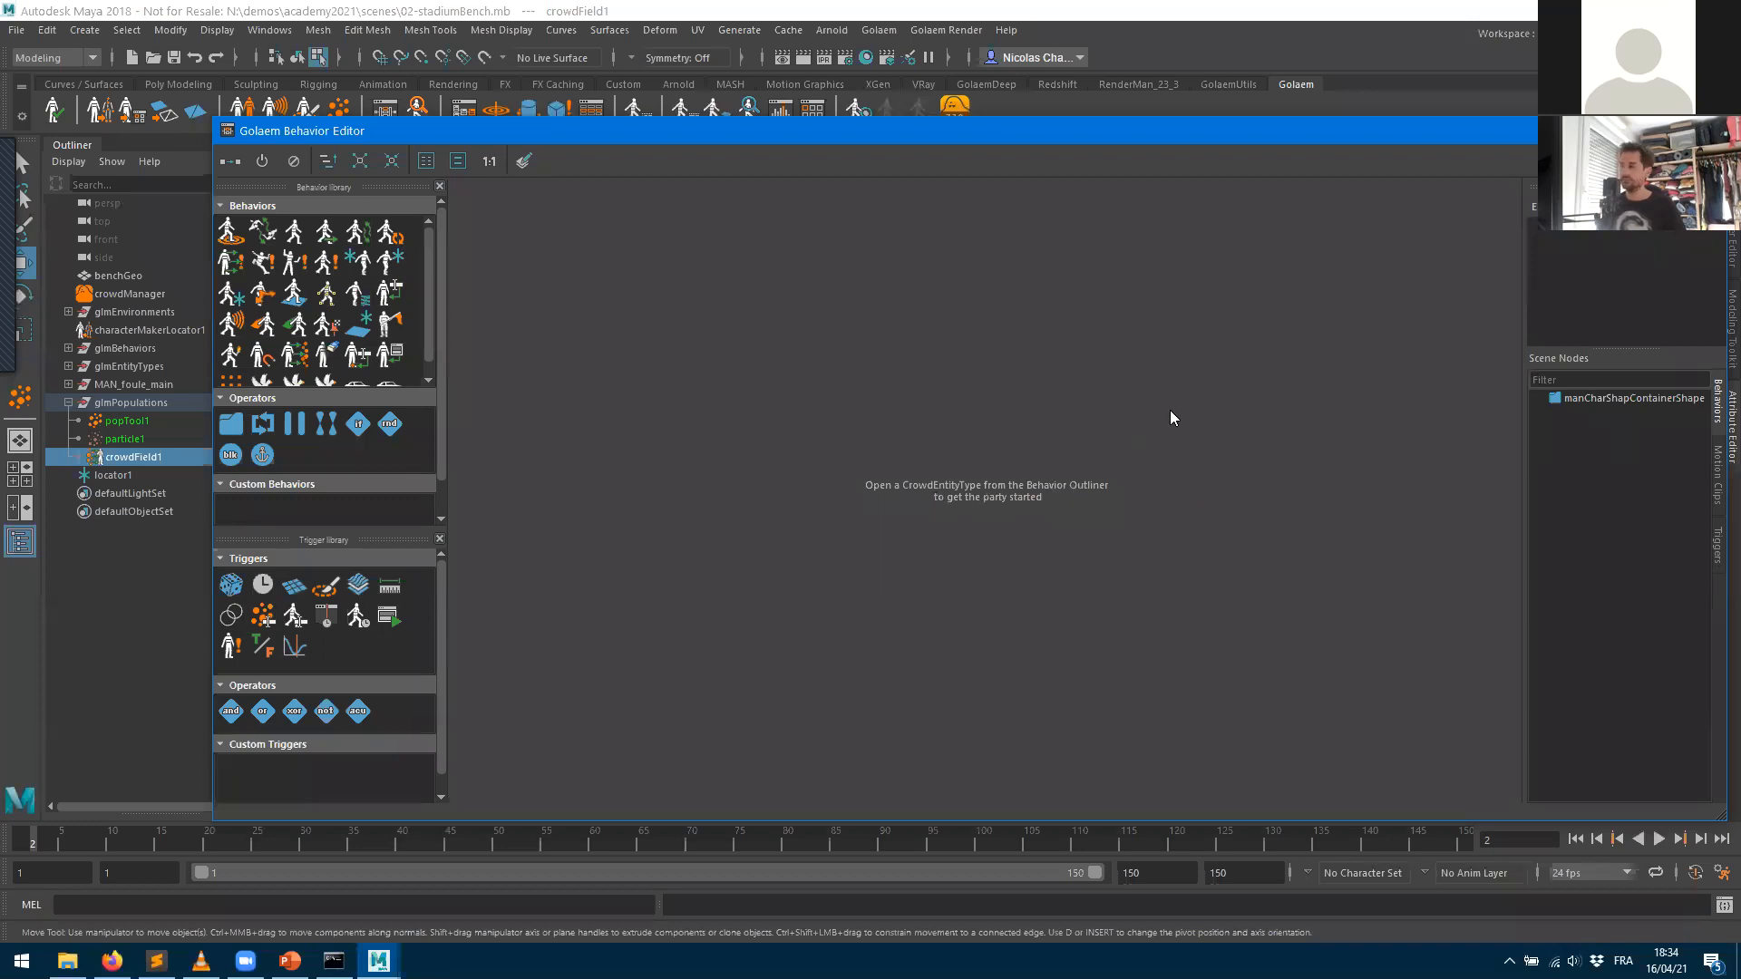
double_click(1605, 231)
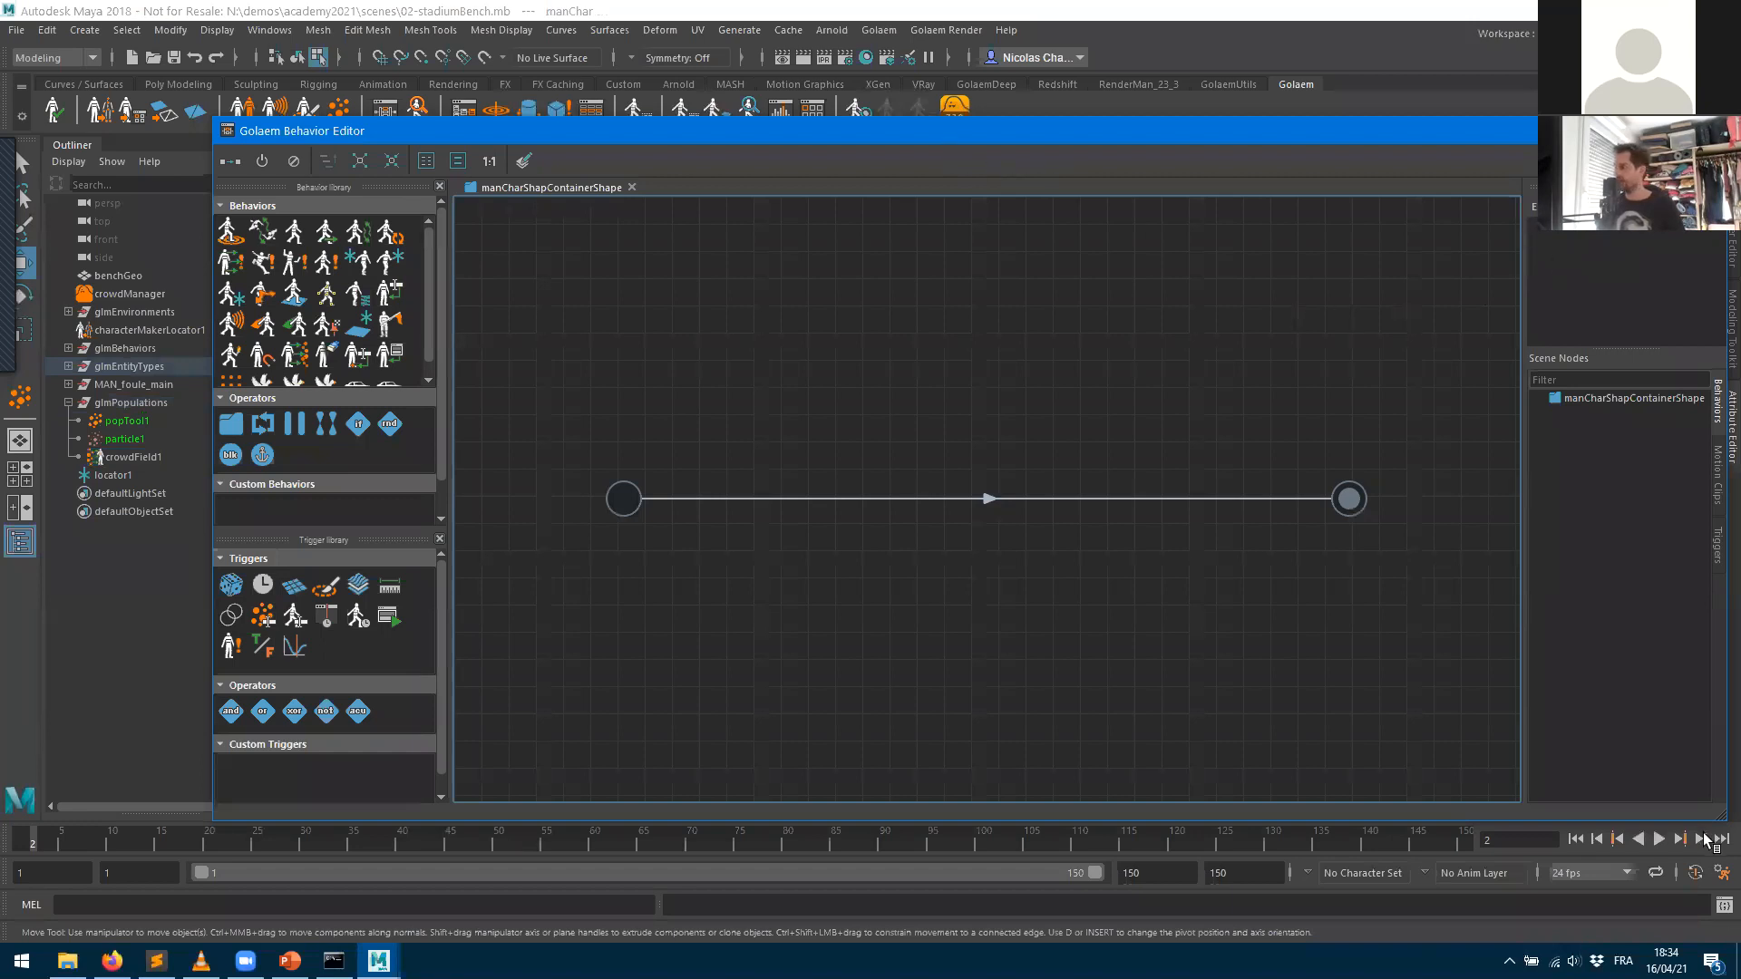
- Play the simulation up to frame 42 and examine how the crowd behaves without any behavior in the graph
click(1659, 839)
click(1659, 839)
click(651, 836)
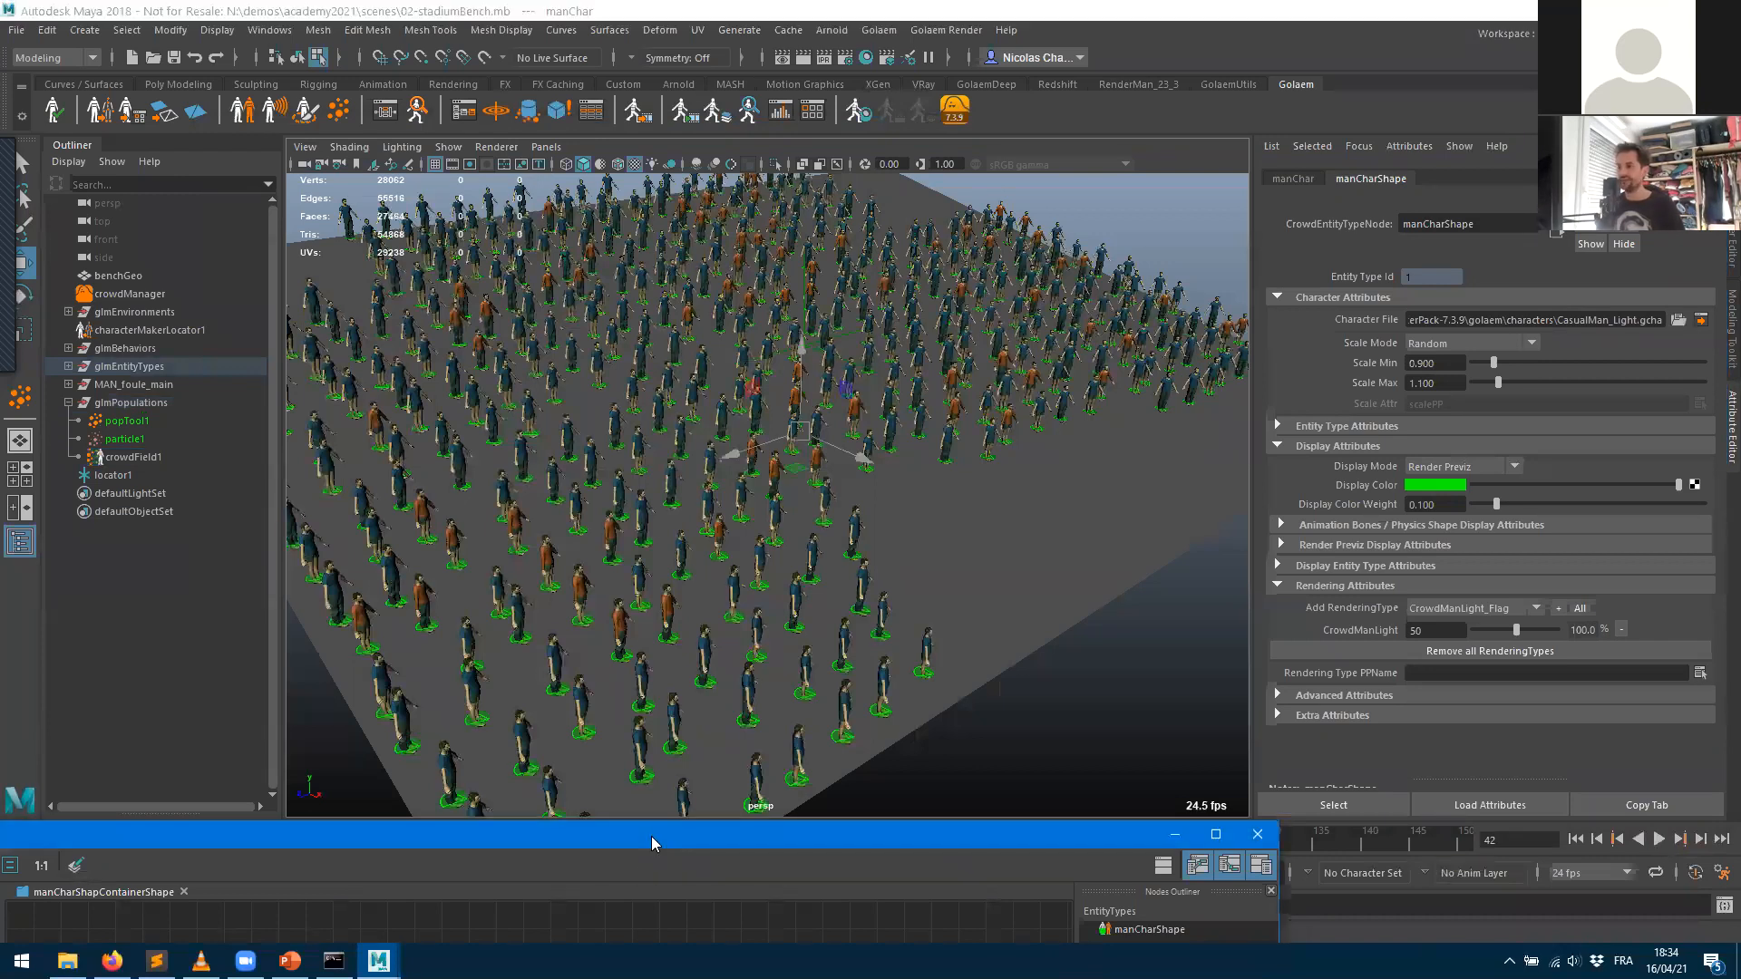
- Enlarge the Behavior Editor and insert a Motion behavior on the link between the graph's start and end nodes
double_click(651, 836)
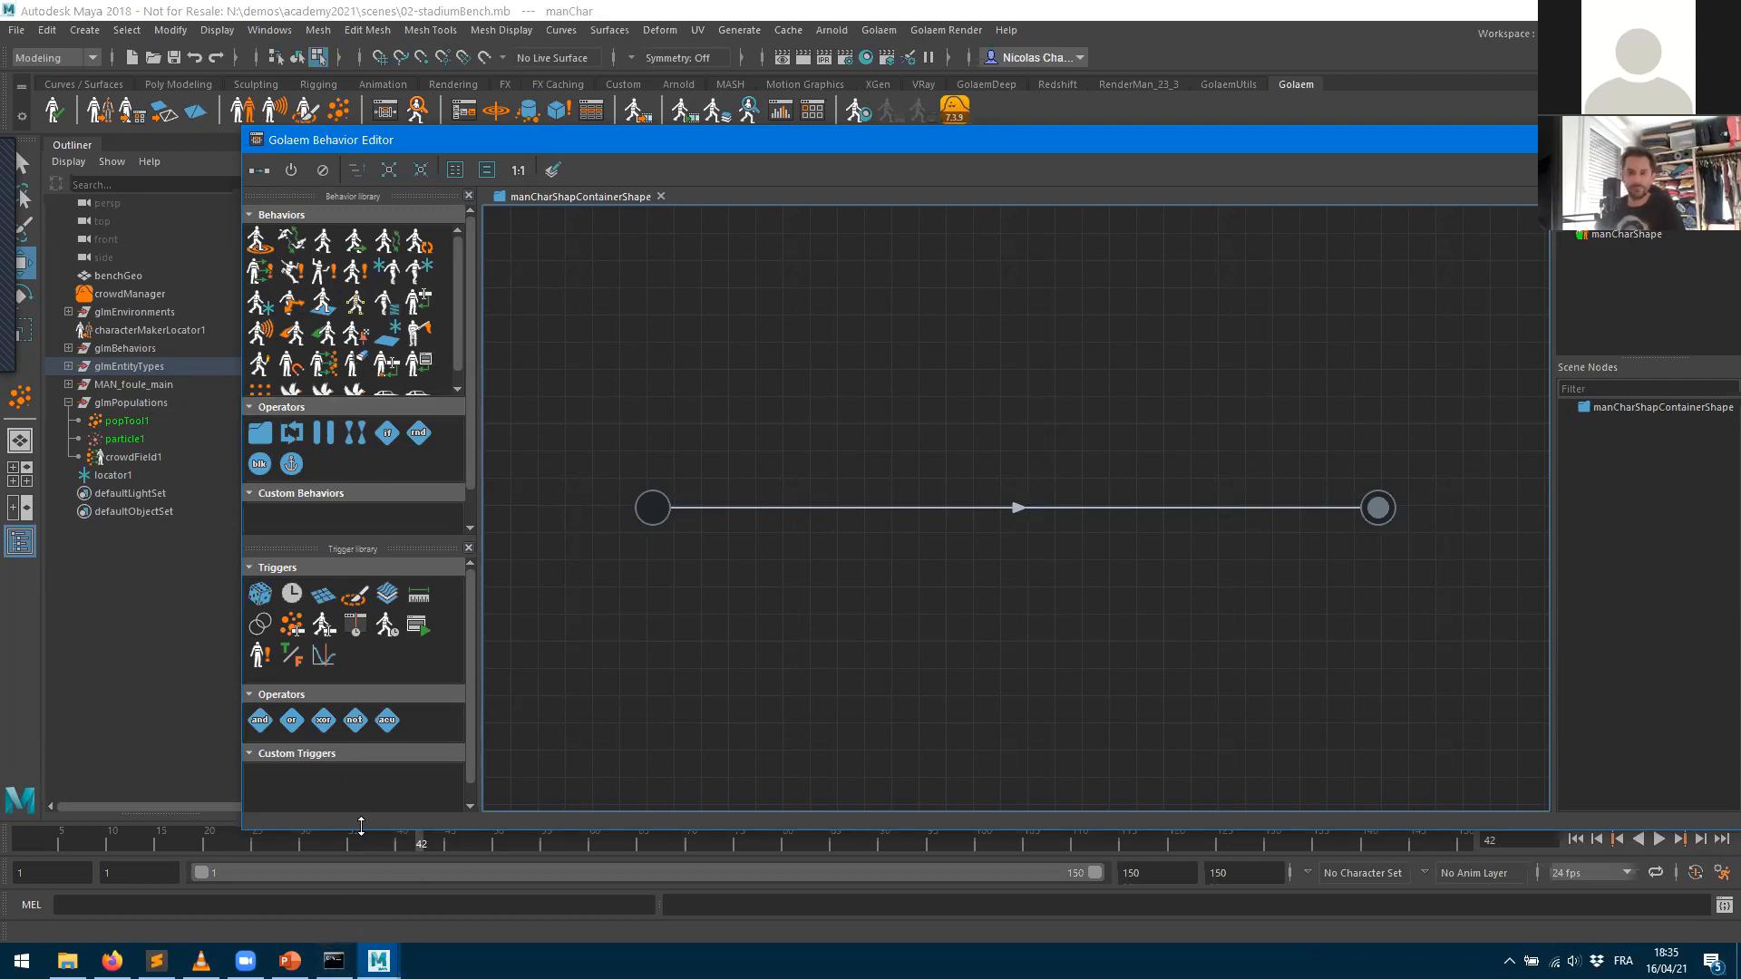
drag(360, 825, 338, 915)
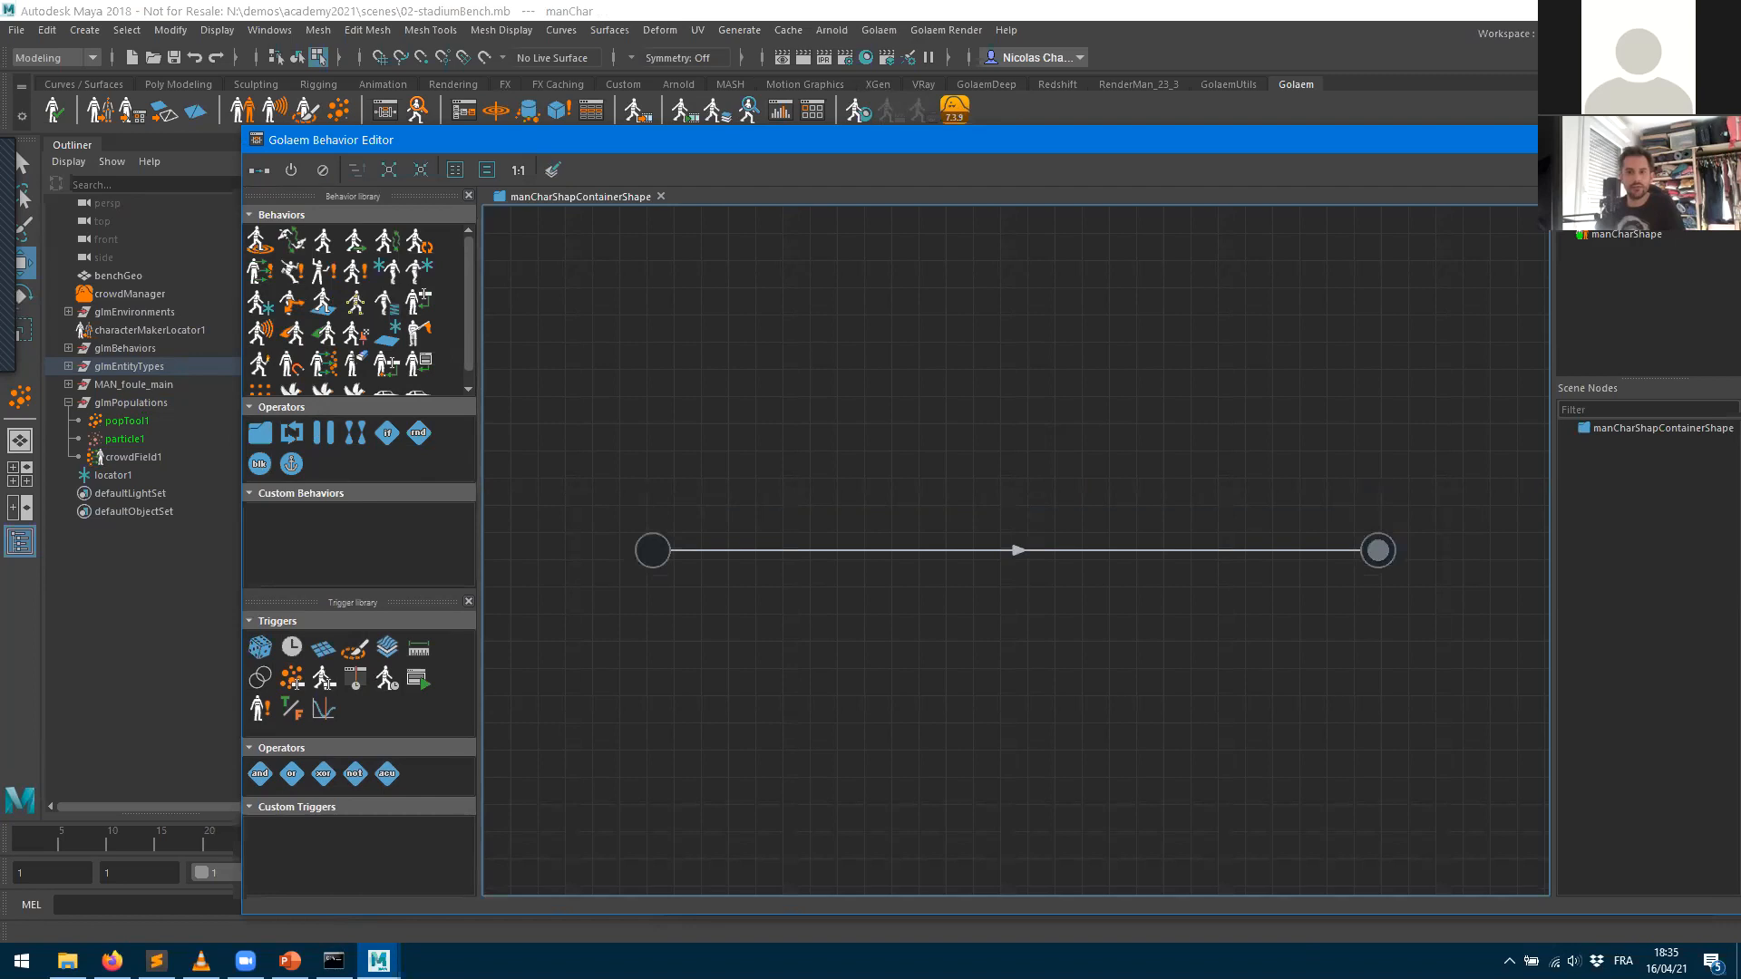
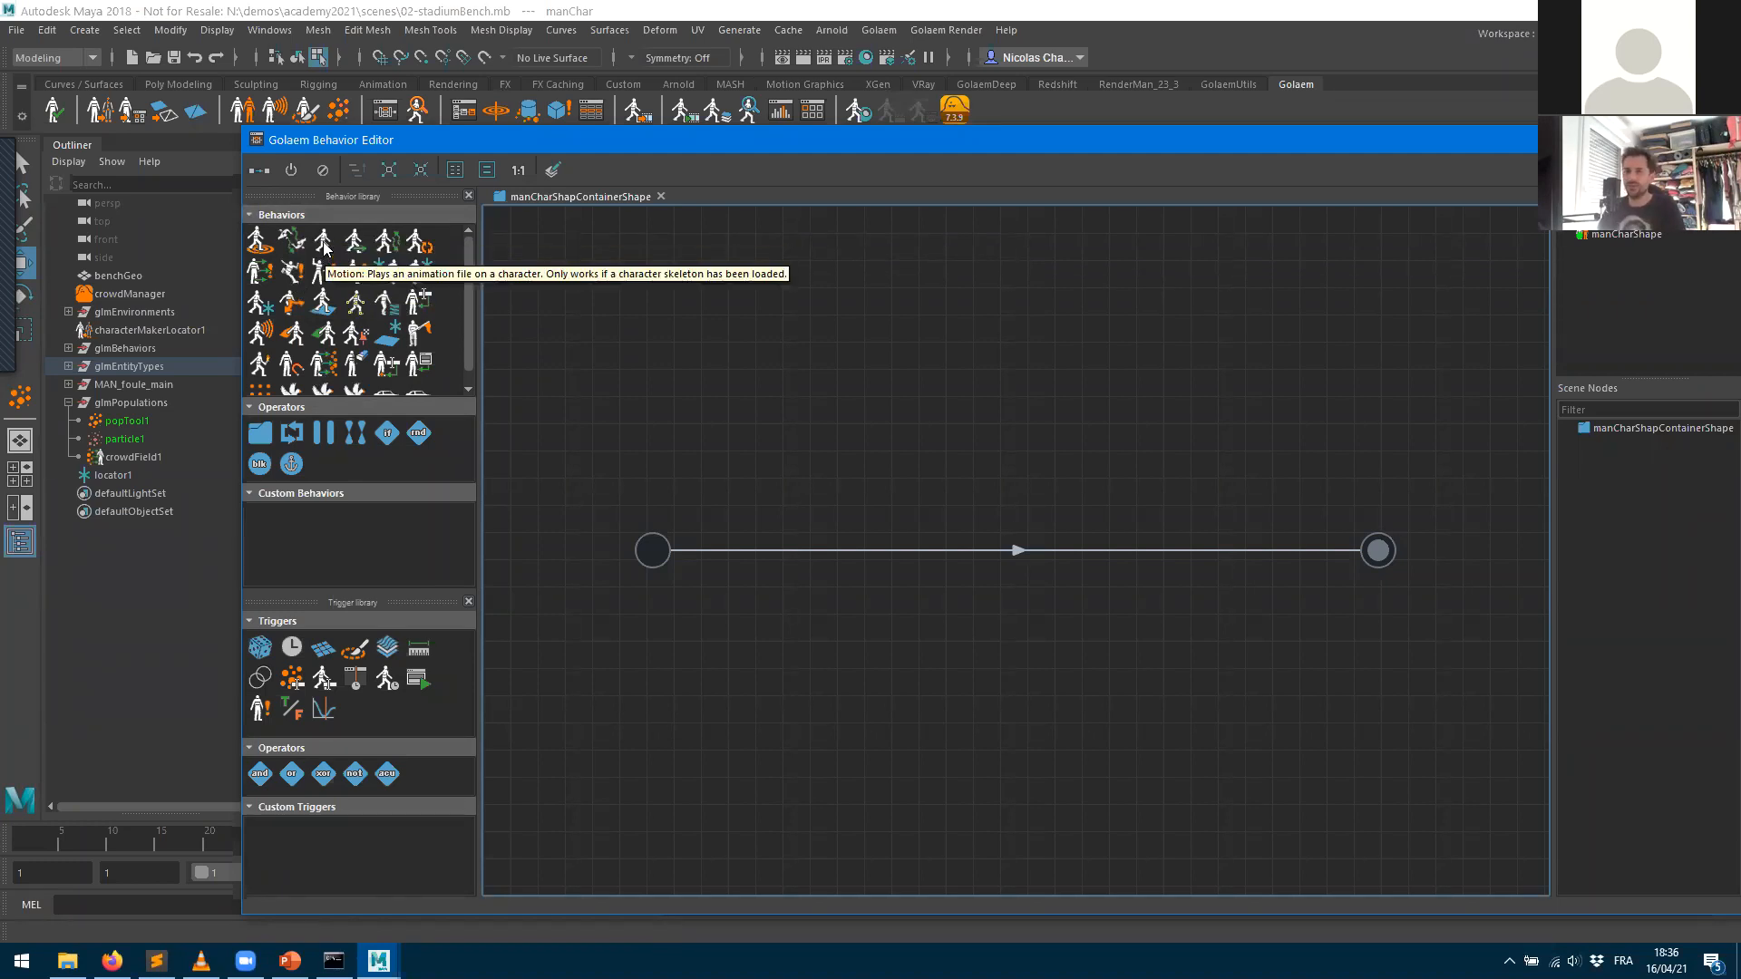
drag(325, 247, 812, 339)
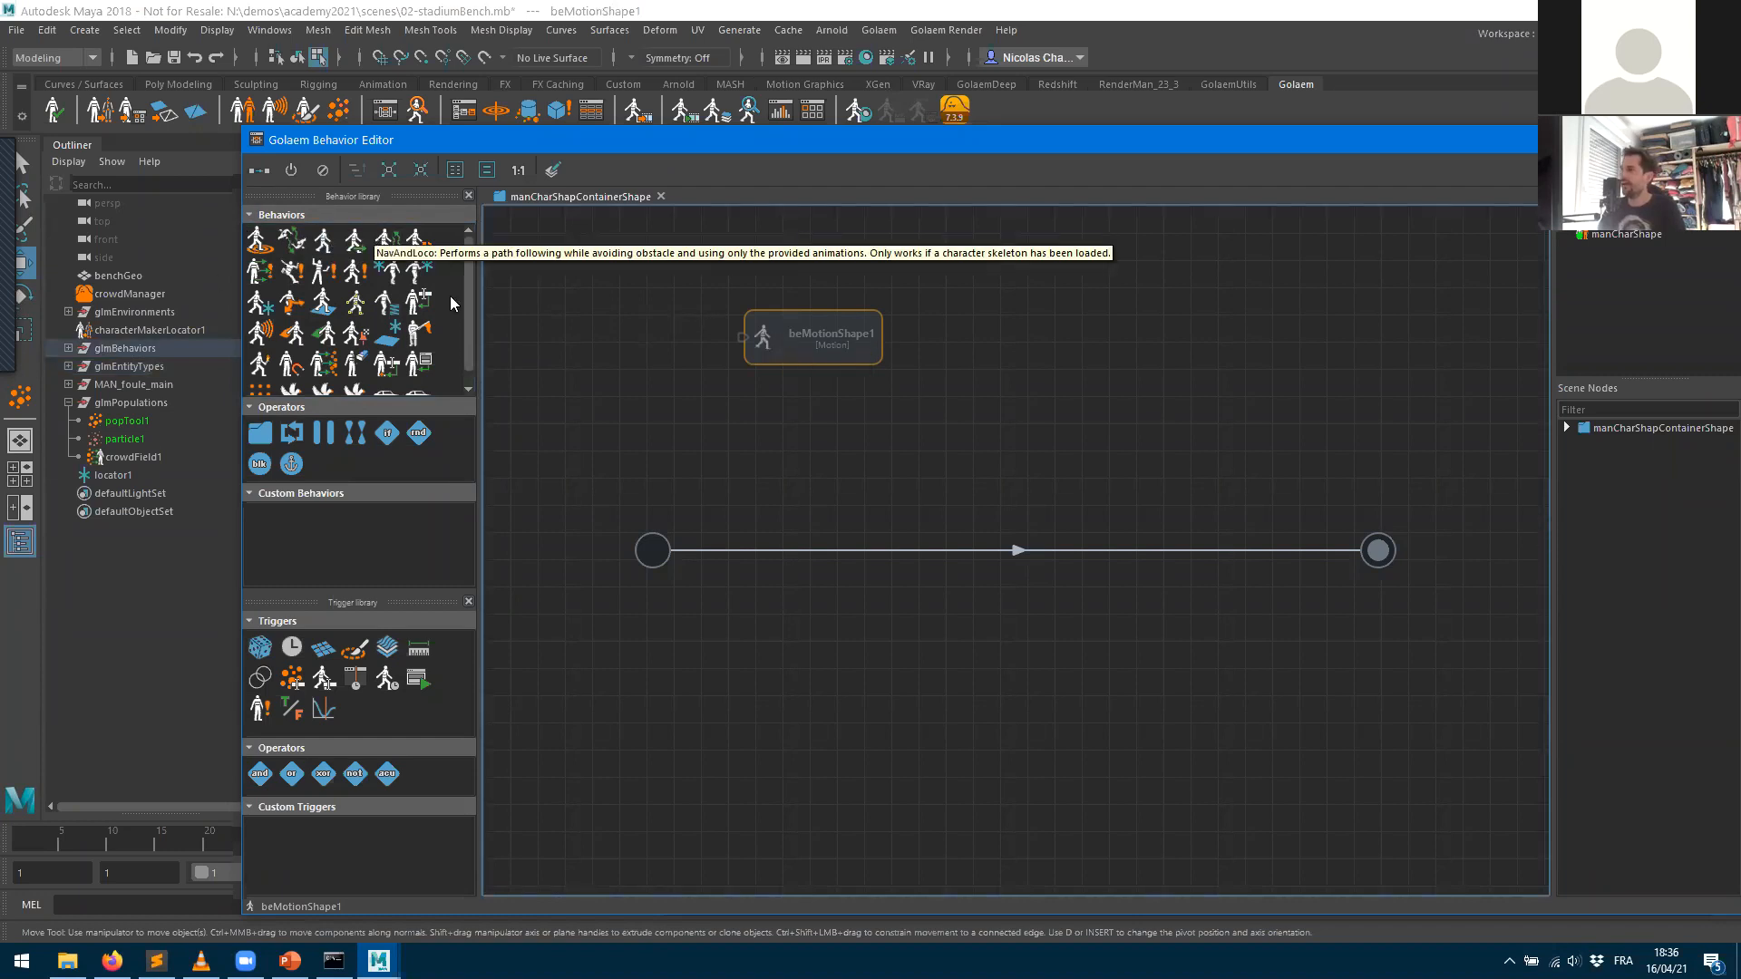
drag(800, 352, 1001, 575)
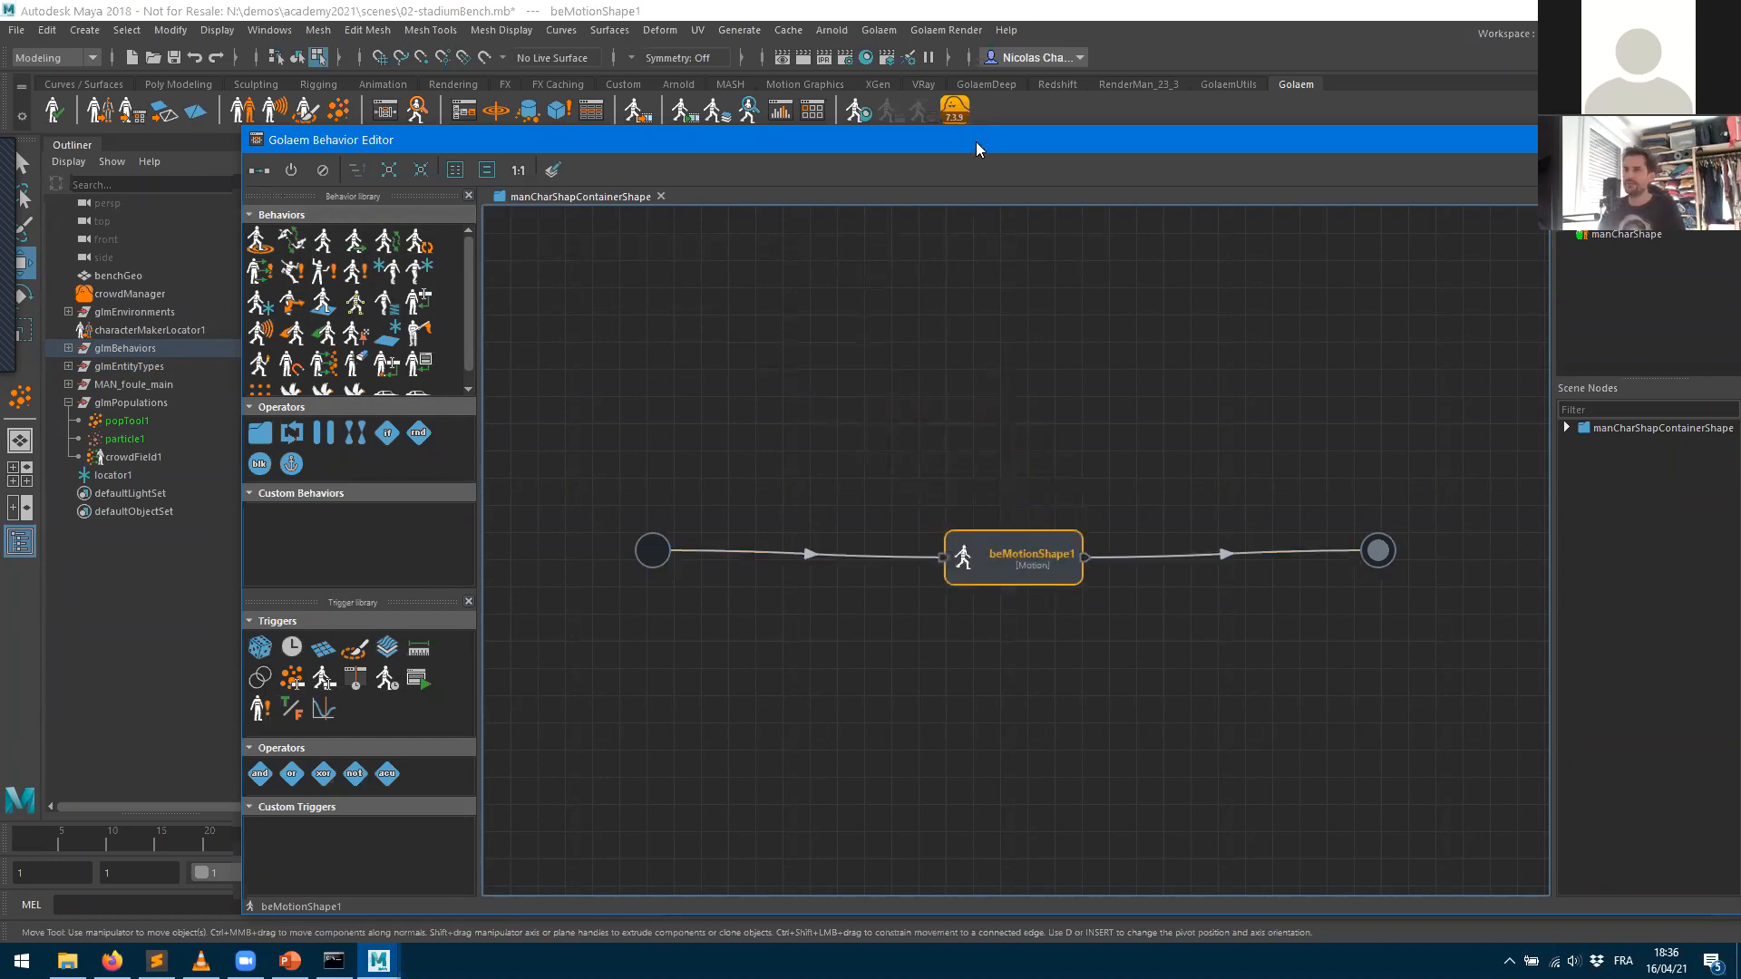
- Replay the simulation from the first frame to frame 92 and examine the characters with the Motion behavior in place
drag(976, 142, 109, 599)
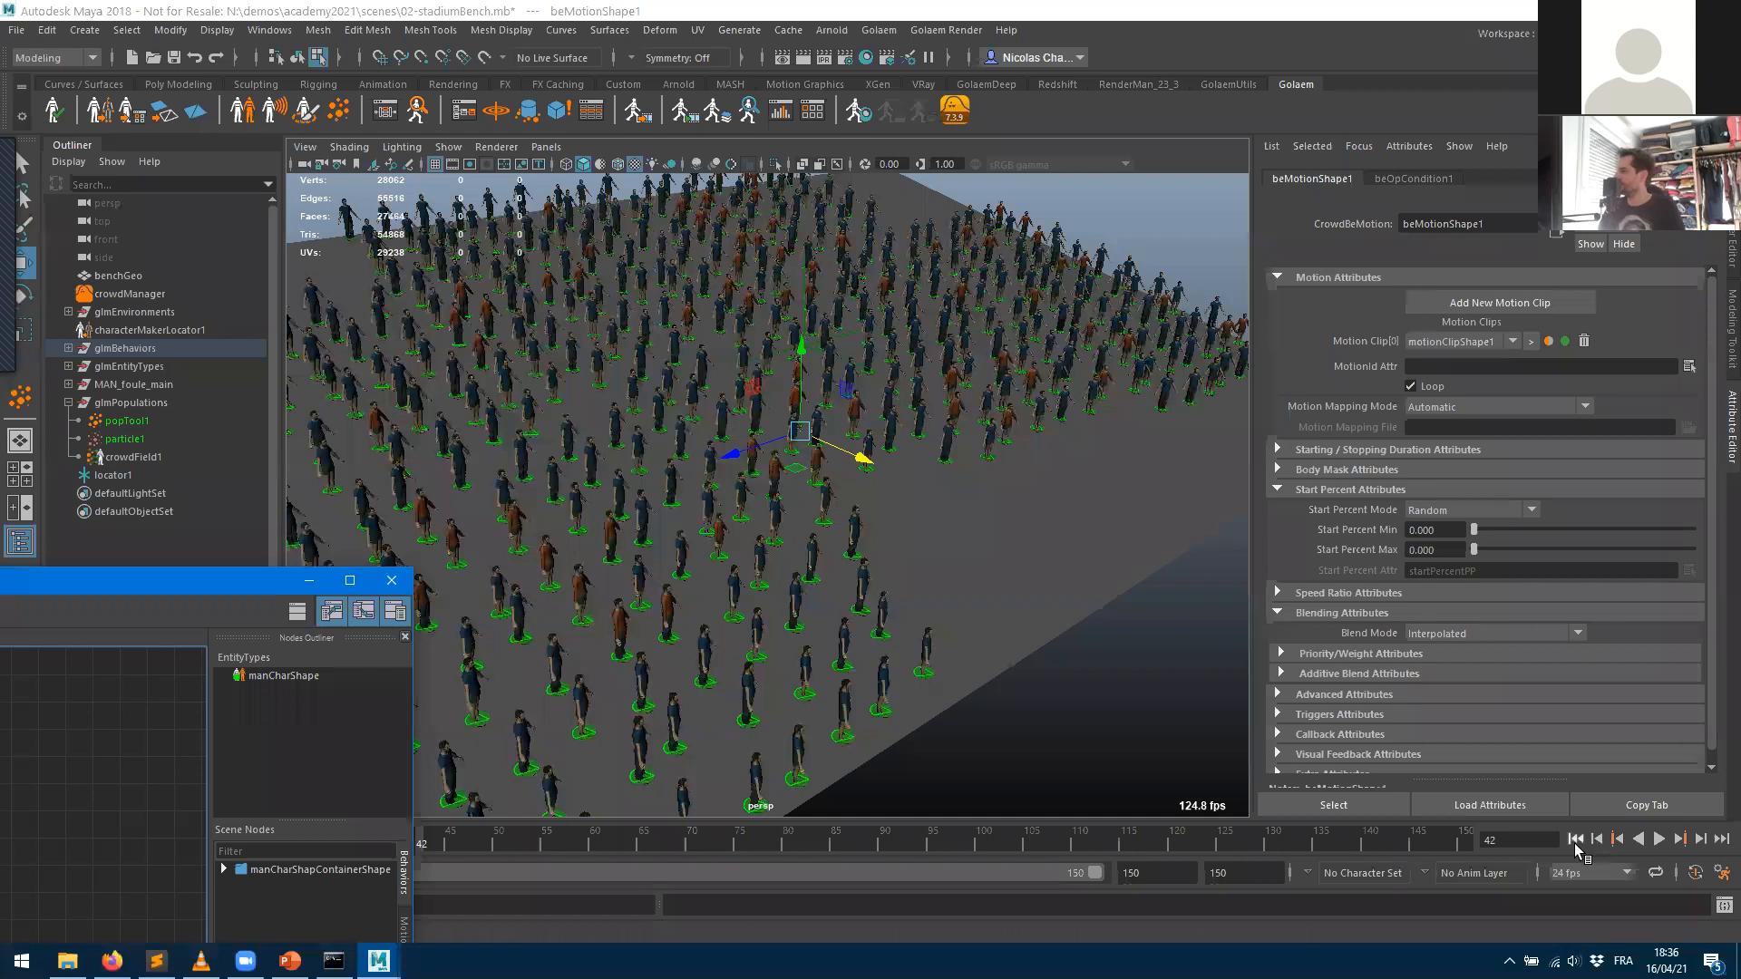
click(1575, 840)
click(1655, 838)
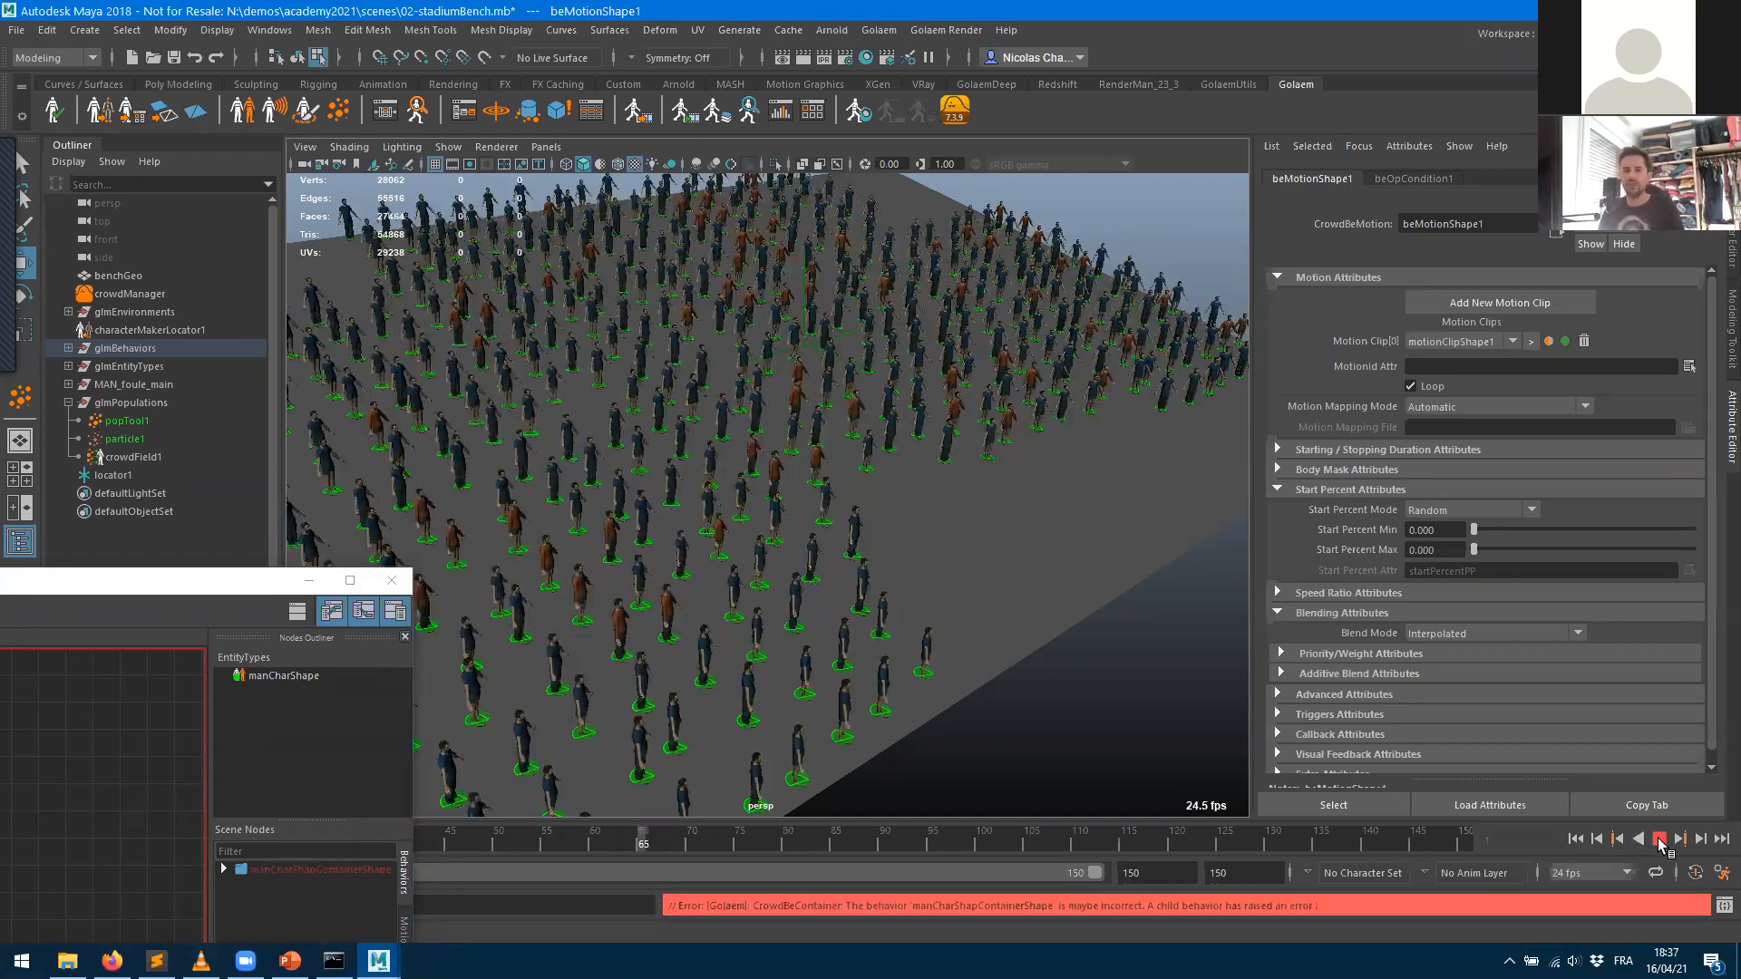
click(1660, 839)
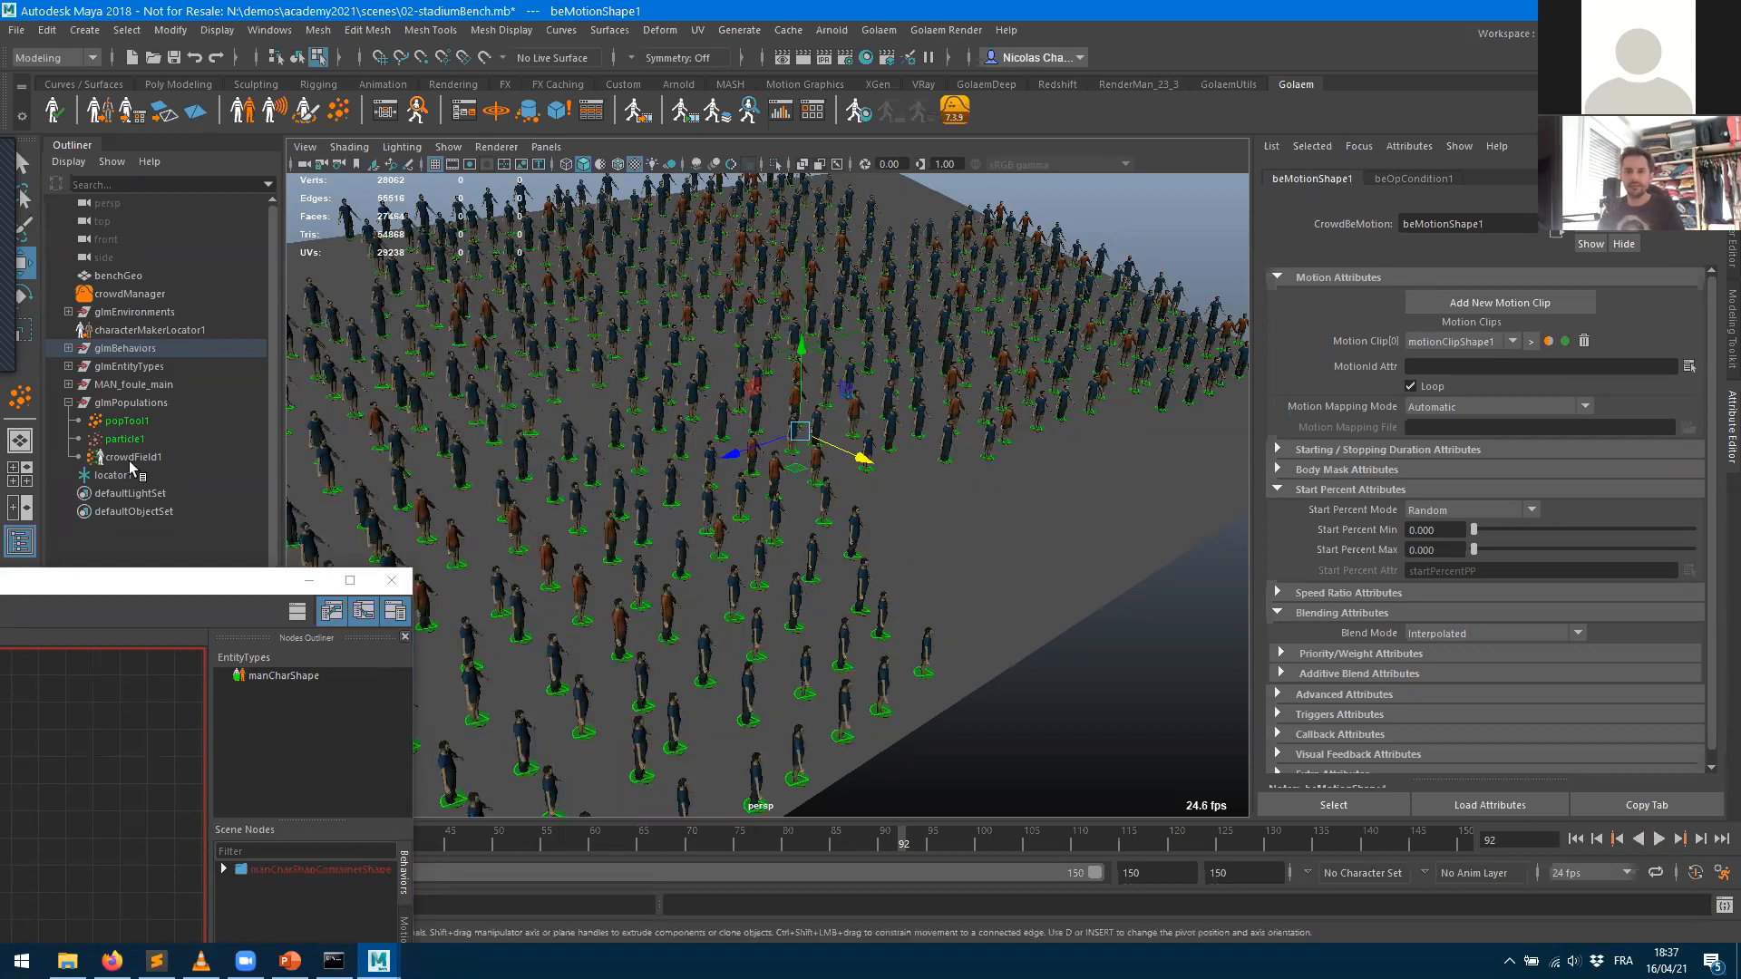
- Bring the Behavior Editor back into view and read the error reported for the beMotionShape1 node
click(170, 581)
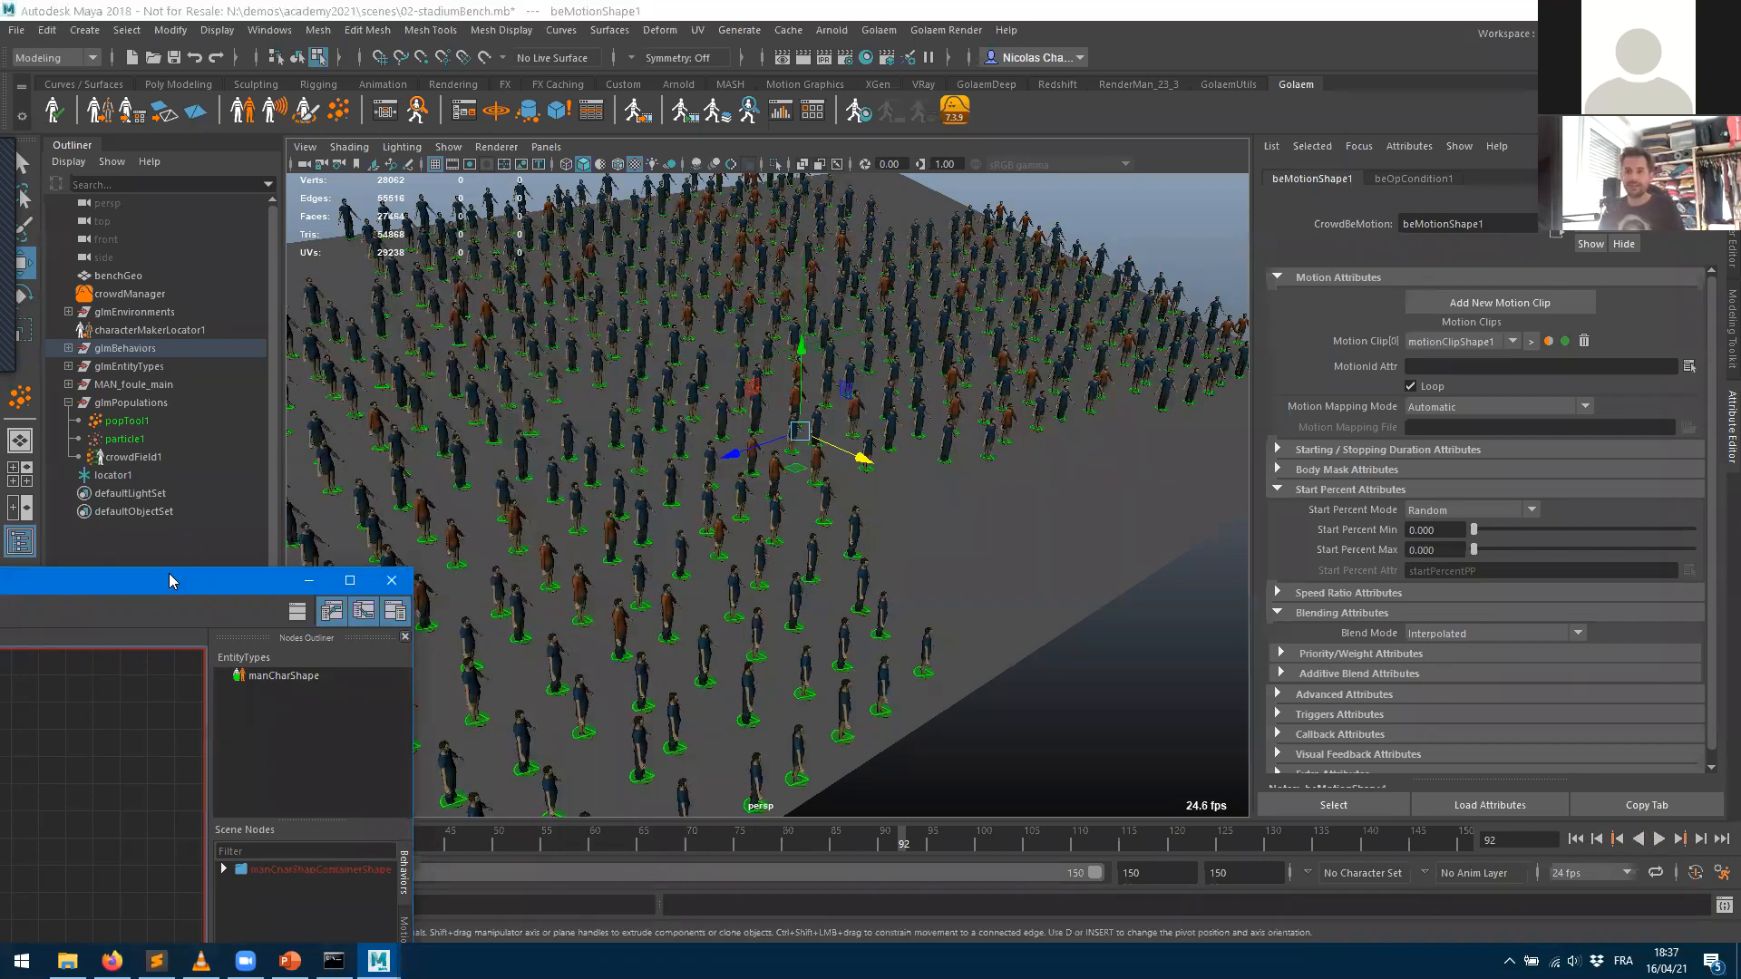
double_click(169, 577)
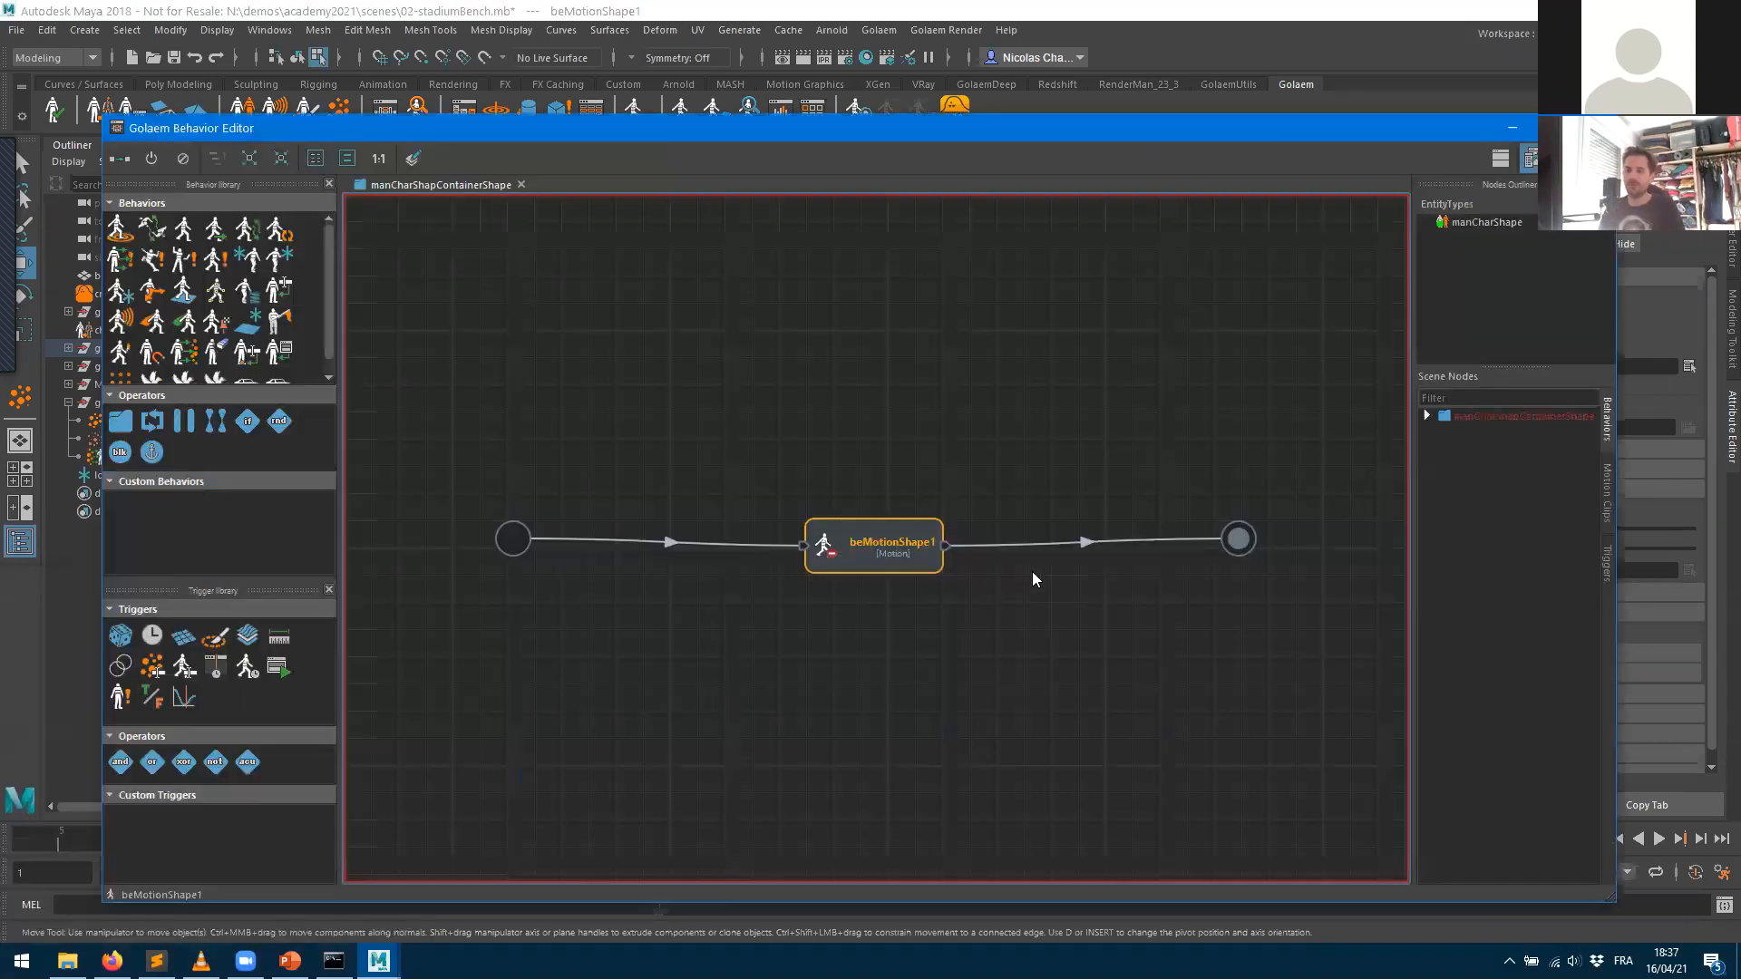
click(892, 564)
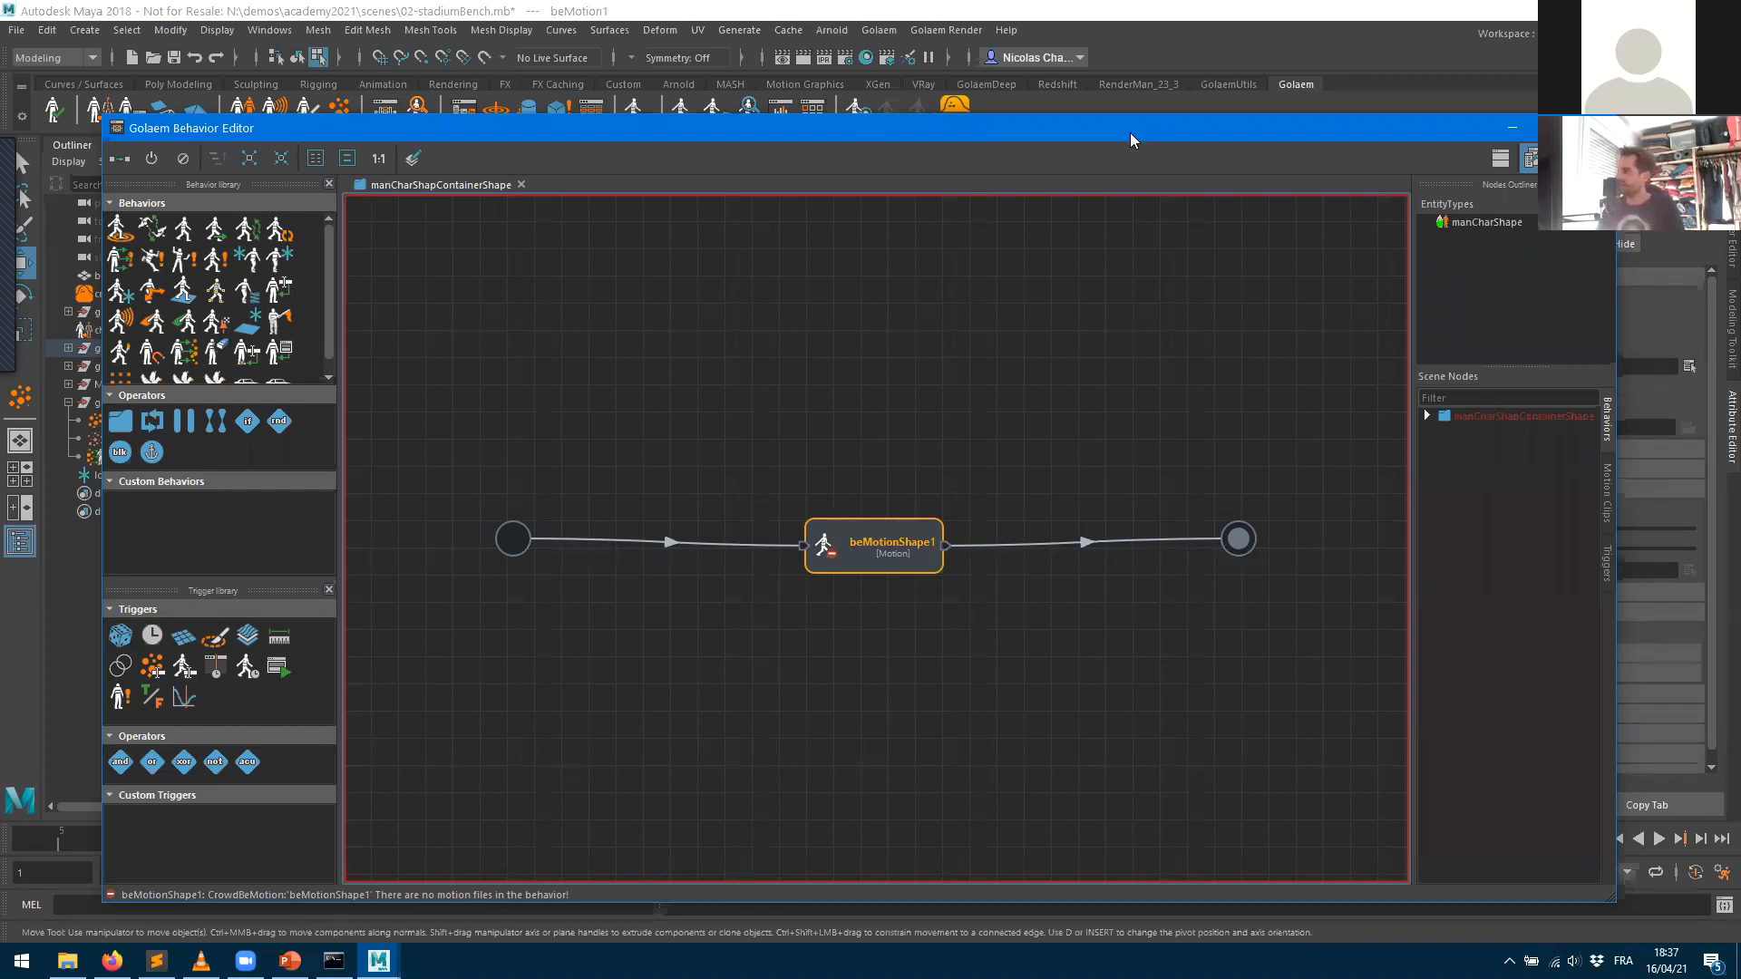
- Show the beMotionShape1 node's attributes beside the Behavior Editor and add two new motion clips to it
drag(907, 128, 400, 180)
click(404, 422)
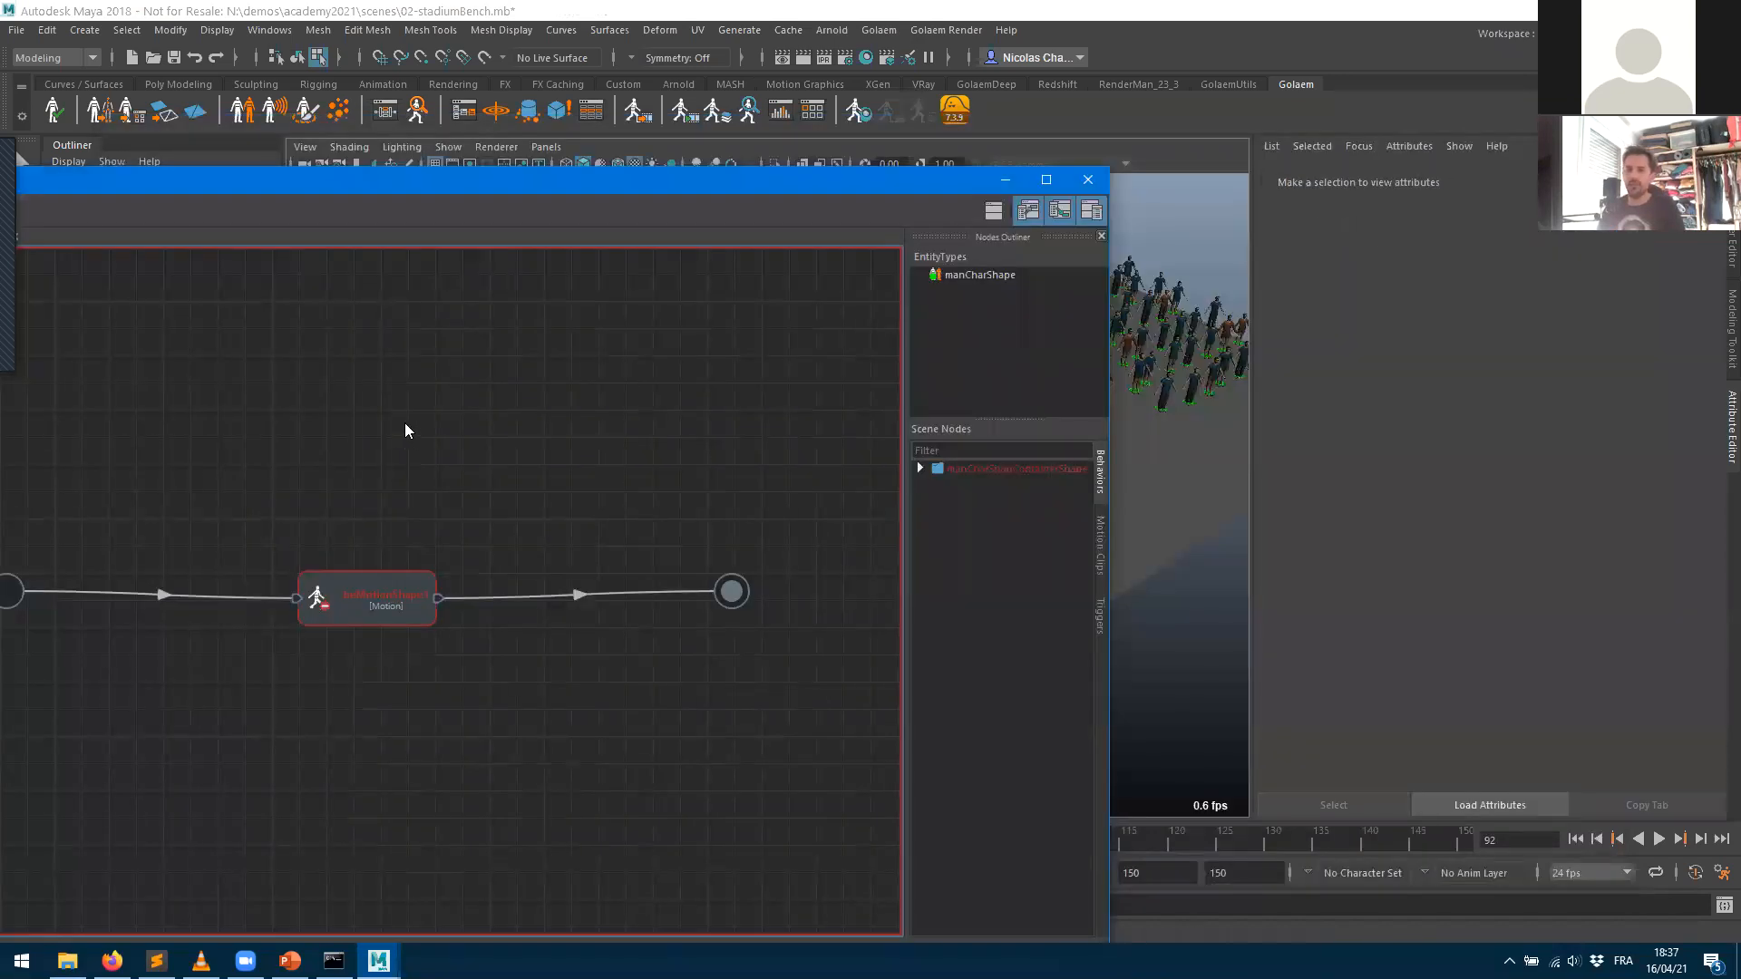
click(368, 613)
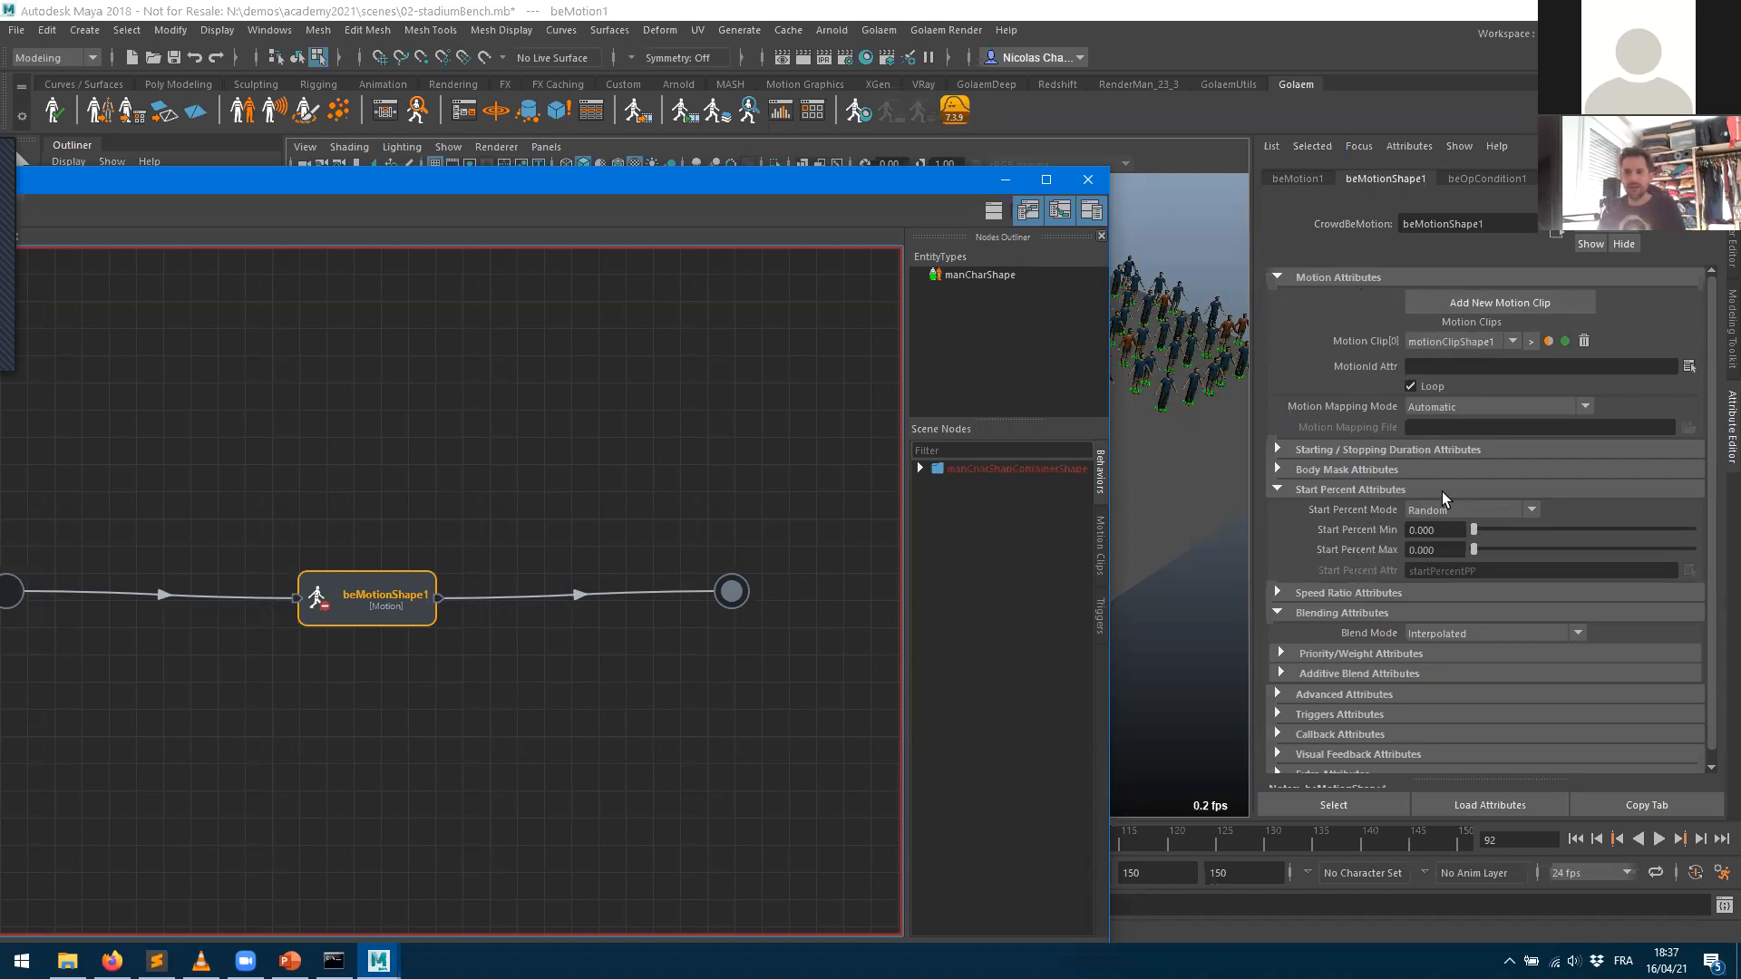
click(1485, 302)
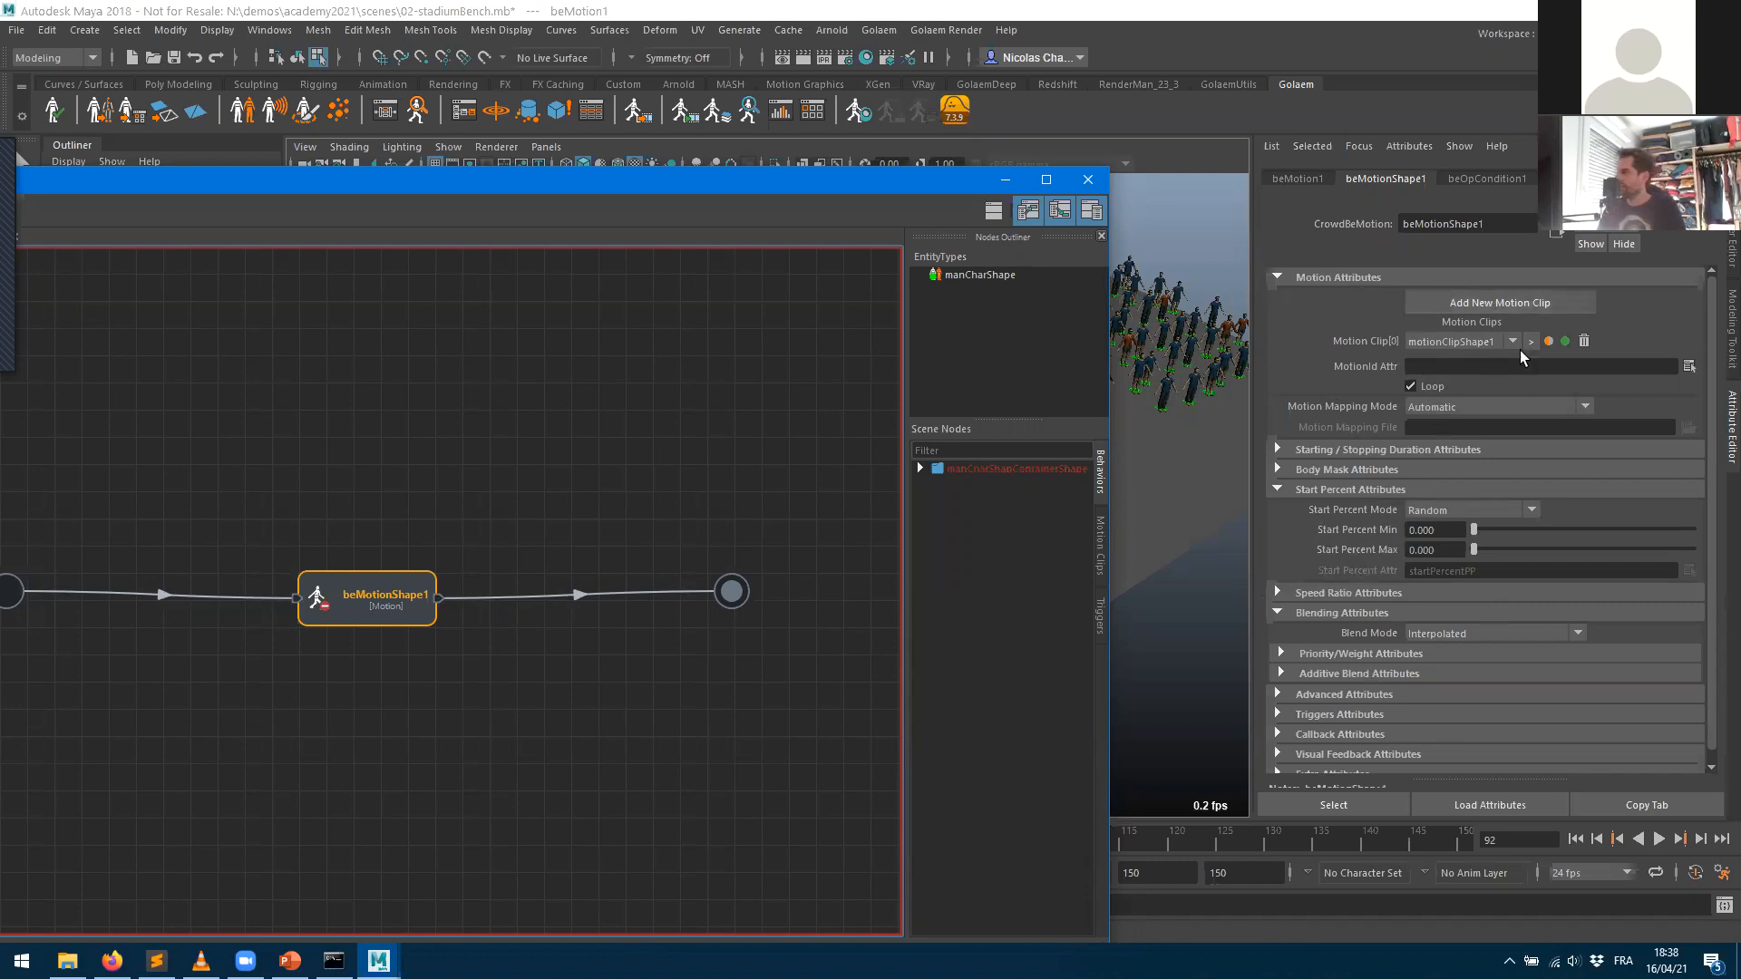
click(1501, 301)
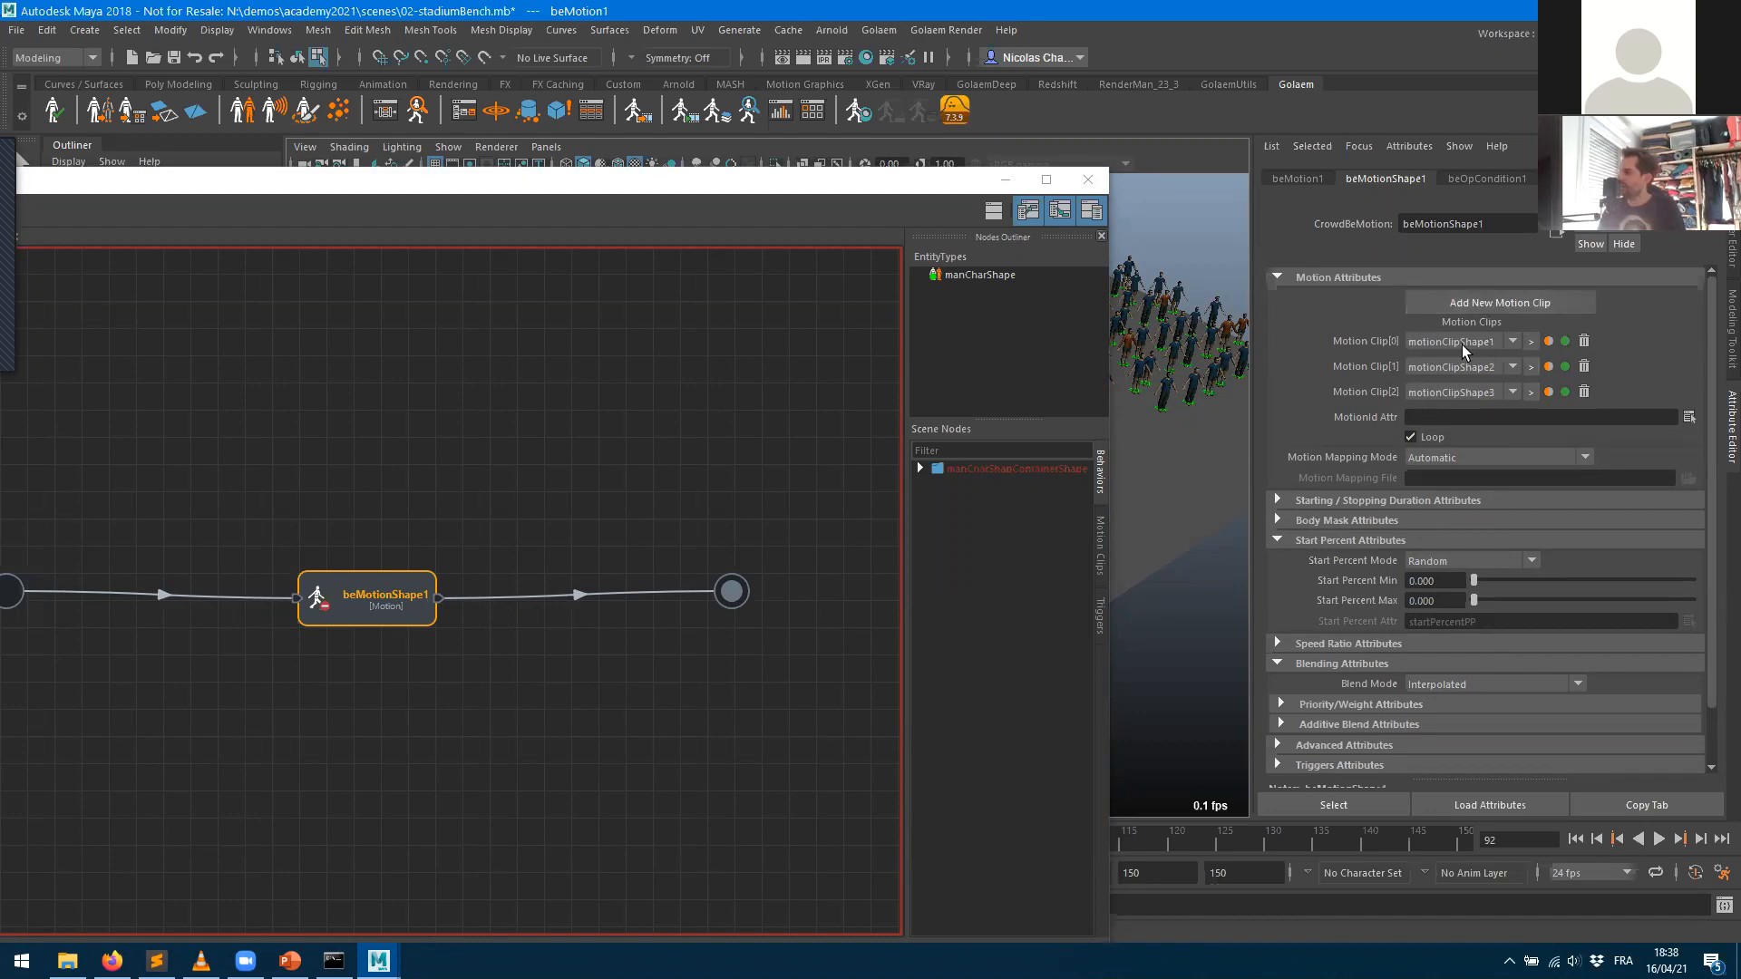
click(1533, 342)
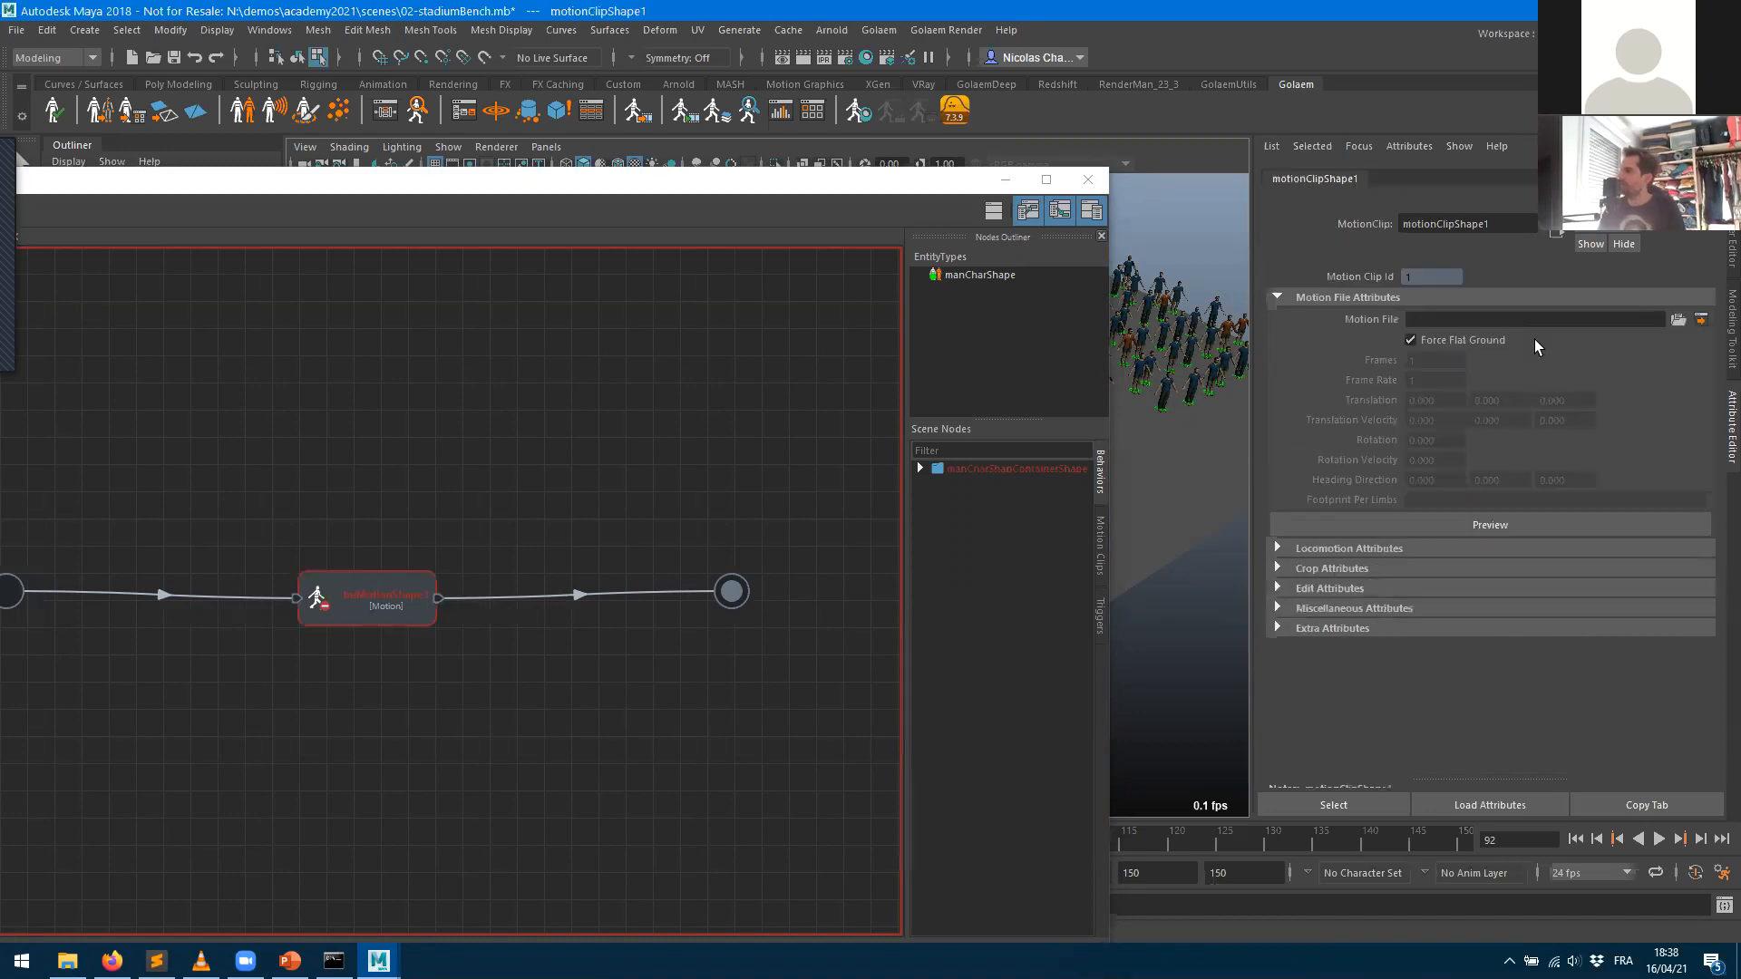
click(1680, 320)
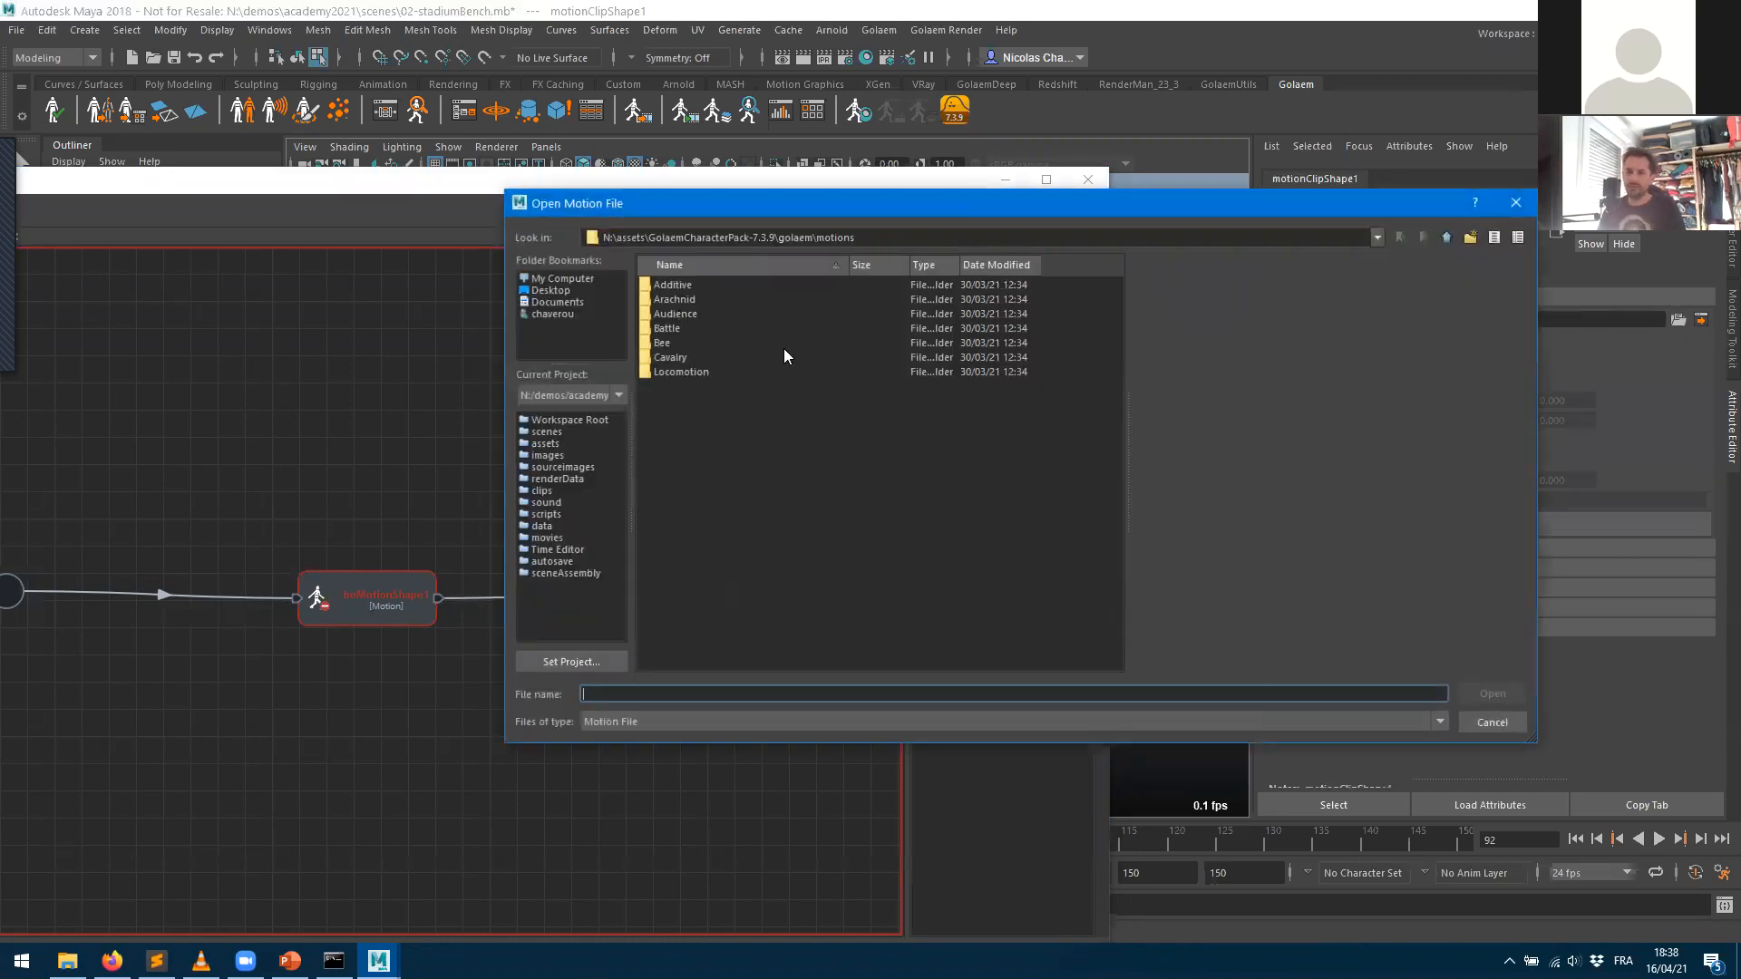
click(1492, 722)
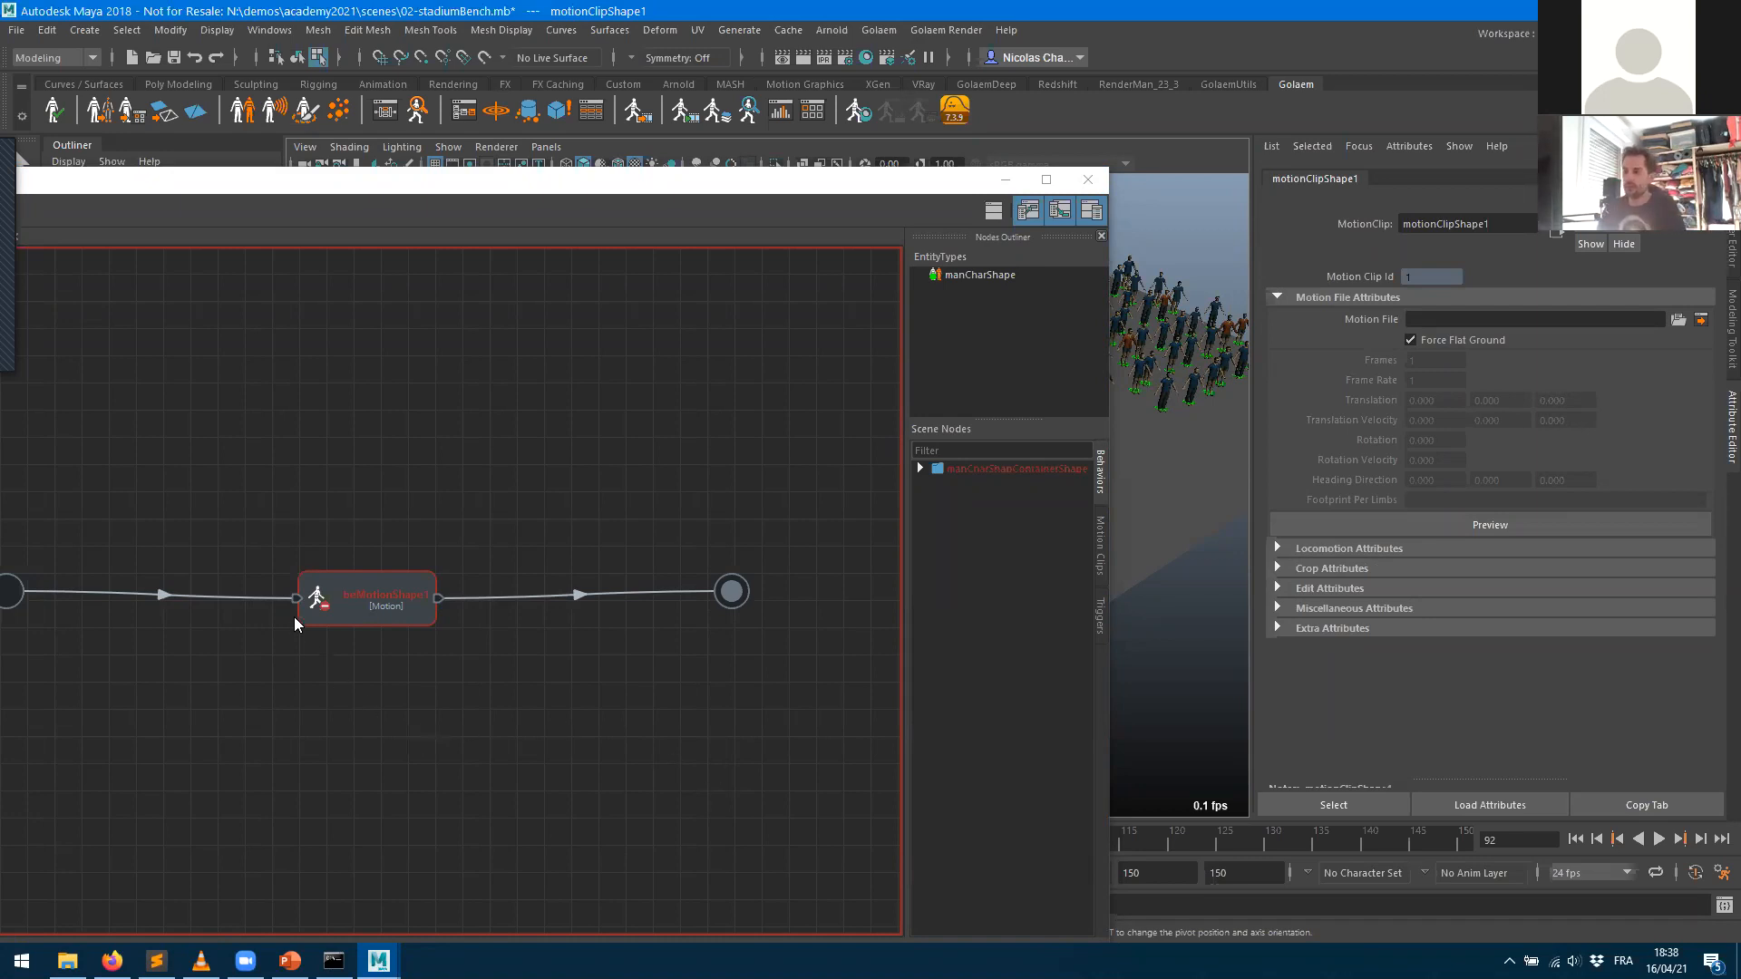
- Load Casual_SitWatching_1.gmo and Casual_SitWatching_2.gmo from the Audience motions folder into the beMotionShape1 behavior
double_click(353, 620)
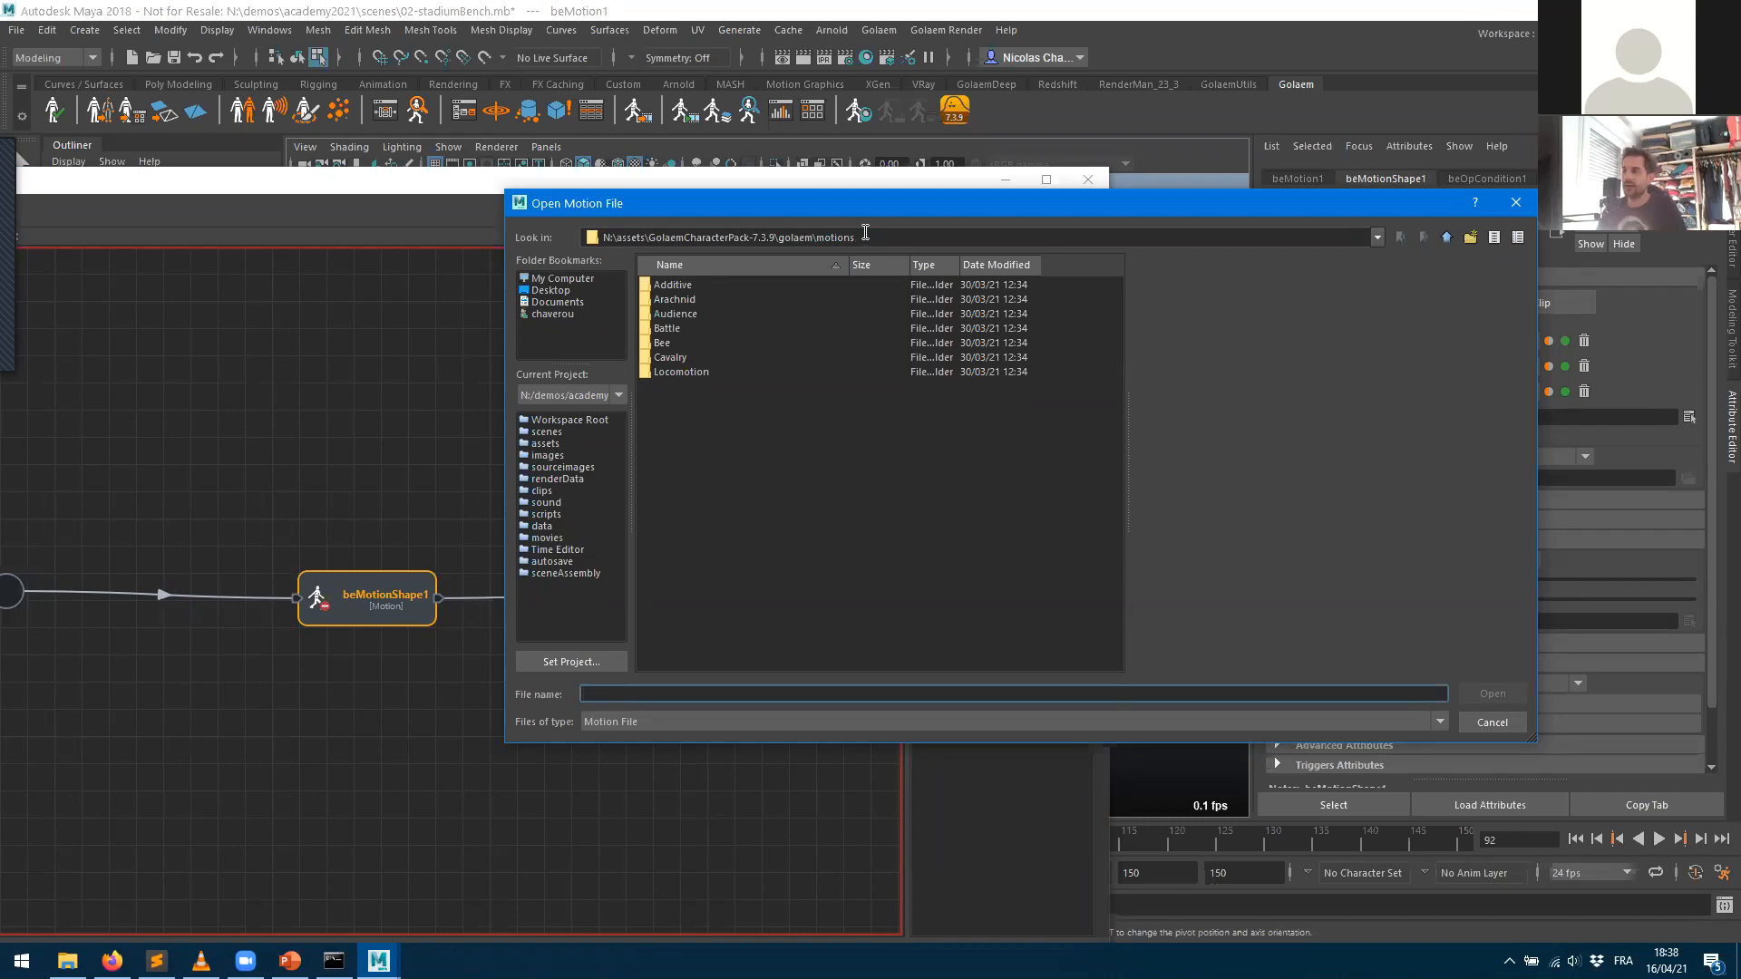
click(678, 314)
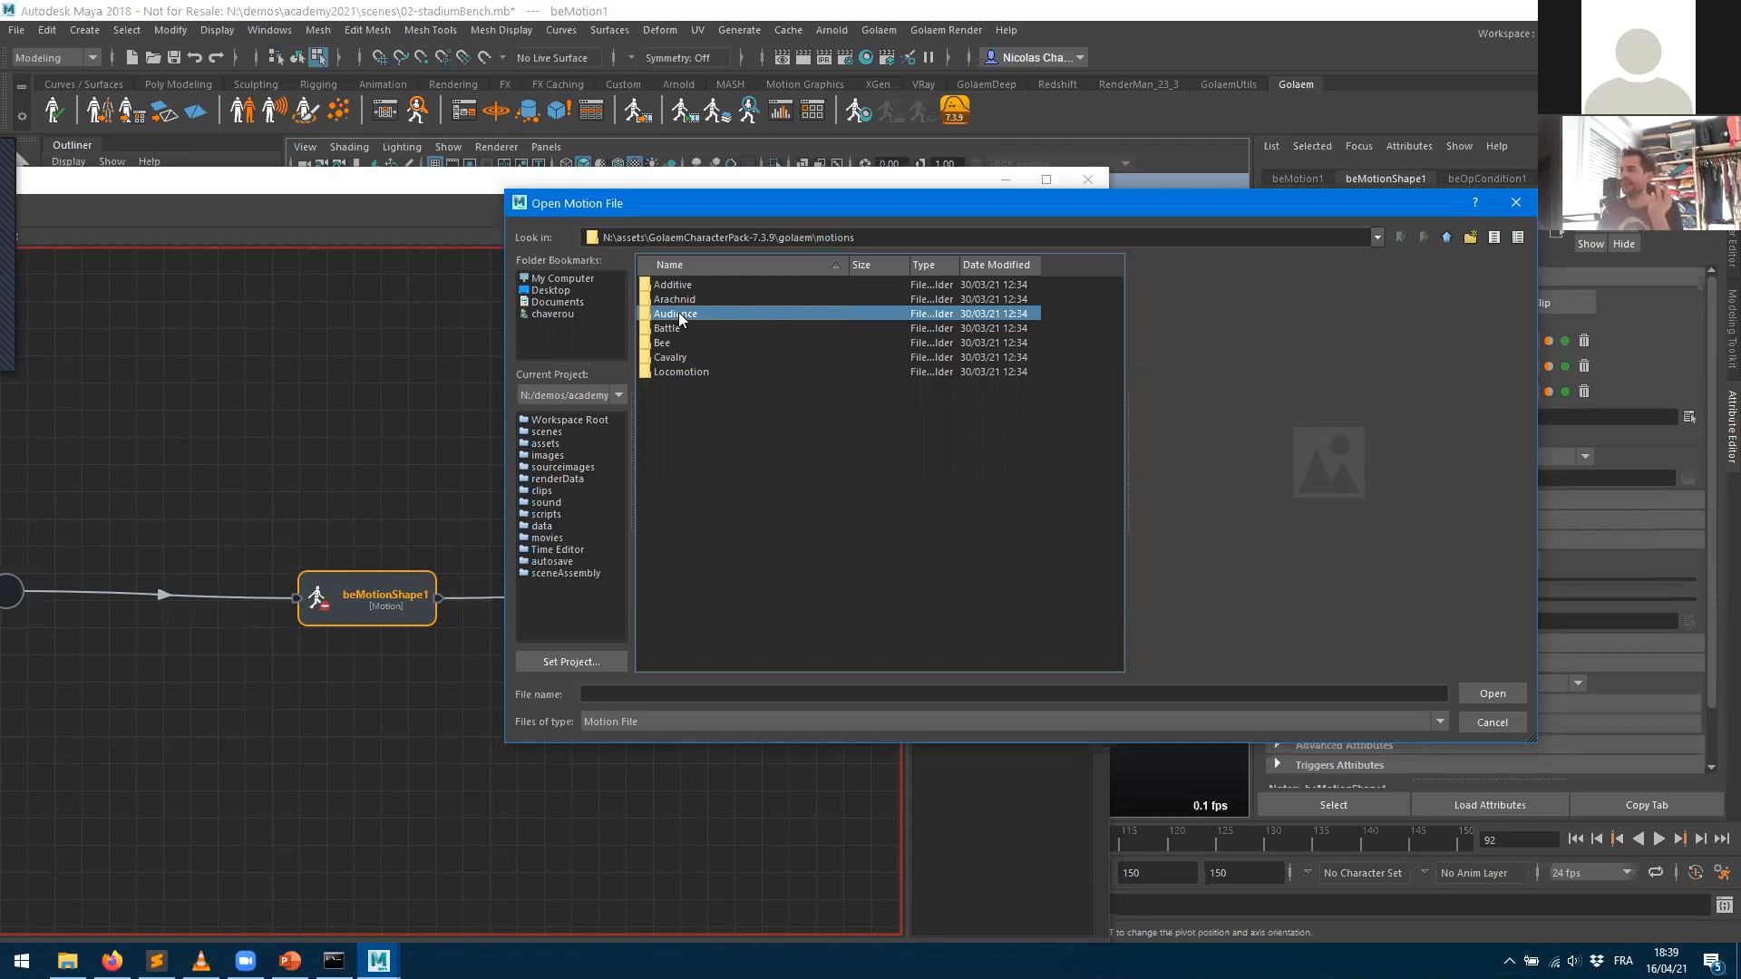
double_click(678, 313)
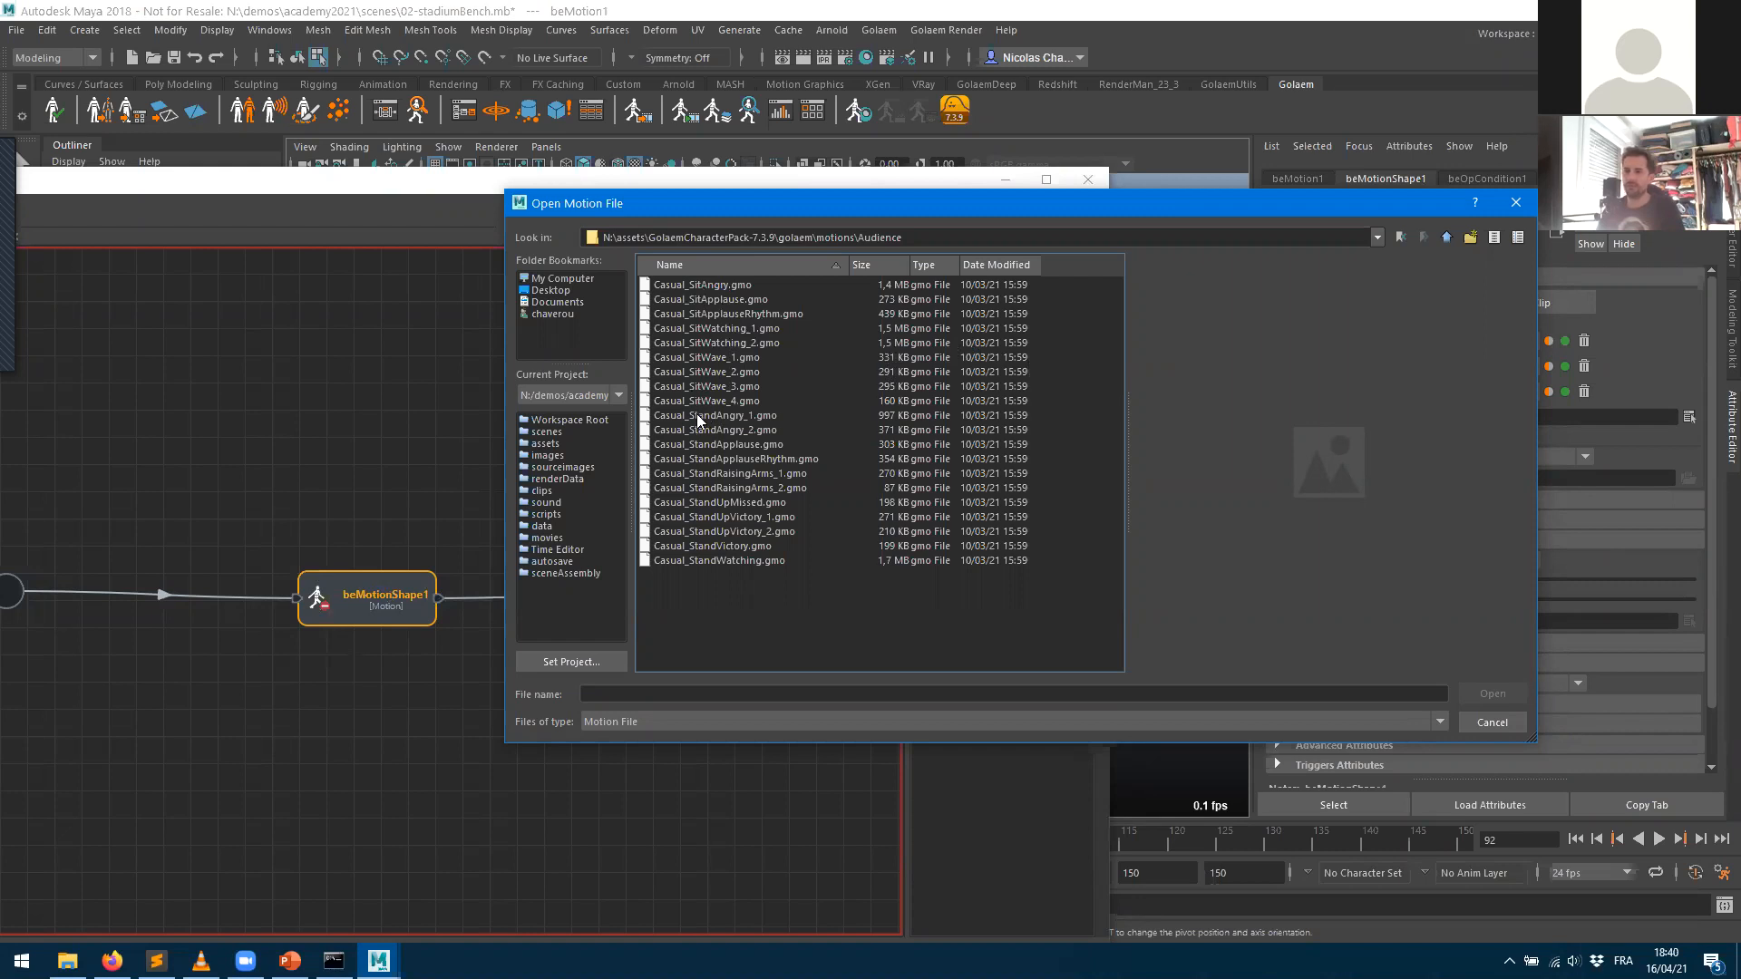
click(743, 286)
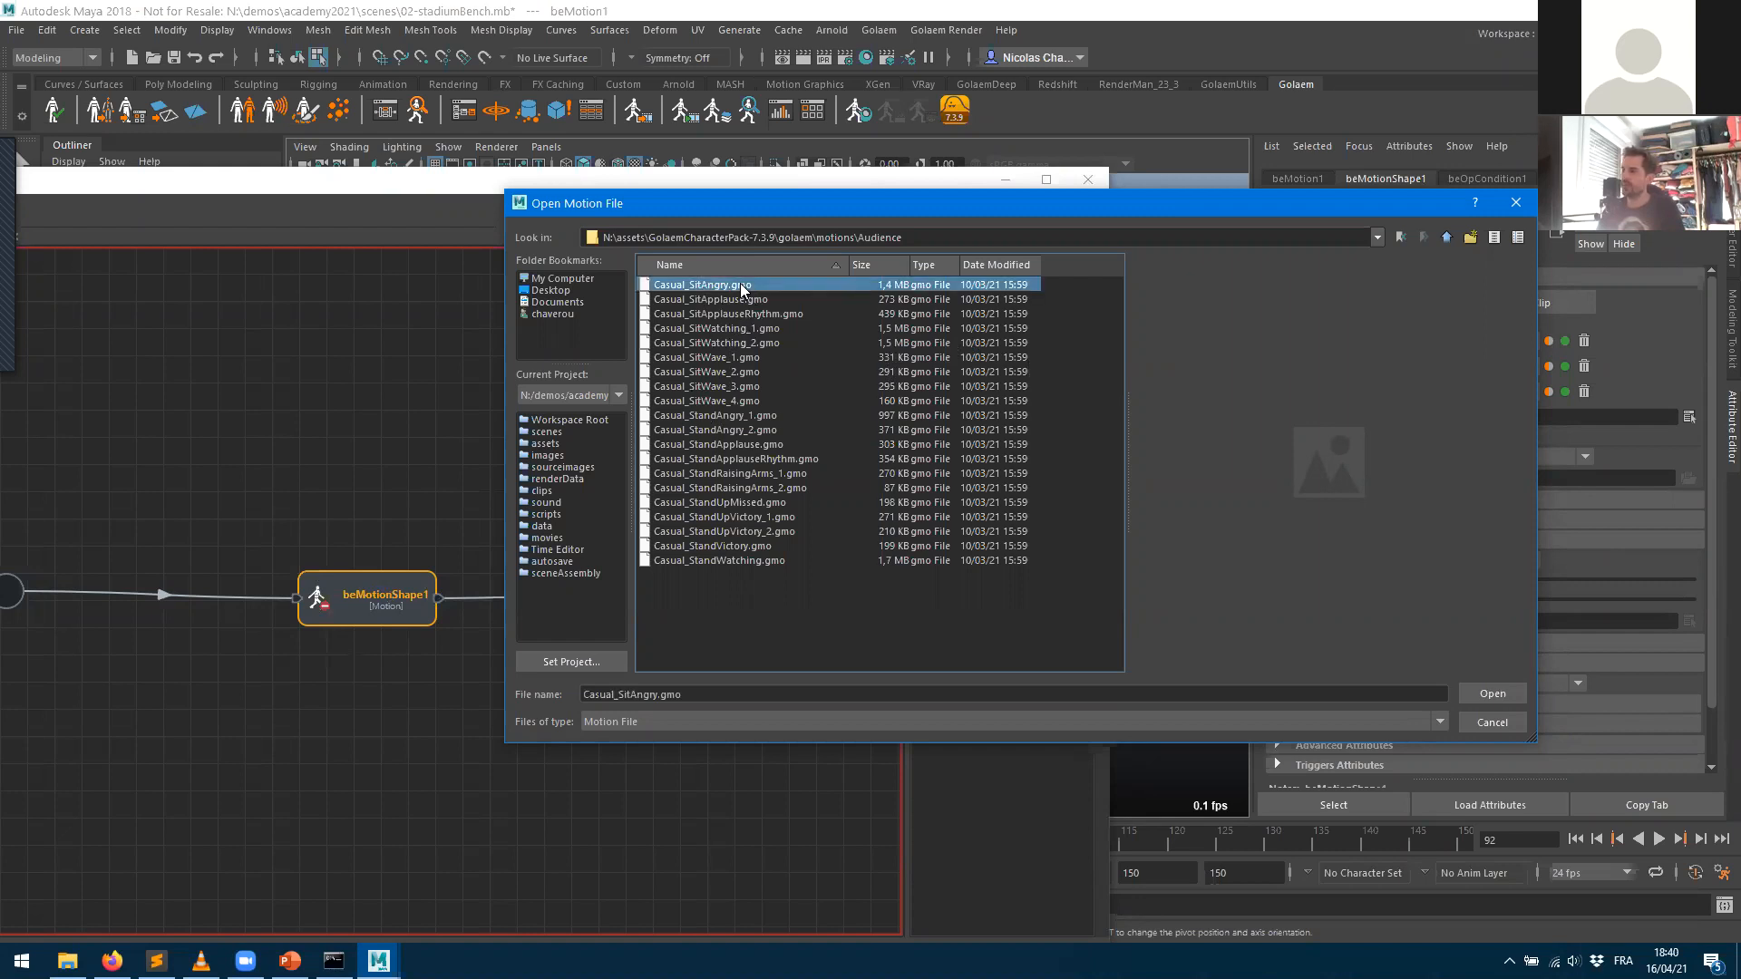
shift+click(738, 343)
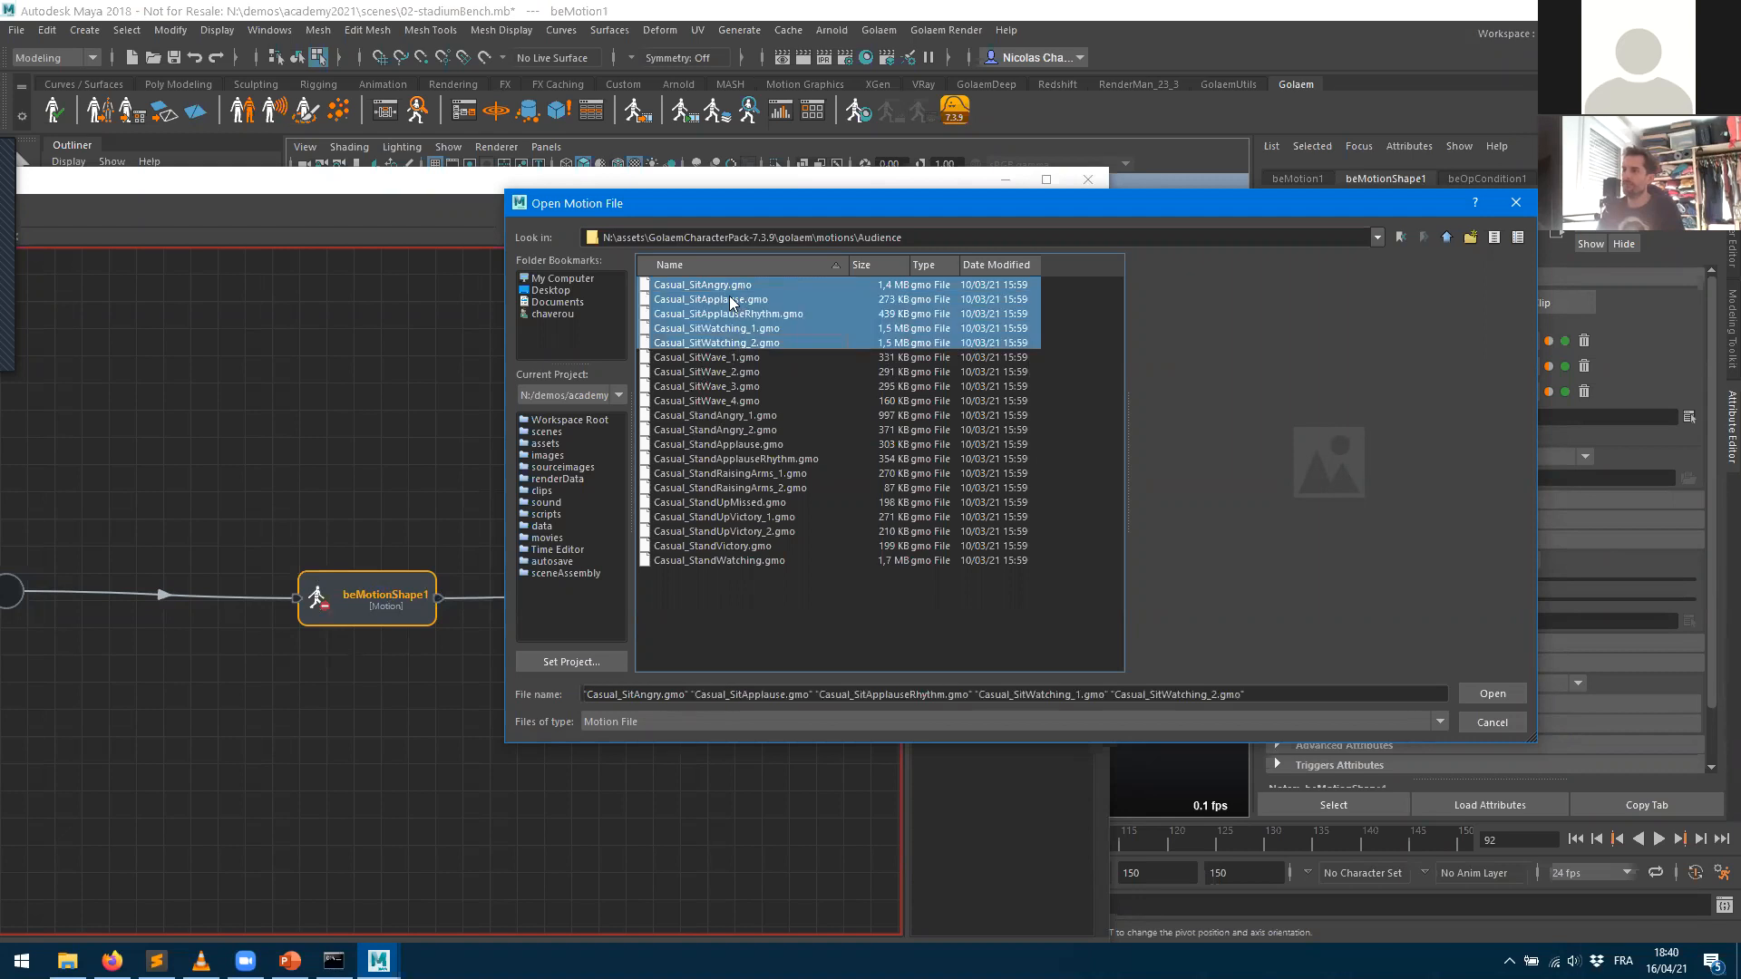
ctrl+click(724, 284)
ctrl+click(725, 300)
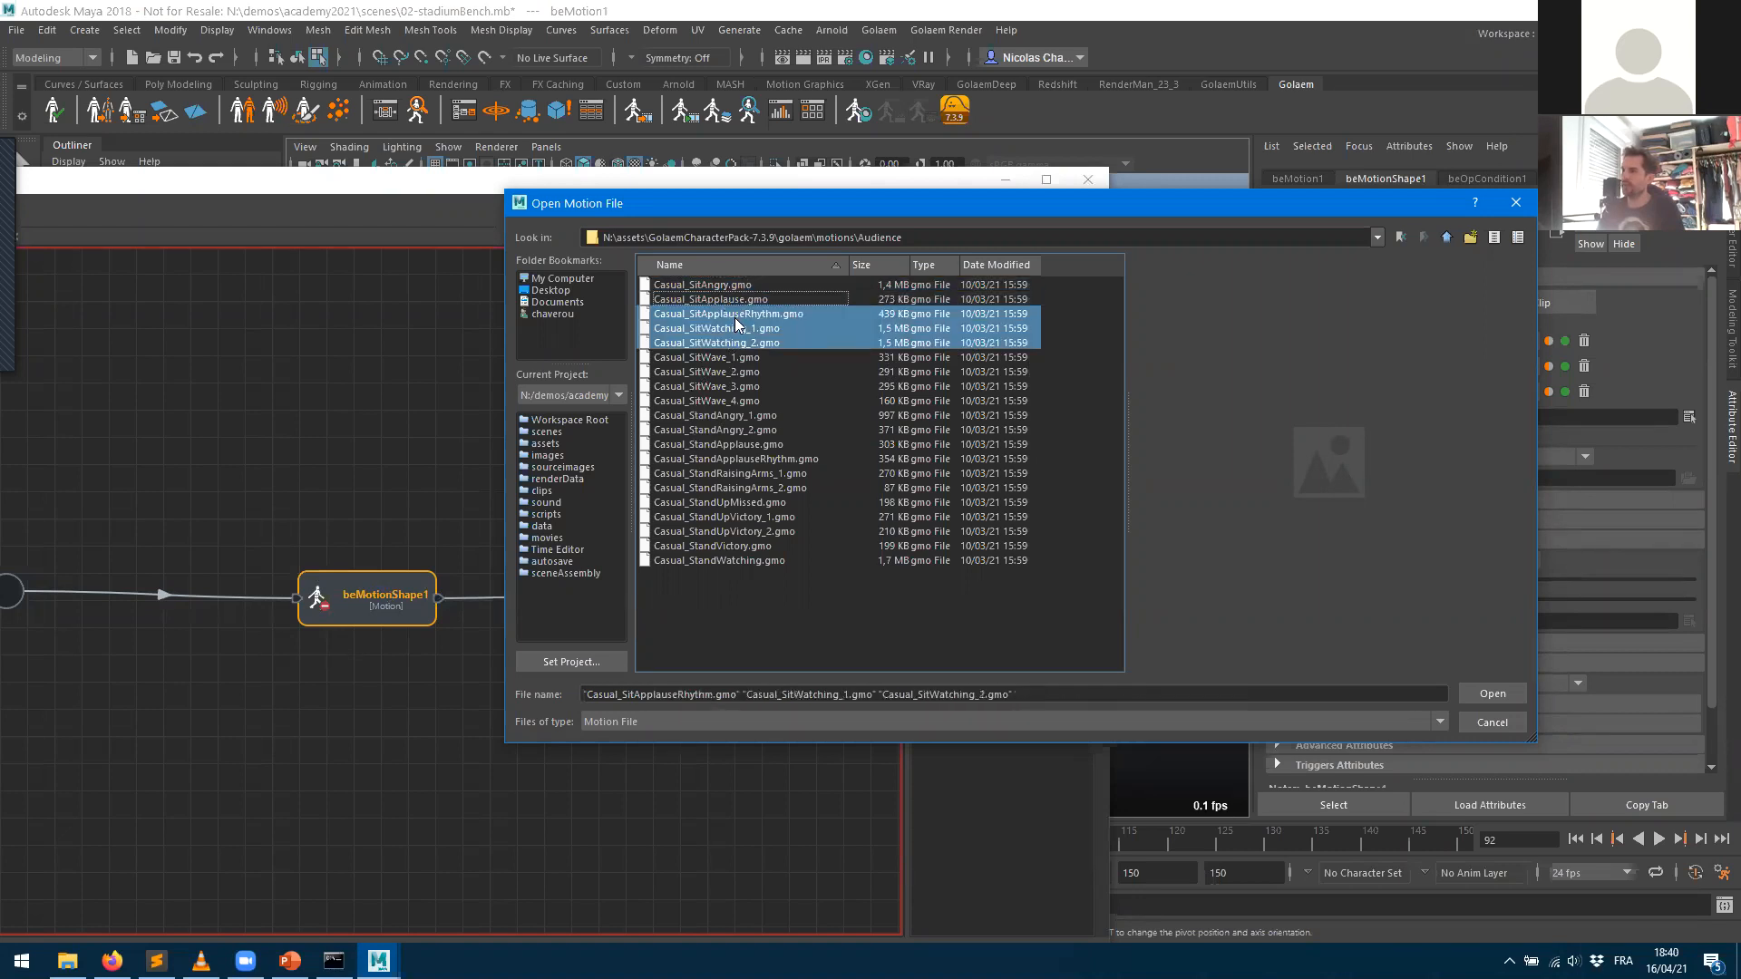
ctrl+click(734, 314)
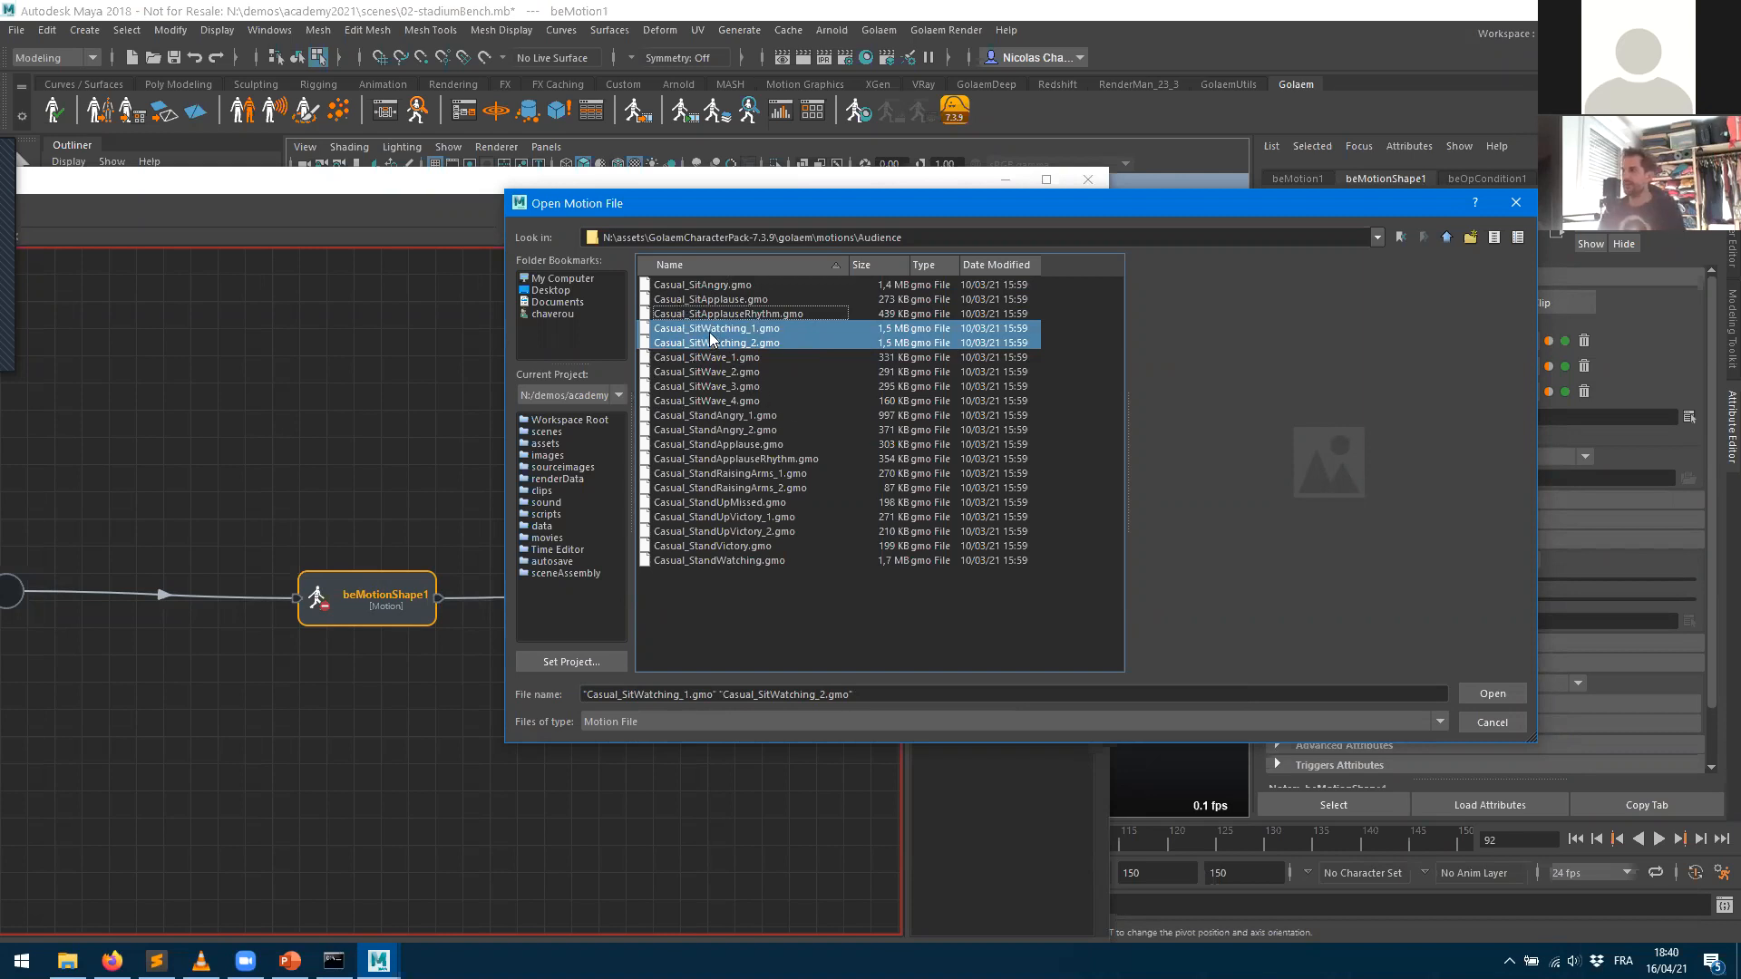
click(1493, 693)
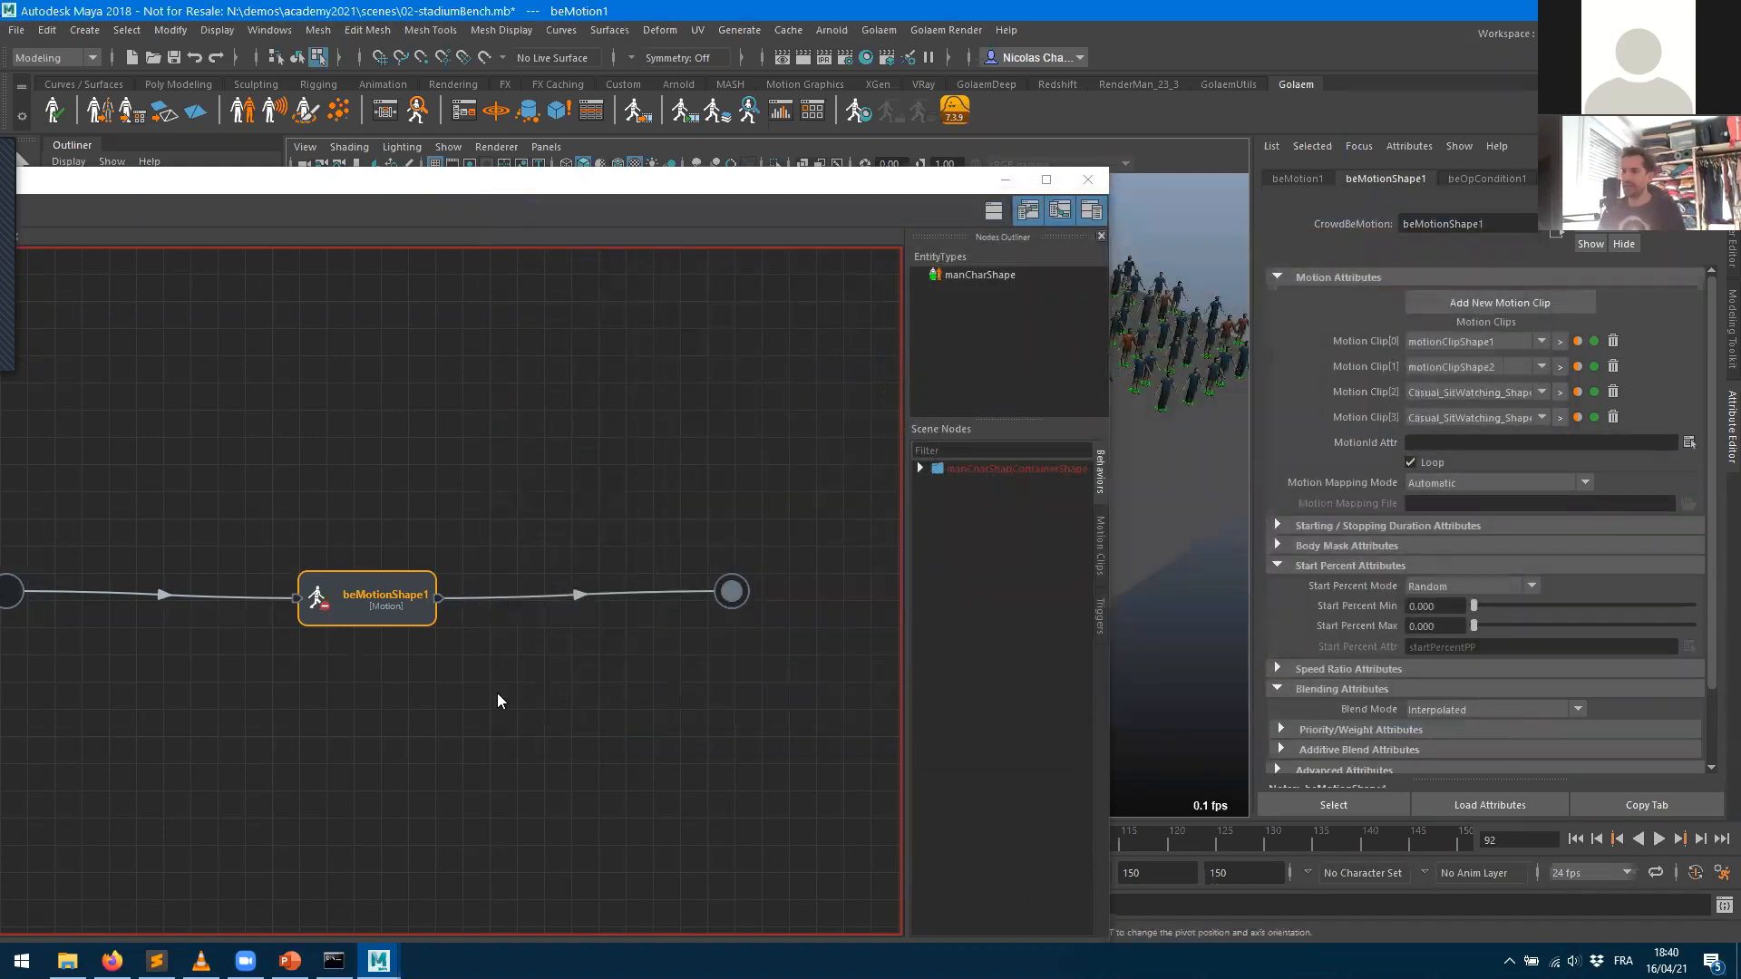
- Delete the empty clips motionClipShape1 and motionClipShape2 from the beMotionShape1 behavior
click(1613, 341)
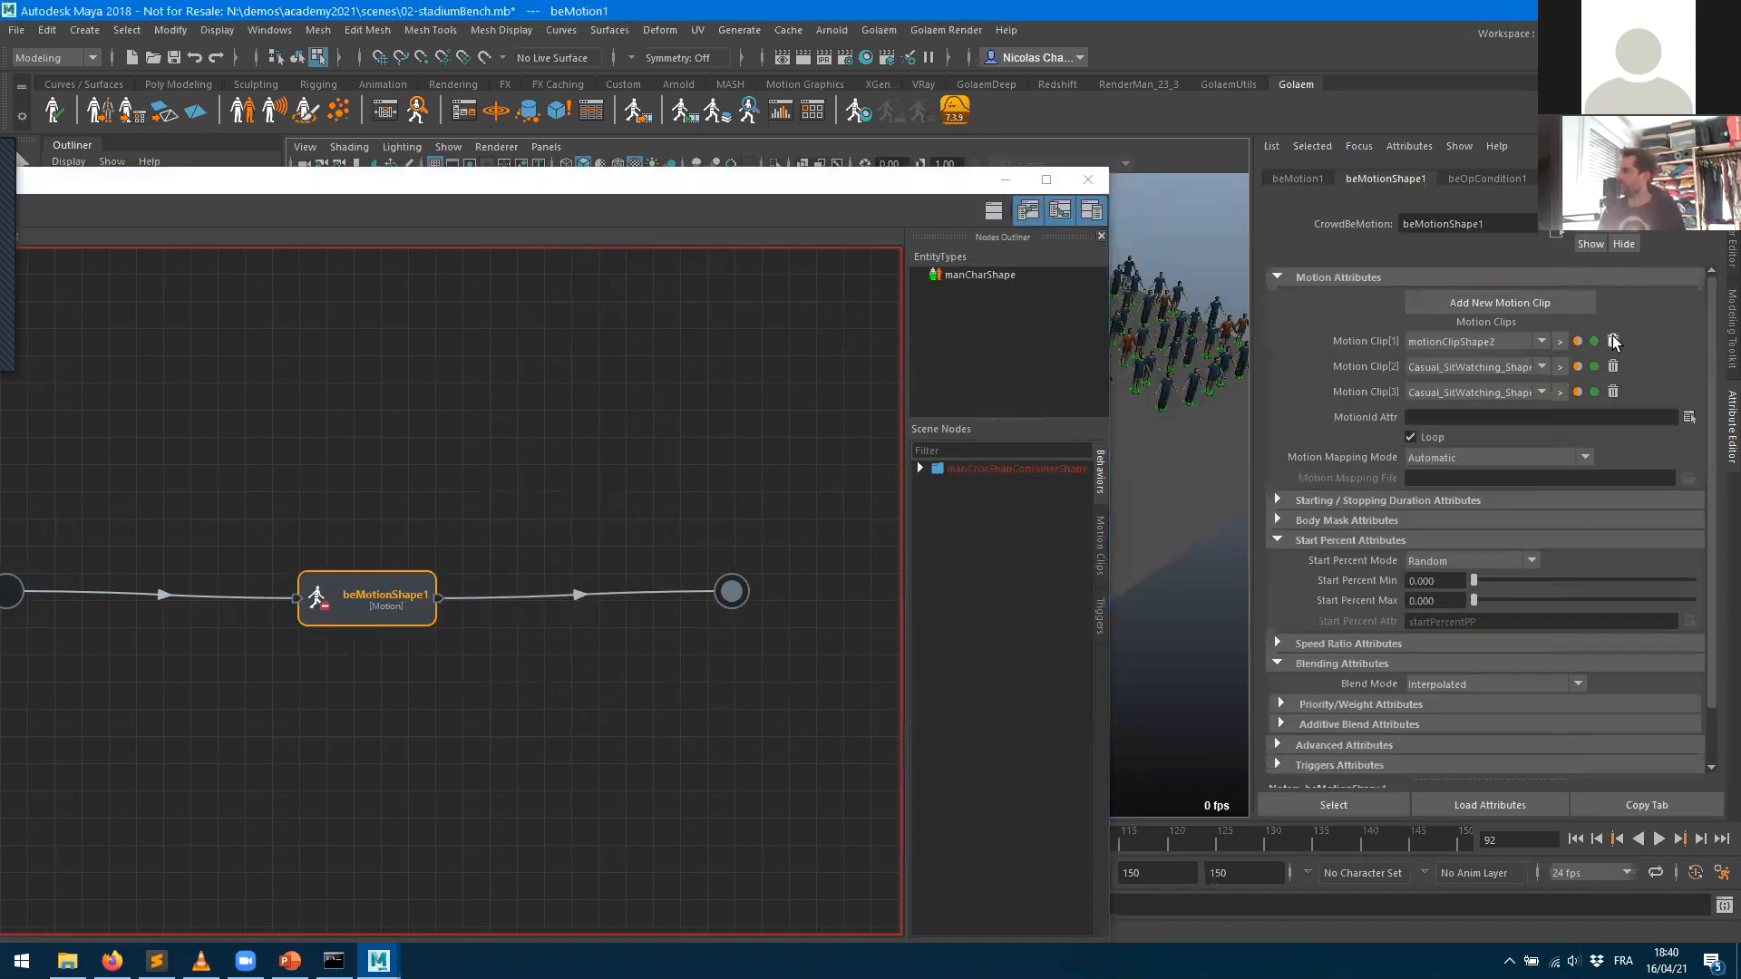
click(1613, 341)
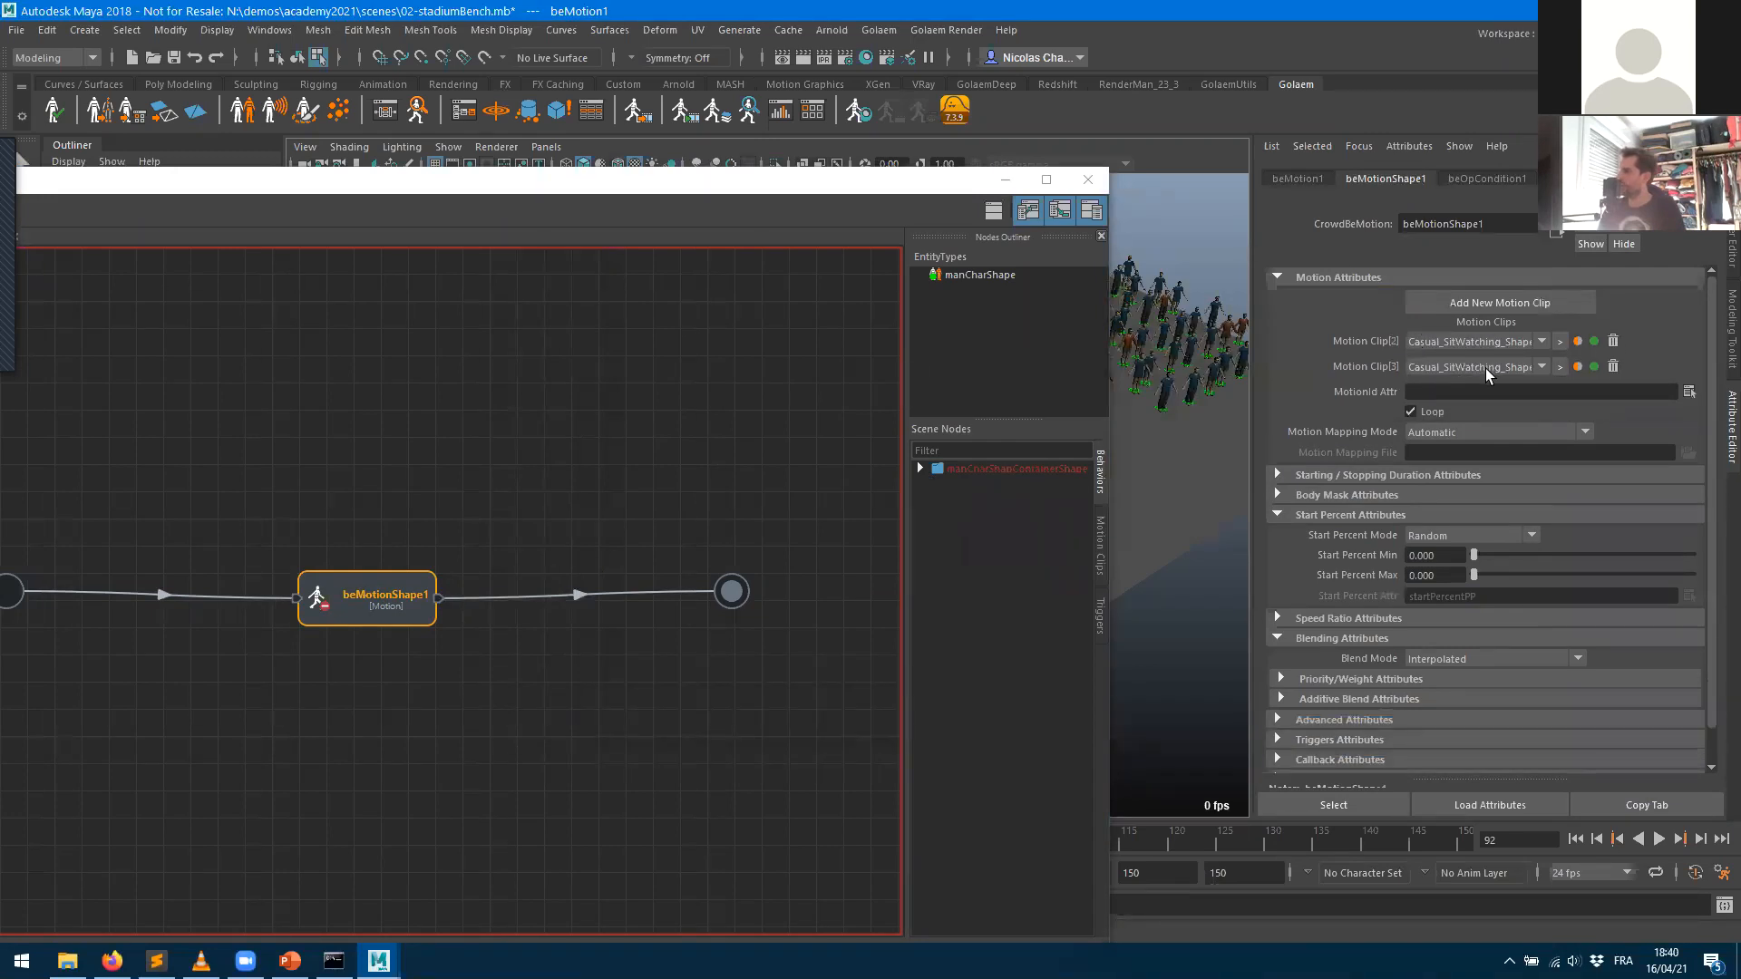
- Minimize the Behavior Editor, play the simulation from the first frame and examine the seated characters up close
click(1005, 187)
click(1573, 841)
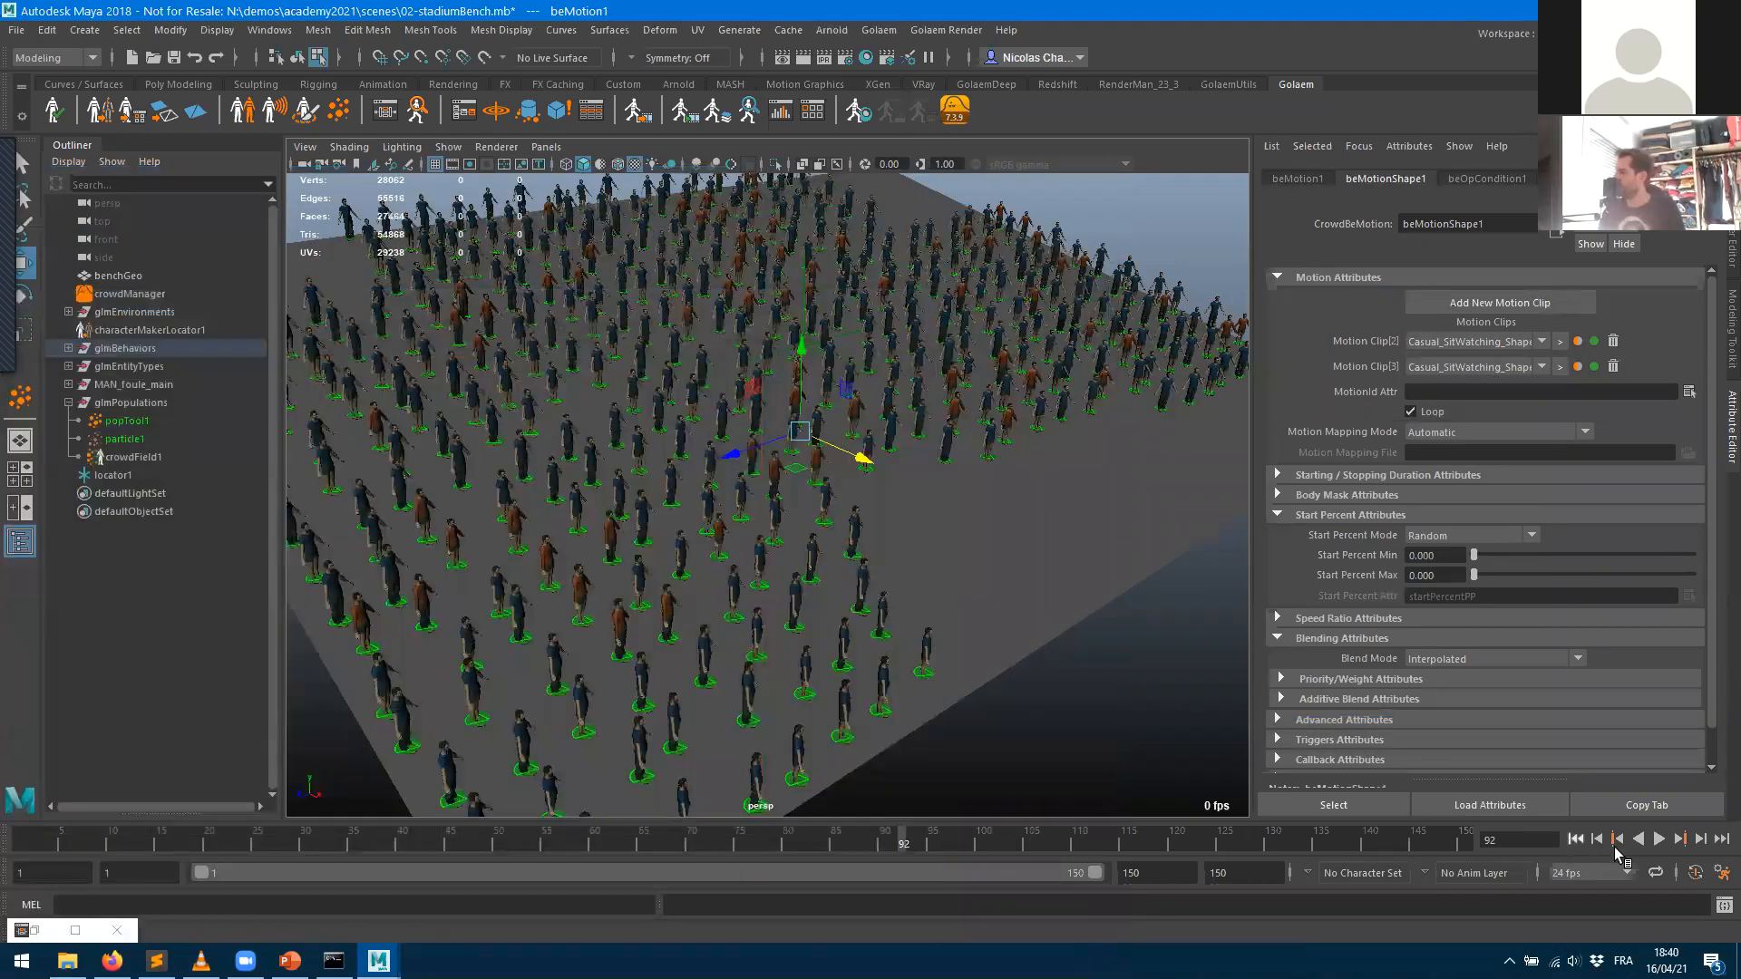
click(1658, 843)
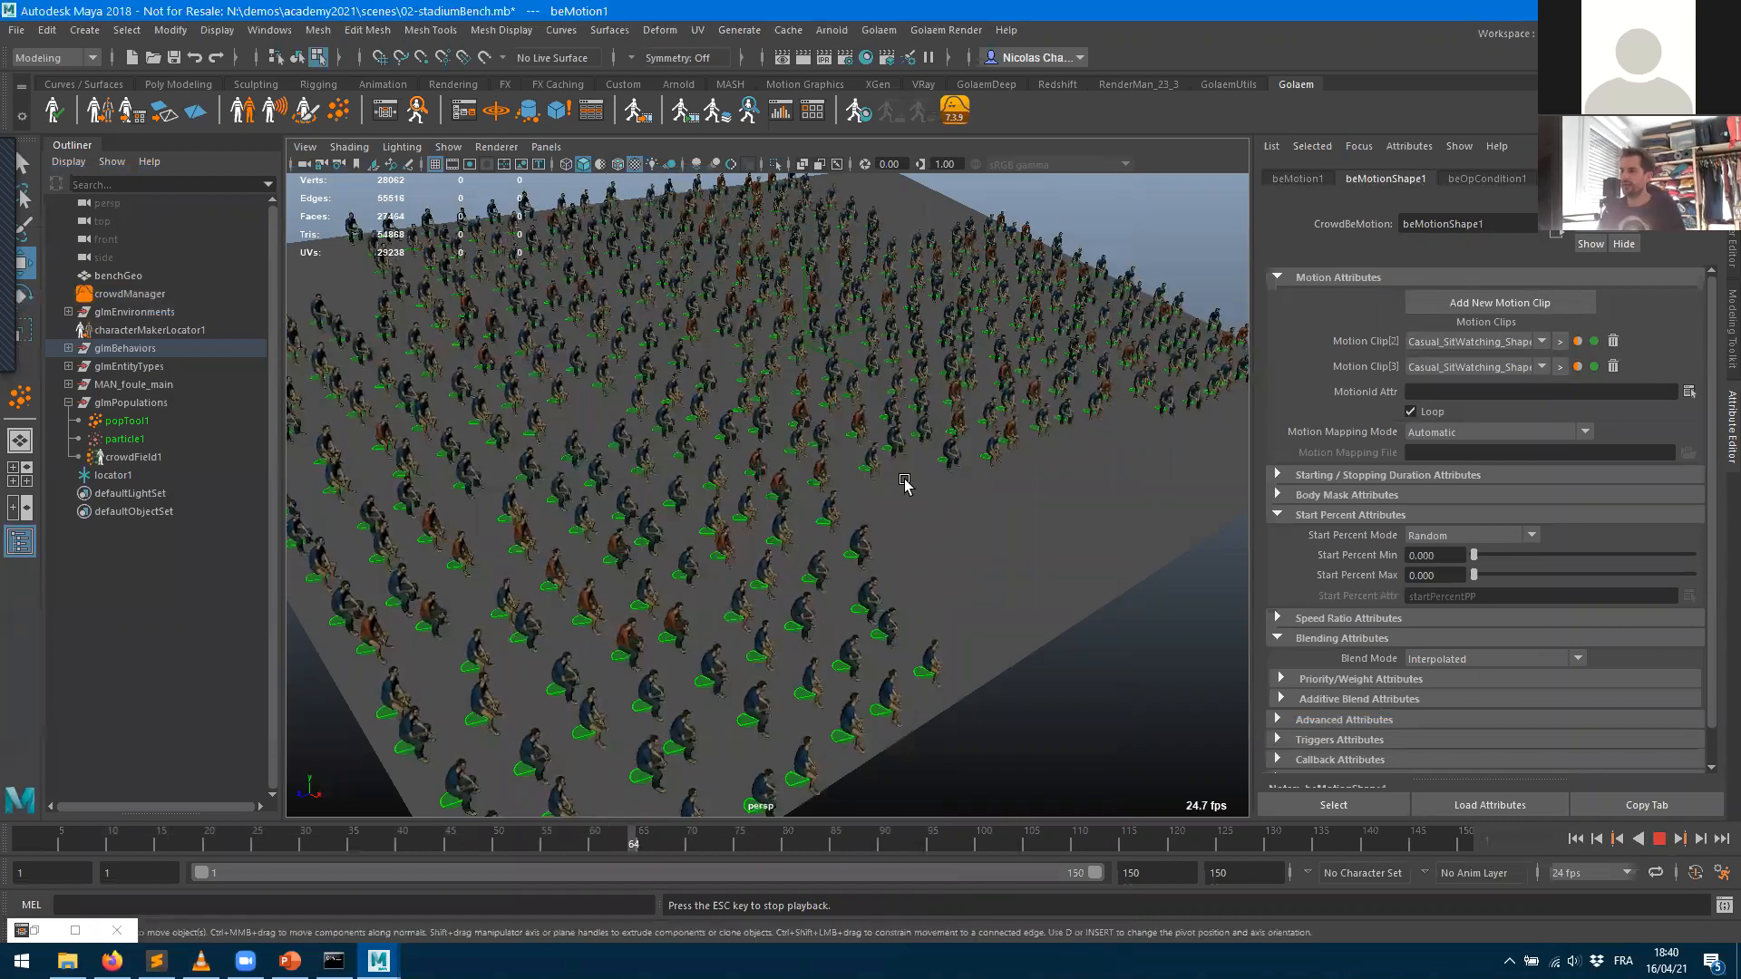
alt+drag(925, 575, 846, 520)
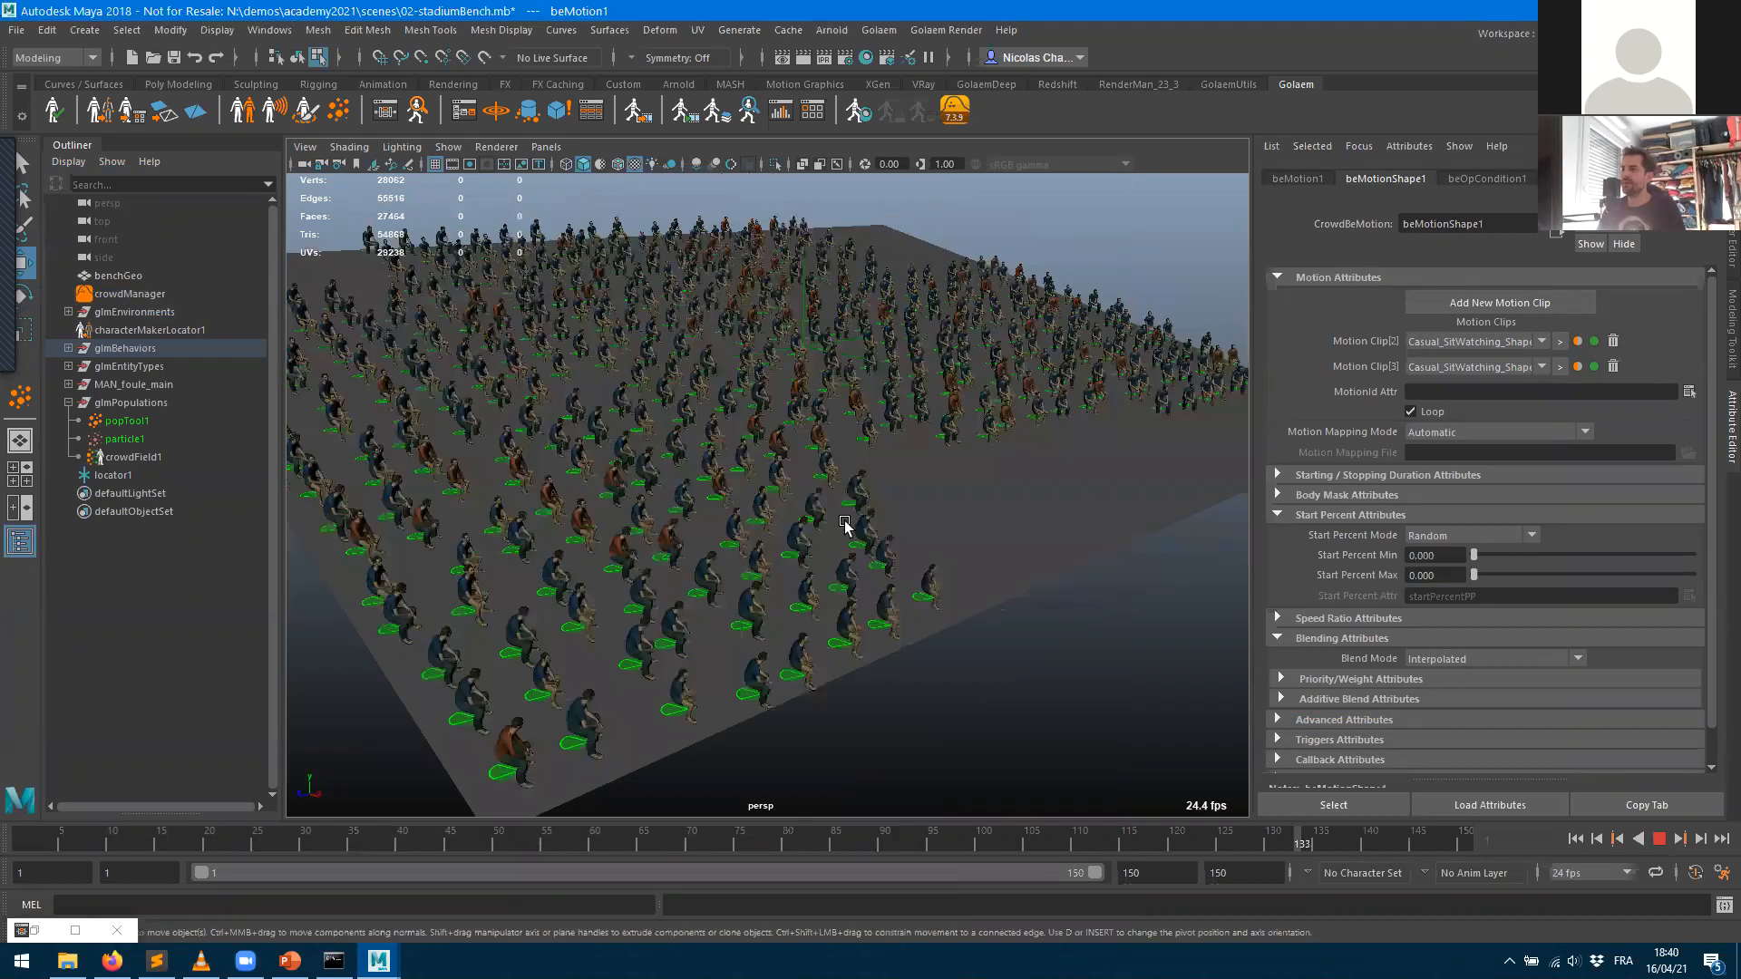
alt+right_drag(1580, 918, 1465, 871)
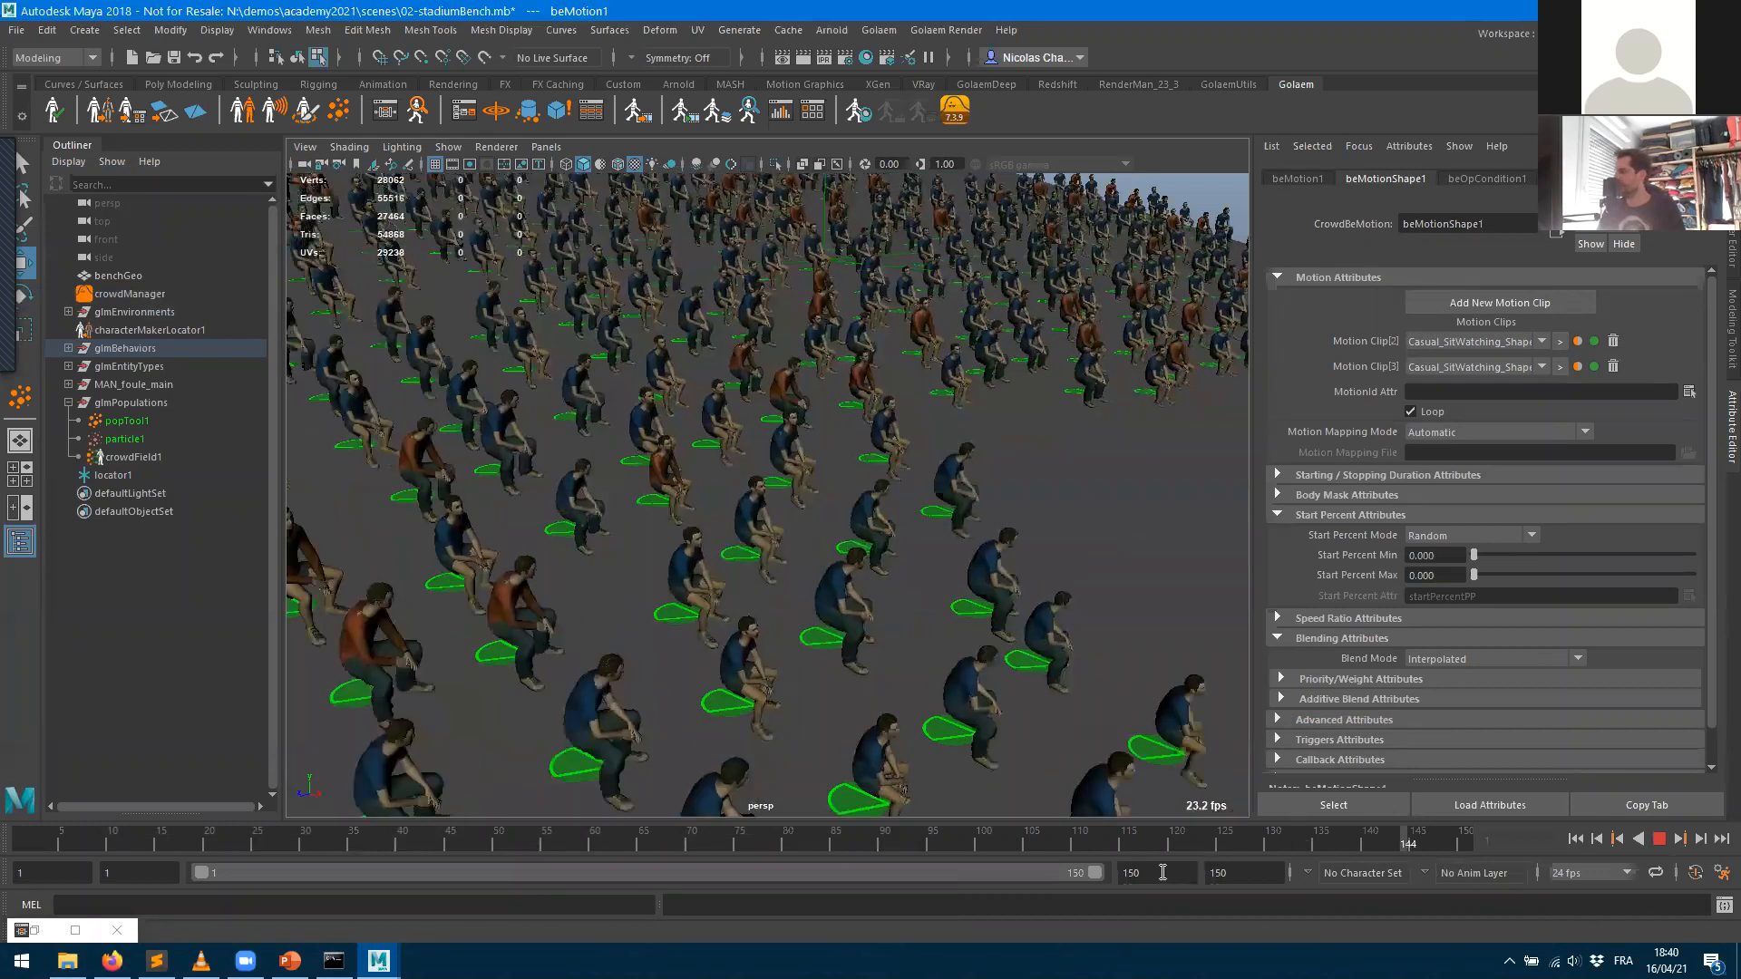
- Extend the playback range's end to frame 1500 and stop the playback
click(1163, 872)
text(0)
key(Return)
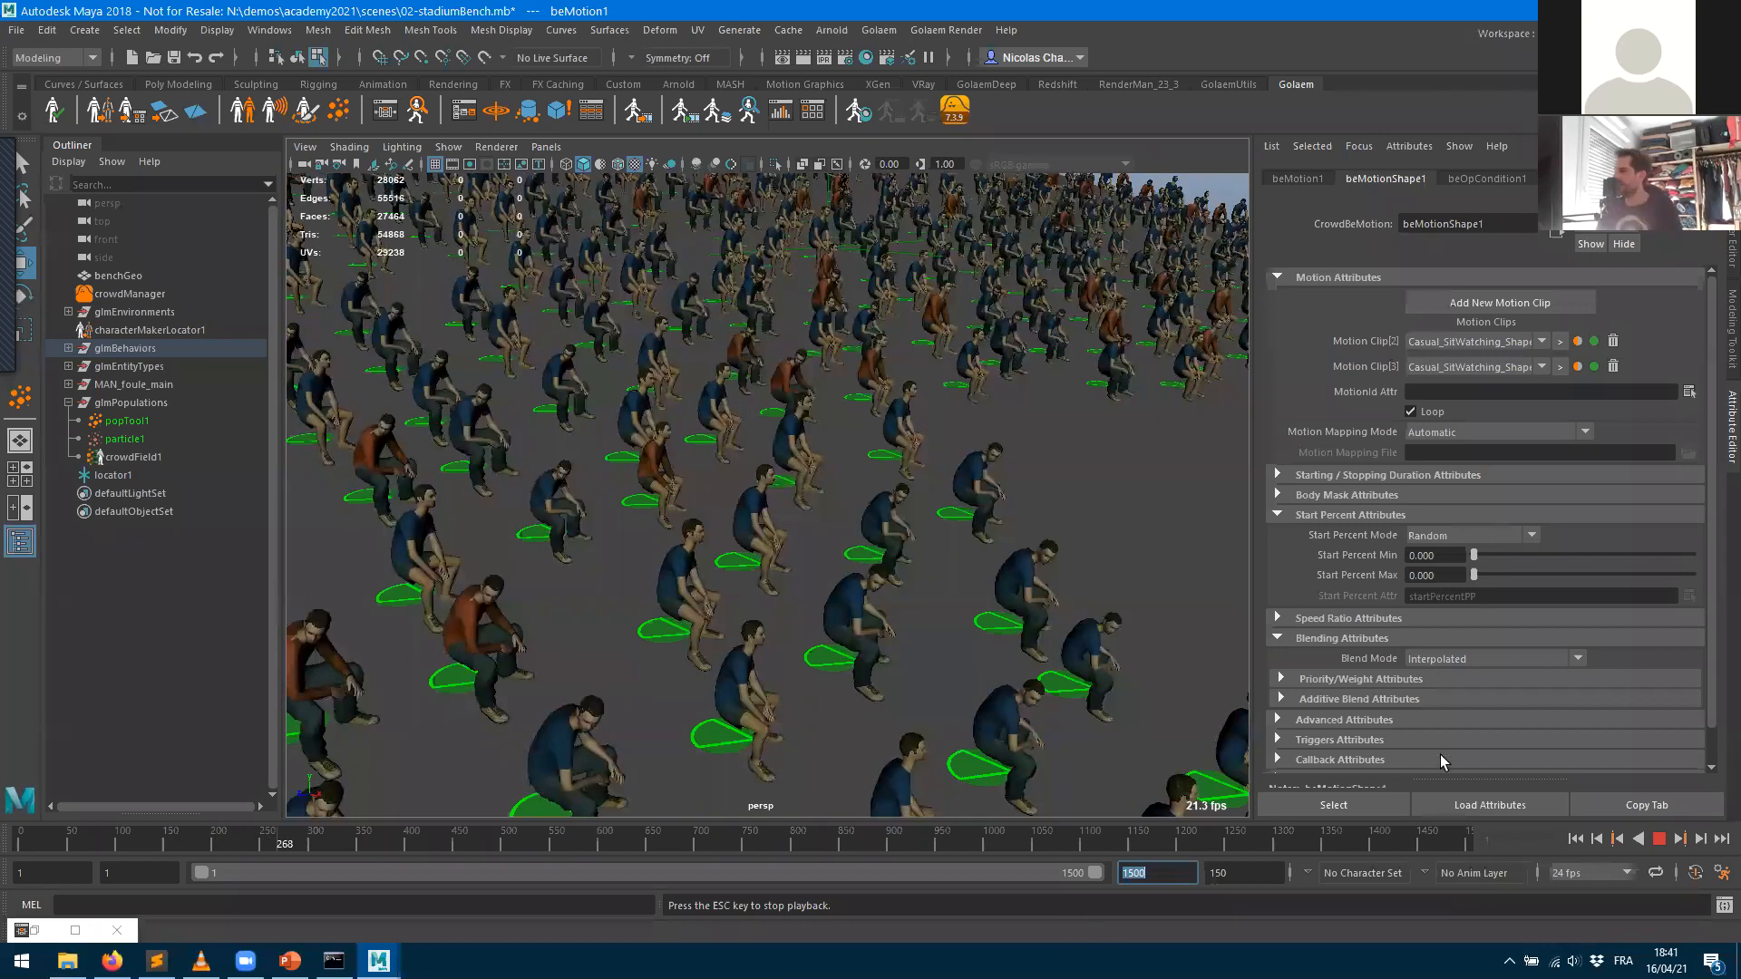
key(Escape)
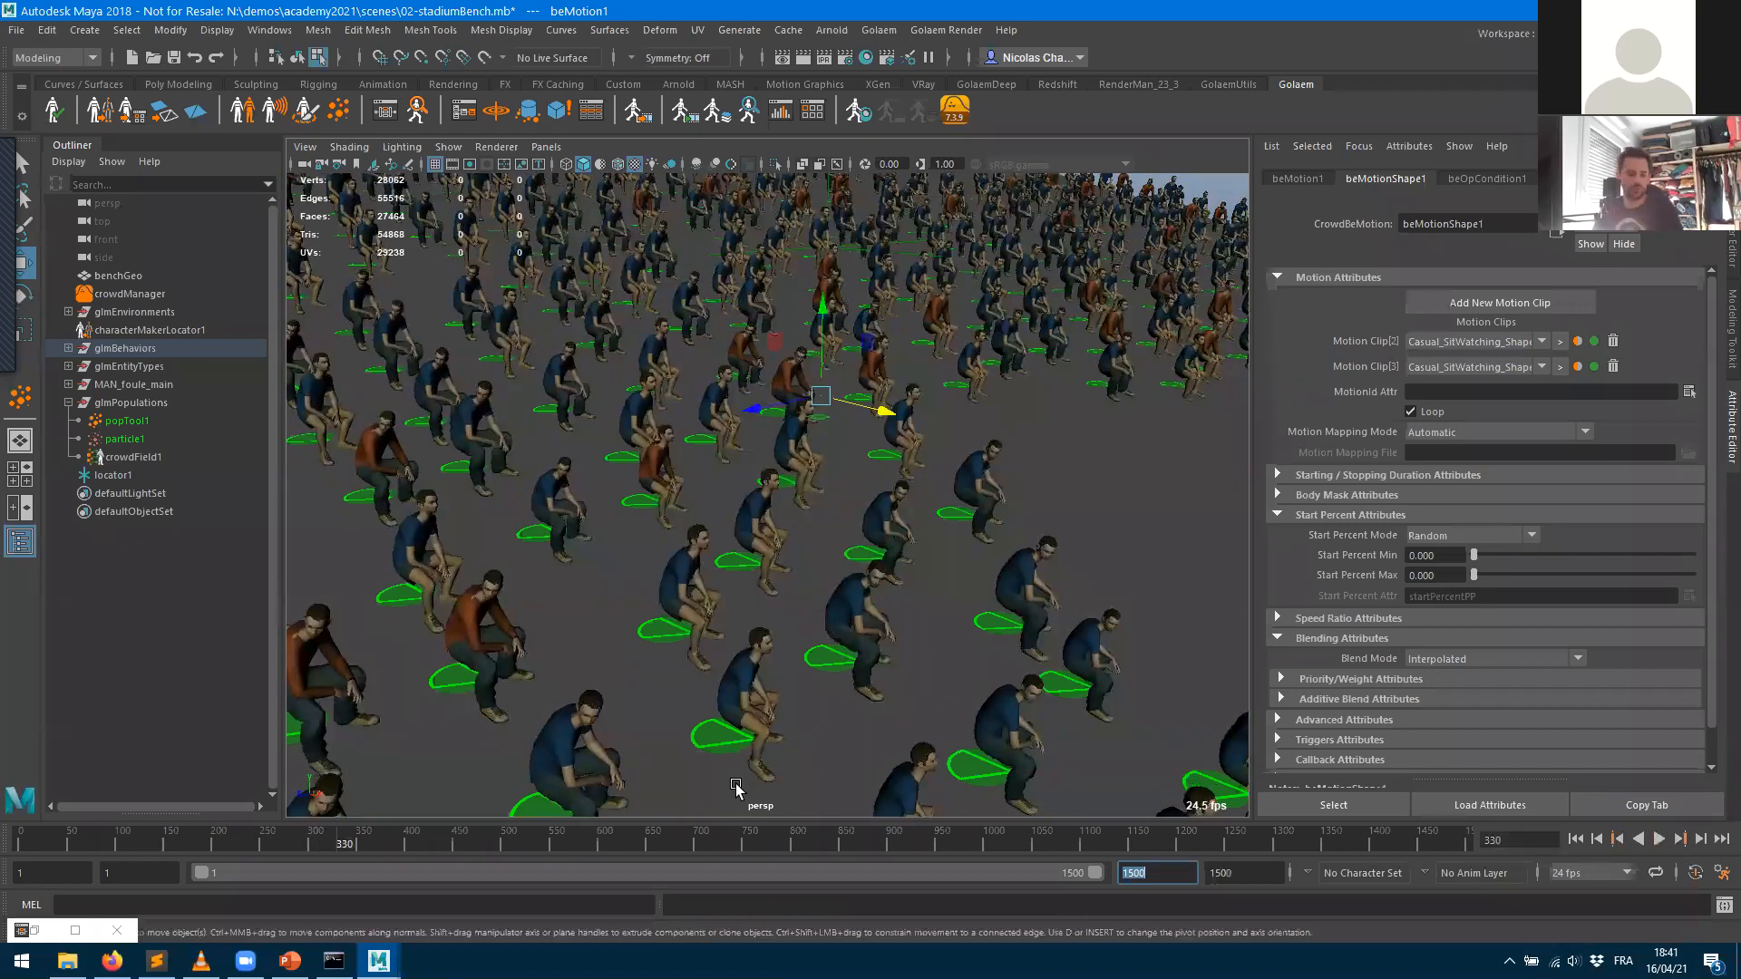
key(w)
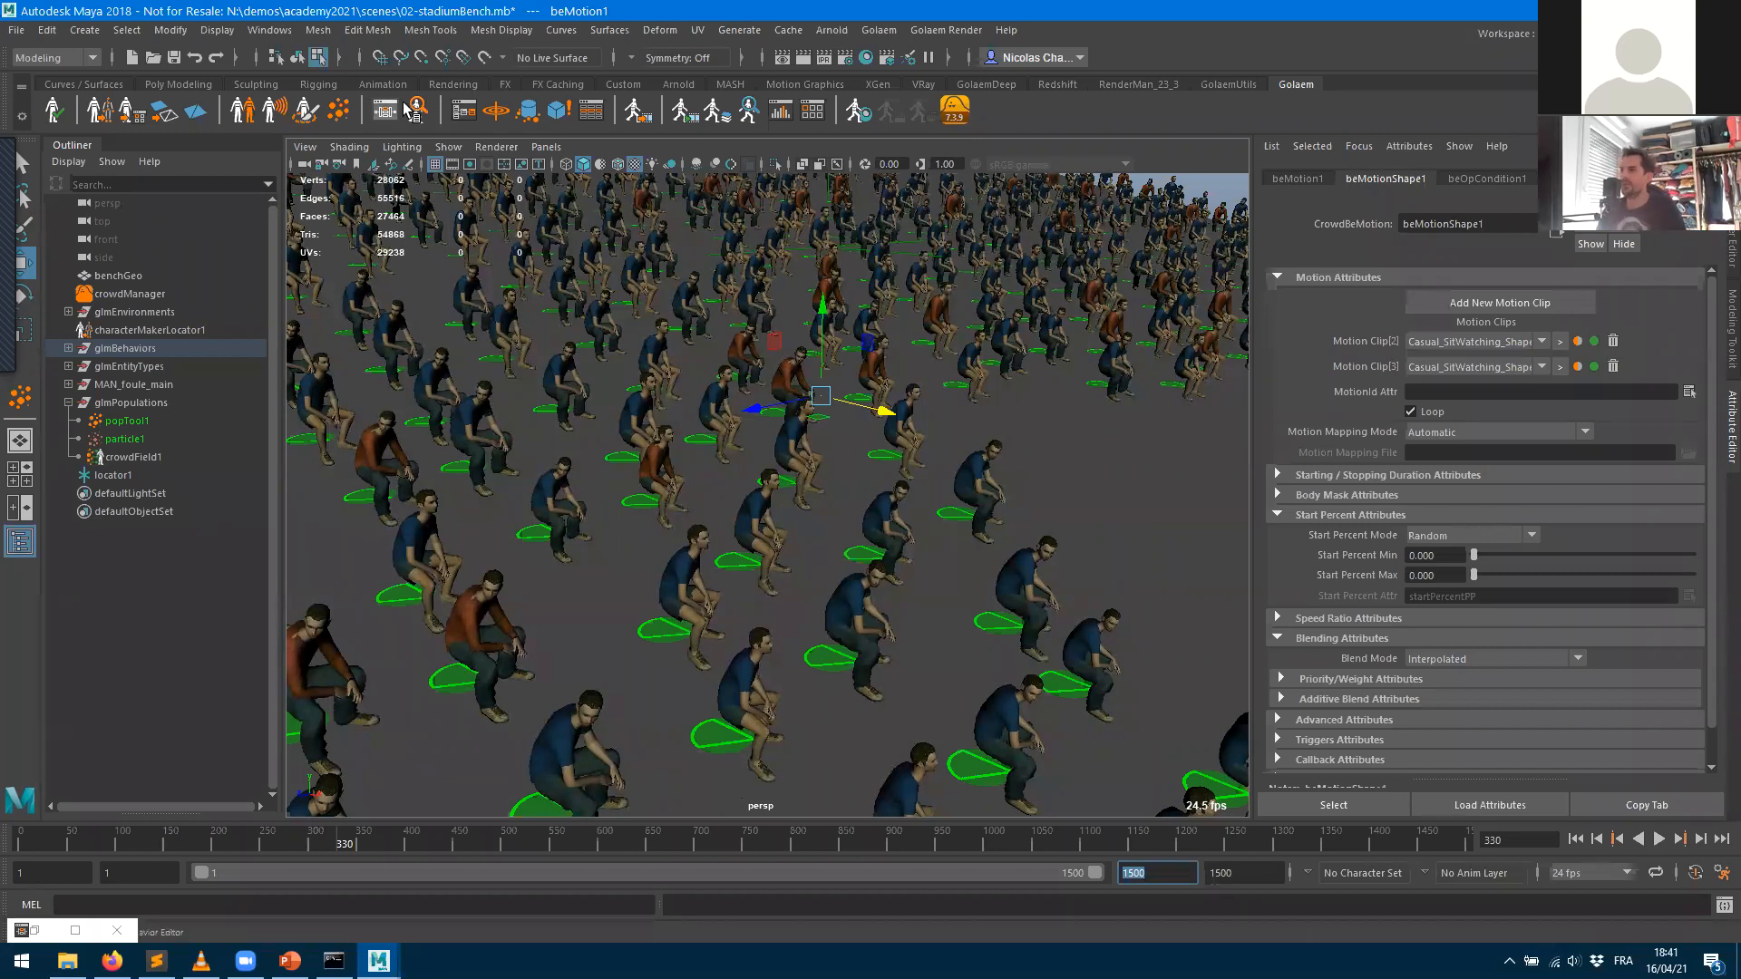
- Bring back the Behavior Editor, check the beMotionShape1 node in the graph and minimize the editor again
click(383, 112)
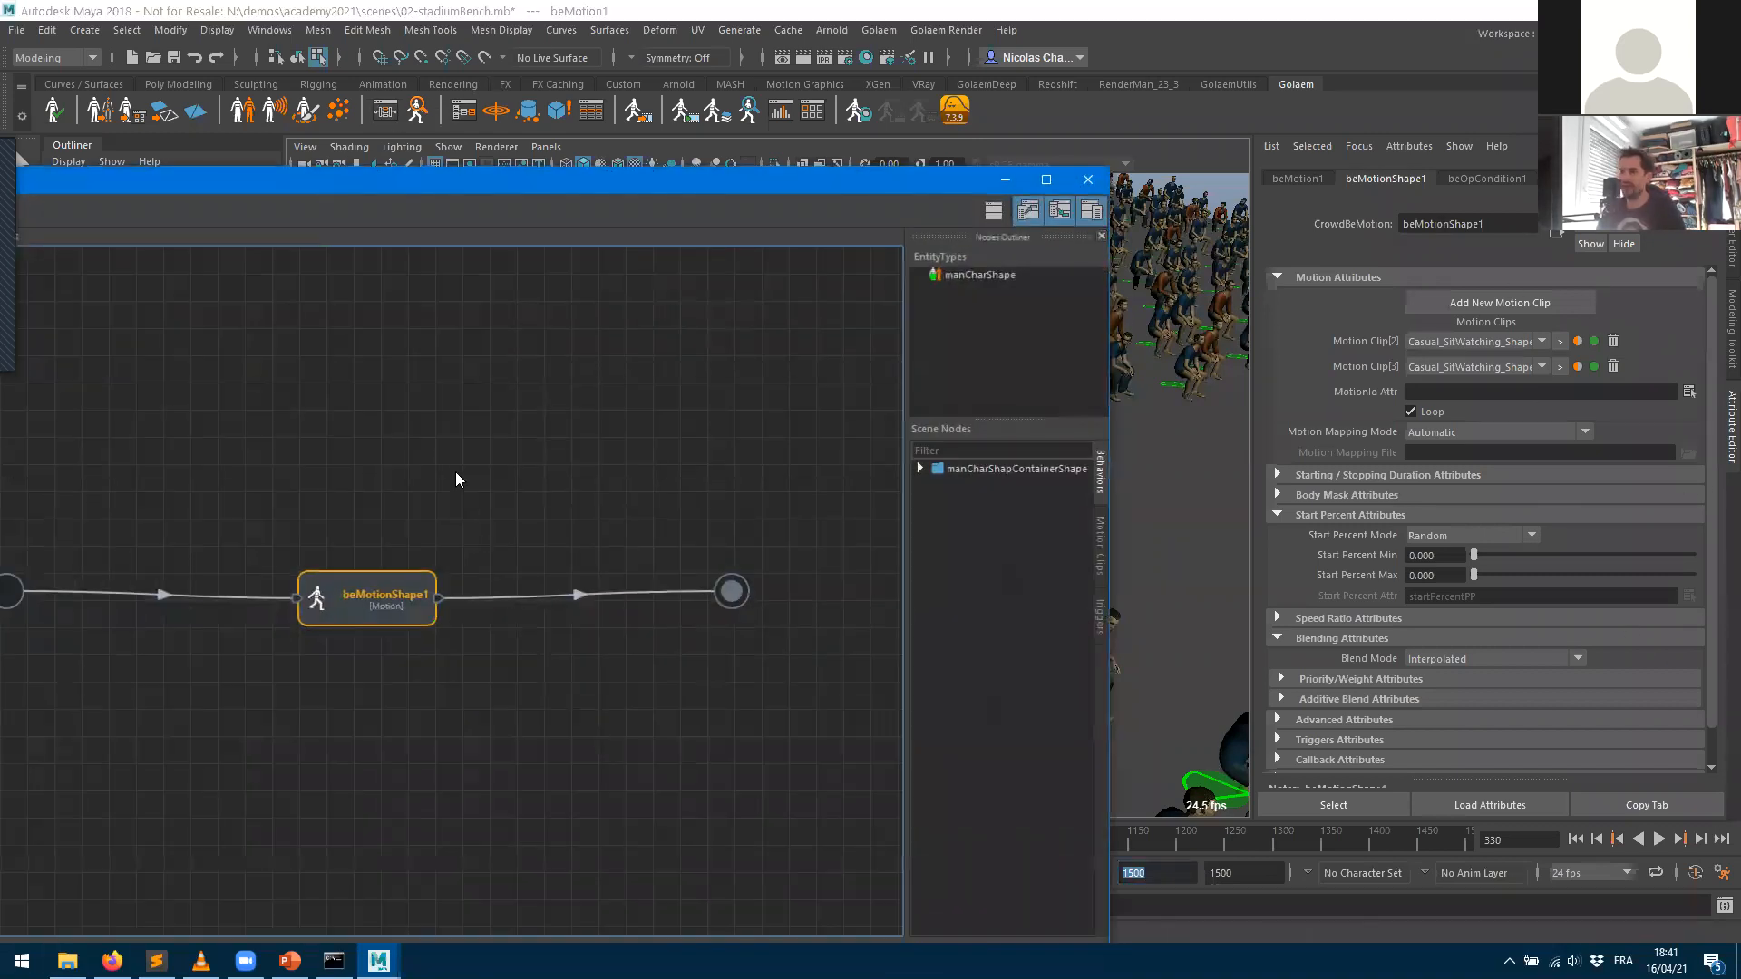
drag(352, 595, 362, 575)
click(341, 587)
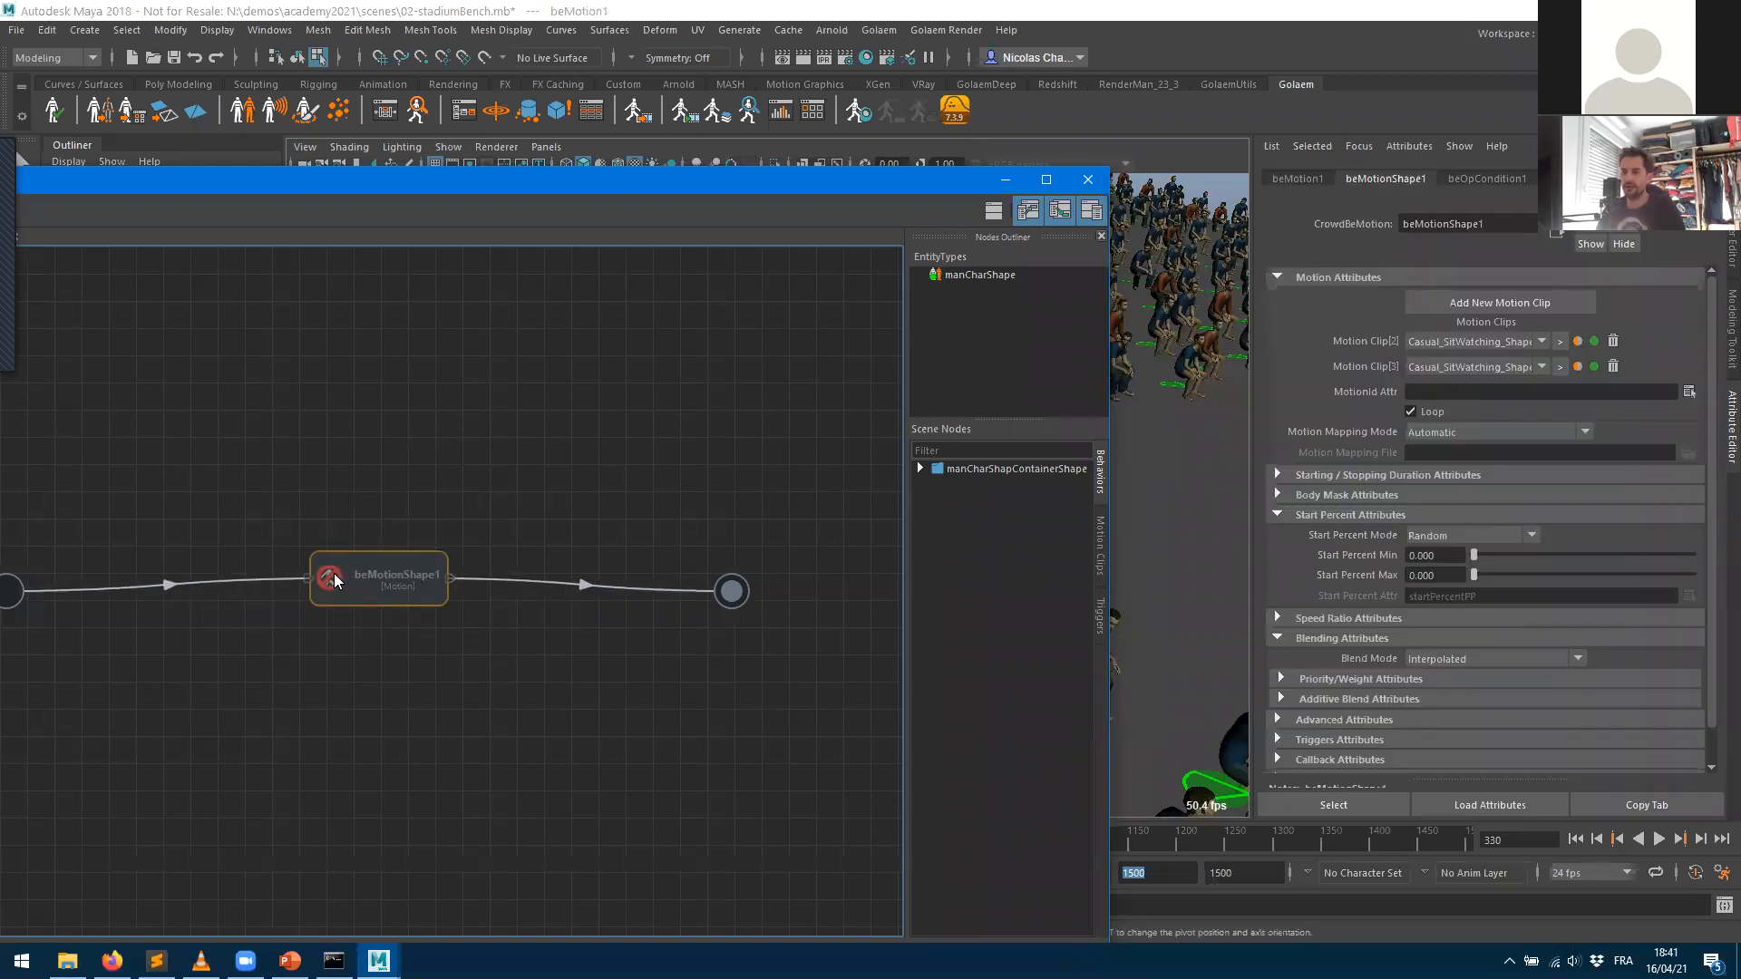
click(1005, 180)
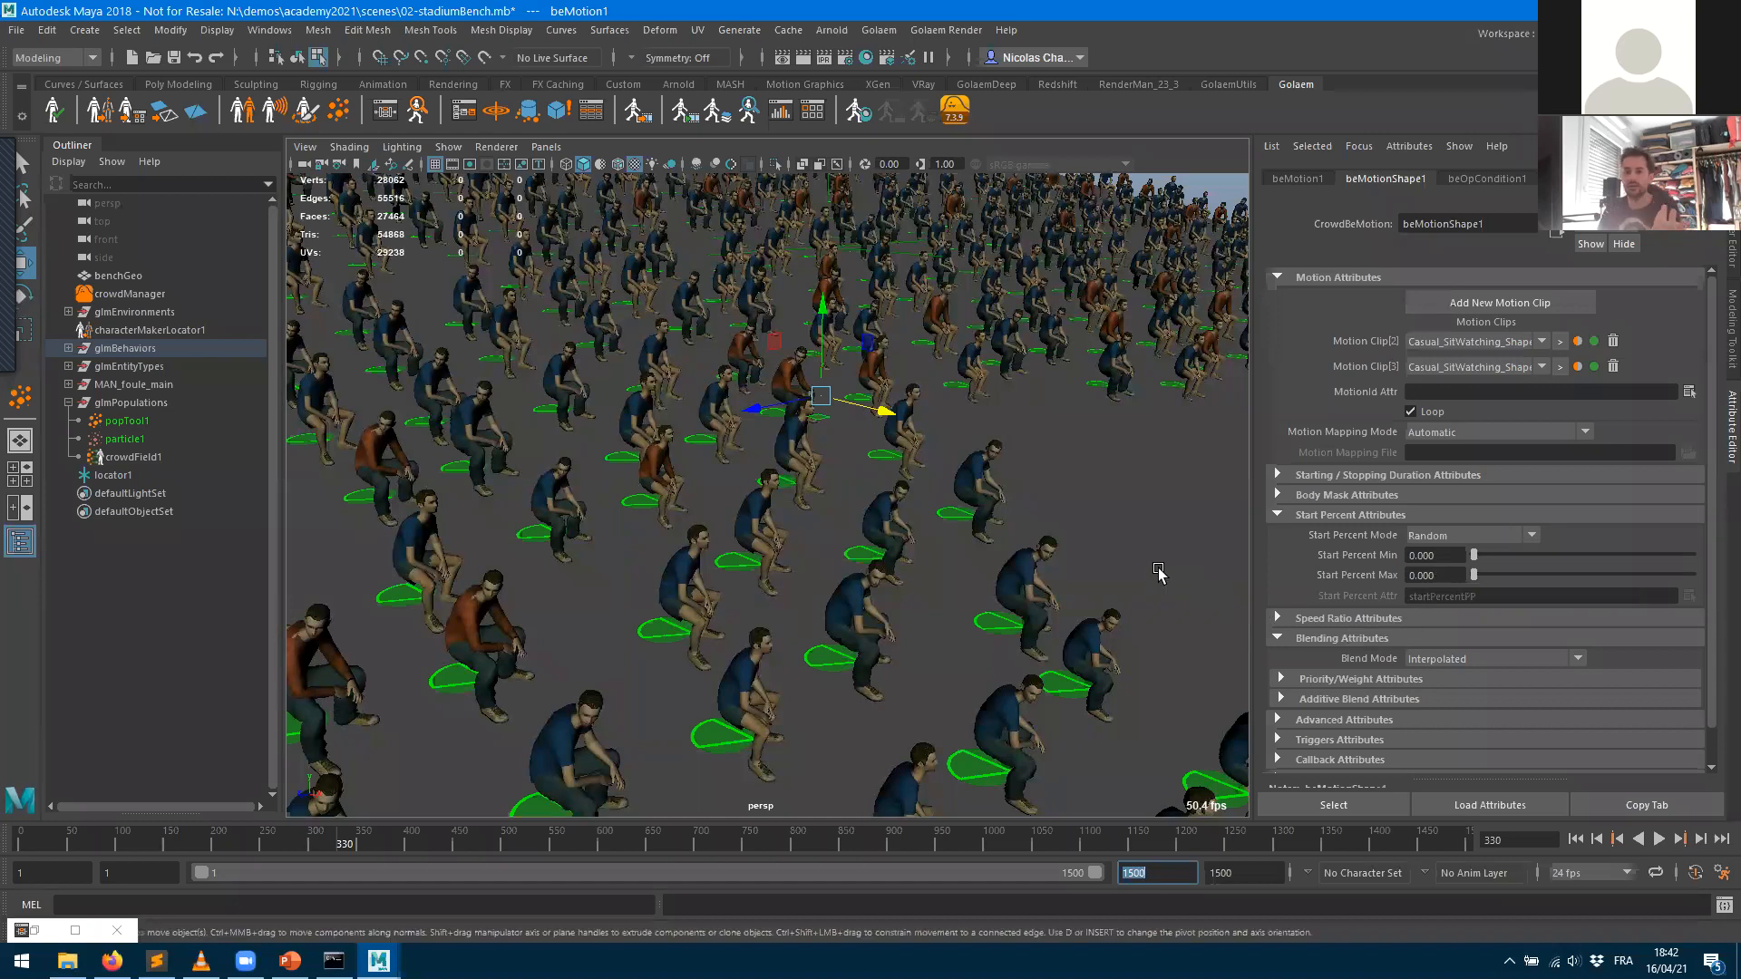
- Set the motion behavior's Start Percent Max to 1.000 and preview the randomized start from the first frame
drag(1474, 574, 1693, 575)
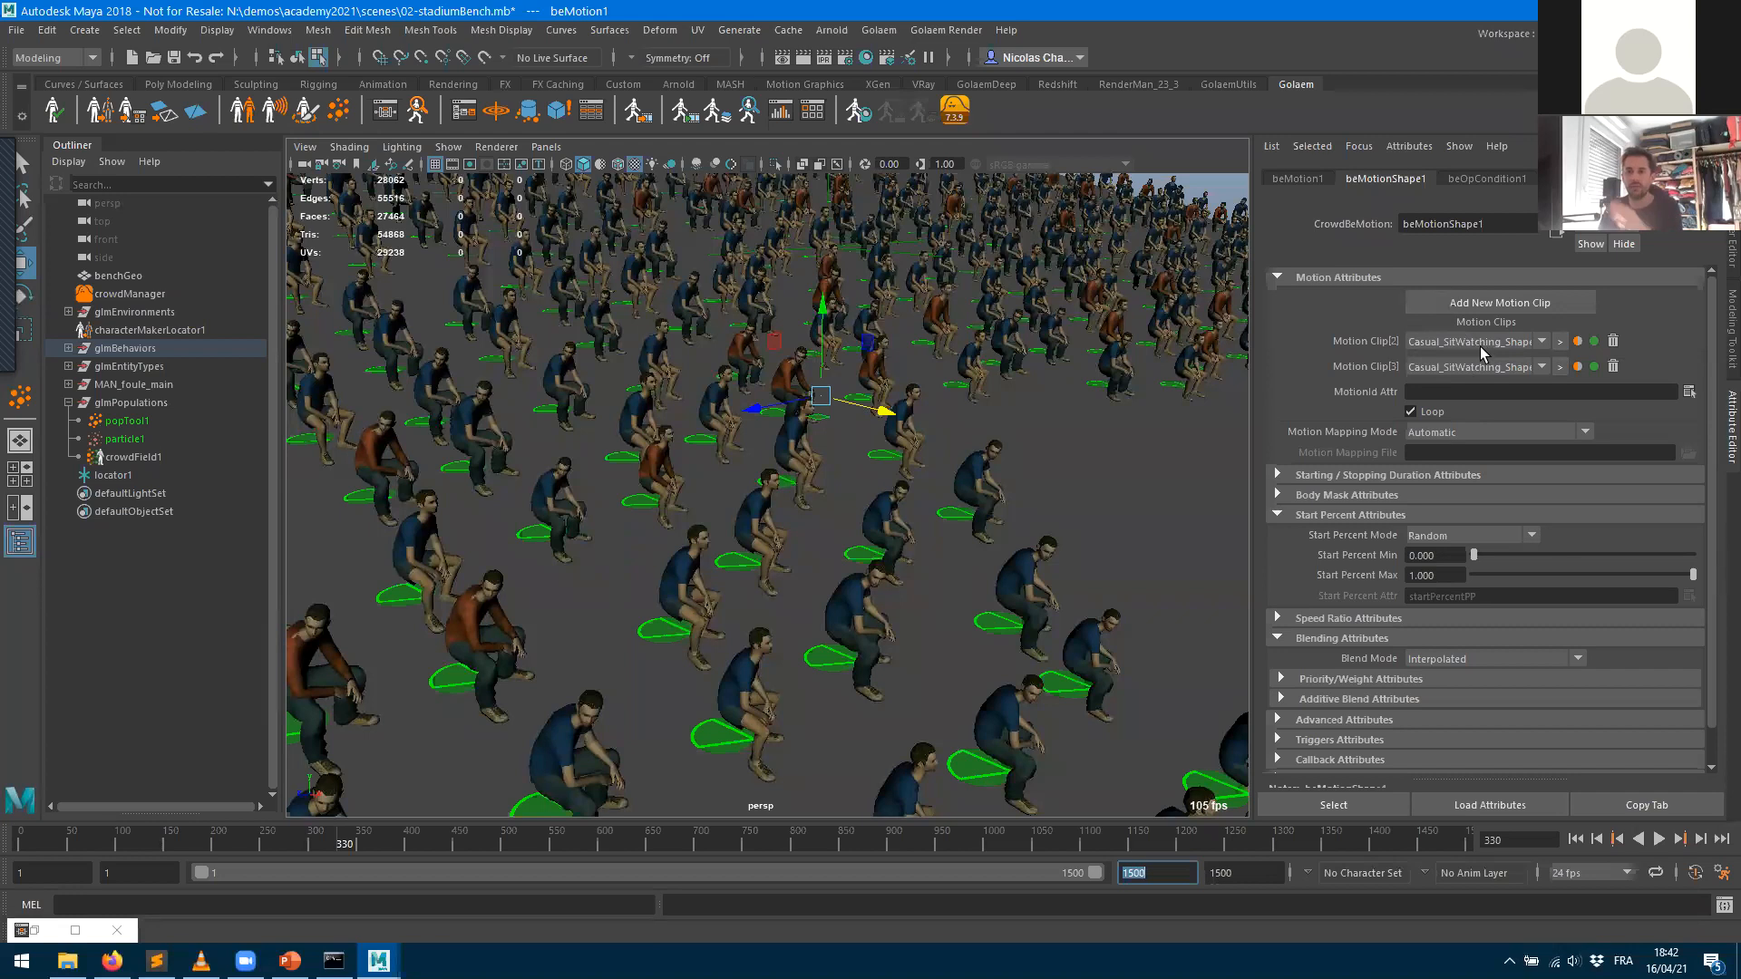
click(1575, 839)
click(1659, 839)
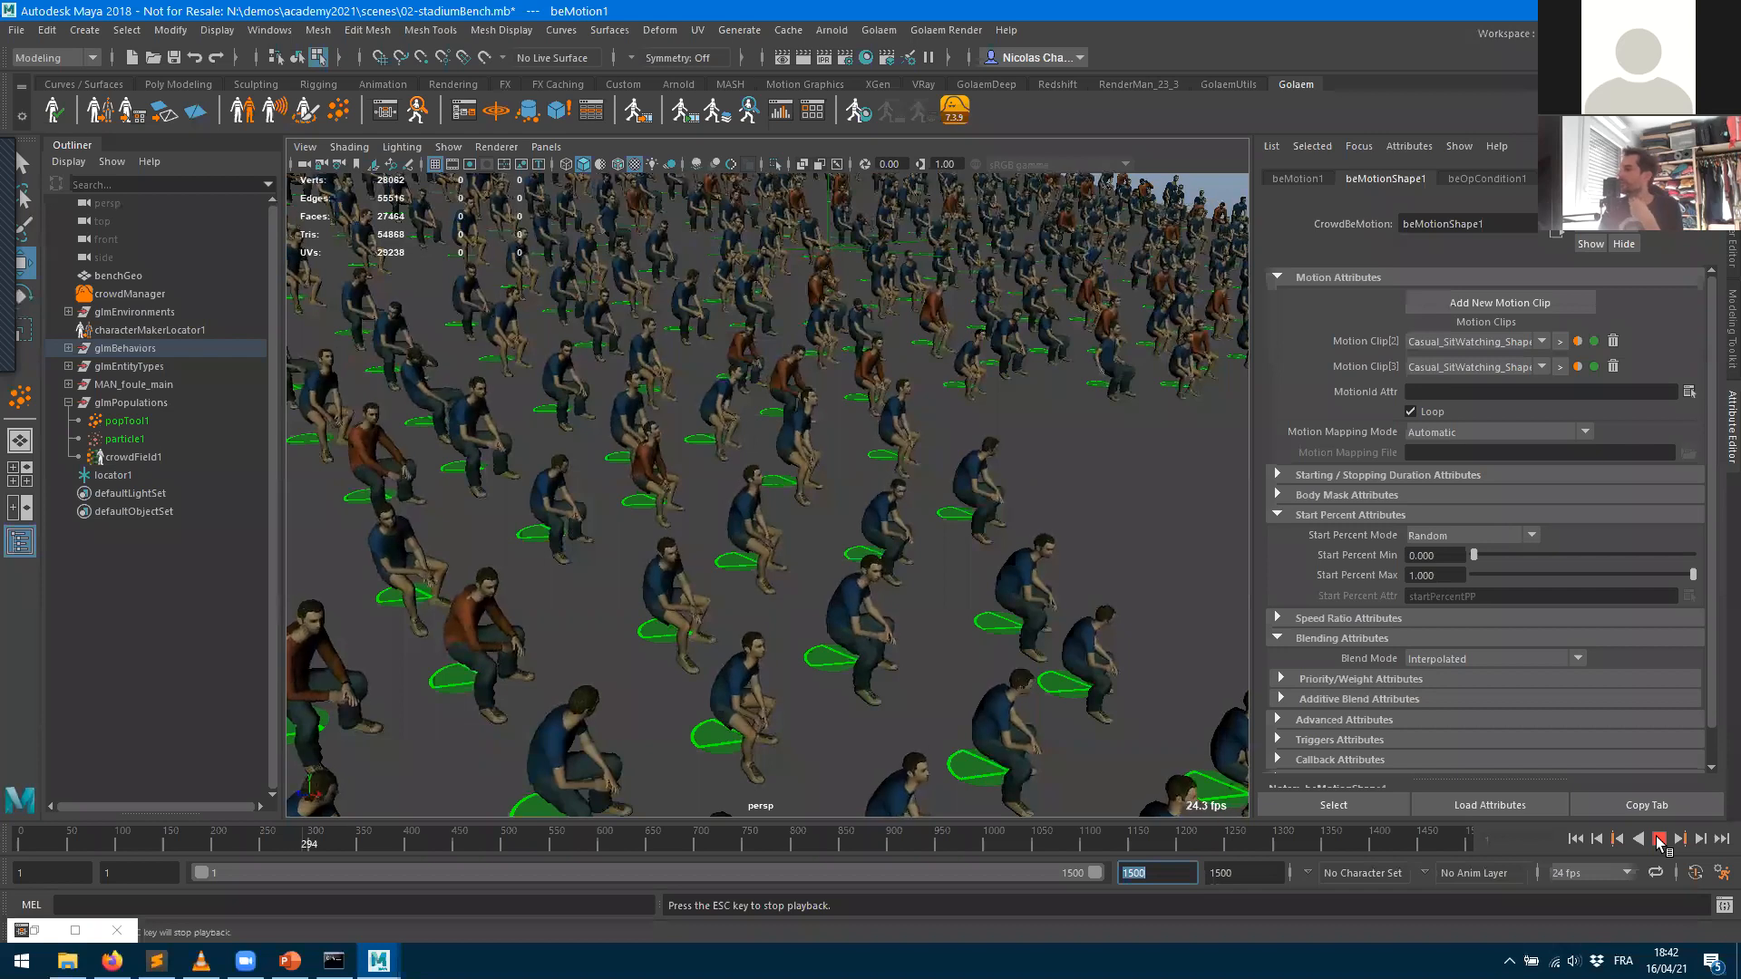
click(1660, 840)
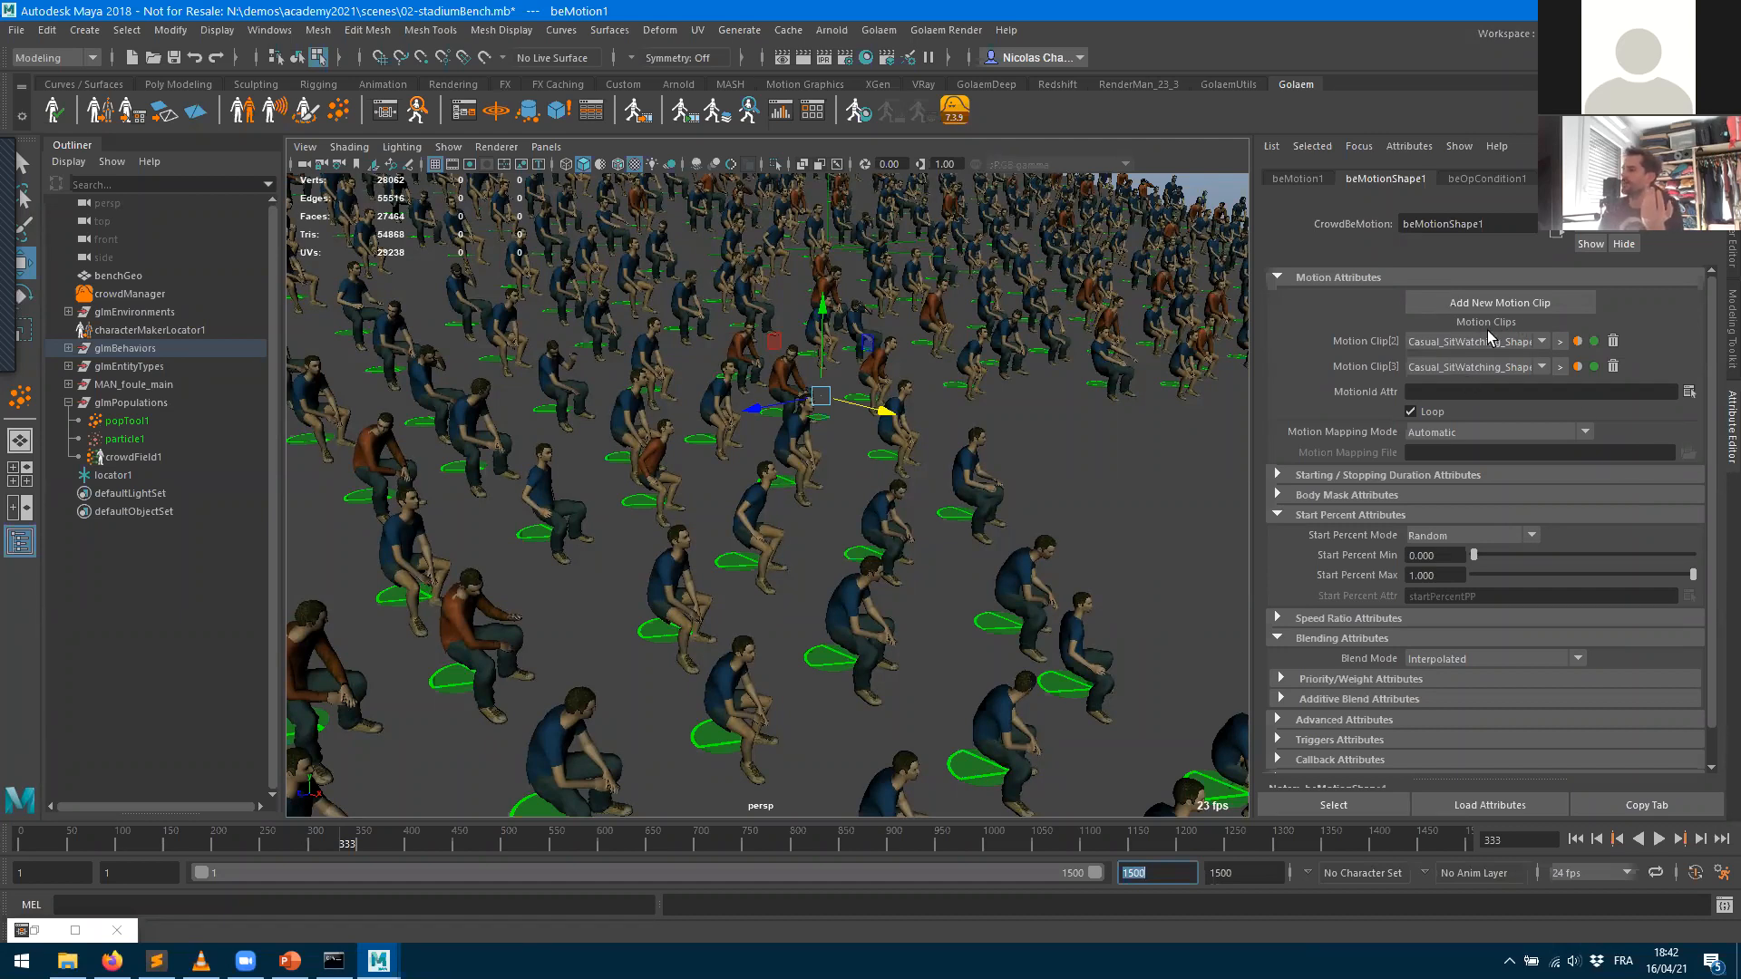
- Toggle the first Casual_SitWatching clip's state and back again, and replay the crowd simulation from the first frame
click(1594, 342)
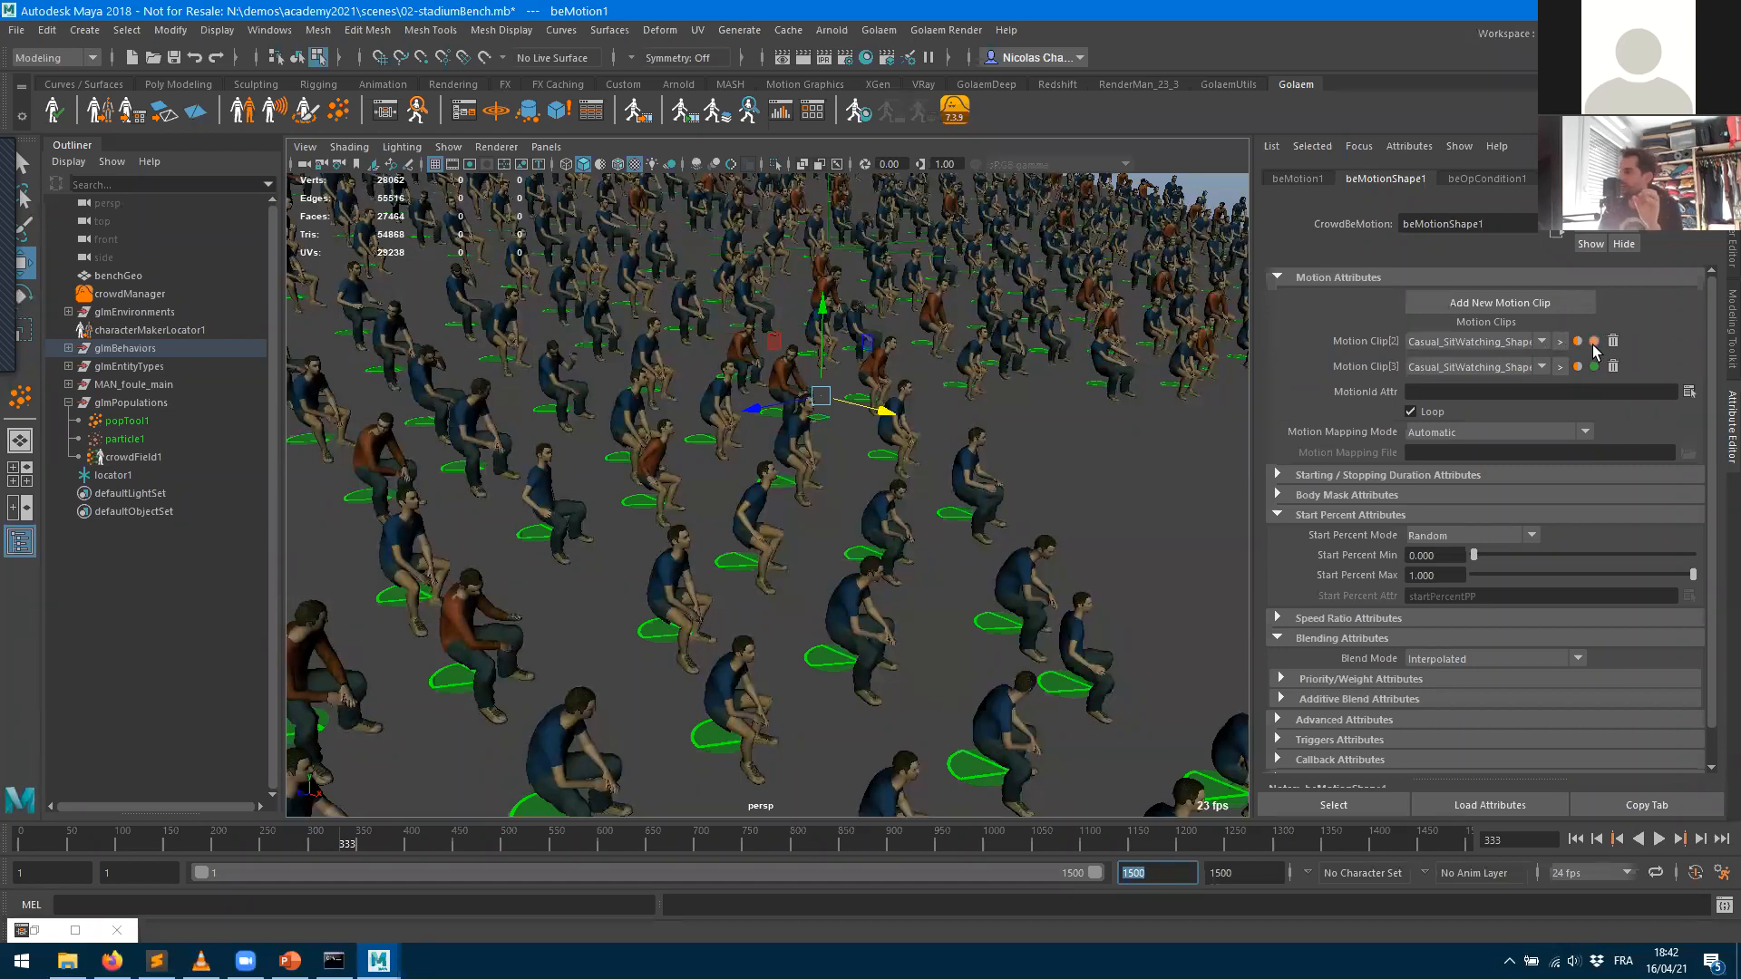
click(1594, 342)
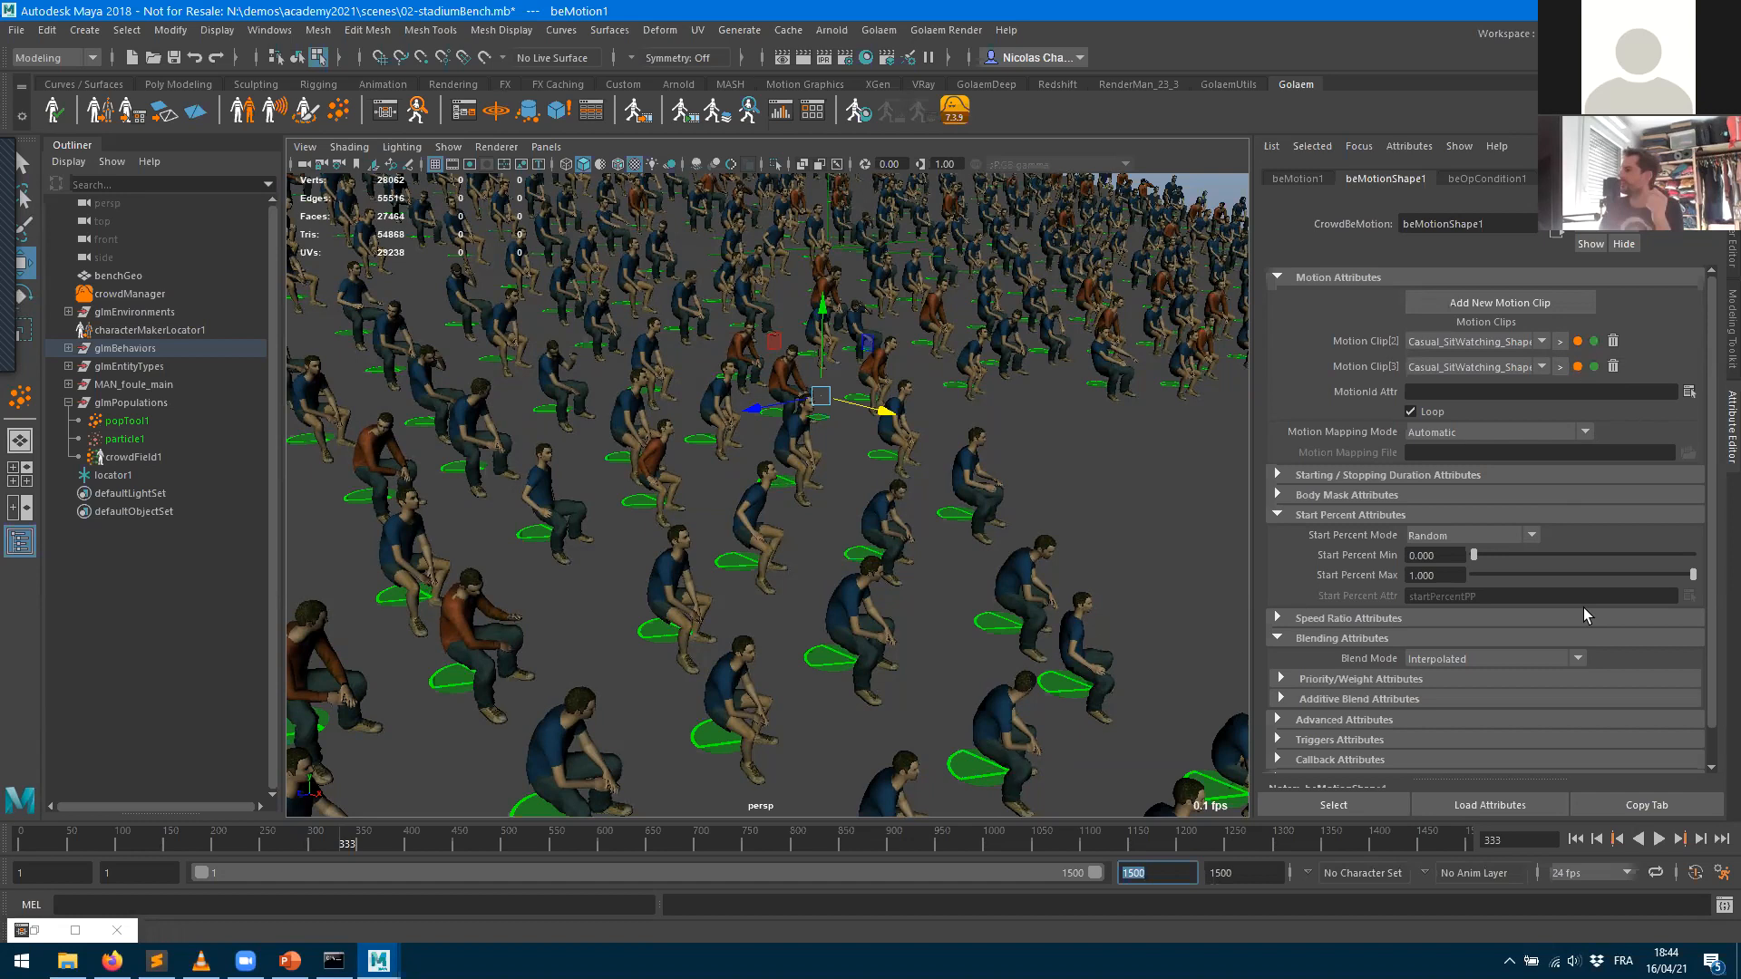
click(1577, 839)
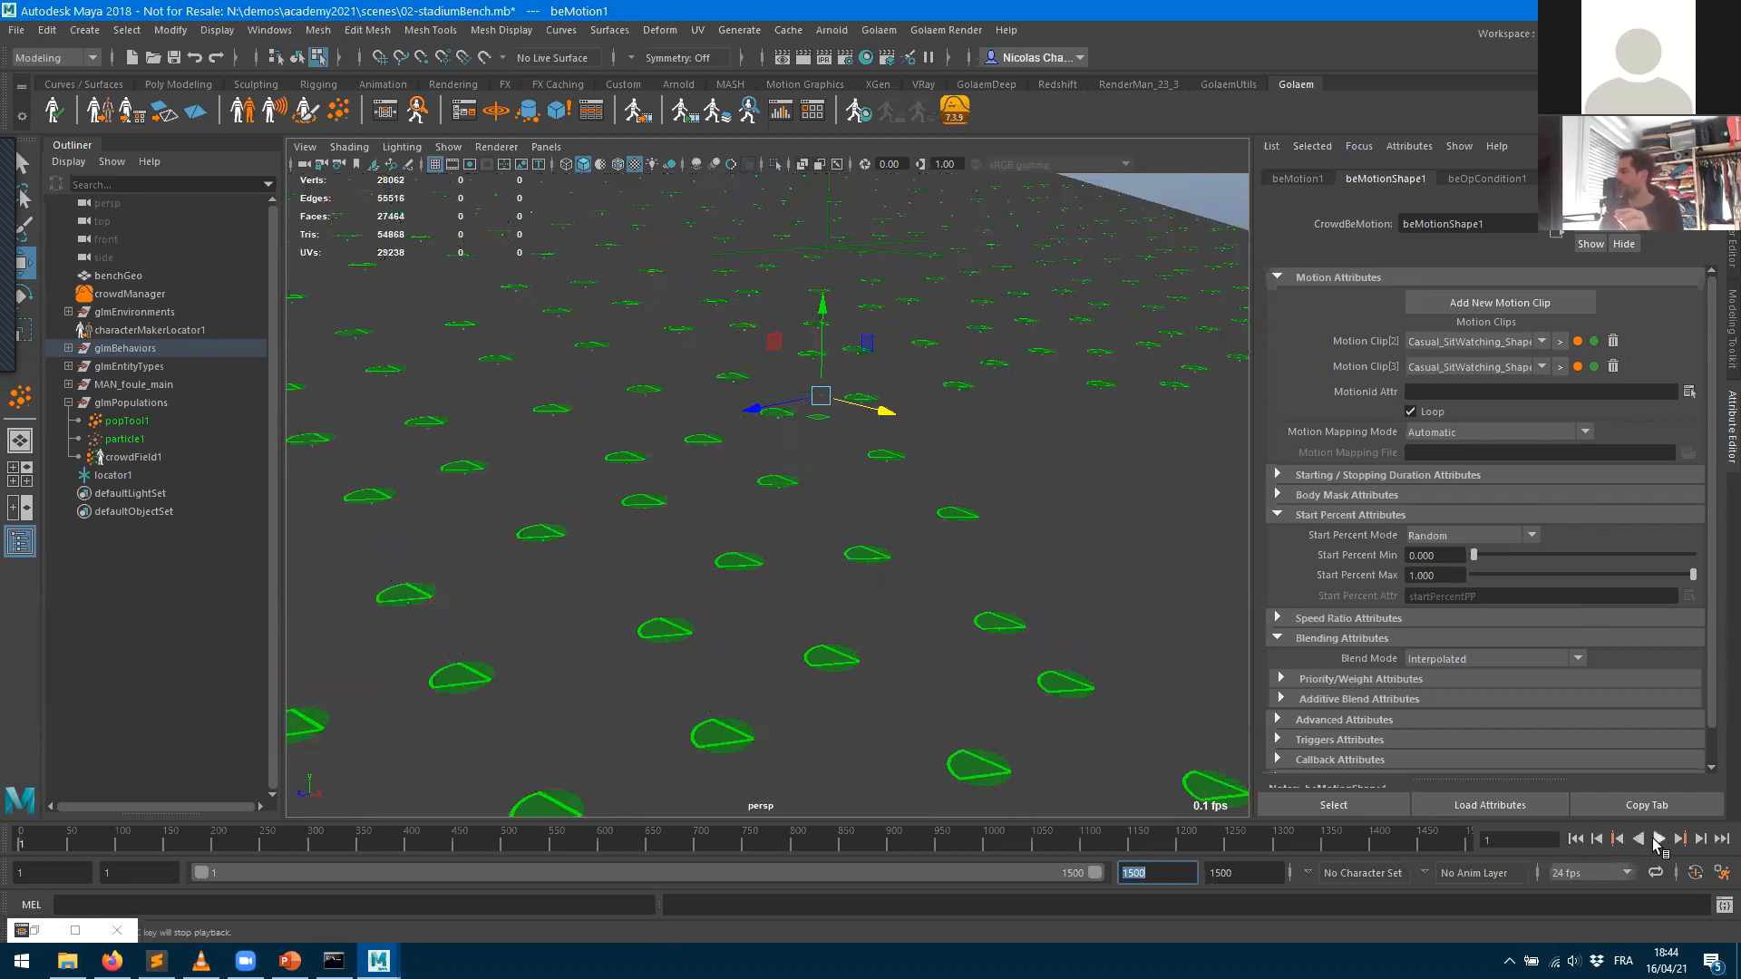
click(1658, 839)
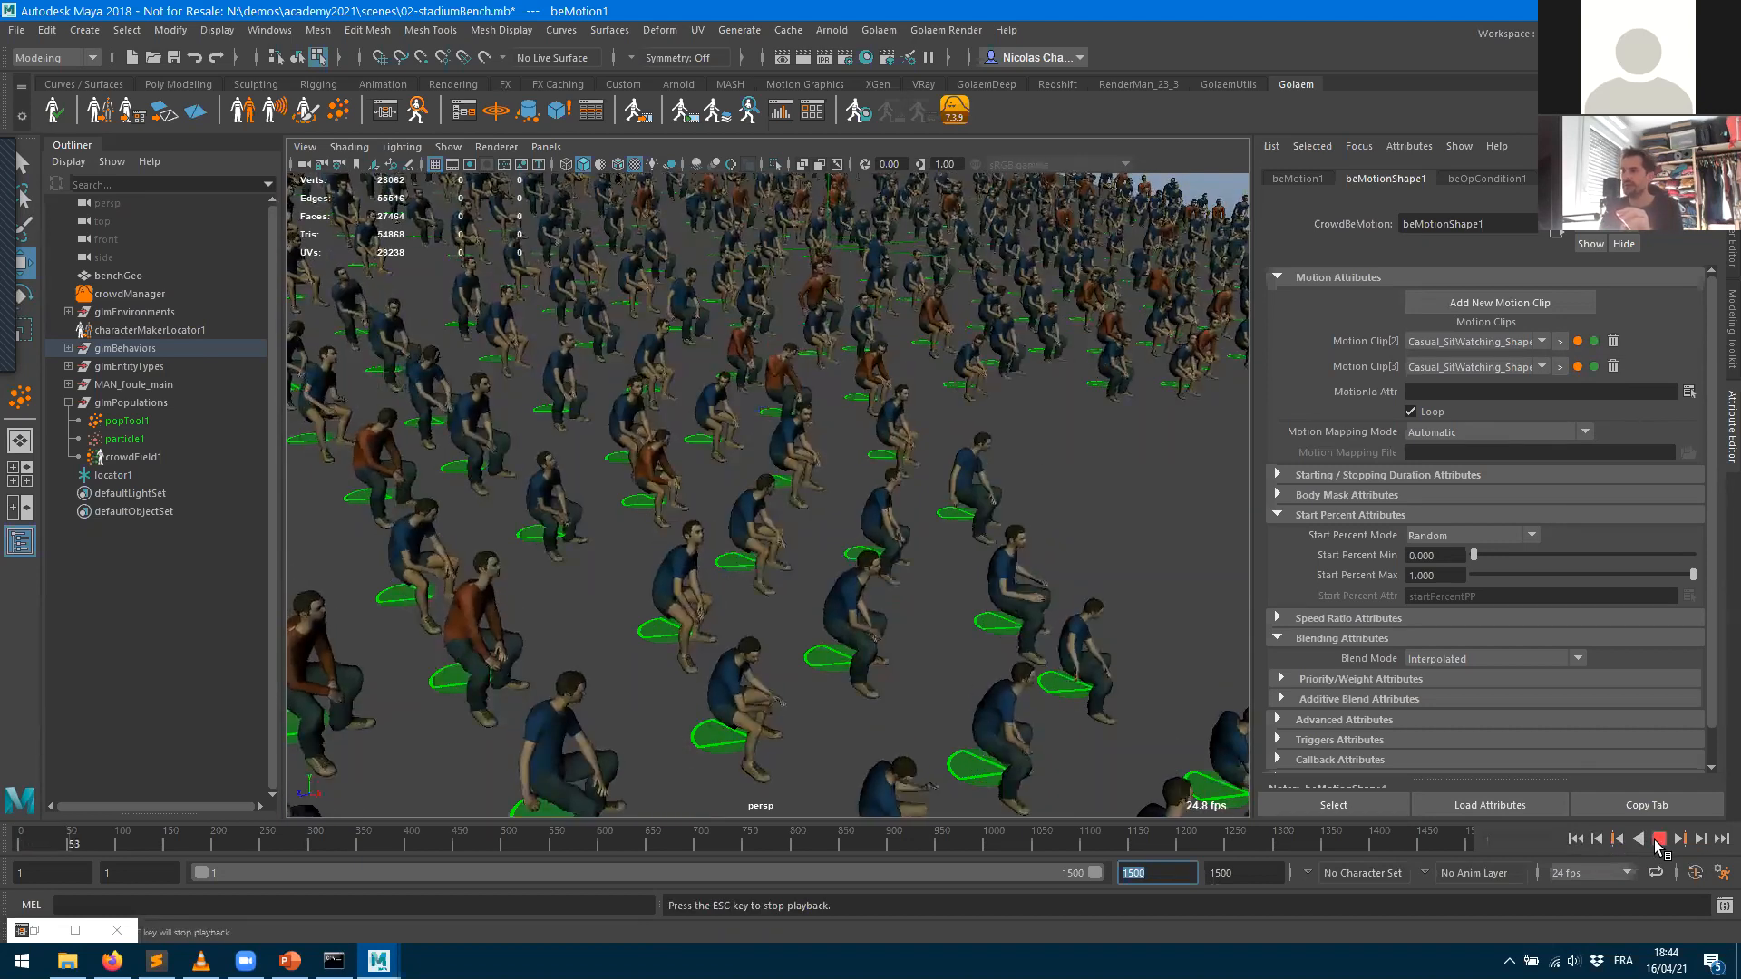
click(1655, 840)
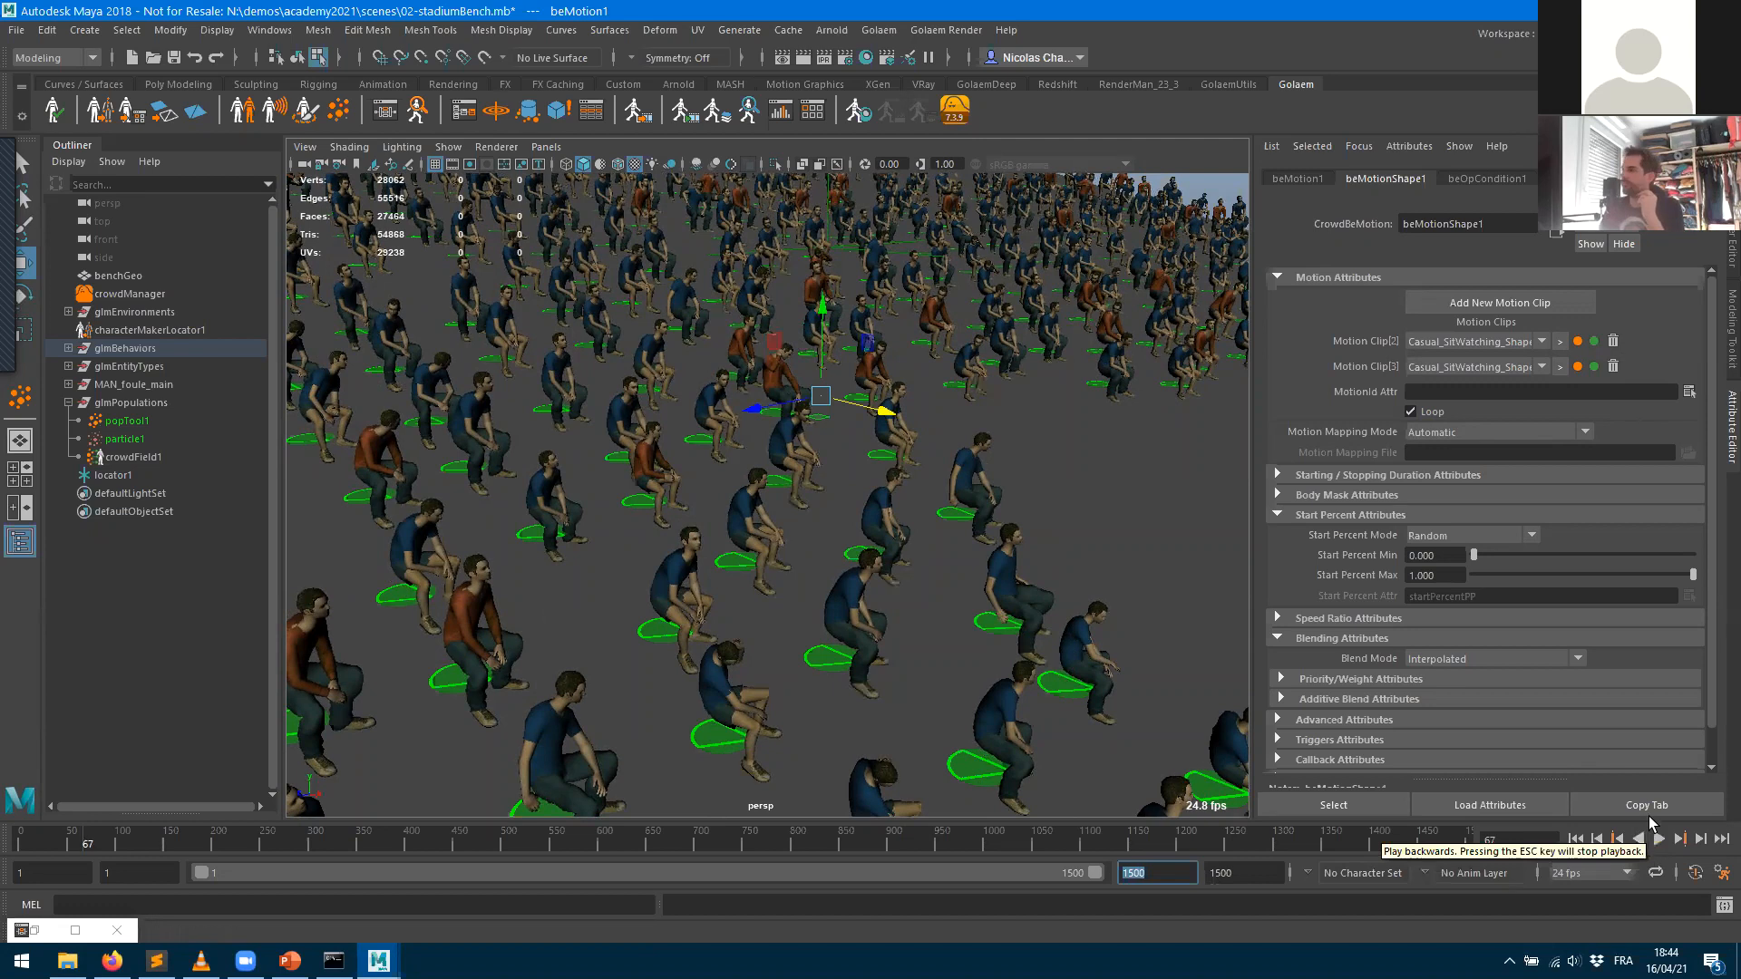
- Set the random speed ratio of beMotionShape1 to a minimum of 0.9 and a maximum of 1.1
click(1314, 514)
click(1333, 514)
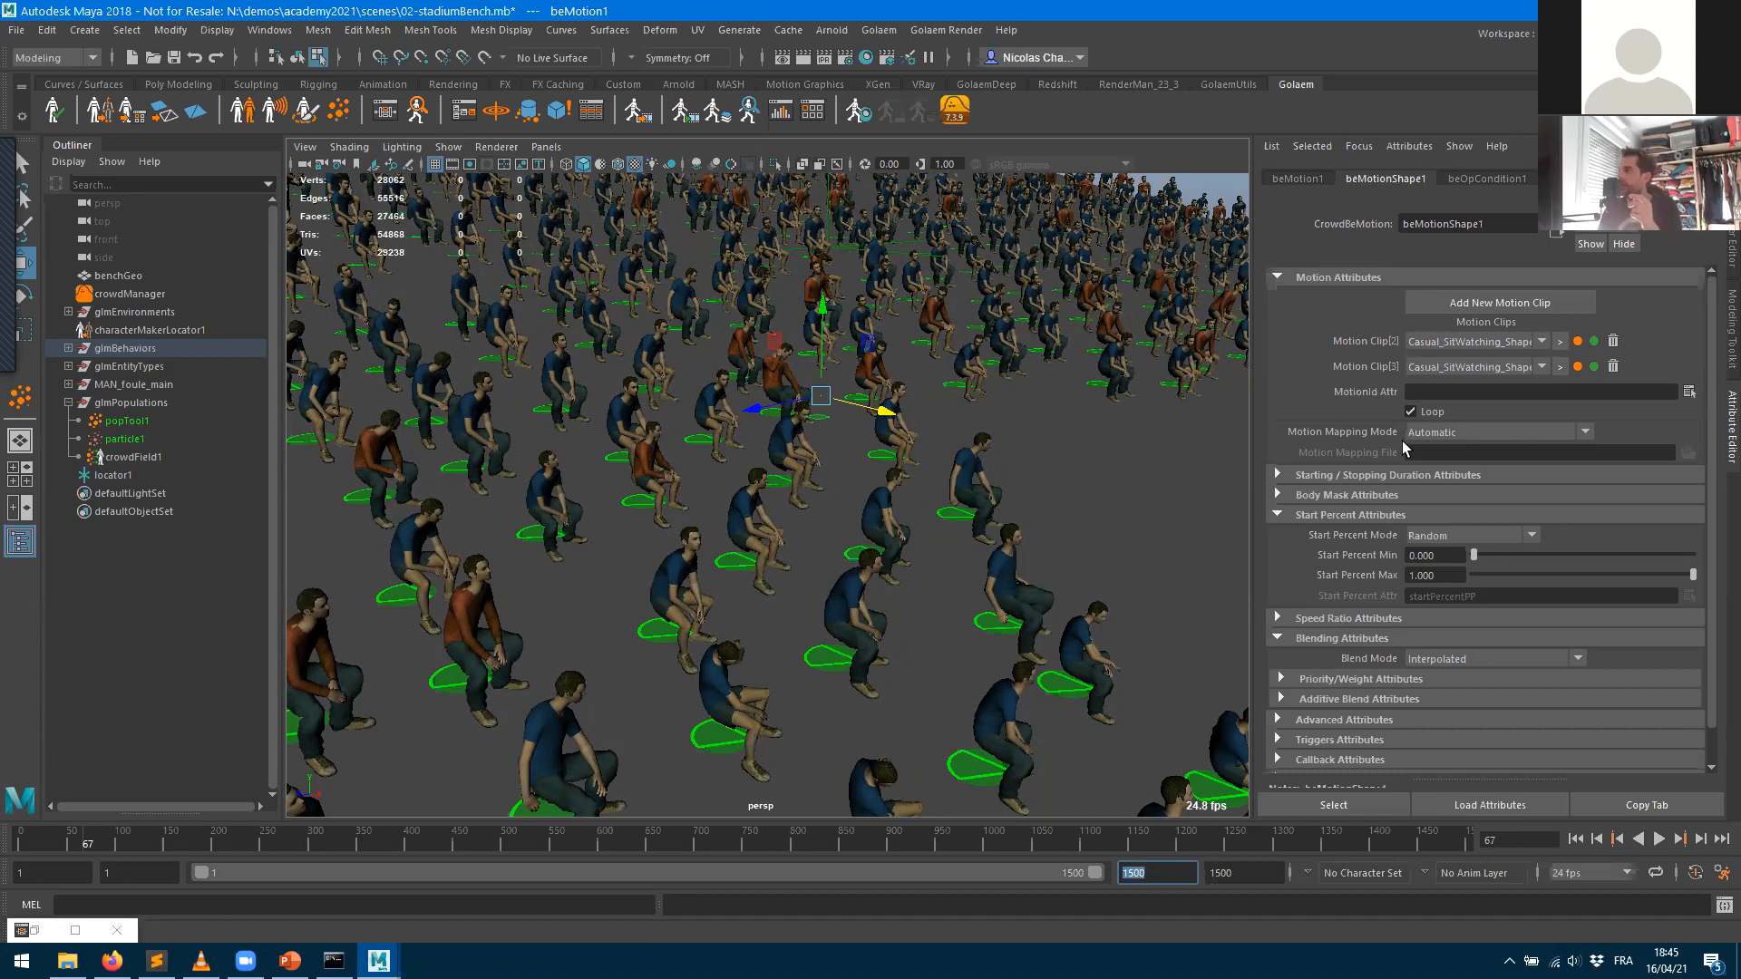
click(1319, 617)
scroll(1340, 544, down, 3)
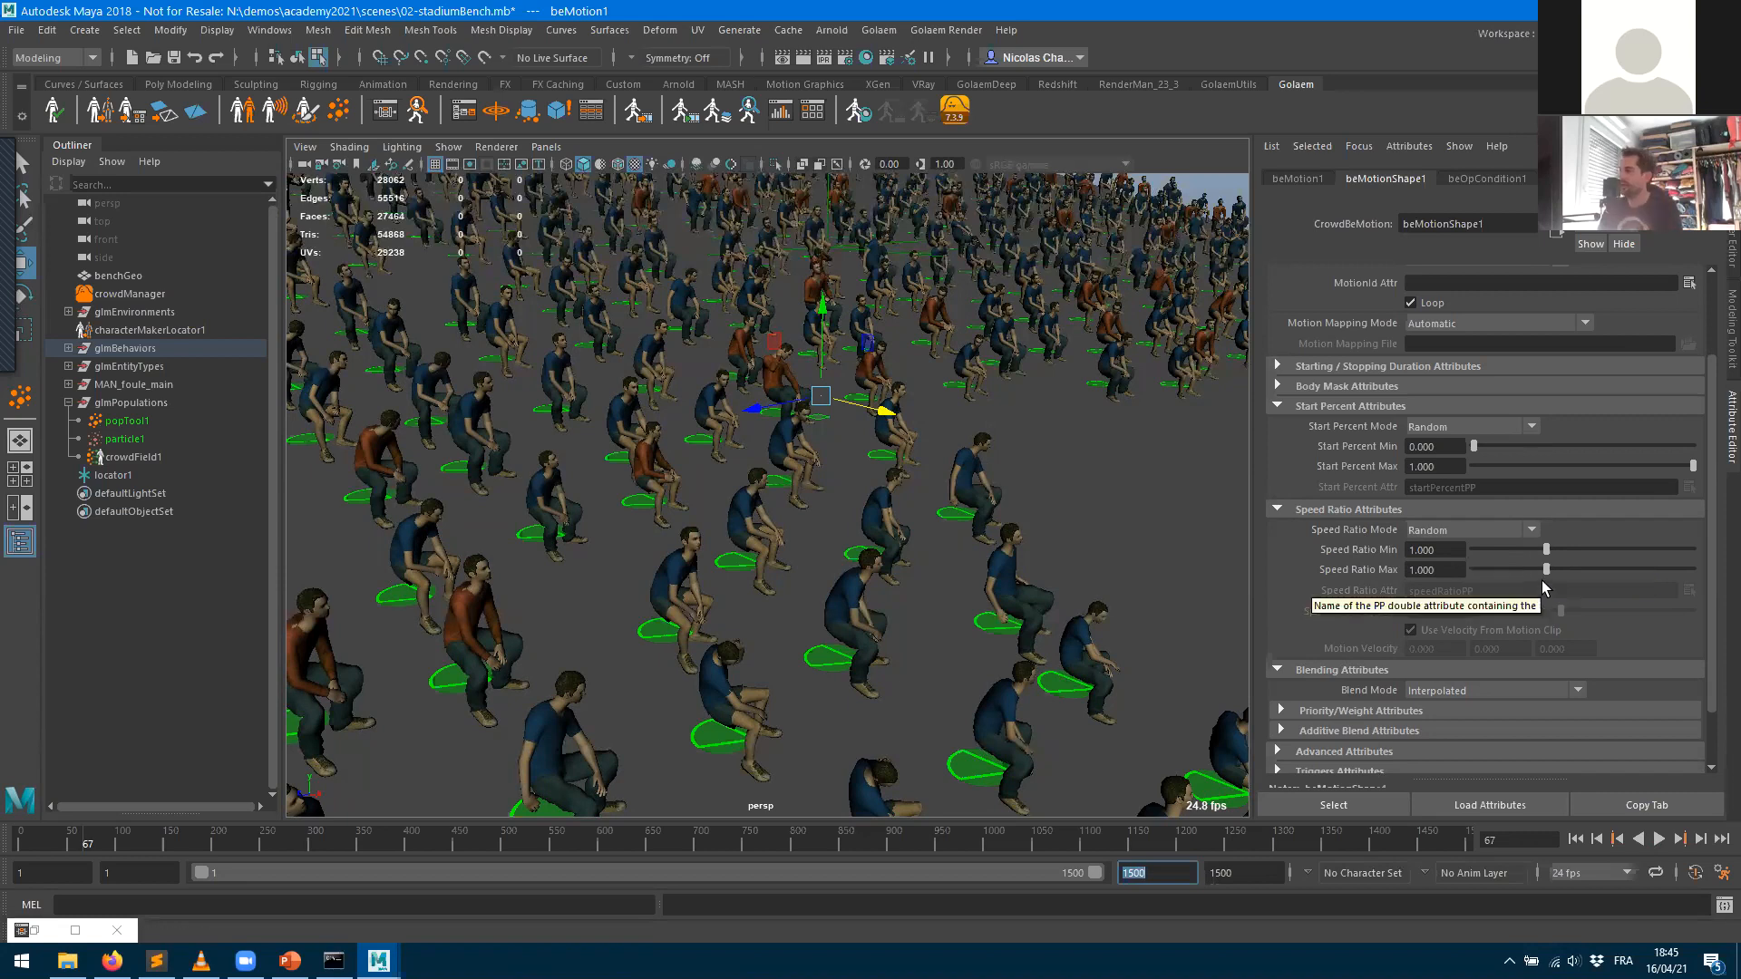
double_click(1435, 549)
text(0.9)
key(Return)
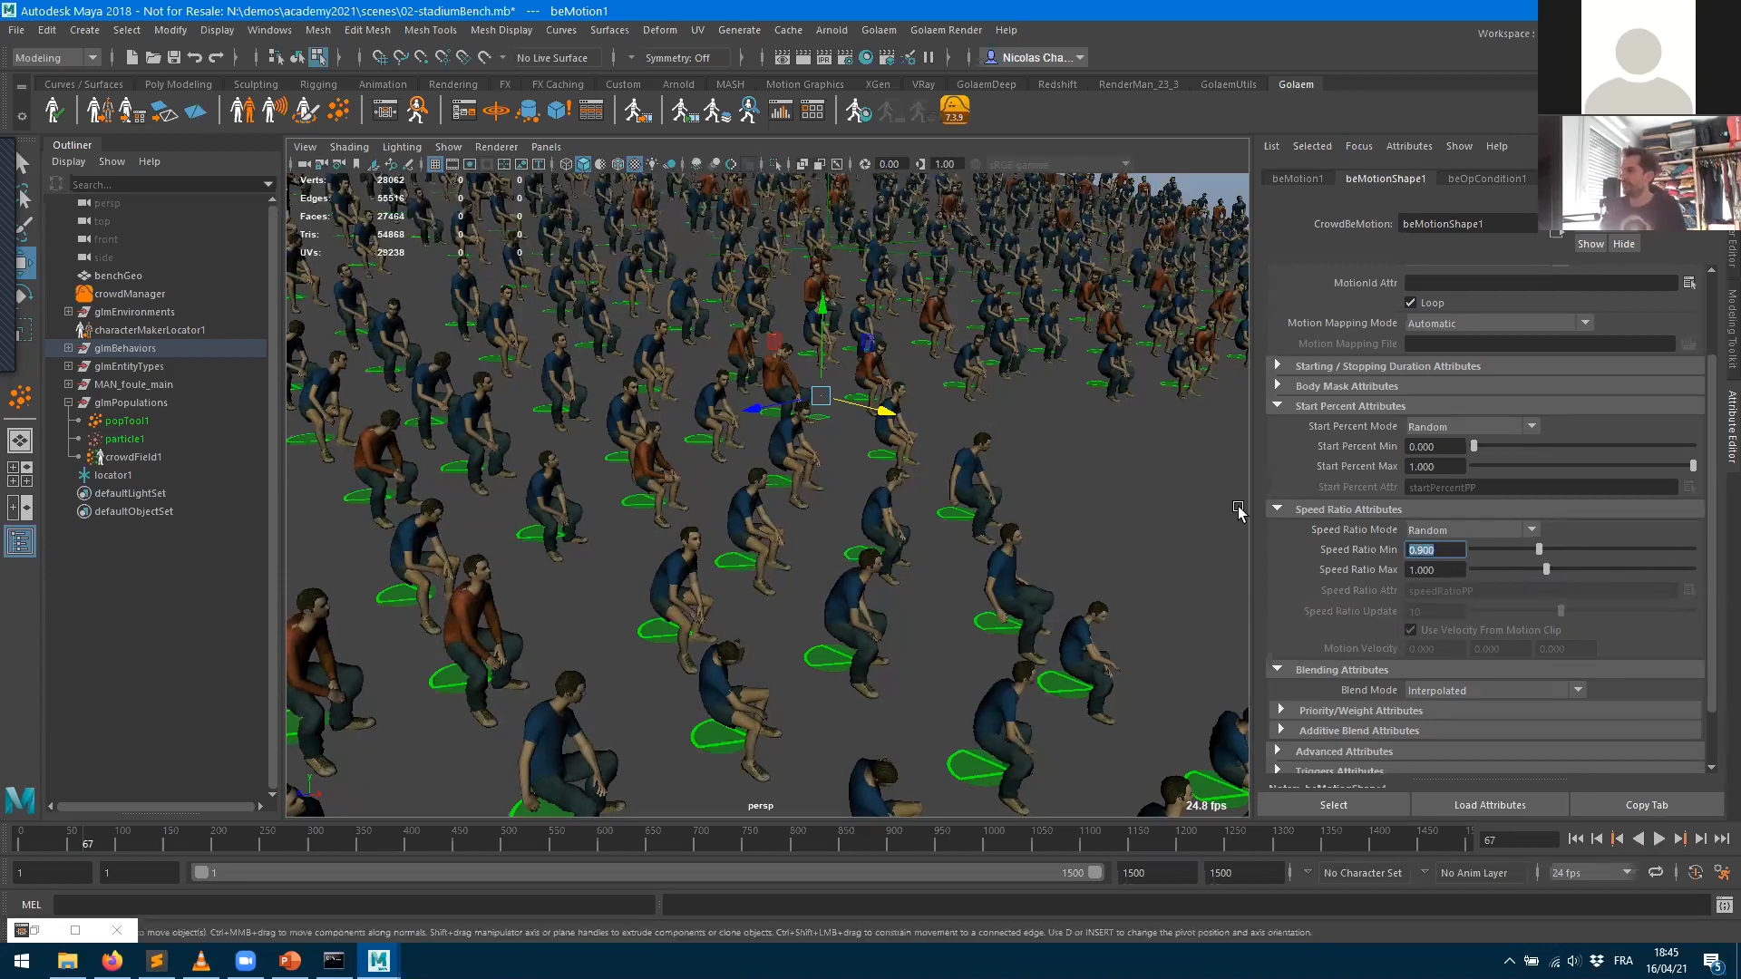
key(Tab)
text(1.1)
key(Tab)
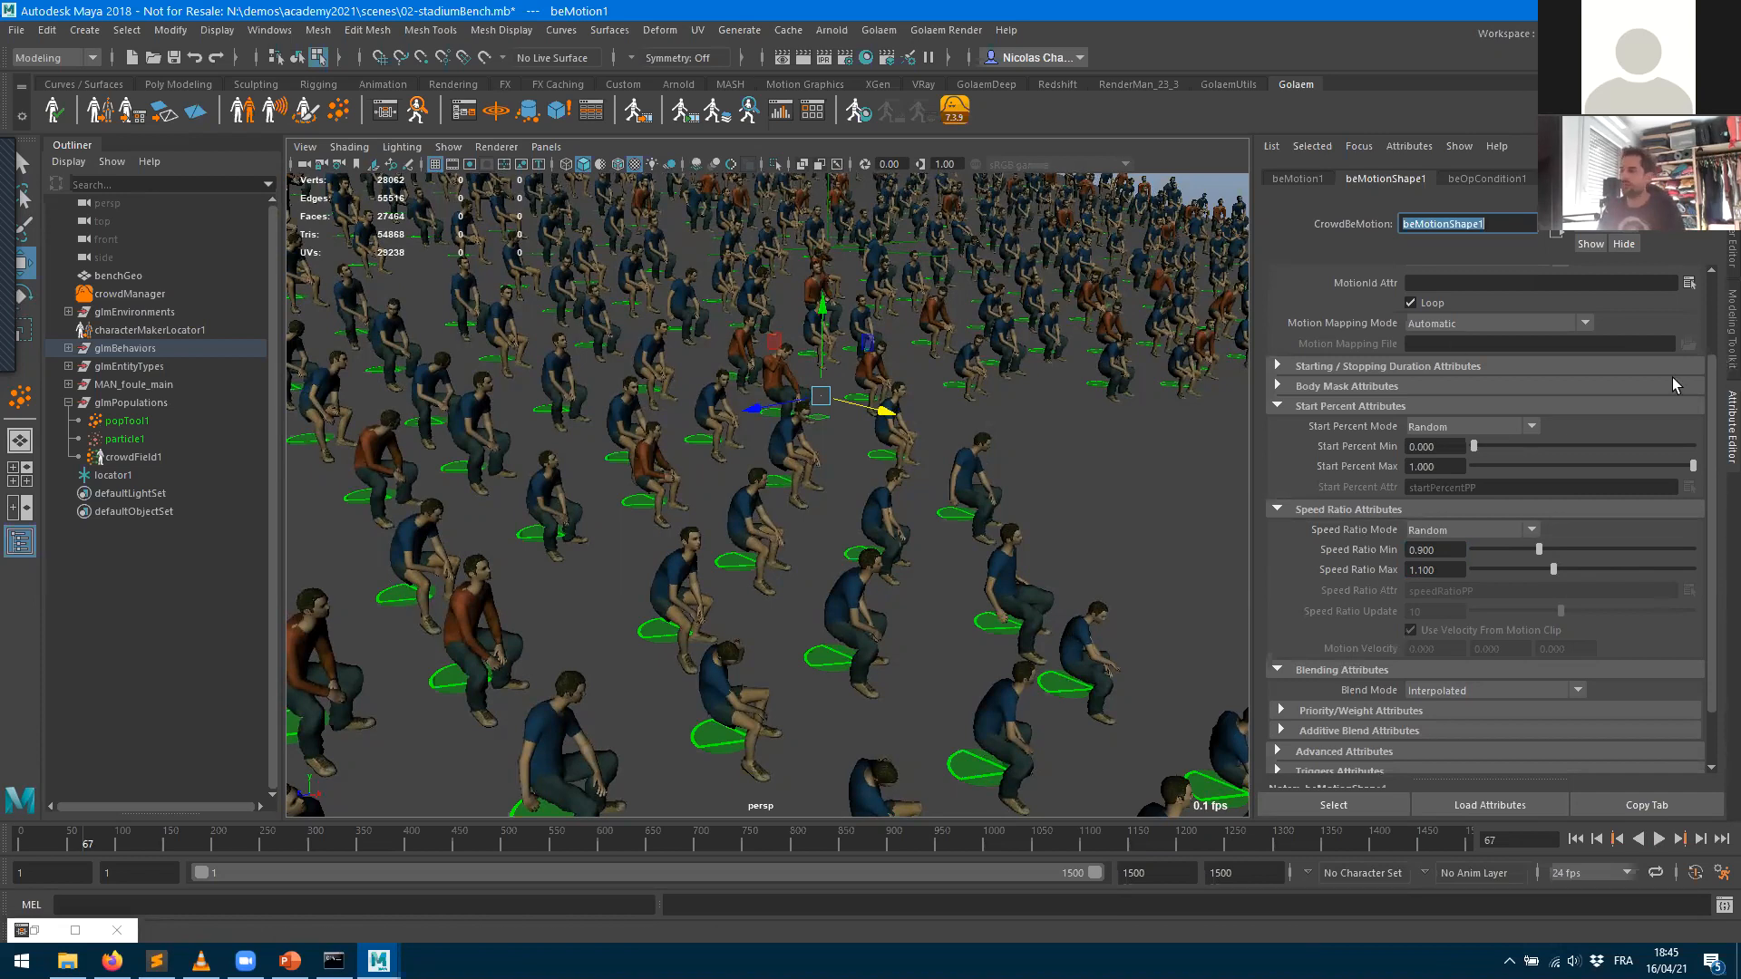
- Replay the simulation from the first frame with the new speed variation and examine the whole crowd from another angle
click(1576, 839)
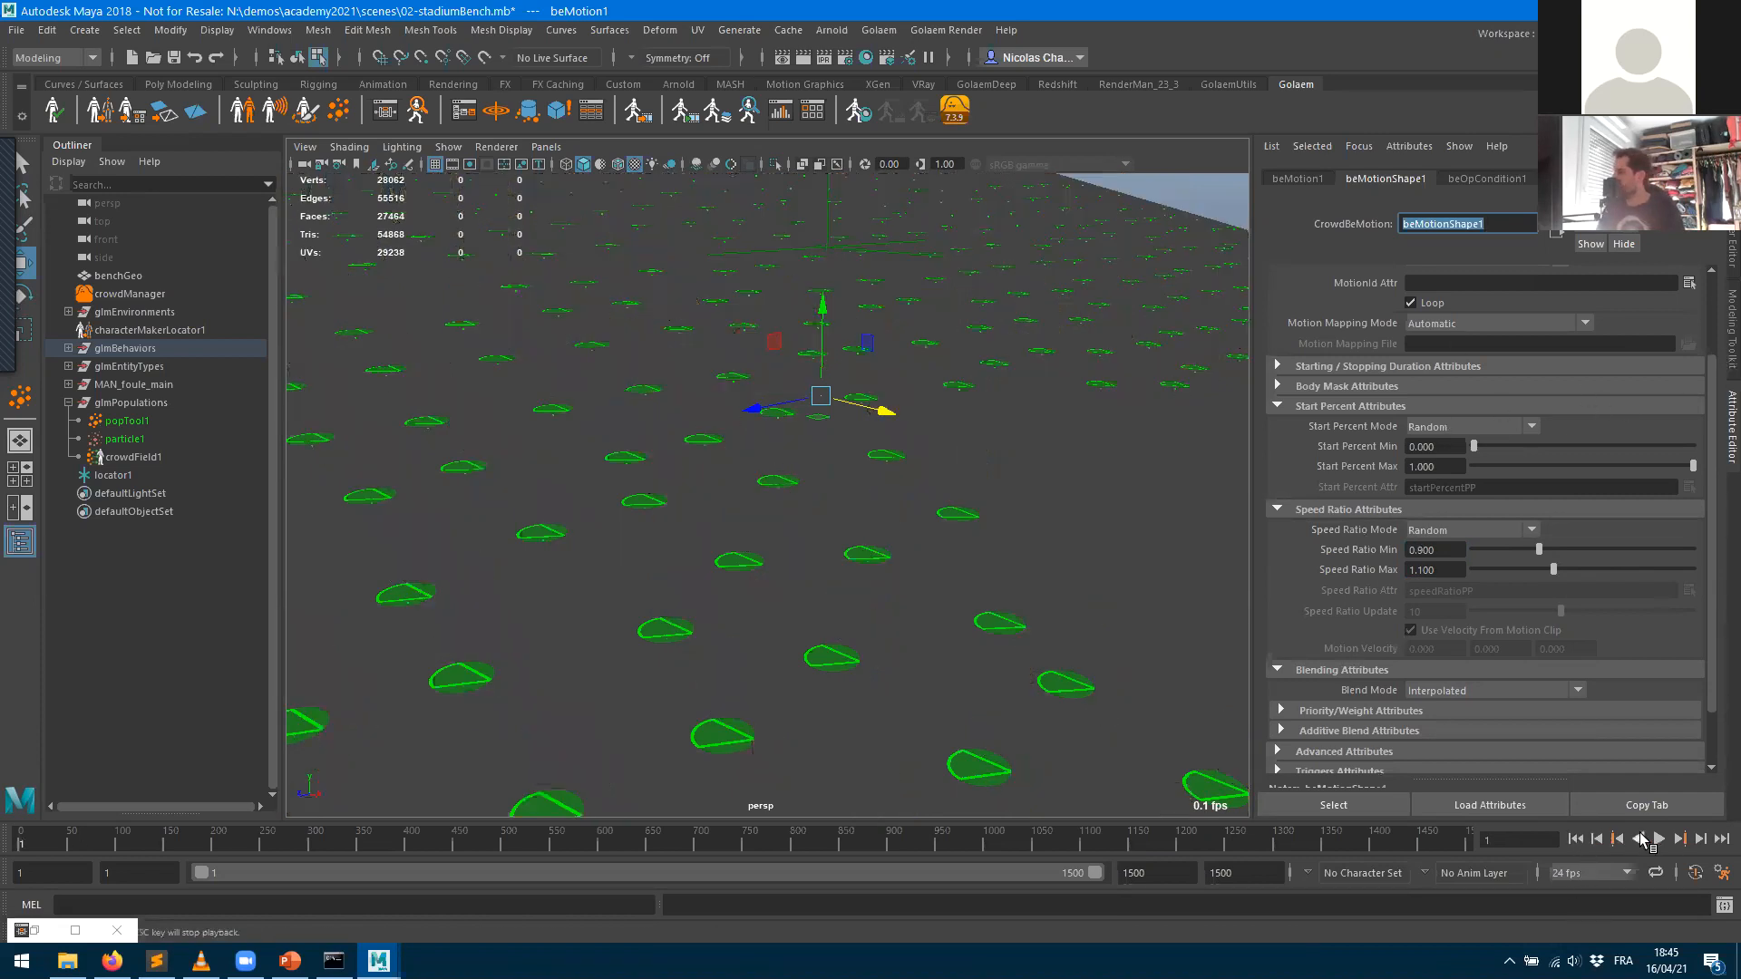
click(1659, 840)
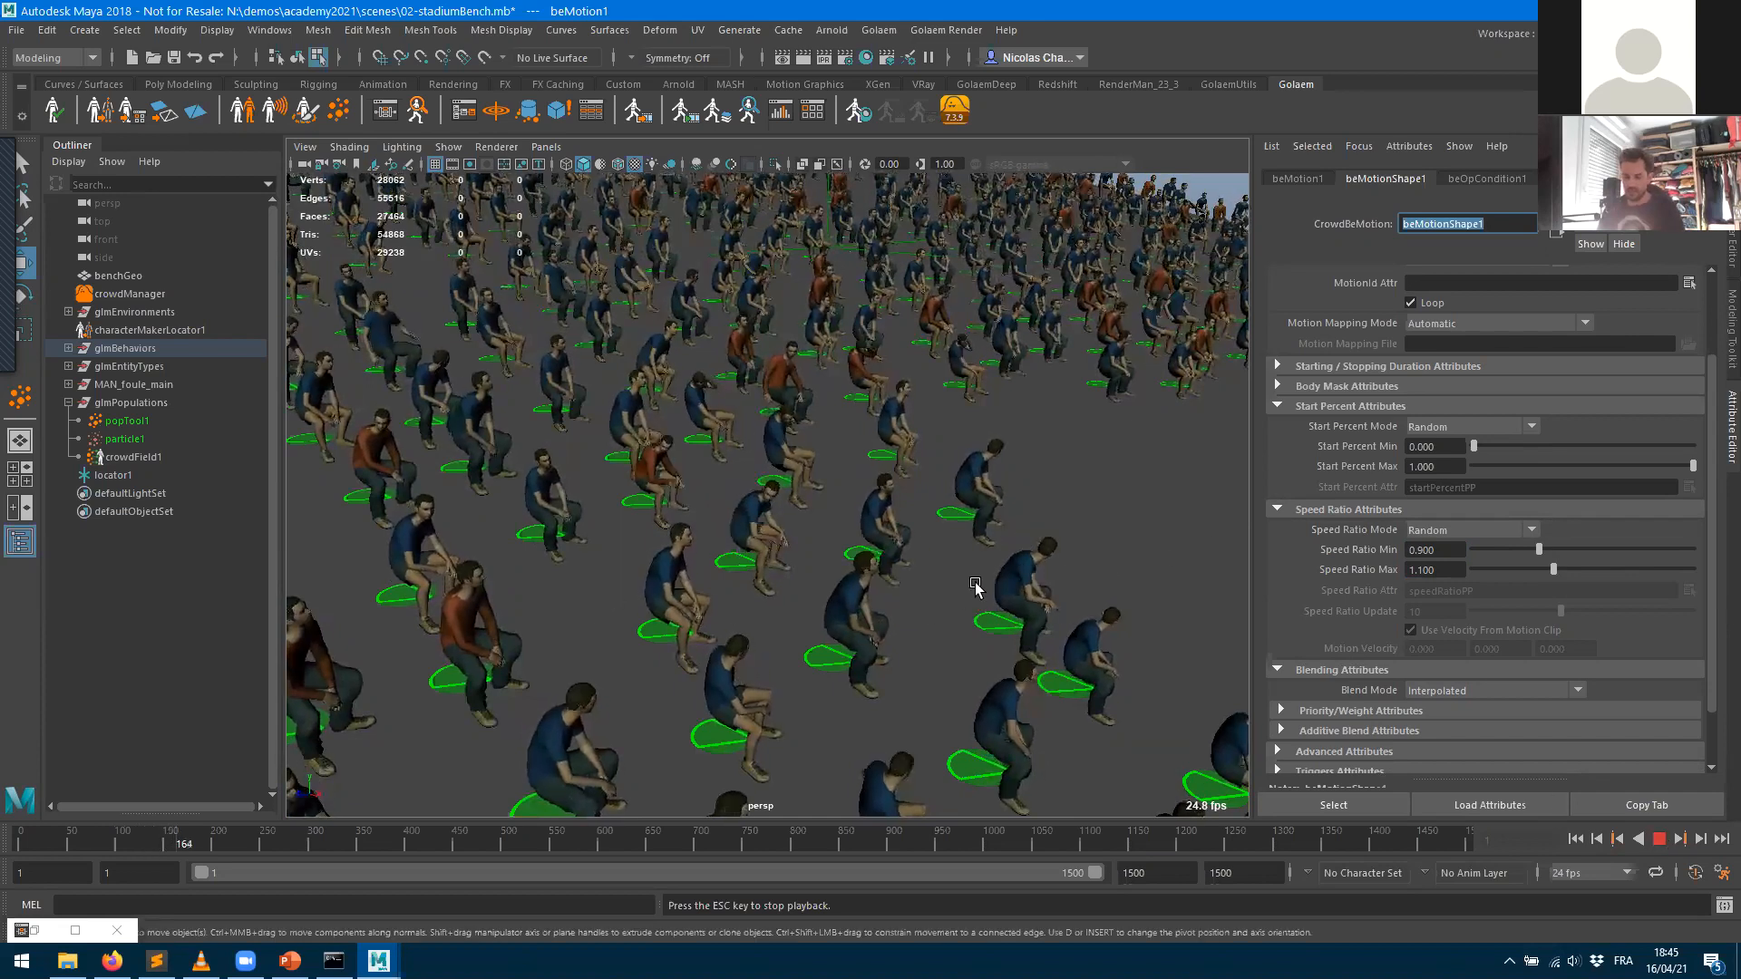
scroll(684, 614, down, 10)
scroll(689, 598, up, 2)
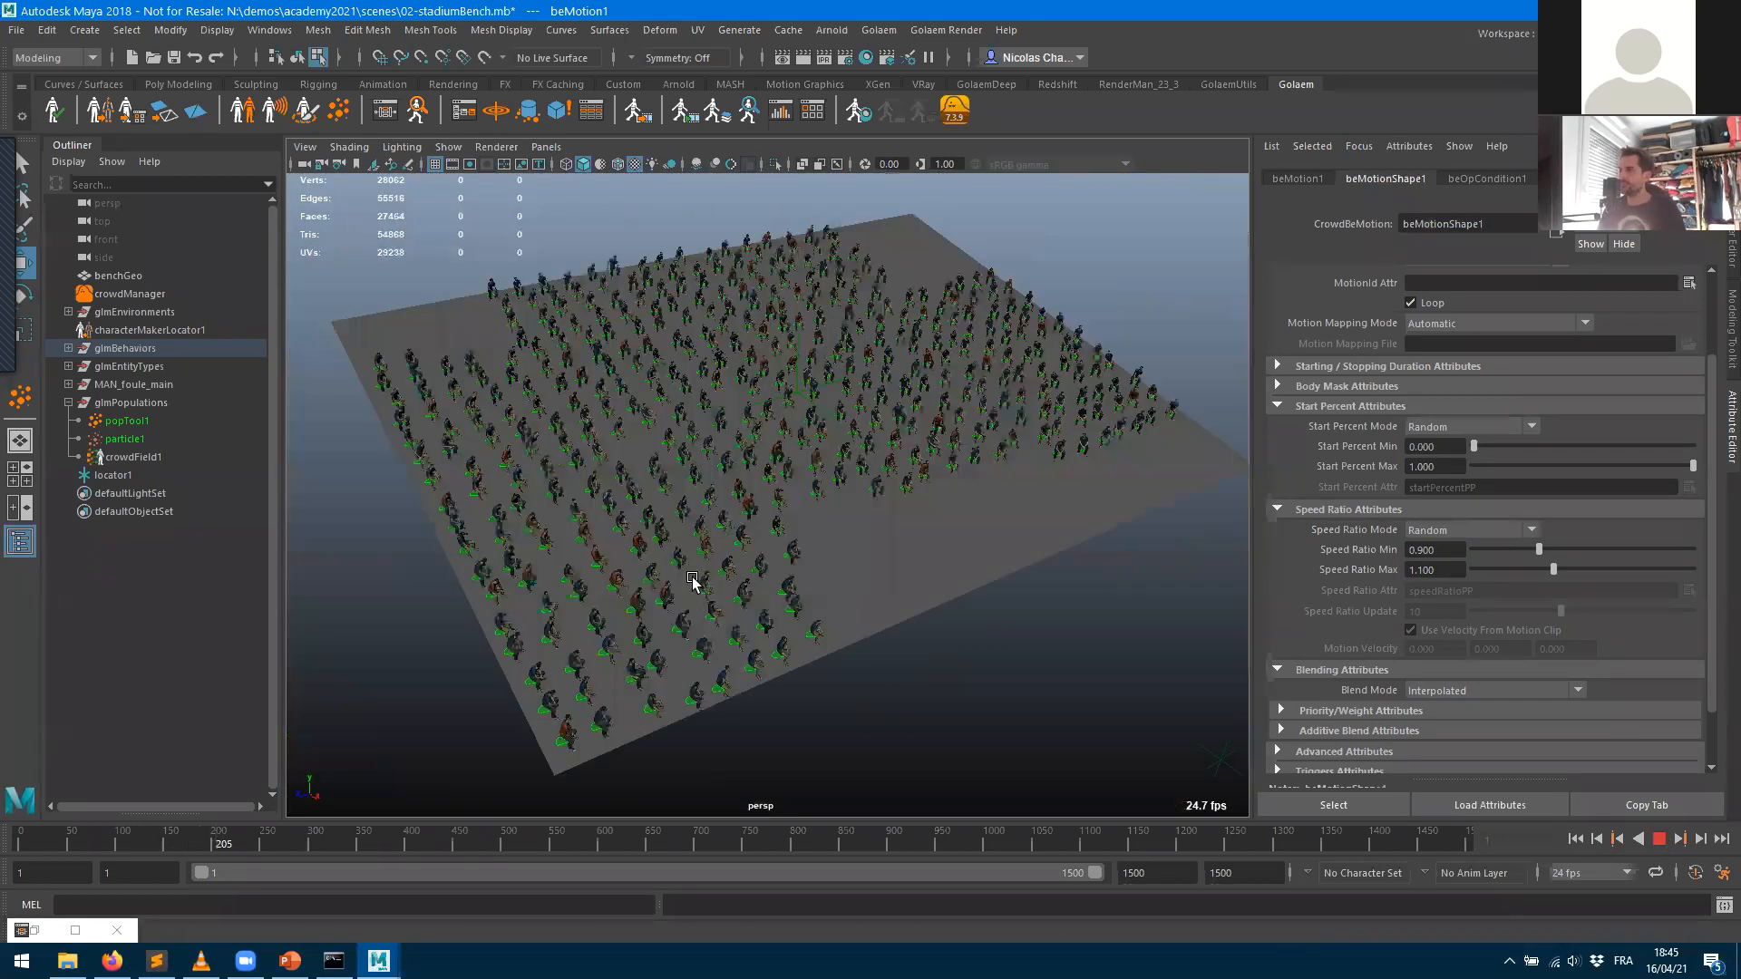
alt+drag(699, 583, 984, 559)
scroll(982, 562, up, 8)
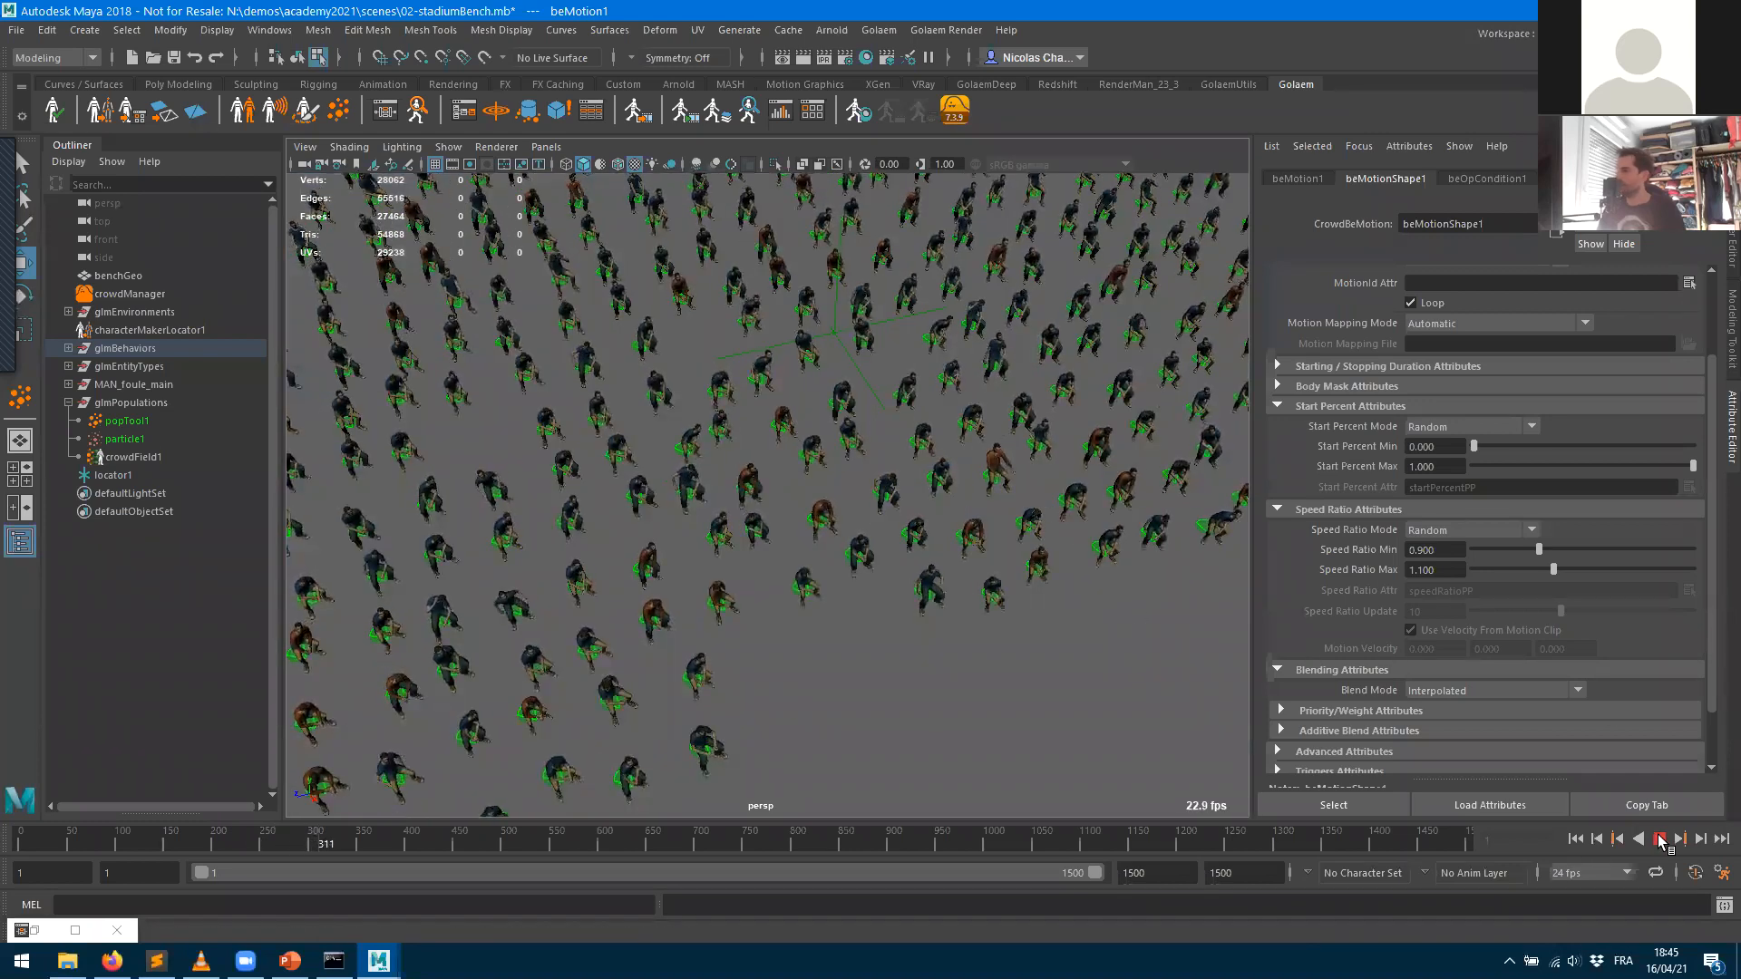
click(1658, 838)
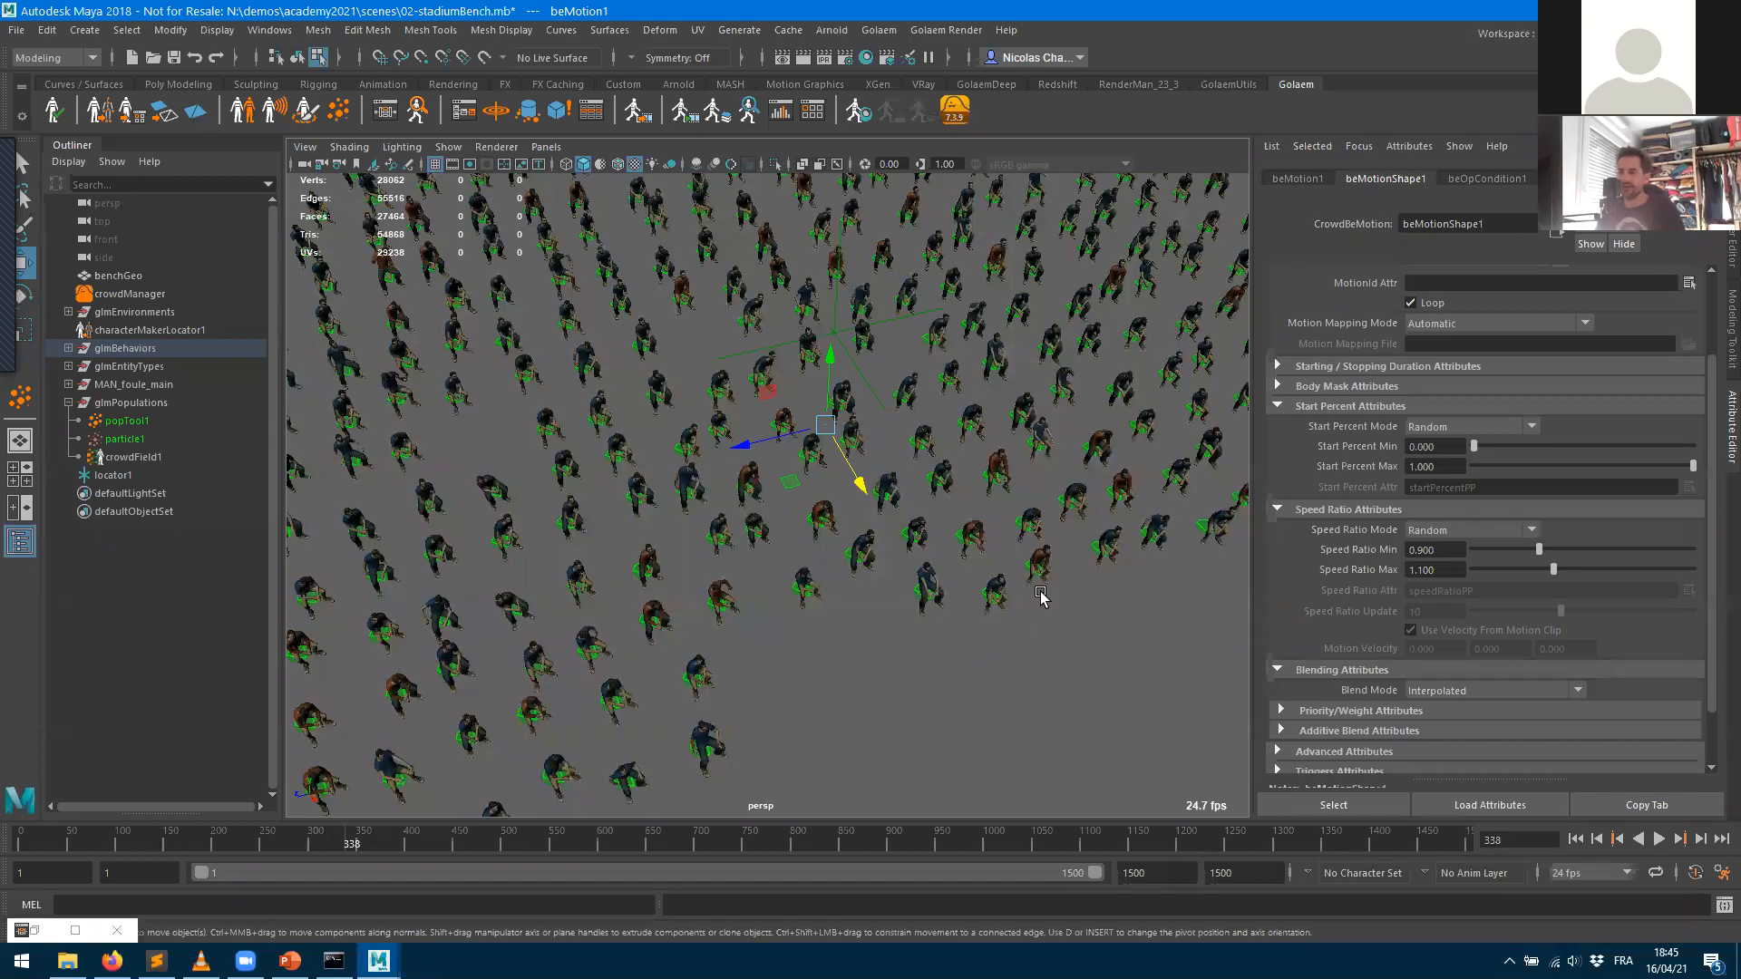
- Set both the number of columns and the number of rows of popTool1 to 2
click(127, 421)
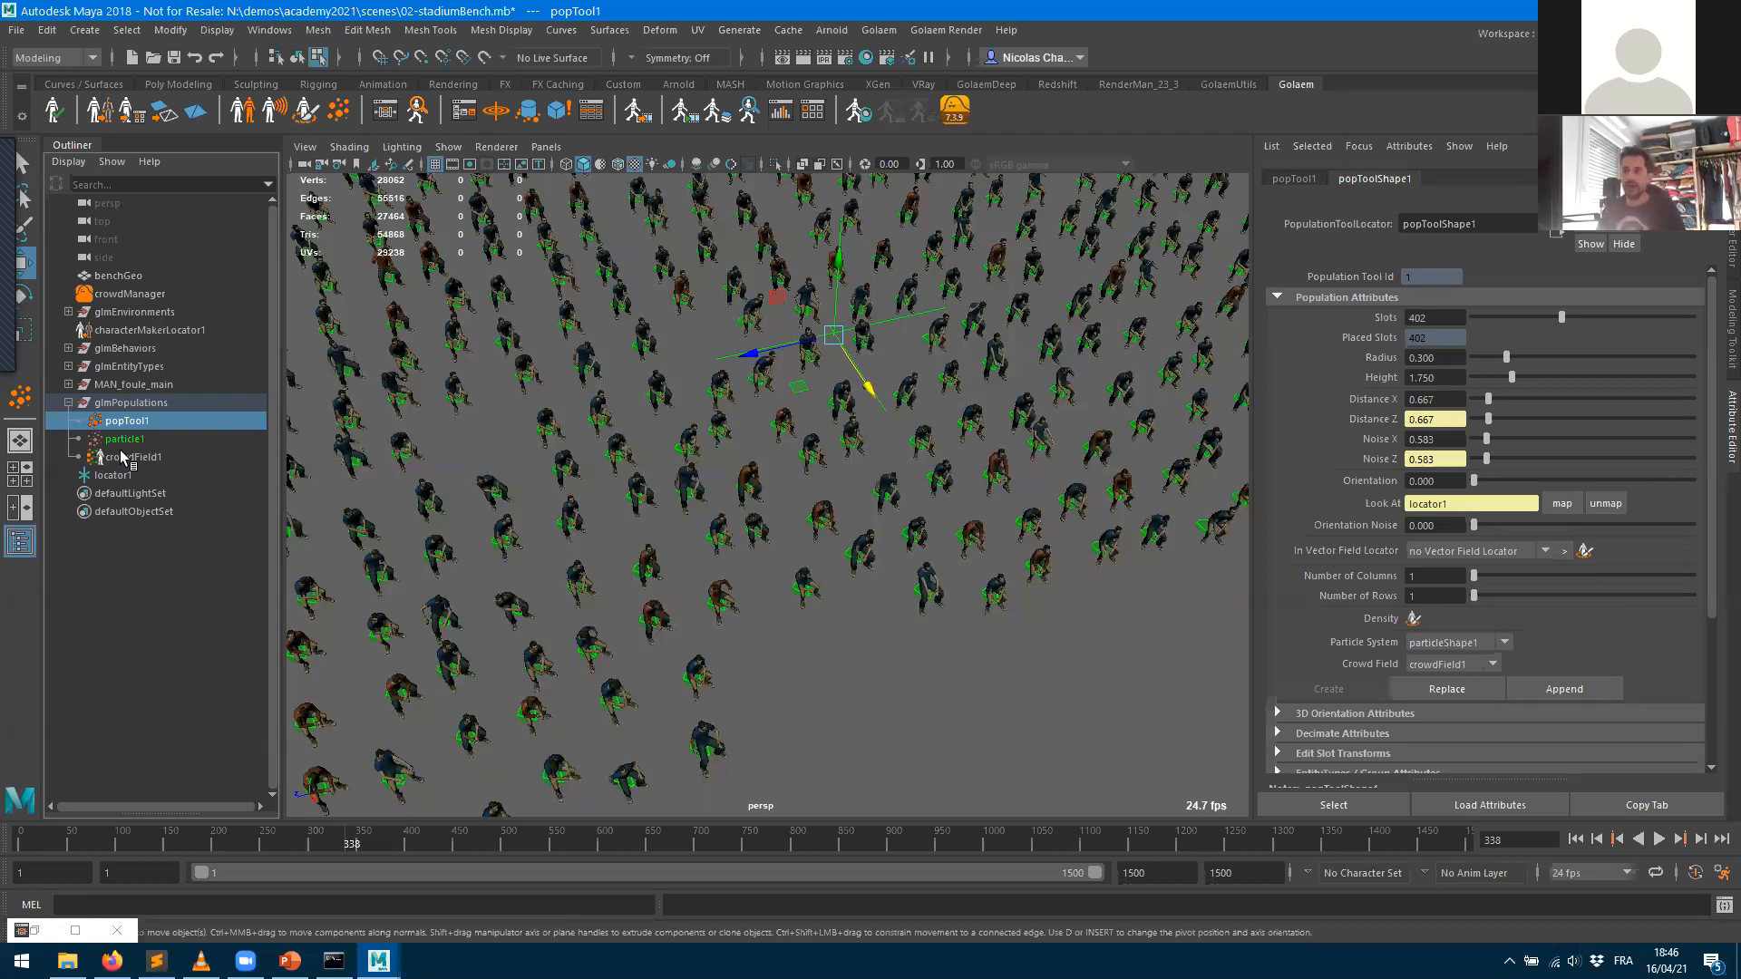
click(107, 277)
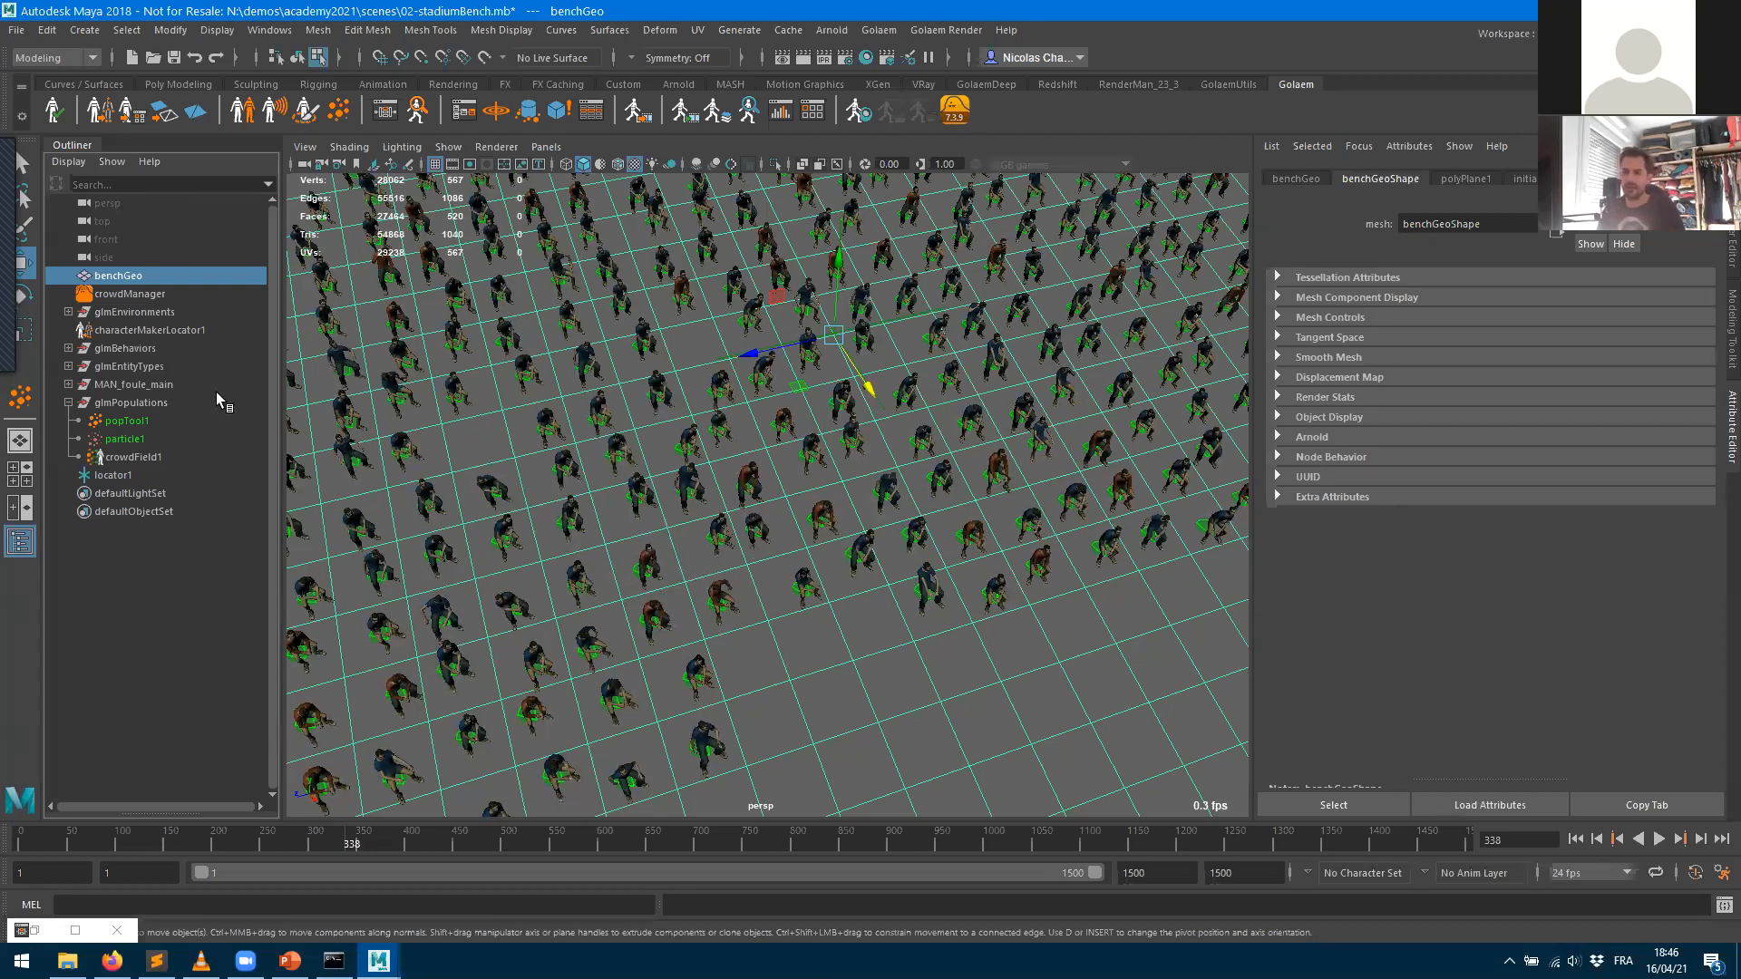
click(141, 421)
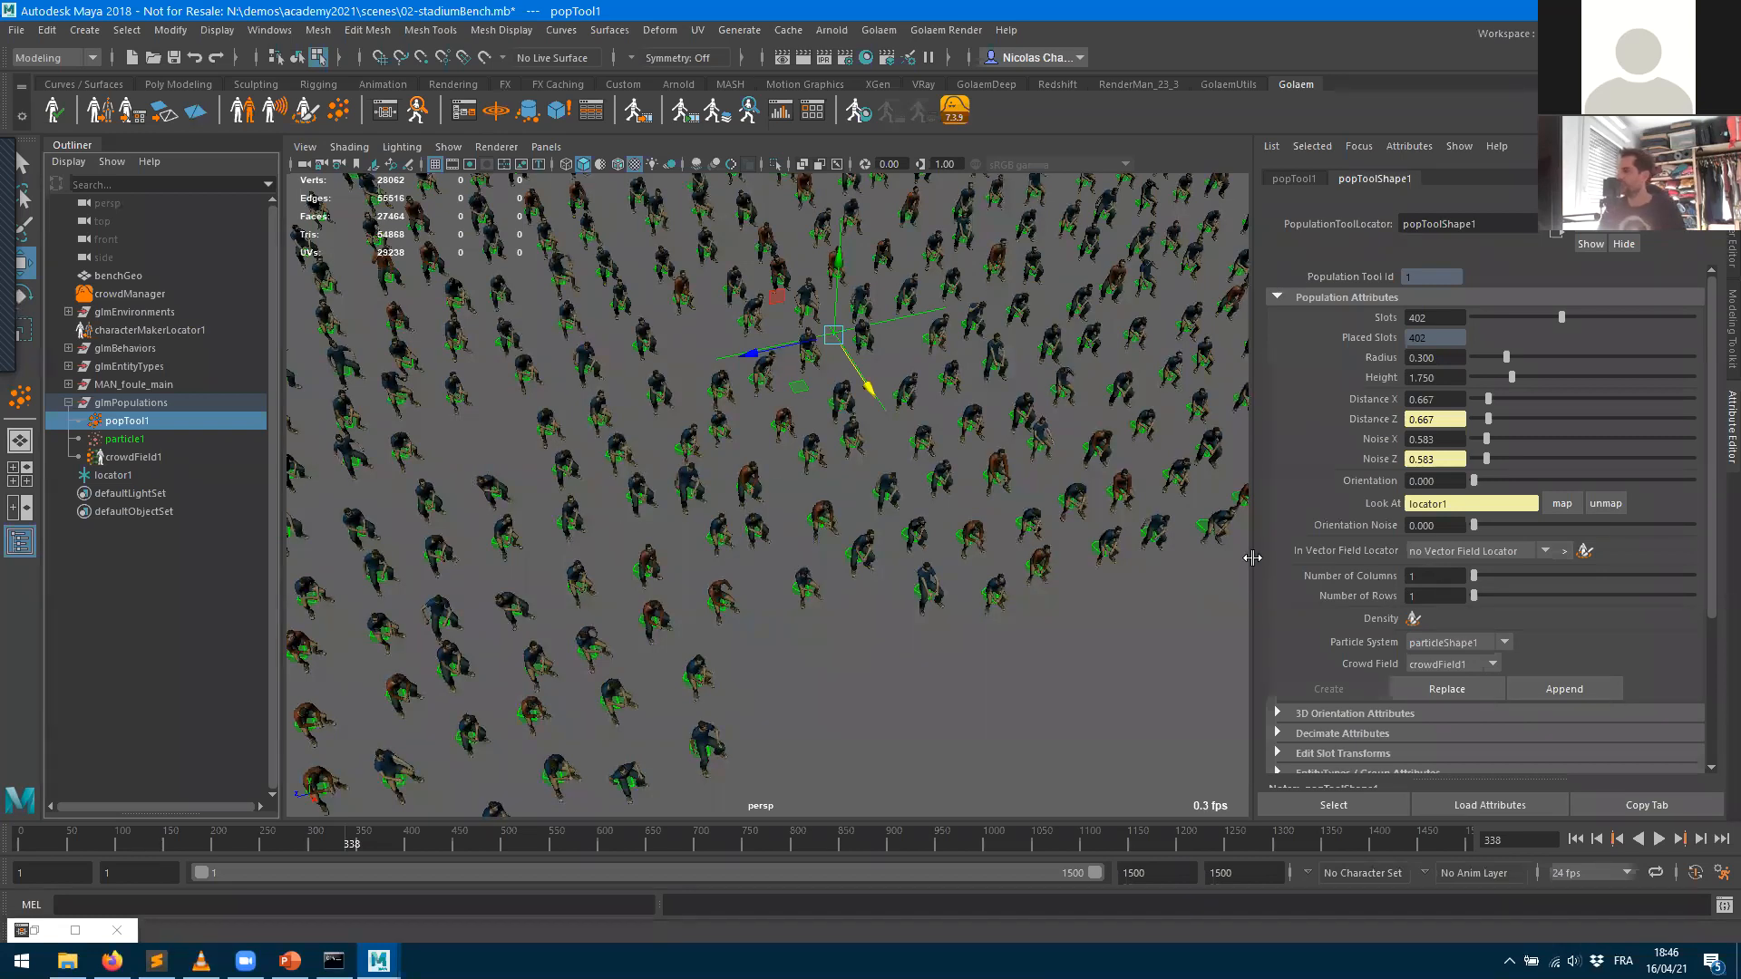
click(1457, 580)
text(2)
key(Tab)
text(2)
key(Tab)
- Set the slot count of popTool1 to 1600
click(1455, 317)
text(160)
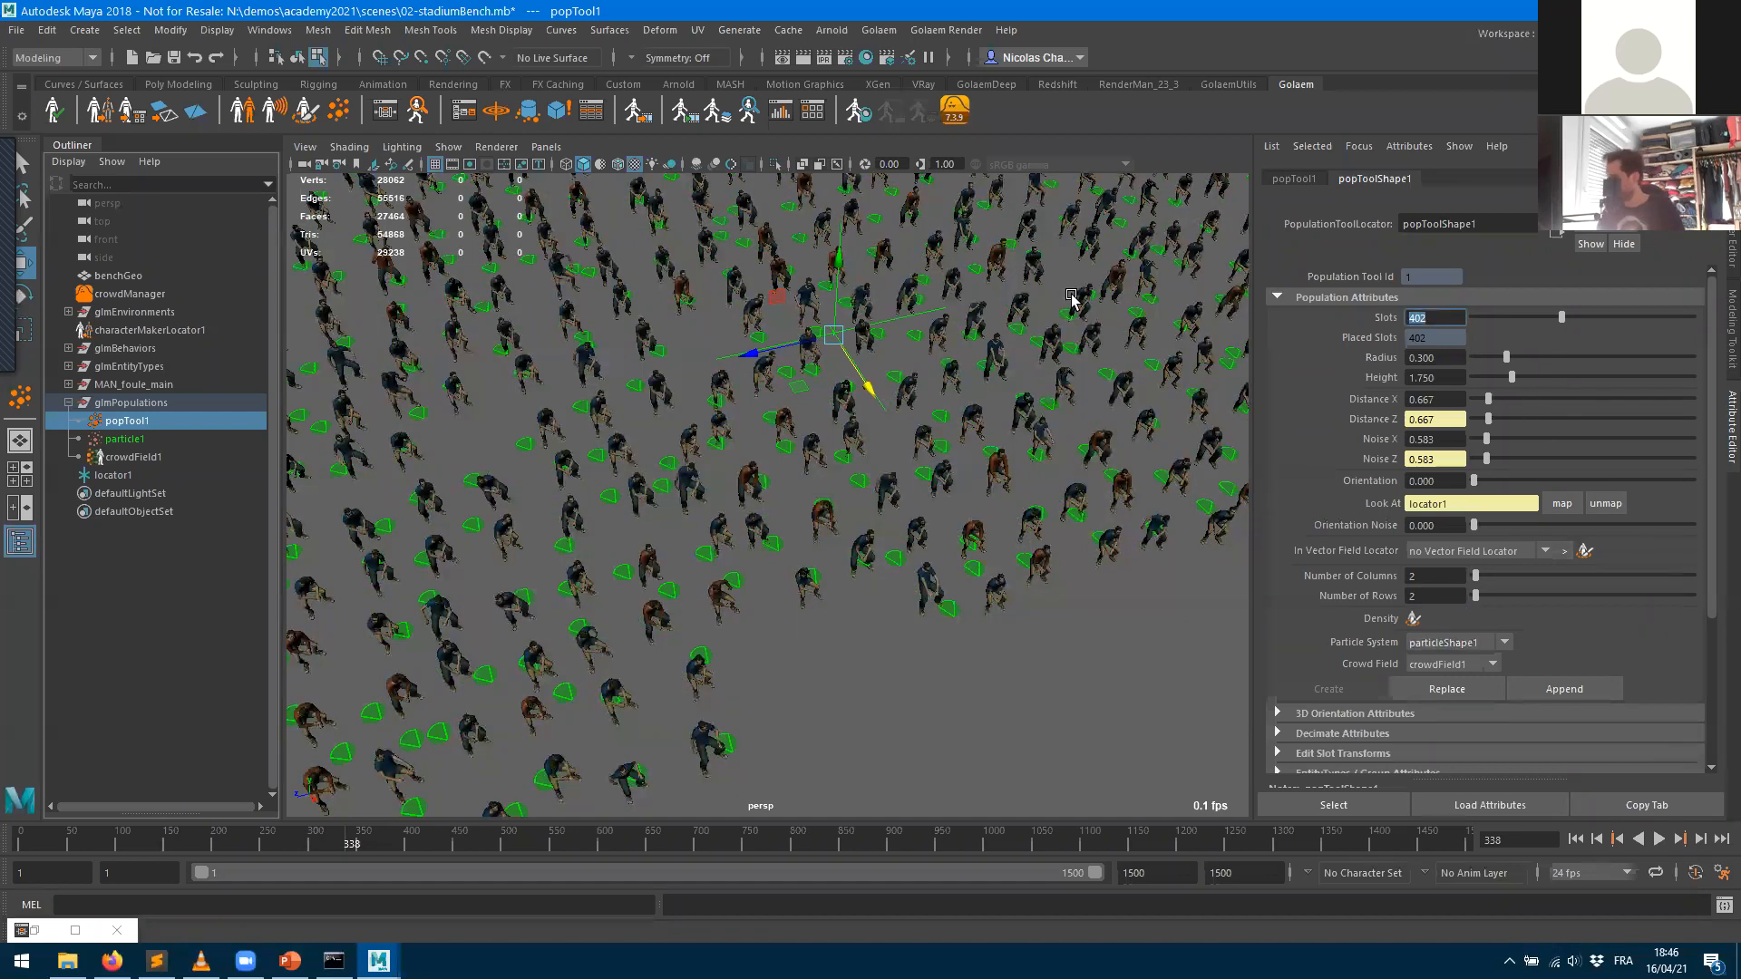
text(0)
key(Return)
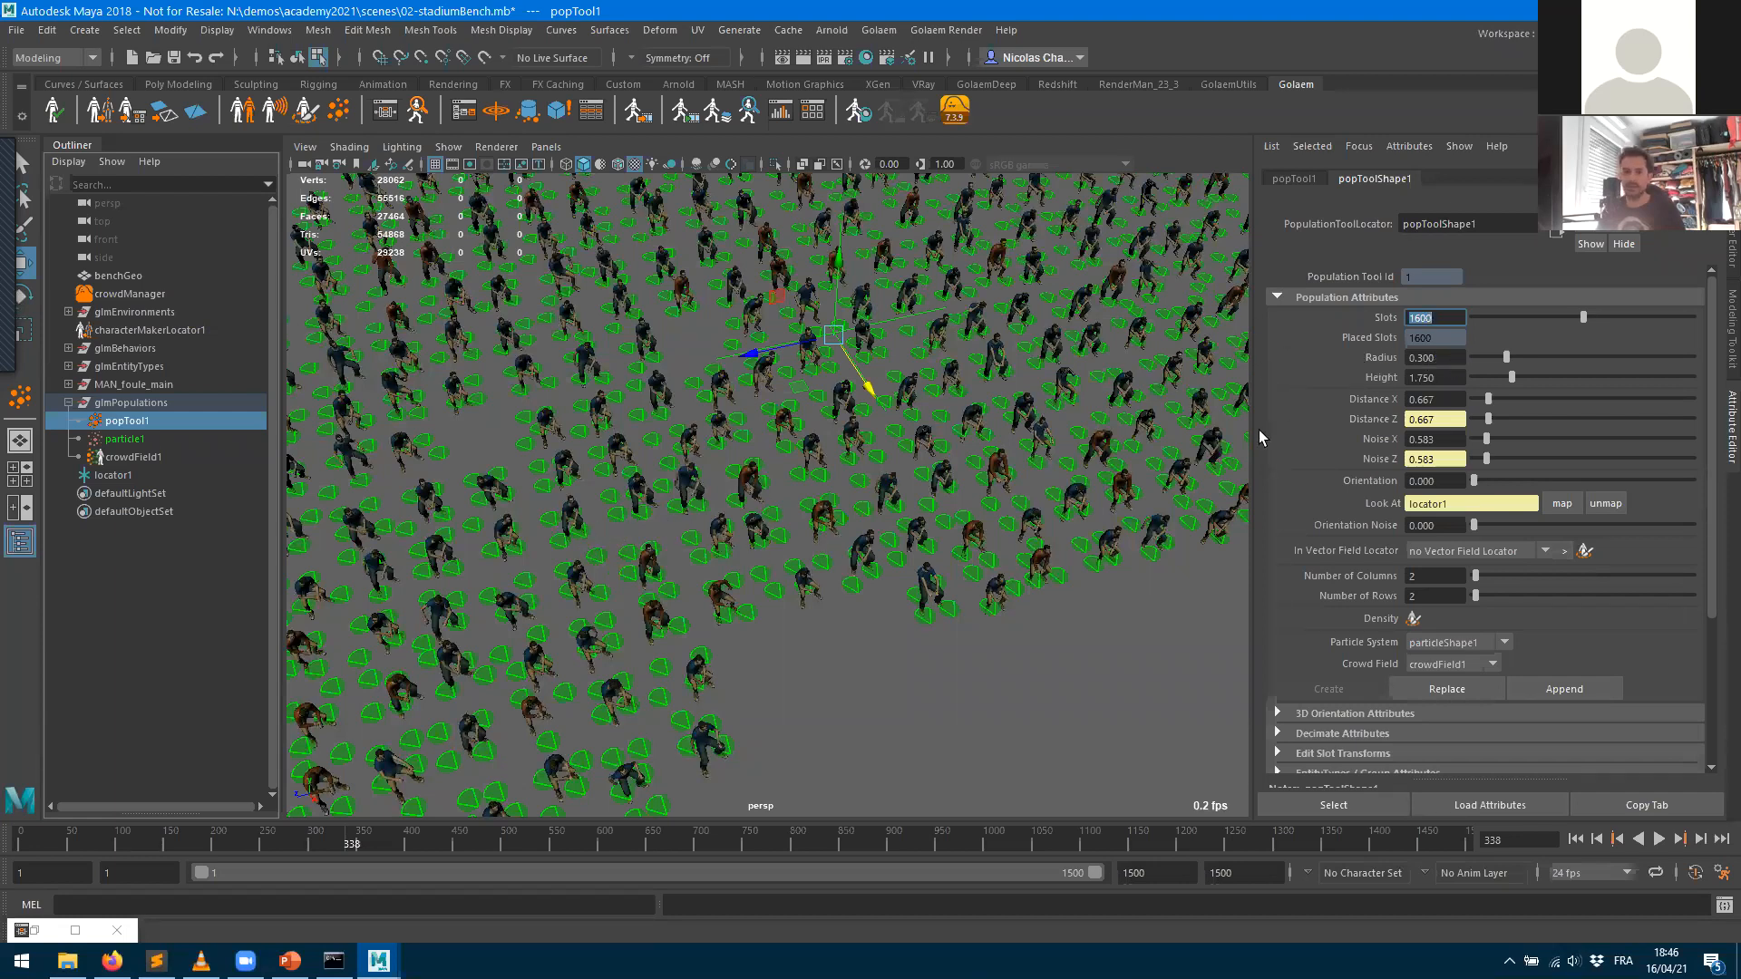
- Reduce popTool1's slots to 1187, replace the existing population with the new slots and return to the first frame
click(1582, 317)
drag(1579, 322, 1554, 322)
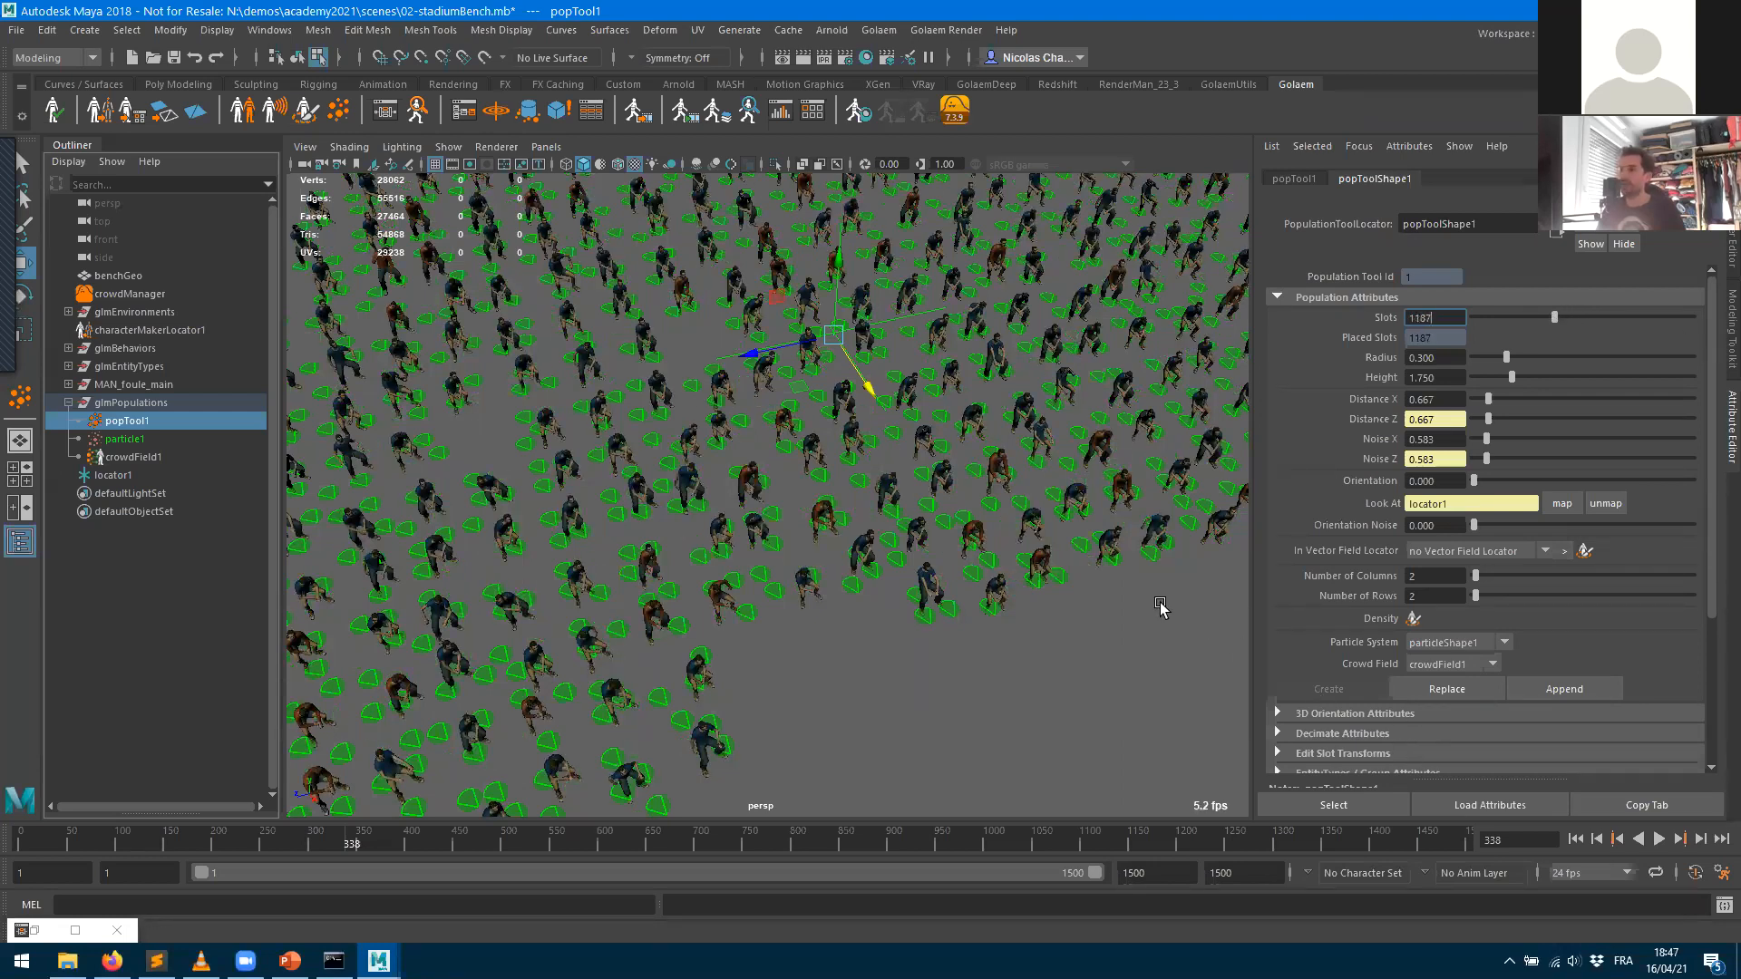
click(1462, 685)
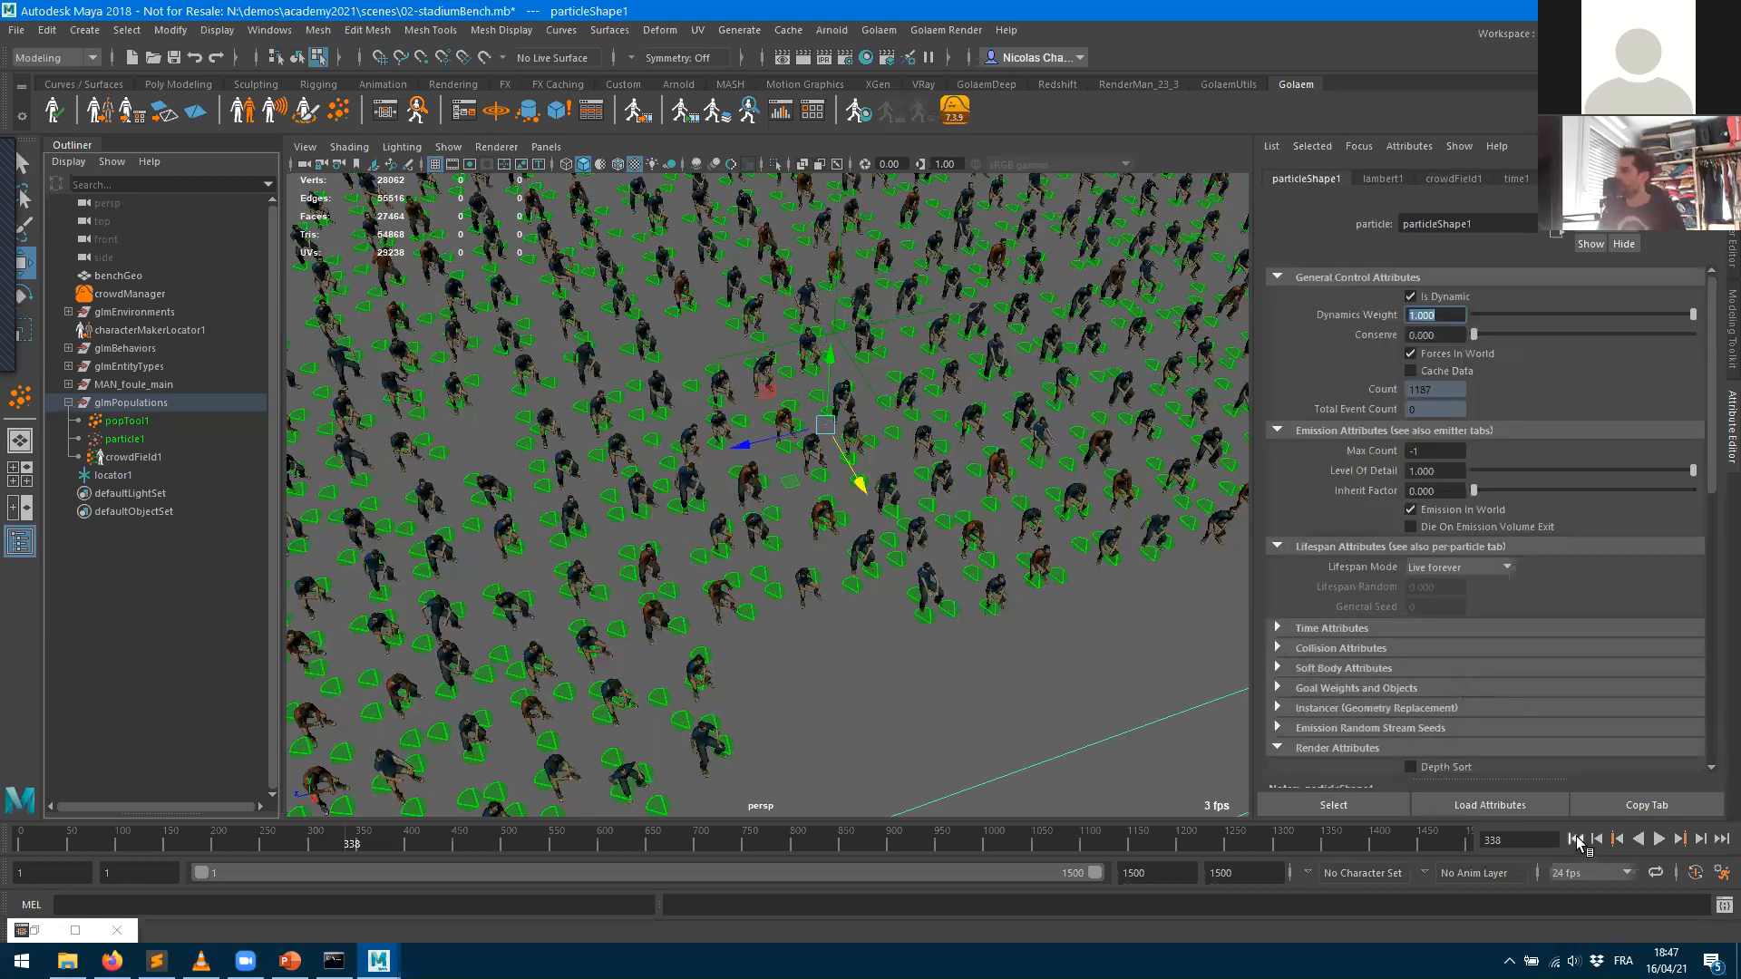
click(1576, 840)
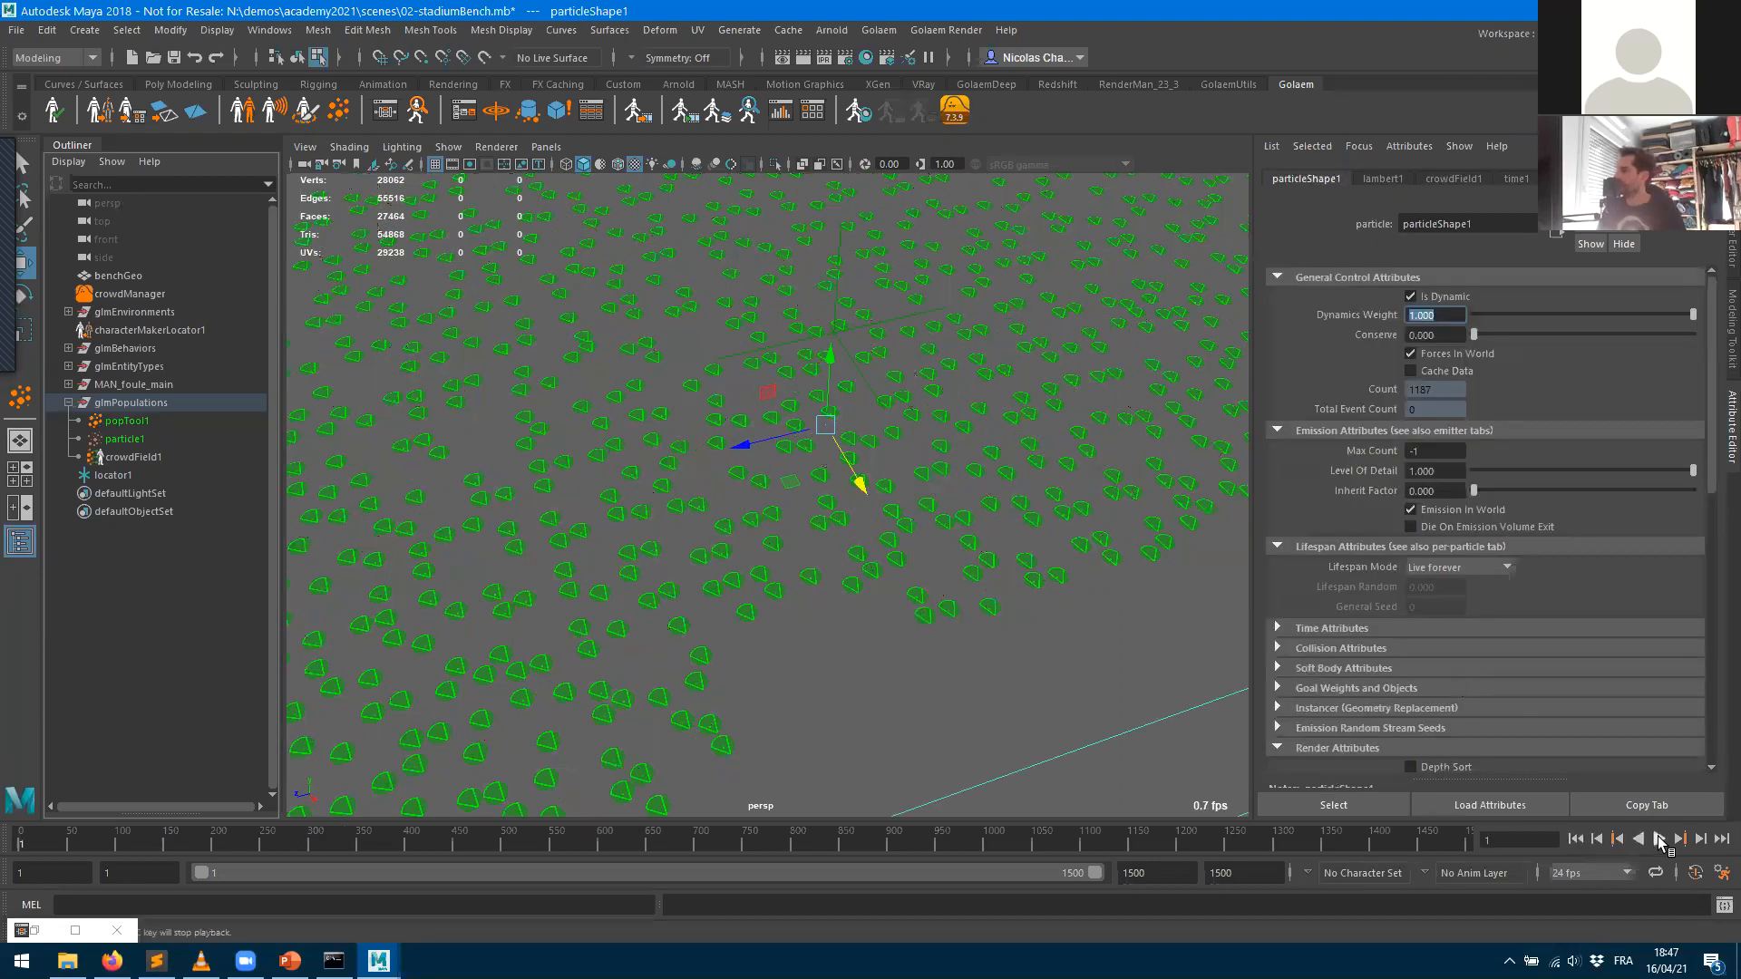
- Play the simulation with the denser population and examine the seated crowd from closer and other angles
click(1659, 839)
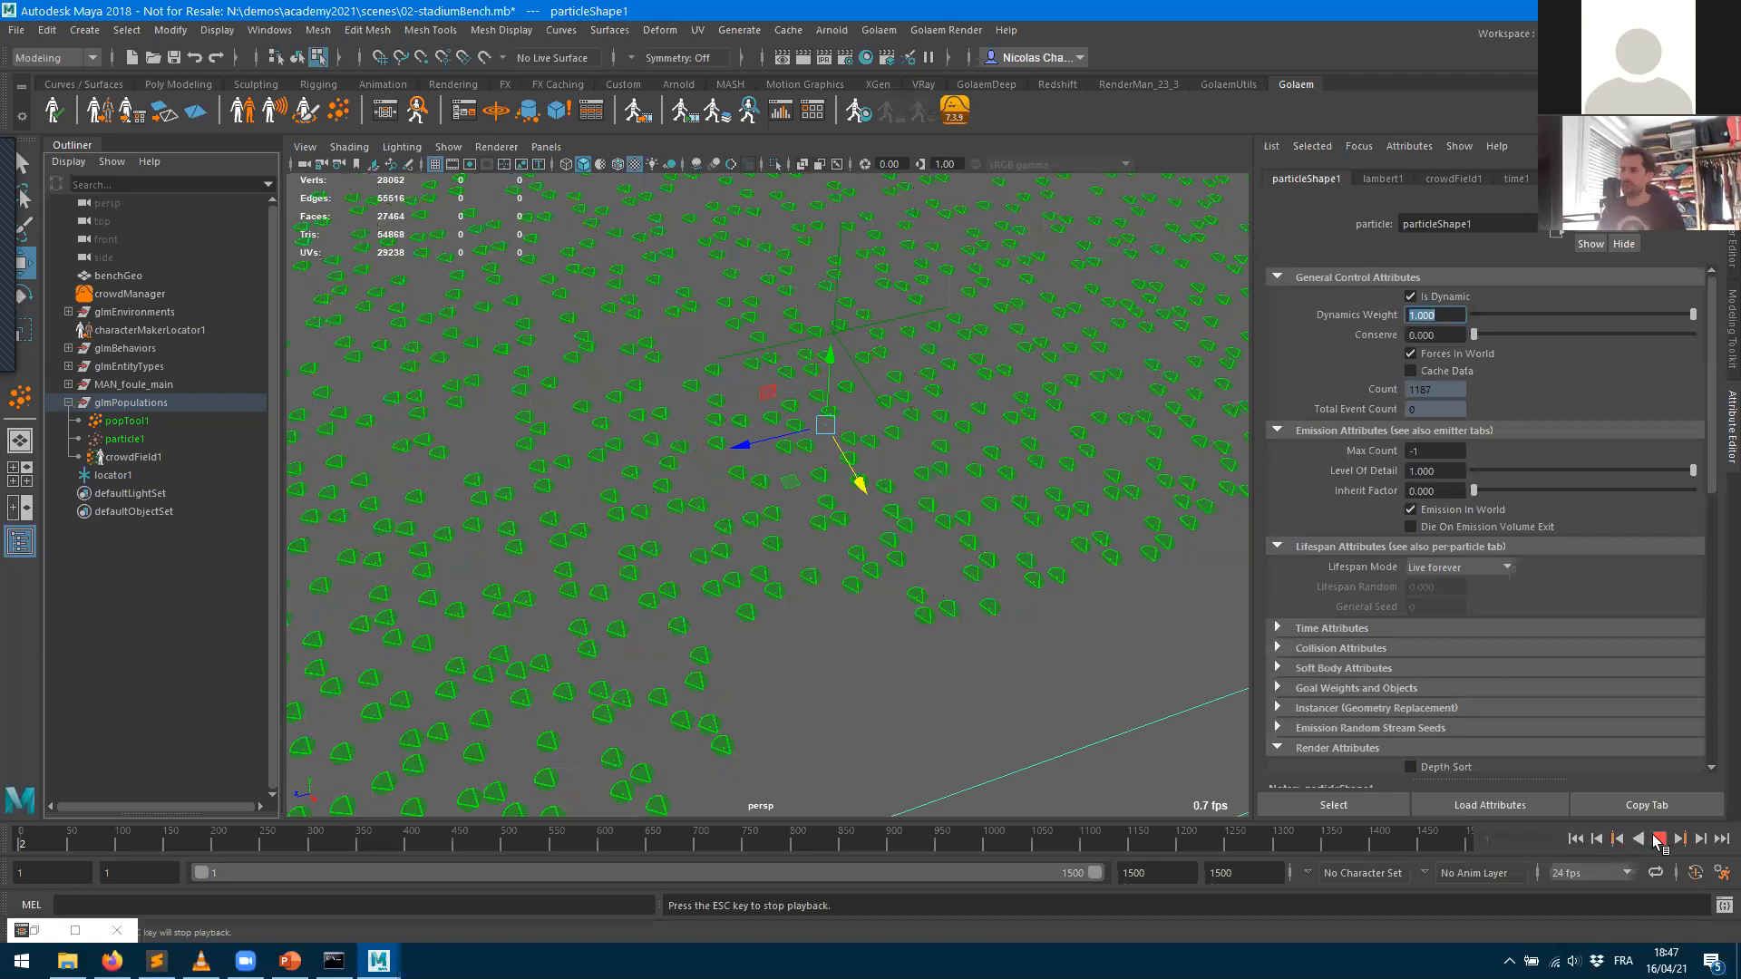
alt+right_drag(791, 440, 617, 454)
alt+drag(617, 454, 972, 501)
scroll(972, 500, up, 8)
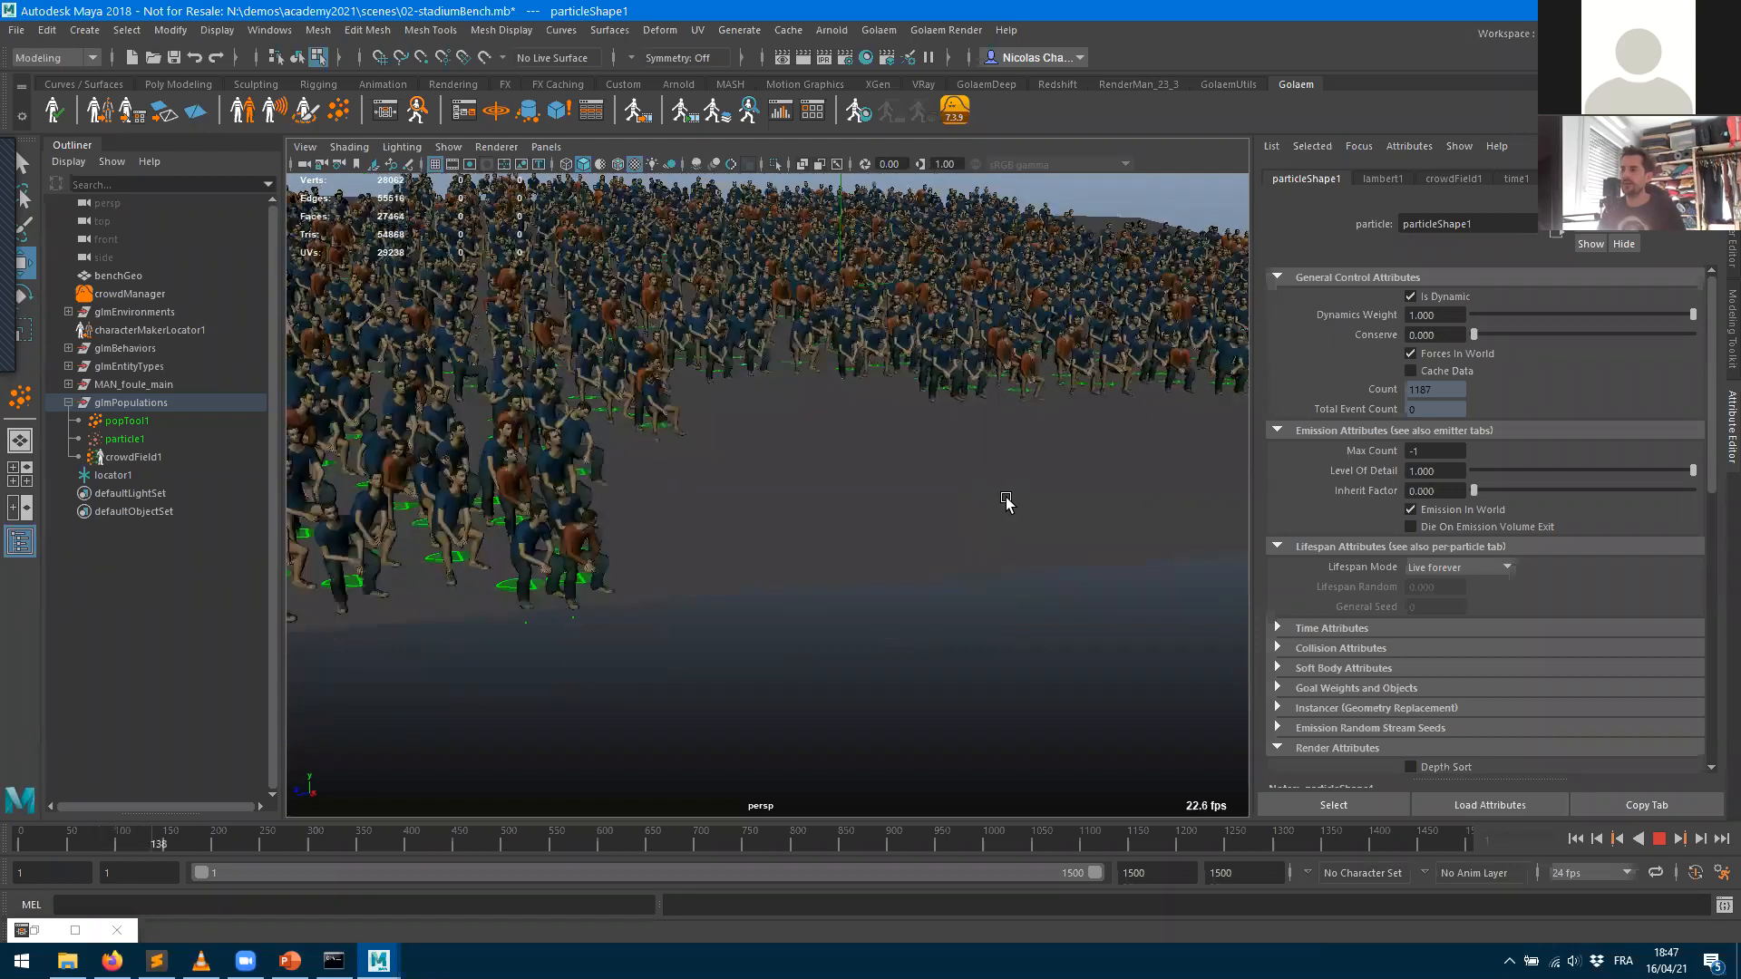
click(1660, 839)
- Open the Golaem Behavior Editor, then quit the desktop shortcut dock and return to Maya
click(386, 114)
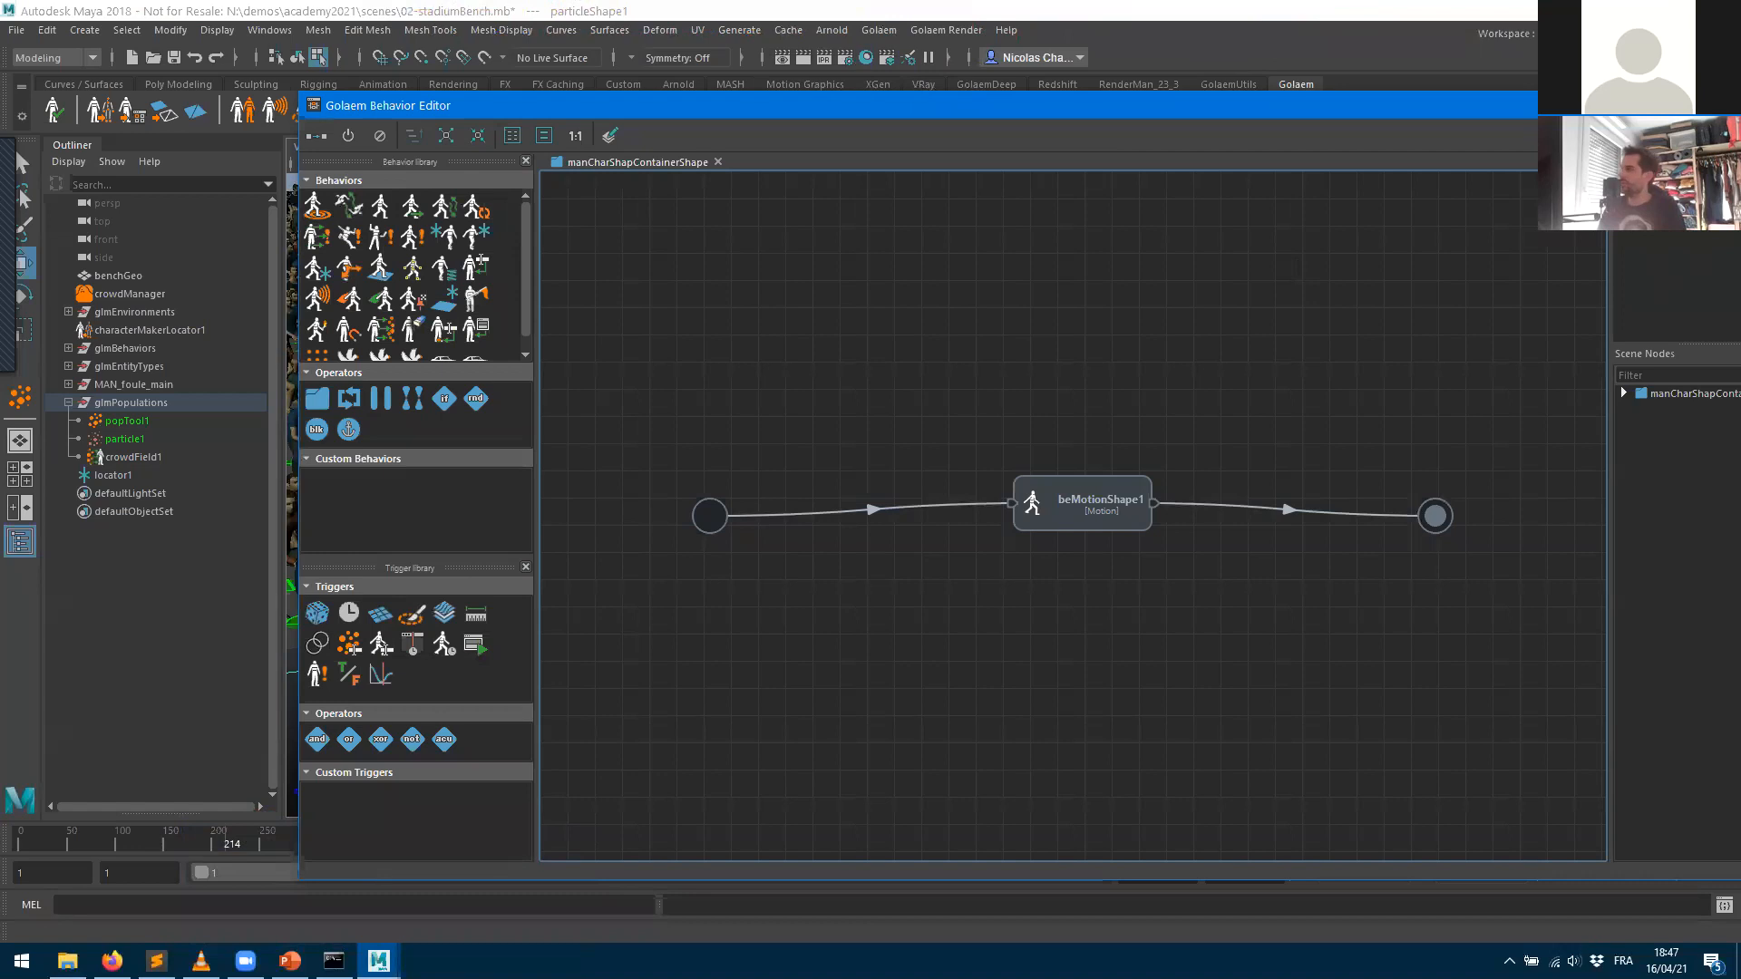
click(1709, 105)
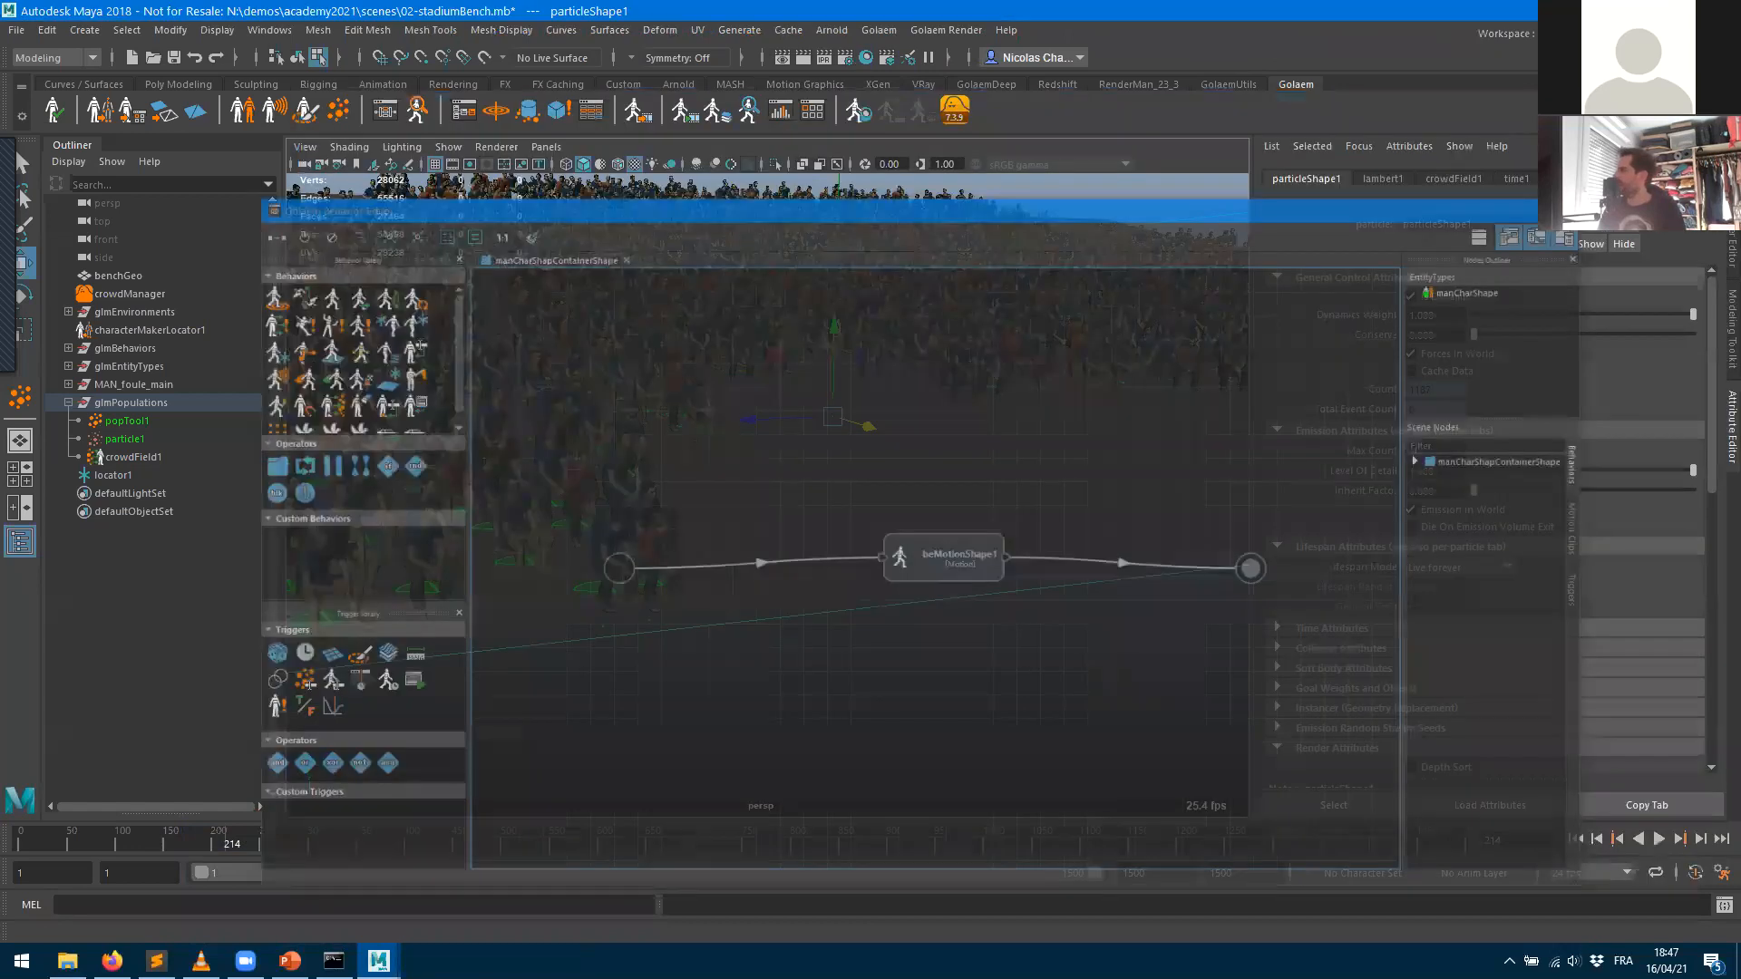
click(1635, 11)
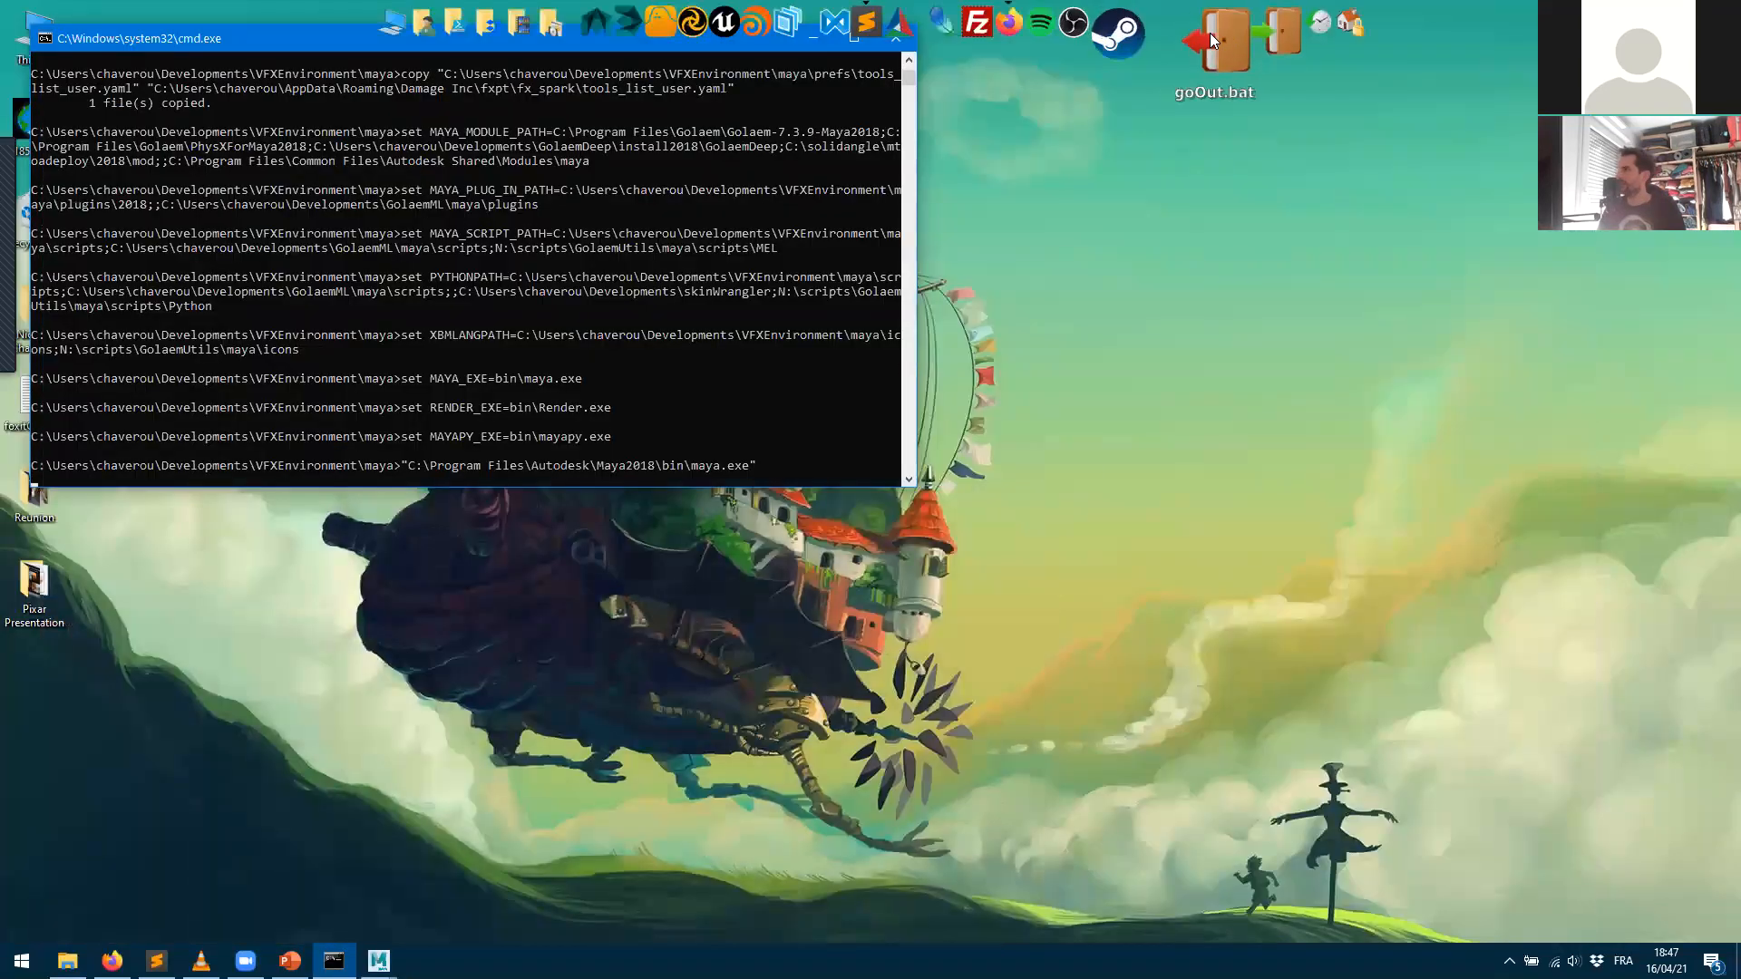
right_click(1209, 33)
click(1244, 212)
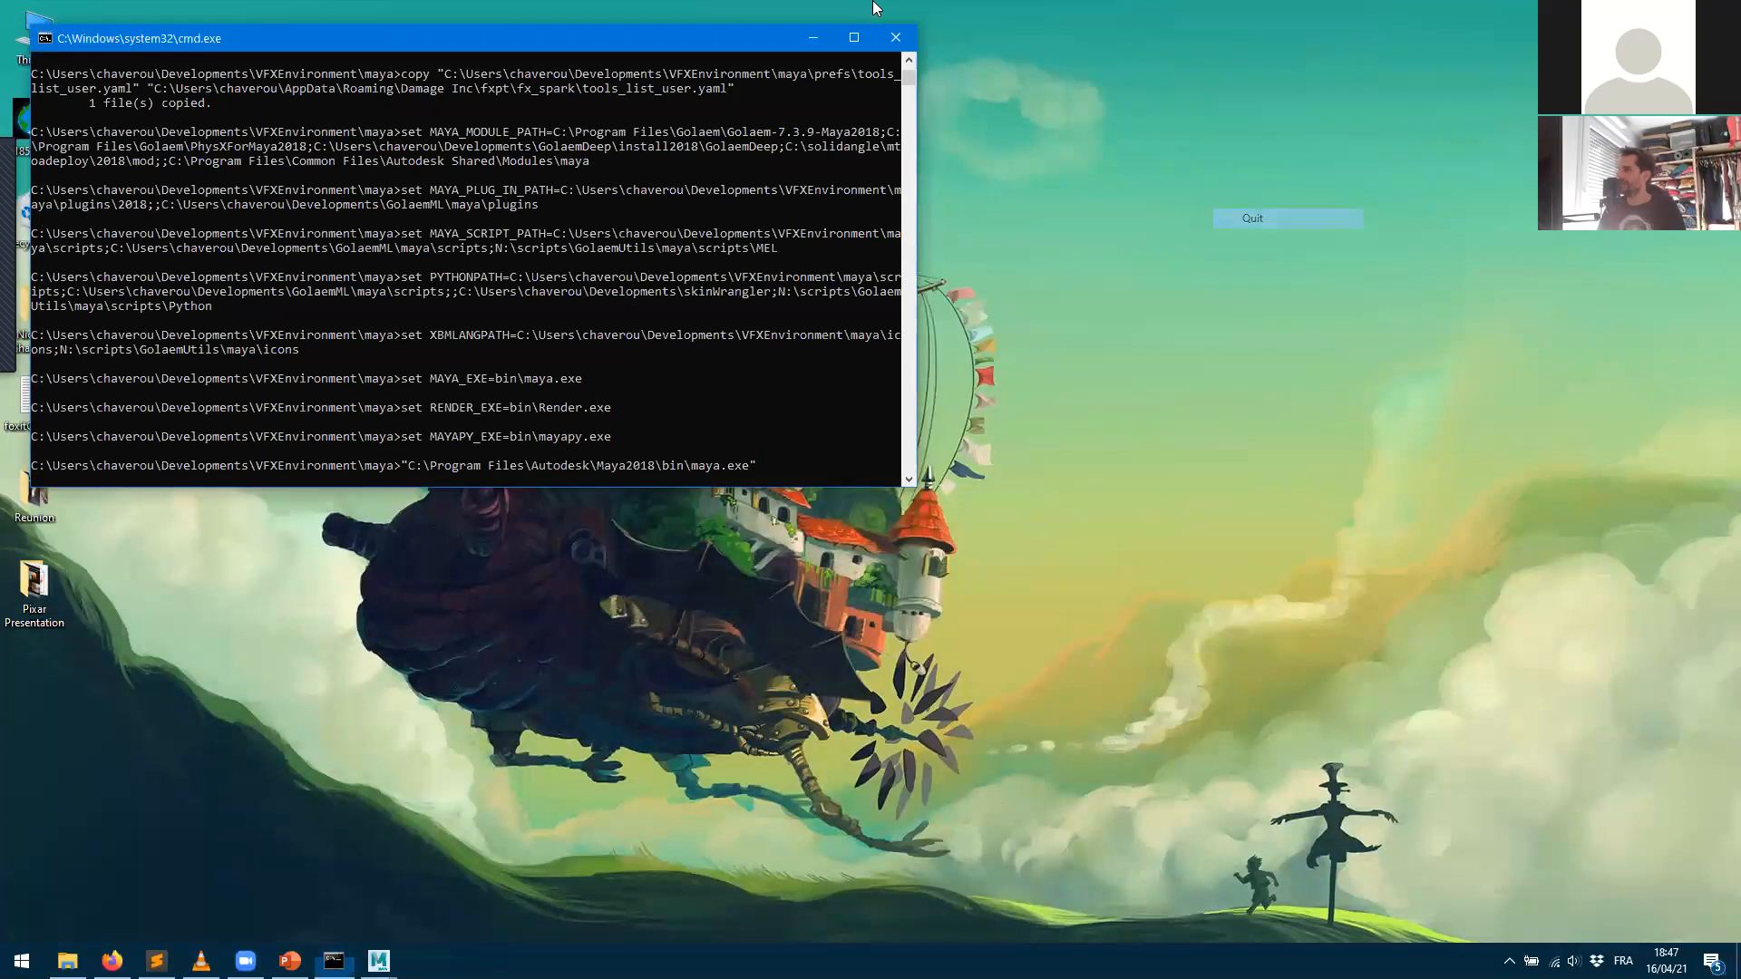
click(818, 32)
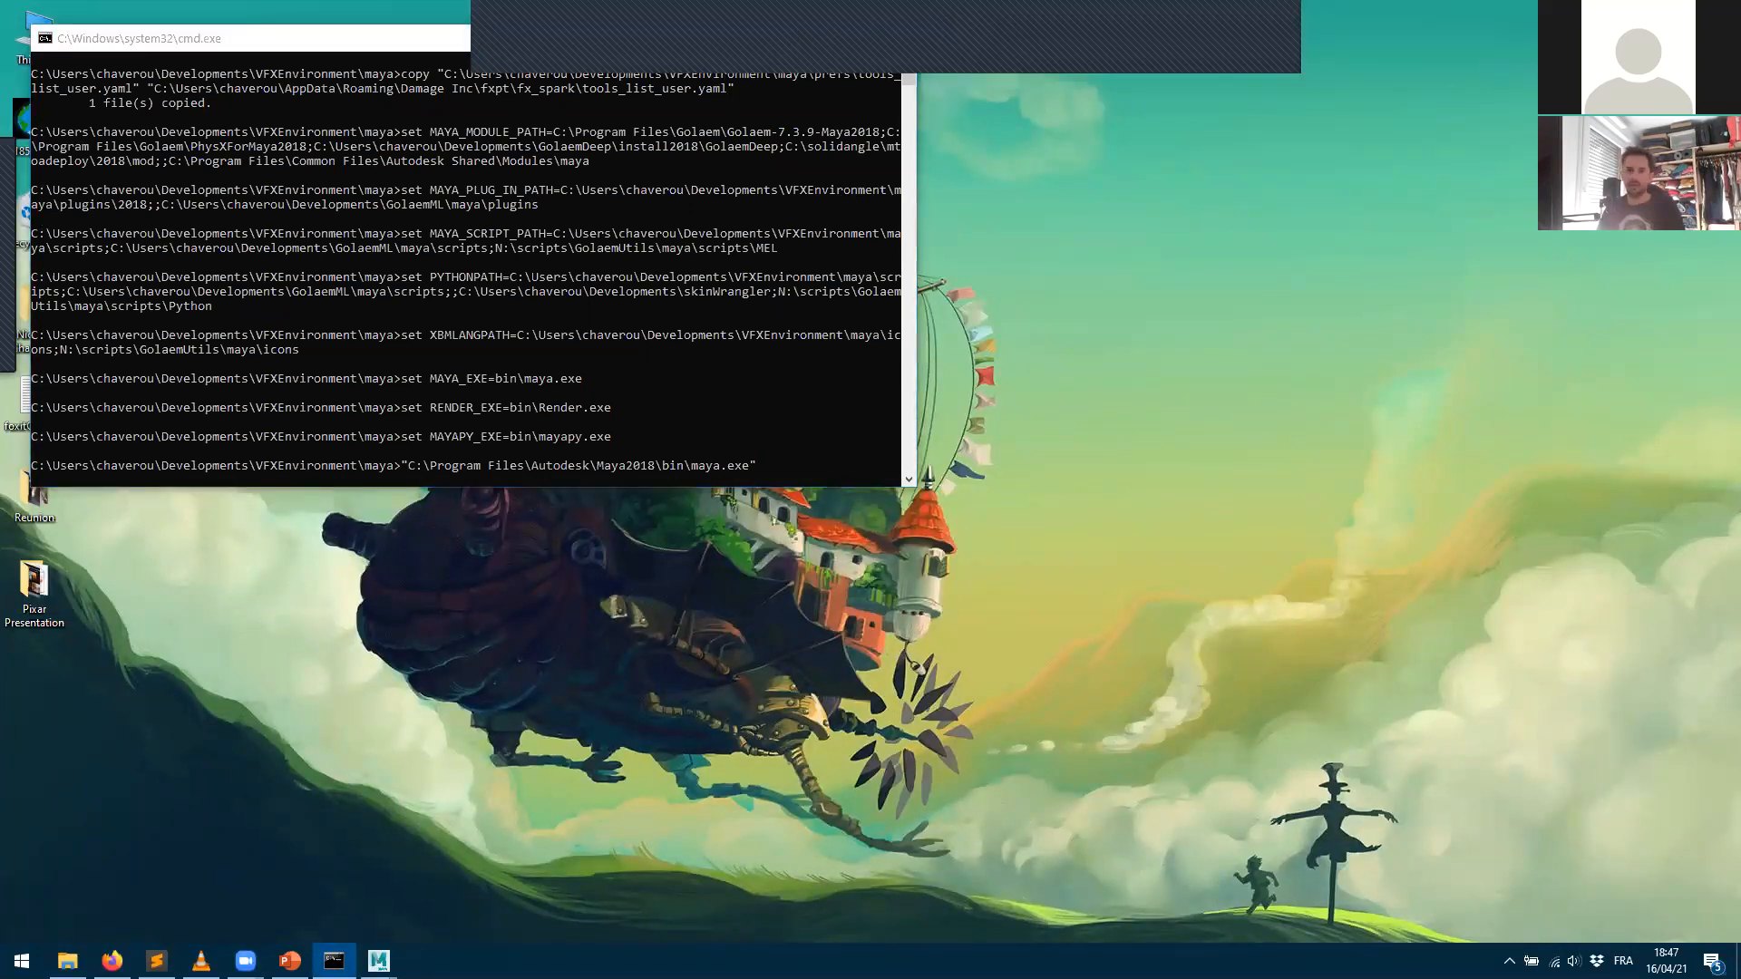
mouse_move(379, 961)
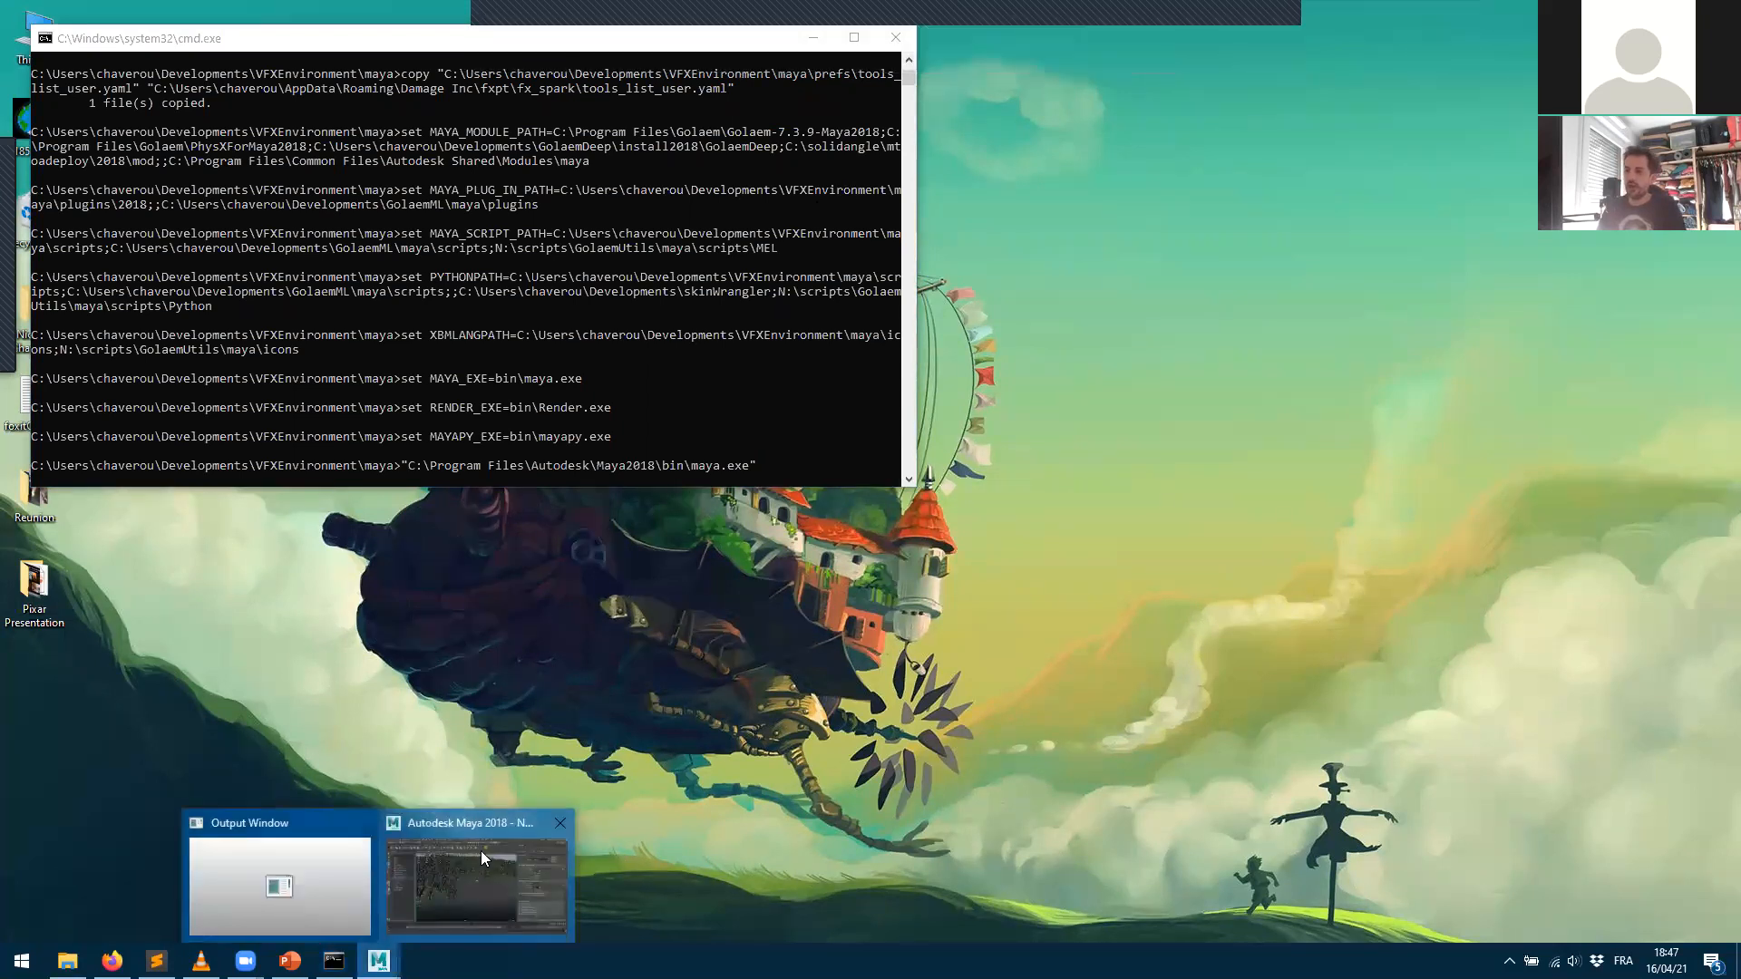
click(485, 852)
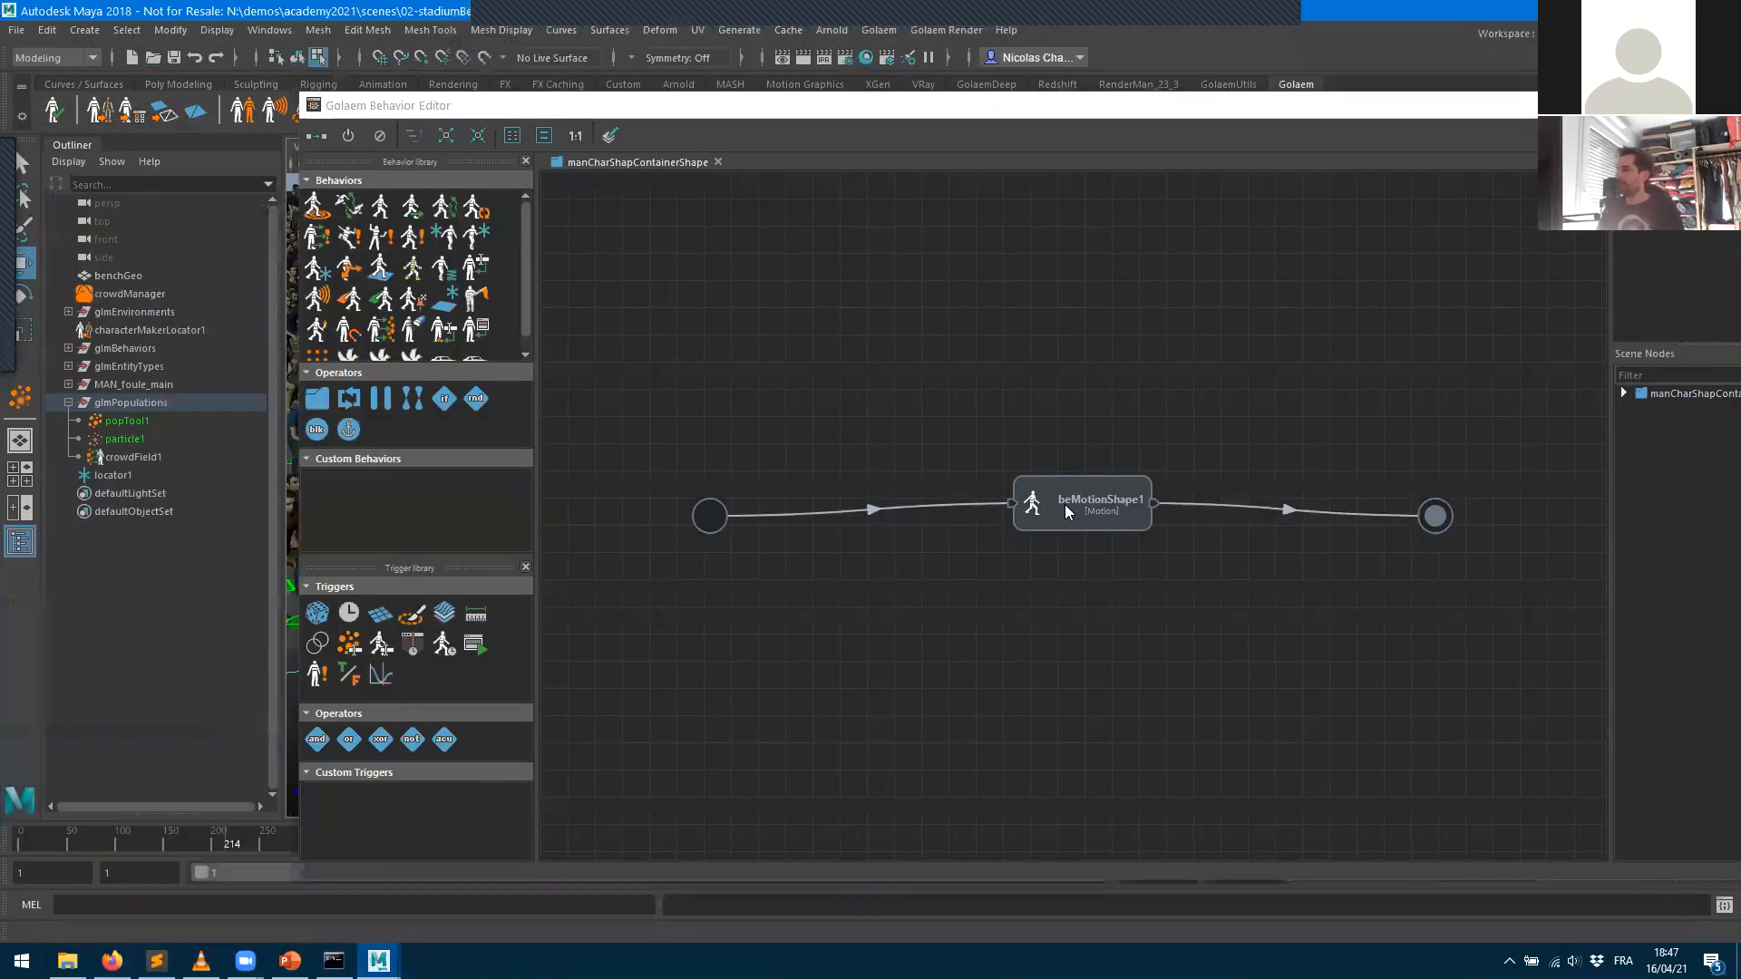
- Rename the transform of the existing beMotionShape1 behavior to sit
click(1065, 504)
drag(1137, 107, 308, 107)
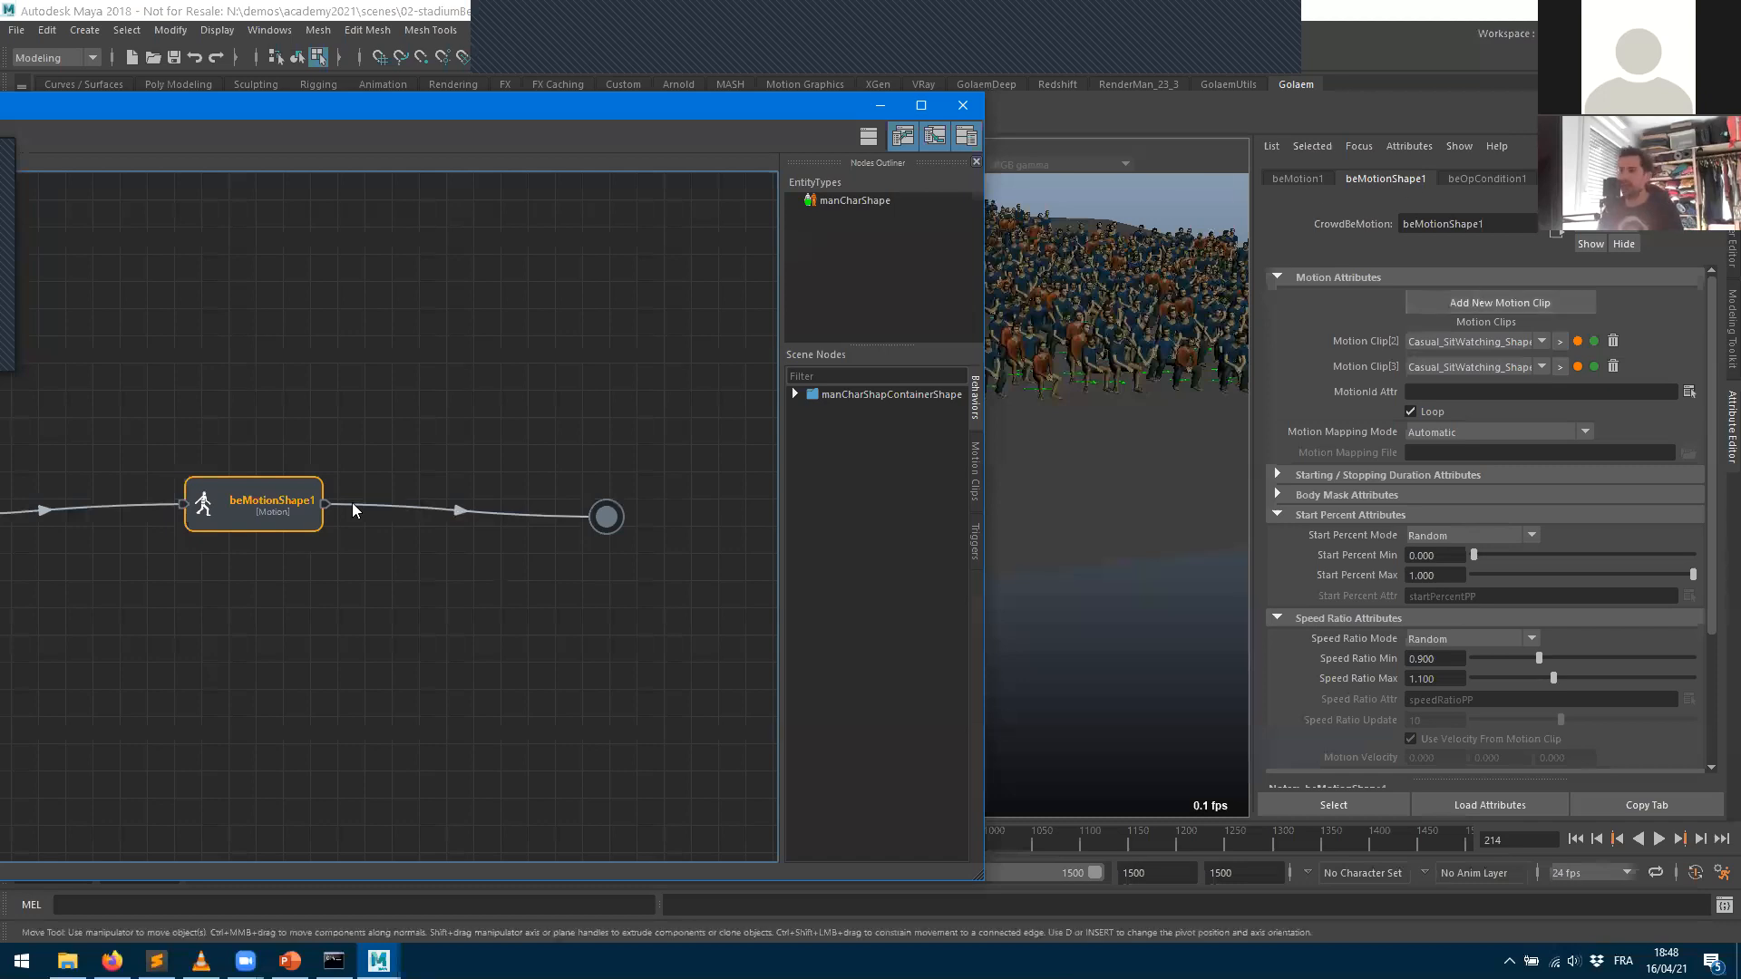
click(1295, 180)
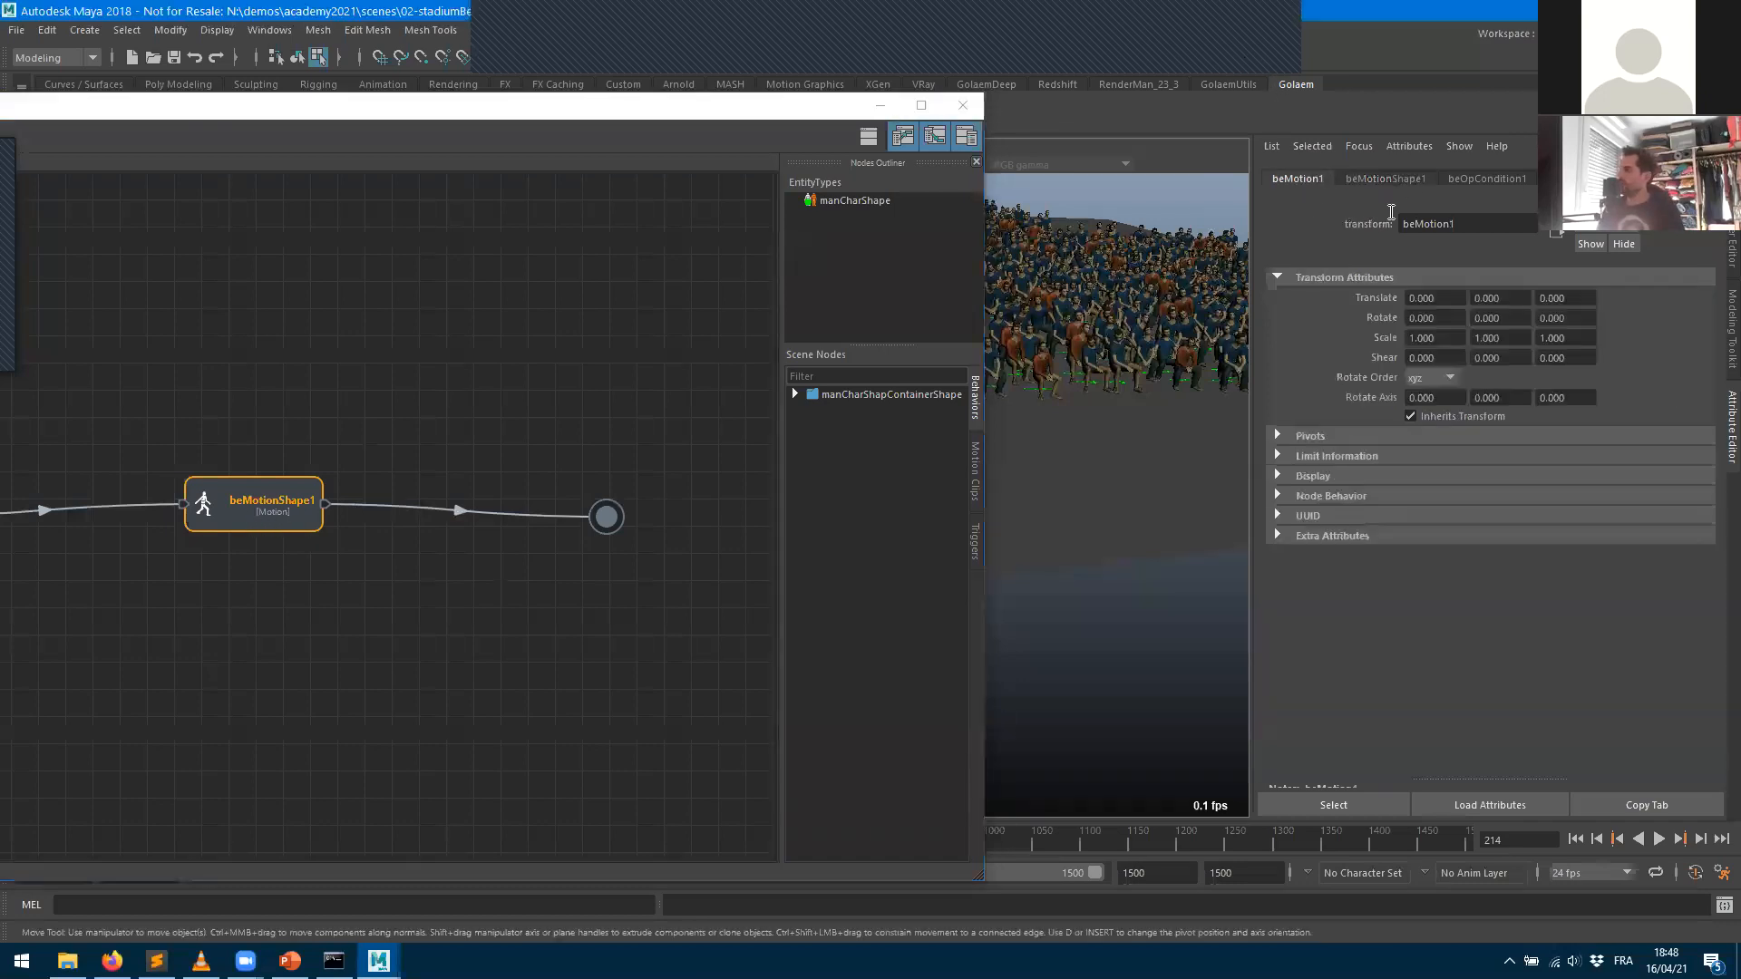
double_click(1469, 223)
text(sit)
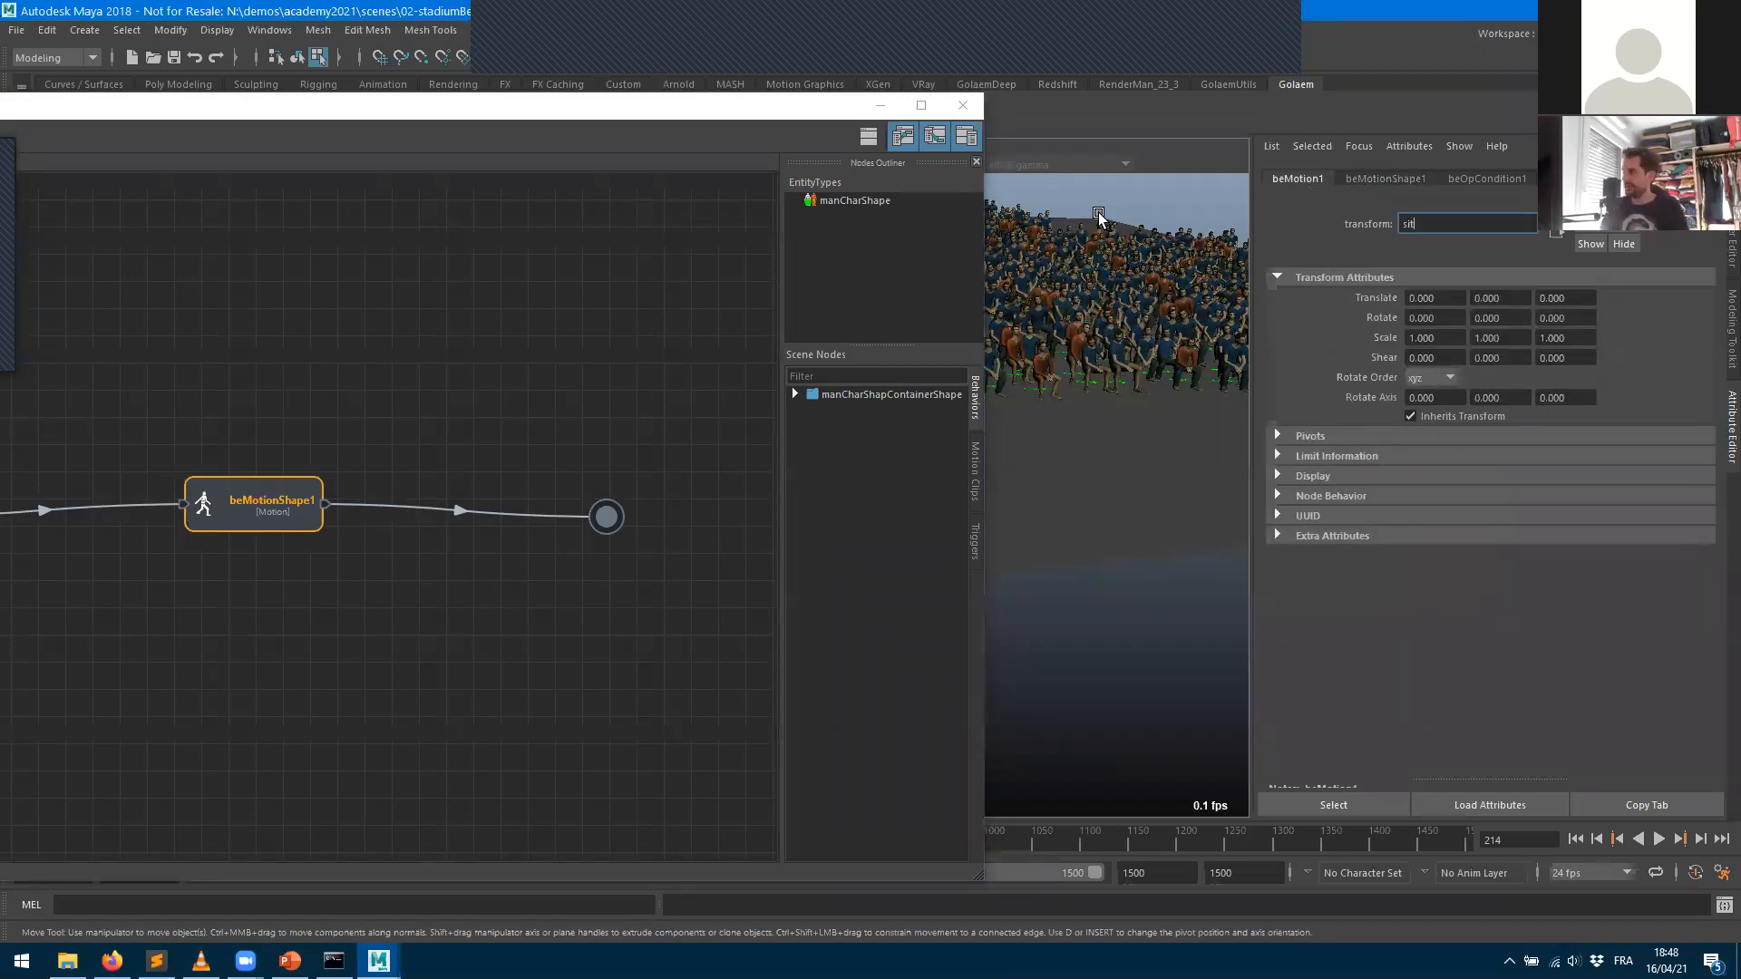
key(Return)
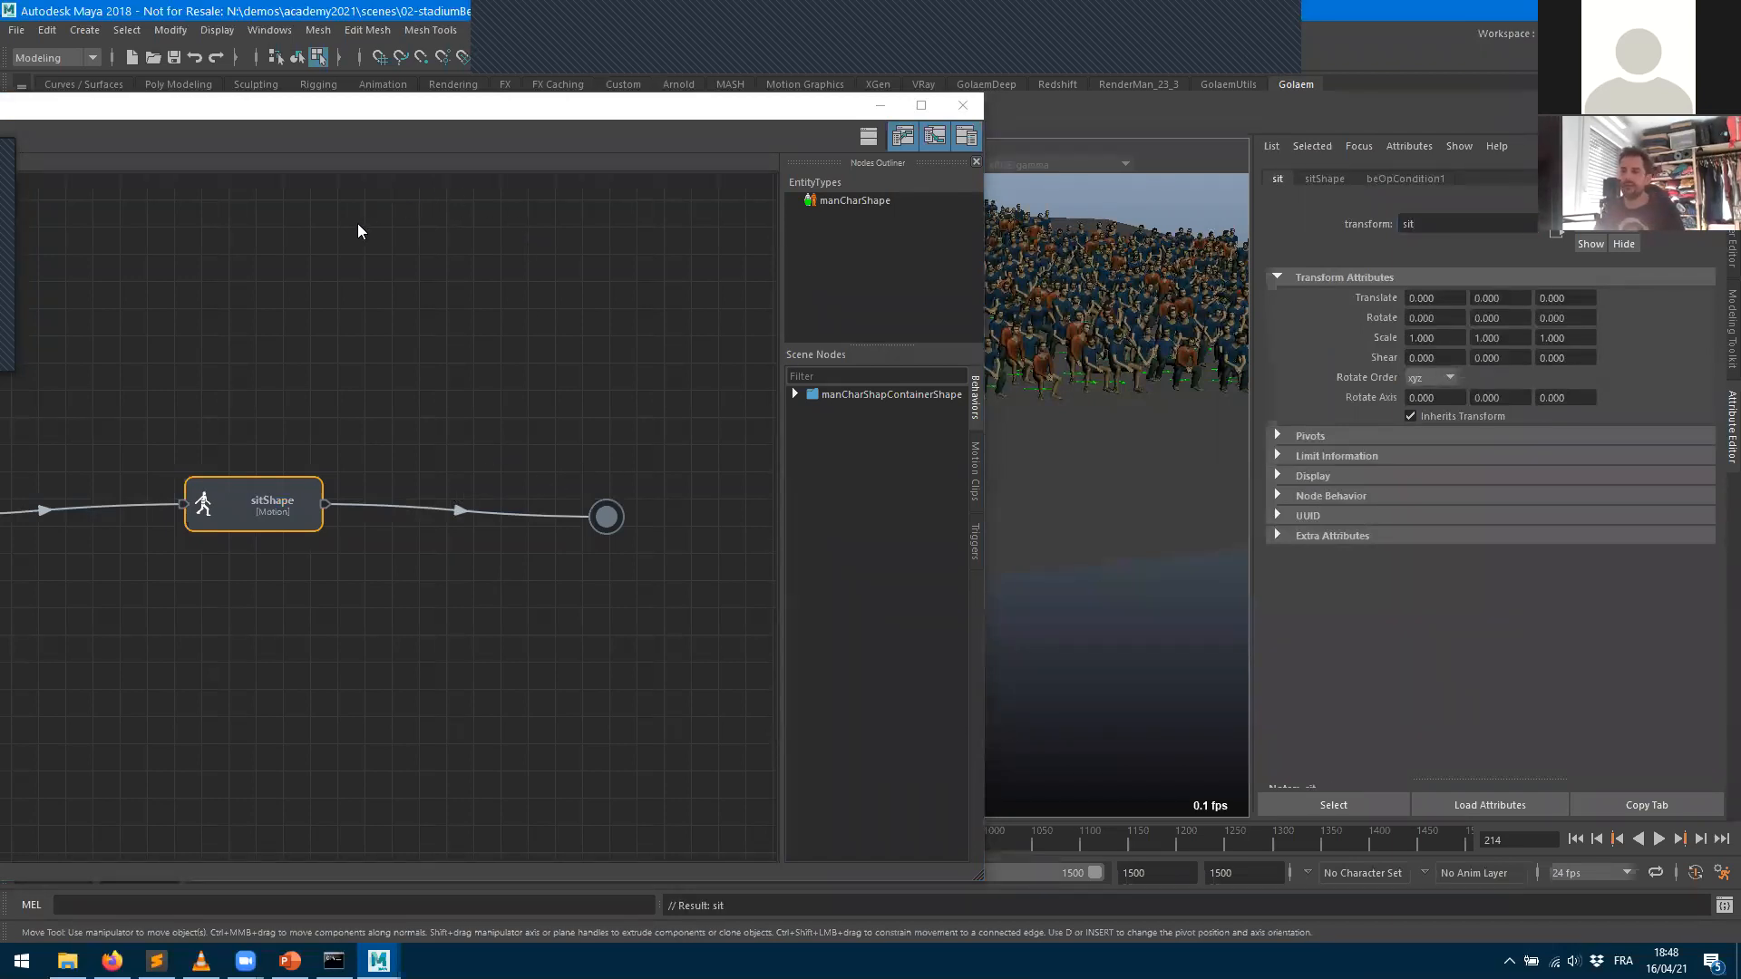
double_click(354, 113)
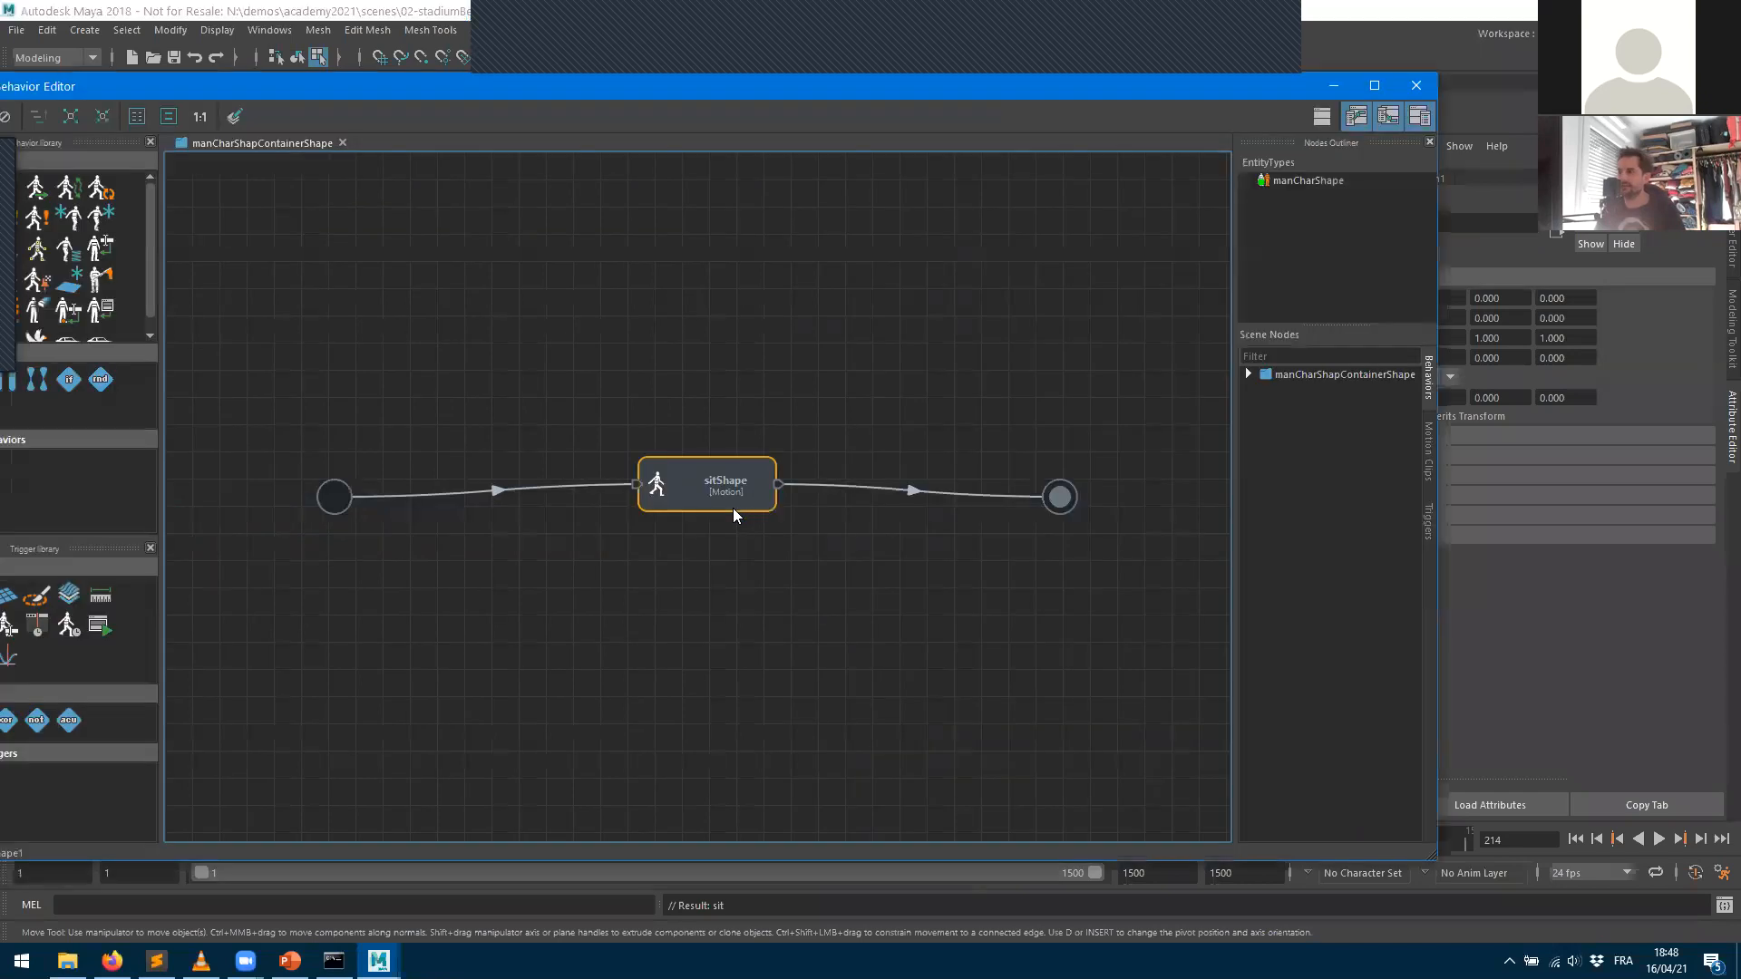
- Raise the sitShape node in the behavior graph and add a second Motion behavior below it
drag(699, 487, 685, 418)
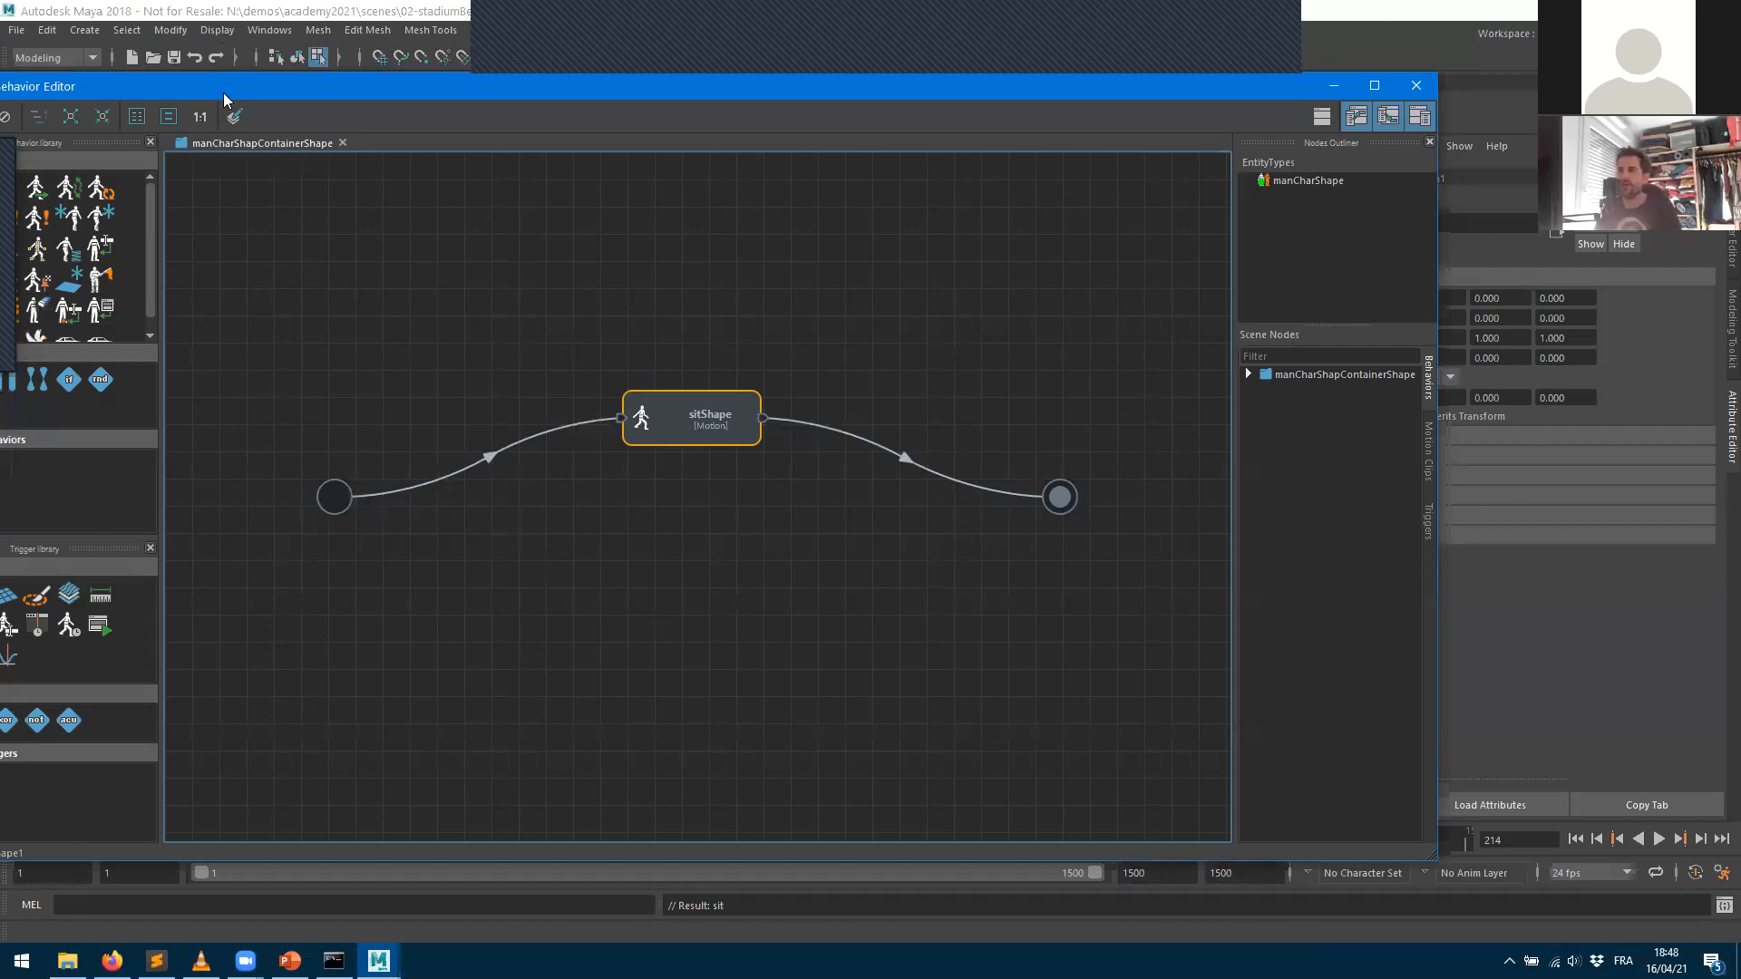
drag(224, 94, 447, 85)
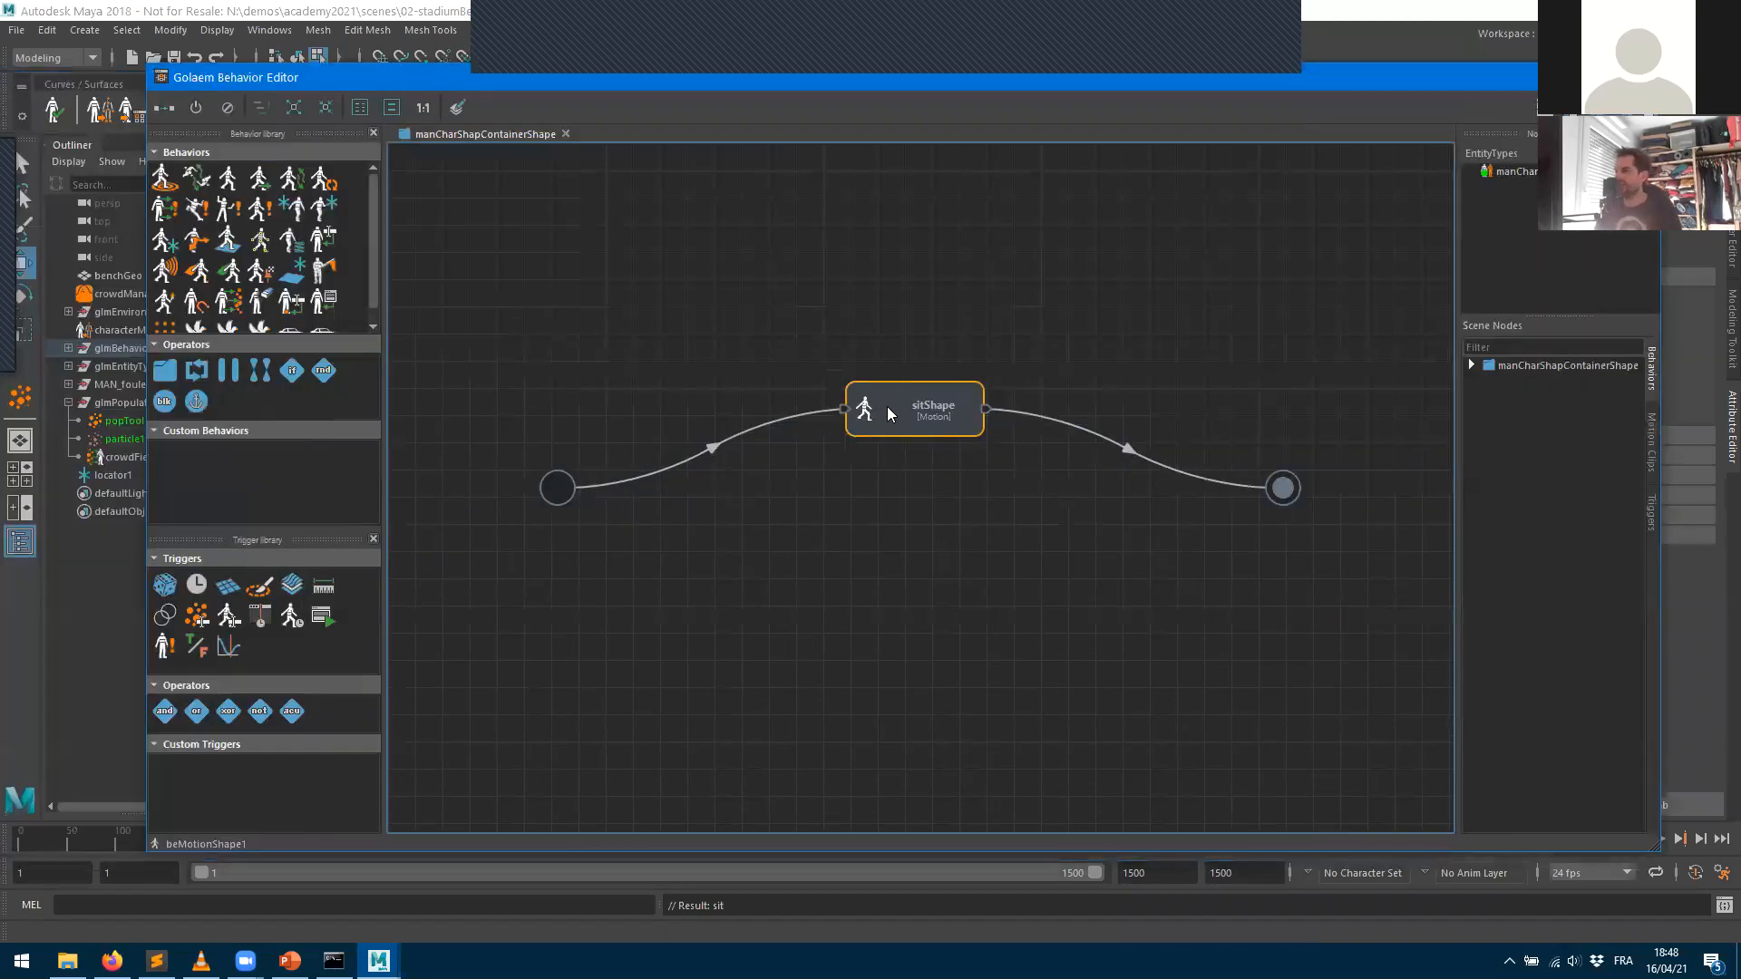
mouse_move(889, 410)
mouse_down()
mouse_move(875, 459)
mouse_move(889, 431)
mouse_up()
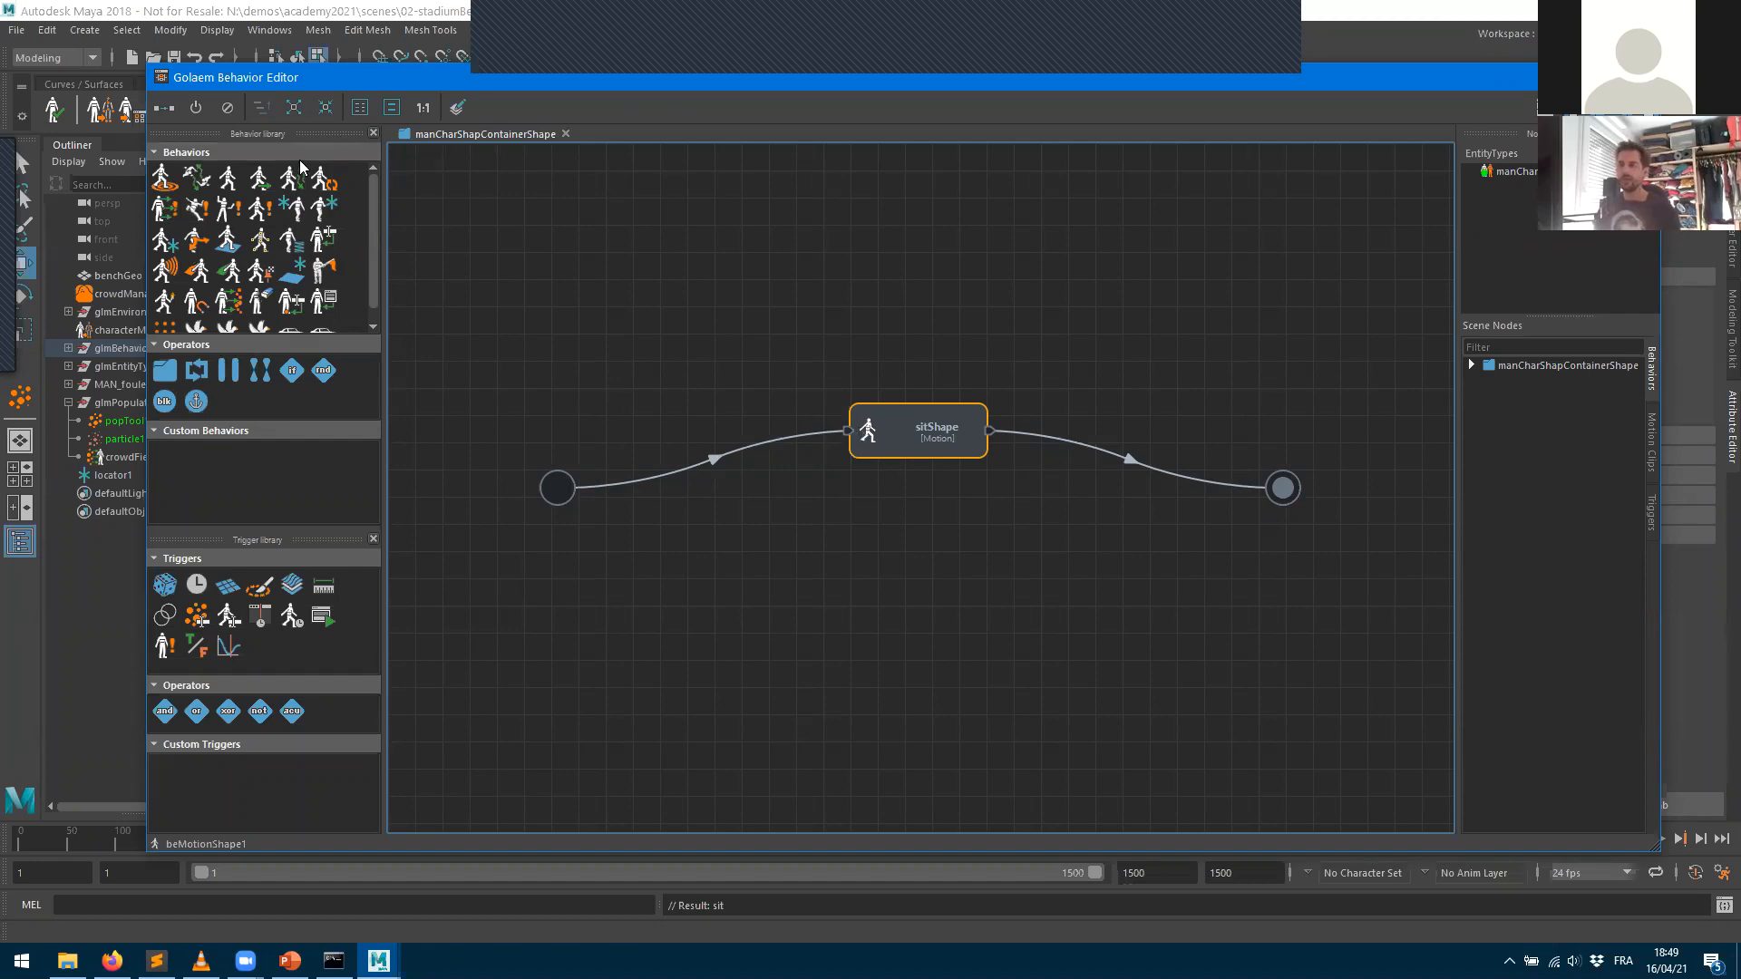
drag(228, 184, 913, 547)
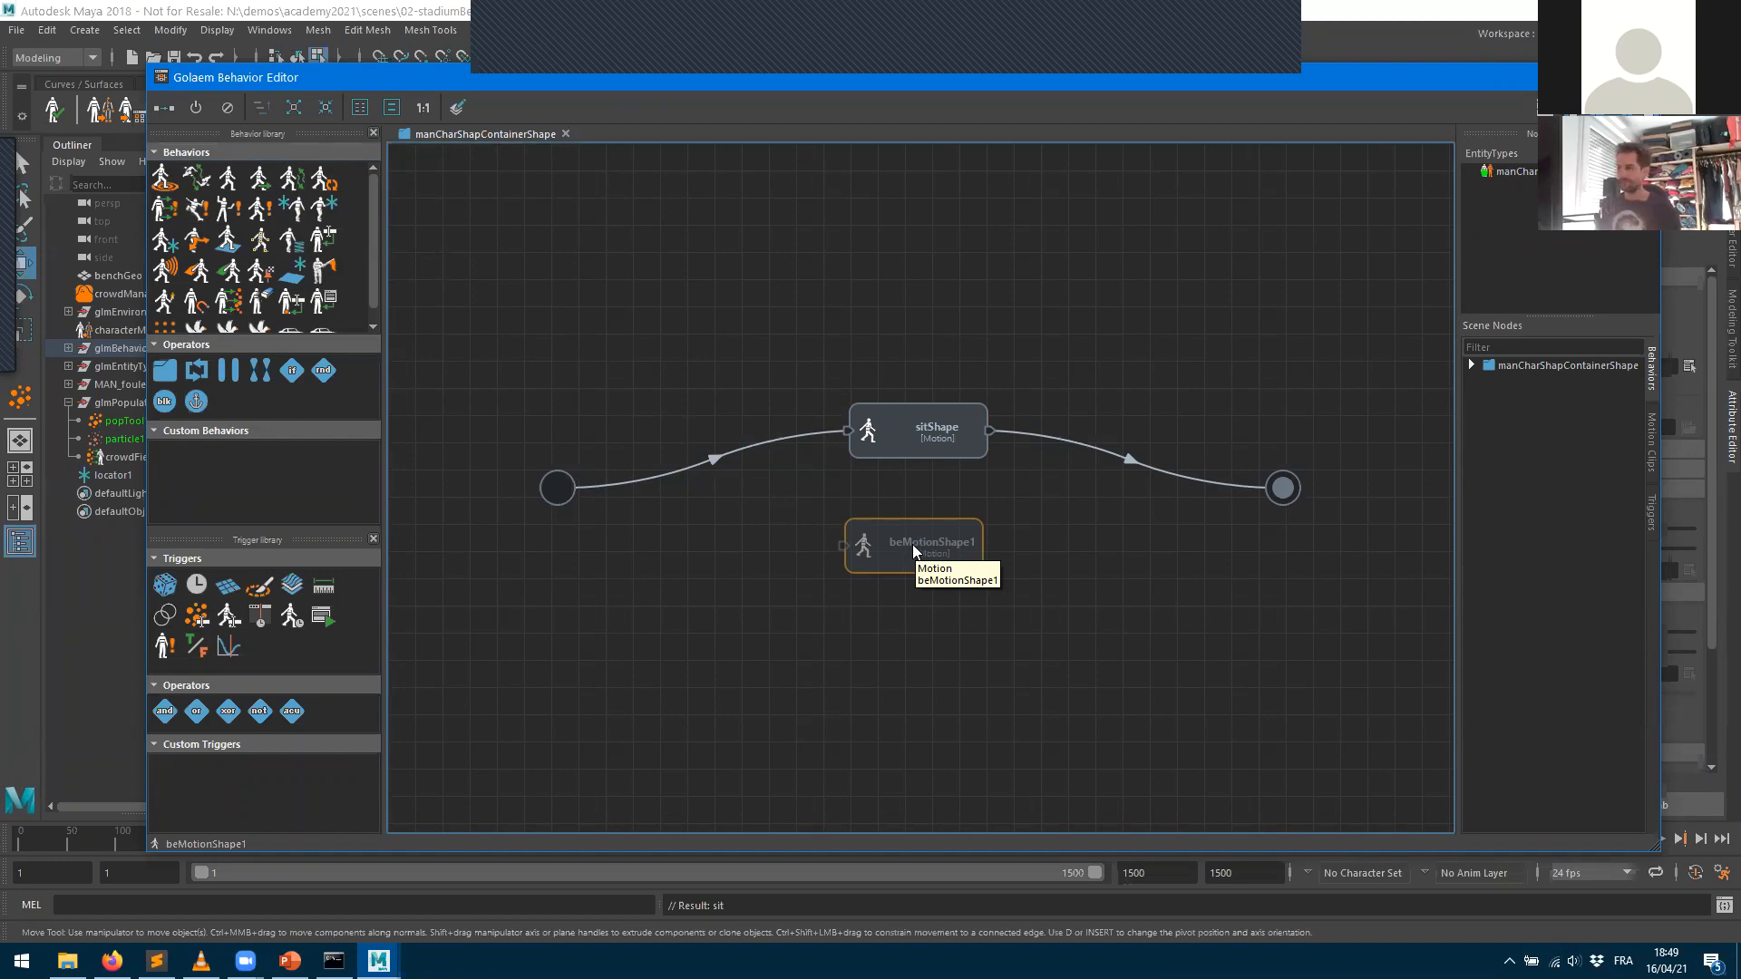
drag(904, 564, 905, 555)
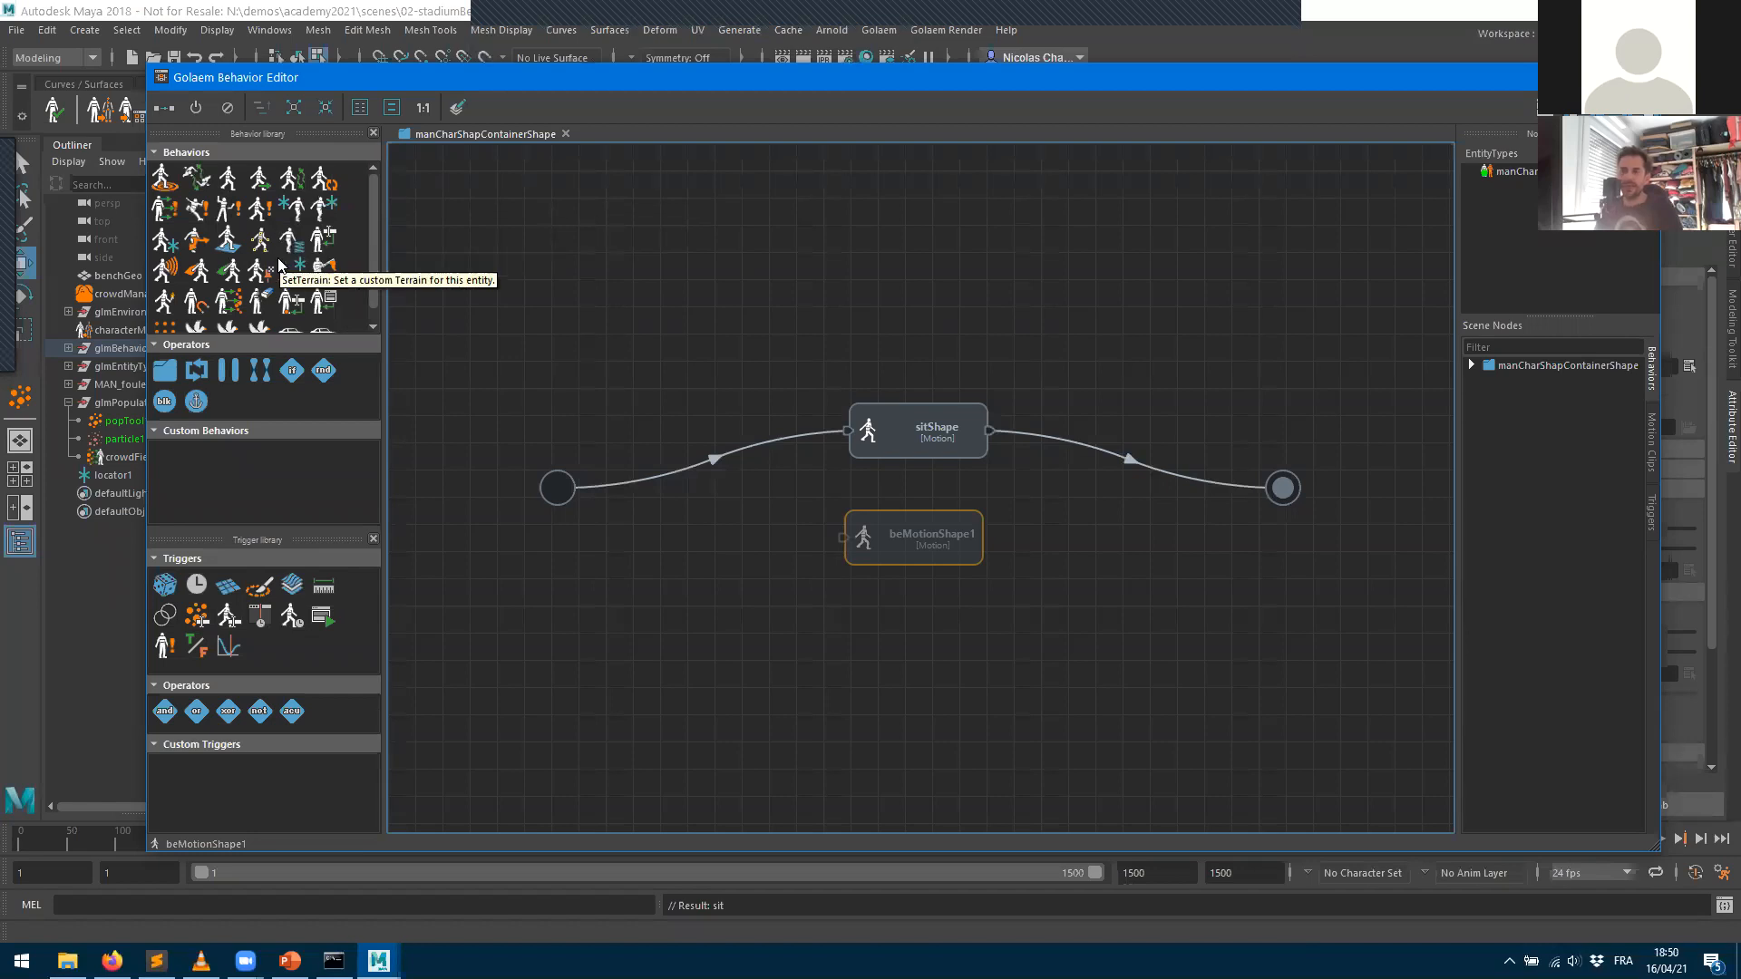
- Add an empty Parallel operator to the graph, and drop the new Motion behavior onto sitShape so both run in parallel
scroll(279, 263, down, 1)
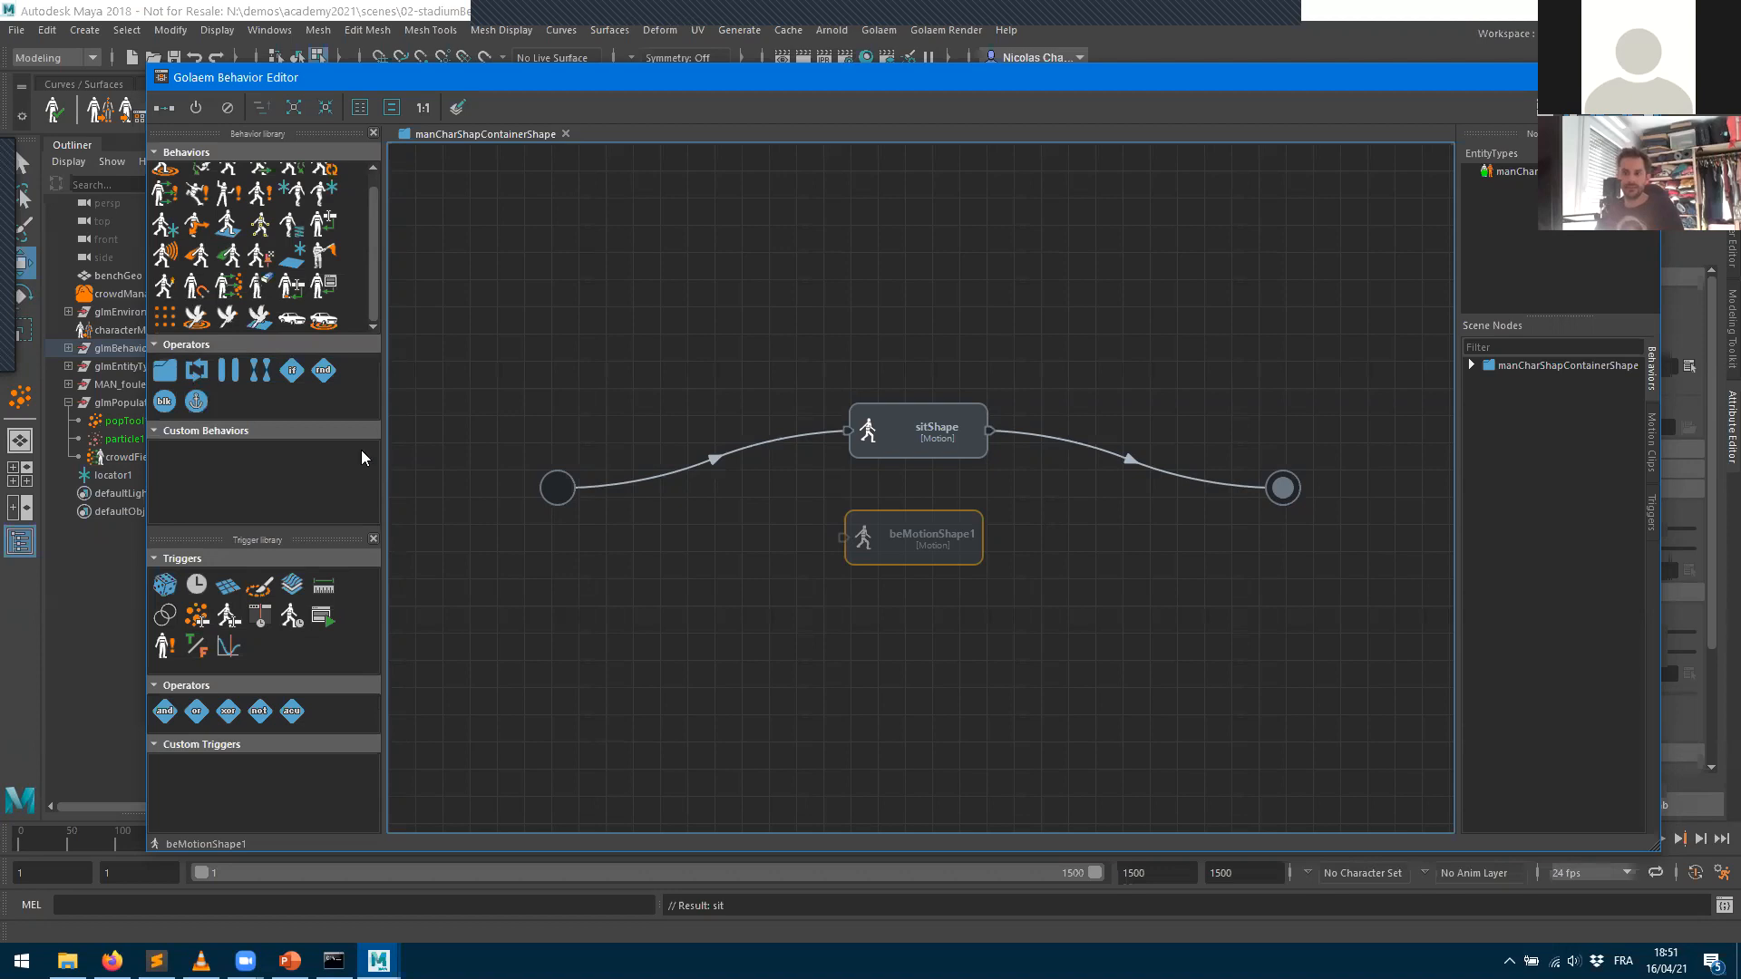
drag(229, 371, 739, 314)
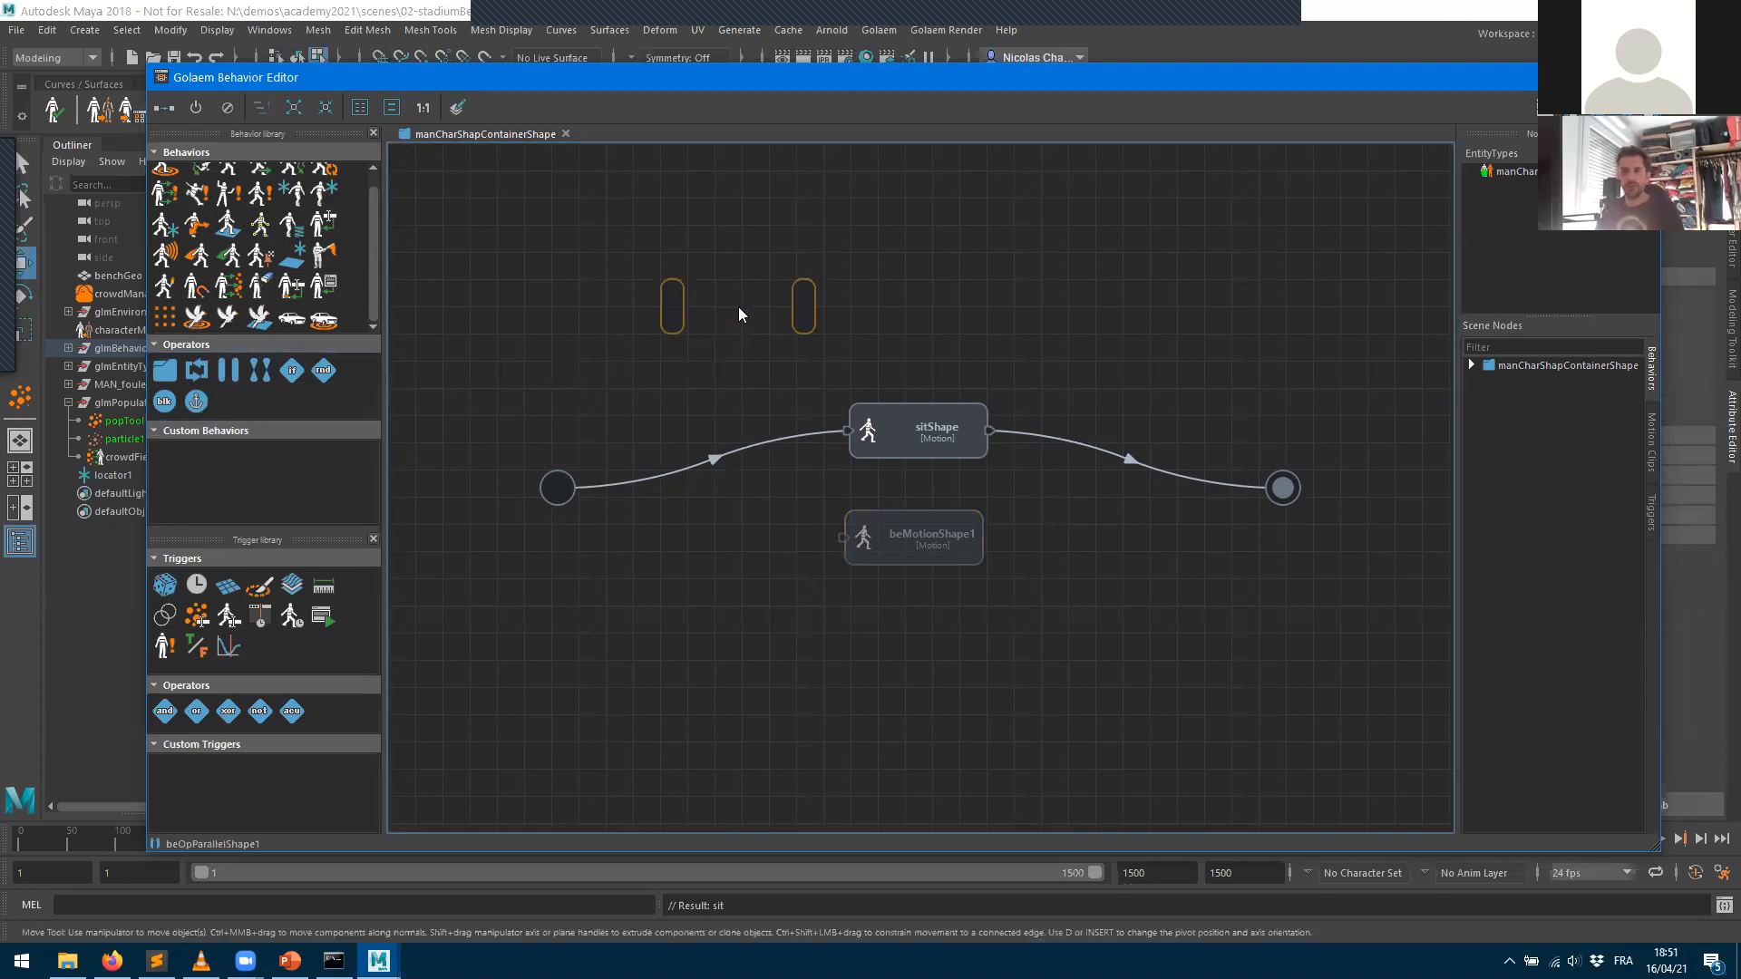
drag(666, 317, 590, 328)
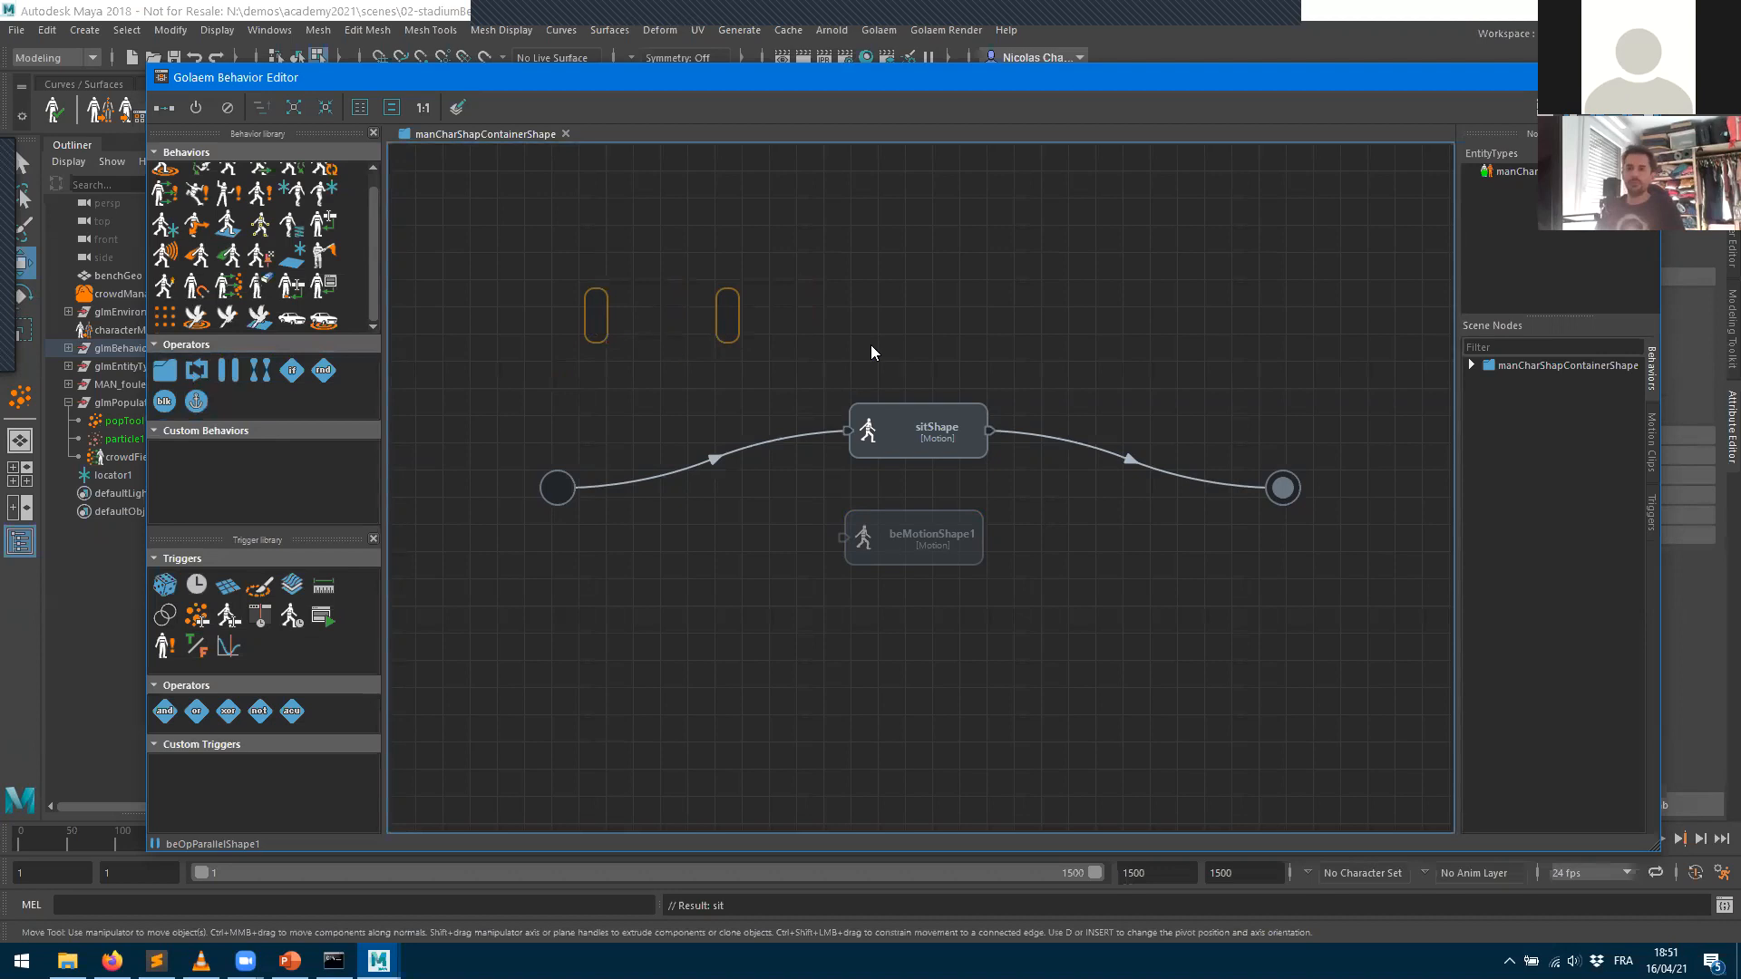
drag(894, 549, 916, 485)
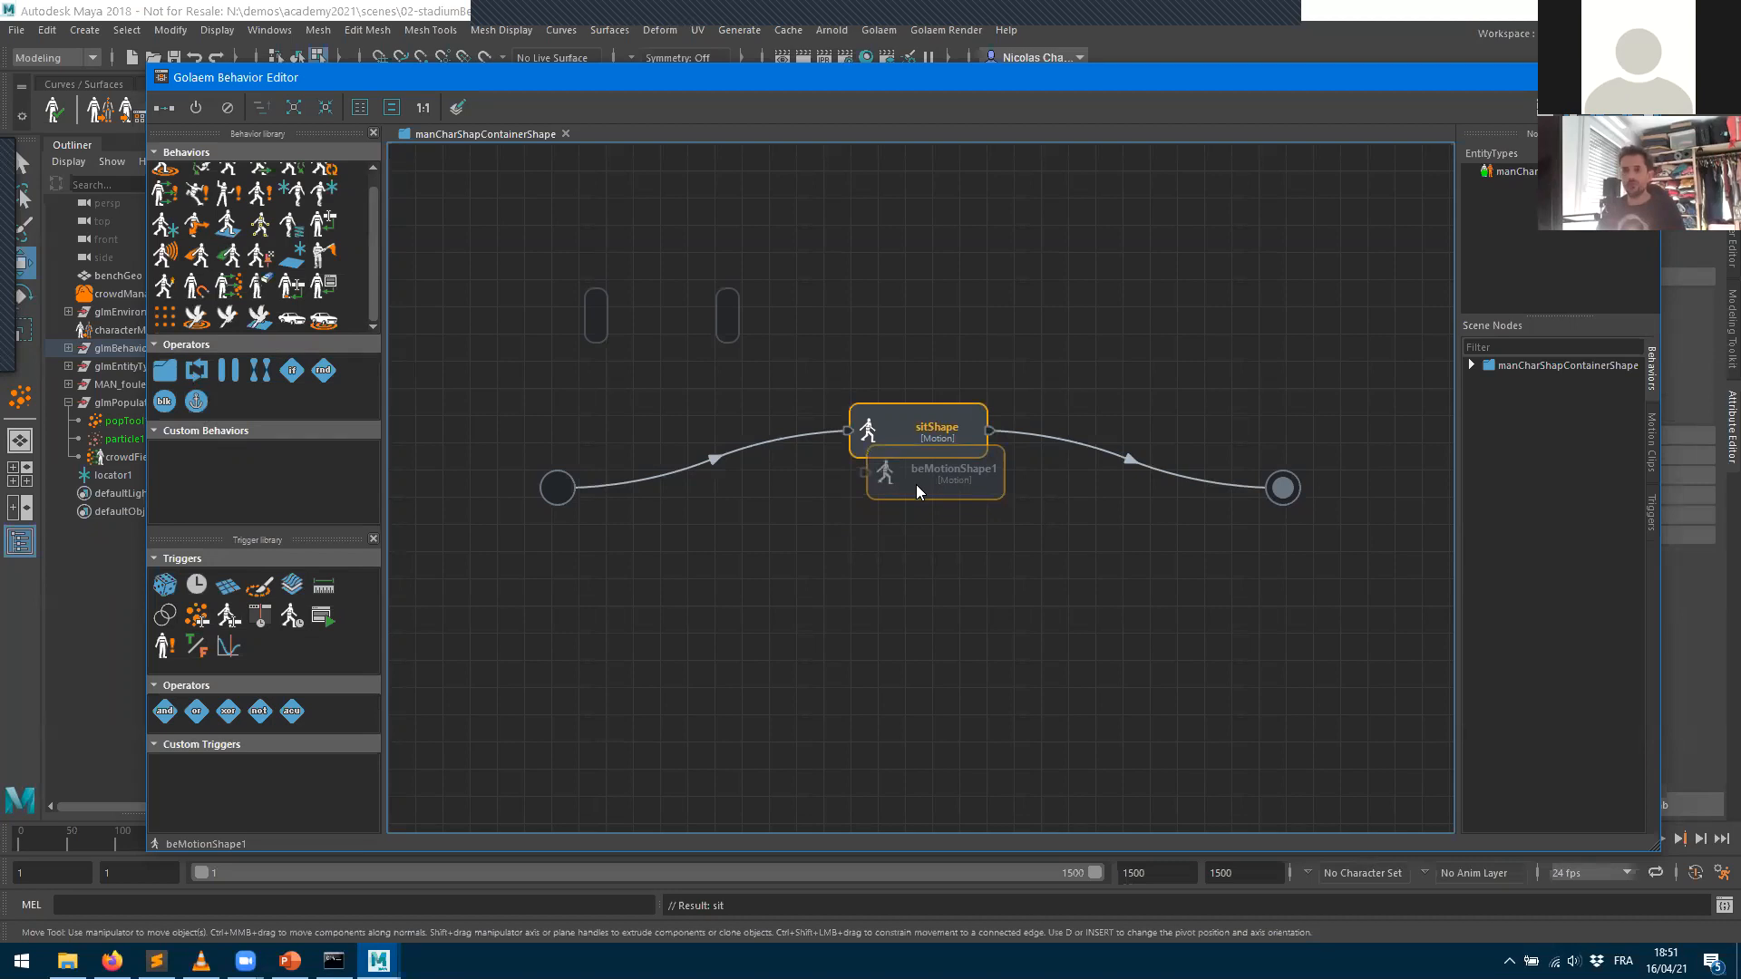
drag(916, 485, 918, 488)
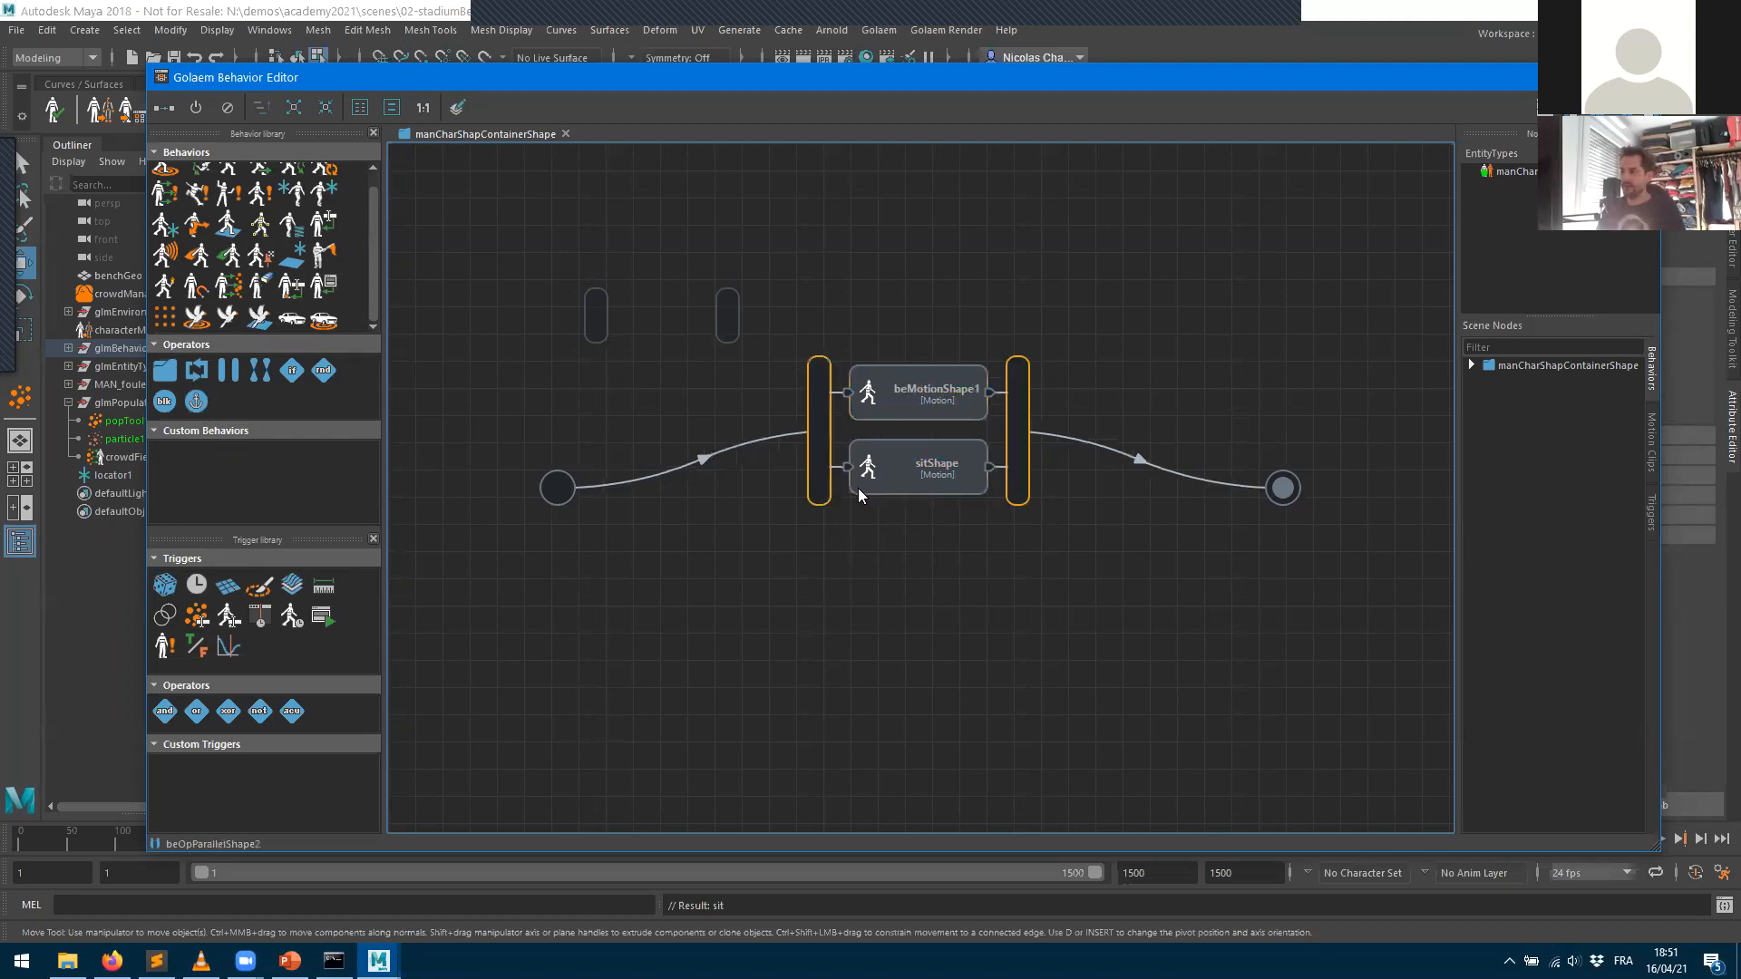
- Rename the transform of the new Motion behavior in the parallel block to stand
click(912, 410)
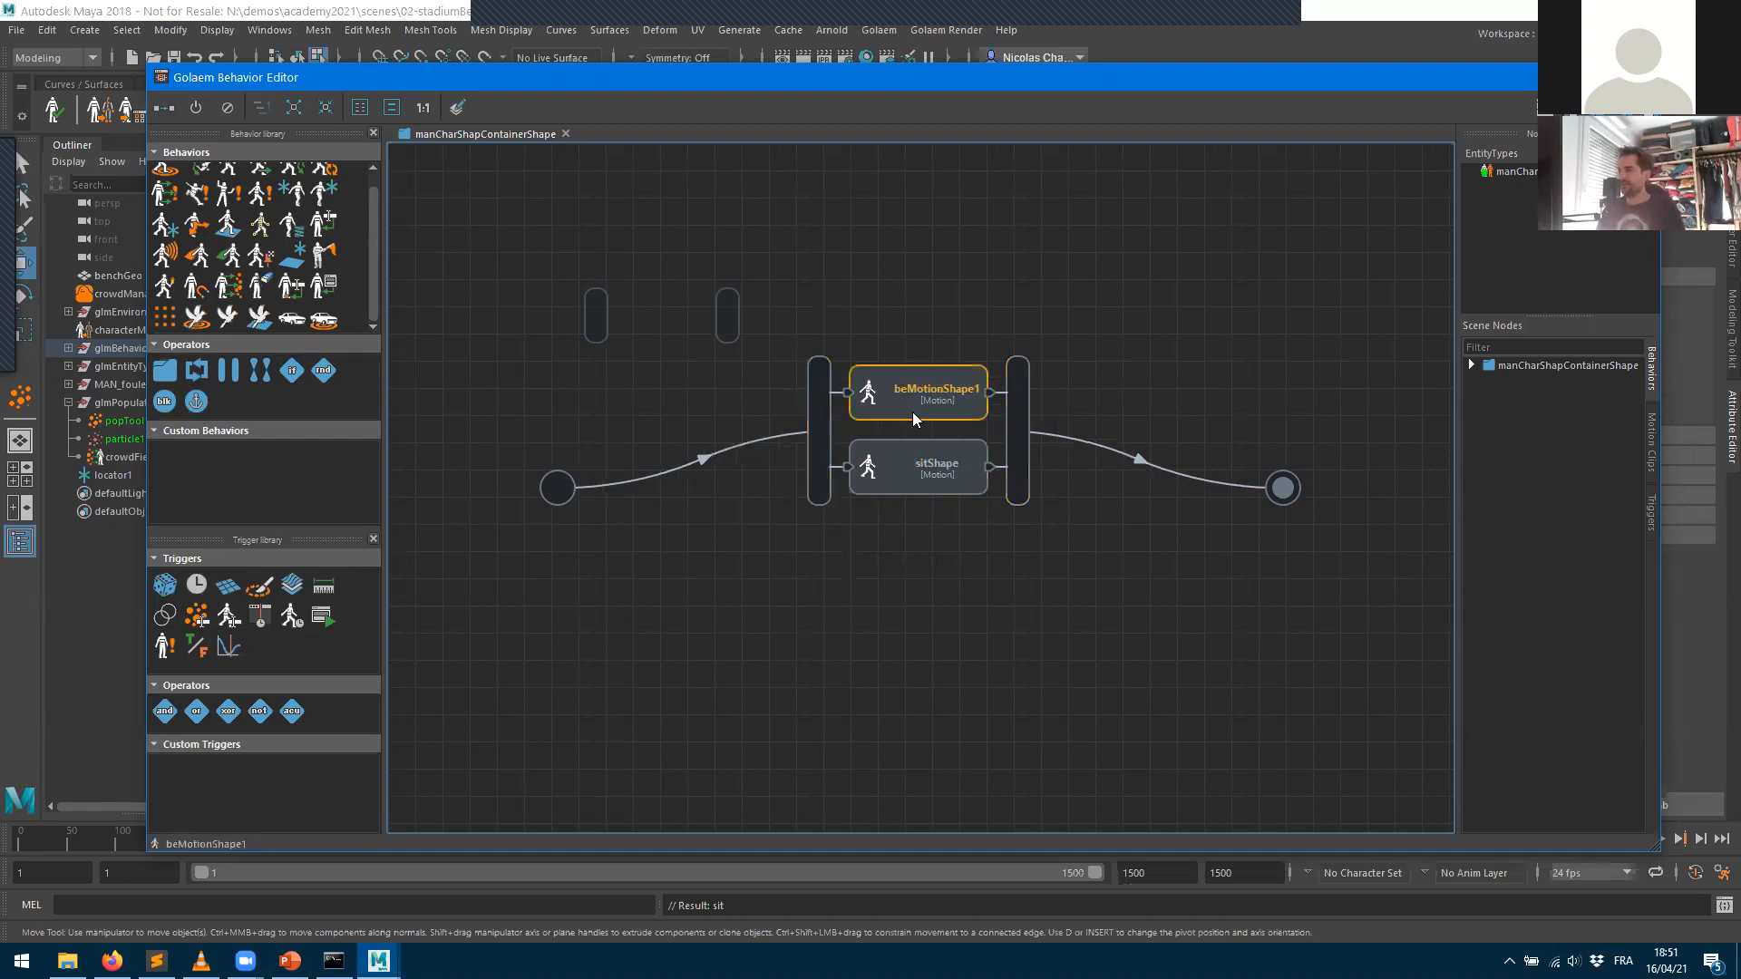
drag(1073, 85, 580, 94)
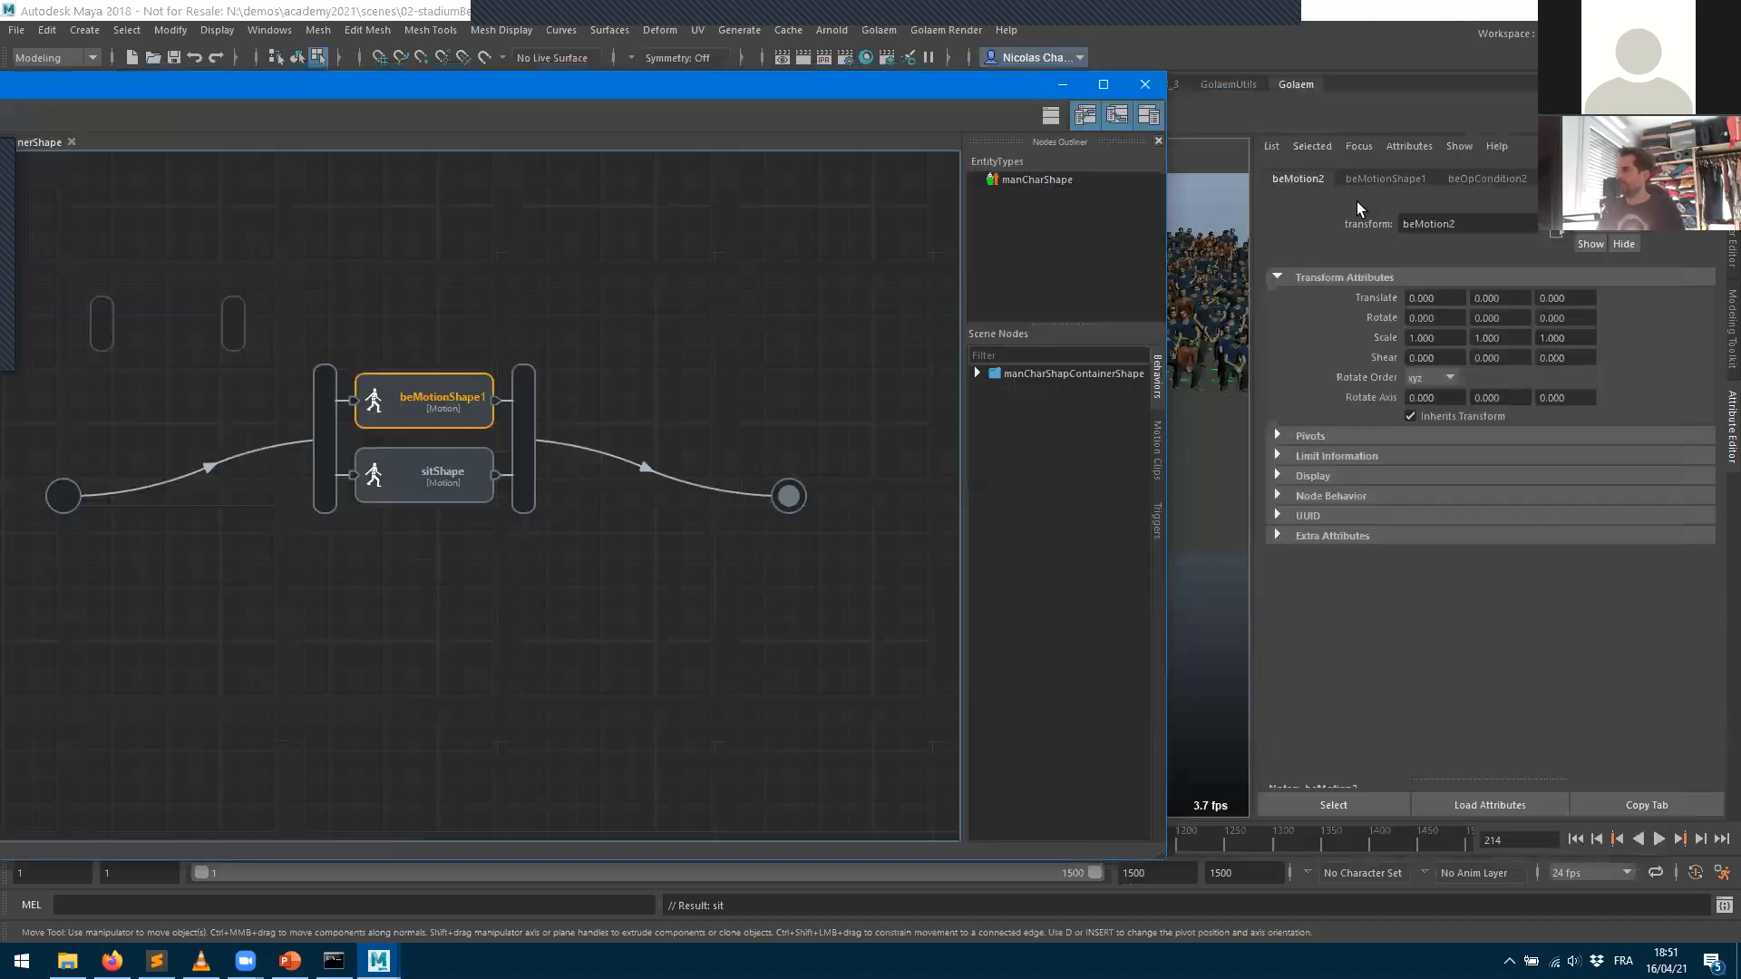
text(stand)
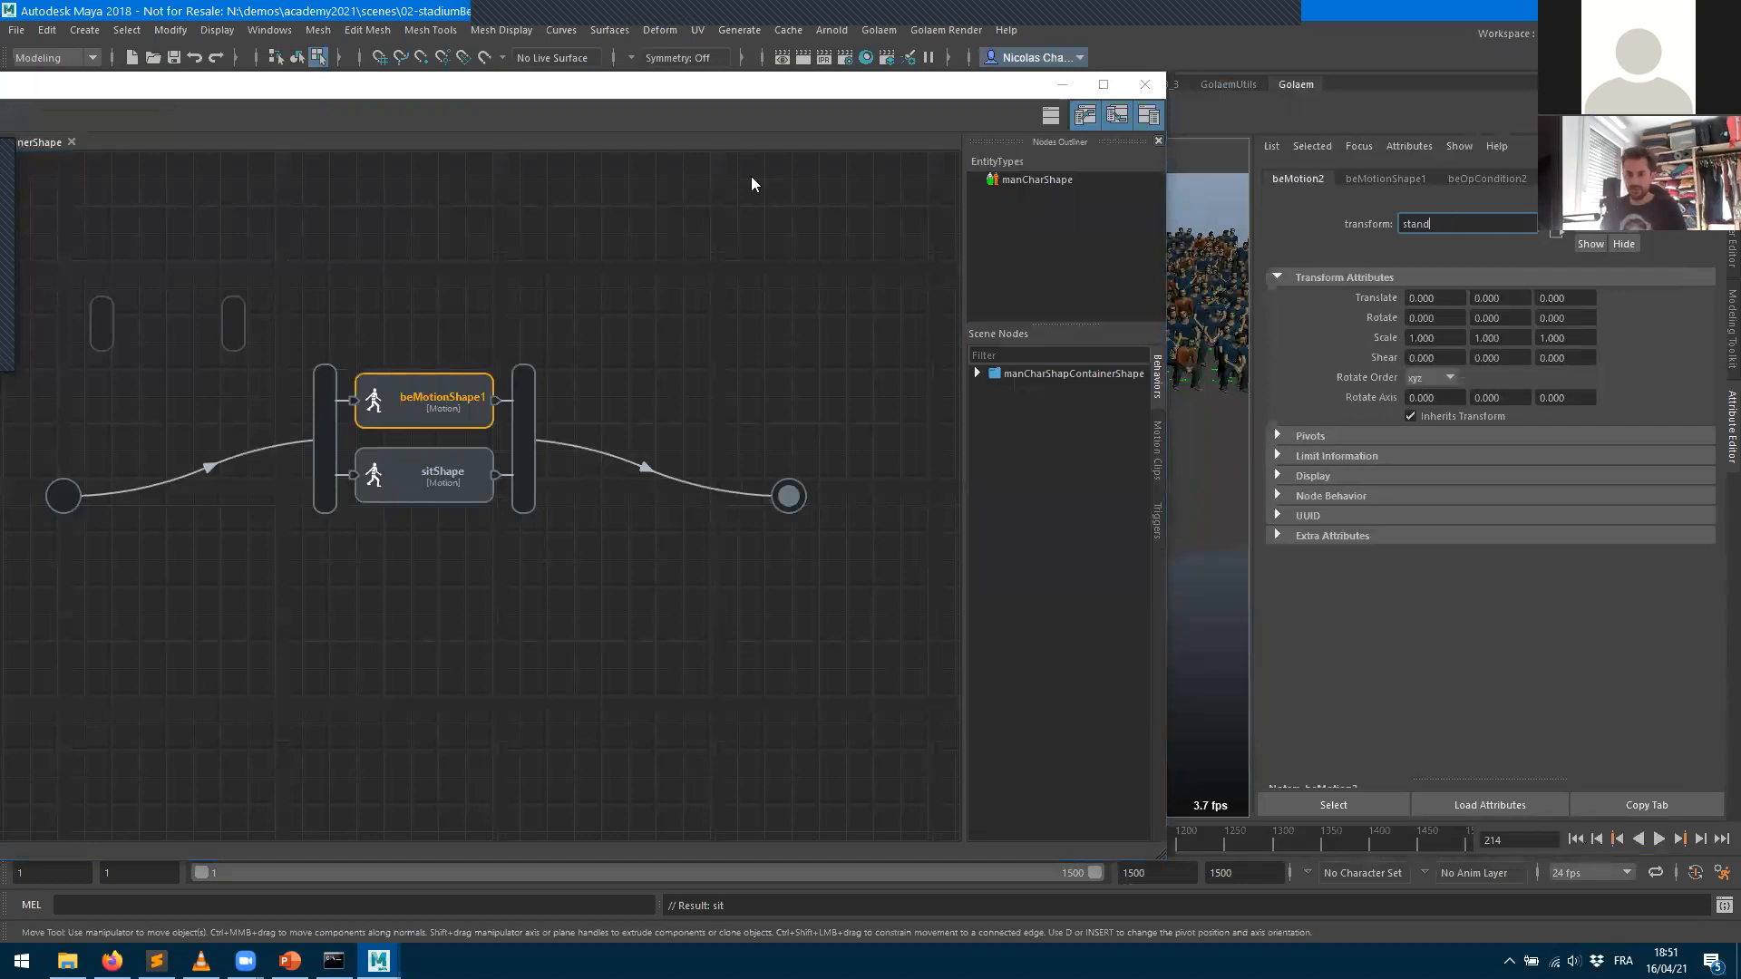
key(Return)
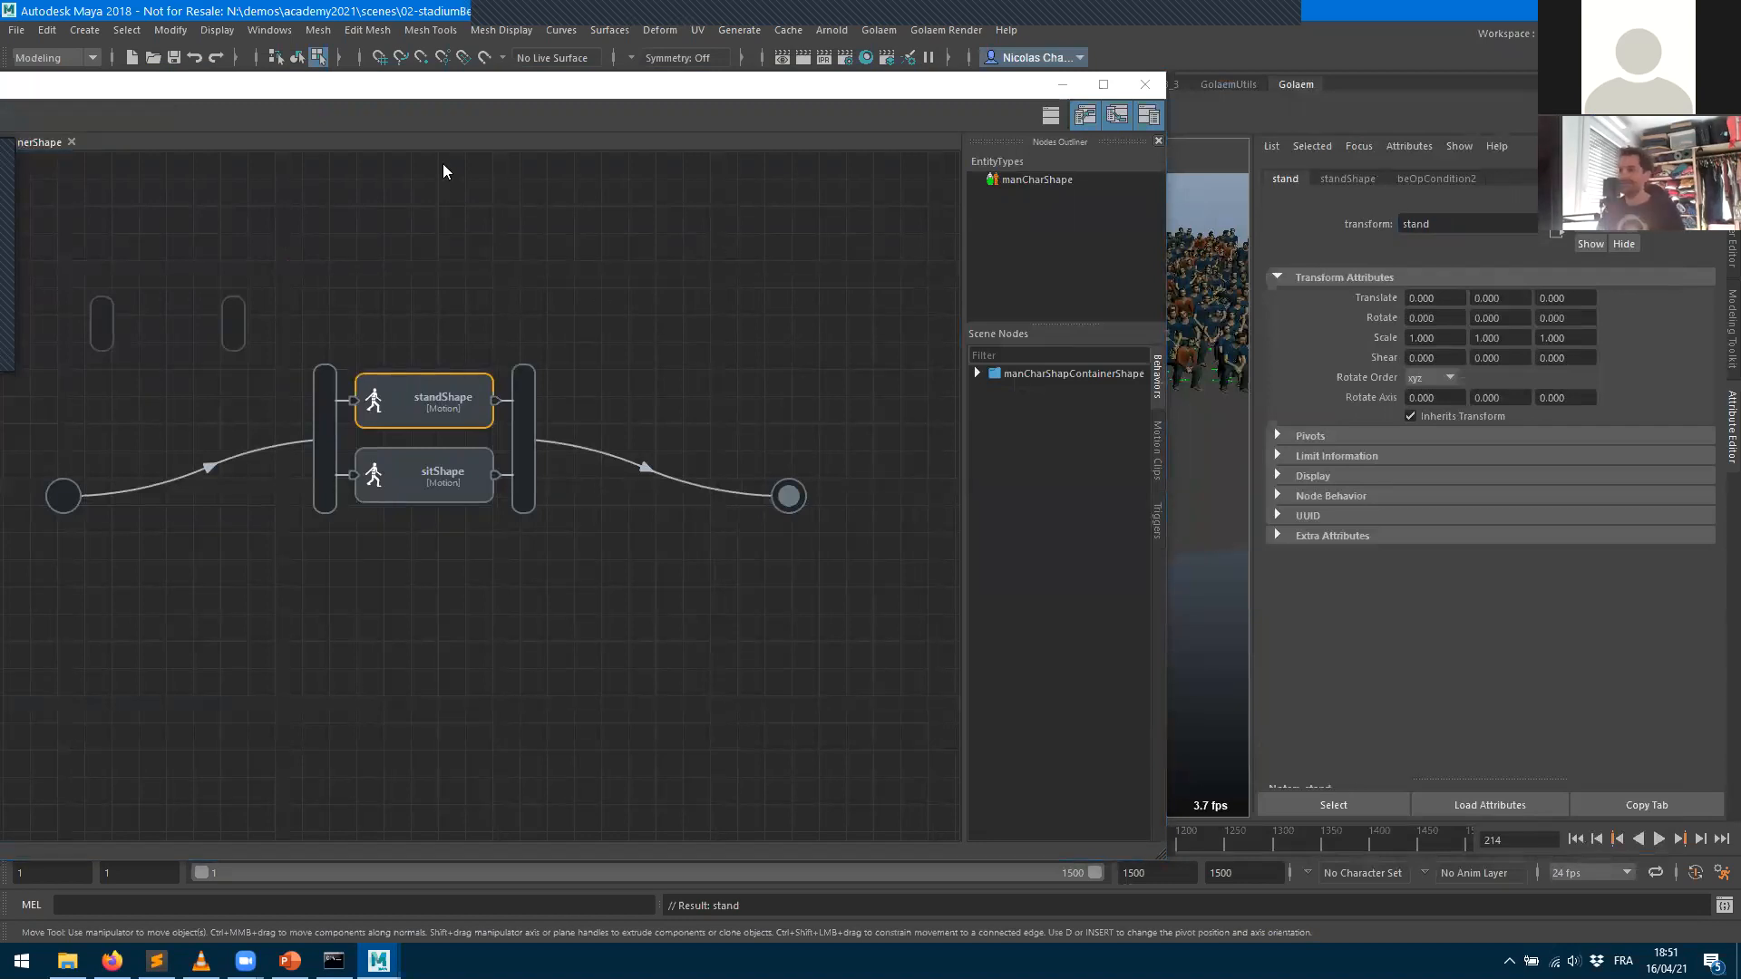
click(444, 96)
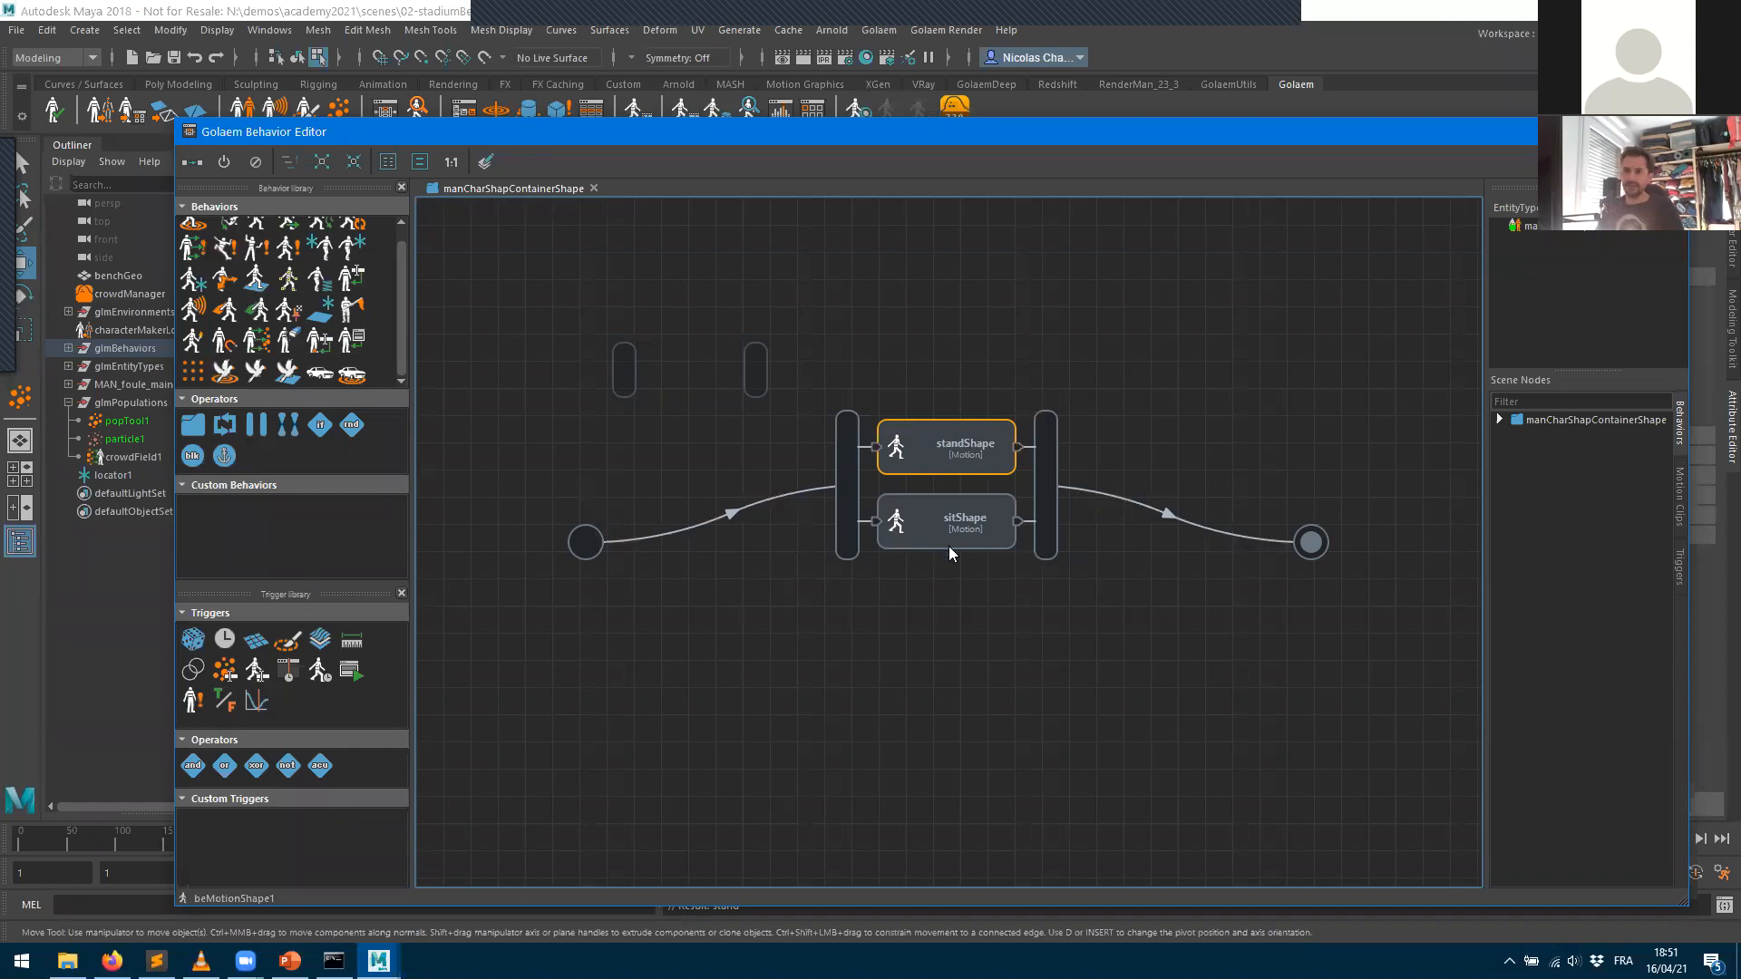
- Load the Casual_StandWatching.gmo motion clip into the standShape behavior
click(921, 530)
click(937, 457)
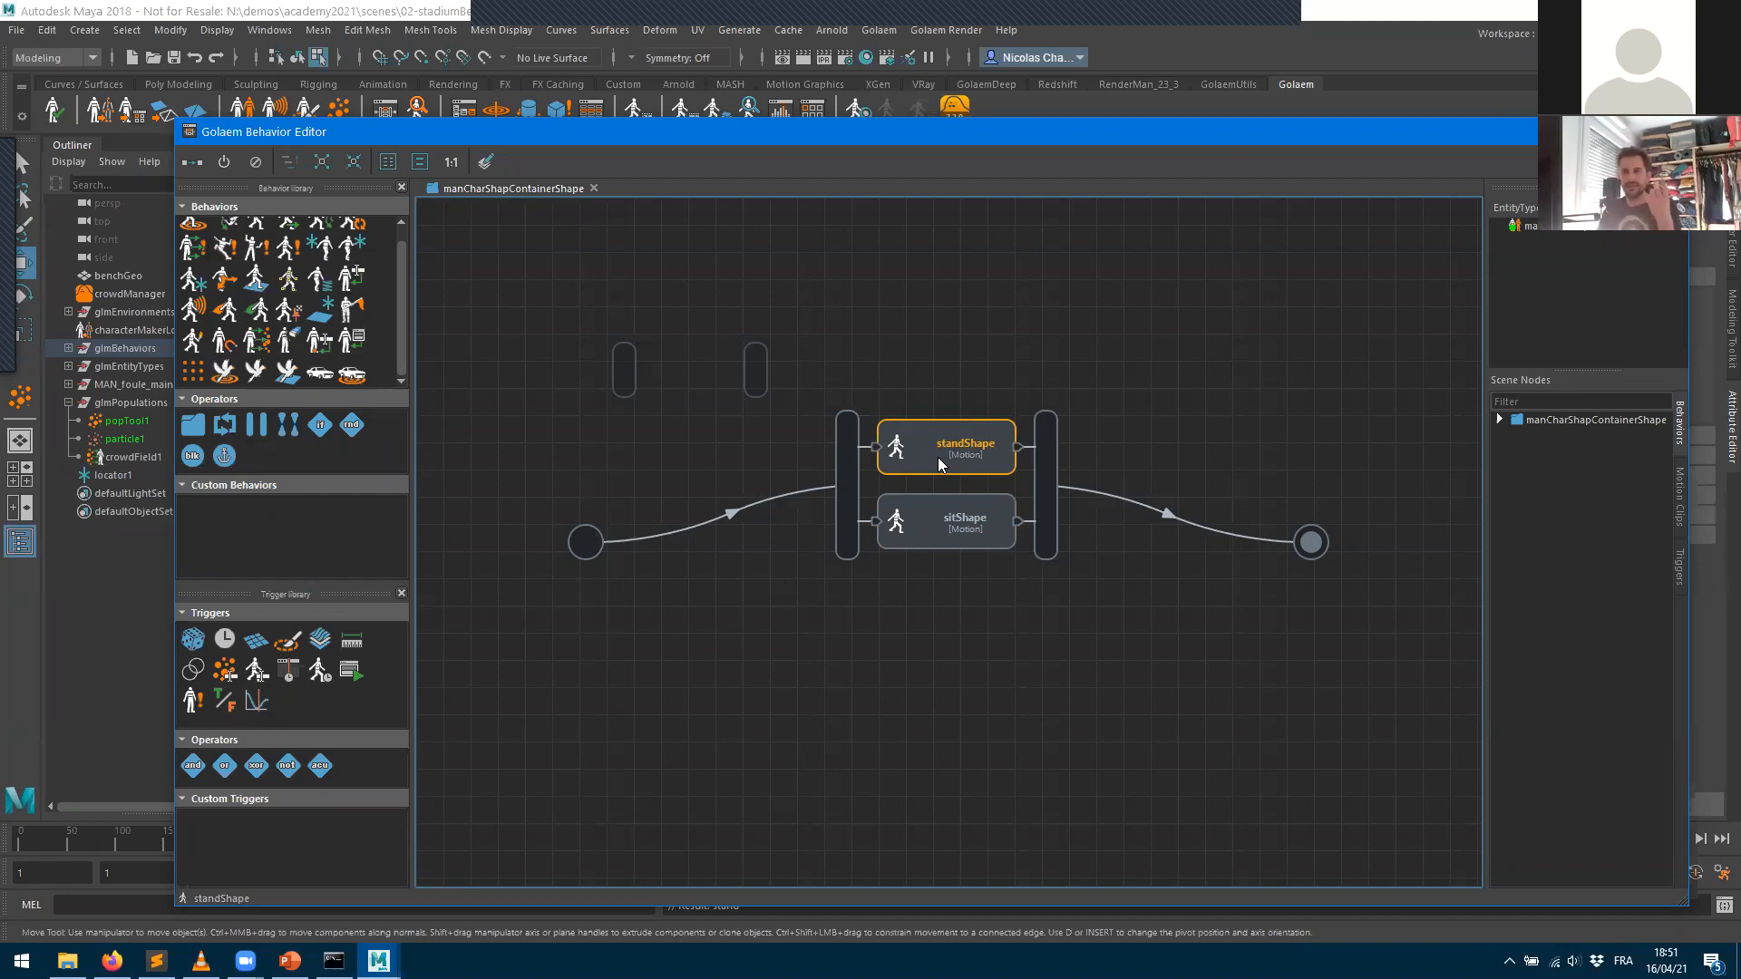
double_click(927, 468)
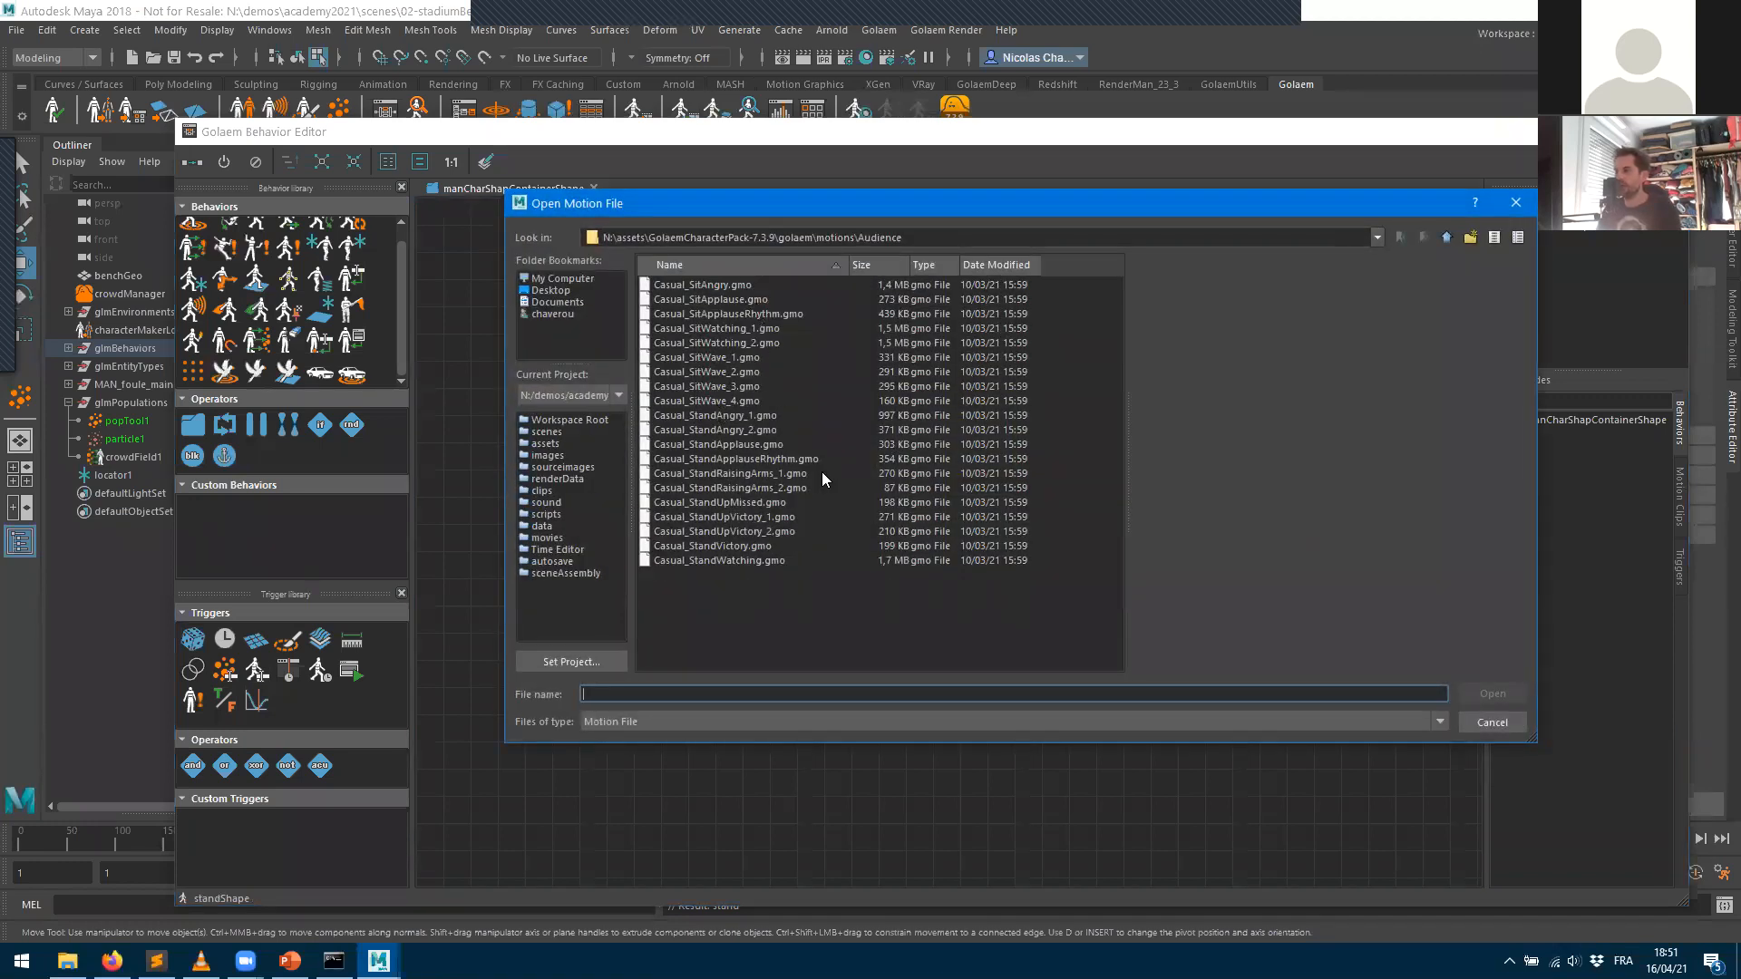
double_click(724, 560)
click(925, 541)
click(941, 450)
- Replay the simulation from the first frame to check the blended sit and stand motions, then bring the behavior graph back into view
drag(1164, 136, 0, 598)
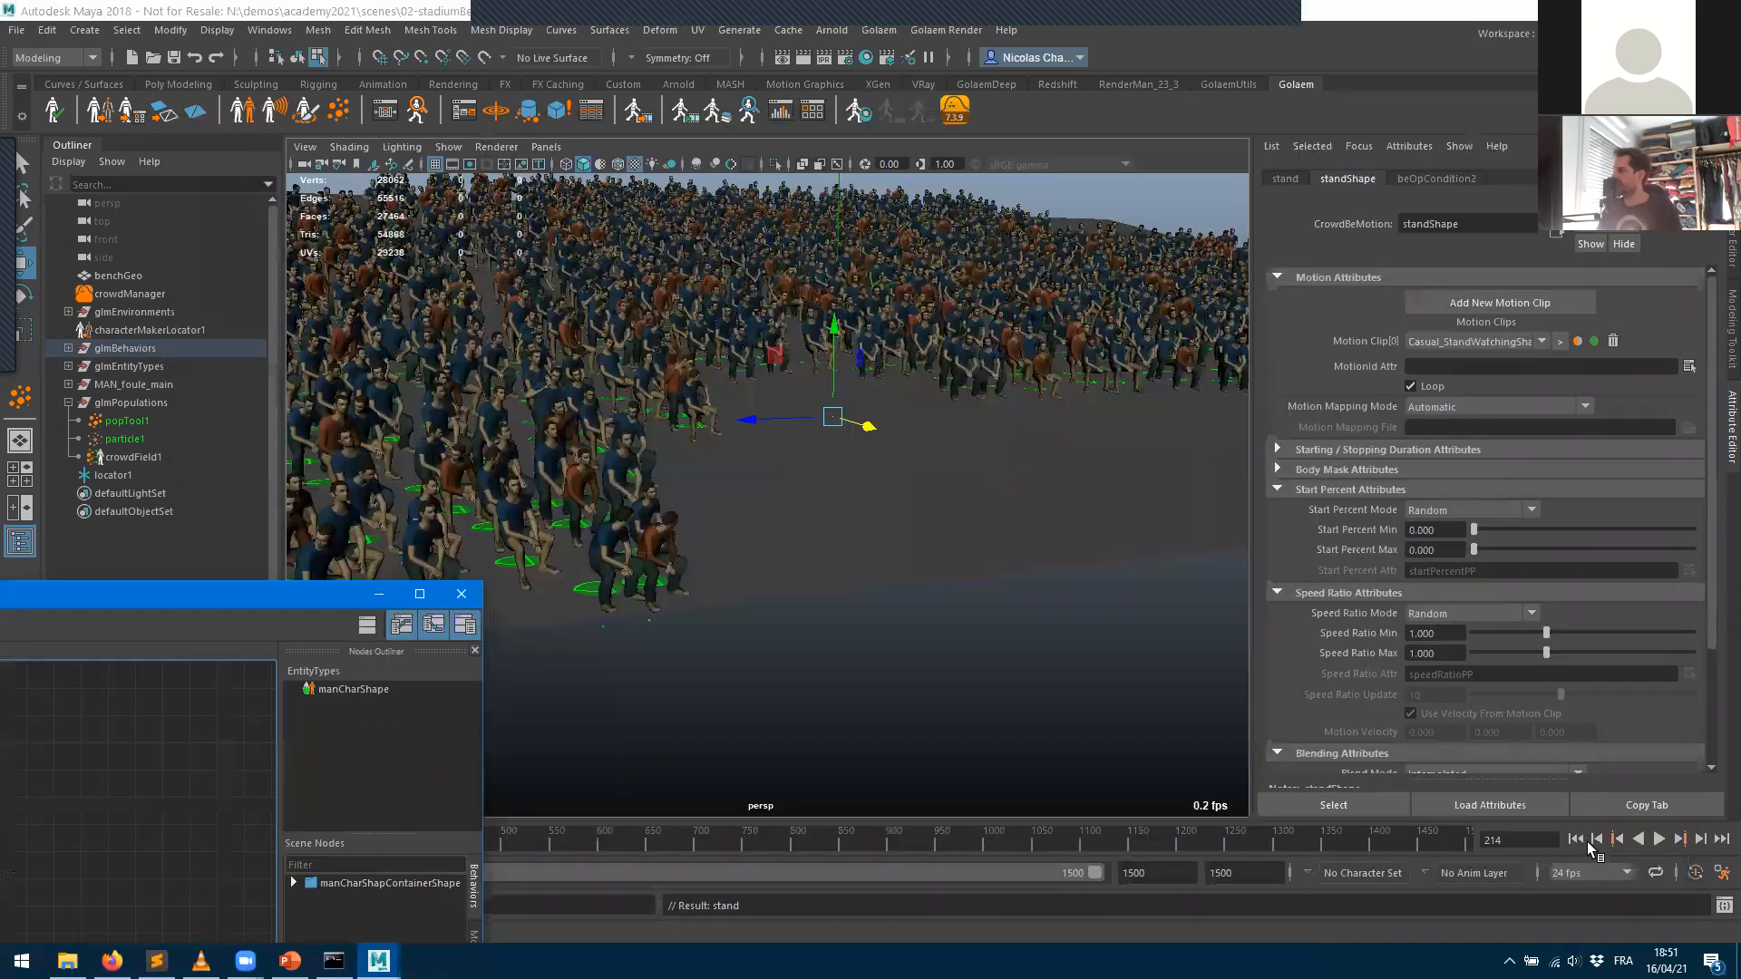
click(1576, 835)
click(1659, 840)
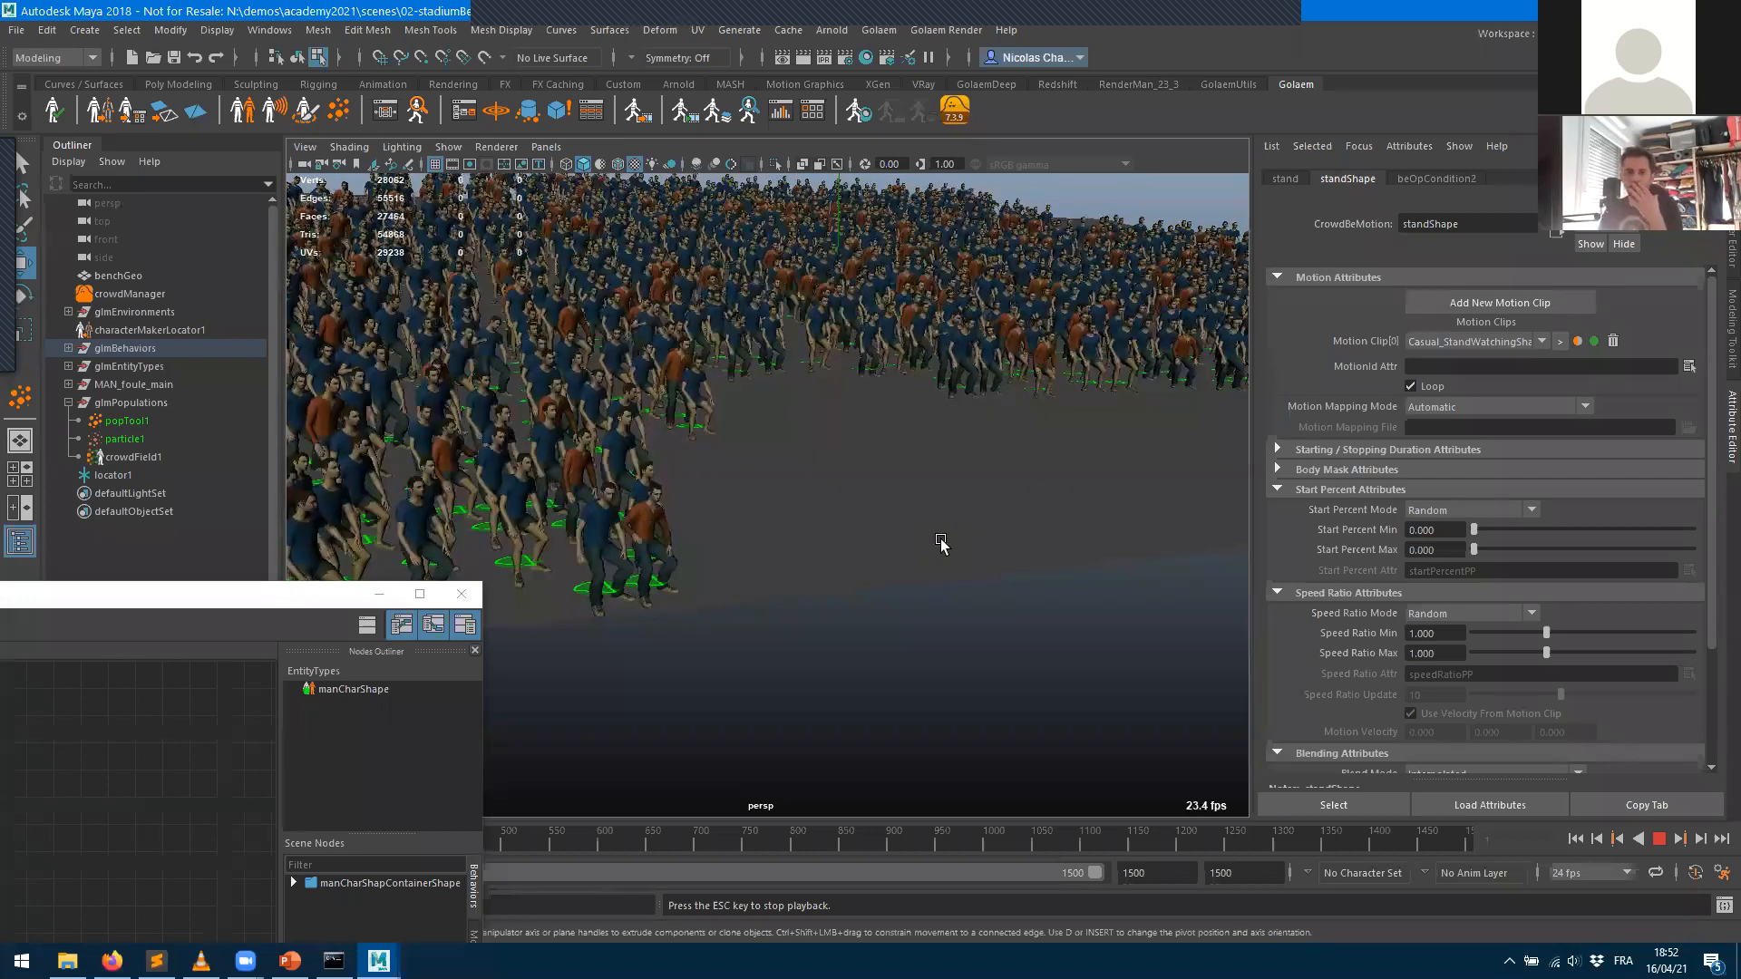
click(1659, 839)
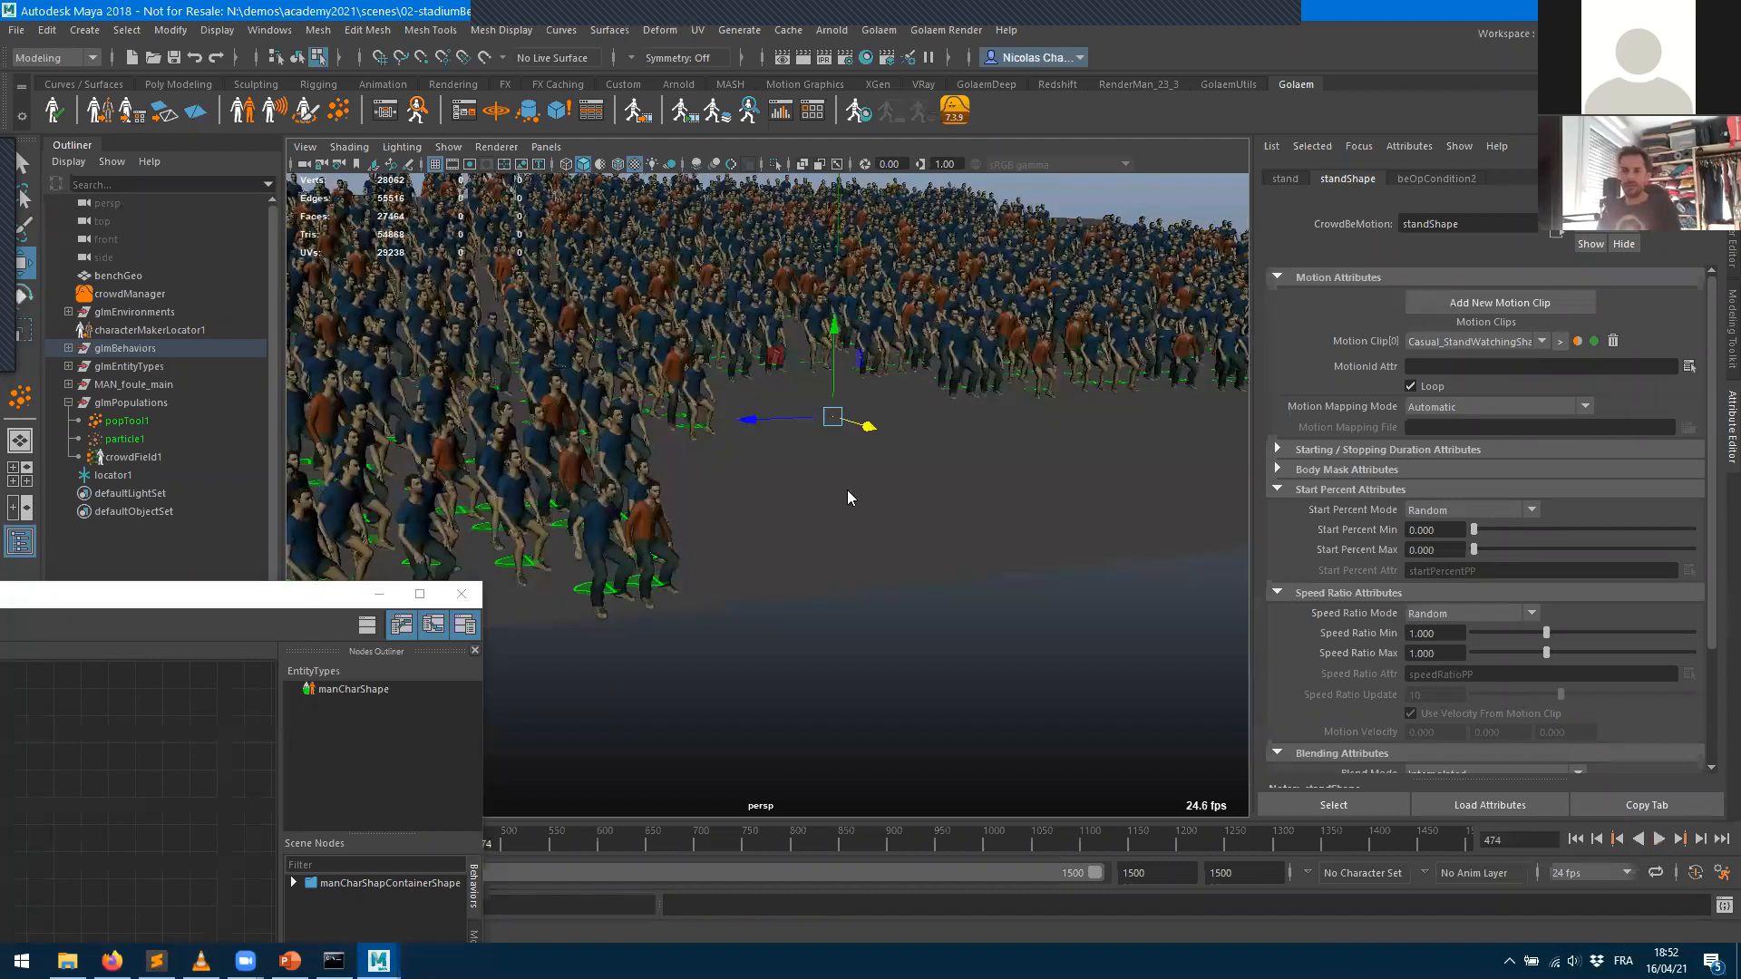
drag(127, 591, 1377, 164)
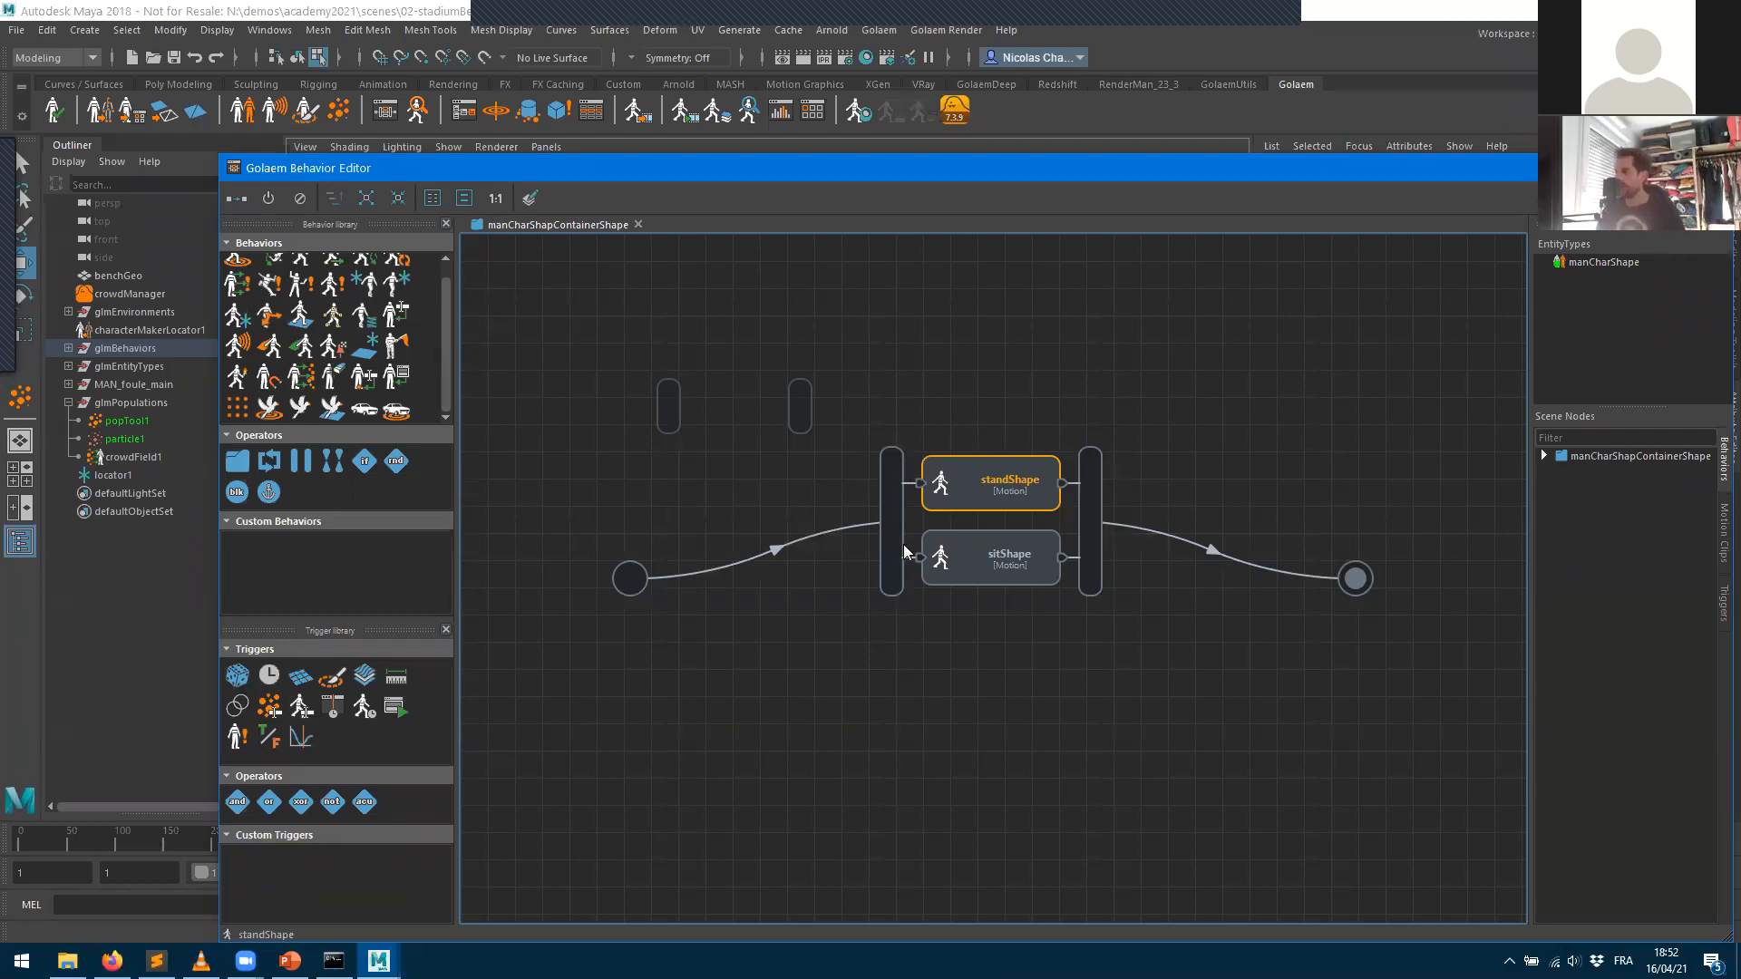
- Remove sitShape and all Parallel operator blocks from the behavior graph, keeping standShape connected between start and end
drag(893, 531, 952, 580)
click(1083, 298)
click(1108, 321)
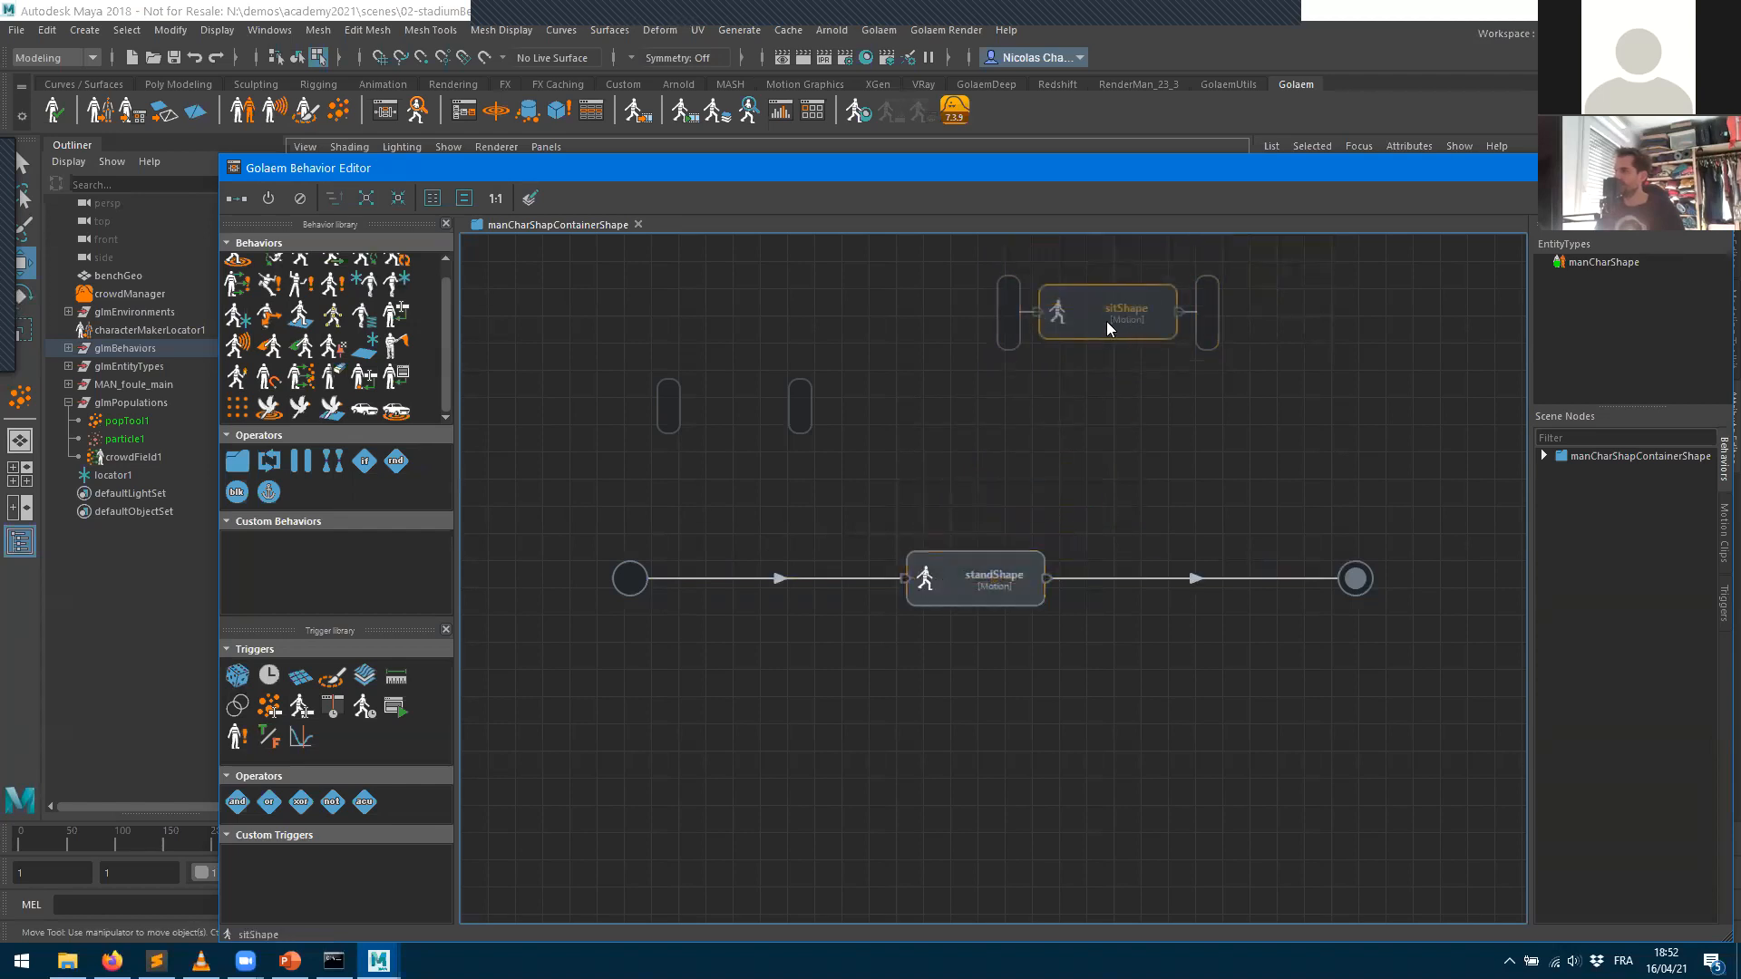
key(Delete)
drag(992, 430, 1317, 460)
key(Delete)
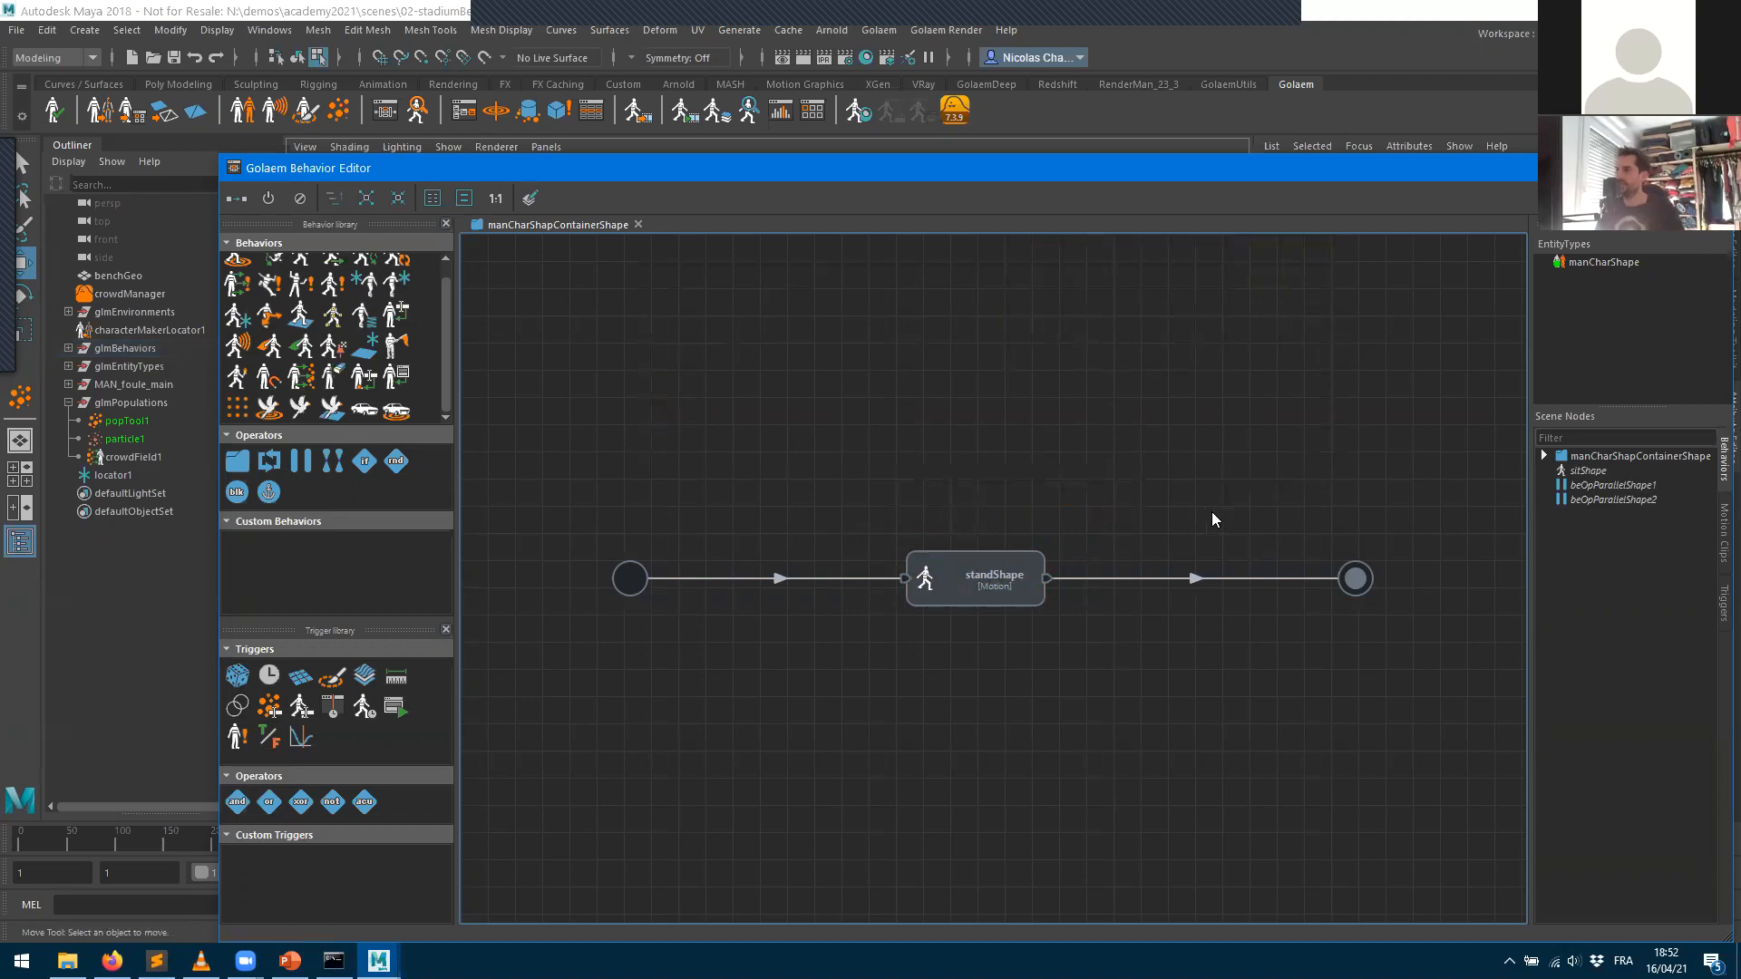
- Add a new Motion behavior below standShape and rename its transform to stand
drag(969, 575, 963, 542)
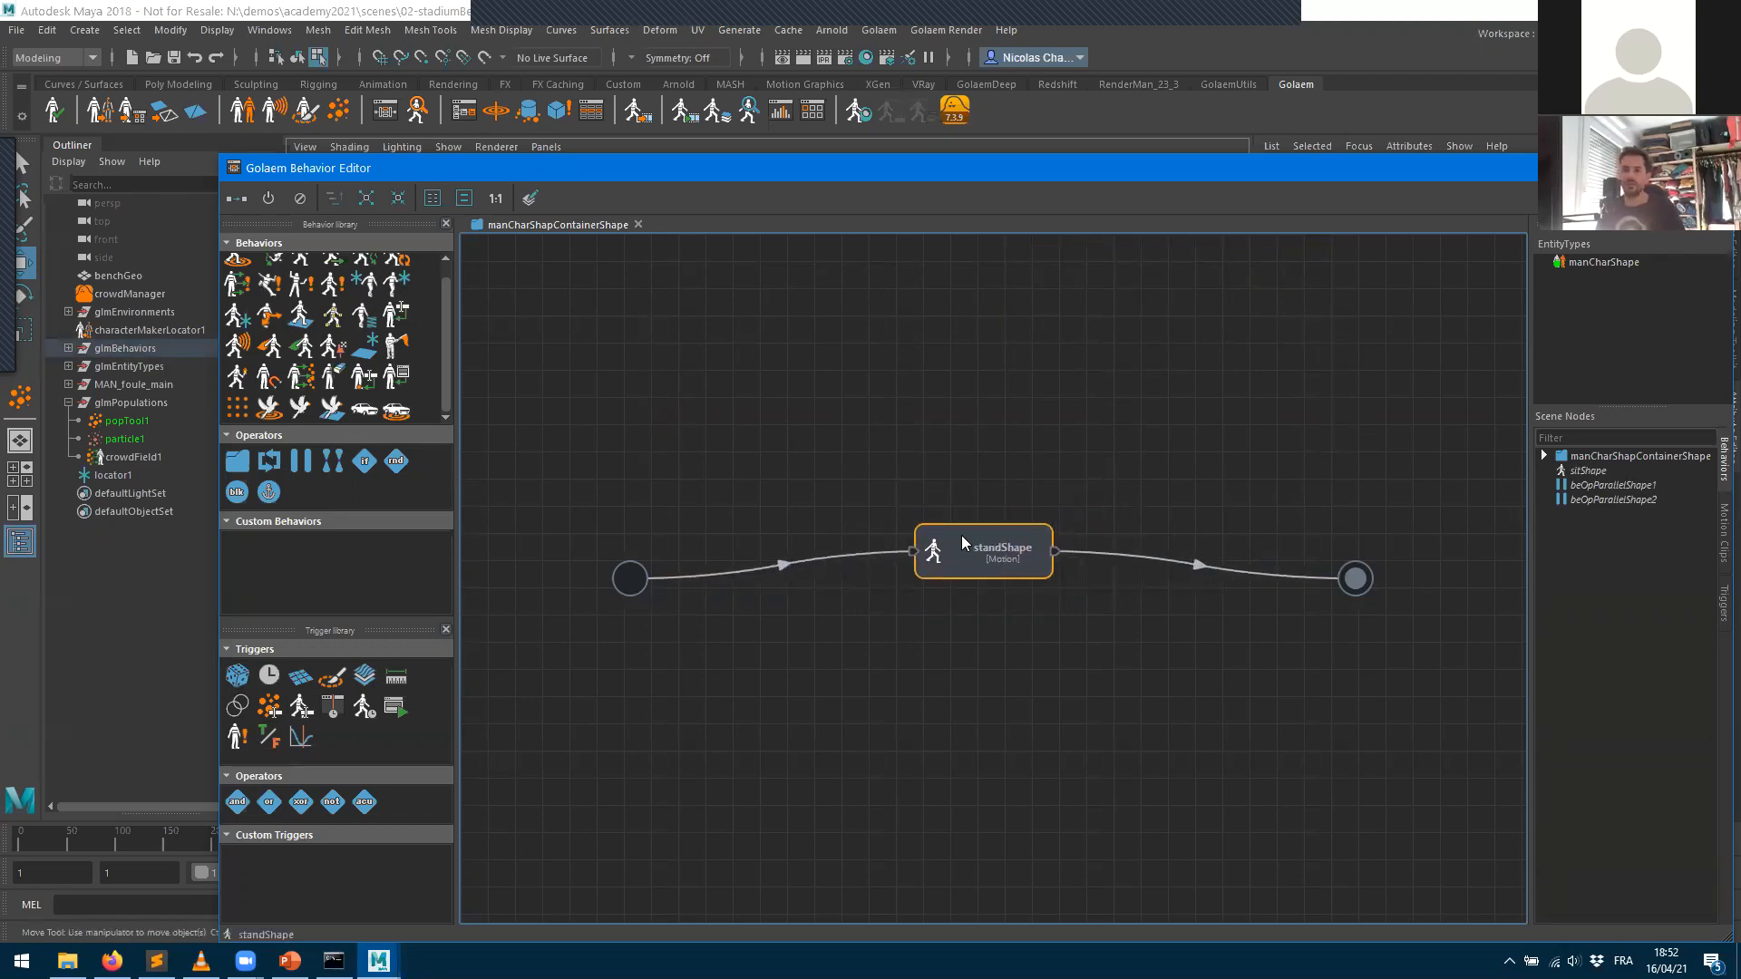
drag(332, 287, 1017, 657)
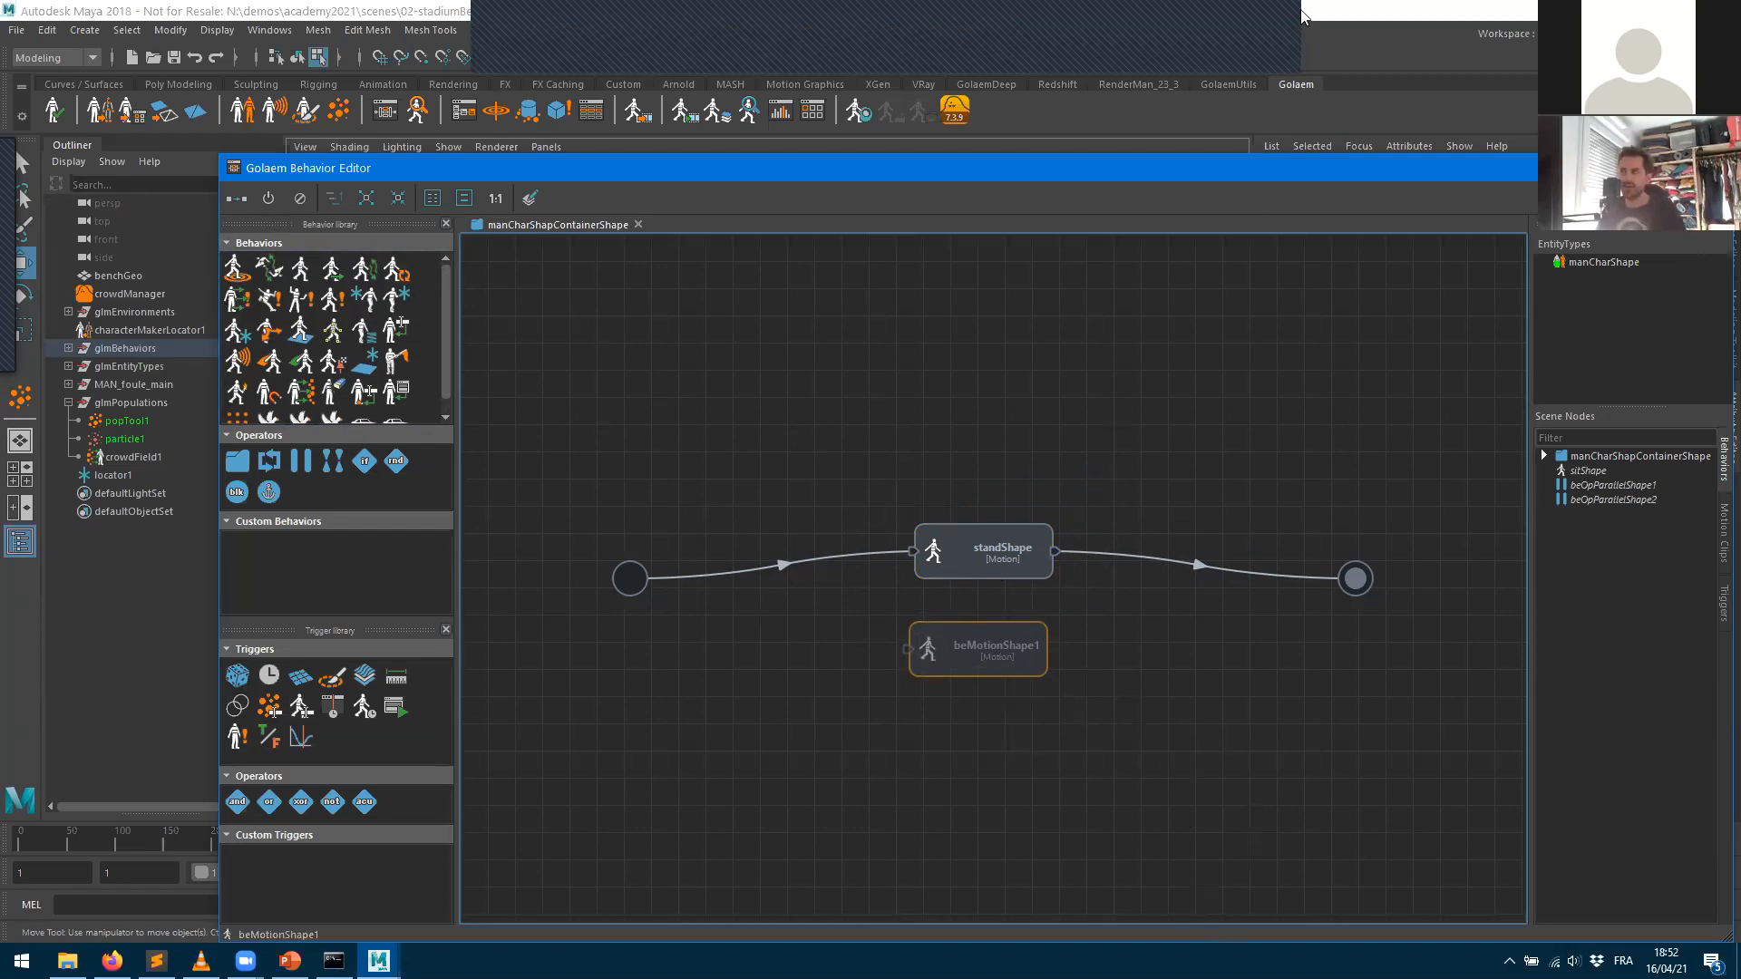
drag(1195, 169, 563, 170)
click(408, 865)
click(346, 666)
click(1297, 181)
double_click(1510, 224)
text(stand)
key(Return)
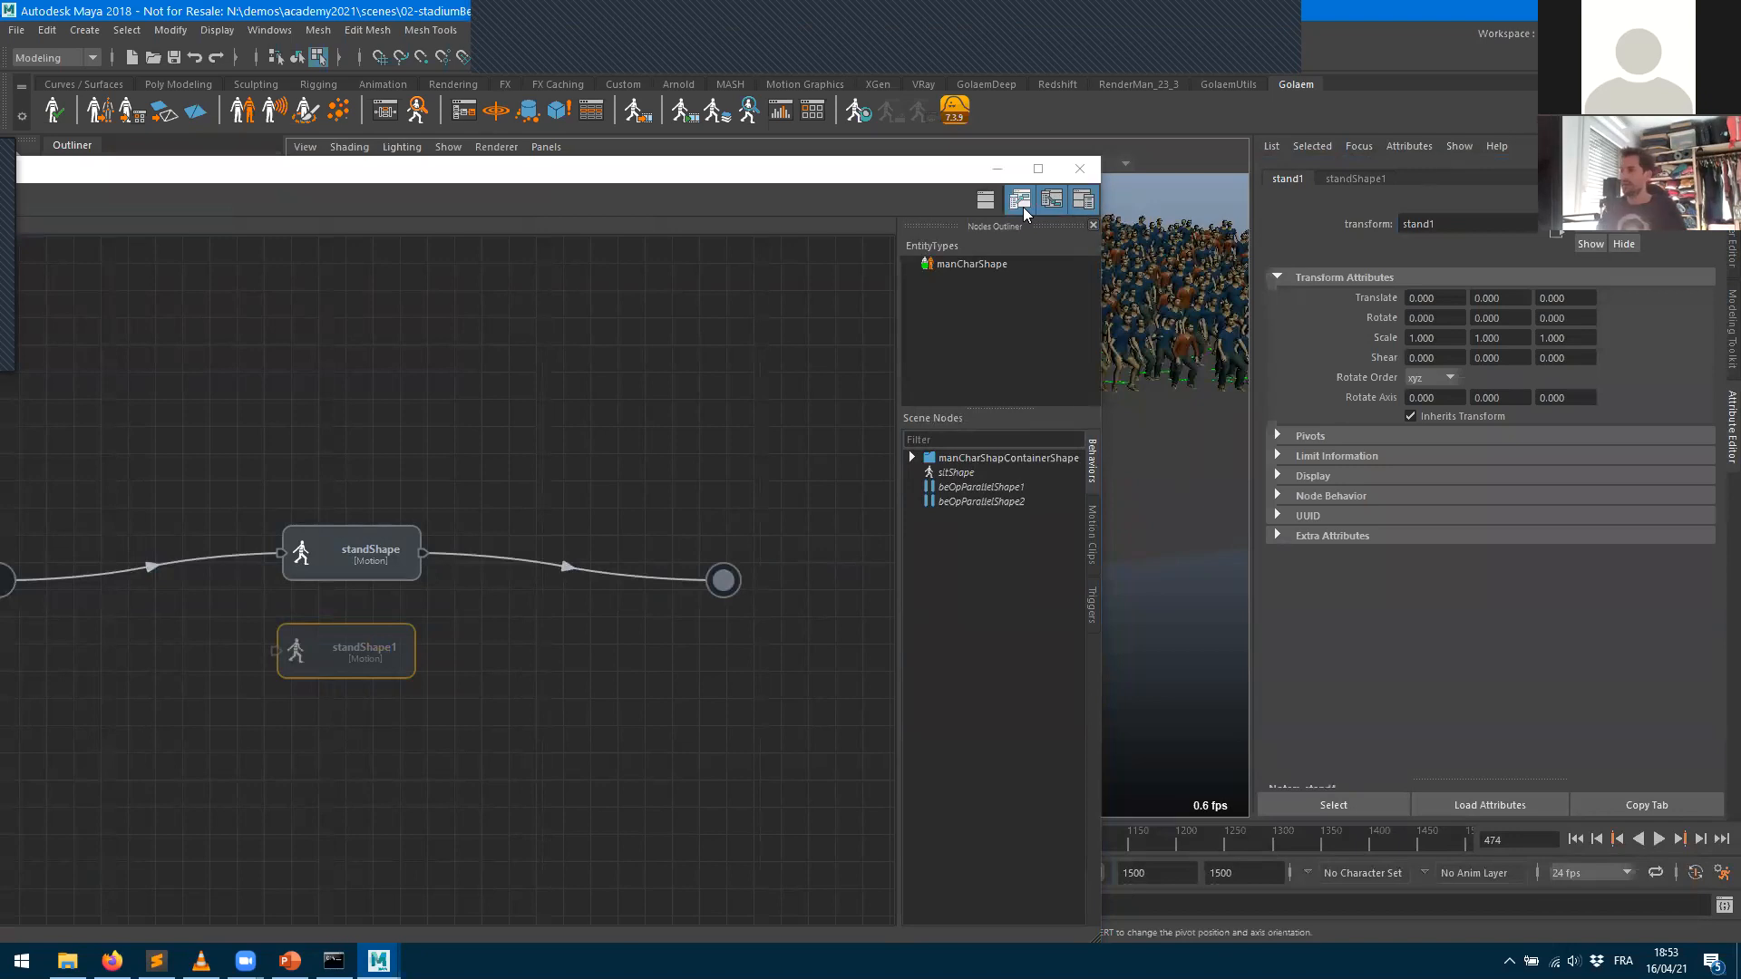
click(486, 477)
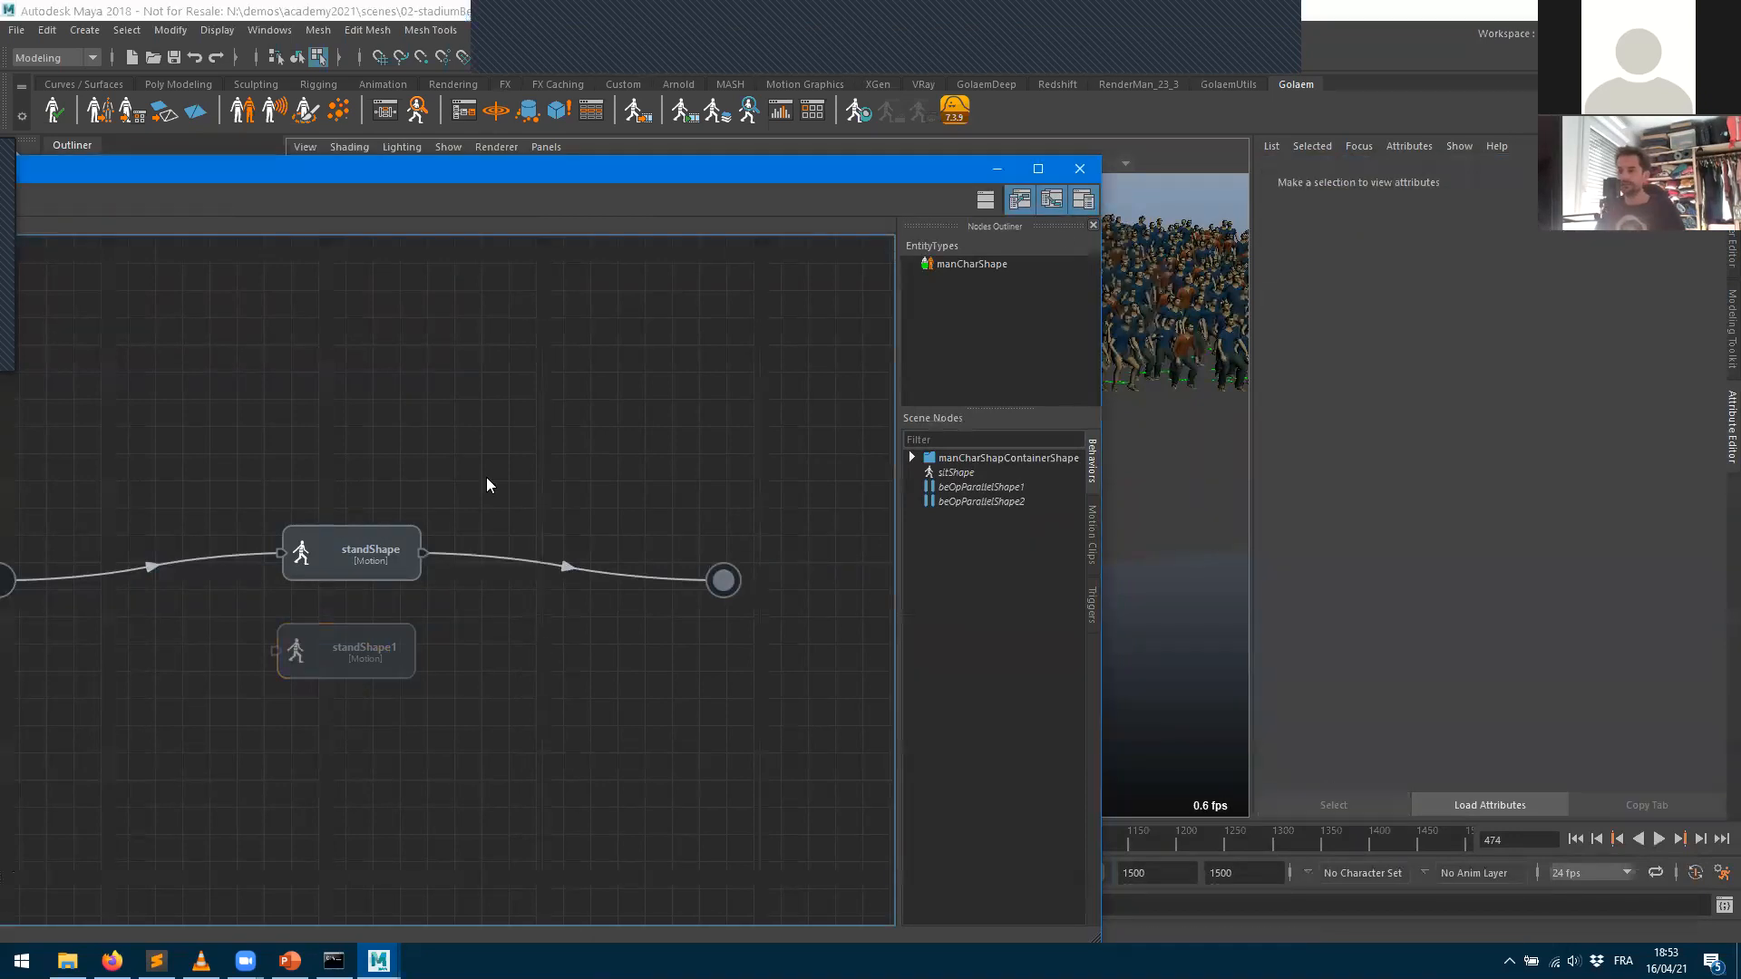
- Delete the unused sitShape from the scene's behavior nodes
click(350, 571)
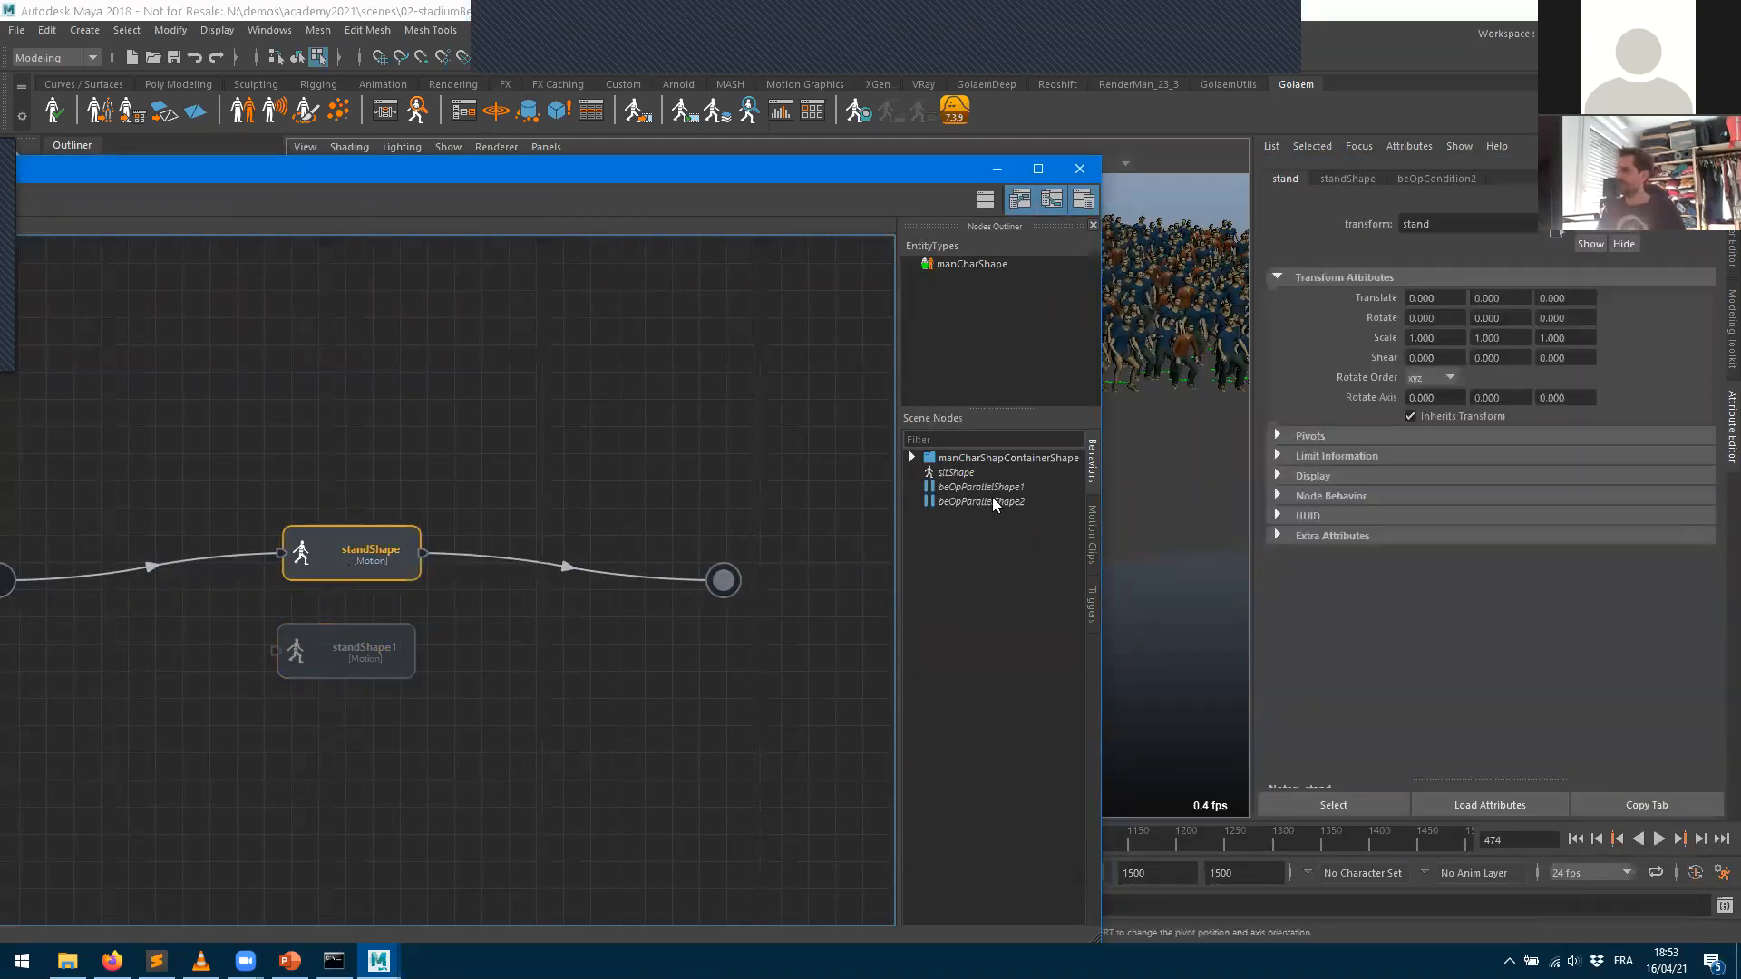
click(958, 468)
key(Delete)
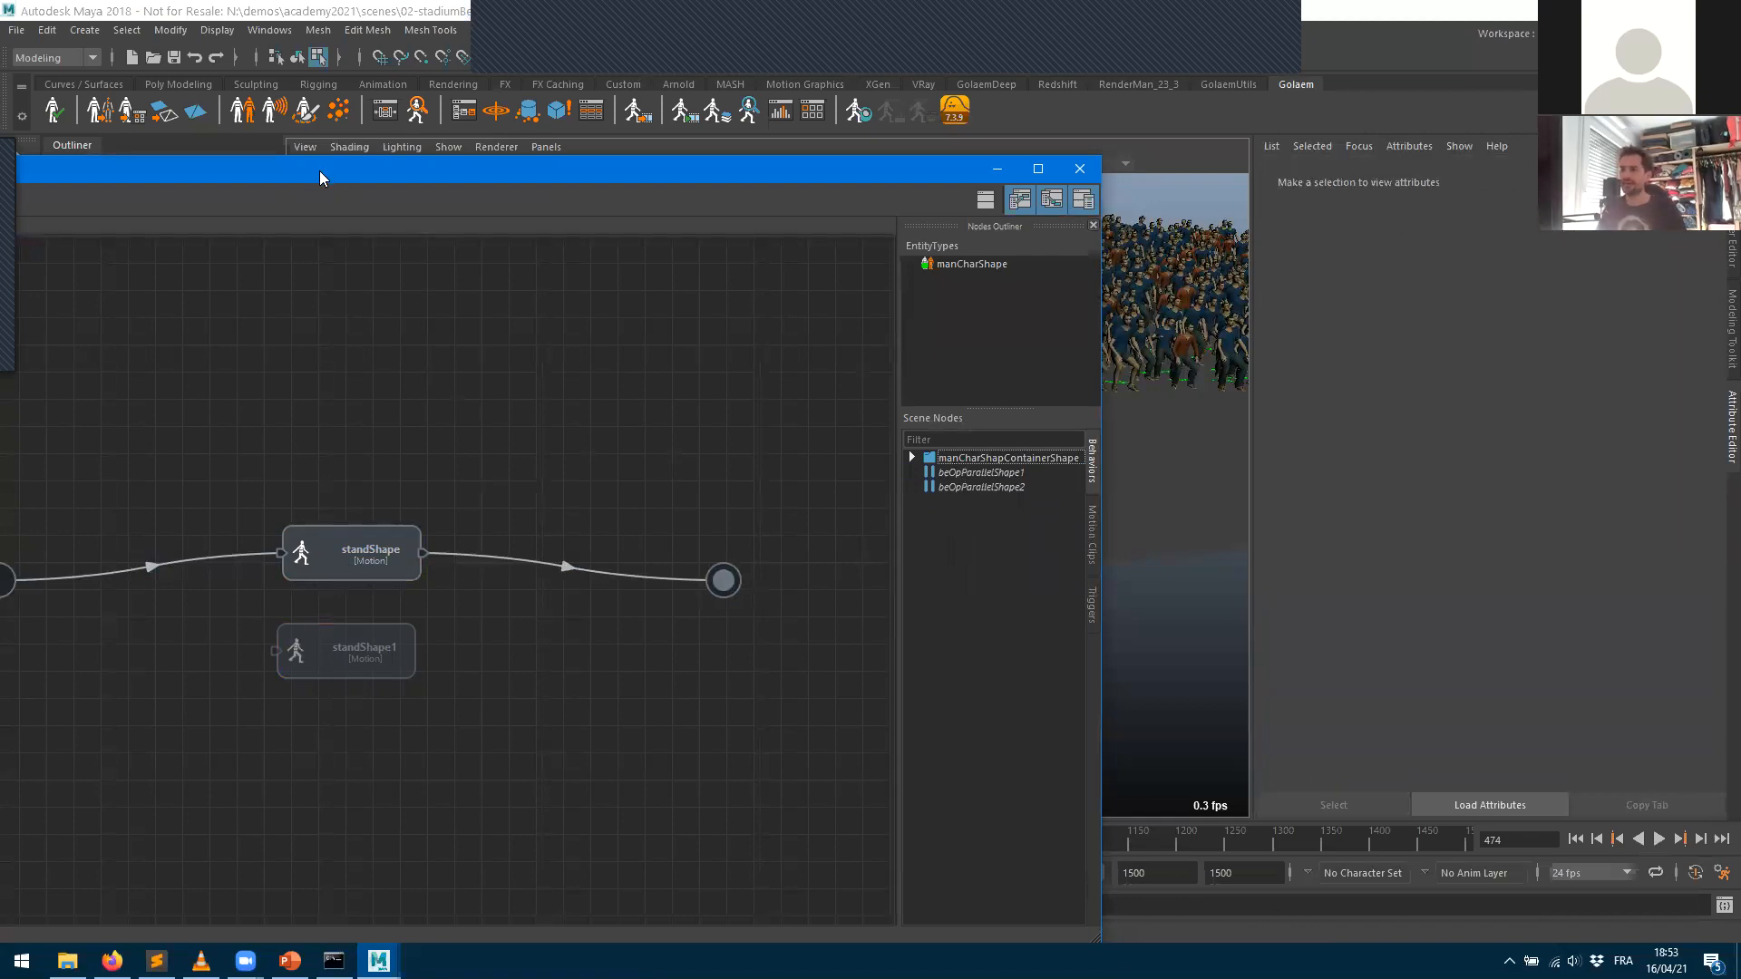
- Remove standShape1 and standShape from the behavior graph, leaving only the start and end nodes
drag(320, 171, 705, 157)
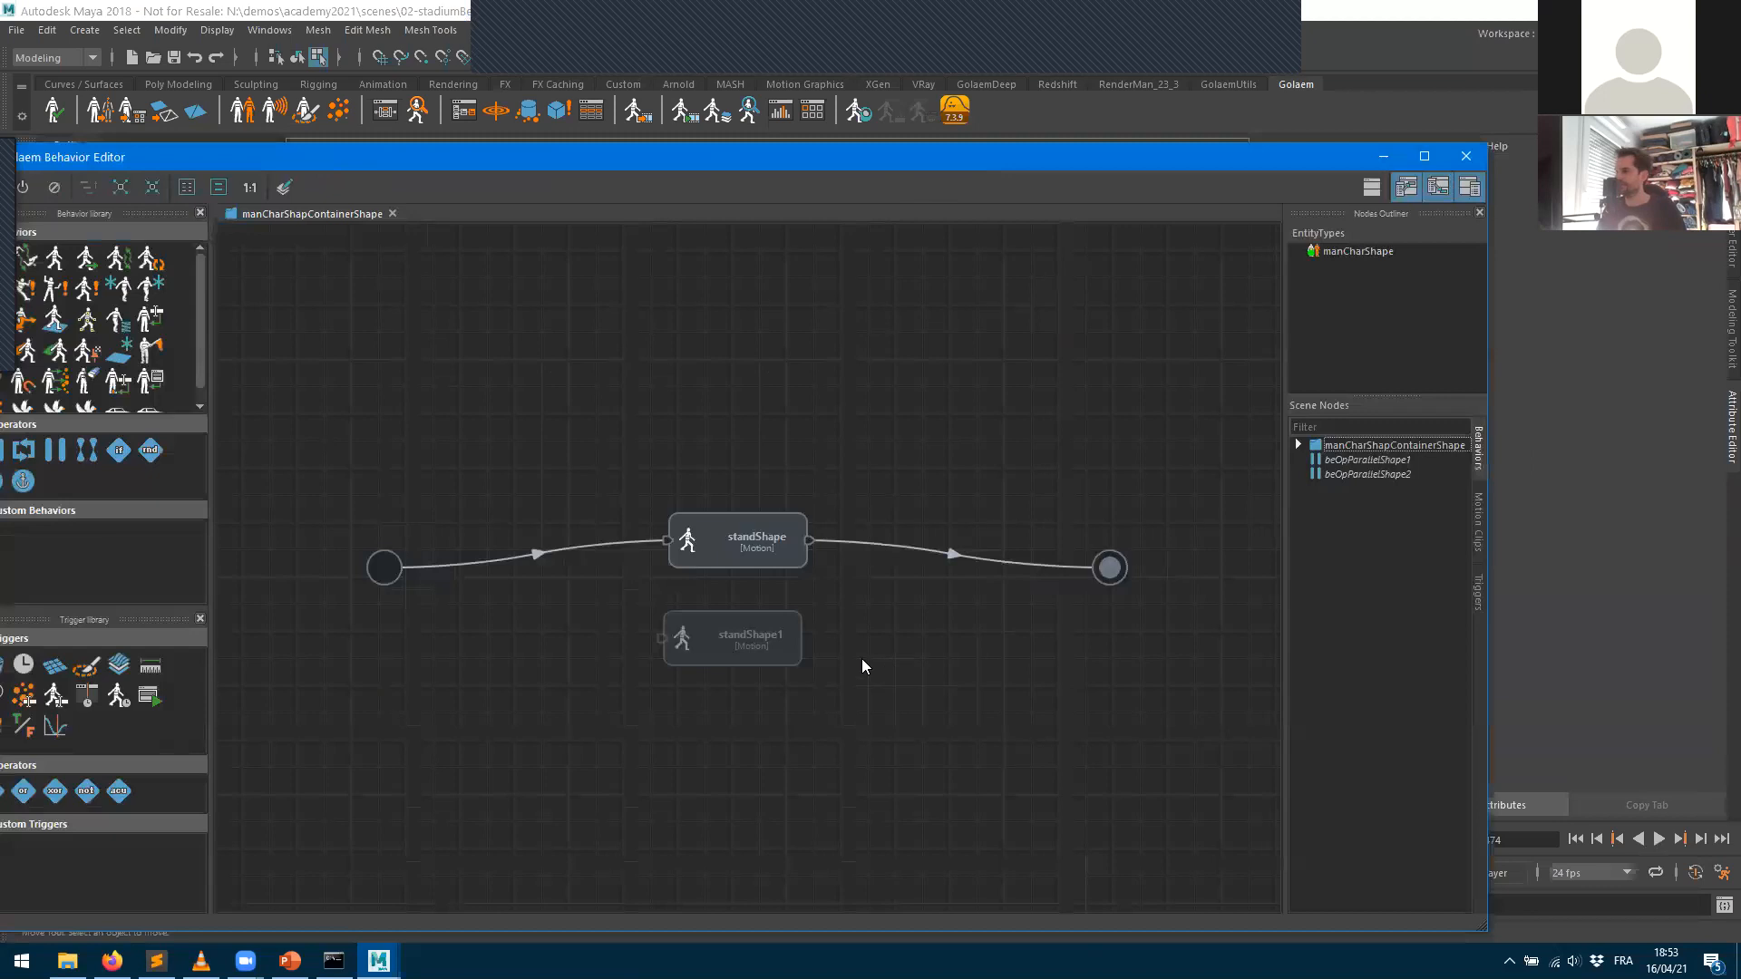
click(766, 618)
key(Delete)
click(750, 544)
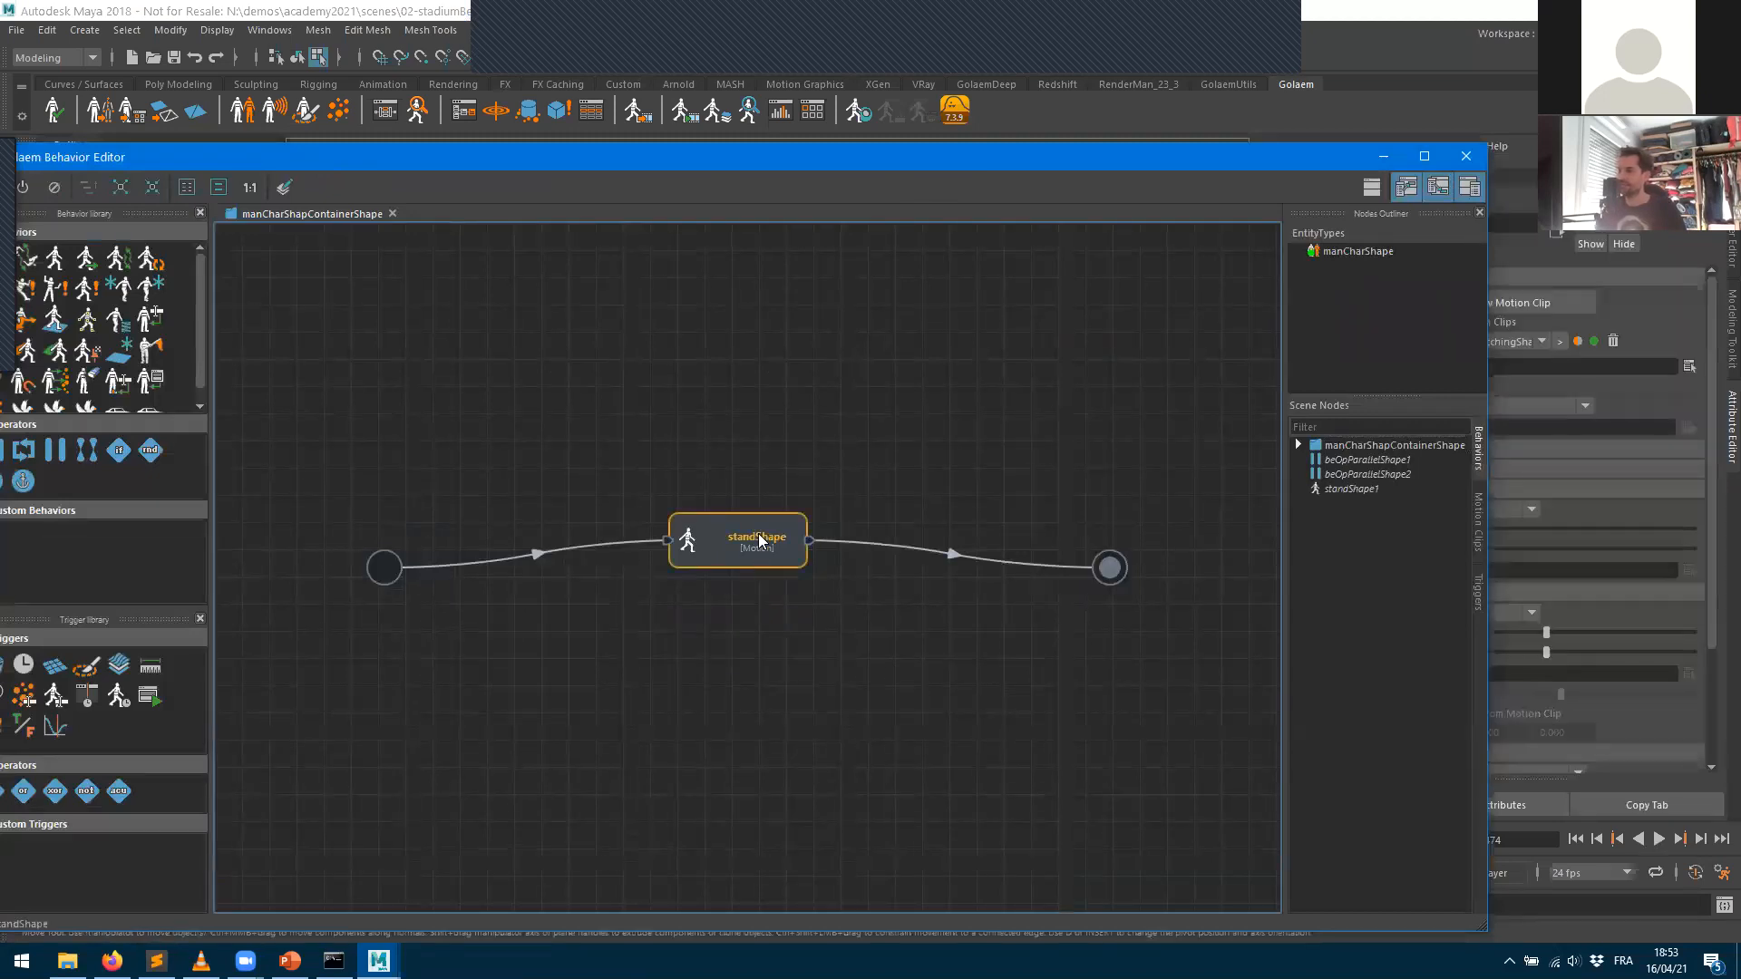
key(Delete)
- Delete the leftover standShape, standShape1 and both Parallel operator nodes from the scene nodes
click(1349, 487)
click(1353, 501)
click(1356, 469)
shift+click(1354, 501)
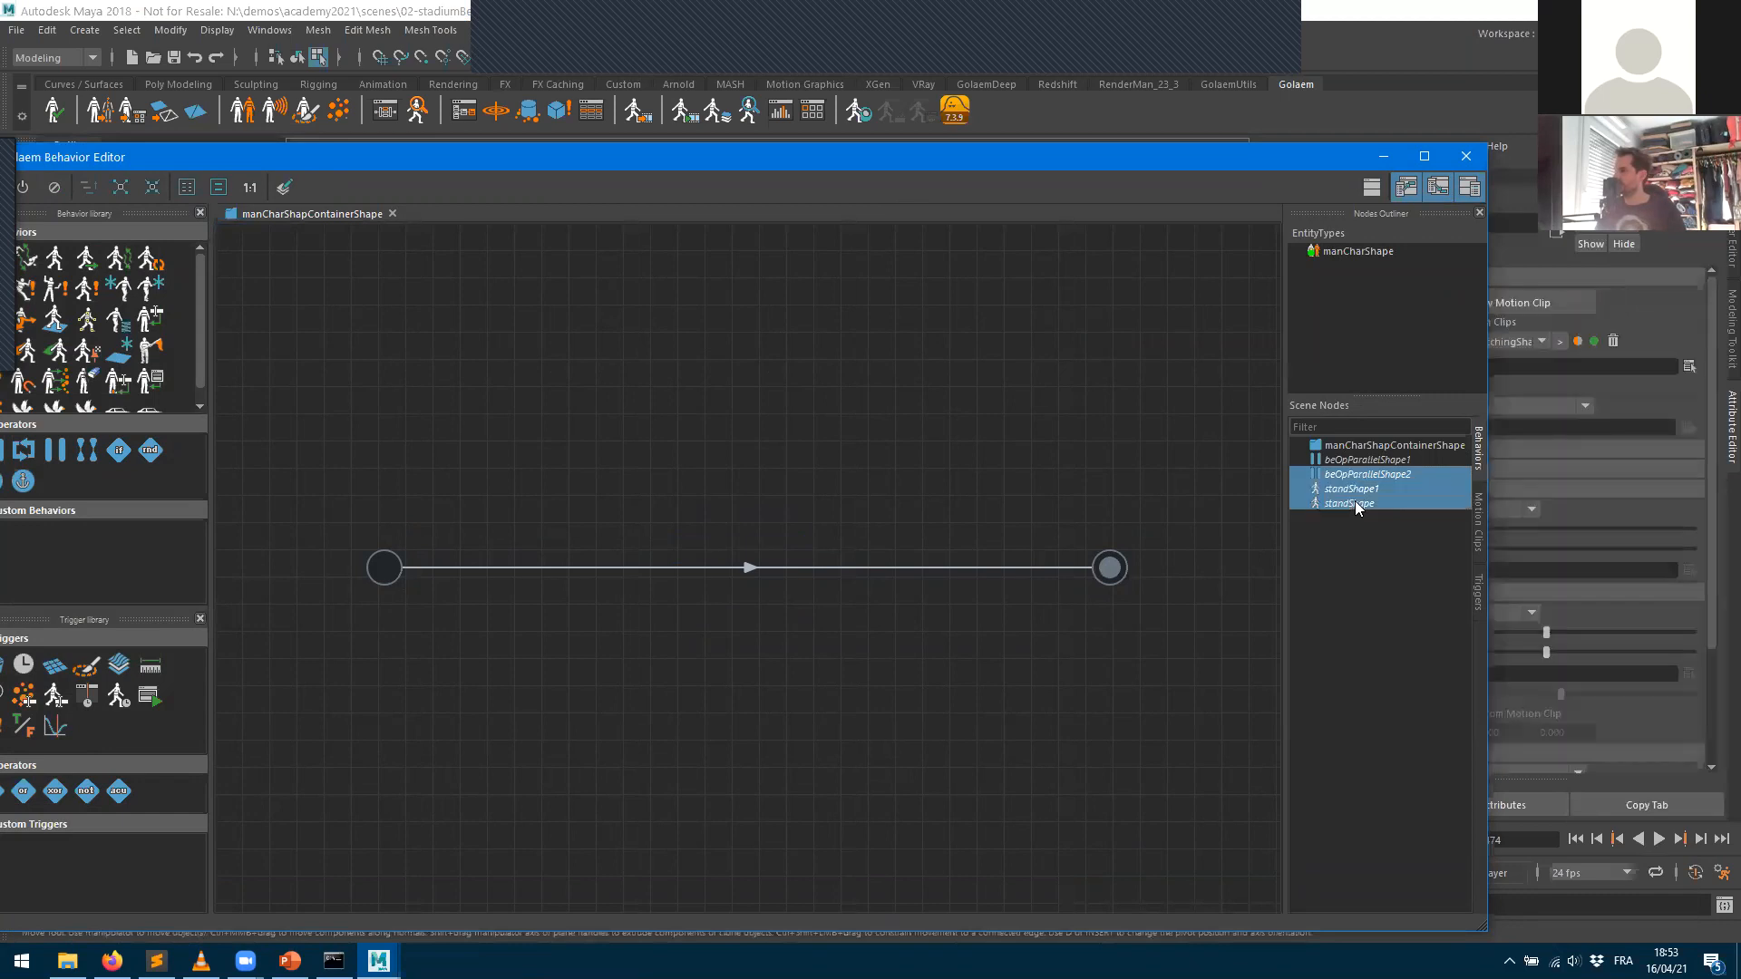
key(Delete)
click(1383, 463)
key(Delete)
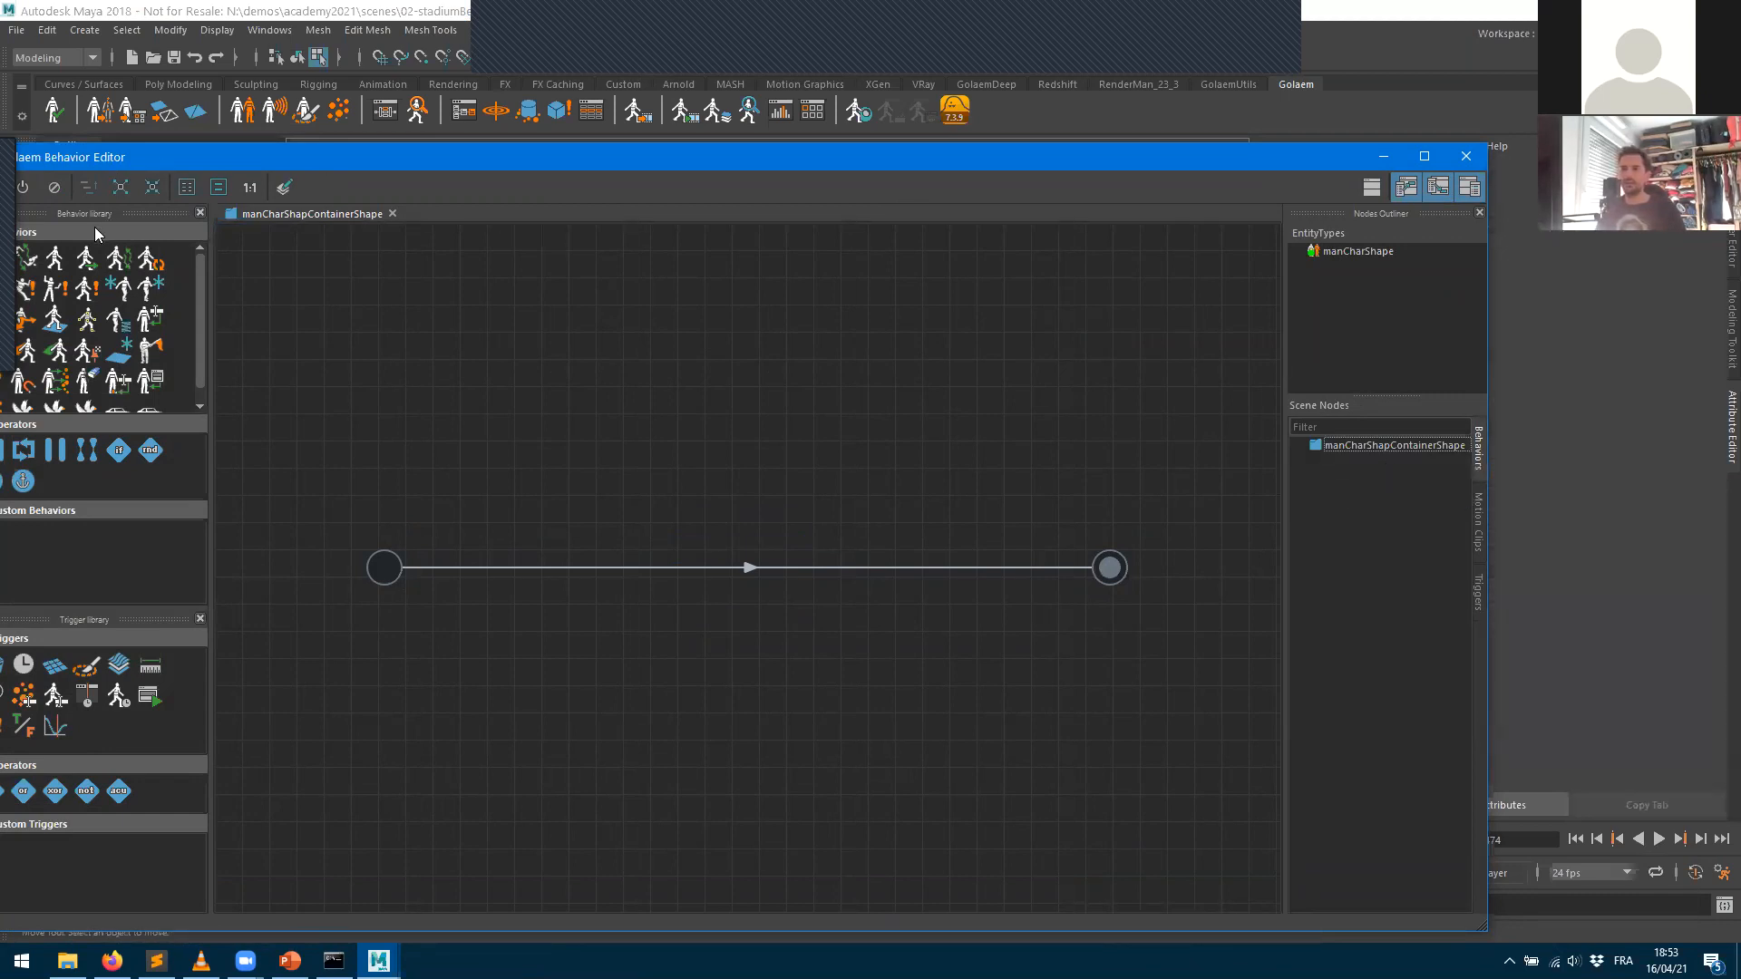
- Add a Motion behavior between the start and end nodes and rename its transform to sit
drag(56, 270, 758, 566)
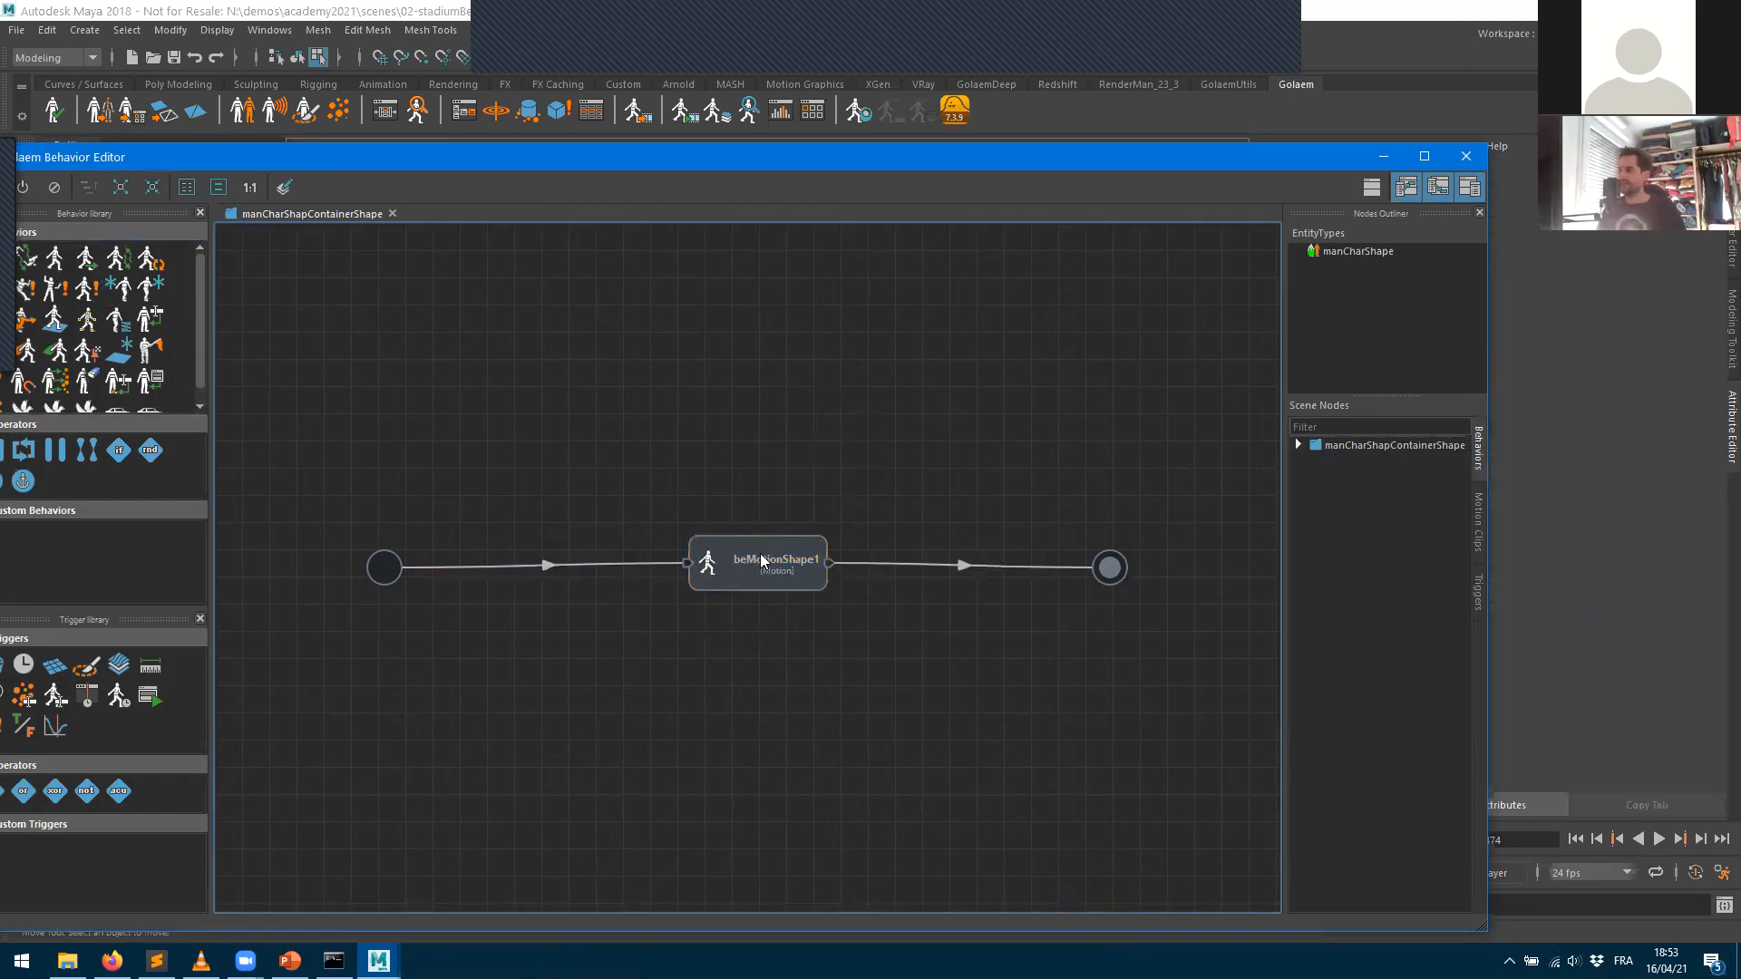
drag(1084, 159, 717, 132)
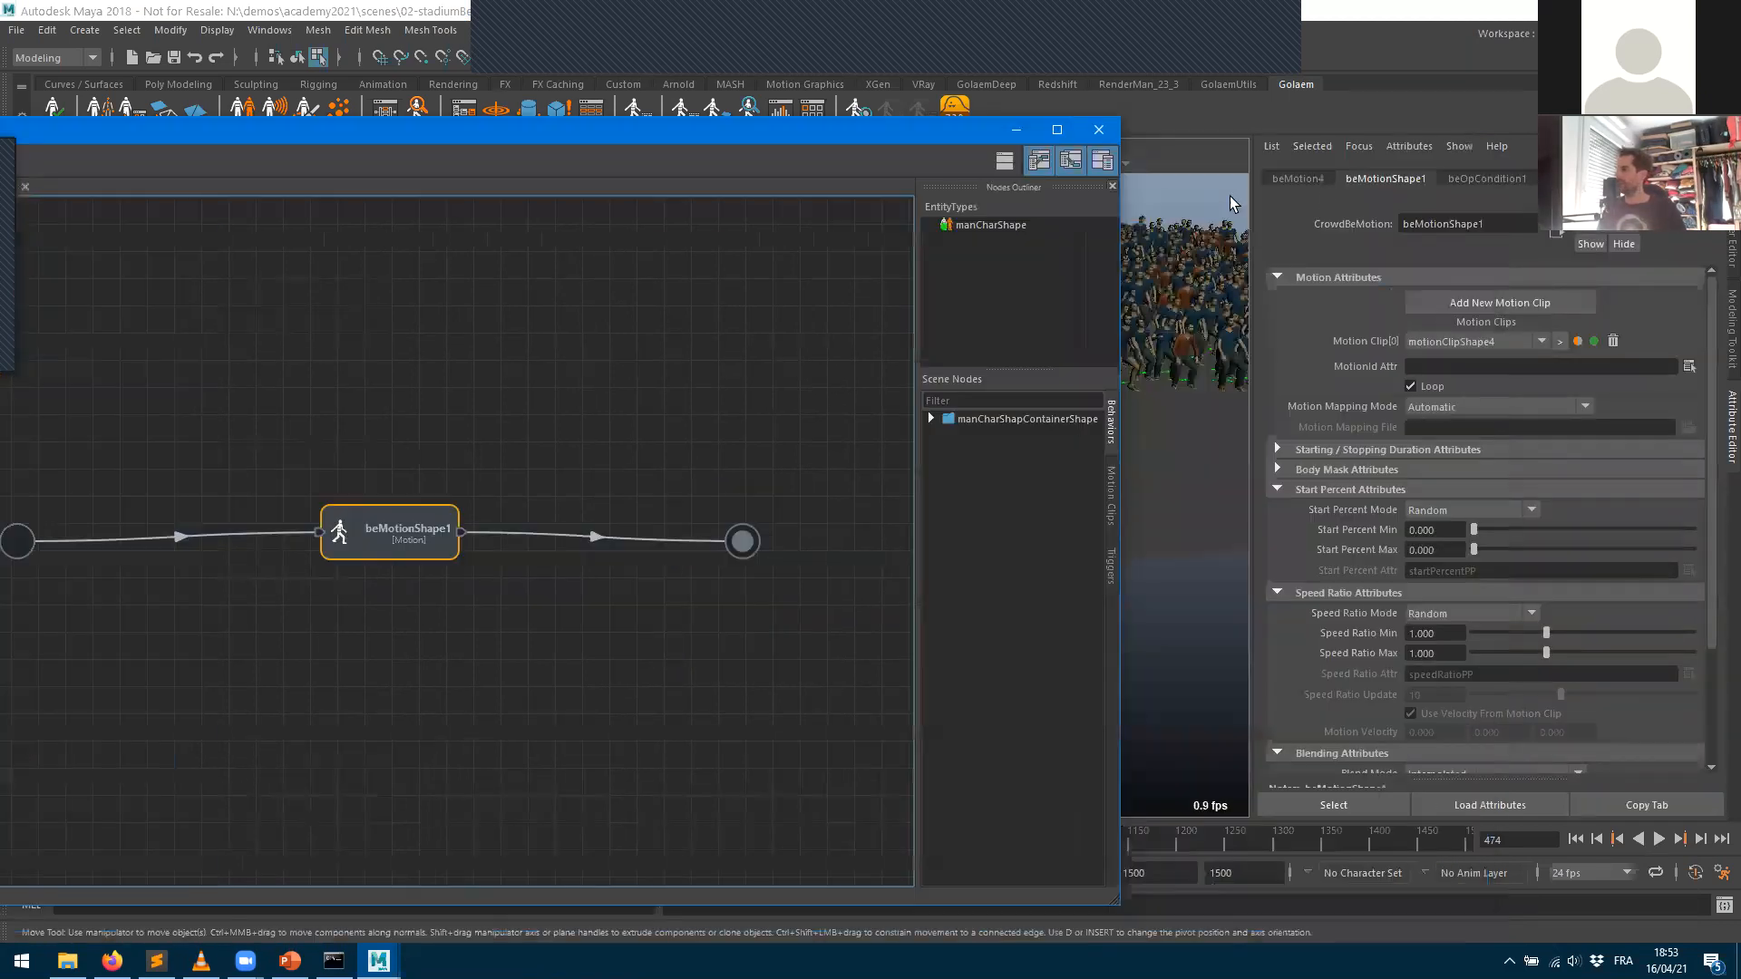
click(1313, 178)
drag(1454, 223, 1006, 188)
text(sit)
key(Return)
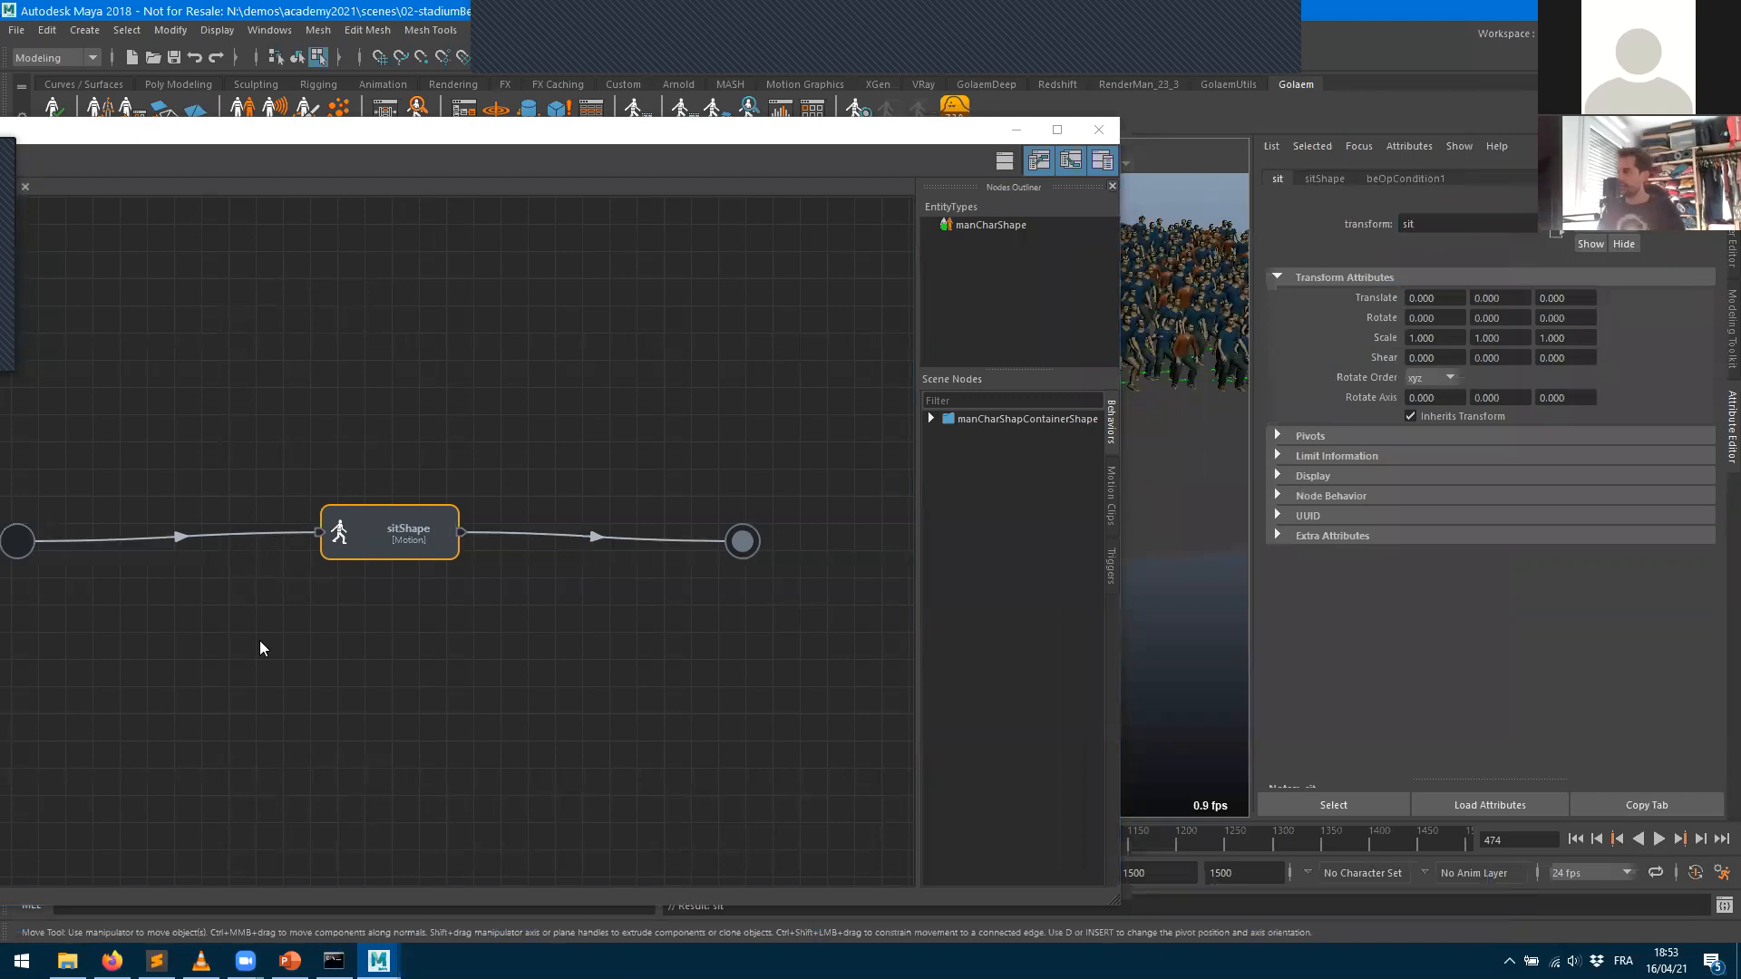
- Add a second motion clip to sitShape and assign existing Casual_SitWatching clips to both slots, with Casual_SitWatching_Shape21 in the second
click(427, 683)
click(386, 550)
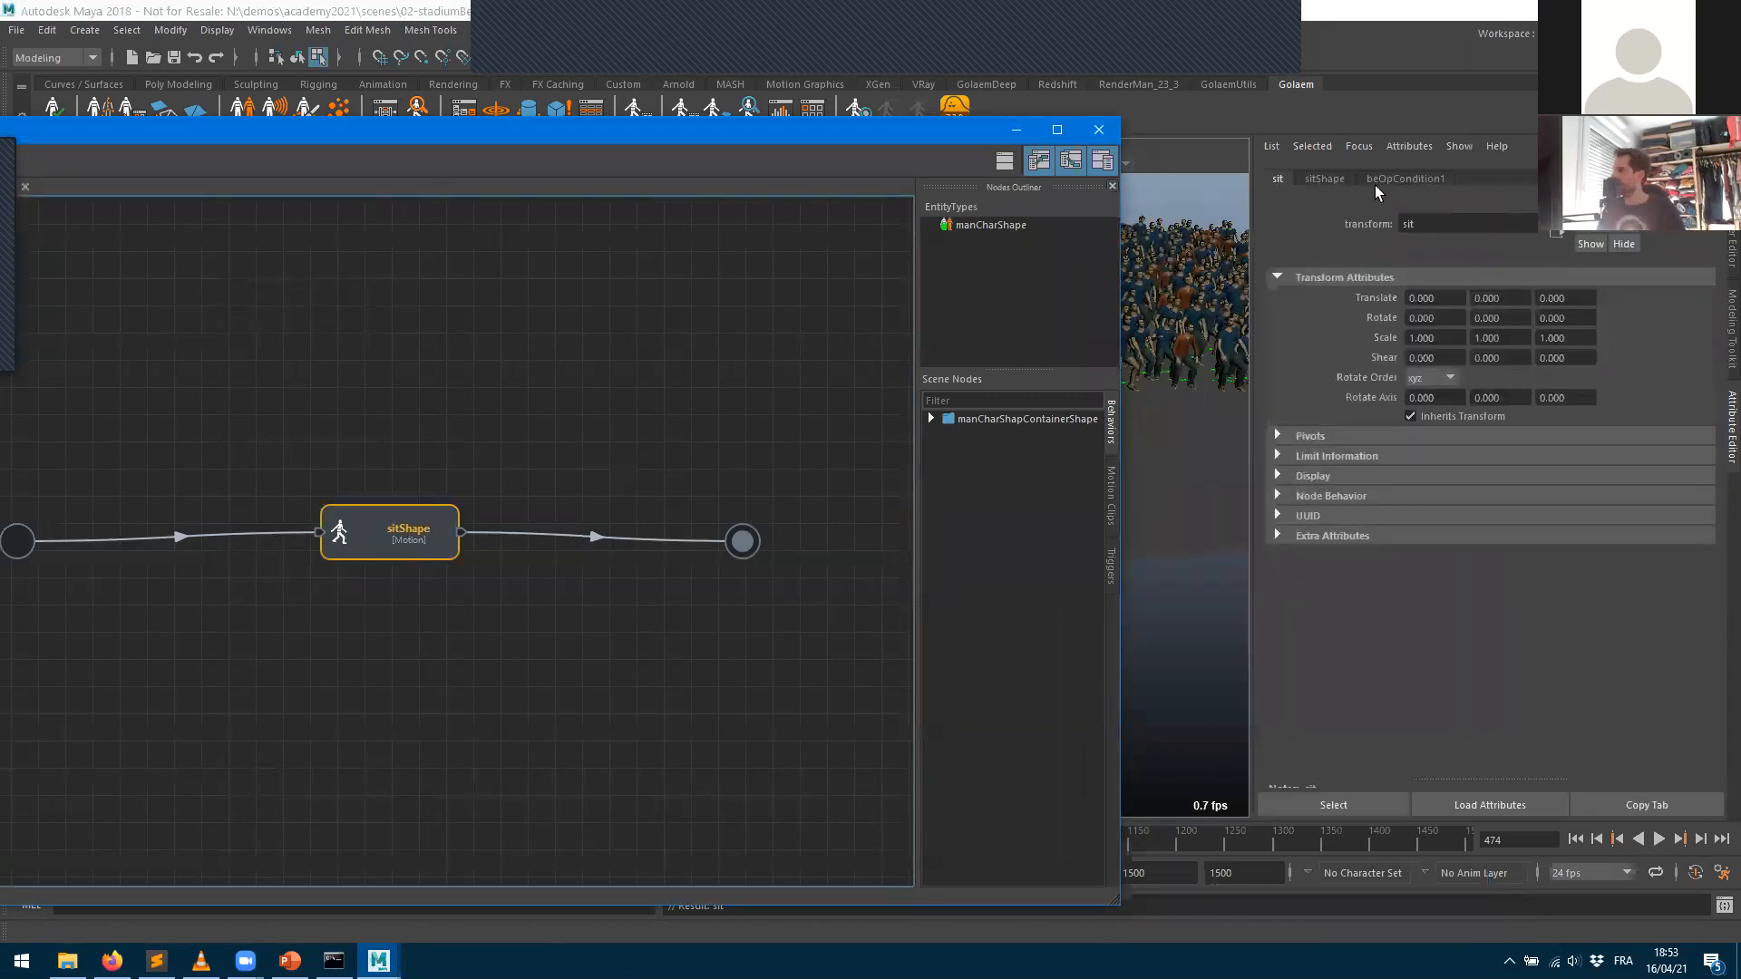
click(1324, 179)
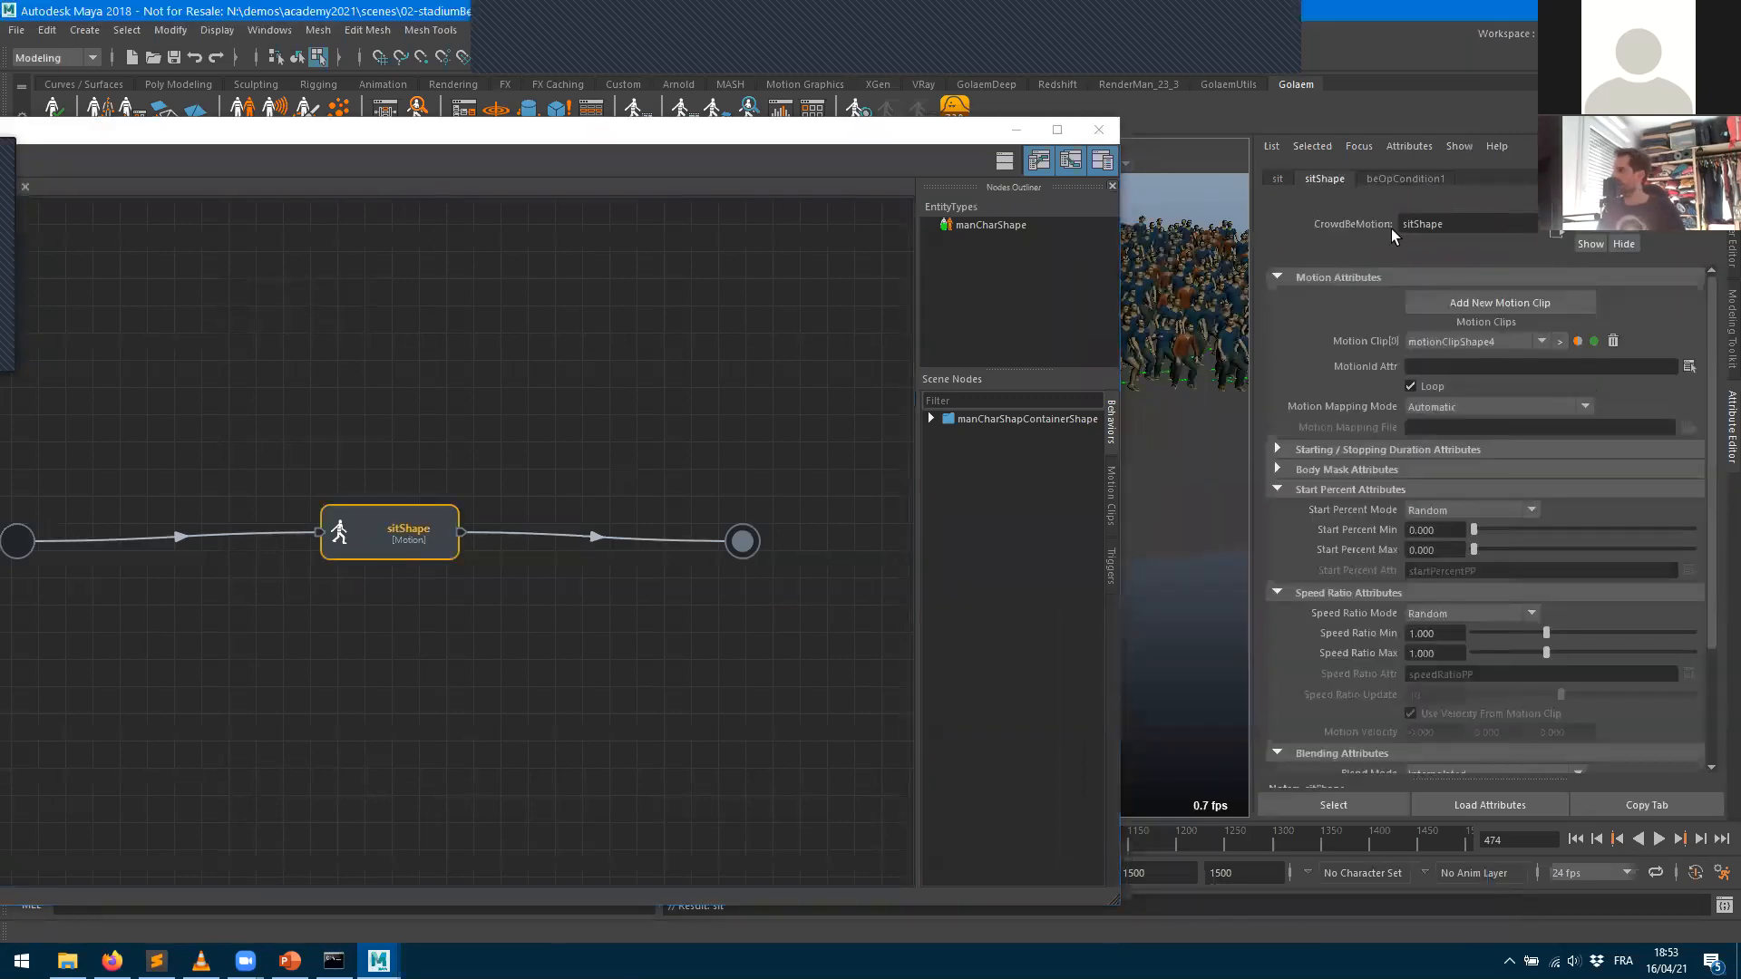
click(1474, 308)
click(1474, 366)
click(1487, 362)
click(1495, 367)
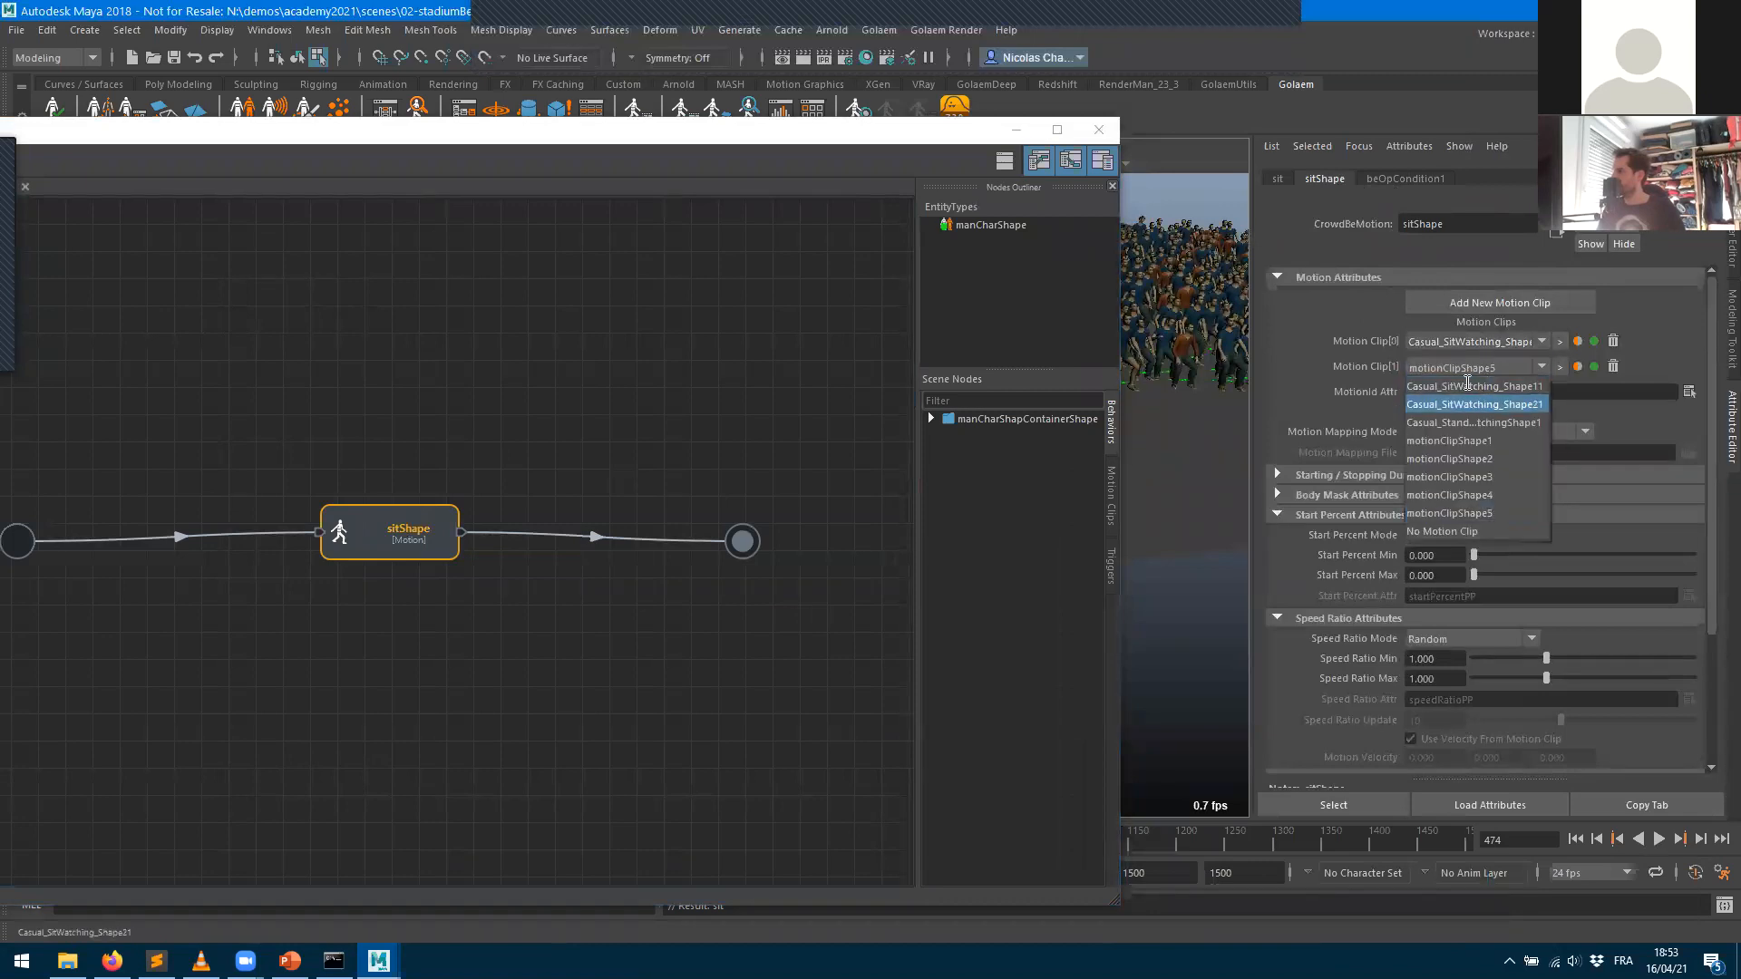
click(1475, 405)
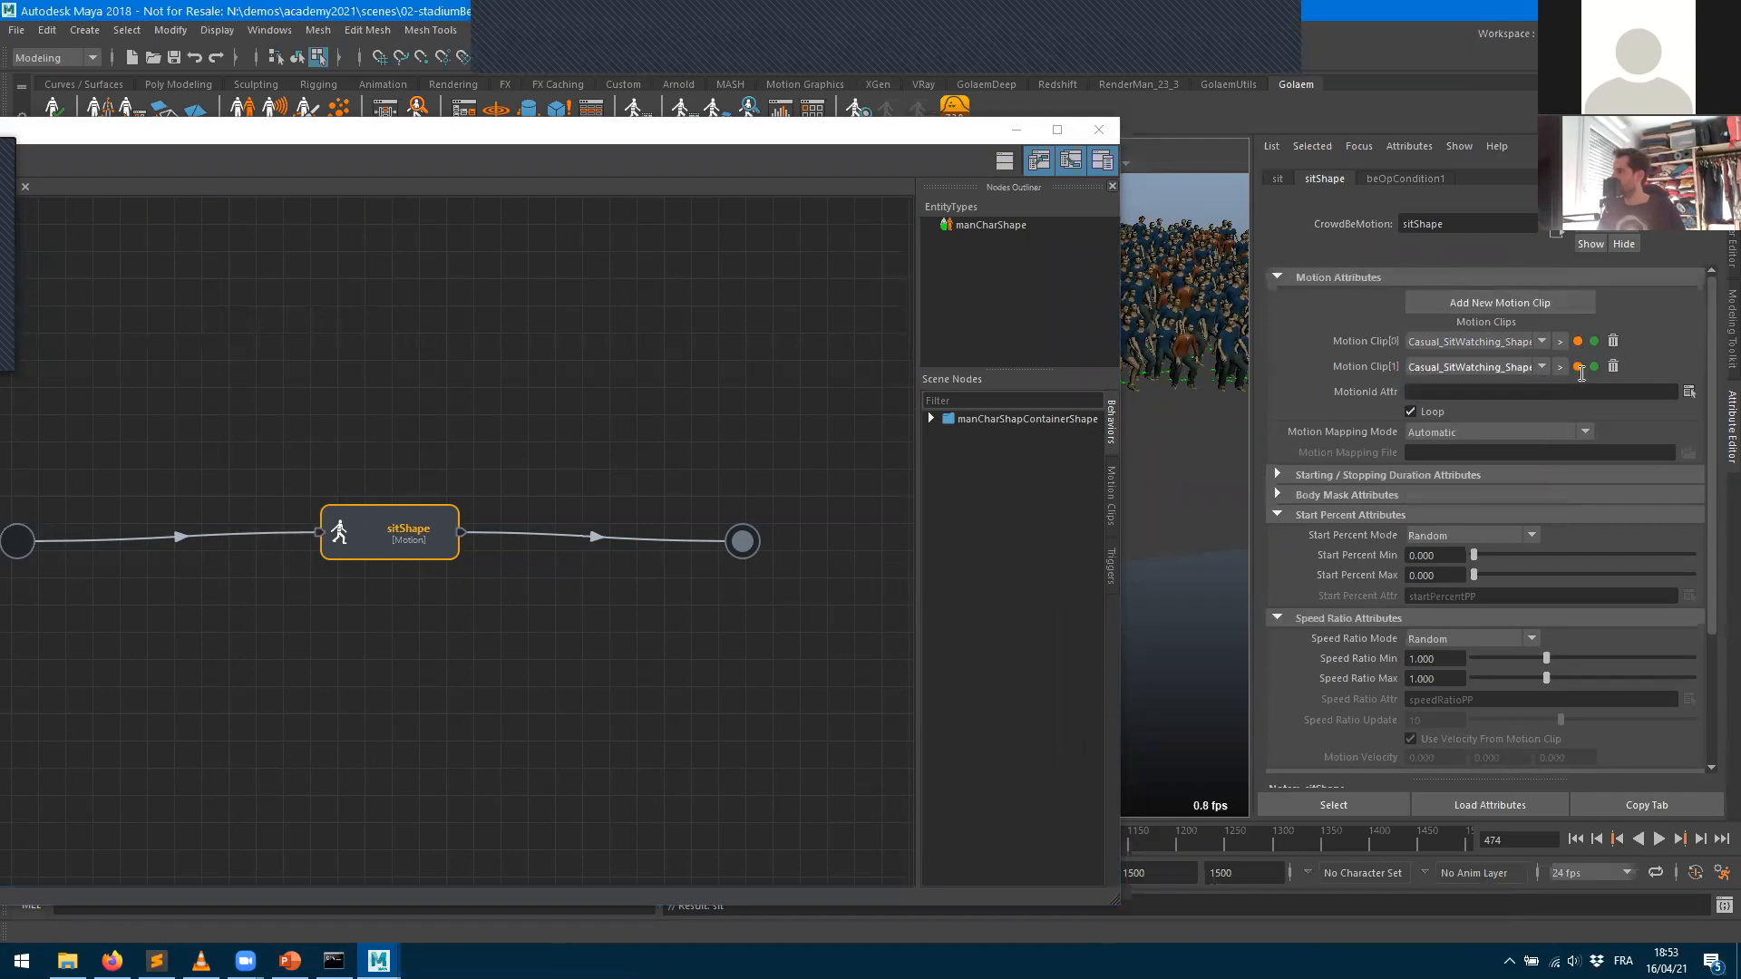
- Set sitShape's random speed ratio to 0.863 minimum and 1.201 maximum, and its start percent maximum to 1.000
click(1552, 678)
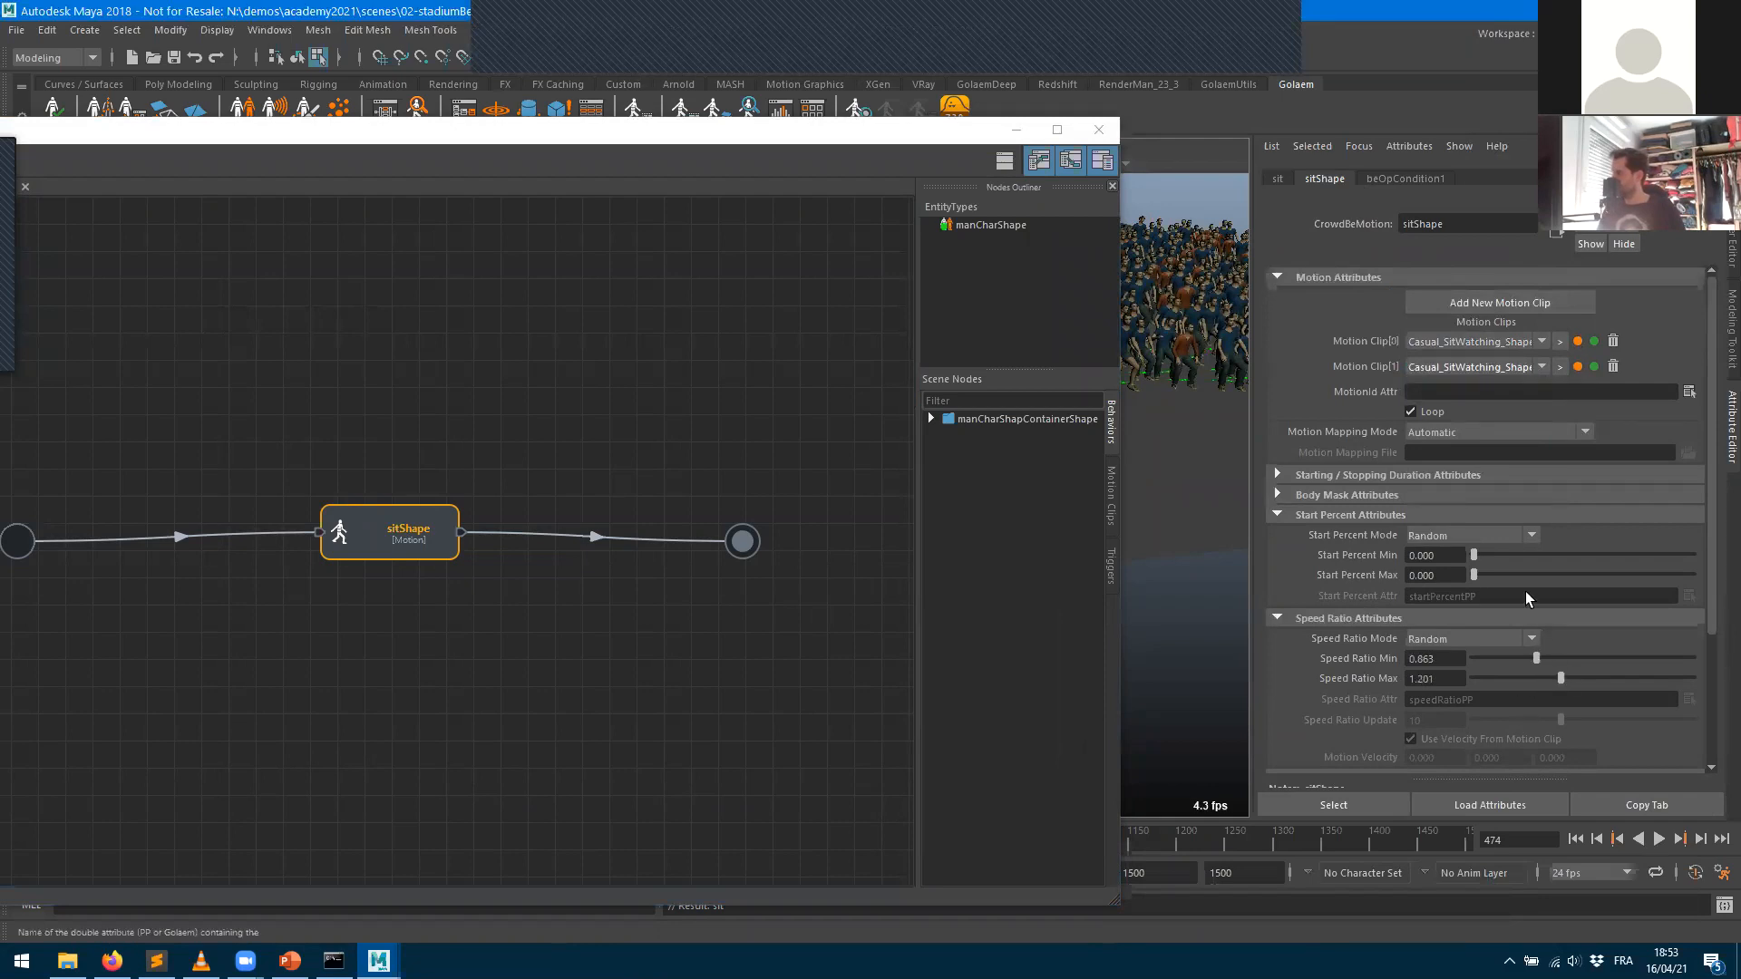
drag(1475, 573, 1722, 589)
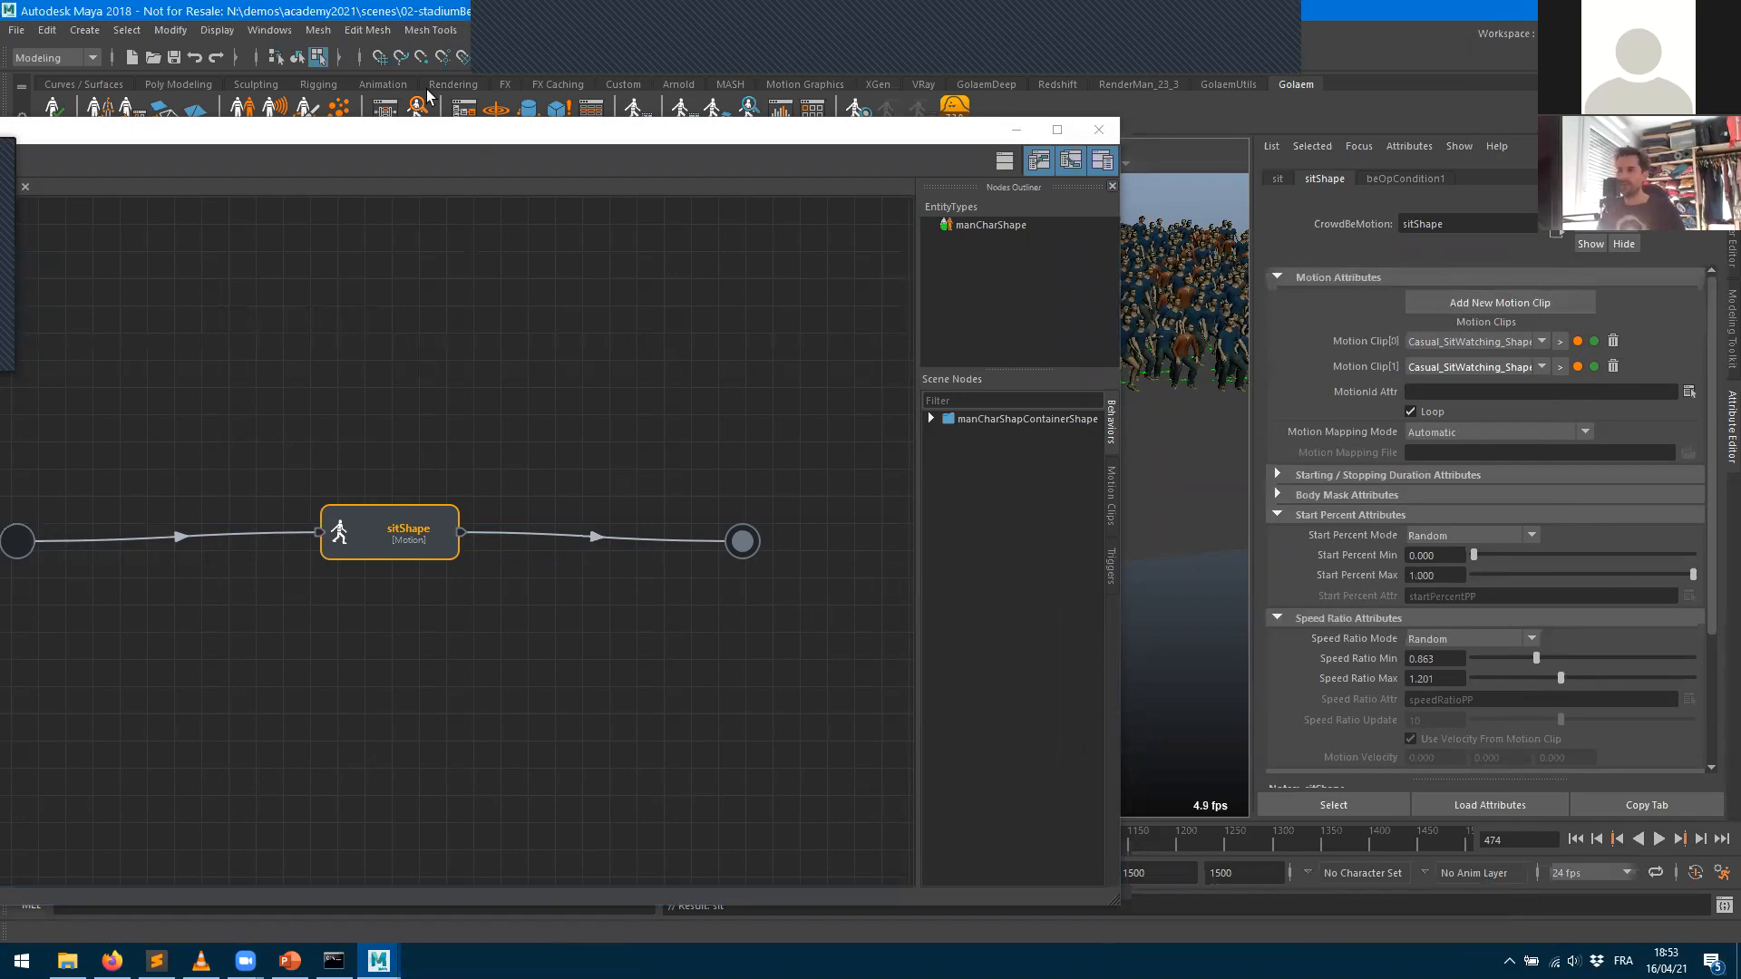
- Add an unconnected Motion behavior below sitShape and rename its transform to stand
click(415, 136)
drag(167, 274, 874, 687)
drag(1192, 178, 791, 166)
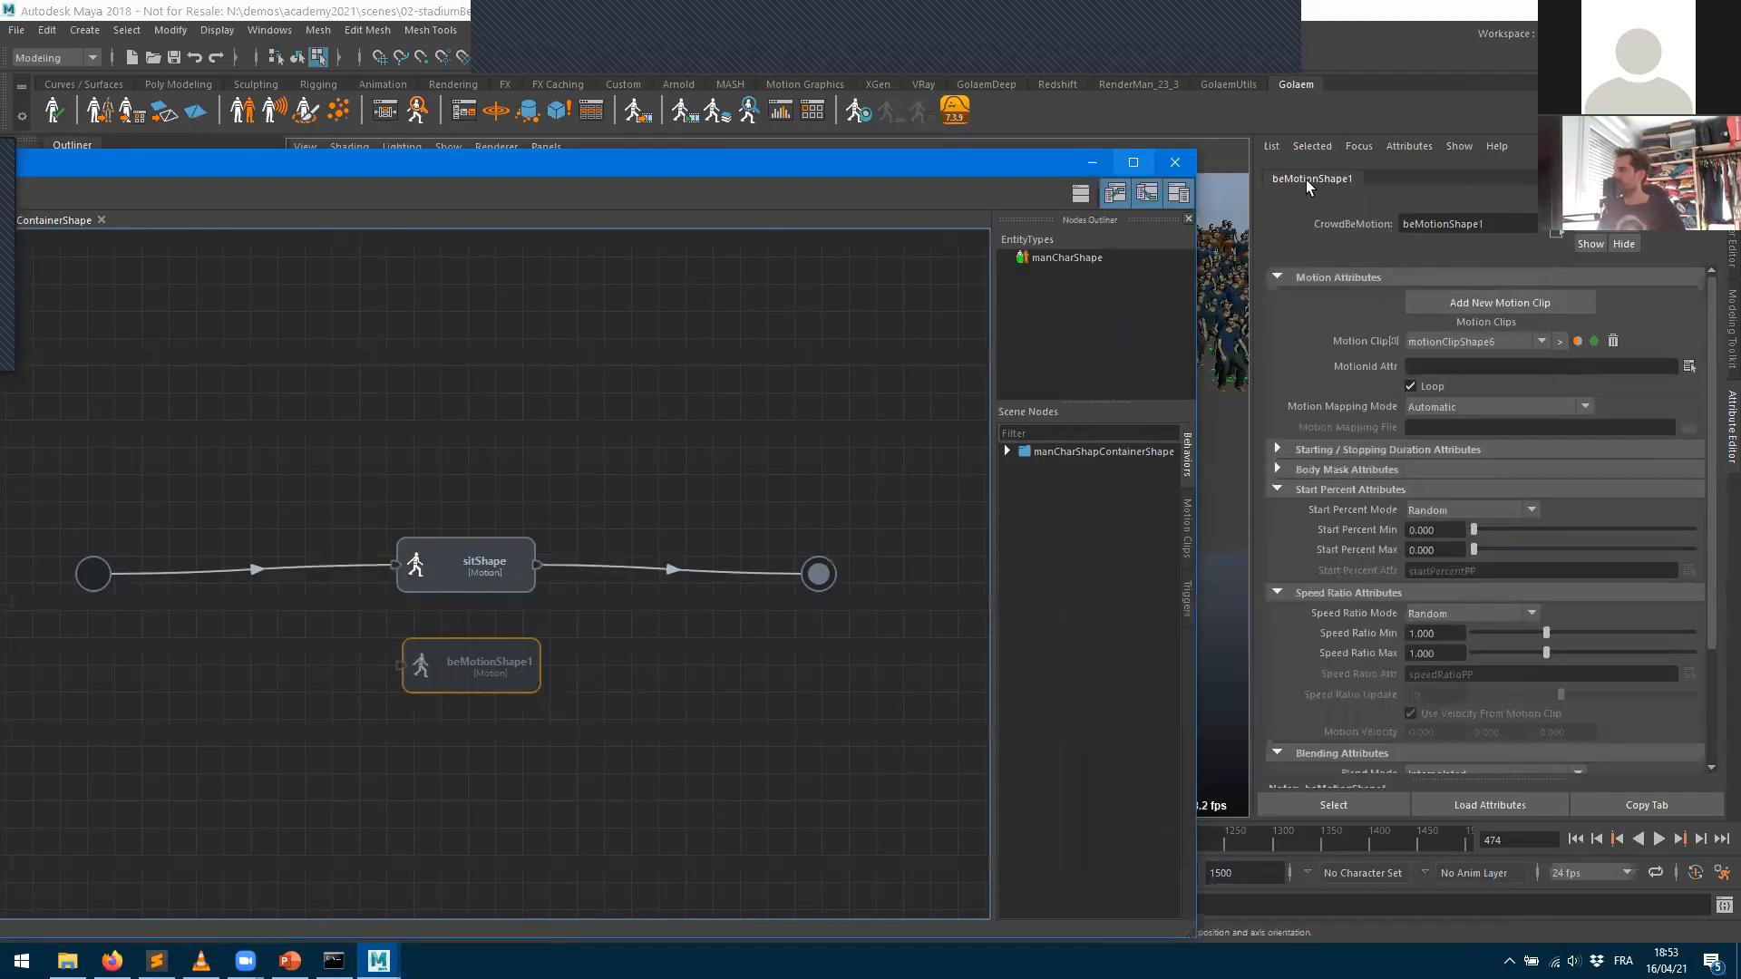
click(471, 712)
click(463, 680)
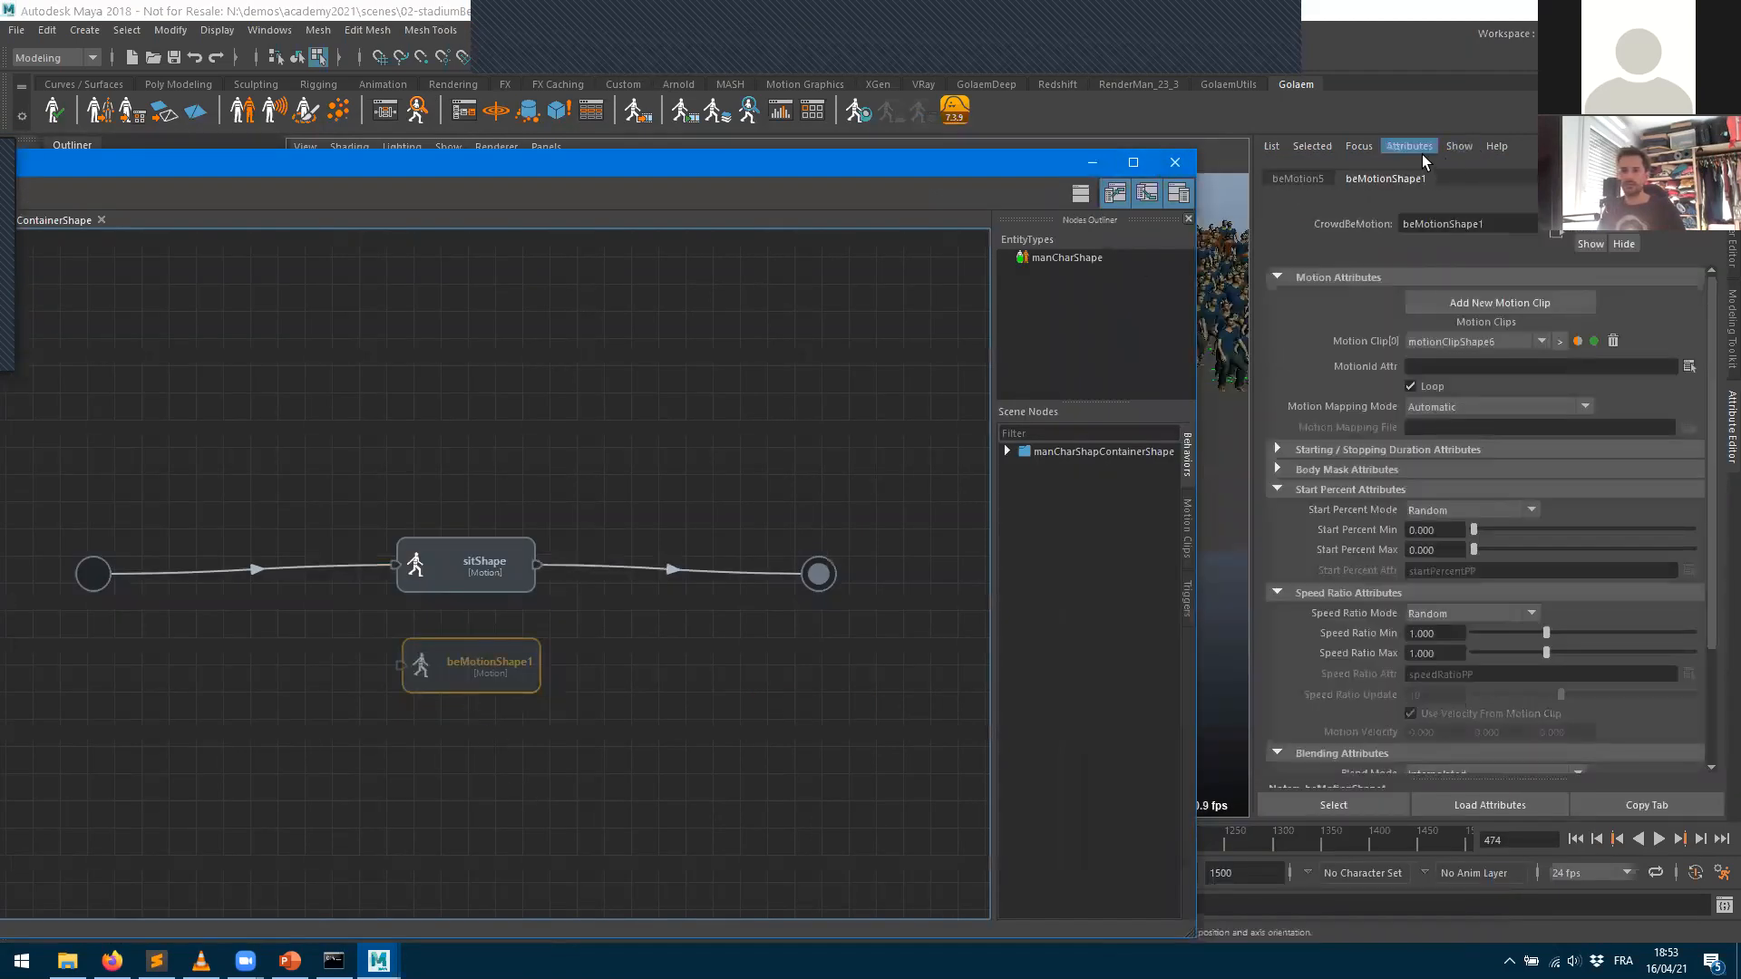
click(1292, 174)
double_click(1469, 228)
text(stand)
key(Return)
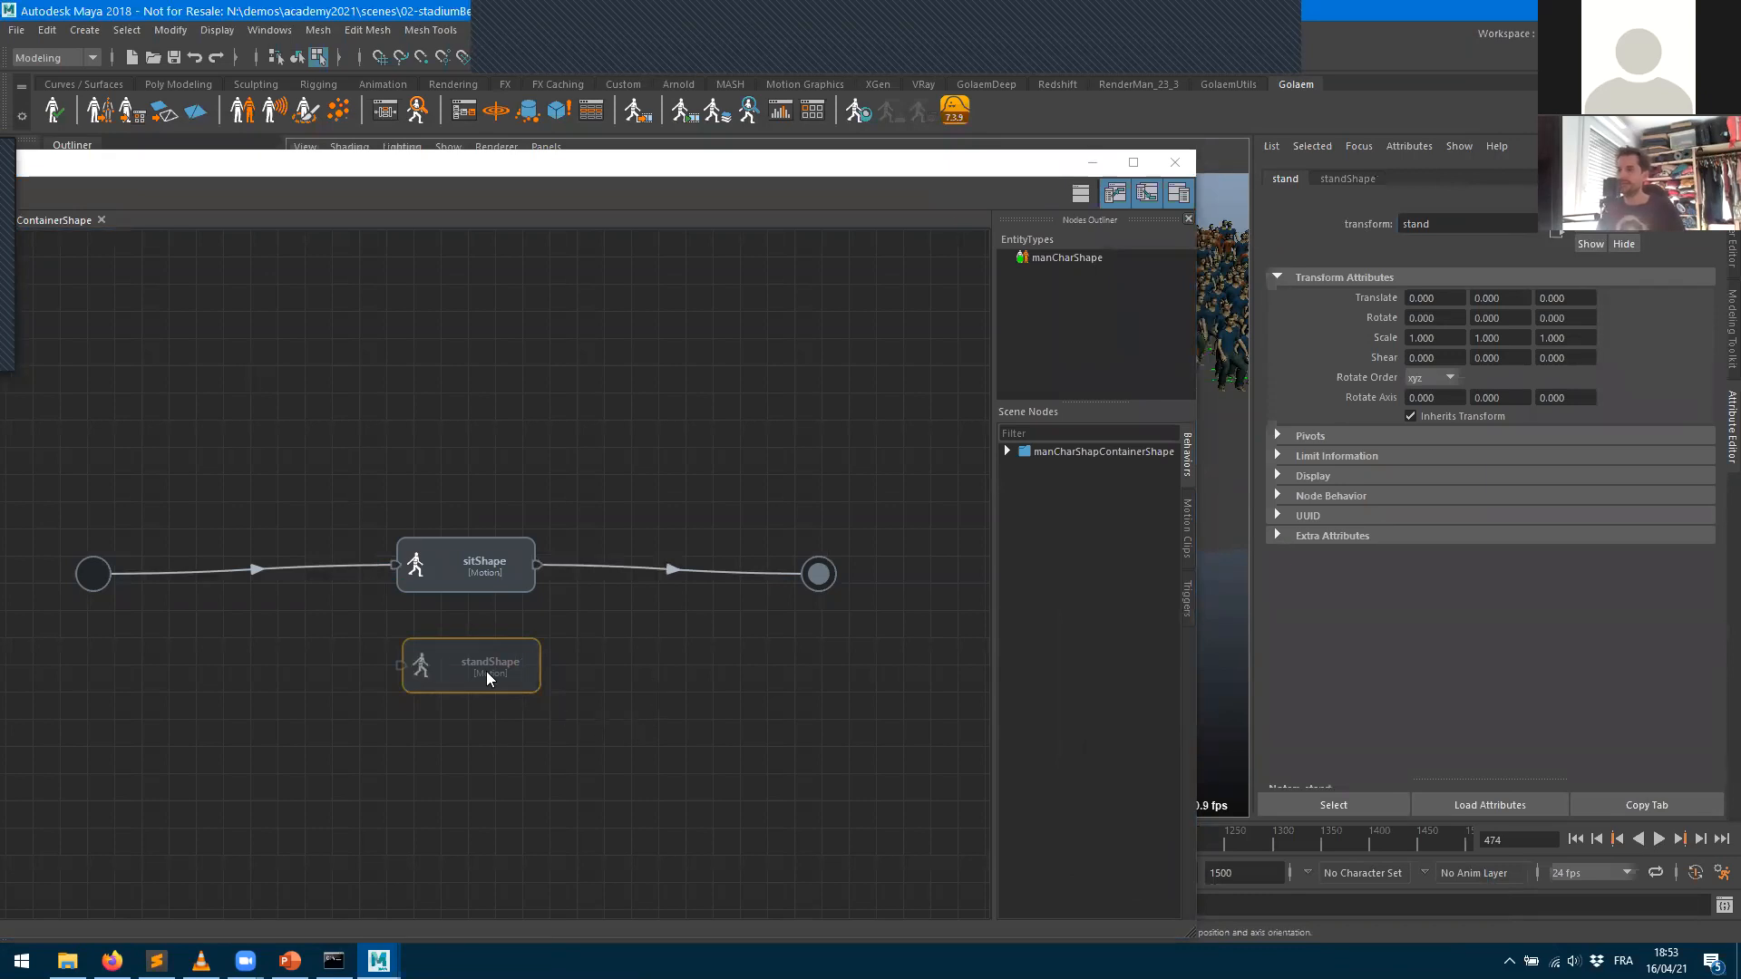
- Move standShape closer to sitShape and load Casual_StandWatching.gmo and Casual_StandApplause.gmo as its motion clips
click(479, 169)
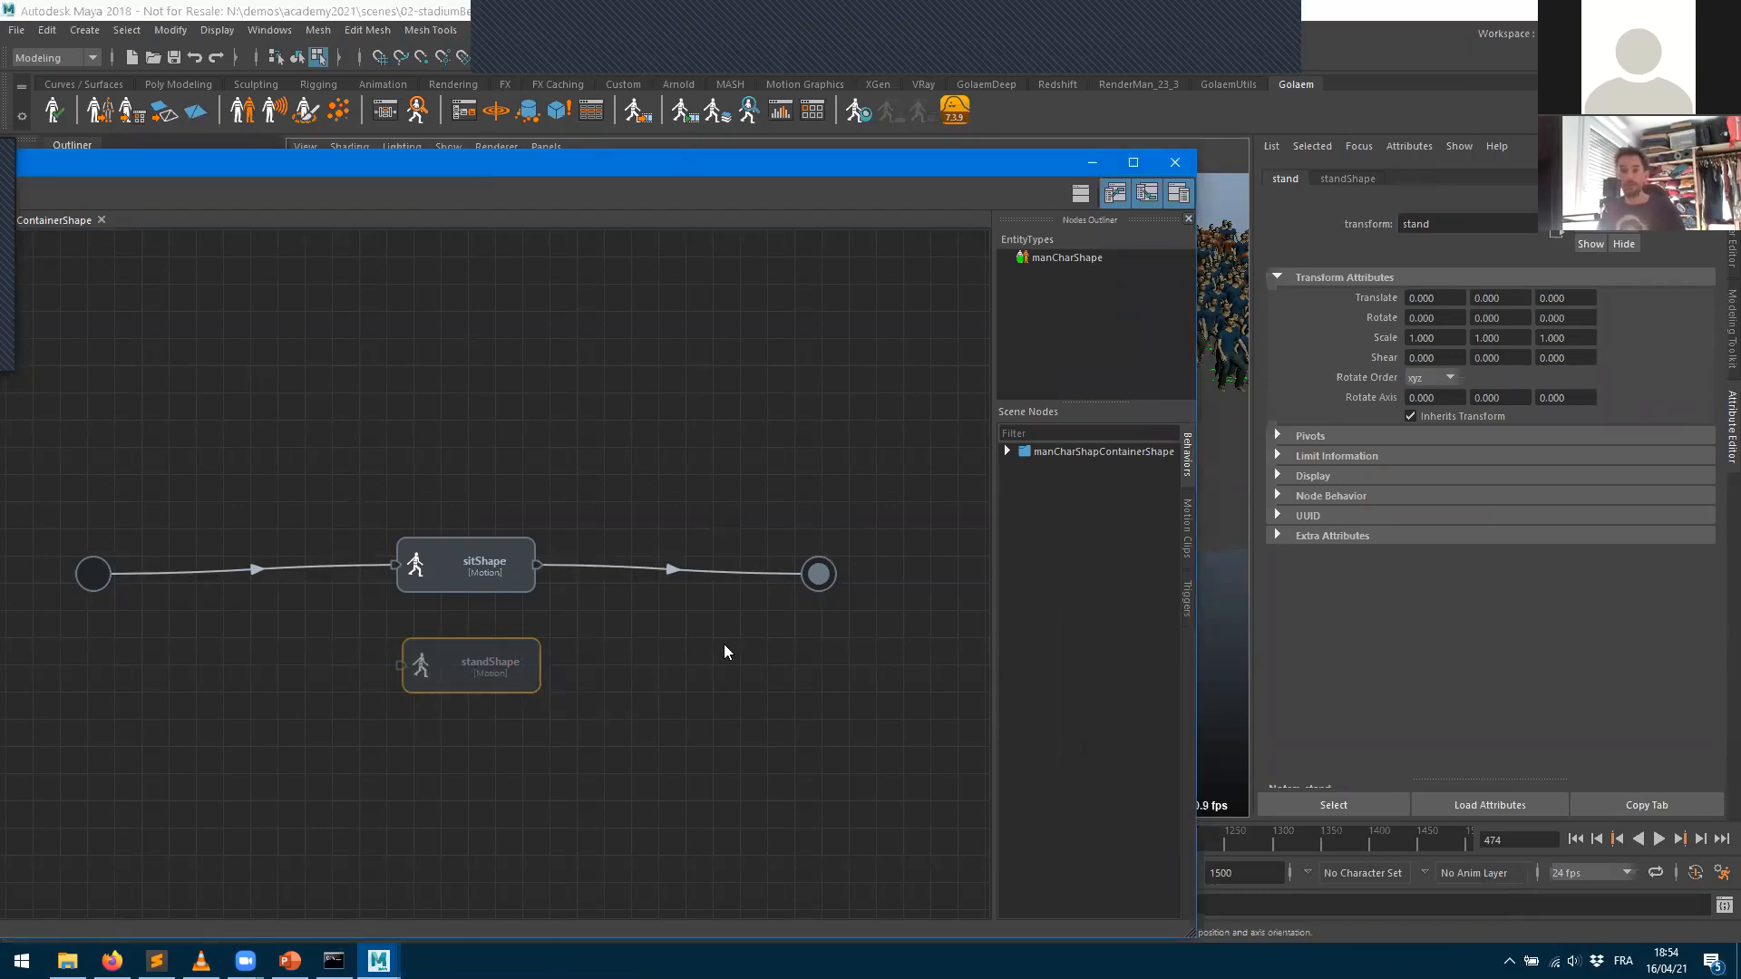
drag(708, 621, 696, 603)
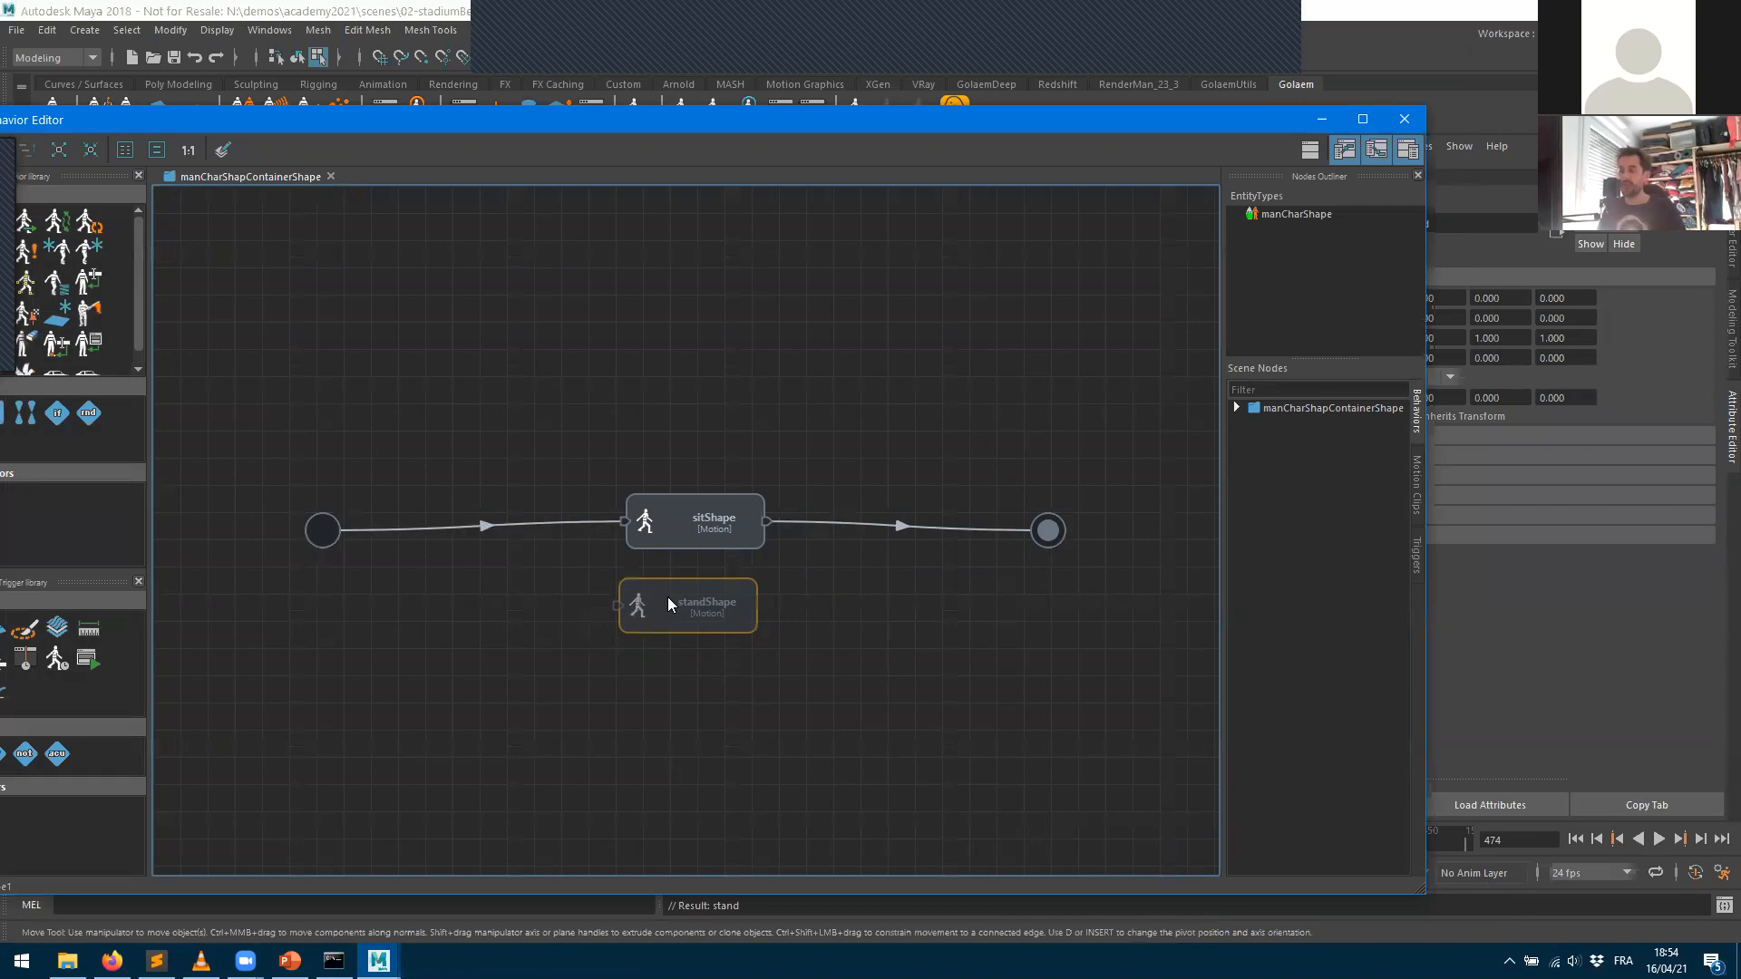
double_click(666, 601)
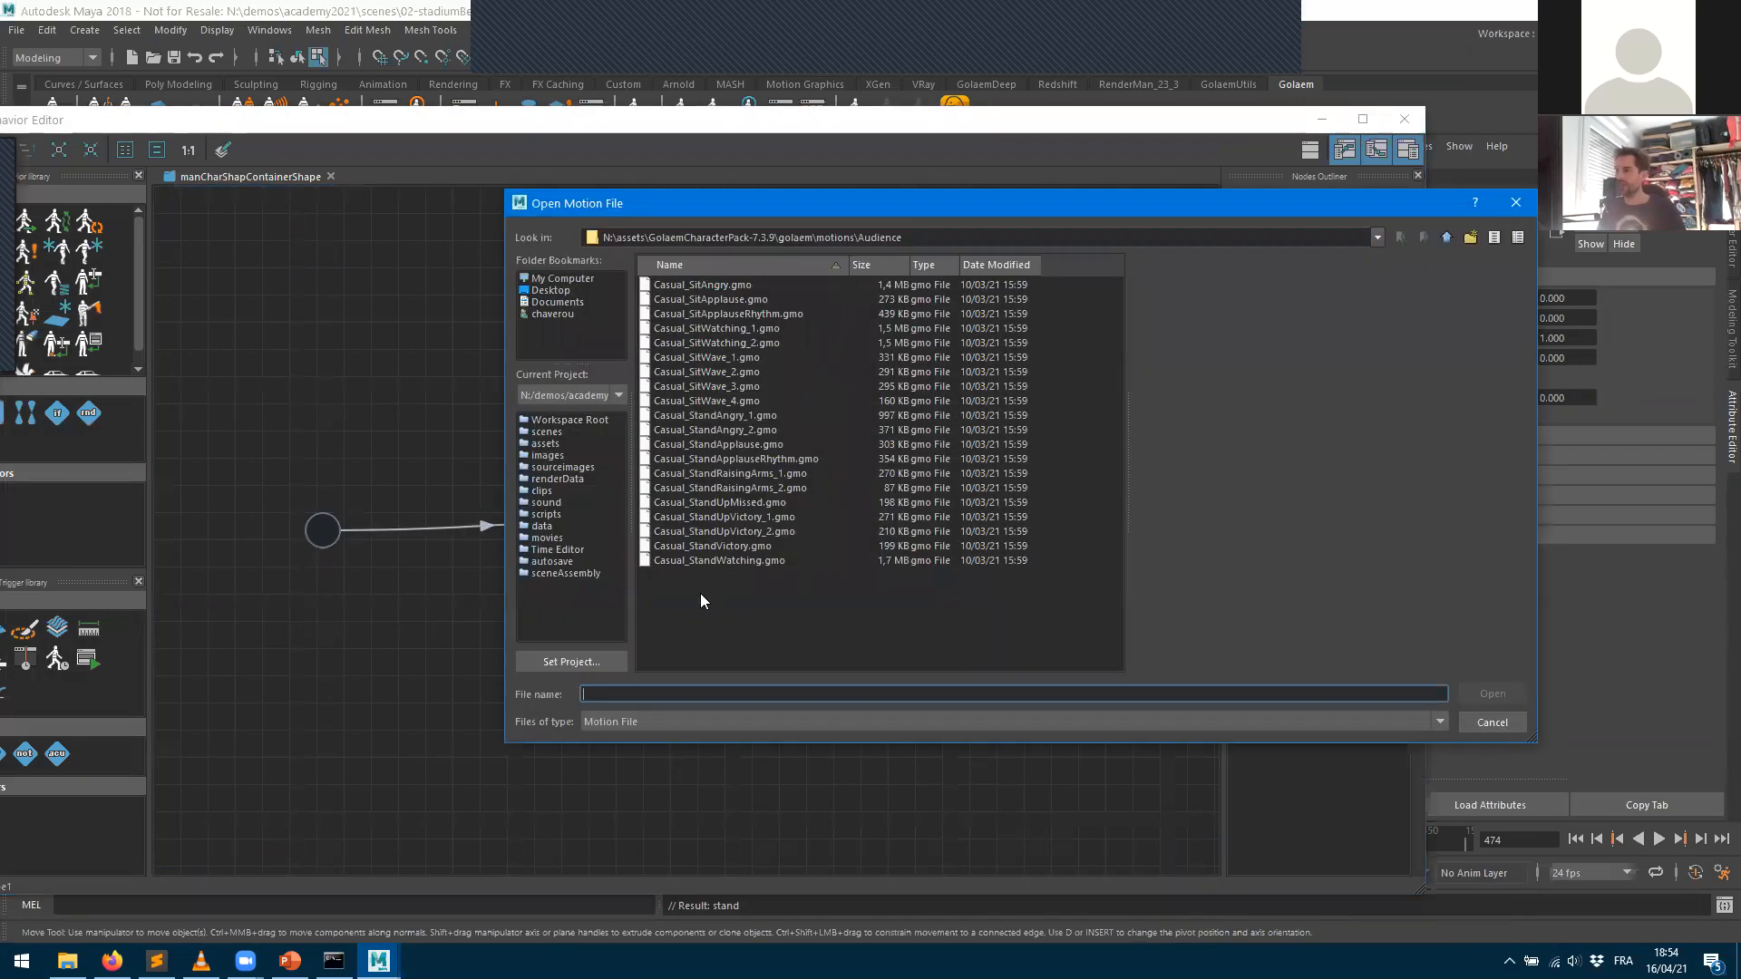
click(706, 563)
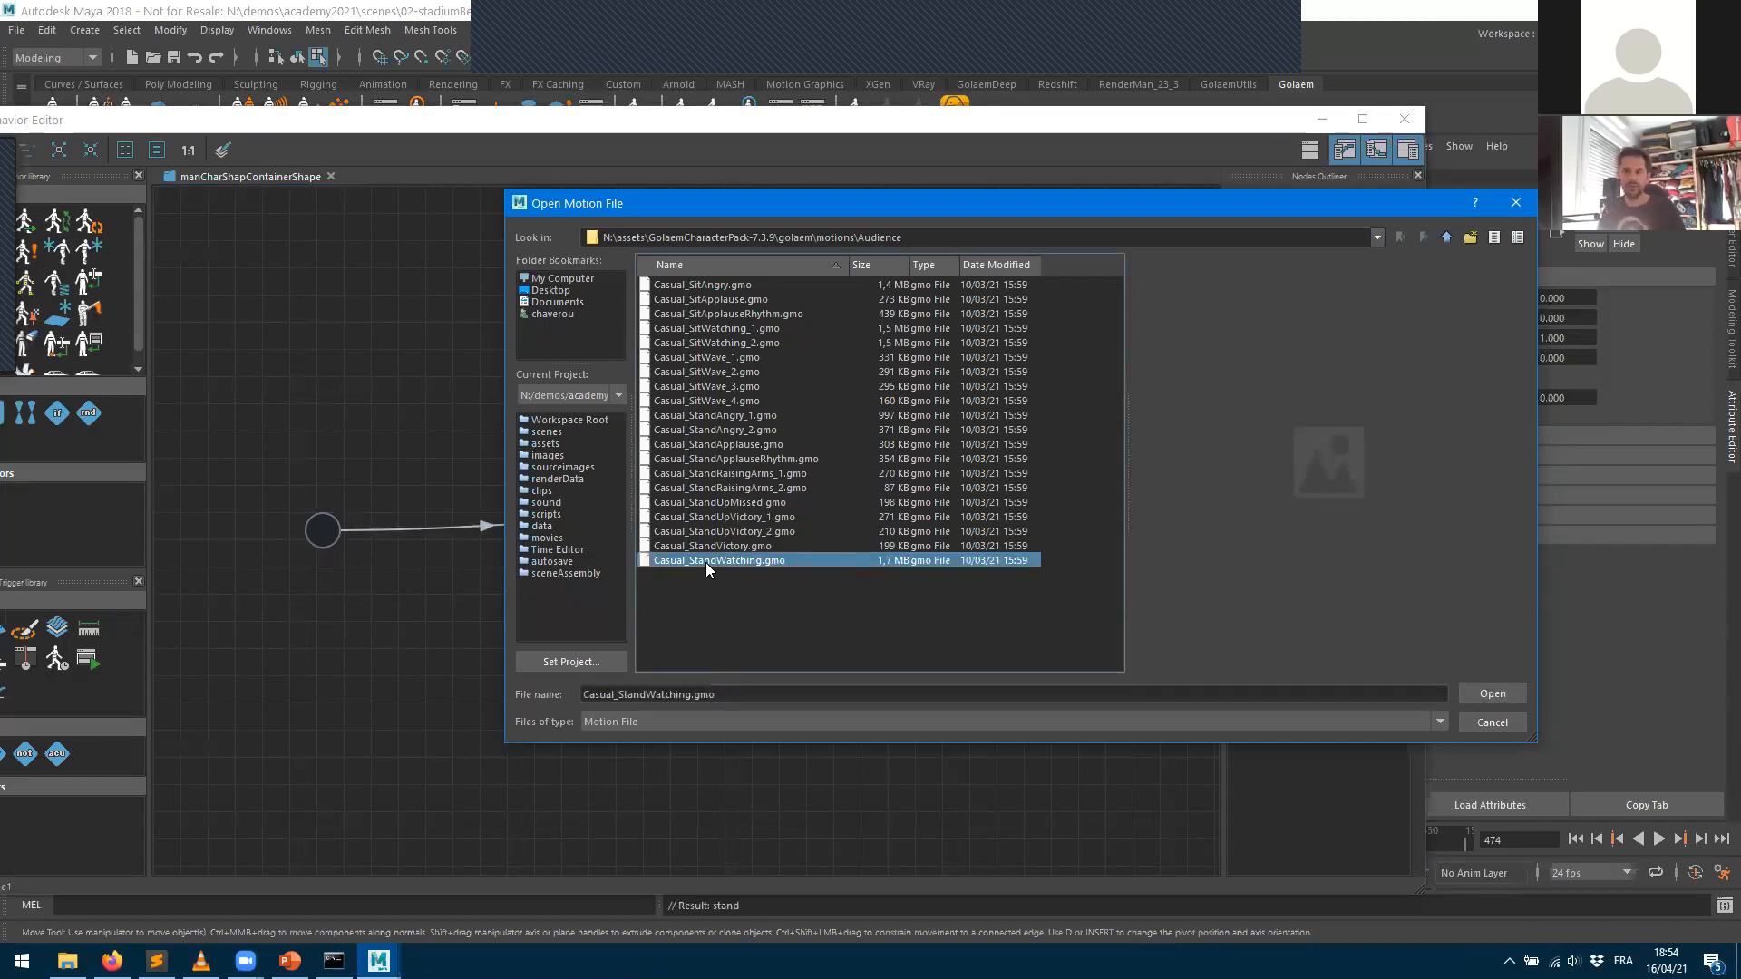
ctrl+click(728, 444)
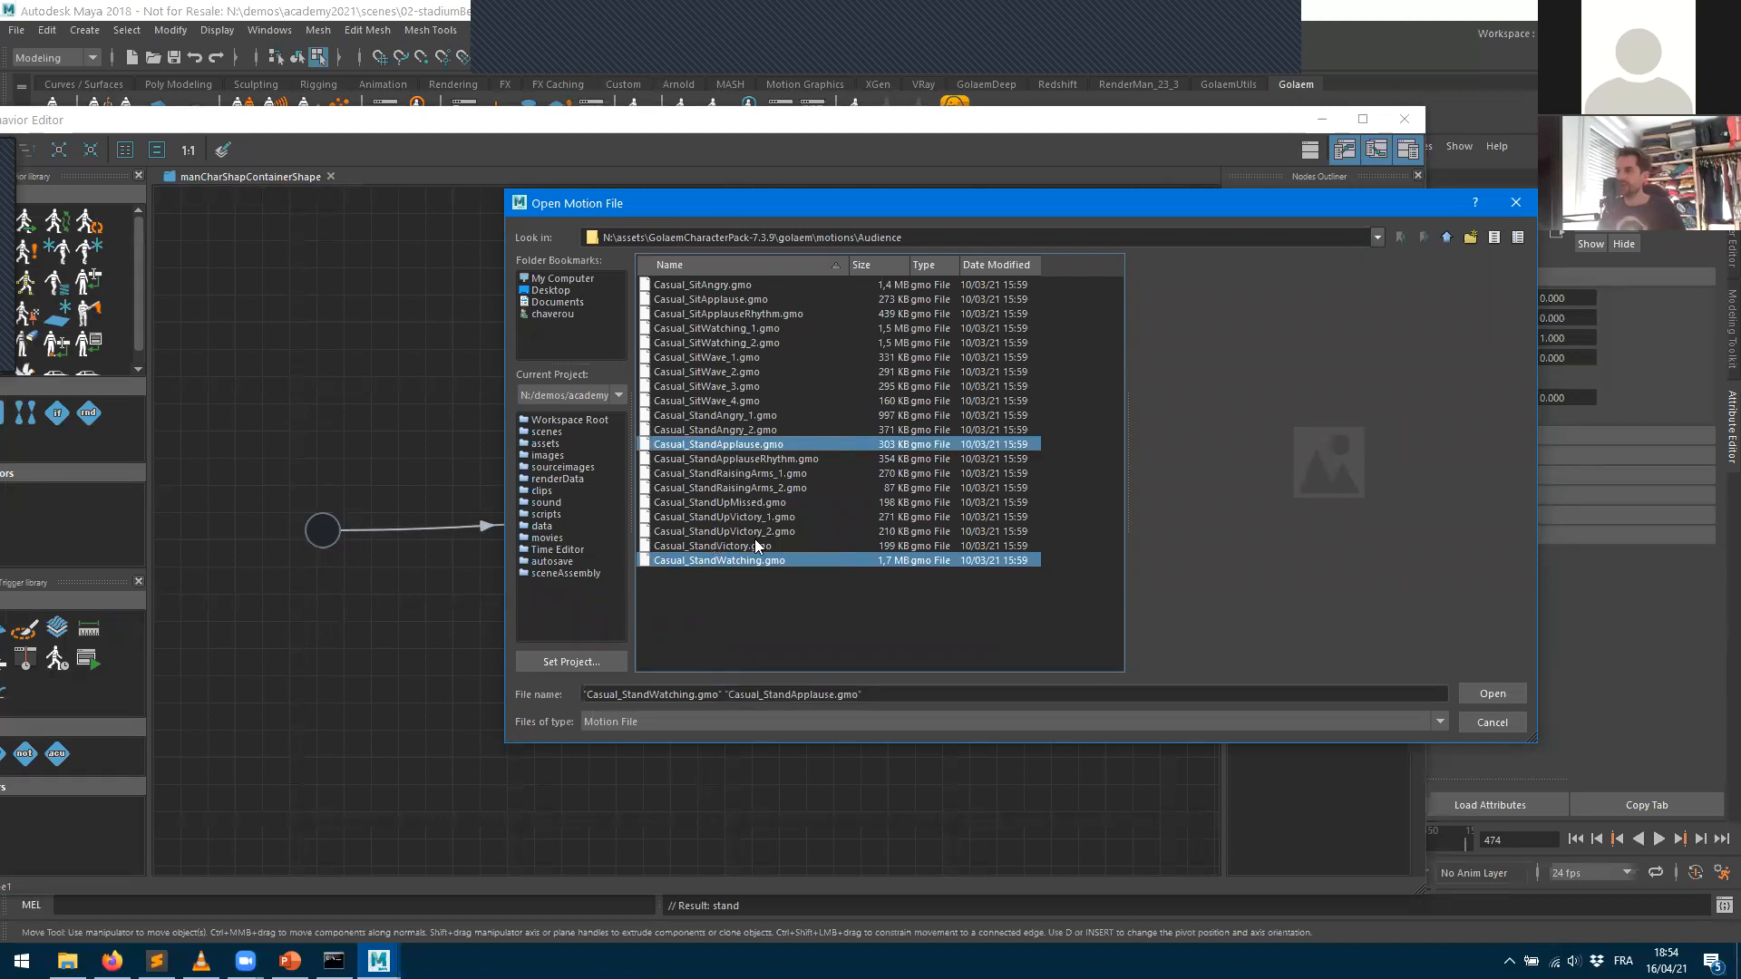
click(1492, 694)
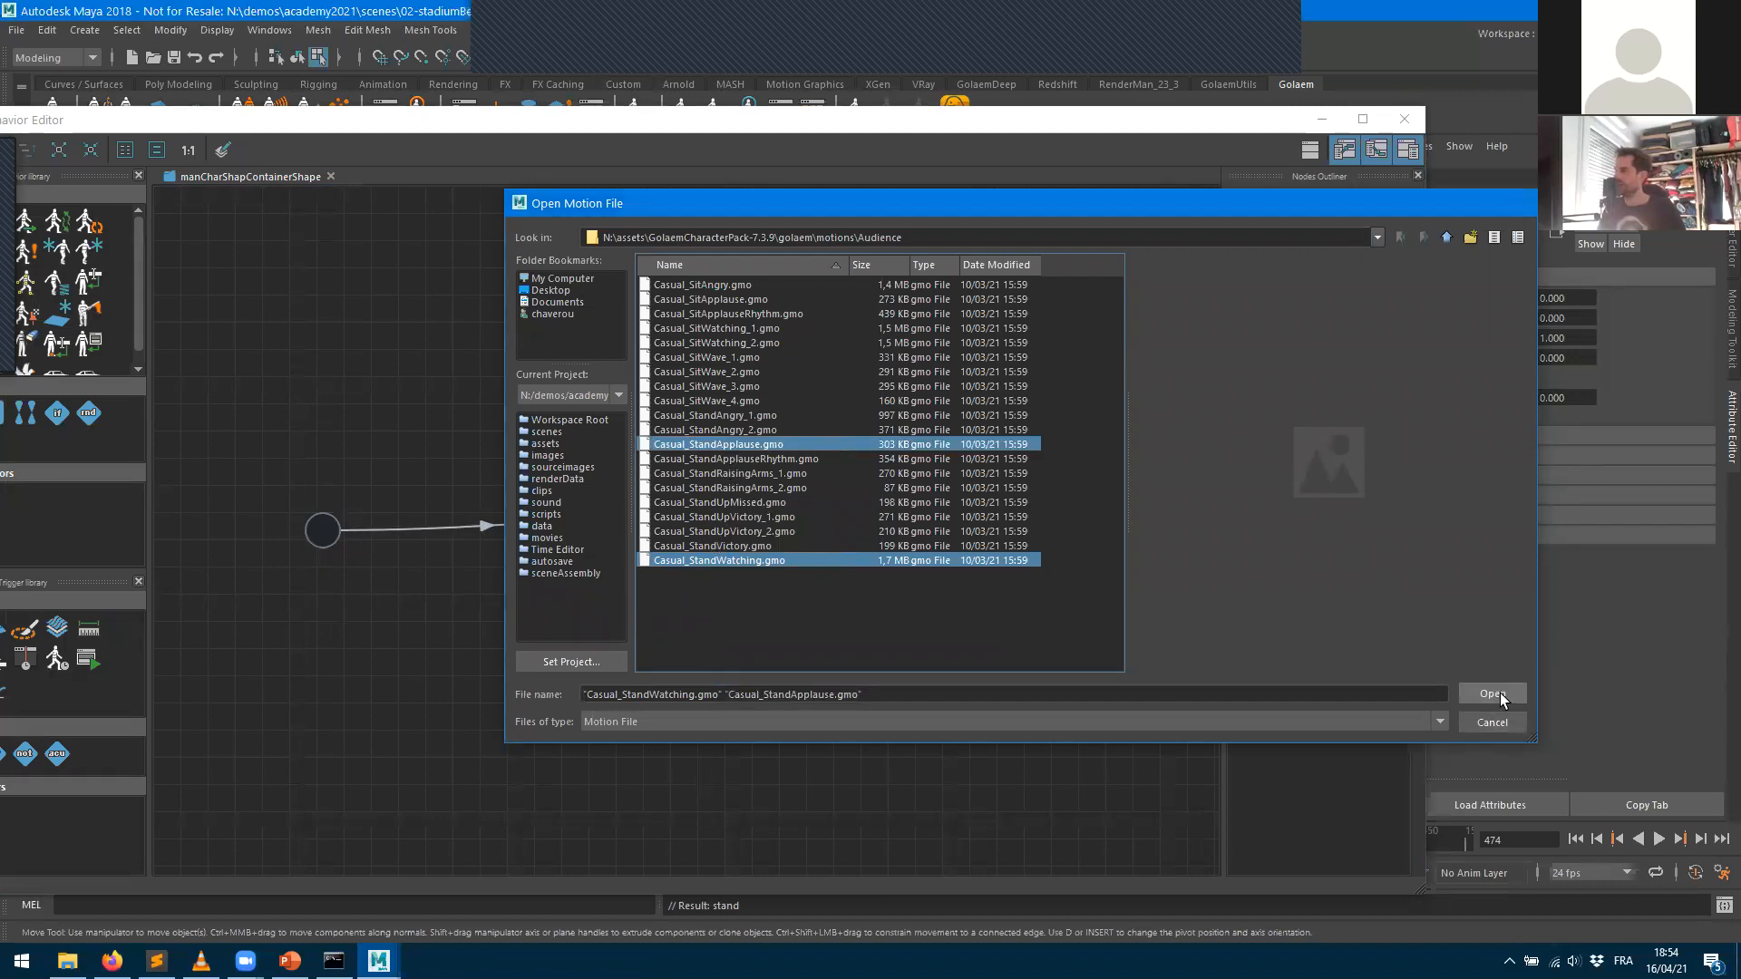
click(906, 715)
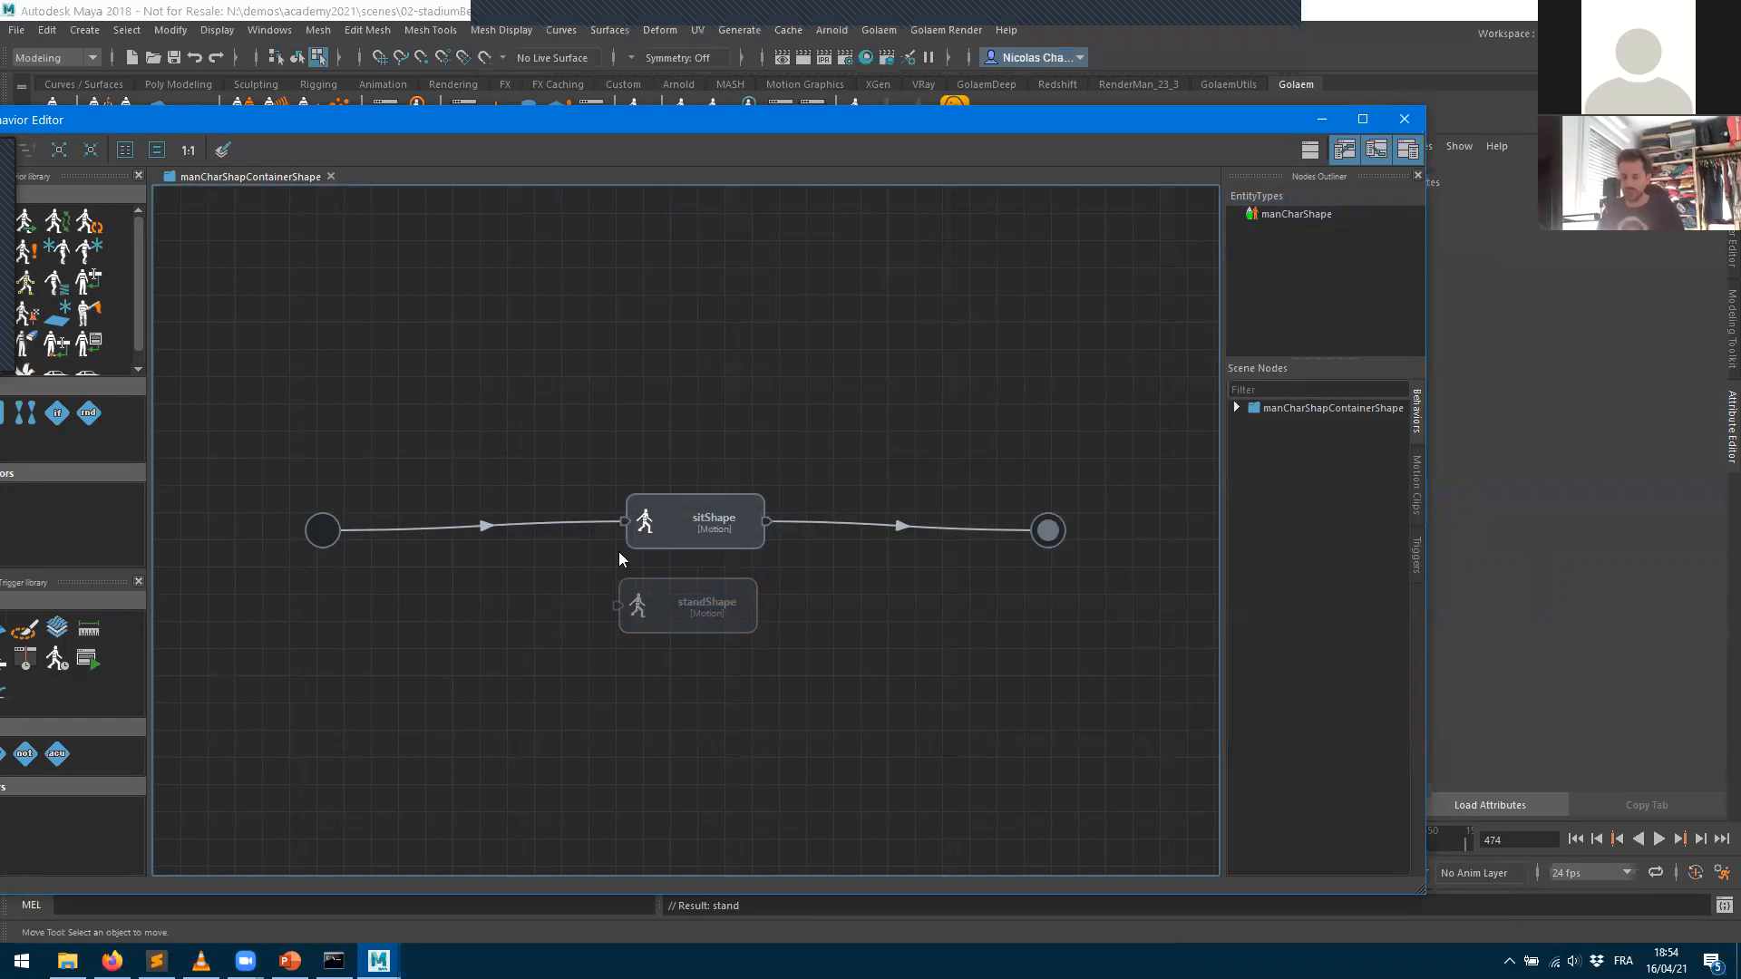
- Detach sitShape from the graph flow, then reinsert it between the start and end nodes
click(677, 524)
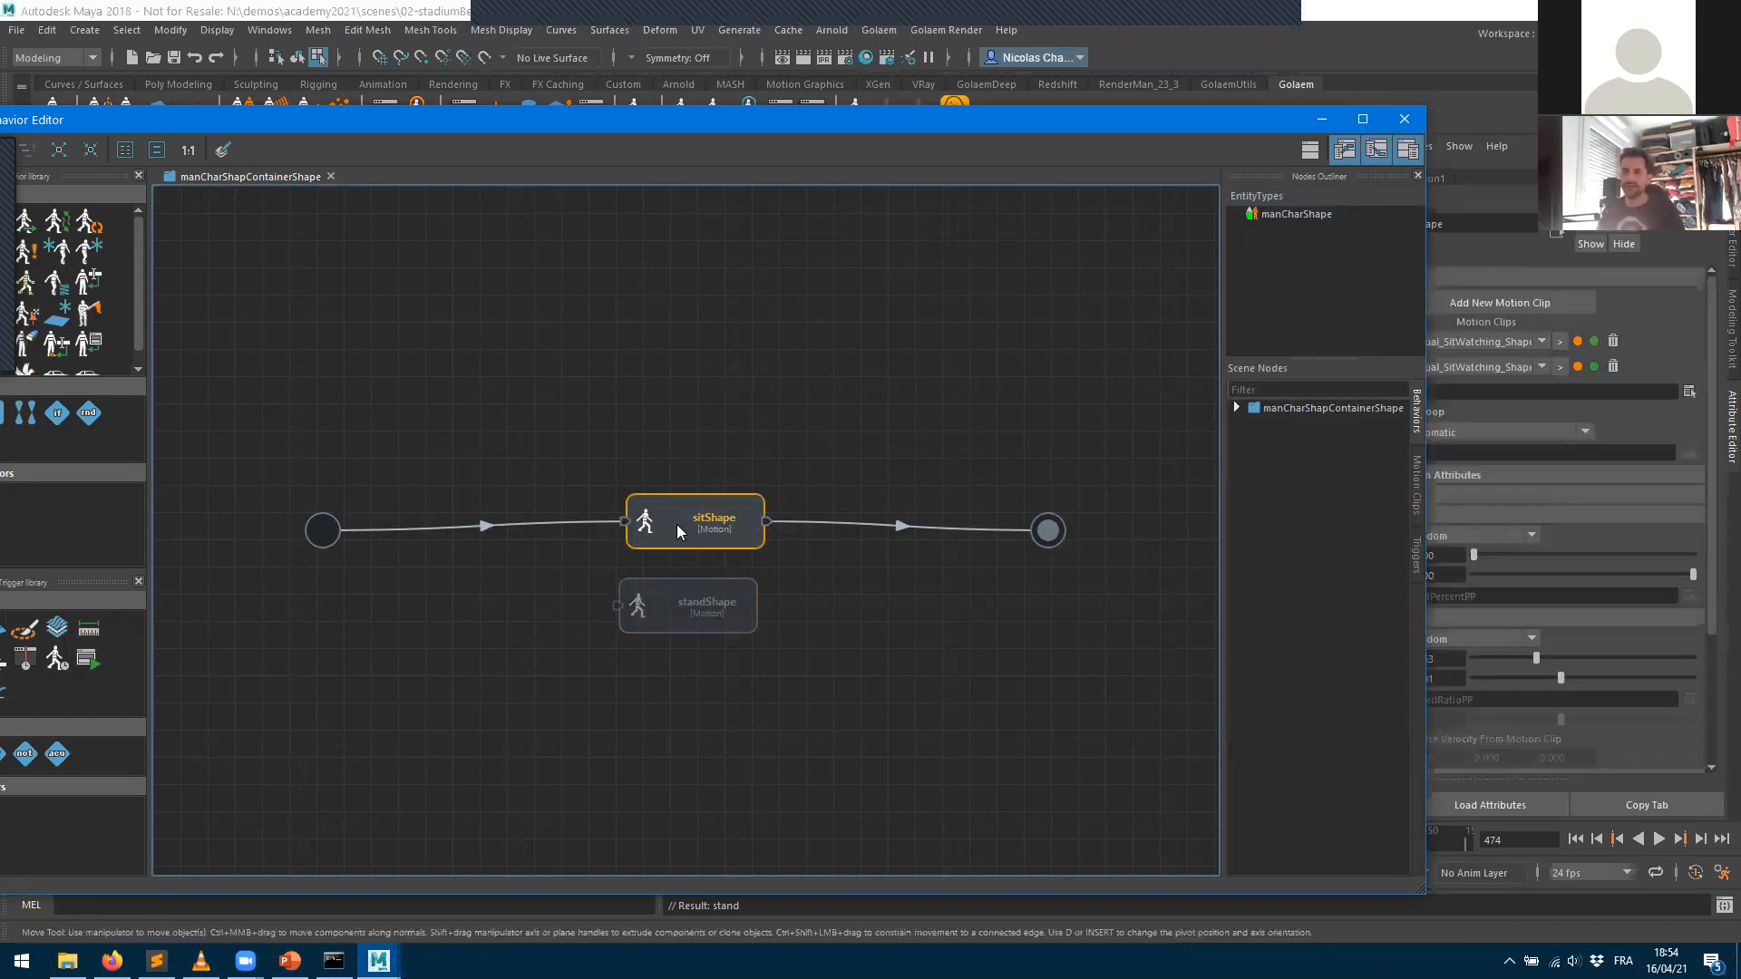
drag(678, 528, 570, 383)
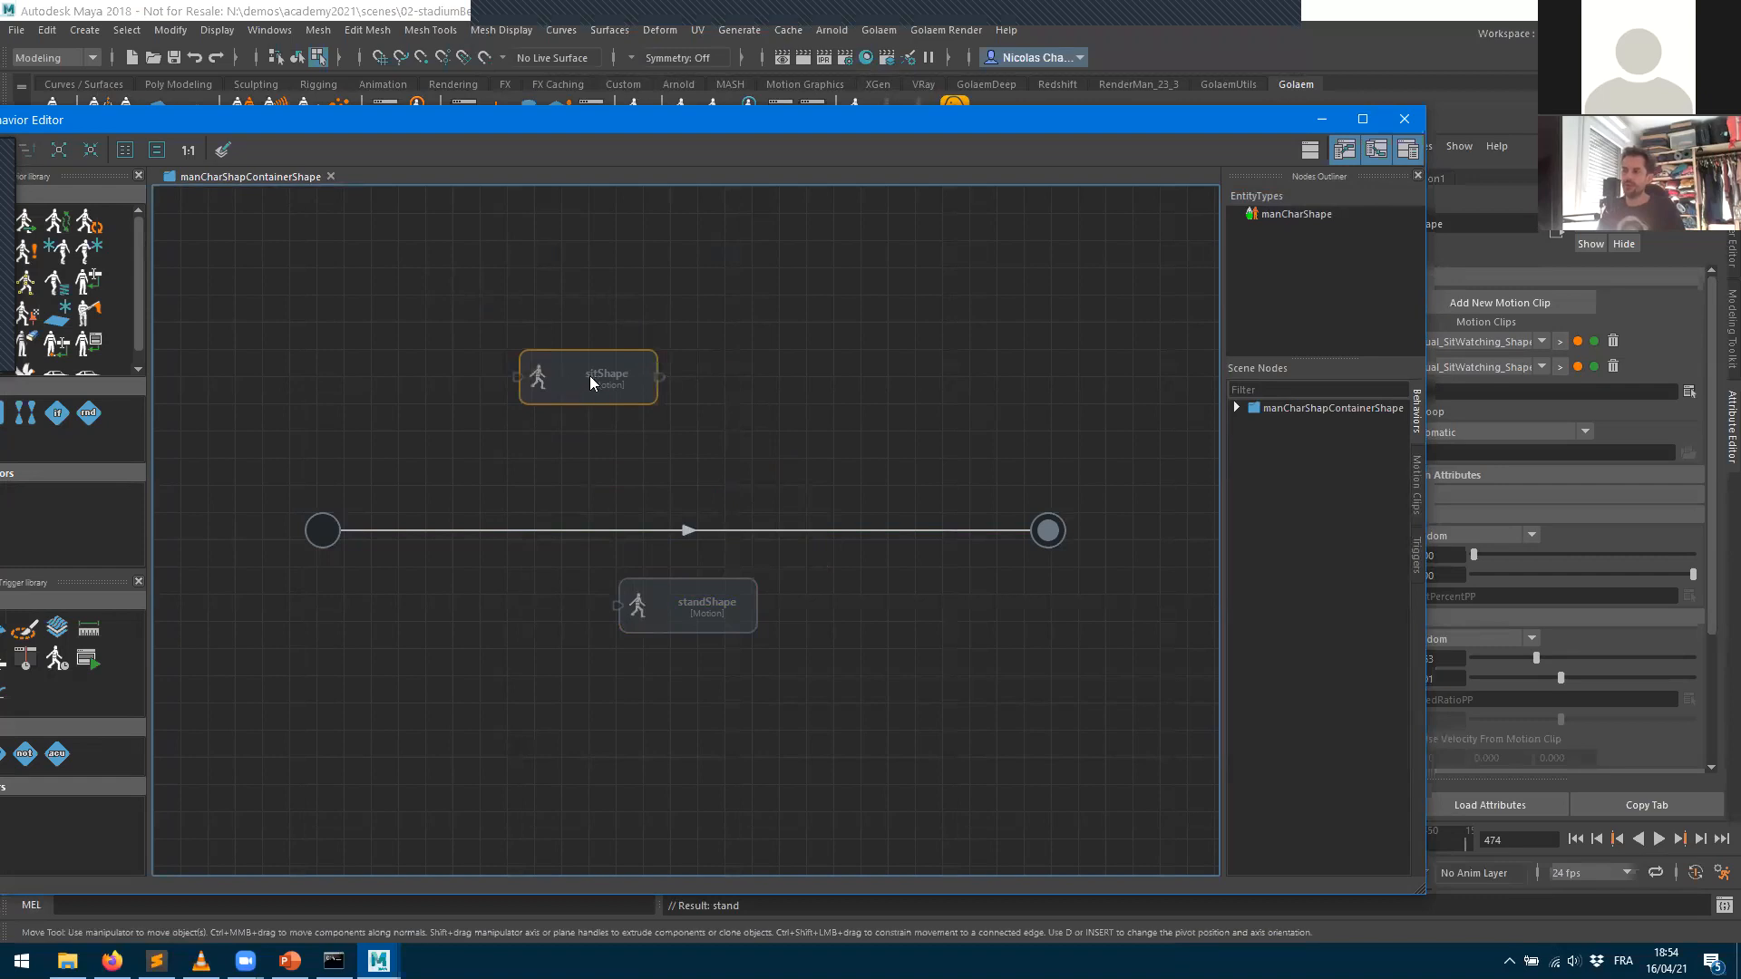
drag(574, 377, 659, 517)
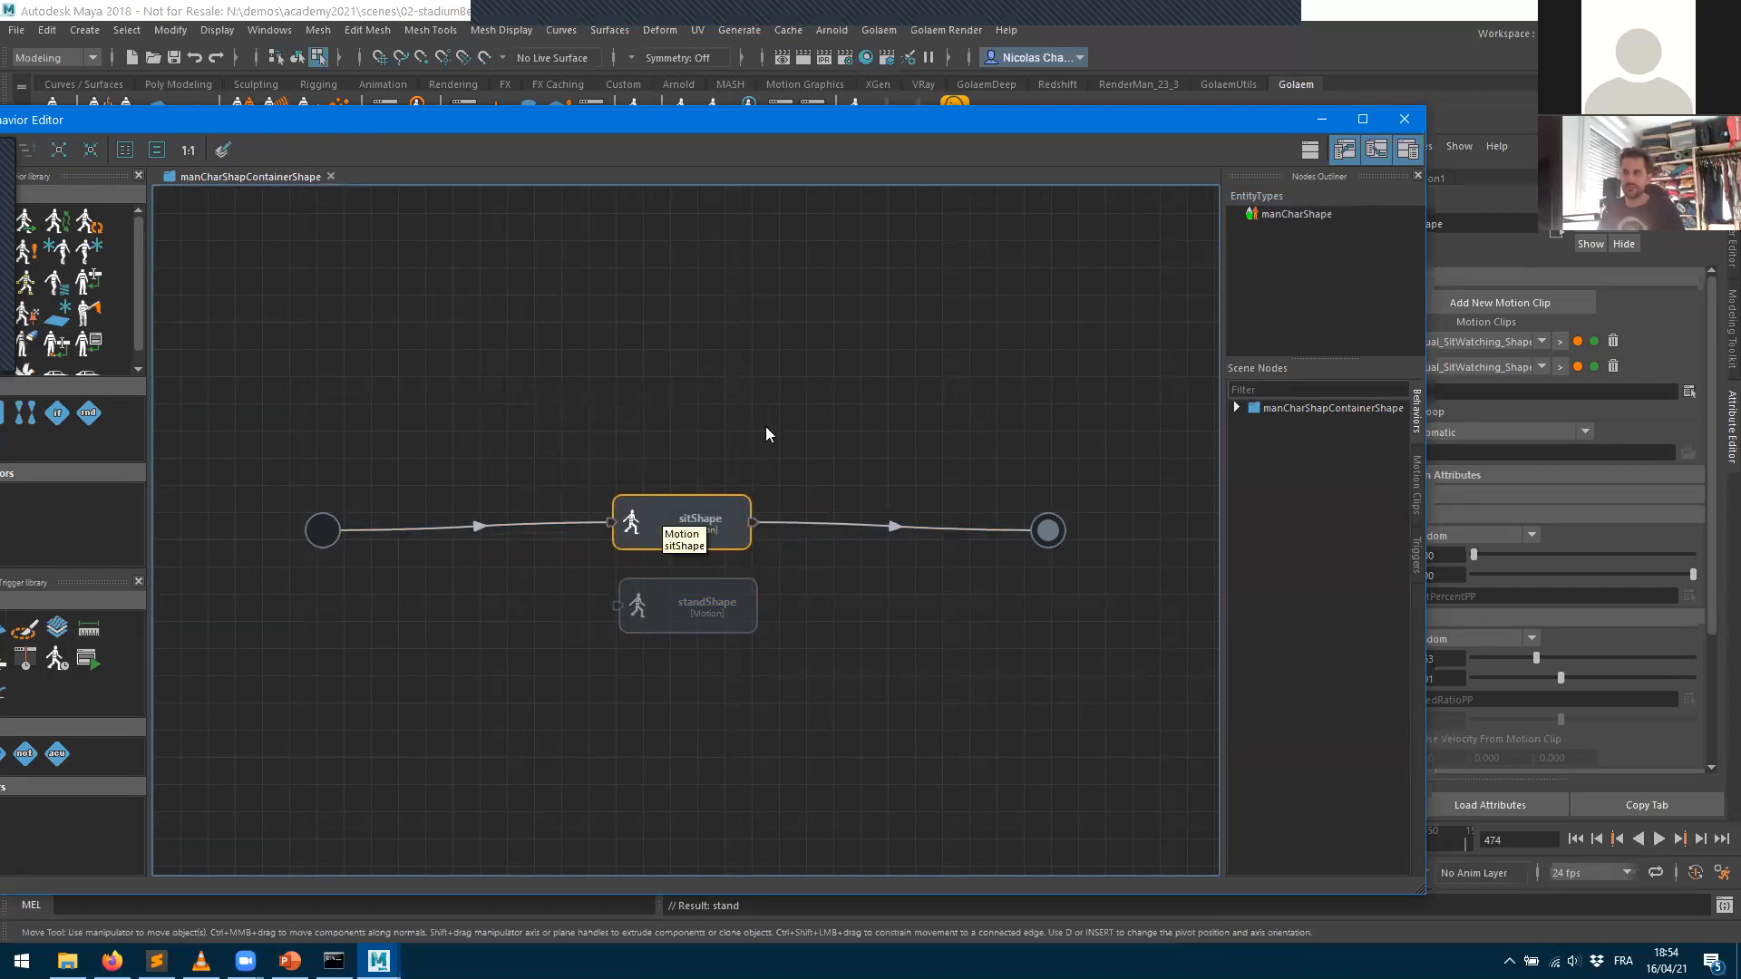
- Move standShape further below the flow and place a Parallel operator around sitShape
drag(651, 610, 660, 724)
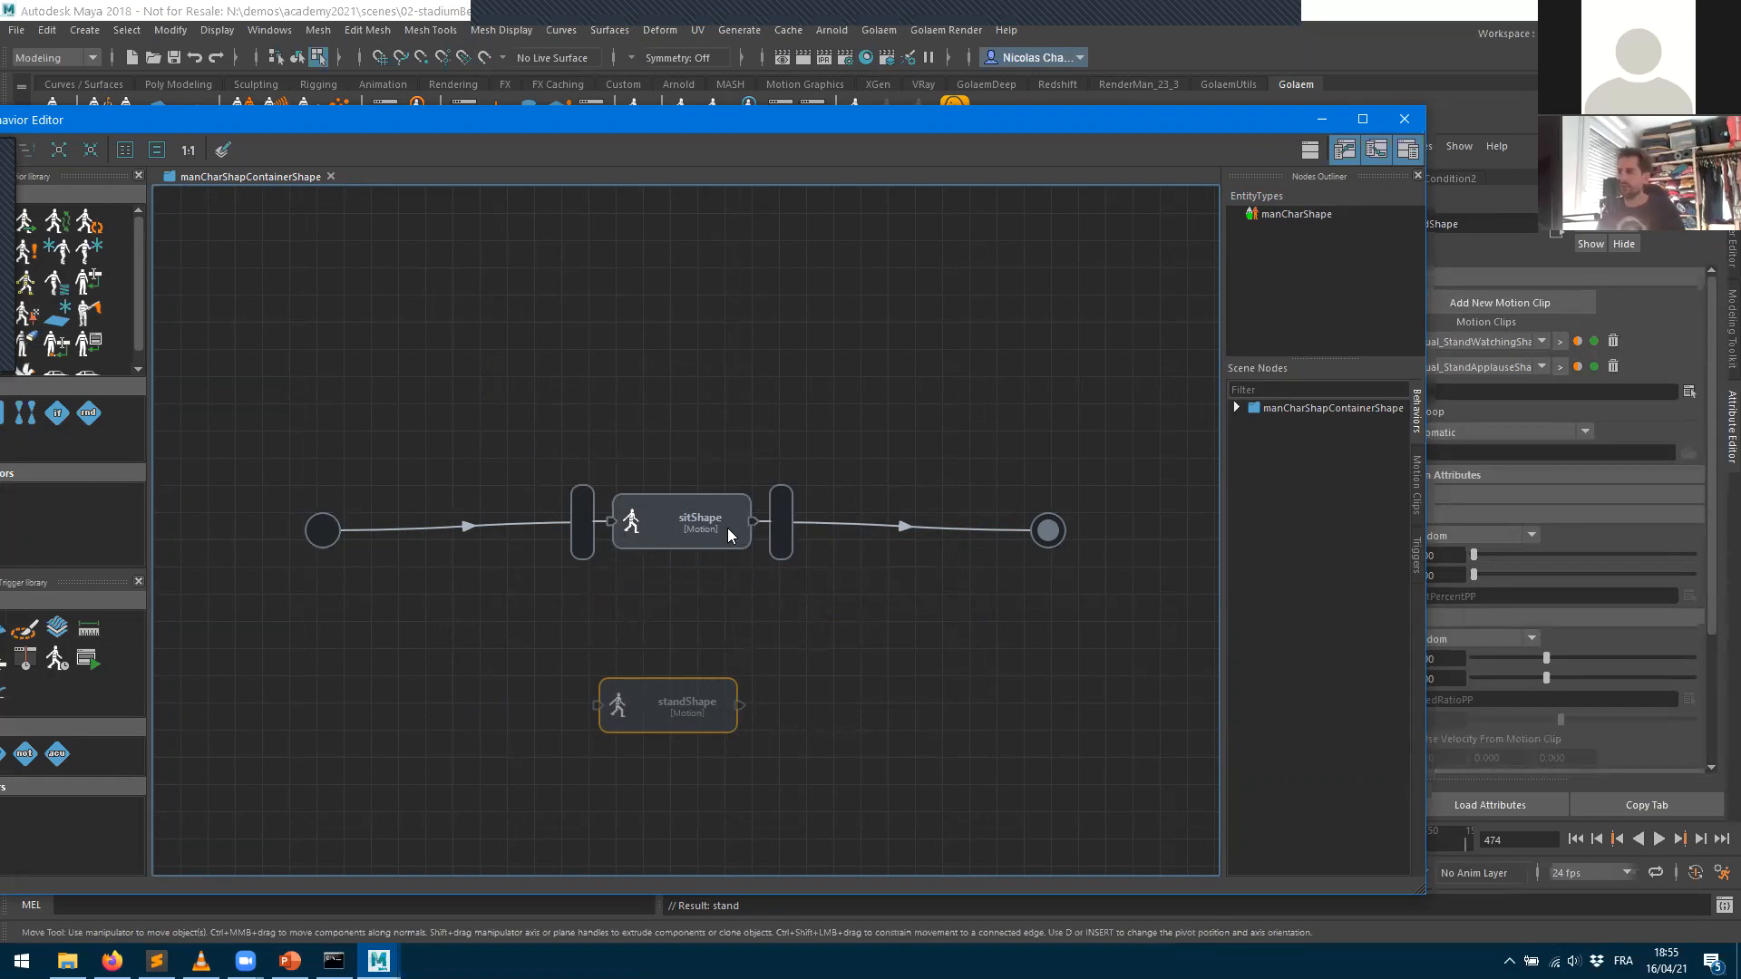
- Line up standShape below sitShape and insert a Random operator between the start node and the Parallel operator
drag(675, 701, 677, 664)
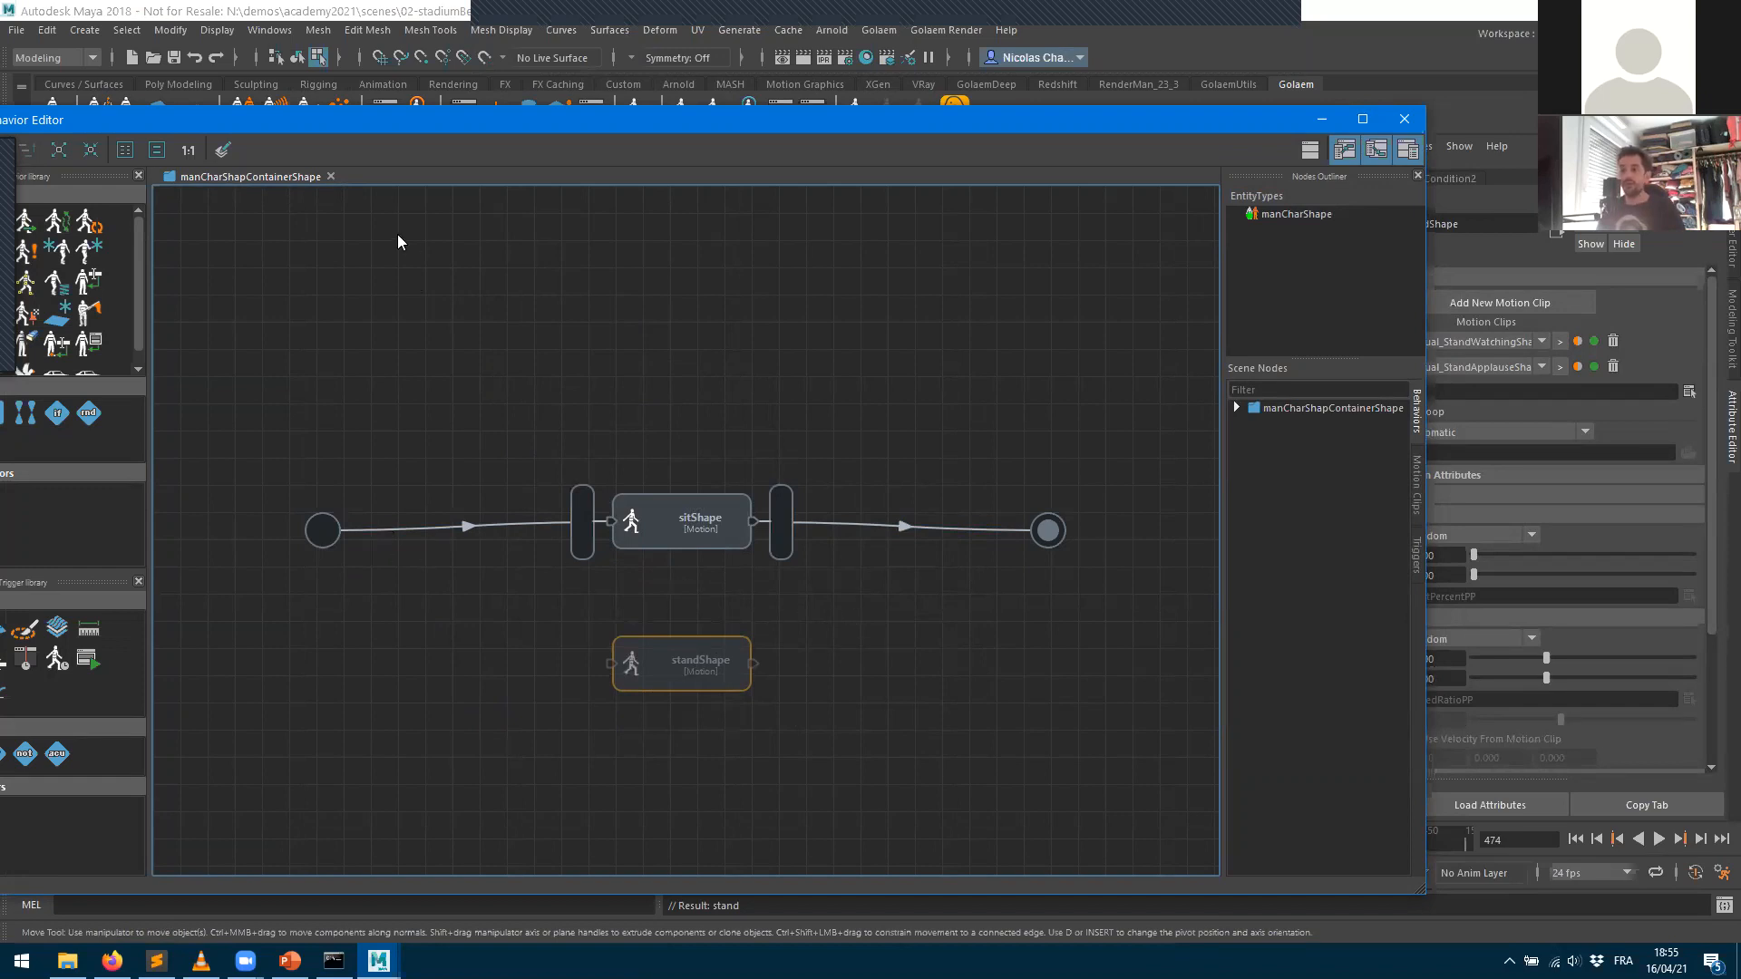
drag(319, 121, 509, 96)
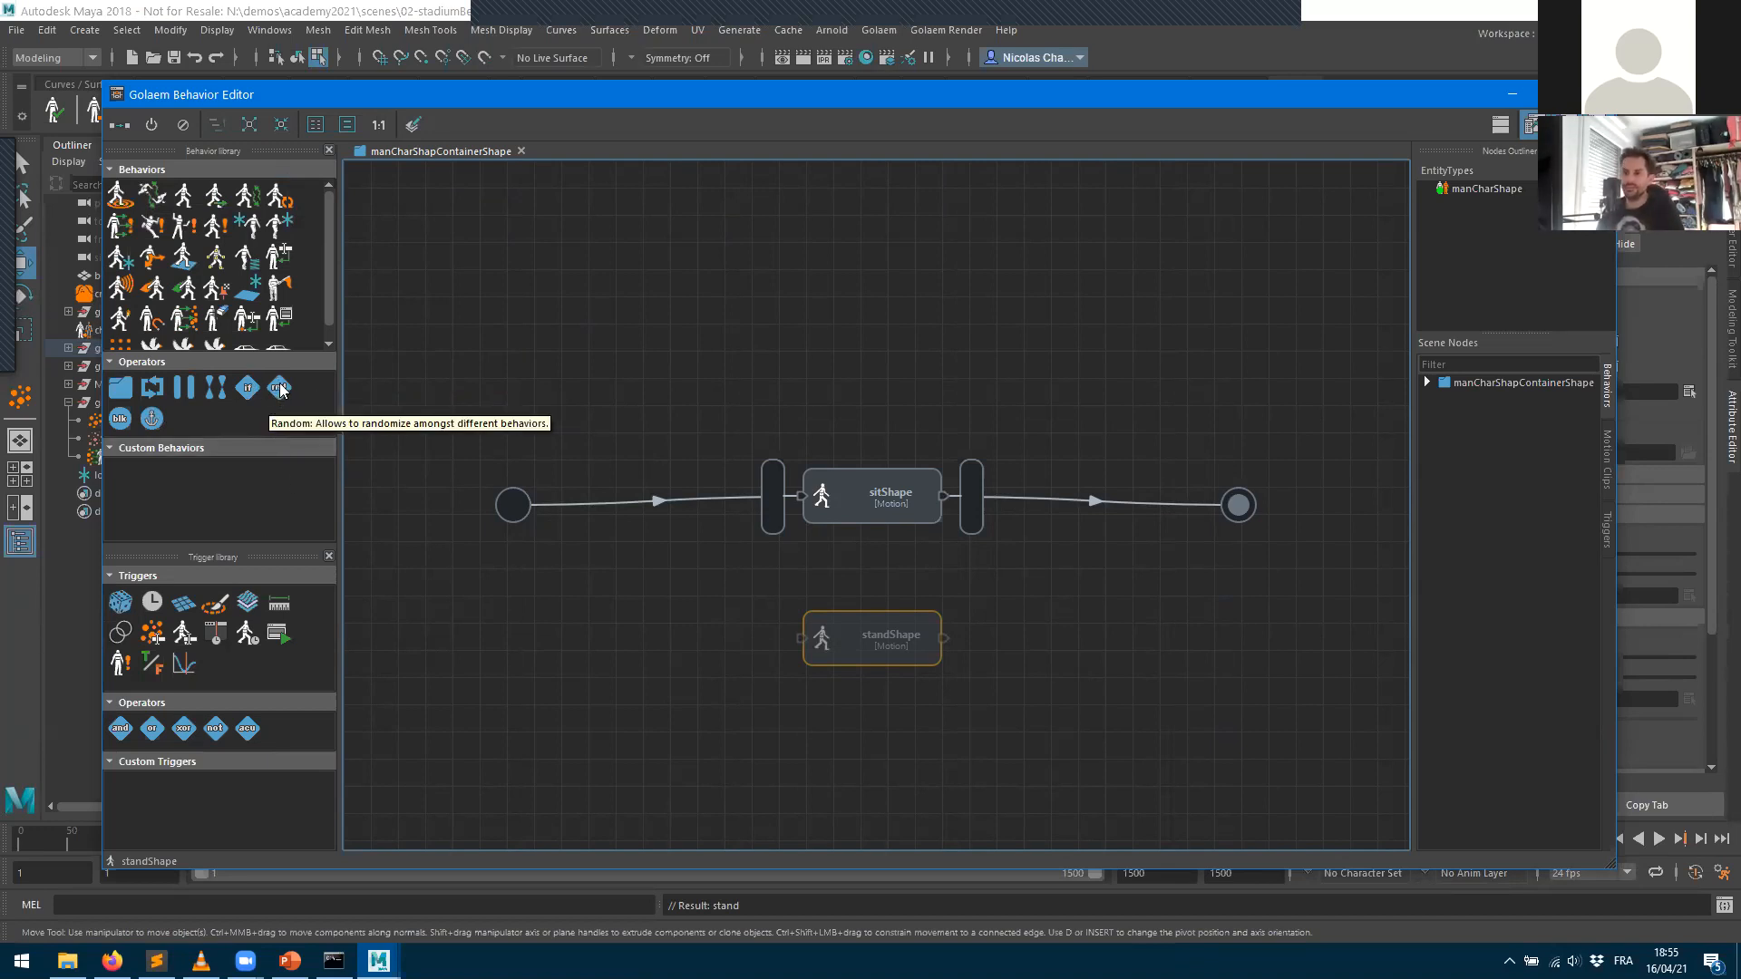
drag(276, 381, 853, 501)
drag(860, 633, 646, 505)
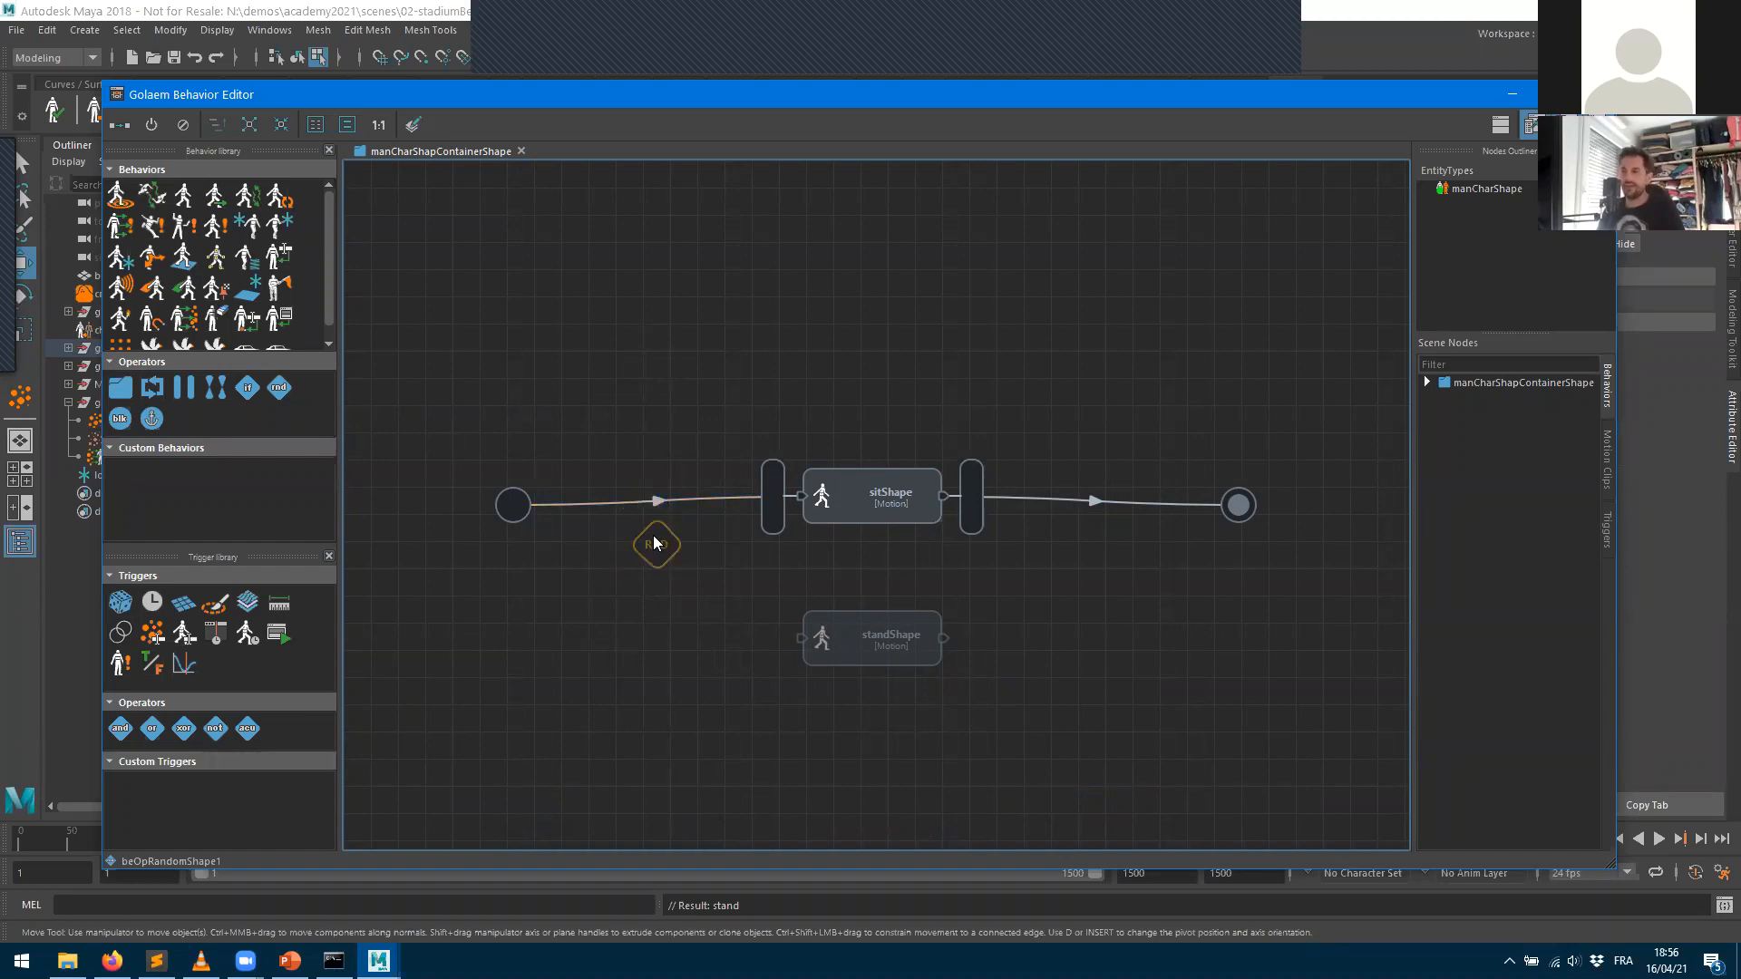
drag(648, 499, 643, 500)
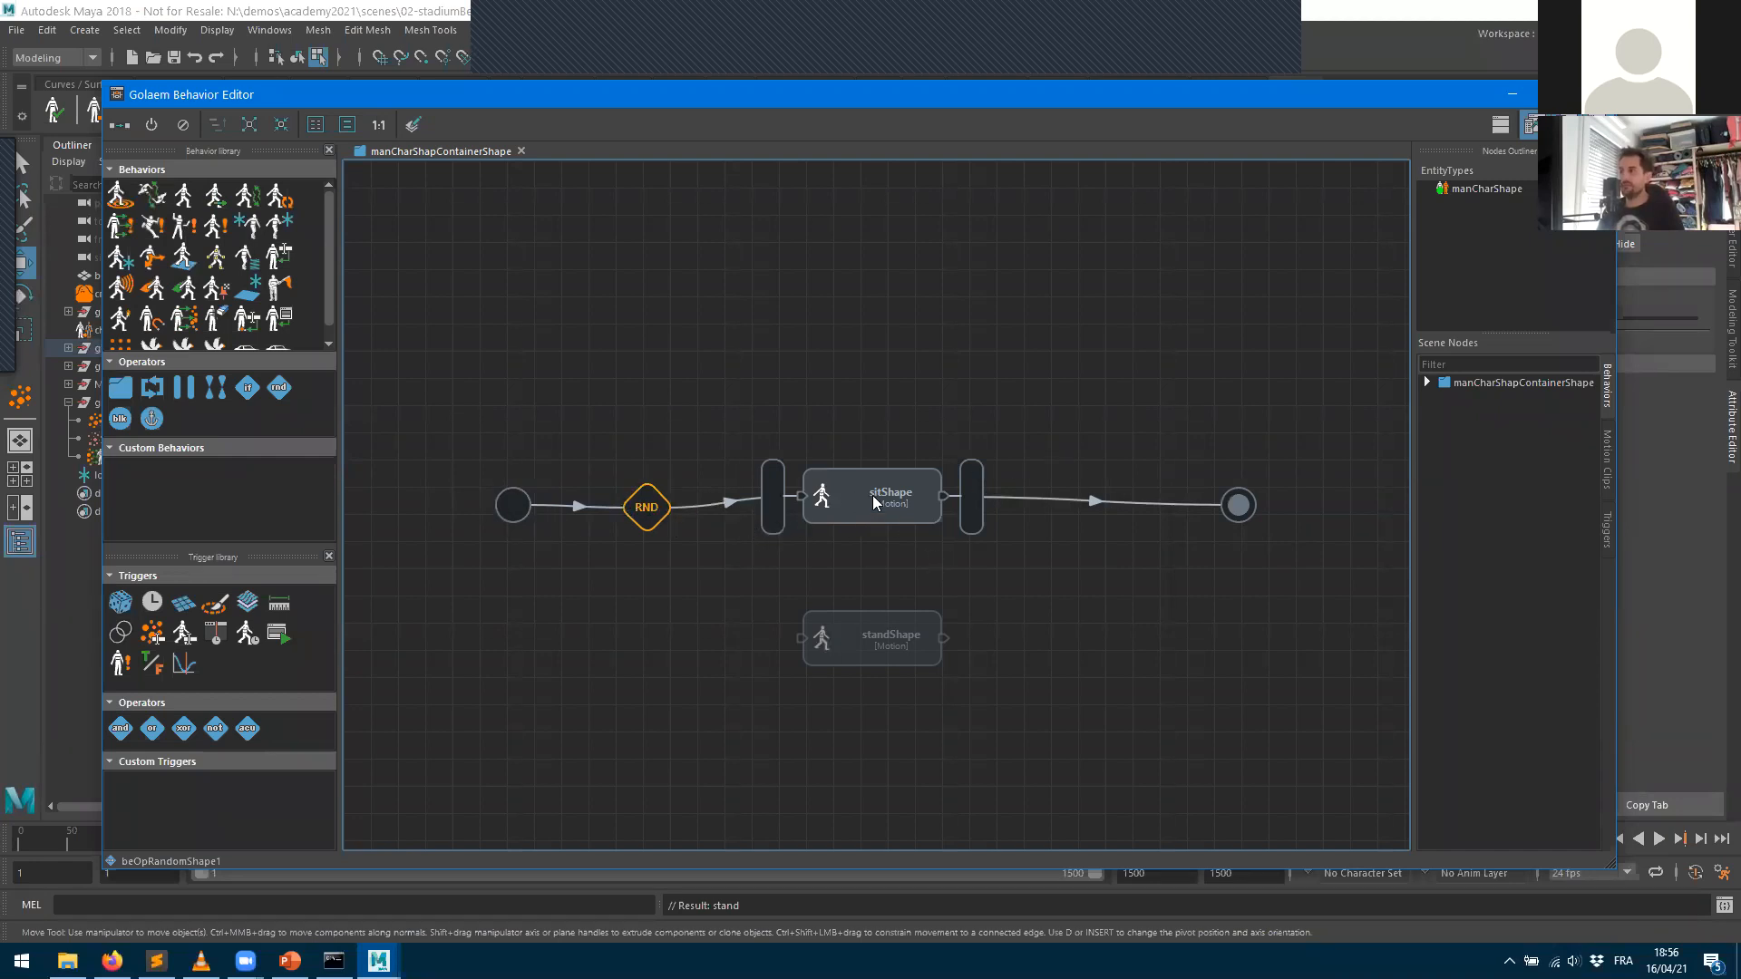
- Remove the Parallel operator from the graph, keeping sitShape connected between the Random operator and the end node
drag(858, 502, 843, 359)
drag(789, 483, 601, 276)
drag(833, 365, 865, 518)
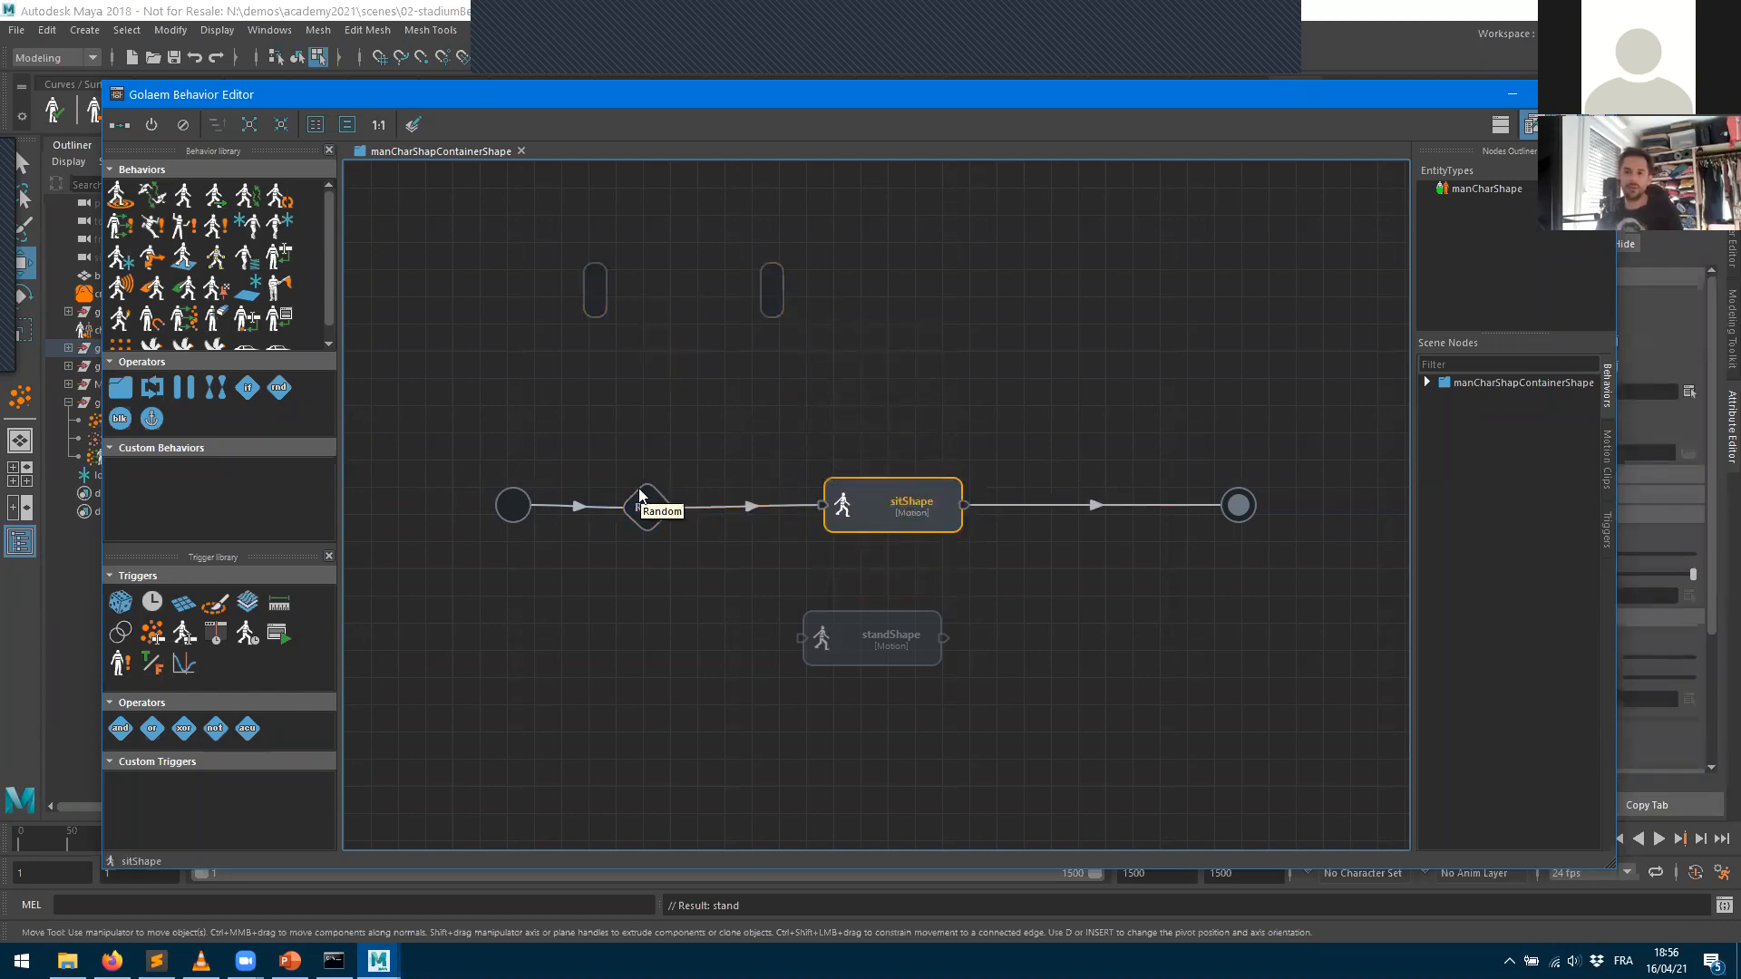
click(604, 308)
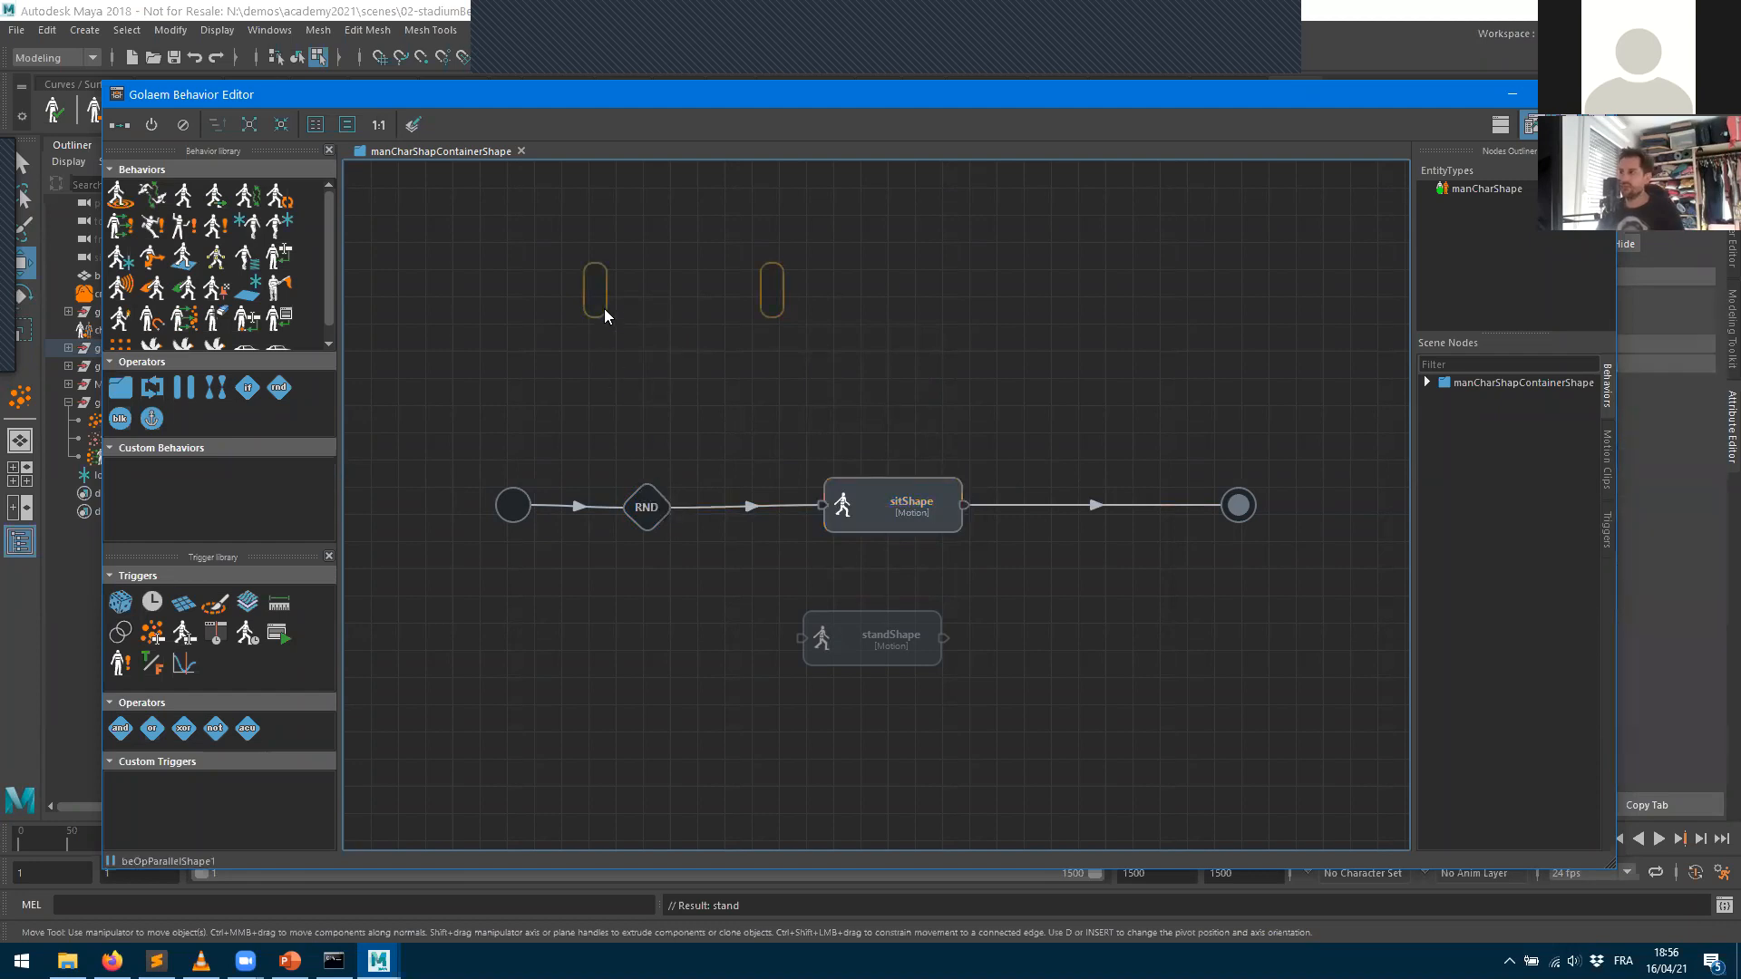
key(Delete)
- Reposition the Random operator and try to draw a link from it to the unconnected standShape
mouse_move(652, 526)
mouse_down()
mouse_move(697, 510)
mouse_move(621, 531)
mouse_up()
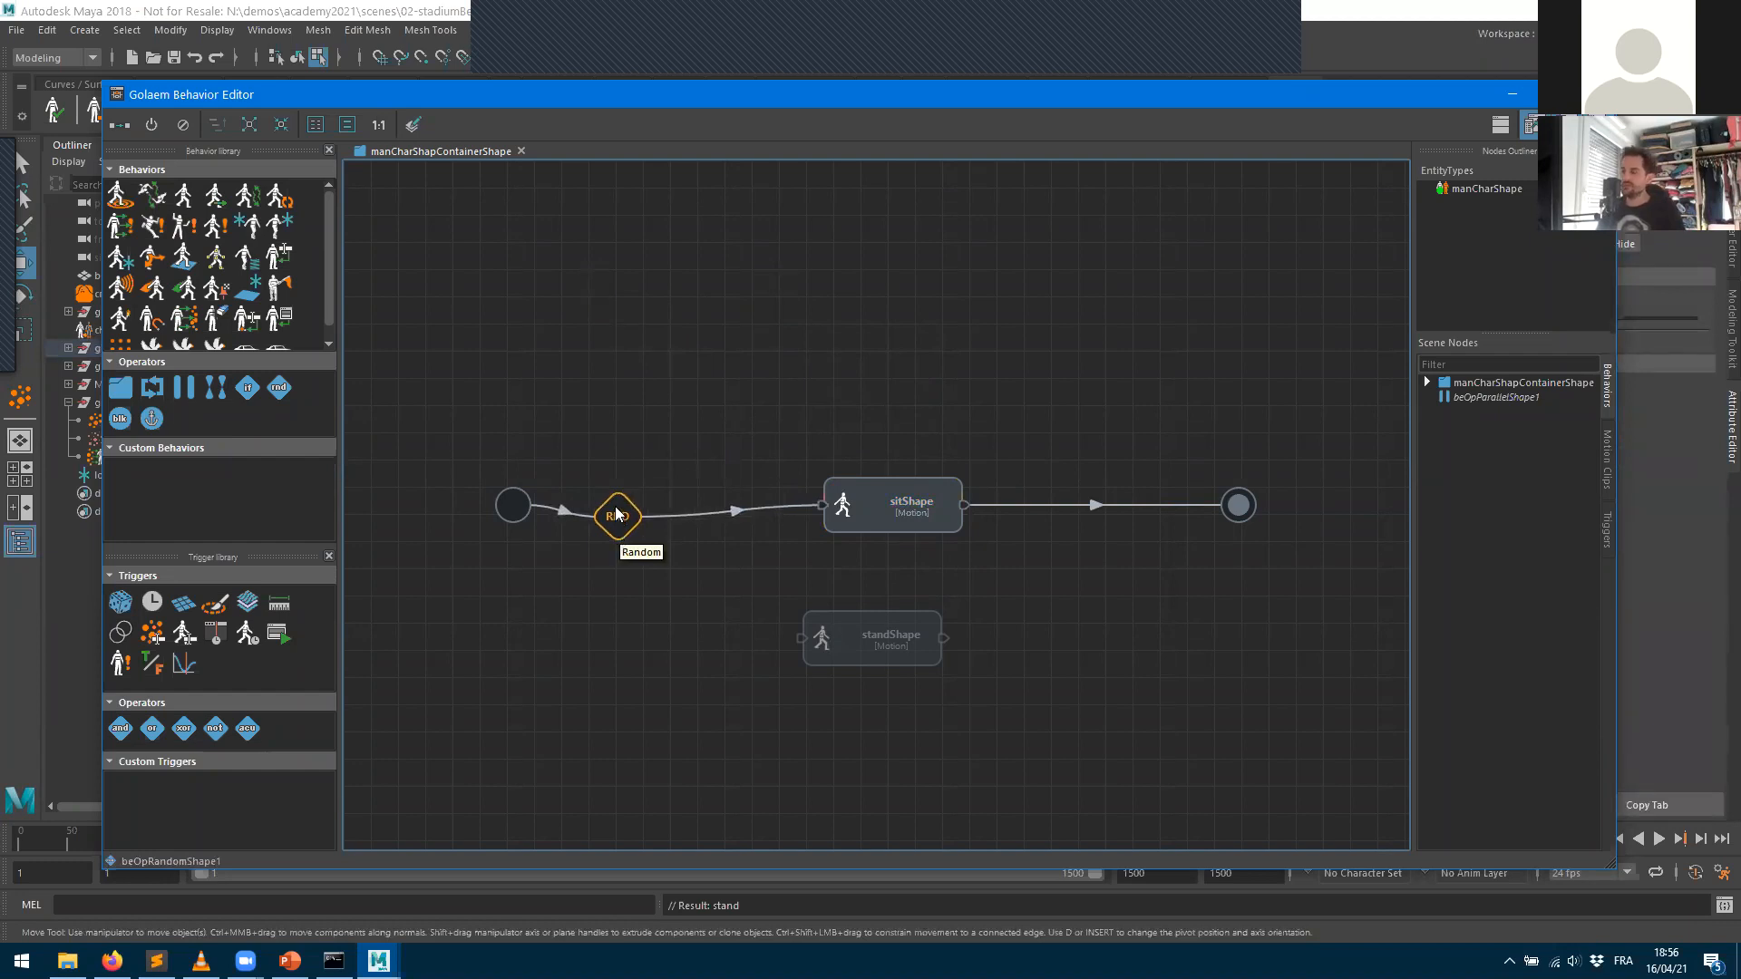
key(shift)
shift+drag(705, 582, 823, 648)
drag(747, 555, 601, 625)
key(Delete)
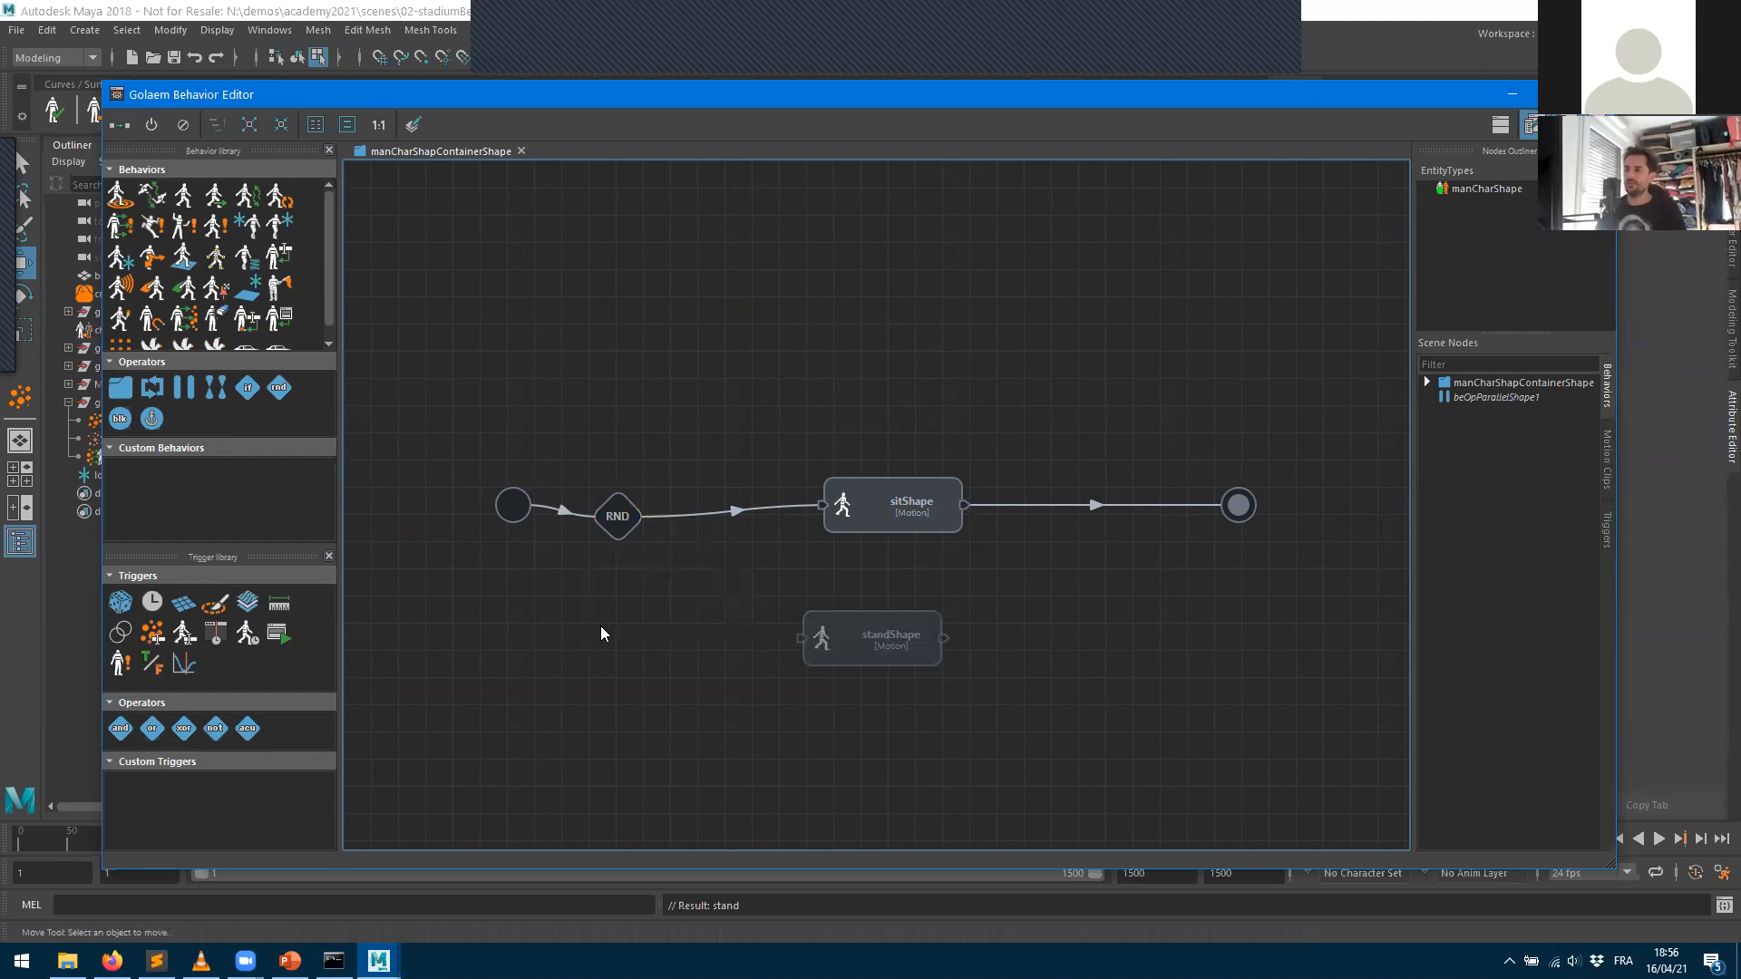
- Link the Random operator to standShape with the connection tool, then delete that link
click(116, 126)
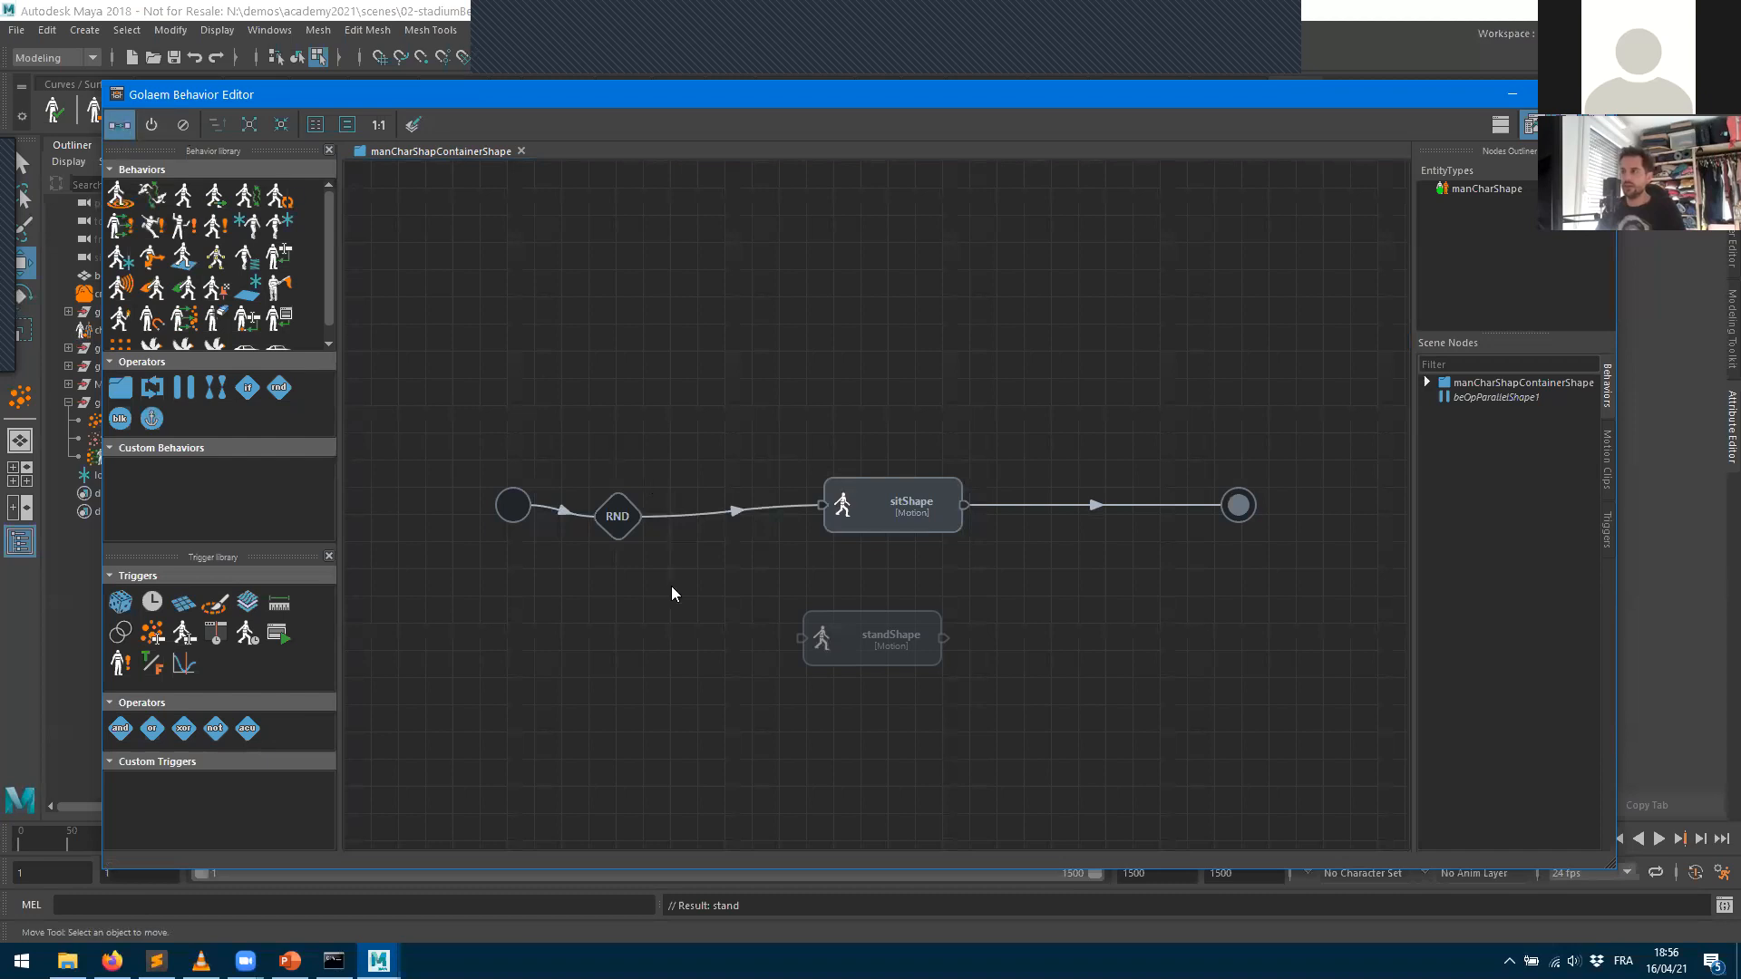
click(618, 526)
drag(788, 665, 825, 639)
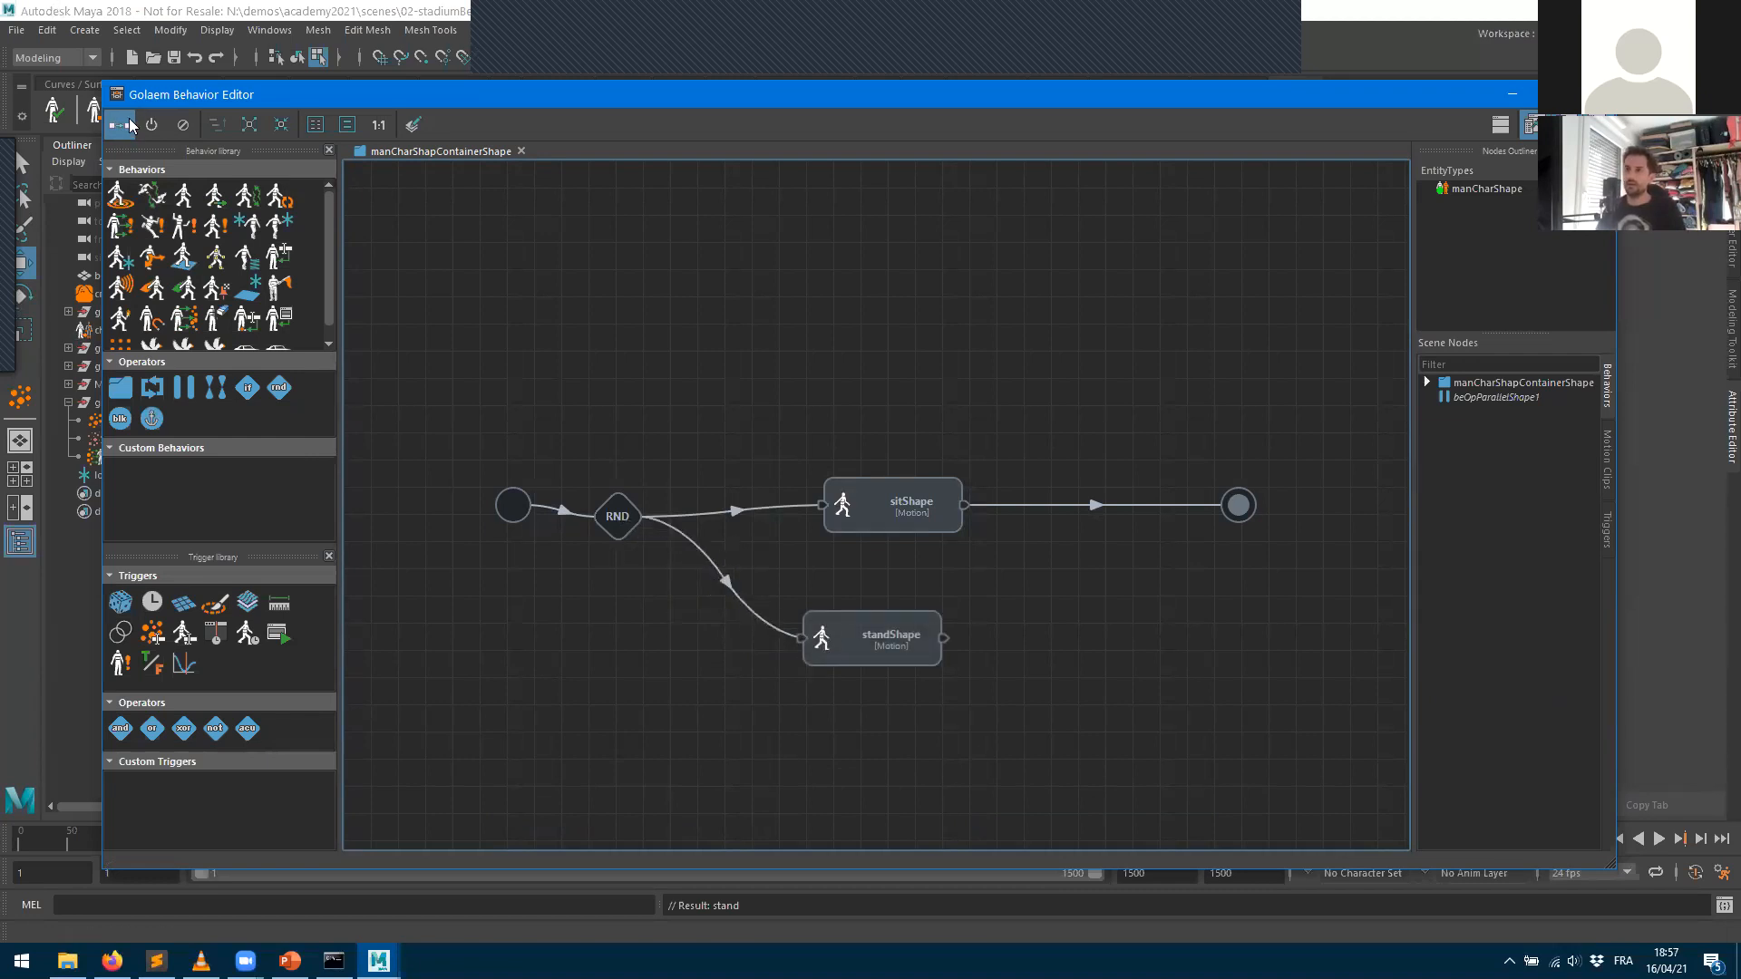
key(Delete)
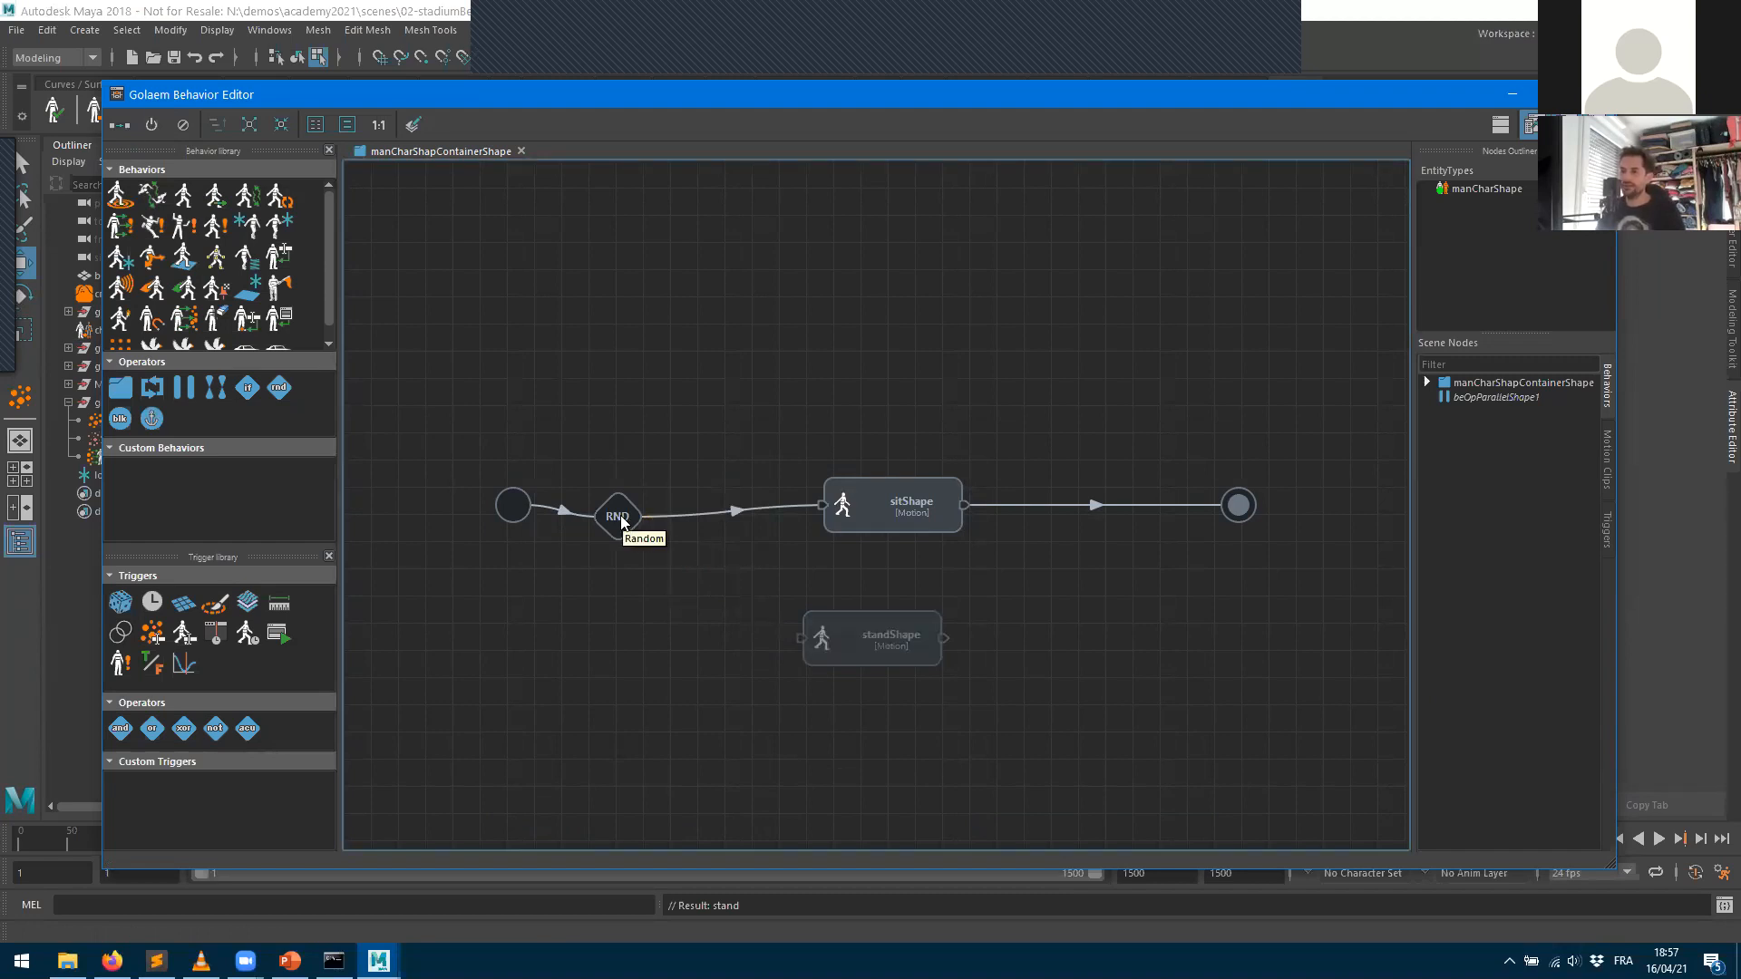
- Connect the Random operator to standShape and standShape to the end node, aligning standShape directly under sitShape
drag(620, 515, 819, 643)
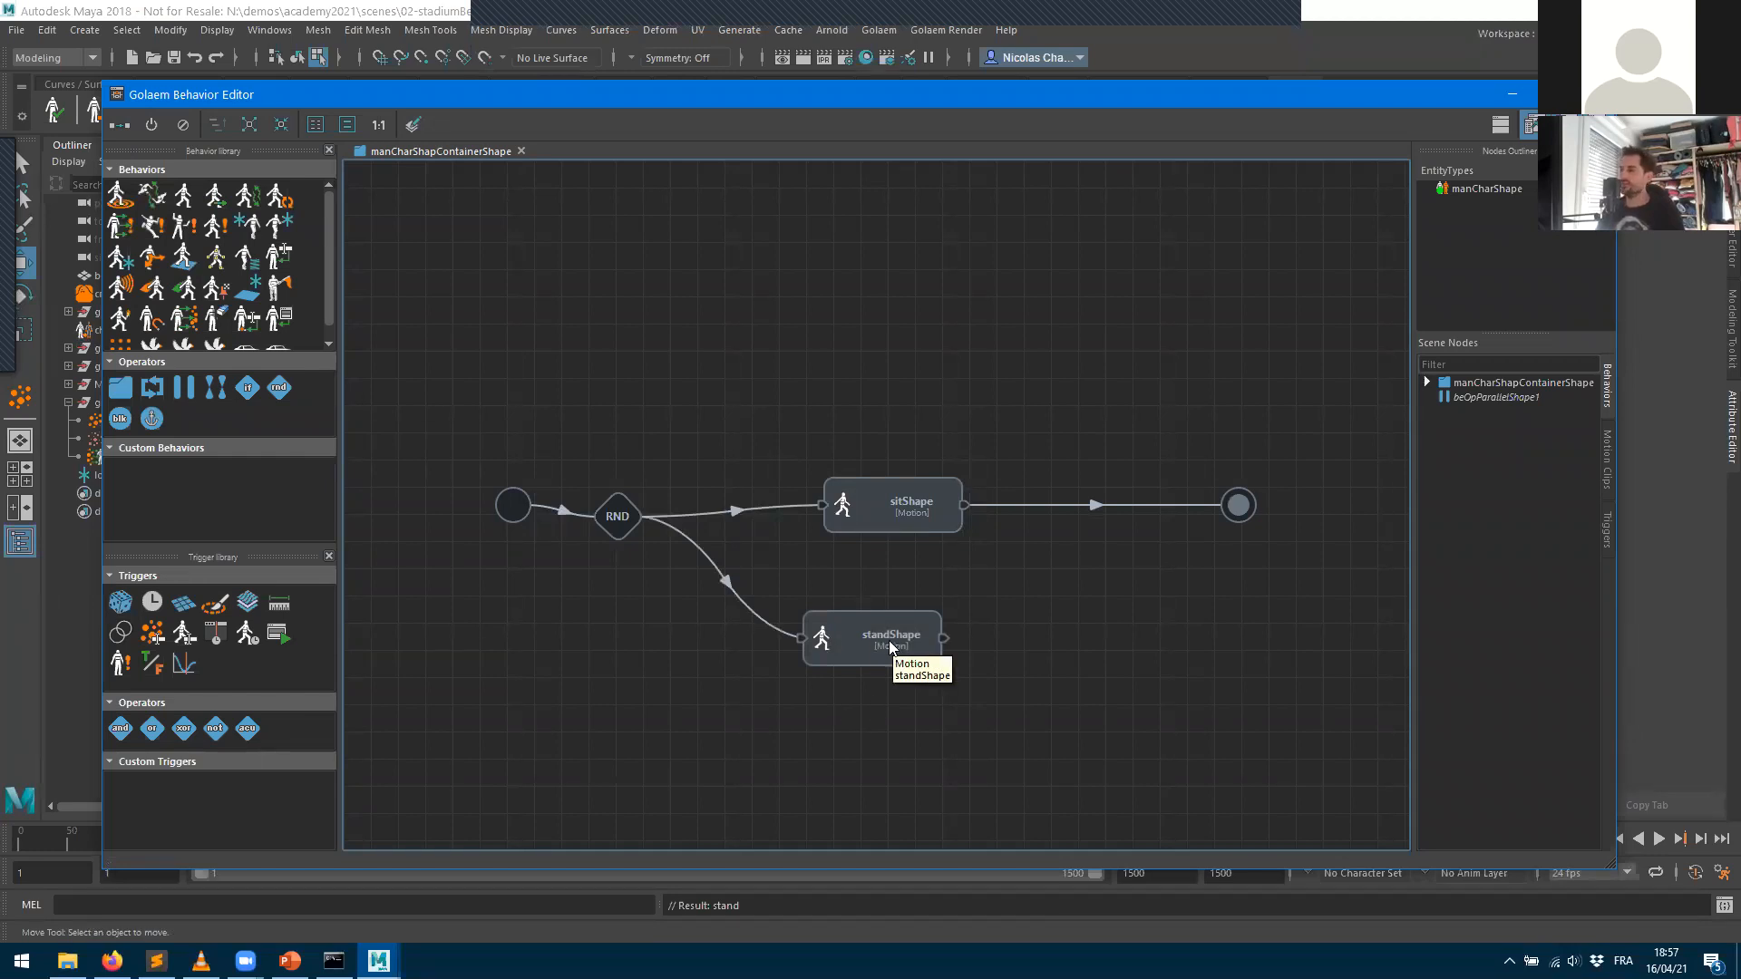
shift+drag(889, 637, 1248, 504)
drag(866, 662, 885, 623)
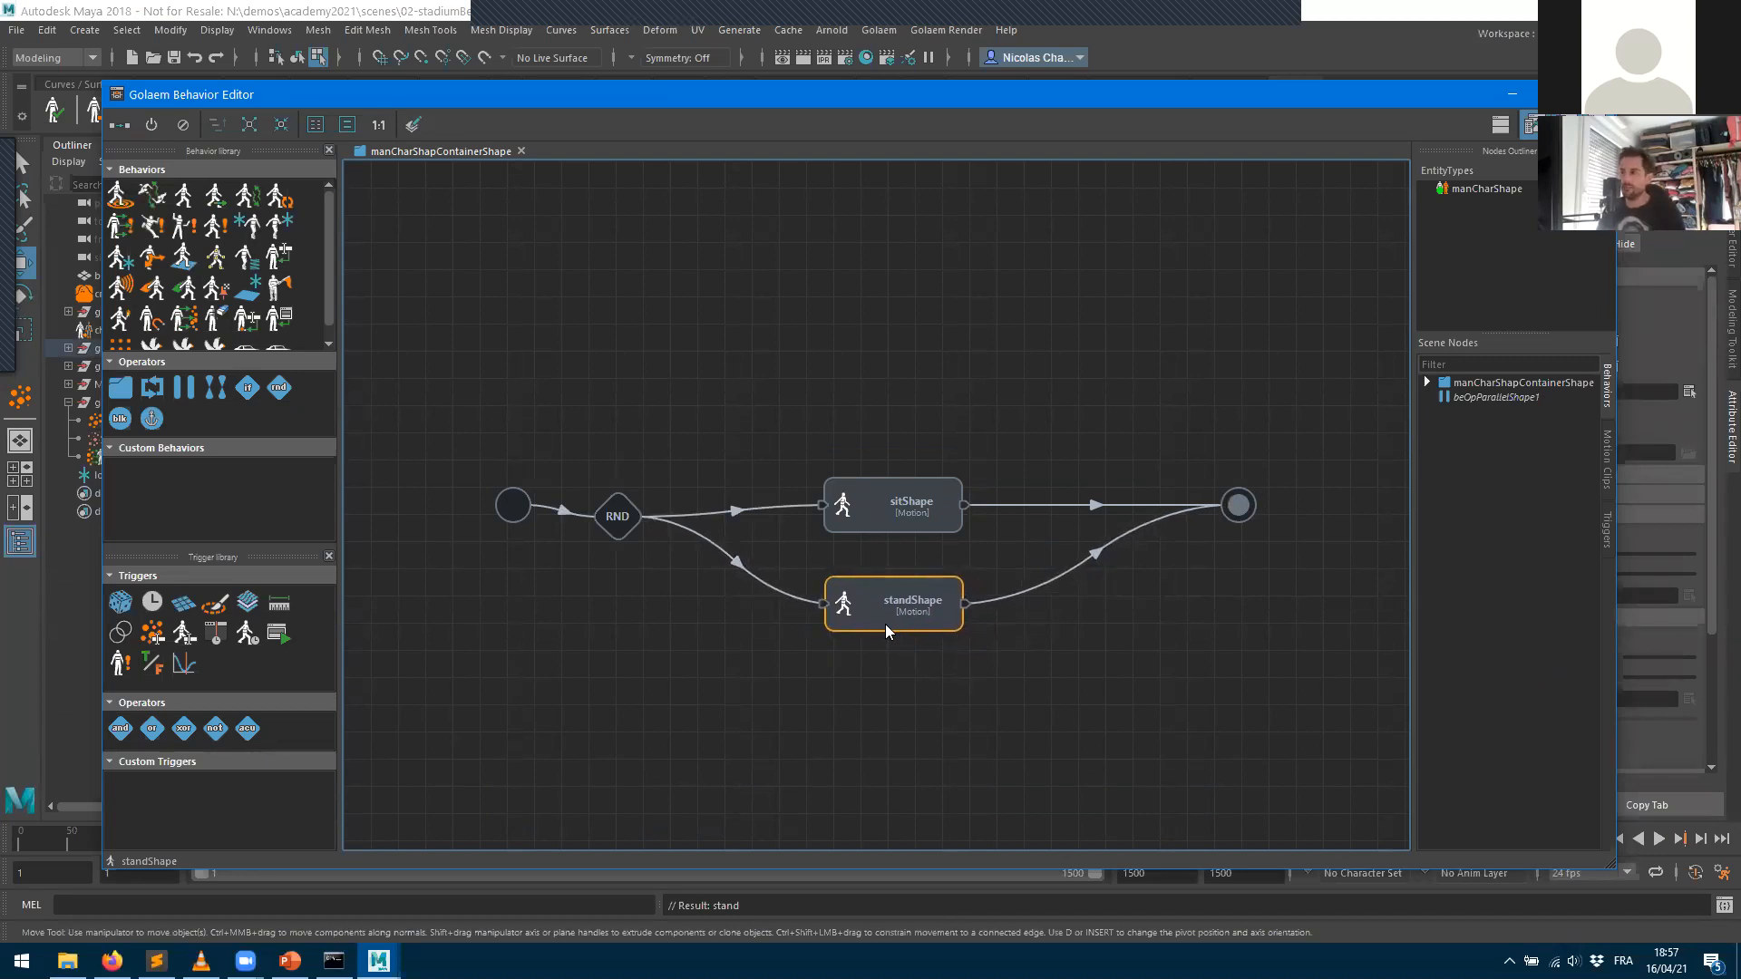
- Move the start node, Random operator and end node down so they sit midway between the two motion branches
drag(513, 513, 505, 550)
drag(617, 525, 615, 558)
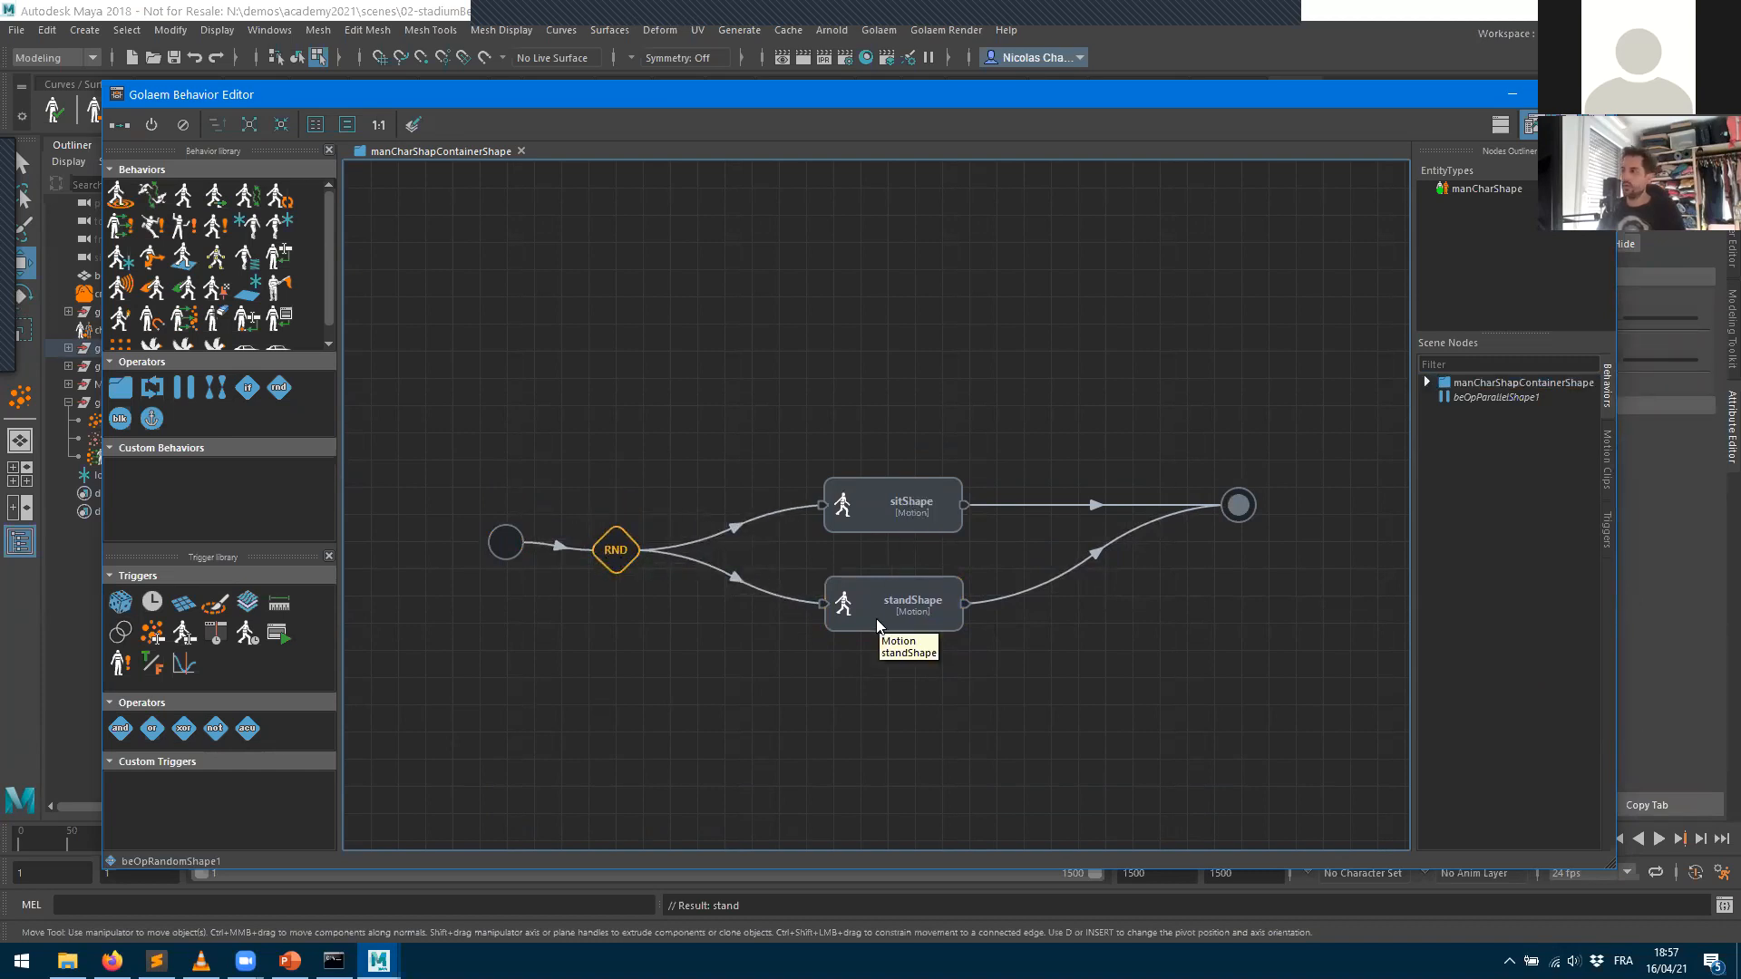
drag(1254, 507, 1232, 552)
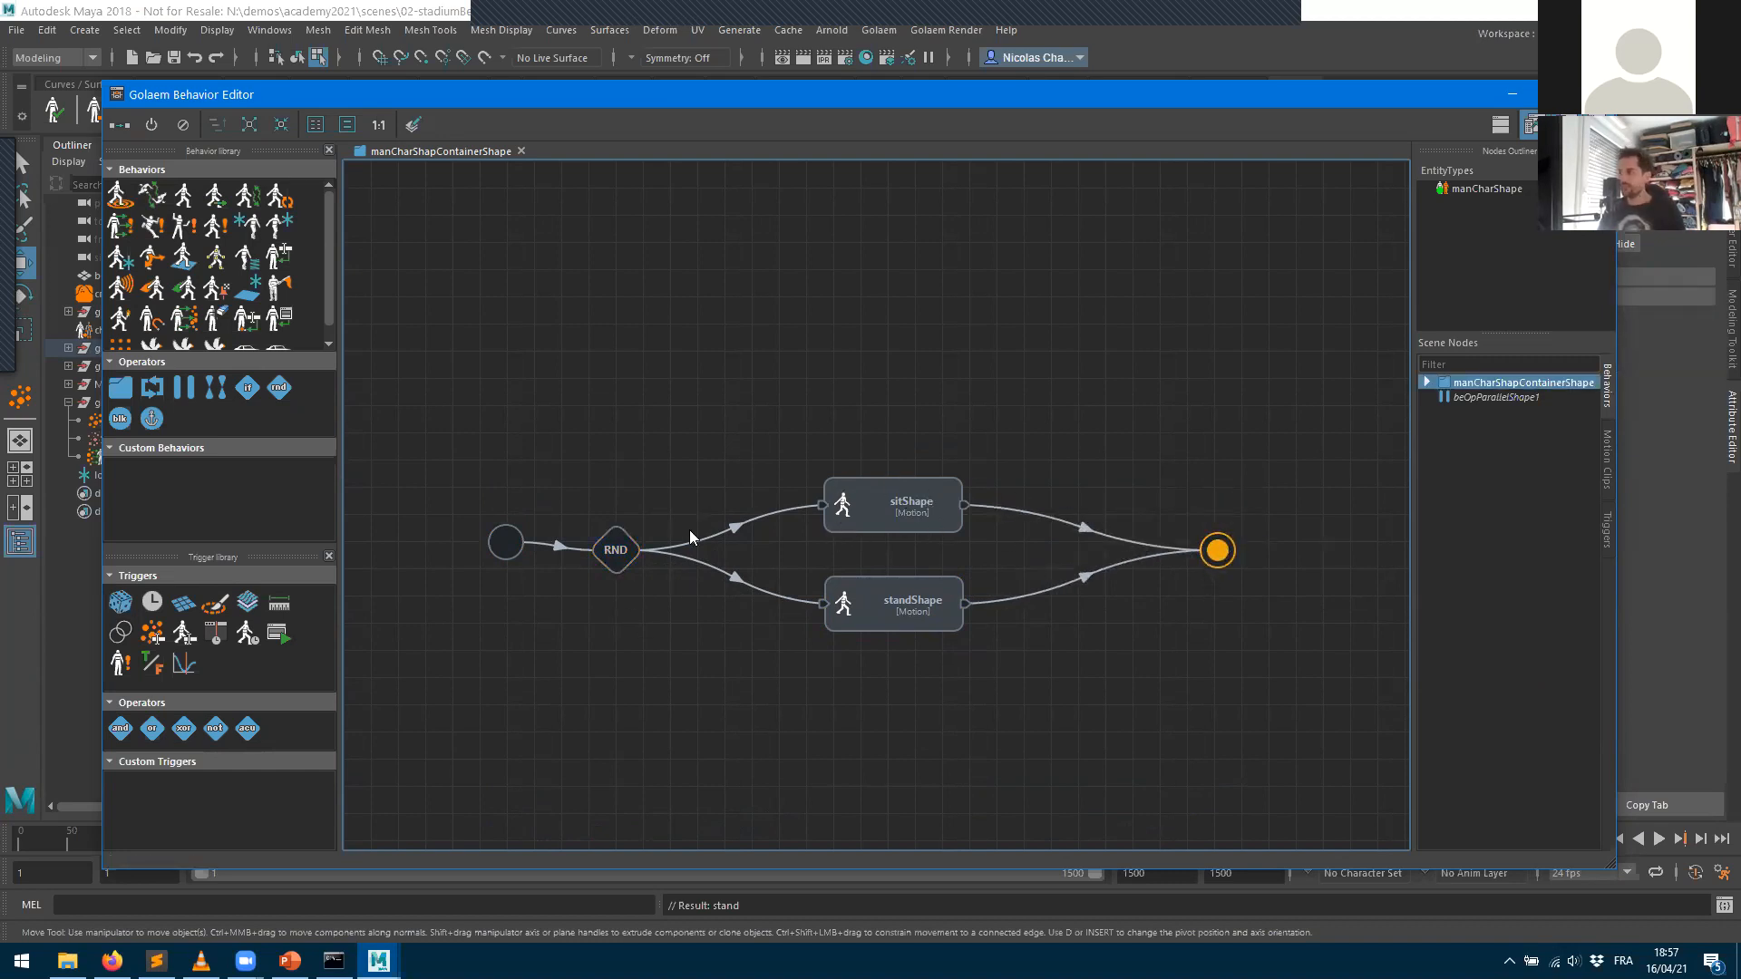
- Detach standShape and the Random operator from the flow, leaving only sitShape connected with standShape placed just below it
drag(845, 588, 718, 733)
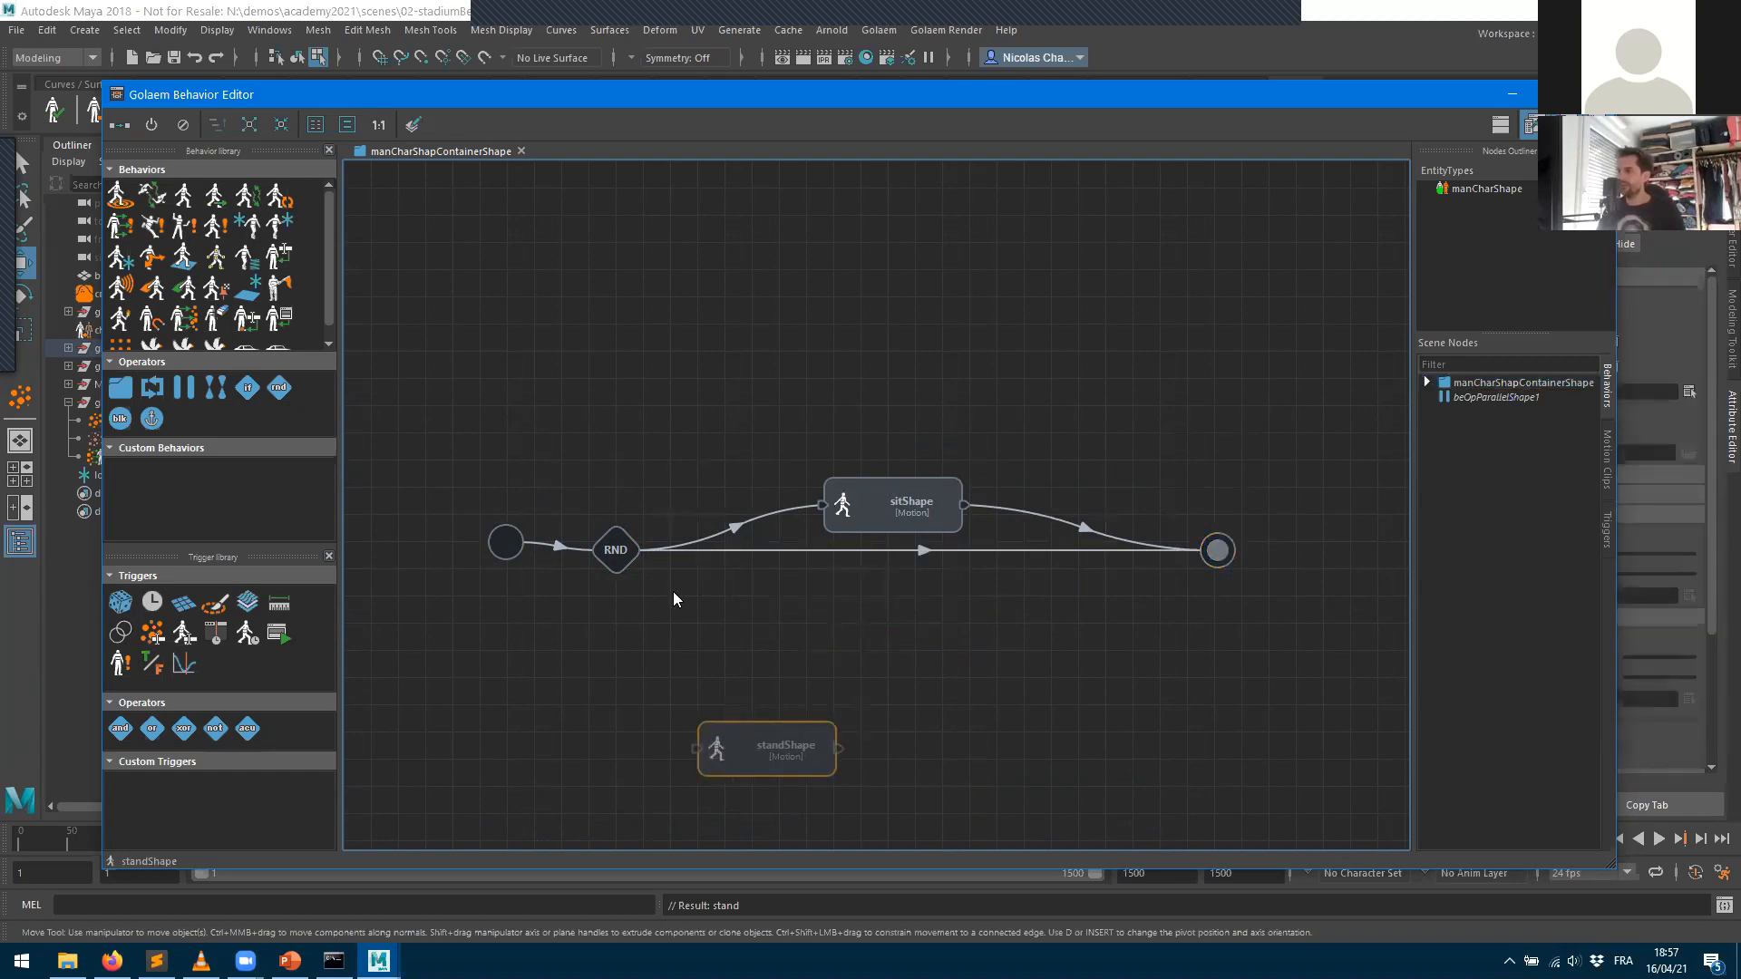
drag(618, 551, 585, 401)
drag(857, 512, 864, 556)
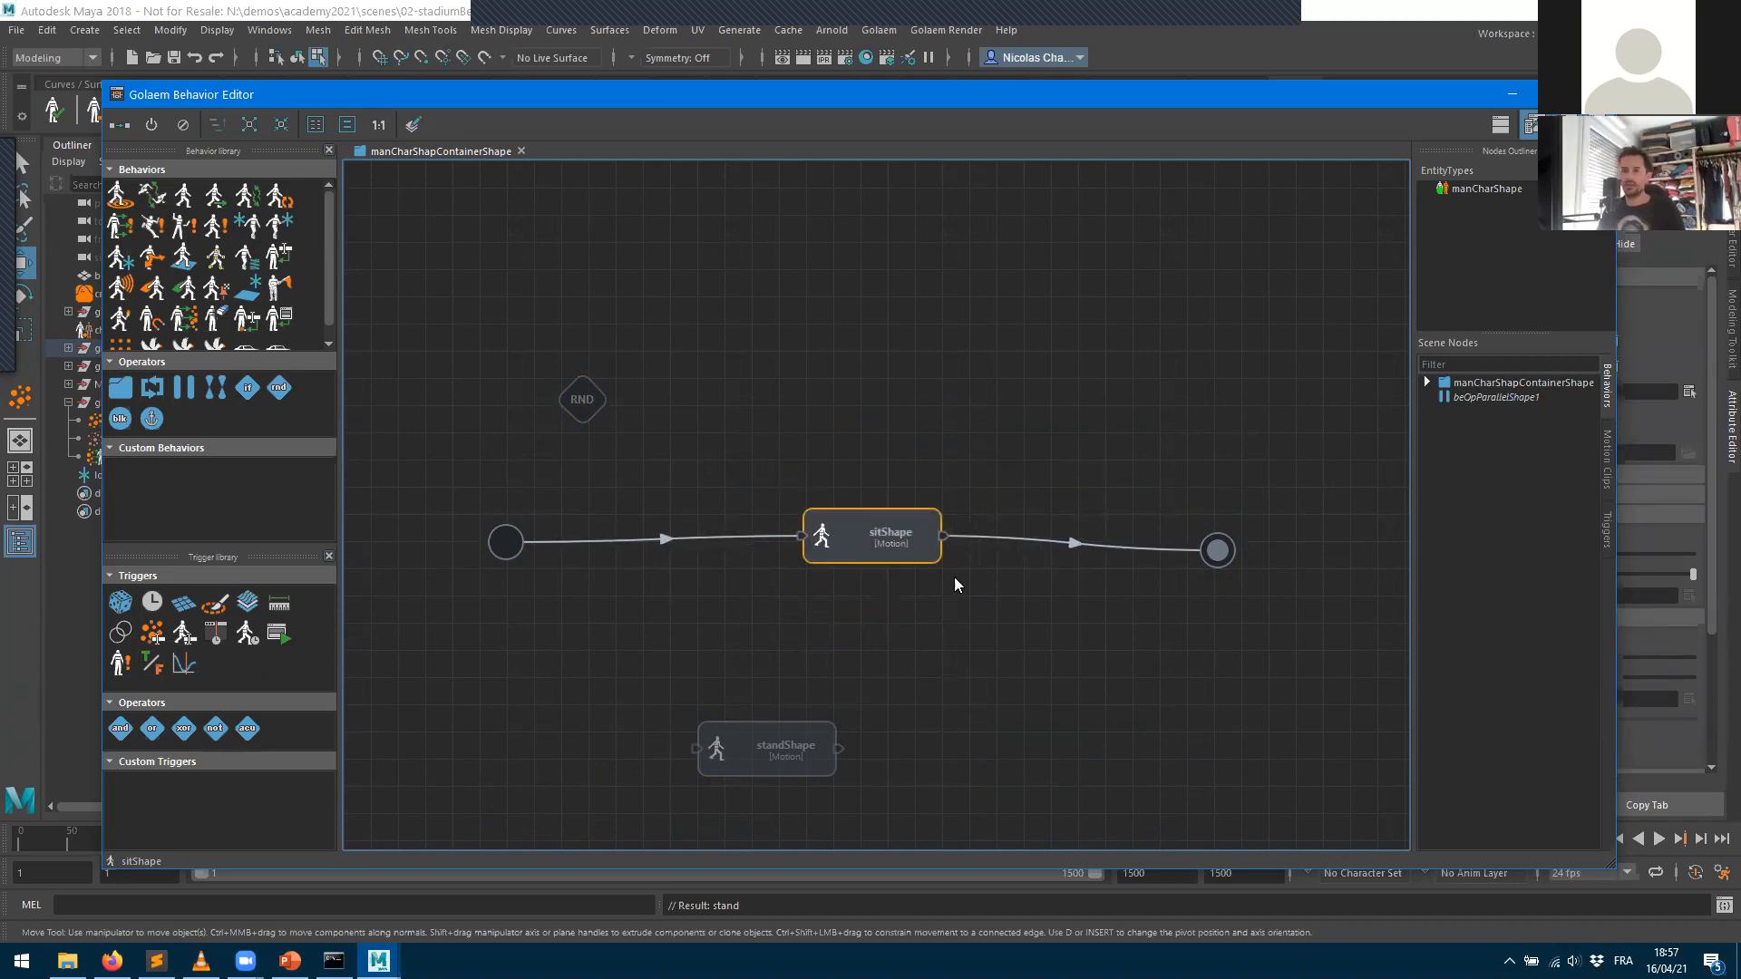
drag(749, 770, 839, 618)
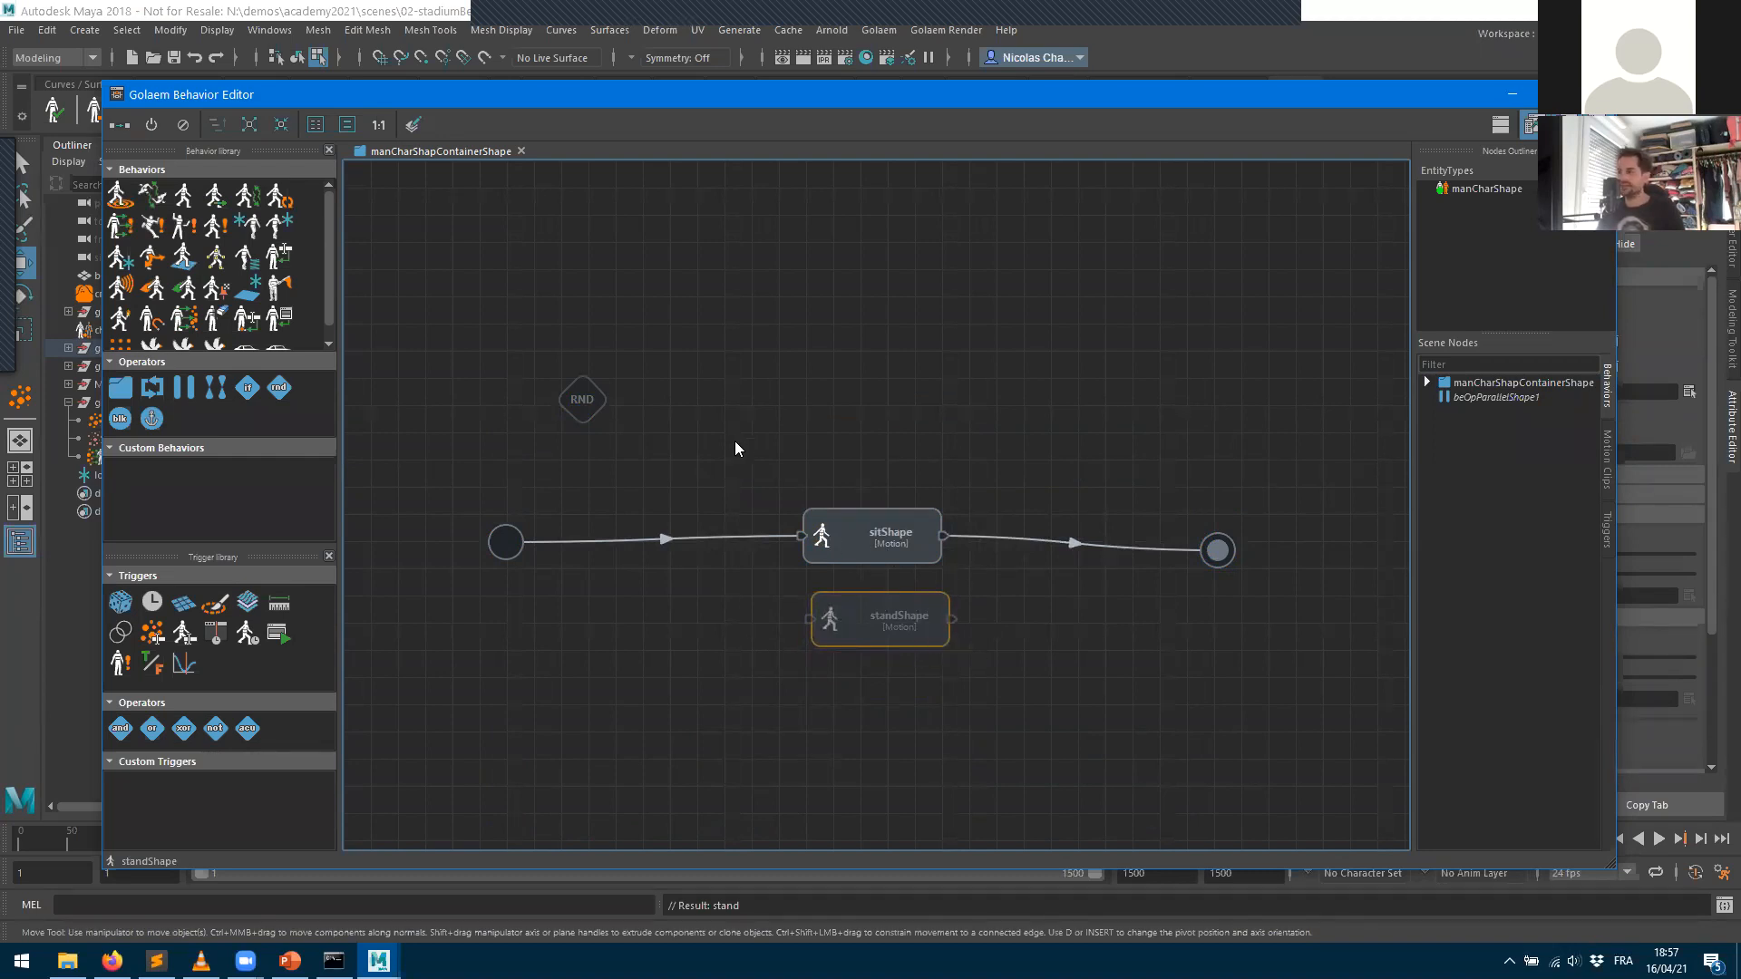
- Insert a new Random operator before sitShape, add a second branch through standShape to the end node, and save the scene
drag(279, 391, 656, 547)
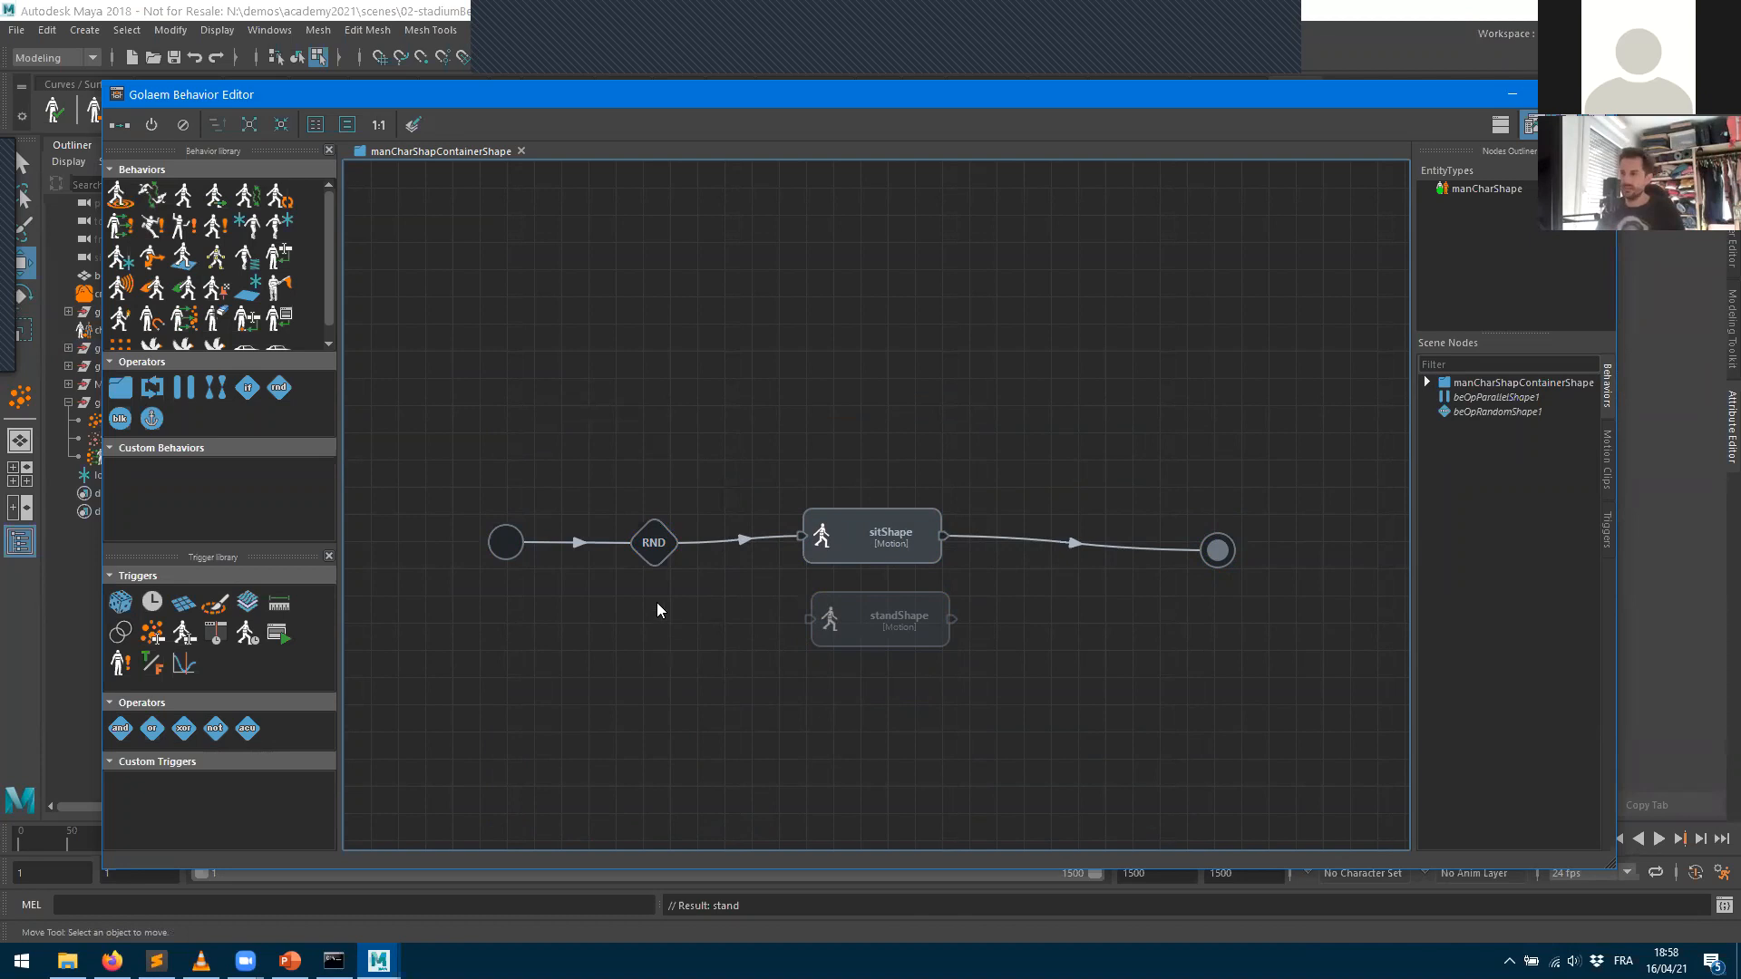
ctrl+drag(662, 542, 677, 566)
ctrl+drag(807, 618, 1216, 551)
drag(475, 488, 651, 575)
drag(908, 642, 894, 642)
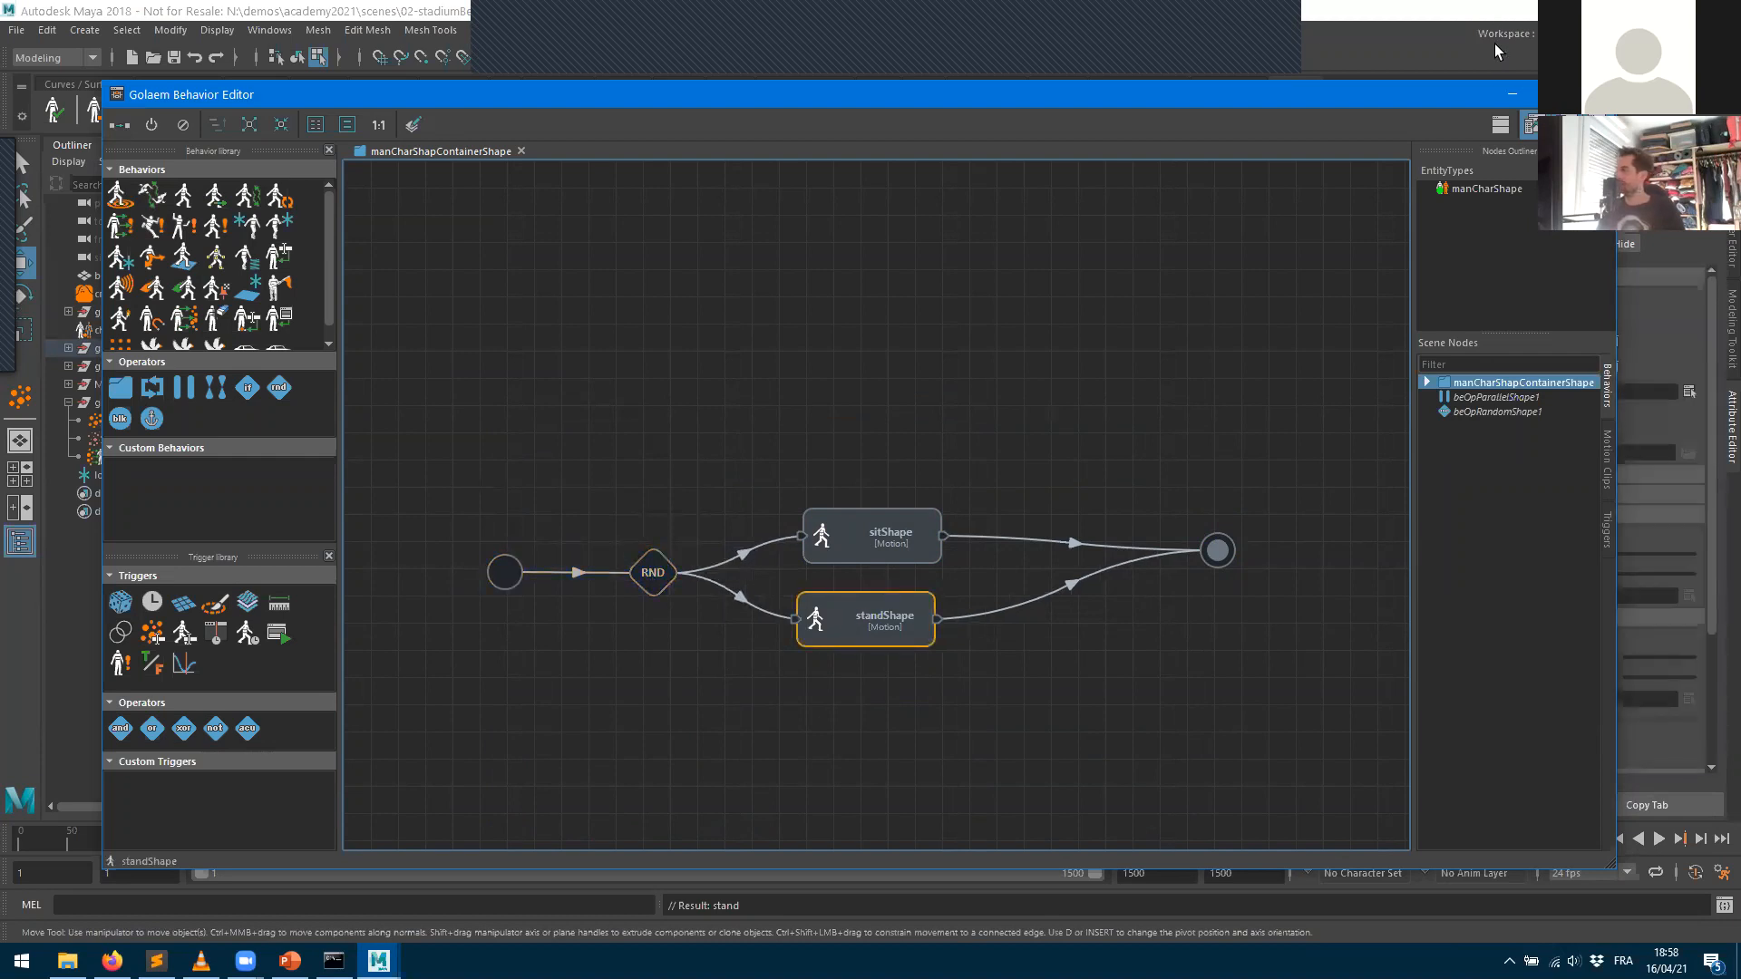
click(173, 58)
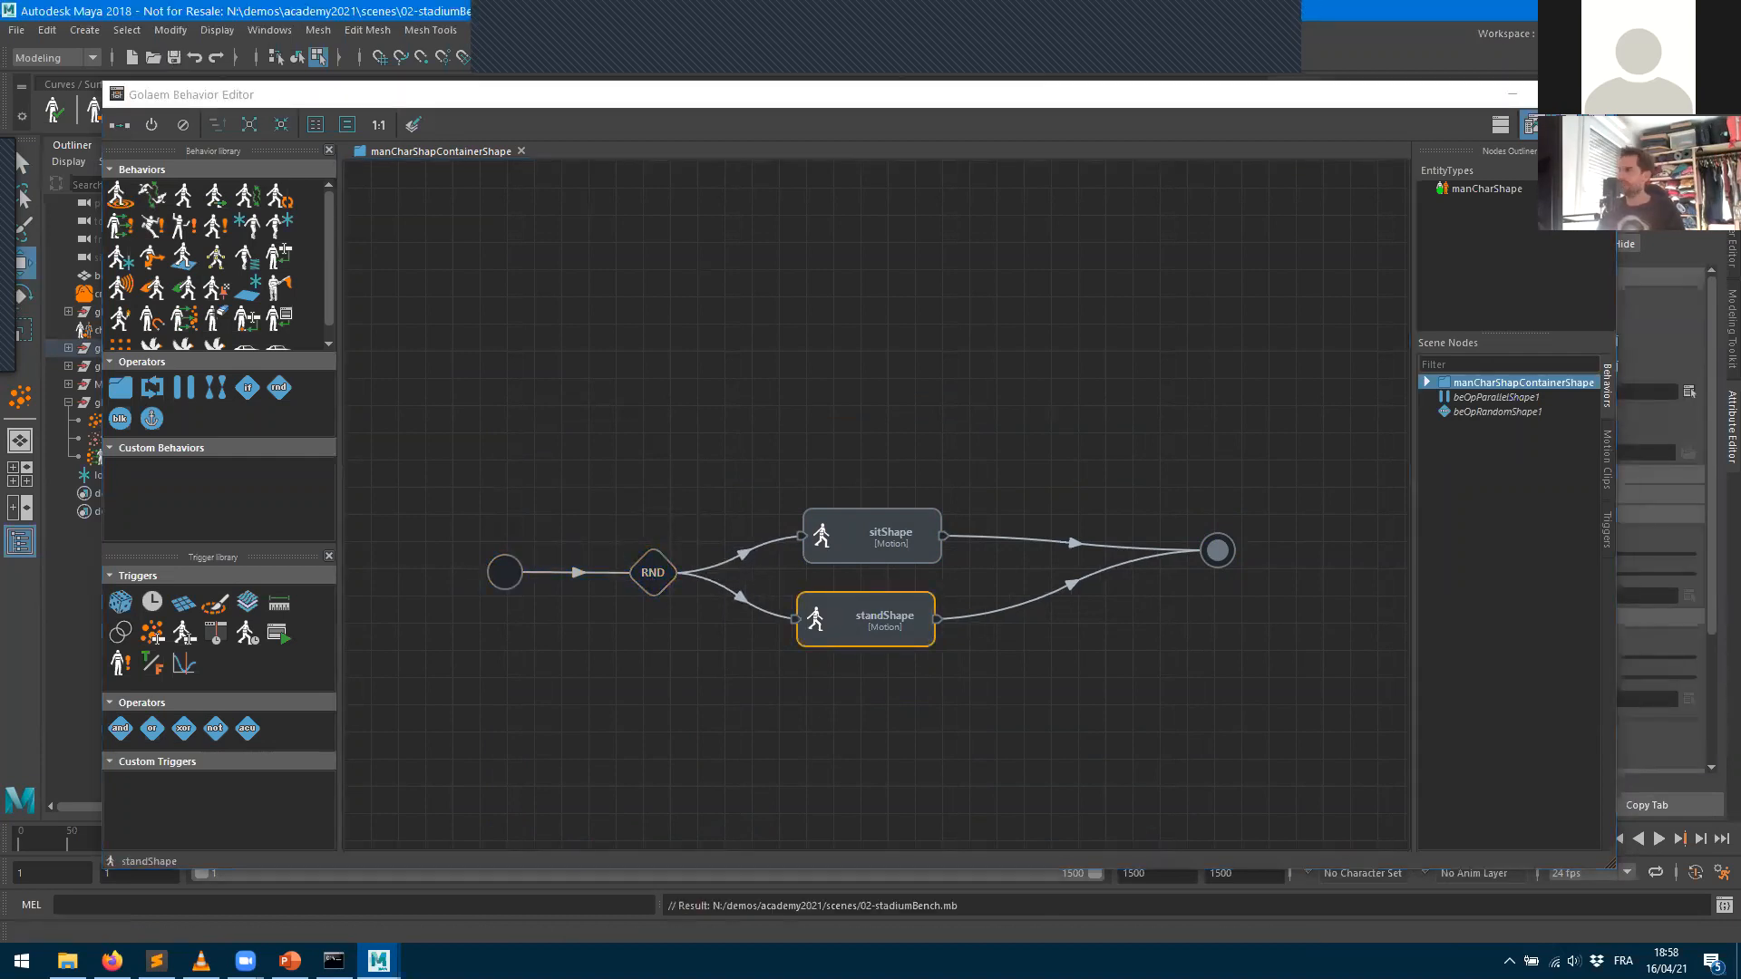
- Play the crowd simulation in the perspective view and examine the mix of sitting and standing characters
click(1518, 92)
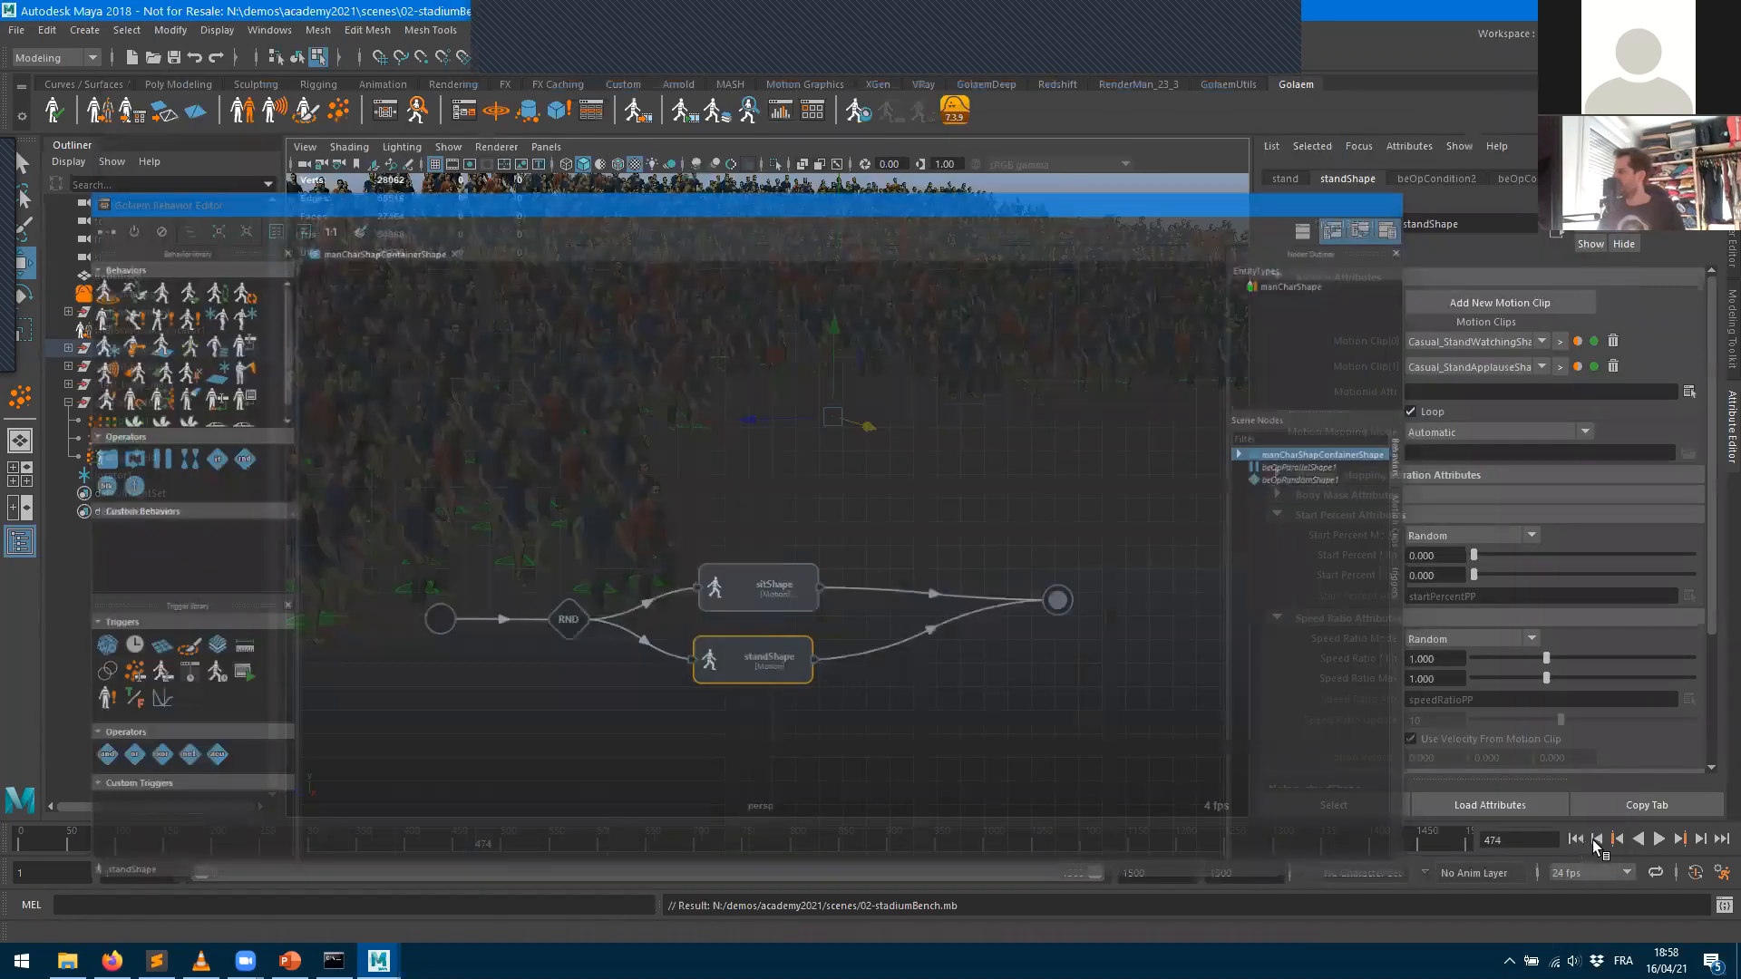
click(1658, 839)
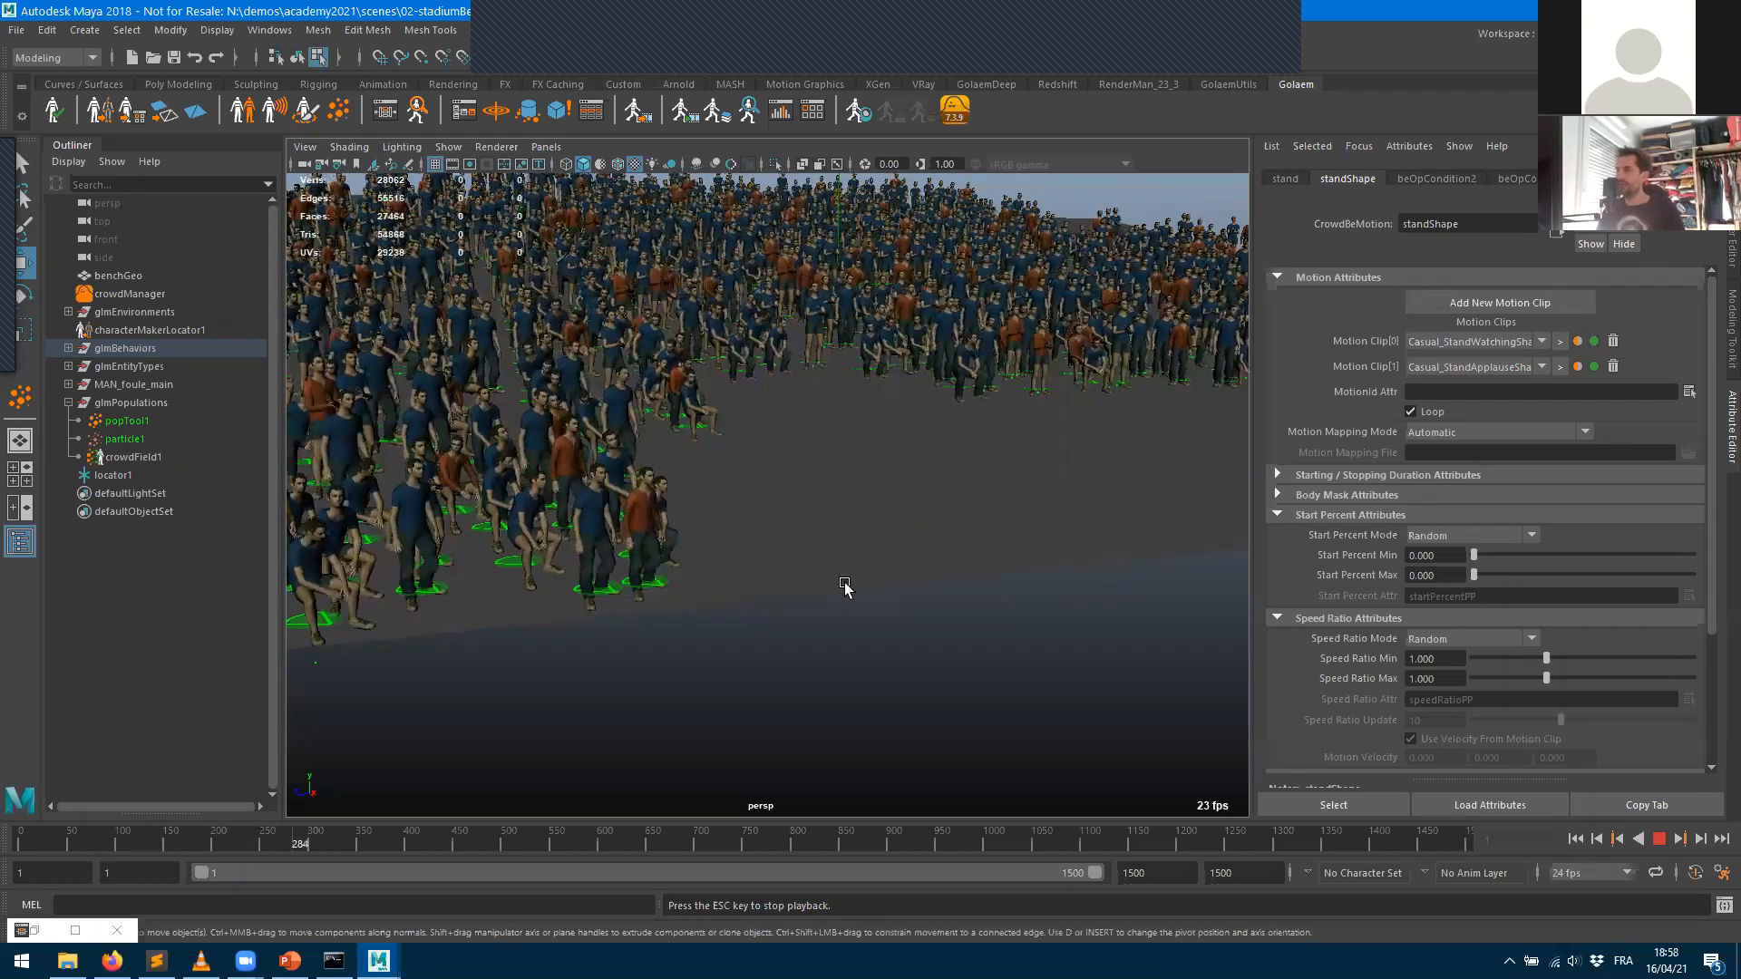
alt+drag(764, 535, 835, 622)
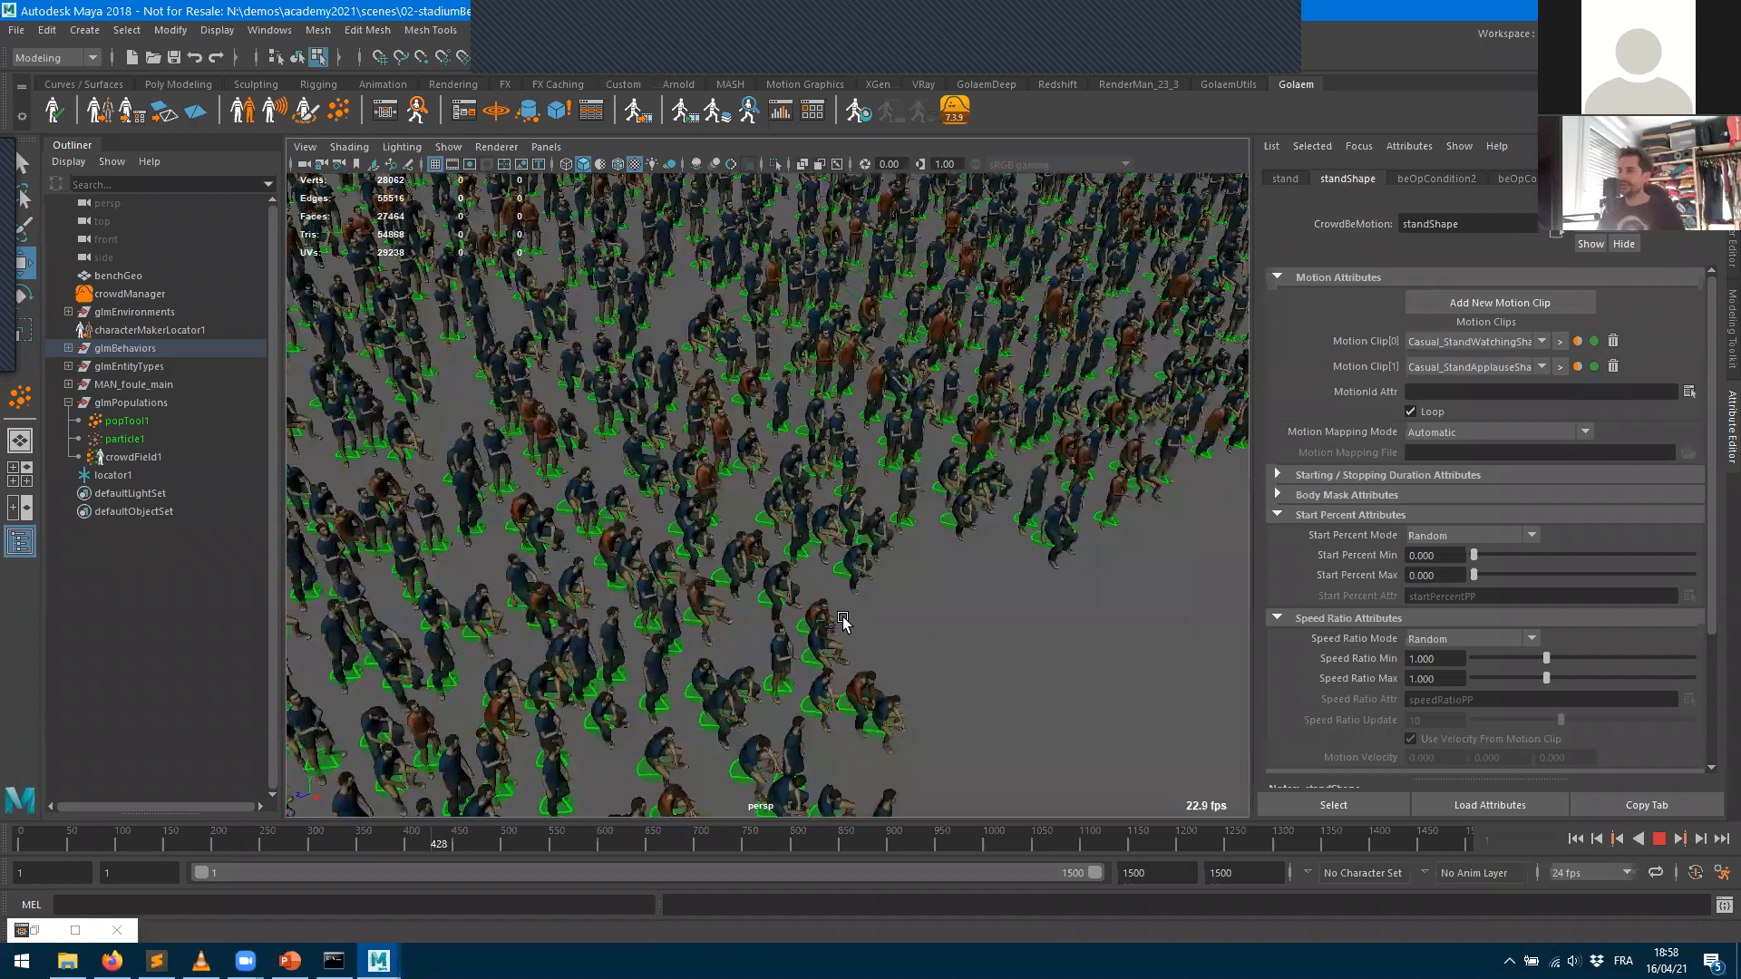
alt+drag(811, 557, 1059, 569)
scroll(1059, 570, up, 3)
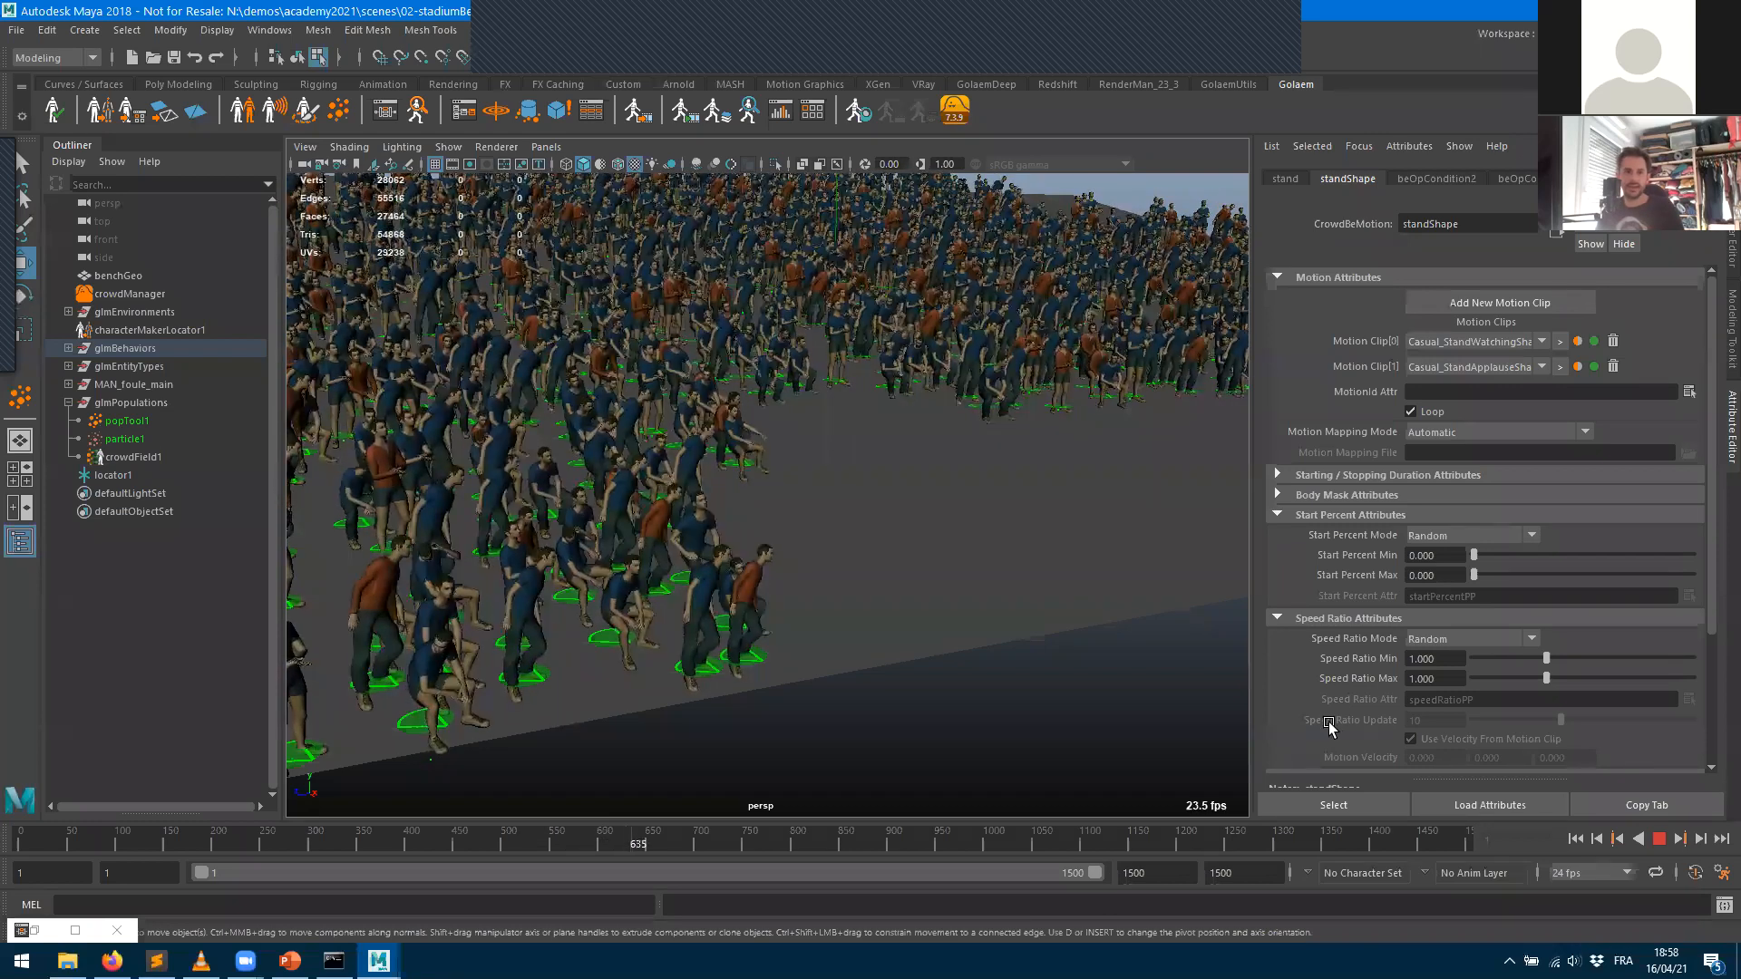
click(1662, 841)
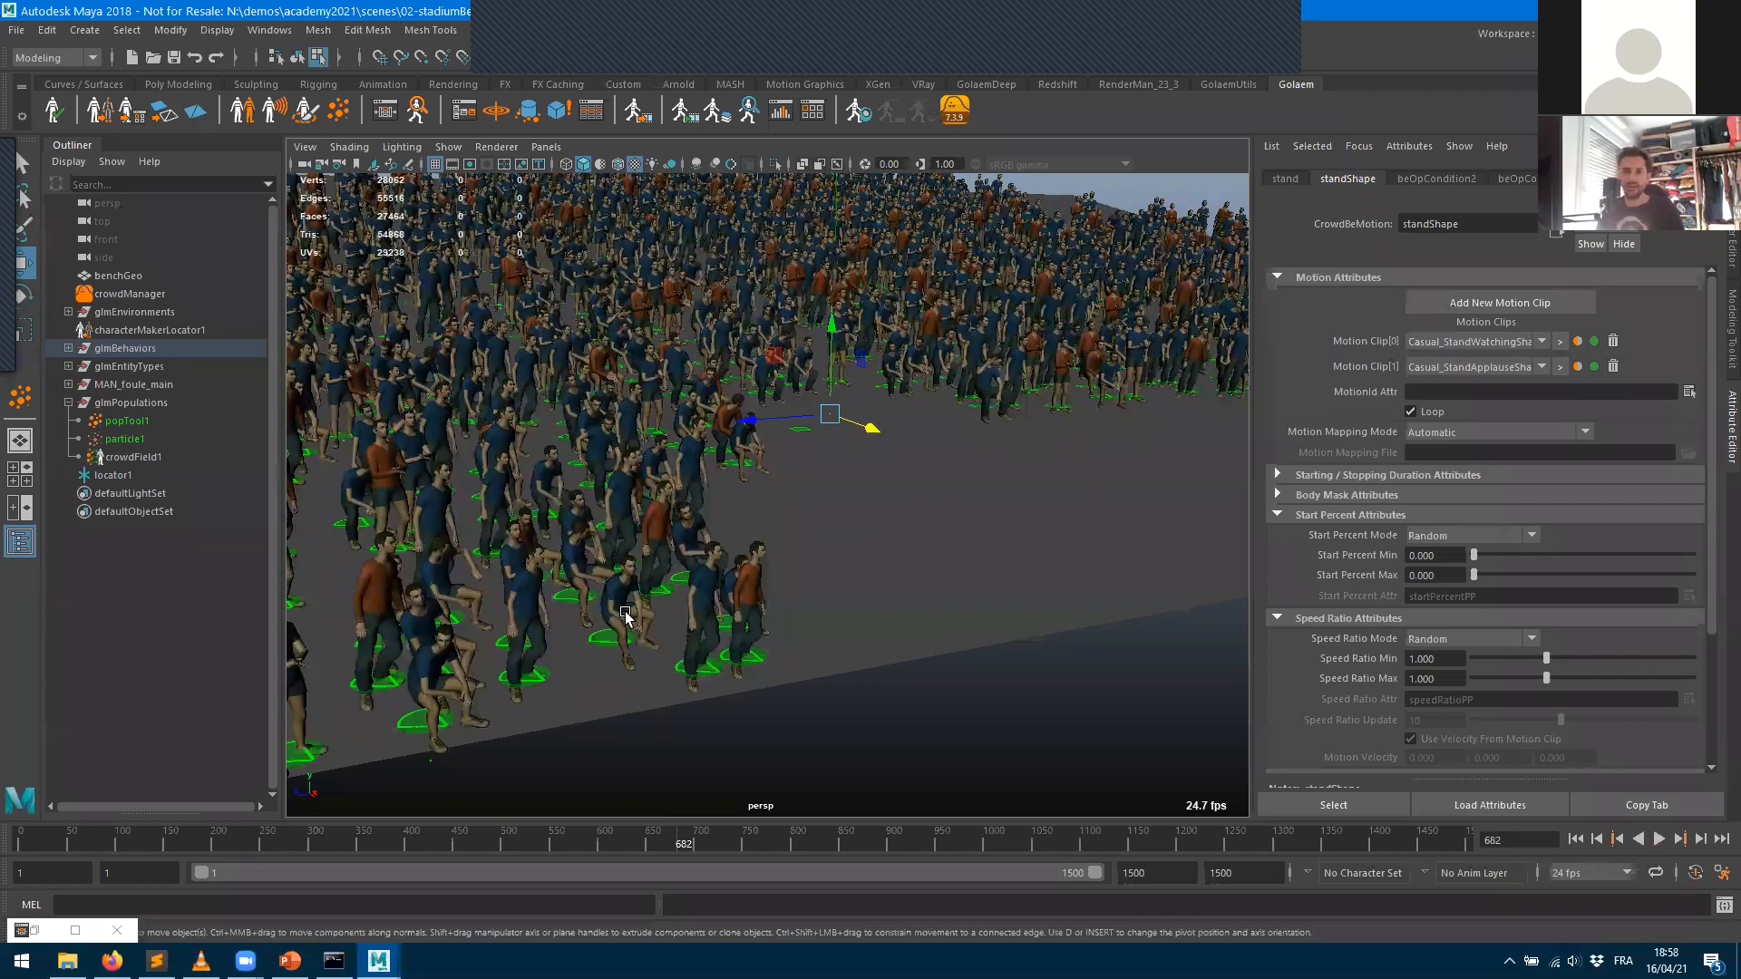
- Reopen the Behavior Editor, place it clear of the attributes, and select standShape
click(387, 114)
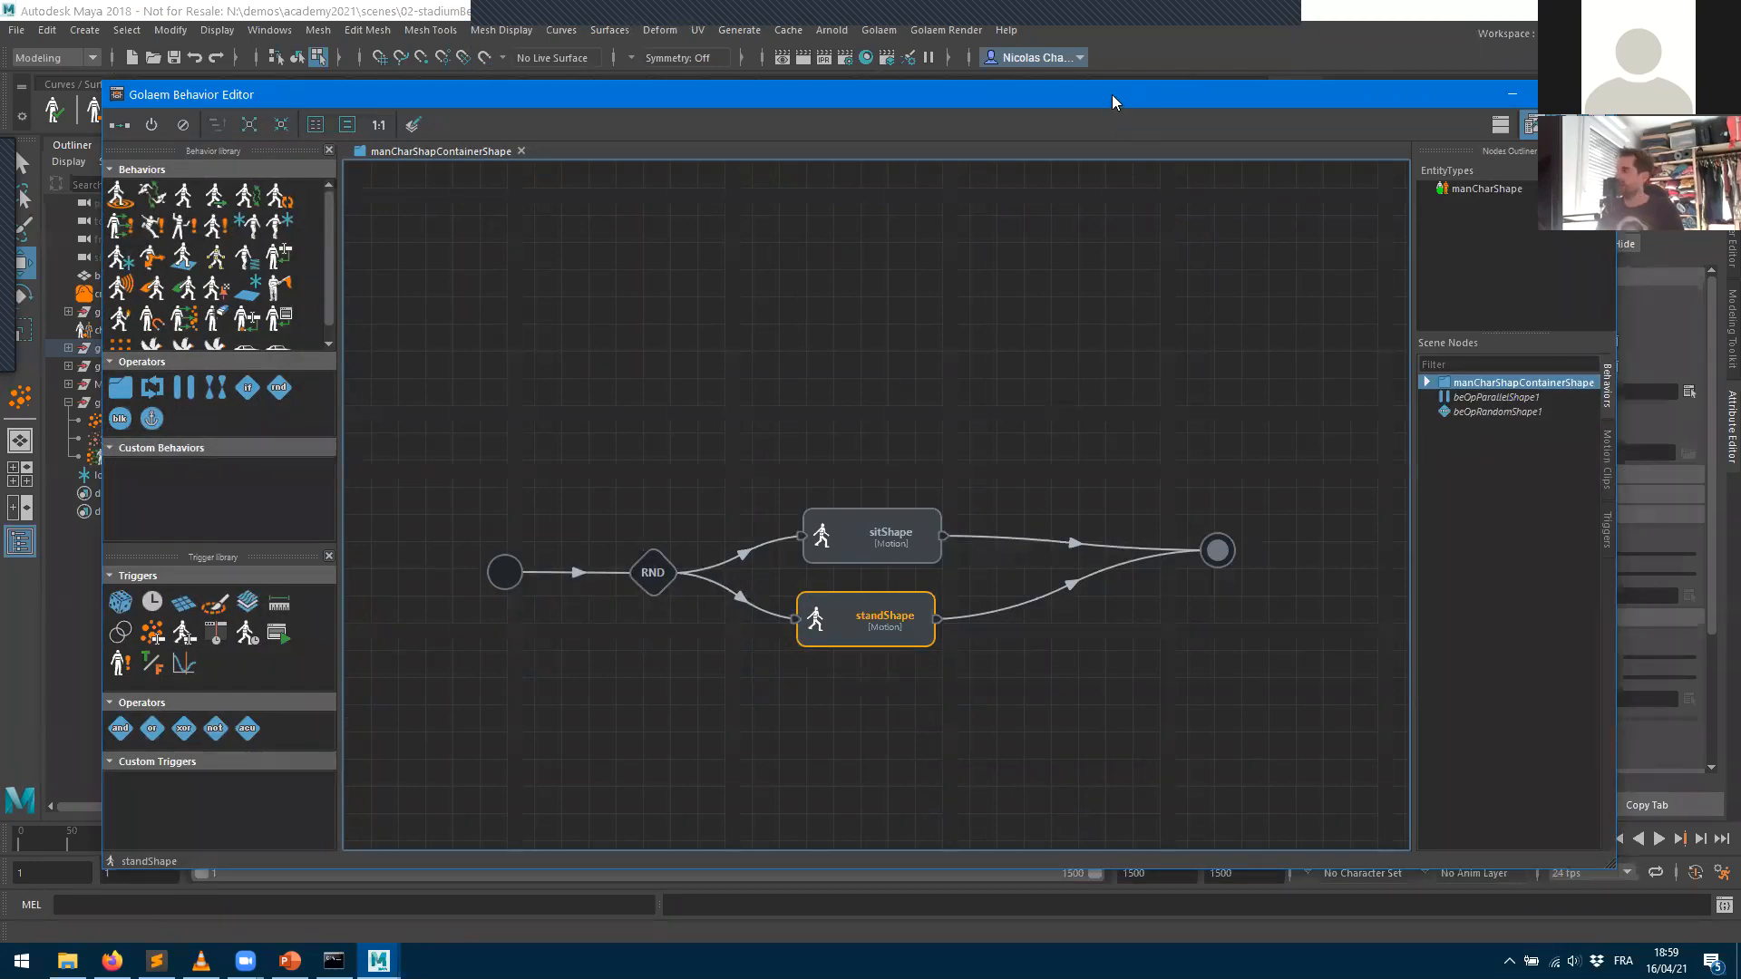
drag(1097, 96, 721, 92)
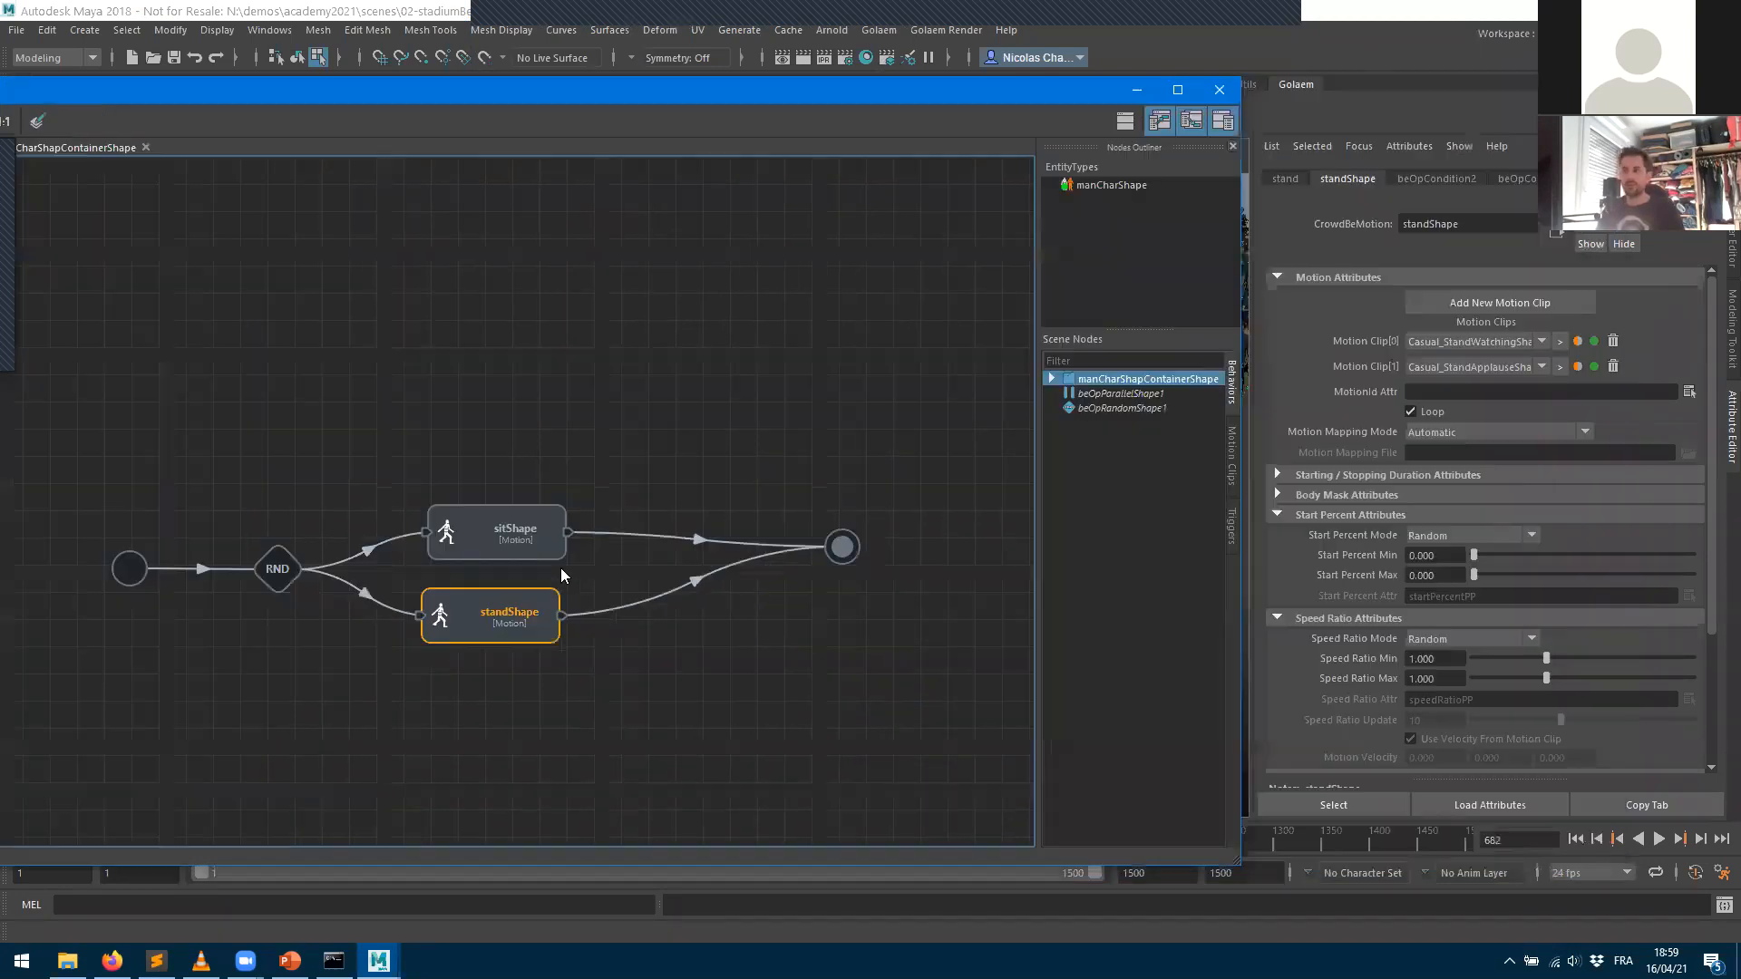
click(482, 533)
click(488, 625)
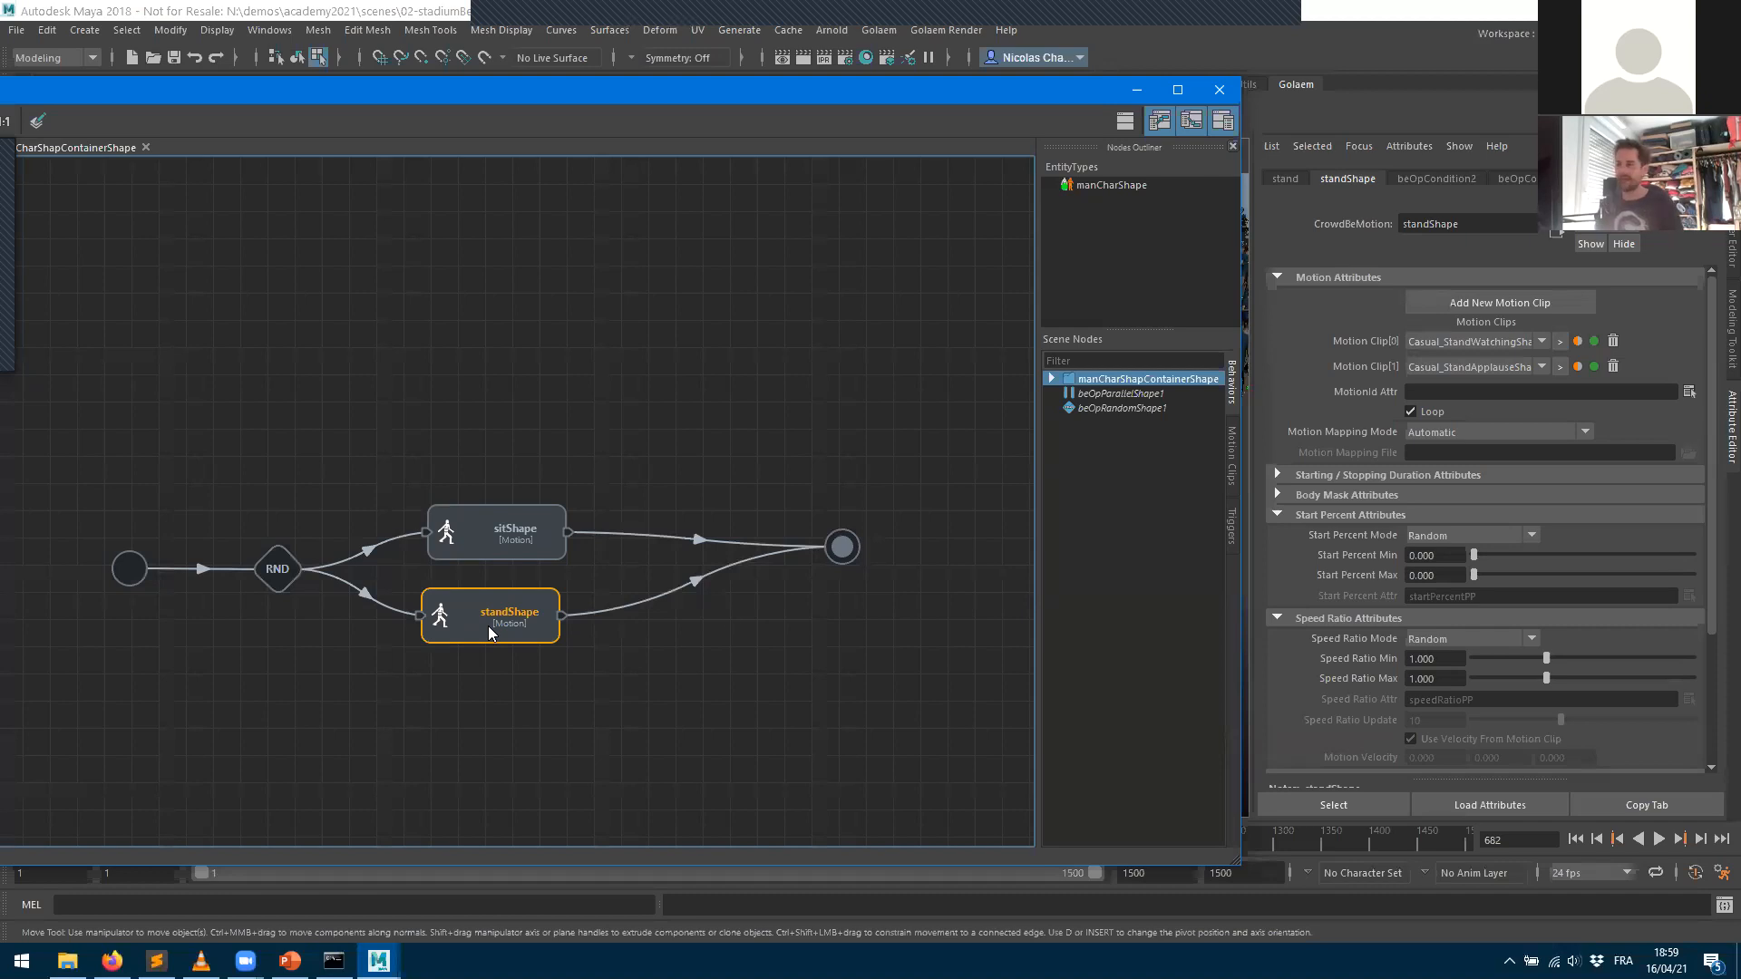
- Deactivate the standShape behavior, then reactivate it
click(474, 688)
click(453, 617)
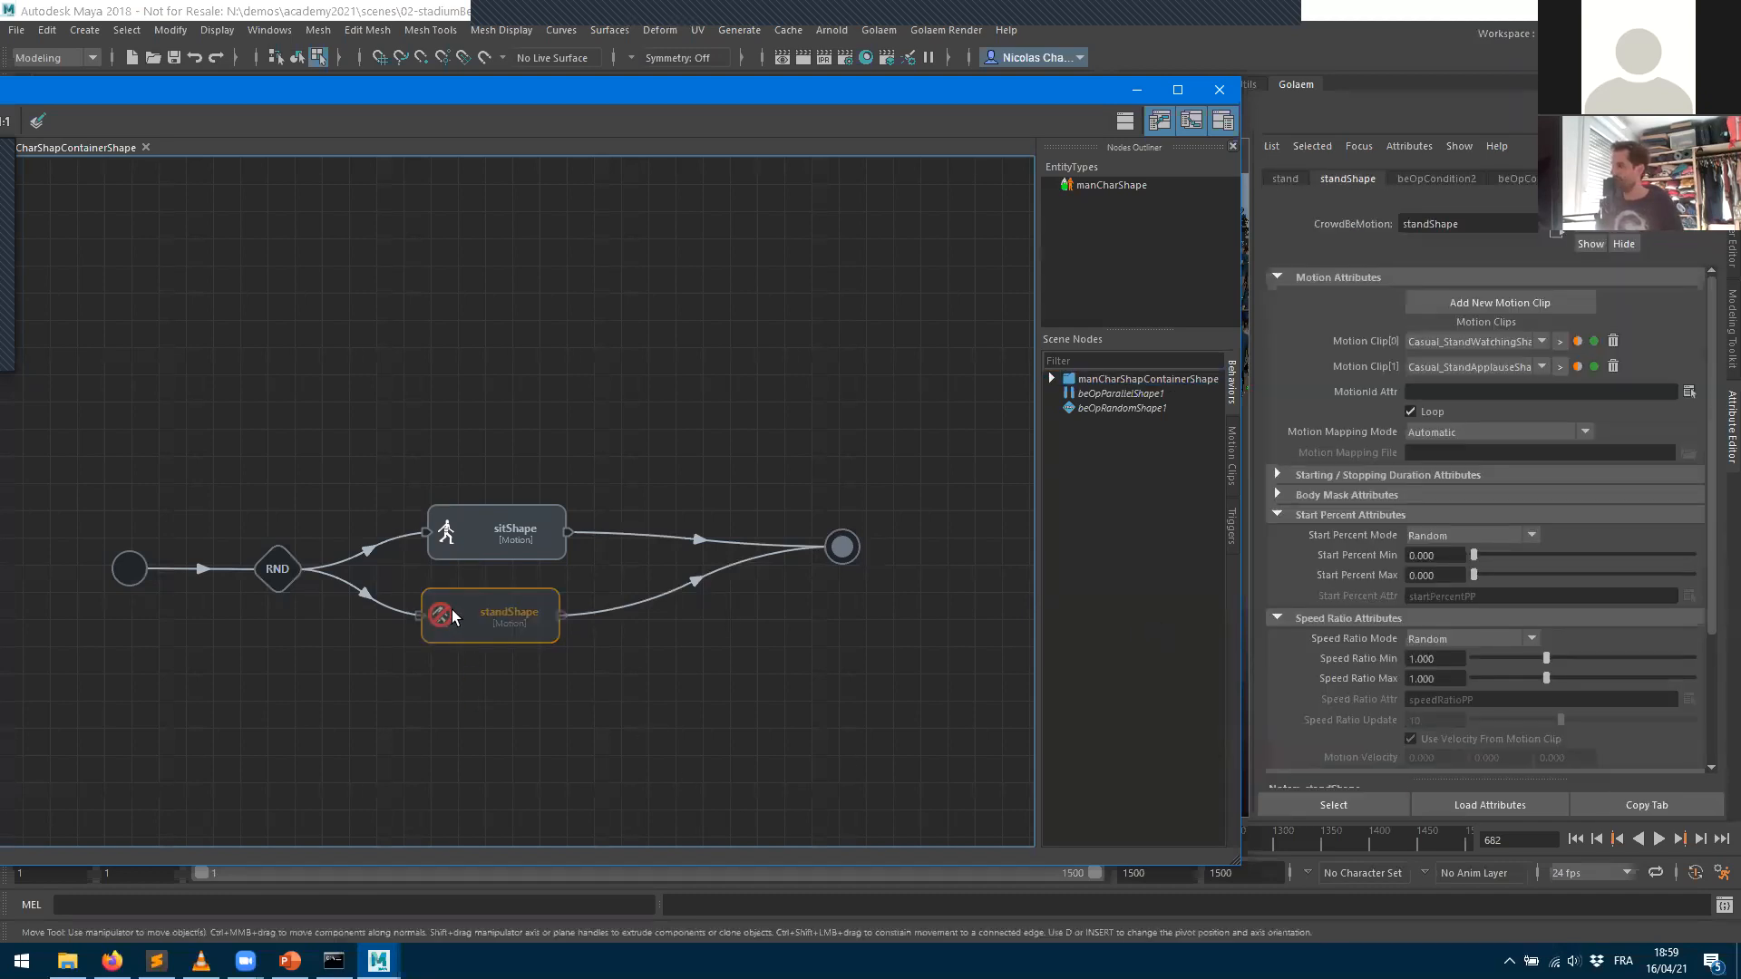
click(452, 609)
- Set standShape's Start Percent Max to 1.000, Speed Ratio Min to 0.826 and Speed Ratio Max to 1.126
click(1578, 344)
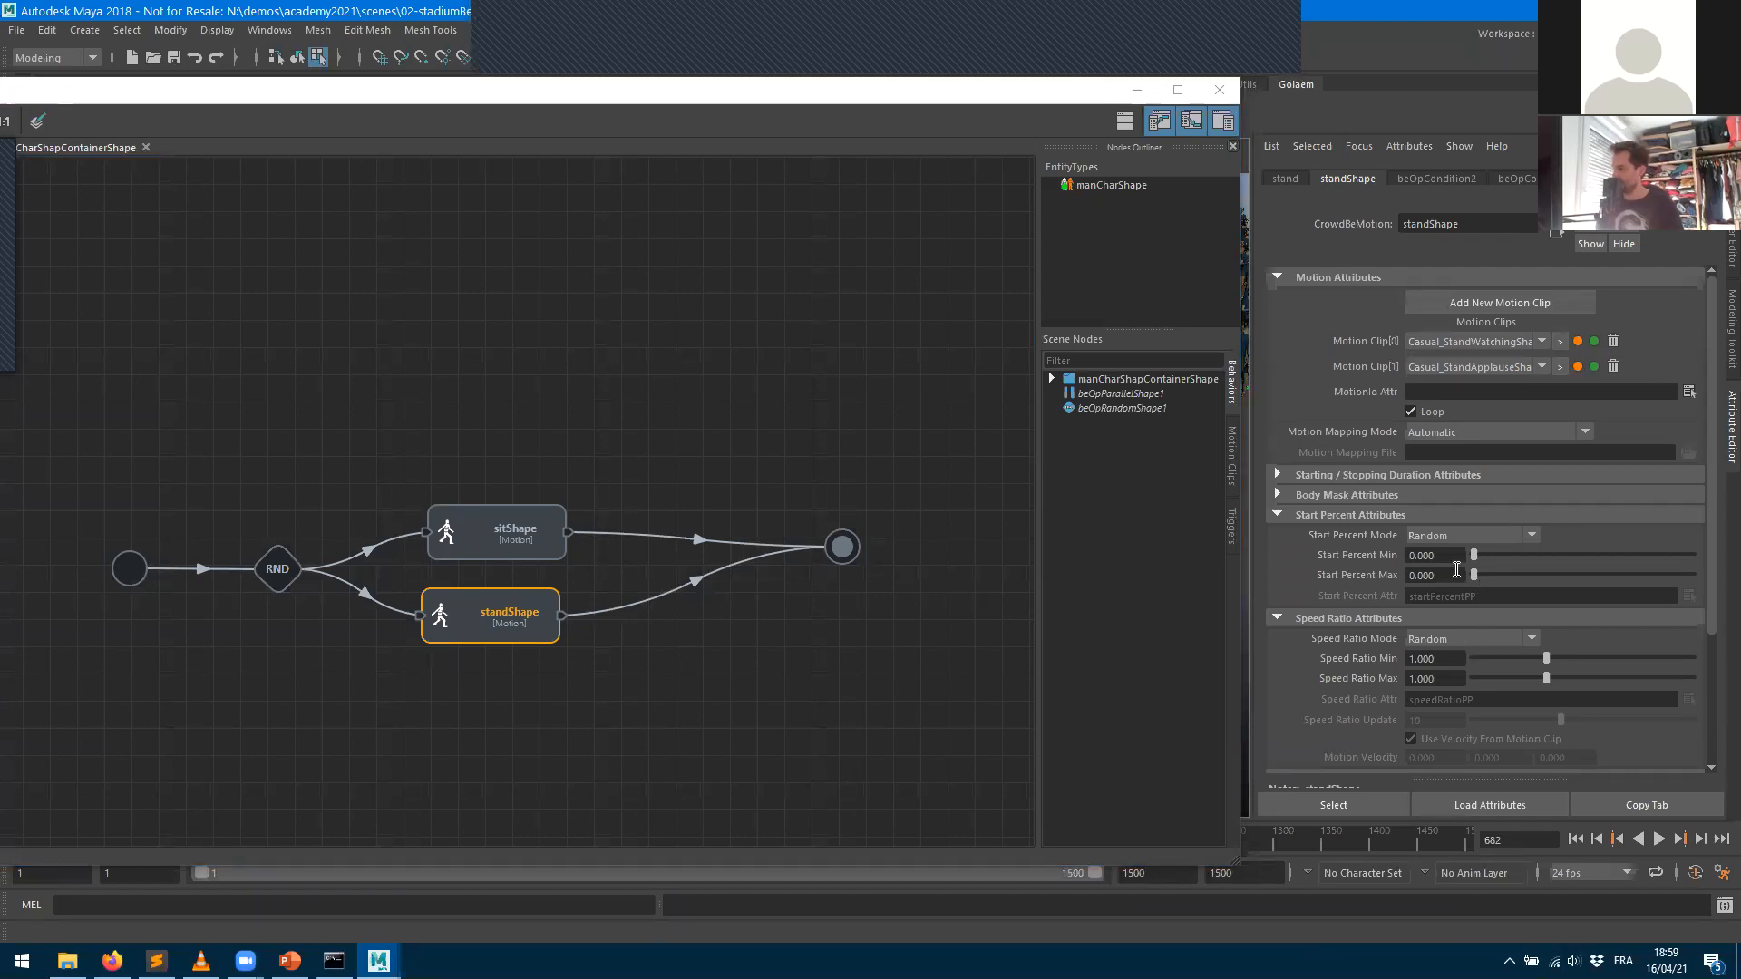
drag(1474, 575, 1690, 571)
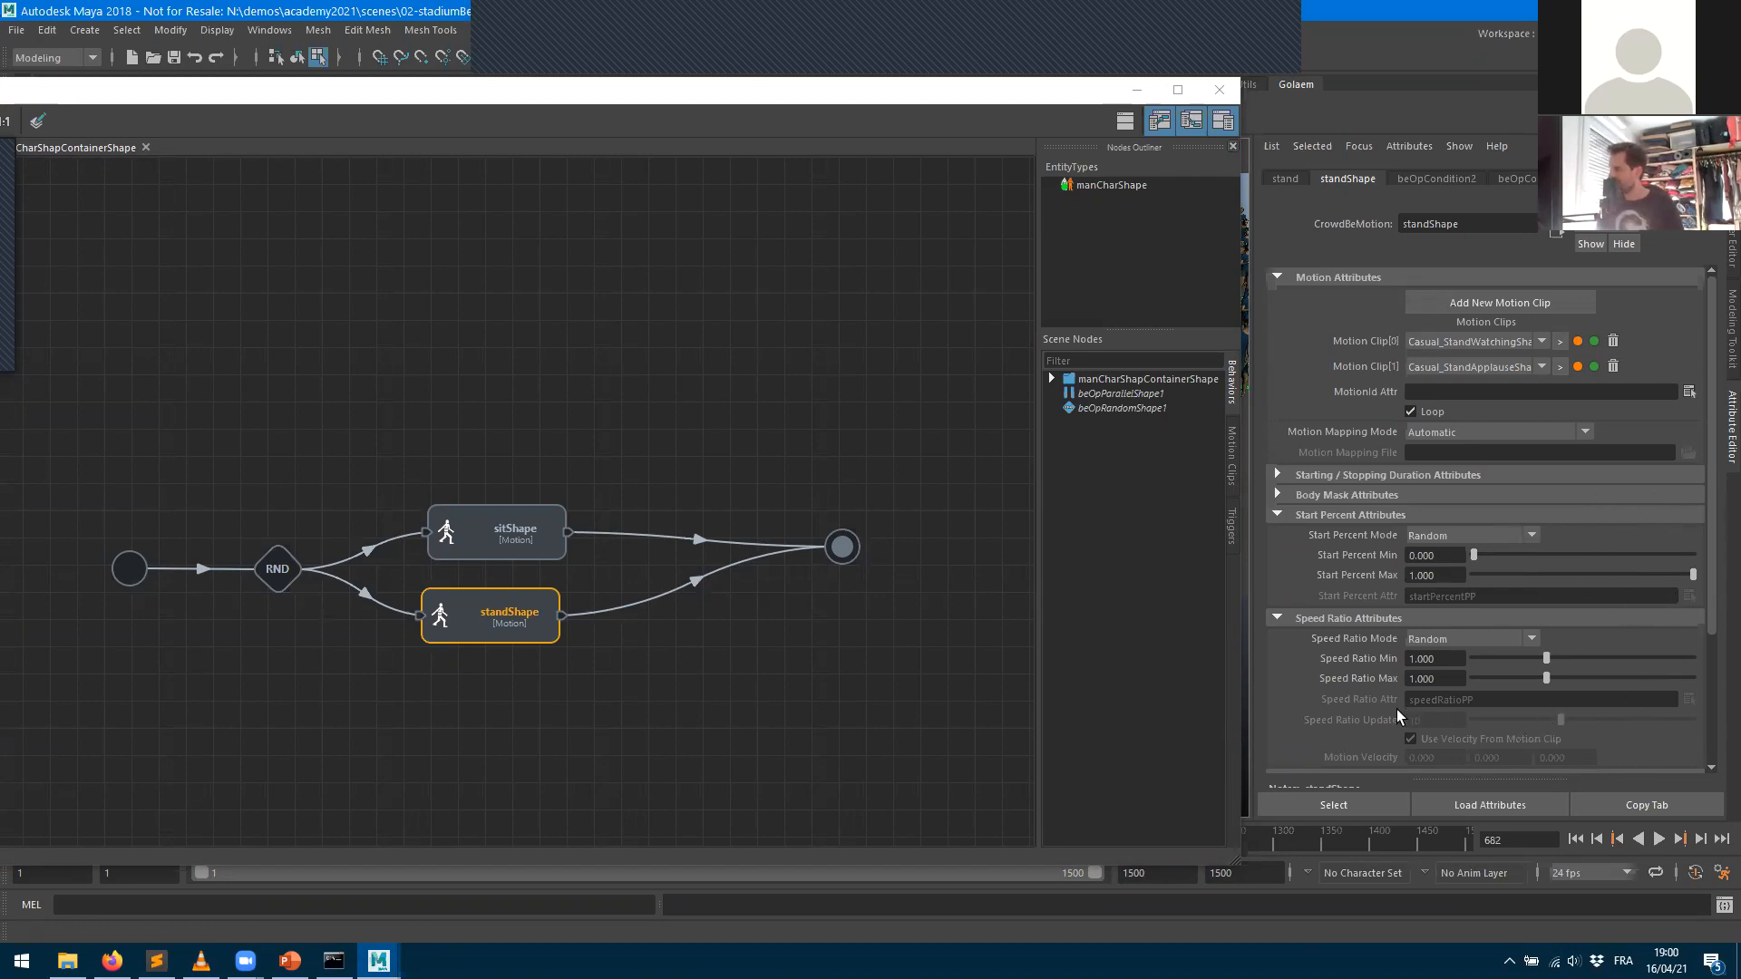
drag(1545, 659, 1532, 661)
drag(1560, 680, 1555, 680)
- Replay the crowd simulation from the first frame to check the variation in the standing motions
click(1139, 98)
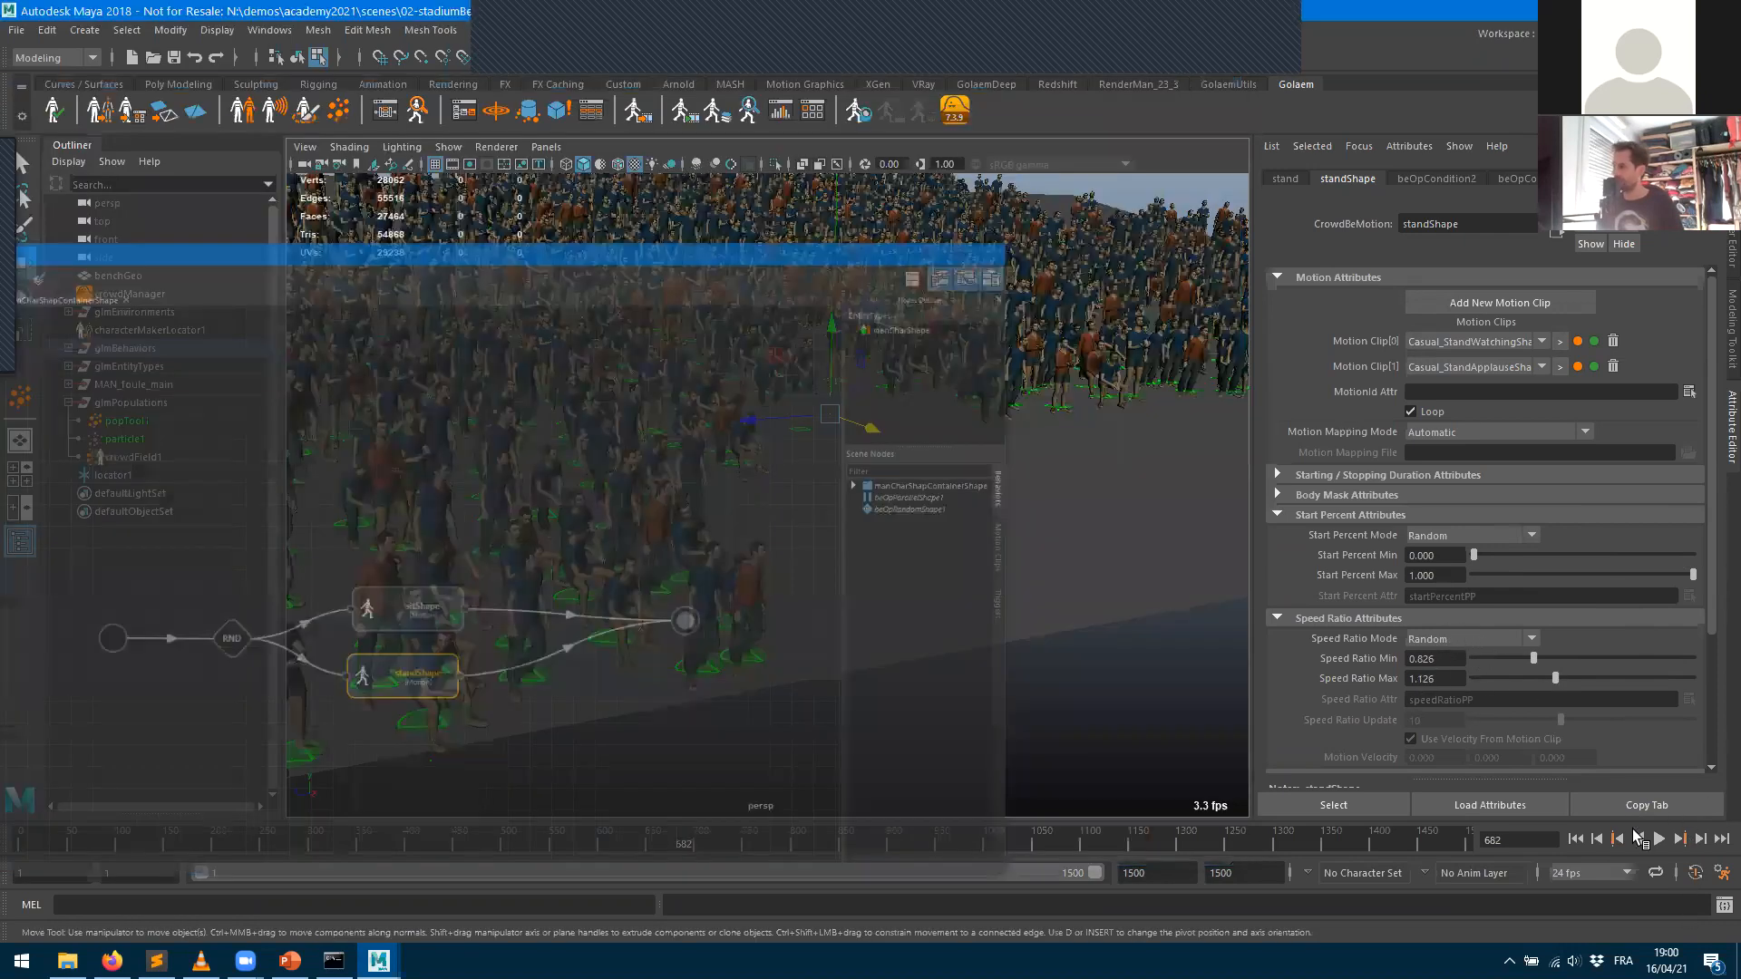
click(1576, 839)
click(1659, 839)
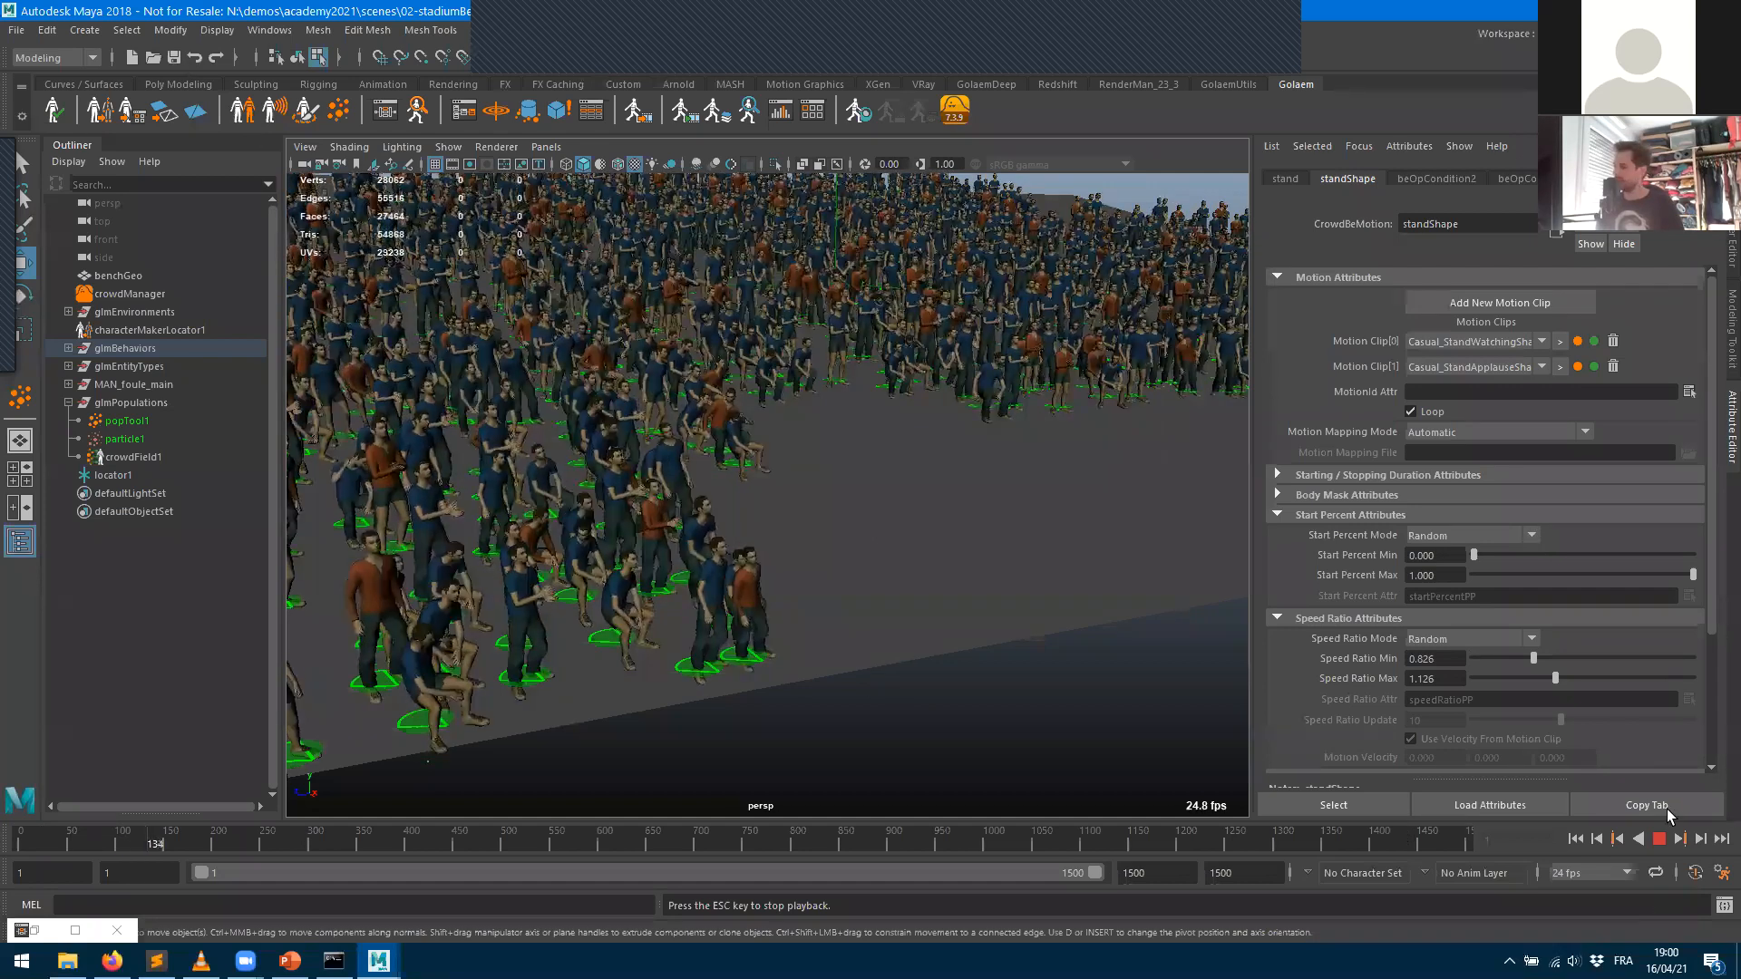
click(1657, 842)
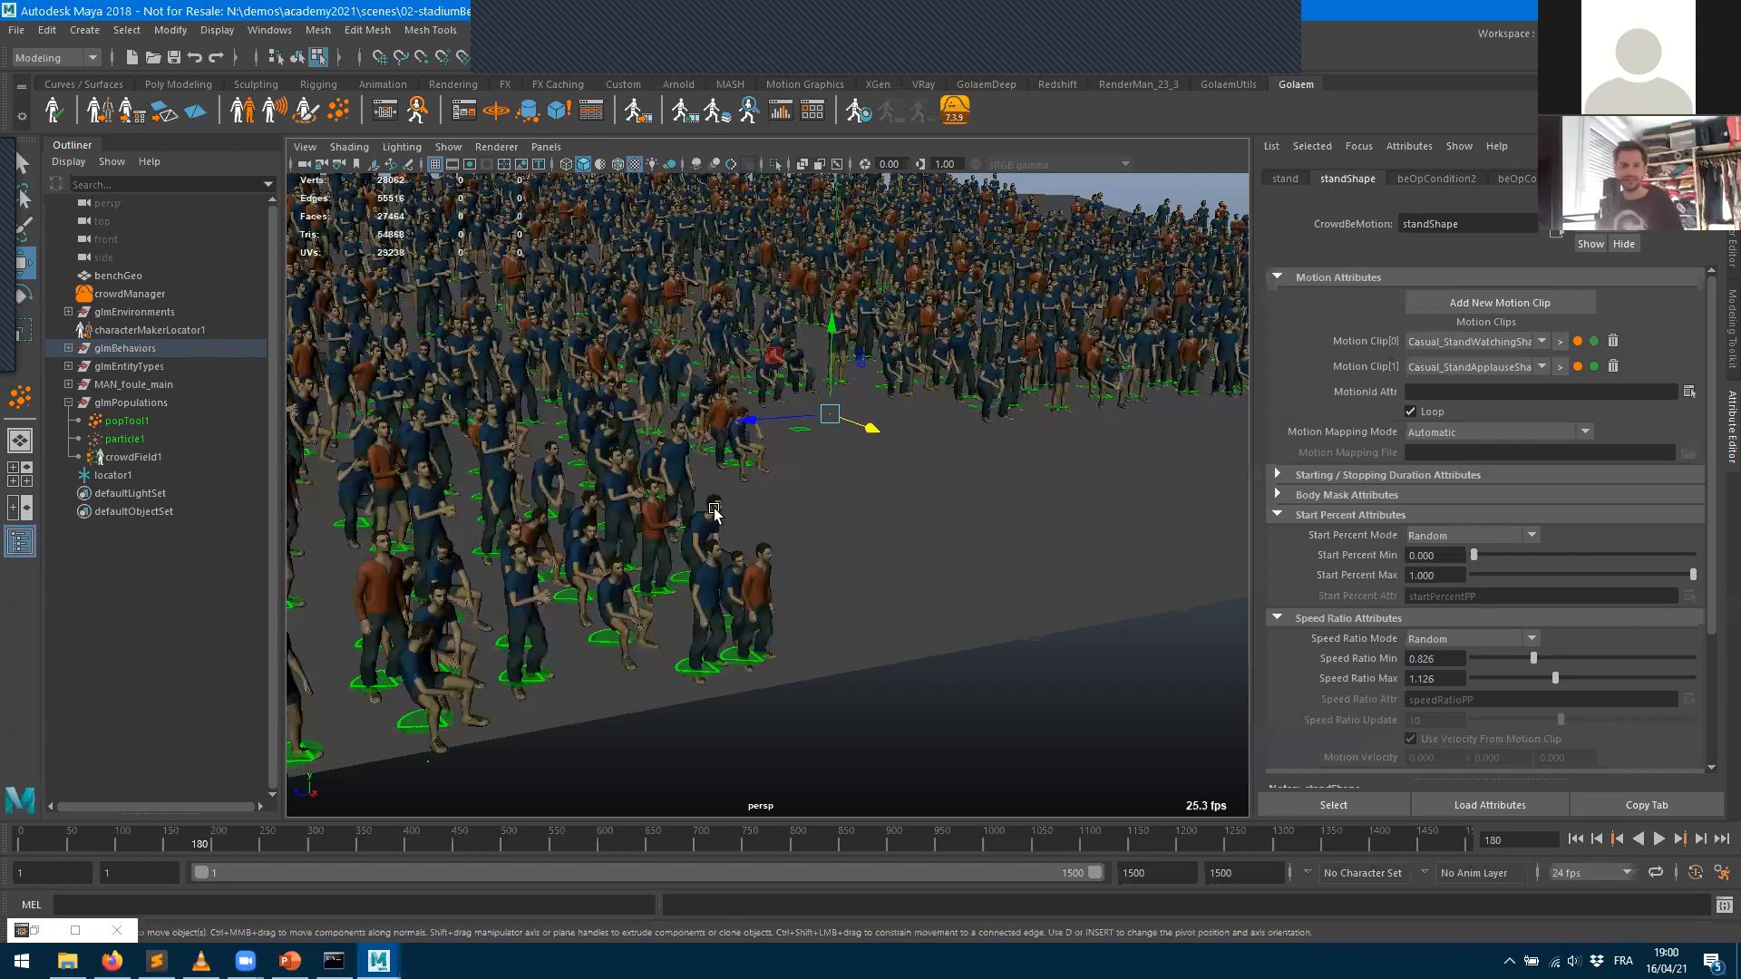
- Reopen the Behavior Editor and align the standShape behavior directly below sitShape in the graph
scroll(714, 513, down, 3)
scroll(708, 510, down, 1)
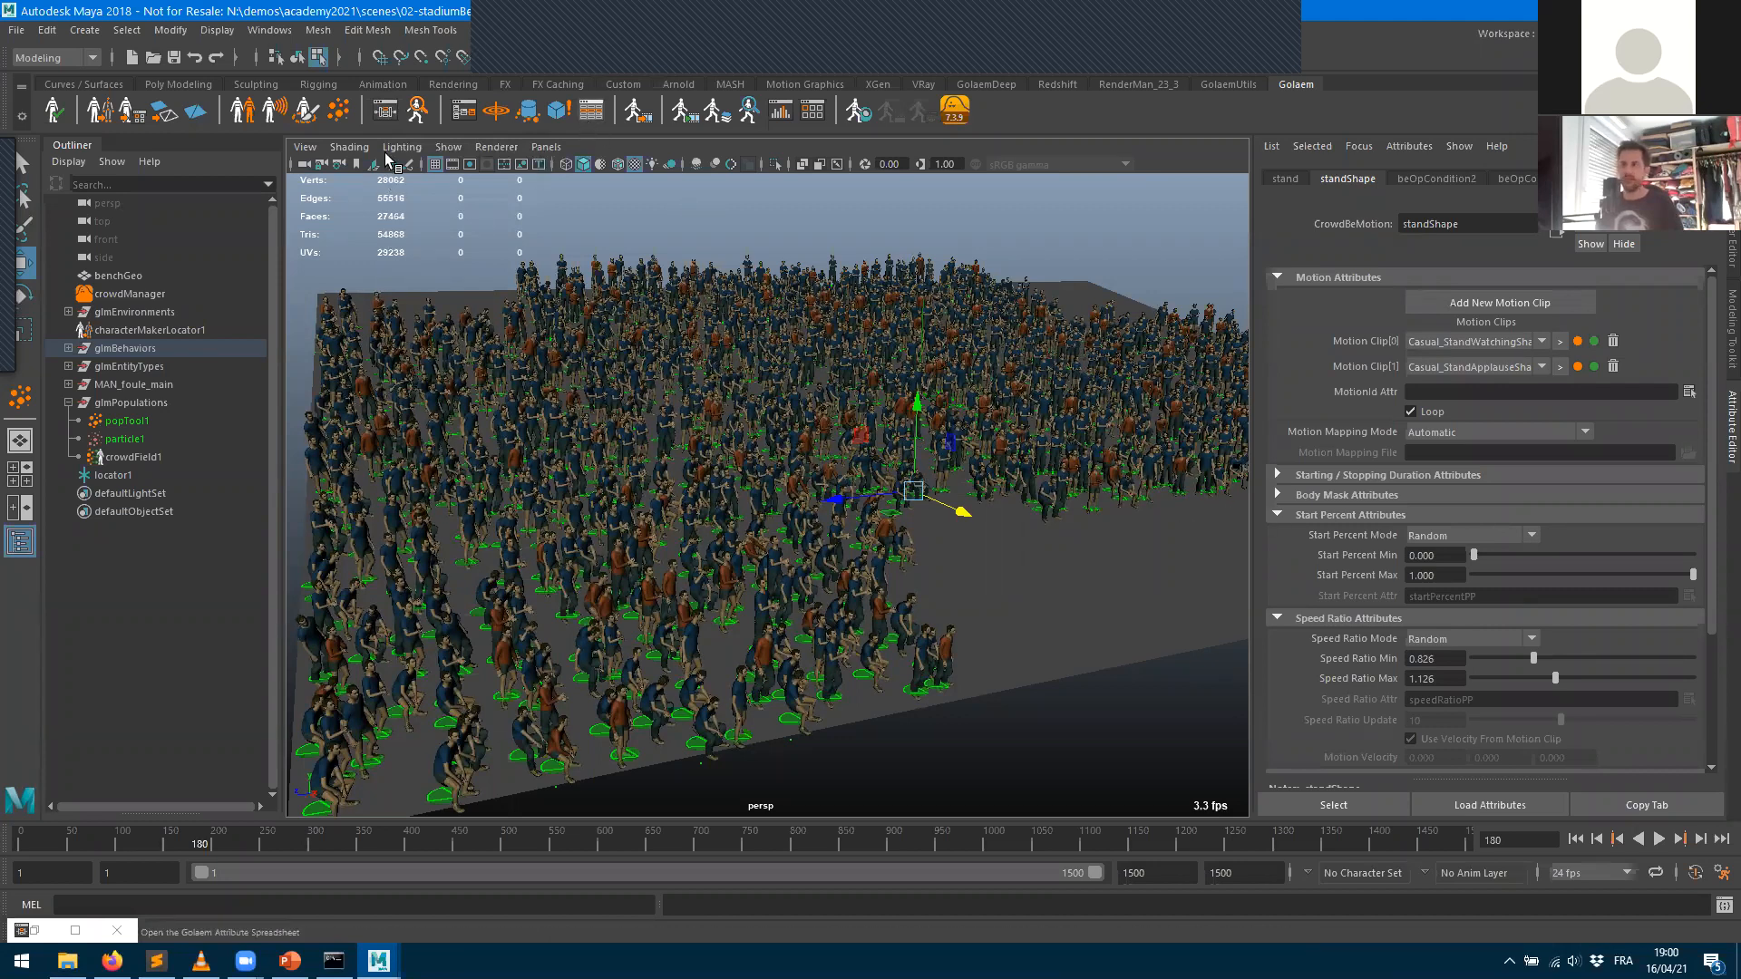
click(384, 116)
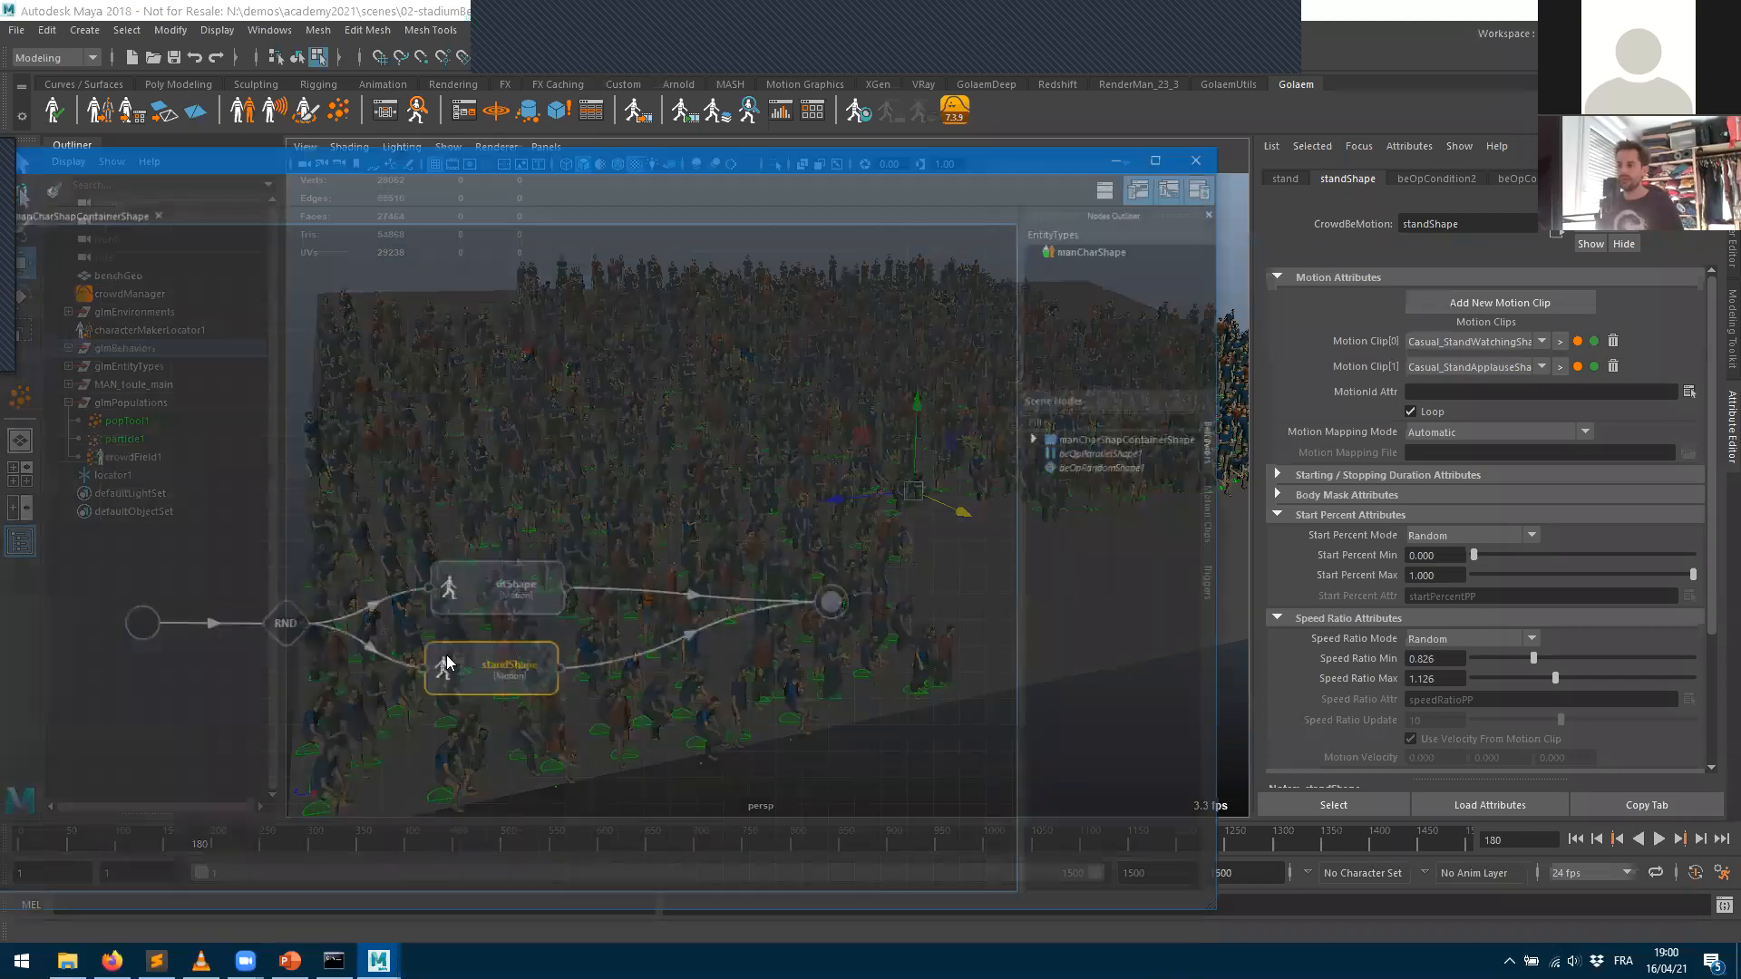
click(473, 626)
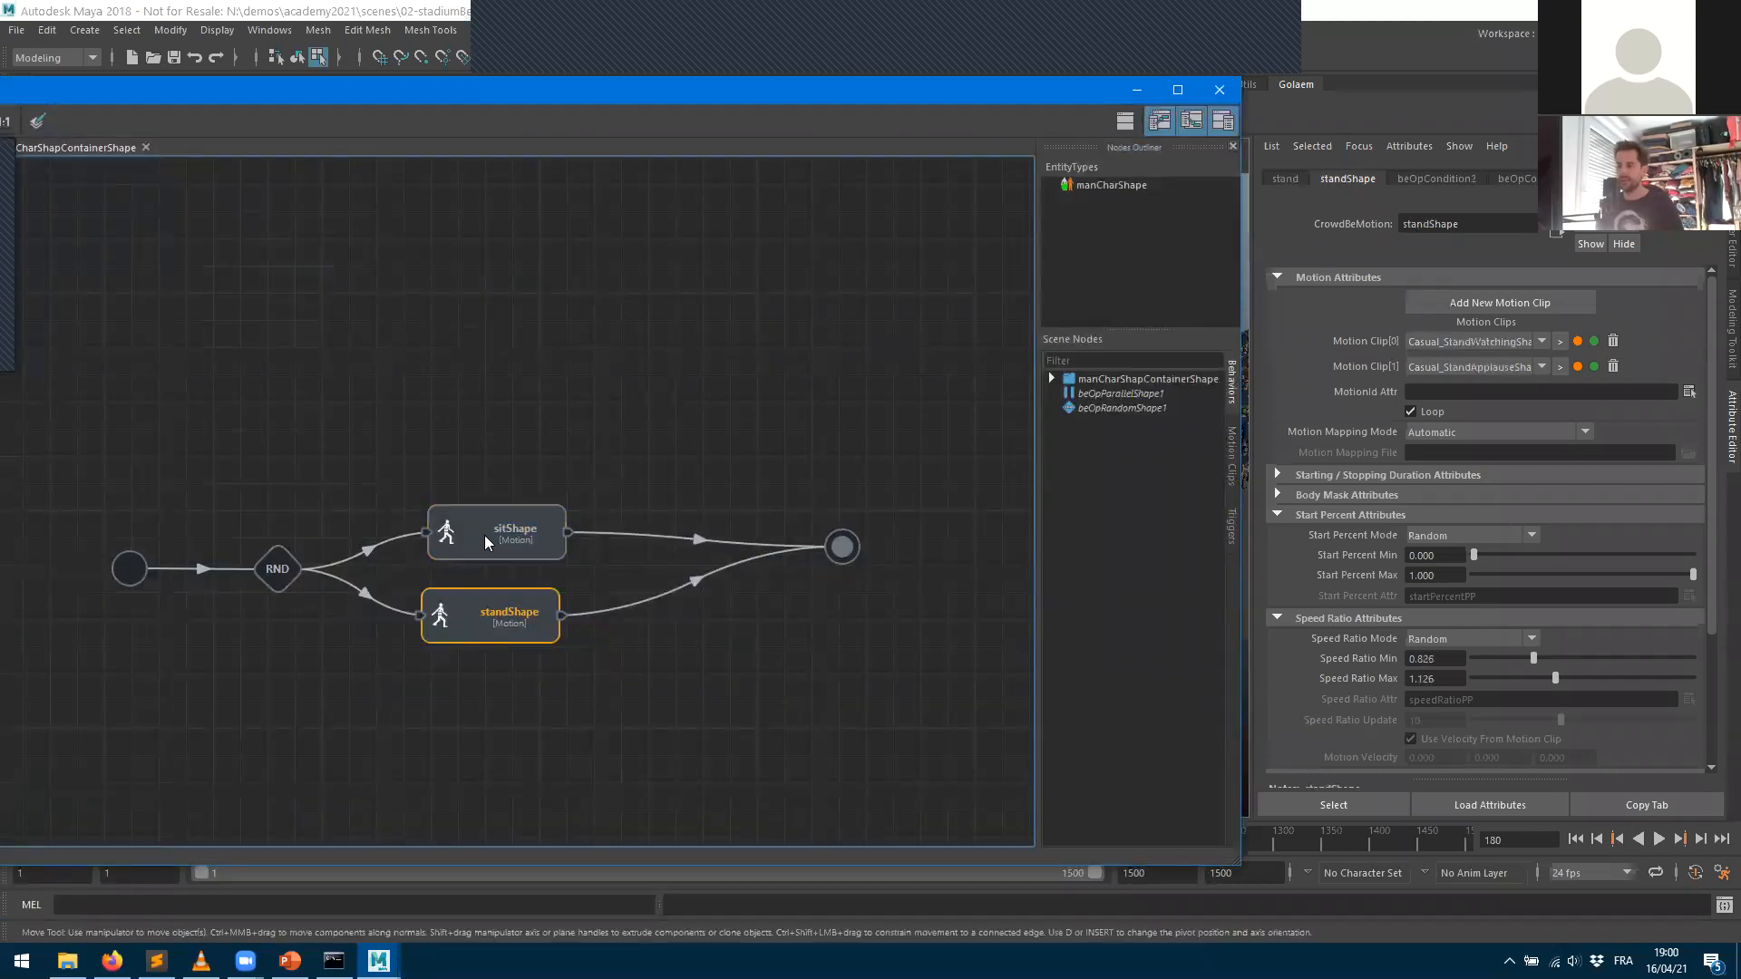
drag(471, 600, 479, 595)
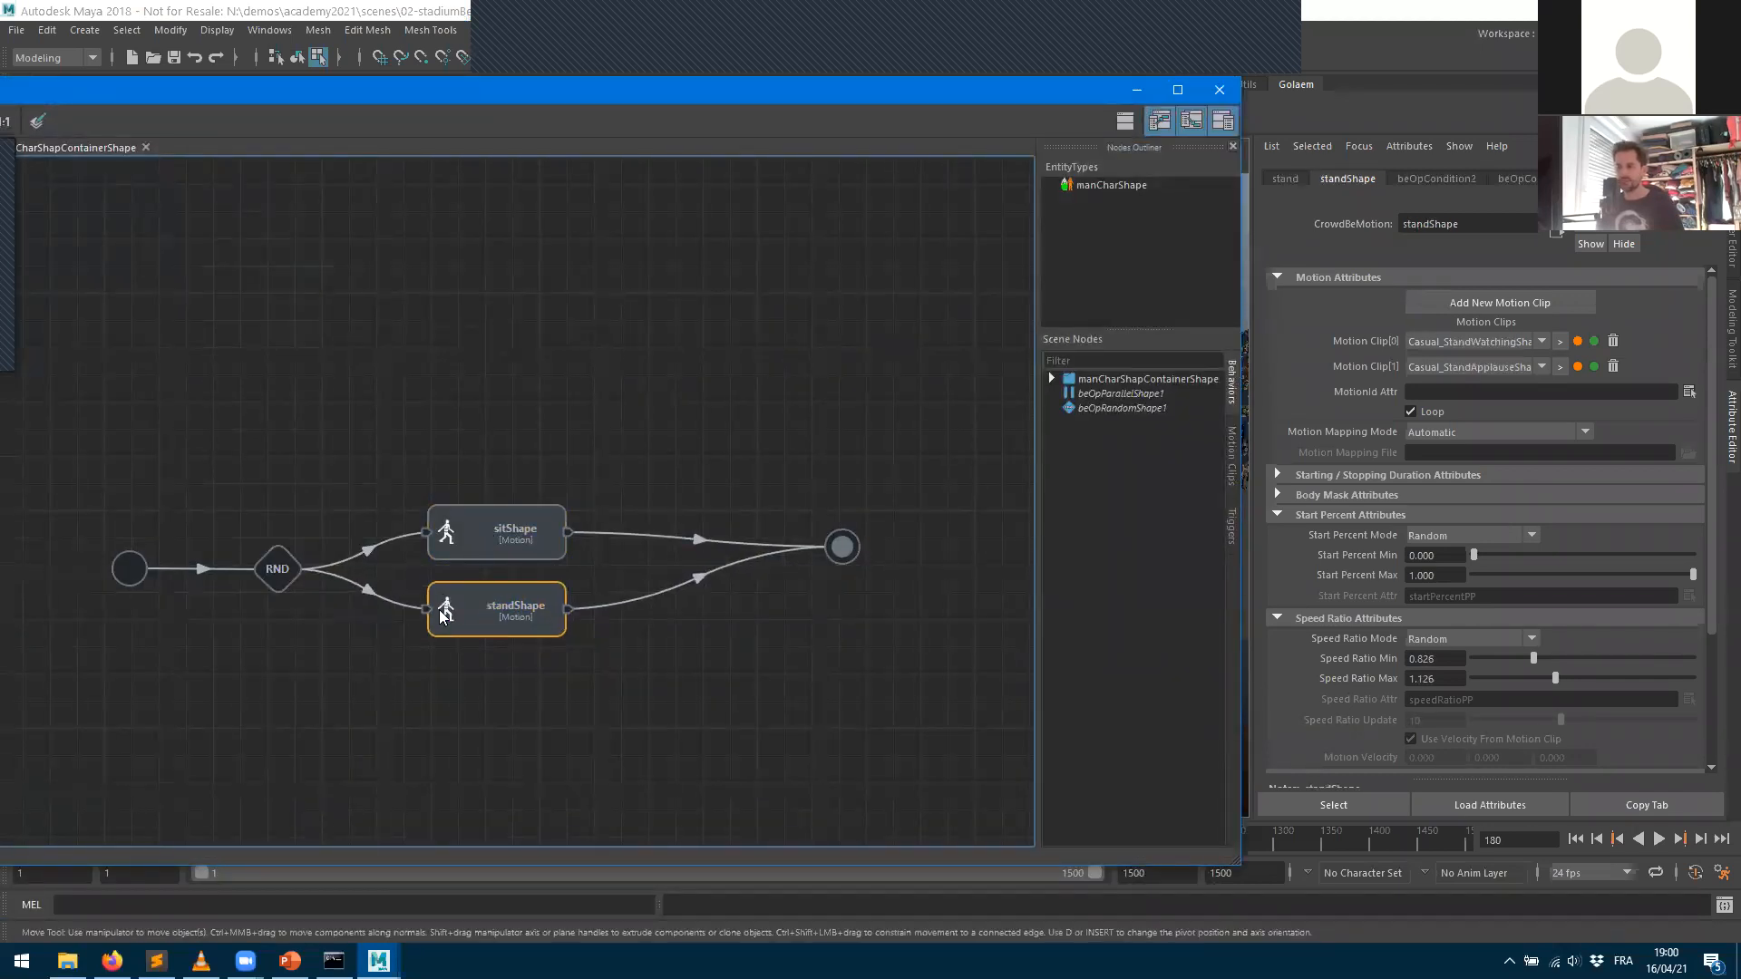
- Select the random operator in the behavior graph and open its sitShape weight for editing
click(271, 578)
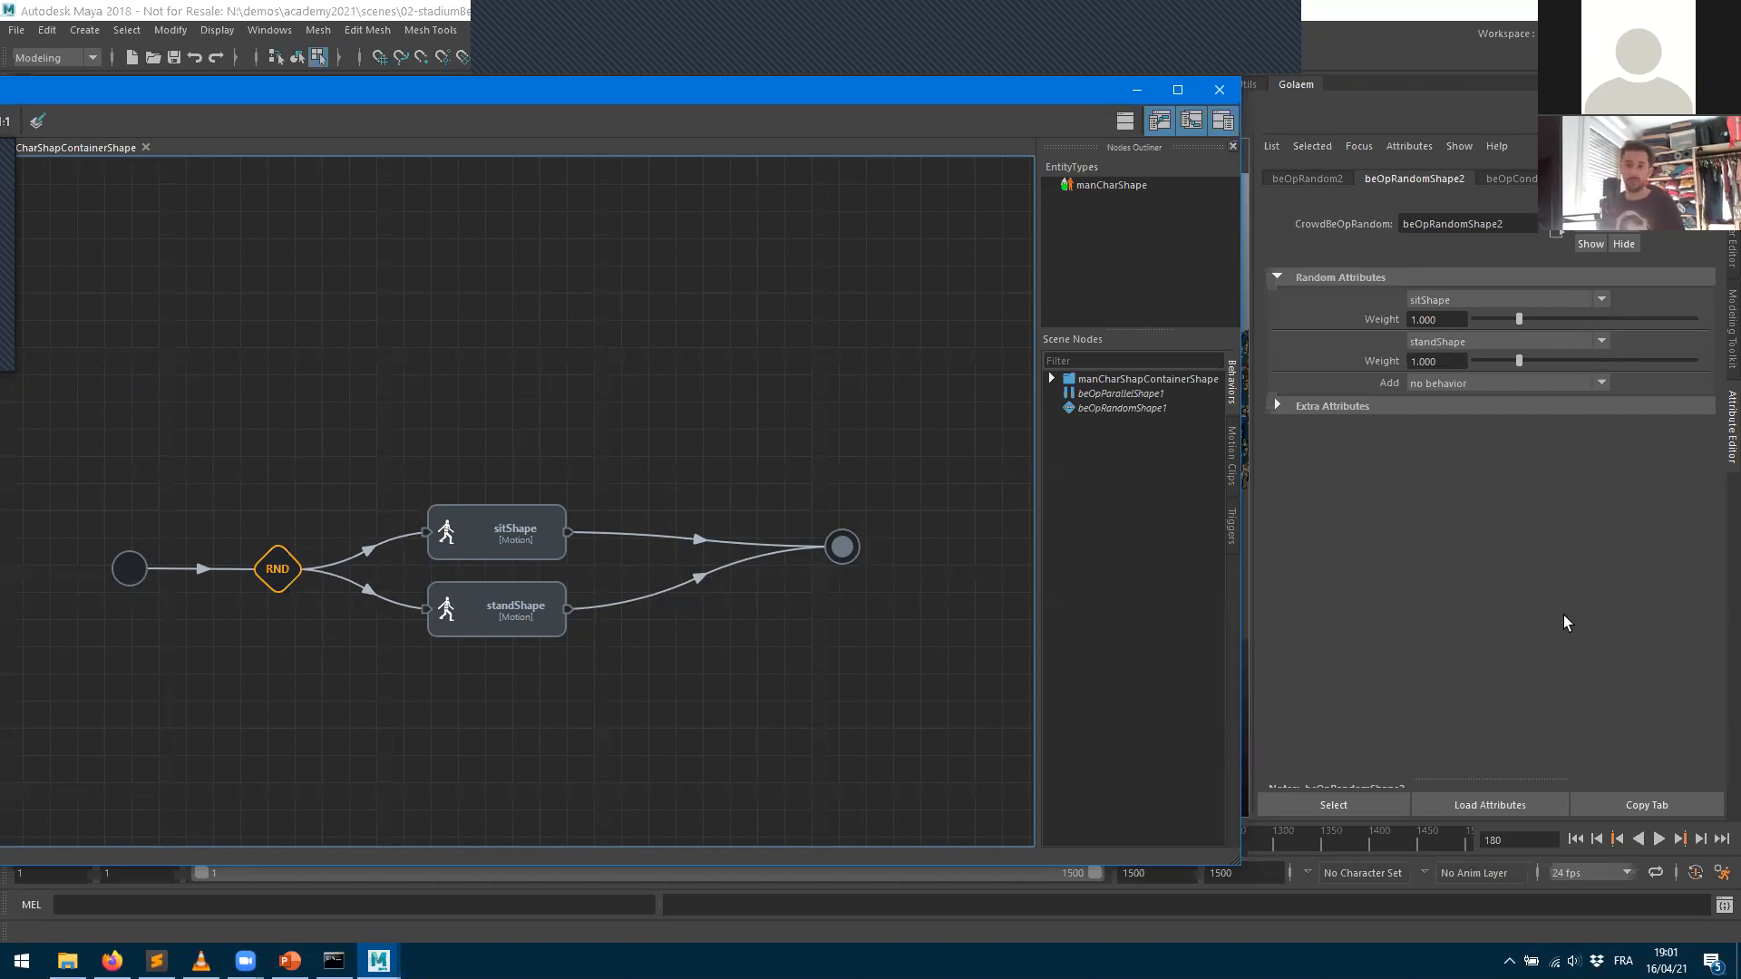
click(1438, 320)
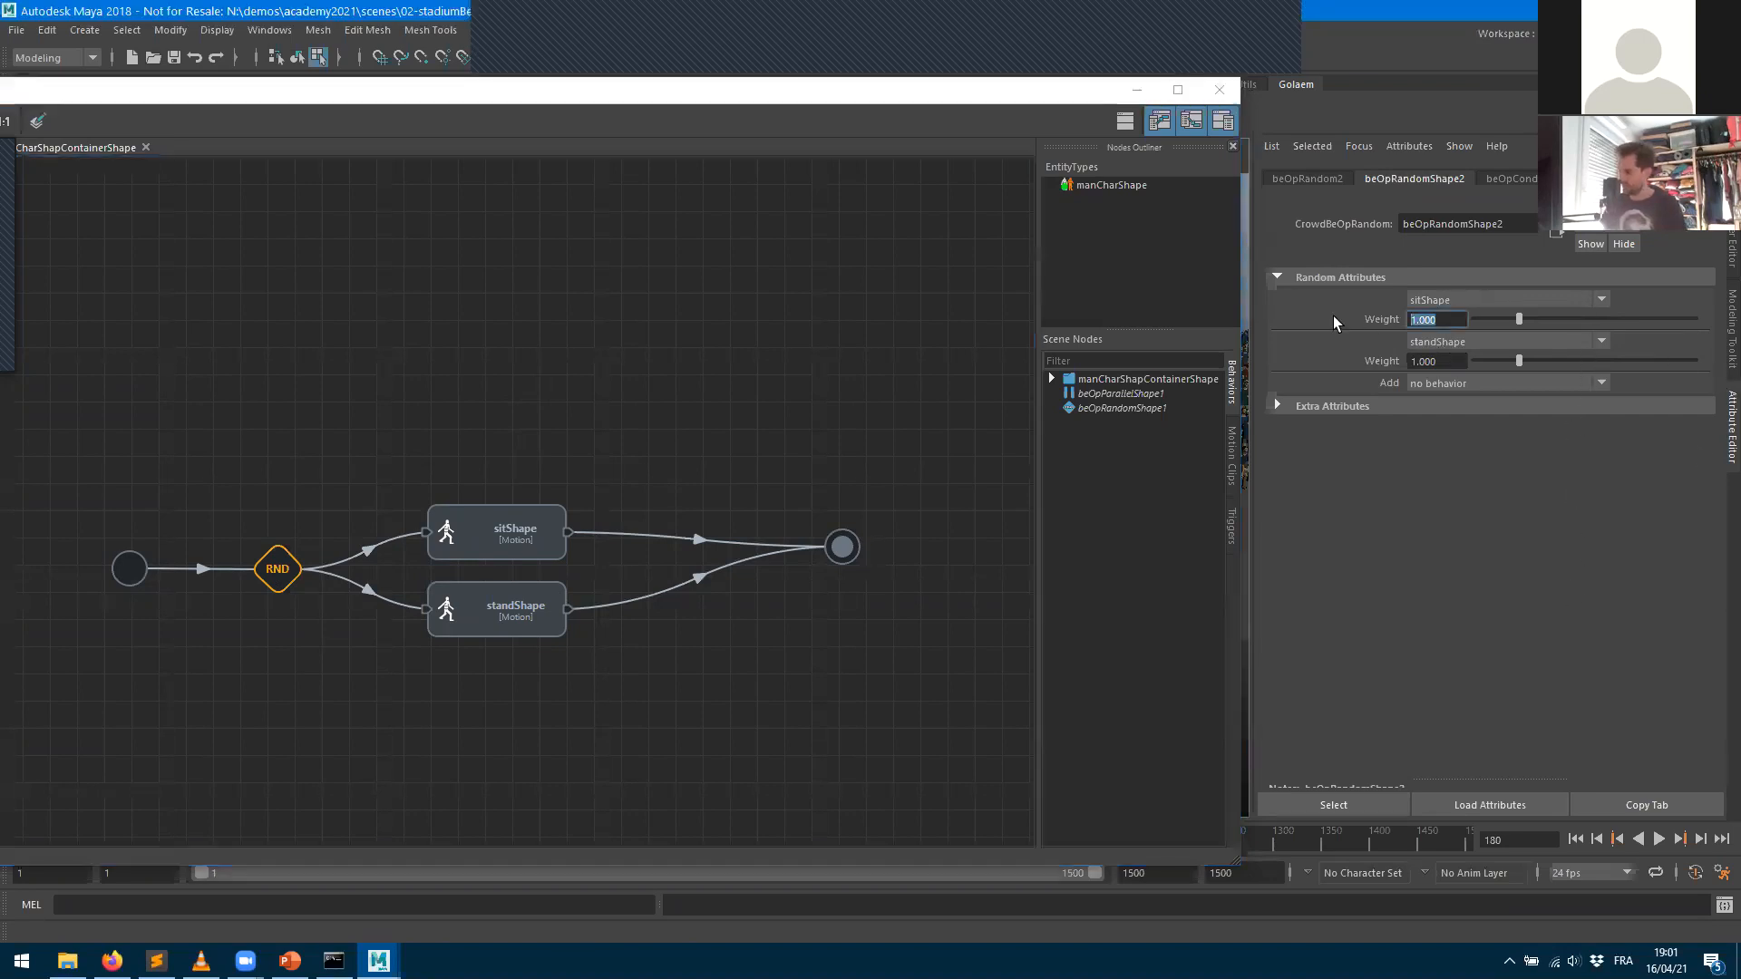
- Set the sitShape weight of the random behavior operator to 3
text(2)
key(Return)
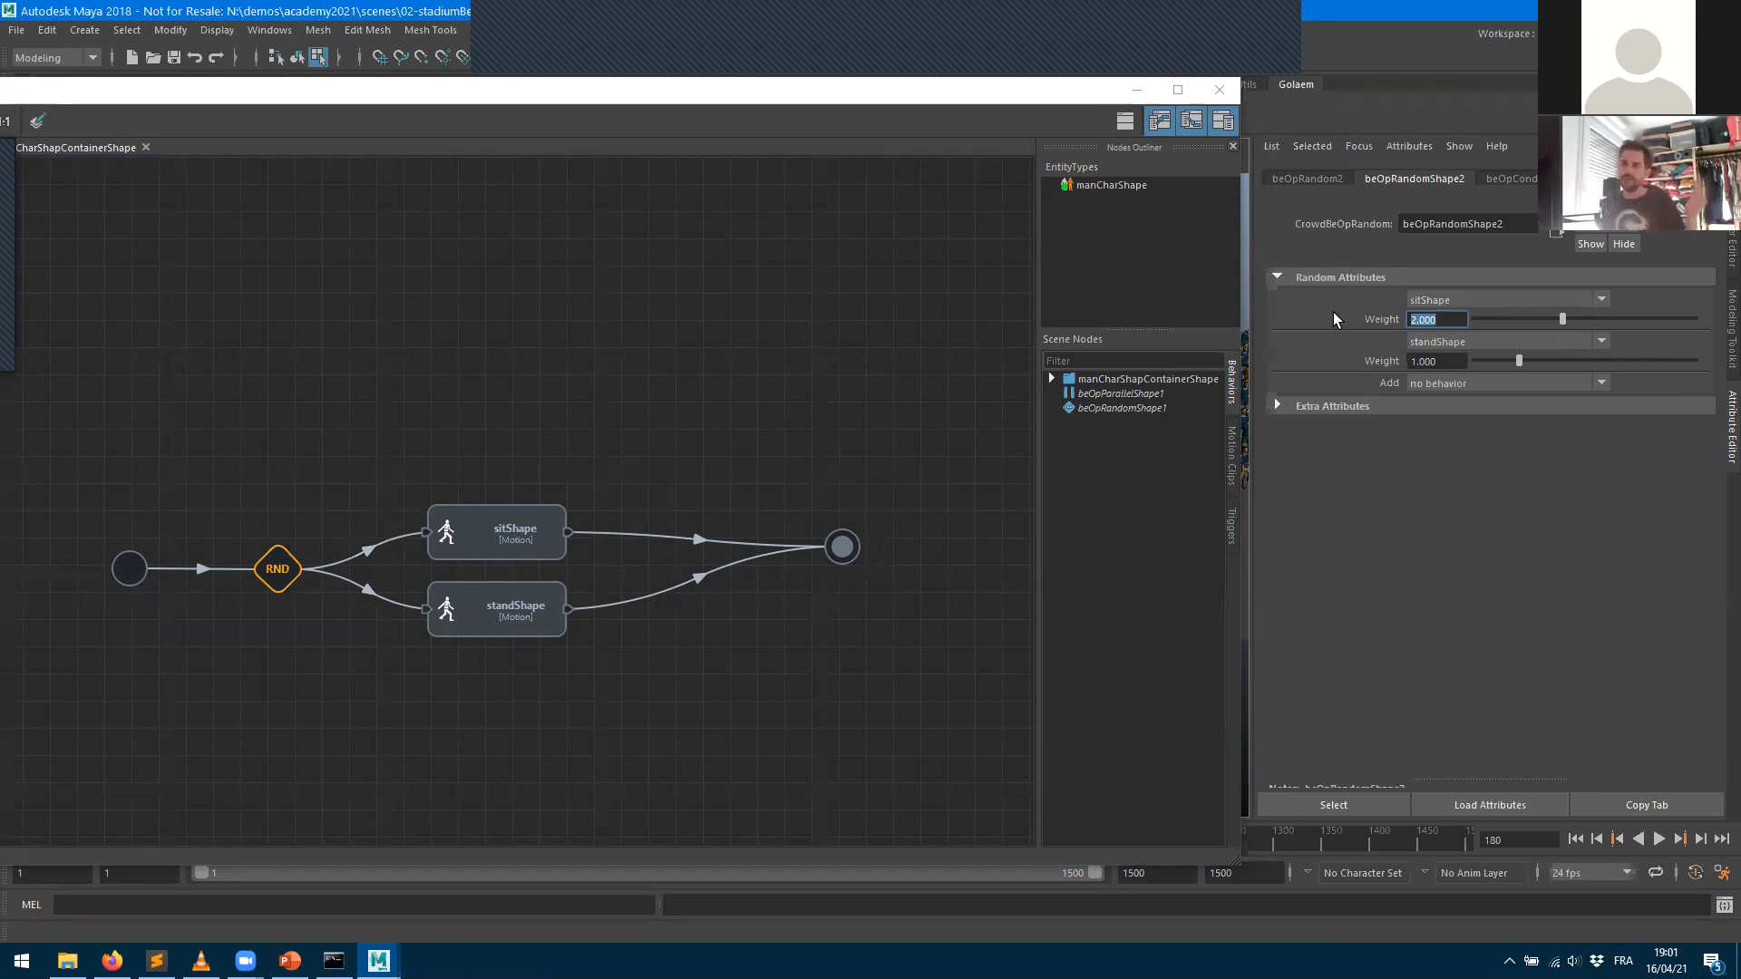
text(3)
key(Return)
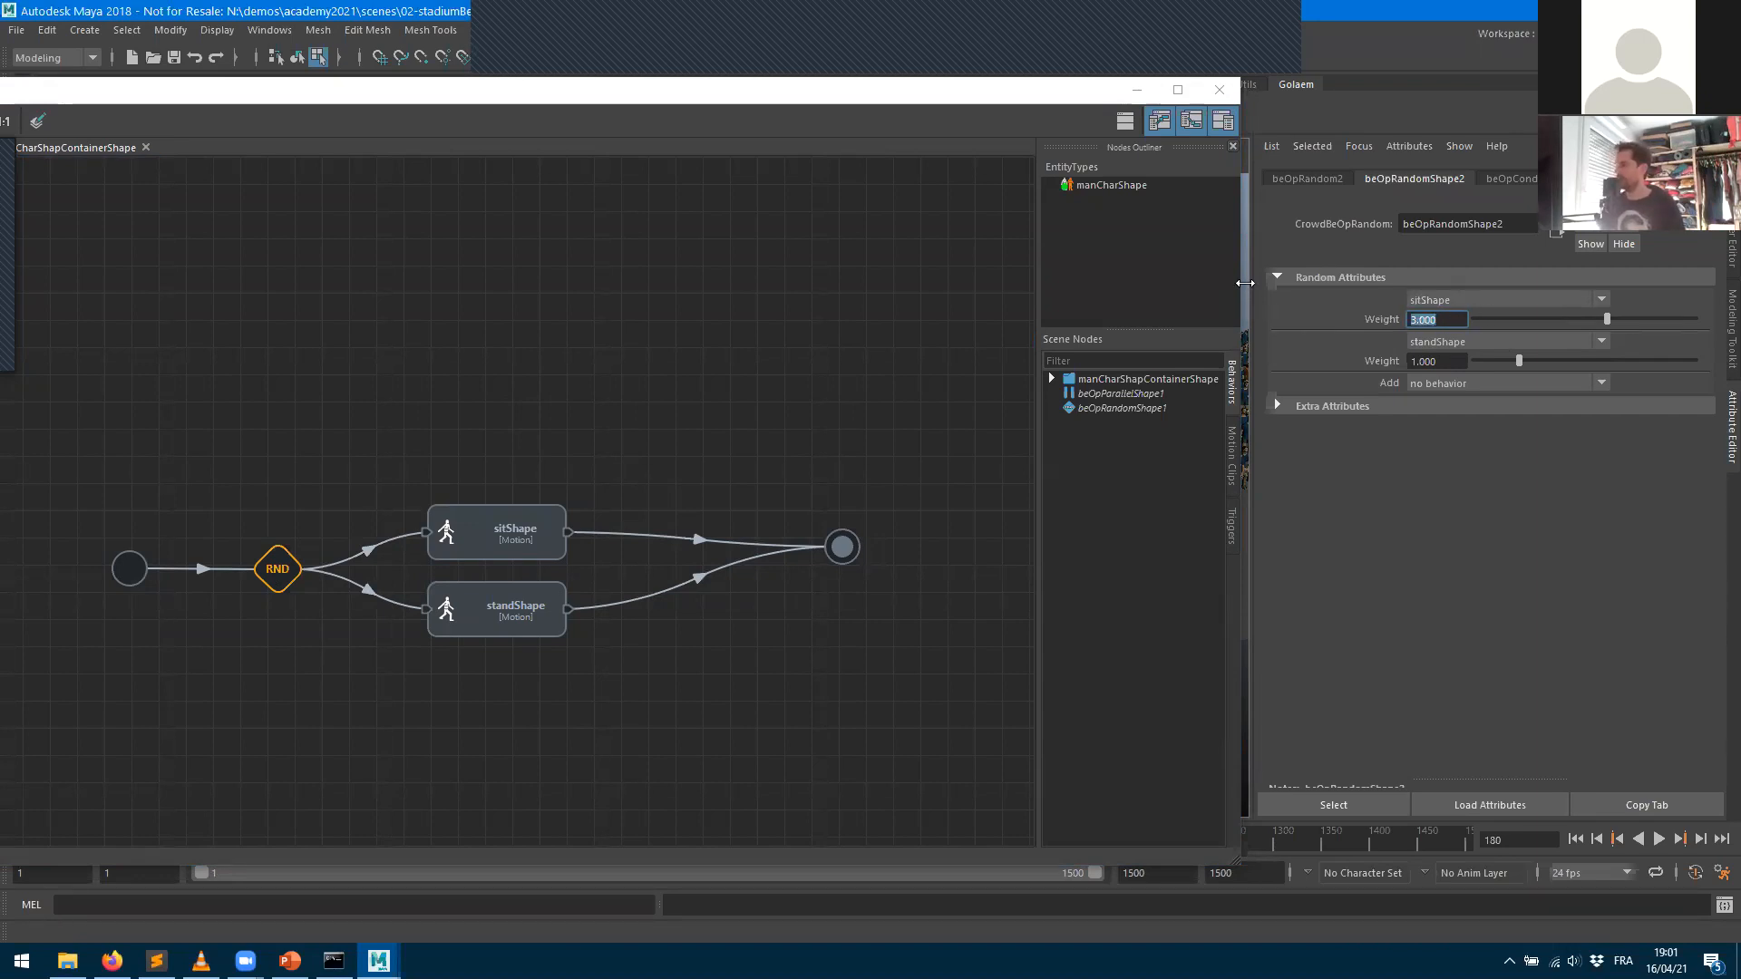
- Minimize the behavior editor, play the simulation from the first frame to check the sitting and standing crowd, and save the scene
click(1137, 91)
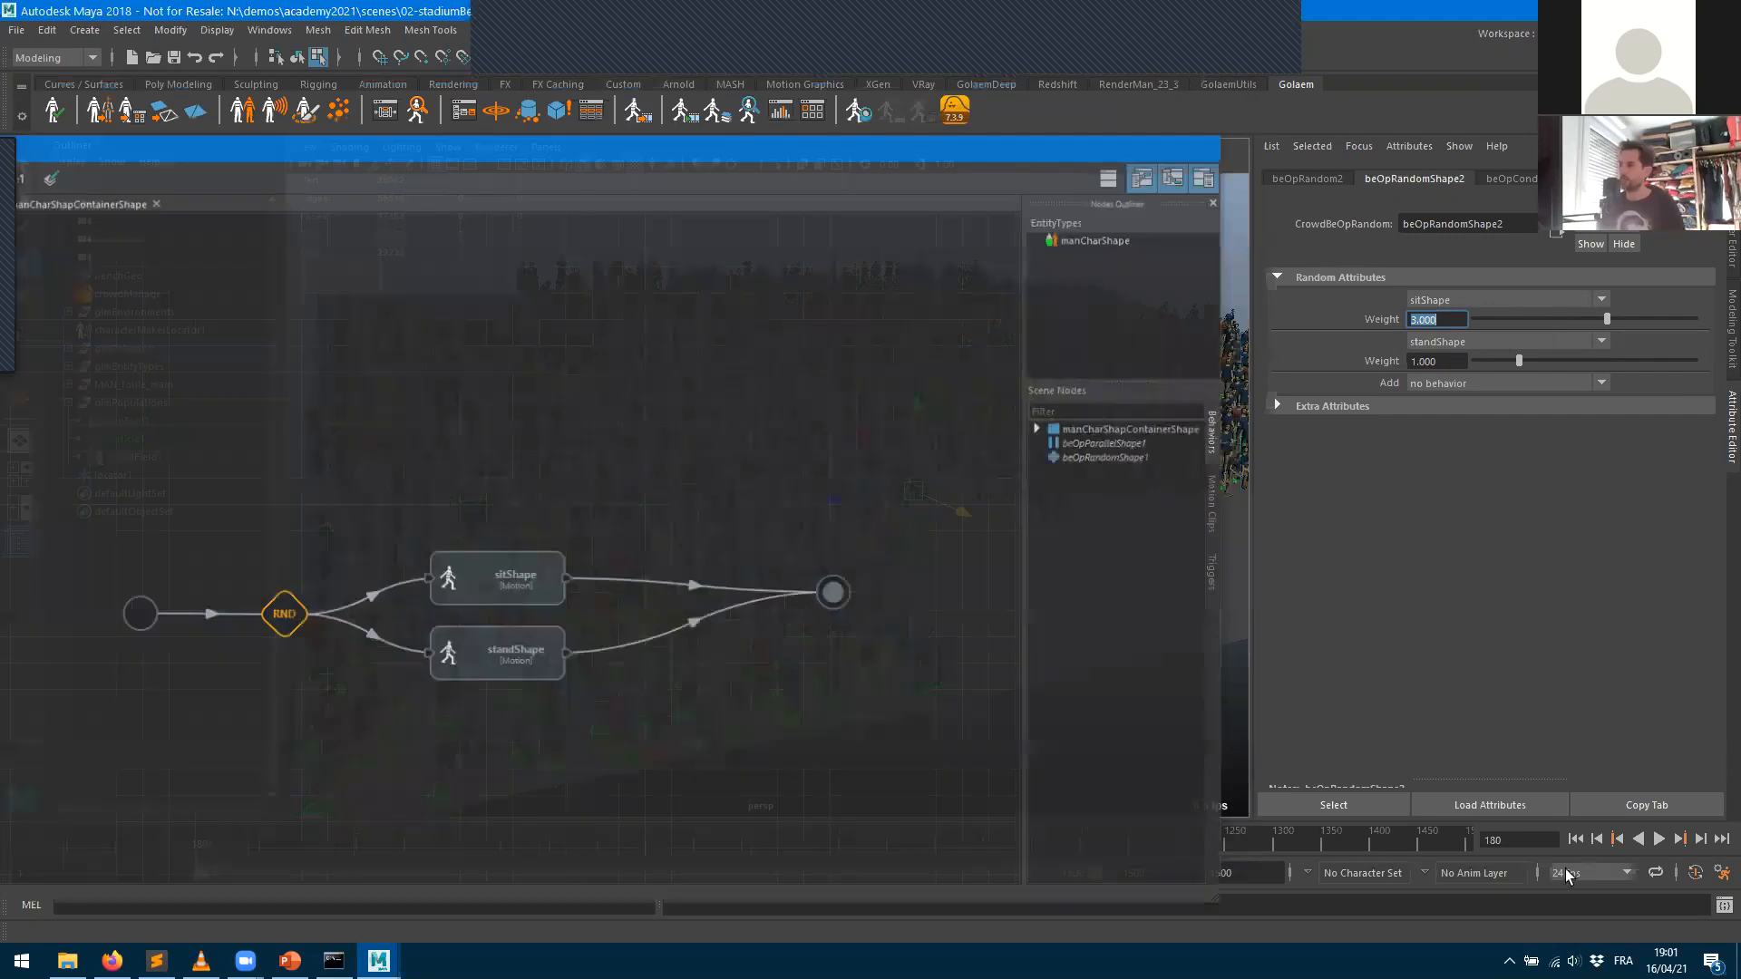
click(1575, 839)
click(1658, 839)
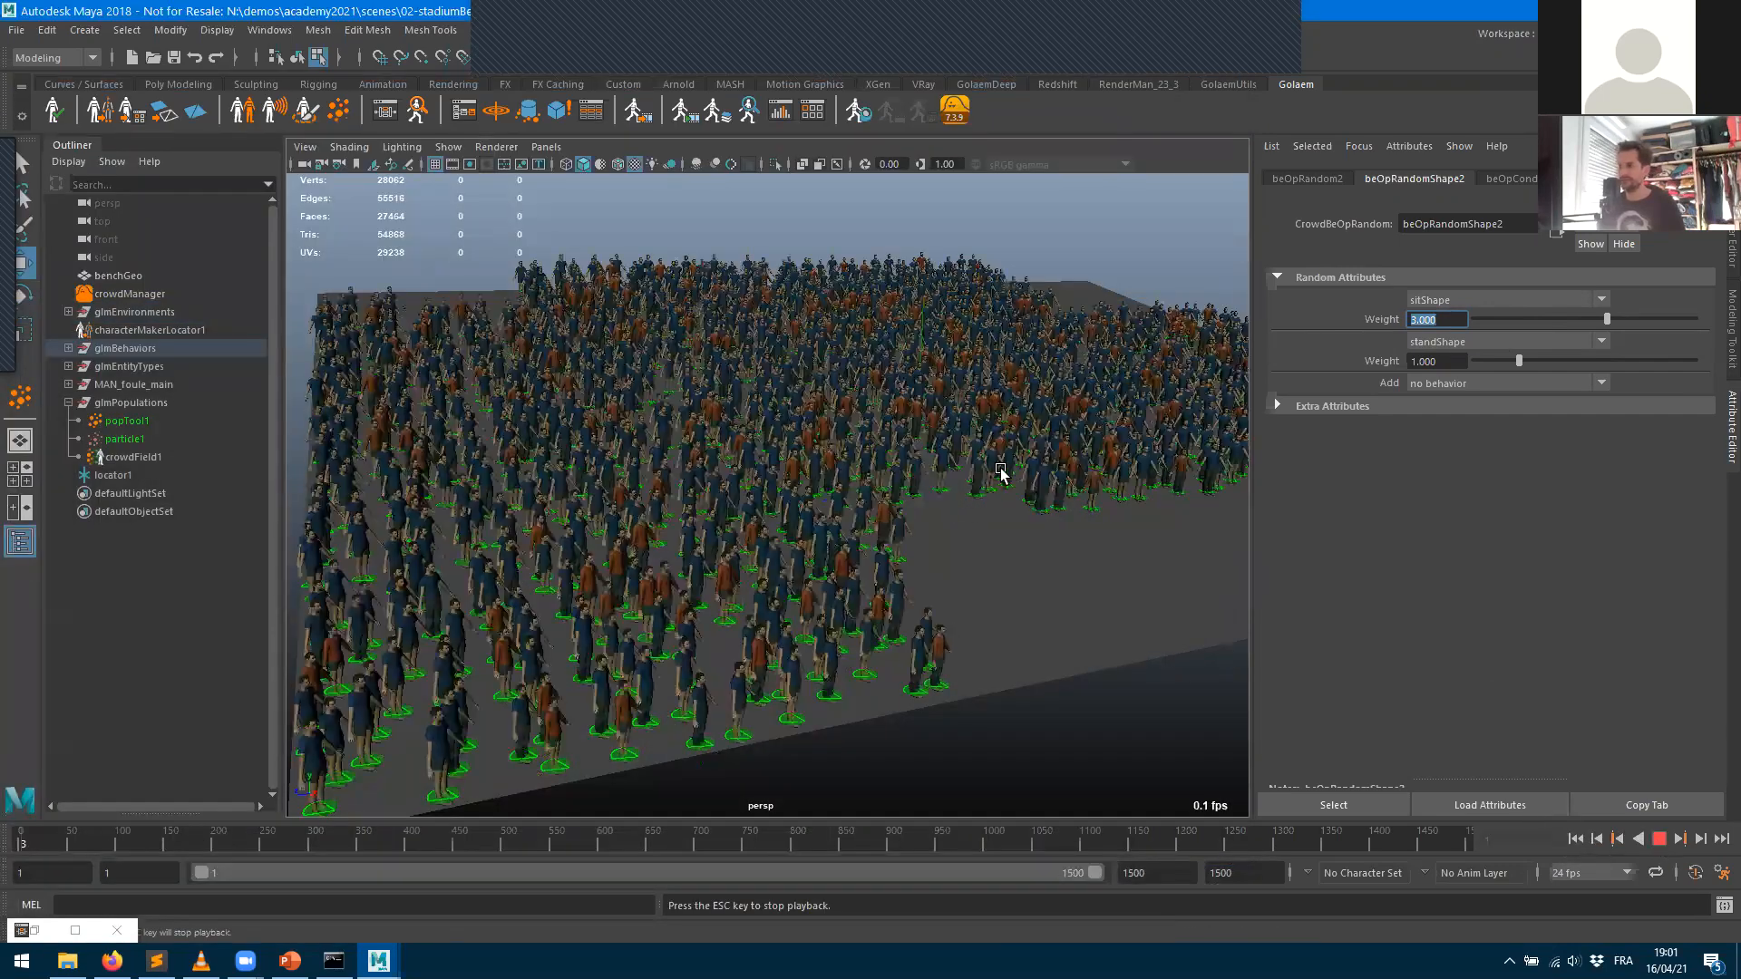
alt+drag(962, 452, 948, 464)
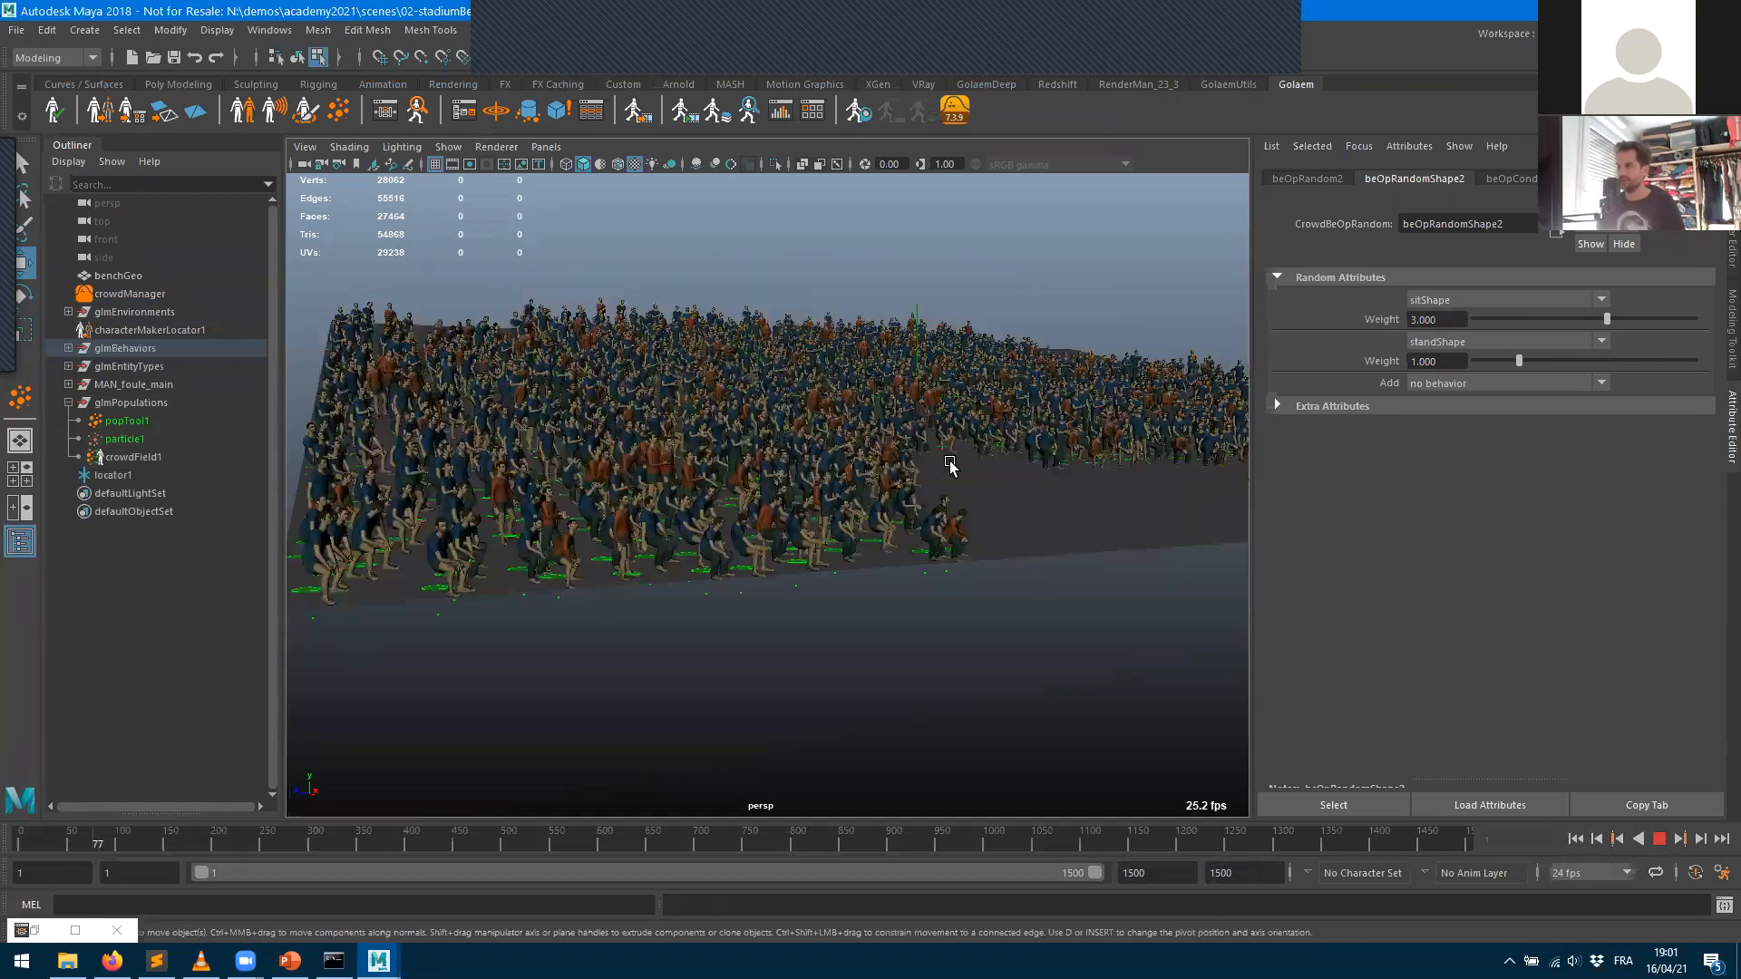
alt+right_drag(947, 464, 900, 480)
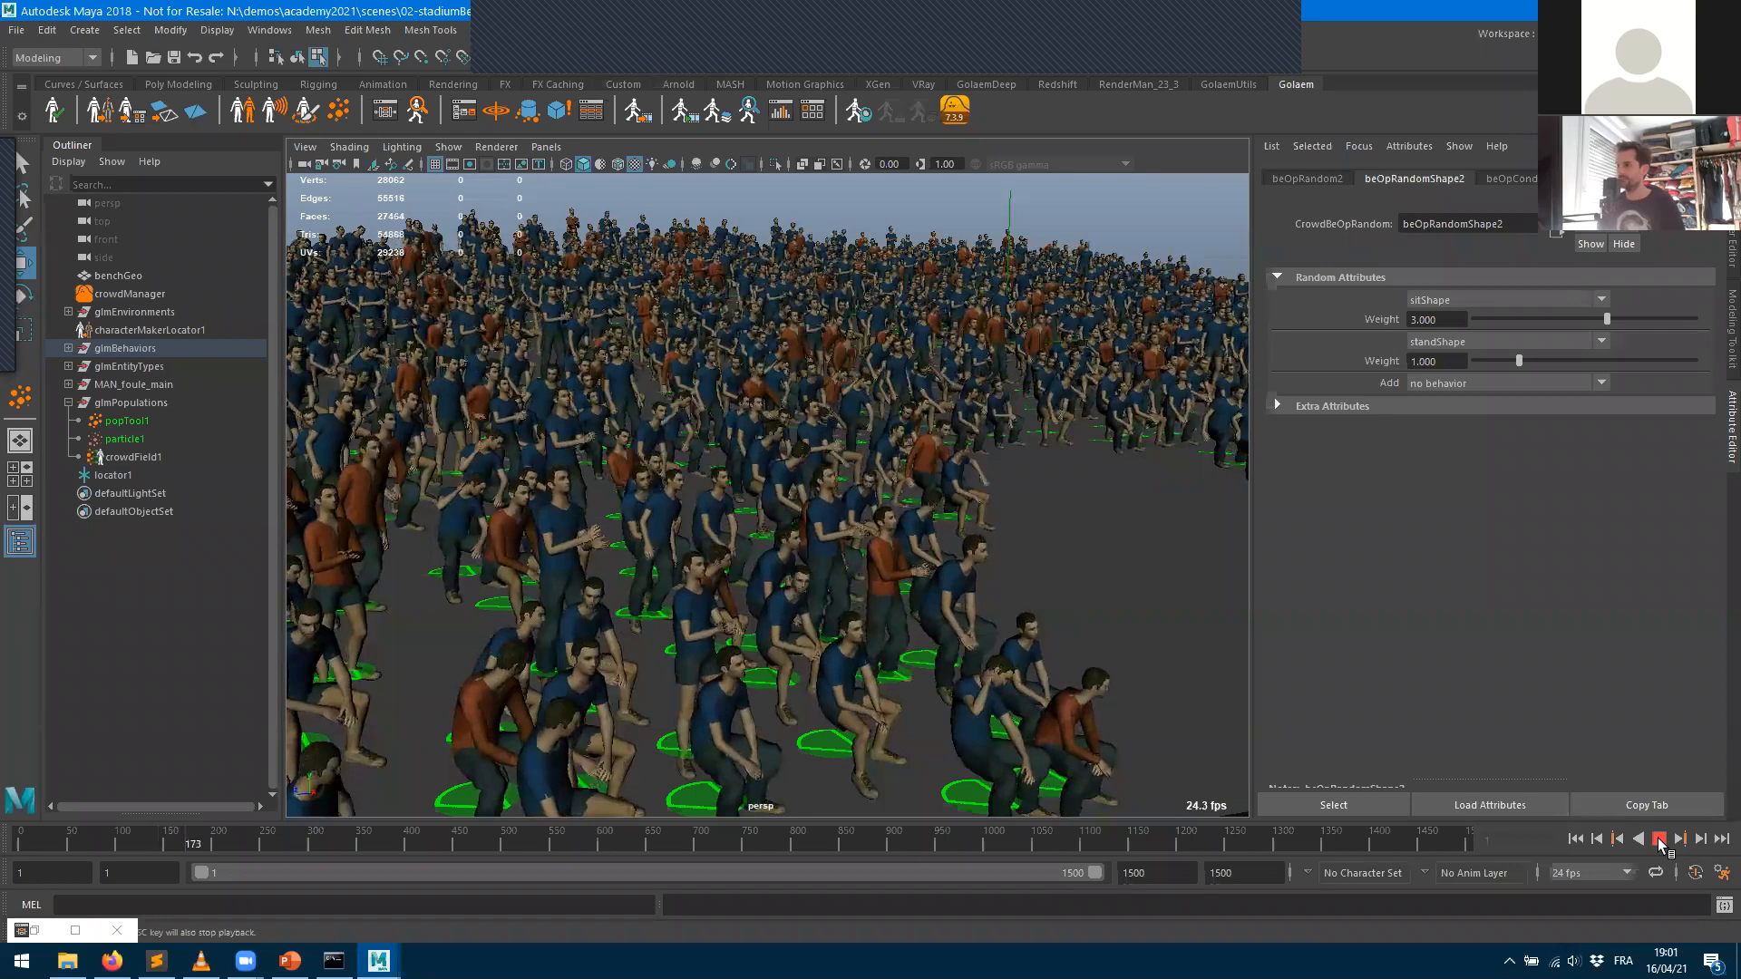
key(Escape)
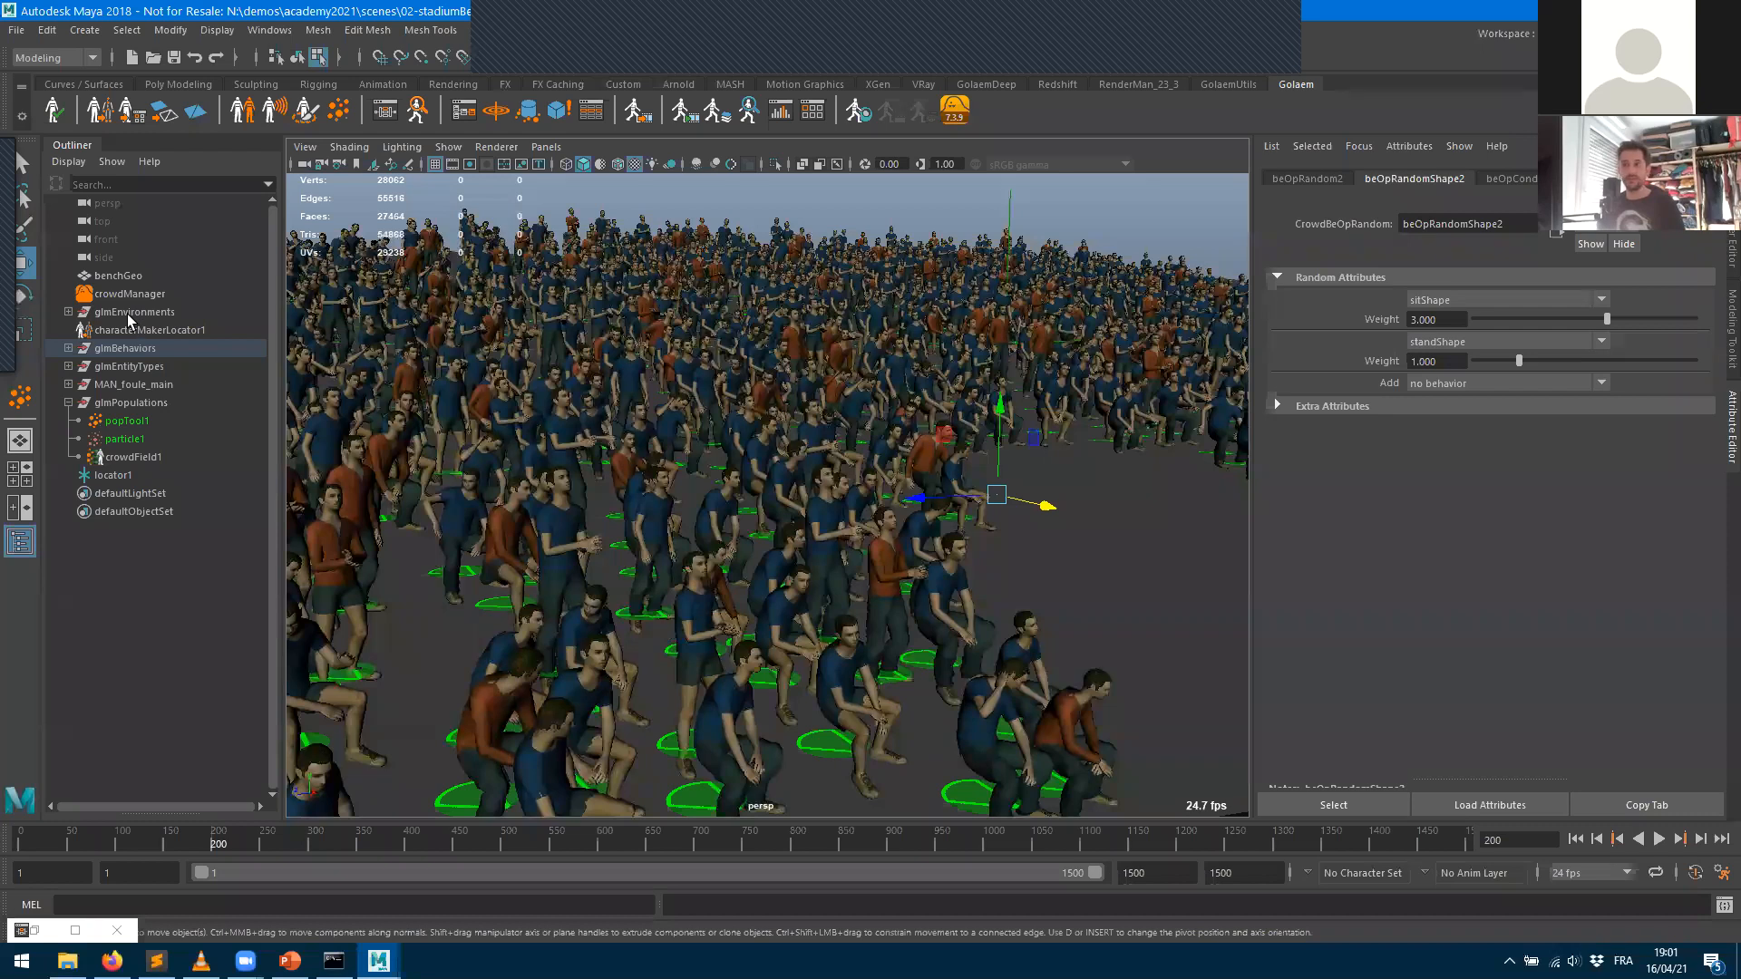
click(174, 57)
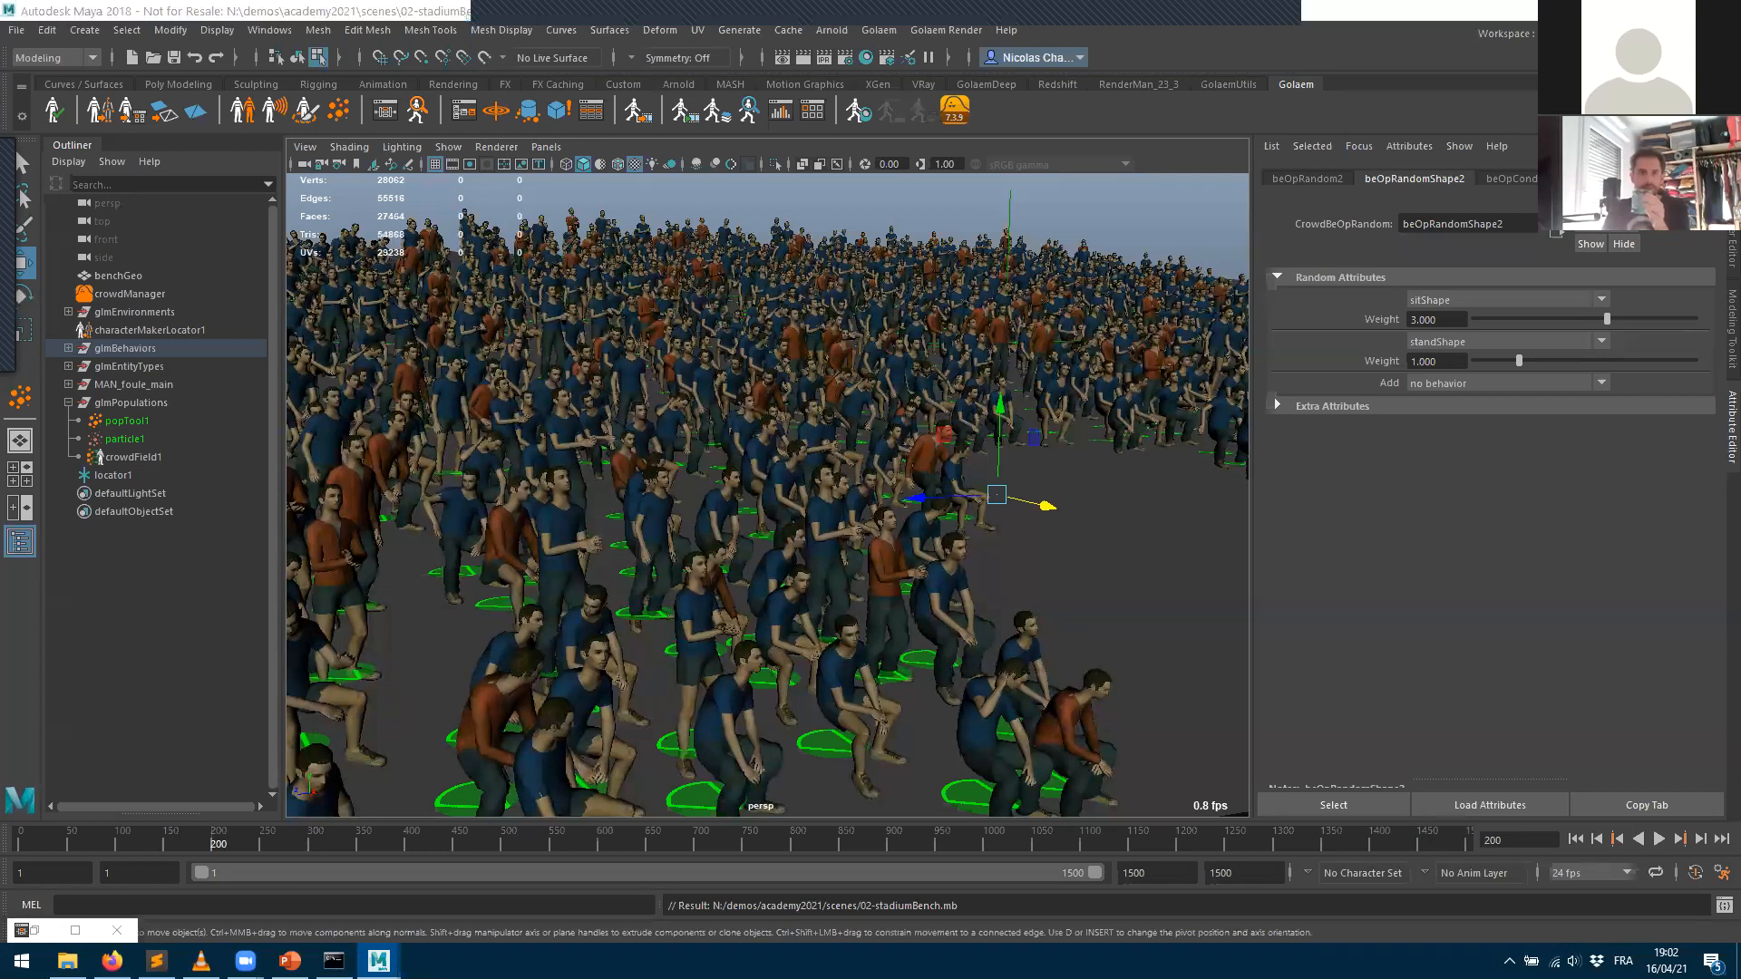
key(alt+Tab)
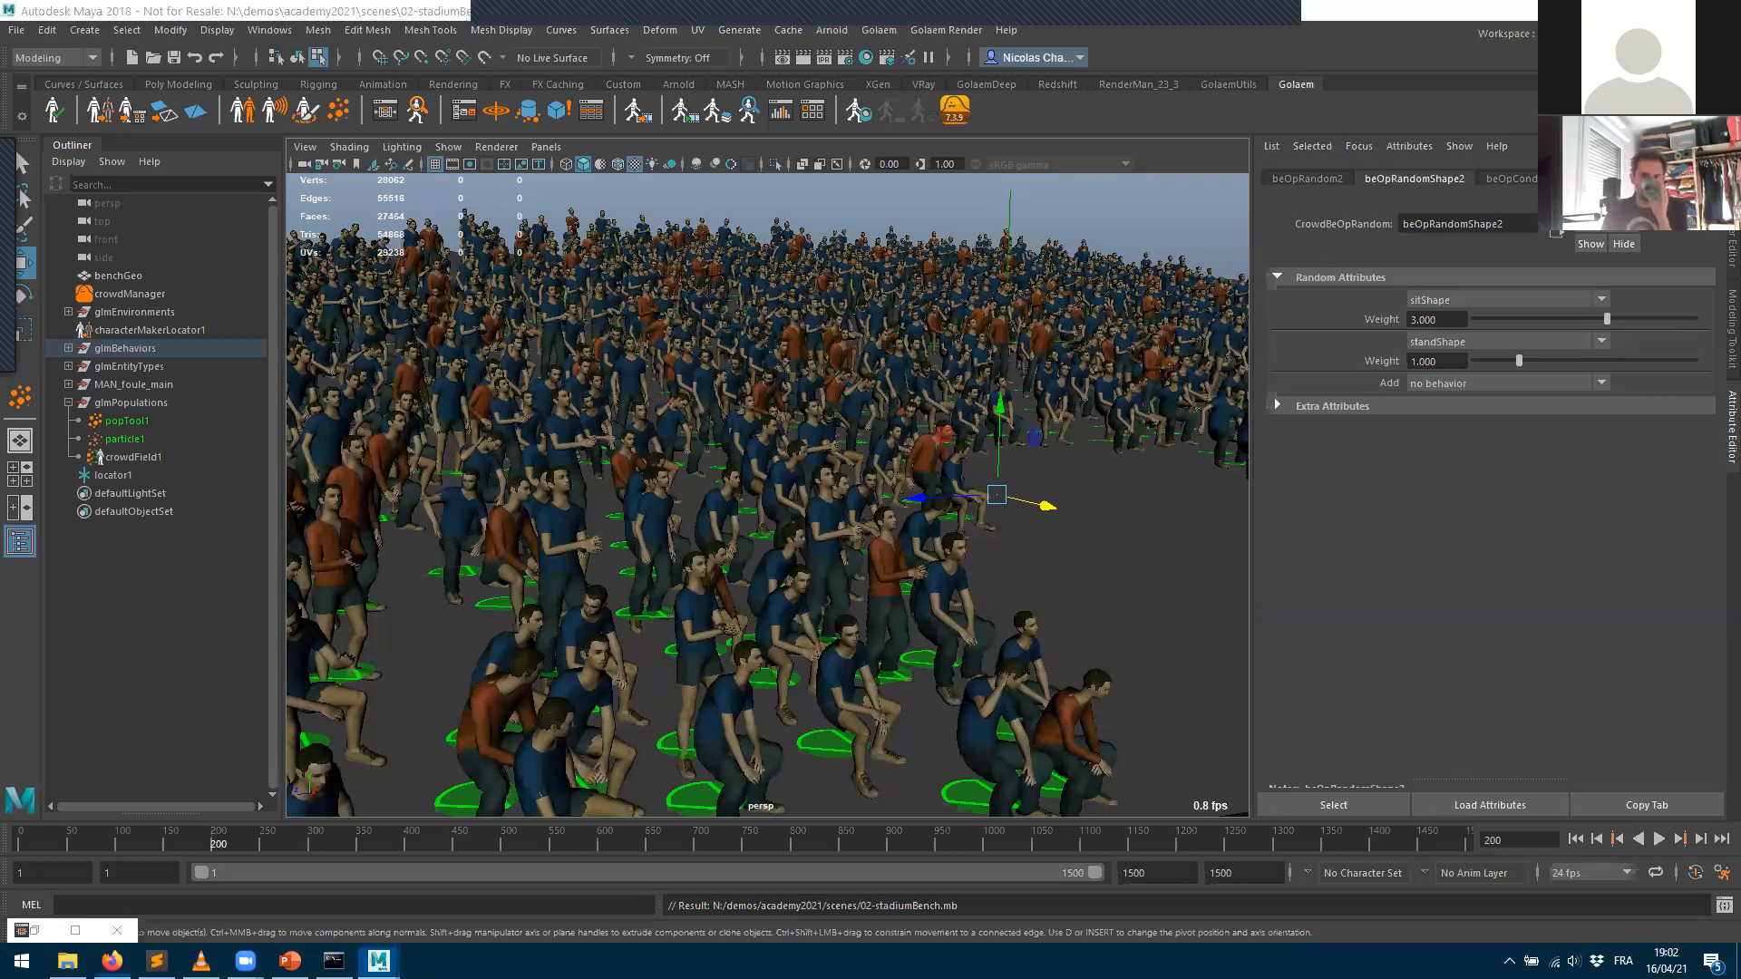
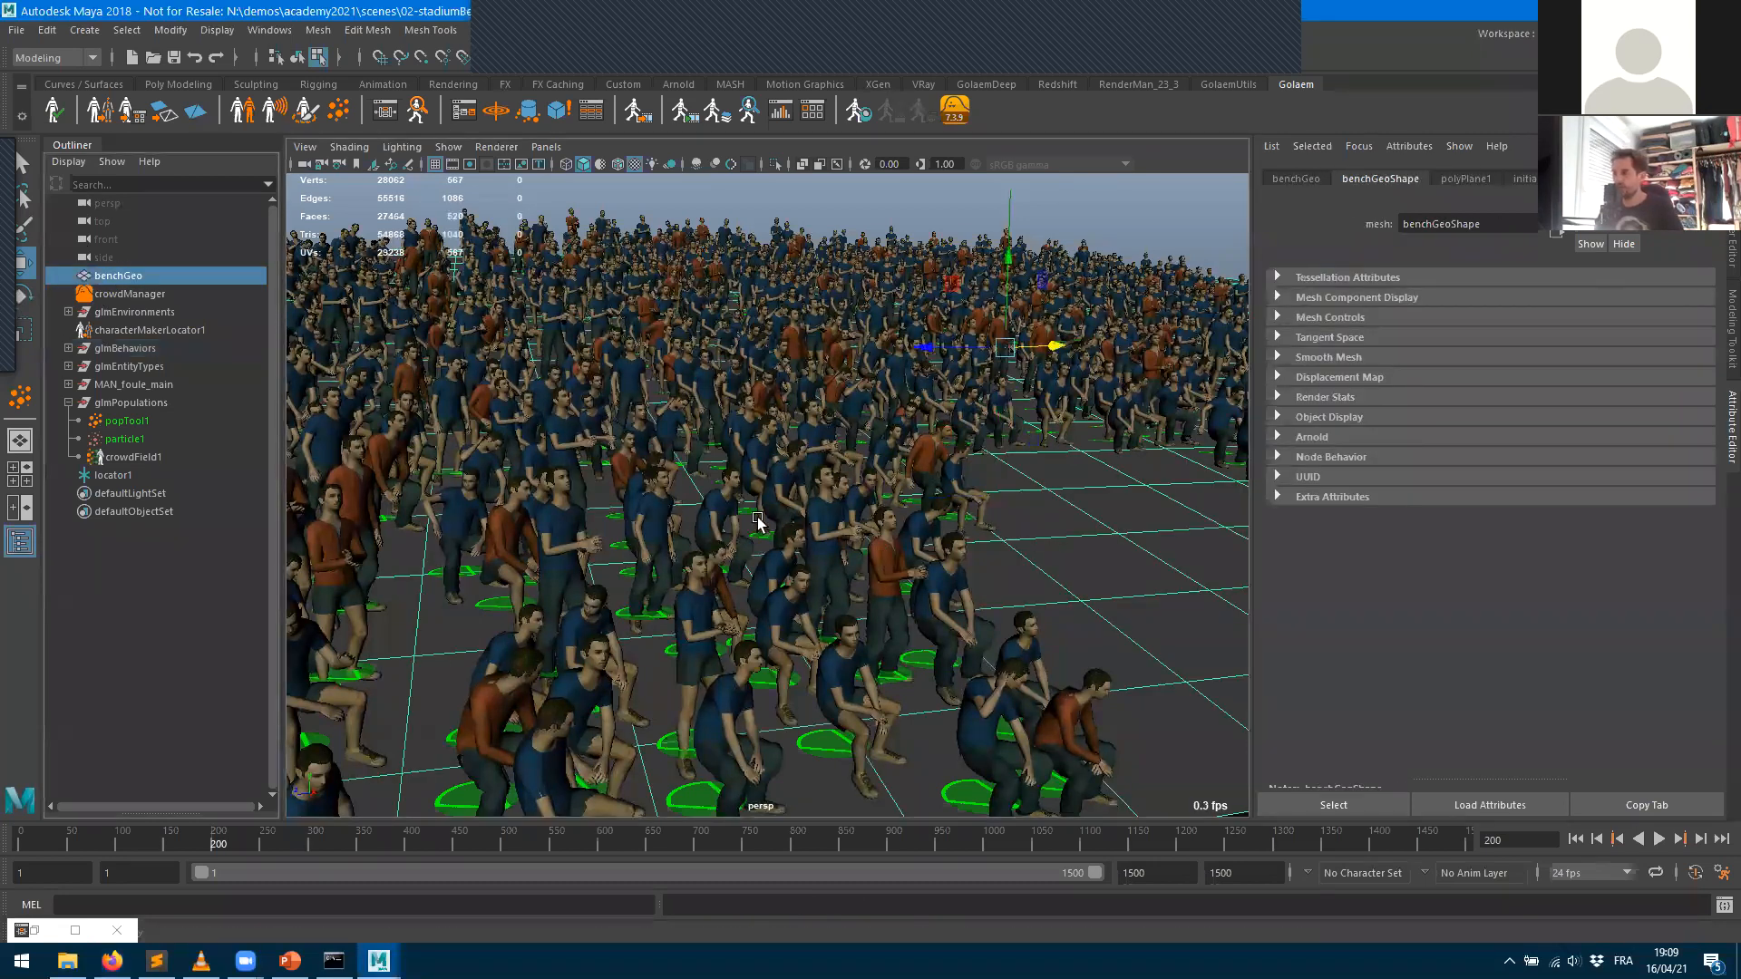
- Enlarge the benchGeo plane with the Scale tool so it extends past the current crowd placement
scroll(760, 522, down, 3)
scroll(798, 567, down, 2)
alt+drag(798, 555, 821, 446)
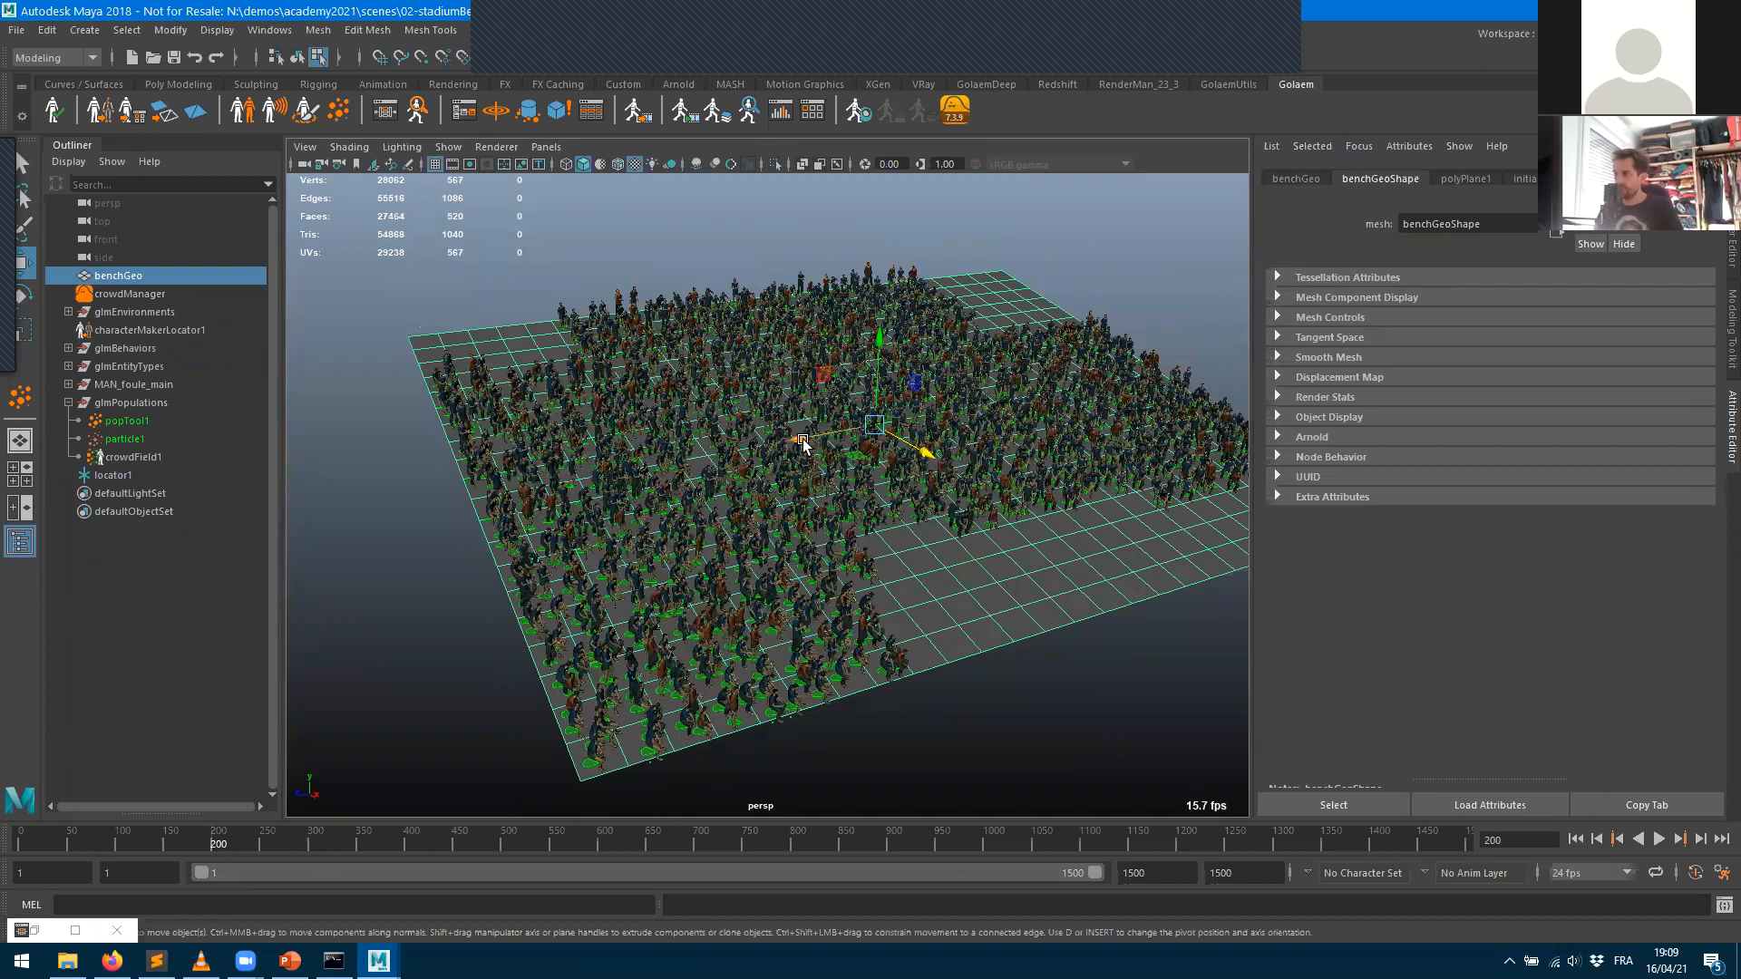
key(r)
drag(869, 434, 756, 467)
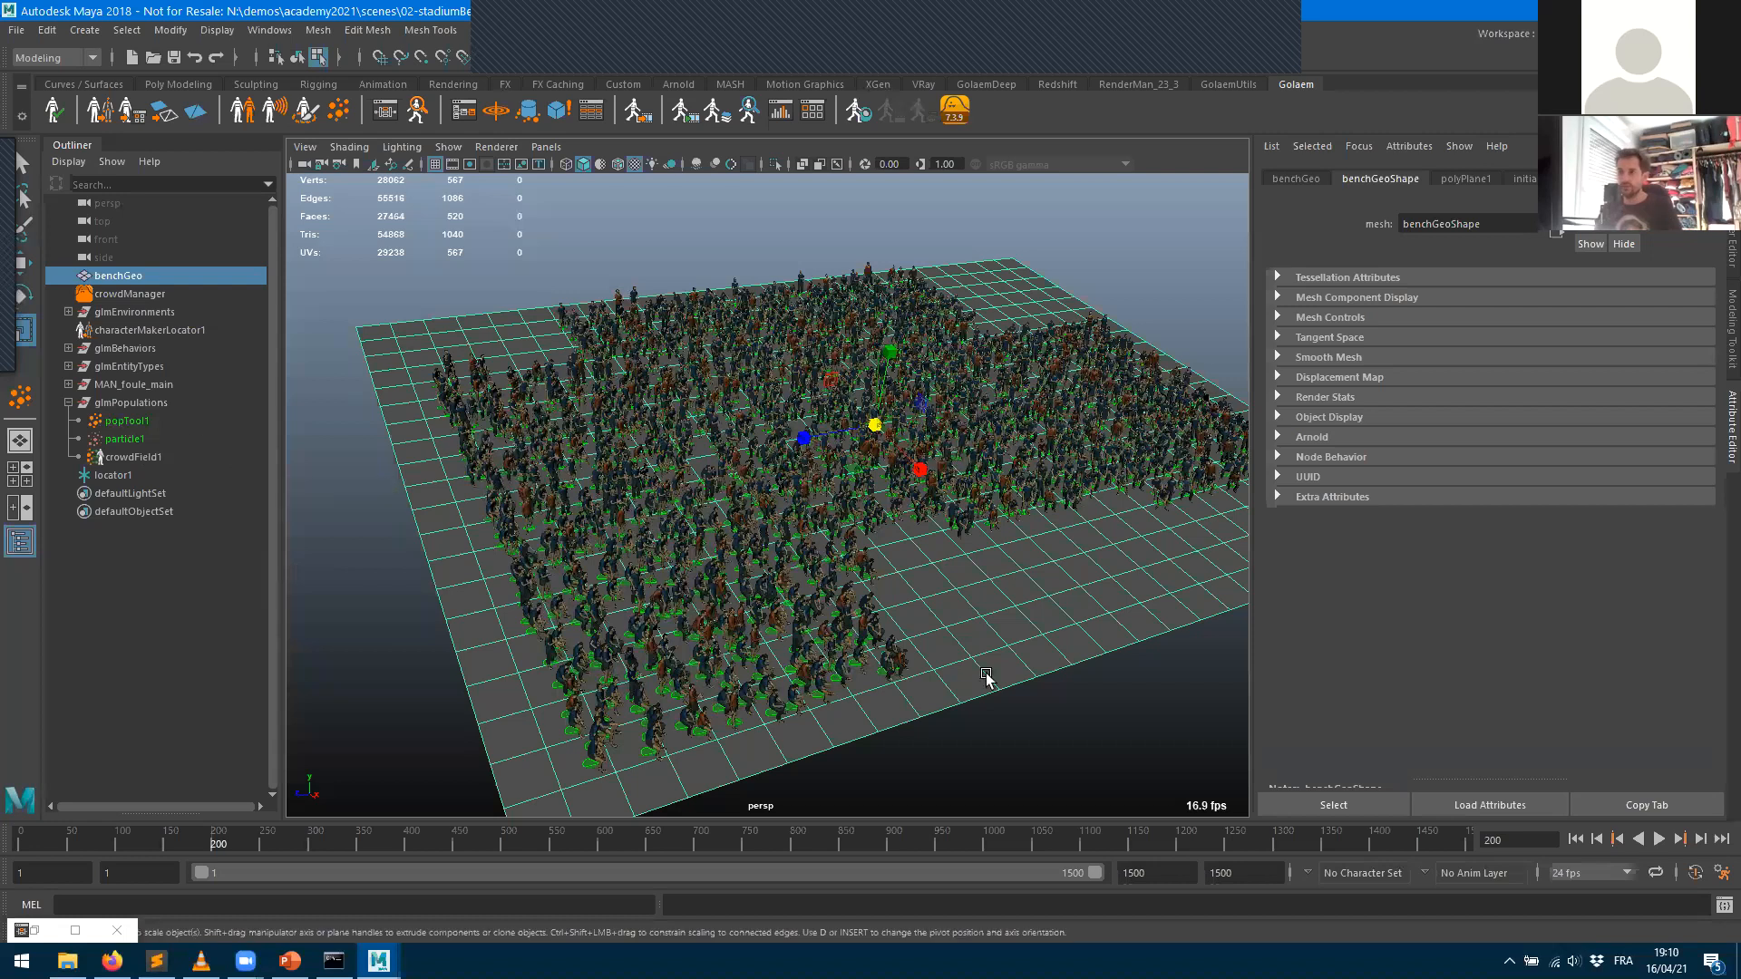
- Return to the first frame and delete the popTool1 population tool
click(1576, 840)
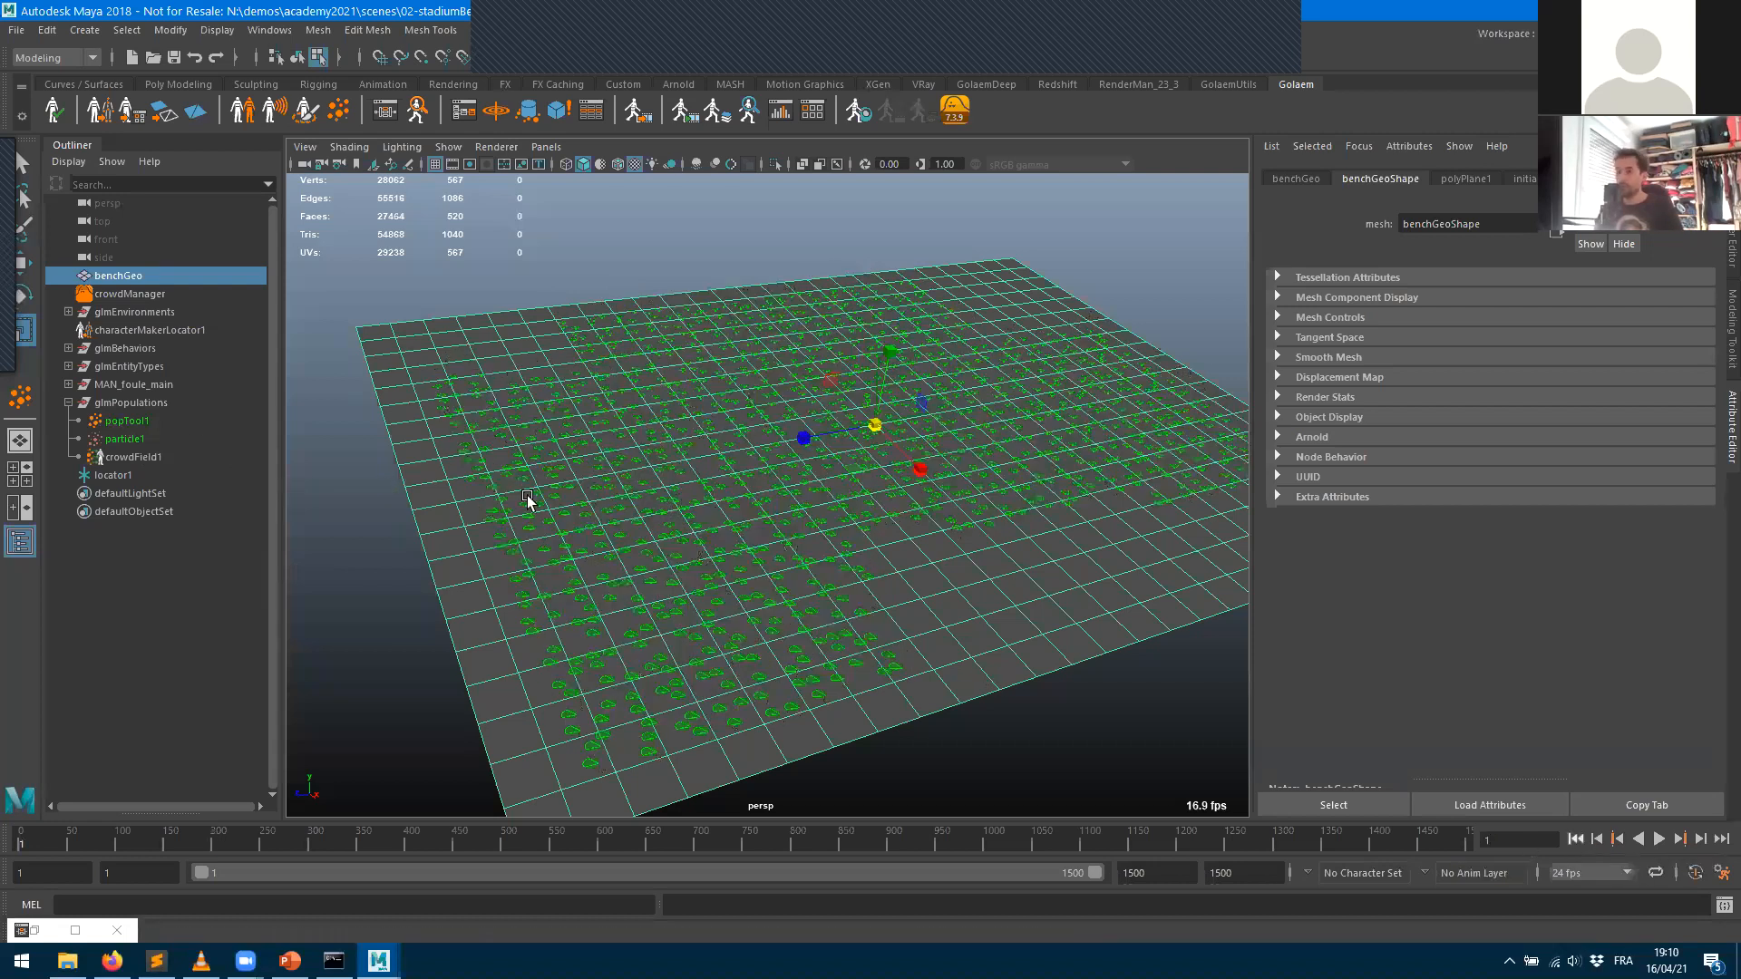
click(125, 419)
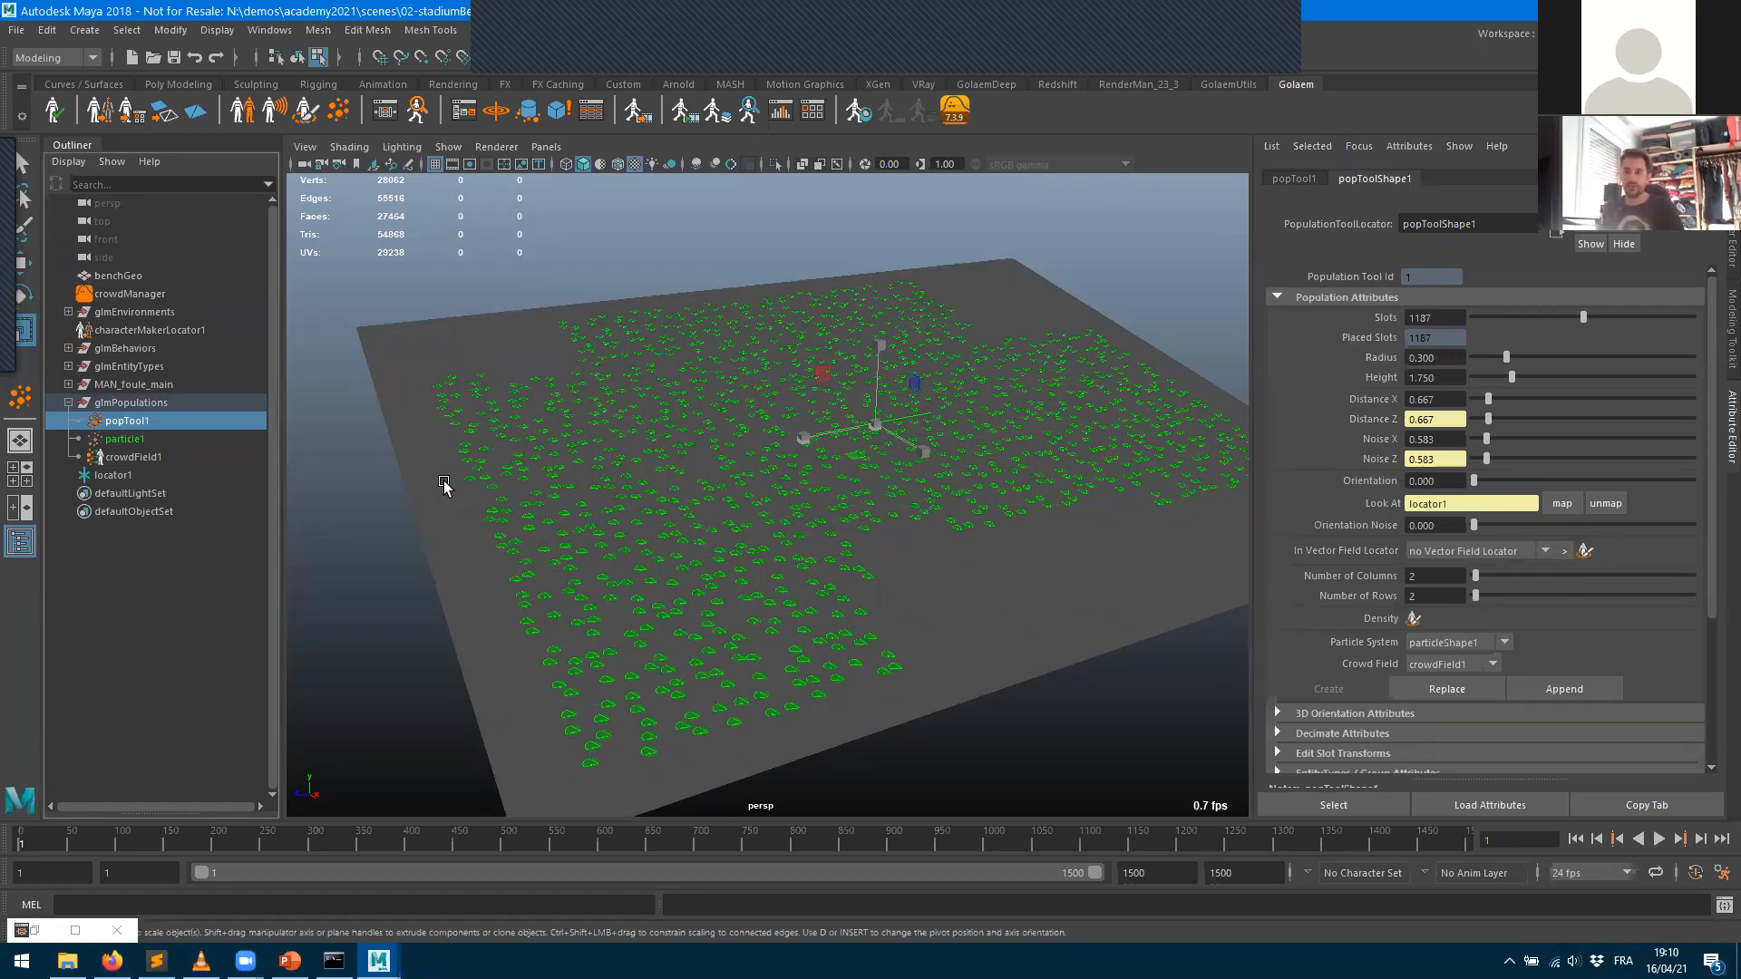
key(Delete)
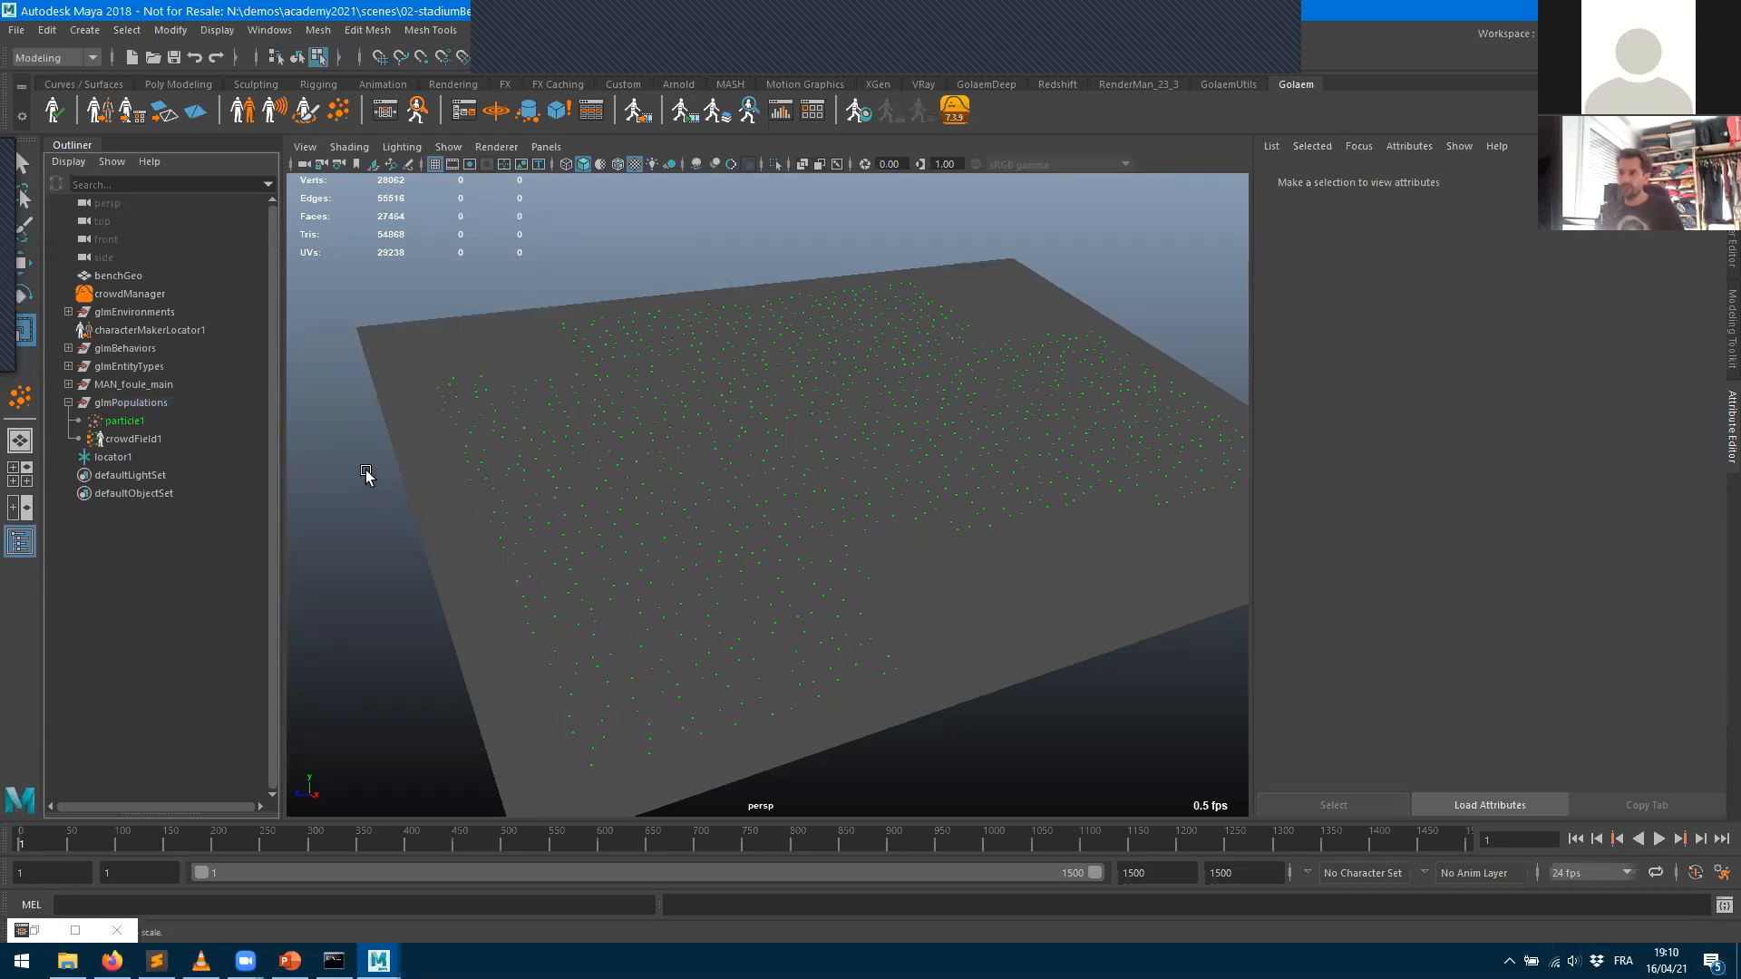
- Create a new population tool on the populated faces of benchGeo and close the tool settings
click(113, 275)
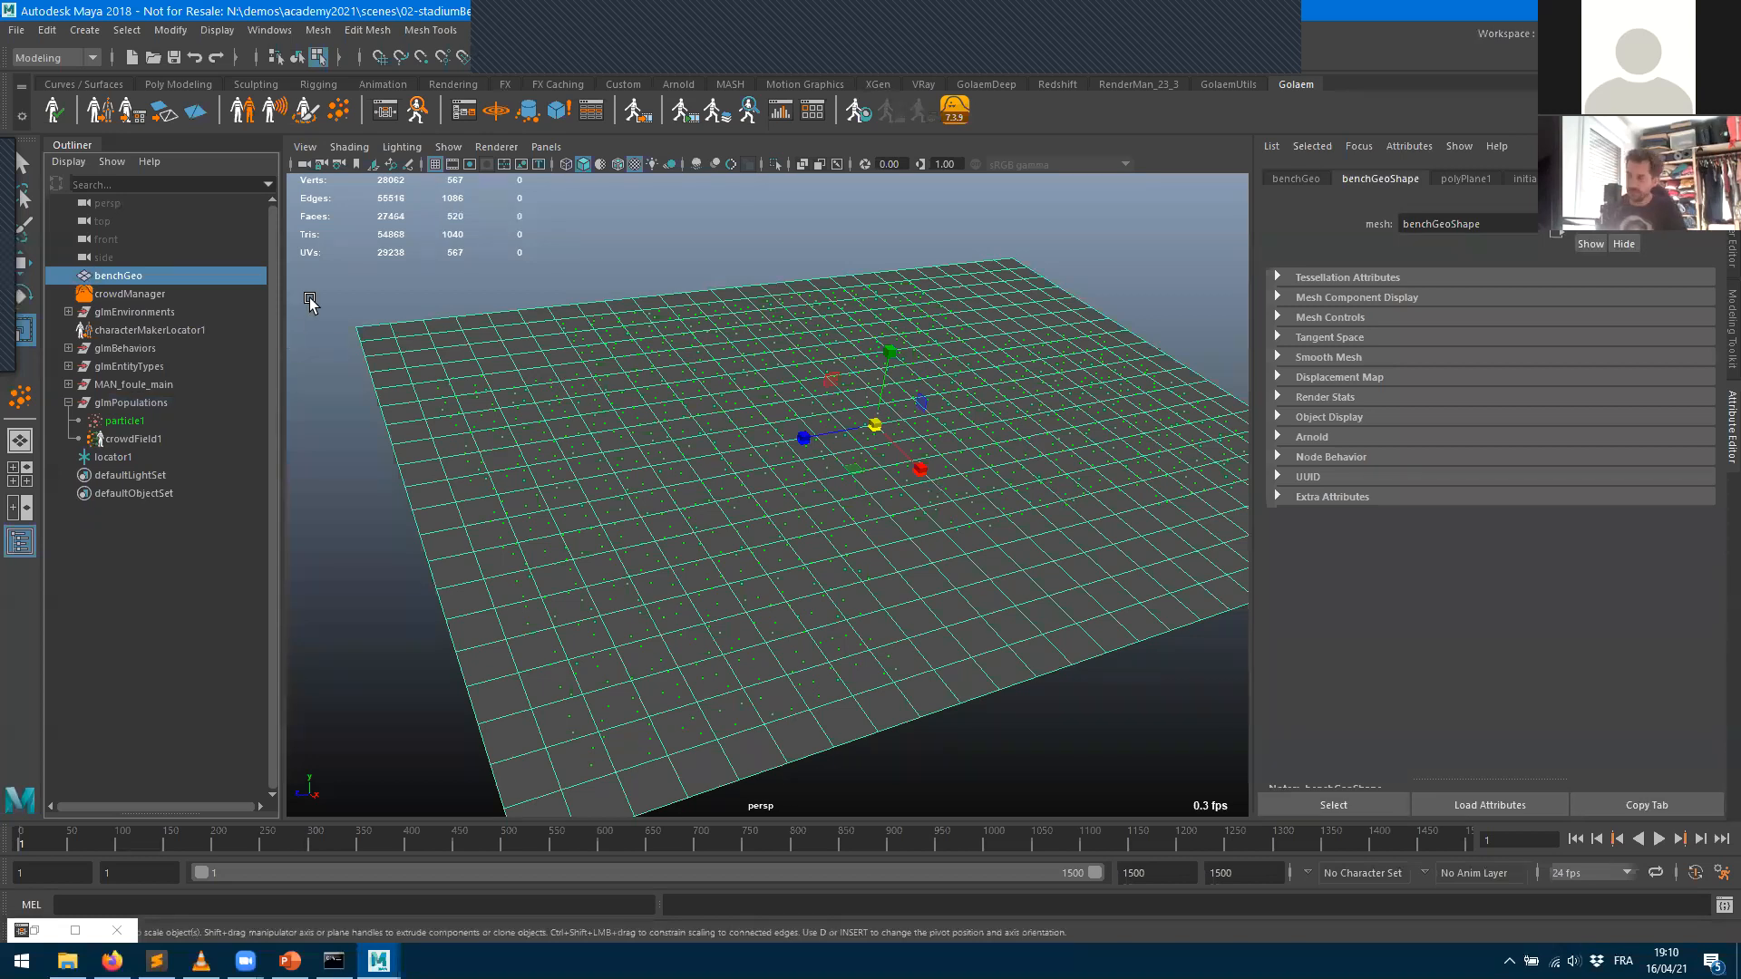
key(F11)
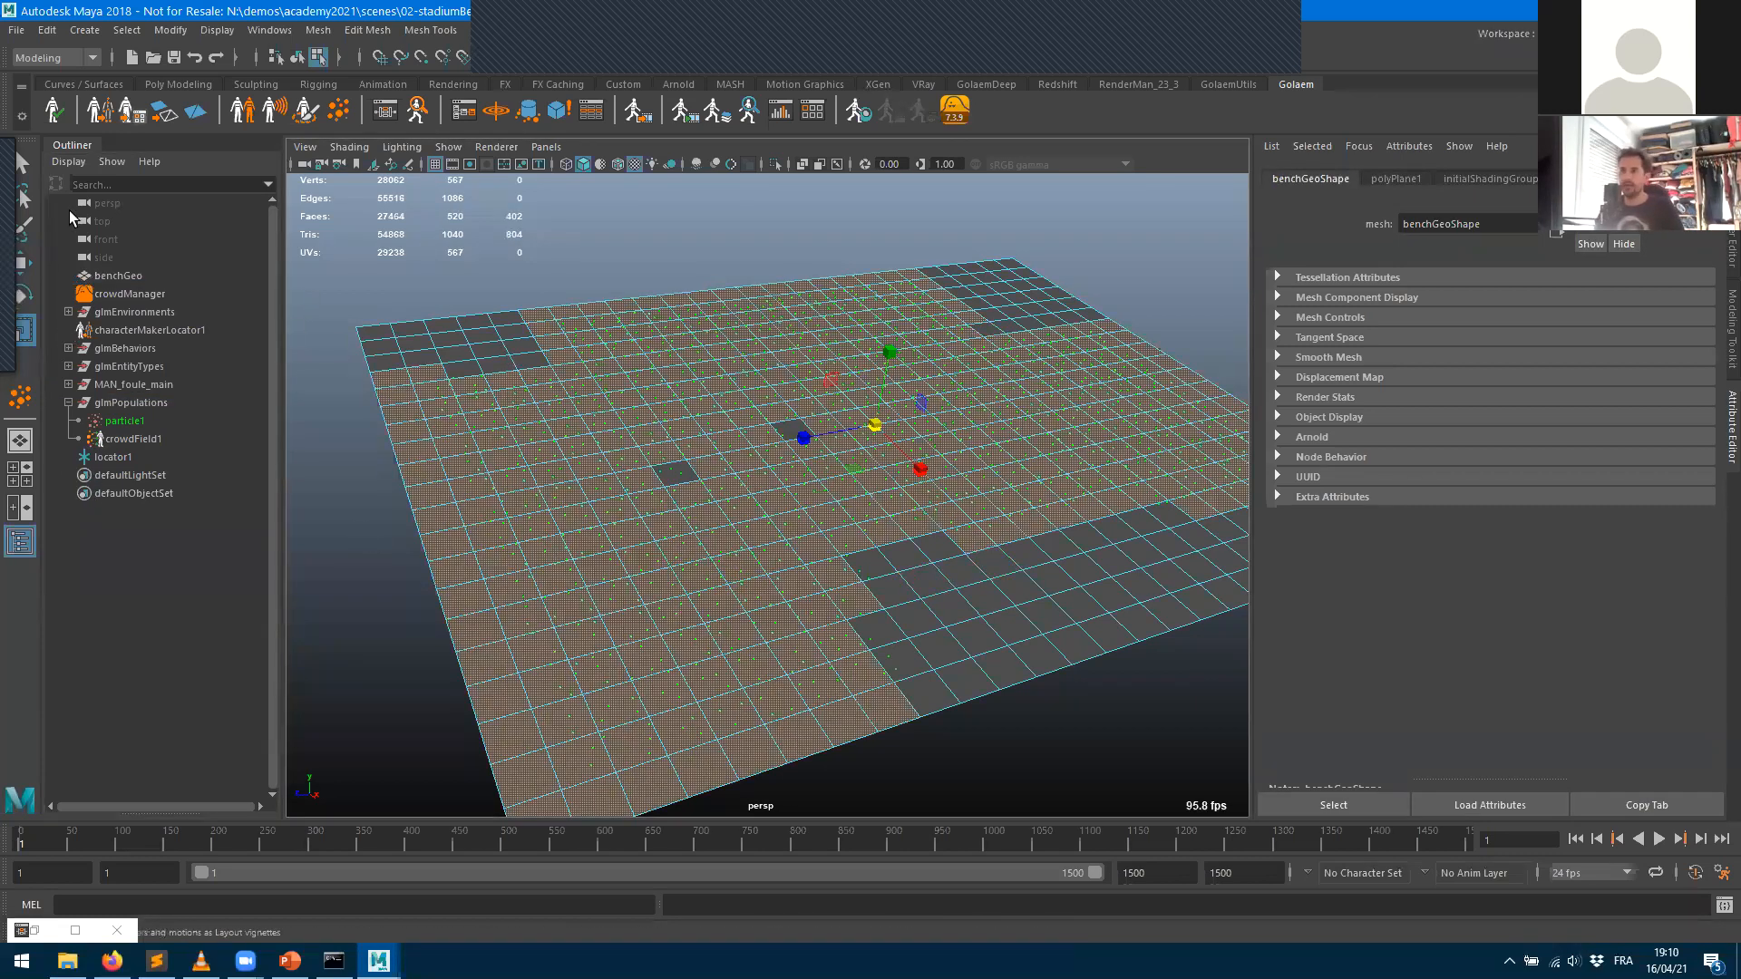
double_click(338, 111)
click(1122, 281)
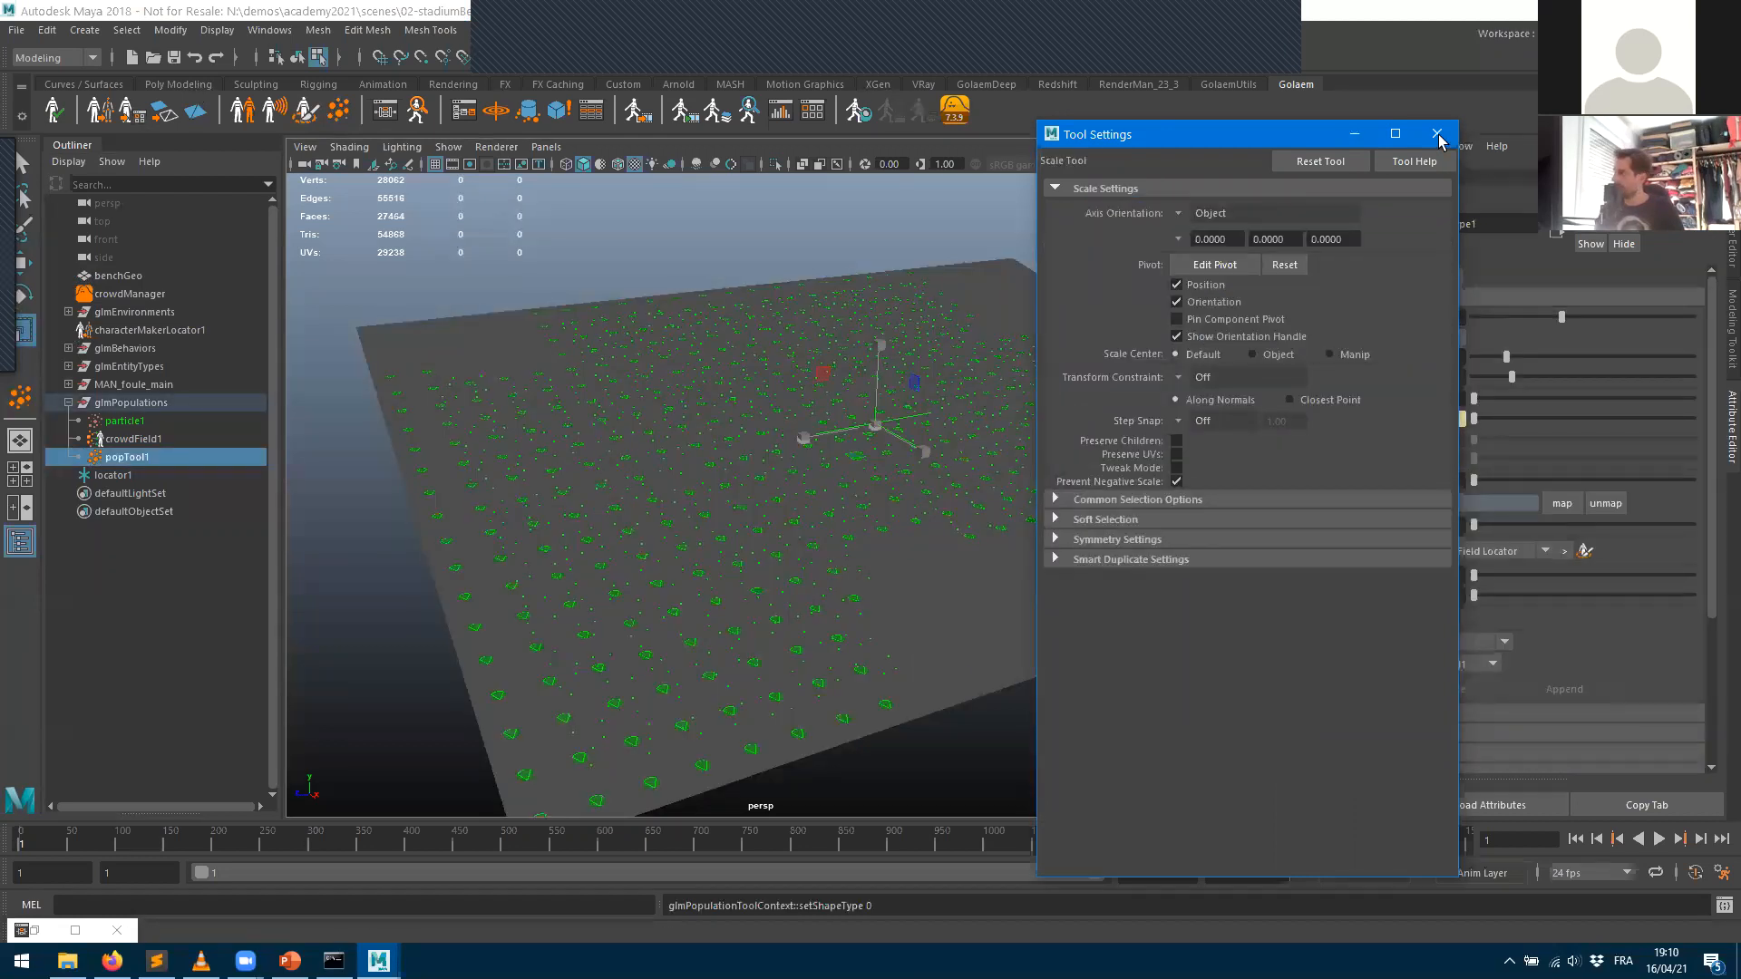
click(1437, 135)
- Set the population tool to 1600 slots, with Distance X and Z about 0.958 and Noise X and Z about 0.417
text(2)
key(Tab)
text(2)
key(Tab)
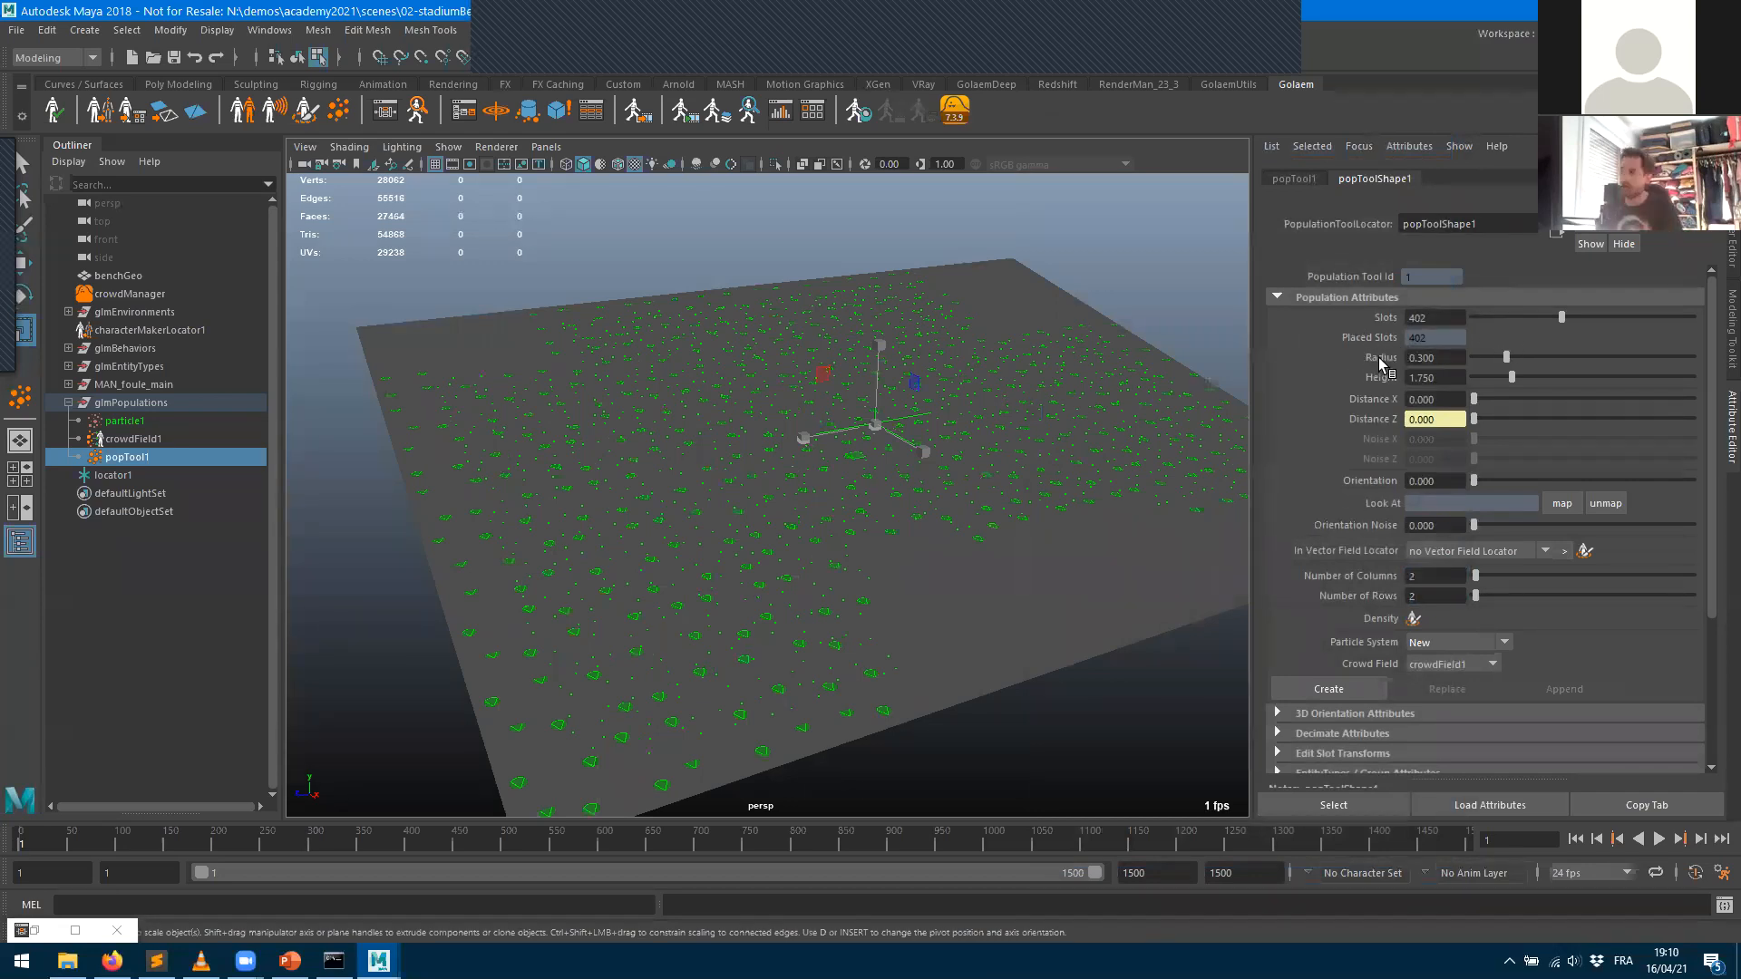
text(1600)
key(Return)
drag(1480, 402, 1486, 440)
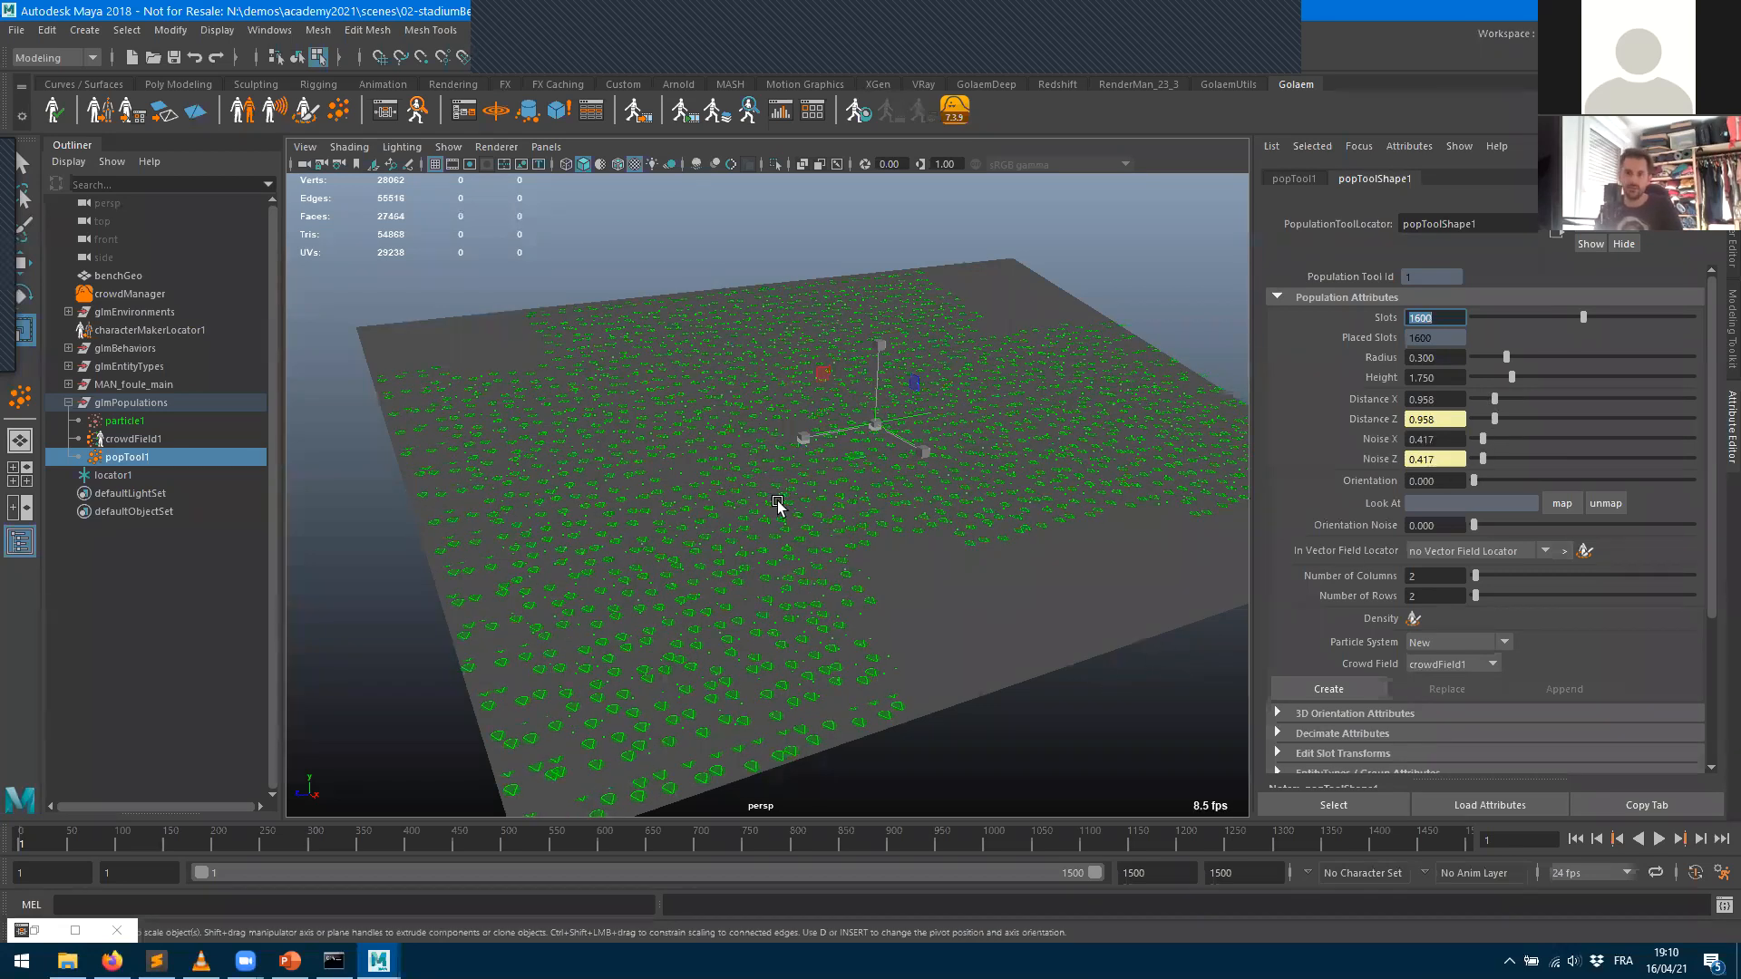
- Try creating the population as a new particle system, check it one frame ahead, and delete that particle system
scroll(1088, 695, down, 2)
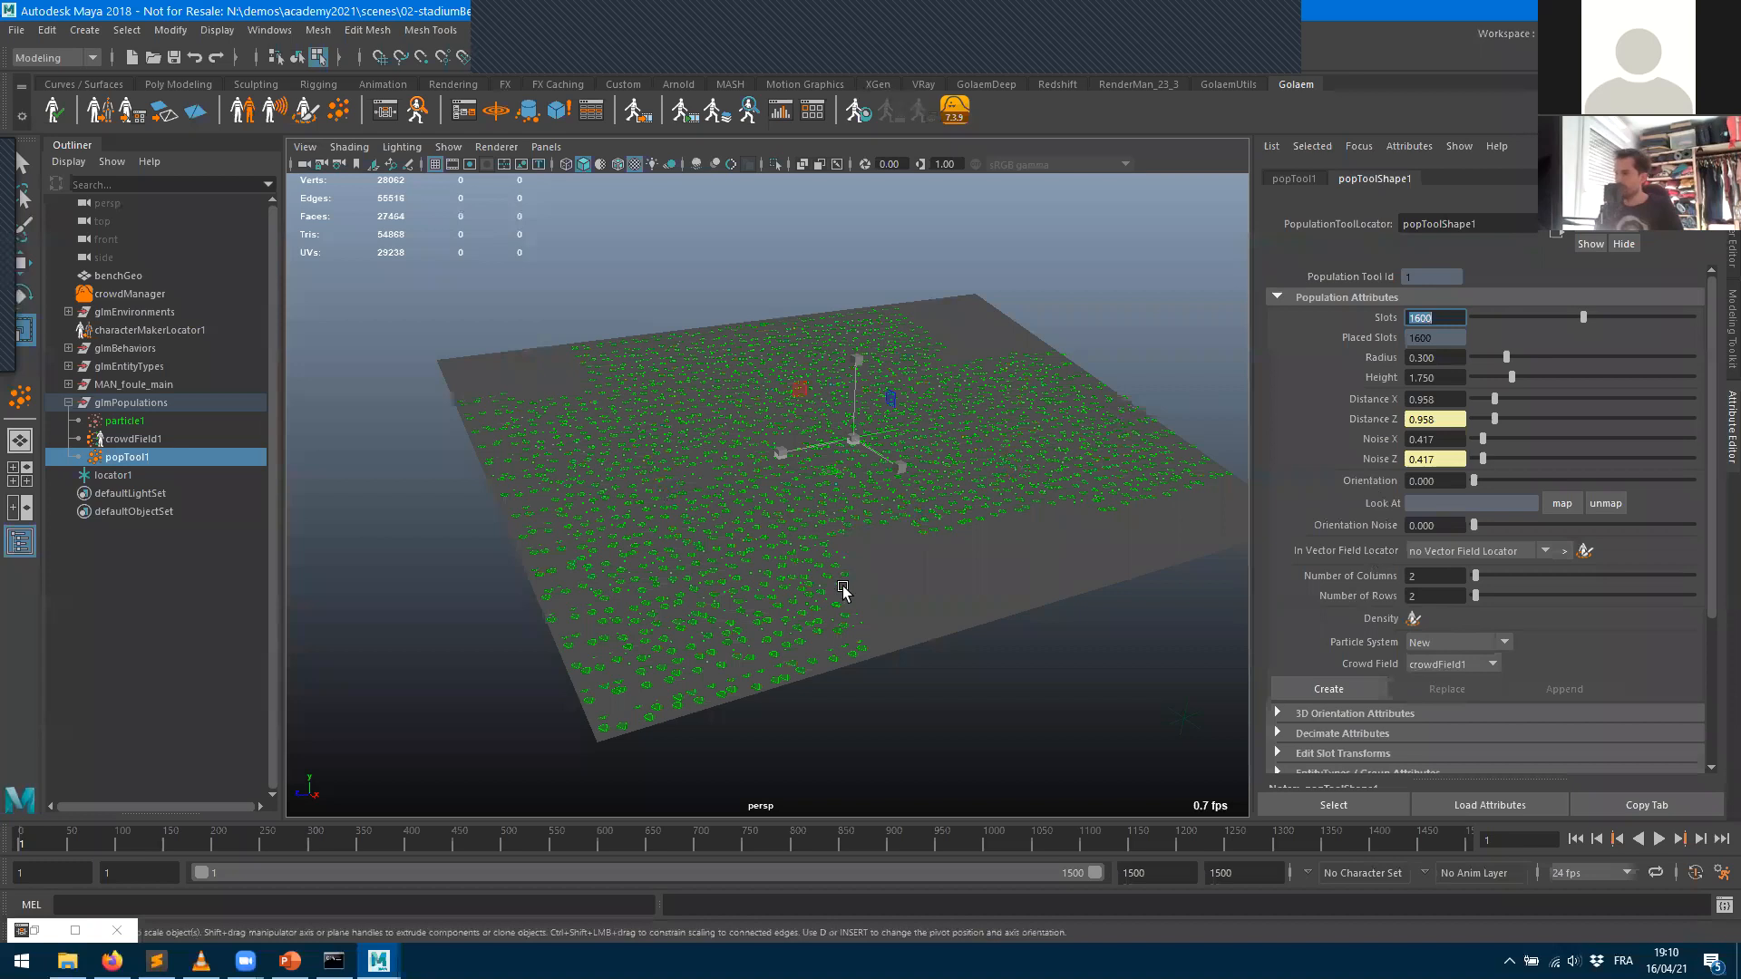
scroll(844, 590, up, 3)
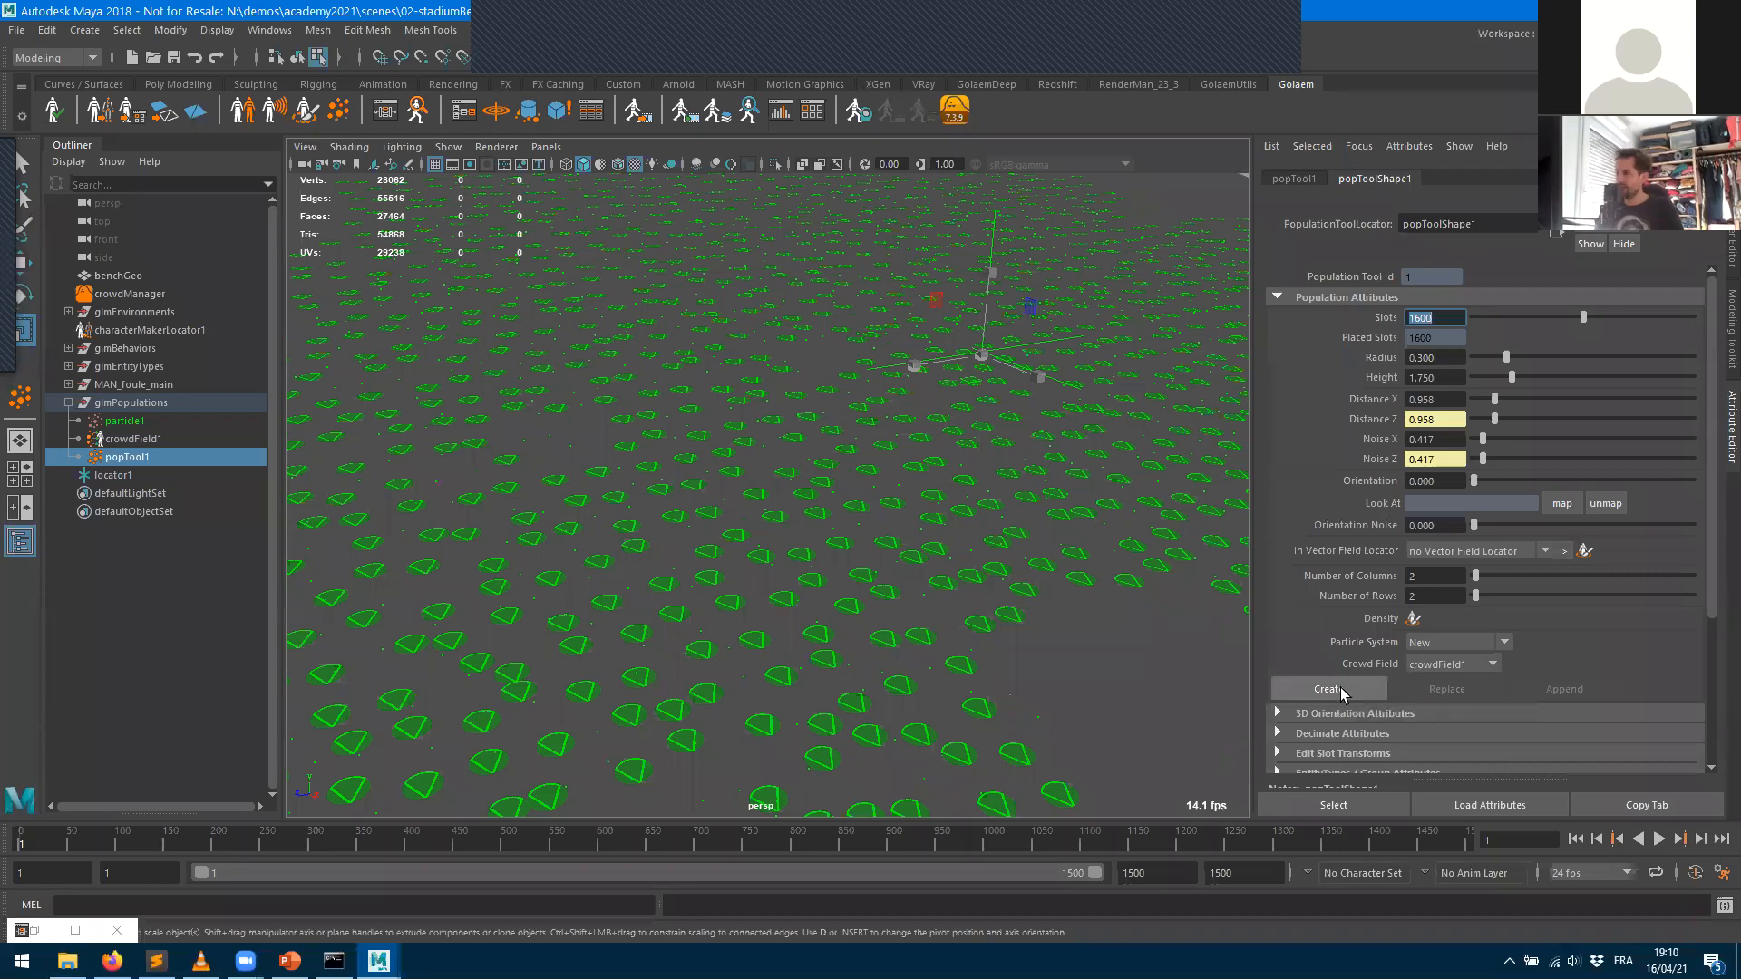
click(1340, 687)
click(1700, 840)
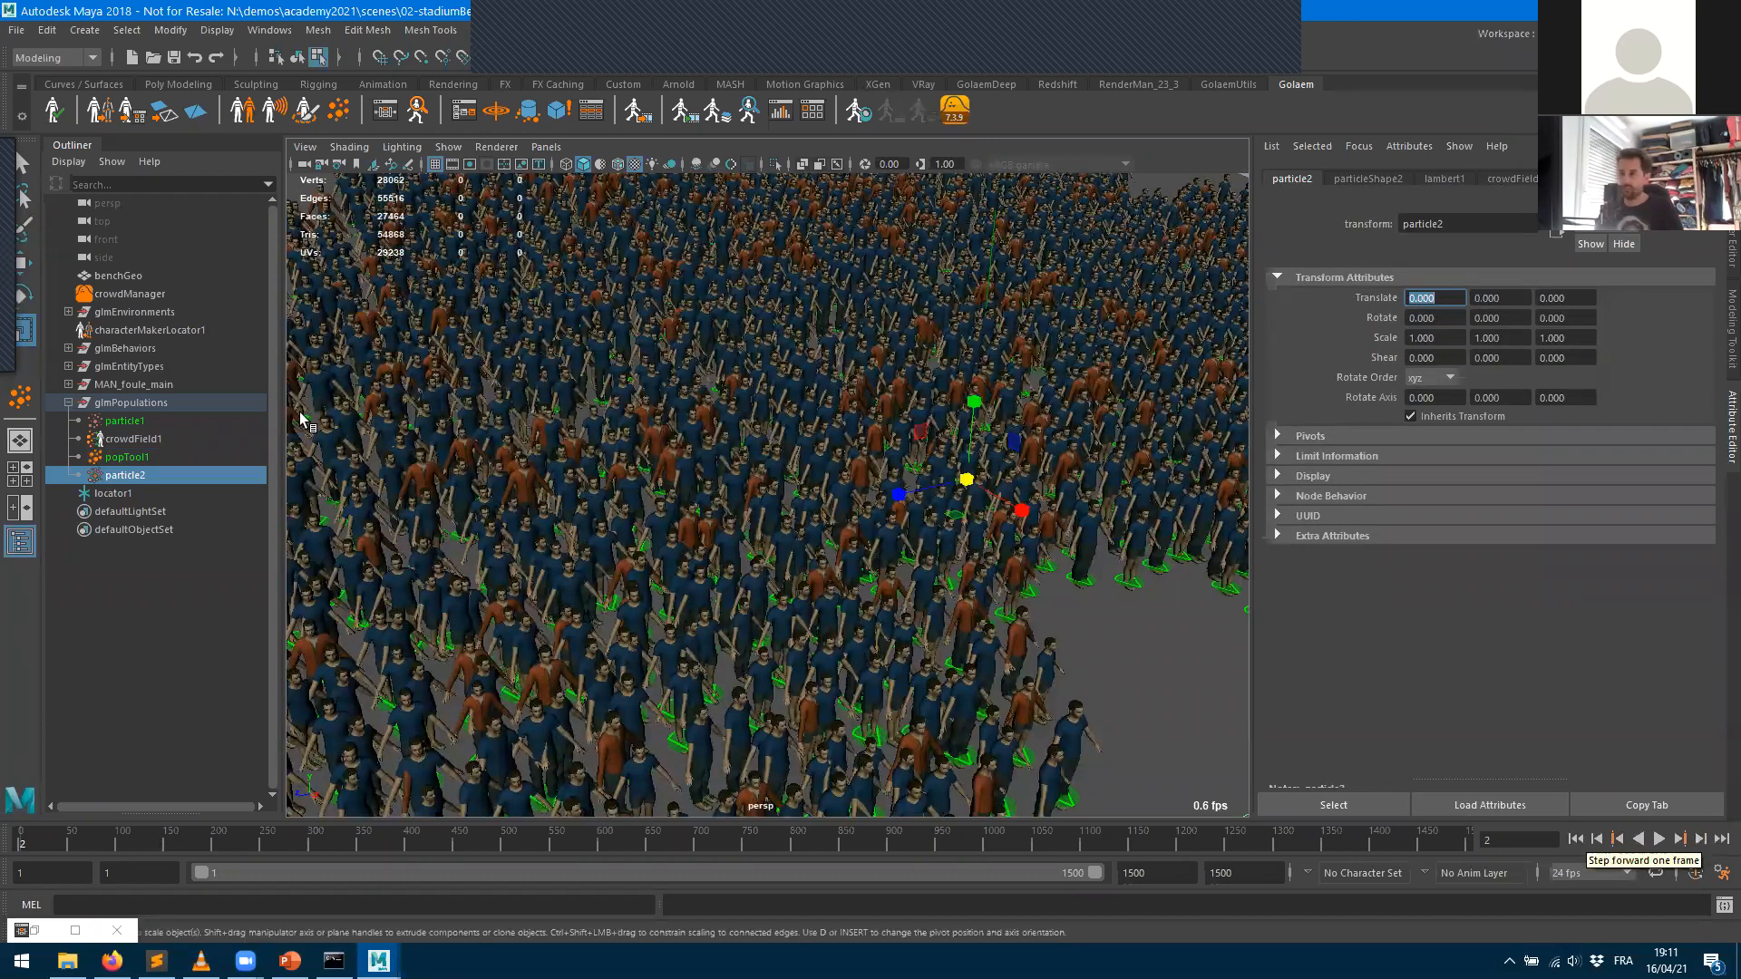
click(1578, 841)
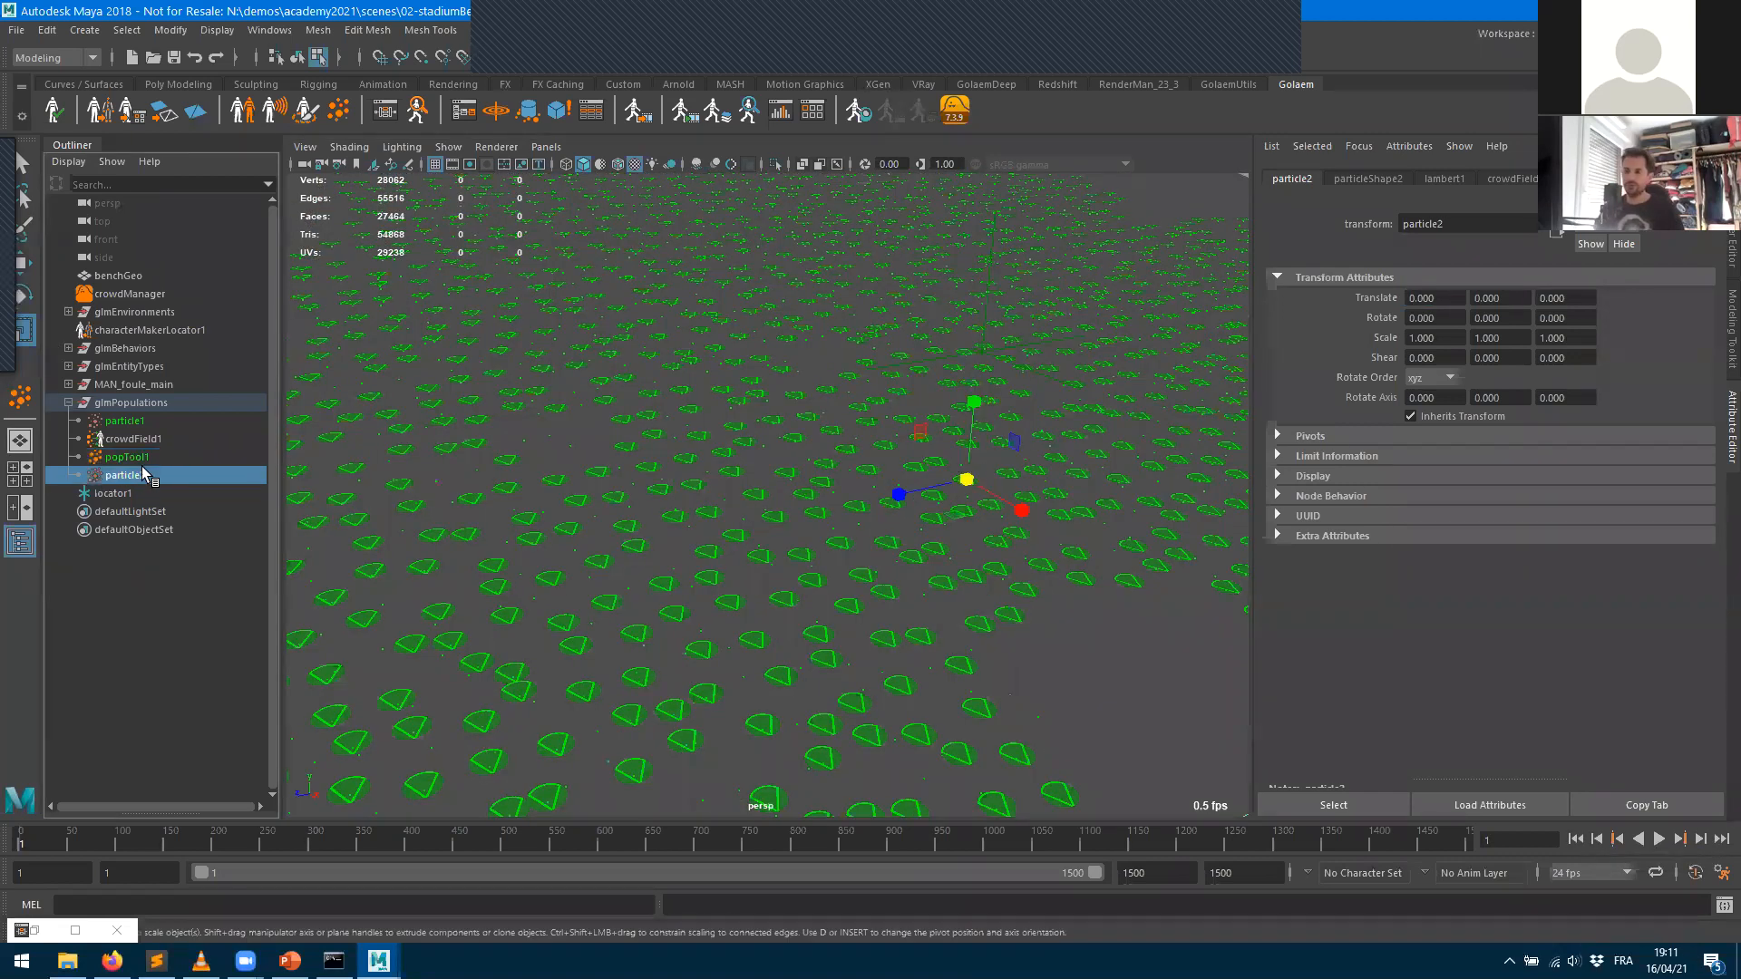
key(Delete)
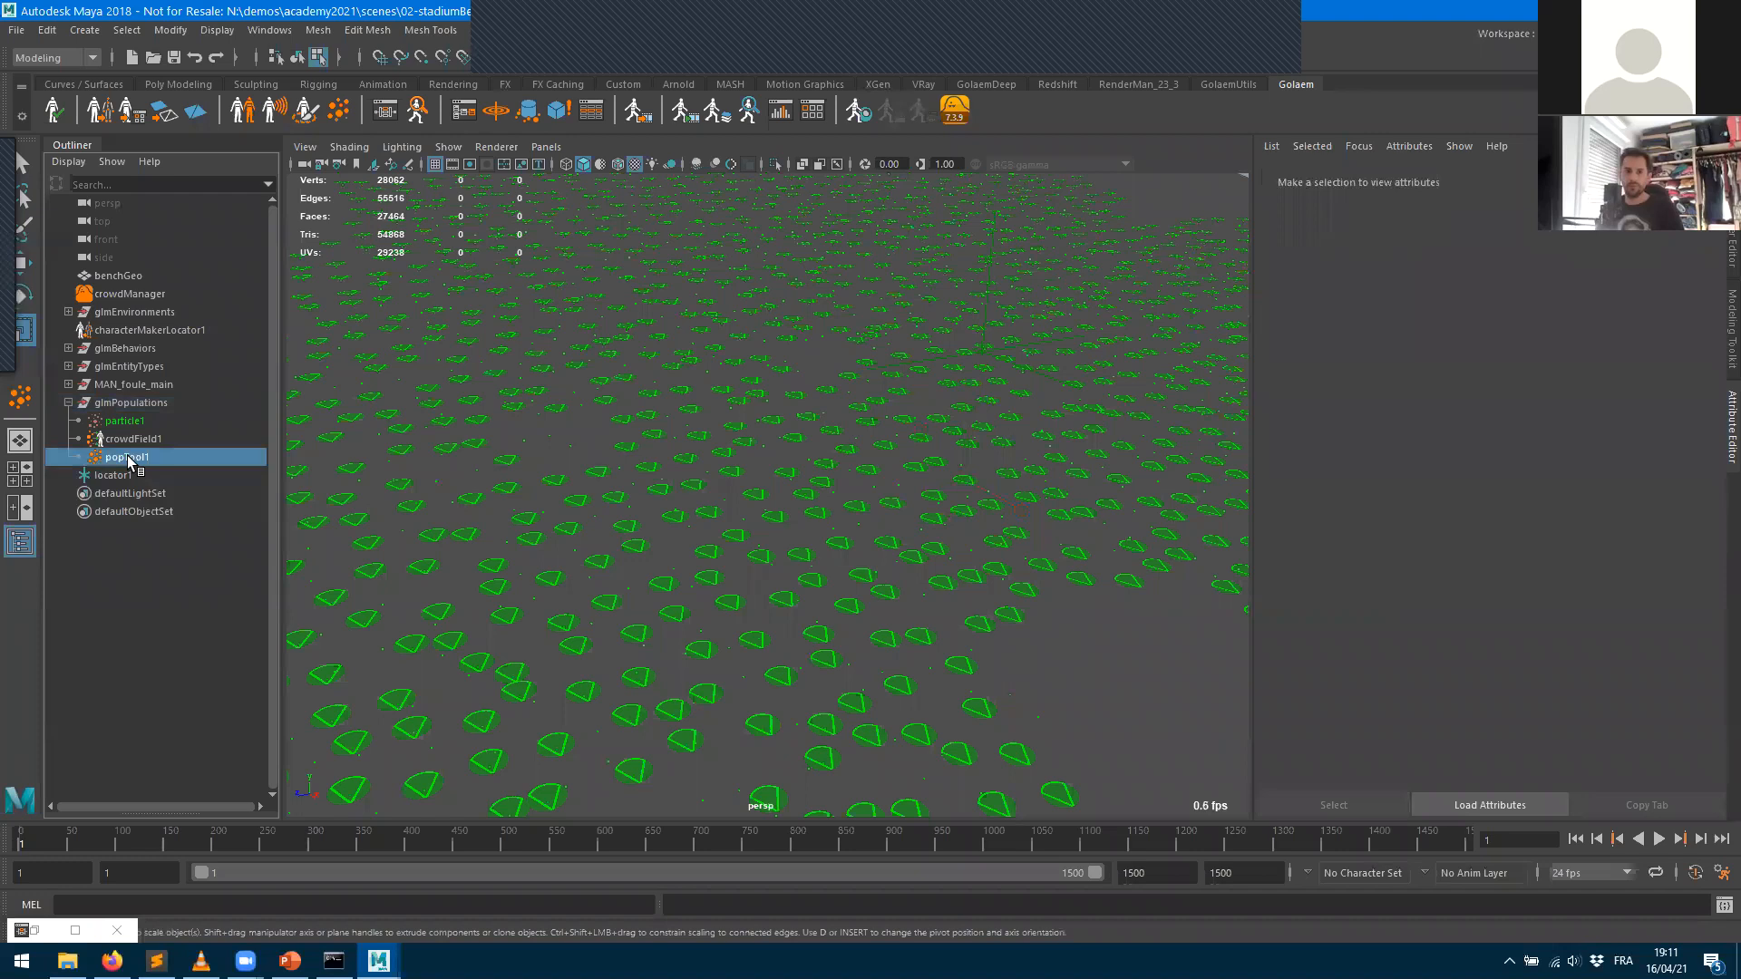
- Set popTool1's particle system to particleShape1 and replace its existing particles with the new population
click(128, 458)
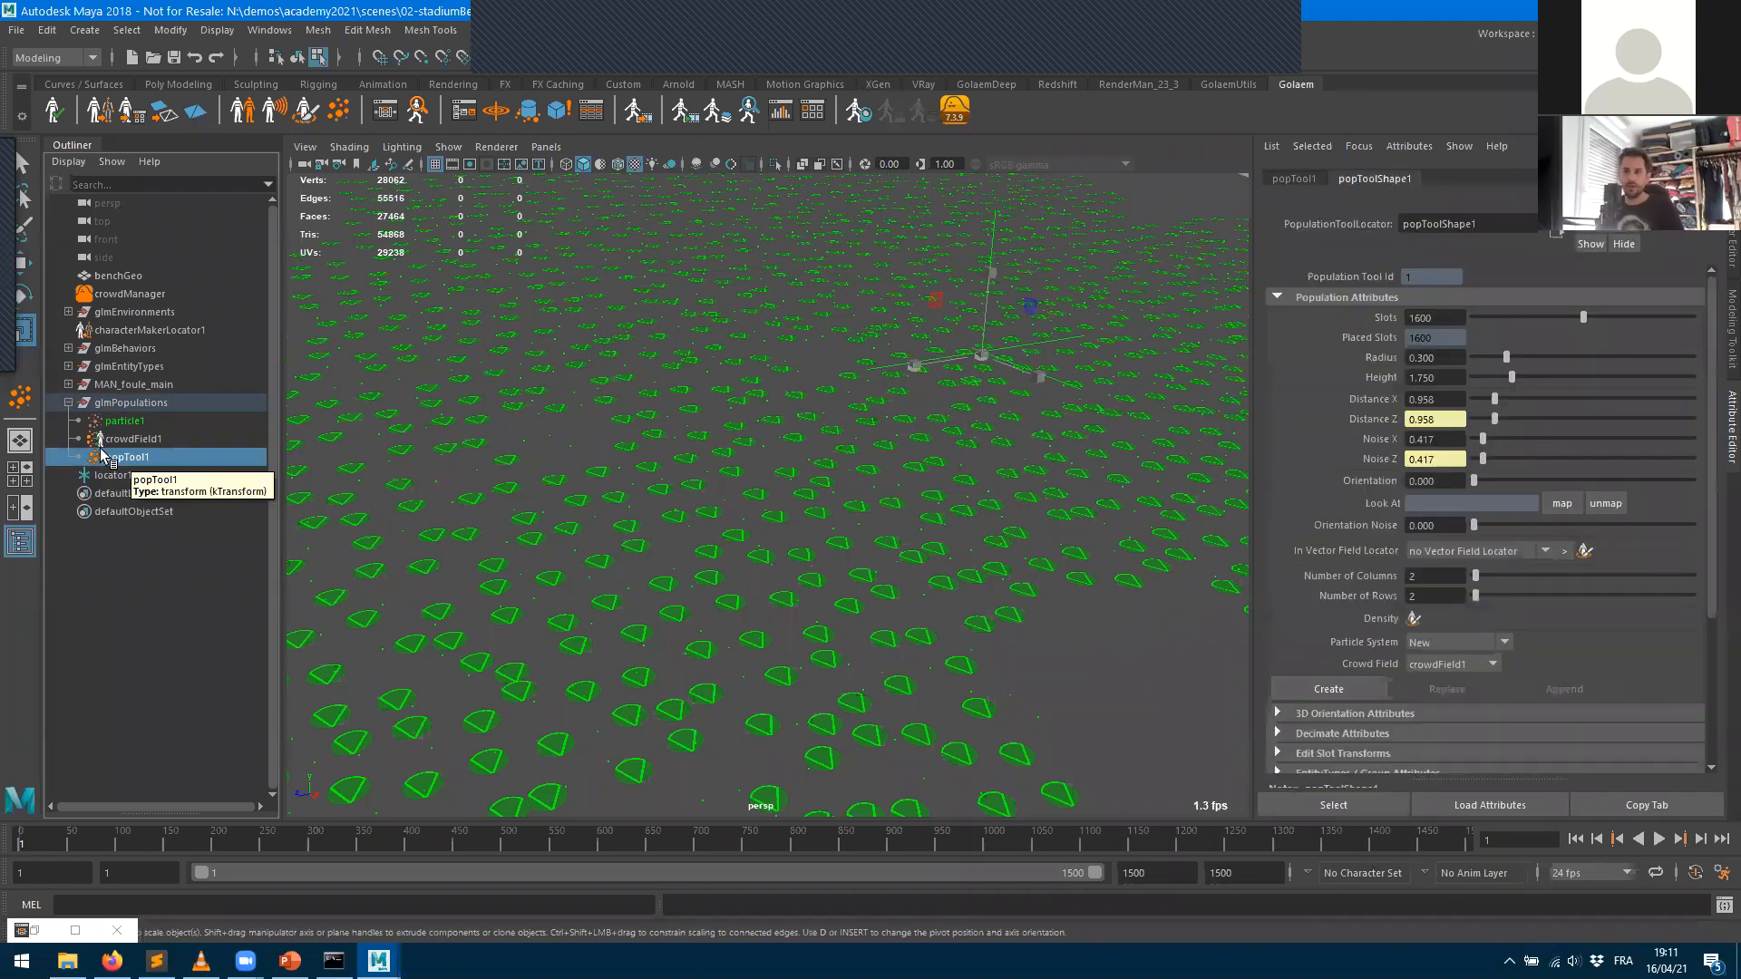
click(1423, 646)
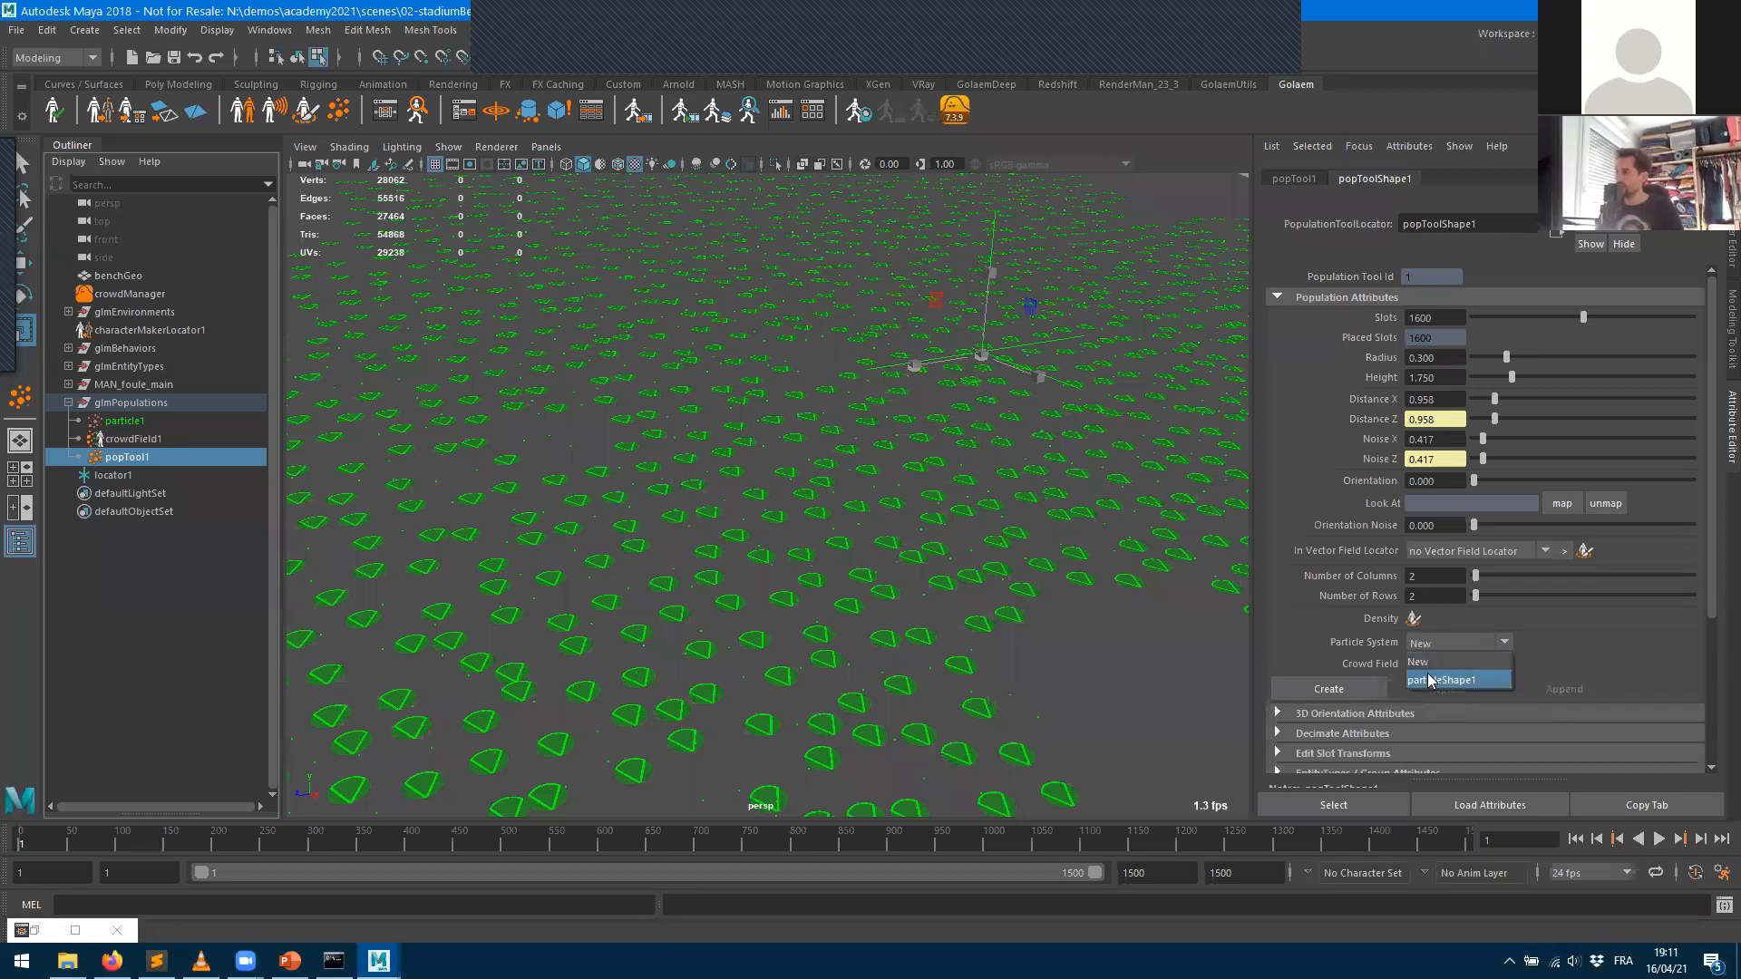
click(1429, 681)
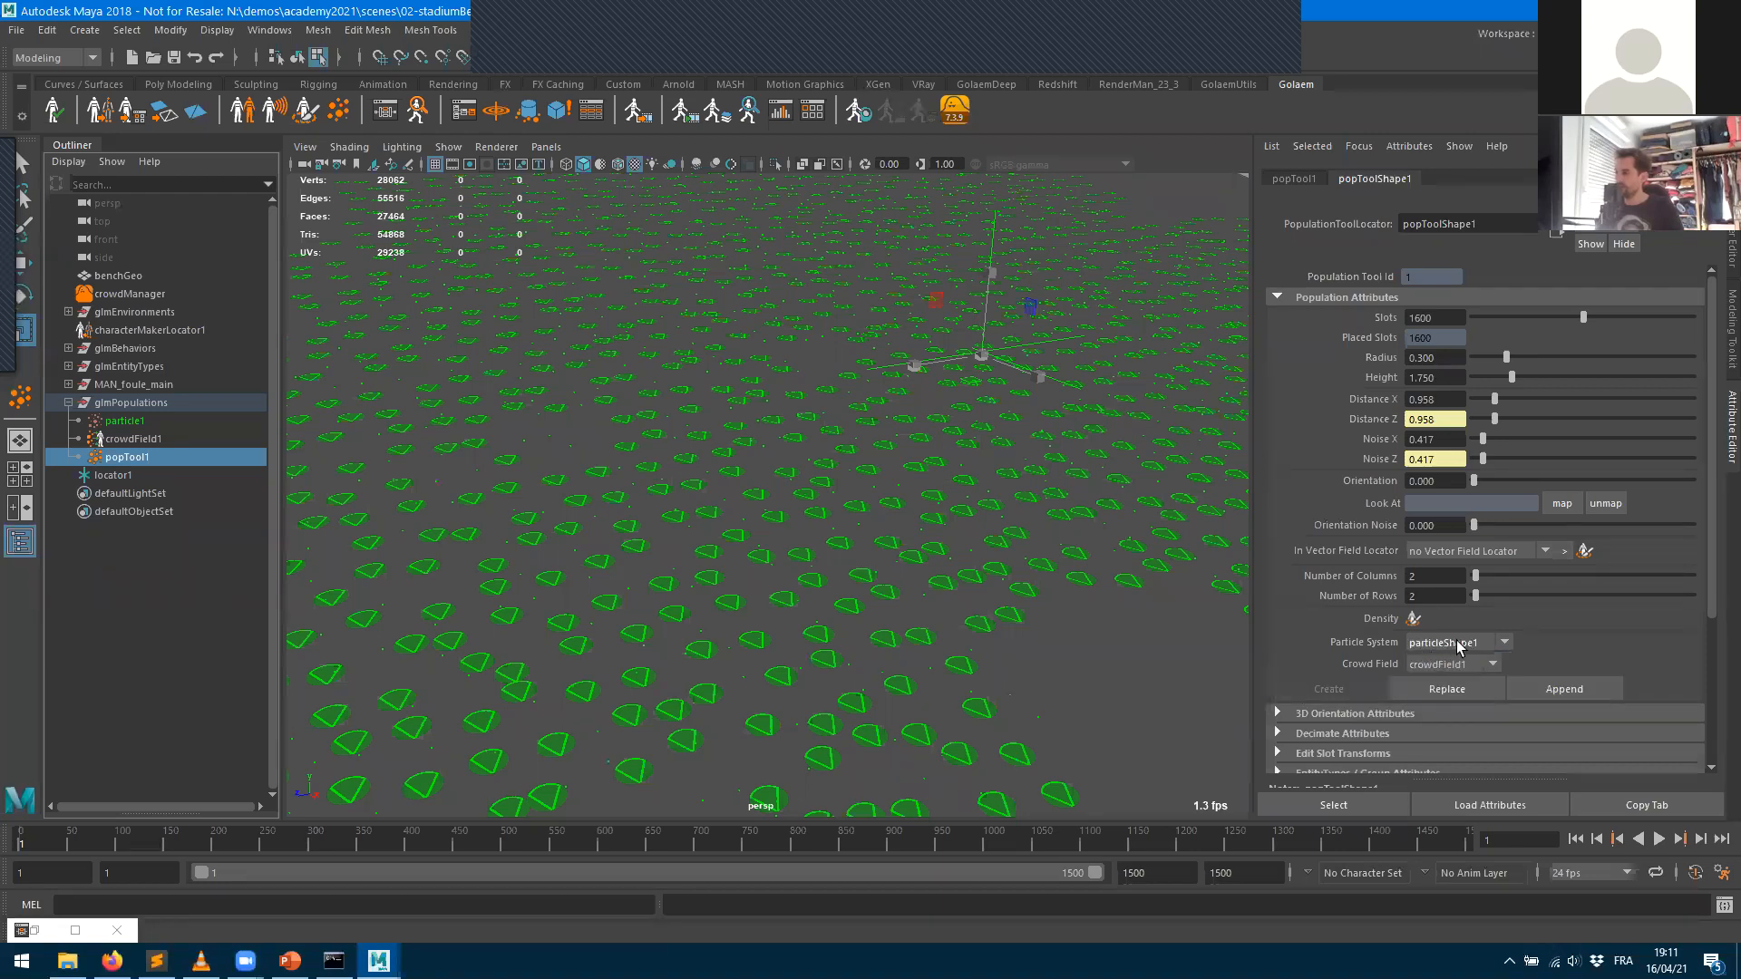
click(1442, 688)
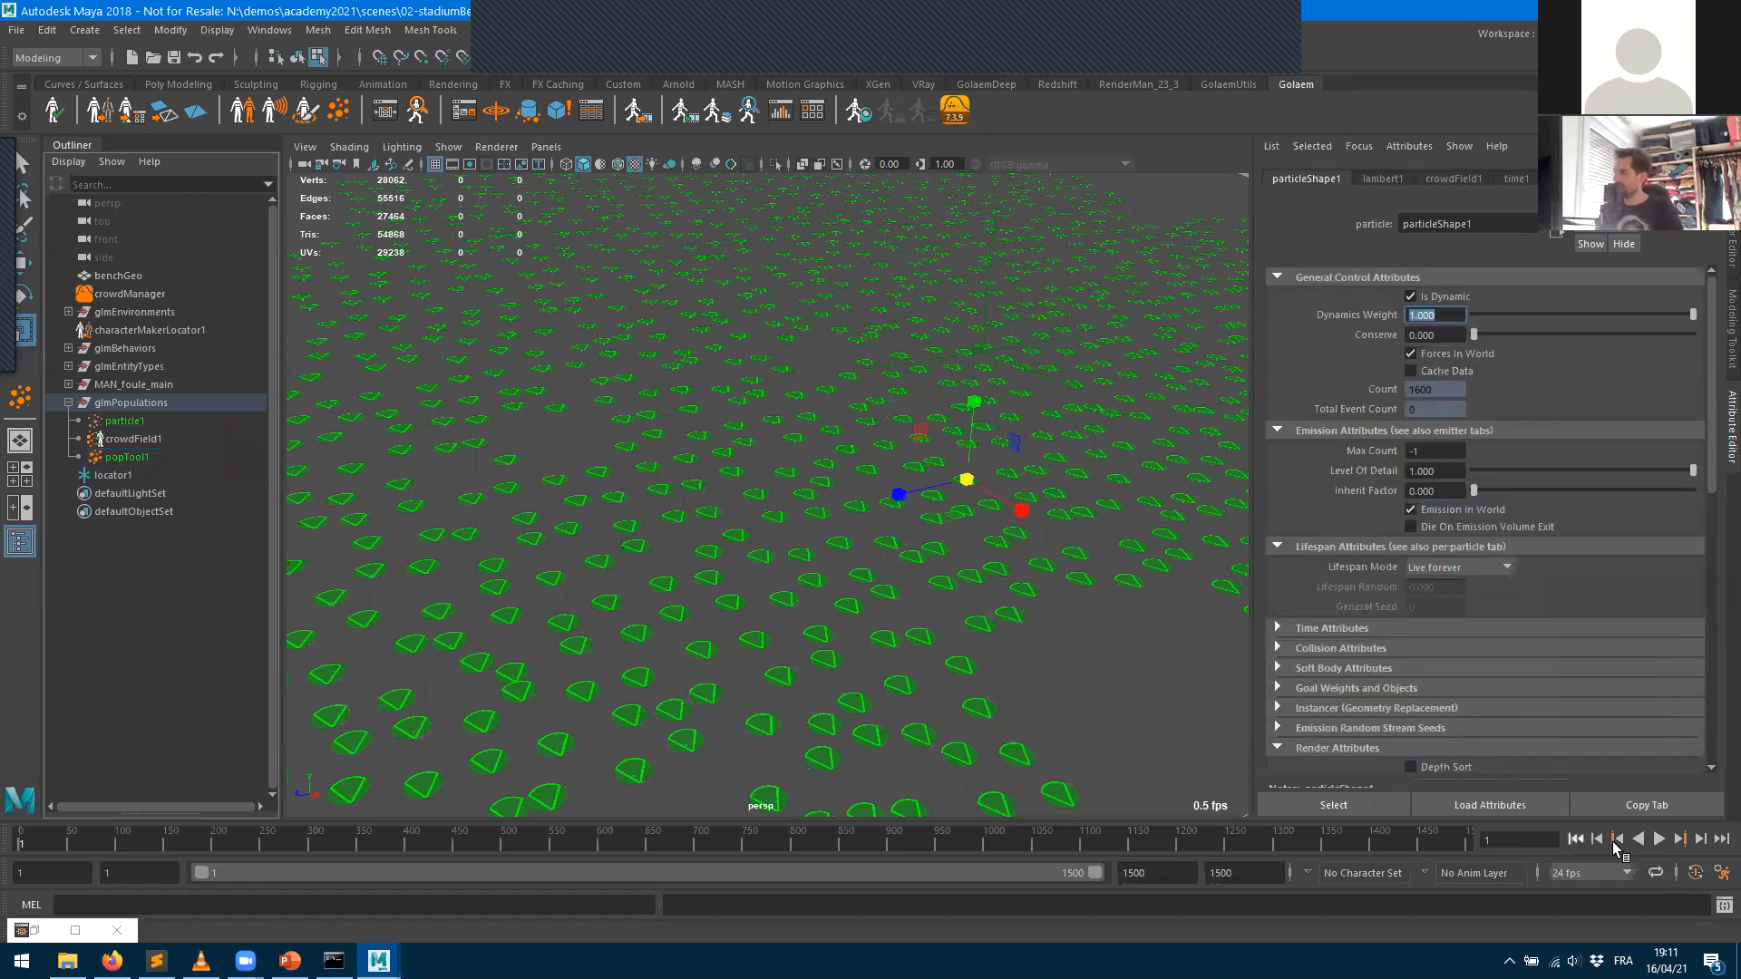
- Play the crowd simulation from the first frame and examine the replaced population on the bench geometry from near and far
click(1701, 840)
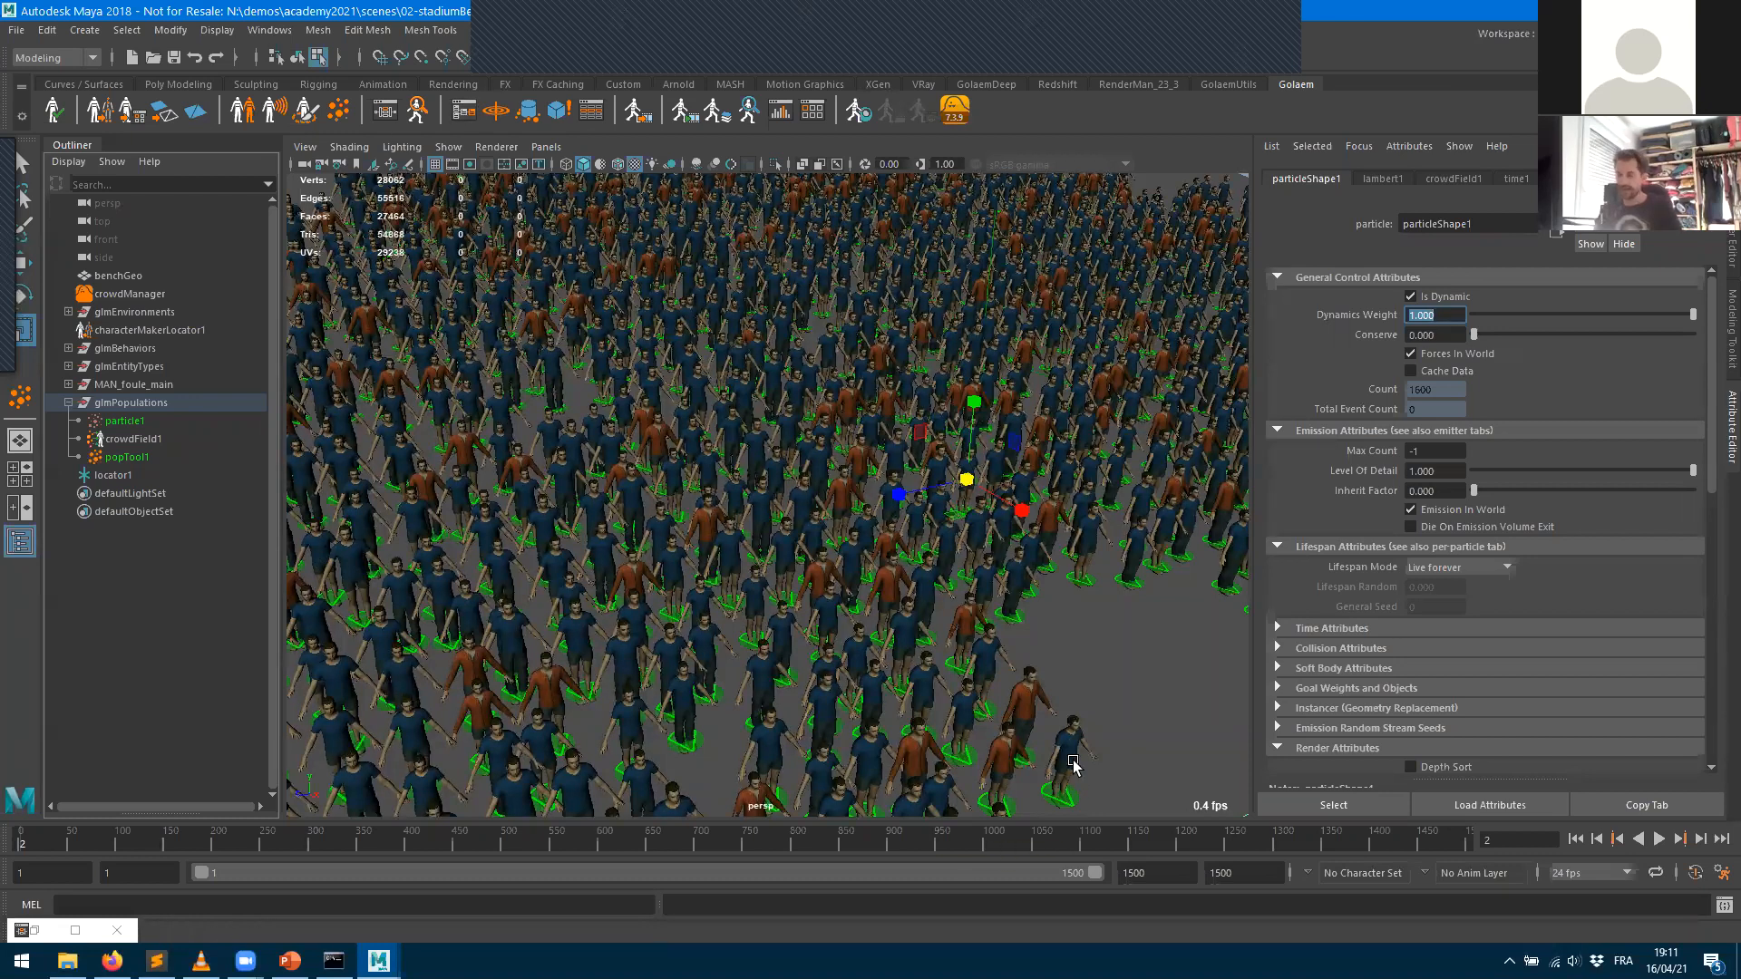
click(1576, 839)
click(1660, 840)
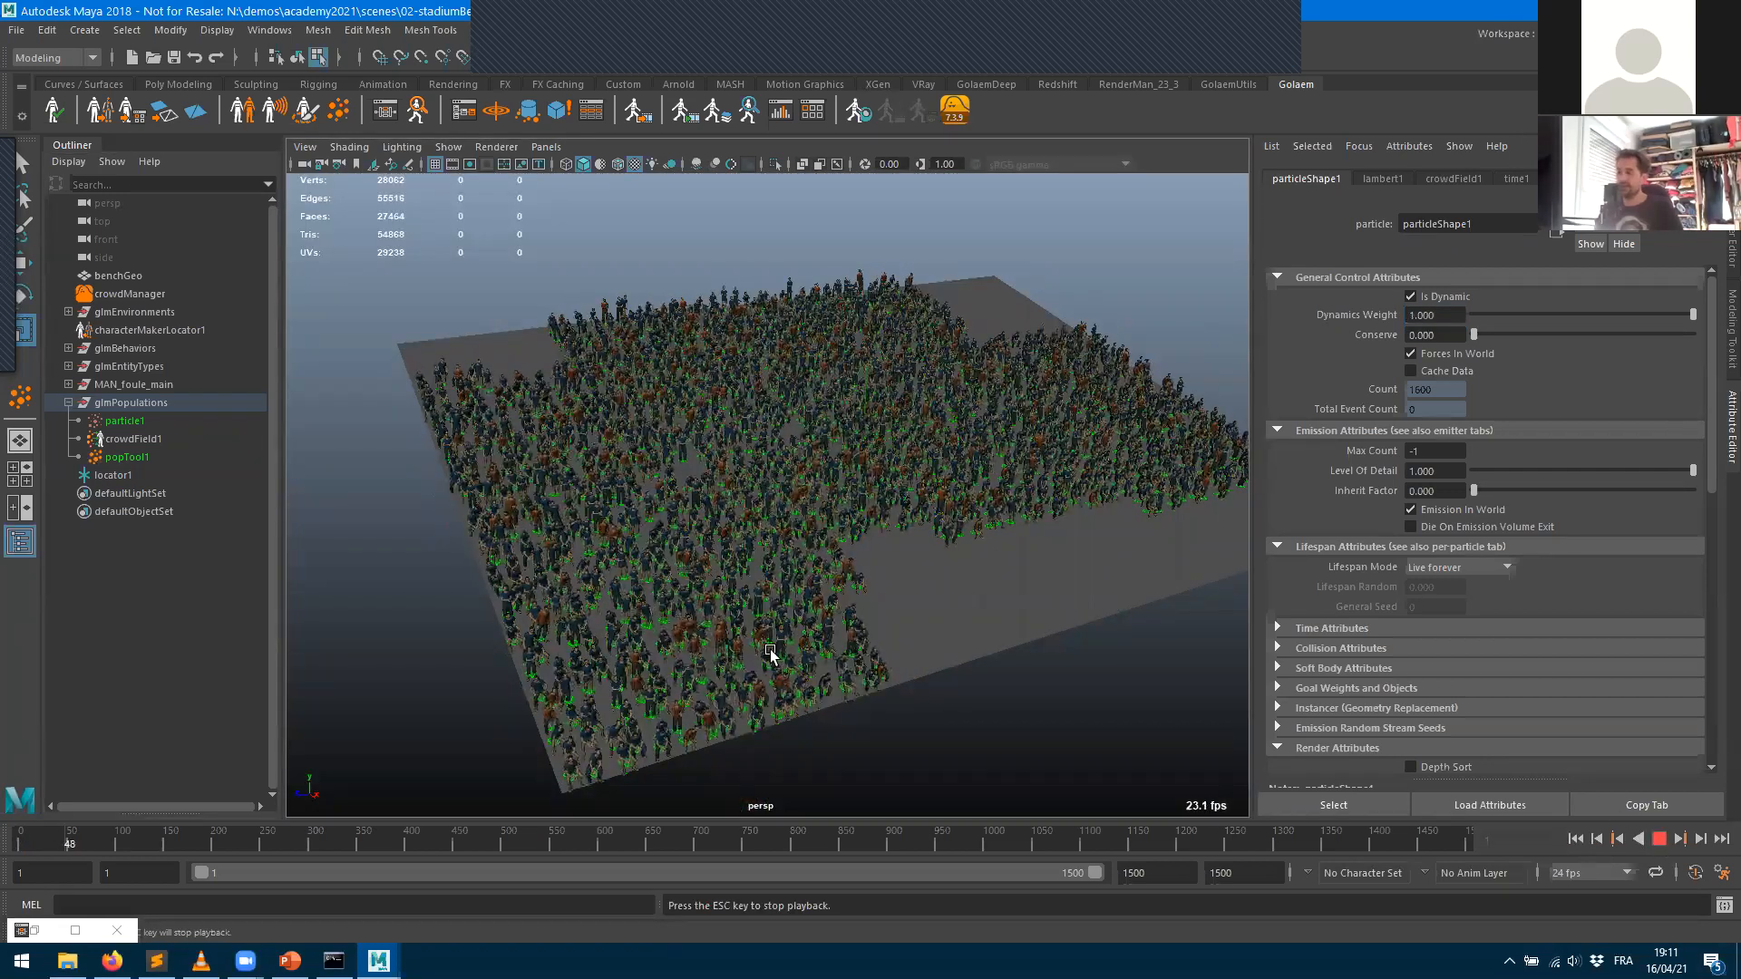
key(Escape)
scroll(956, 640, up, 2)
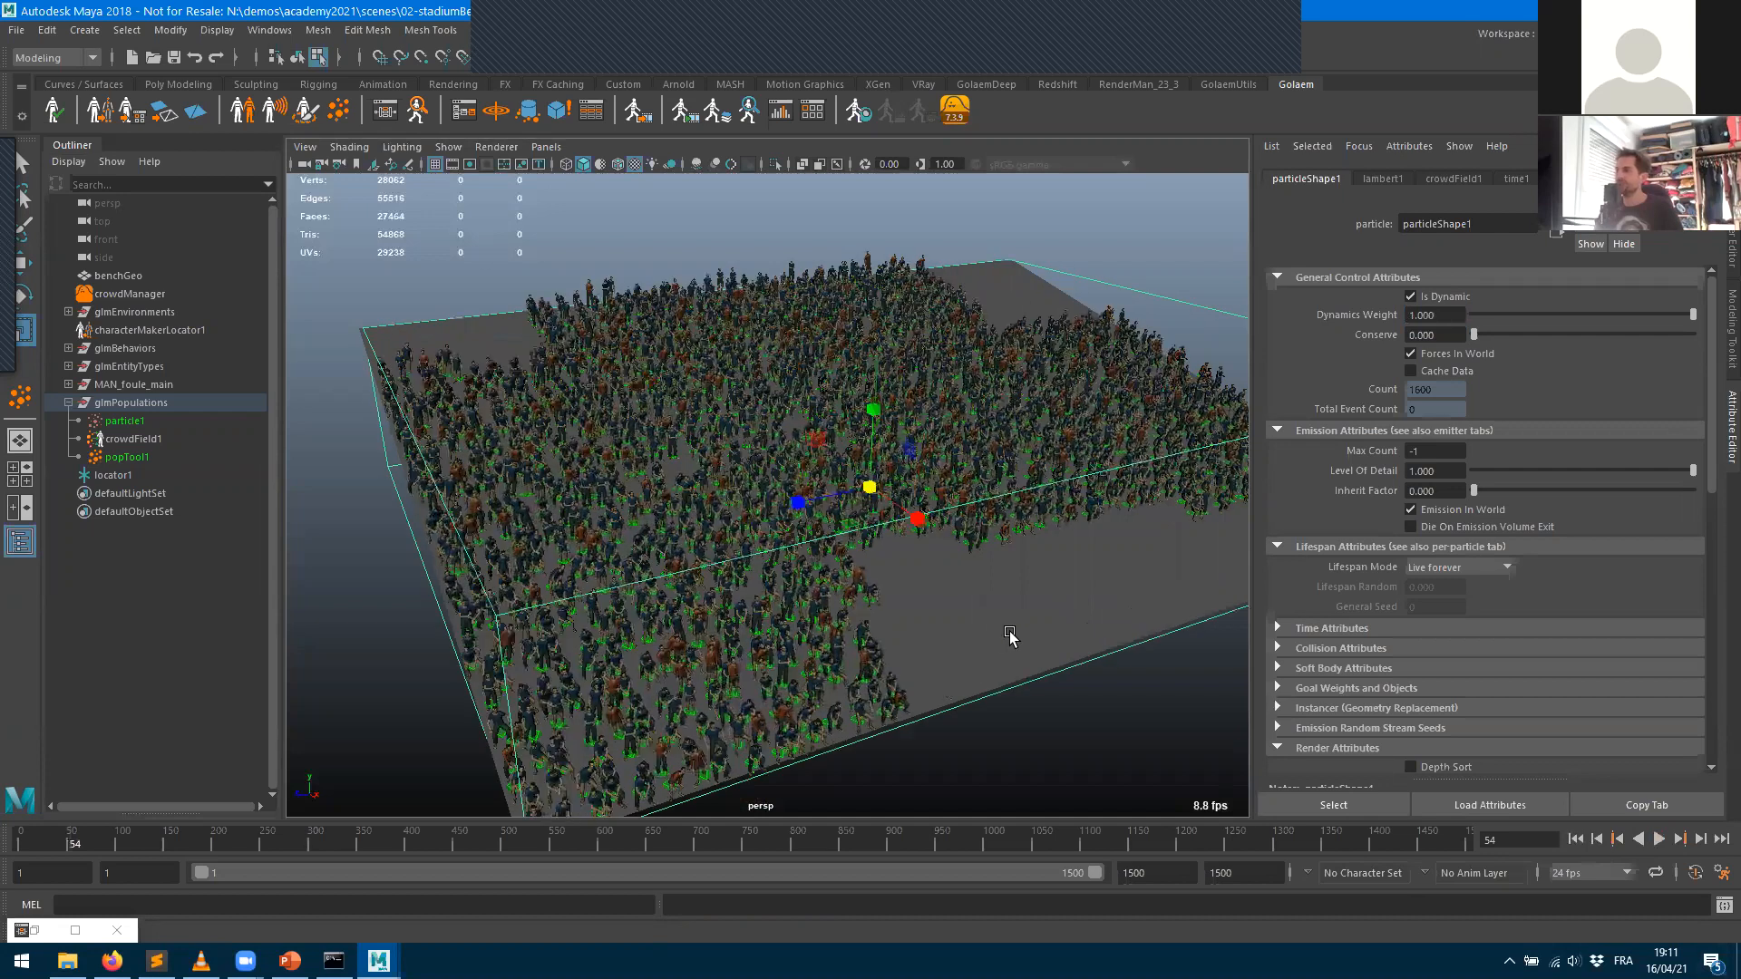
scroll(916, 671, up, 4)
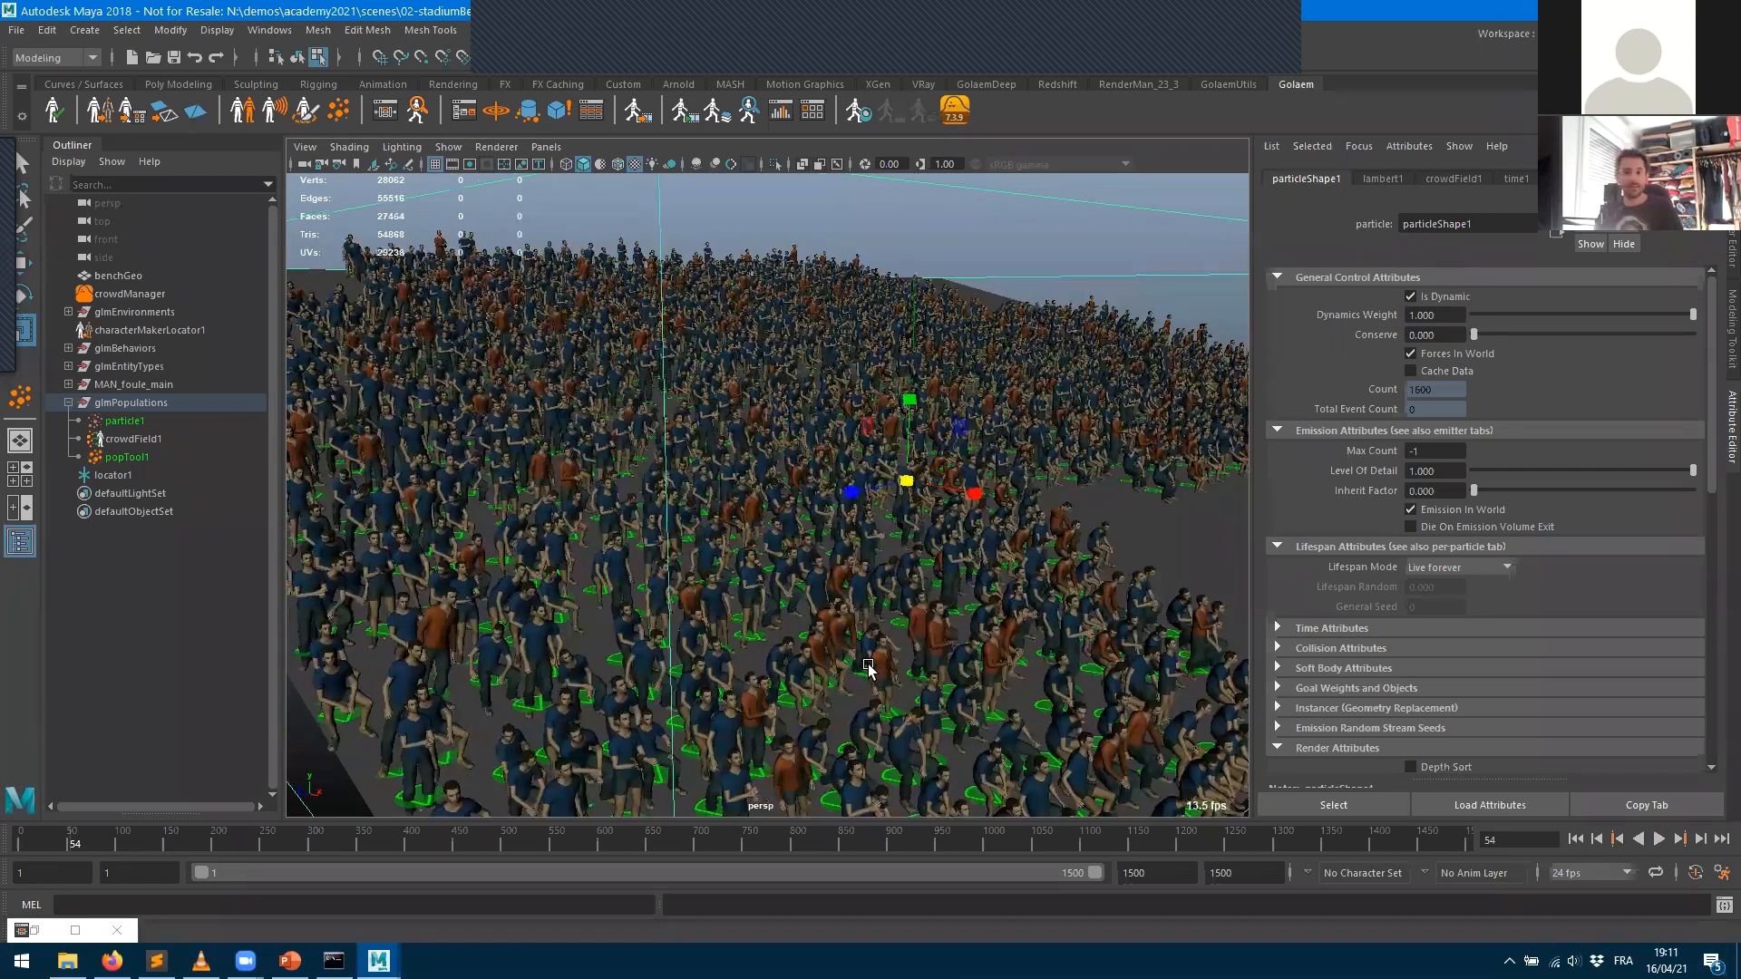
alt+drag(867, 666, 871, 670)
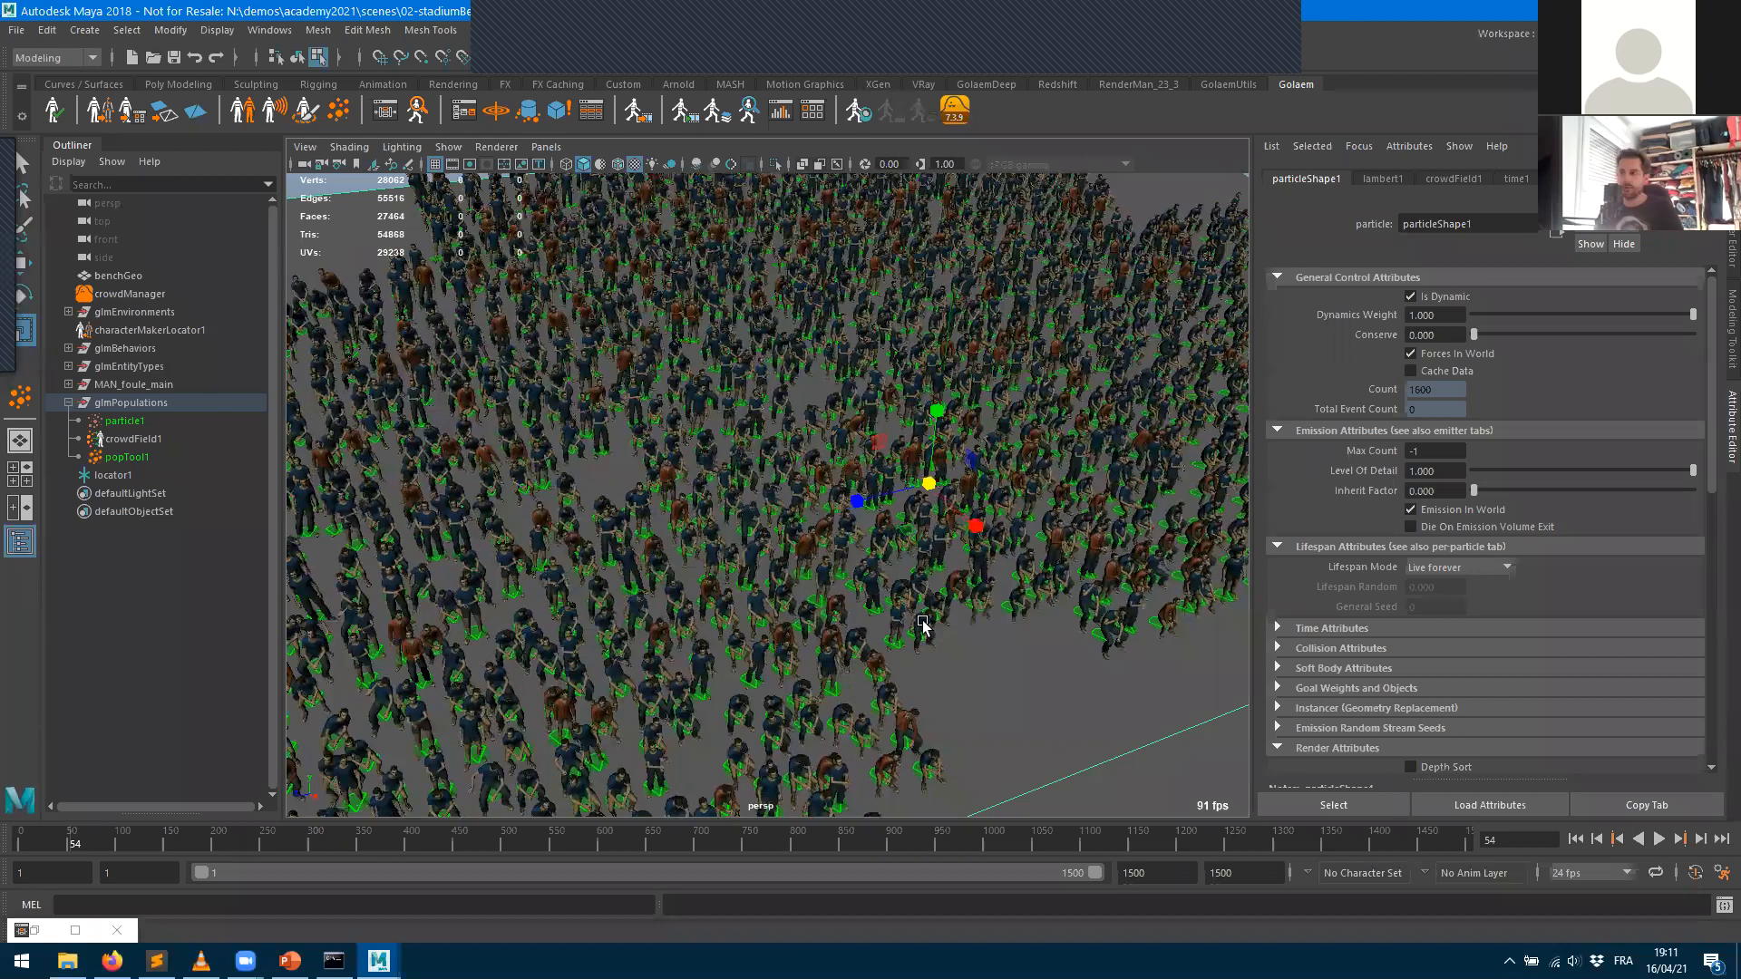
key(f)
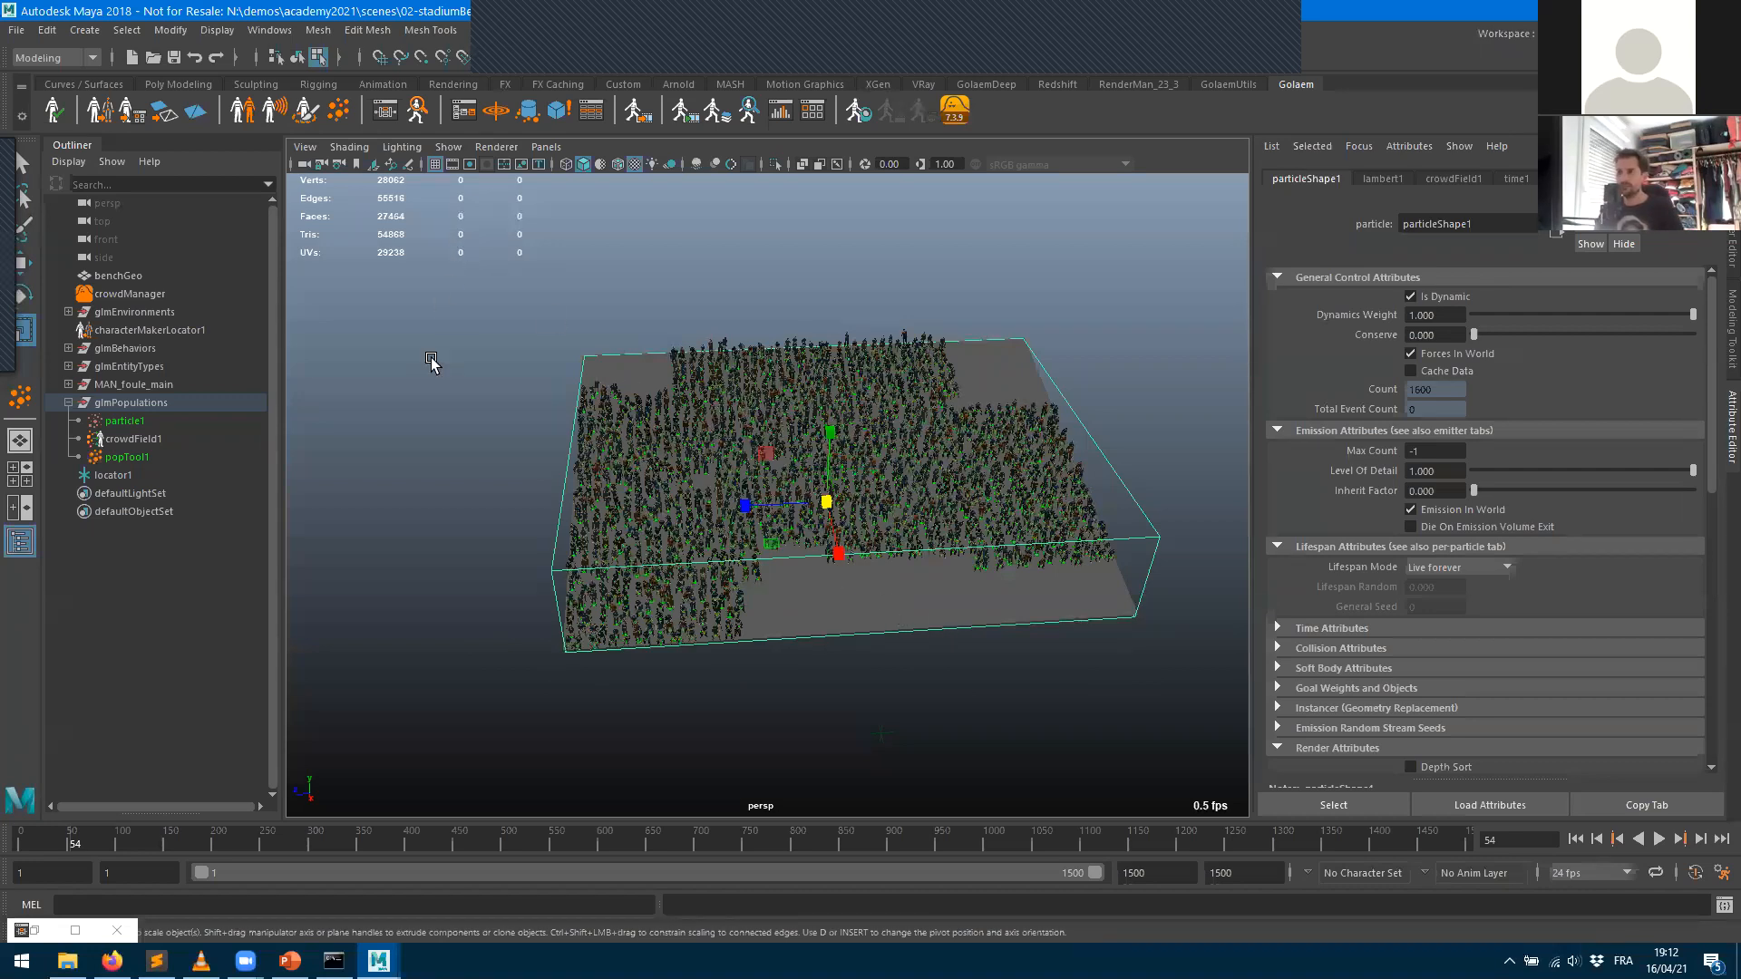
- Add a Motion behavior above the sit and stand motions in the behavior graph and rename it wave
click(390, 115)
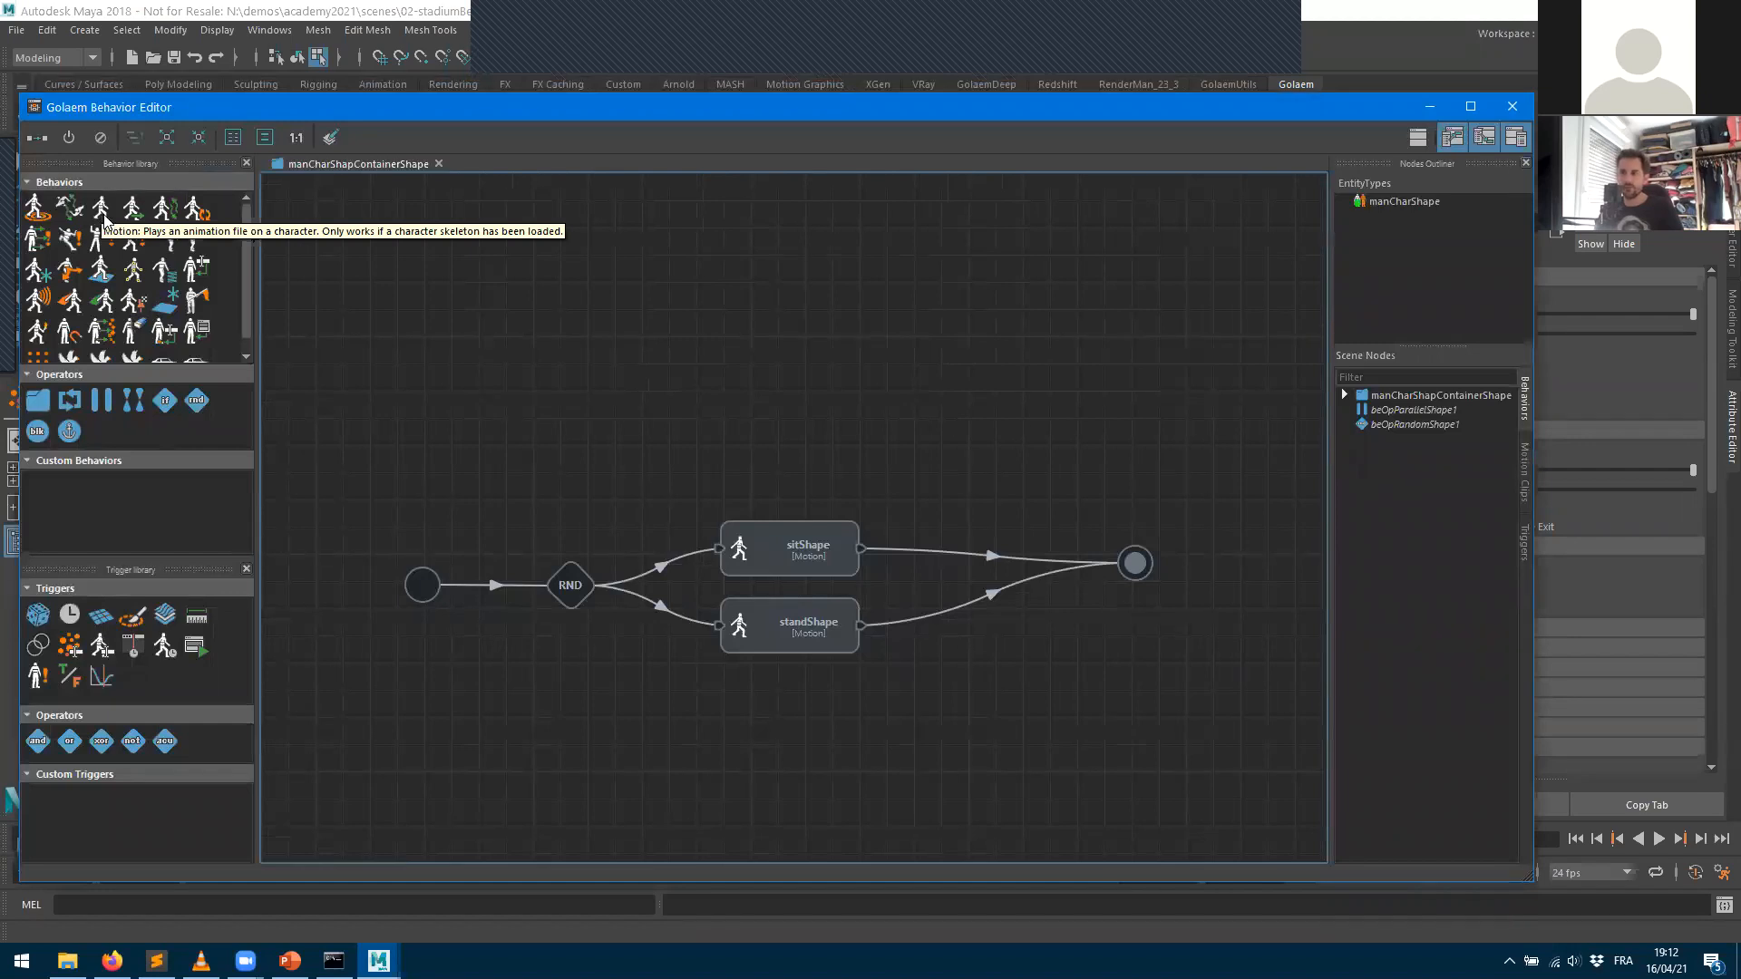
drag(102, 213, 750, 317)
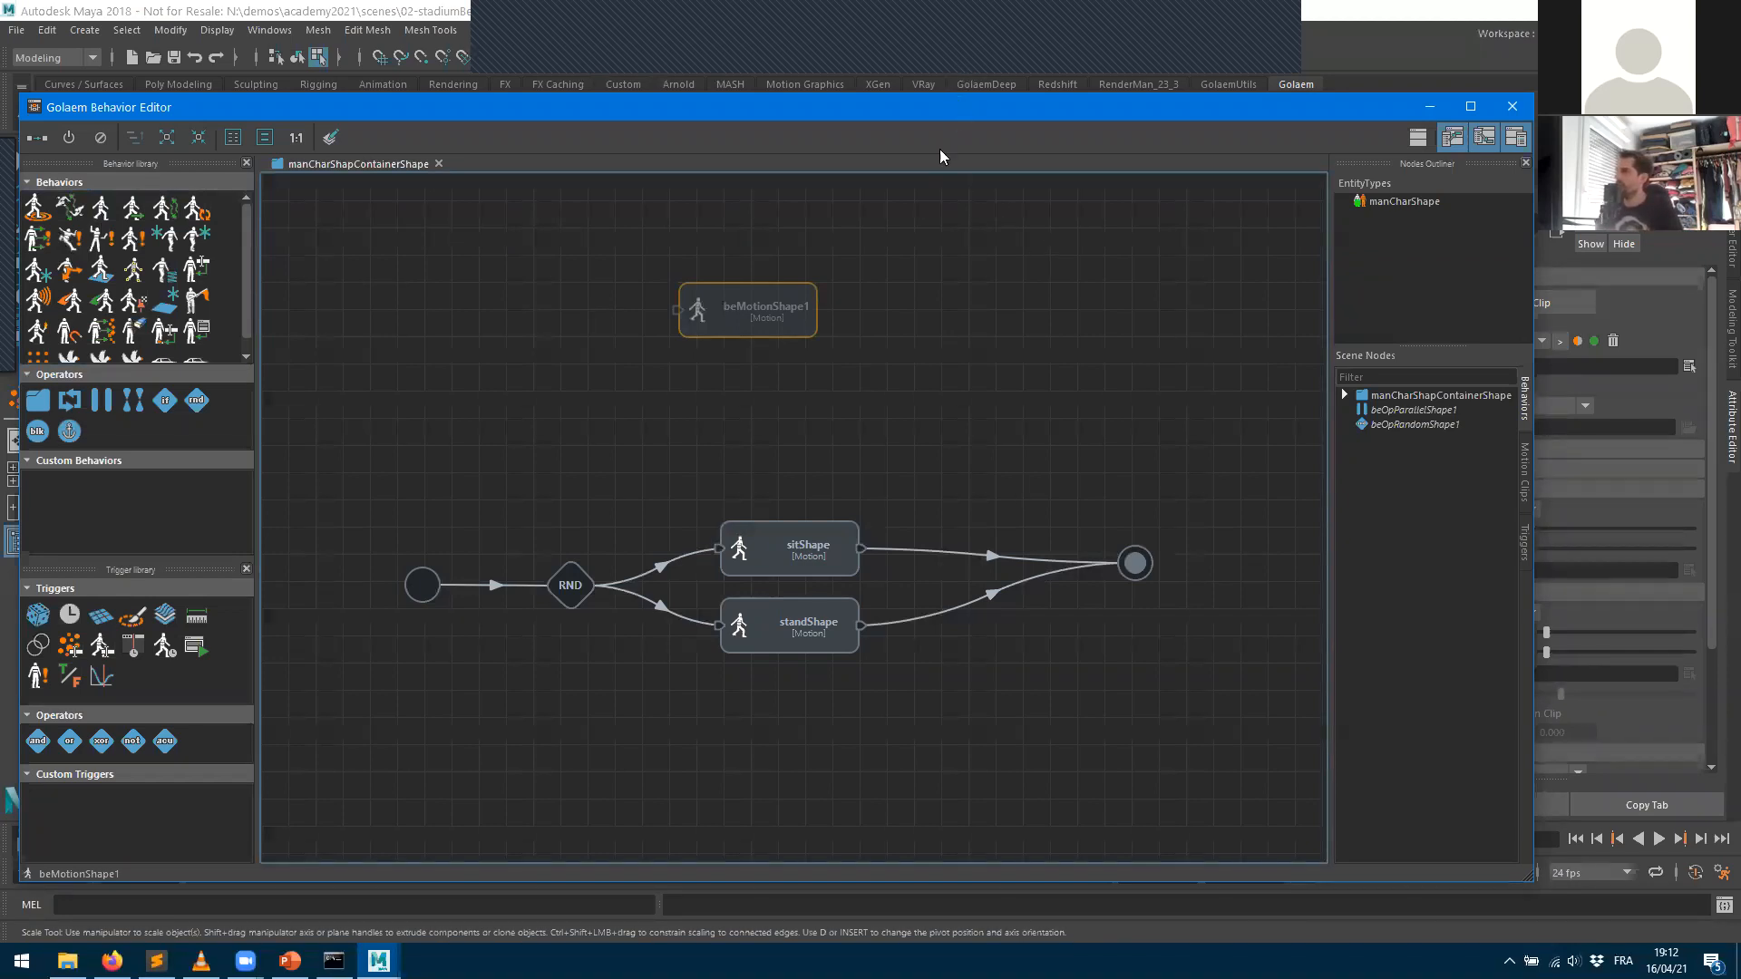
drag(967, 116, 503, 158)
click(1298, 179)
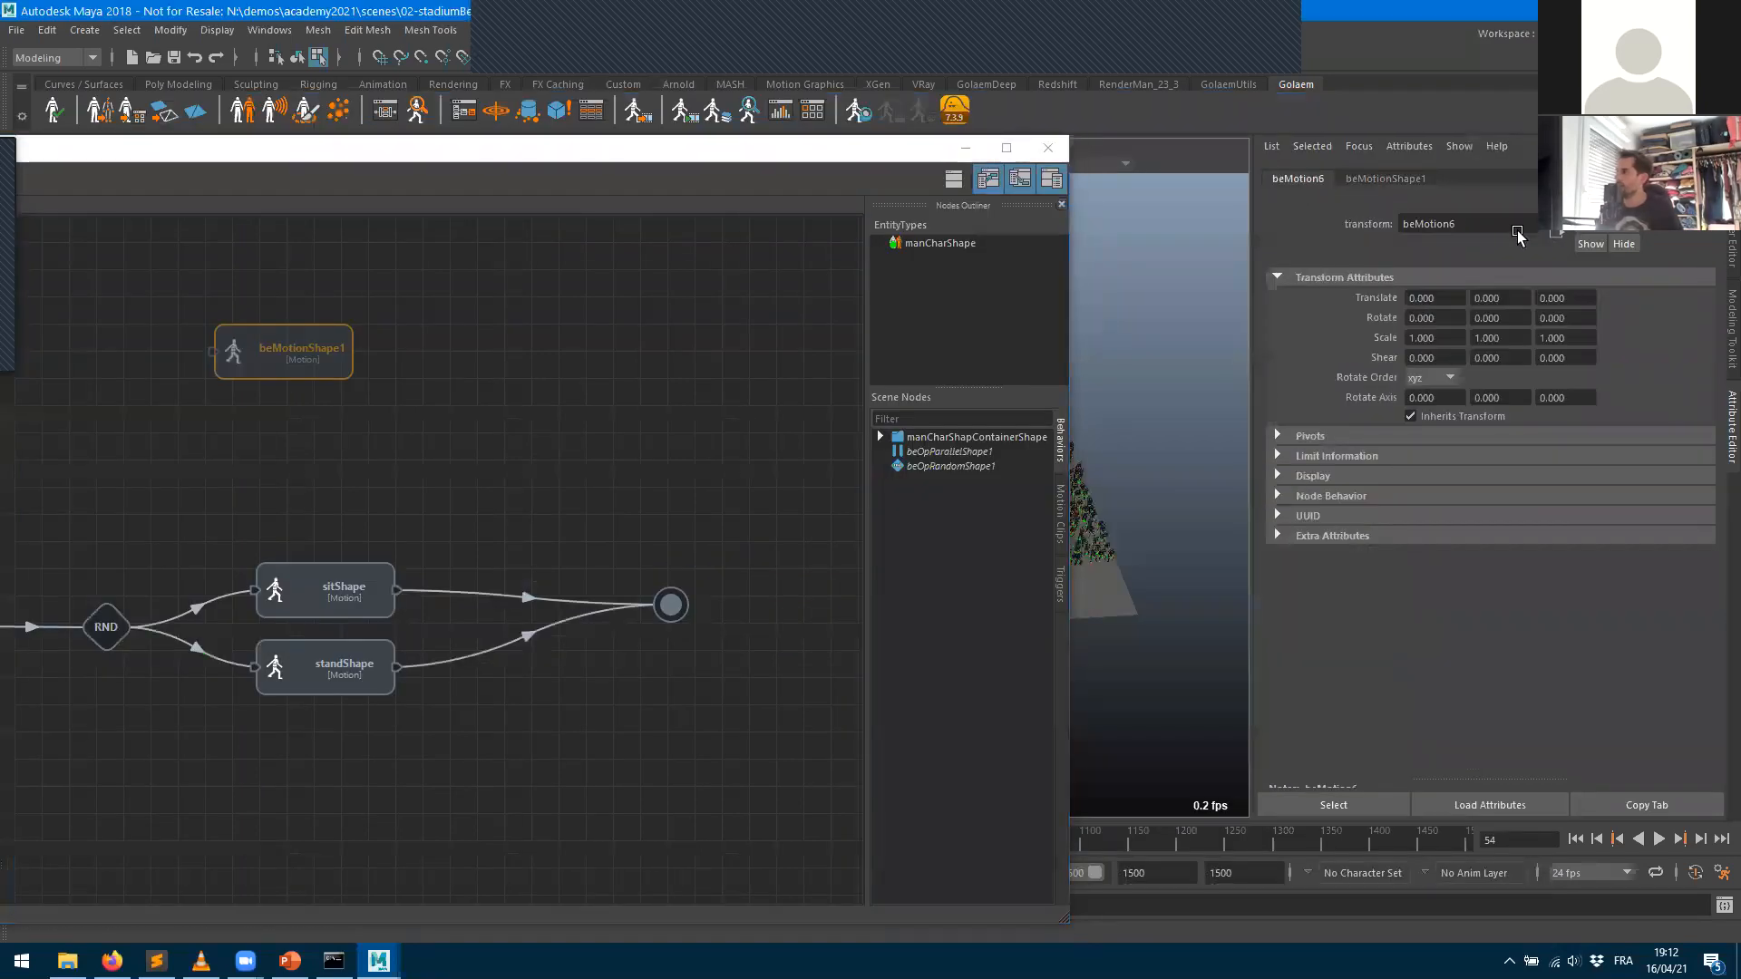
click(1520, 232)
text(wave)
key(Return)
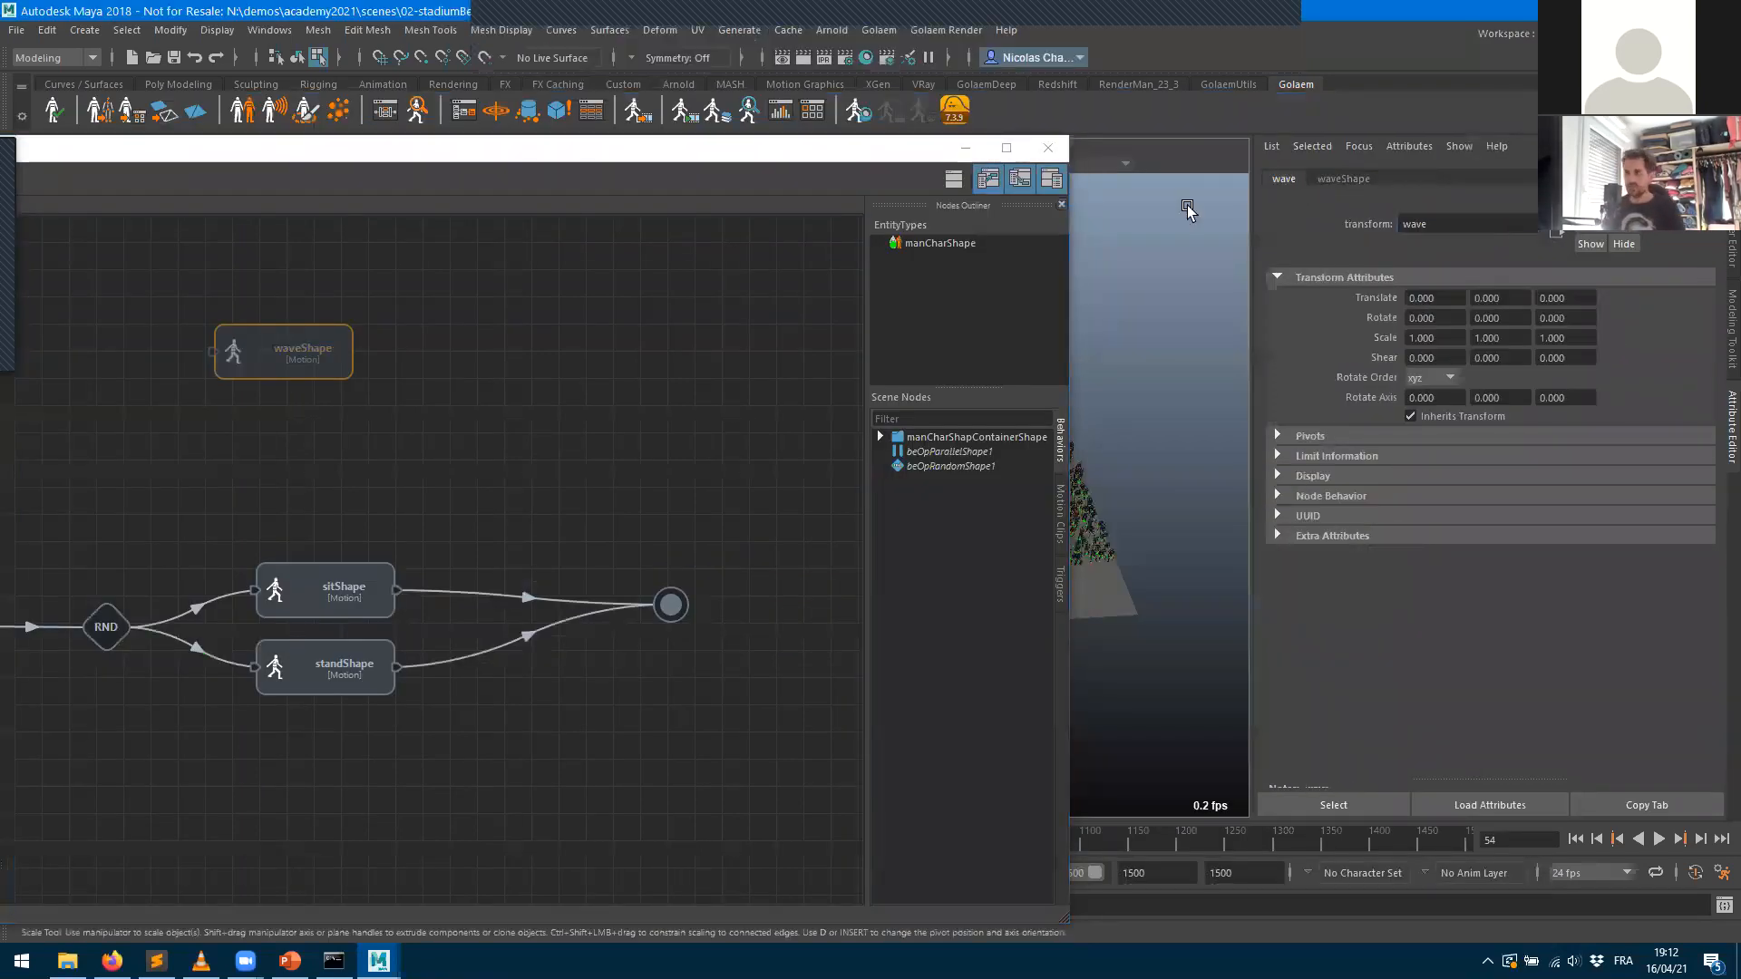
- Spread the graph apart by raising the sit motion, lowering the stand motion and shifting the end node outward
drag(318, 153, 706, 141)
click(883, 431)
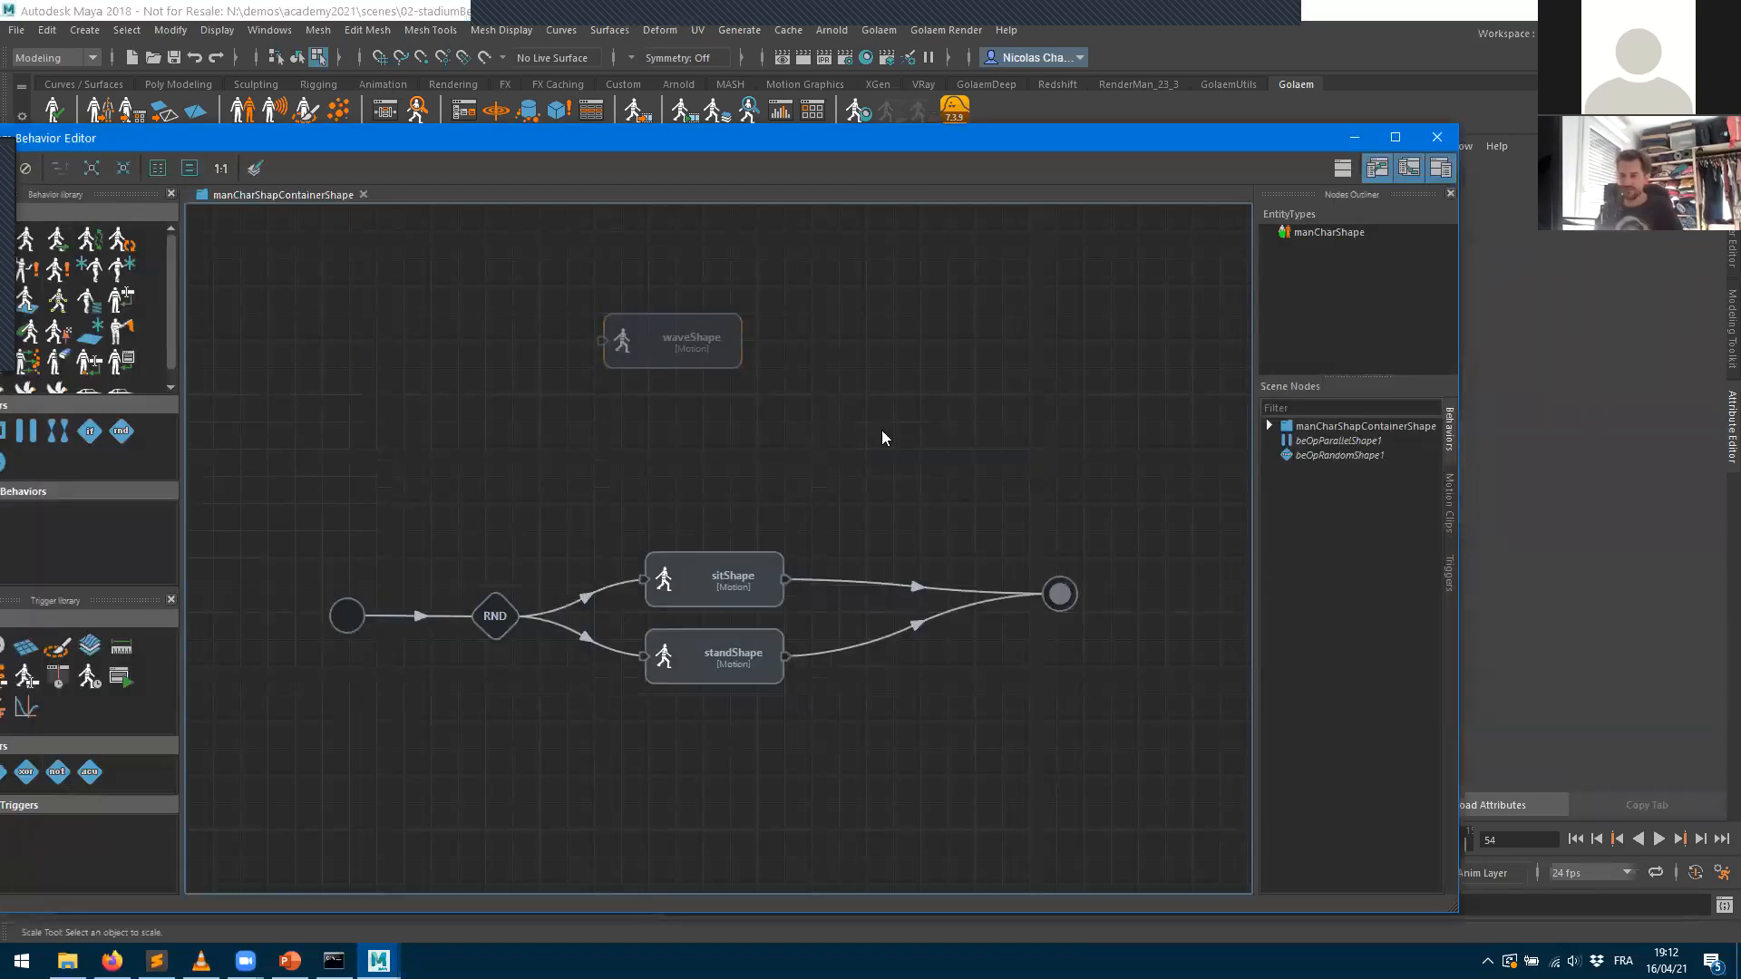
drag(712, 563, 715, 492)
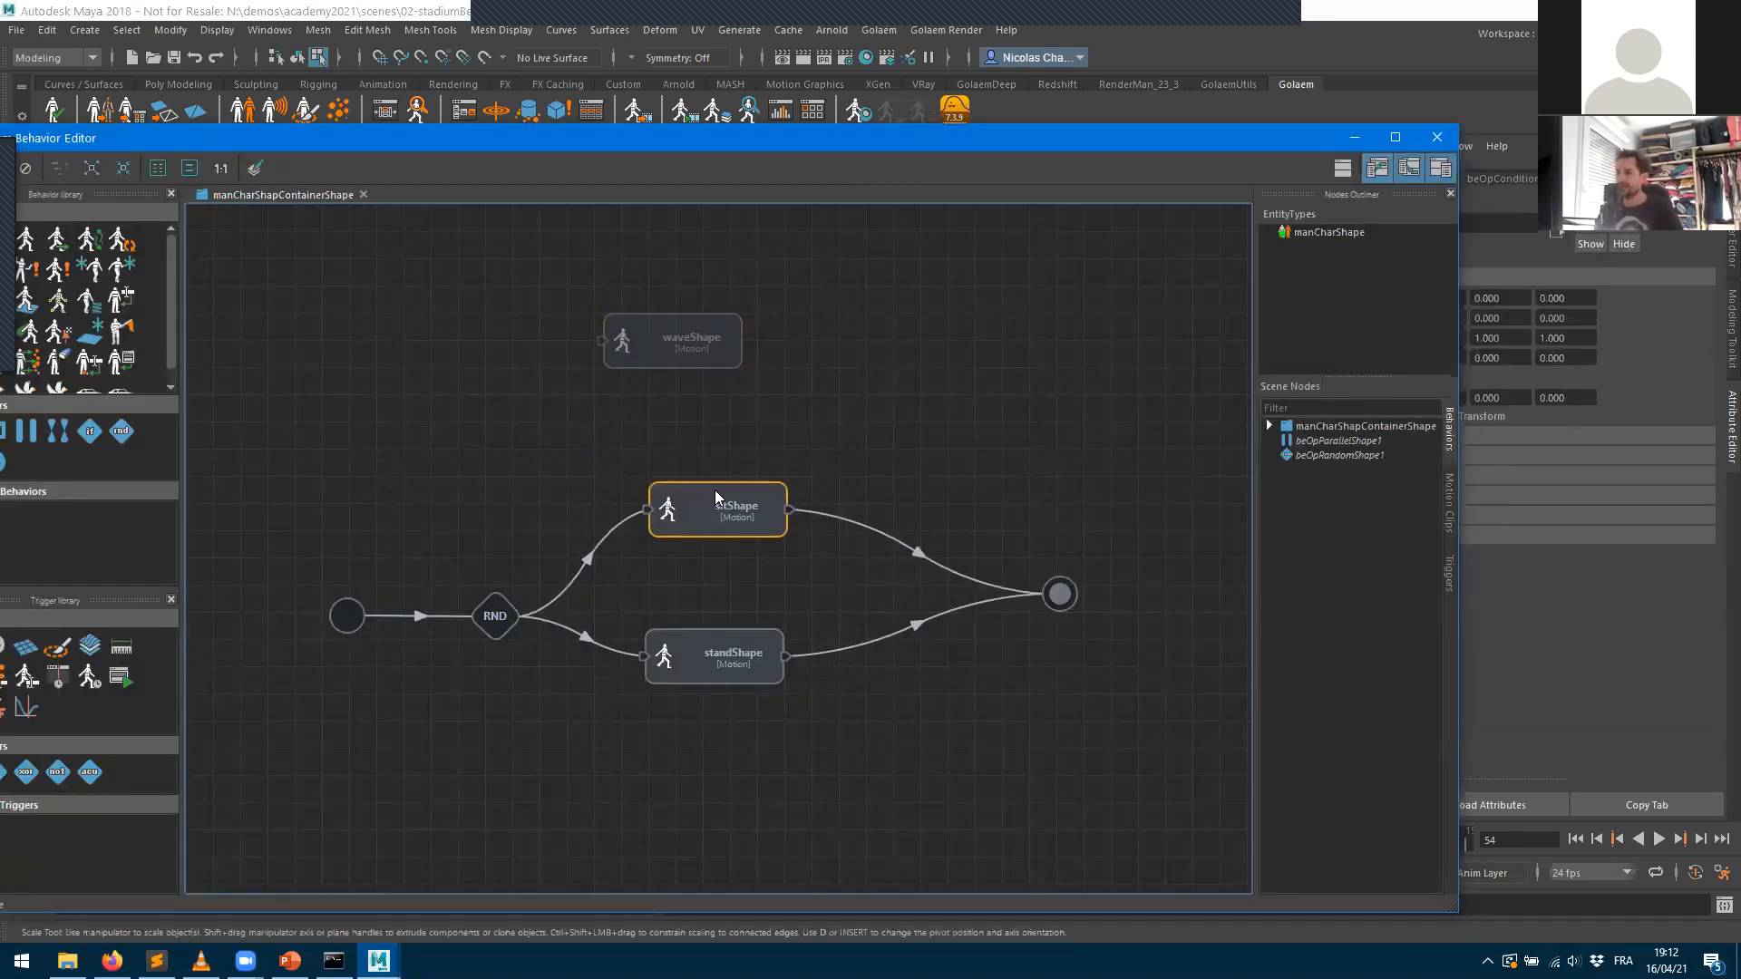
drag(698, 681, 713, 738)
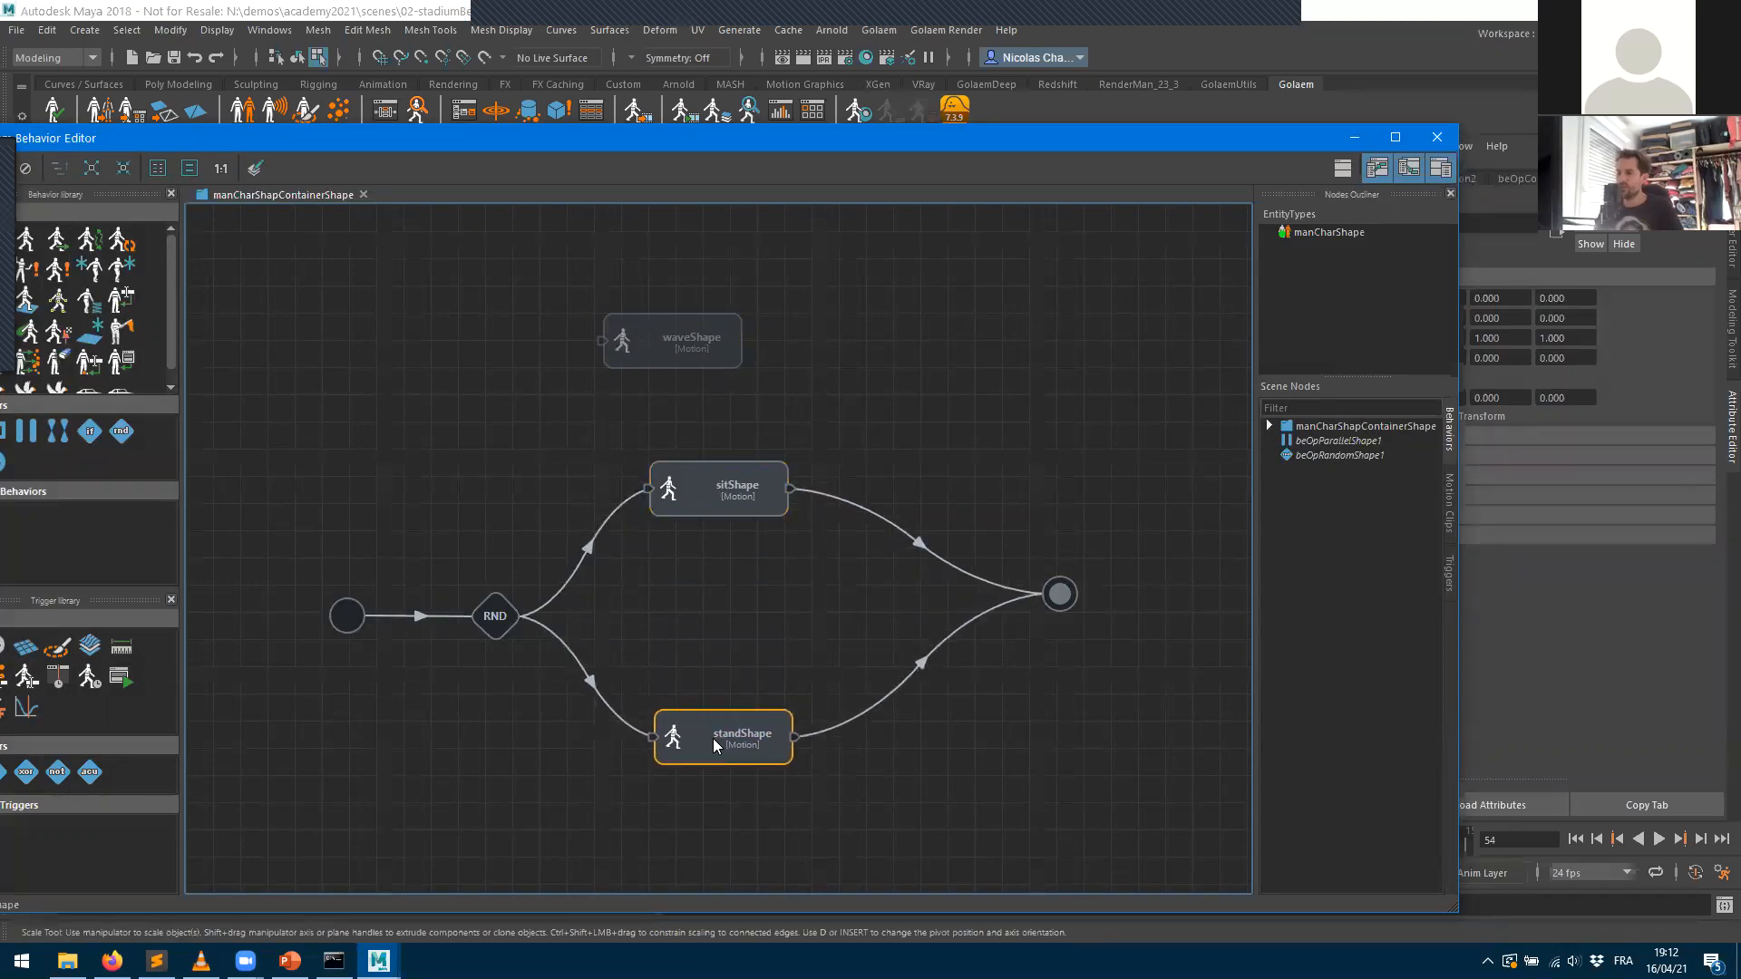
click(493, 715)
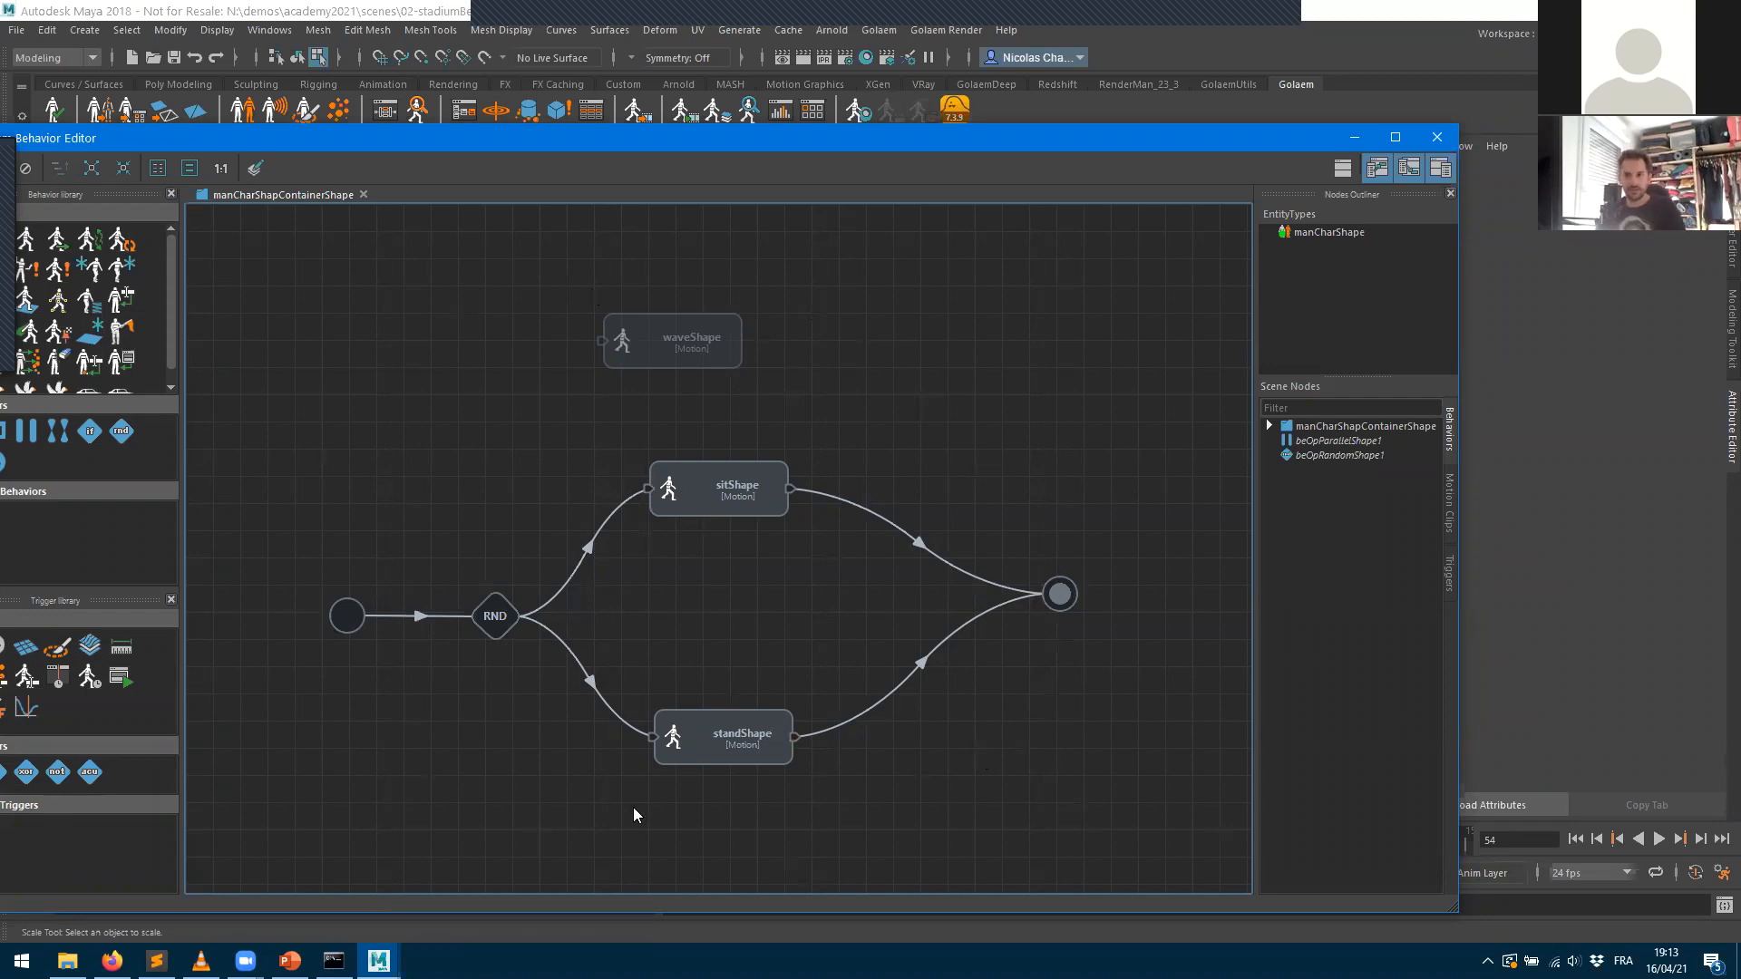
drag(1069, 600, 1167, 606)
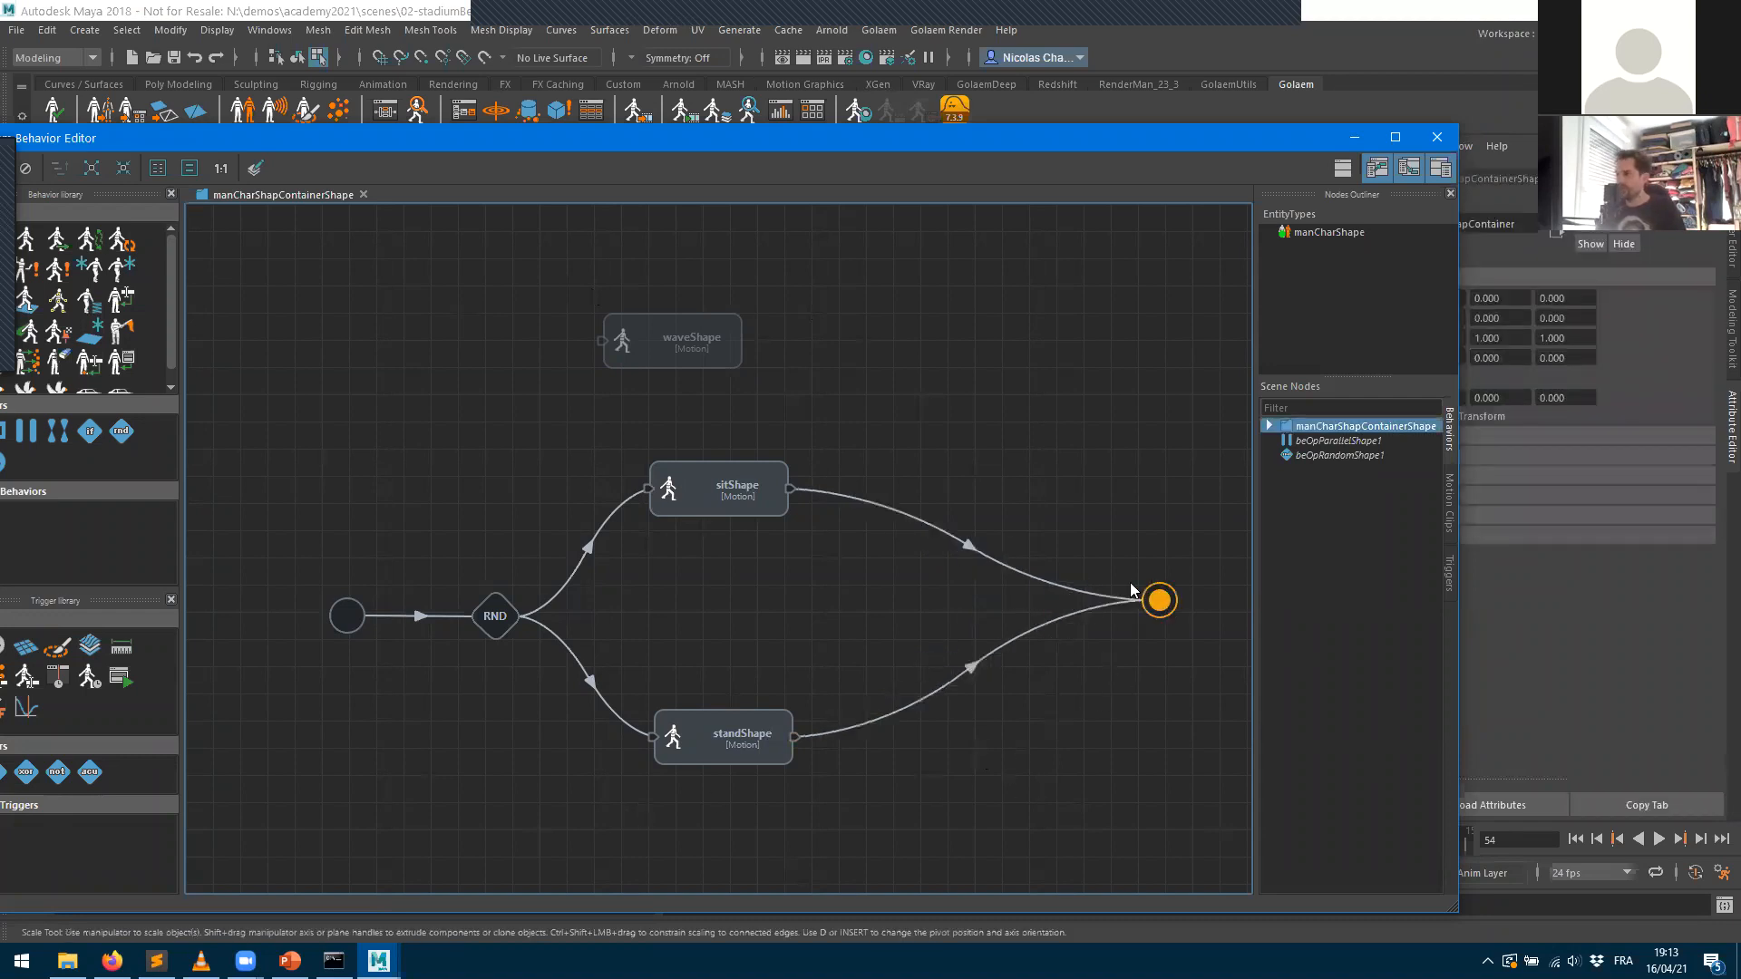
- Load Casual_SitWave_1.gmo from the Audience motions folder as the wave behavior's motion clip
click(641, 351)
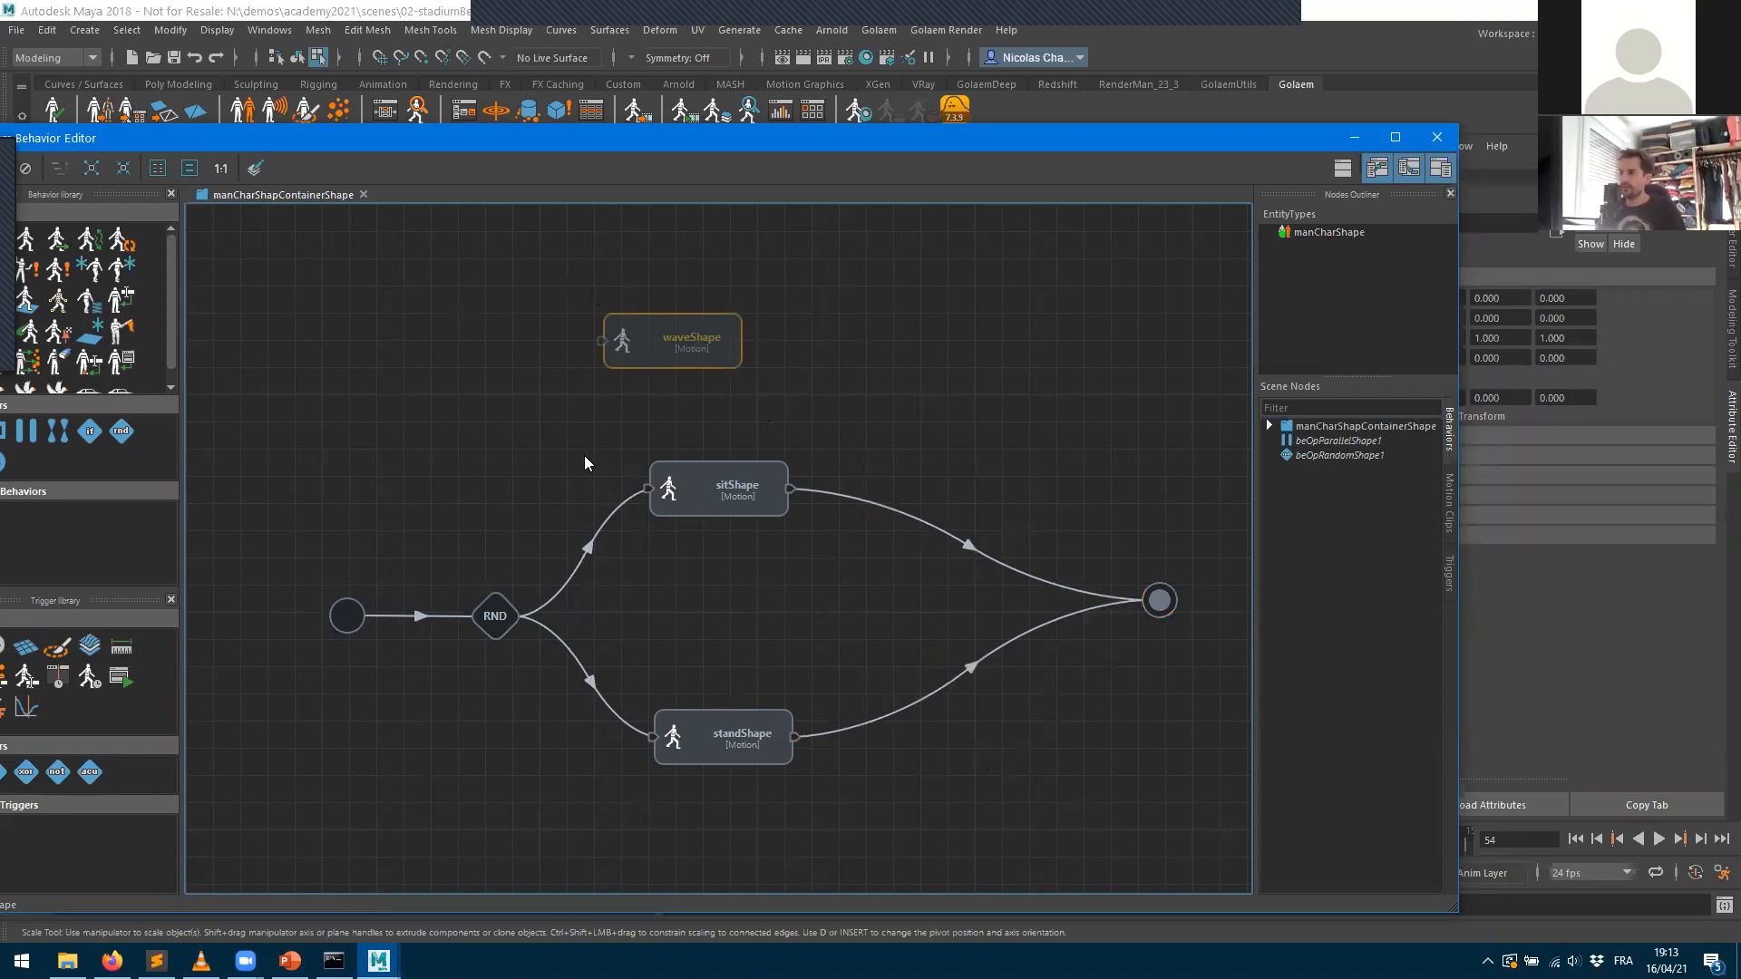
double_click(645, 352)
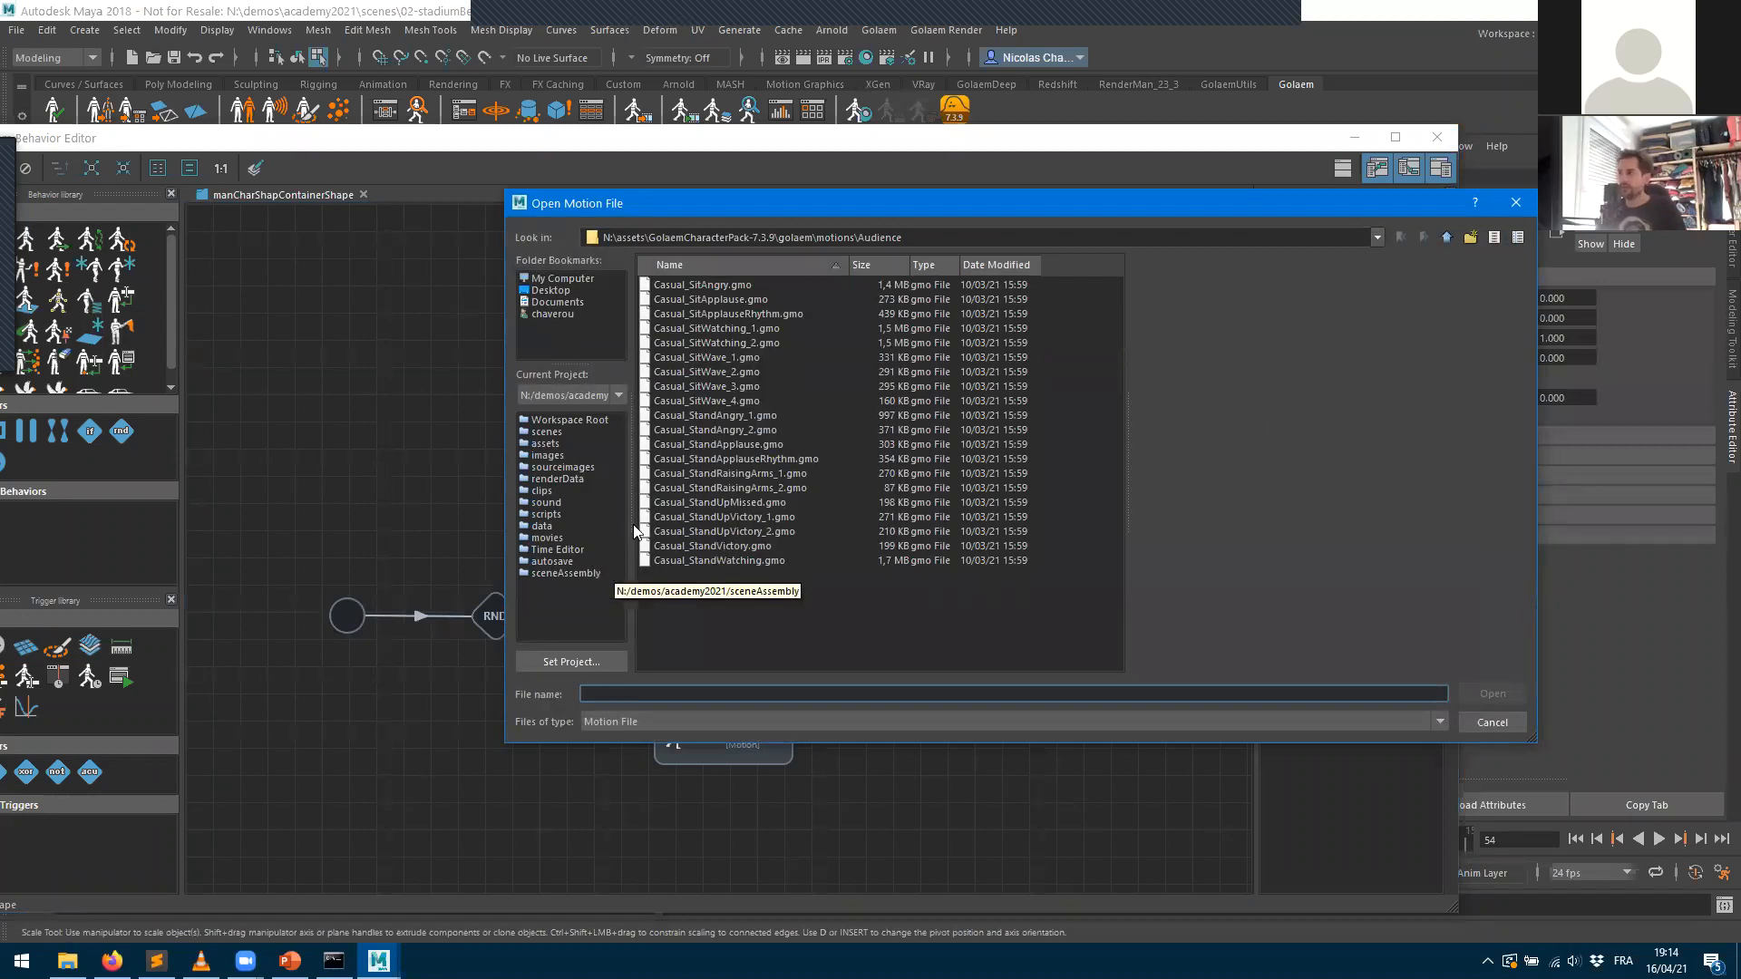
click(696, 358)
double_click(699, 359)
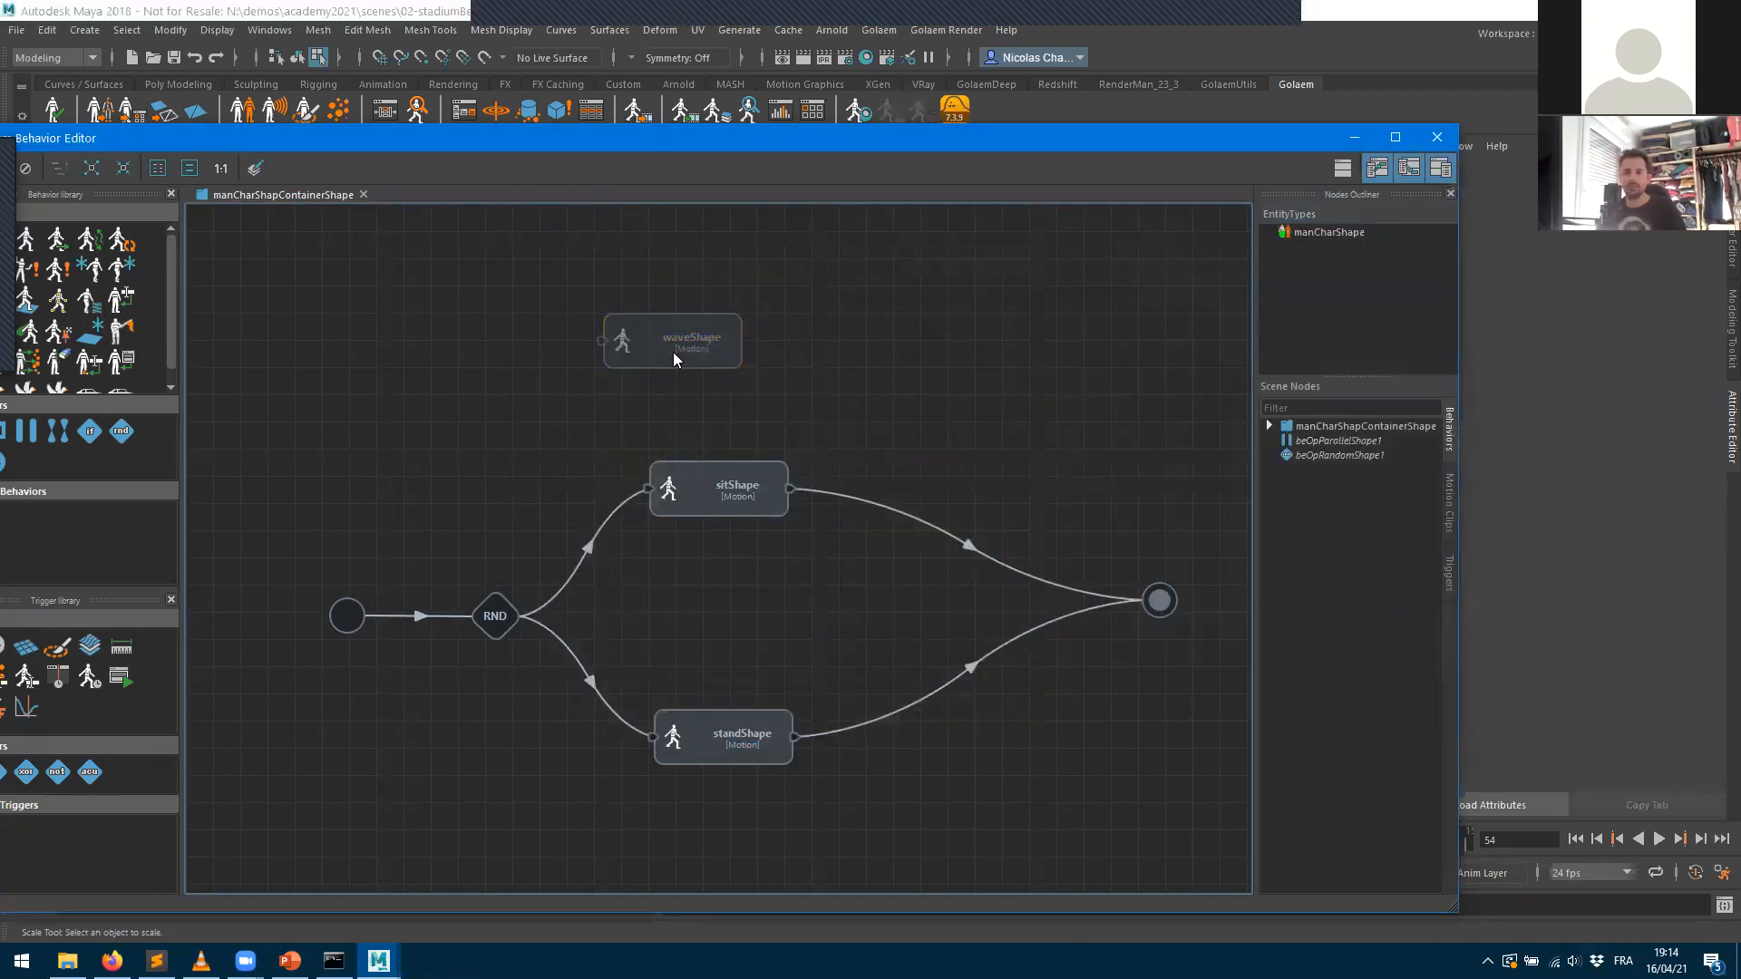
click(672, 353)
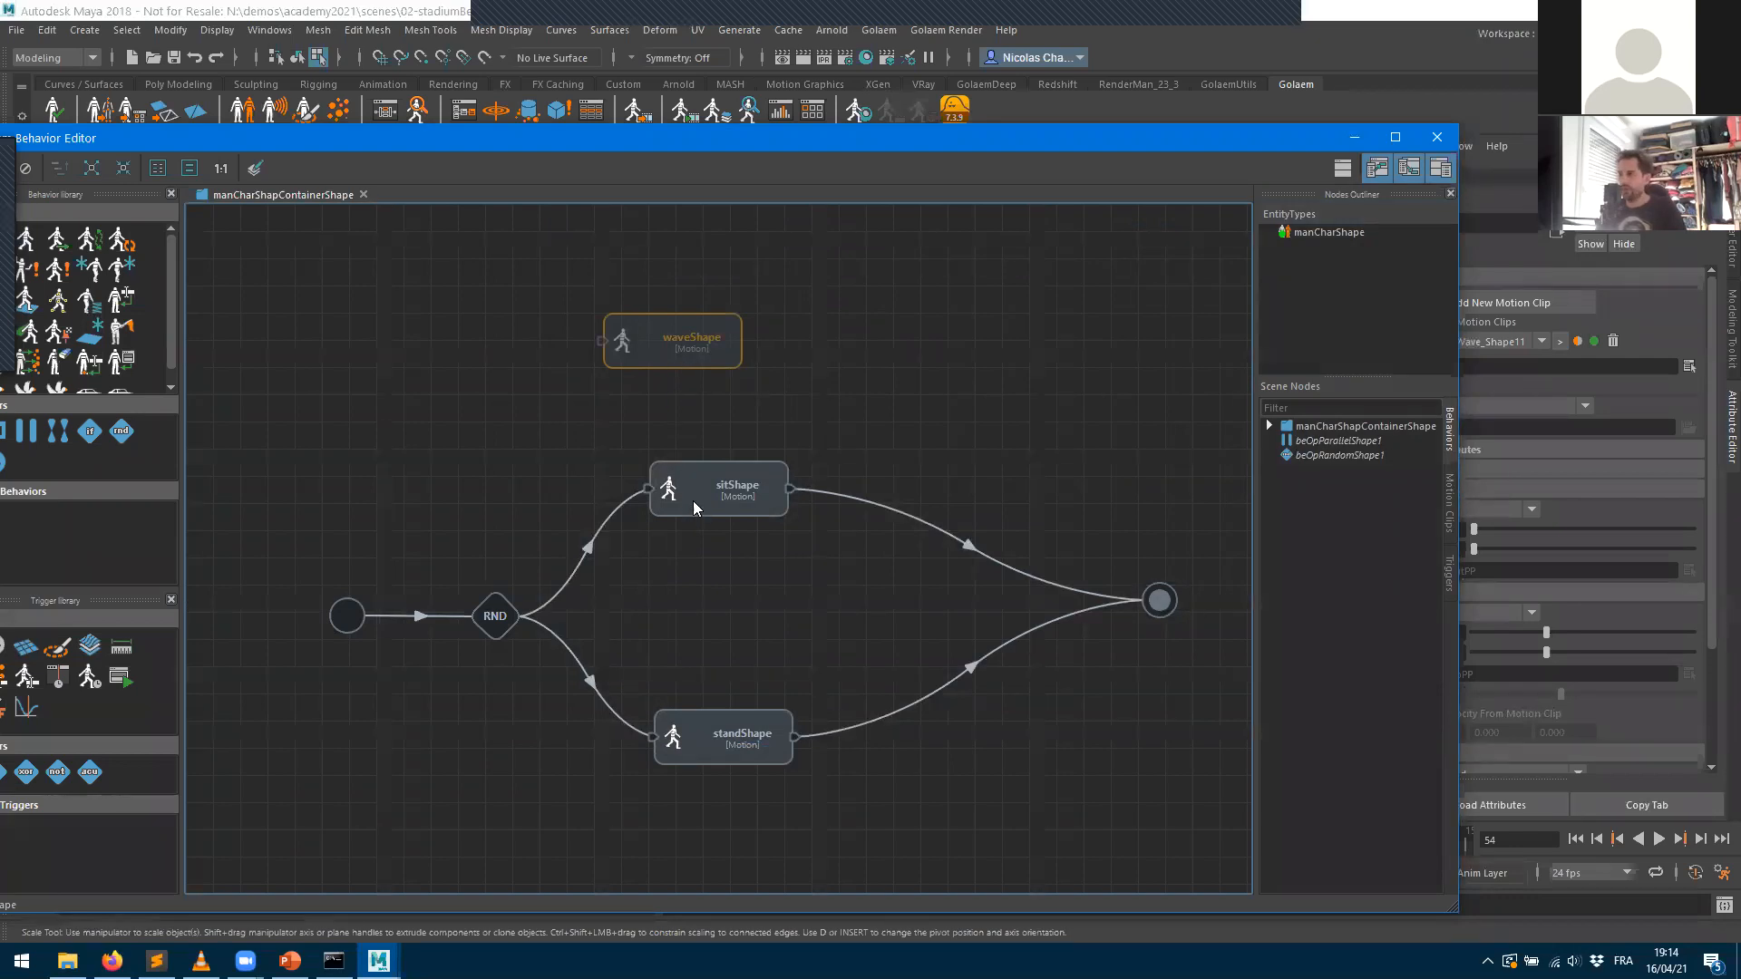
- Try chaining the wave motion after the sit motion and wrapping both in a Loop operator on the sitting branch
drag(696, 334, 917, 502)
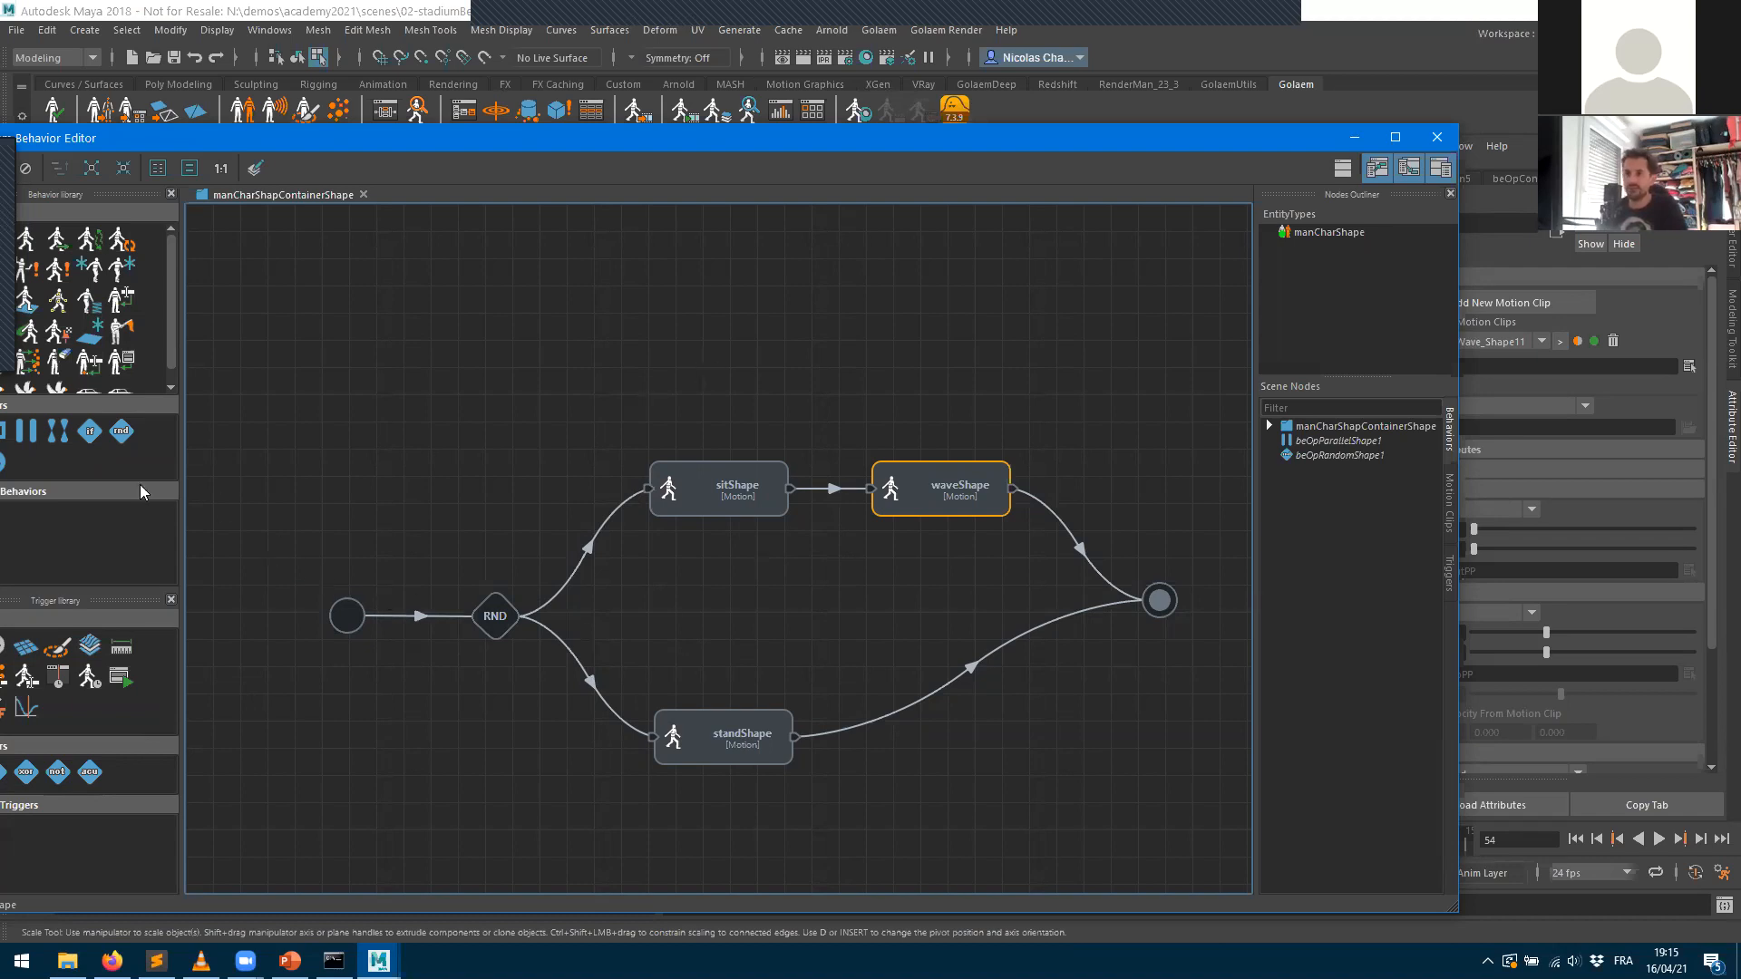
drag(7, 435, 847, 327)
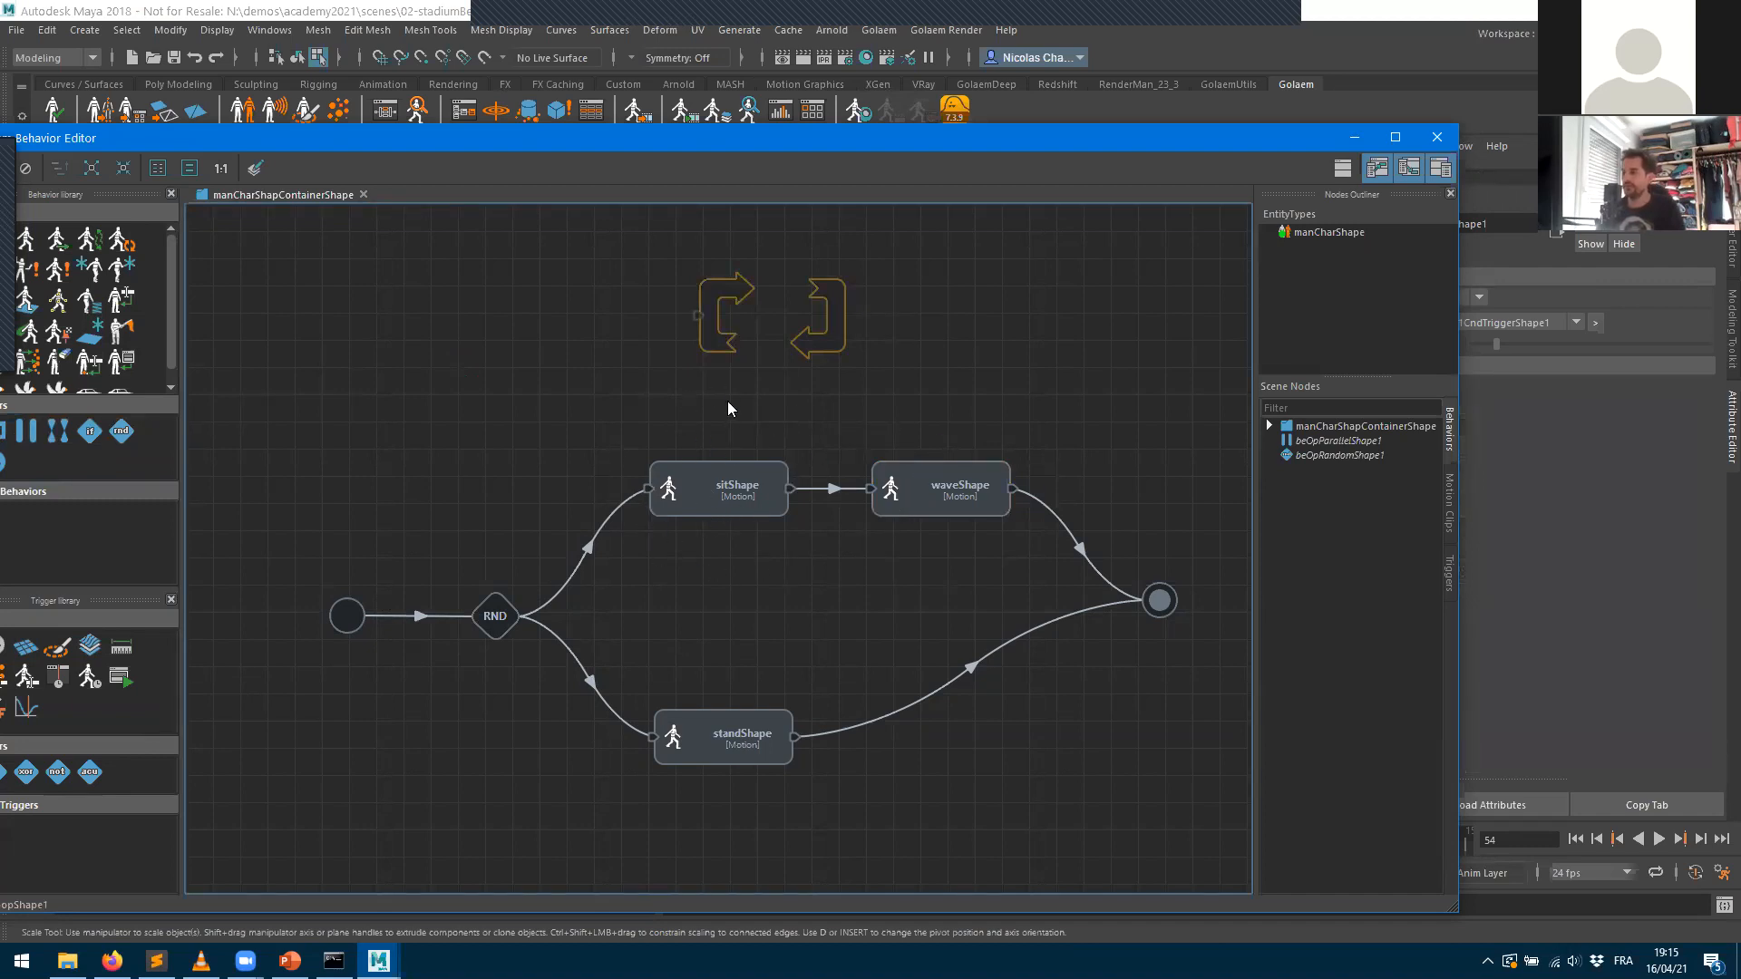
drag(726, 404, 903, 537)
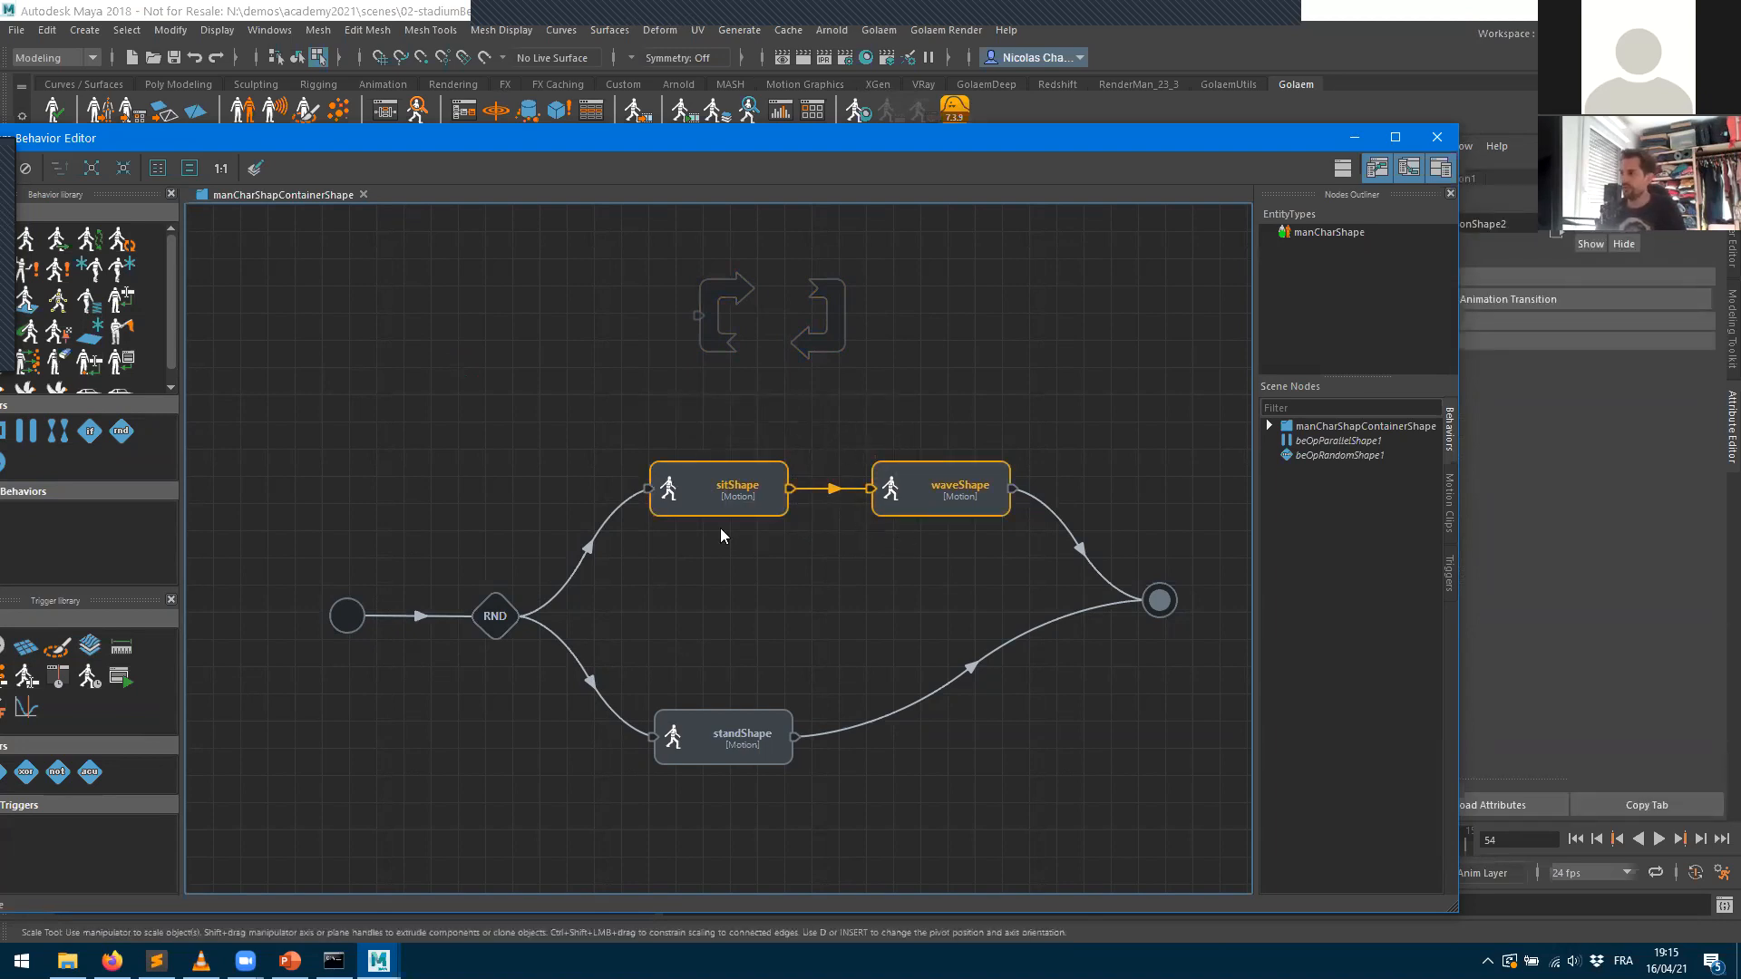
drag(714, 495, 778, 312)
drag(966, 510, 852, 315)
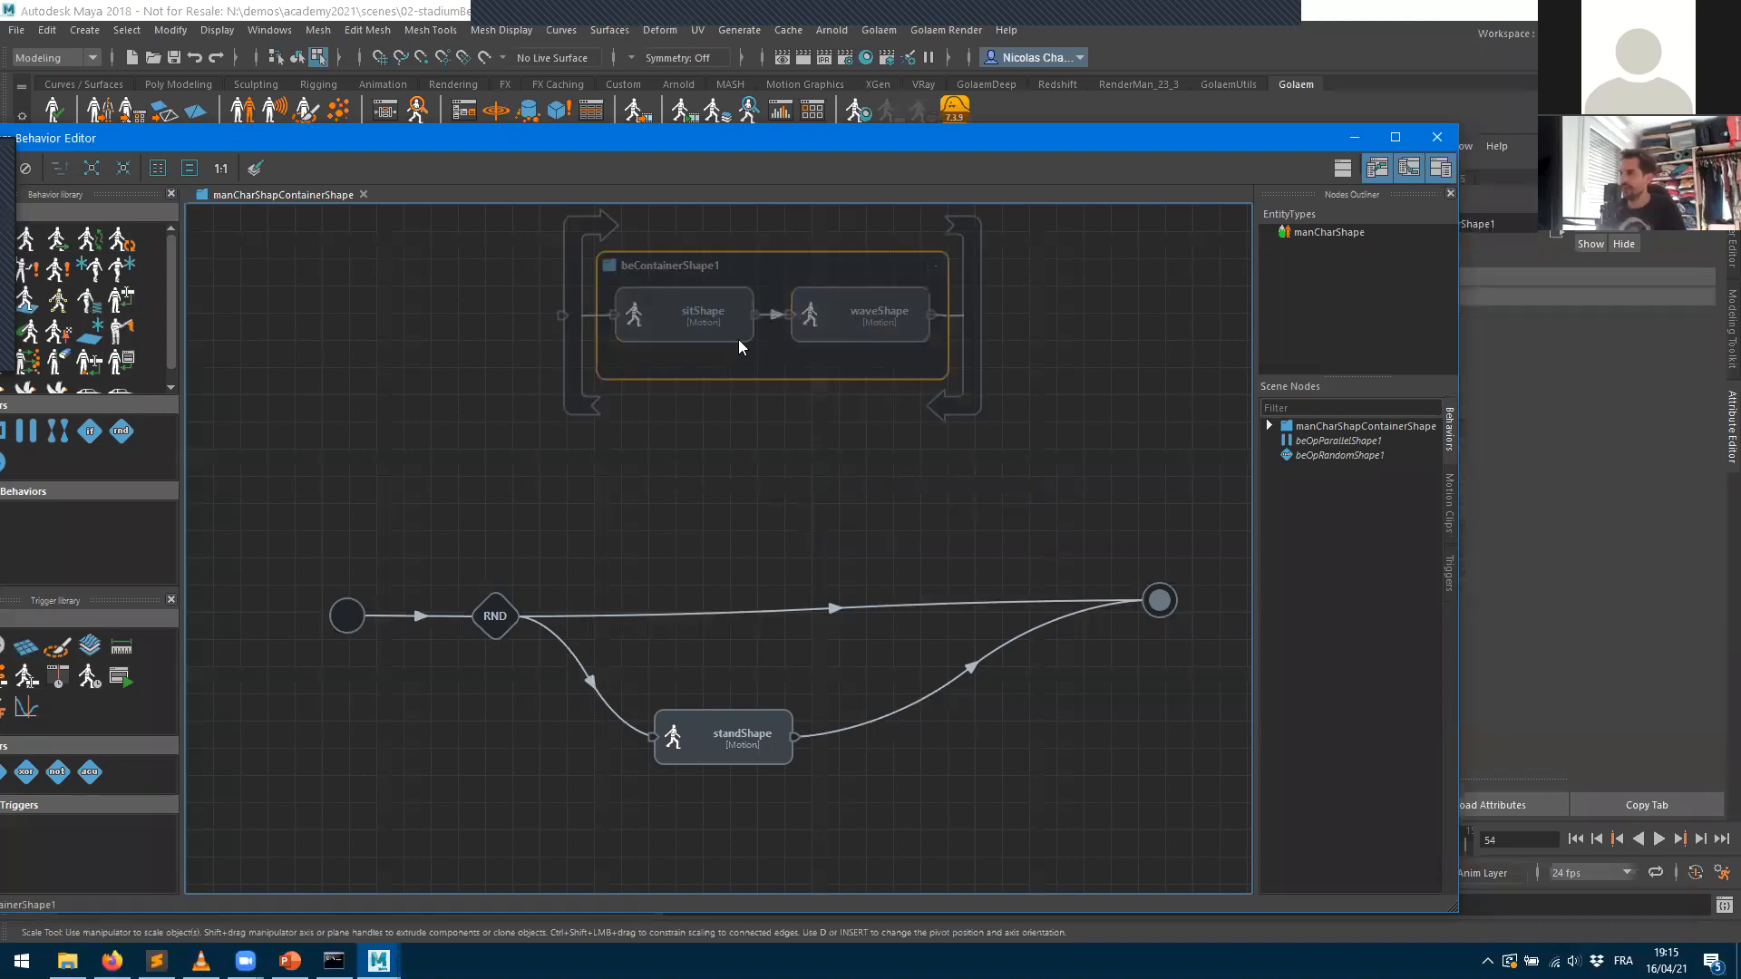
drag(570, 294, 629, 509)
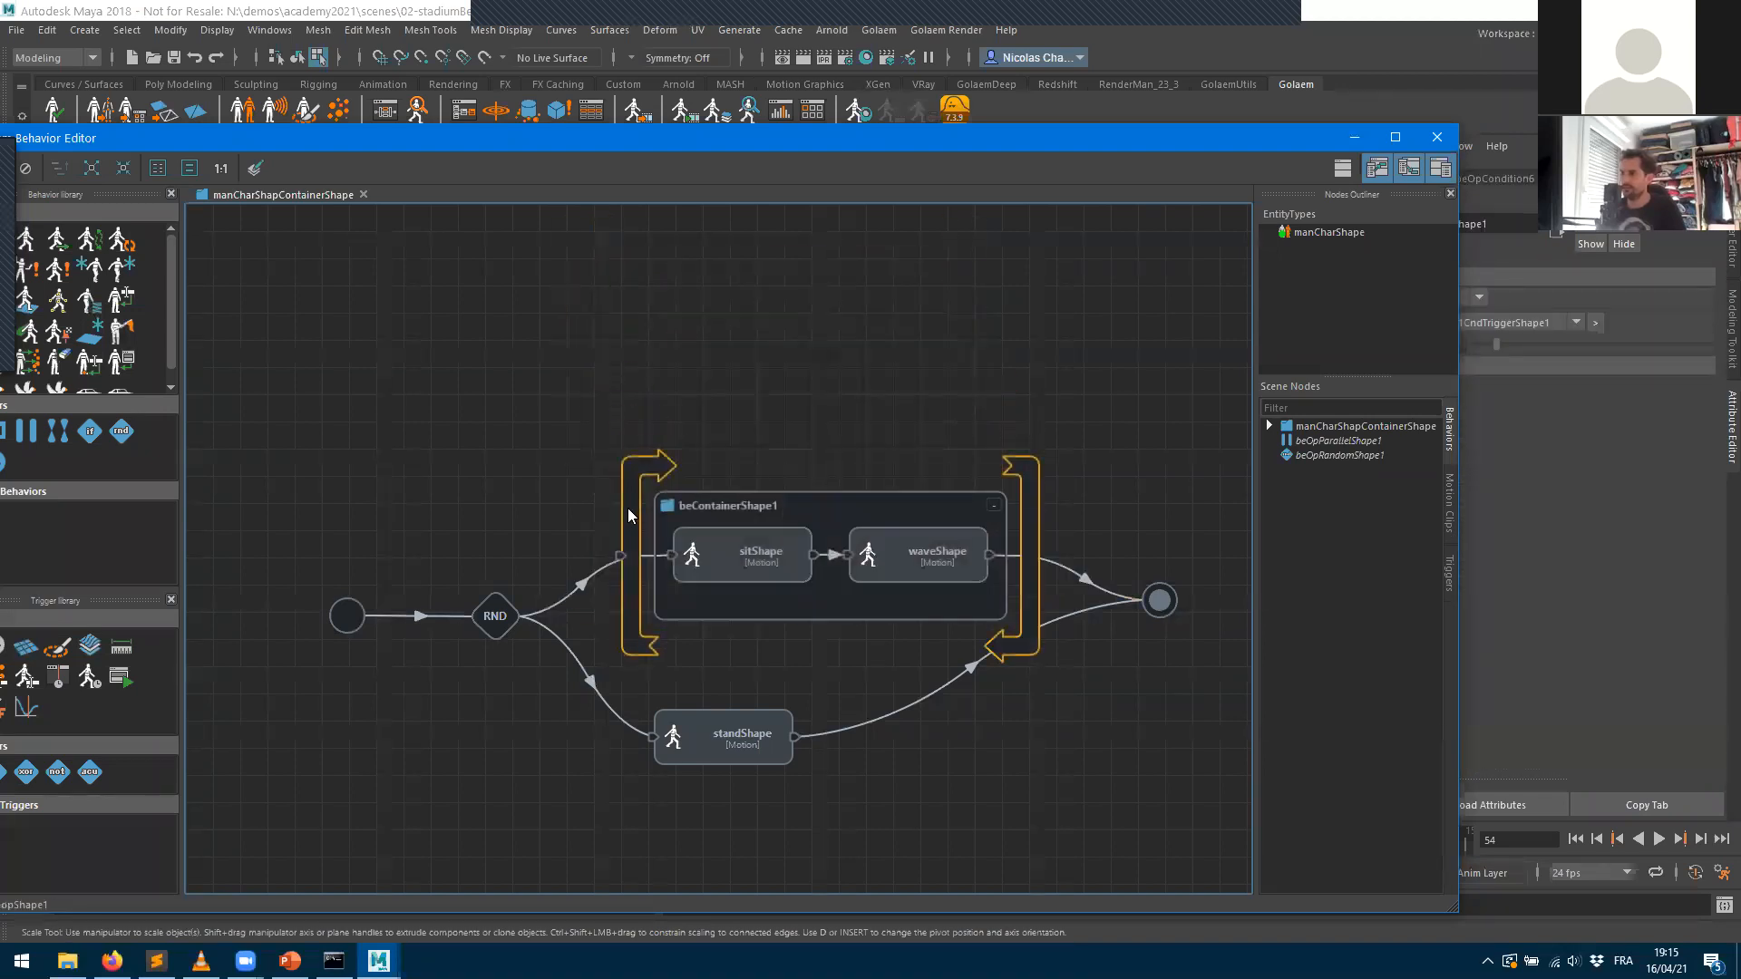
drag(841, 468, 831, 373)
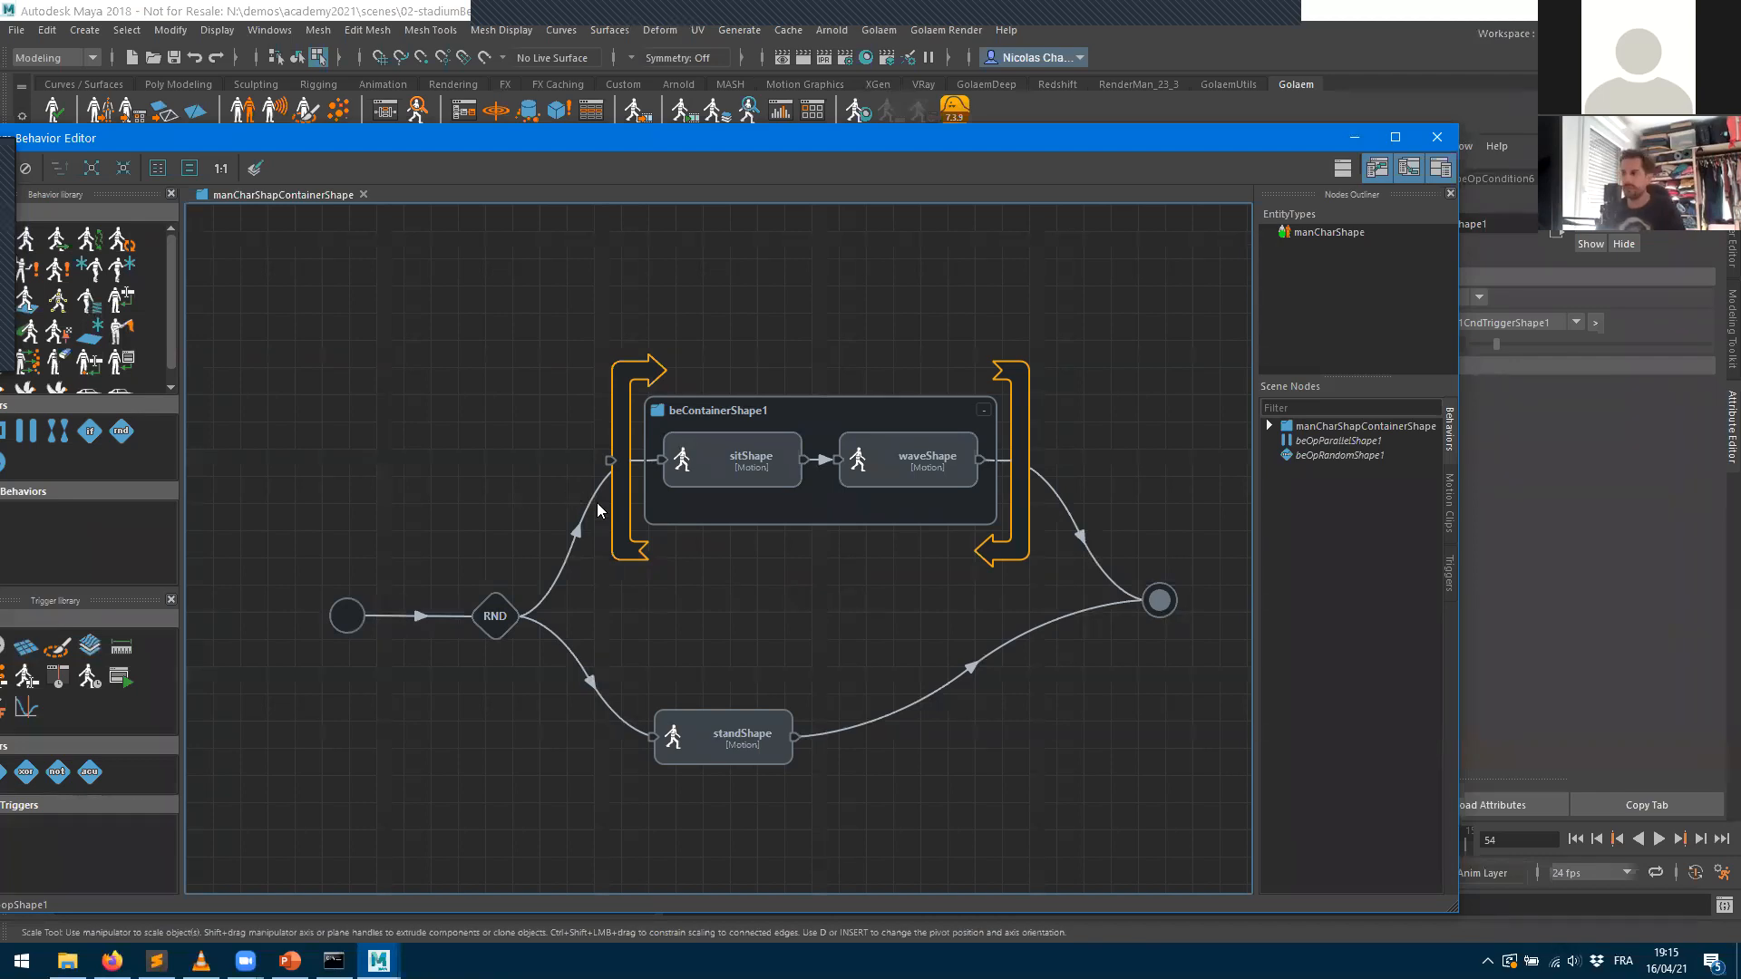
click(554, 383)
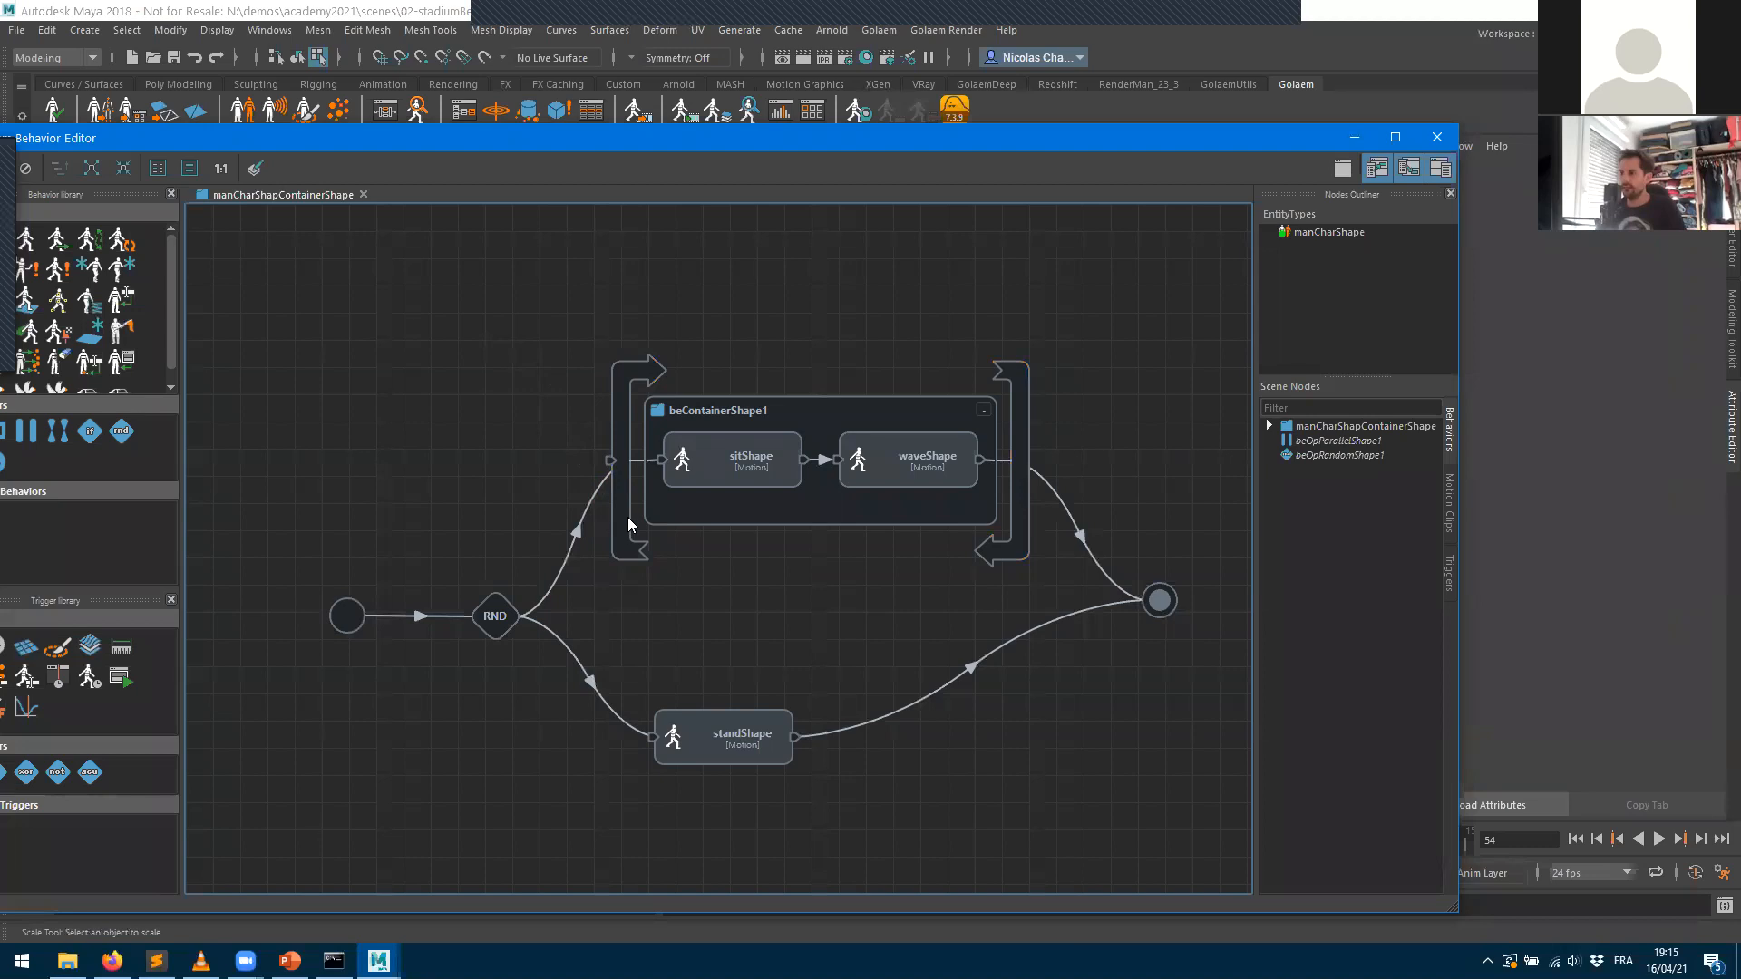
- Restore the sit motion alone on its branch, set the wave motion aside unconnected, and delete the Loop operator
drag(616, 512, 767, 630)
drag(558, 305, 847, 669)
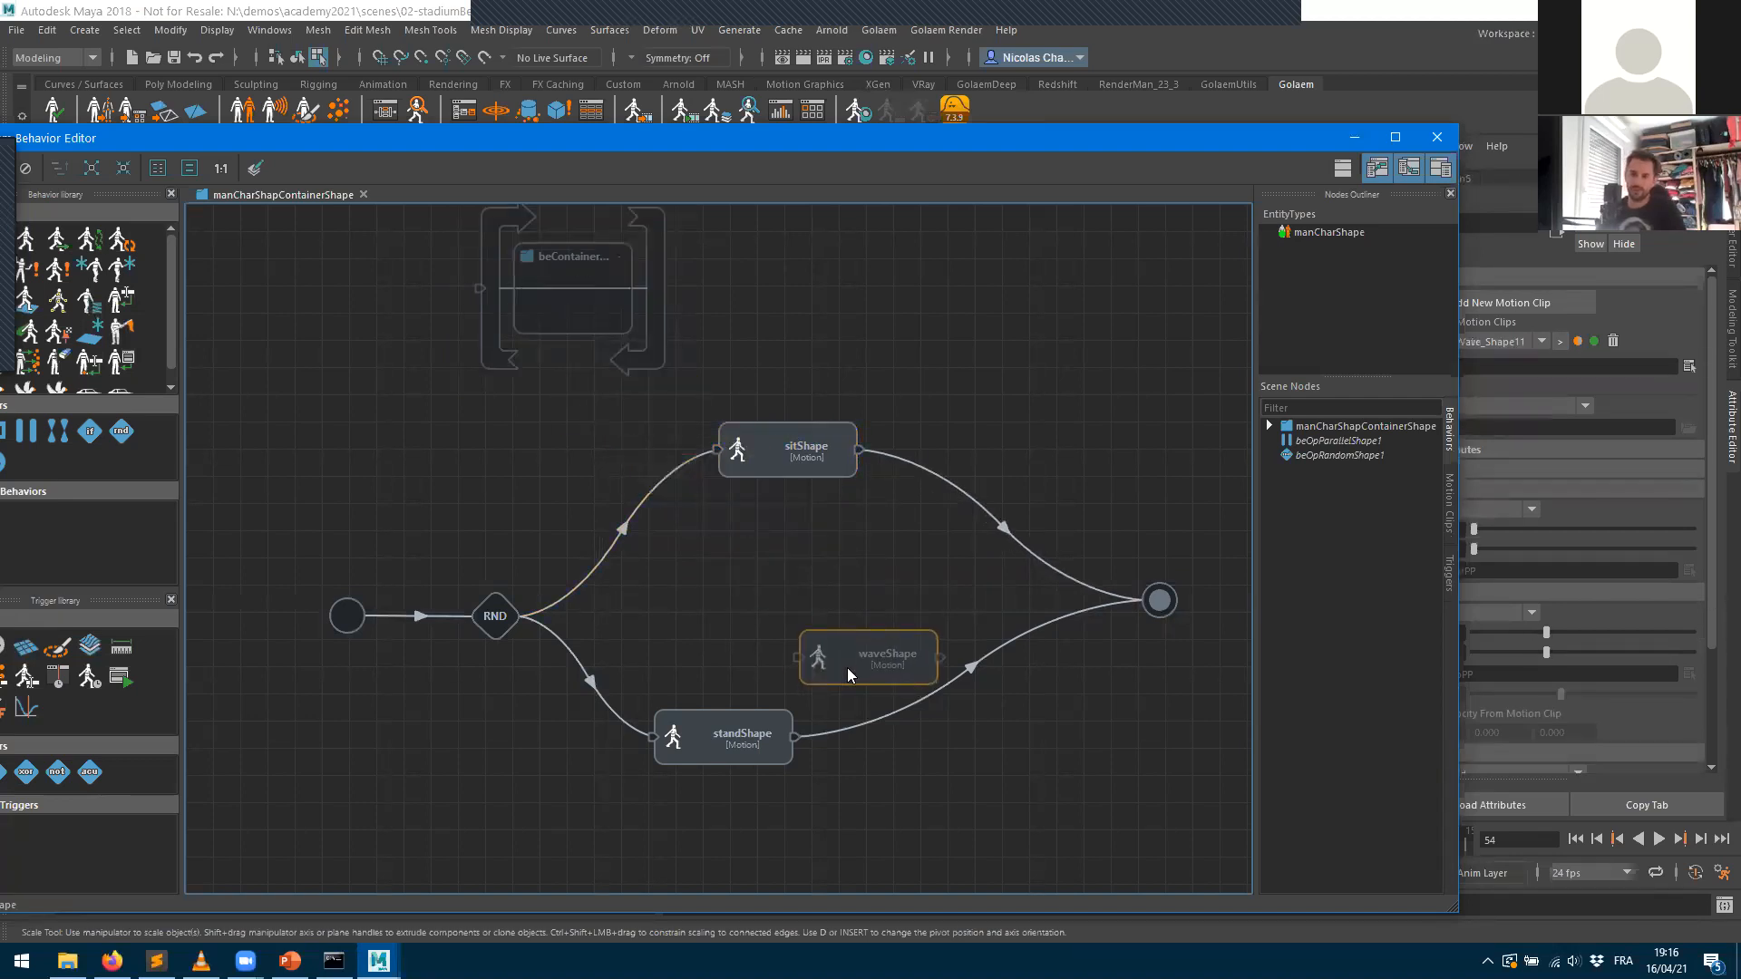
drag(848, 668, 864, 328)
click(494, 283)
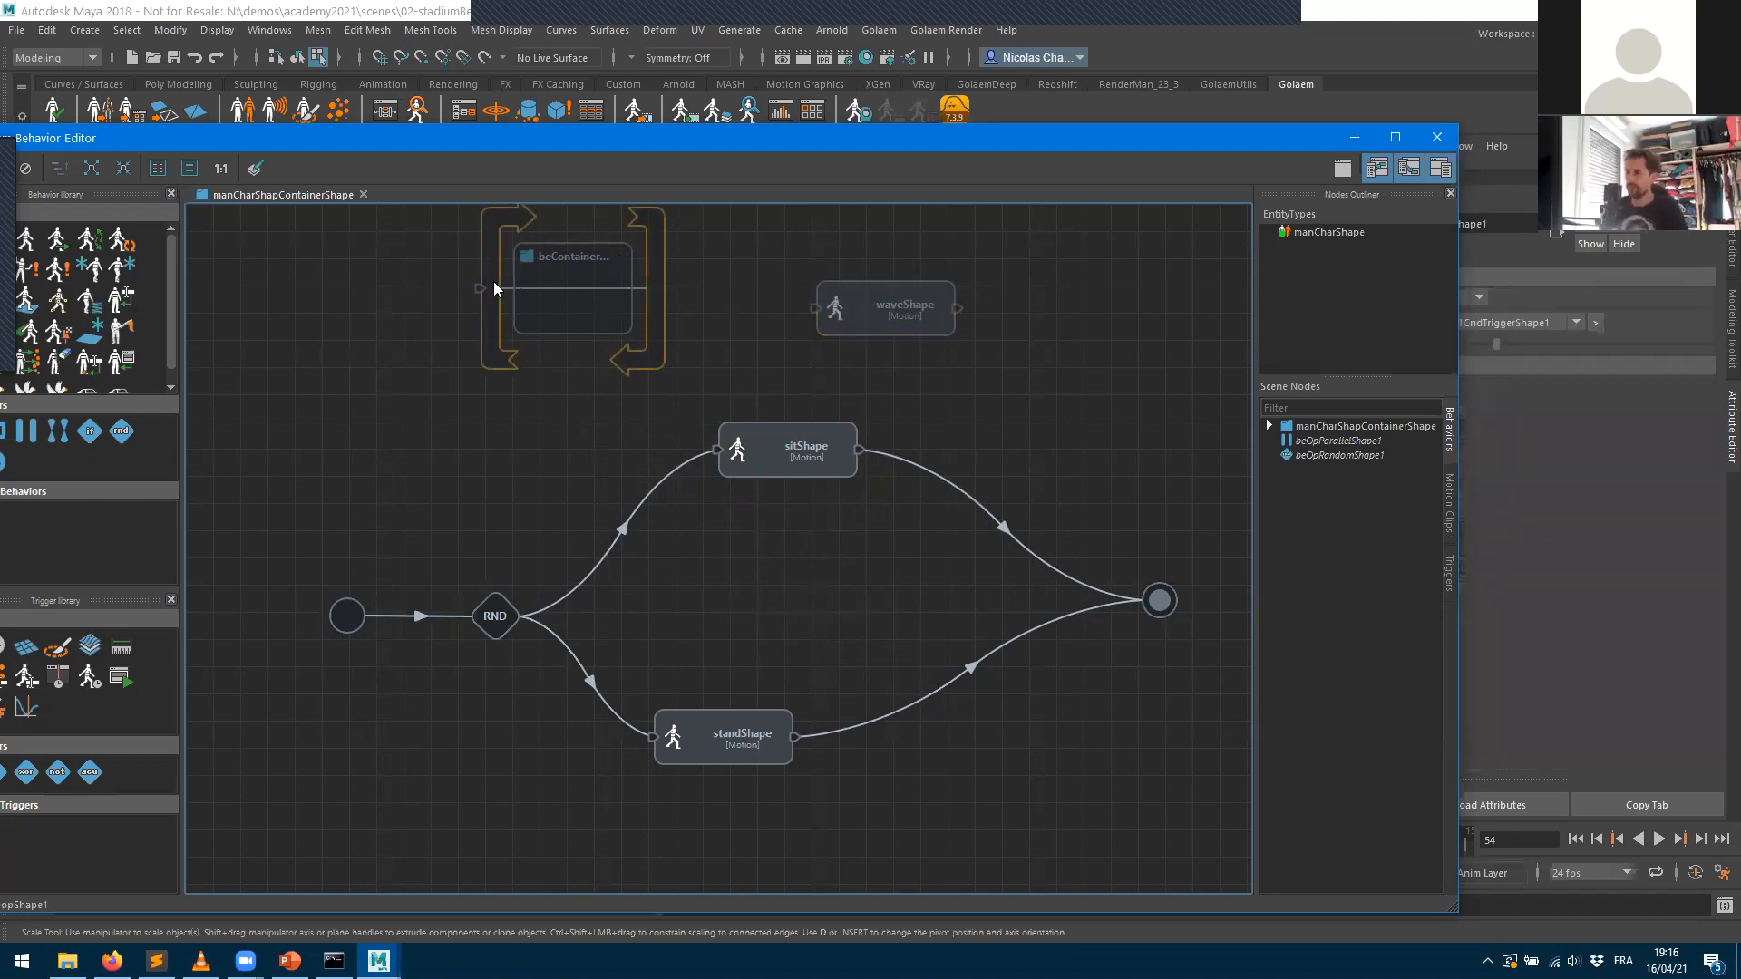
key(Delete)
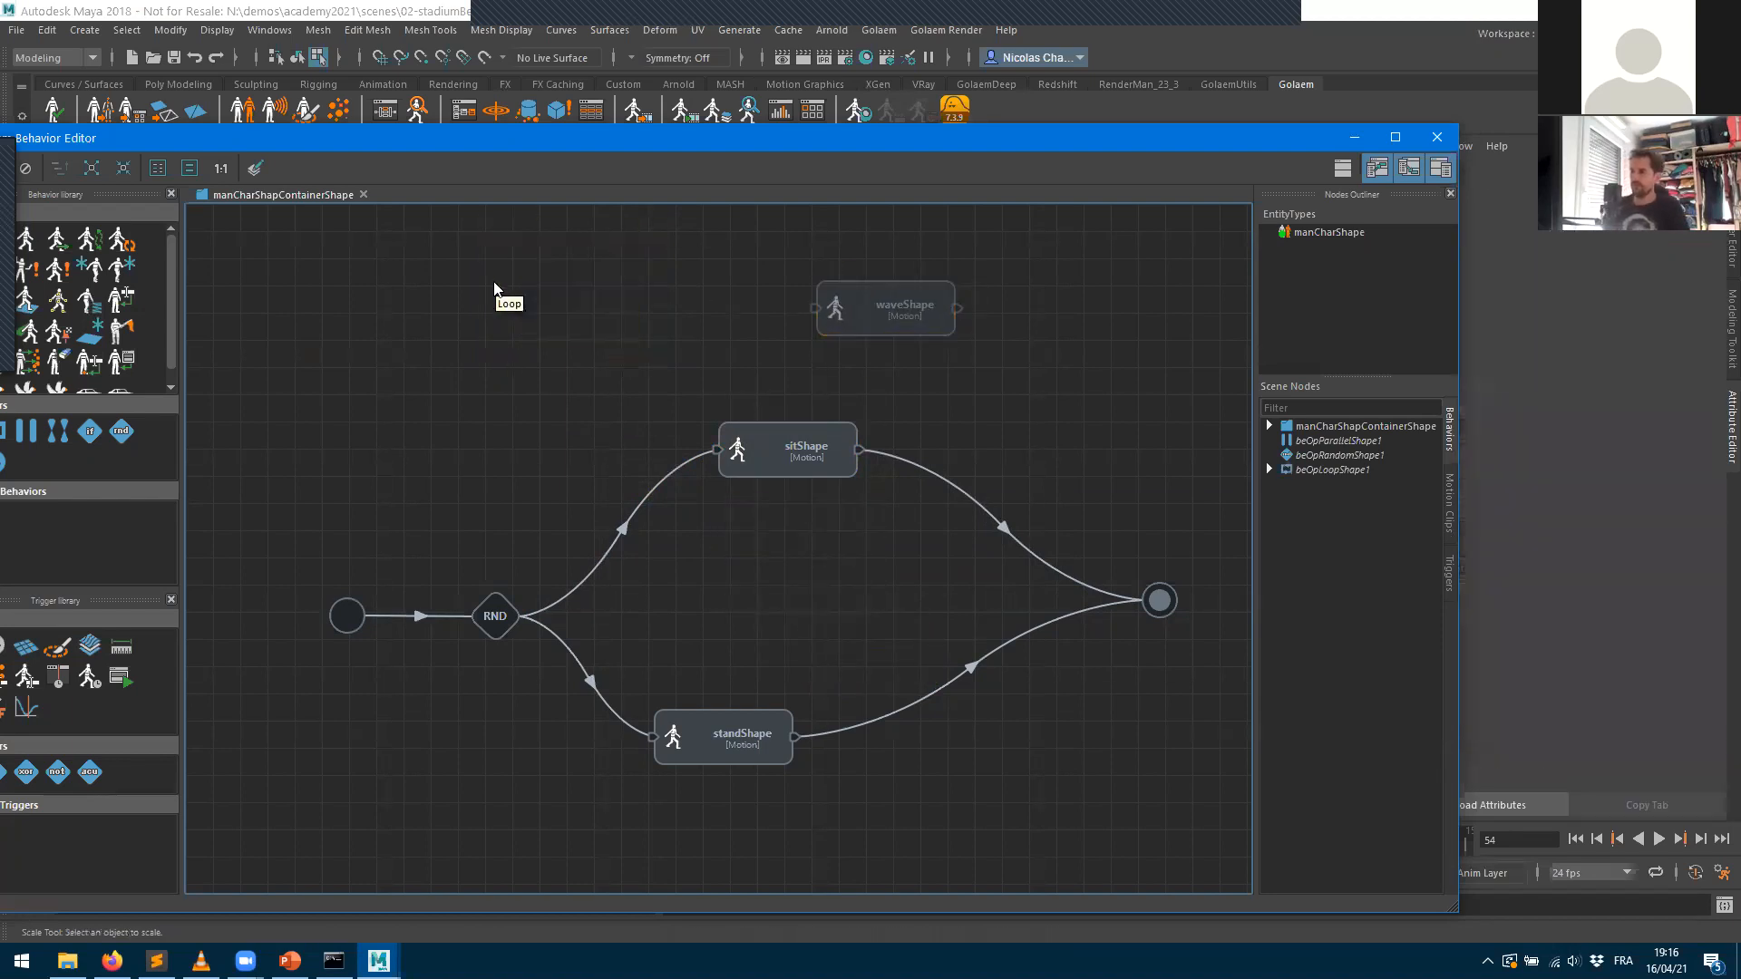
- Inspect the wave behavior's attributes and its Casual_SitWave motion clip, and open the clip's preview
click(860, 310)
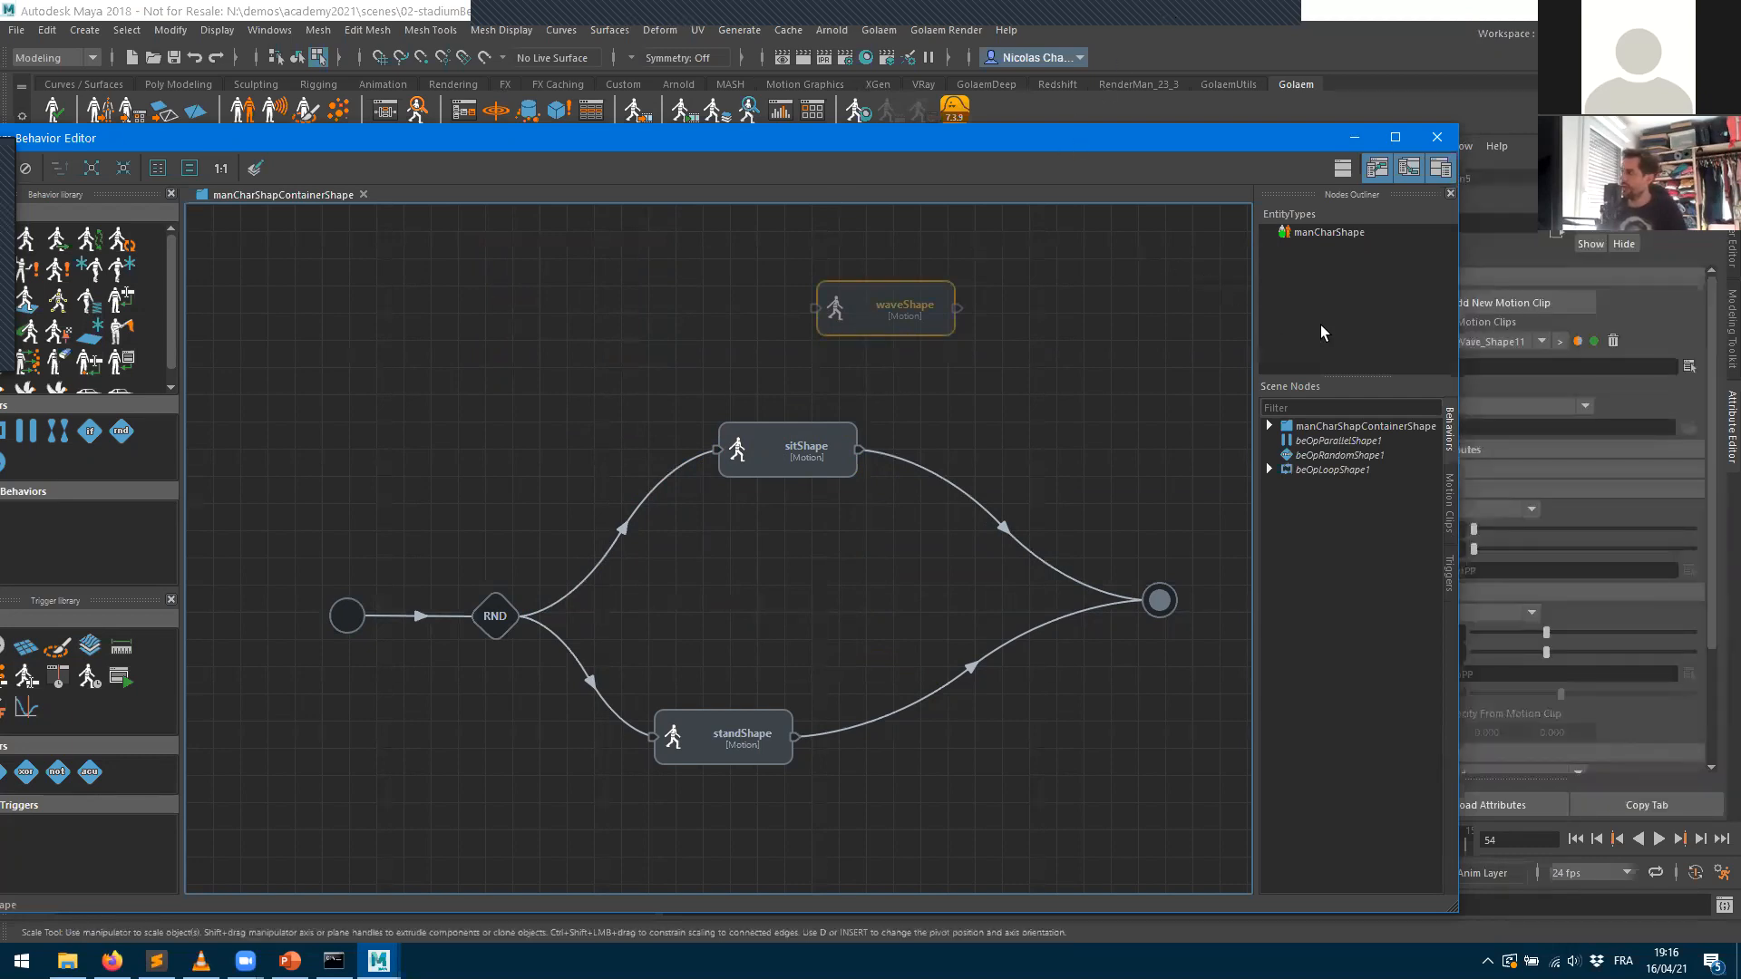
drag(1251, 139, 900, 148)
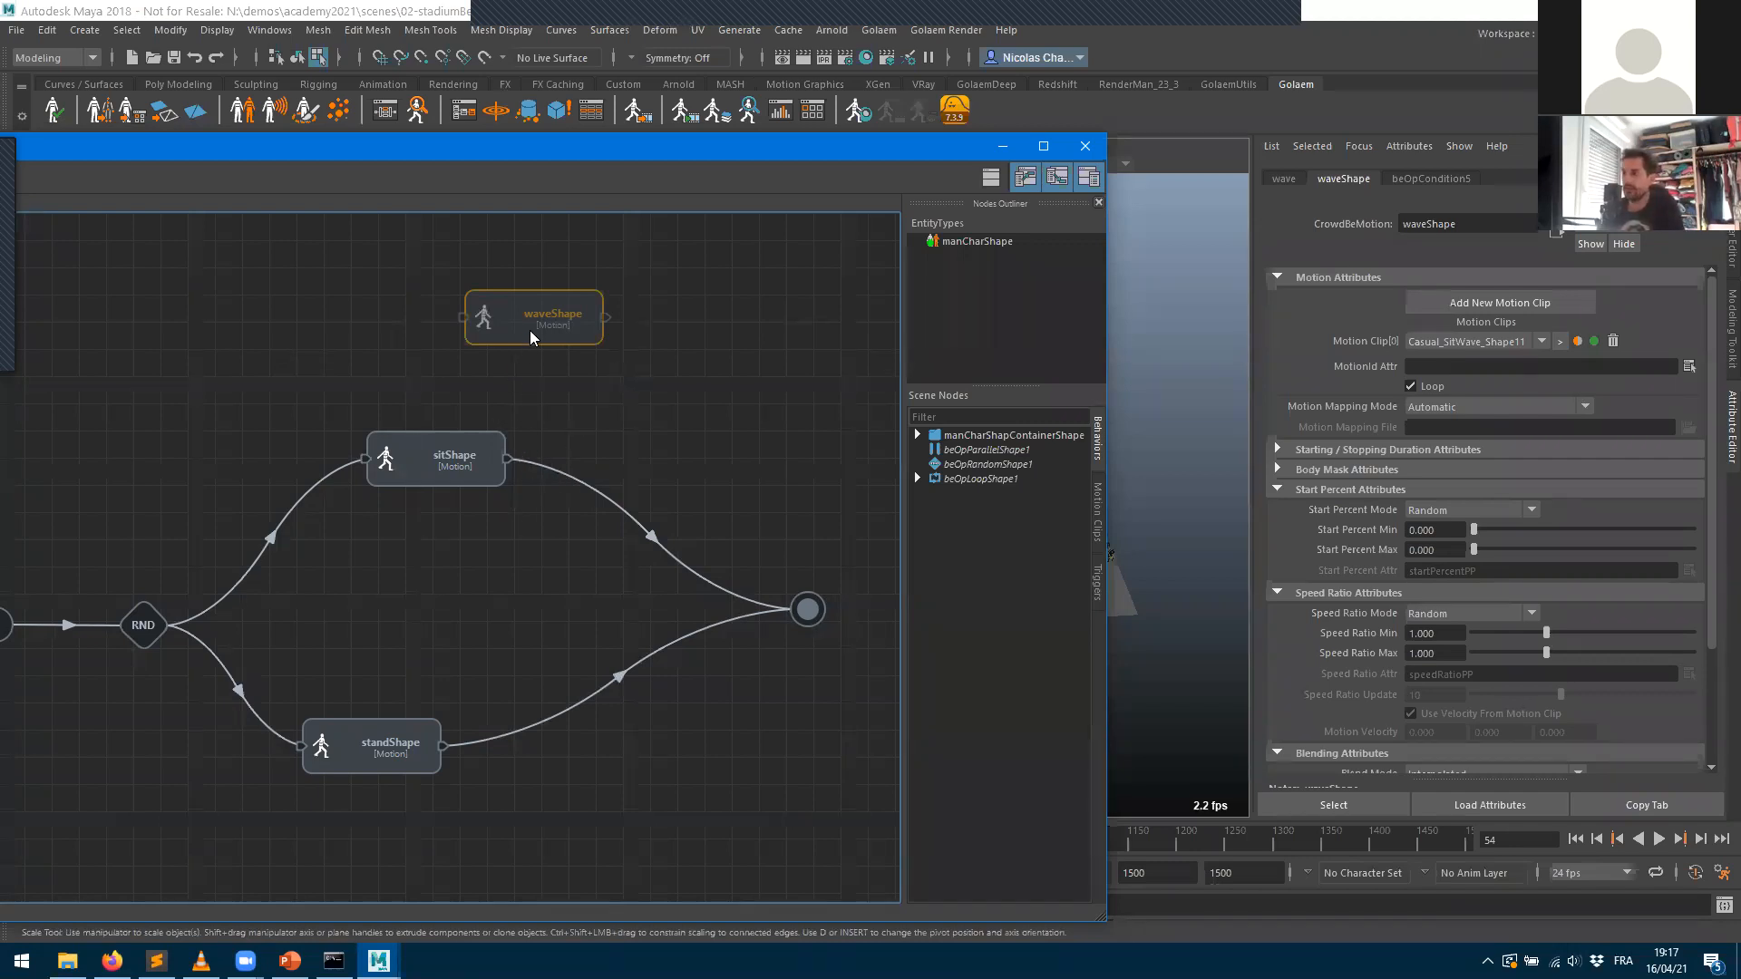
drag(518, 327, 511, 306)
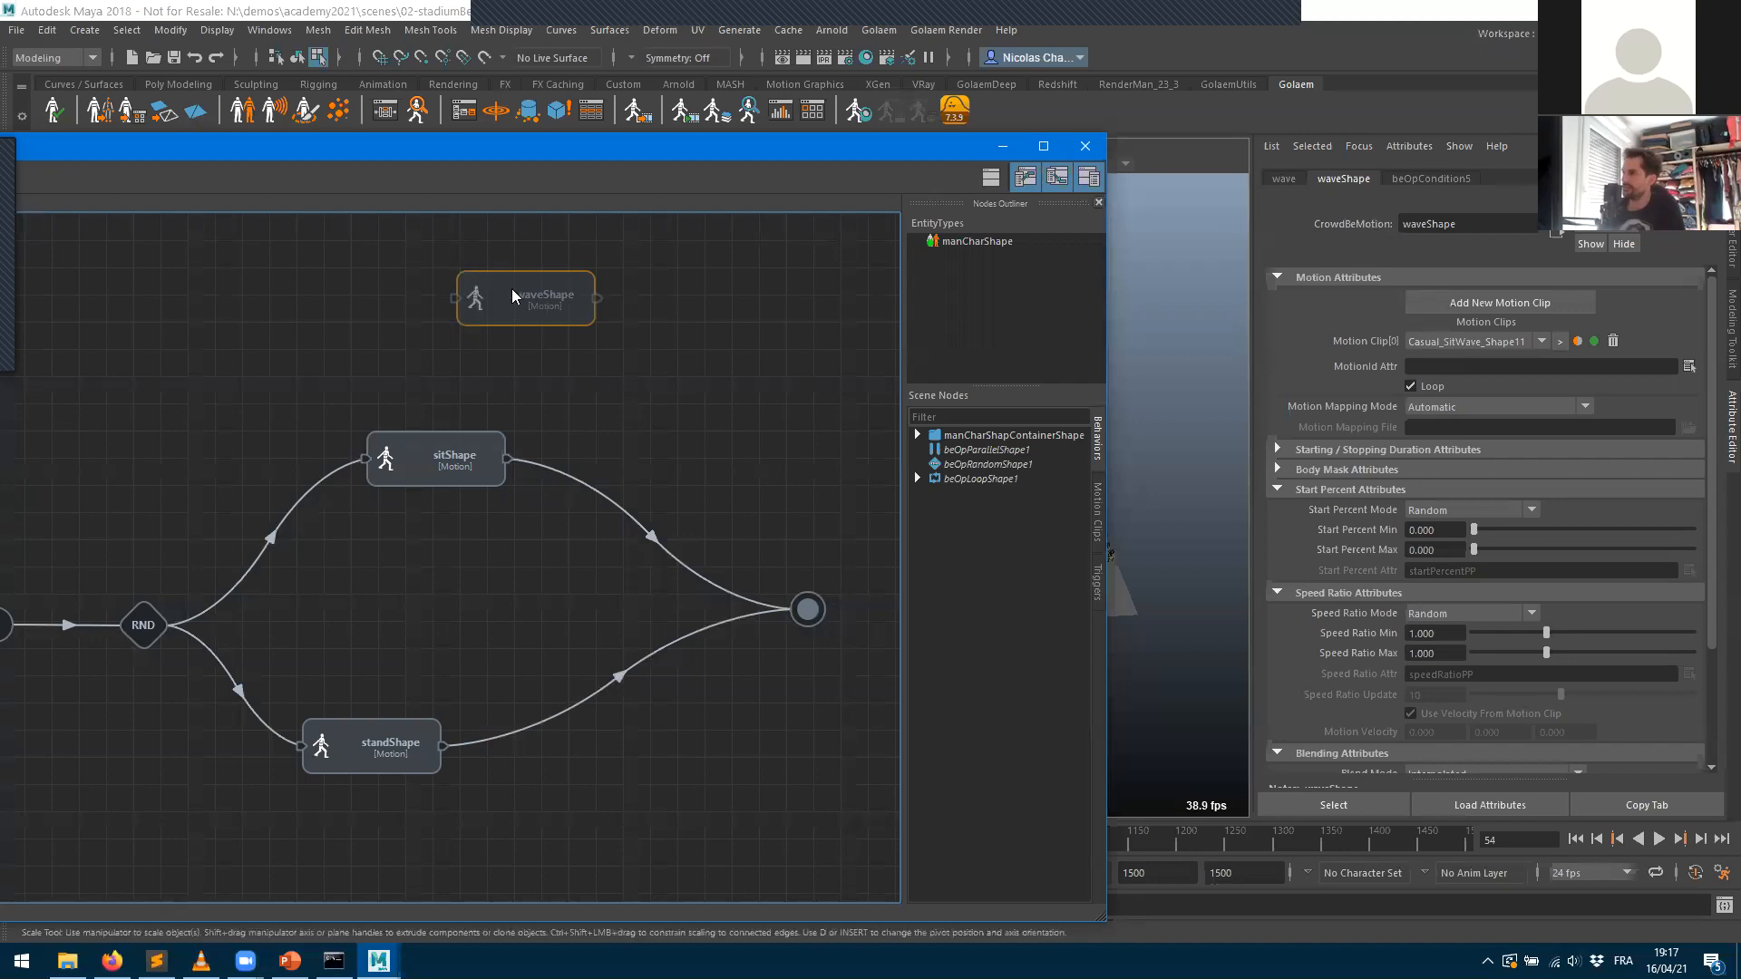
click(1561, 342)
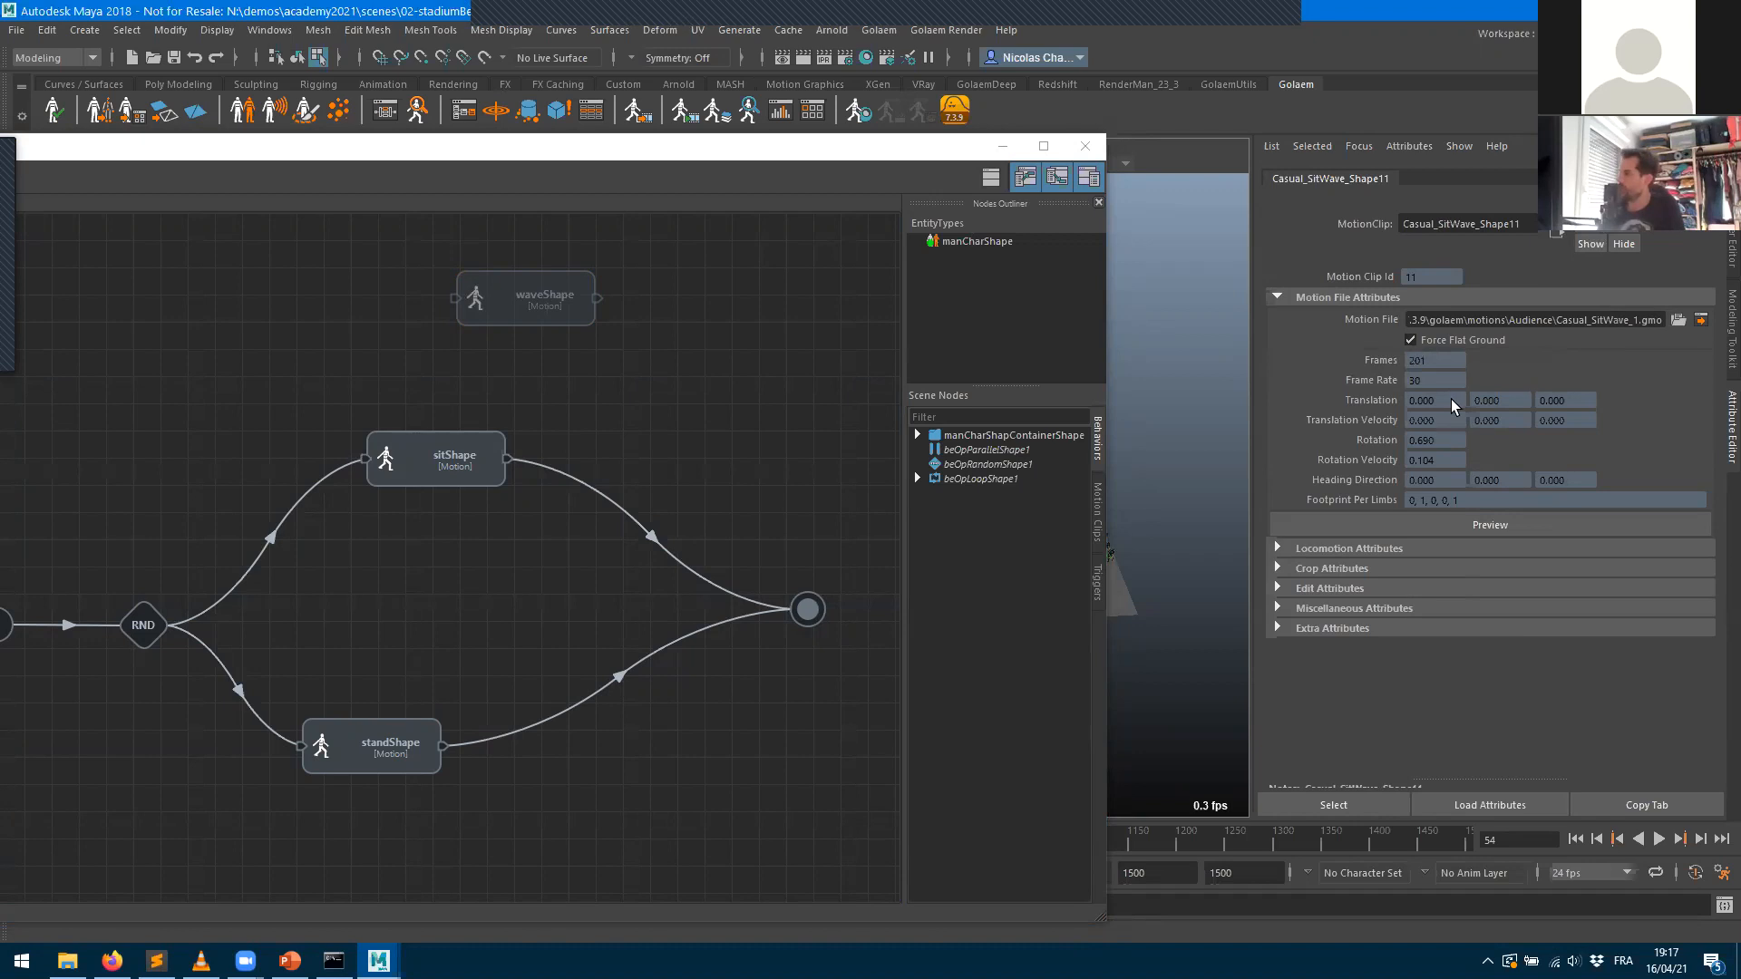
triple_click(1523, 321)
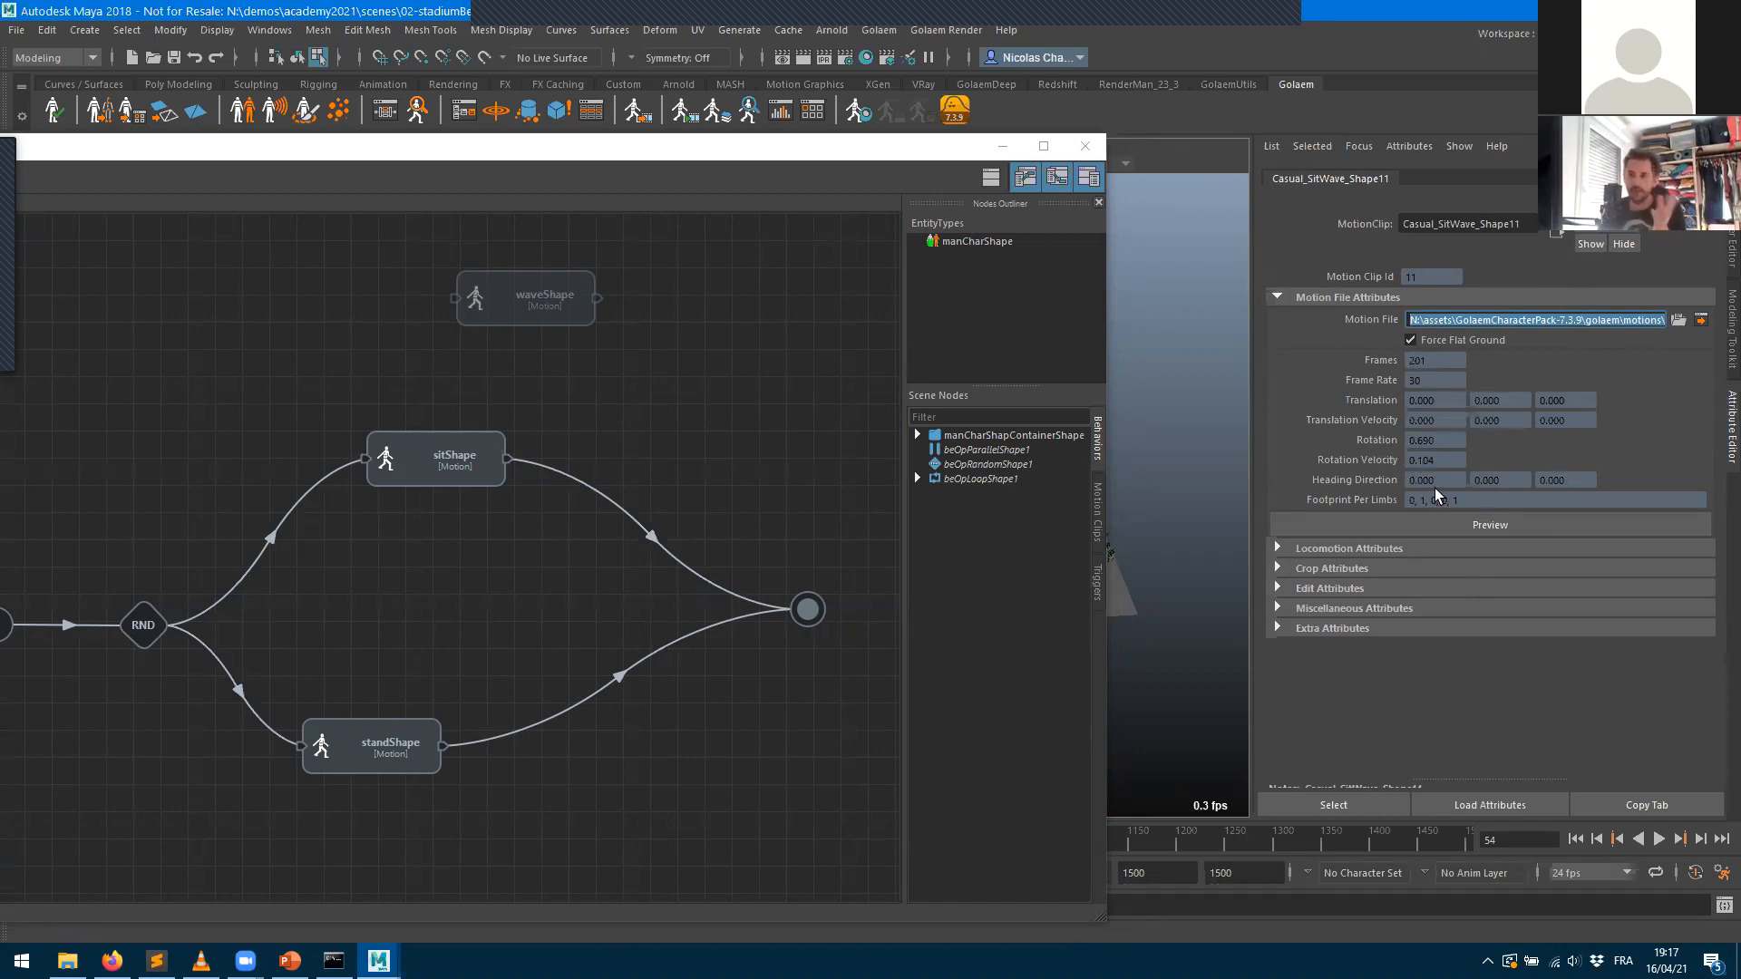
click(1476, 526)
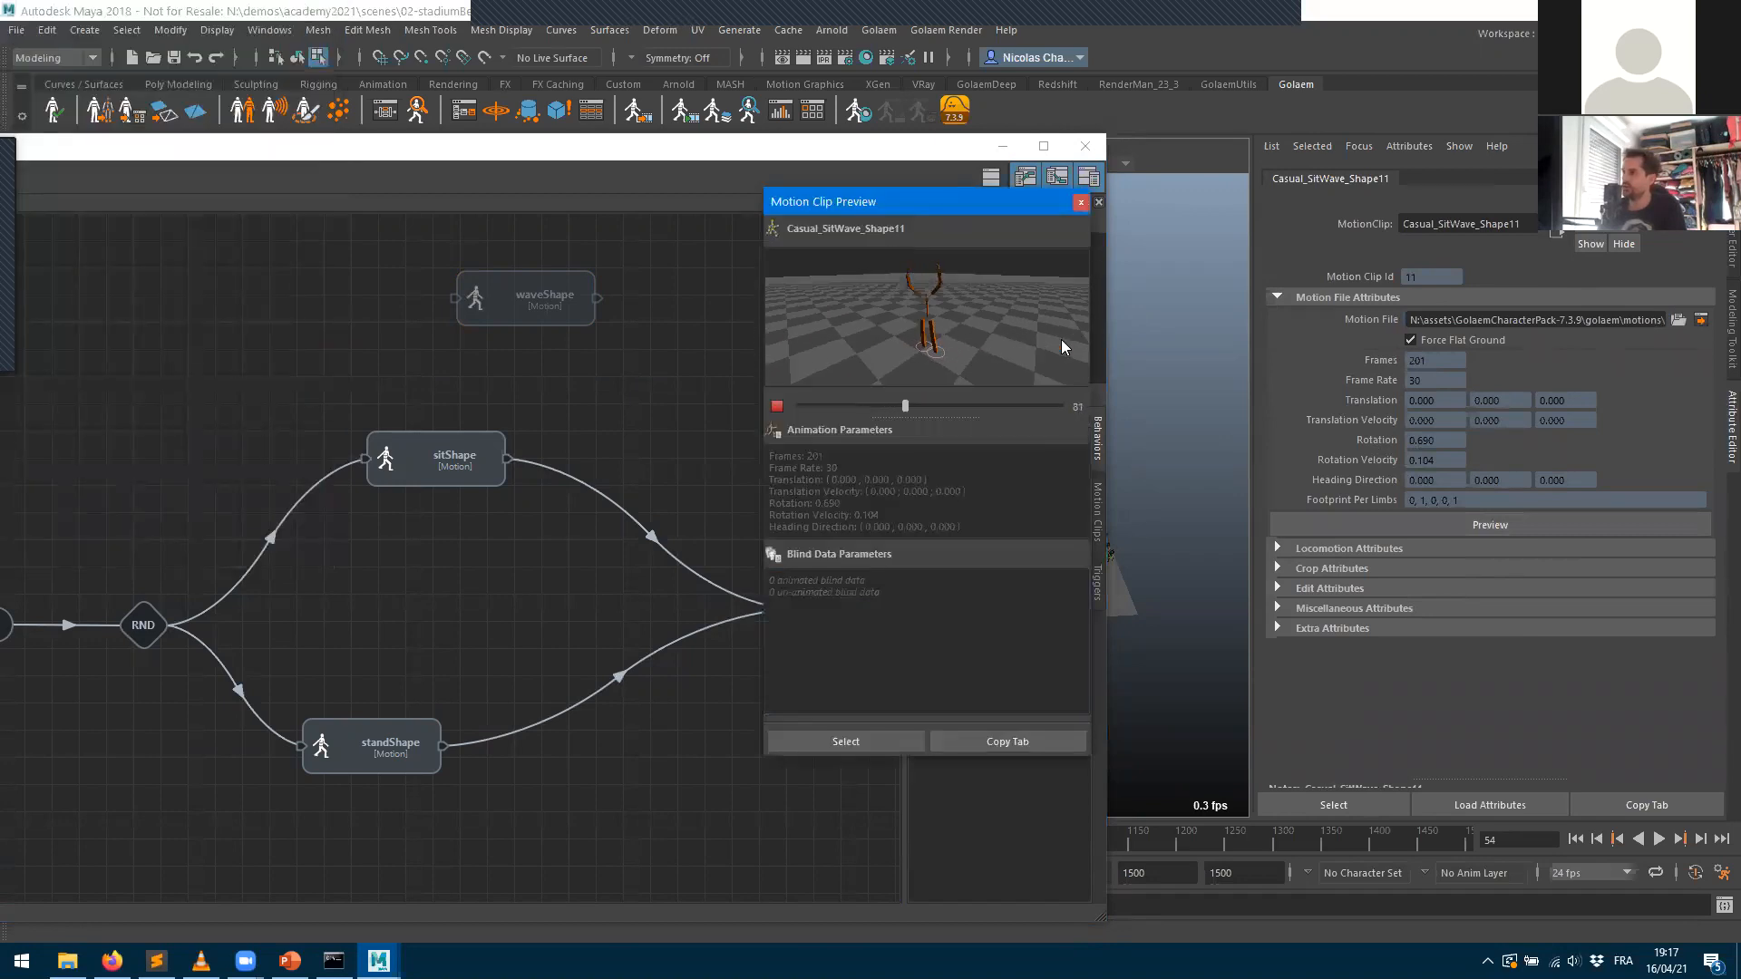
- Examine the sit-wave clip preview from another angle, scrub back and forth to frame 0, and close the preview
drag(890, 343, 992, 328)
click(777, 406)
drag(1045, 409, 817, 402)
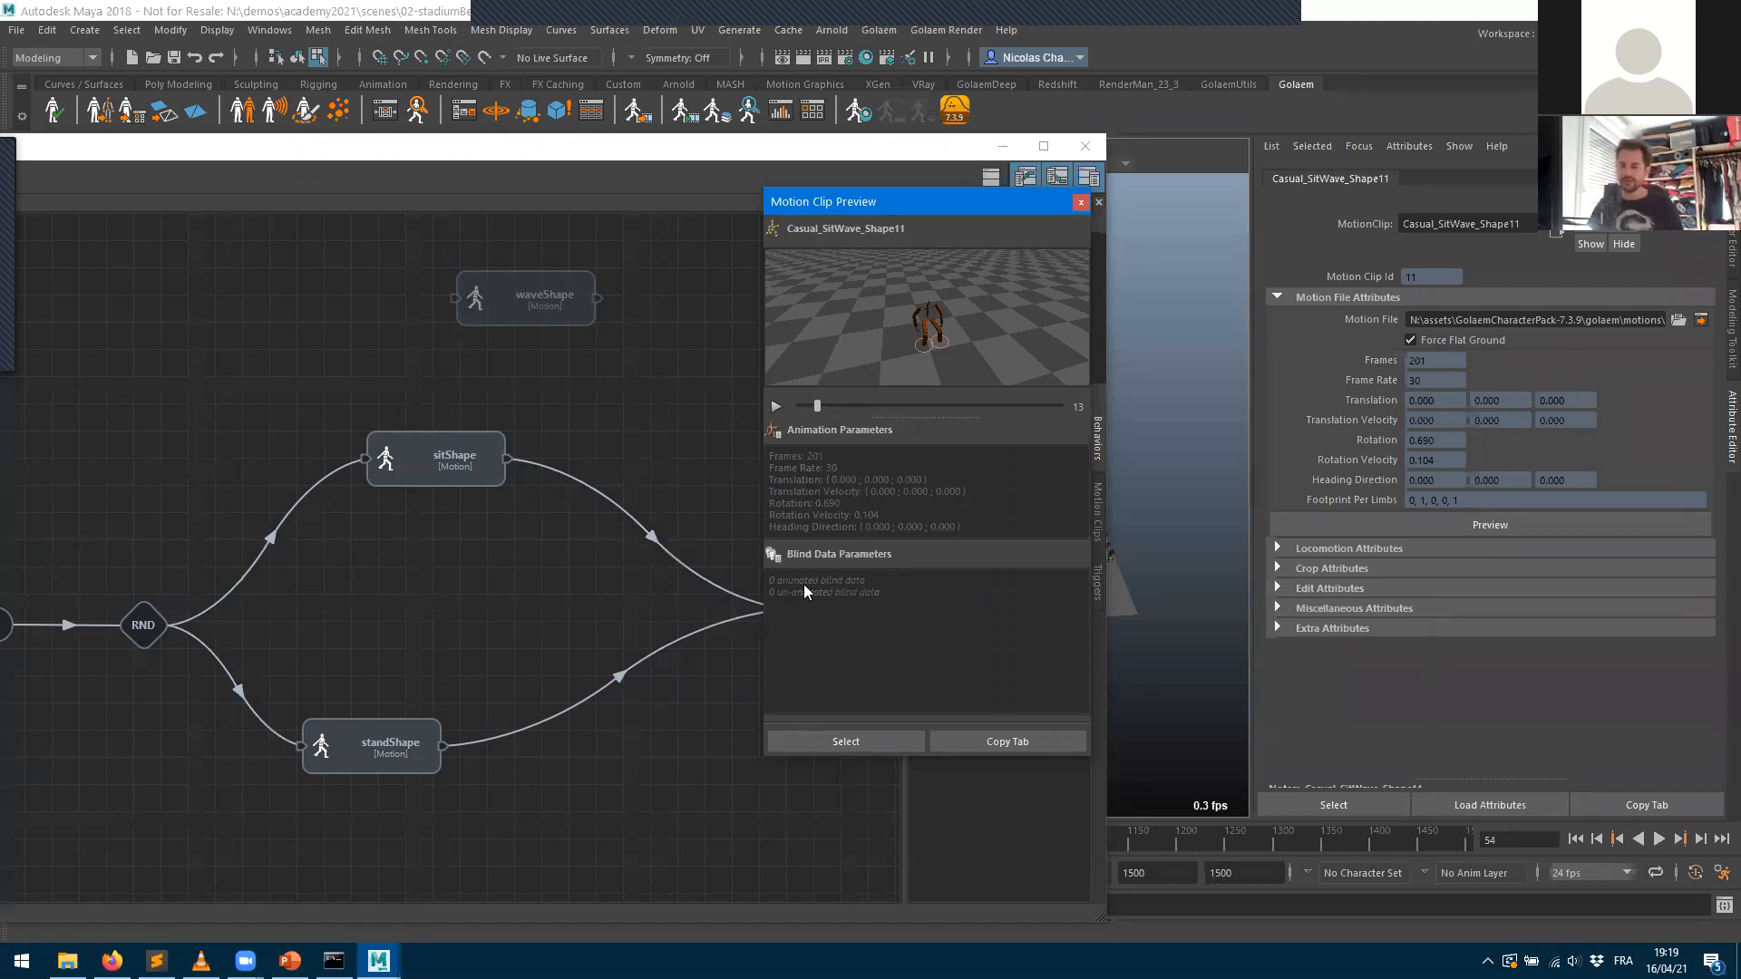
drag(819, 407, 1037, 408)
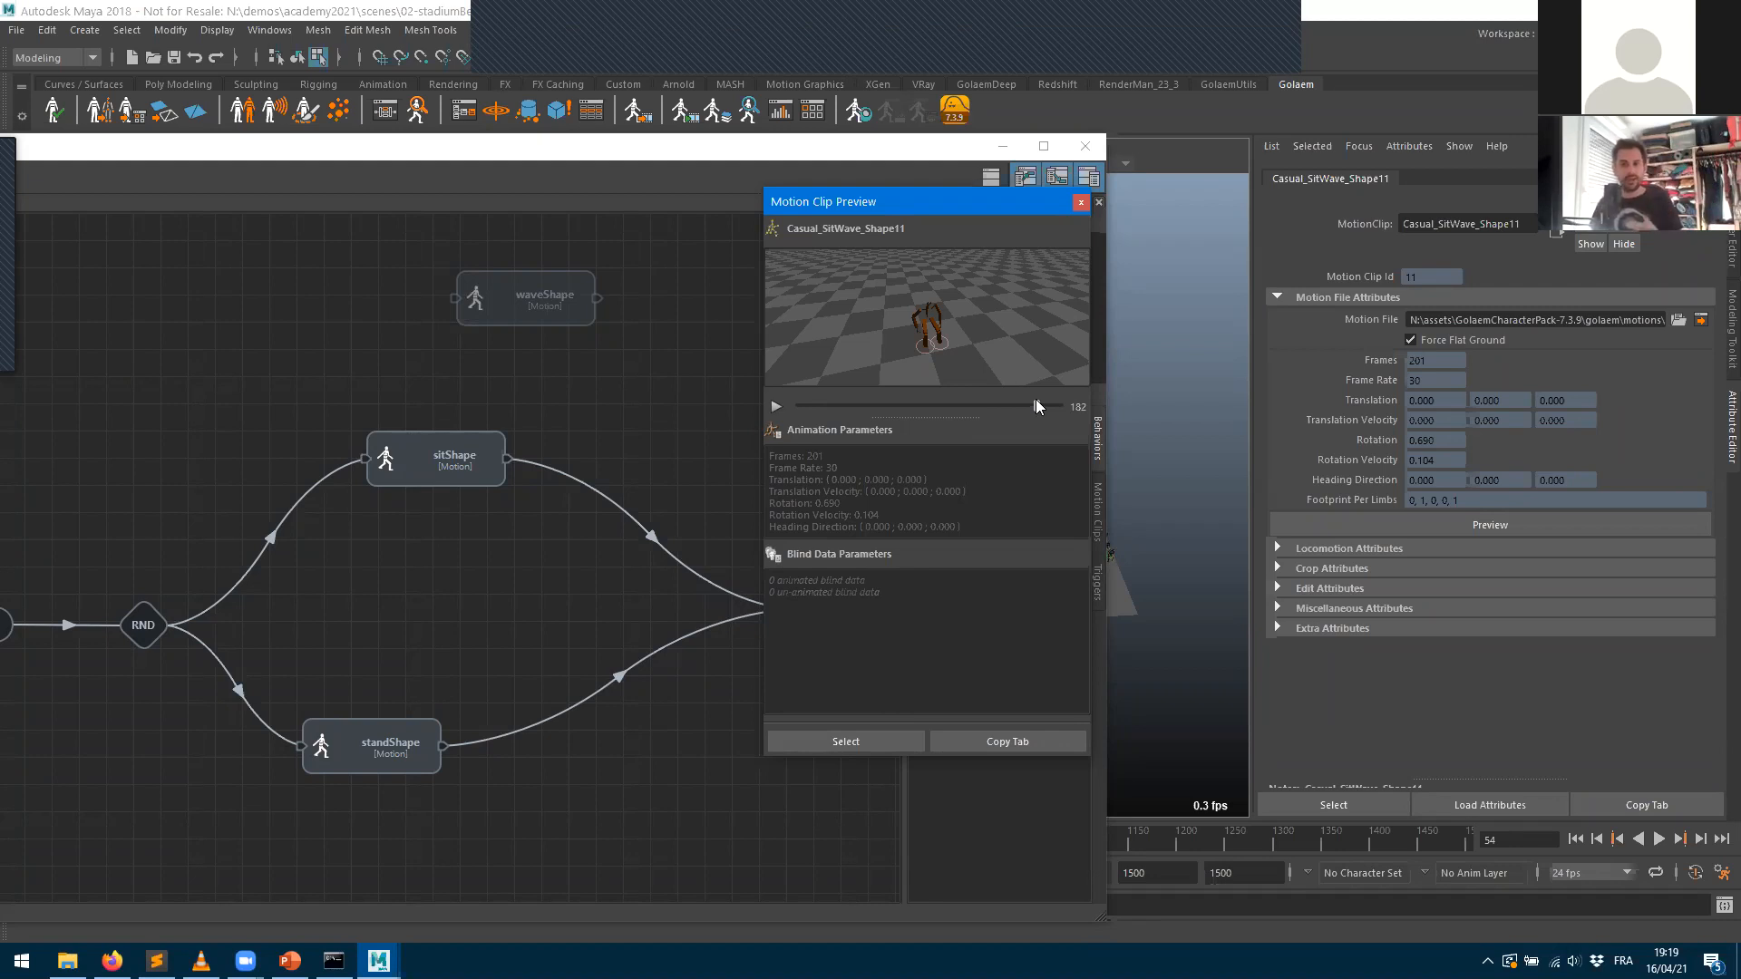
drag(1035, 404, 802, 408)
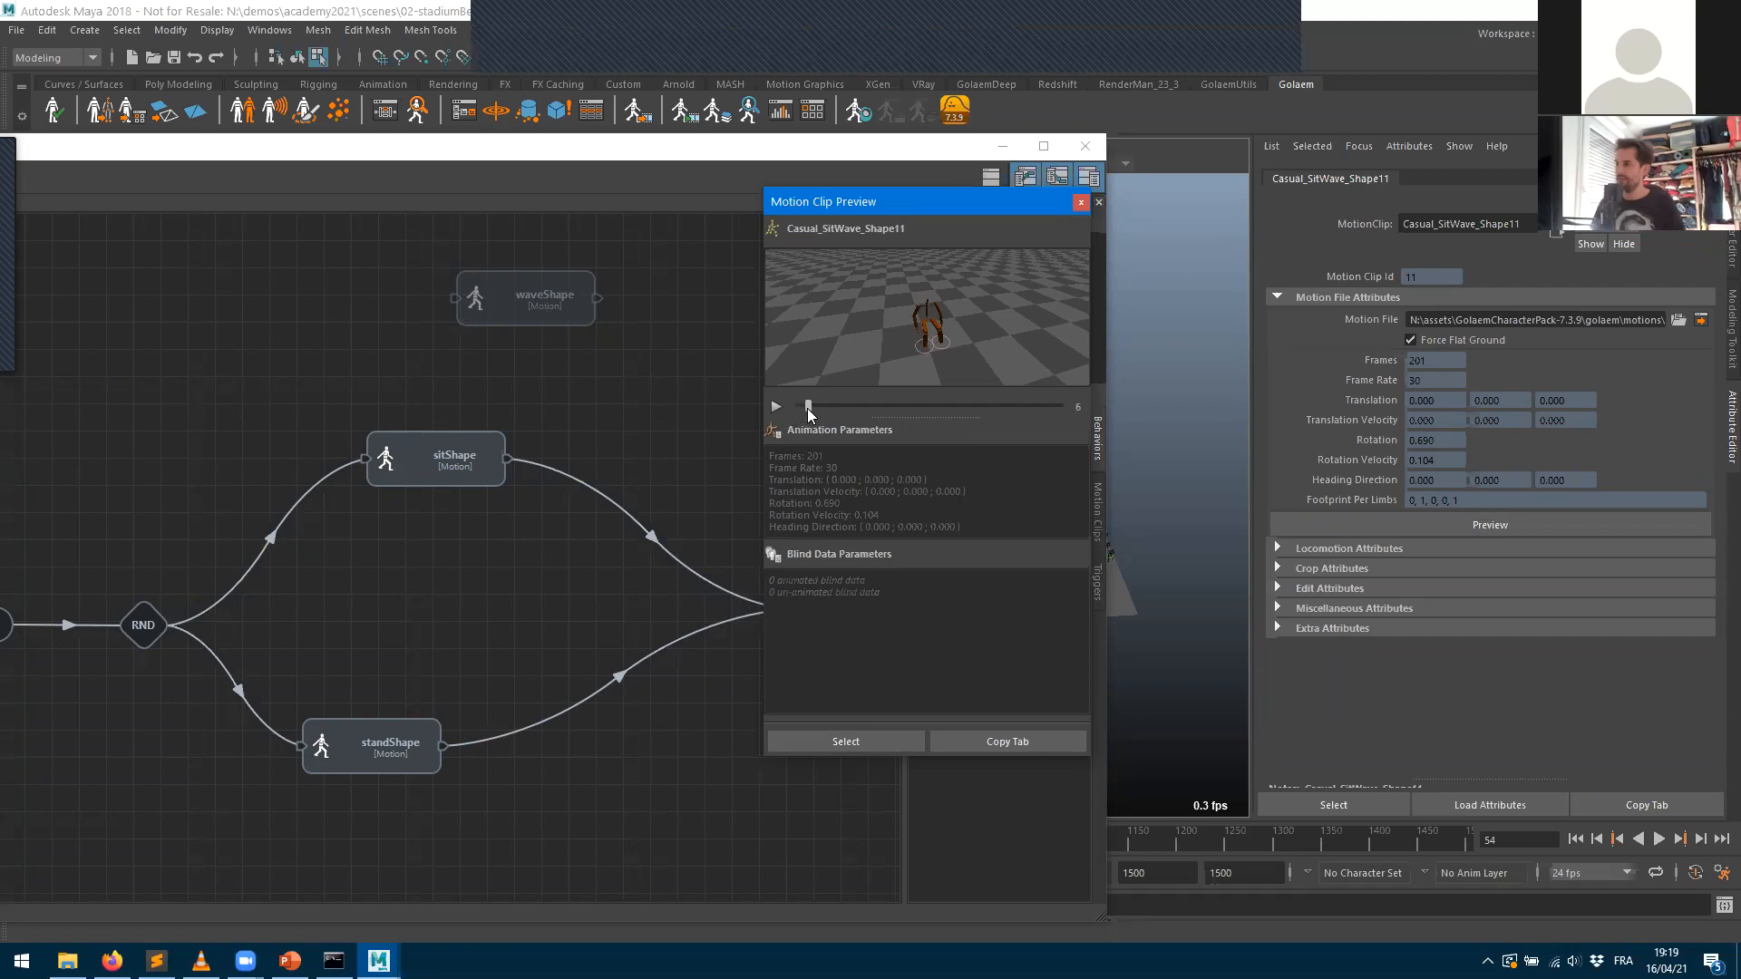
drag(804, 406, 800, 408)
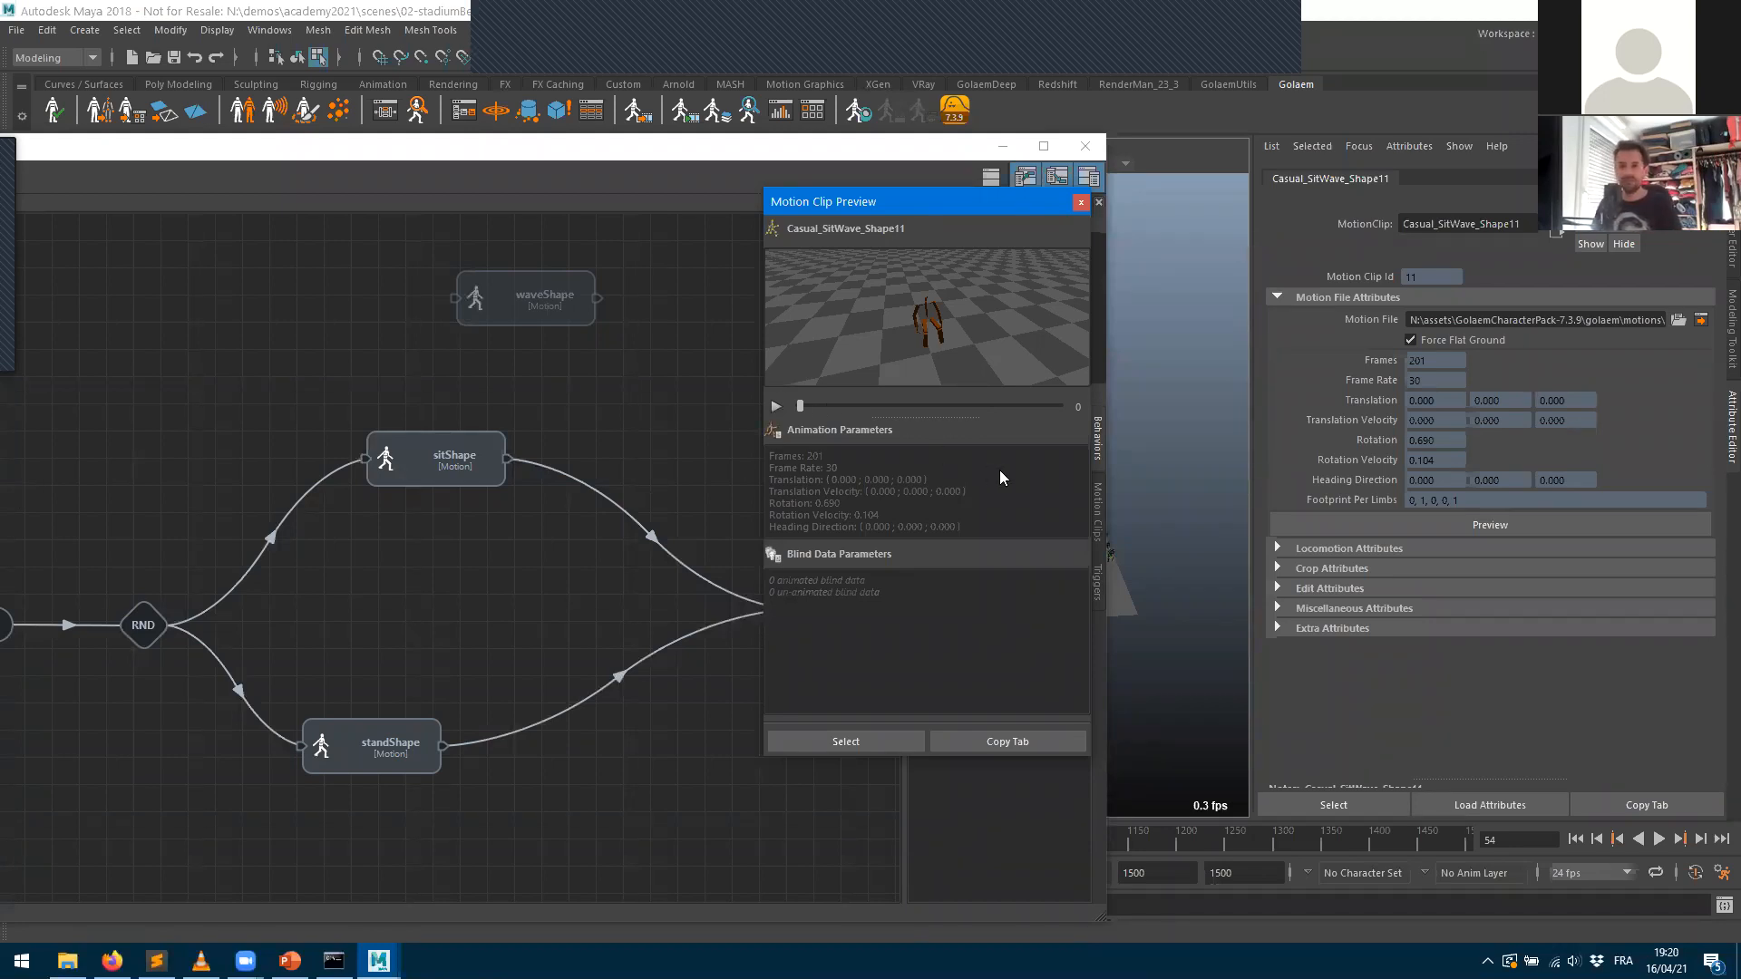
click(1097, 202)
- Compare the sit and wave motions' attributes, then play the wave's Casual_SitWave clip in the motion clip preview and close it
click(496, 598)
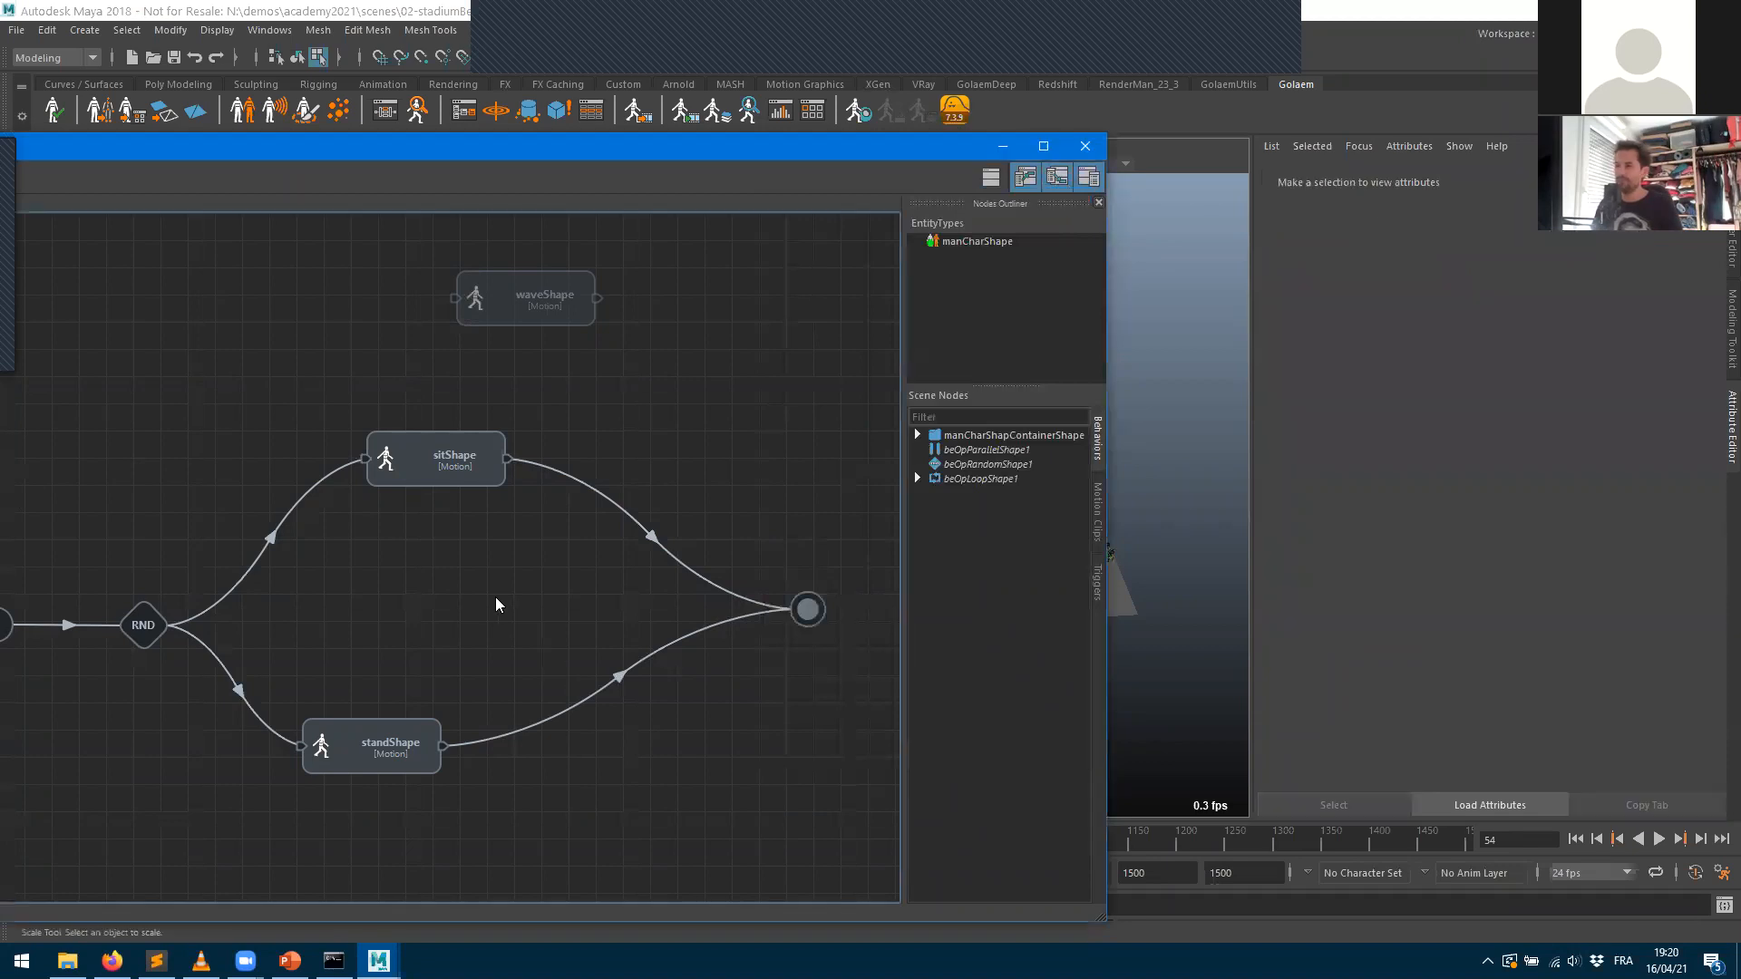
click(408, 482)
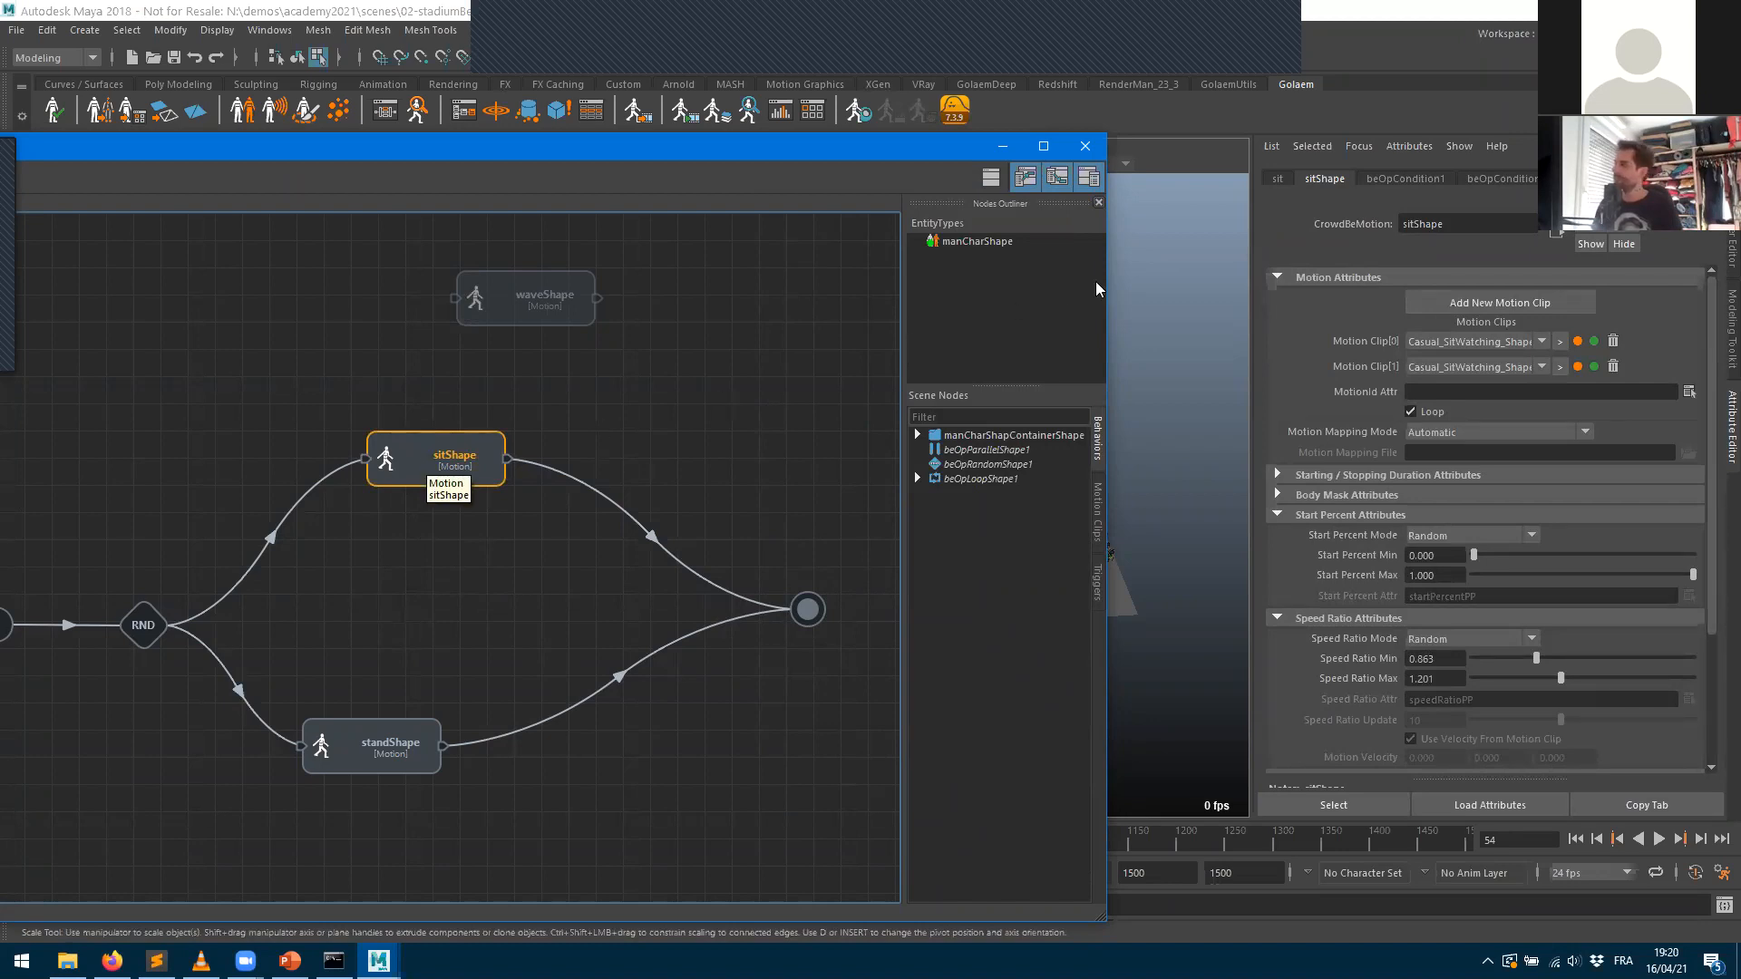
click(522, 313)
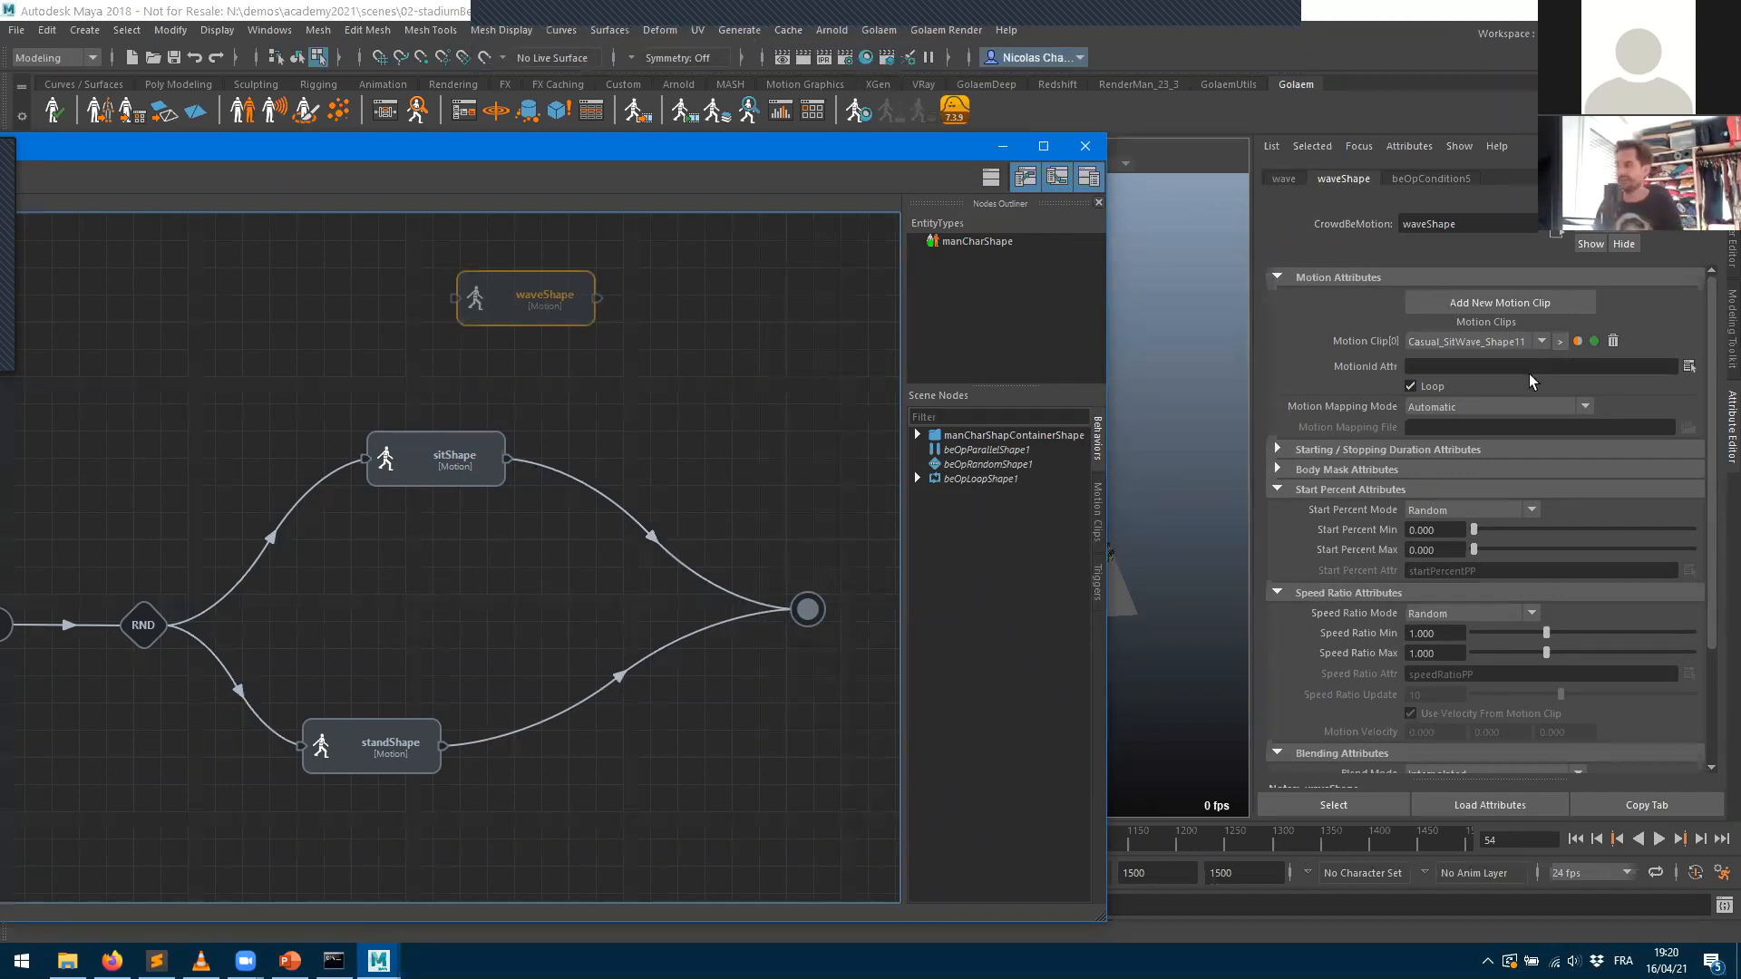
click(1560, 341)
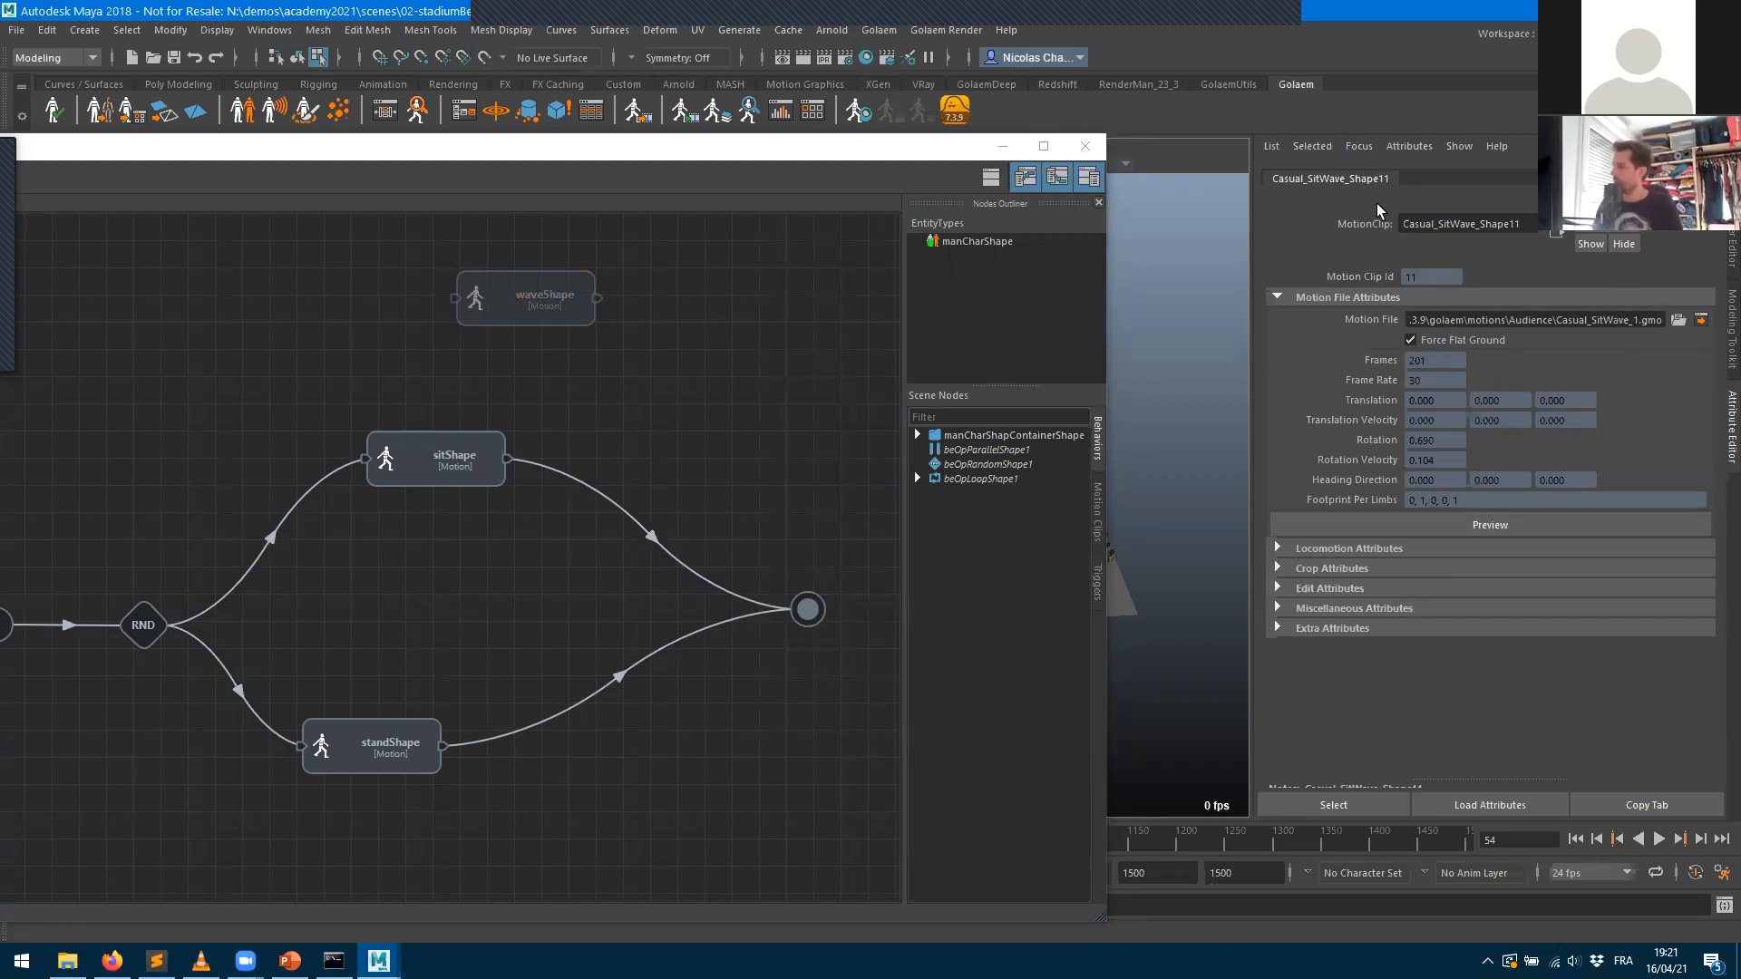
click(1478, 528)
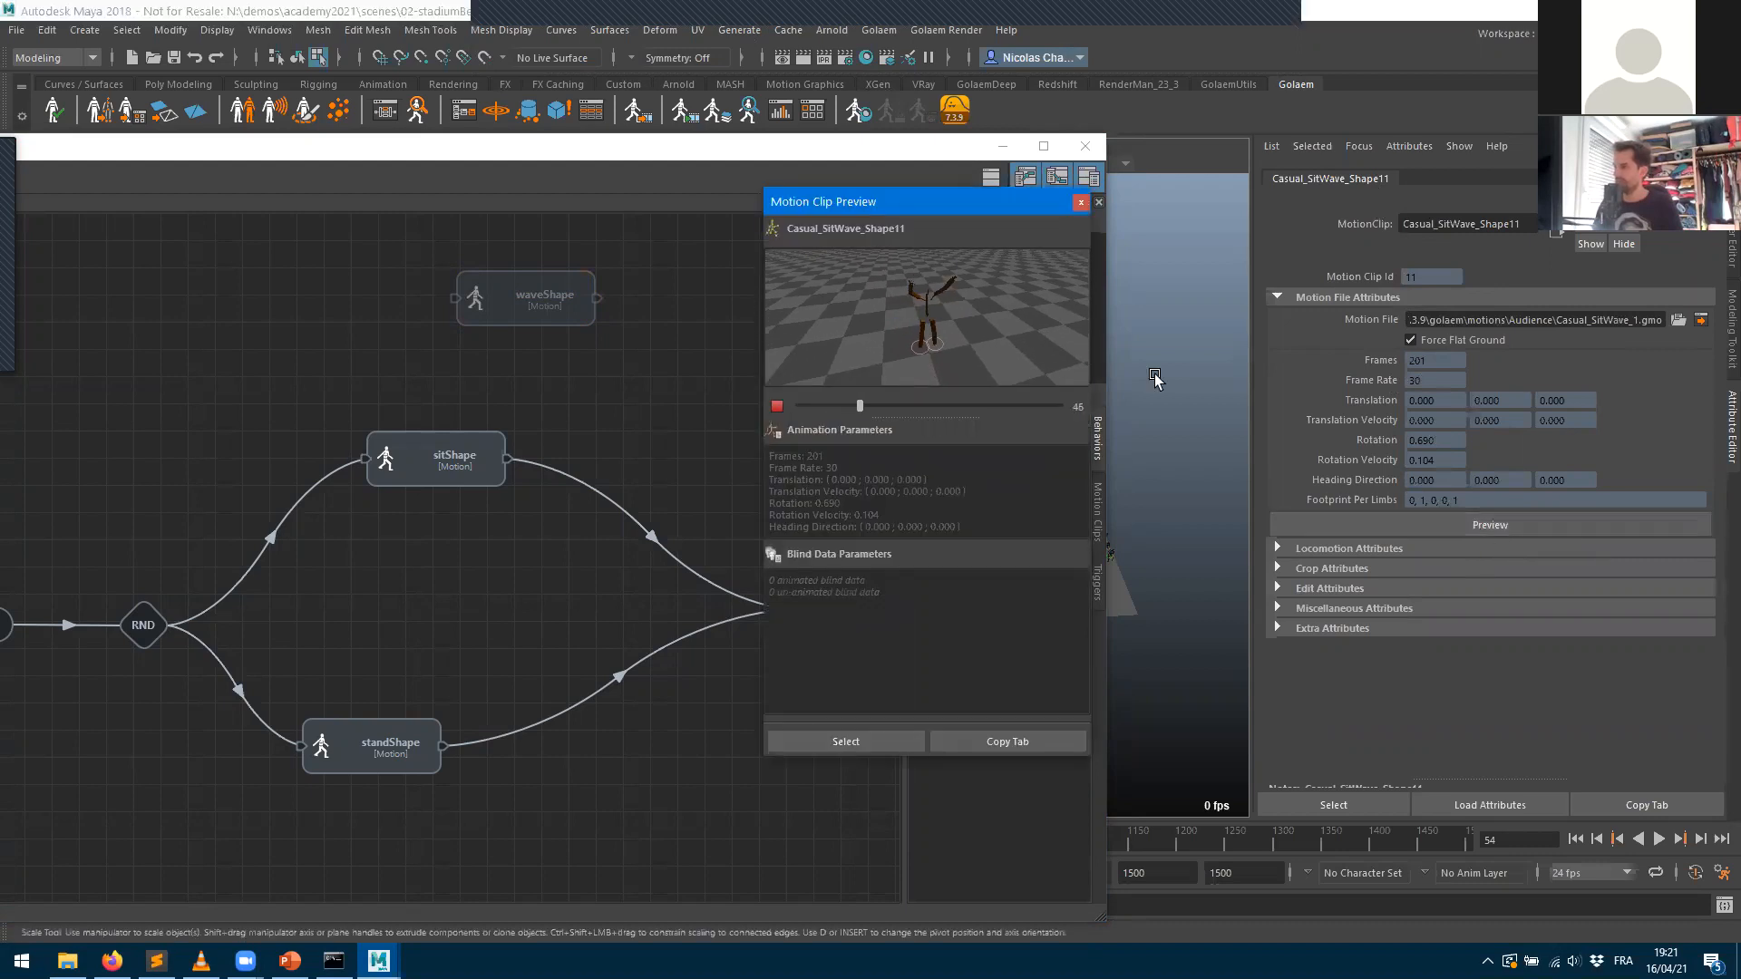
click(1079, 202)
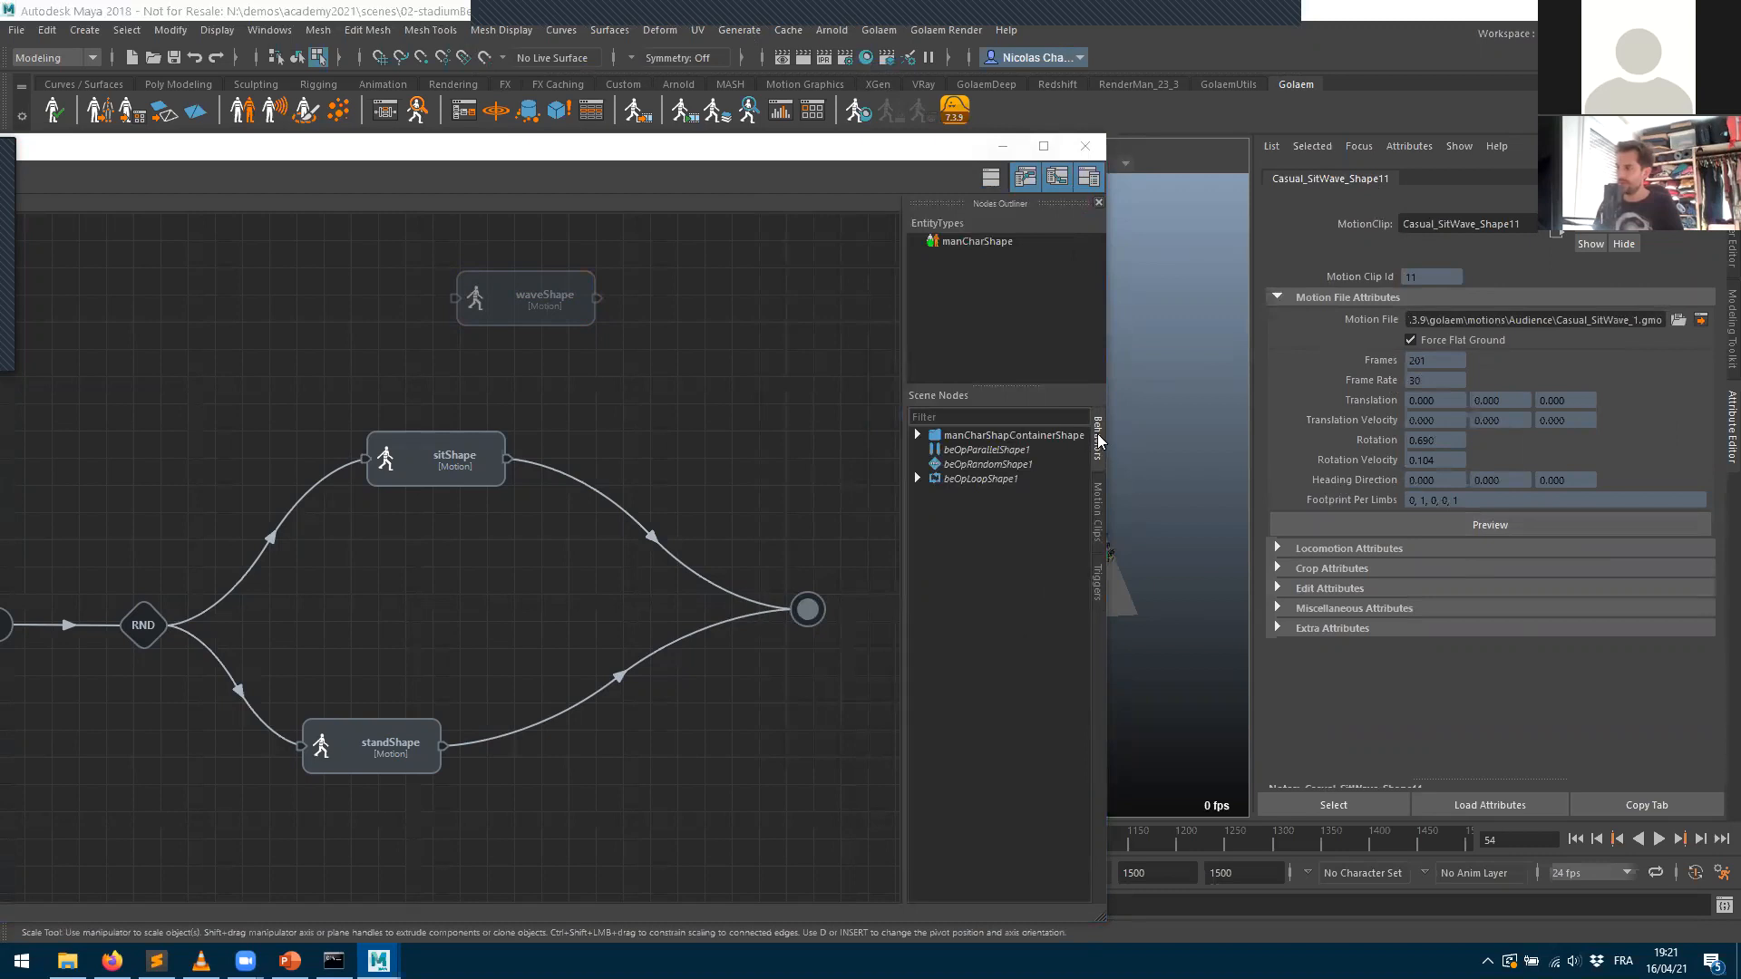
- Browse the scene's motion clips, compare the sit-watching and stand-watching clips' attributes, and preview Casual_StandWatchingShape1
click(1099, 510)
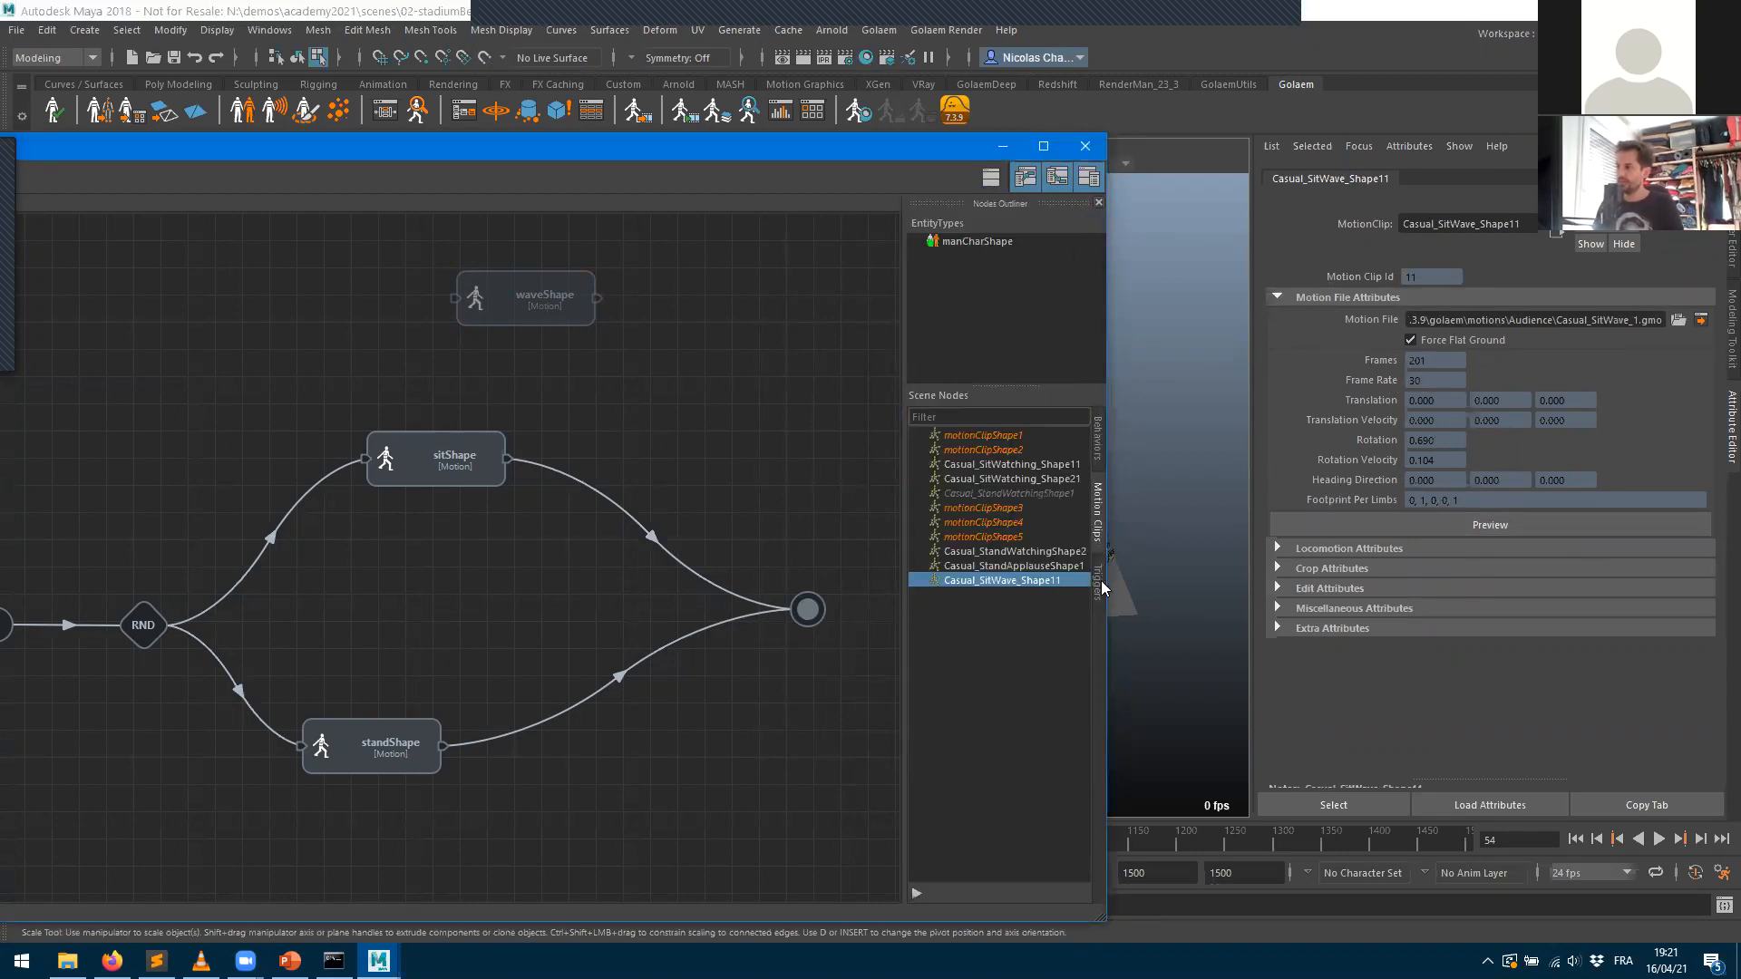
click(1098, 584)
click(1098, 535)
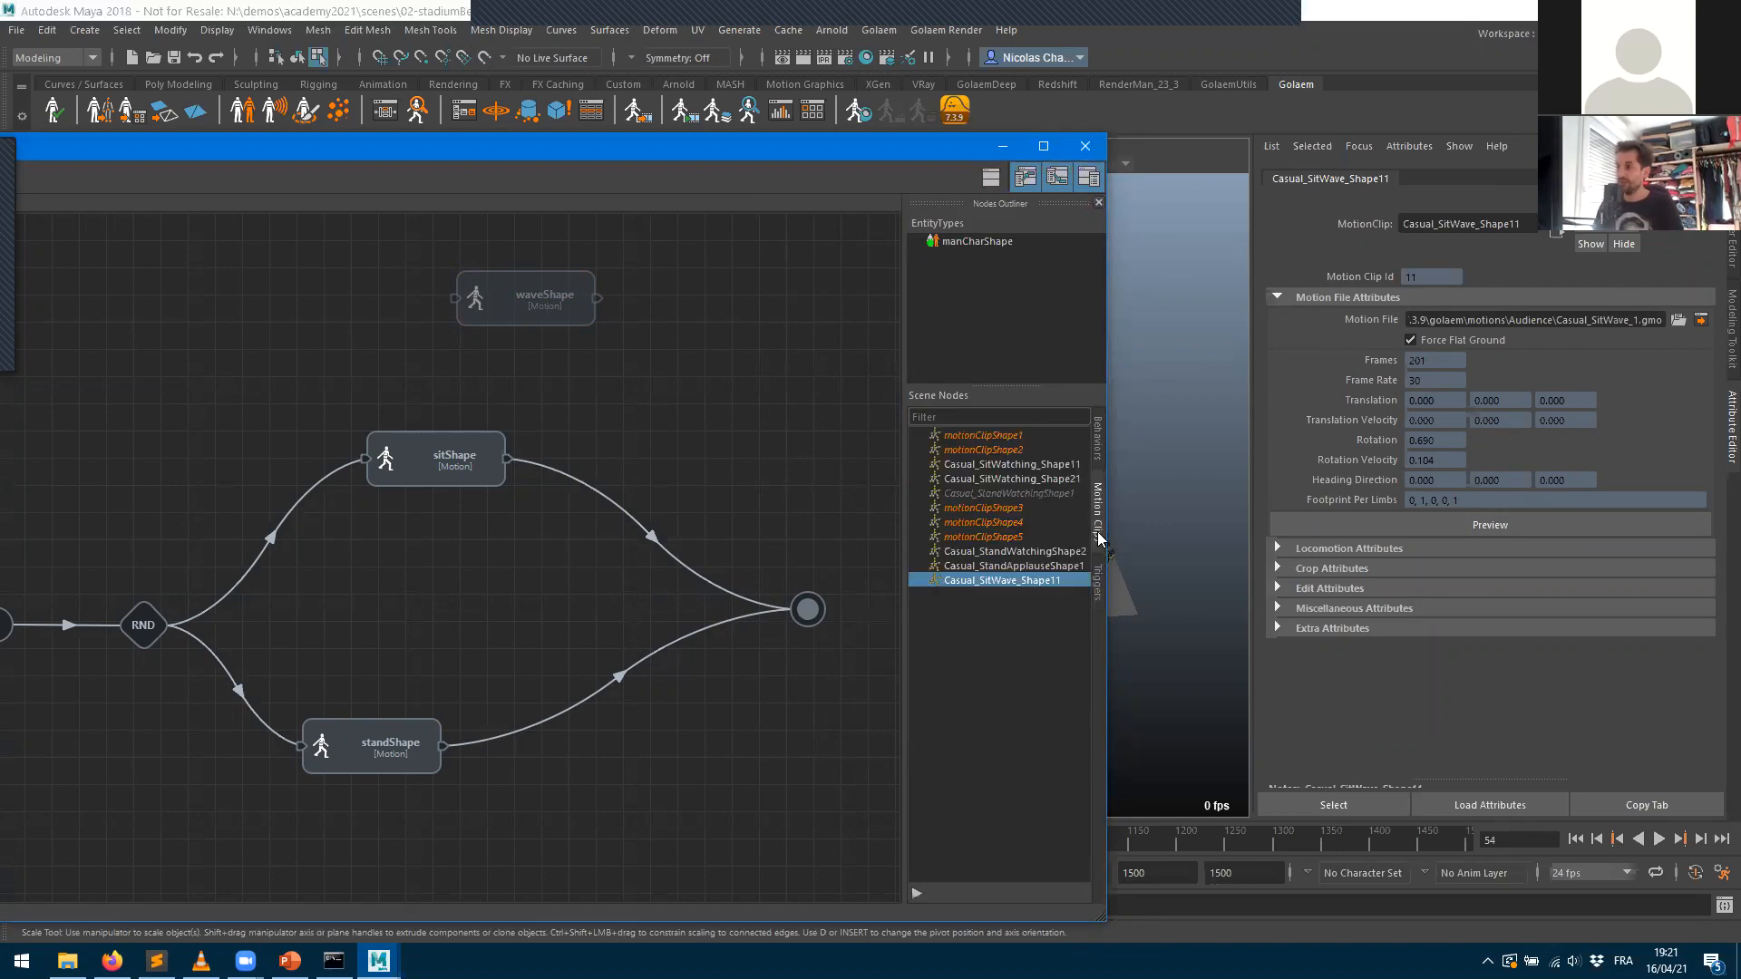
click(997, 493)
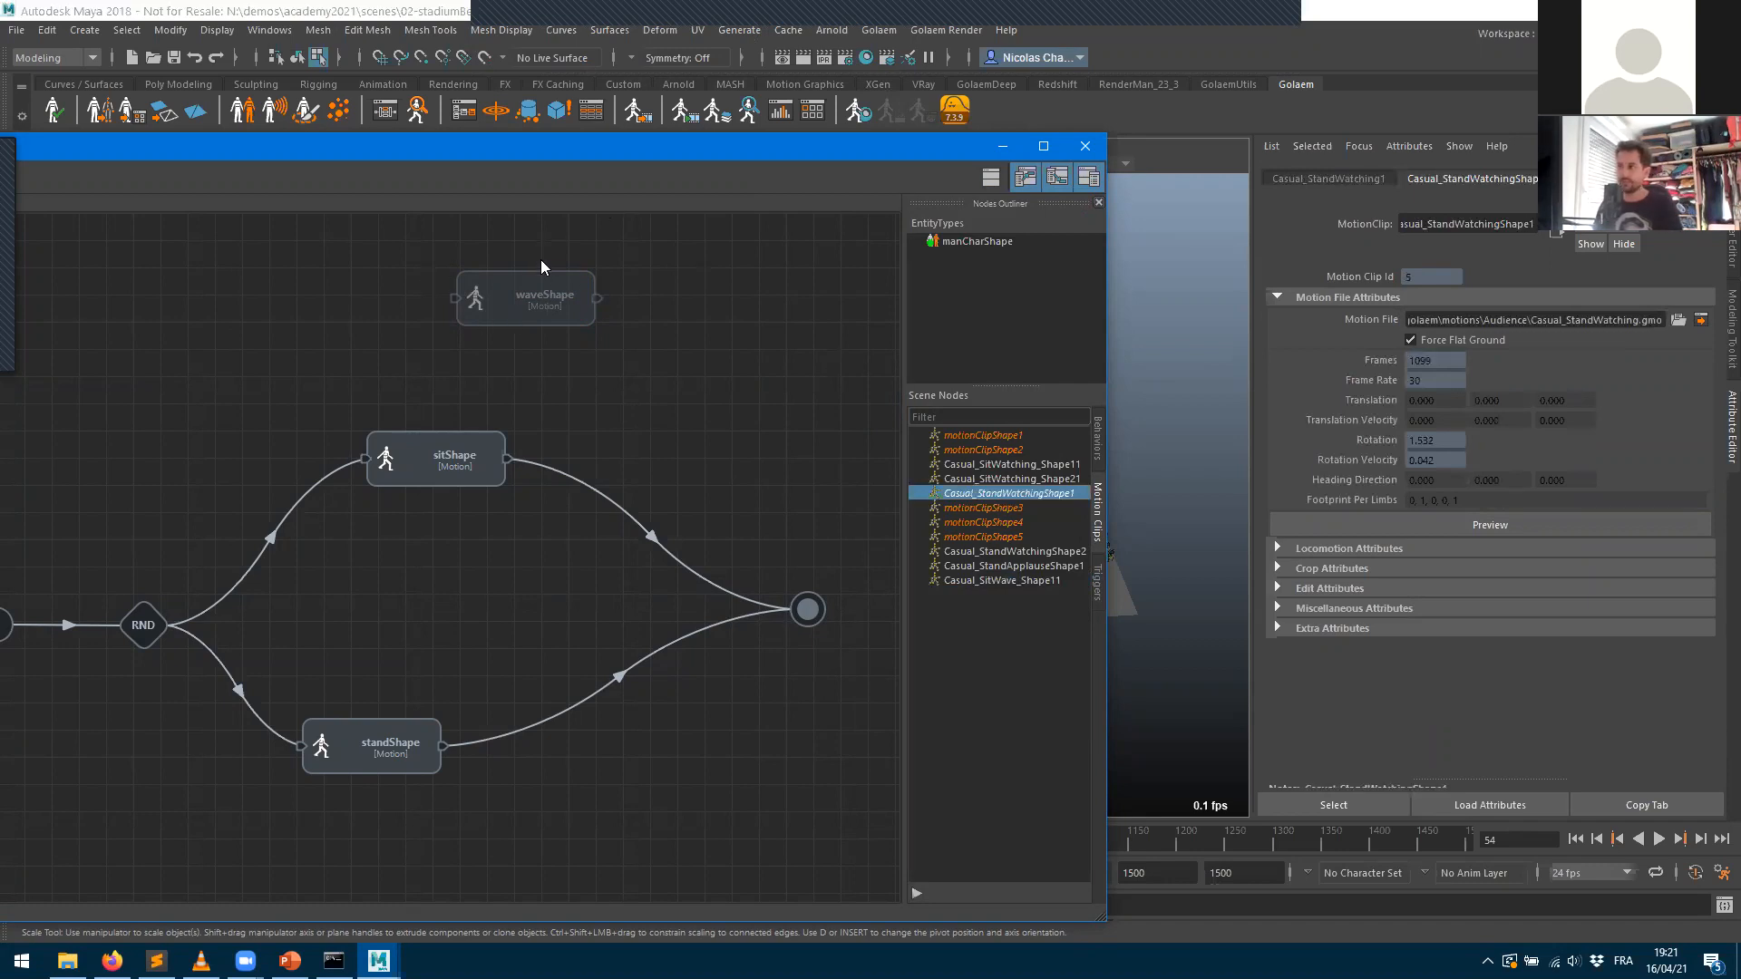
click(1014, 477)
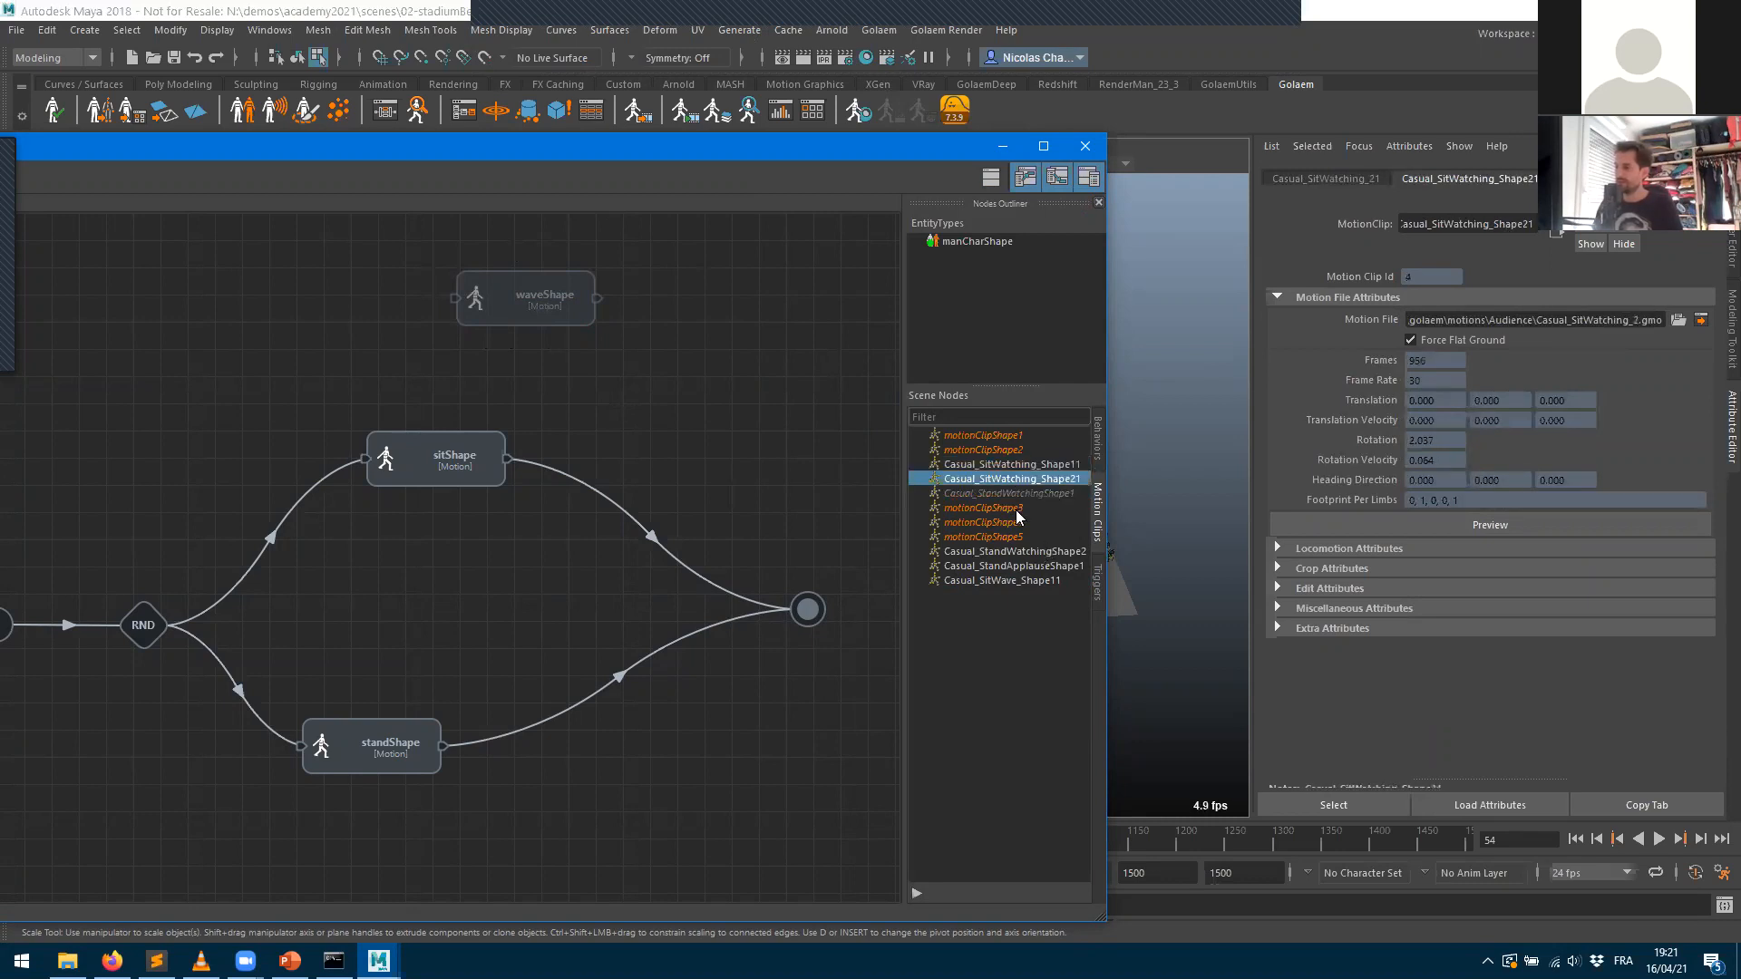
click(1016, 492)
click(1018, 476)
click(1017, 465)
click(1014, 479)
click(1013, 493)
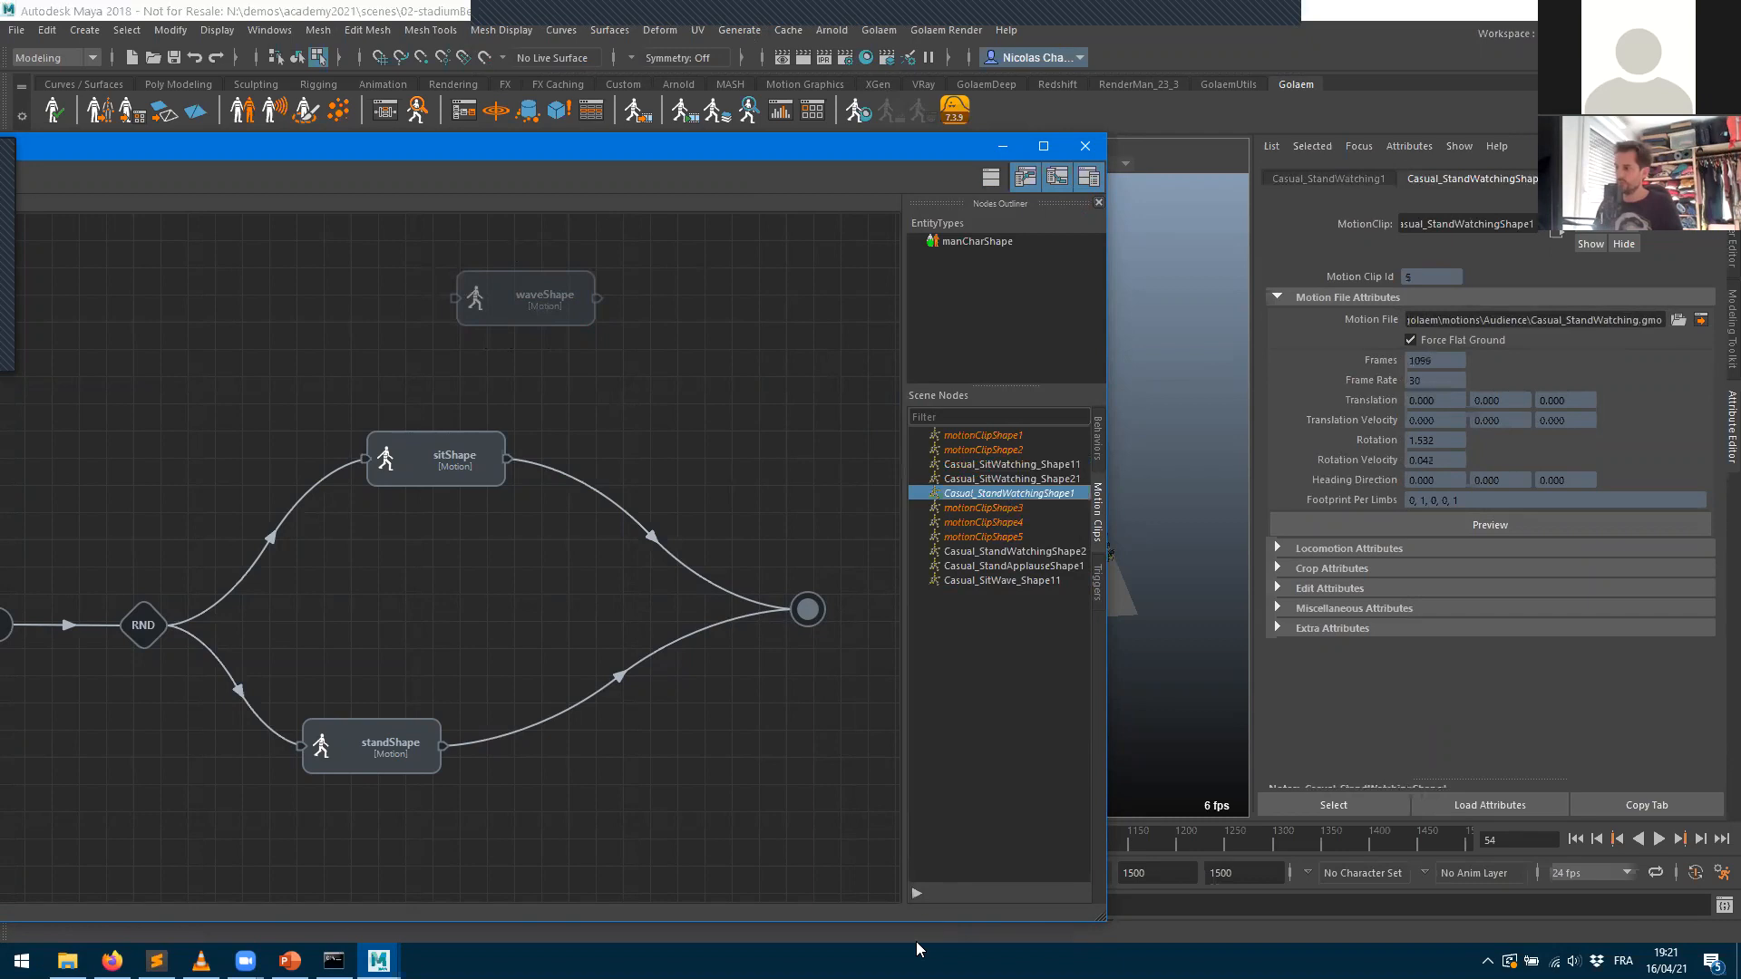
click(914, 894)
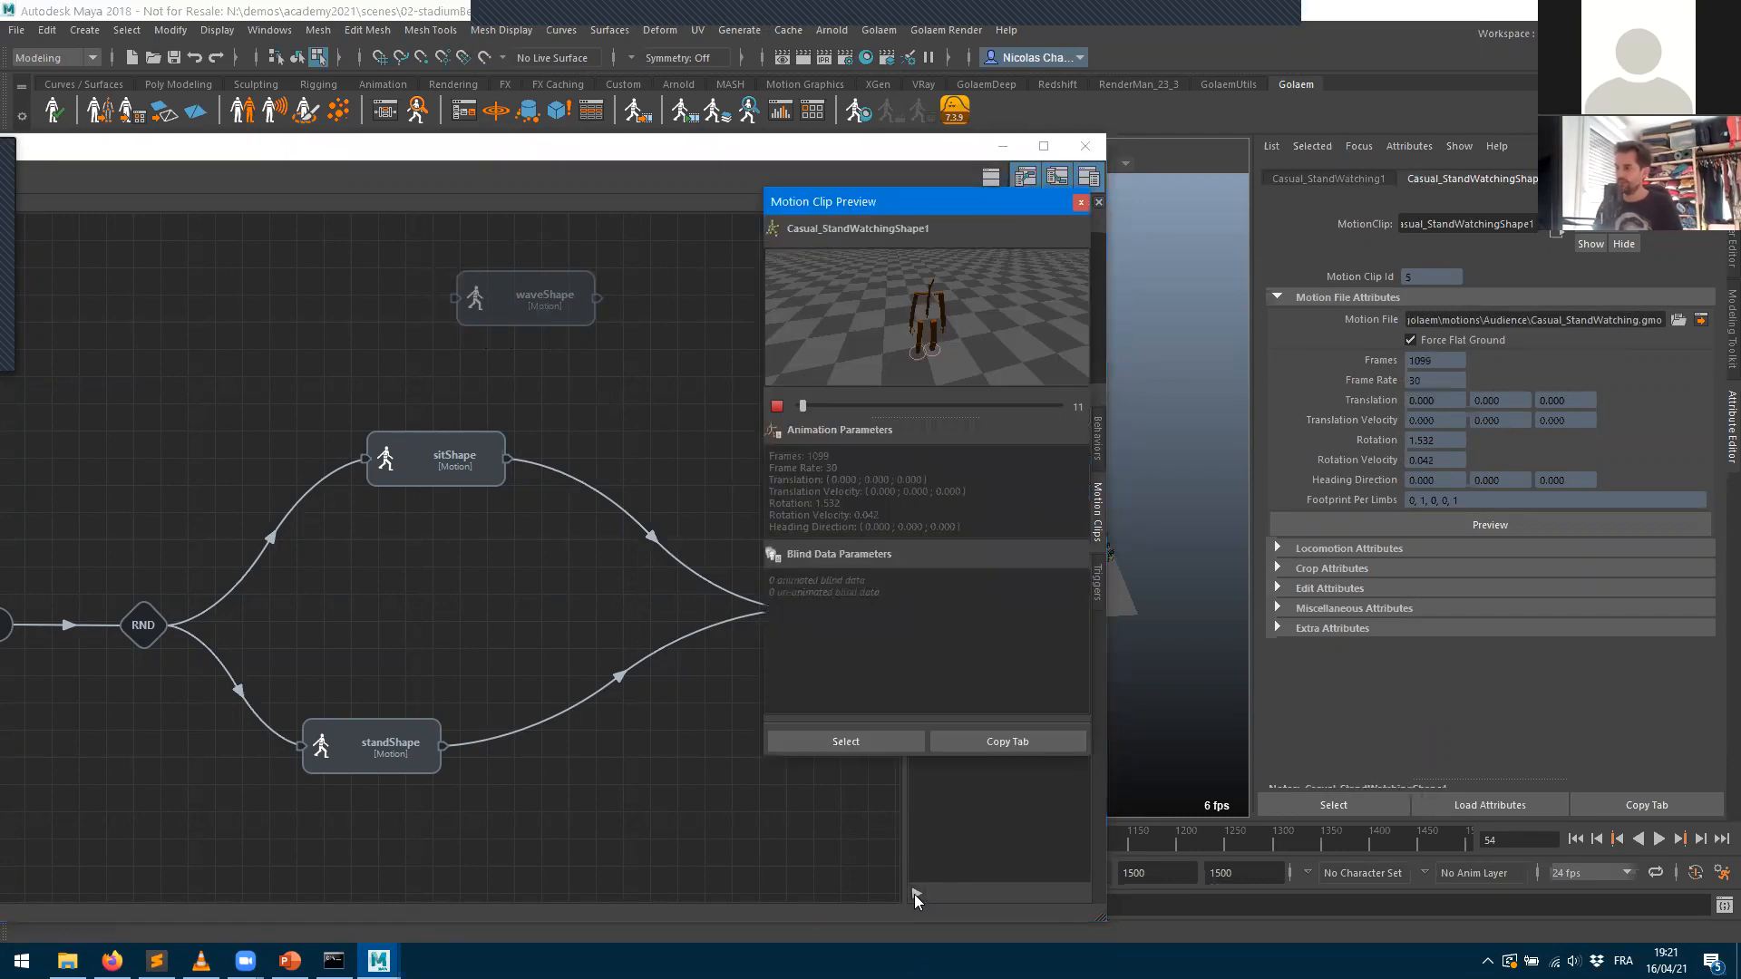
click(1078, 204)
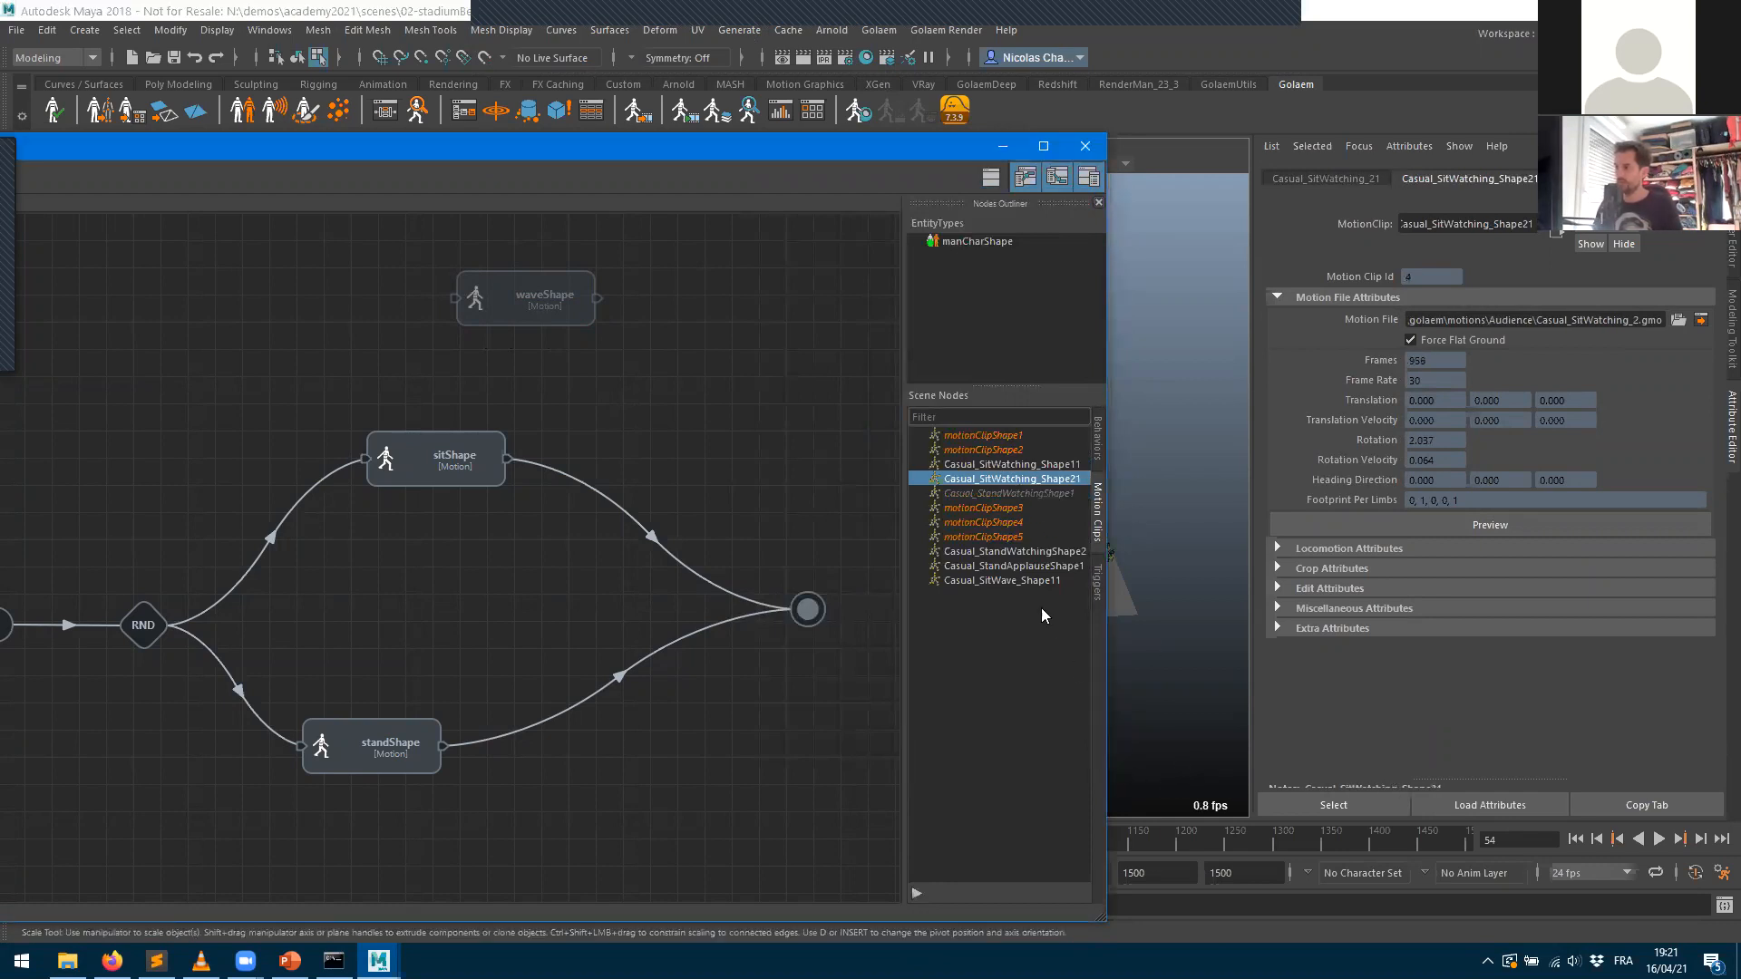
- Preview the Casual_SitWave_Shape11 clip from the scene's motion clip list and close the preview
click(1002, 580)
click(917, 893)
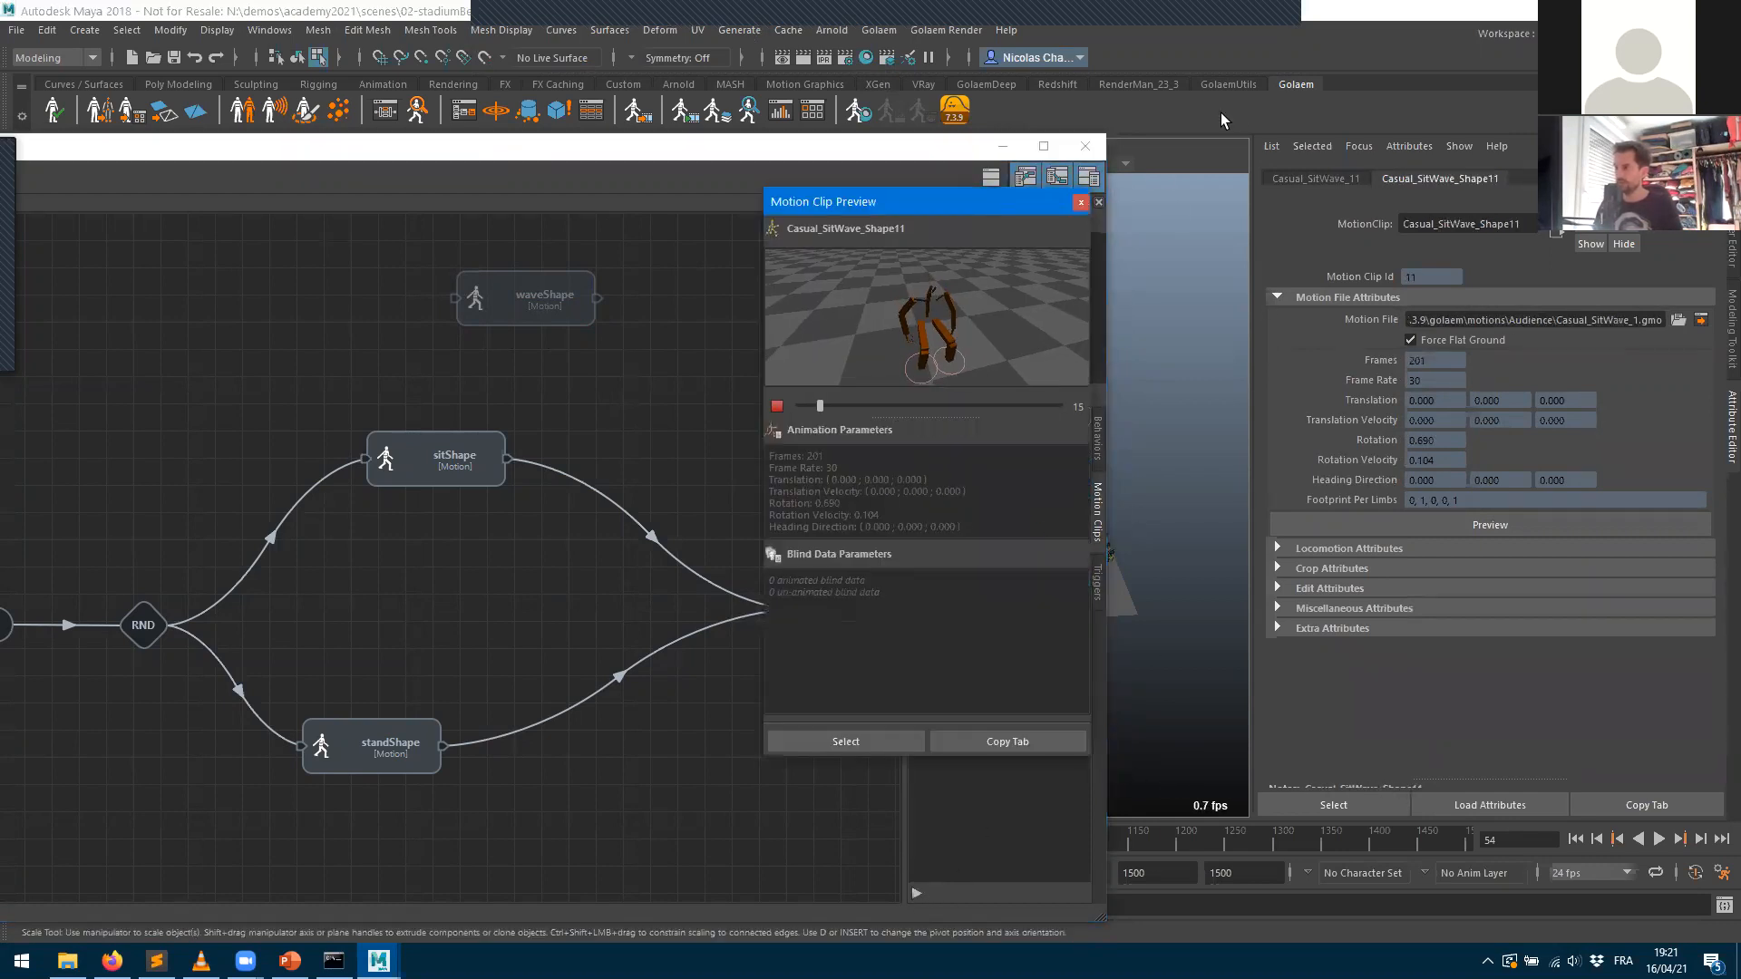
click(1083, 205)
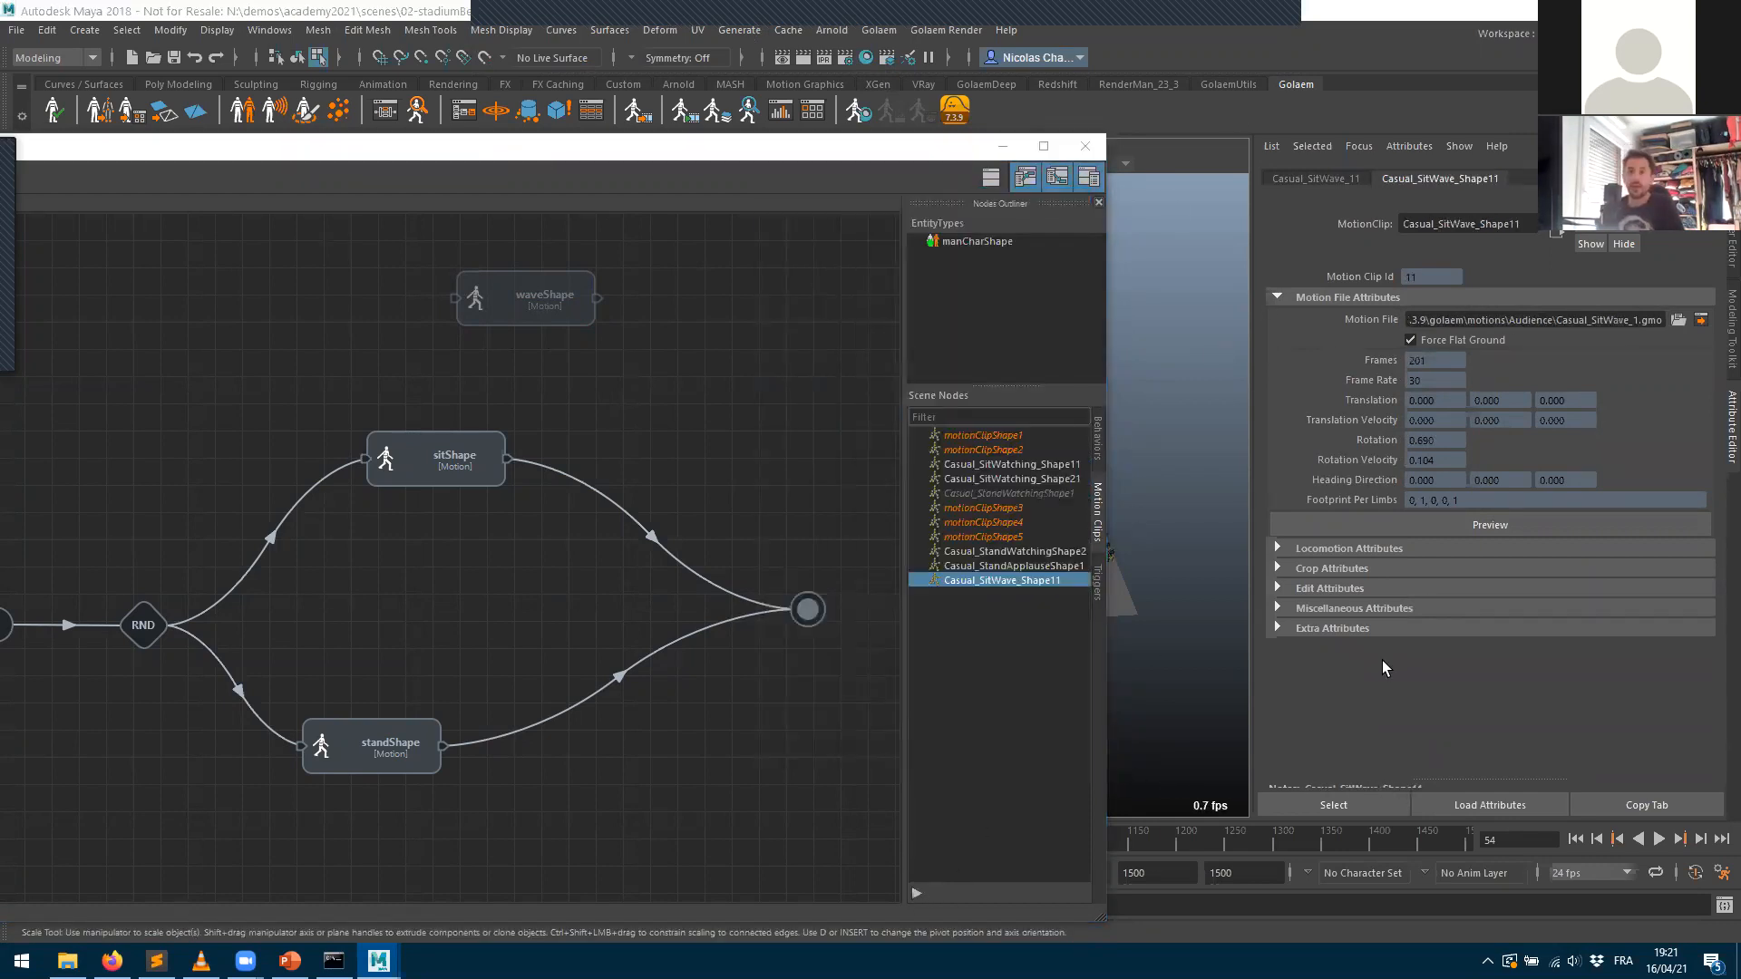
- Set the wave motion's random speed ratio to a minimum of 0.9 and a maximum of 1.1
click(507, 314)
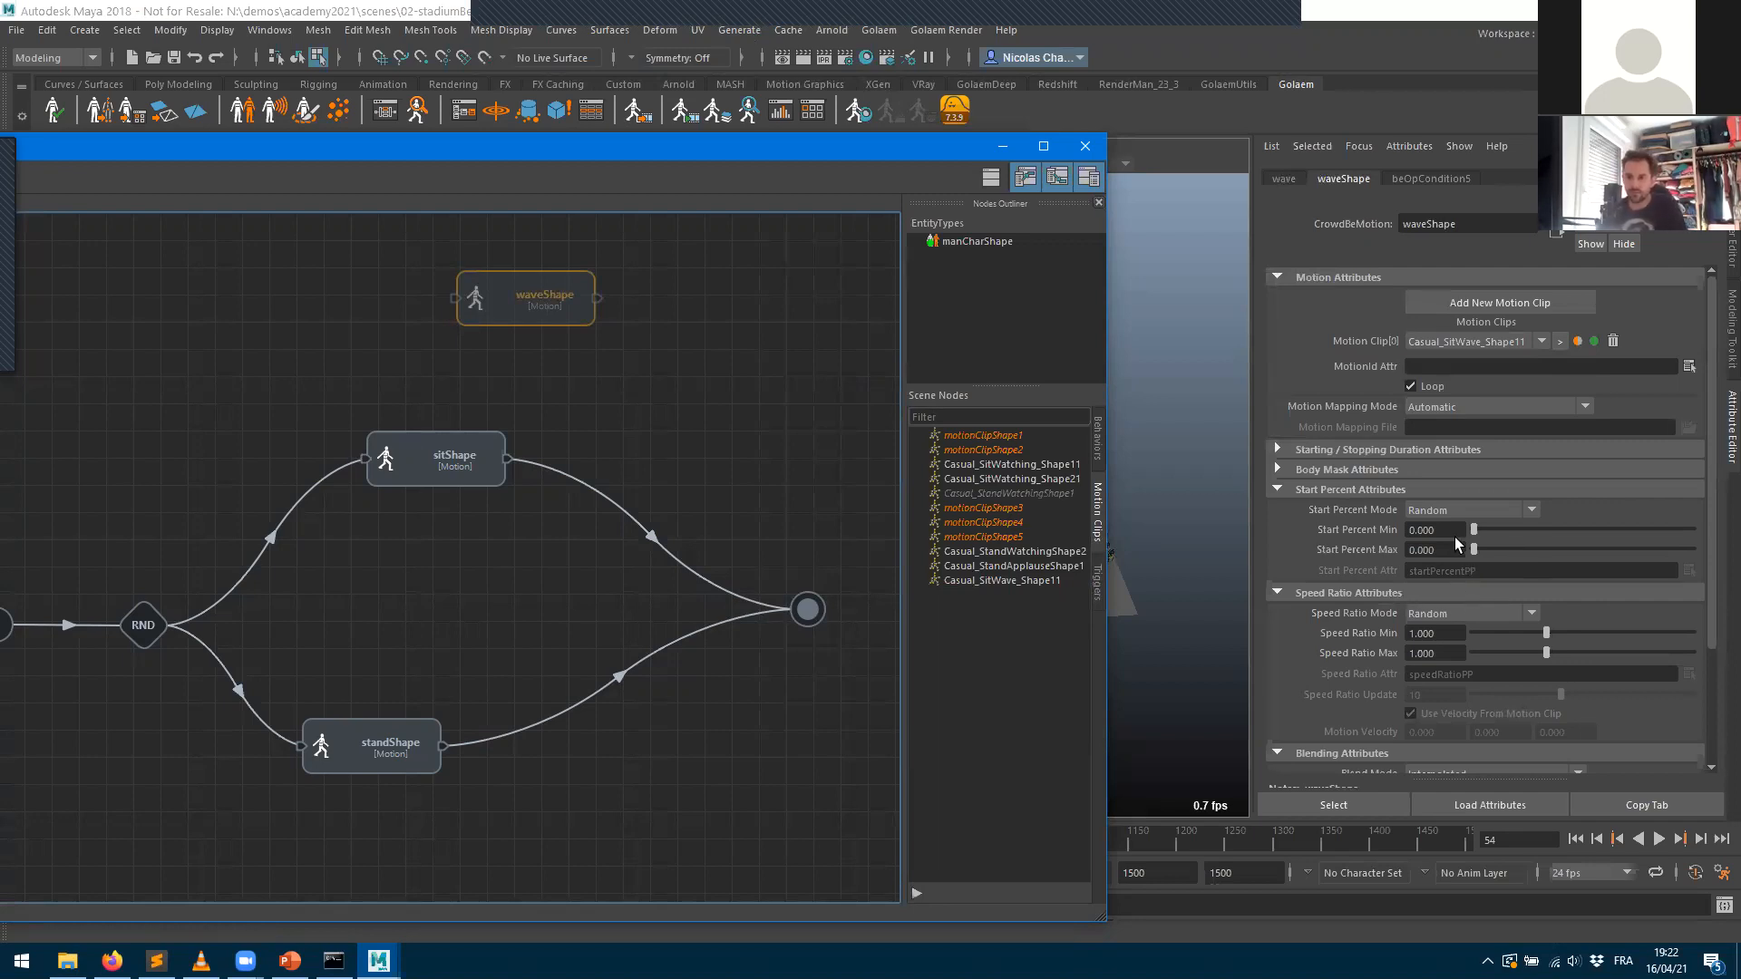
click(1455, 635)
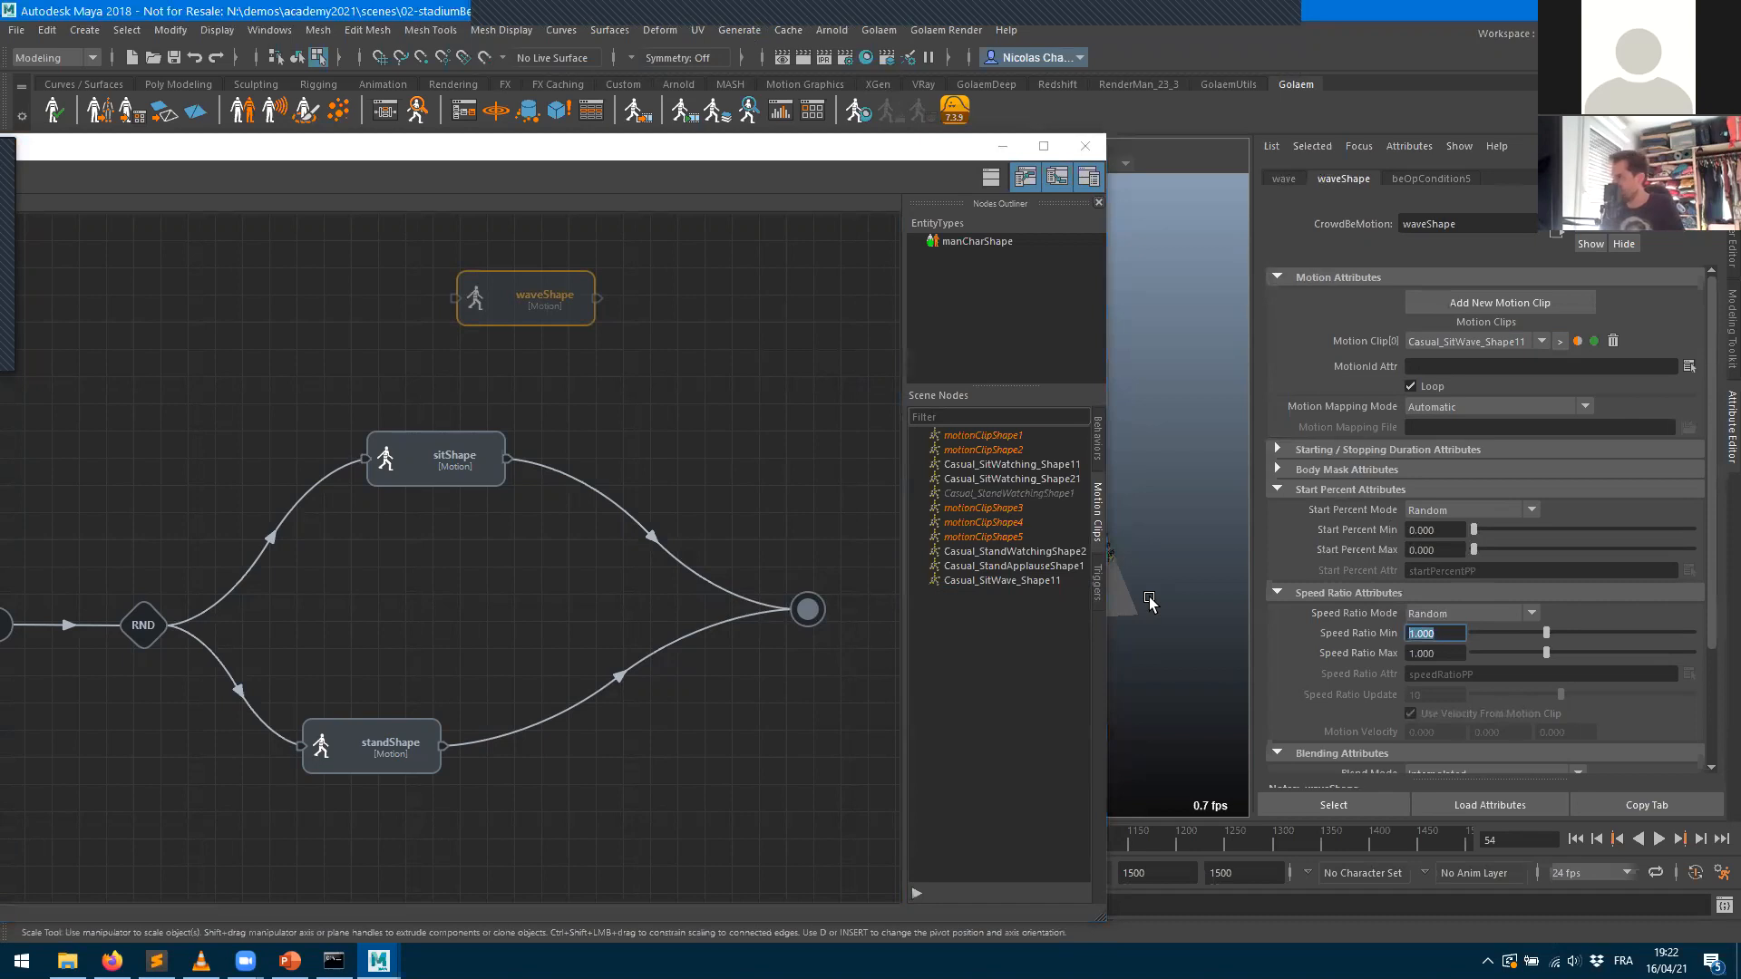
text(0.9)
key(Tab)
text(1.1)
key(Return)
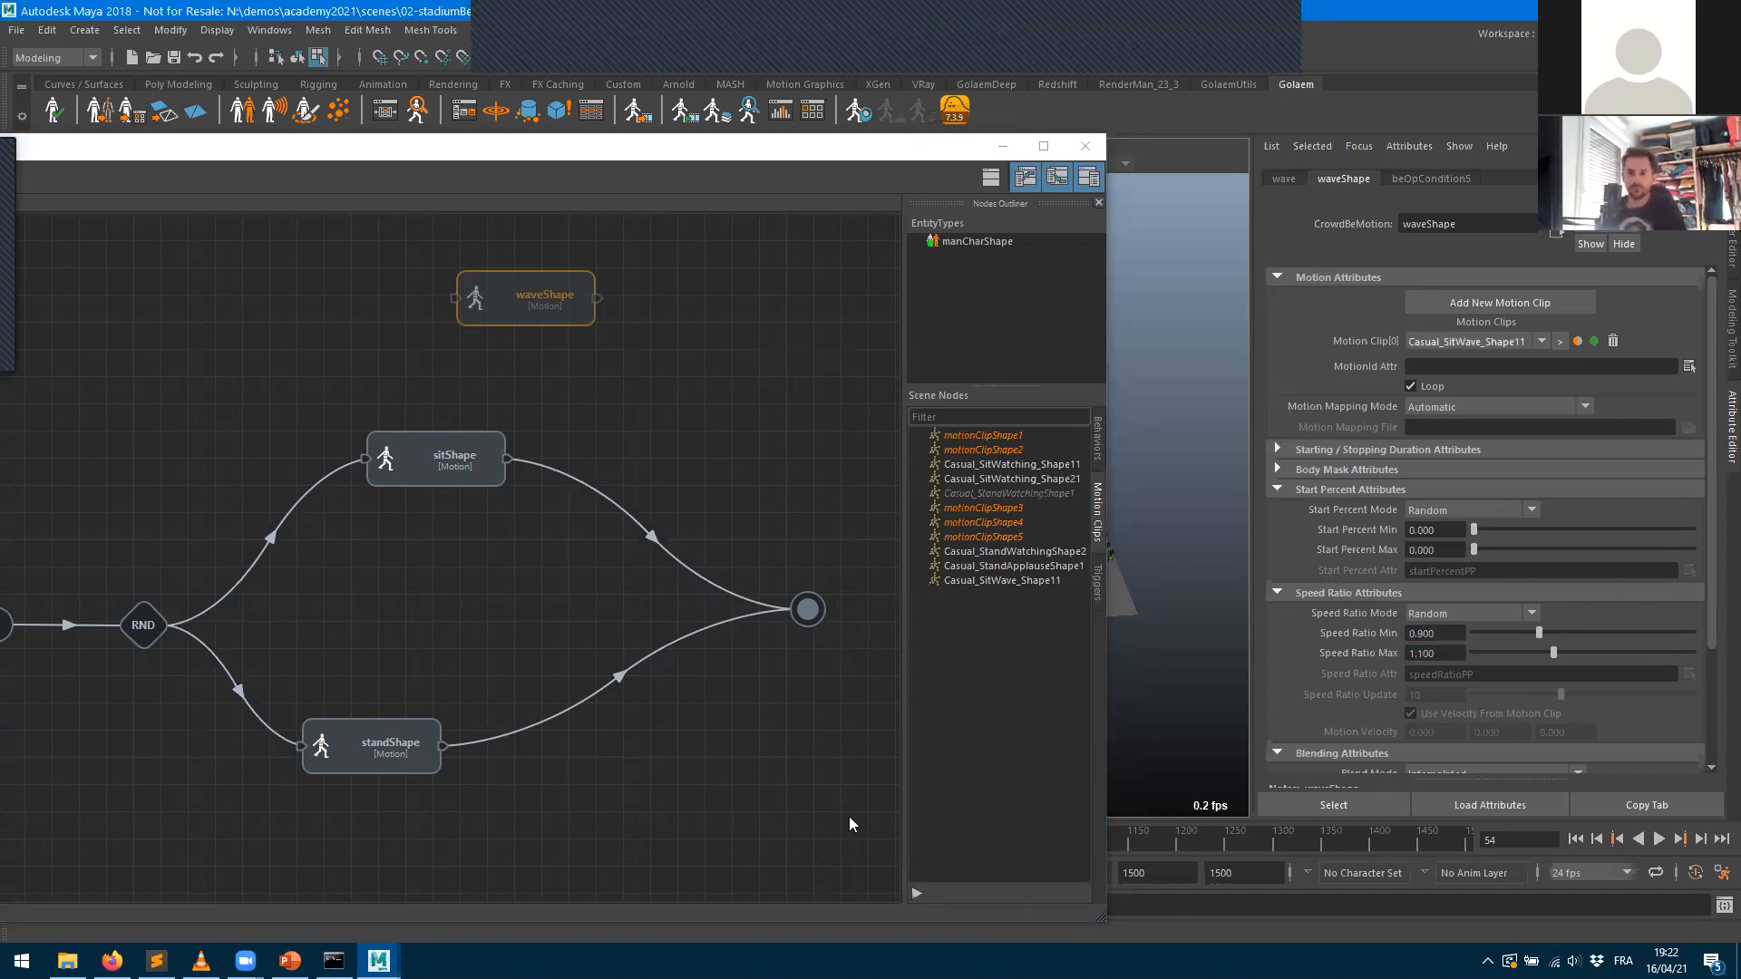
- Combine the wave motion with the sit motion in a Parallel operator on the sitting branch and check both motions' attributes
drag(516, 302, 427, 599)
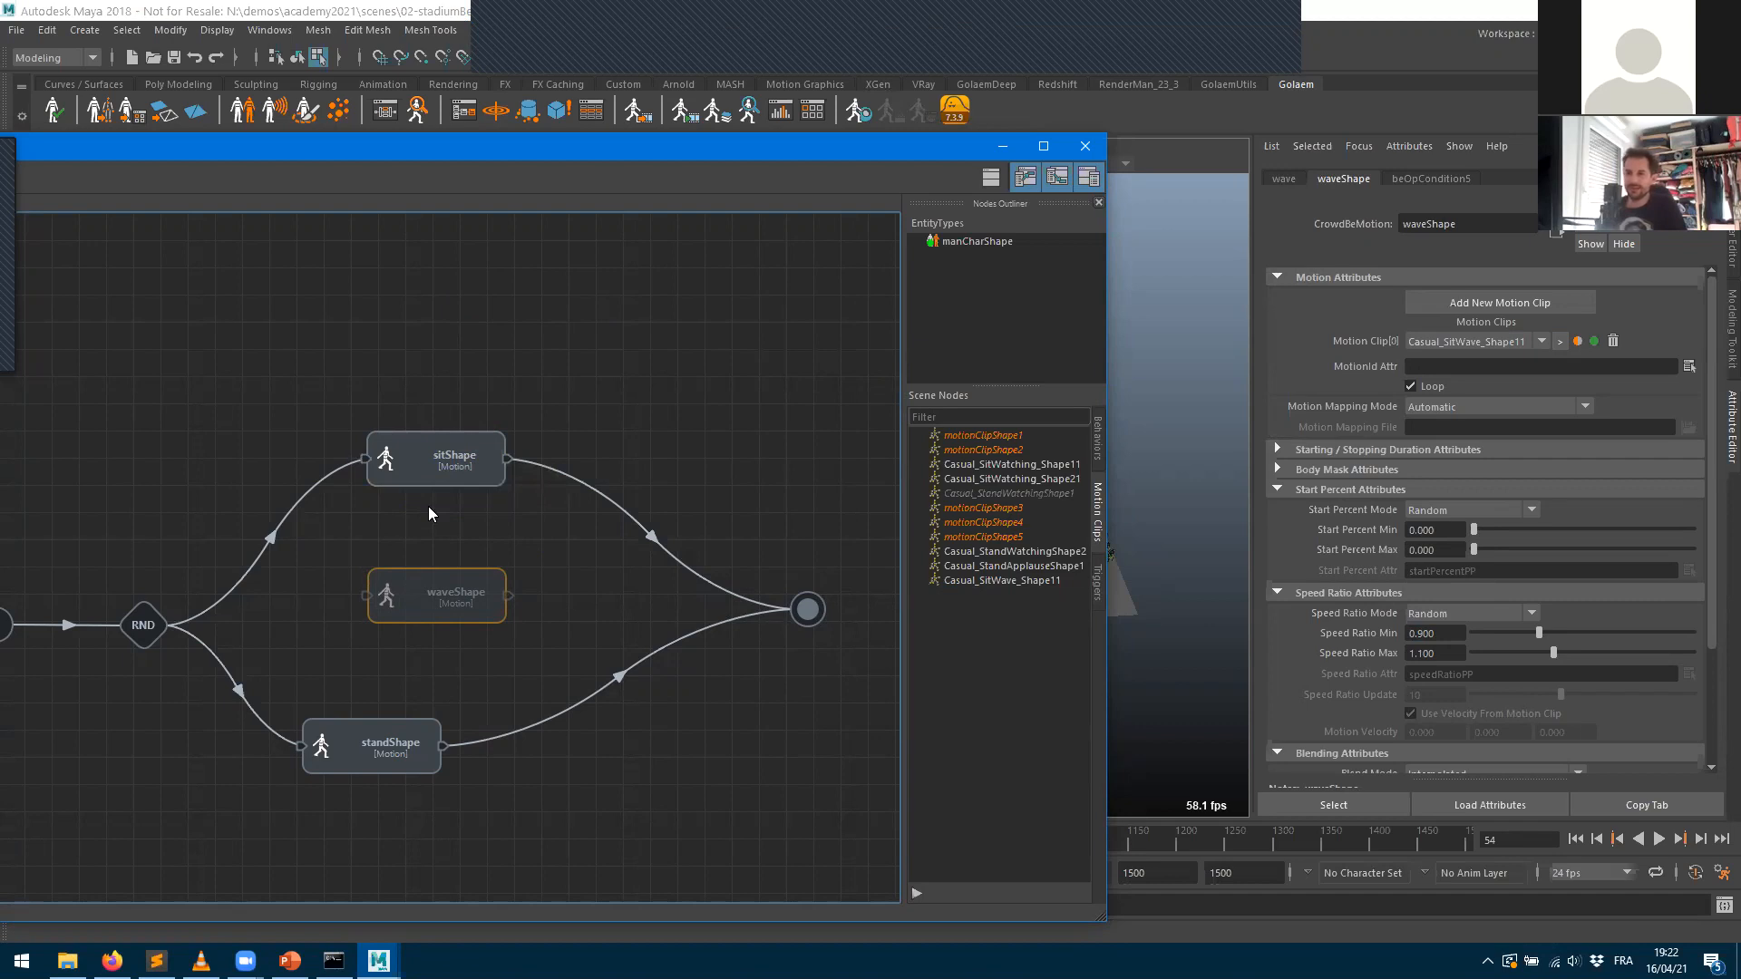
drag(459, 584, 470, 497)
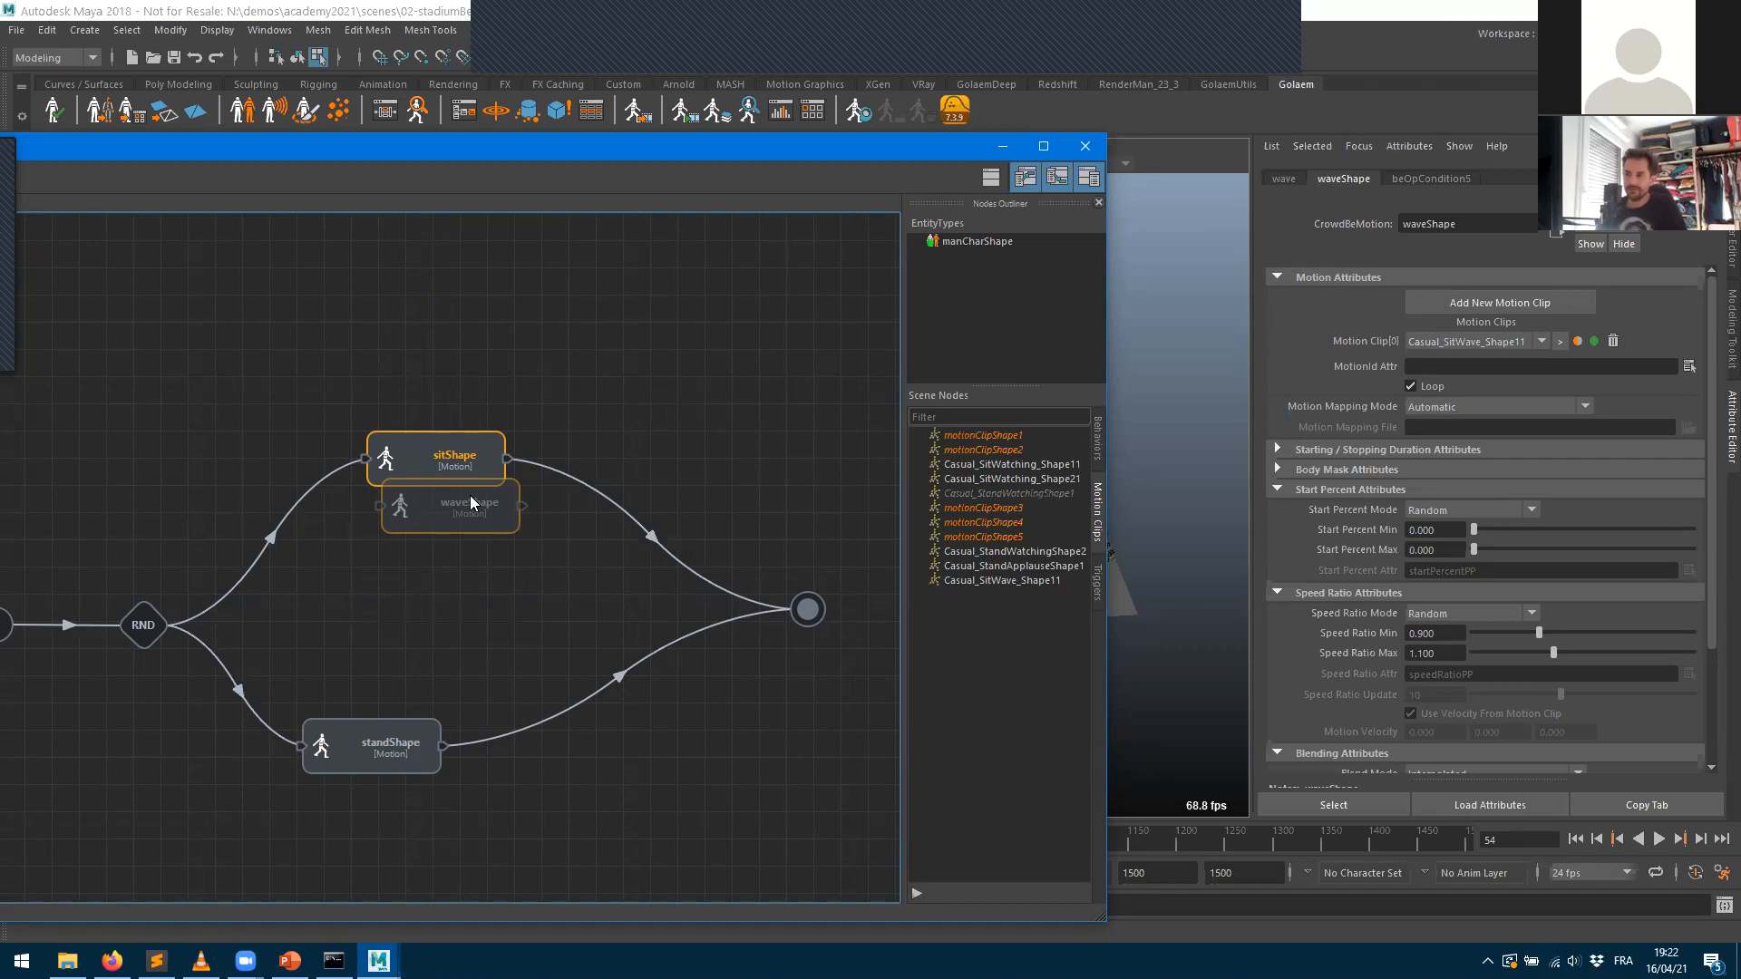
drag(469, 495, 469, 495)
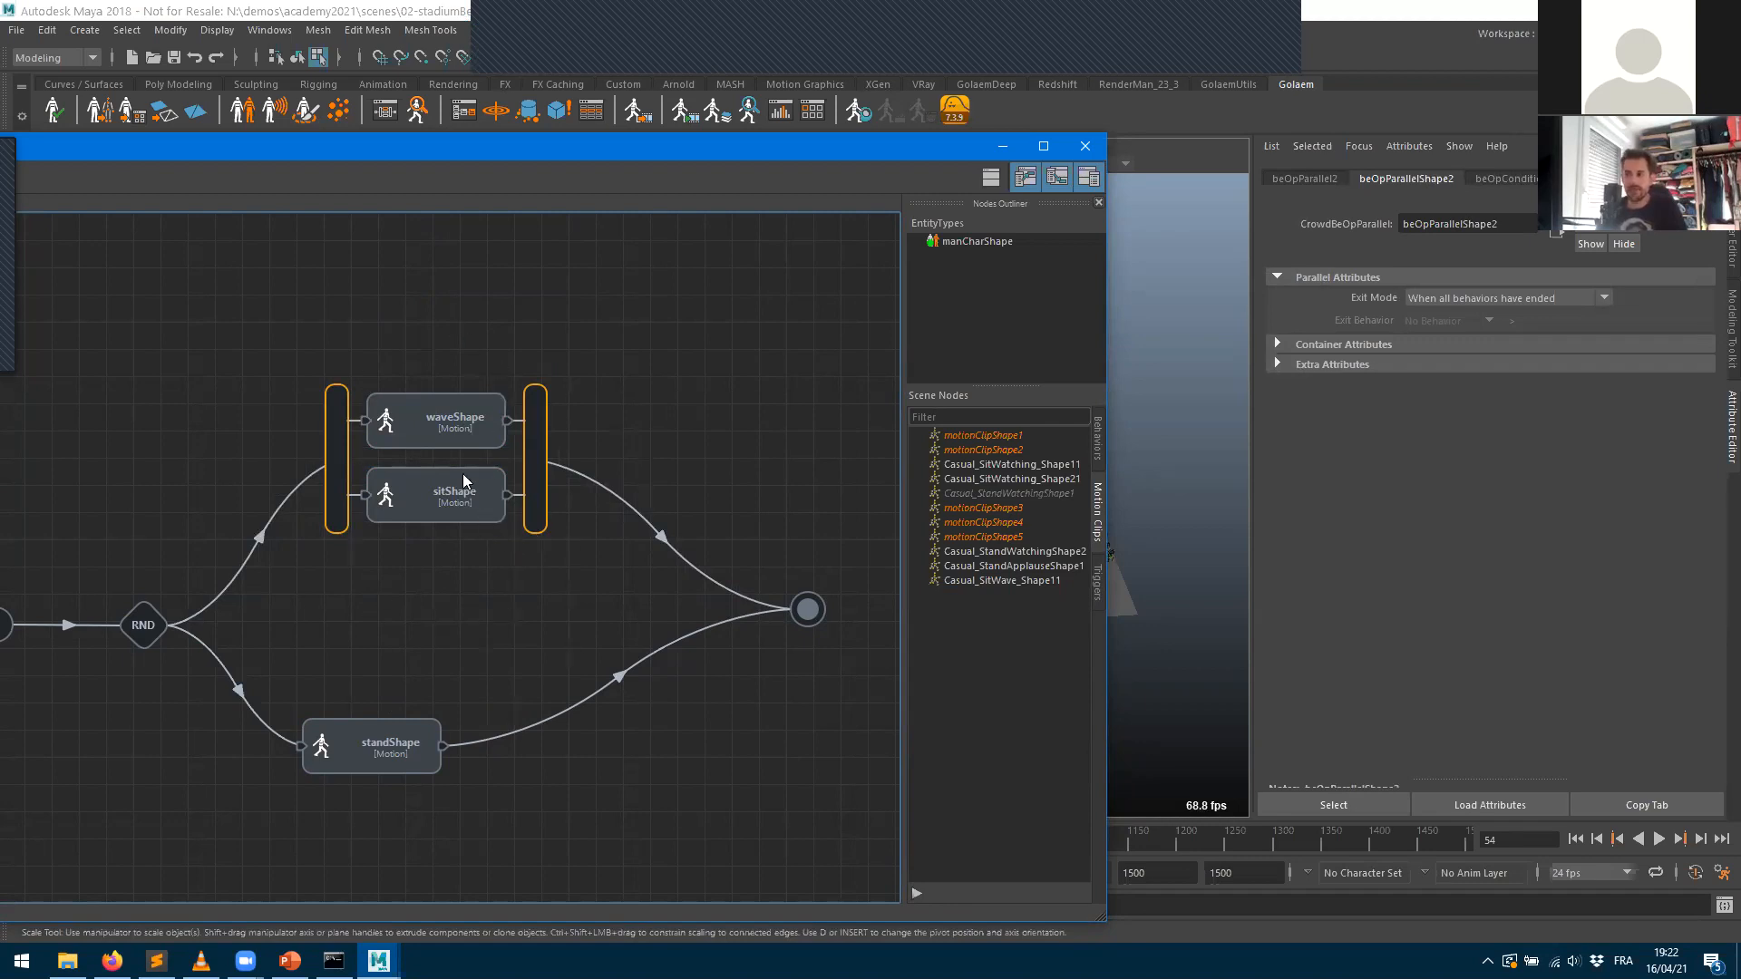
click(415, 496)
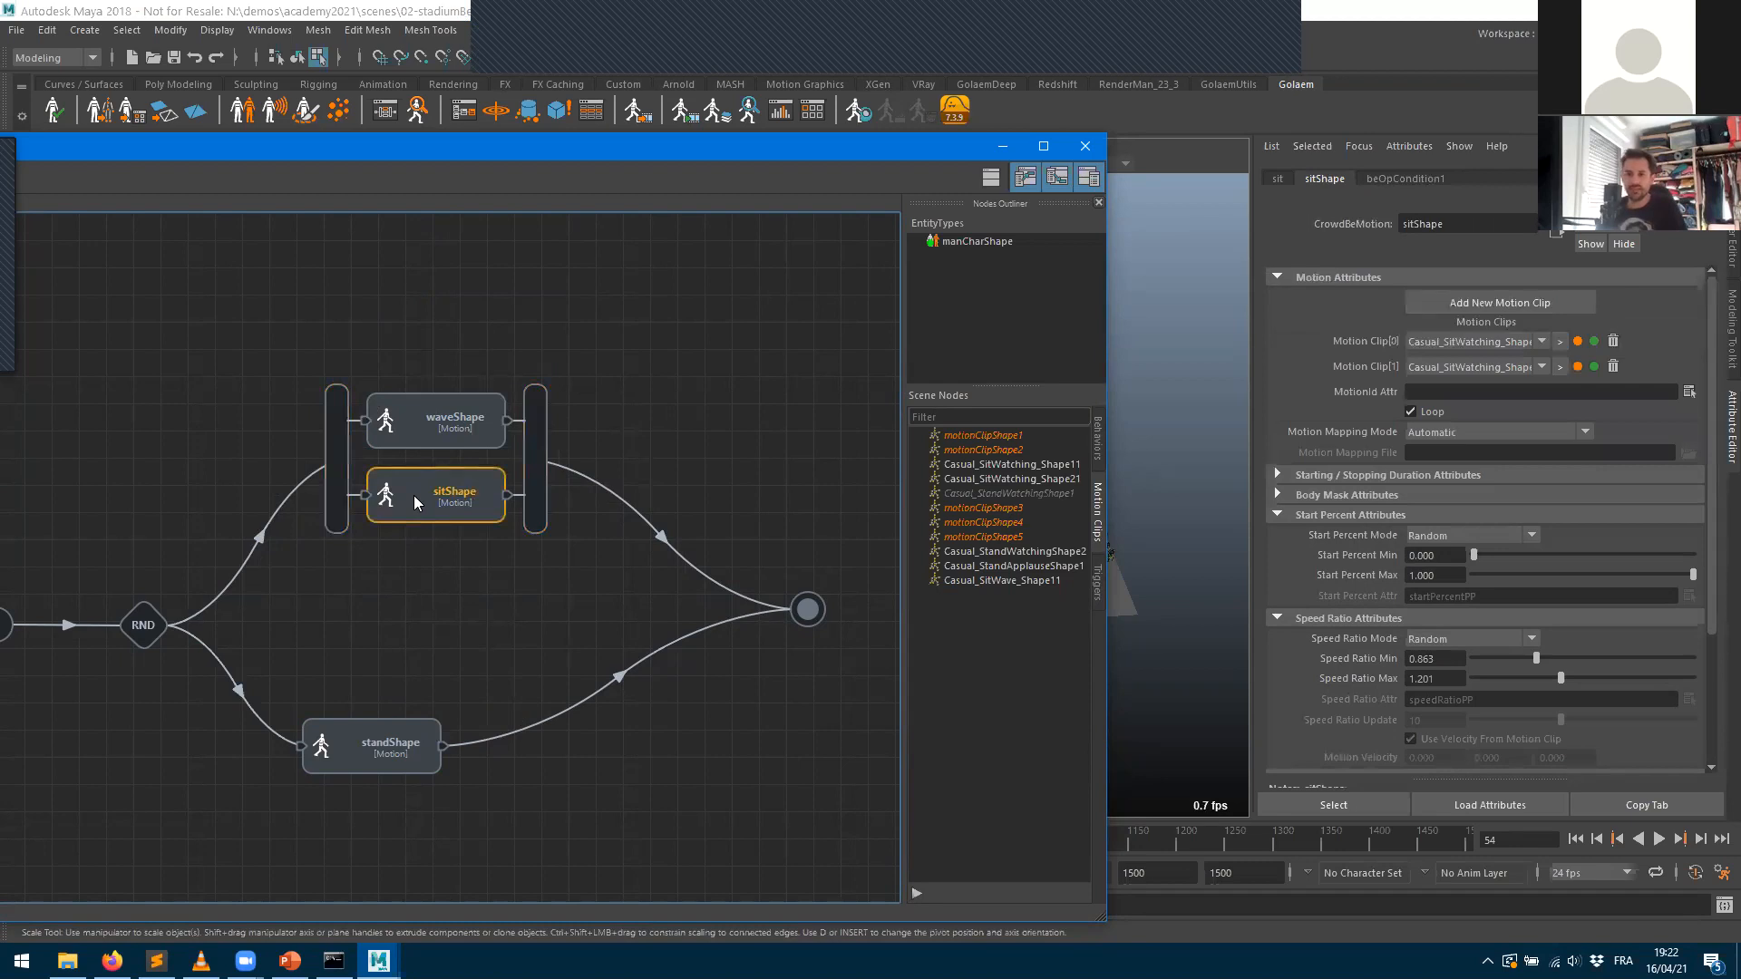
click(413, 443)
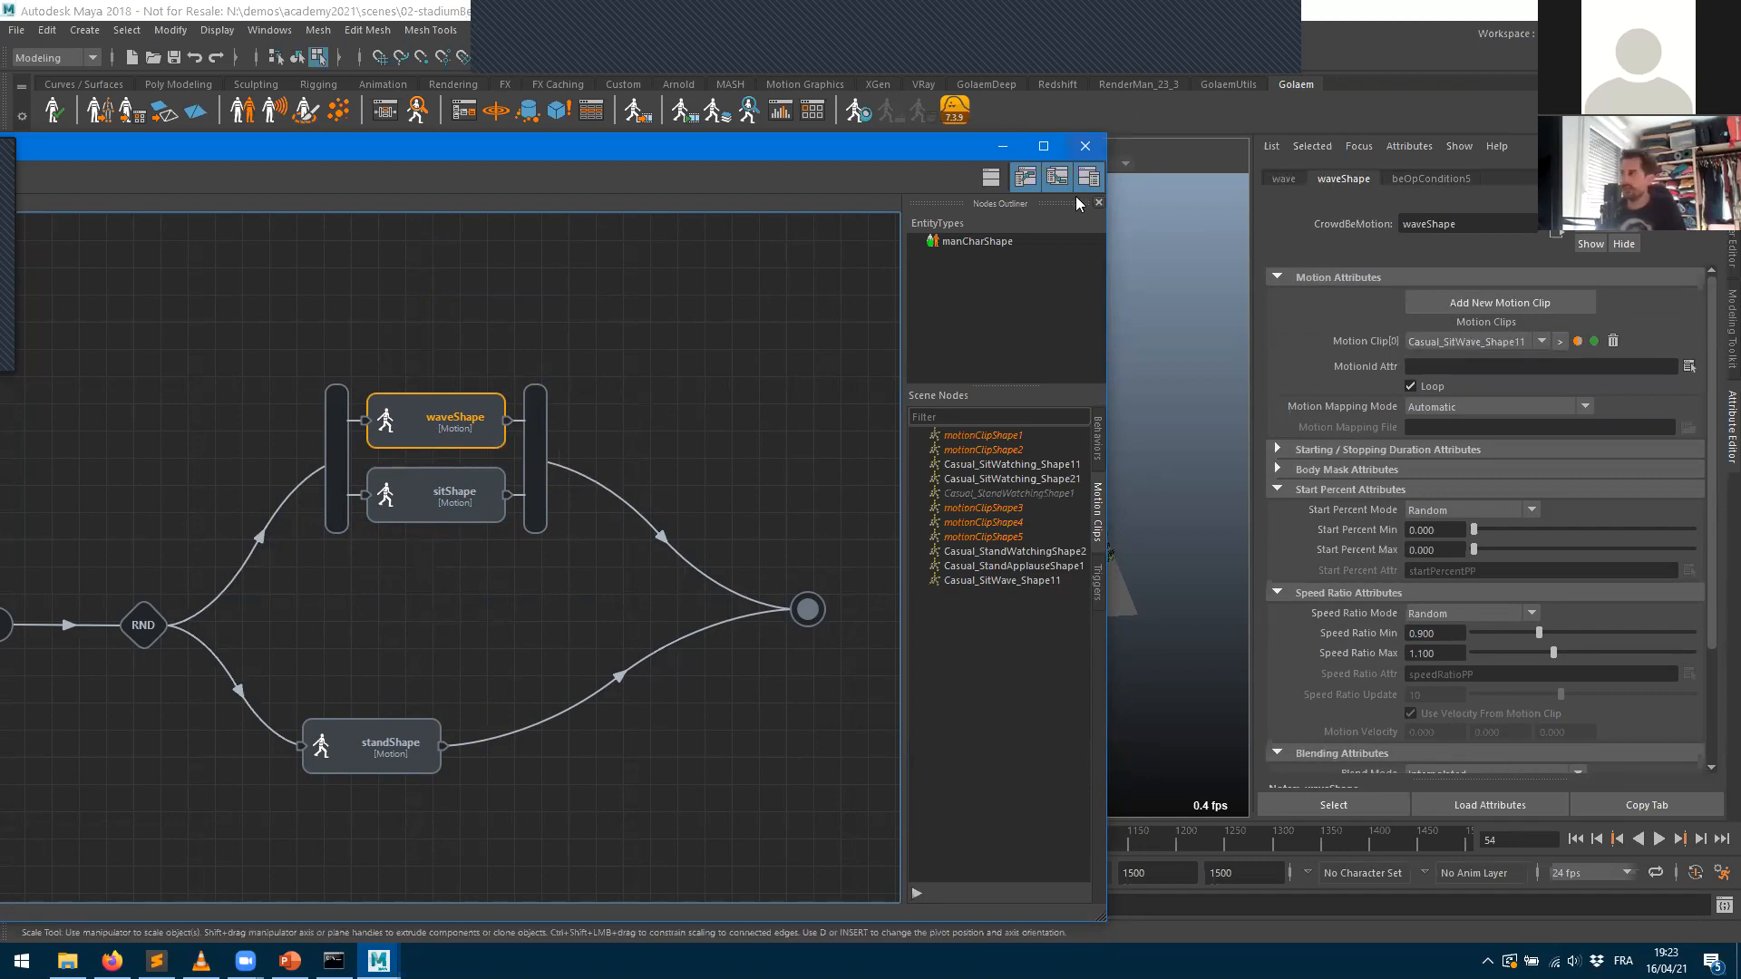
- Play the crowd simulation from a closer view of the spectators to examine the combined sit and wave motions, and stop playback
click(1003, 147)
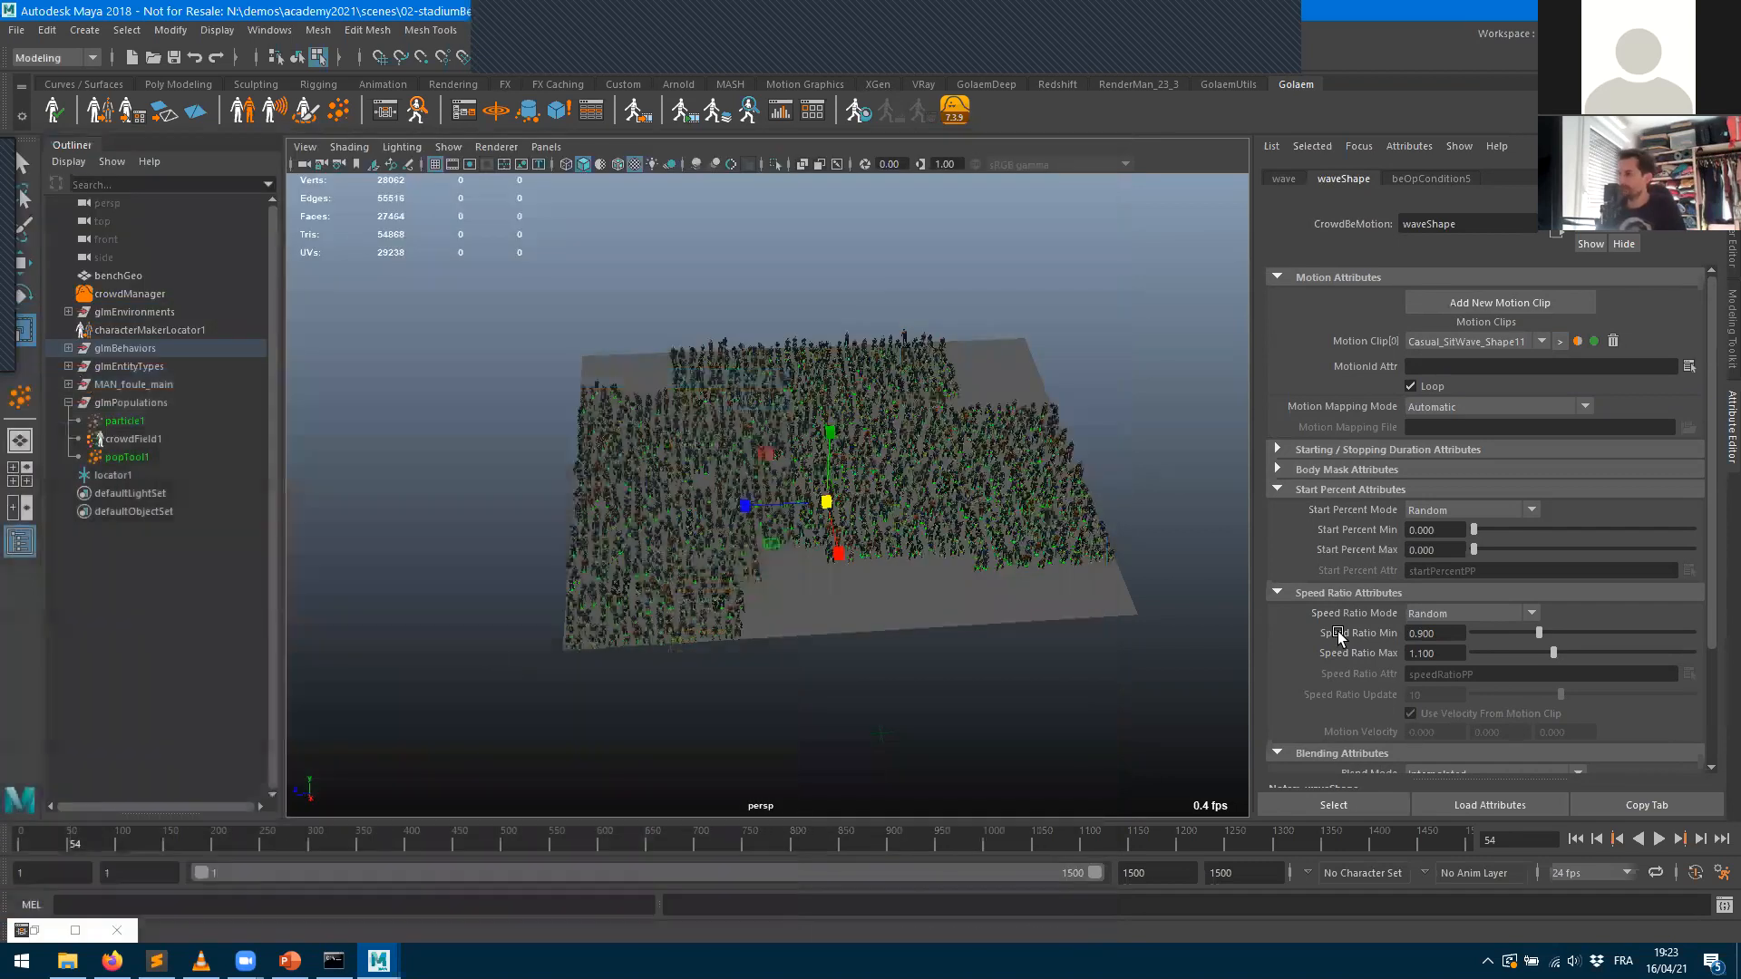
alt+drag(847, 548, 1088, 471)
scroll(775, 520, up, 4)
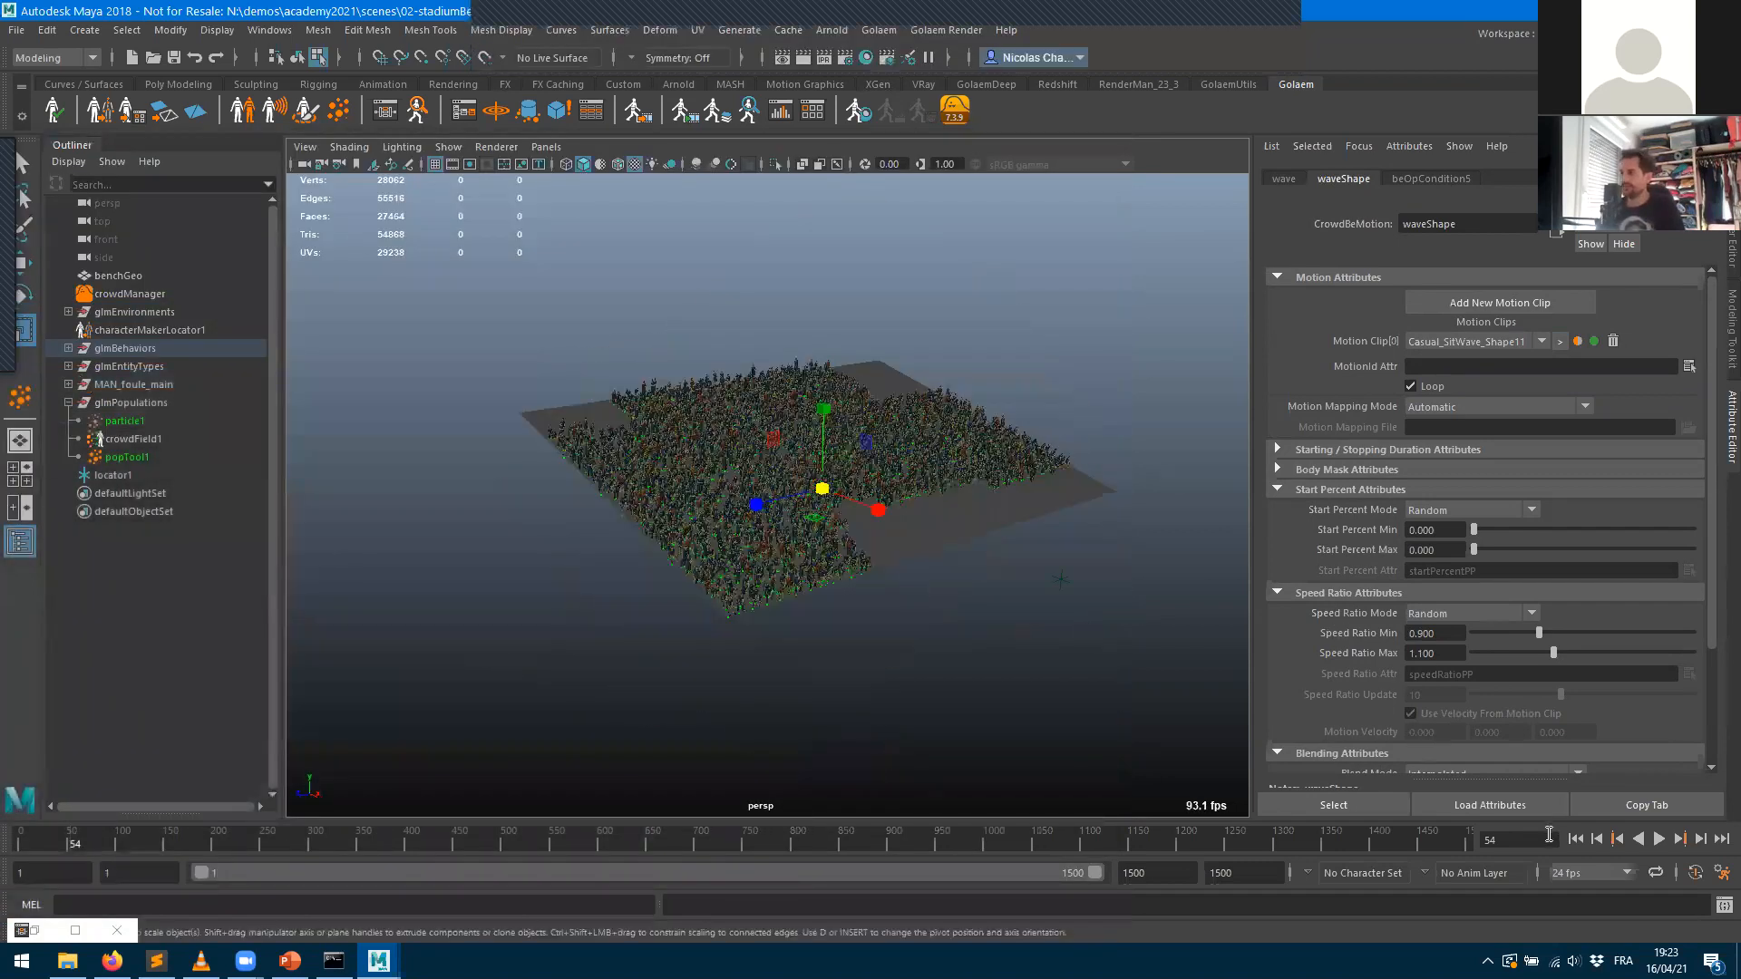
click(1663, 839)
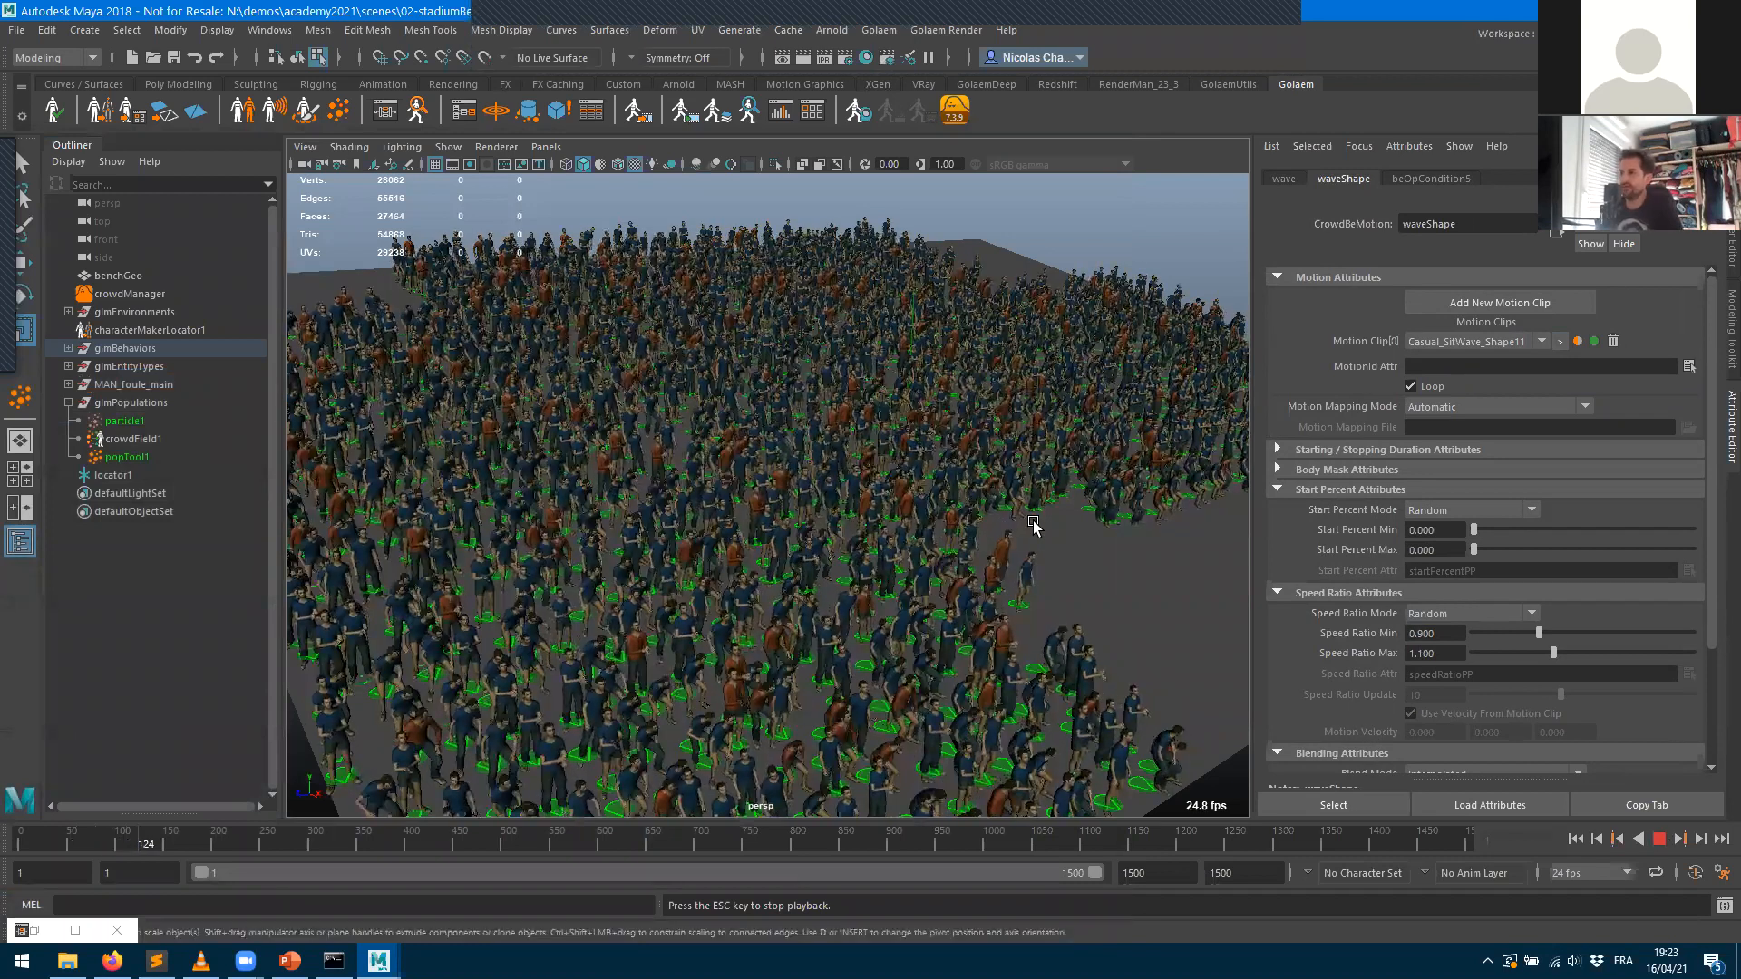
alt+middle_drag(1034, 524, 1056, 334)
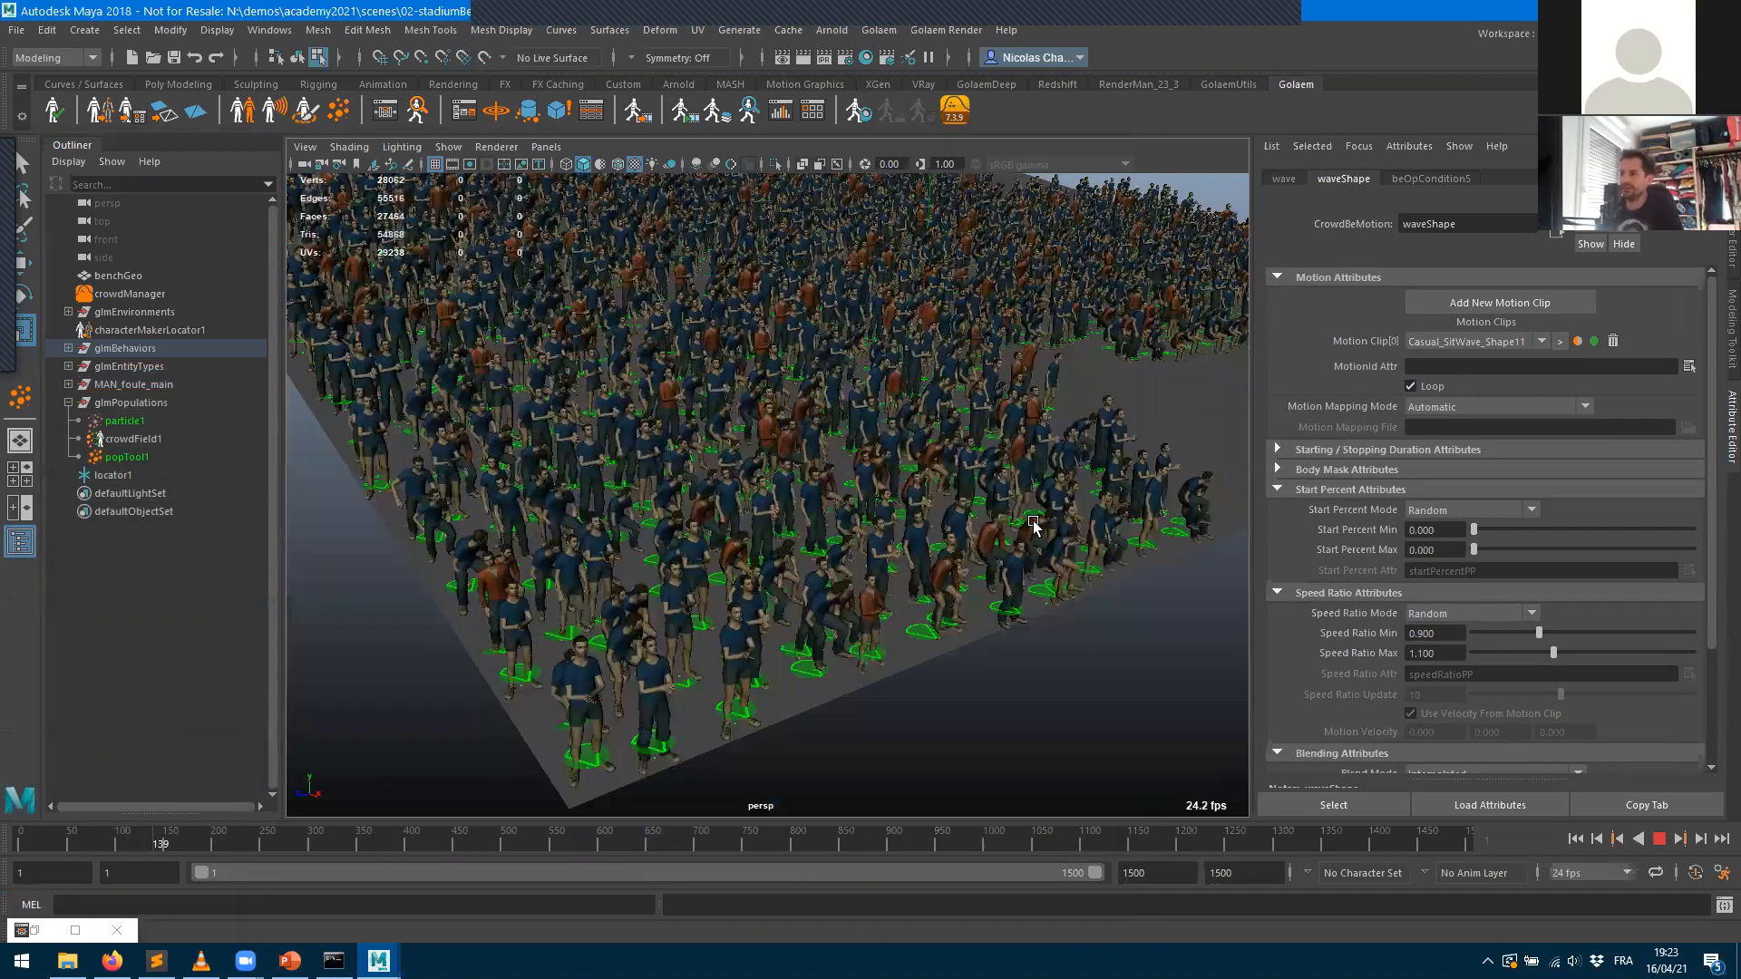
scroll(1033, 524, up, 5)
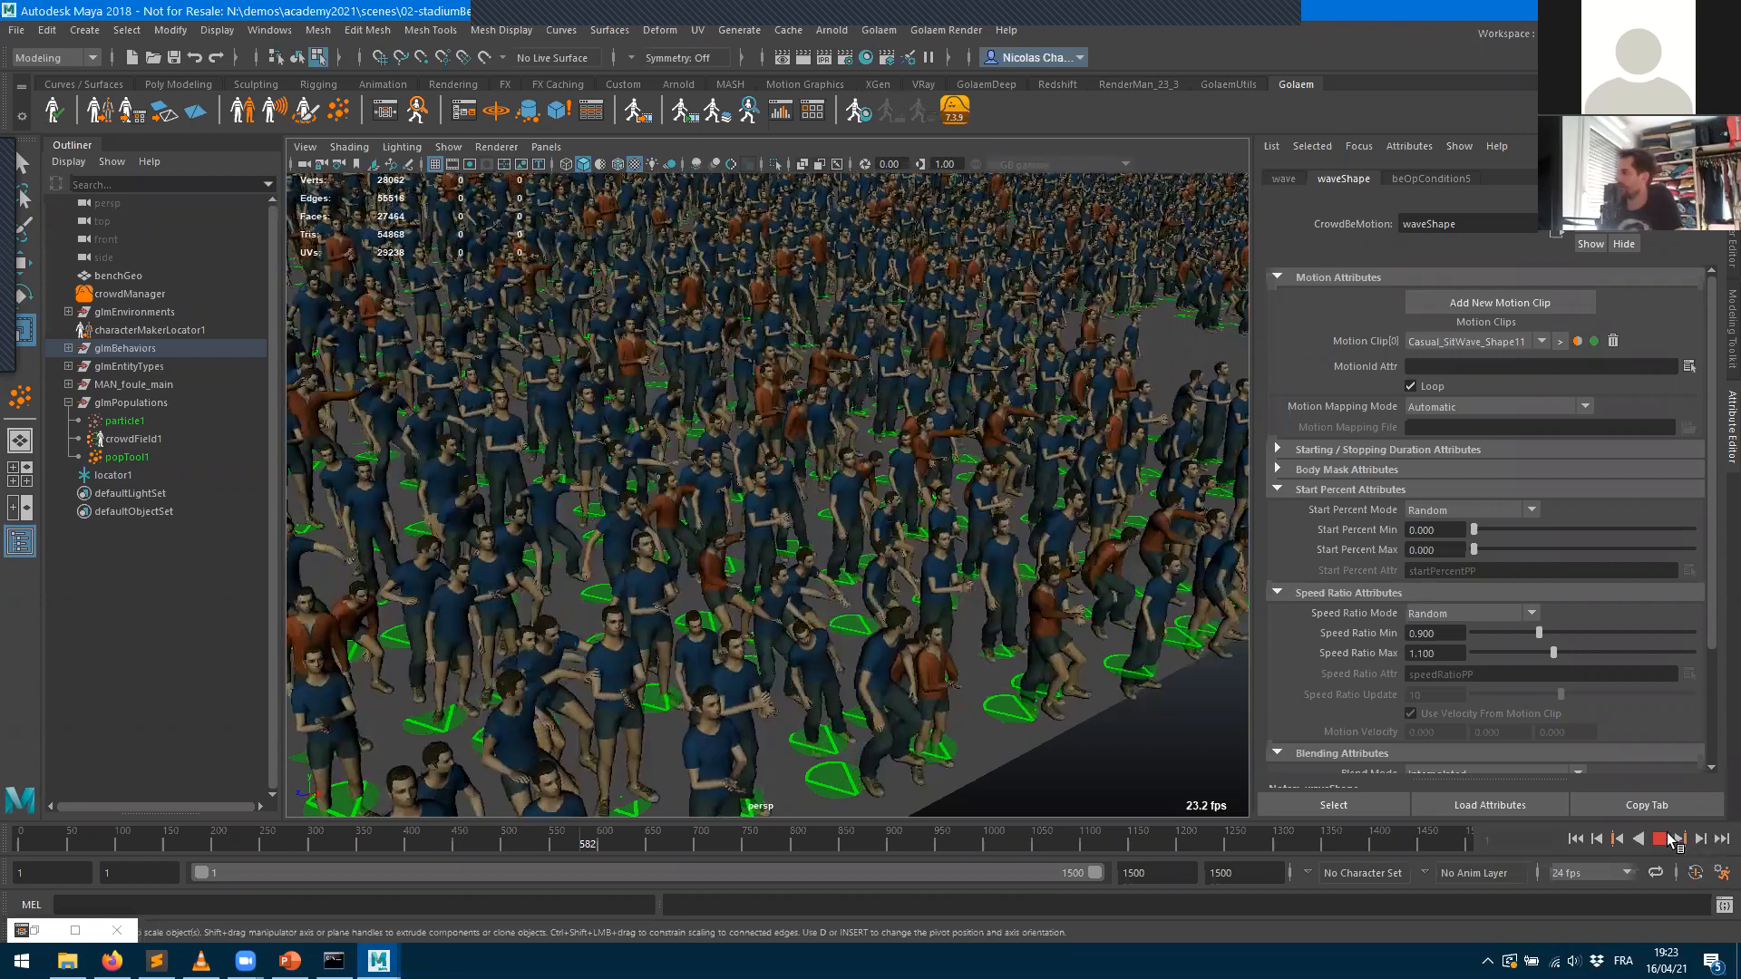
key(Escape)
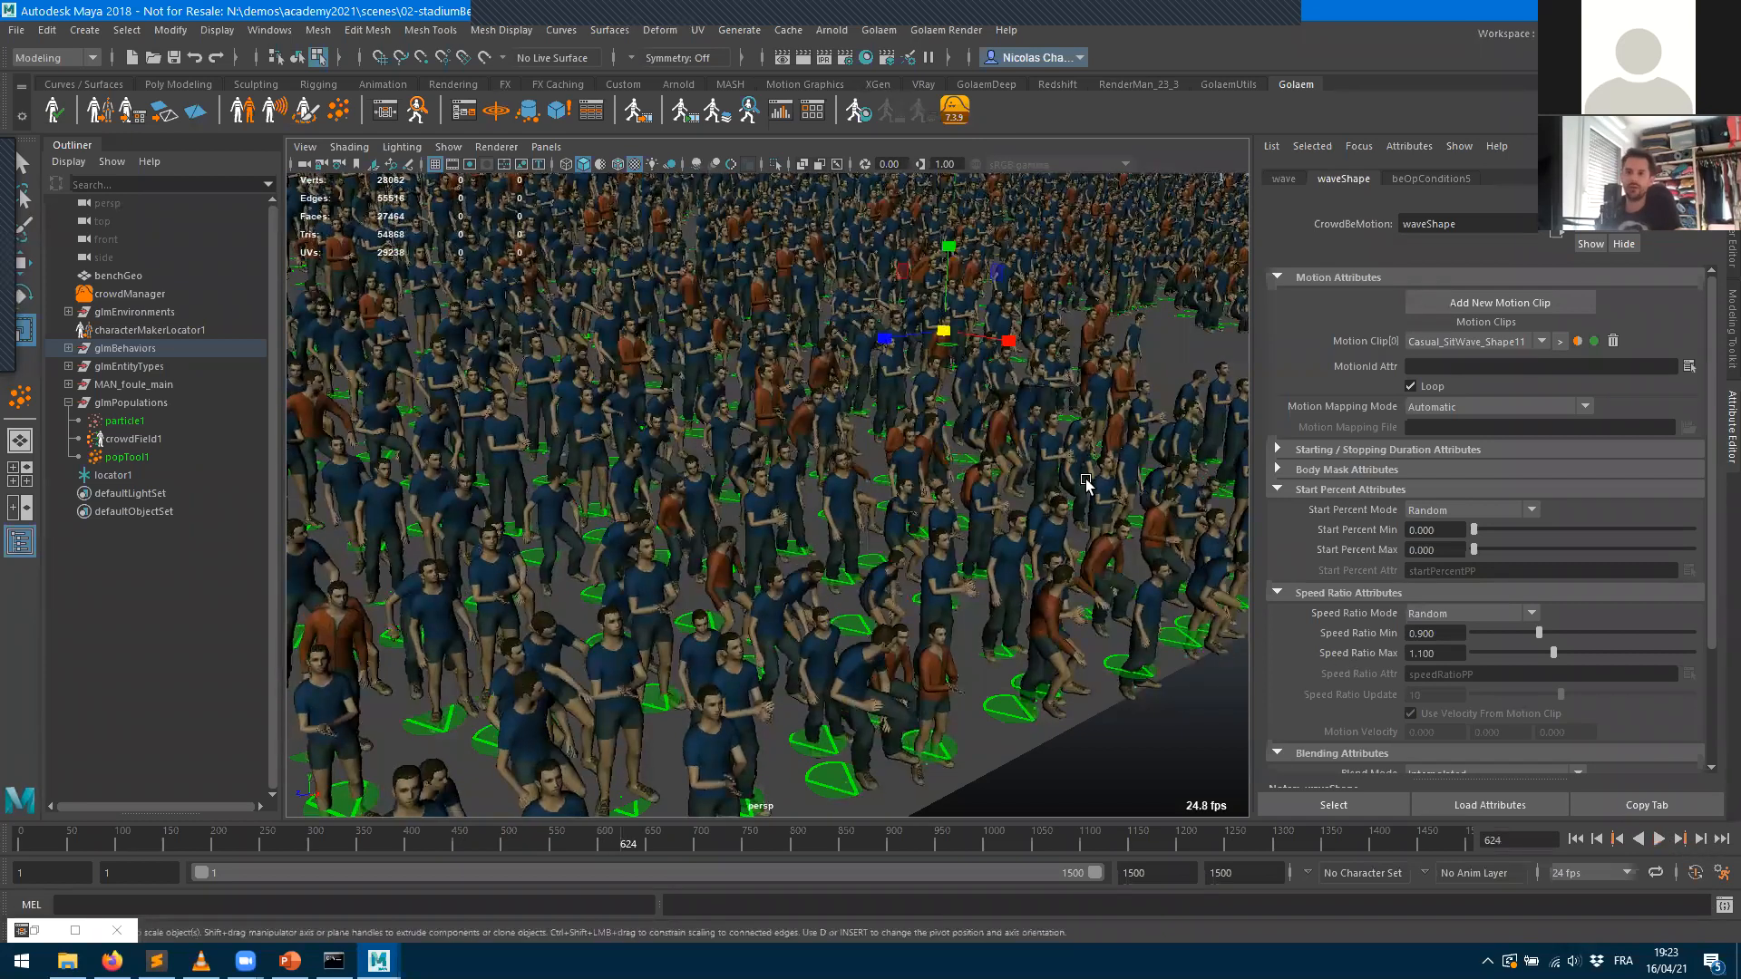
- Take the wave and sit motions out of the Parallel operator in the behavior editor and reconnect the sit motion alone on its branch
click(384, 121)
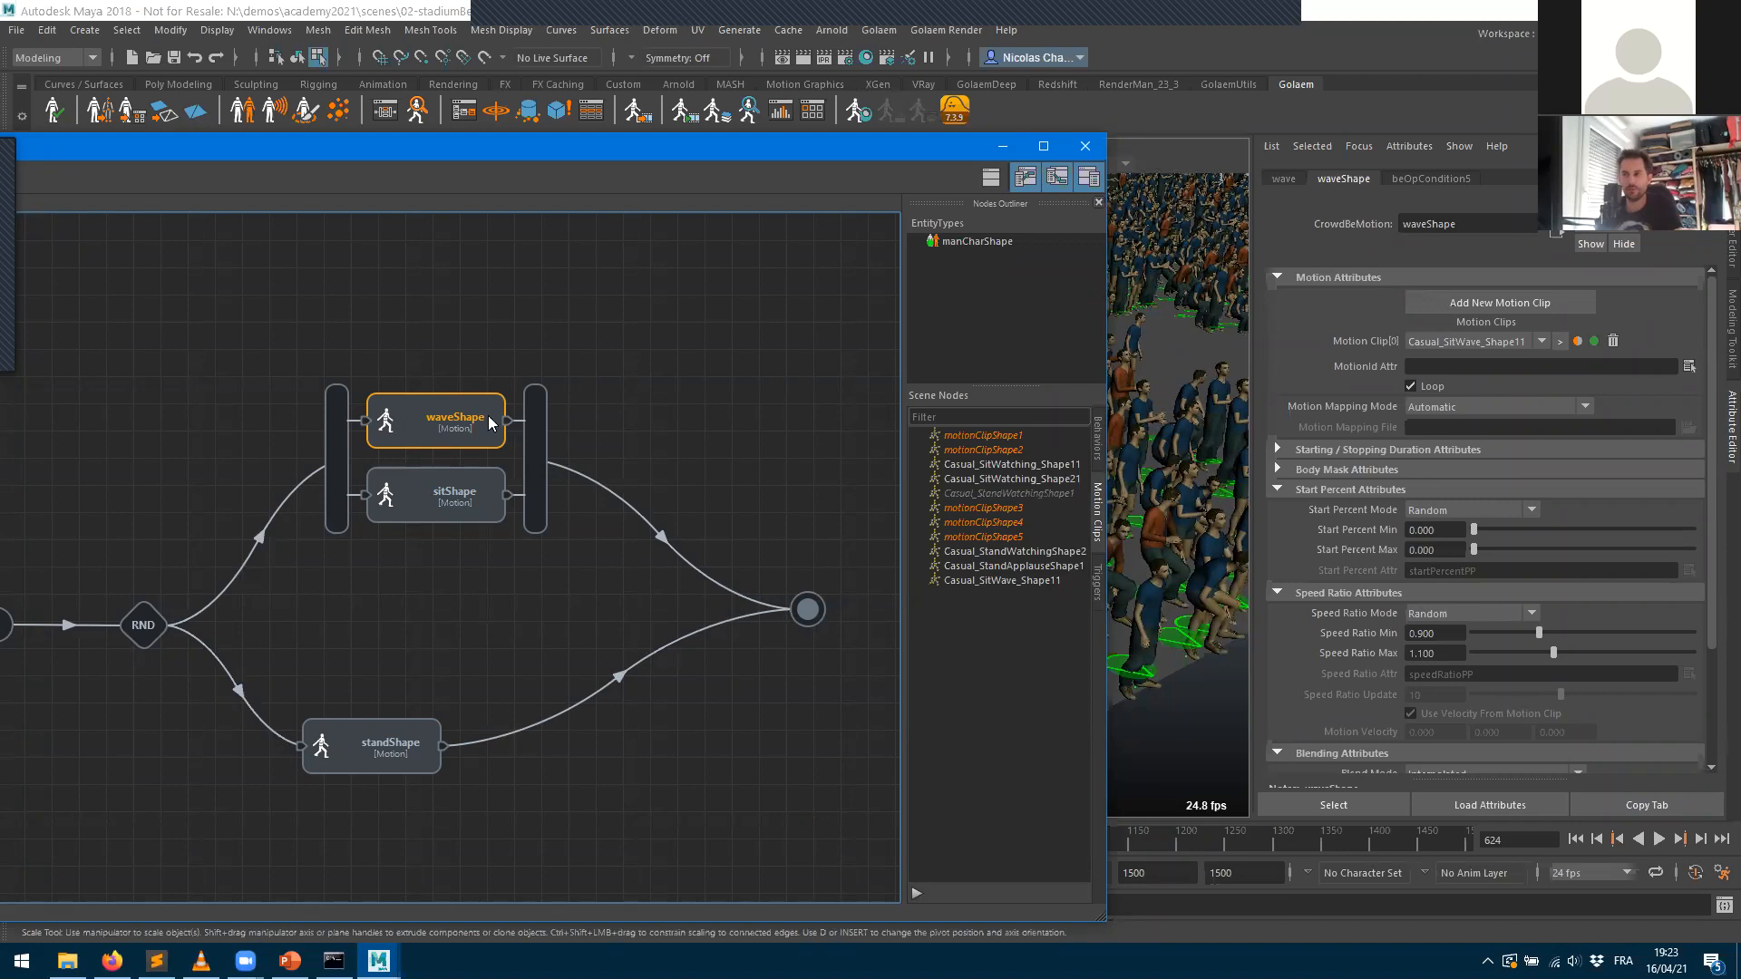
drag(430, 421, 445, 571)
click(349, 455)
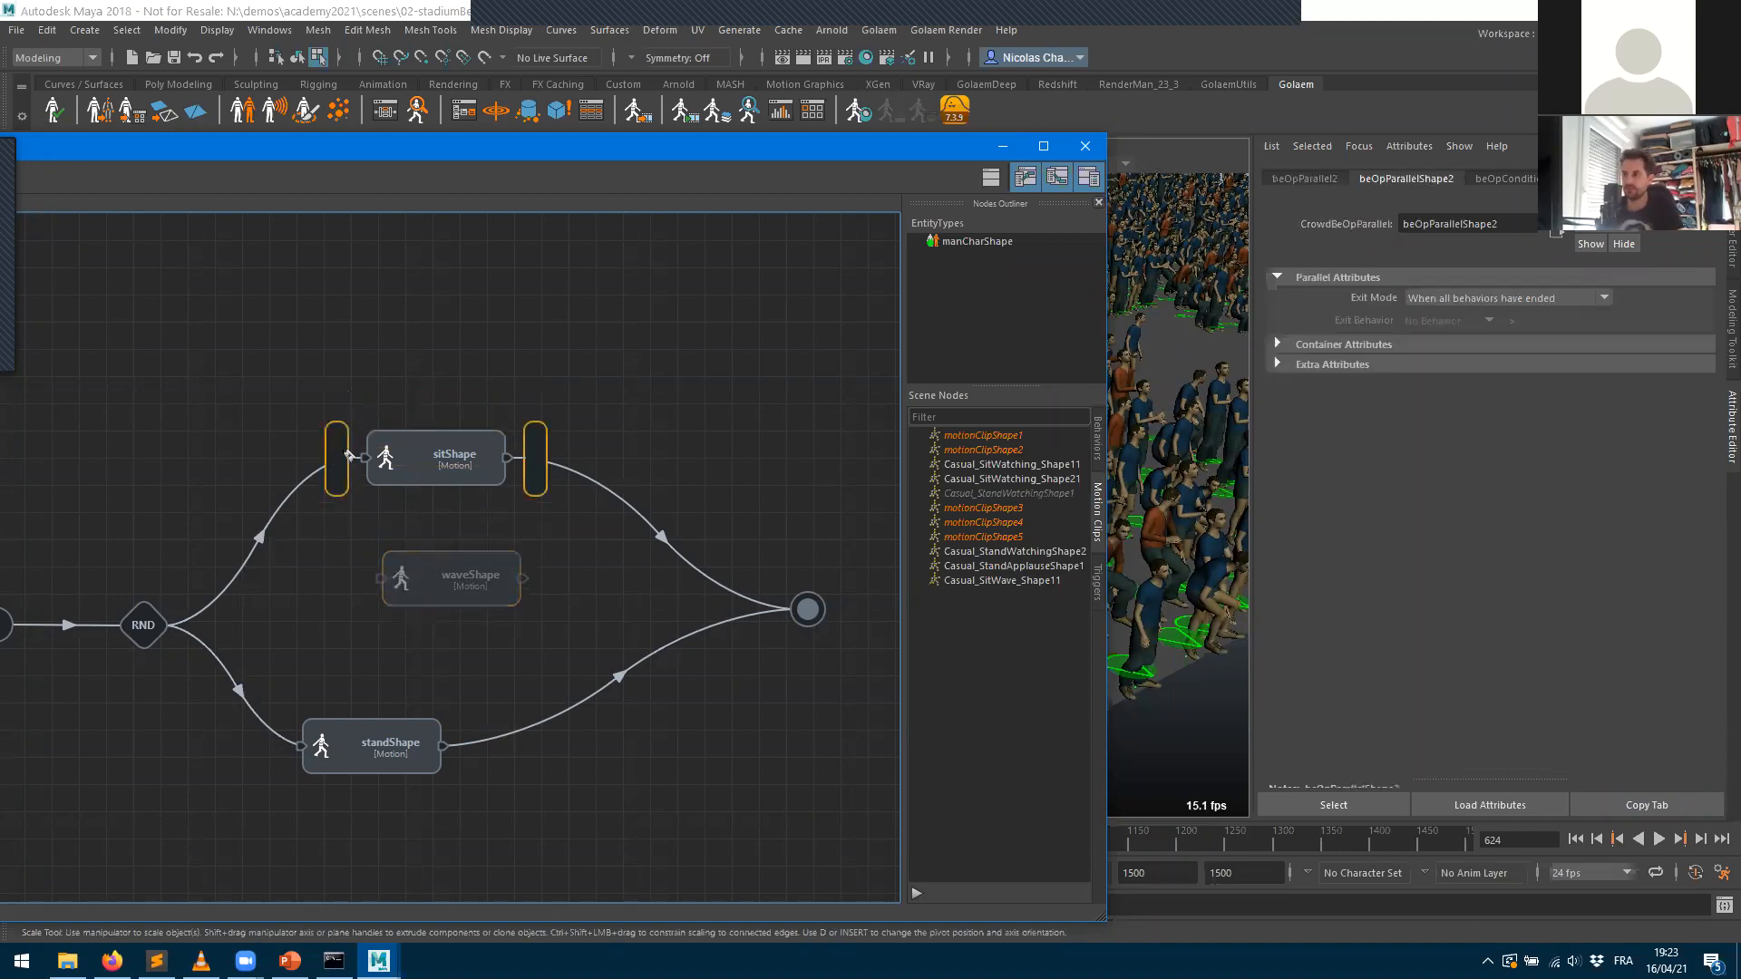
drag(555, 321, 392, 644)
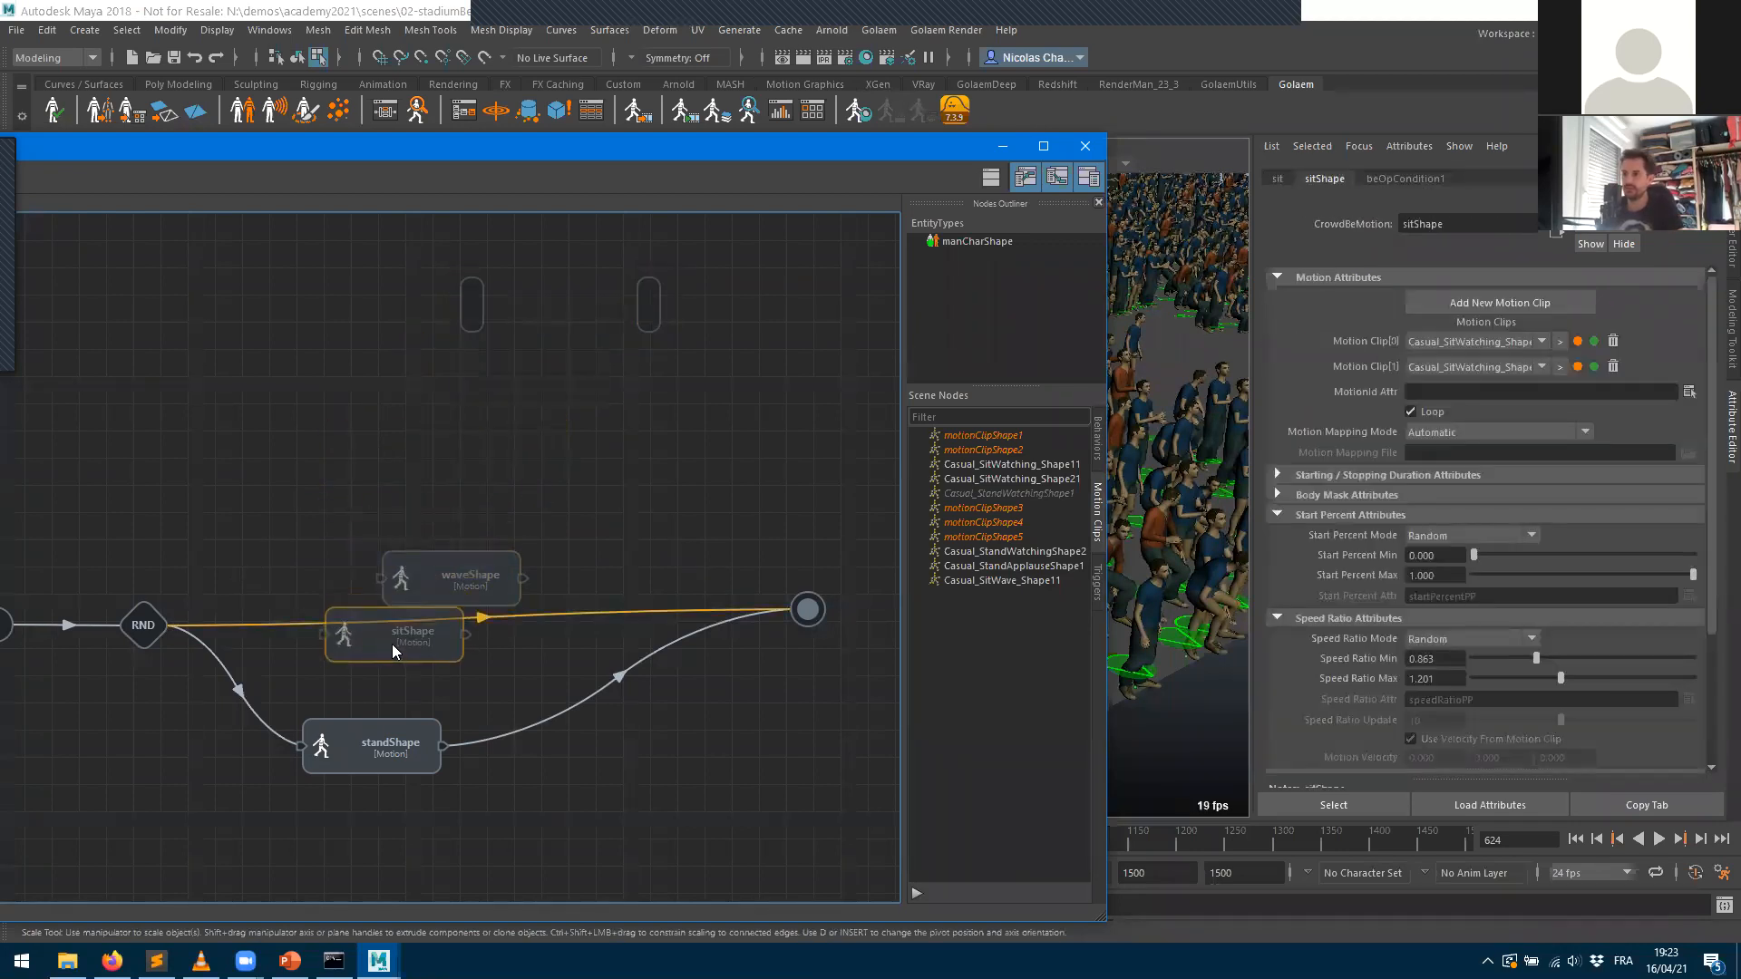
drag(448, 586, 749, 404)
drag(389, 620, 406, 513)
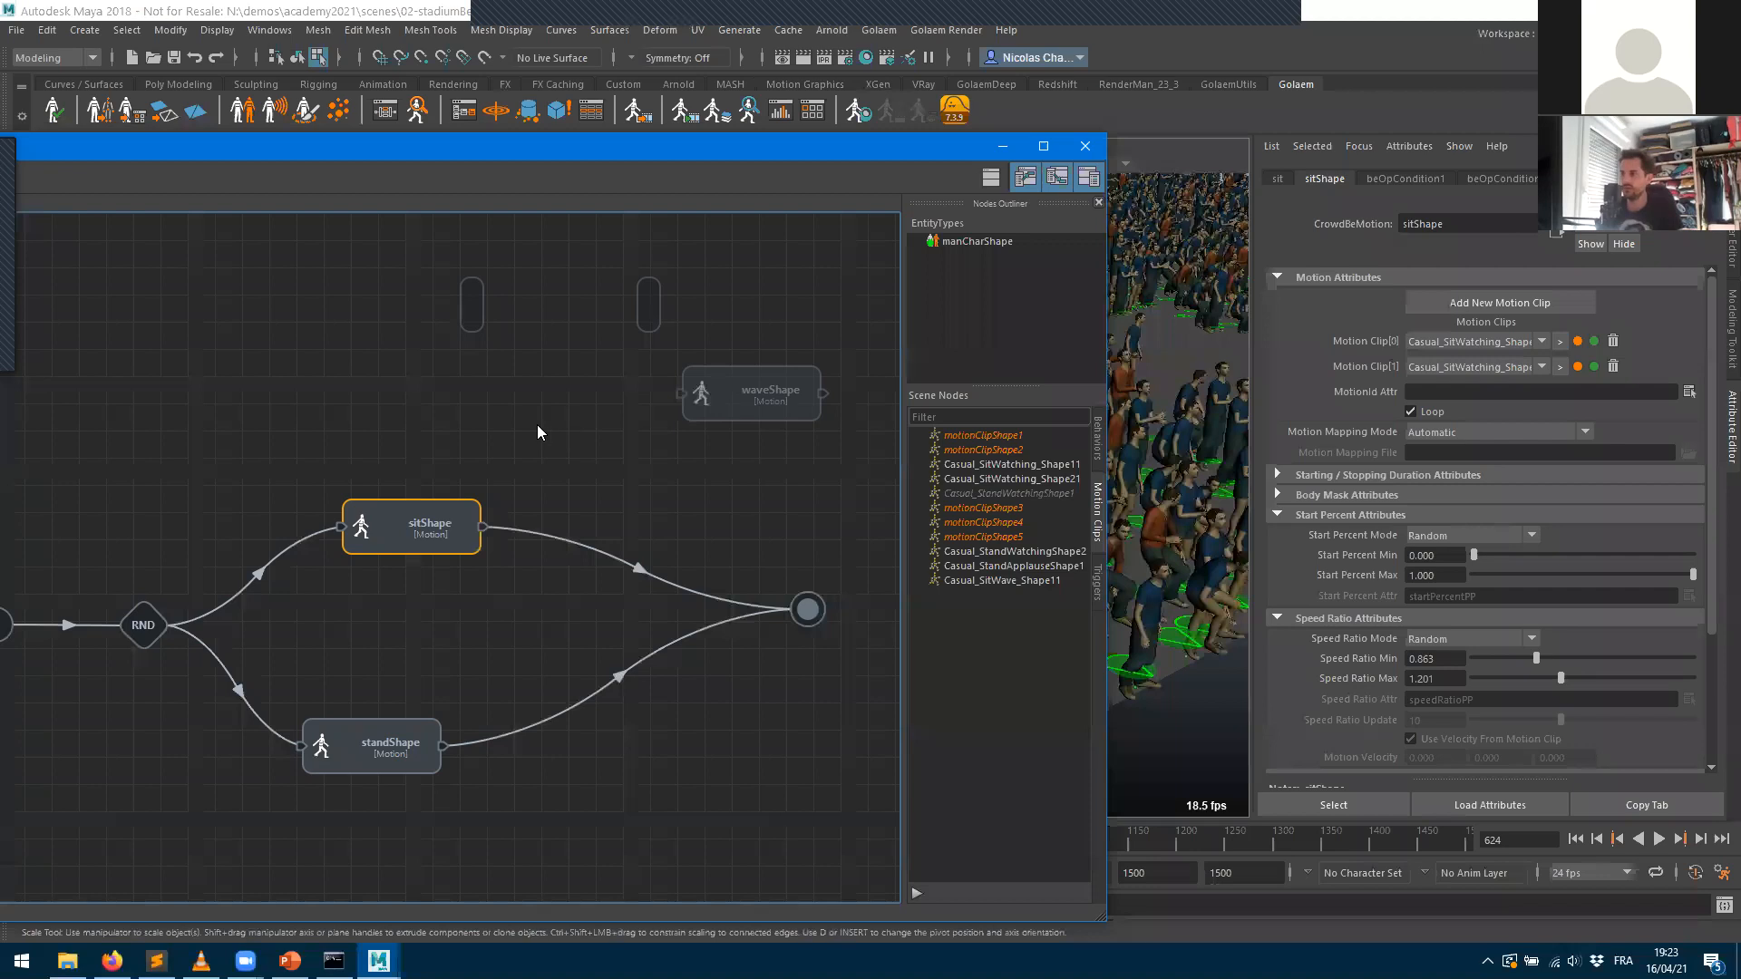
- Combine the unconnected wave motion with the sit motion in a new Parallel operator on the sitting branch
drag(751, 395, 534, 417)
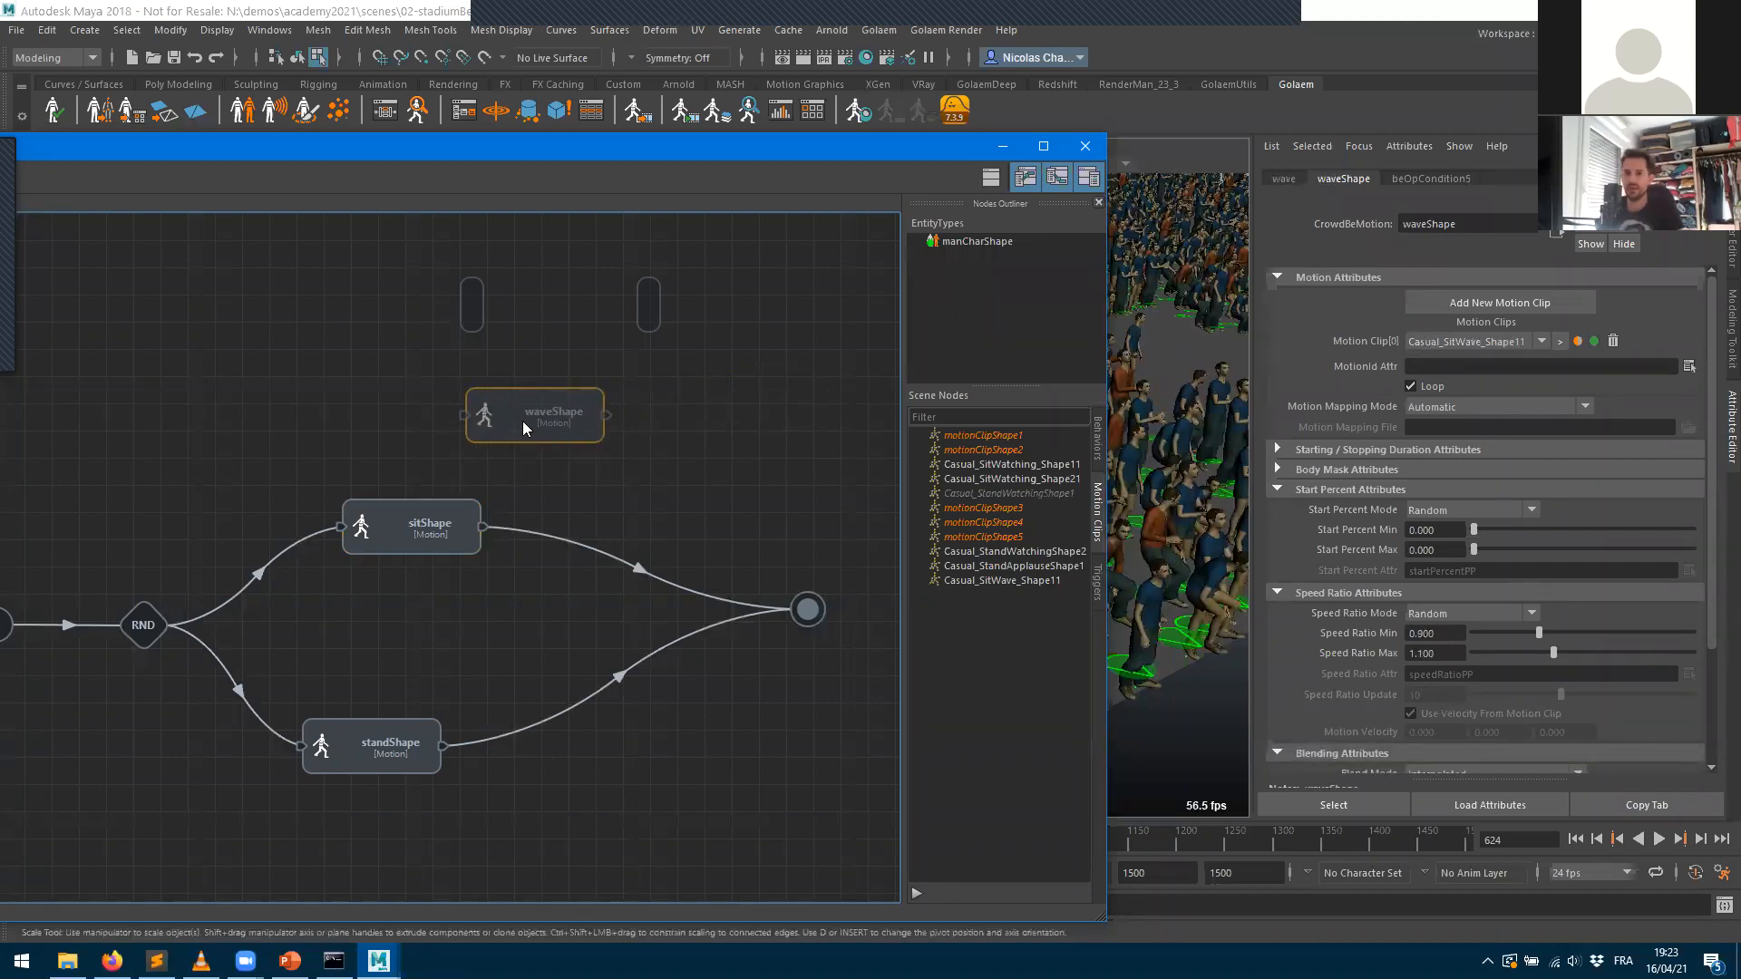
drag(522, 420, 496, 466)
drag(434, 575, 431, 575)
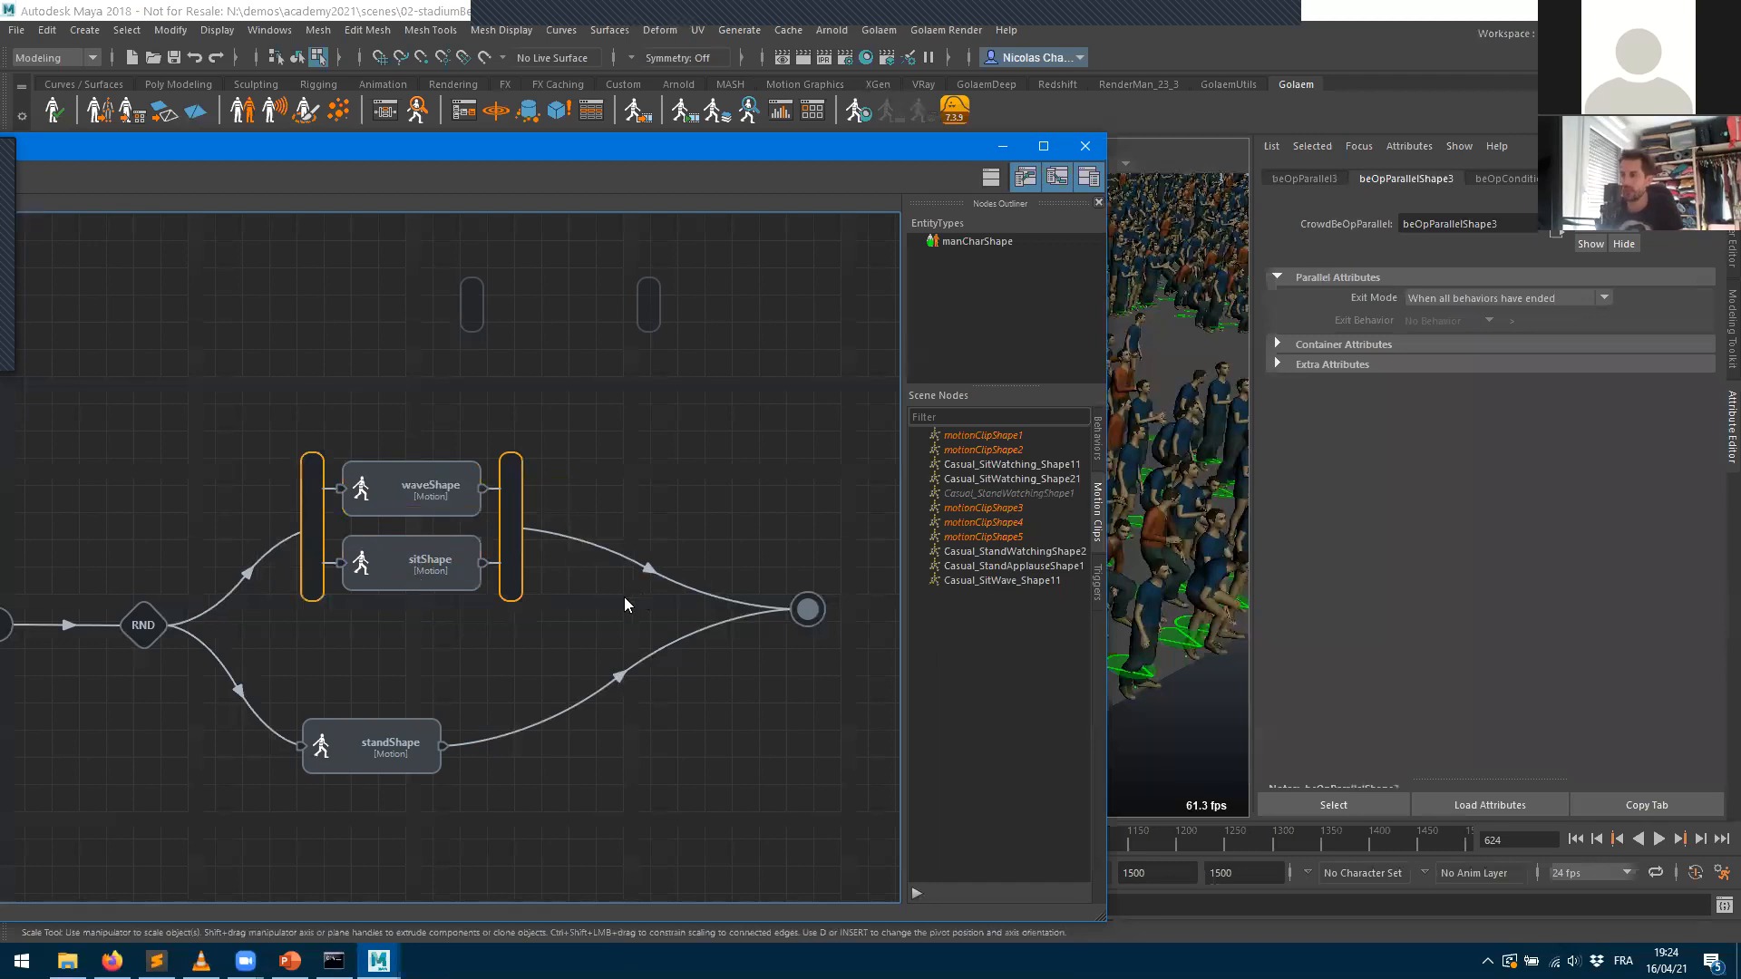
- Compare the wave and sit motions' attributes, and set the wave motion's blending priority to 3
click(392, 508)
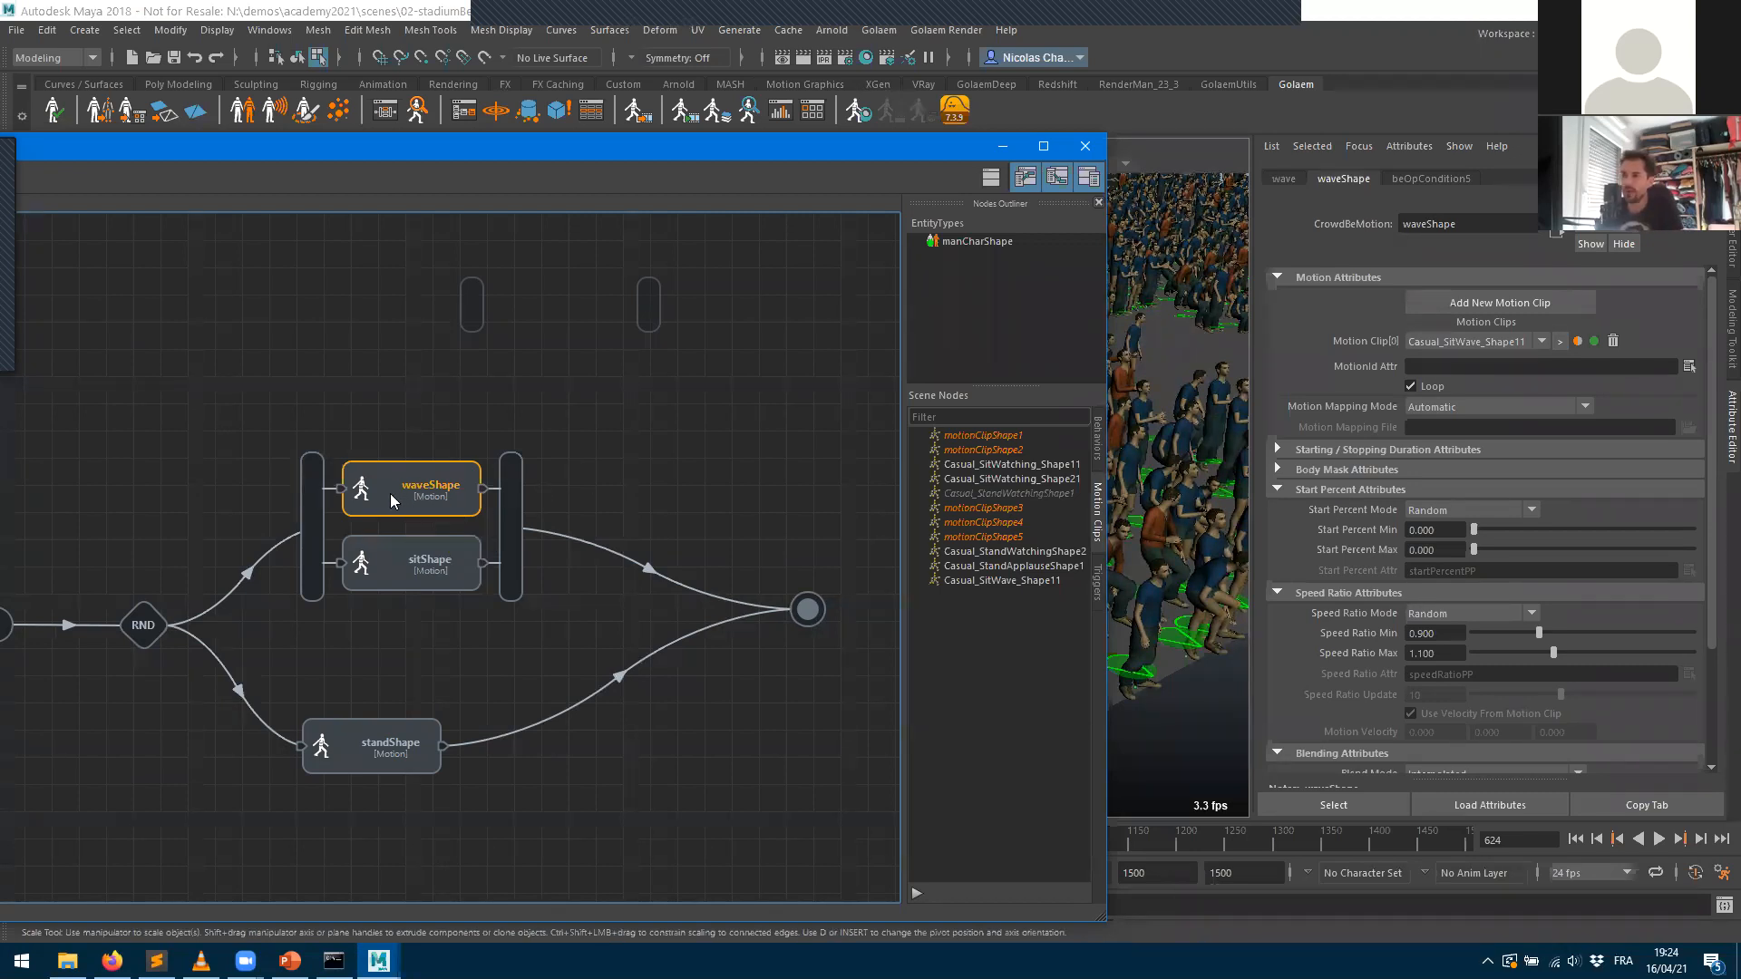
click(1319, 593)
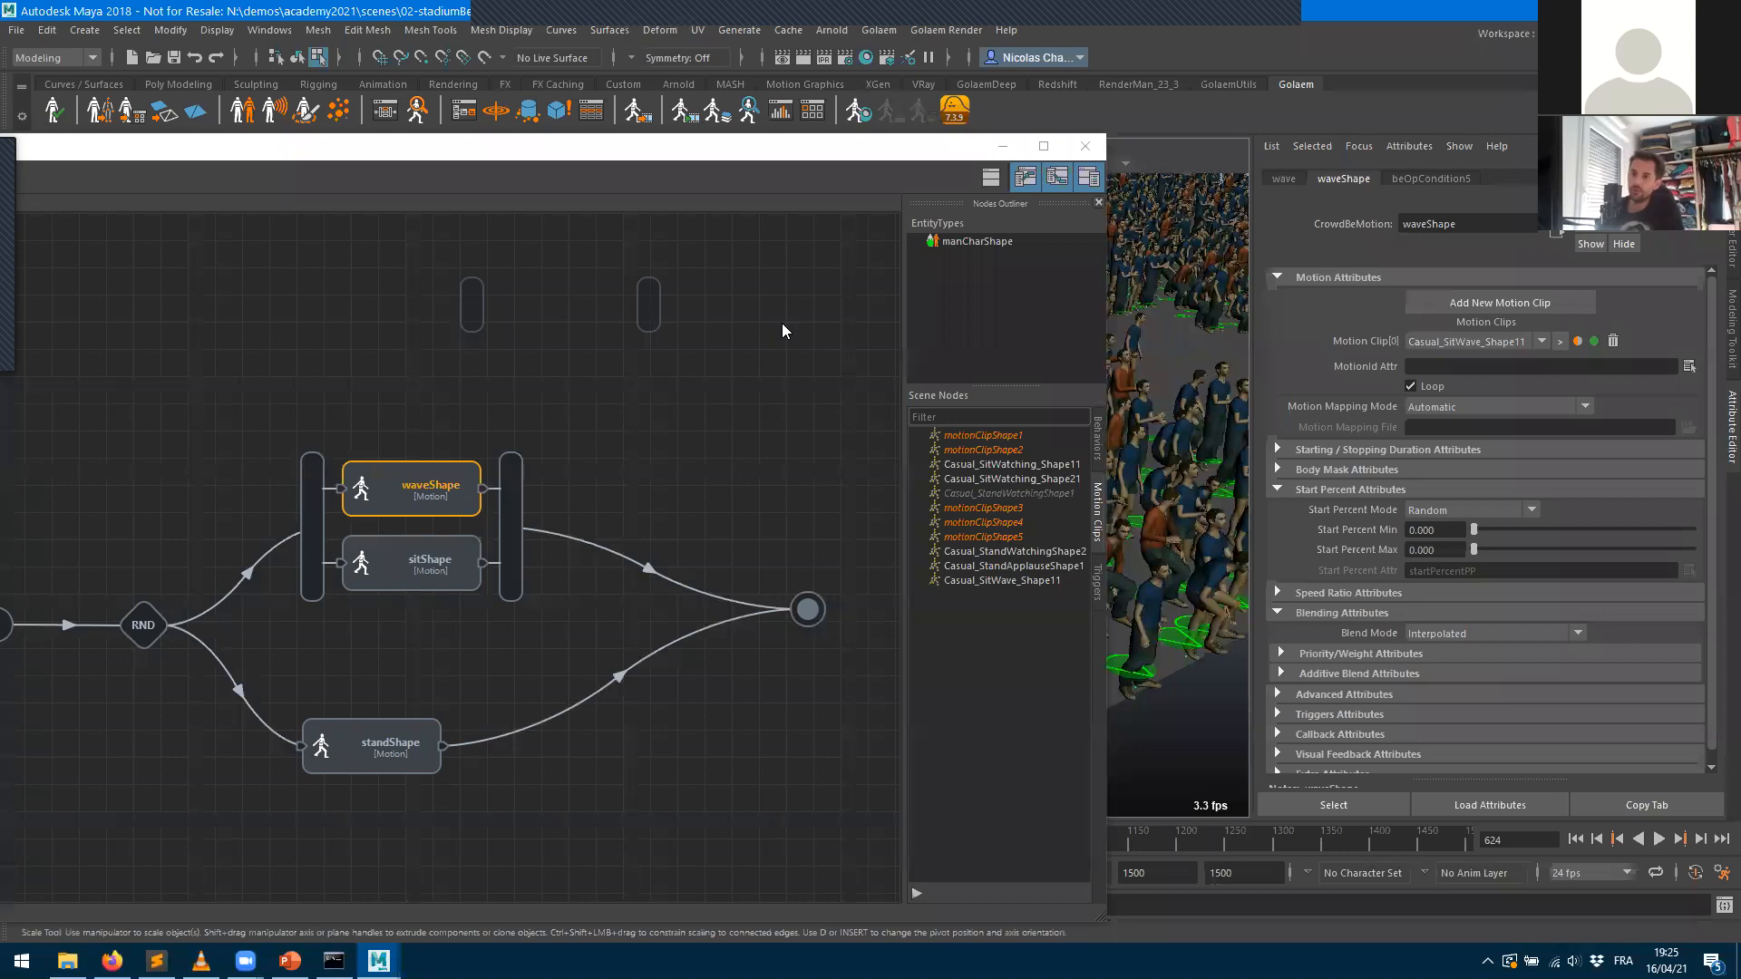
click(394, 578)
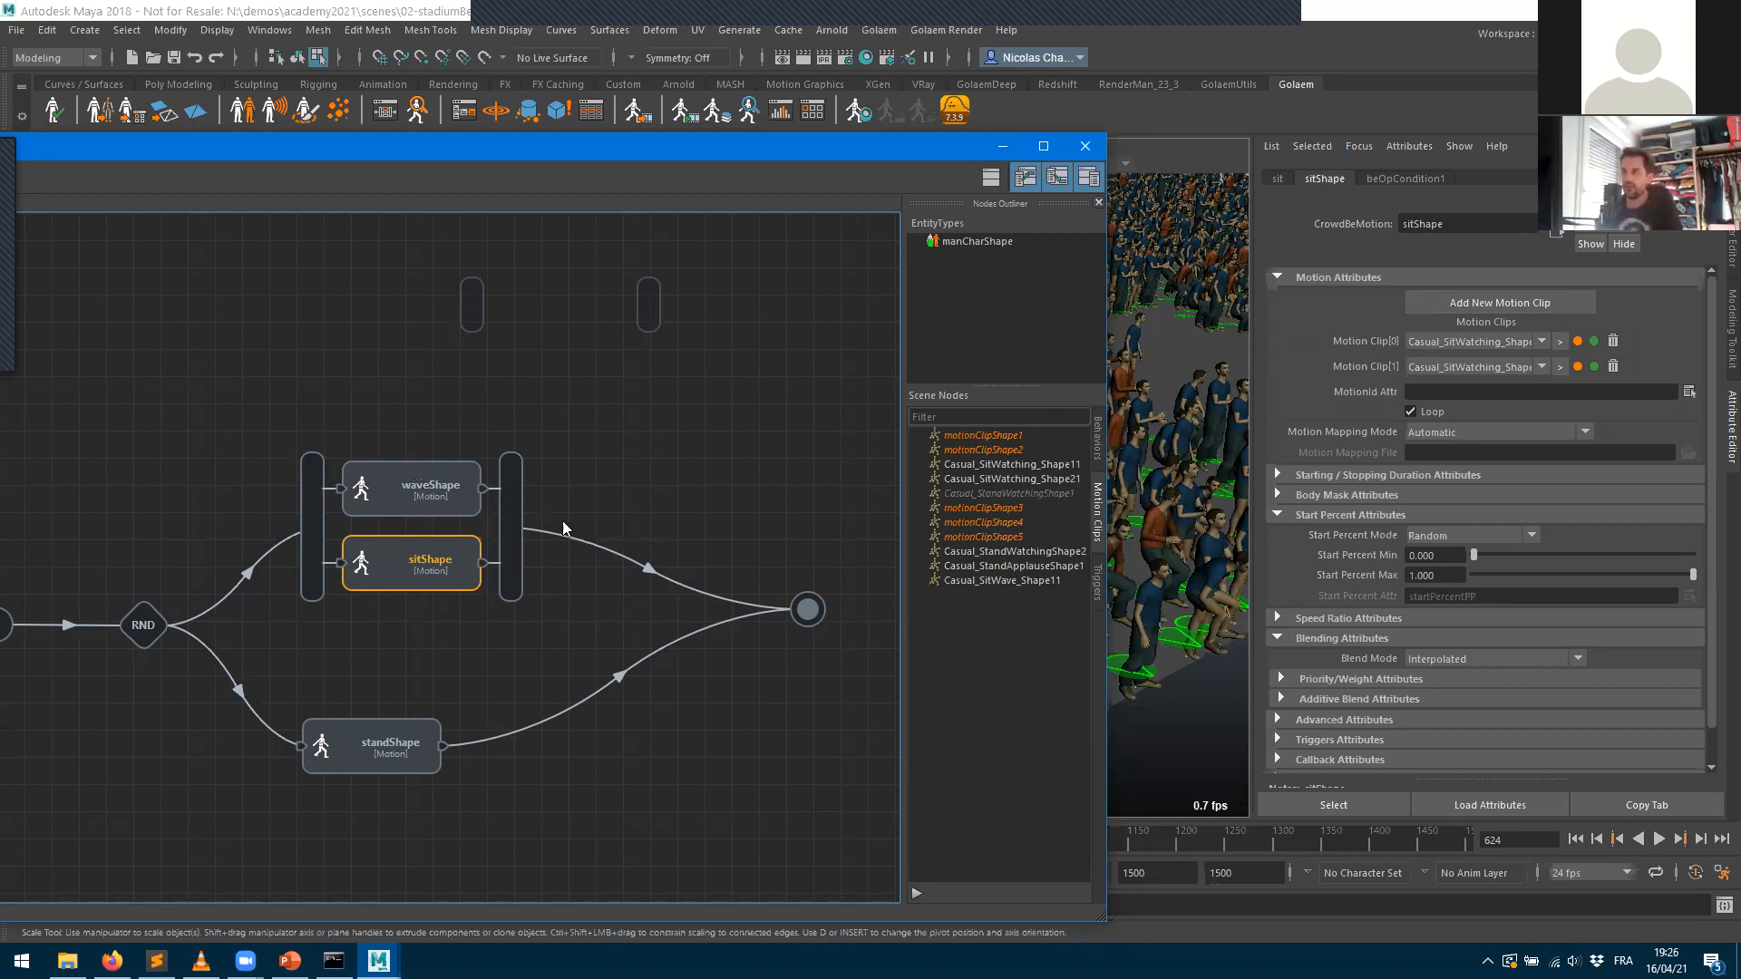
click(412, 496)
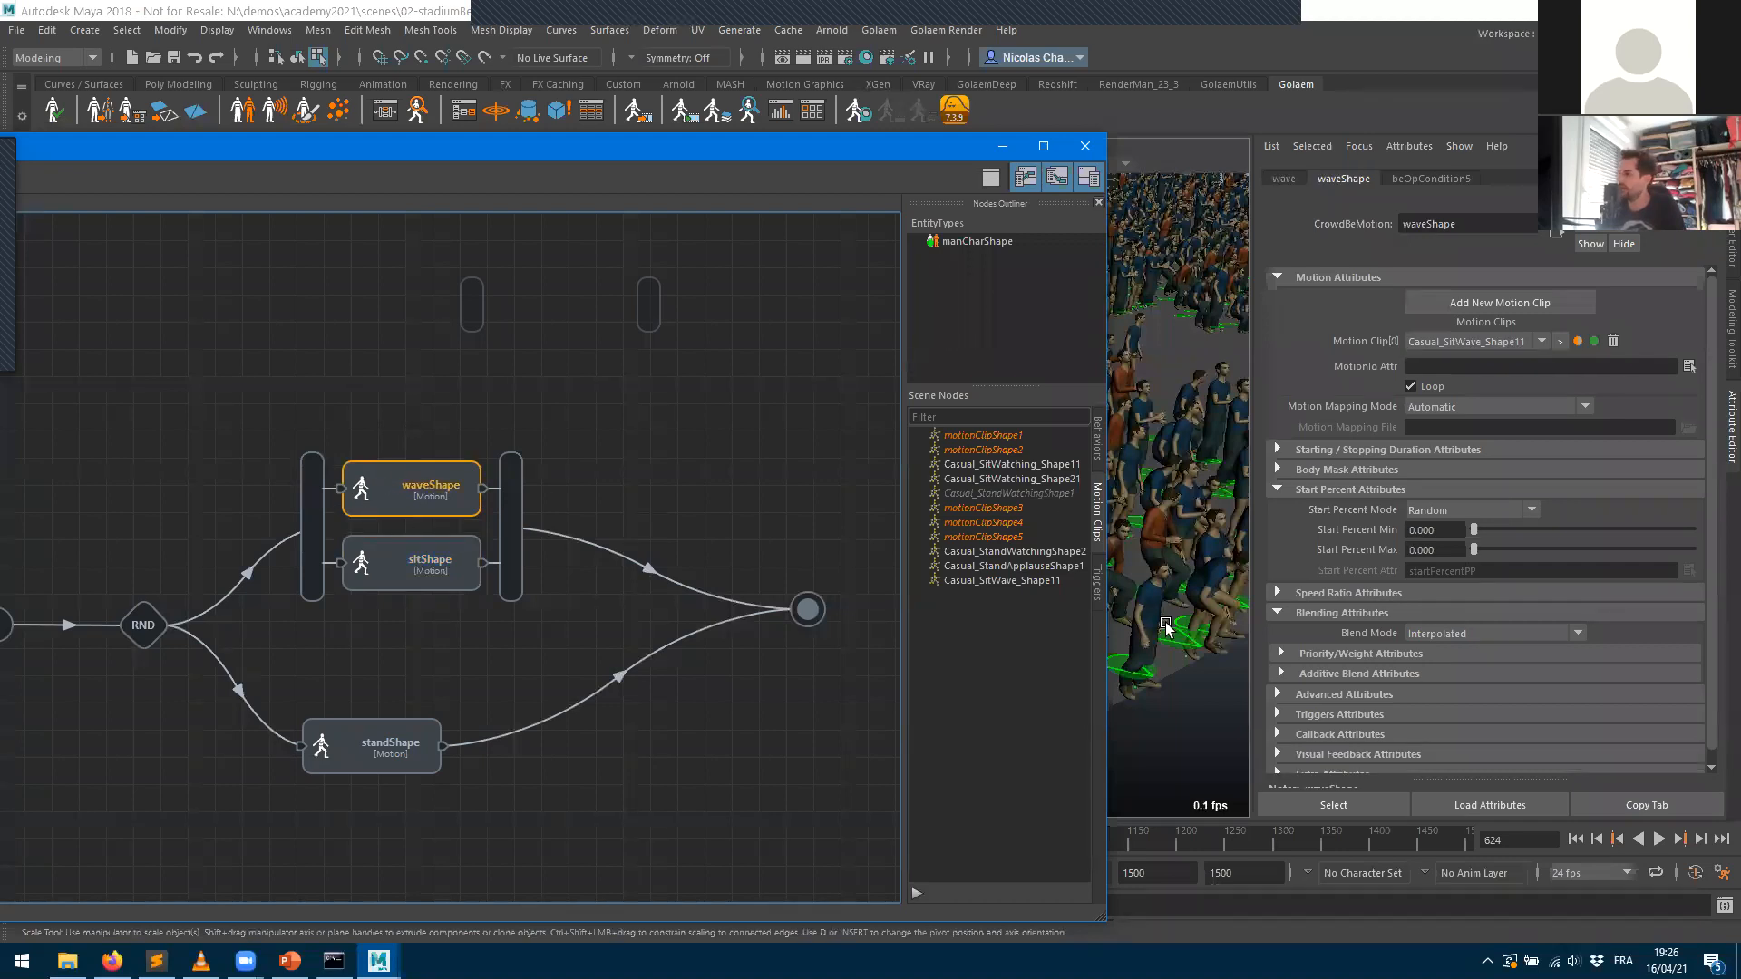
click(1333, 654)
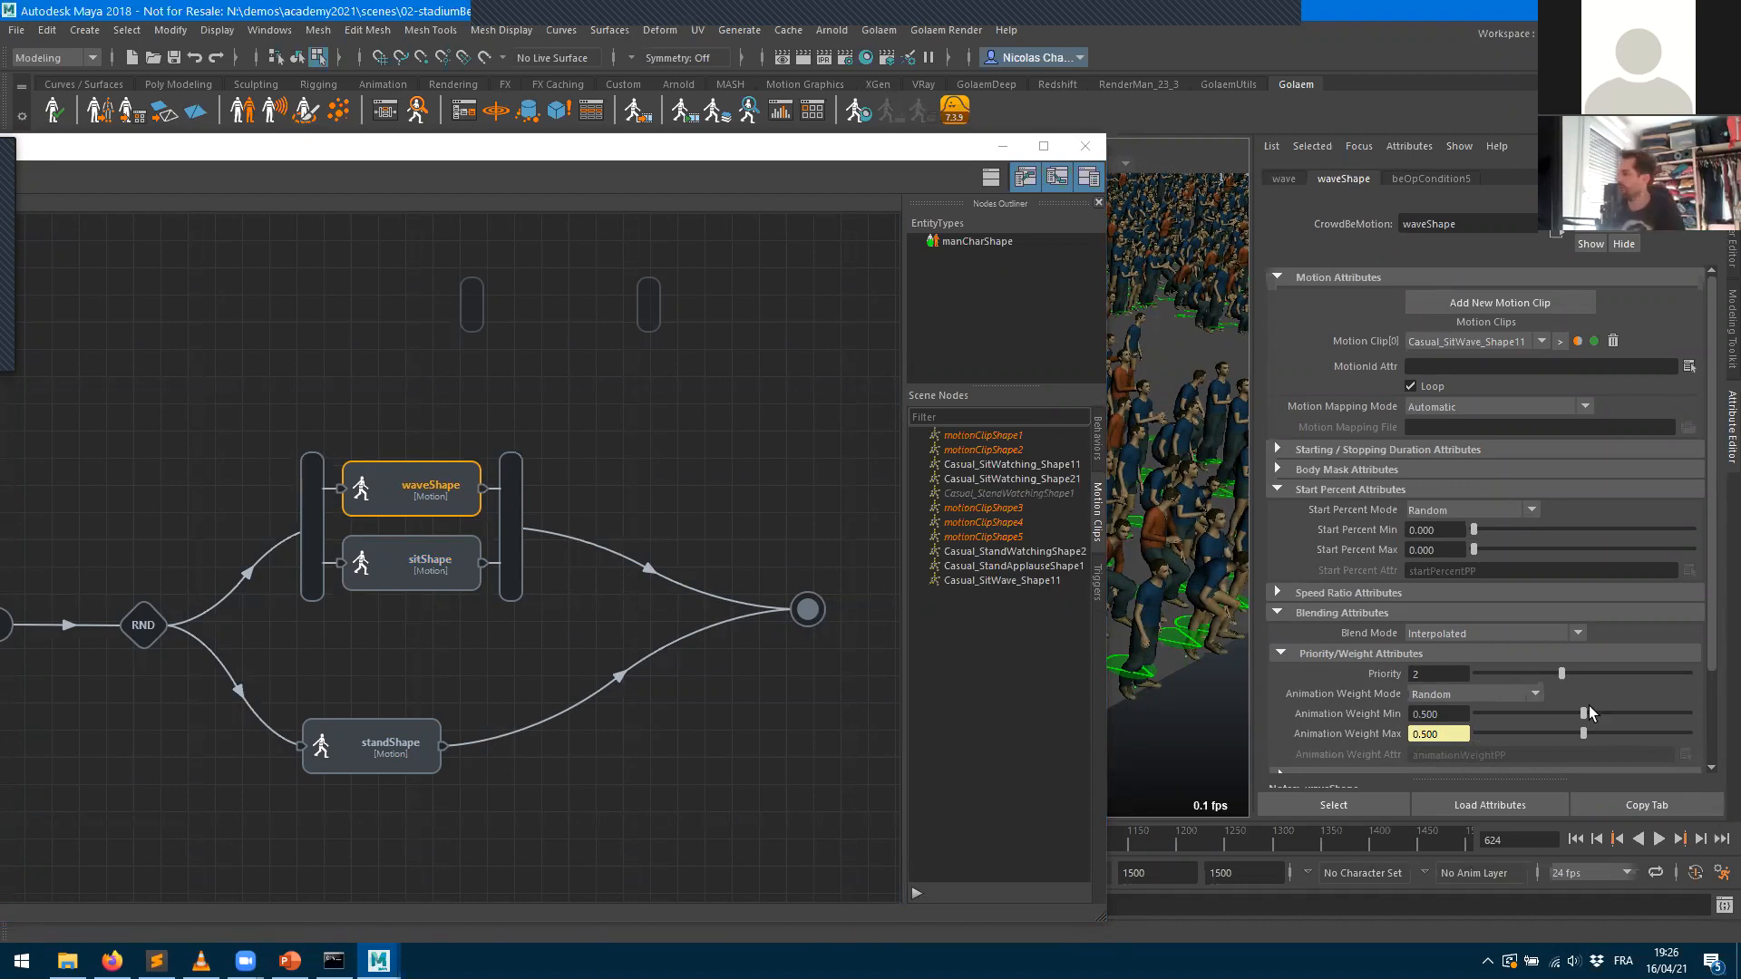
drag(1563, 675, 1616, 678)
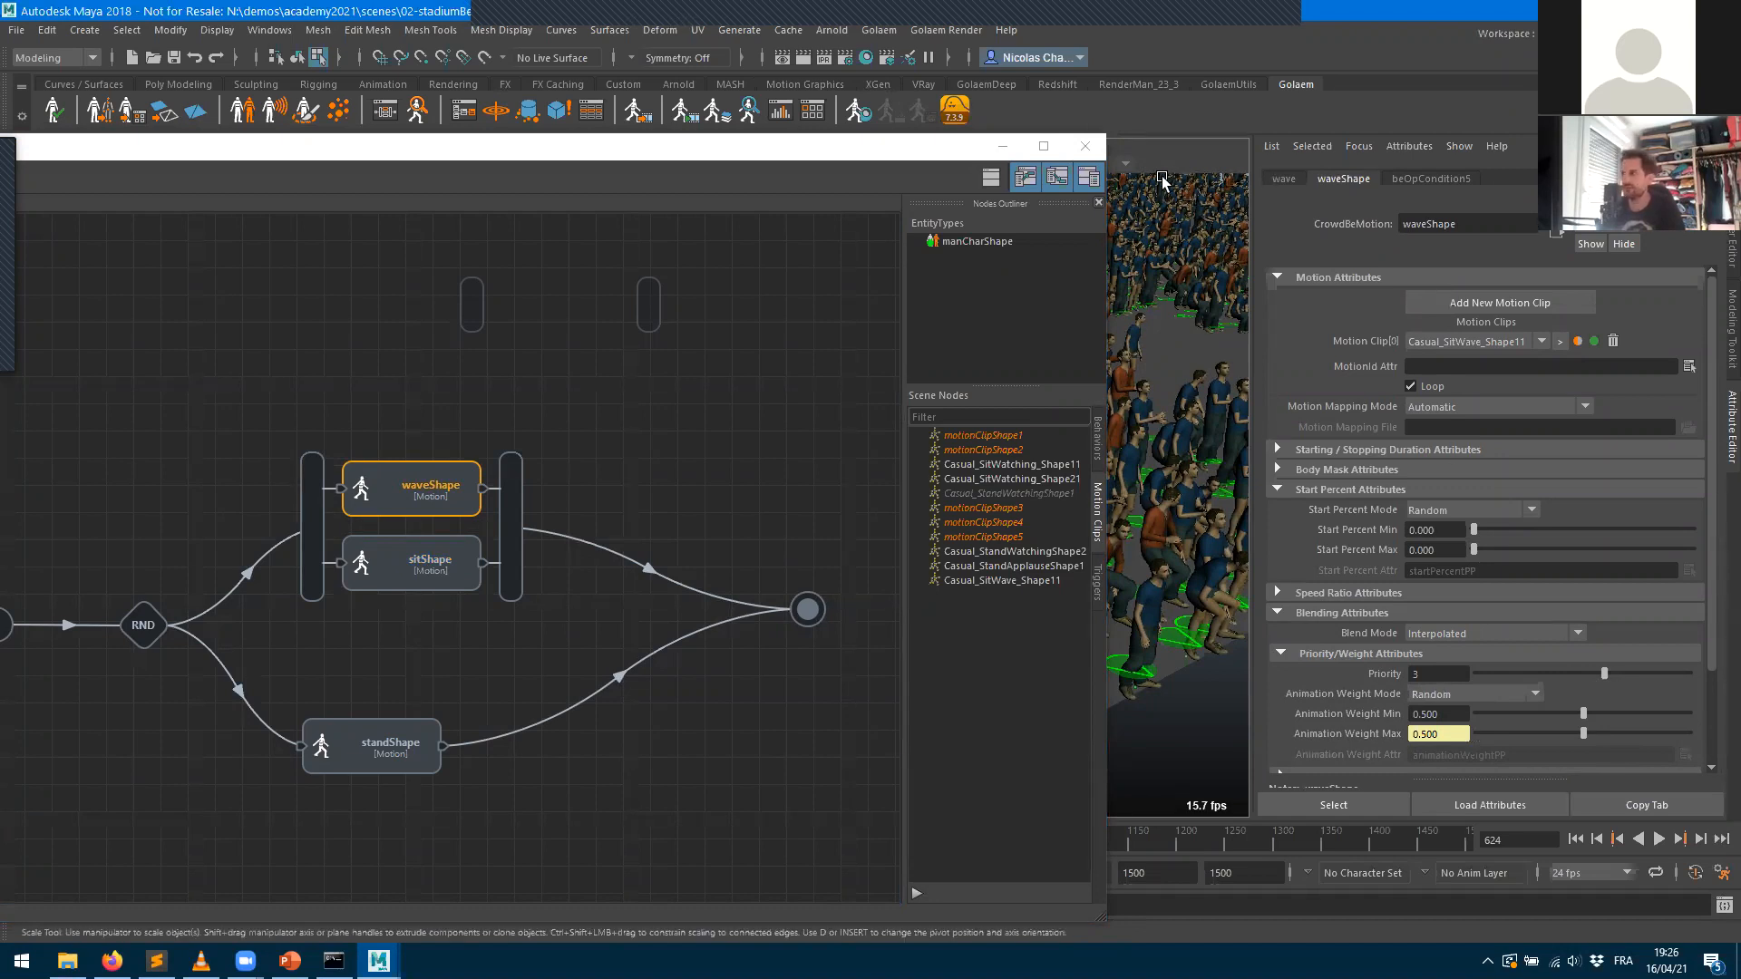
- Play the crowd simulation to examine the wave motion over the sit motion, stop it, and return to frame 1
click(1002, 146)
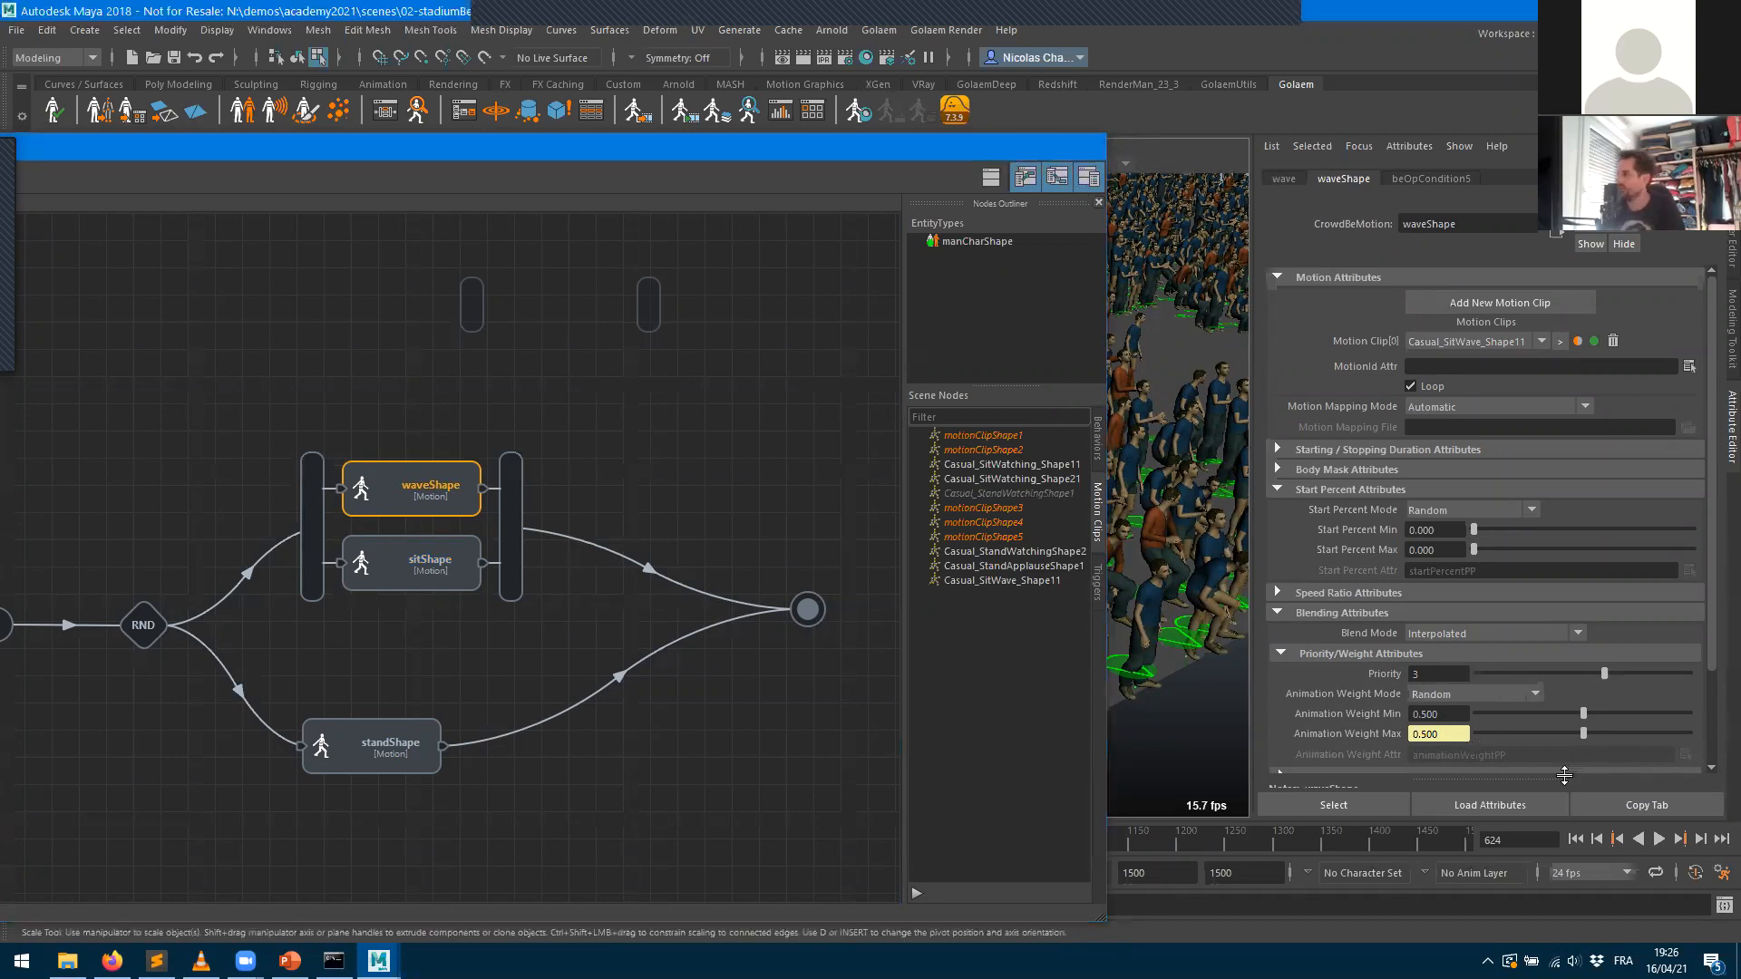
click(1002, 147)
click(1658, 839)
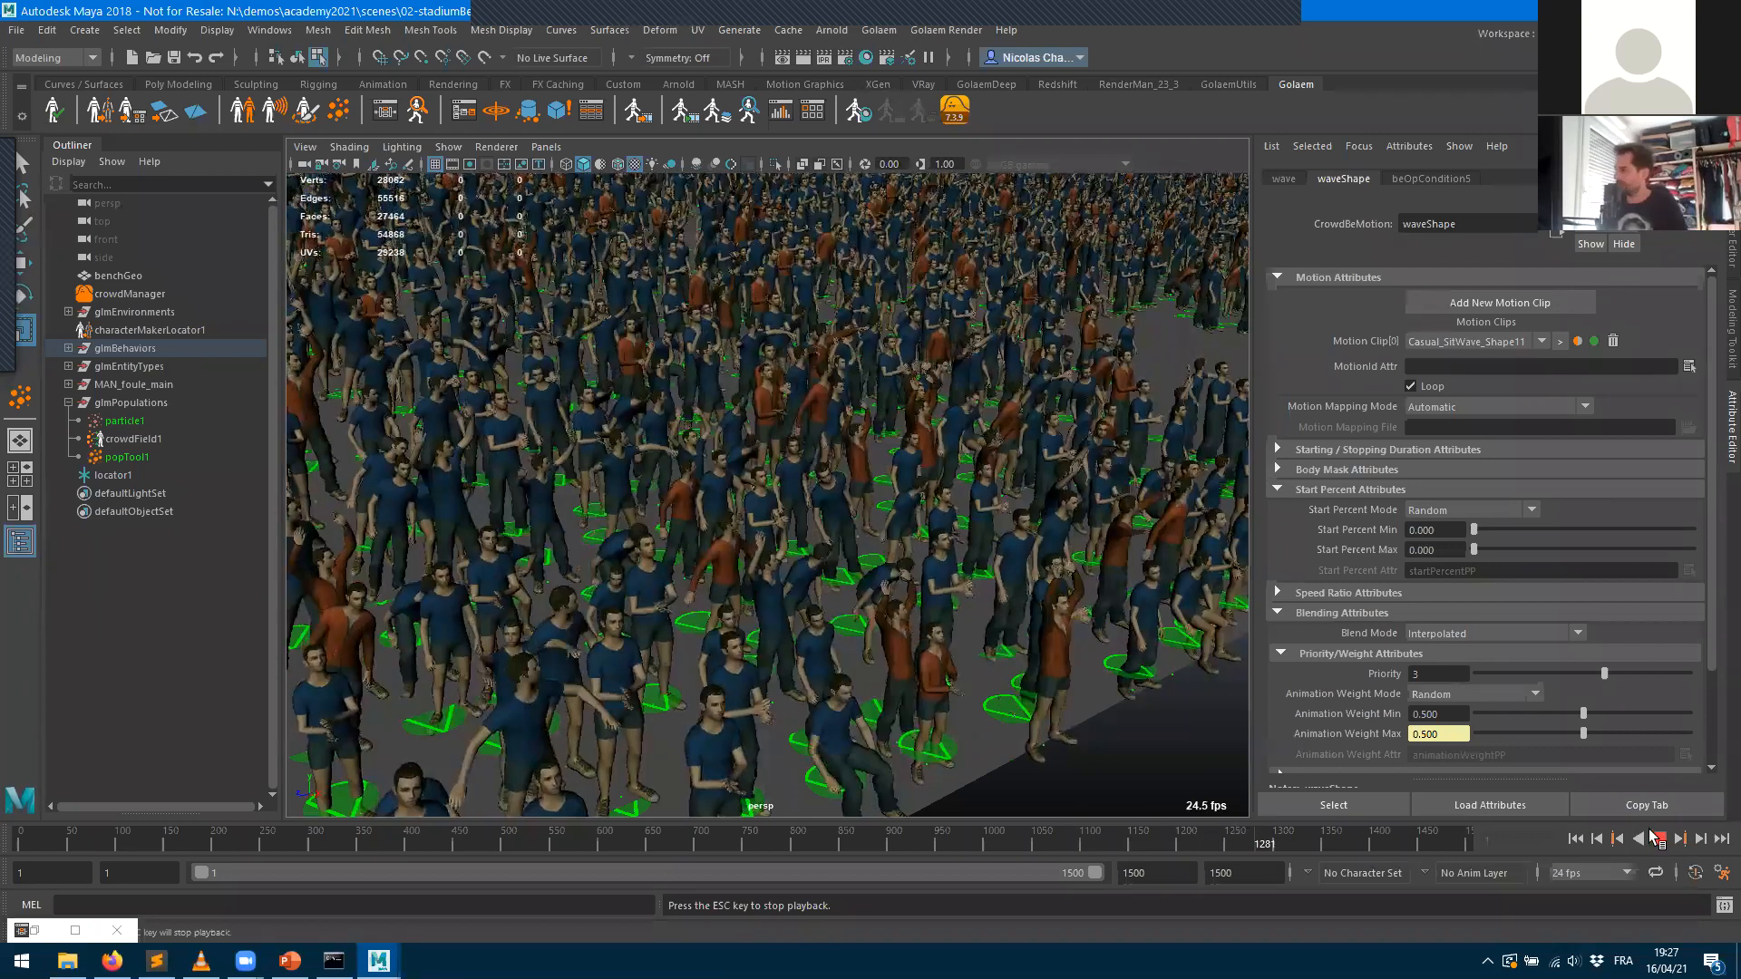
key(Escape)
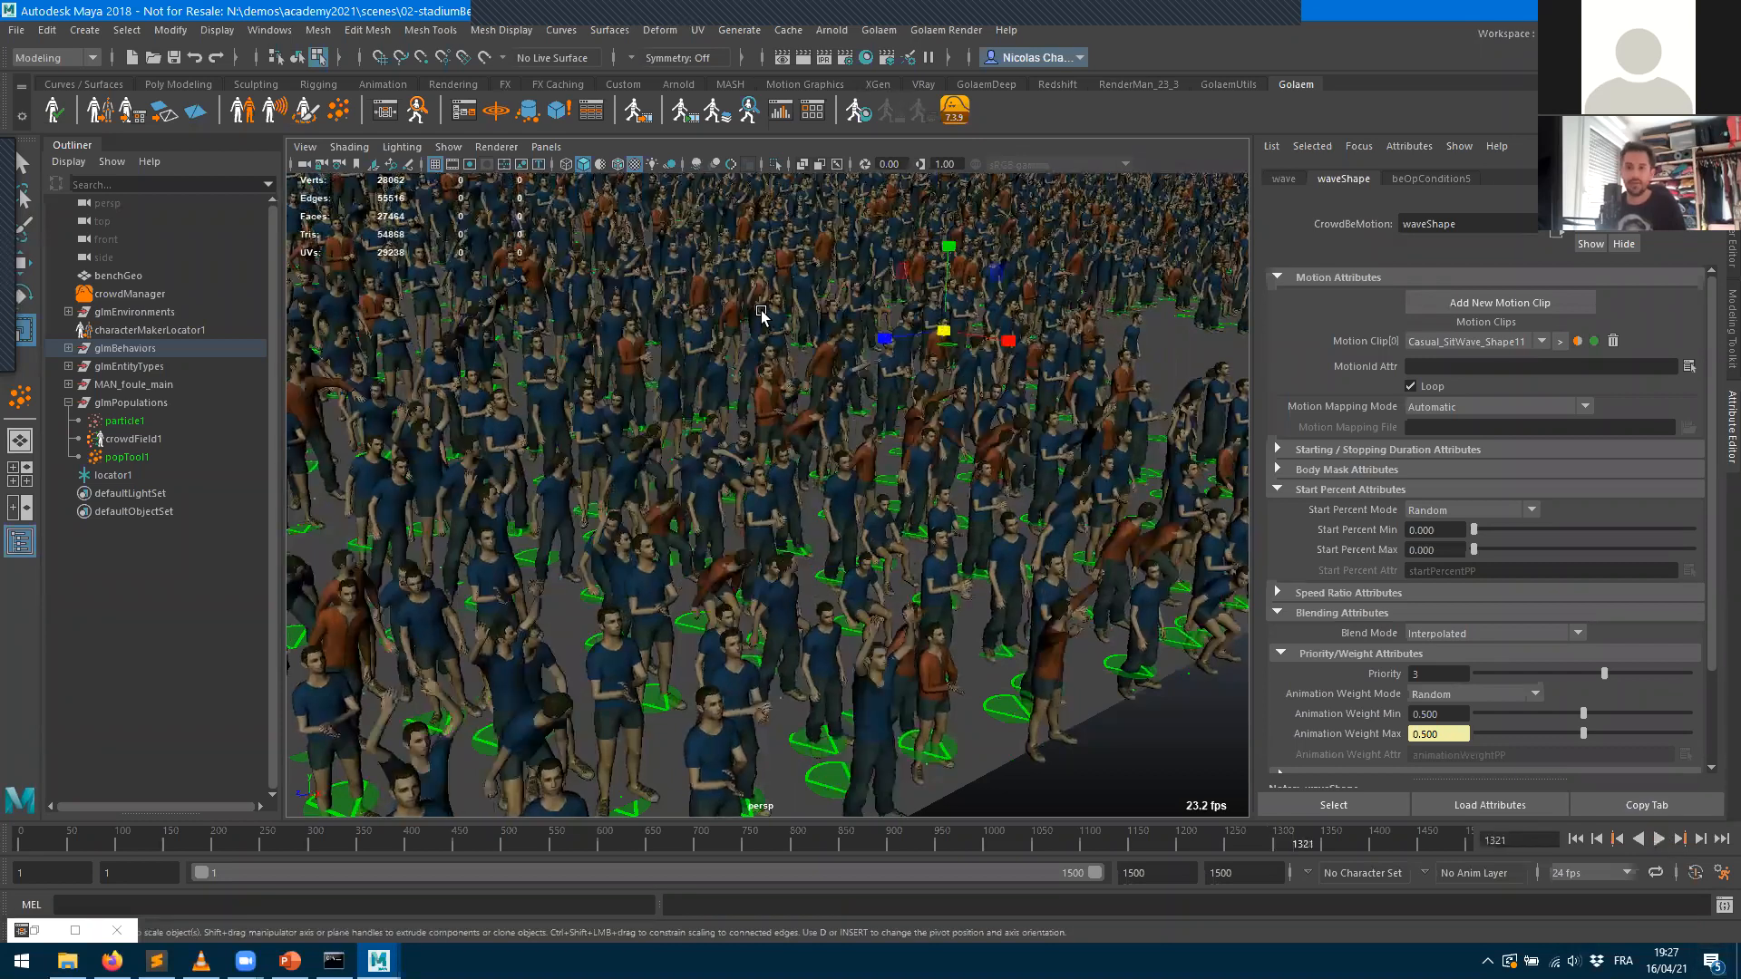
click(382, 124)
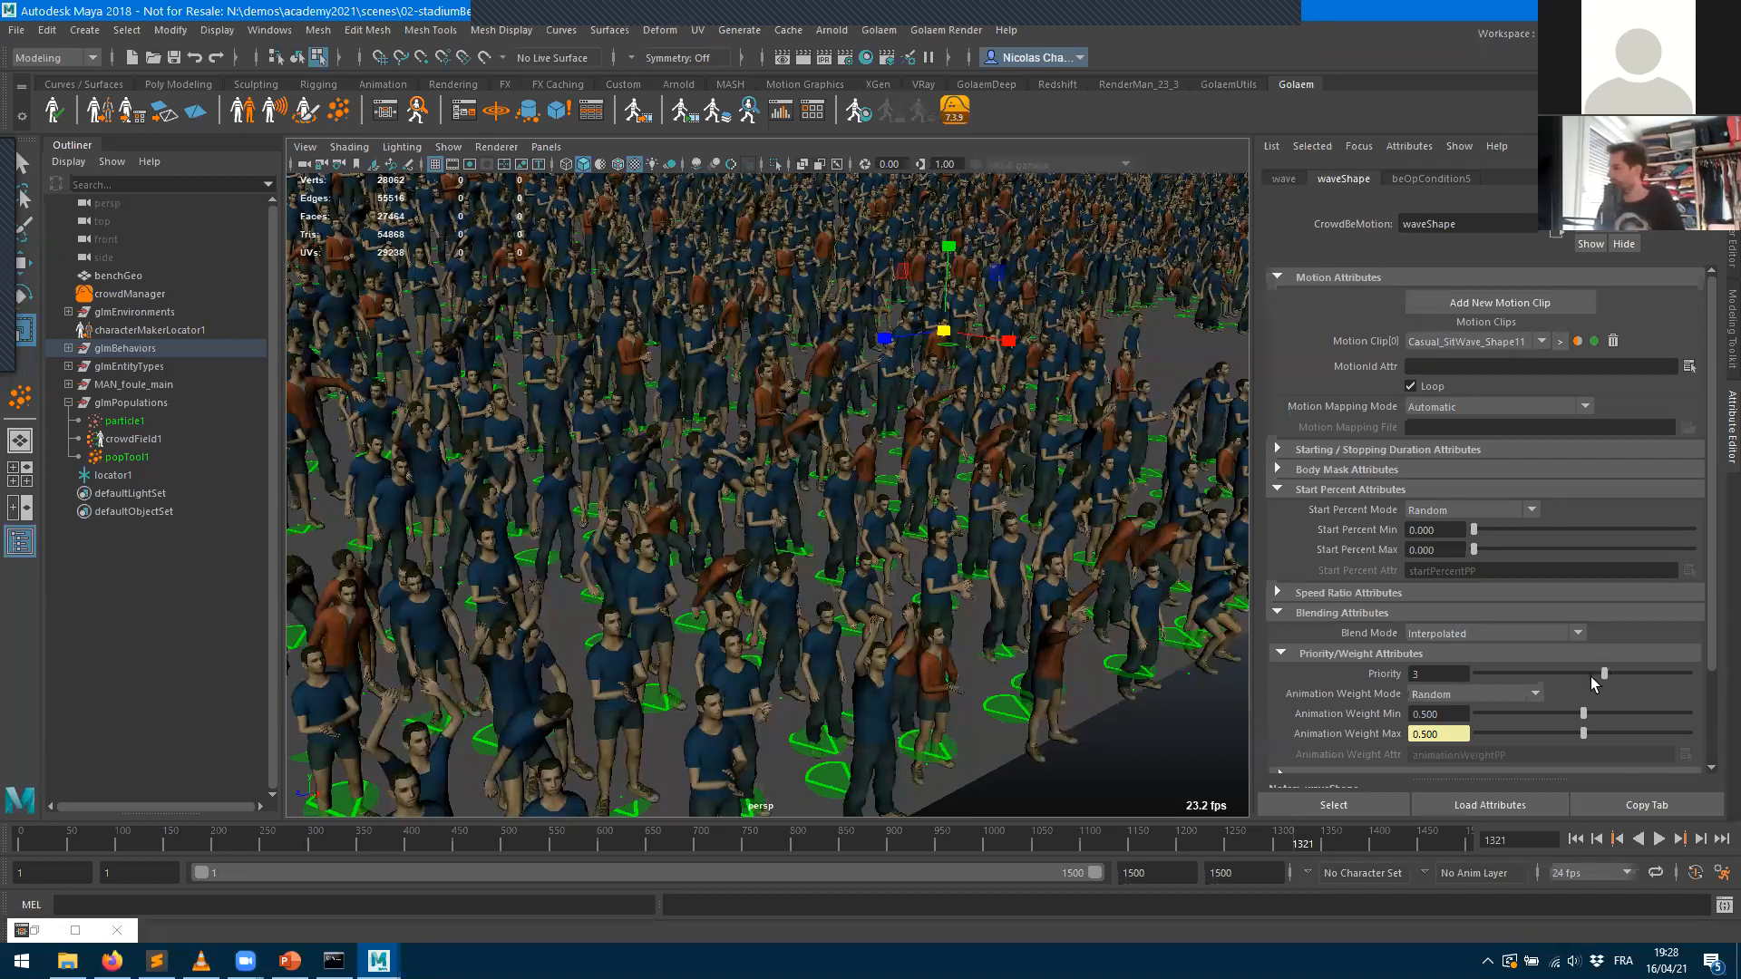
click(1574, 839)
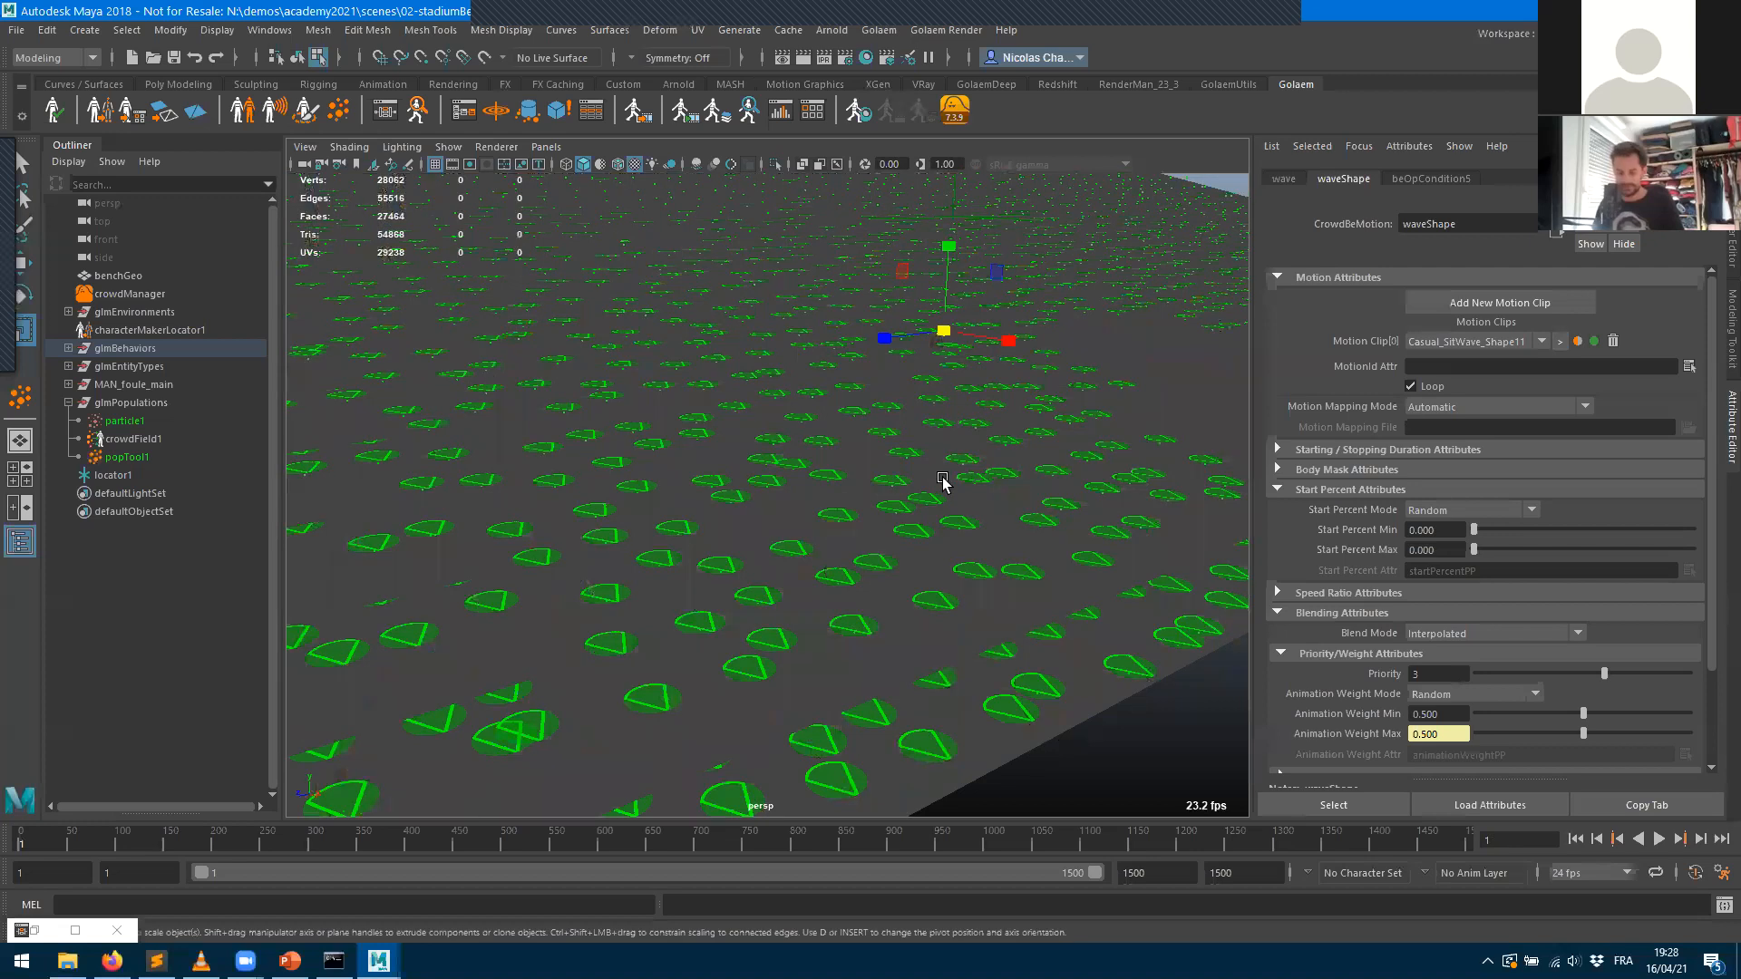
- Create a polygon plane, place it beside the crowd's ground, and stretch it into a strip spanning the ground's side
scroll(563, 486, down, 6)
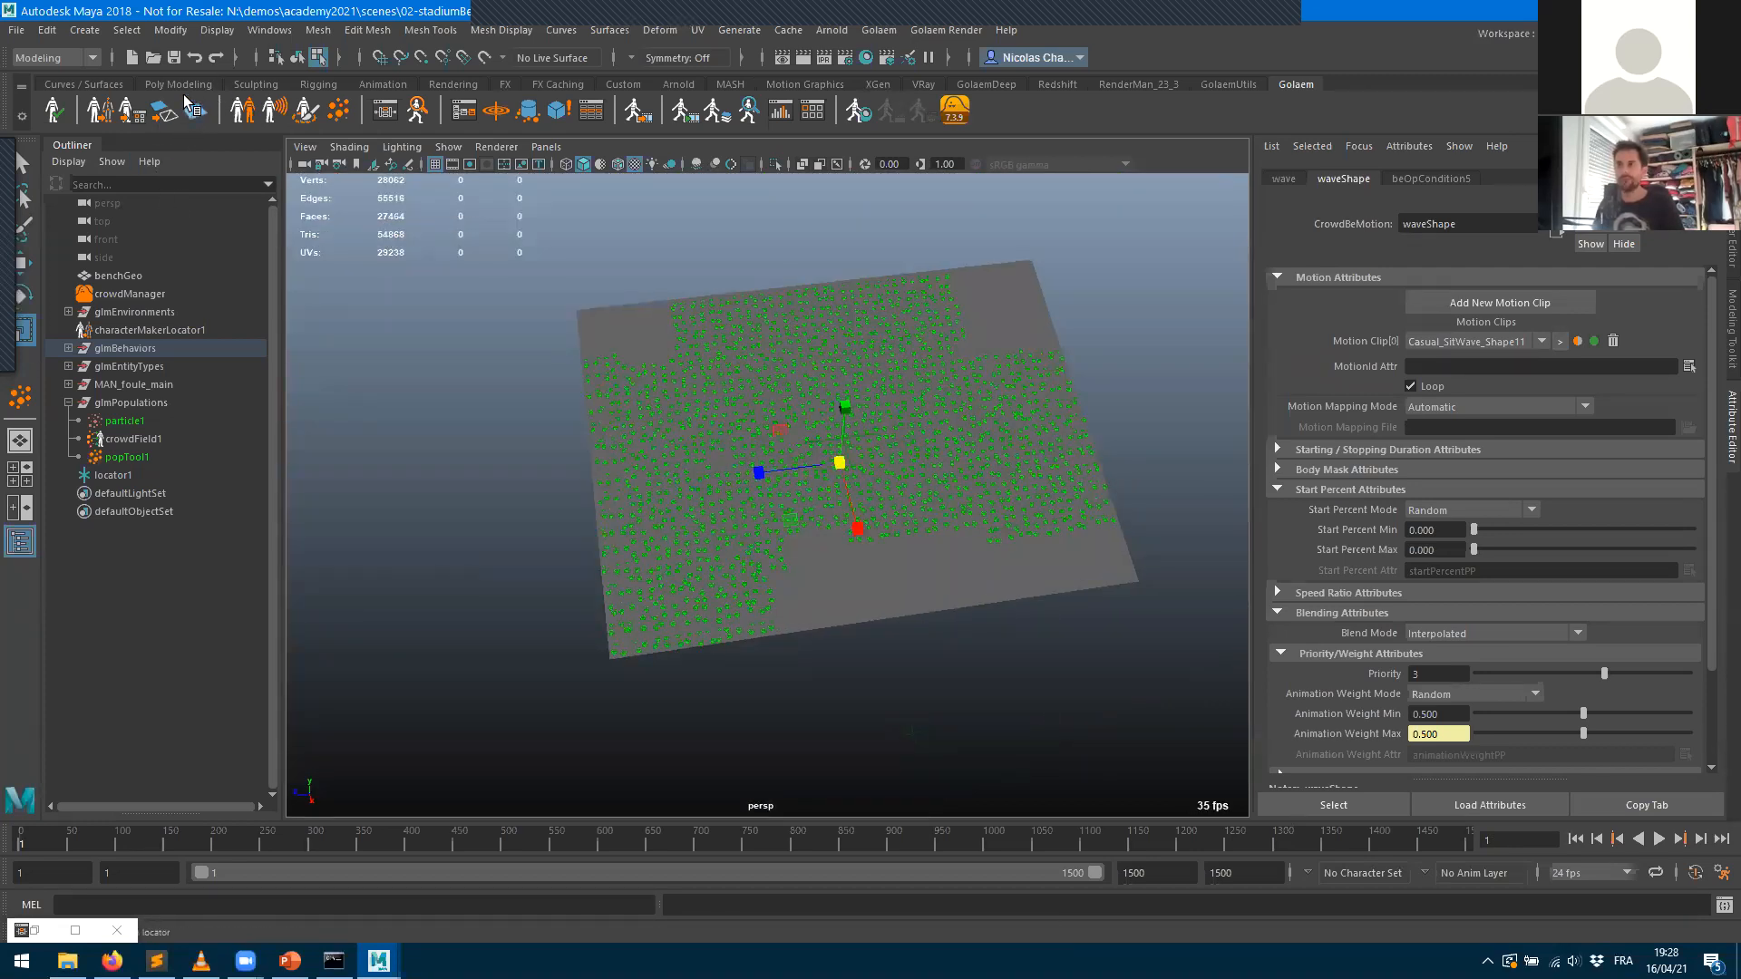
click(180, 84)
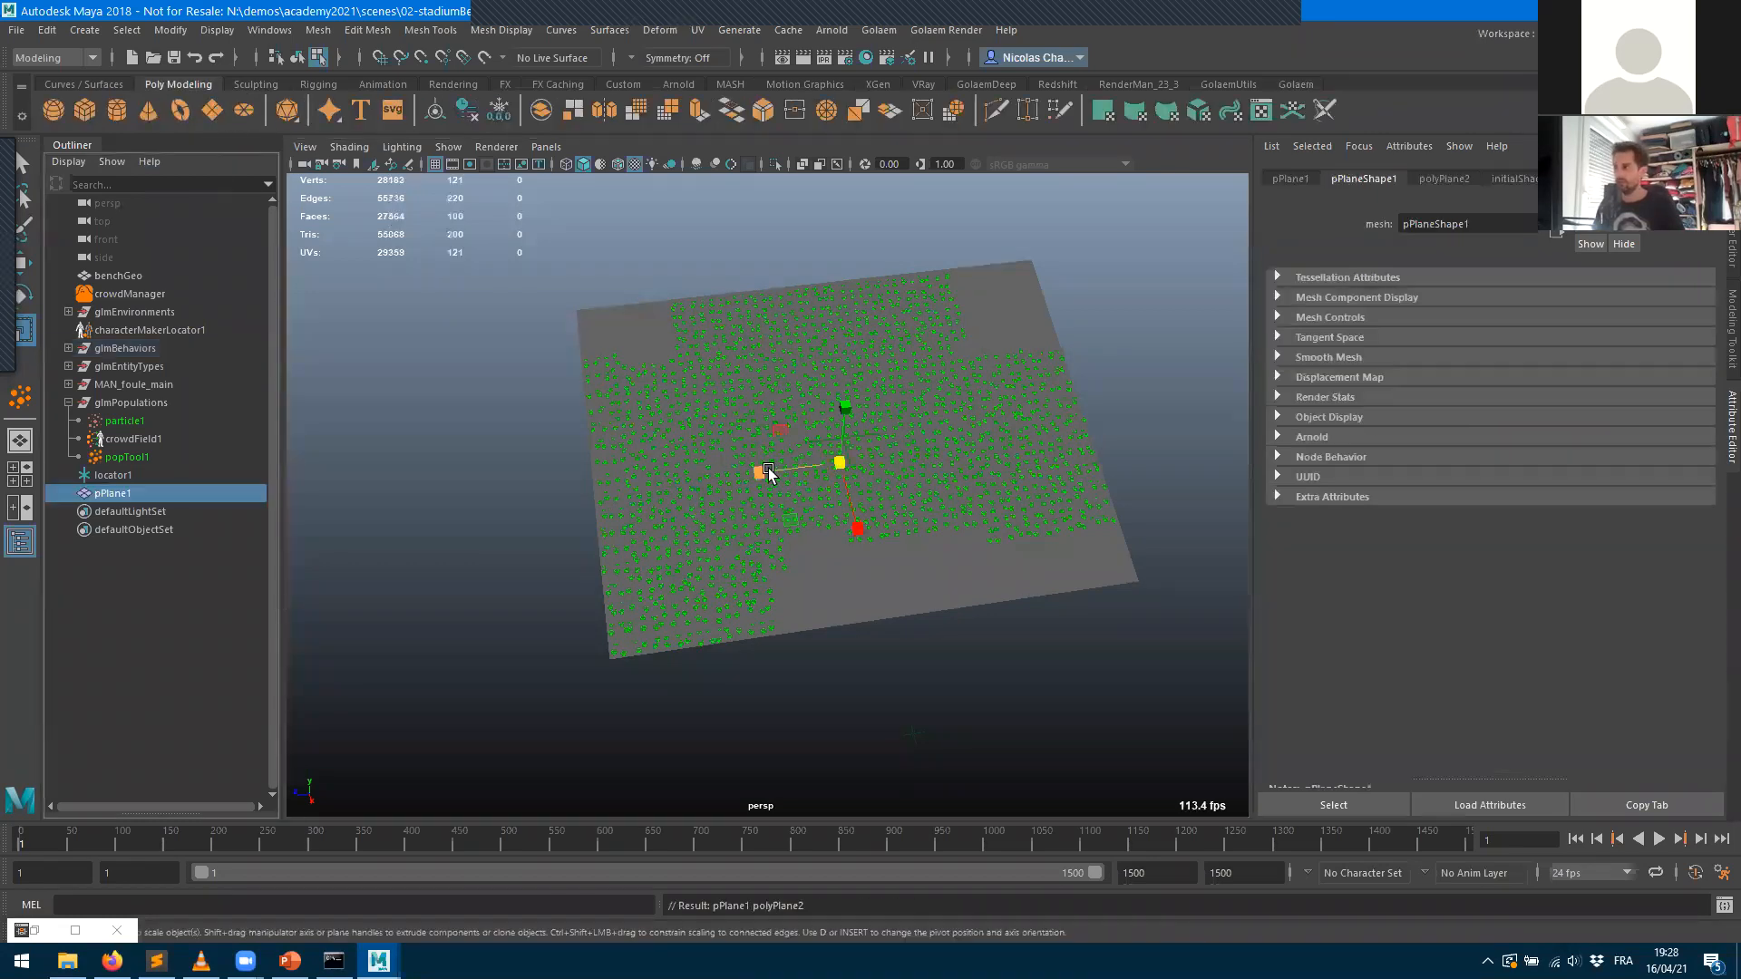
drag(768, 474, 433, 478)
key(e)
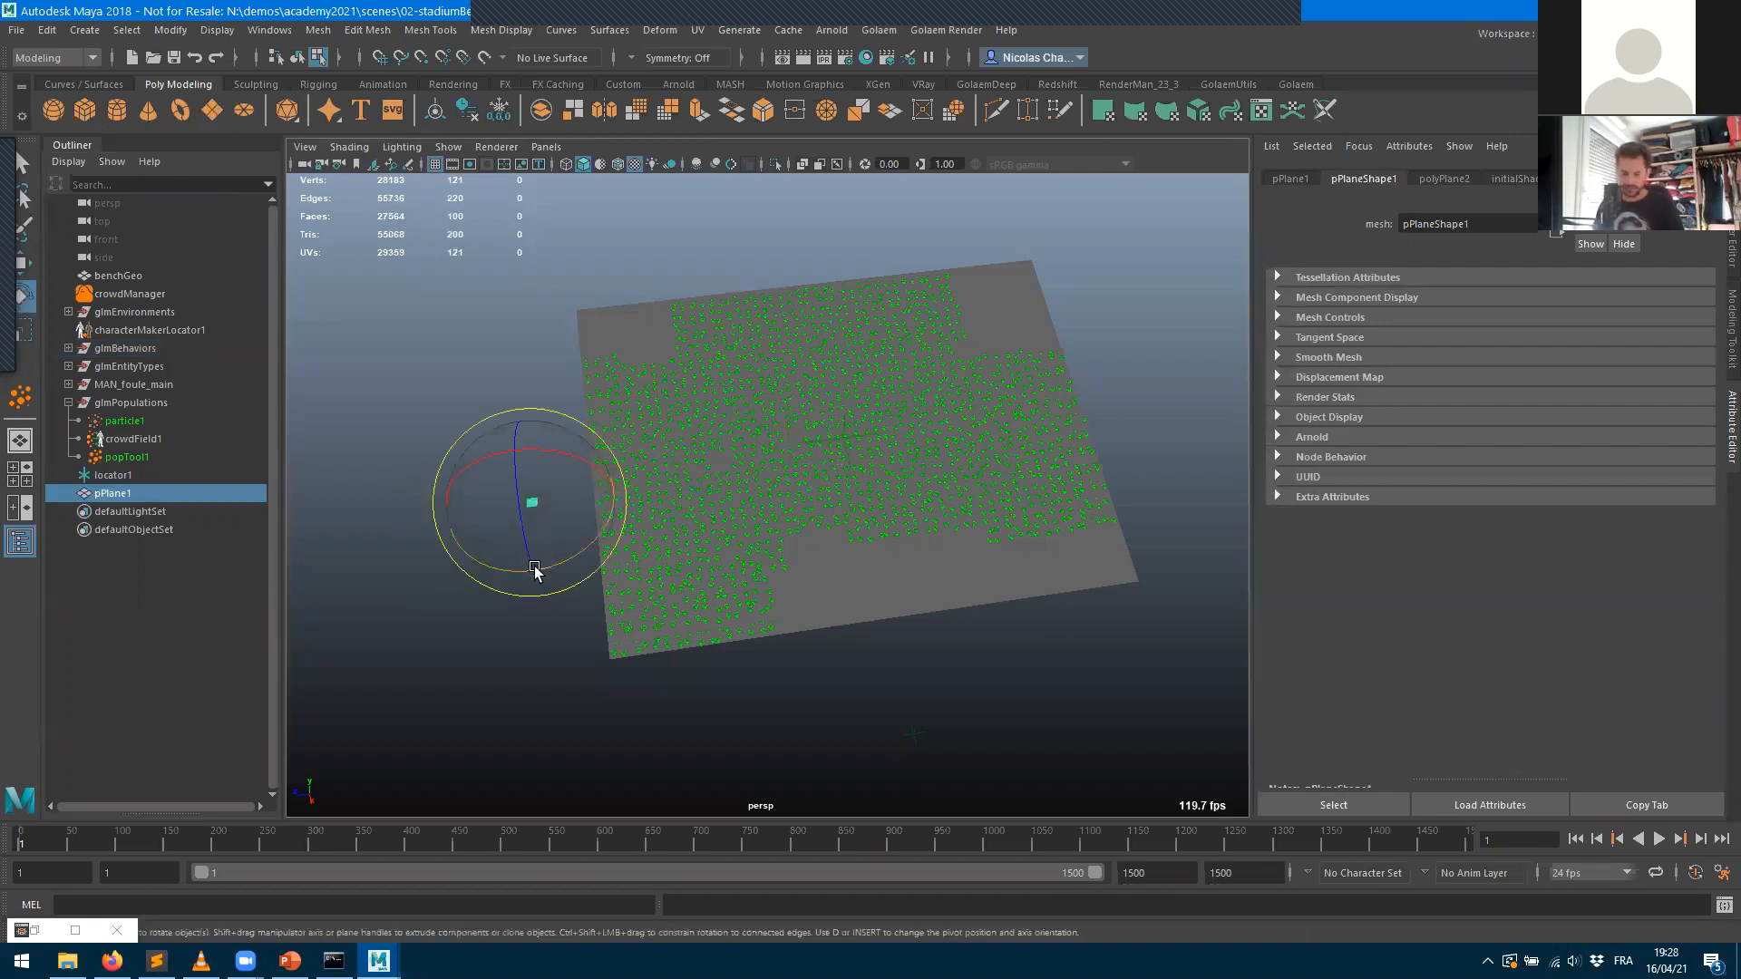
key(r)
drag(535, 571, 552, 775)
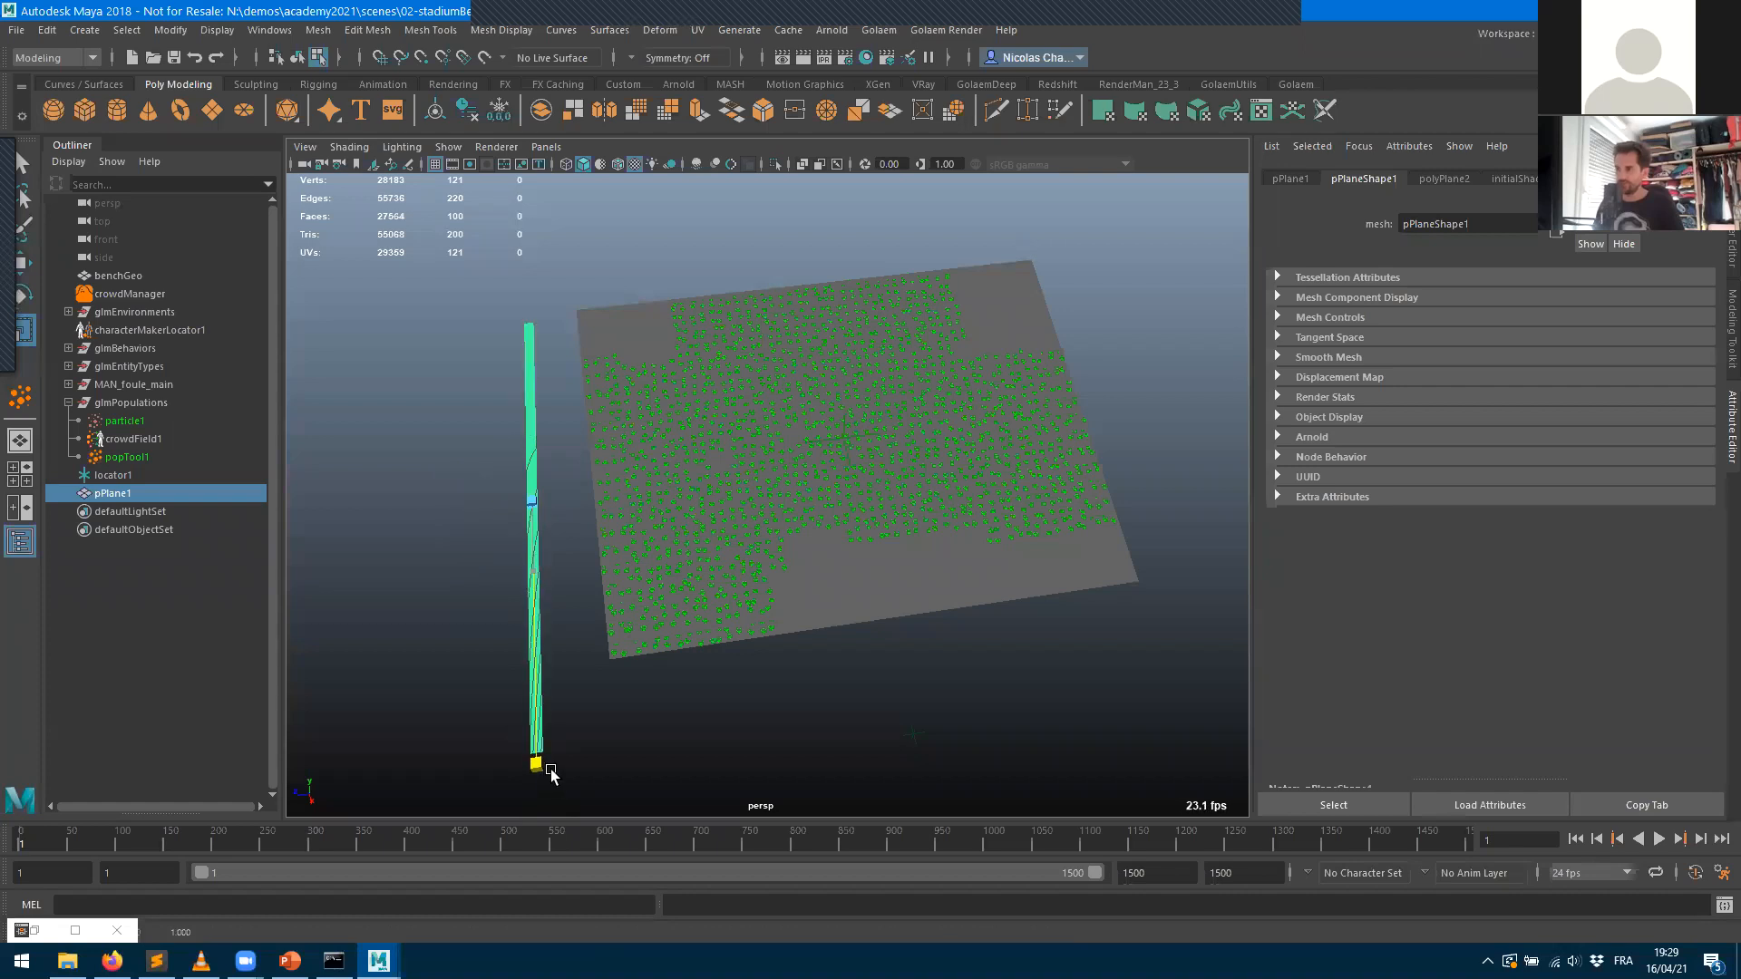
- Widen the plane strip across its narrow dimension and move it slightly farther away from the crowd's ground
alt+drag(680, 659, 635, 694)
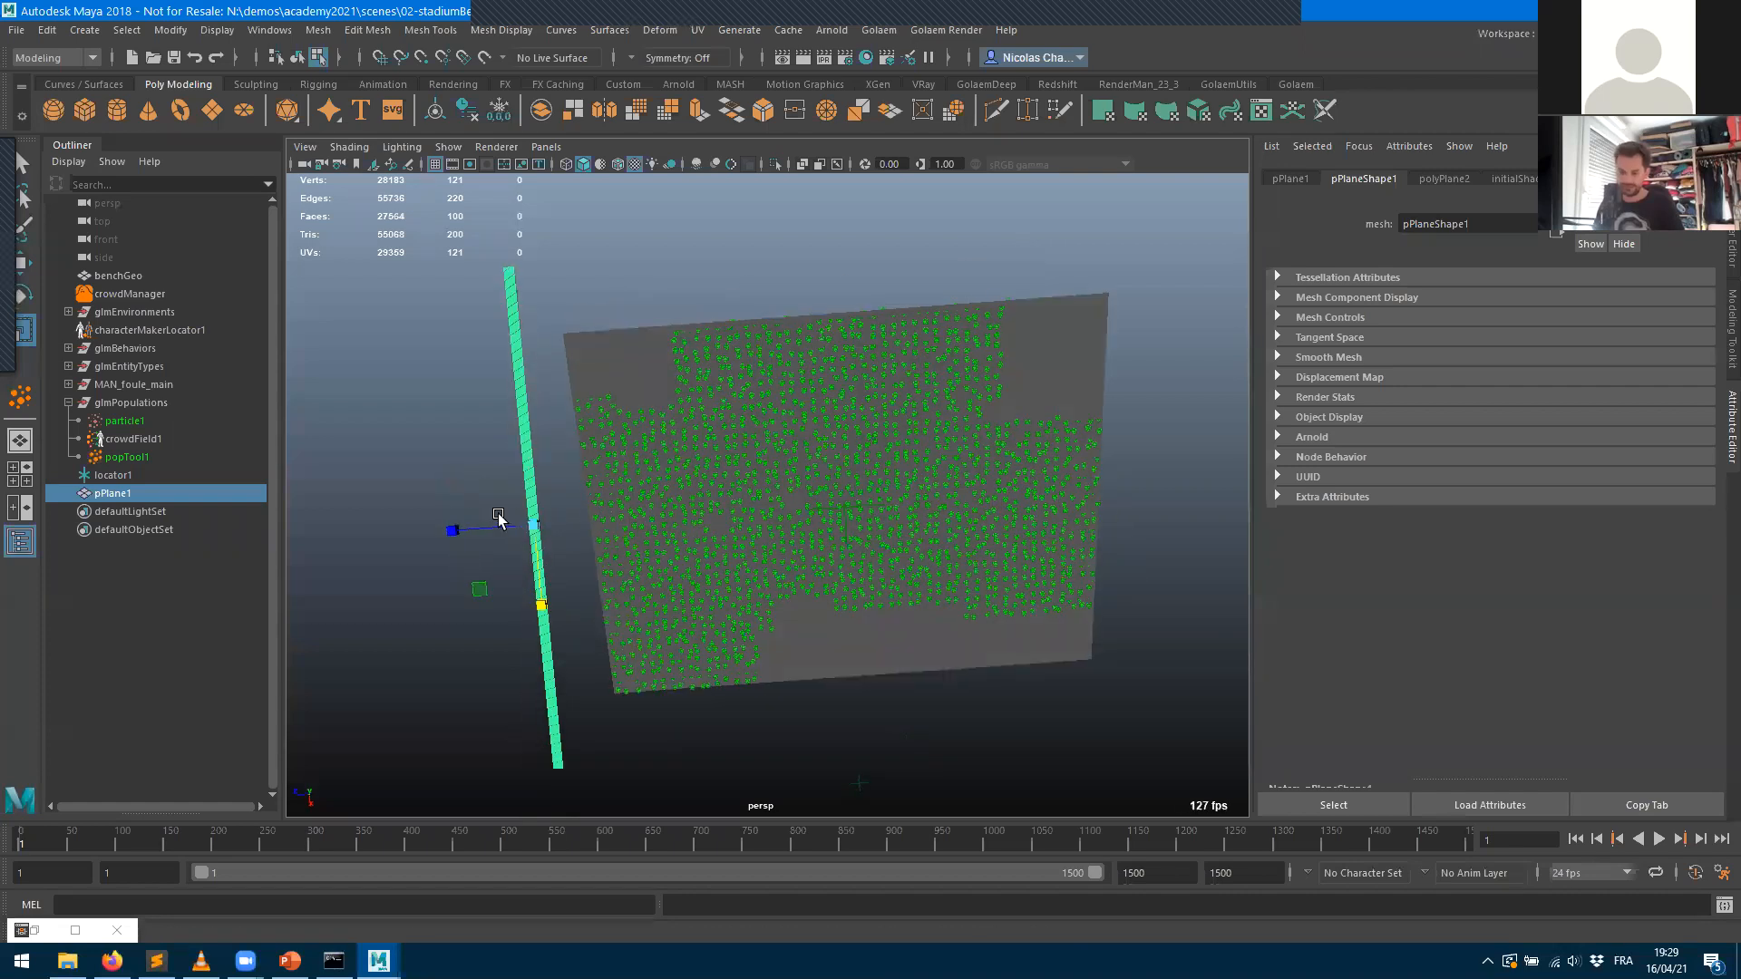
alt+drag(473, 535, 343, 526)
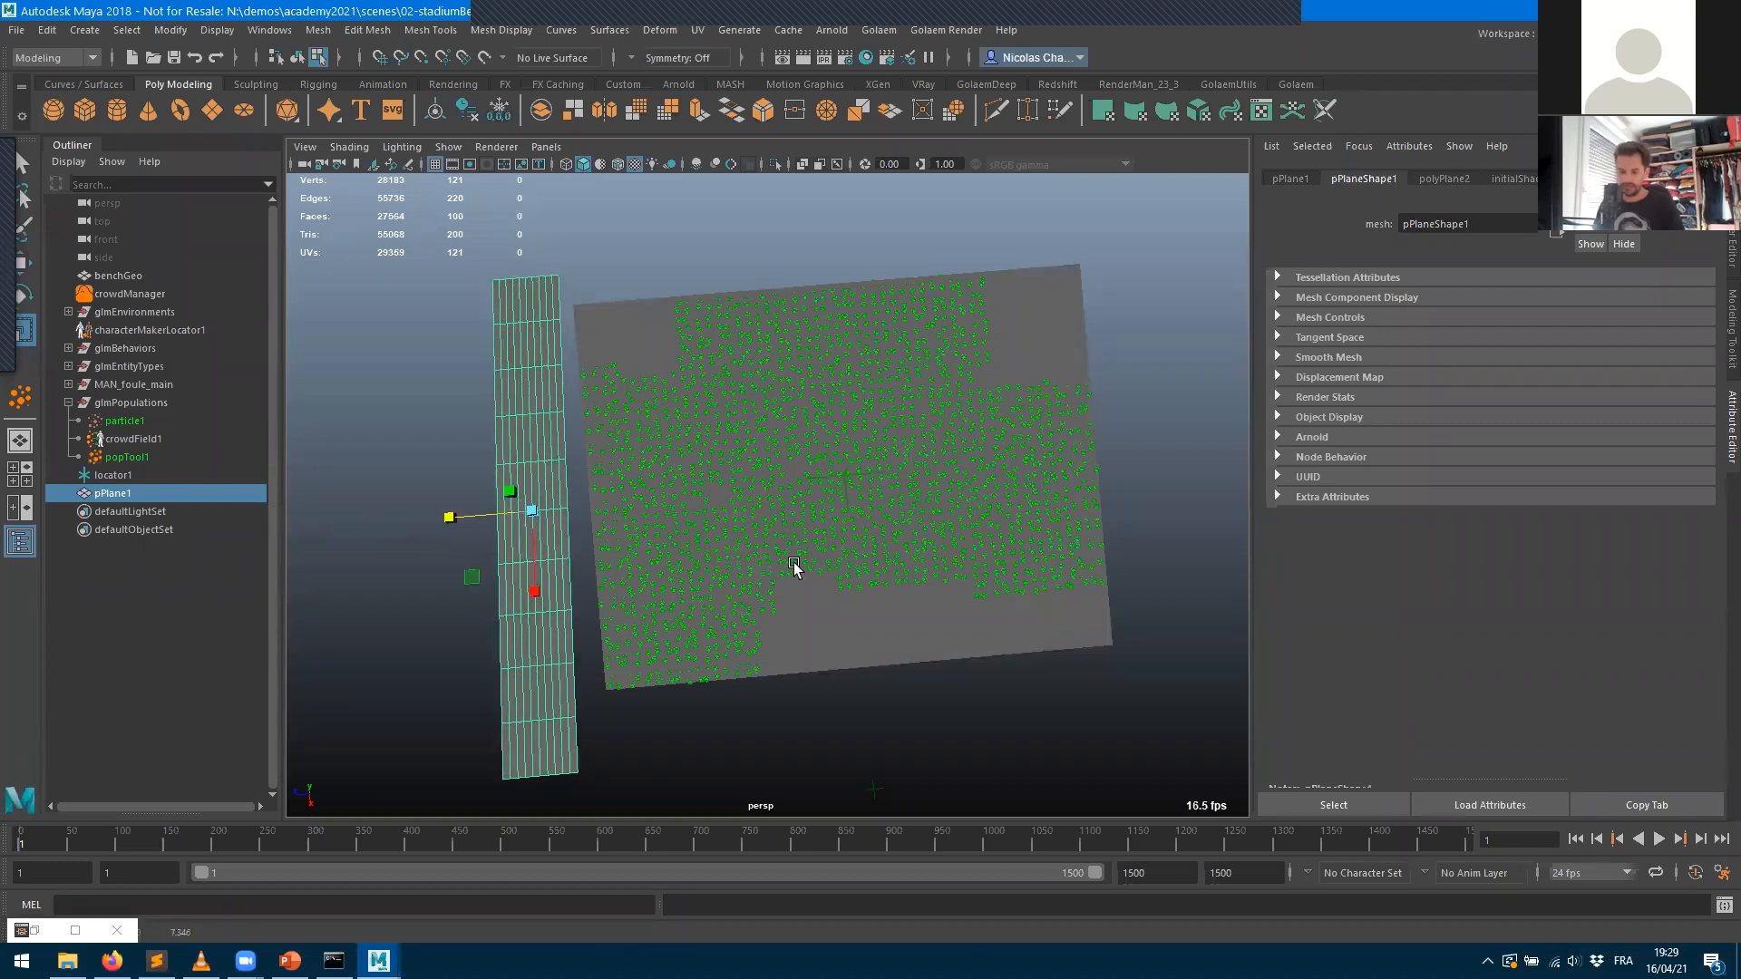
key(w)
drag(450, 516, 417, 530)
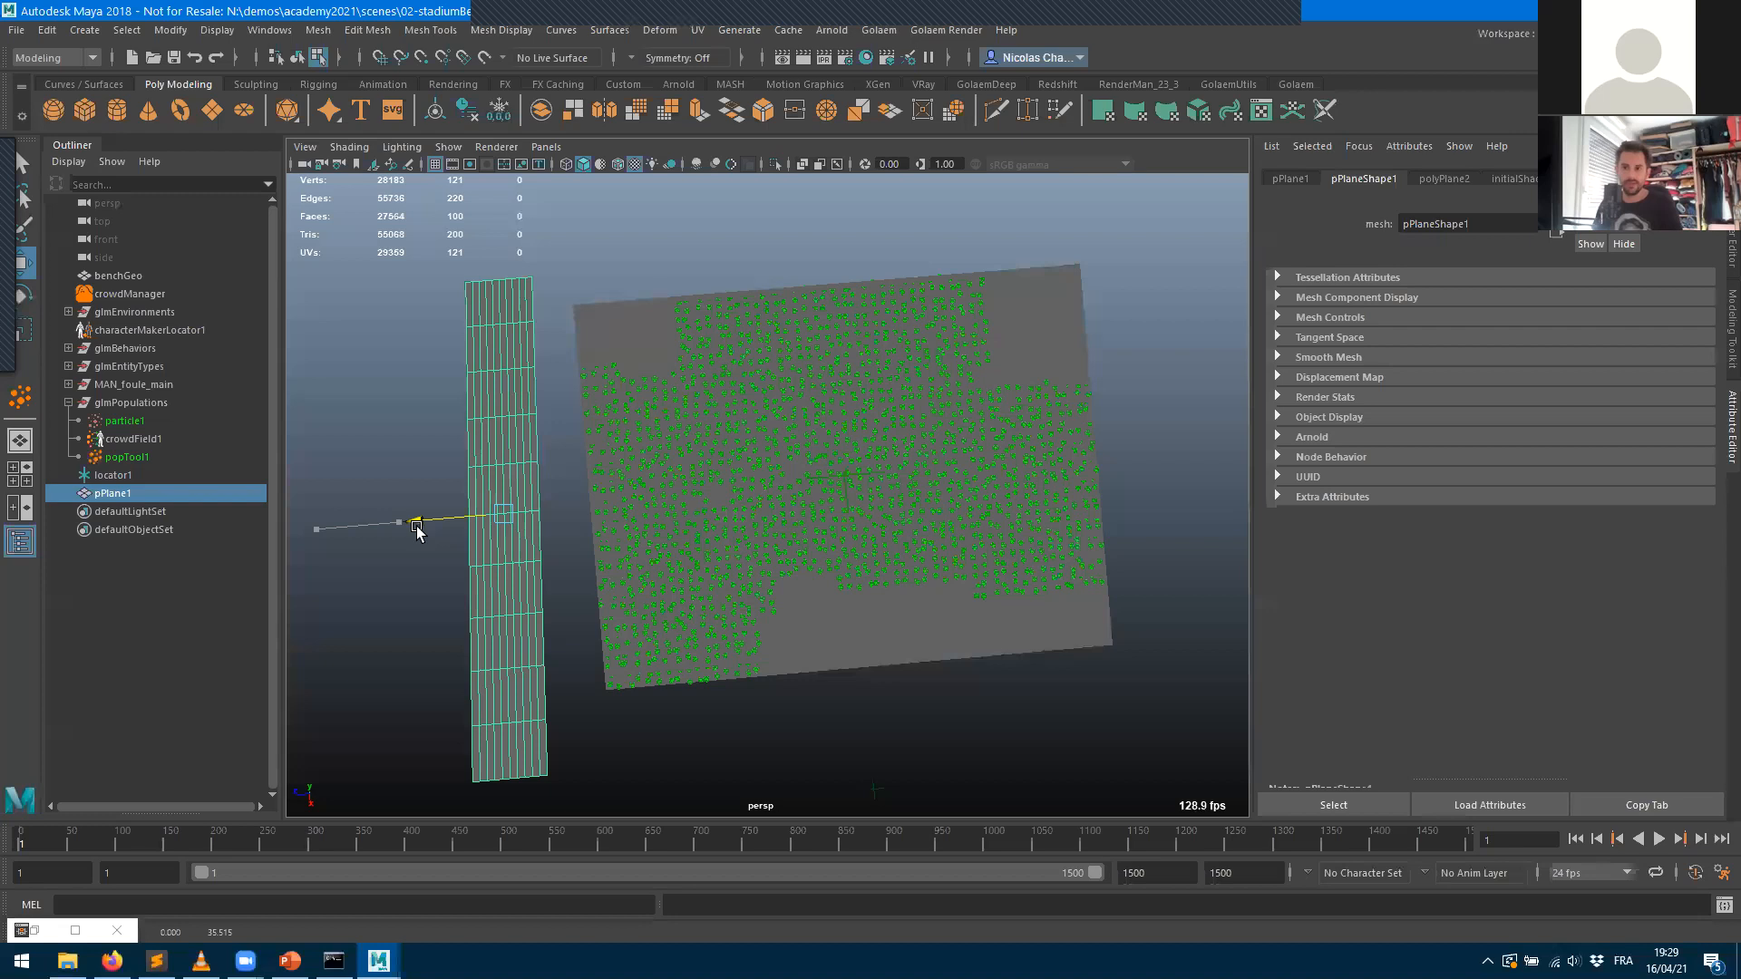
alt+drag(836, 503, 645, 711)
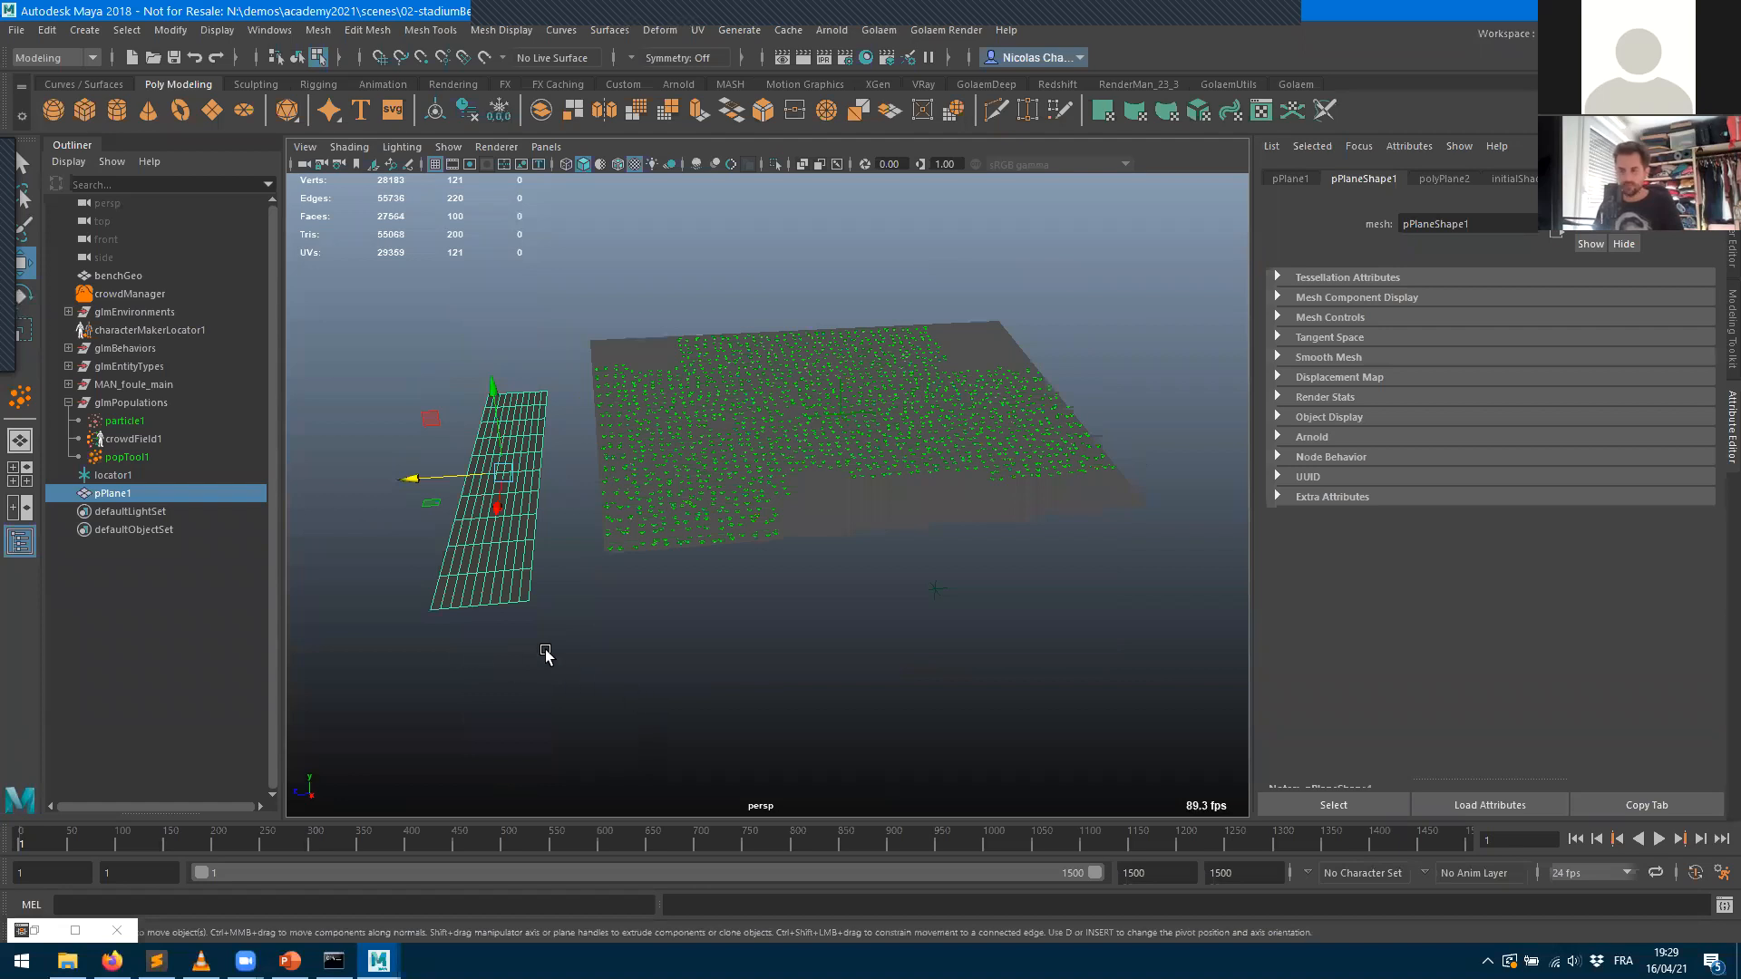
- Key the plane beside the crowd at frame 1, and key it moved across to the ground's opposite side at frame 125
key(s)
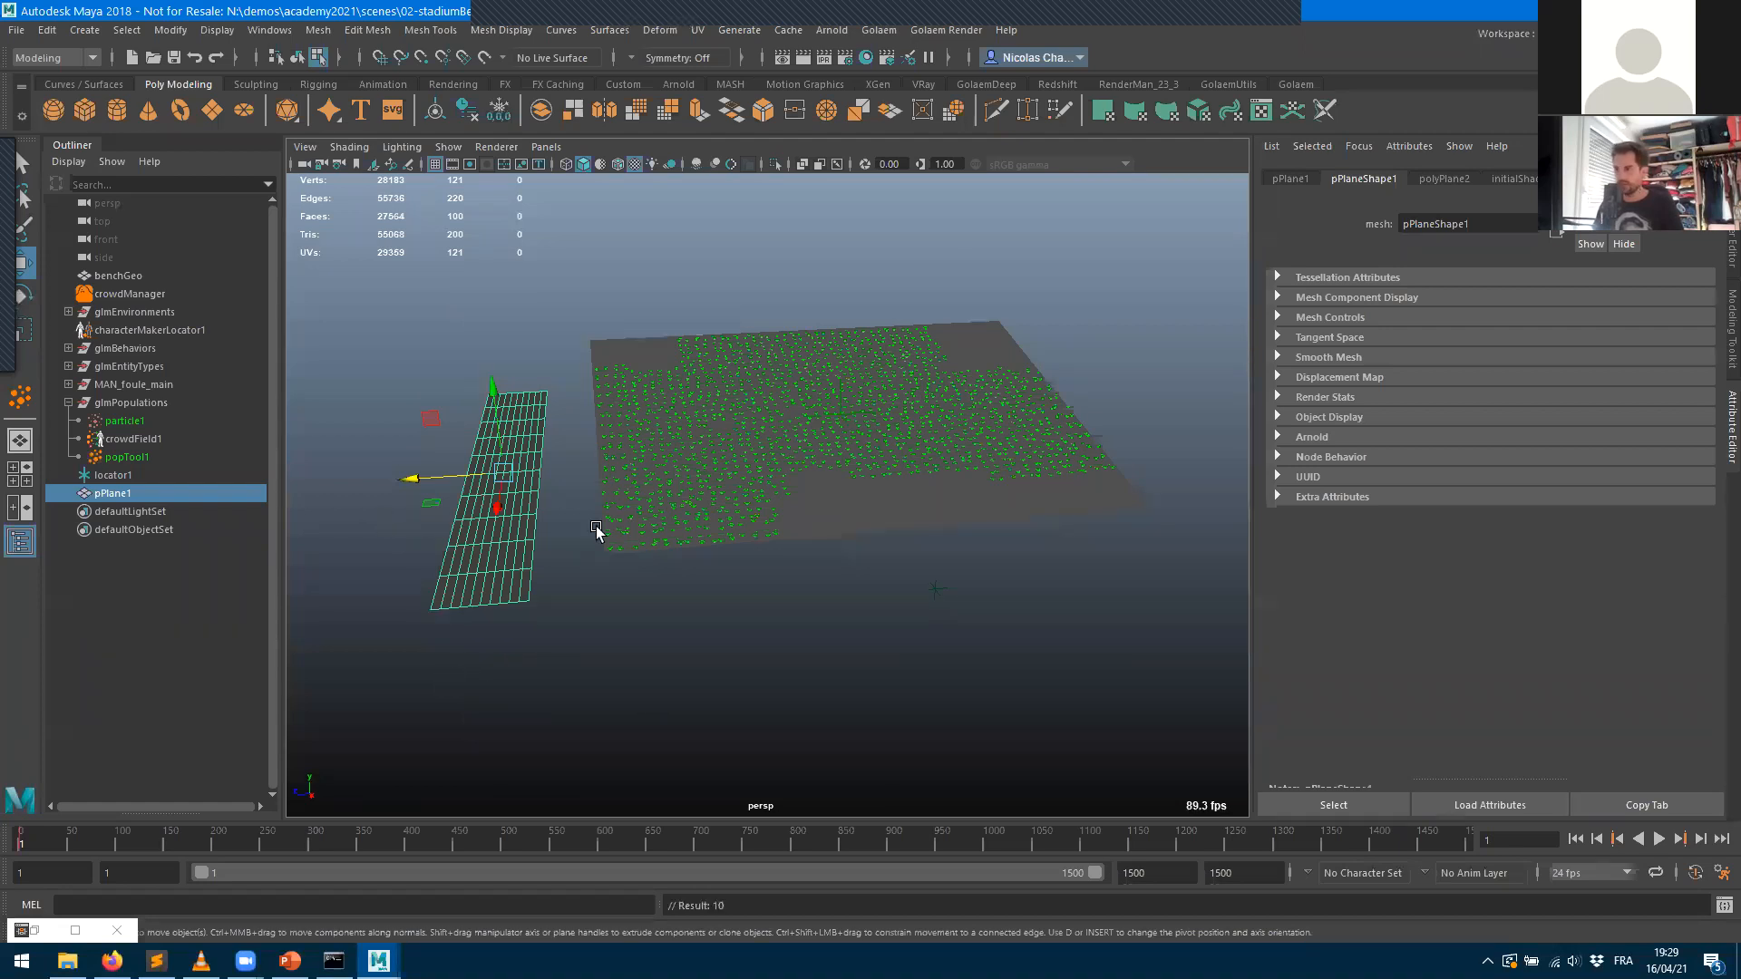
click(147, 841)
drag(414, 482, 1076, 479)
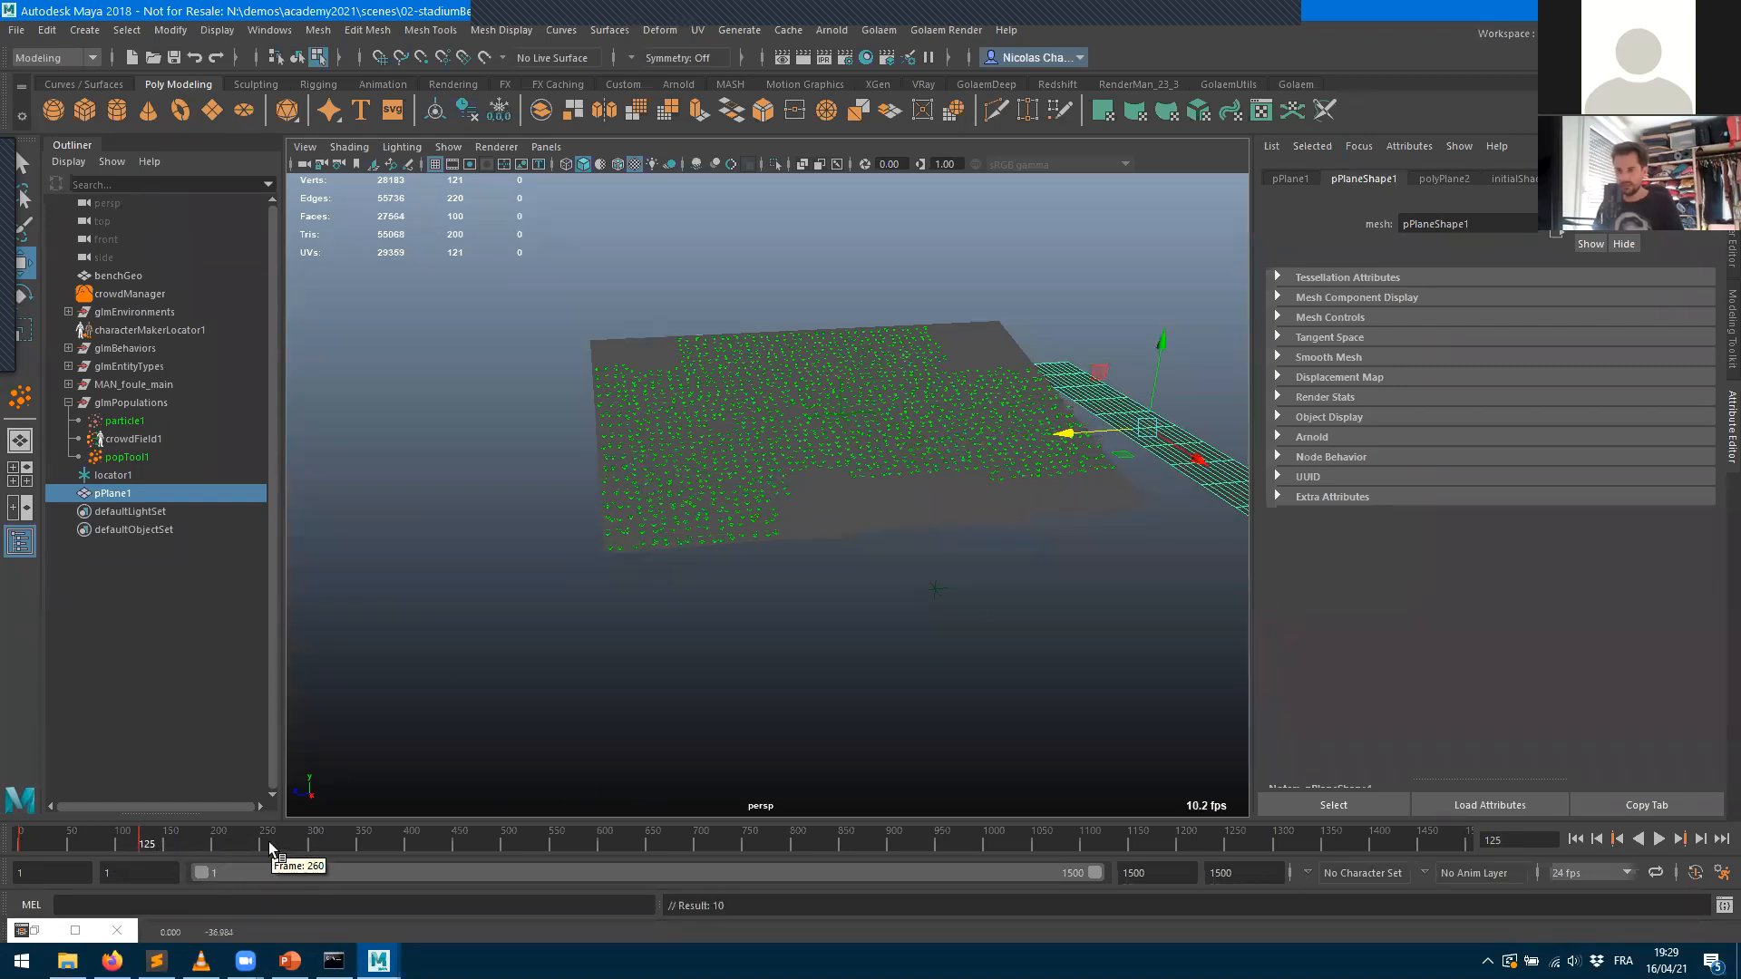
- Key the plane back on its starting side at frame 250 and across on the crowd's opposite side at frame 447
click(265, 841)
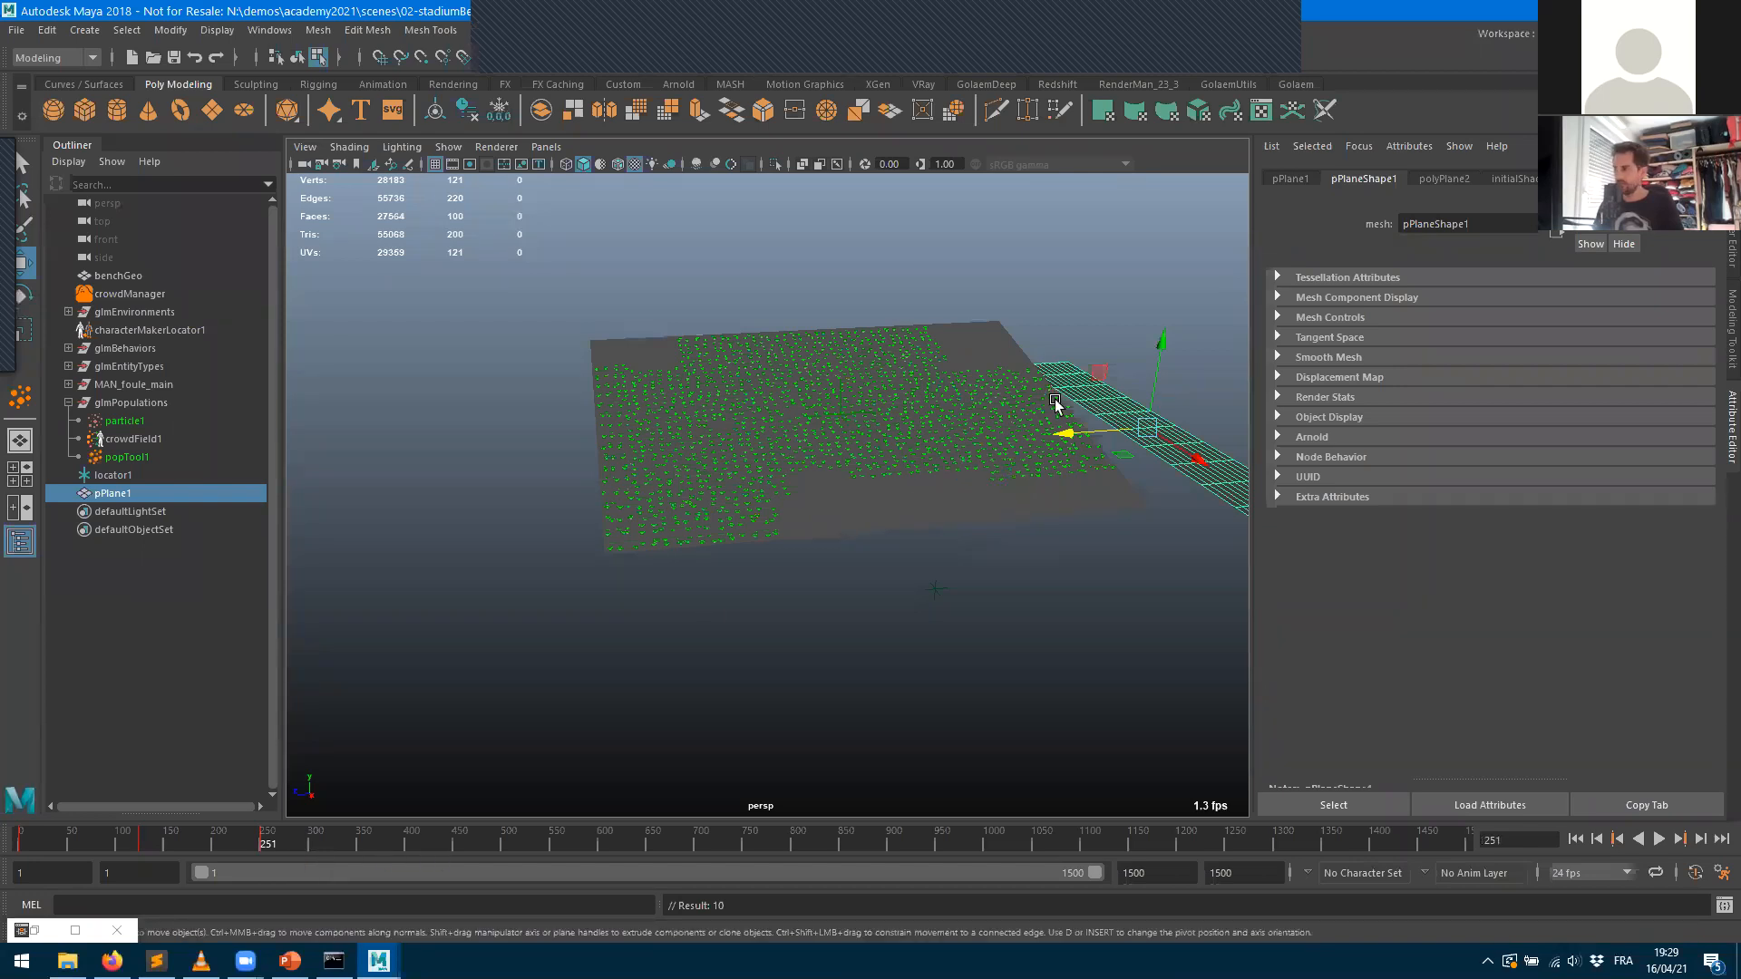
drag(1063, 433, 391, 471)
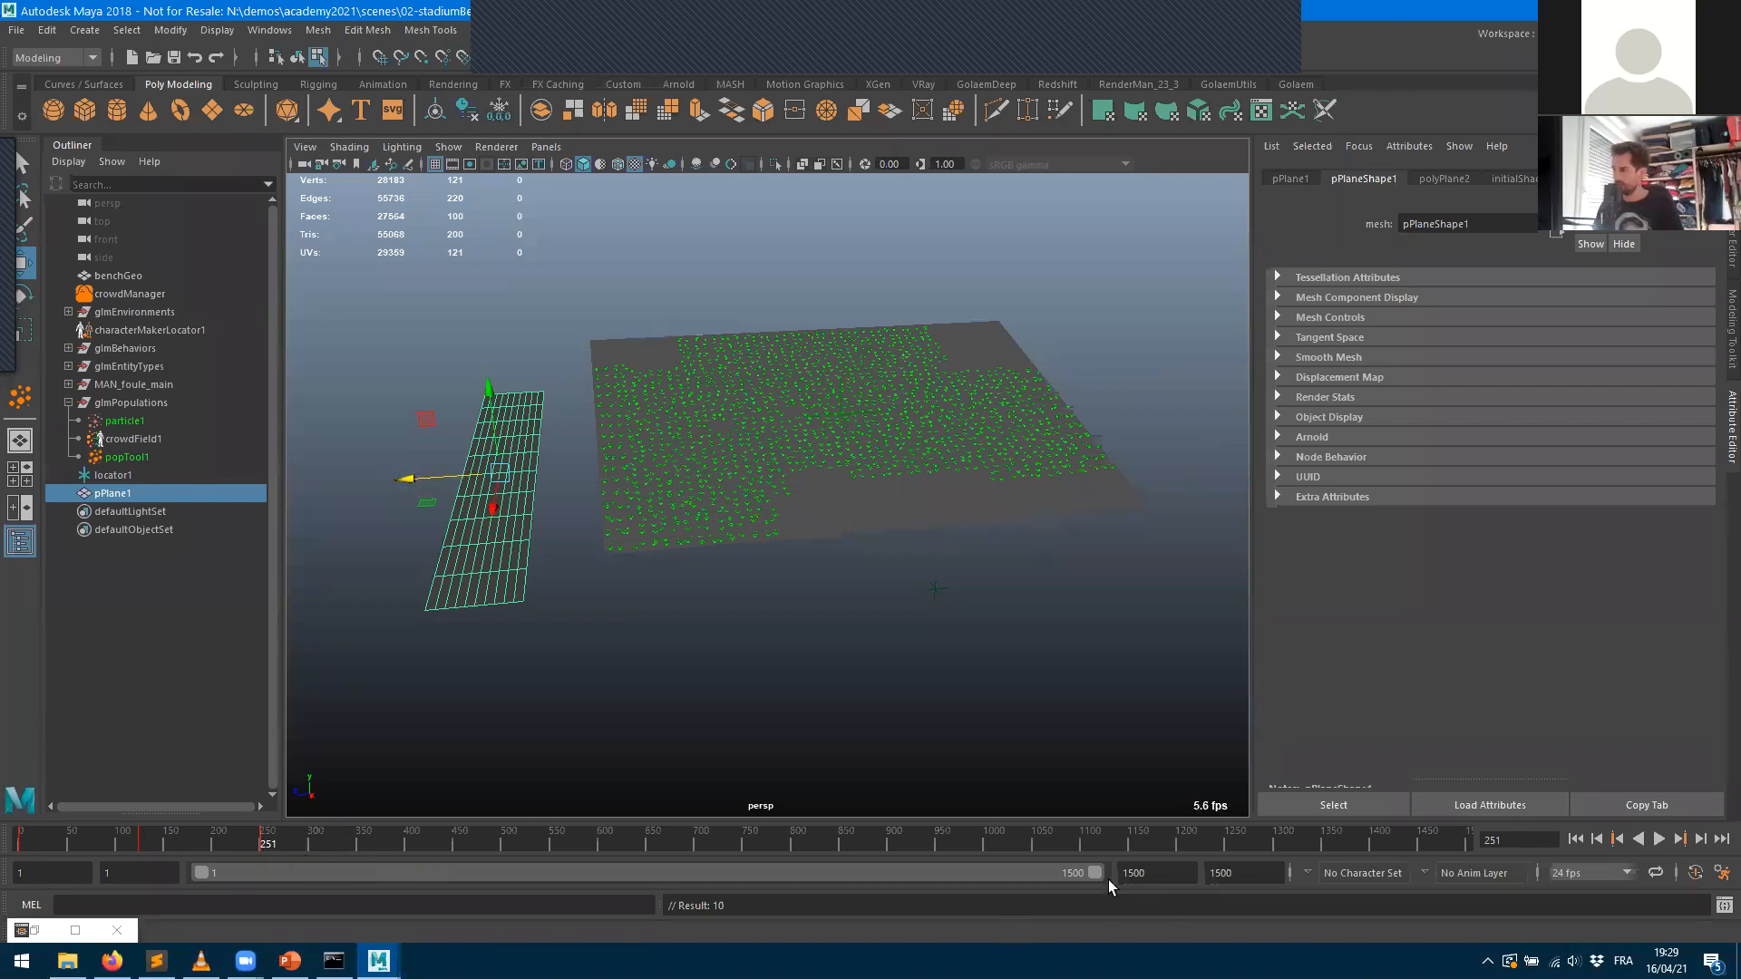
click(1505, 840)
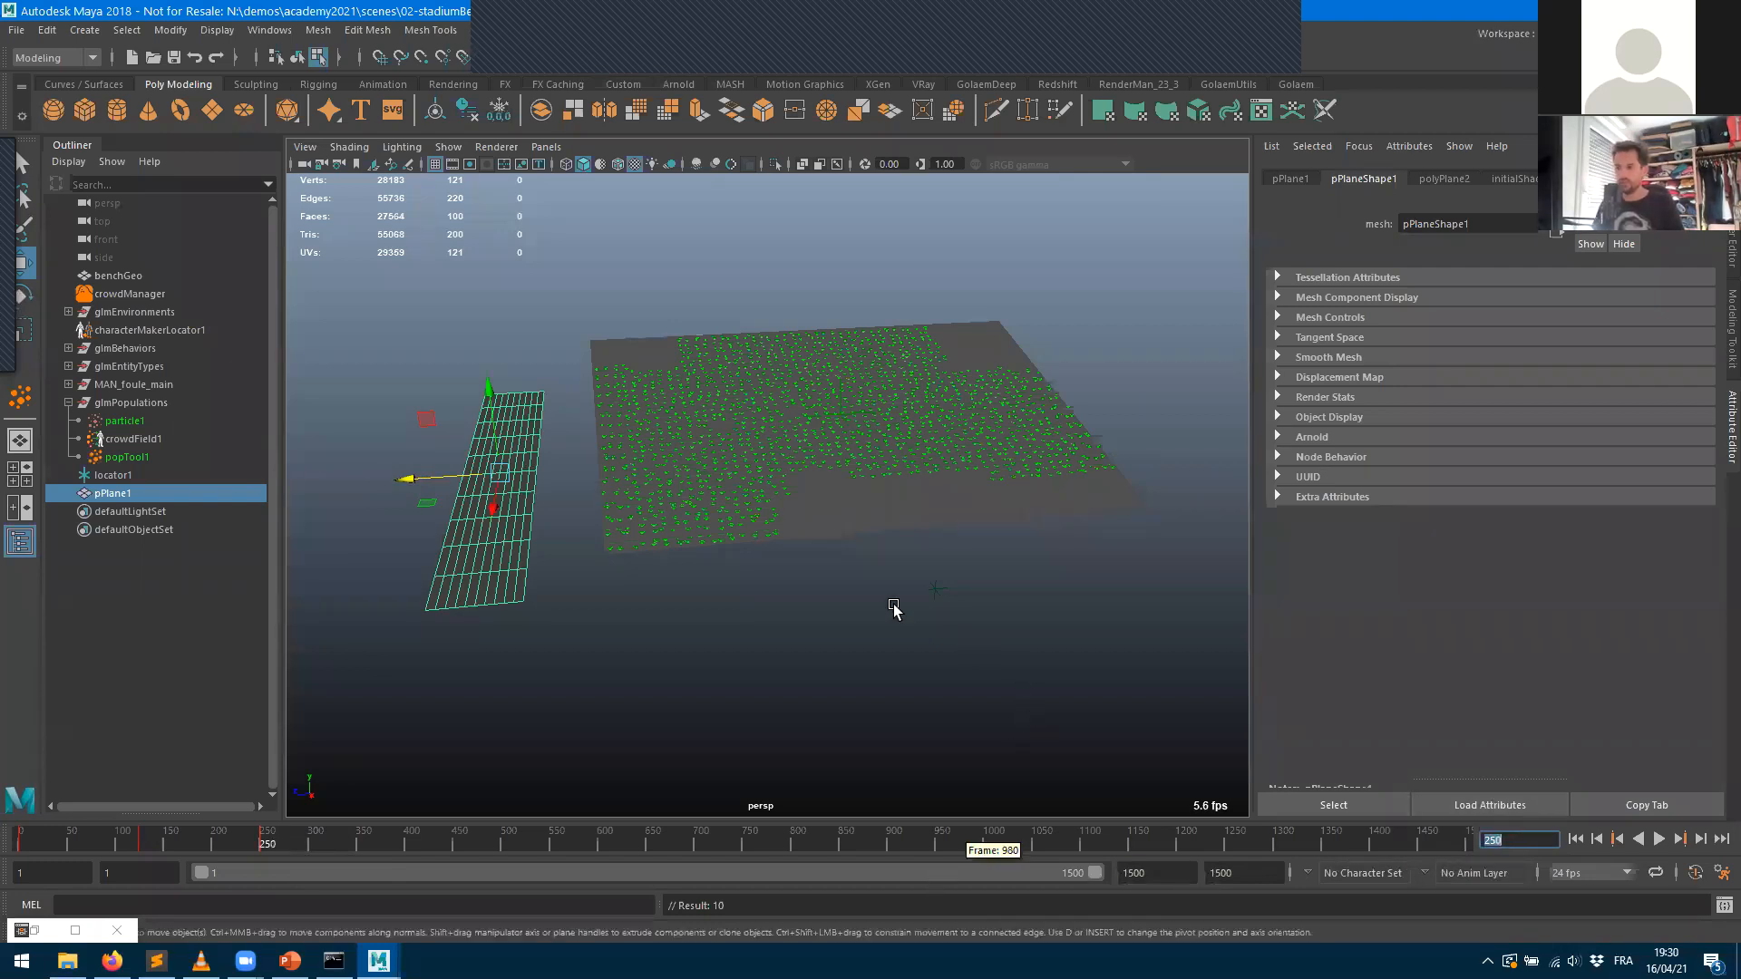
text(s)
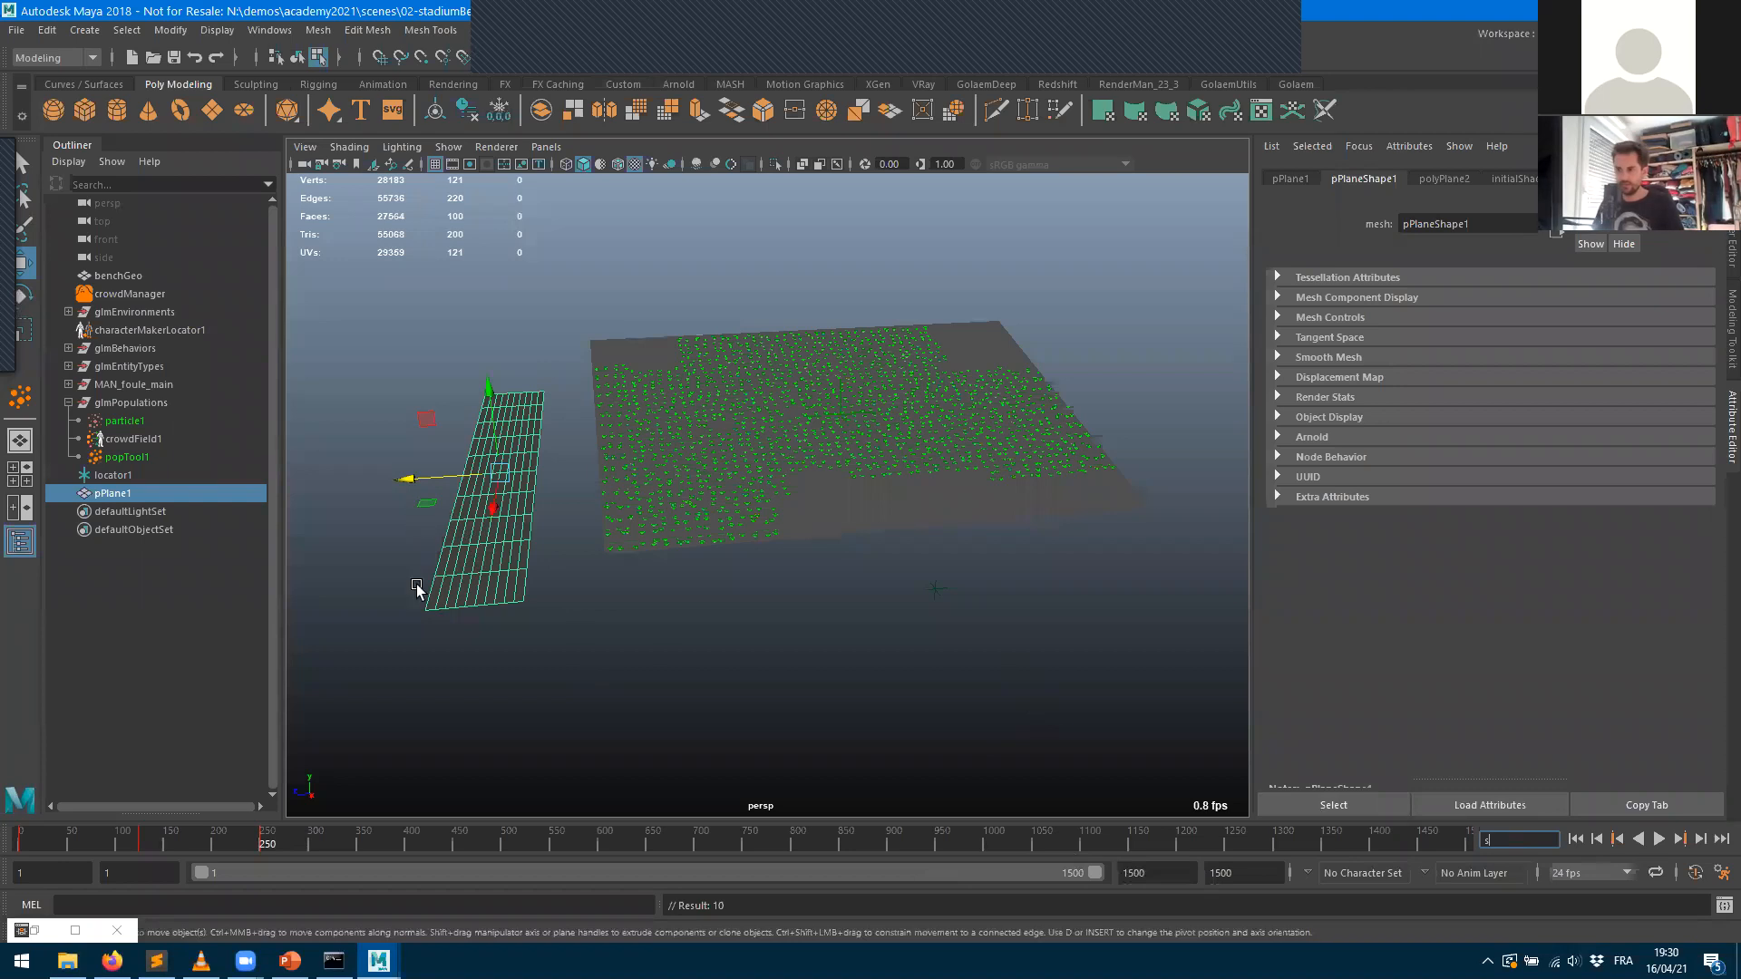
drag(406, 477, 760, 508)
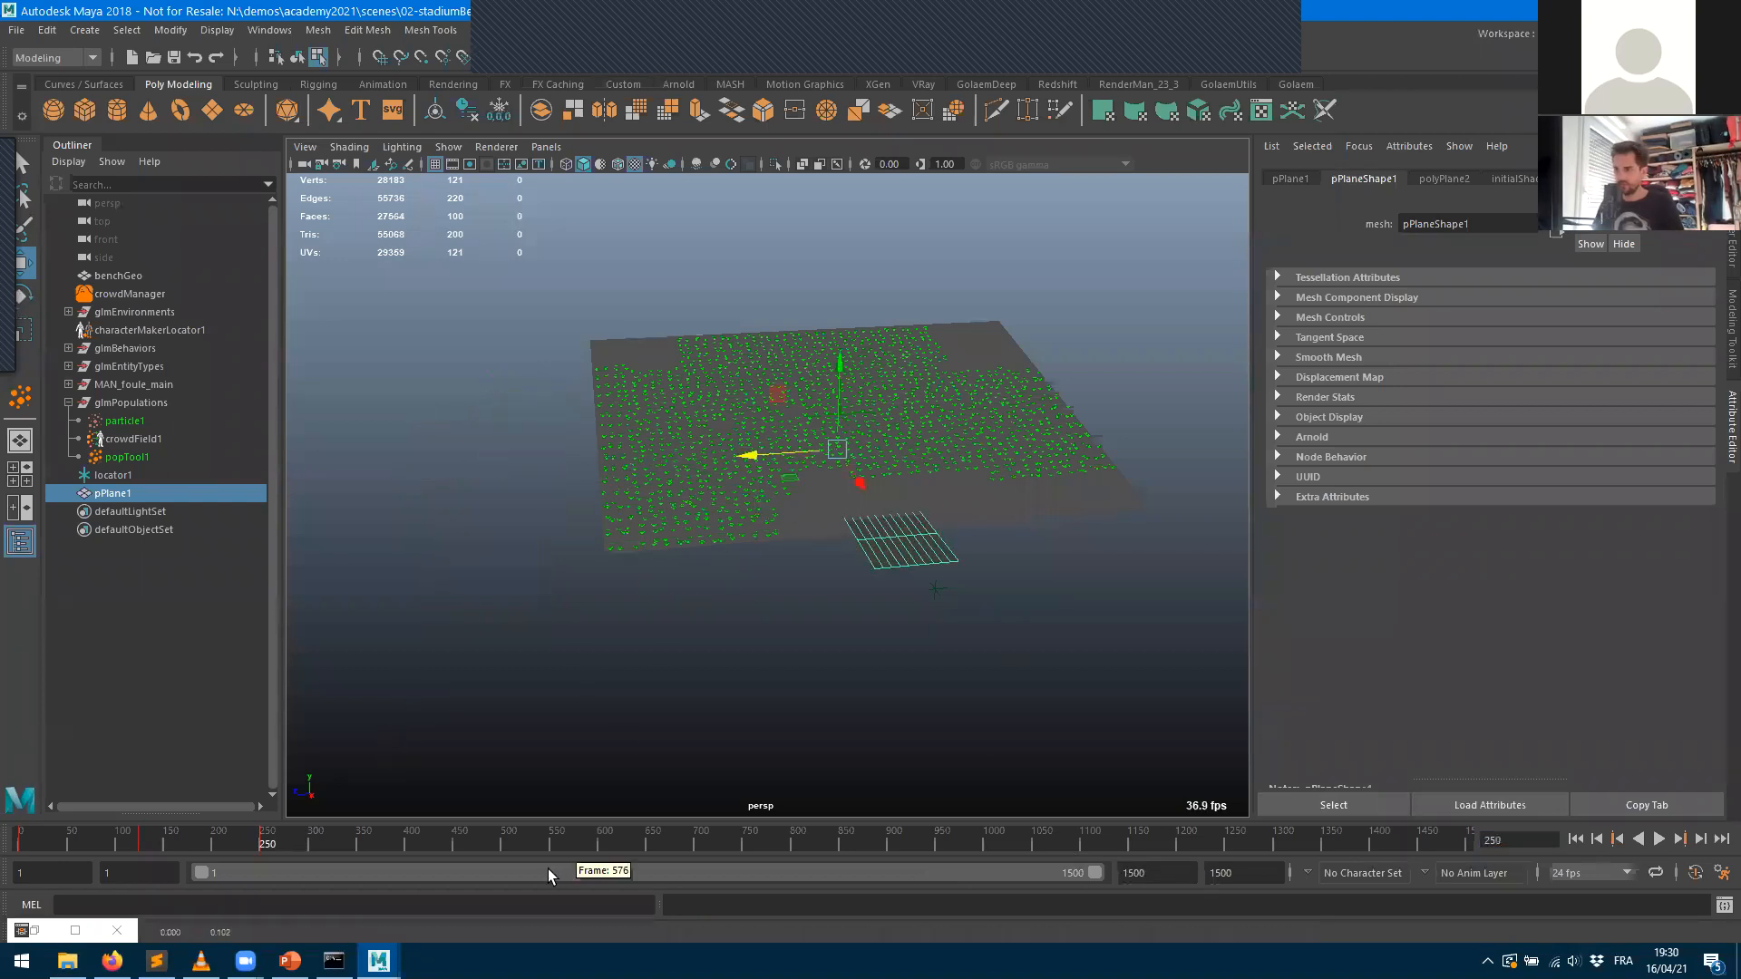
click(455, 836)
drag(405, 478, 1138, 462)
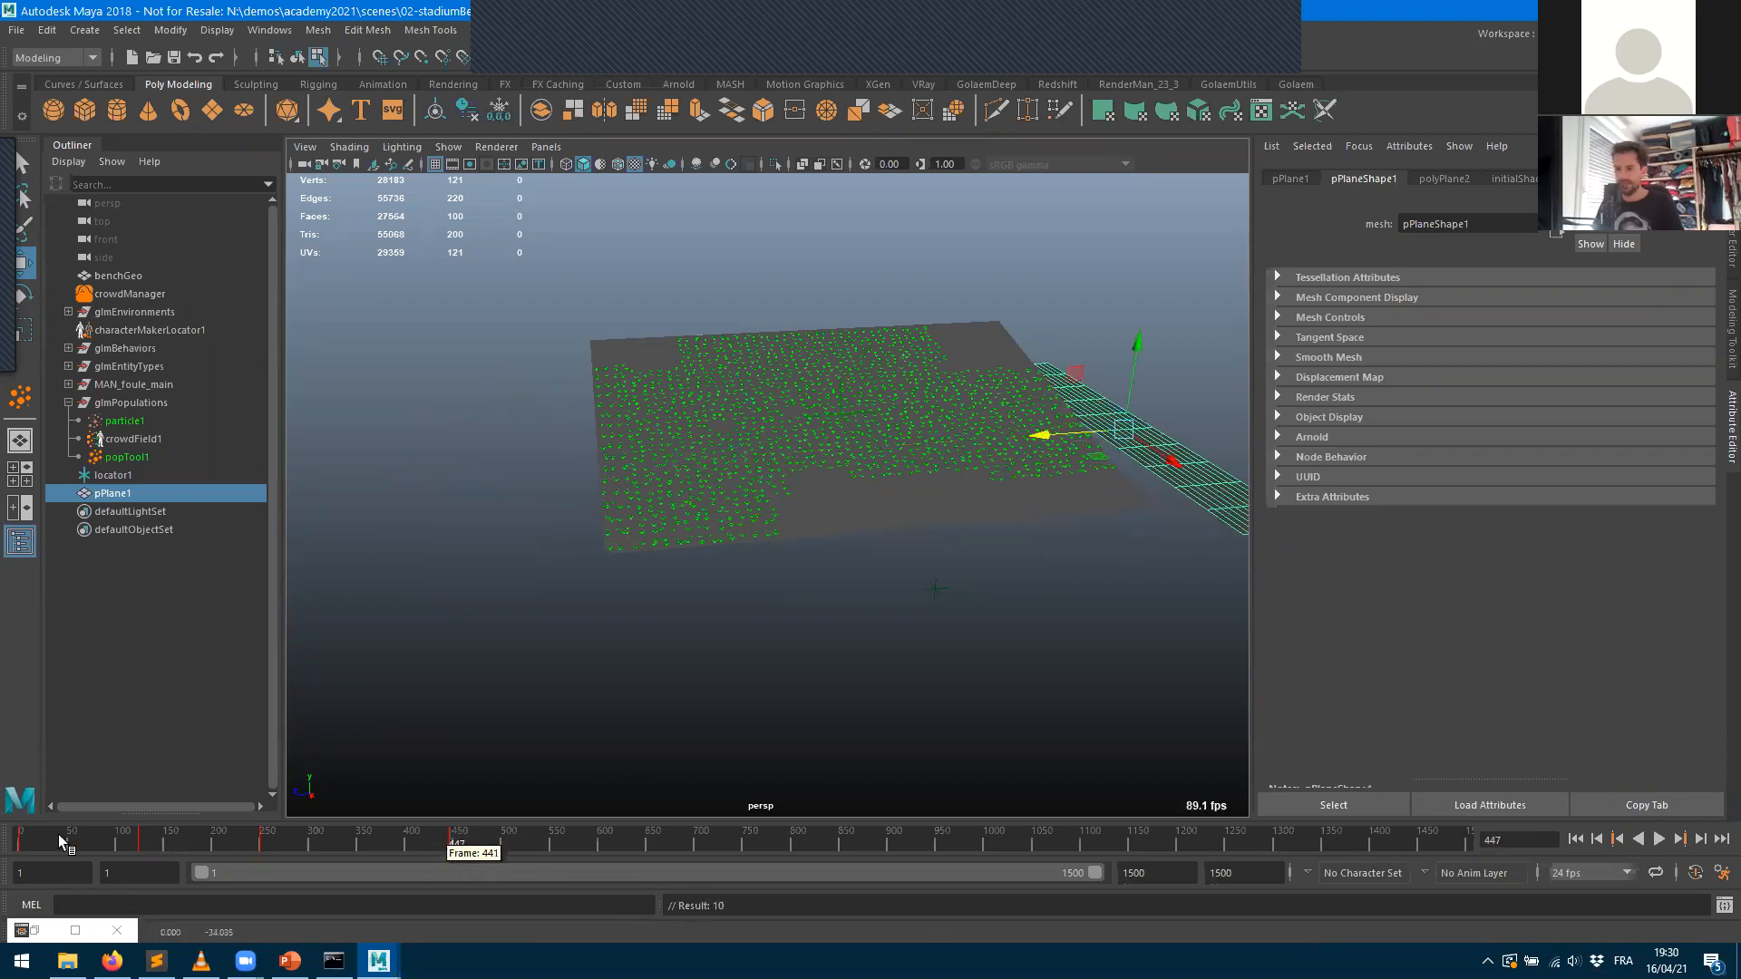
- Play and scrub the animation to examine the plane sweeping across the crowd, and return to frame 1
click(25, 837)
key(alt+v)
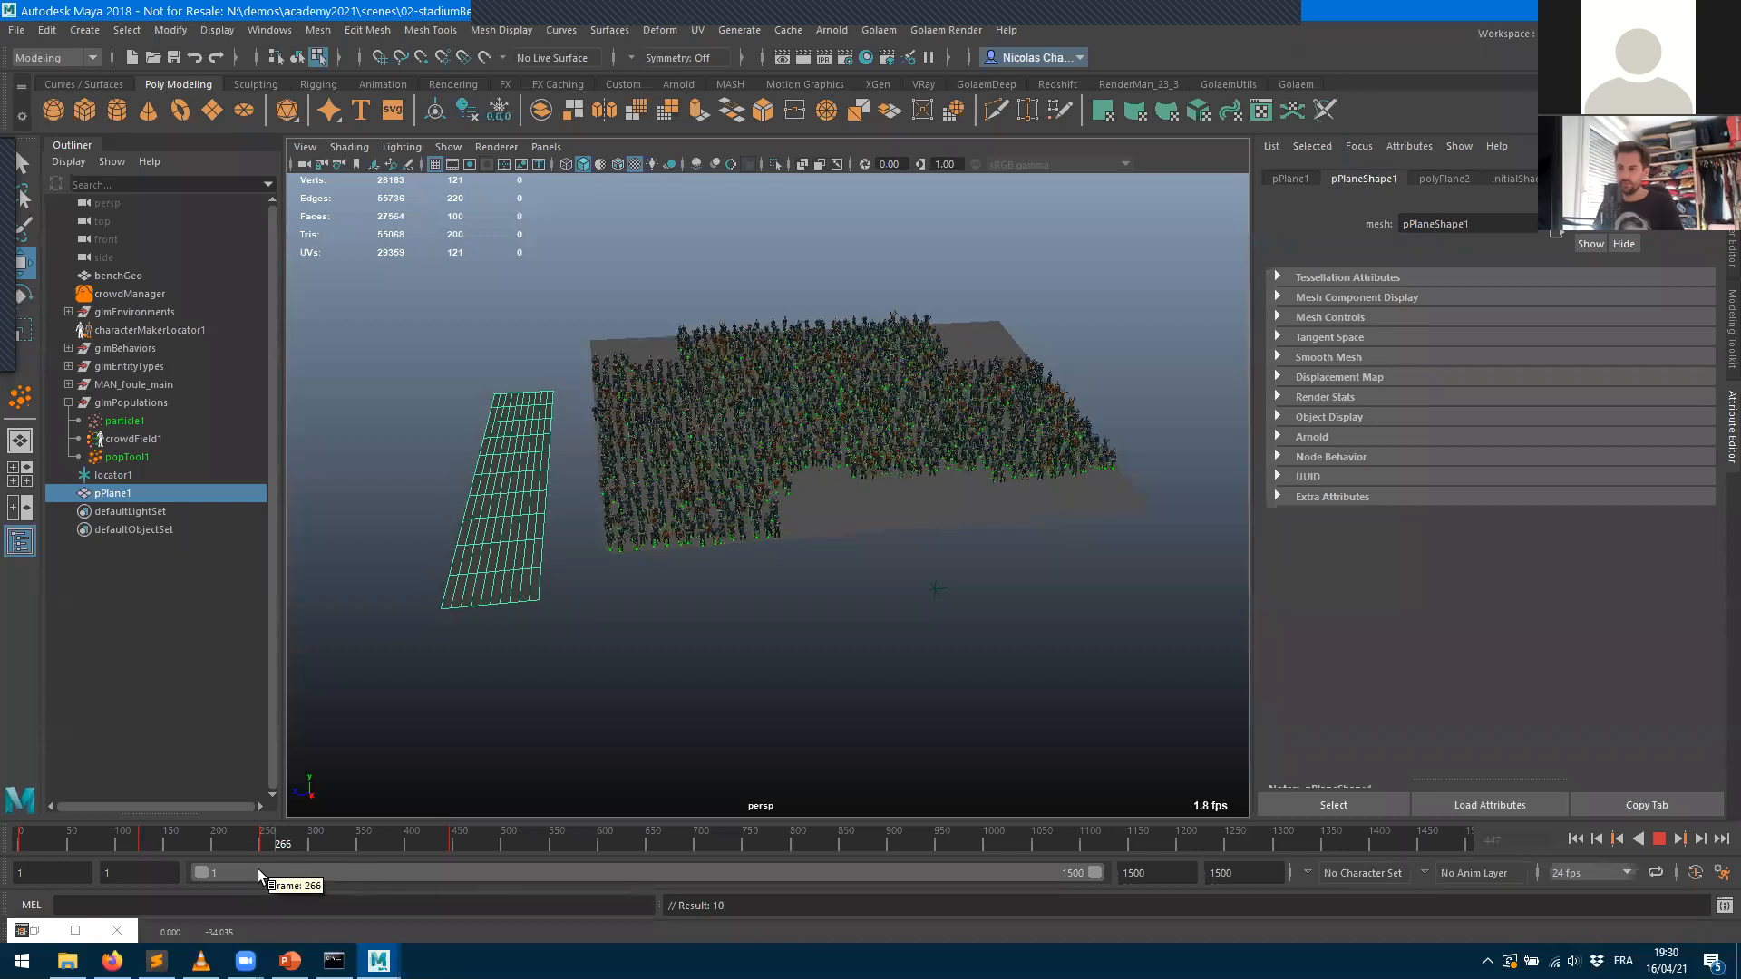
click(24, 852)
mouse_move(24, 852)
mouse_down()
mouse_move(507, 868)
mouse_move(203, 851)
mouse_move(504, 881)
mouse_move(103, 856)
mouse_move(56, 876)
mouse_move(435, 879)
mouse_move(428, 894)
mouse_move(194, 846)
mouse_move(423, 872)
mouse_up()
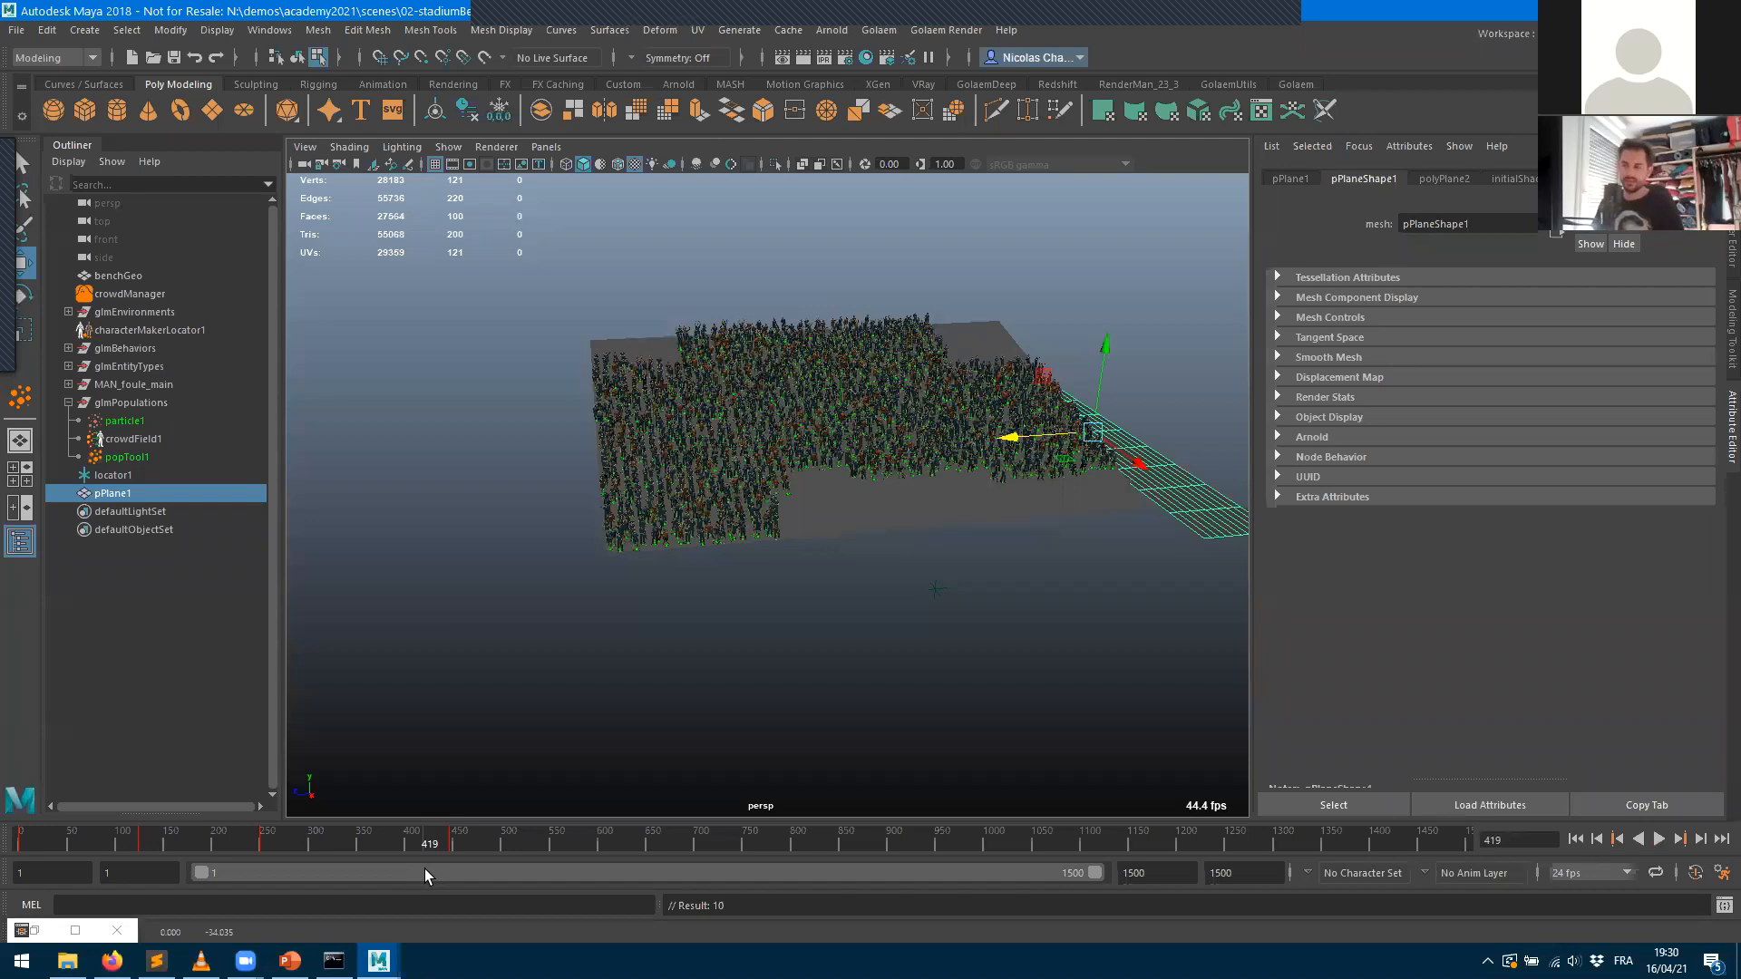
mouse_move(253, 836)
mouse_down()
mouse_move(203, 833)
mouse_move(219, 836)
mouse_up()
key(alt+shift+v)
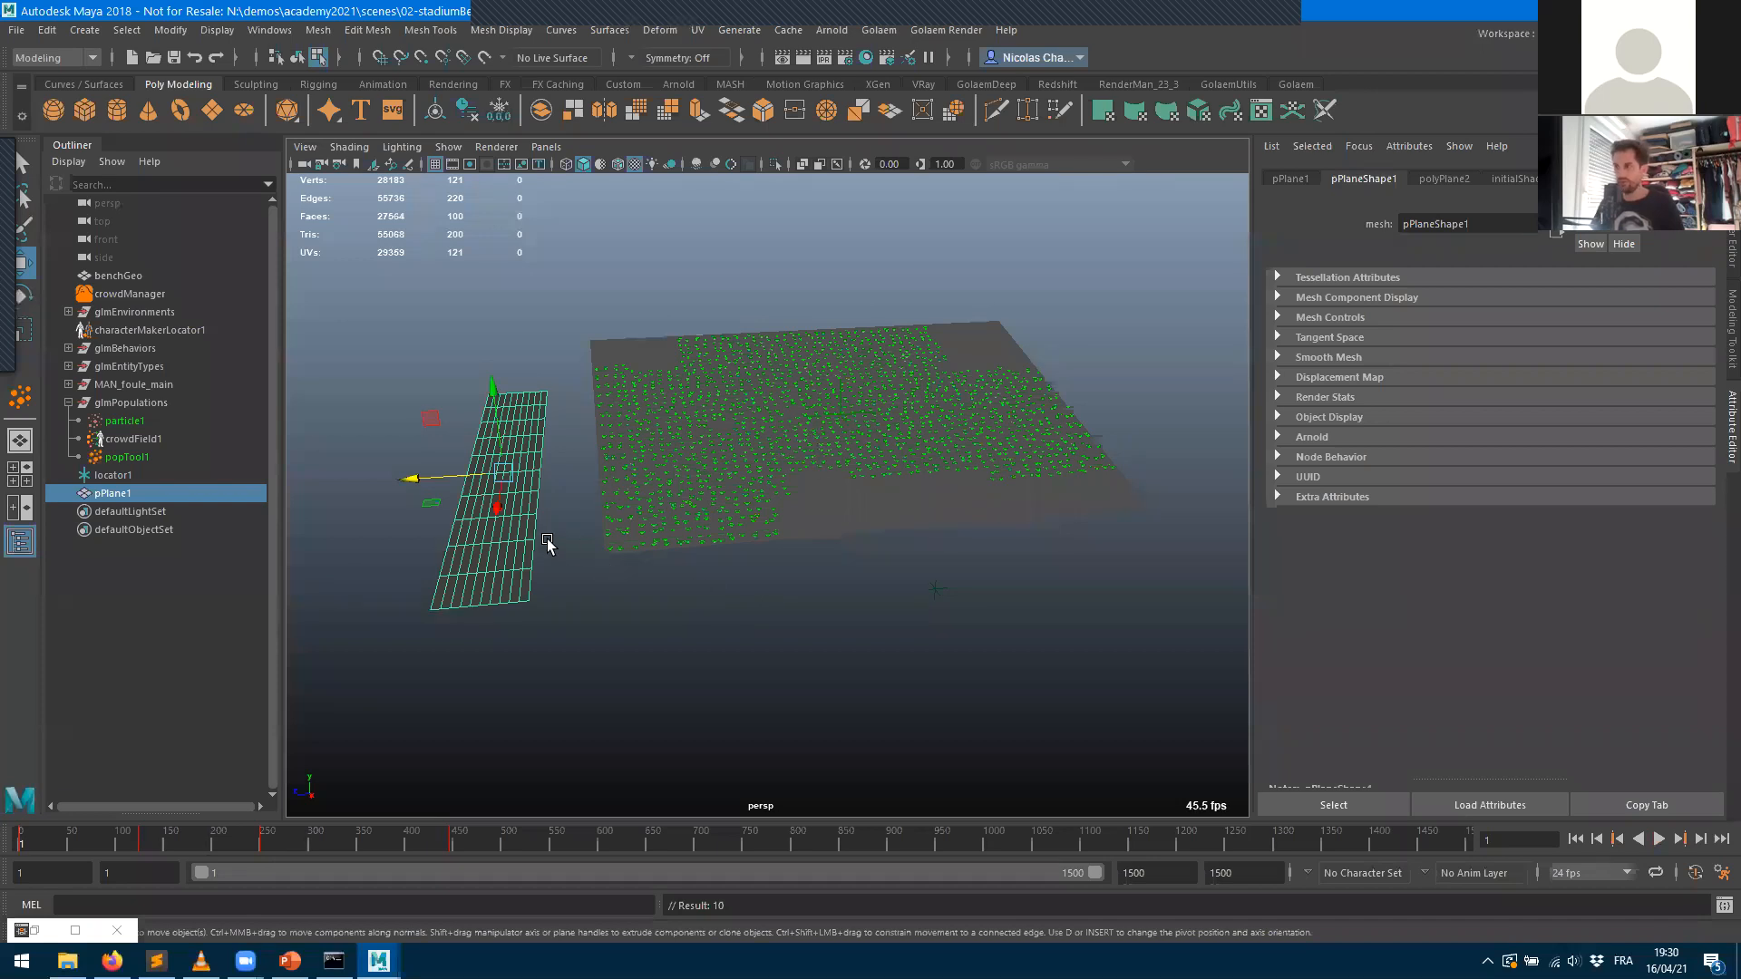
- Save the stadium bench scene with the animated plane
alt+middle_drag(661, 571, 860, 568)
scroll(857, 570, up, 4)
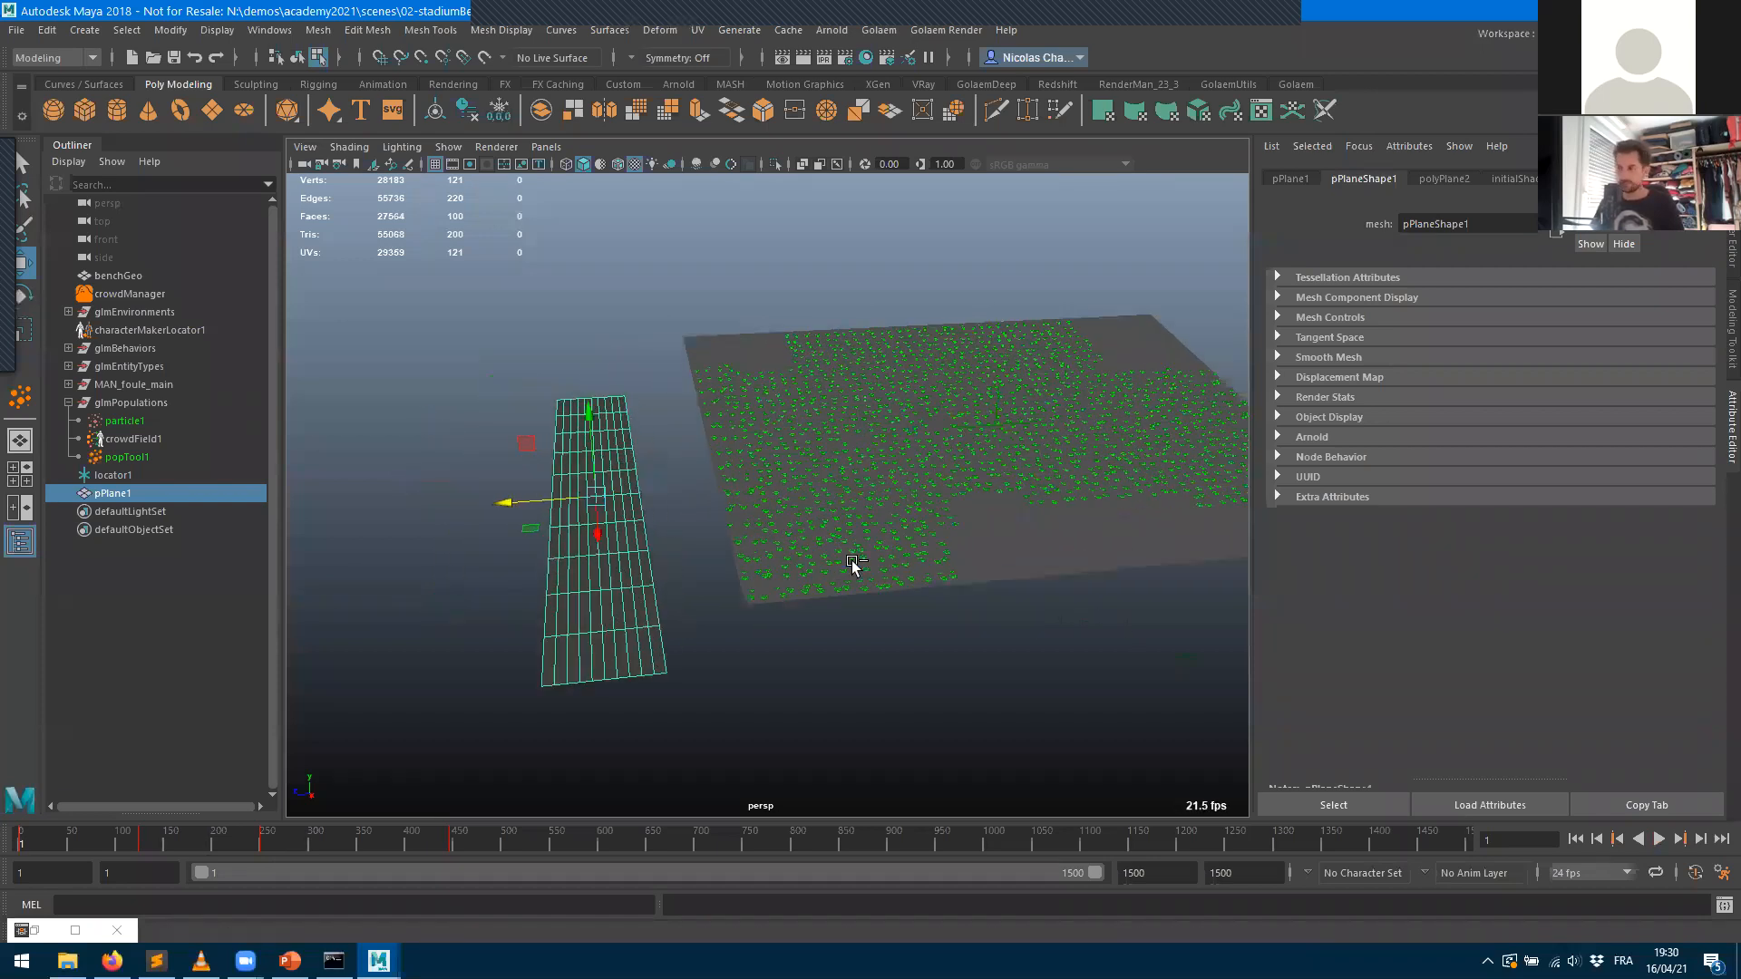
key(ctrl+s)
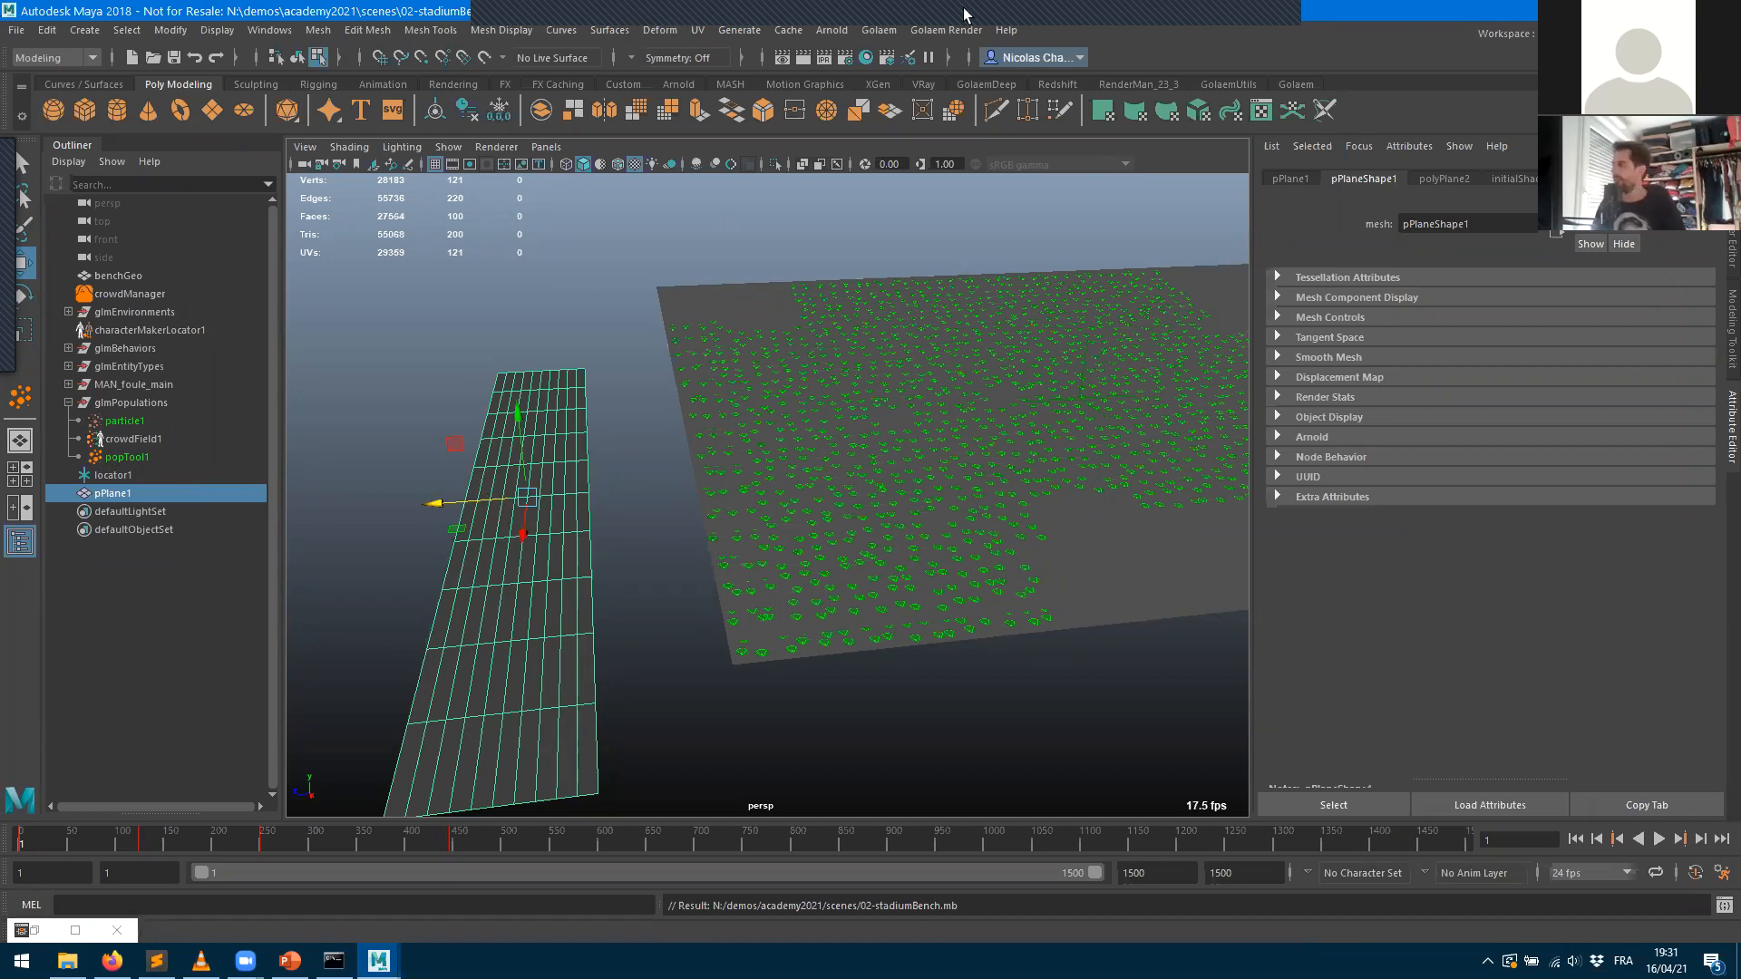
- Open the Golaem Behavior Editor and display the wave motion's start trigger in the Trigger Editor
click(1295, 84)
click(387, 111)
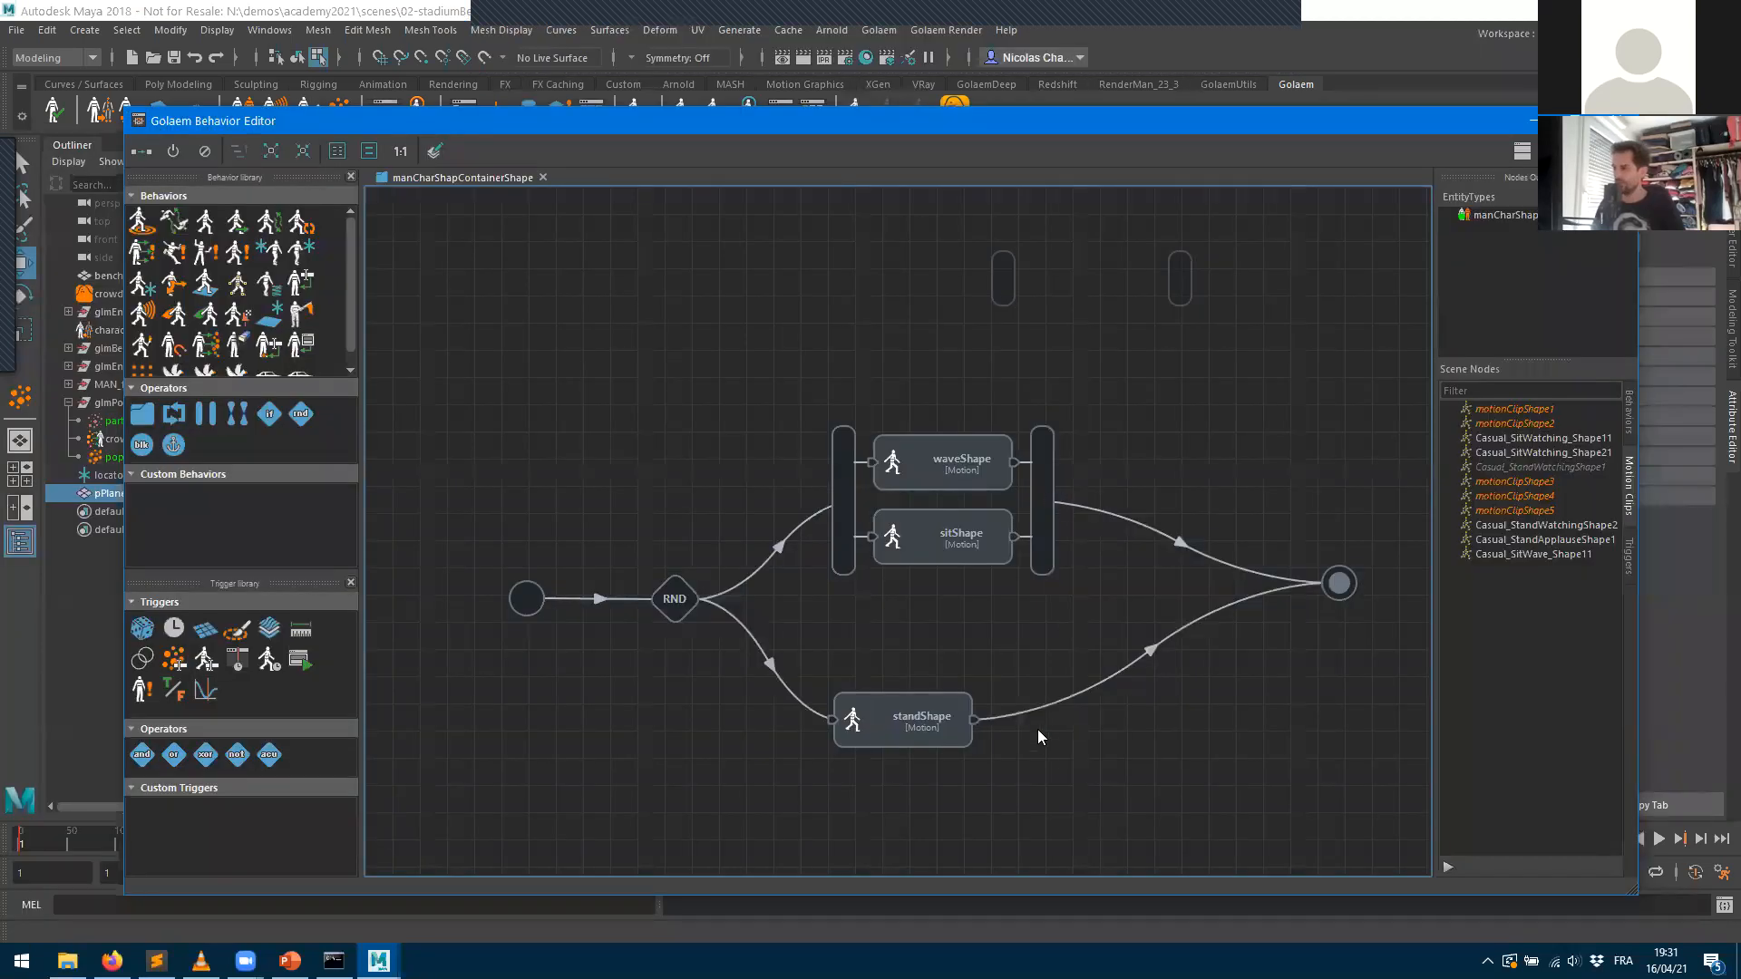
scroll(893, 478, up, 3)
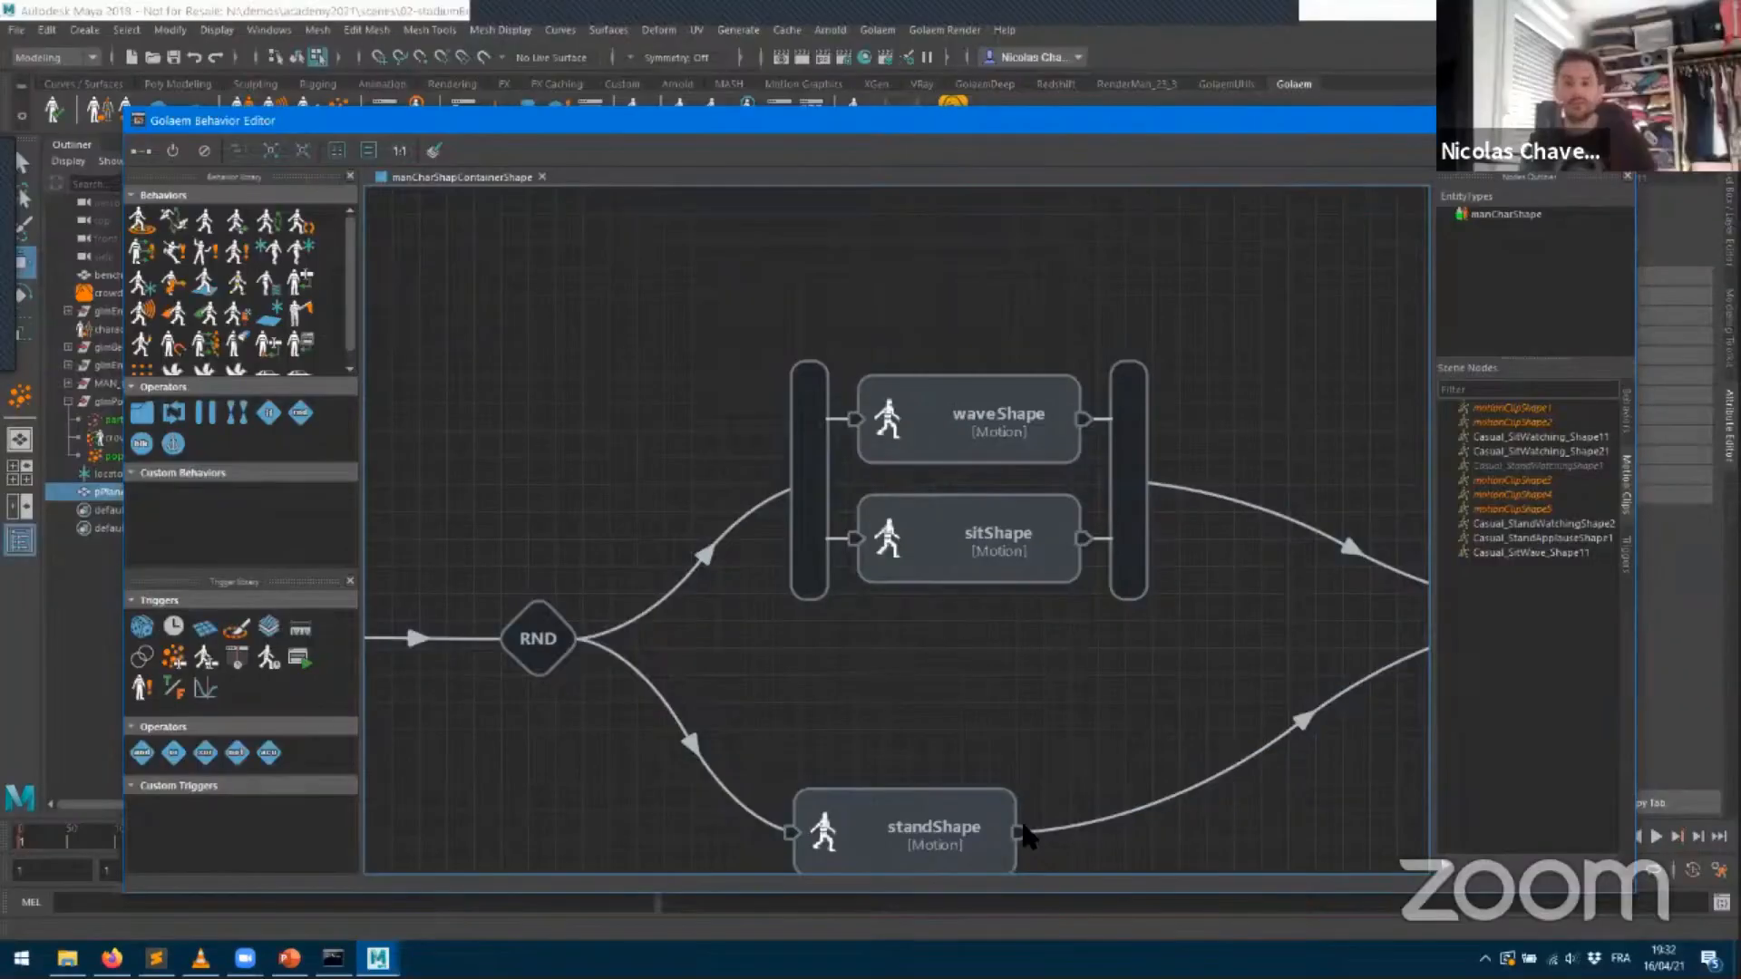
click(855, 423)
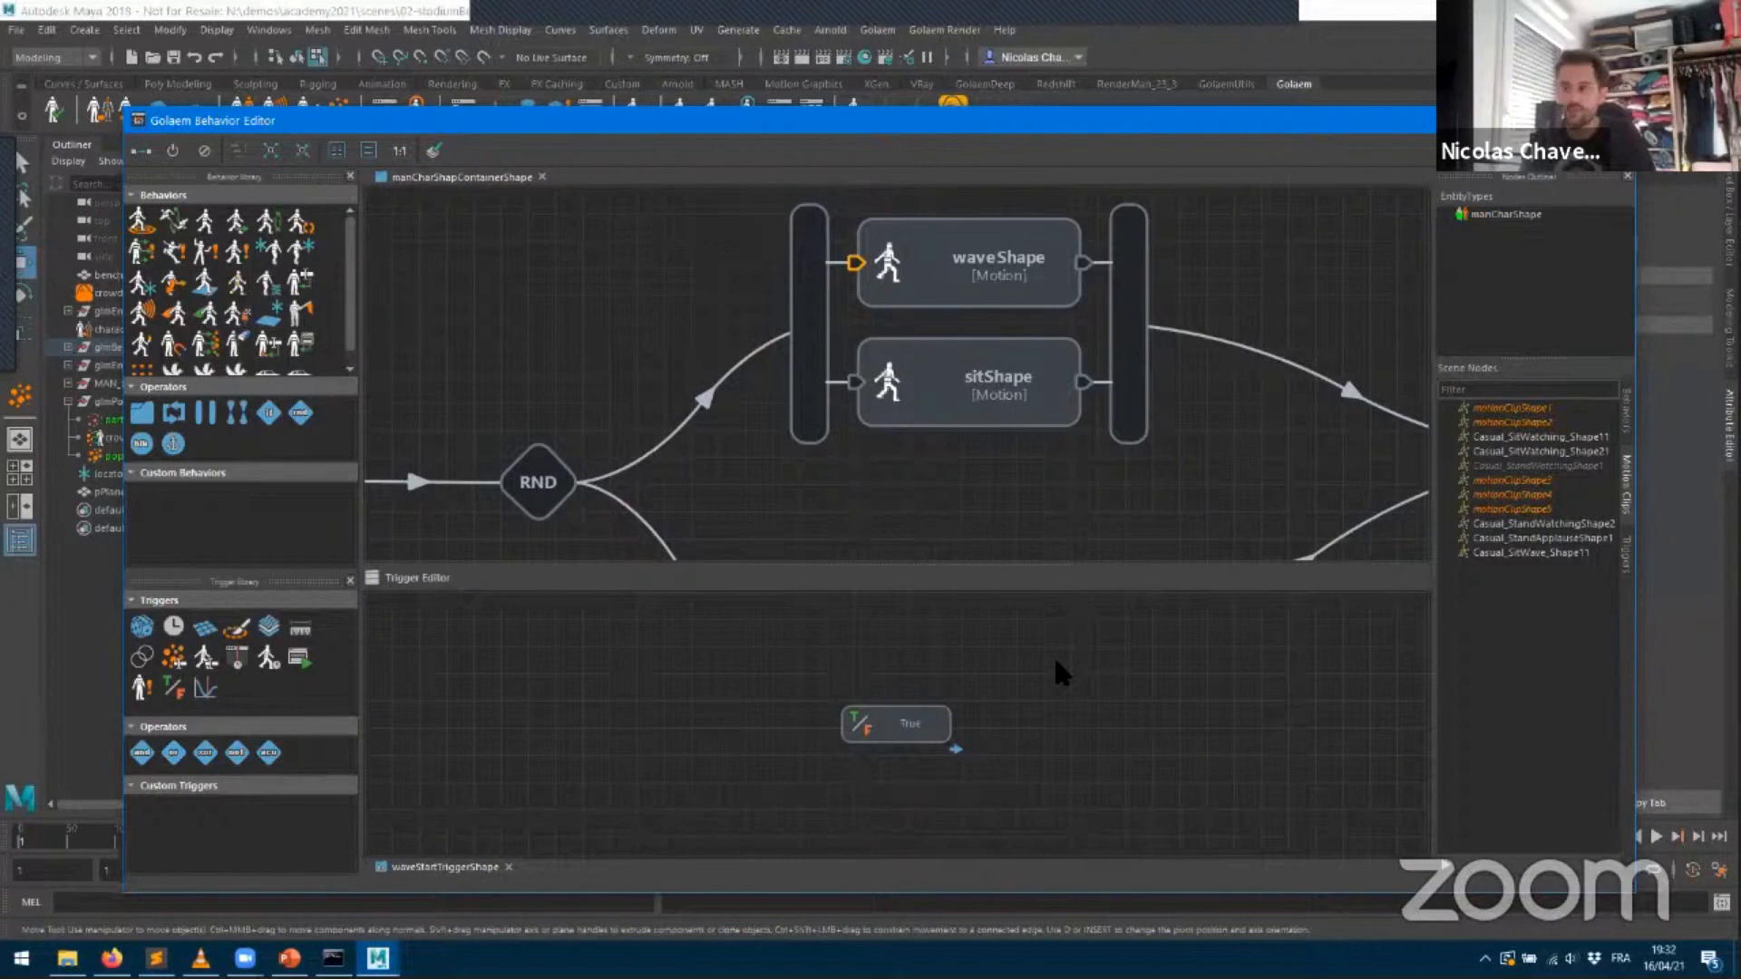
- Add a Polygon Zone trigger to the wave motion's start trigger graph and make it the output in place of True
drag(912, 727, 1198, 714)
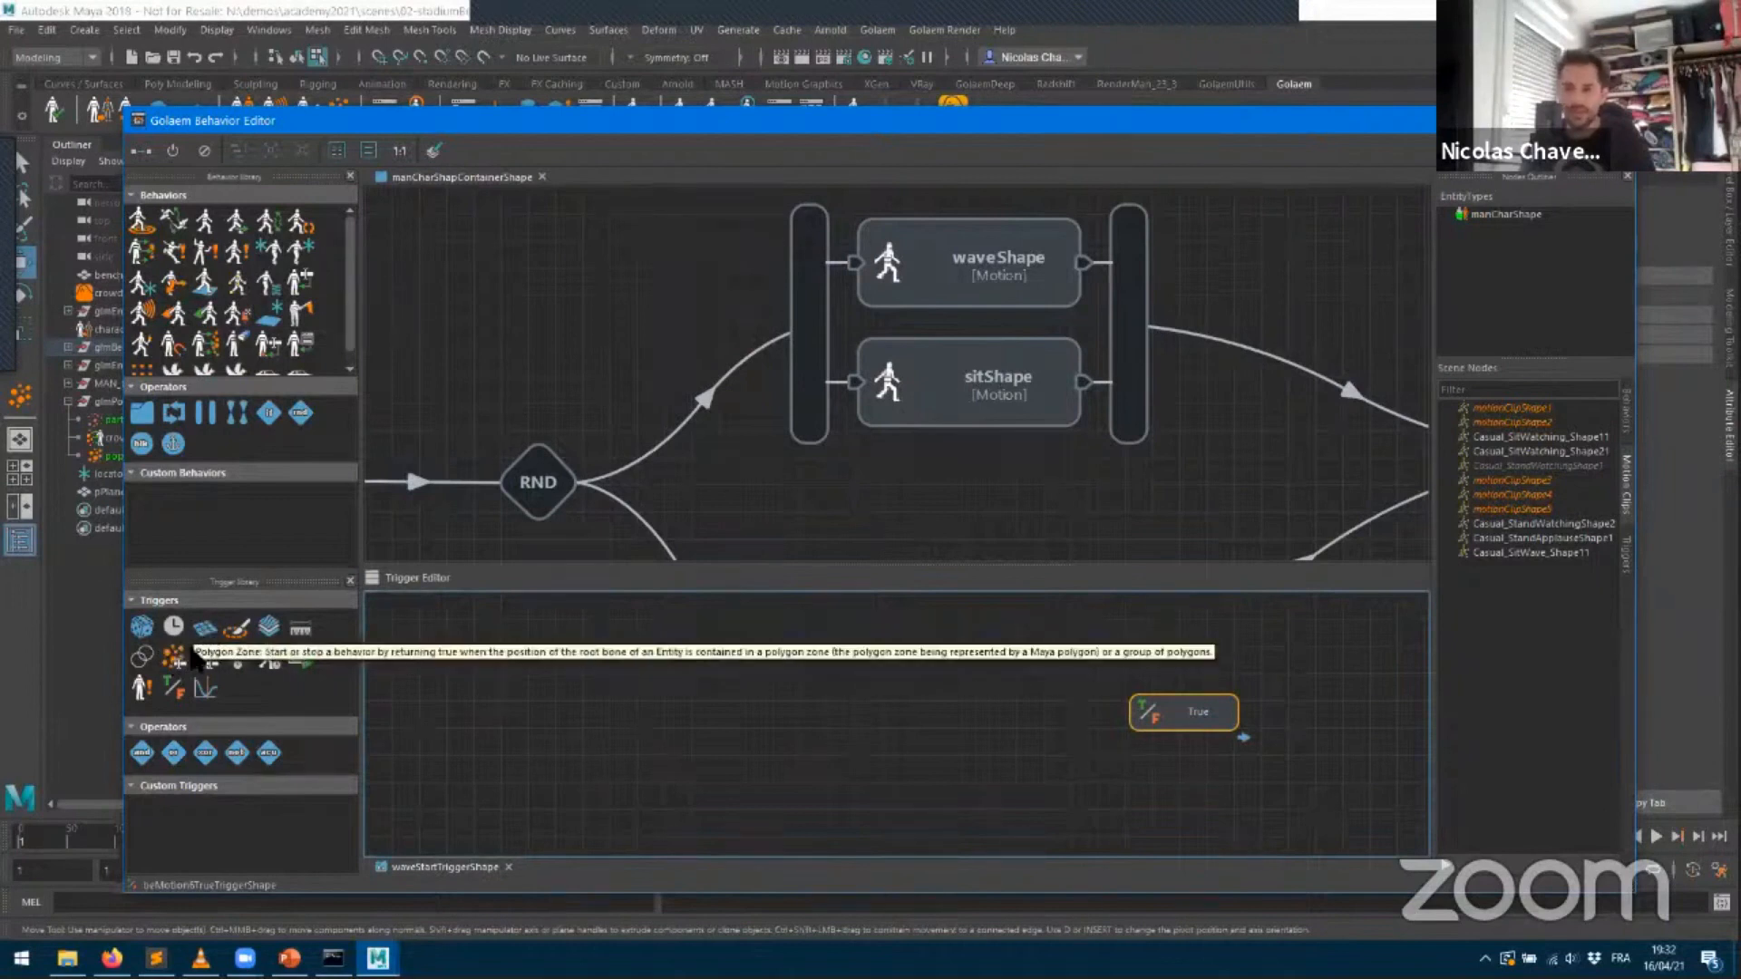
drag(201, 635, 765, 662)
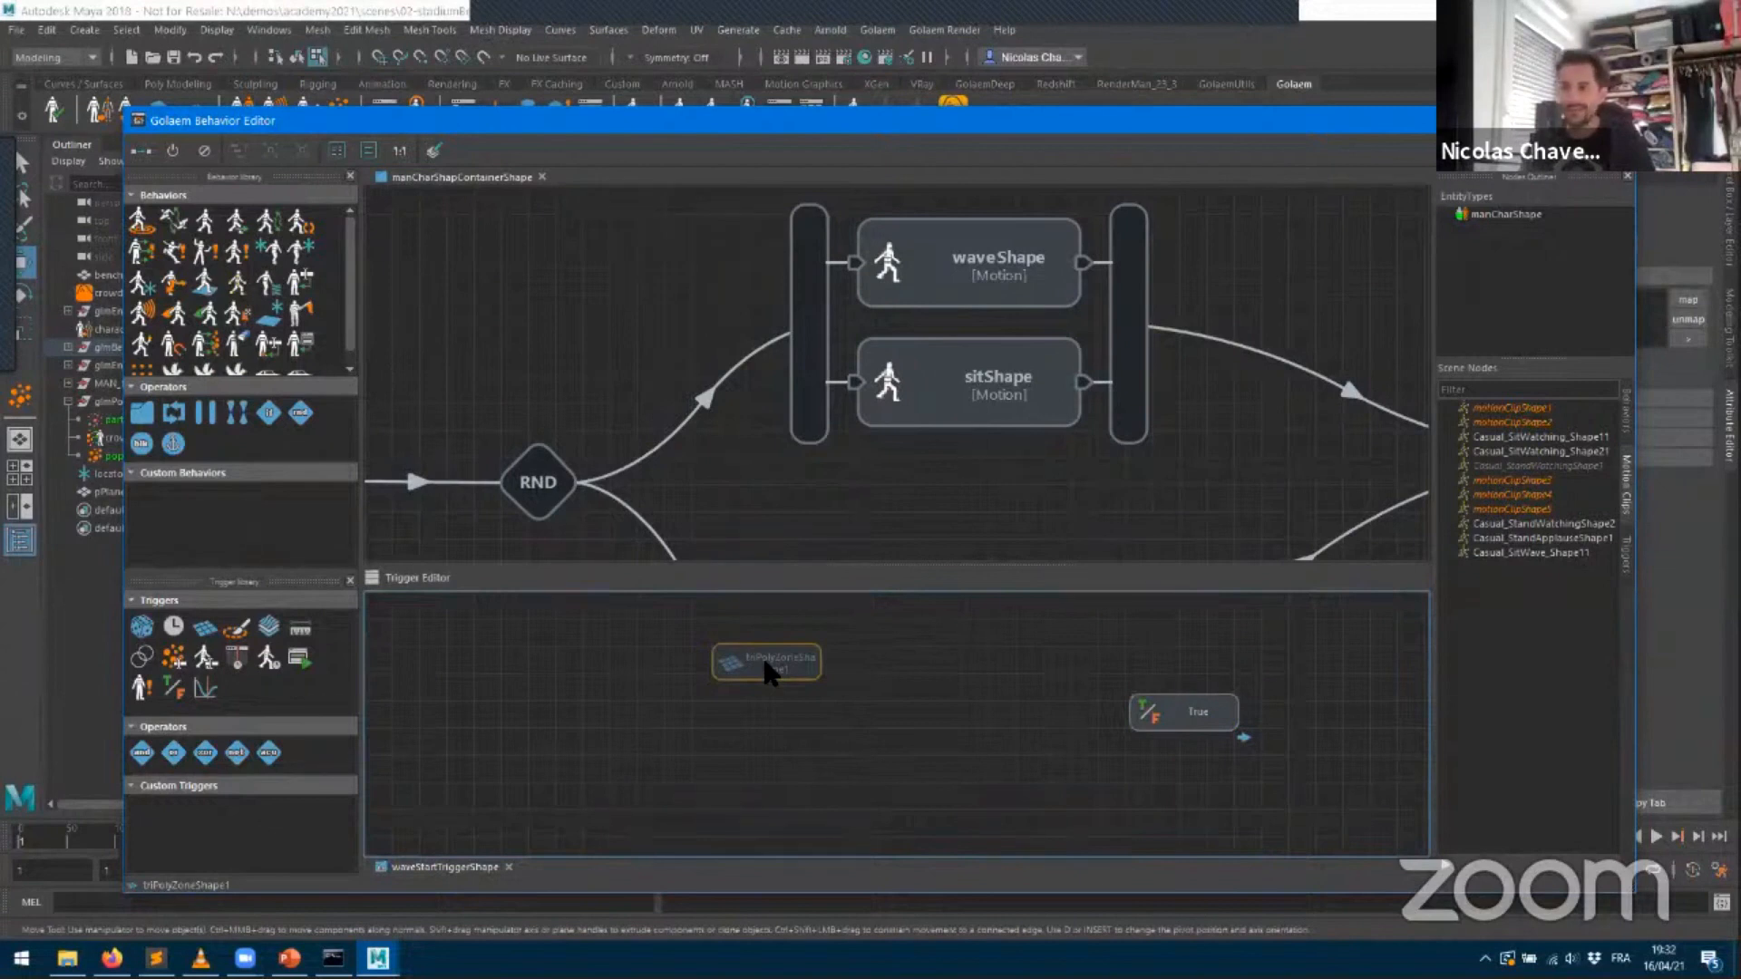
right_click(763, 662)
click(787, 674)
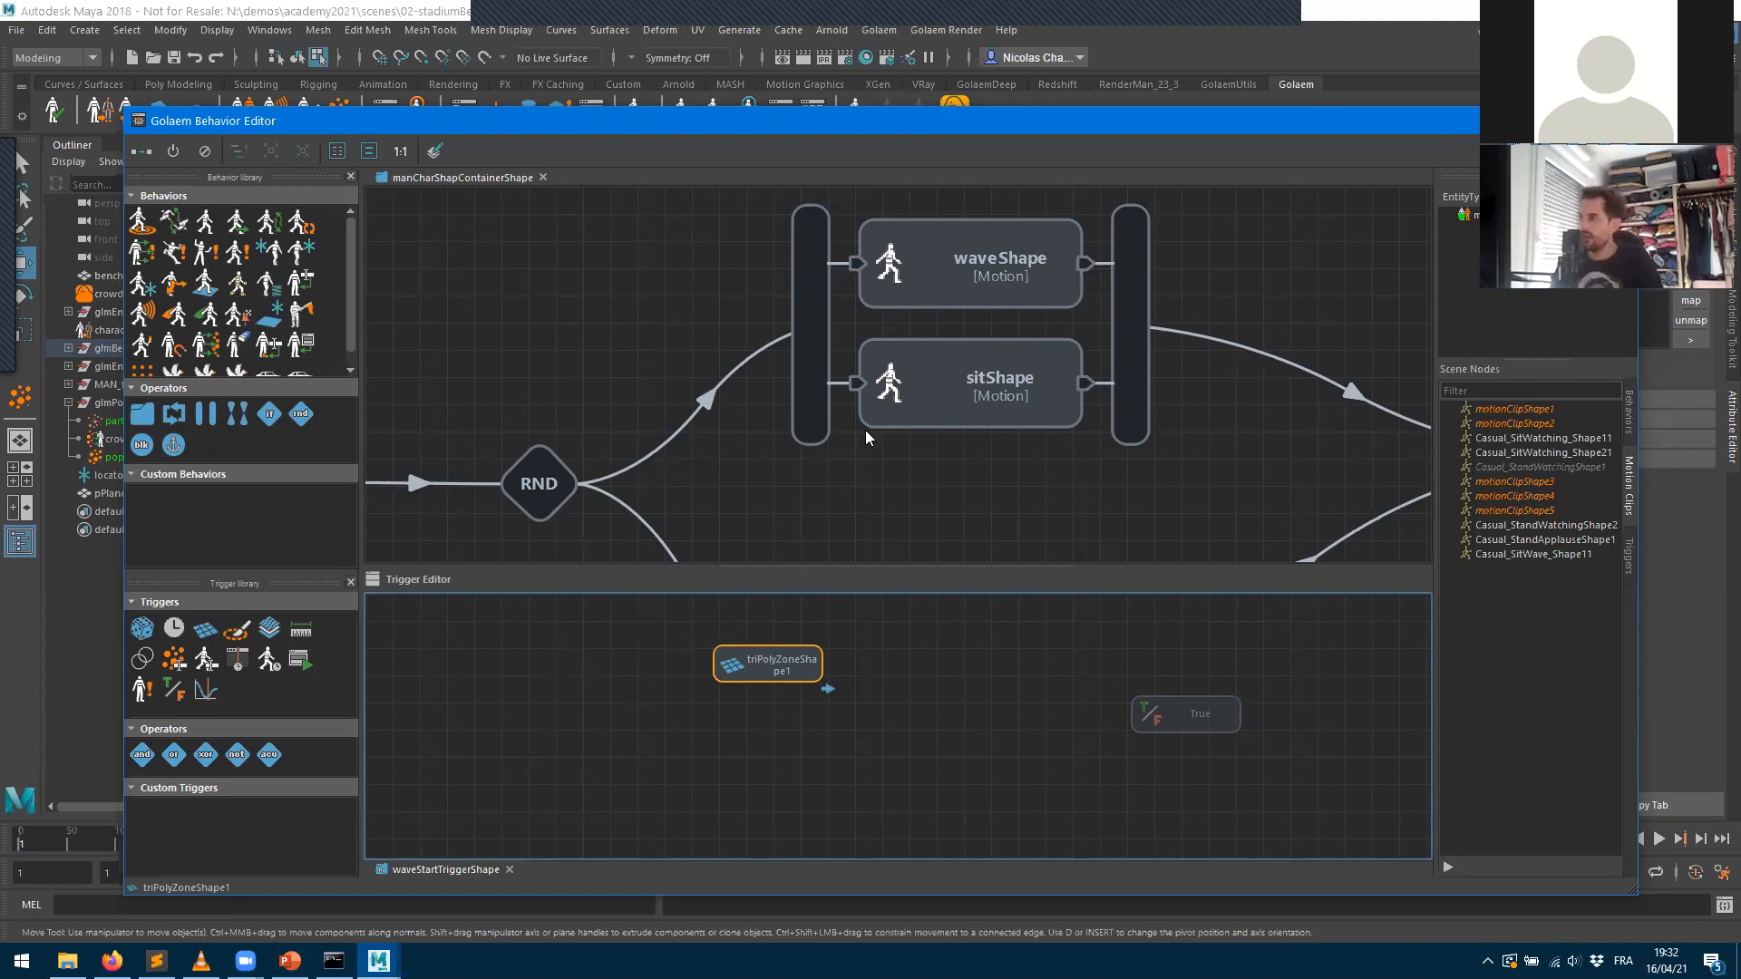
drag(810, 393, 798, 444)
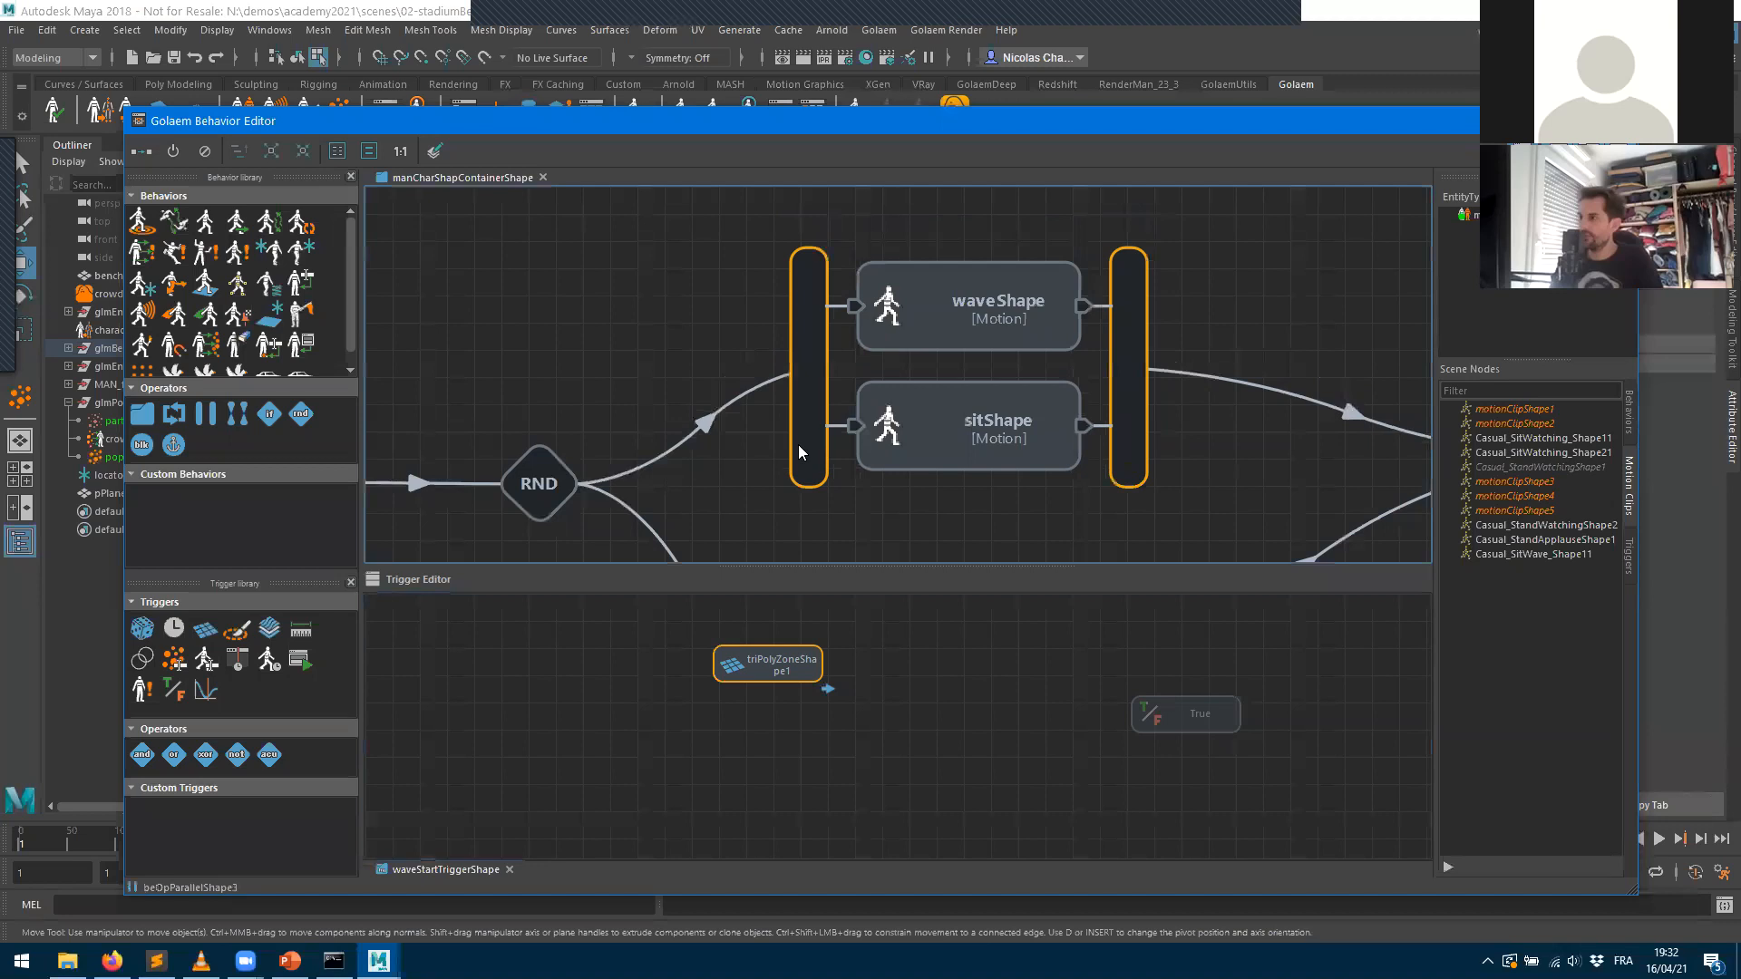
drag(798, 444, 782, 441)
key(ctrl+z)
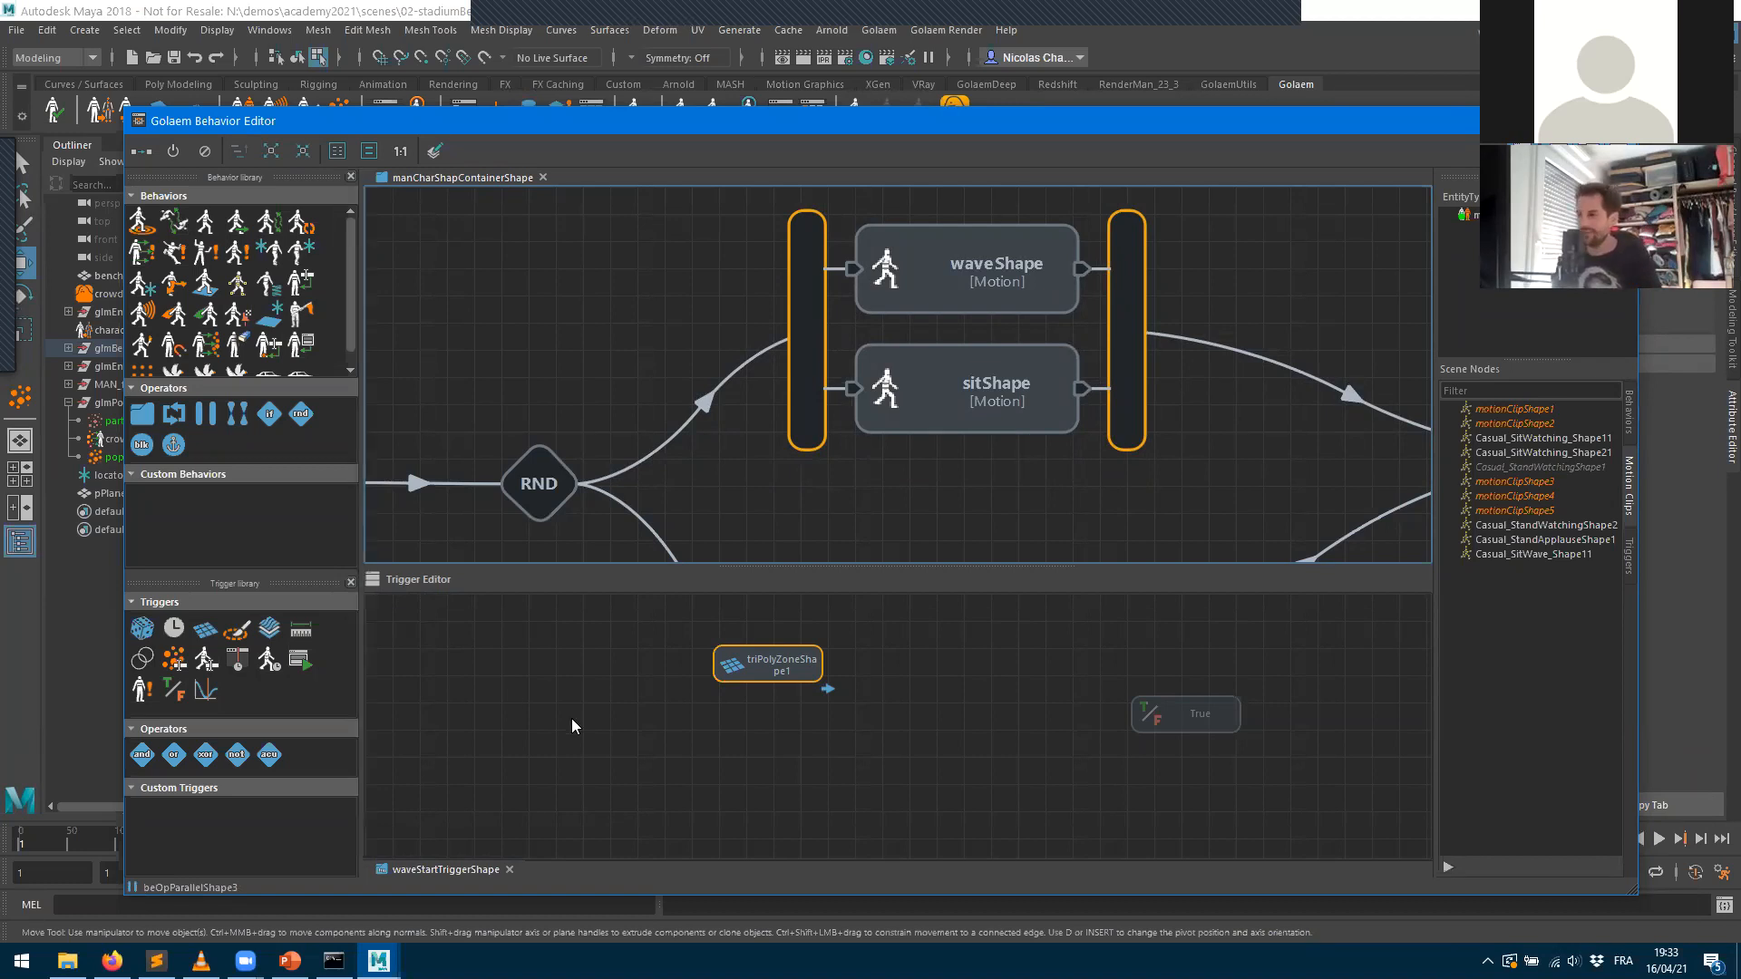
scroll(897, 388, down, 2)
scroll(898, 388, down, 1)
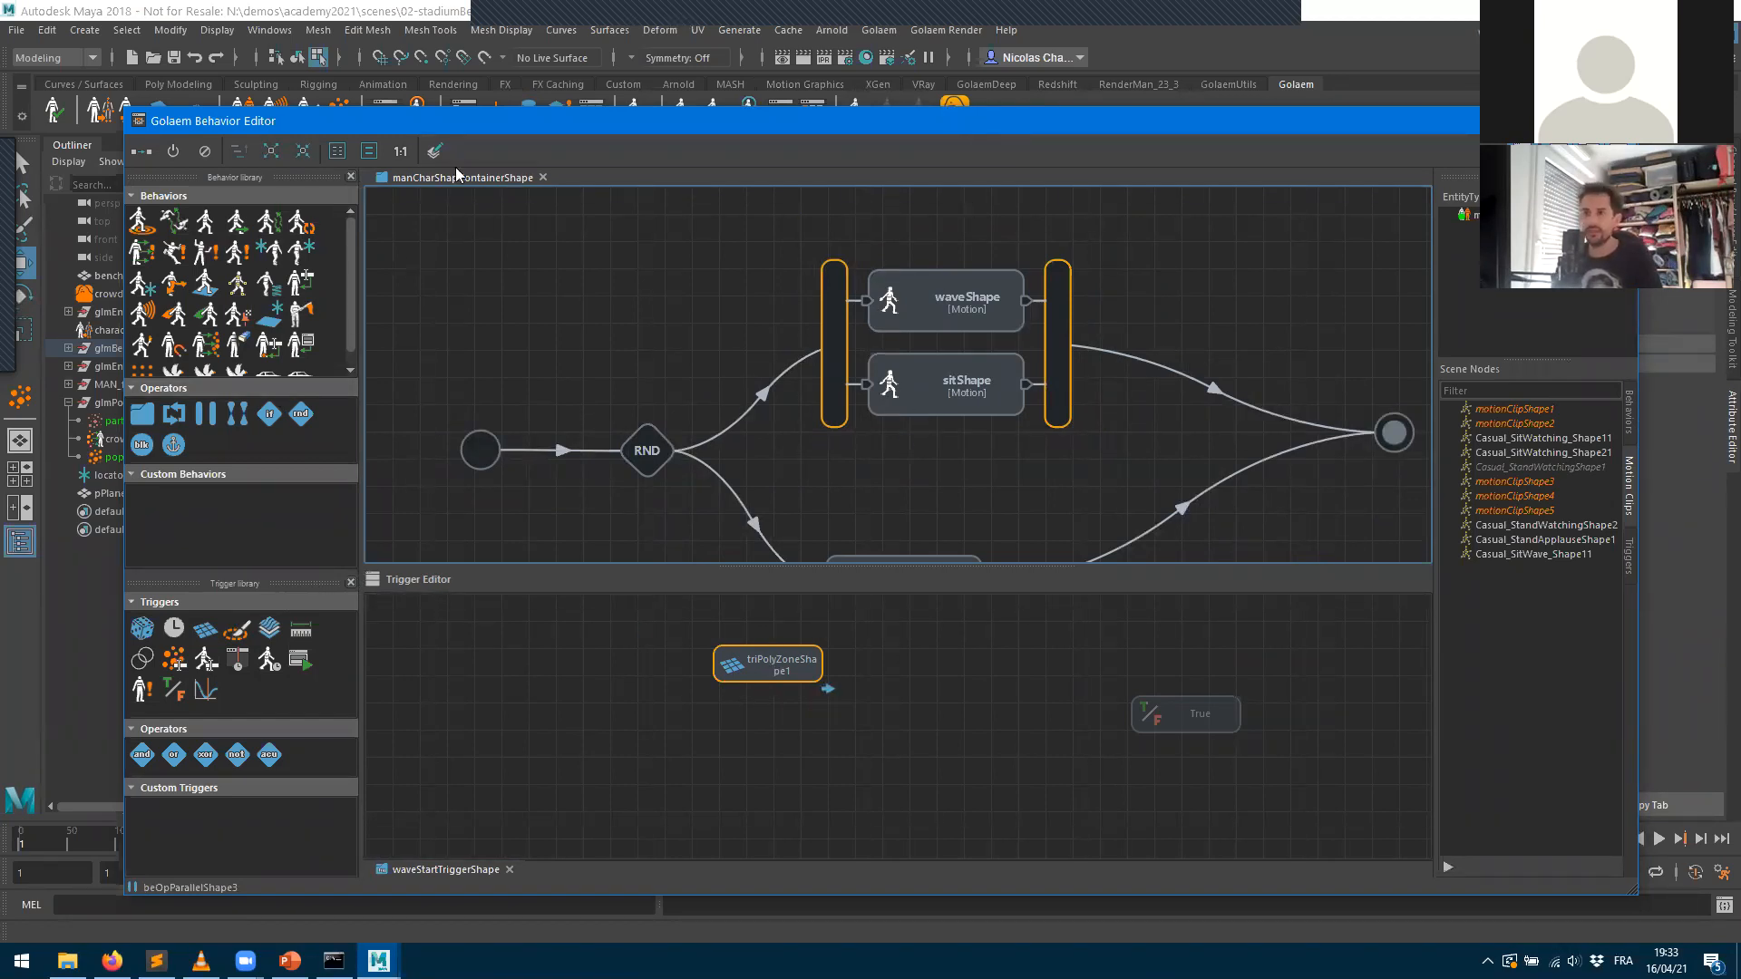
- Map the animated plane pPlane1 into the In Polygons of the polygon zone trigger
drag(513, 119, 1296, 217)
click(110, 493)
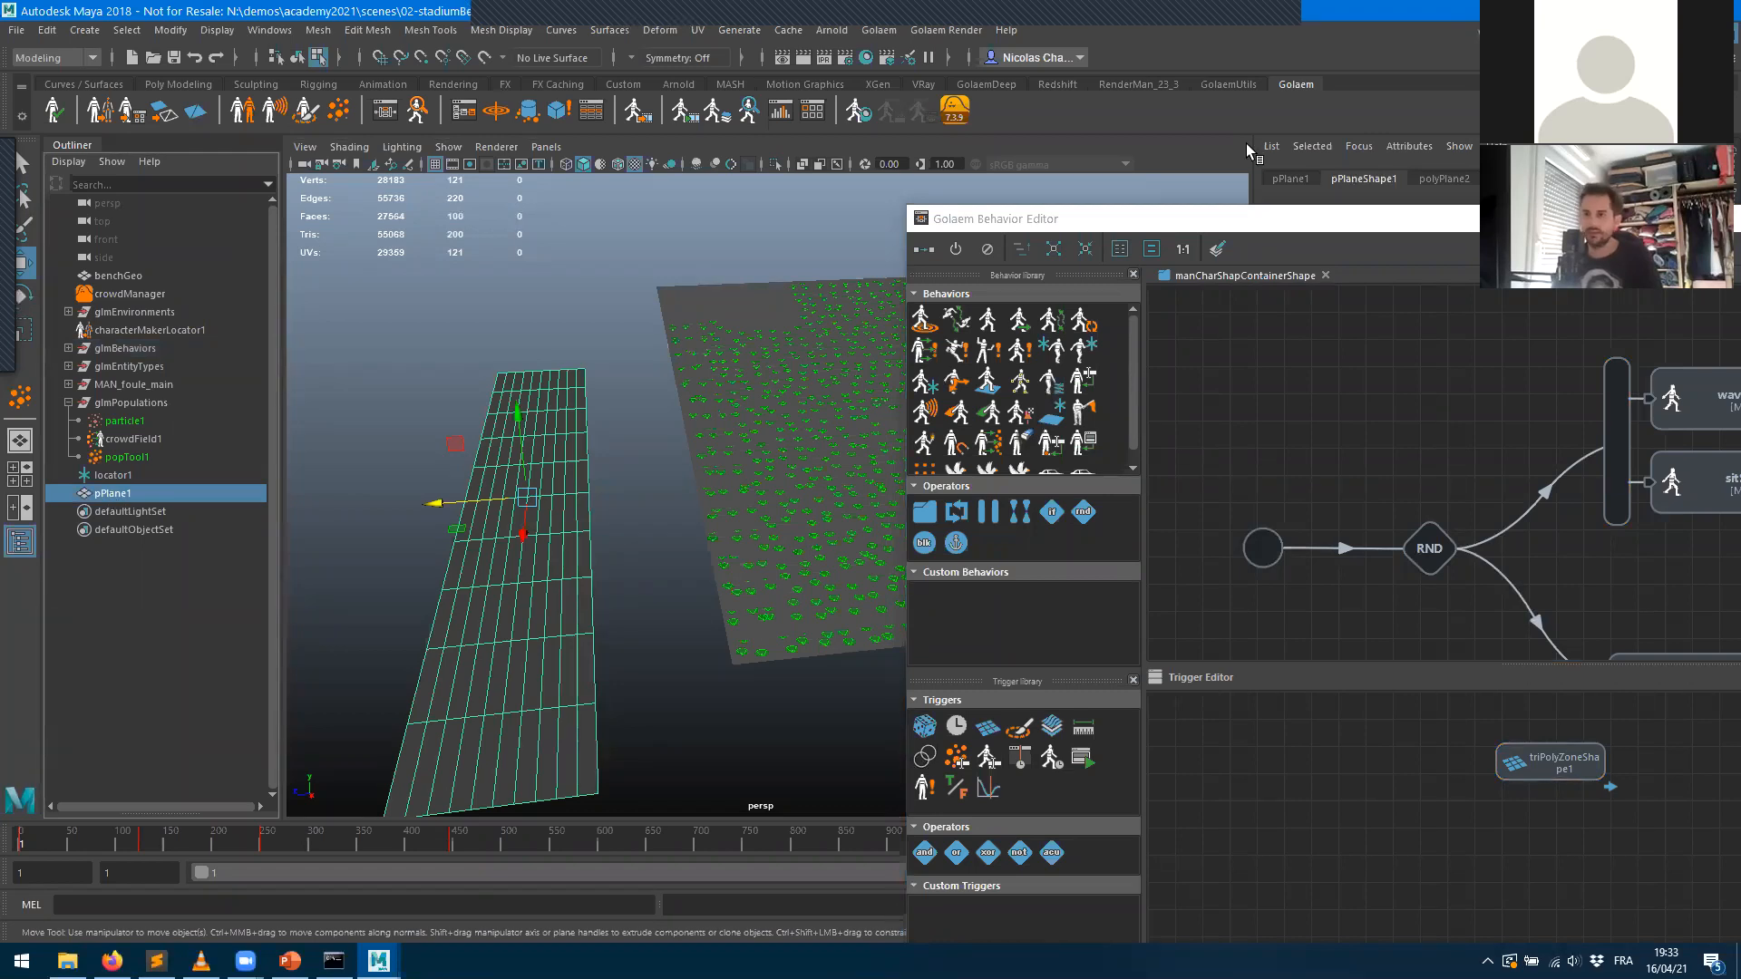
drag(1292, 227, 963, 128)
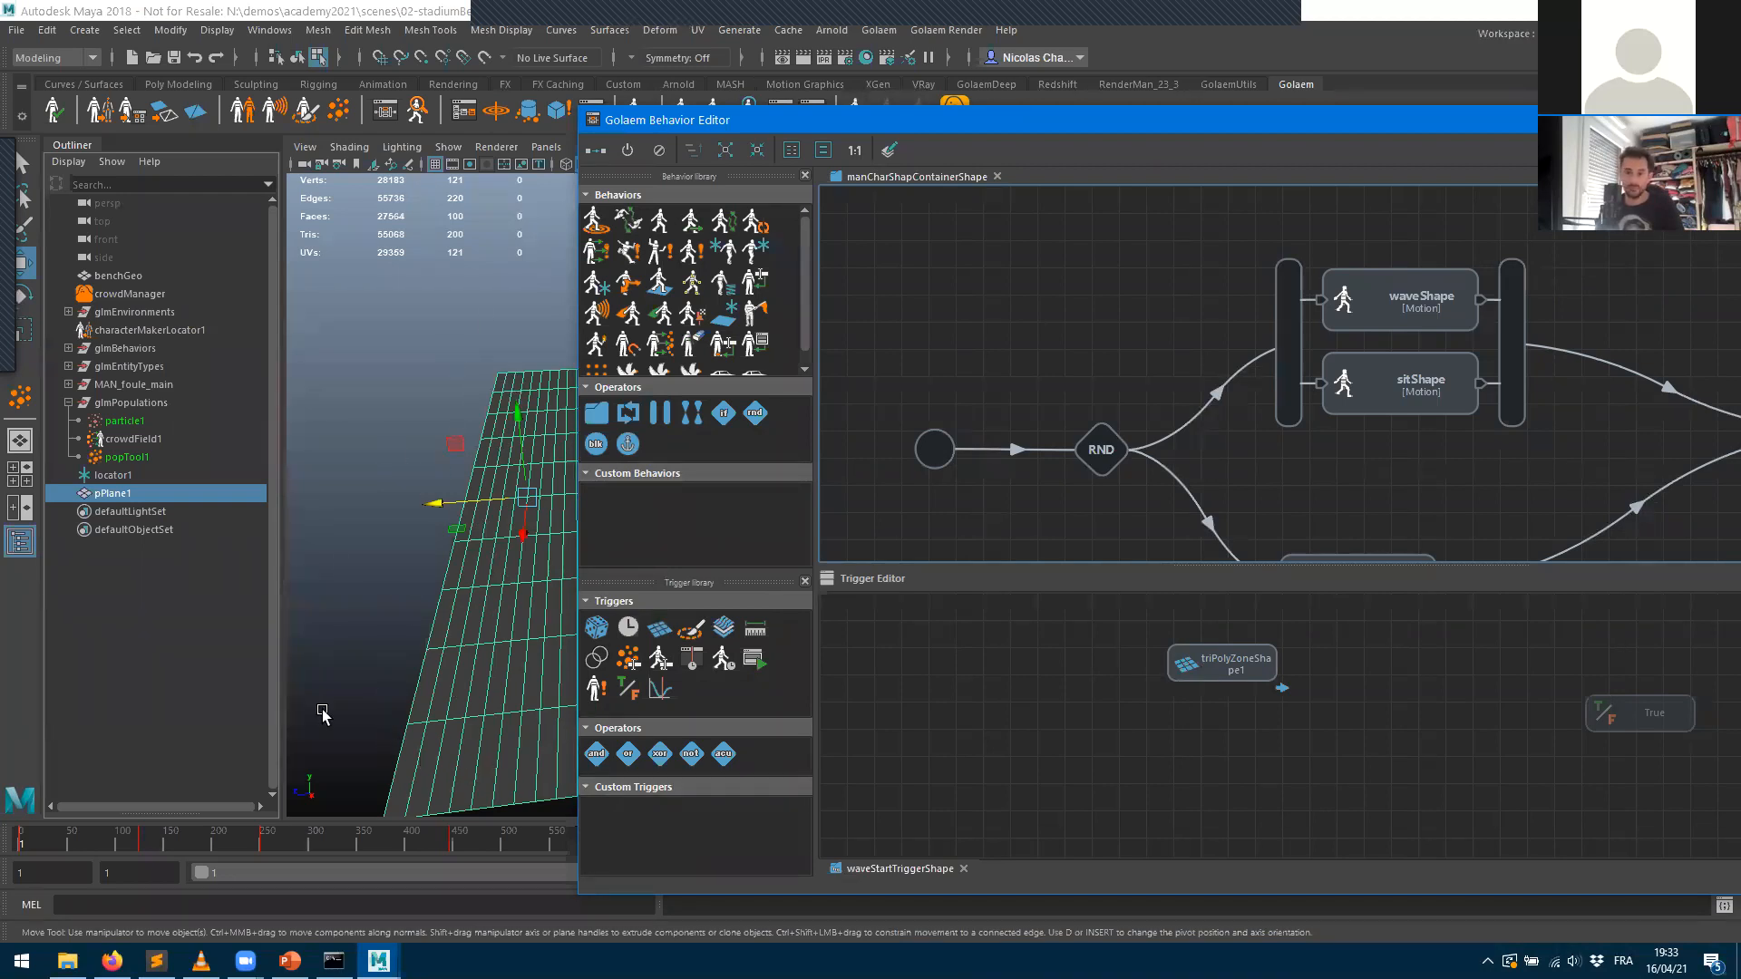
click(1170, 676)
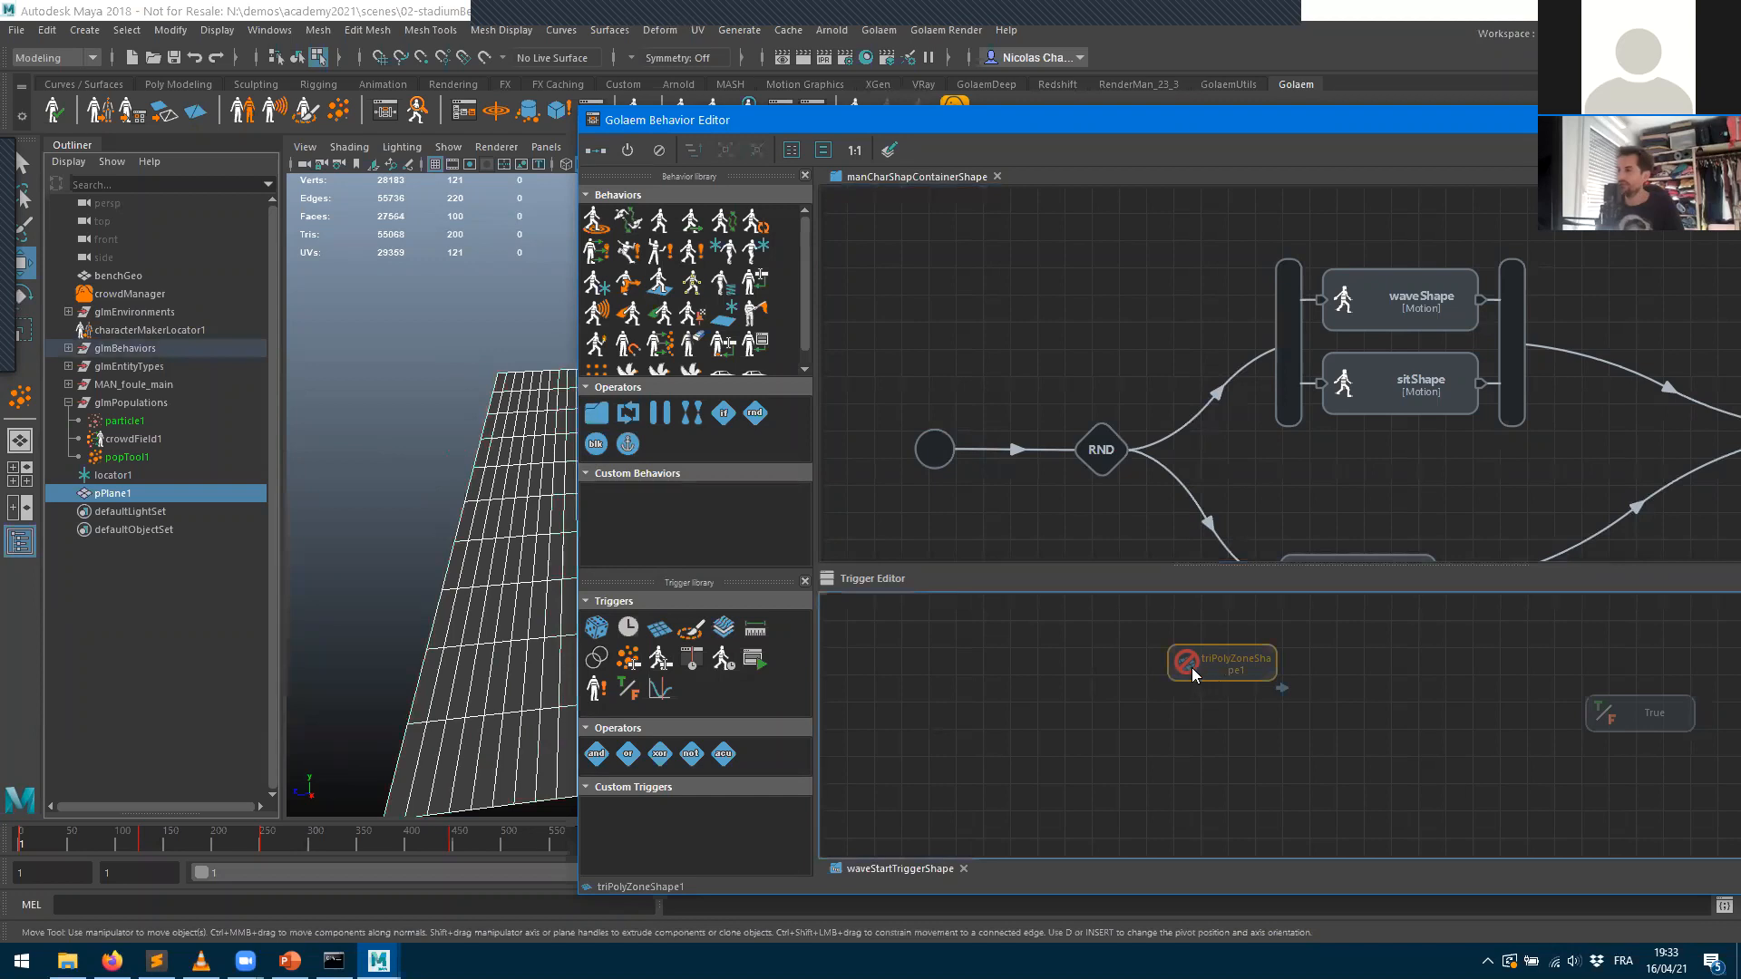
ctrl+click(1192, 669)
shift+click(1259, 661)
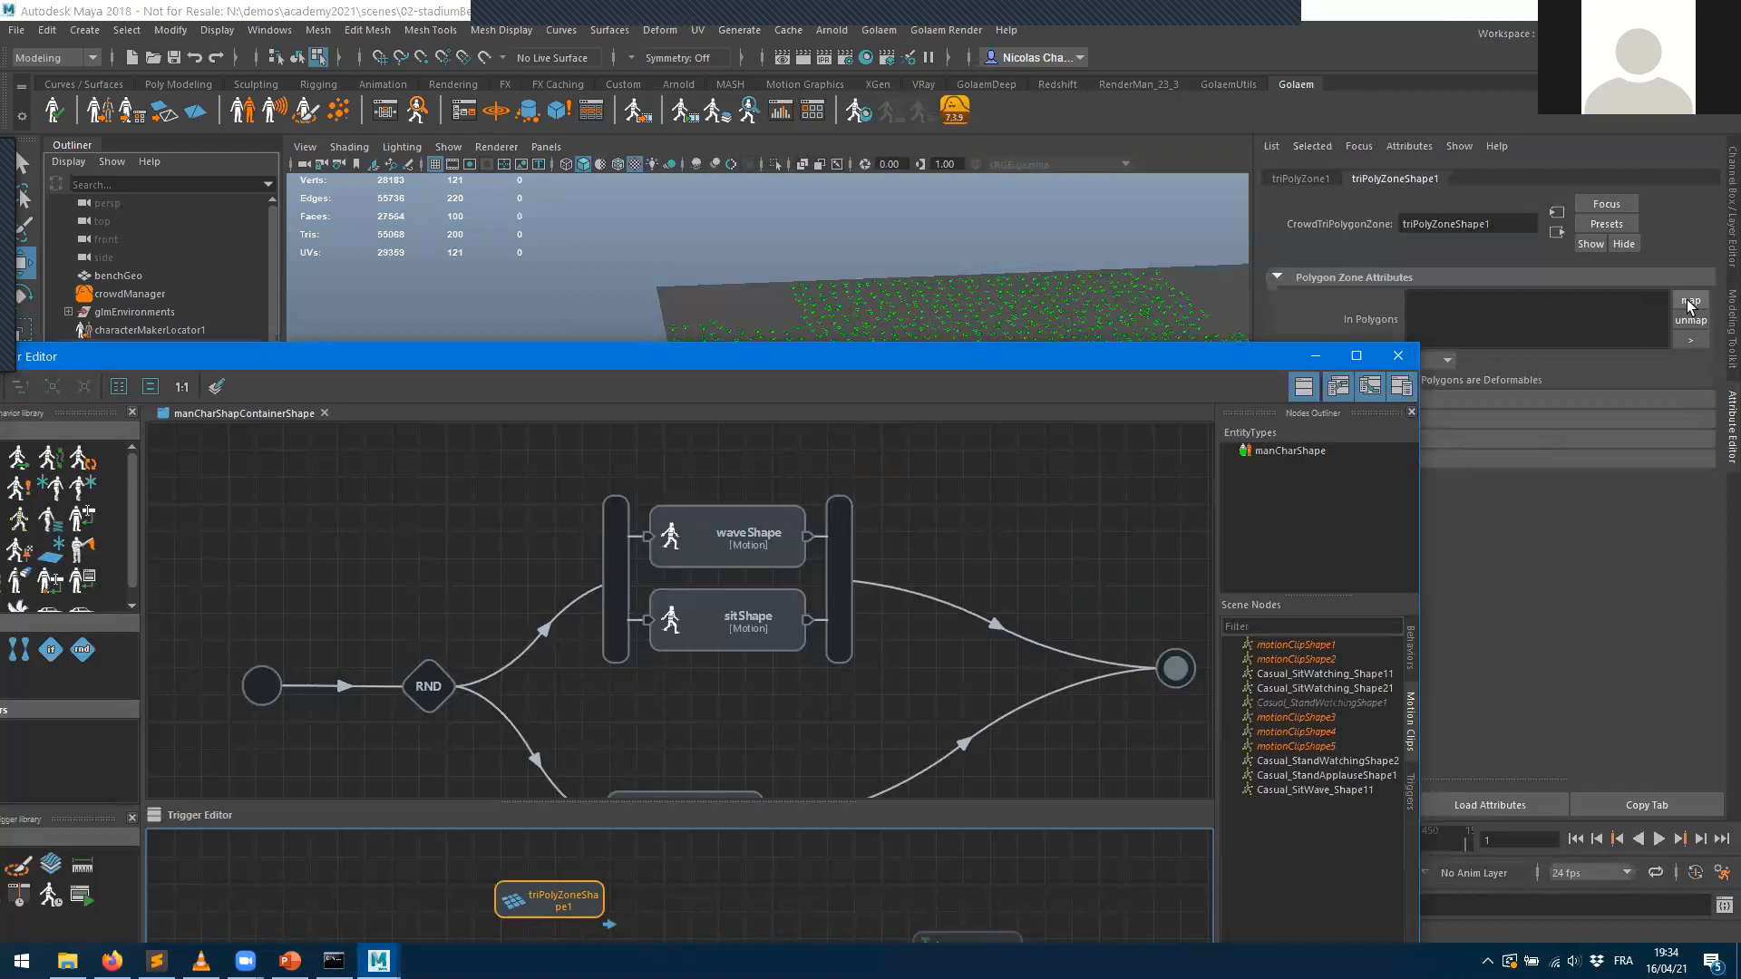
click(1688, 301)
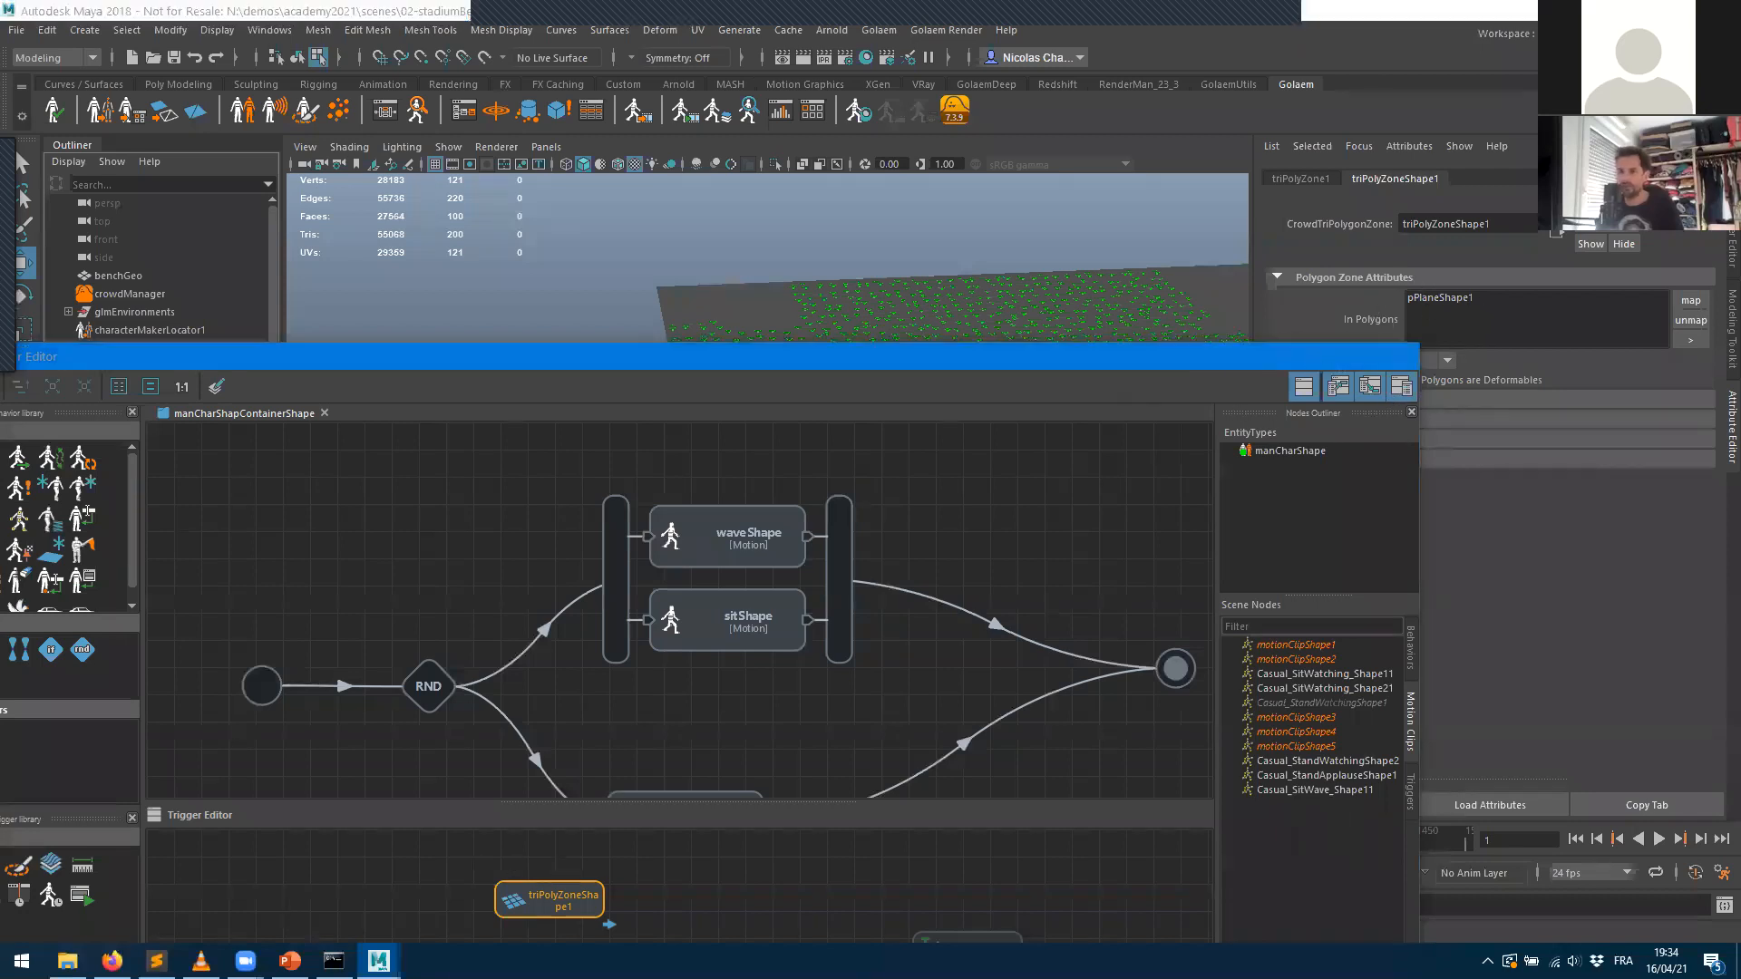
- Rename the animated plane as mexWaveGeo and deselect it
click(1316, 356)
double_click(131, 493)
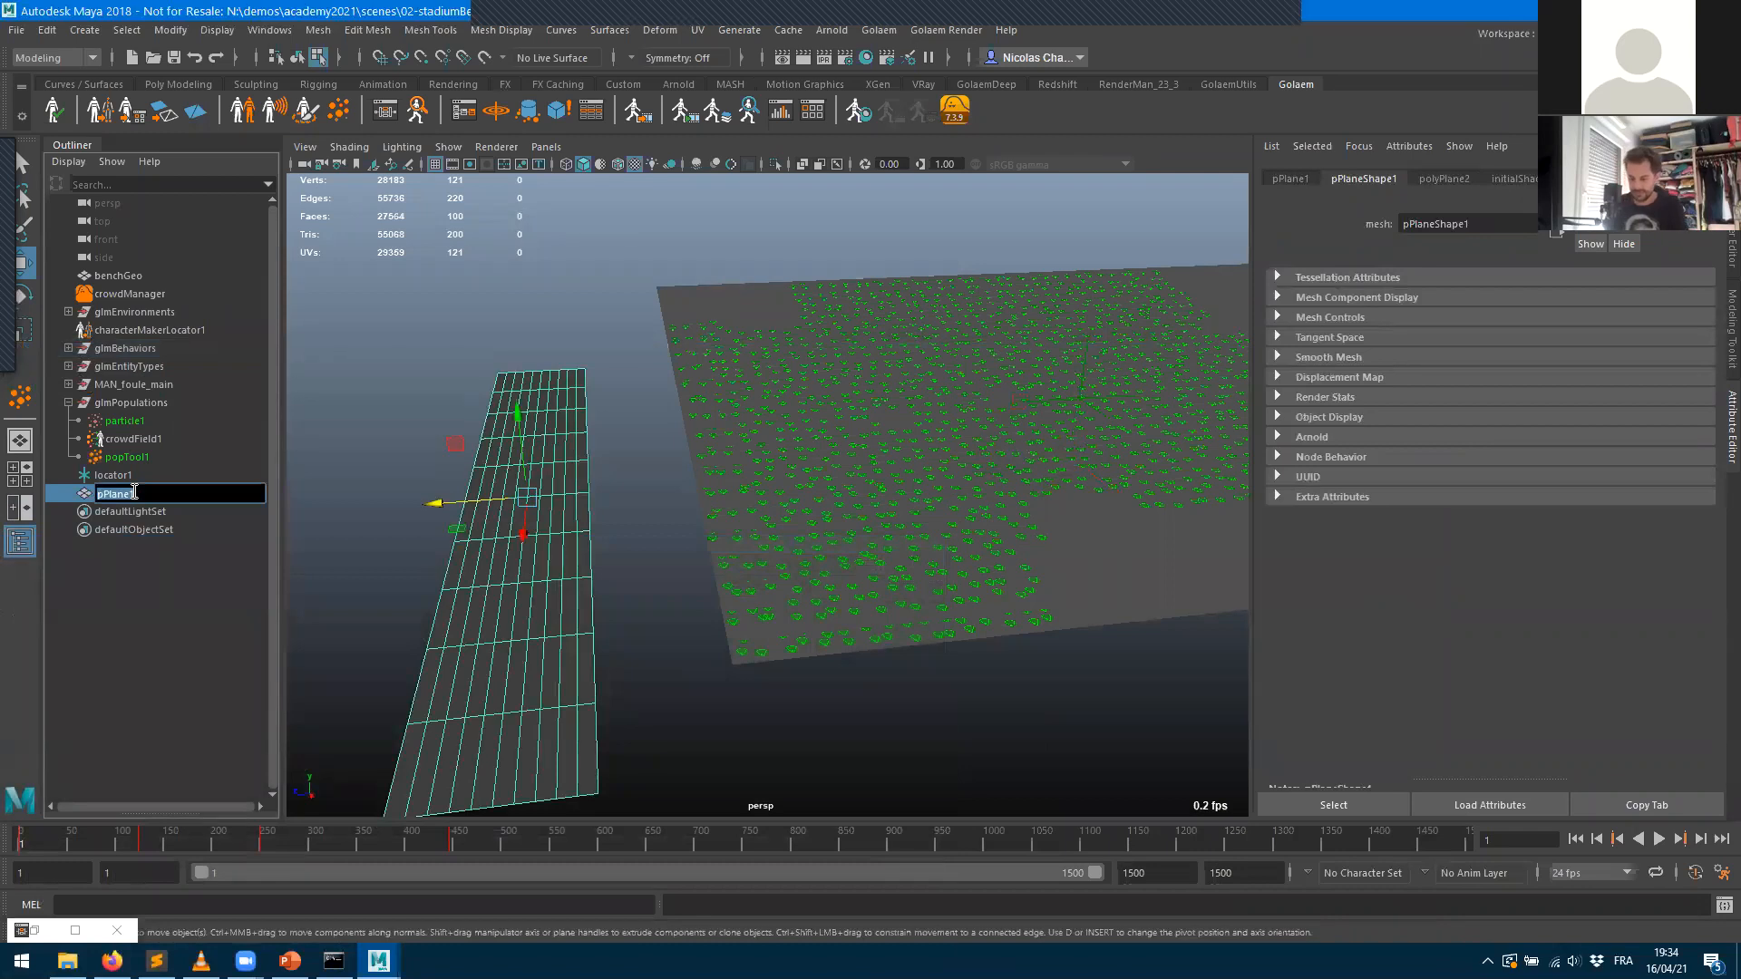
text(mexWaveGeo)
key(Return)
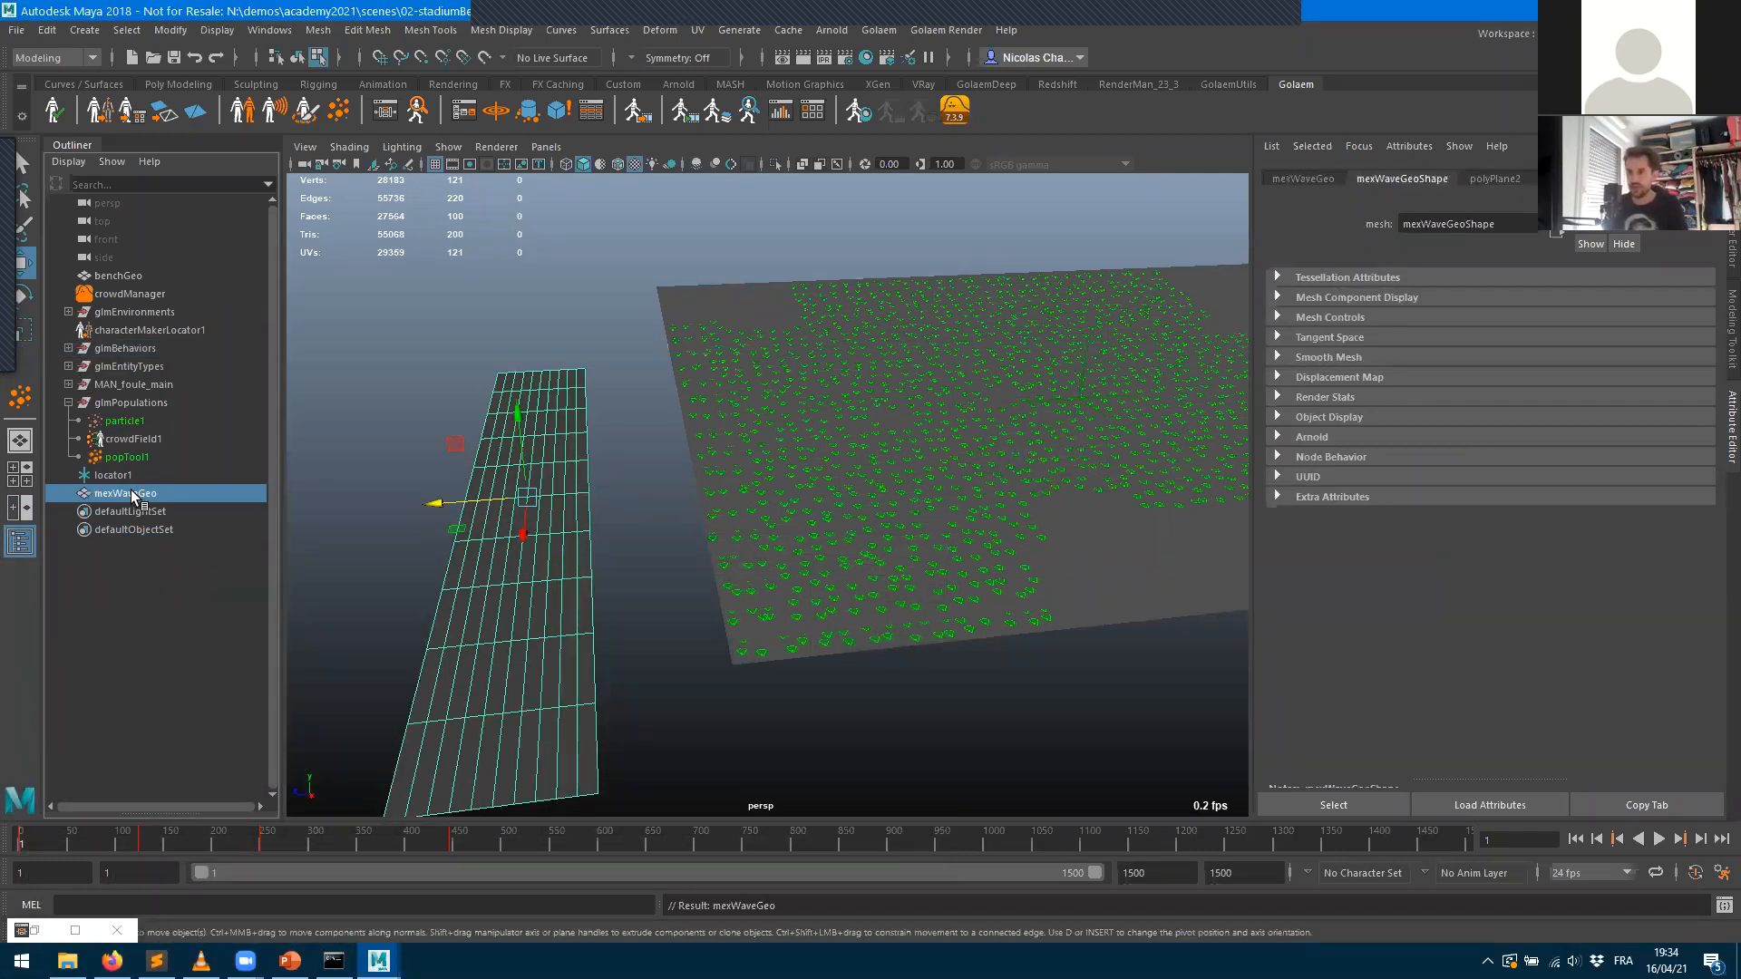
click(726, 649)
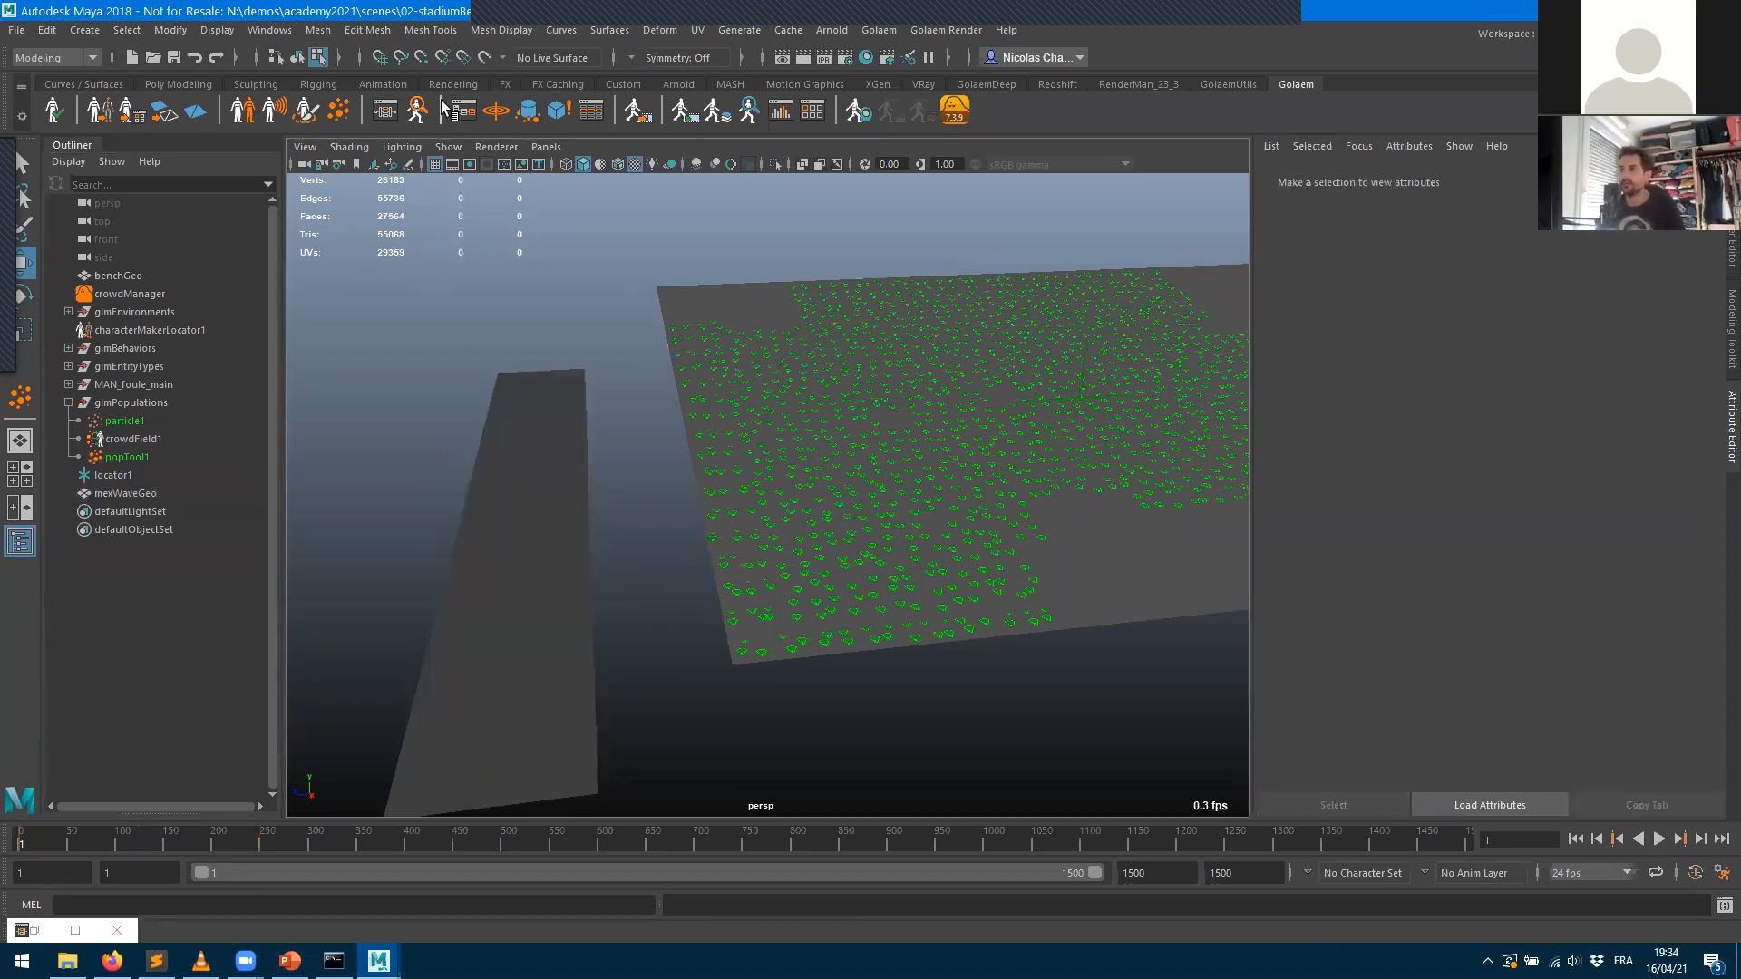
- Reopen the Golaem Behavior Editor and display the start trigger of waveShape in the Trigger Editor
click(388, 112)
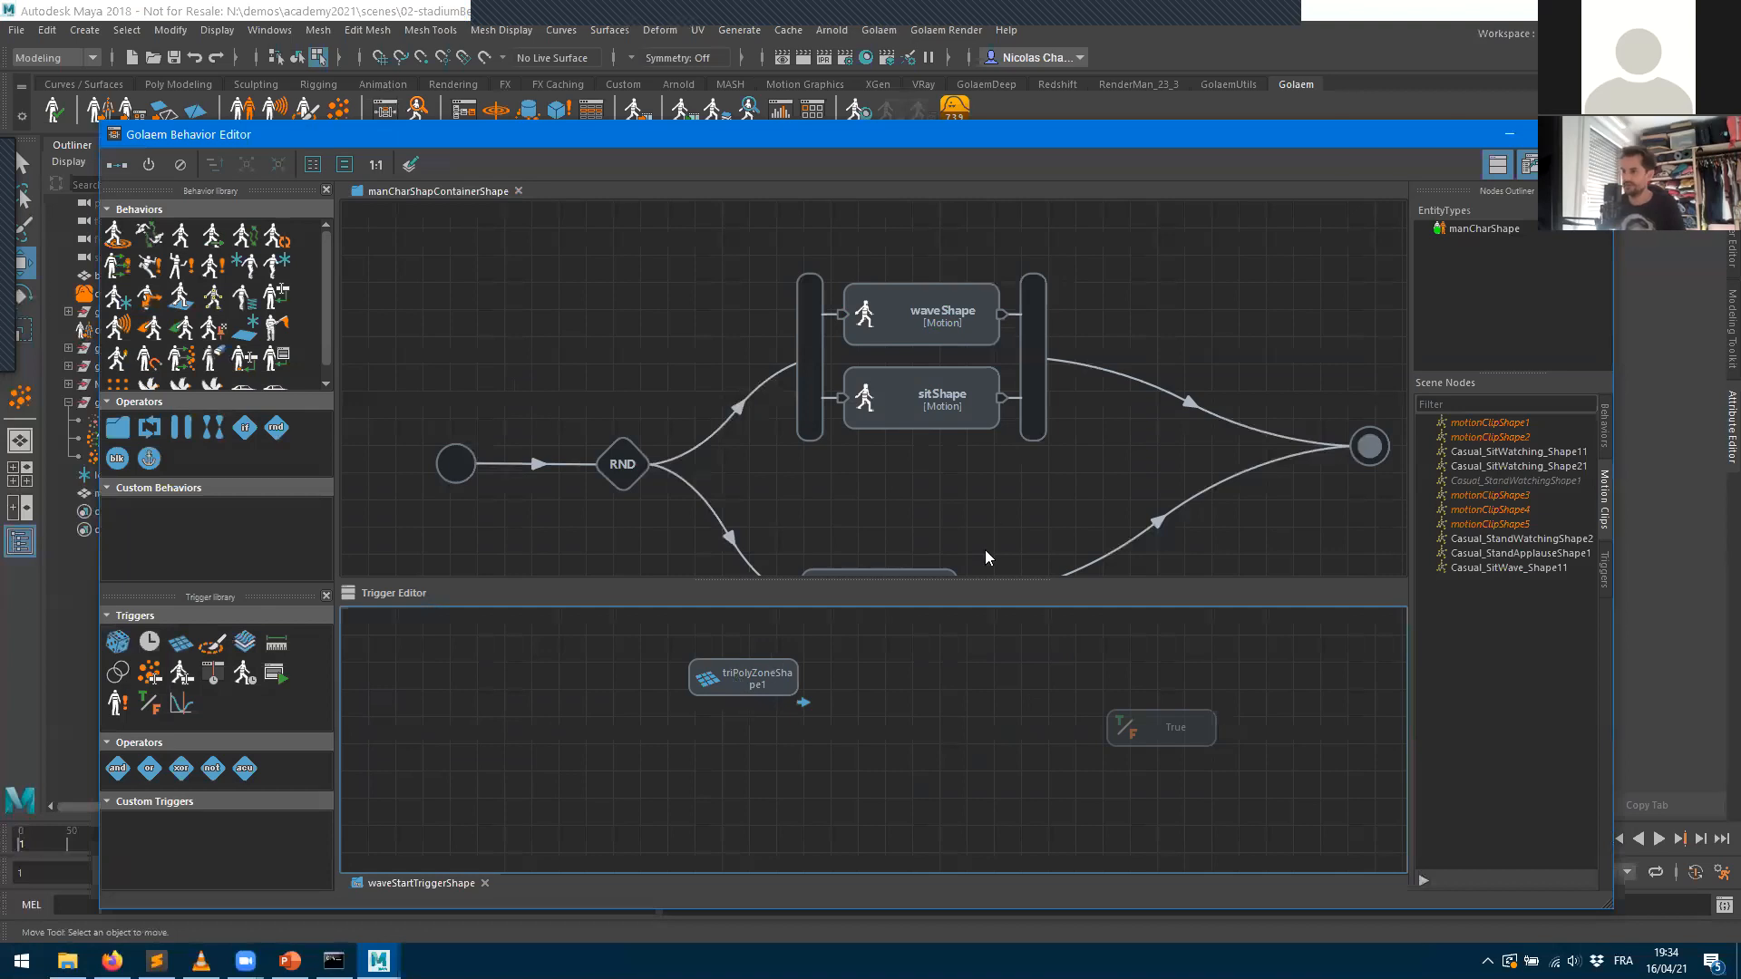
click(1497, 166)
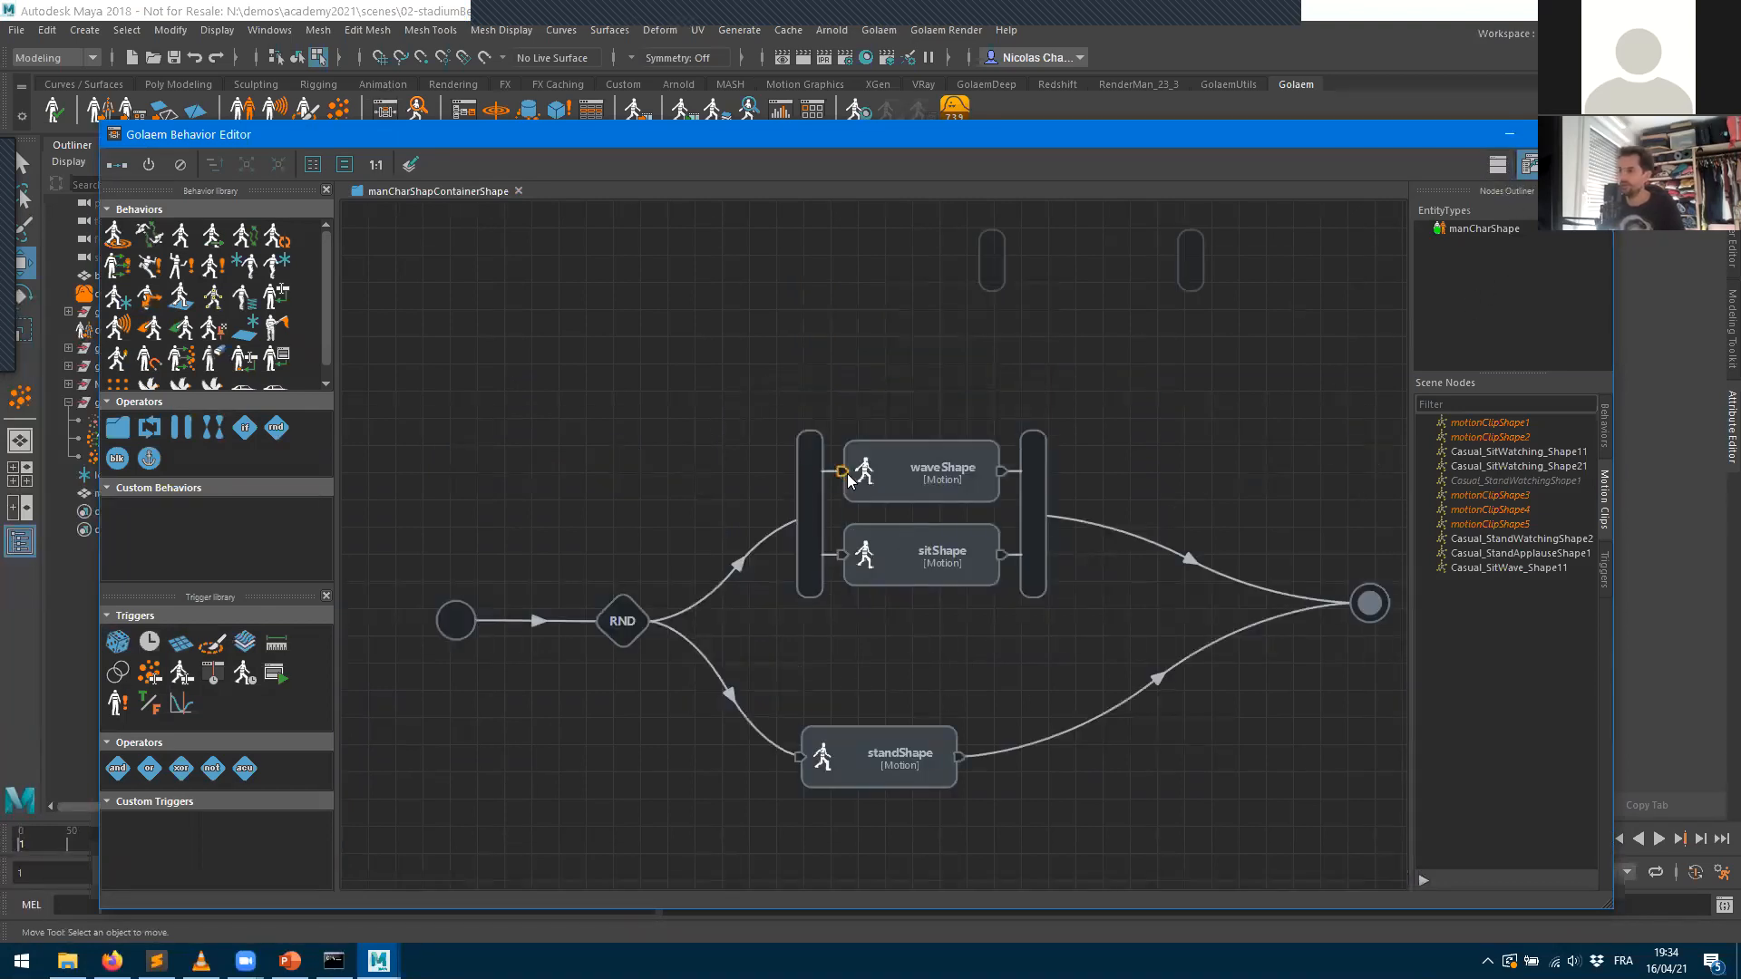
scroll(943, 504, up, 4)
click(909, 451)
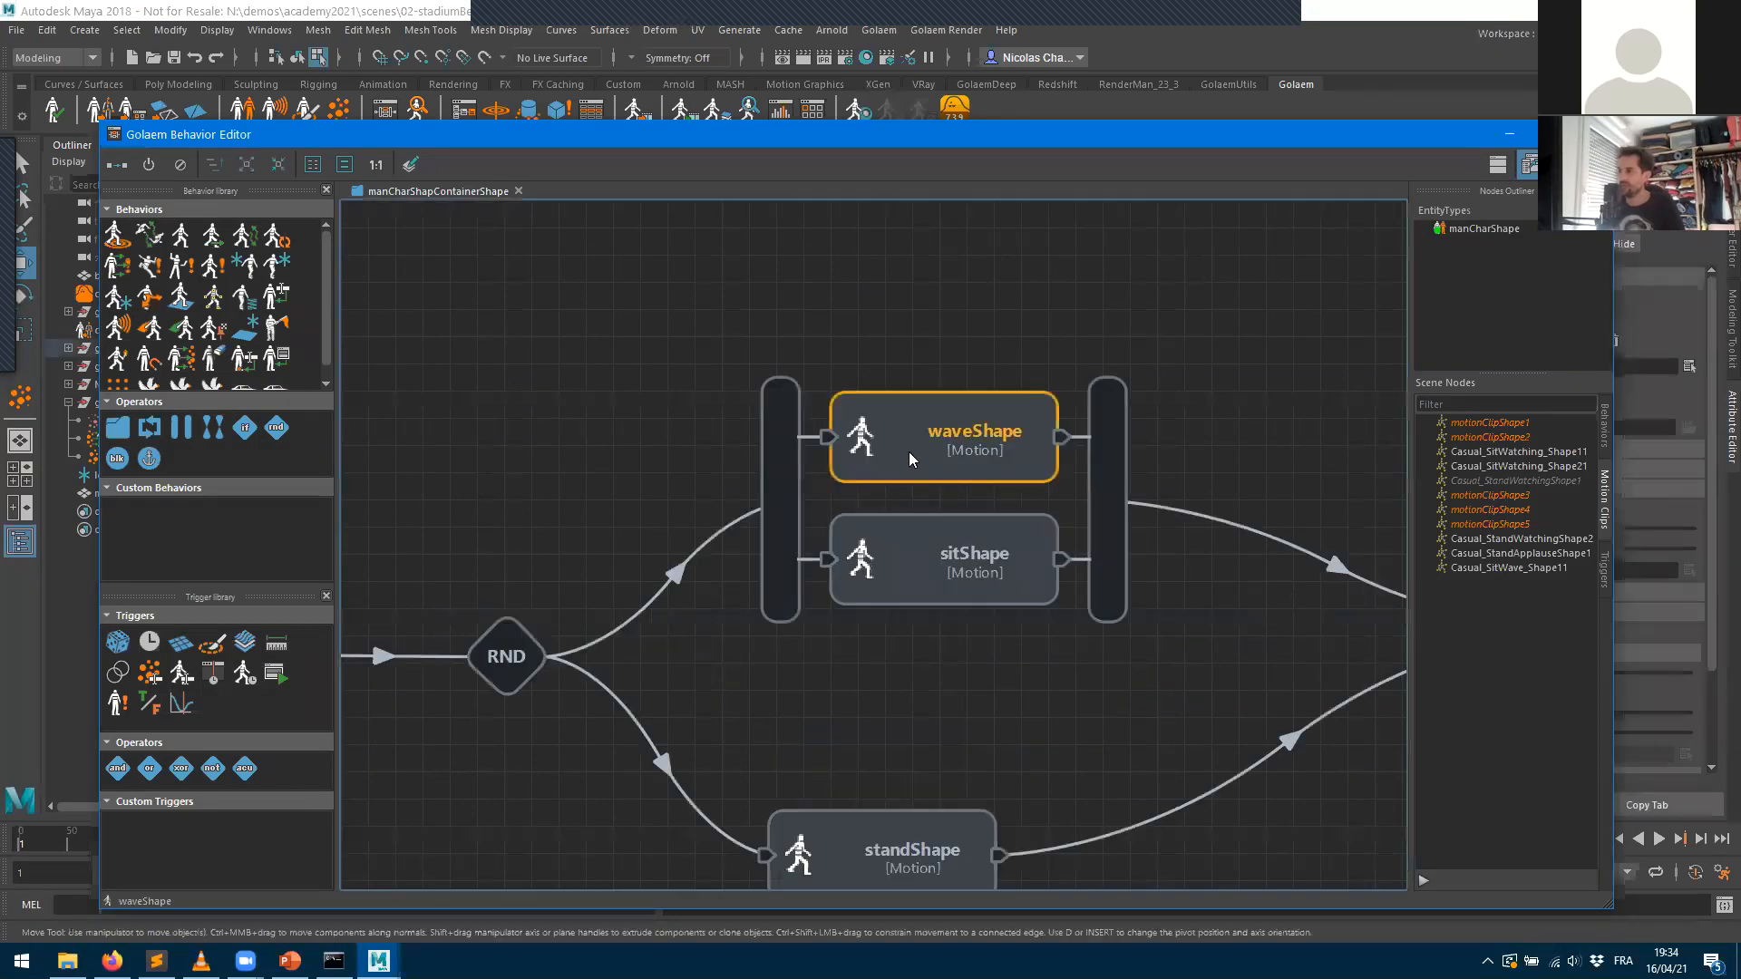
double_click(825, 439)
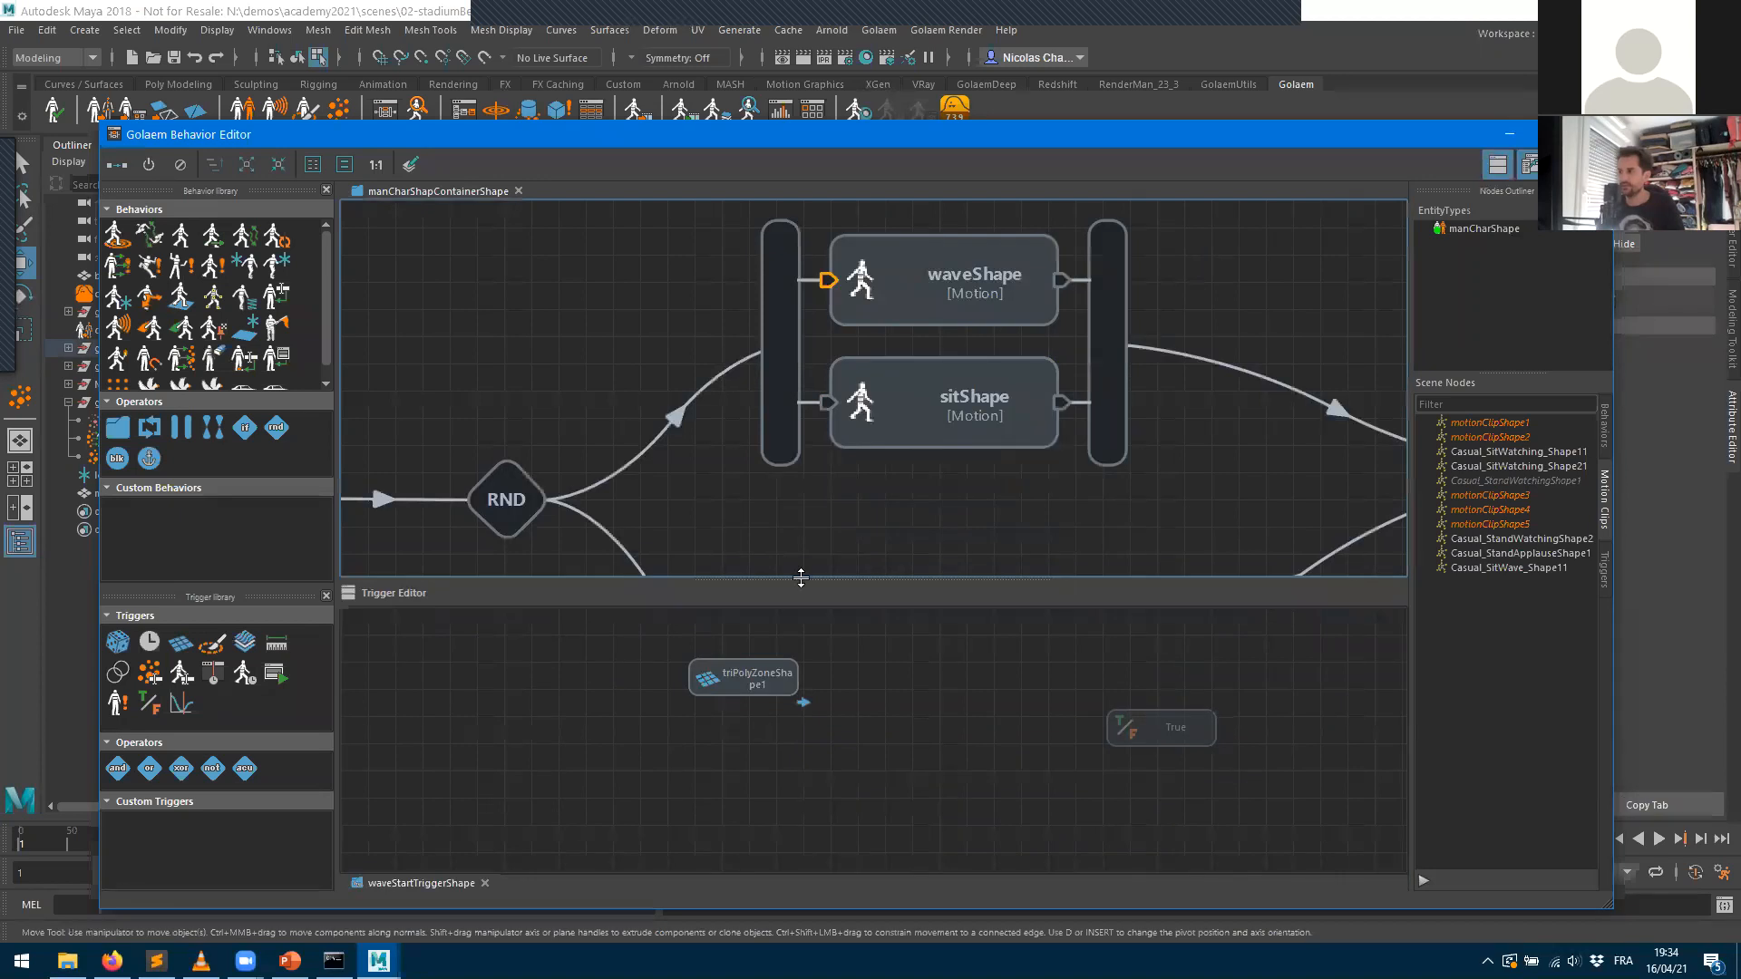
- Delete the polygon zone trigger and make the True trigger the output of the wave start trigger again
click(729, 682)
key(Delete)
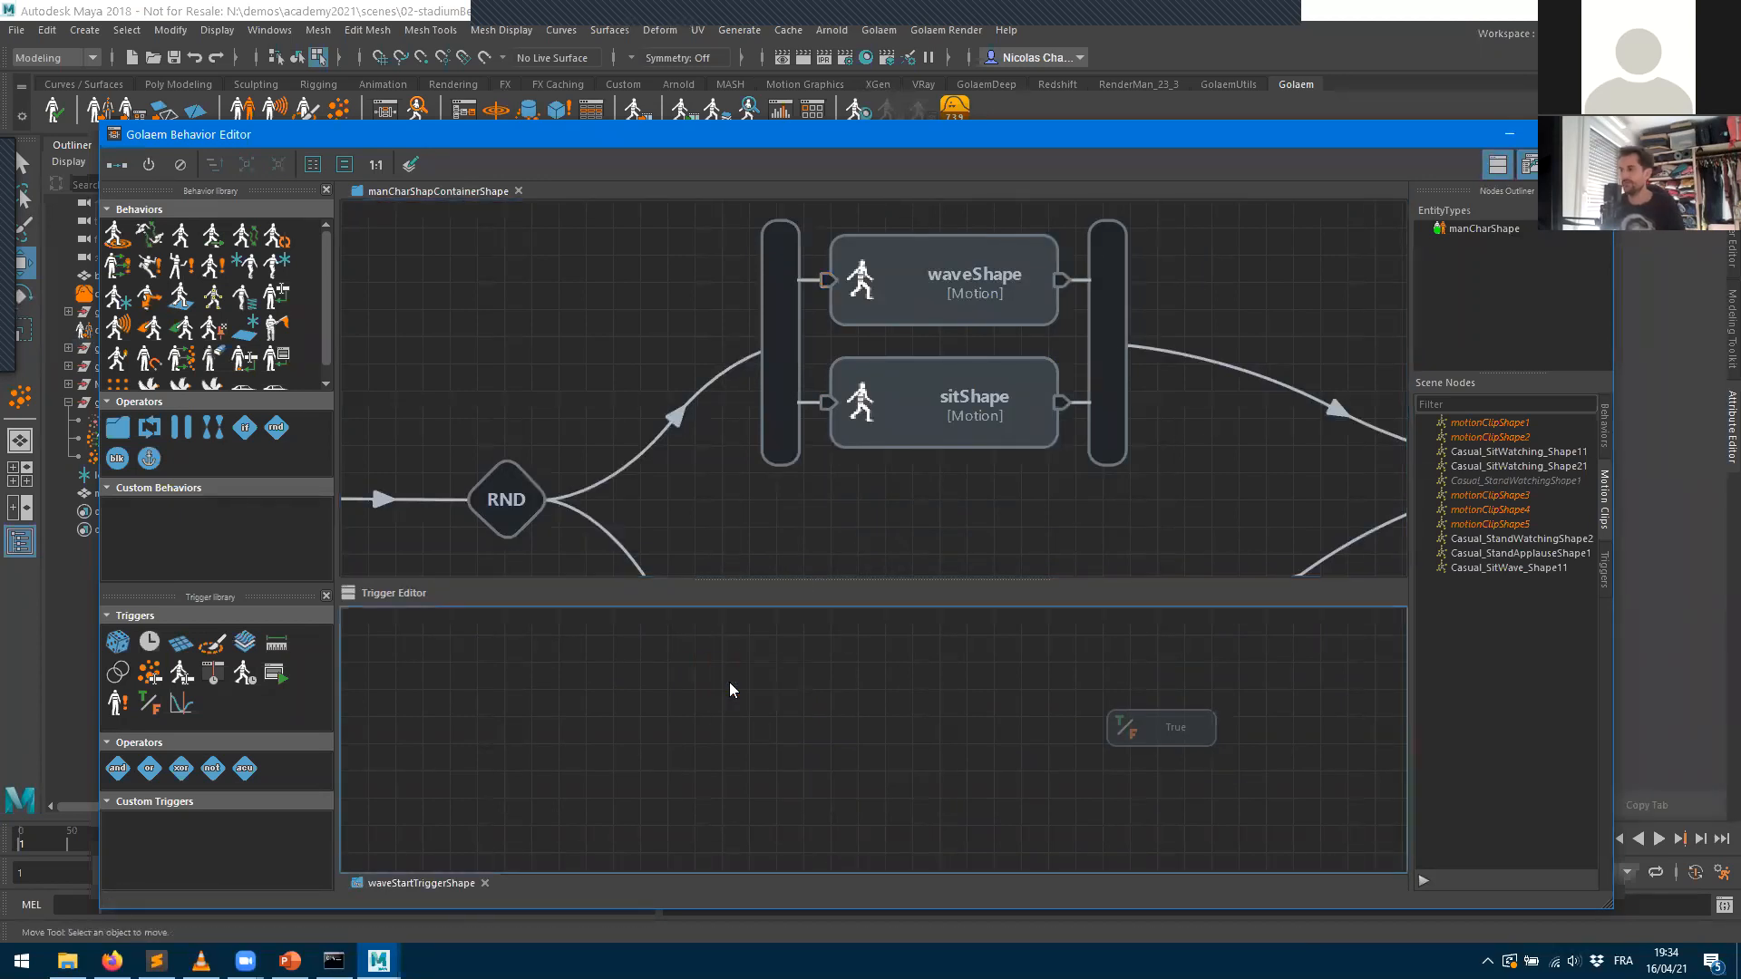
drag(1204, 731, 916, 718)
right_click(758, 680)
click(768, 688)
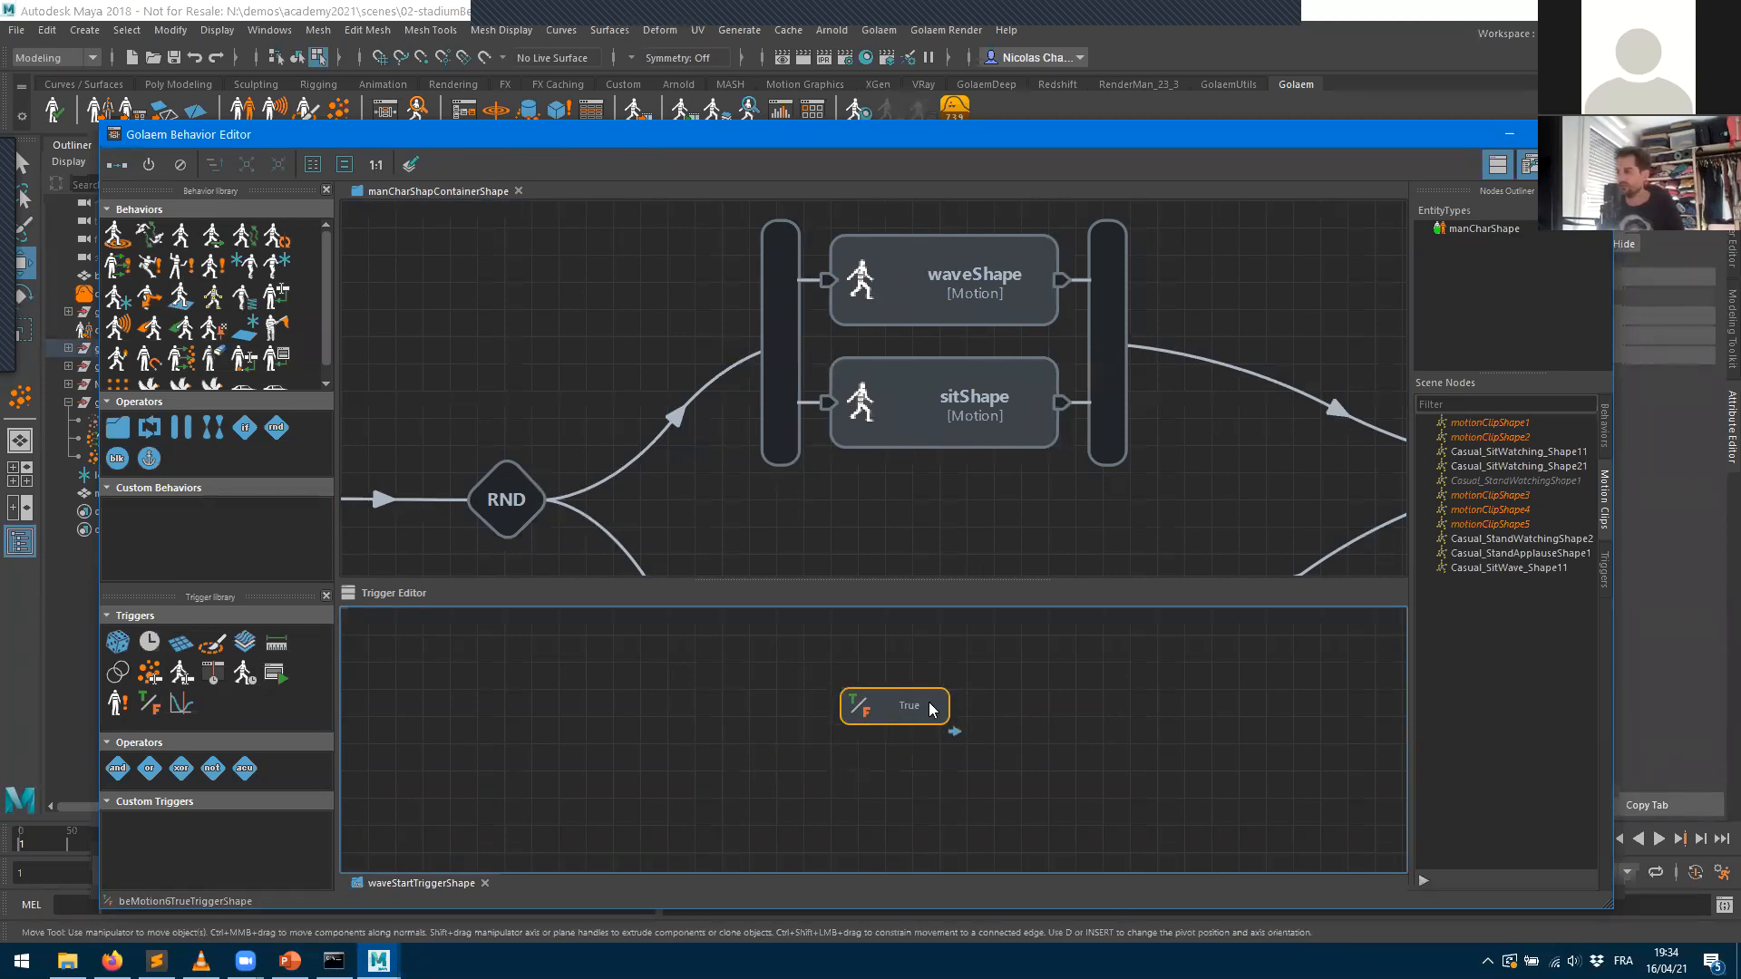
- Move the True trigger aside, add a new Polygon Zone trigger, and make it the wave start trigger's output
drag(933, 709, 1224, 695)
drag(180, 642, 827, 717)
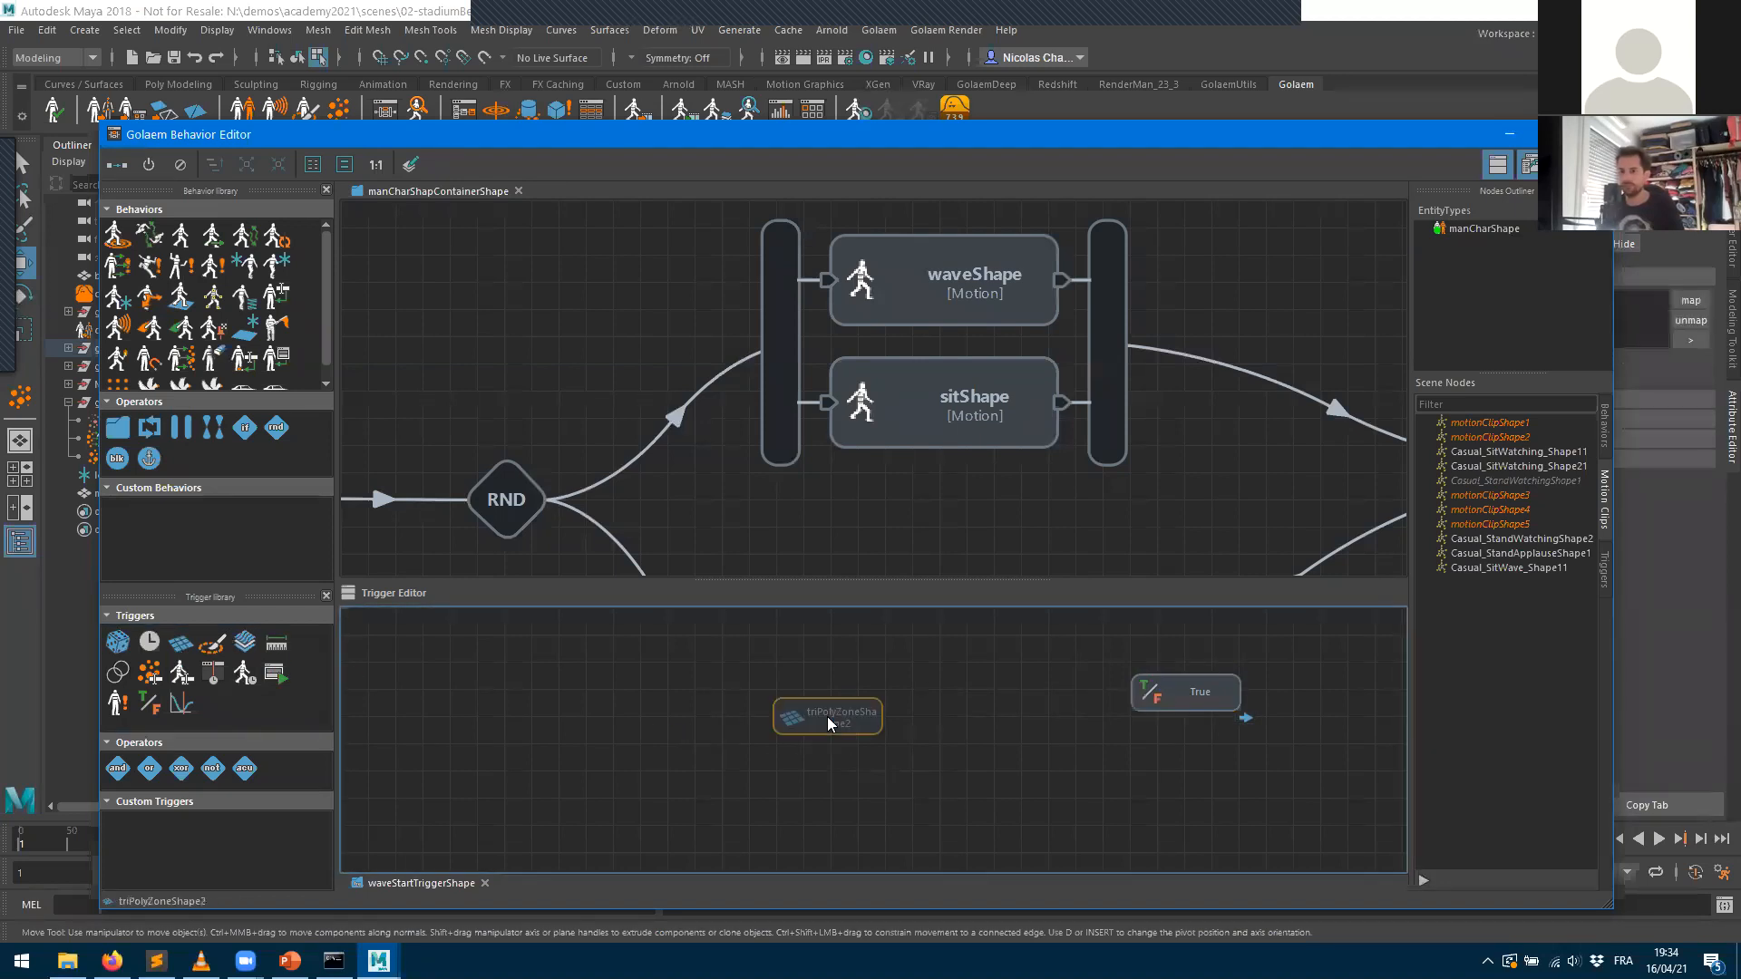
right_click(827, 716)
click(910, 727)
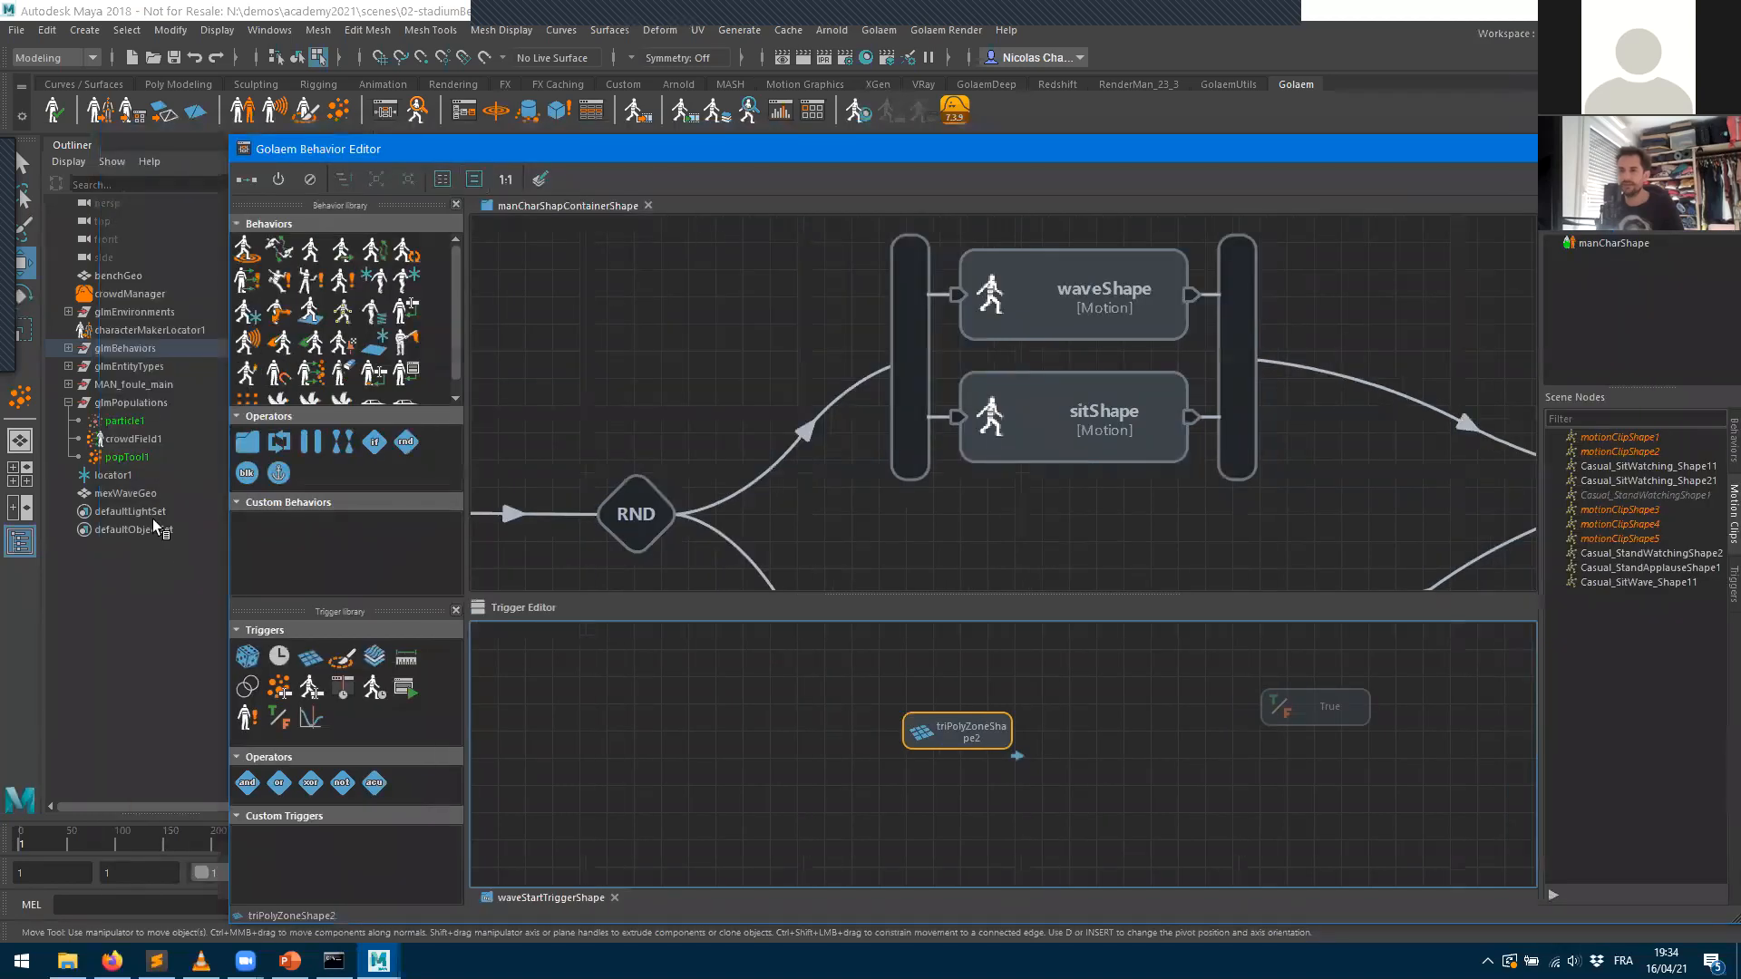
- Map mexWaveGeo into the In Polygons of the new polygon zone trigger and save the scene
click(127, 493)
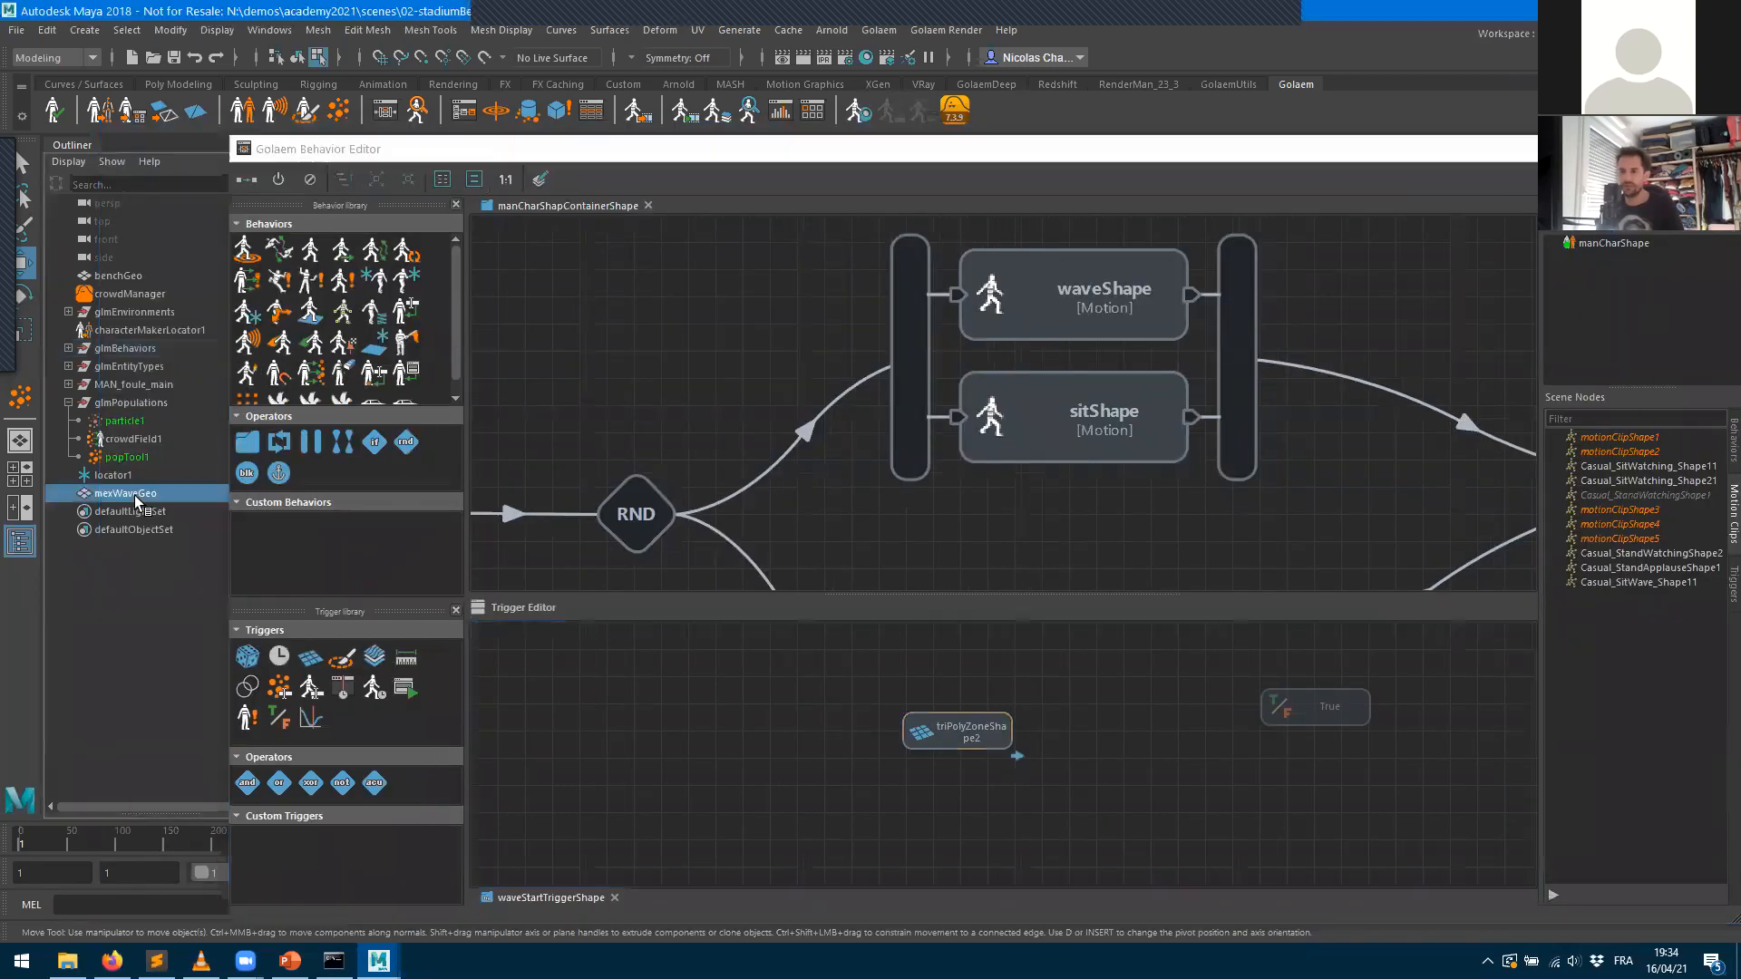
click(970, 731)
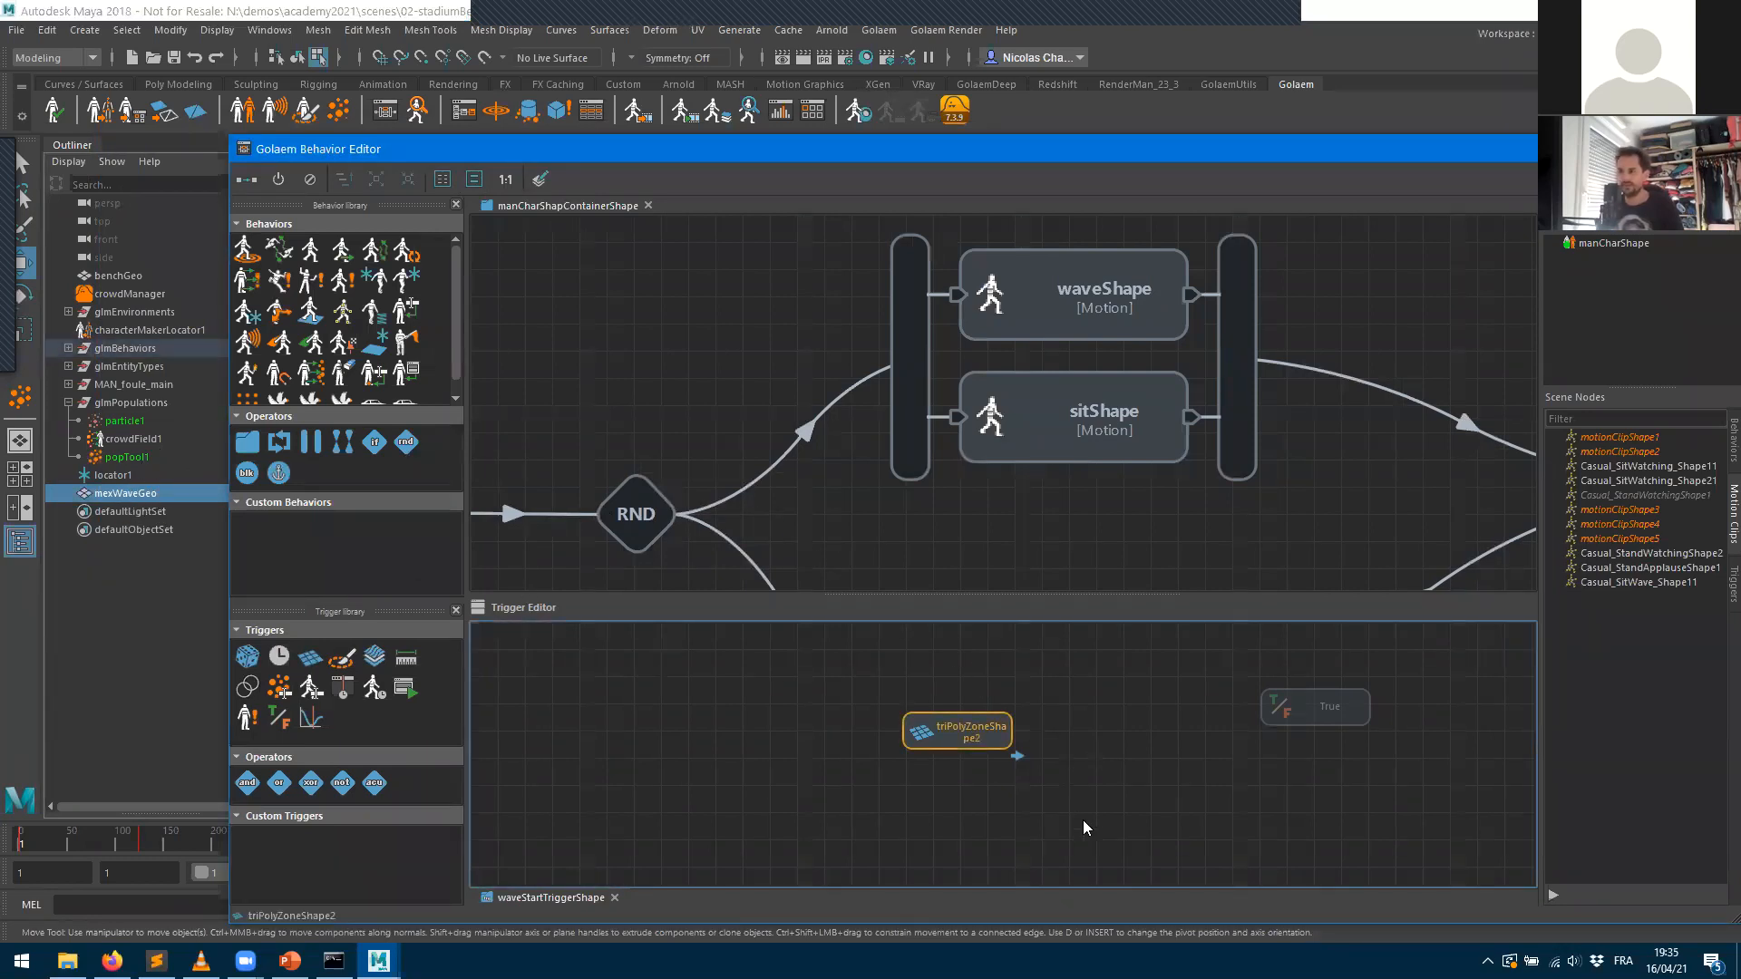
drag(1088, 149, 699, 430)
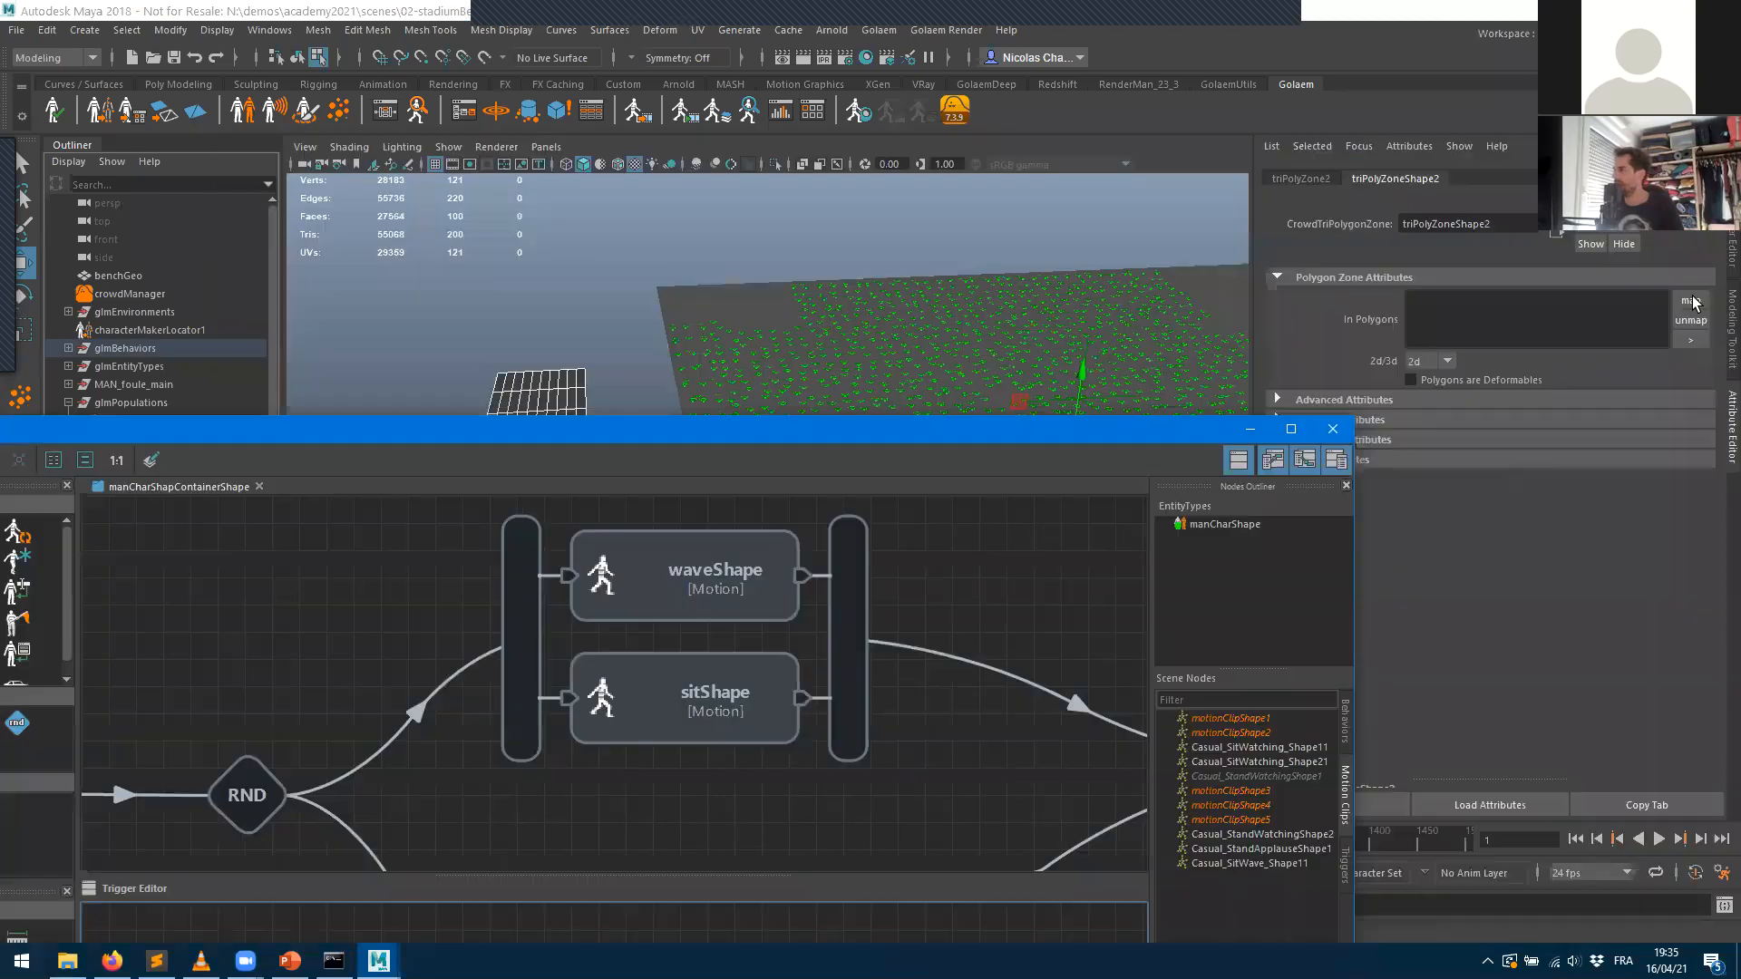
click(1691, 301)
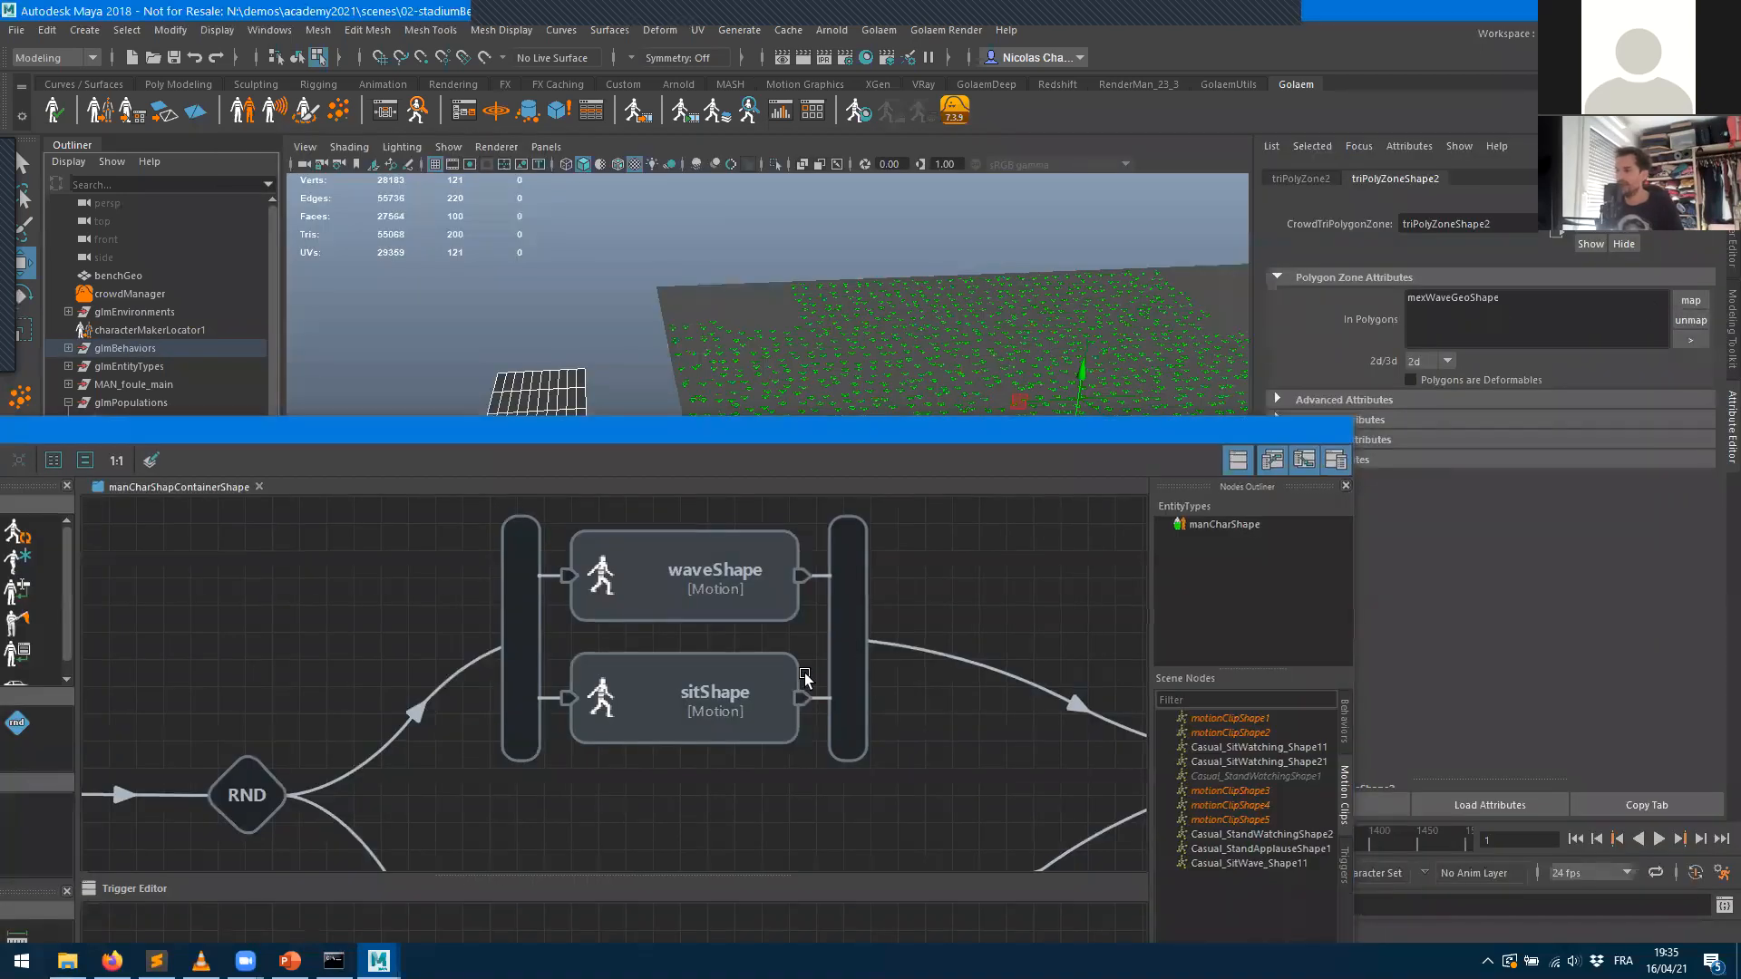
click(1251, 429)
click(174, 57)
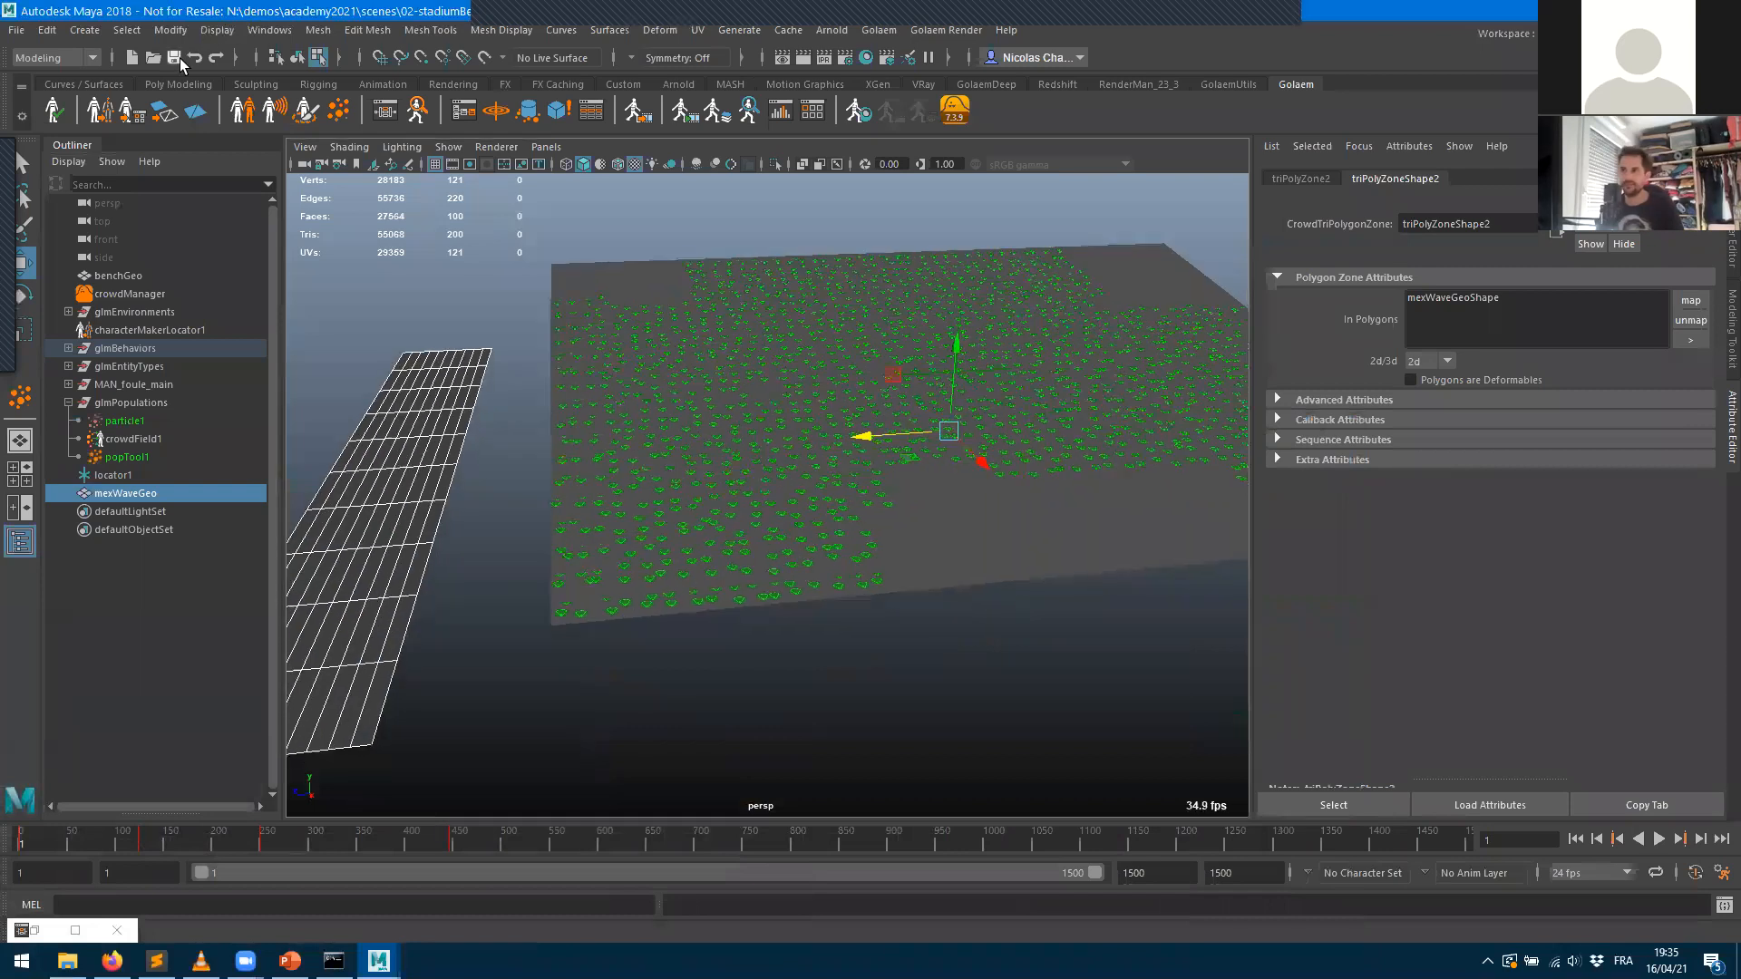
- Play the crowd simulation and examine up close how the characters react as the plane sweeps across, then stop playback
click(1660, 840)
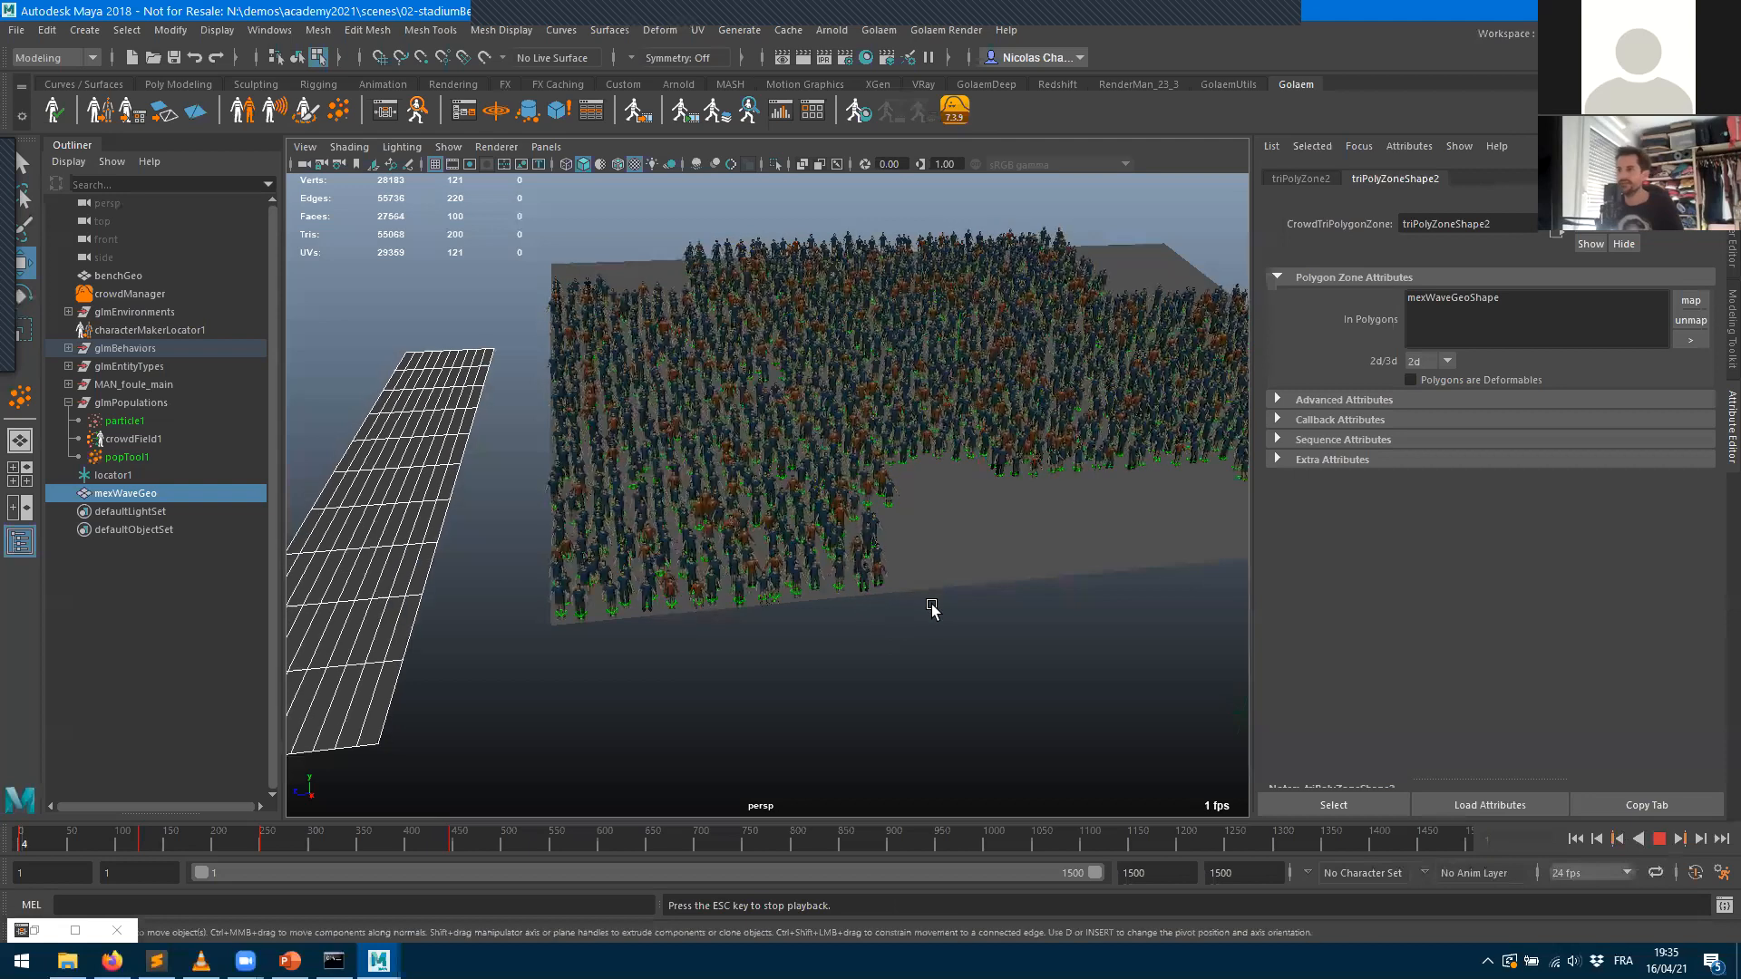
scroll(857, 585, up, 5)
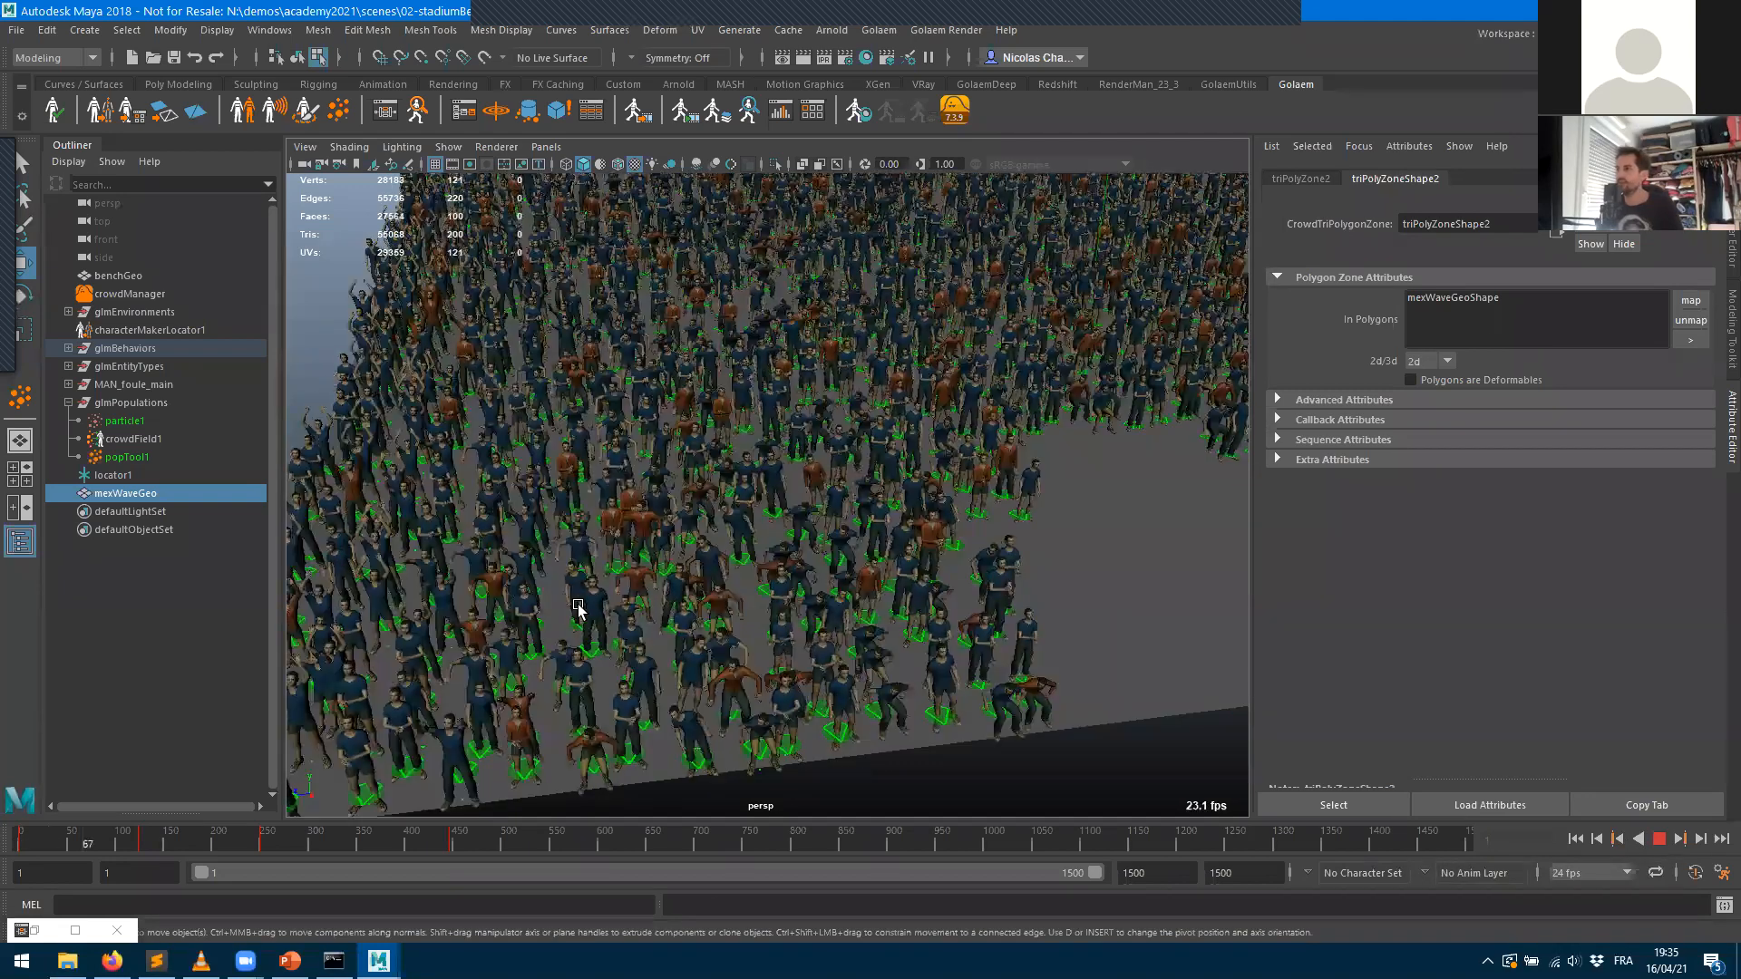
alt+middle_drag(894, 572, 606, 614)
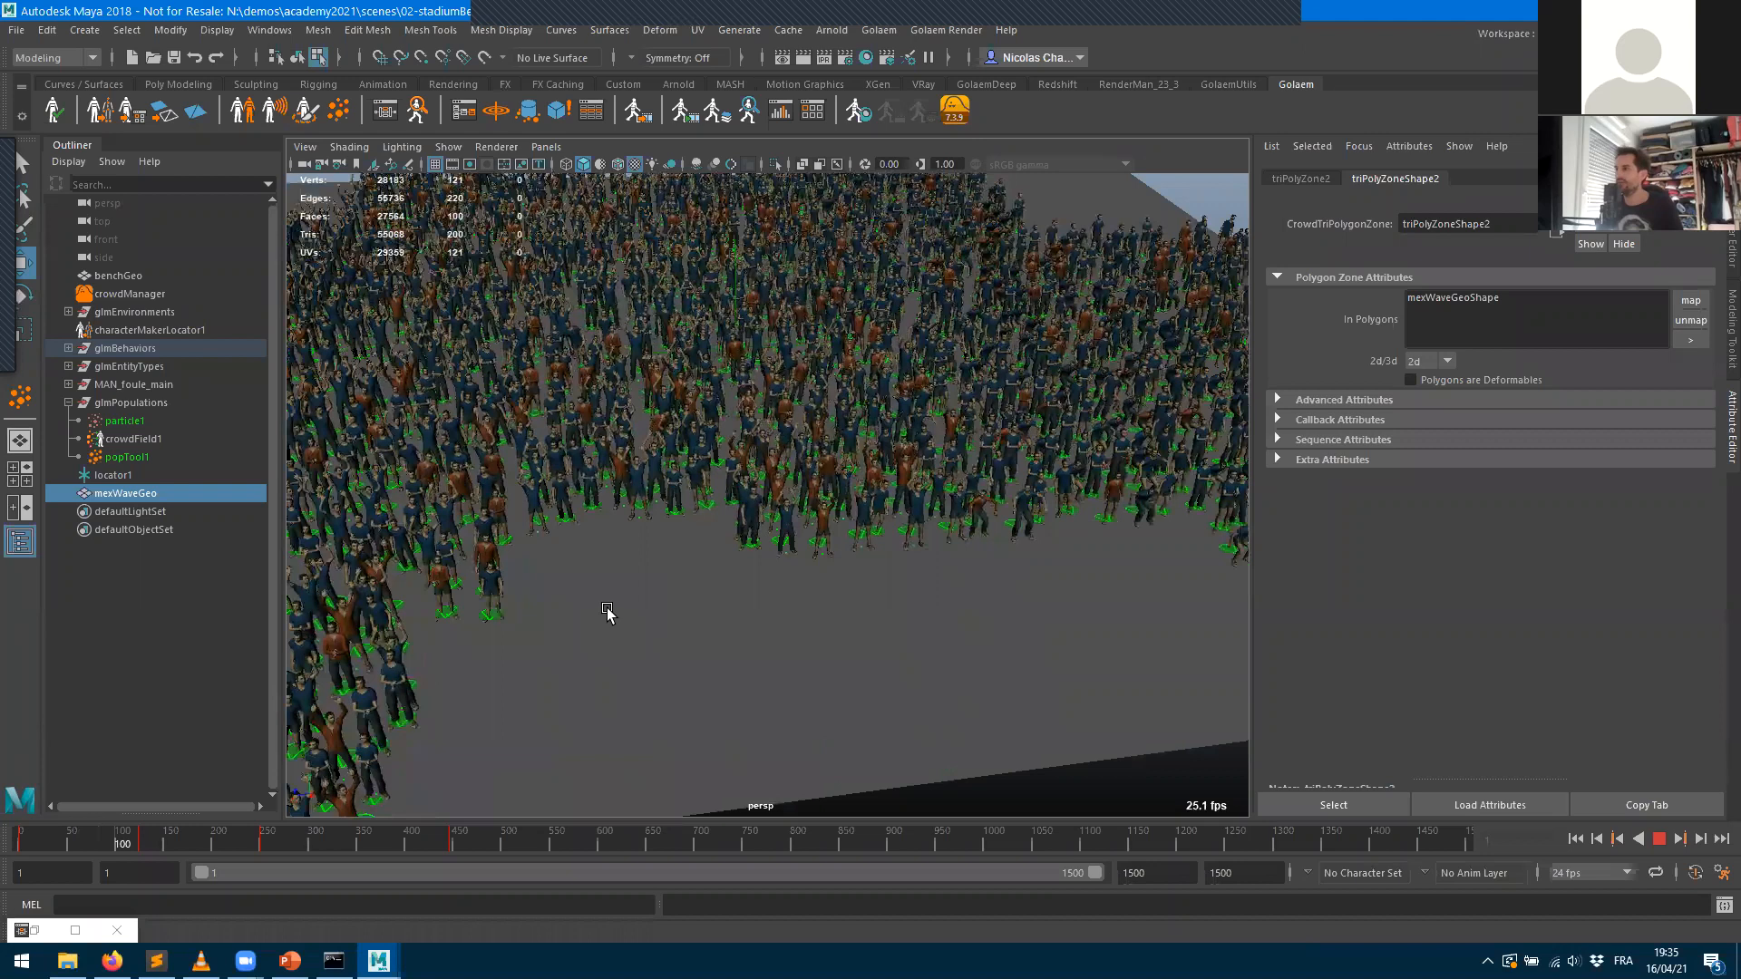
scroll(590, 610, down, 3)
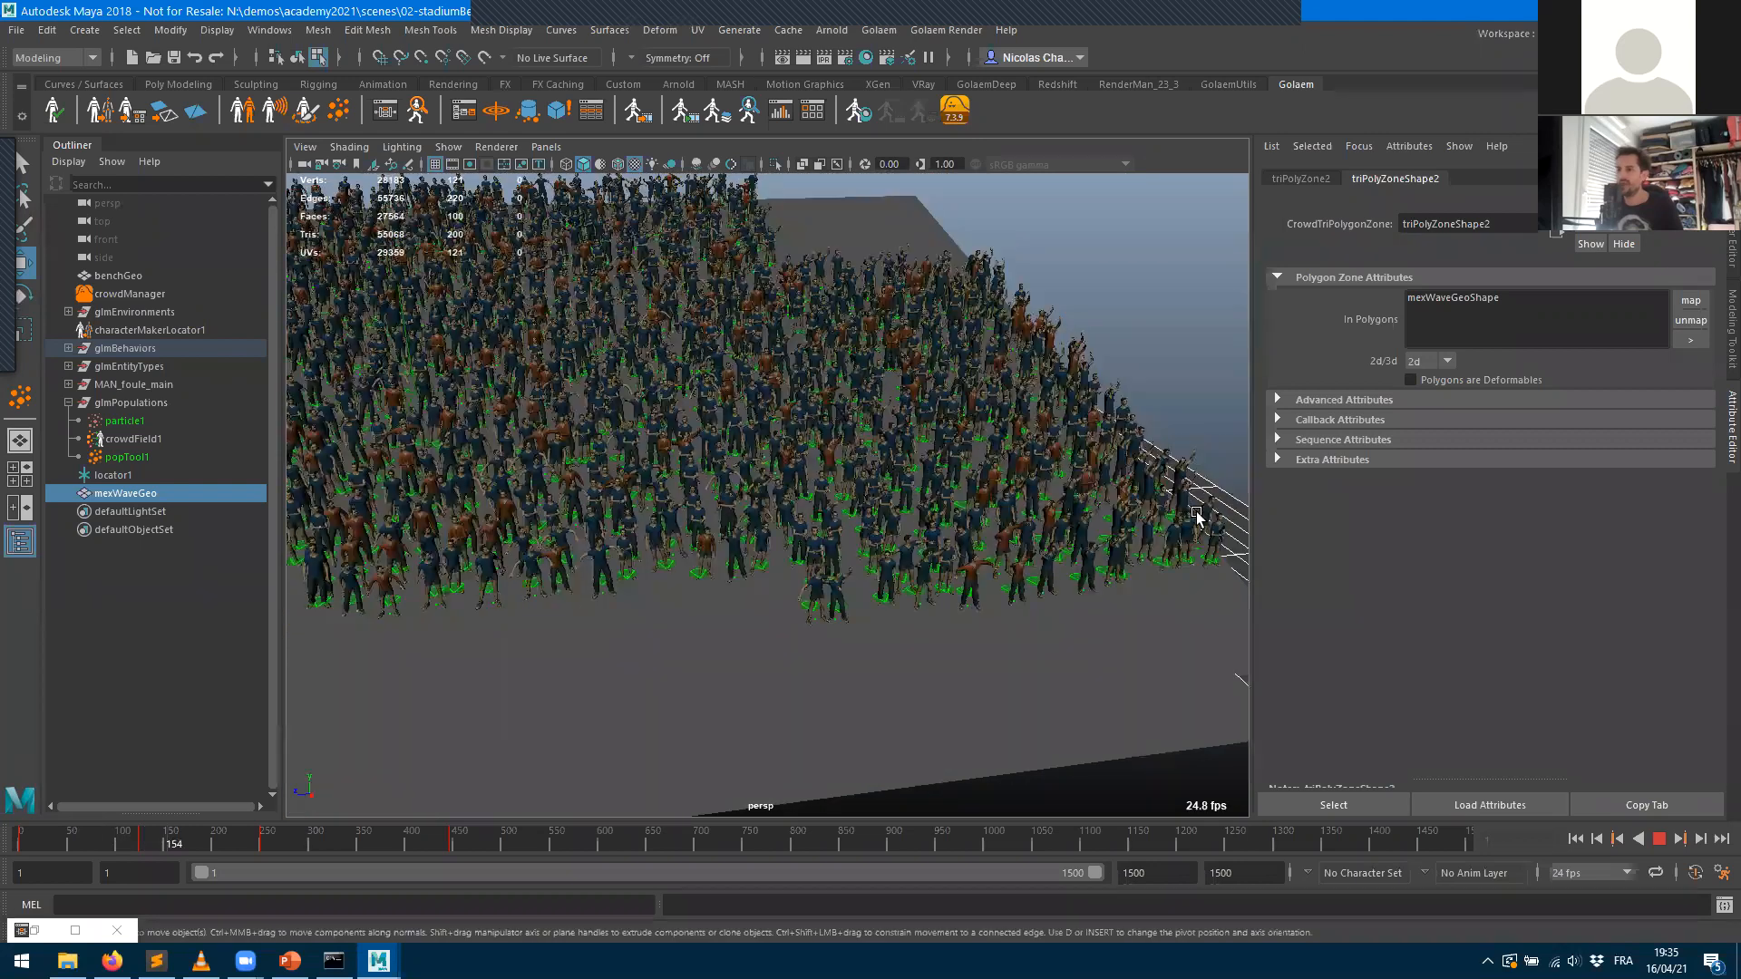
scroll(930, 553, up, 3)
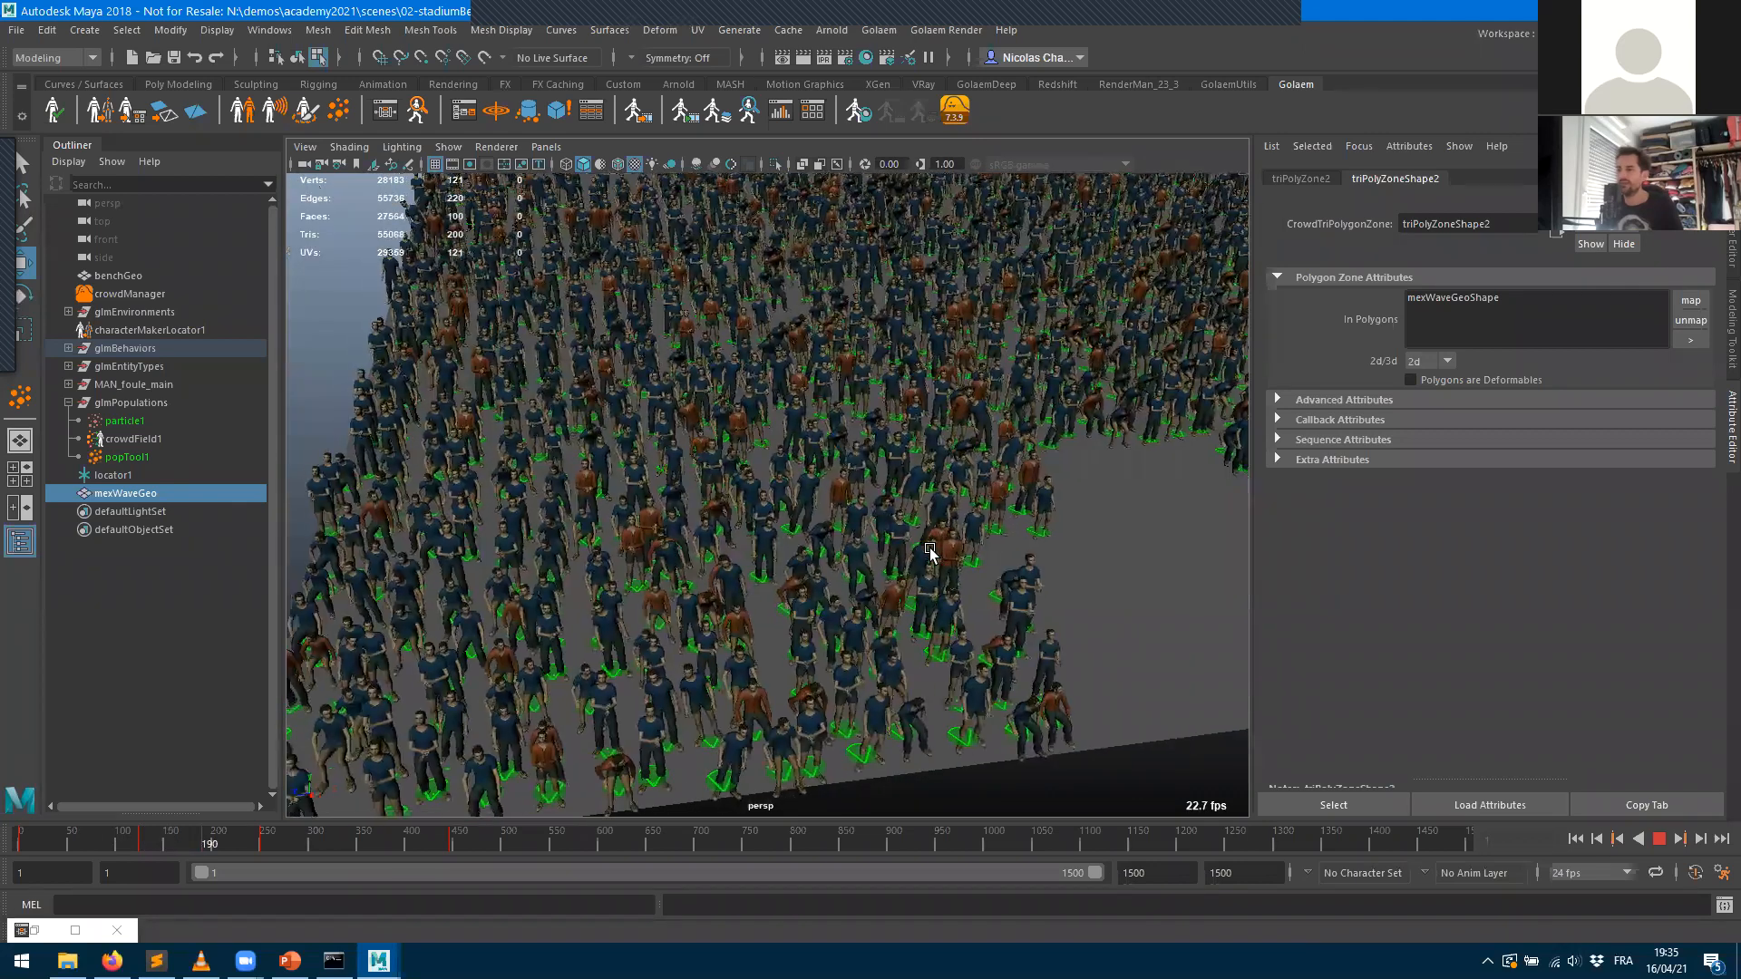
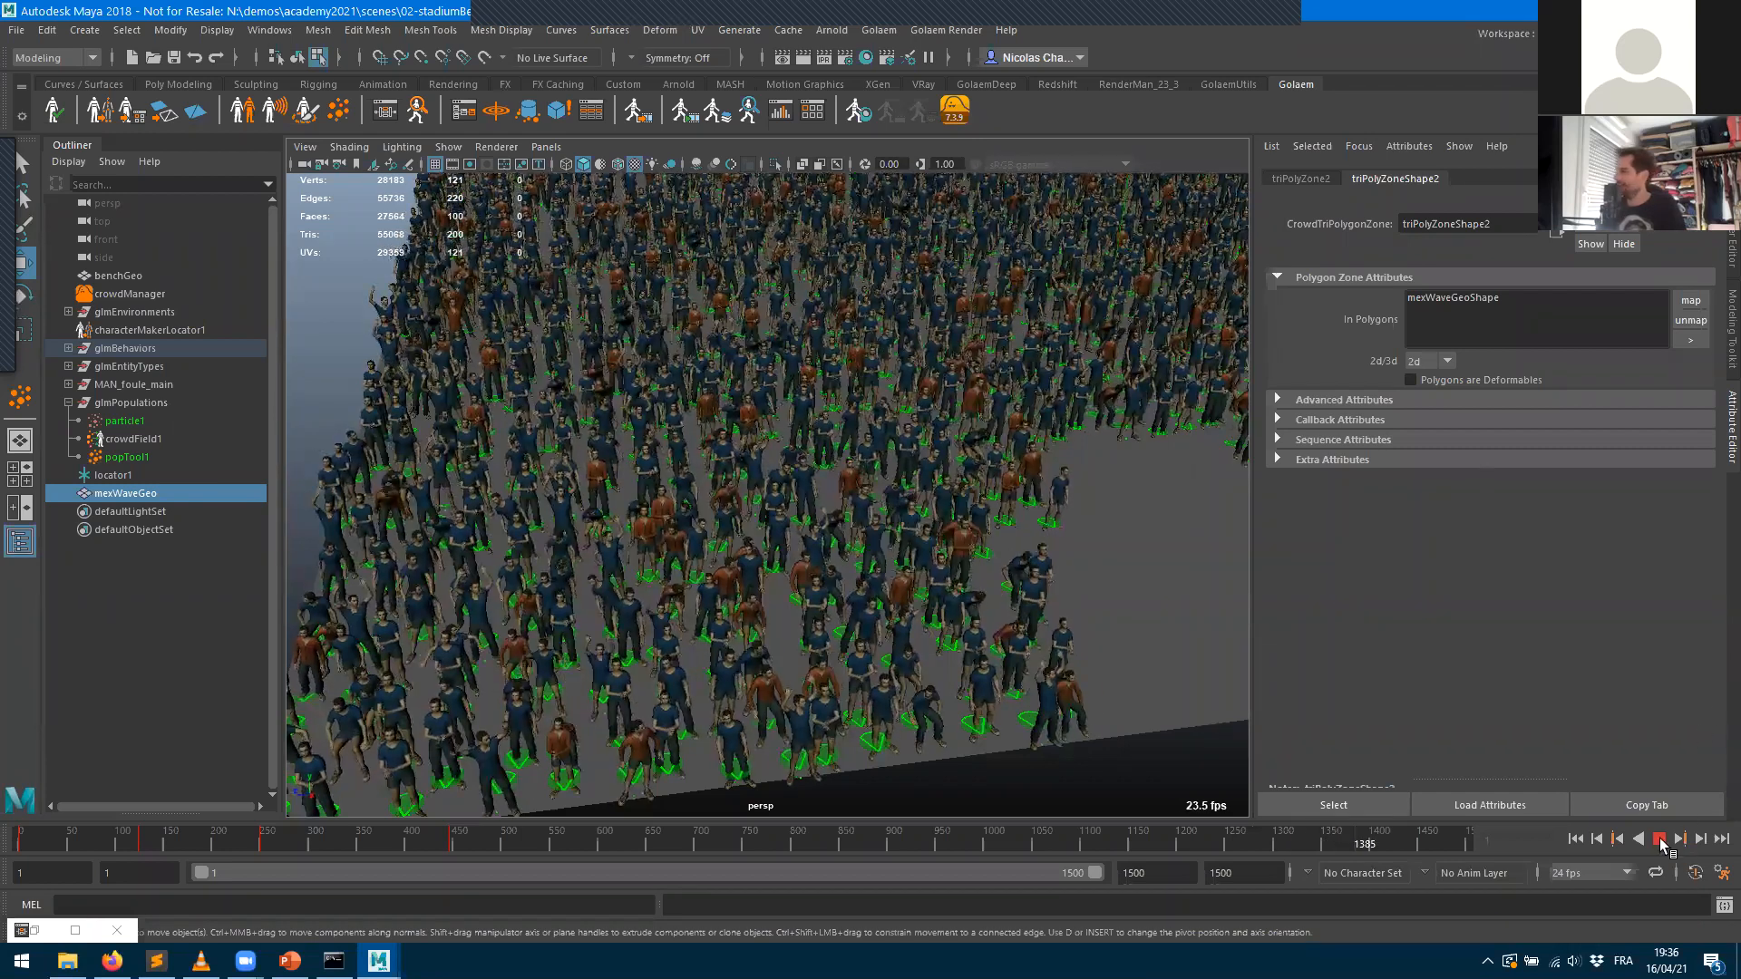
key(Escape)
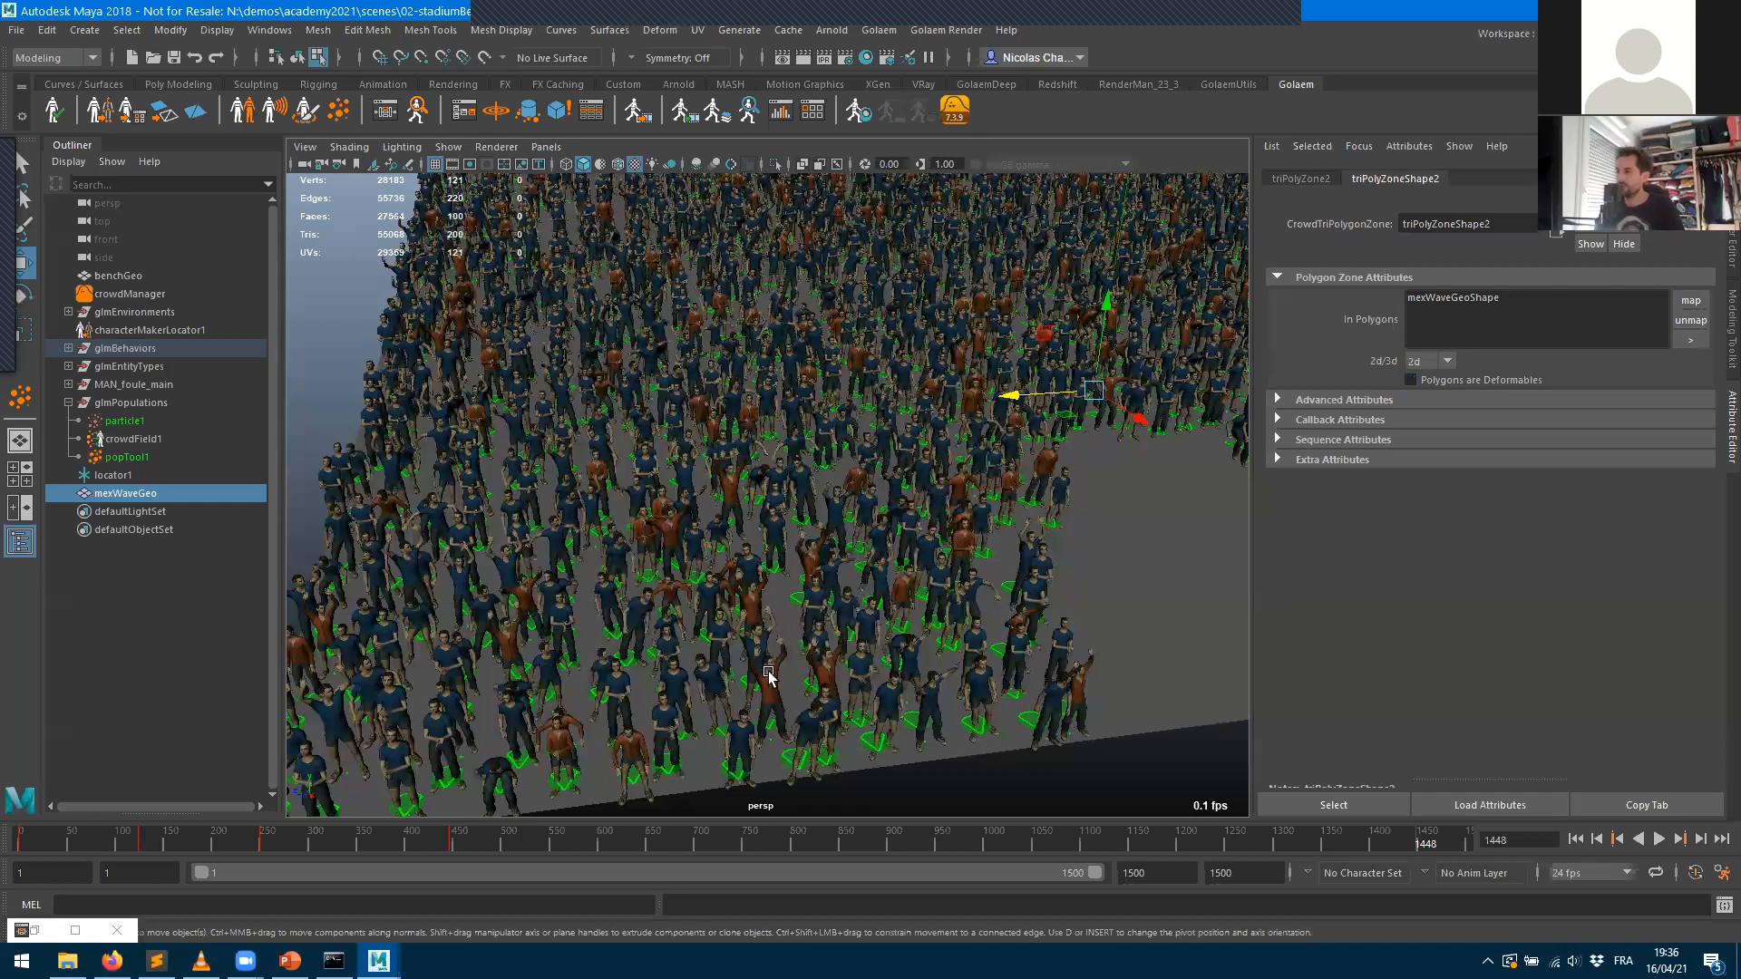
click(827, 684)
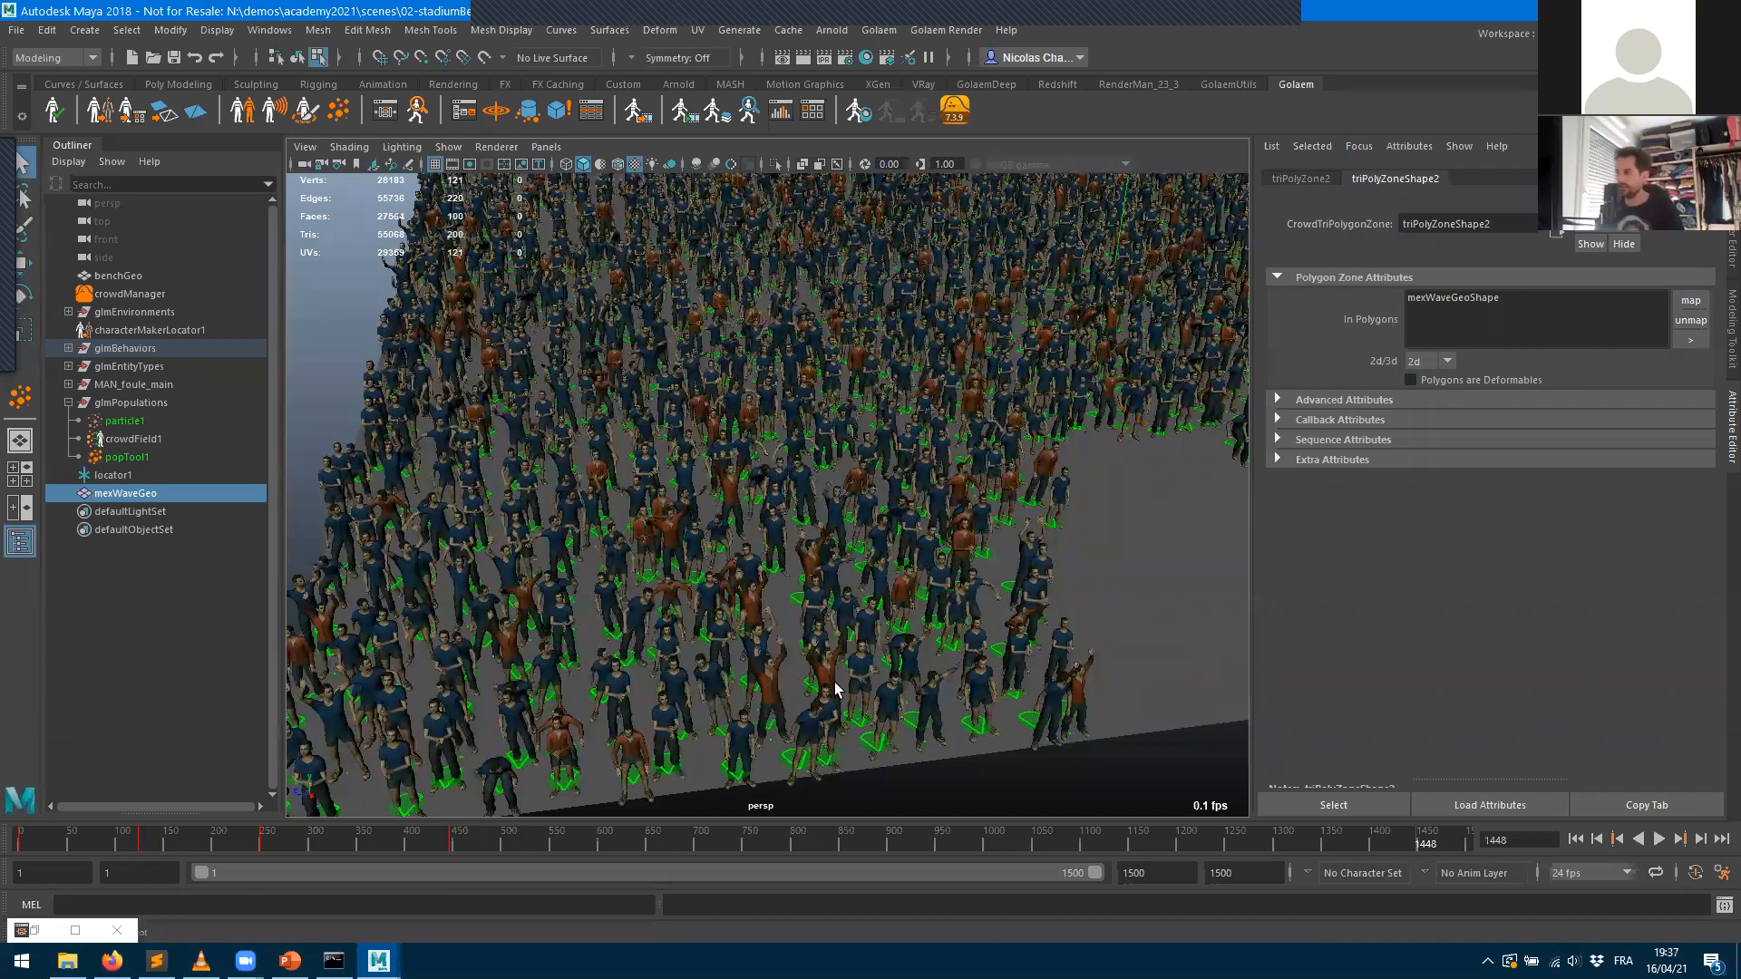
- Inspect two front-row characters in Crowd Visual Feedback, then restart the simulation from frame 1 and pick the waving character again
alt+drag(847, 591, 127, 190)
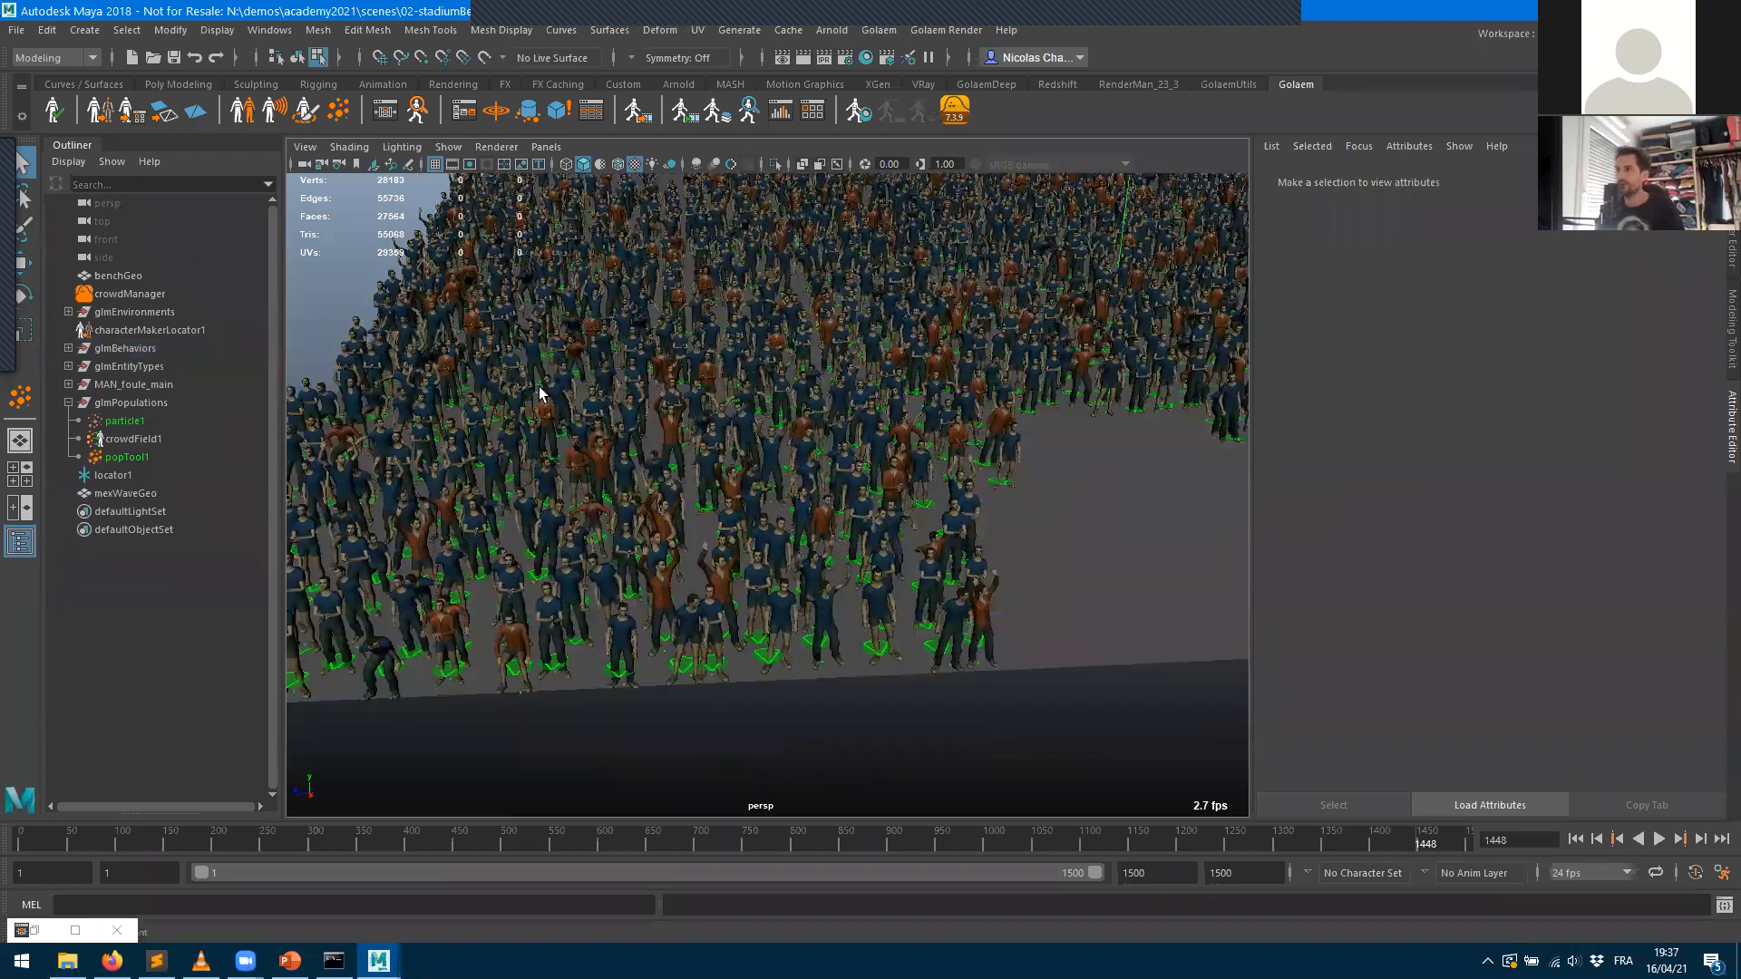
click(727, 598)
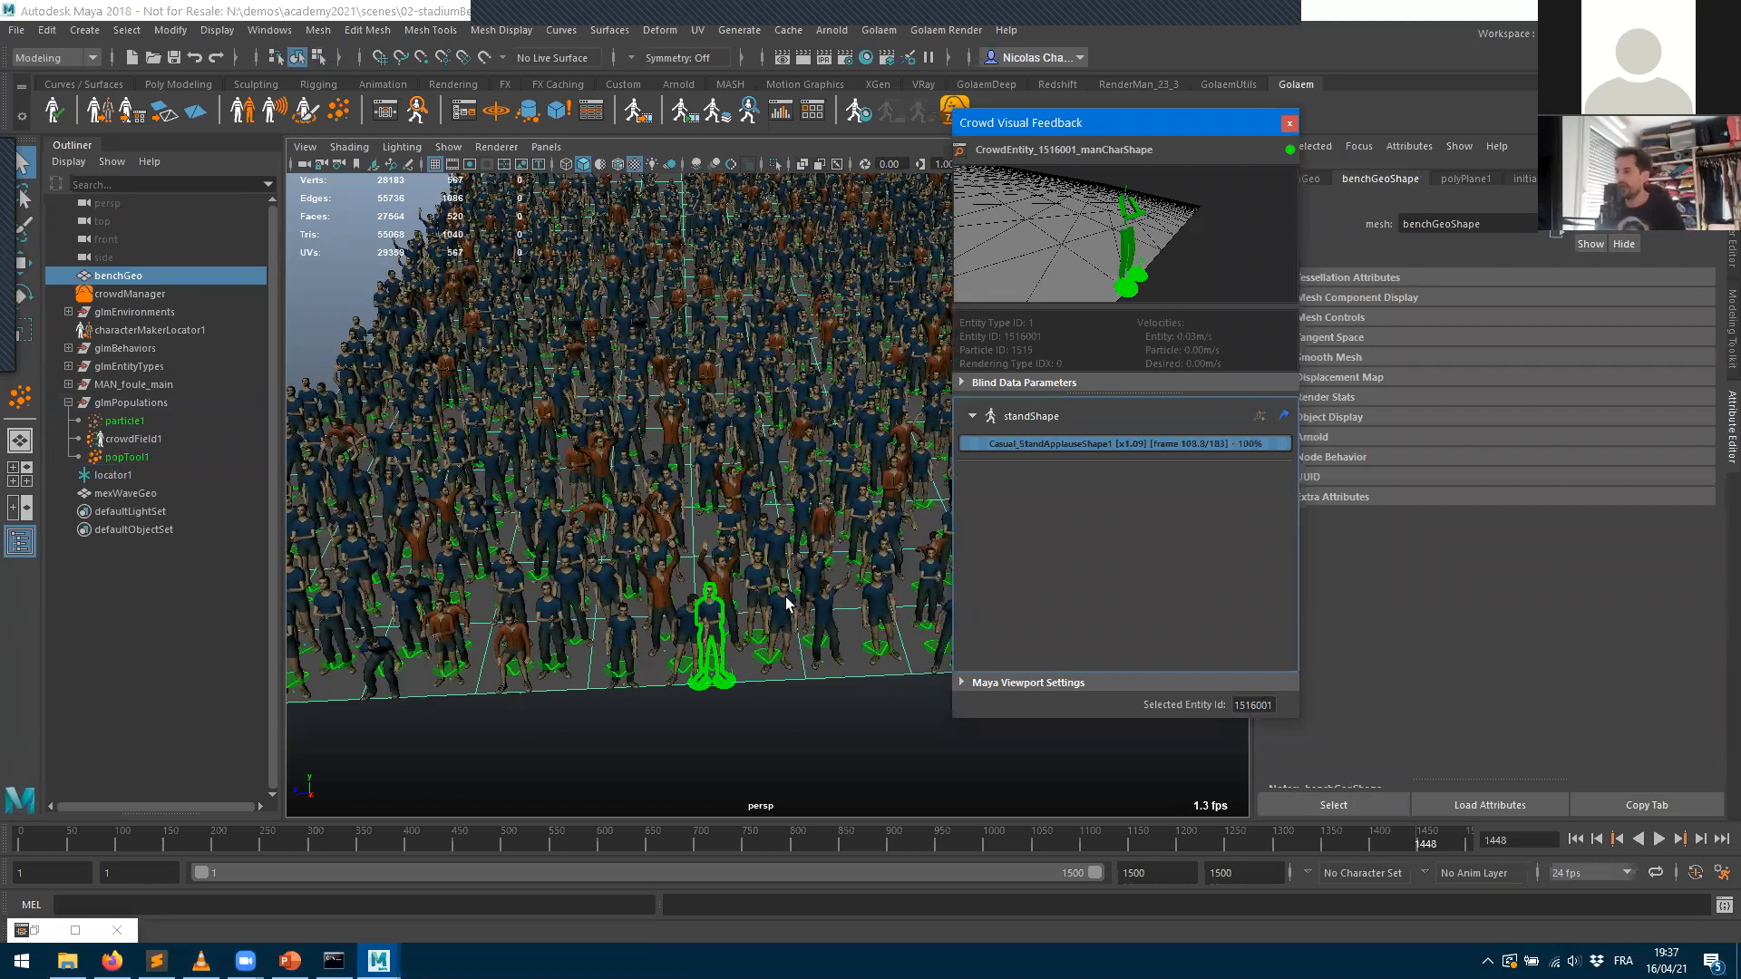
click(730, 573)
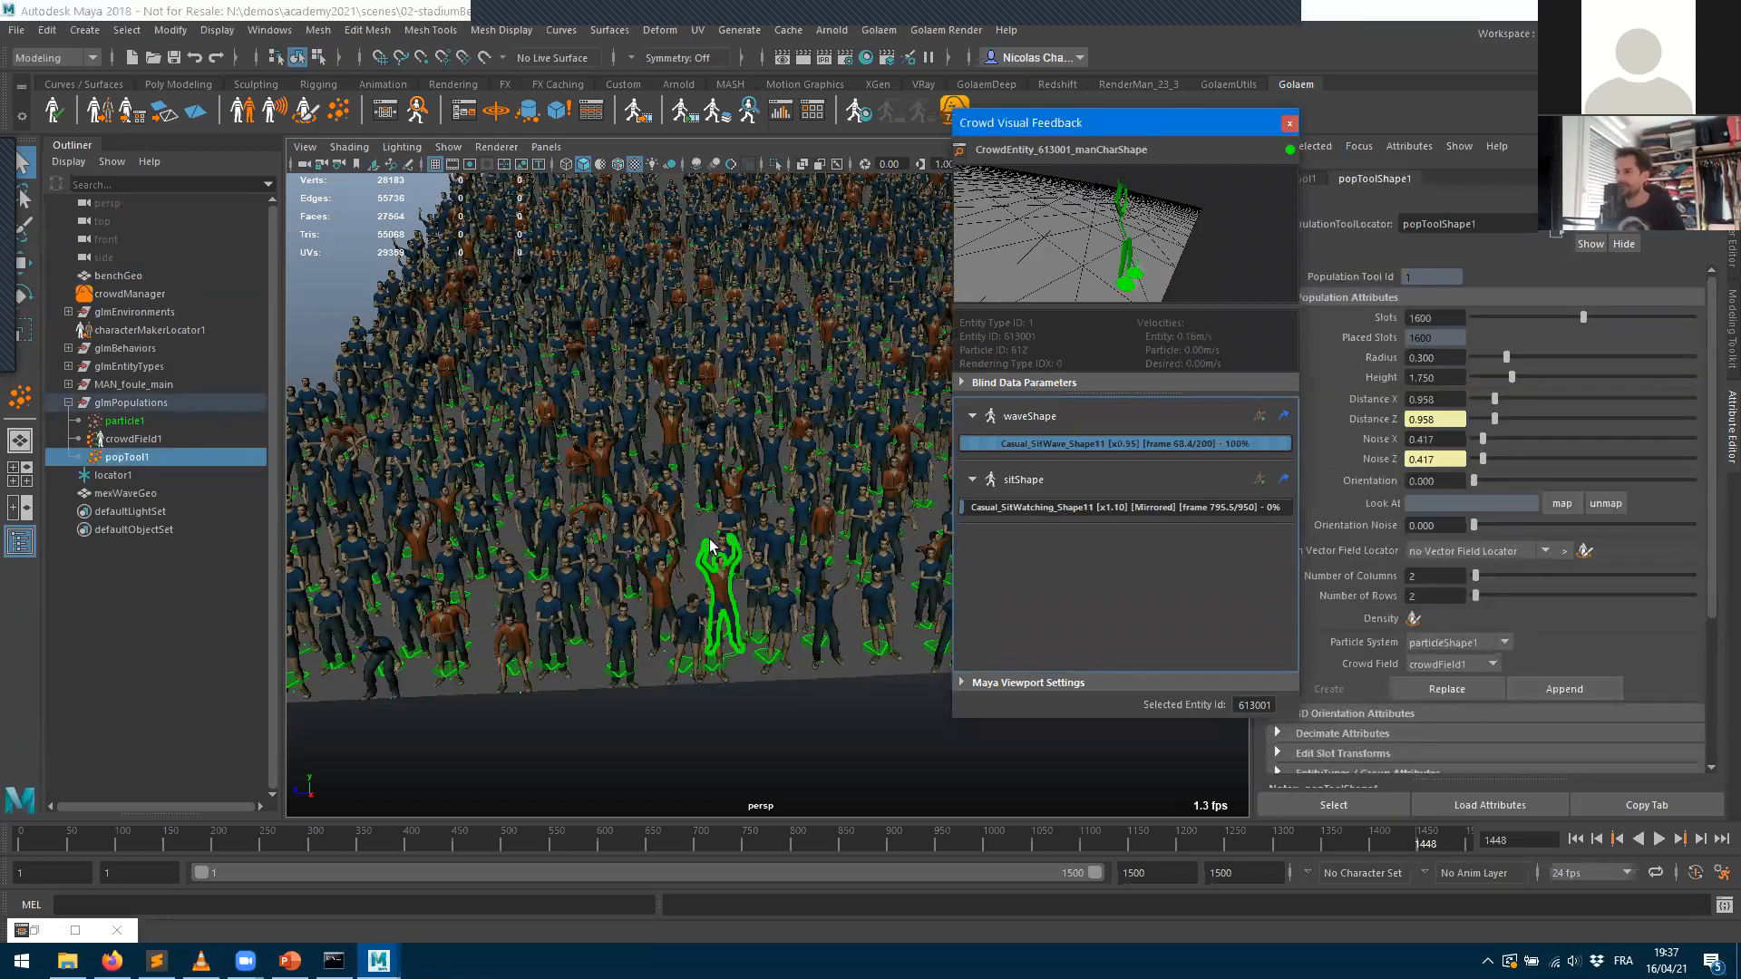
click(1659, 839)
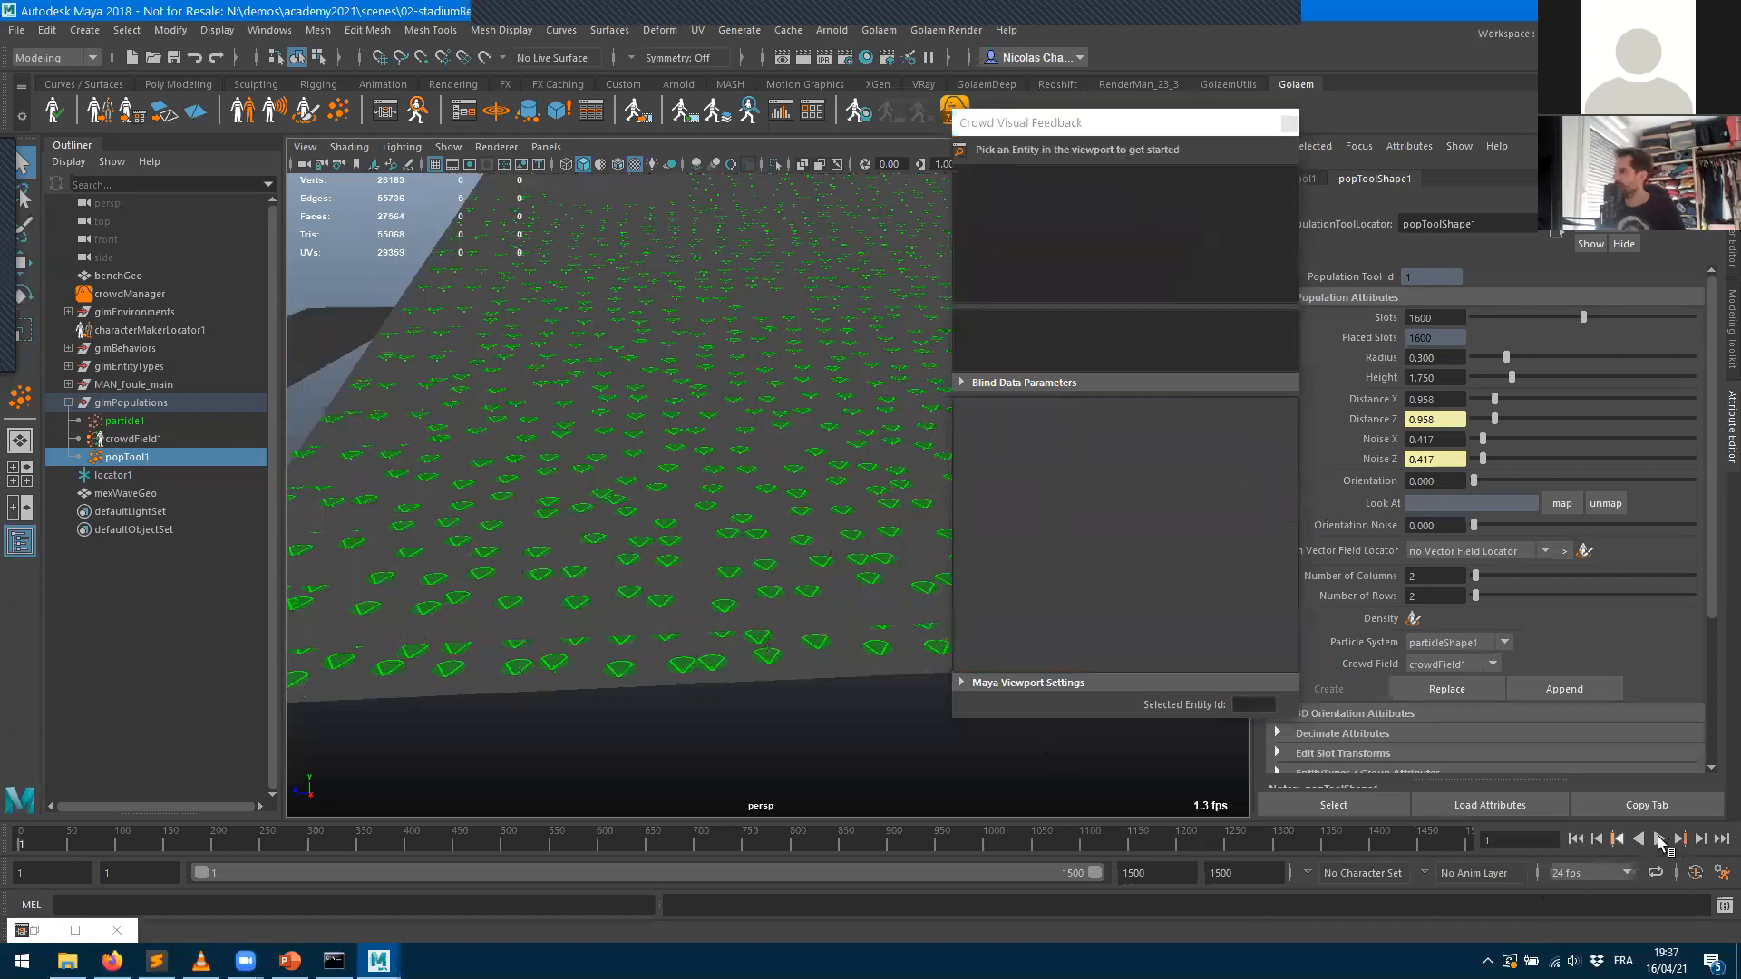
click(1658, 839)
click(743, 594)
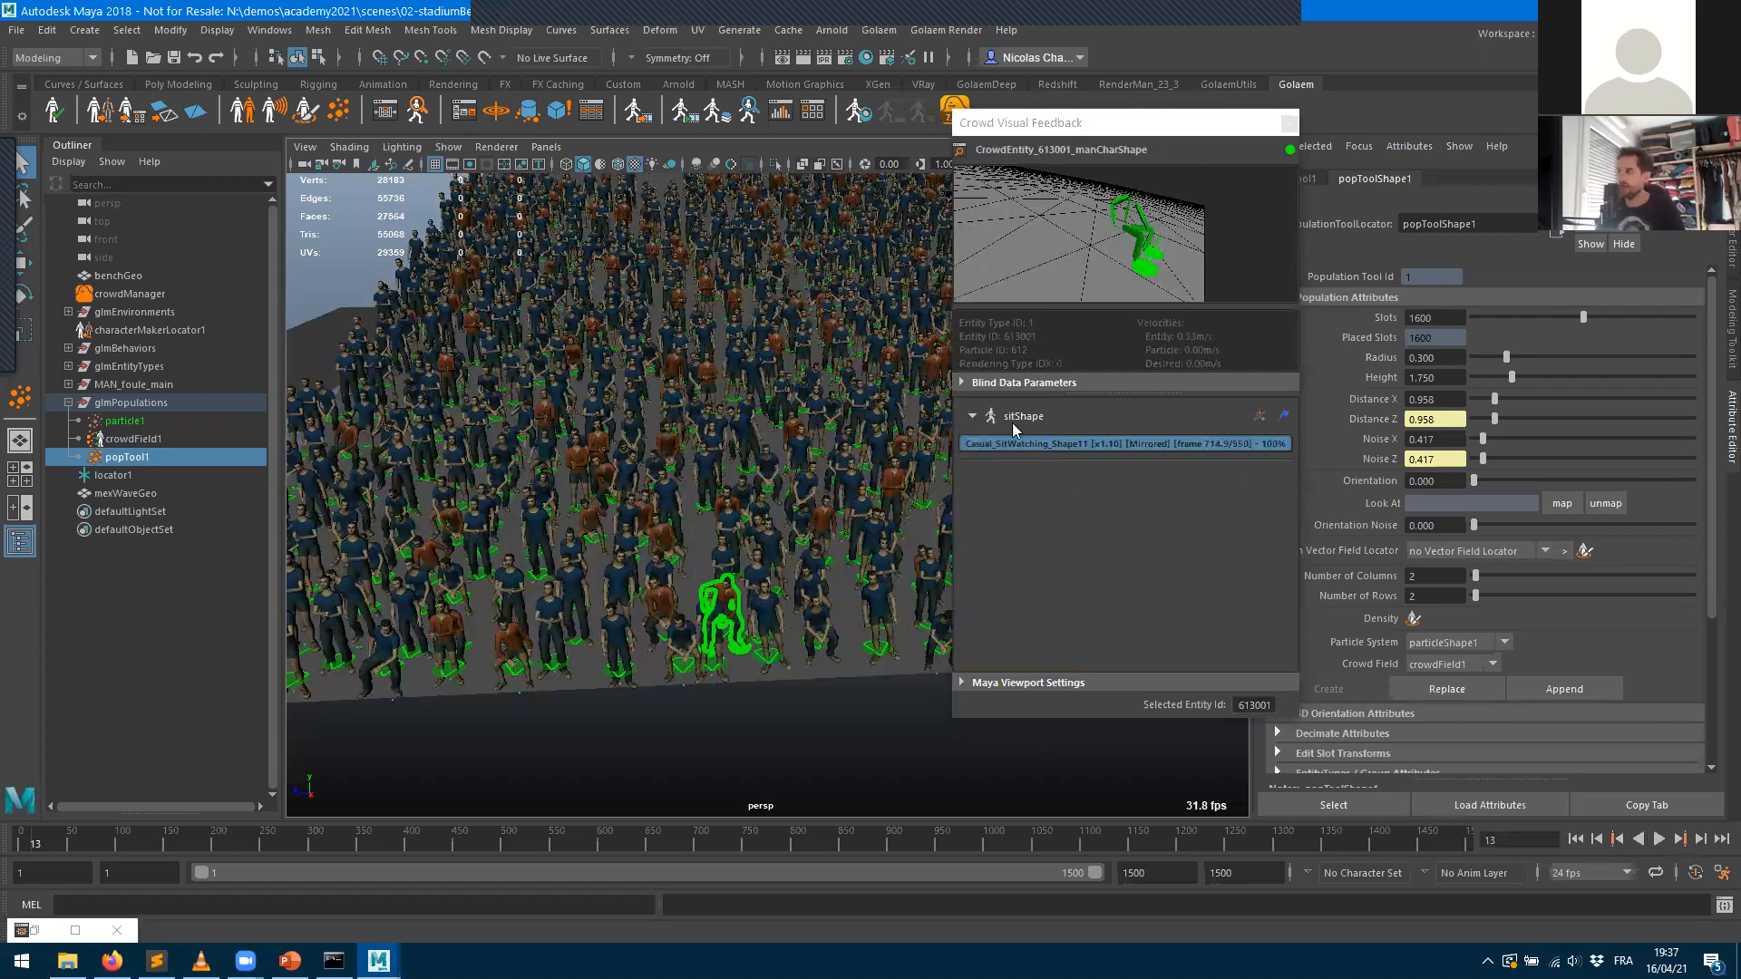
- Show the behavior graph with the wave start trigger open and step the simulation forward to follow the picked character's active motions
click(380, 112)
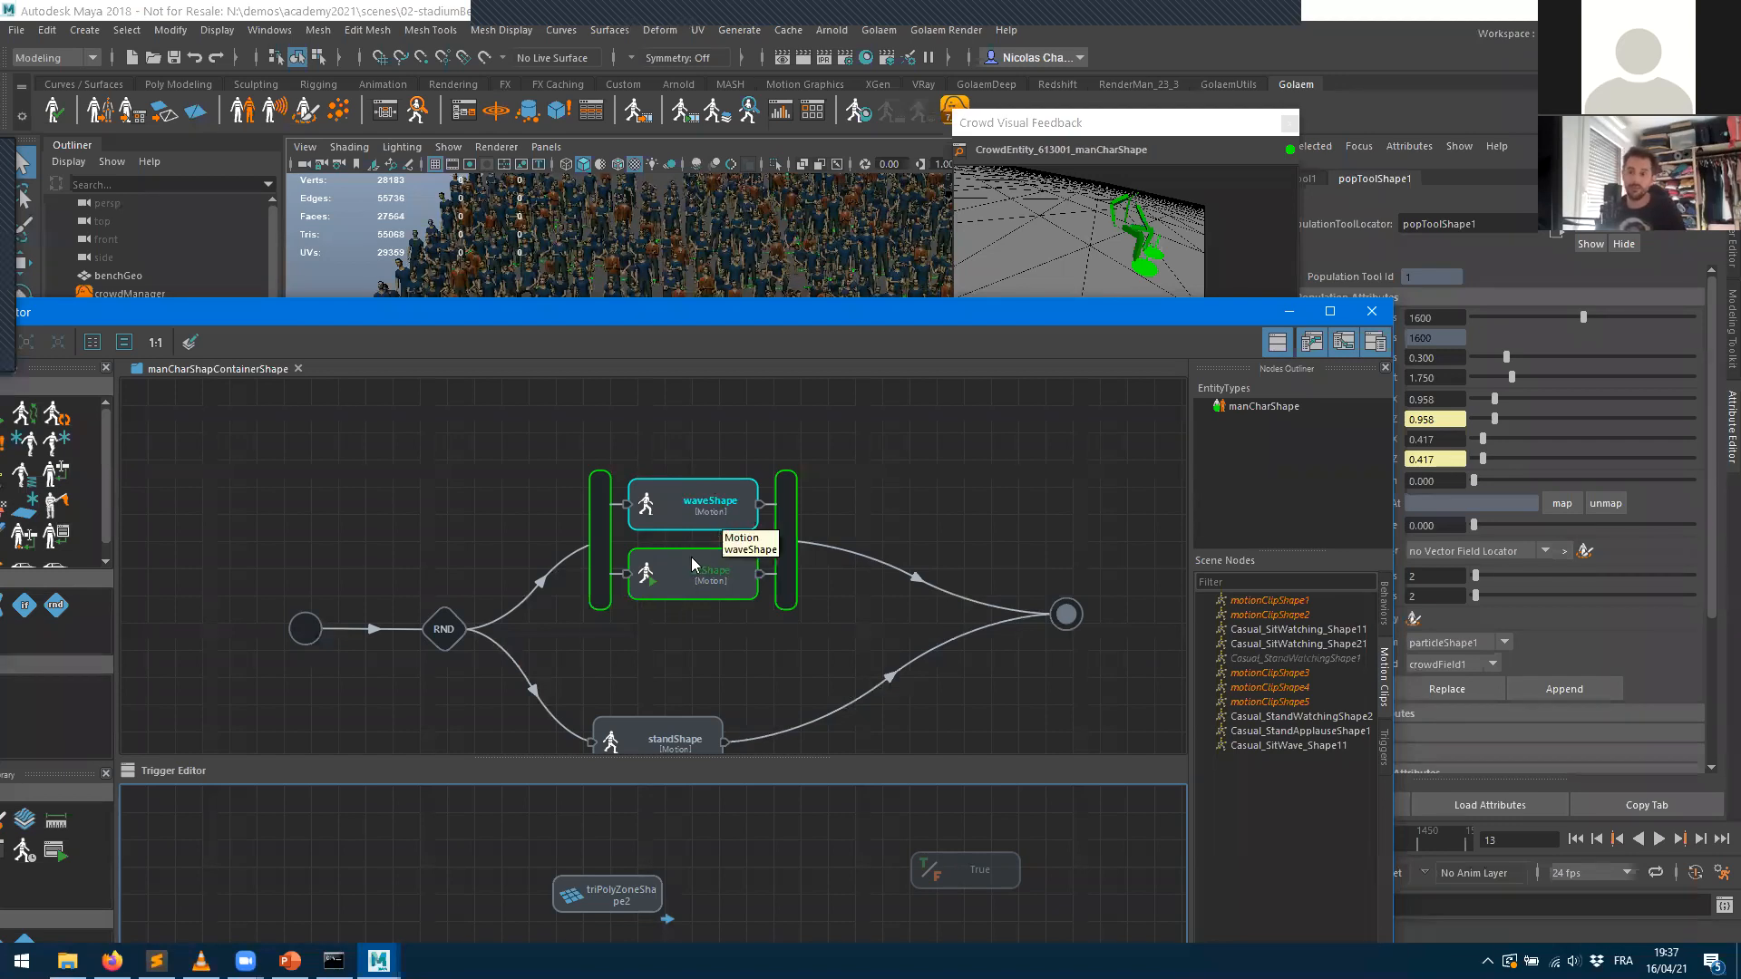
click(628, 510)
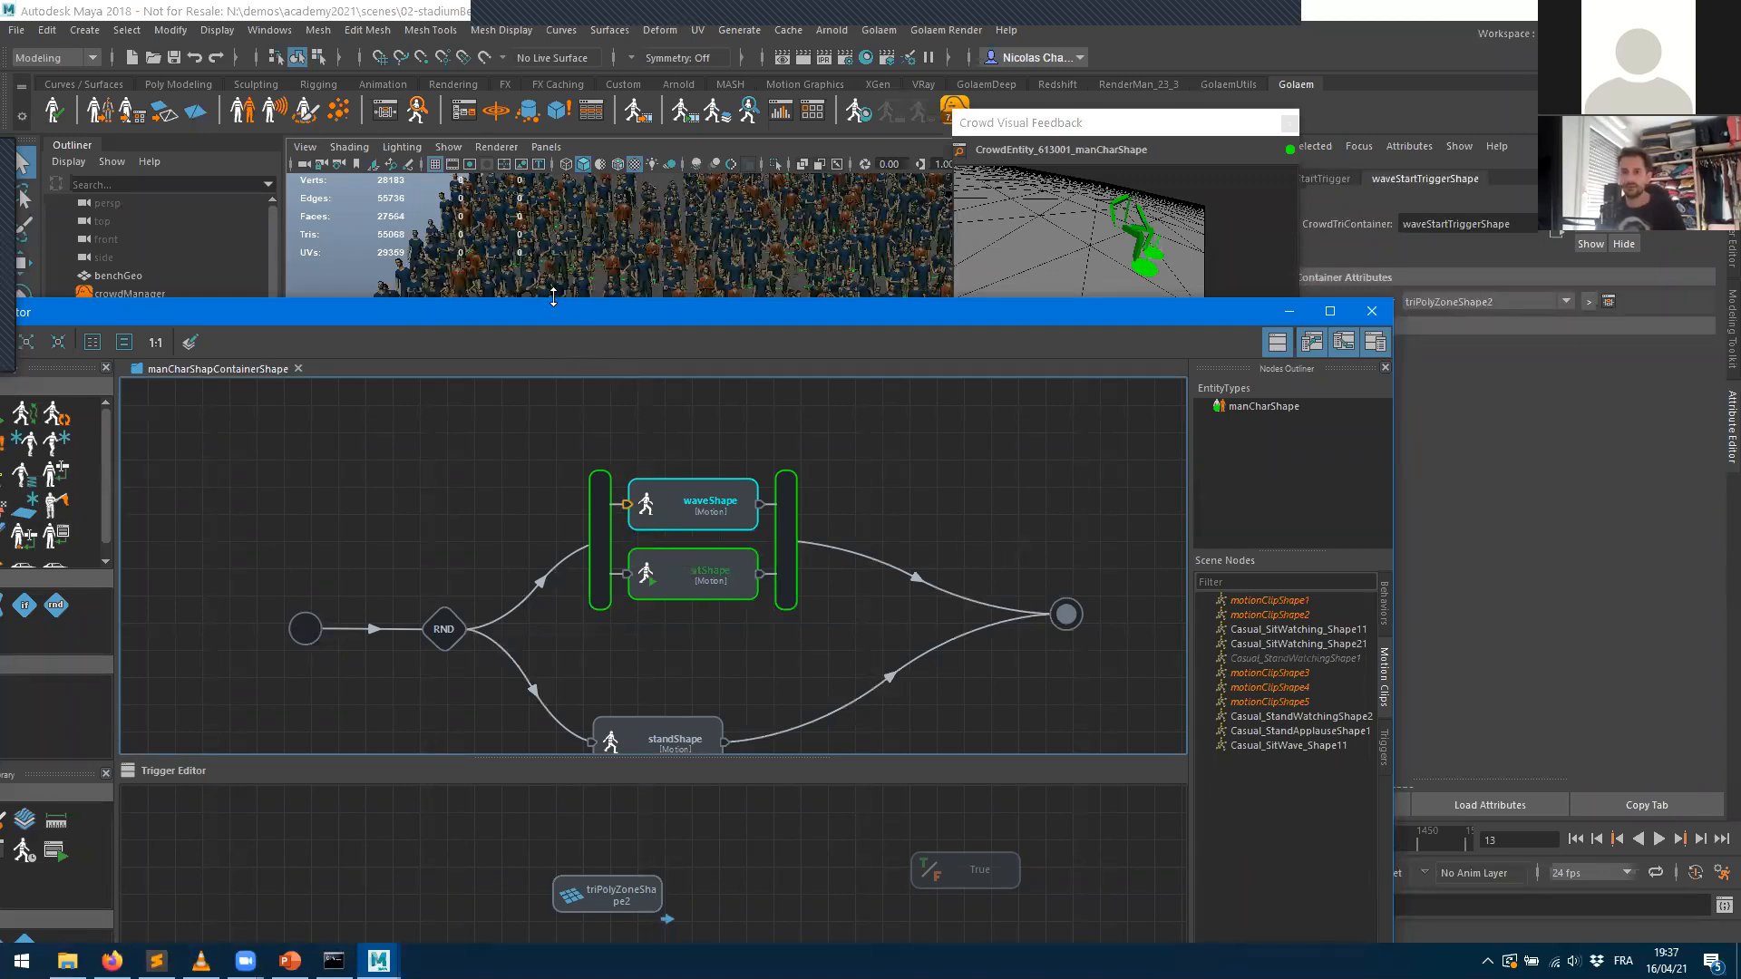
drag(599, 319, 399, 566)
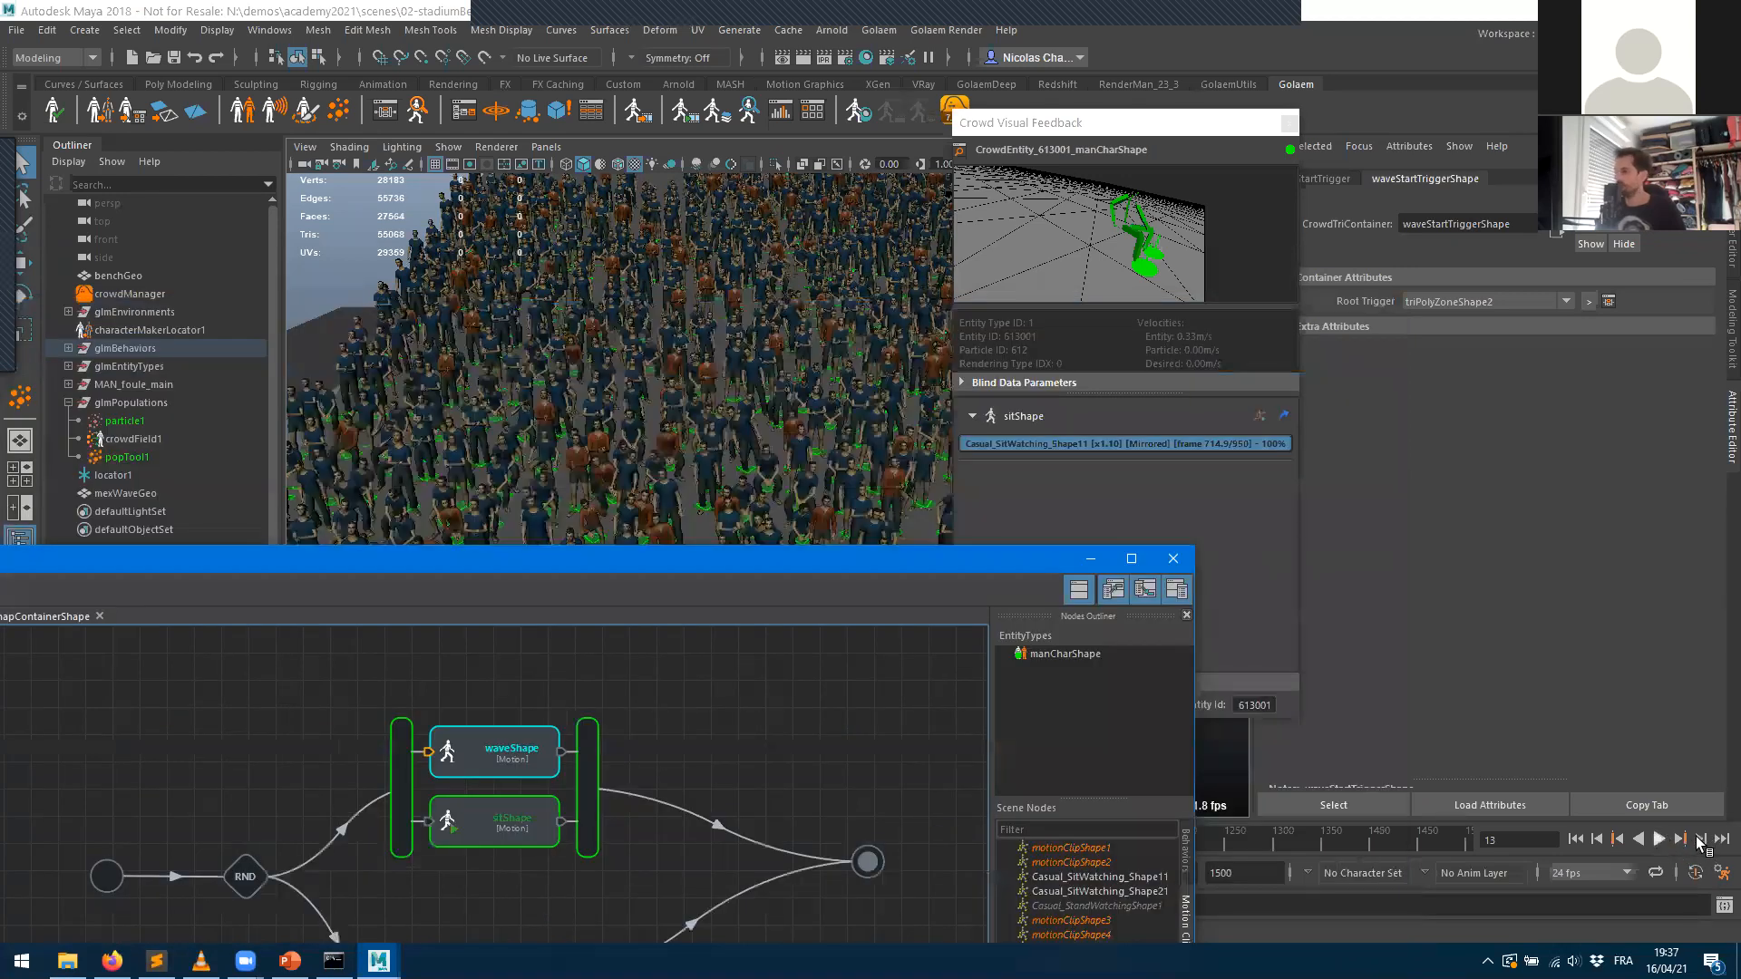
click(1699, 841)
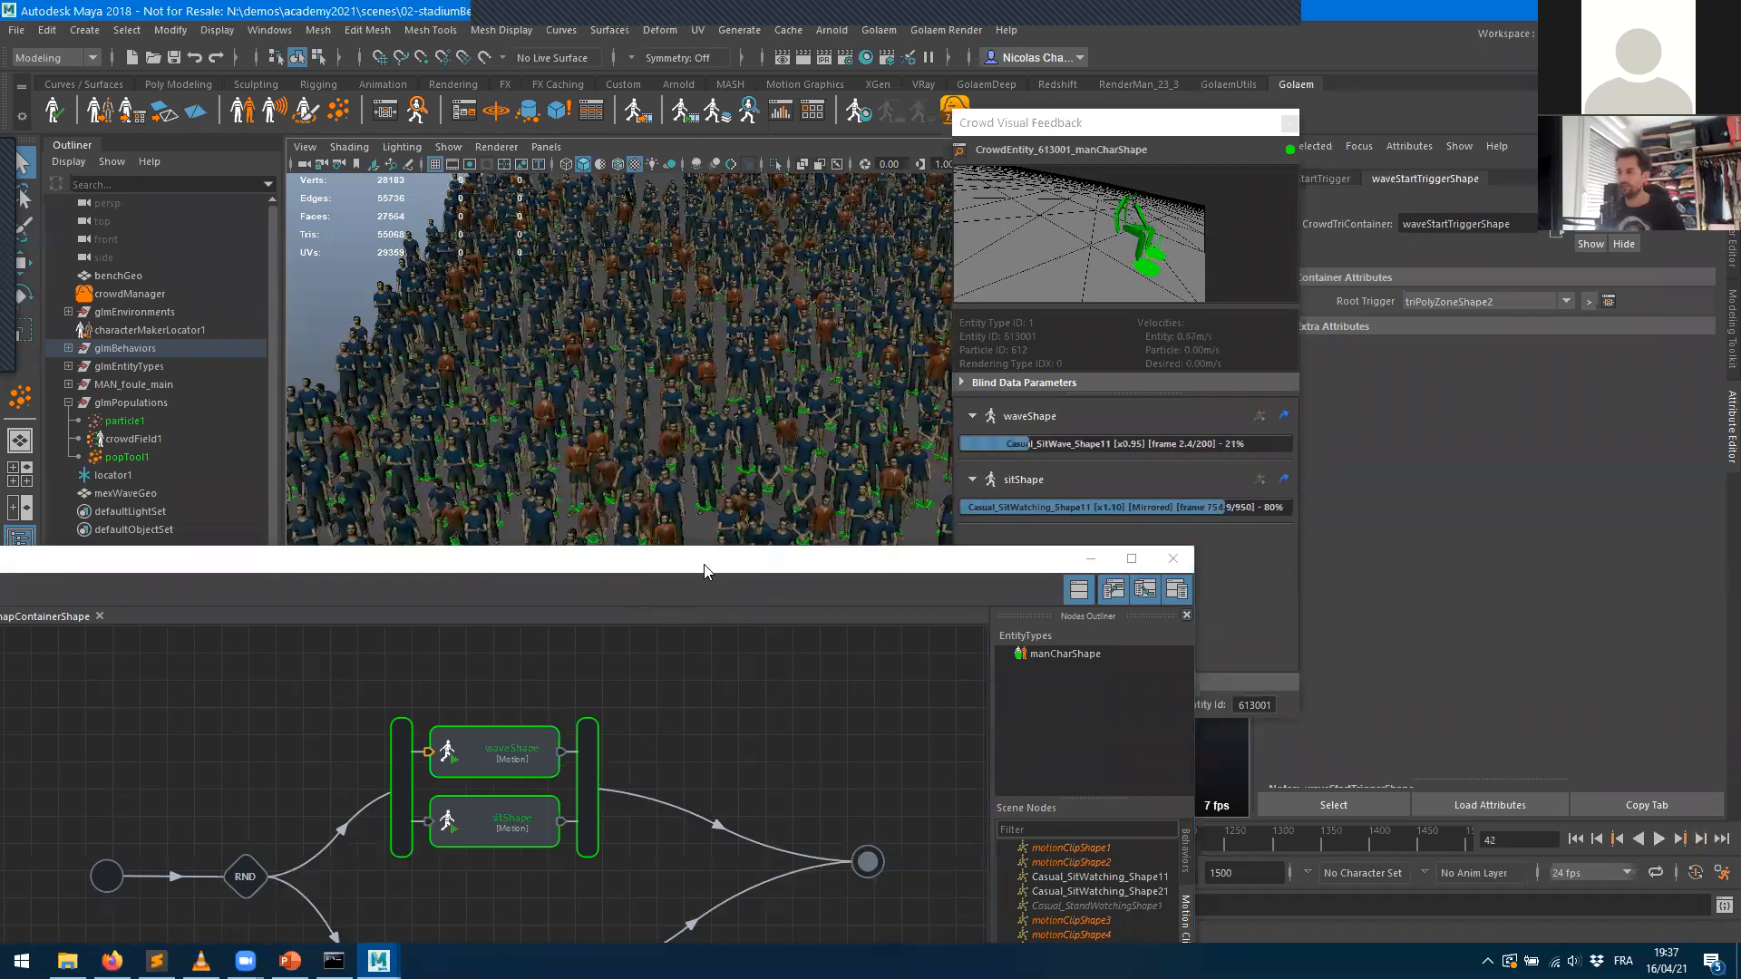
drag(605, 553, 611, 379)
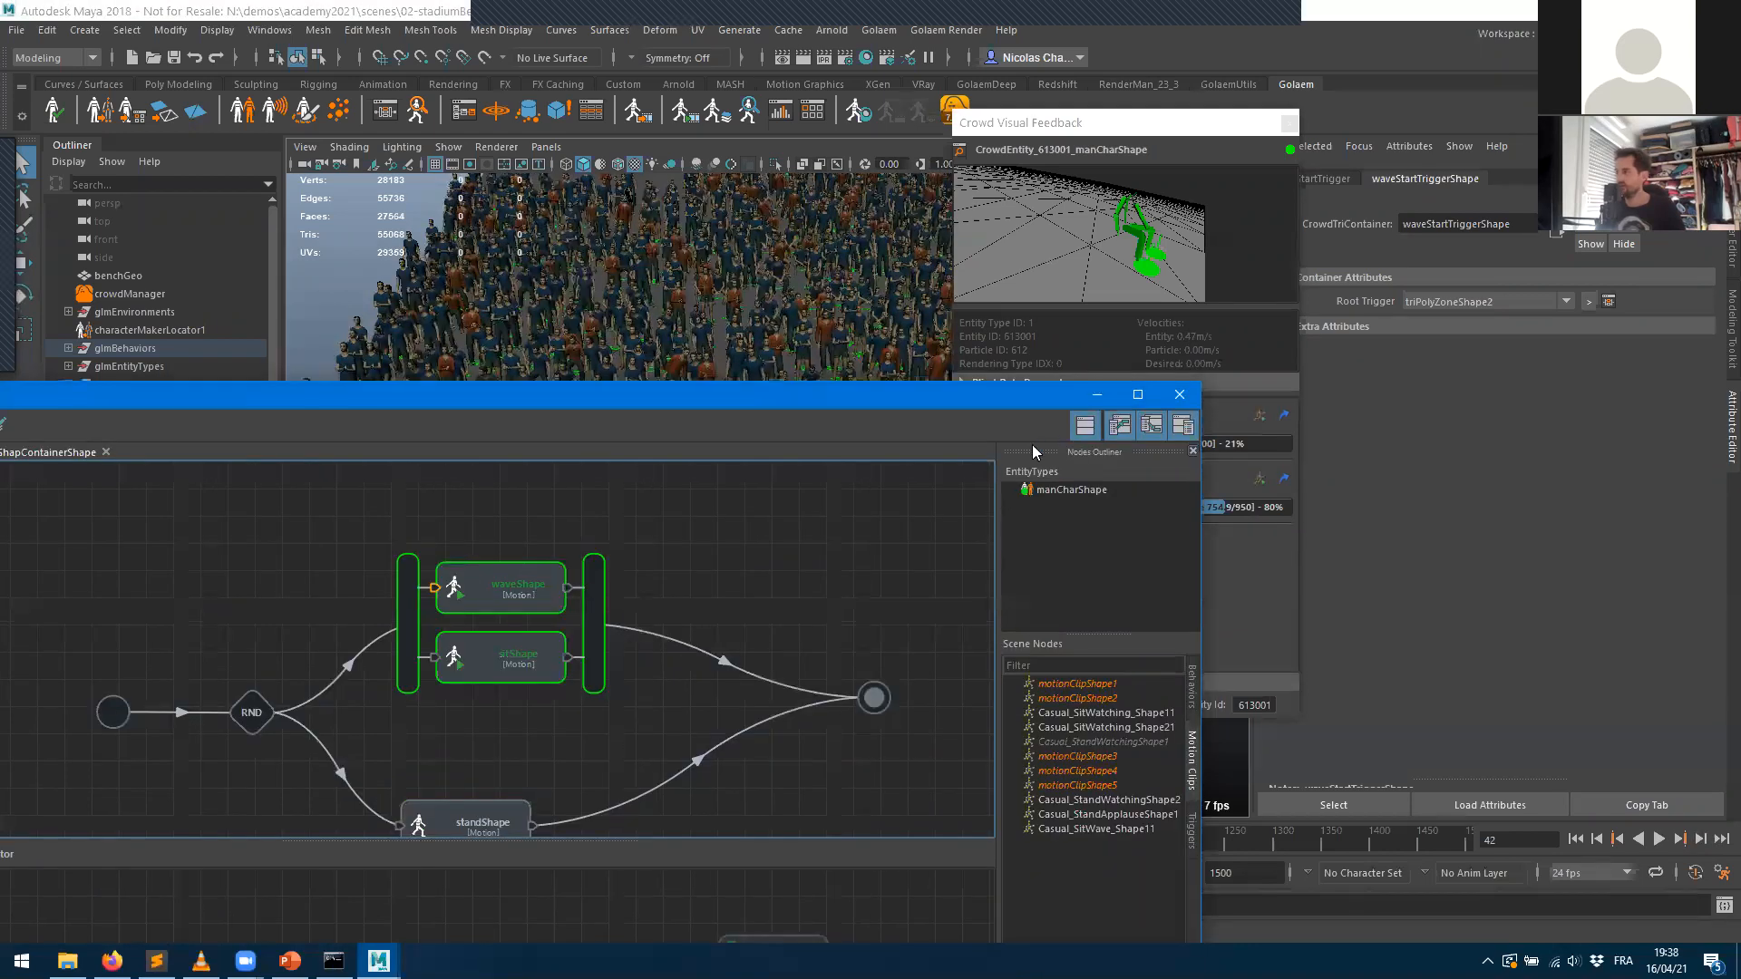
- Play the simulation in stretches and examine how the picked character blends between waveShape and sitShape, then stop playback
click(1658, 839)
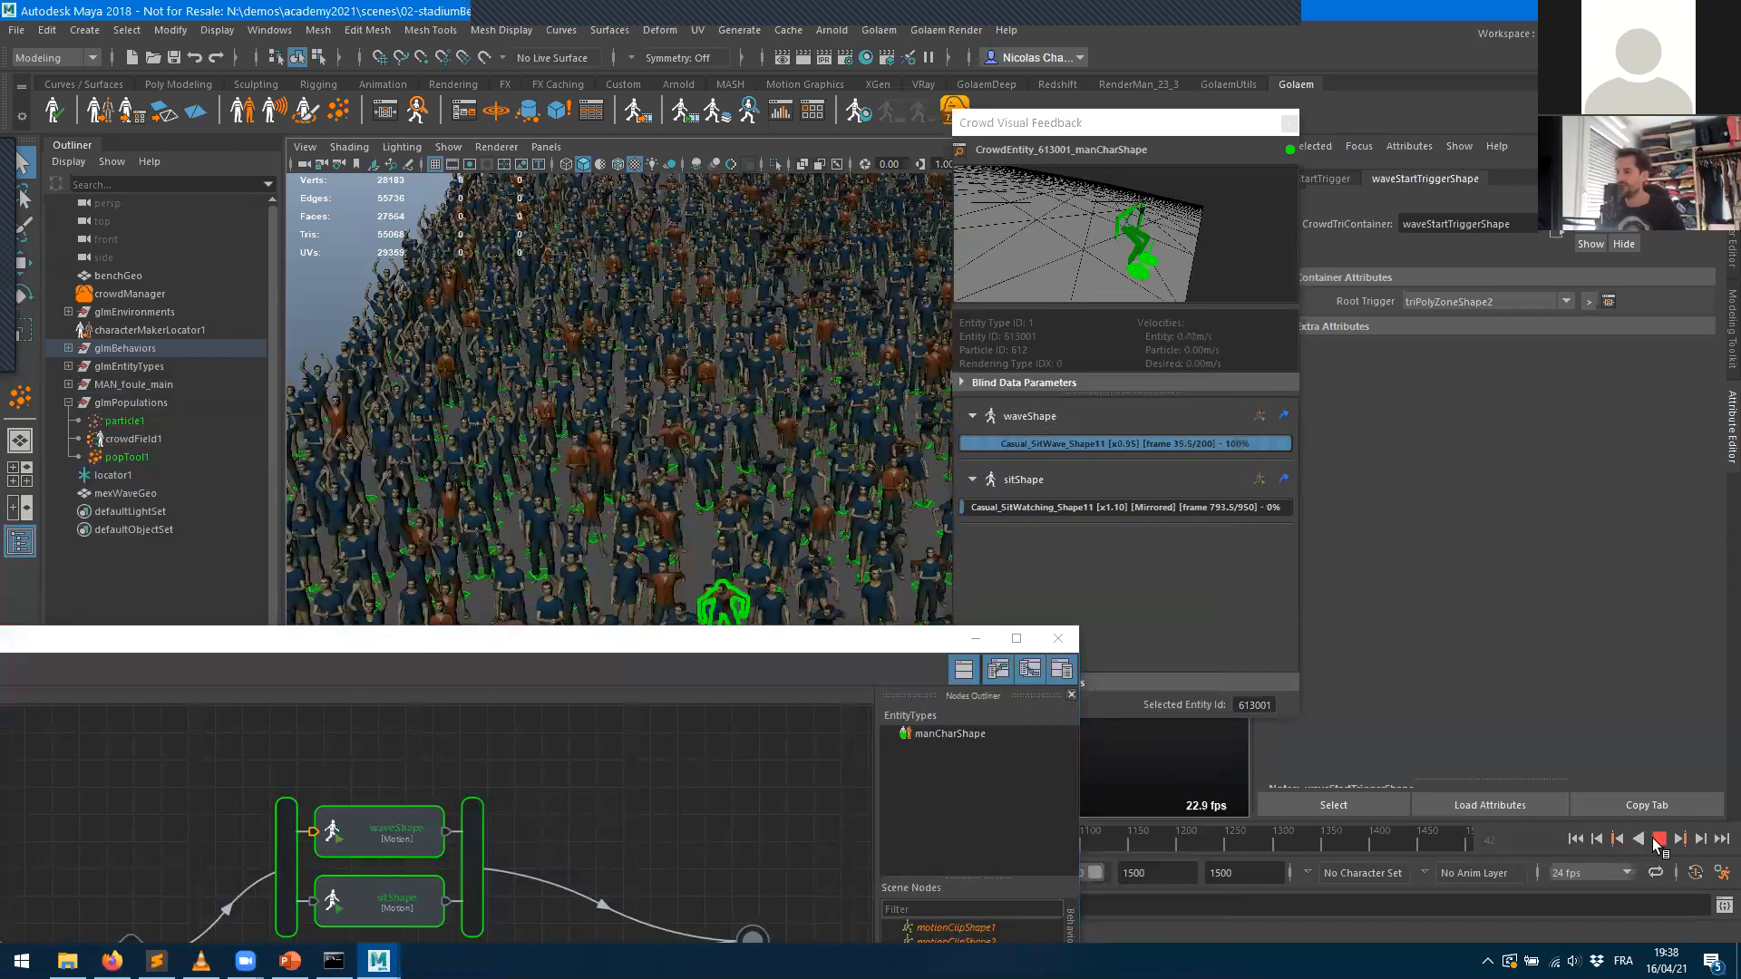
click(1658, 839)
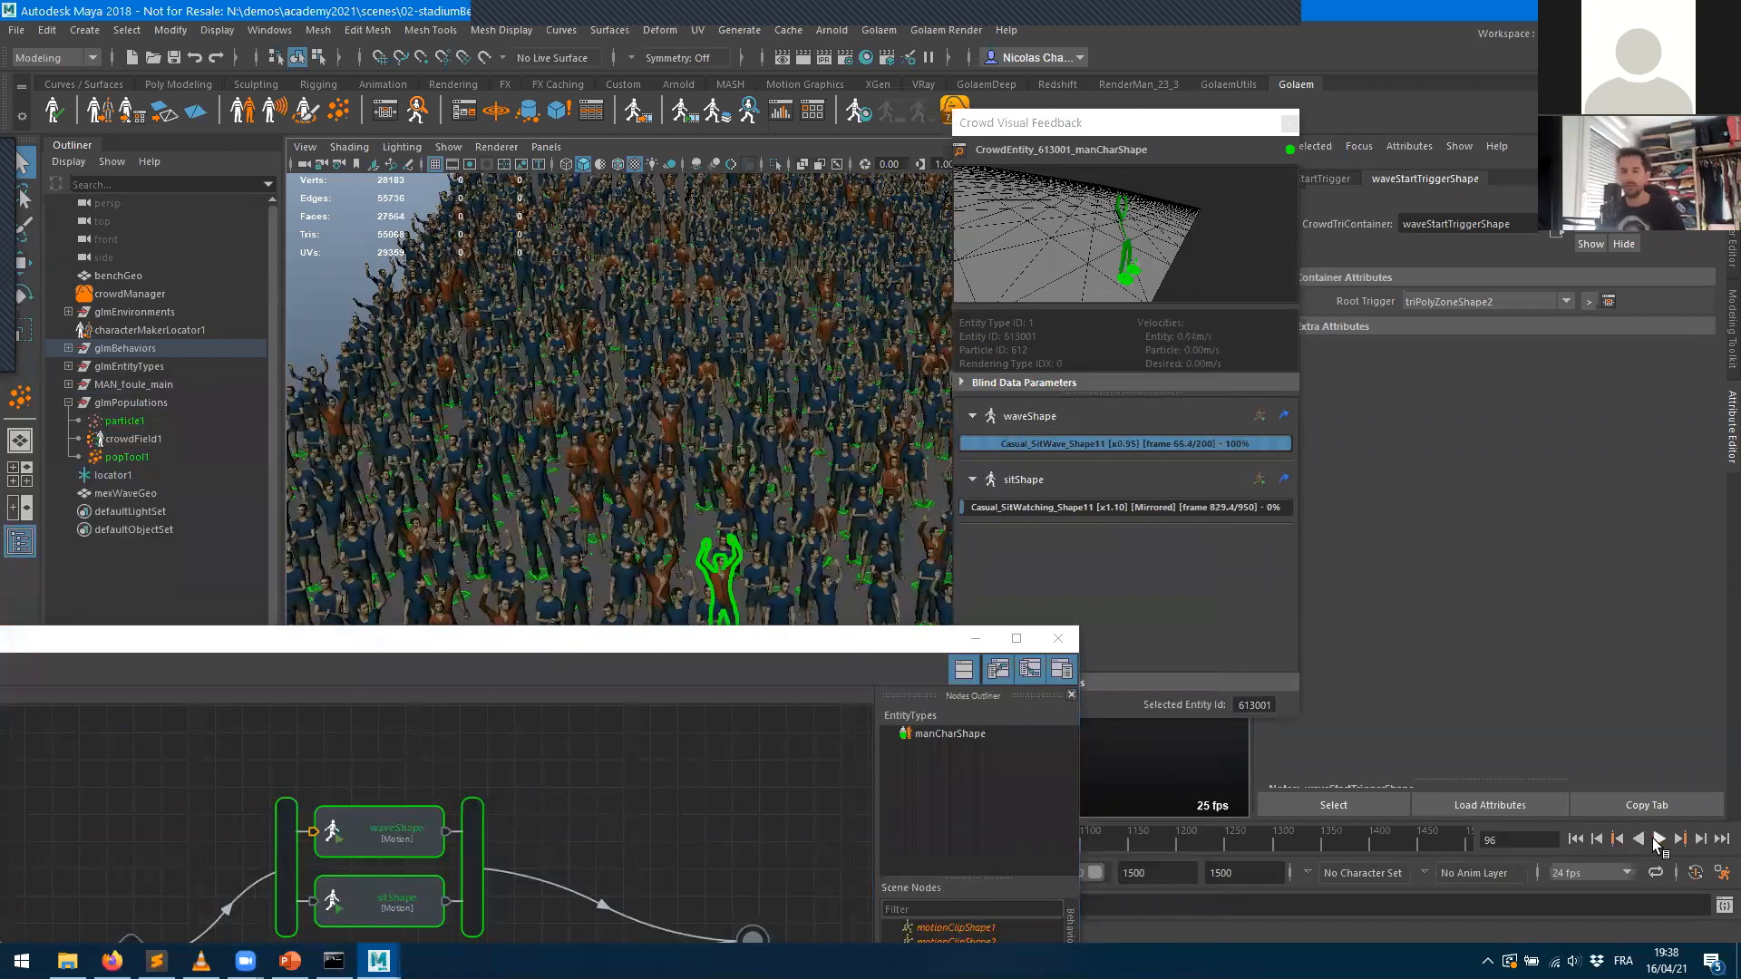
click(1659, 839)
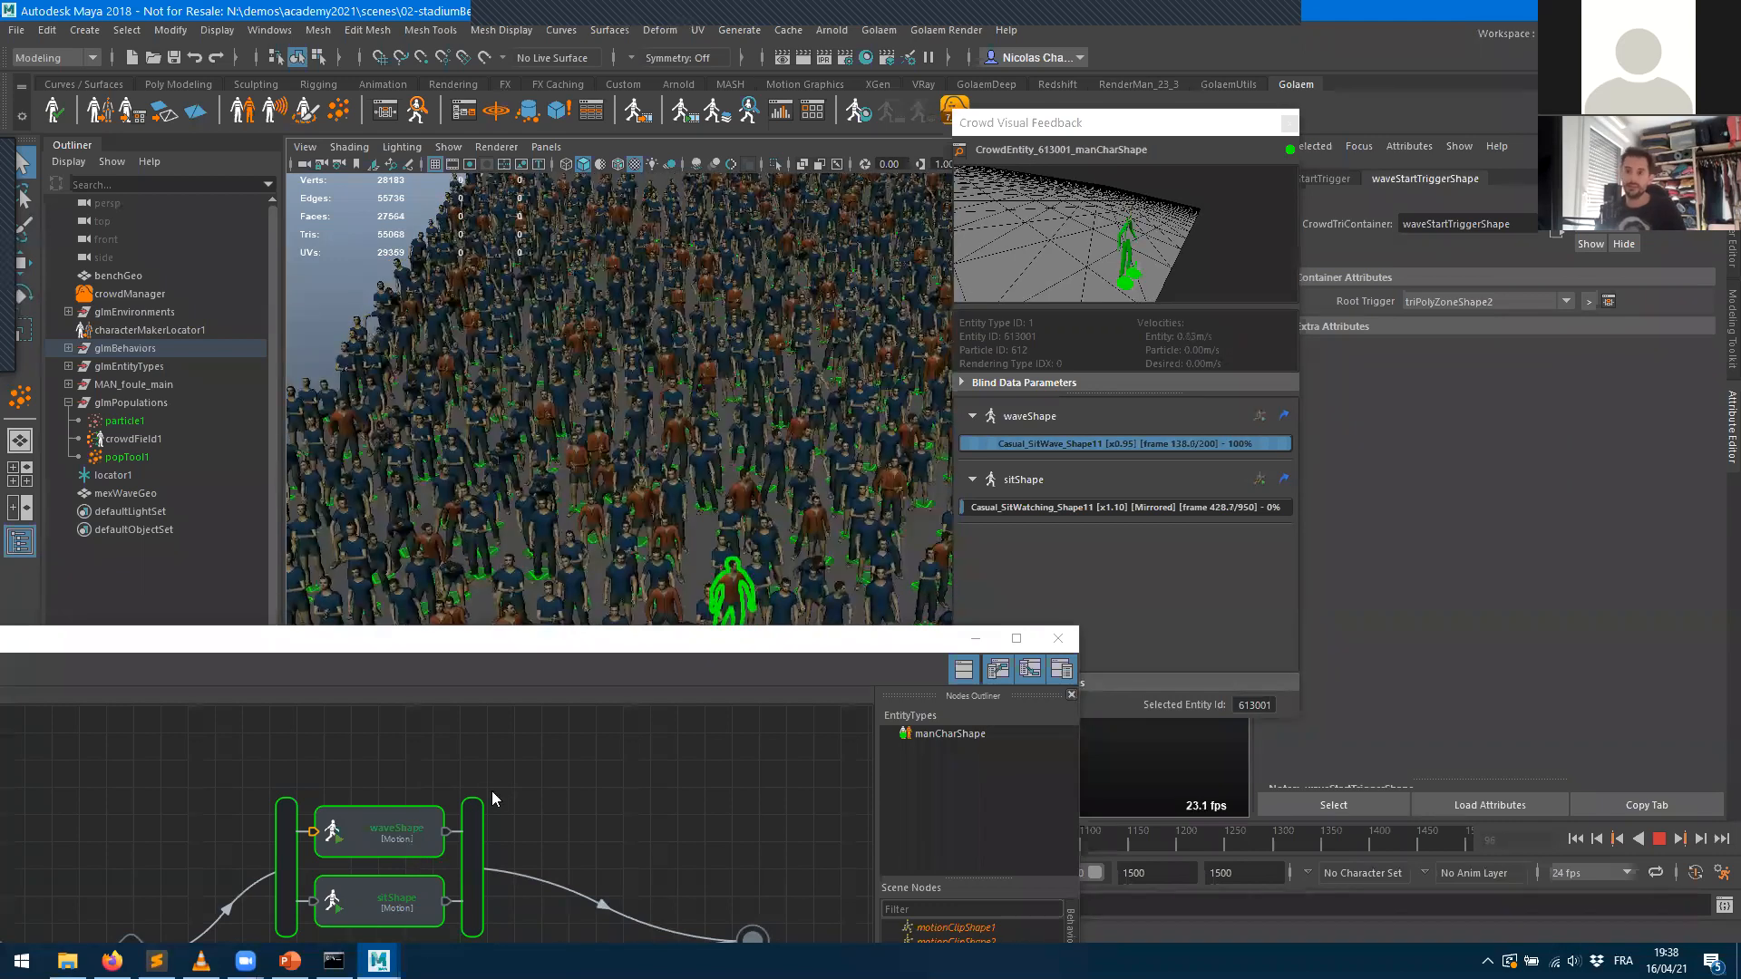
click(1643, 838)
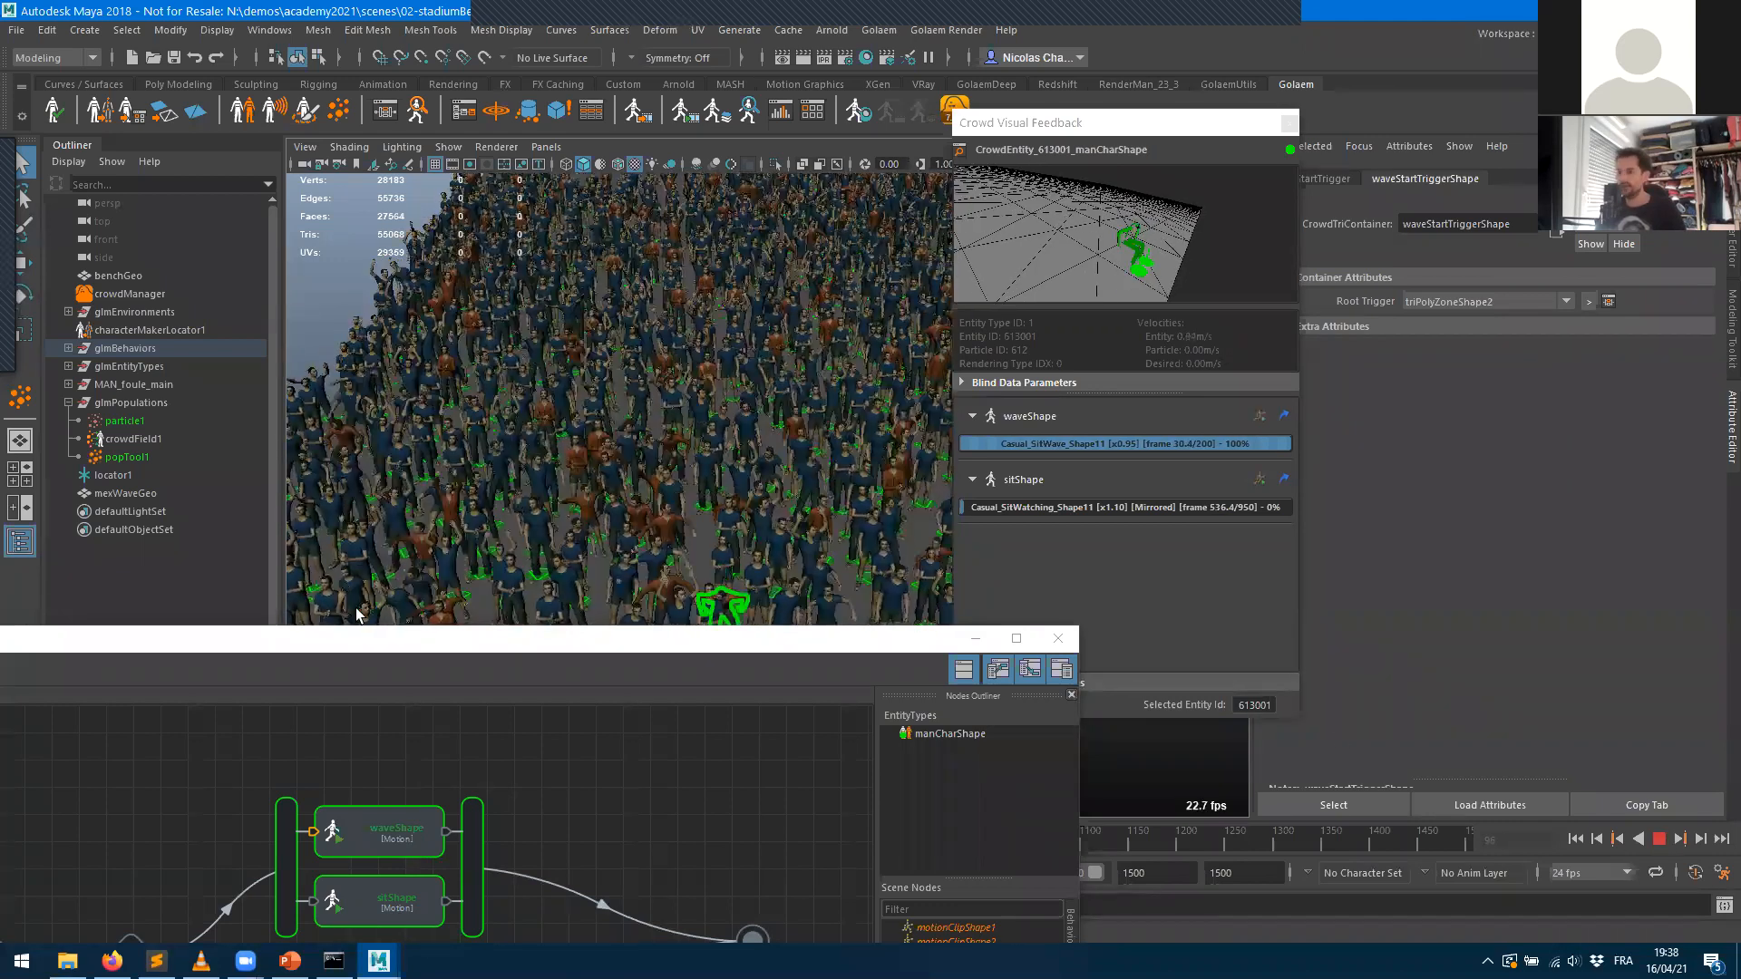
- Bring the behavior graph into full view, centre it on the parallel wave and sit motions, and open waveShape's stop trigger
click(421, 648)
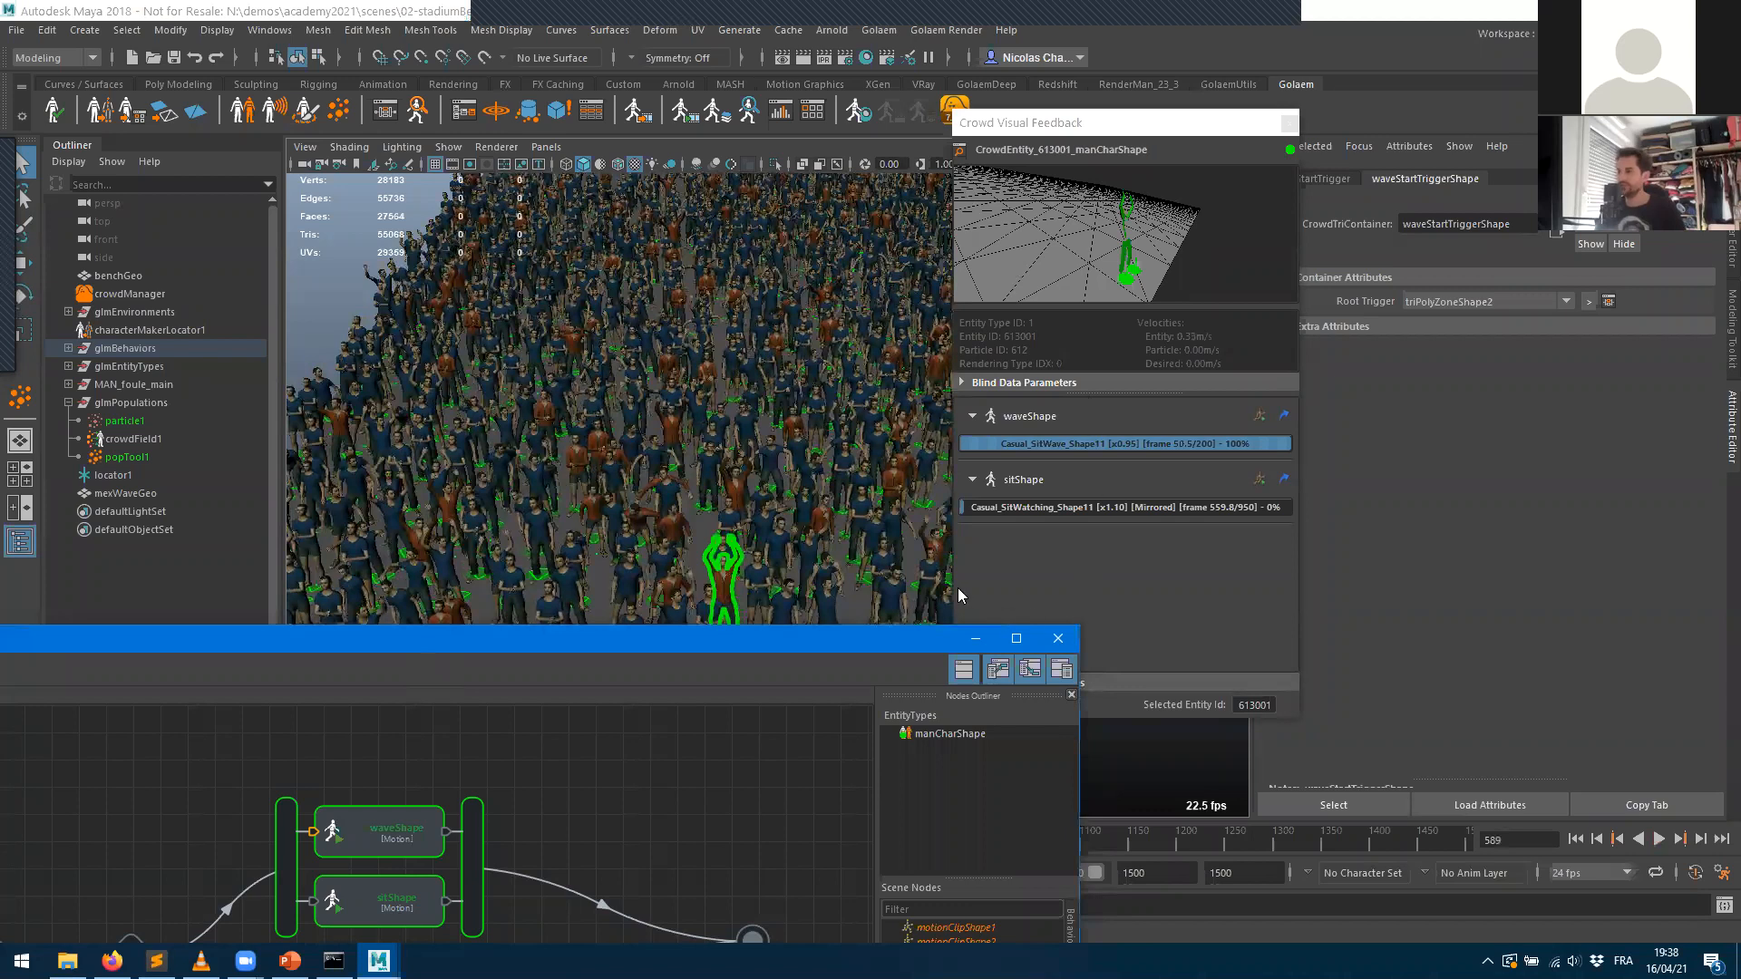
drag(421, 648, 968, 163)
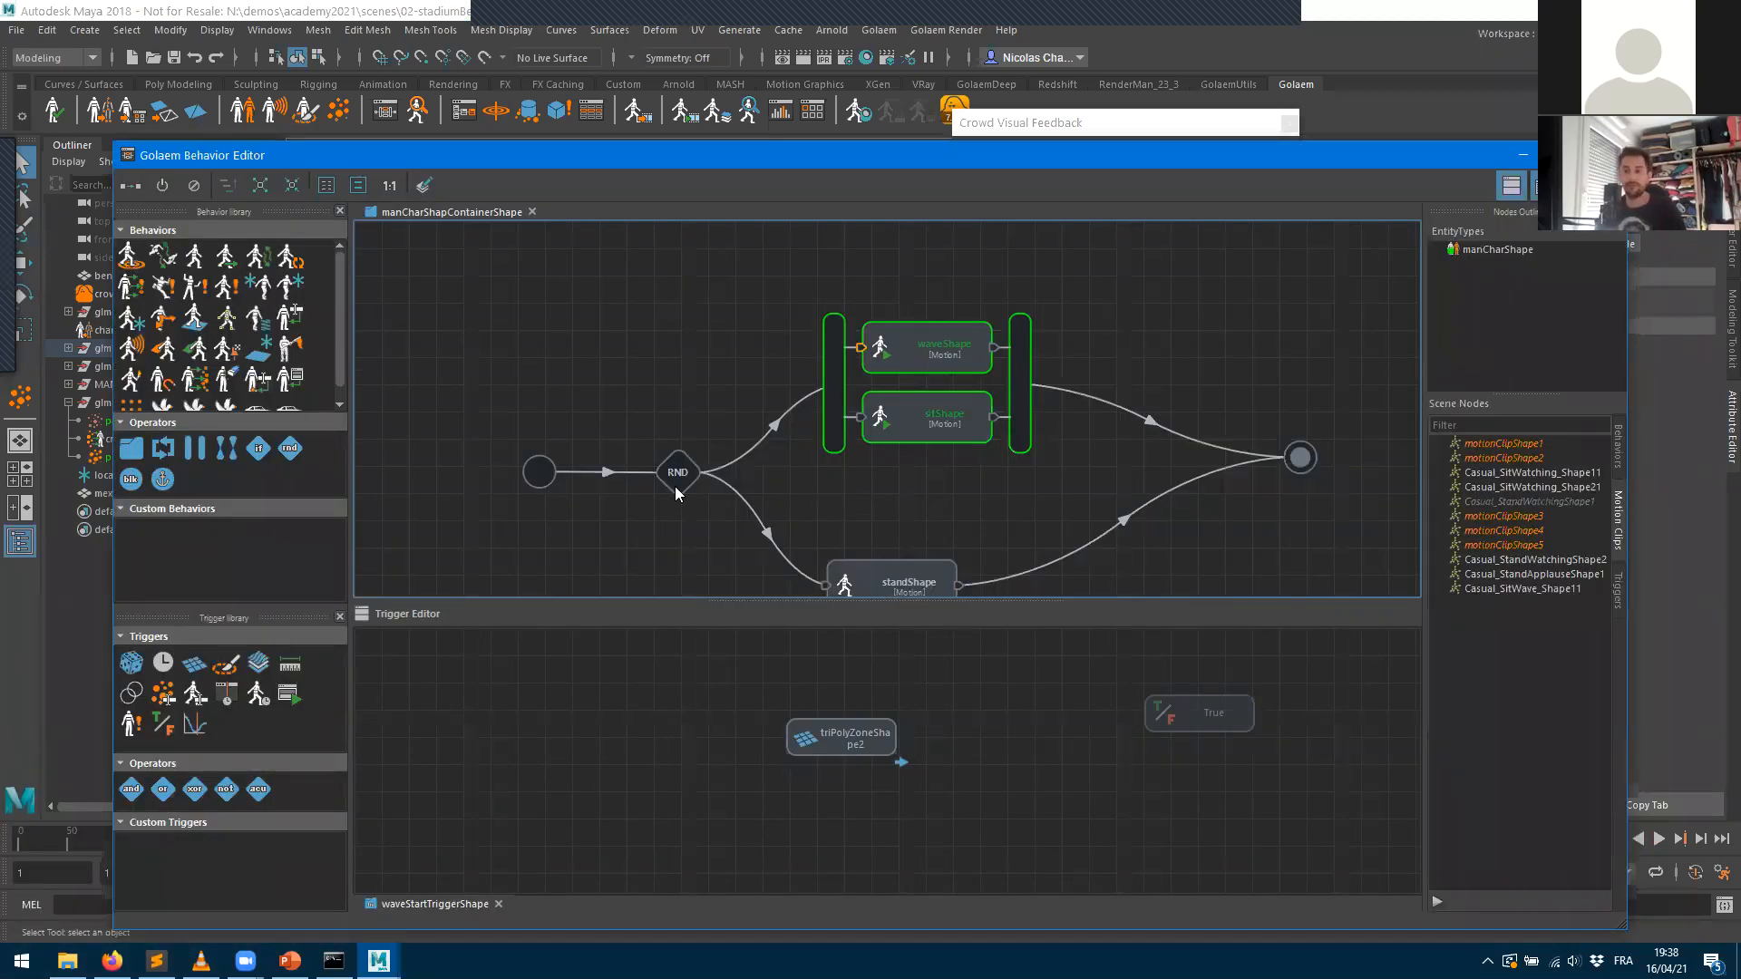
scroll(1012, 417, up, 2)
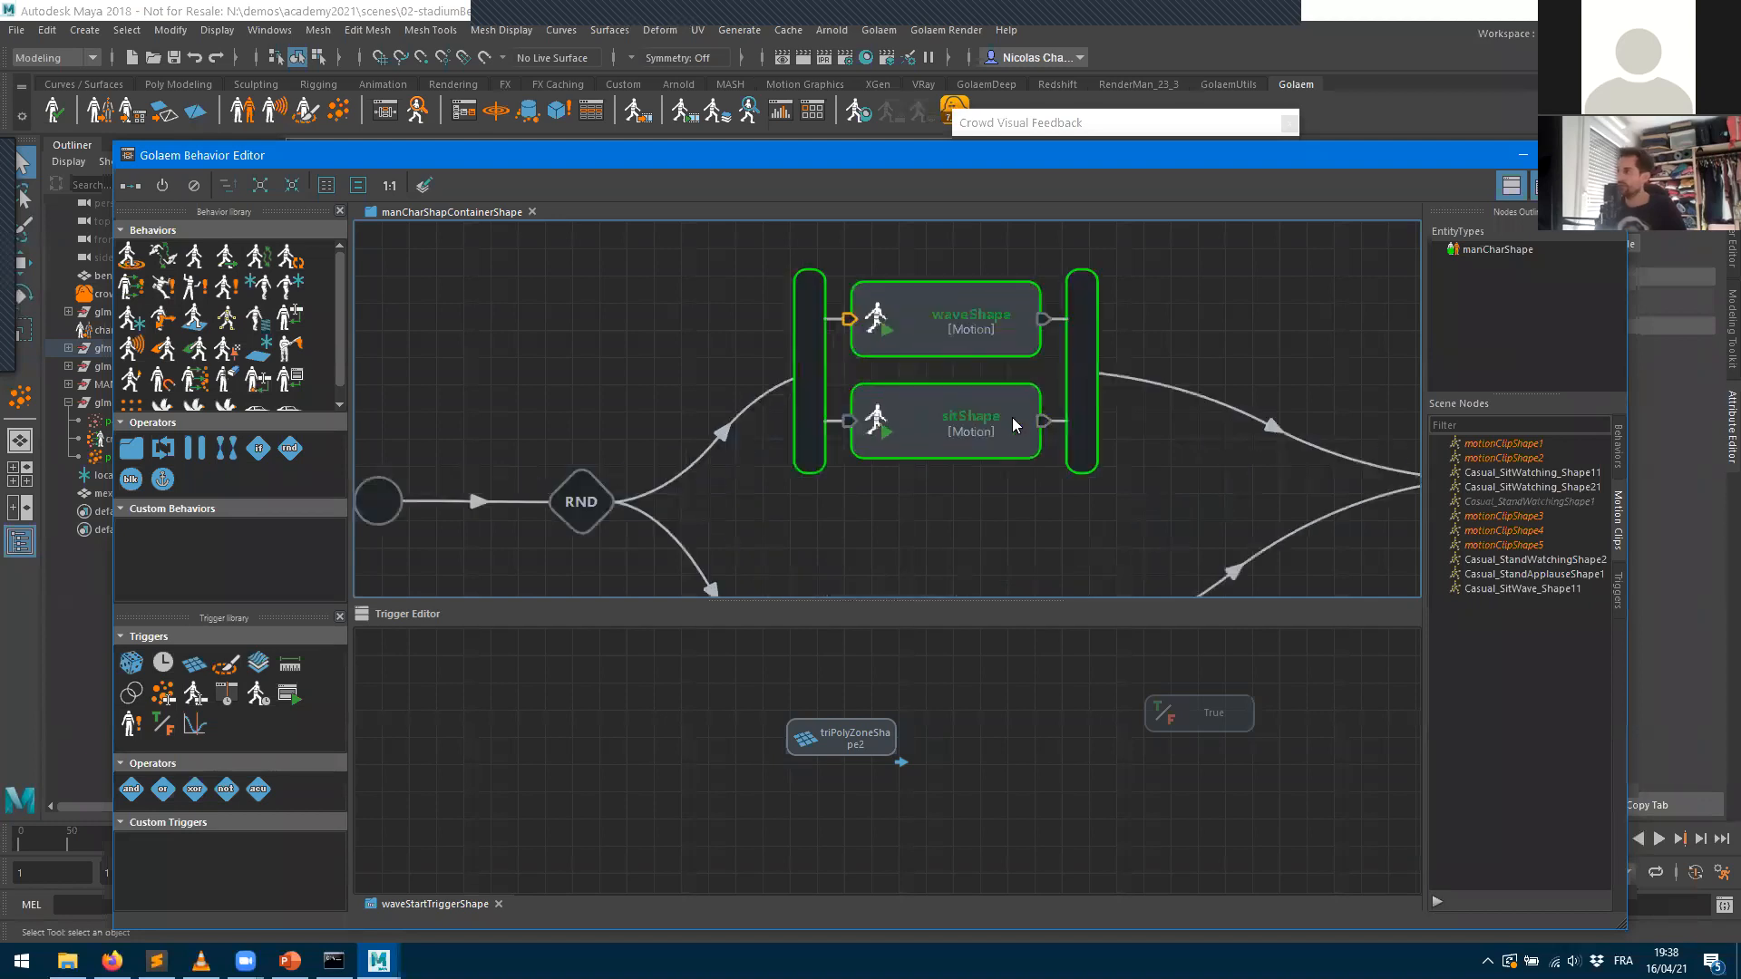
scroll(1012, 417, up, 3)
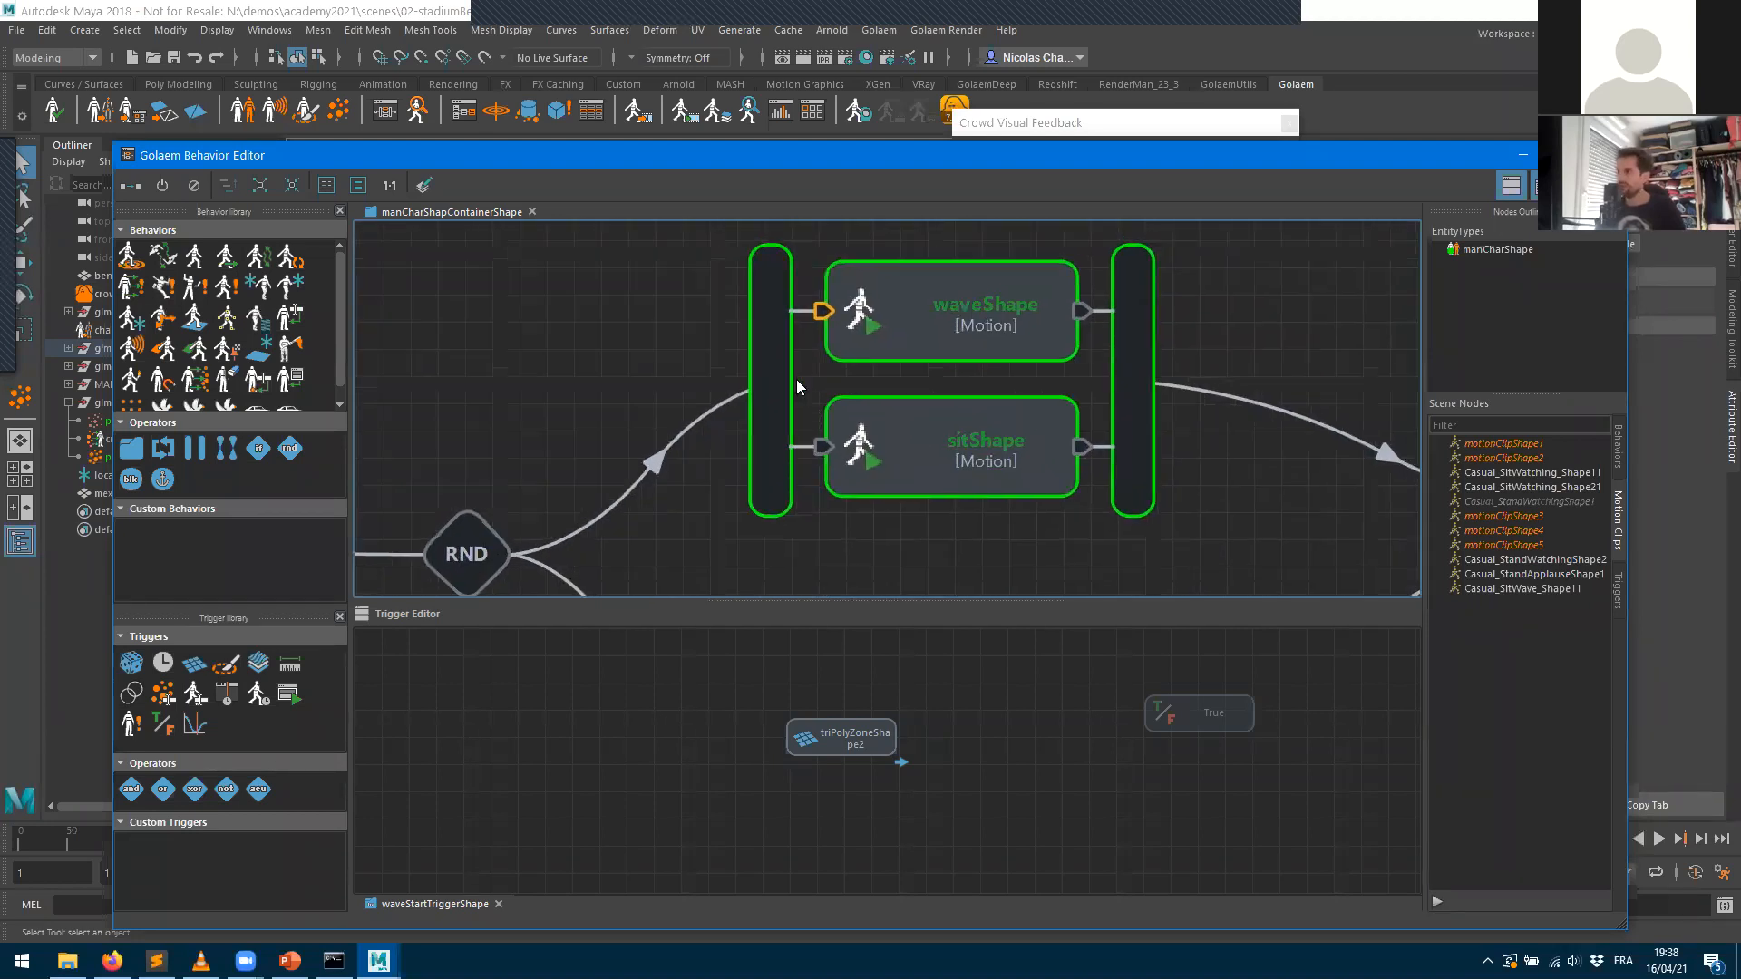
middle_drag(1067, 321, 883, 372)
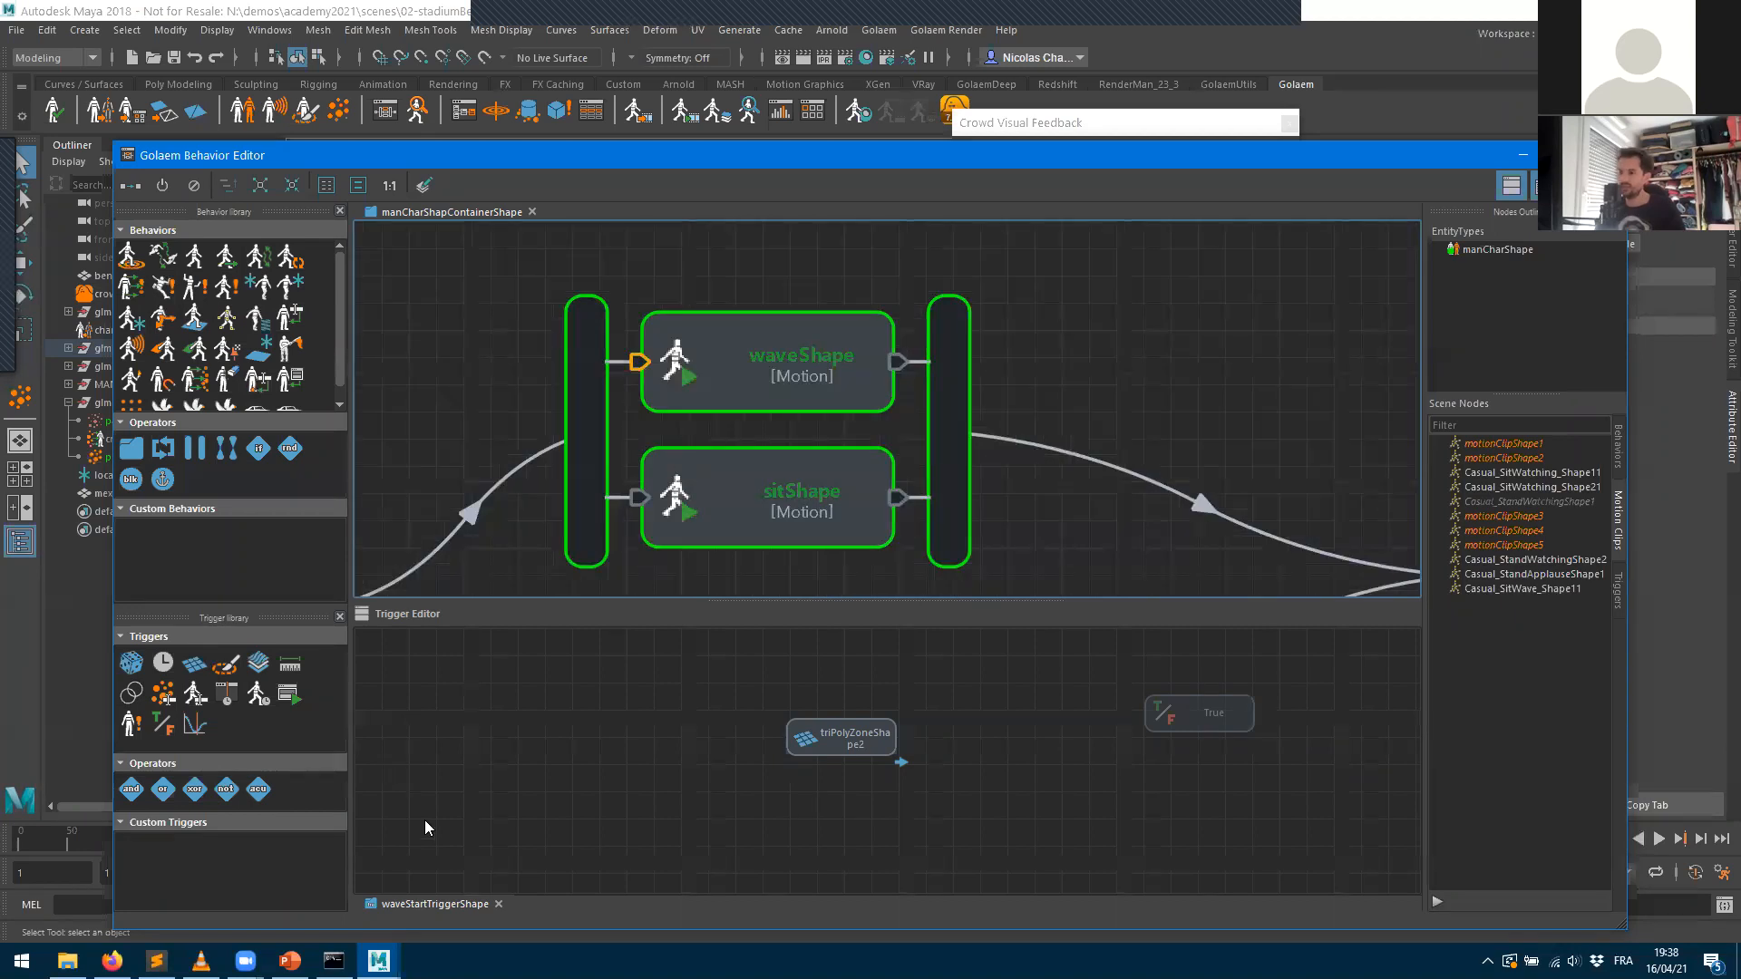
click(896, 364)
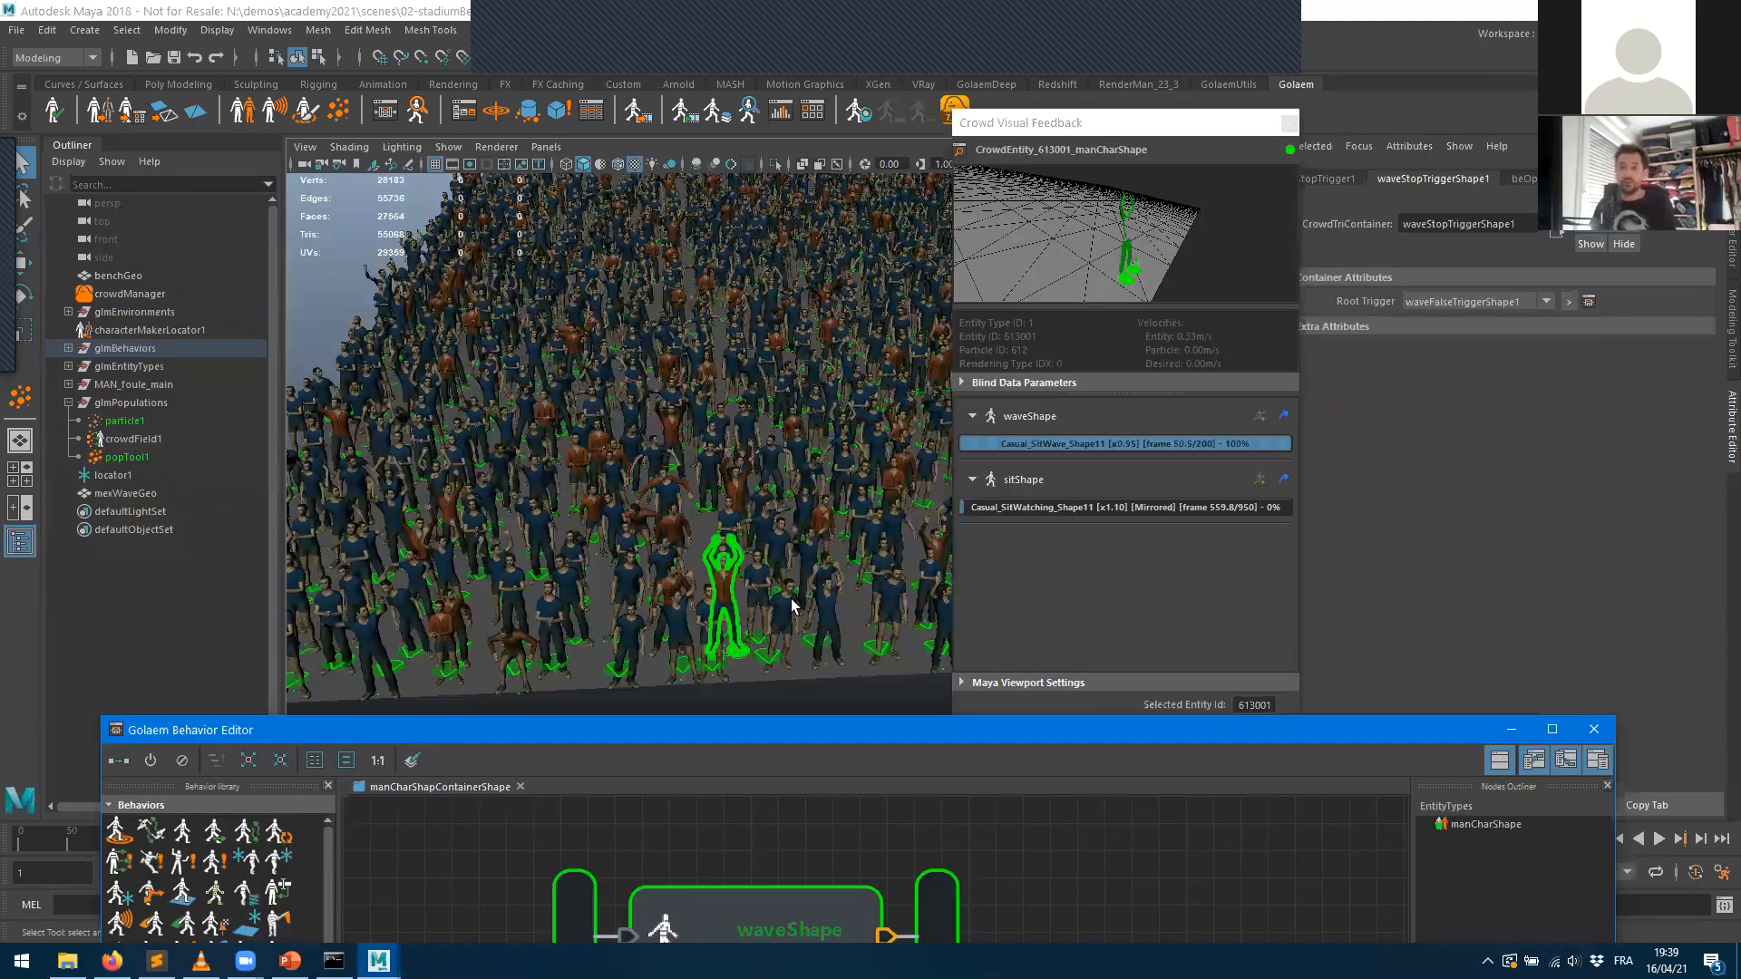
- Pick a standing front-row character, advance the simulation slightly, and examine its running behavior in Crowd Visual Feedback and the behavior graph
click(334, 297)
drag(716, 729, 894, 395)
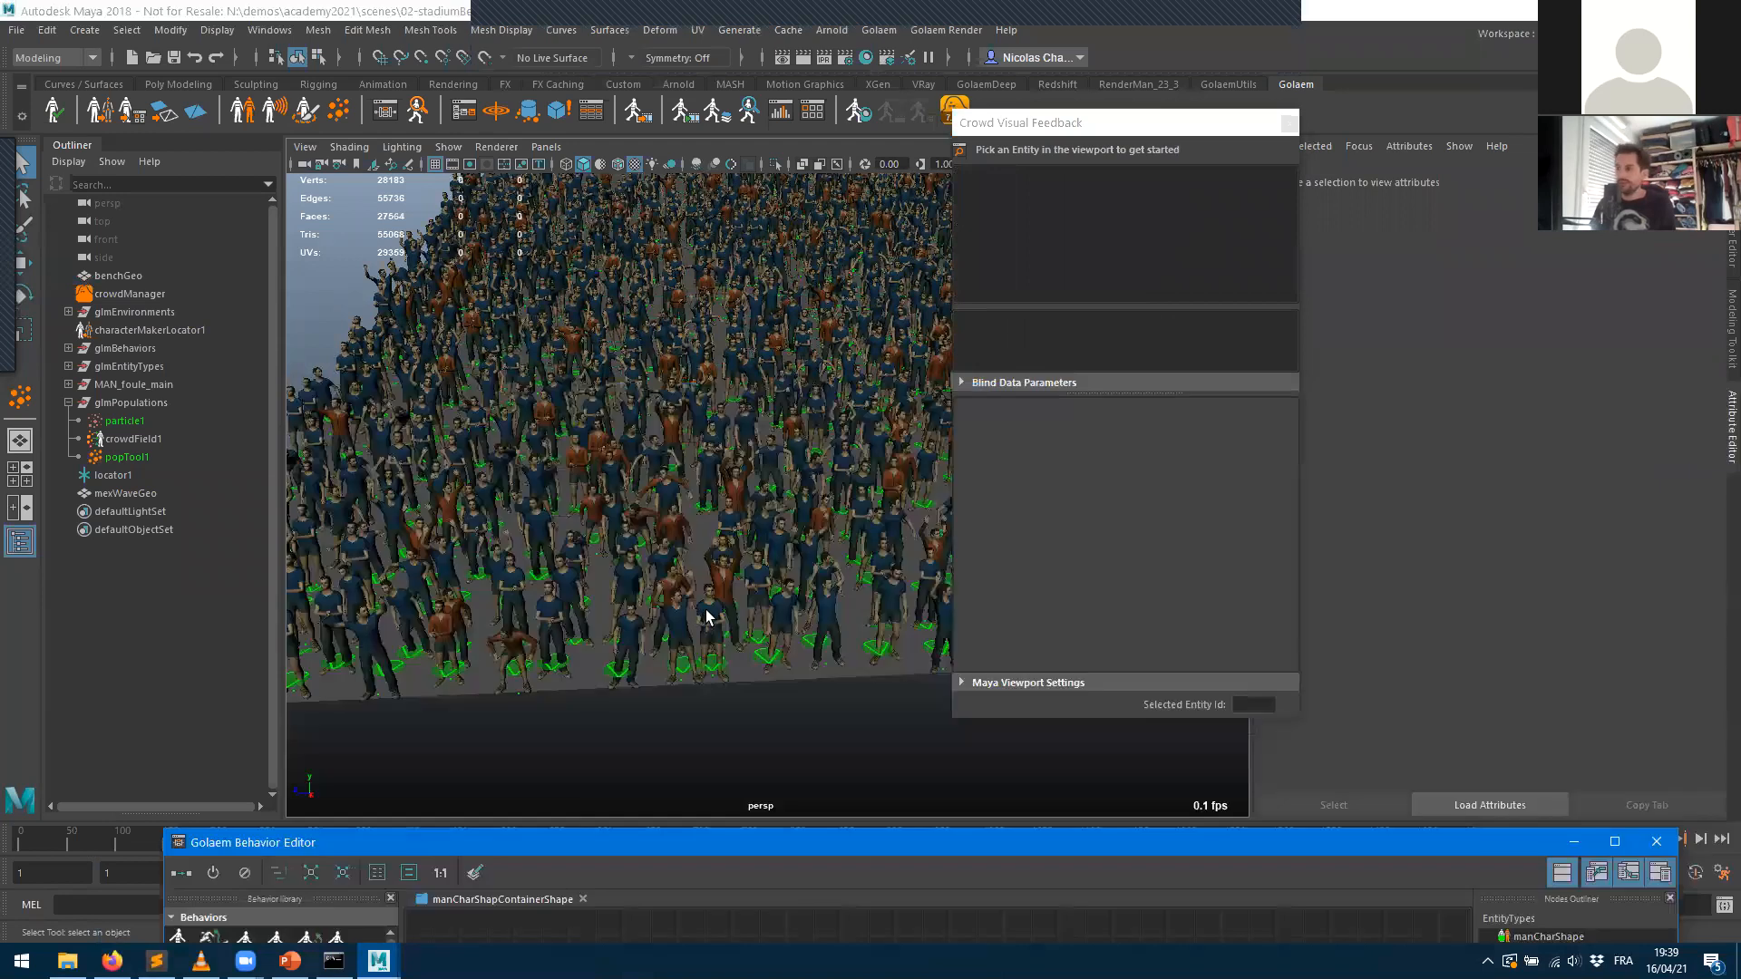
click(710, 618)
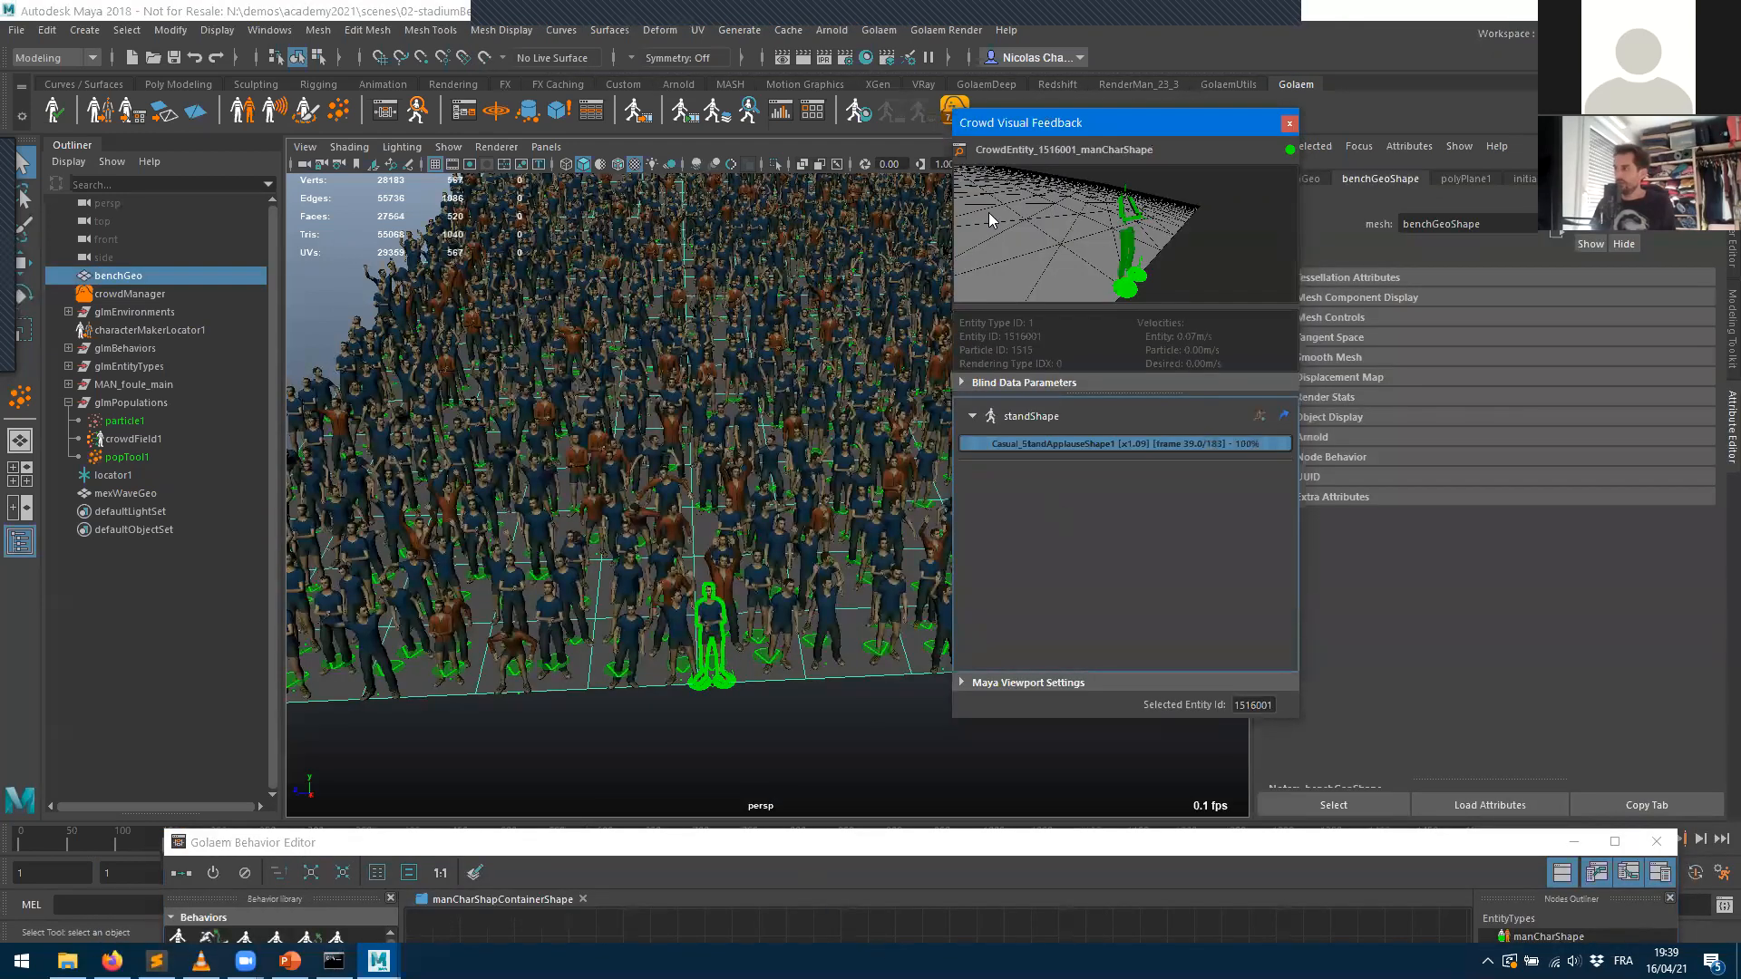
alt+drag(1114, 218, 1043, 249)
drag(738, 842, 640, 314)
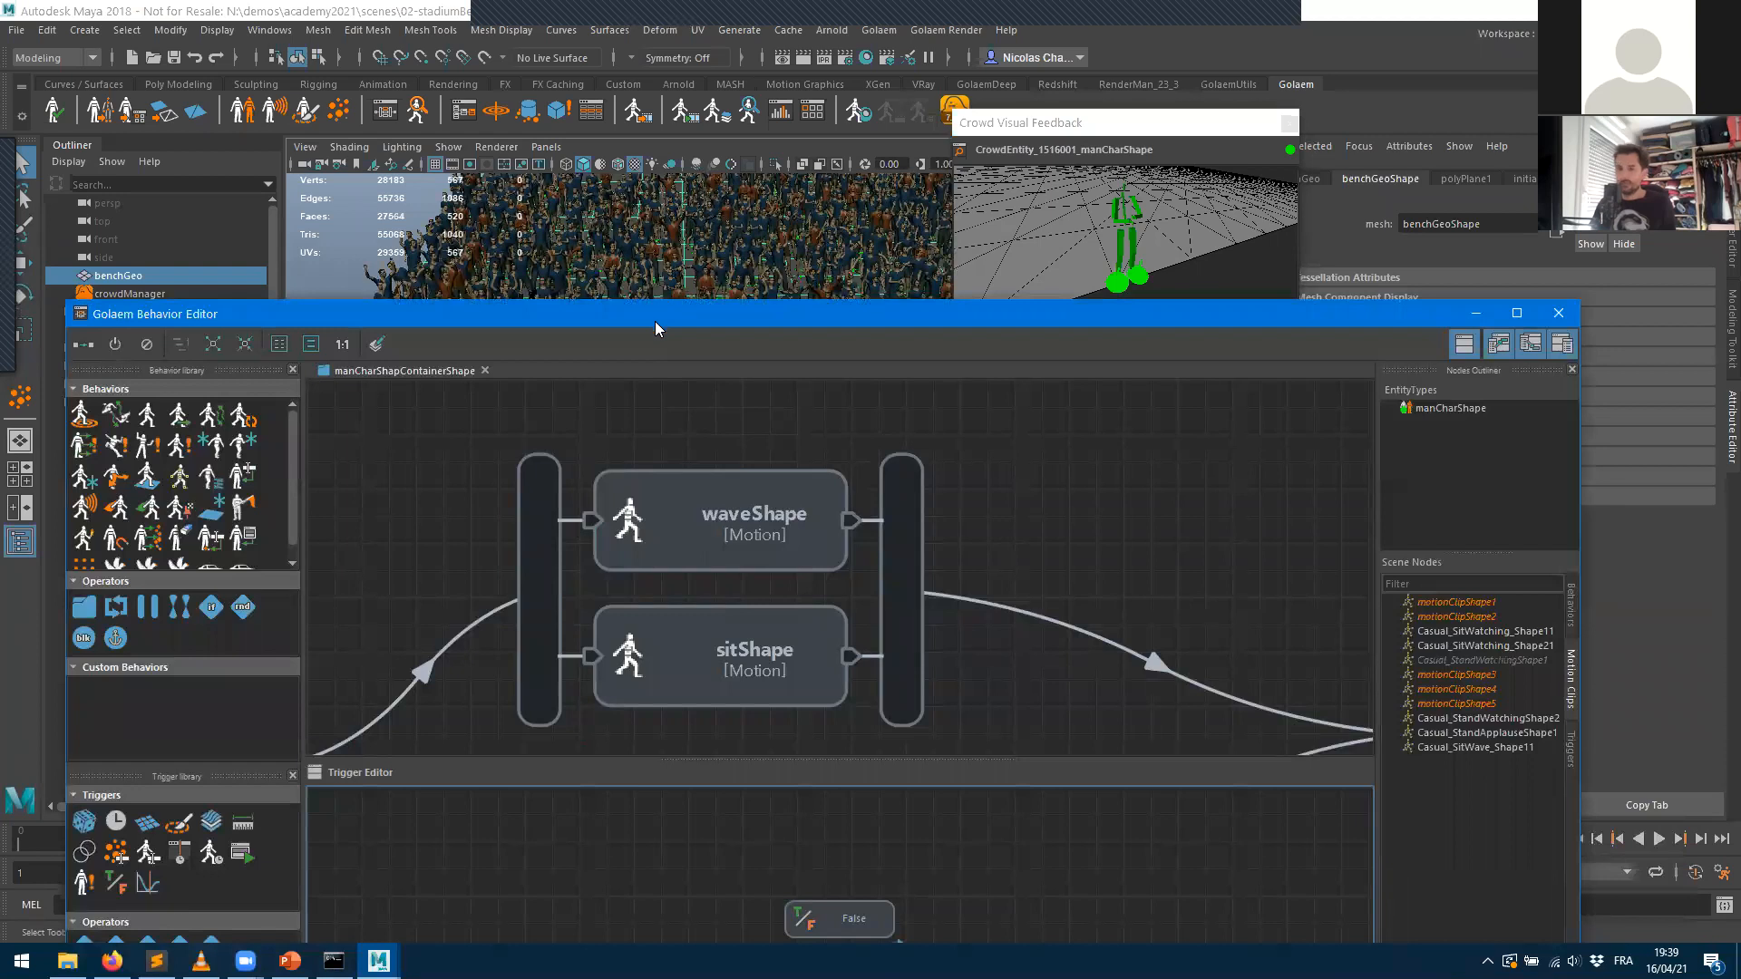
drag(655, 321, 640, 671)
click(1699, 840)
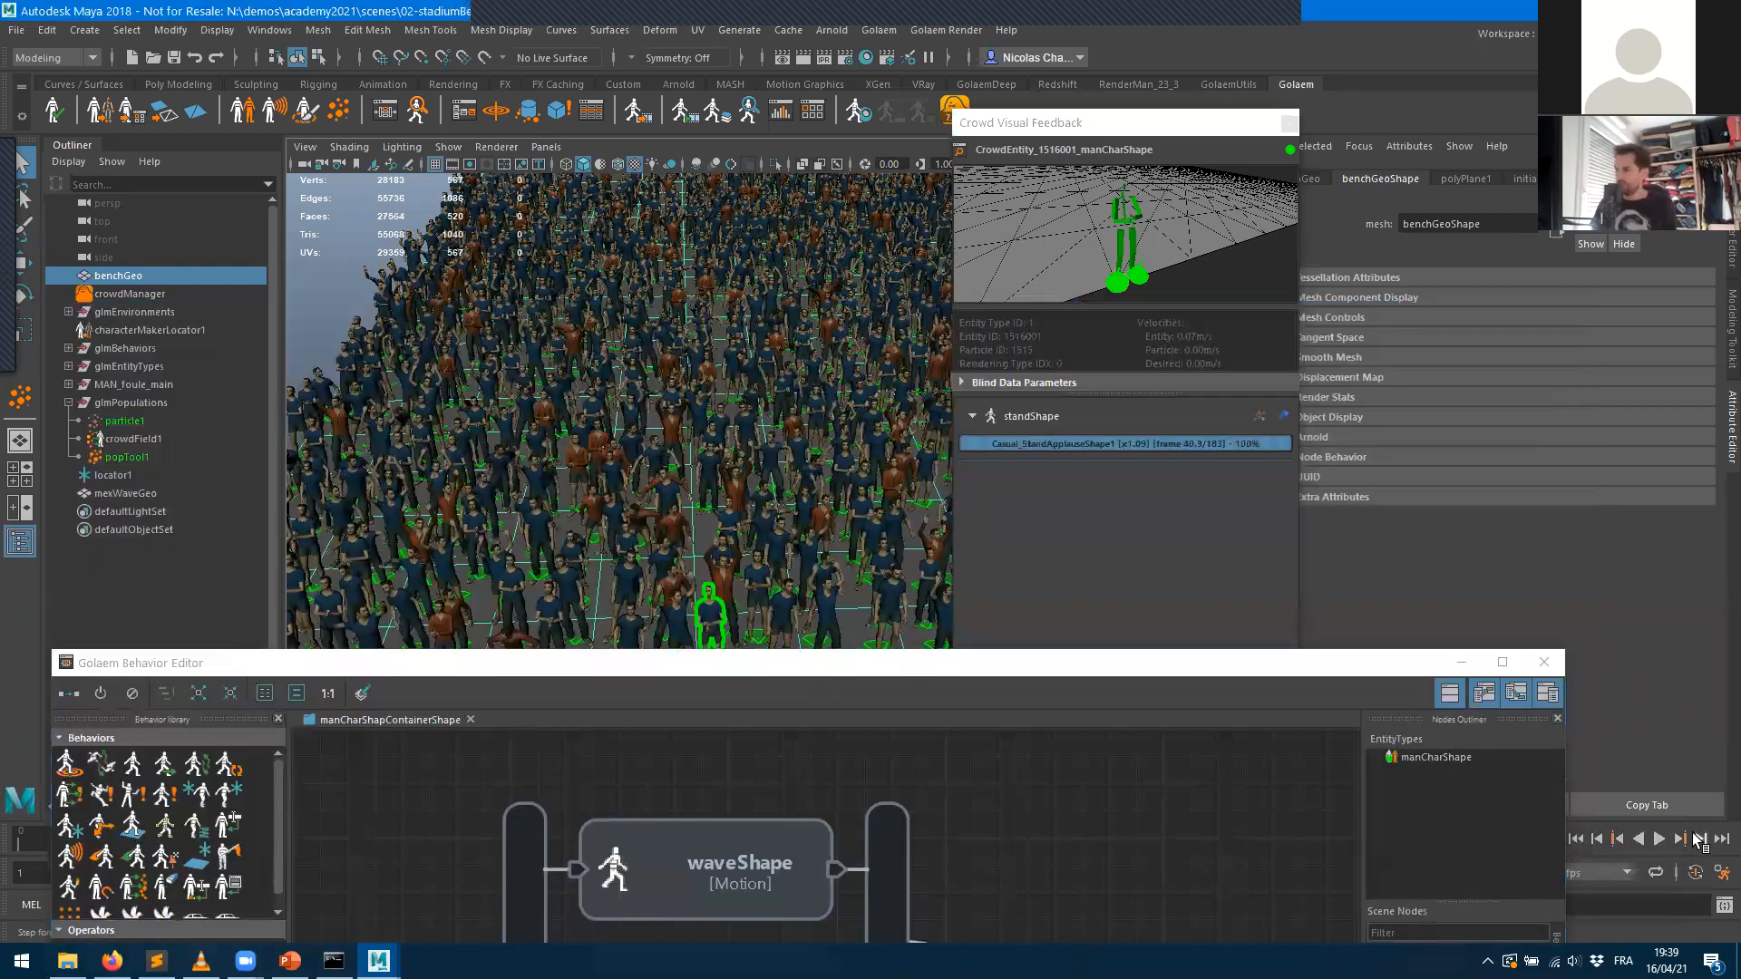
drag(738, 666, 678, 175)
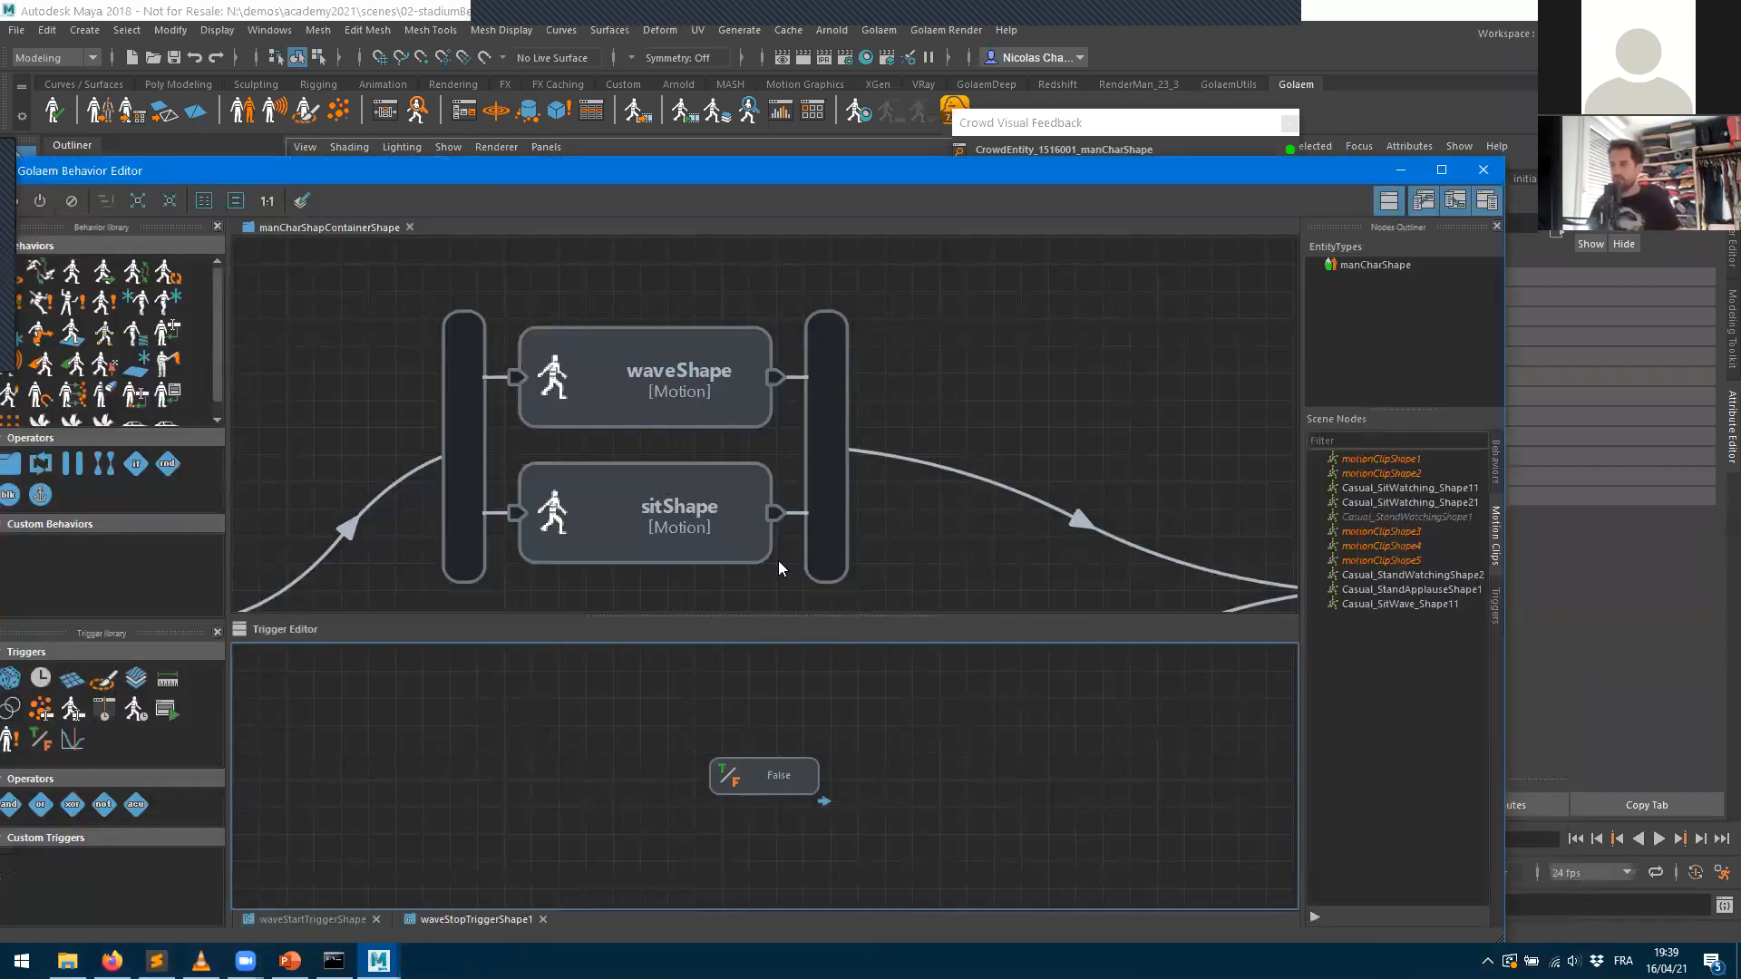
alt+middle_drag(778, 556, 829, 262)
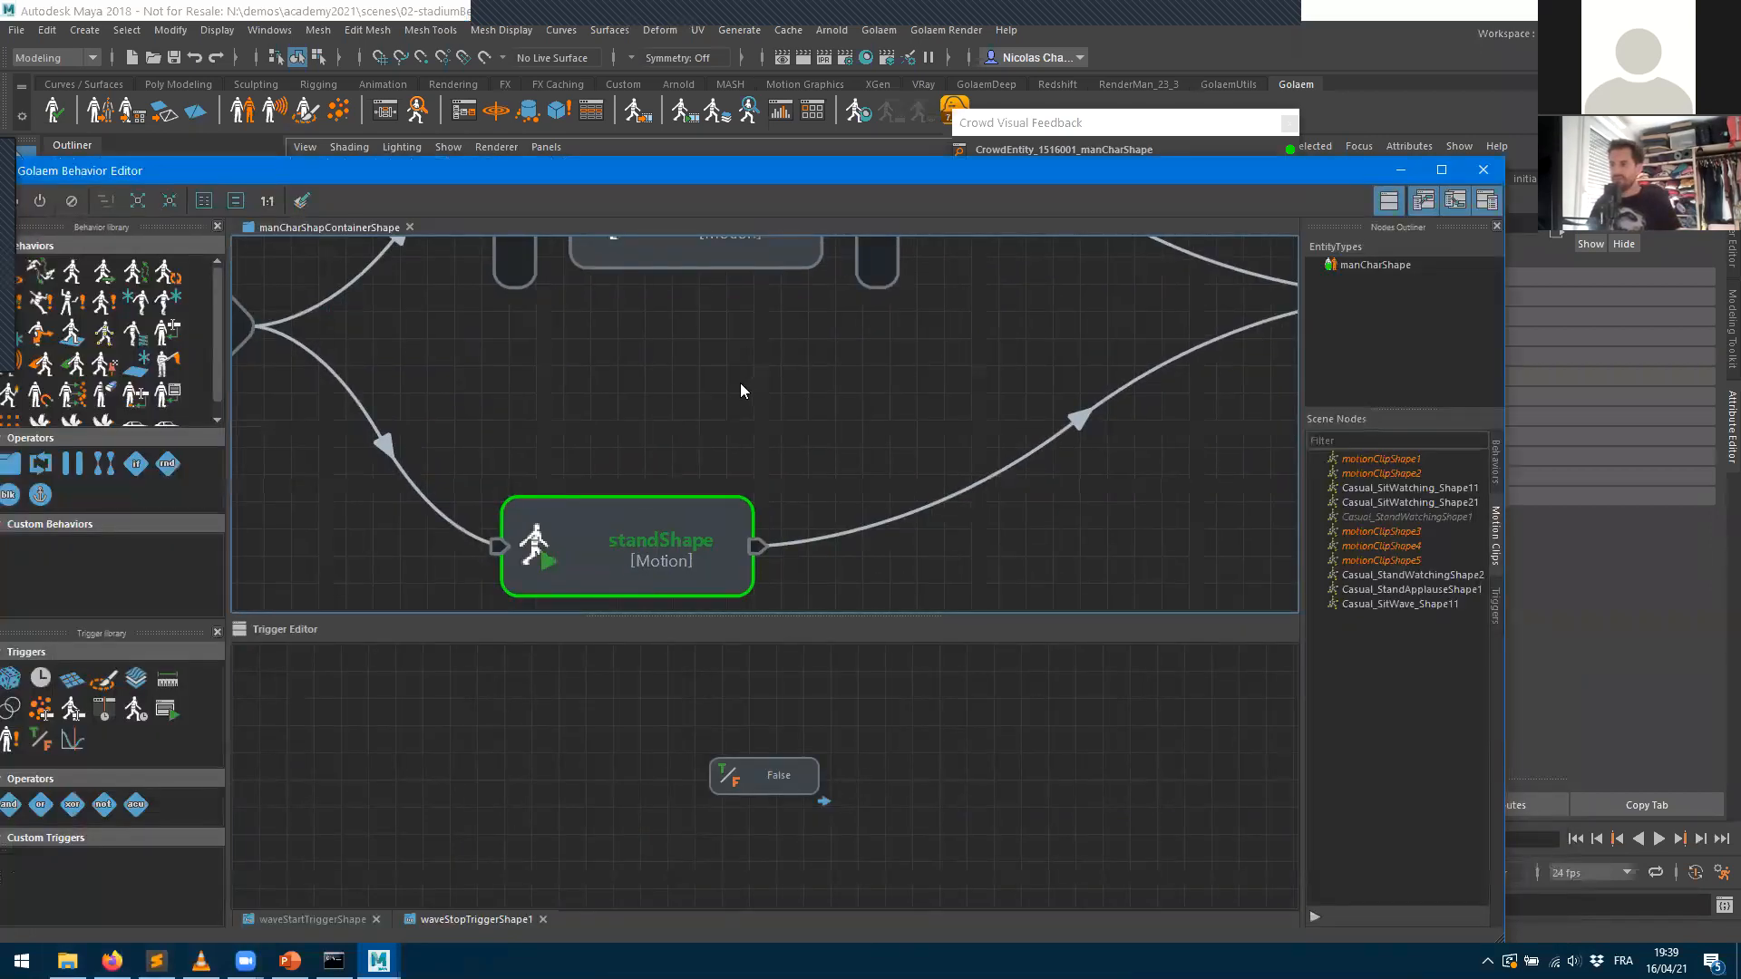
scroll(742, 388, down, 3)
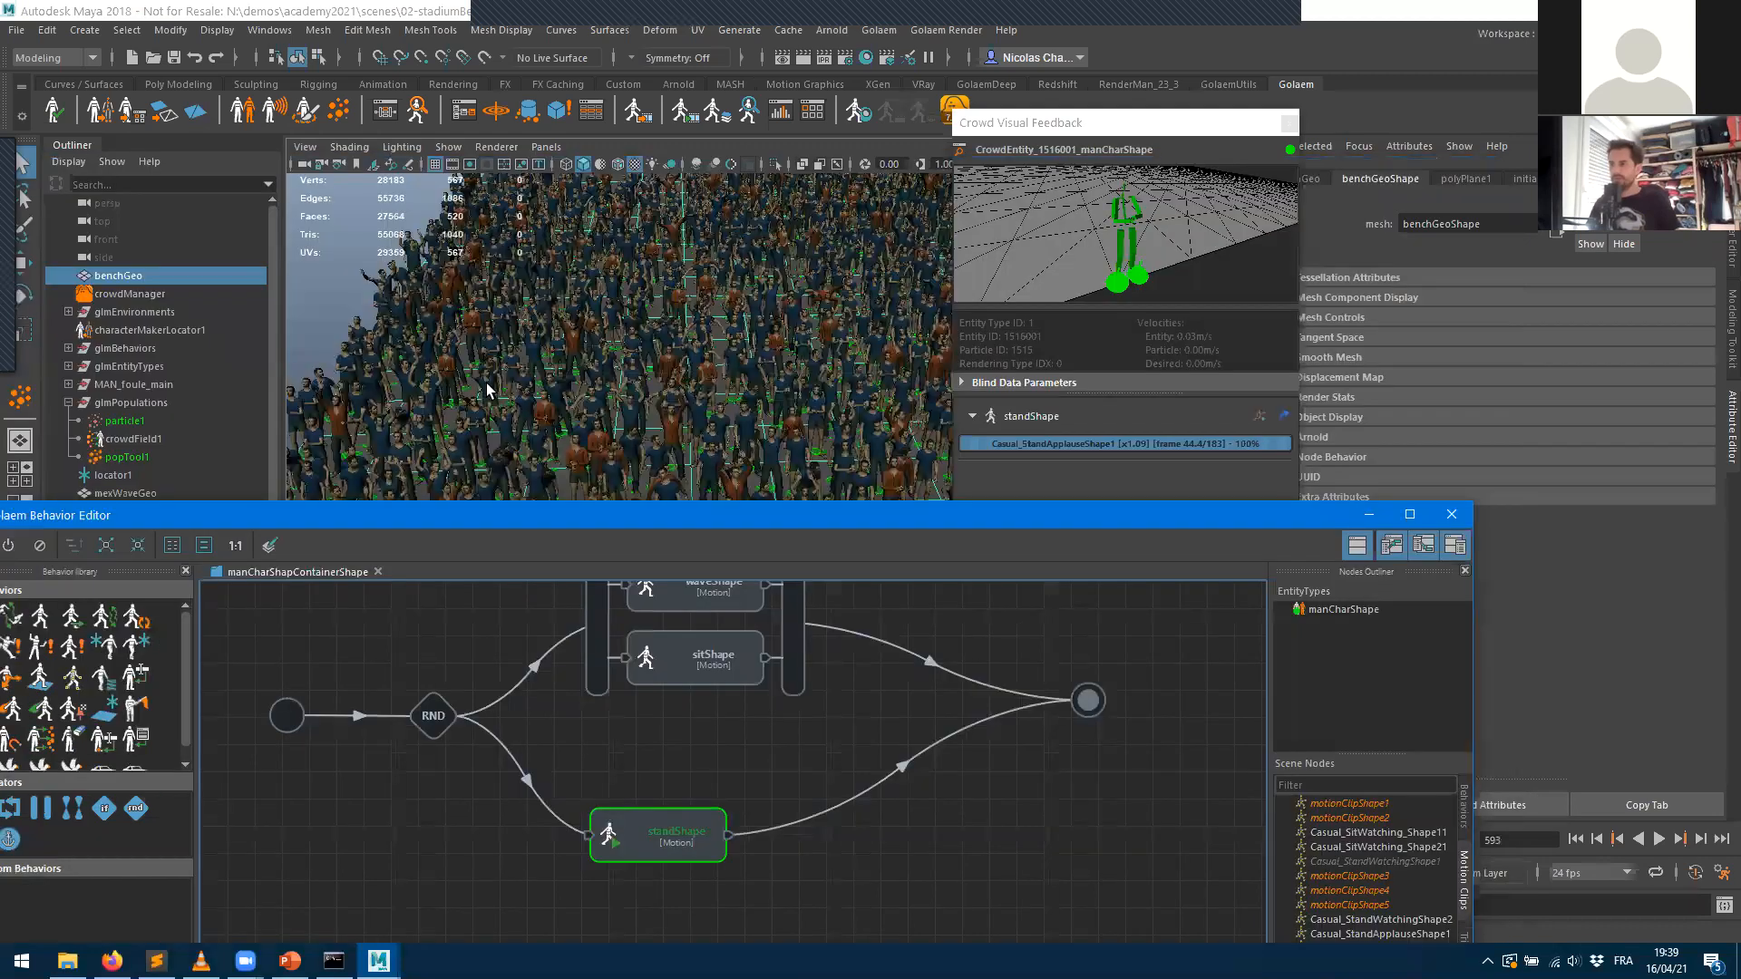
- Pick a seated-branch character in the crowd and examine its parallel waveShape and sitShape motions in the behavior graph
click(486, 386)
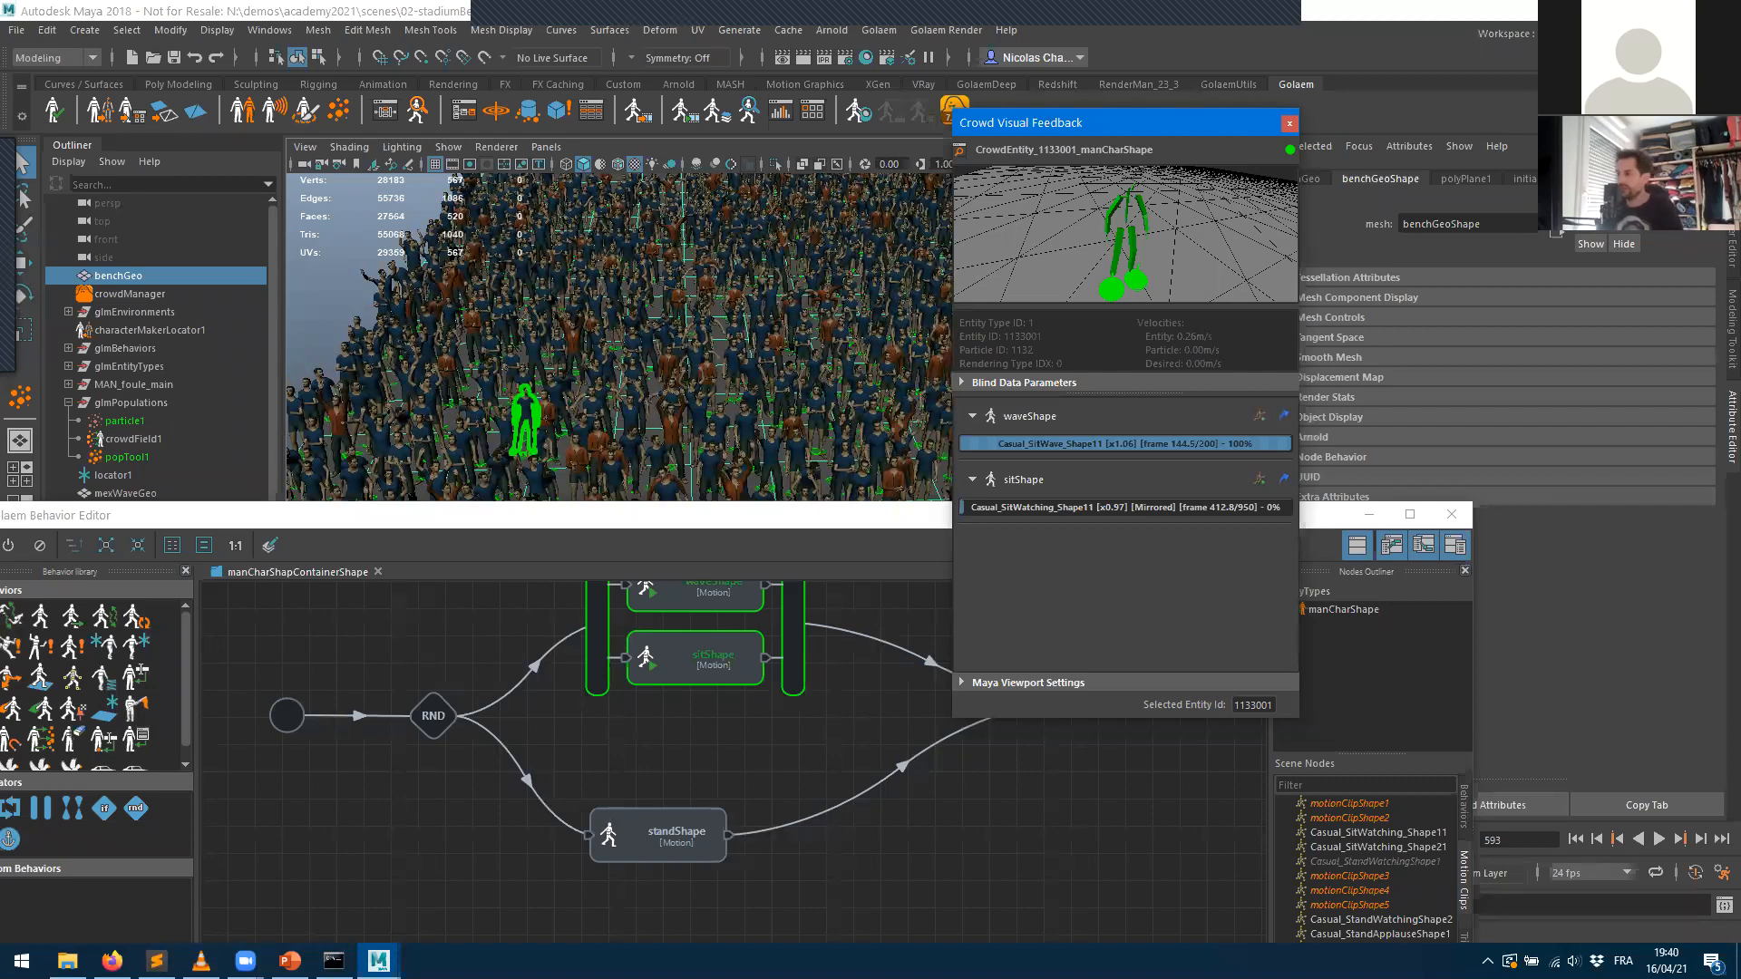
click(546, 521)
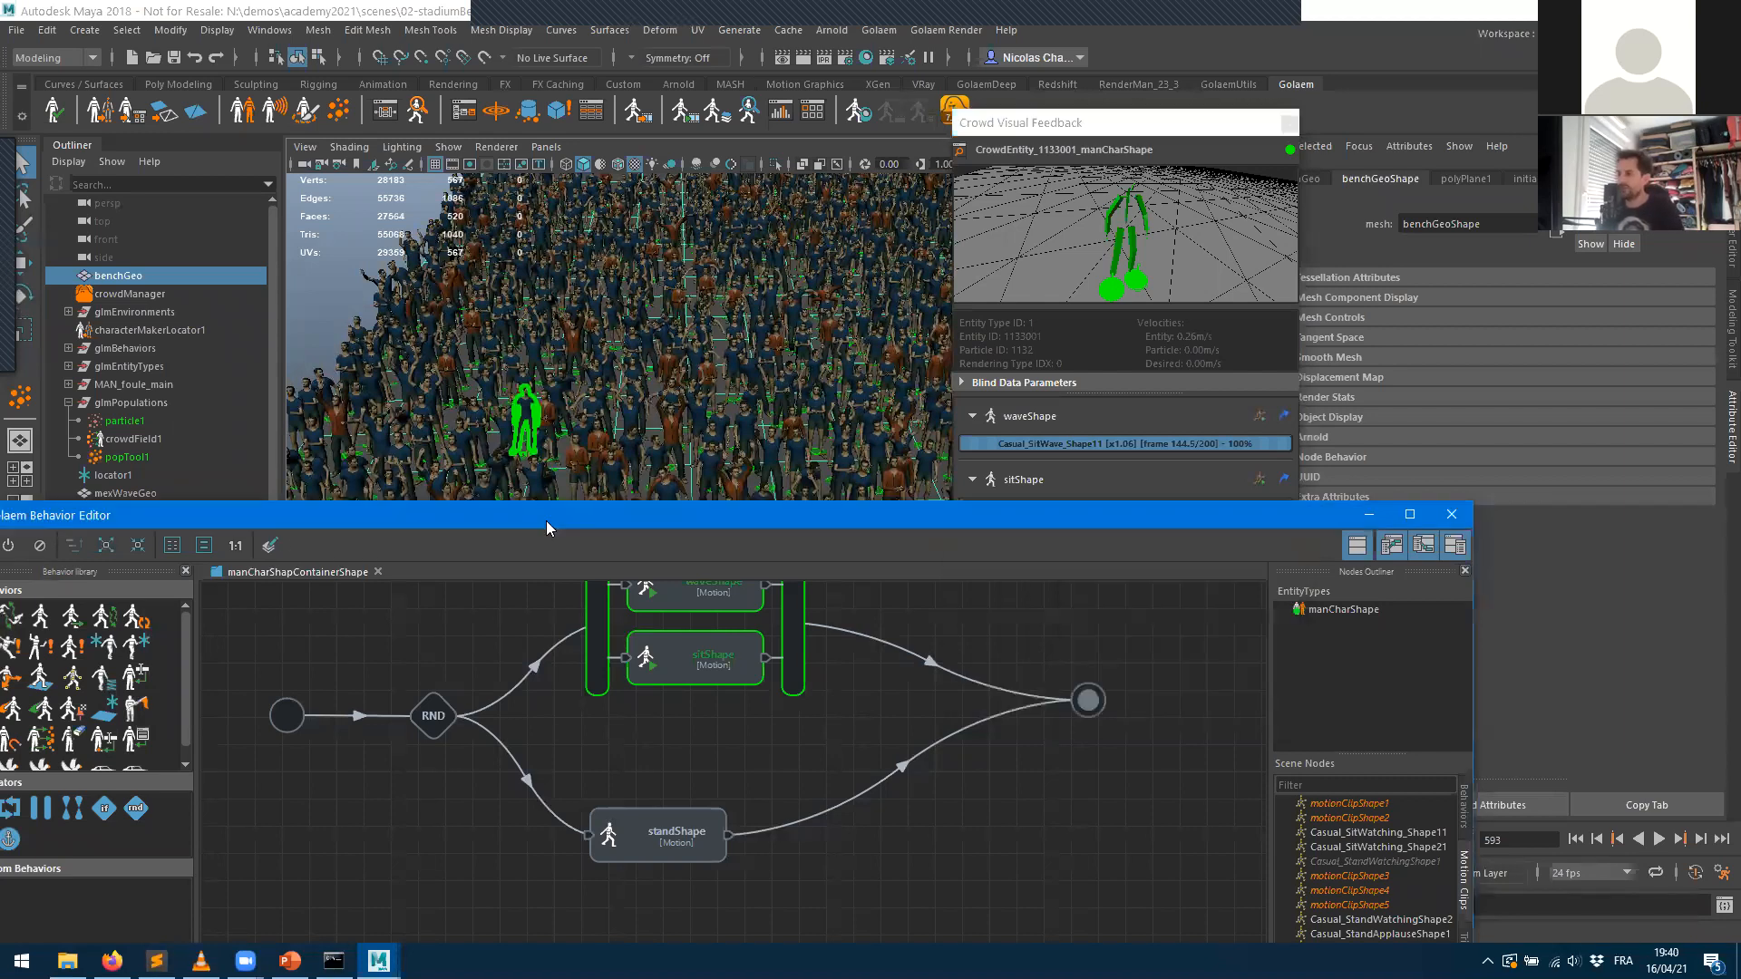
drag(546, 521, 637, 164)
alt+middle_drag(763, 375, 718, 473)
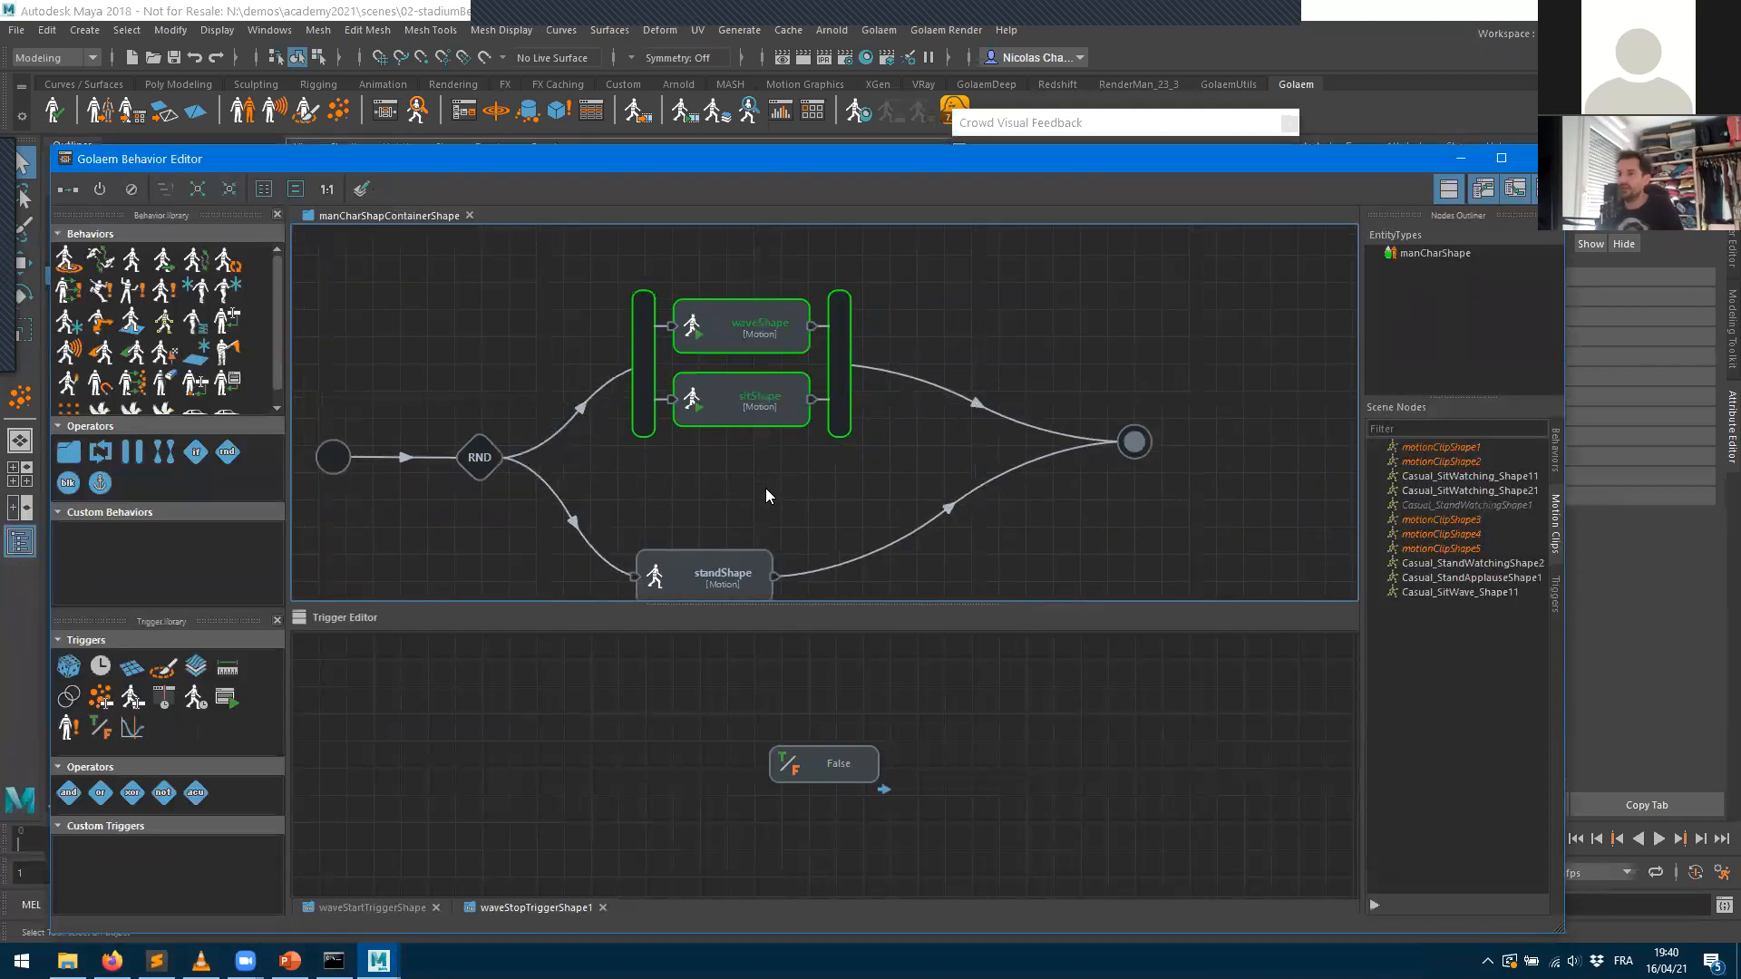
scroll(783, 448, up, 3)
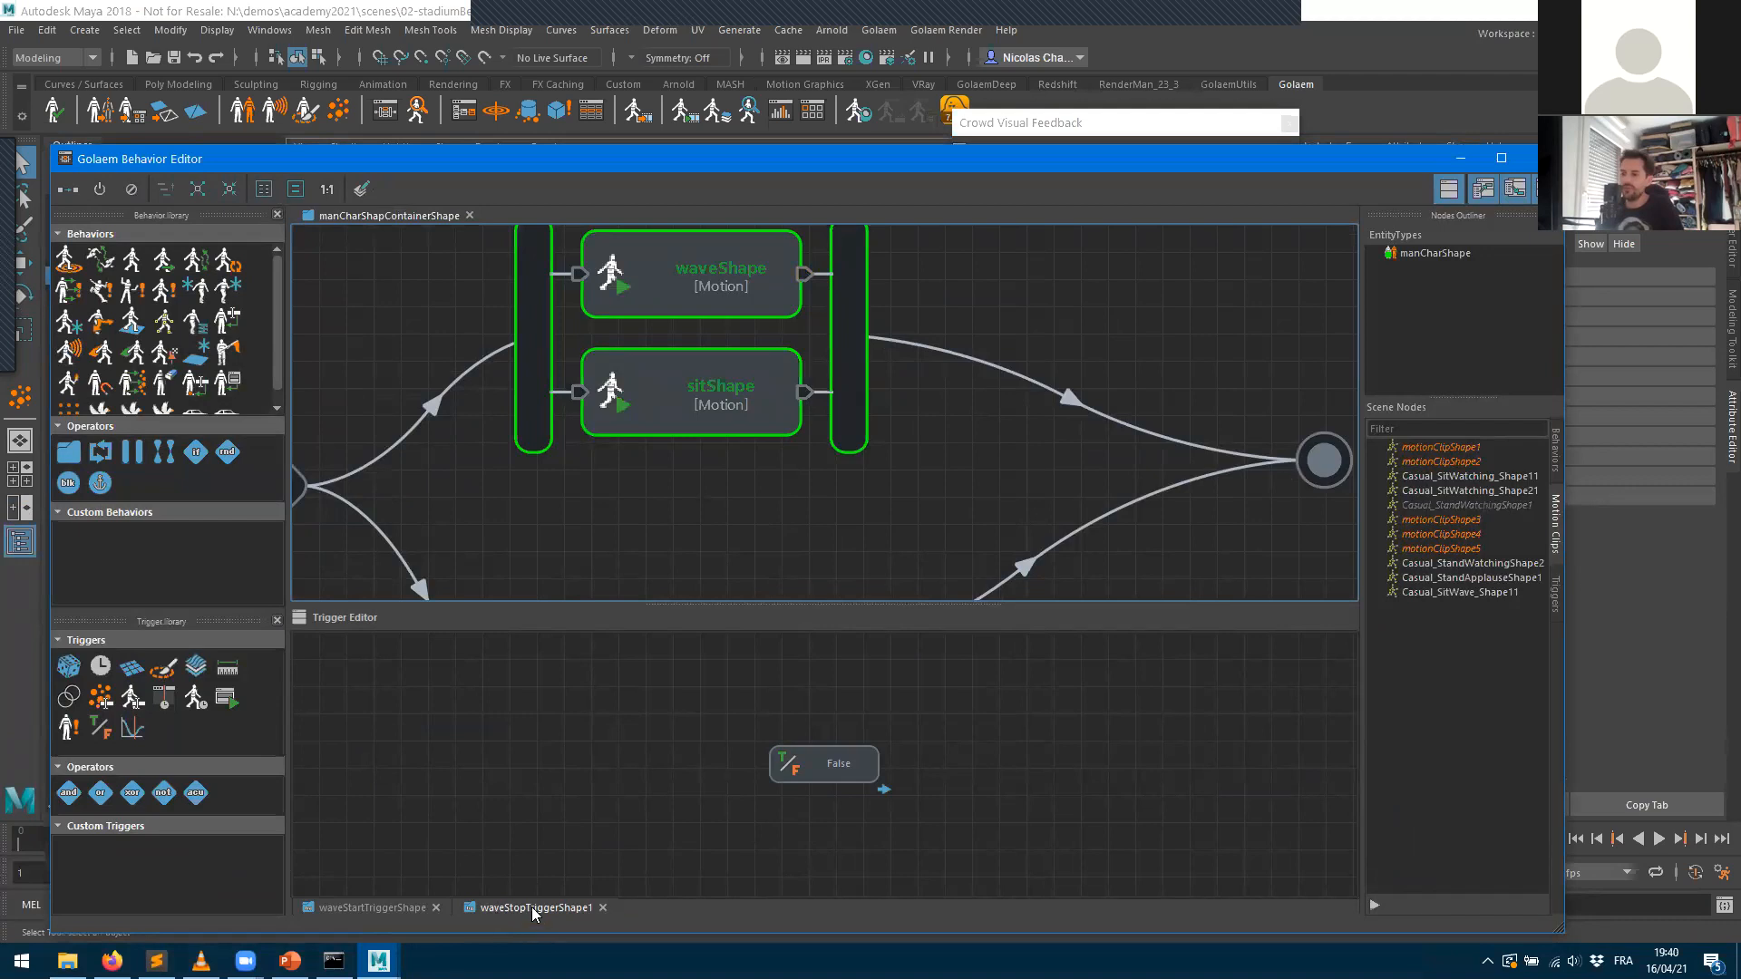
- Add a Behavior Time trigger to the wave stop trigger, close Crowd Visual Feedback, and expose the new trigger's duration attributes
click(386, 905)
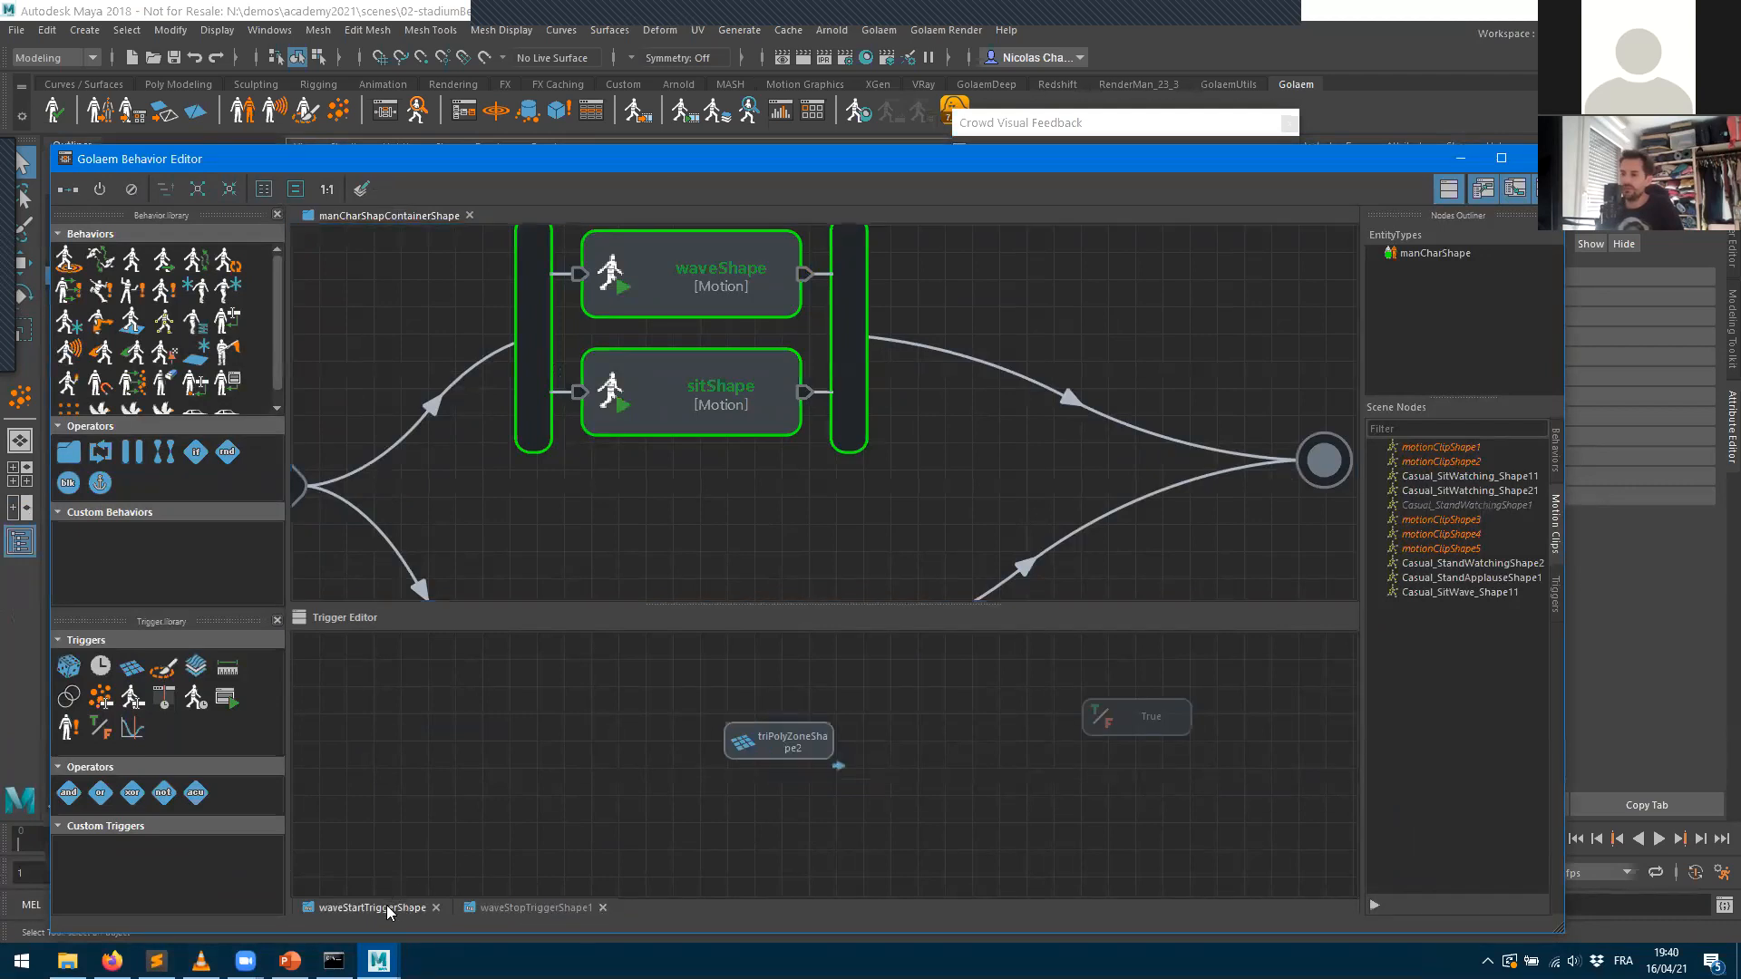
click(522, 909)
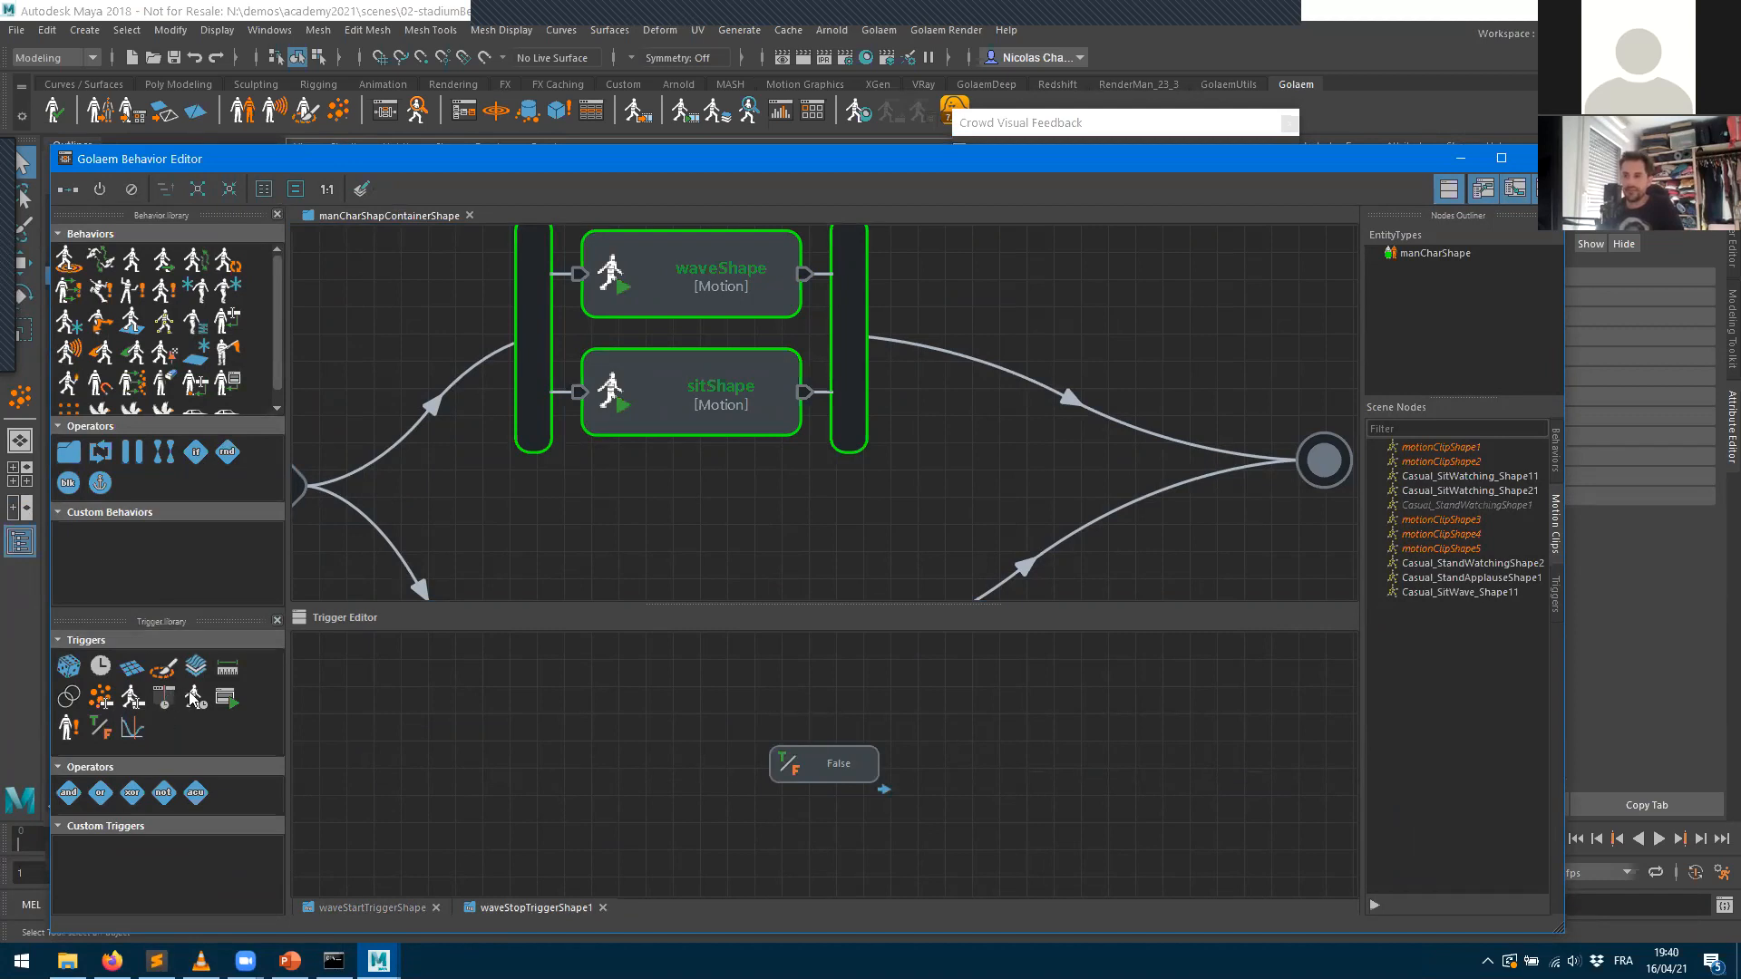
drag(169, 703, 497, 721)
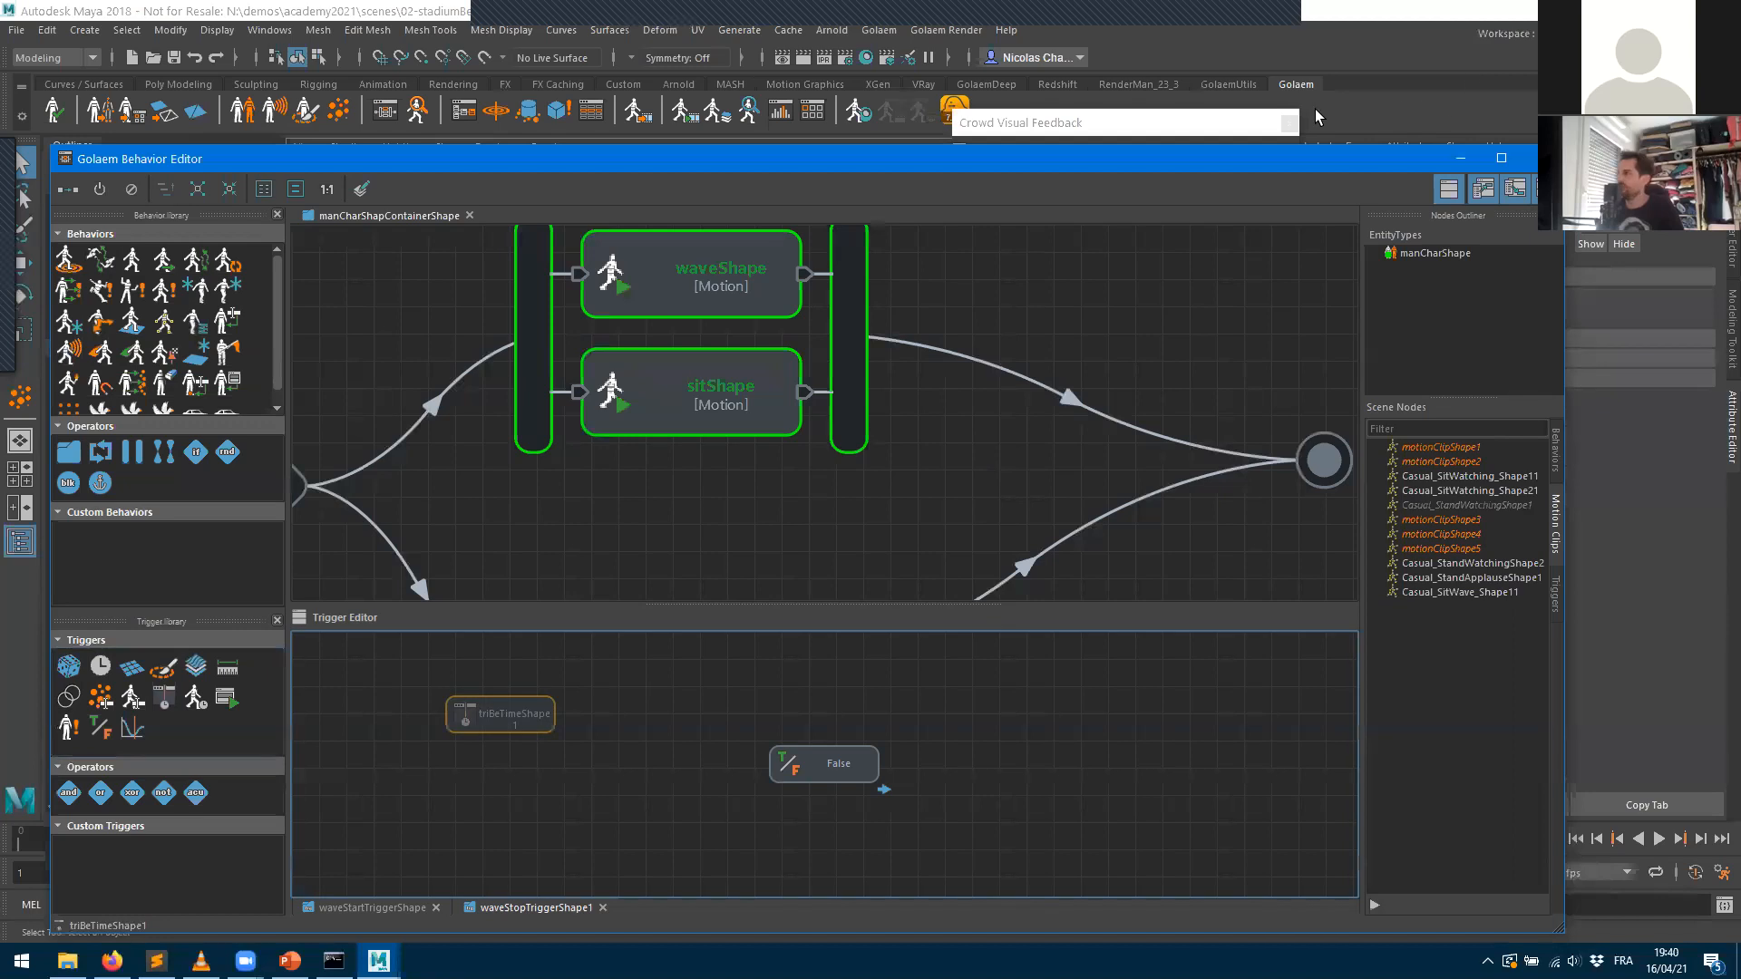
click(1290, 123)
click(1262, 167)
drag(1262, 167, 987, 140)
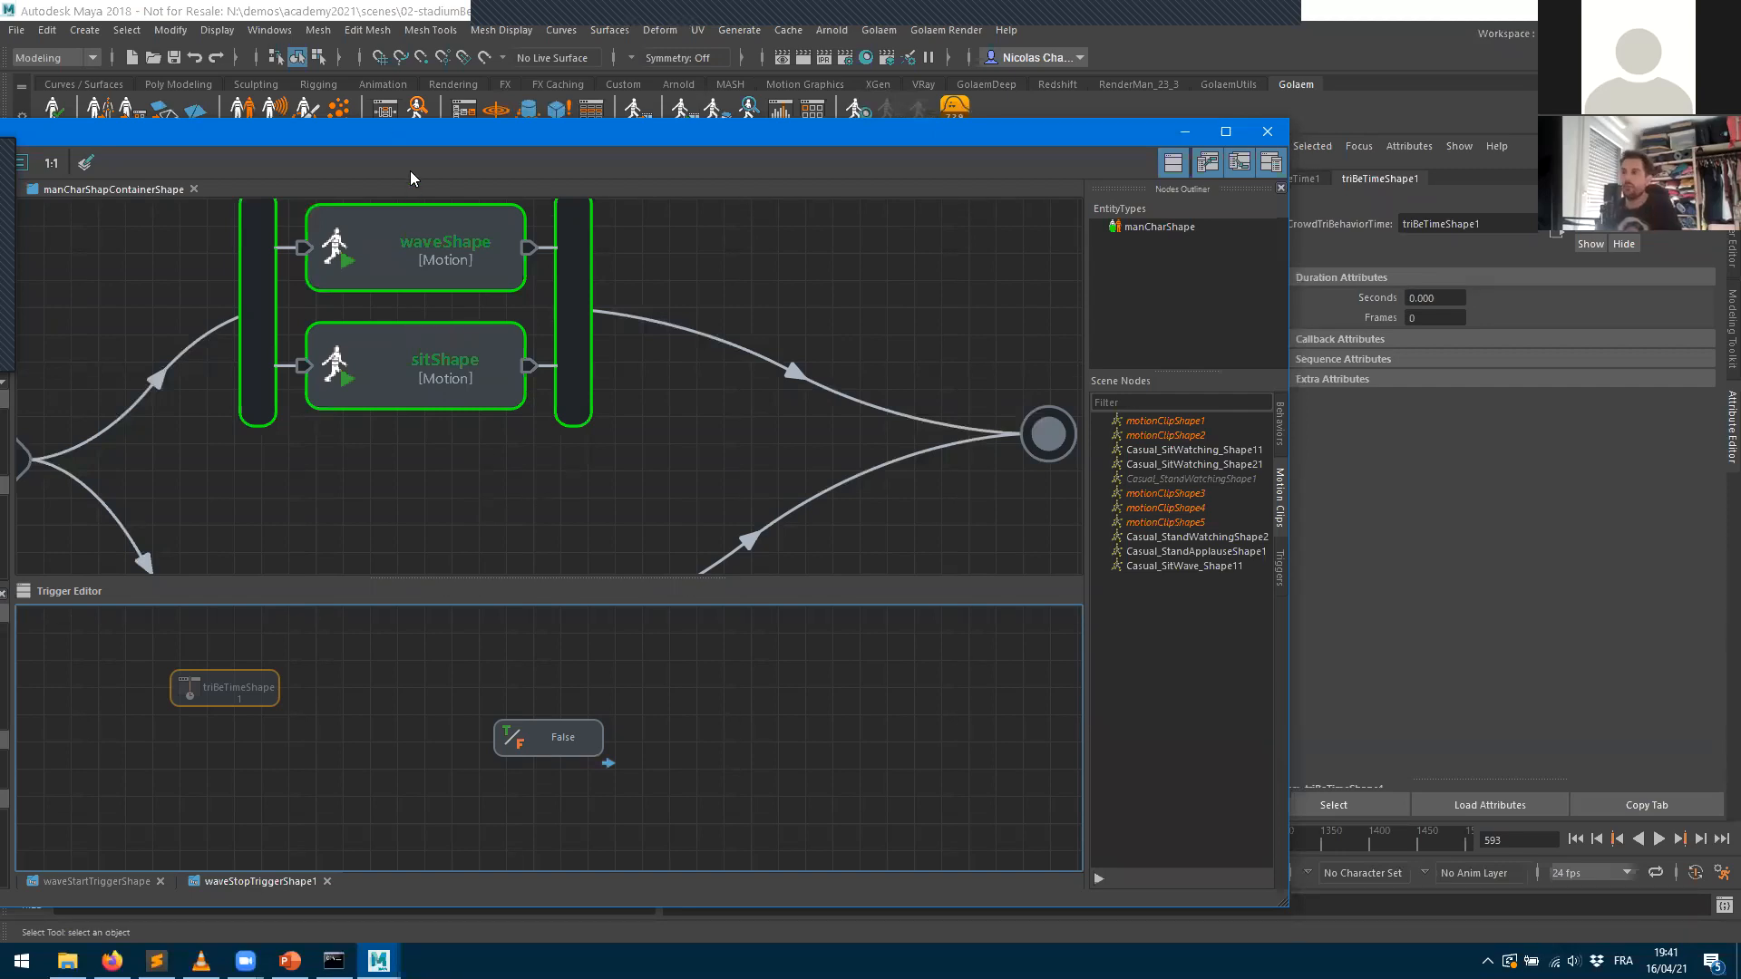
- Replace the Behavior Time trigger in the wave stop trigger with a Motion Time trigger and set it as the root
drag(408, 138, 689, 148)
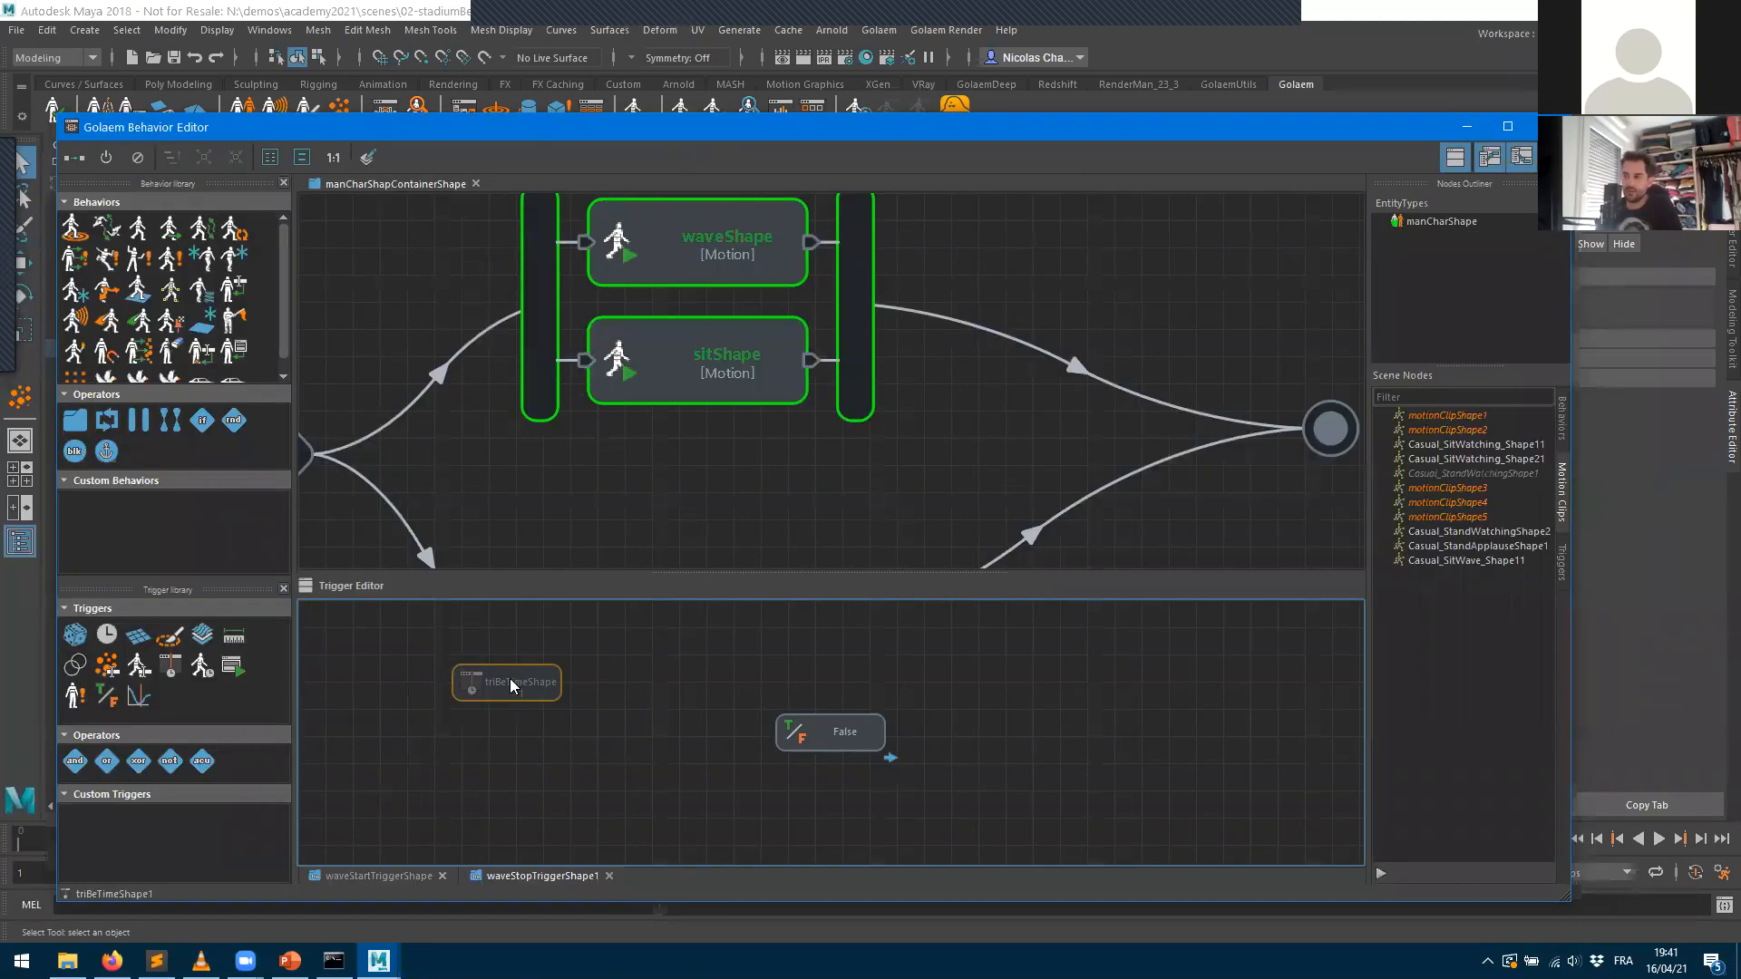
key(Delete)
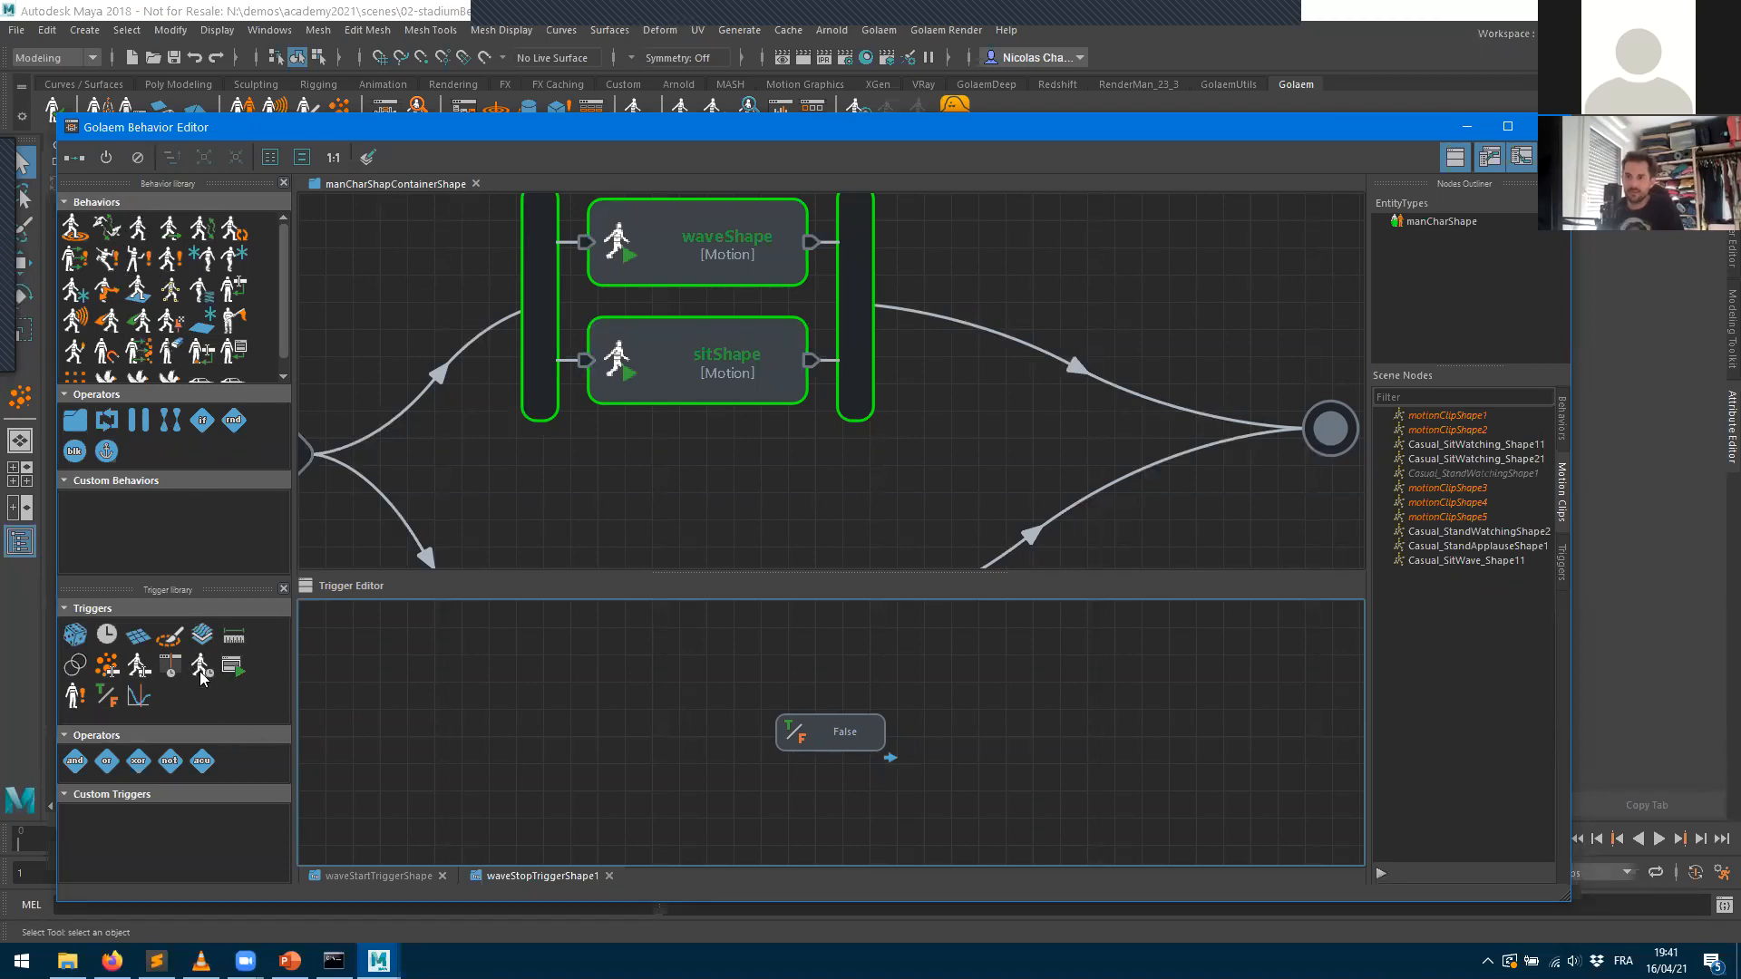
drag(203, 668, 589, 694)
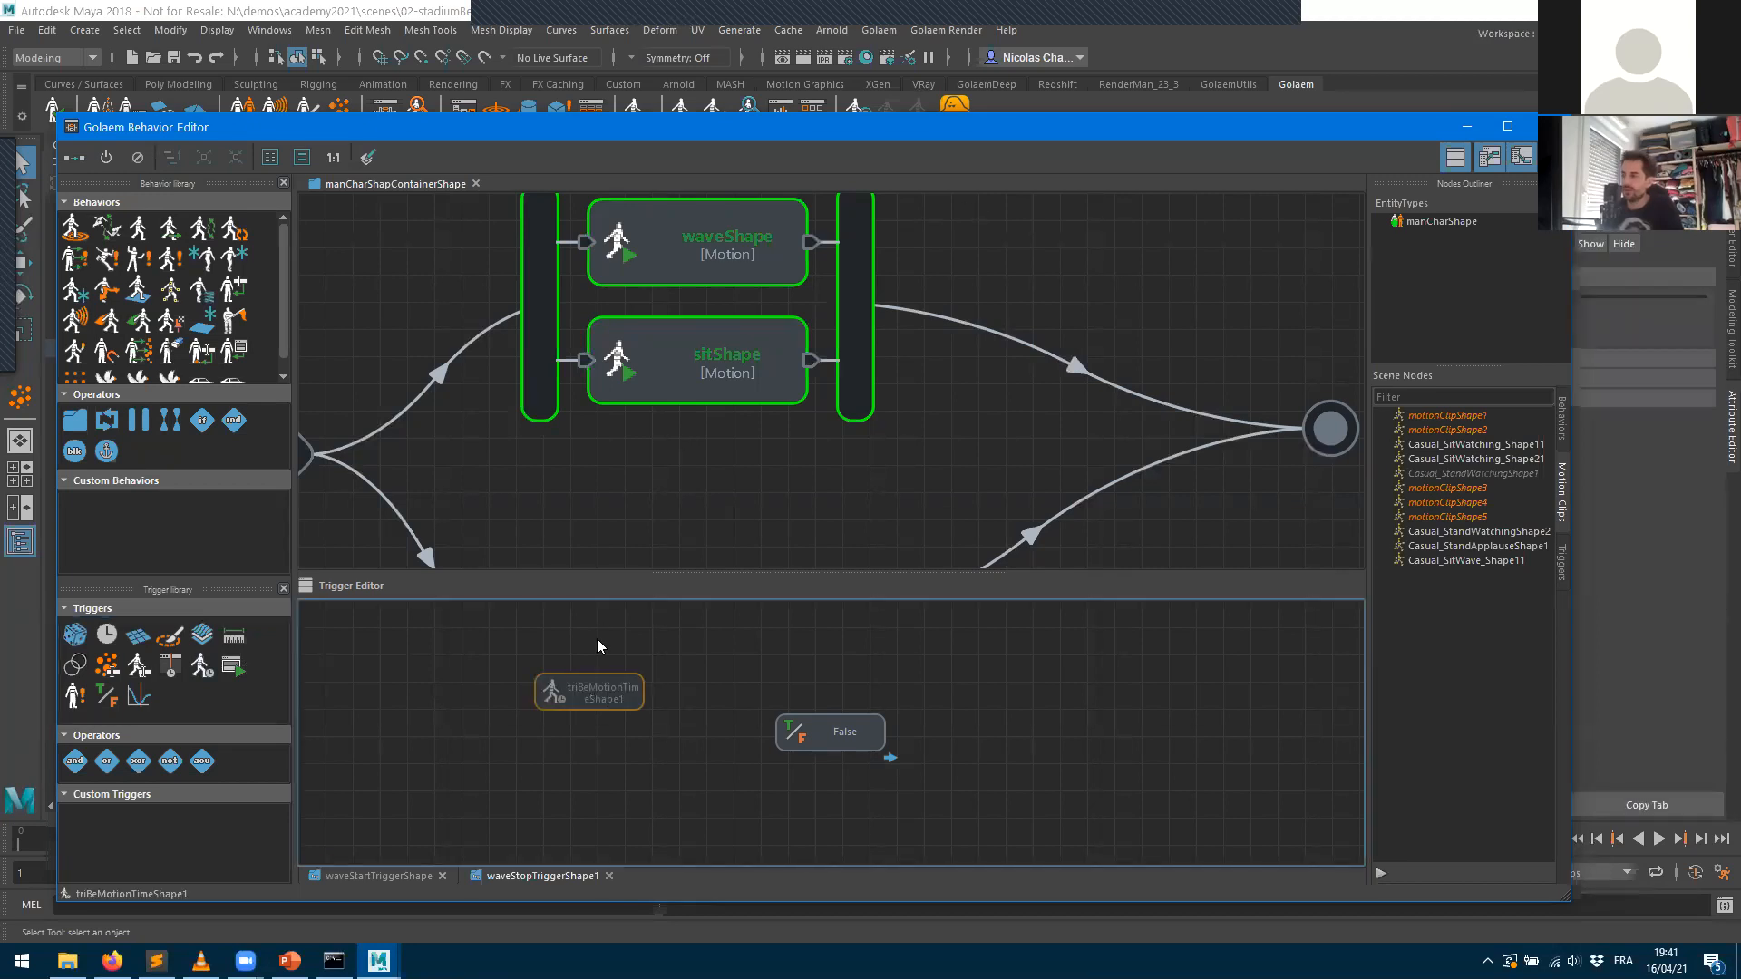
right_click(588, 694)
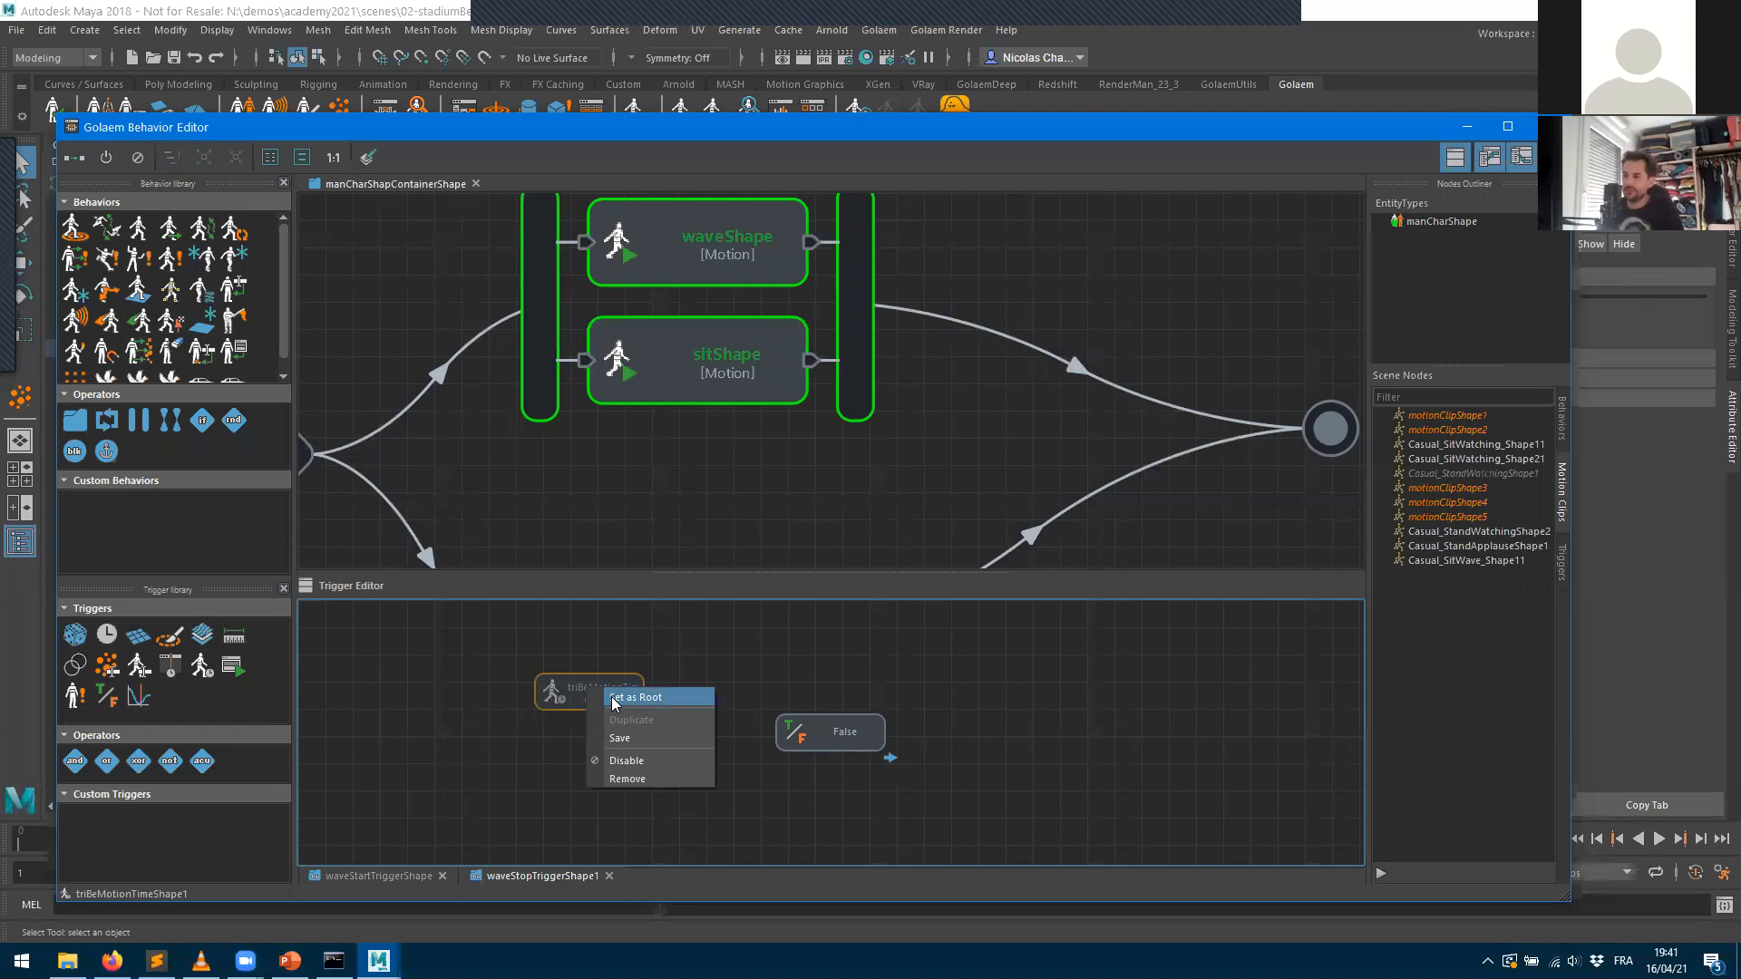
click(611, 696)
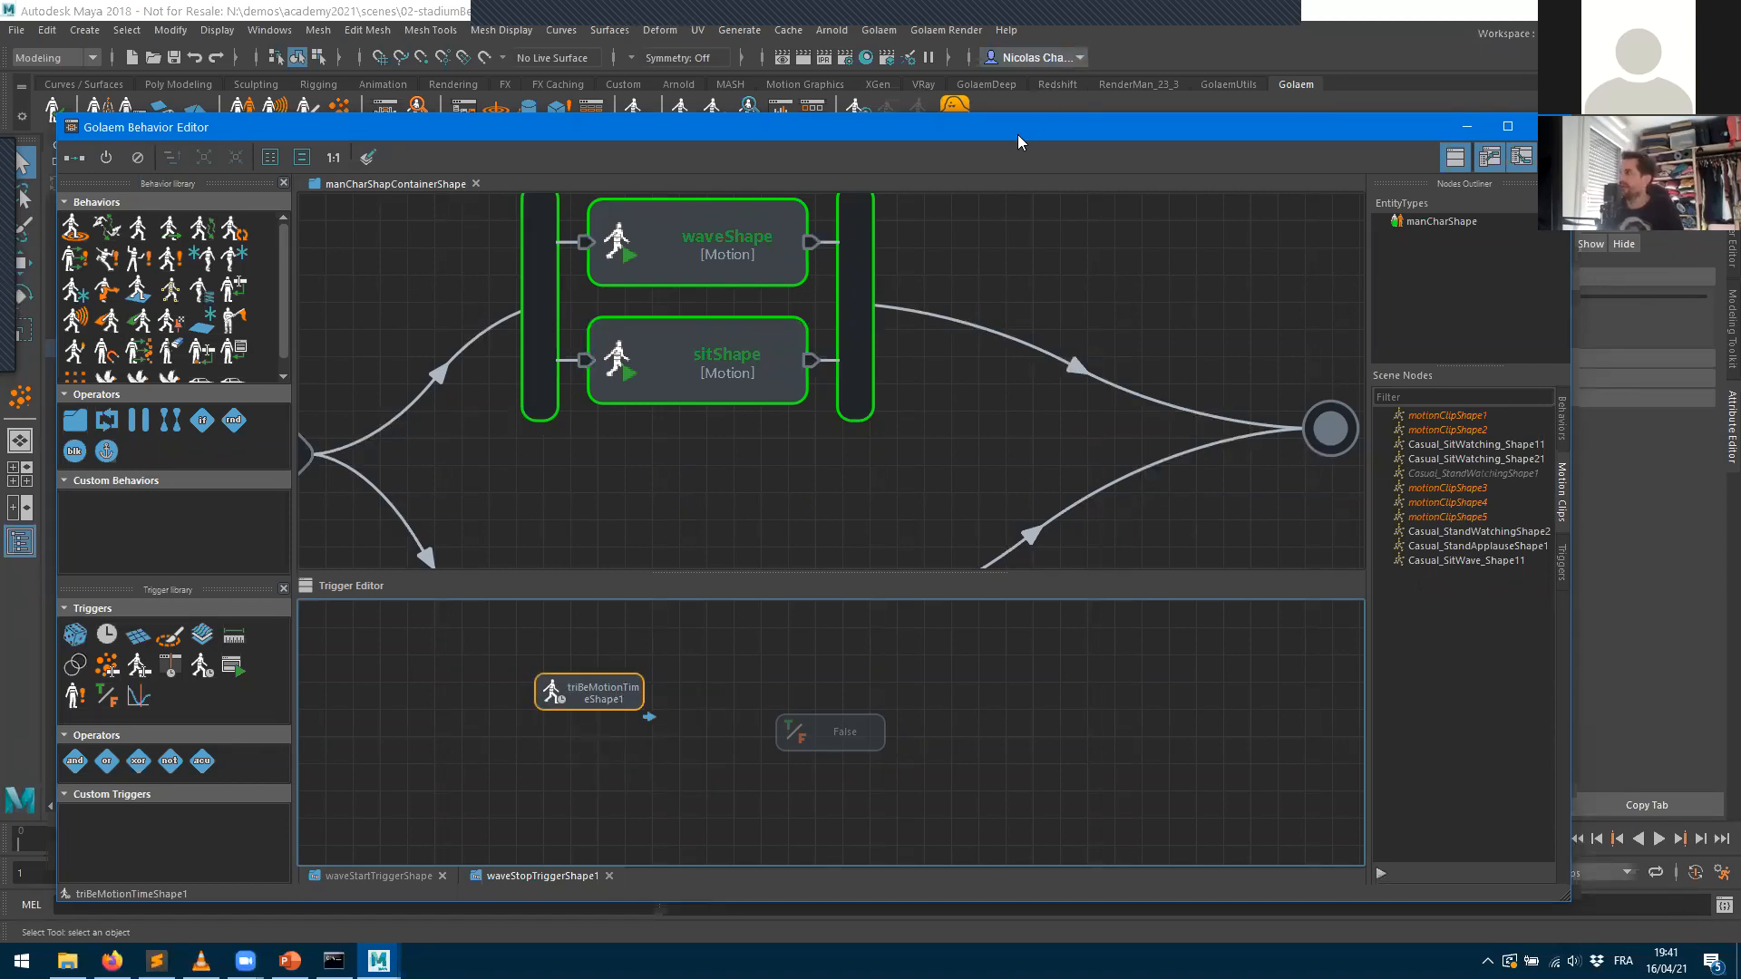
- Set the Motion Time trigger's Percent duration to 100
drag(1018, 134, 577, 100)
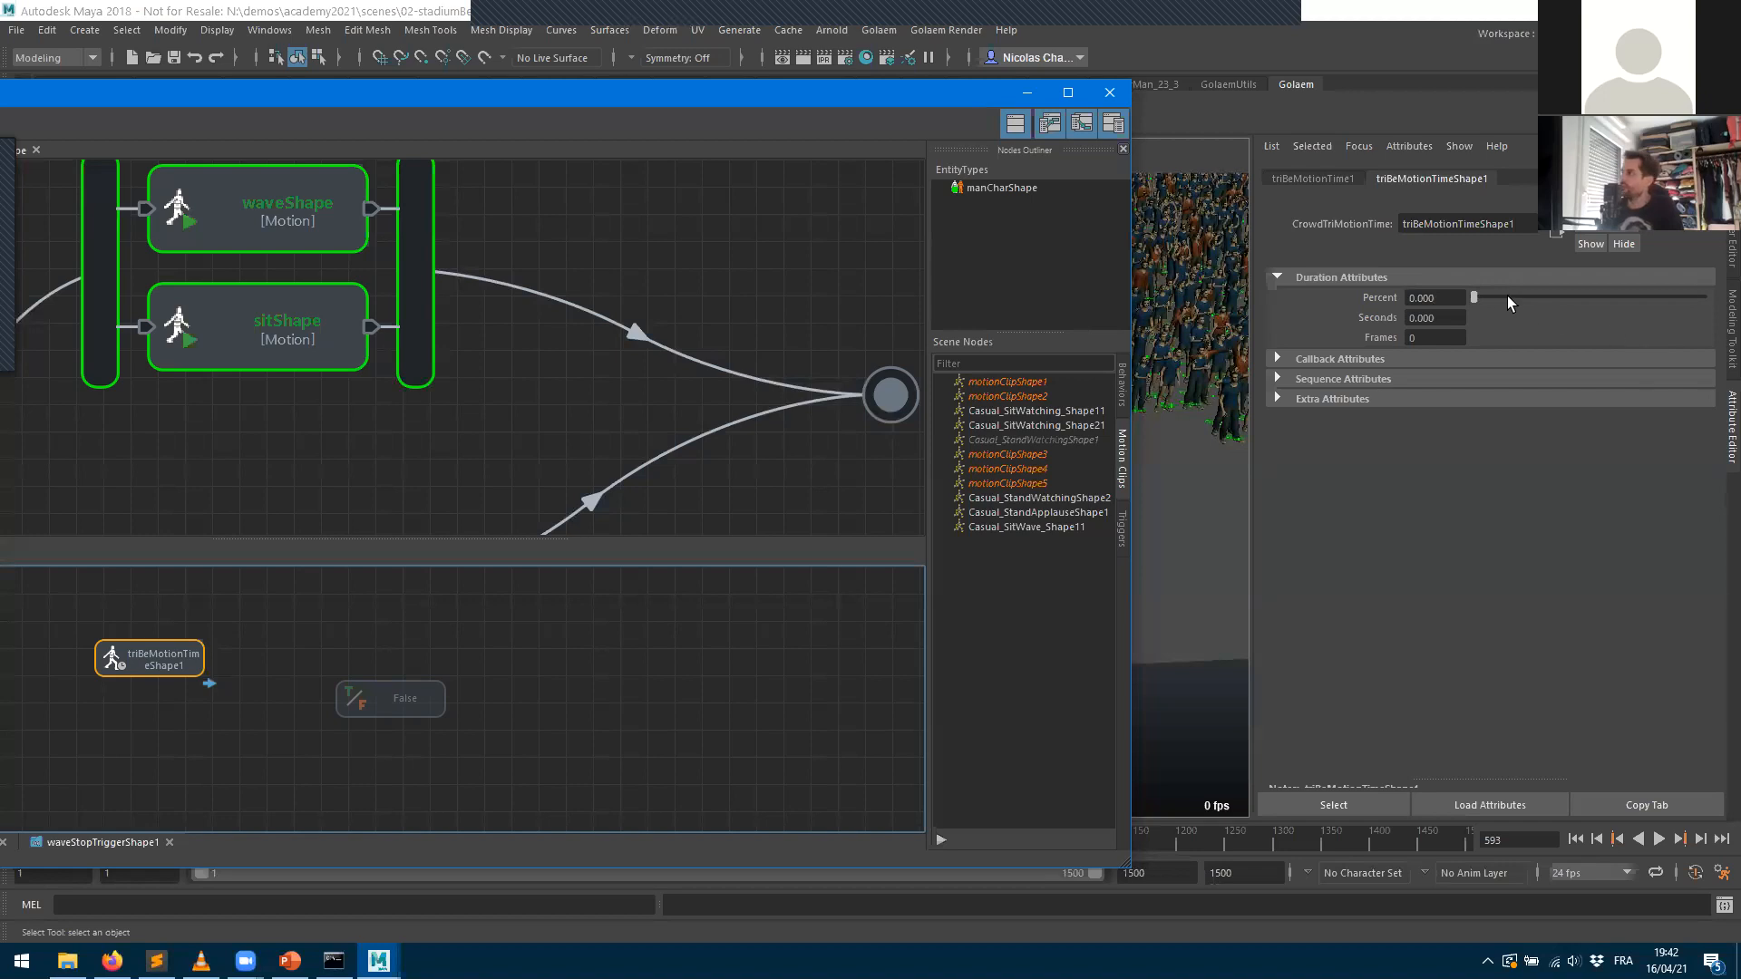
drag(1473, 296, 1686, 309)
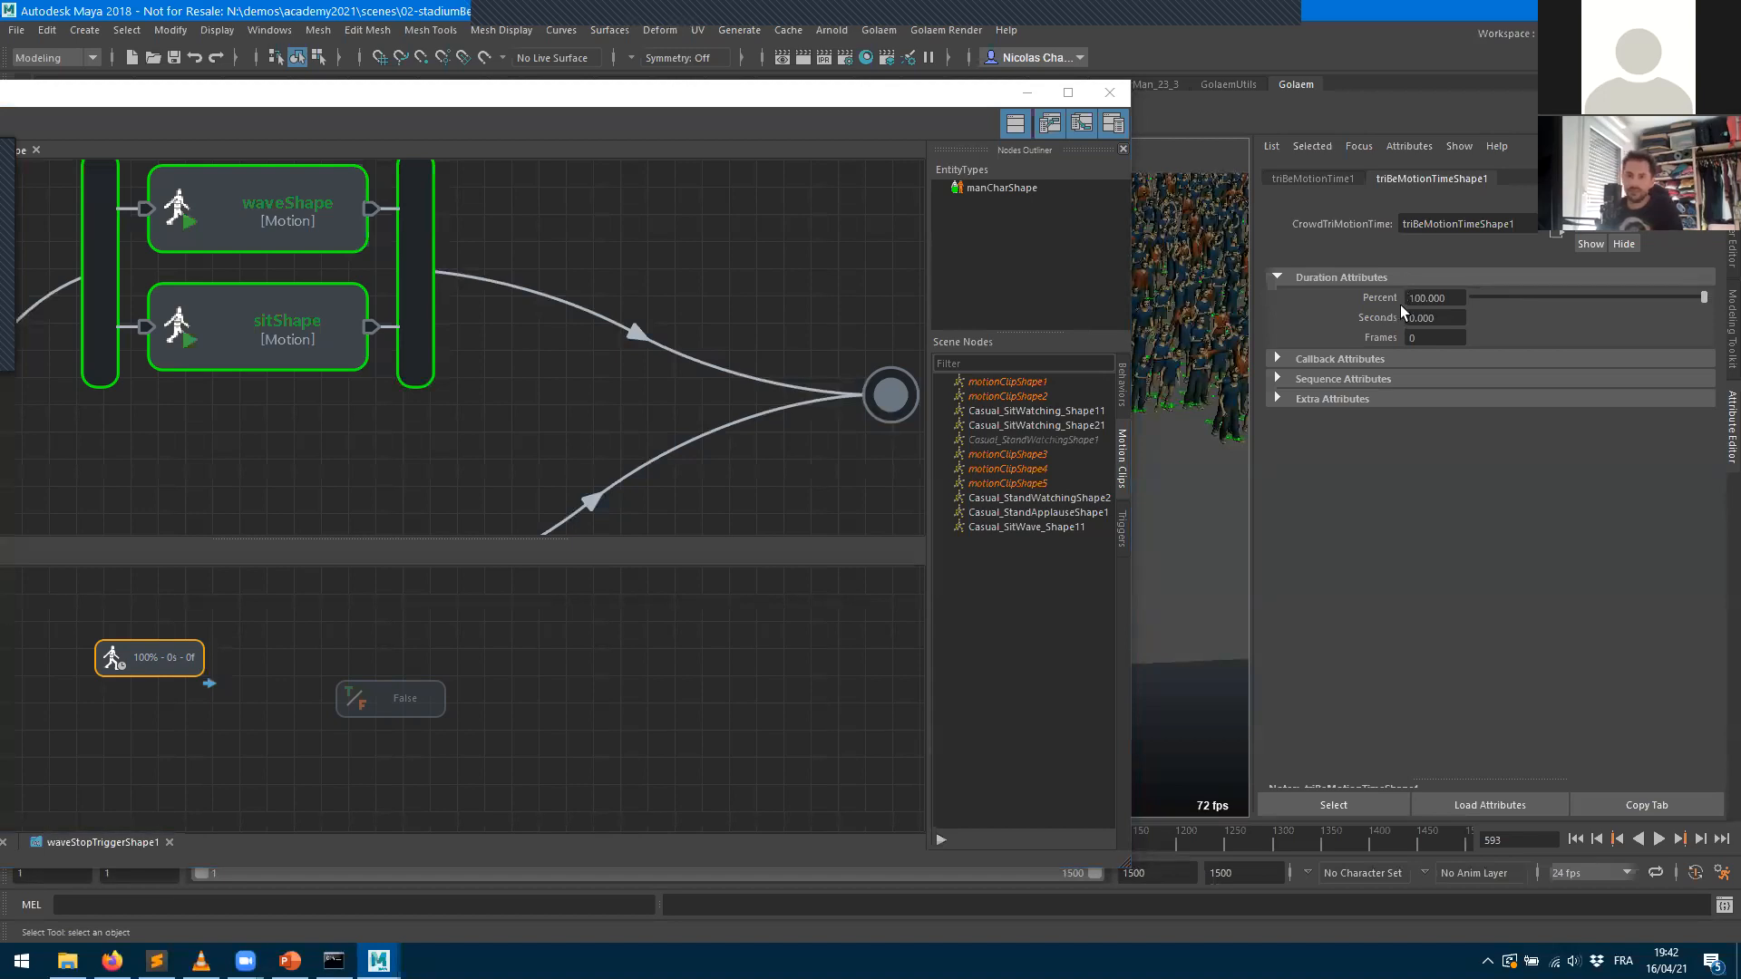
click(267, 95)
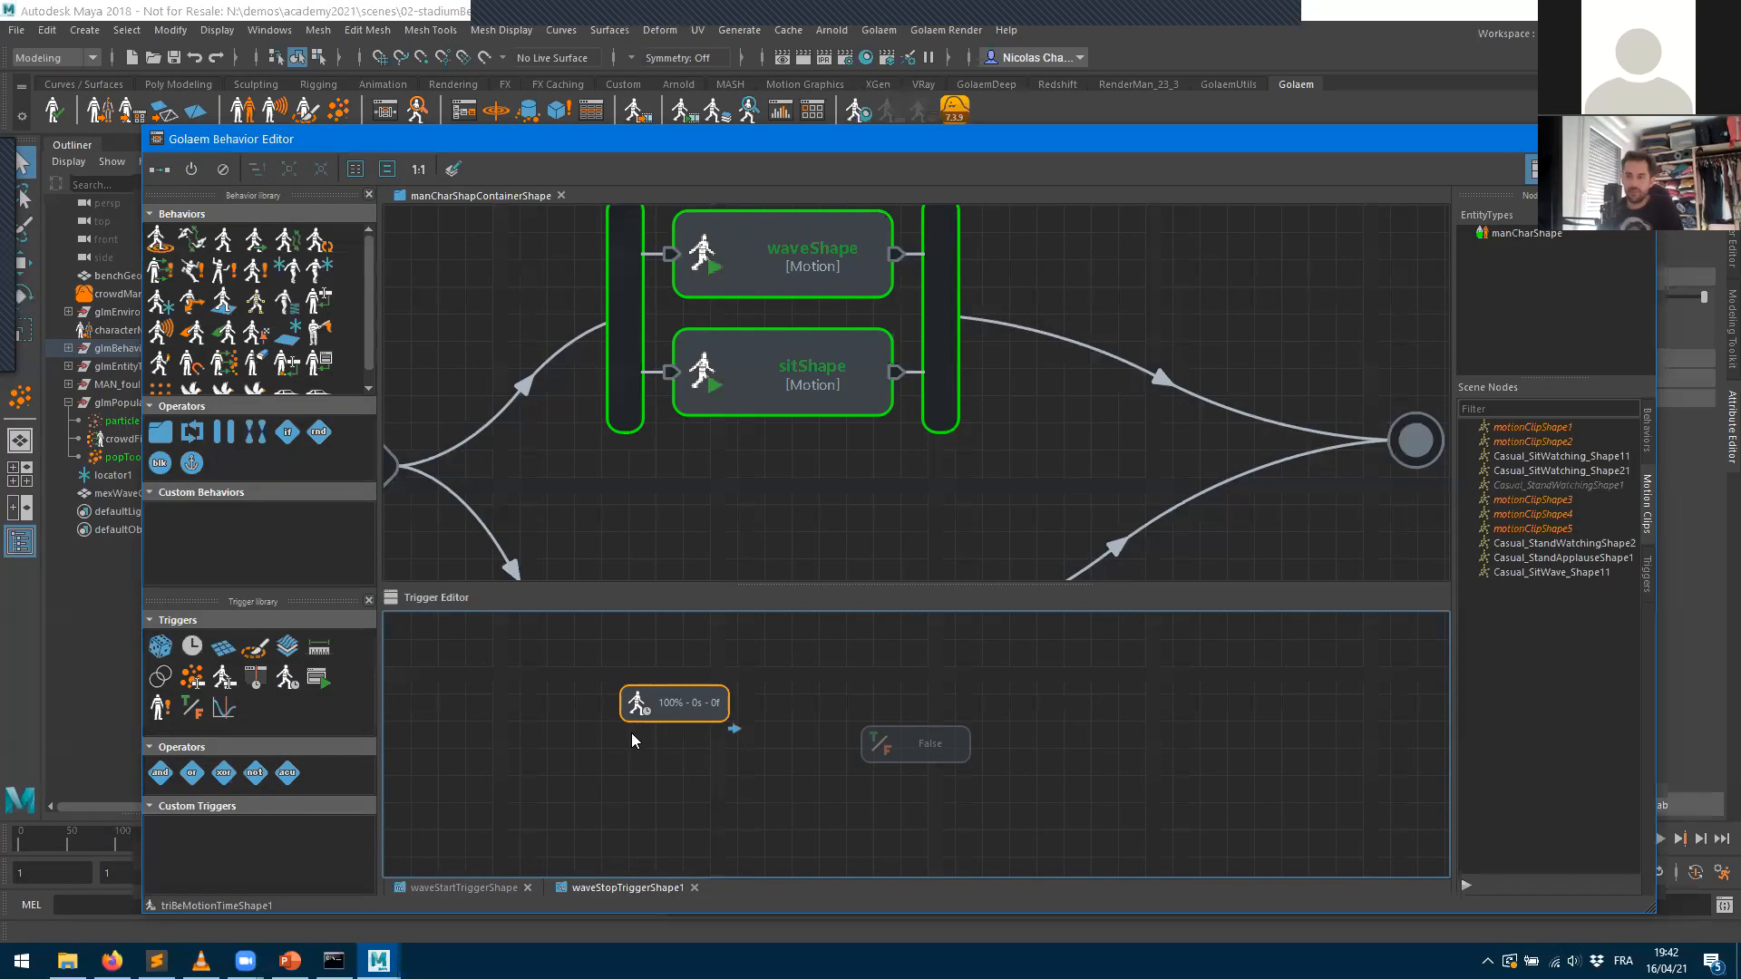
right_click(686, 702)
click(690, 710)
drag(1155, 140, 800, 170)
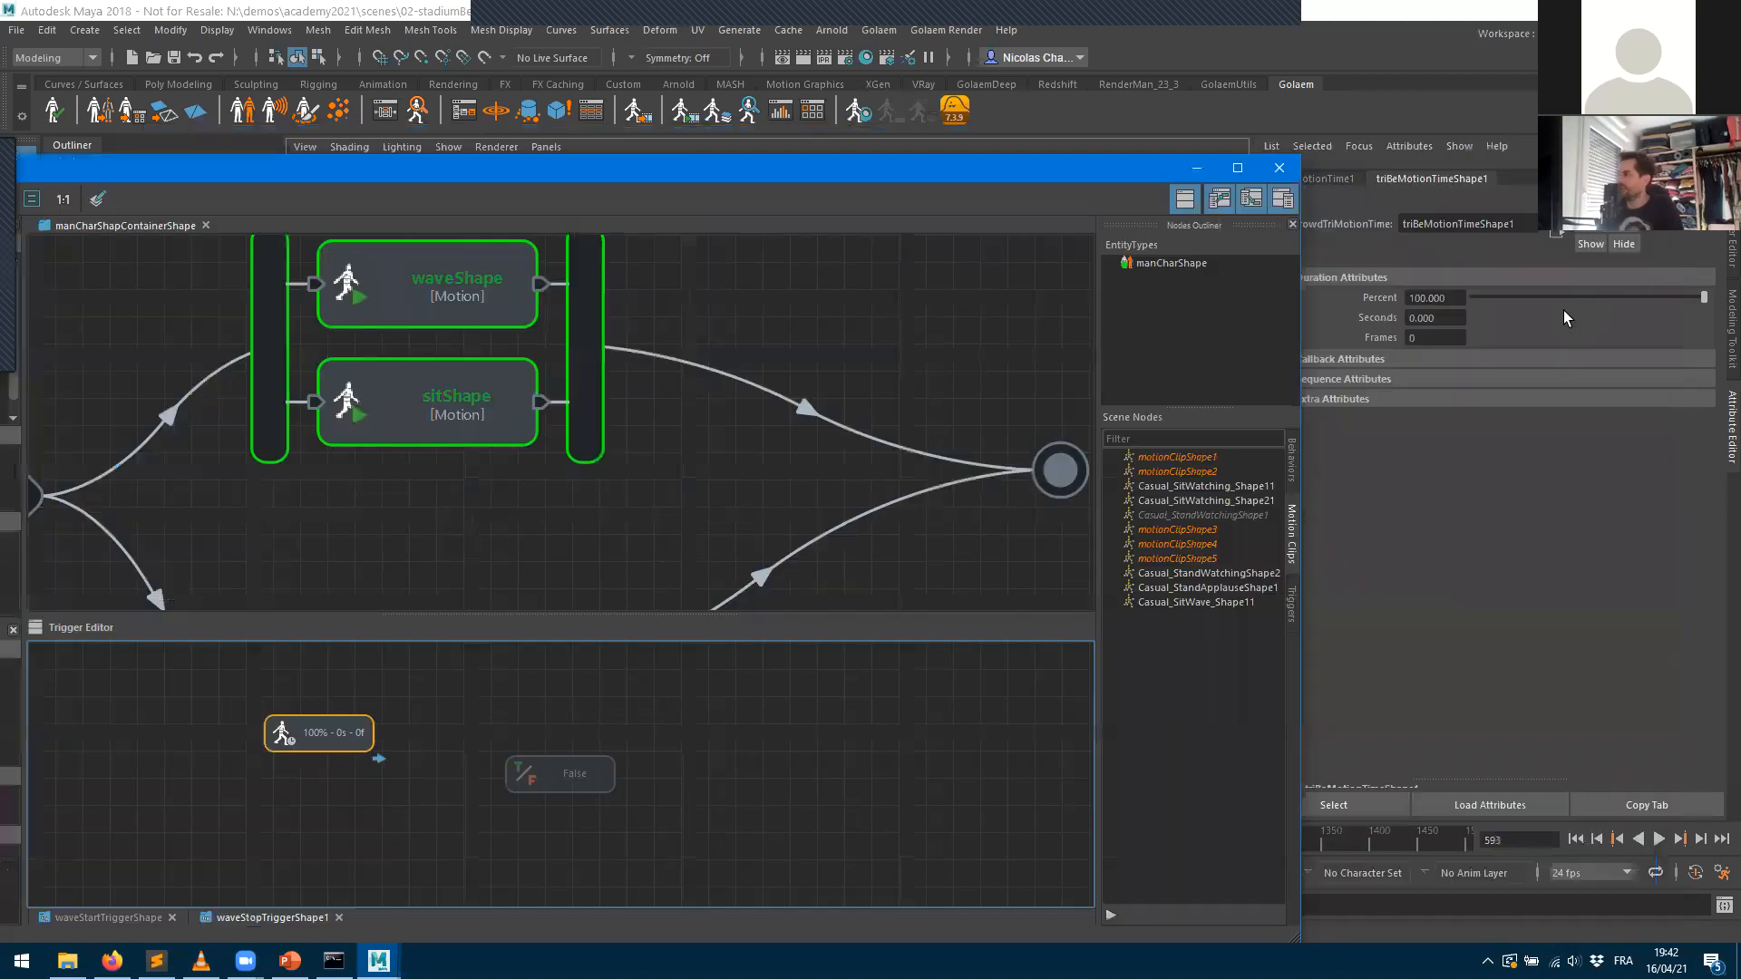
- Run the simulation in stages, pick a seated front-row character, and examine when its wave motion starts and stops in Crowd Visual Feedback
click(1195, 165)
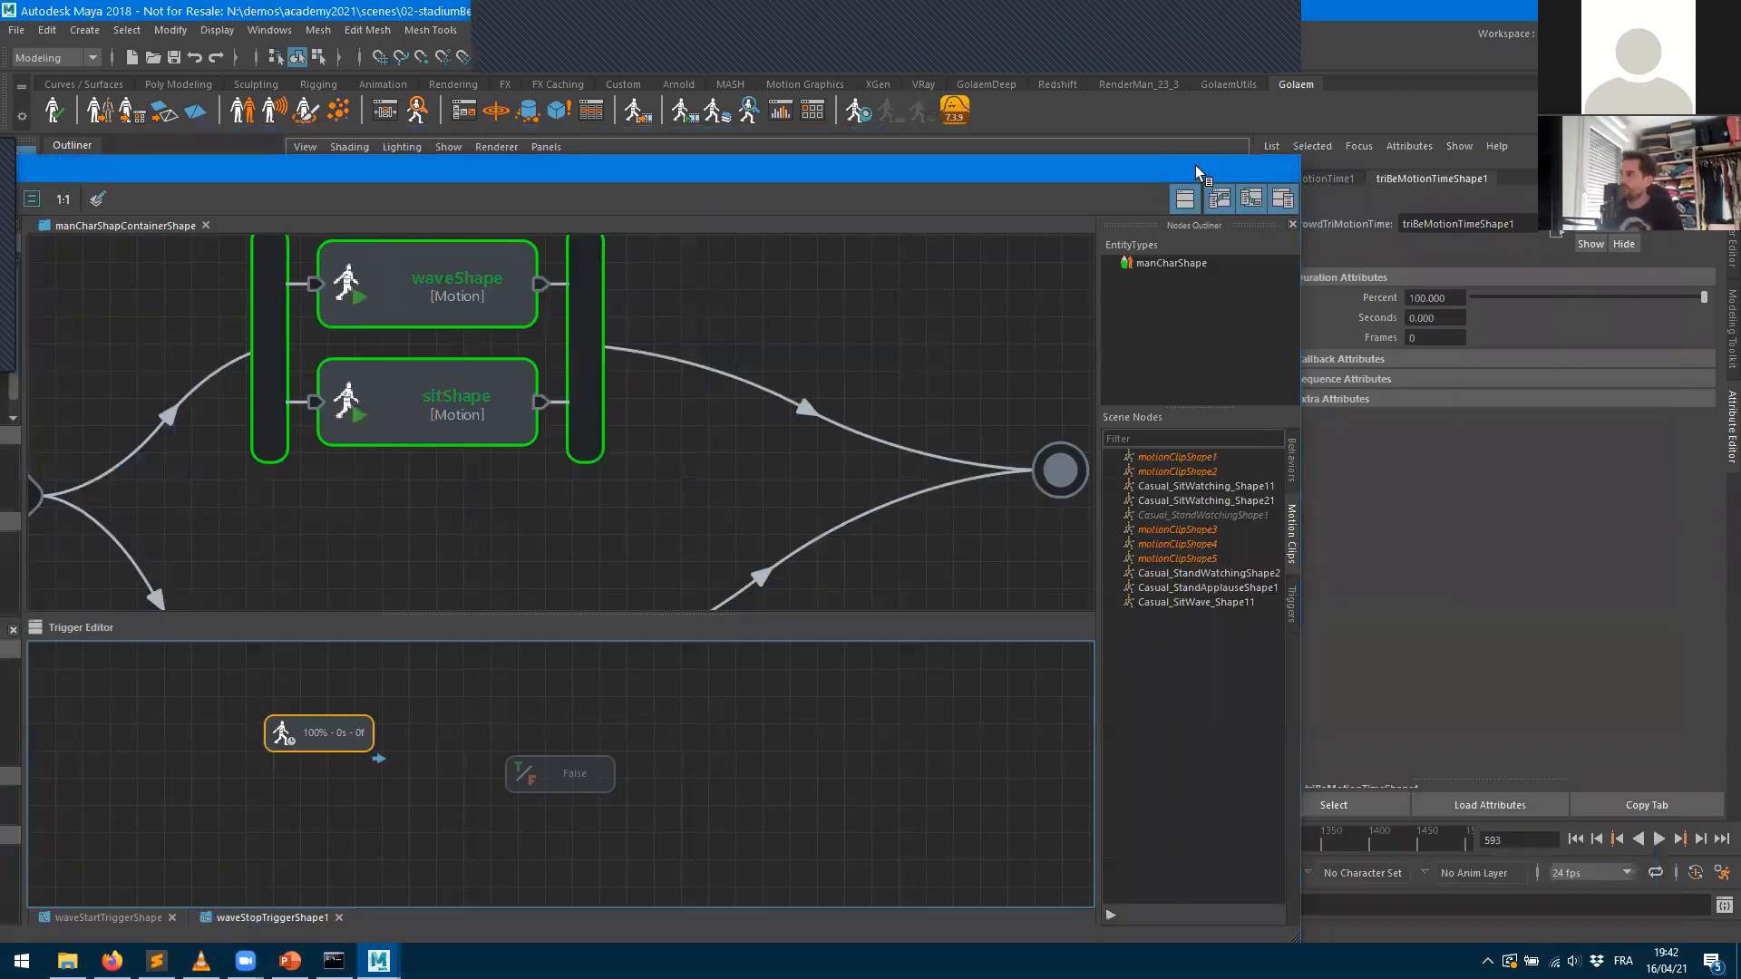
click(1660, 839)
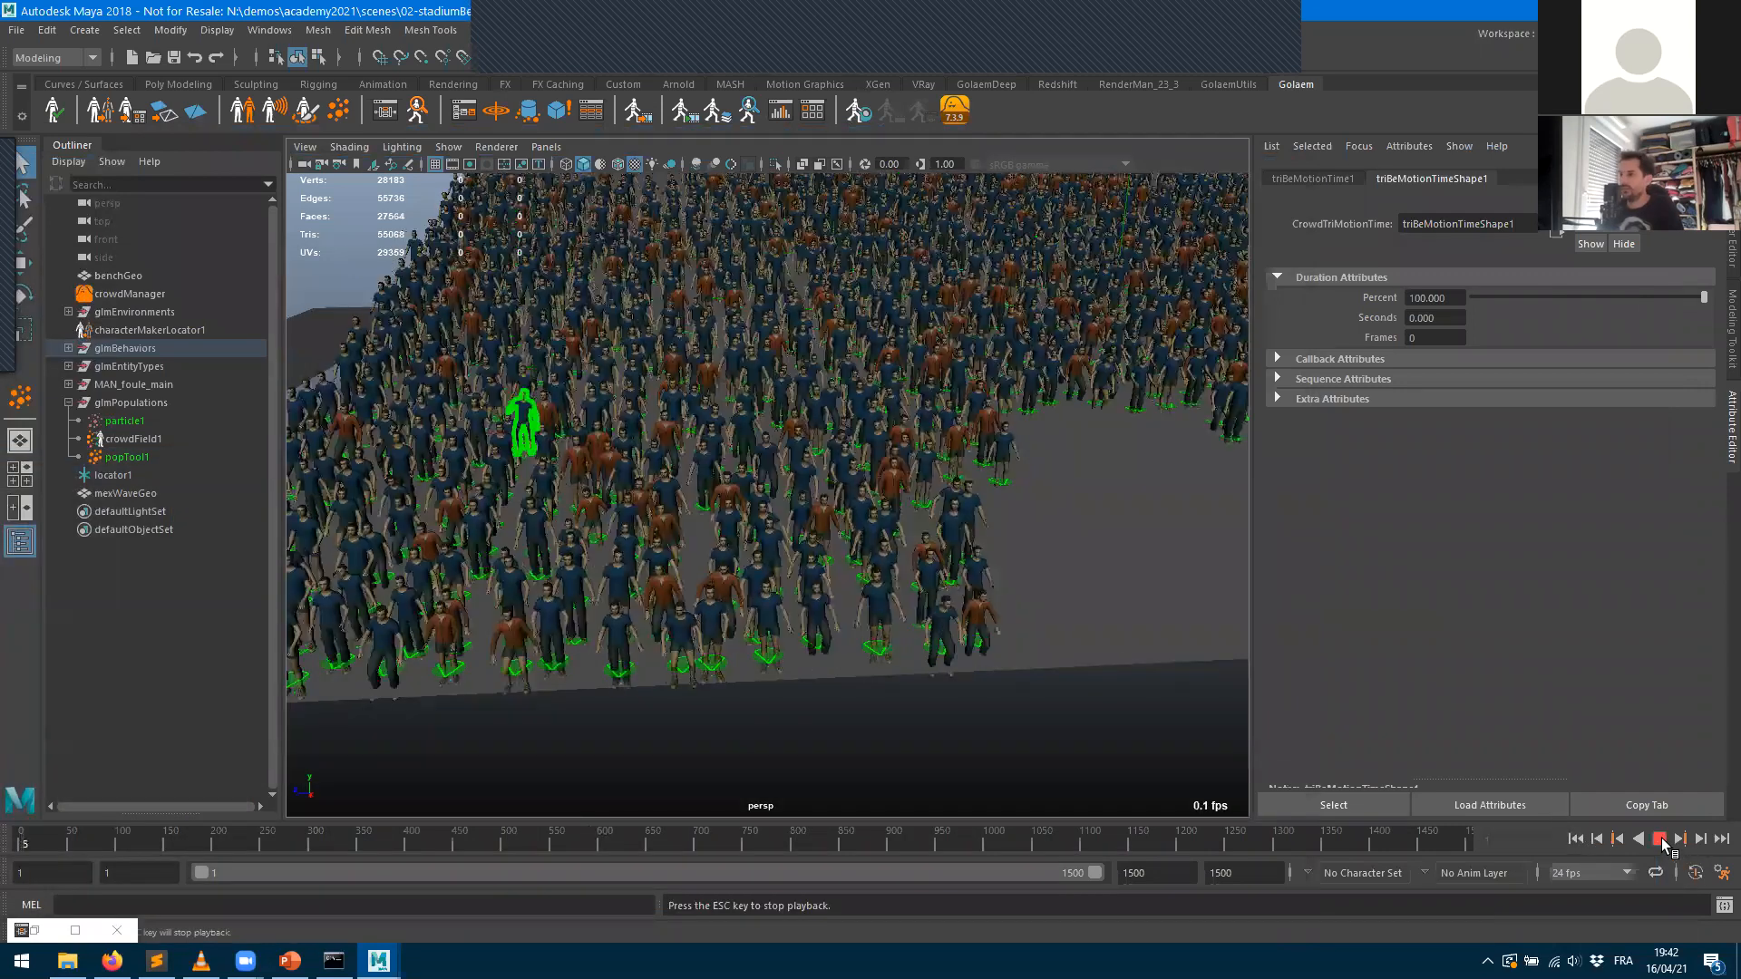
click(1661, 839)
click(824, 624)
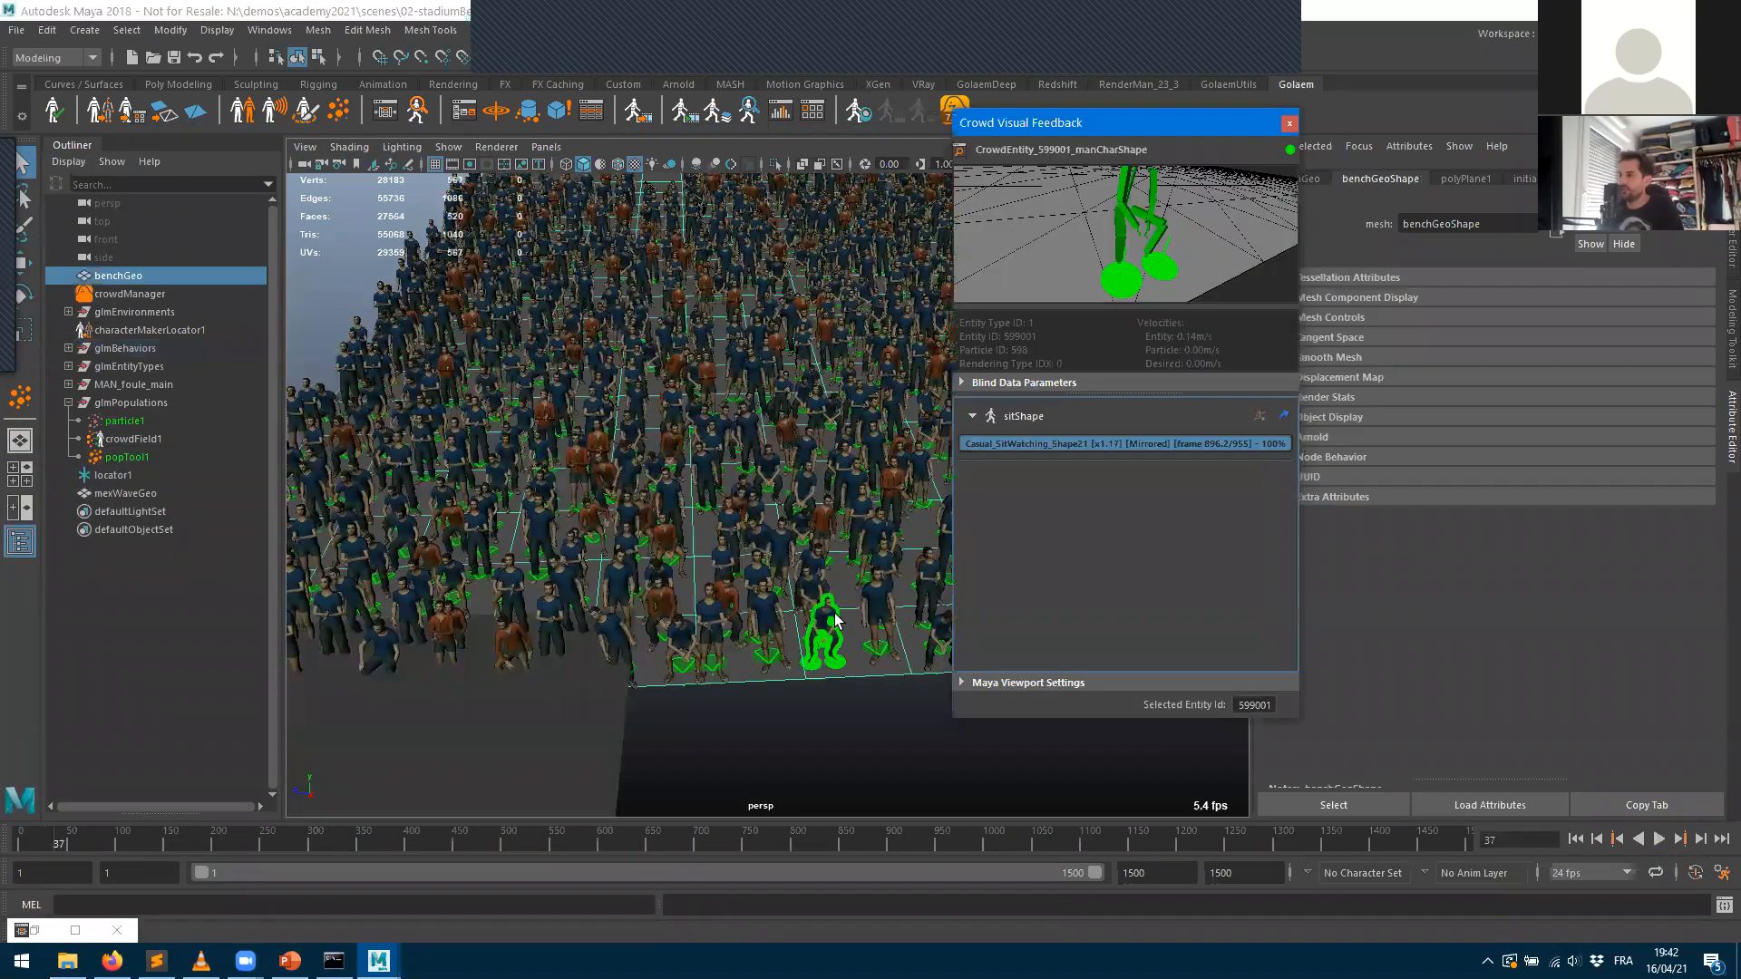
click(1659, 839)
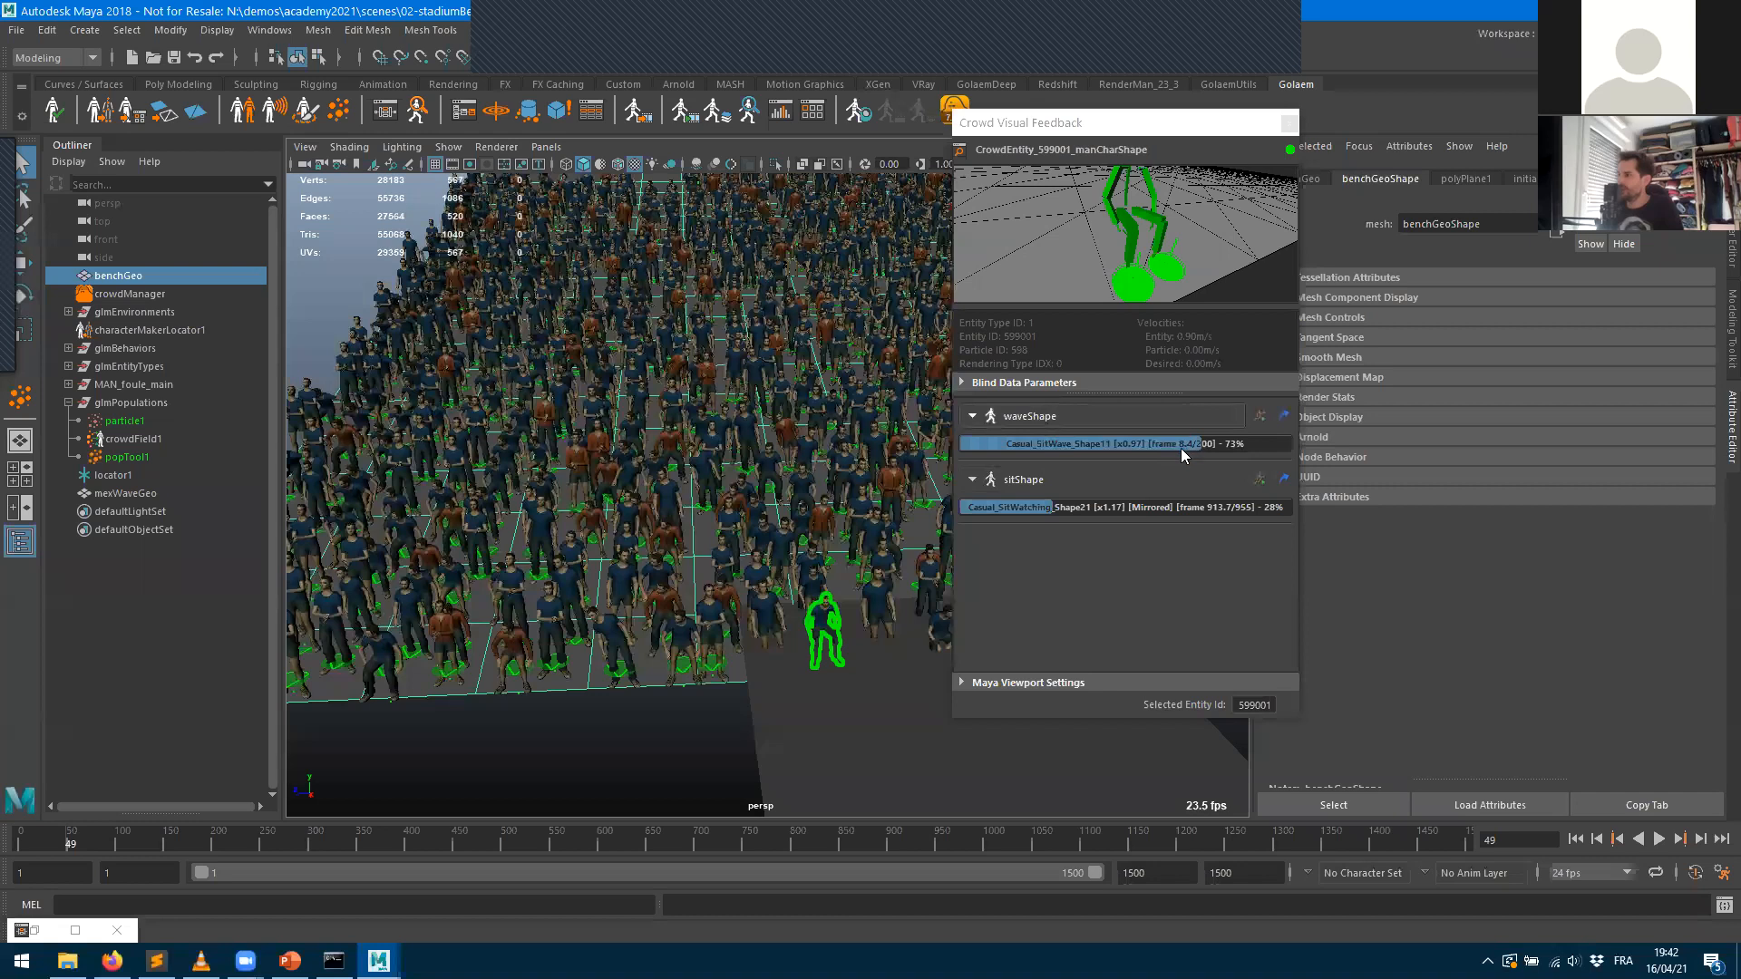
click(1659, 840)
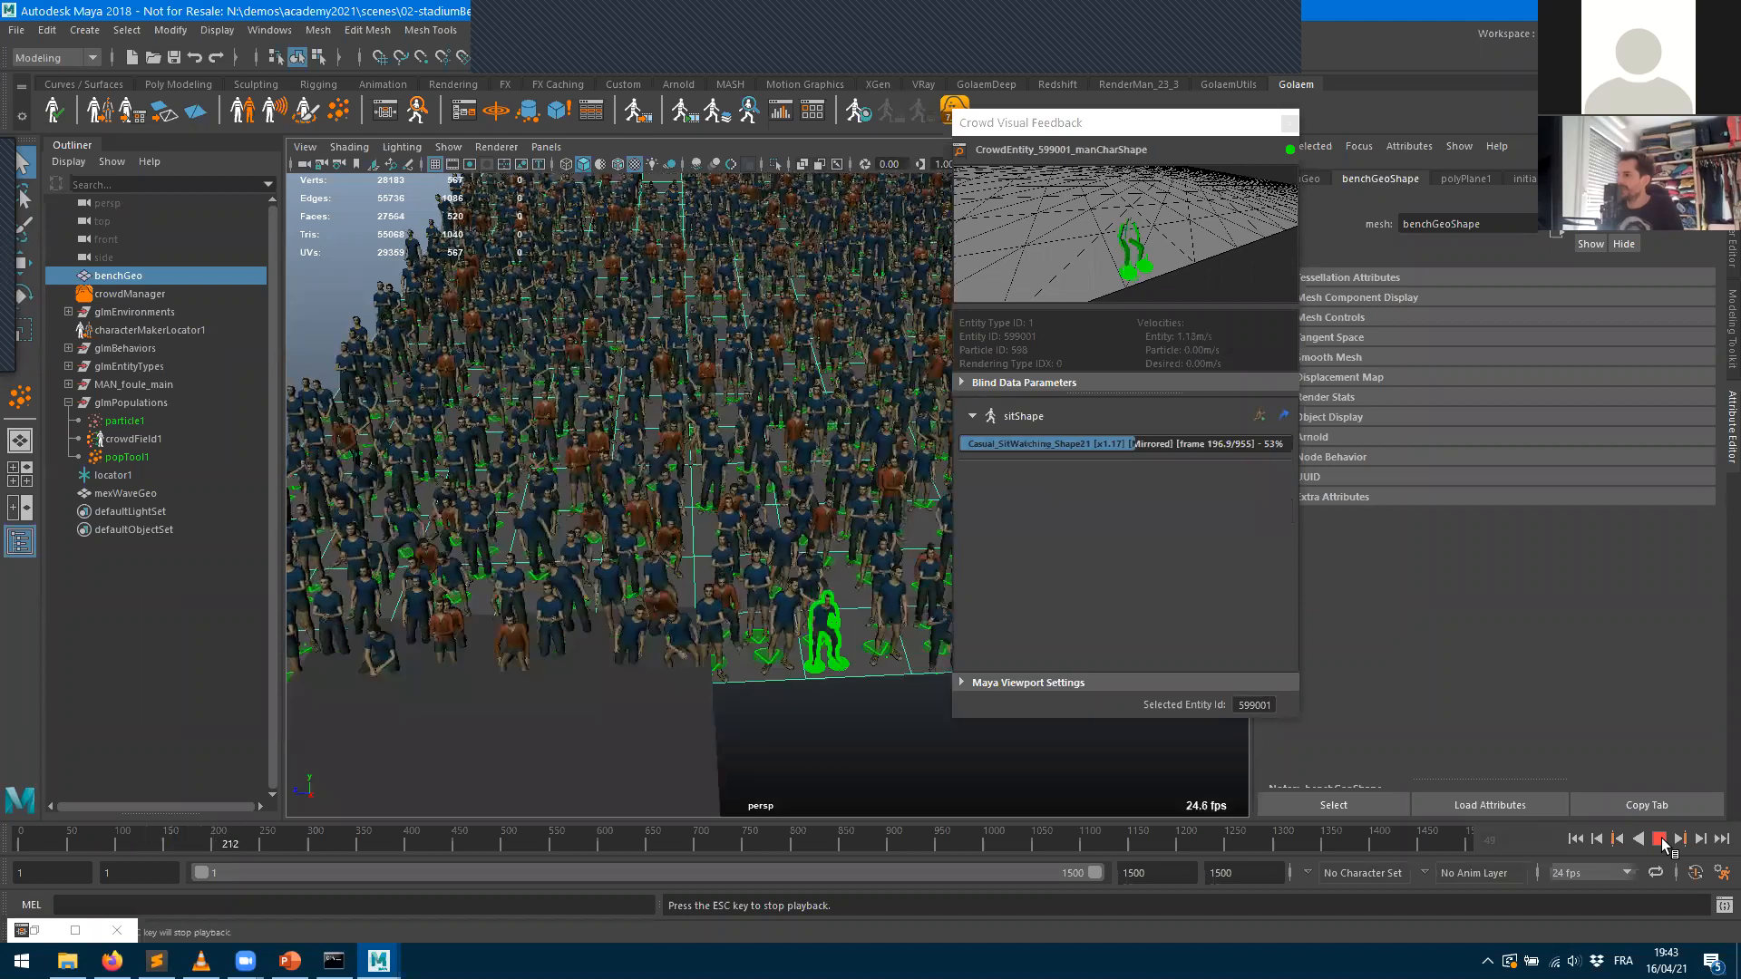
key(Escape)
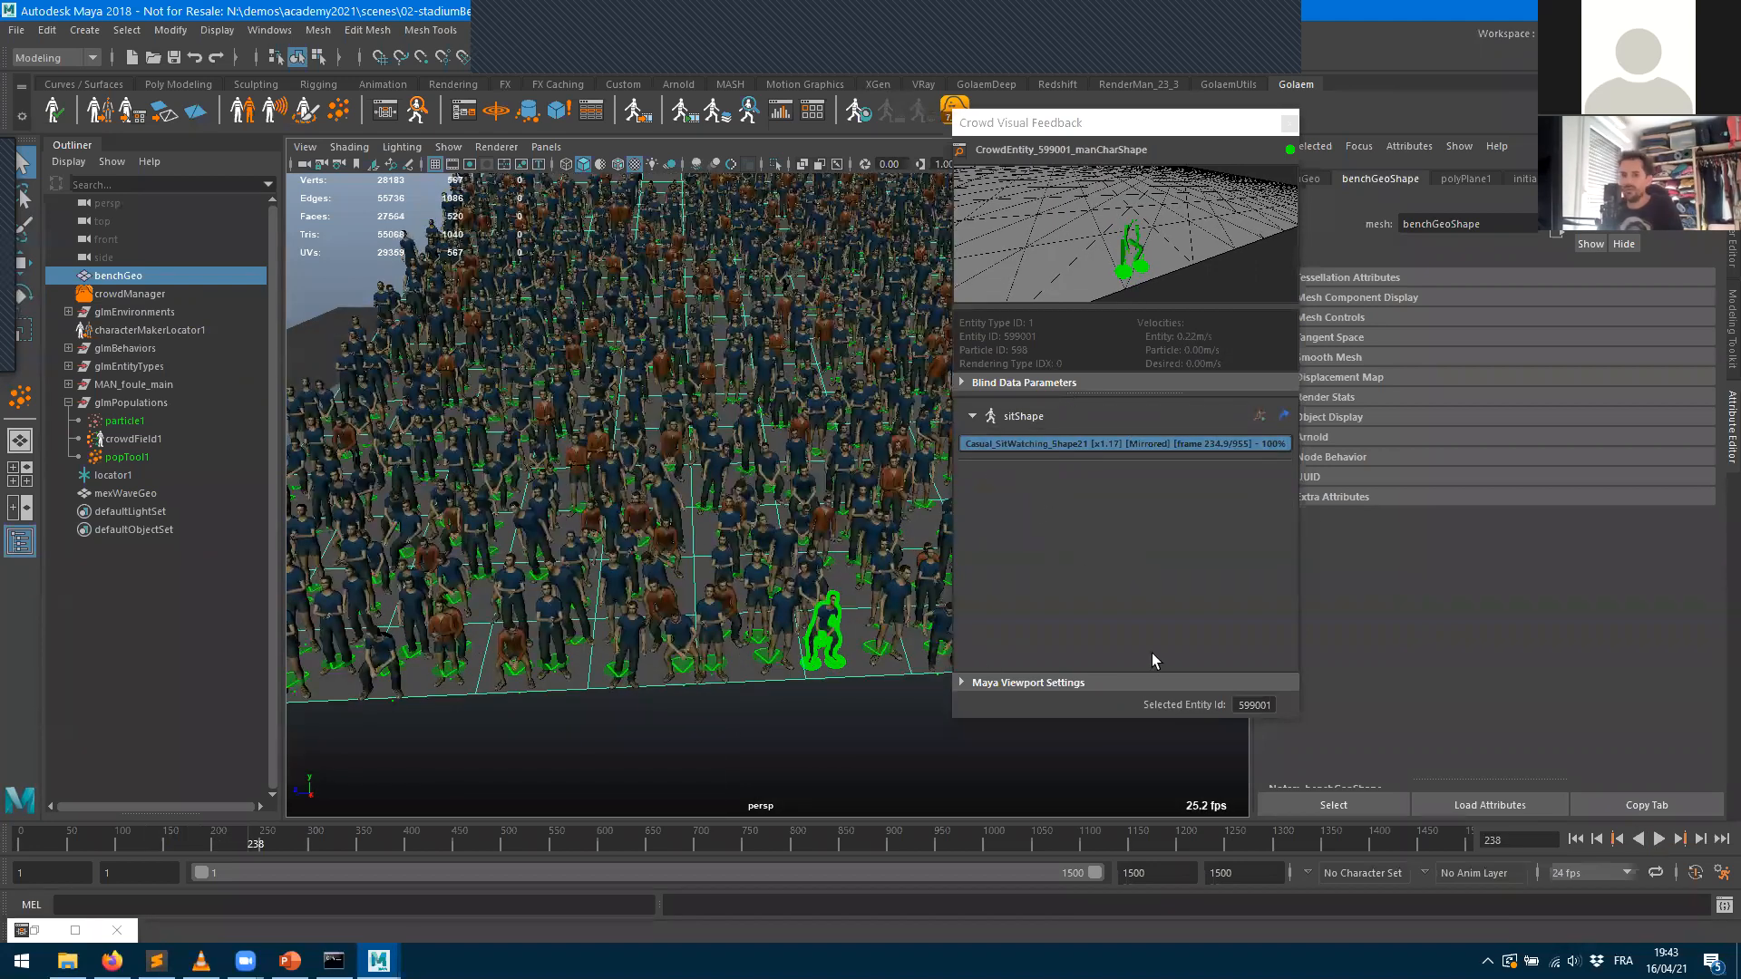
click(1657, 840)
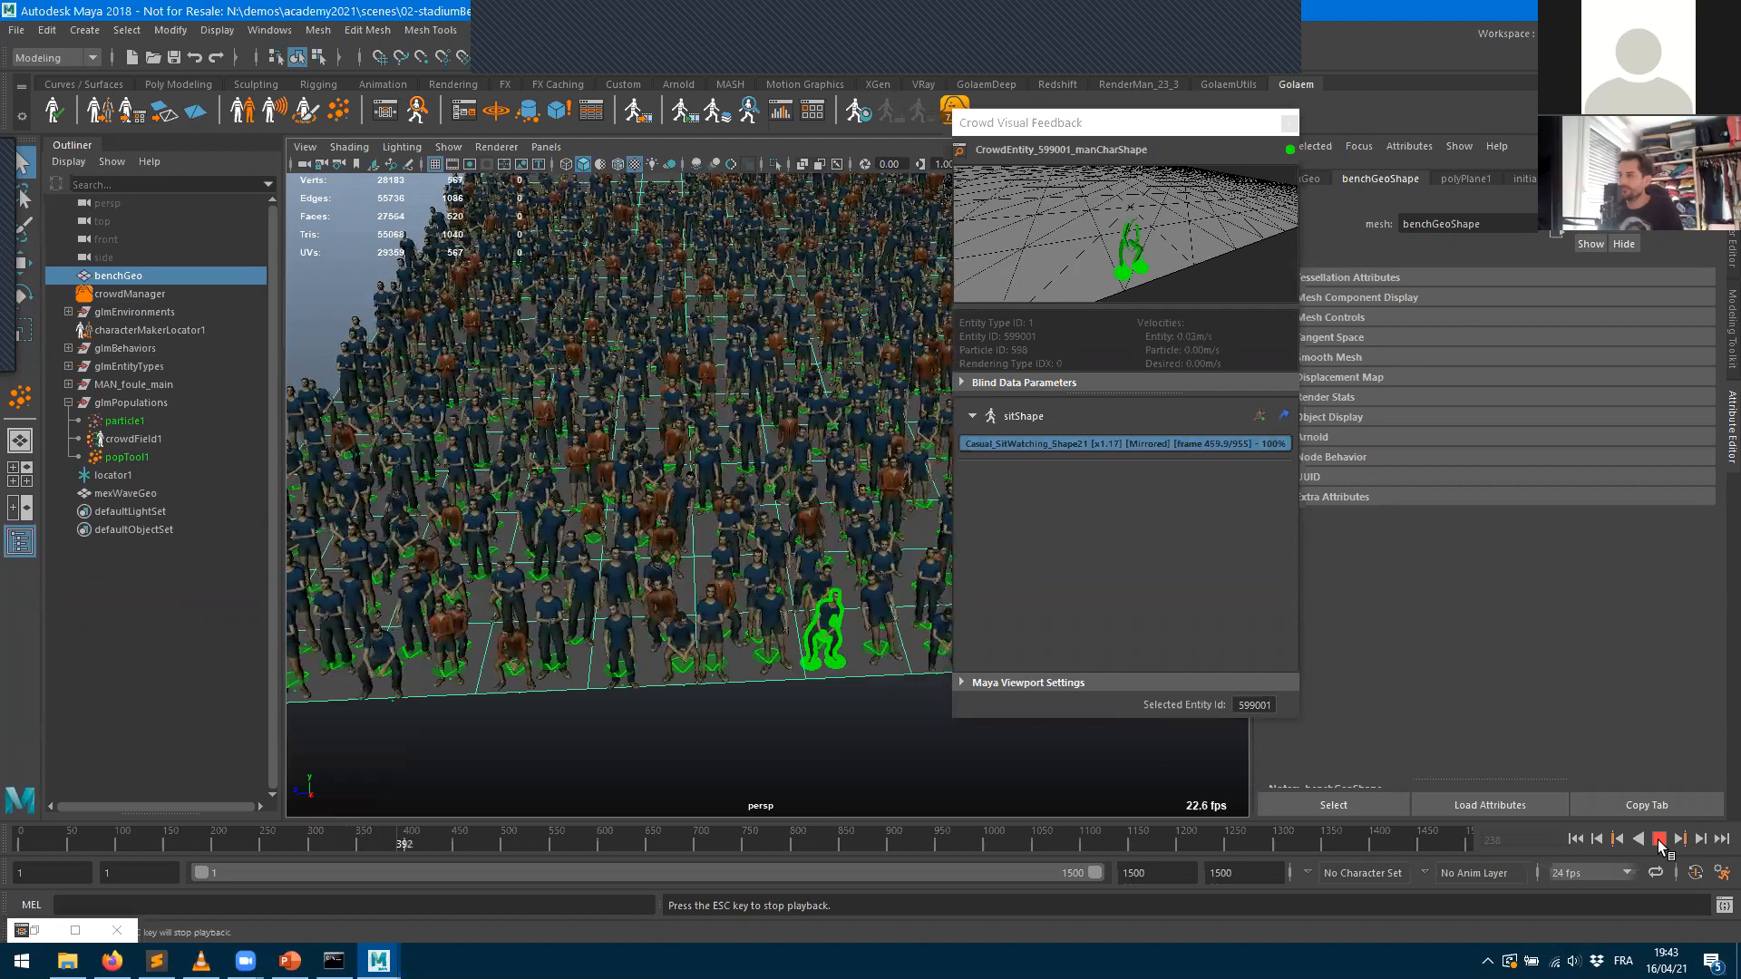
click(1658, 839)
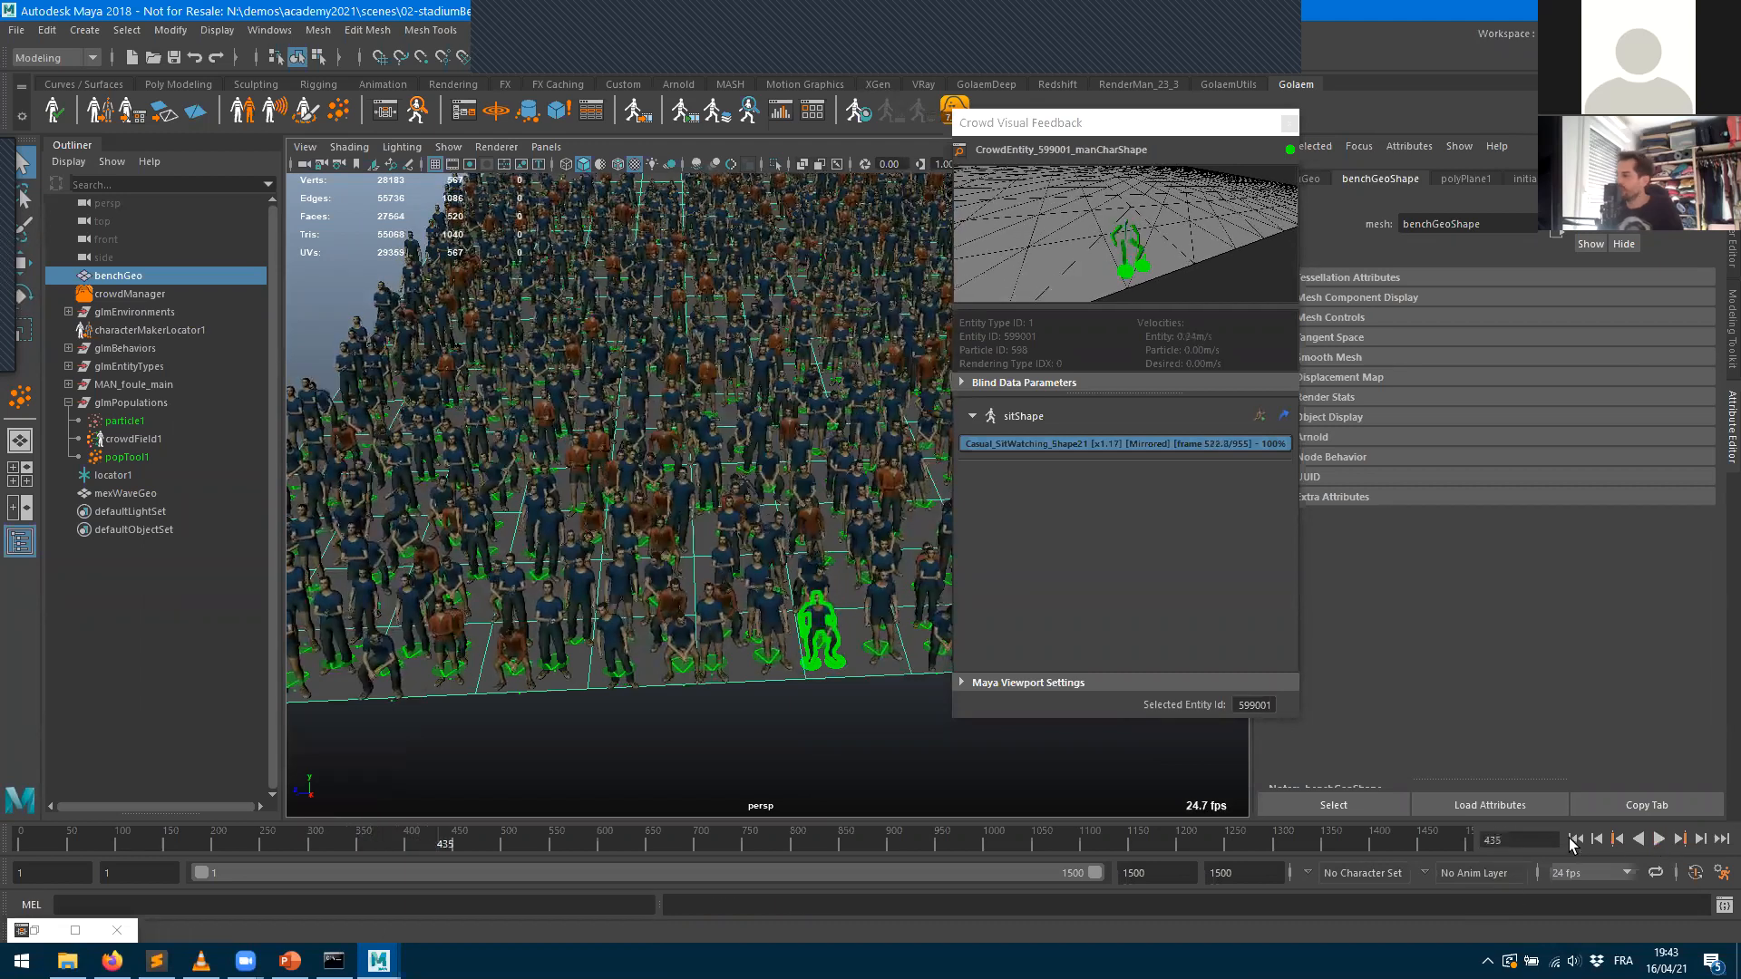
- Close Crowd Visual Feedback, replay the simulation from frame 1, and examine the wave across the whole stadium crowd
click(1289, 123)
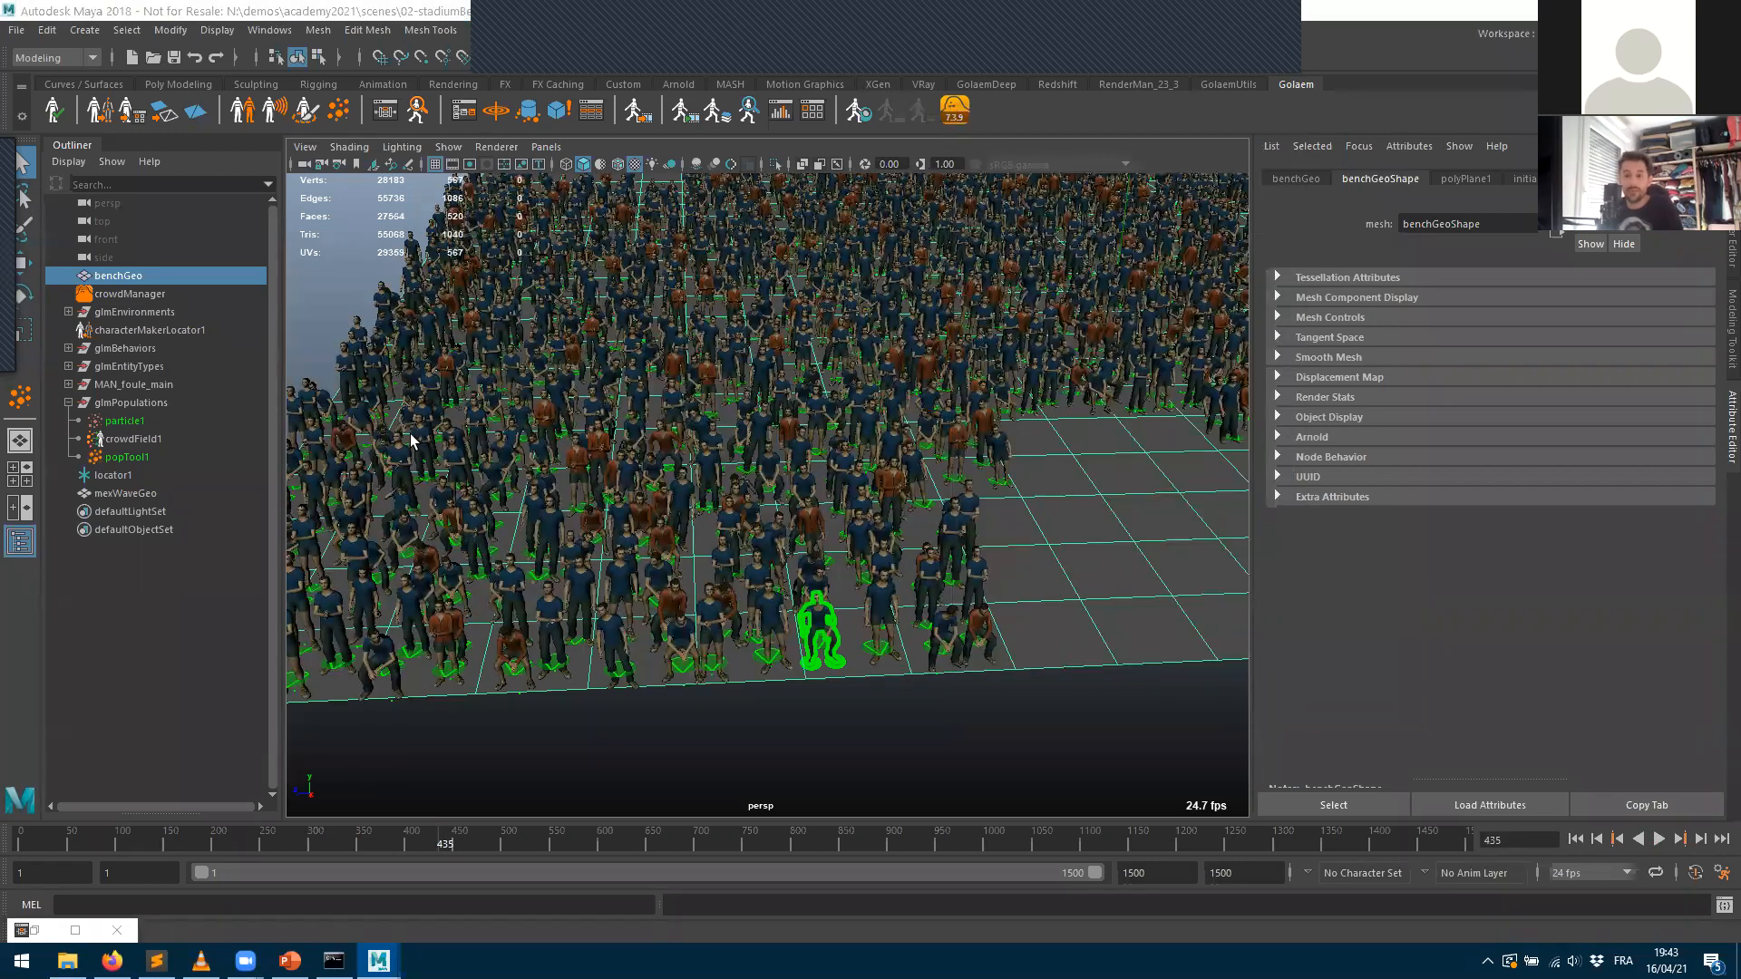
click(1574, 838)
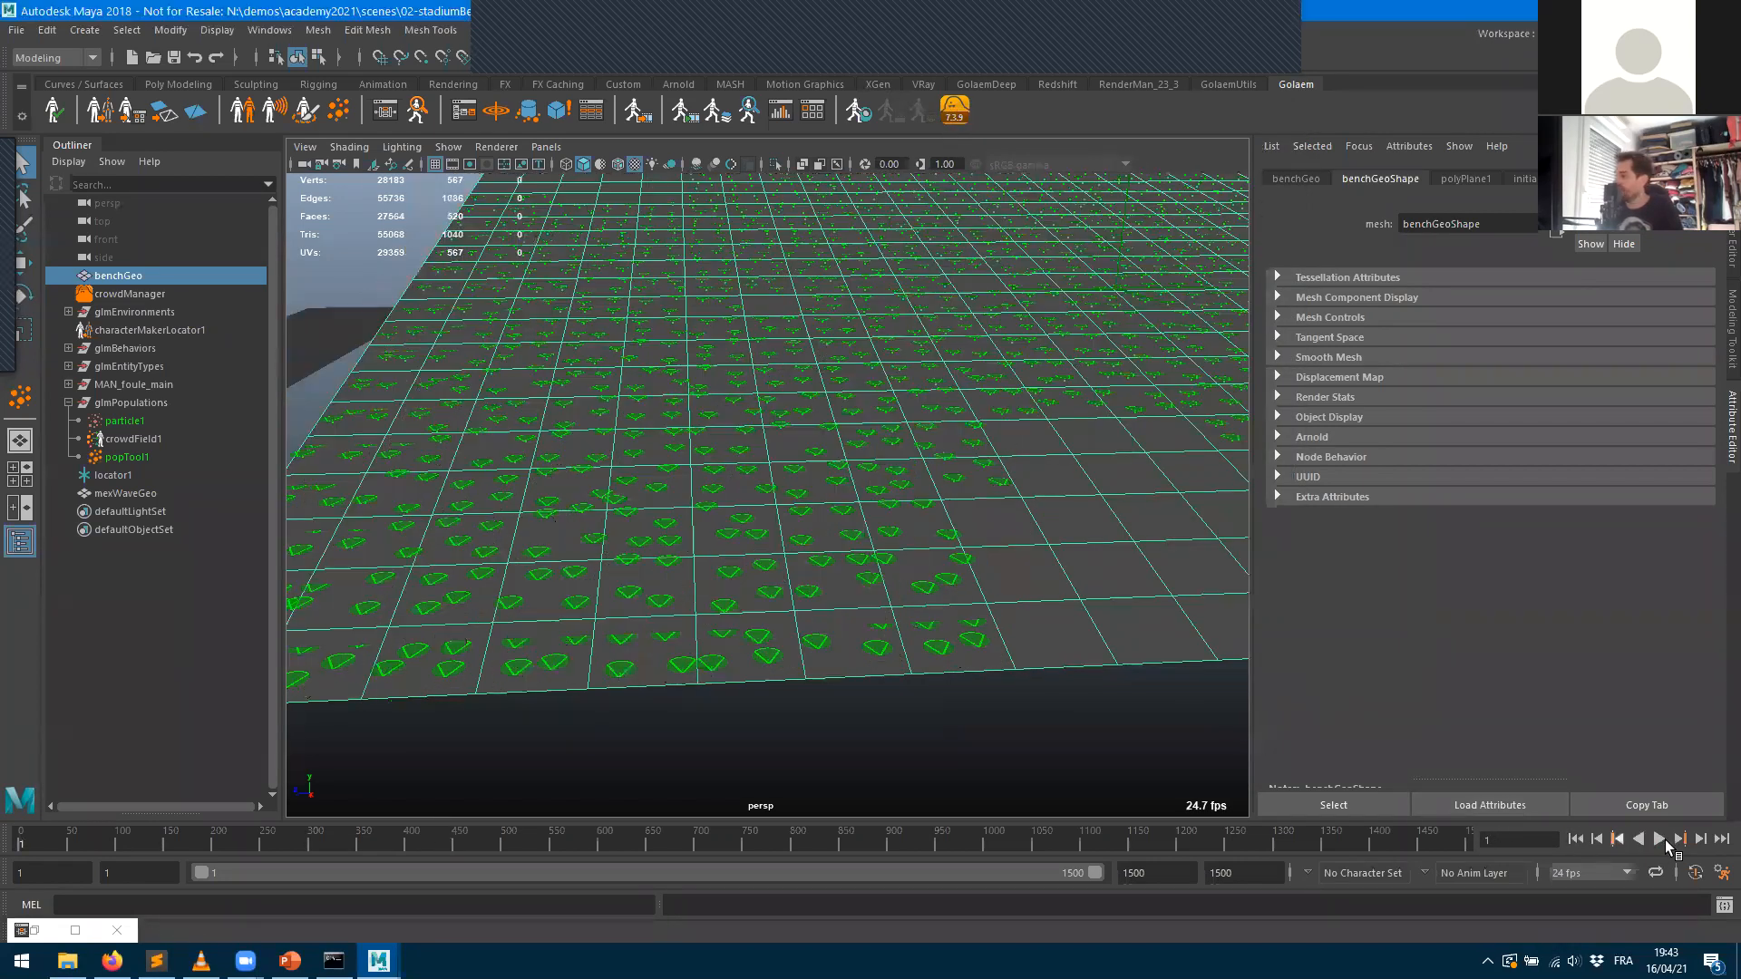
click(1665, 842)
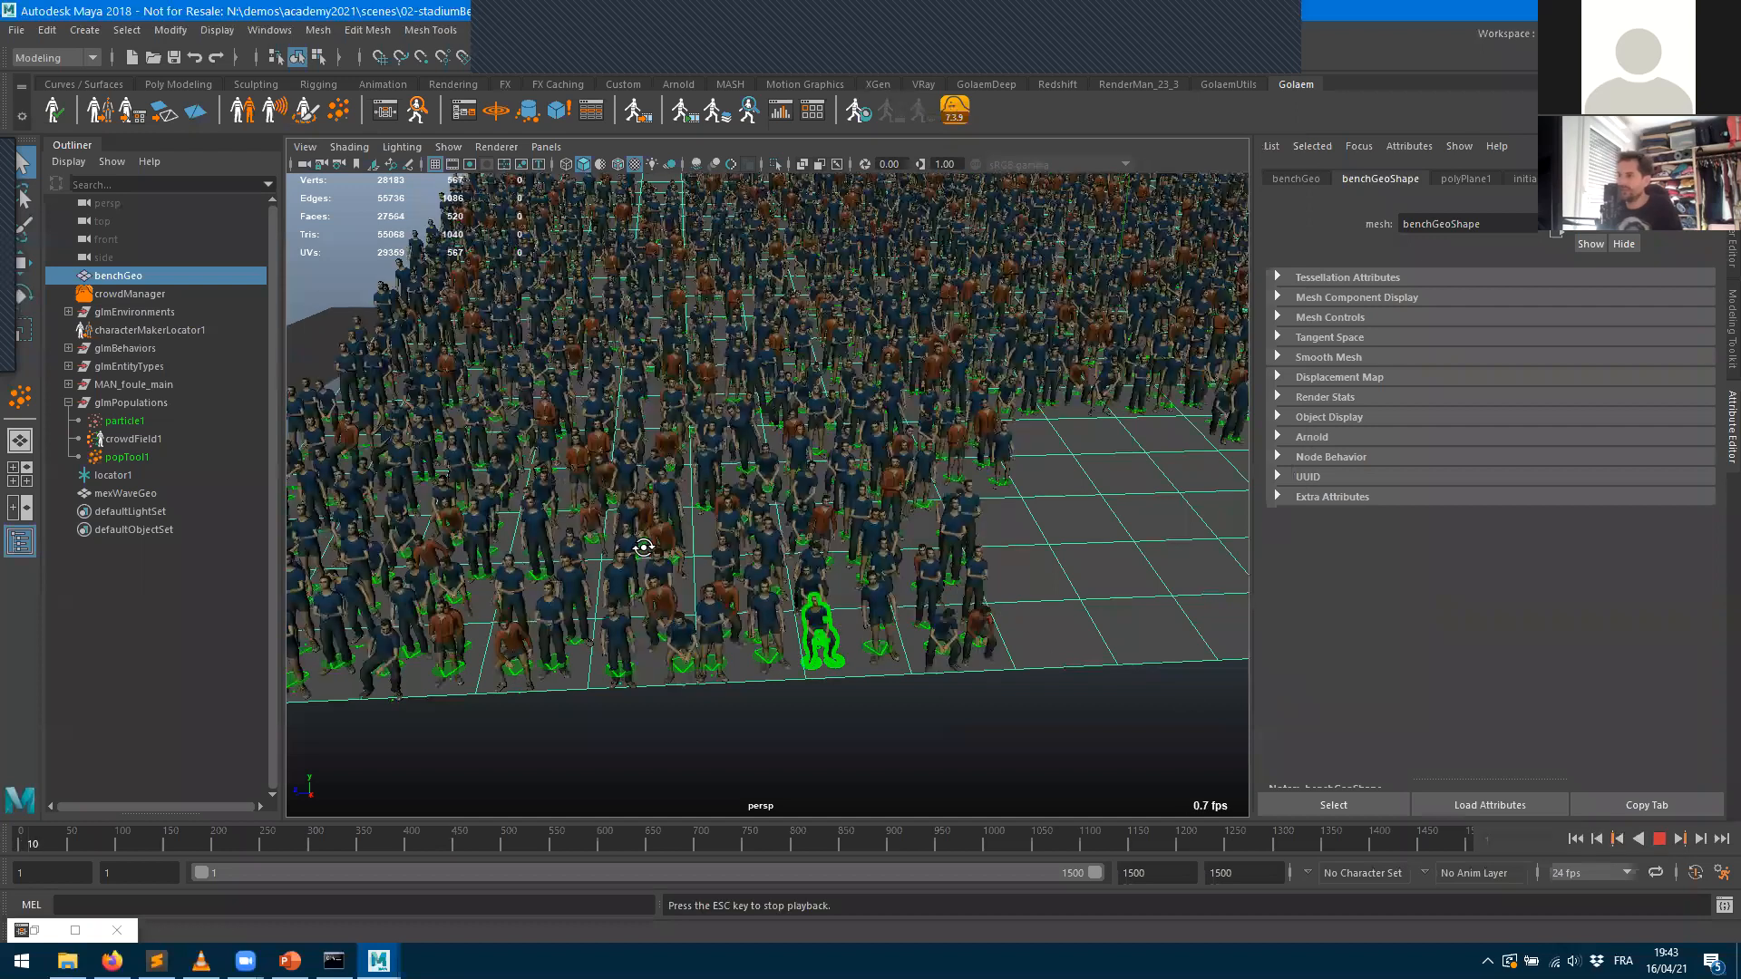
alt+right_drag(752, 514, 629, 496)
alt+drag(836, 489, 745, 509)
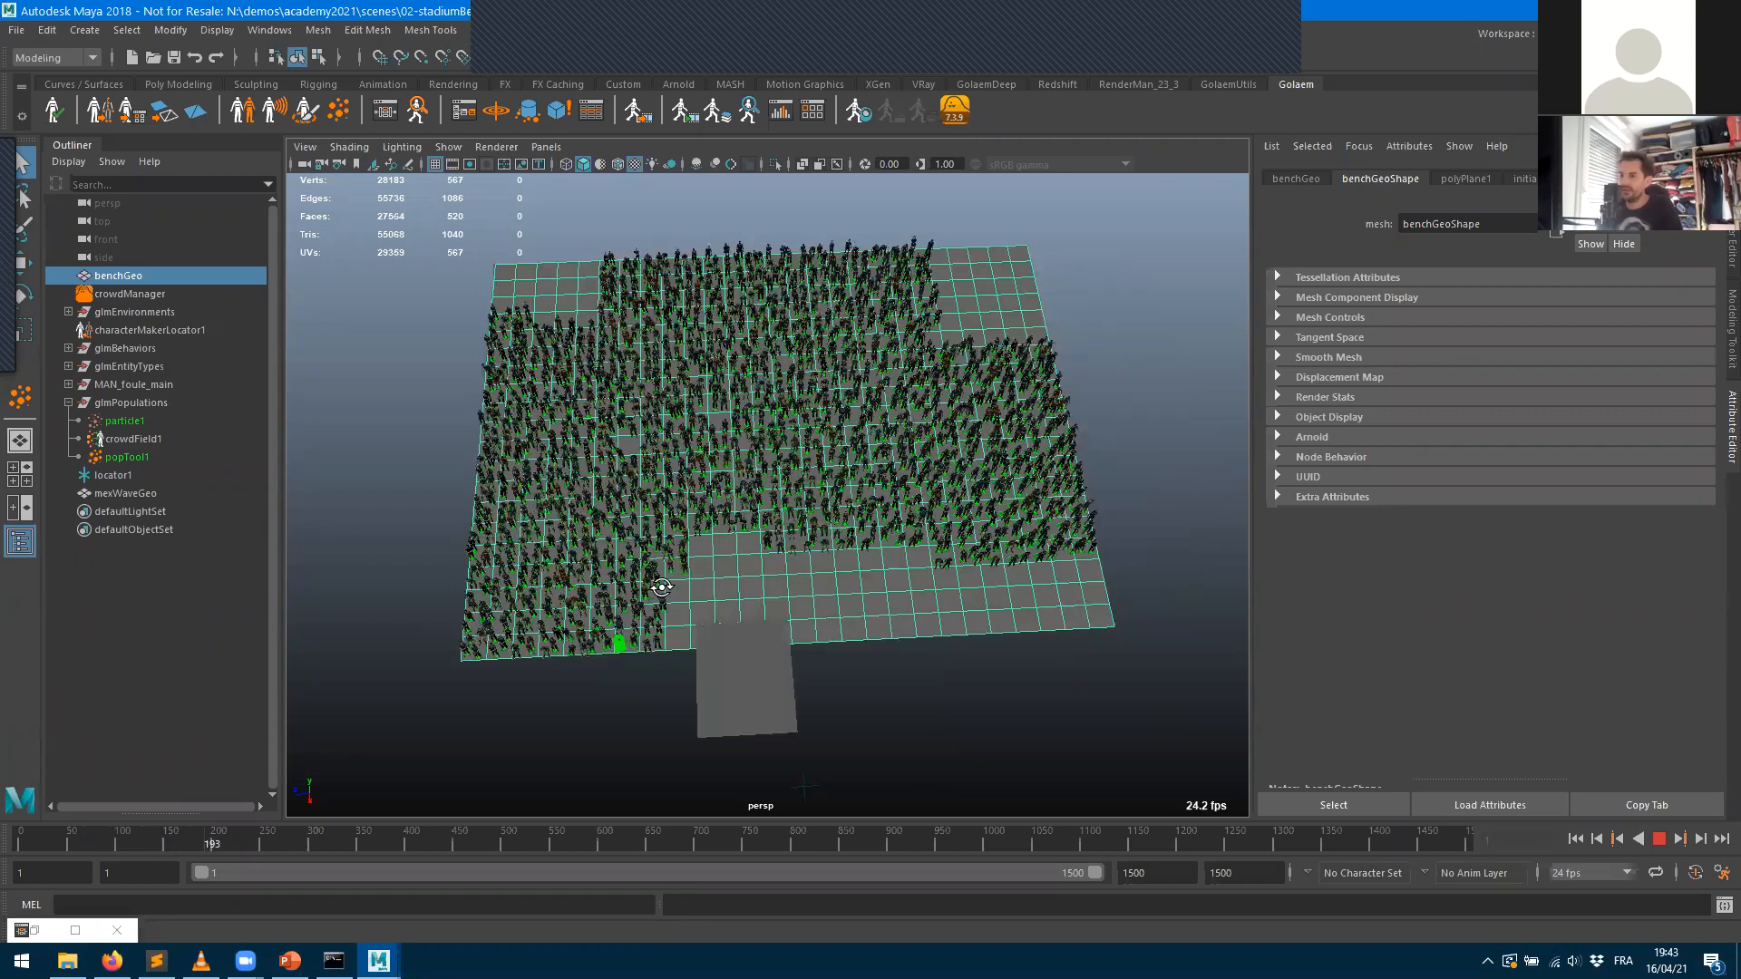
alt+drag(767, 595, 487, 554)
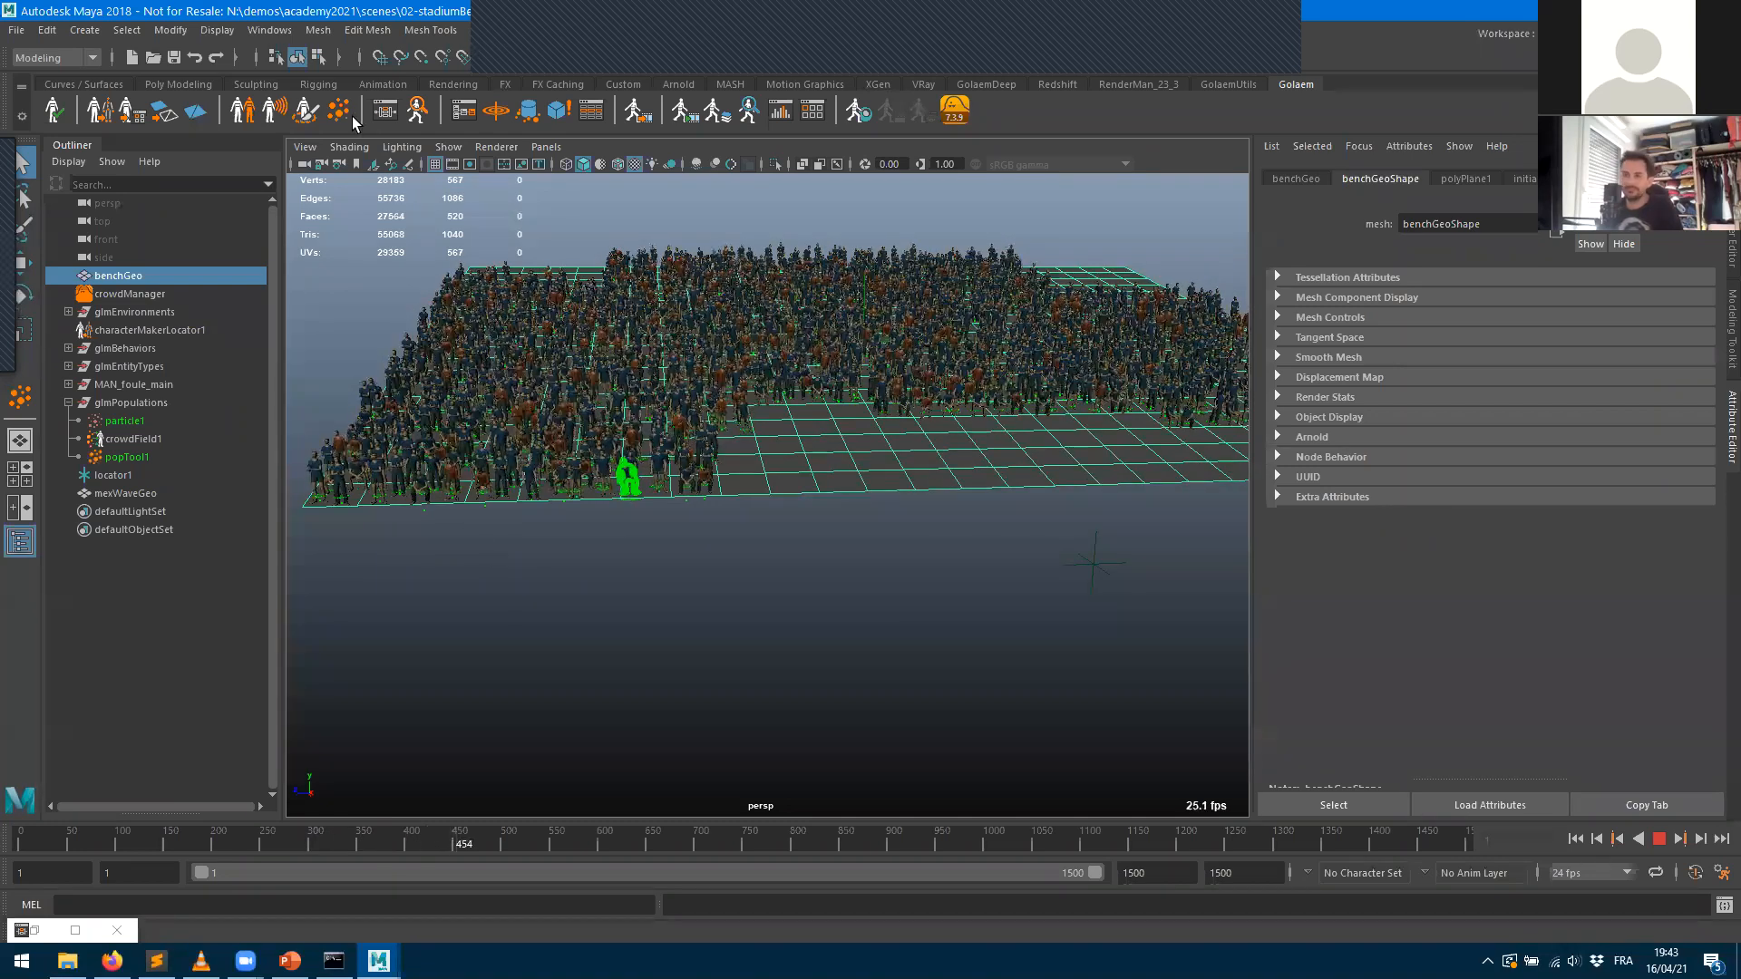
- Reopen the Behavior Editor, stop the playback, and maximize the editor with a taller behavior graph showing every branch after the random operator
click(382, 113)
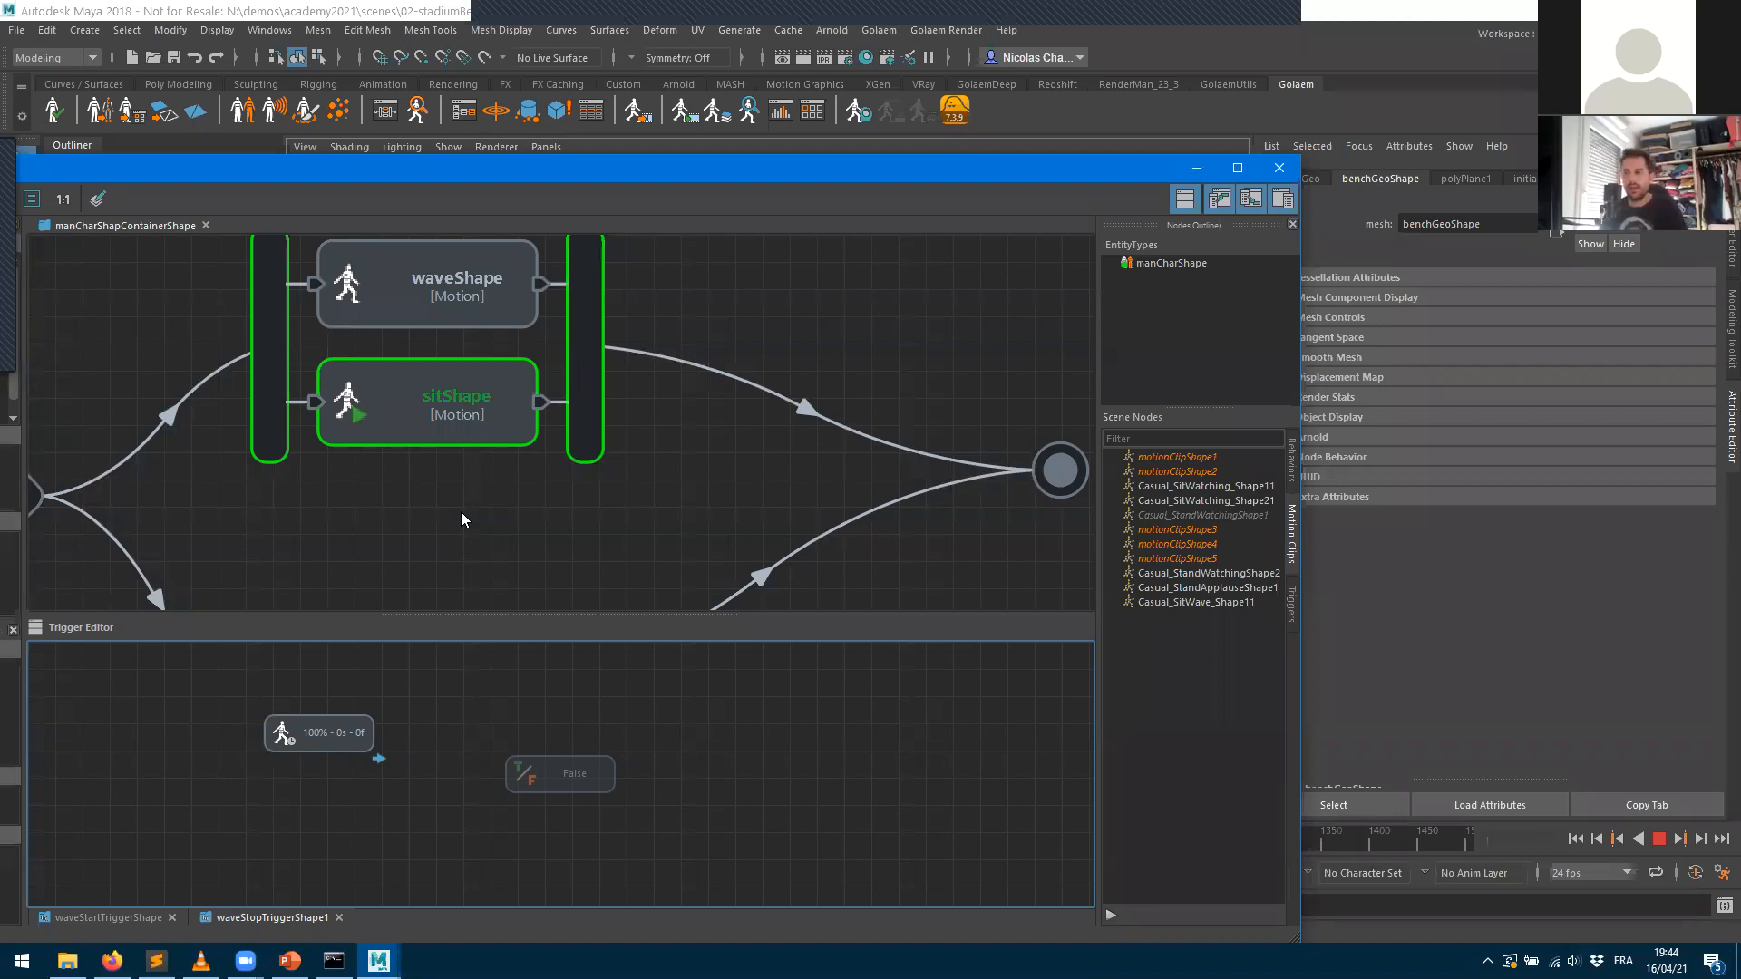
click(1661, 840)
click(1236, 168)
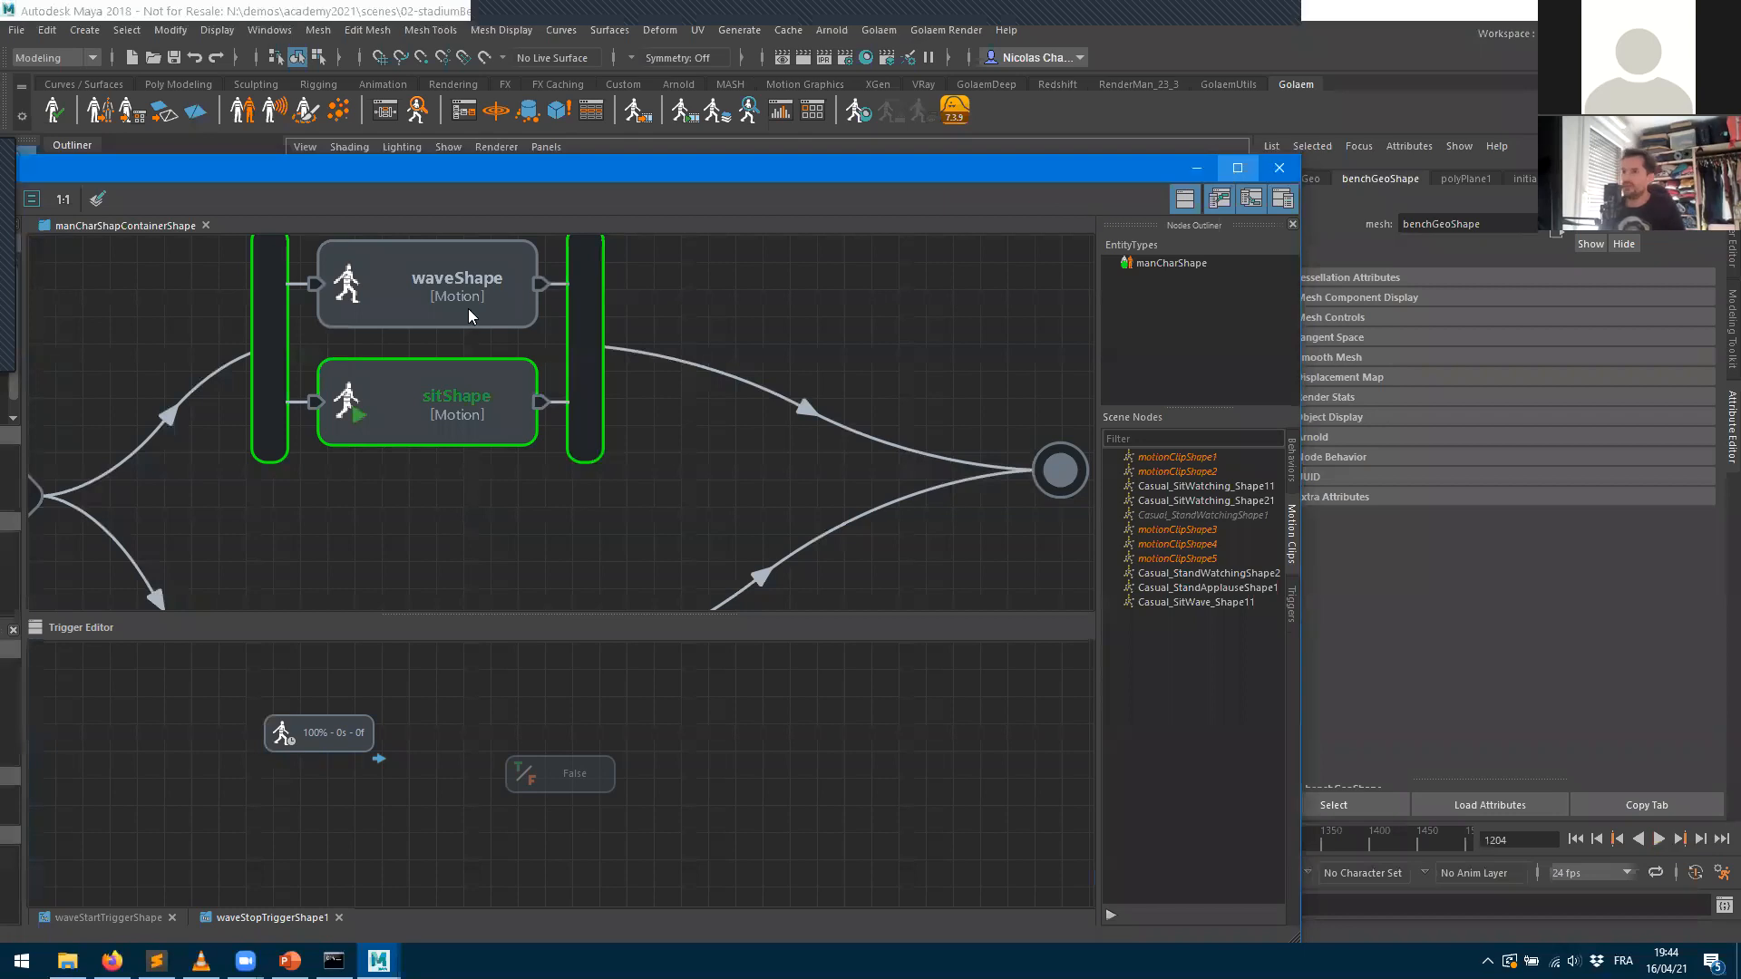
drag(706, 545, 705, 792)
middle_drag(706, 536, 926, 519)
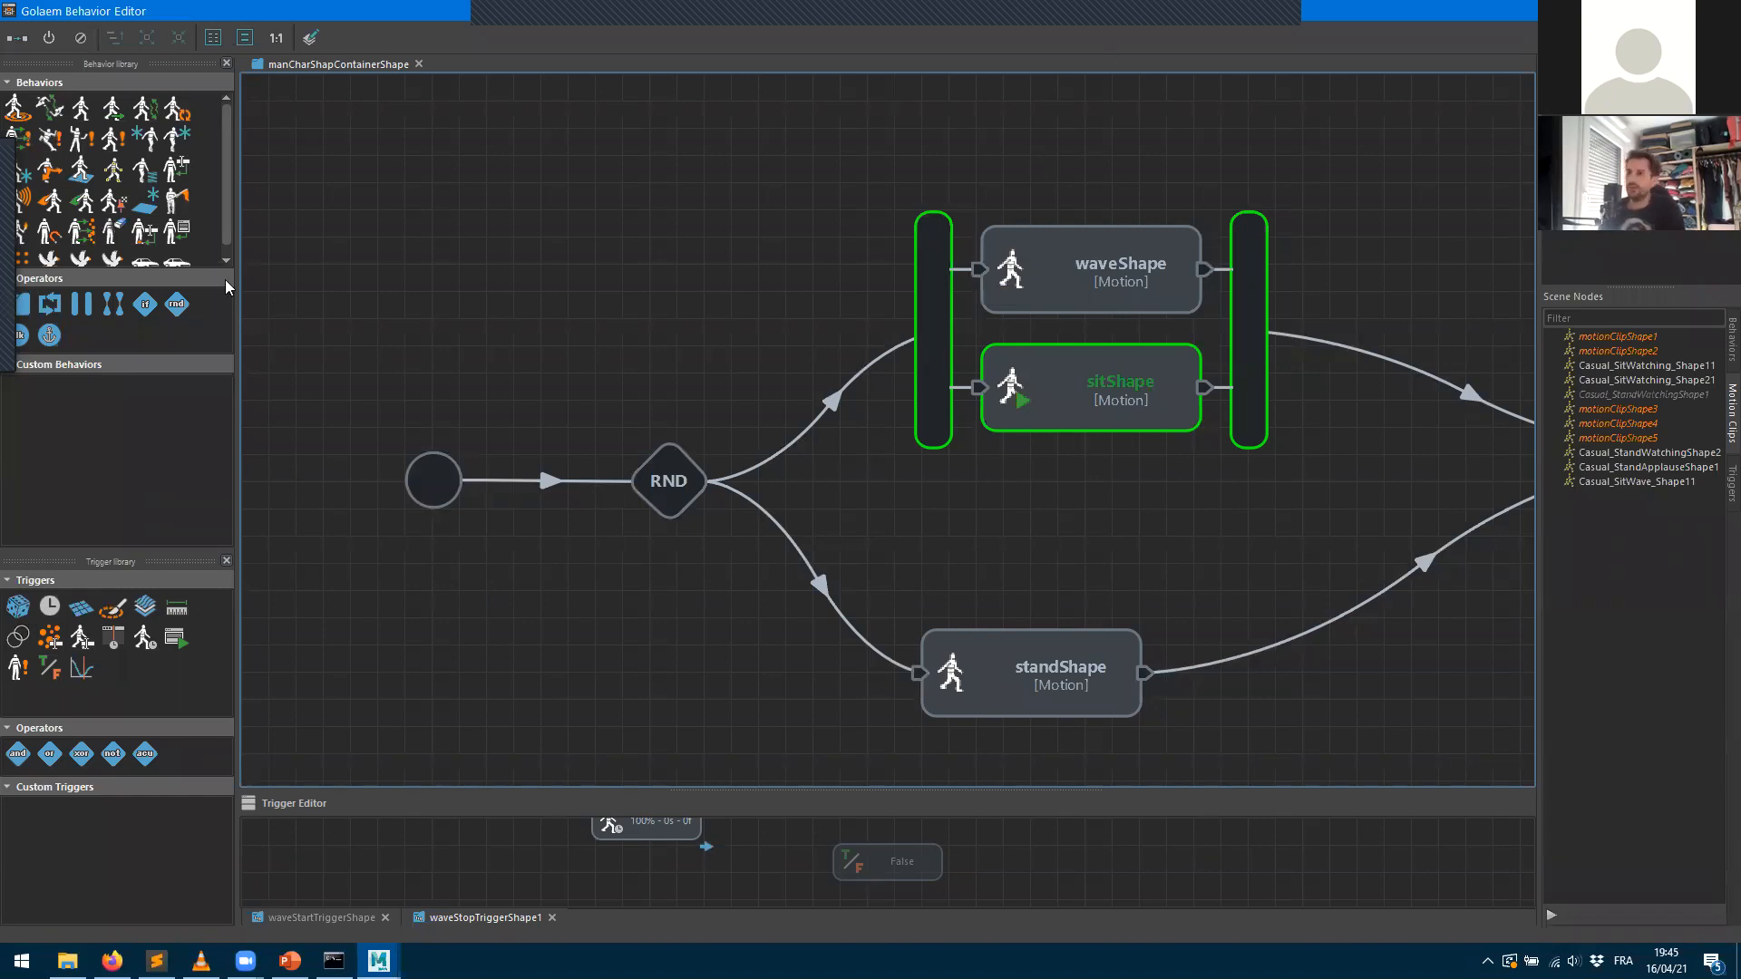
- Insert a loop operator into the parallel beside sitShape and place the waveShape motion inside the loop
drag(49, 305, 687, 261)
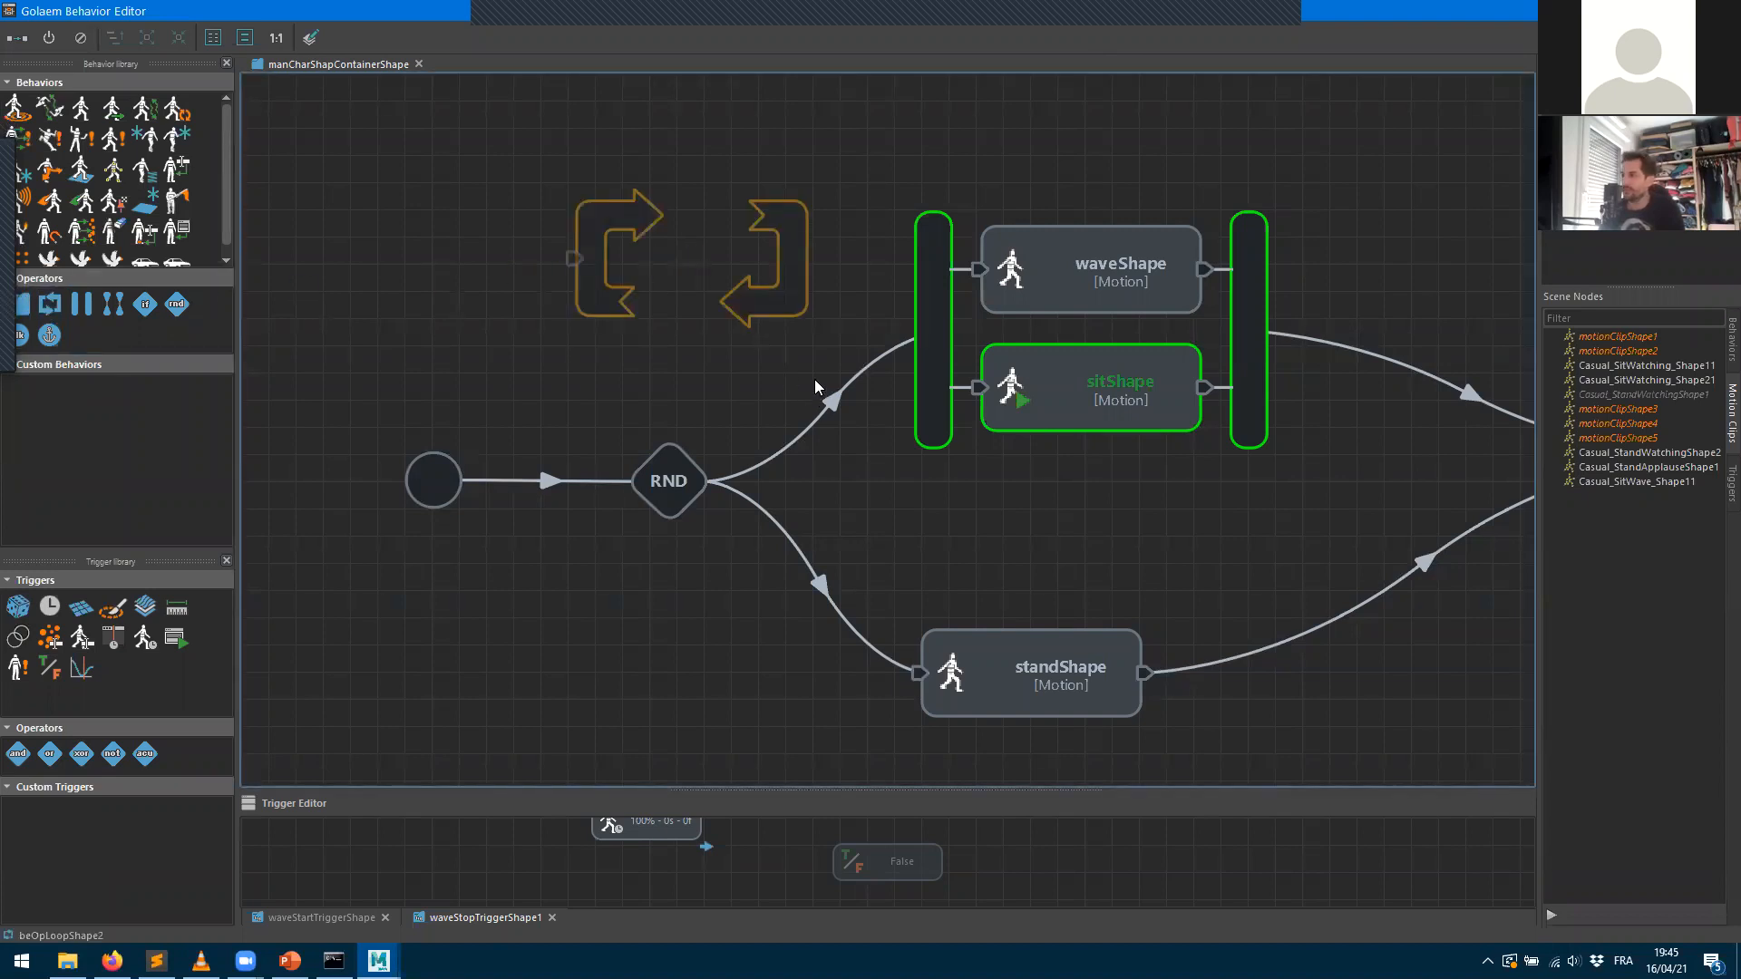
drag(792, 295, 1099, 239)
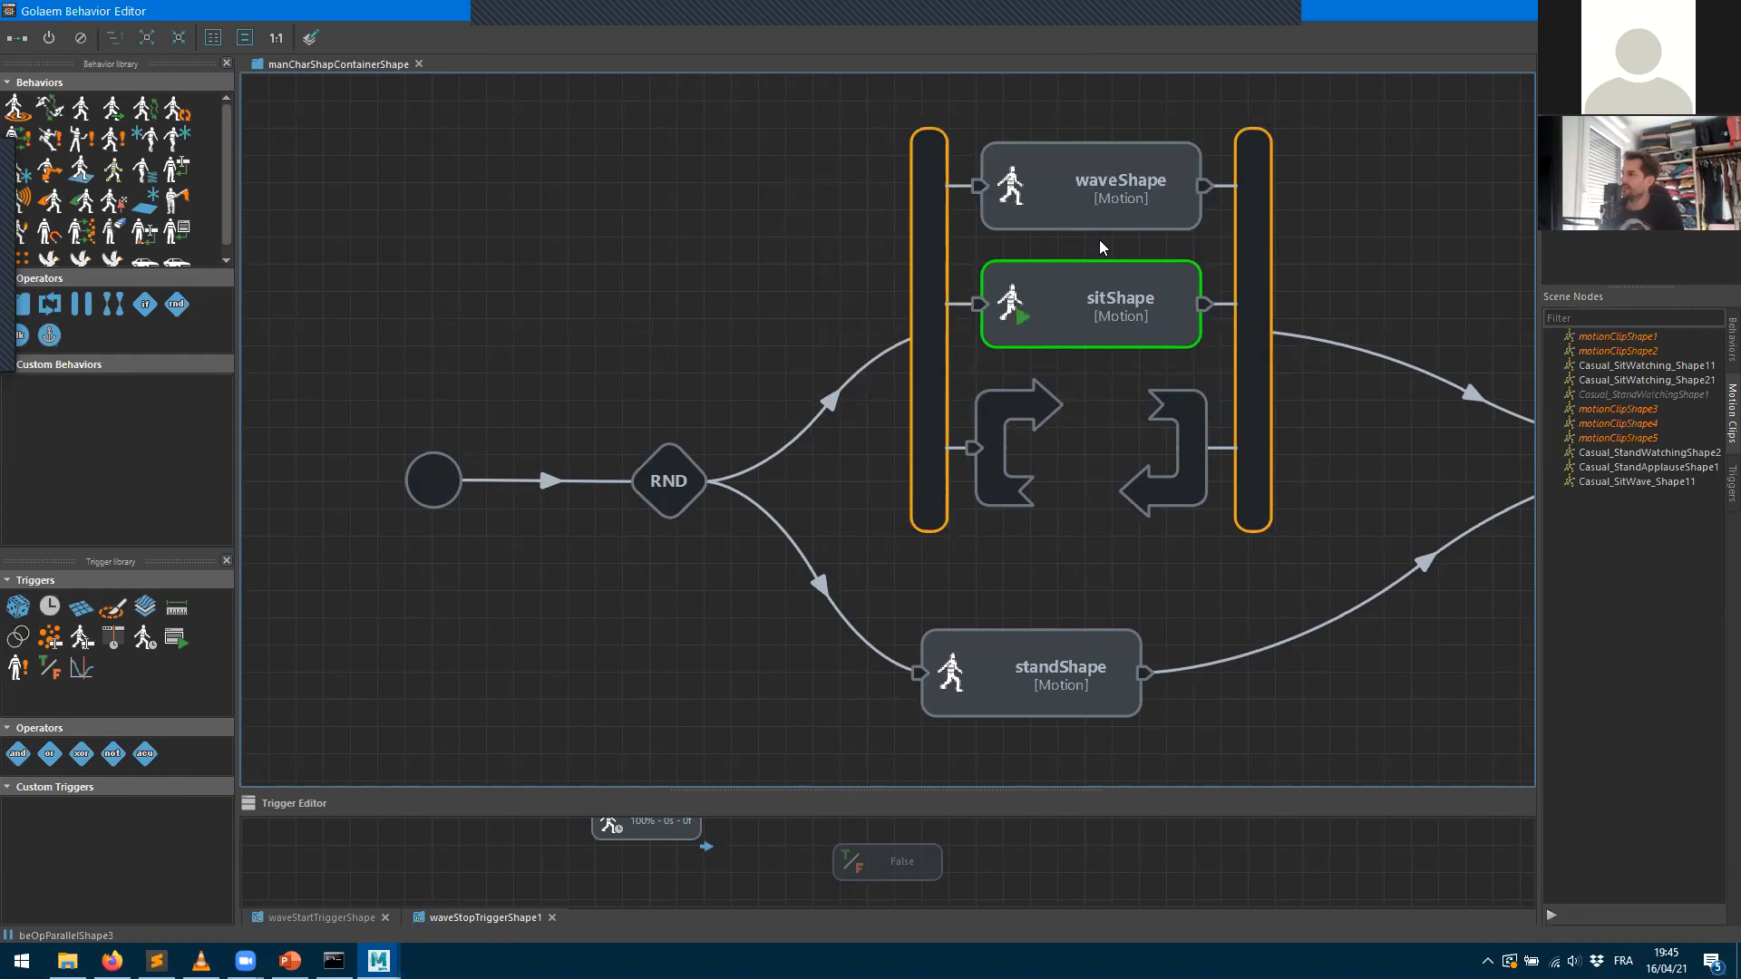
drag(1003, 433, 495, 229)
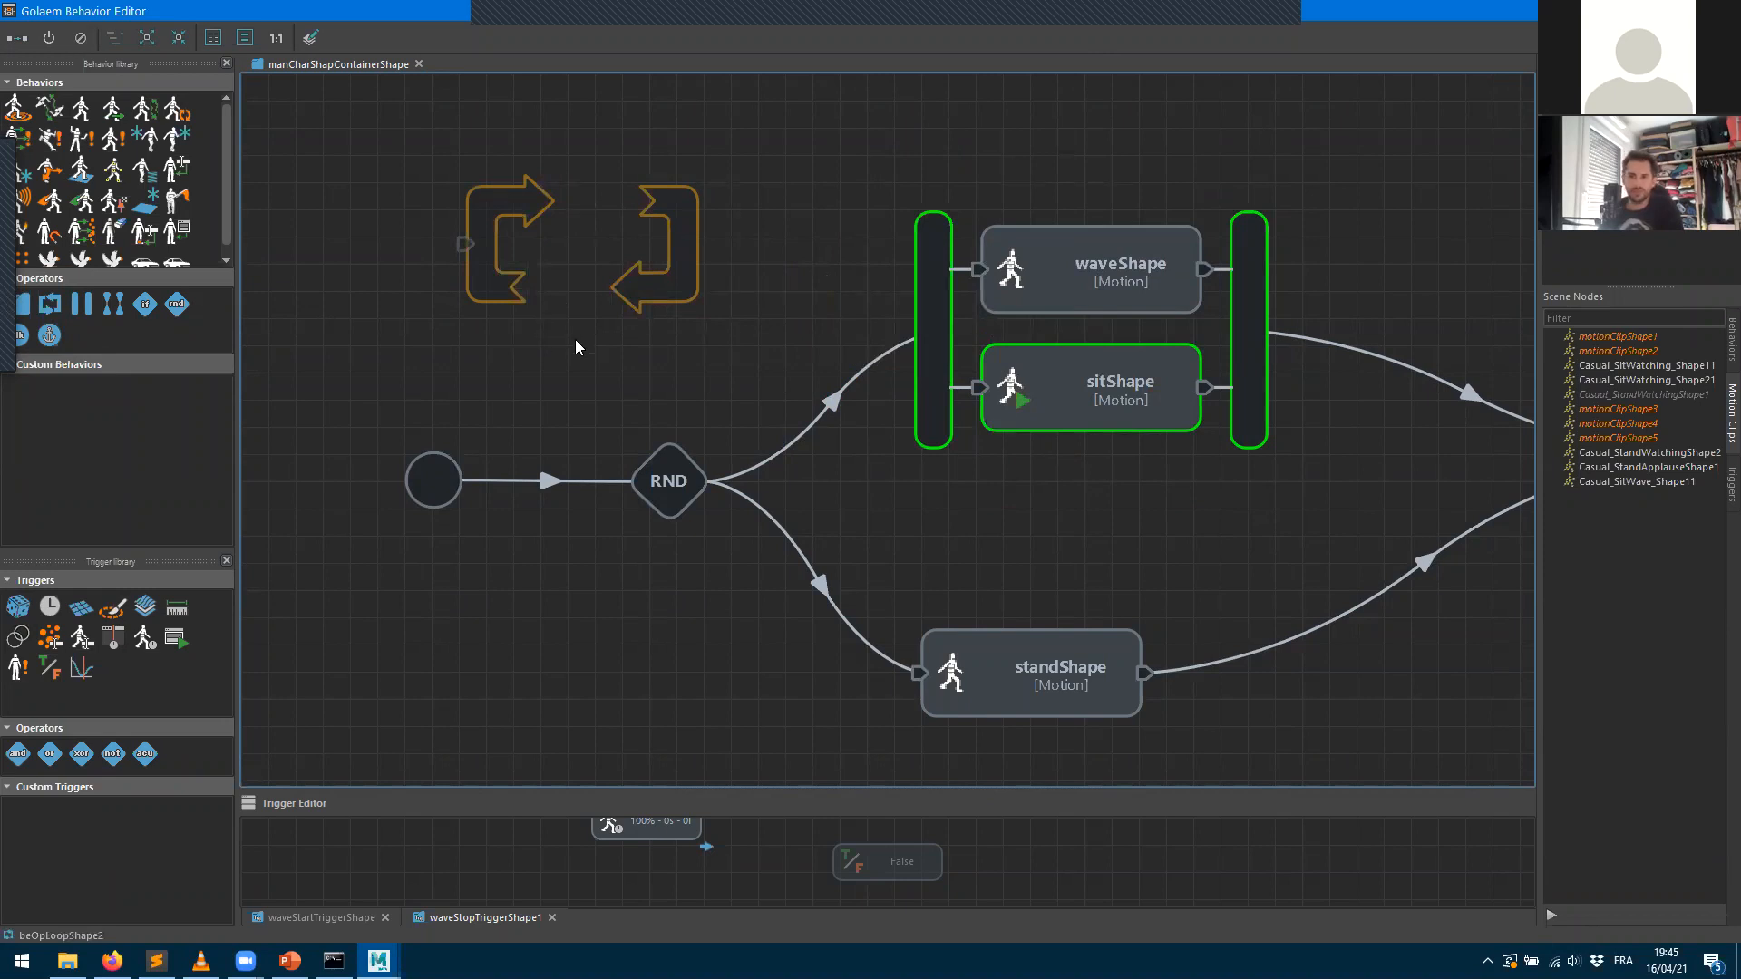
drag(679, 271, 918, 206)
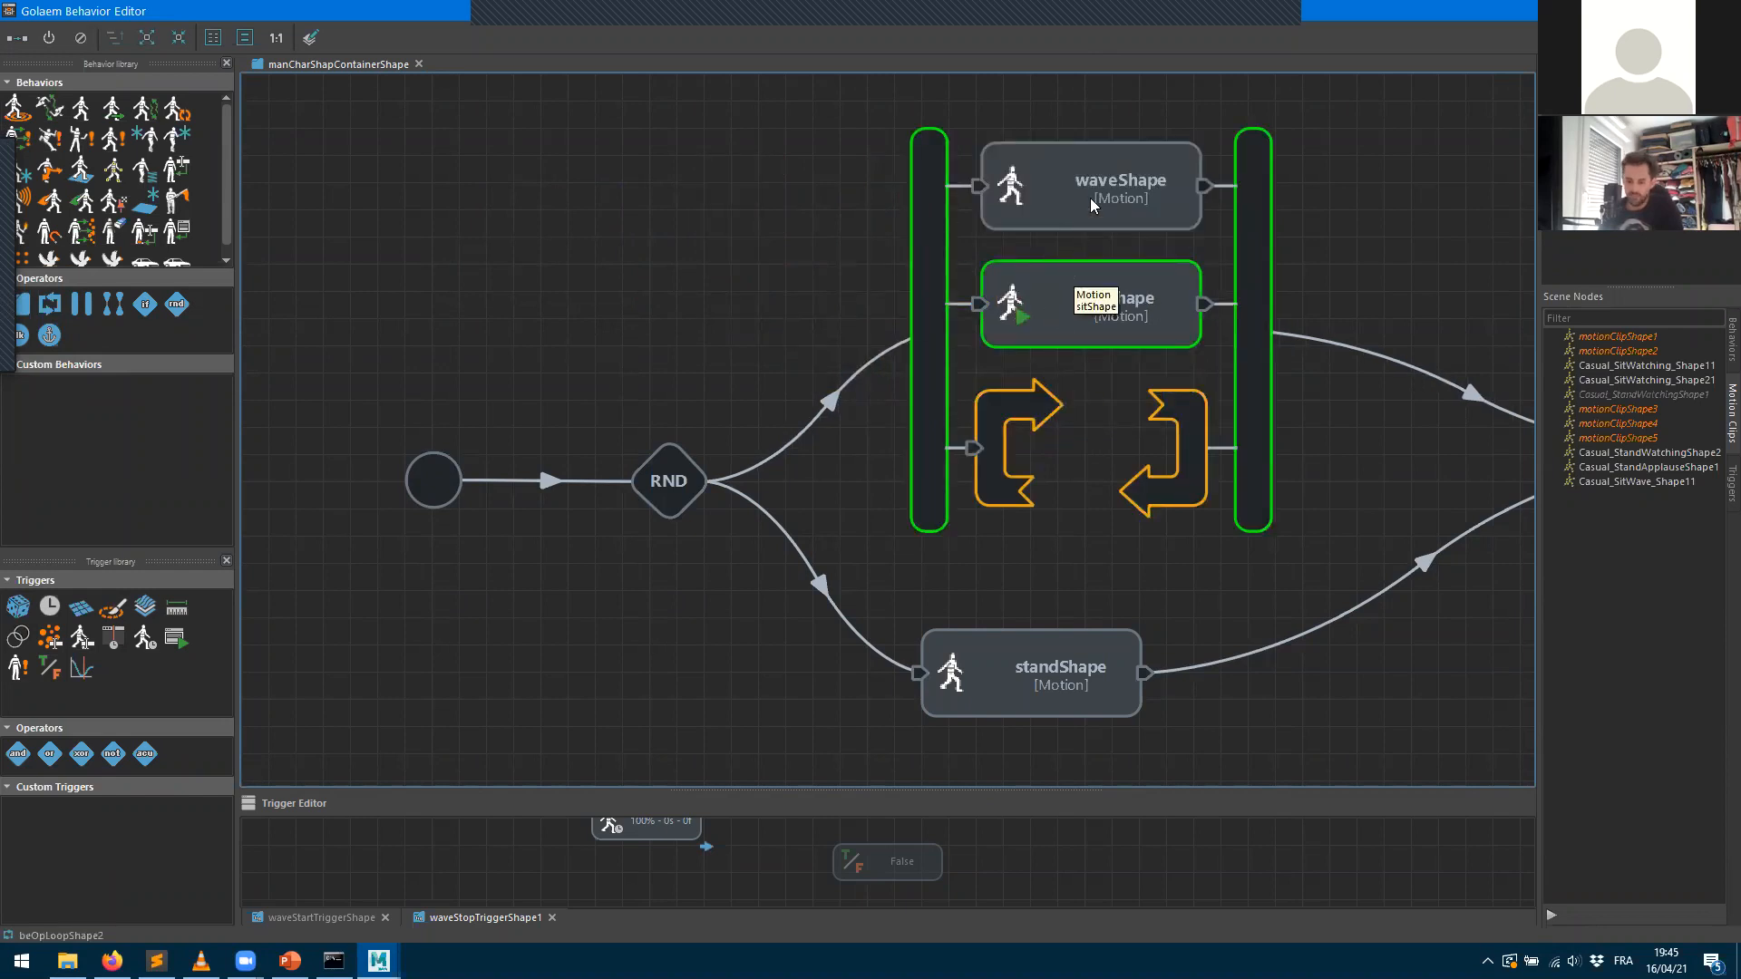
drag(1079, 207, 1088, 410)
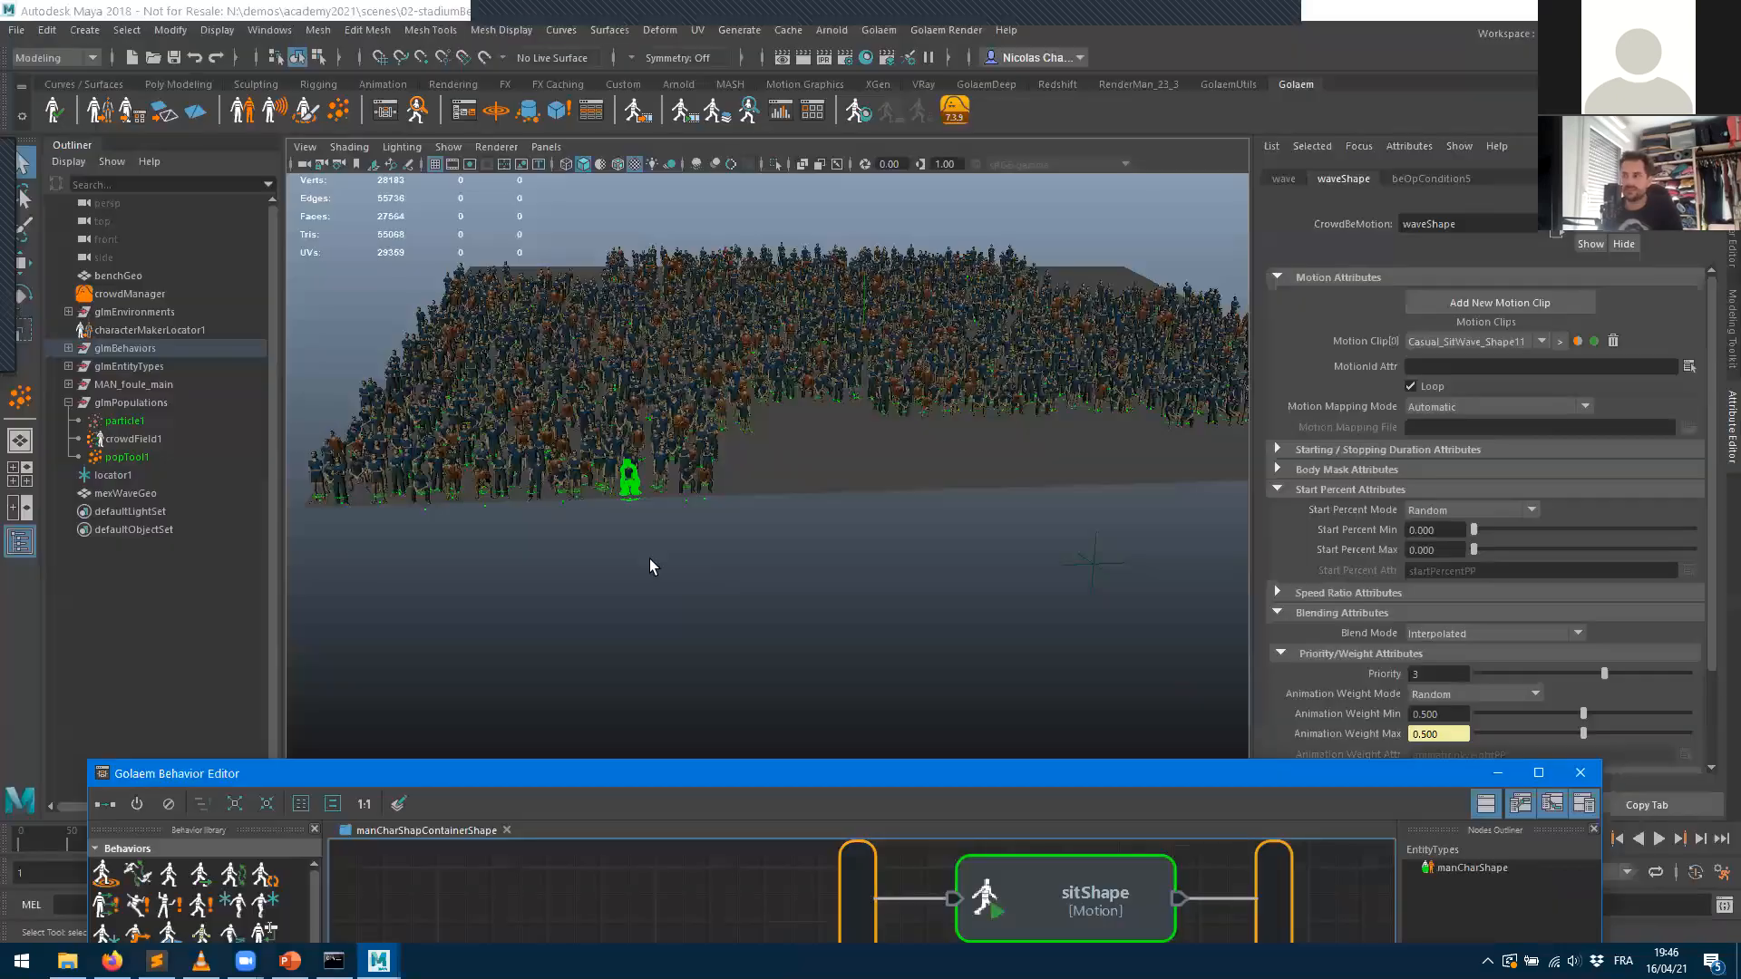
- Pick a seated front-row character and examine its running behavior in Crowd Visual Feedback
scroll(579, 529, up, 5)
alt+middle_drag(583, 553, 779, 544)
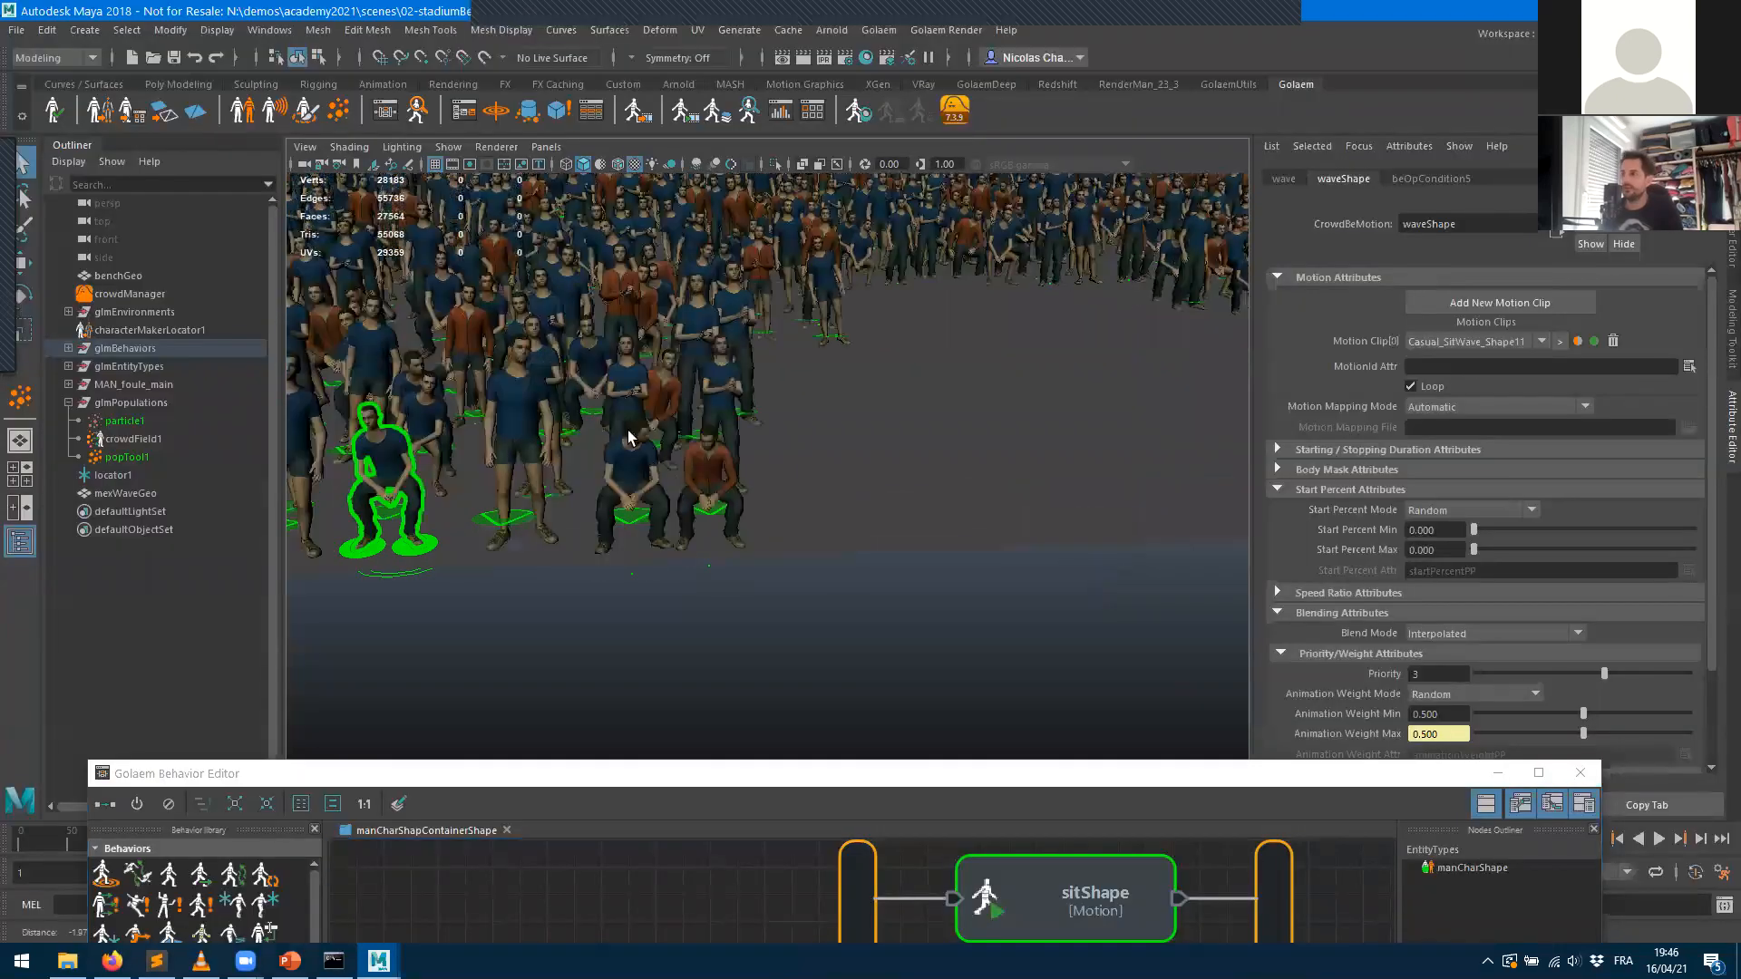
alt+middle_drag(628, 430, 852, 435)
double_click(545, 416)
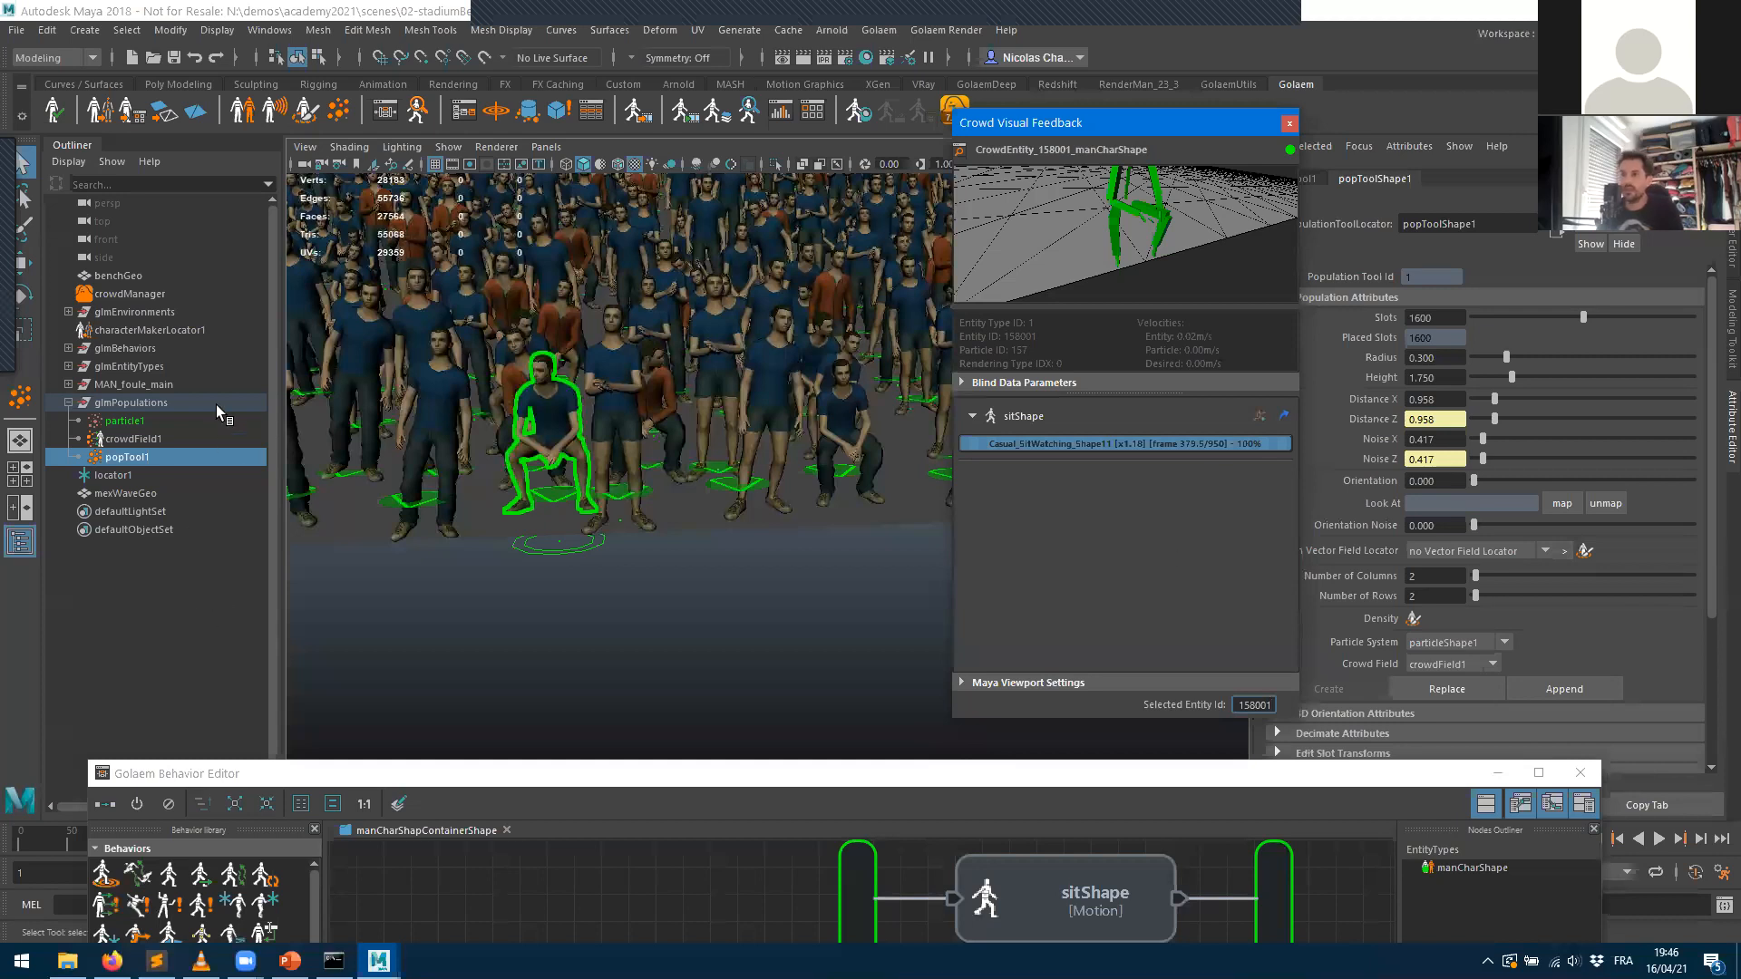
- Open the stop trigger of the looped waveShape motion and enlarge the Trigger Editor to show its Motion Time trigger
drag(957, 776, 583, 94)
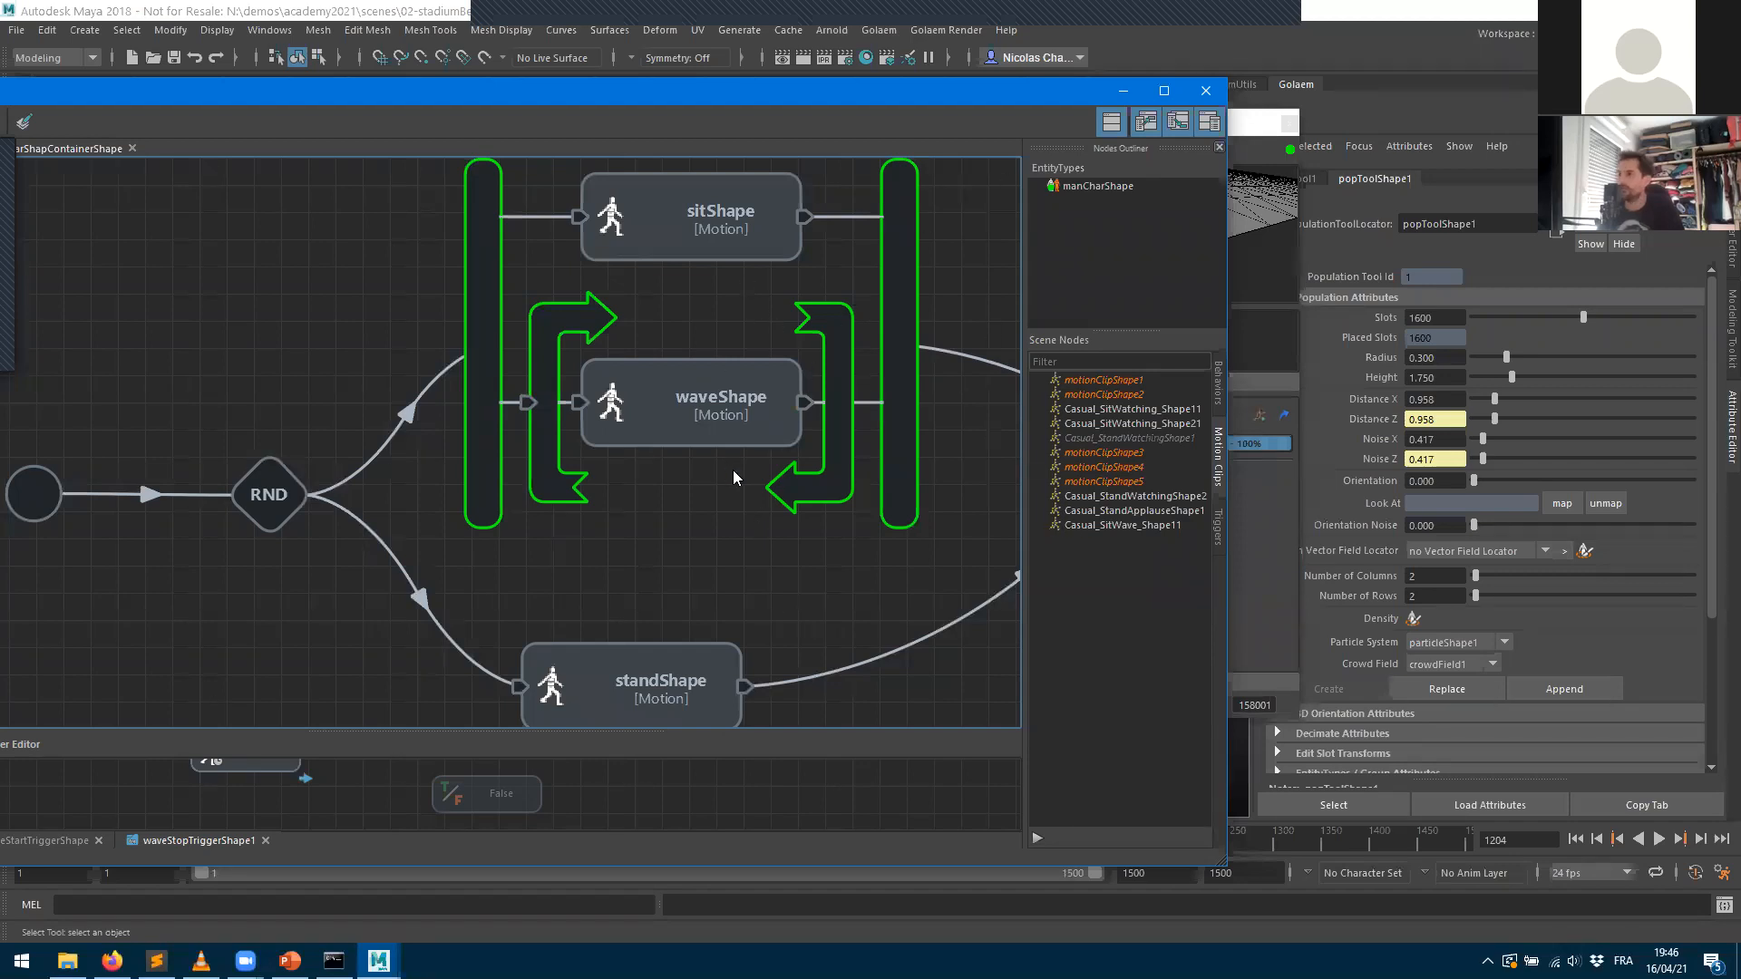
click(805, 404)
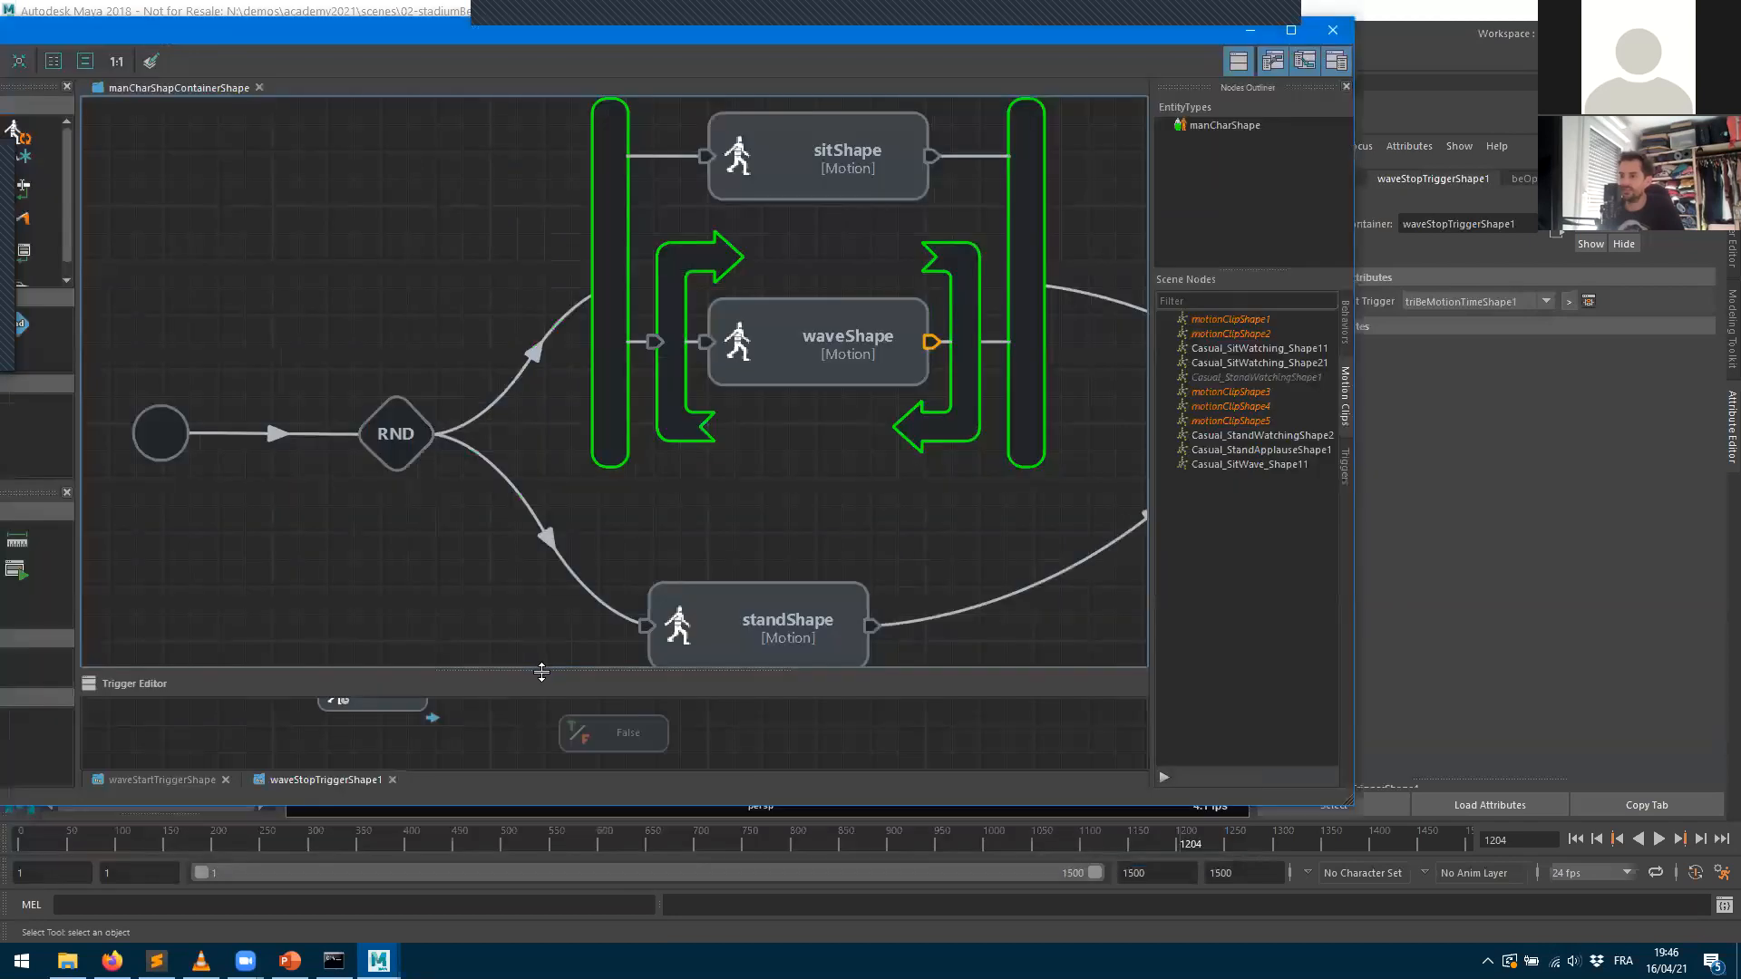
drag(541, 671, 542, 486)
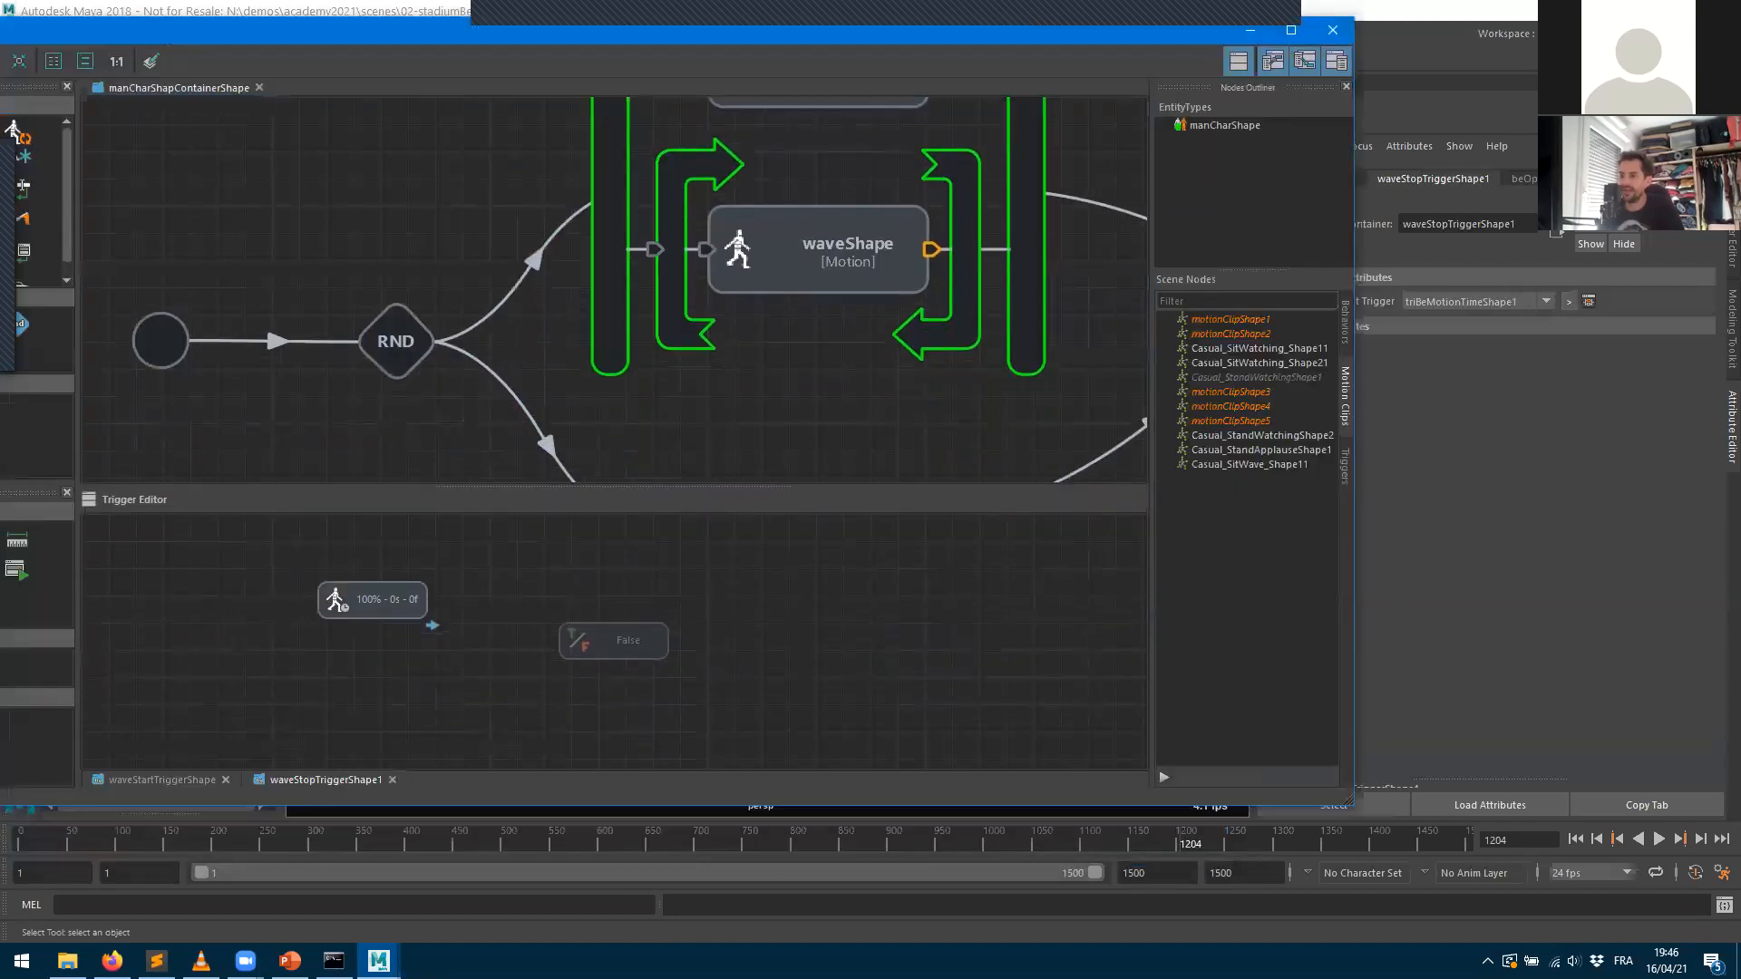
- Try lowering the Motion Time trigger's duration to about 46 percent and restore it to 100 percent
drag(238, 38, 547, 50)
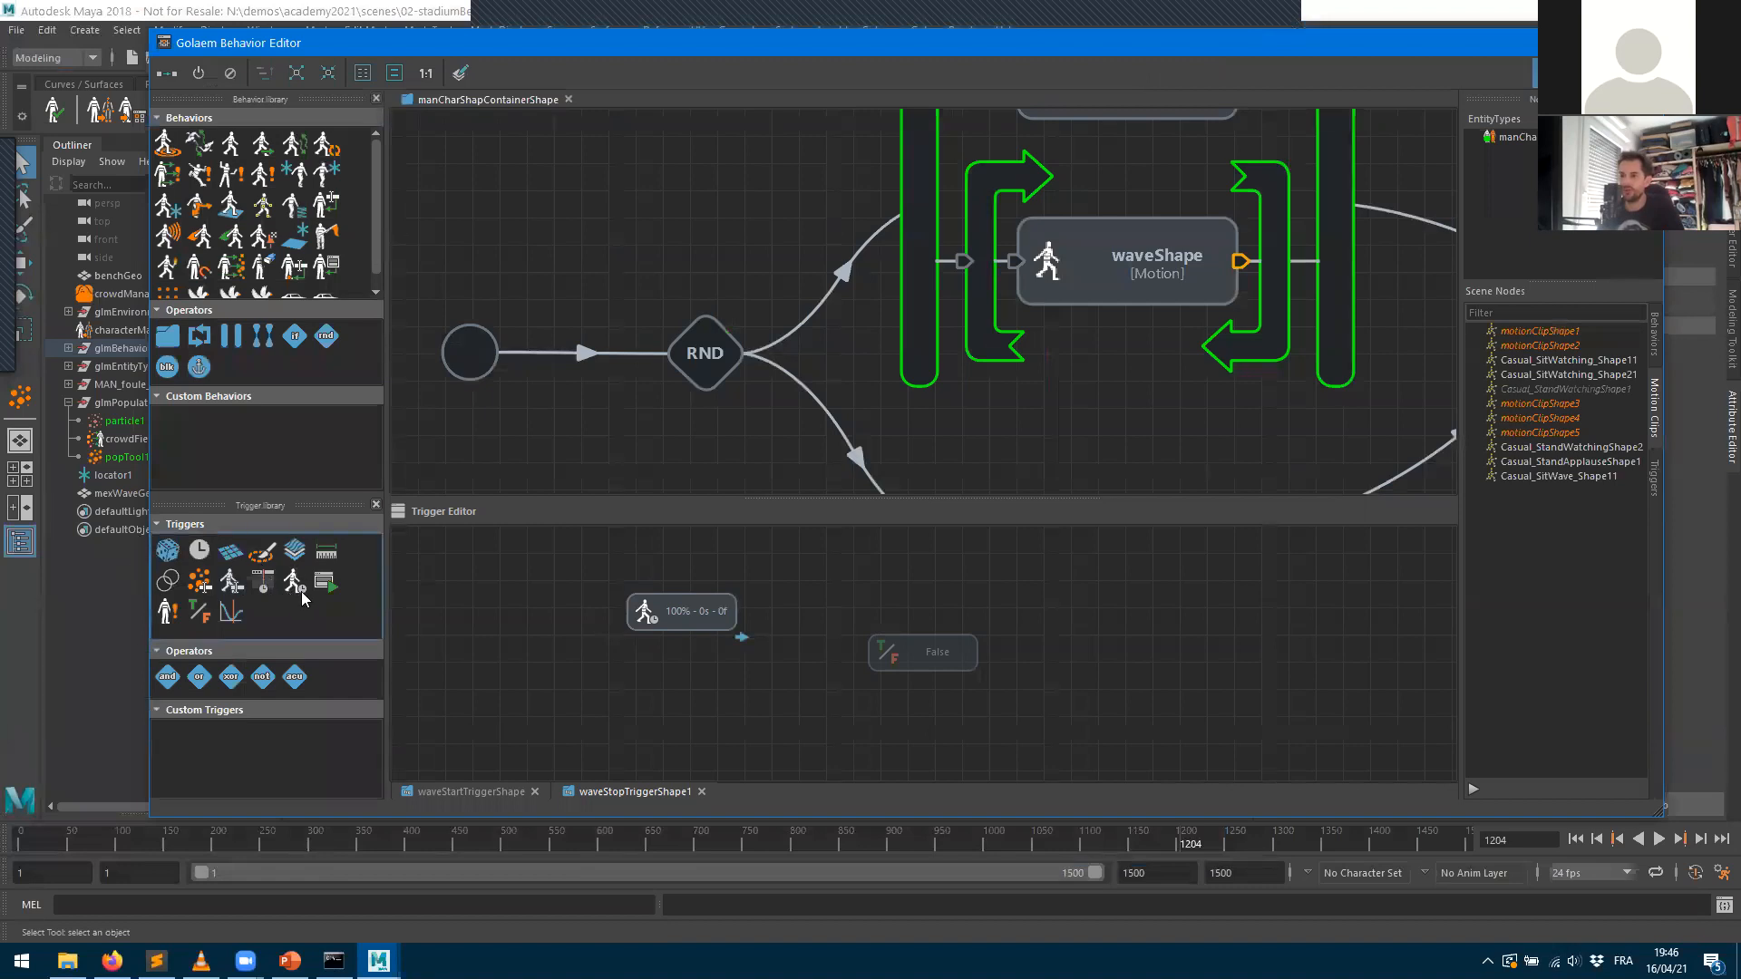
click(712, 606)
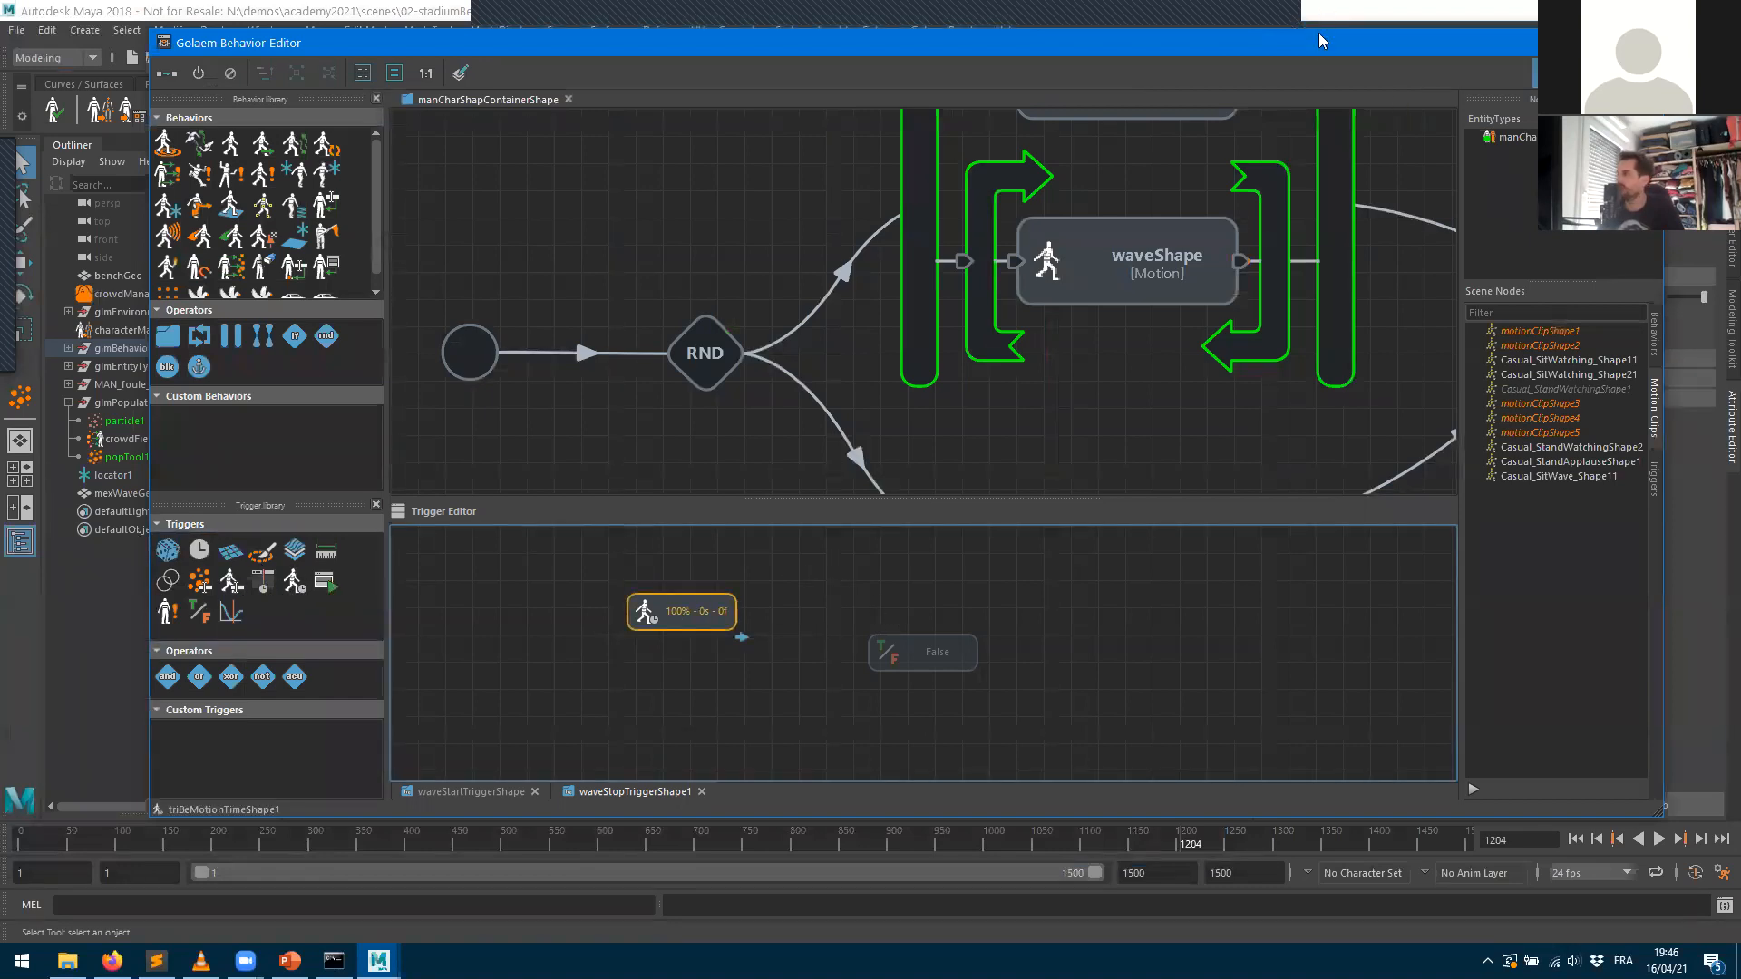
drag(1077, 43, 625, 168)
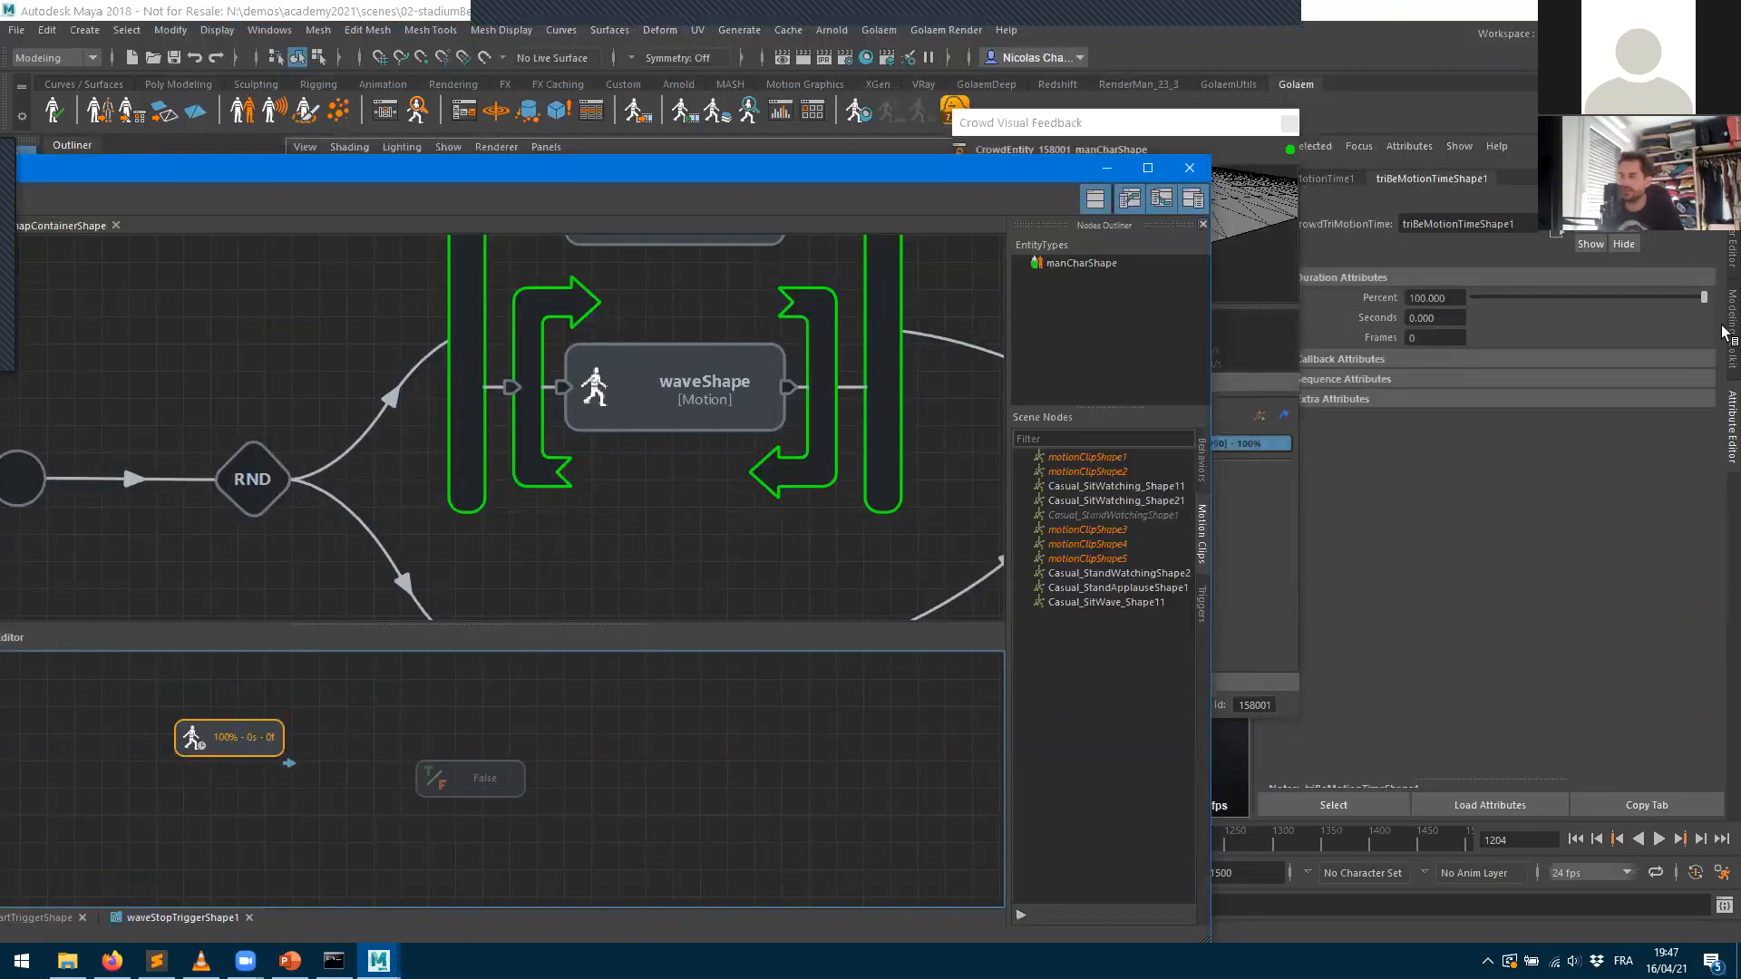
drag(1700, 298, 1579, 298)
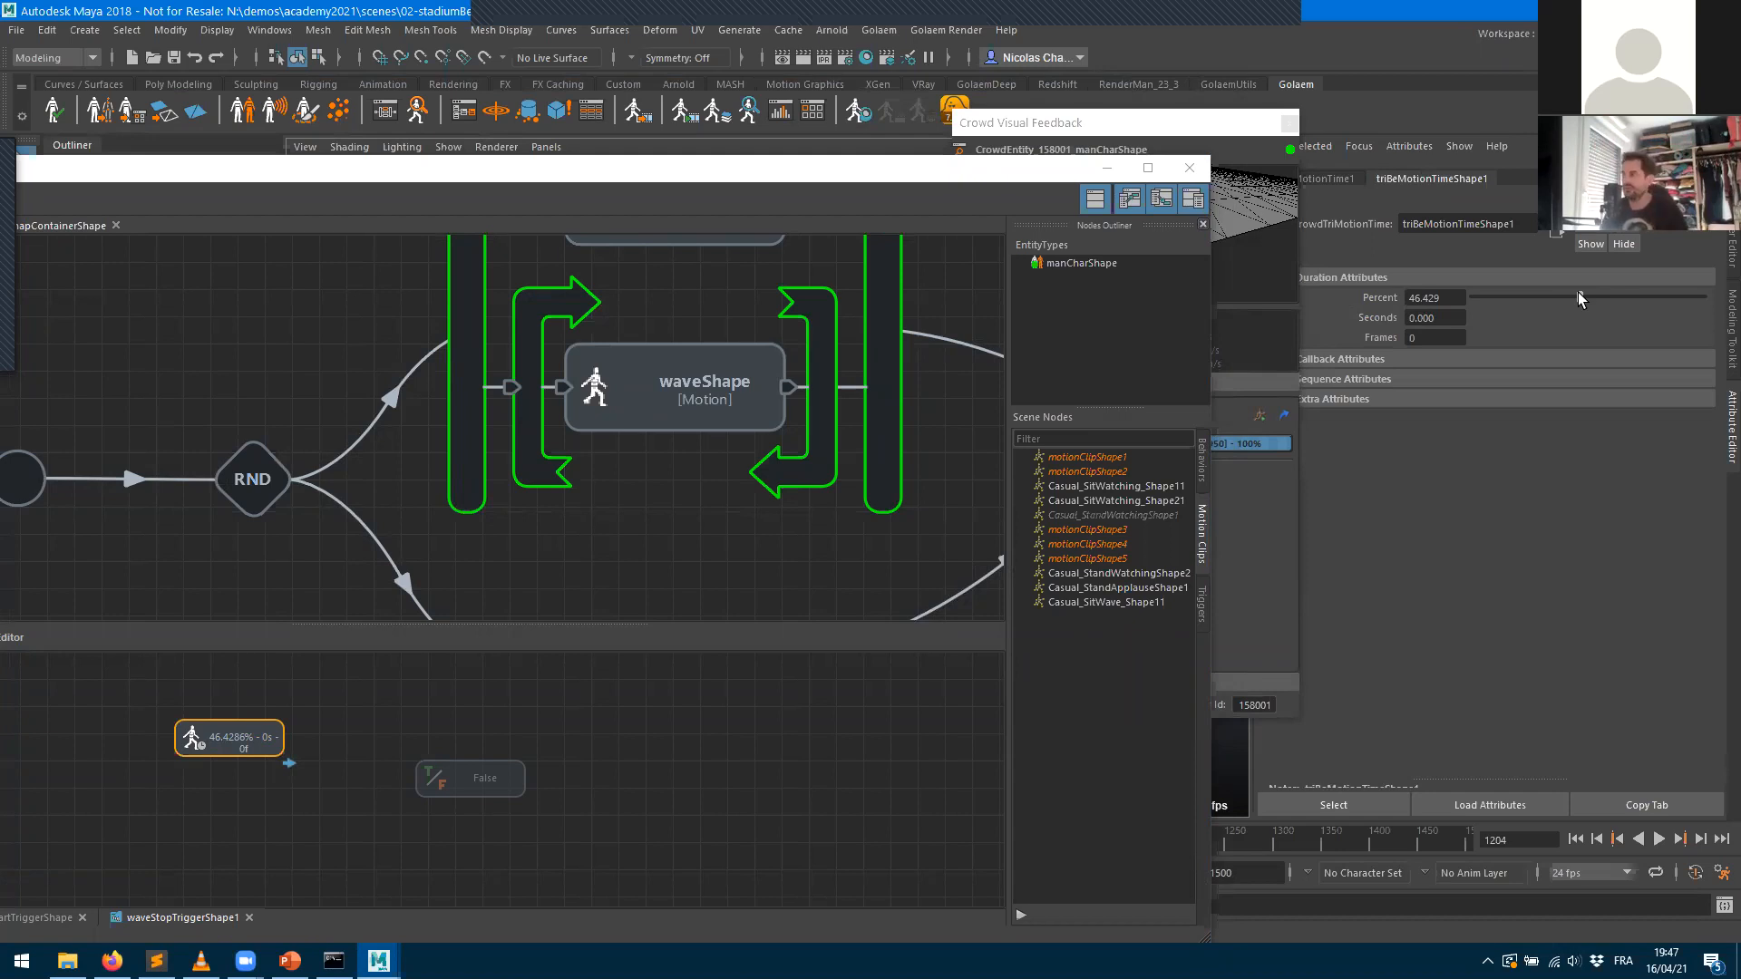
drag(1581, 298, 1723, 297)
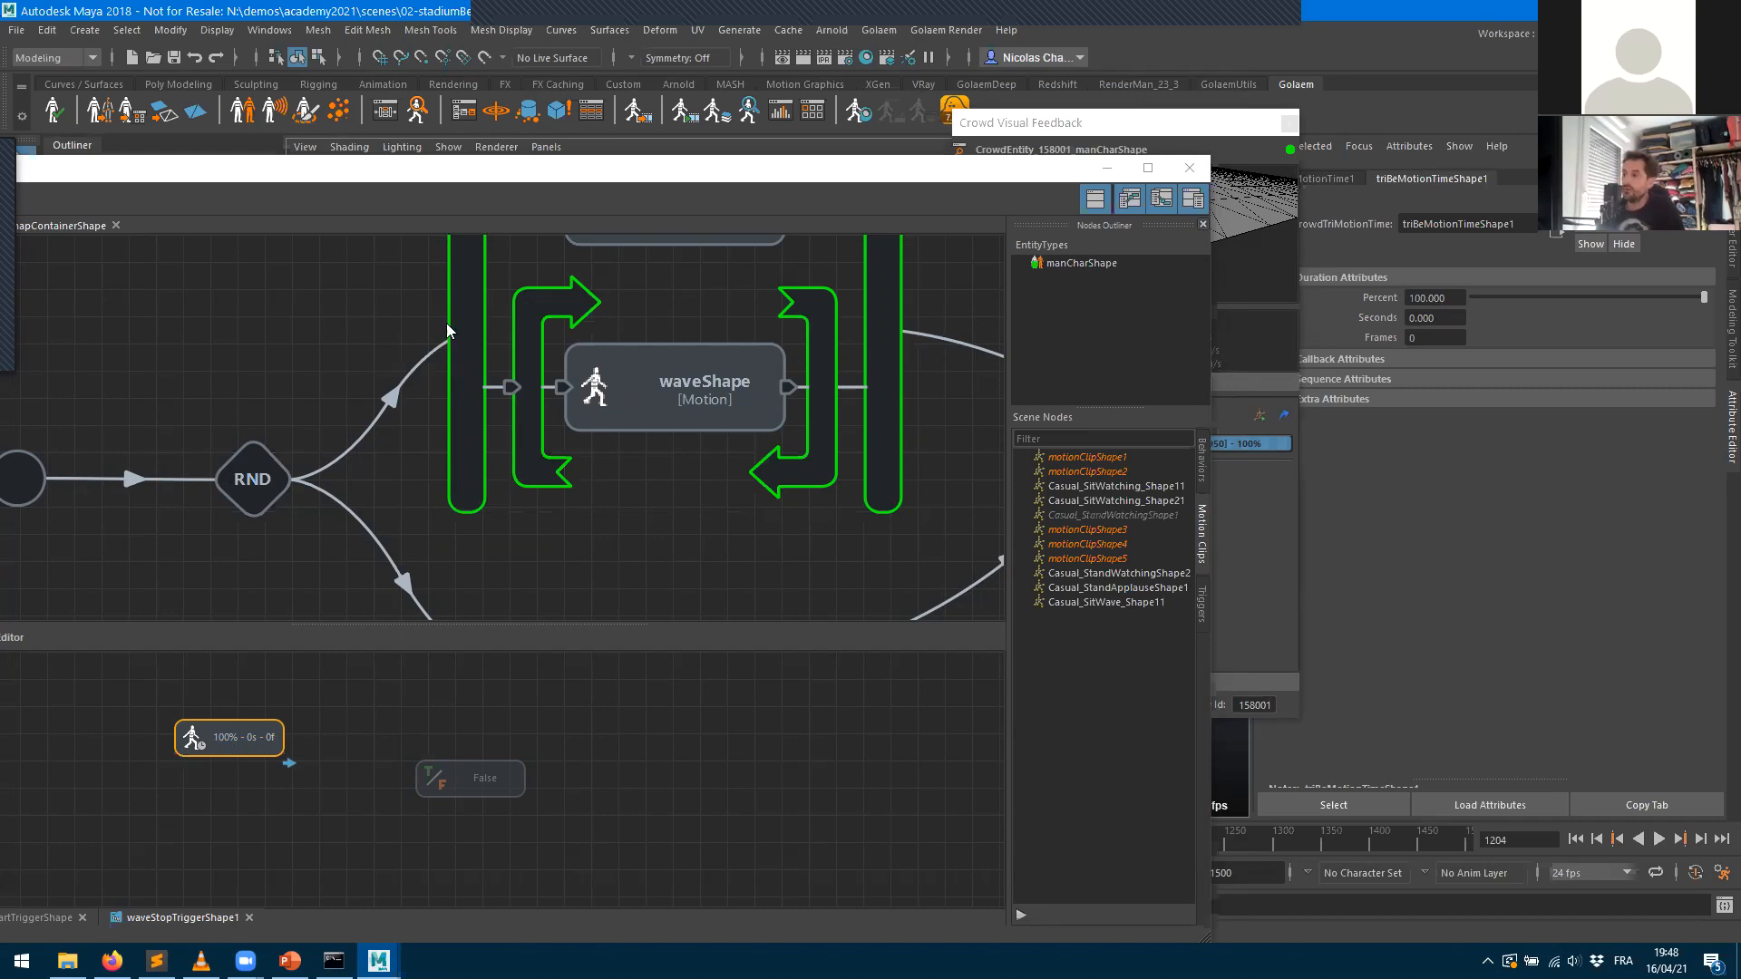
- Select the random operator and examine its weights and the branches it leads to
click(270, 491)
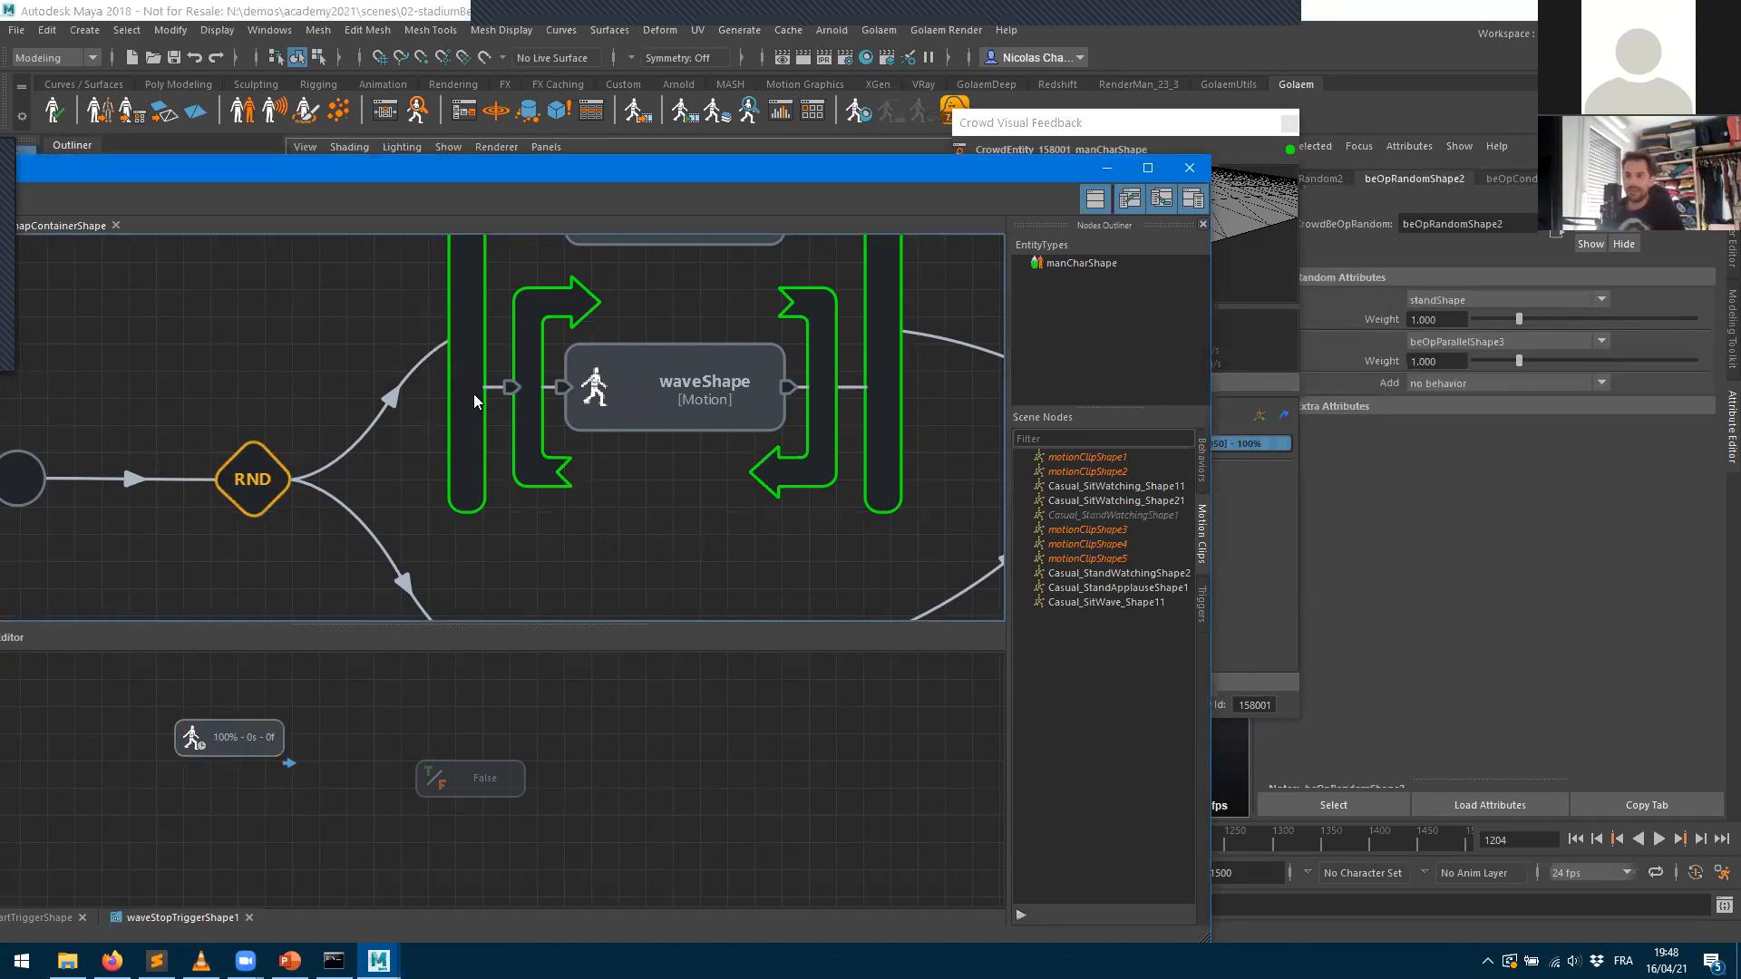
scroll(613, 512, up, 1)
scroll(613, 511, down, 2)
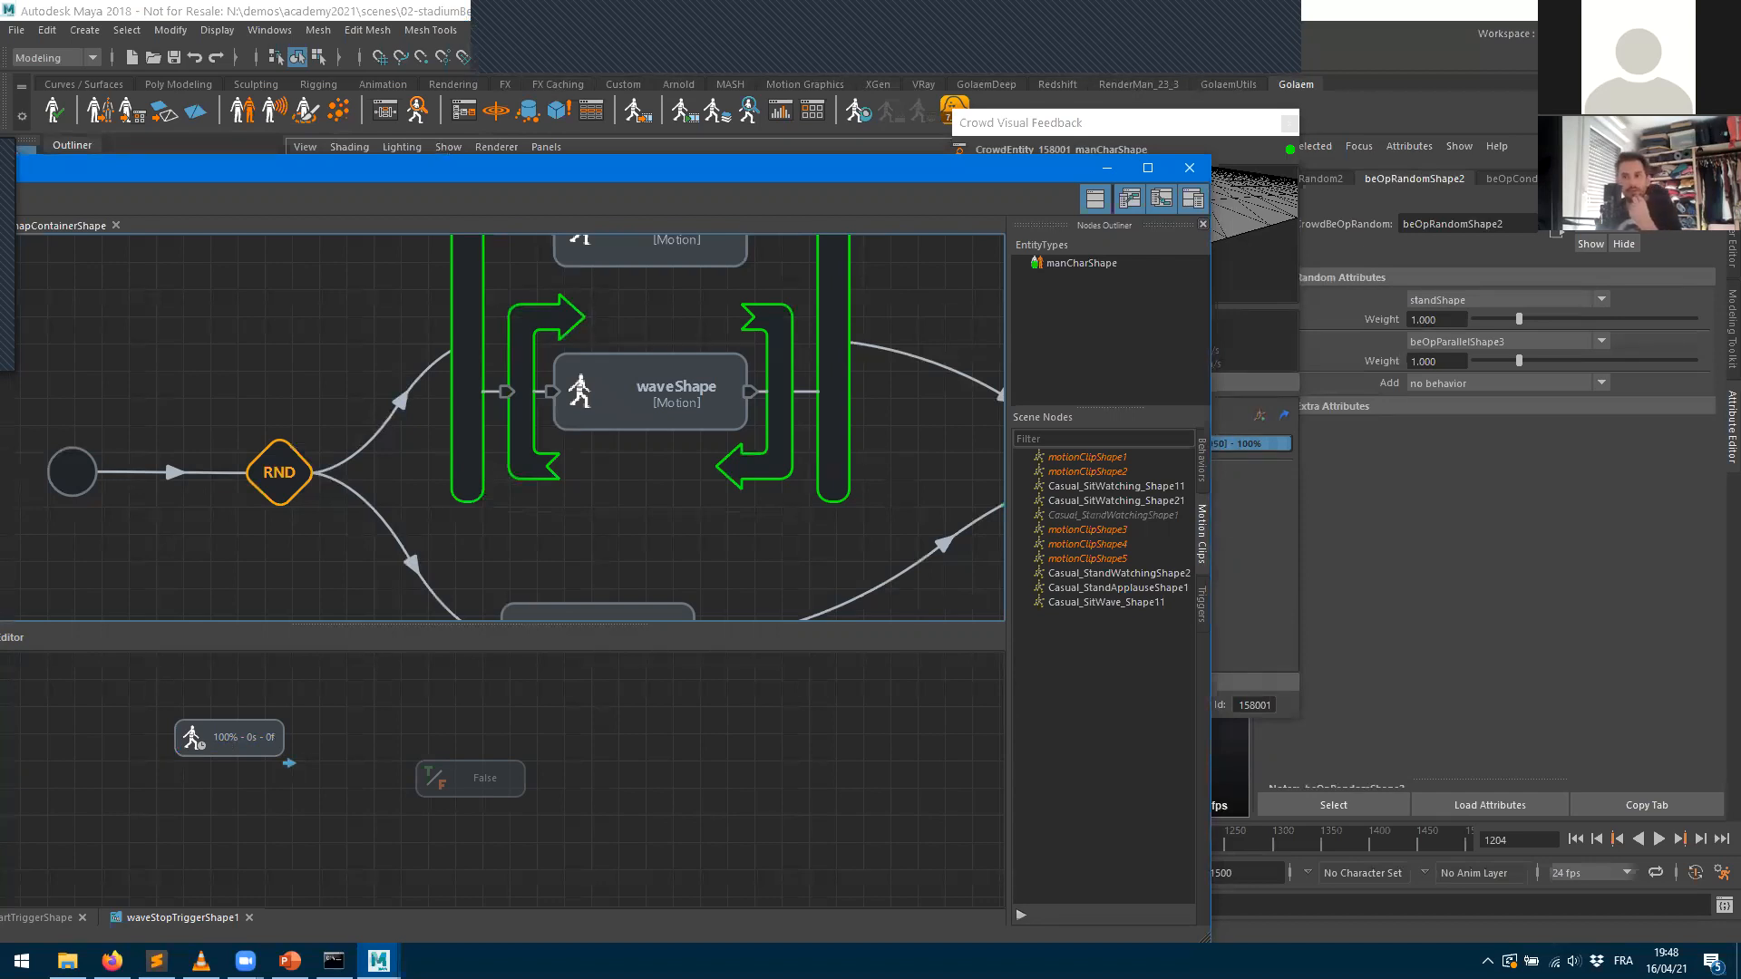
scroll(609, 457, down, 1)
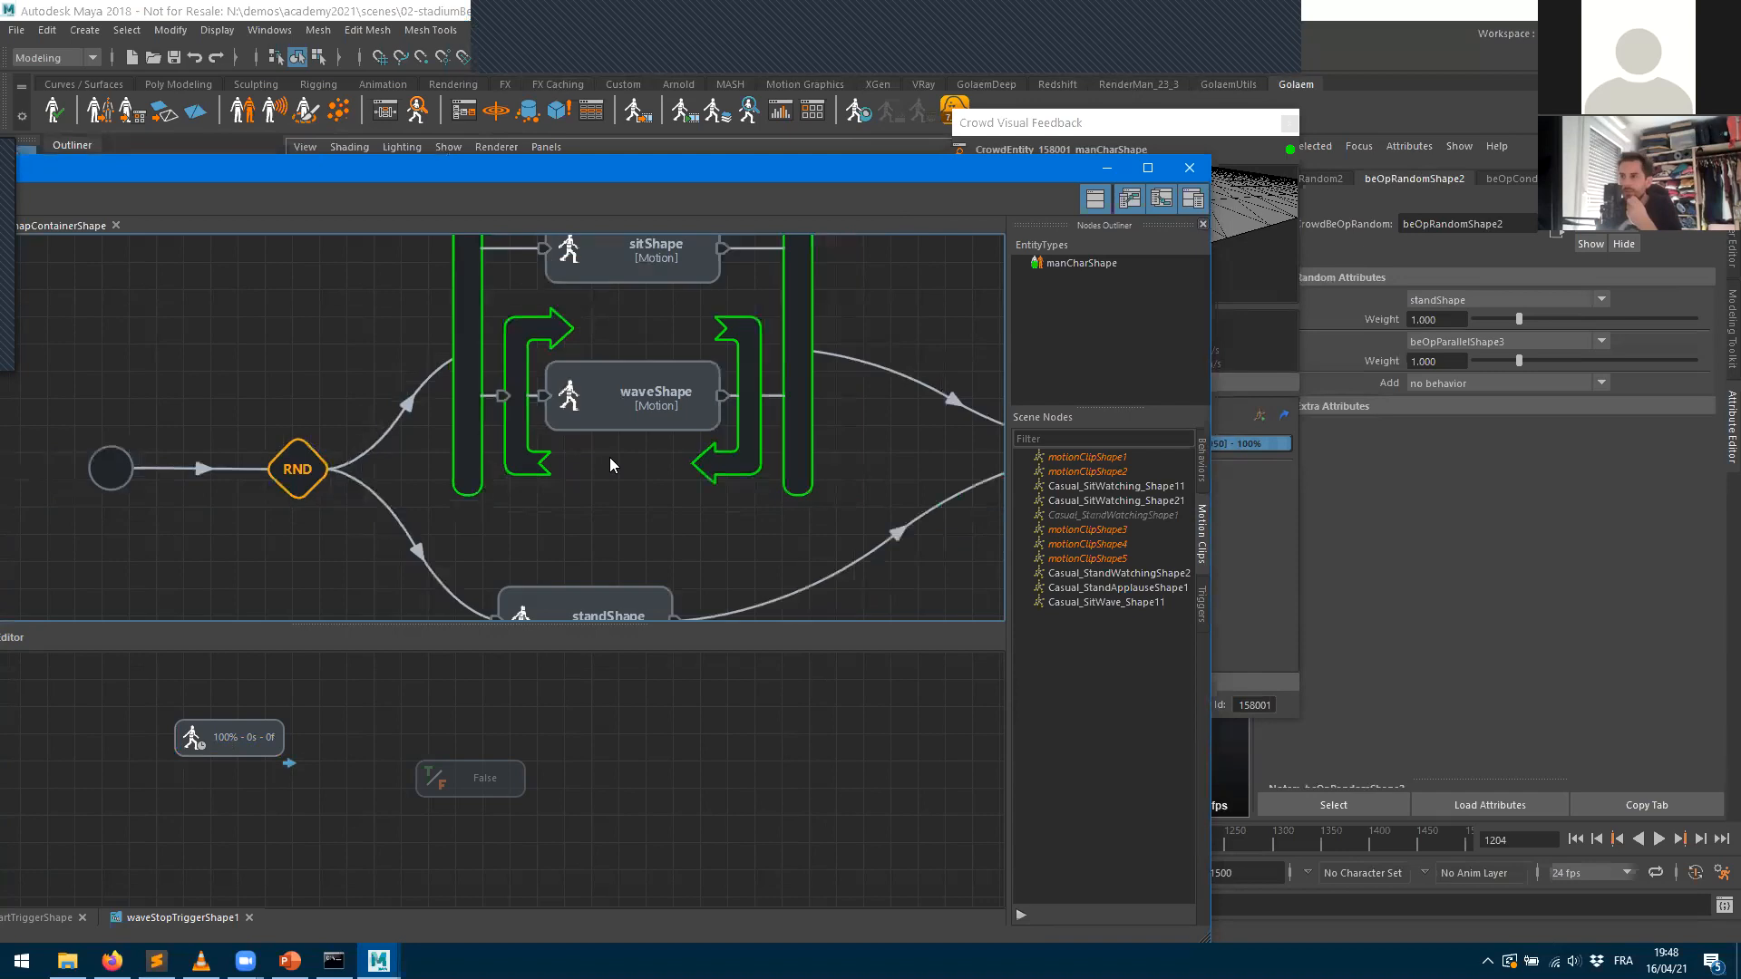
scroll(610, 457, up, 3)
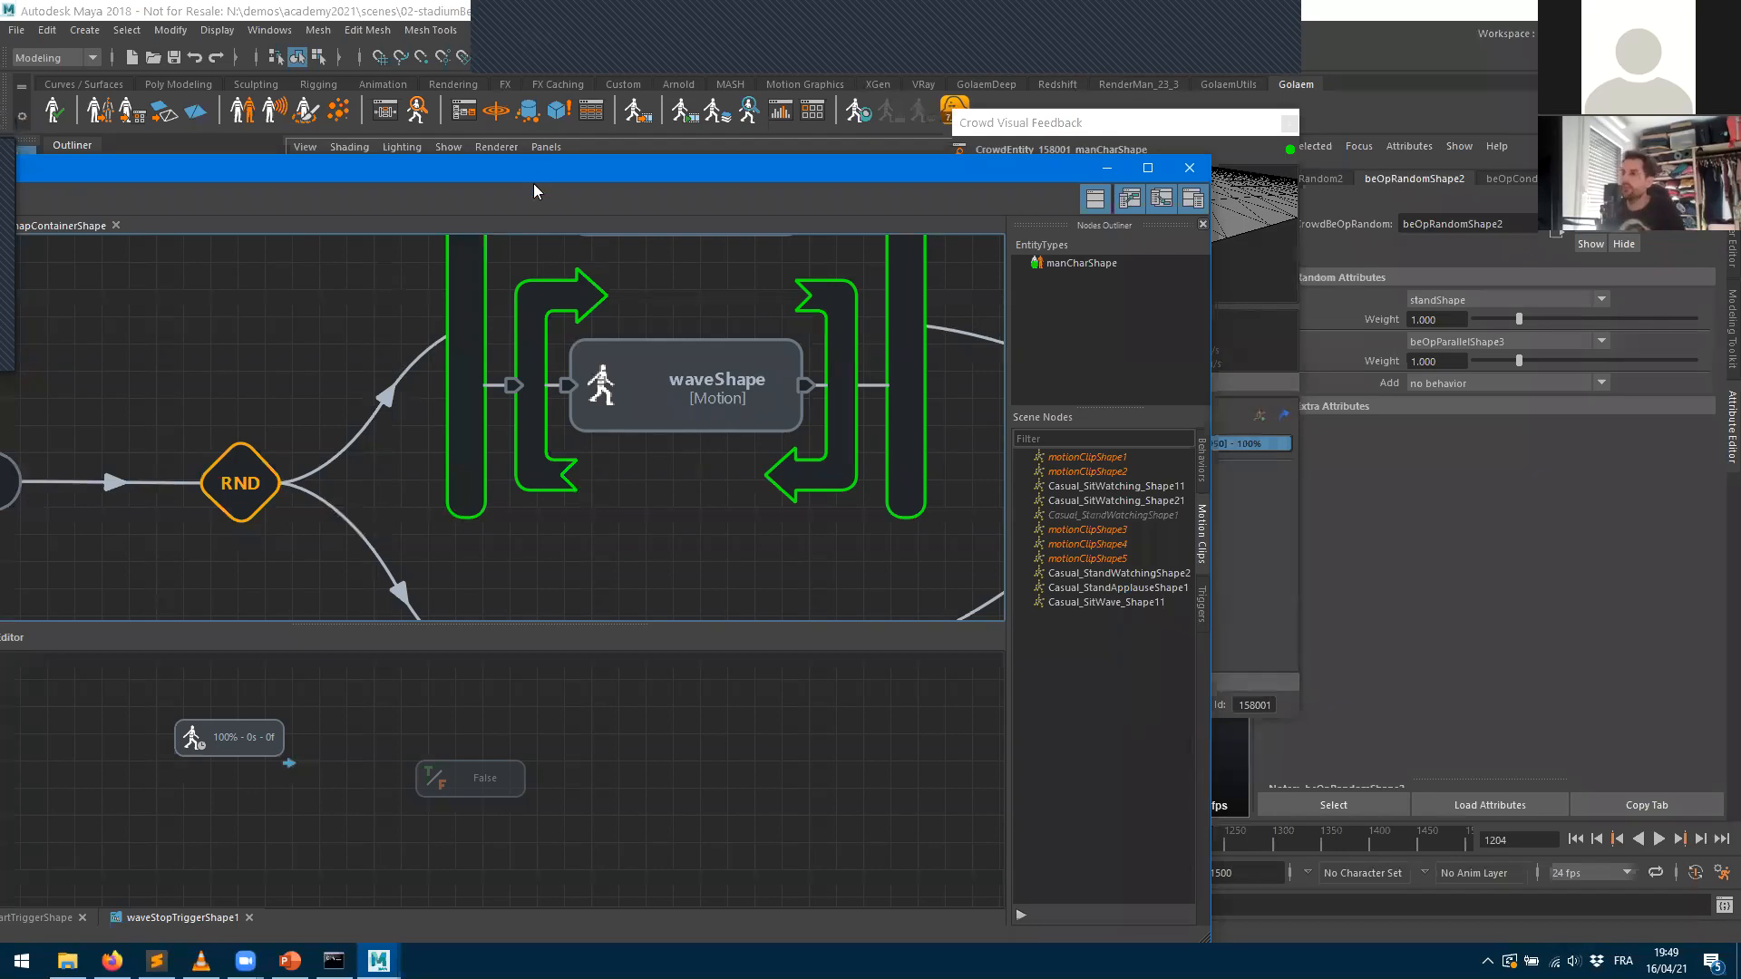
- Open the start trigger of the looped waveShape motion in an enlarged Trigger Editor and reposition its zone trigger
drag(648, 168, 1038, 142)
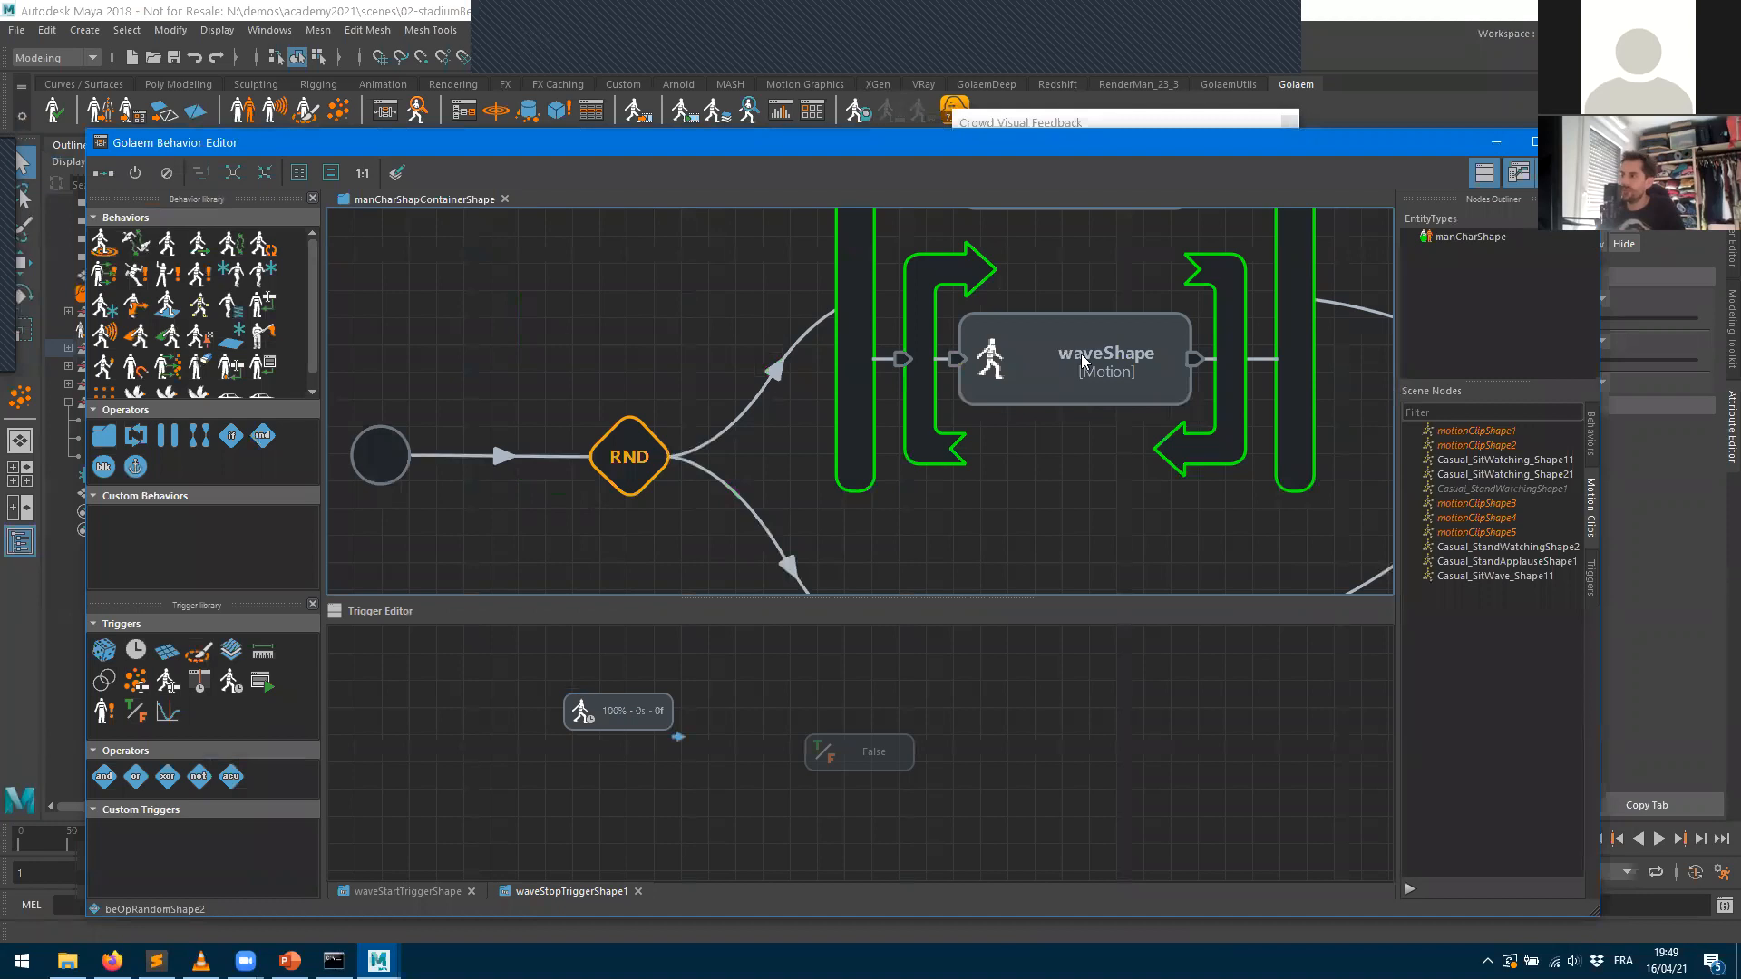
click(956, 362)
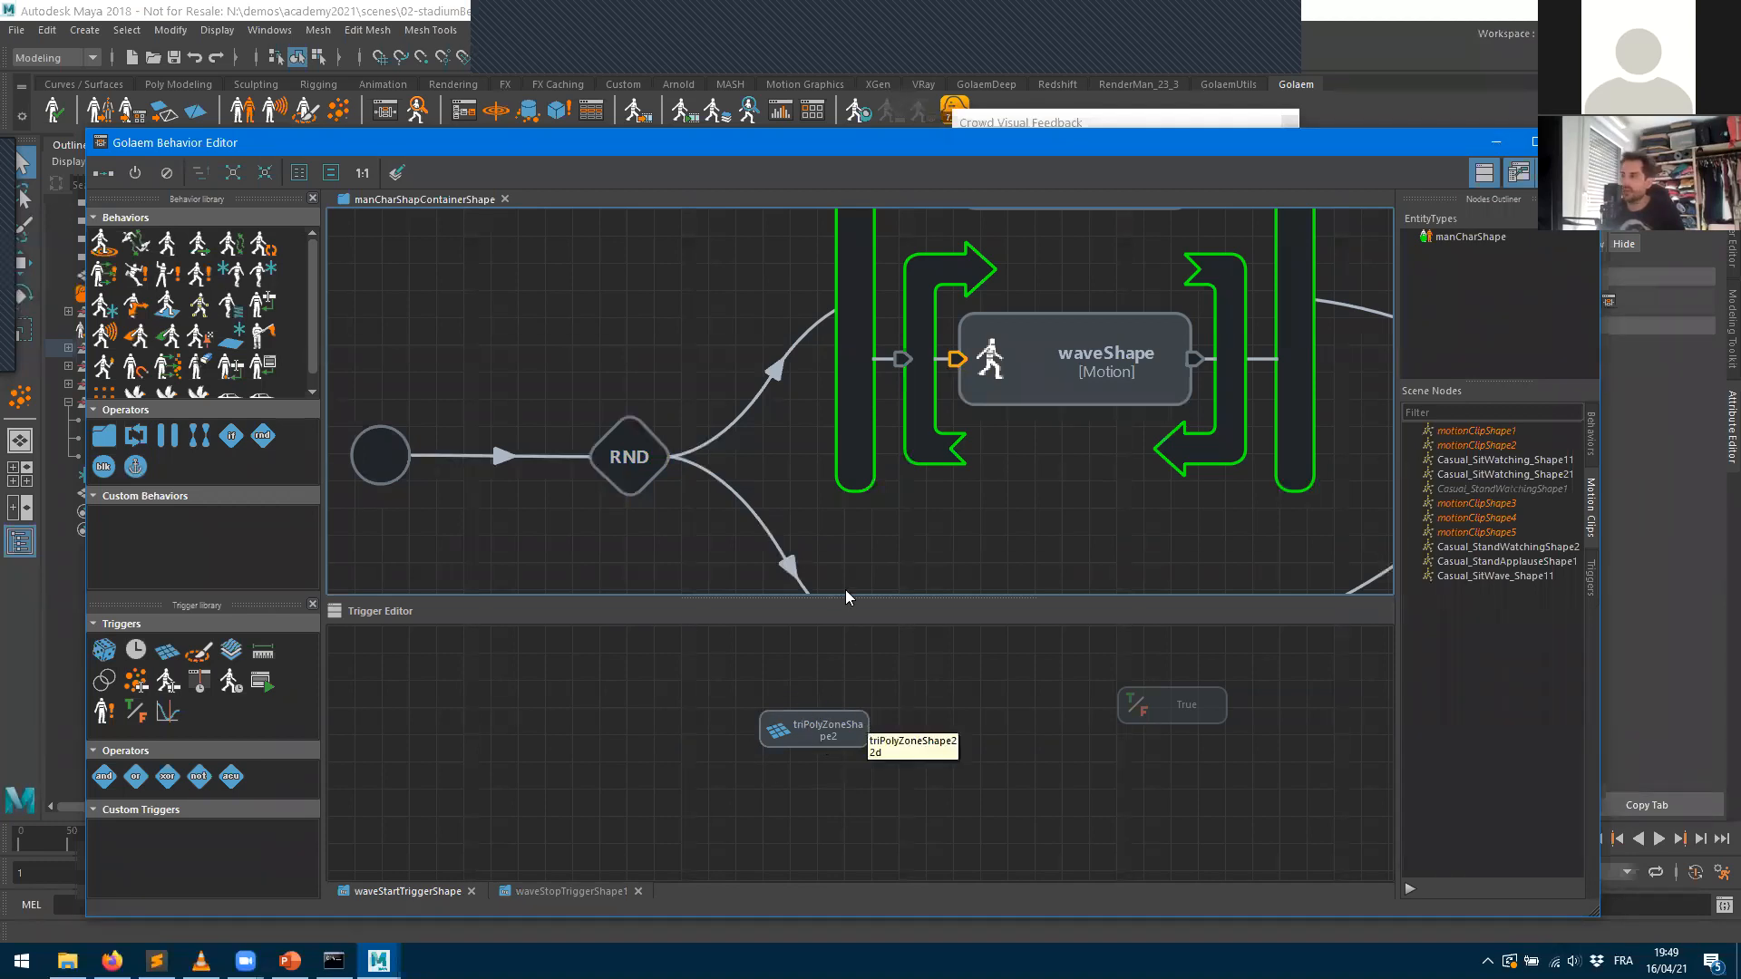
drag(844, 594, 841, 432)
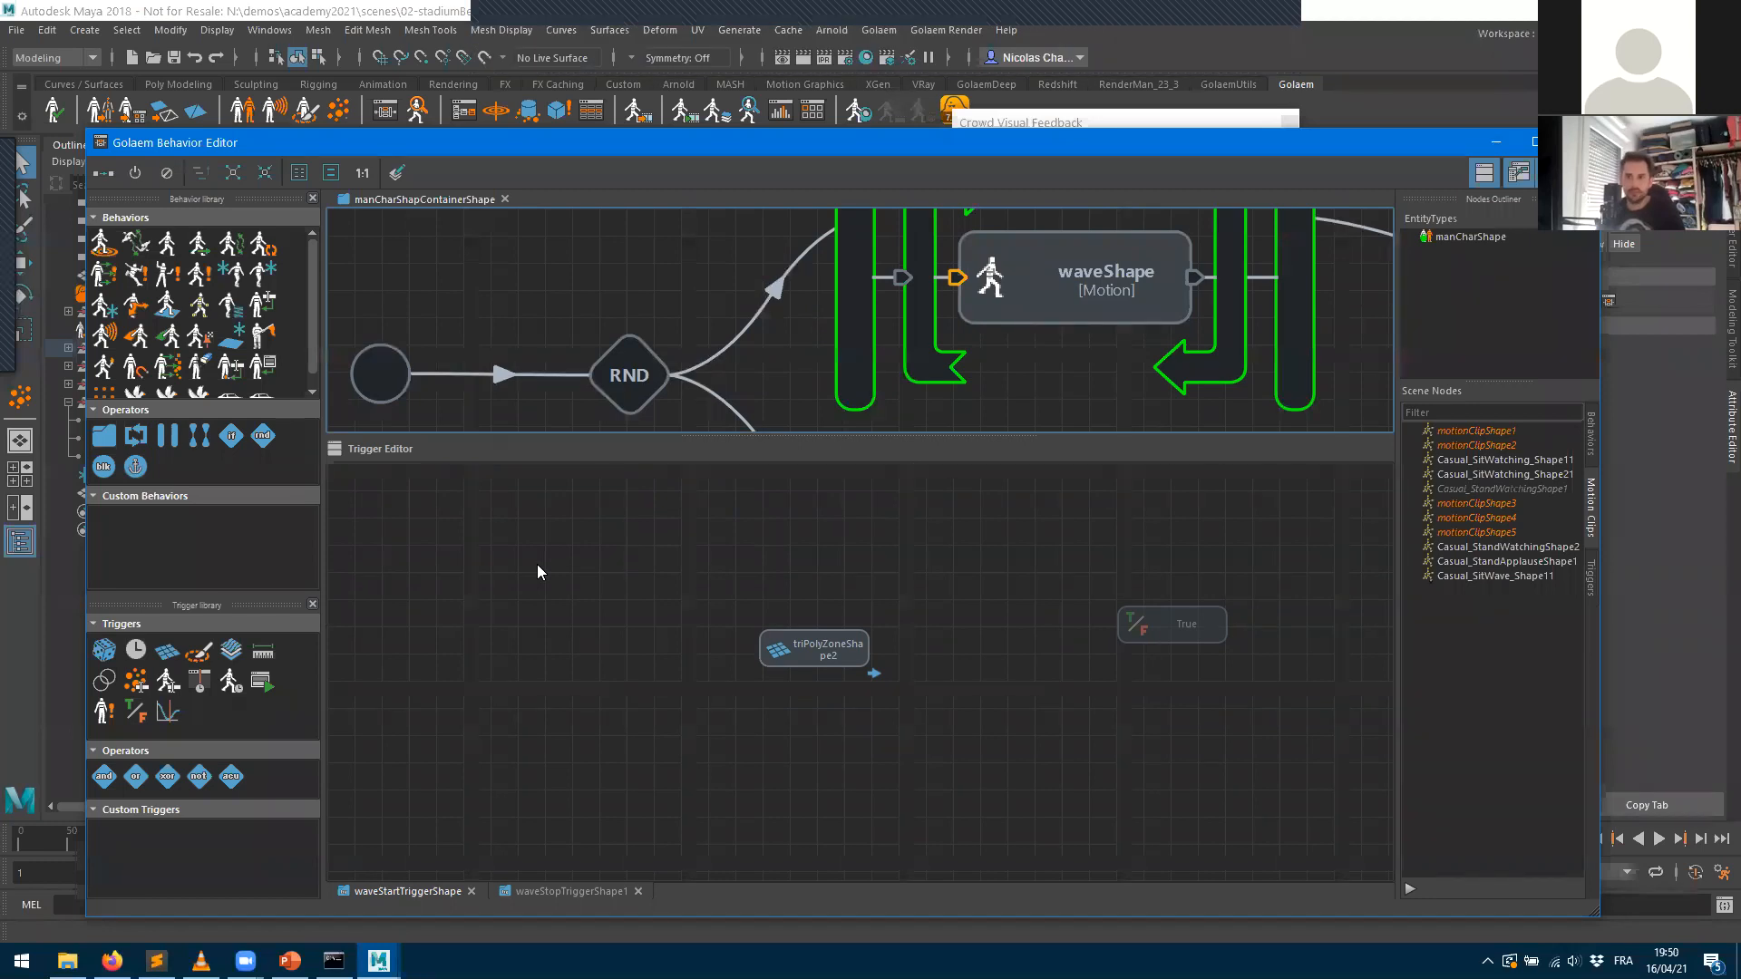
drag(818, 662, 723, 613)
scroll(639, 624, up, 2)
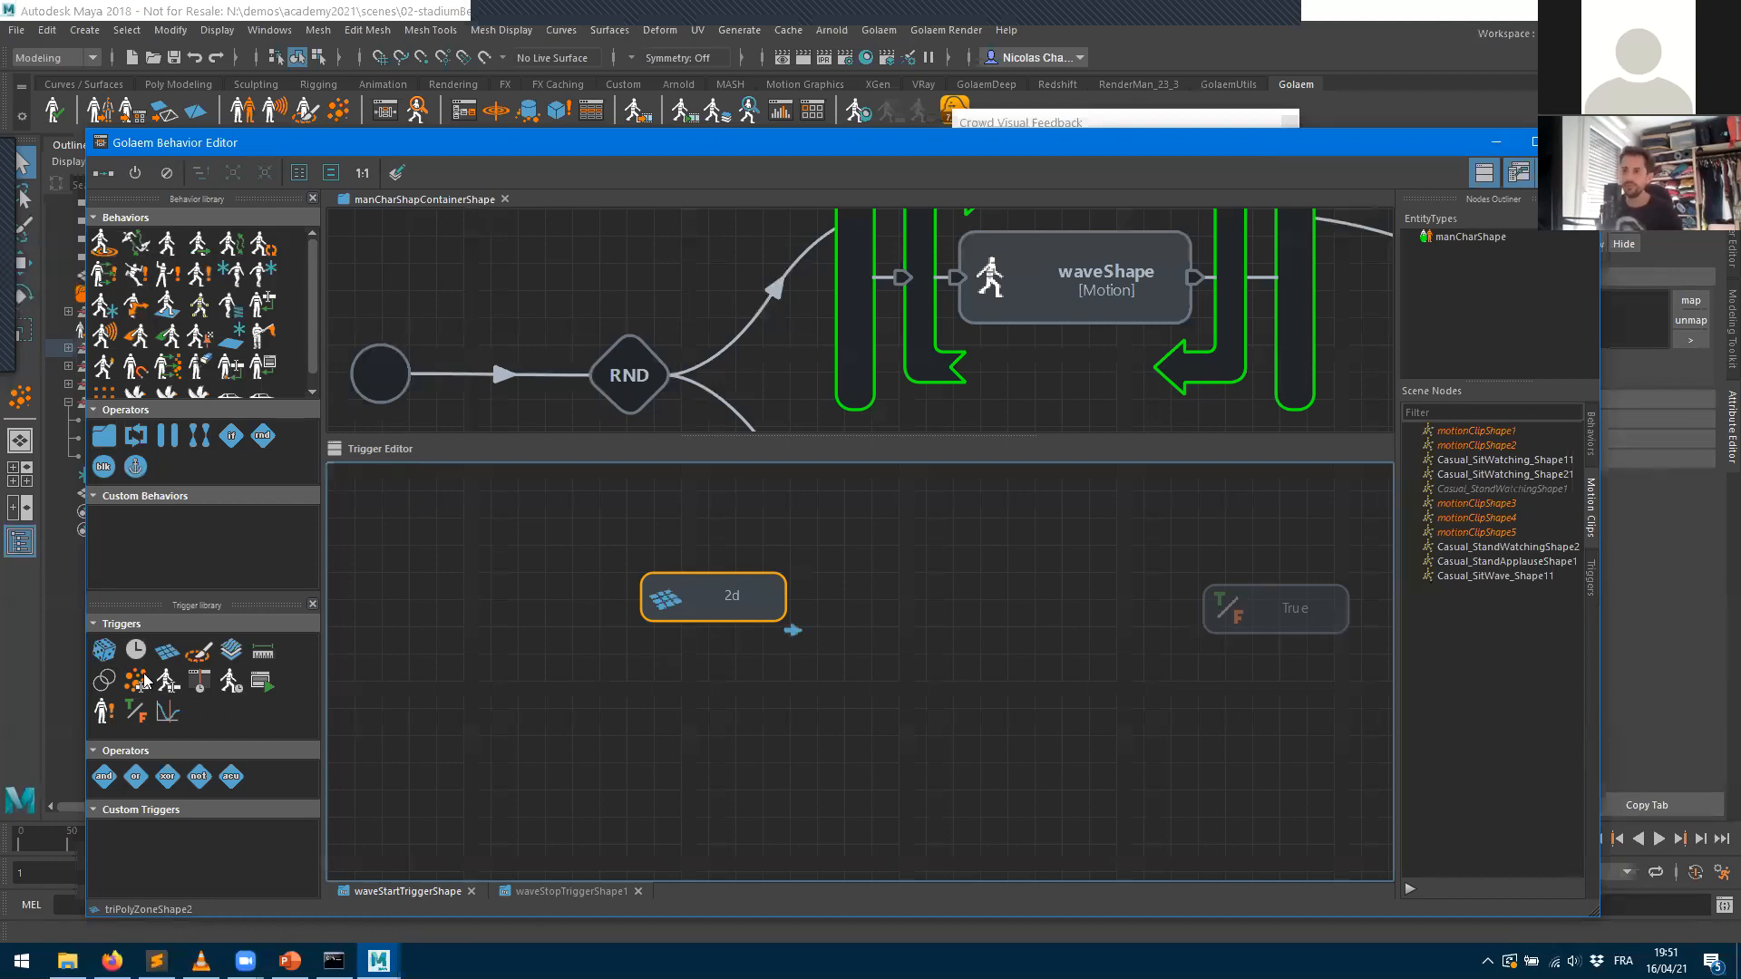
- Add a Random trigger below the zone trigger, set to 50 percent with Is Dynamic disabled
drag(109, 655, 727, 696)
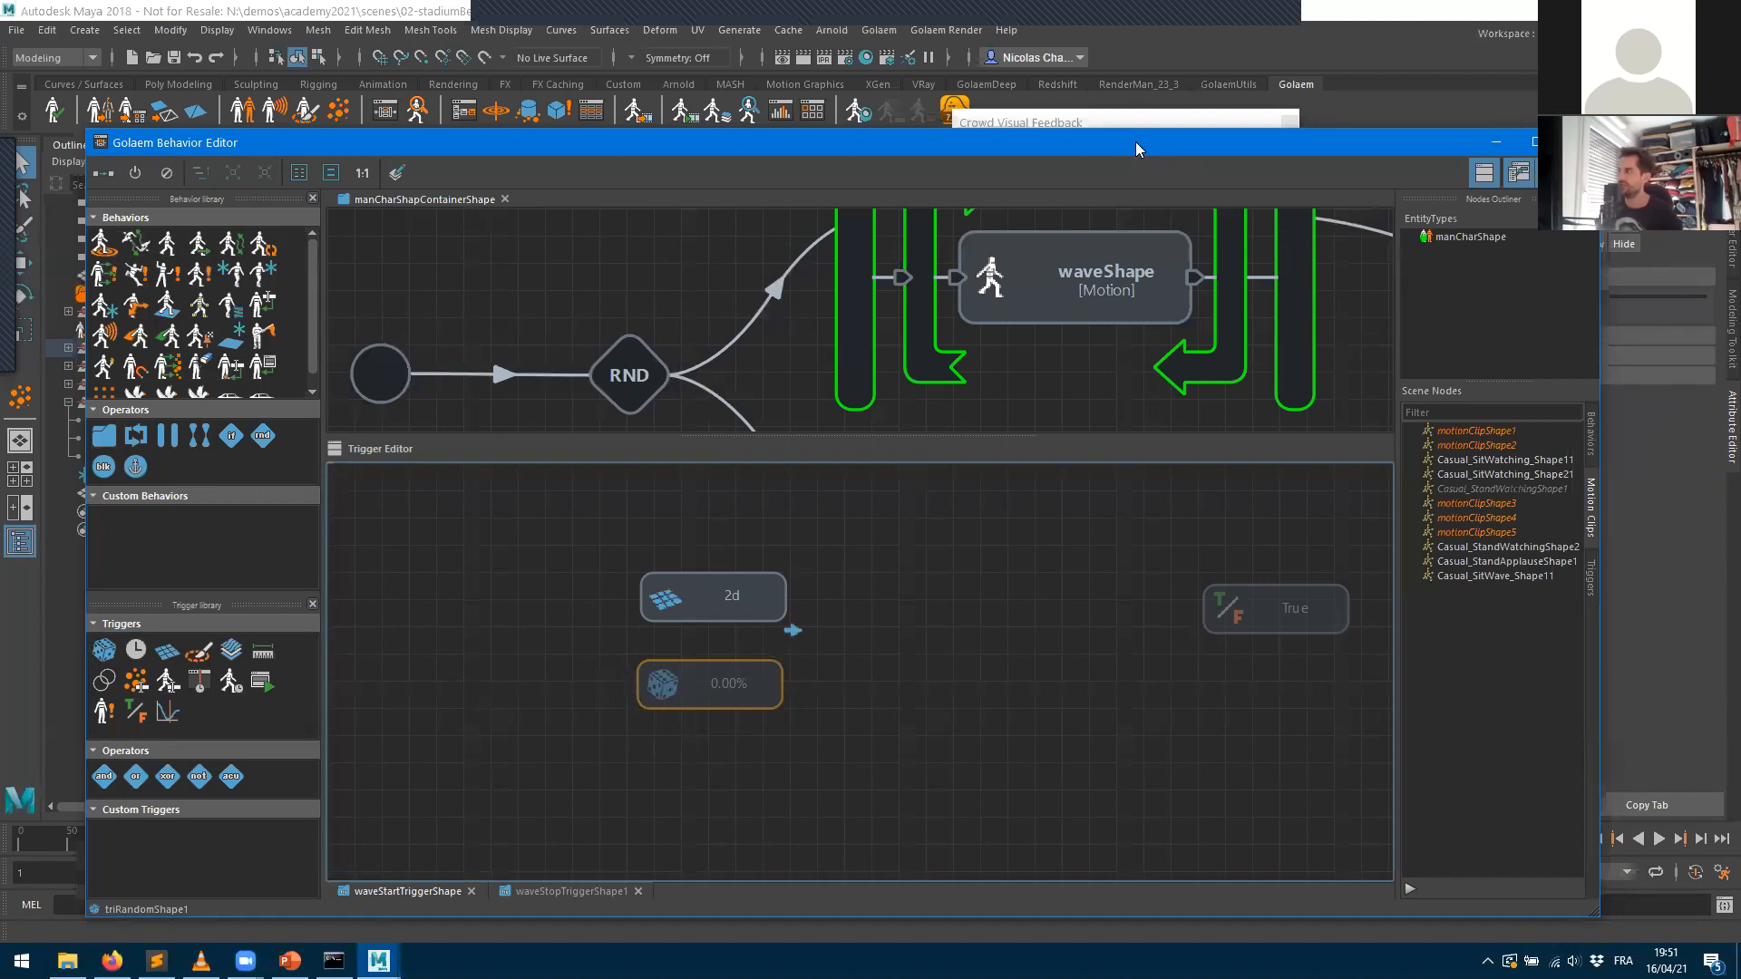
drag(776, 156, 316, 111)
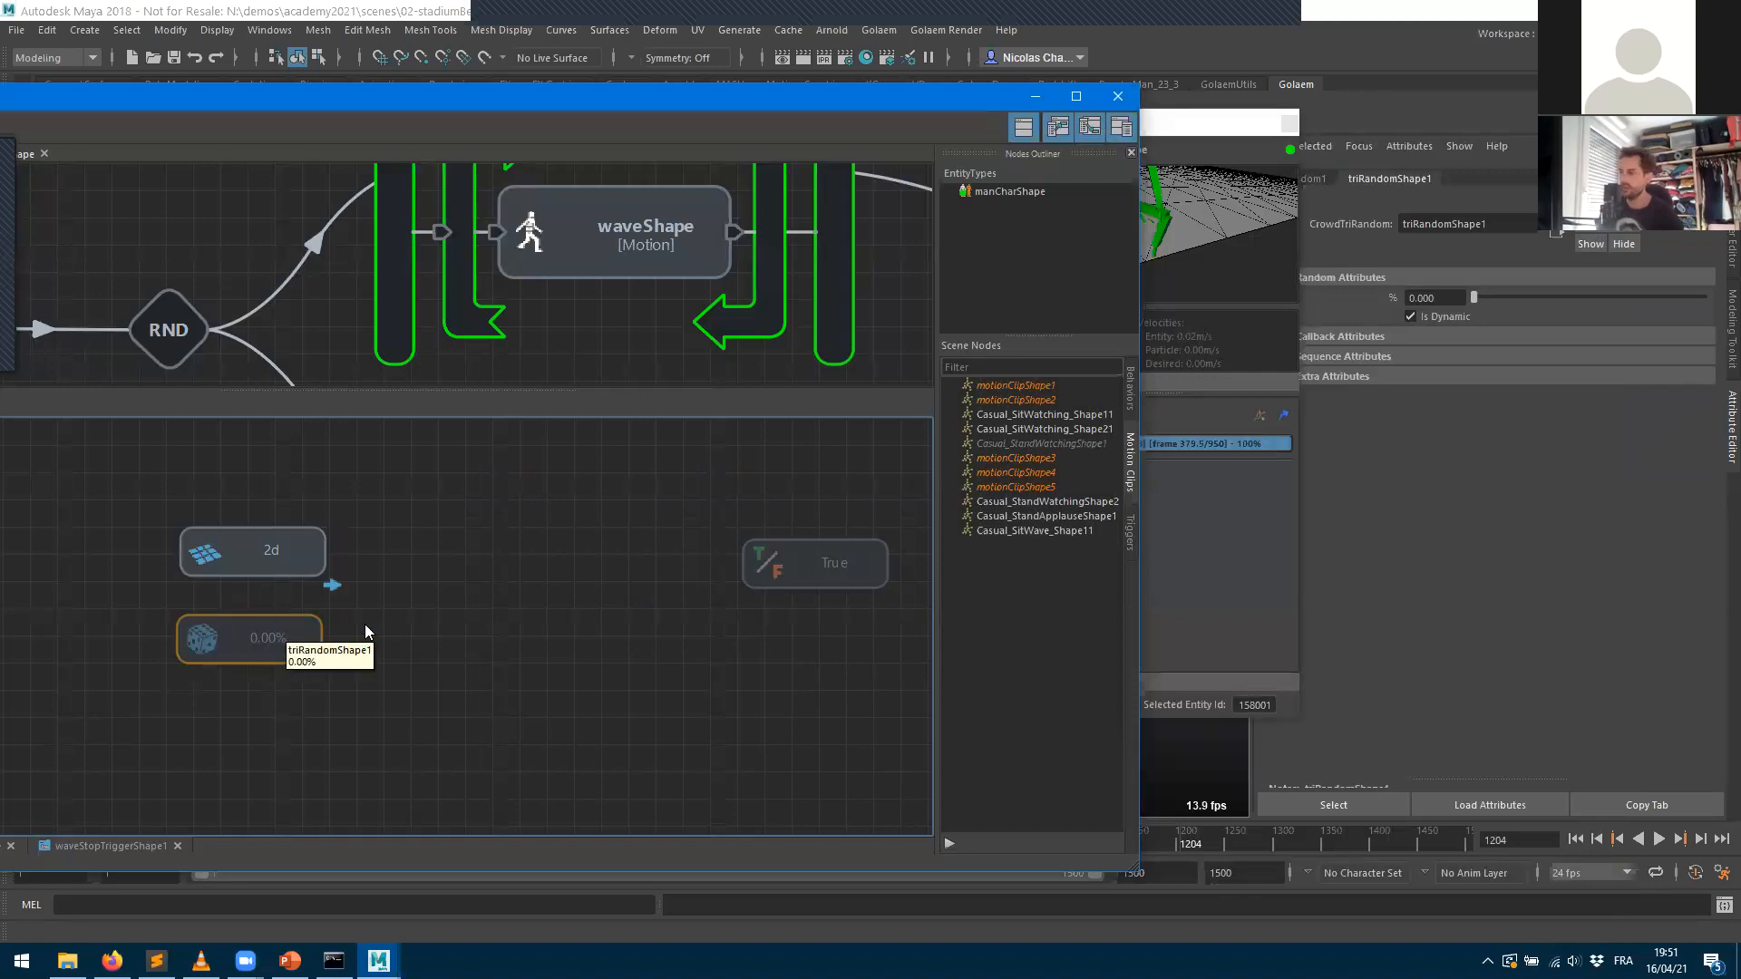
click(1442, 300)
text(50)
key(Return)
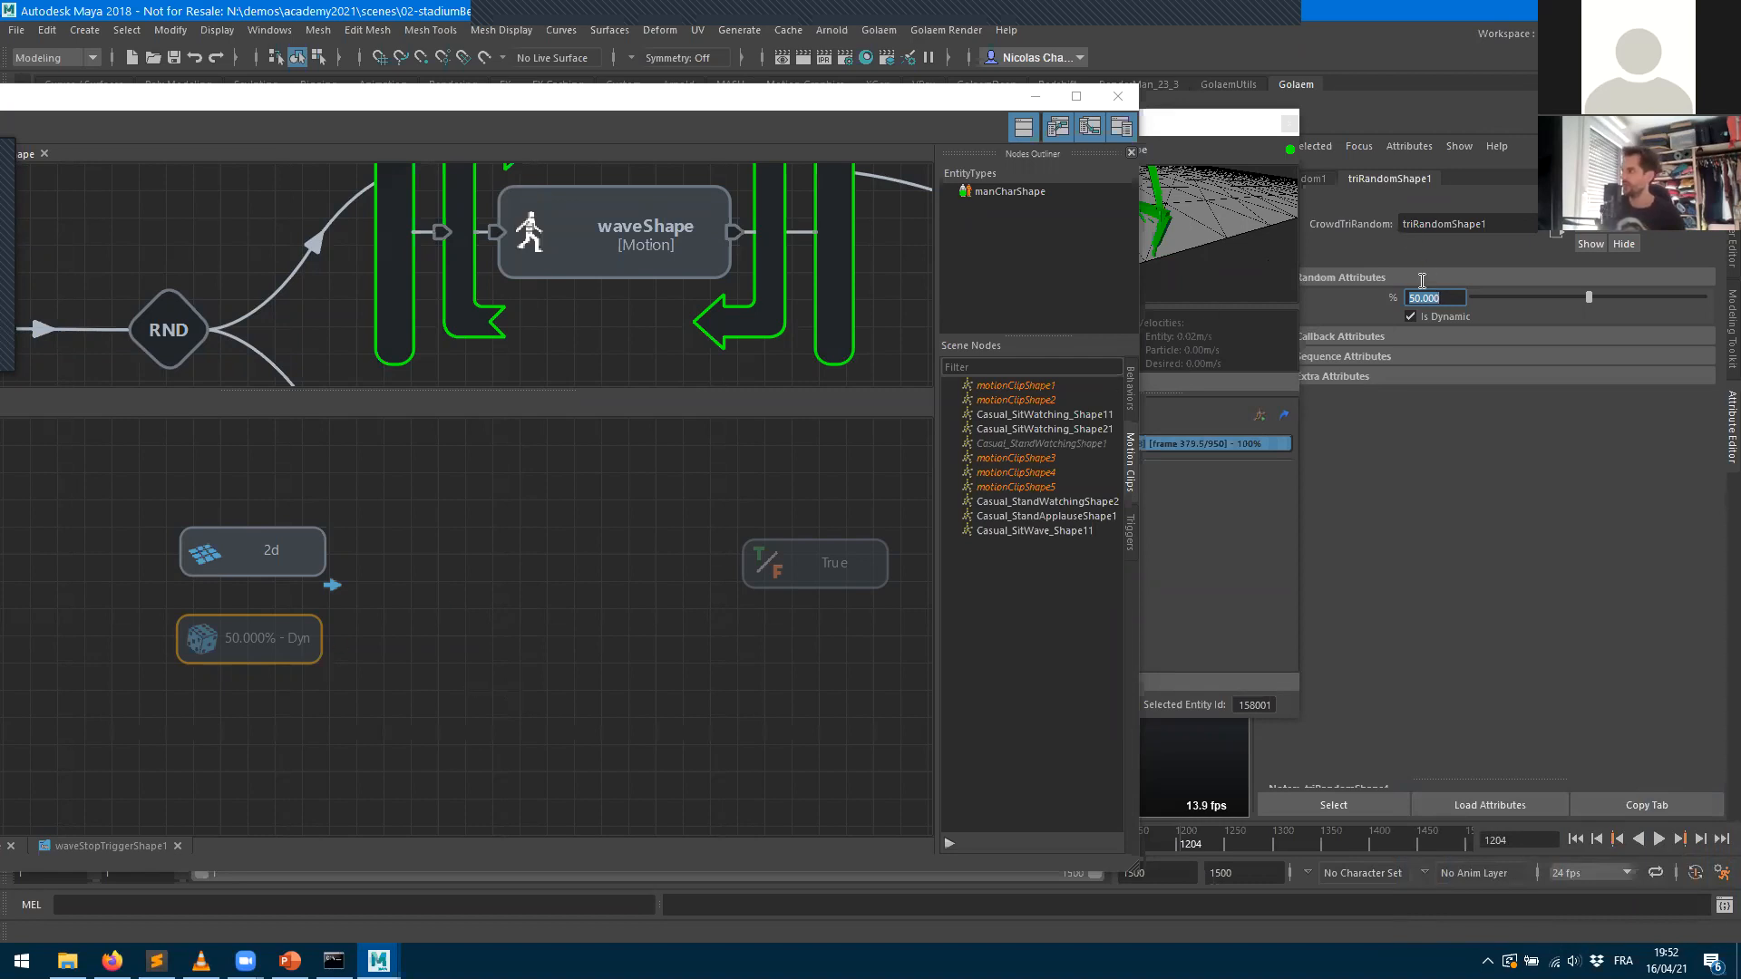
click(1410, 316)
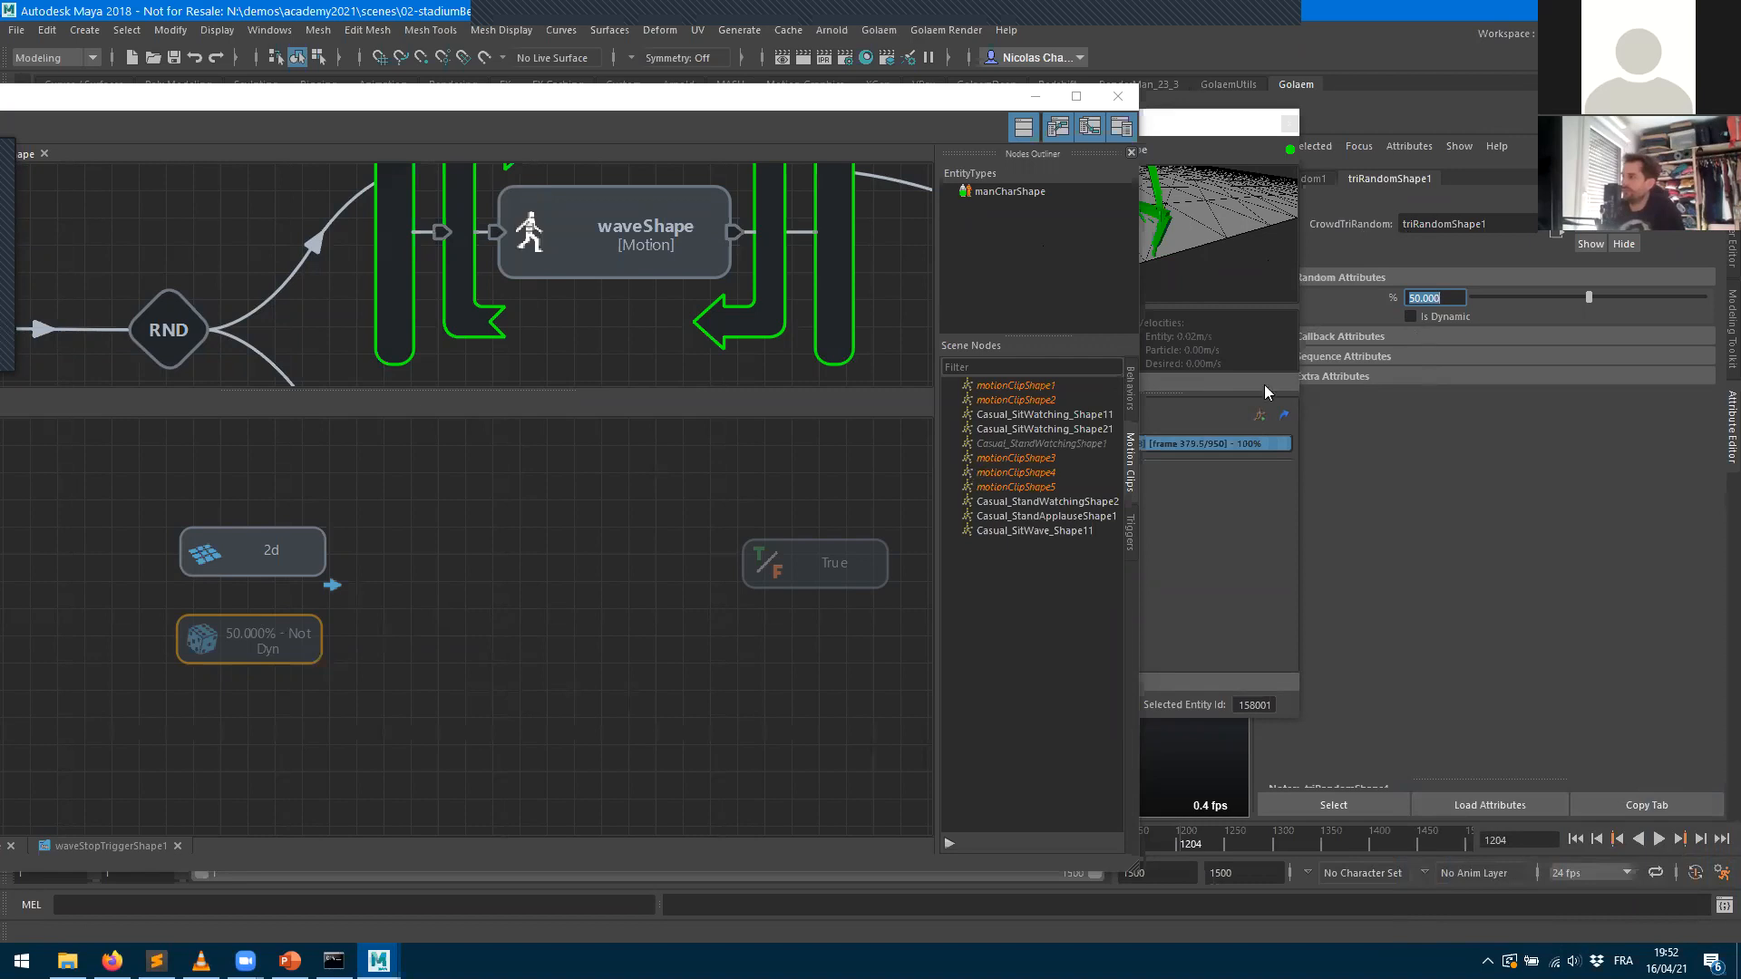
click(225, 102)
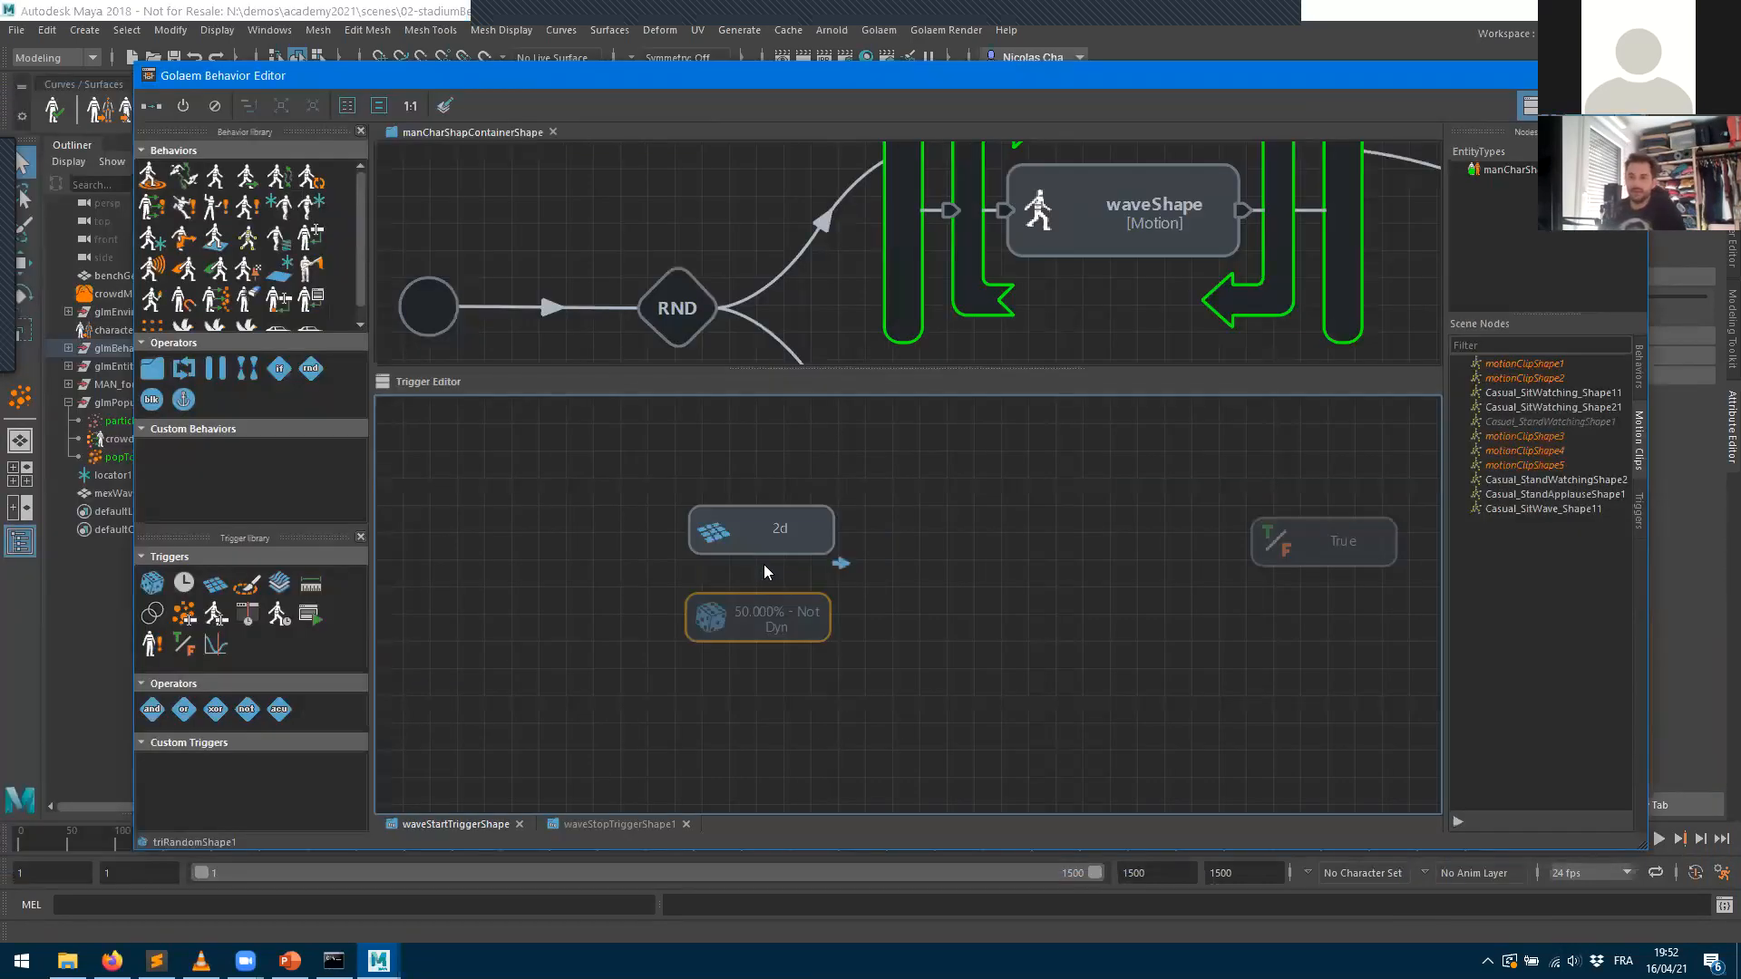
drag(773, 628, 773, 610)
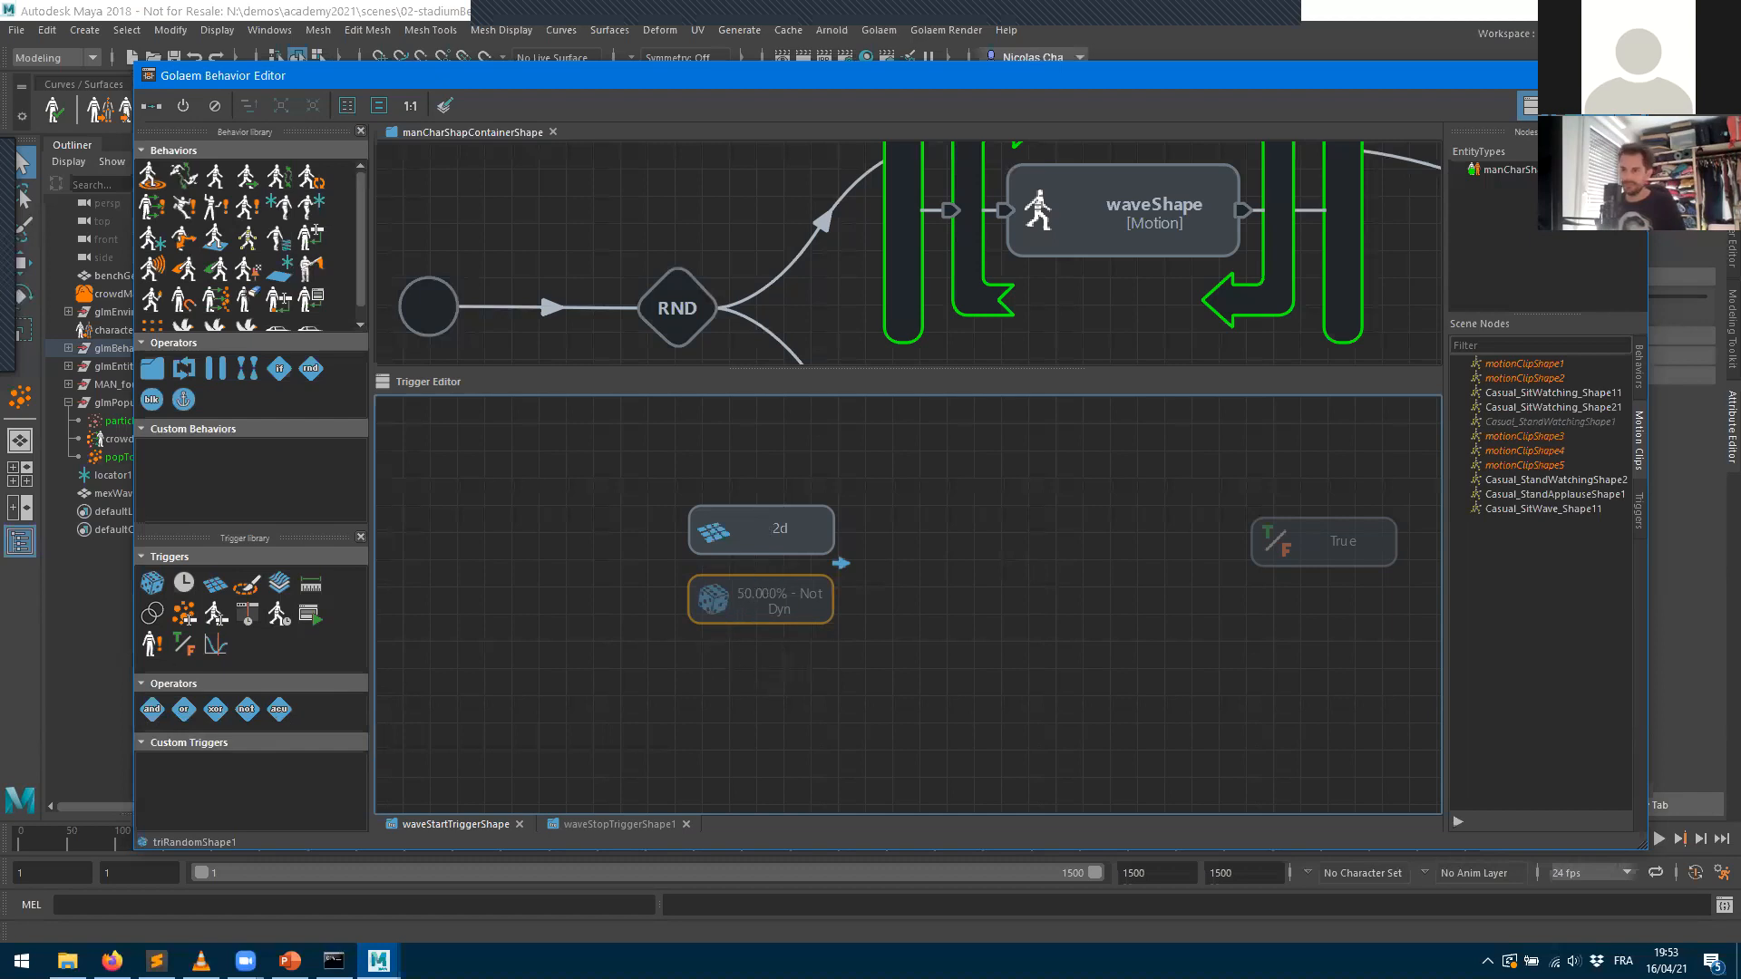
- Combine the zone trigger and the Random trigger through an AND operator in the wave's start trigger
drag(184, 710, 910, 581)
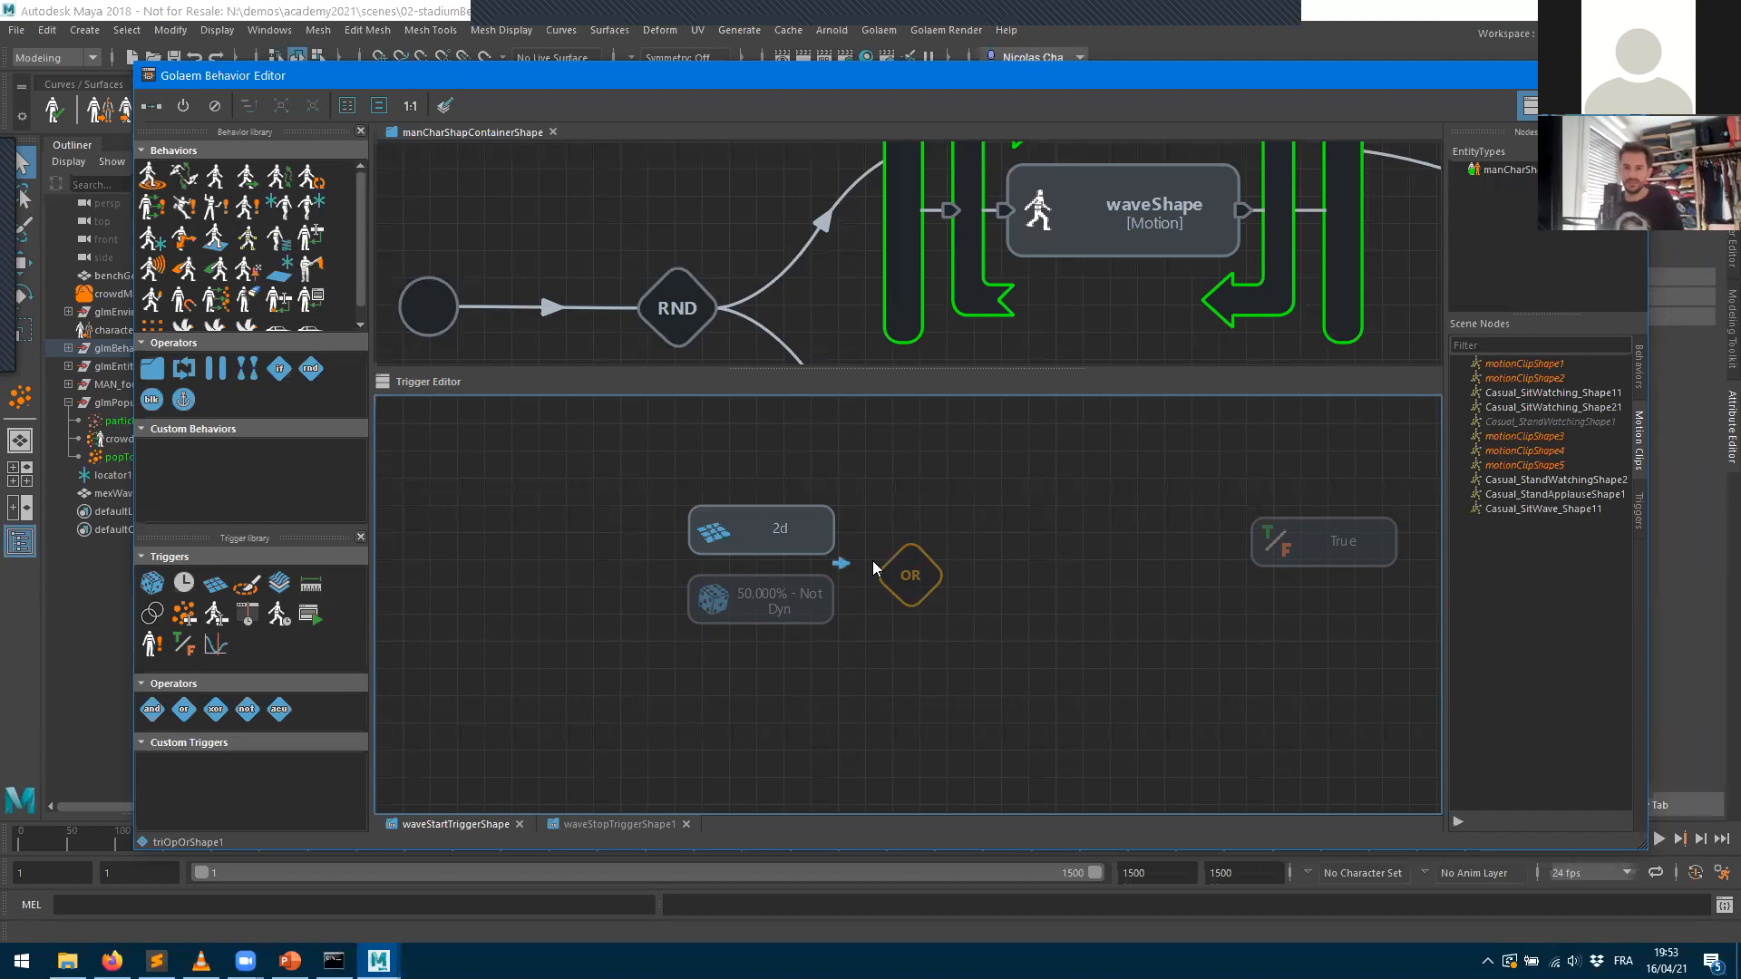
key(Delete)
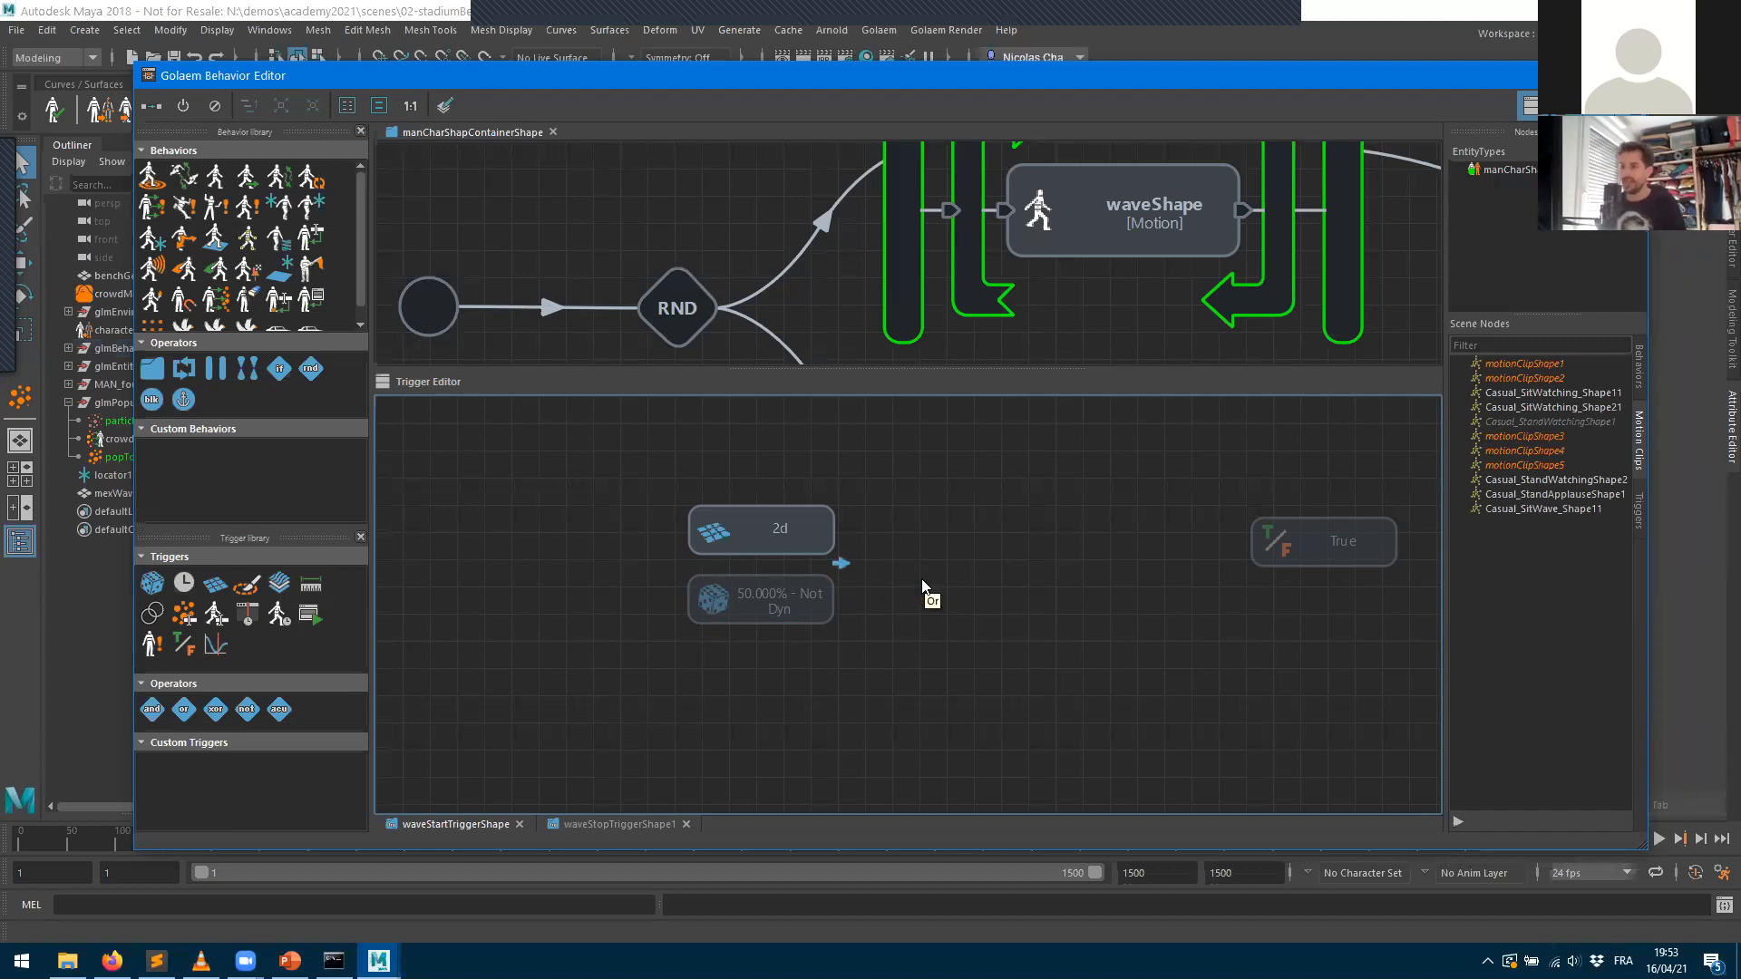
drag(154, 711, 949, 594)
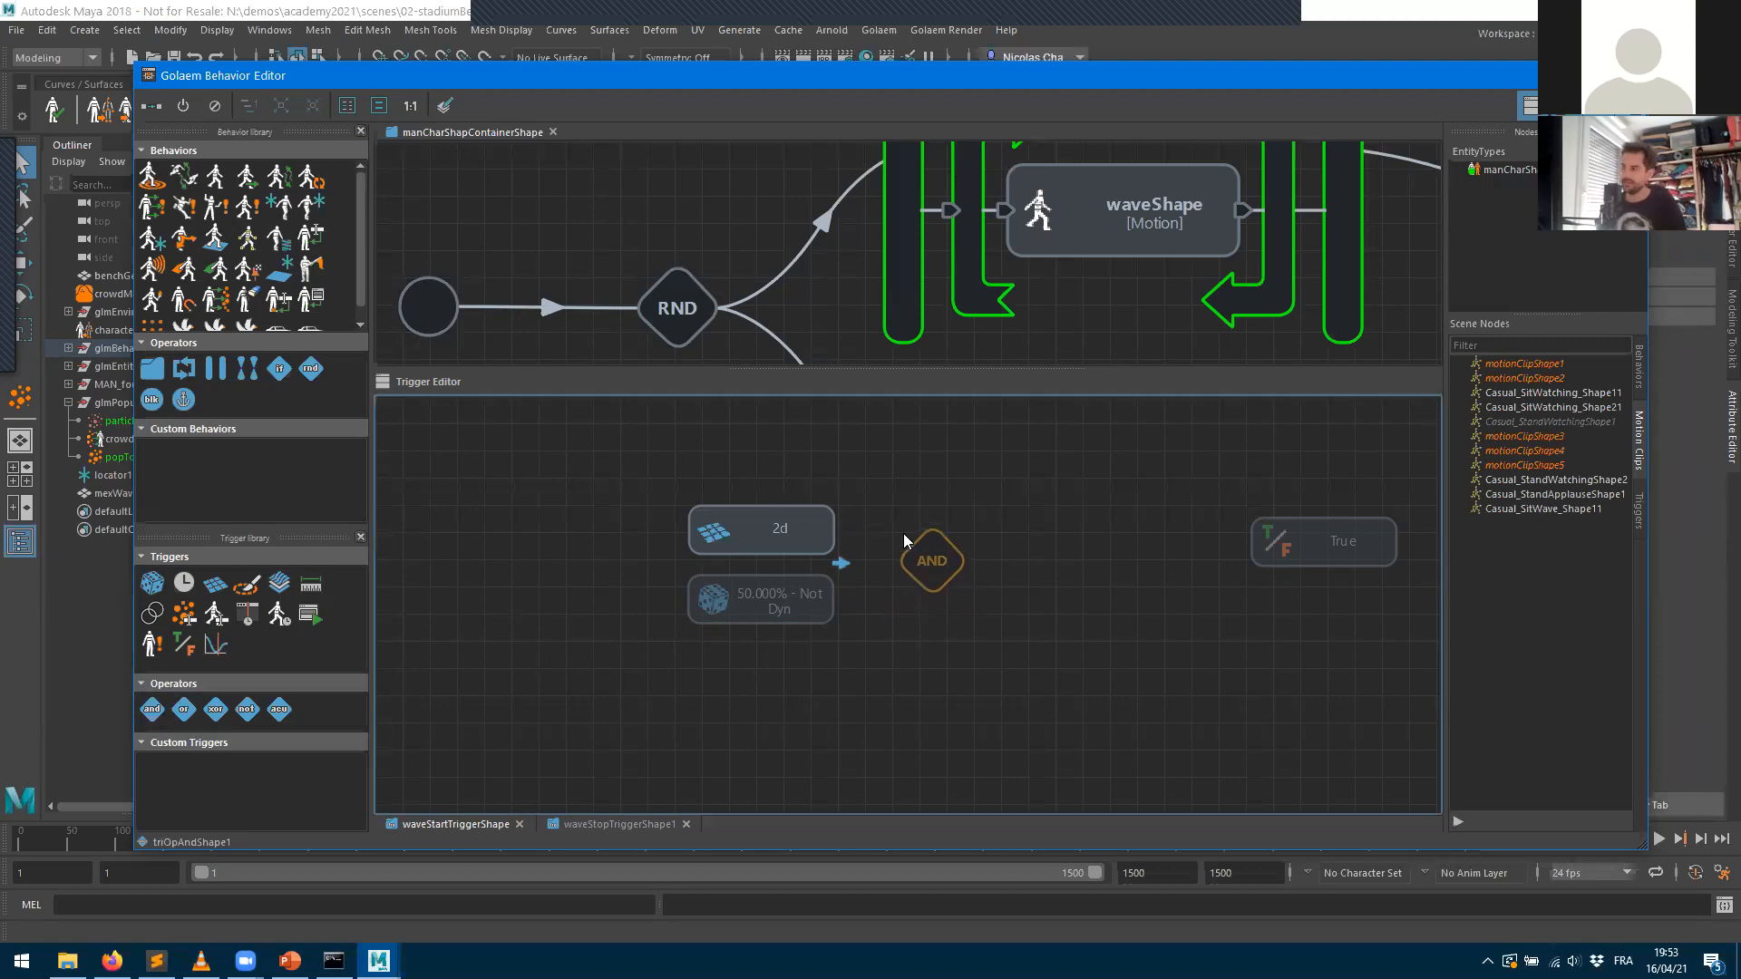
scroll(807, 520, up, 1)
middle_drag(807, 519, 930, 549)
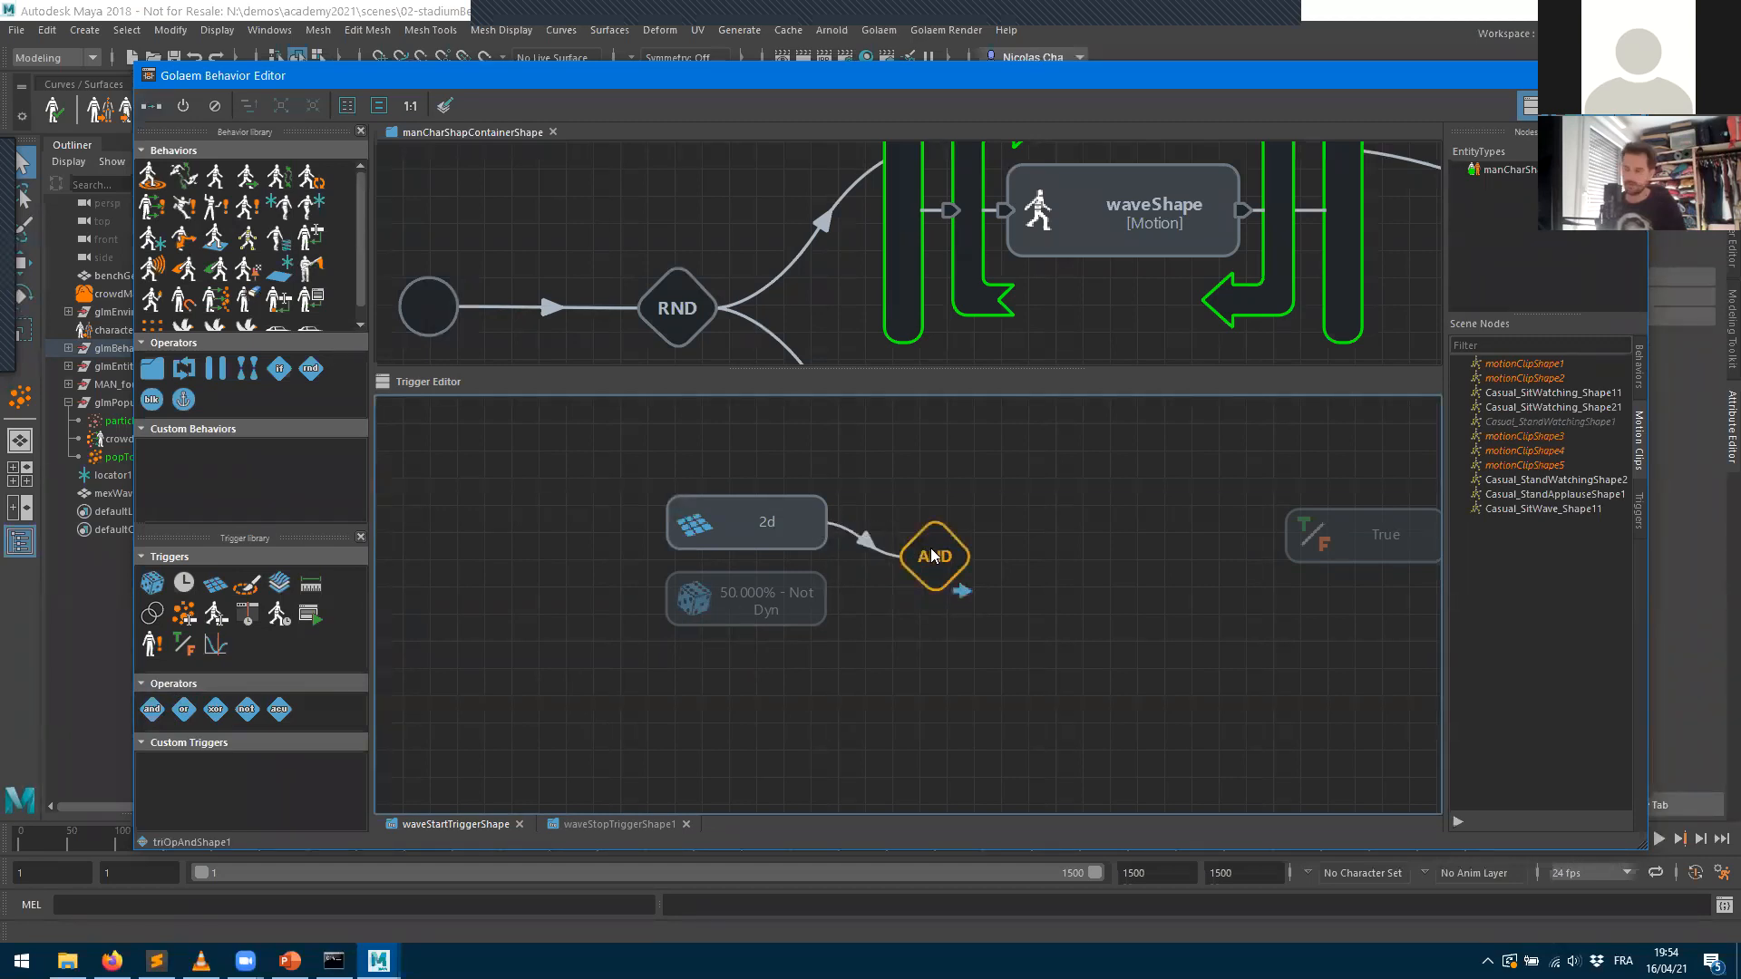
middle_drag(816, 609, 955, 571)
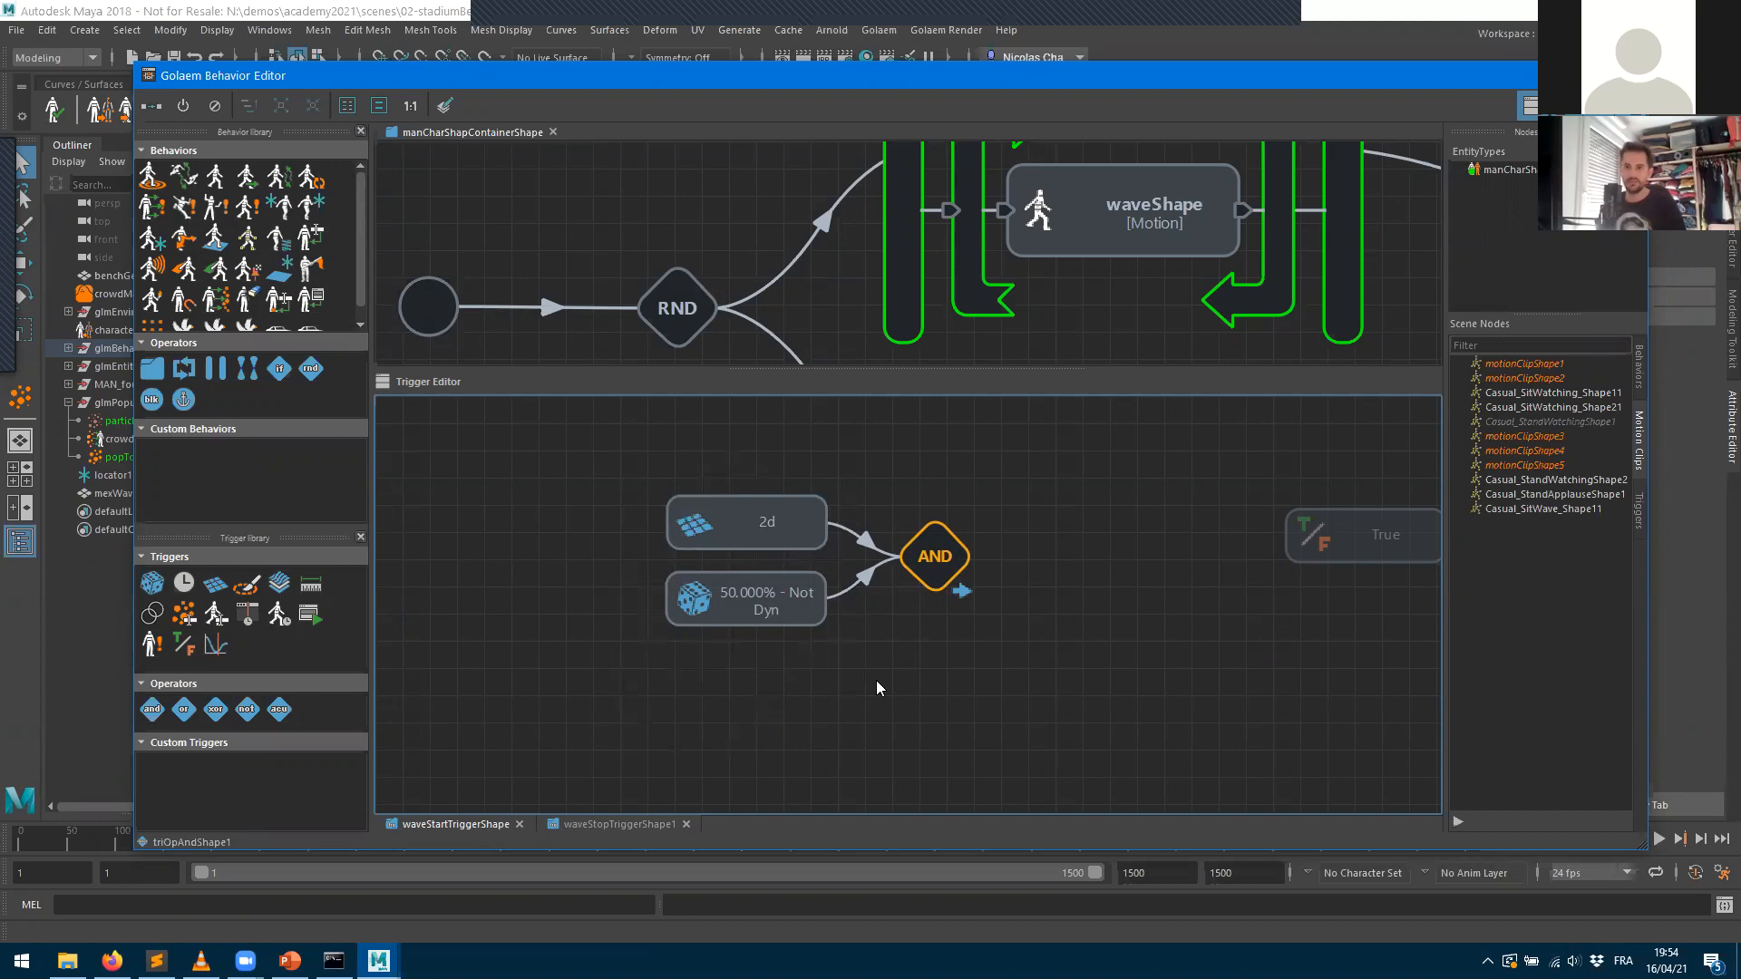
- Put the Behavior Editor away, play the simulation from frame 1 to watch the crowd's wave up close, and stop playback
click(1540, 78)
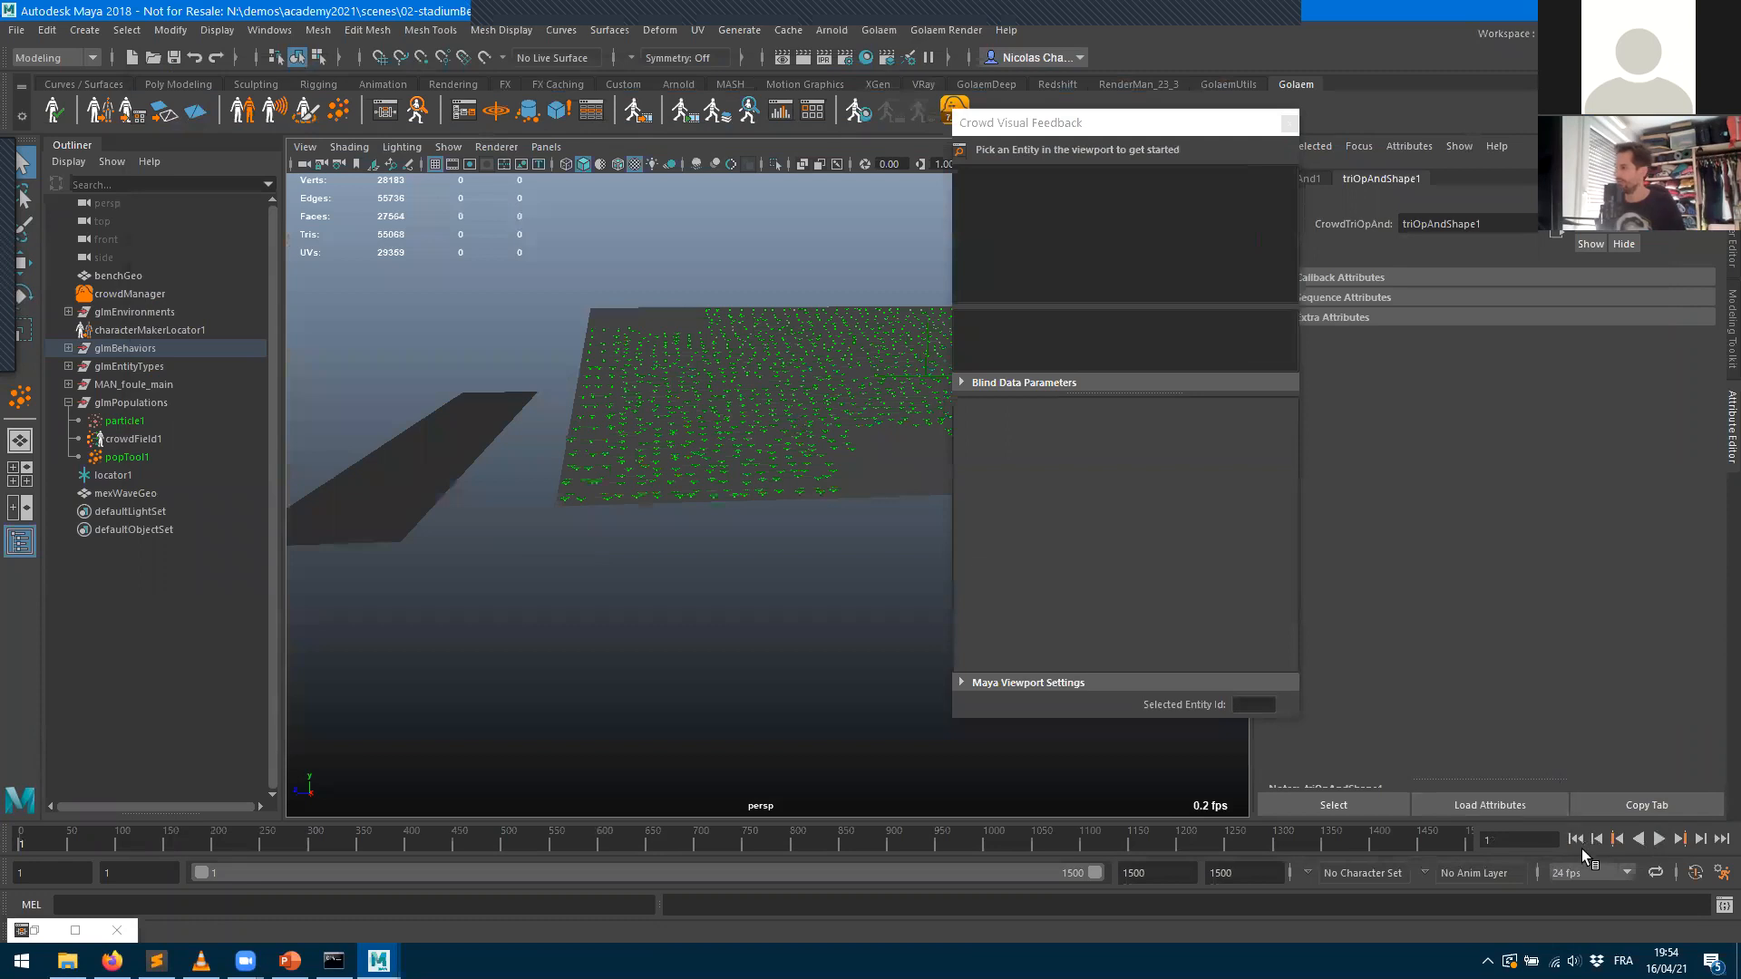
click(1659, 839)
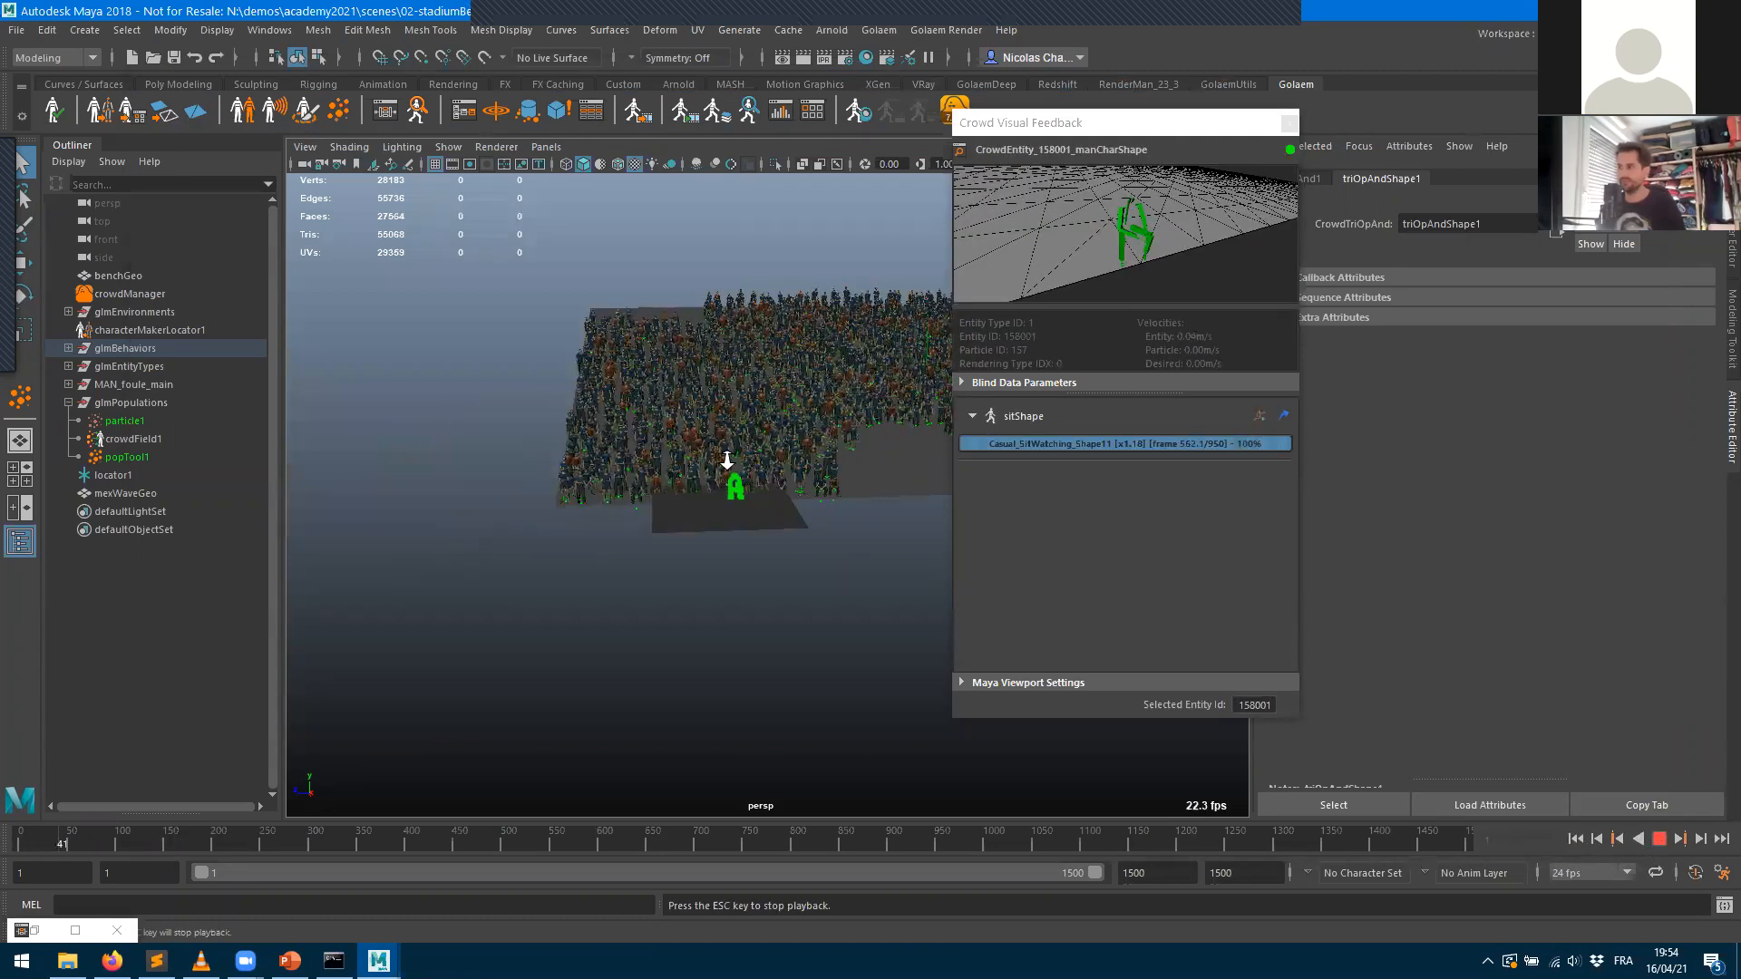
scroll(884, 494, up, 10)
alt+drag(792, 496, 528, 531)
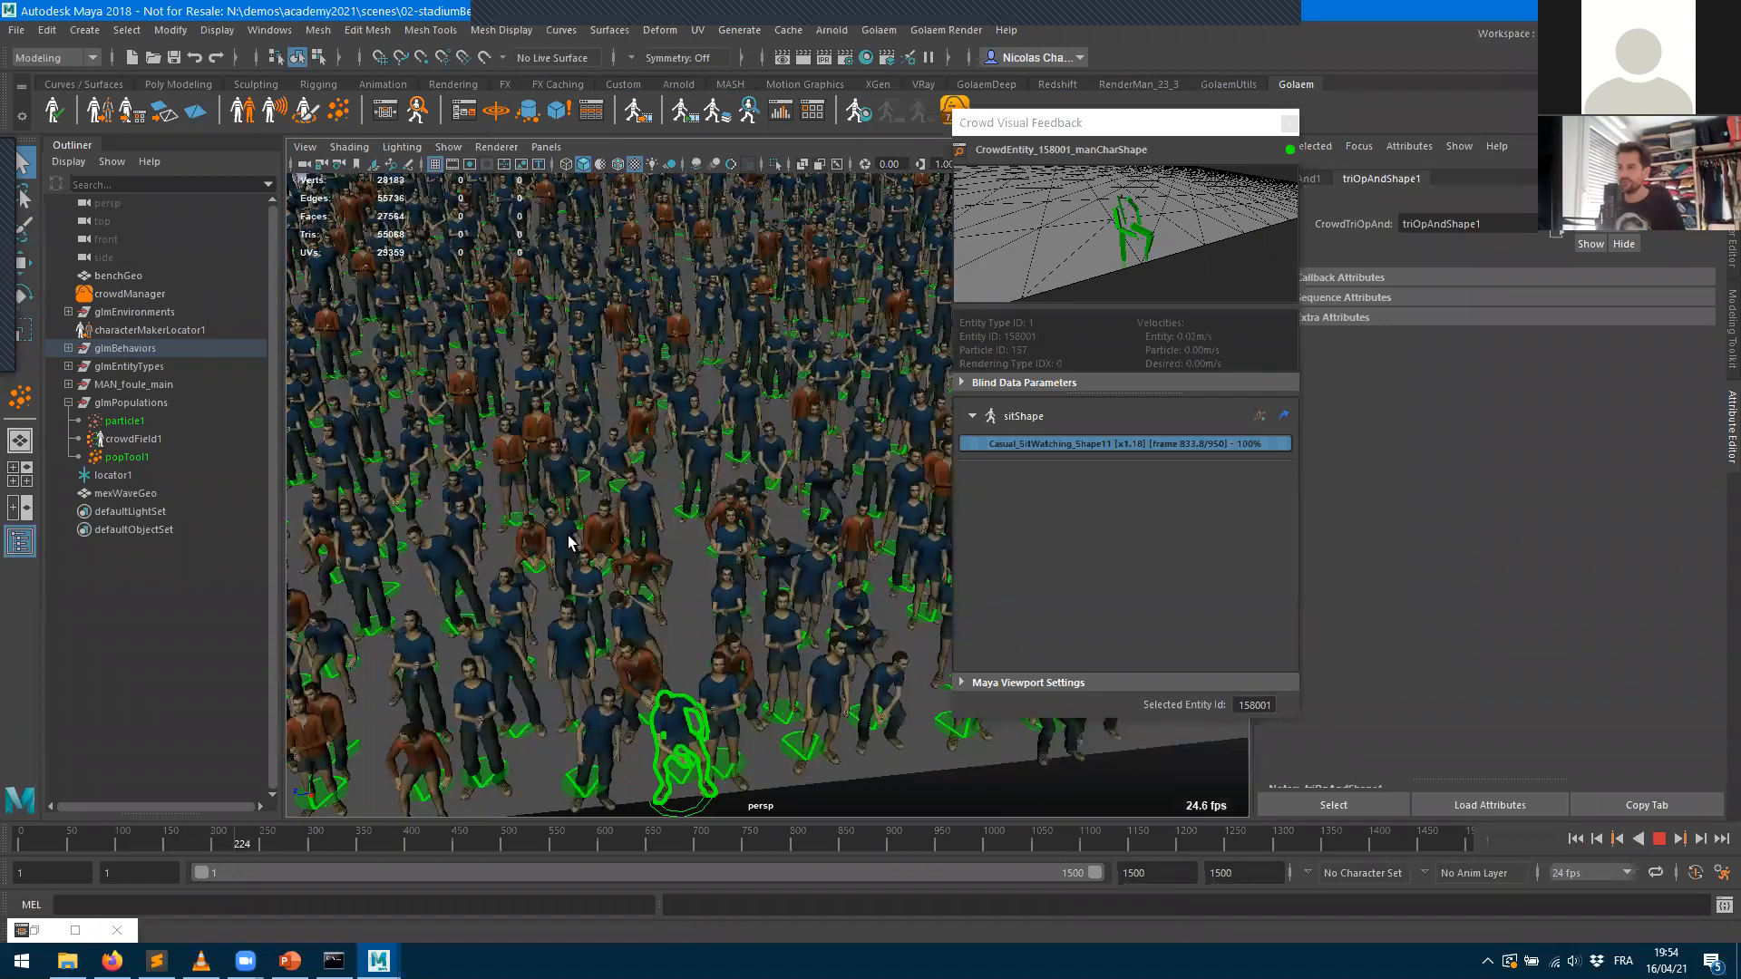
click(1659, 841)
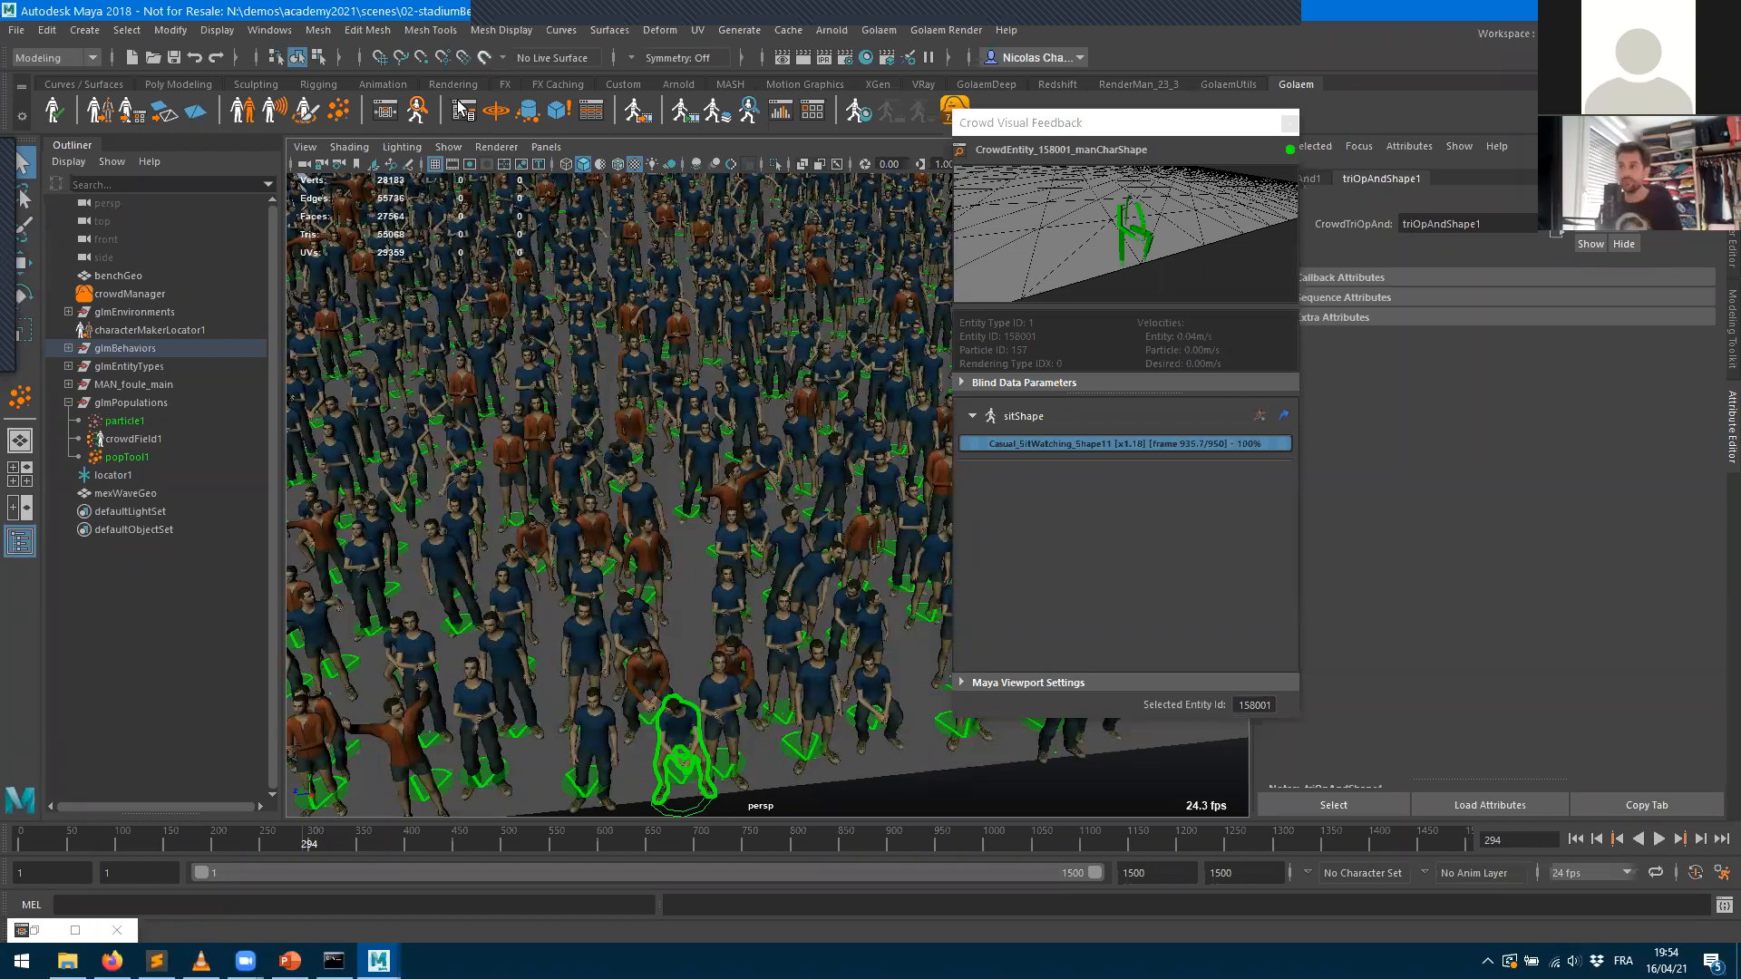
- Reopen the Behavior Editor, delete the AND operator, and try chaining the zone trigger into the Random trigger as root
click(381, 115)
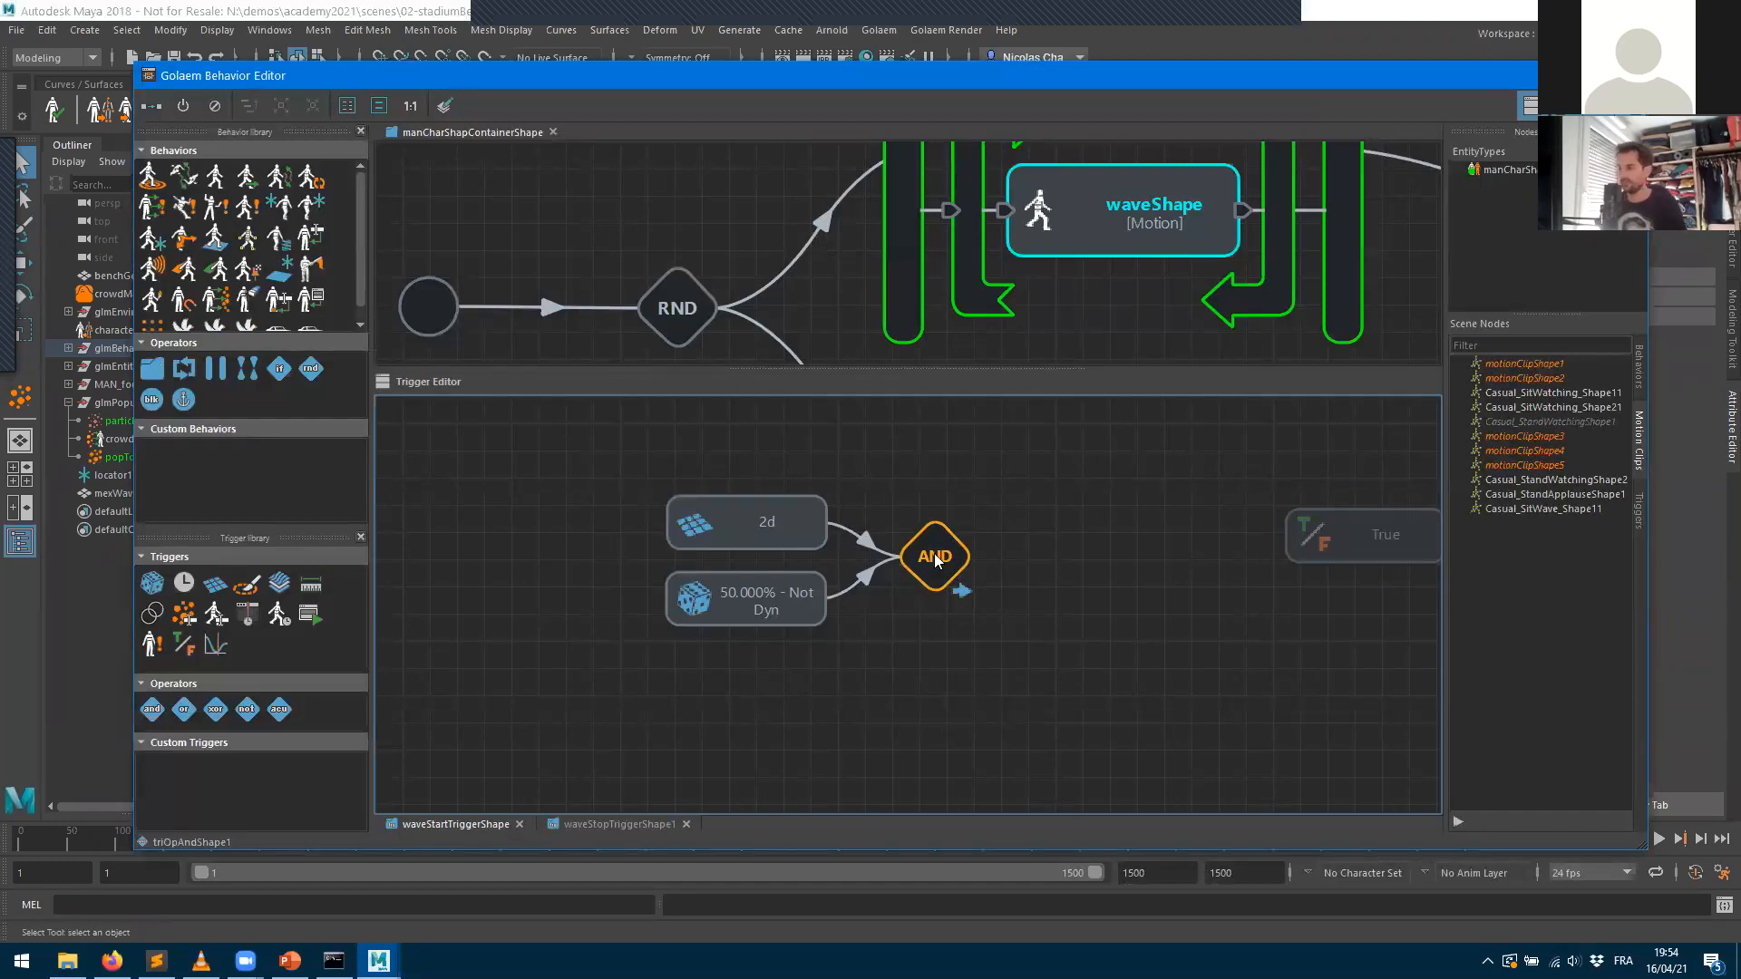
key(Delete)
drag(746, 504, 763, 613)
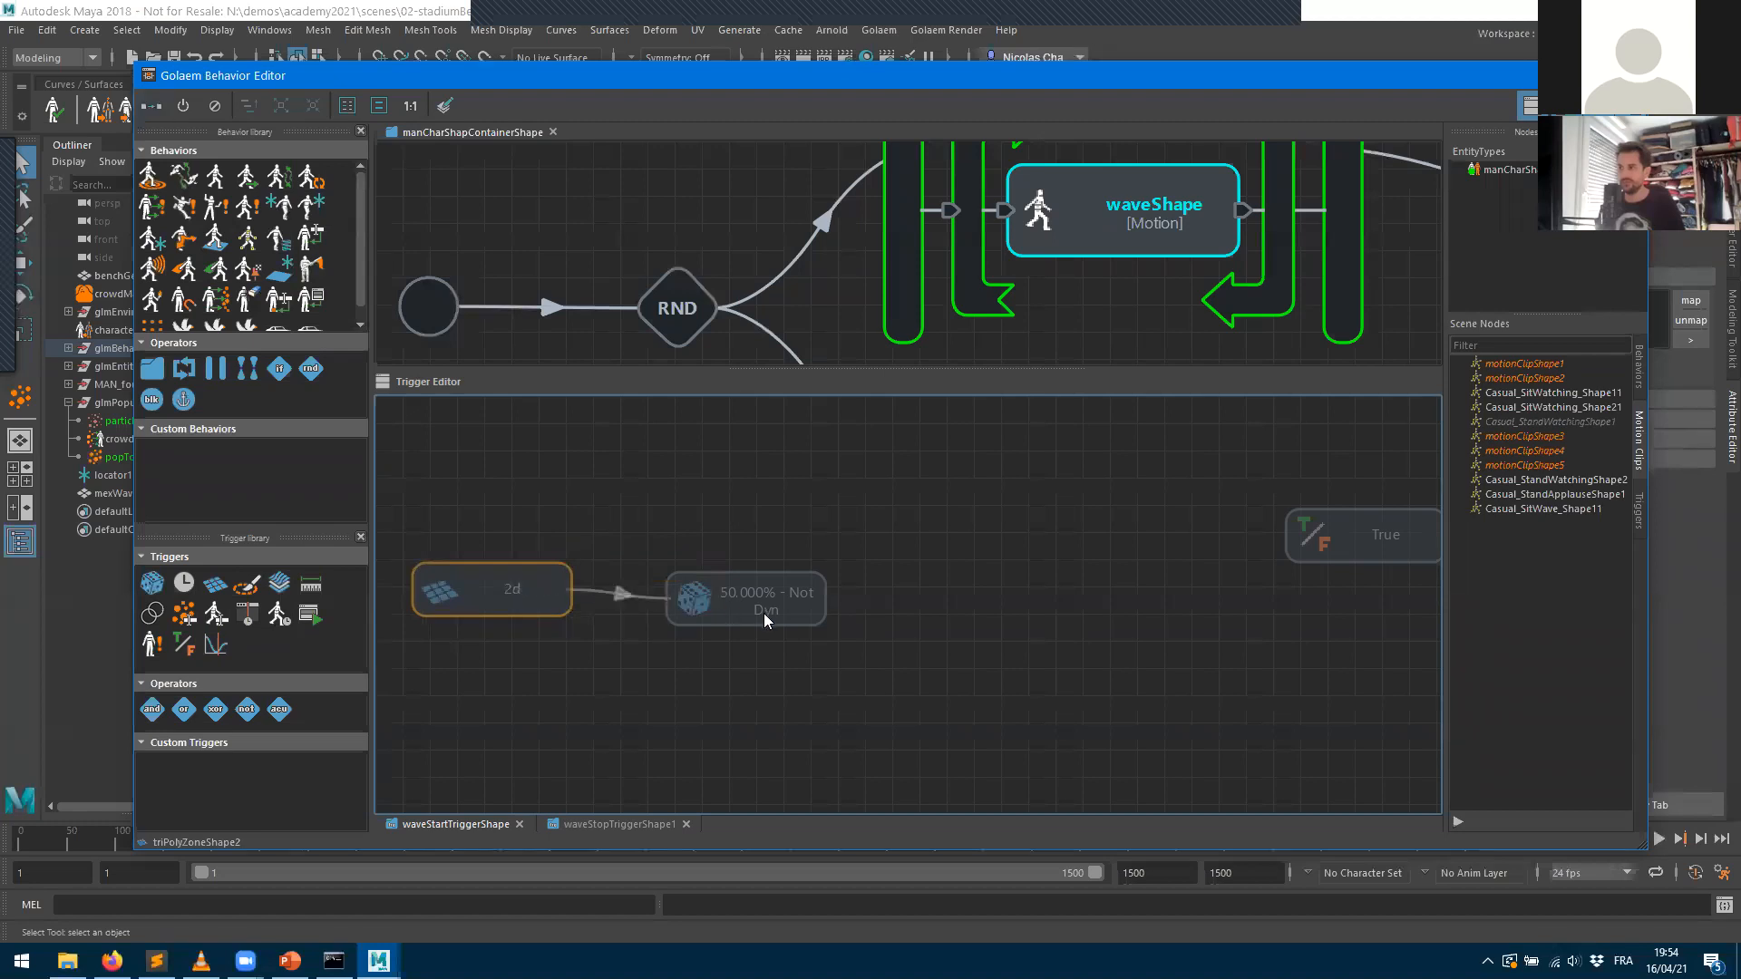
click(734, 606)
right_click(736, 595)
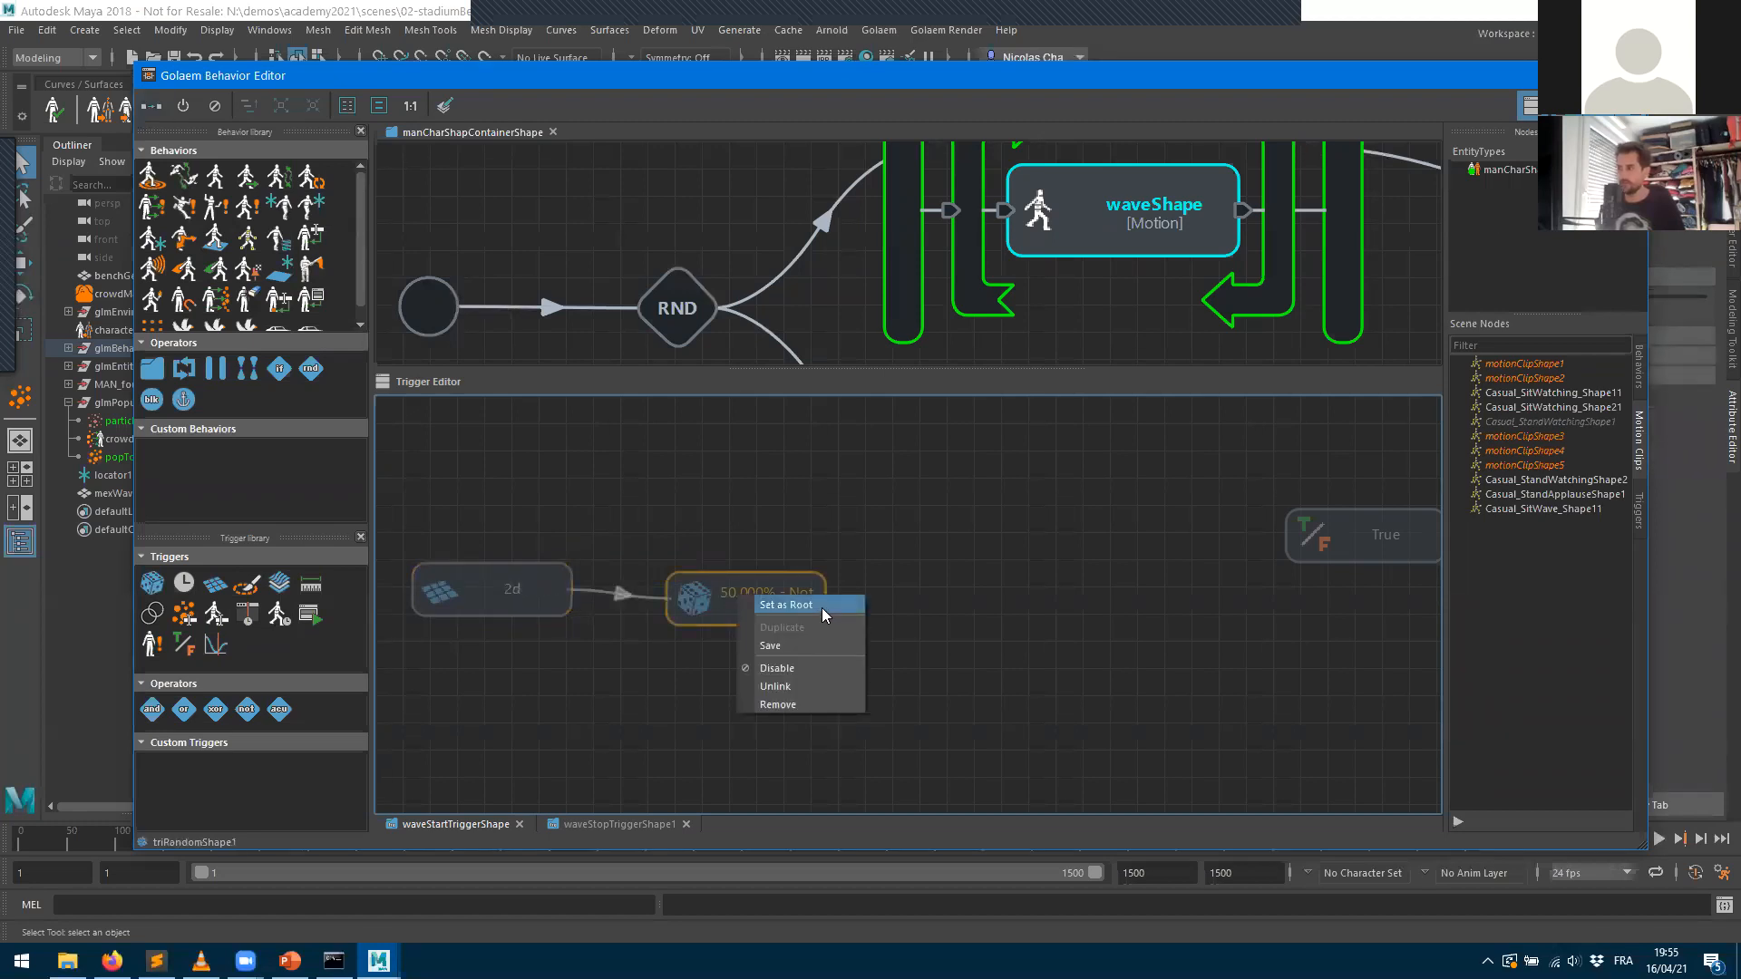
click(822, 606)
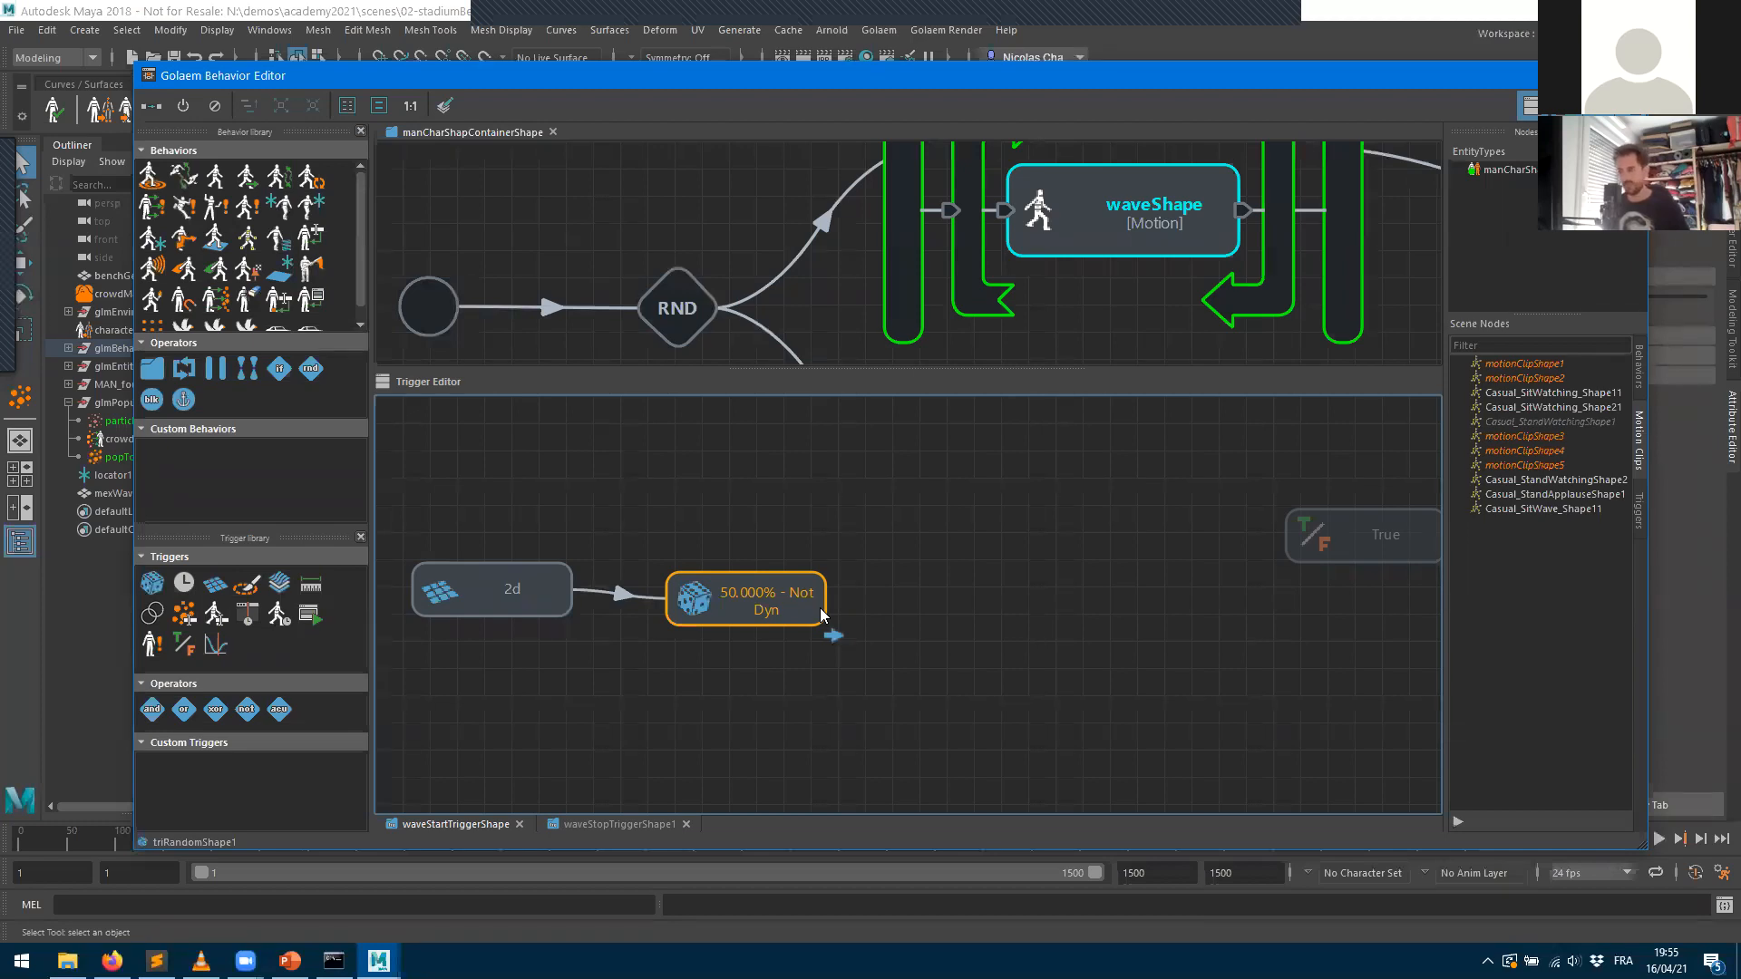
drag(800, 601, 560, 684)
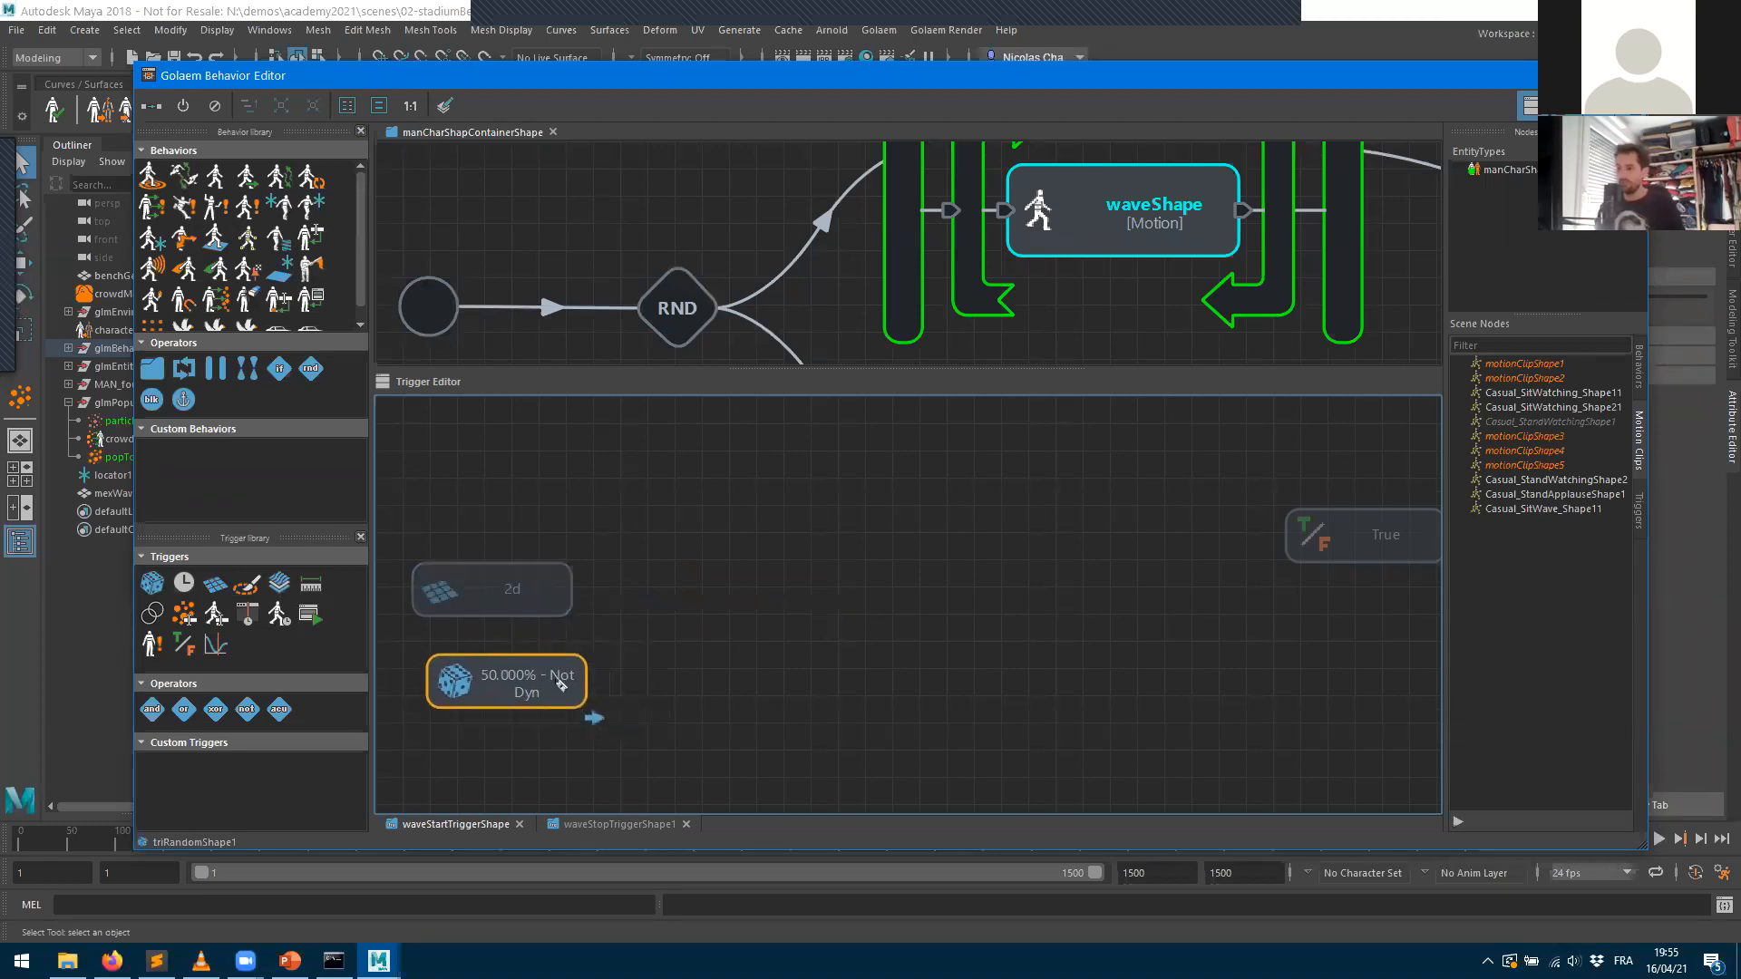
- Add an AND operator again, connect the zone and Random triggers into it, and tidy the zone trigger's position
drag(154, 711, 700, 622)
drag(568, 592, 676, 618)
drag(585, 672, 682, 609)
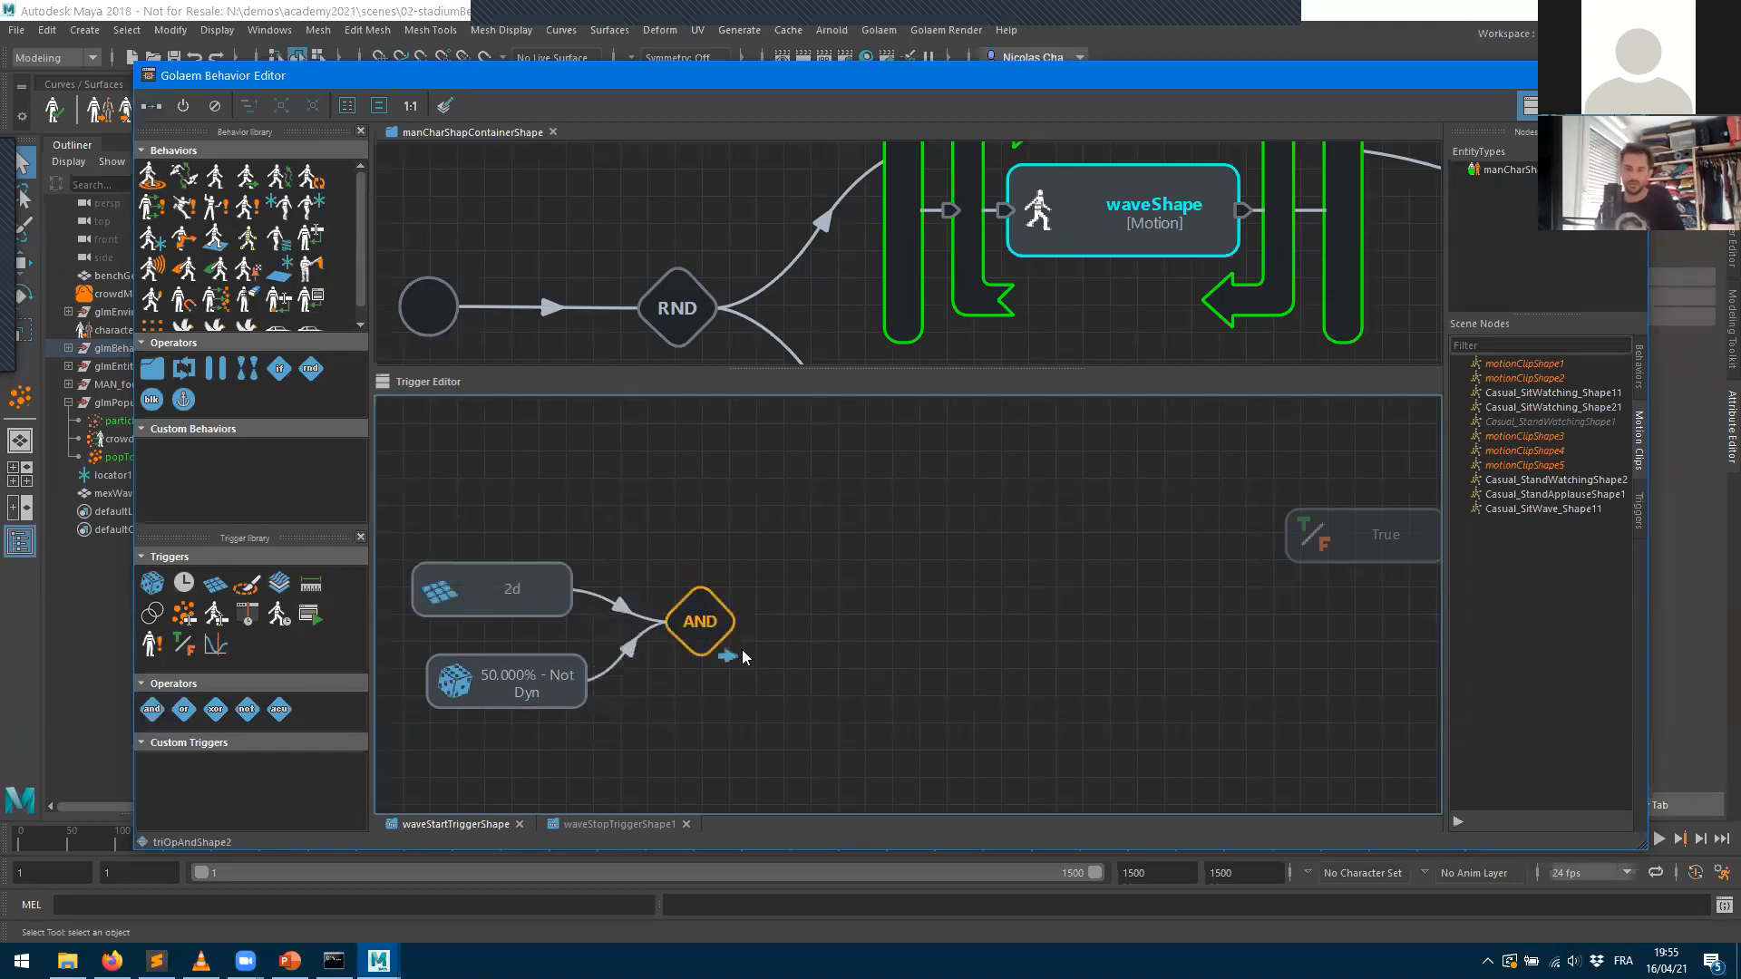
drag(547, 601, 568, 594)
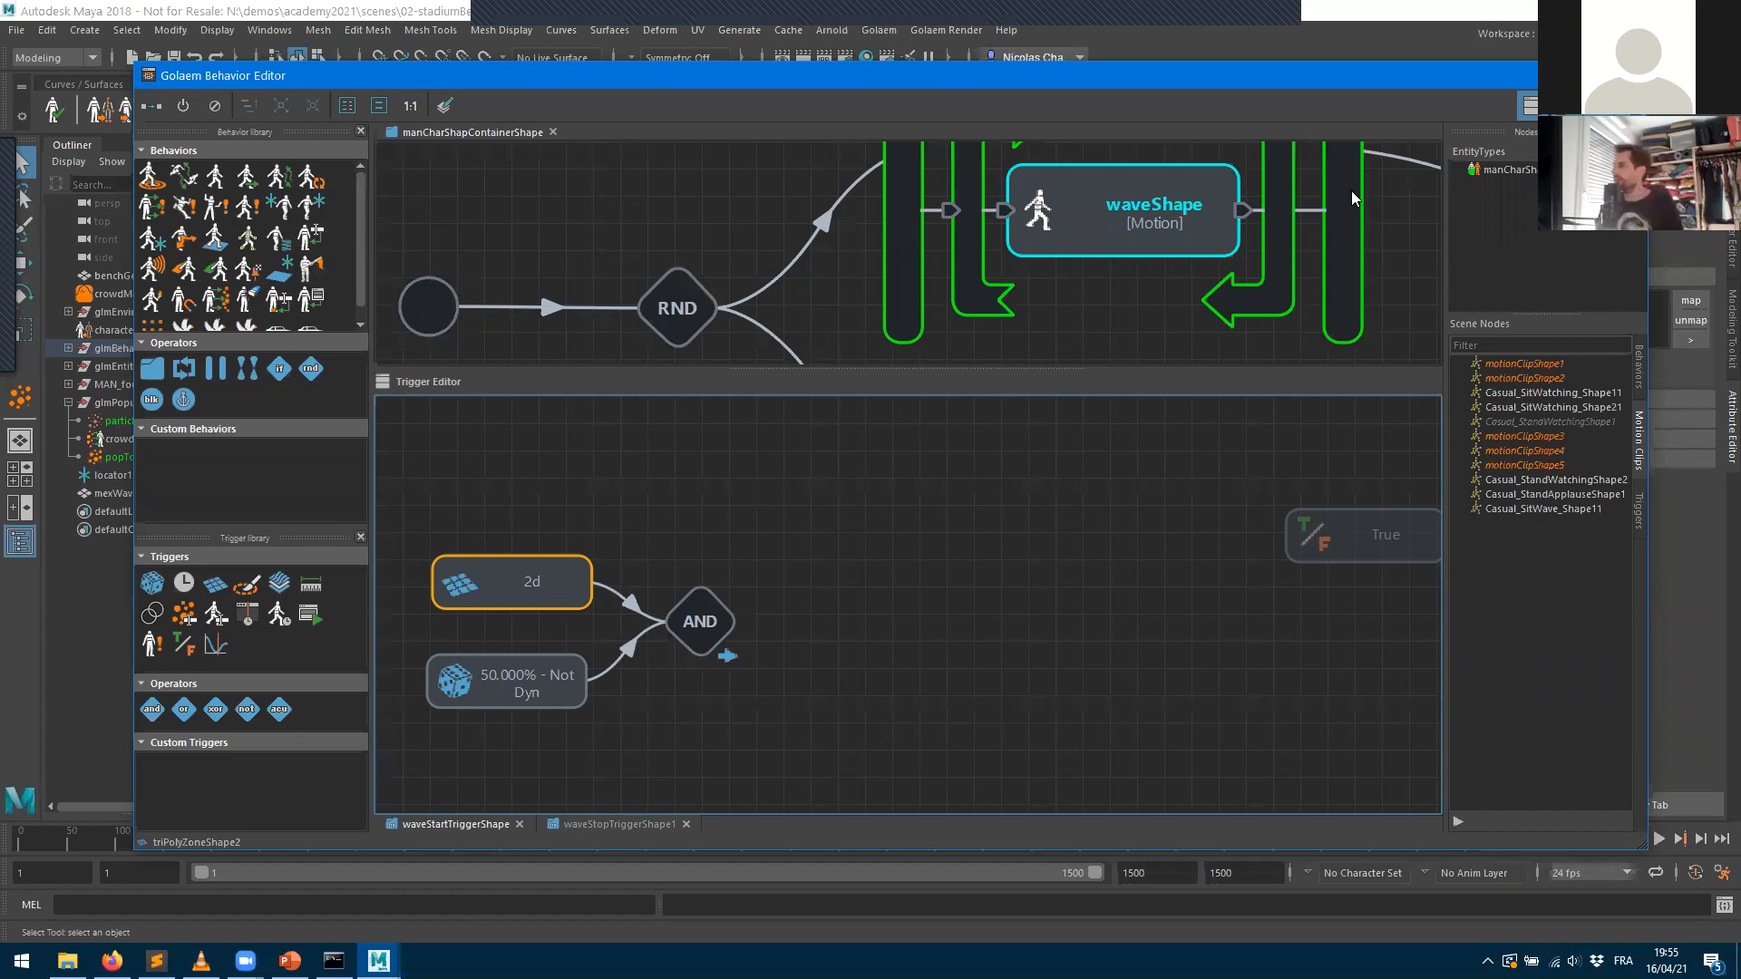
- Set the Random trigger's percentage to 75 in the wave's start trigger
click(553, 675)
drag(1385, 78, 745, 157)
drag(1456, 295, 1226, 281)
text(75)
key(Tab)
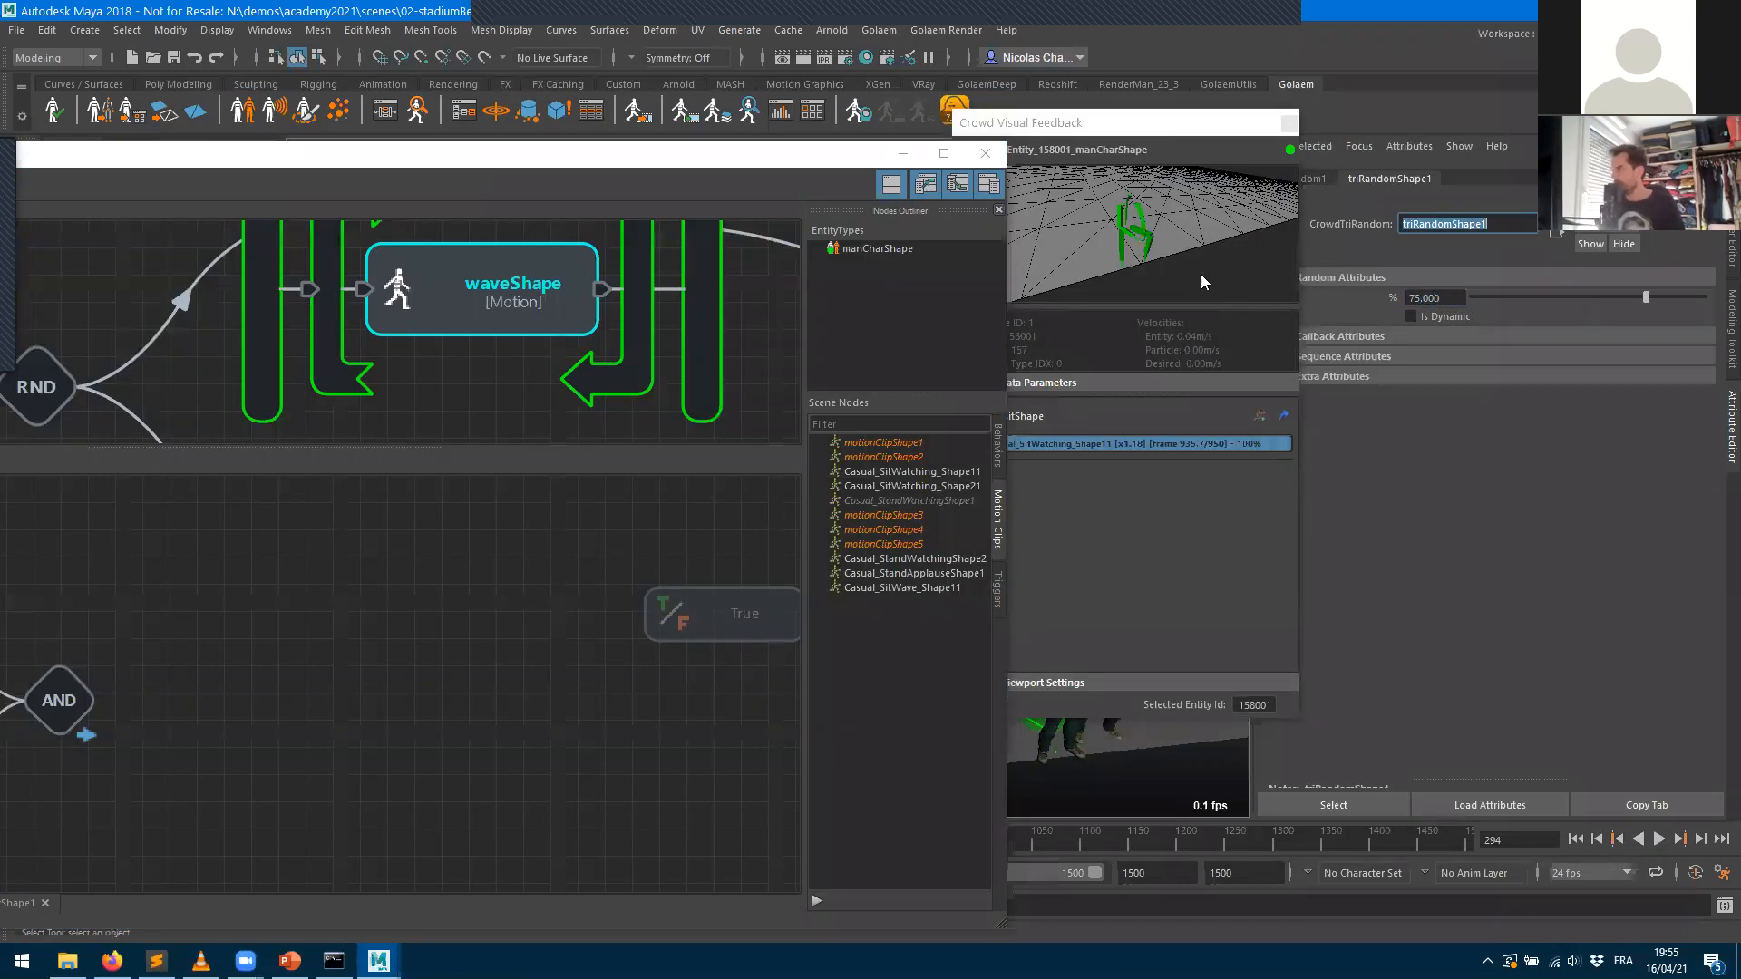
- Put the Behavior Editor away, replay the simulation from frame 1 to watch the crowd's wave, and close the Crowd Visual Feedback window
click(903, 152)
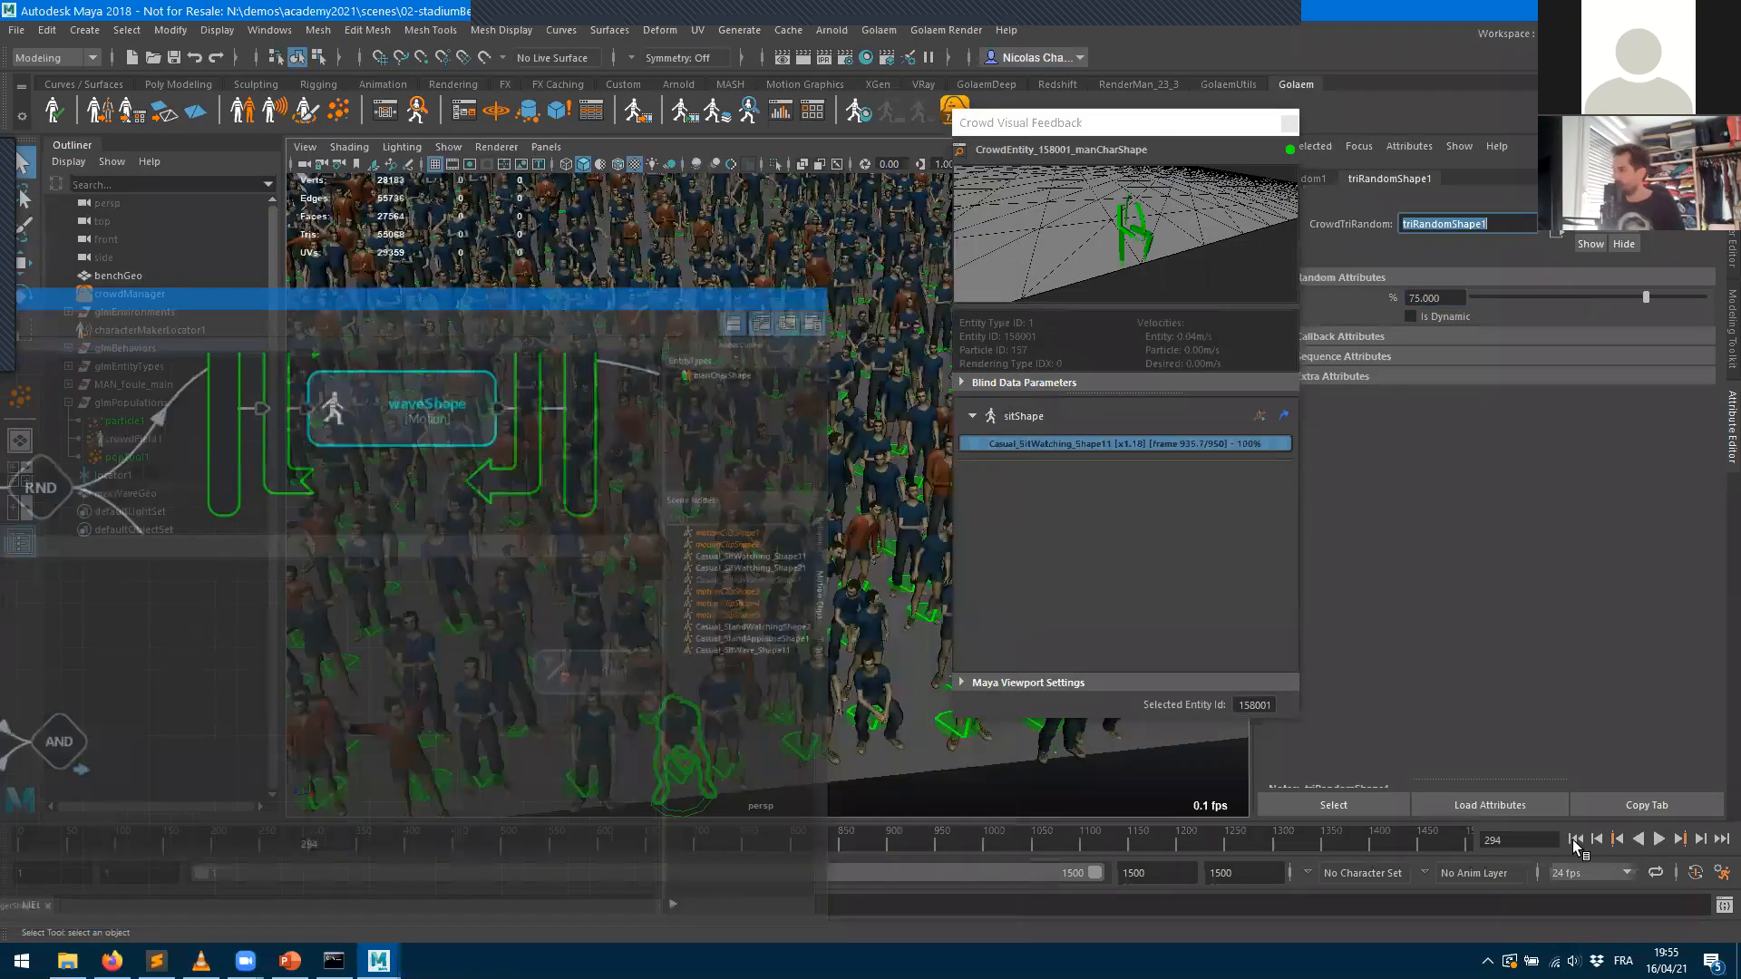
click(1575, 839)
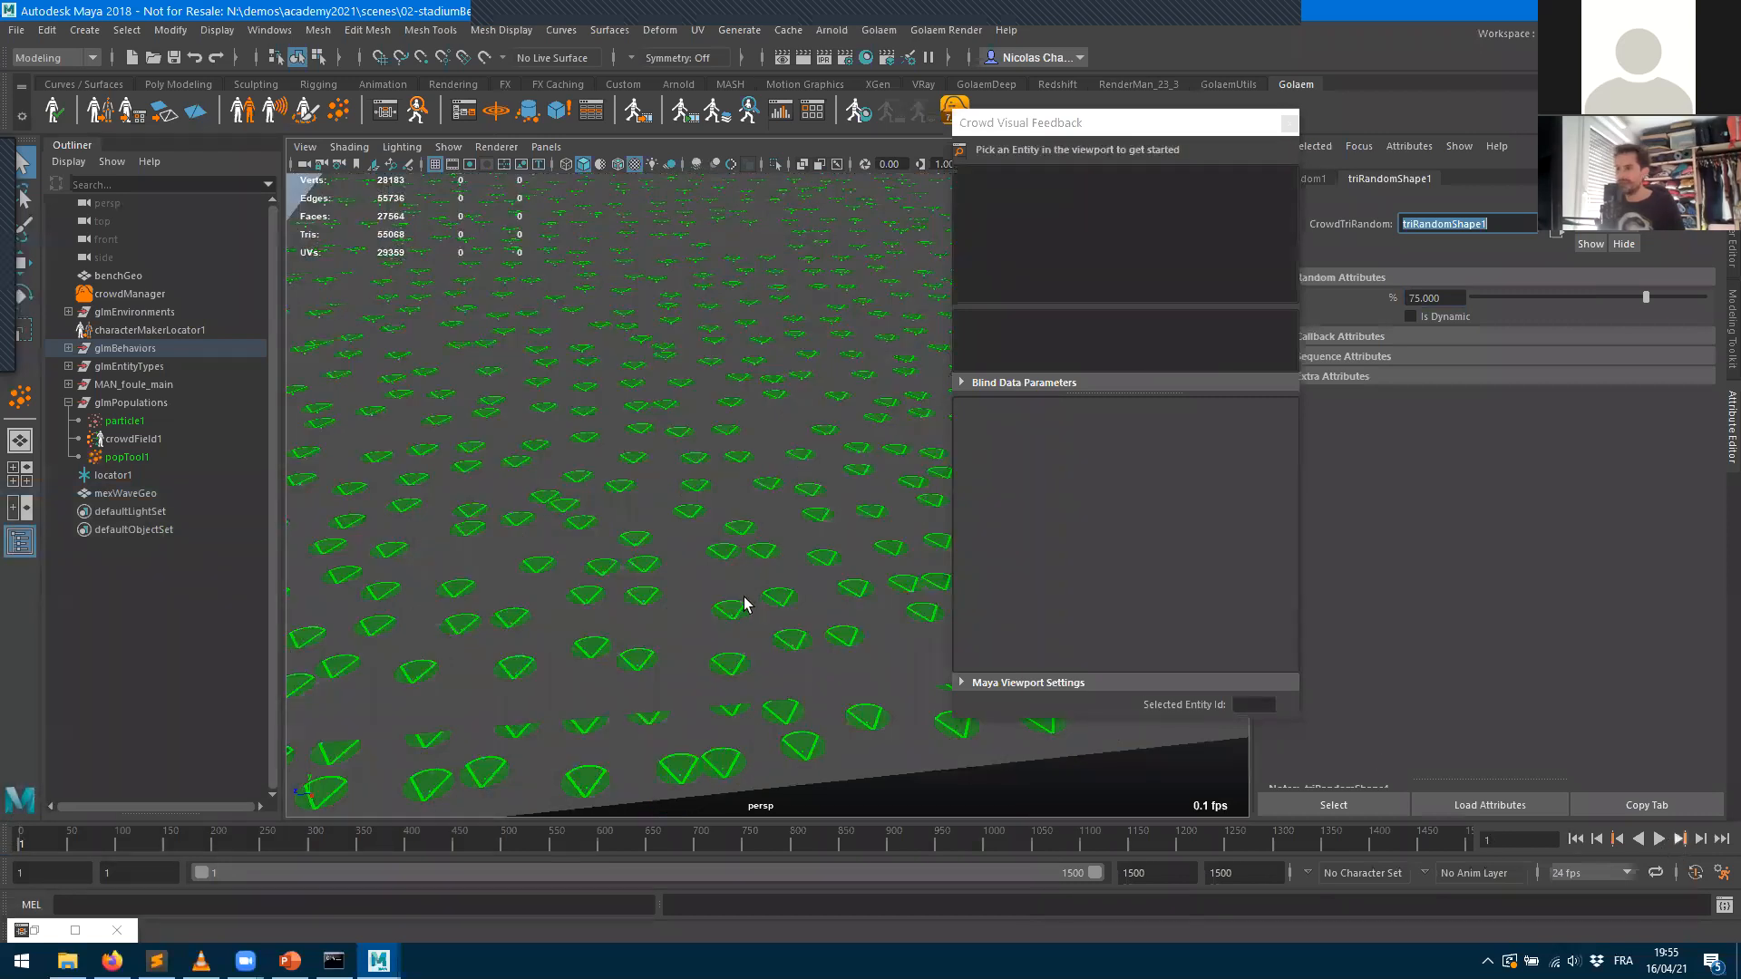
click(1659, 839)
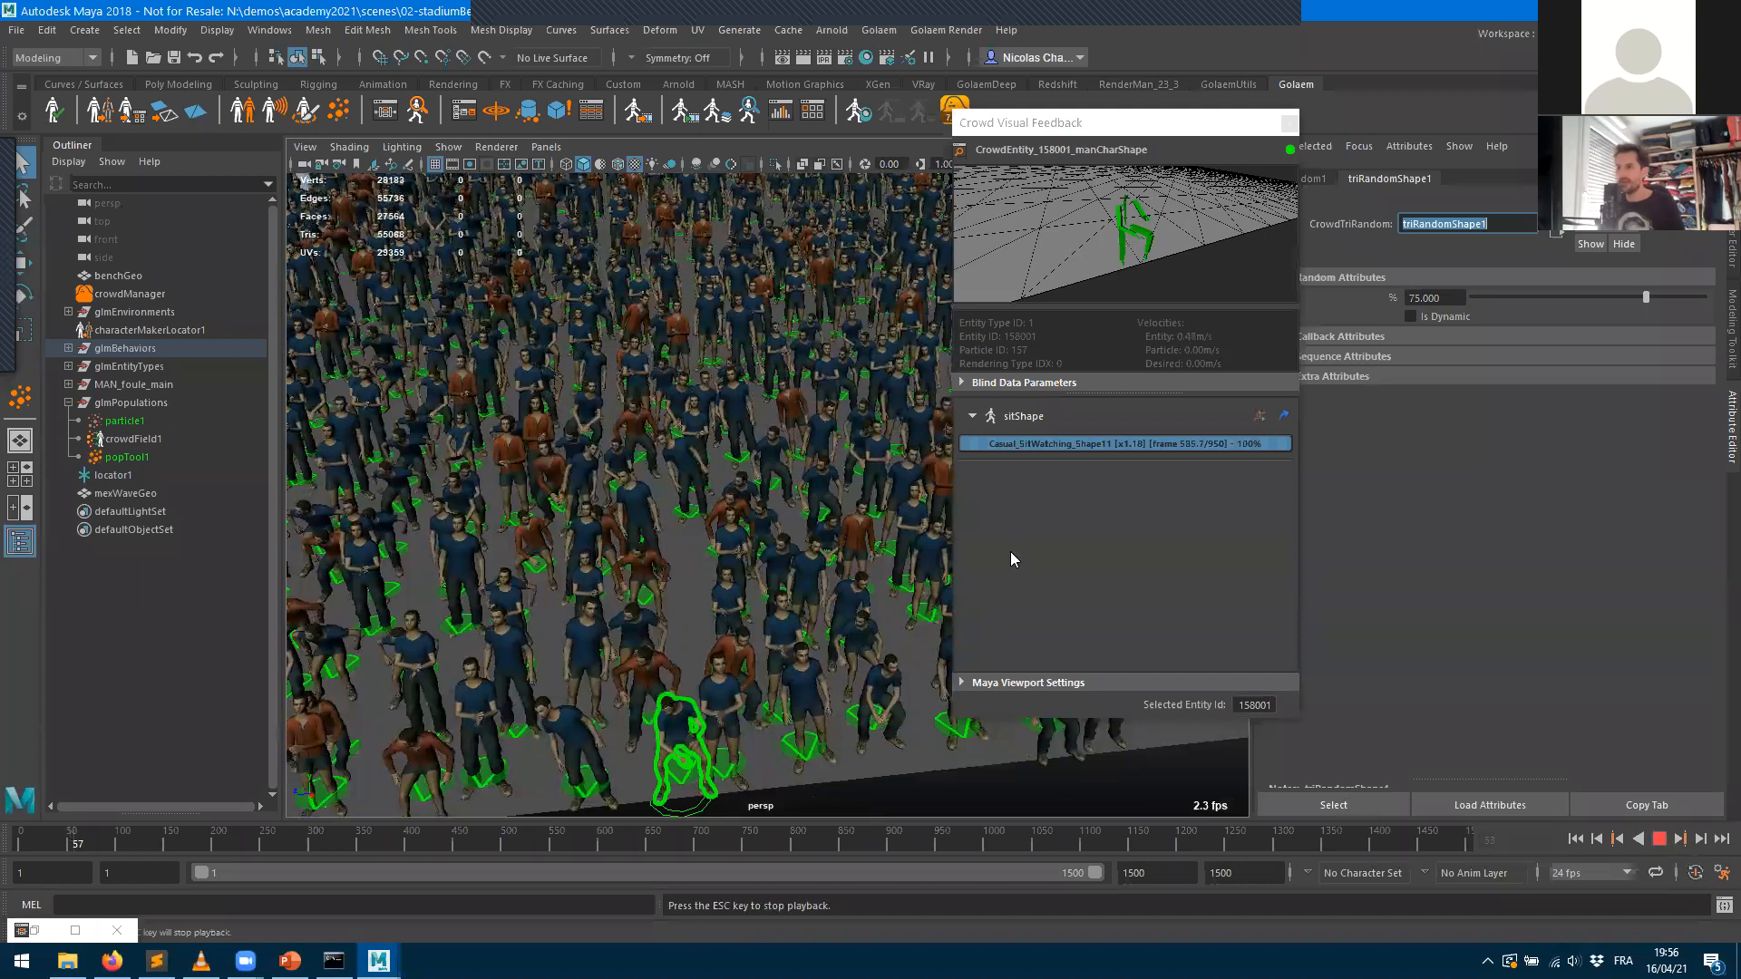
key(Escape)
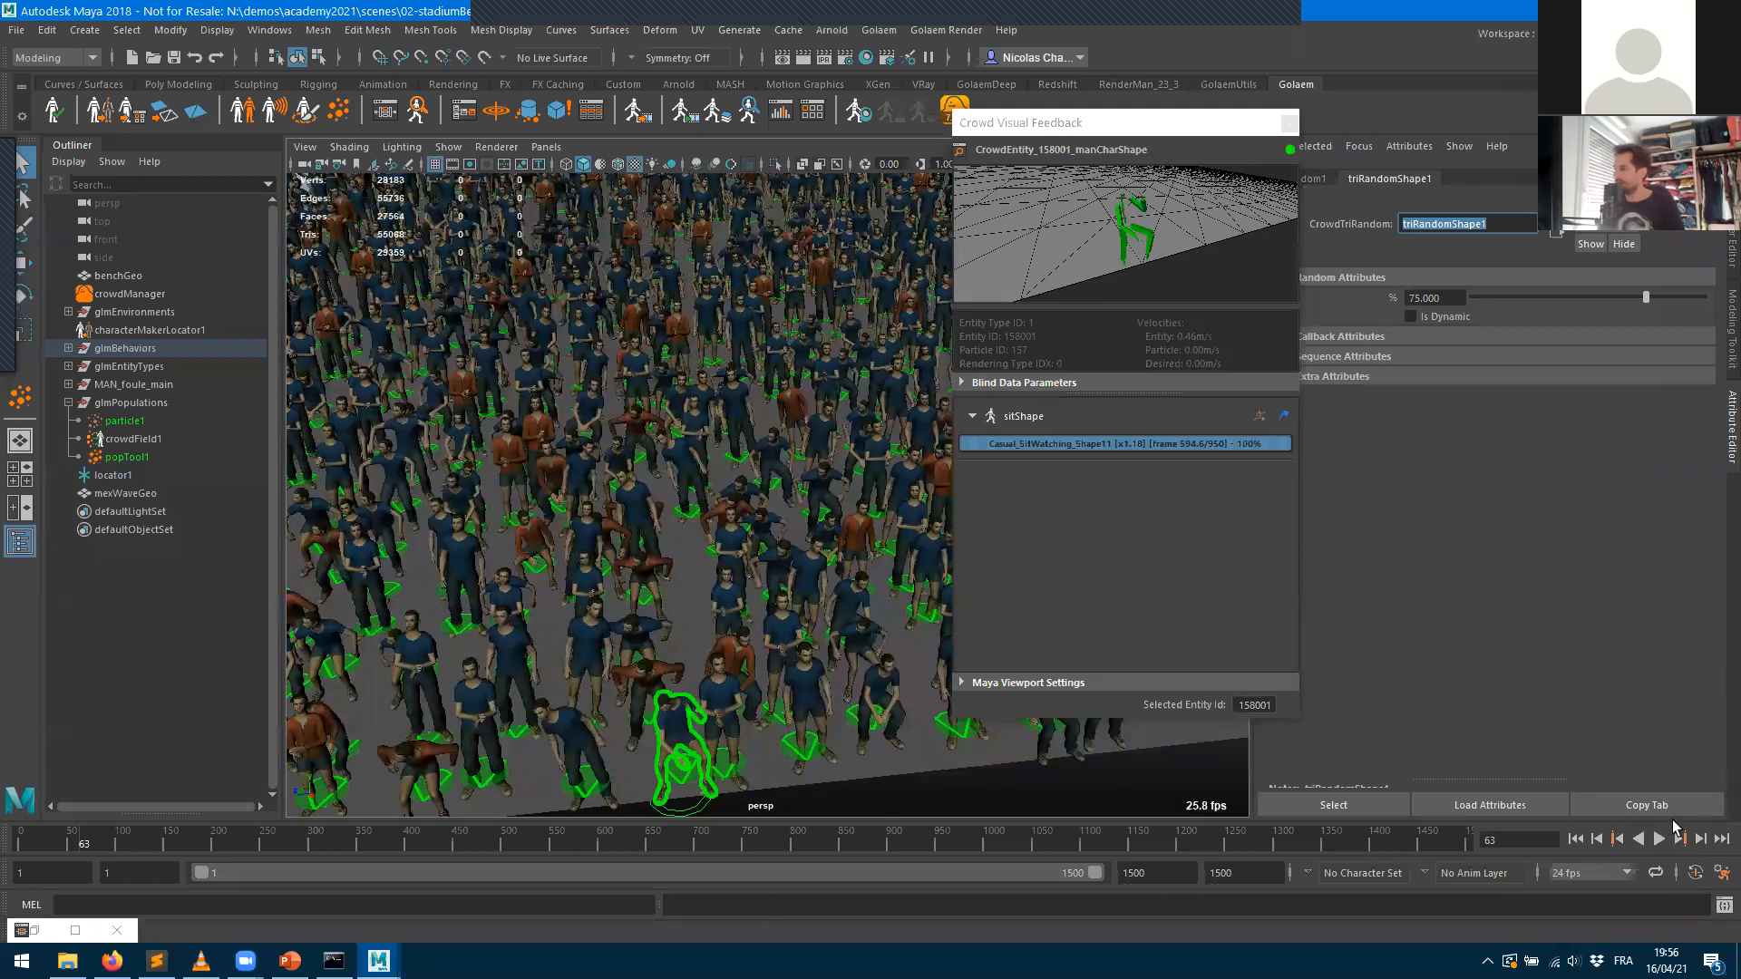
click(1659, 839)
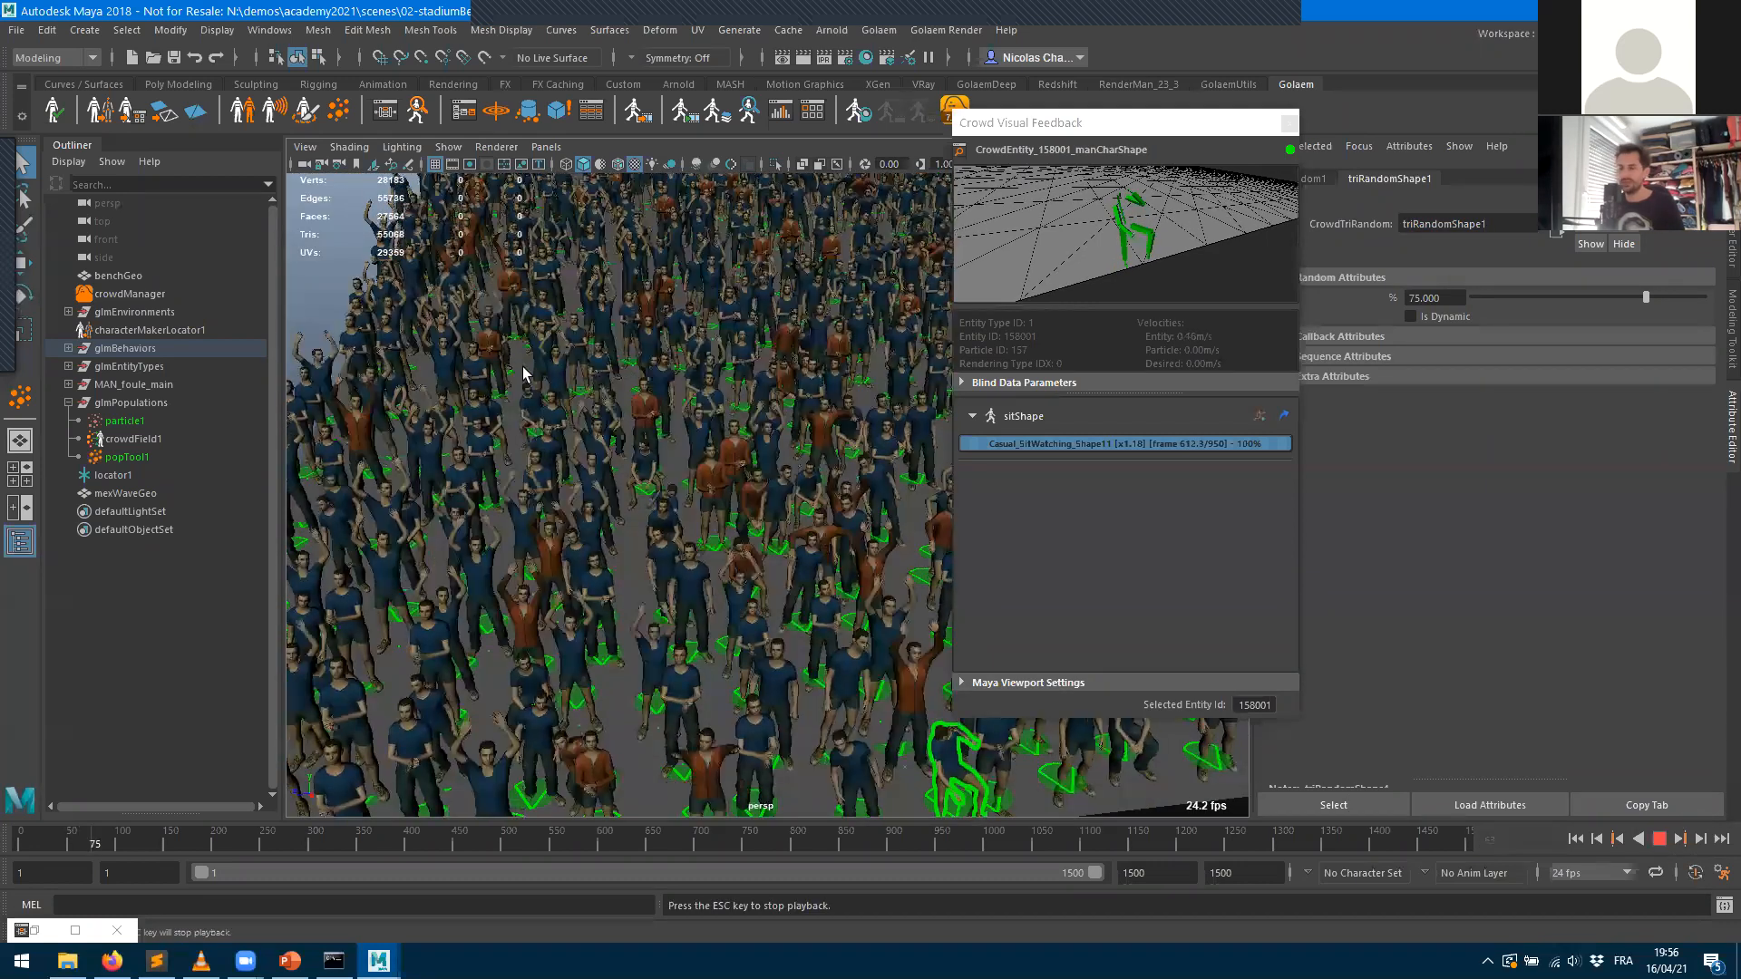
key(Escape)
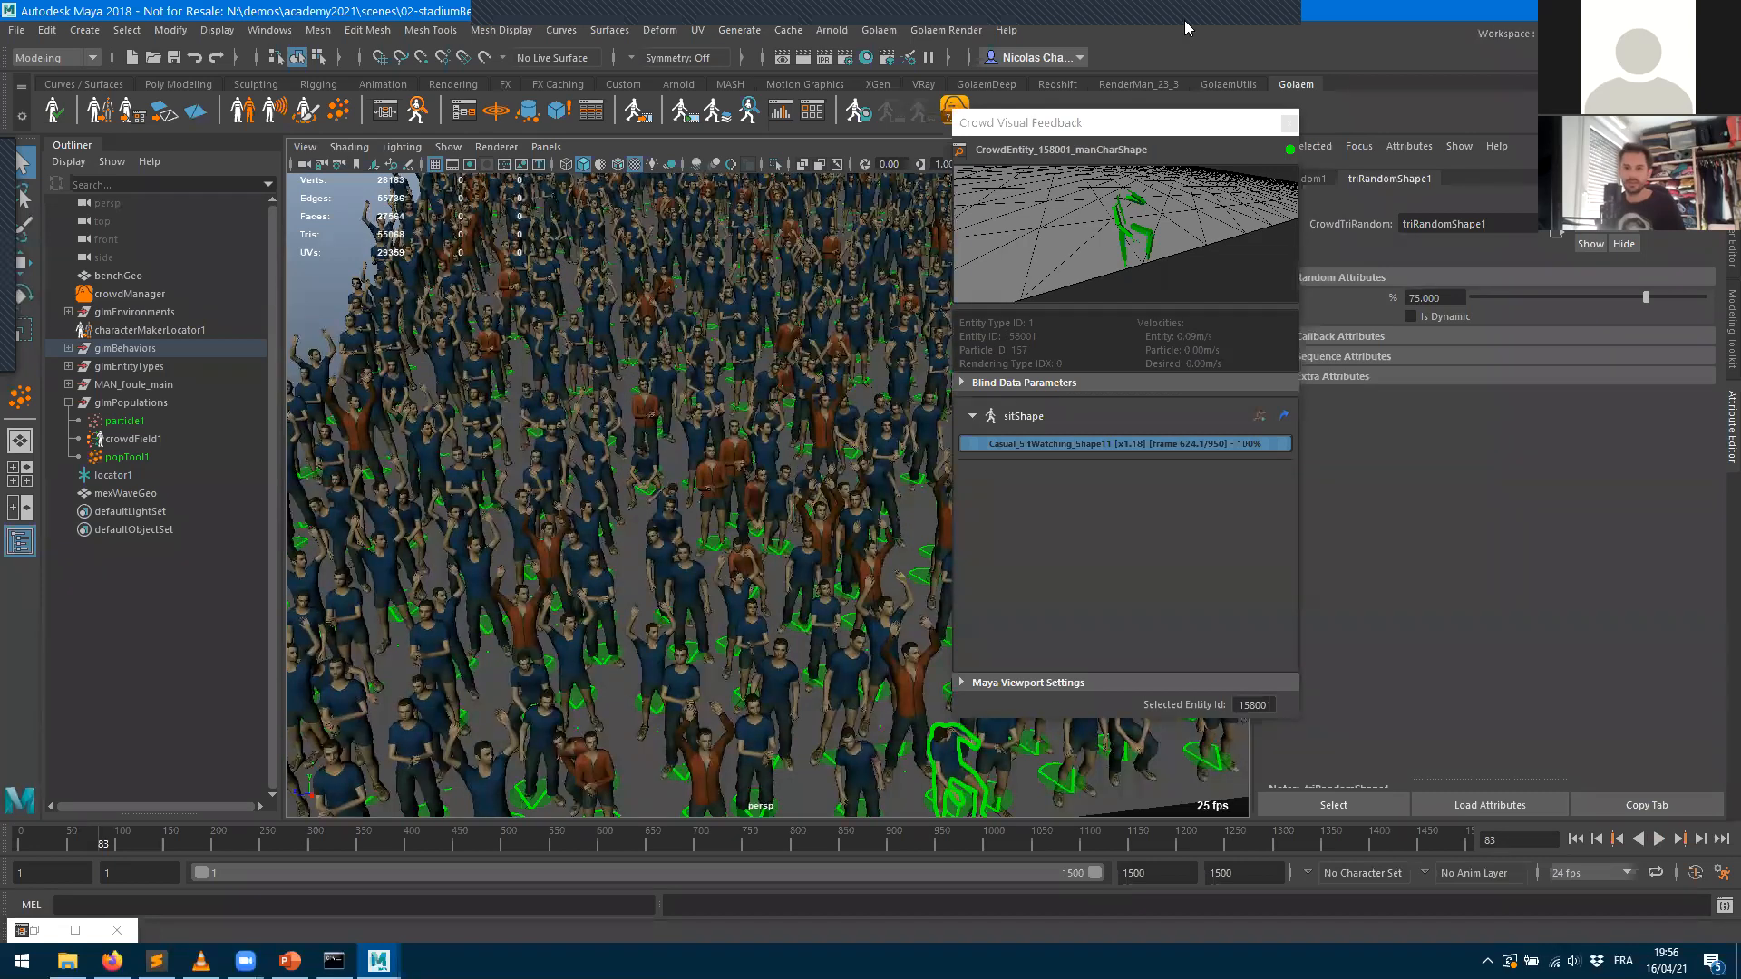
click(1287, 124)
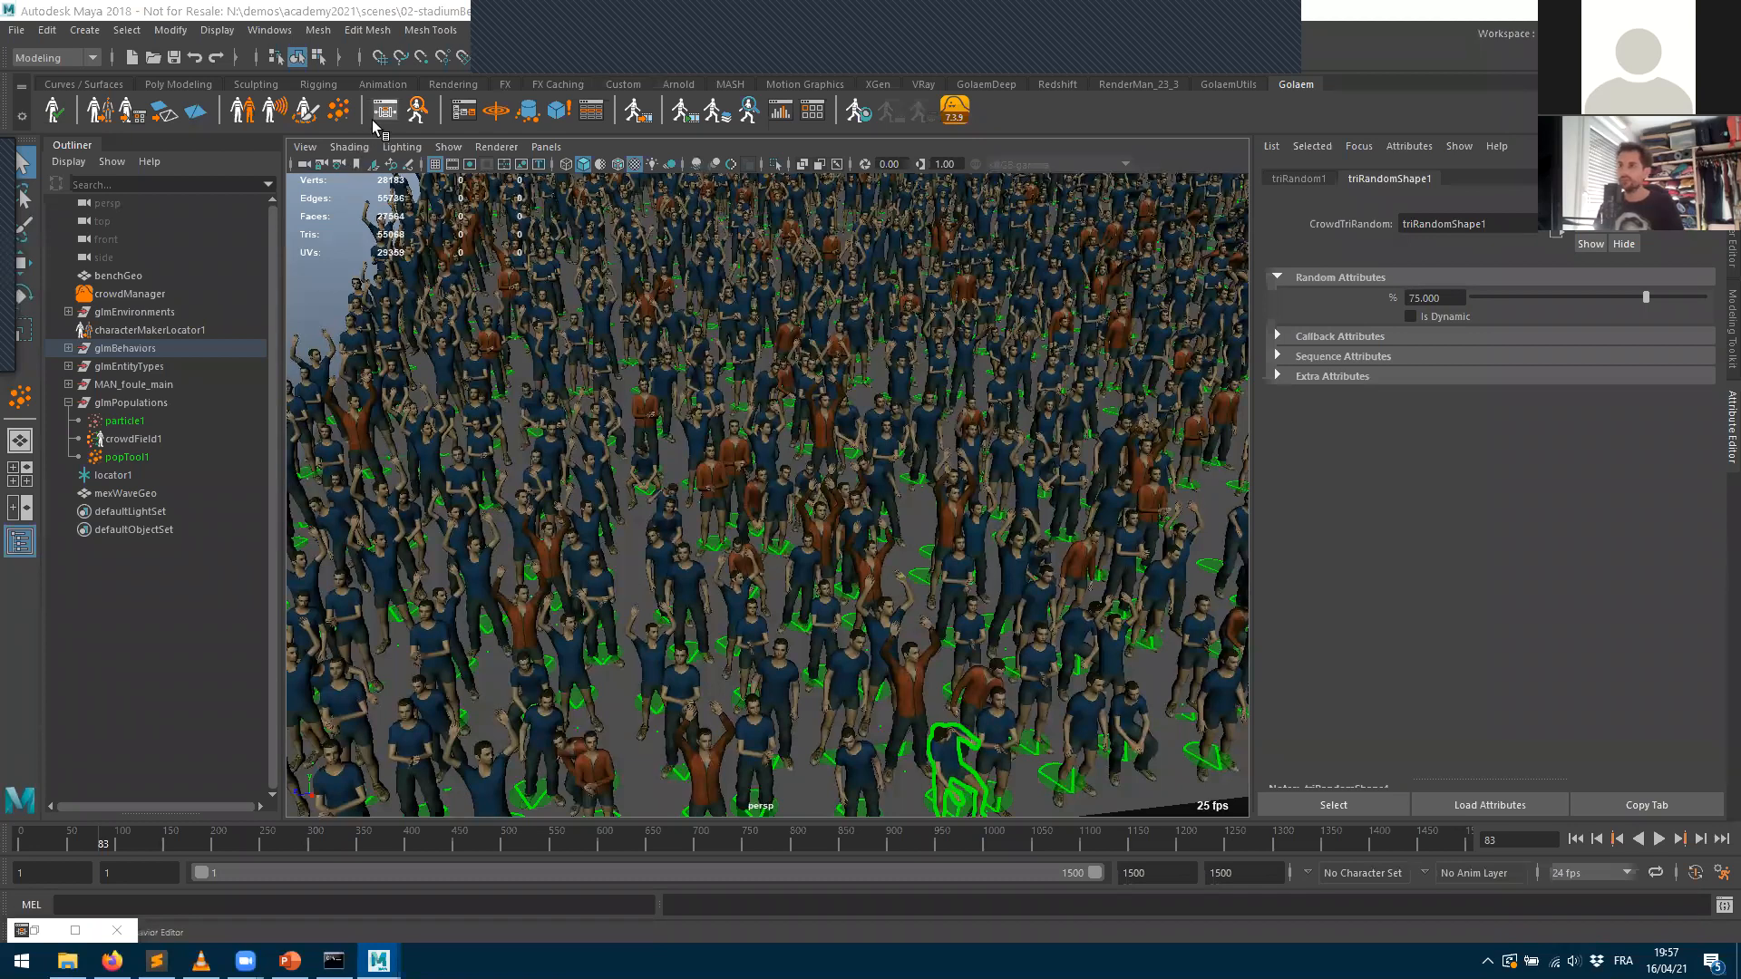
- Reopen the Behavior Editor, add a Fade trigger to the wave's start trigger, and connect the AND operator into it as root
drag(305, 160, 1119, 133)
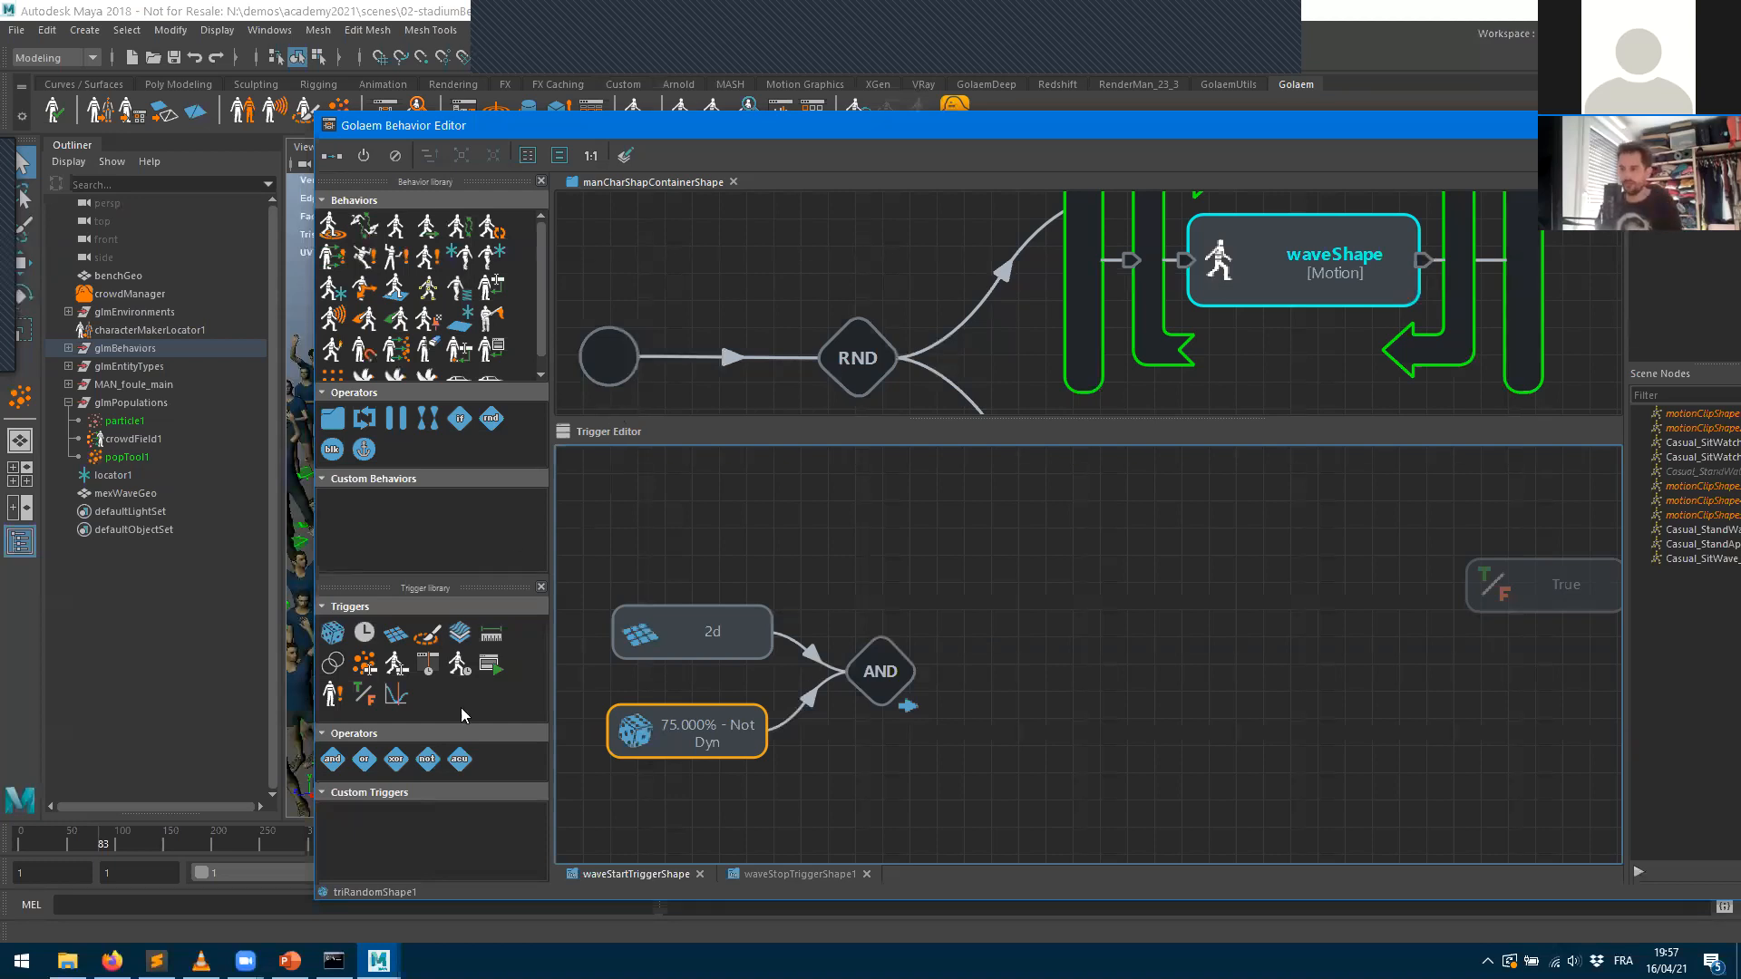
drag(408, 694, 1085, 665)
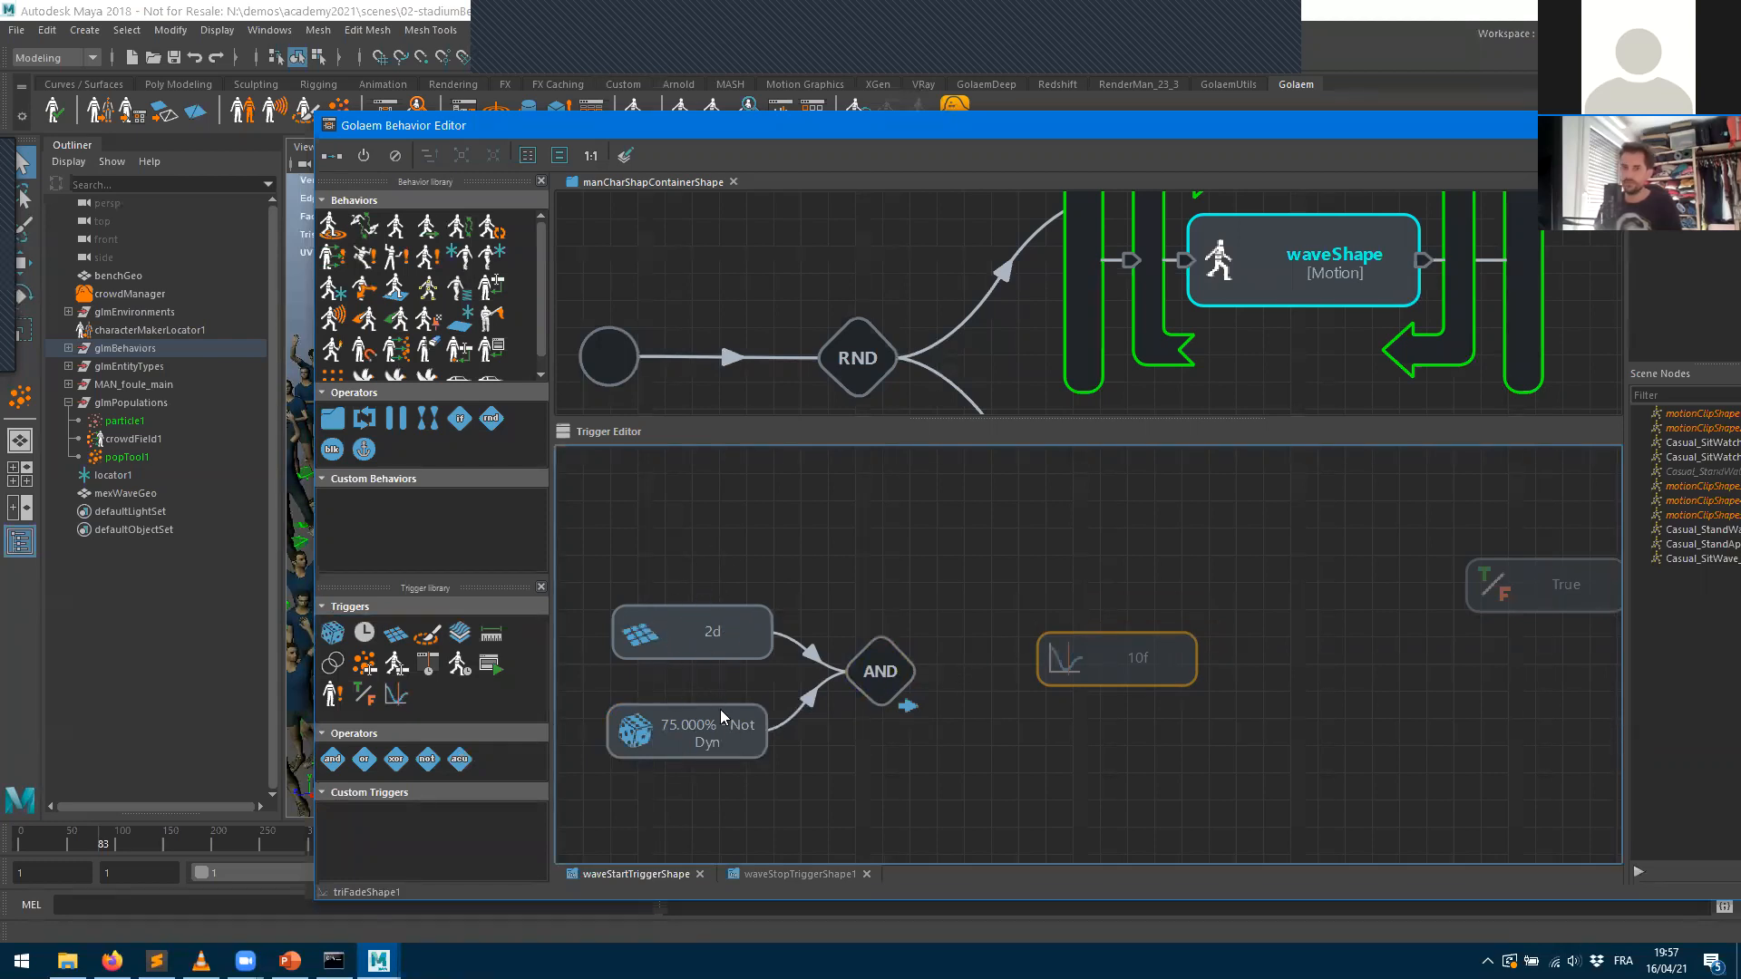
key(ctrl)
ctrl+drag(904, 673, 1118, 661)
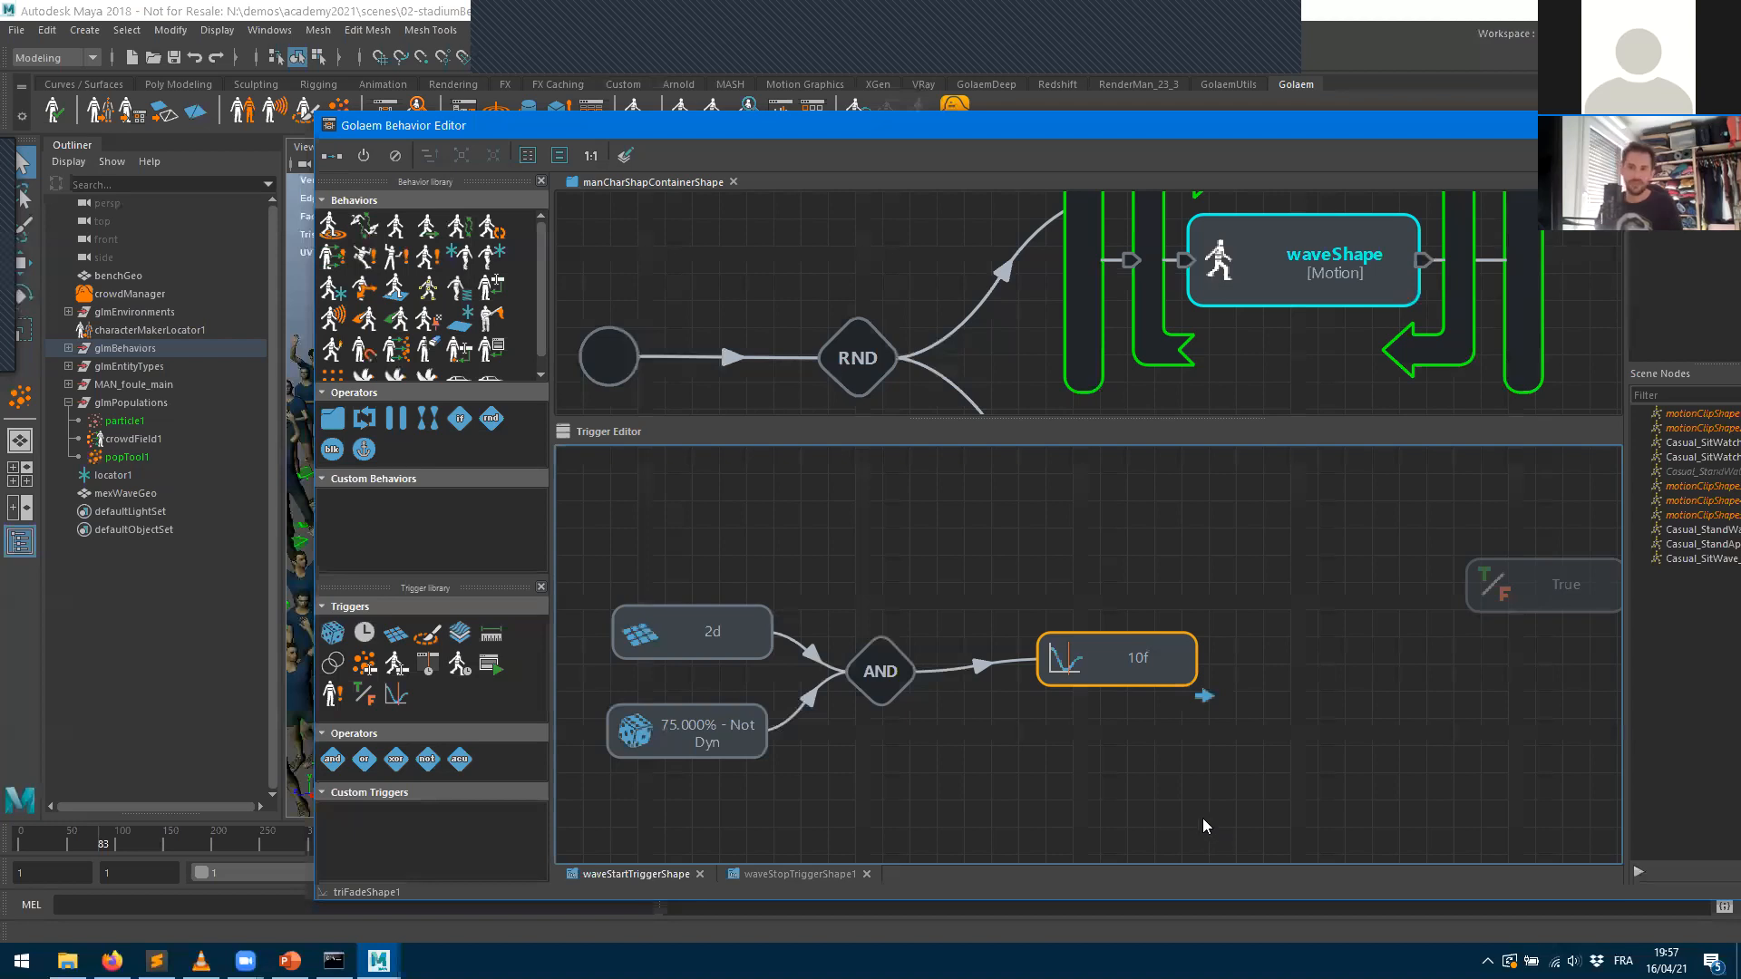
drag(1133, 670, 1093, 662)
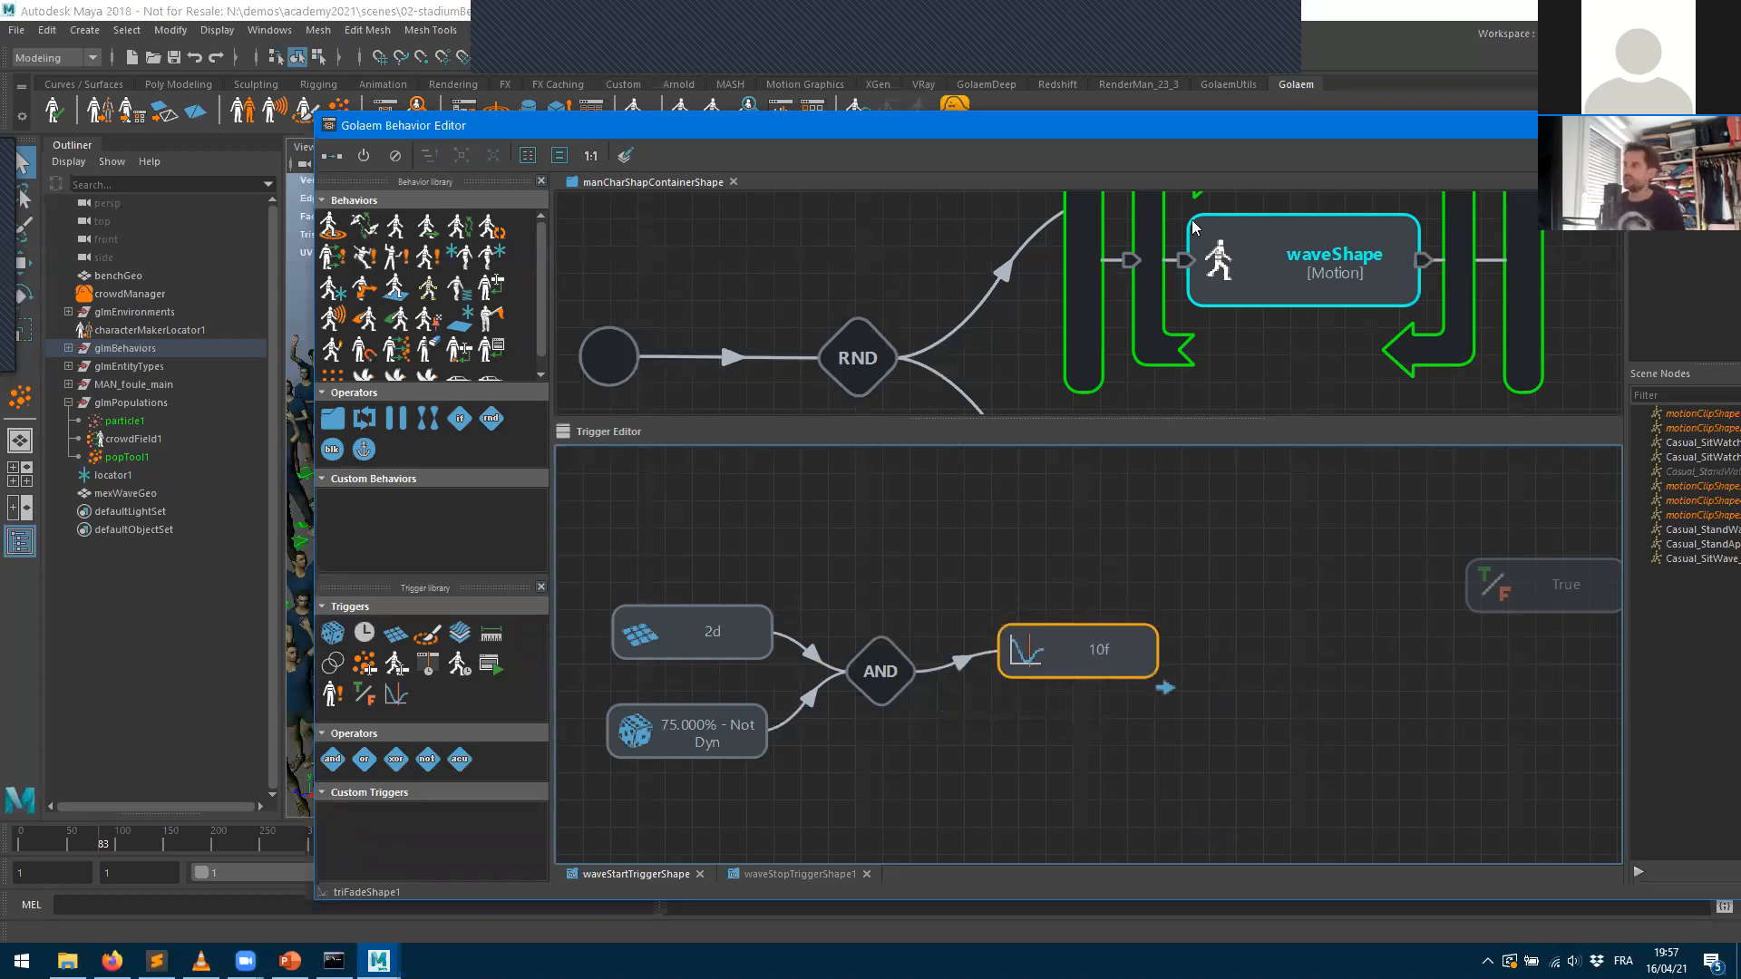
- Set the Fade trigger's duration to 100 and shape its ramp to rise slowly through value 0.3 at position 0.8, reaching 1
drag(1134, 125, 304, 145)
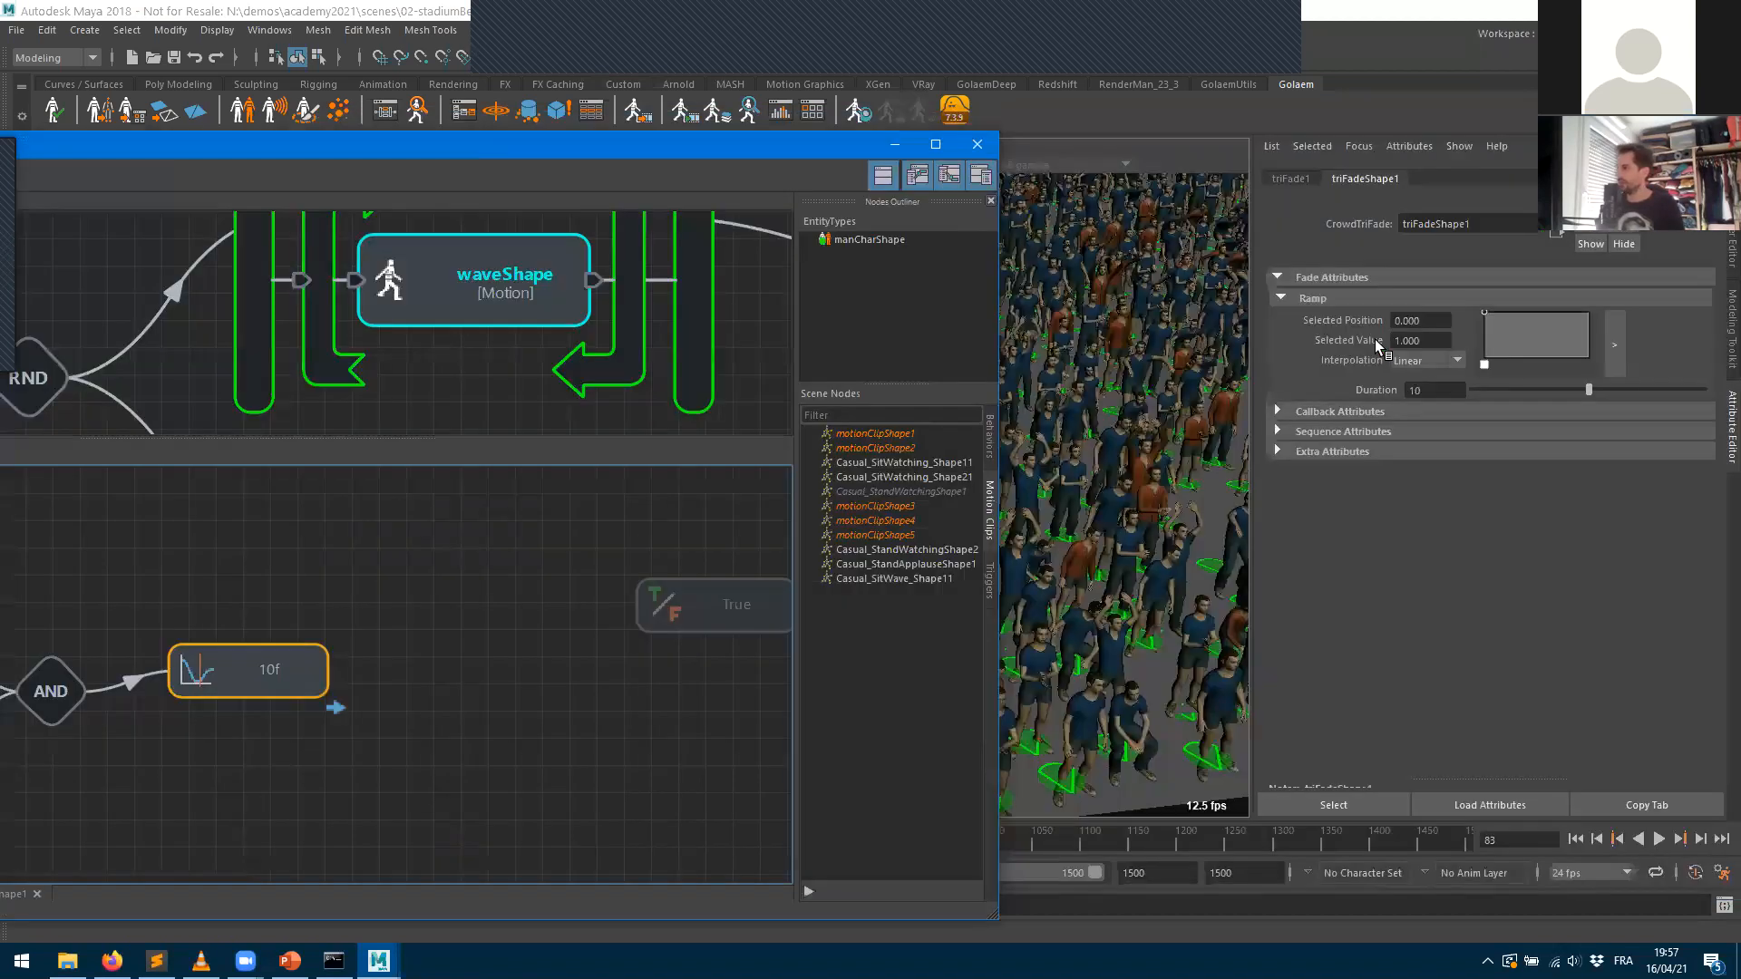
drag(1429, 392, 1224, 387)
text(100)
key(Return)
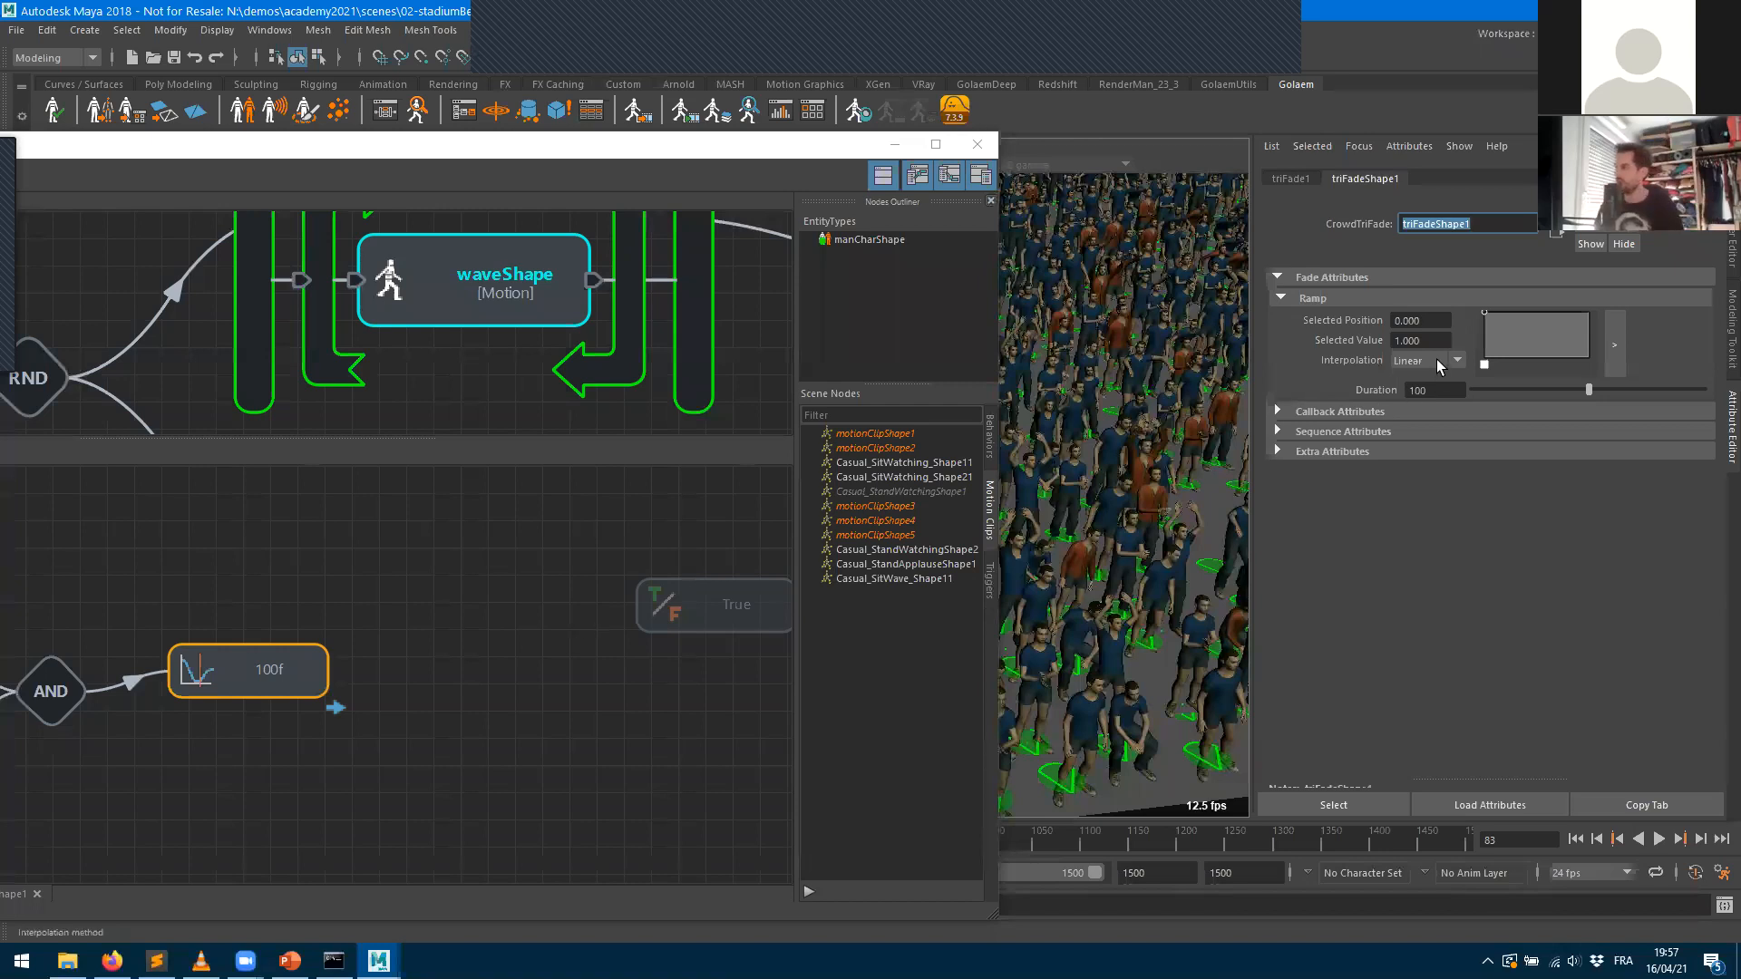
drag(1484, 313, 1619, 288)
click(1517, 354)
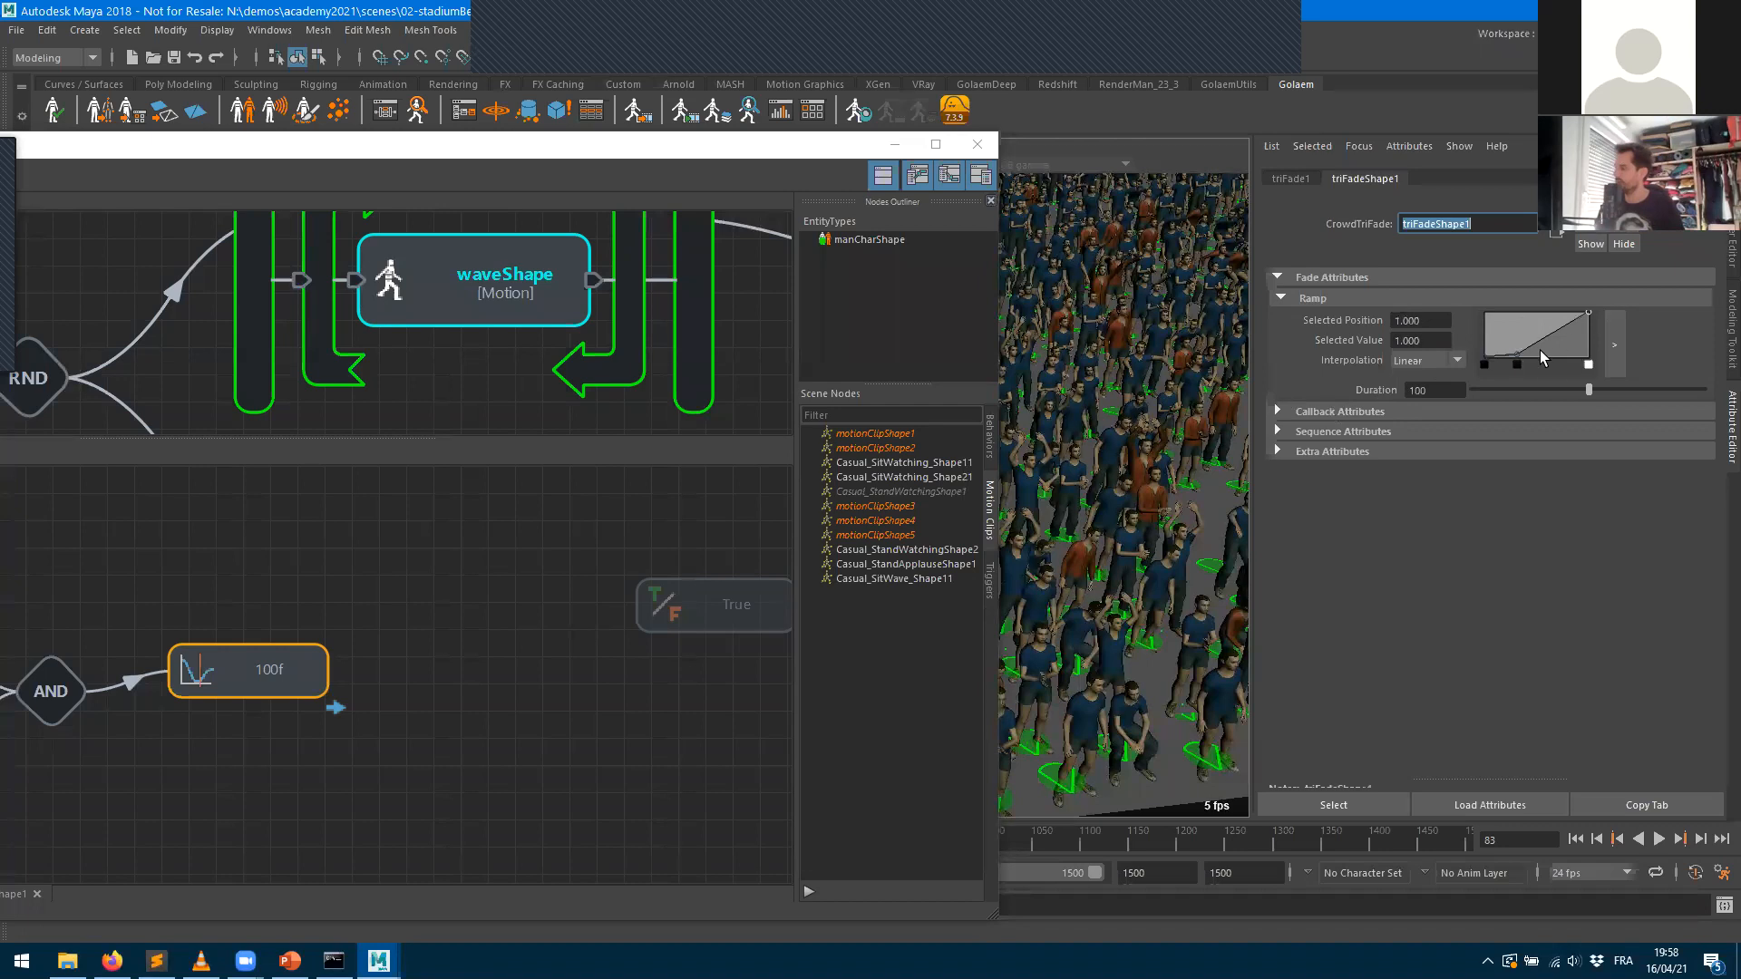
drag(1516, 353, 1567, 342)
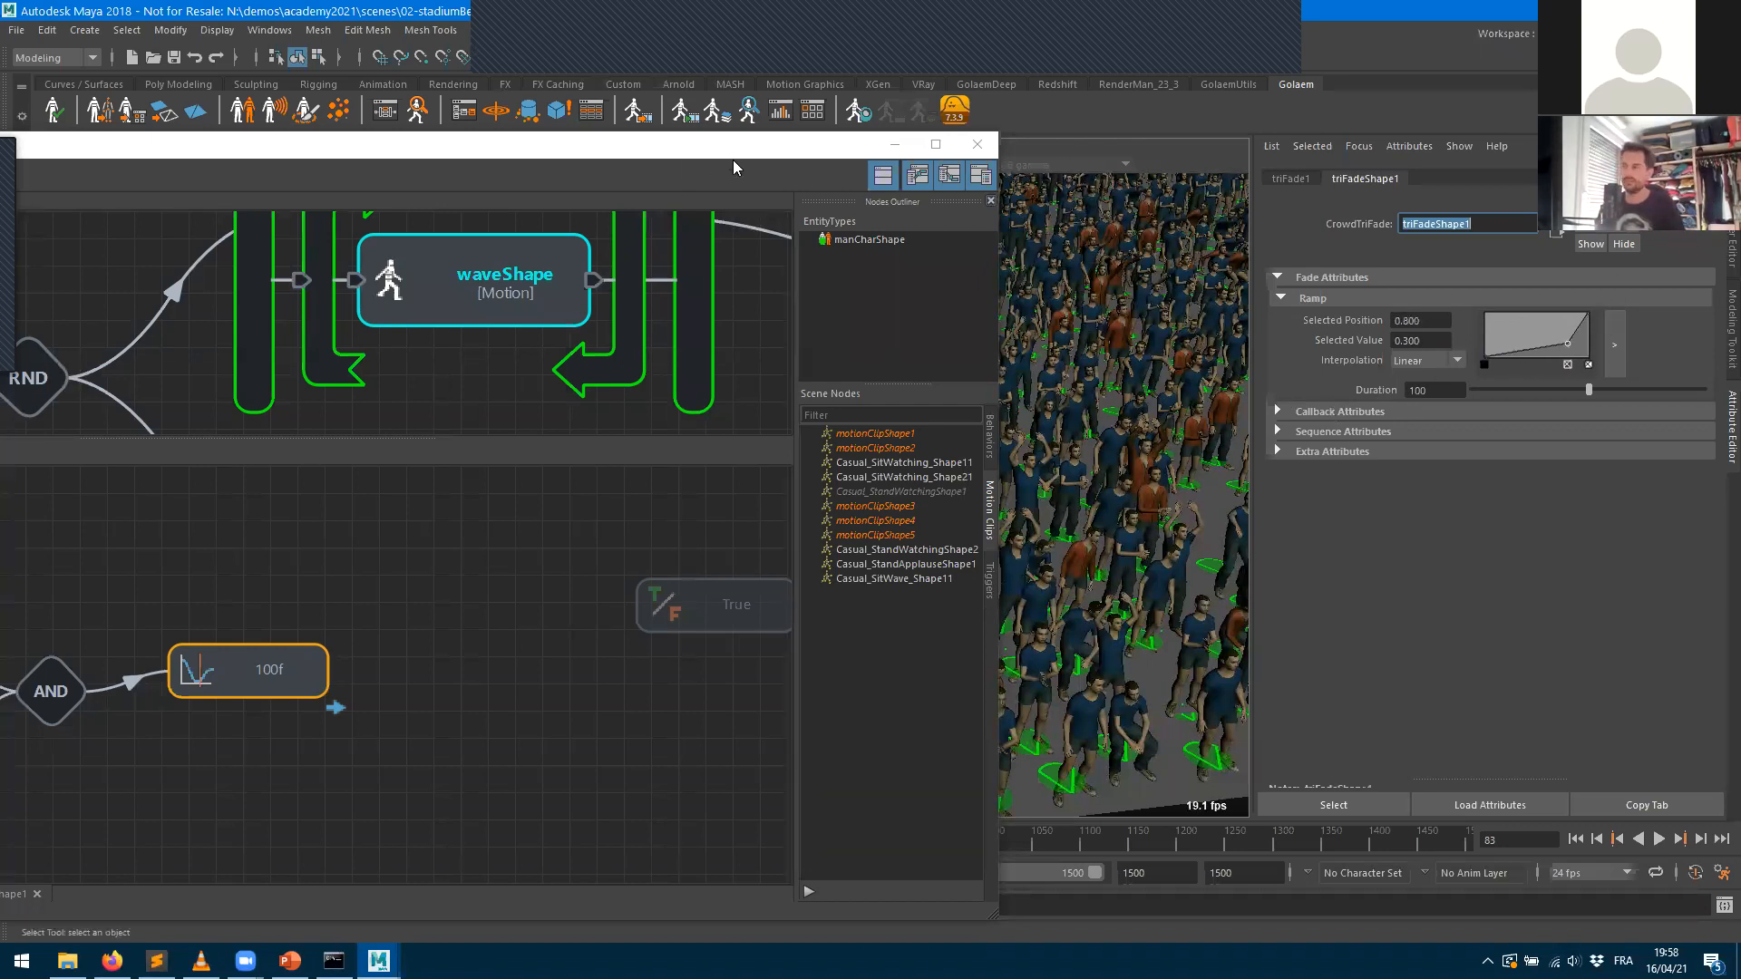
- Put the Behavior Editor away, play the simulation to view the faded wave across the stand, stop playback, and save the scene
click(895, 145)
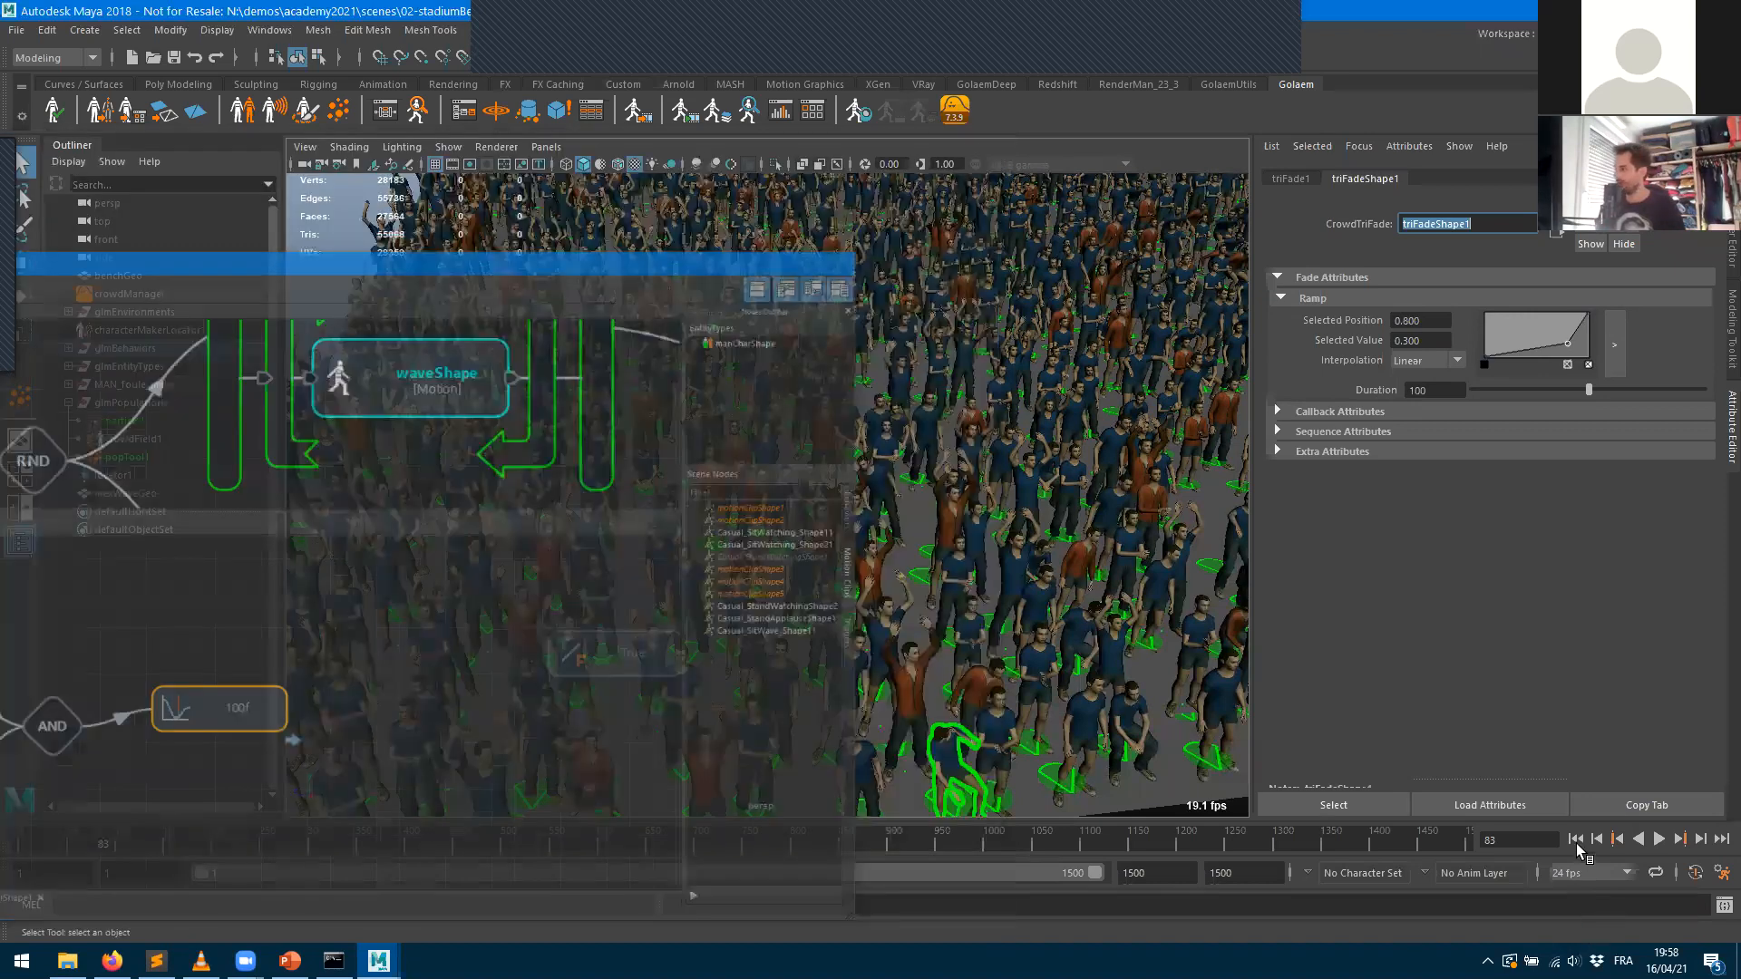
click(1658, 838)
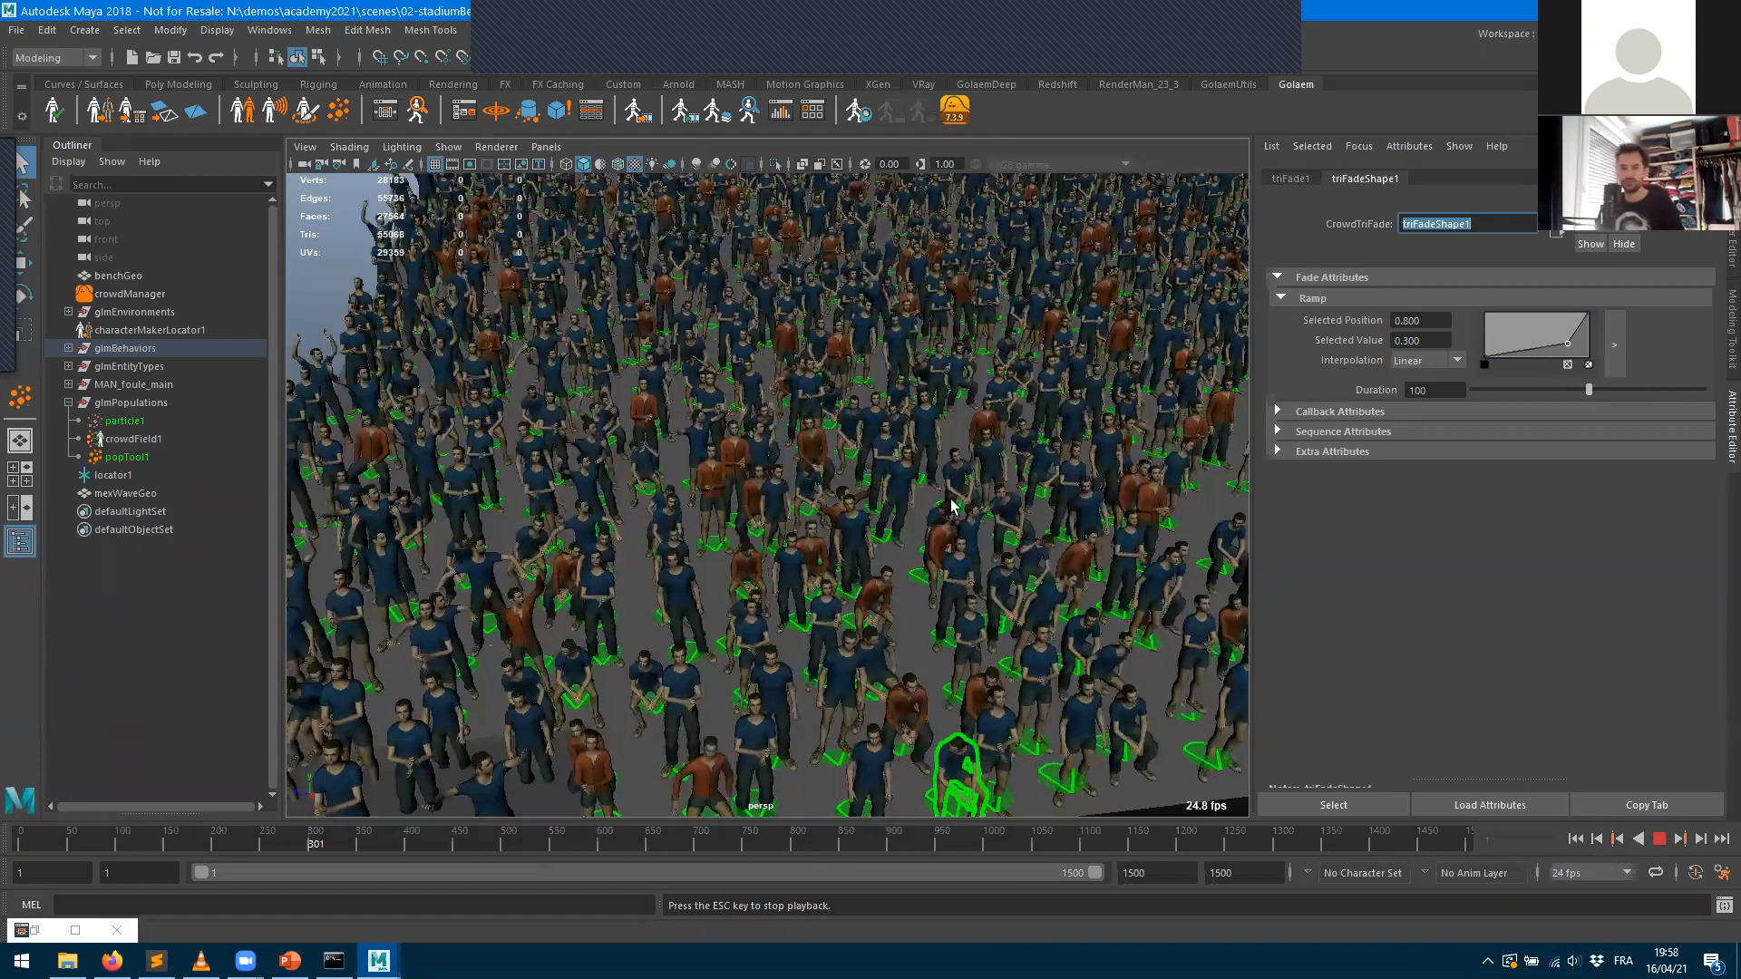
key(Escape)
alt+right_drag(860, 498, 501, 506)
alt+drag(500, 506, 662, 509)
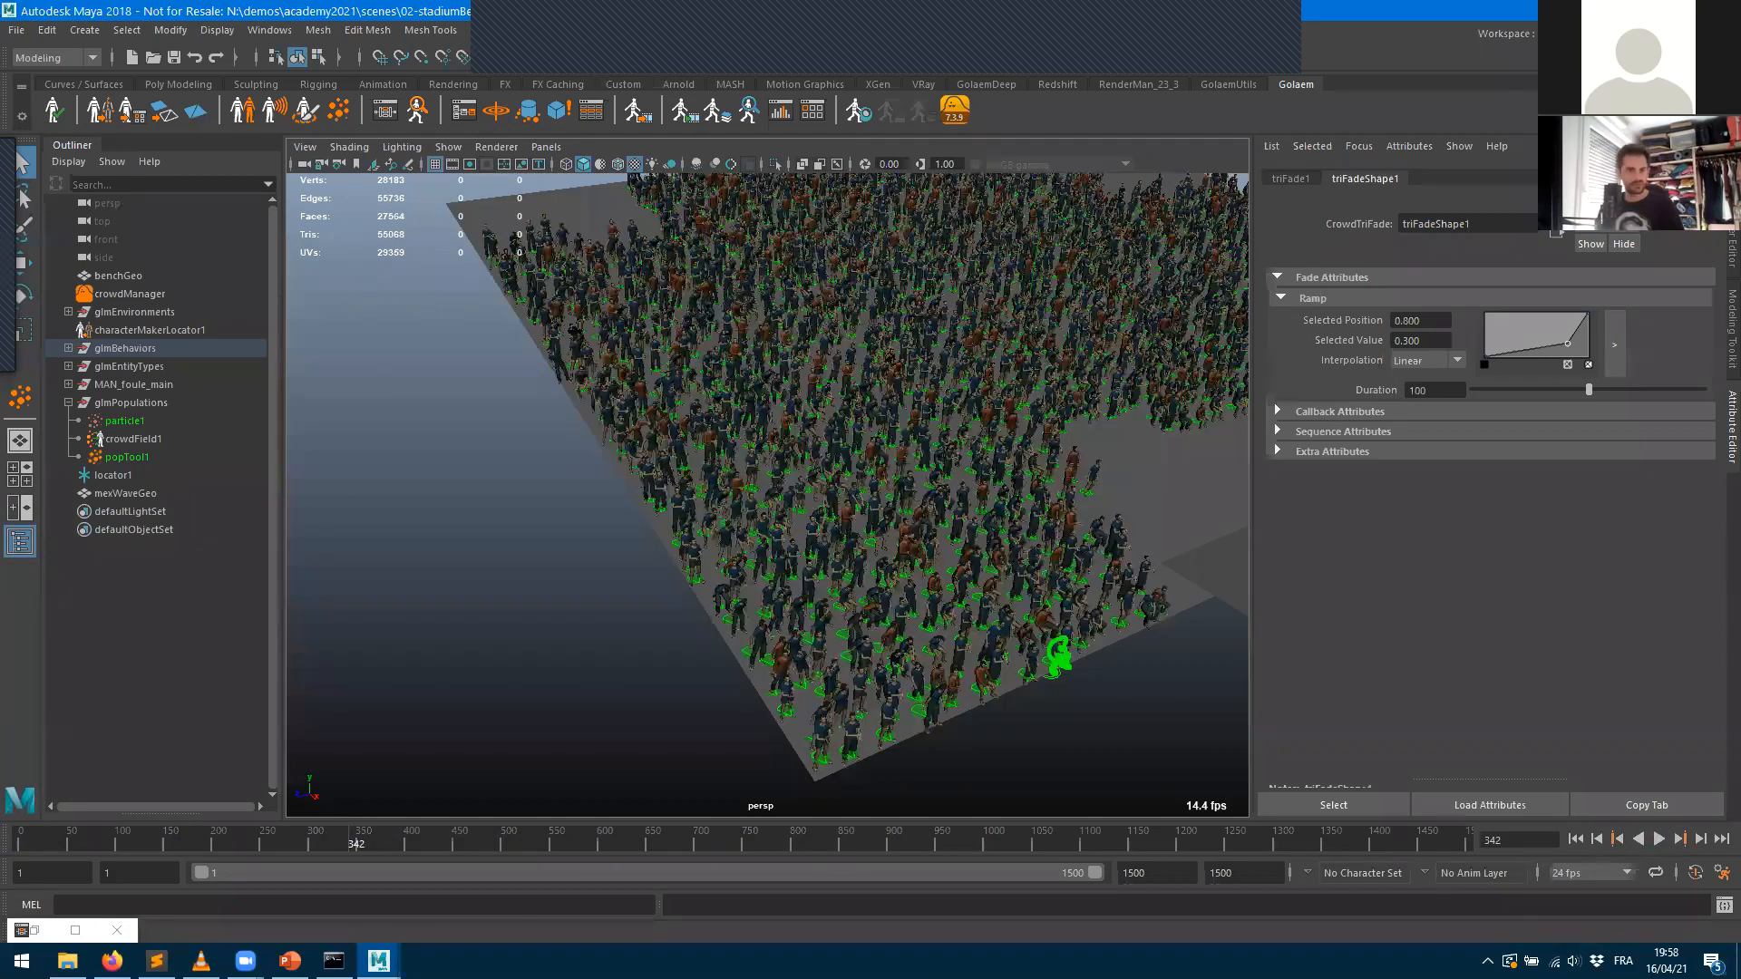
key(ctrl+s)
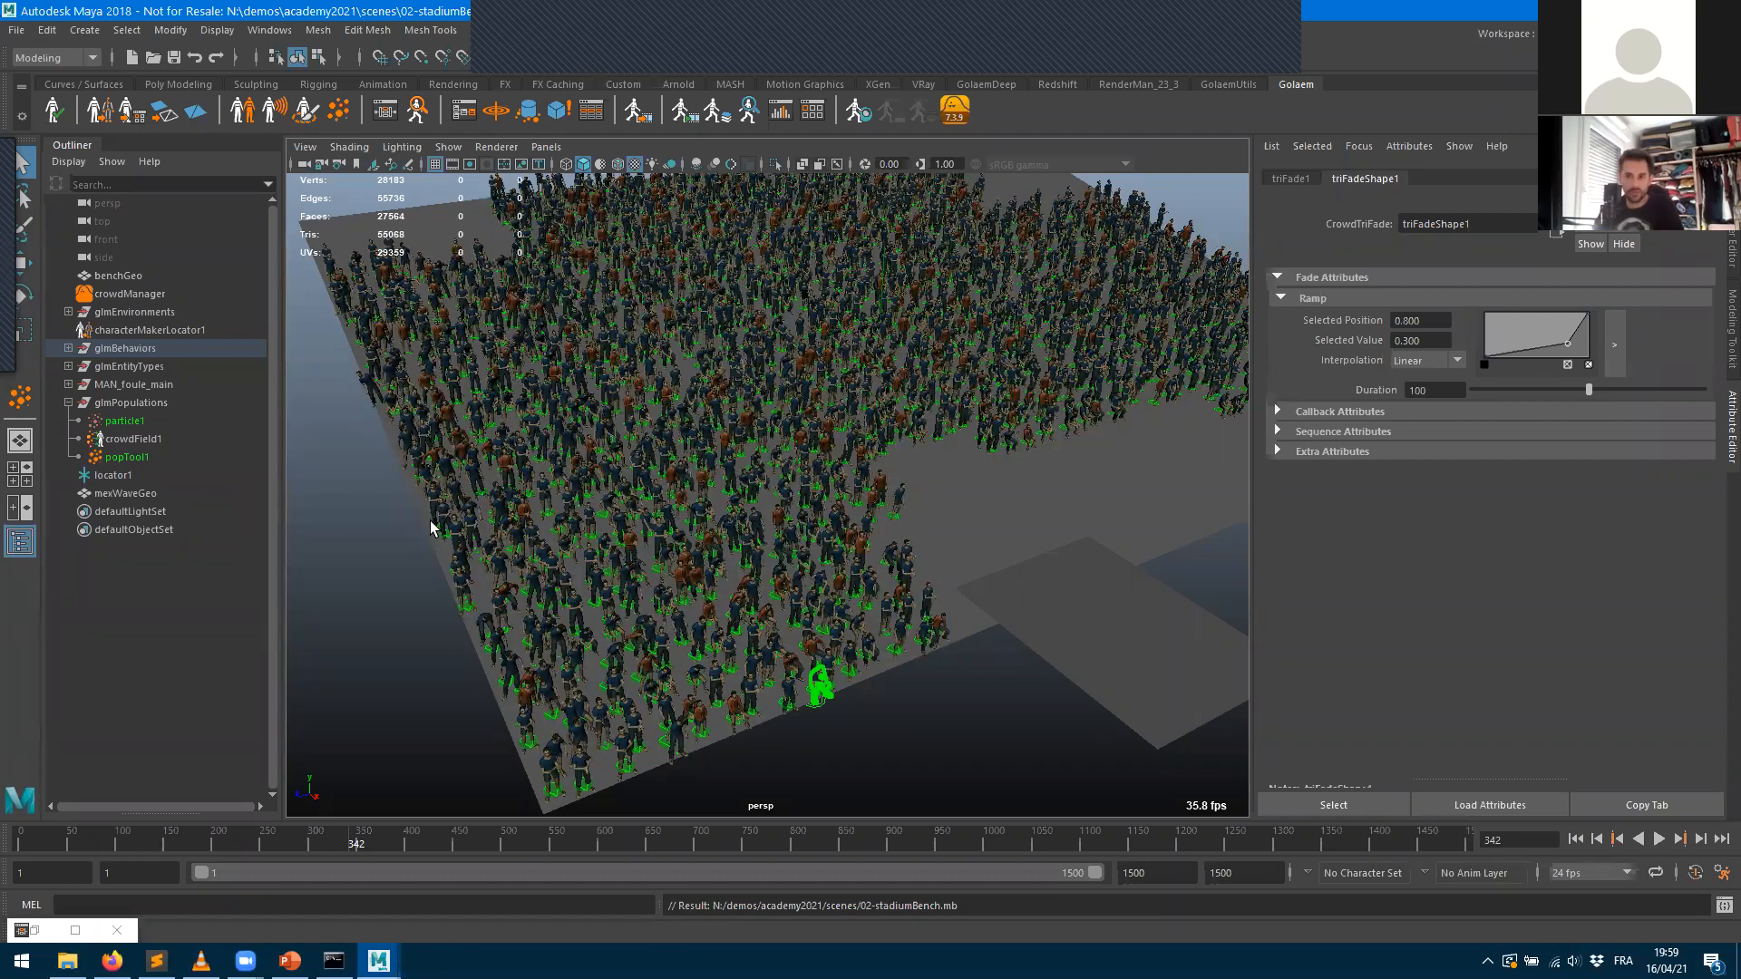
- Select the manChar entity type under glmEntityTypes and raise its Display Color Weight to 1
click(68, 366)
click(127, 385)
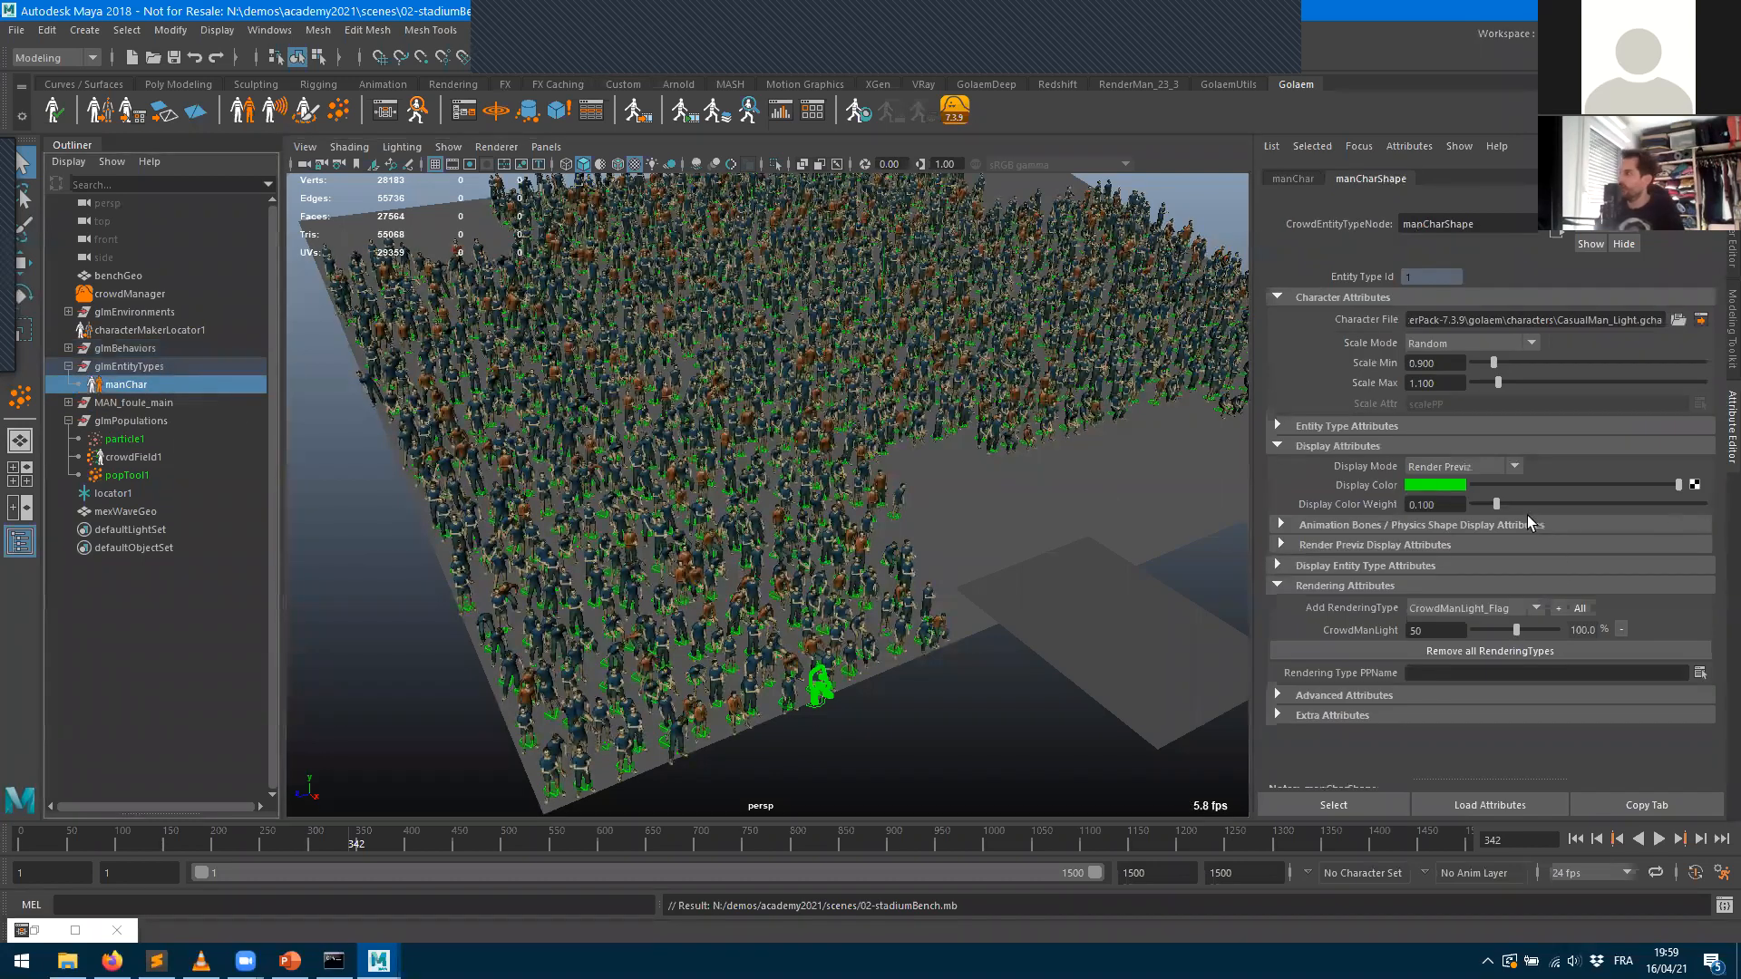
alt+right_drag(1169, 498, 1721, 507)
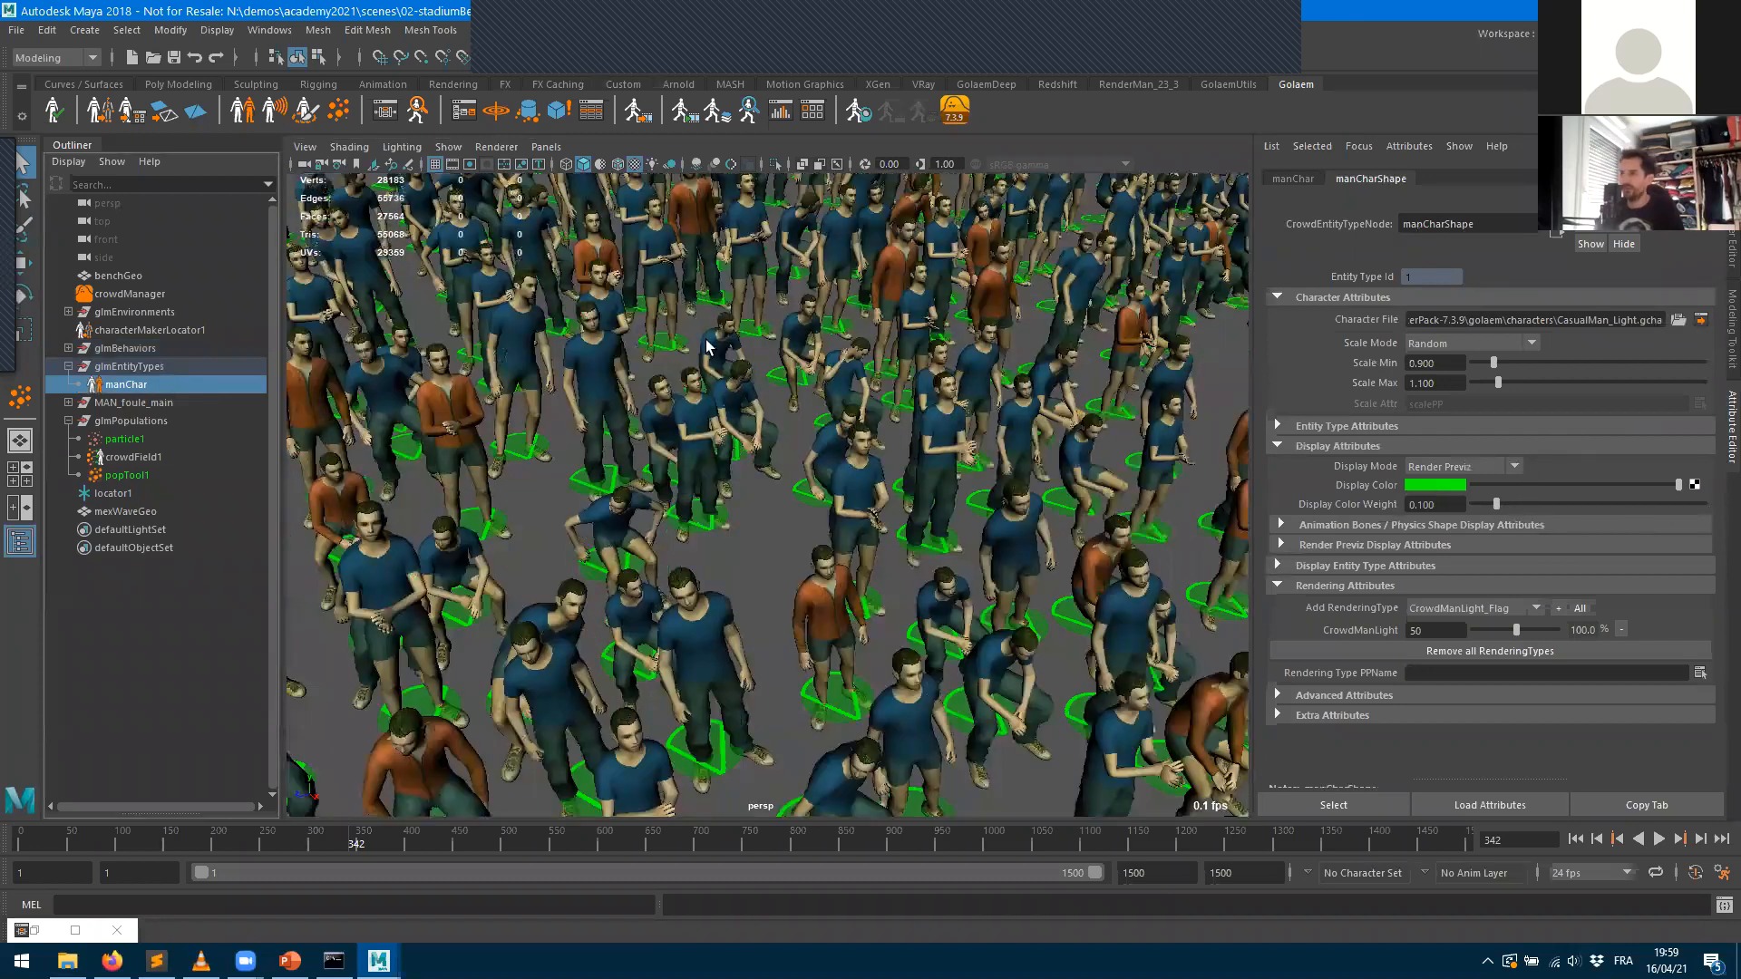
scroll(713, 512, down, 5)
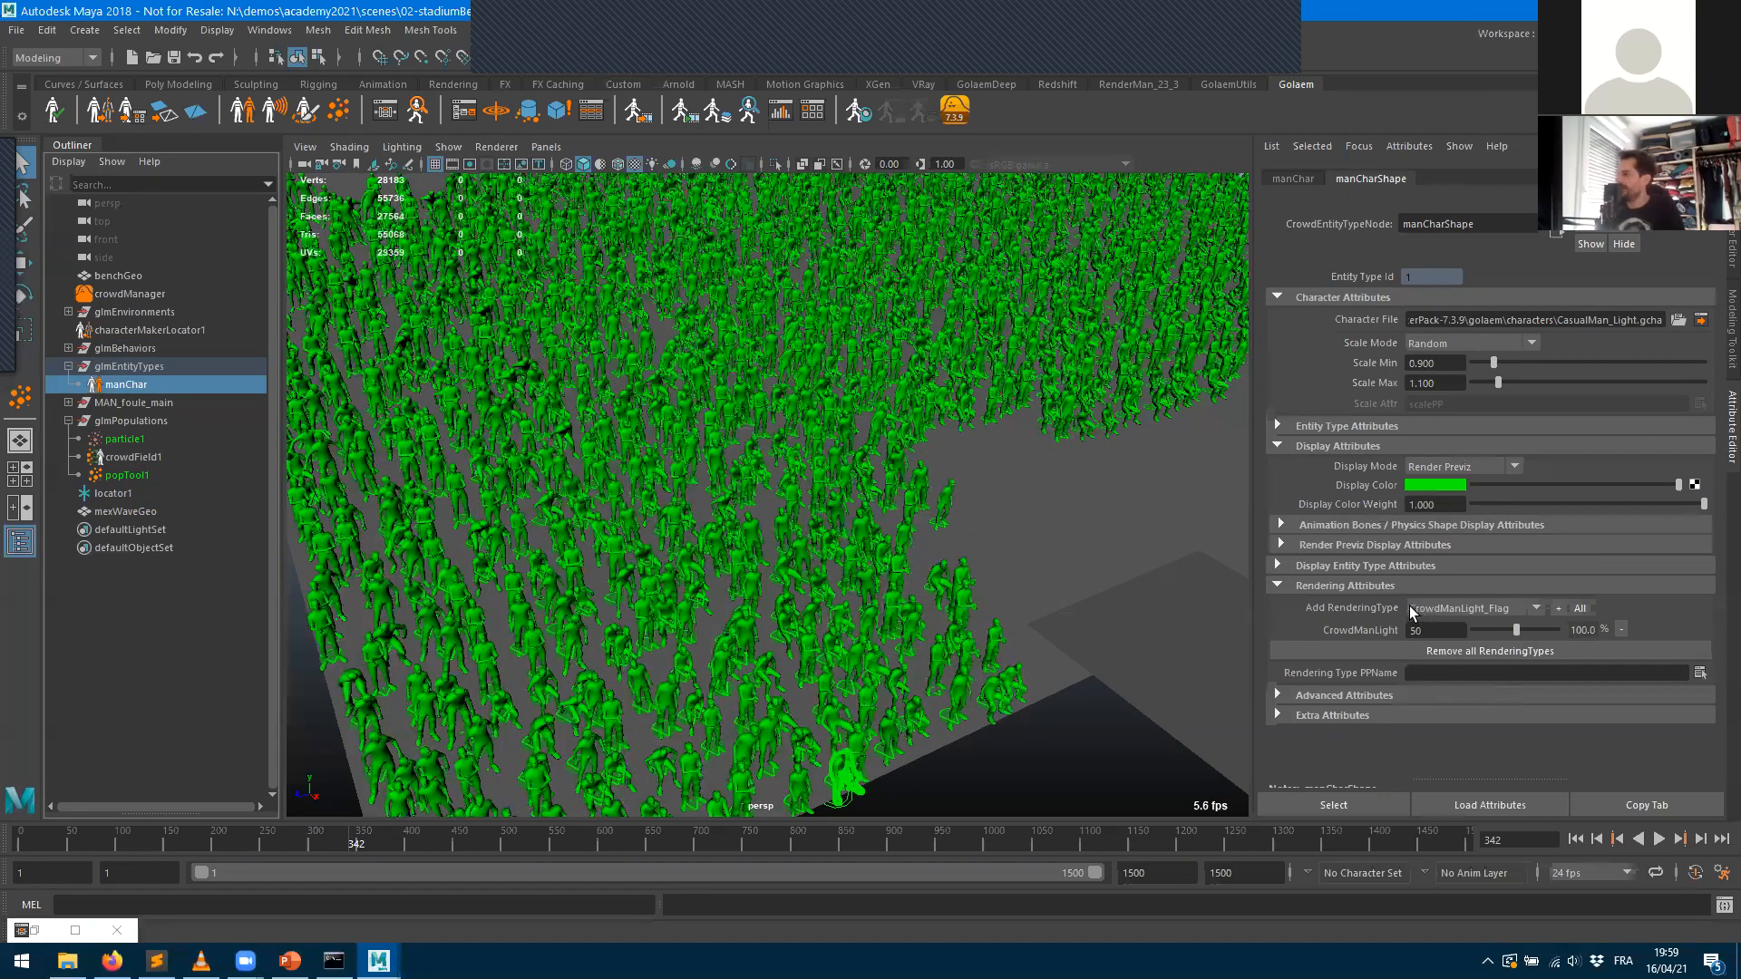
- Enable color visual feedback on crowdField1 and play the simulation from frame 1 to examine the crowd colored by behavior
click(1578, 840)
click(1659, 840)
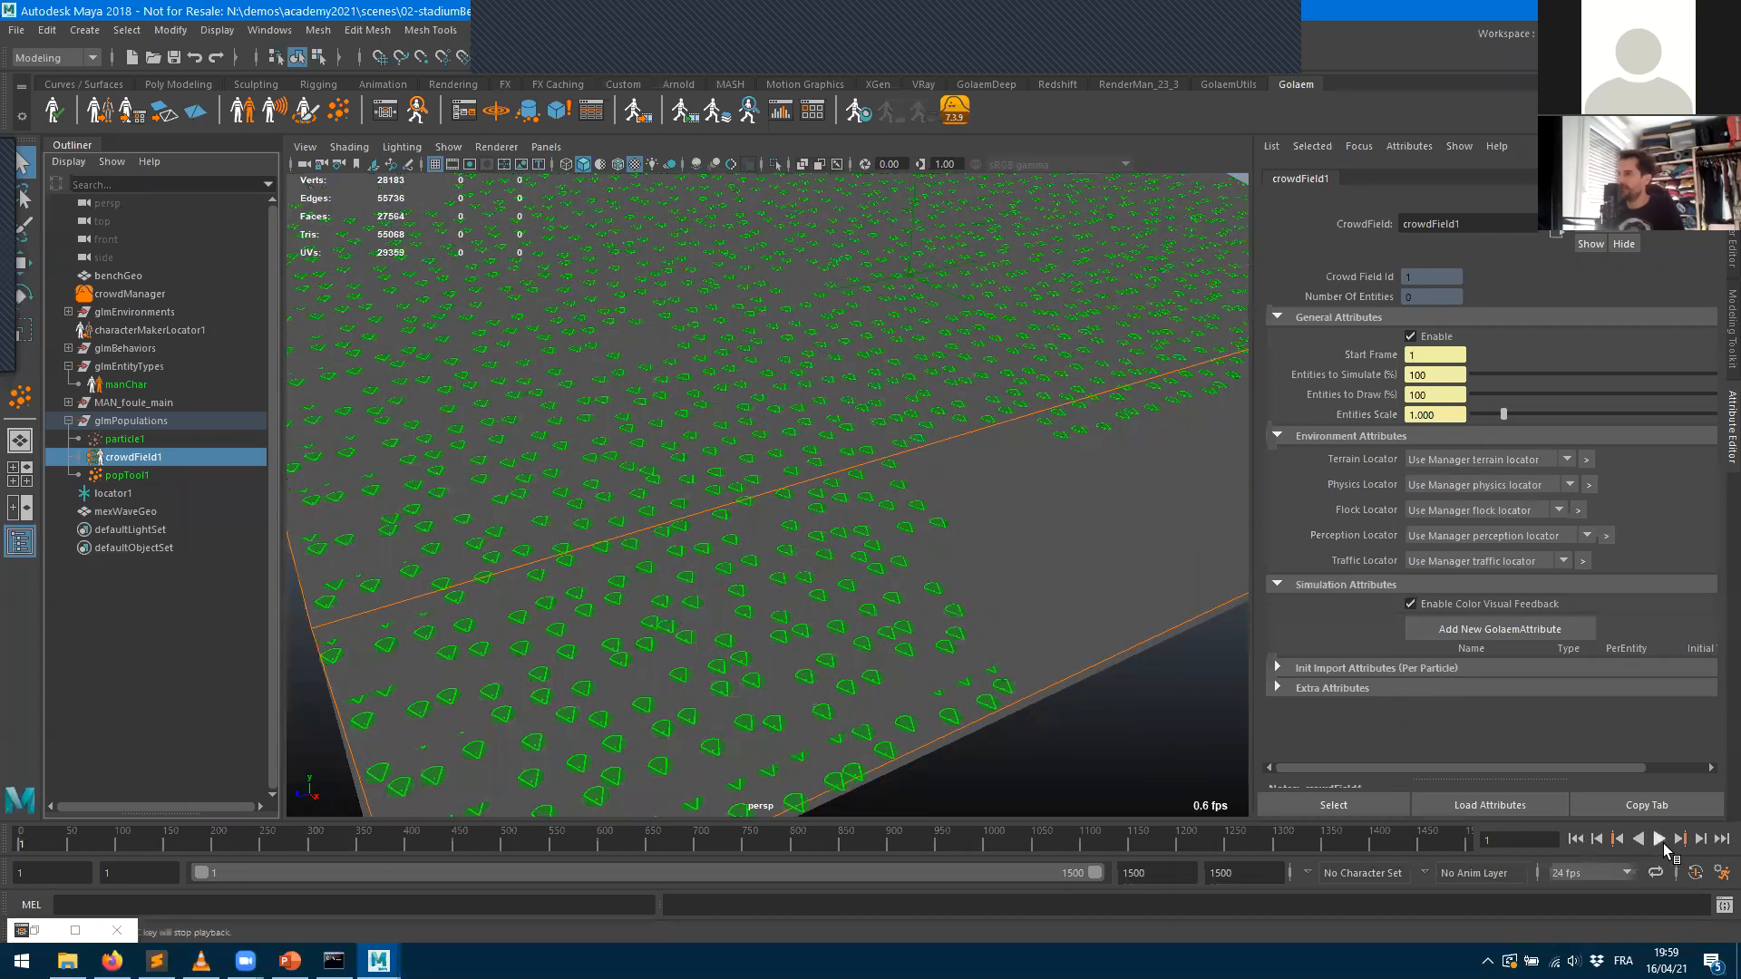
alt+drag(802, 507, 848, 527)
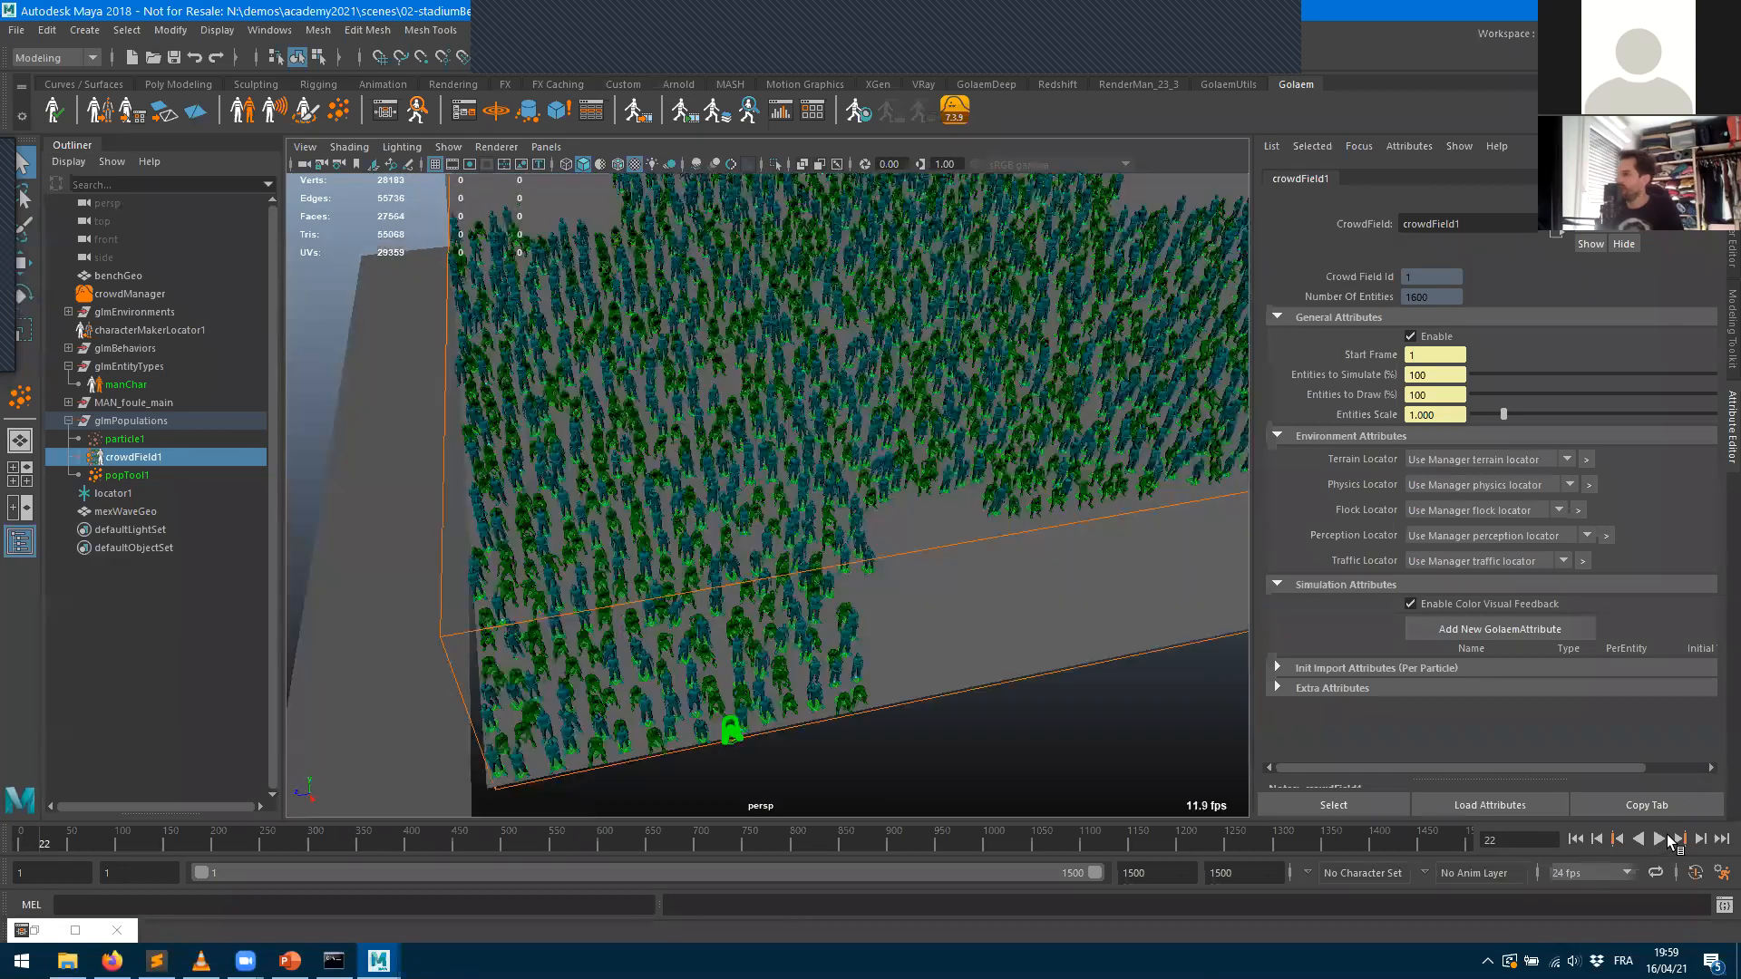
click(1663, 838)
scroll(577, 589, up, 3)
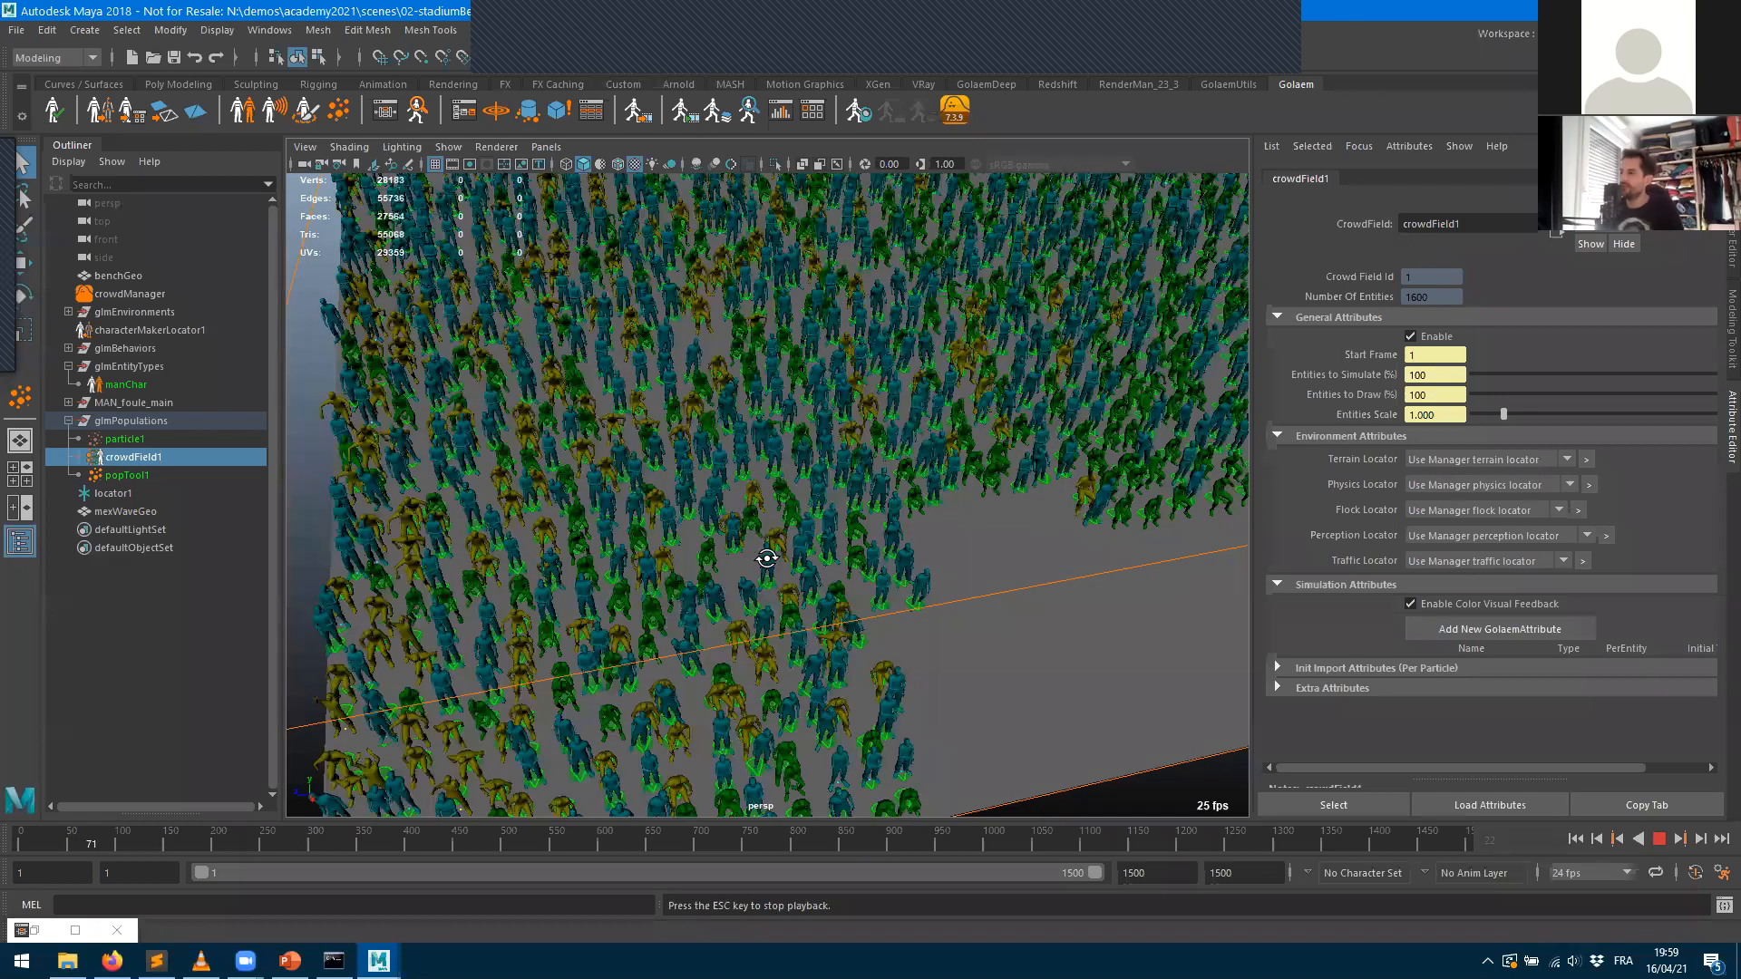
alt+drag(769, 544, 606, 601)
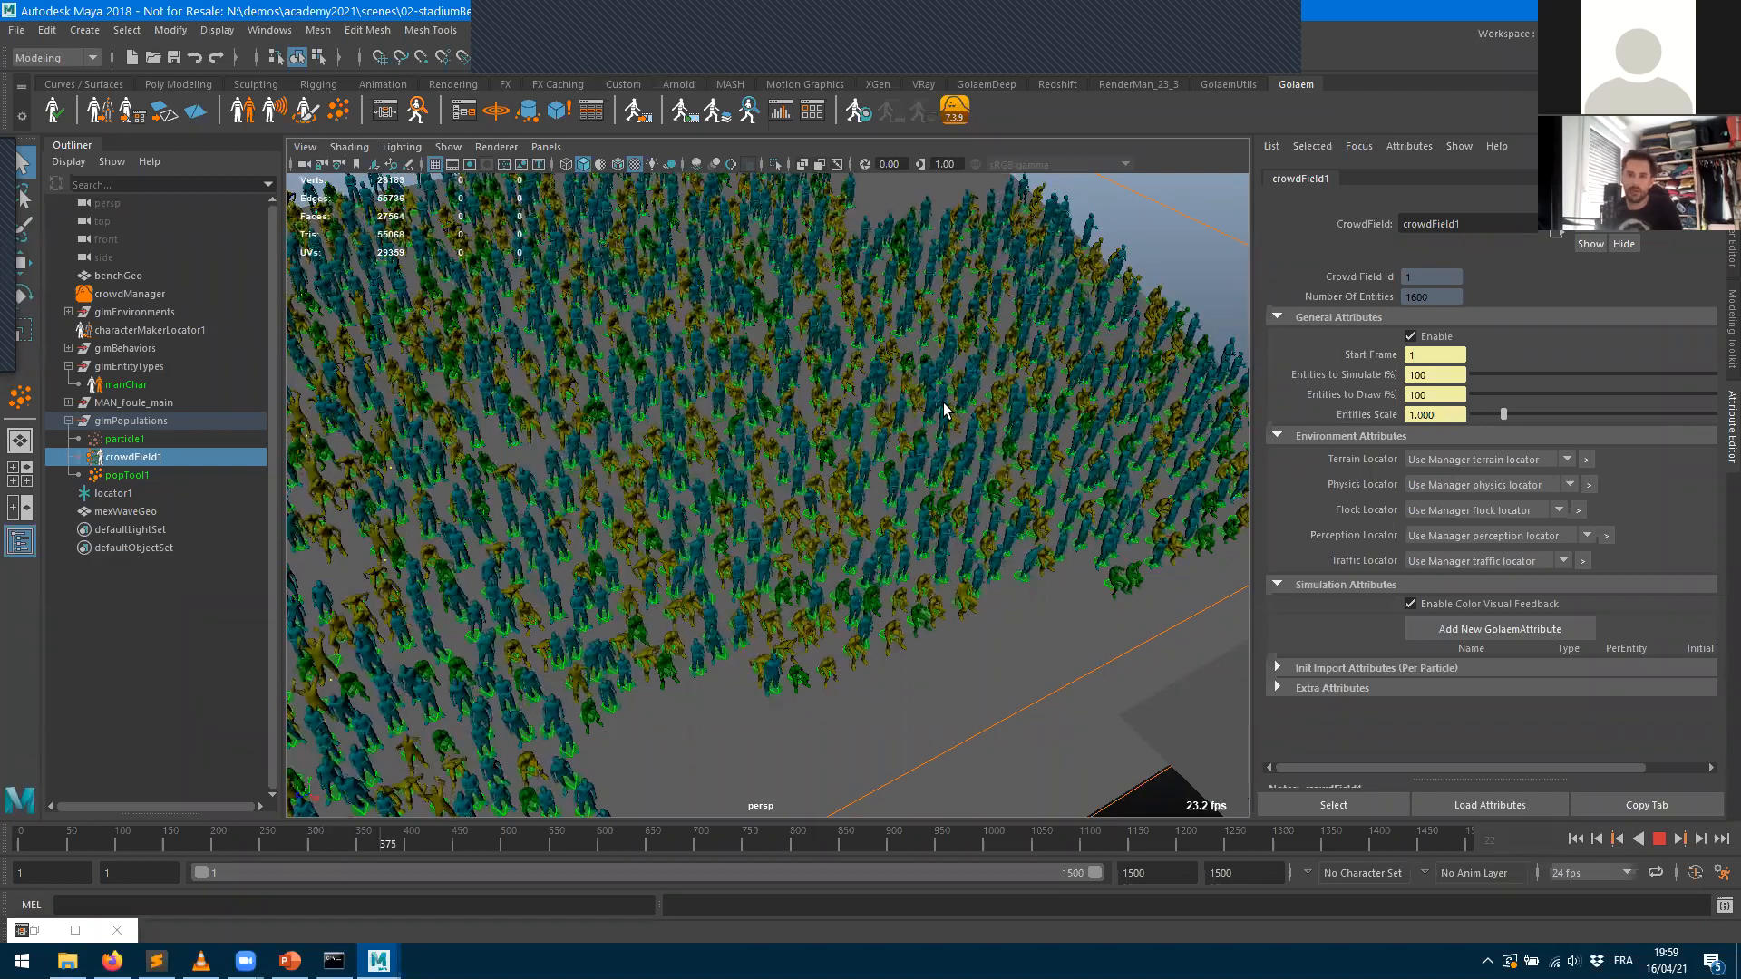
click(1661, 840)
- Compare manChar's display colors by lowering the Display Color Weight to 0 and raising it back to 1
click(125, 384)
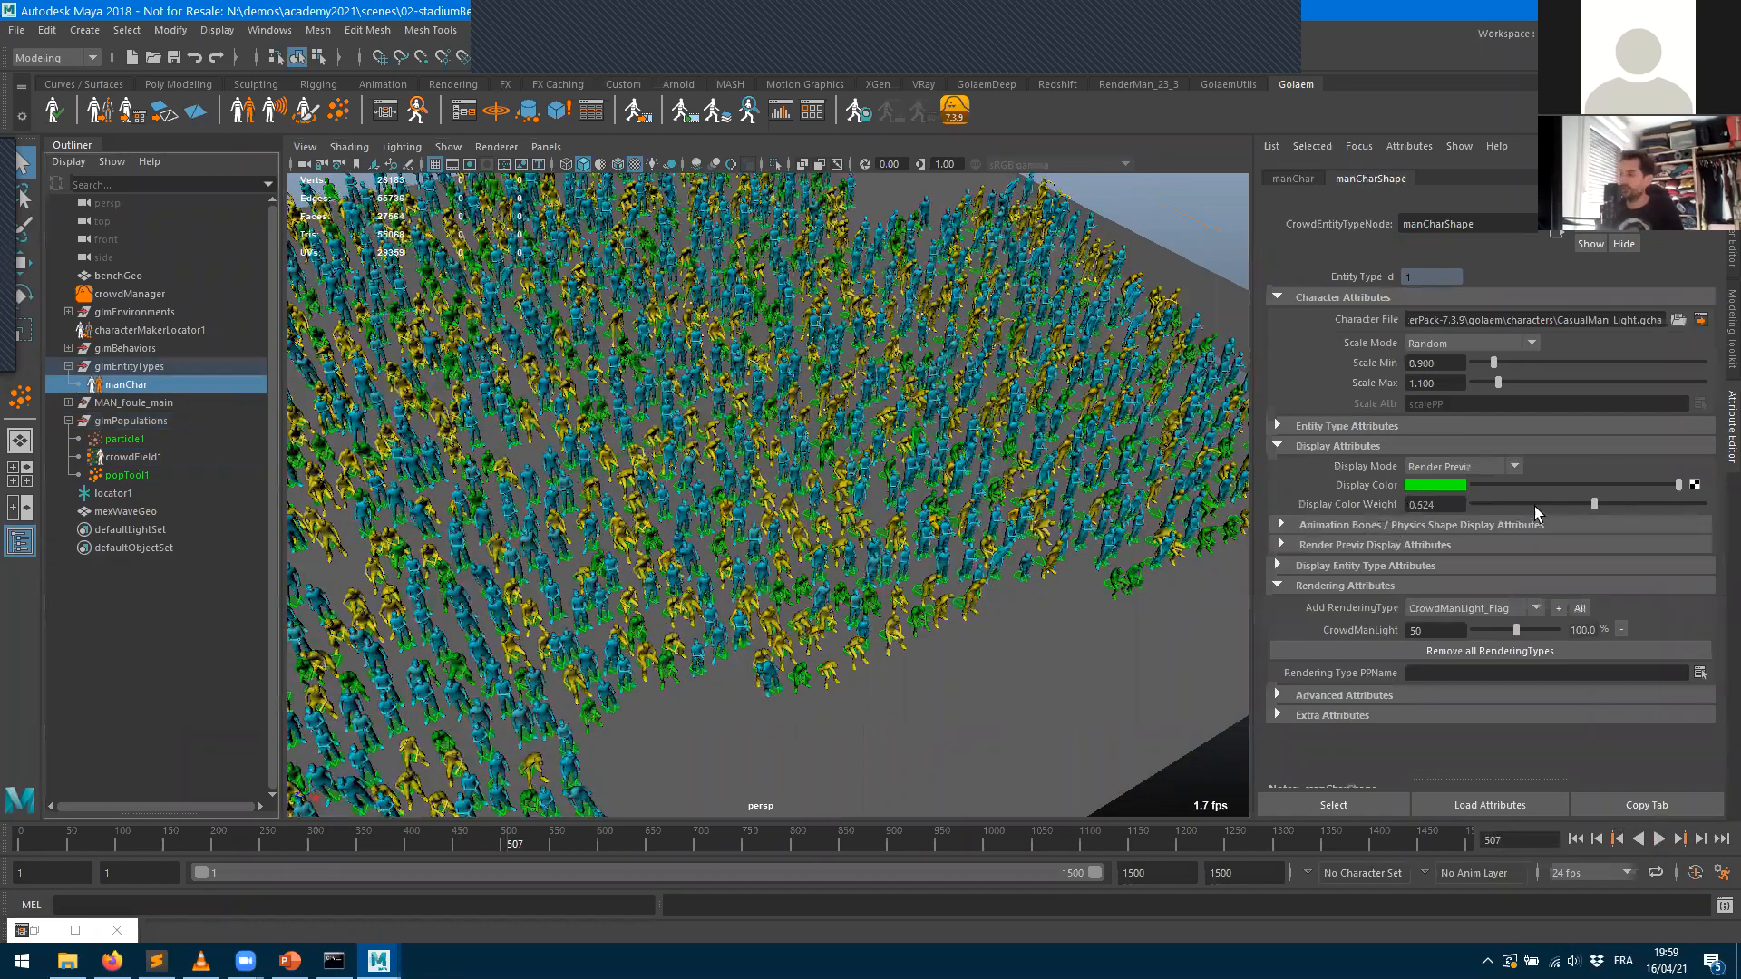
drag(1594, 504, 318, 370)
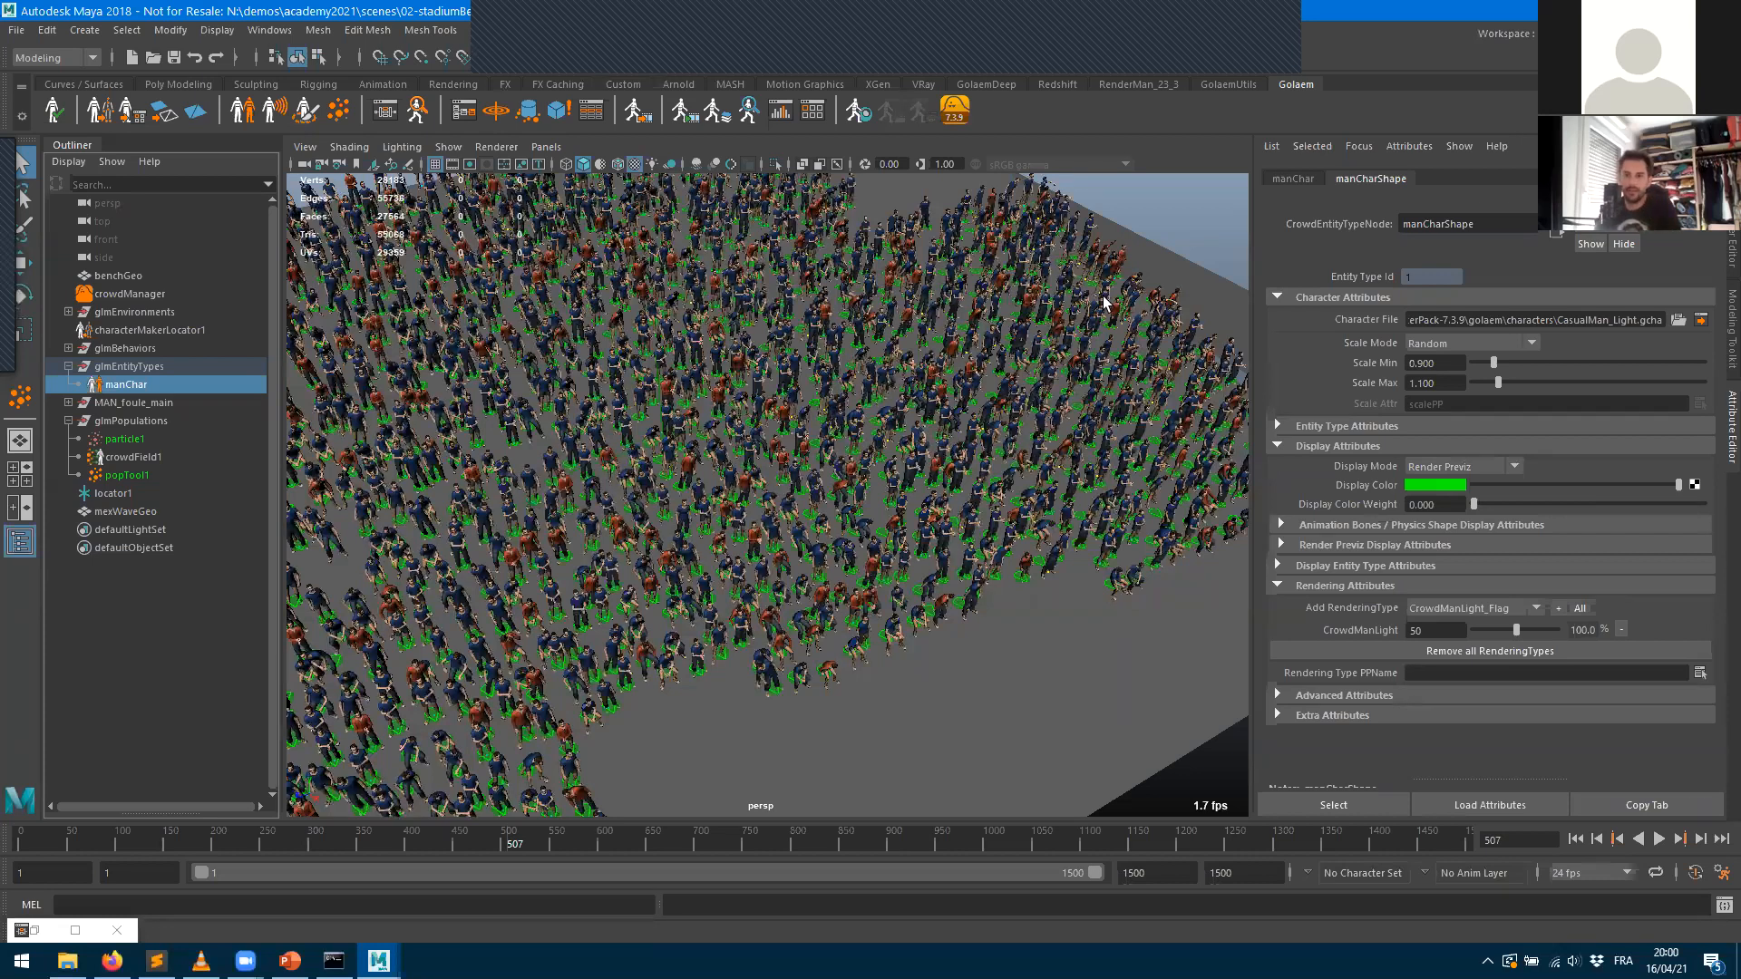
drag(1474, 505, 1623, 504)
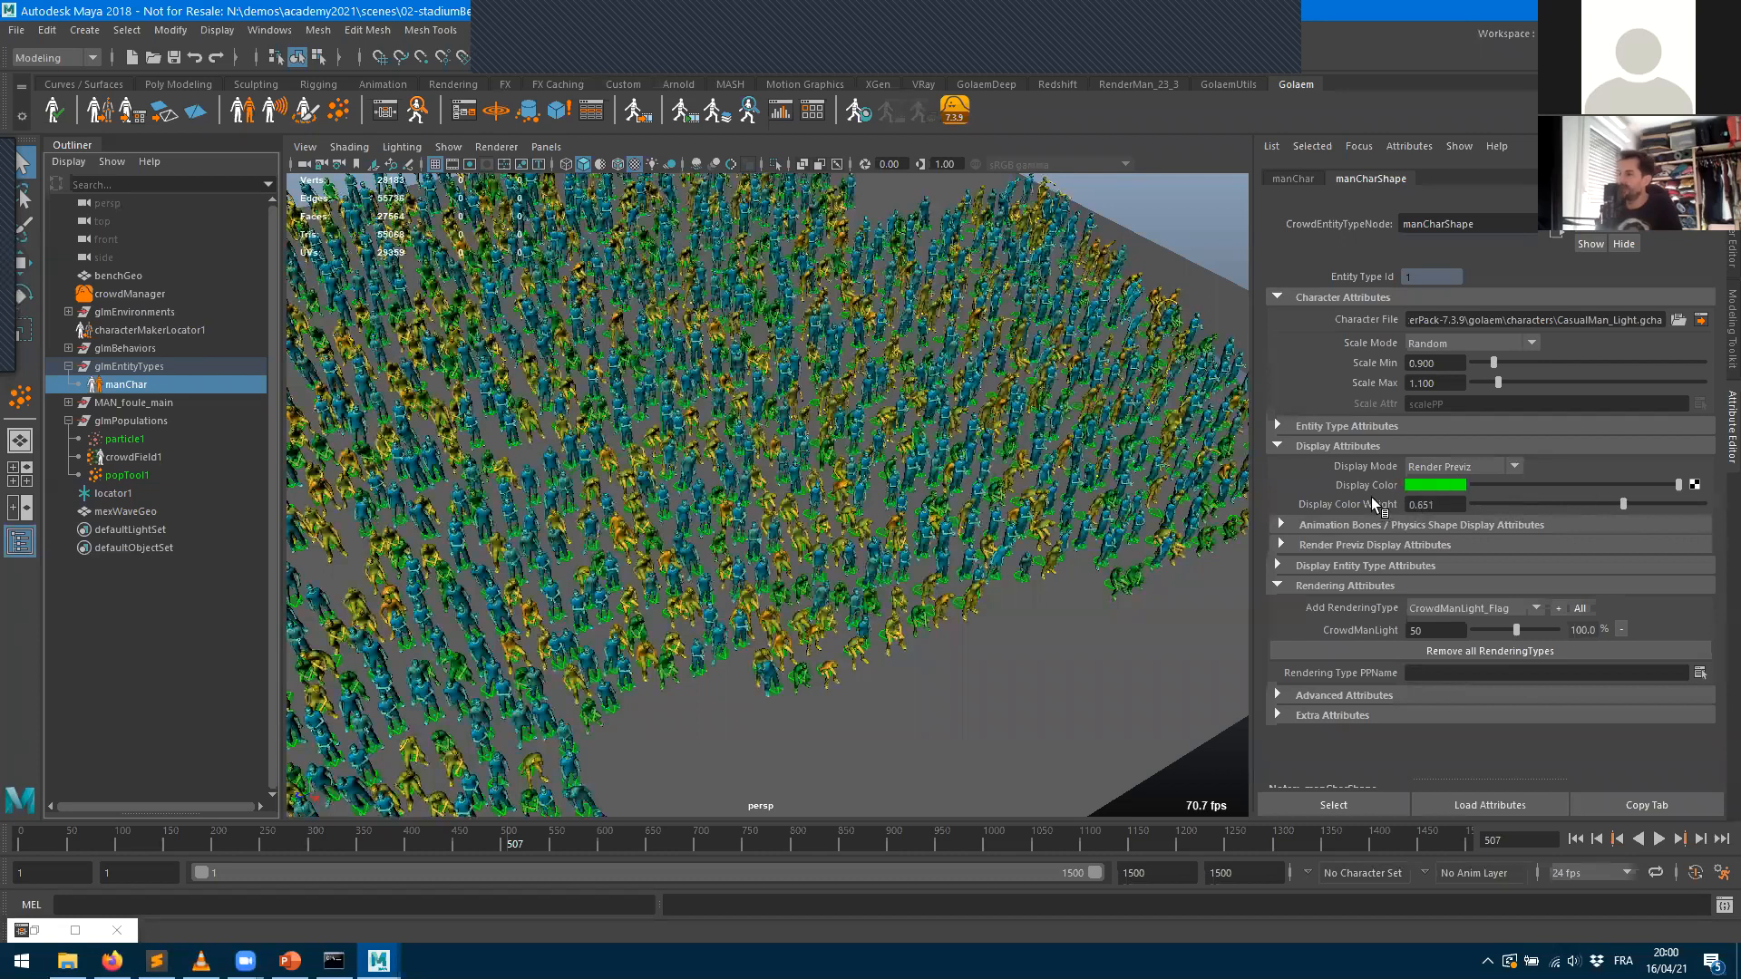
- Return to frame 1, reopen the Behavior Editor, and change the waveShape motion's visual feedback color to red
click(1576, 839)
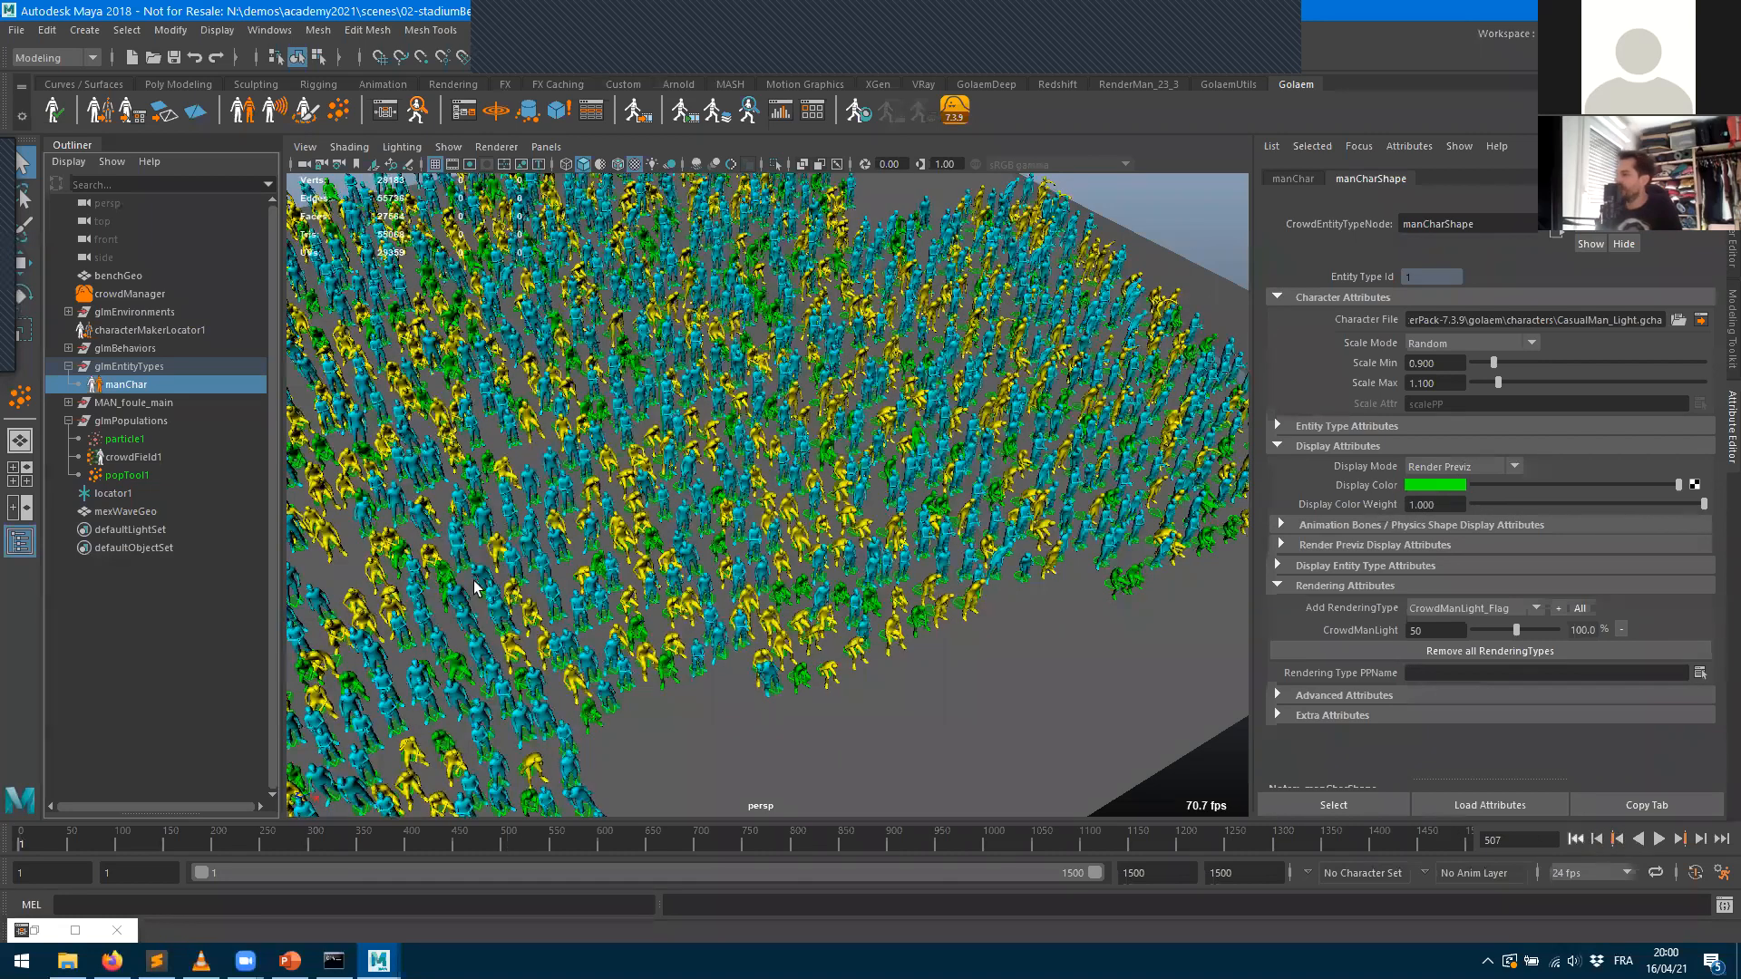
click(118, 458)
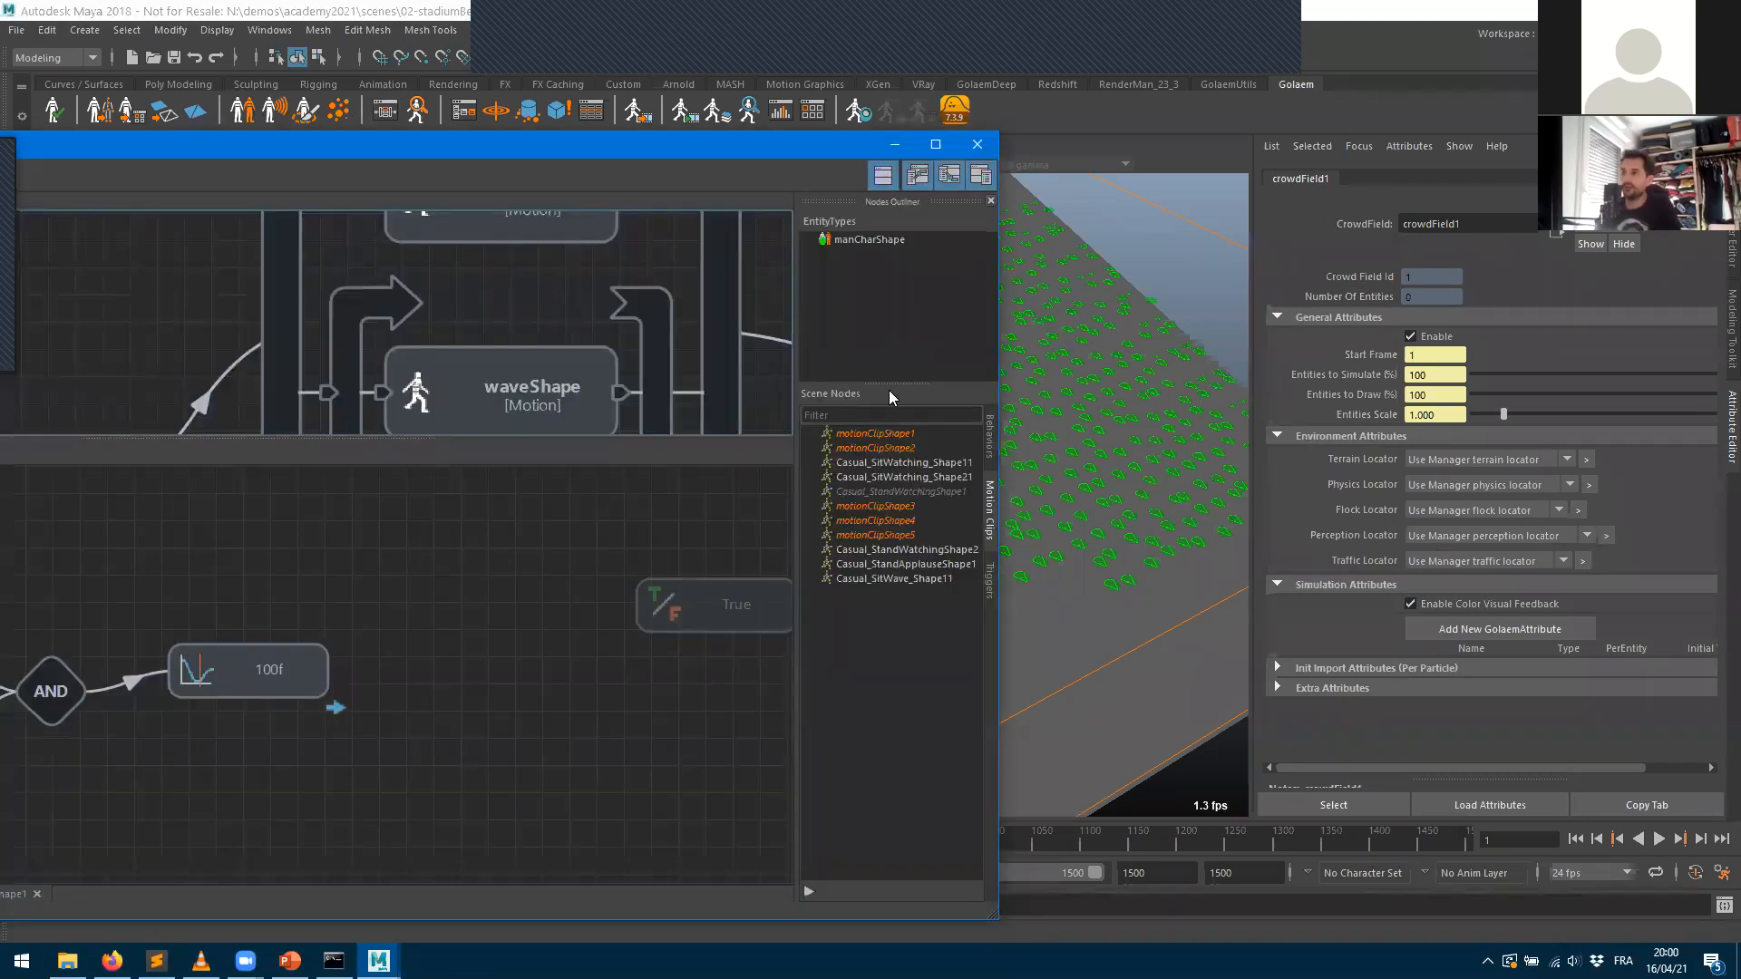
click(479, 391)
scroll(1371, 719, down, 3)
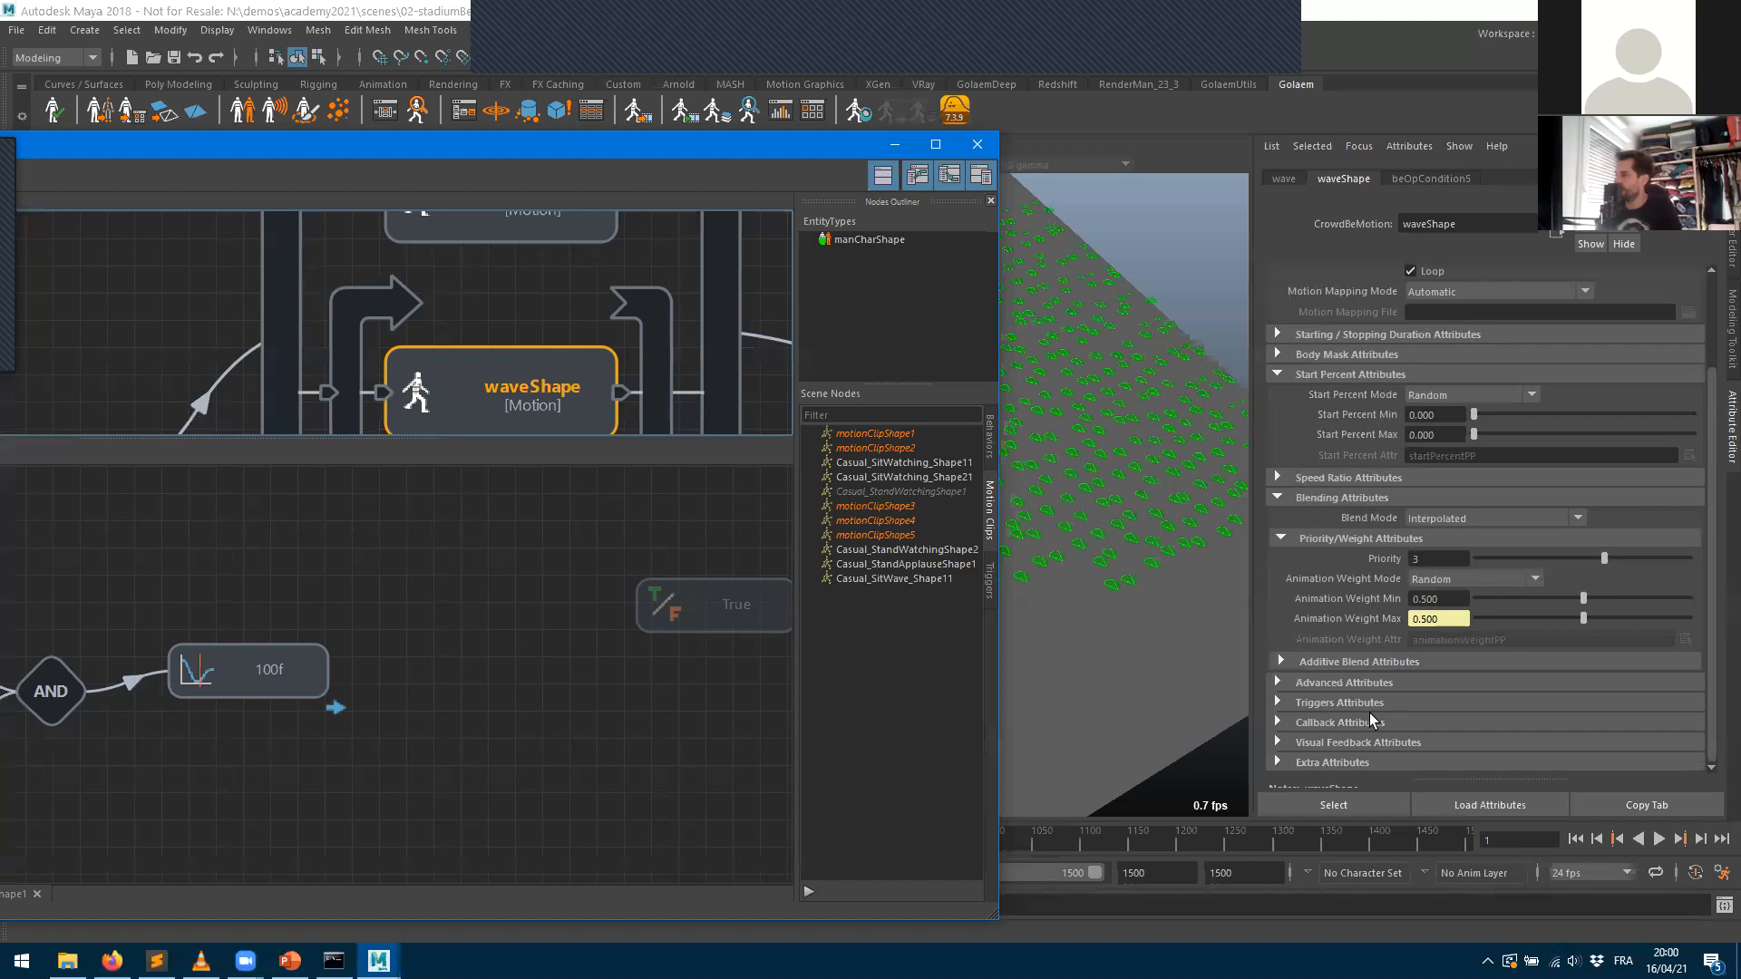
click(1338, 742)
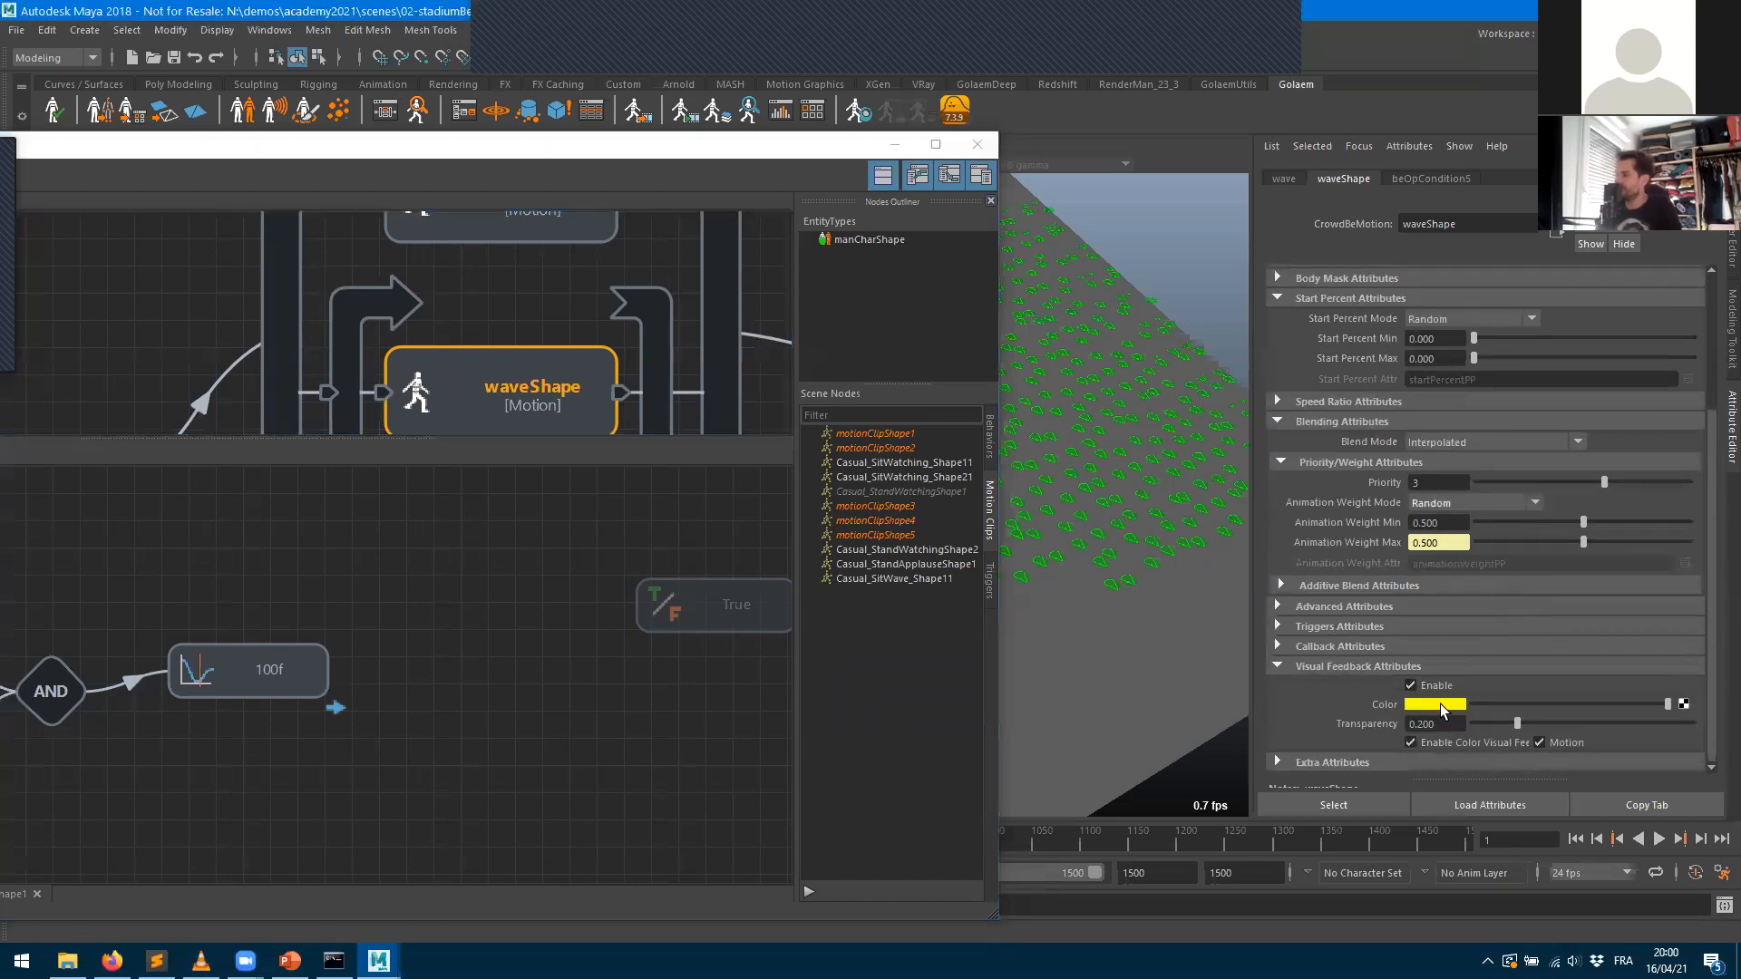
click(1442, 704)
click(1447, 707)
click(1376, 655)
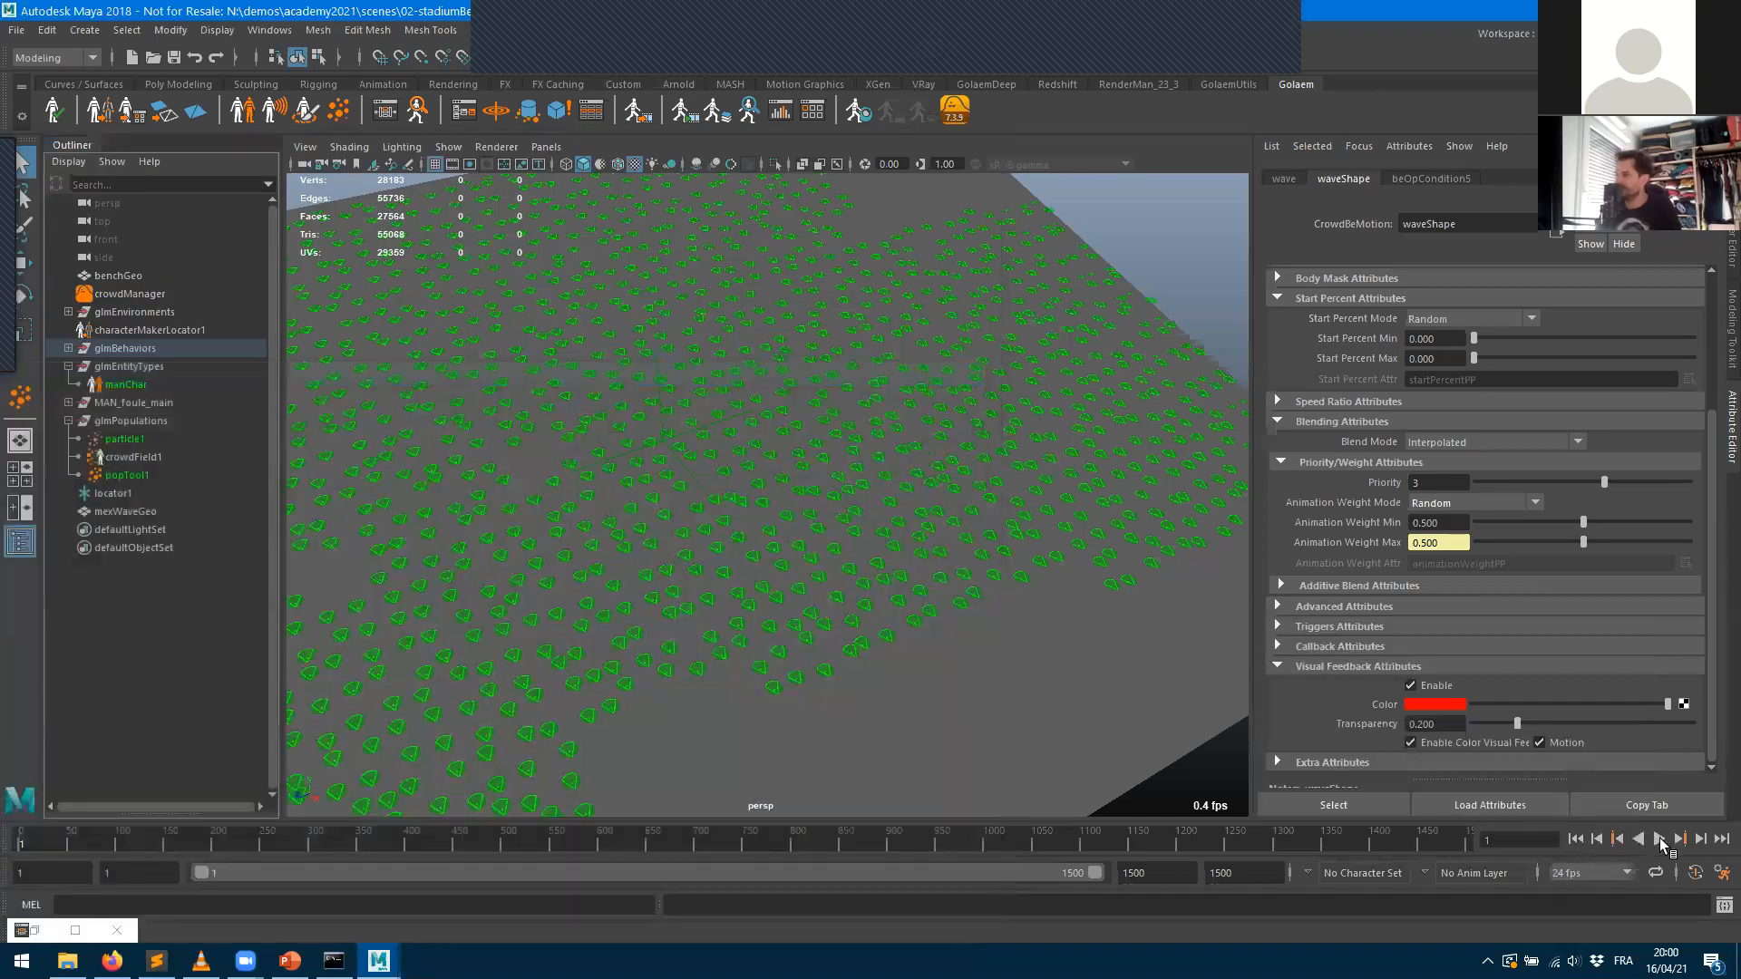
- Play the simulation from frame 1 to watch the wave spread with waving characters marked in red
click(1659, 838)
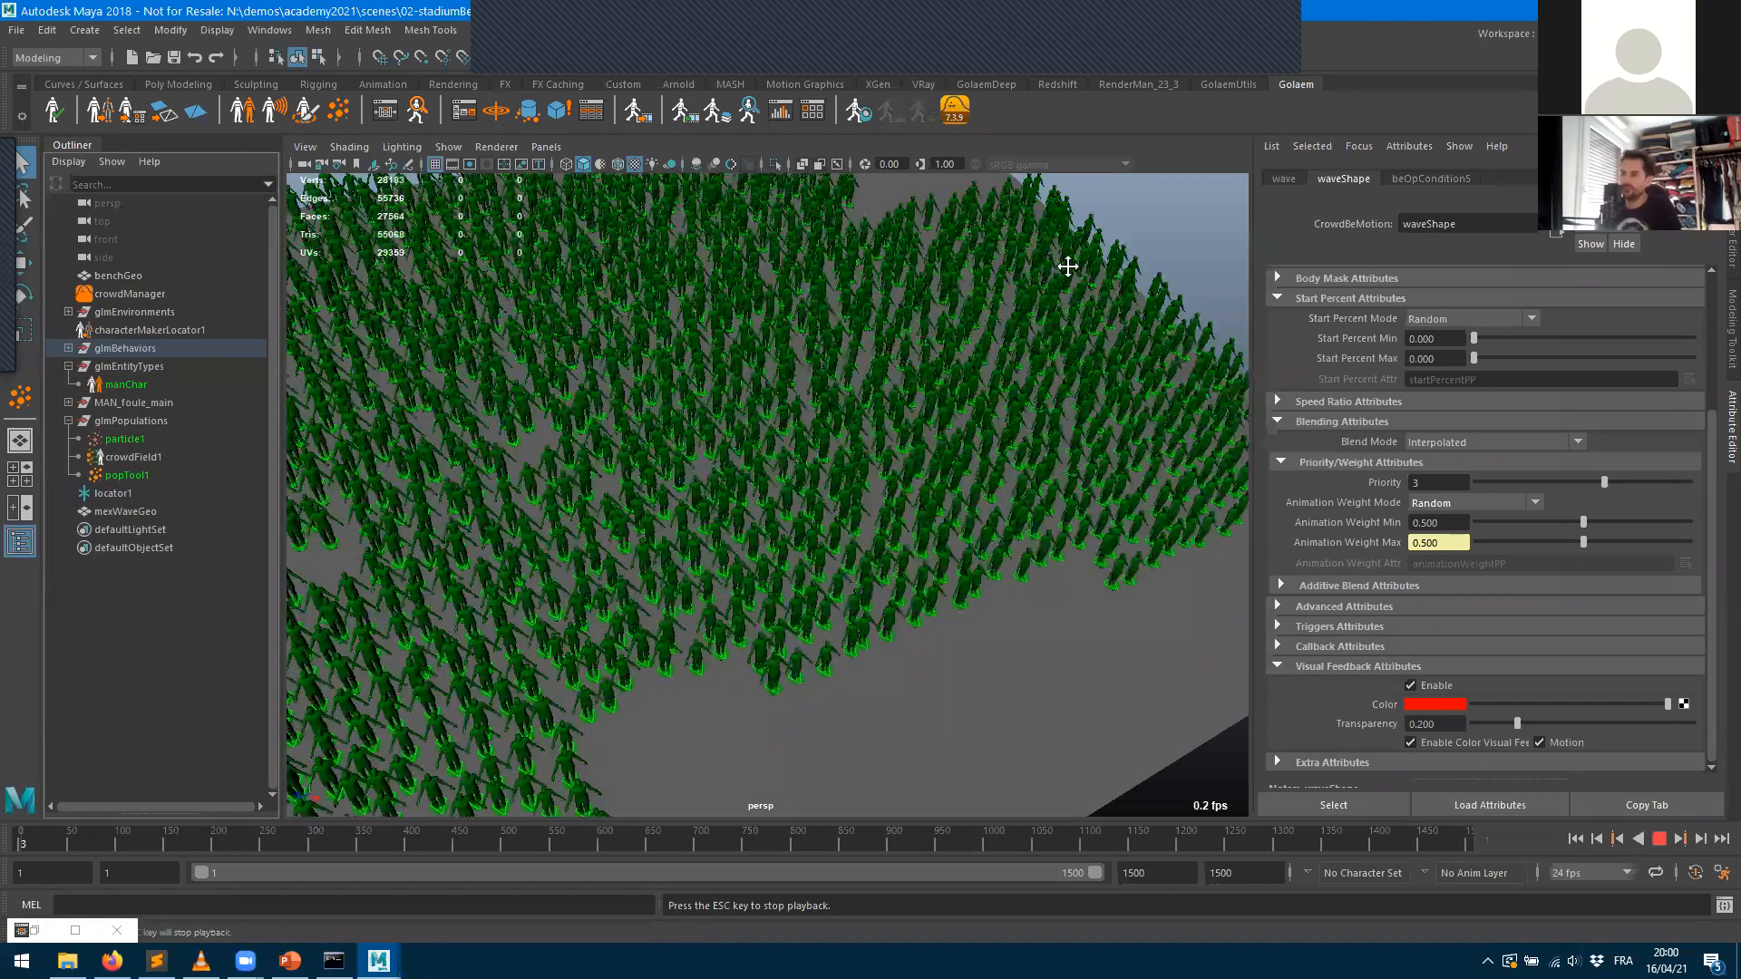
alt+middle_drag(773, 393, 1068, 267)
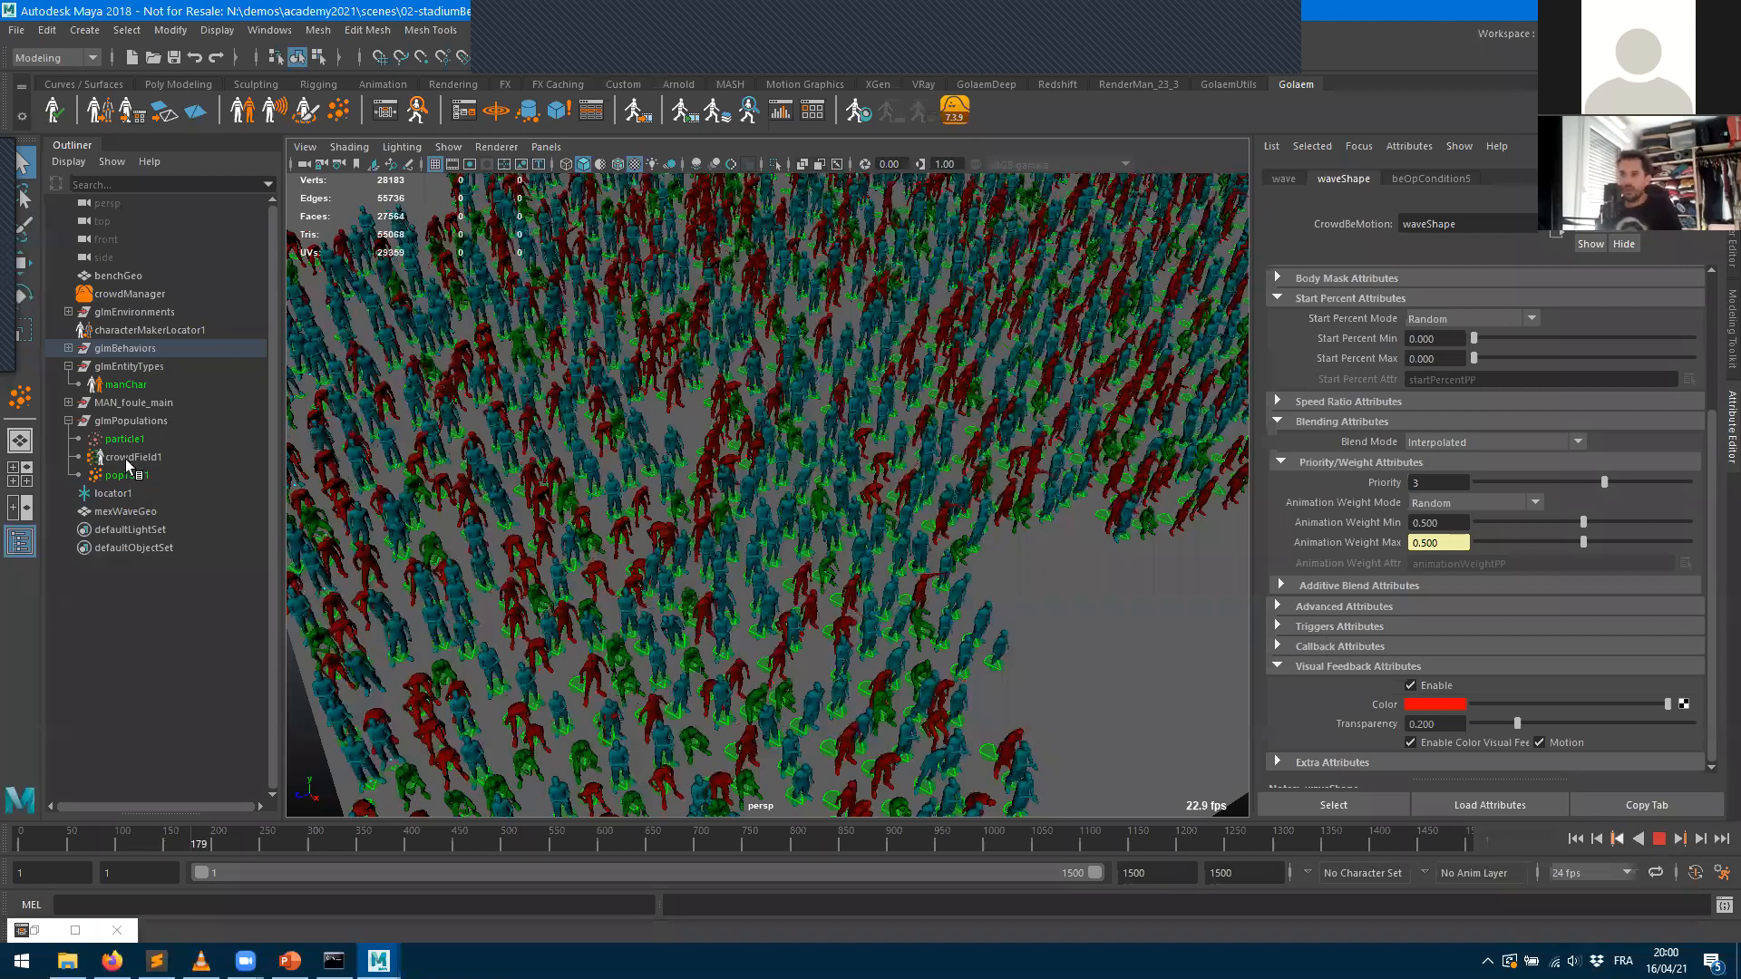
- Stop the simulation playback and turn off Color Visual Feedback on crowdField1
click(127, 457)
key(Escape)
click(1410, 603)
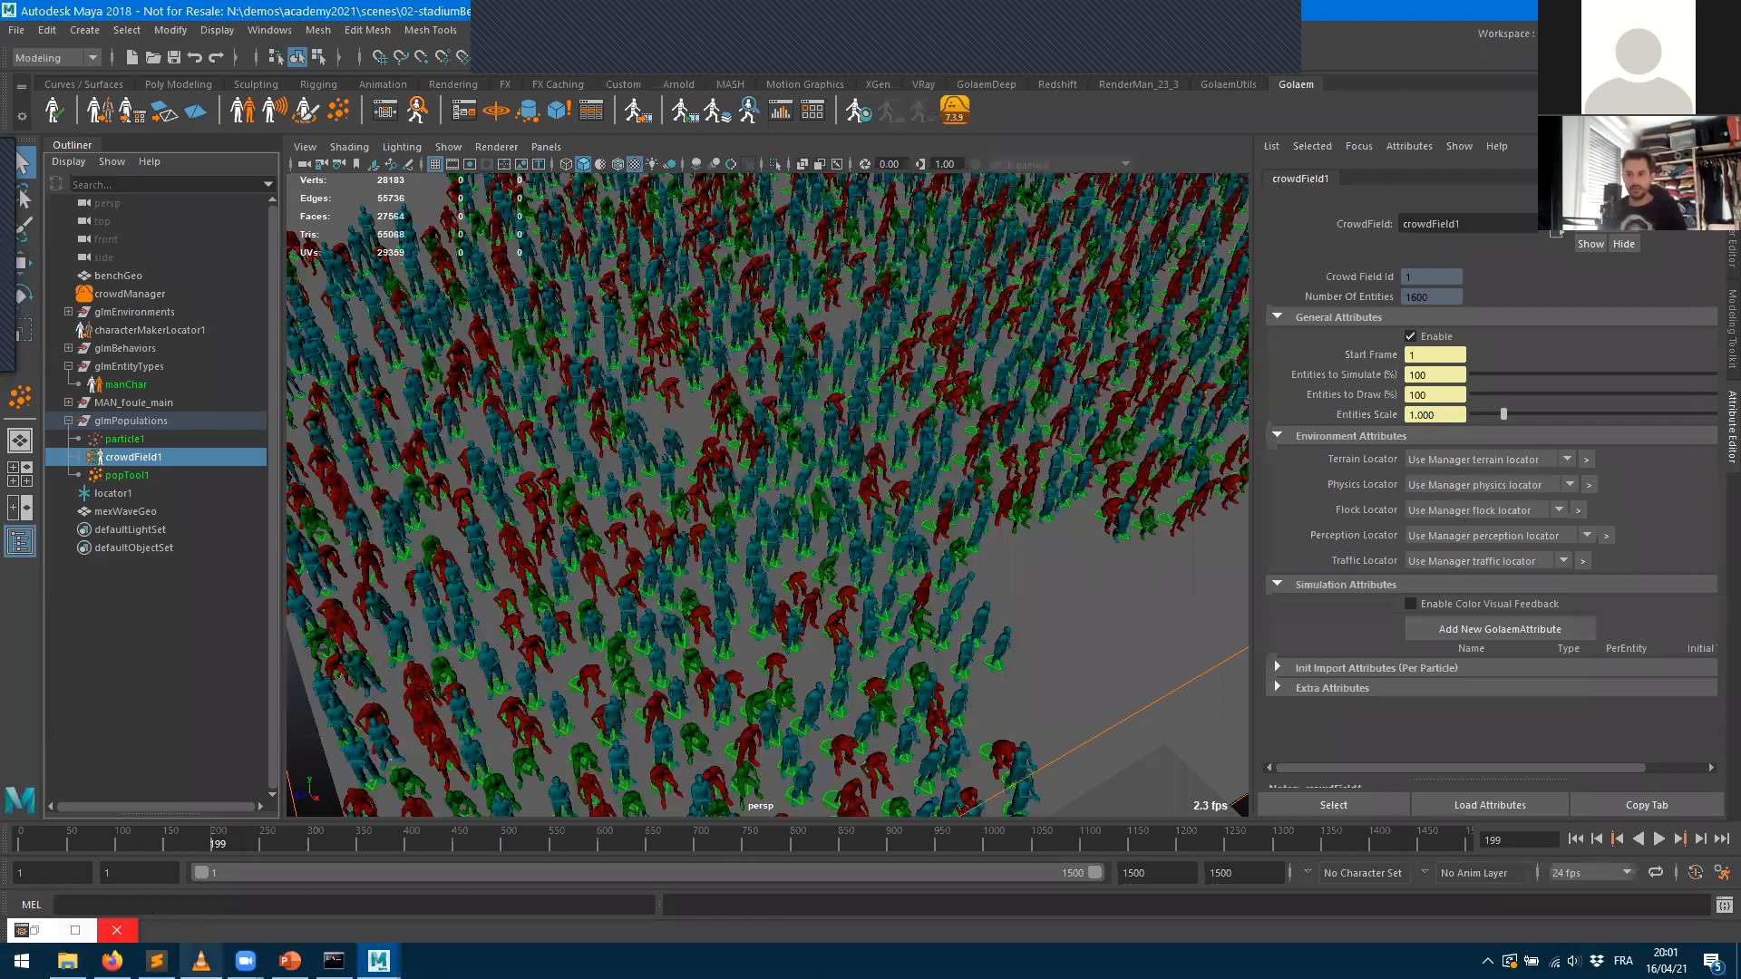
- Switch to VLC, play 00_Golaem_MeetupAnim.mp4 full screen, and minimise the player to return to Maya
mouse_move(201, 960)
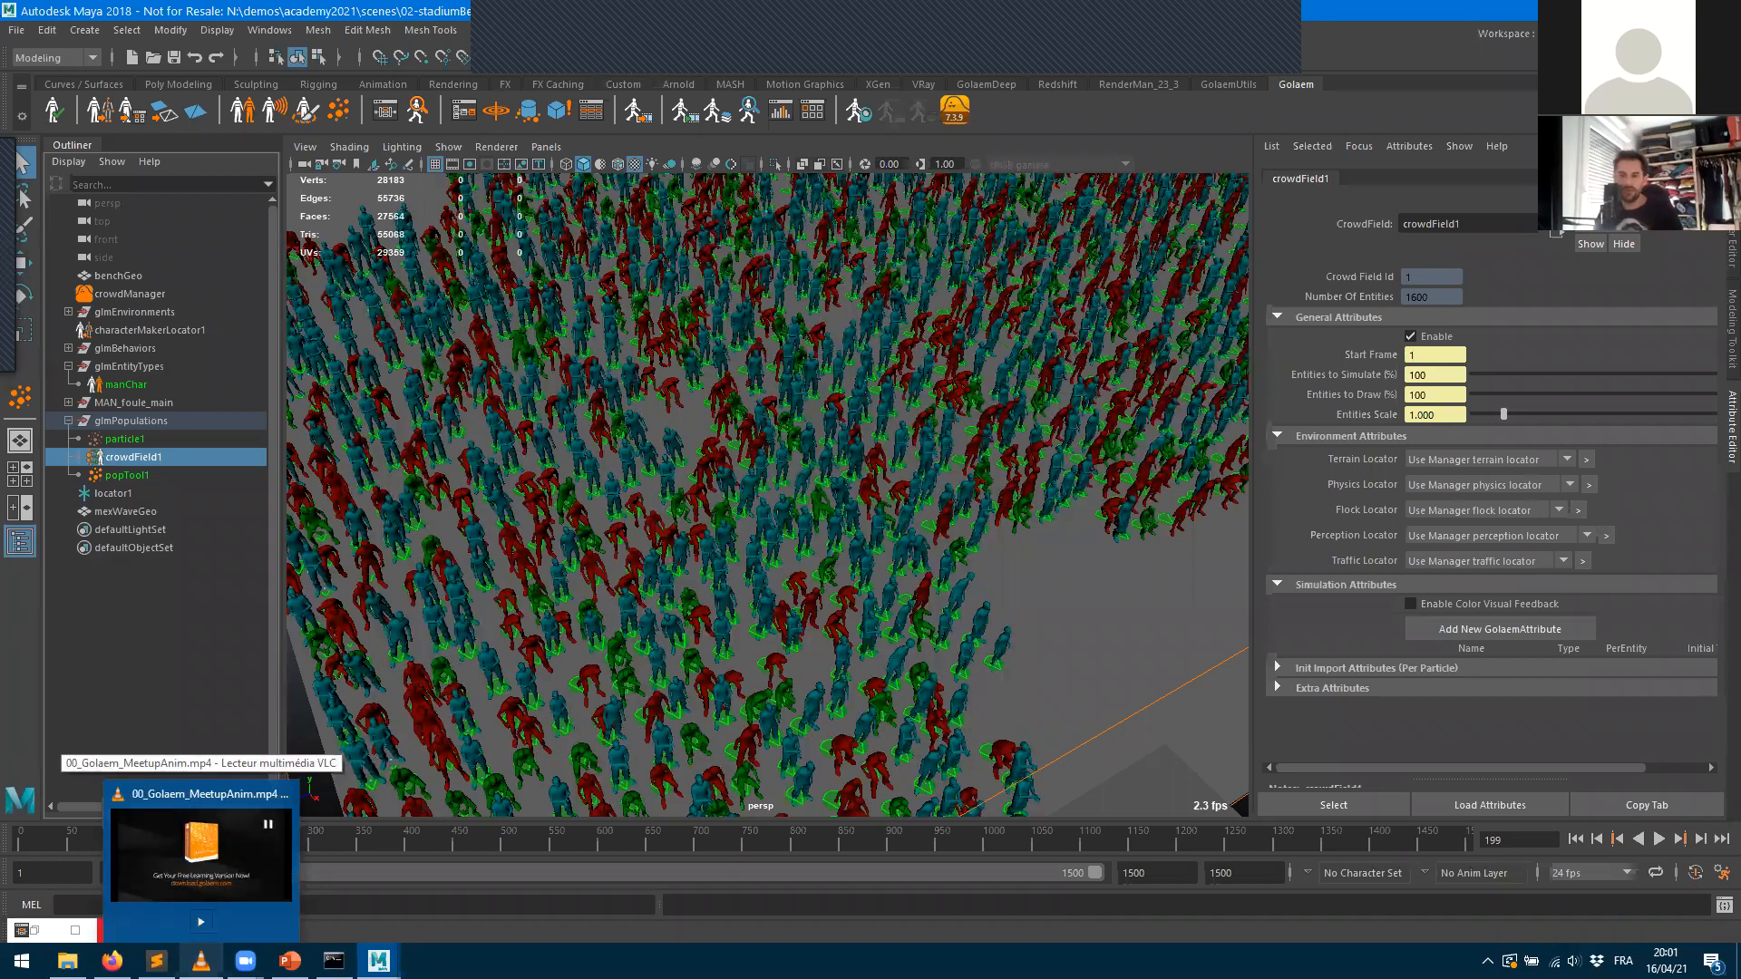
click(258, 801)
double_click(760, 501)
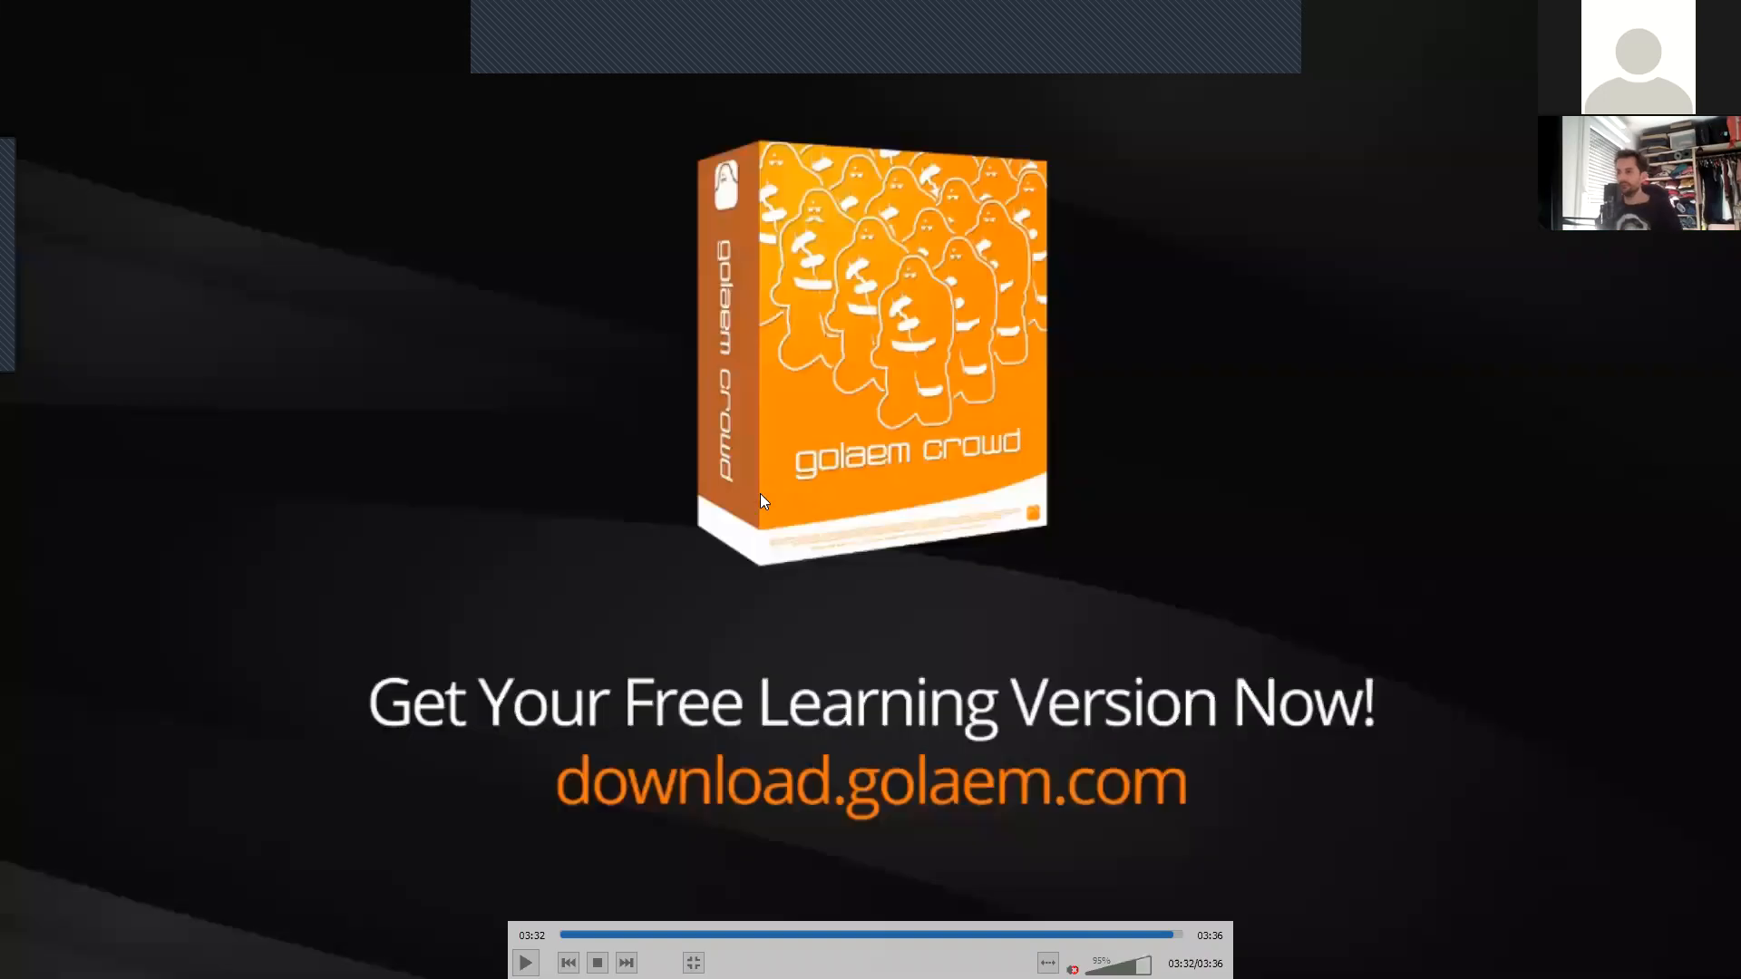
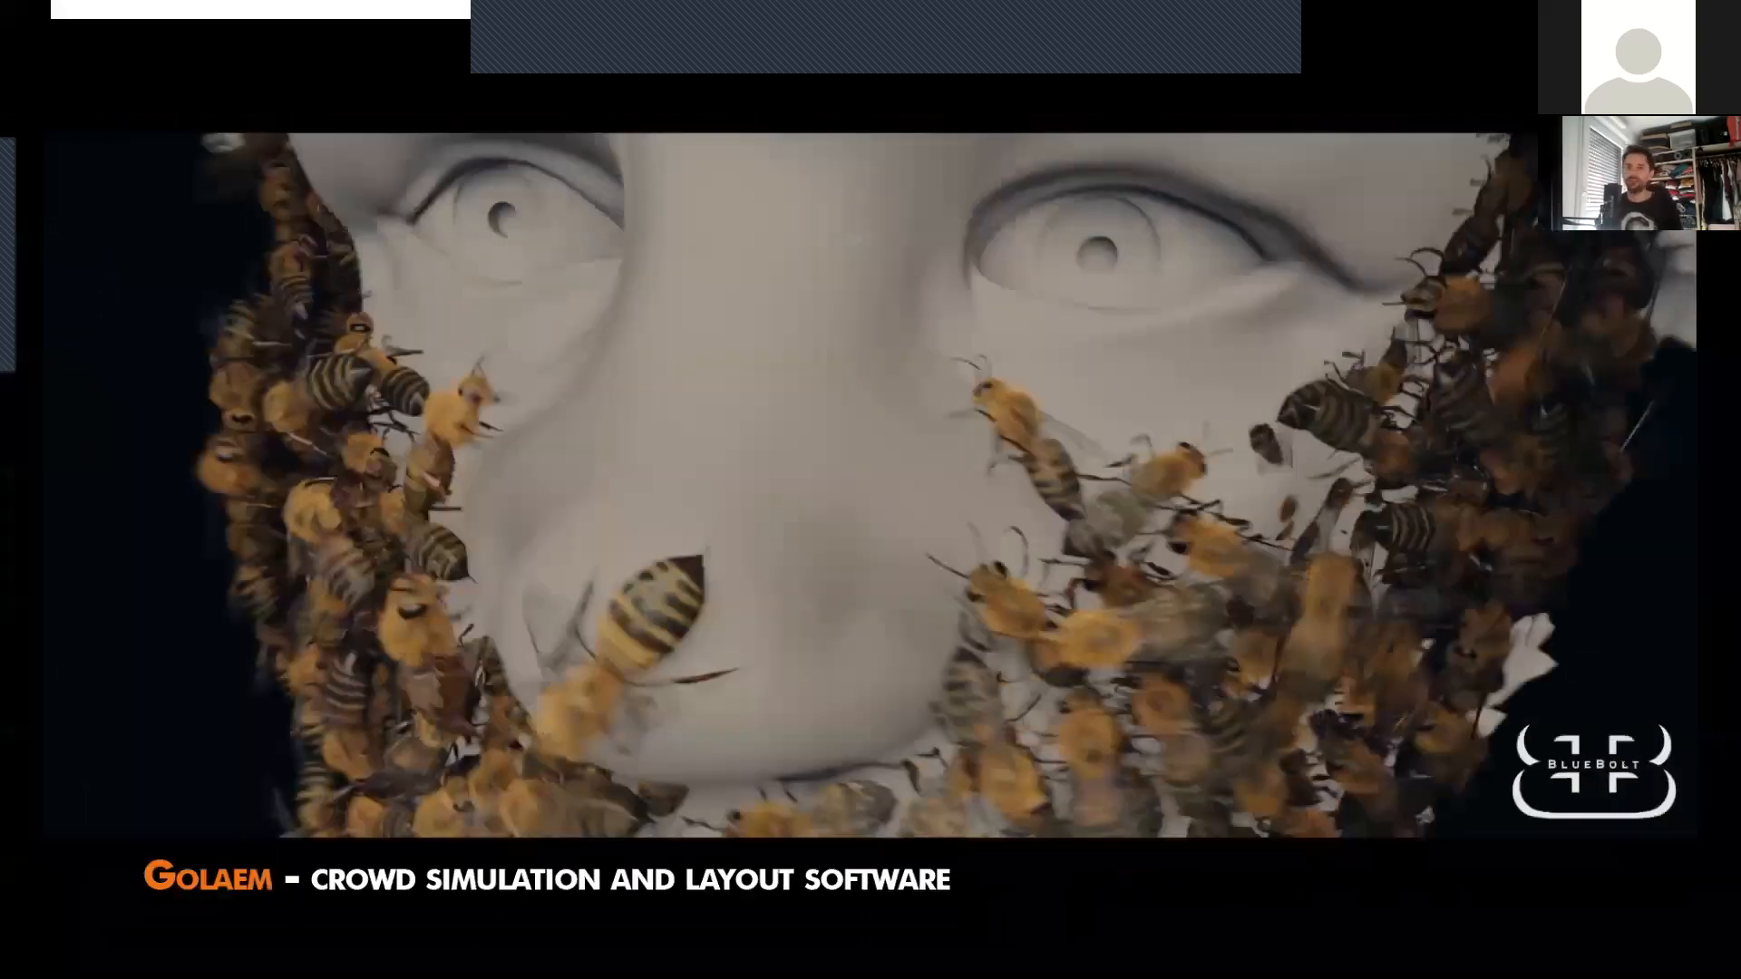
key(Escape)
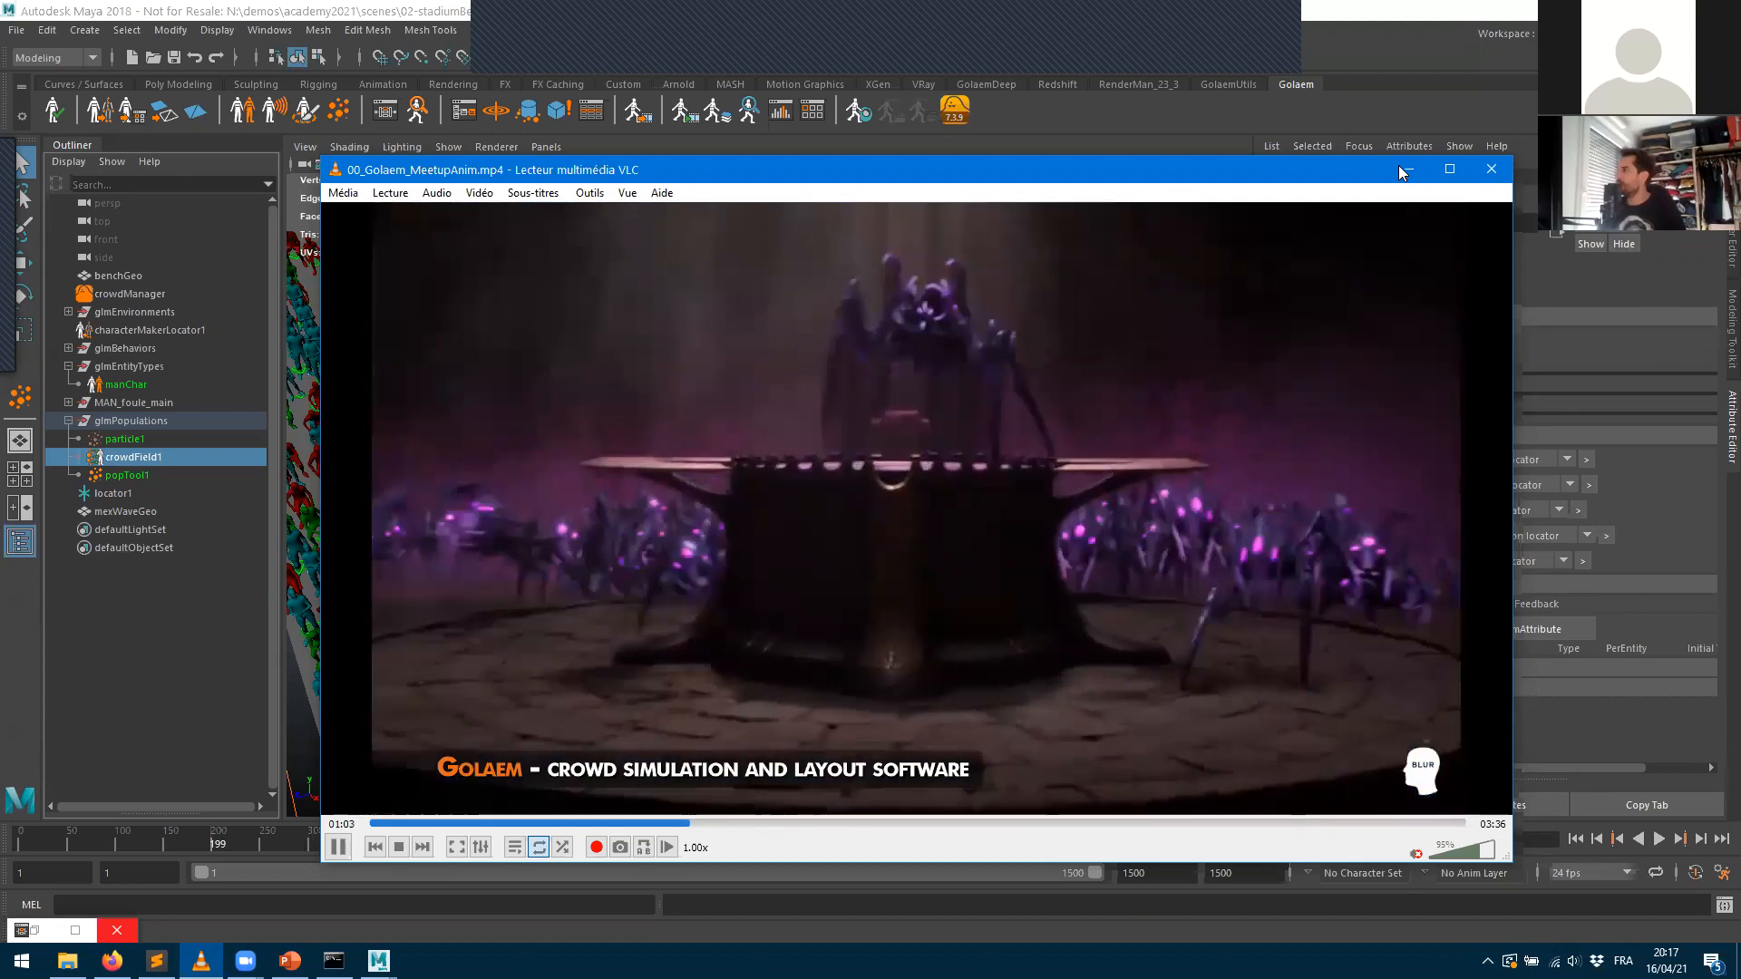
click(1407, 170)
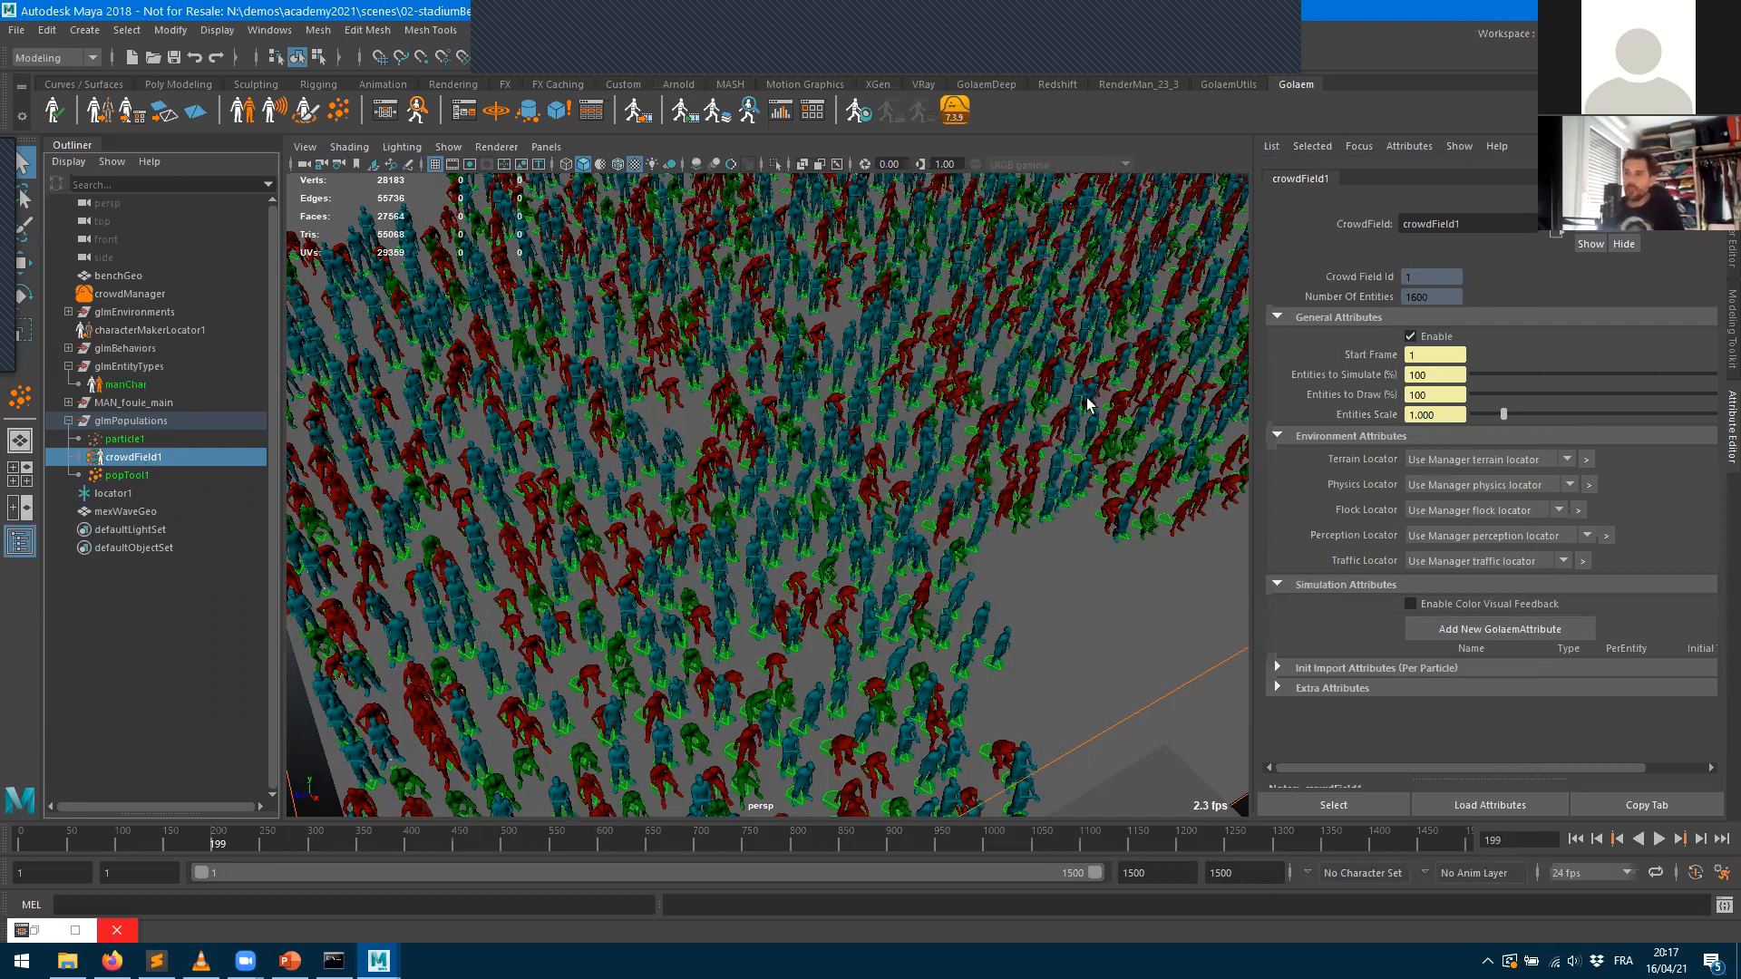
- Set the Display Color Weight of the manChar entity type to 0.000 and view the crowd up close
drag(1459, 507, 1403, 508)
text(000)
key(Return)
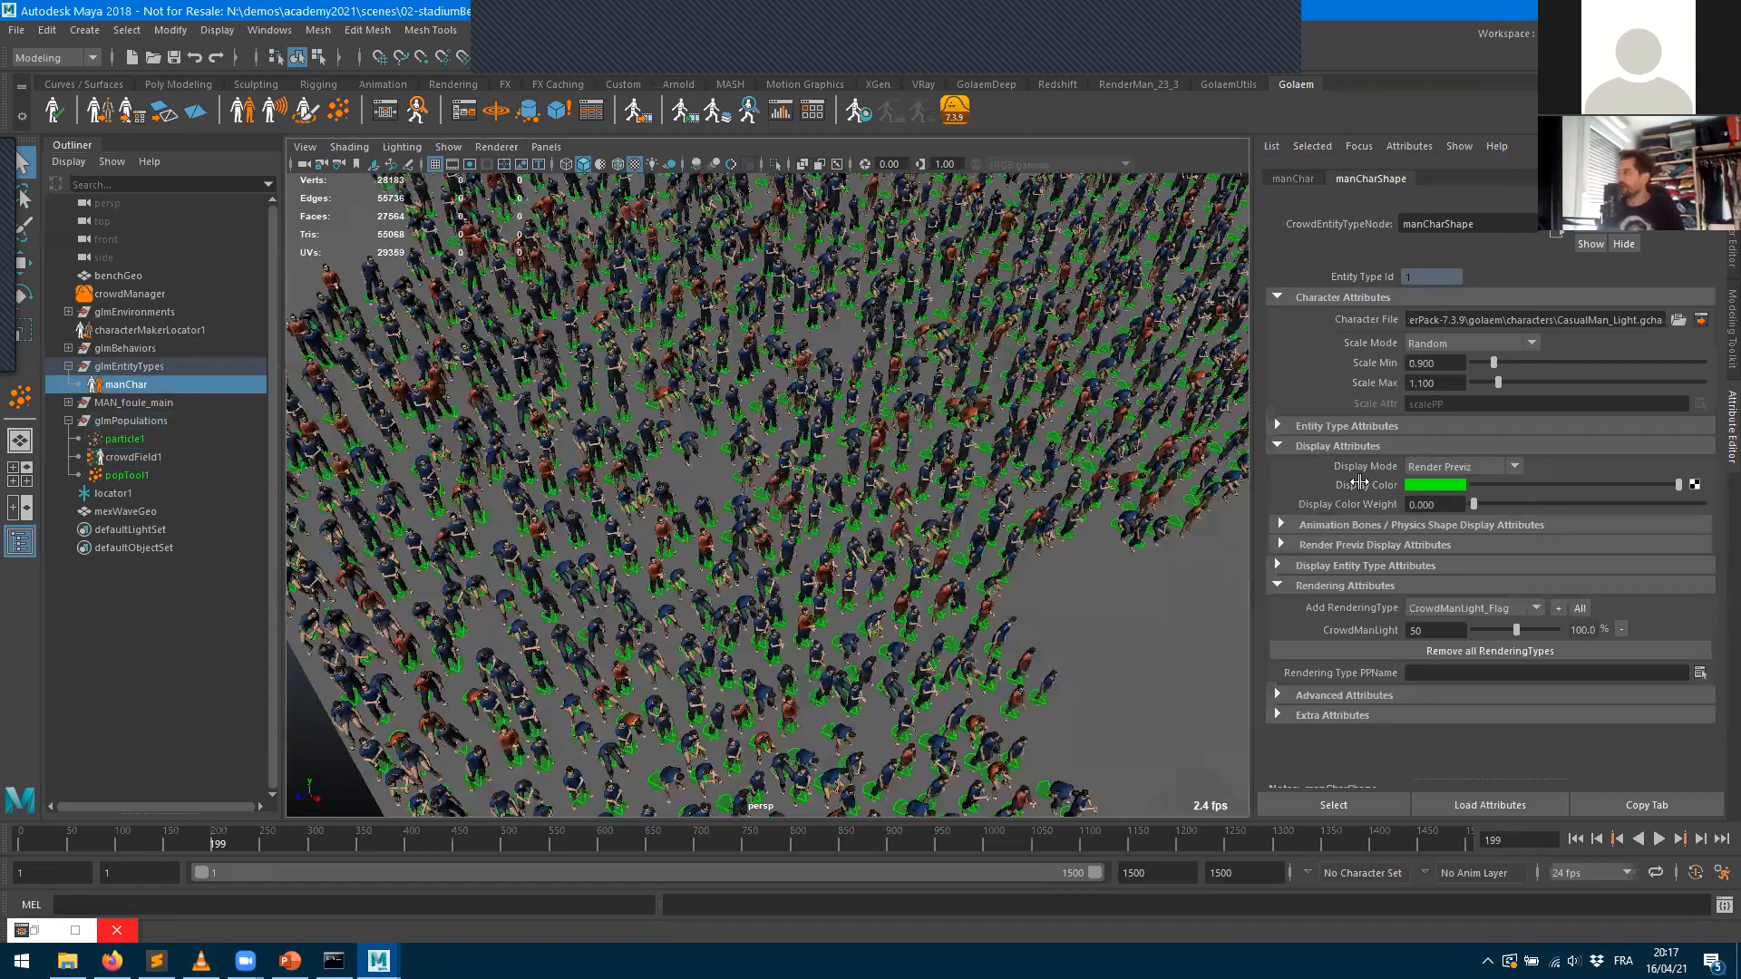
alt+drag(754, 481, 755, 478)
scroll(754, 481, up, 5)
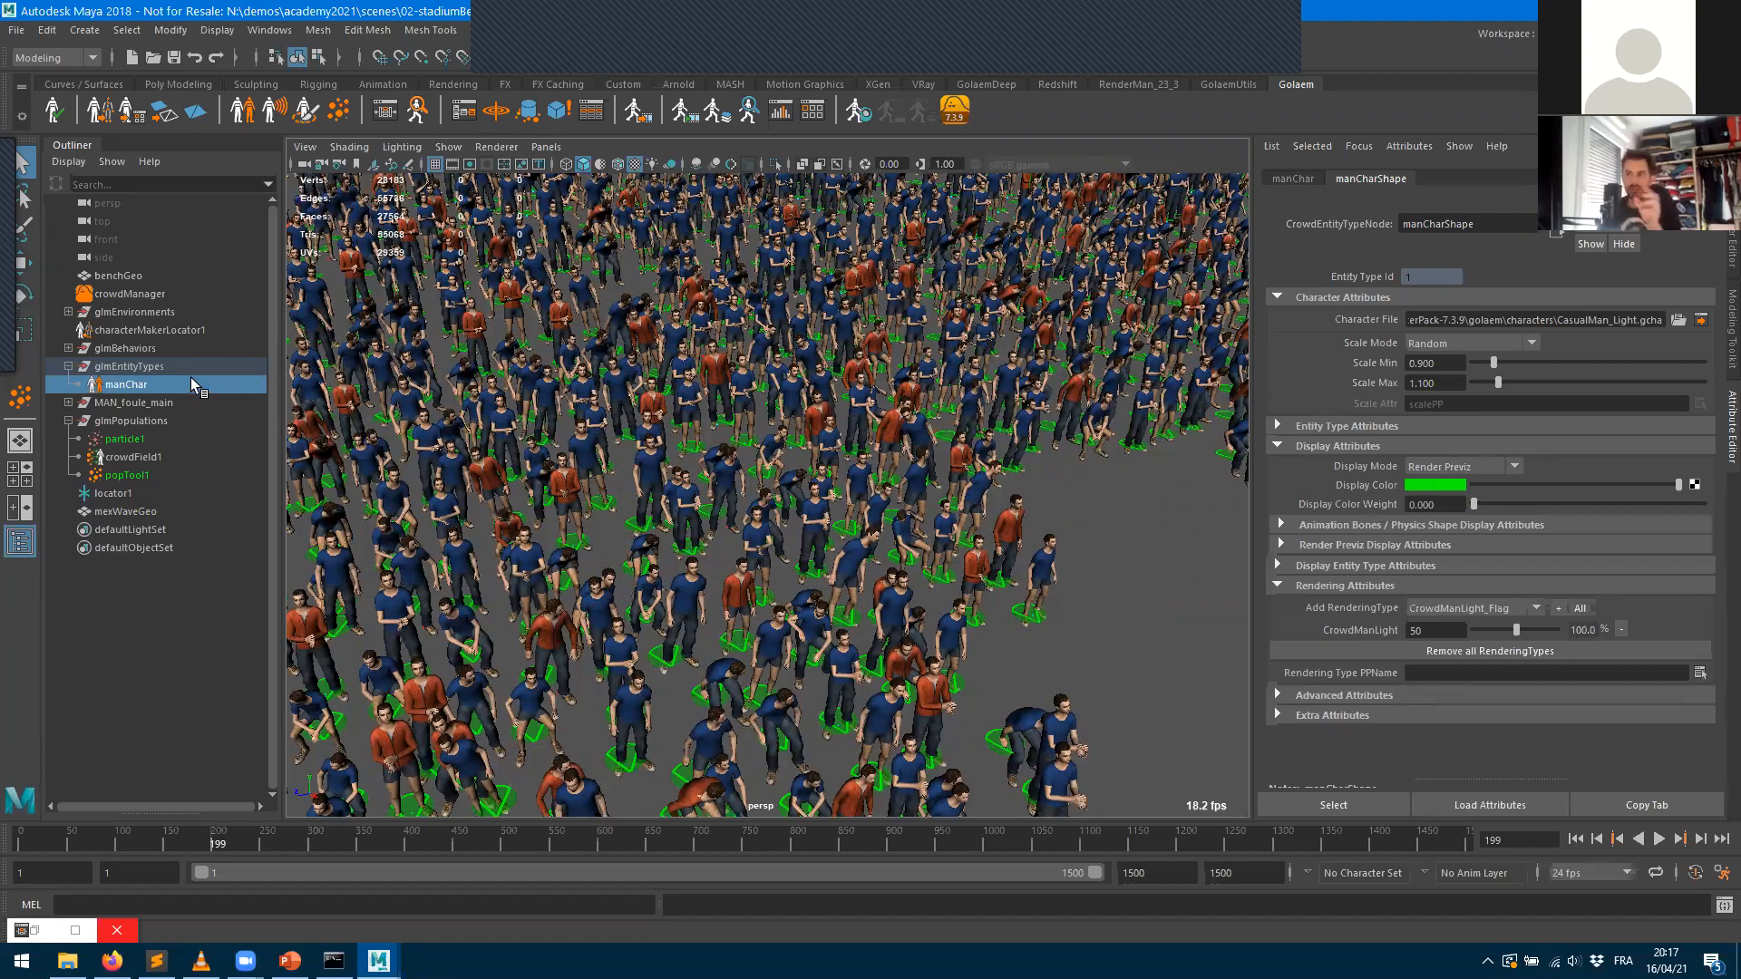
- Raise the Display Color Weight of manCharShape to 1.000 and rewind the timeline to the start
click(145, 368)
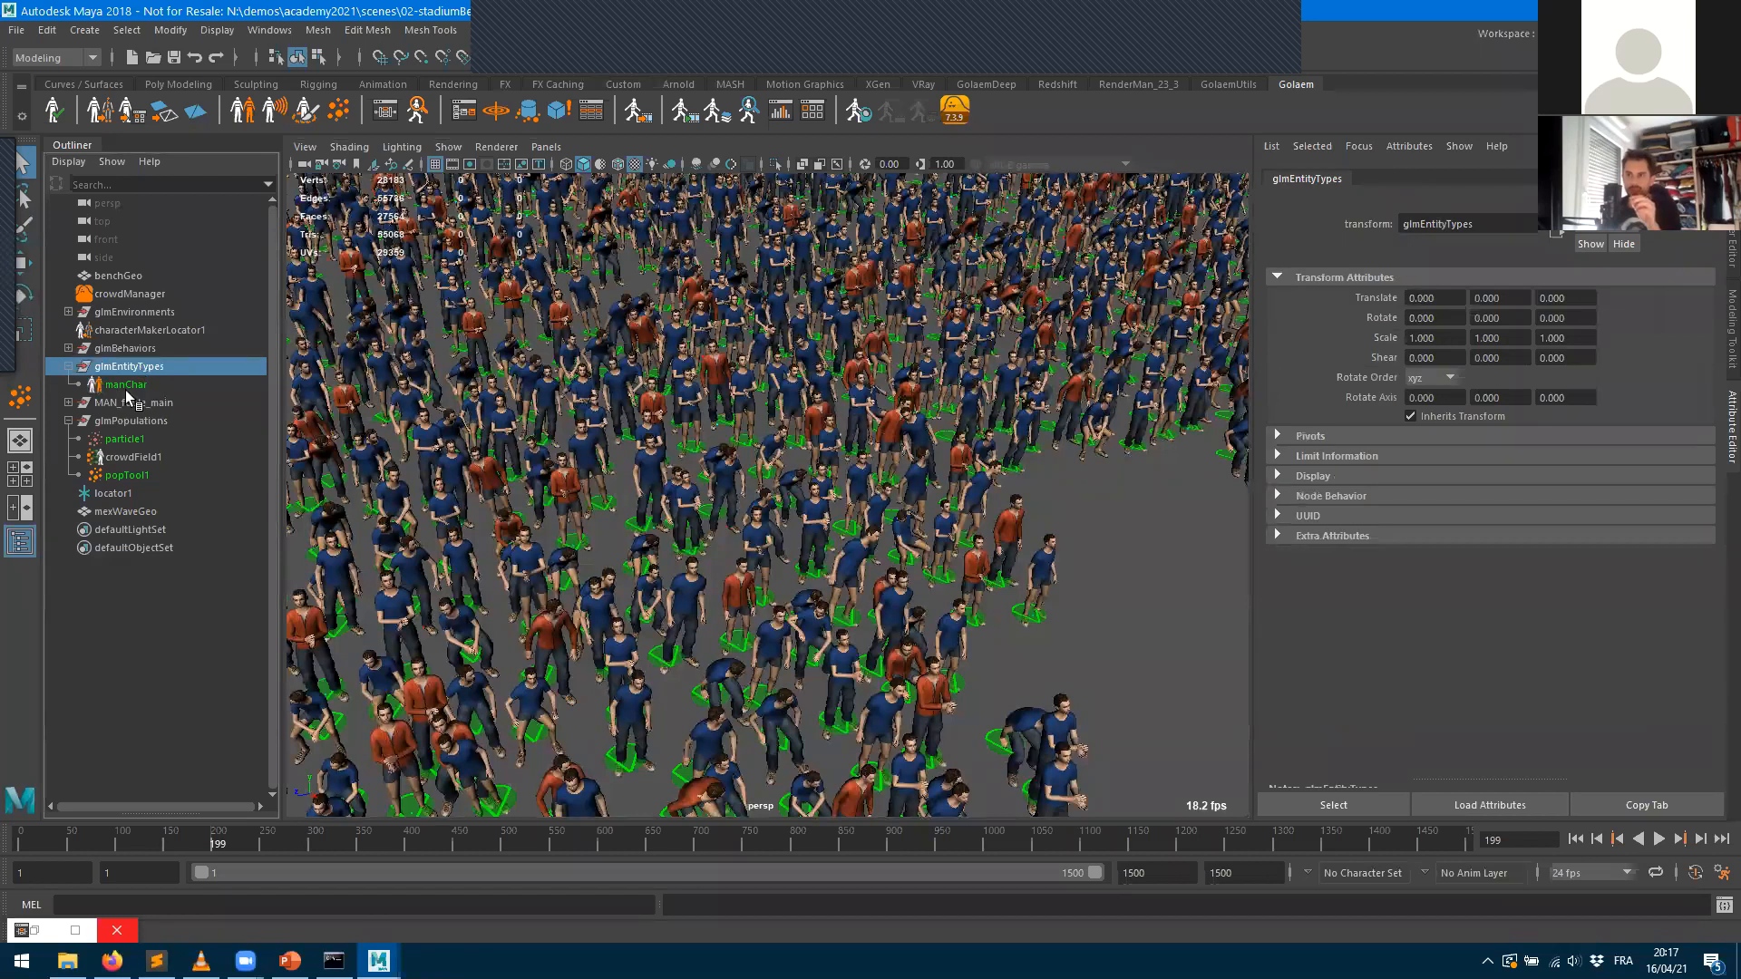
click(148, 388)
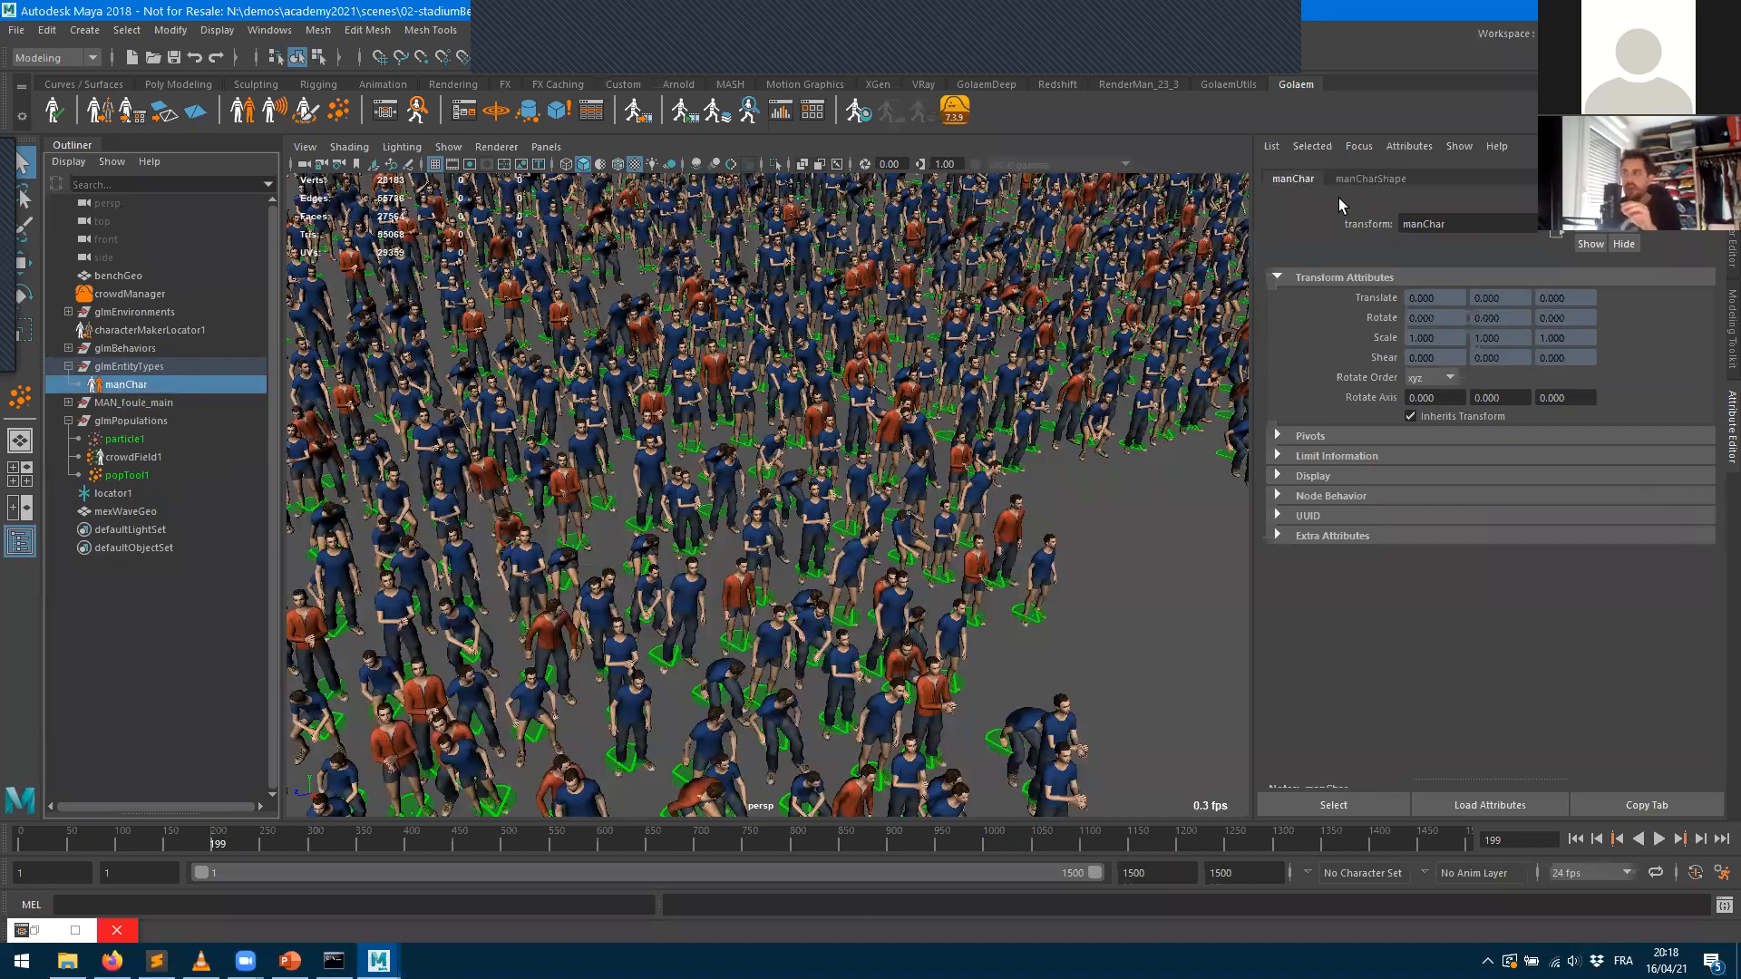
click(1371, 179)
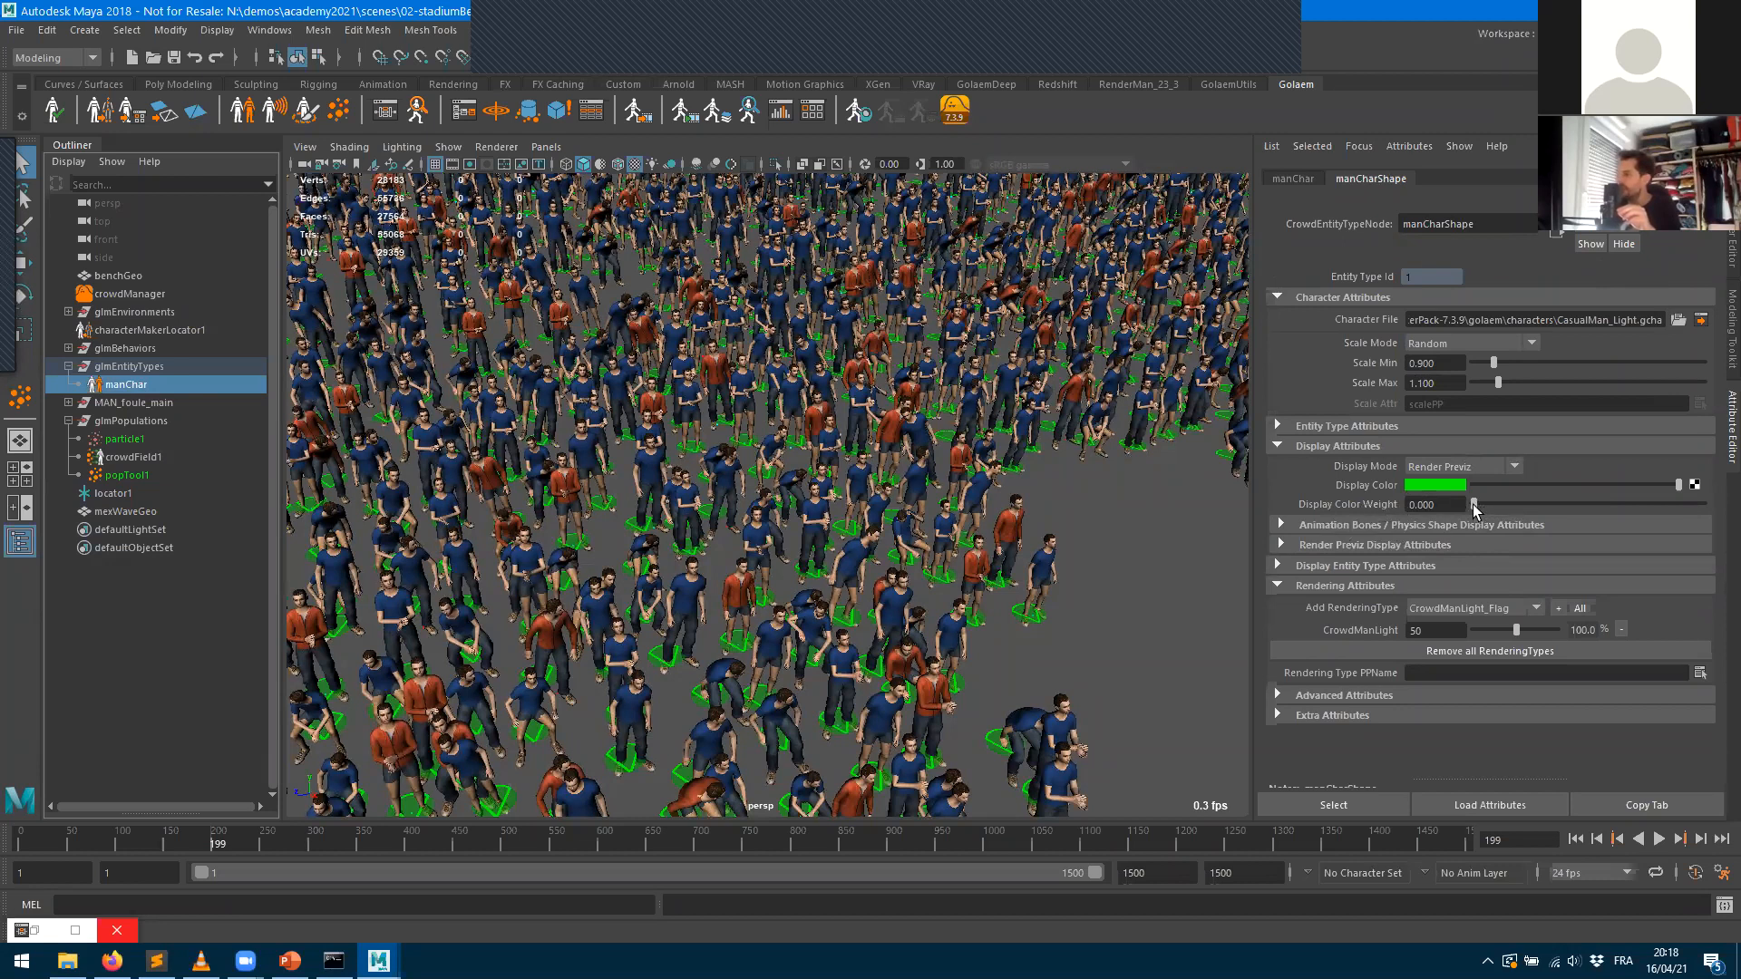
drag(1473, 504, 1725, 519)
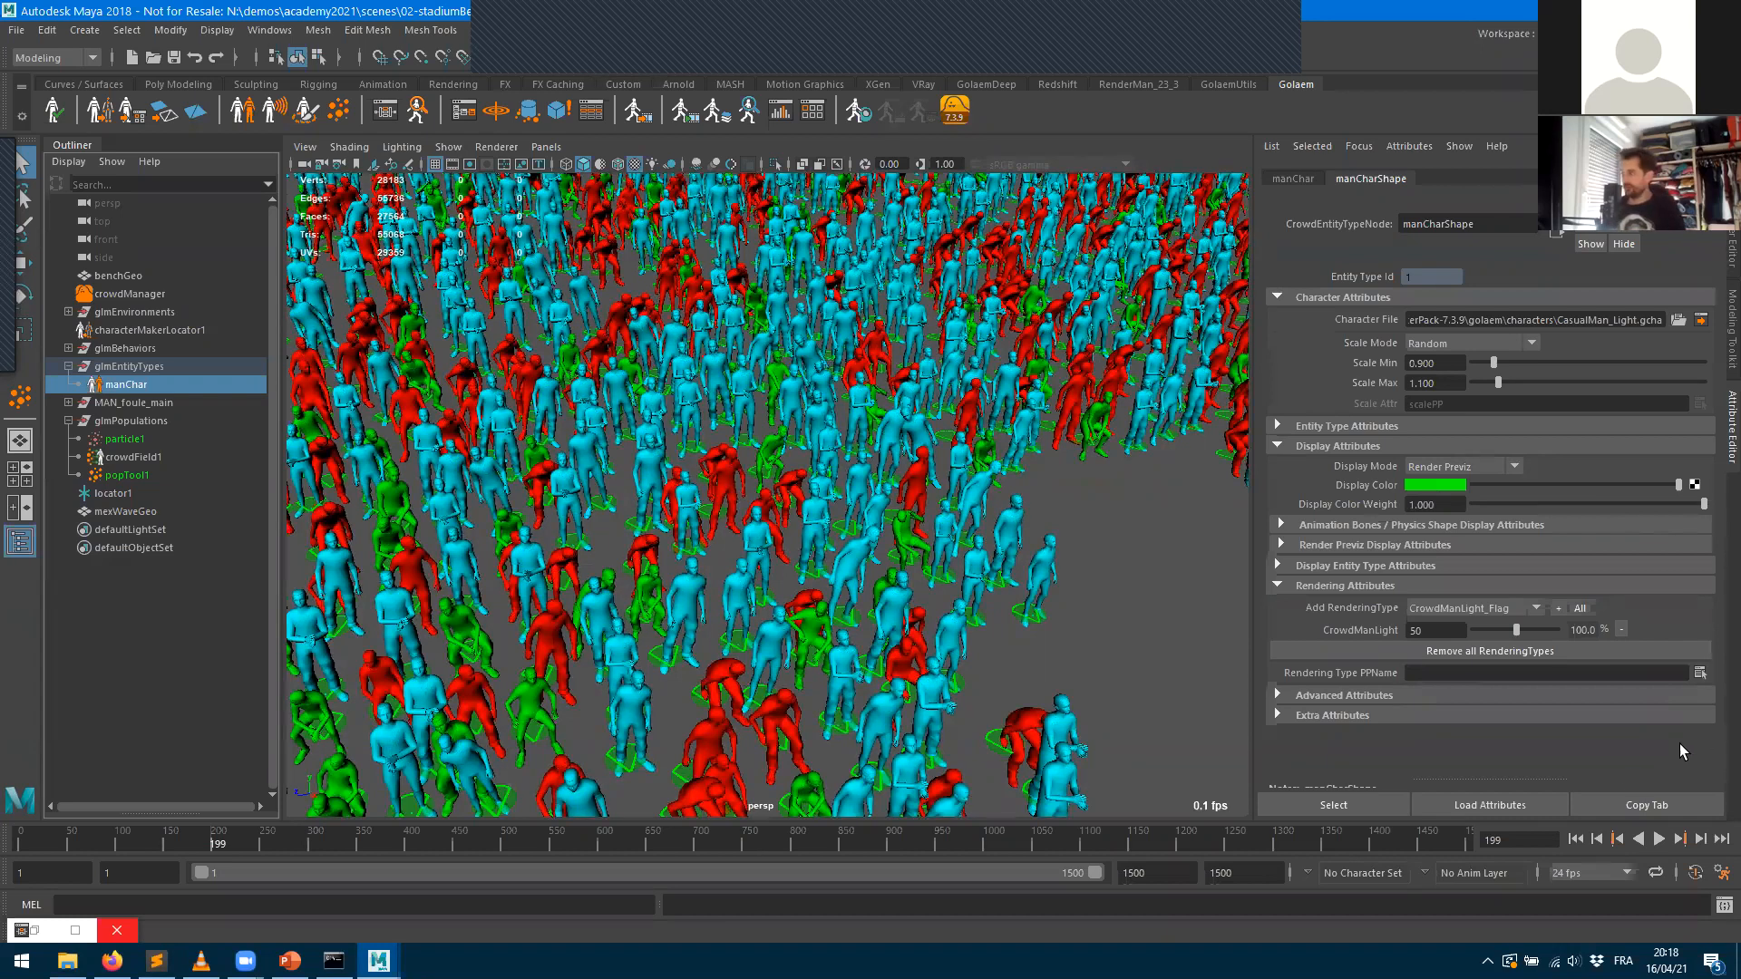
click(1577, 841)
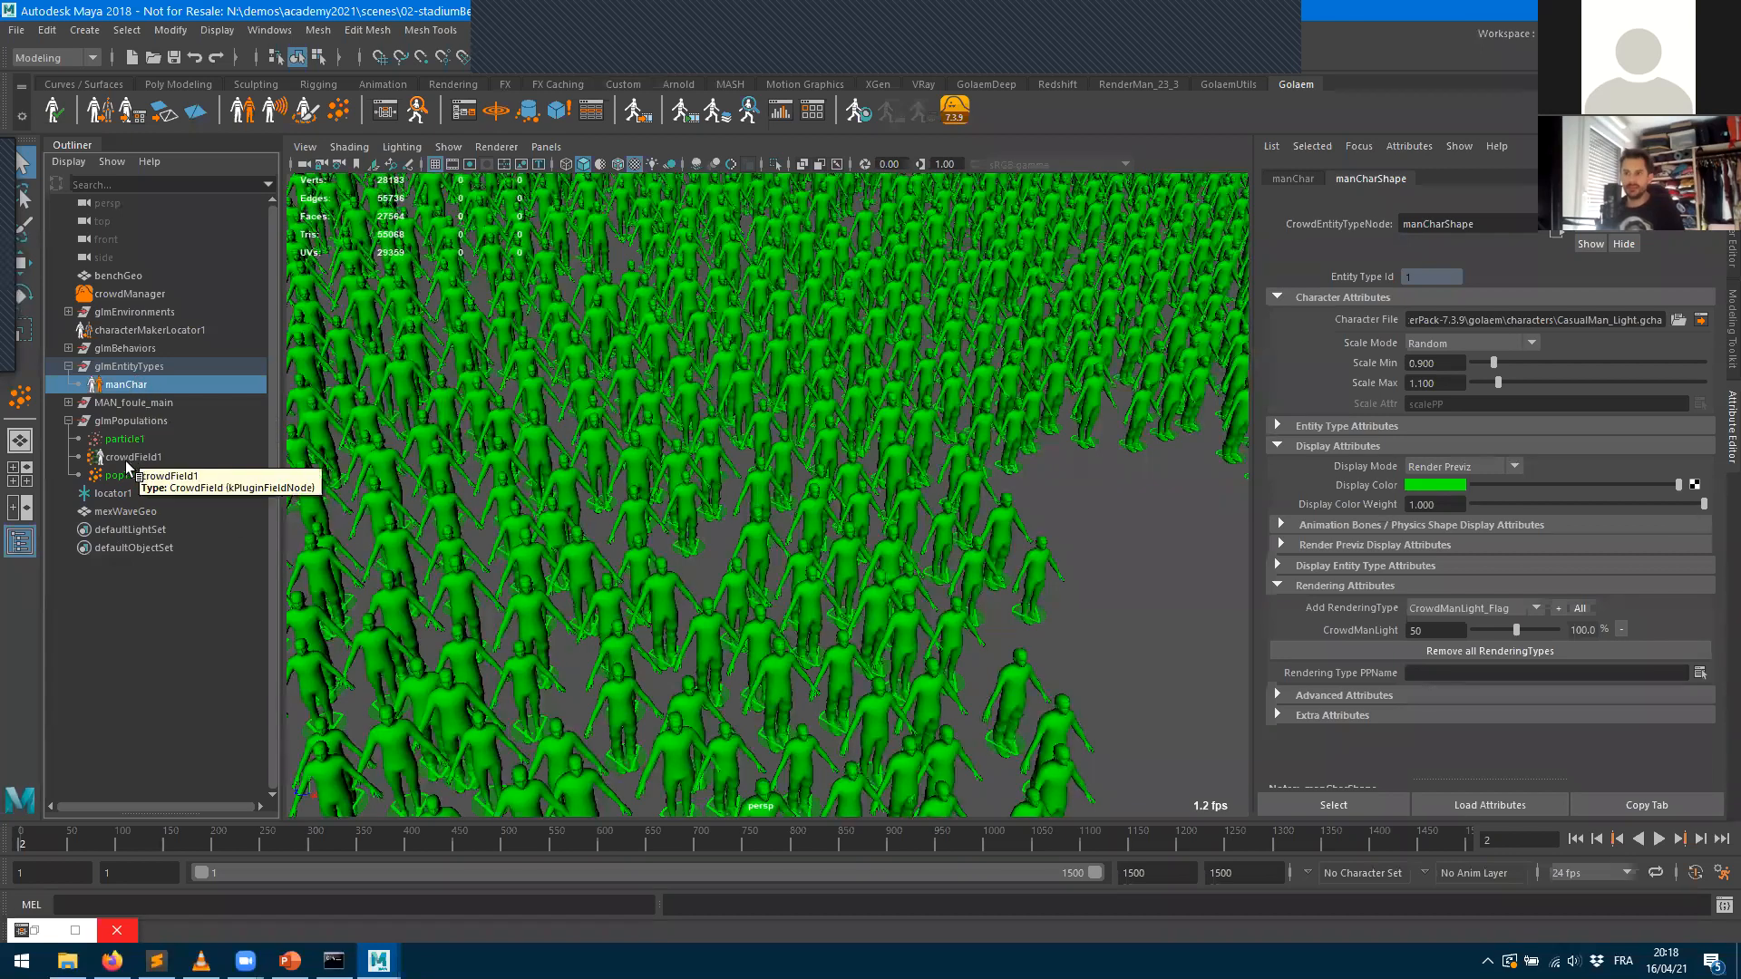
- Enable Color Visual Feedback for crowdField1 in the glmPopulations group
click(67, 421)
click(67, 420)
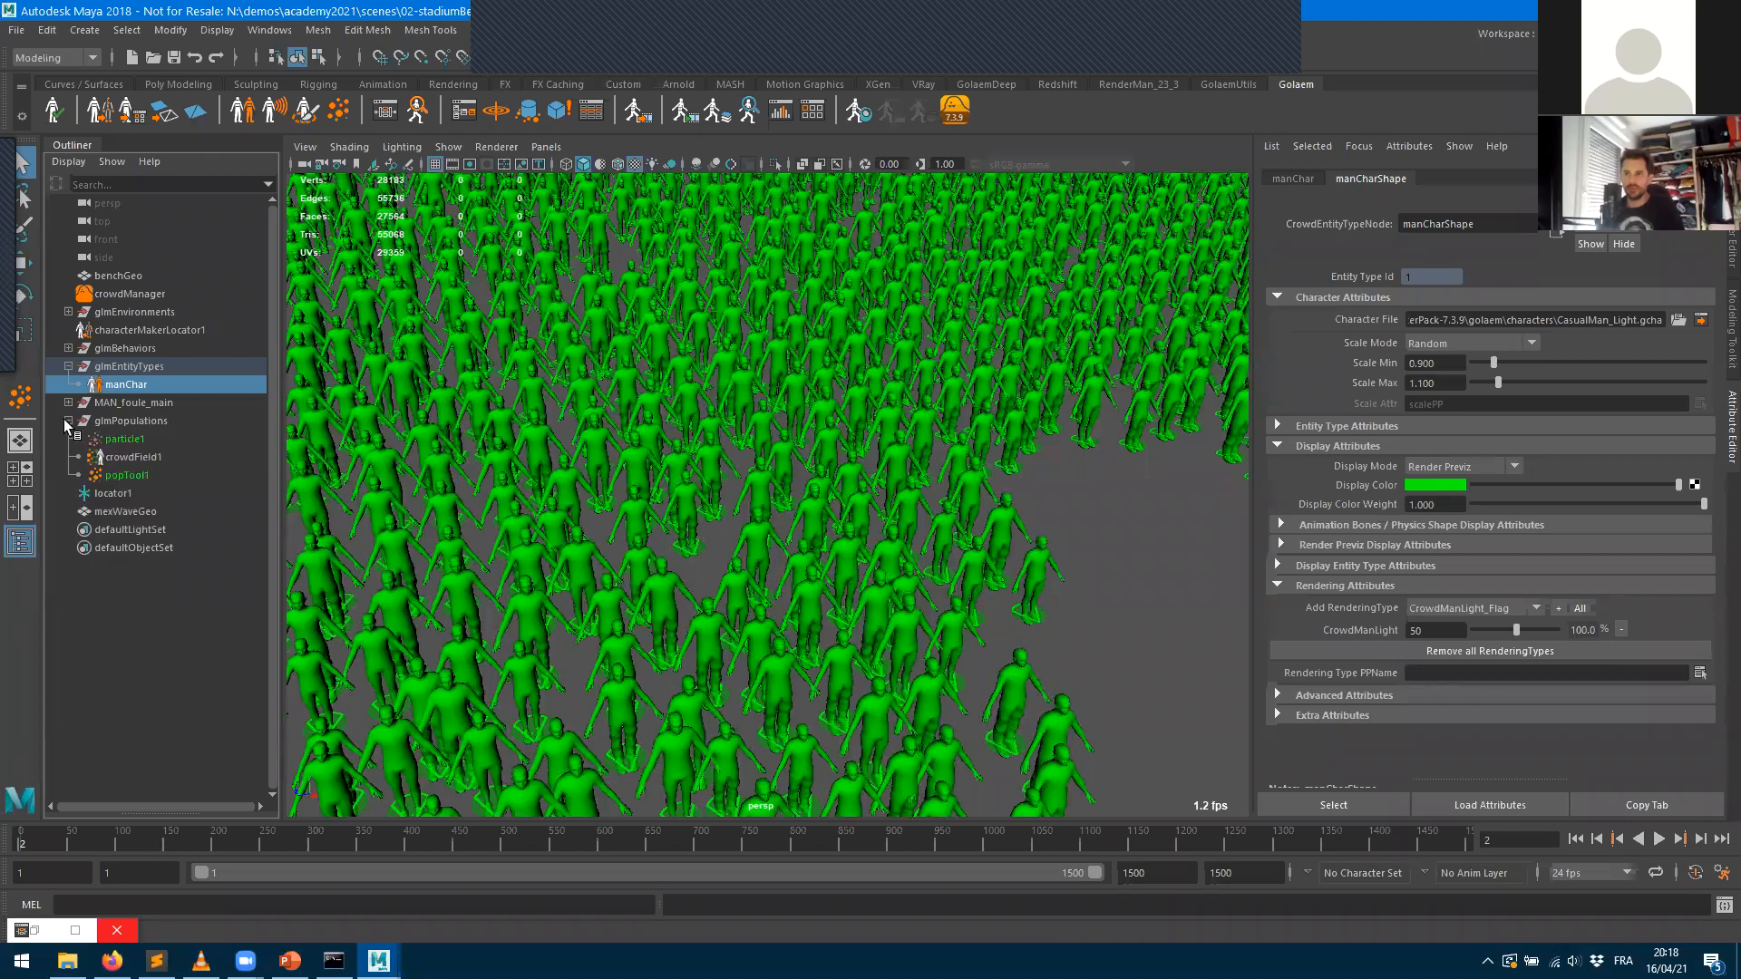
click(118, 458)
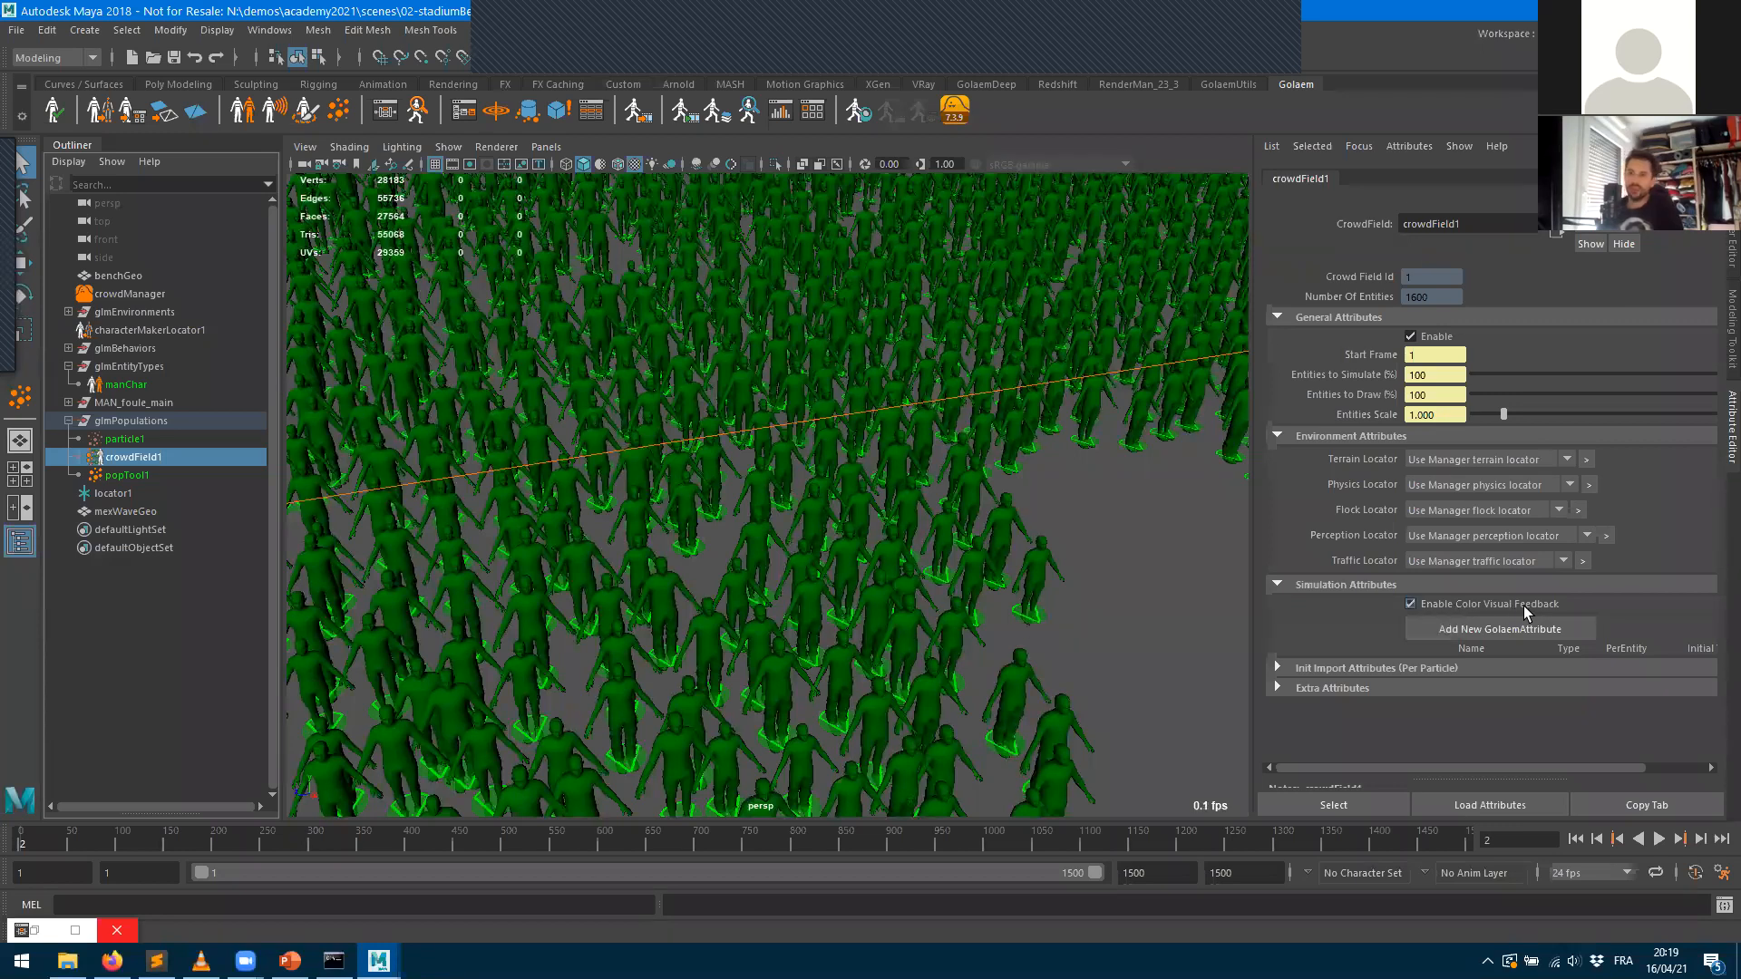
click(1480, 608)
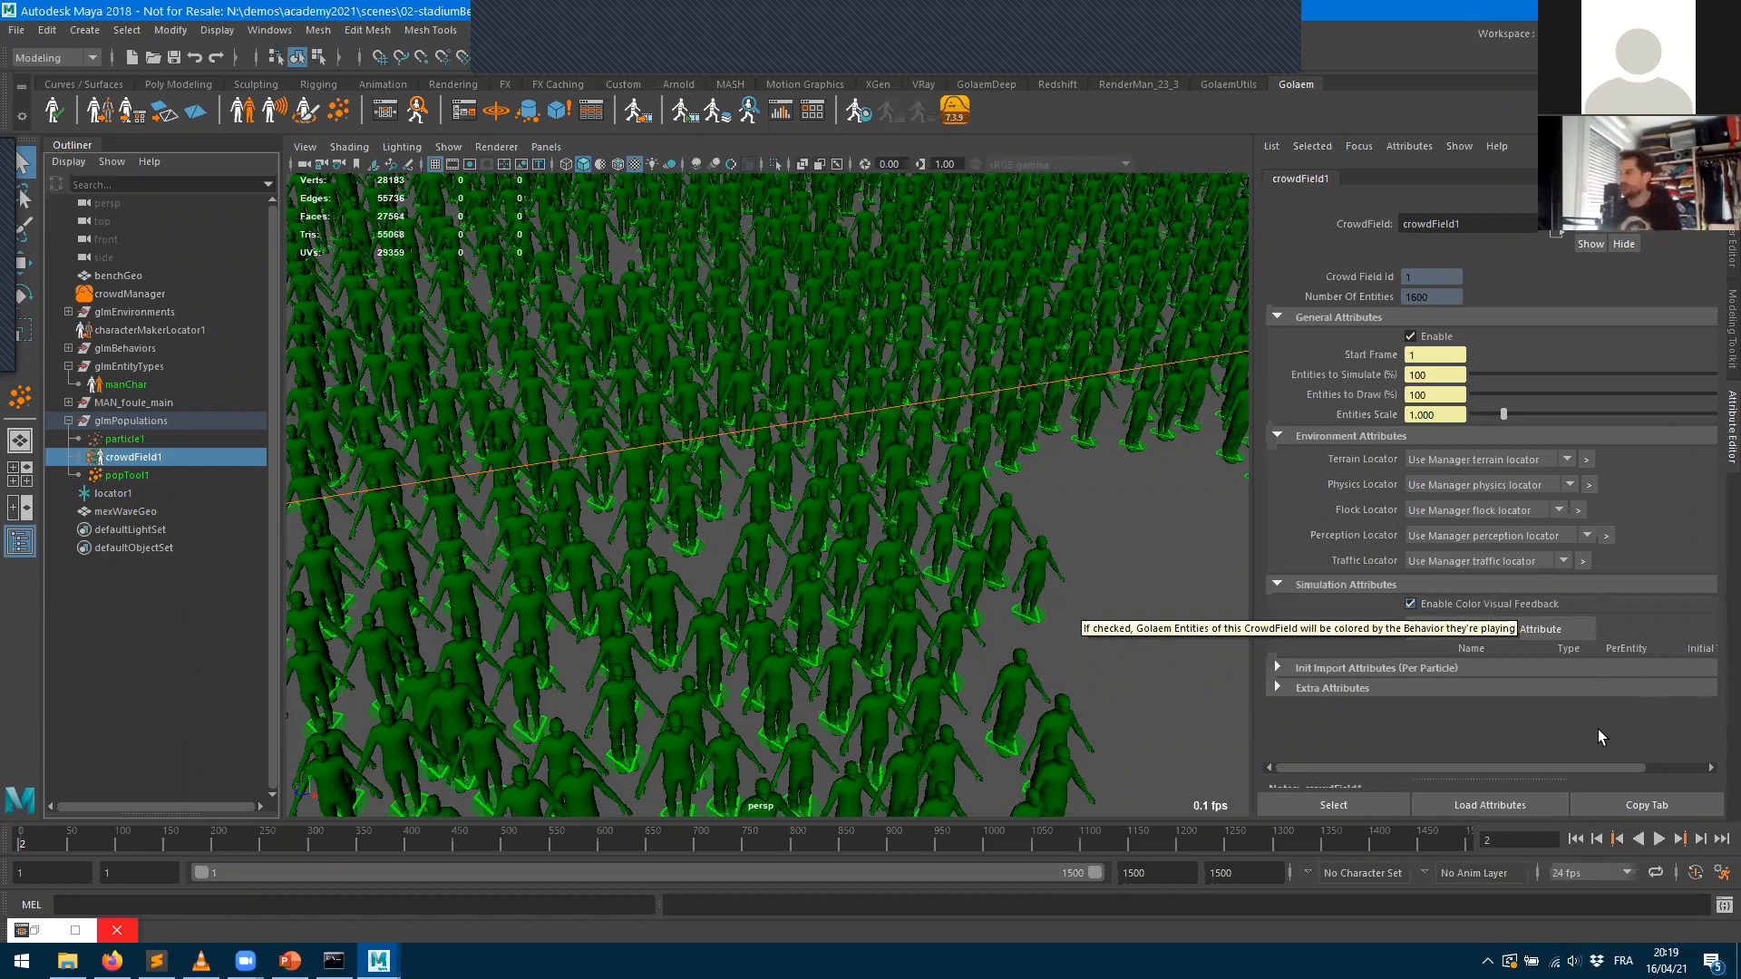
- Play the crowd simulation from the start to frame 63, pausing at frame 26, to examine the behaviour colours
click(1576, 842)
click(1662, 842)
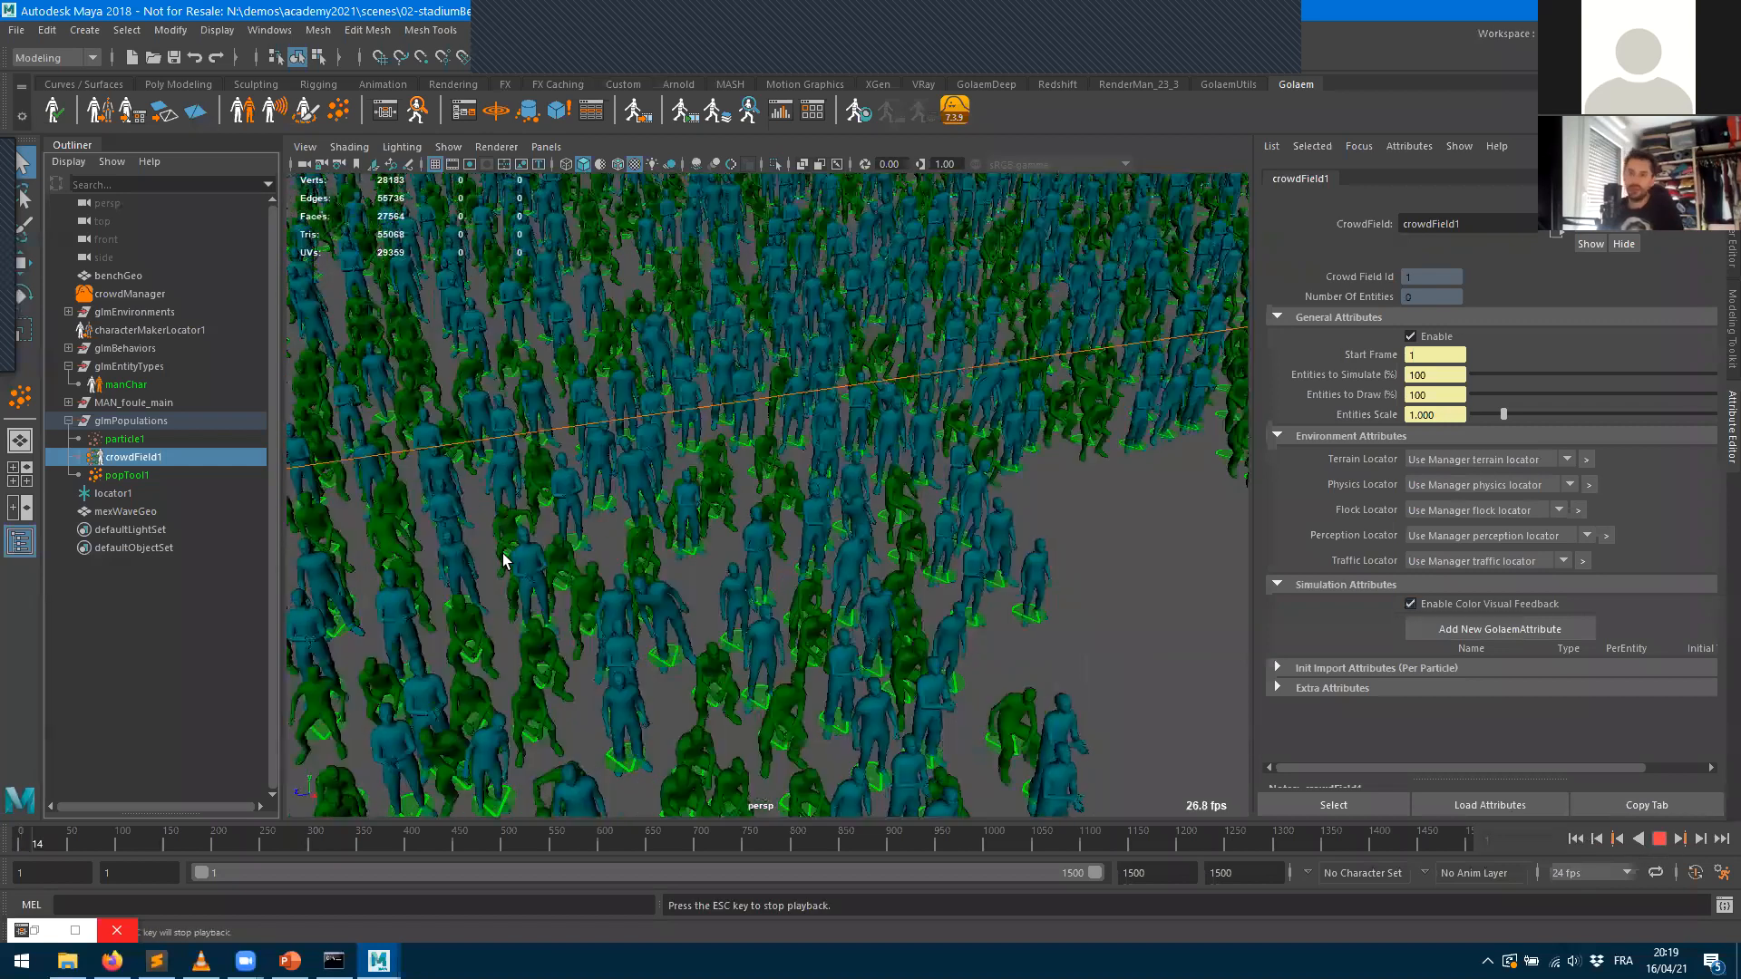
key(Escape)
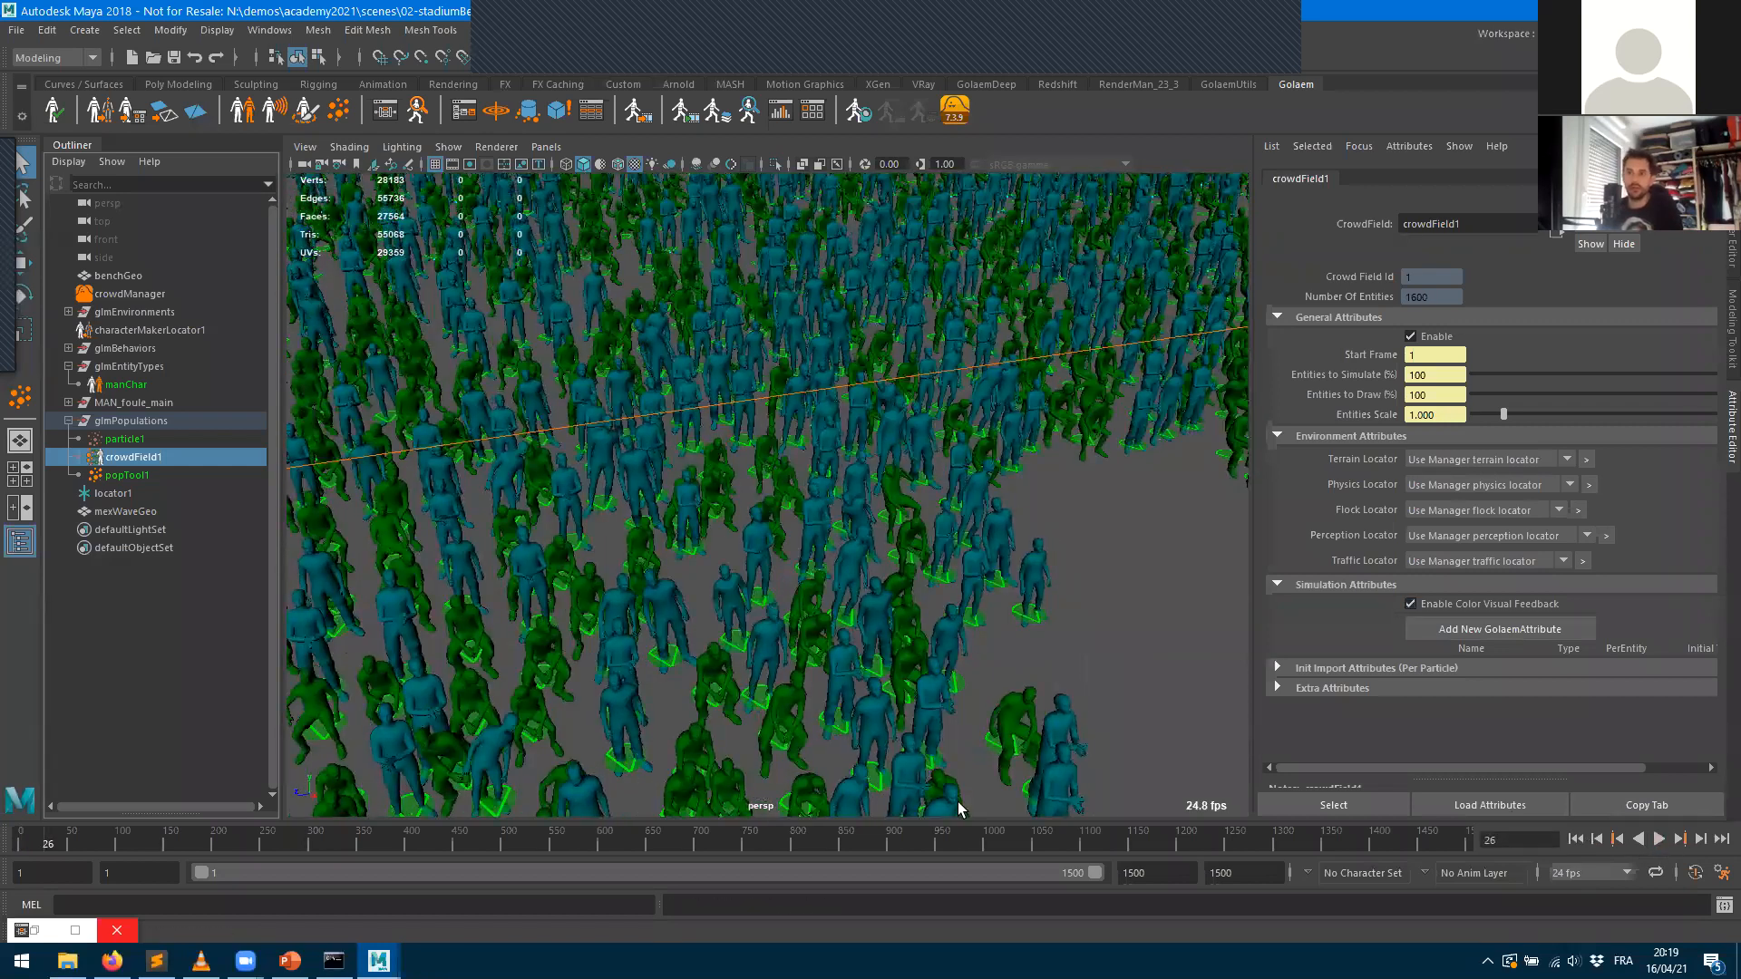
click(1660, 843)
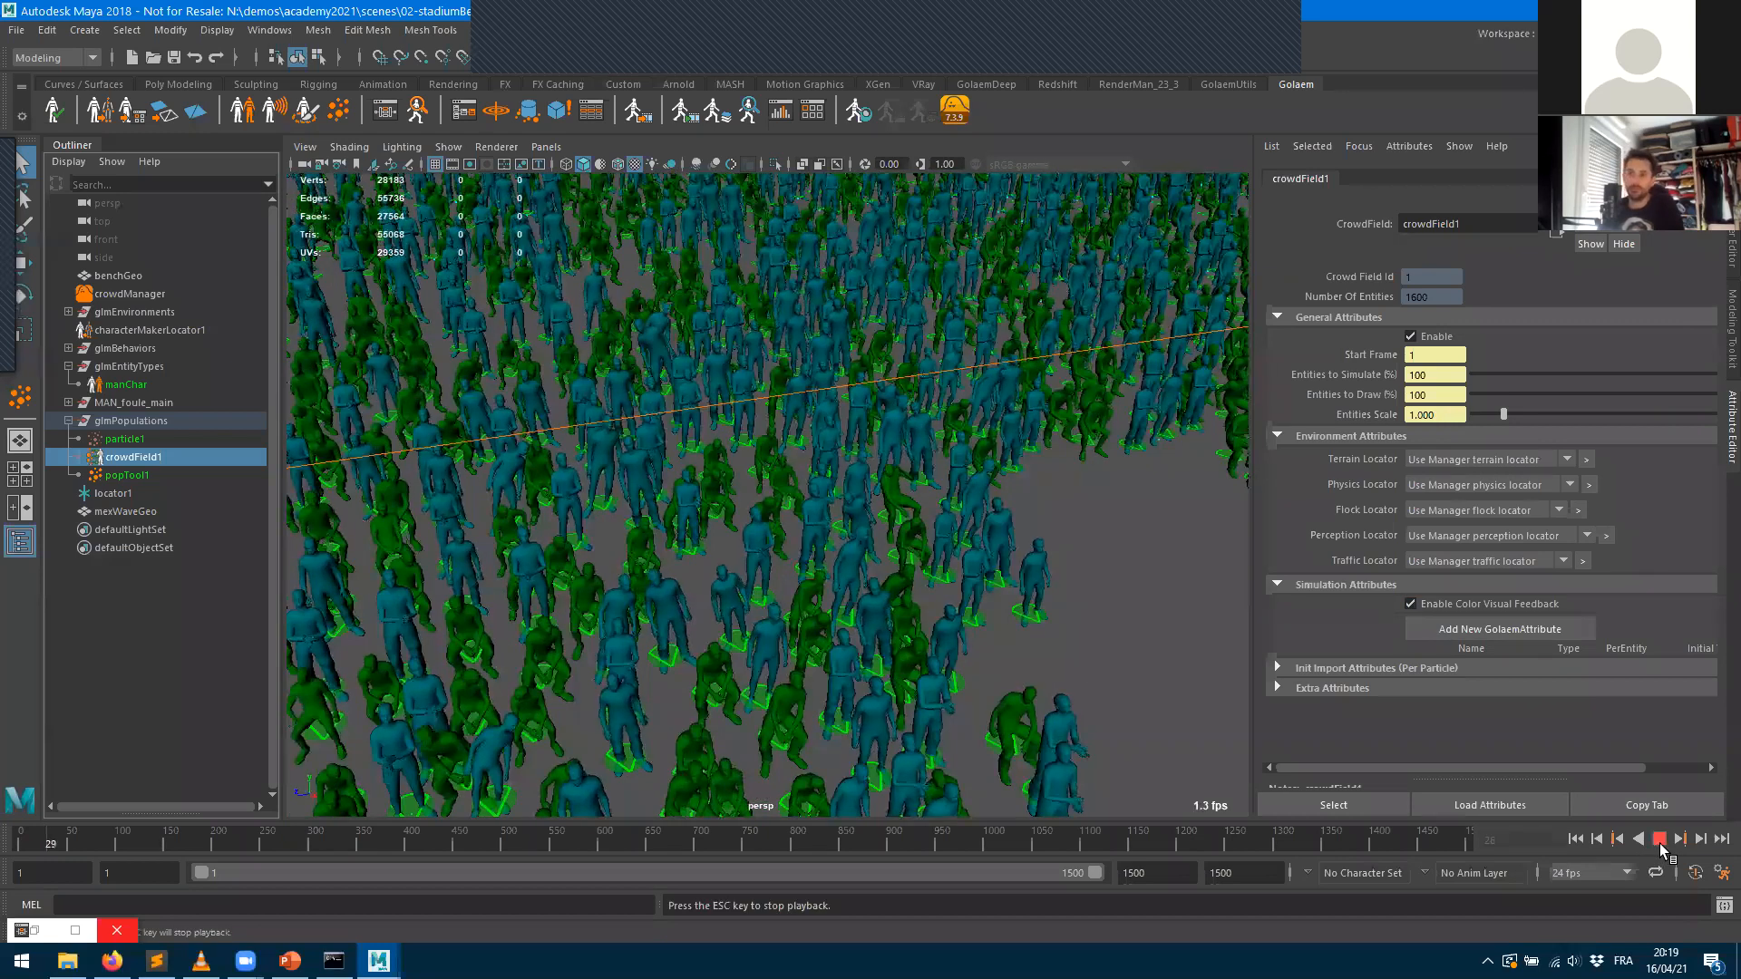
click(1660, 842)
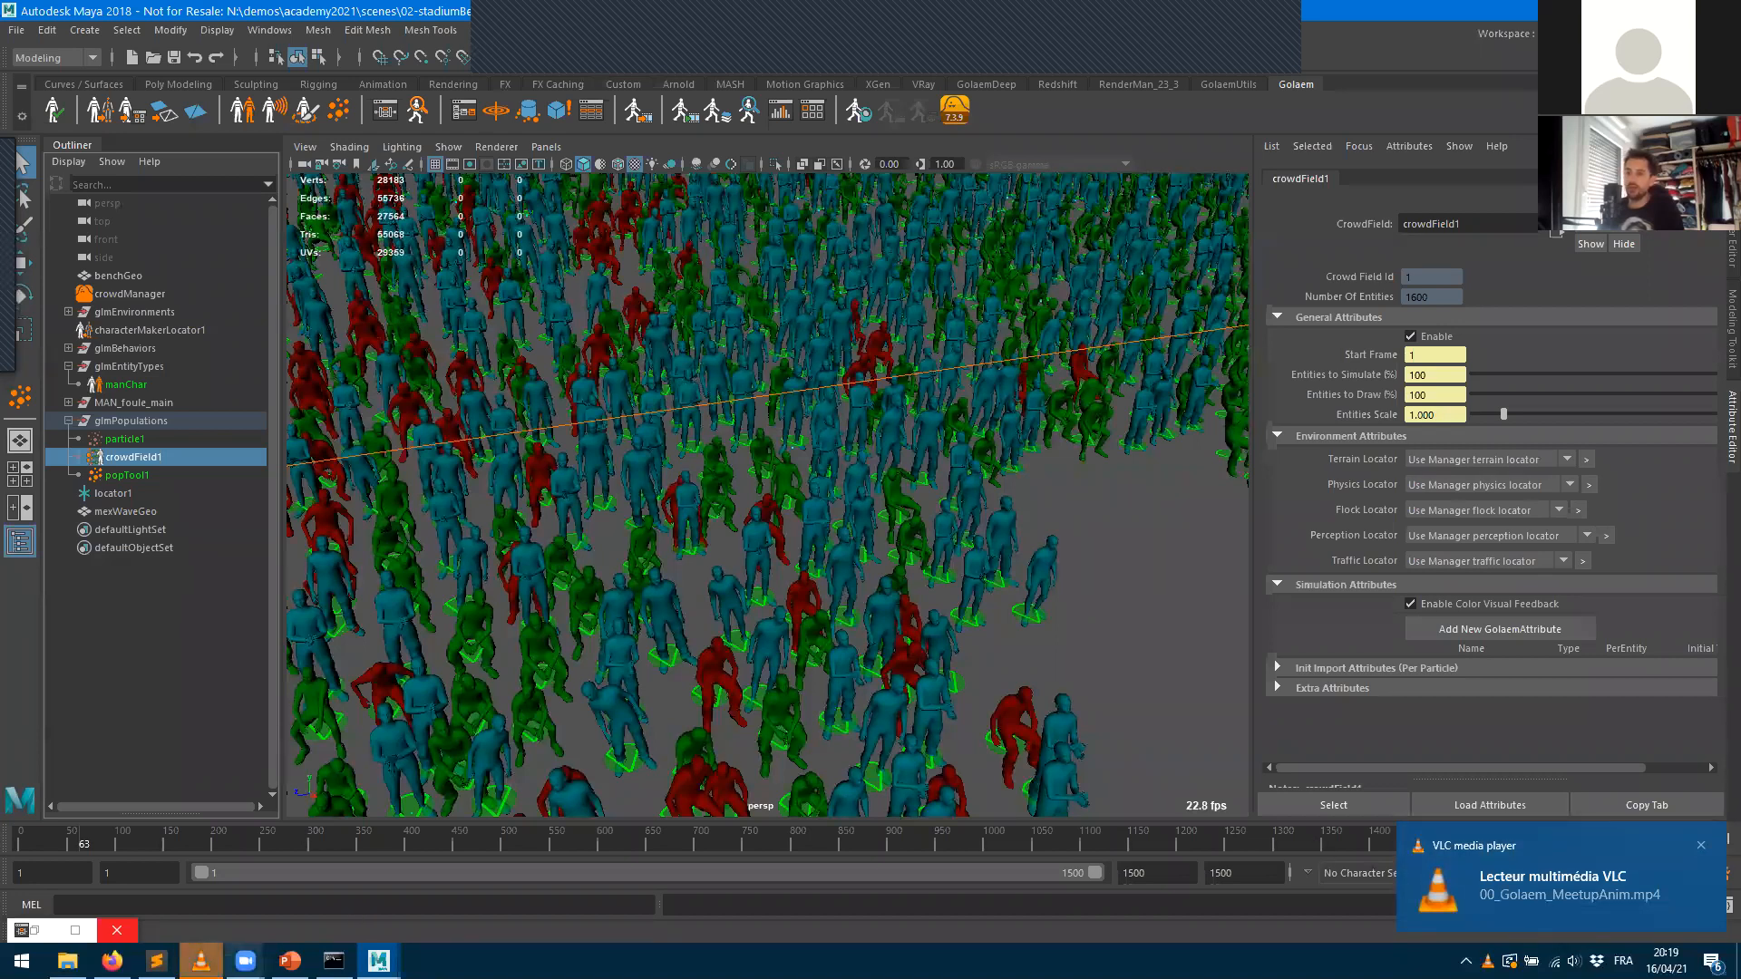
click(200, 960)
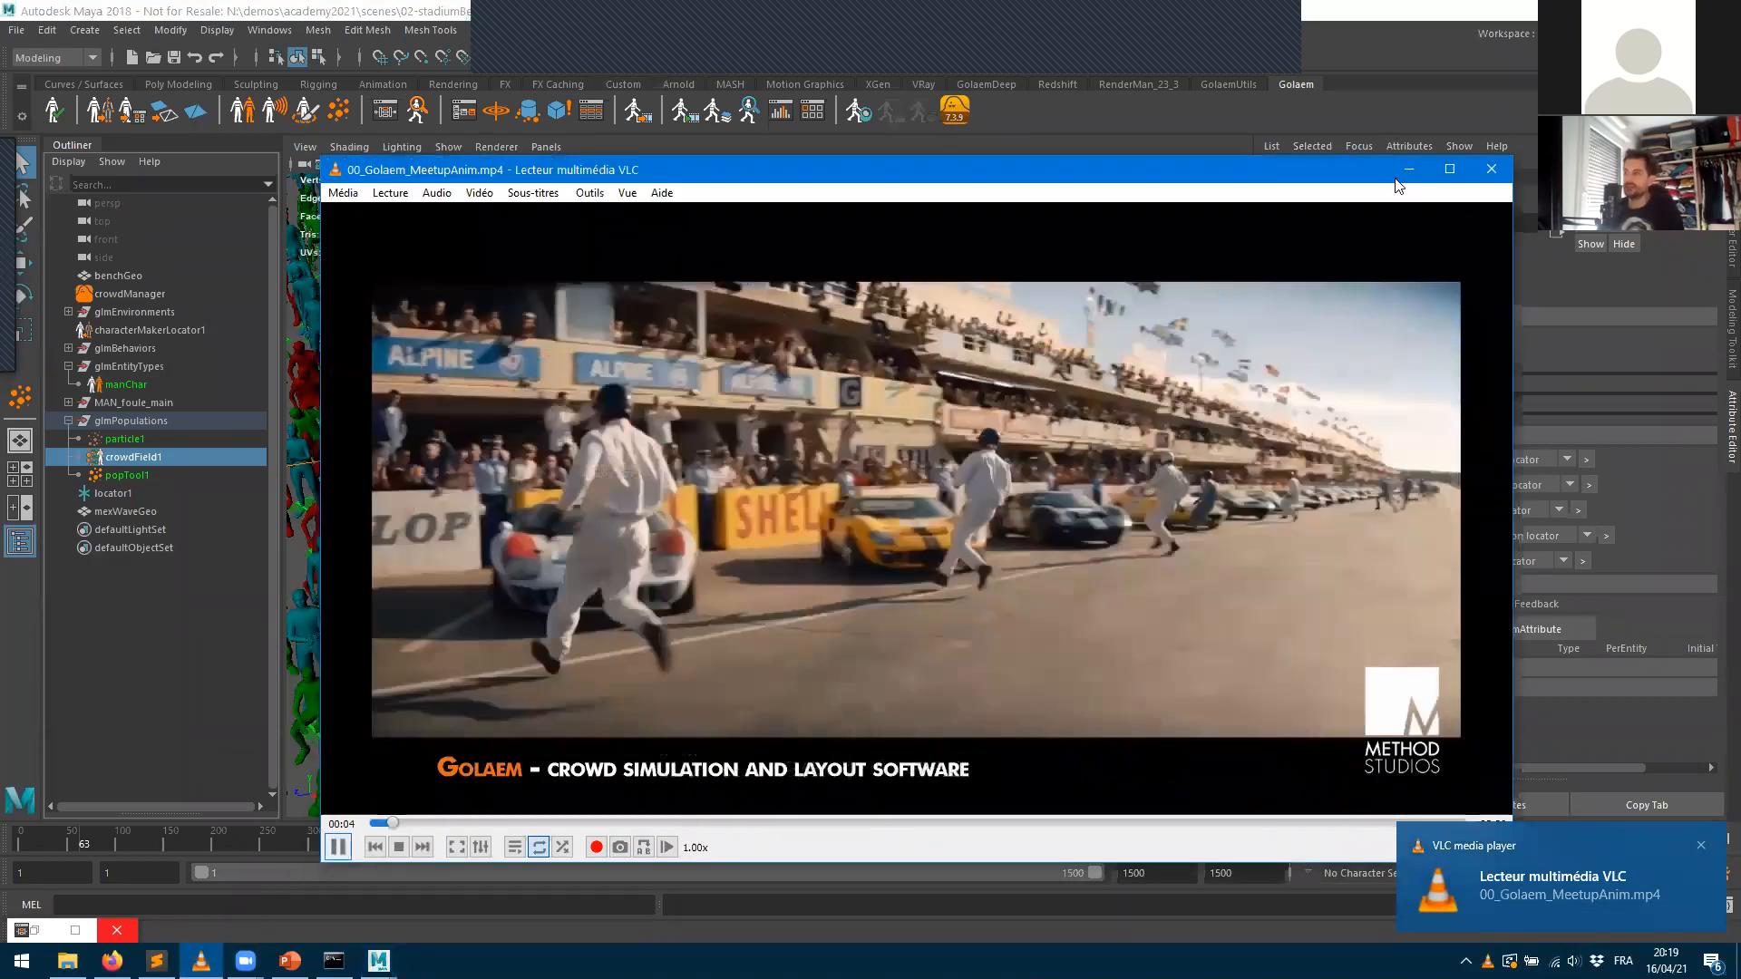
click(1411, 170)
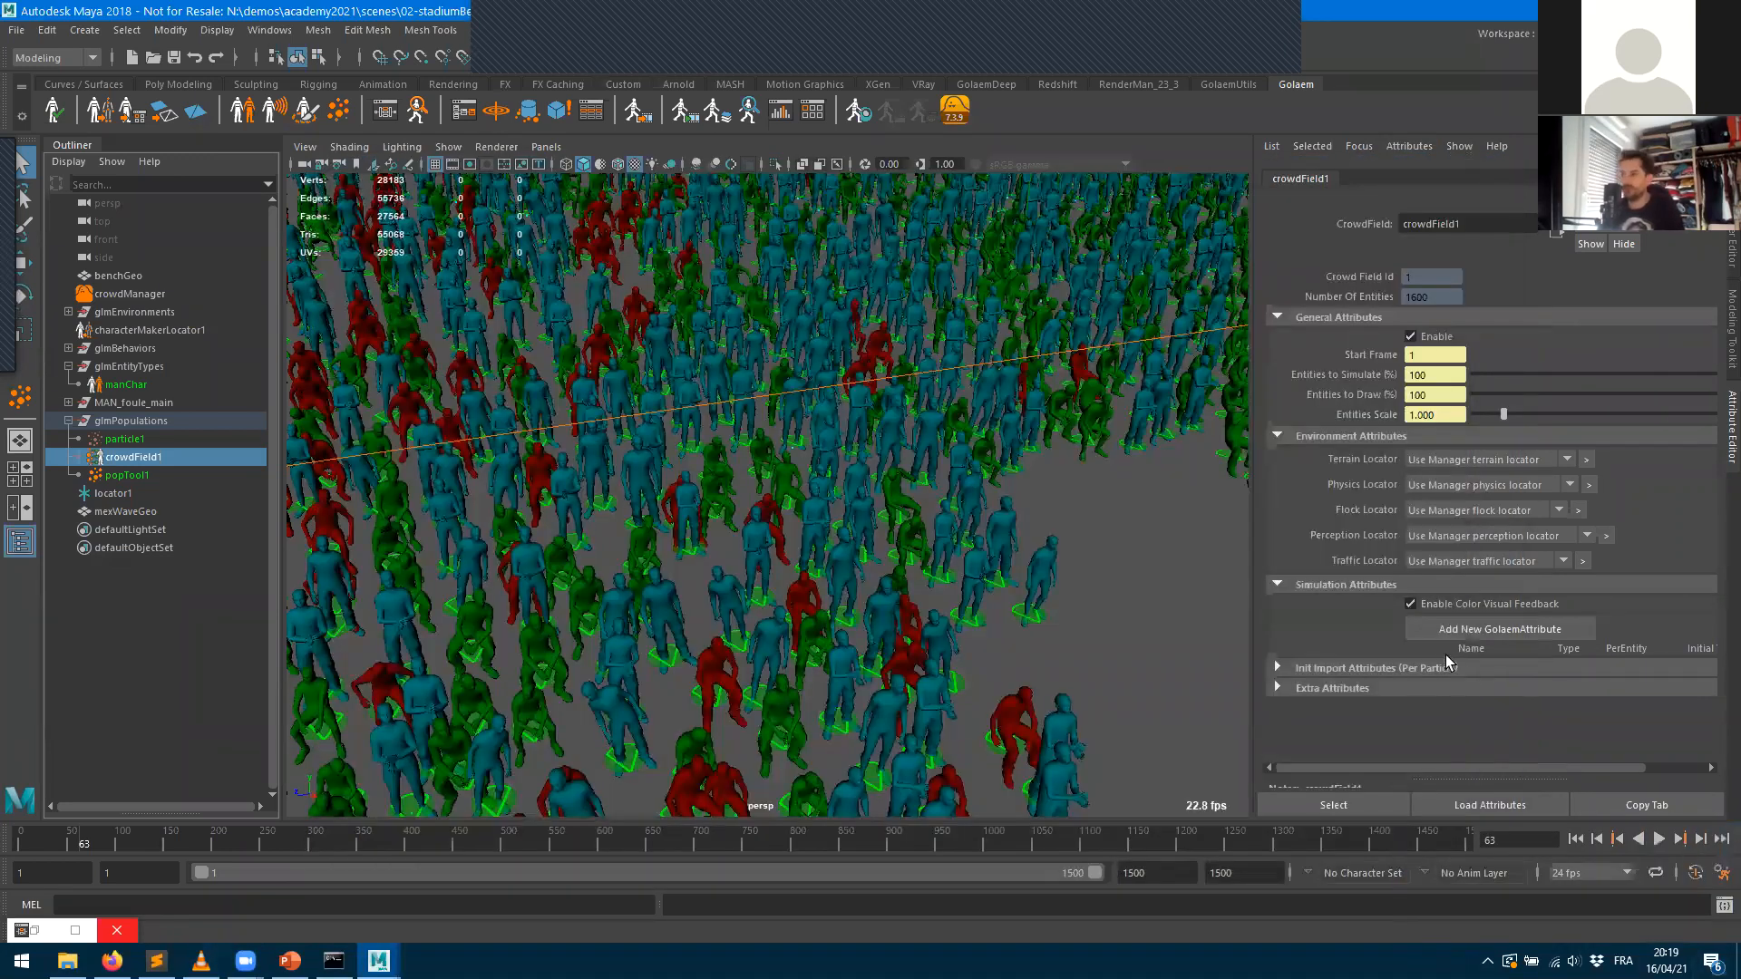
- Turn off Color Visual Feedback on crowdField1 and set manChar's Display Color Weight to 0.000
click(1426, 605)
click(123, 384)
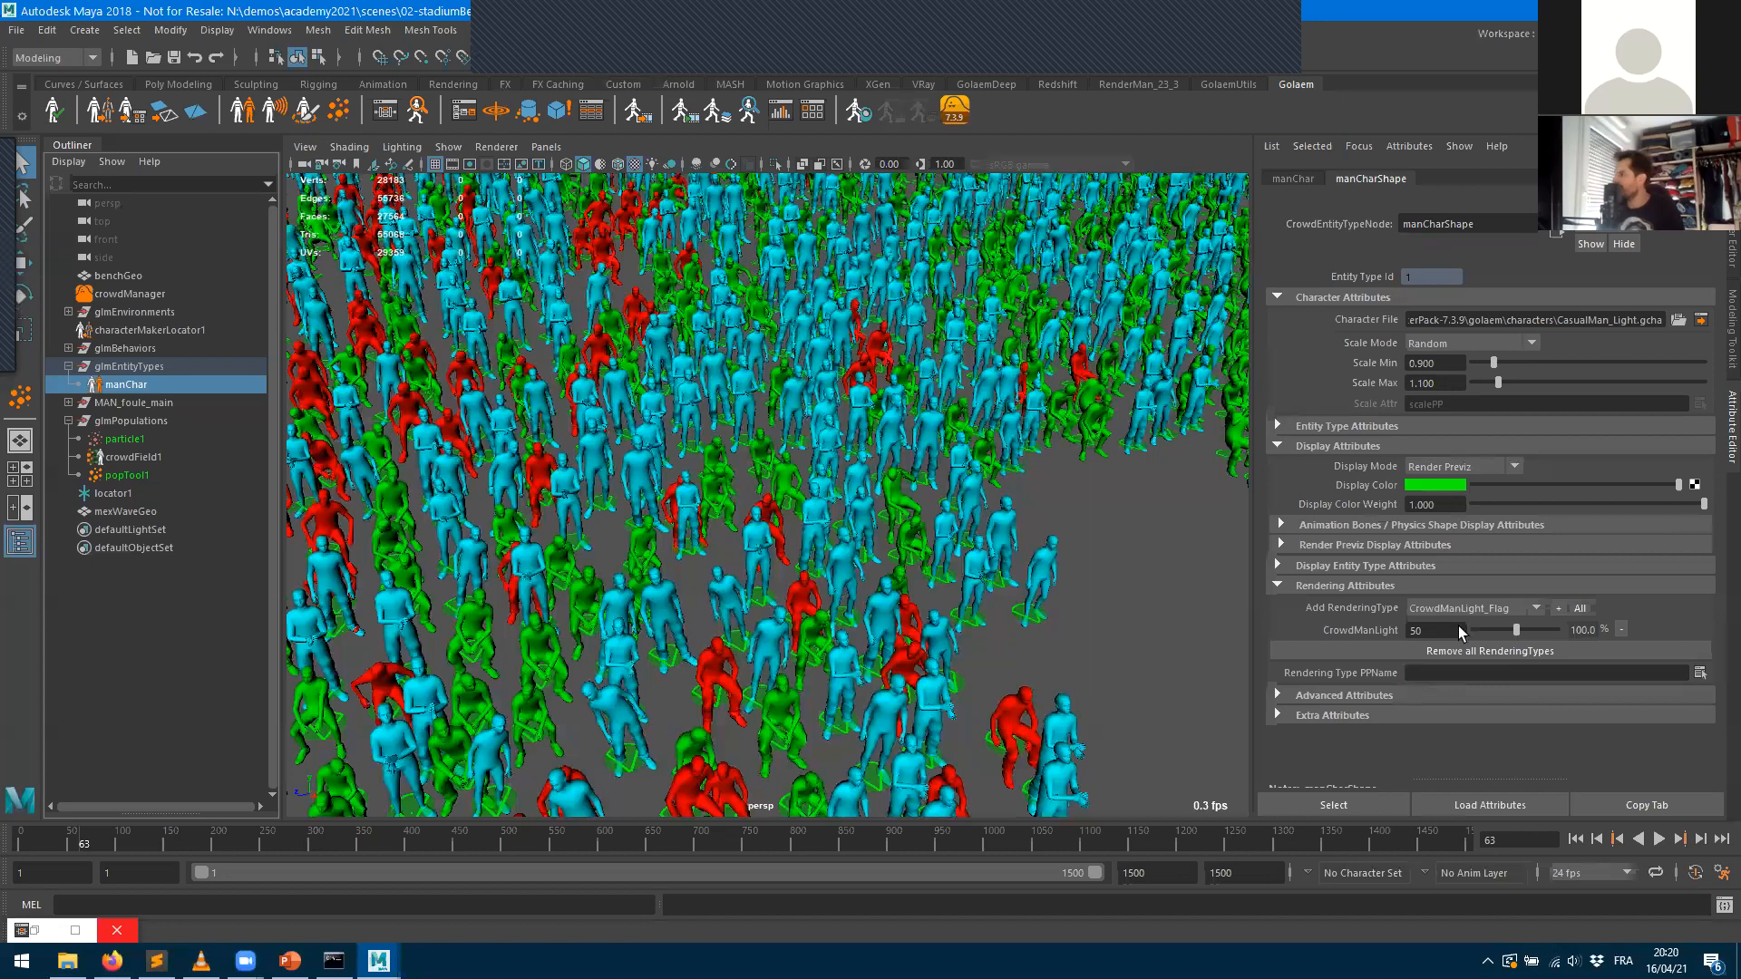
click(1499, 504)
drag(1499, 505, 1474, 504)
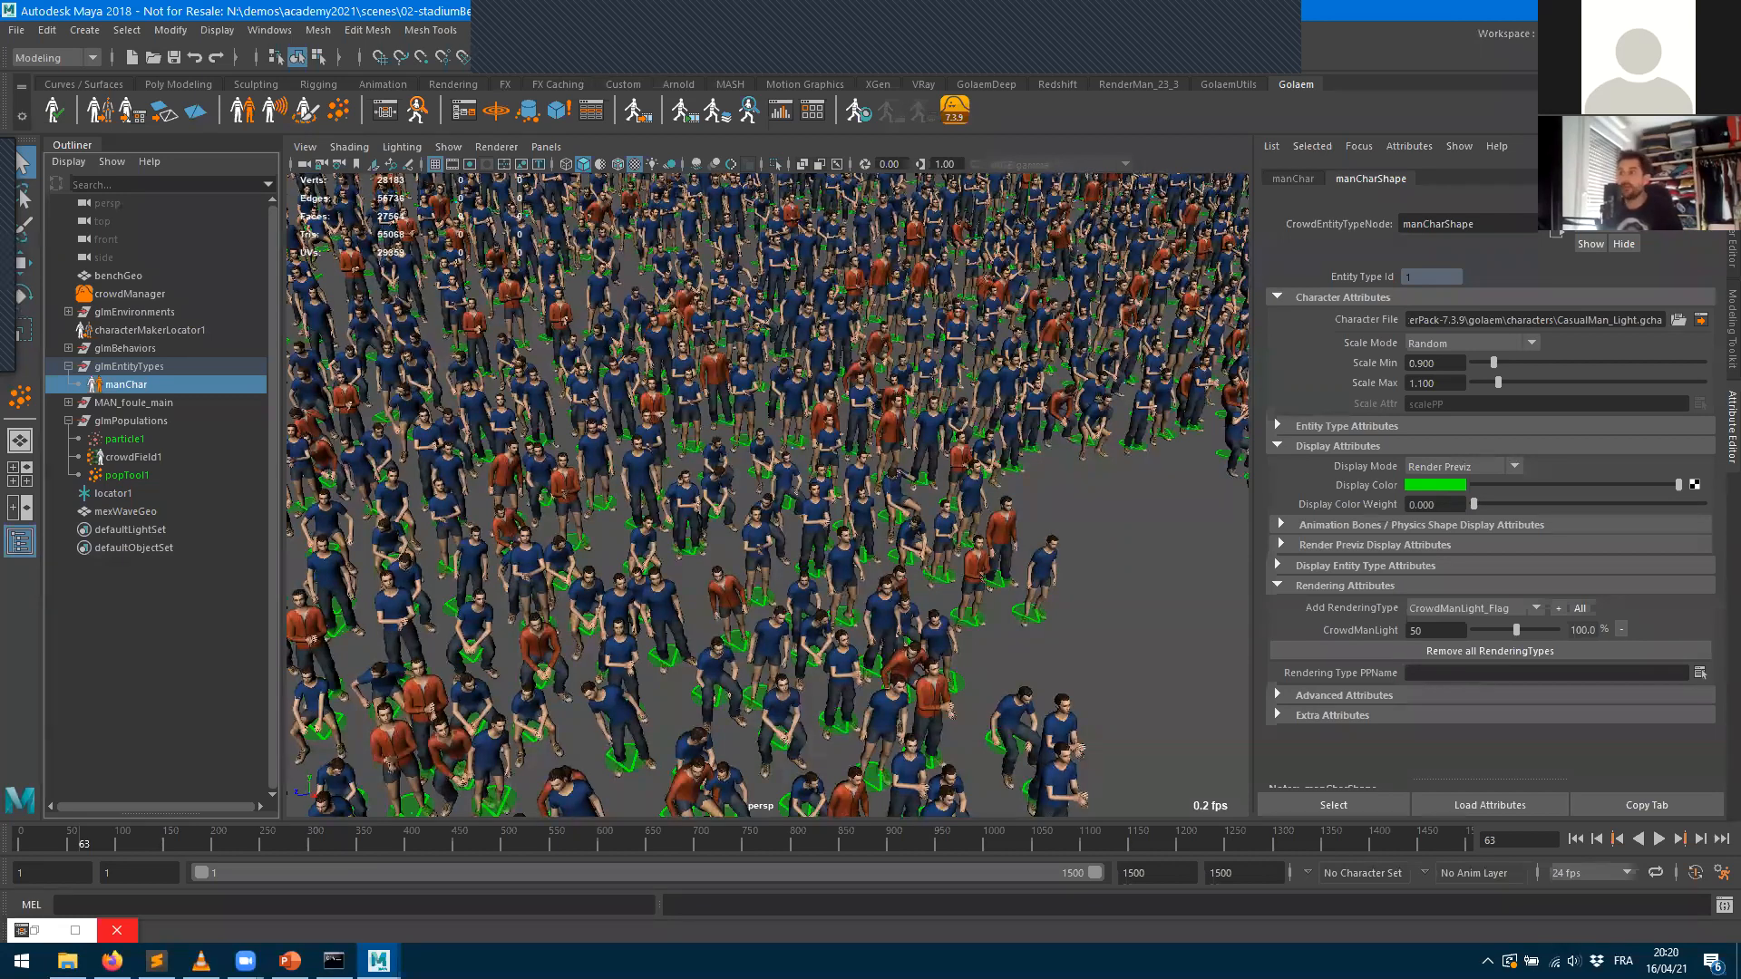
- Open the Golaem Behavior Editor maximised and examine the waveShape motion's start trigger graph in an enlarged Trigger Editor
click(384, 111)
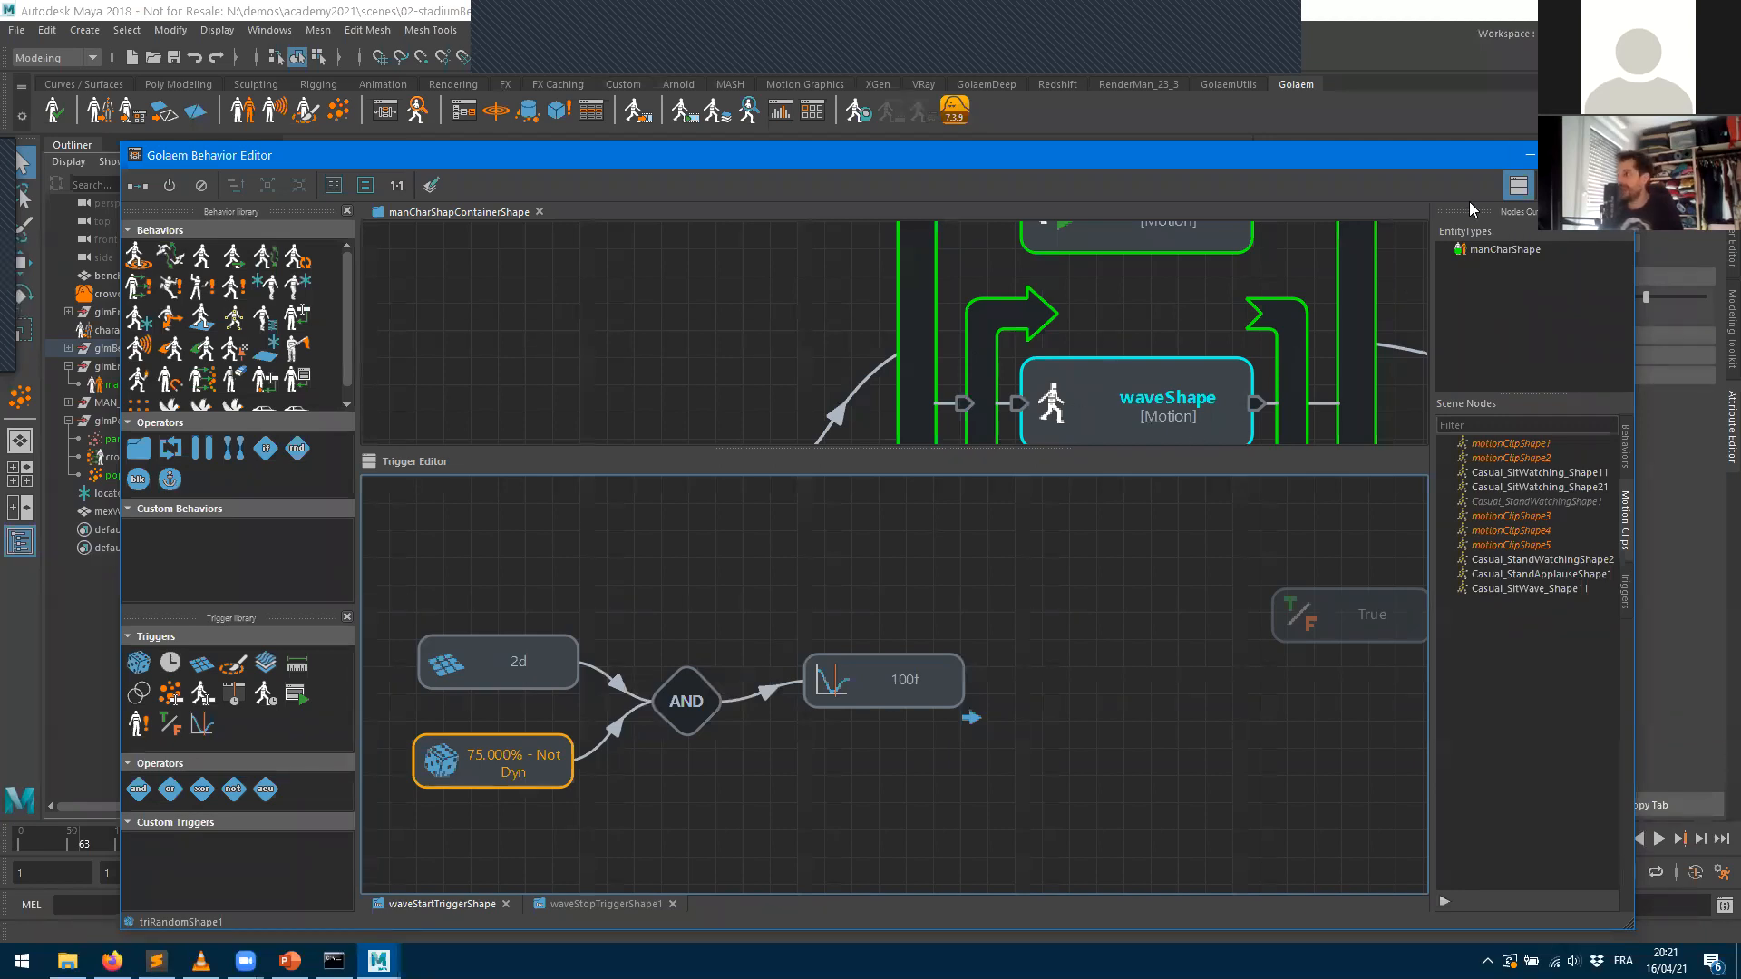
click(1572, 155)
drag(826, 357, 896, 809)
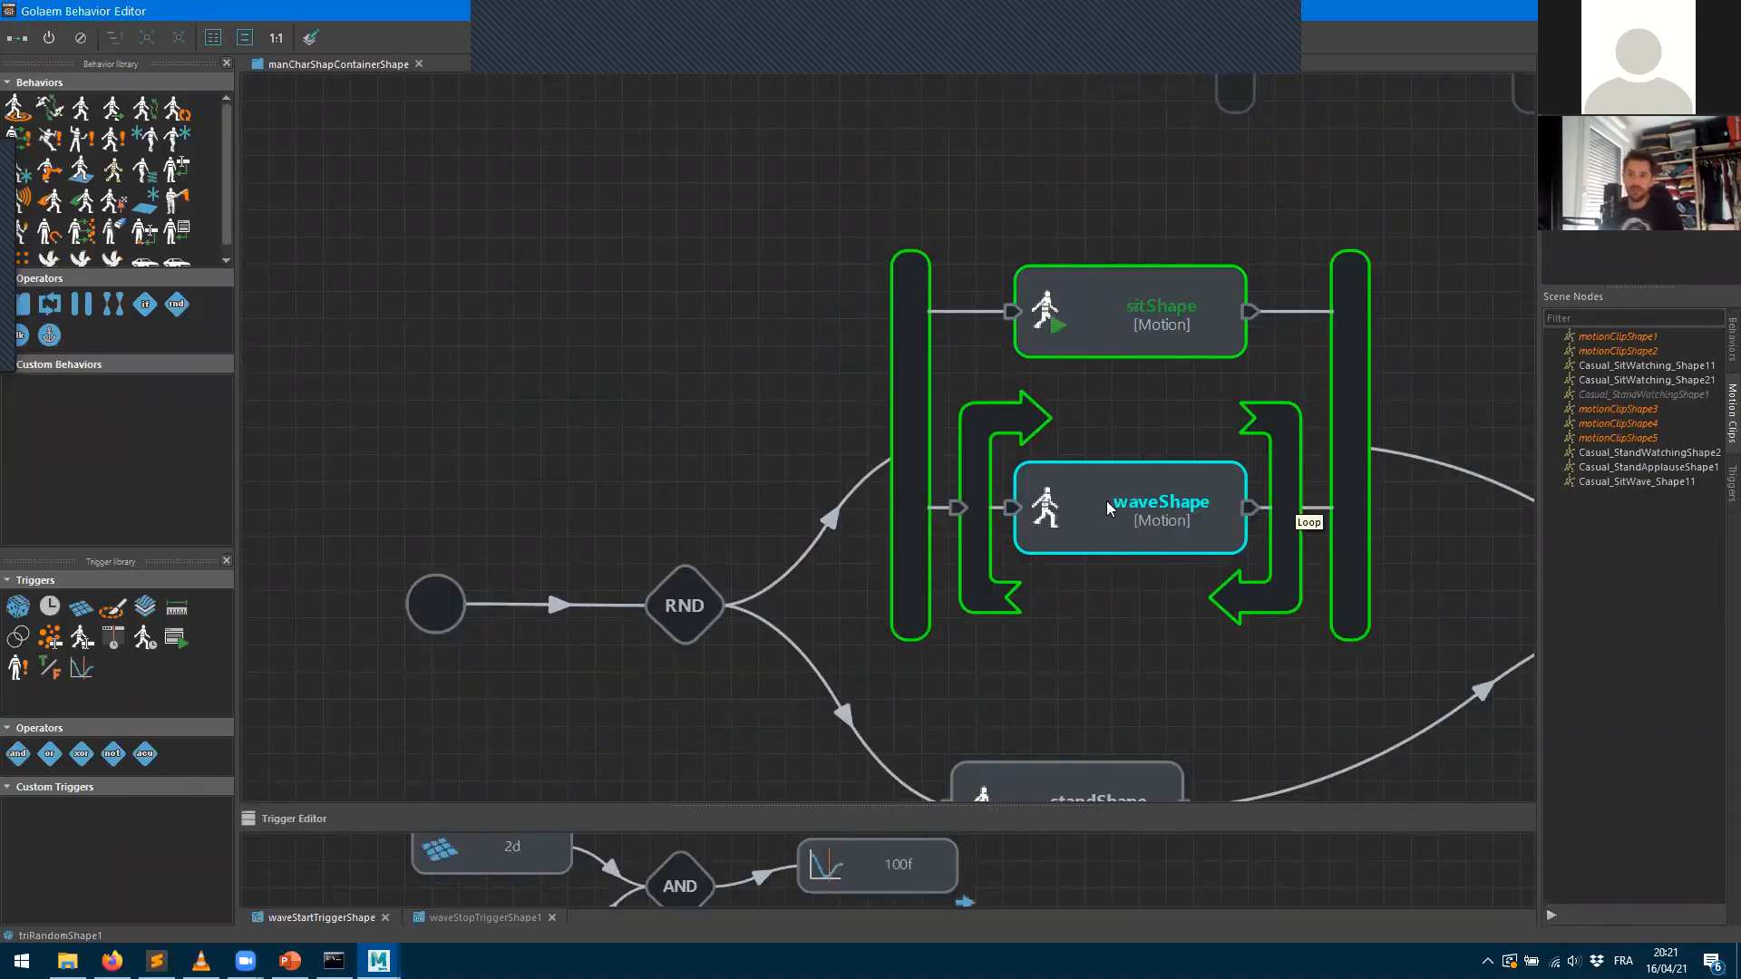
click(1108, 504)
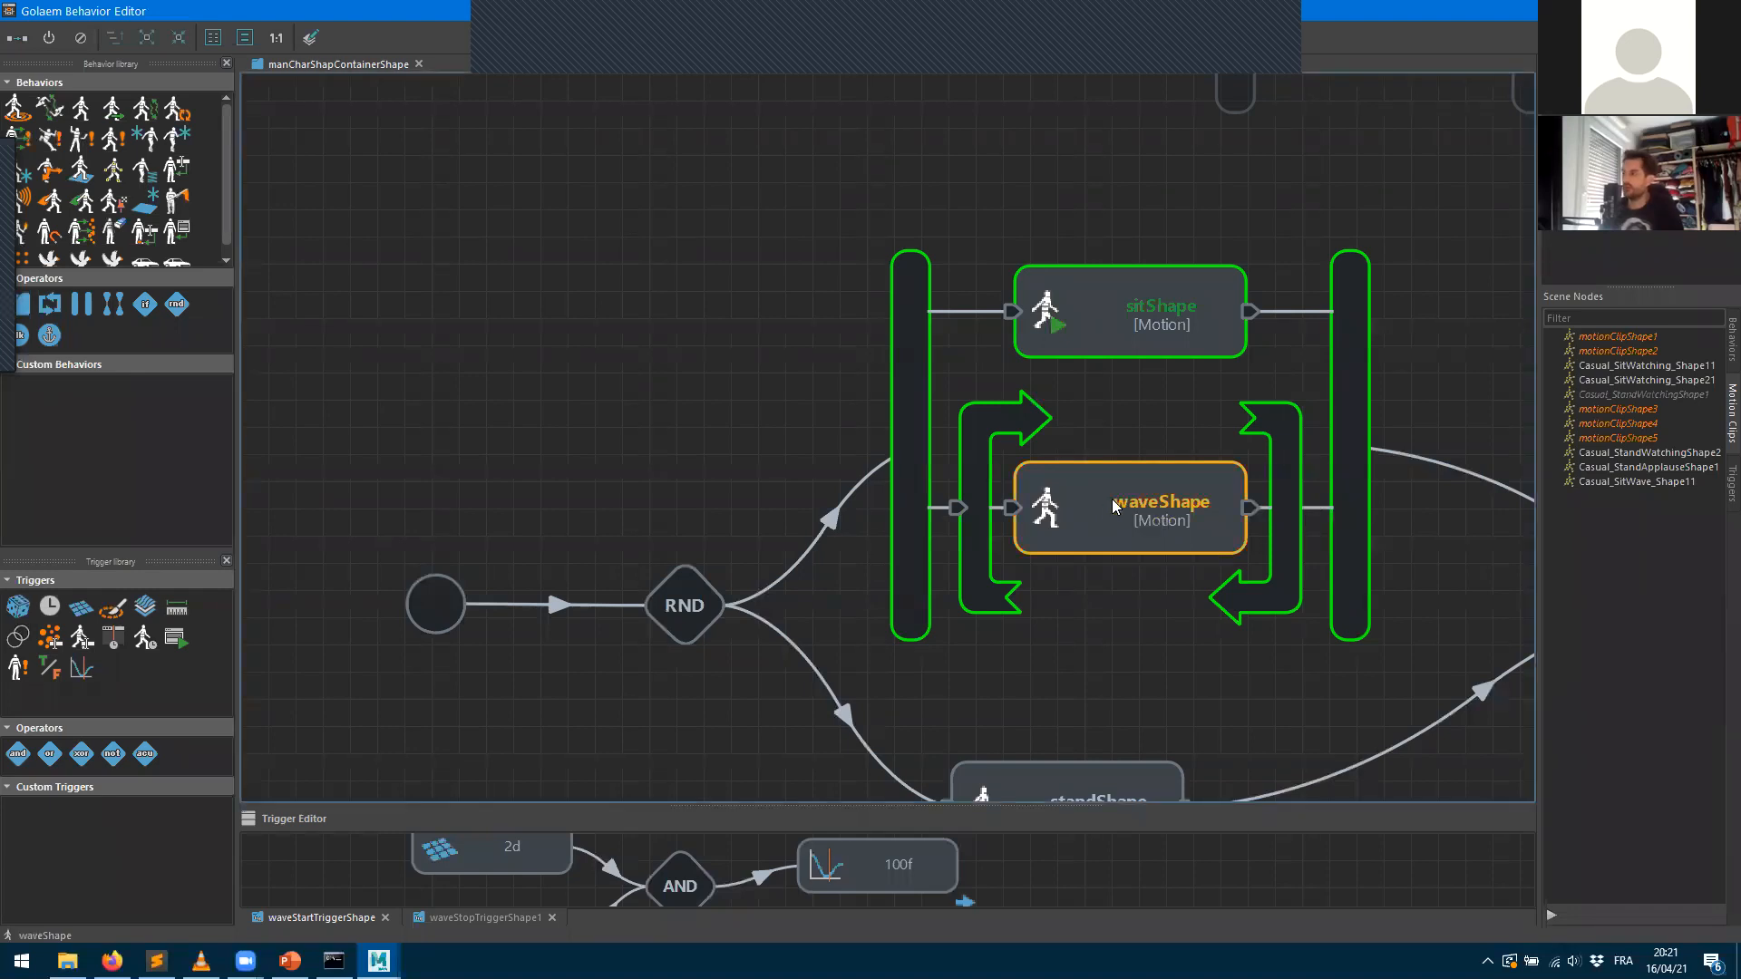
drag(567, 807, 589, 658)
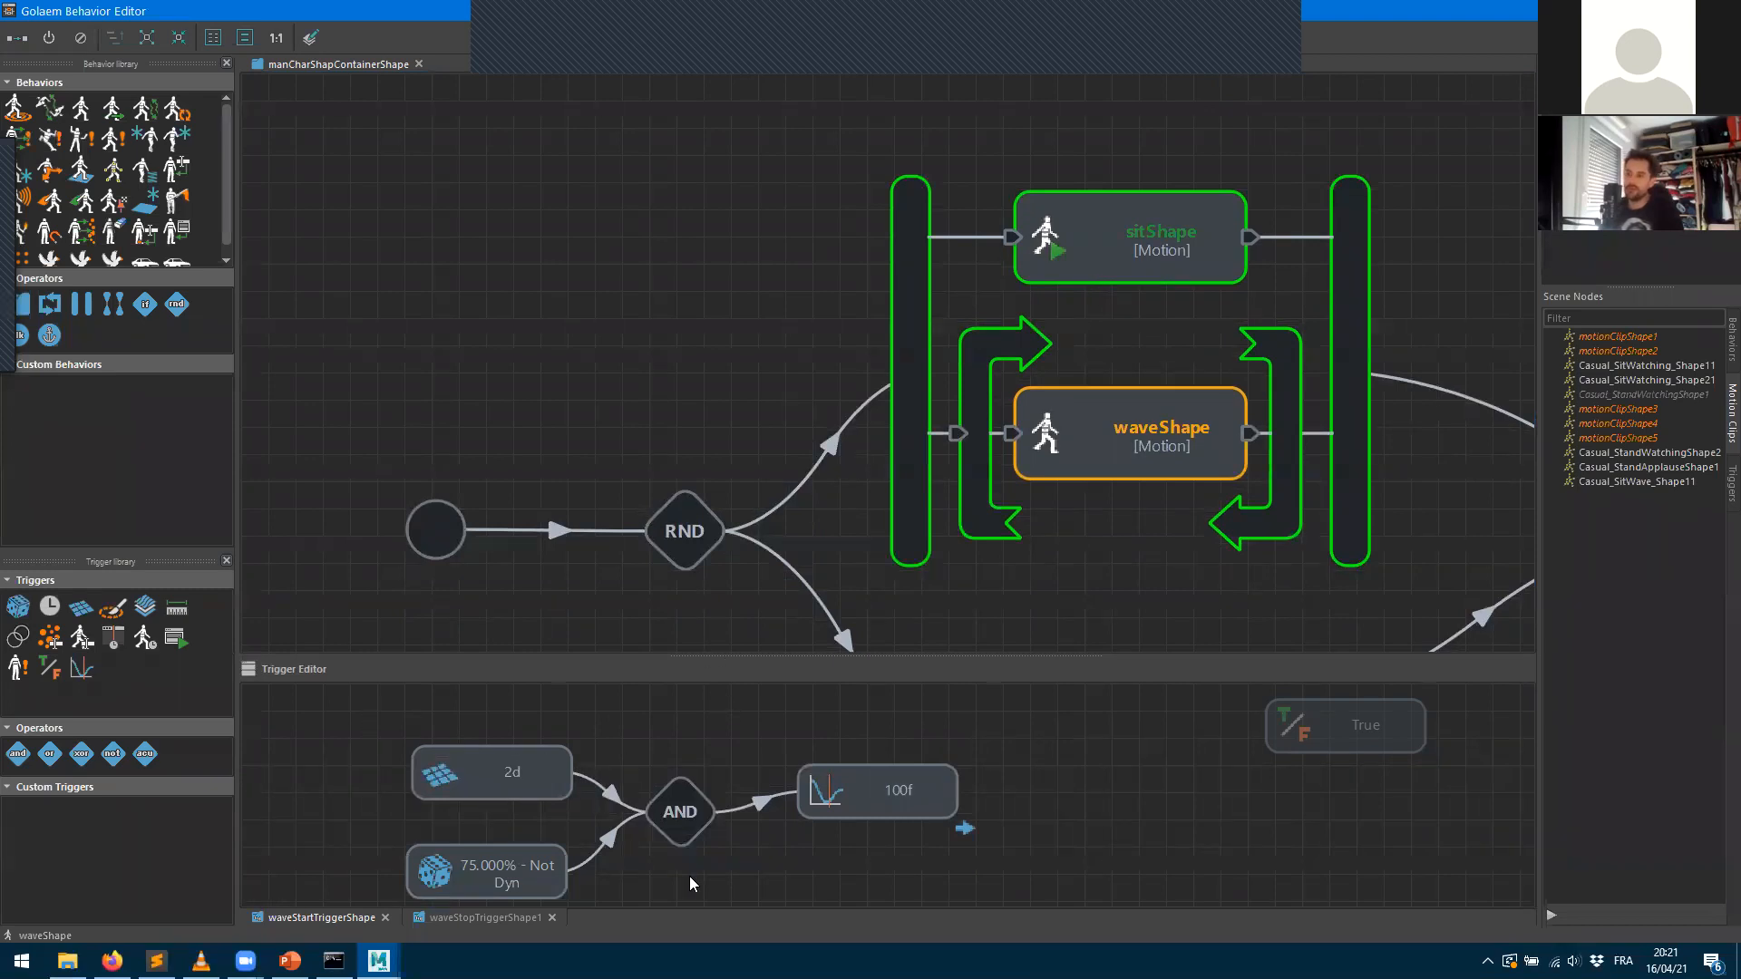
drag(657, 655, 675, 505)
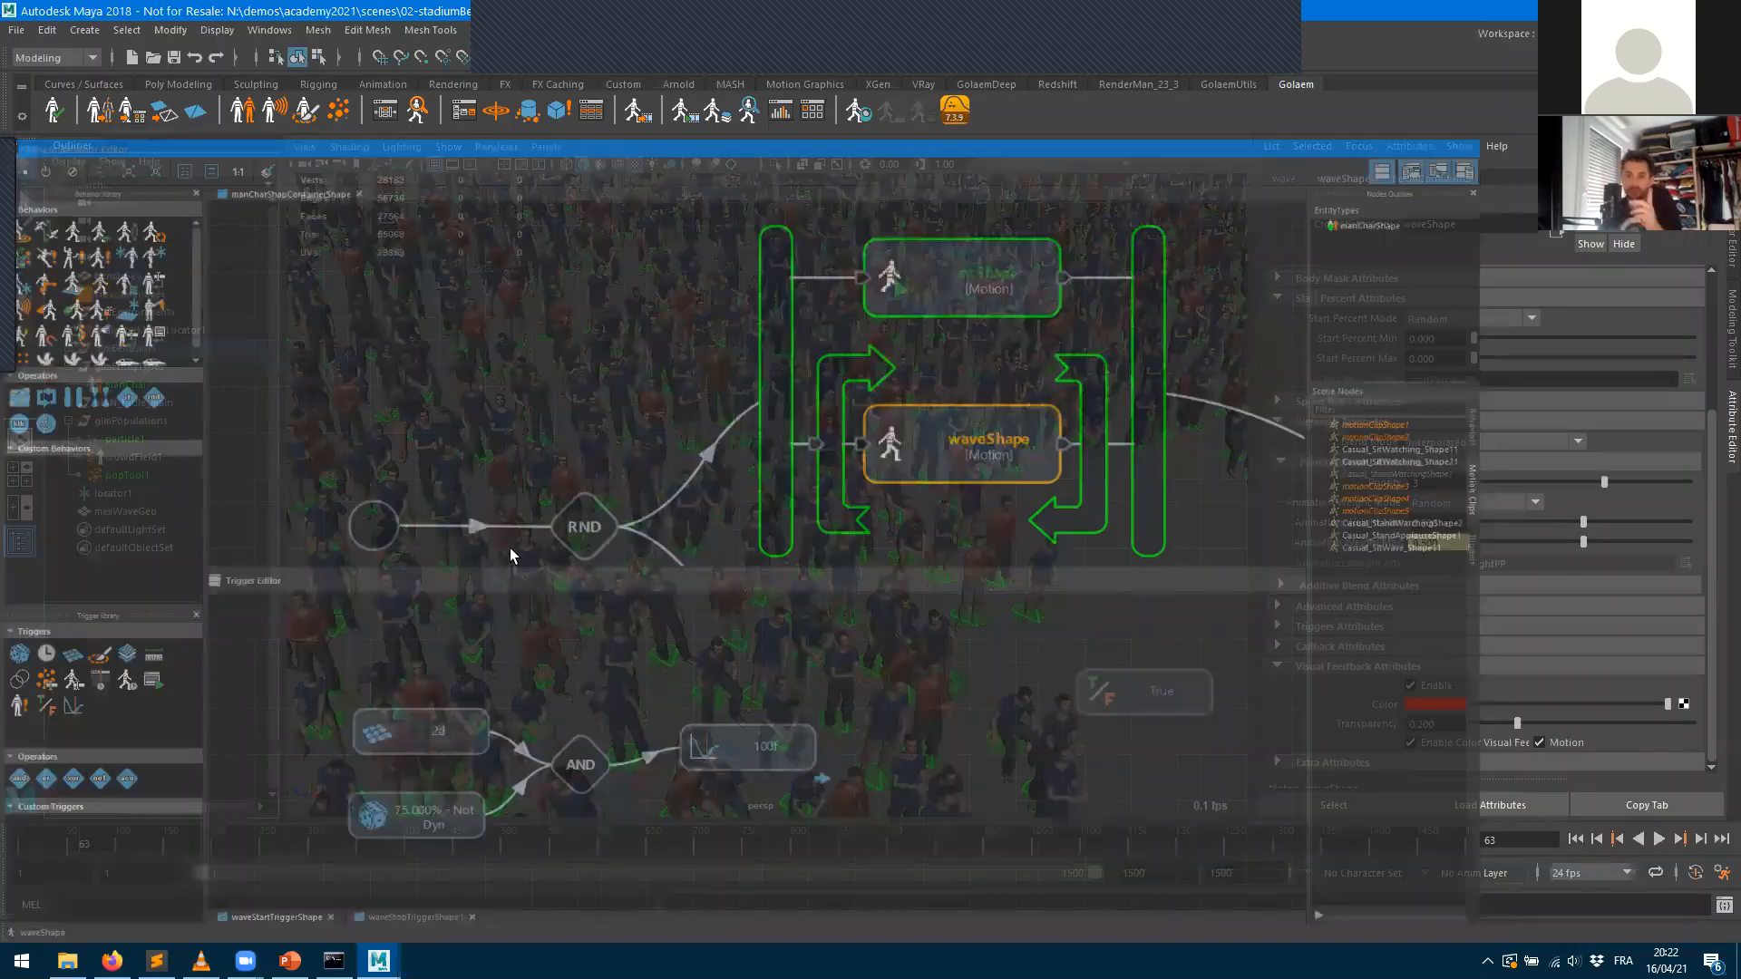
- Select crowdField1 with the whole bench area in view and save the 02-stadiumBench.mb scene
scroll(515, 626, down, 5)
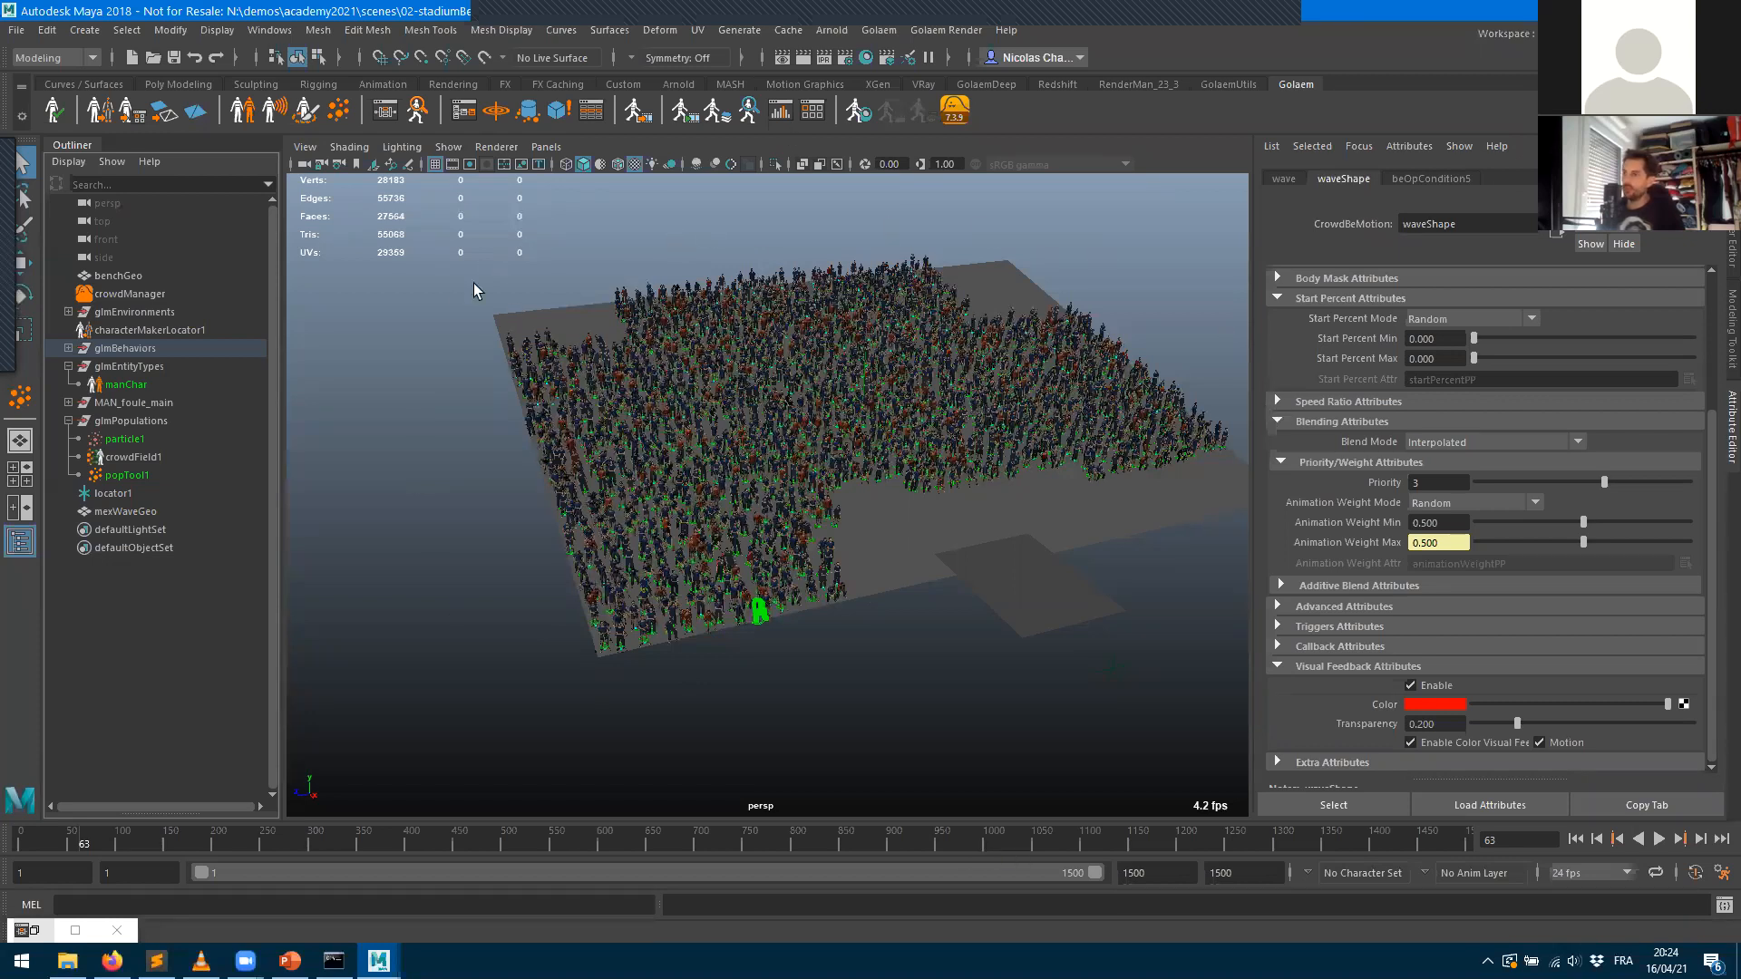
click(136, 457)
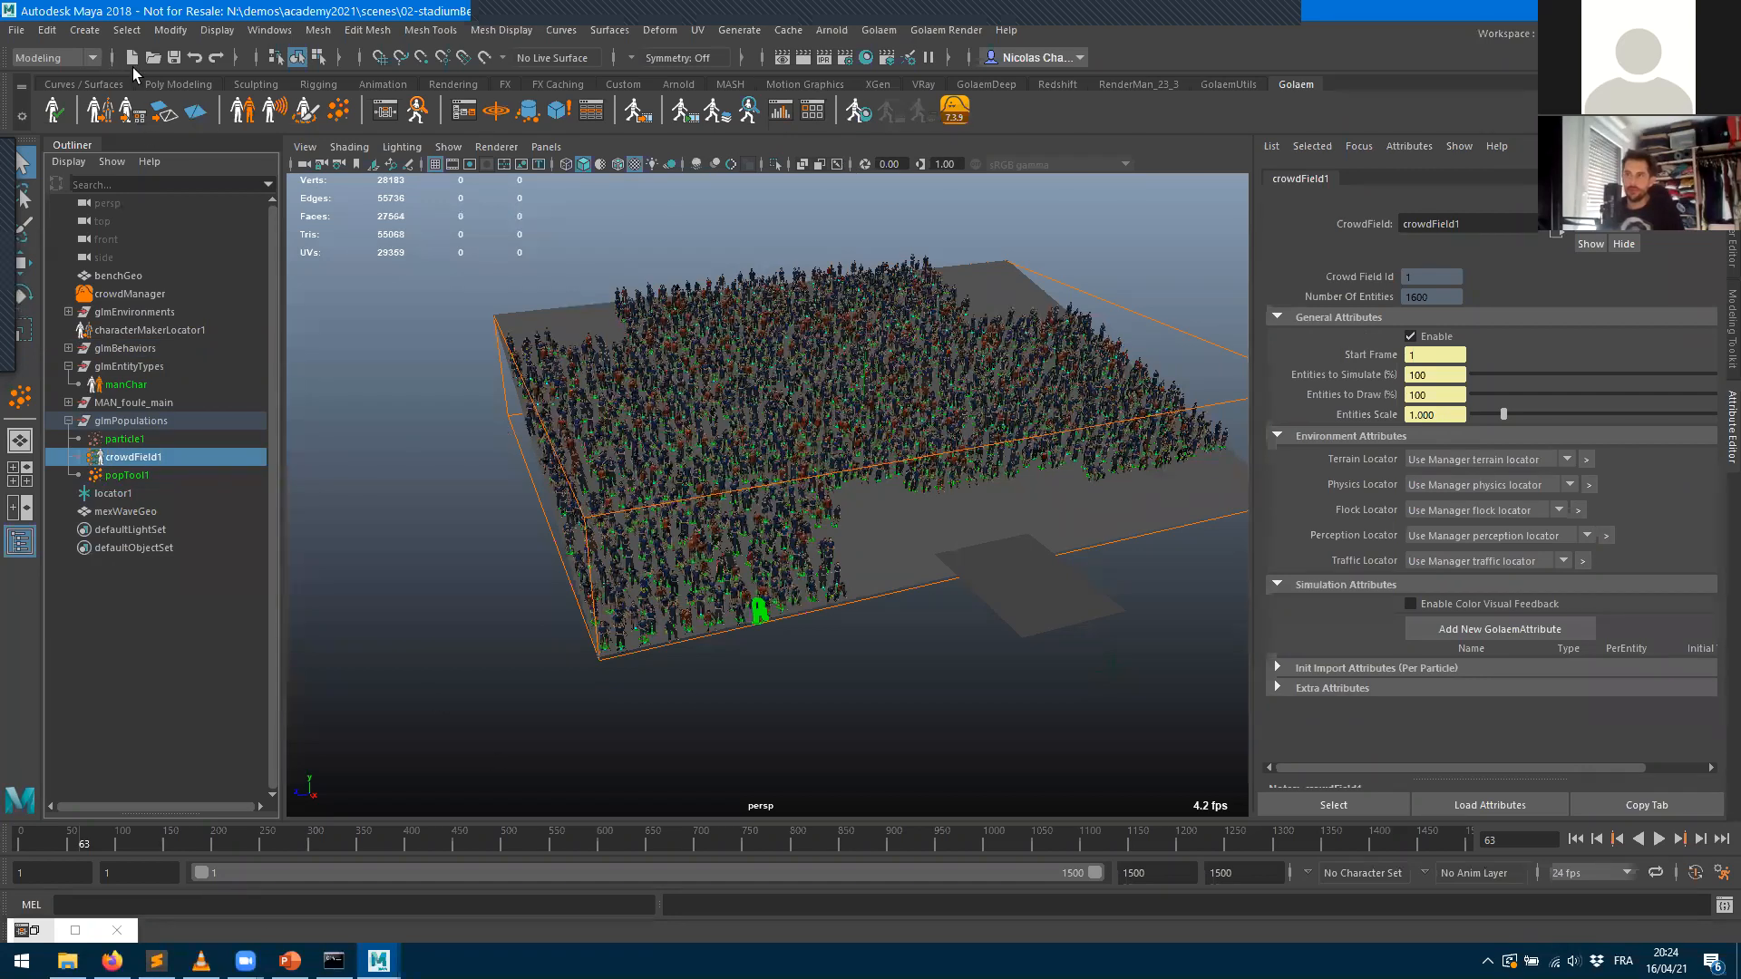
click(173, 57)
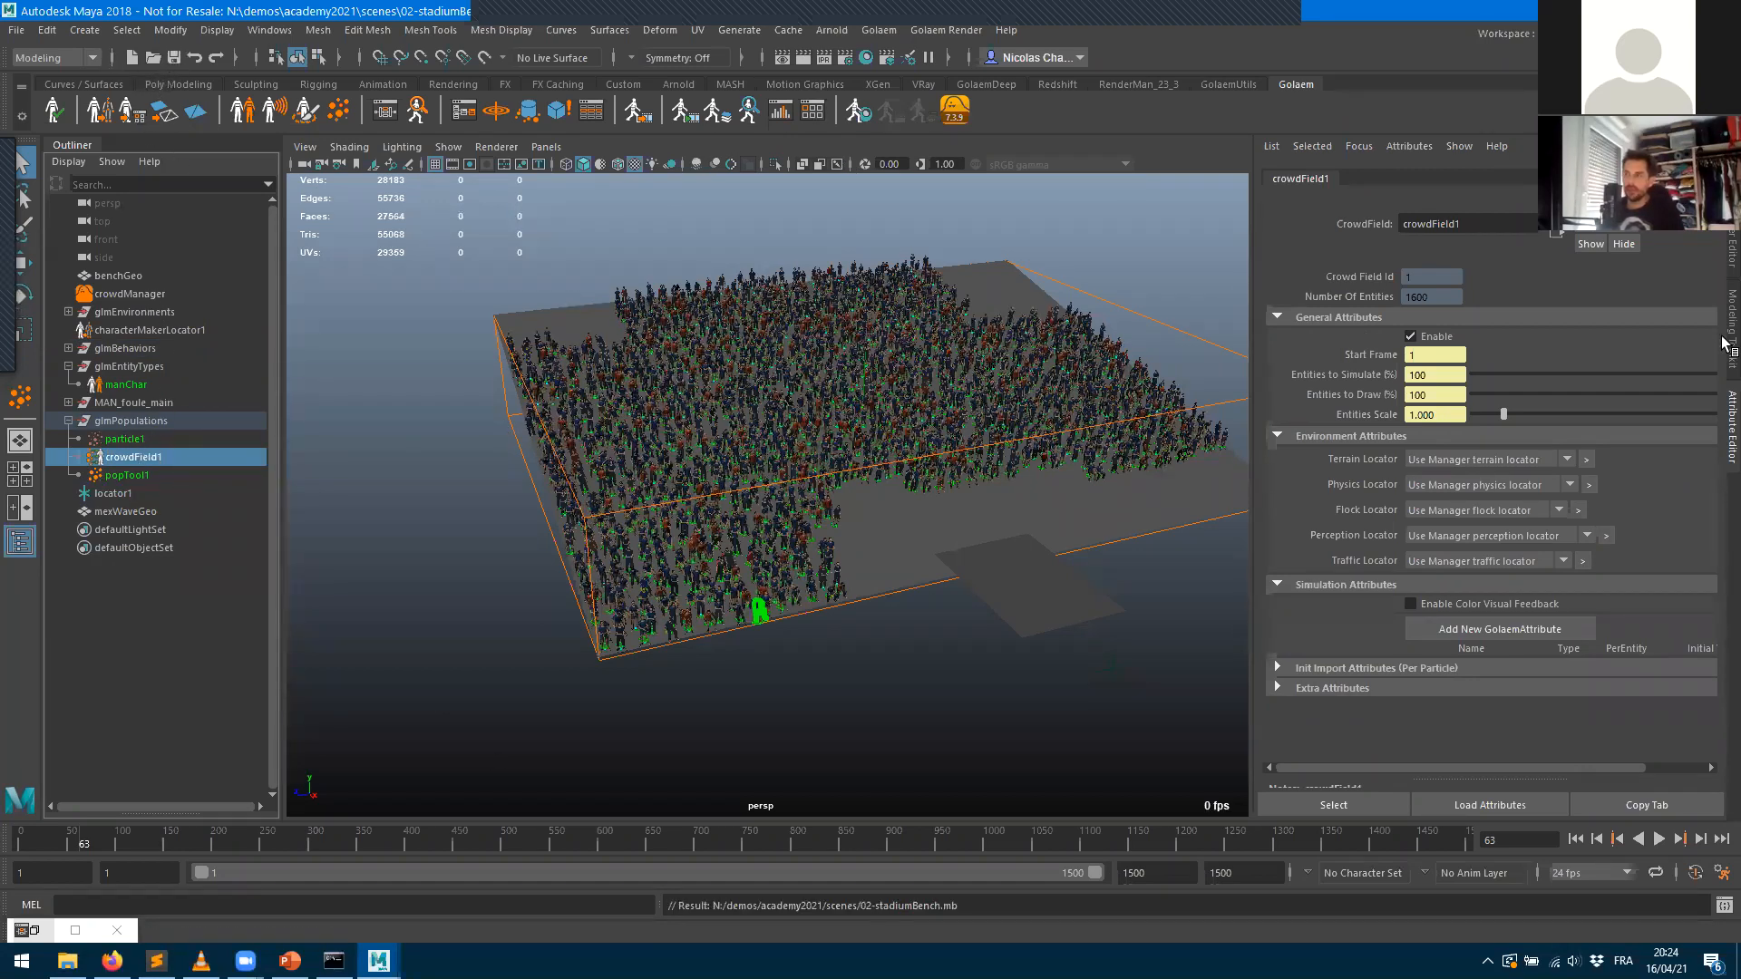
- Disable crowdField1, rewind to frame 1, and advance frame by frame to frame 30 to examine the moving wave plane
click(1415, 333)
click(1578, 839)
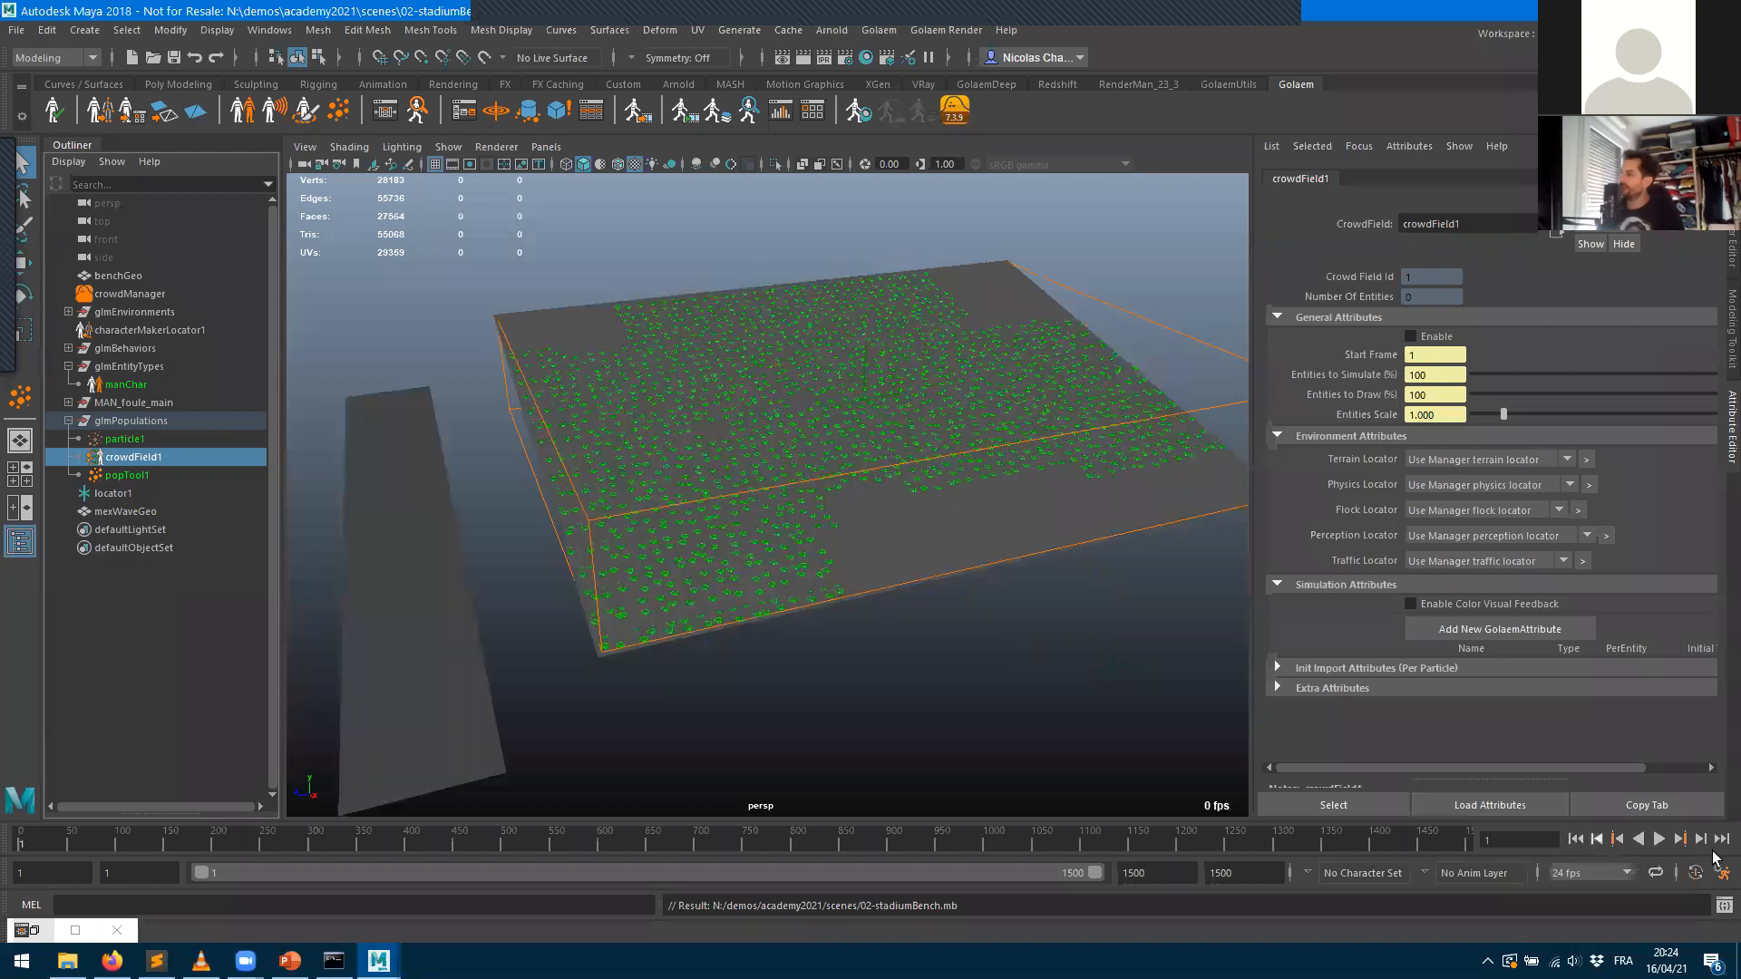
click(1700, 838)
click(1705, 840)
click(1705, 840)
click(1705, 840)
click(1706, 839)
click(1706, 840)
click(1706, 840)
click(1706, 840)
click(1705, 839)
click(1702, 839)
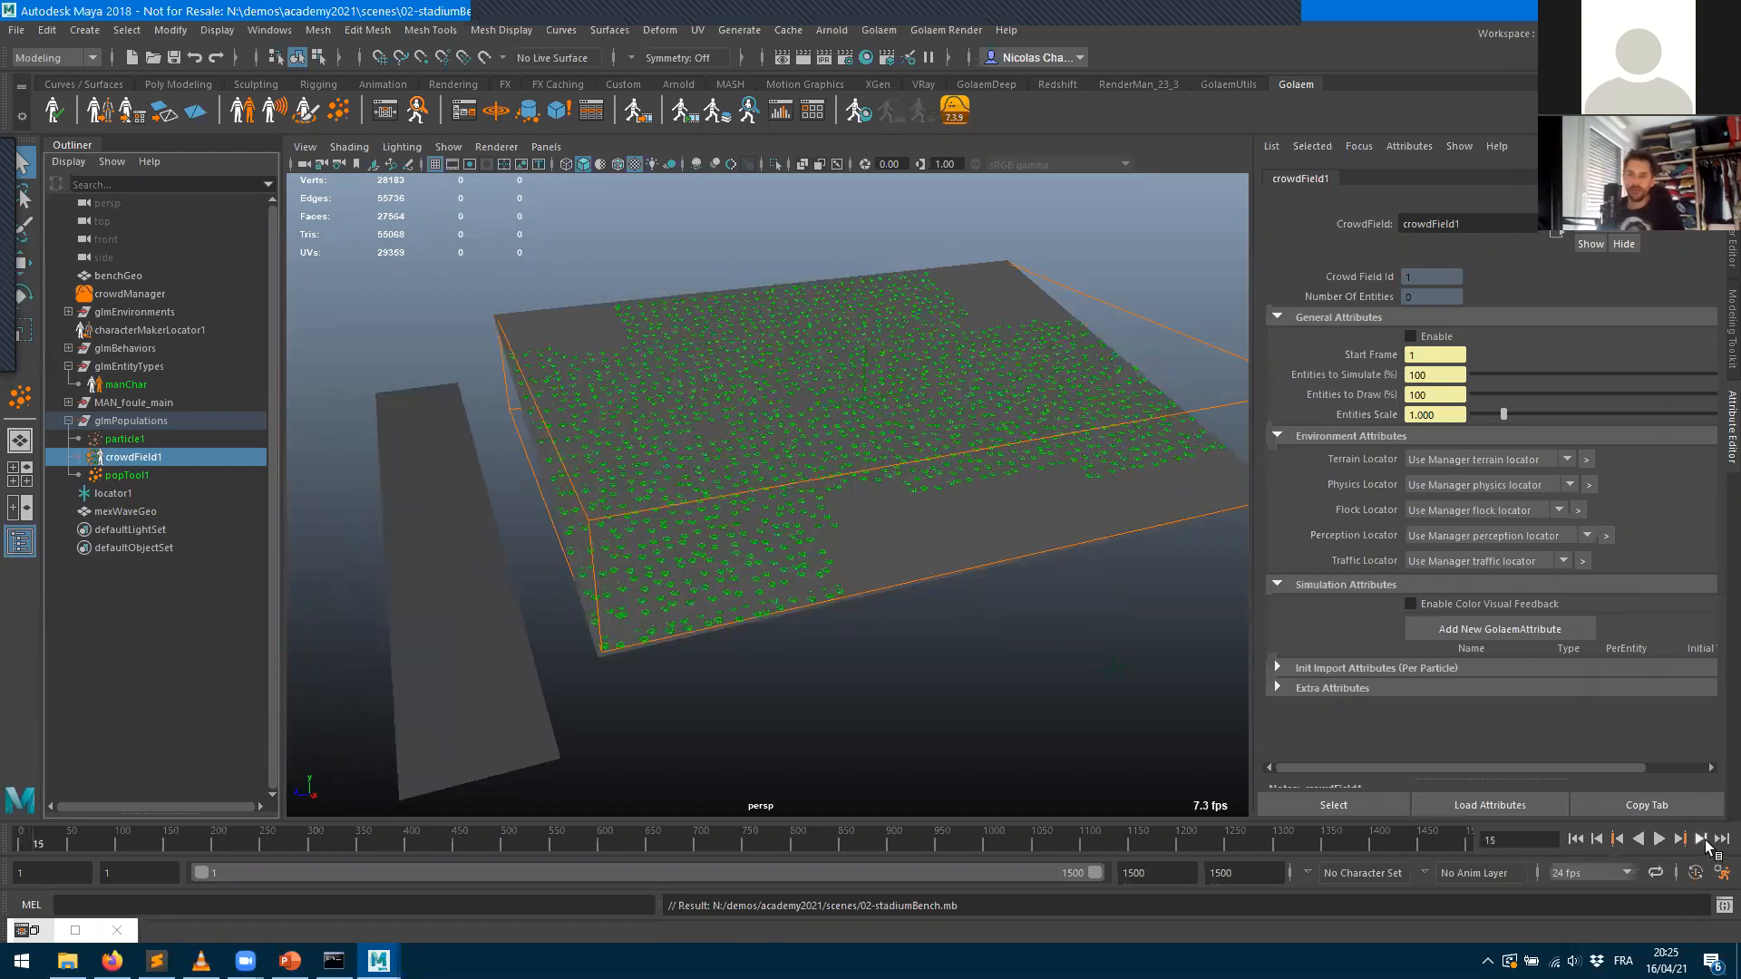
click(1702, 839)
click(1702, 840)
click(1702, 840)
click(1702, 840)
click(1701, 840)
click(1702, 840)
click(1702, 840)
click(1702, 839)
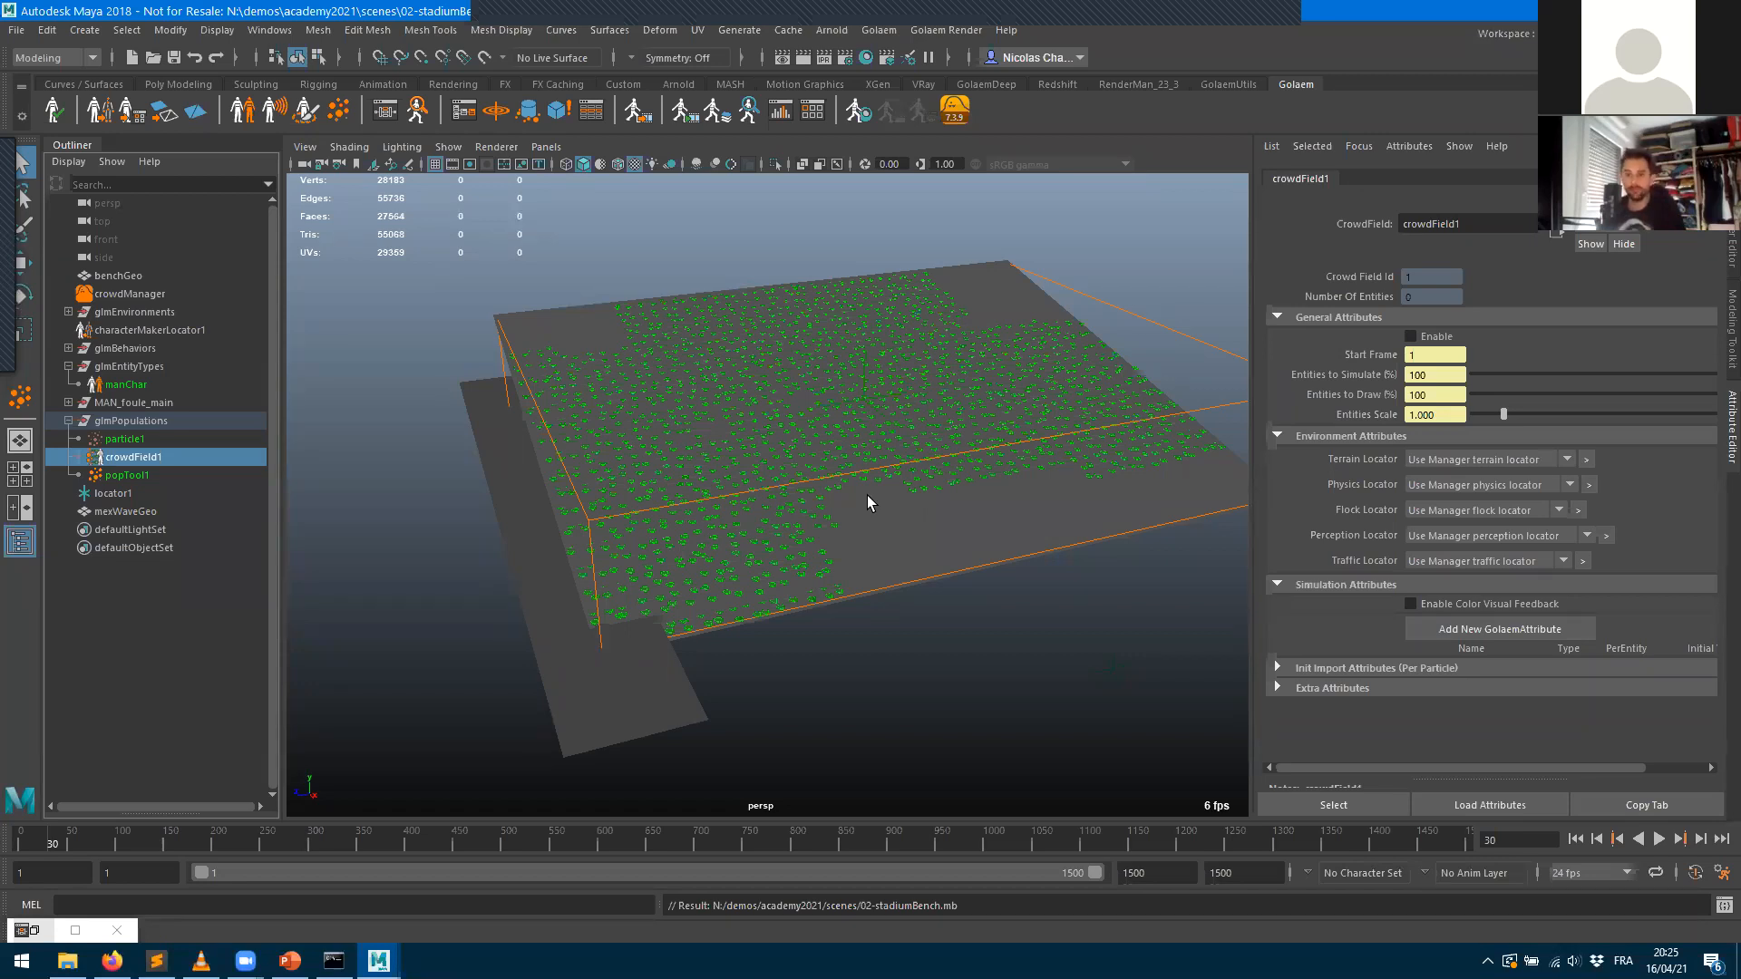
- Create a new entity type from the CasualMan_Light.gcha character file
mouse_move(589, 549)
alt+mouse_down()
mouse_move(546, 532)
mouse_move(581, 532)
alt+mouse_up()
alt+middle_drag(581, 531, 300, 448)
alt+drag(587, 523, 1056, 486)
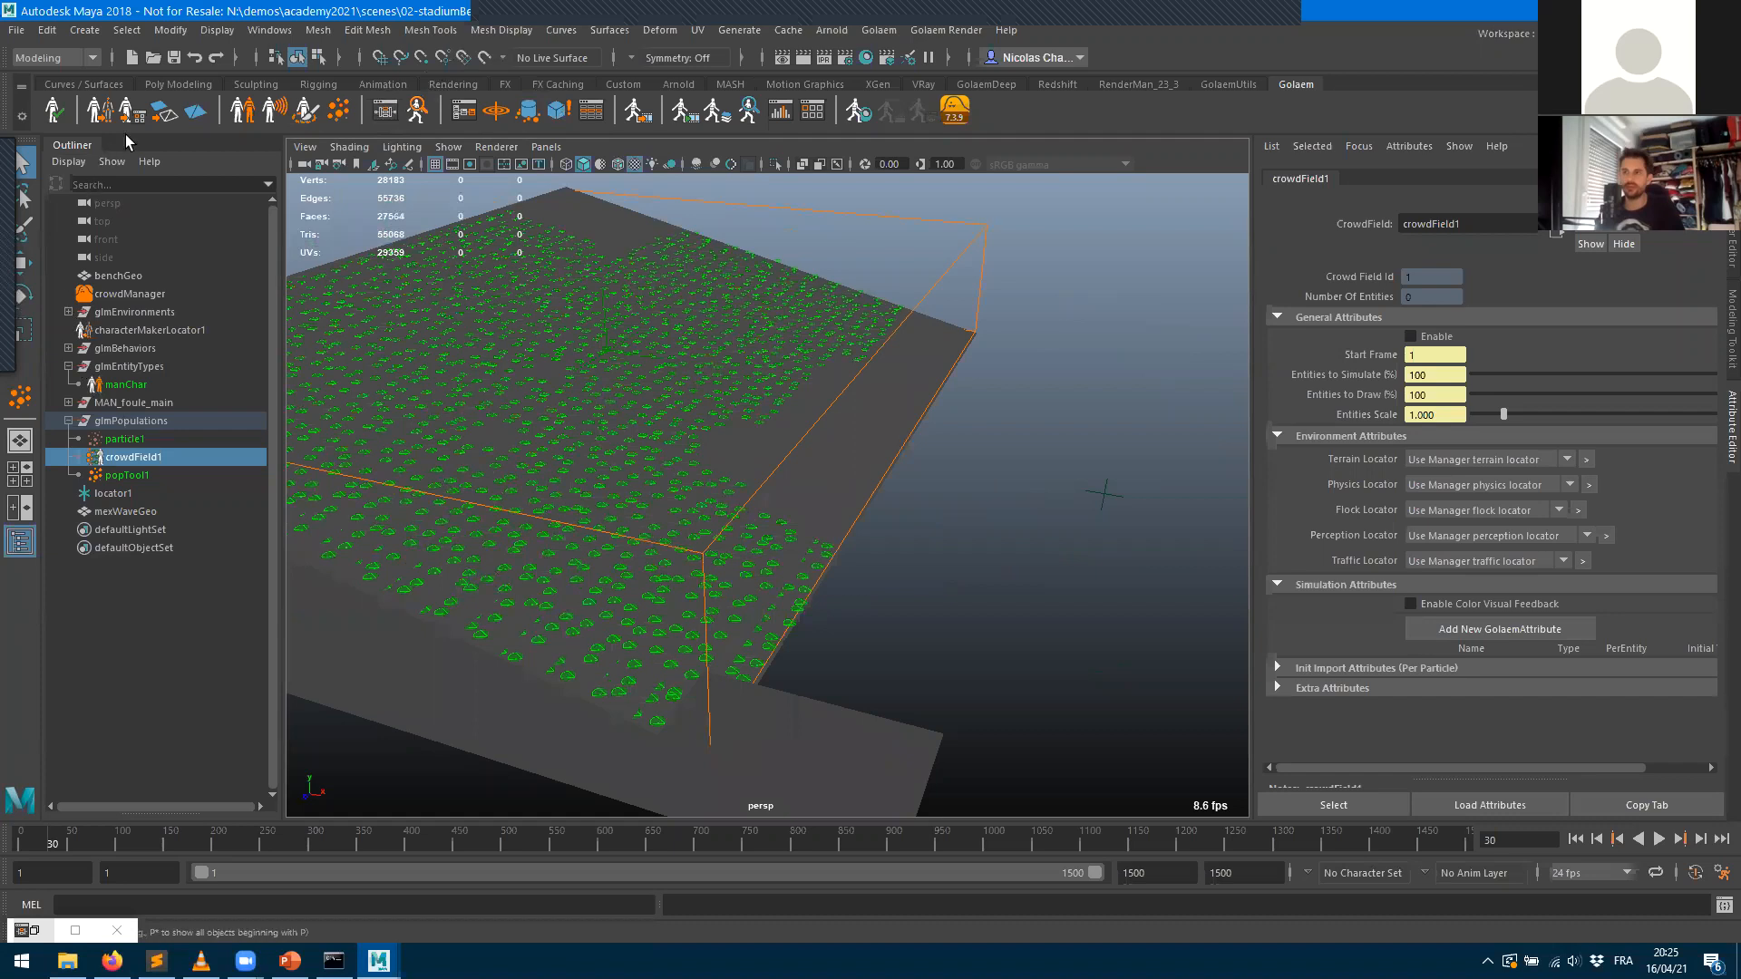
click(249, 115)
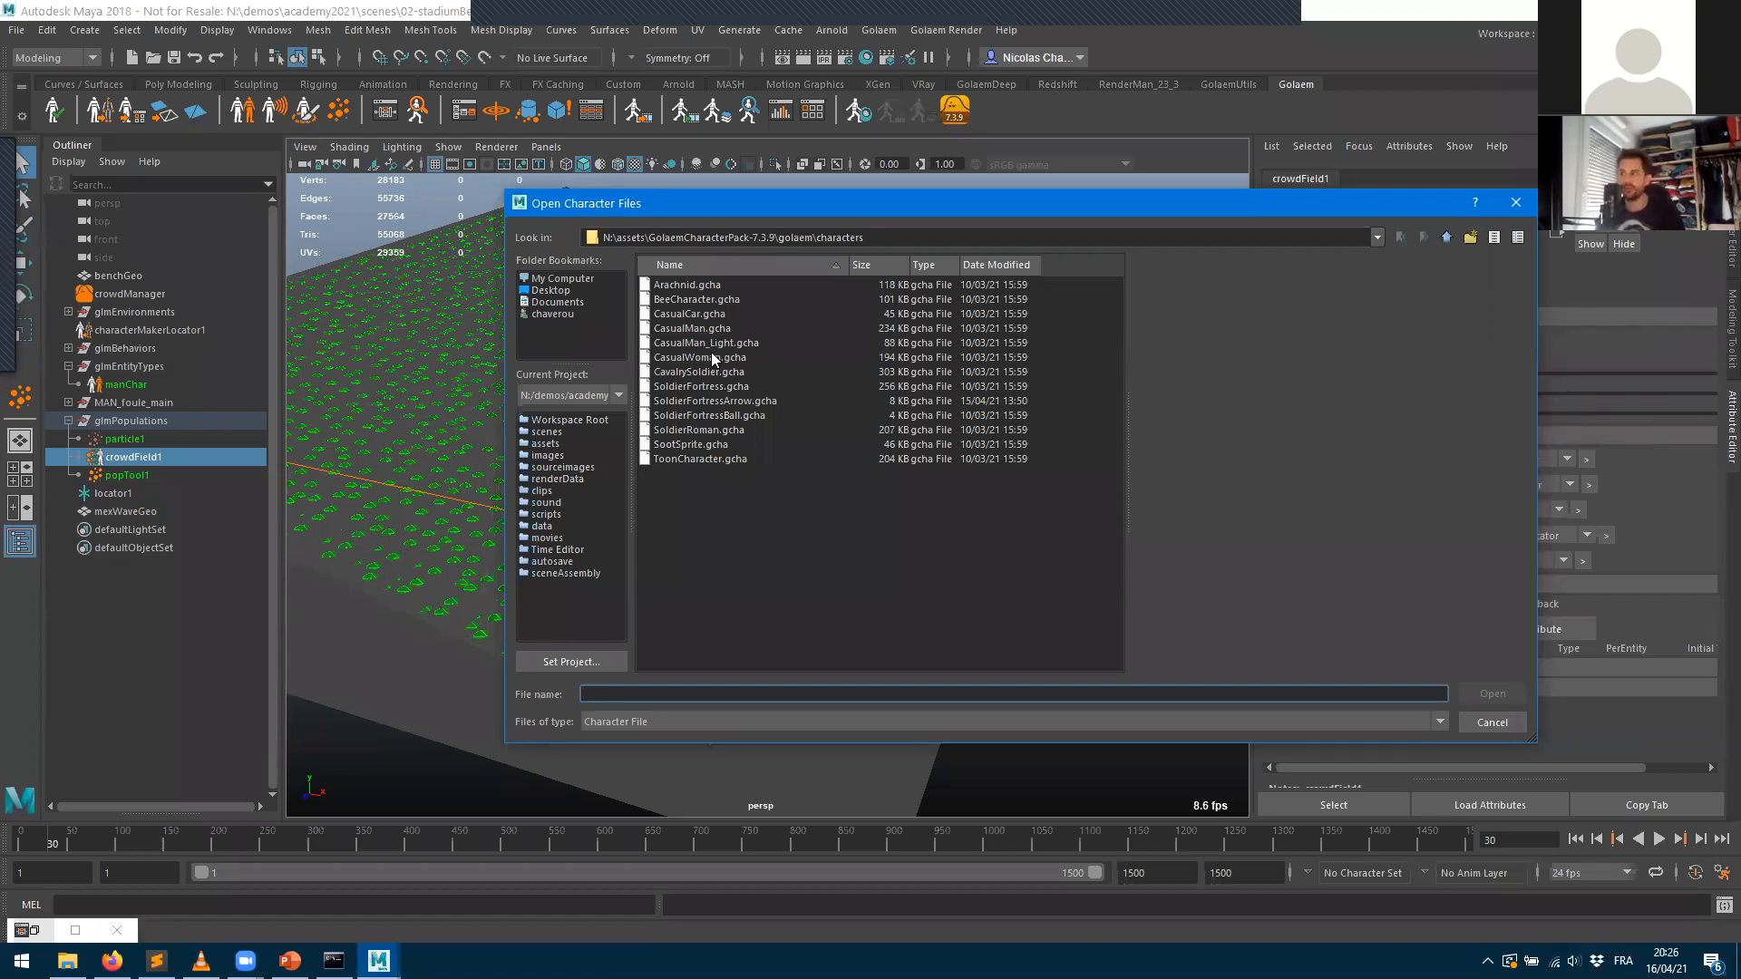
click(713, 345)
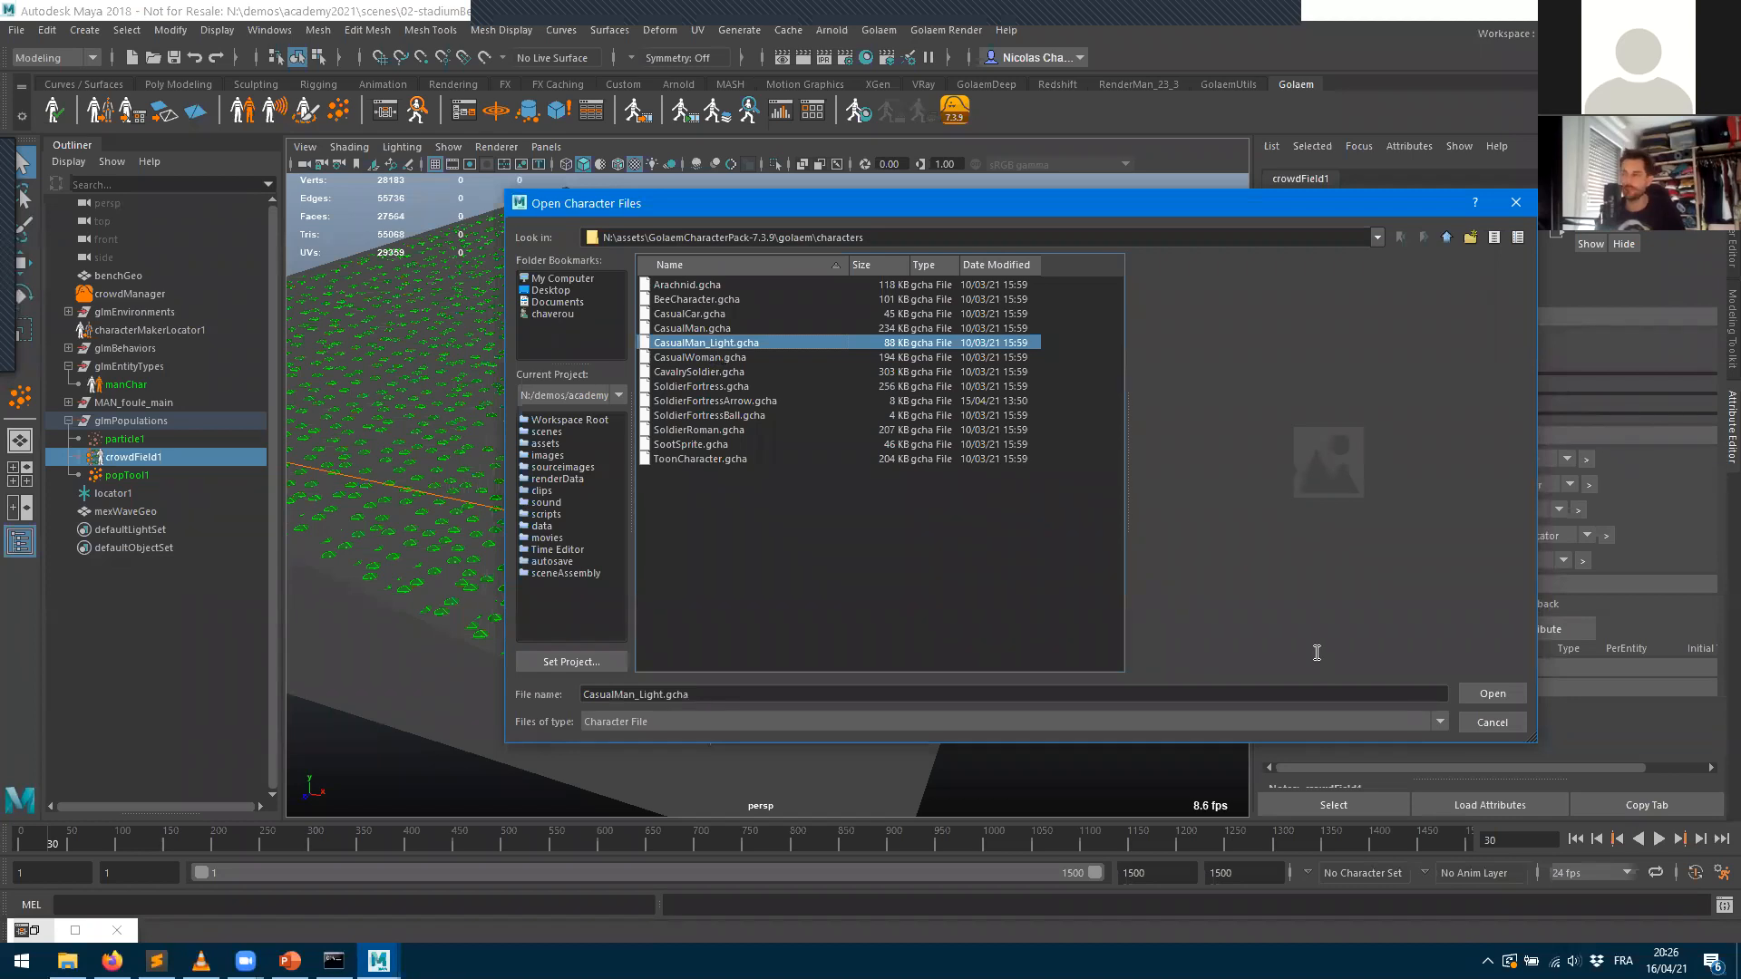
click(1492, 693)
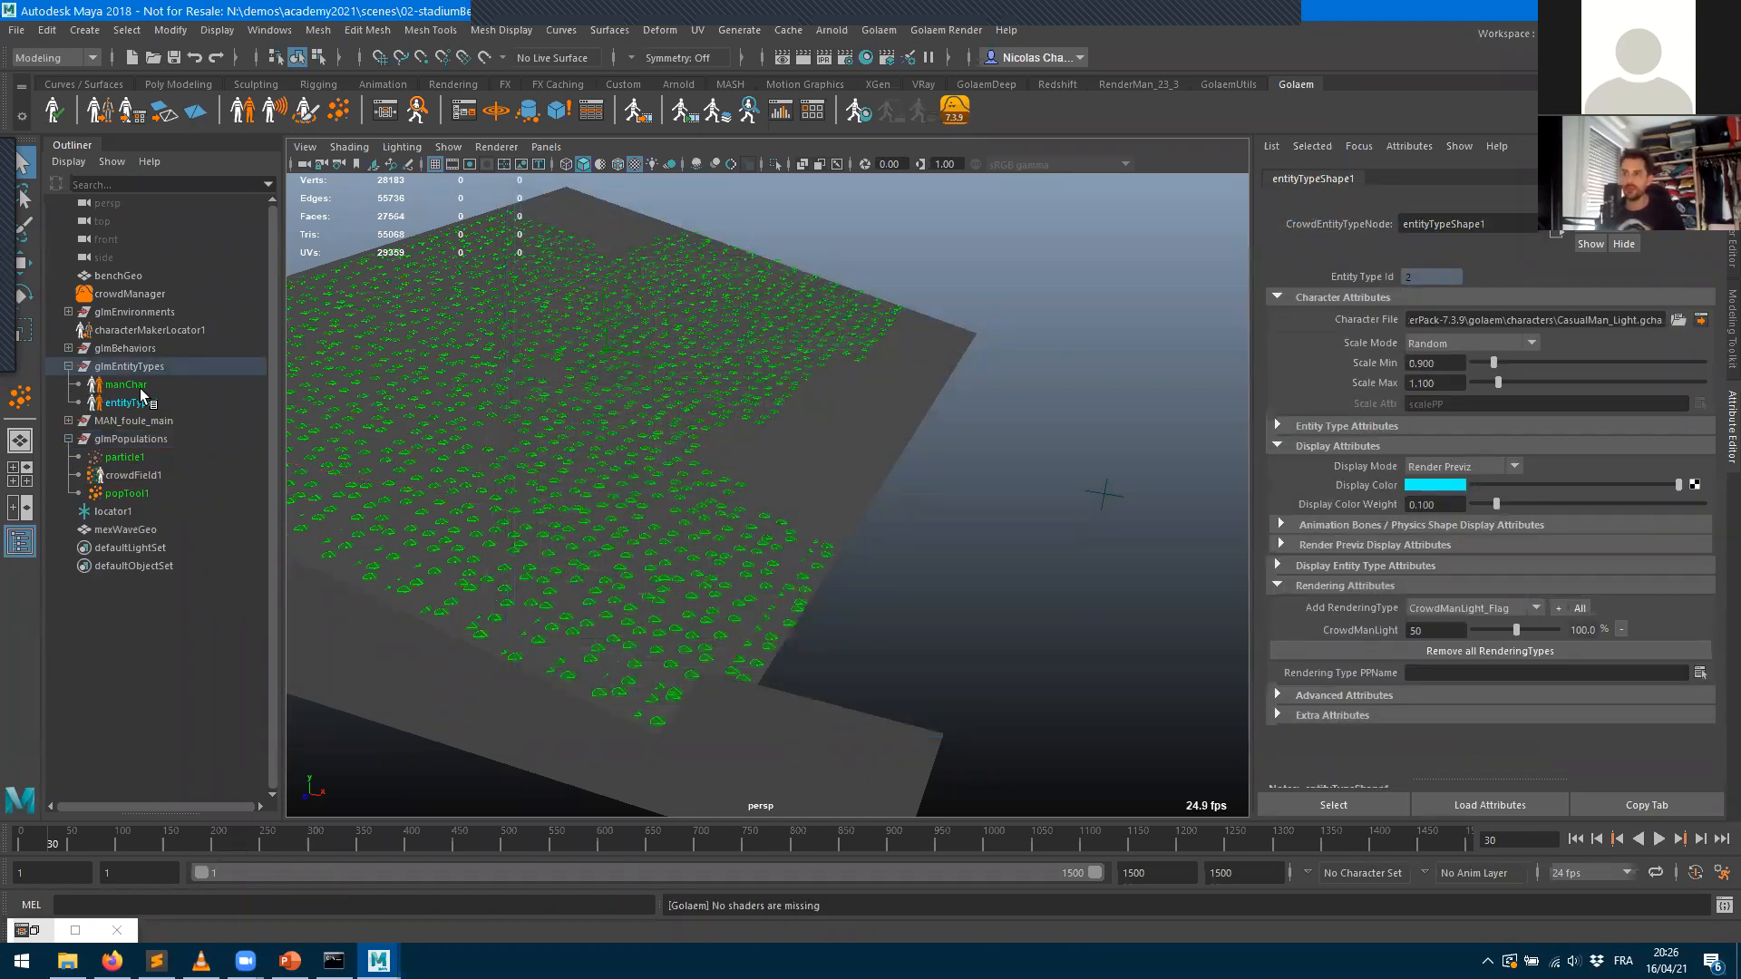
- Rename the new cyan entity type as flagManChar
click(127, 385)
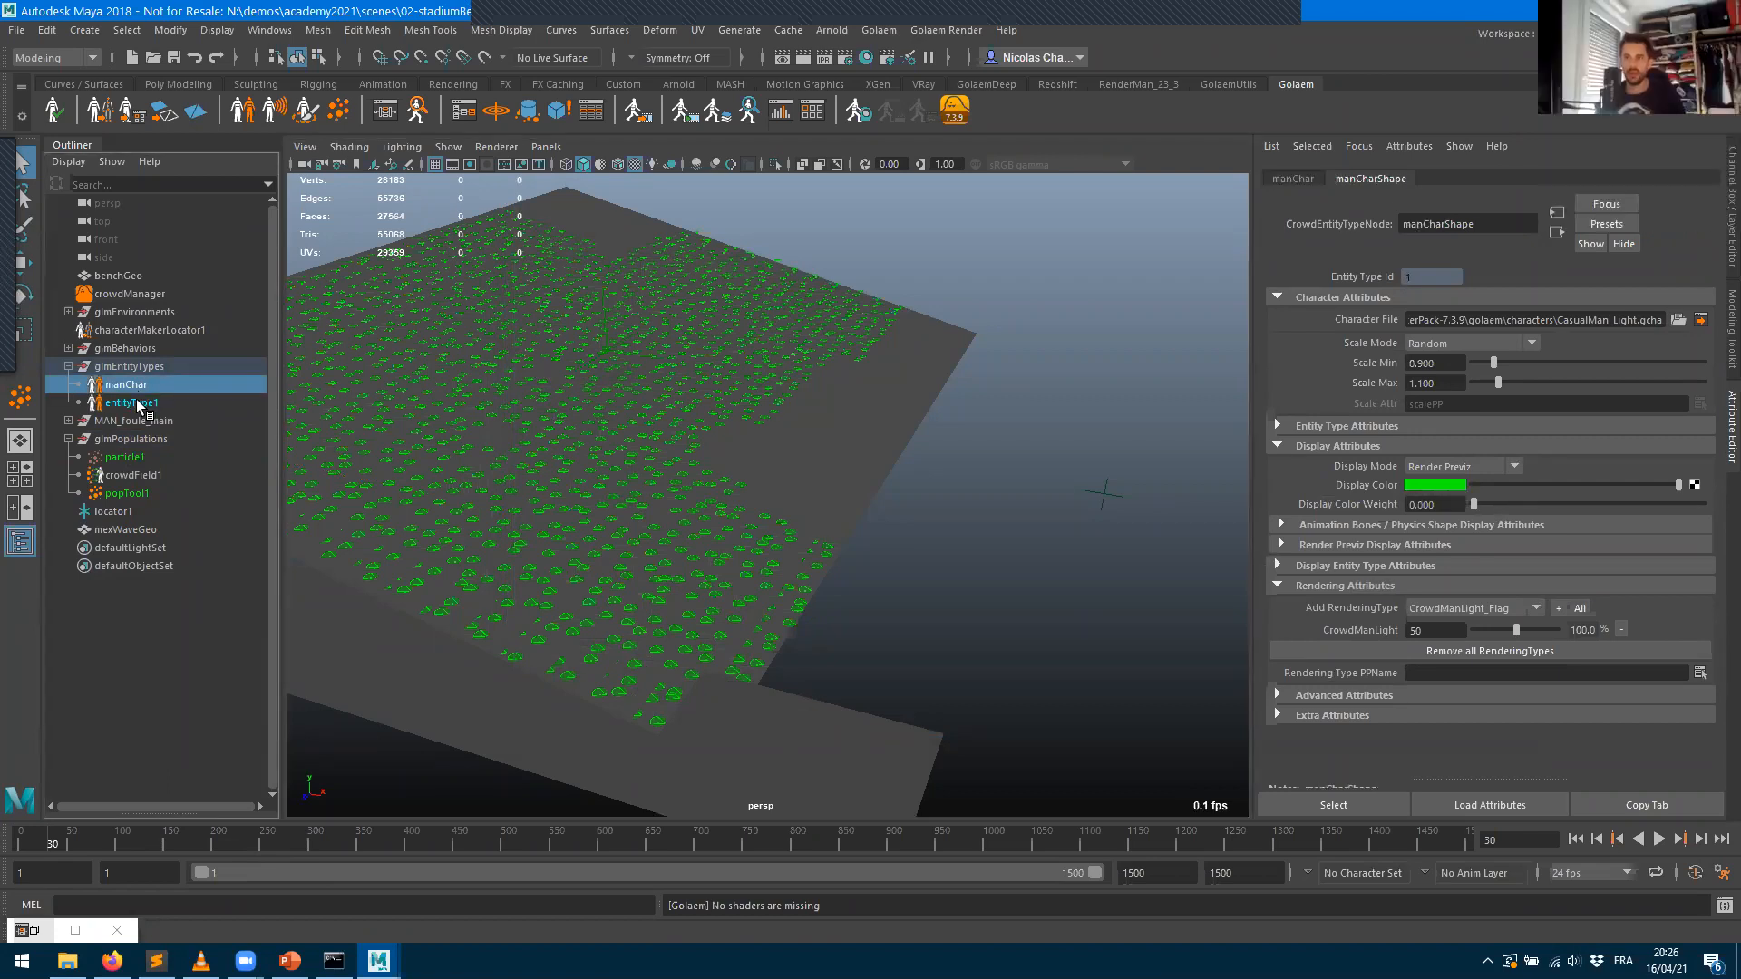
click(134, 405)
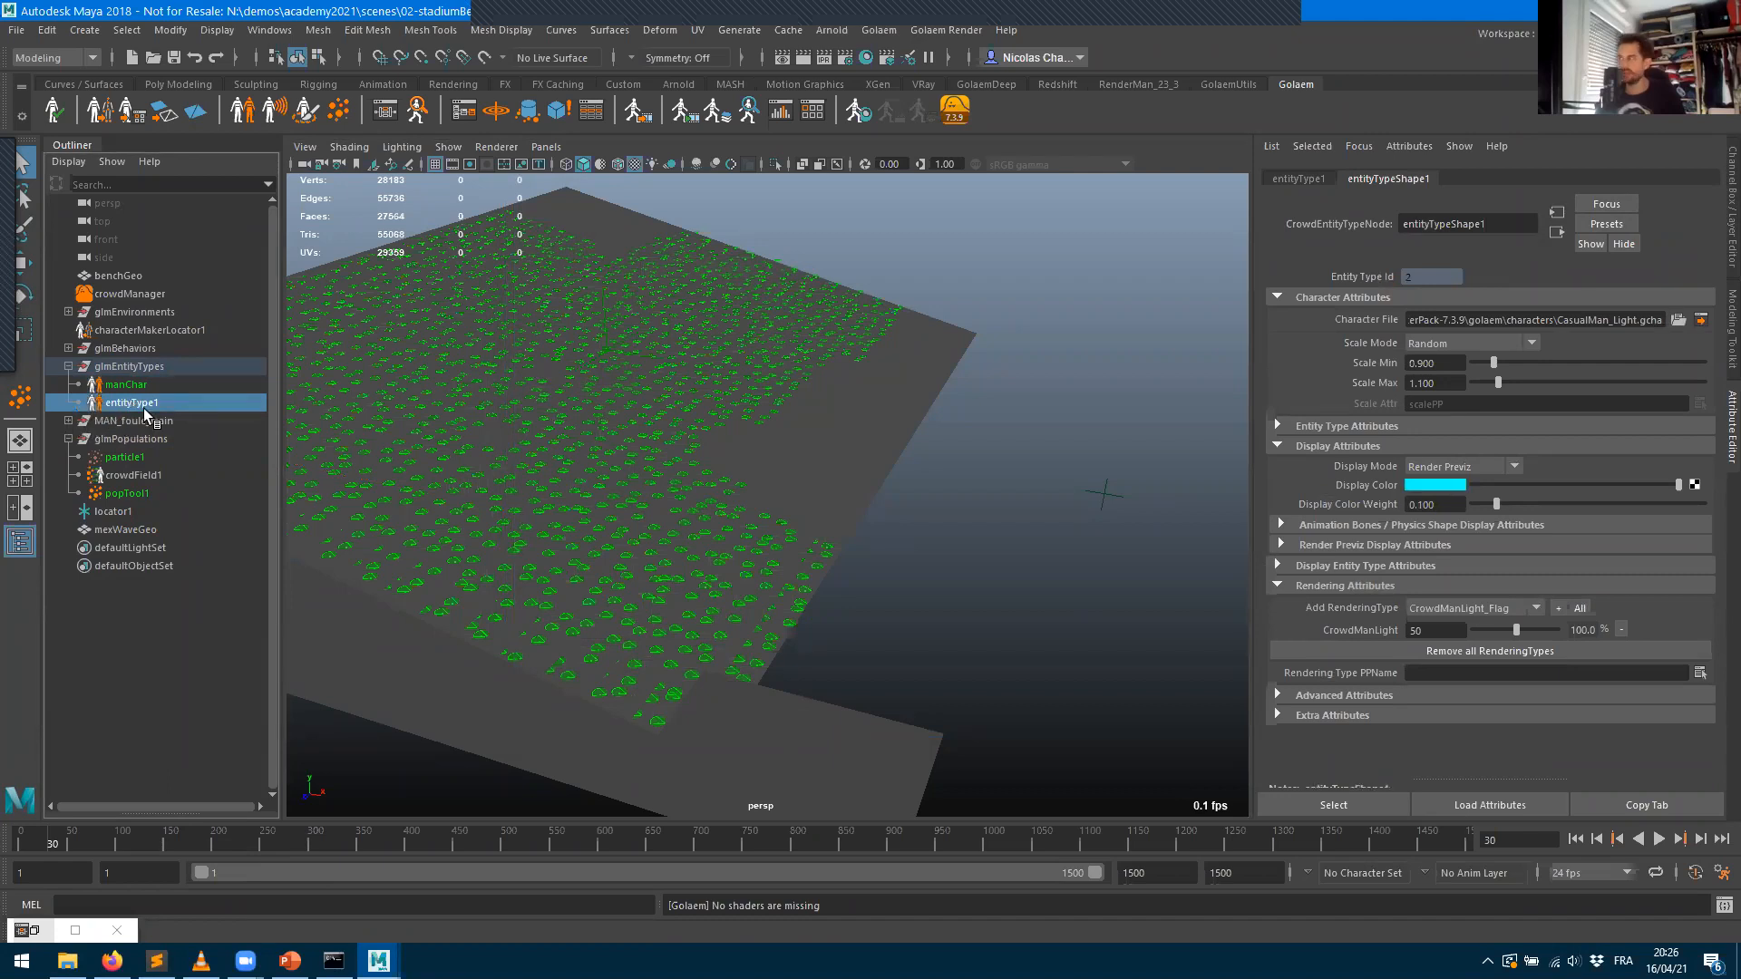
click(1298, 179)
click(1487, 224)
text(flagManChar)
key(Return)
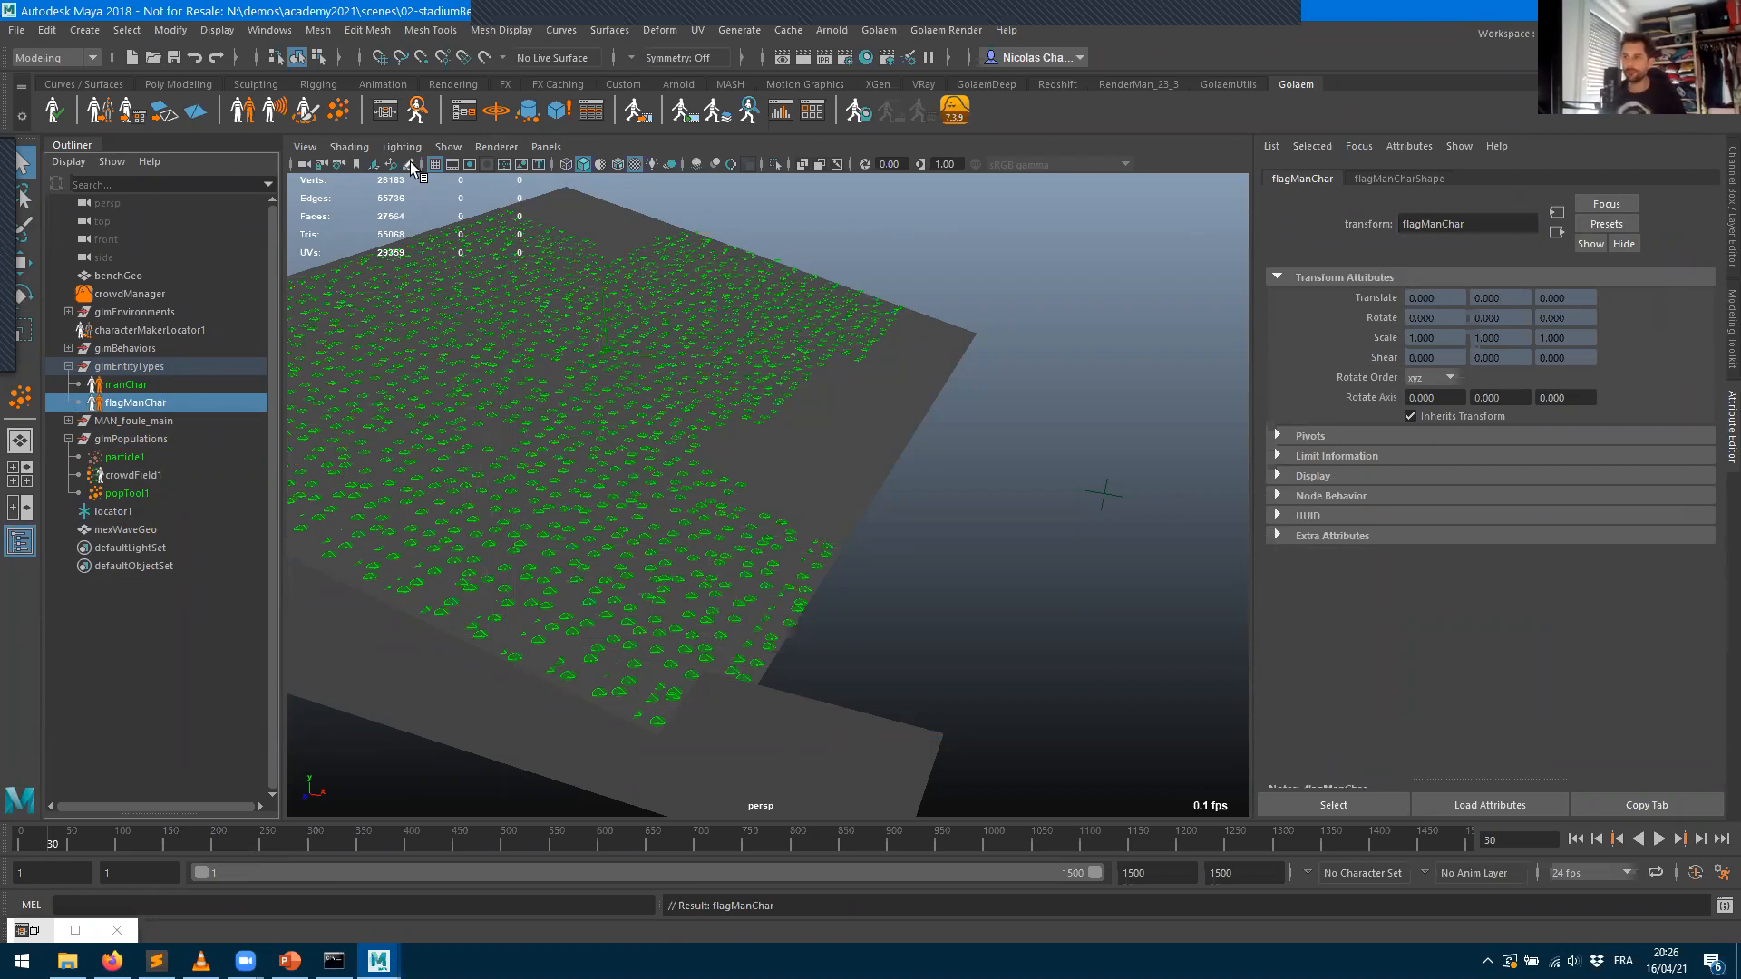
- Open the flagManChar entity type's behavior container in the Golaem Behavior Editor
click(141, 384)
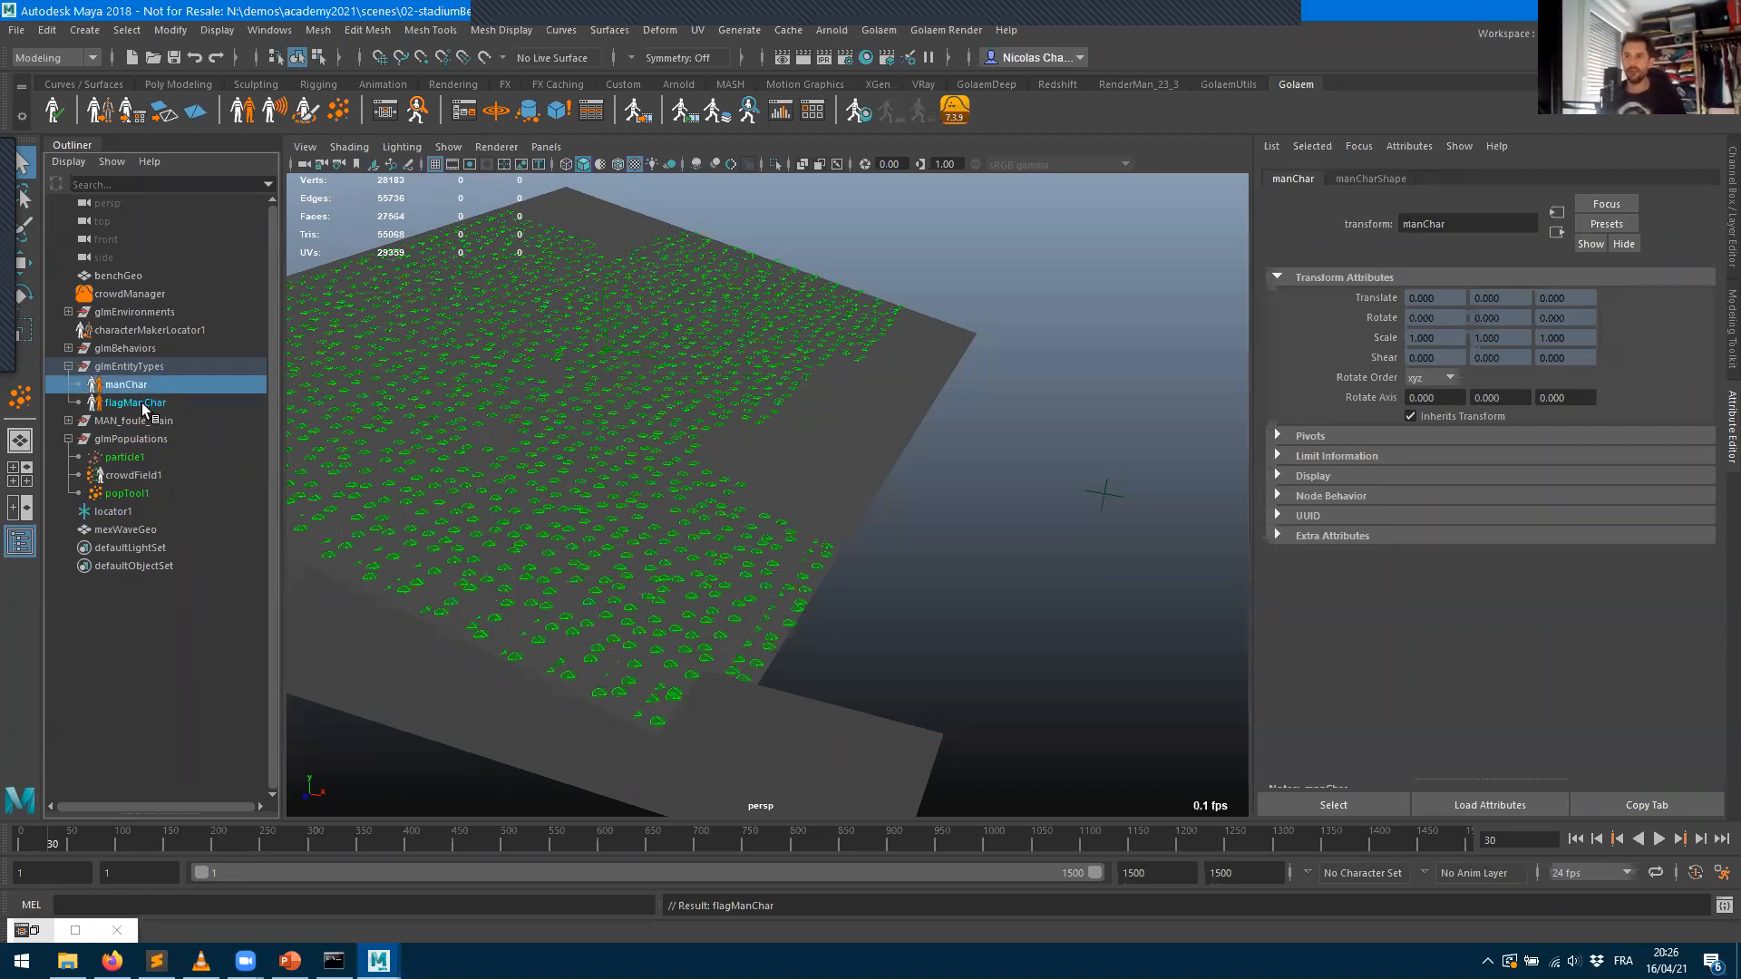
click(143, 402)
click(126, 386)
click(124, 404)
click(119, 386)
click(386, 115)
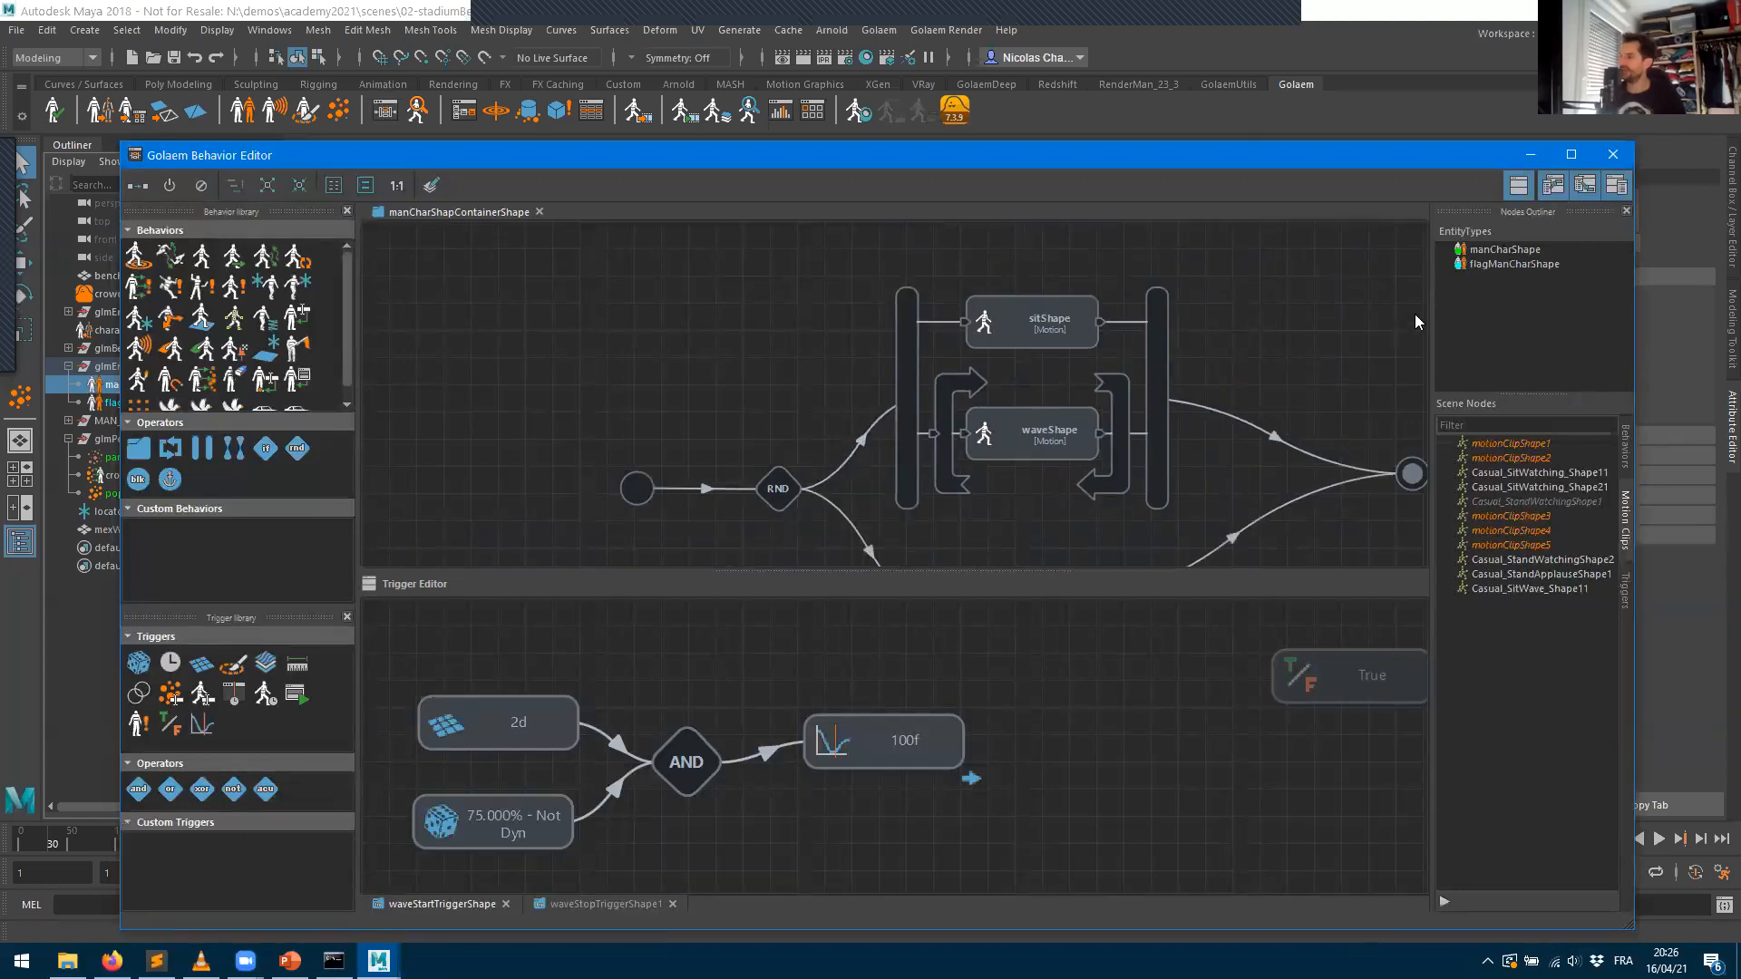
double_click(1516, 264)
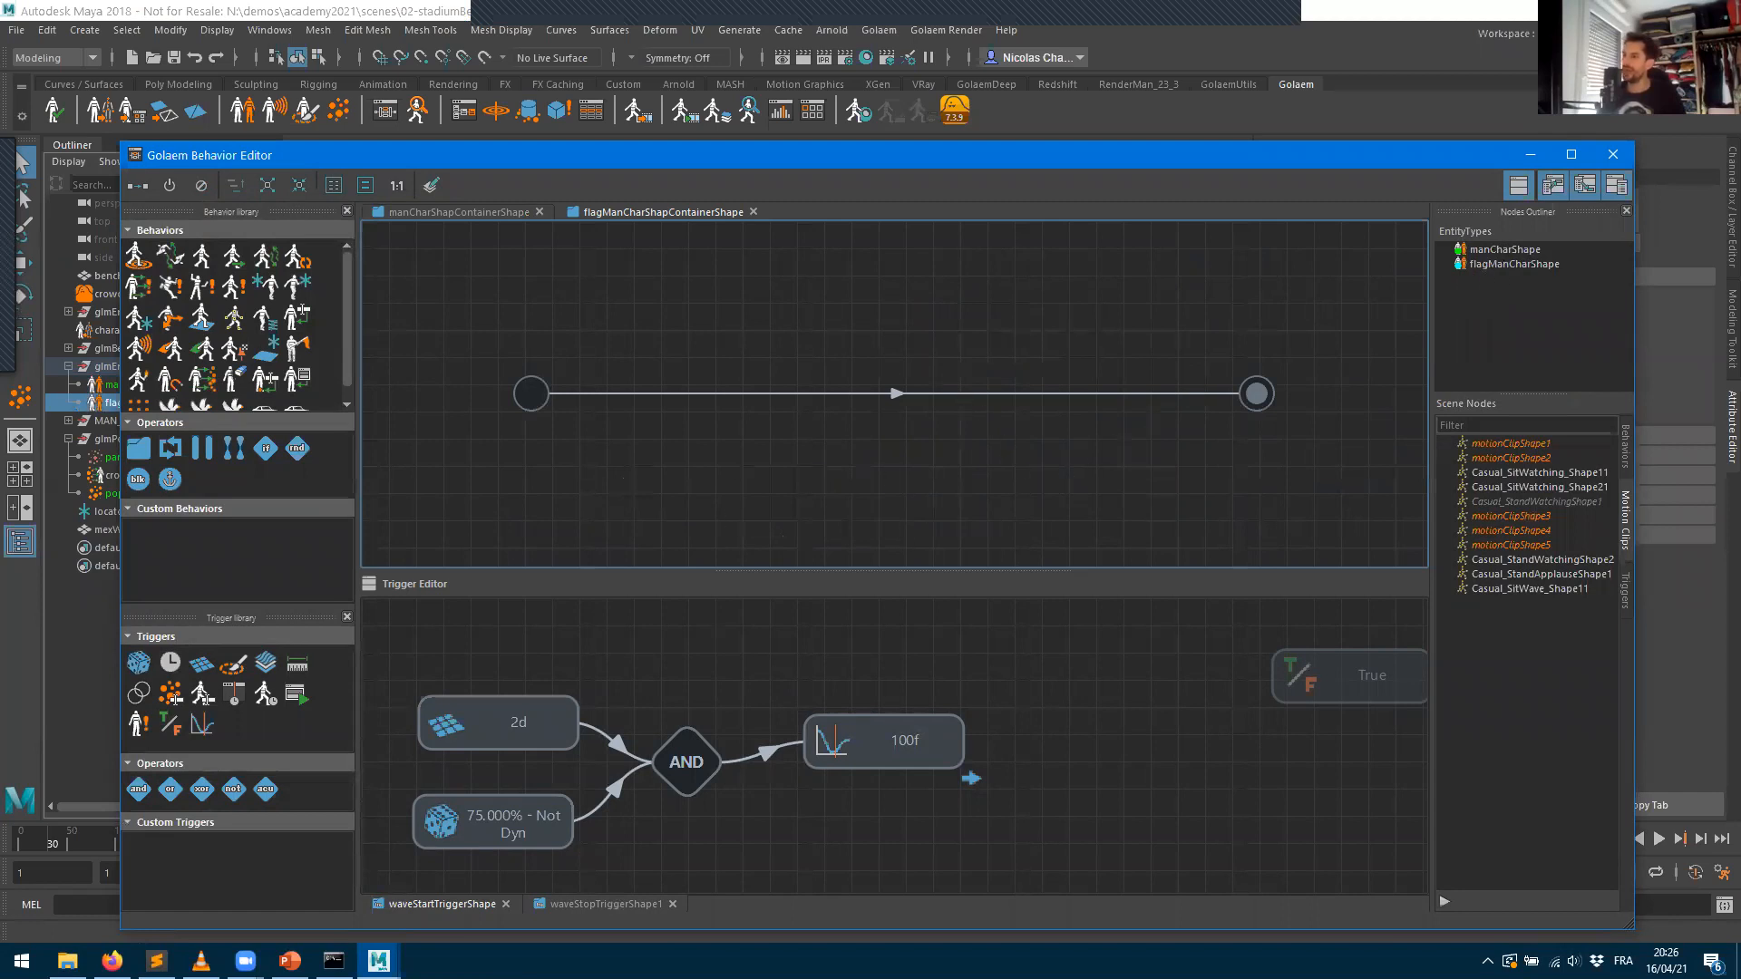
- Close the wave trigger graph, shrink the Trigger Editor to enlarge the behavior graph, and minimise the Behavior Editor
click(507, 904)
drag(811, 567, 811, 807)
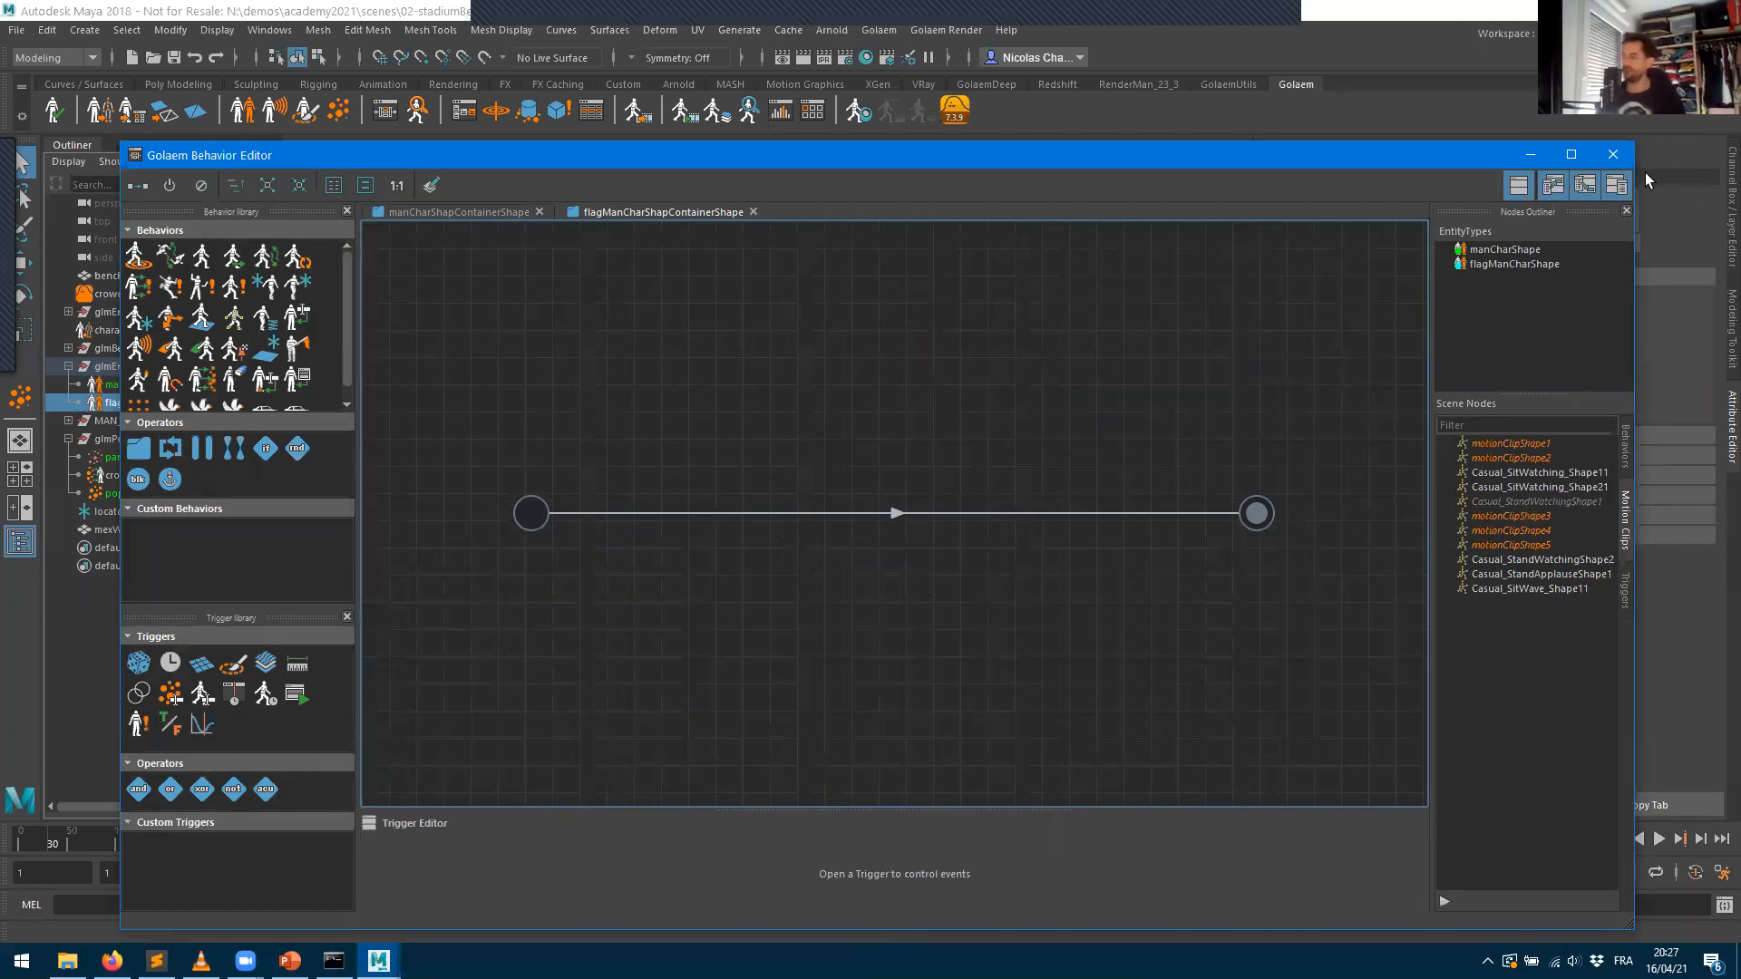
click(1529, 154)
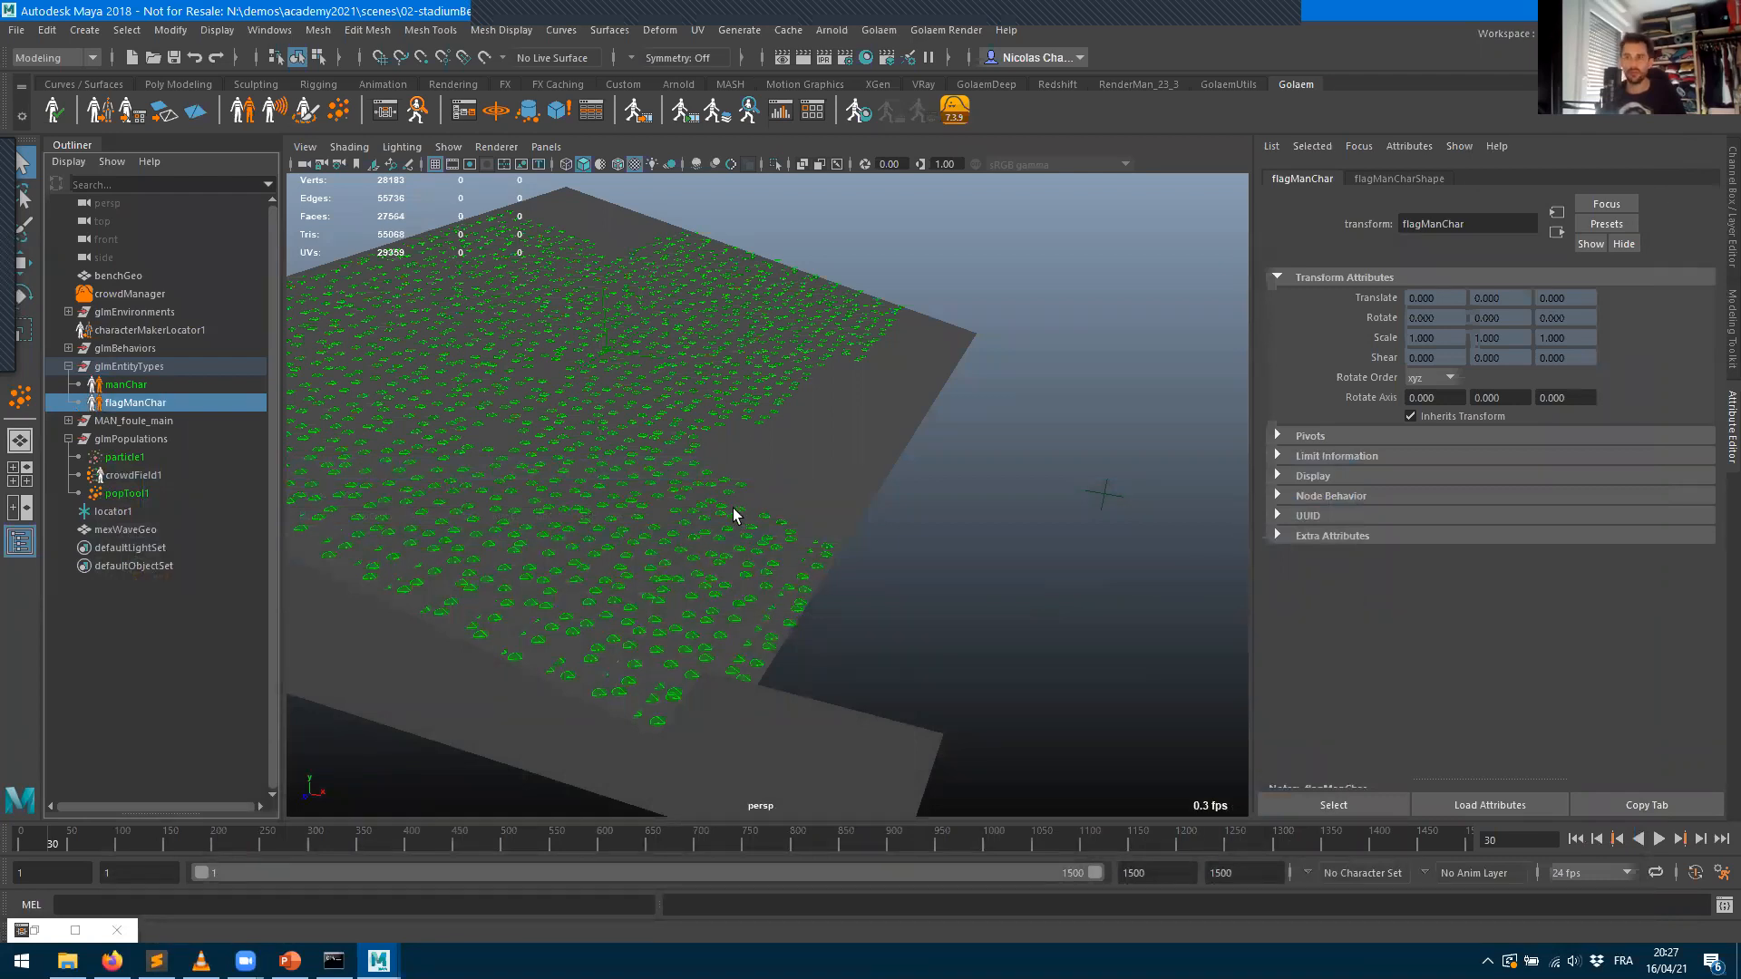
- Create a polygon plane beside the bench, moved about 33.562 along X and uniformly scaled to about 16.536
double_click(339, 111)
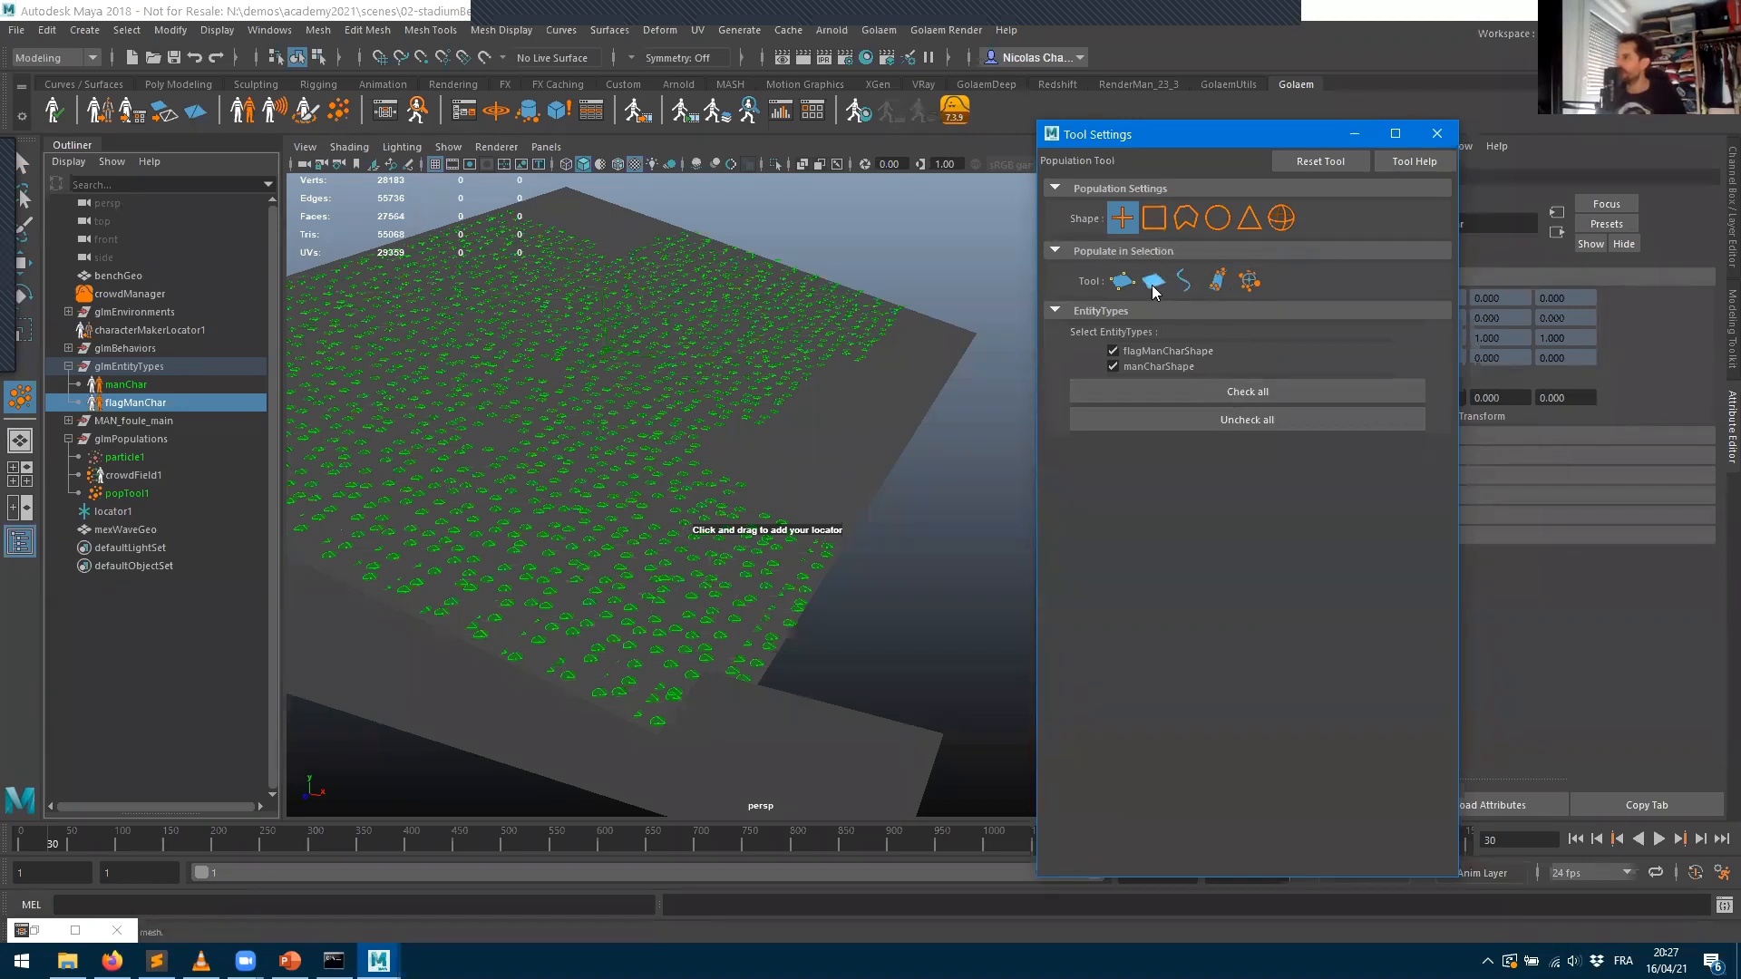
click(1437, 133)
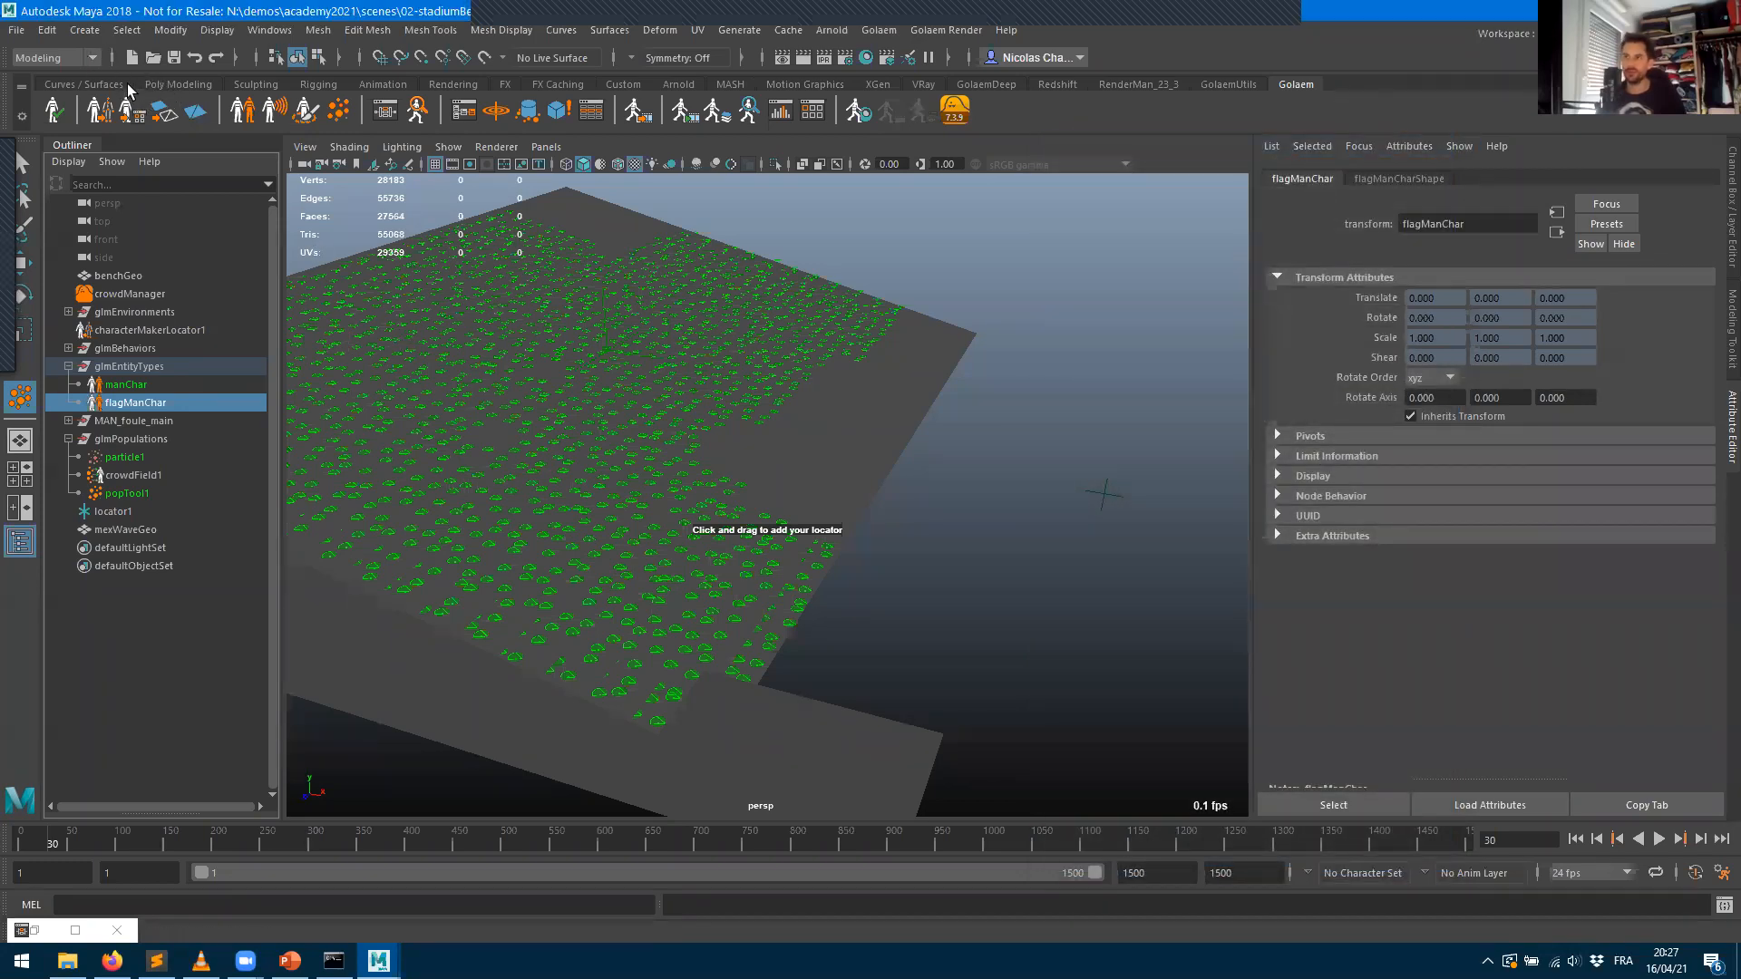
click(178, 85)
click(211, 110)
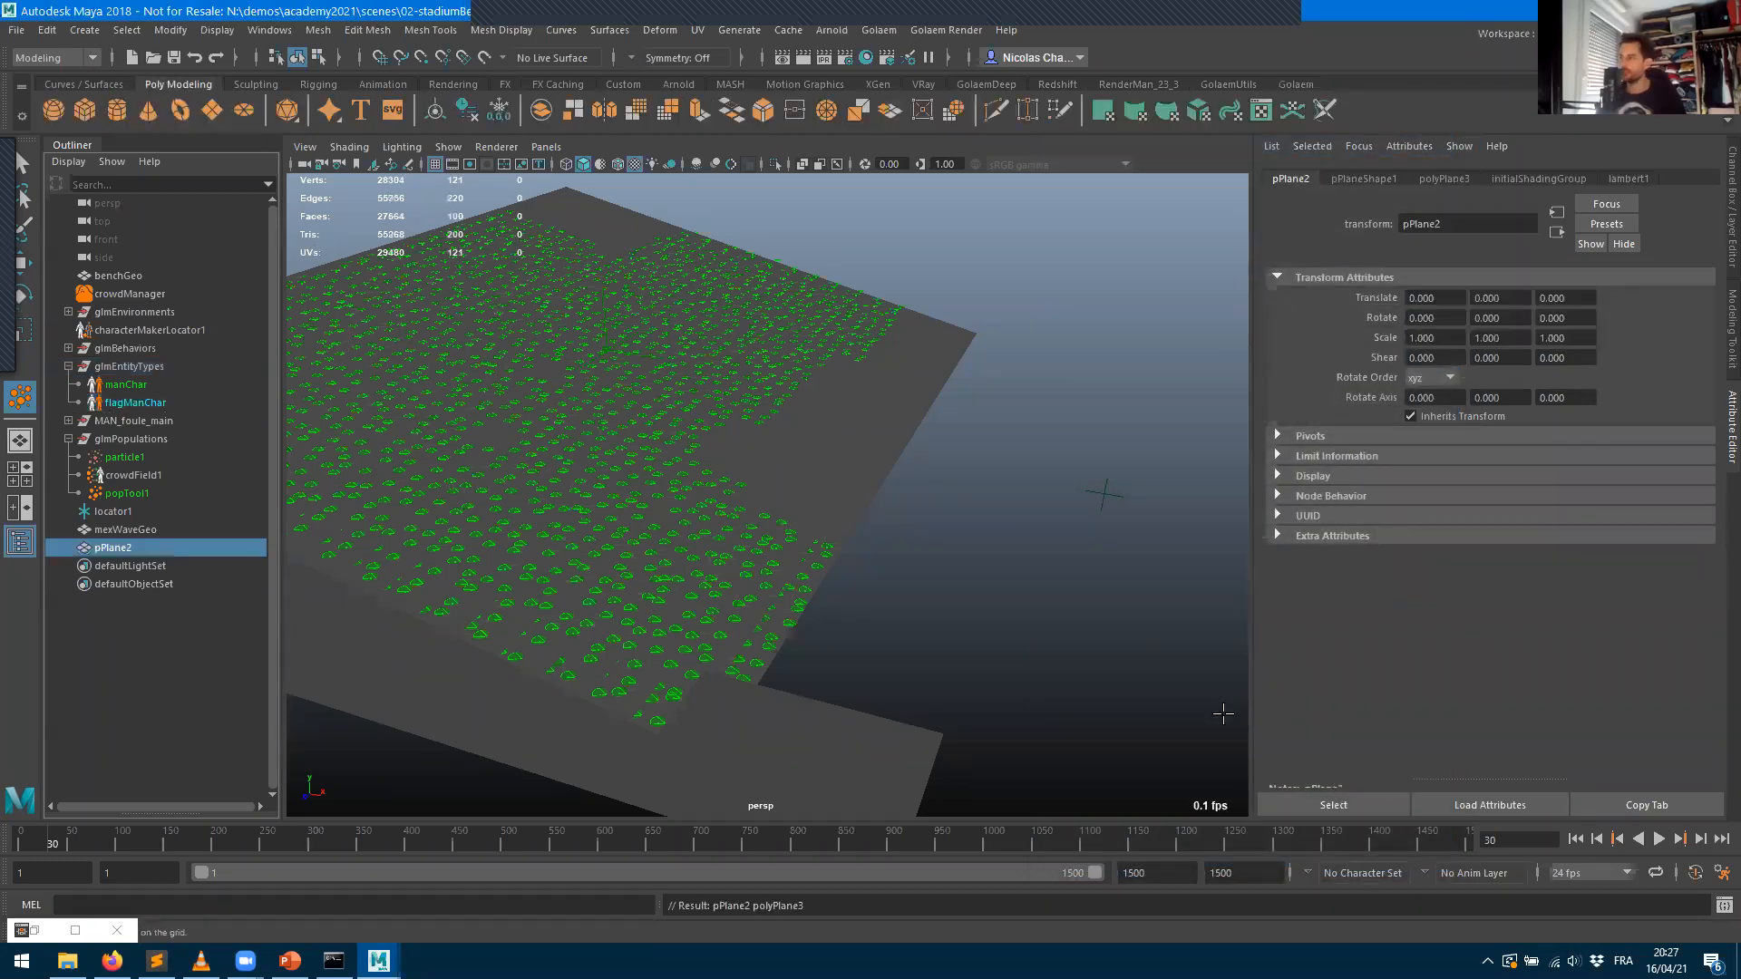
alt+drag(813, 540, 458, 508)
key(w)
drag(370, 377, 867, 527)
key(r)
drag(773, 445, 937, 587)
alt+right_drag(936, 587, 704, 424)
alt+middle_drag(703, 423, 613, 605)
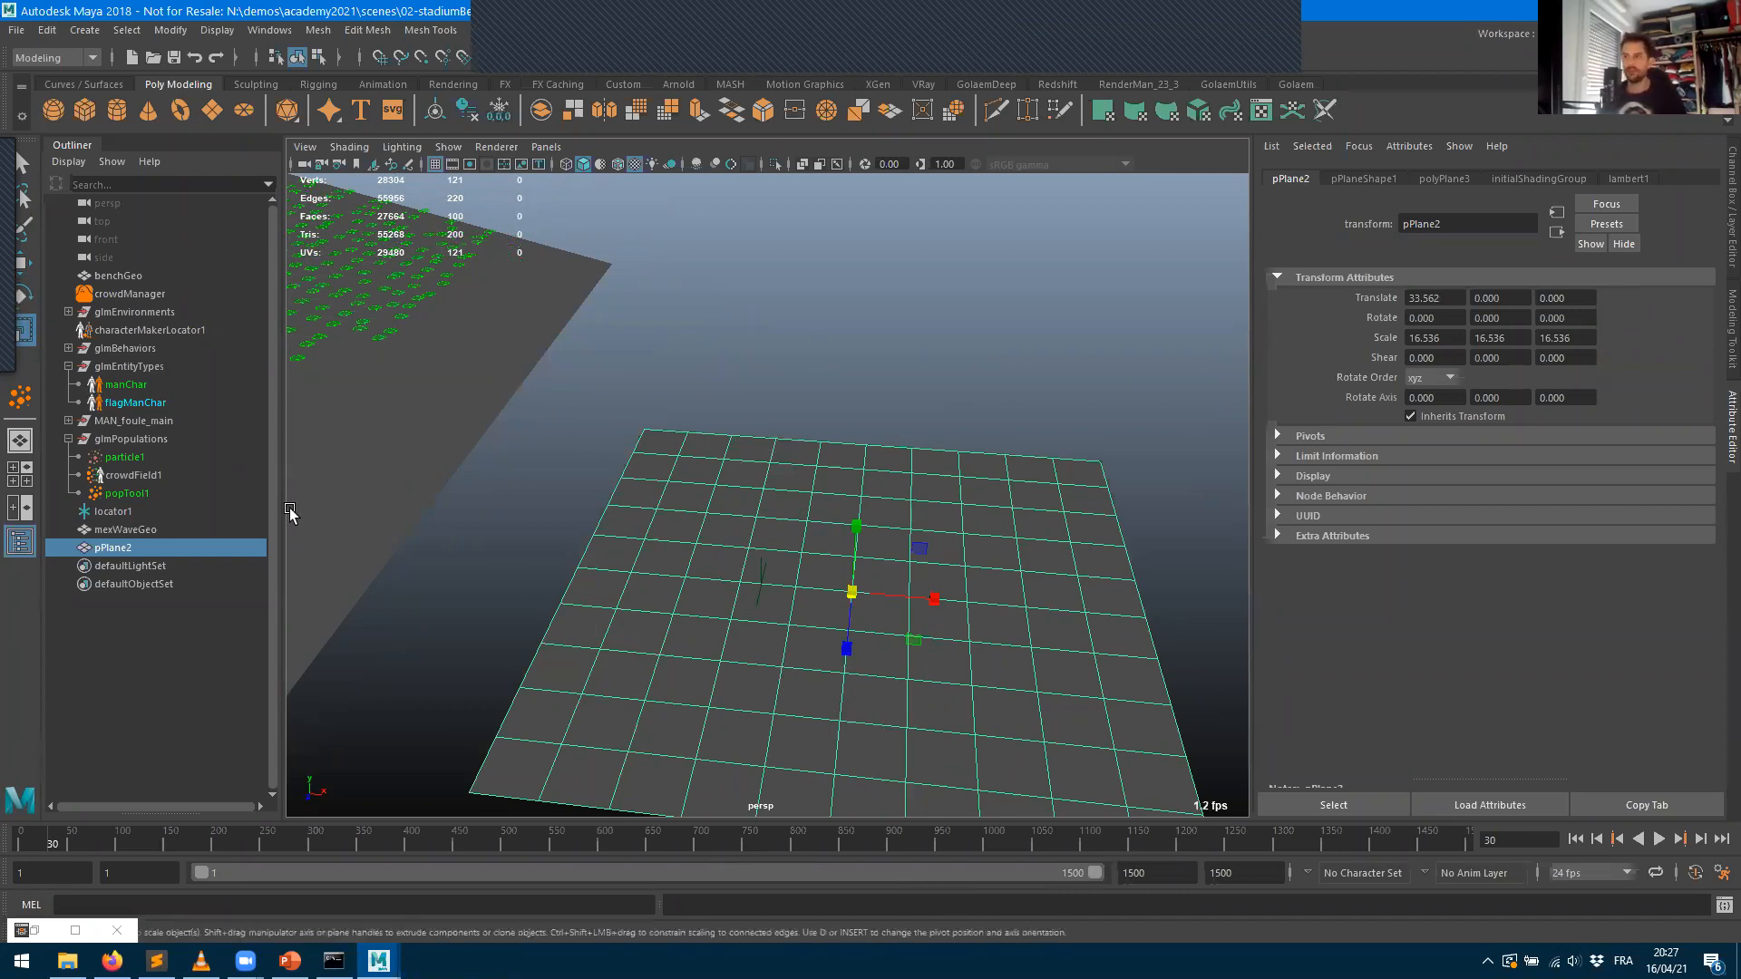
- Rename the new polygon plane as flagPlaneGeo
double_click(103, 548)
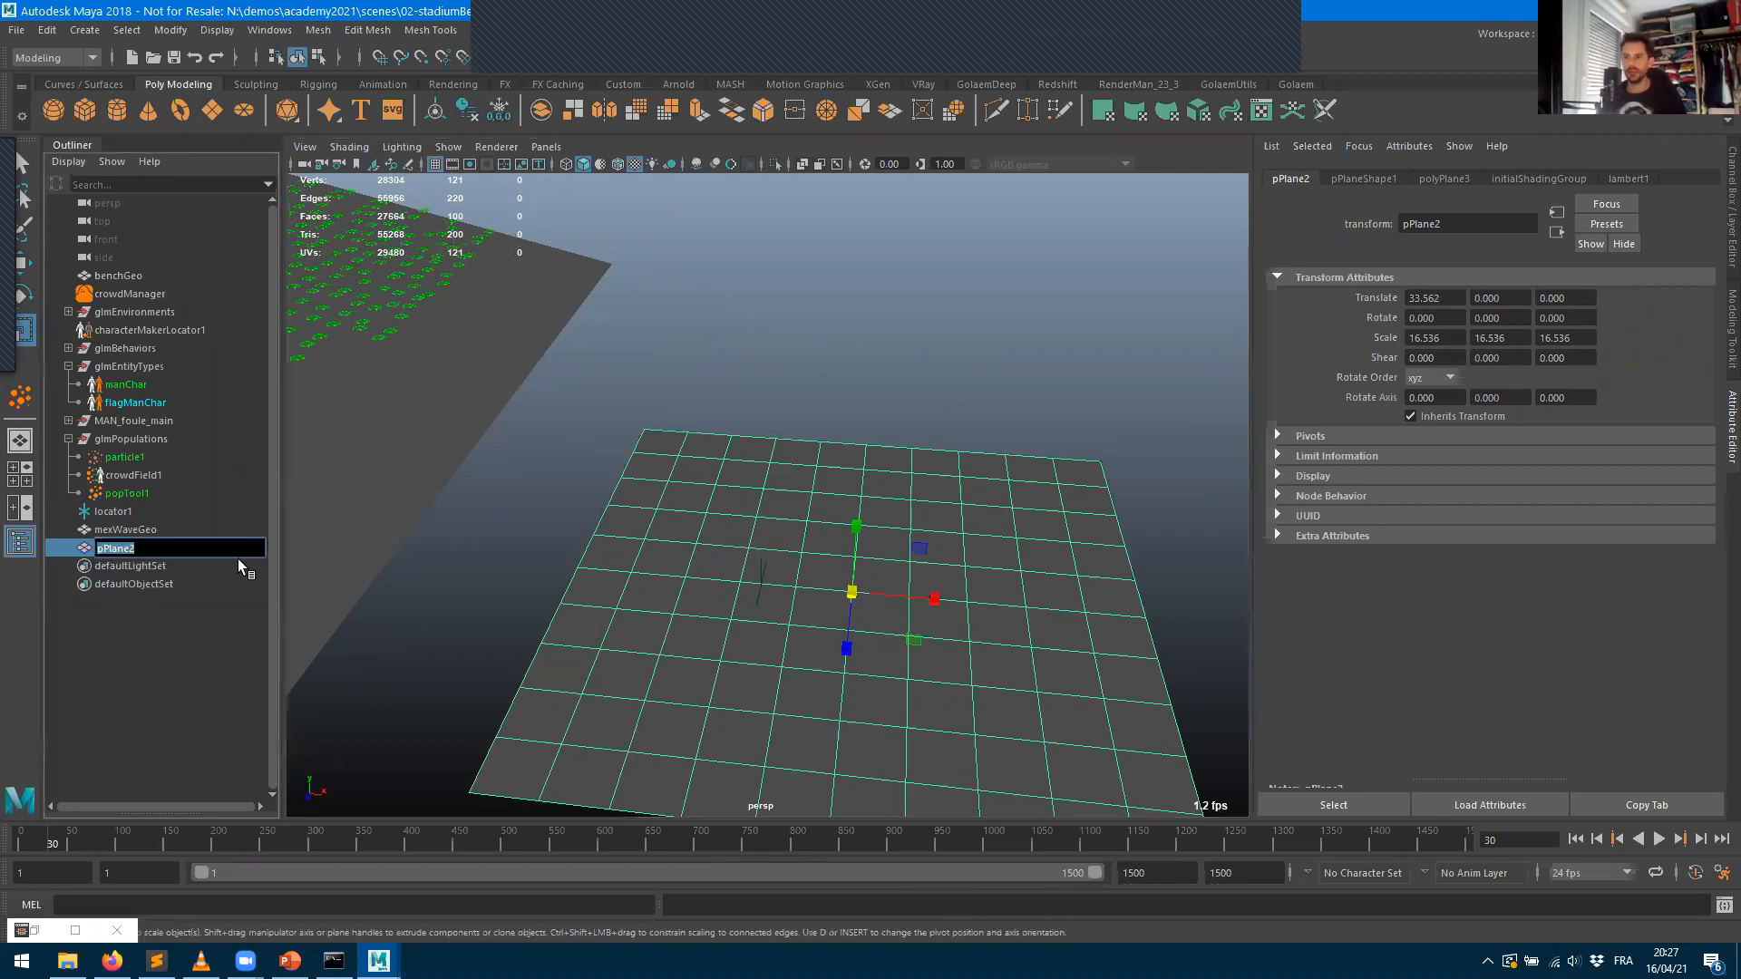
text(flagPlaneGeo)
key(Return)
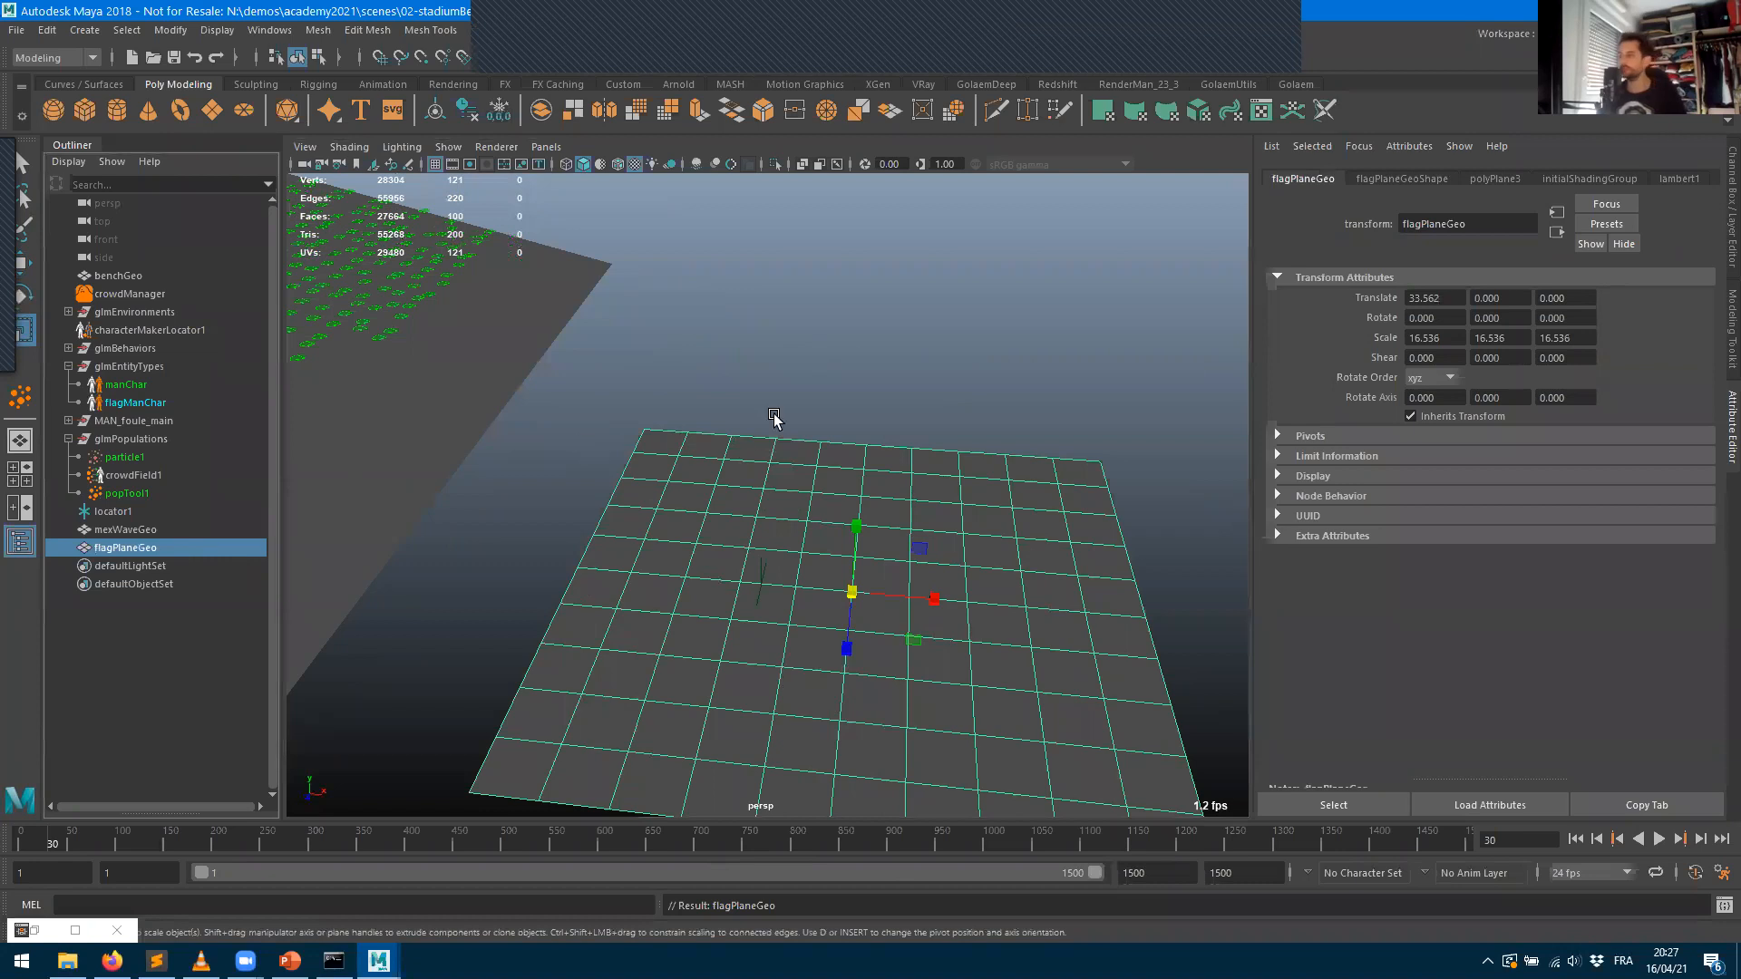
- Populate the flagPlaneGeo surface with the Population Tool, using both the flagManCharShape and manCharShape entity types
click(1295, 85)
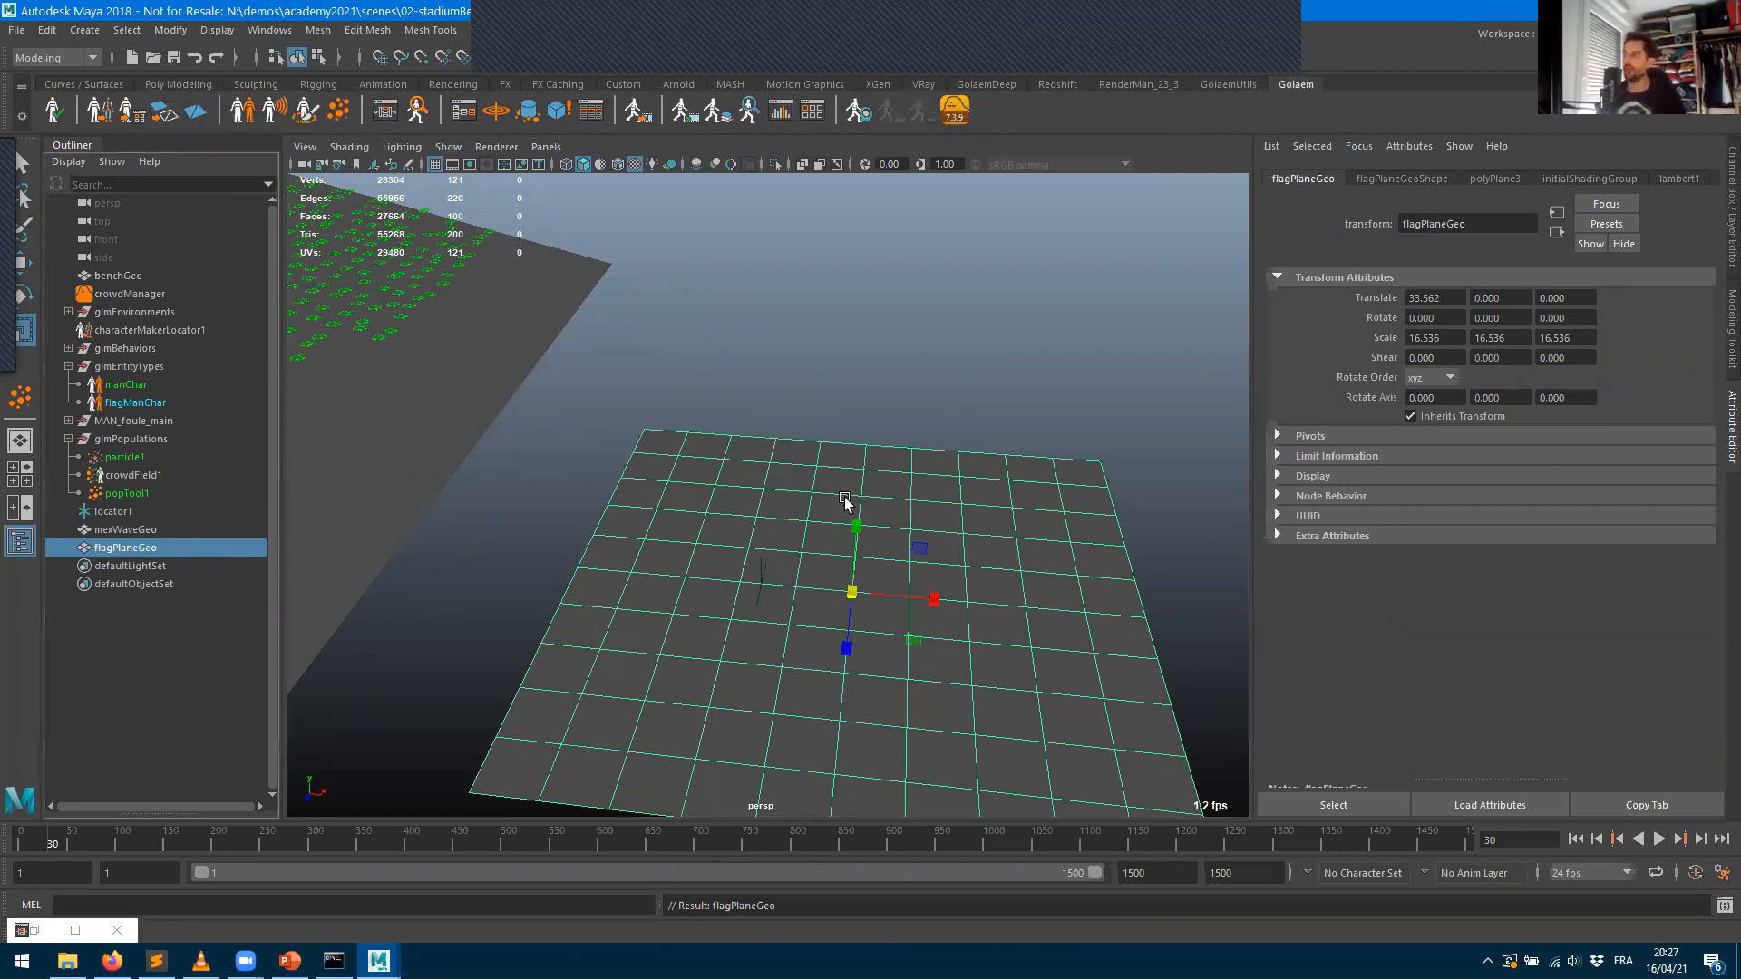
double_click(339, 113)
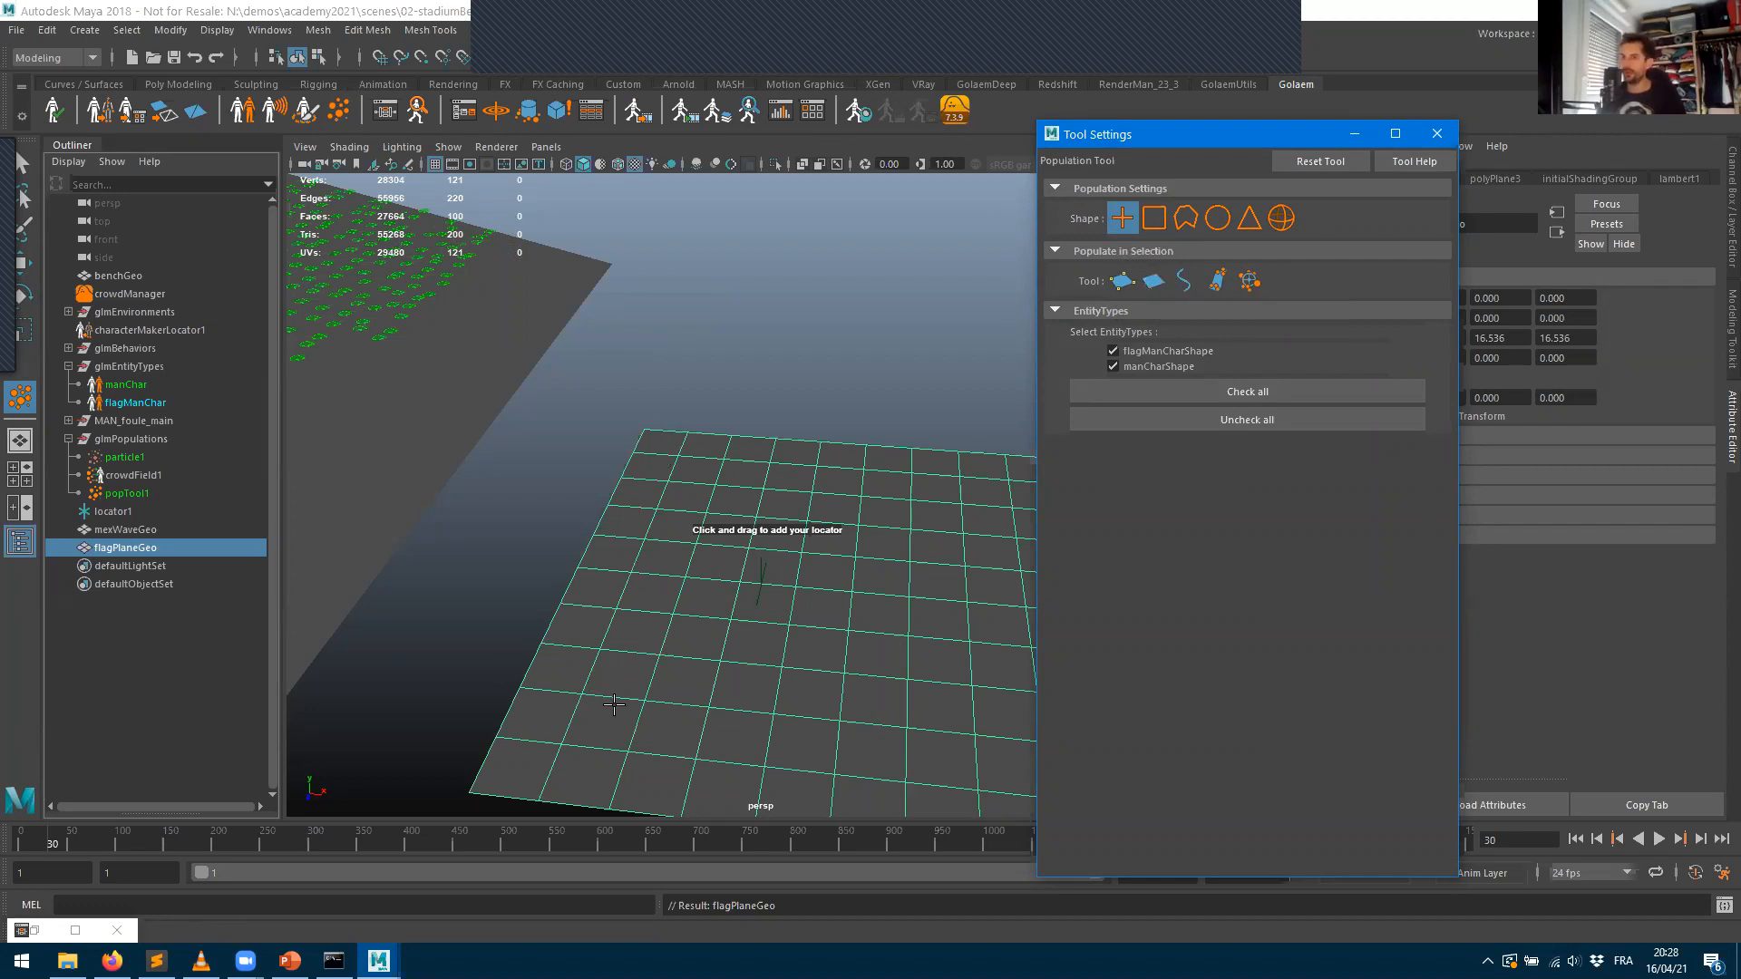
click(1154, 281)
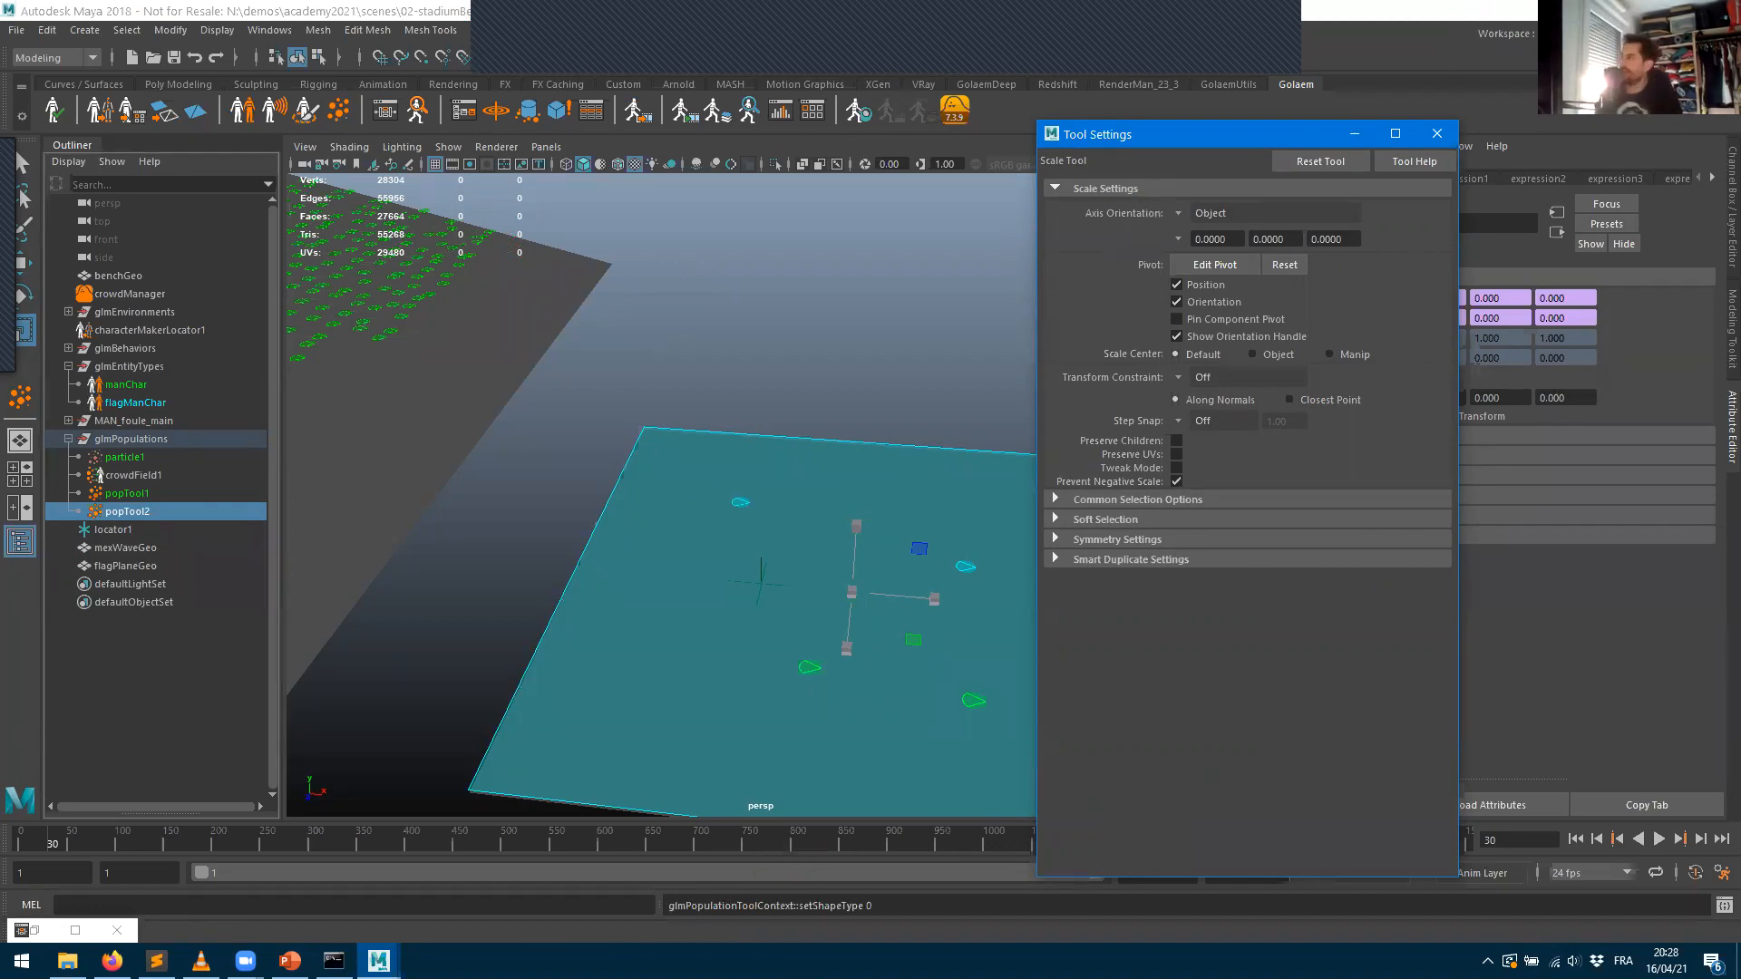
click(1436, 133)
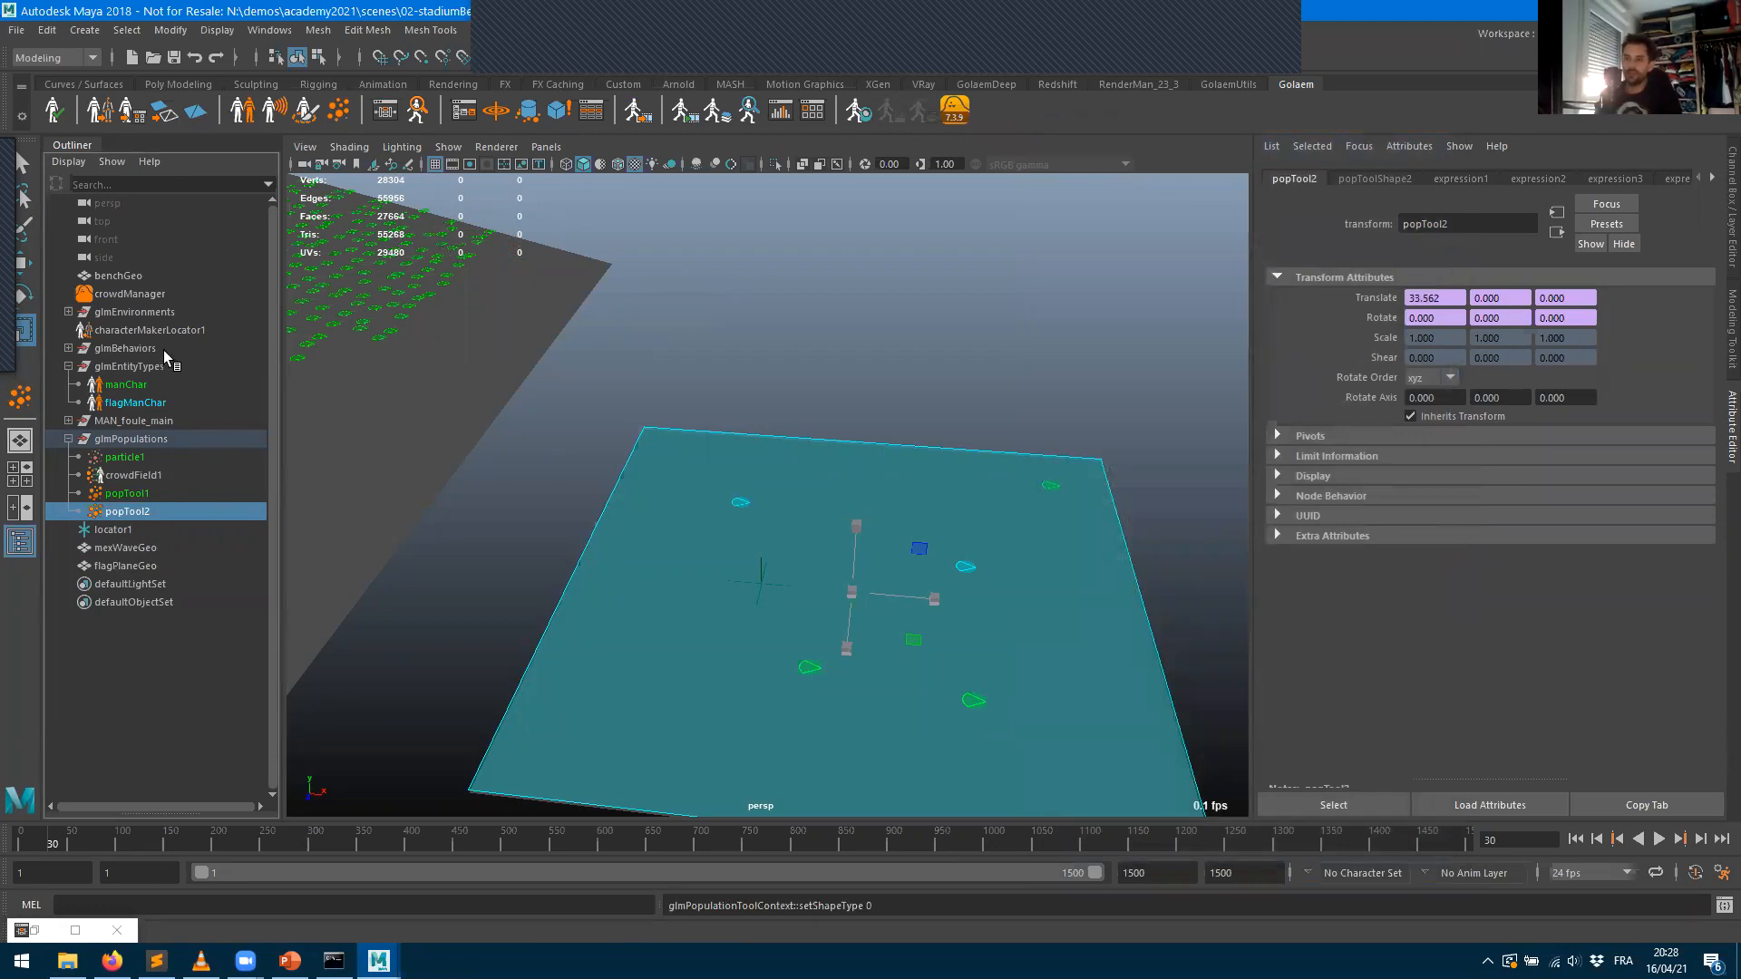
- Try widening flagPlaneGeo to about 2.788 in its polygon plane history
click(132, 567)
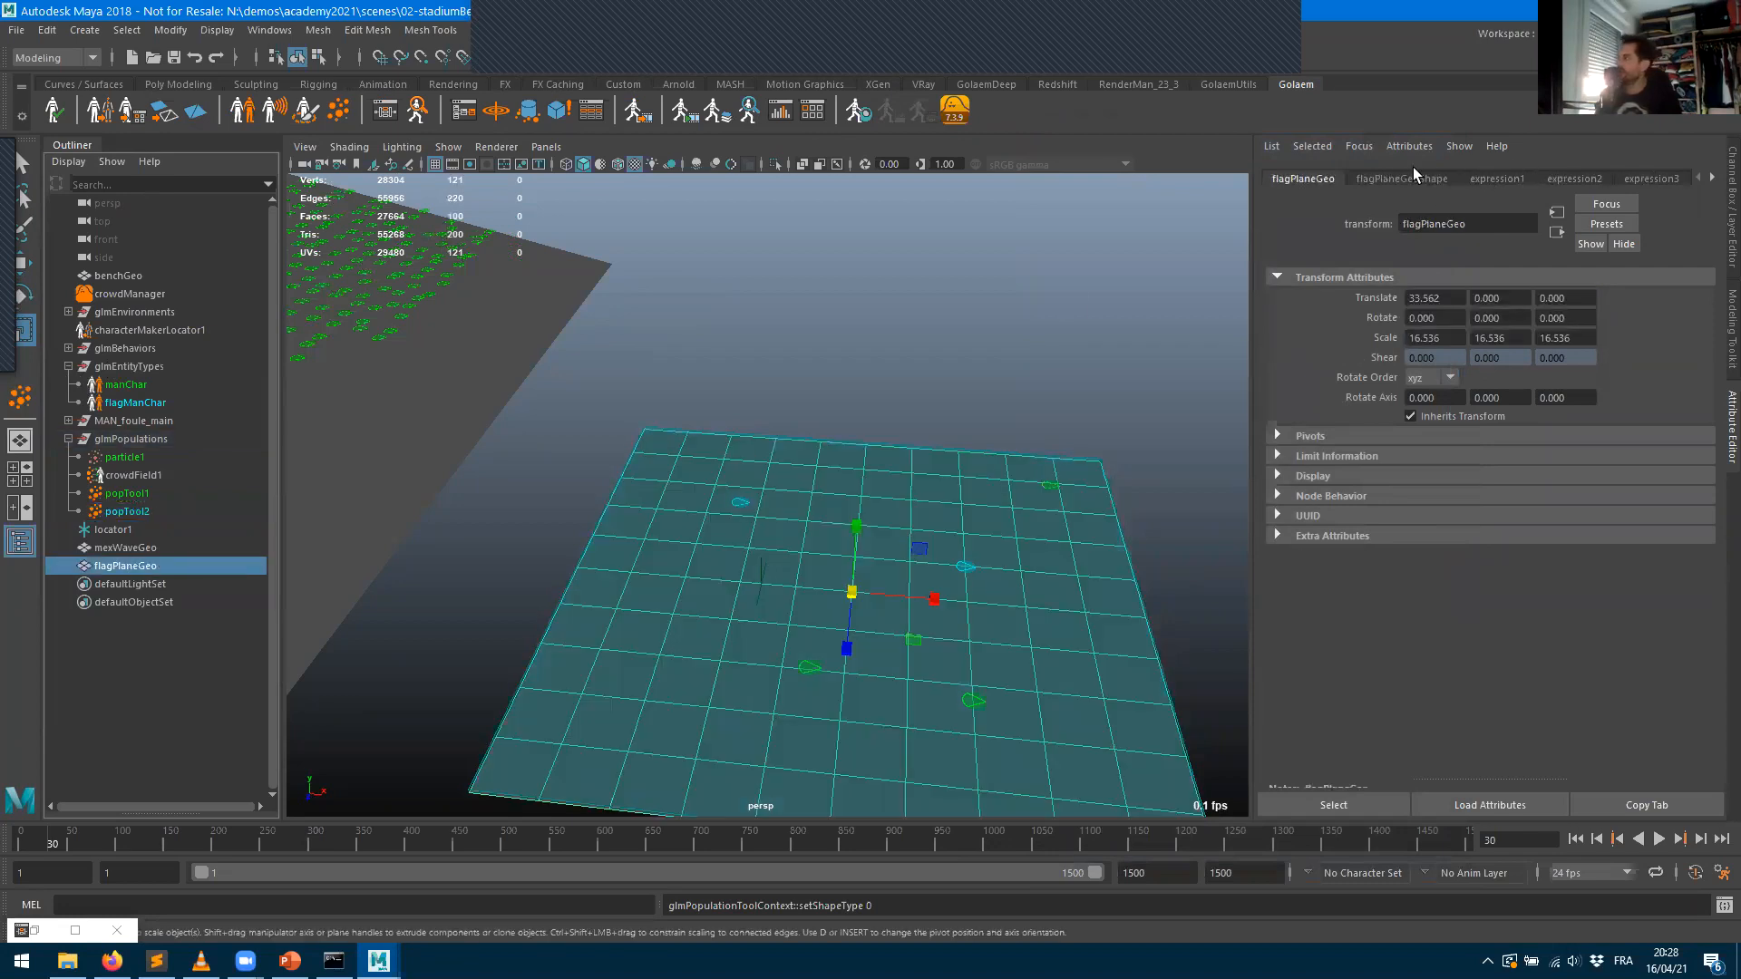
click(1389, 177)
click(1710, 178)
click(1710, 177)
click(1710, 178)
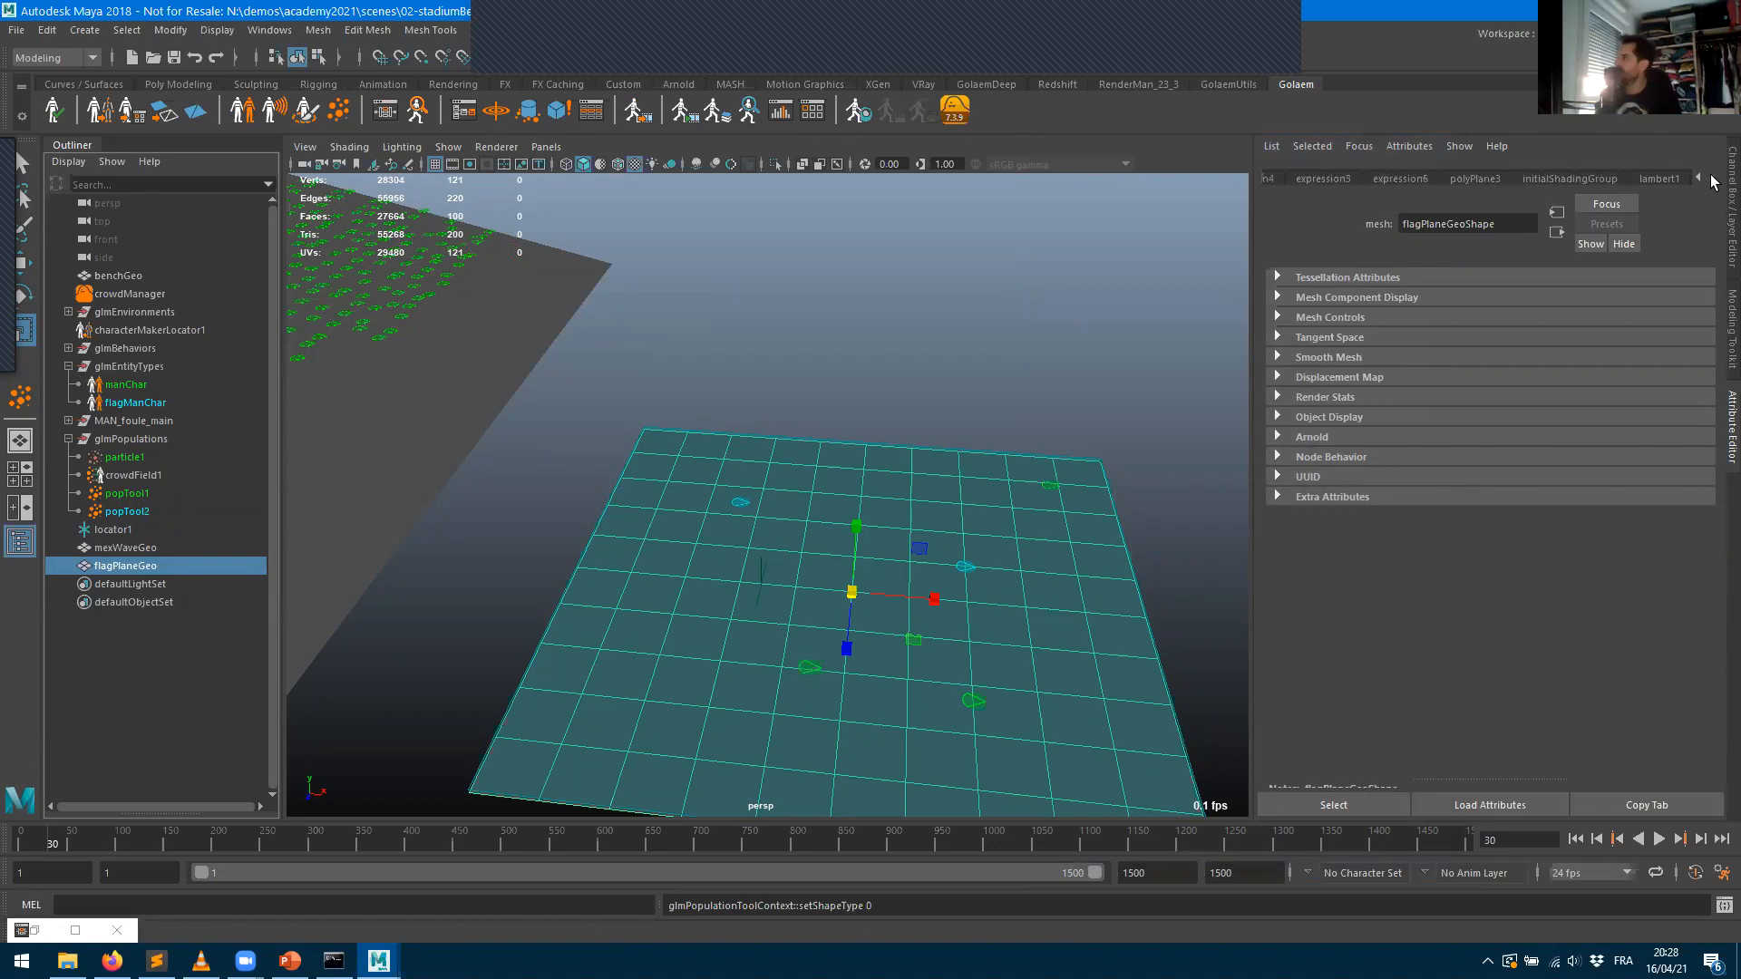
click(1460, 179)
drag(1477, 301, 1480, 301)
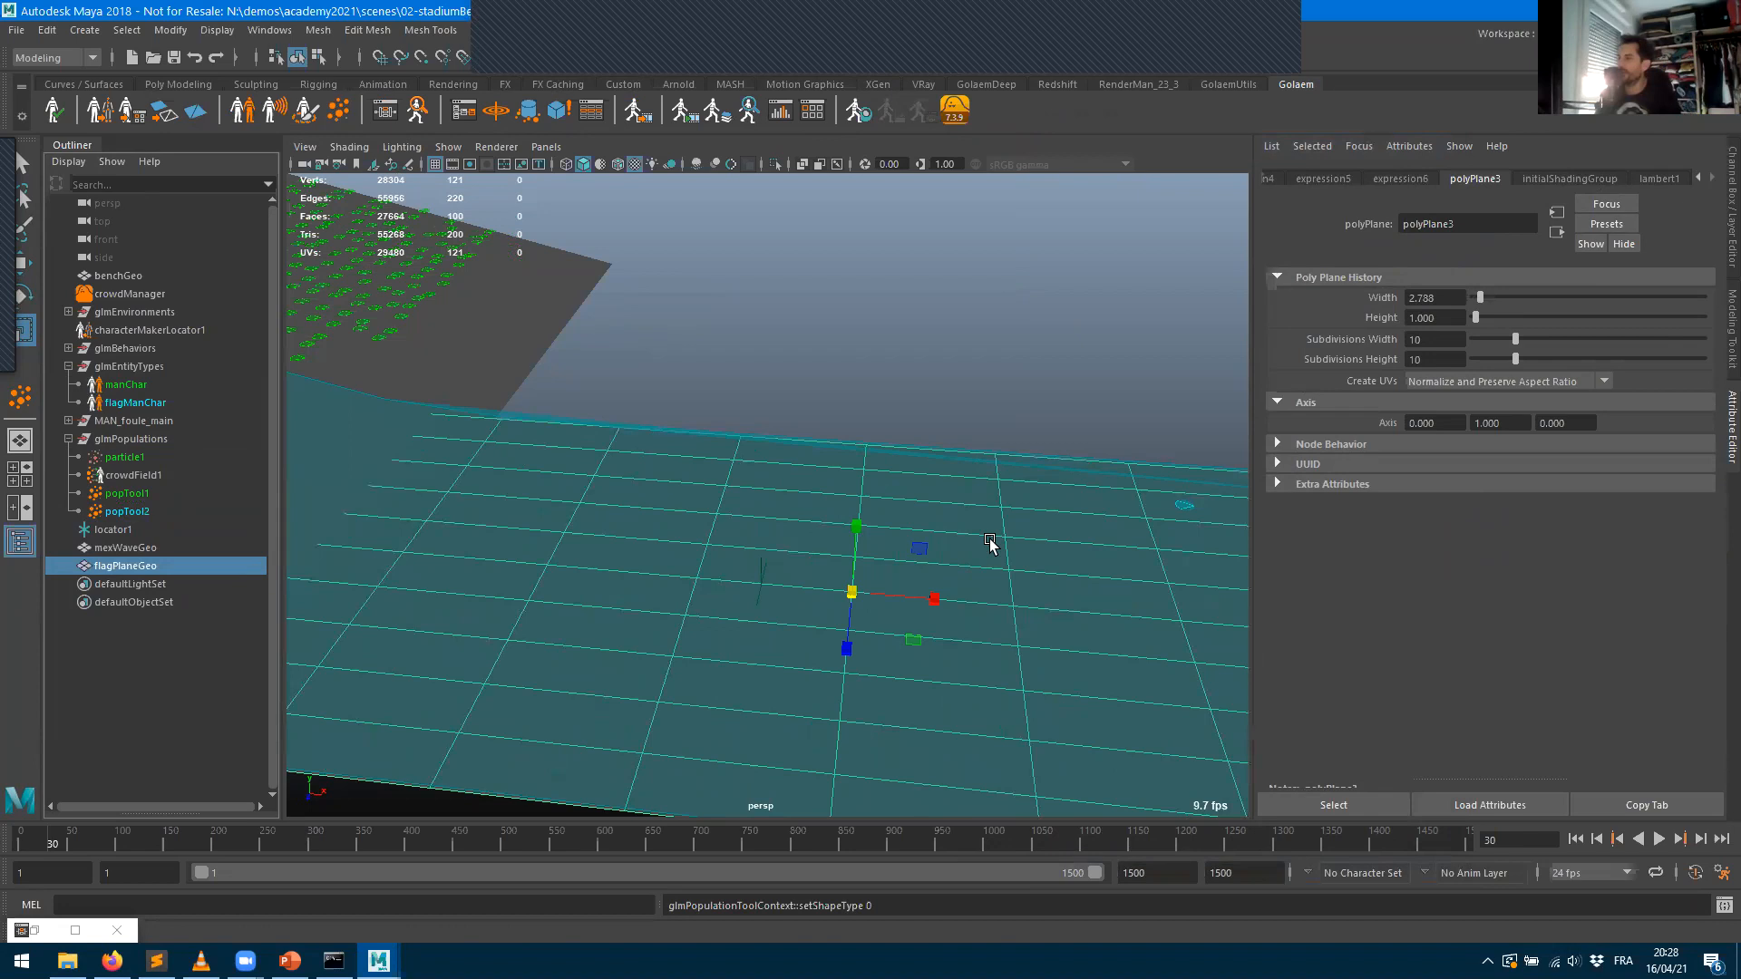
- Set flagPlaneGeo's polygon plane width to 1
double_click(1435, 297)
text(1)
key(Tab)
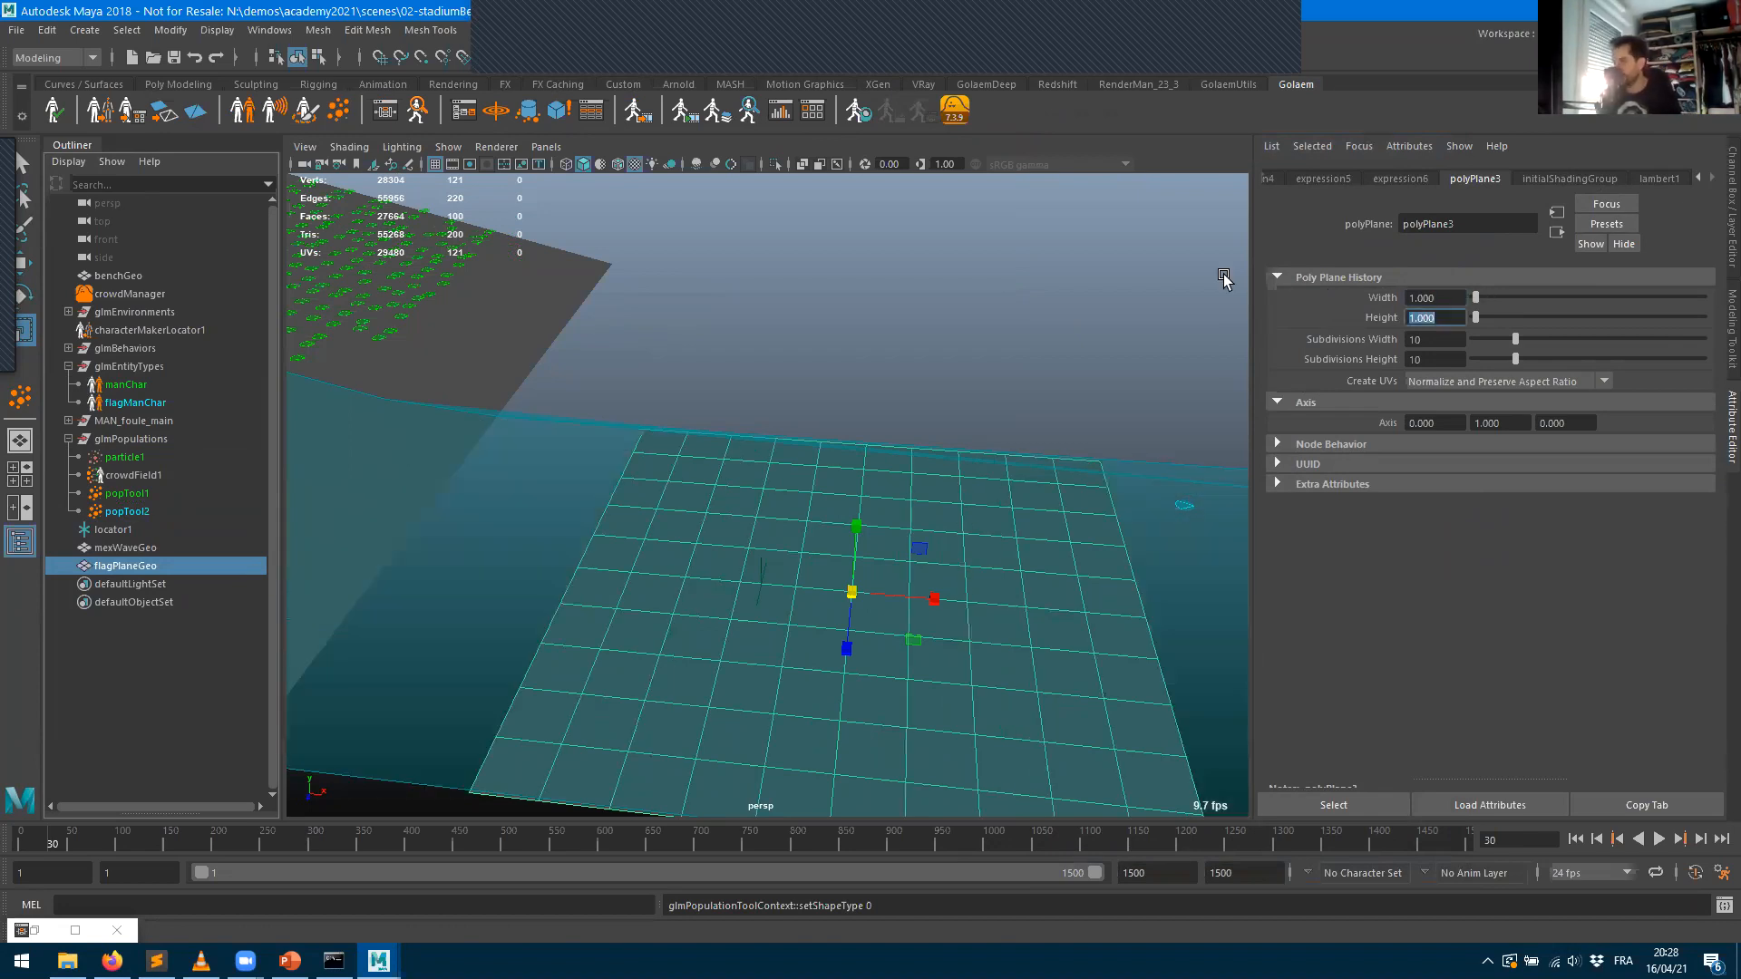
- Jump to frame 748 and examine how the population area compares with flagPlaneGeo
click(748, 835)
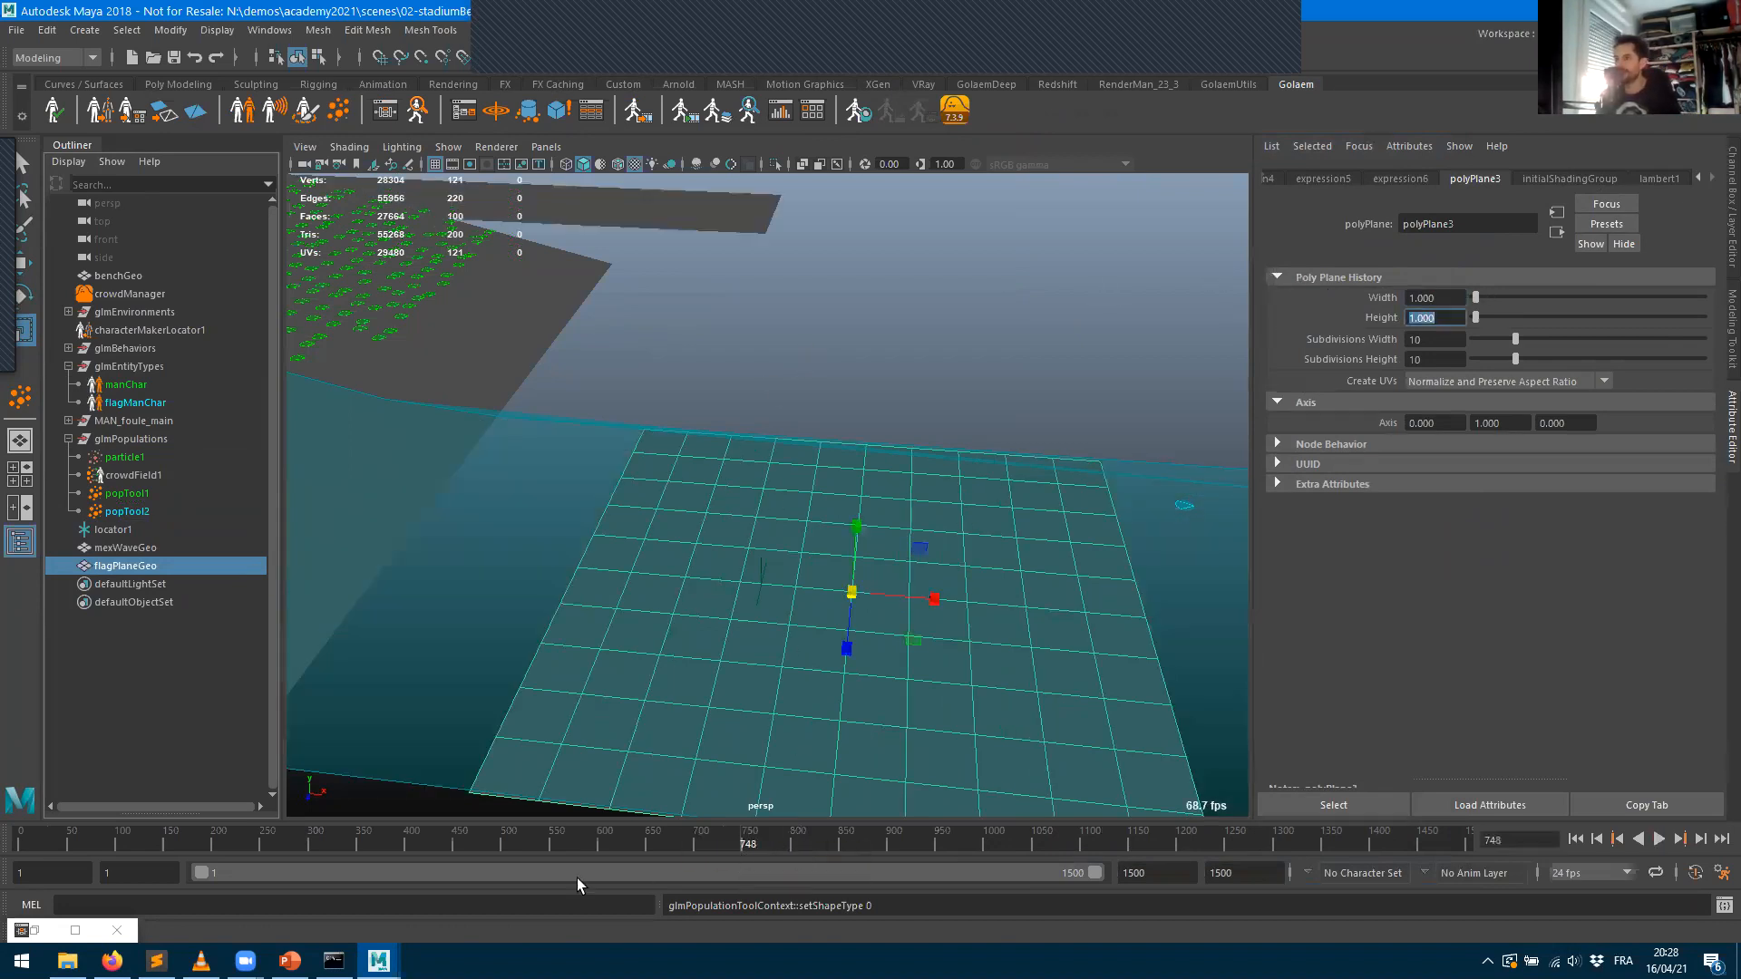
scroll(728, 528, down, 6)
scroll(732, 556, up, 5)
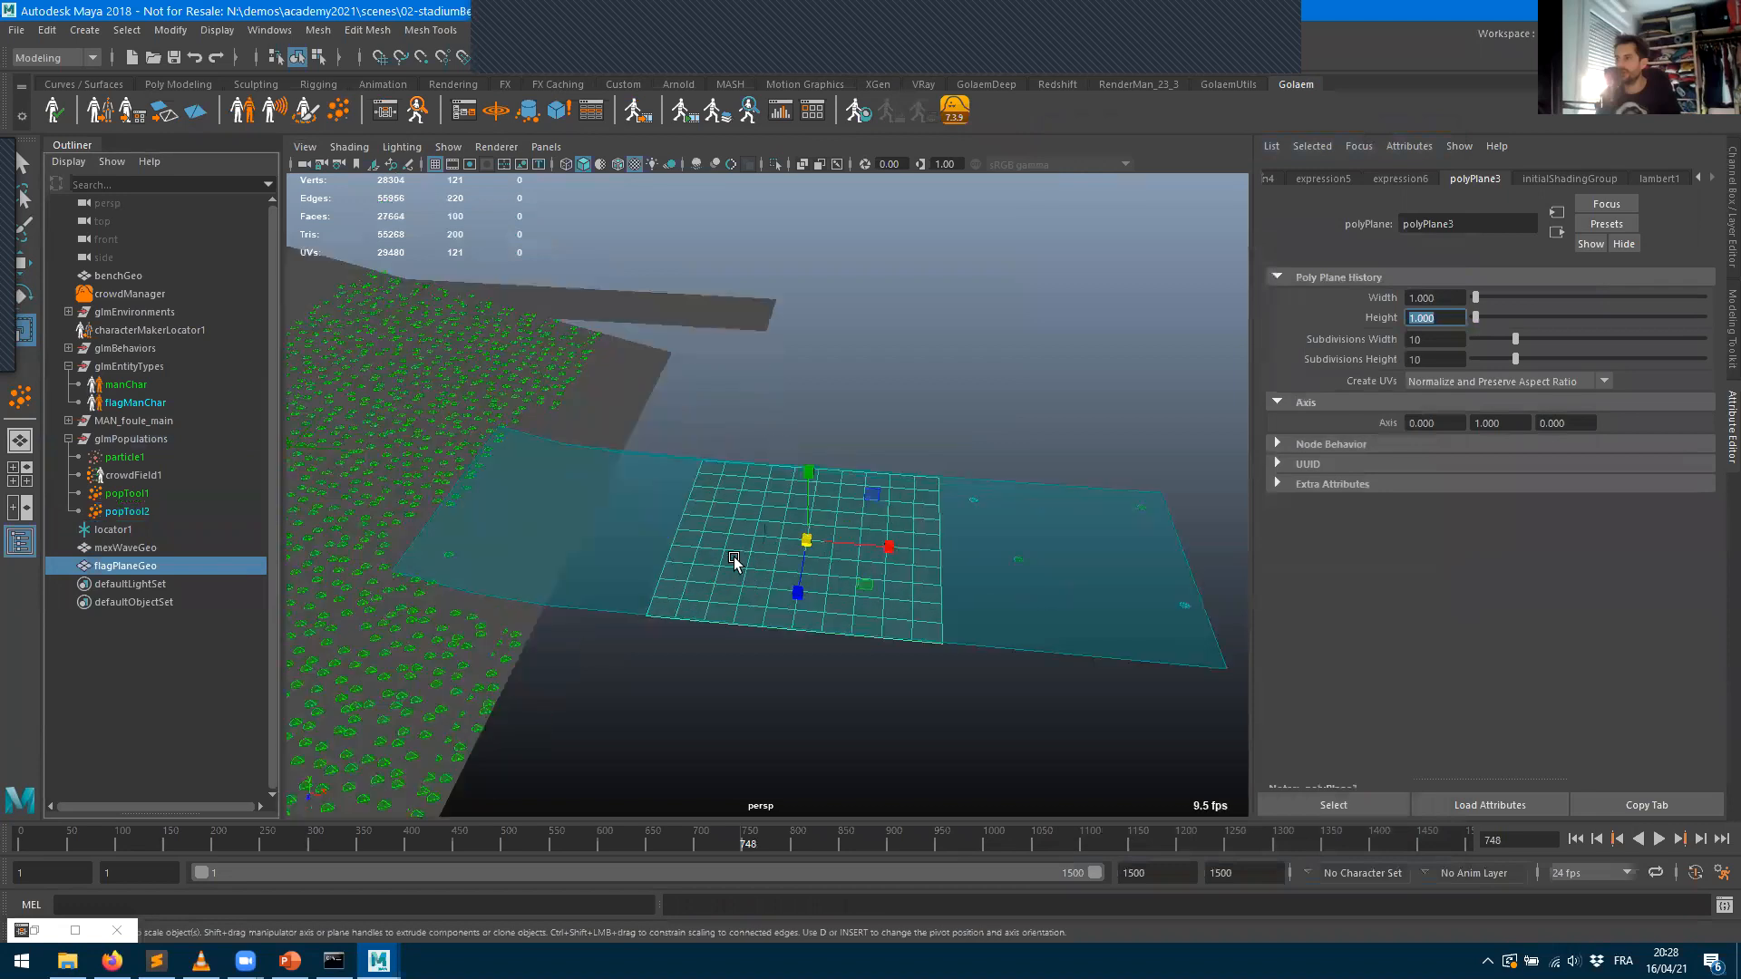
alt+drag(769, 607, 703, 624)
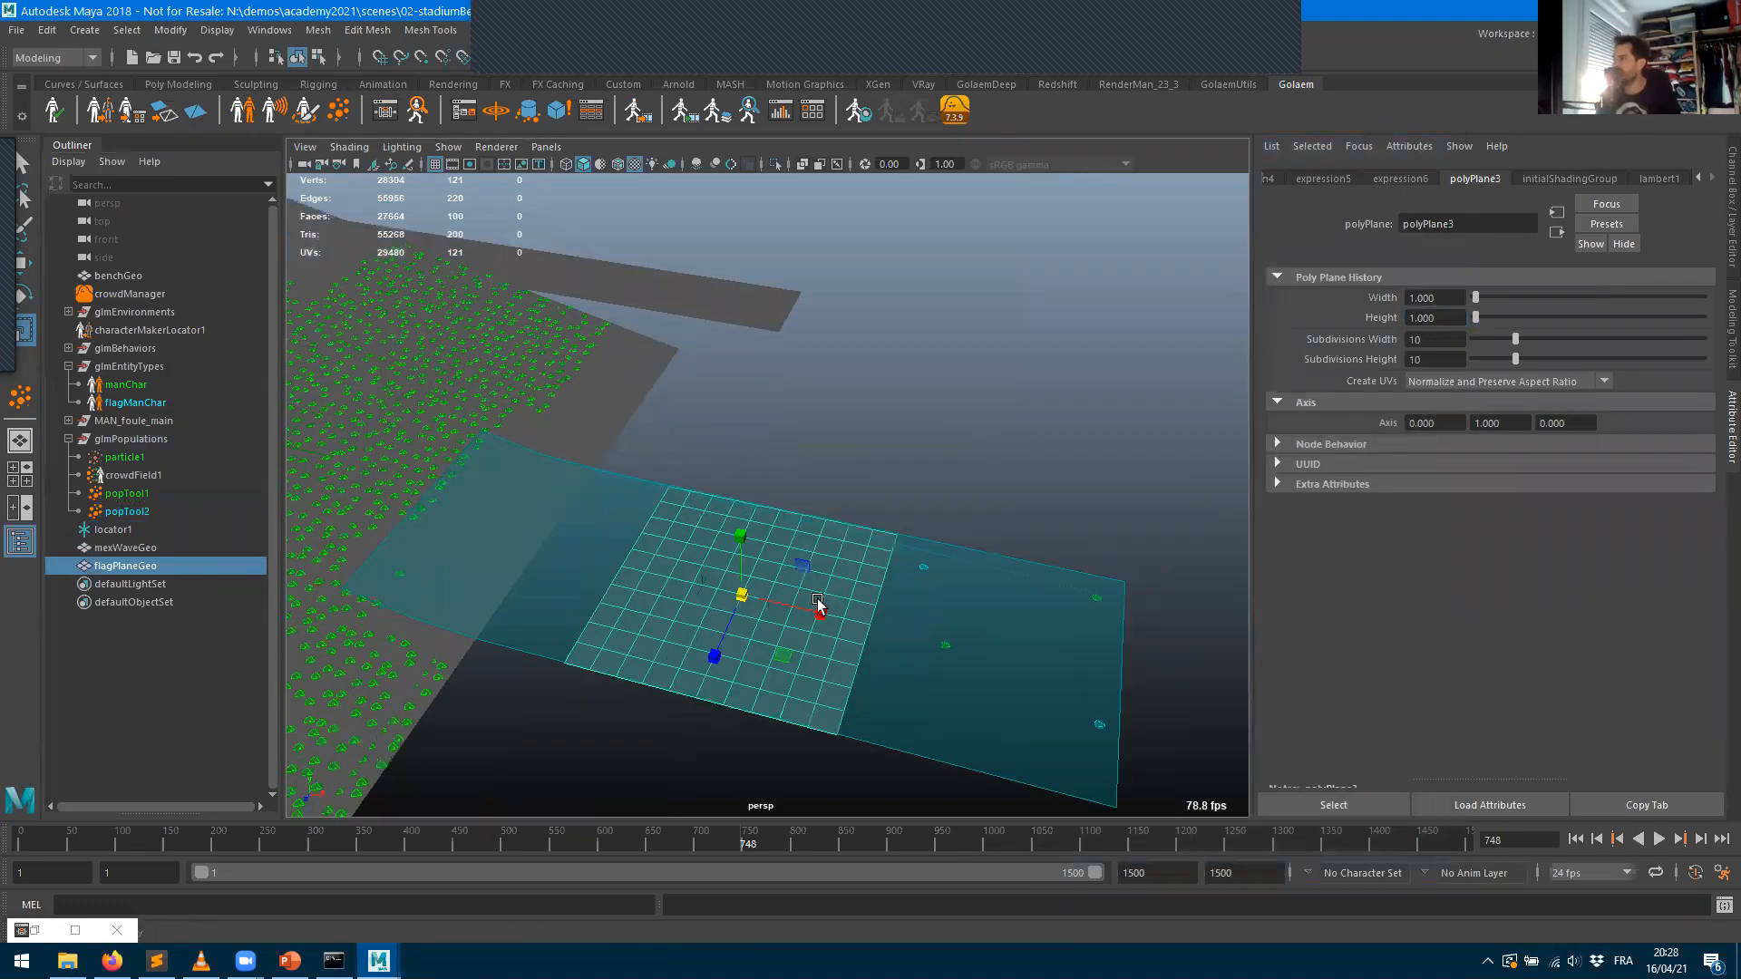
scroll(725, 616, up, 1)
- Try 83 slots on popTool2 and delete that population tool
click(141, 511)
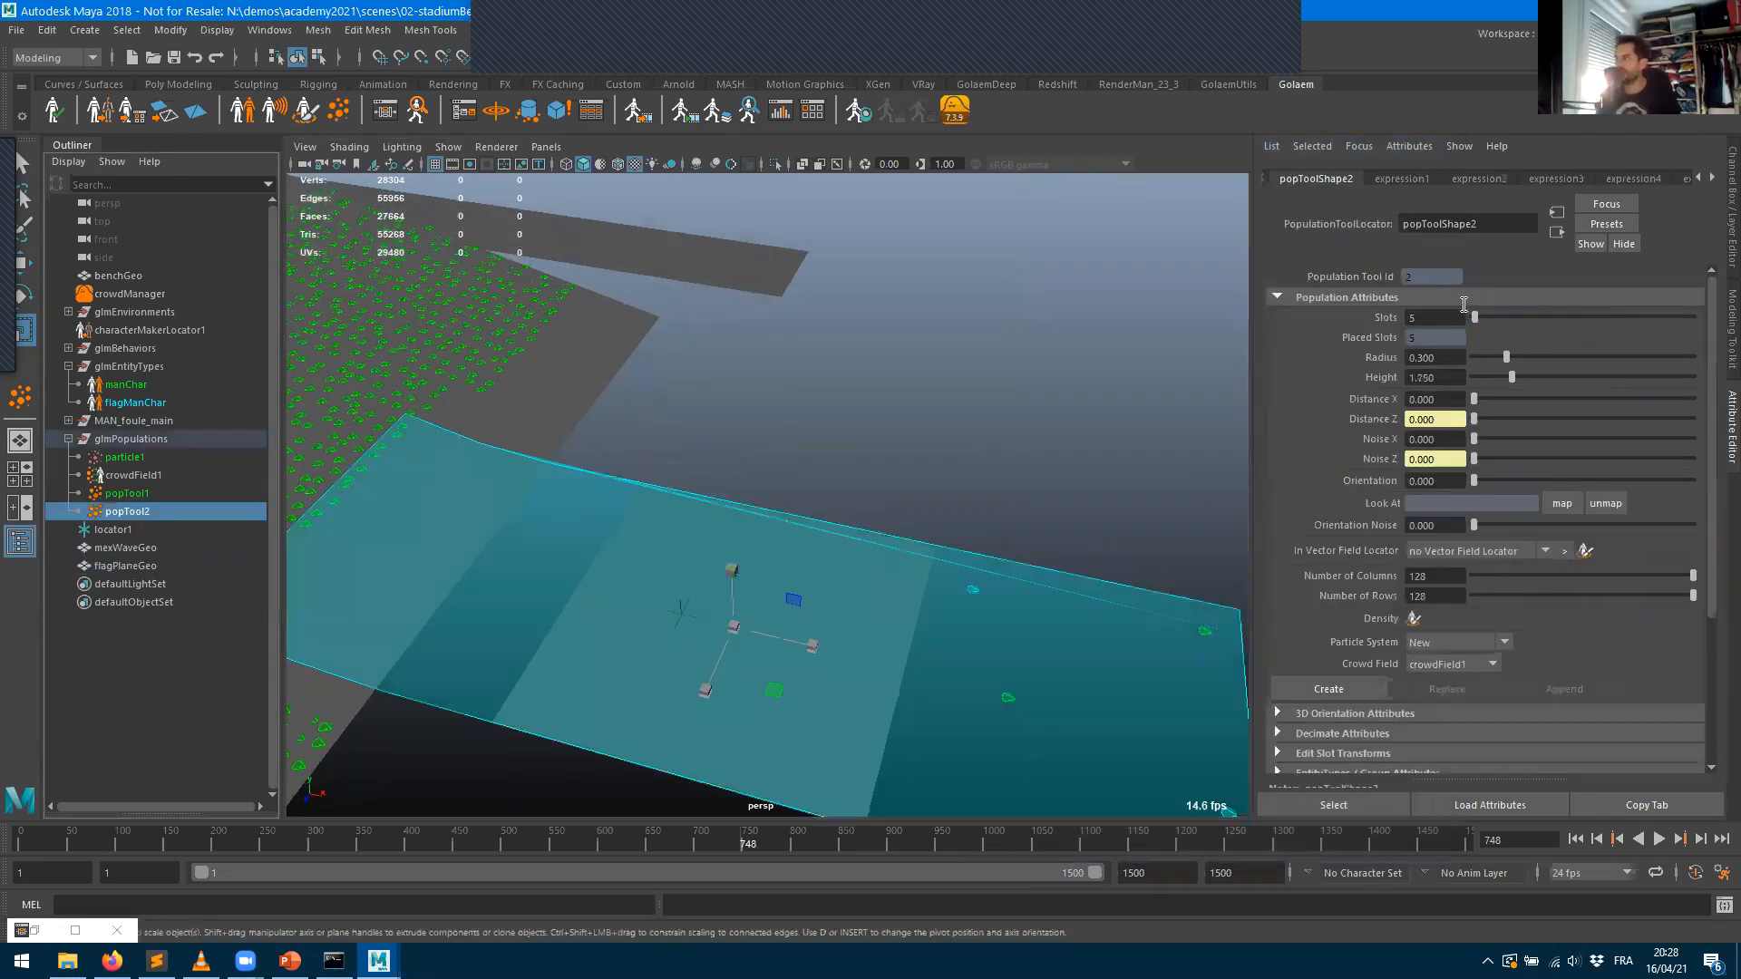
click(1501, 318)
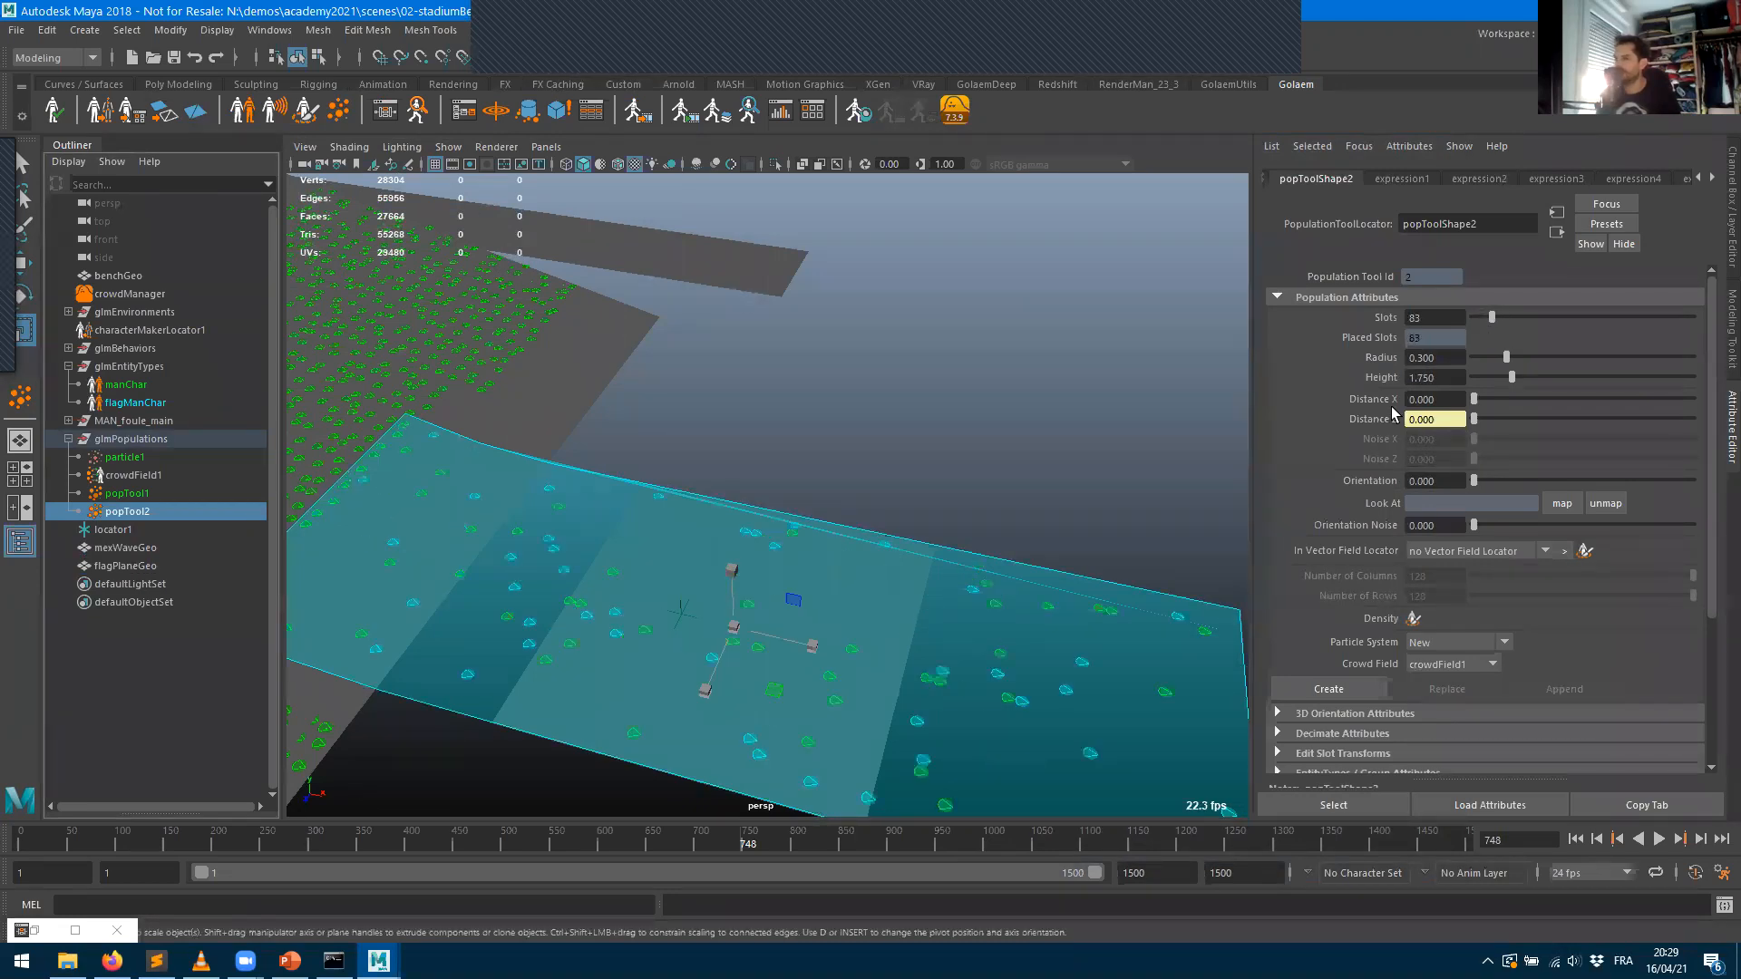
alt+drag(874, 508, 839, 525)
key(f)
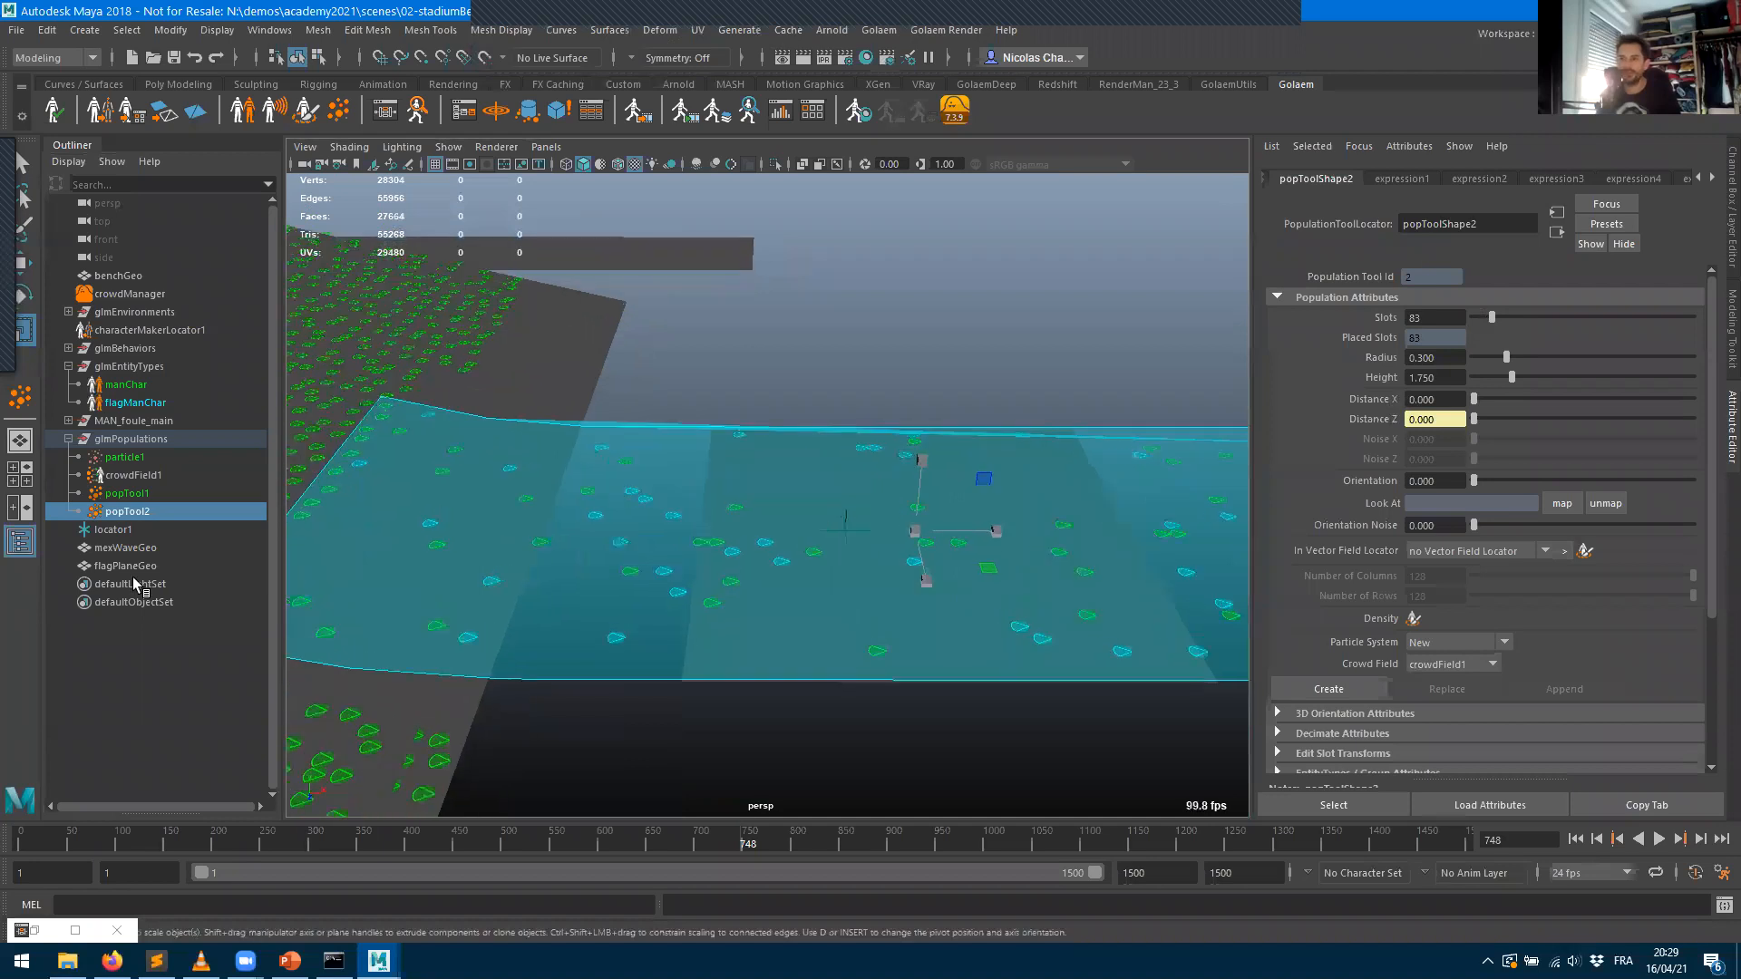
key(Delete)
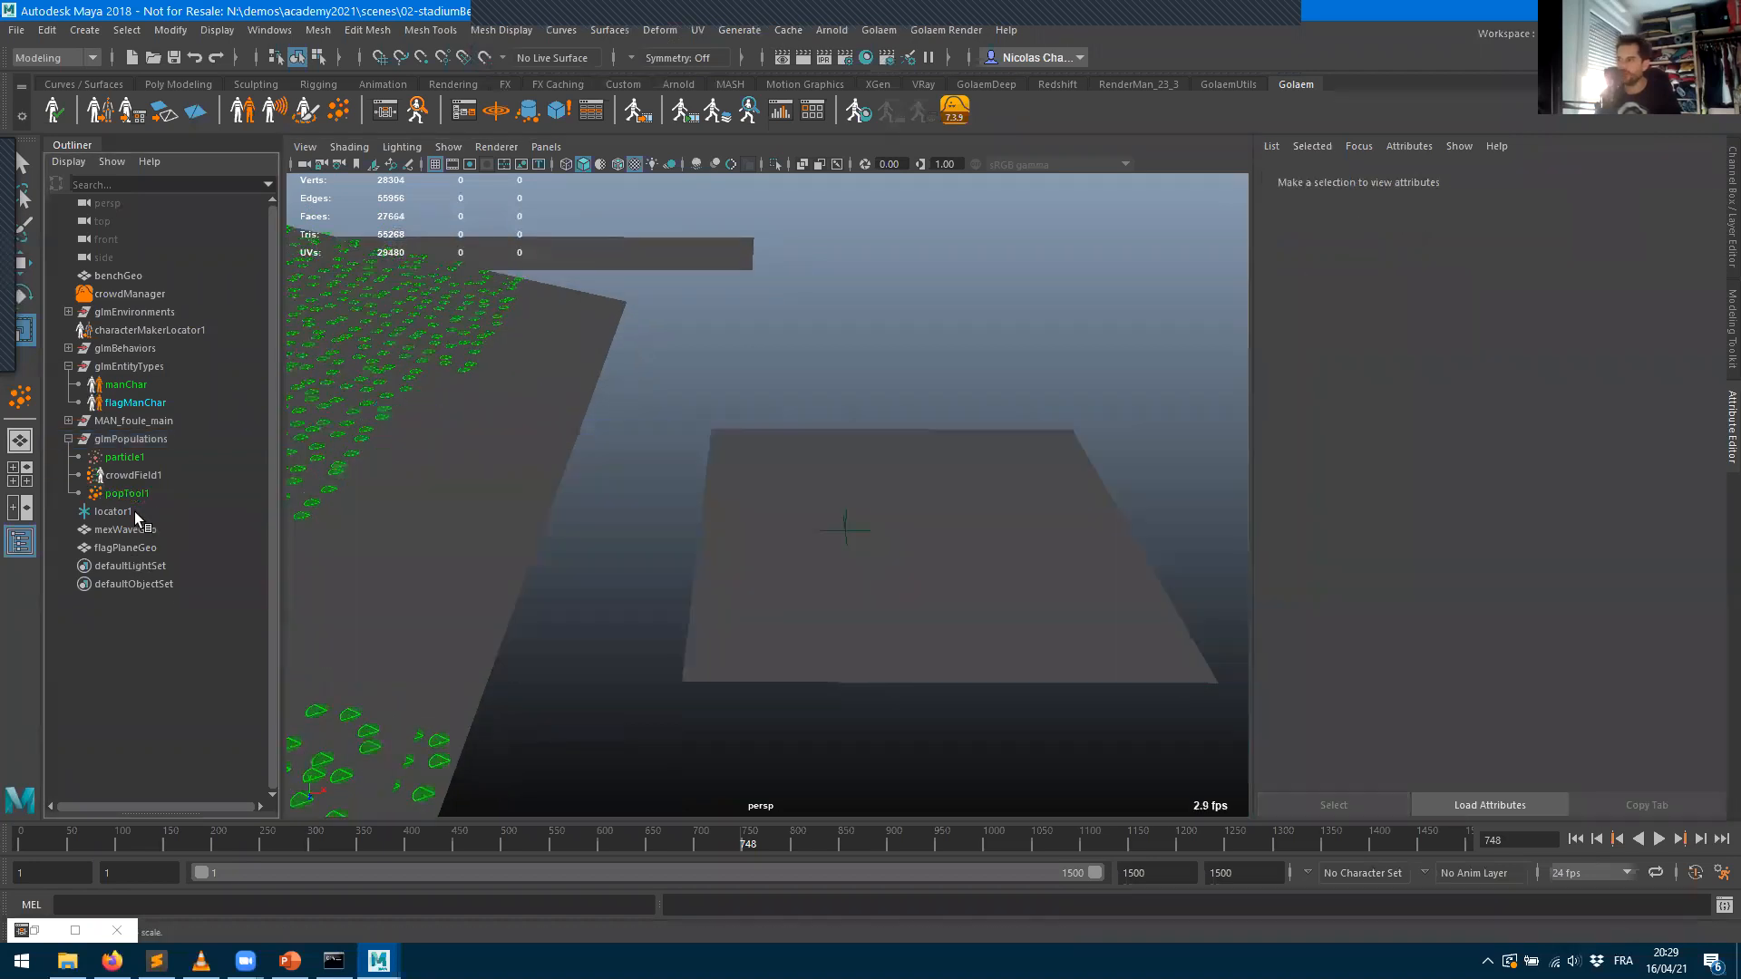
- Populate flagPlaneGeo's surface with a new population tool using both flagManCharShape and manCharShape
click(127, 548)
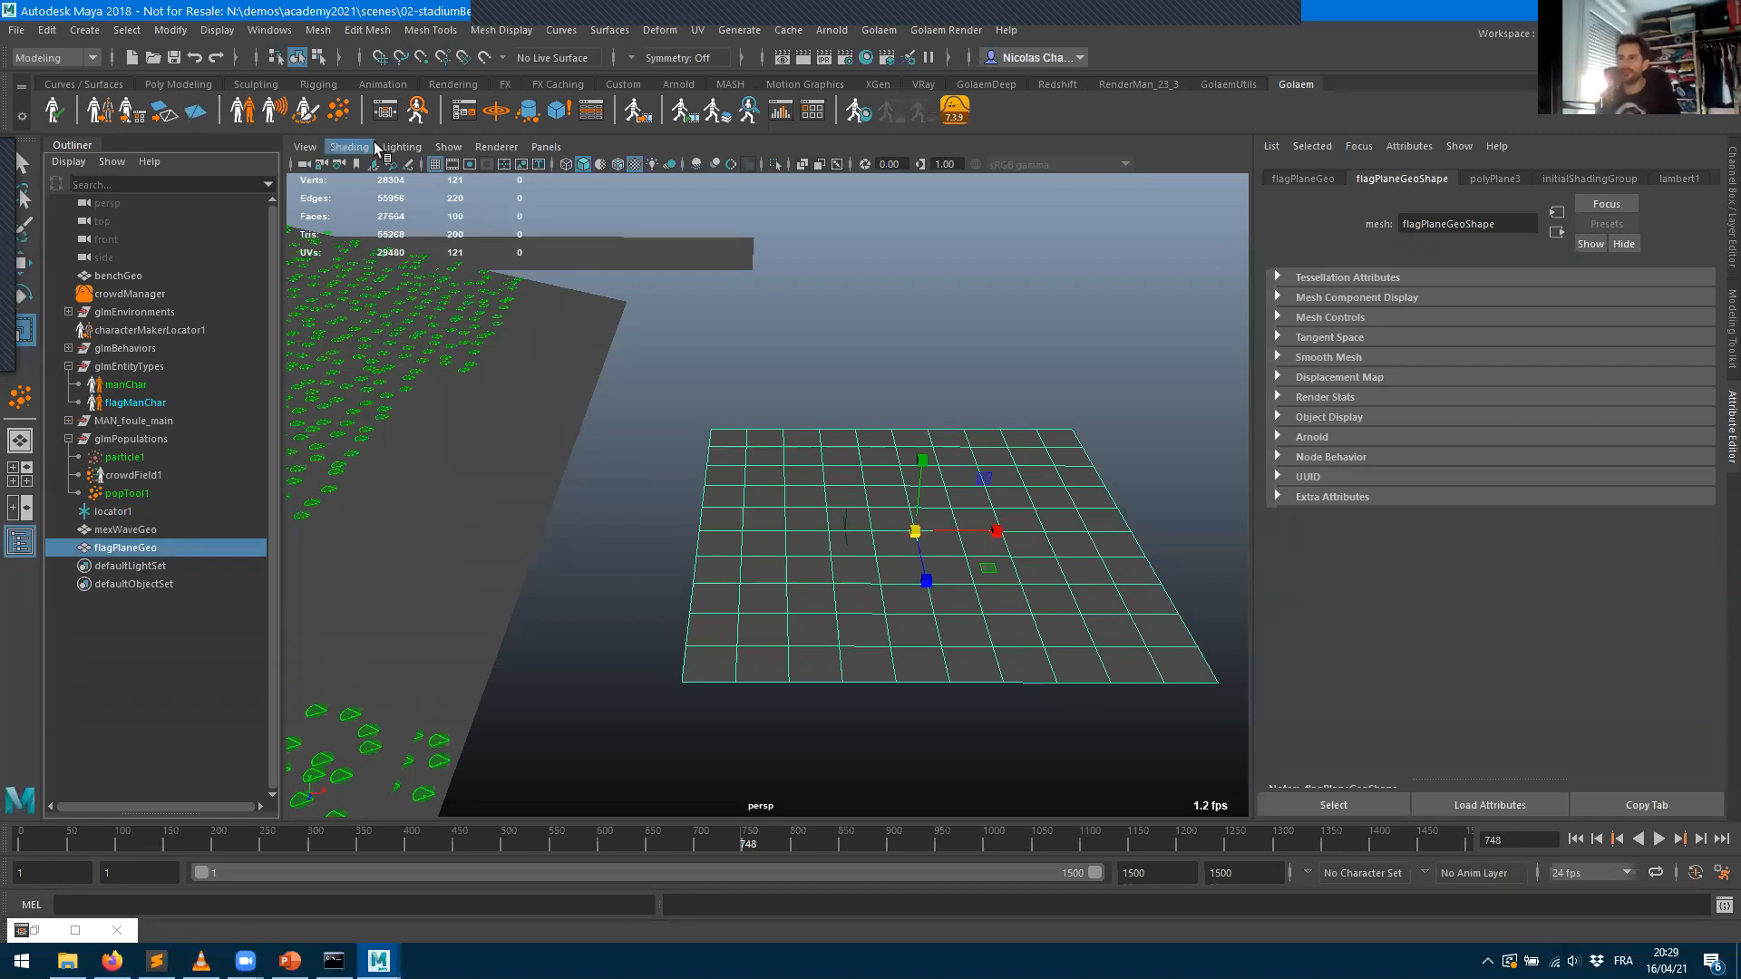
double_click(338, 111)
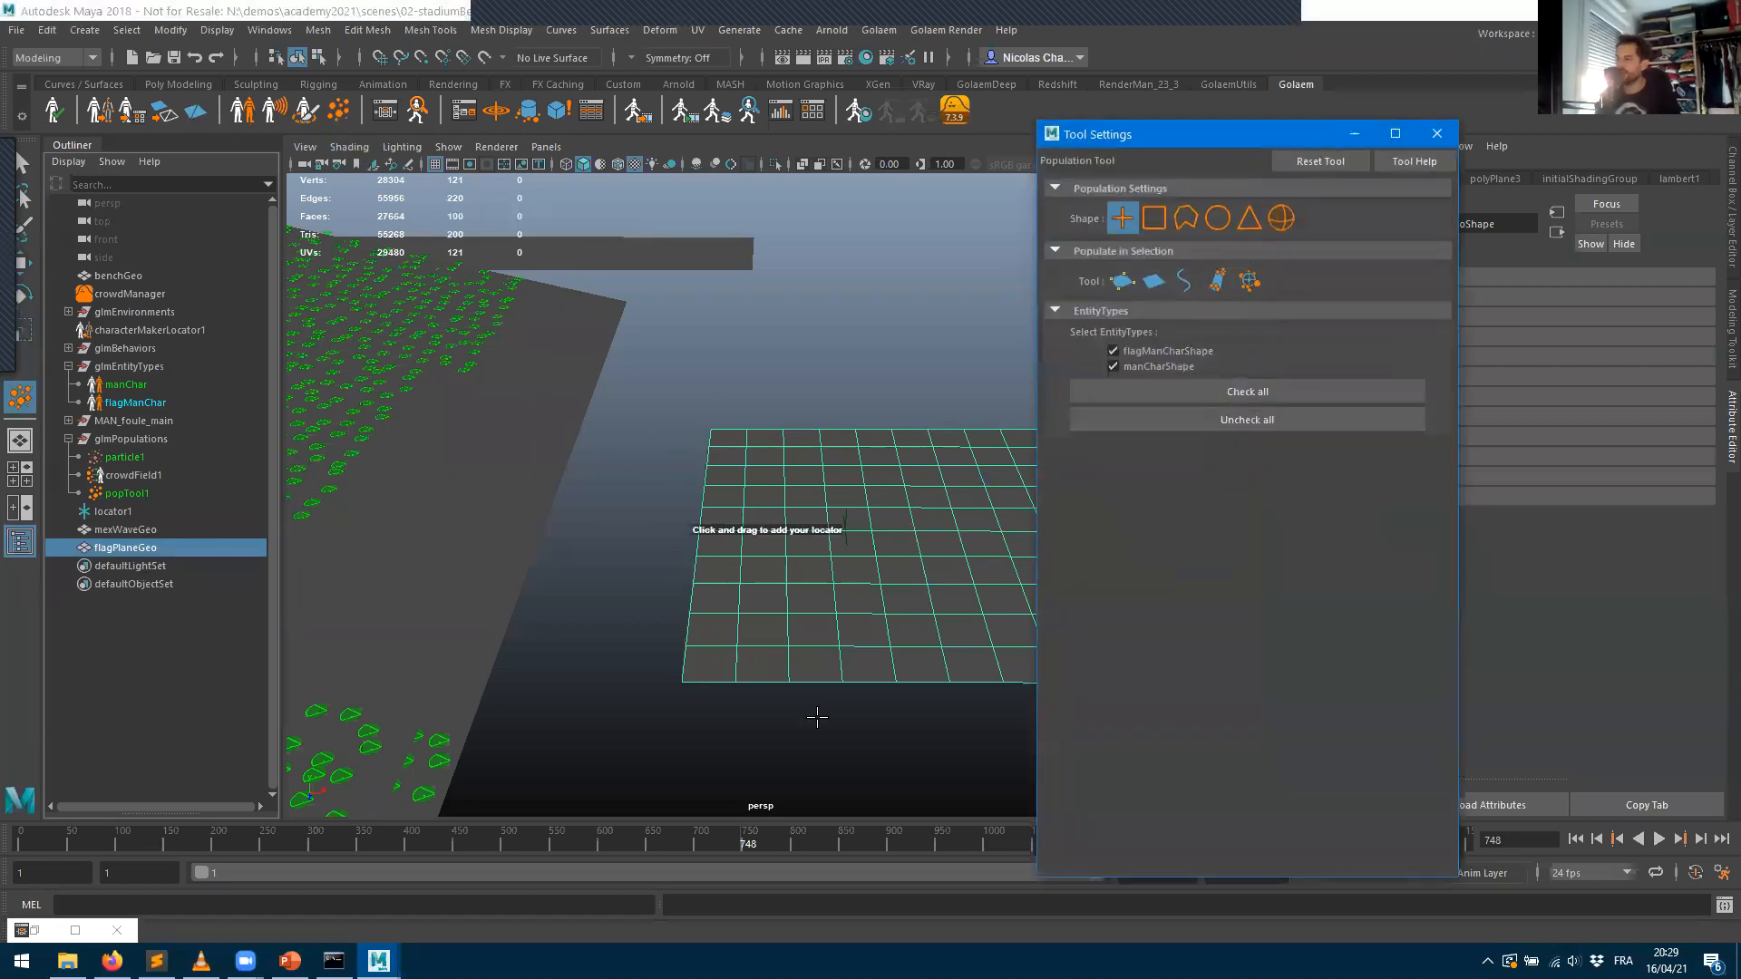
click(1154, 281)
click(339, 111)
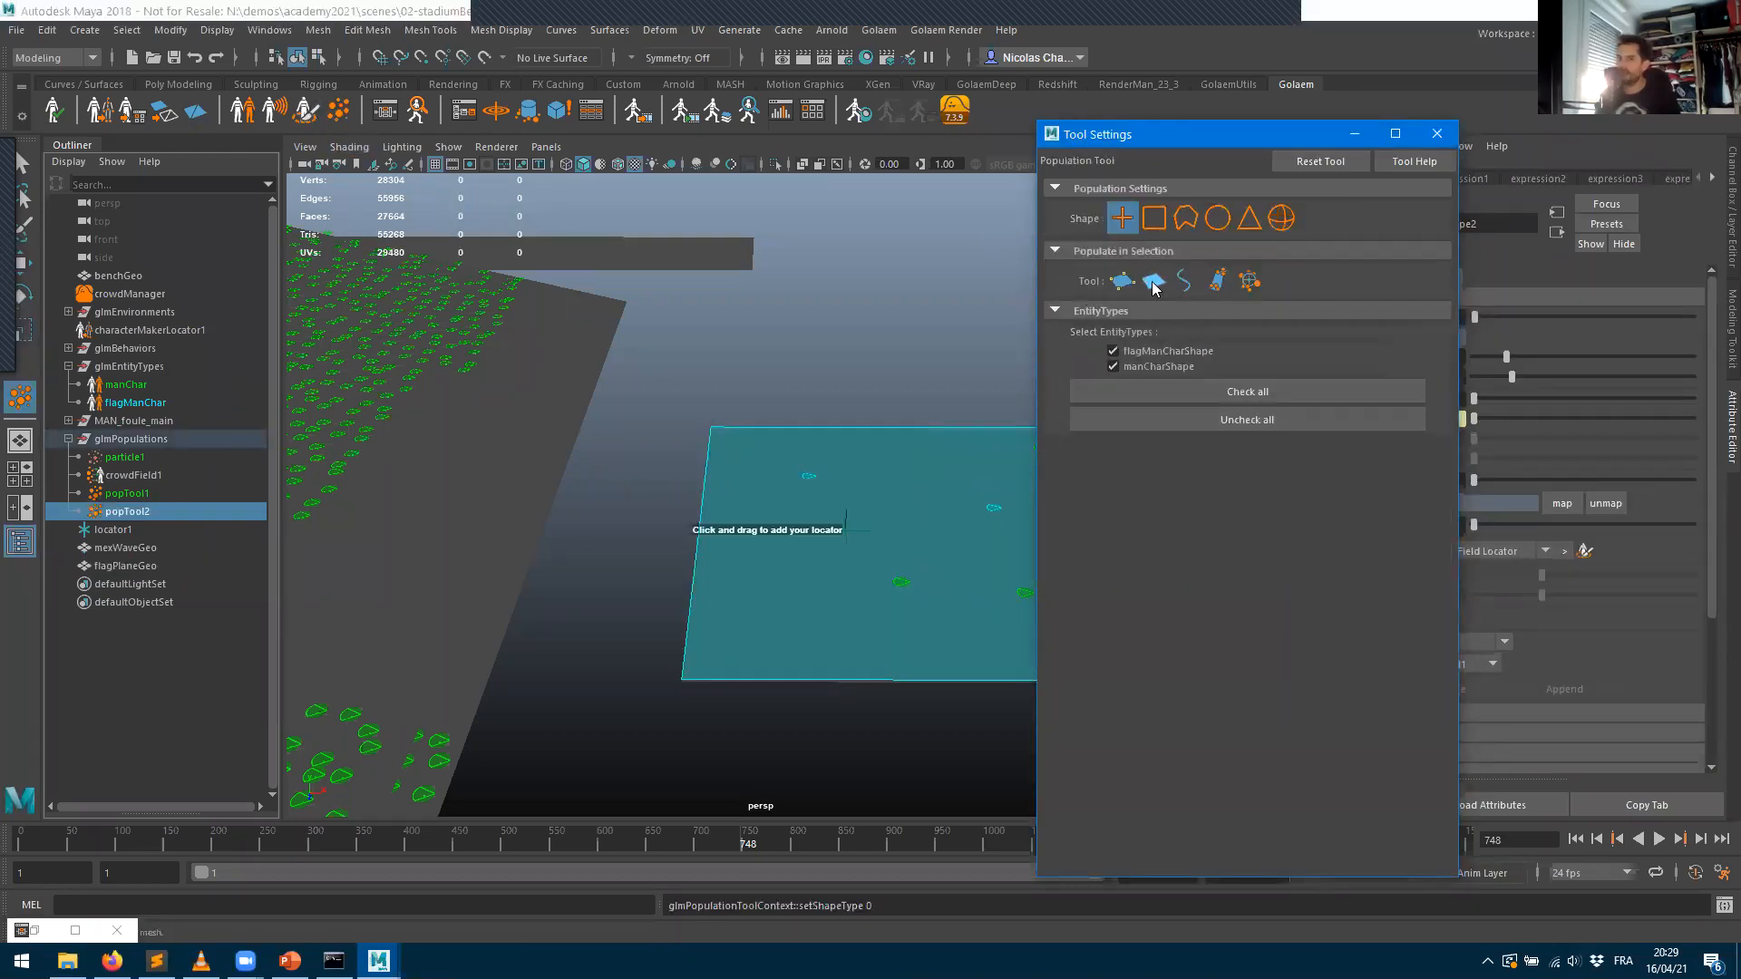
click(1437, 133)
alt+drag(777, 649, 1166, 420)
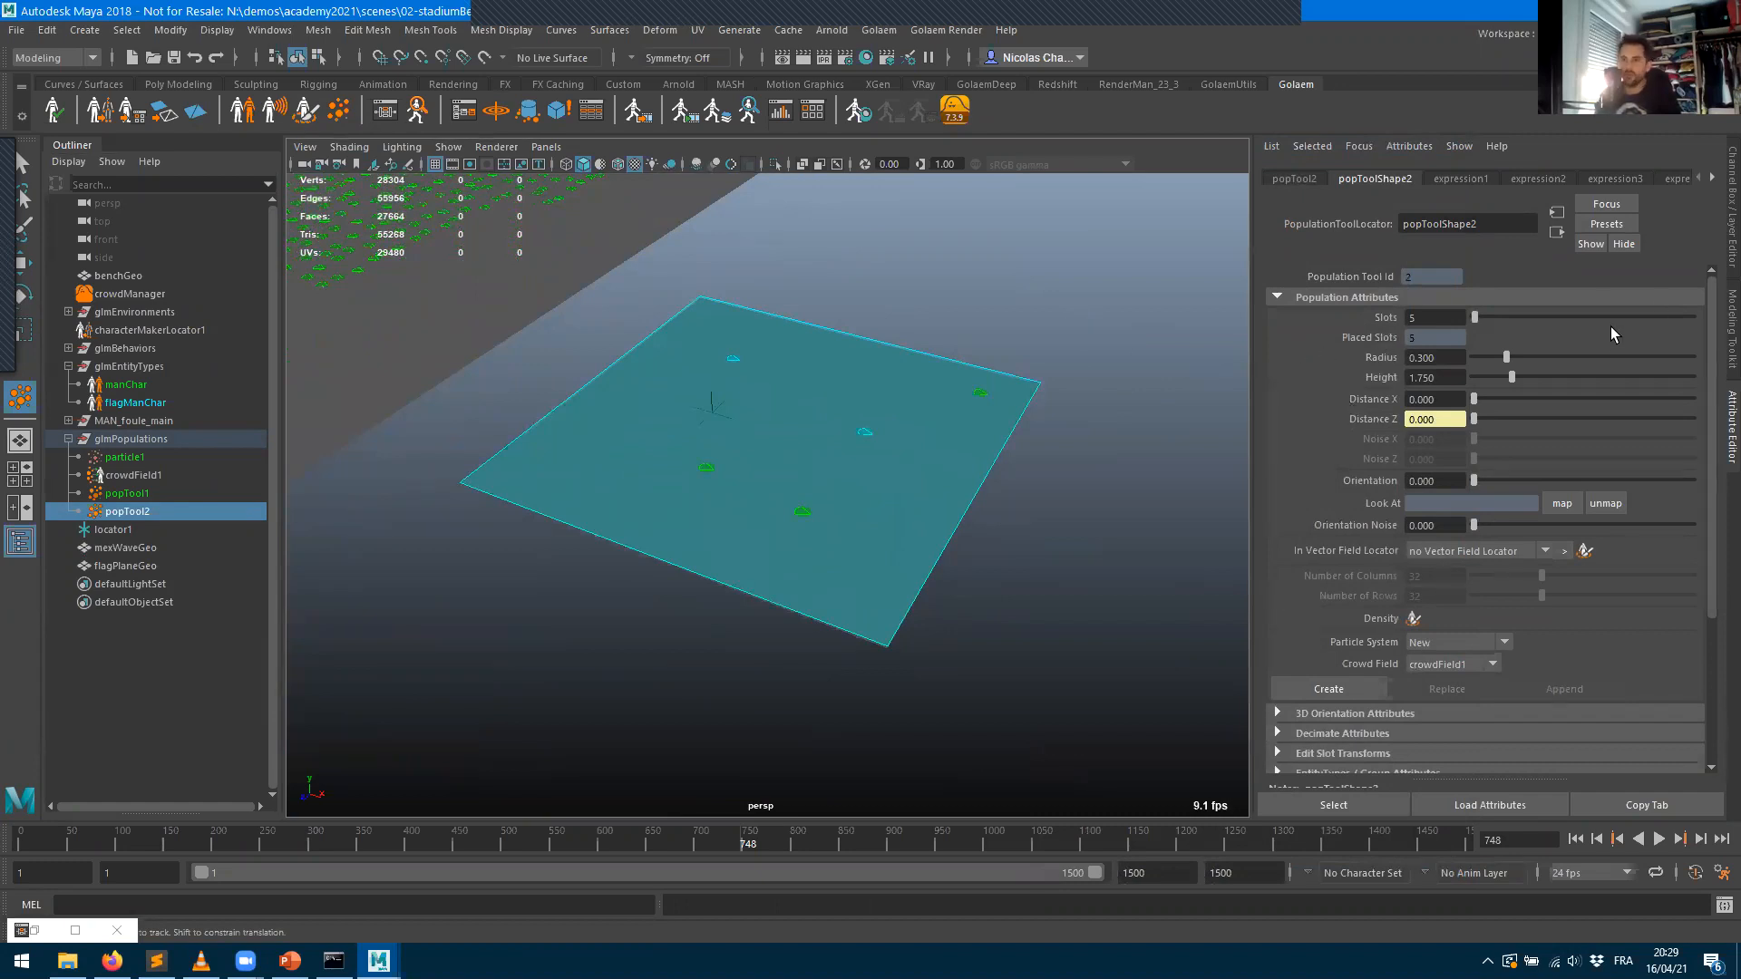
- Try 275 and 50 slots on popTool2
drag(1486, 316, 1533, 321)
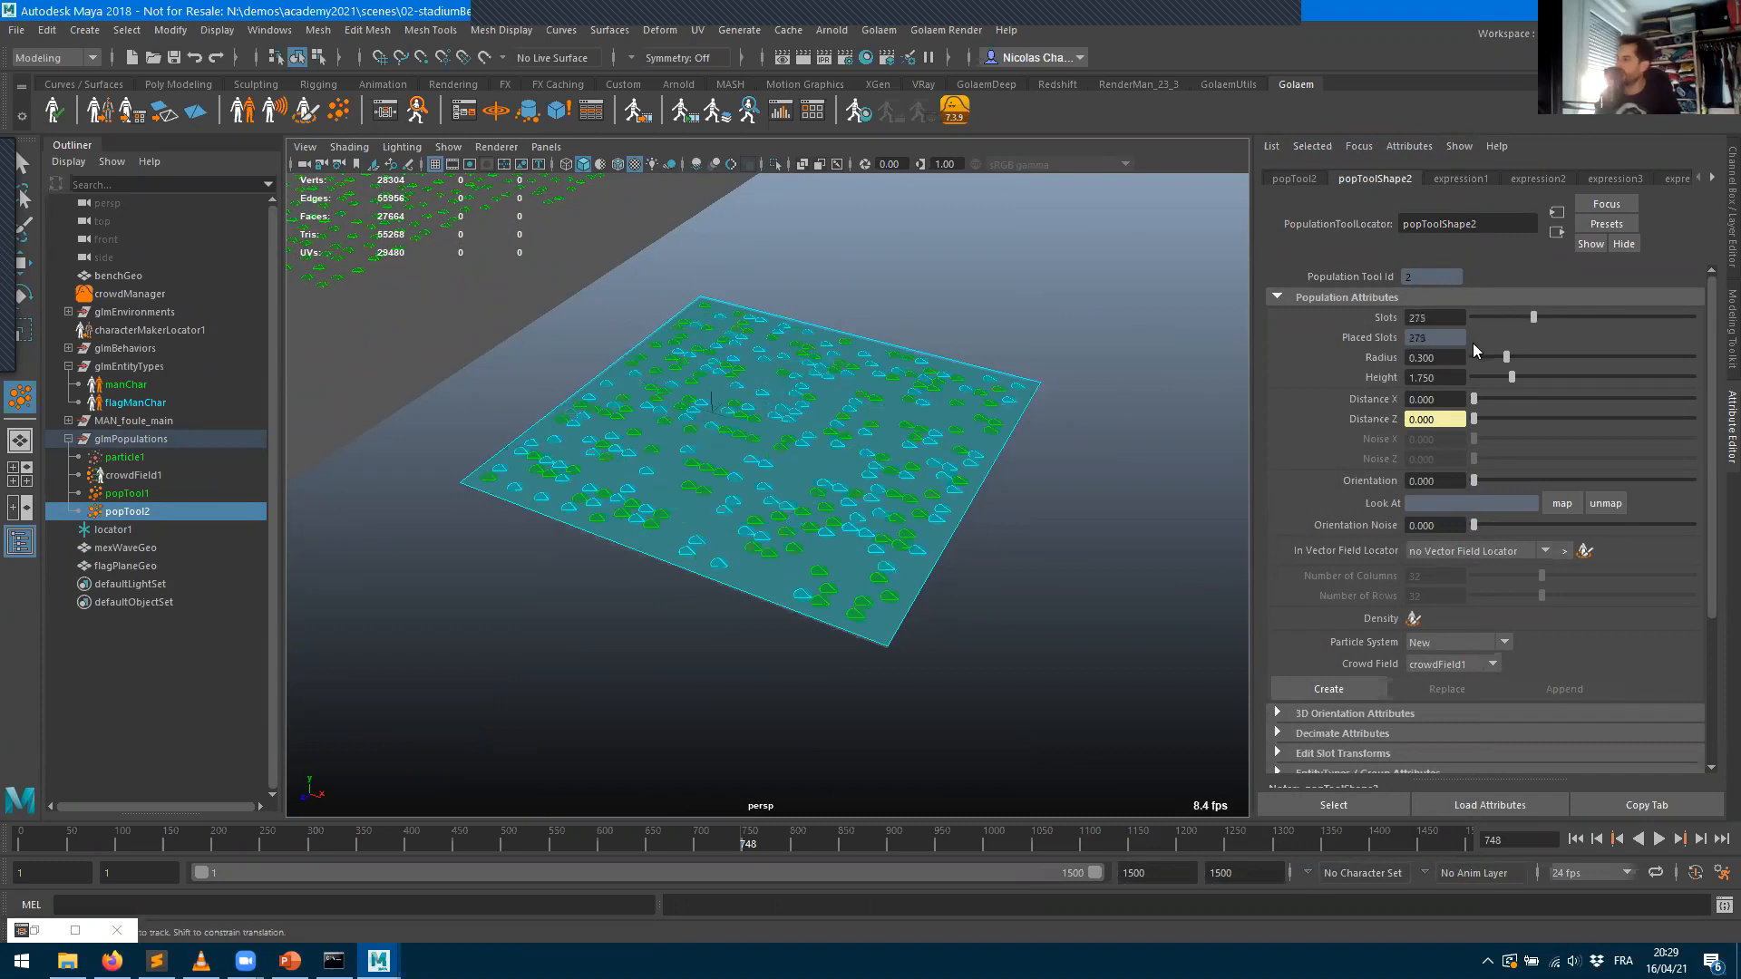
click(1438, 317)
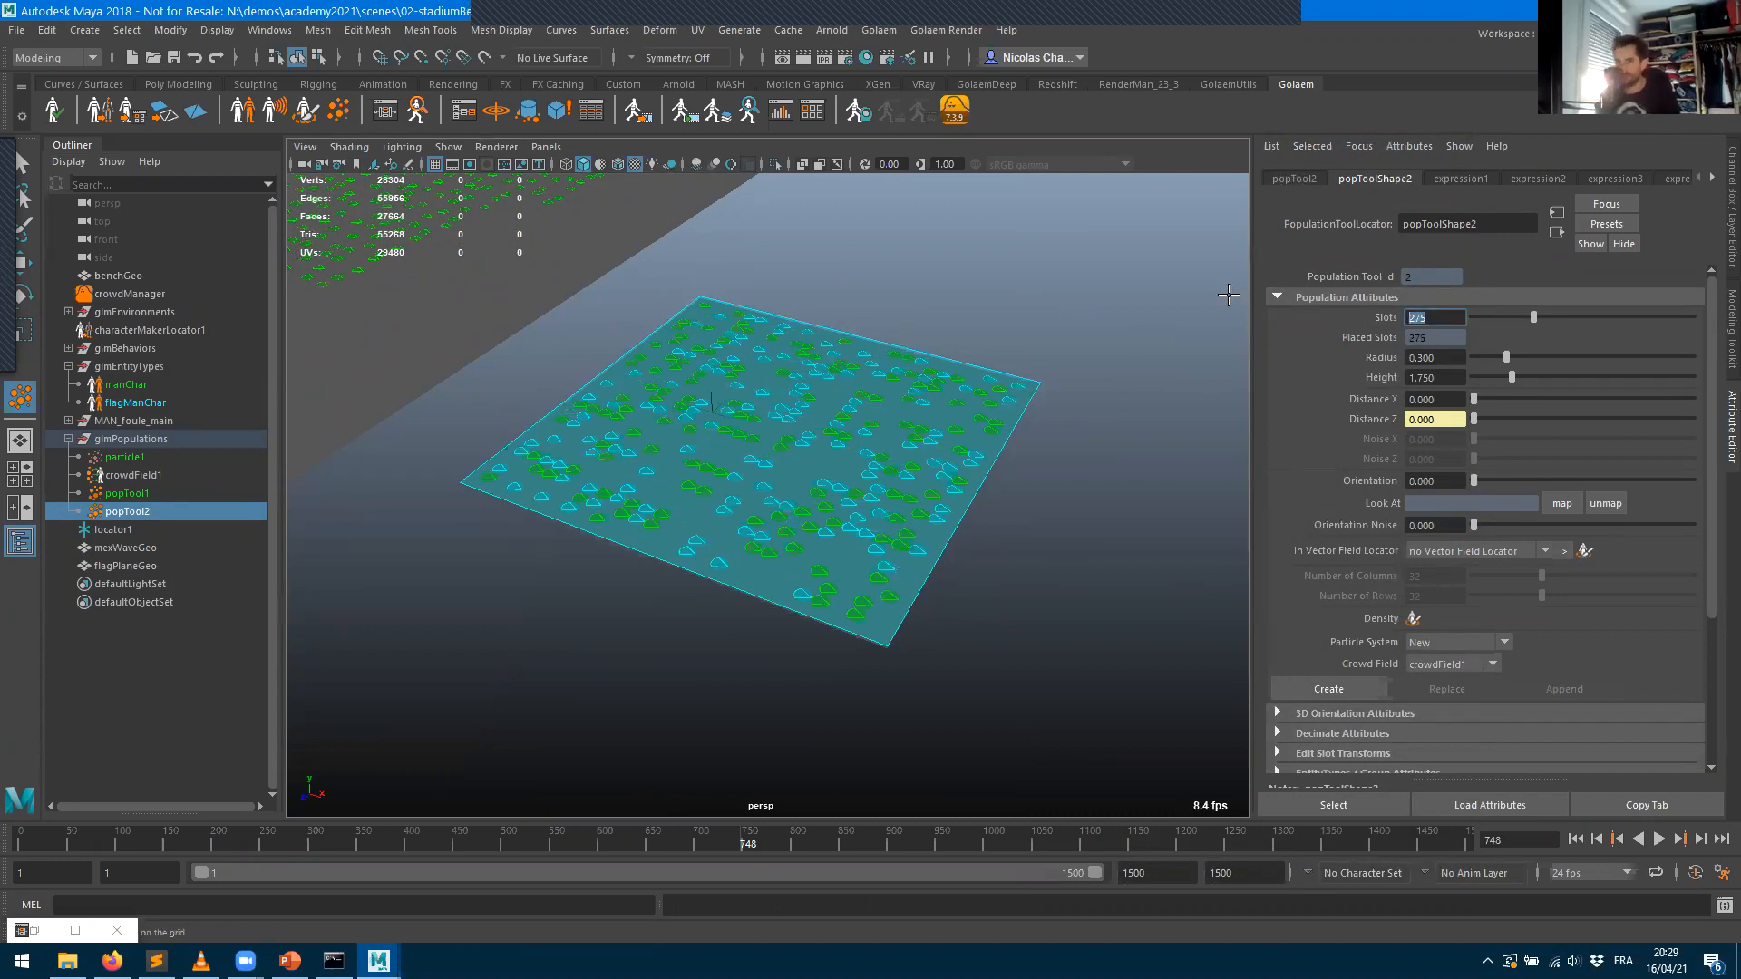
text(0)
key(Tab)
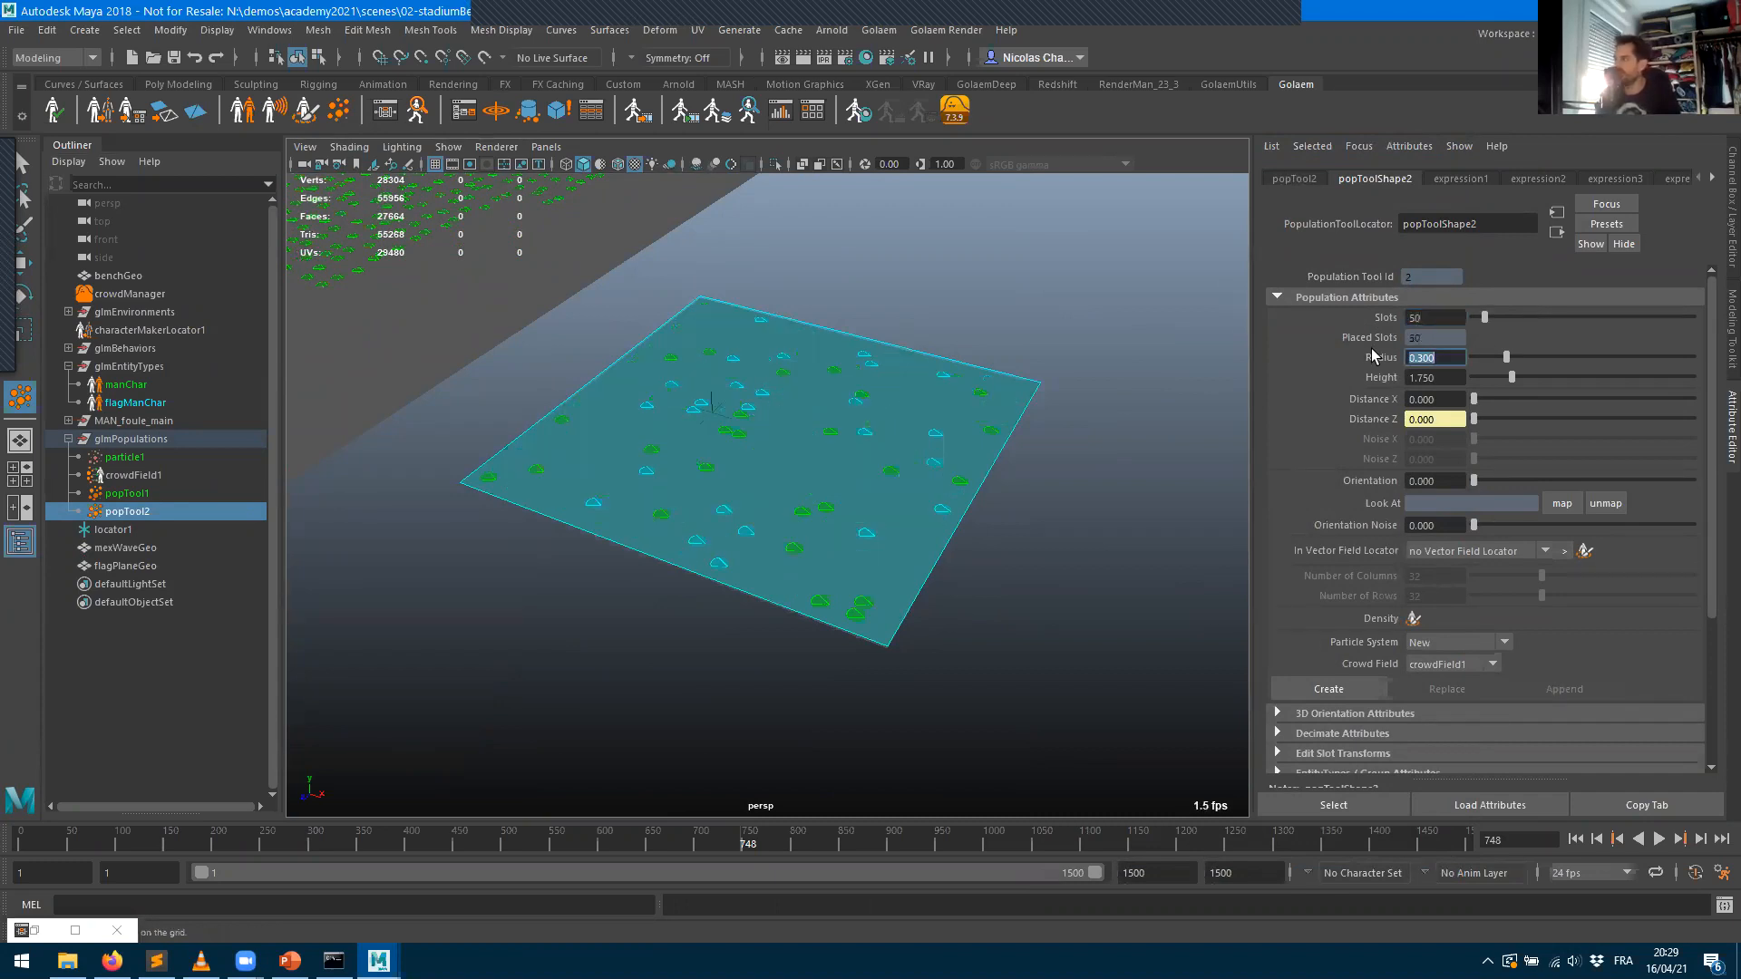
- Set popTool2's Distance X and Z to 1.125, with Noise X and Z at 0.750, and its slots to 100
drag(1474, 399, 1492, 441)
click(1434, 317)
text(100)
key(Tab)
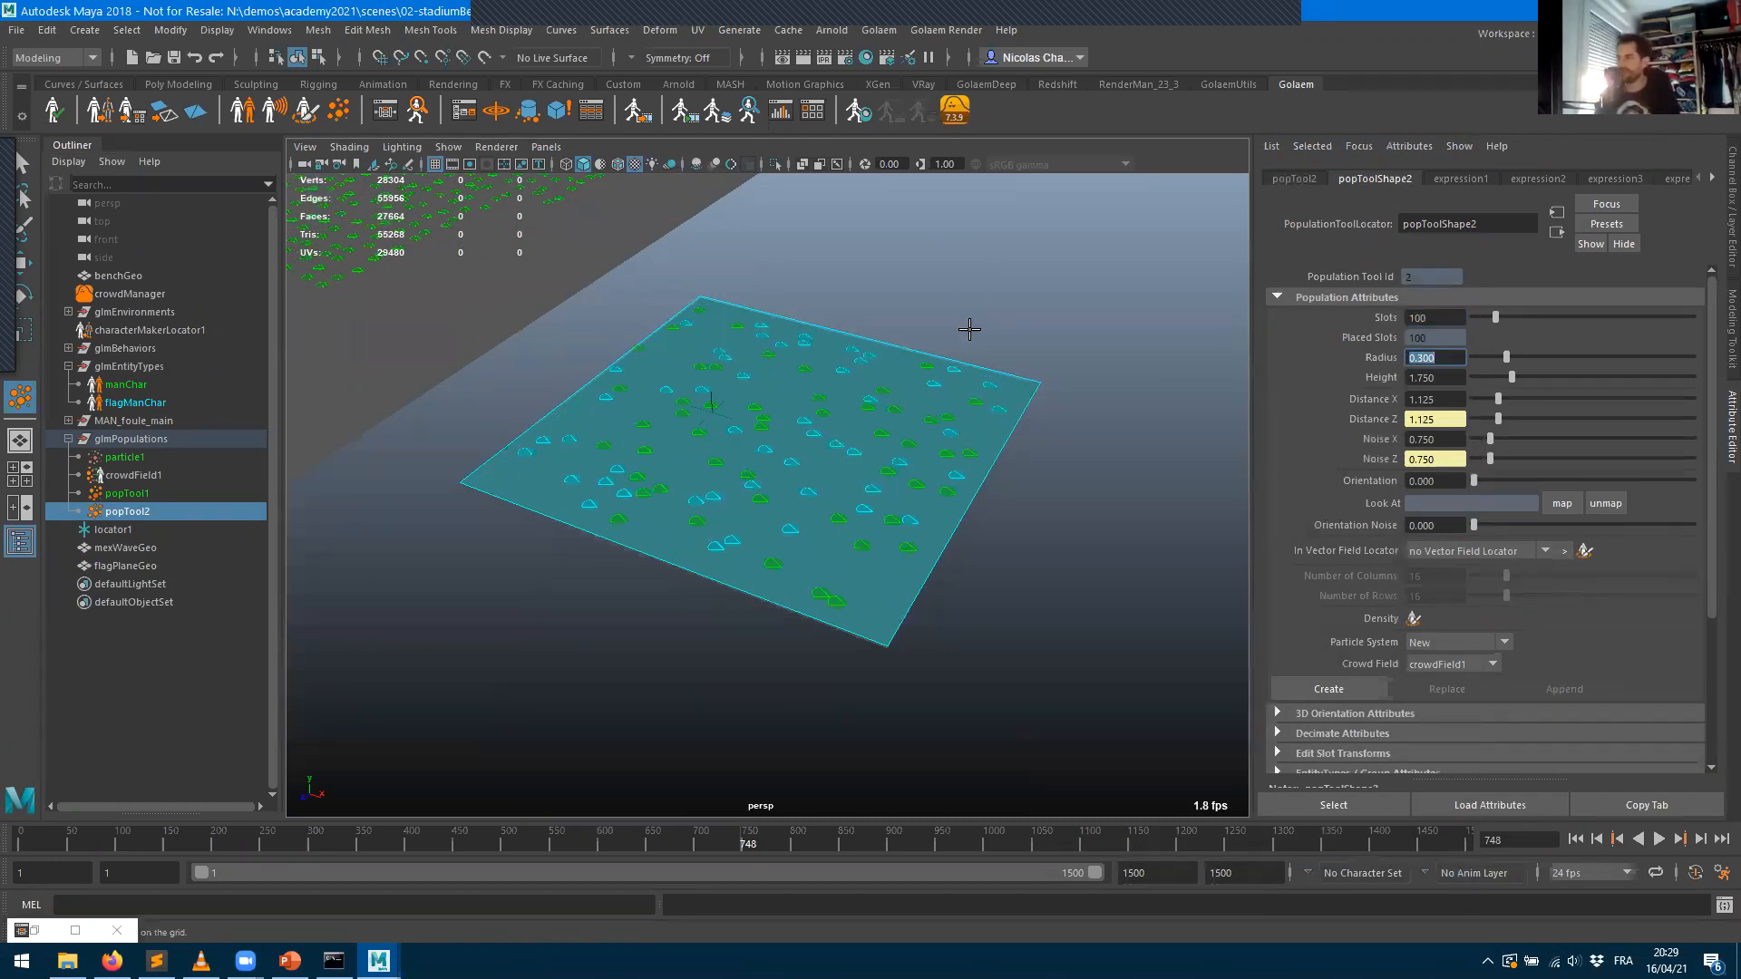
- Examine the slot colours on flagPlaneGeo and compare the attributes of manChar, flagManChar, popTool1 and popTool2
alt+drag(919, 480, 1159, 435)
alt+right_drag(898, 506, 983, 498)
alt+drag(983, 498, 897, 466)
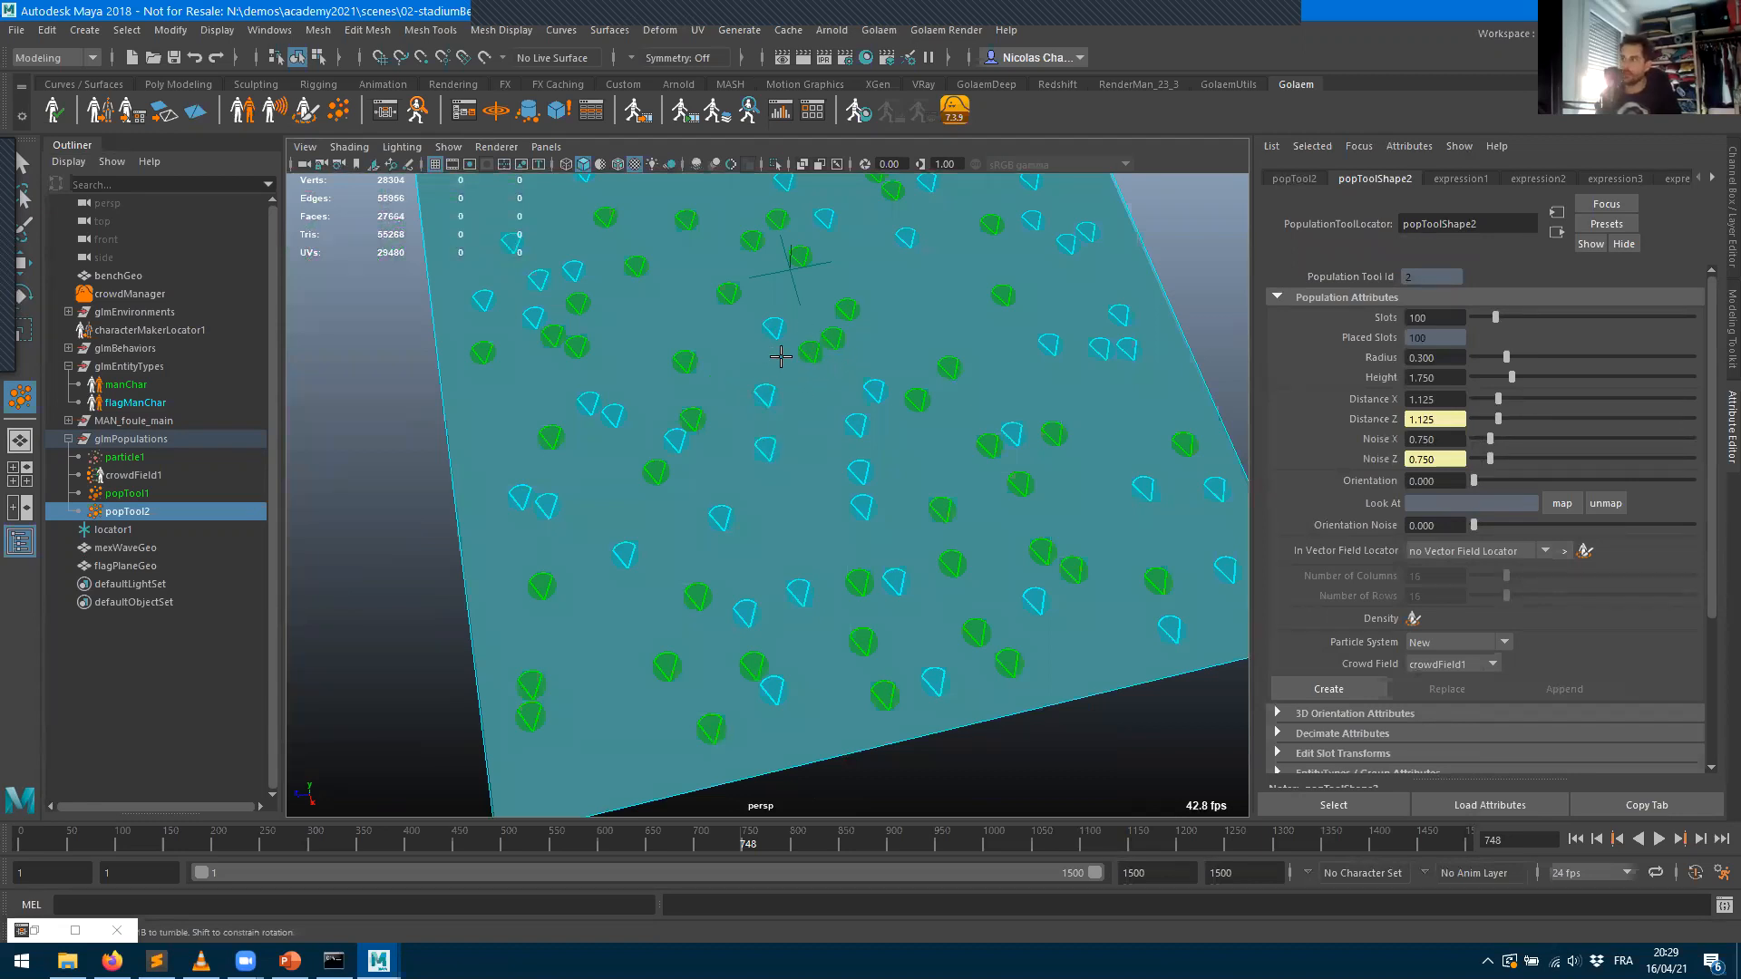
alt+drag(863, 587, 571, 657)
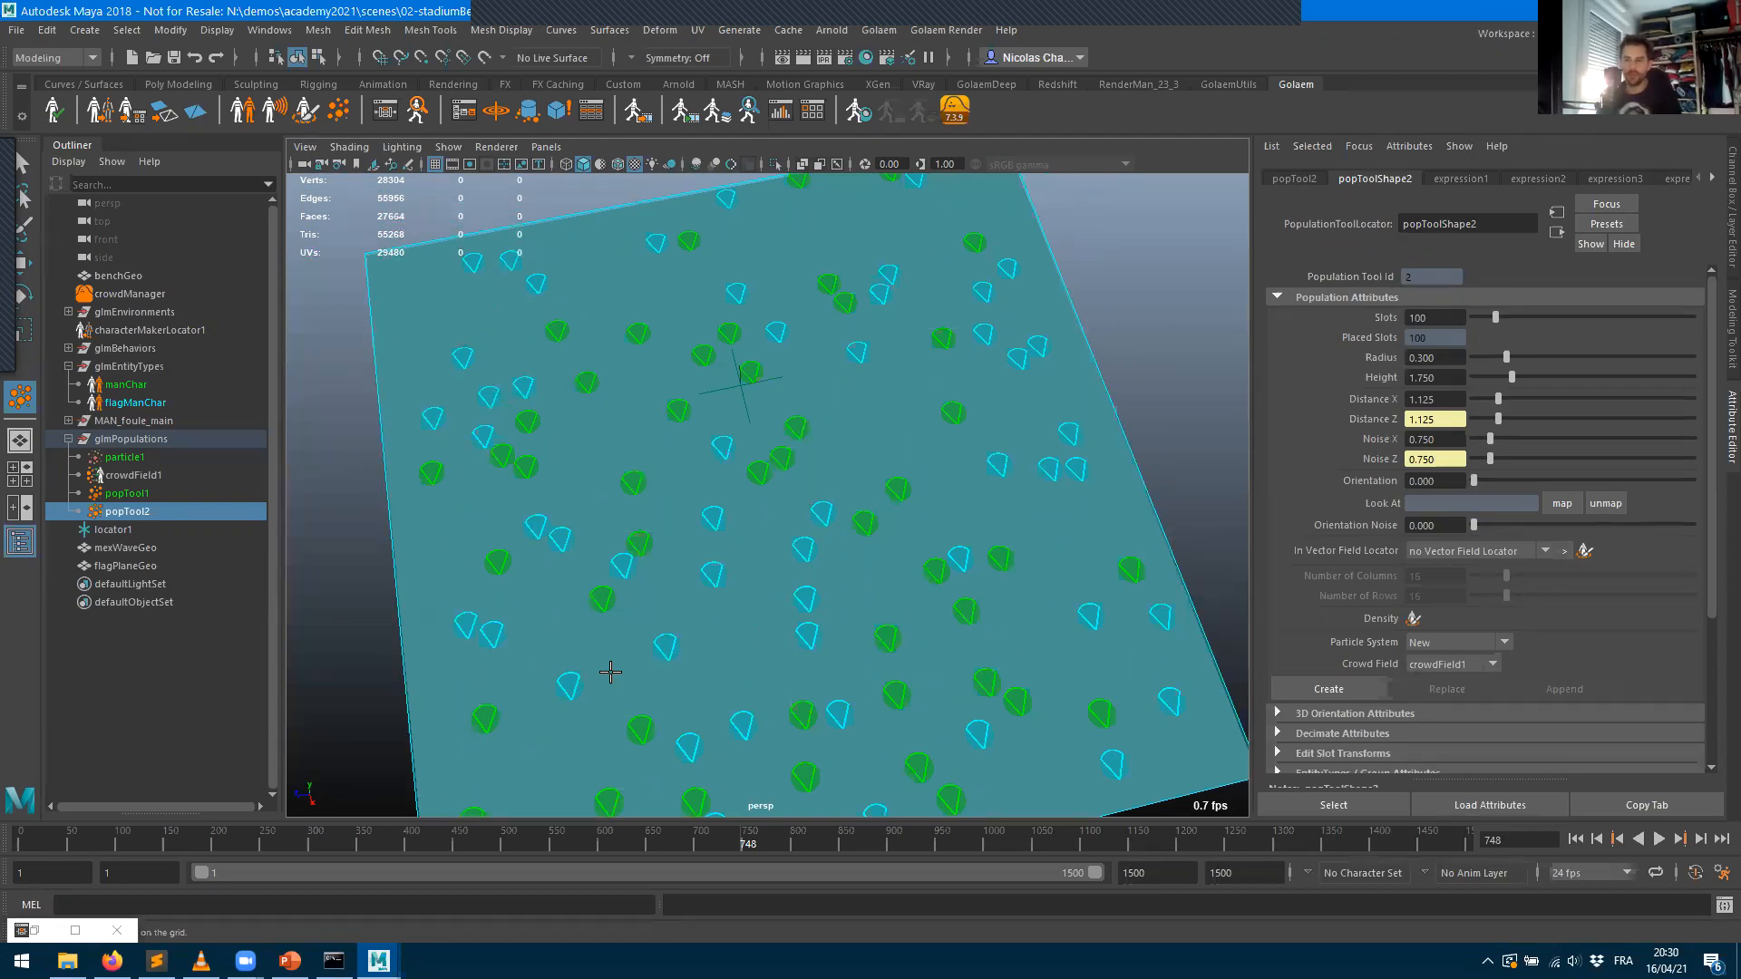
click(129, 386)
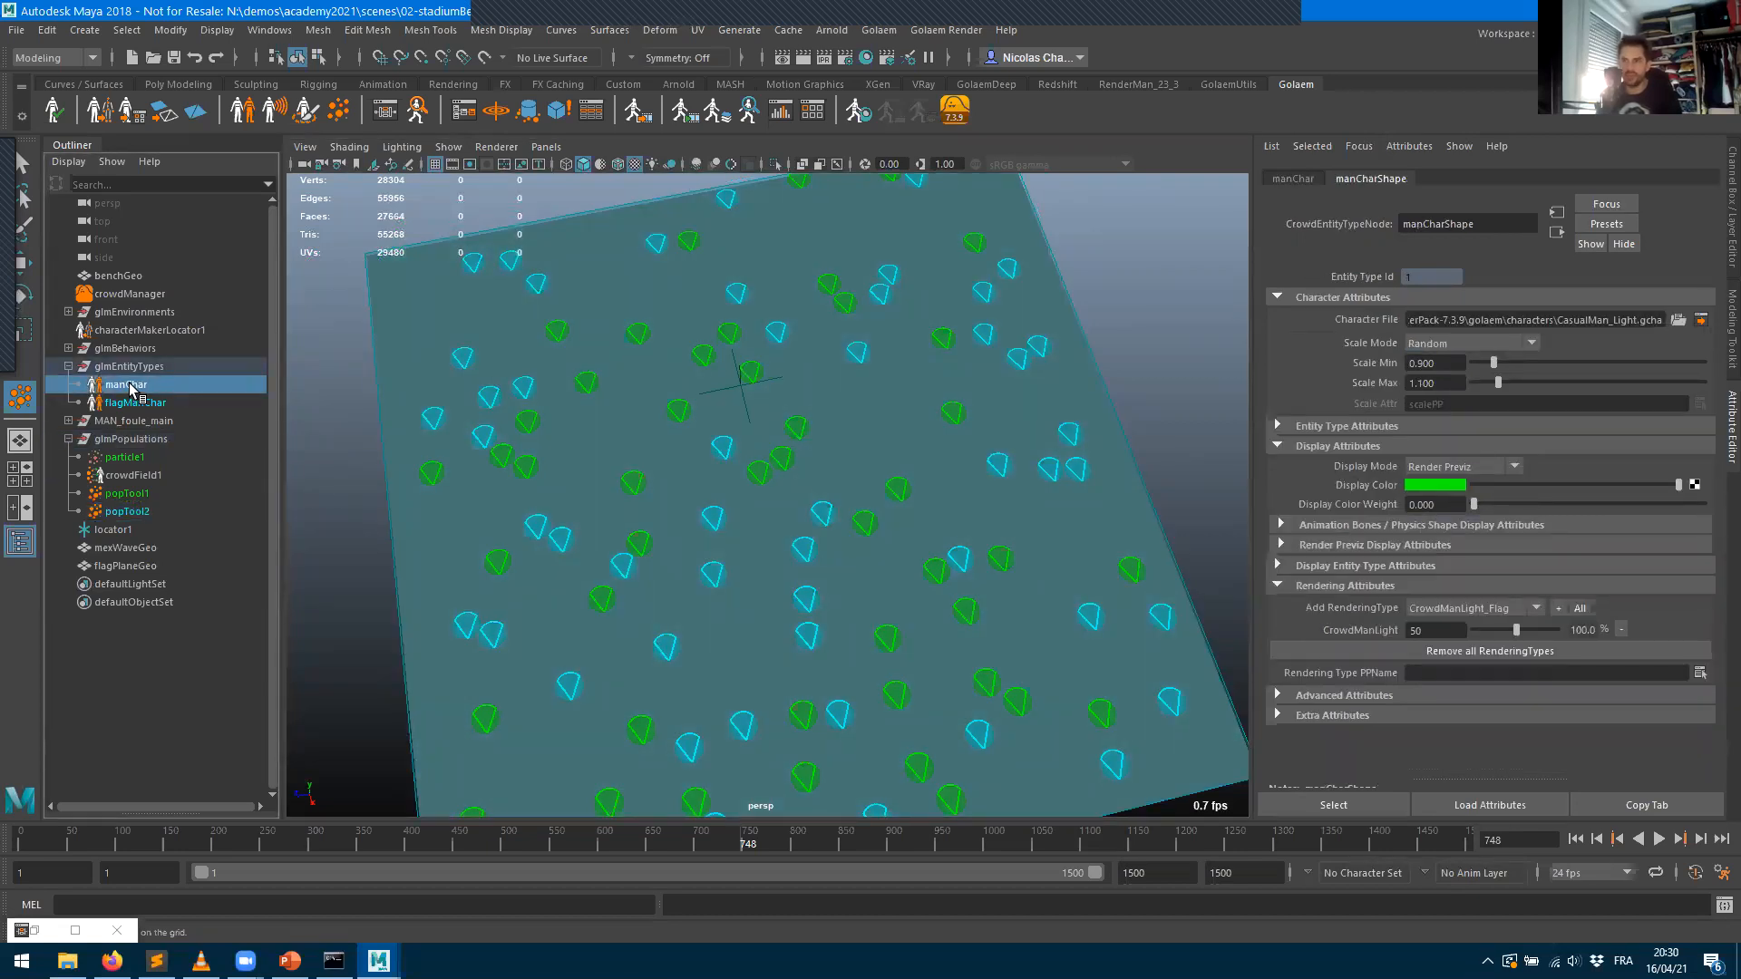
click(140, 404)
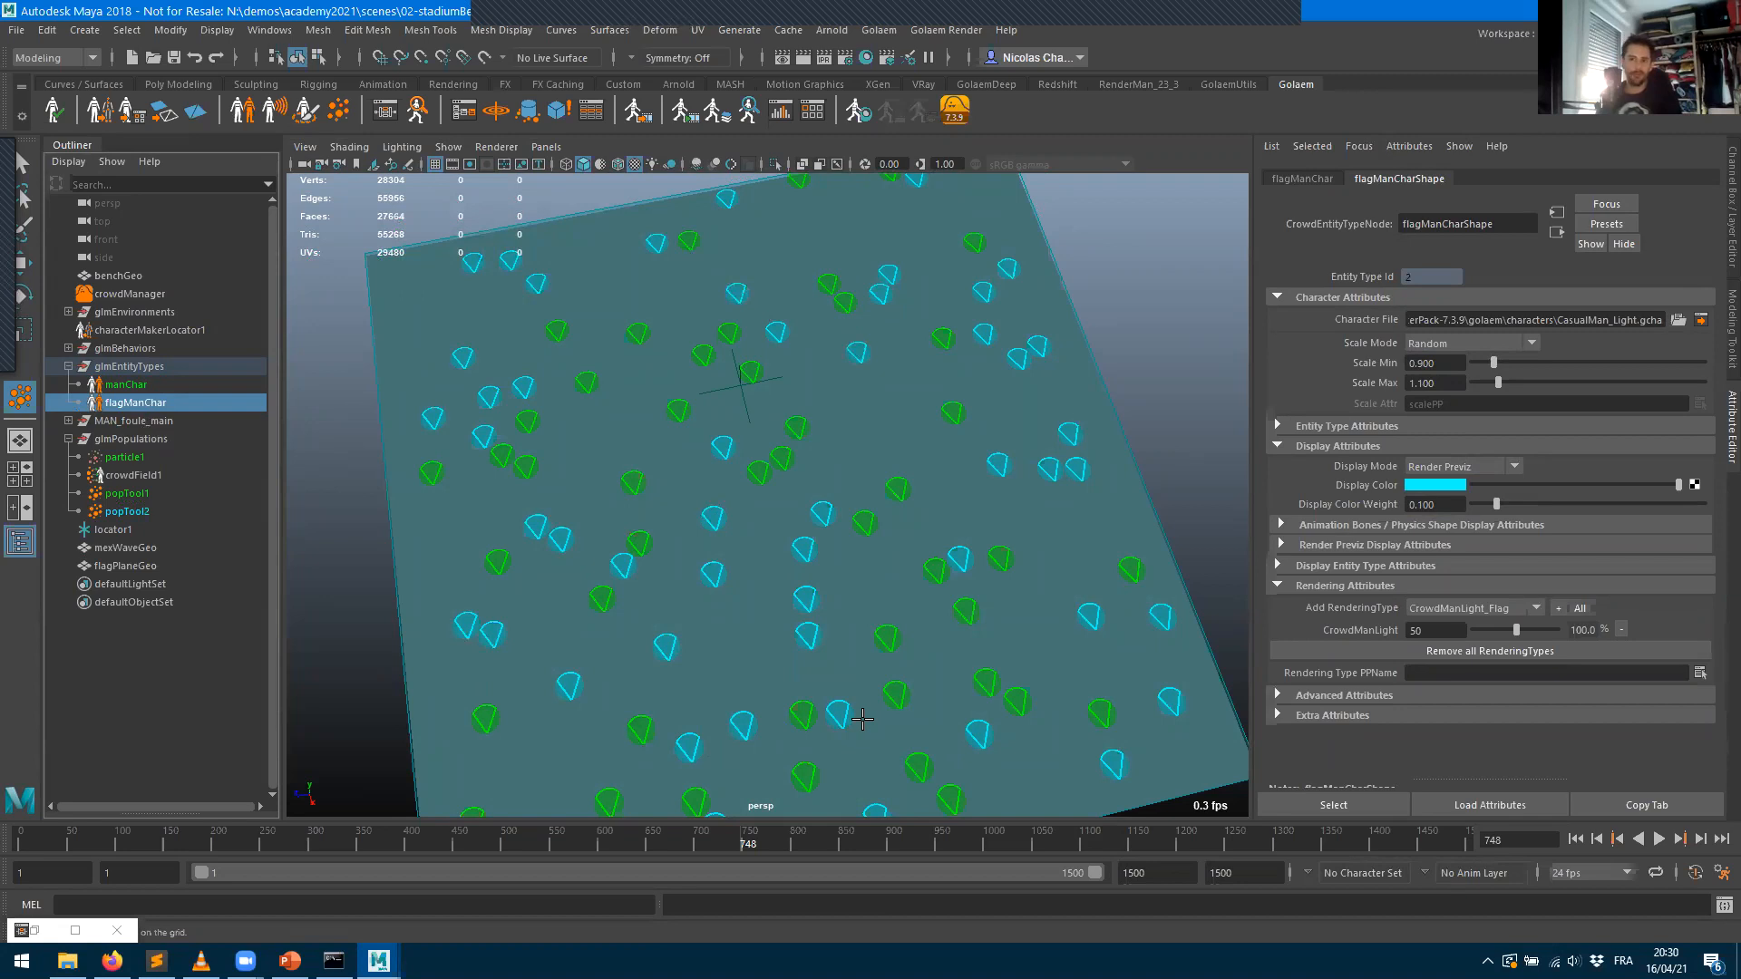
click(131, 513)
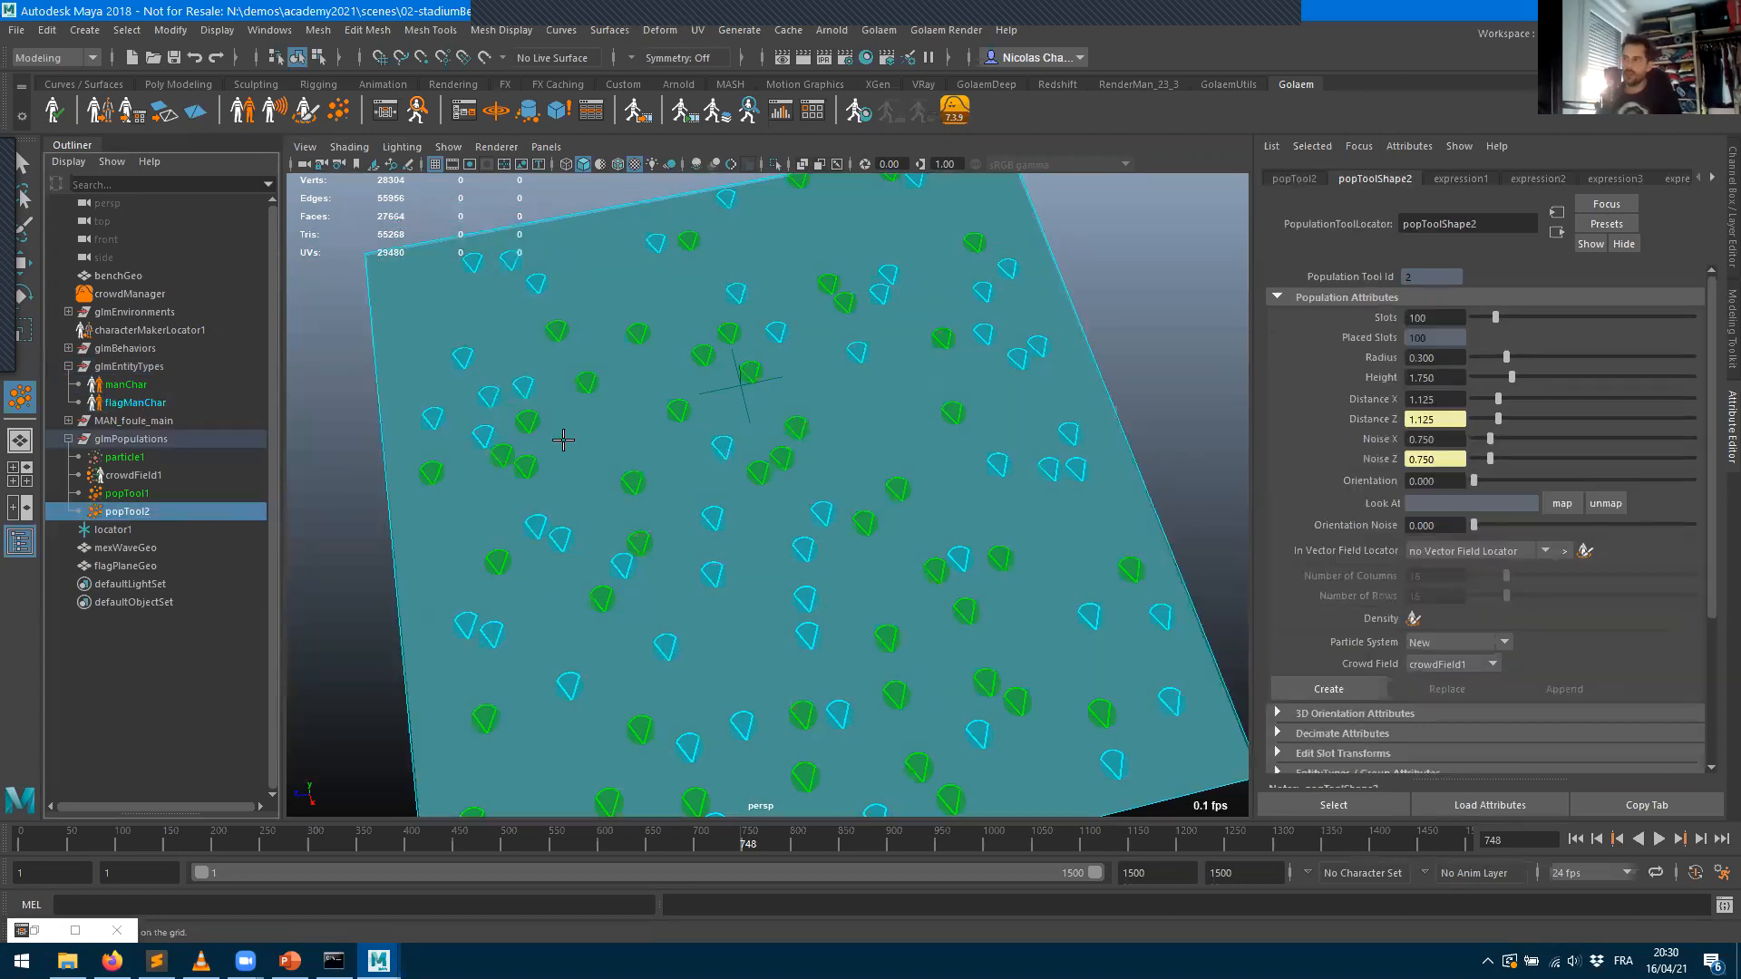
click(125, 495)
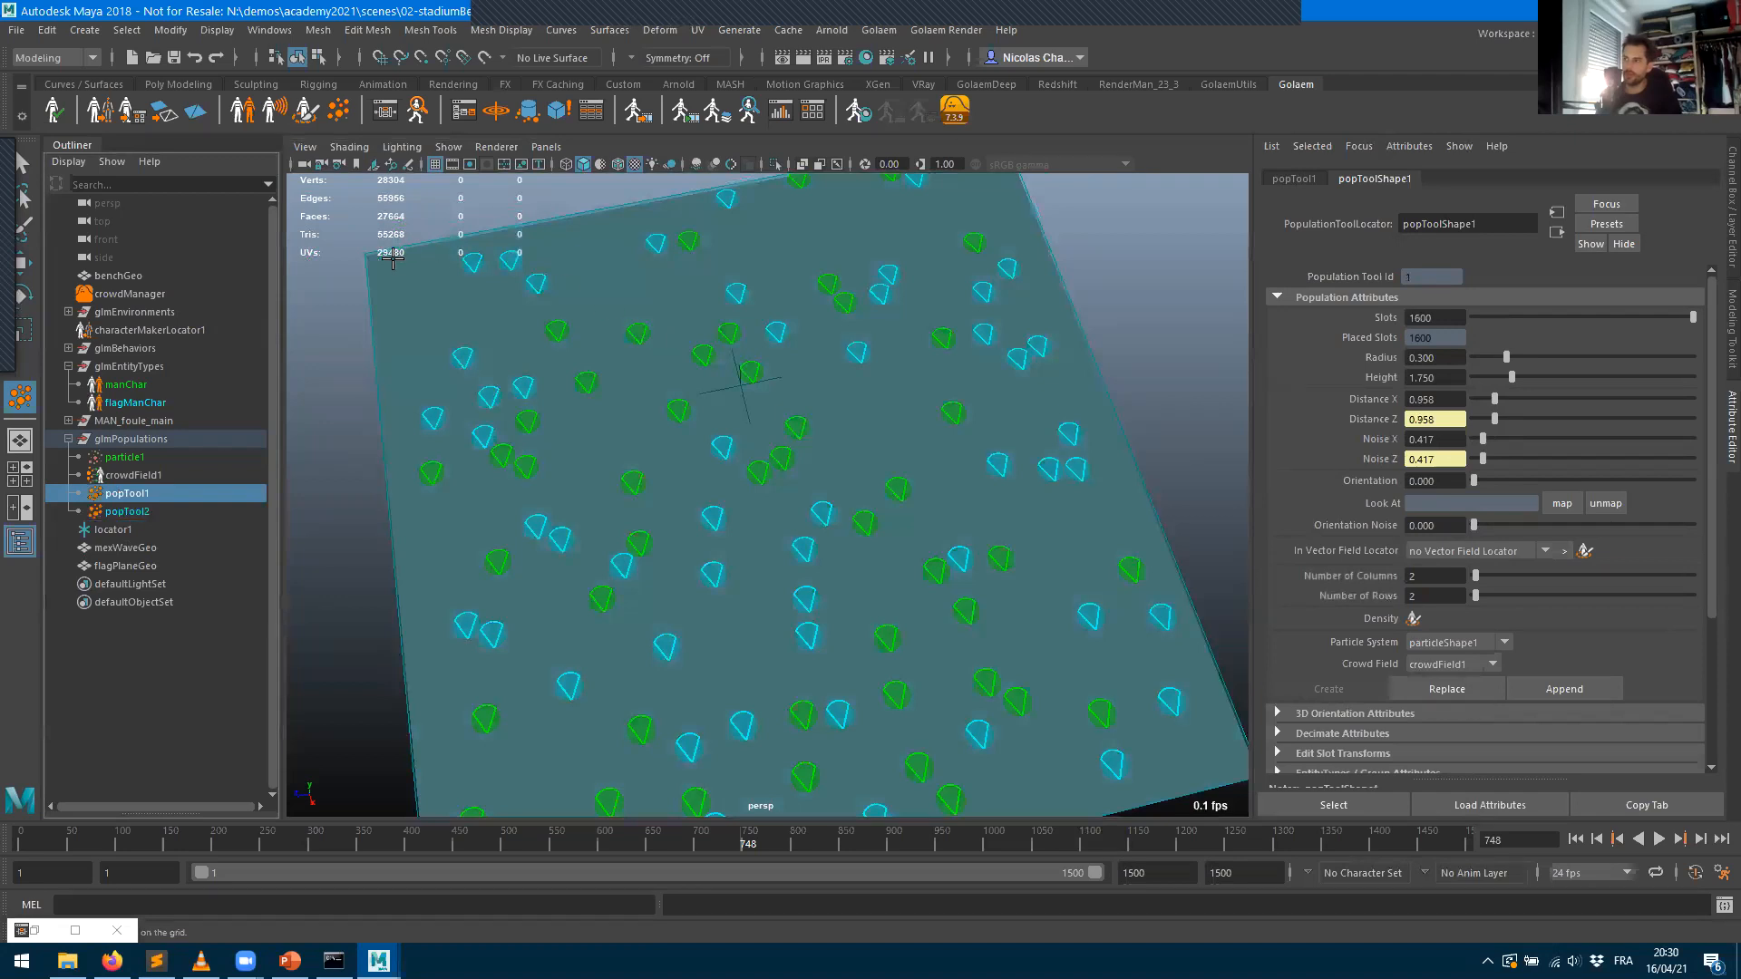
click(123, 513)
click(121, 496)
click(131, 511)
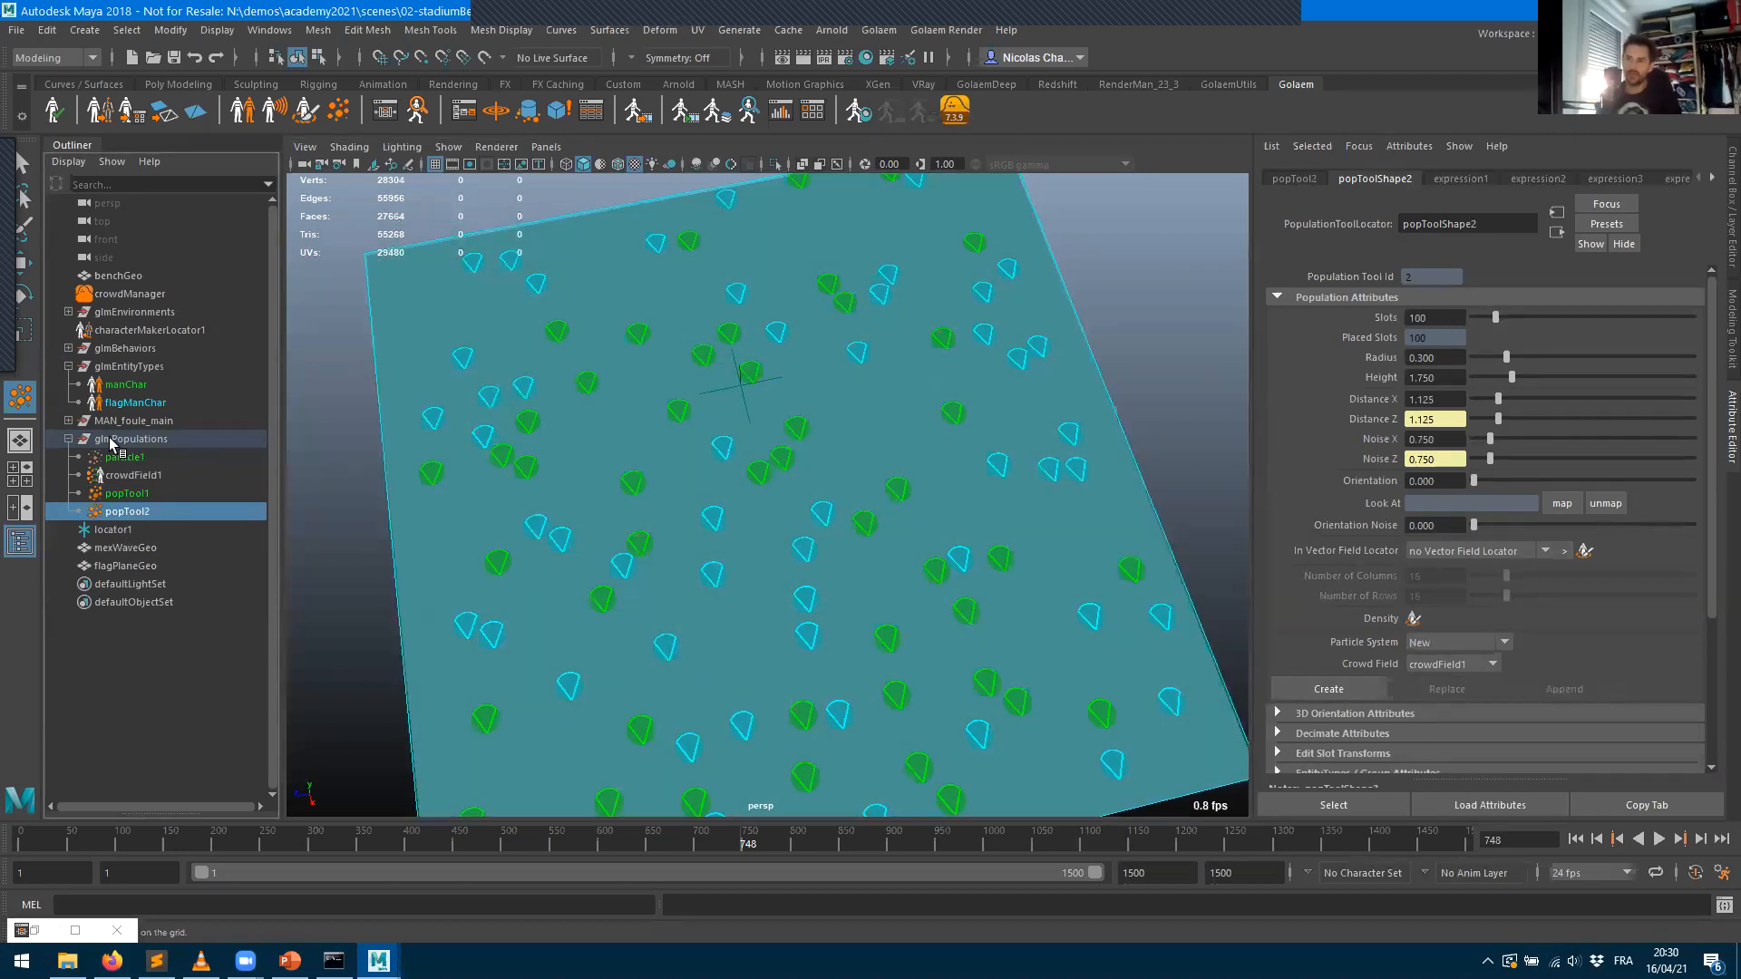
click(118, 497)
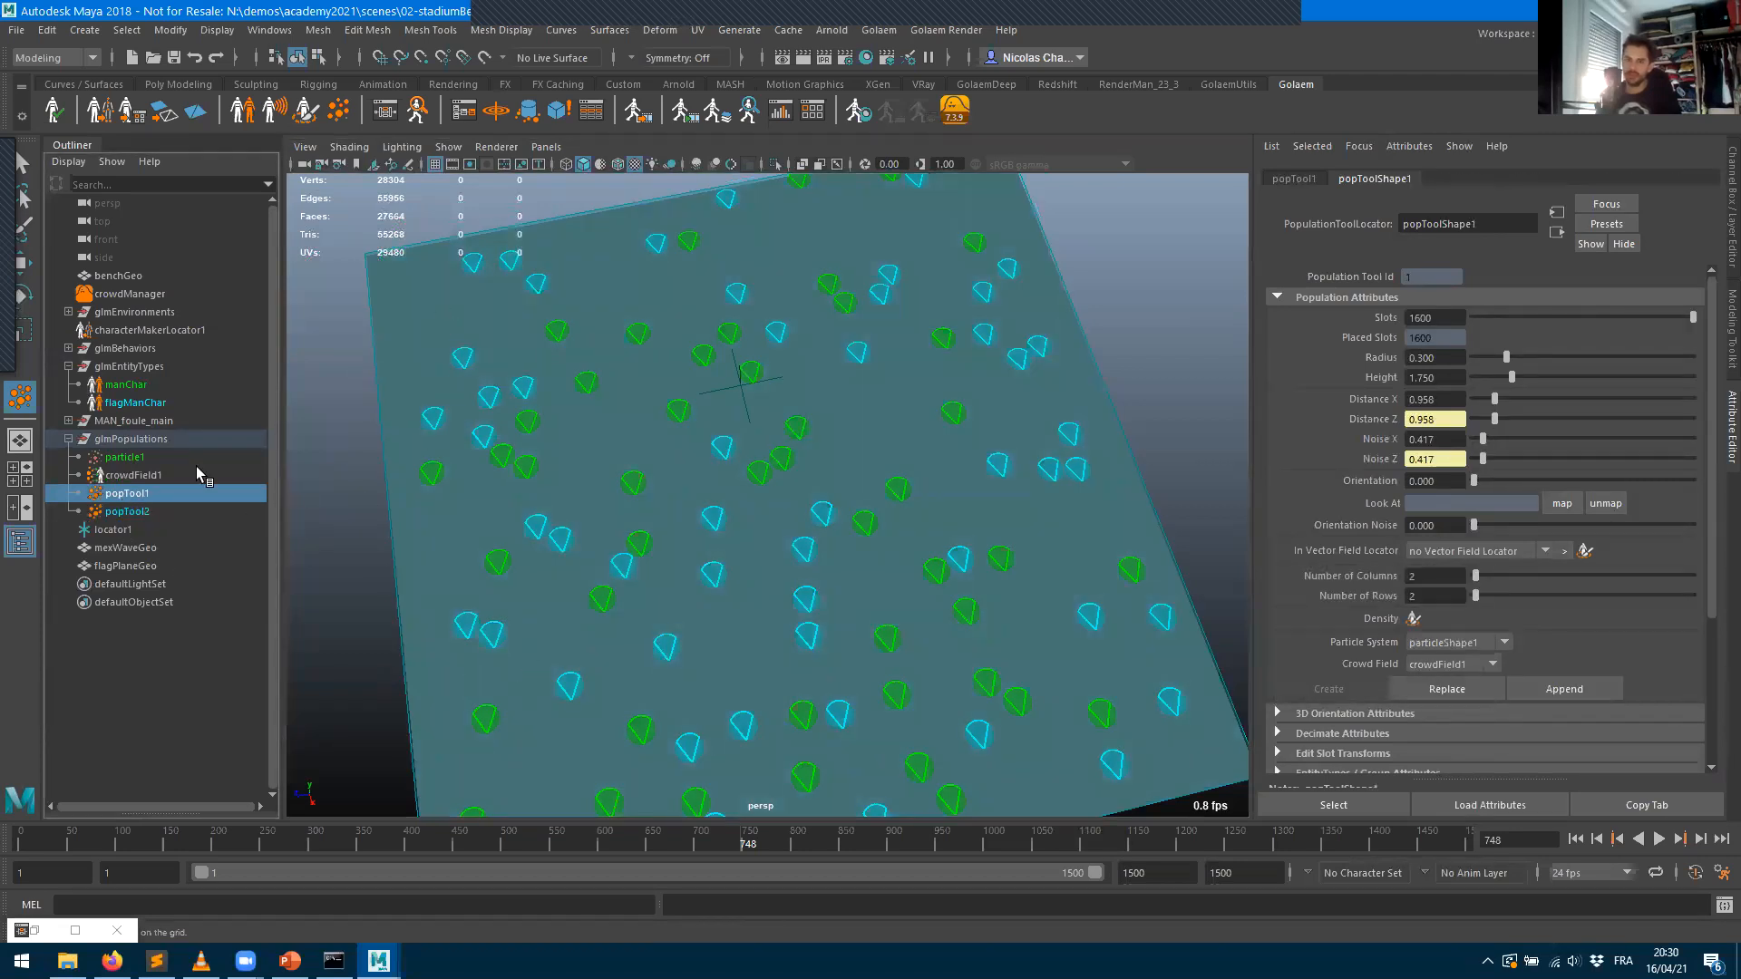
click(121, 512)
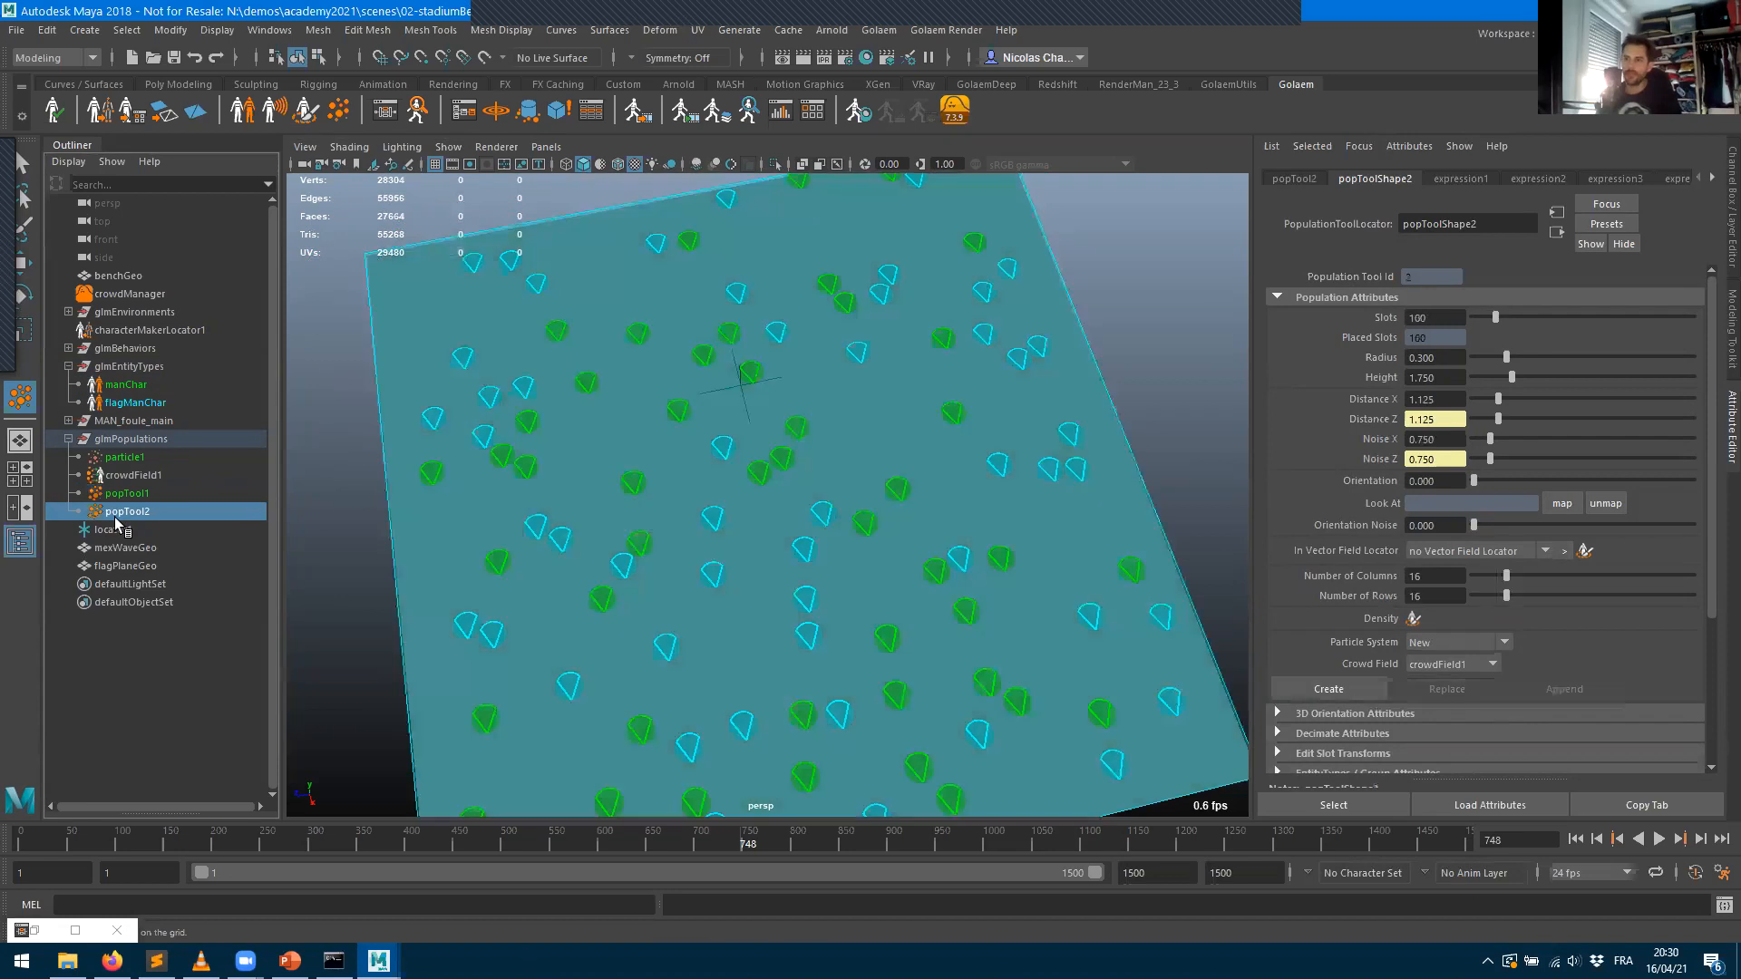
- Remove manCharShape from popTool2's entity types and add it back with a weight of 0
scroll(1510, 562, down, 3)
scroll(1514, 587, up, 3)
scroll(1514, 588, down, 3)
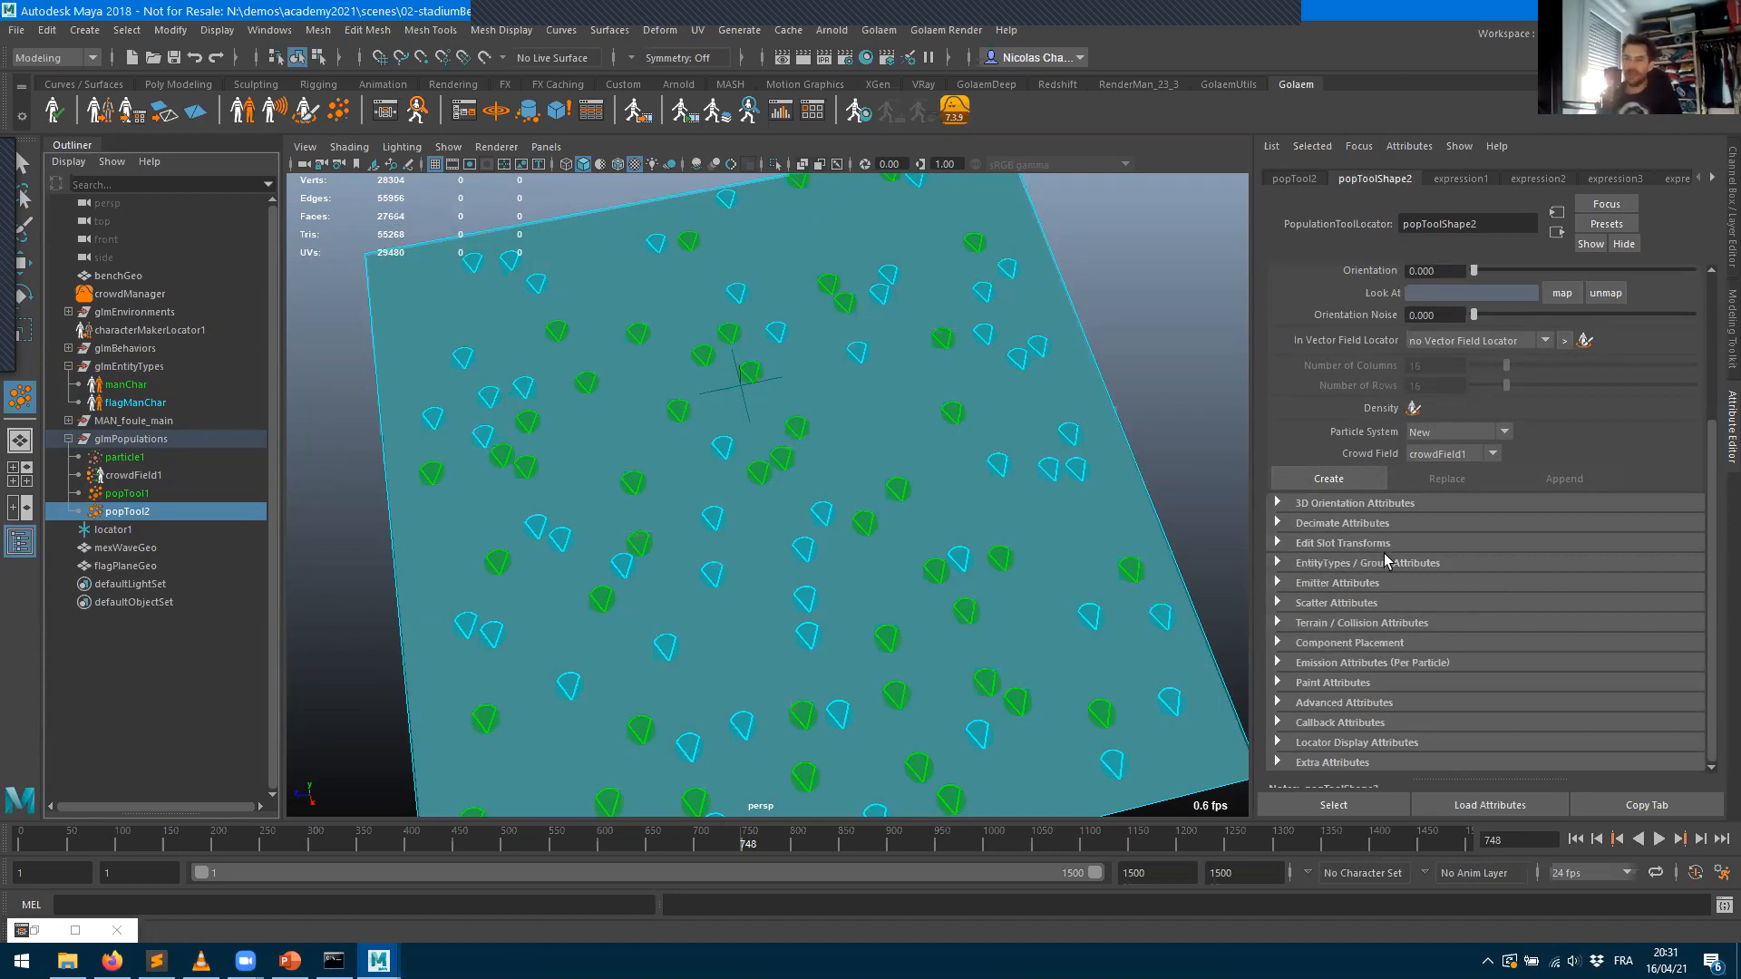
click(1317, 564)
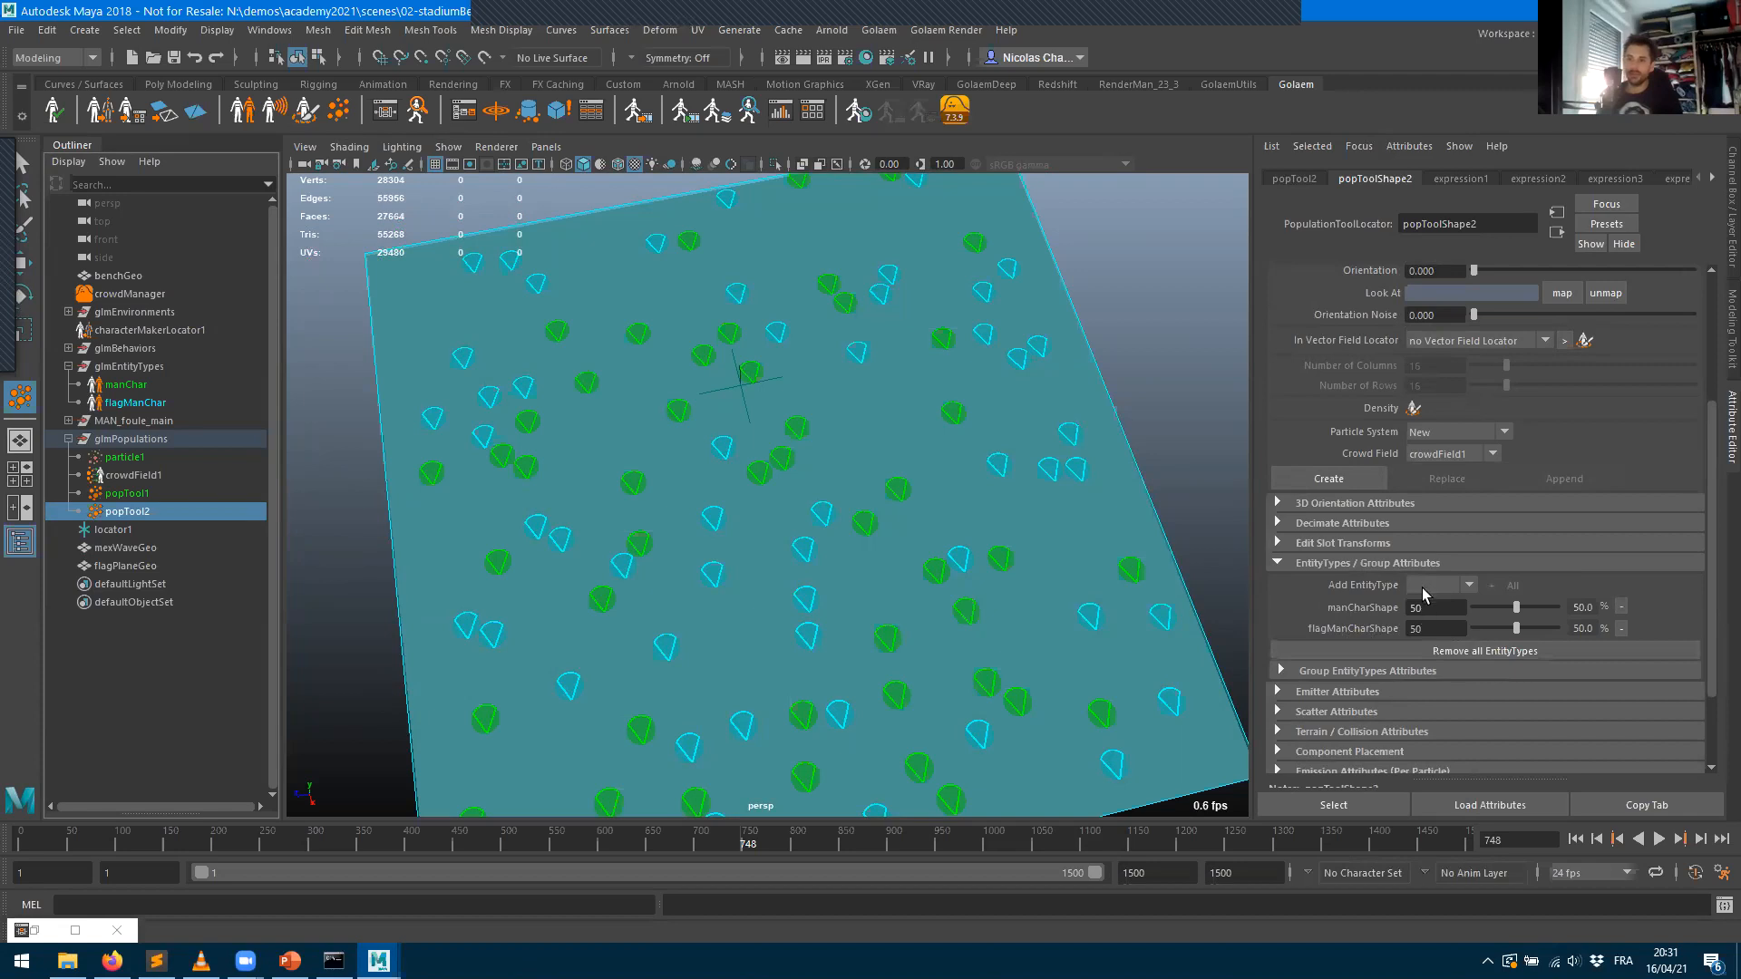
click(1621, 606)
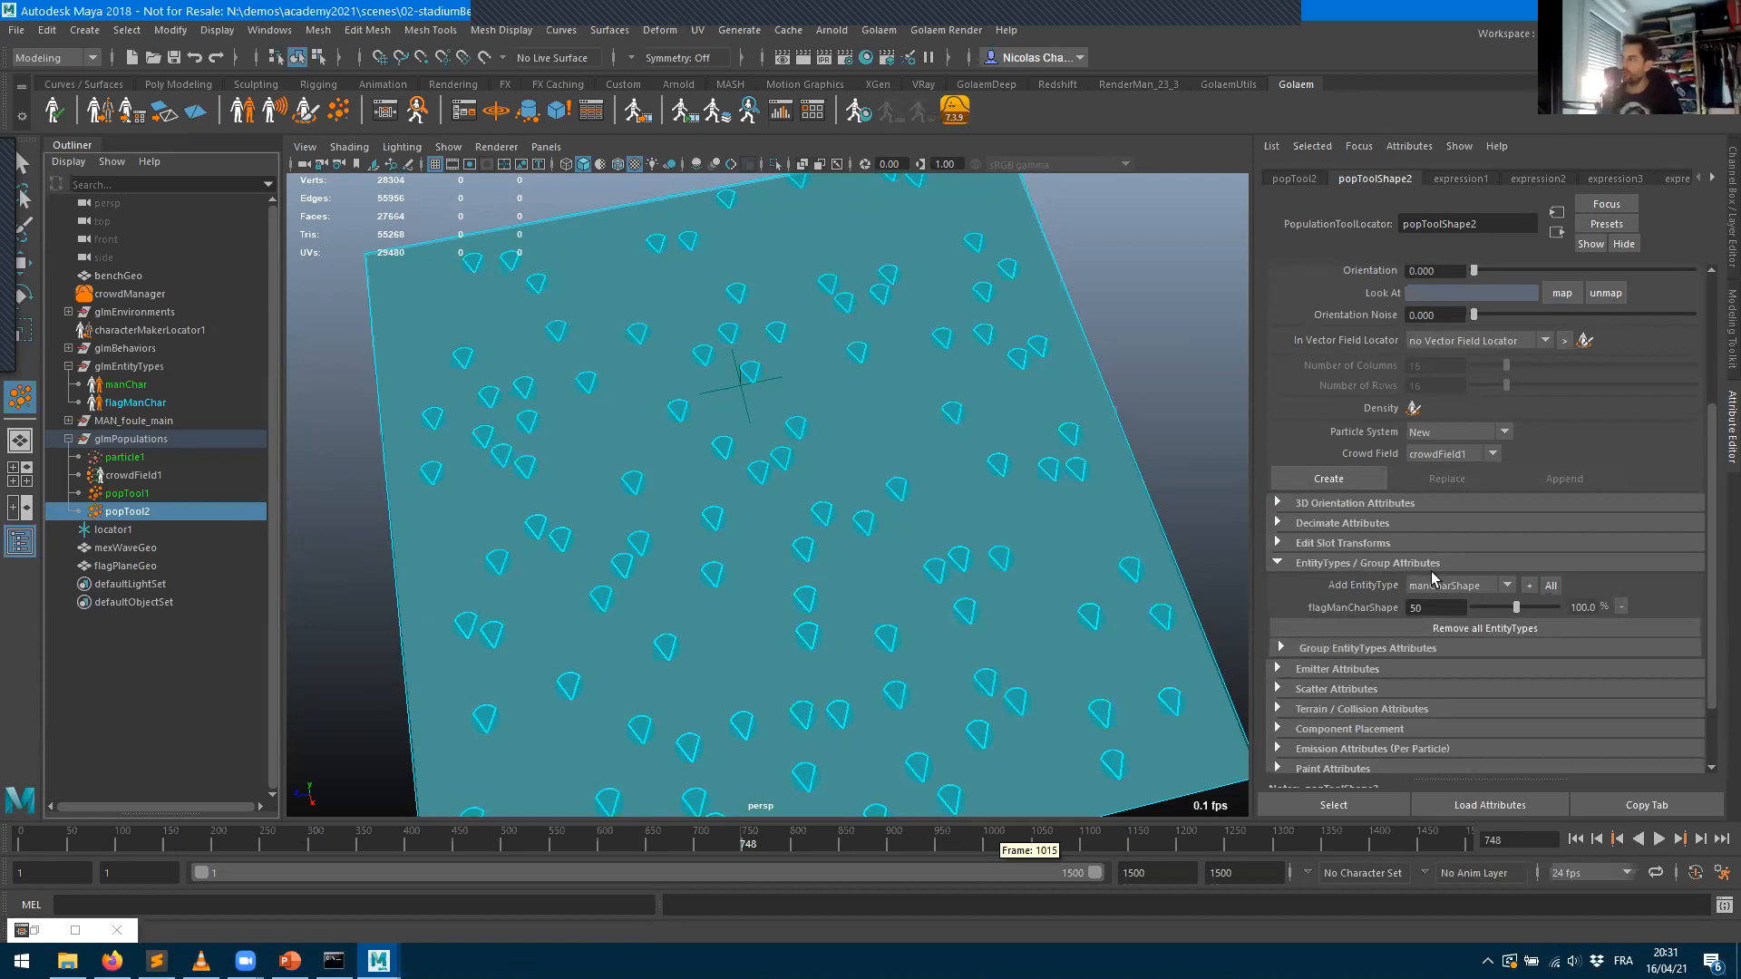
click(1528, 585)
drag(1516, 608, 1454, 613)
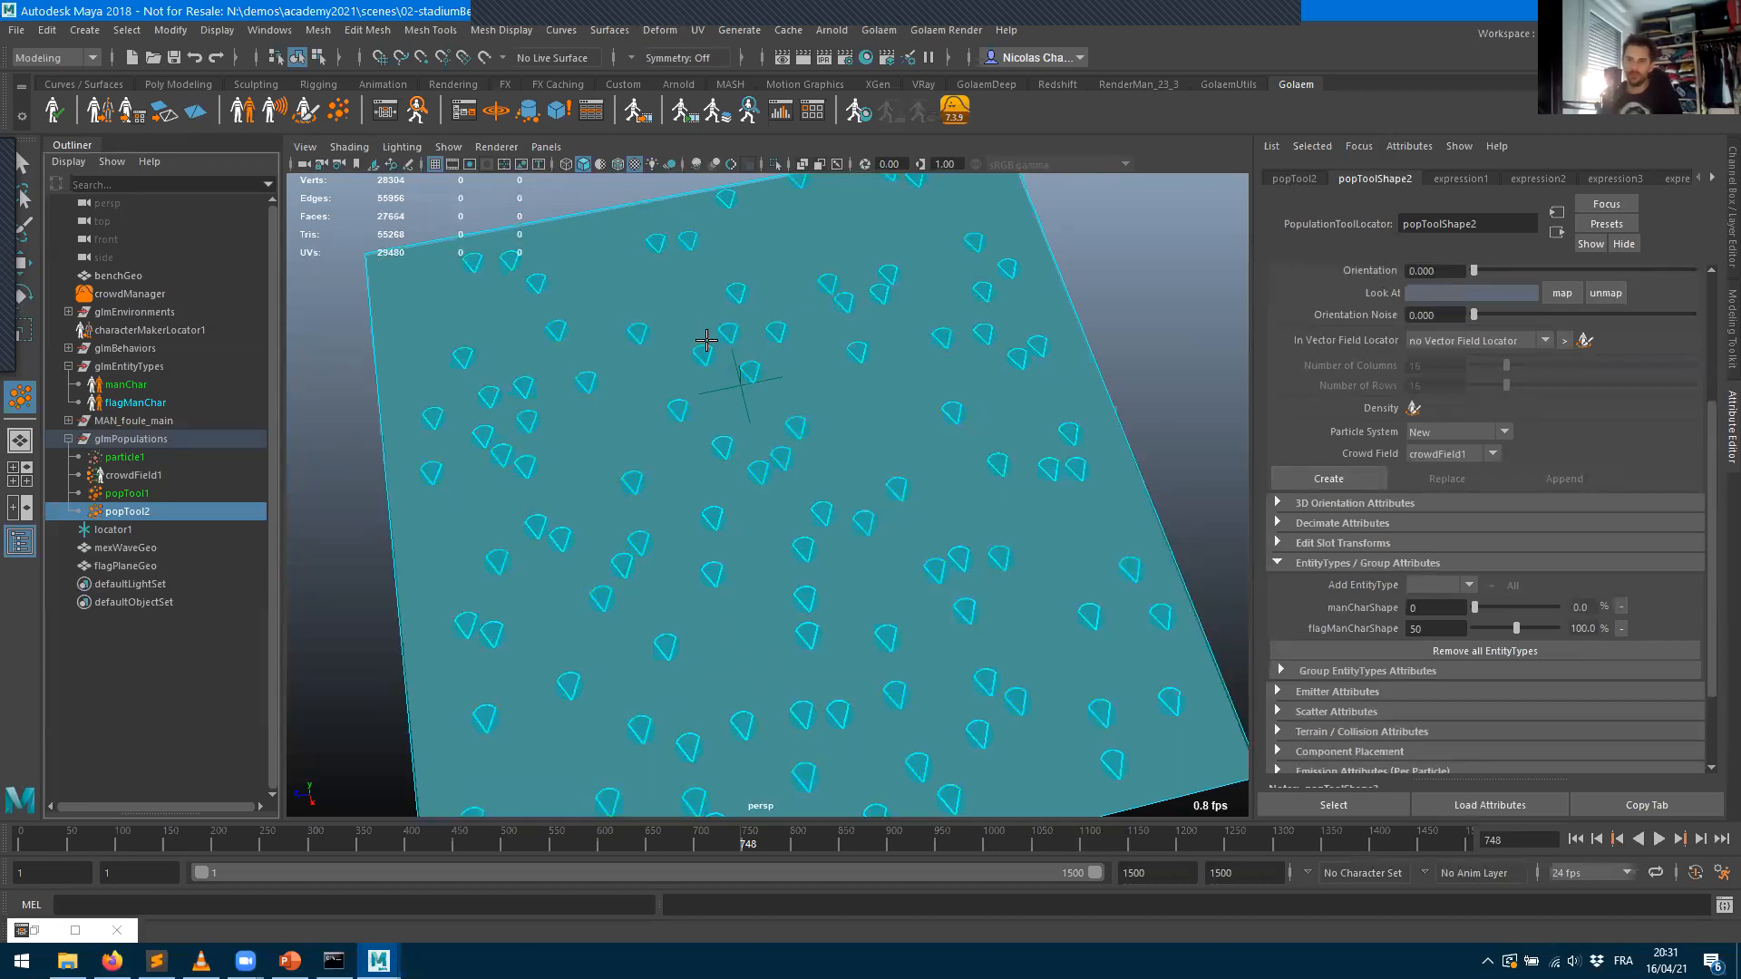
- Repeat removing and re-adding manCharShape on popTool2, giving it a weight of 0 again
click(1622, 608)
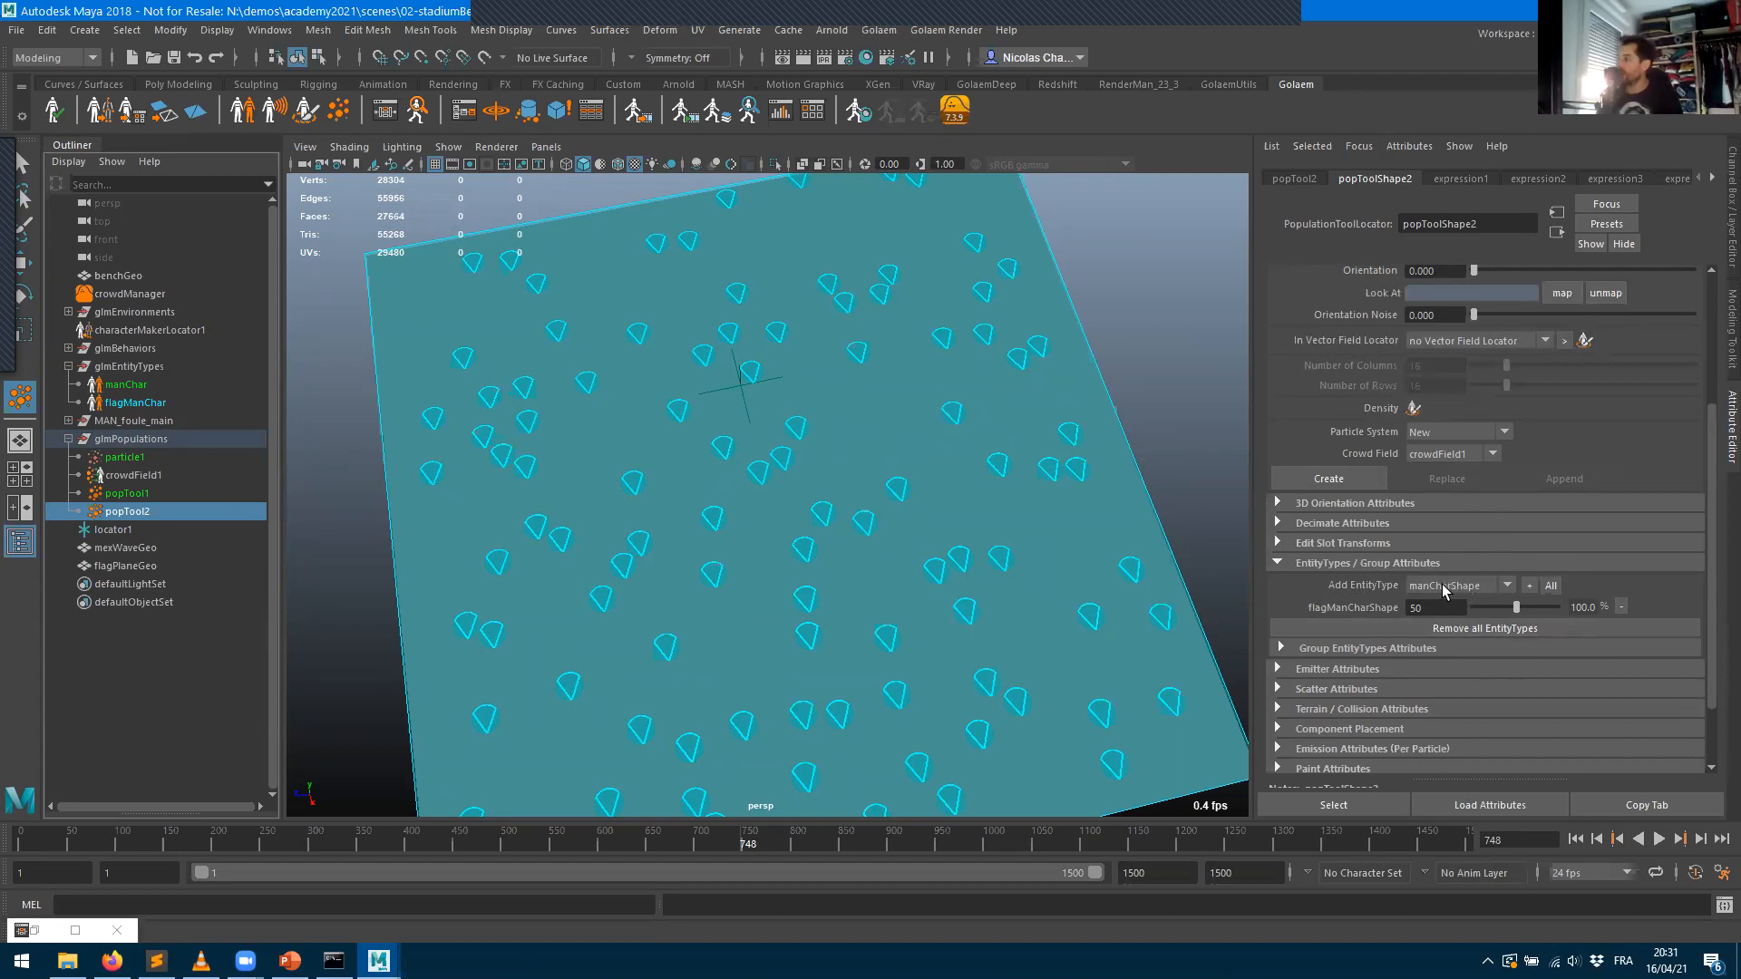
click(1529, 585)
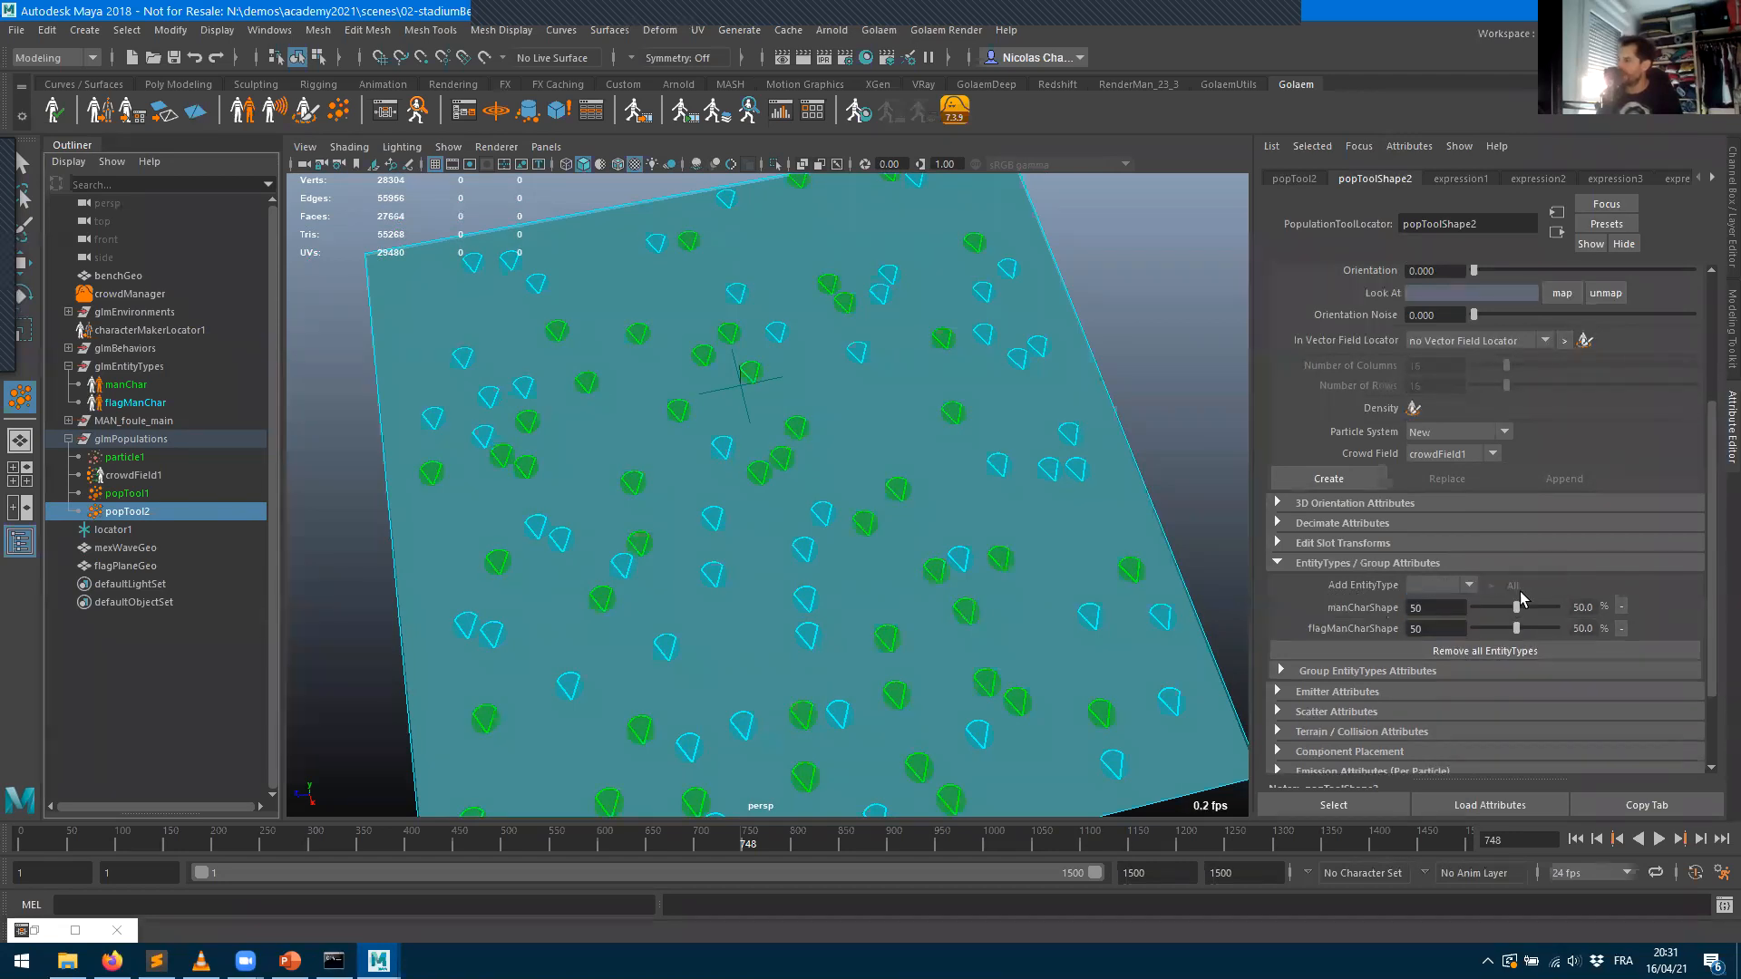
drag(1522, 598, 1406, 608)
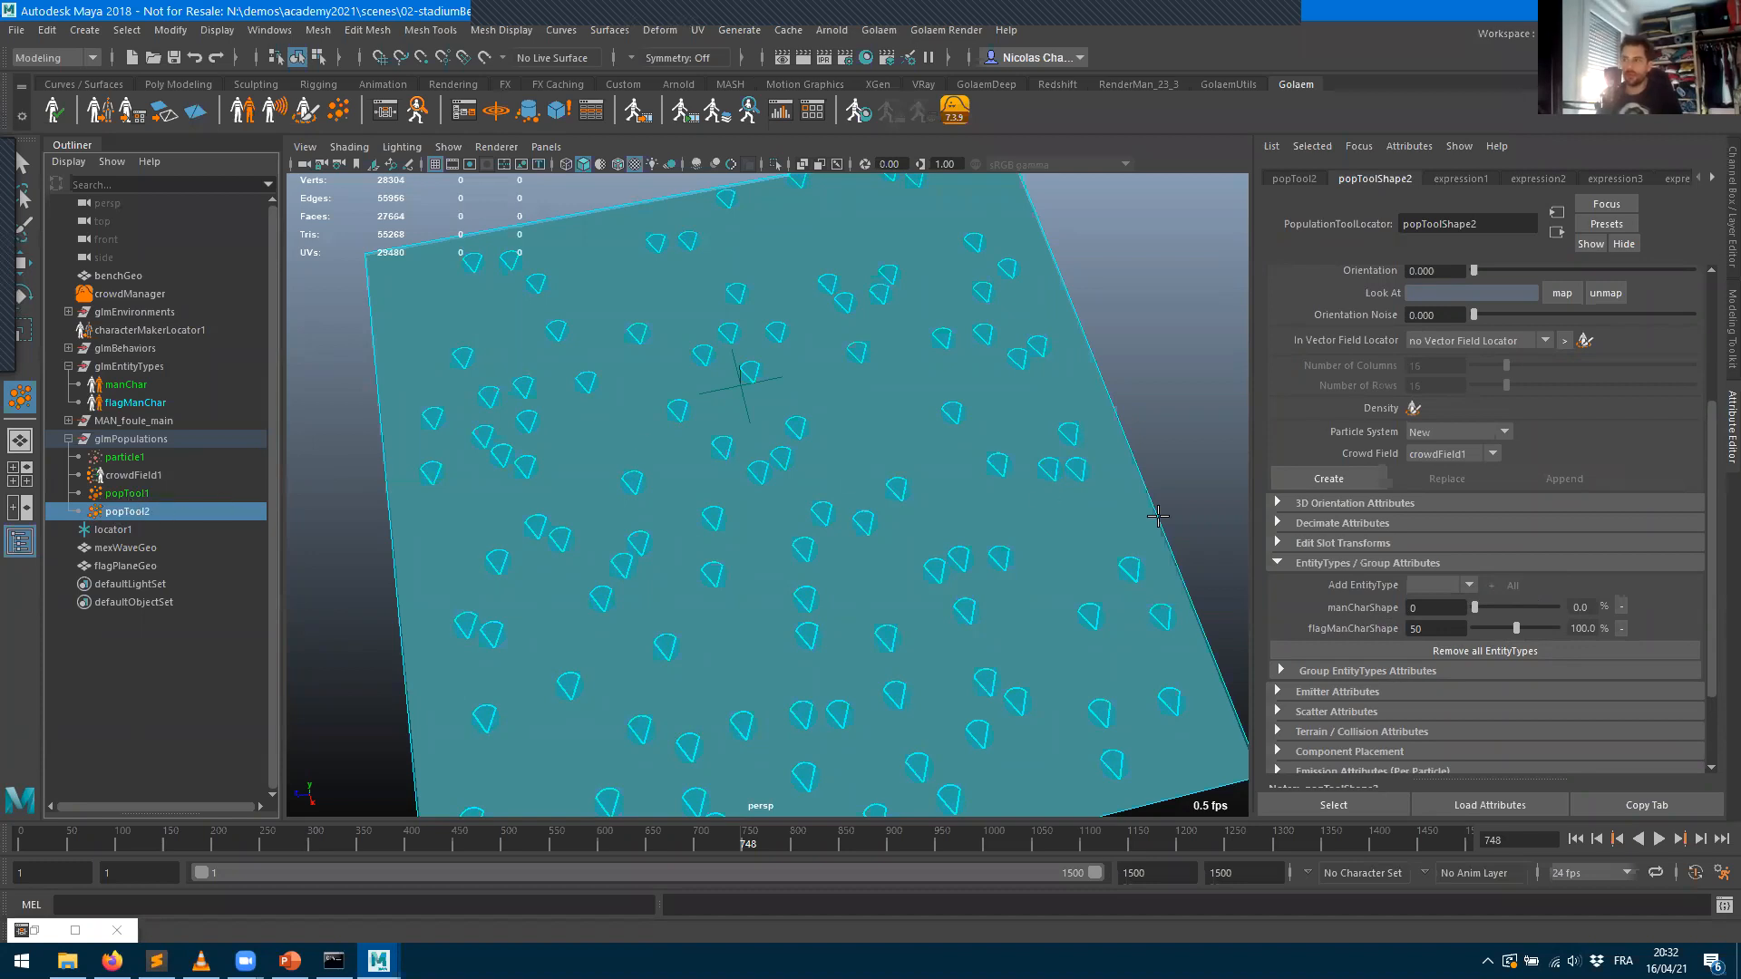
- Adjust popTool2's slots to 96 and finally to 117
scroll(1423, 558, up, 3)
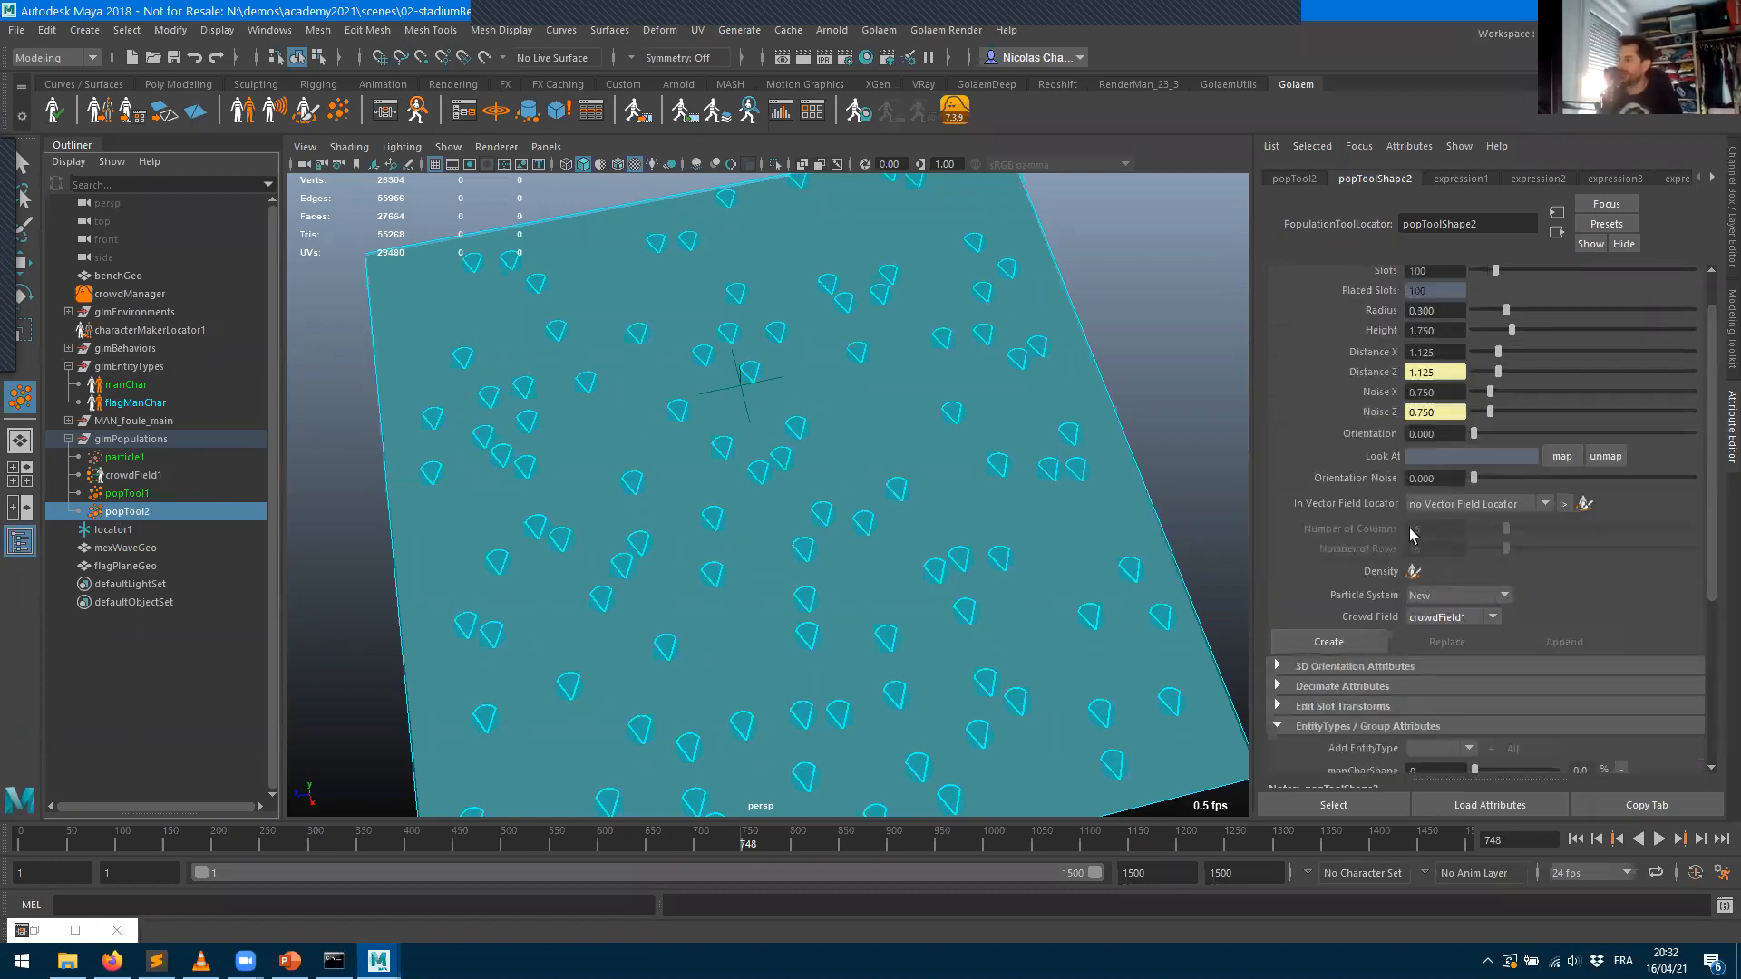
scroll(1494, 621, up, 1)
mouse_move(1495, 317)
mouse_down()
mouse_move(1480, 322)
mouse_move(1495, 320)
mouse_up()
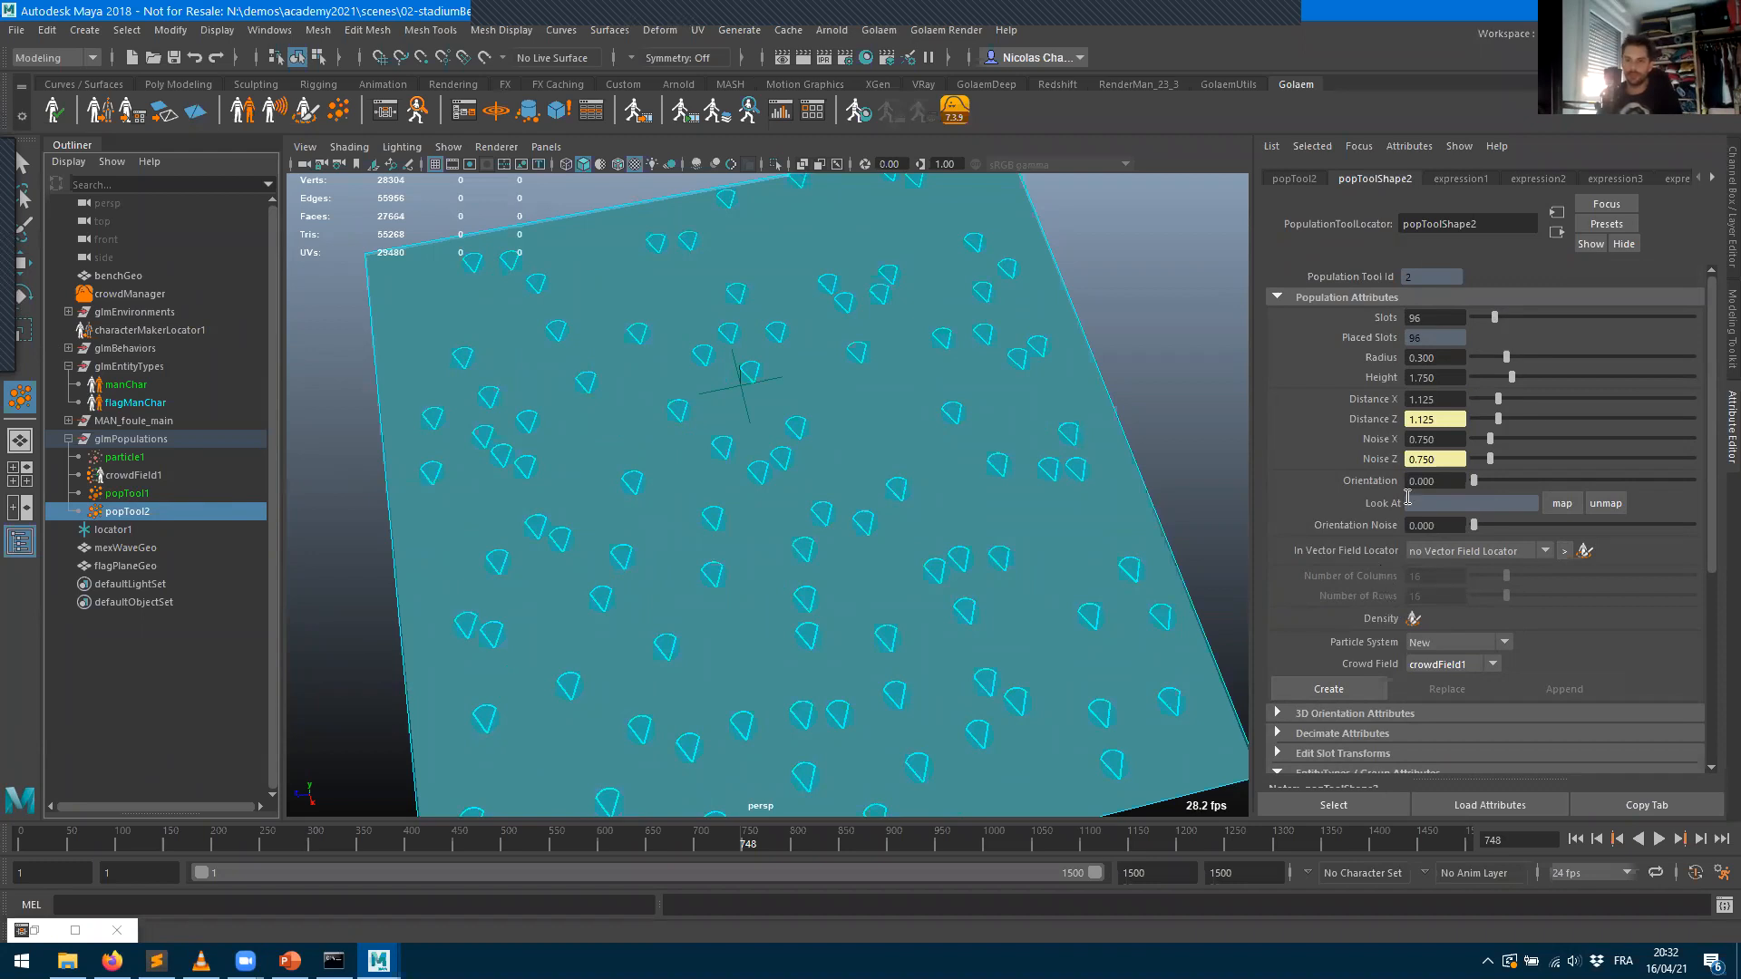
drag(1494, 317, 1500, 324)
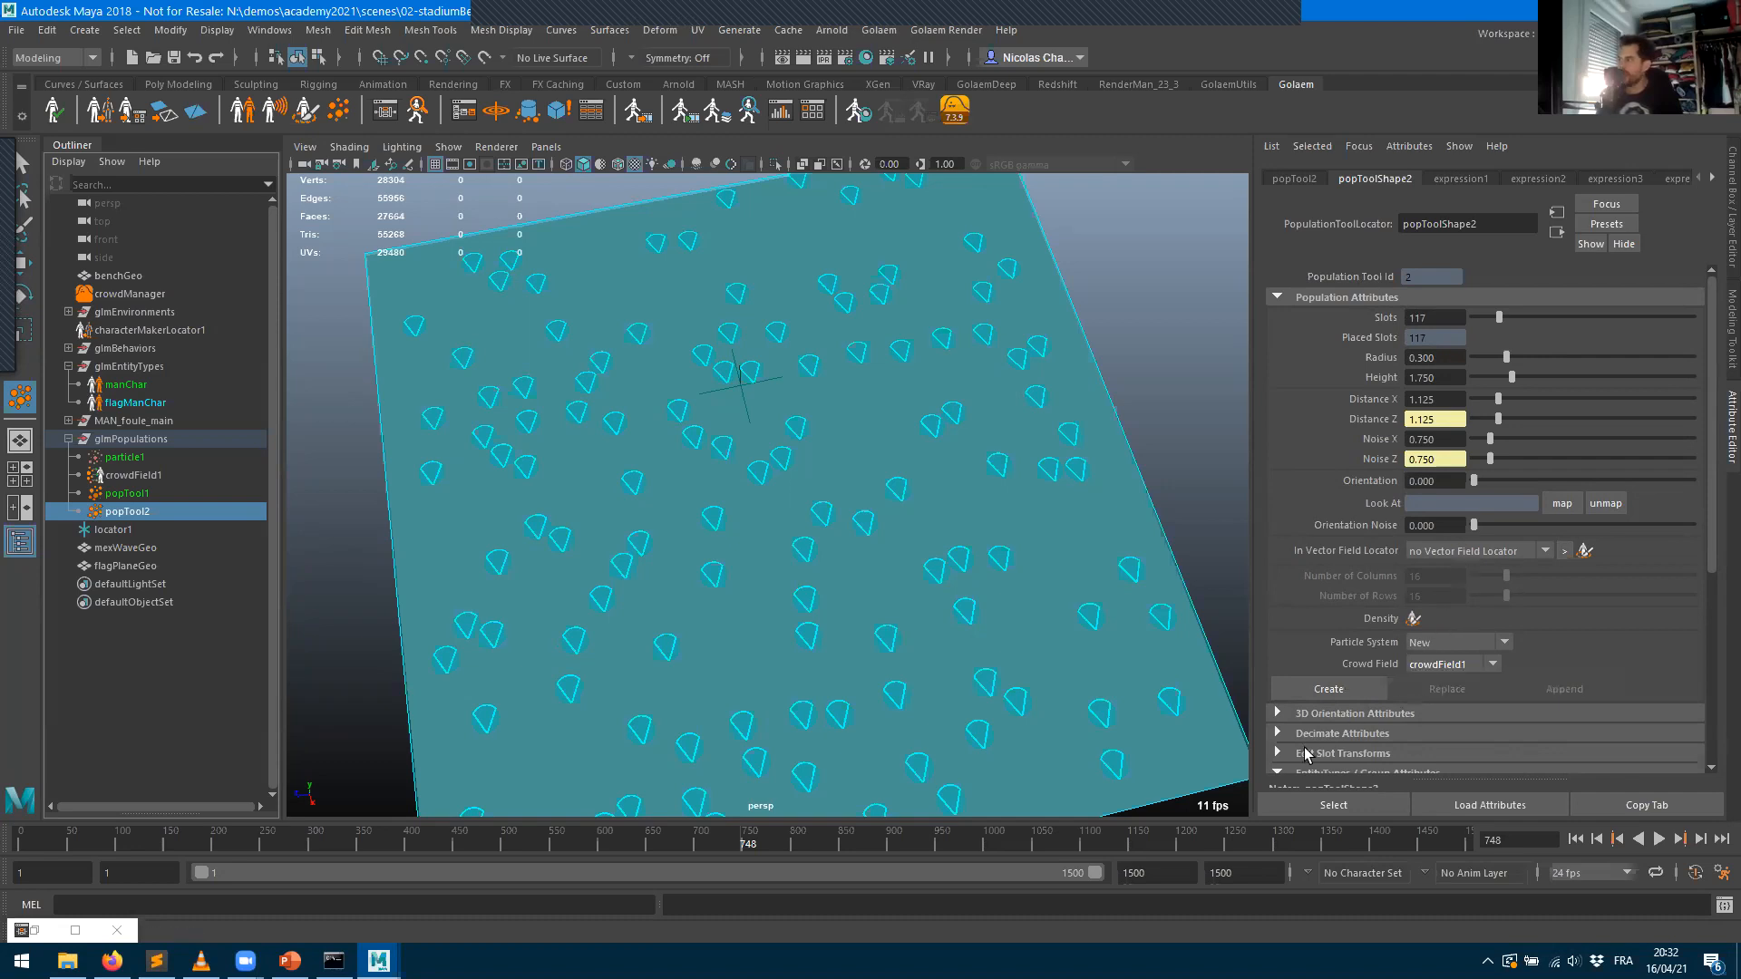
- Create popTool2's population with a new particle system and a new crowd field
scroll(1331, 693, down, 3)
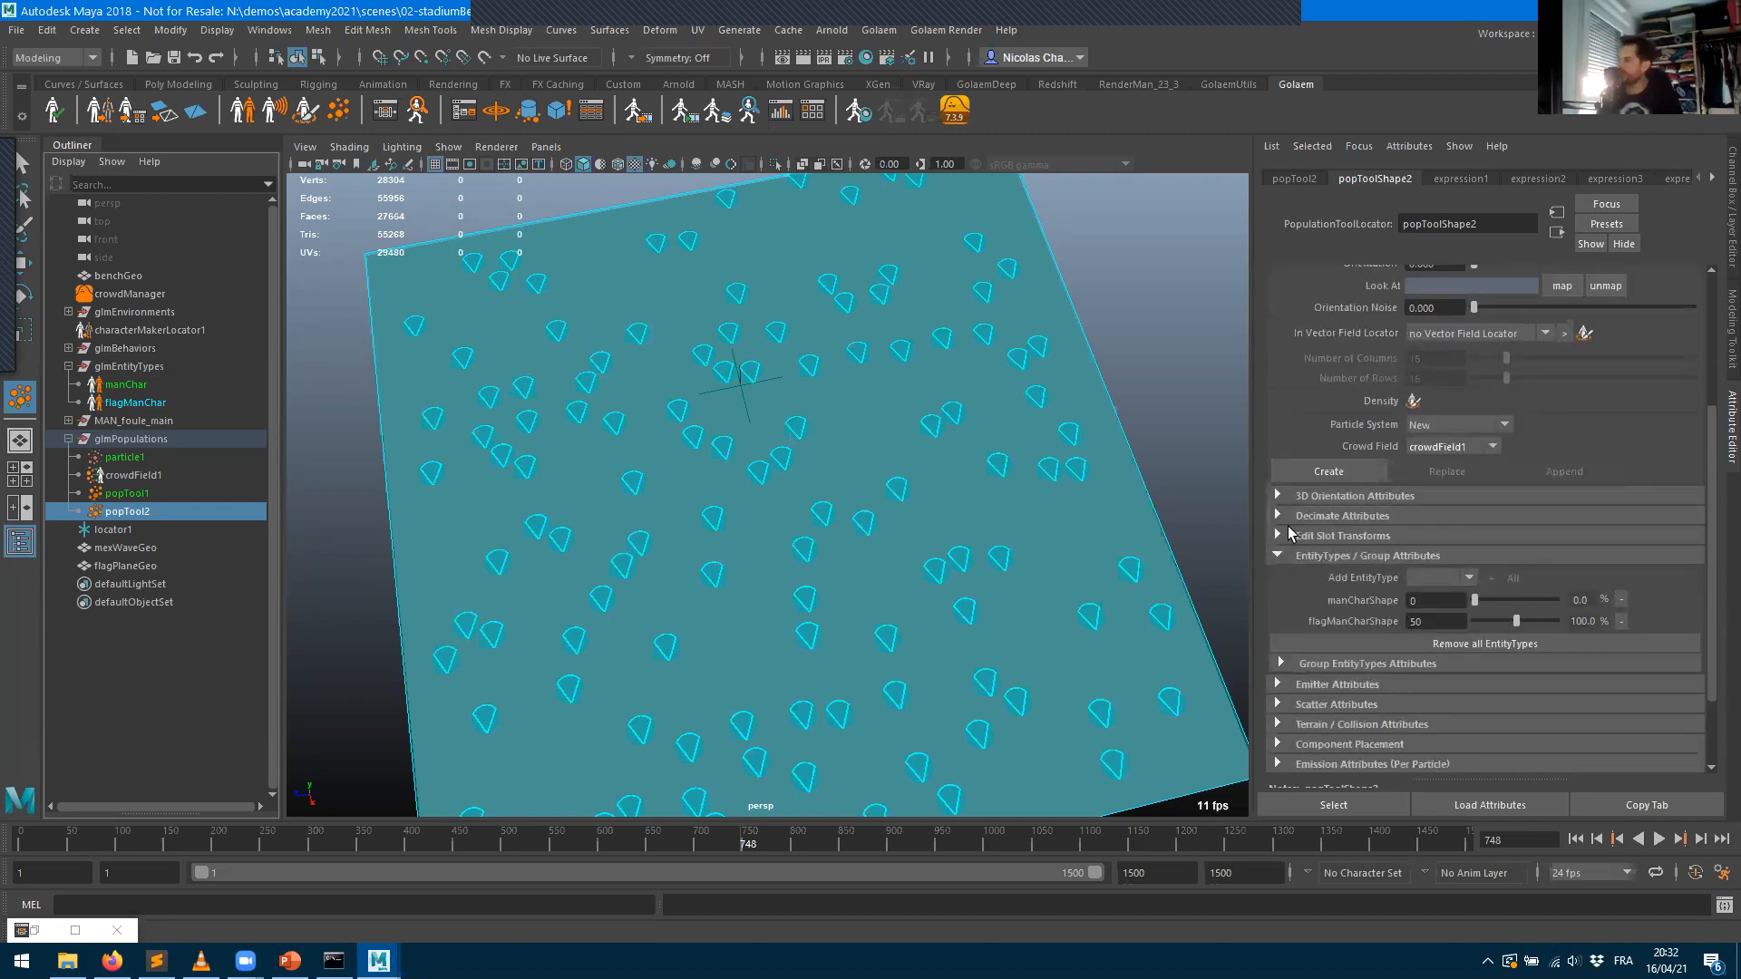
scroll(1432, 717, up, 2)
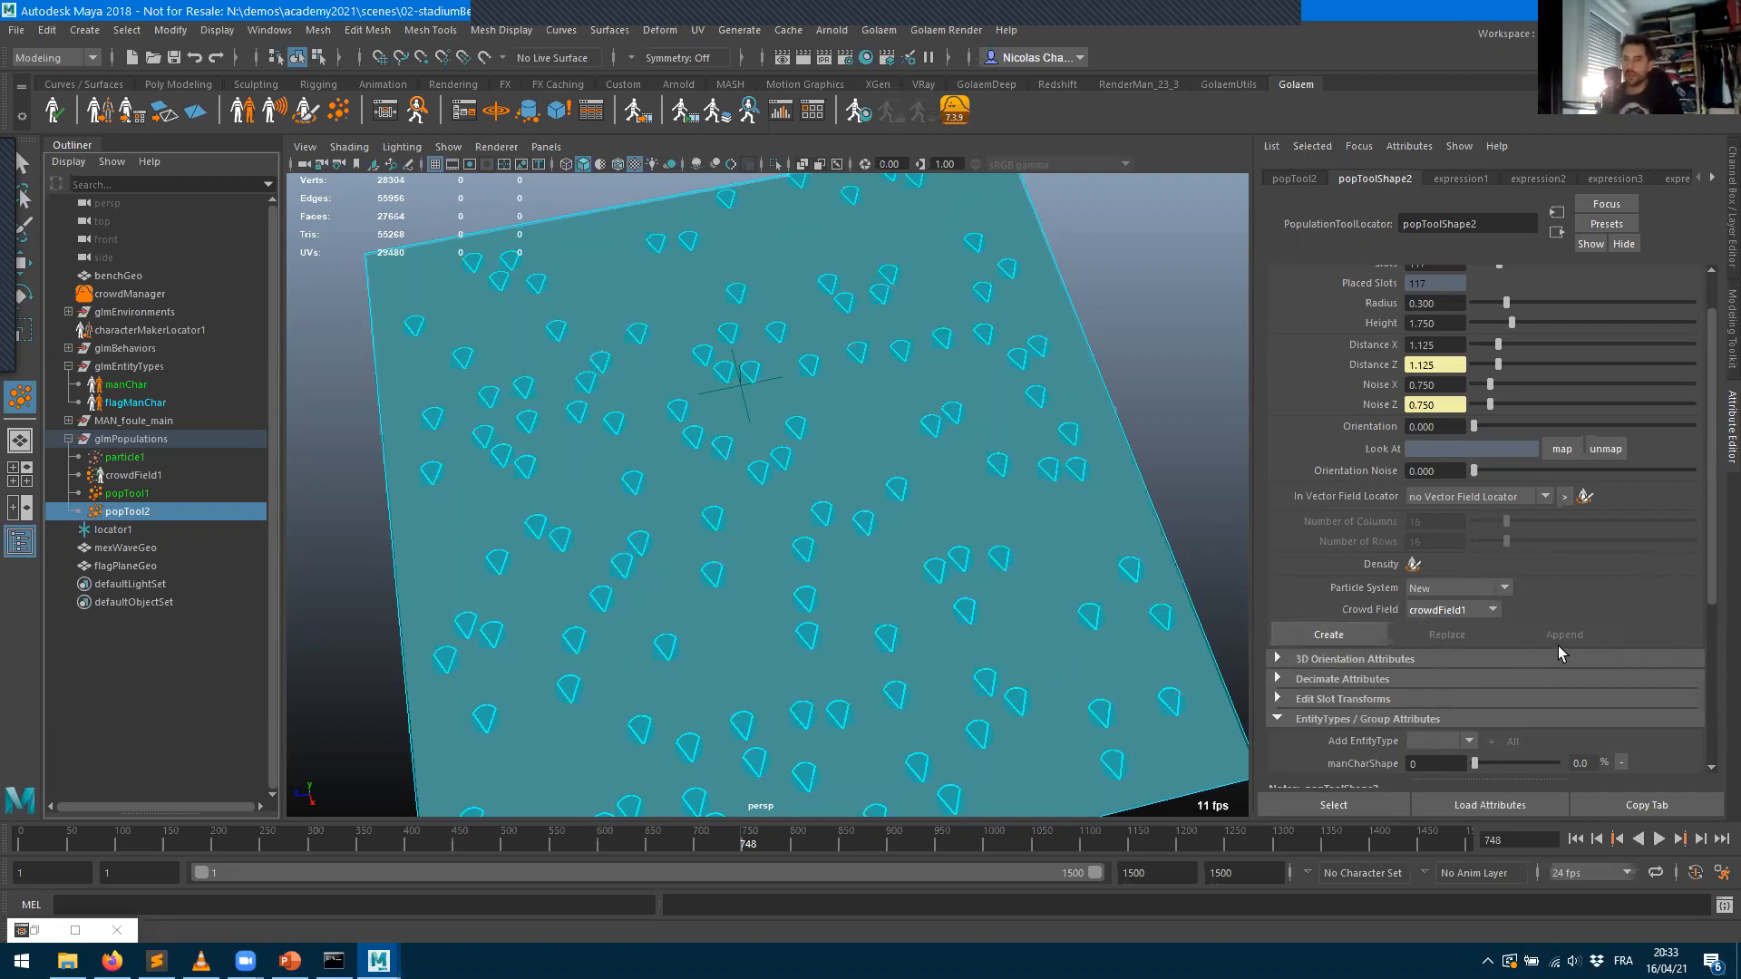
click(1458, 613)
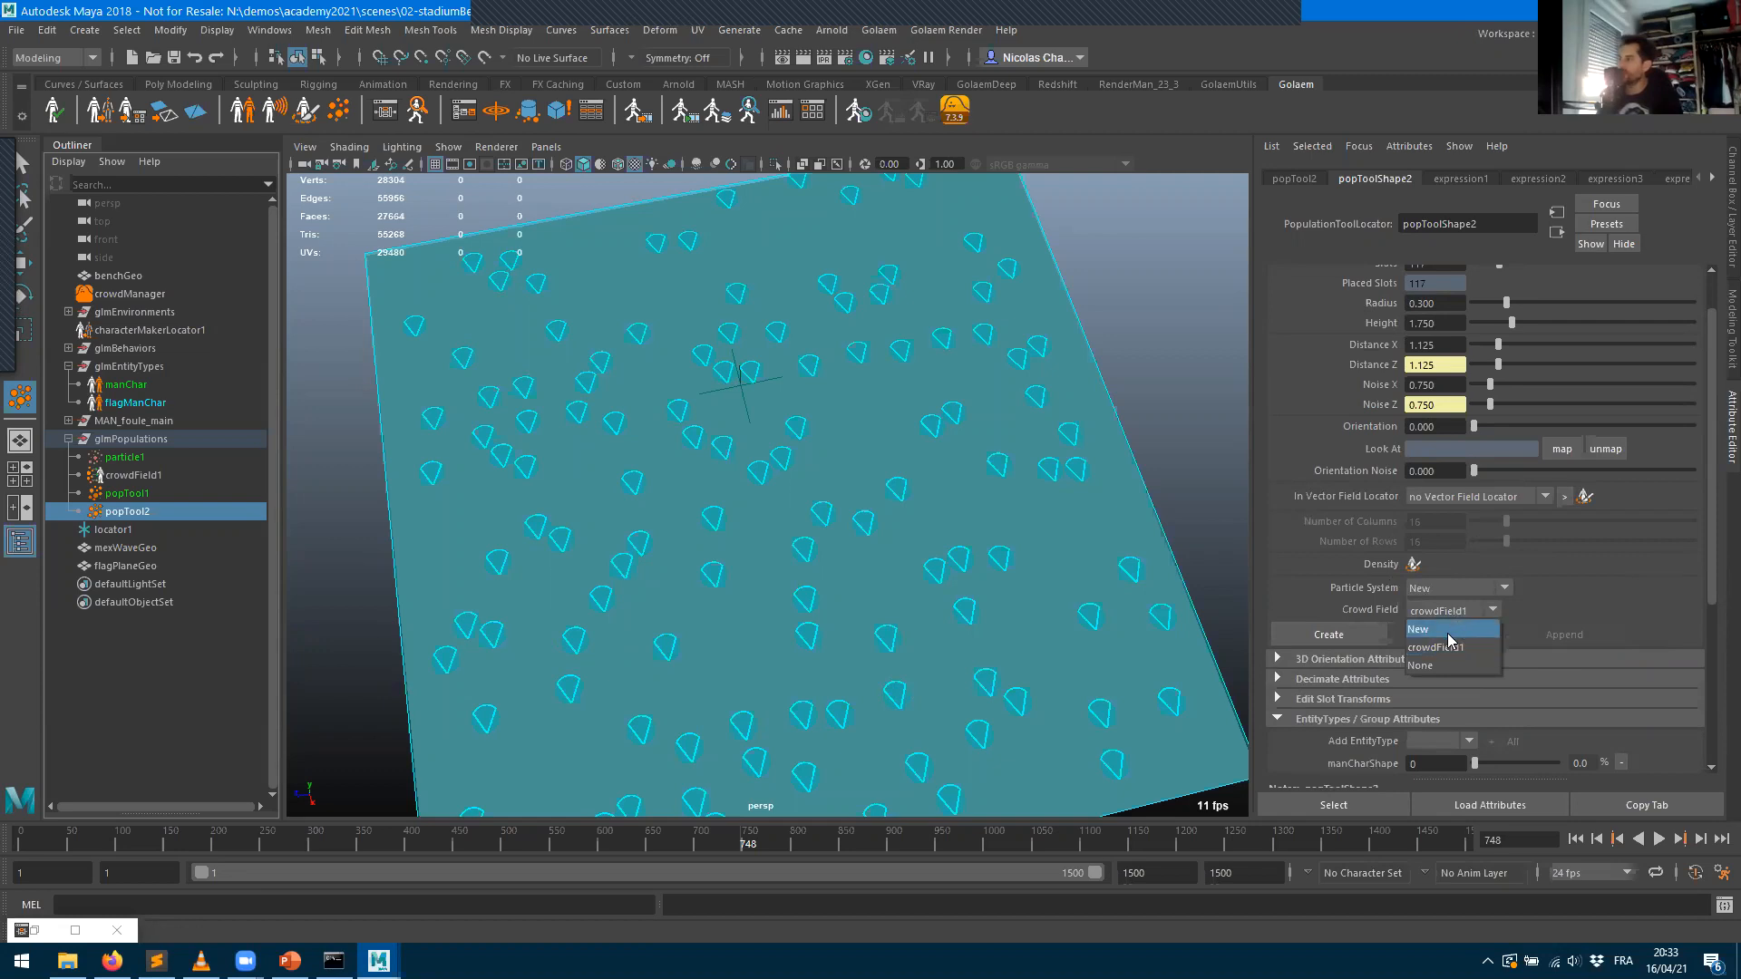
click(1447, 632)
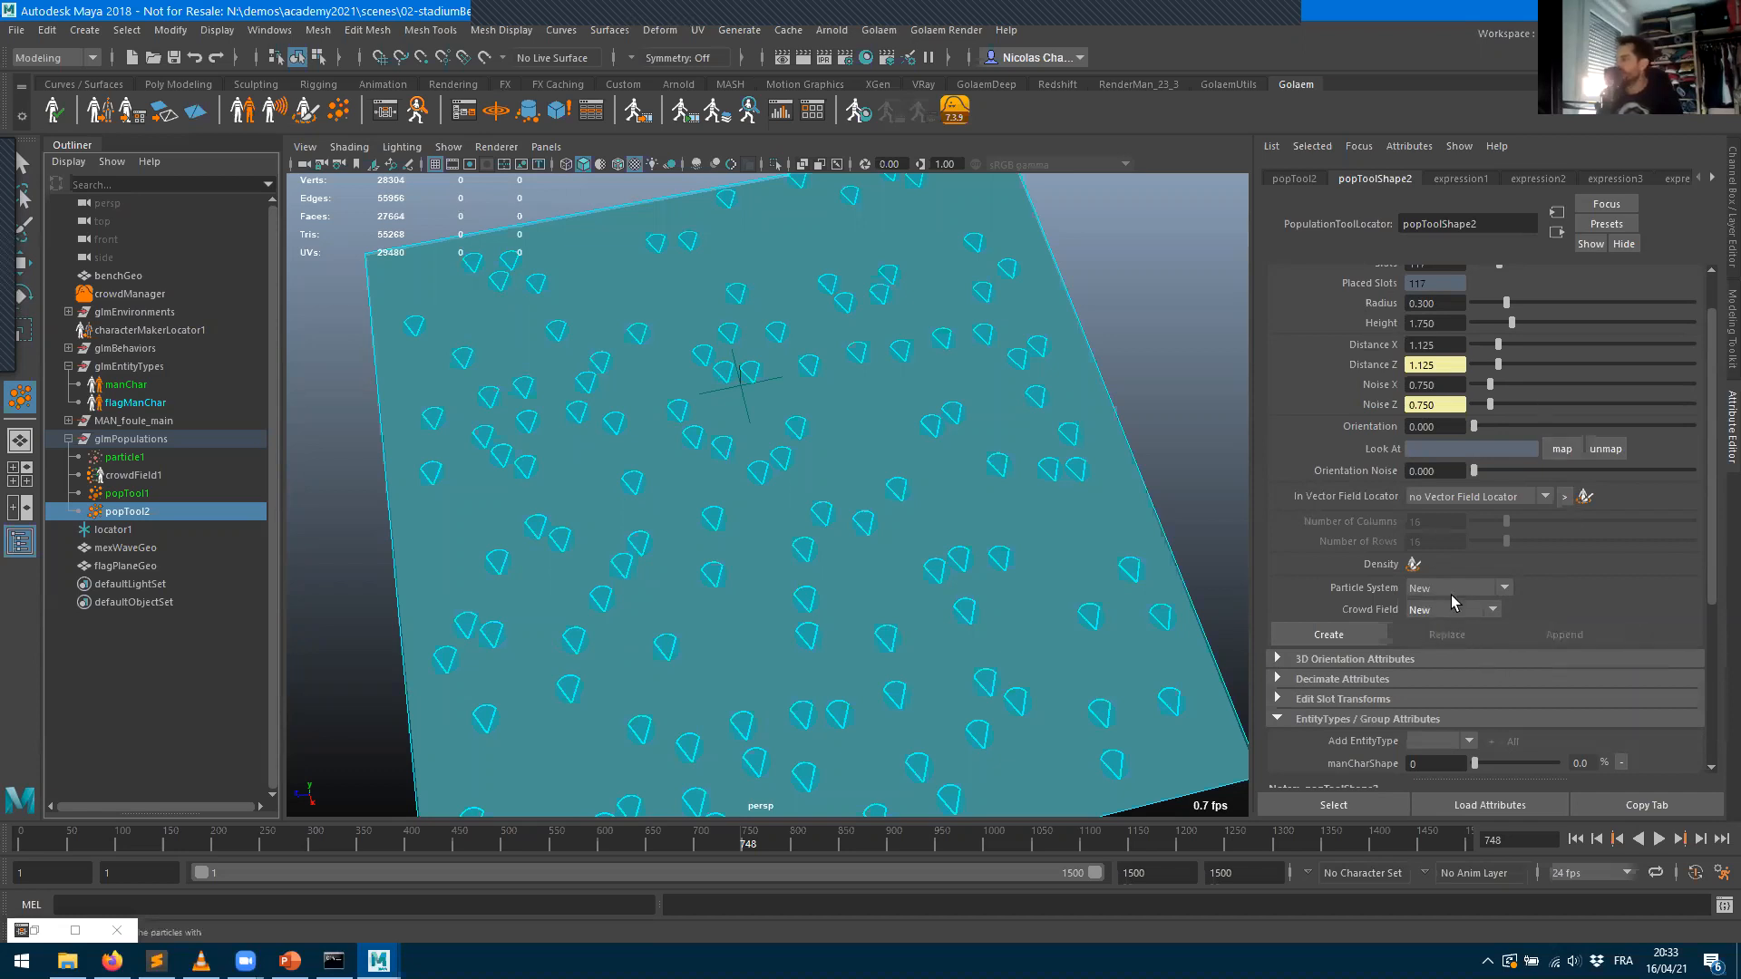
click(1329, 635)
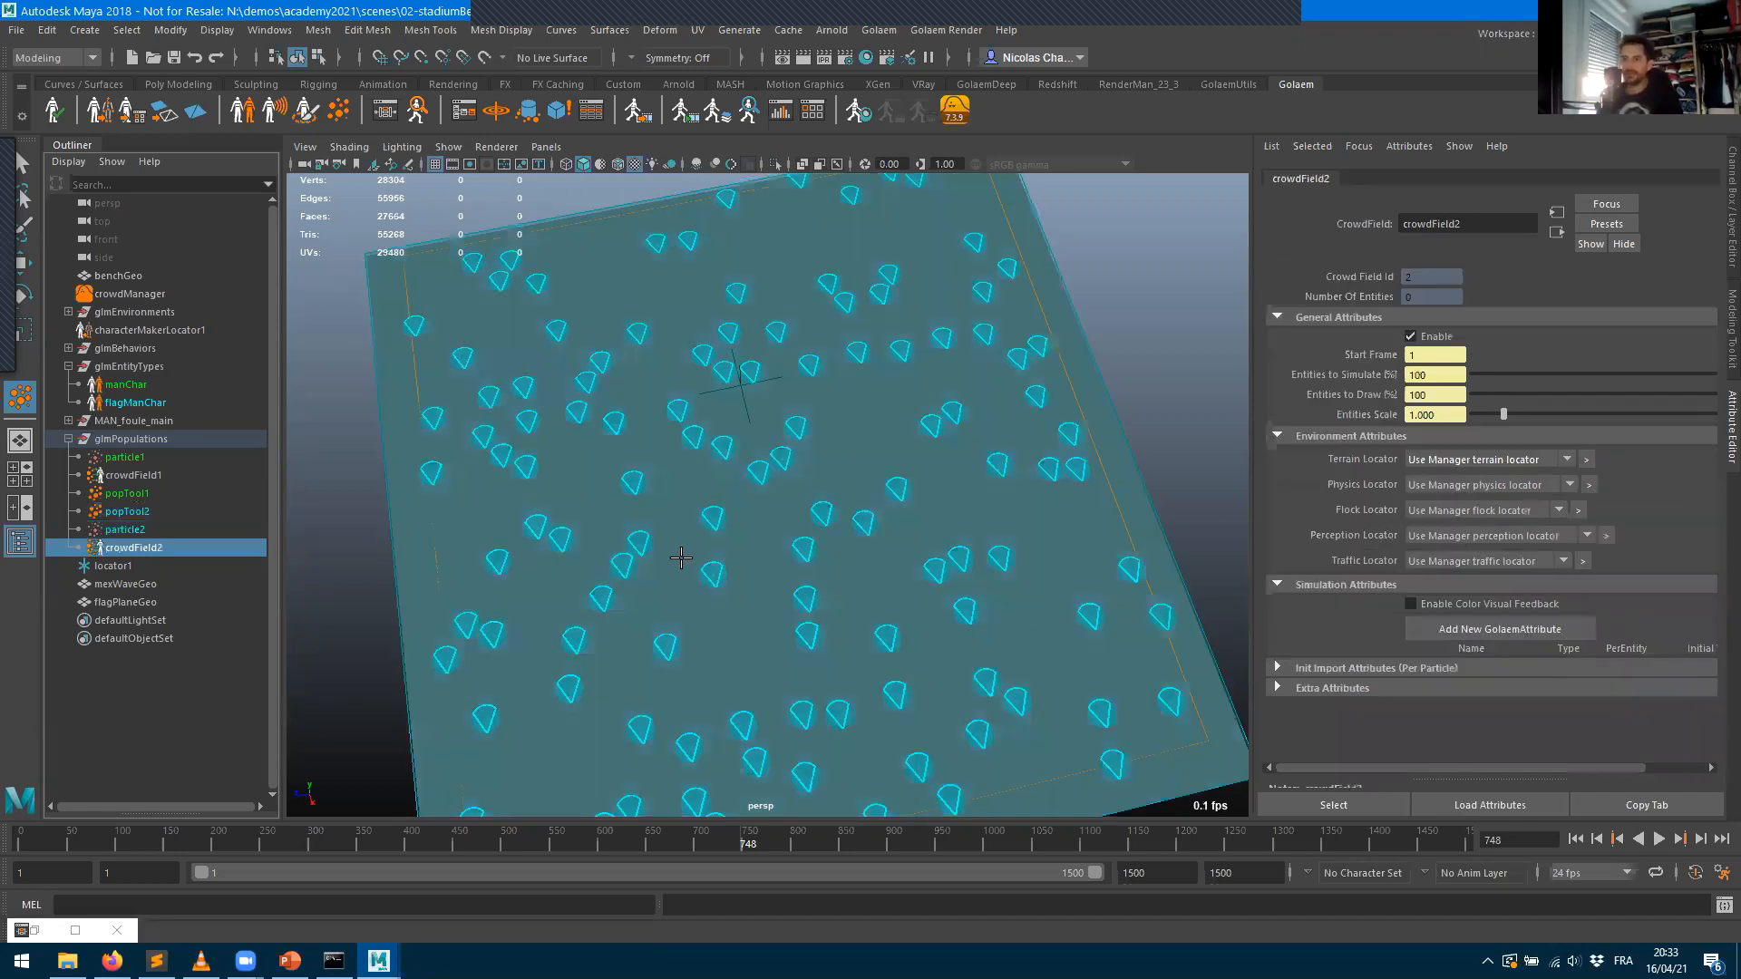
- Inspect the particle2 and crowdField2 nodes and return to the first frame of the timeline
click(124, 531)
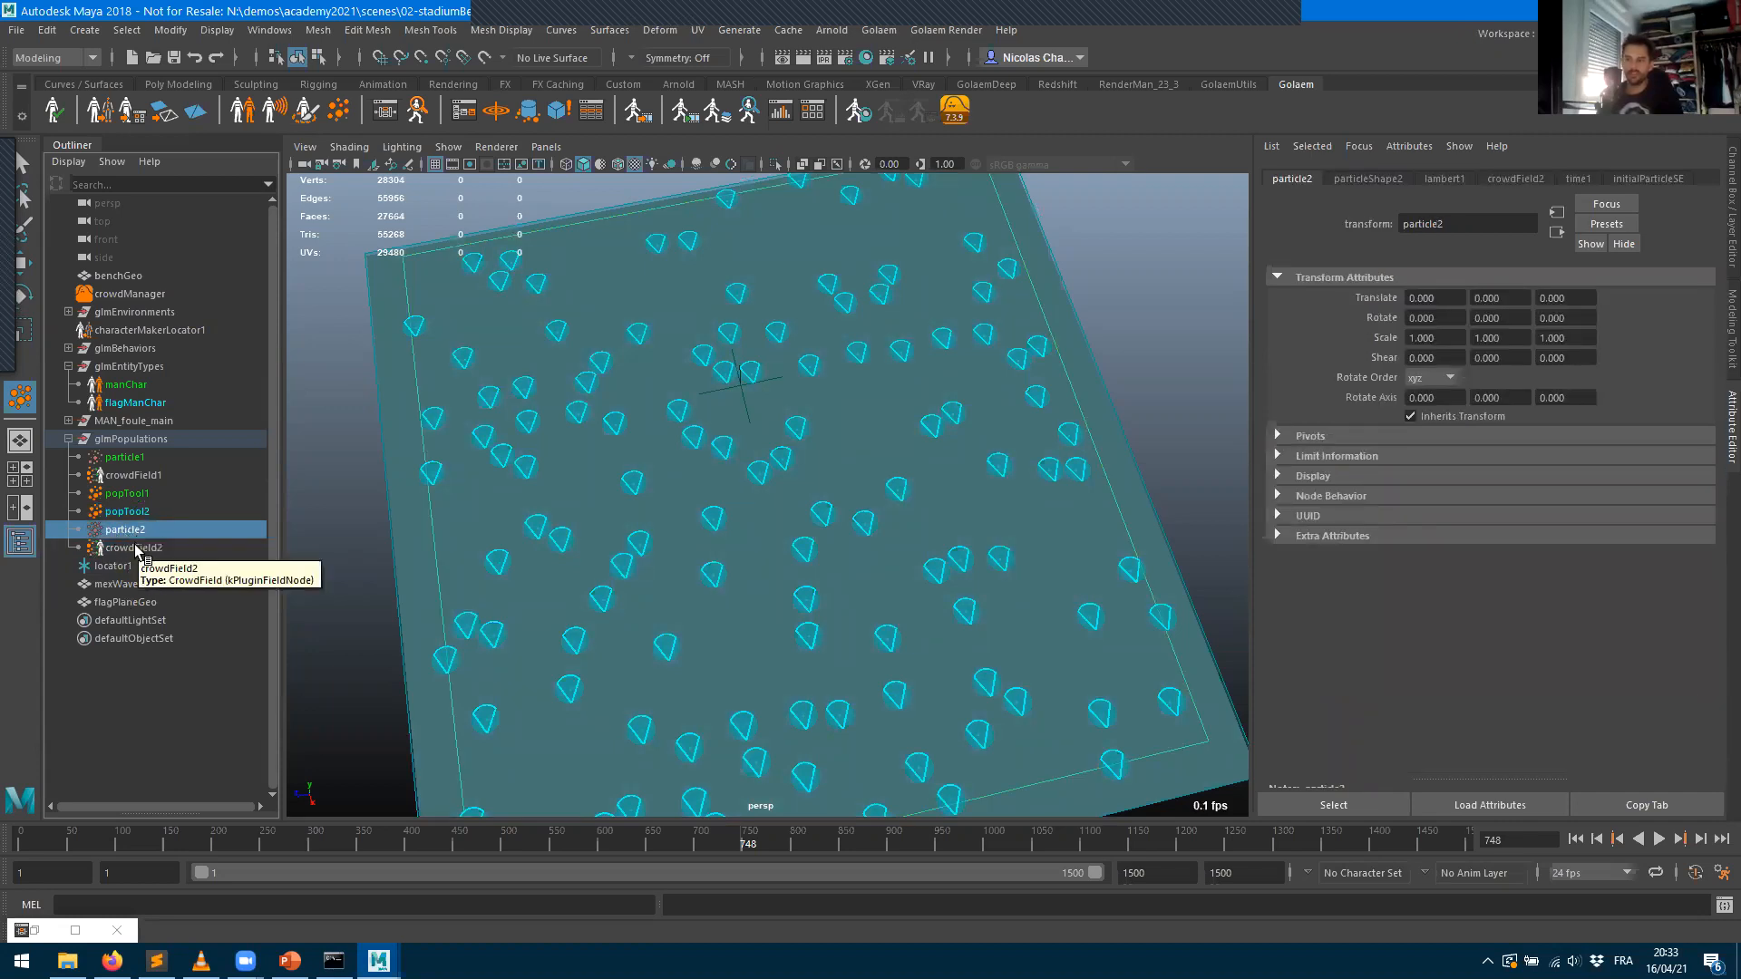
click(135, 549)
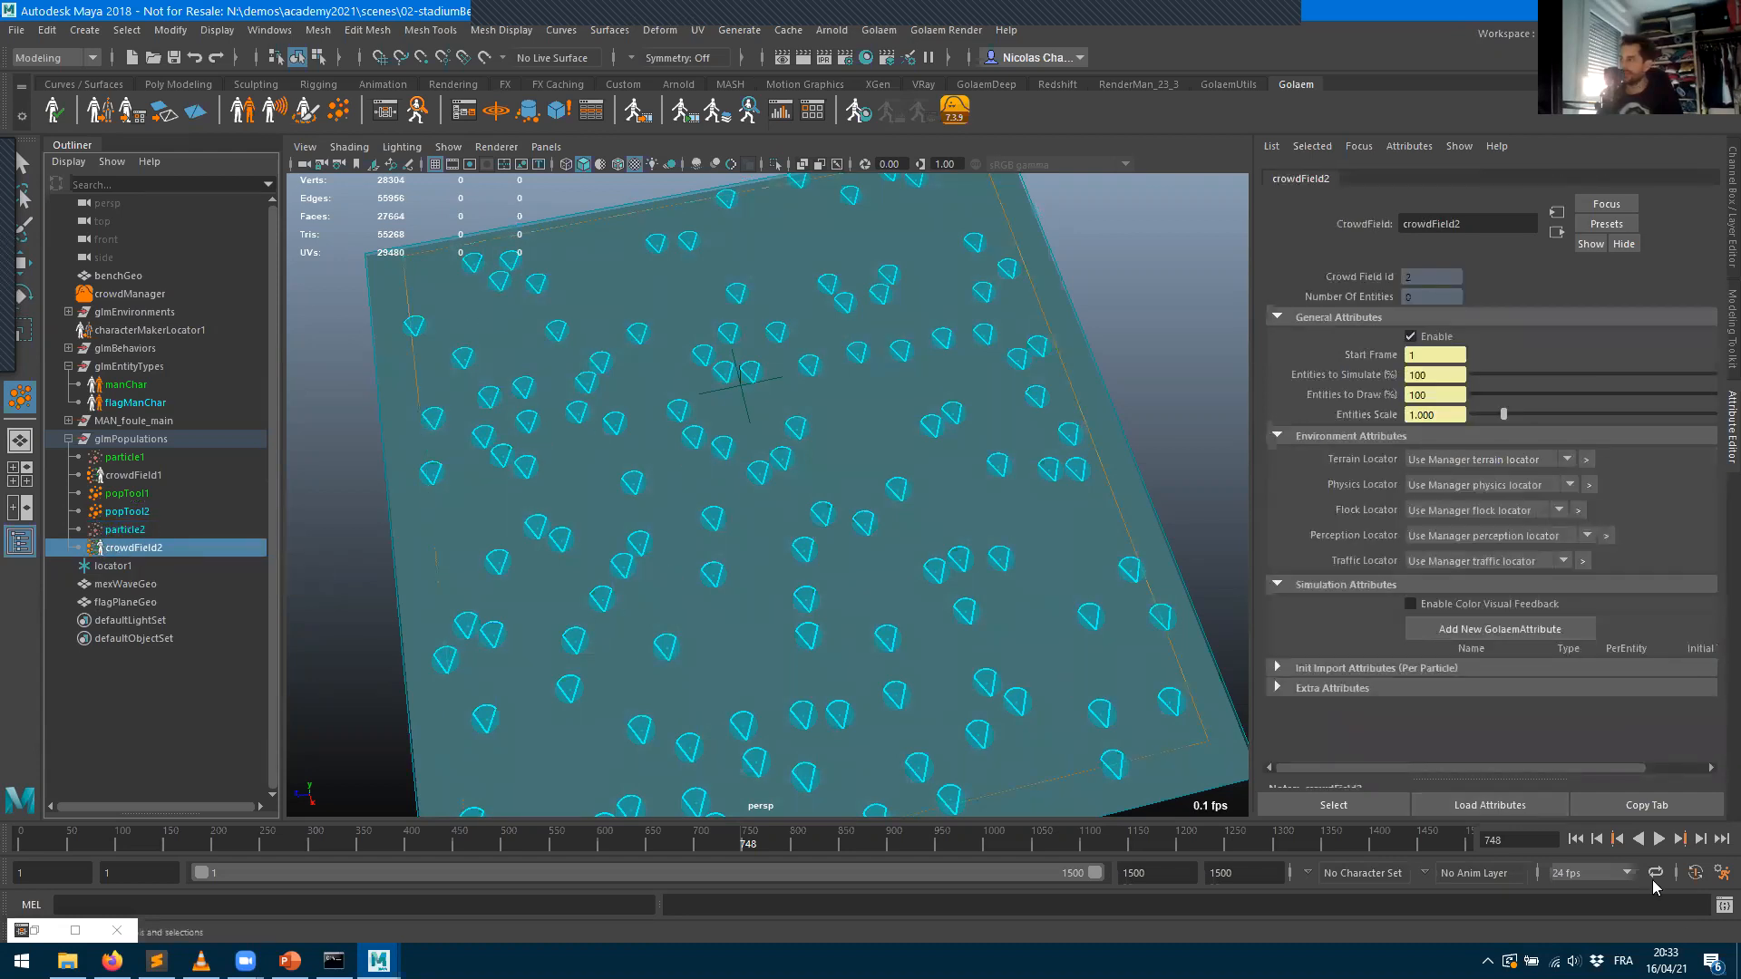
click(1574, 839)
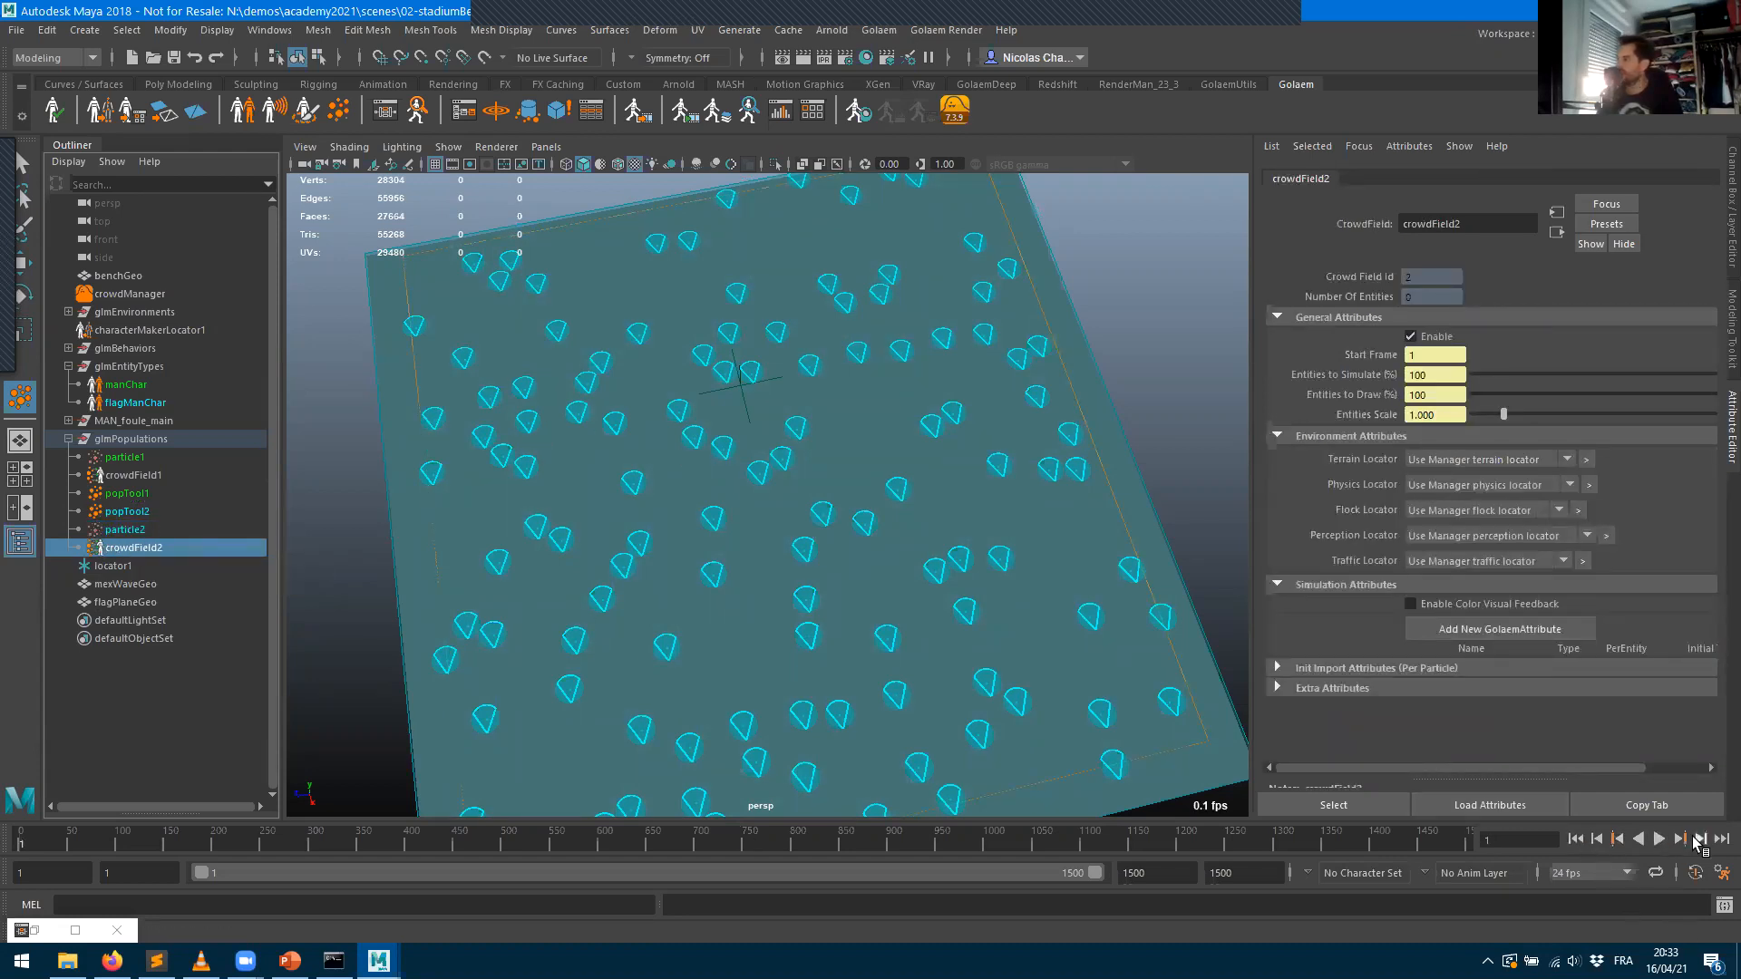
- Advance the simulation one frame to frame 2 and look over the entities standing on flagPlaneGeo
click(1700, 840)
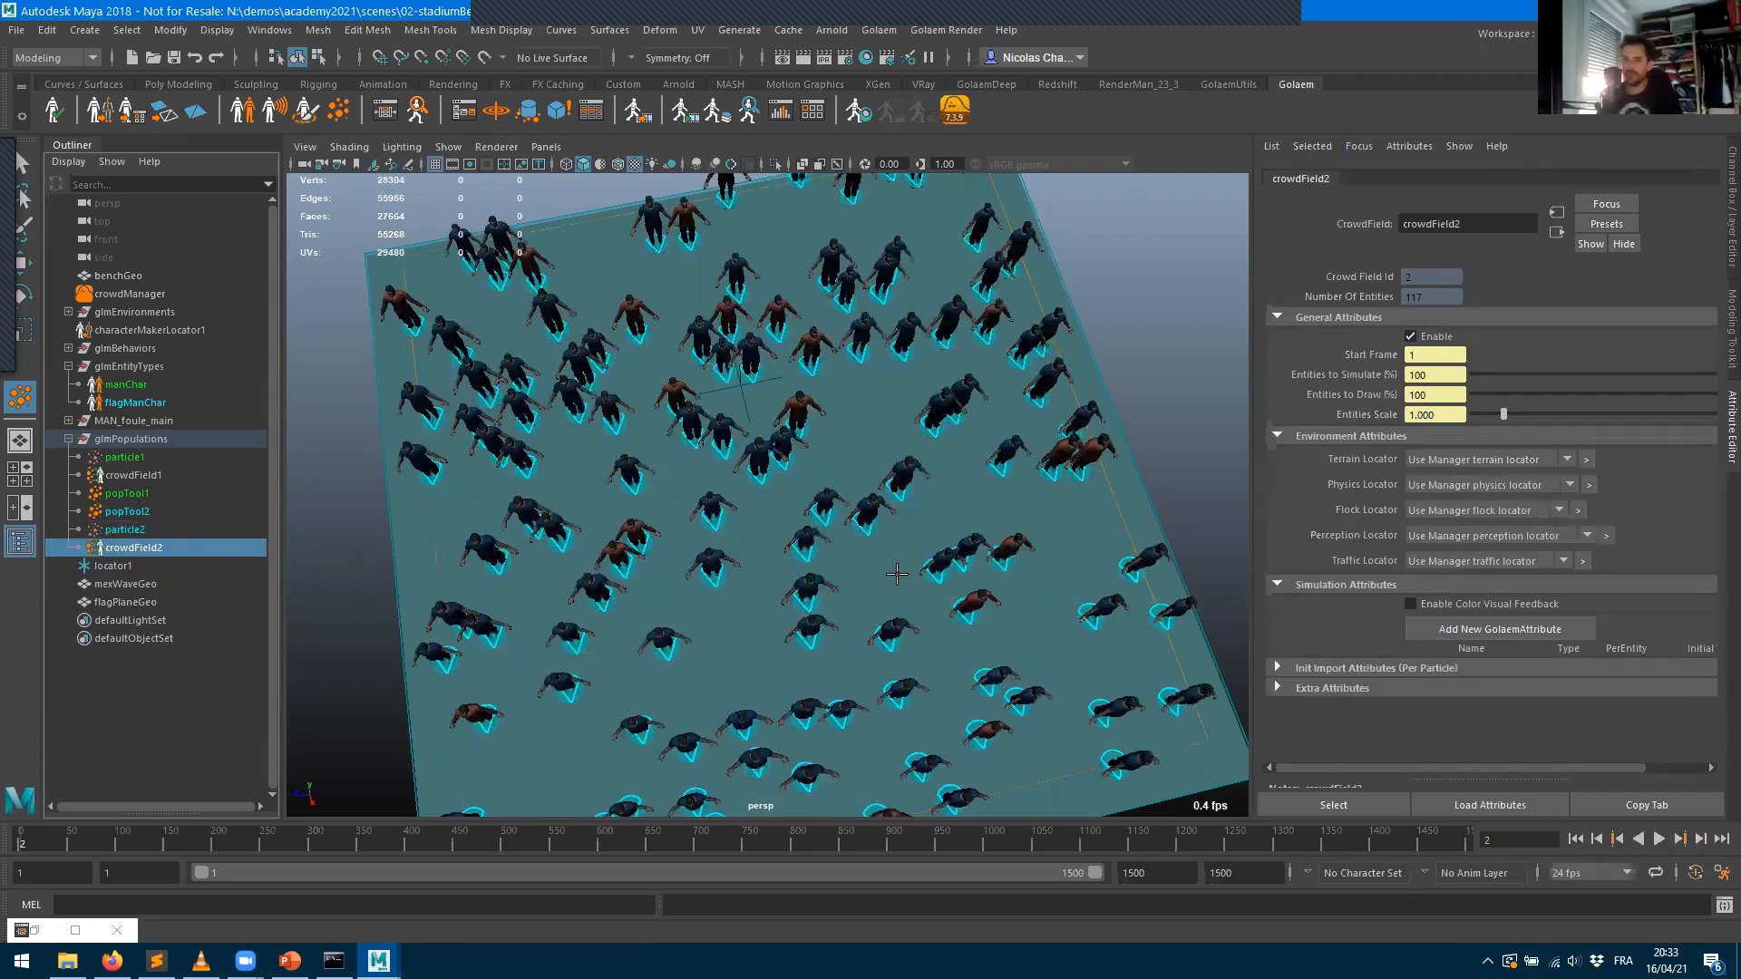
alt+drag(761, 540, 490, 355)
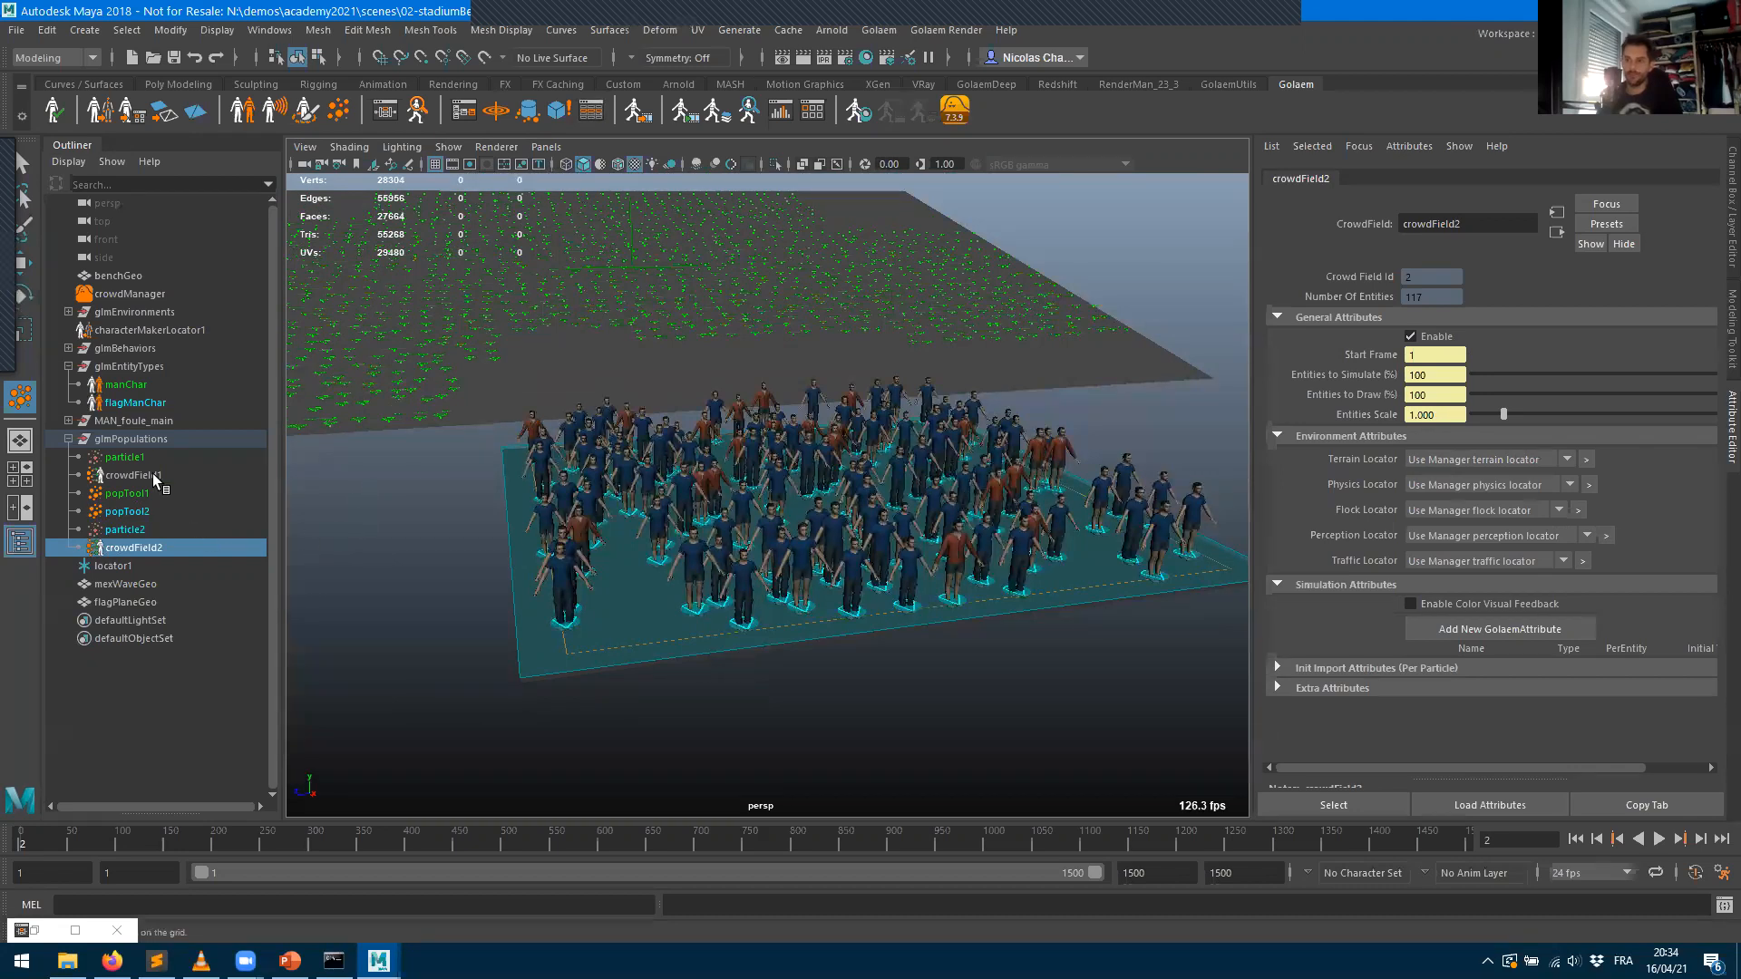
click(148, 548)
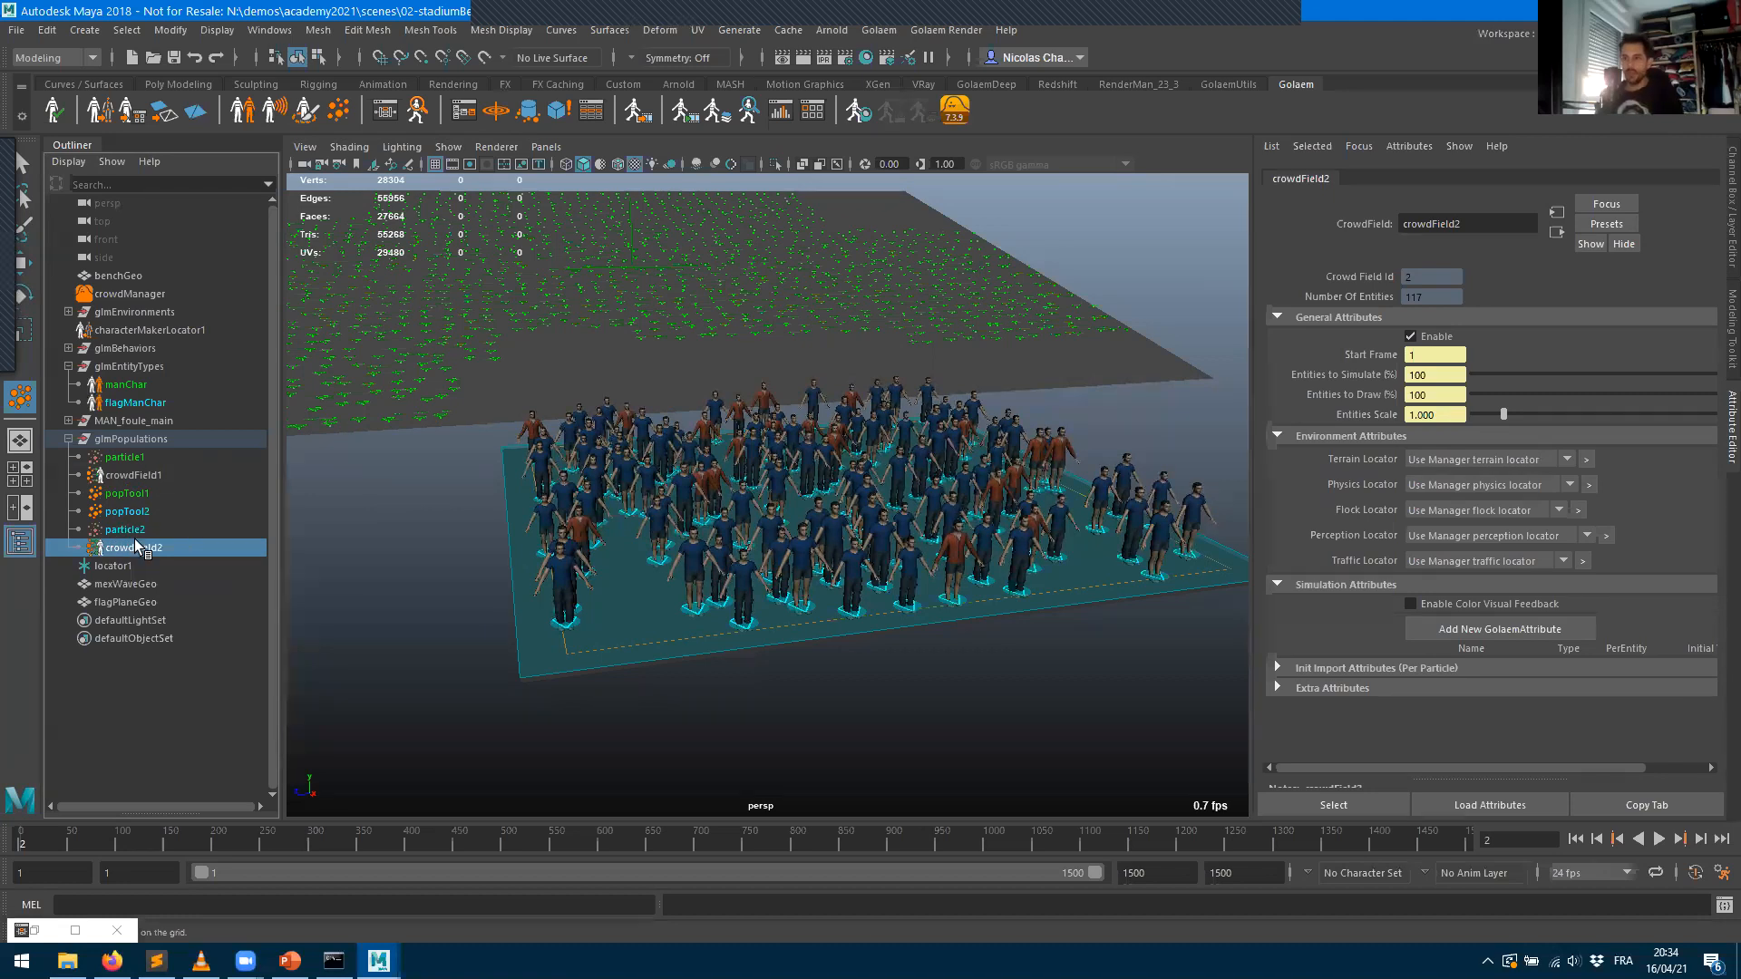
- Delete popTool2, particle2 and crowdField2 from the glmPopulations group
click(128, 512)
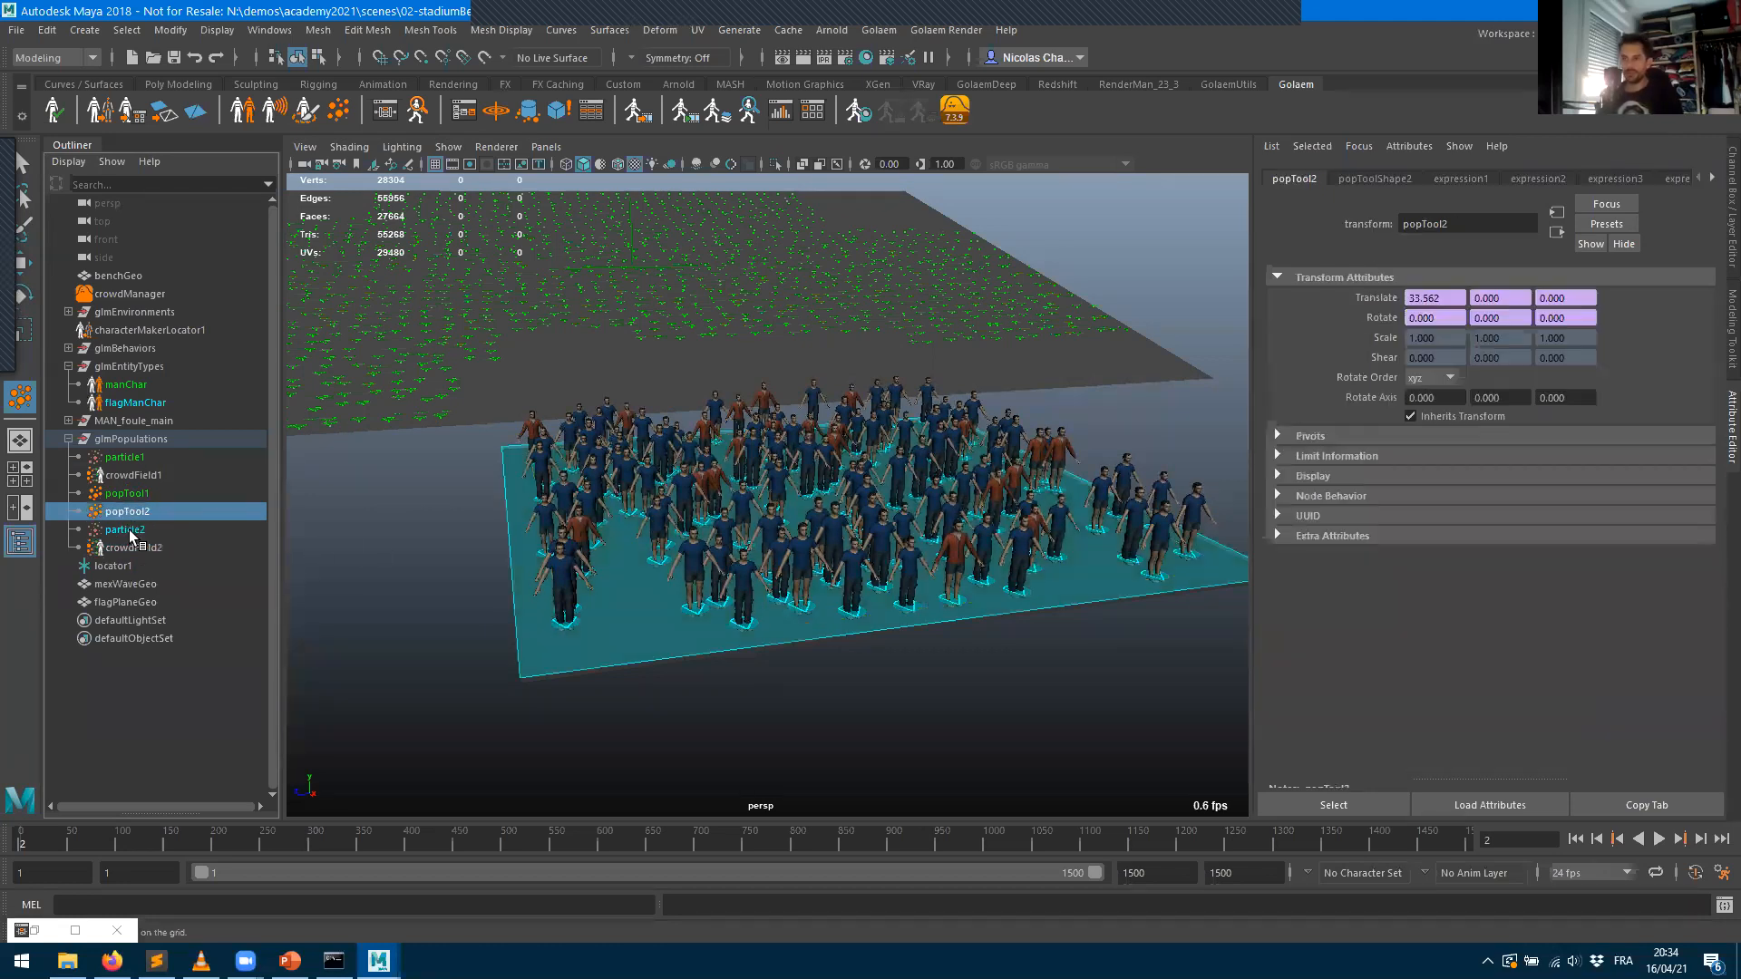
shift+click(145, 548)
key(Delete)
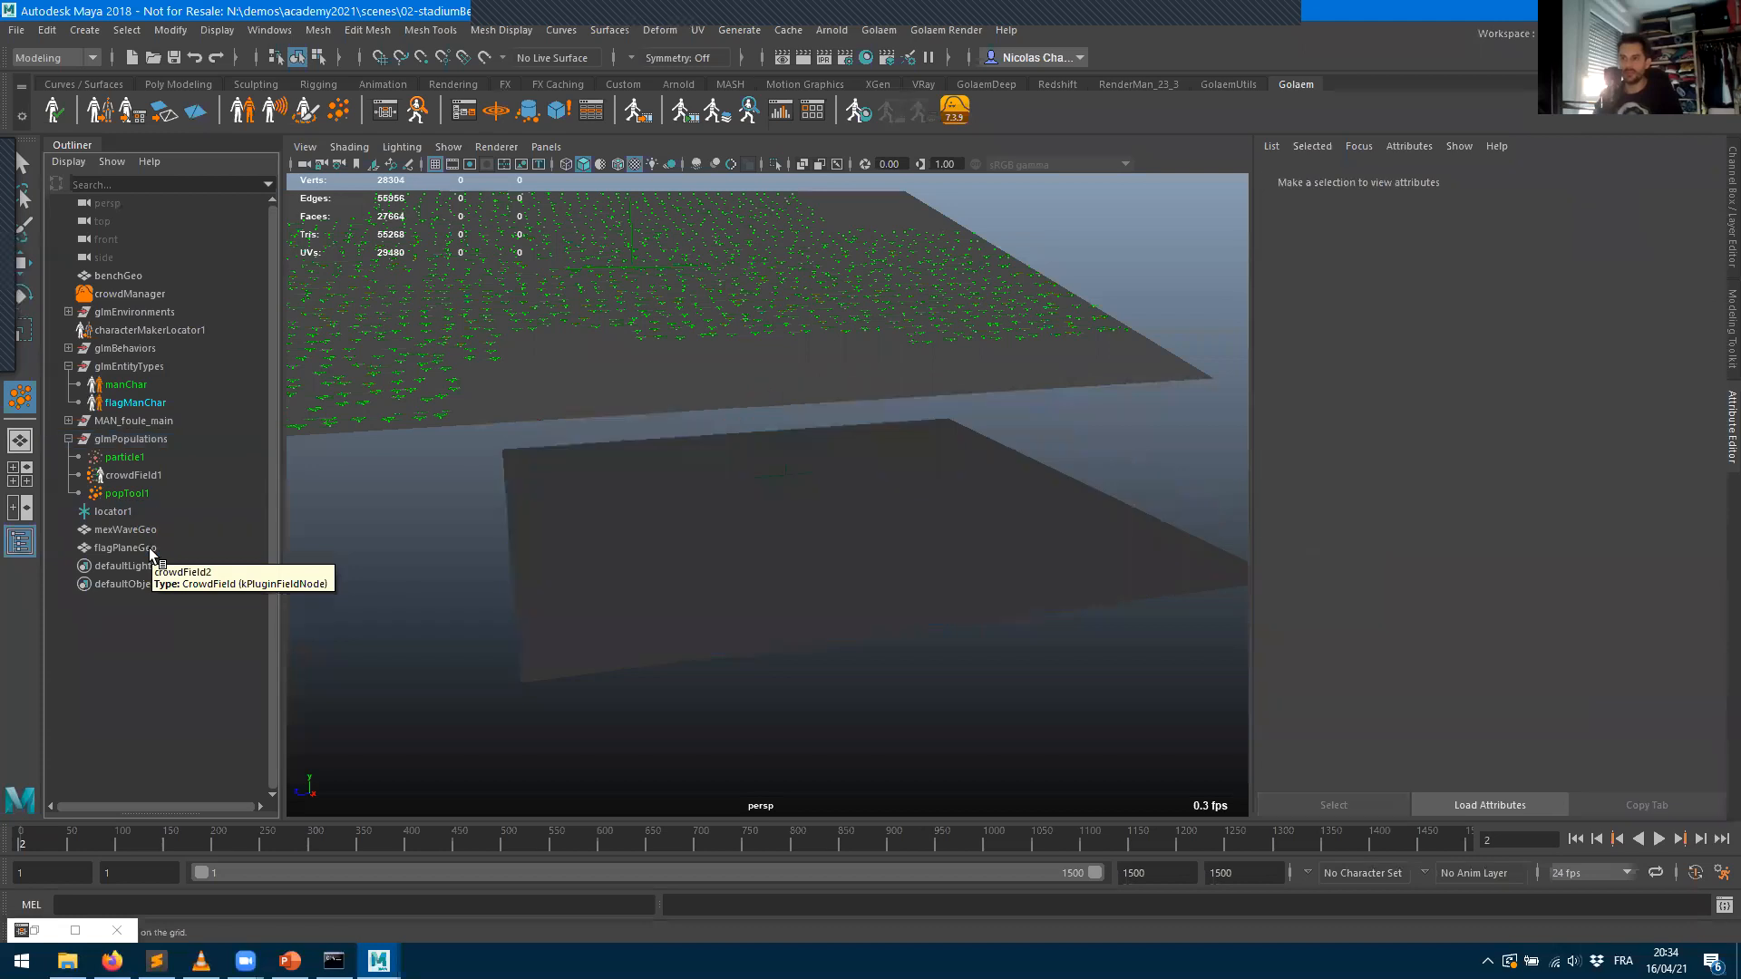
- Populate the flagPlaneGeo surface with a new population tool using both the flagManCharShape and manCharShape entity types
key(q)
click(687, 528)
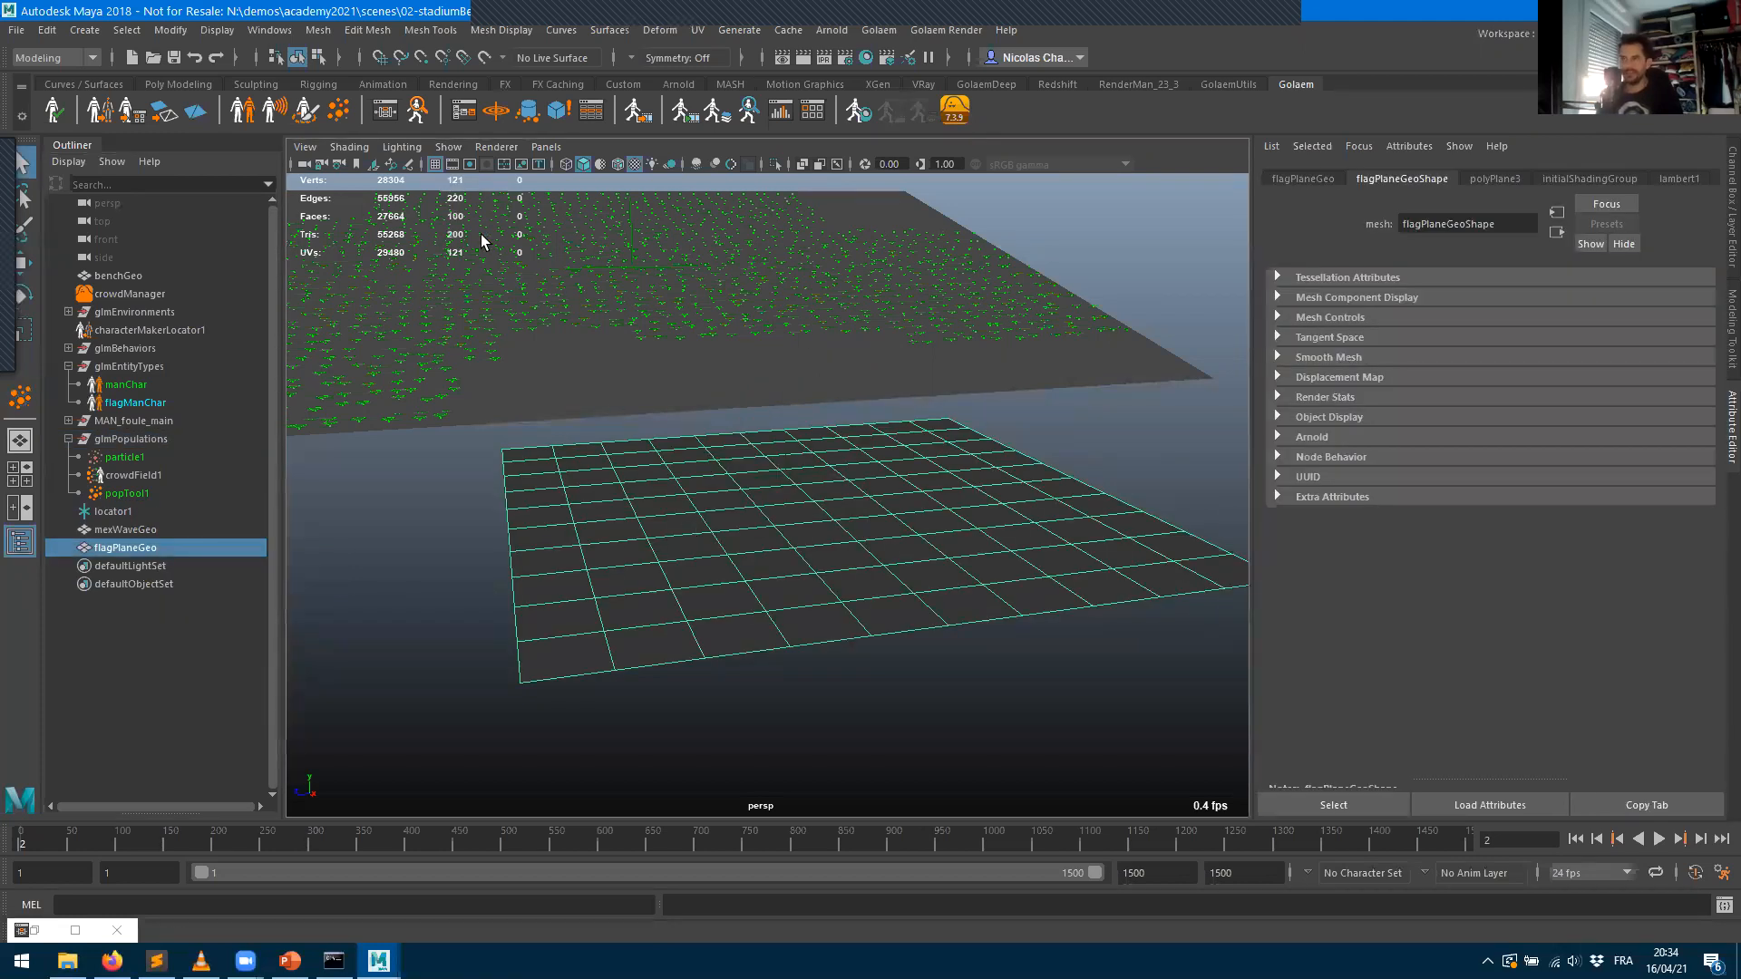
double_click(345, 108)
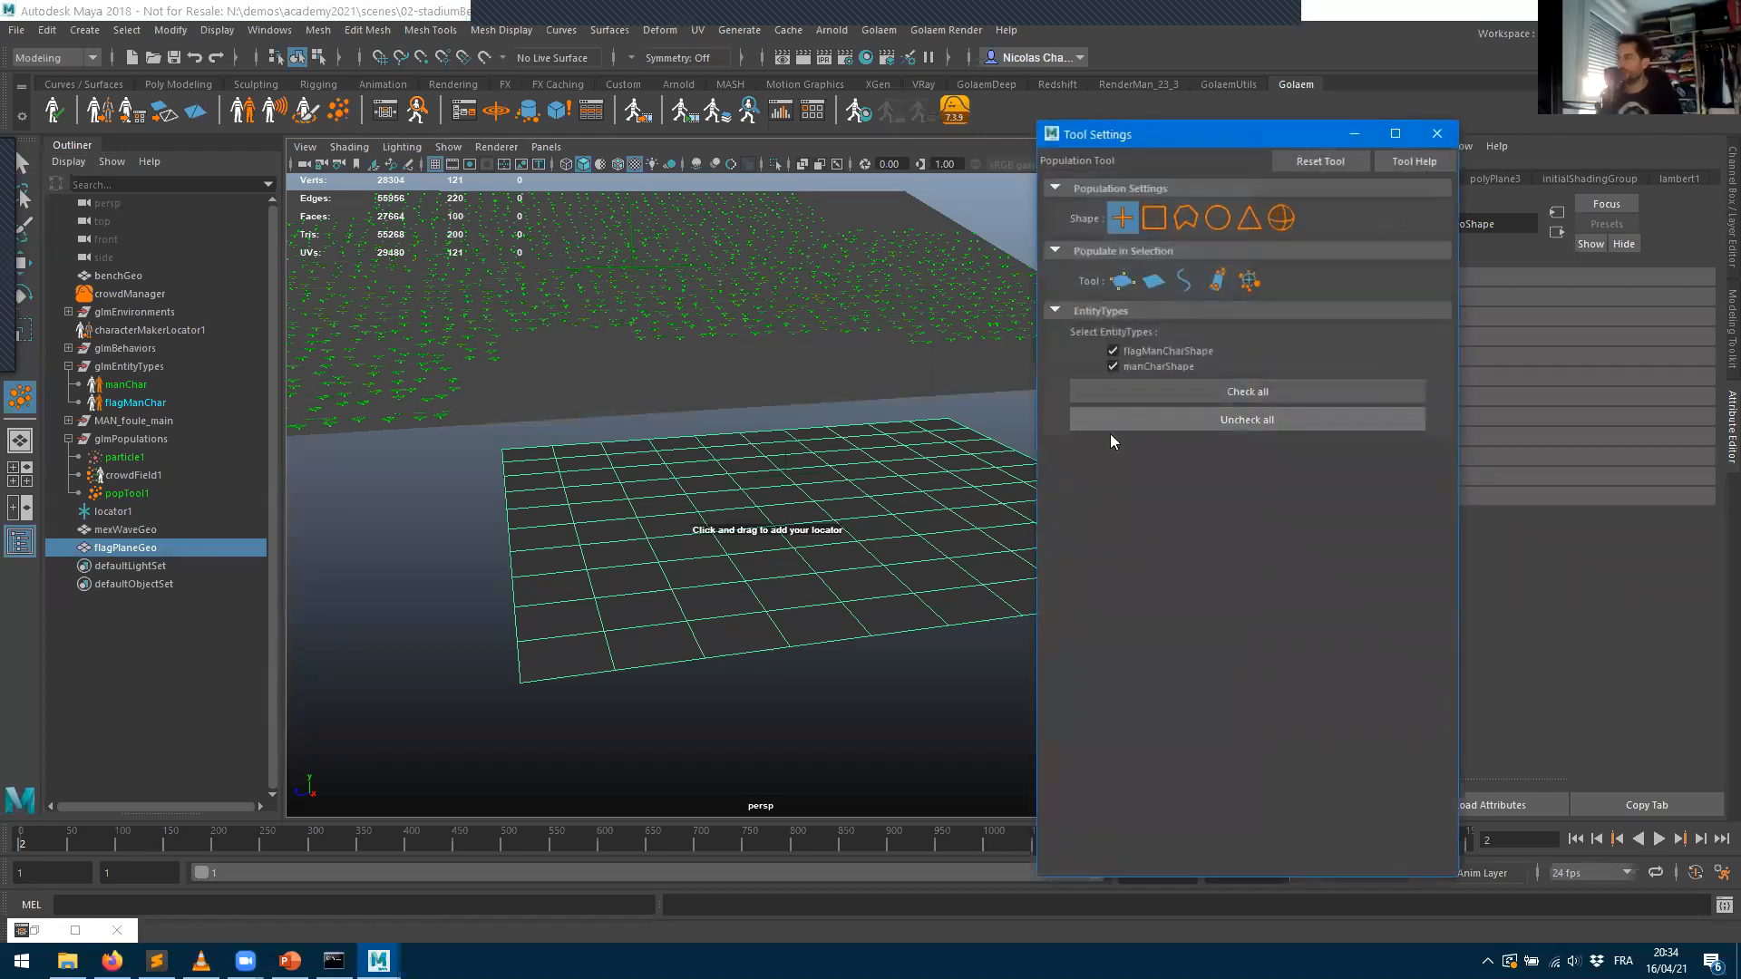
click(1153, 283)
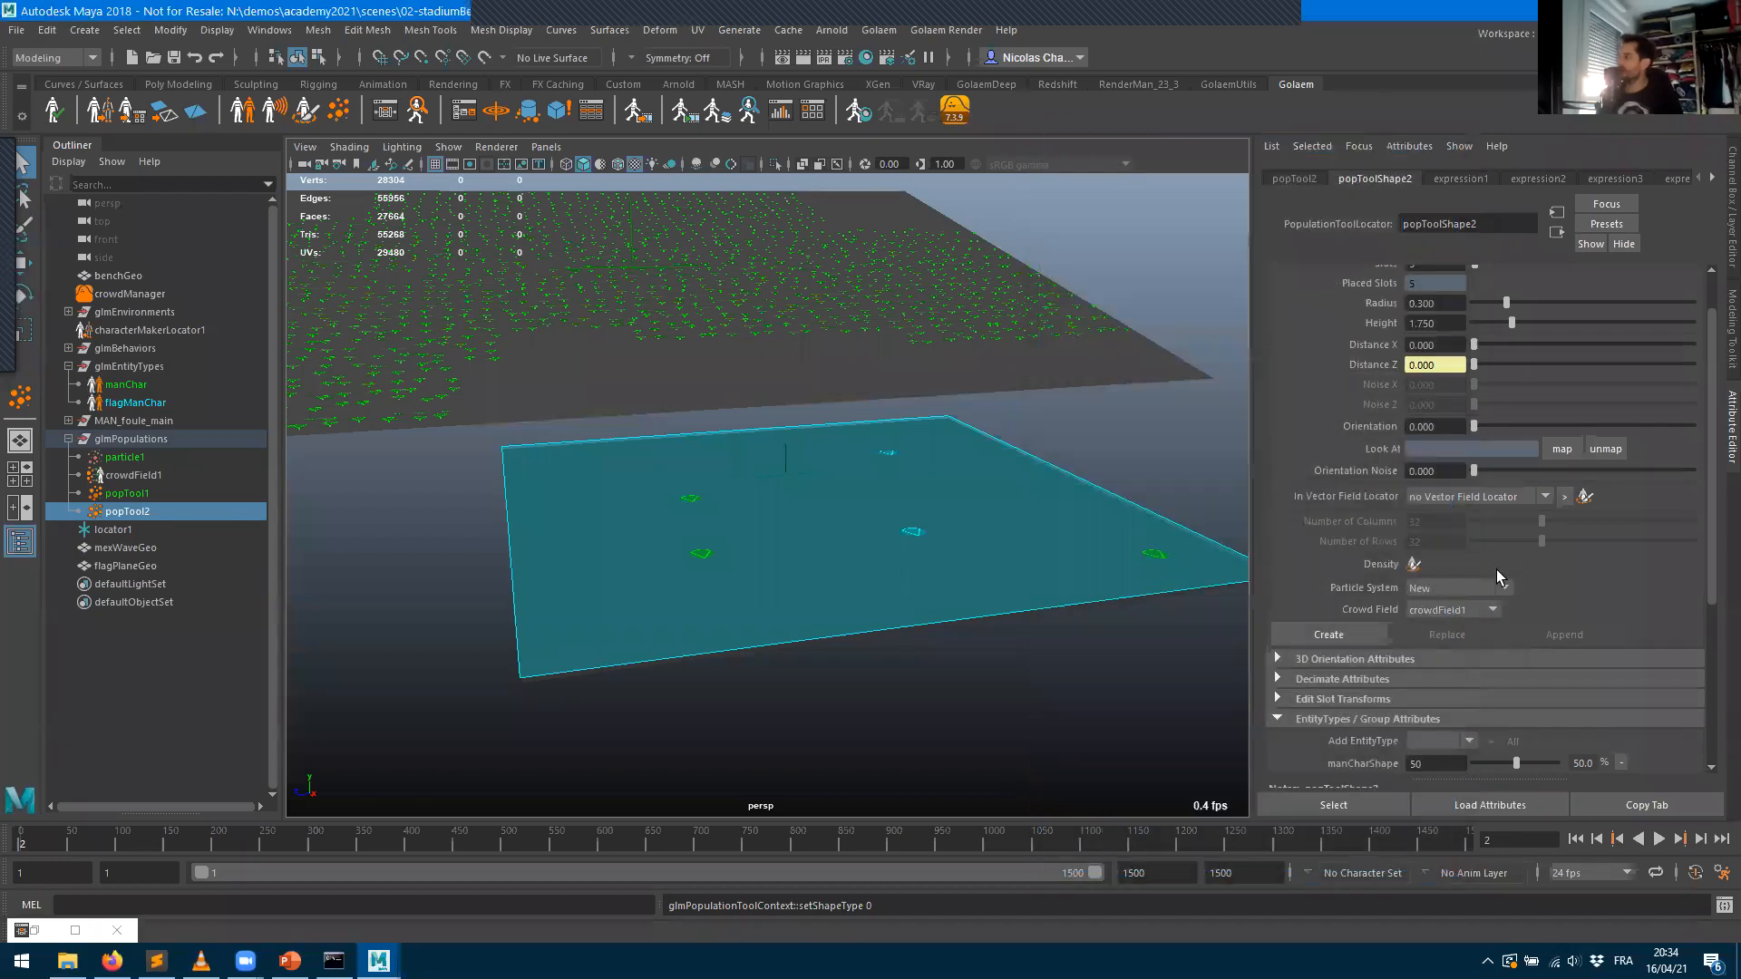
- Set the number of slots on popTool2 to 150
drag(1473, 318, 1512, 317)
double_click(1450, 318)
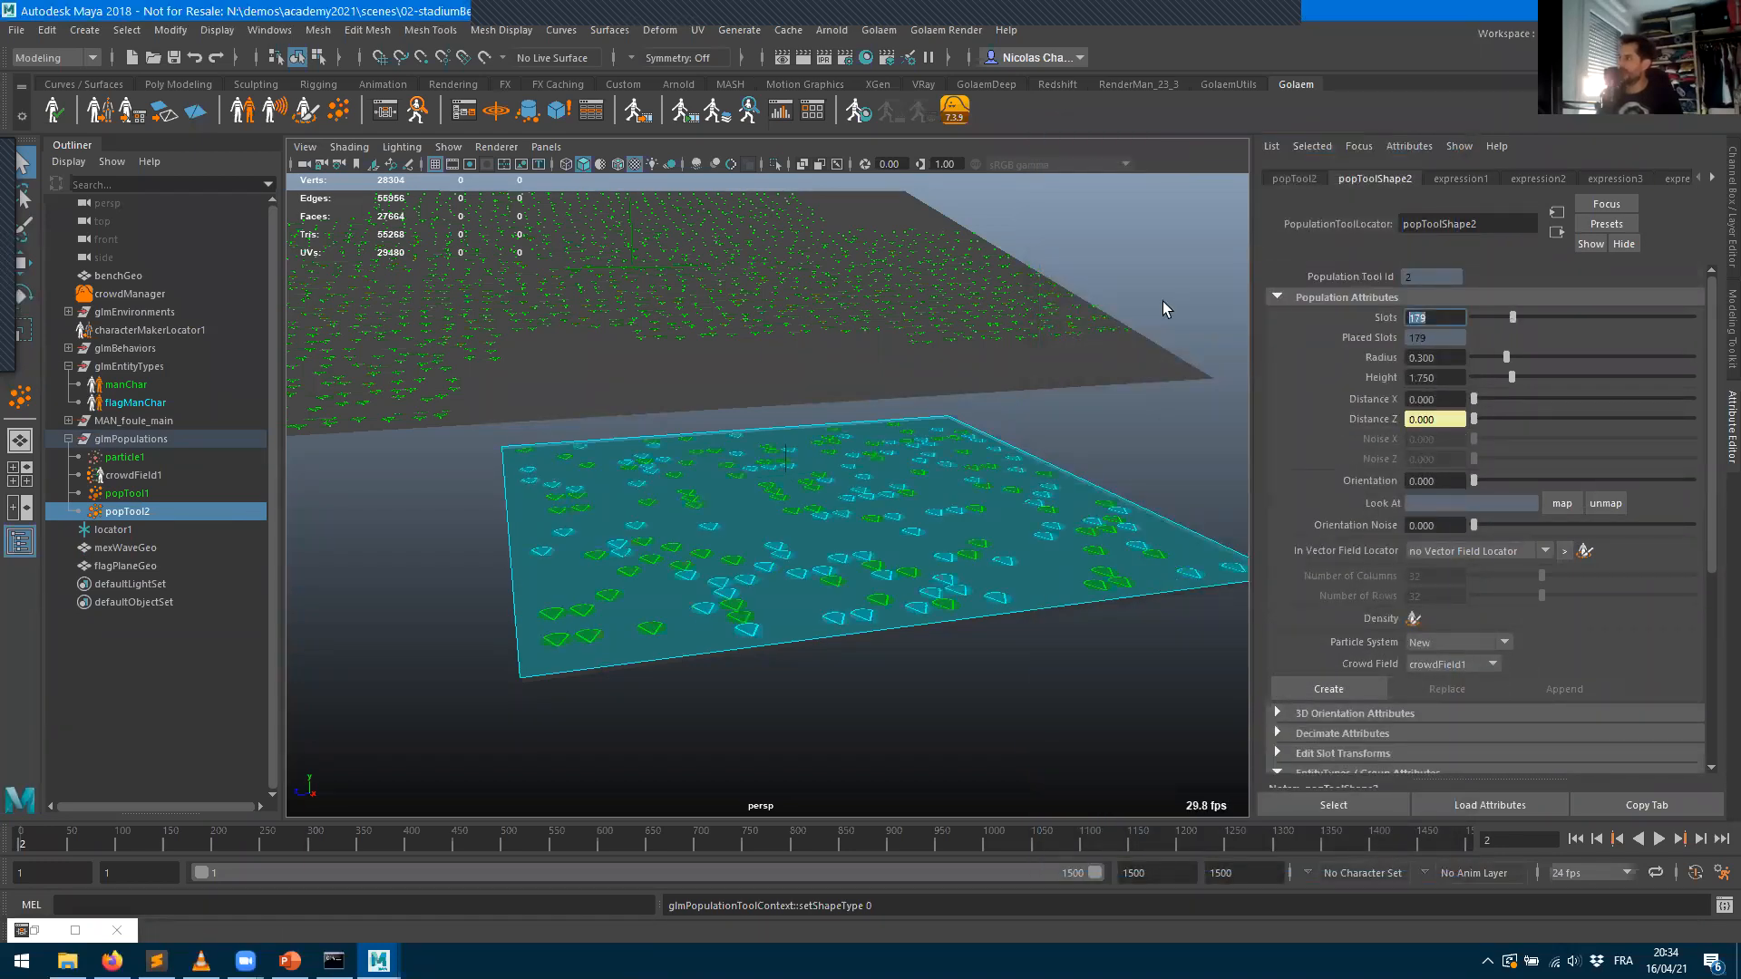
text(100)
key(BackSpace)
key(BackSpace)
text(50)
key(Return)
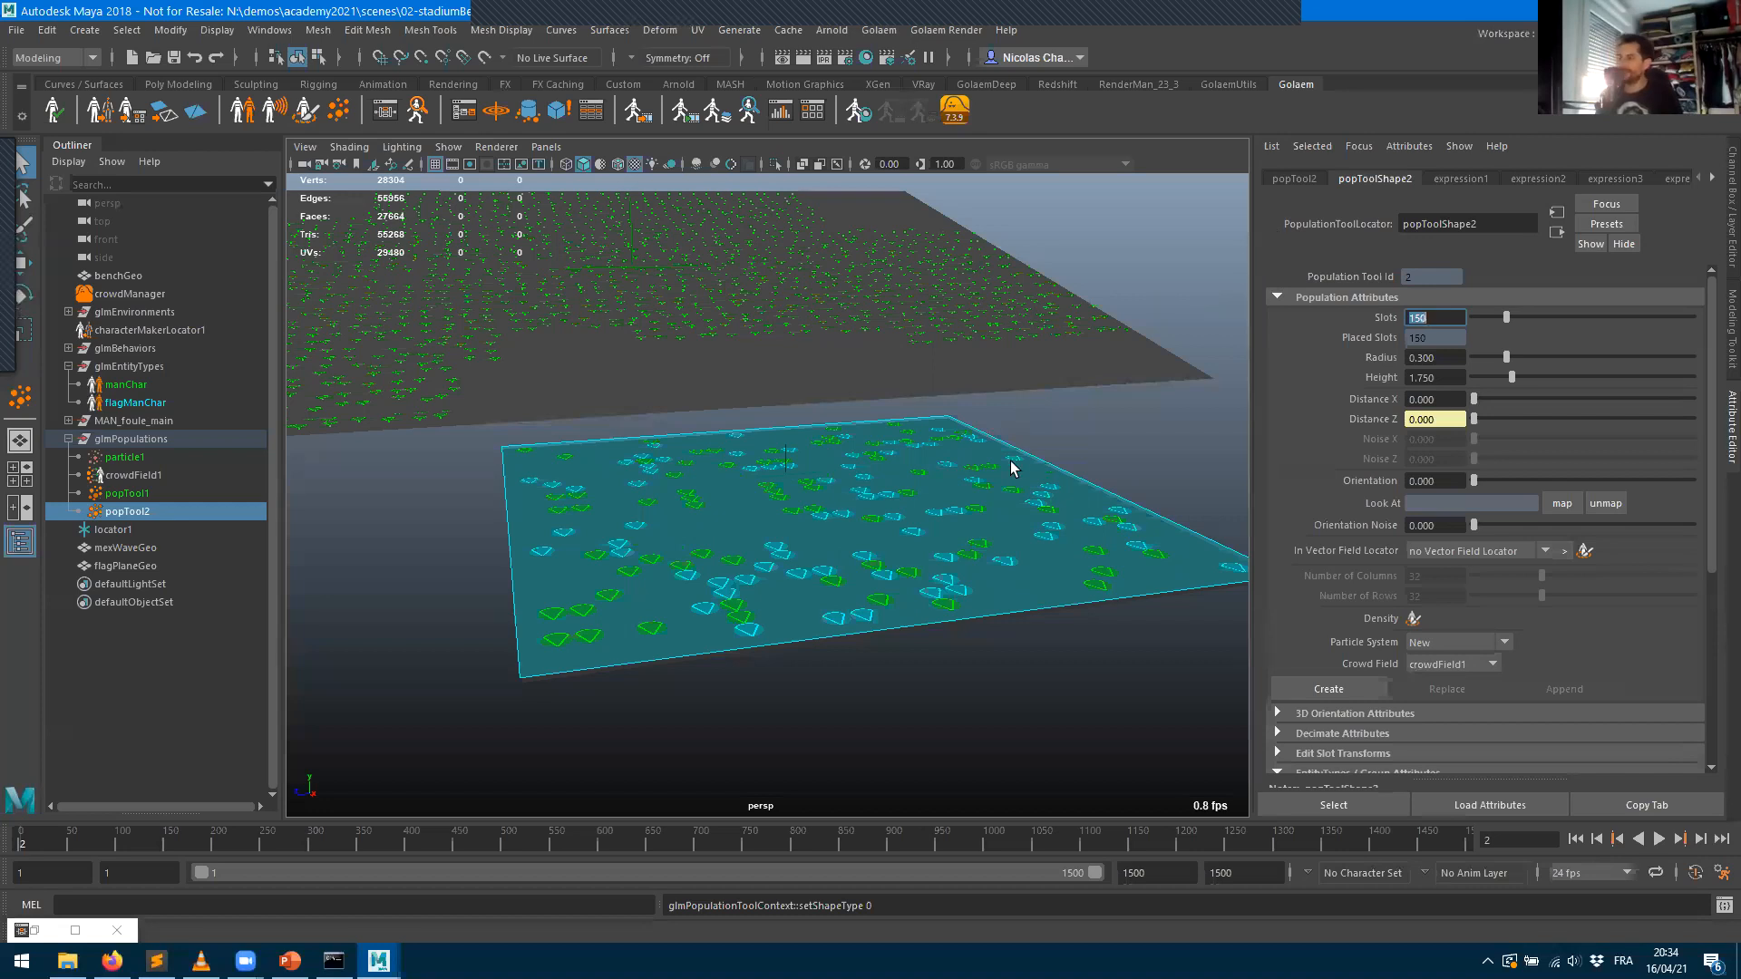
- Spread popTool2's slots with a distance of about 1.083 and a noise of about 0.625 in X and Z
click(1480, 400)
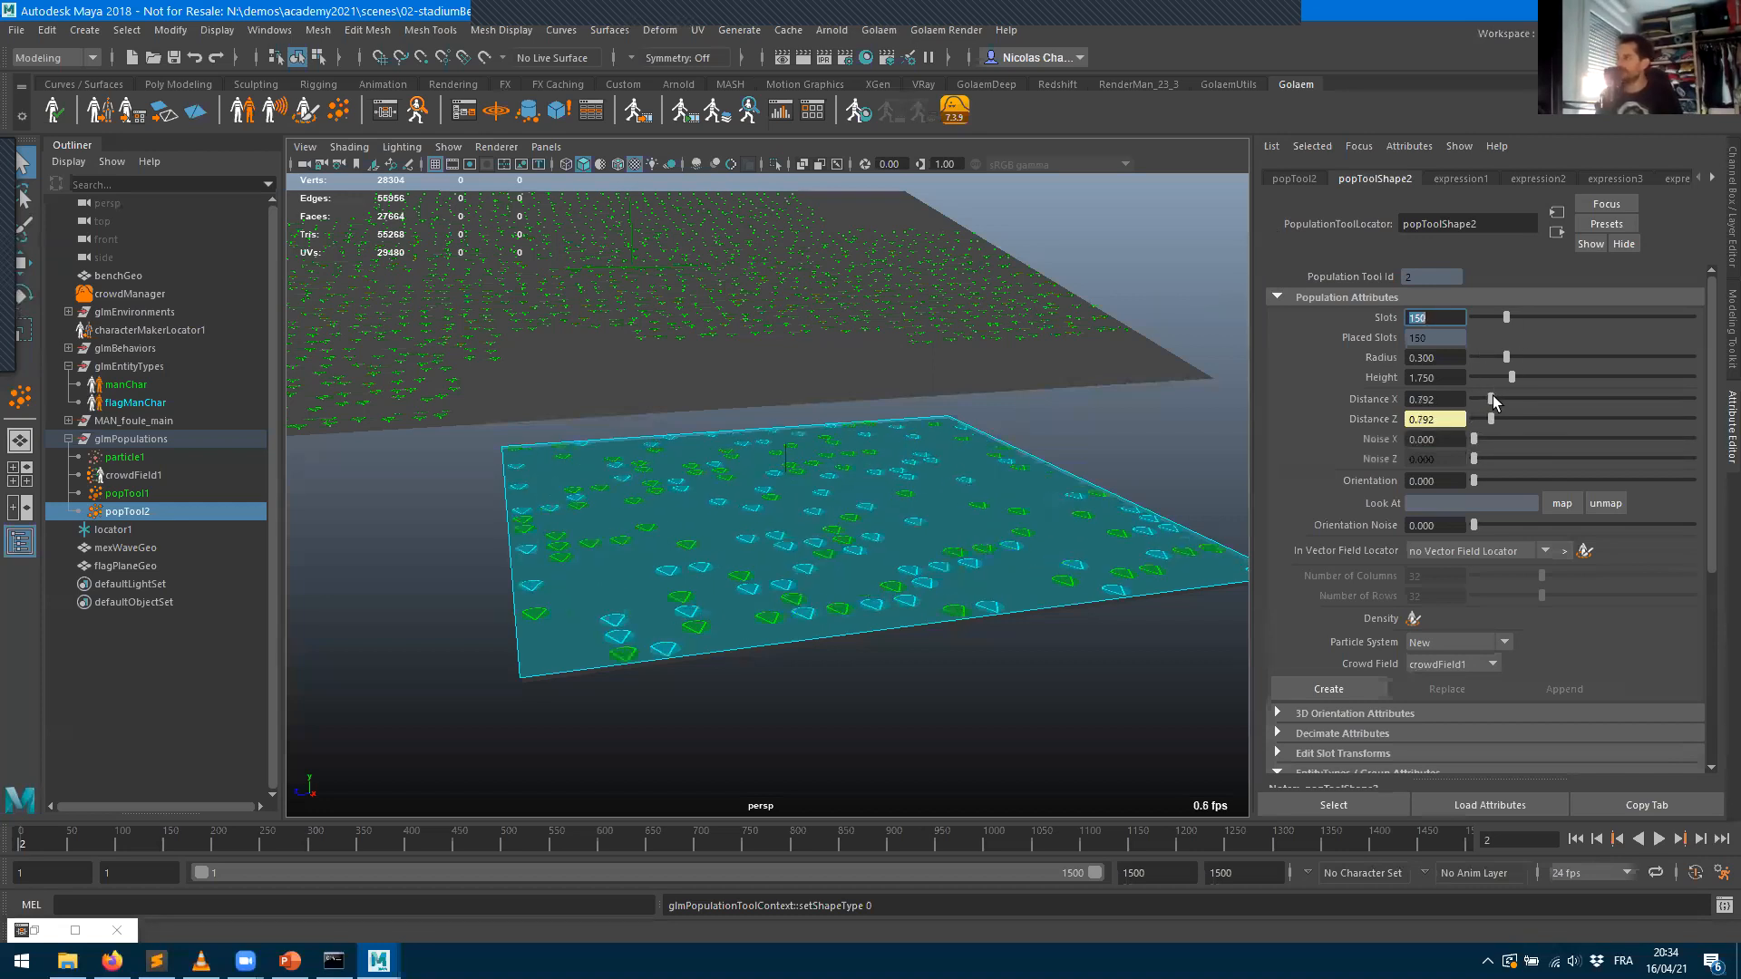
drag(1474, 439, 1488, 441)
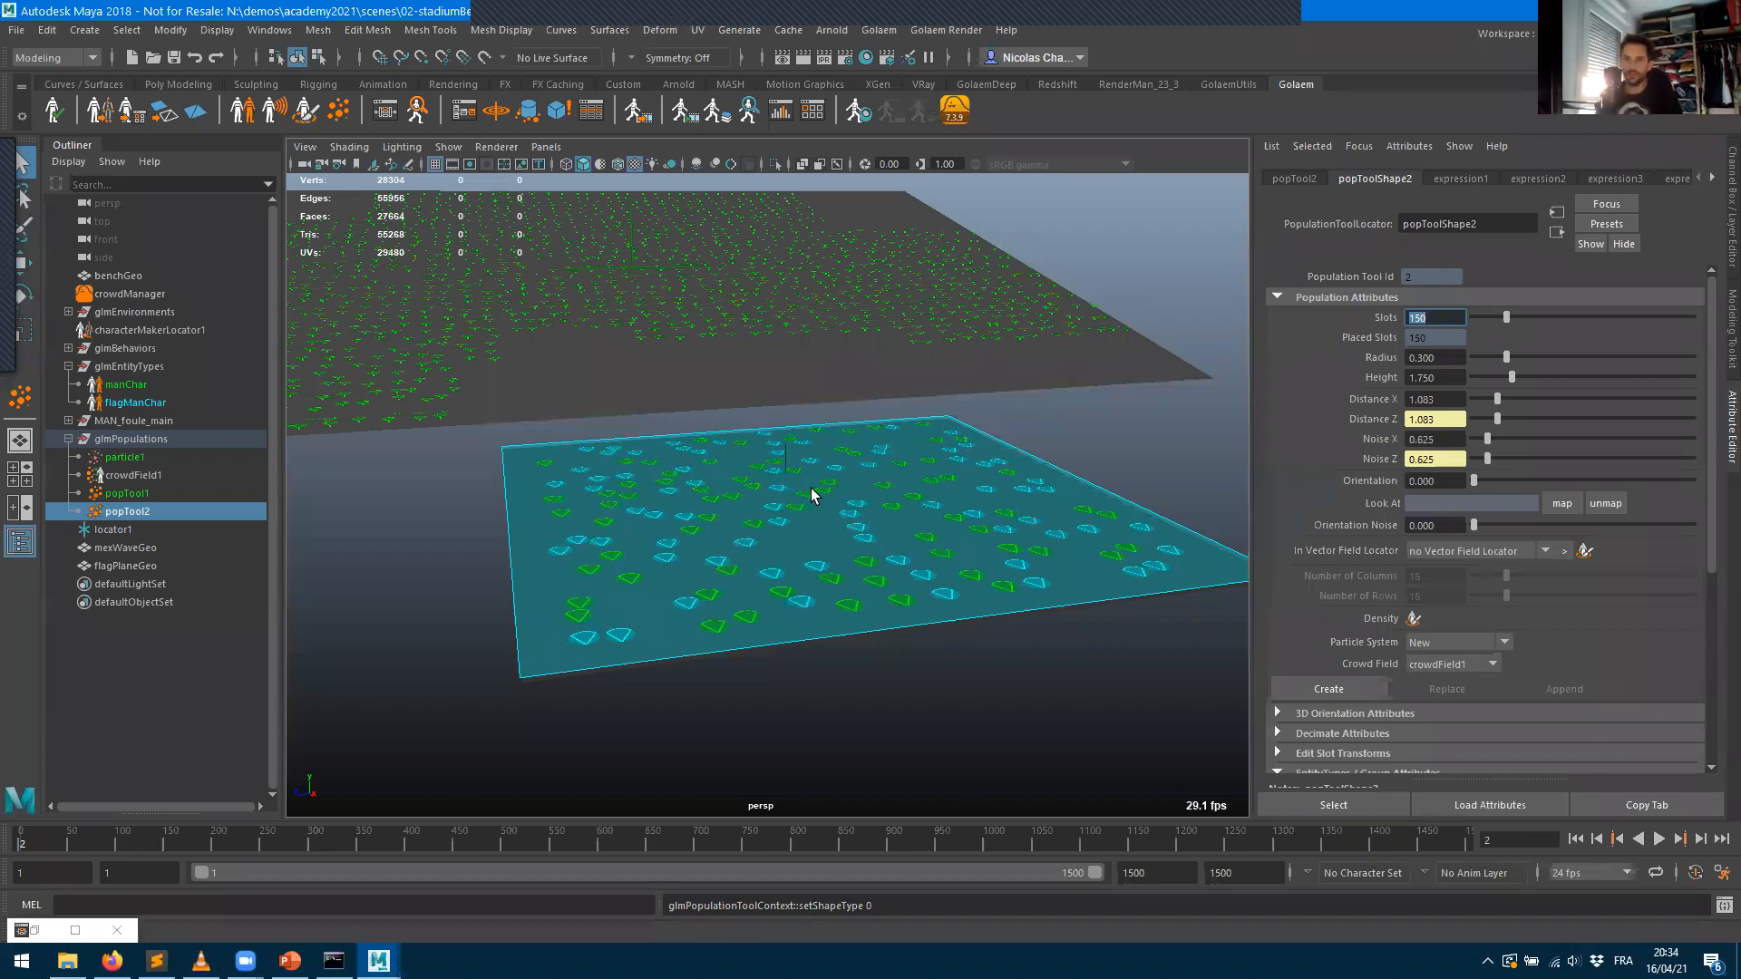
alt+drag(770, 503, 818, 528)
alt+middle_drag(818, 528, 805, 420)
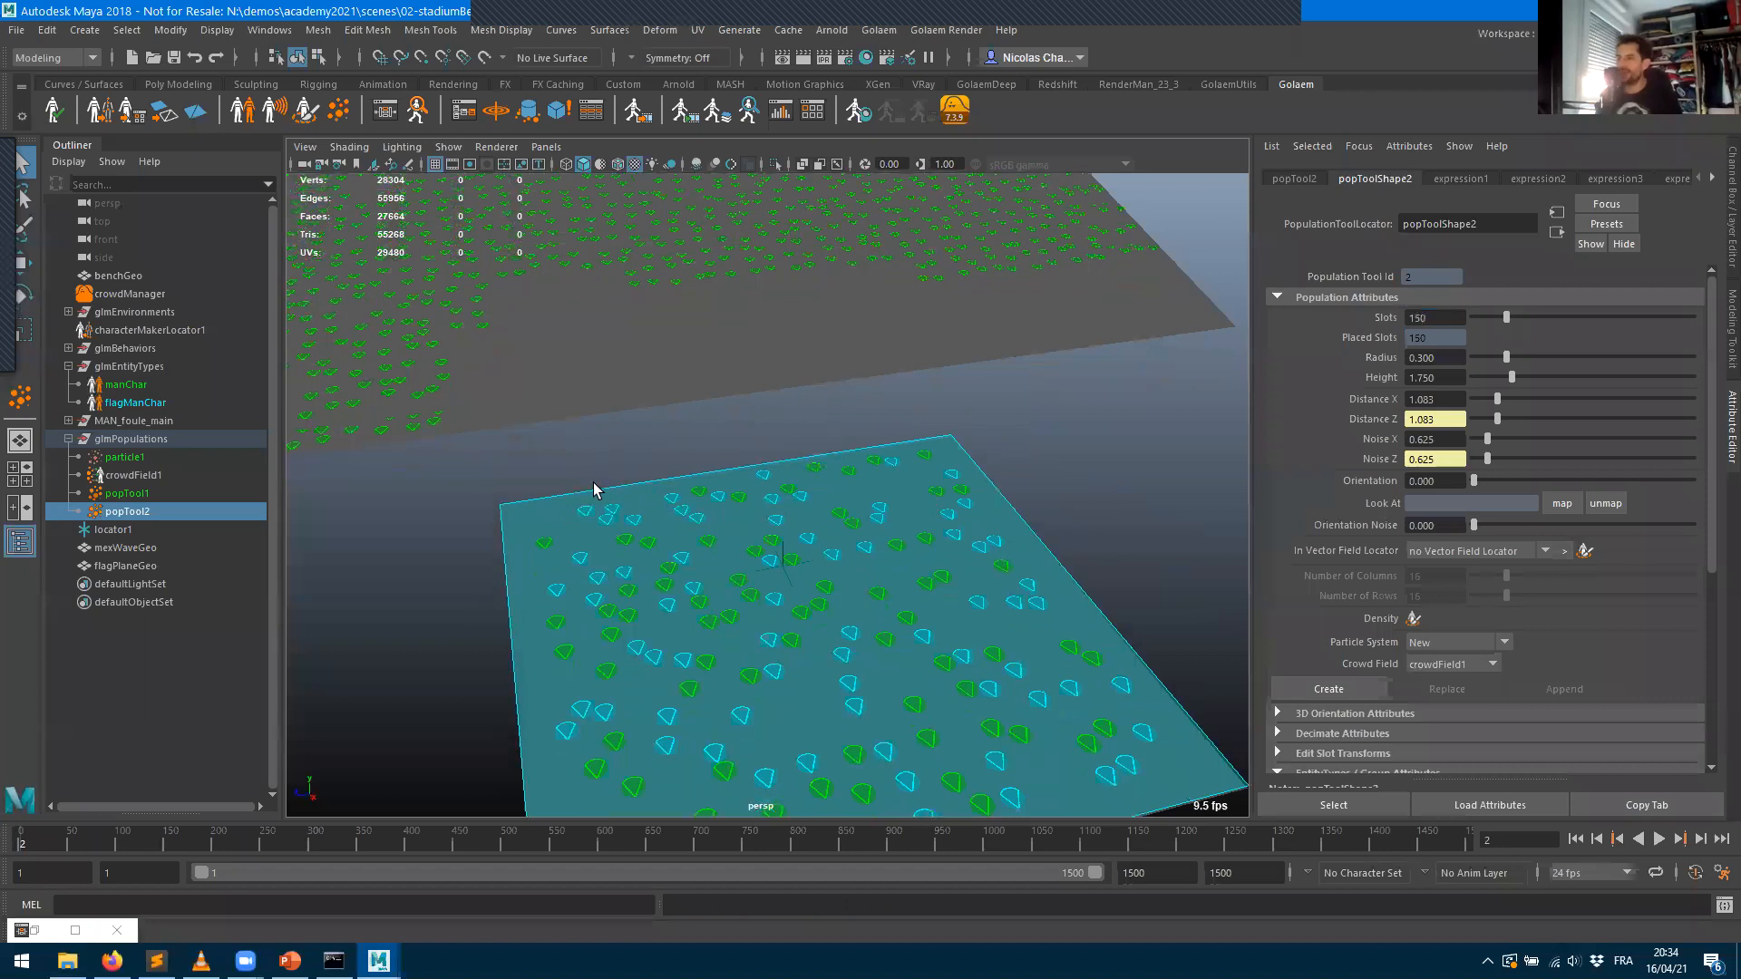
- Set manCharShape's weight to 0 in popTool2's entity types so only flagManCharShape fills the slots
scroll(1469, 562, down, 3)
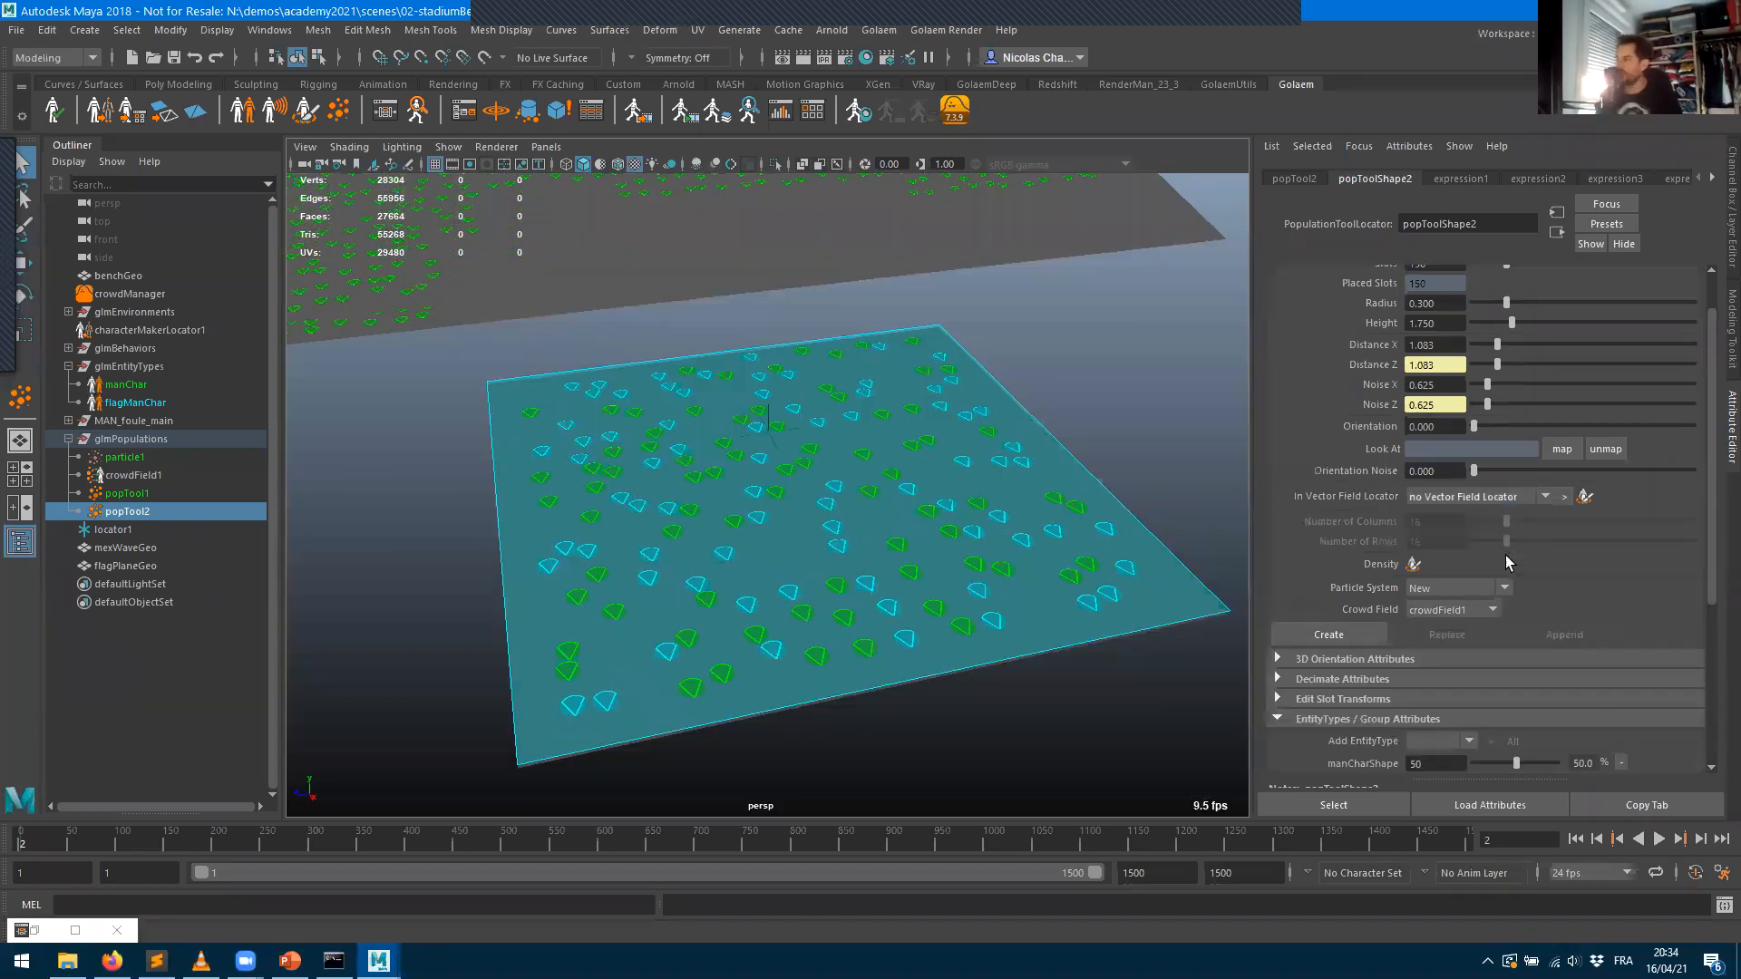
scroll(1308, 514, down, 2)
click(1315, 506)
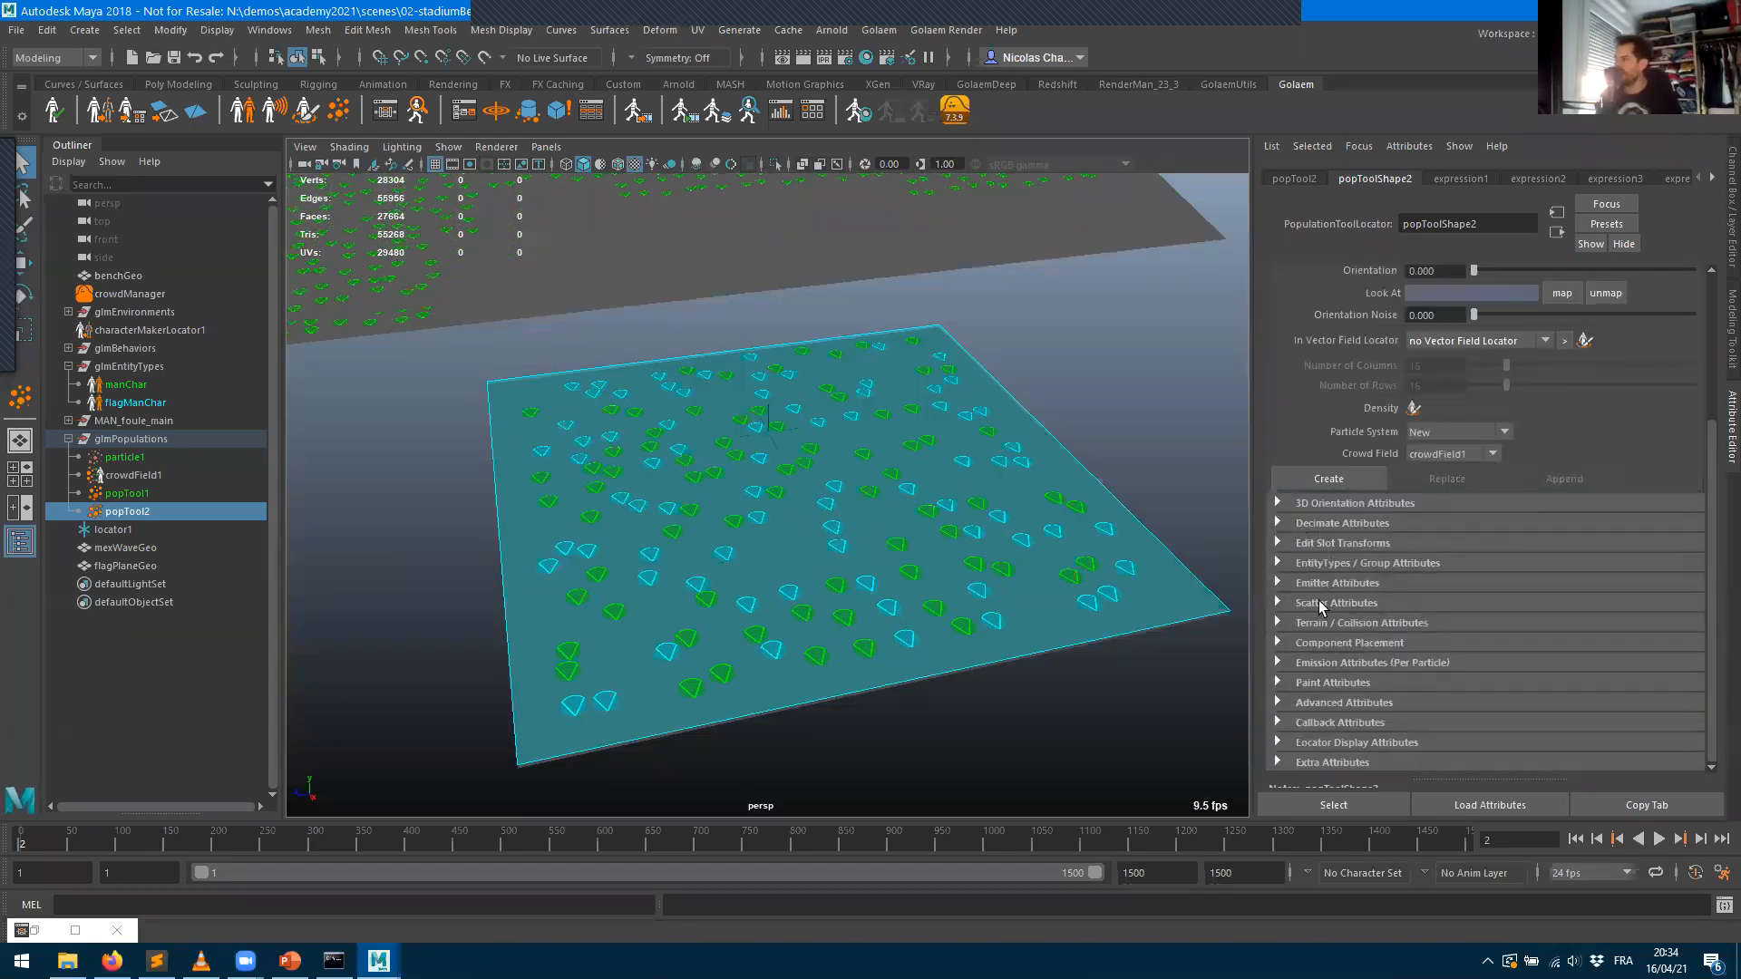
click(1339, 564)
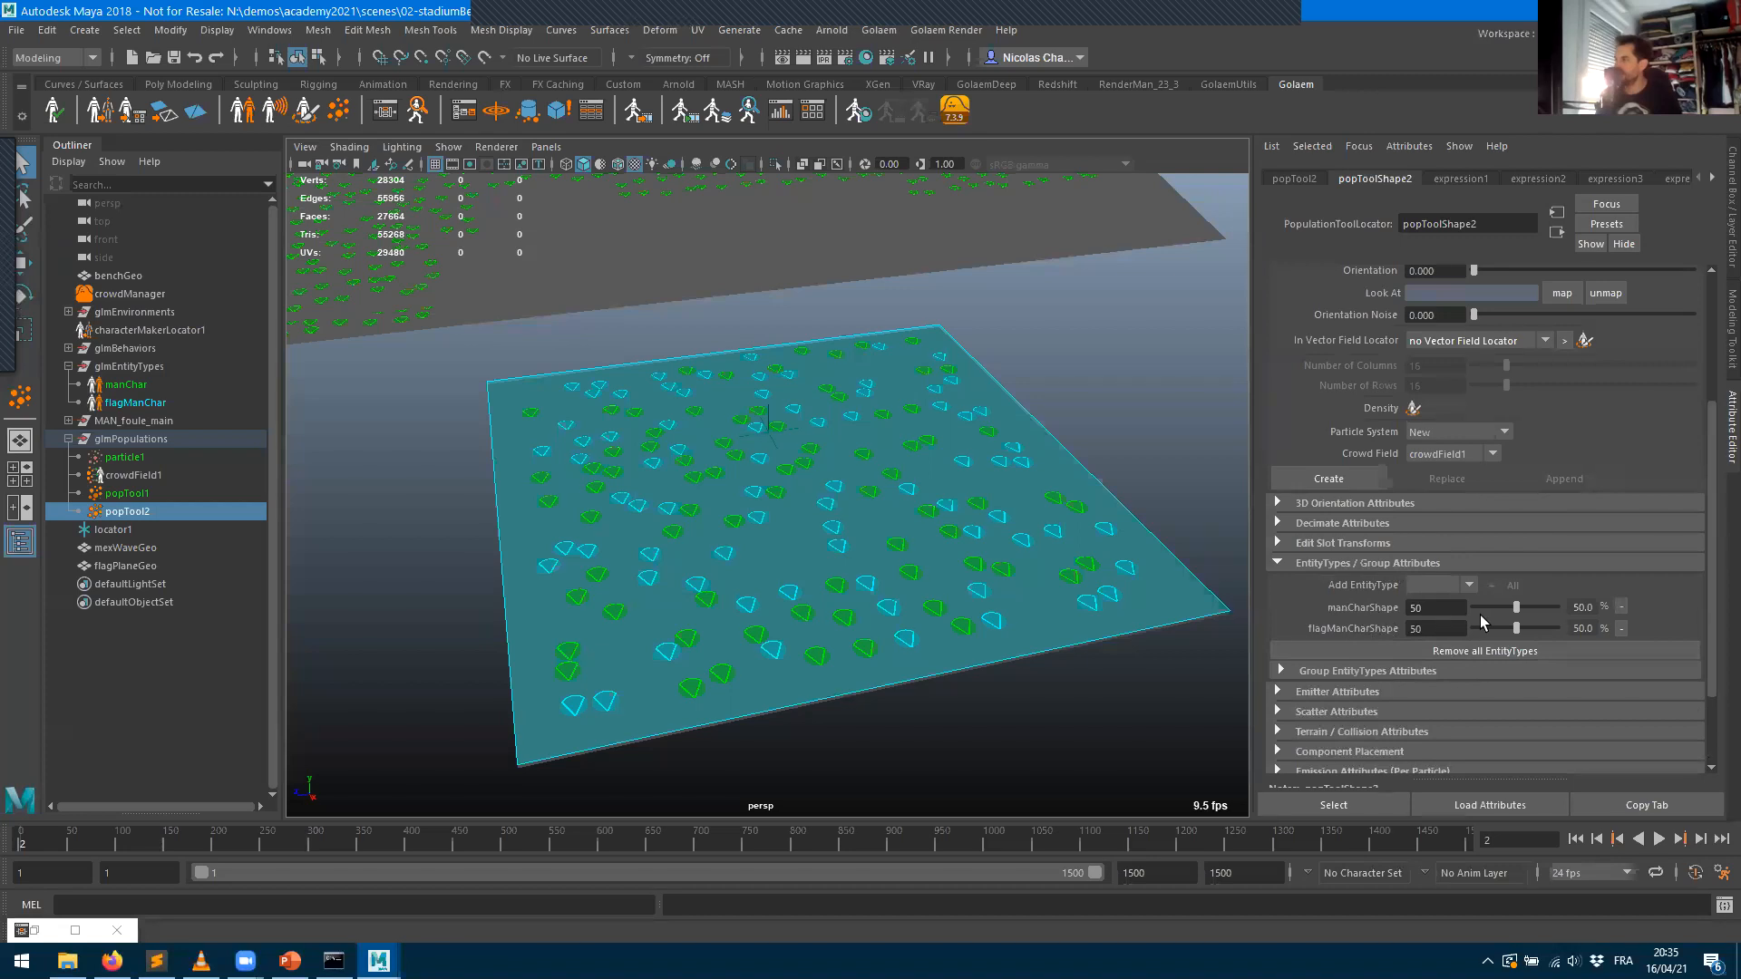
drag(1517, 614, 1451, 609)
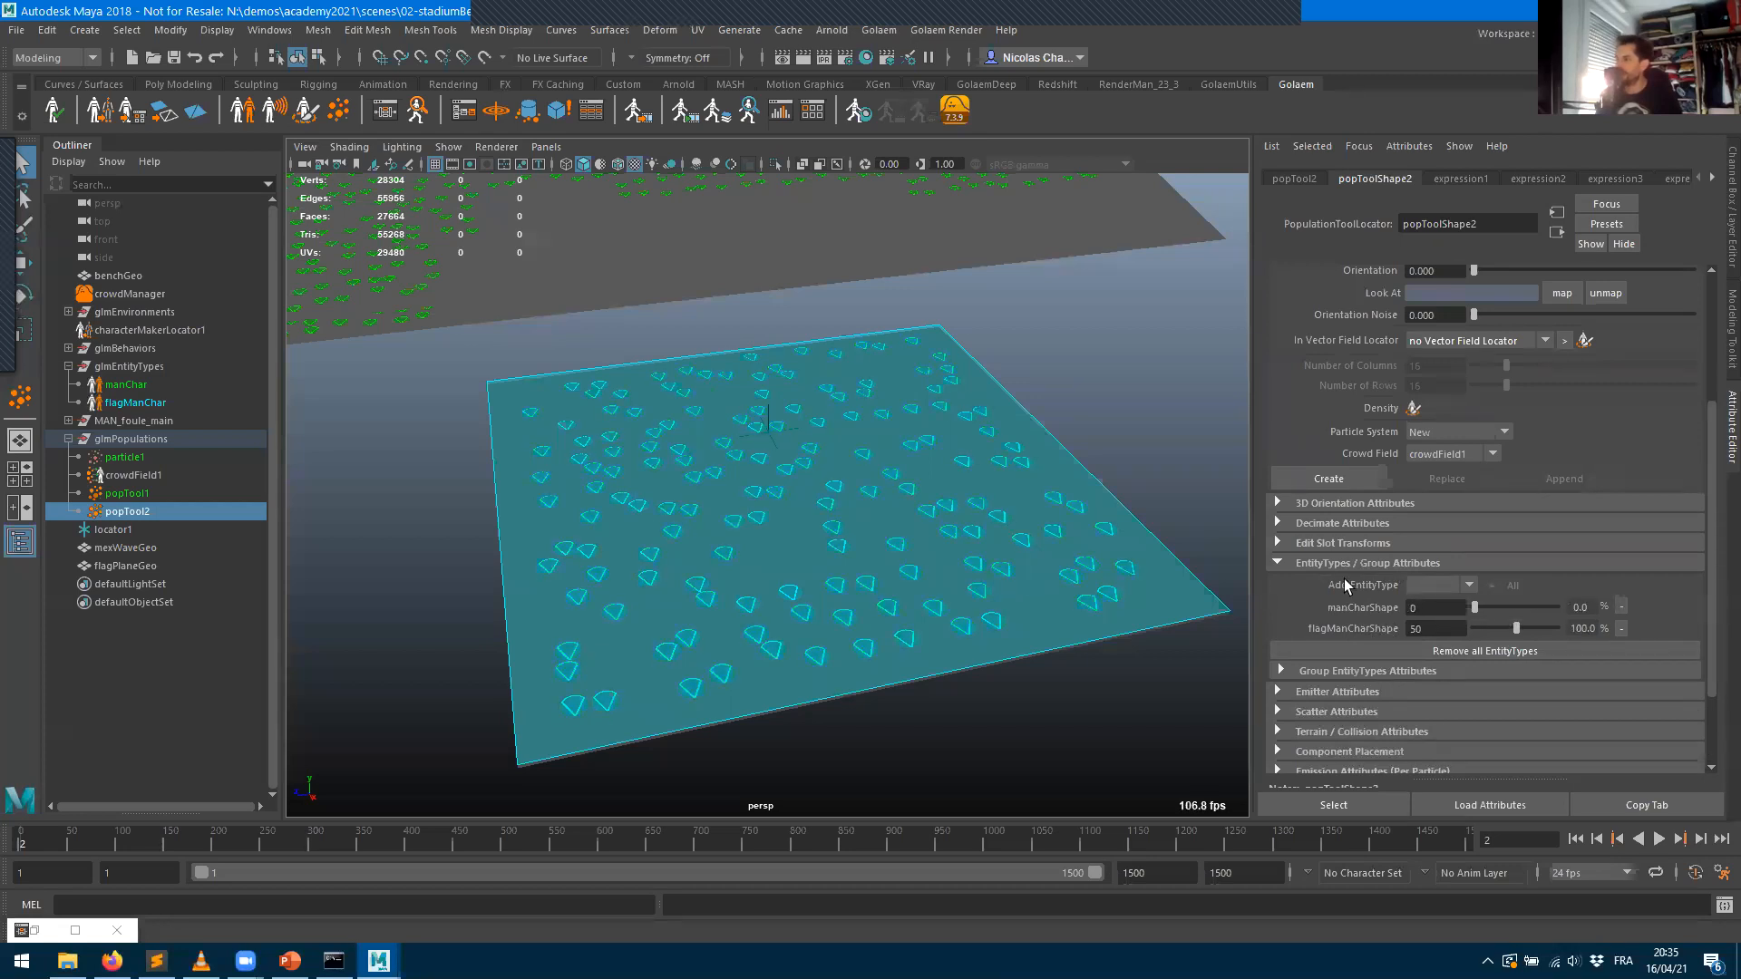
drag(1480, 614, 1373, 614)
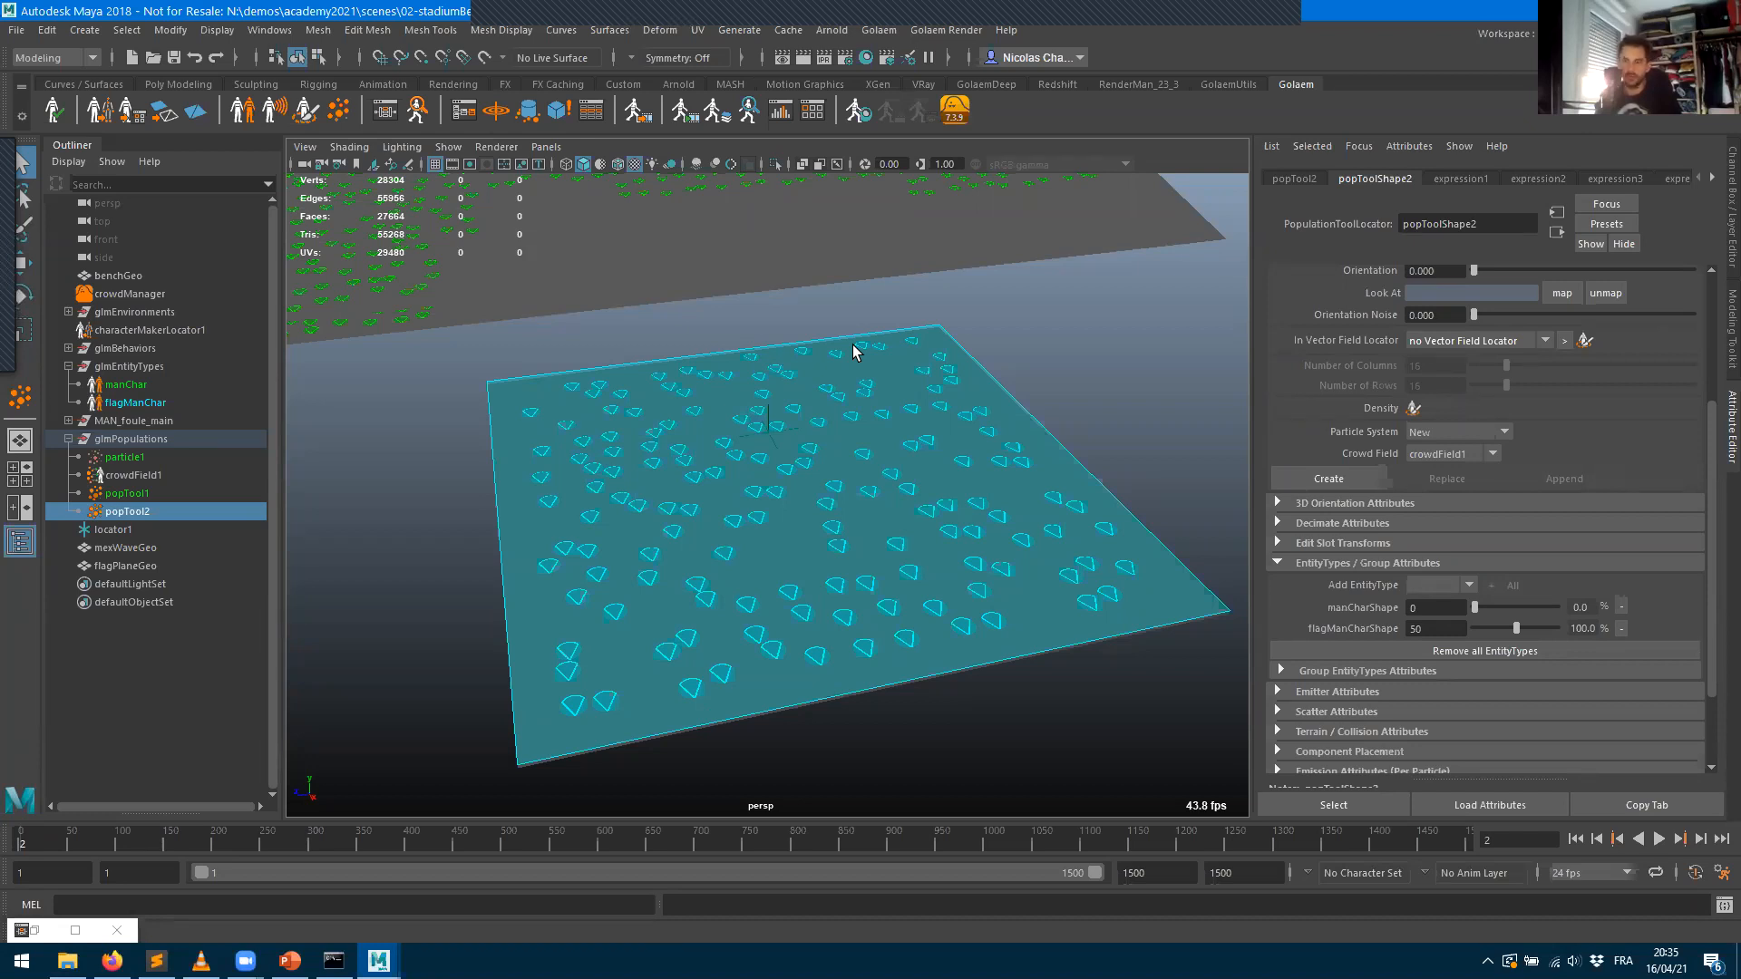
- Place a point-shaped population locator beside the flag plane, and delete it again
double_click(338, 108)
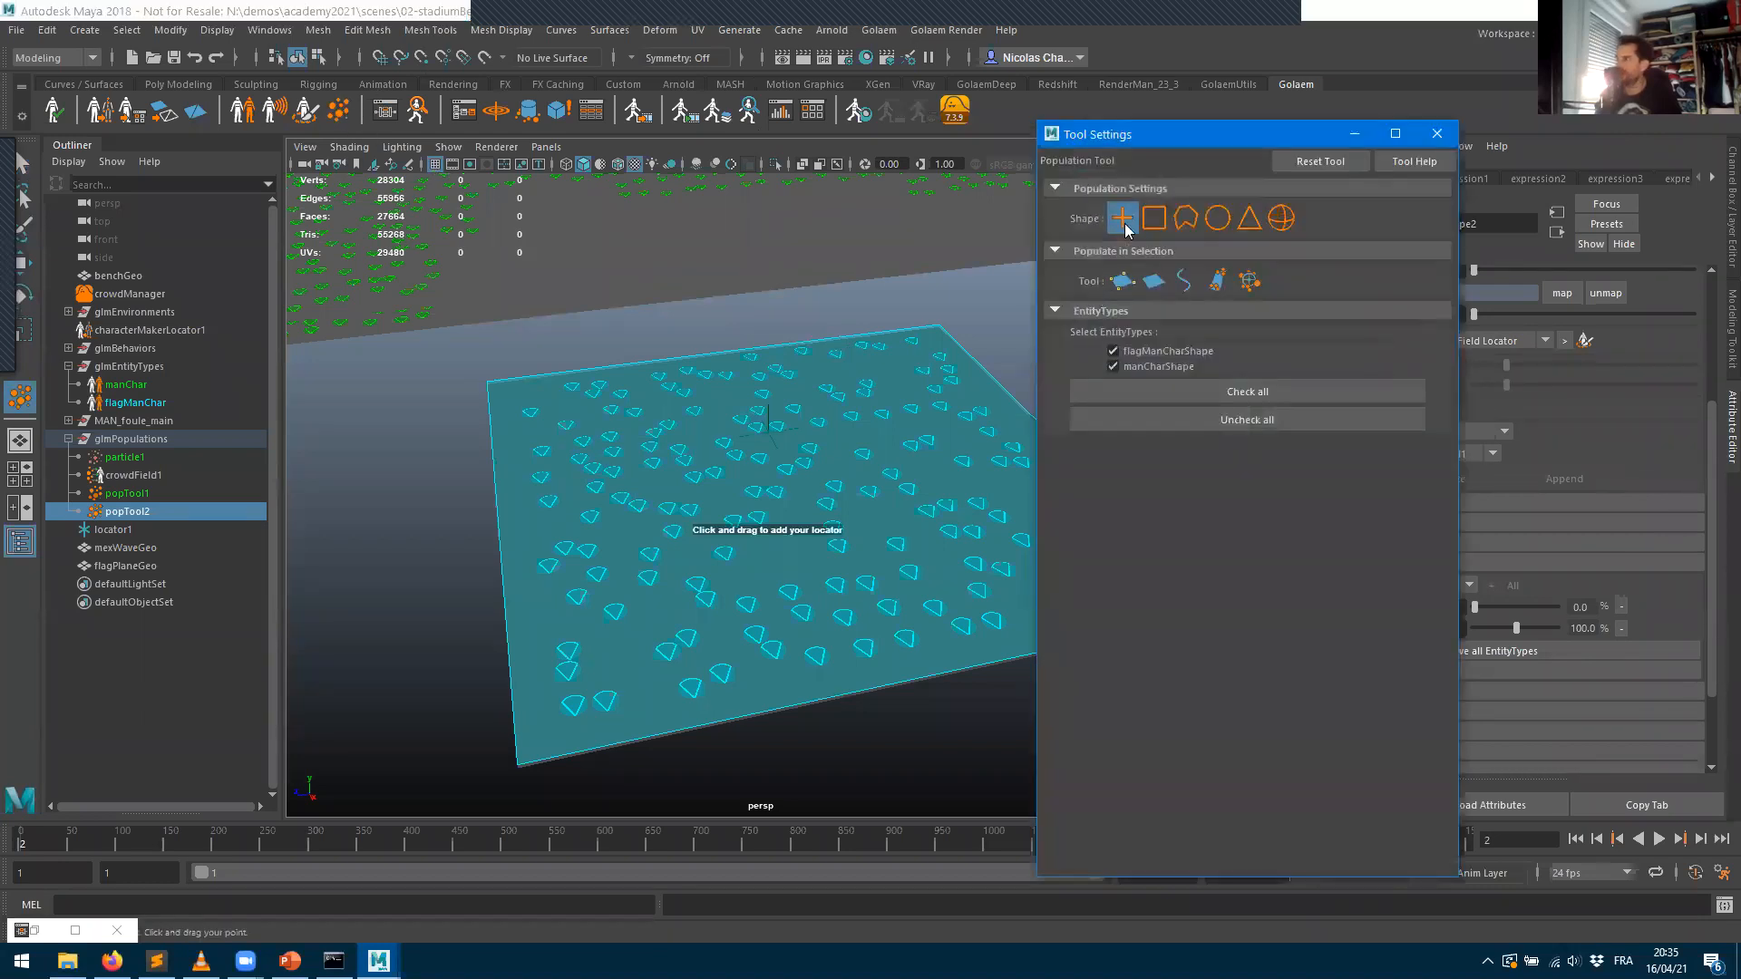
click(390, 564)
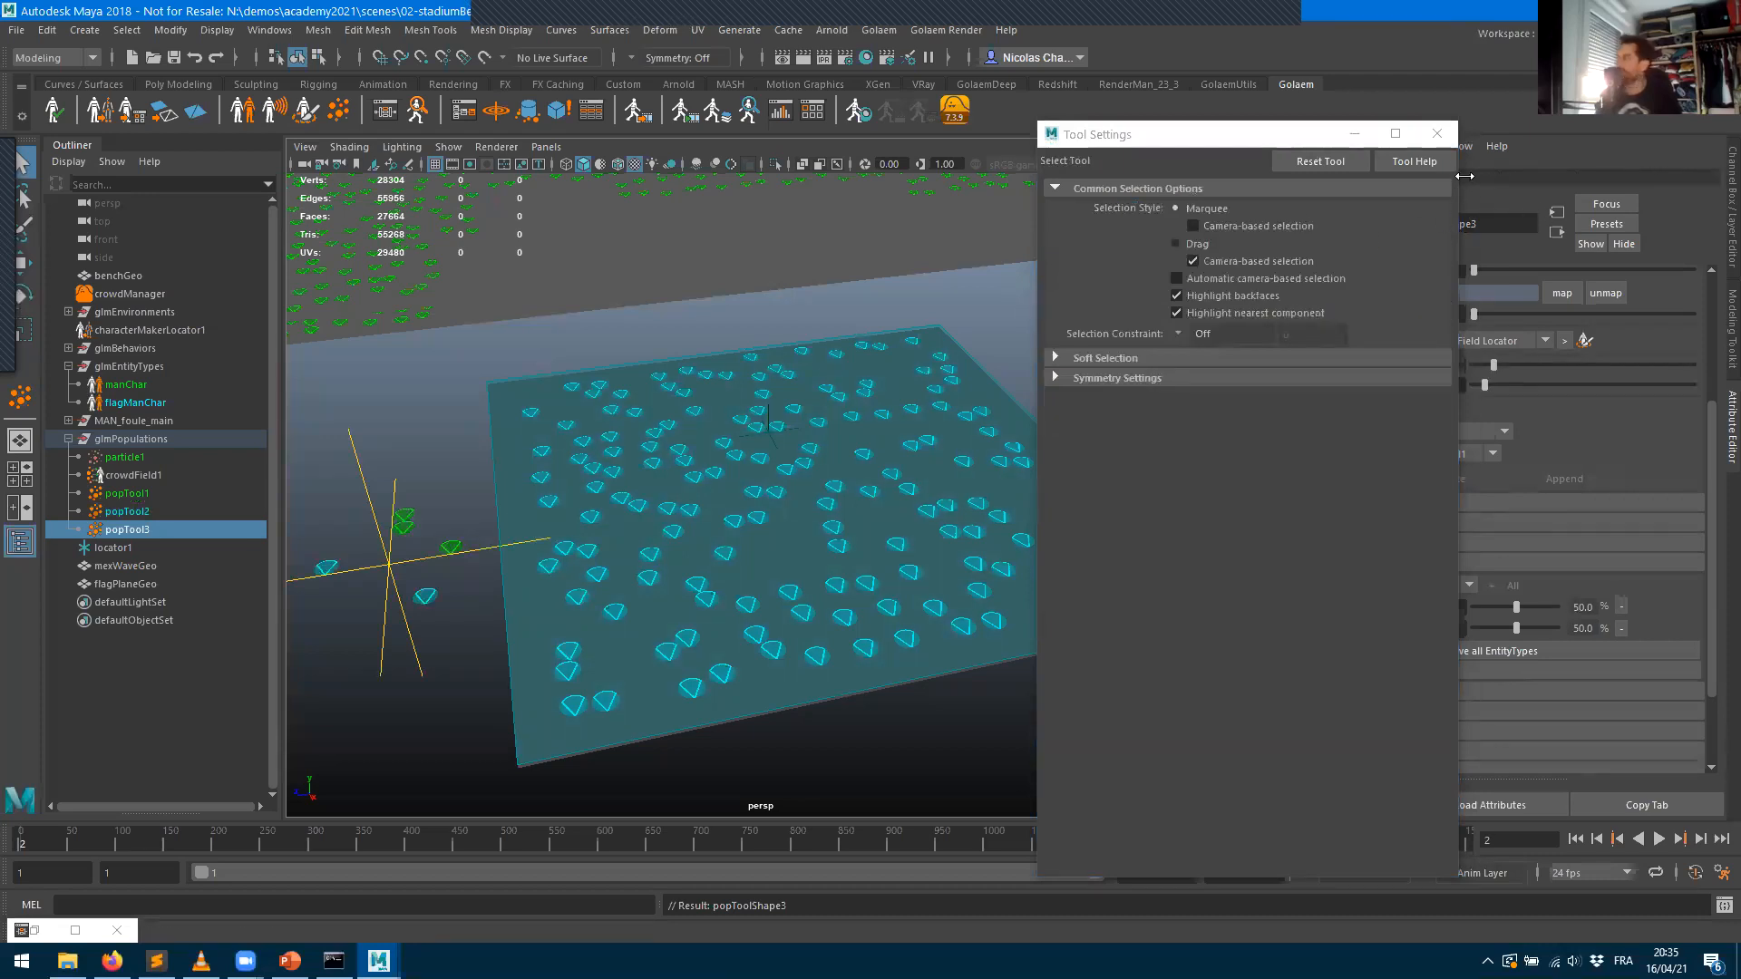
click(1442, 136)
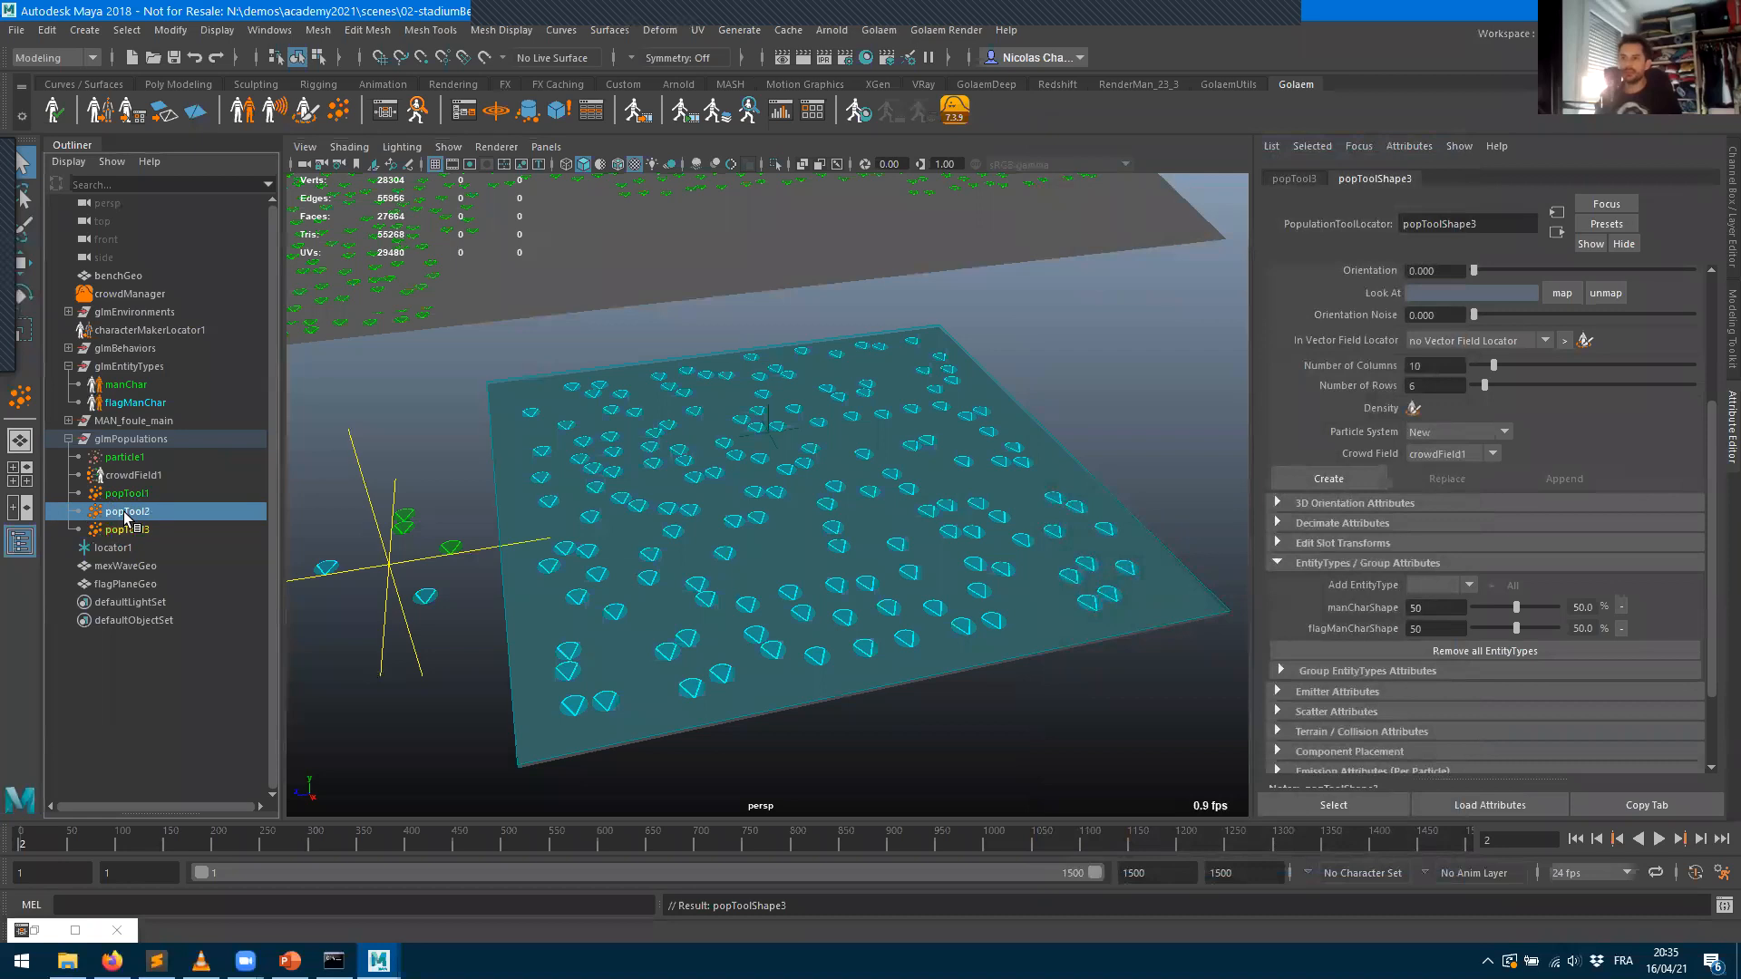
key(Delete)
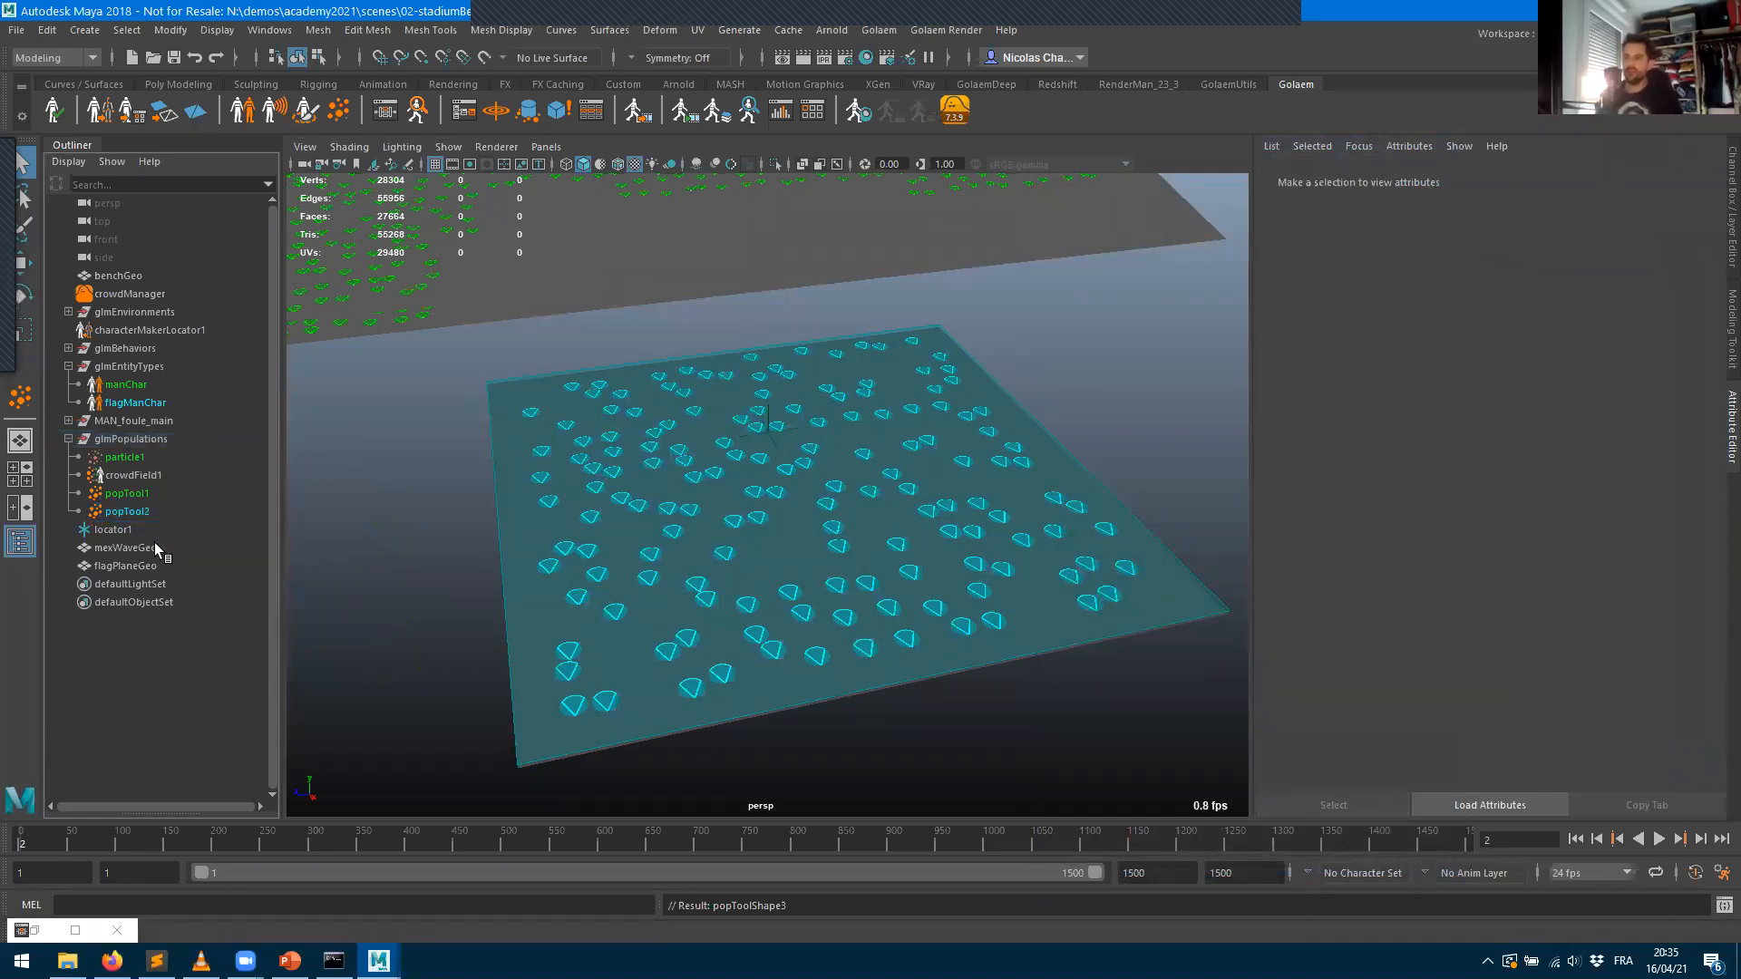
- Emit popTool2's slots into a new particle system with a new crowd field
click(133, 513)
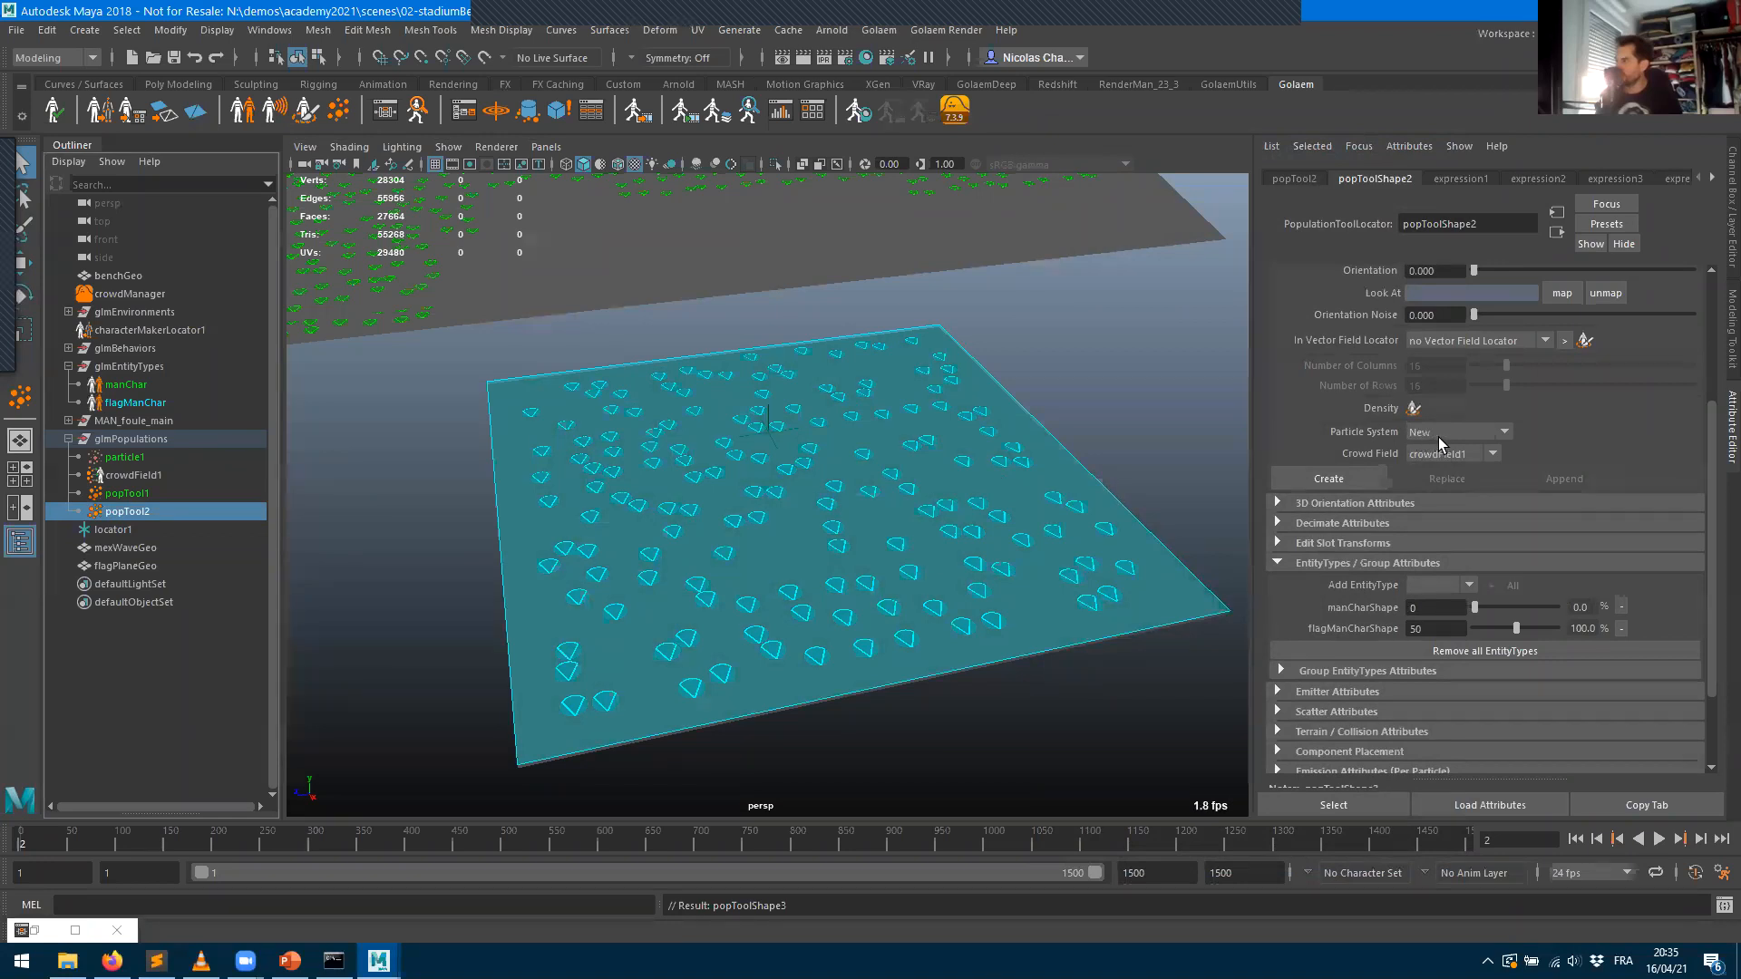
click(1450, 453)
click(1437, 482)
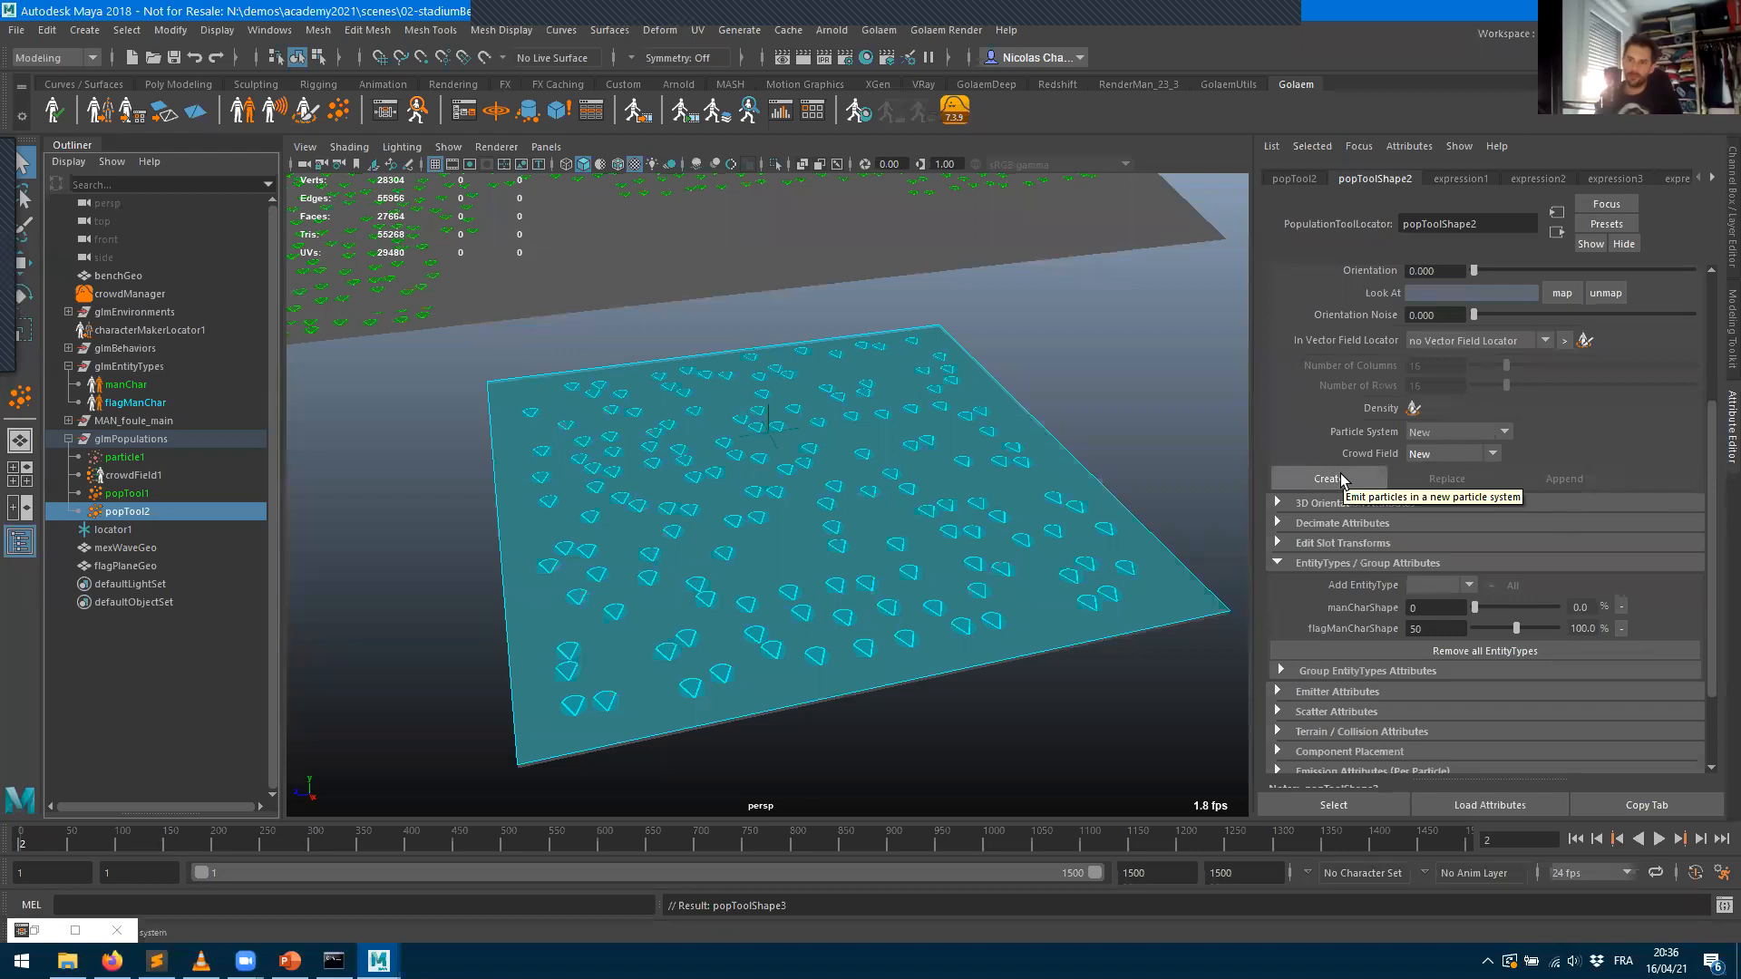
alt+middle_drag(756, 314, 795, 476)
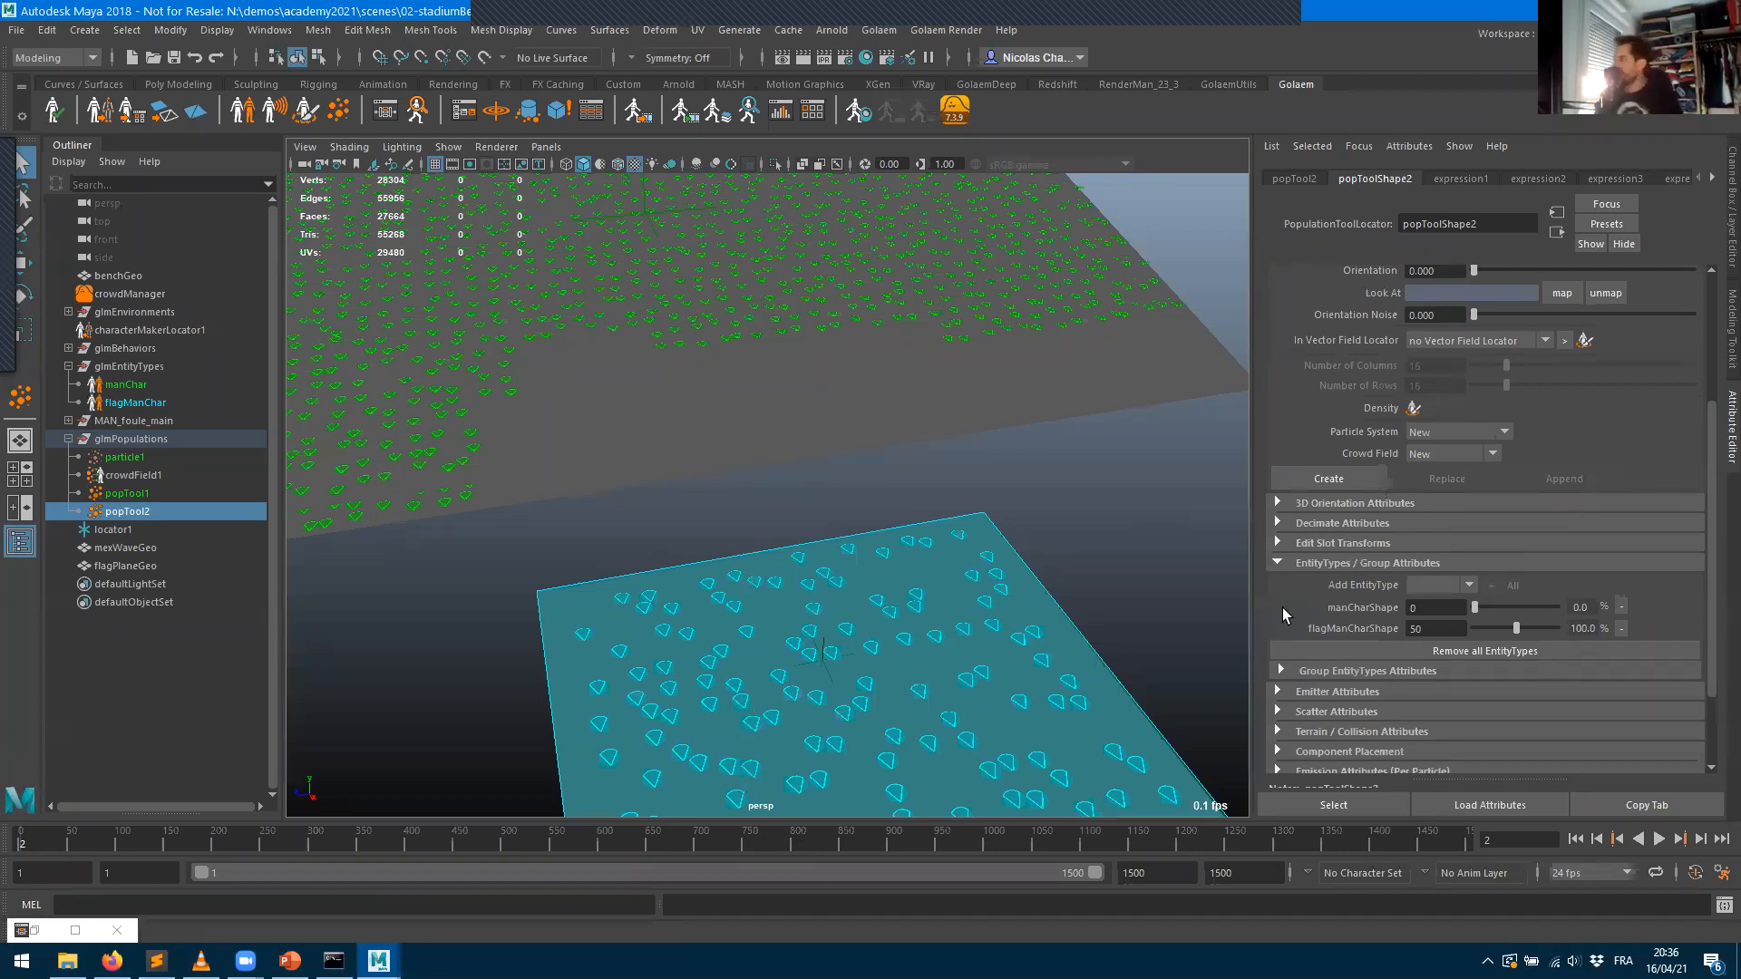
click(1342, 480)
- Restart the simulation from frame 1, advance to frame 2 and examine the crowd on the flag plane up close
click(1575, 839)
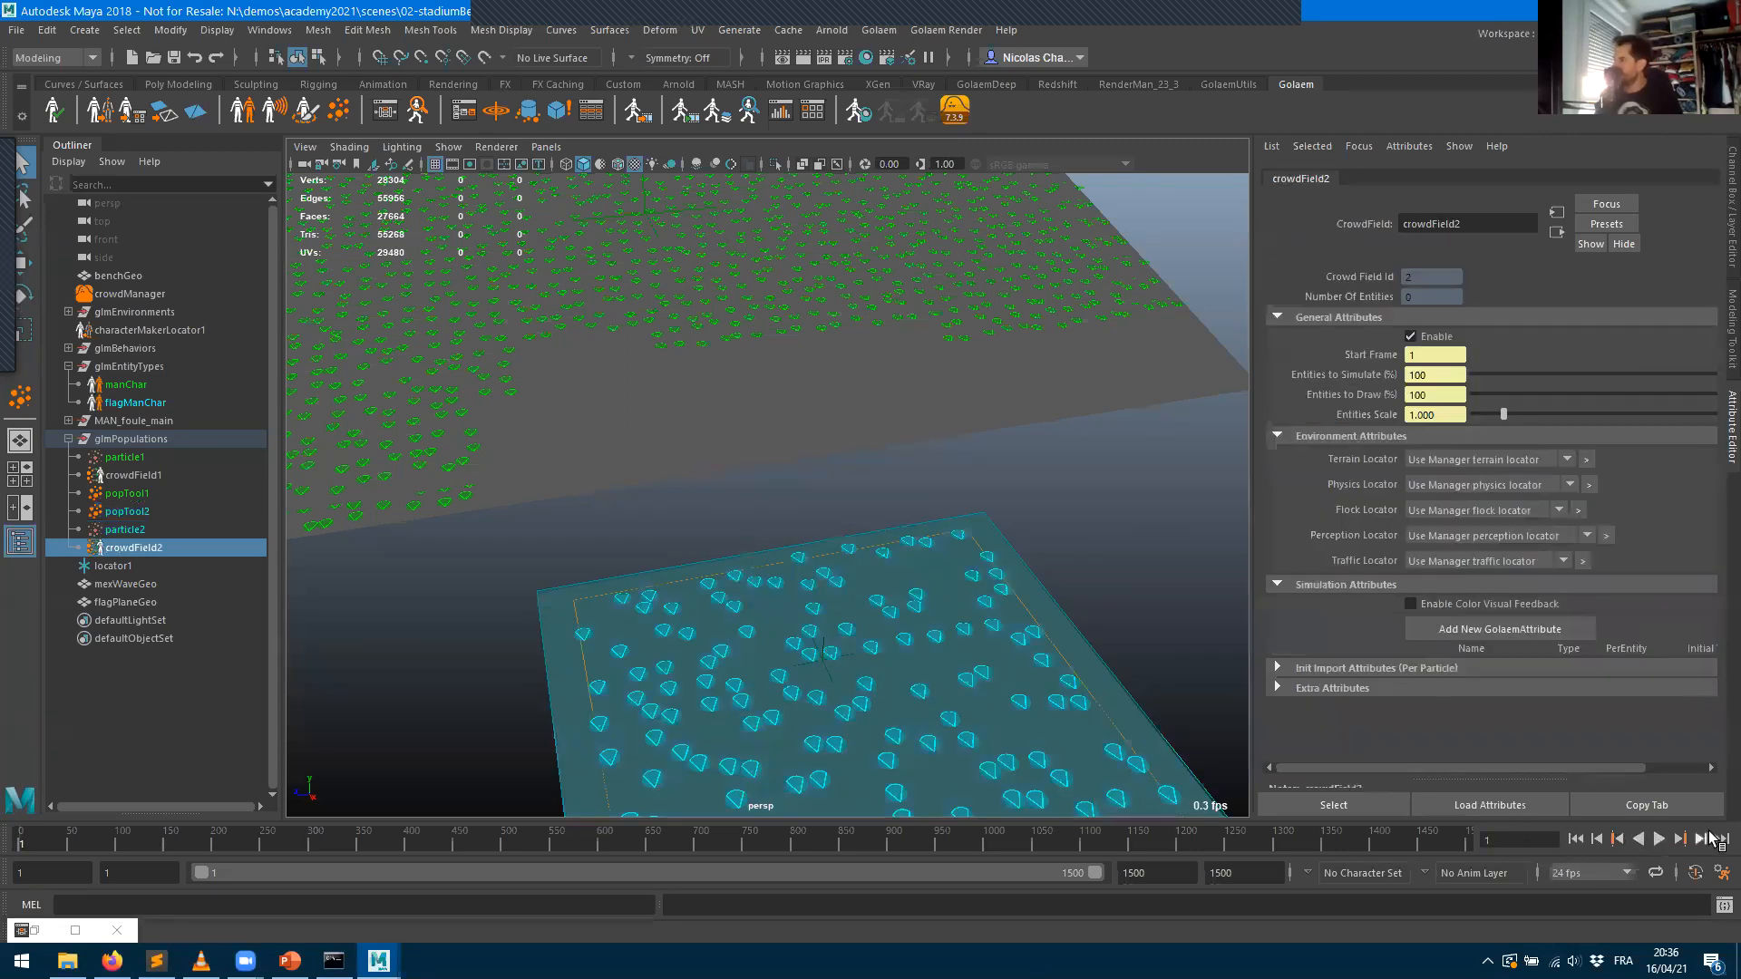
alt+middle_drag(892, 646, 849, 462)
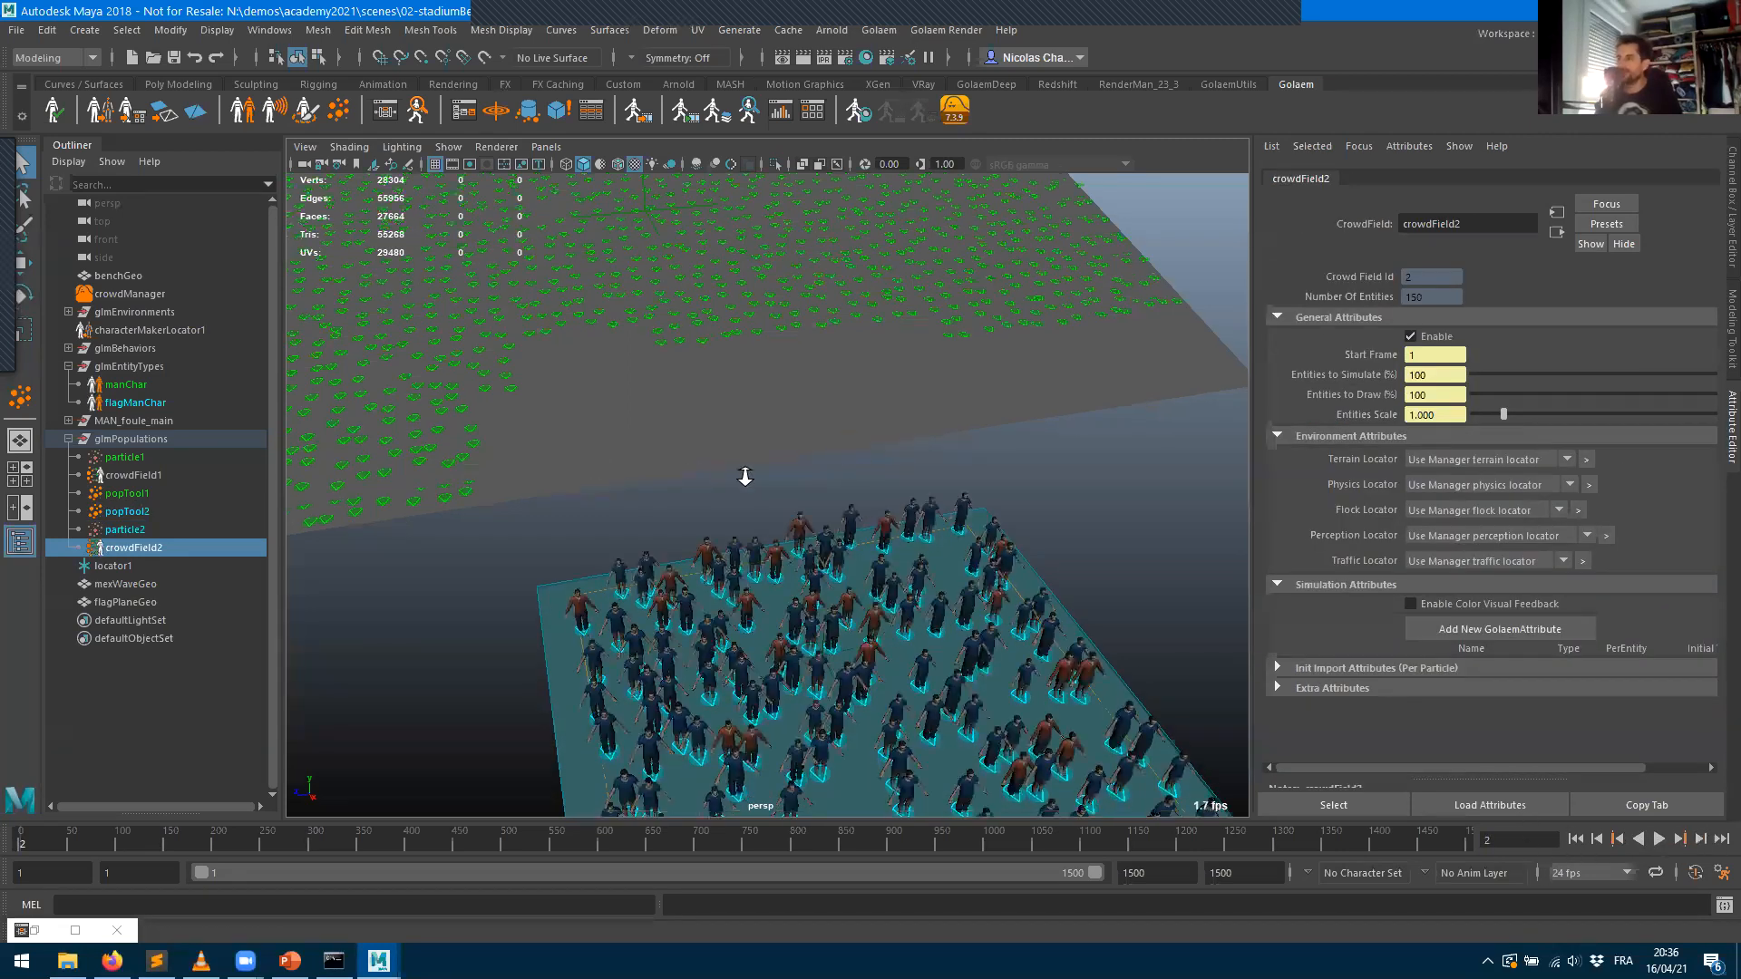
scroll(835, 478, up, 5)
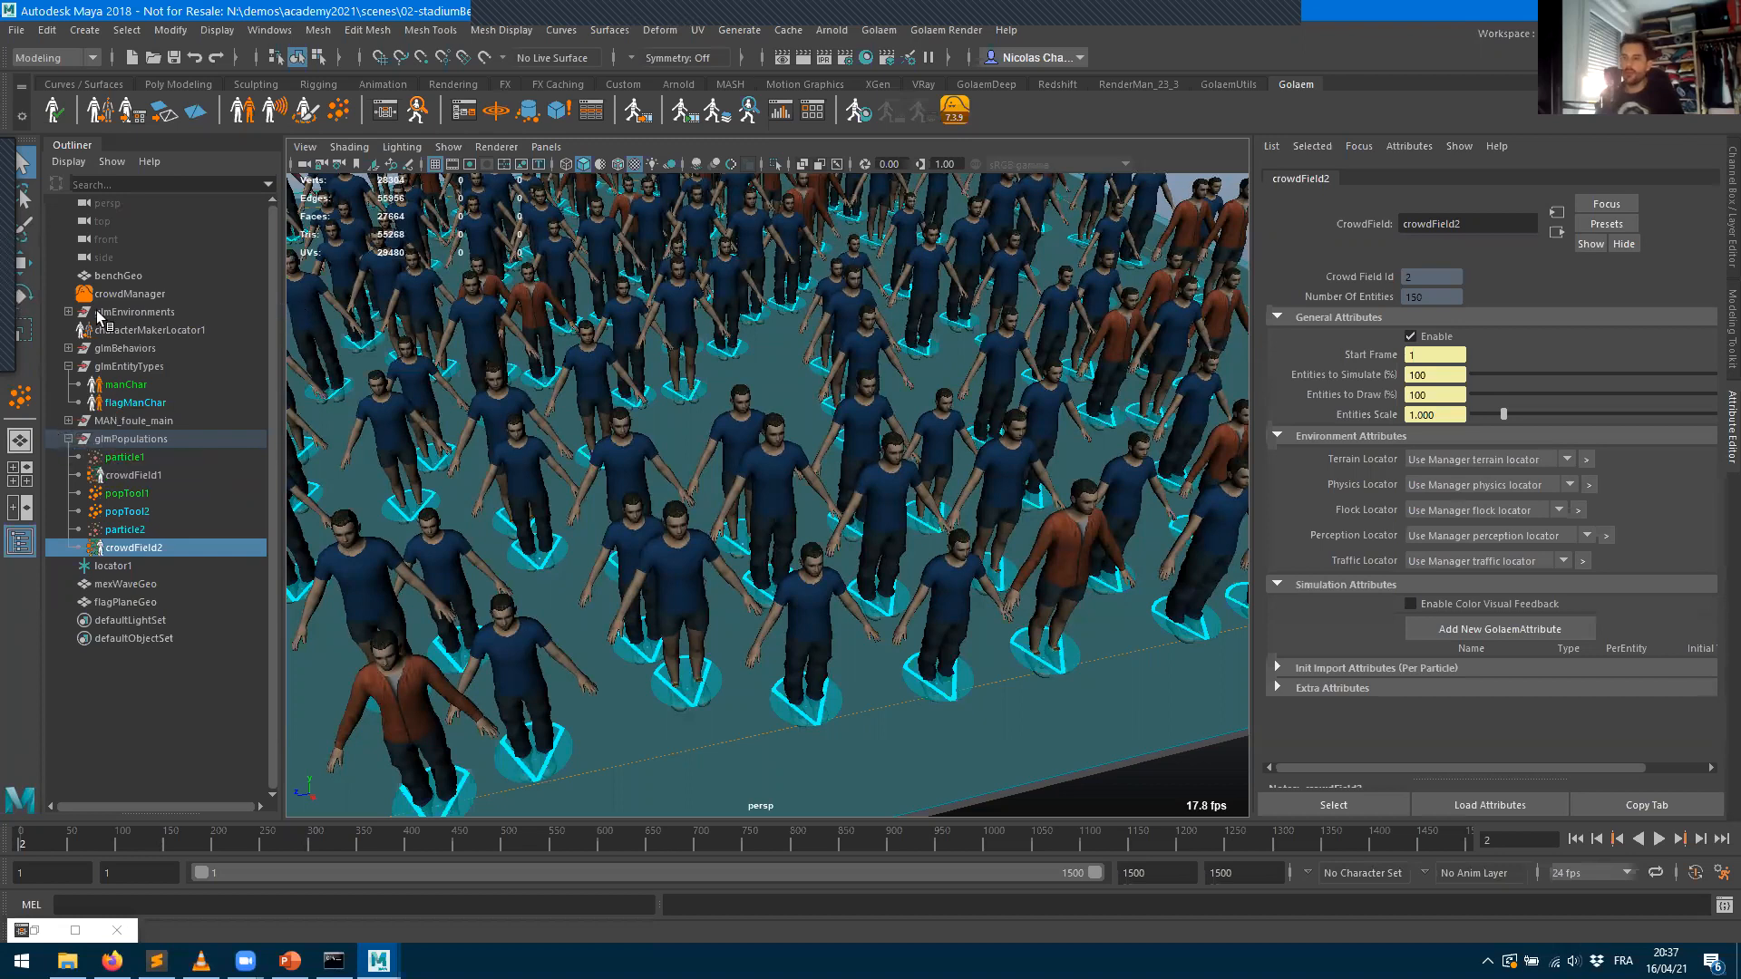
- Try to load CasualMan_Light.gcha into a blank Golaem Character Maker, and close the window
click(107, 112)
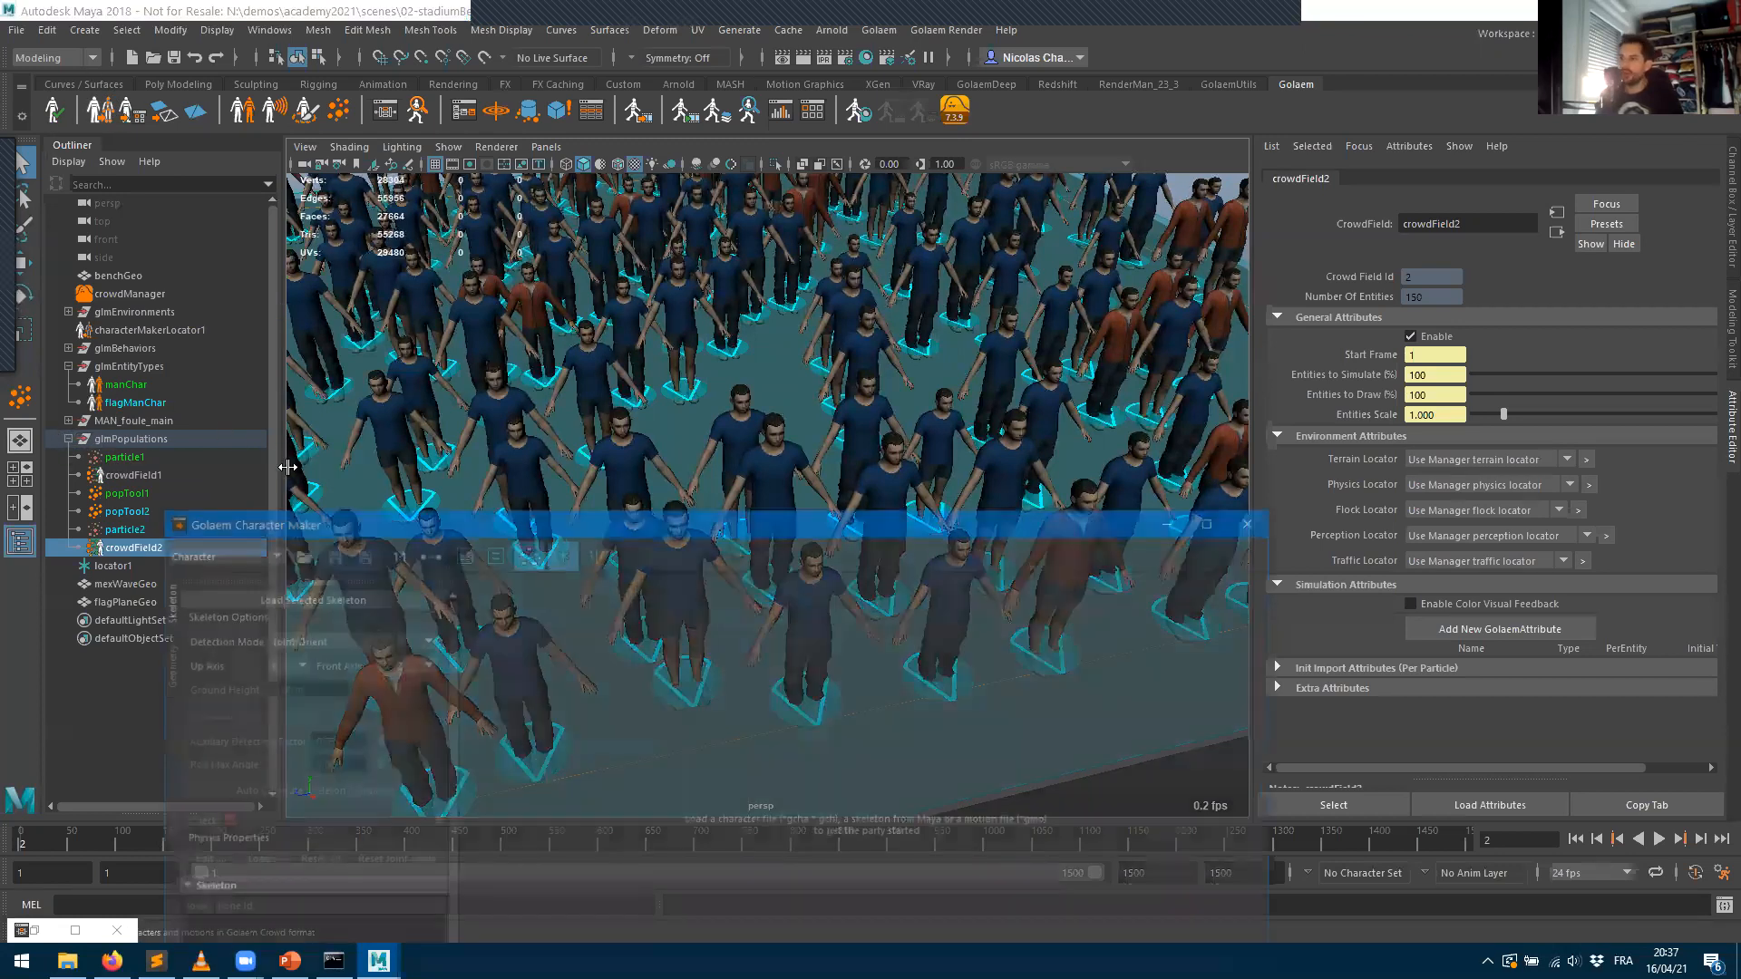
click(328, 329)
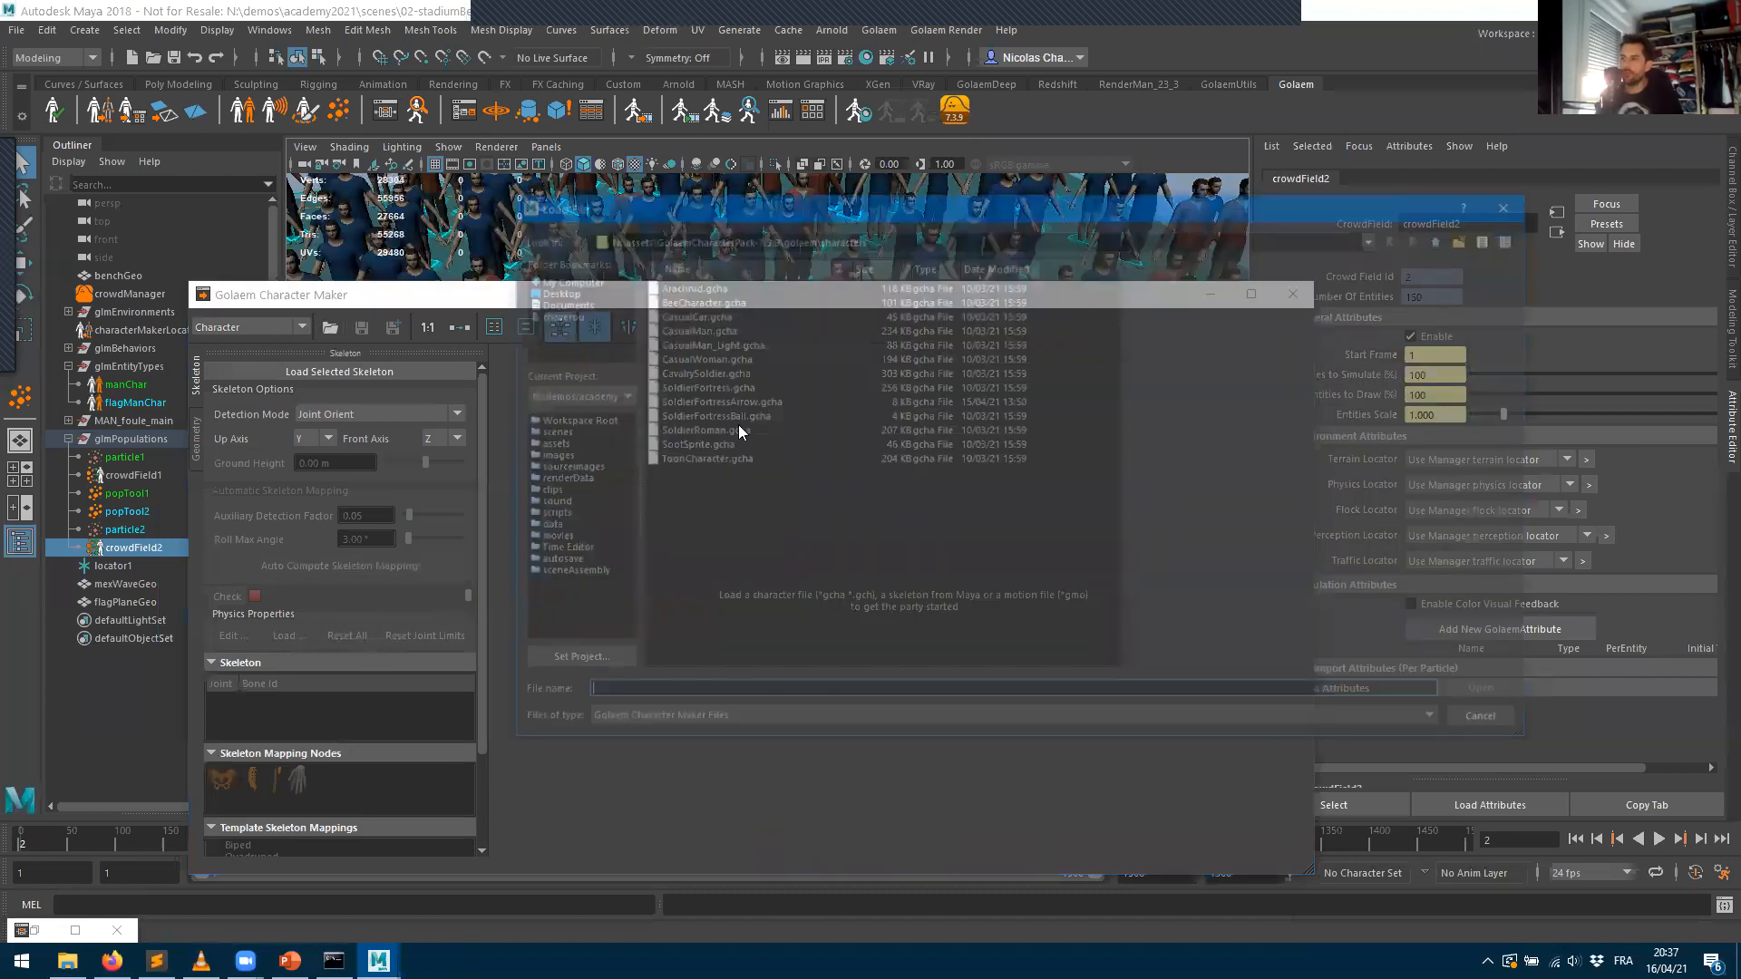
double_click(724, 343)
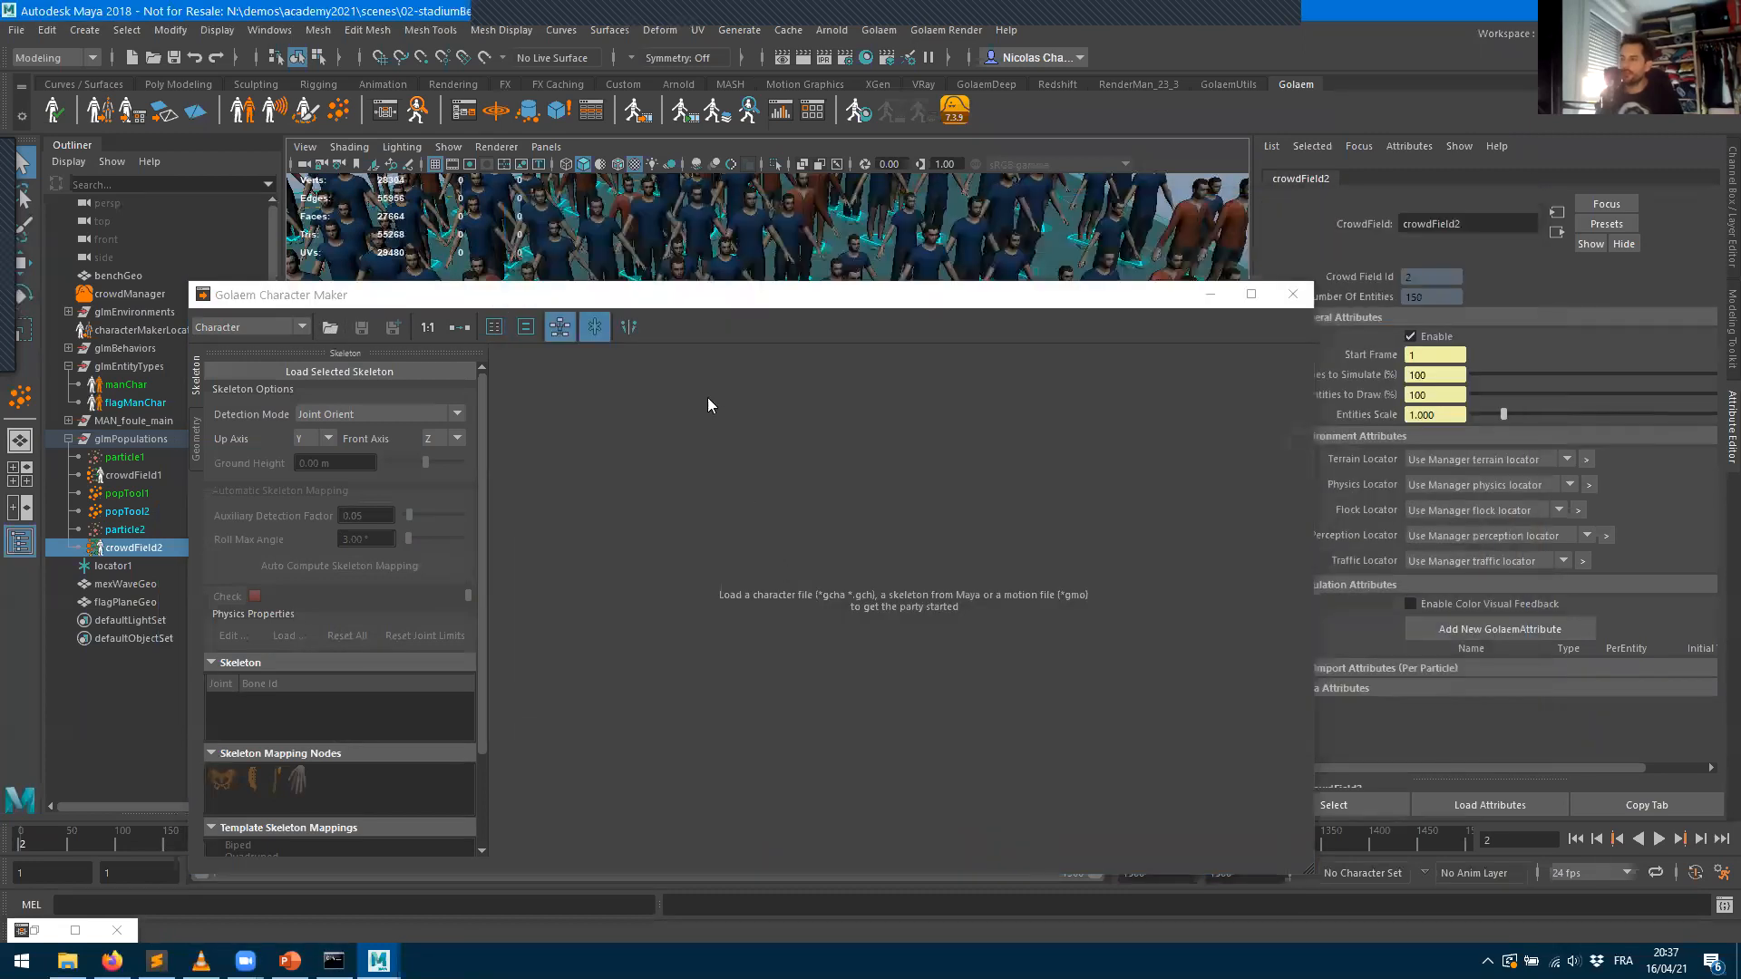
click(1293, 294)
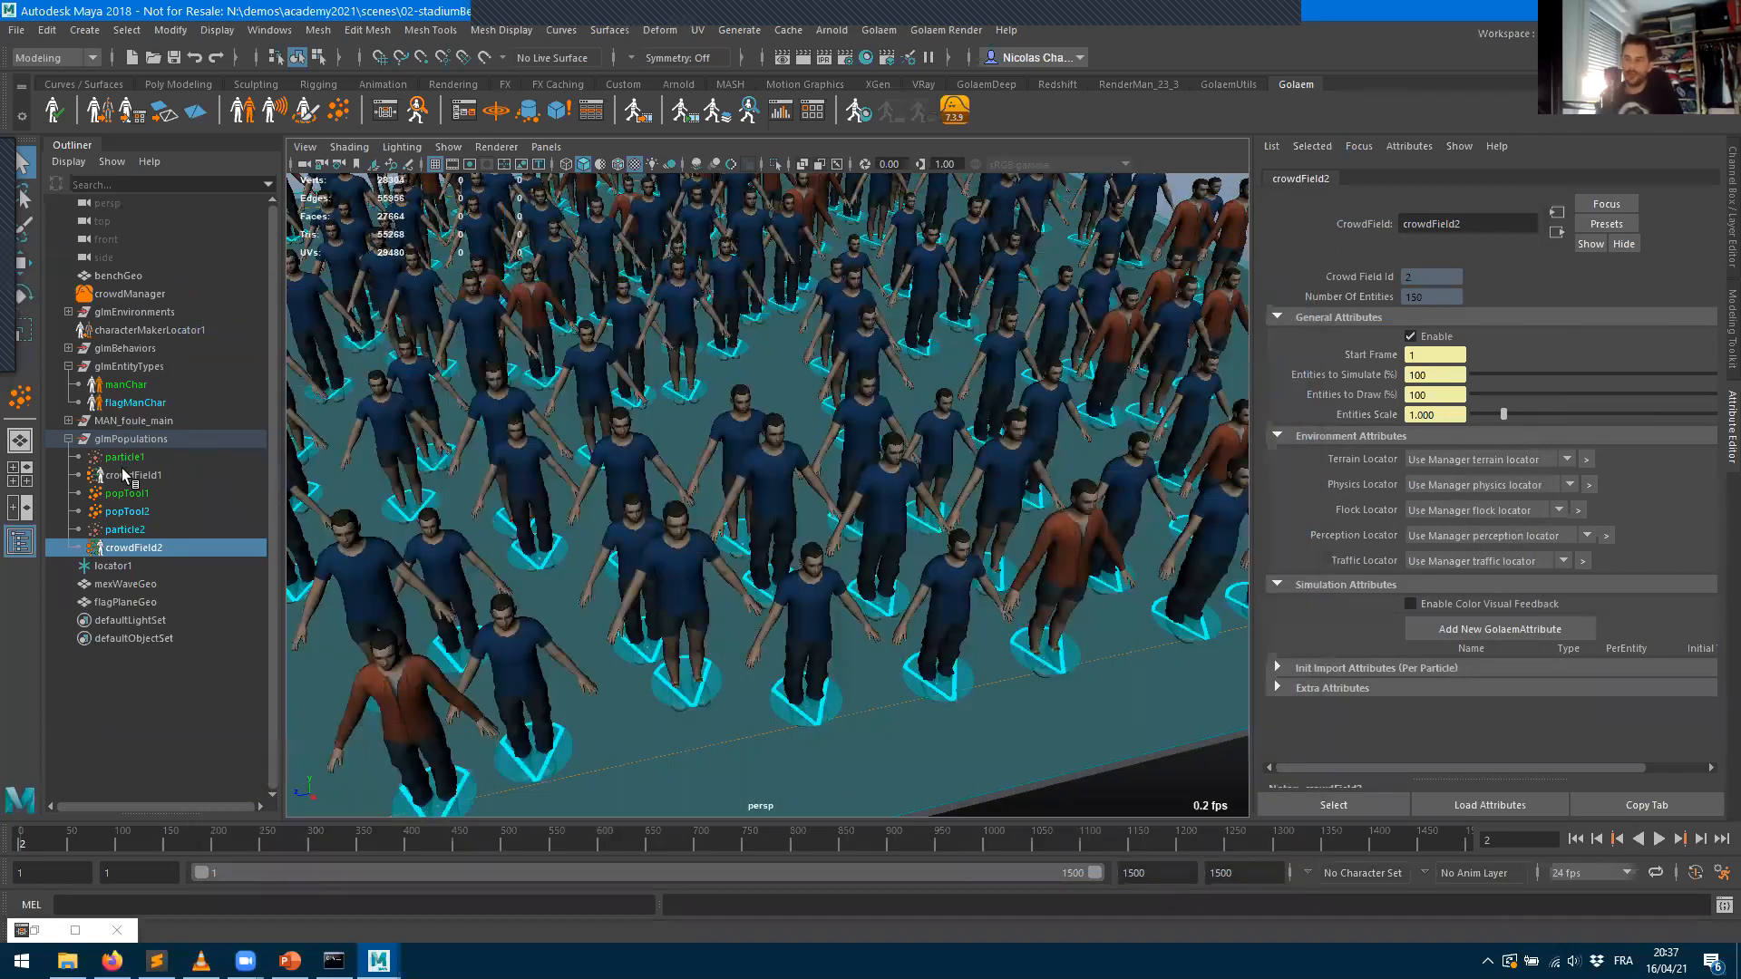
- Open flagManChar's character file, CasualMan_Light.gcha, in the Character Maker from the entity type's attributes
click(109, 405)
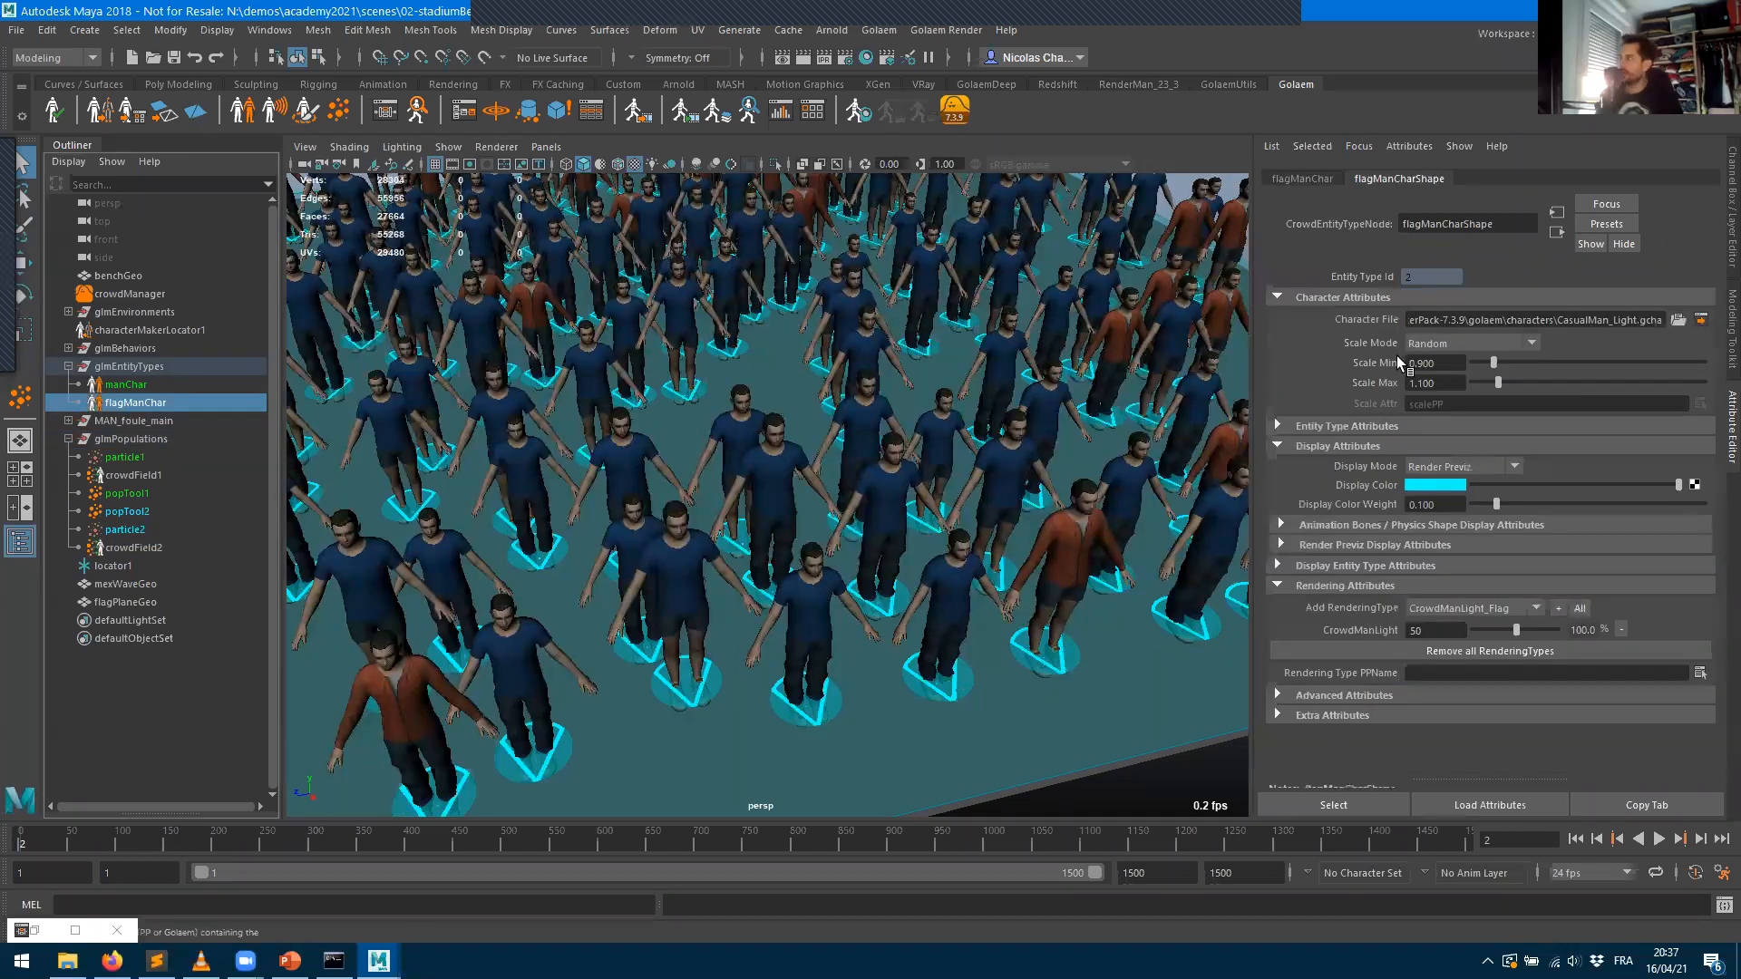
mouse_move(1292, 358)
mouse_down()
mouse_move(1216, 351)
mouse_move(1305, 349)
mouse_up()
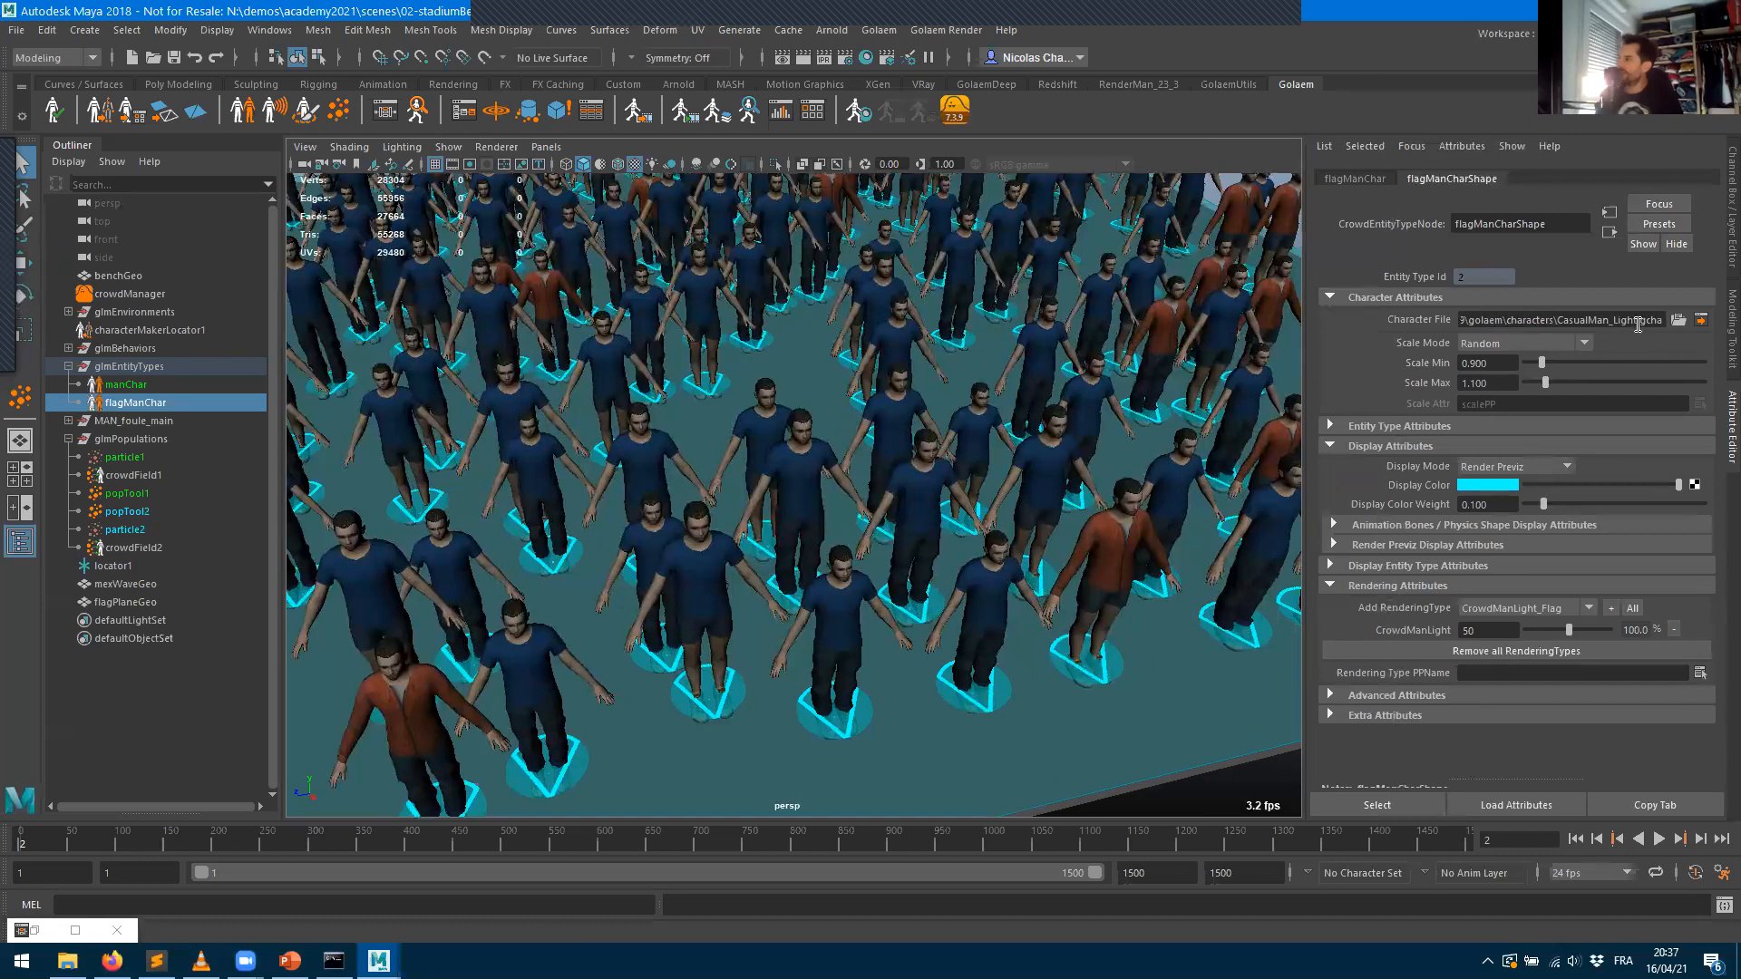
click(1701, 321)
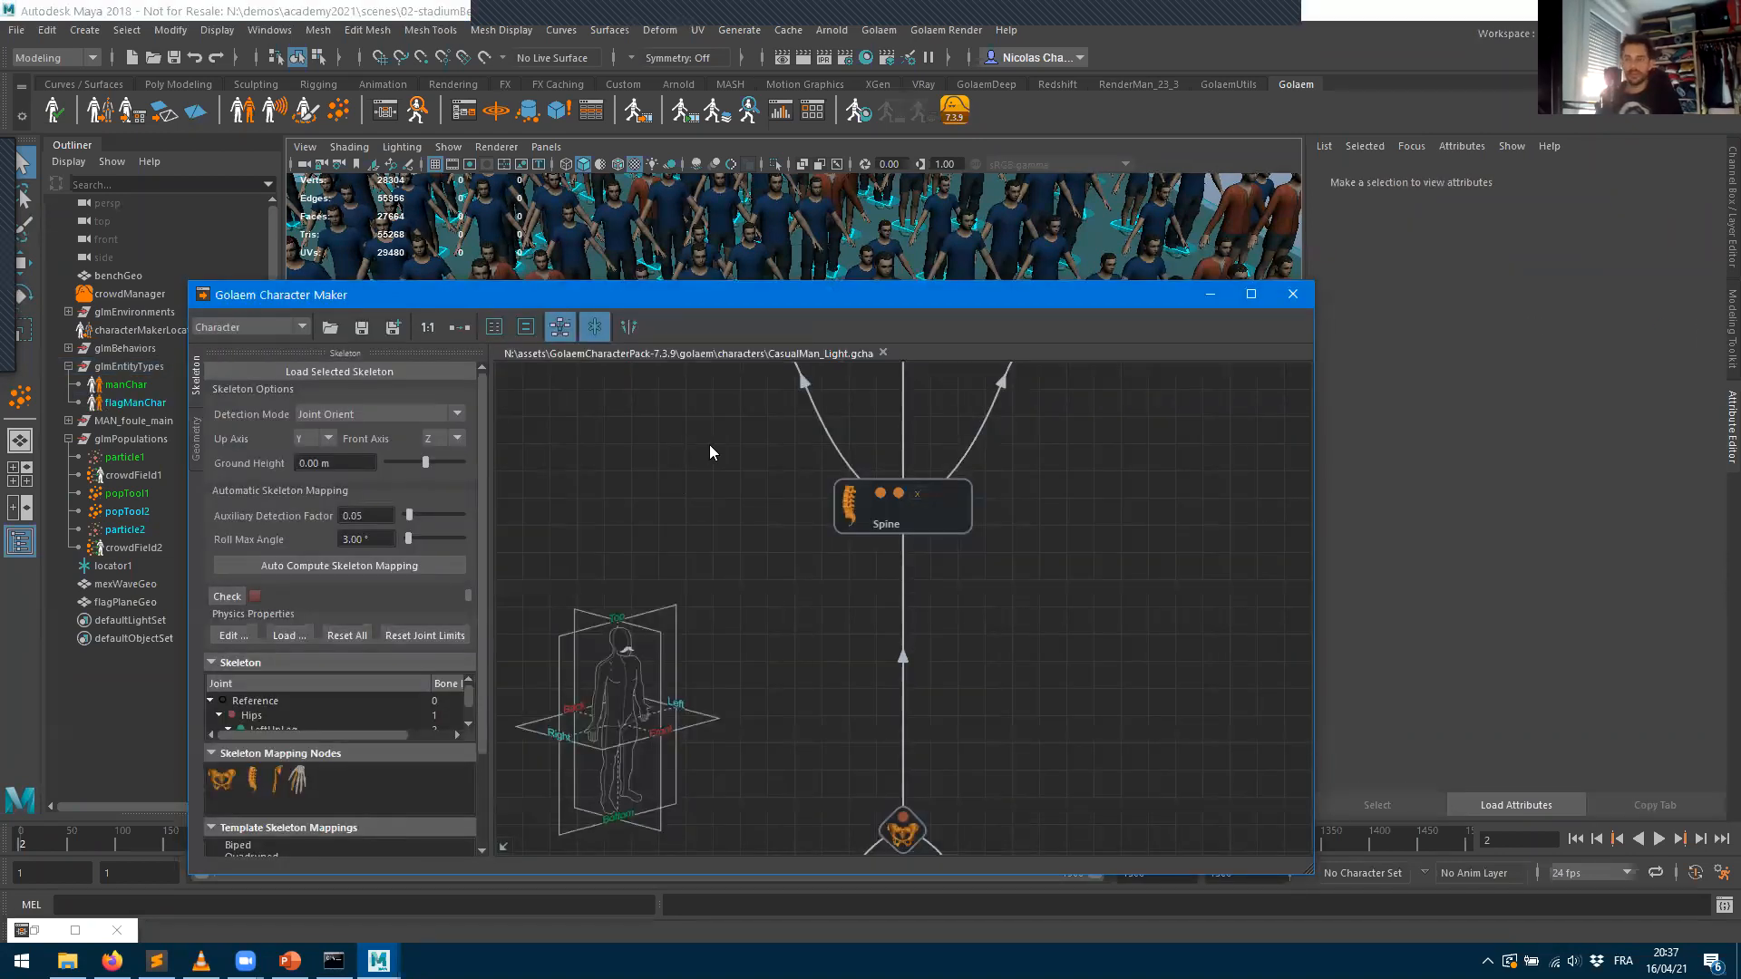
- Bring the character's whole skeleton mapping graph into view, from the head node down to the leg nodes
key(f)
scroll(863, 619, up, 3)
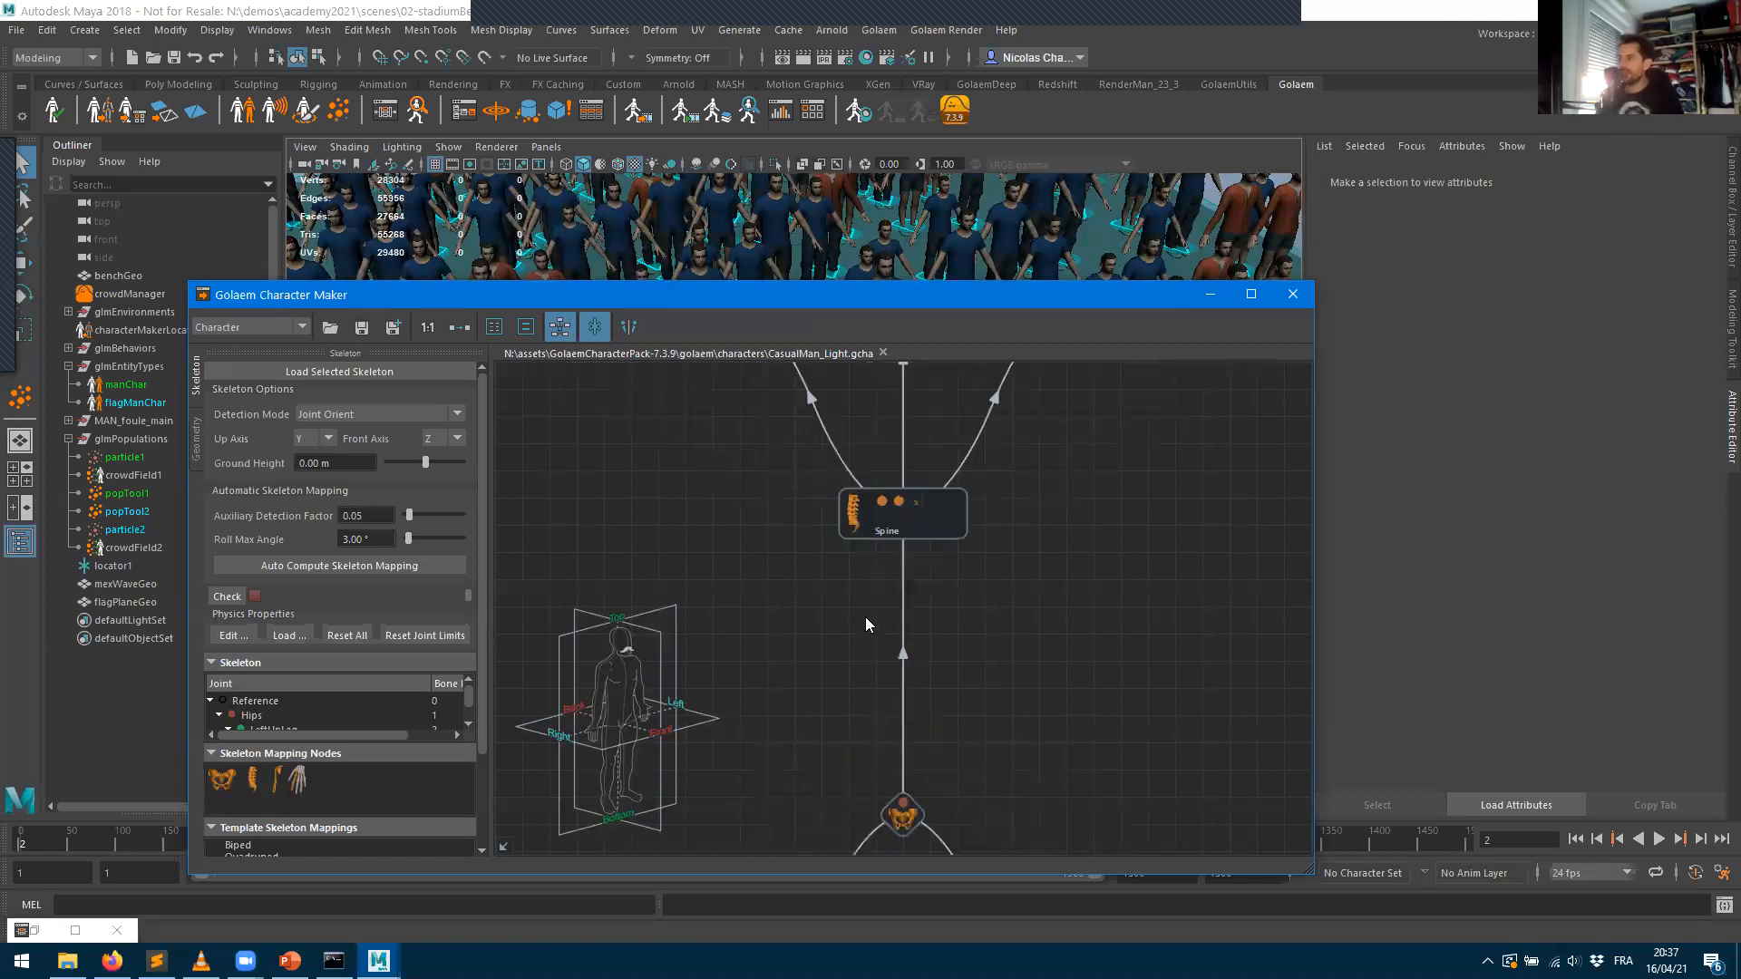
scroll(635, 559, down, 2)
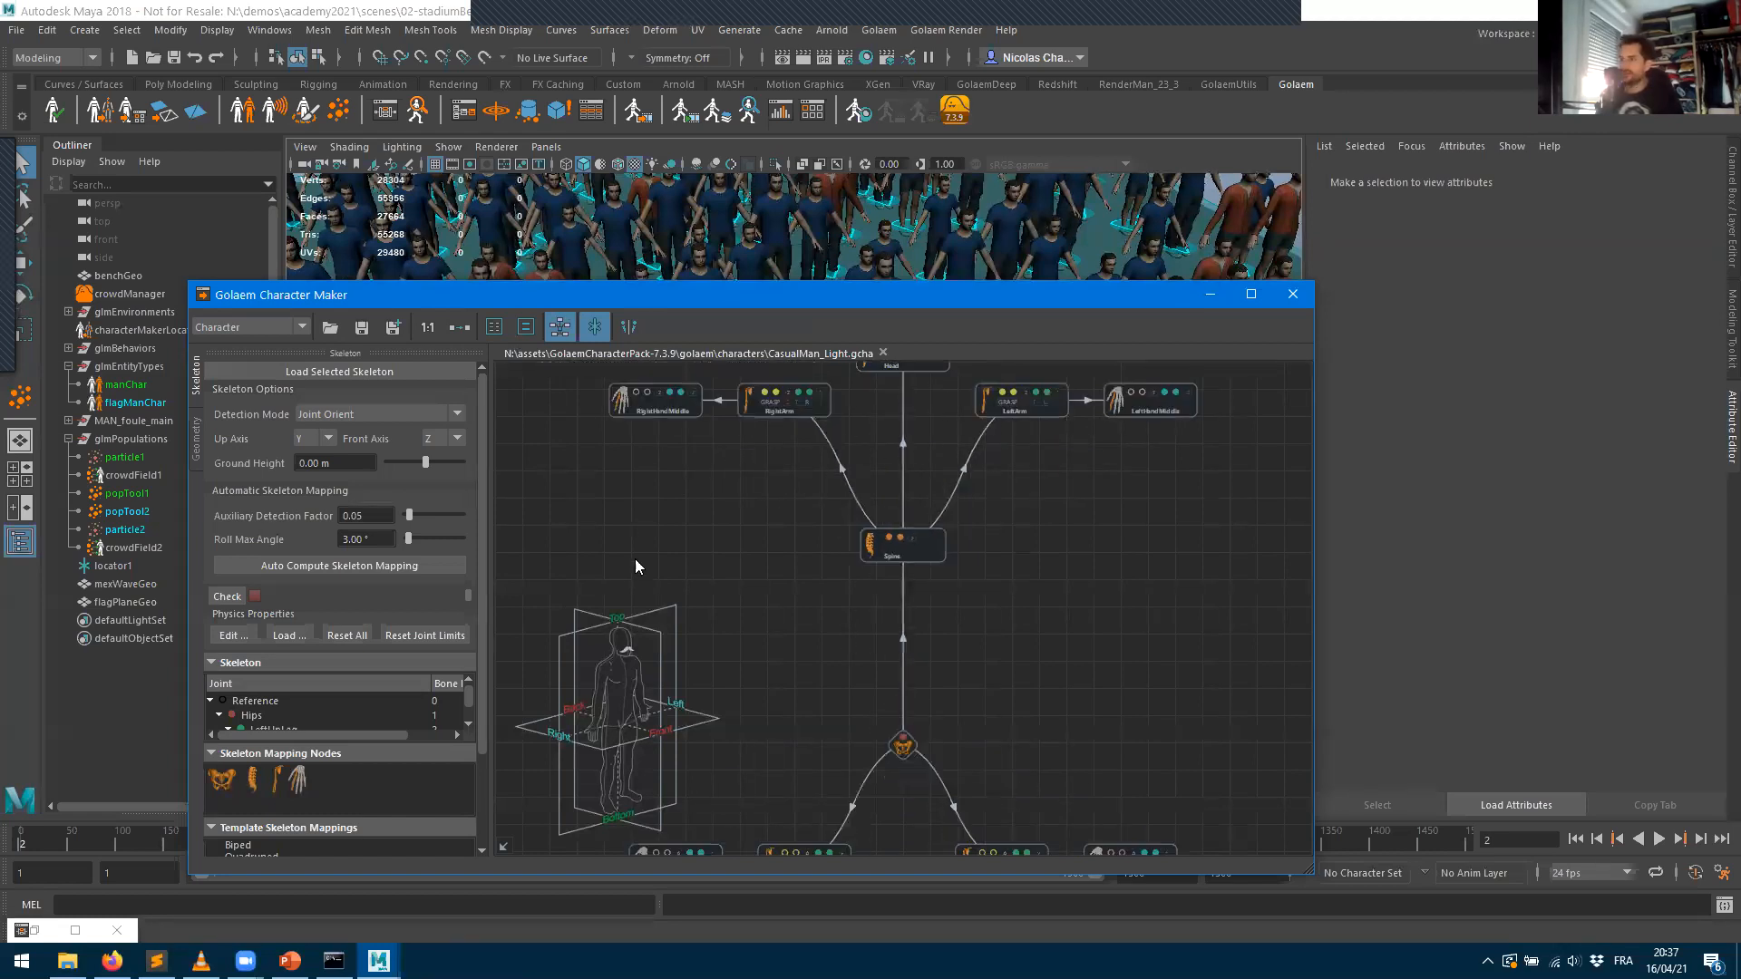
scroll(838, 584, down, 1)
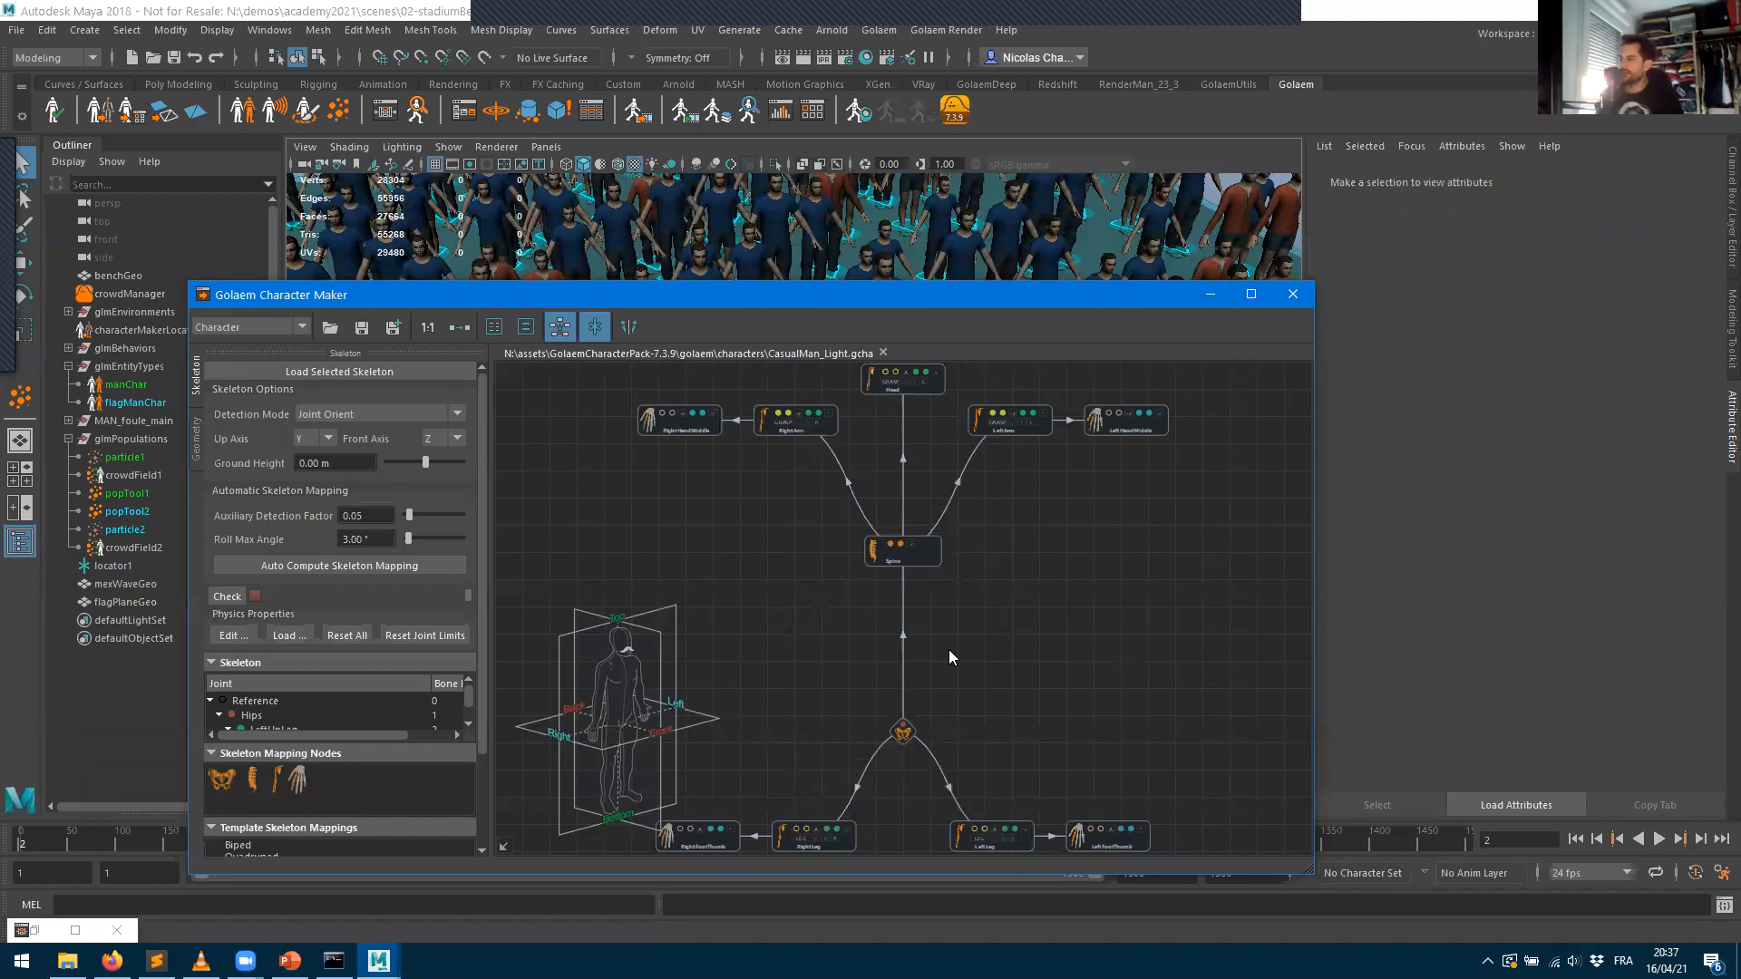
scroll(950, 657, down, 1)
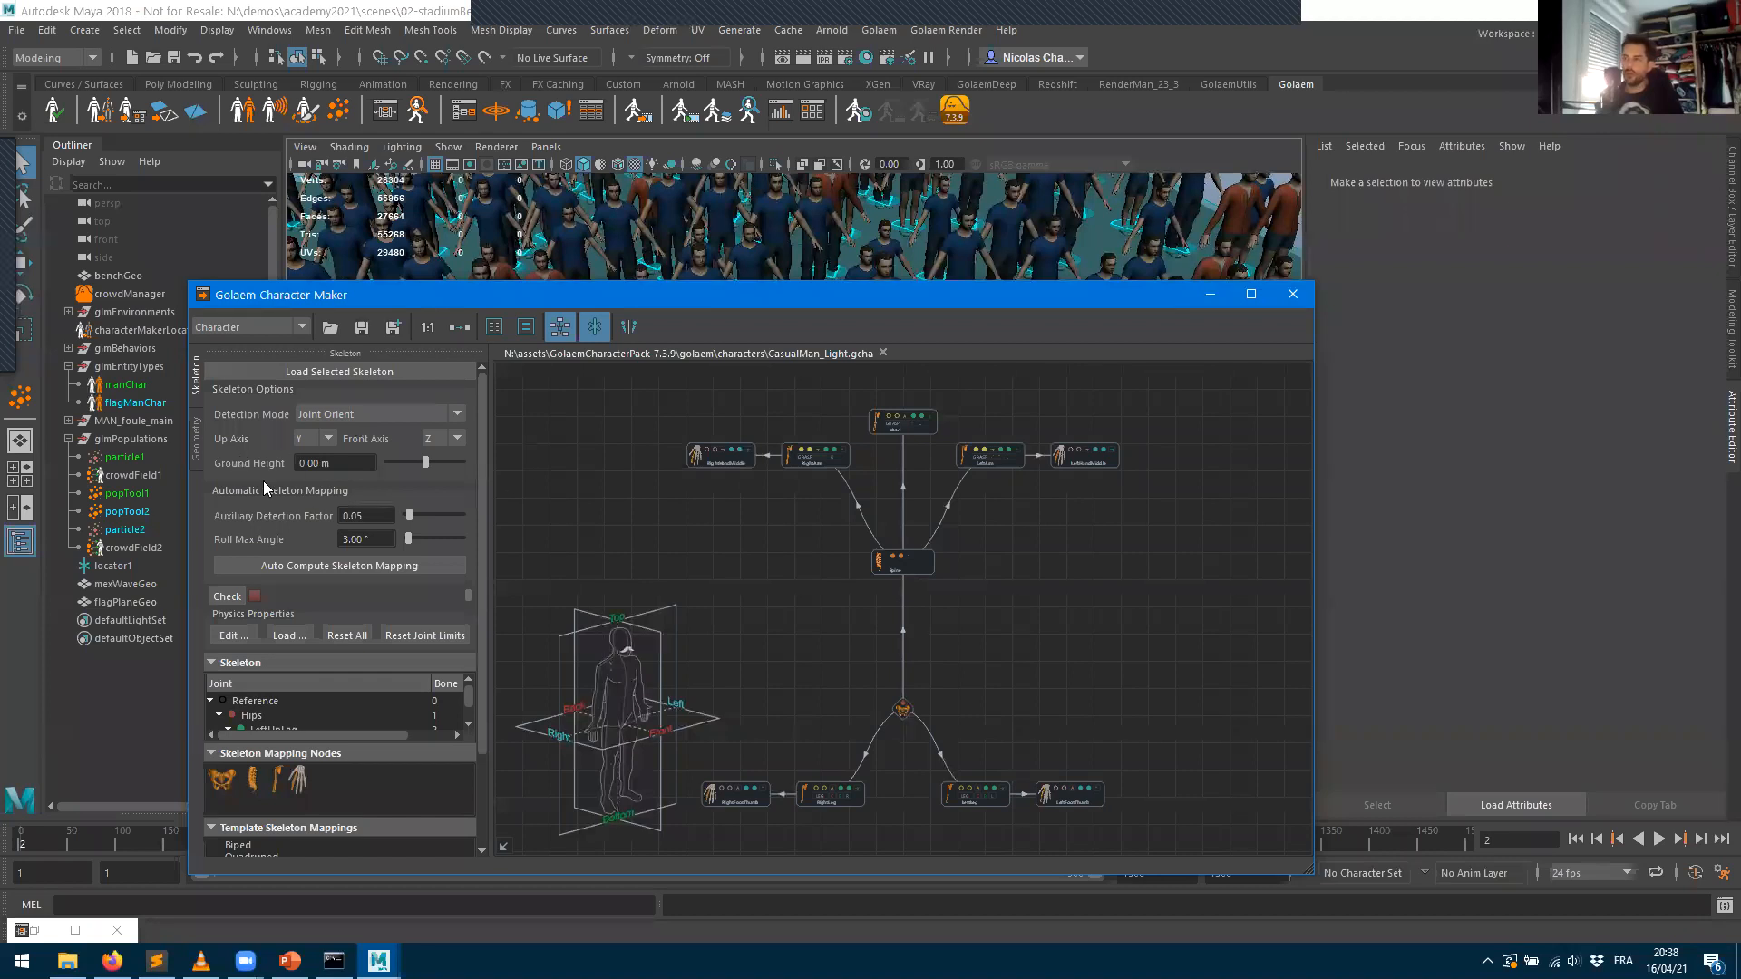
- Show the character's geometry asset graph and review its asset groups from Hair and Undercoat through Pants down to Flag
click(197, 443)
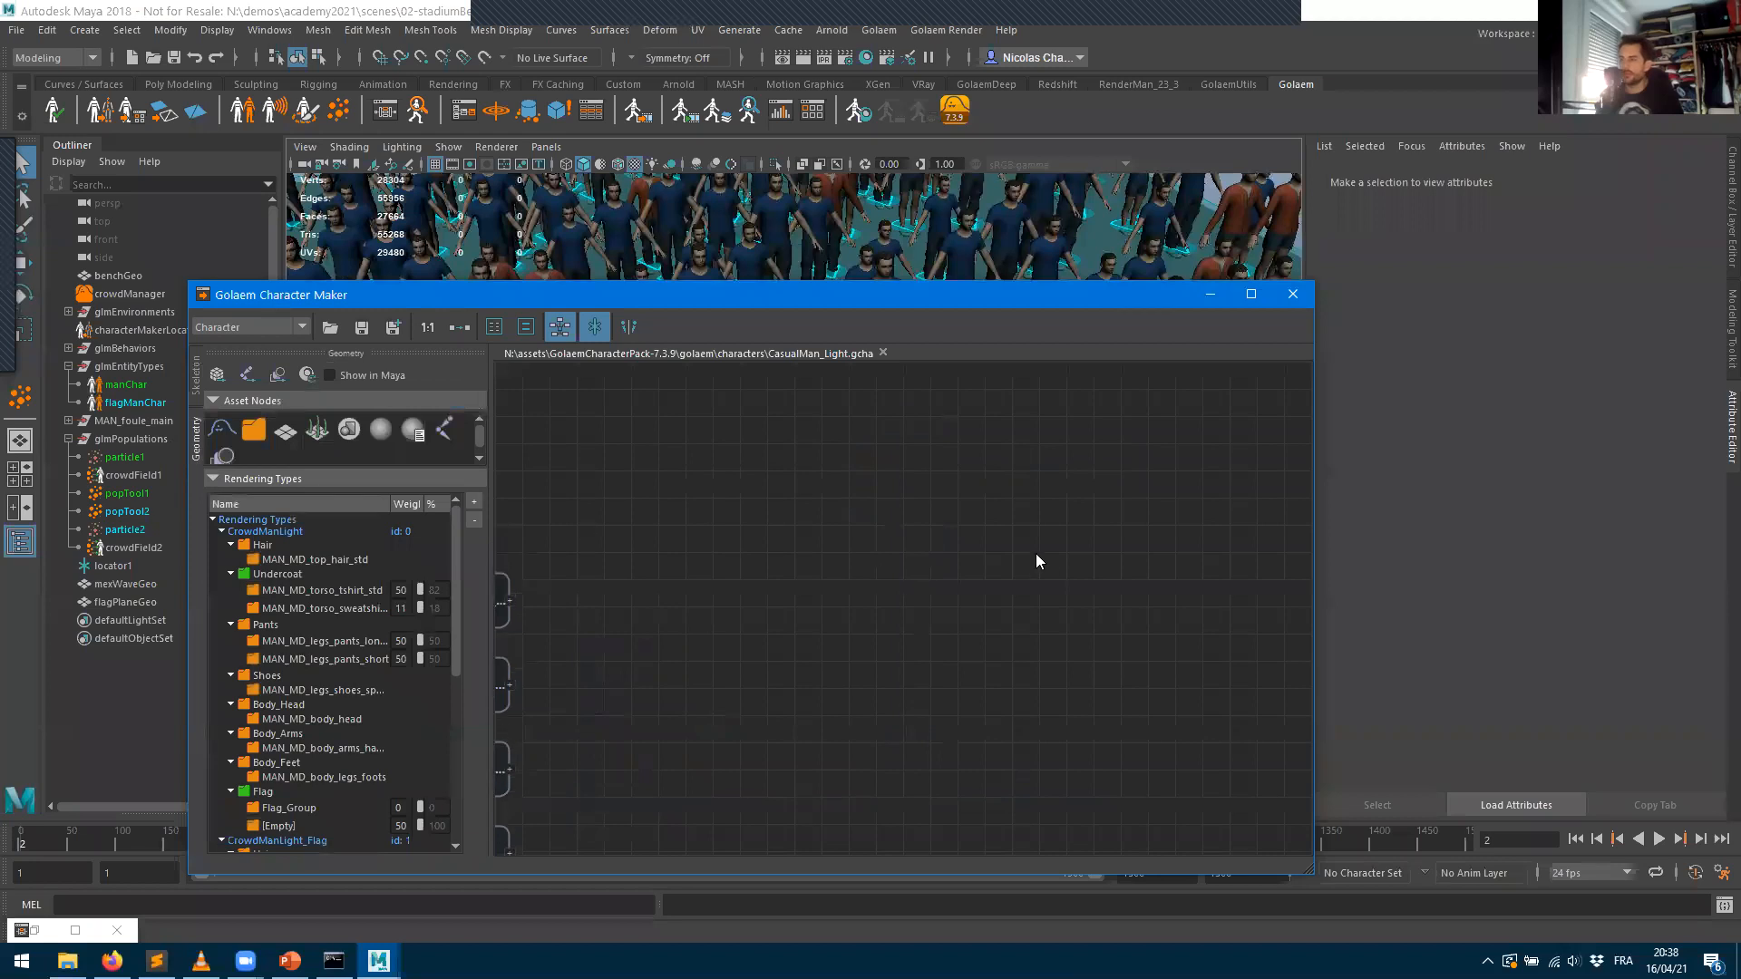
alt+middle_drag(673, 640, 1183, 545)
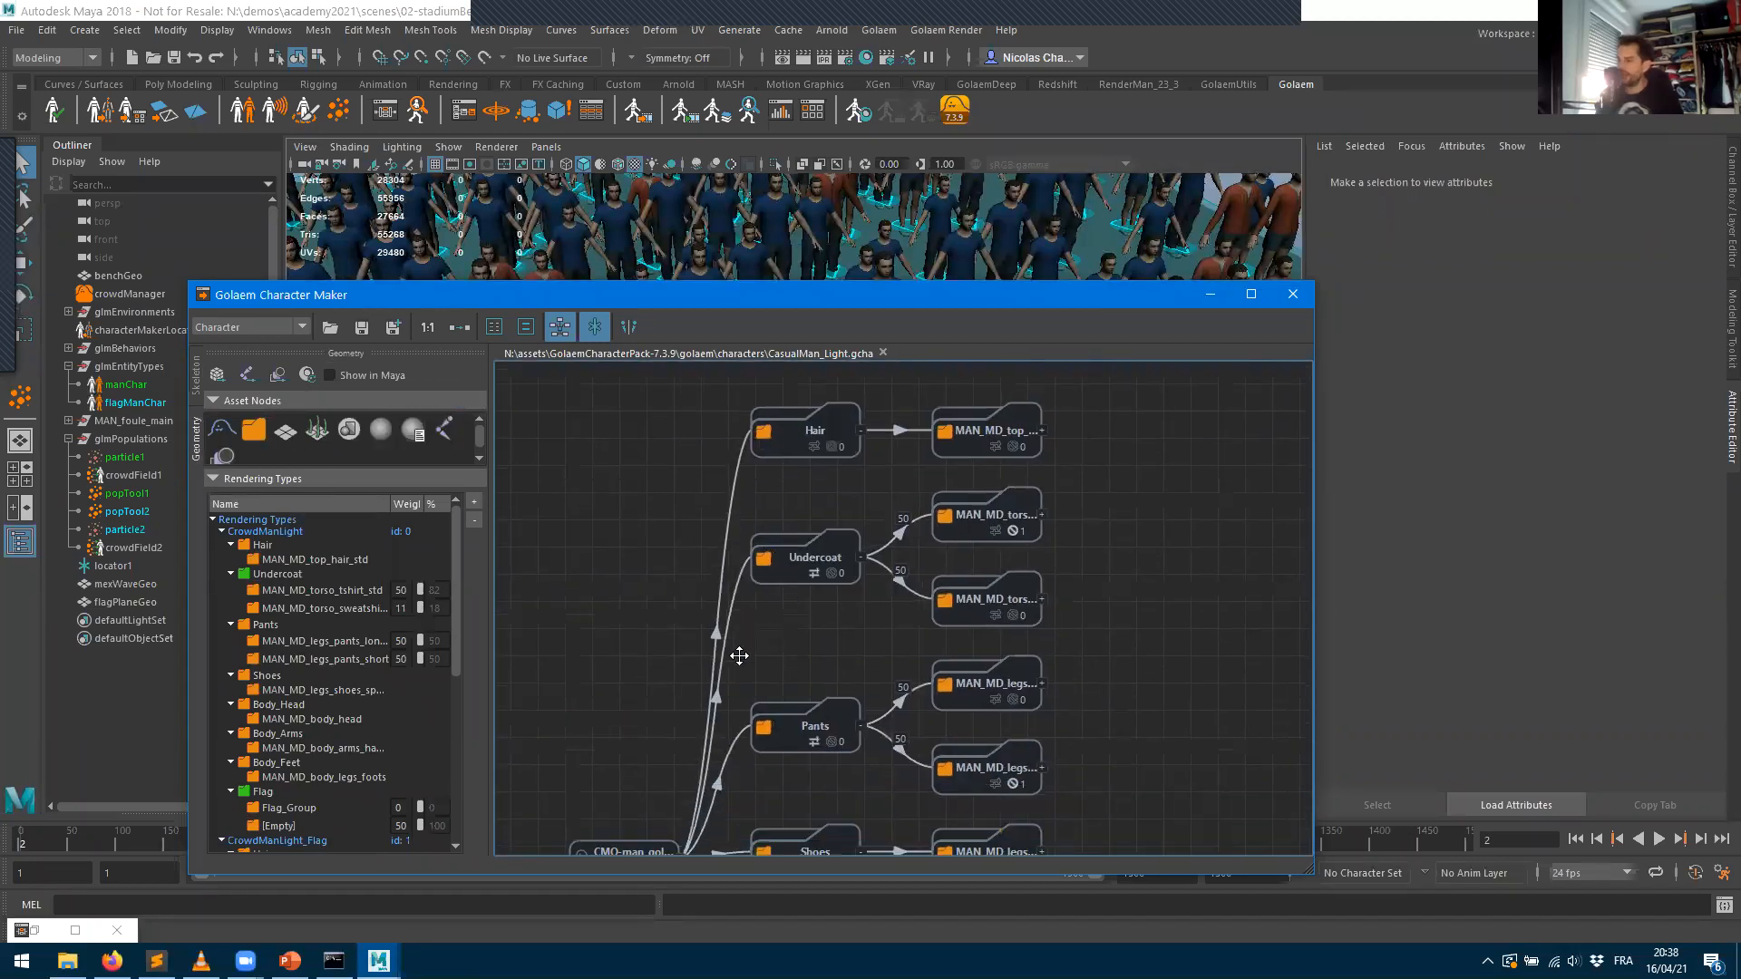
click(681, 486)
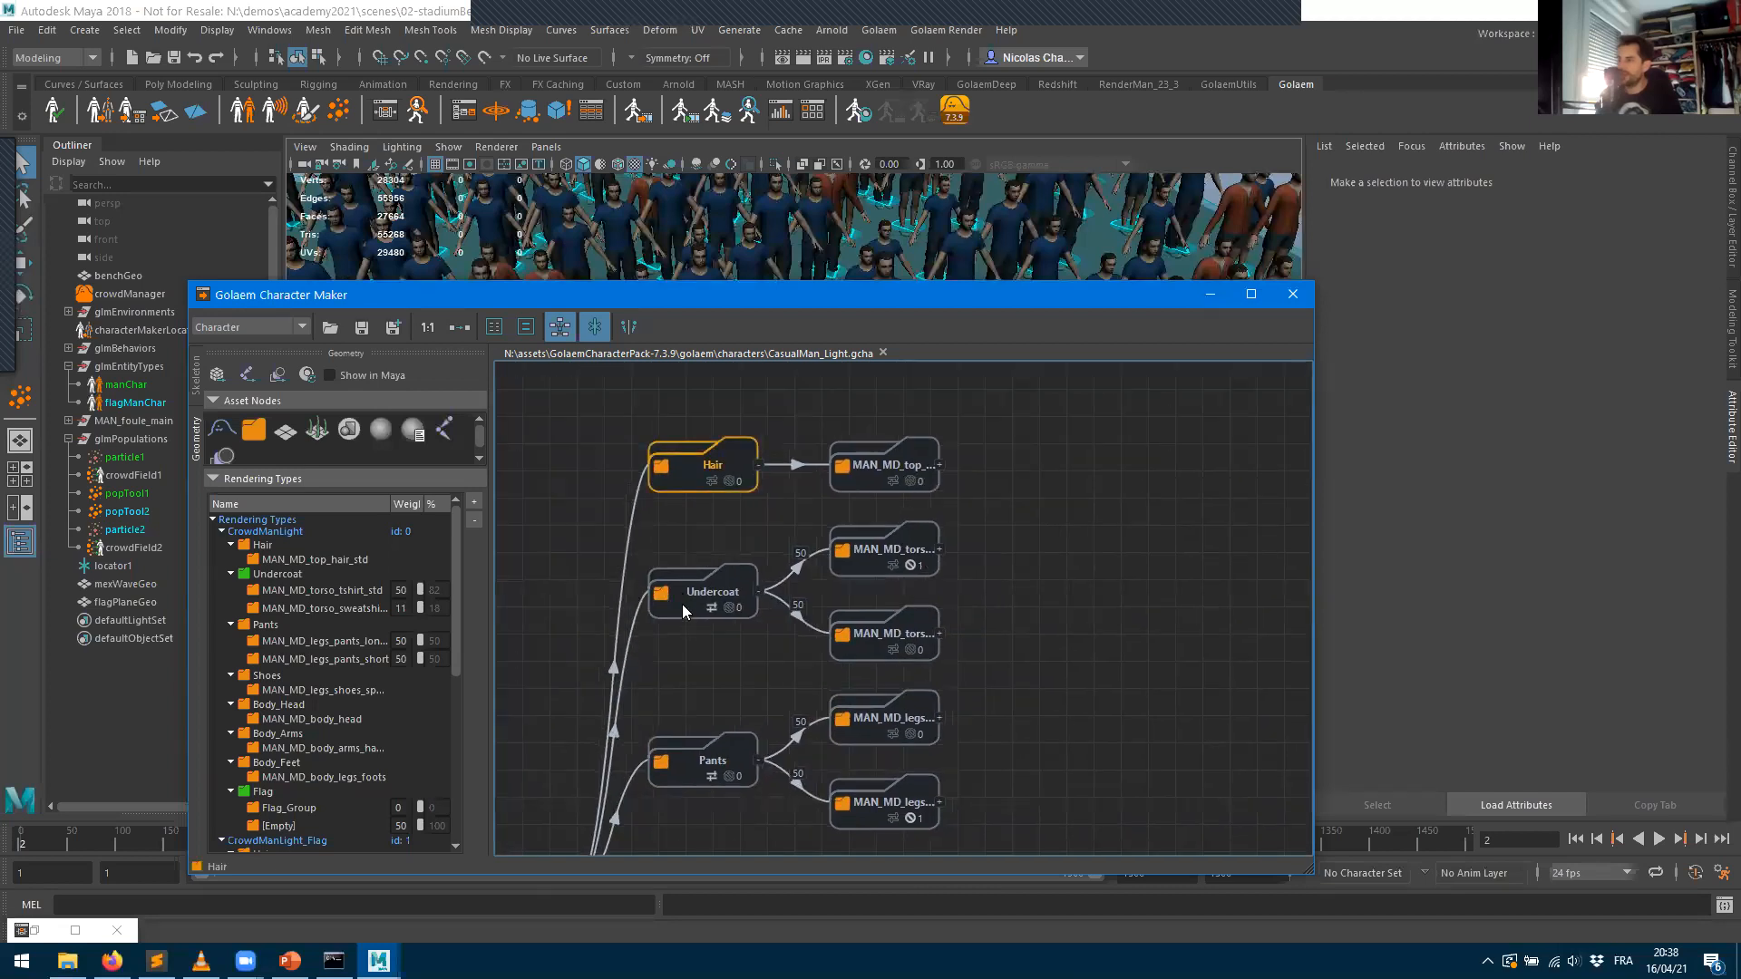
click(682, 604)
alt+middle_drag(684, 648, 693, 397)
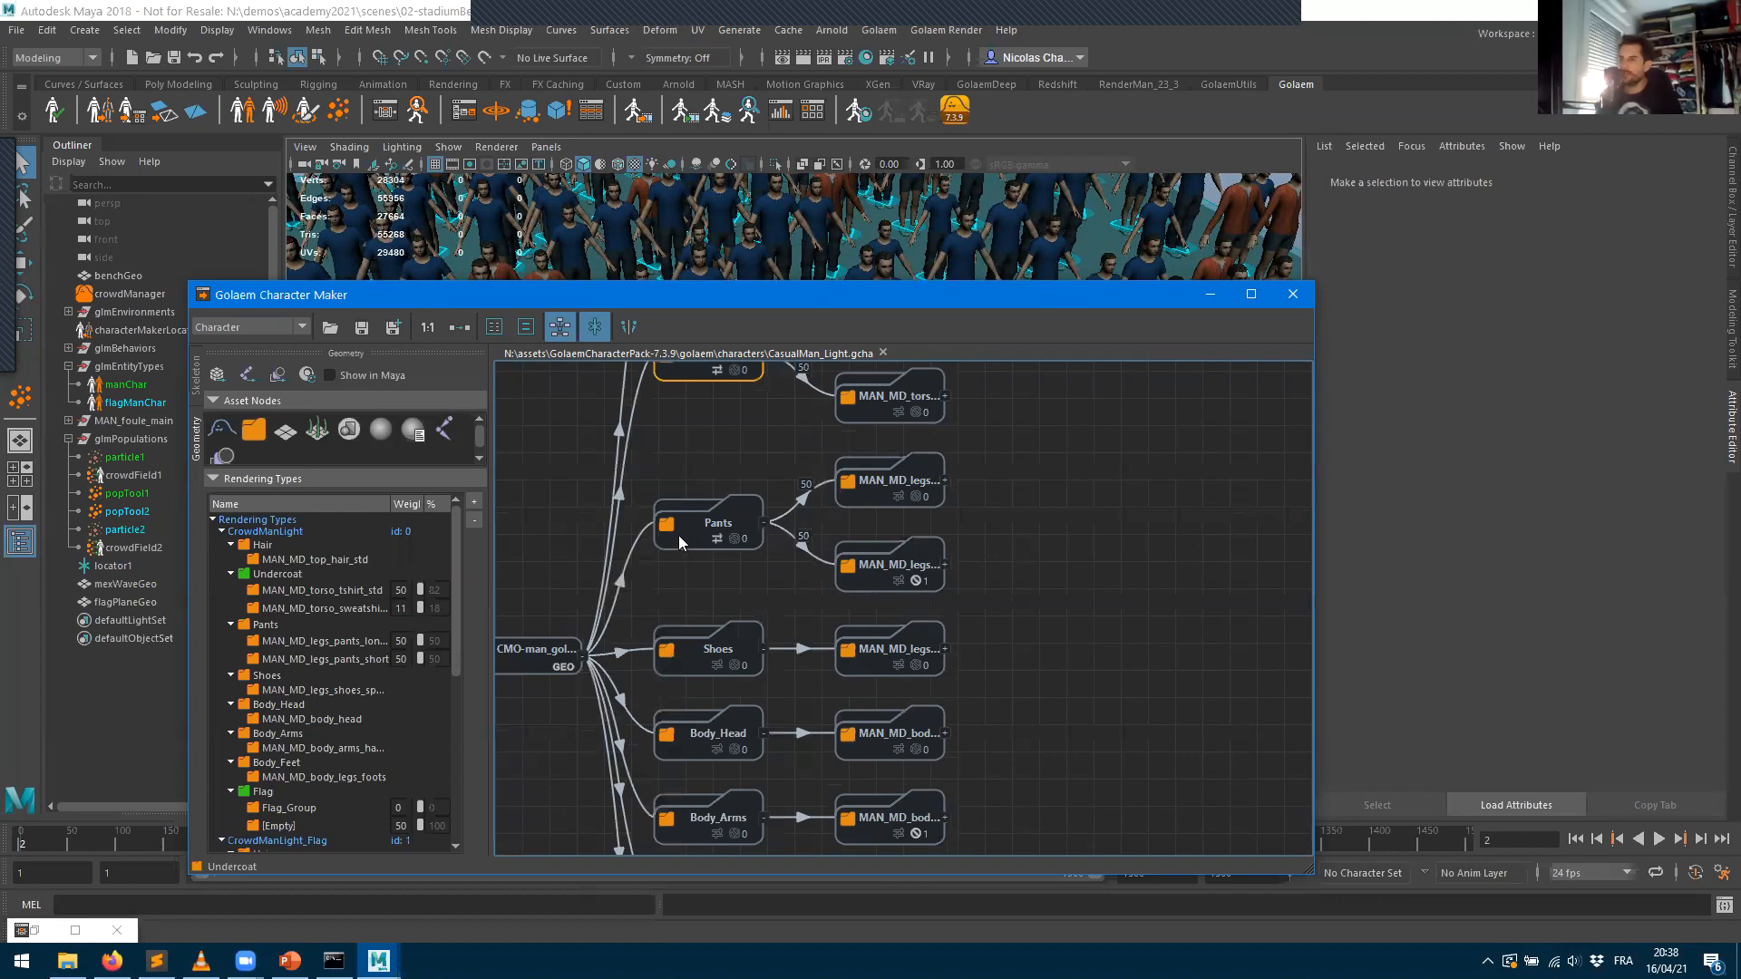
click(679, 535)
alt+middle_drag(679, 535, 671, 488)
click(671, 481)
alt+middle_drag(667, 791, 686, 615)
click(685, 617)
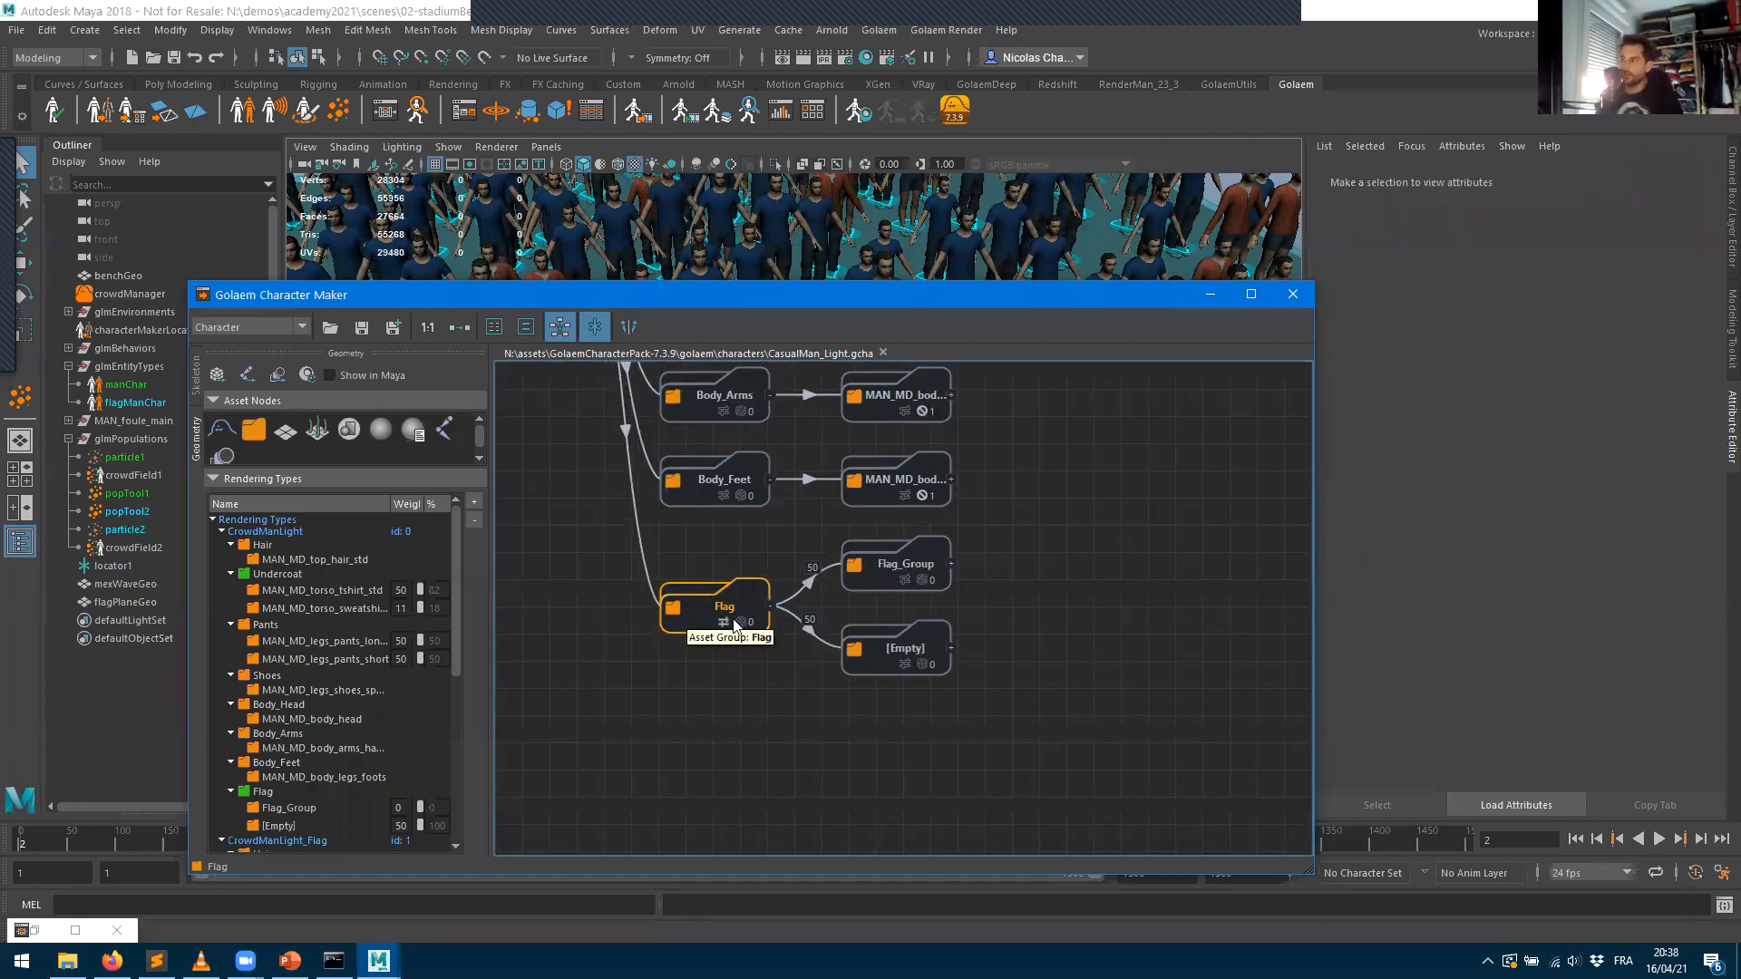
- Expand Flag_Group in the asset graph and examine its stick and cloth meshes alongside the [Empty] alternative
click(951, 564)
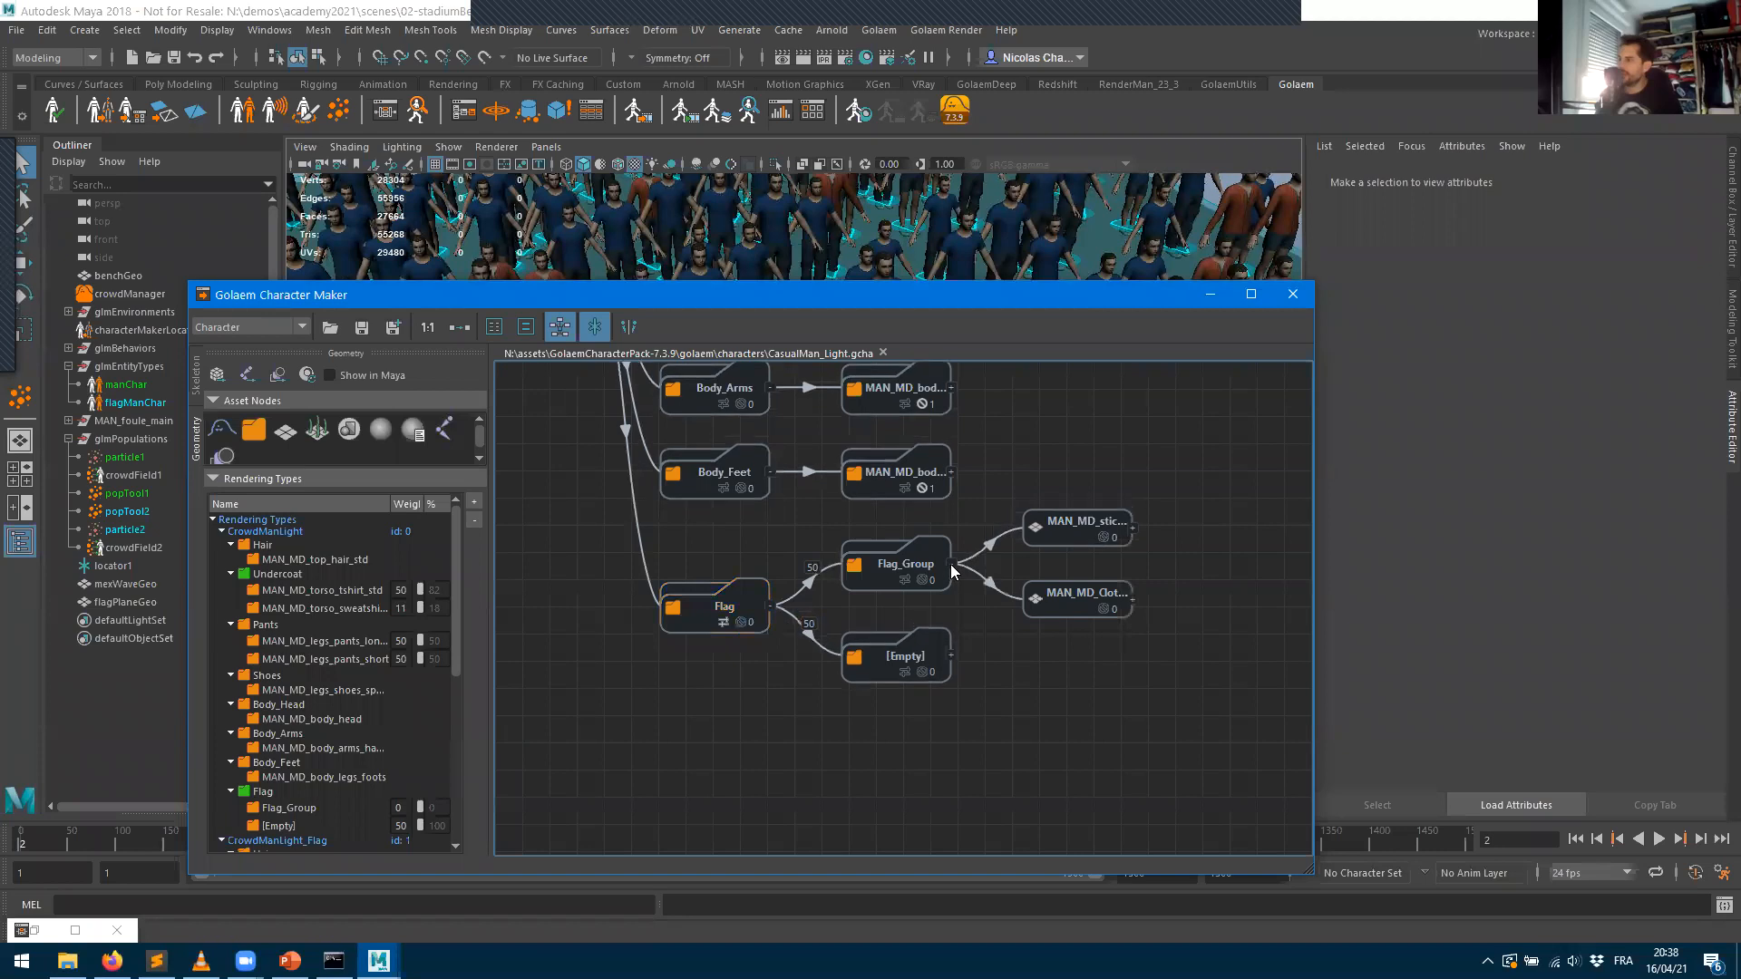
click(691, 609)
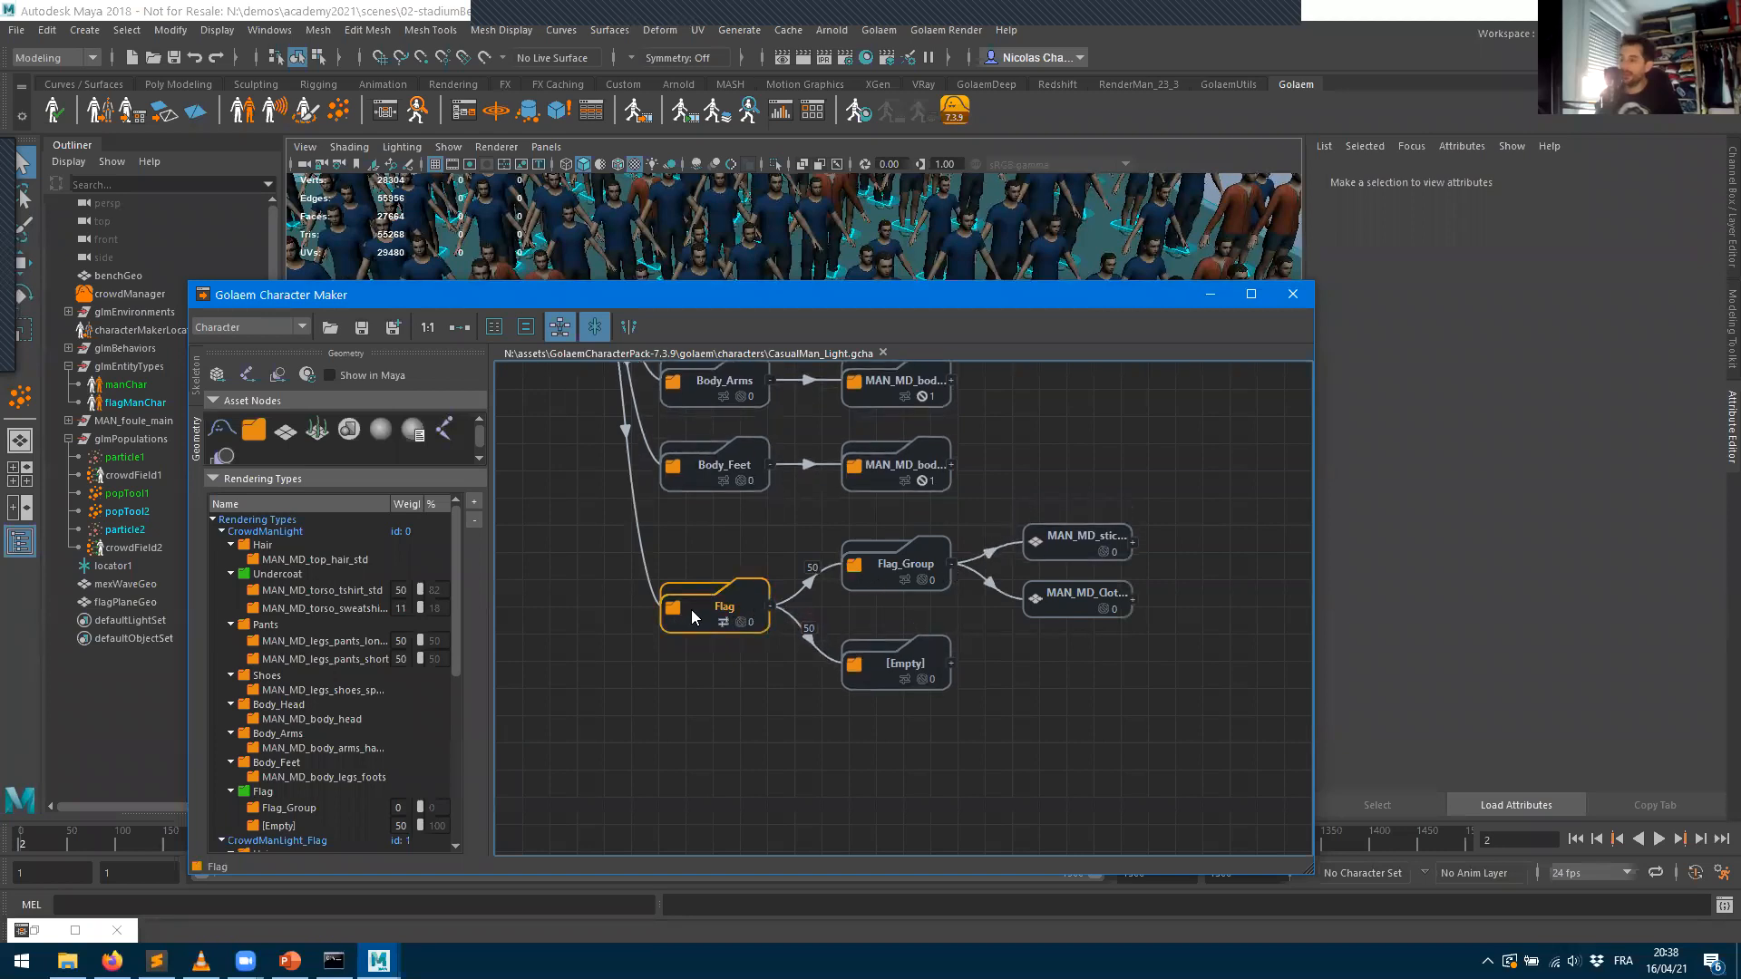
click(870, 571)
click(1077, 548)
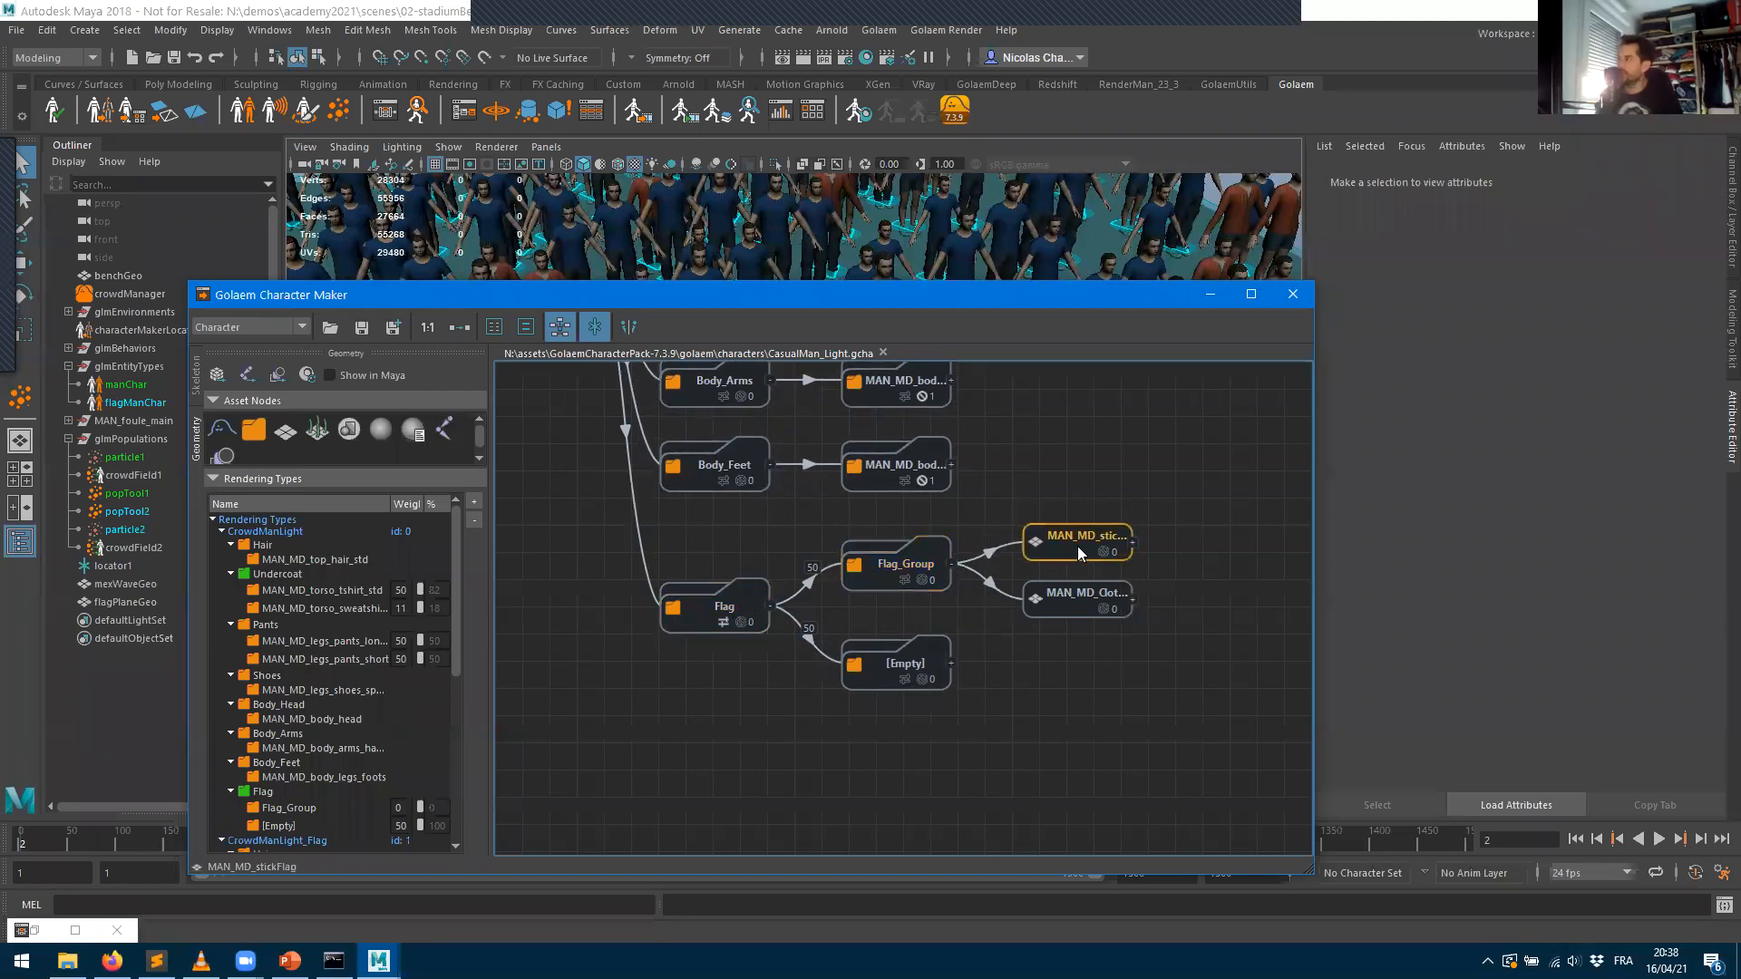
click(1072, 612)
click(876, 675)
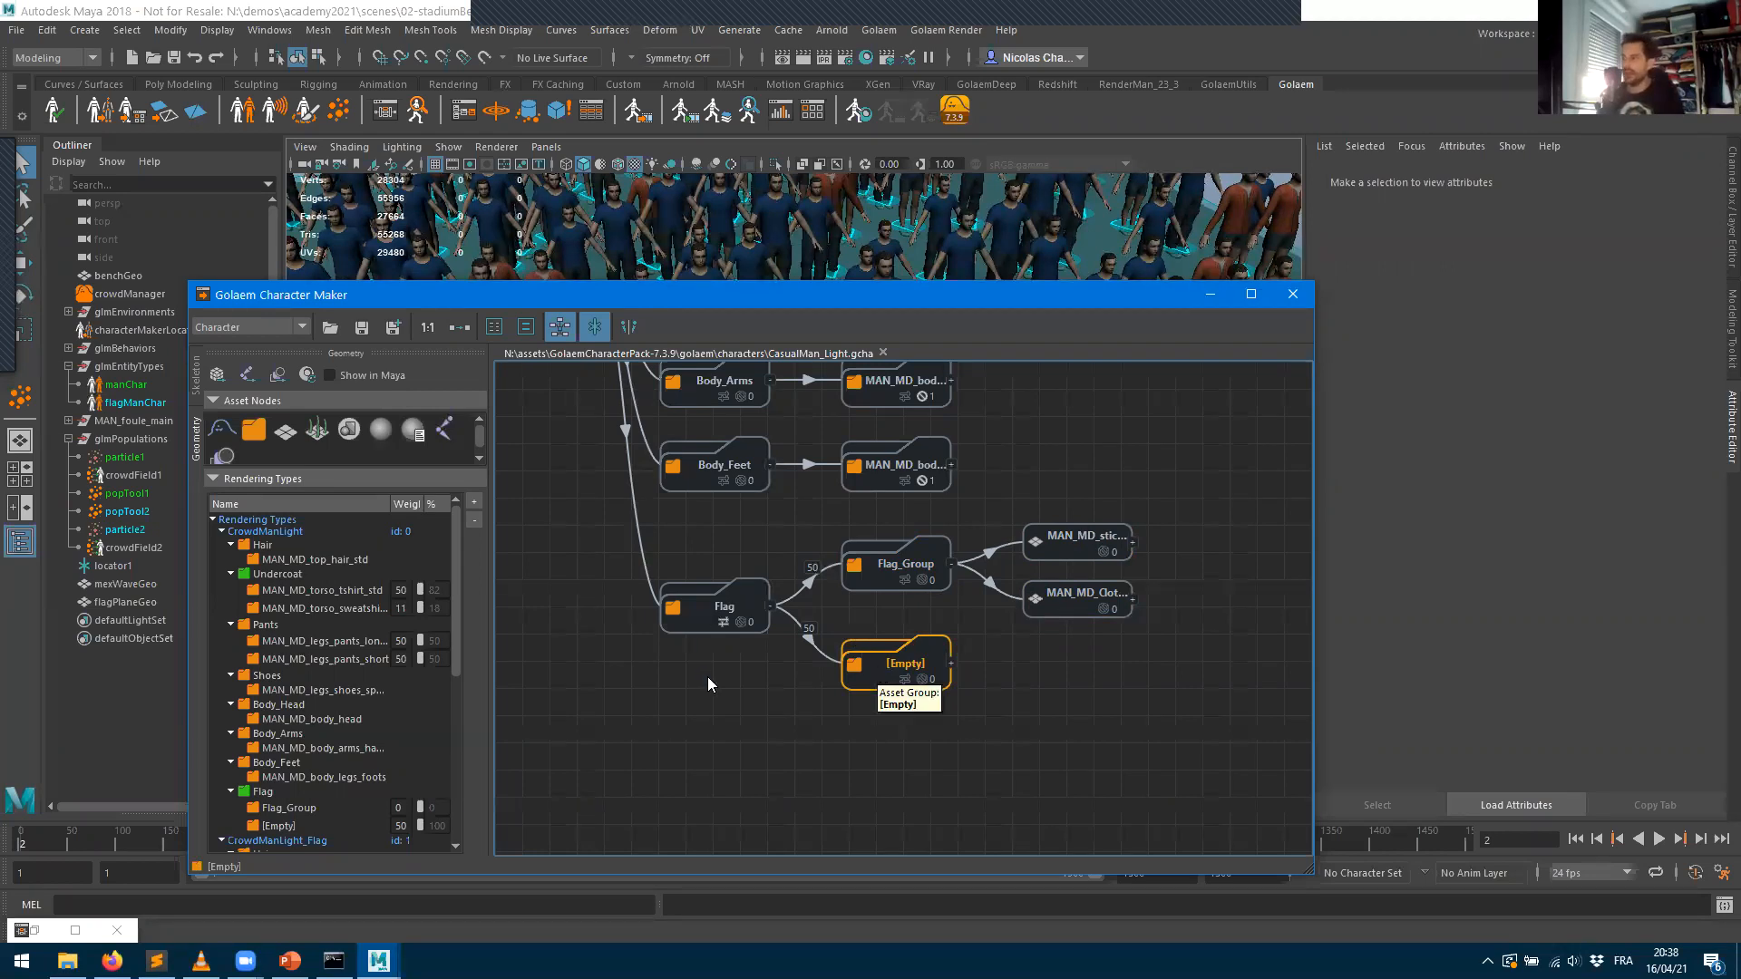
scroll(707, 677, up, 3)
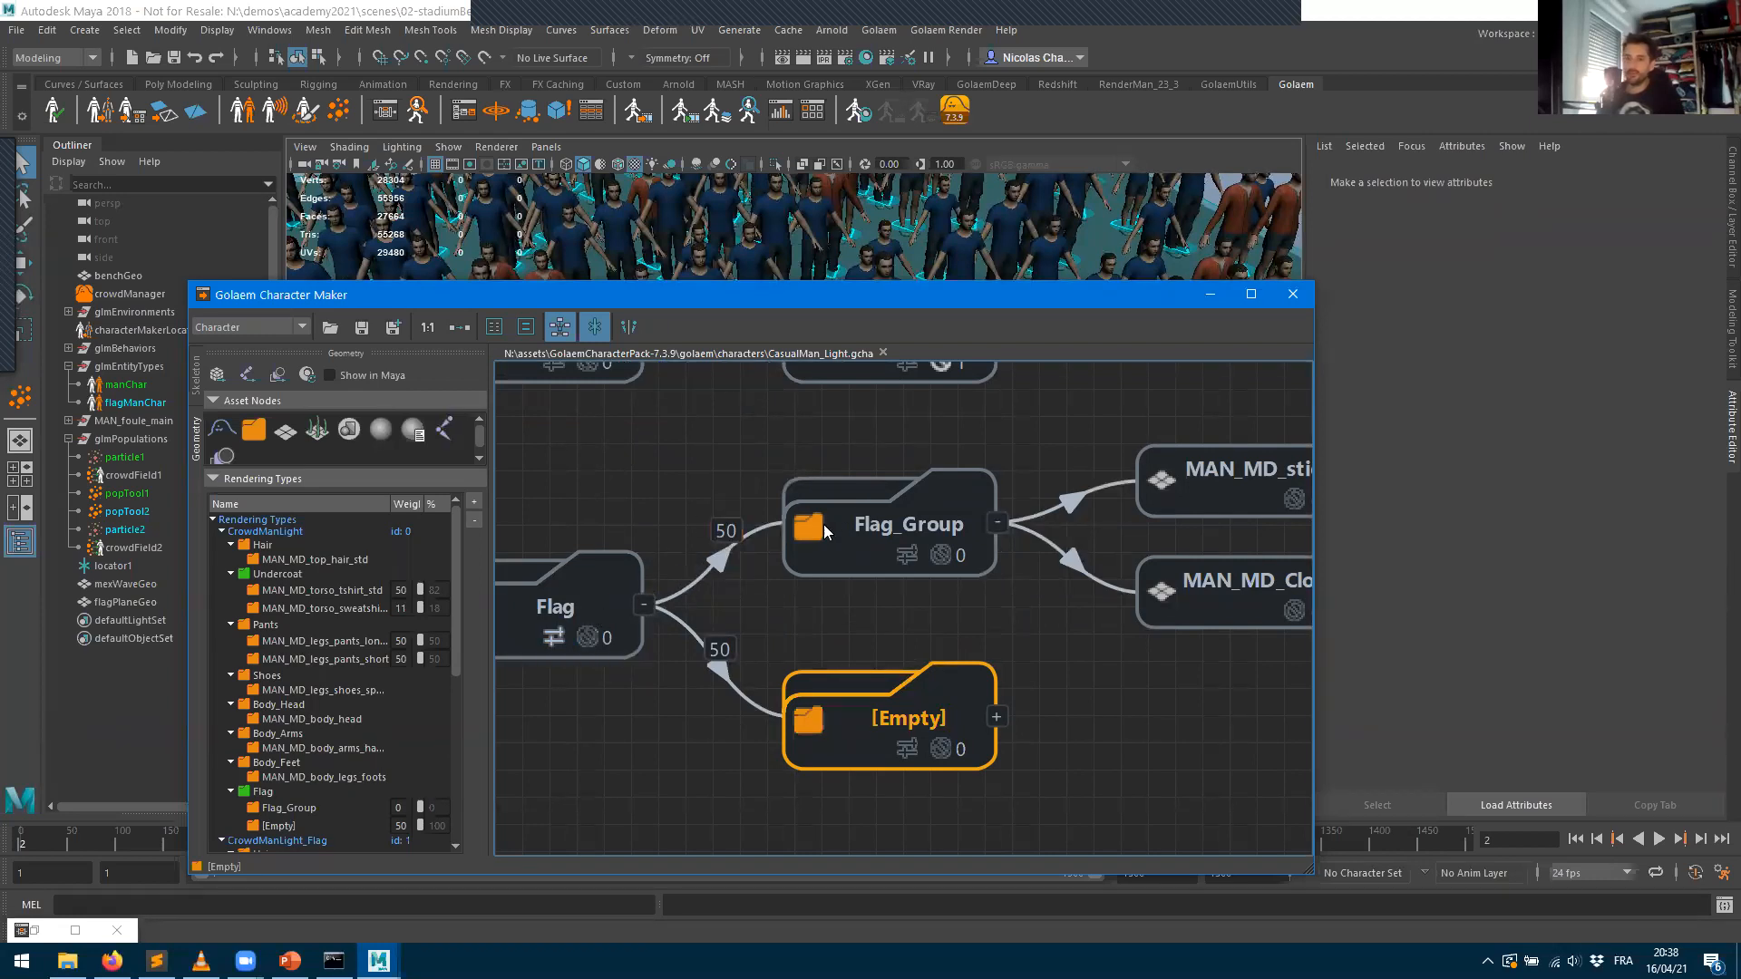
click(851, 552)
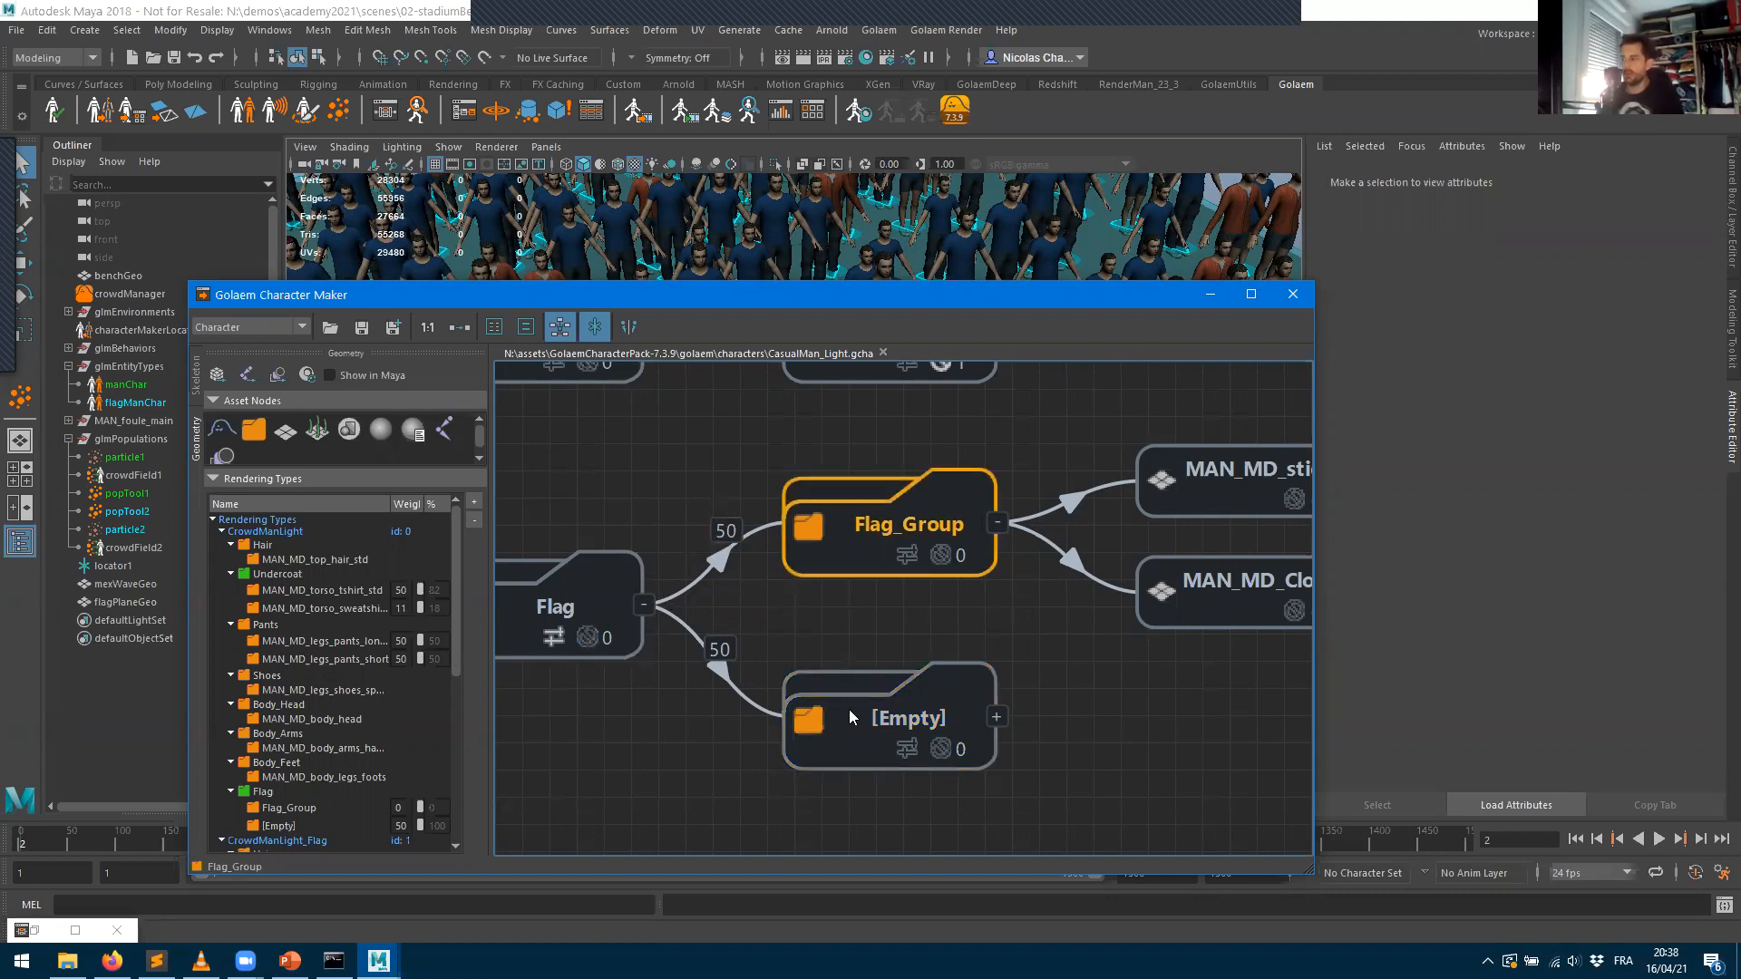
click(849, 733)
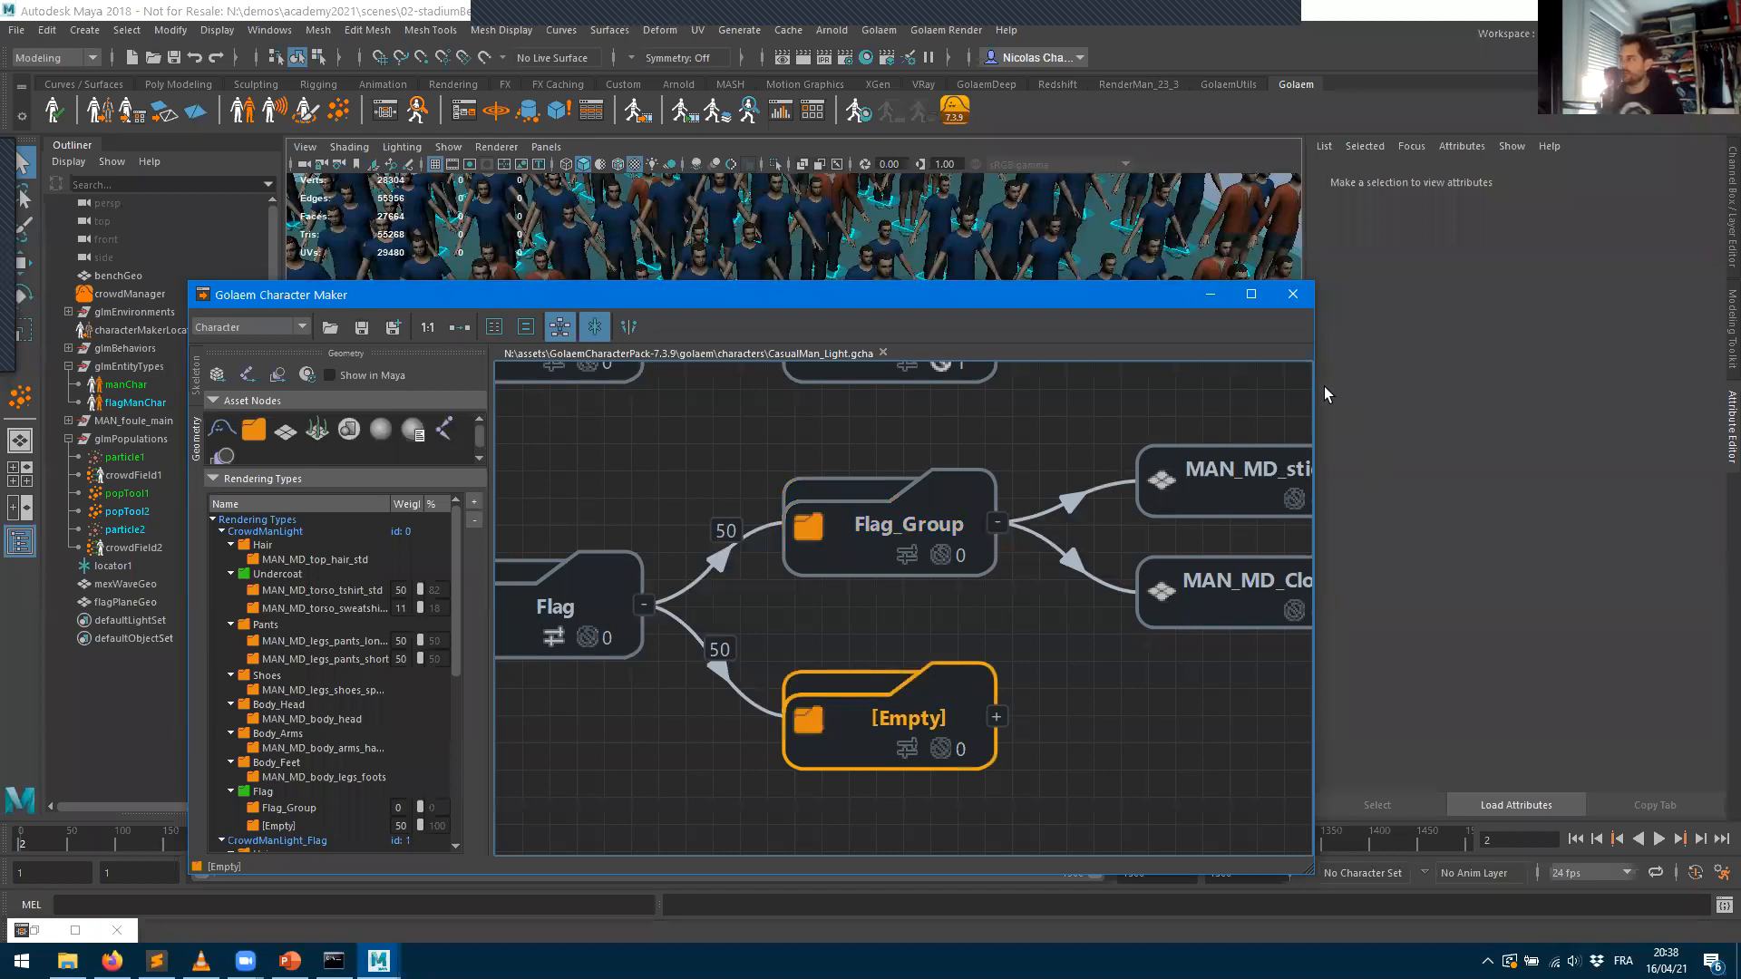
- Enlarge the Character Maker and its rendering types list, and examine the Flag weights of the CrowdManLight rendering type
drag(1317, 383, 1582, 450)
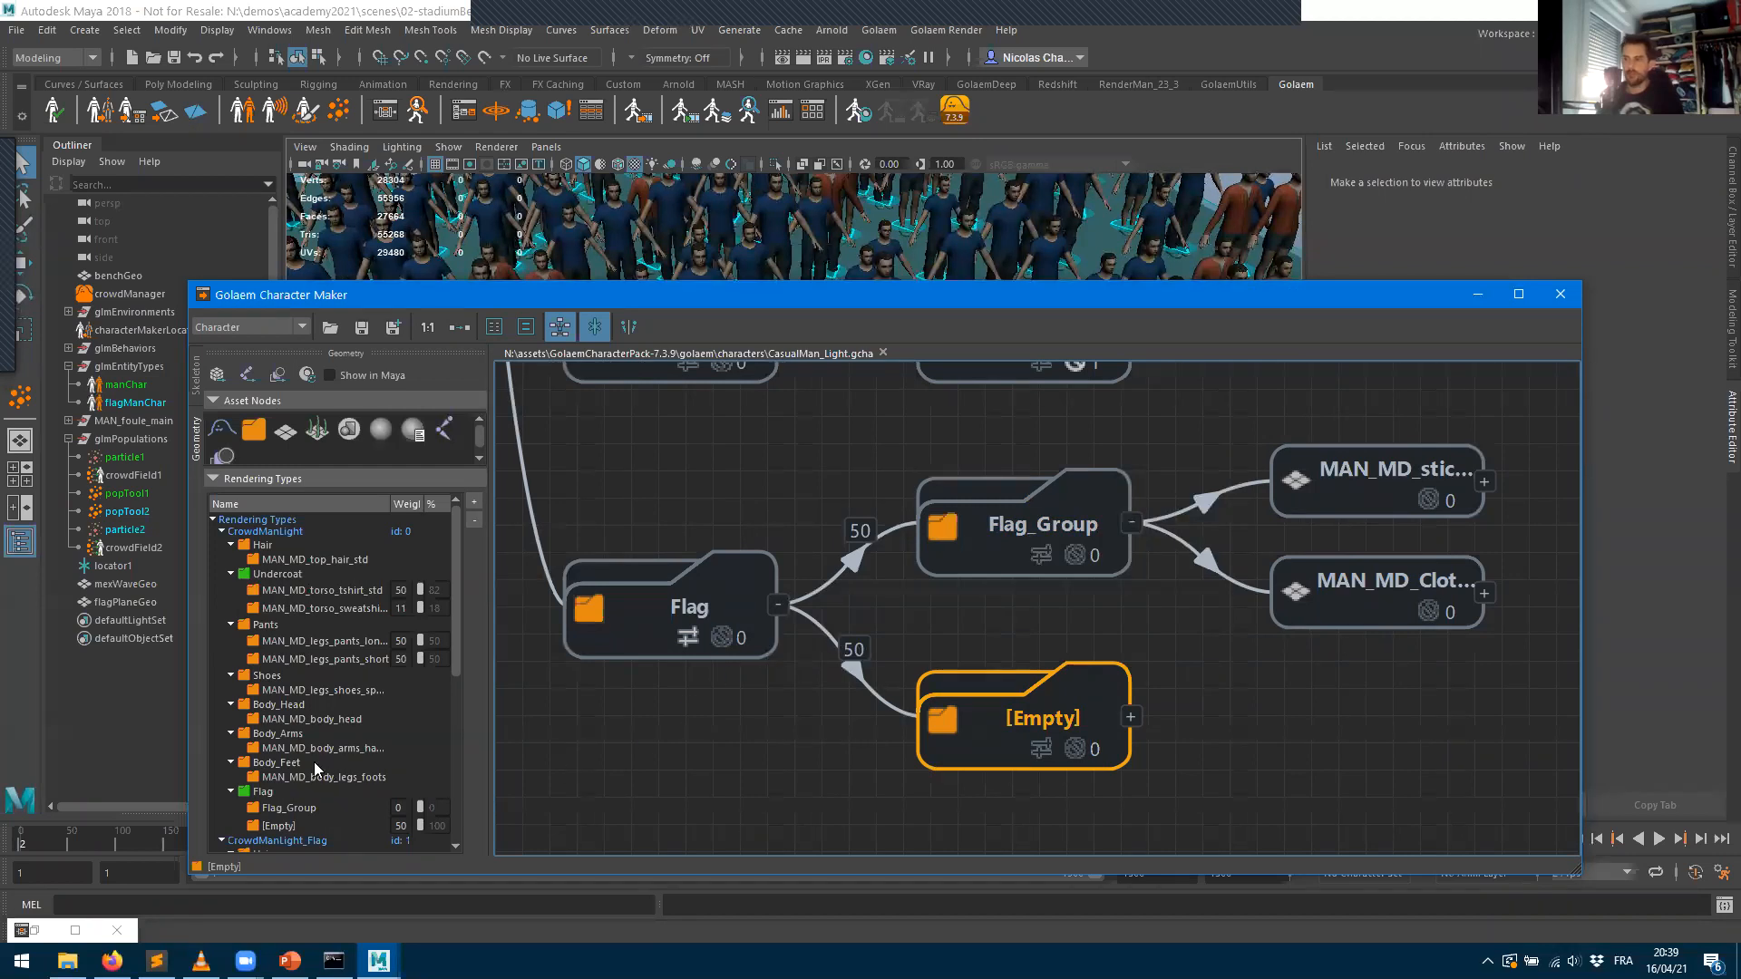
click(256, 532)
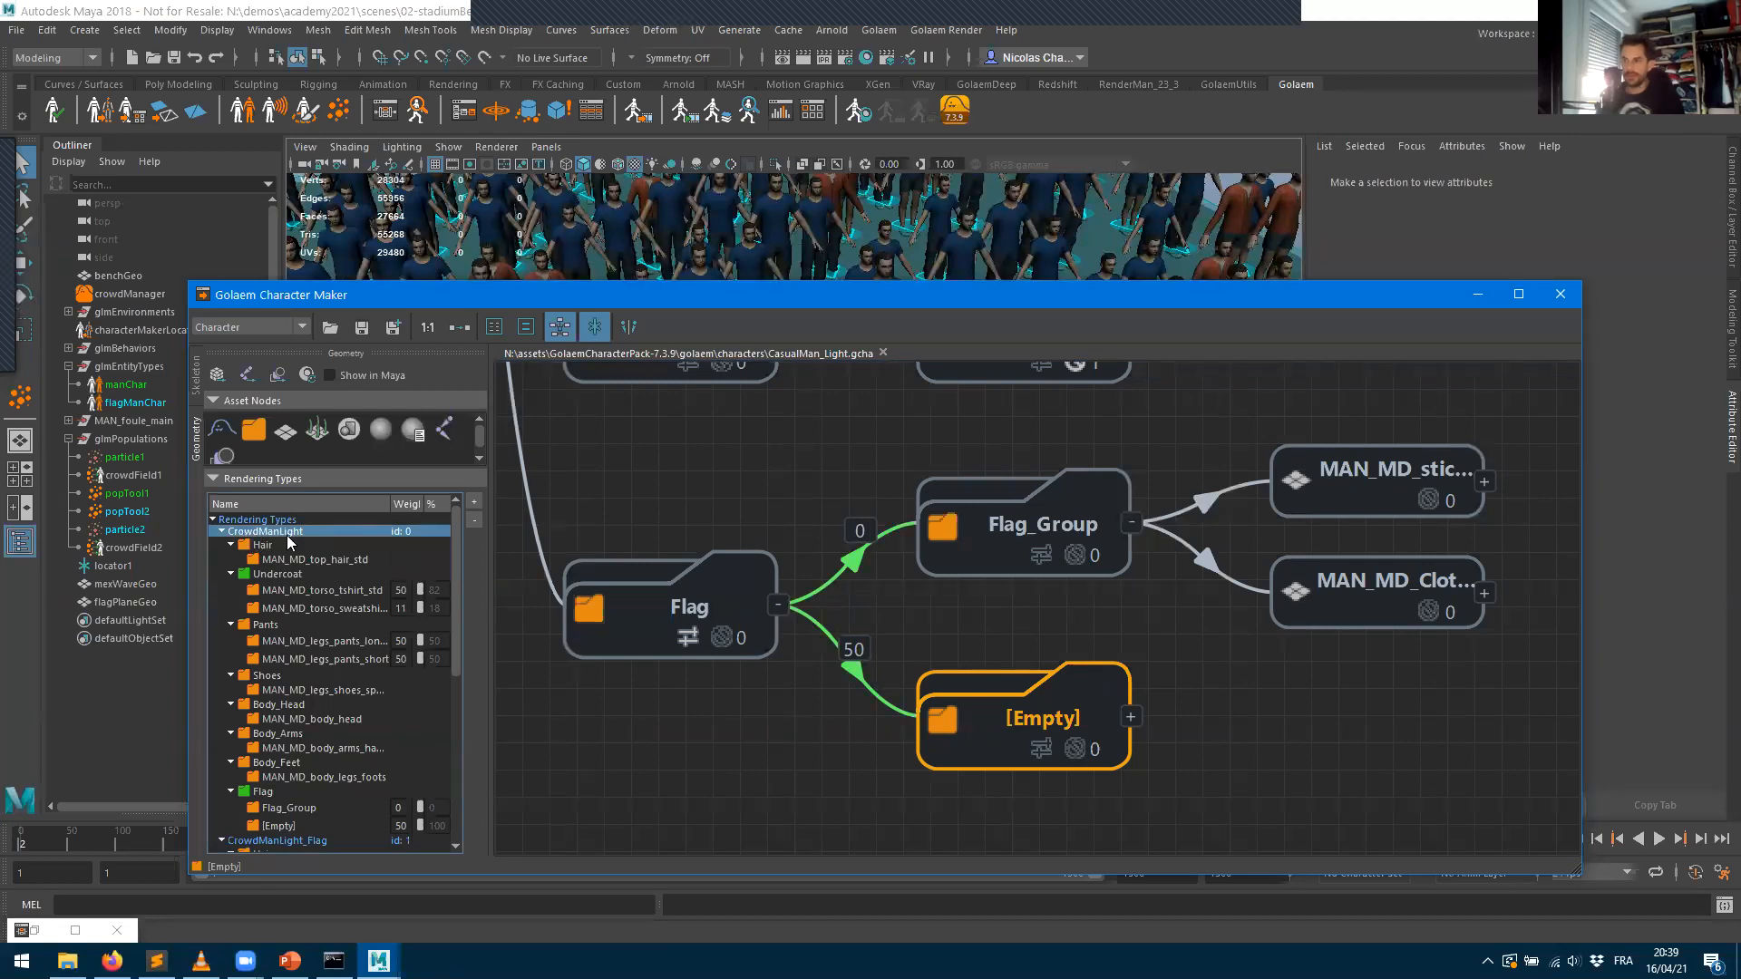
click(263, 791)
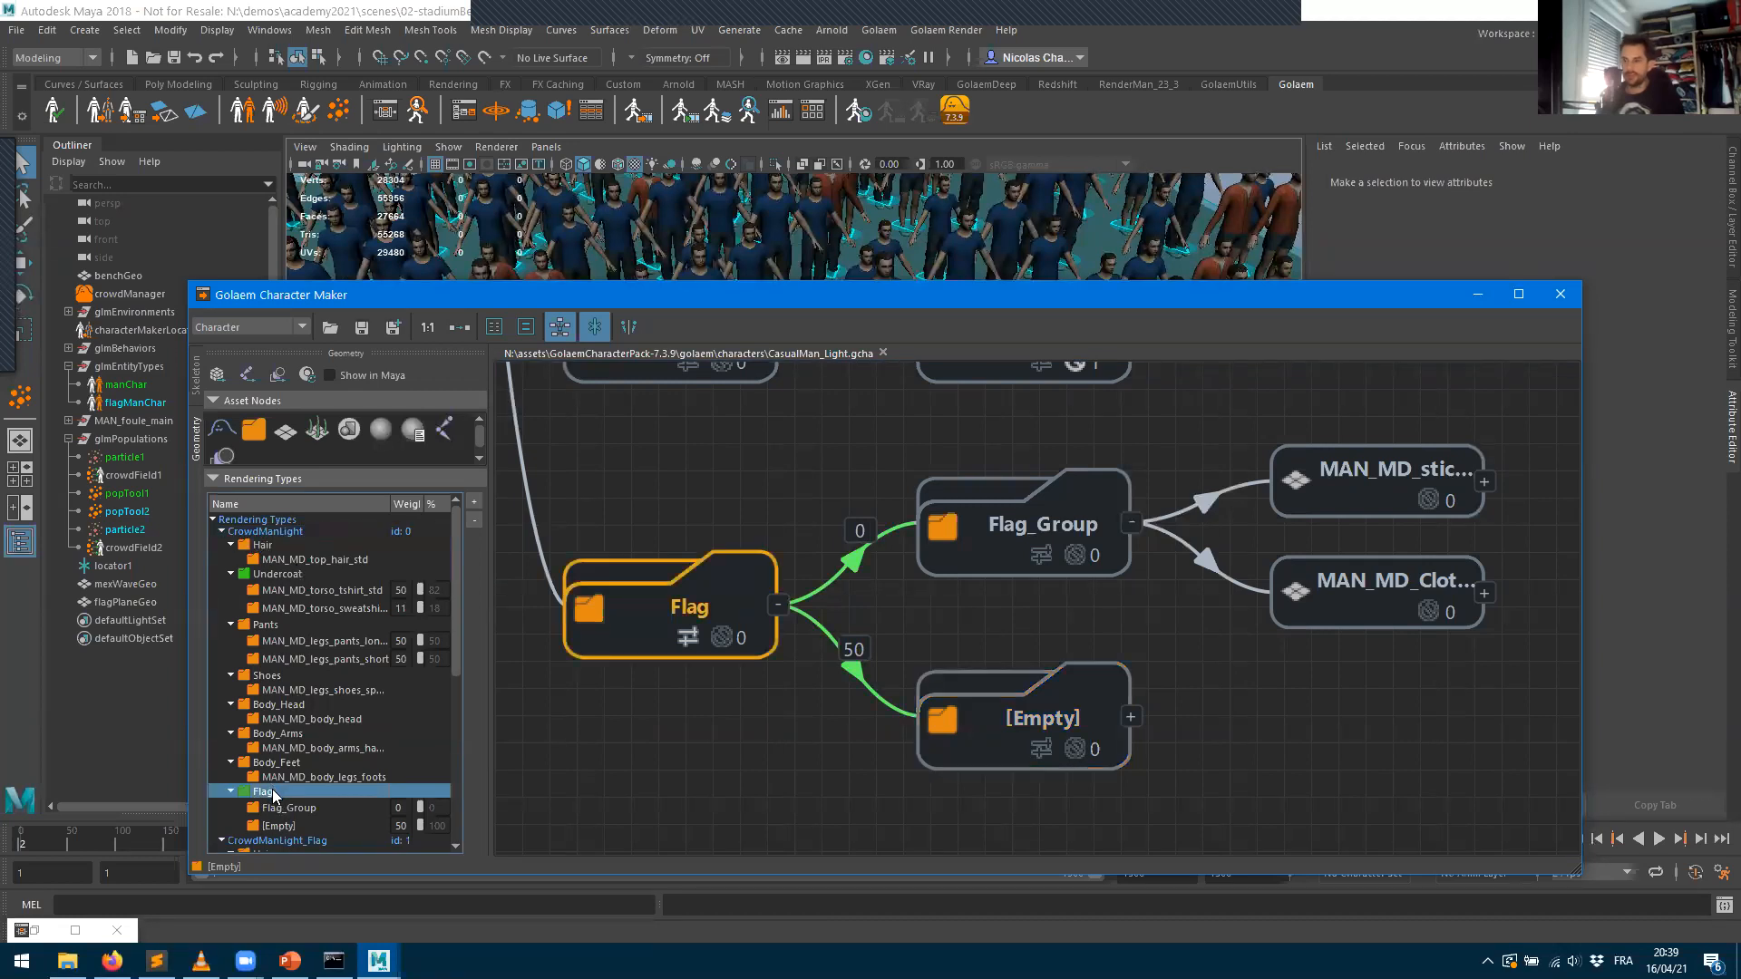
scroll(277, 794, down, 2)
drag(490, 705, 632, 702)
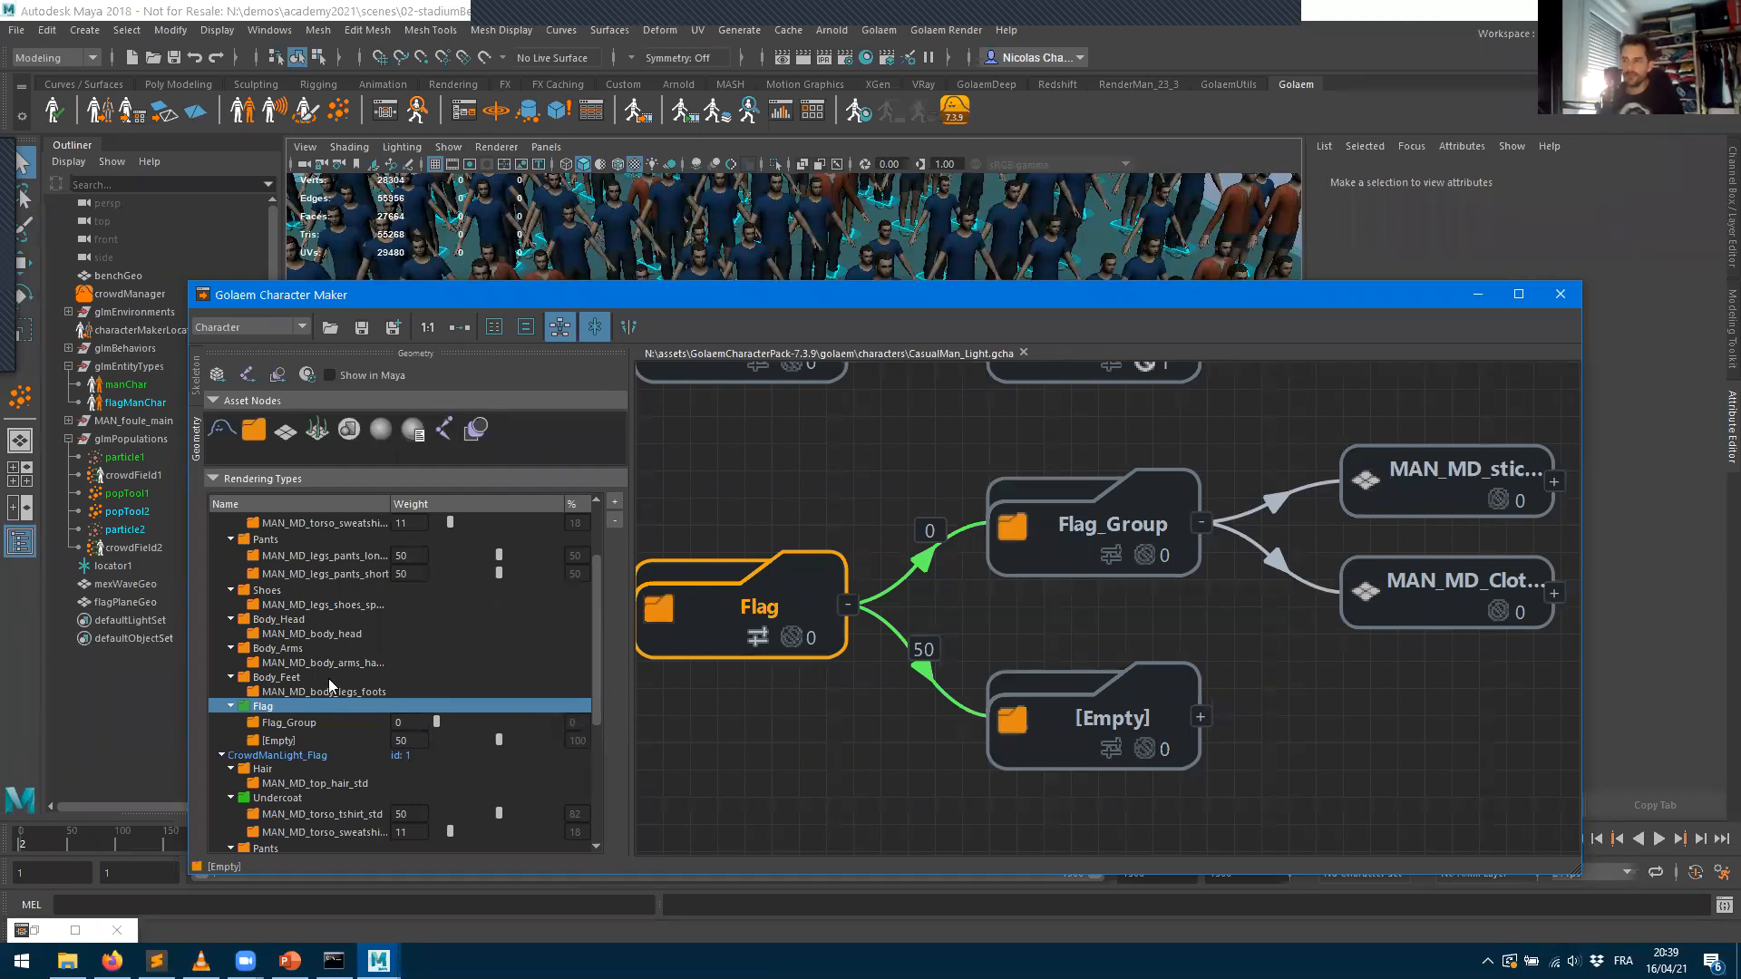
- Examine how the CrowdManLight_Flag rendering type weights Flag_Group against [Empty]
scroll(328, 678, up, 3)
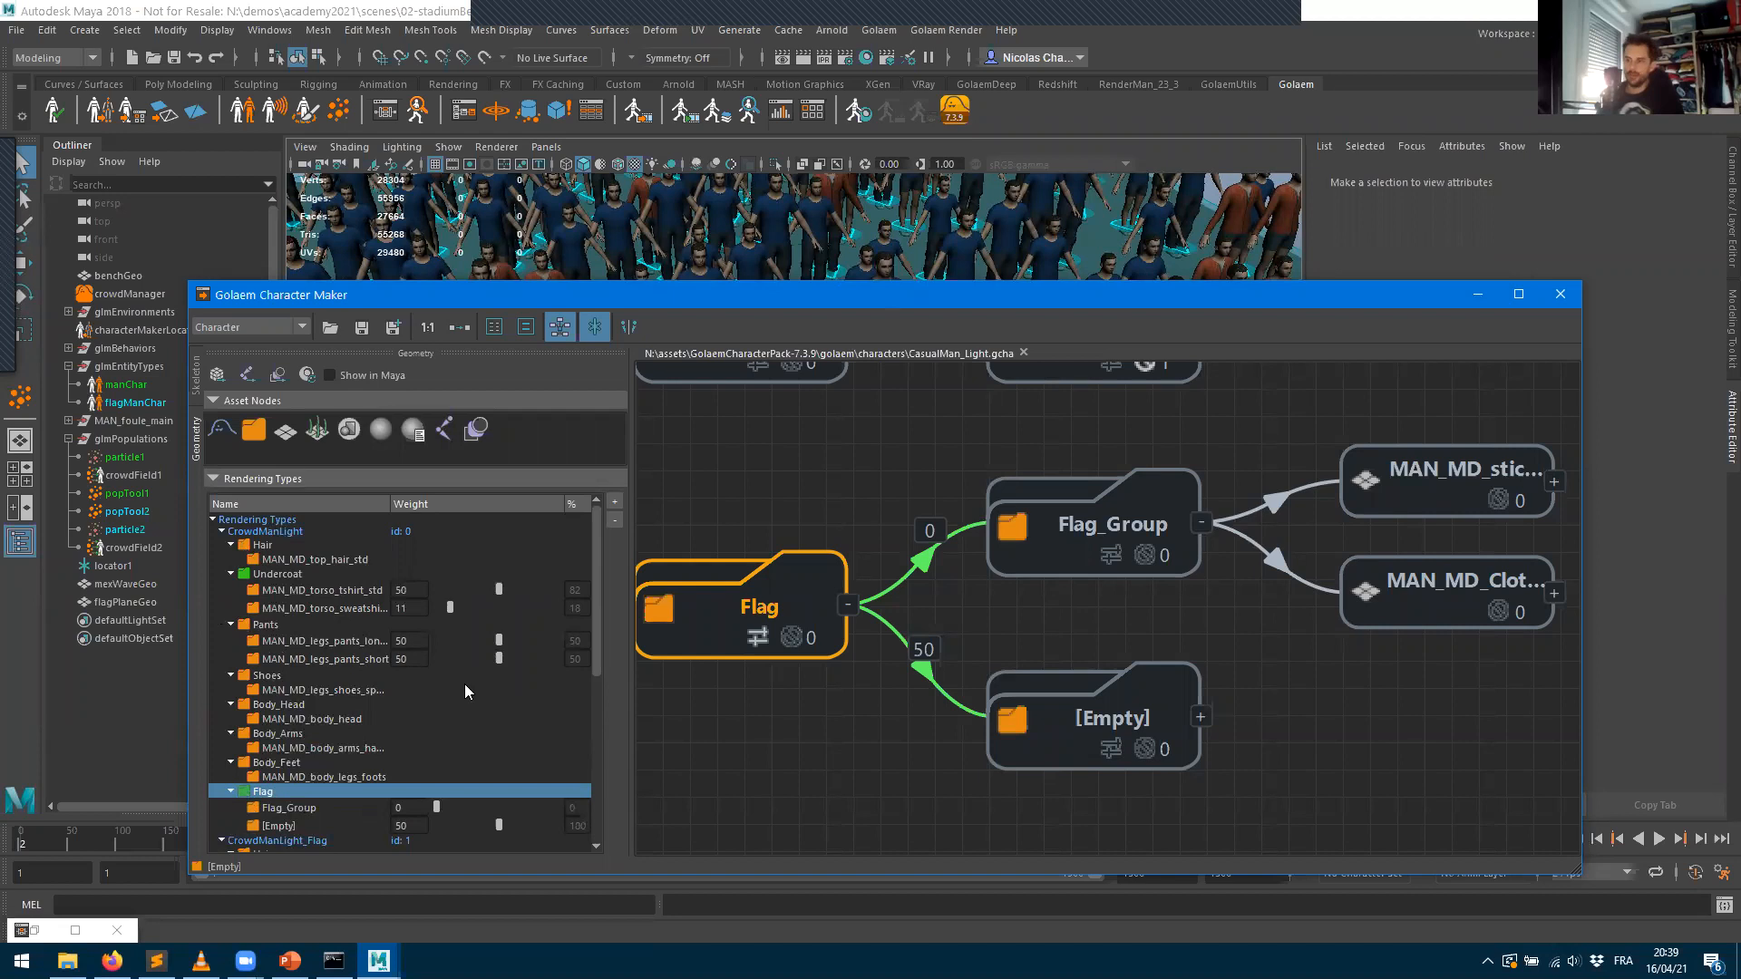
scroll(462, 680, down, 7)
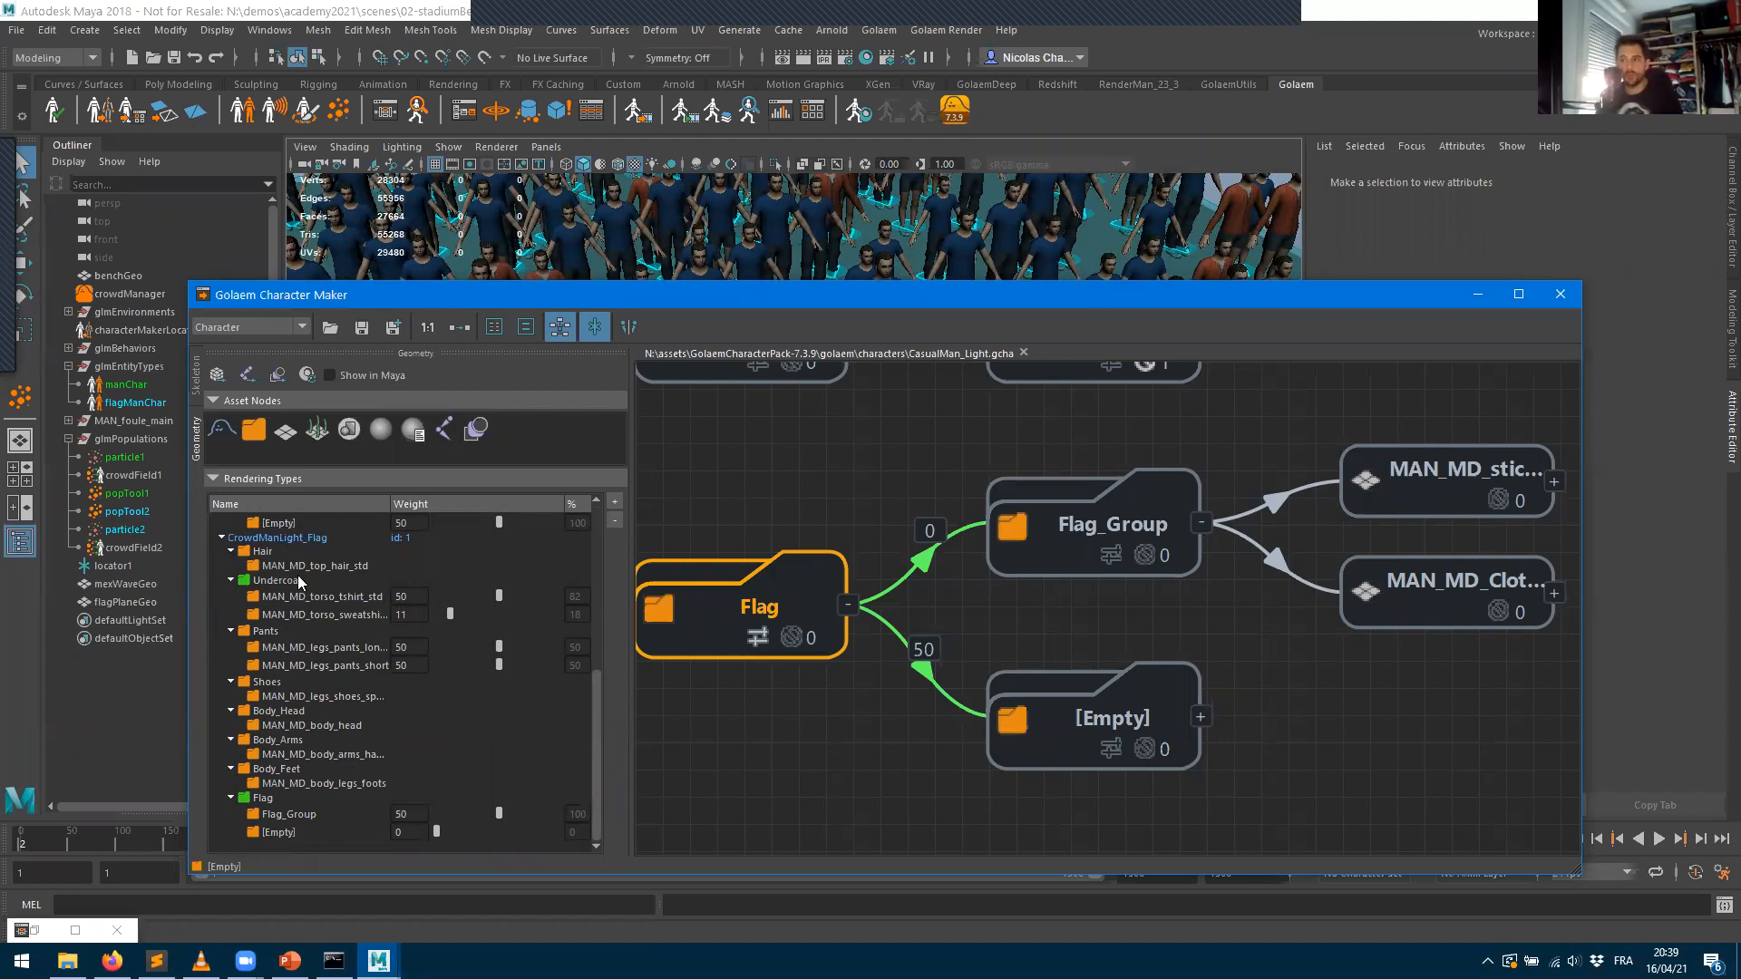
click(280, 540)
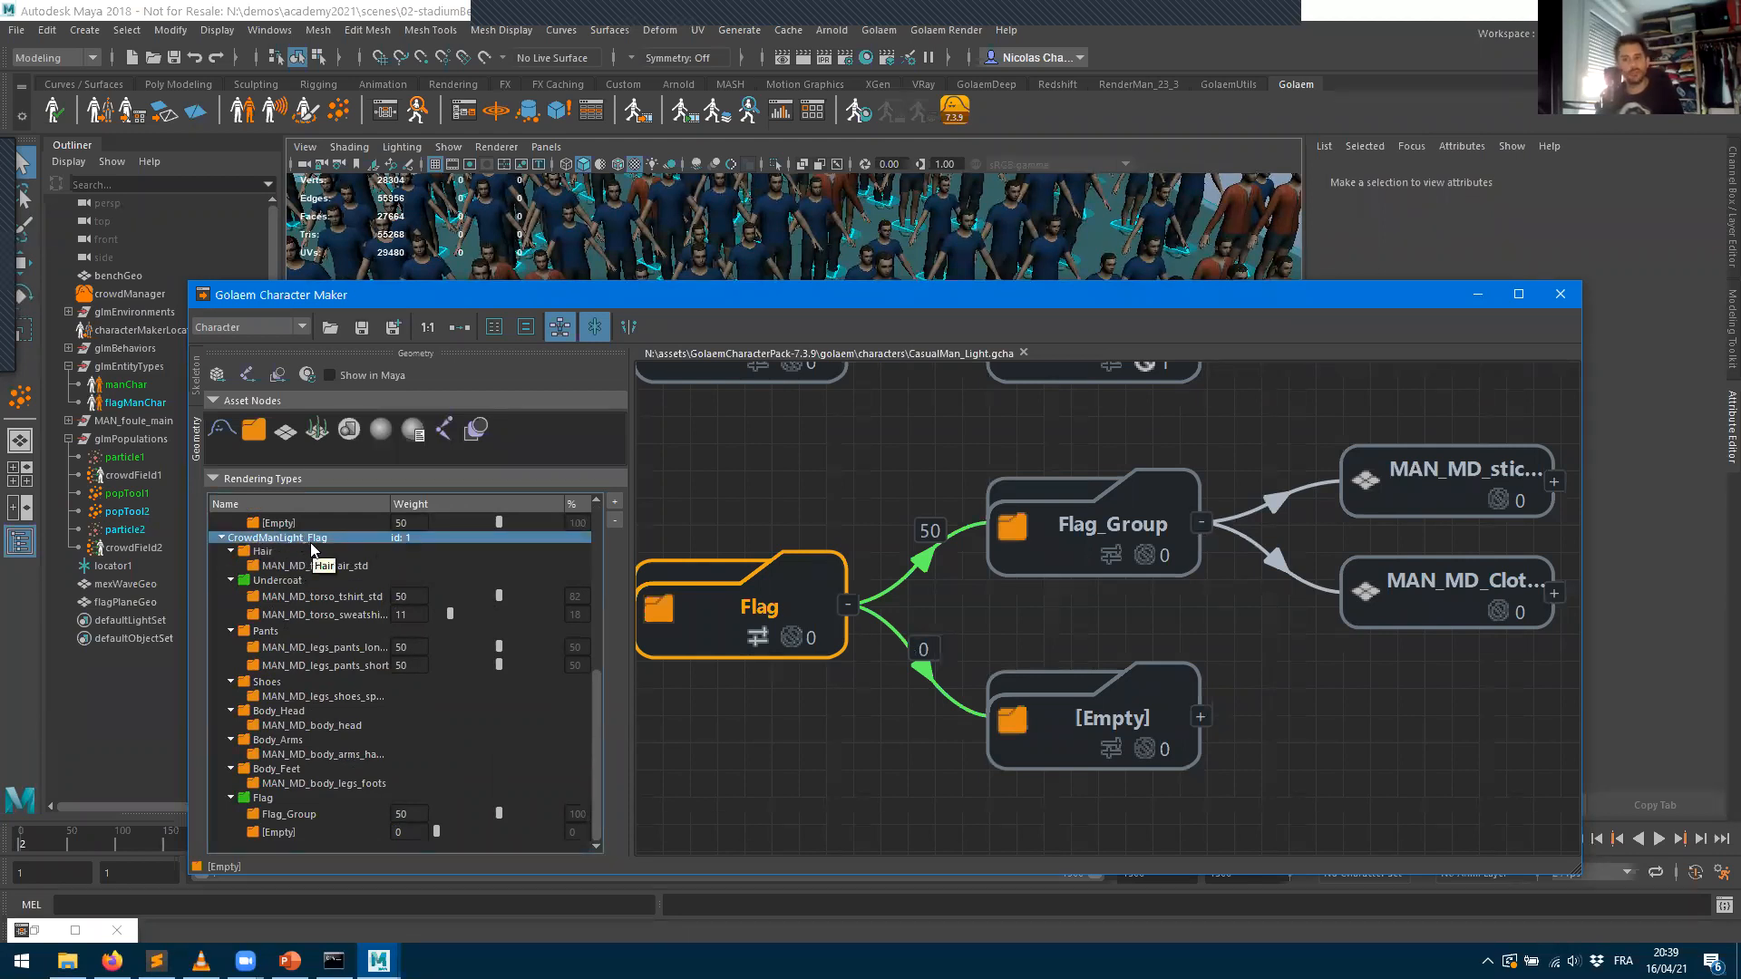
click(266, 799)
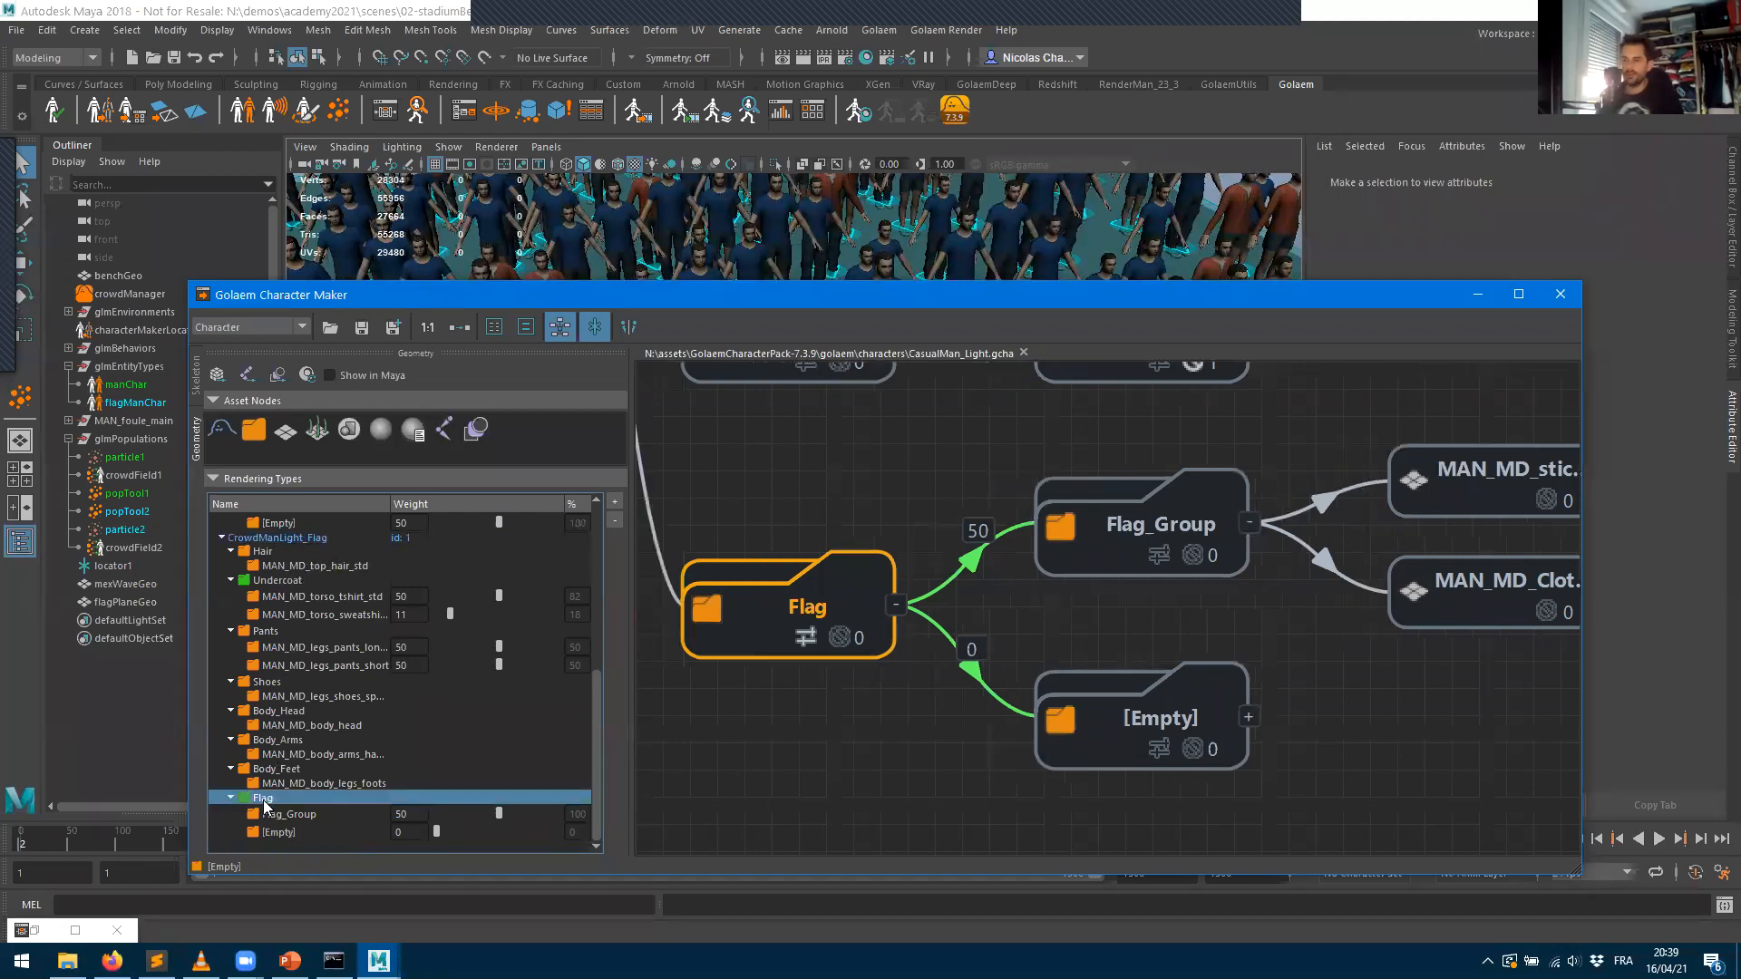
click(306, 814)
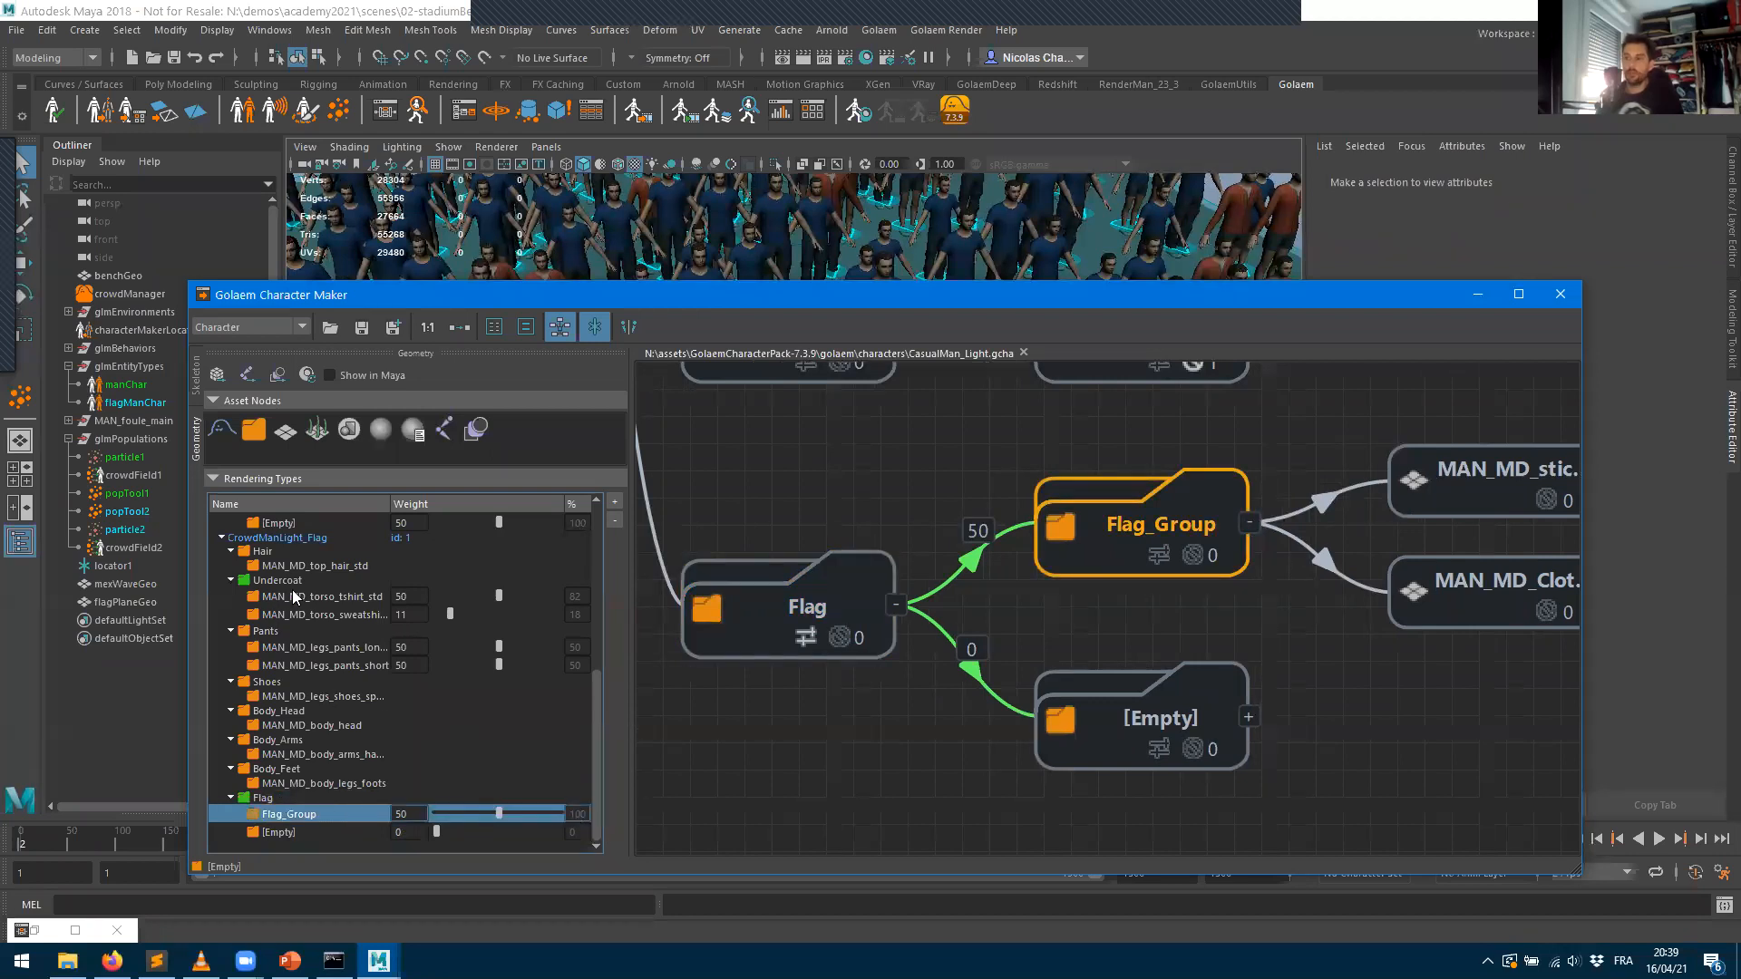
scroll(286, 599, up, 1)
click(279, 583)
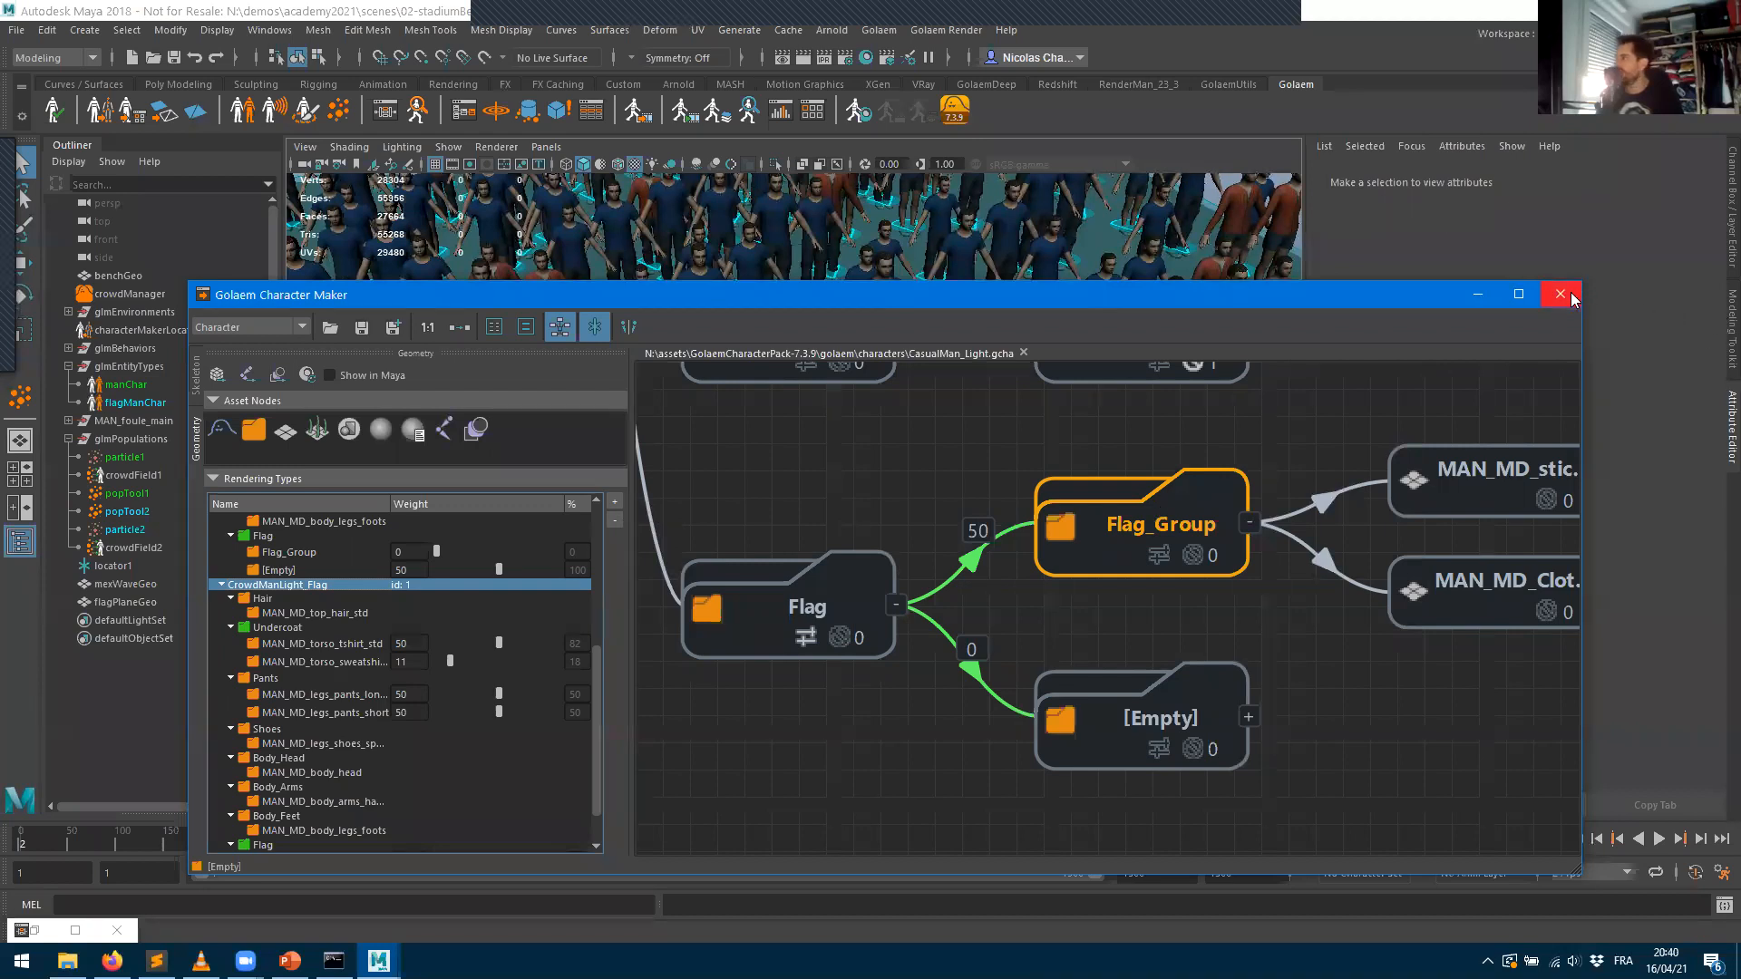
- Select the flagManChar entity type and check the rendering types in the Character Maker again, leaving that window minimised
click(88, 535)
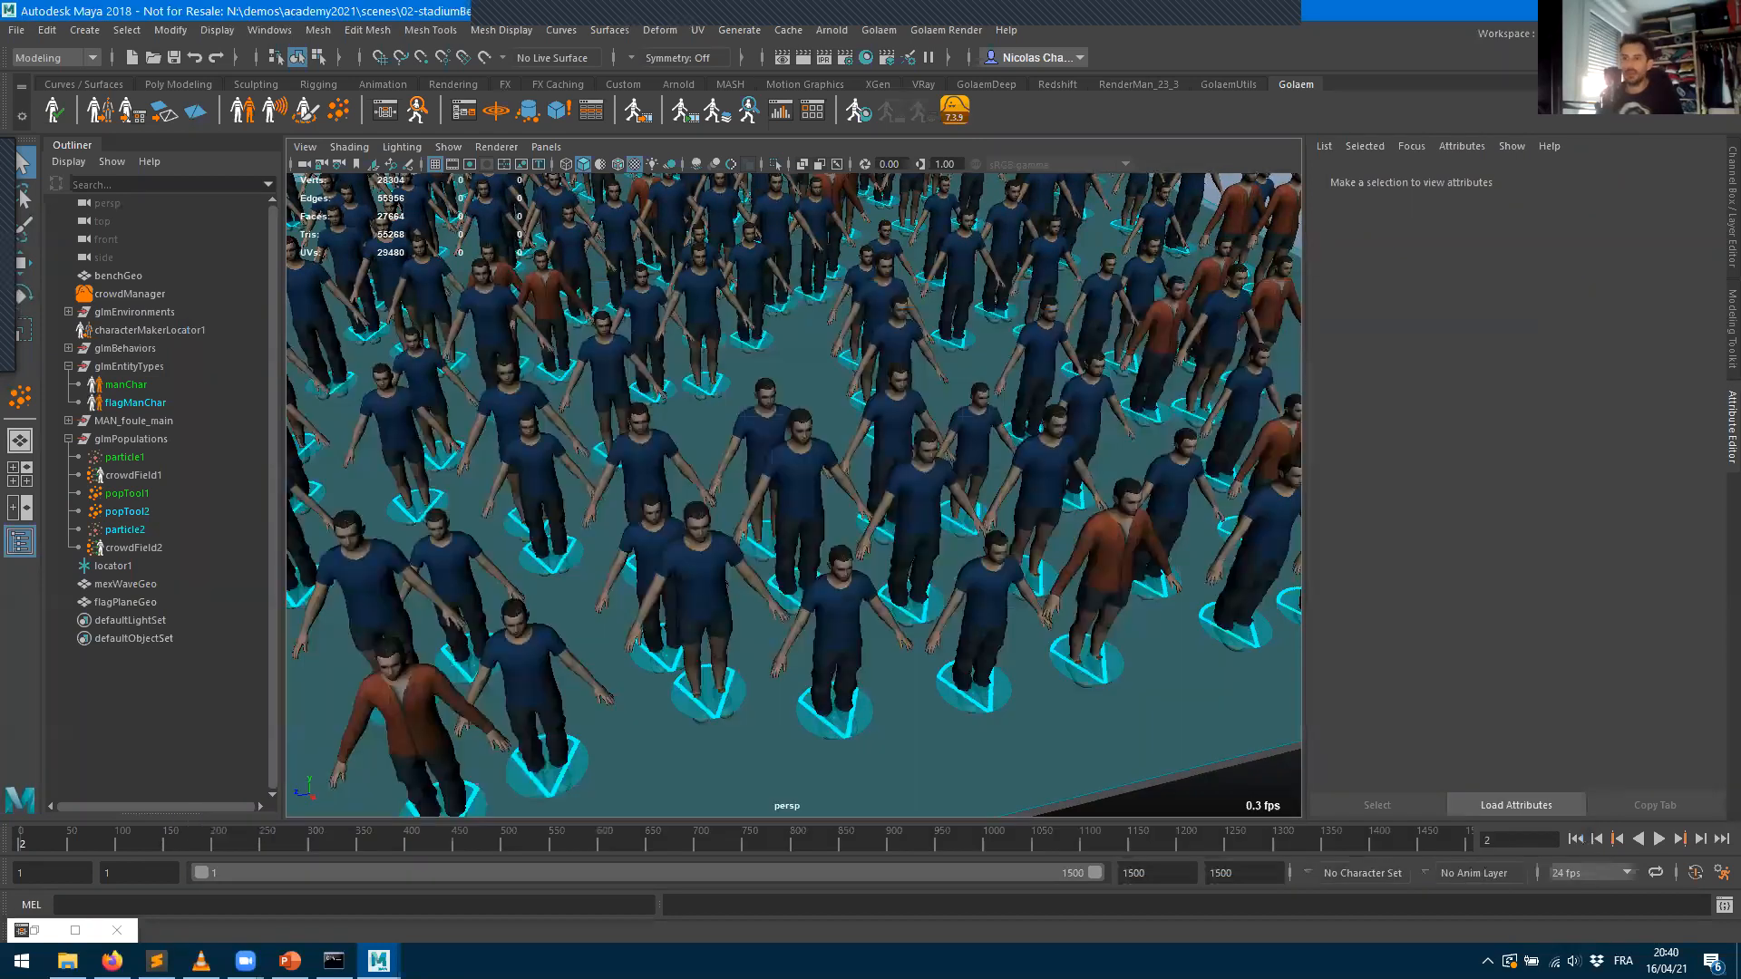
click(127, 406)
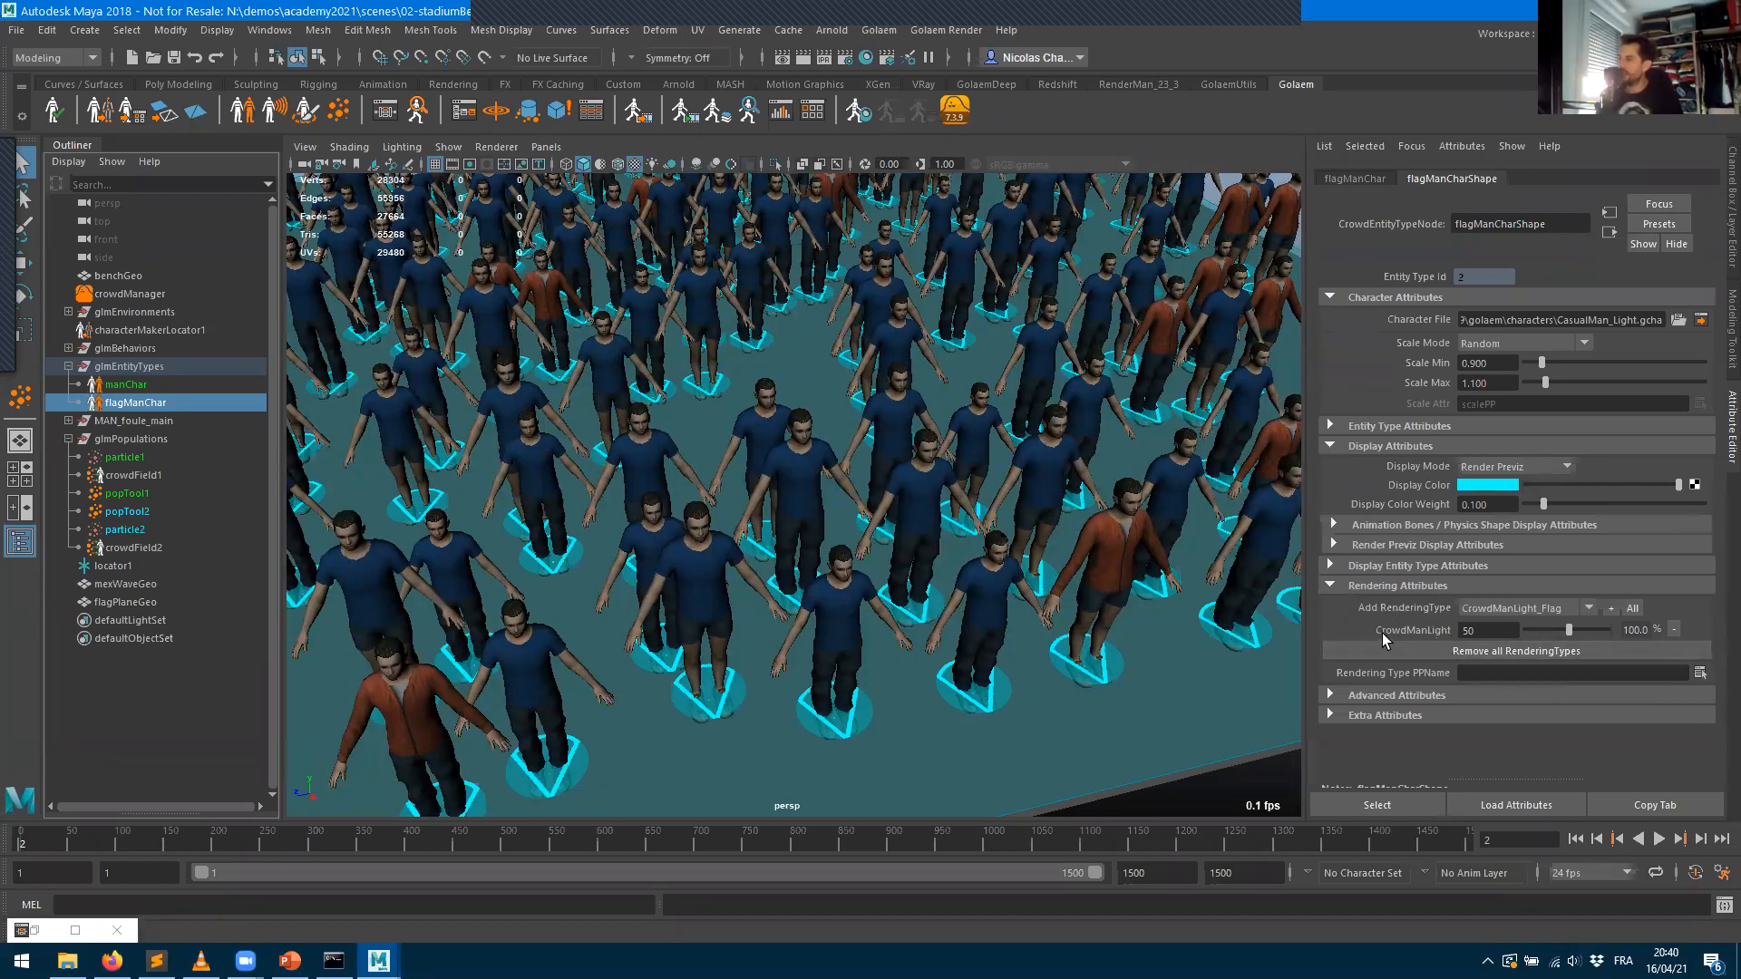
click(103, 112)
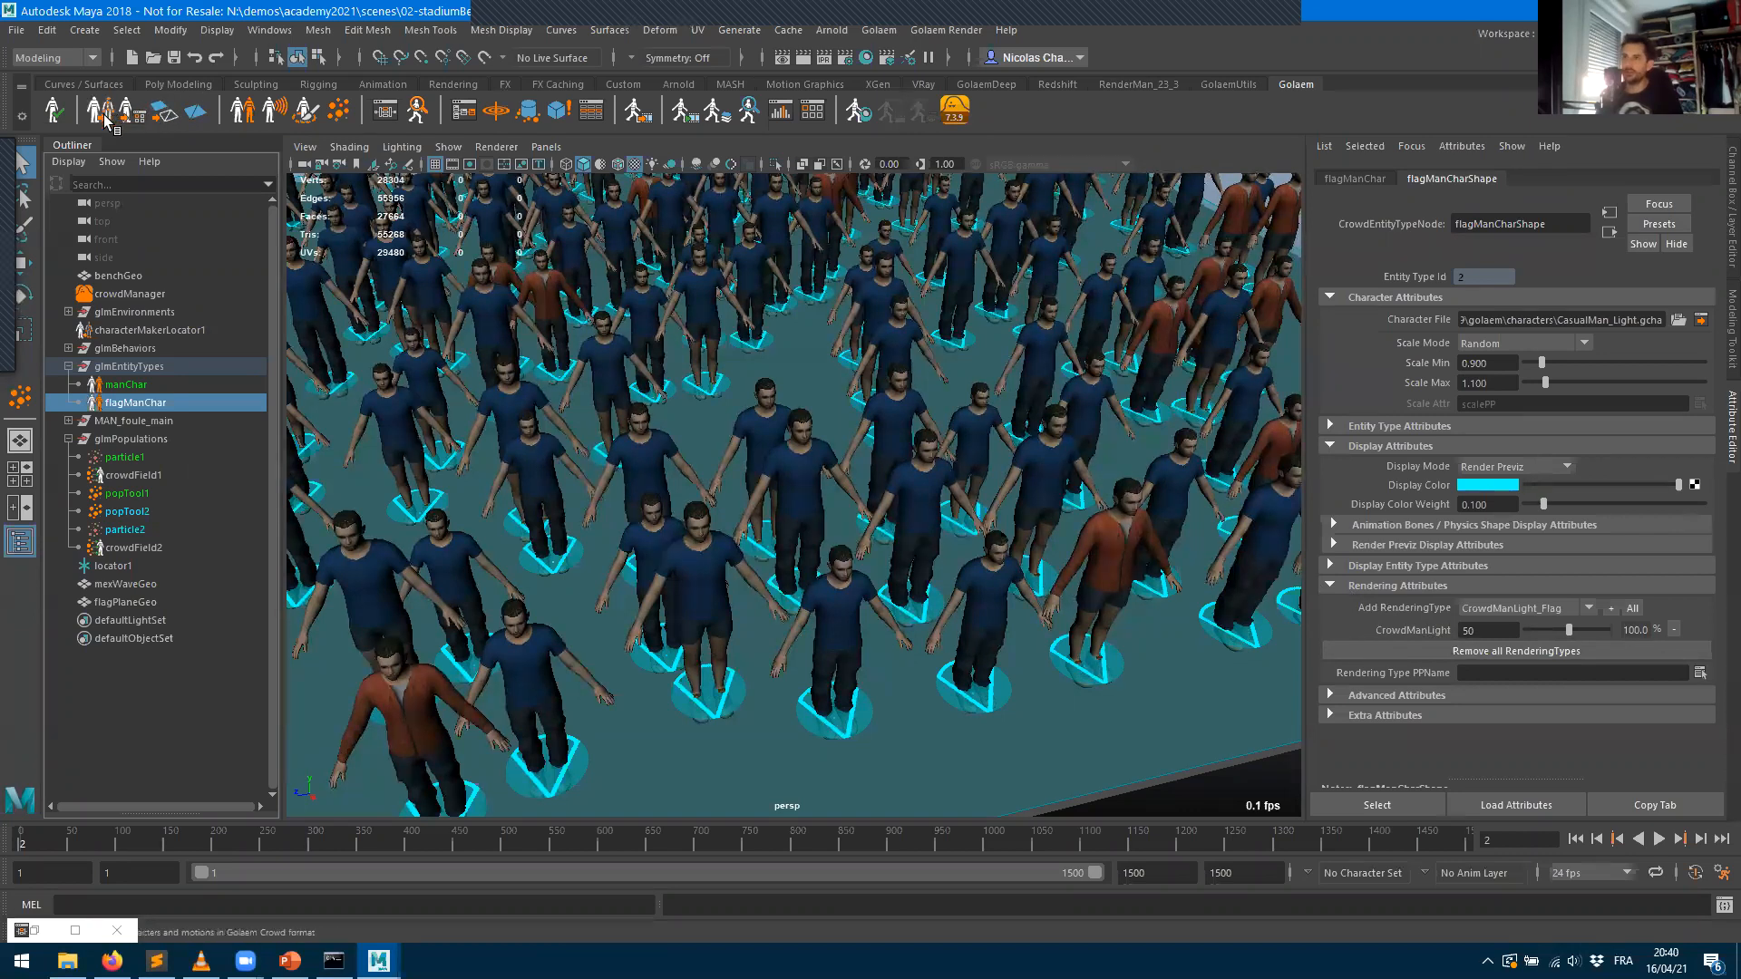
scroll(308, 599, up, 6)
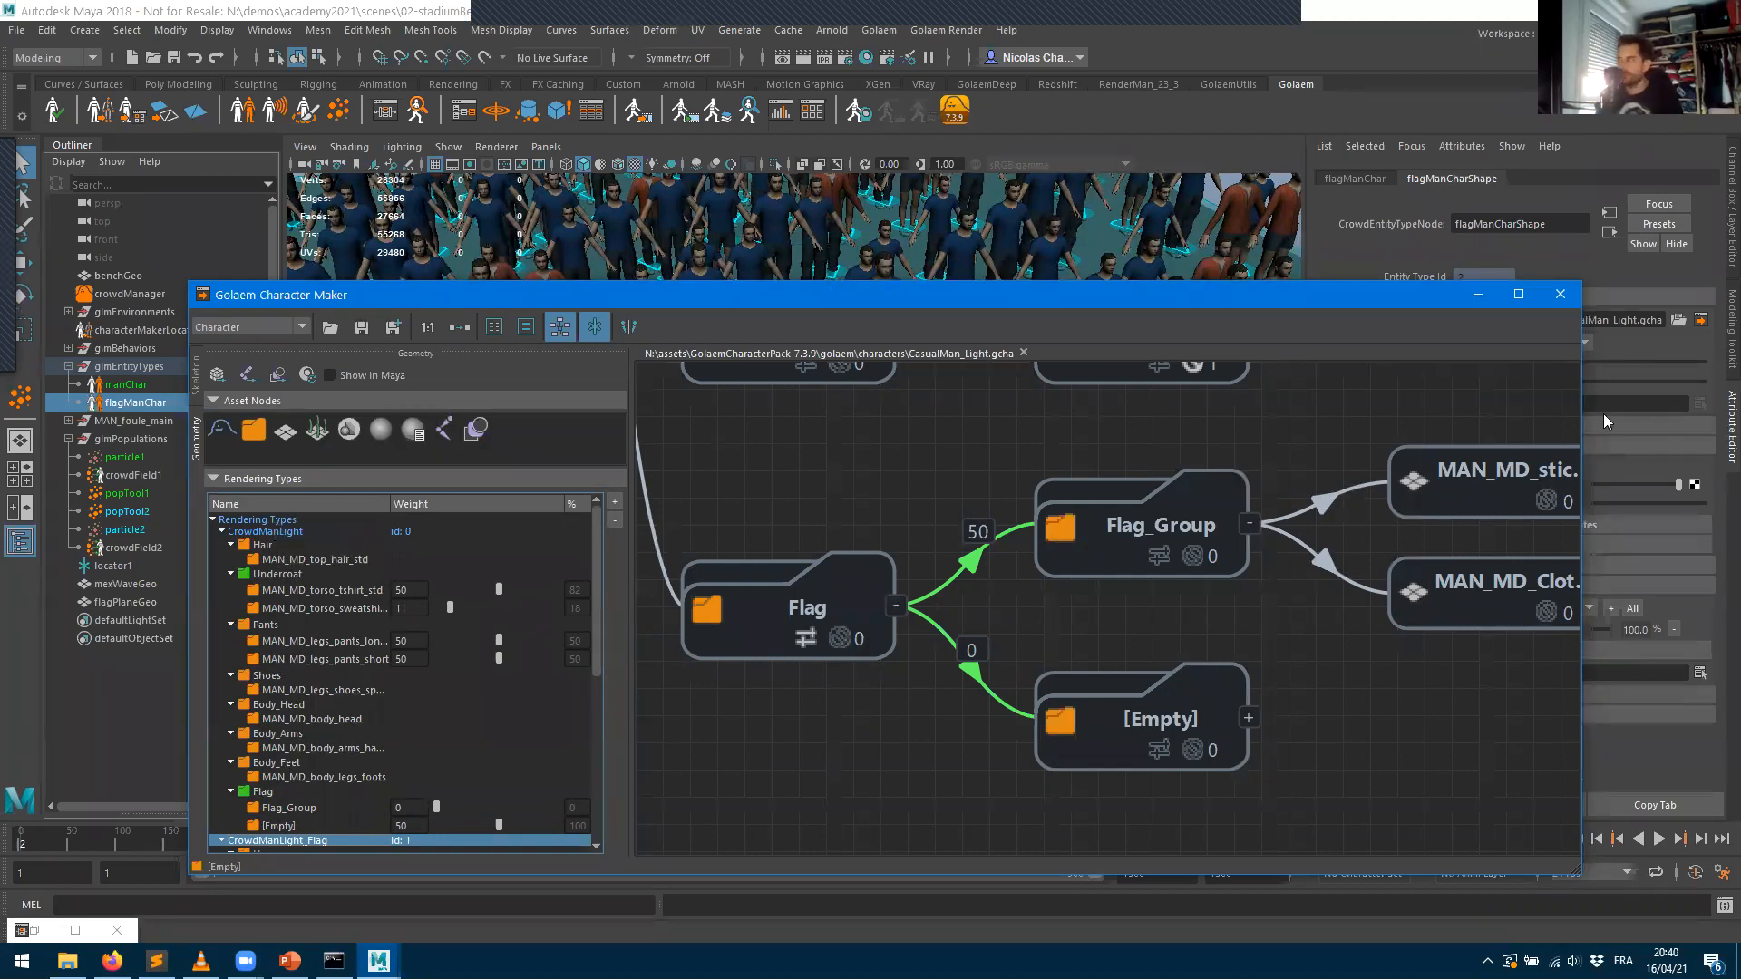
click(1474, 291)
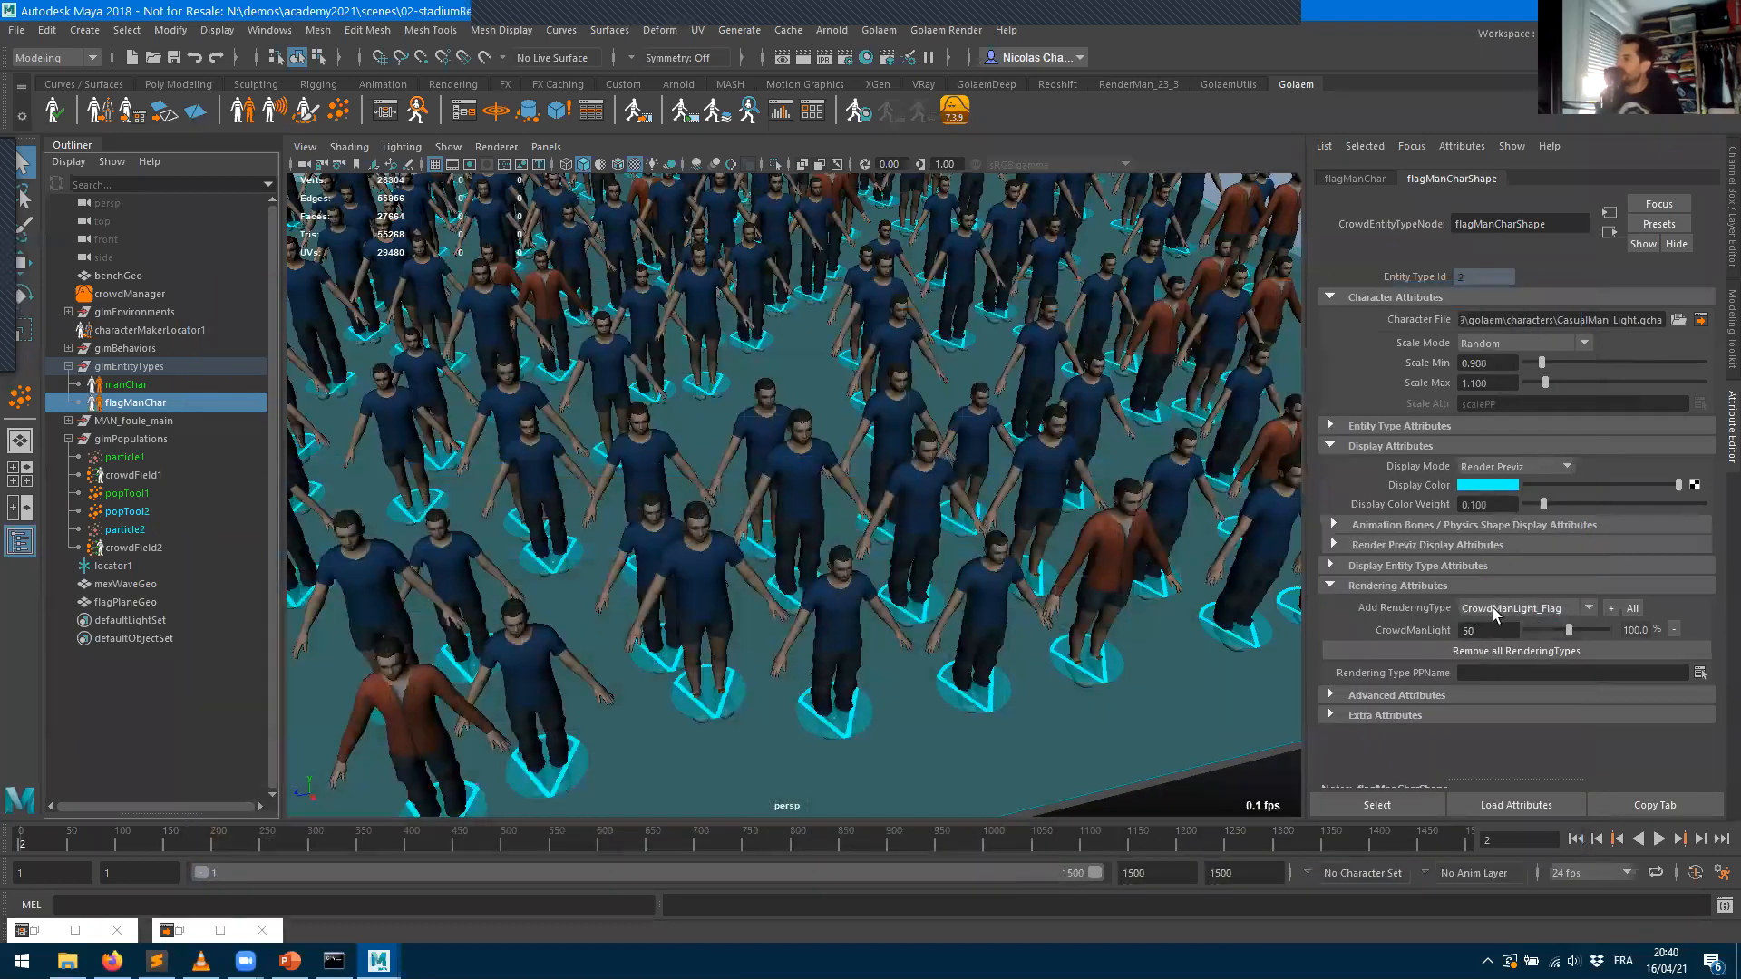
- Add the CrowdManLight_Flag rendering type to flagManChar with CrowdManLight's weight set to 0, and rerun the simulation from frame 1 to frame 2
click(1610, 610)
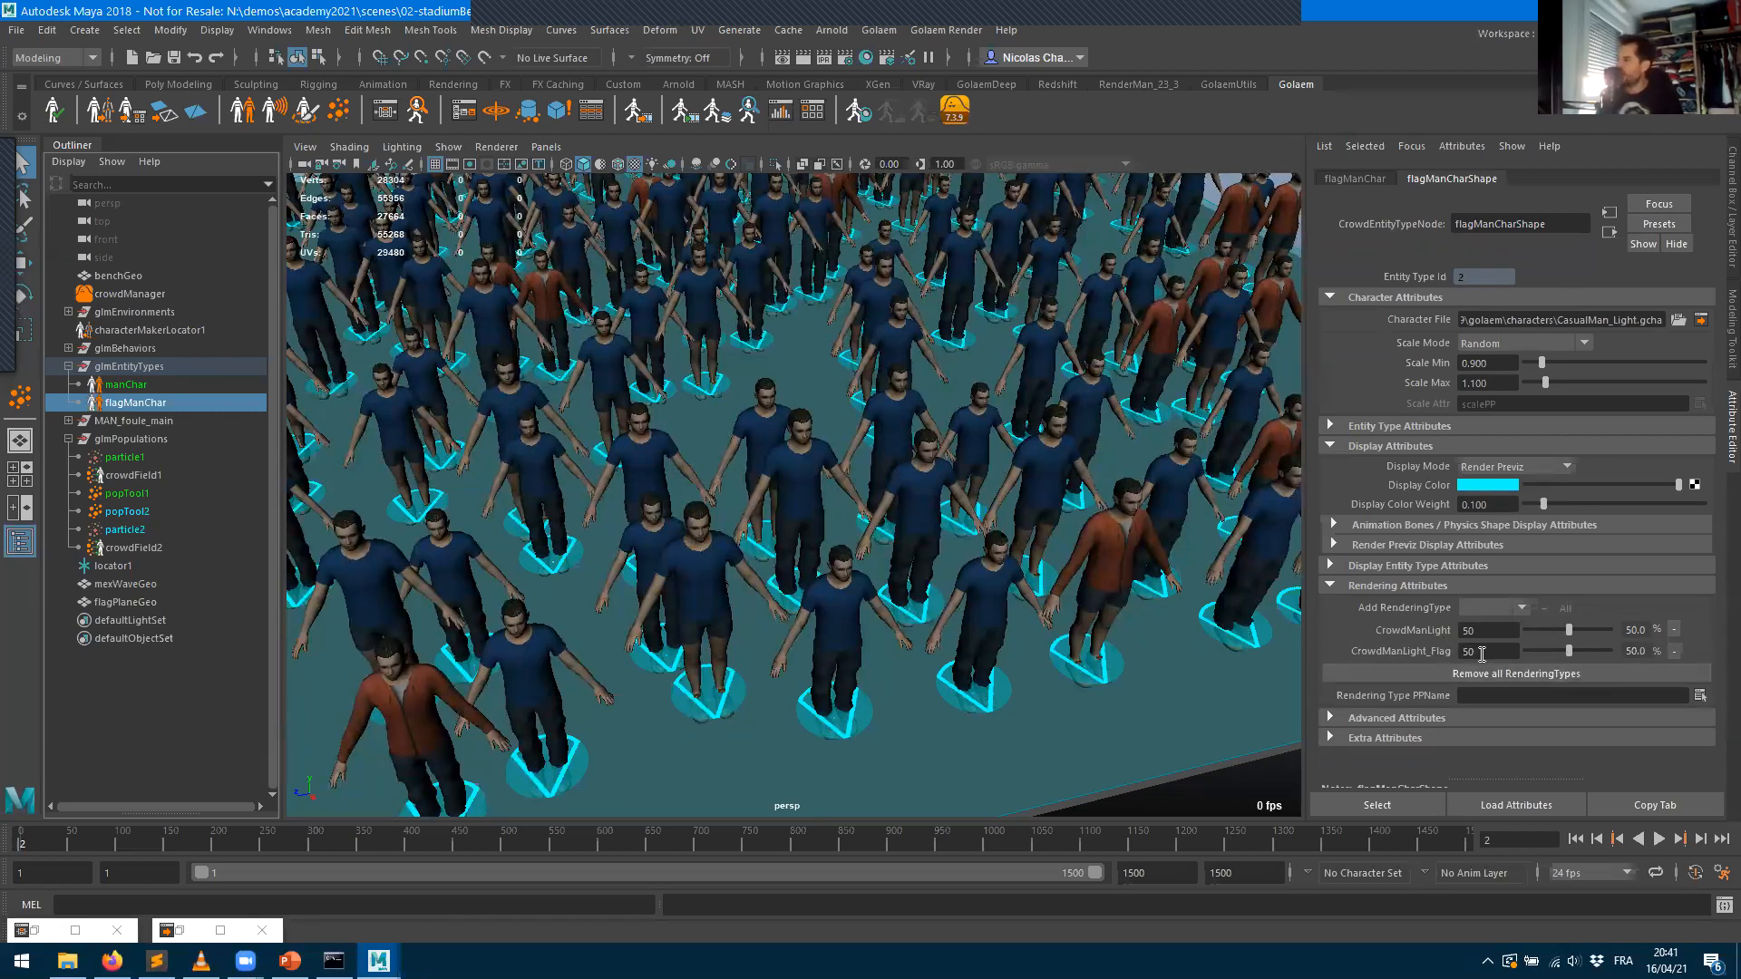
drag(1569, 629, 1494, 630)
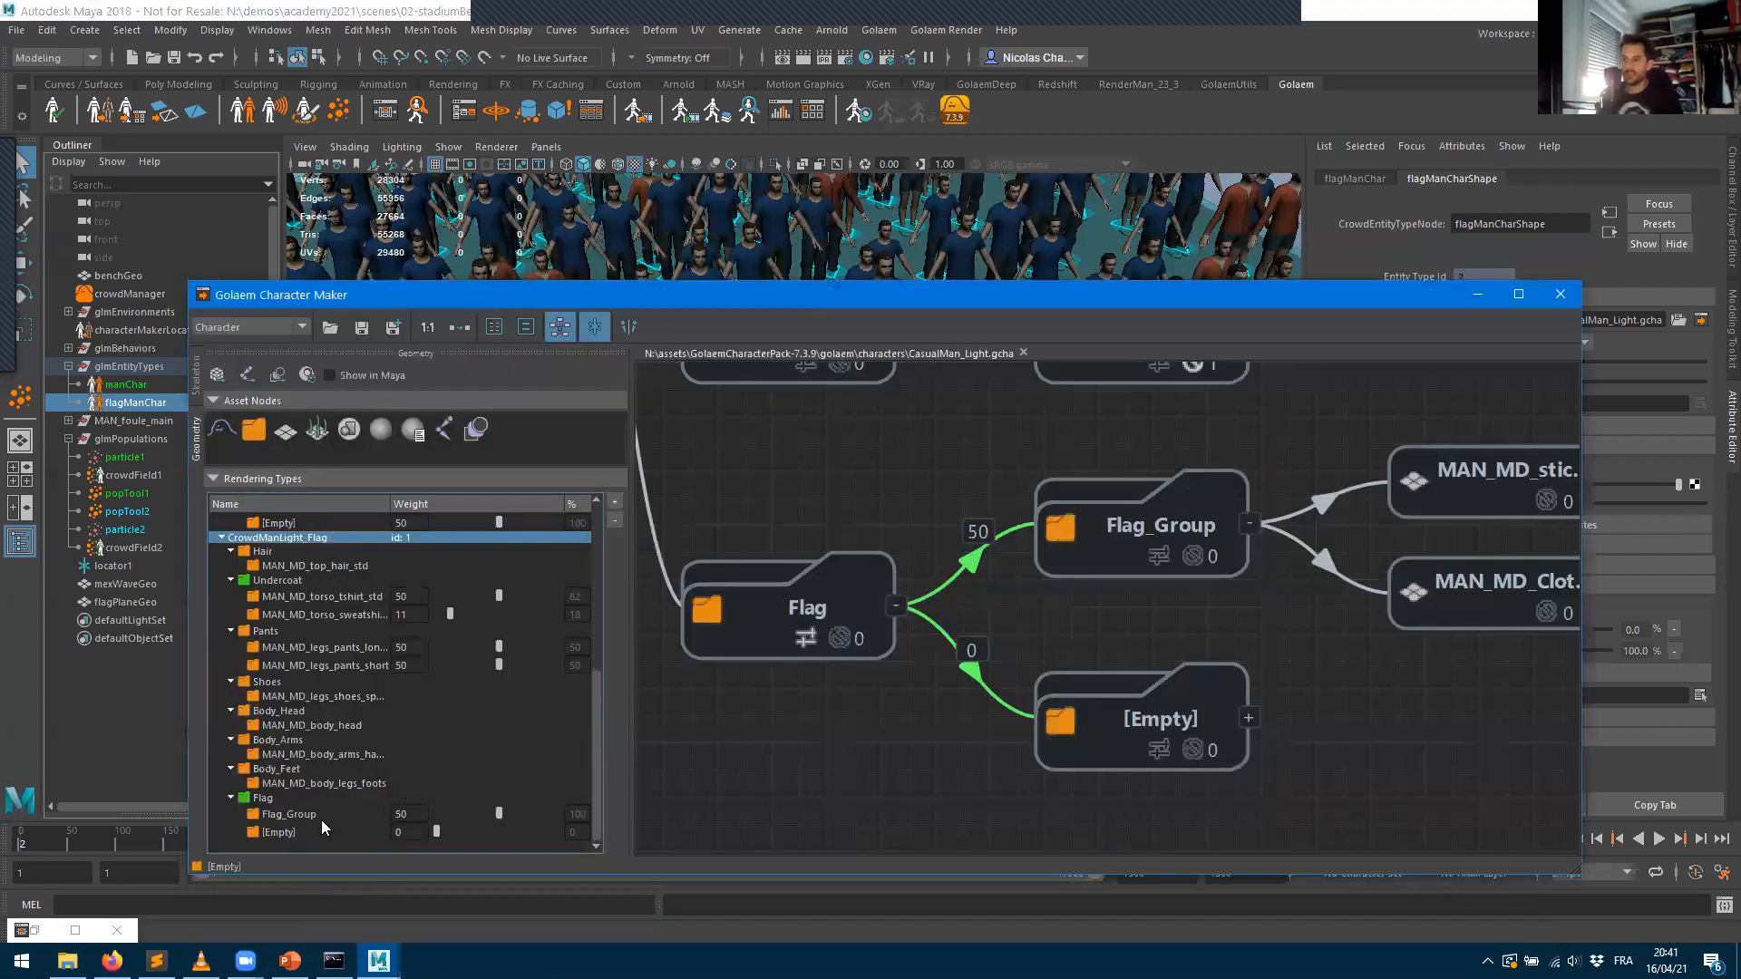
click(1480, 295)
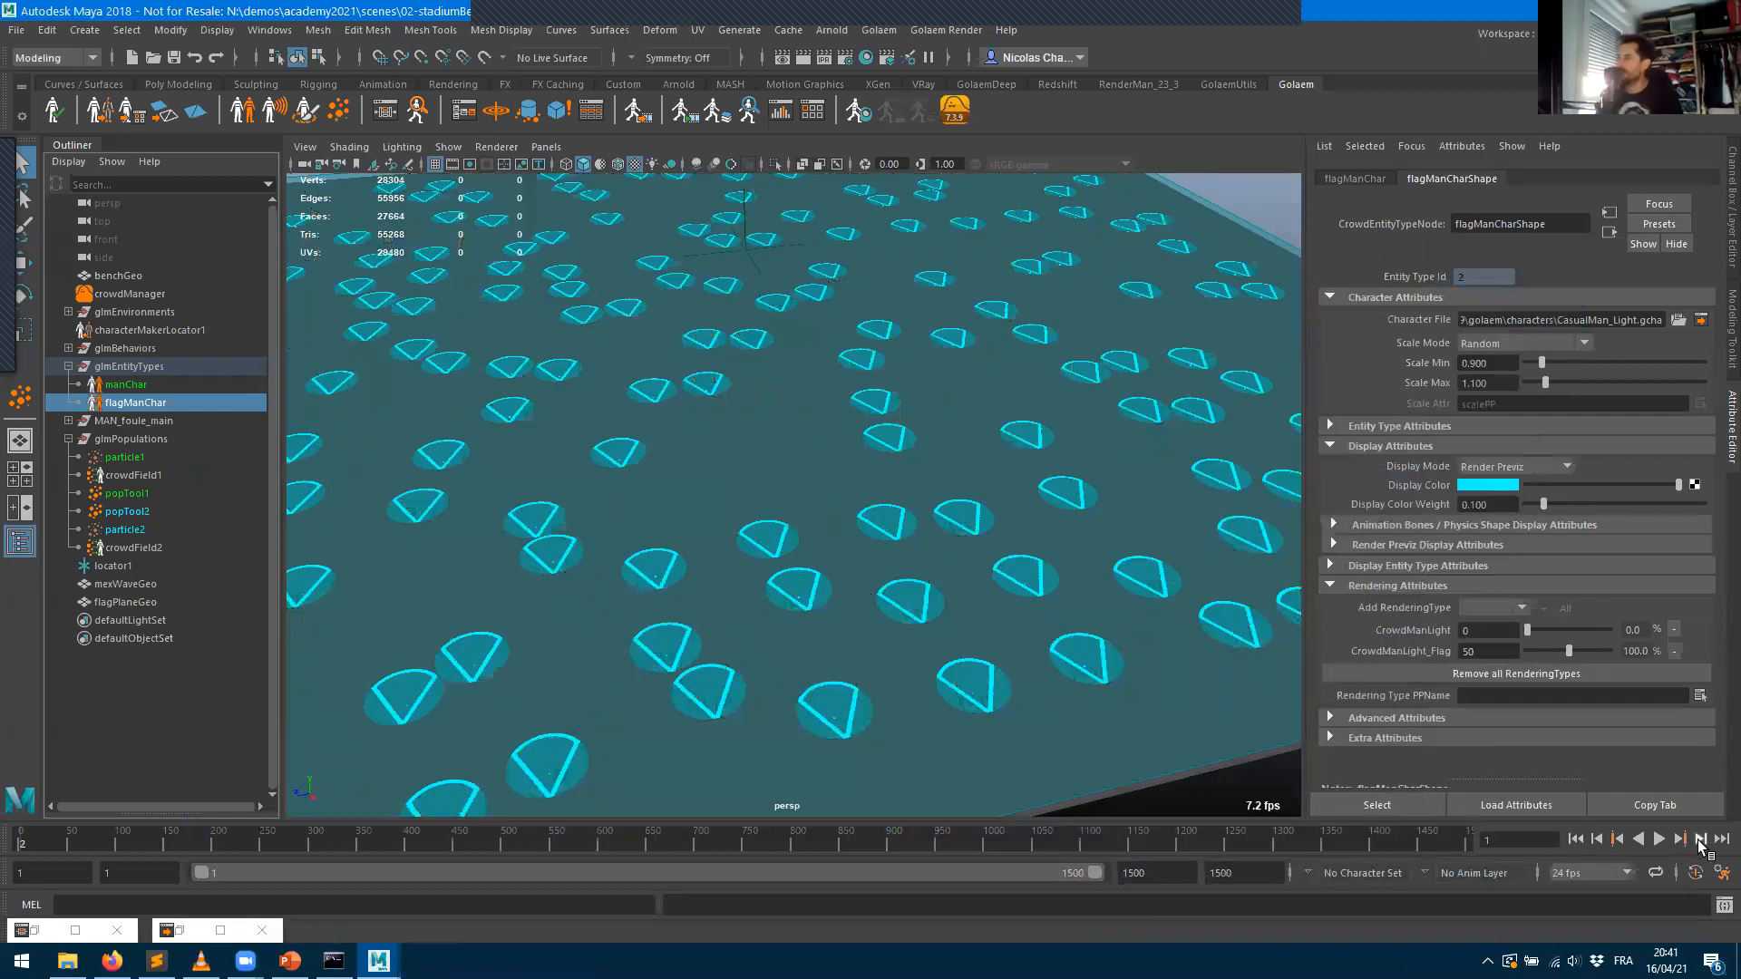
click(1699, 841)
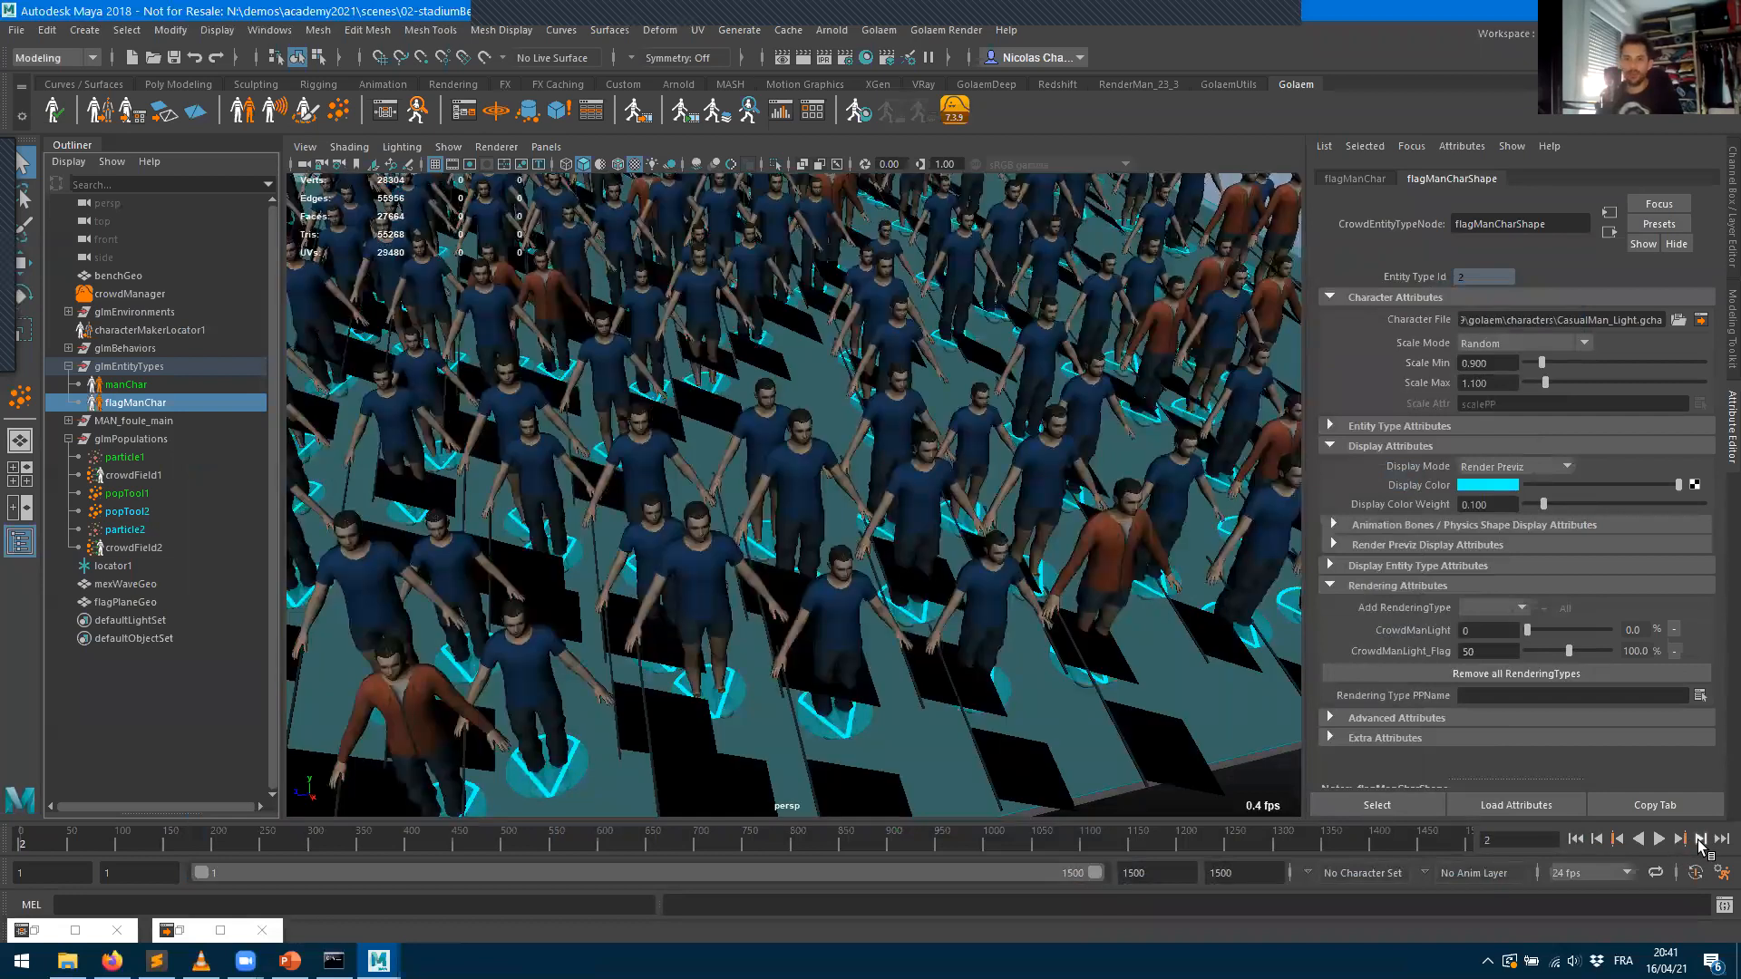
- Remove the CrowdManLight_Flag rendering type from flagManChar, set CrowdManLight's weight to 26, and rerun the simulation to frame 2
alt+drag(1068, 484, 734, 418)
alt+right_drag(735, 418, 835, 430)
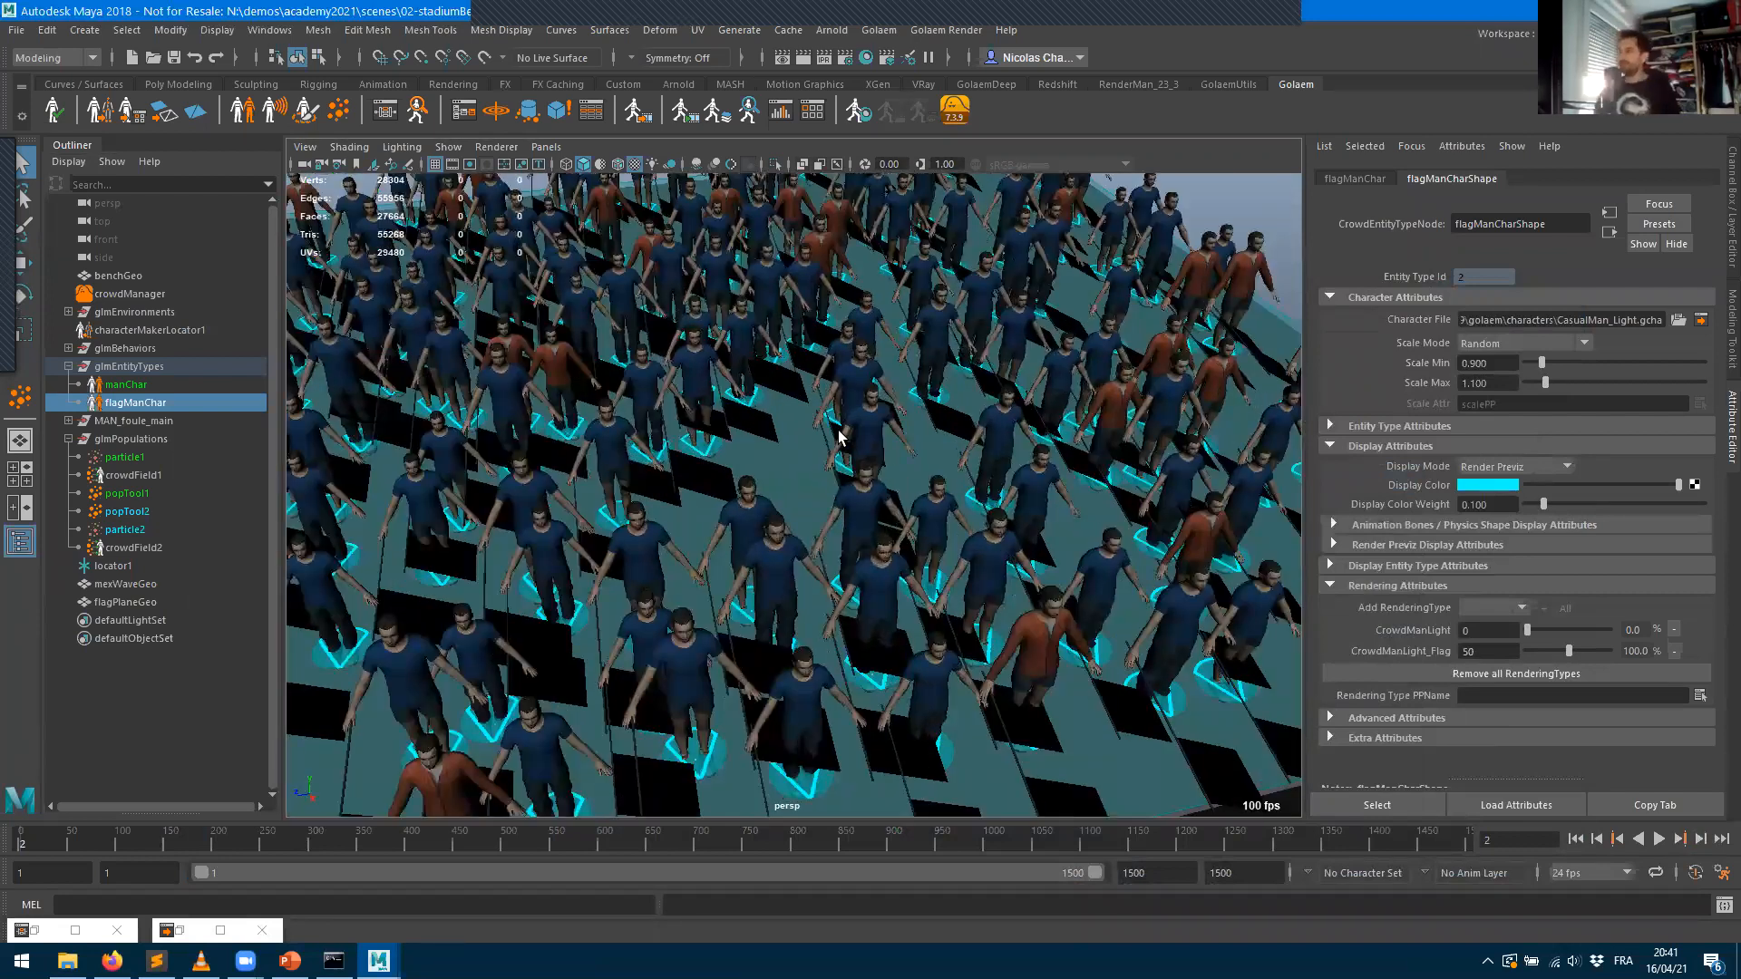
click(1673, 652)
drag(1525, 632, 1547, 629)
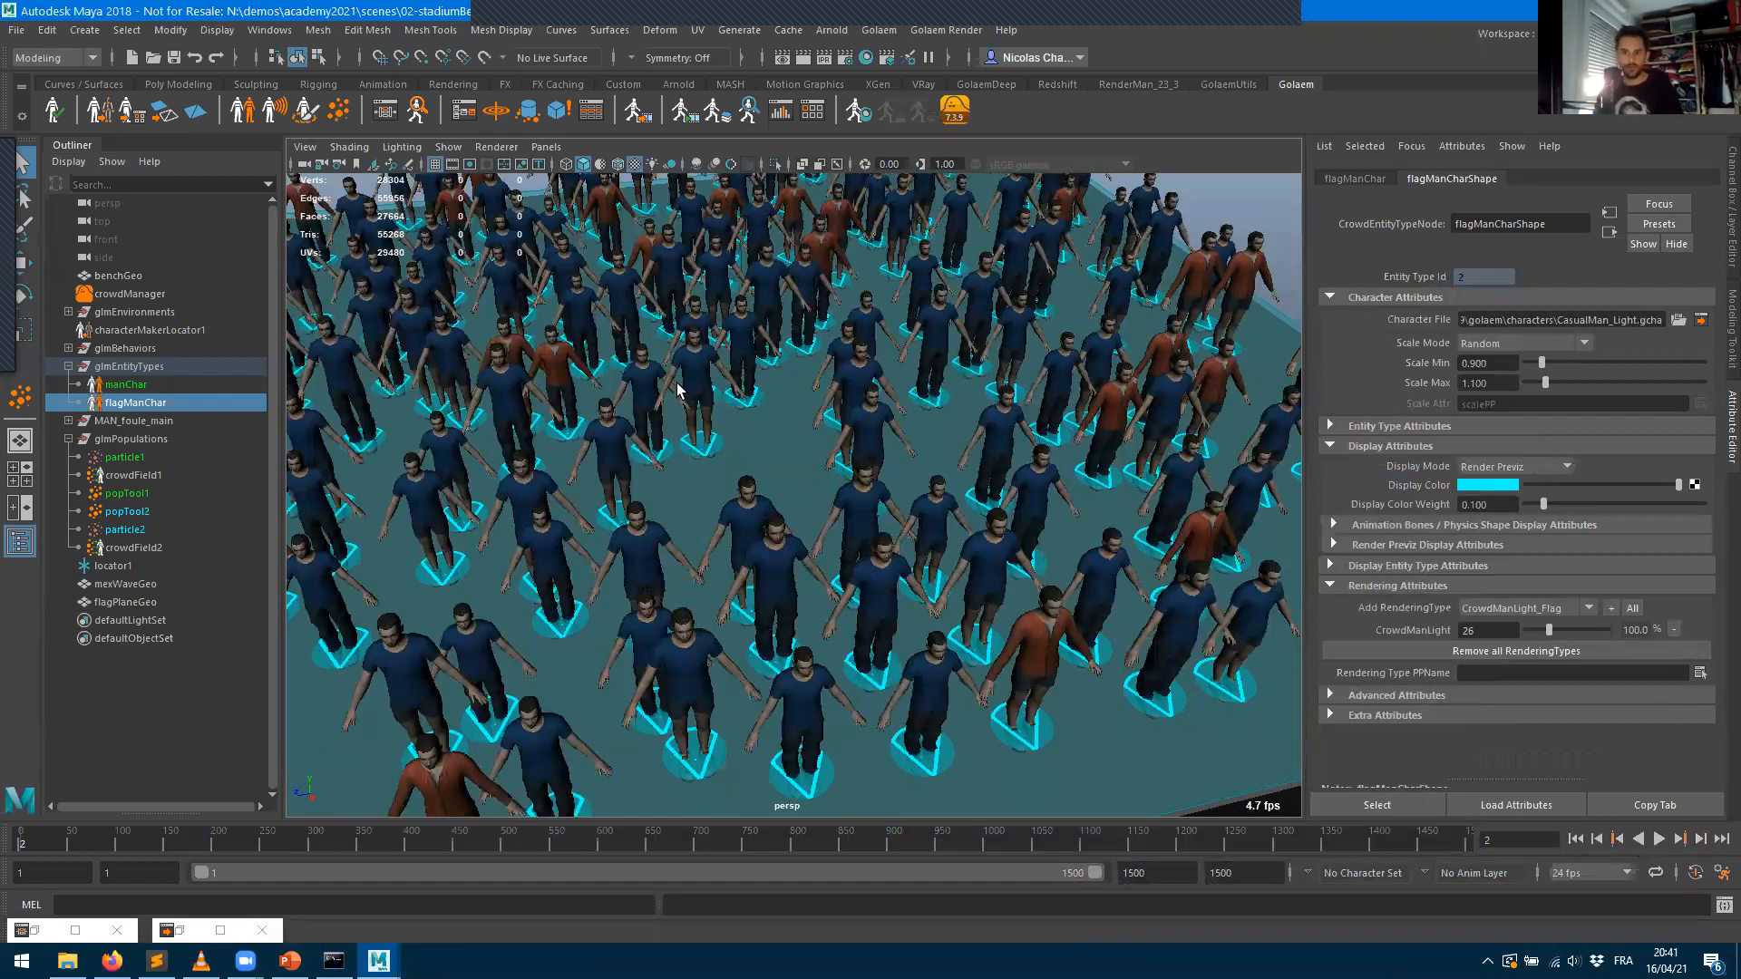
- Check the CrowdManLight_Flag rendering type in the Character Maker, leave that window minimised, and reselect flagManChar
click(102, 113)
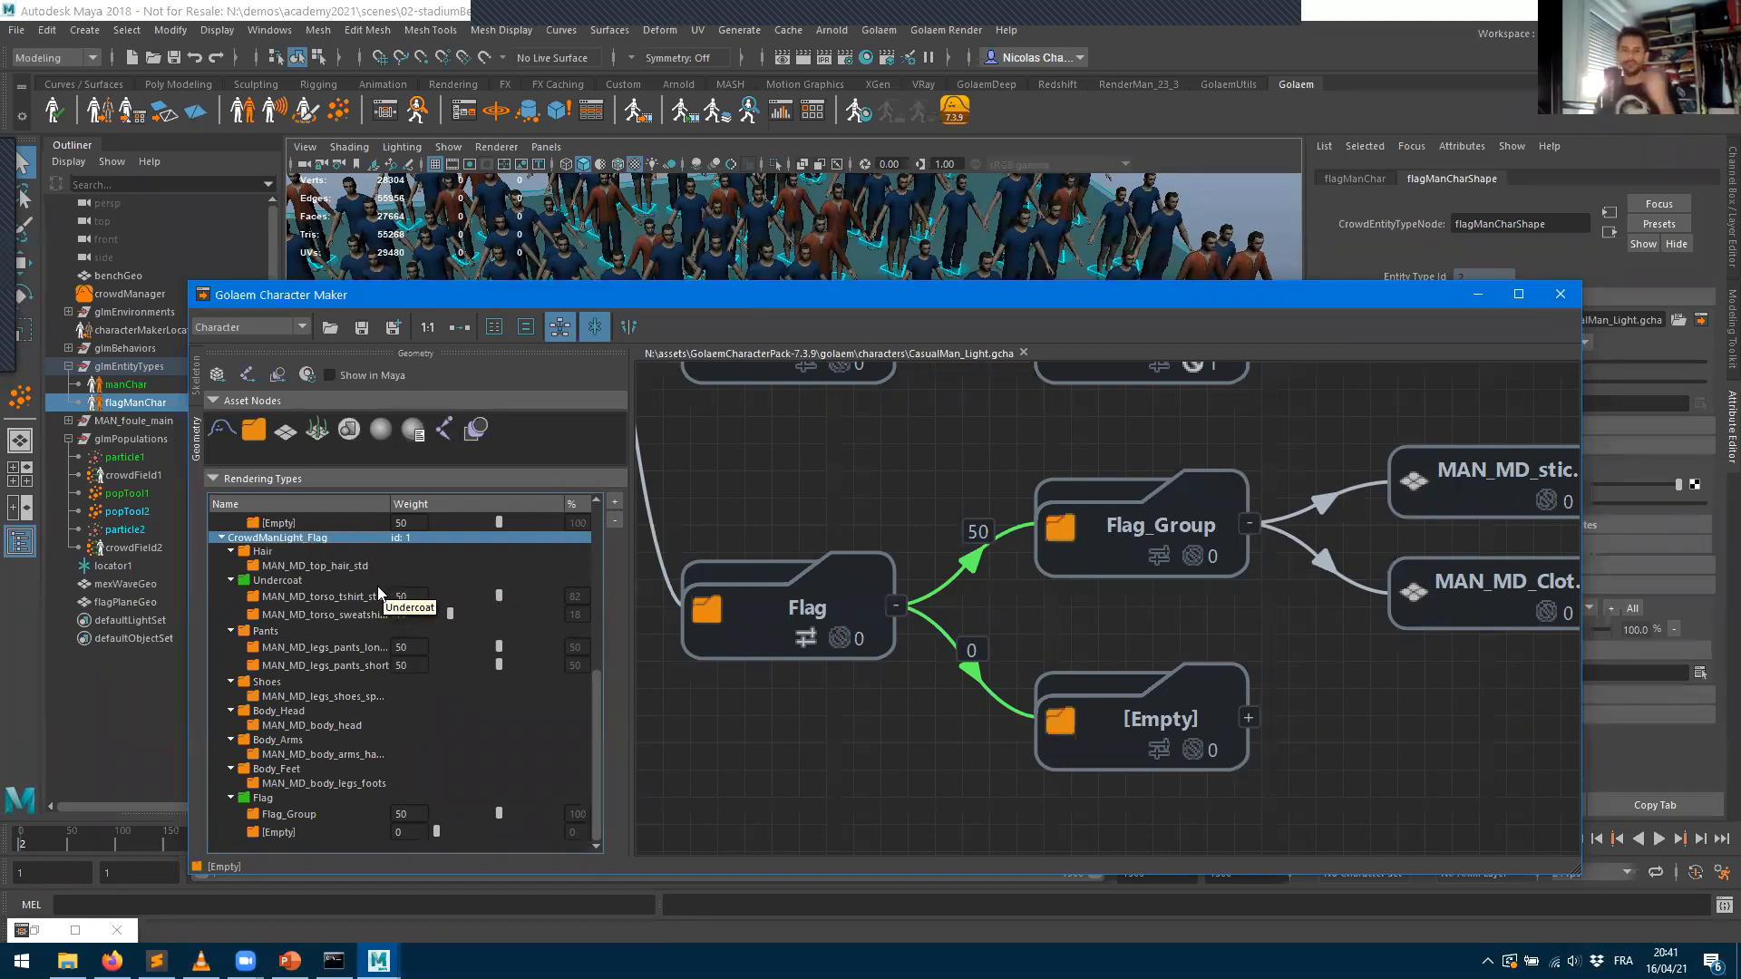
click(1479, 300)
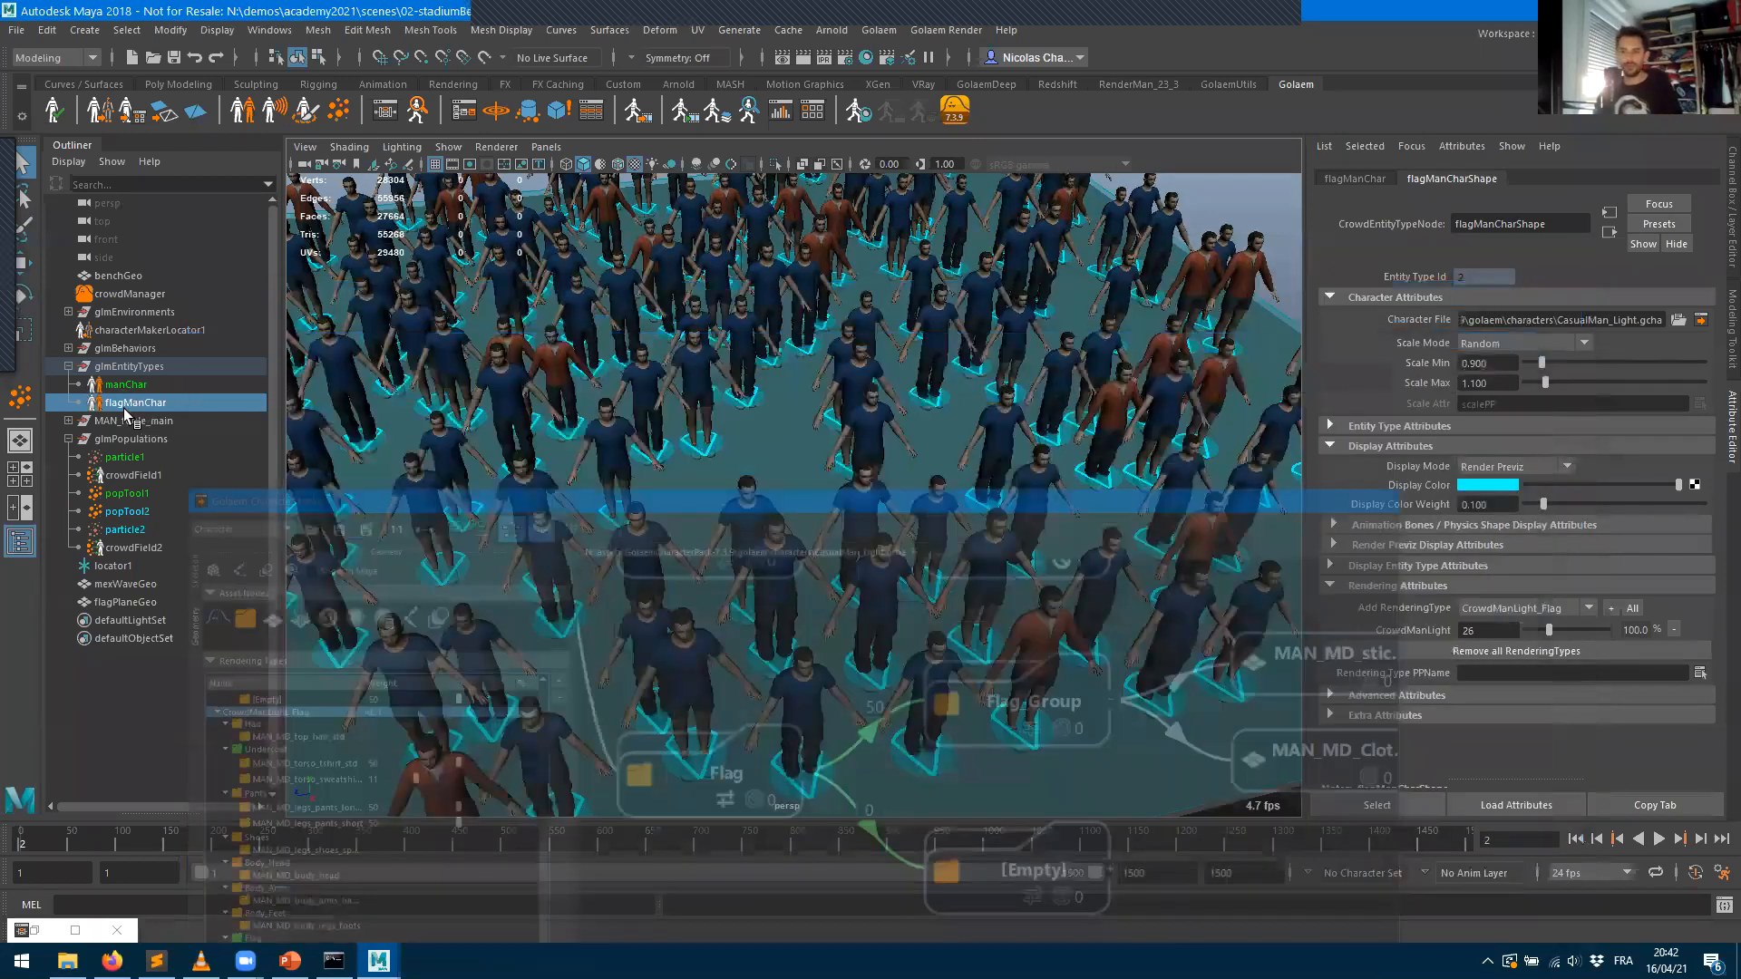
key(Up)
click(125, 407)
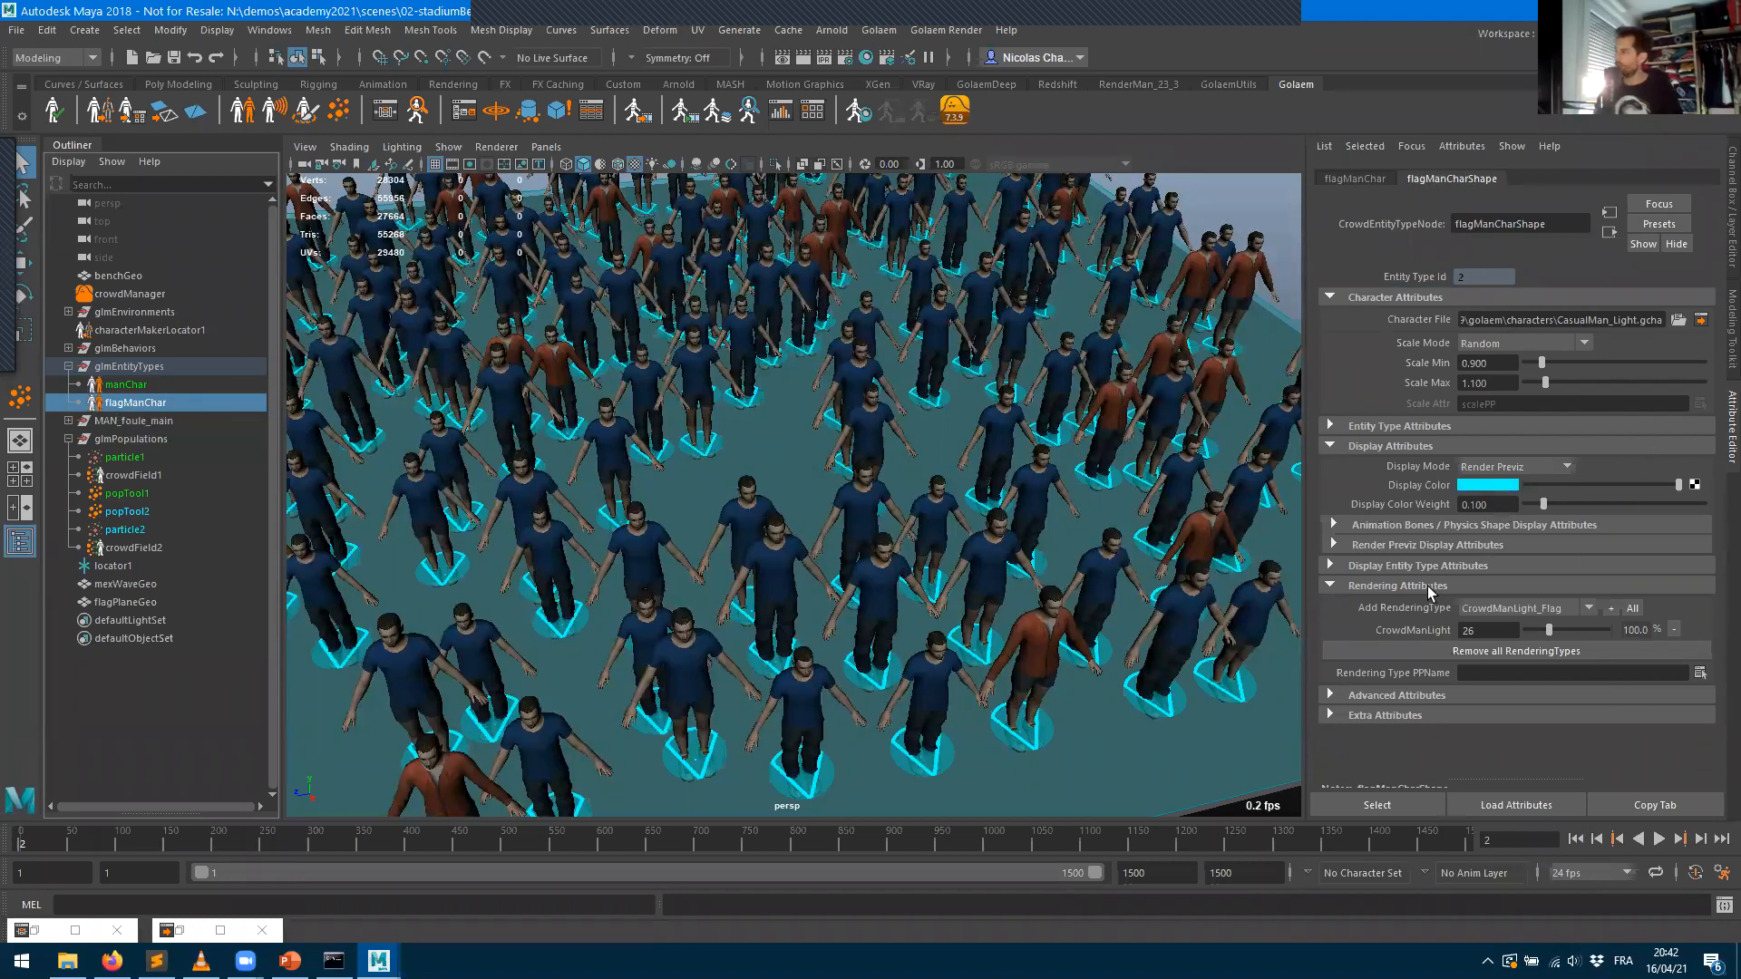
- Add the CrowdManLight_Flag rendering type back to flagManChar, set CrowdManLight's weight to 0, and rerun the simulation to frame 2
click(1609, 608)
drag(1549, 629, 1507, 632)
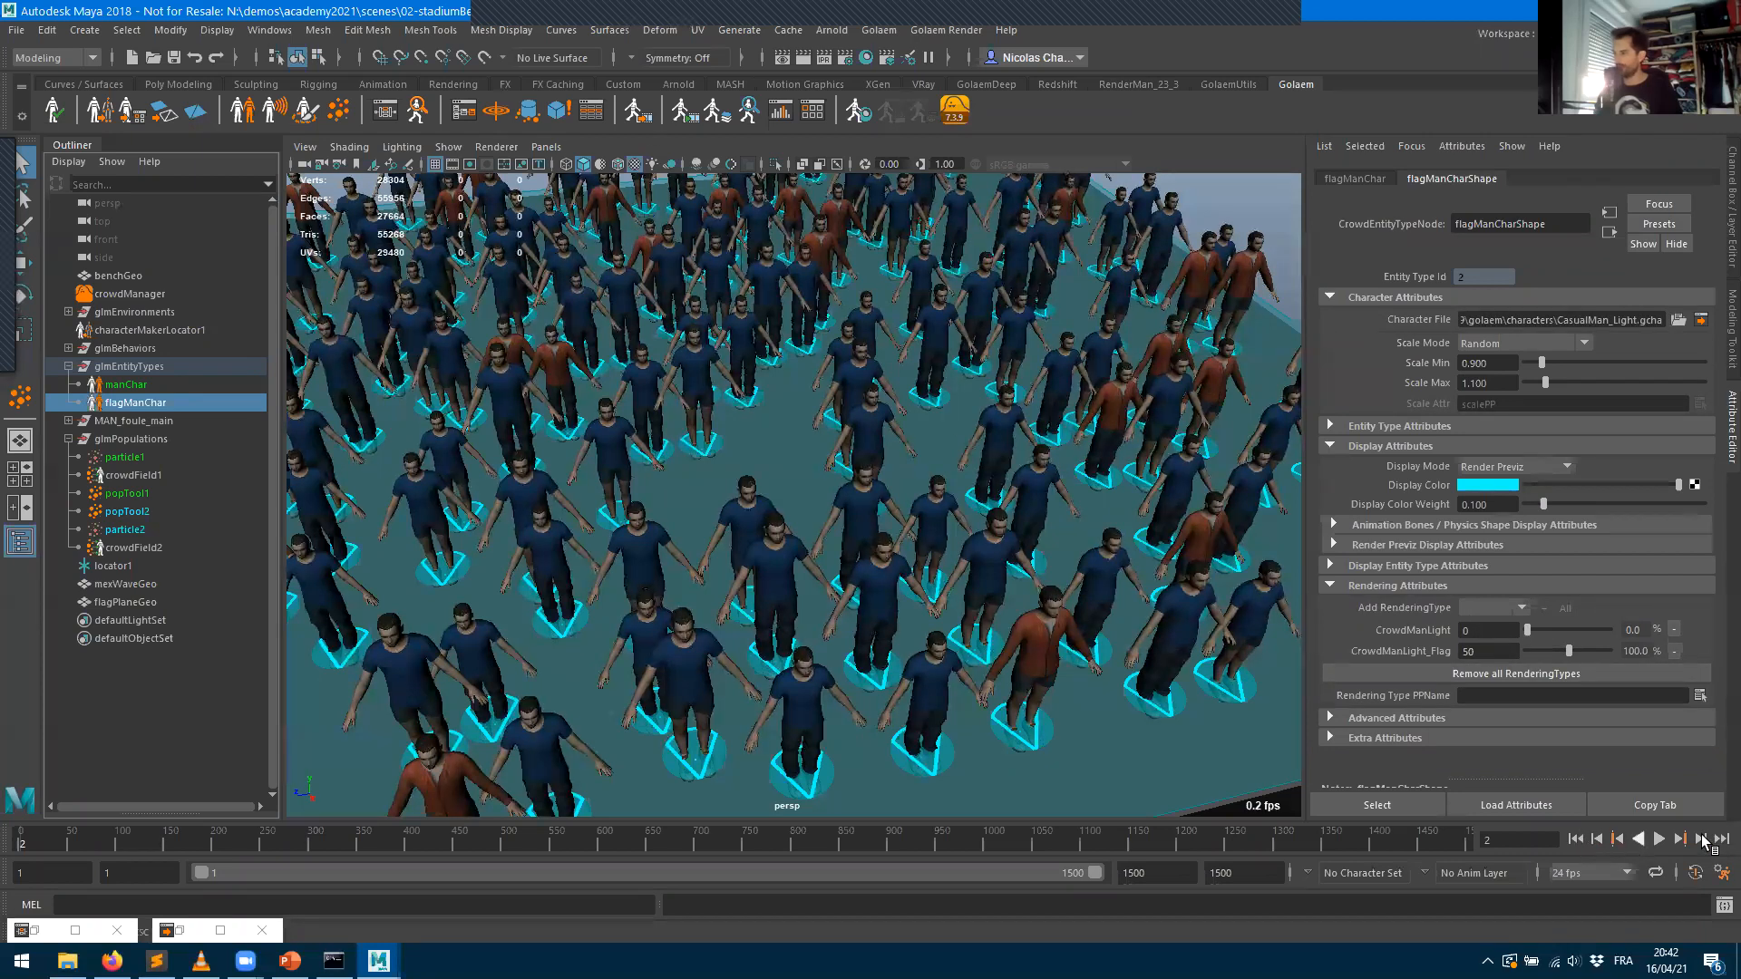
mouse_move(823, 473)
alt+mouse_down()
mouse_move(857, 476)
mouse_move(823, 472)
alt+mouse_up()
scroll(824, 474, down, 5)
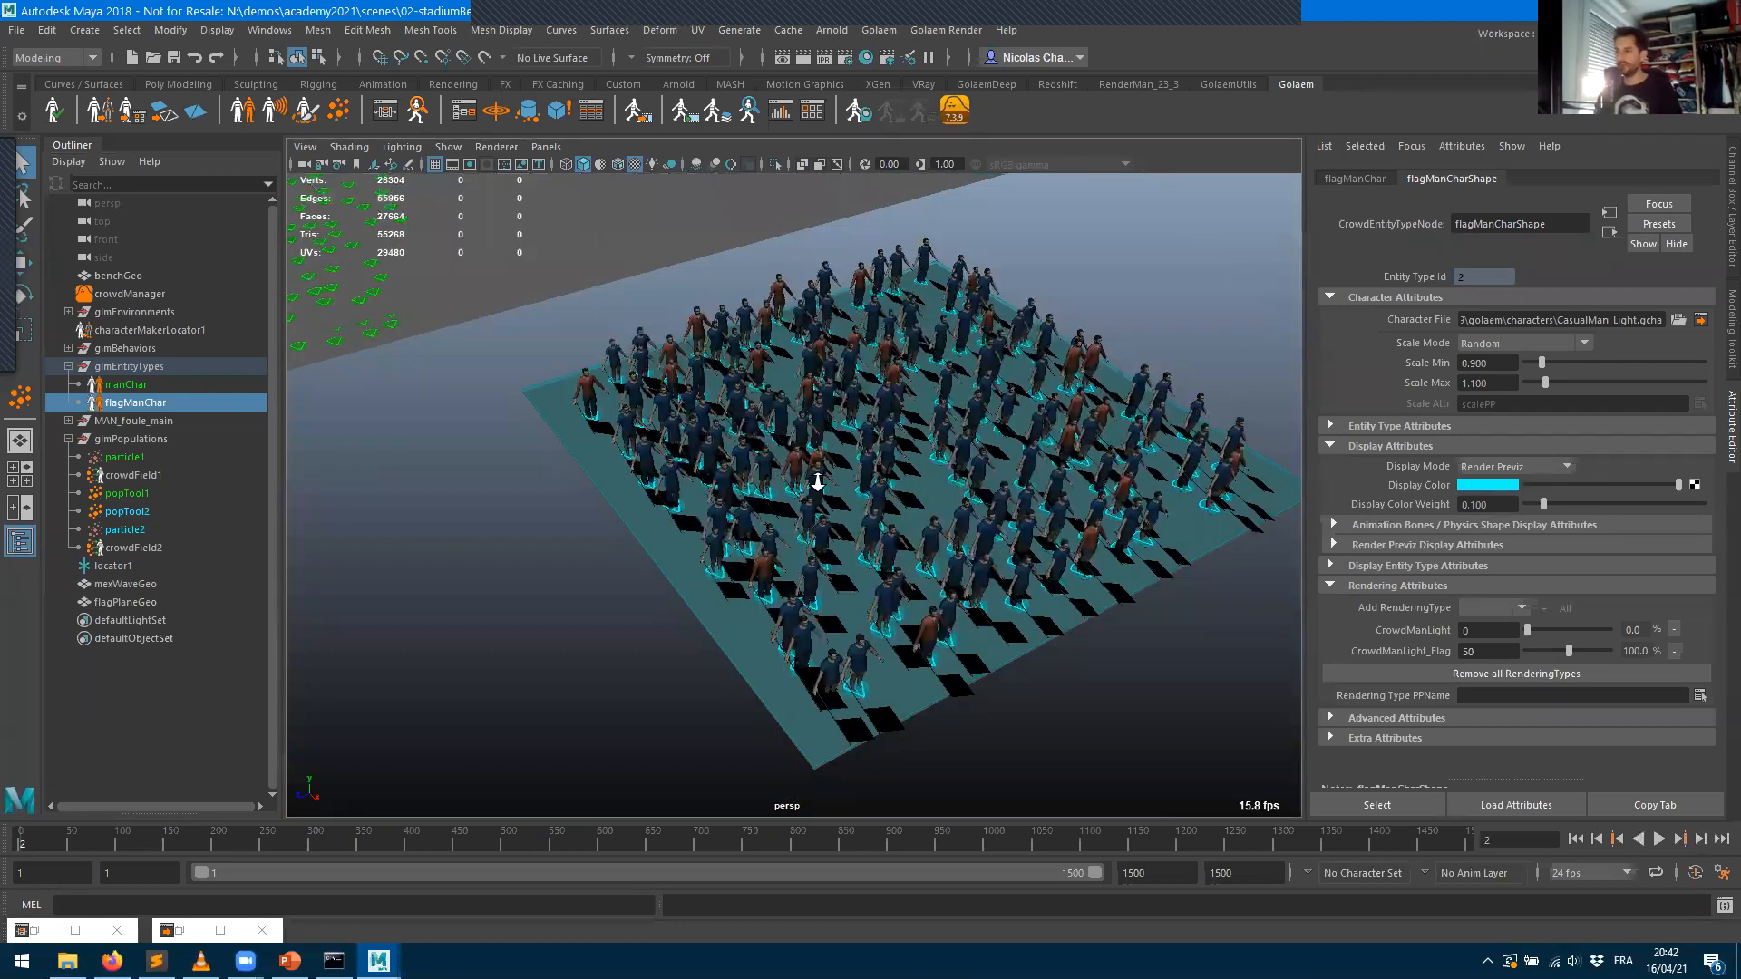
scroll(833, 472, up, 3)
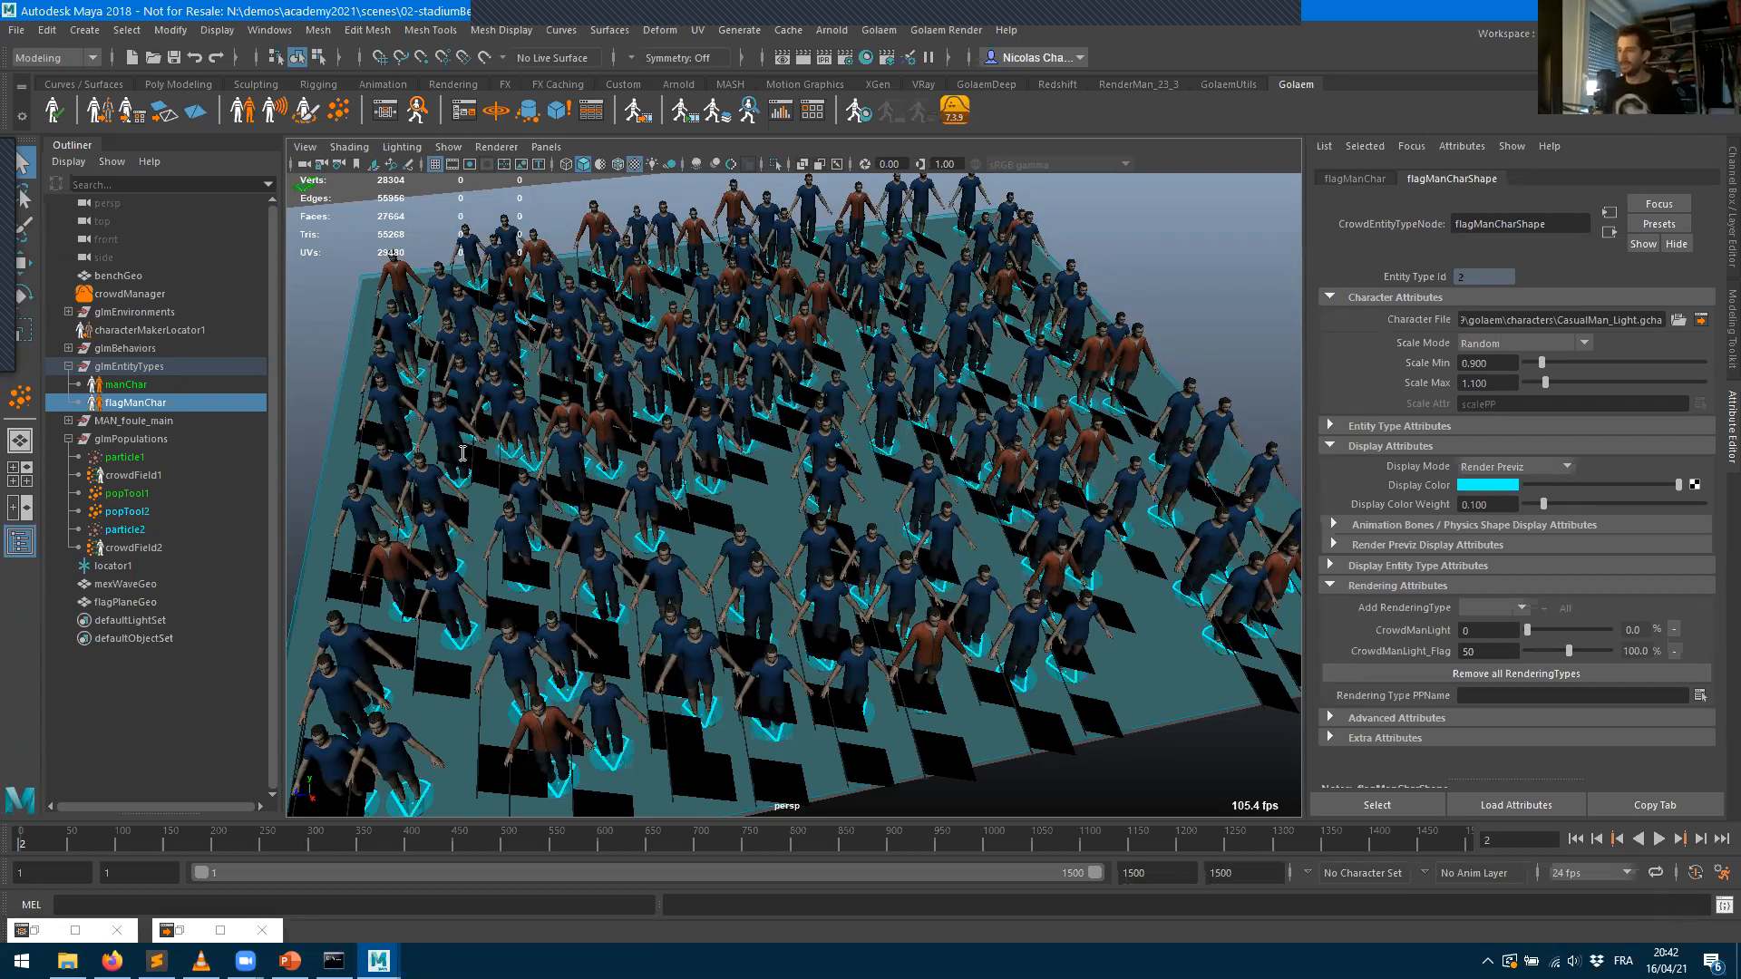
- Compare the rendering attributes of the manChar and flagManChar entity types, leaving the MEL script editor minimised
key(alt+Tab)
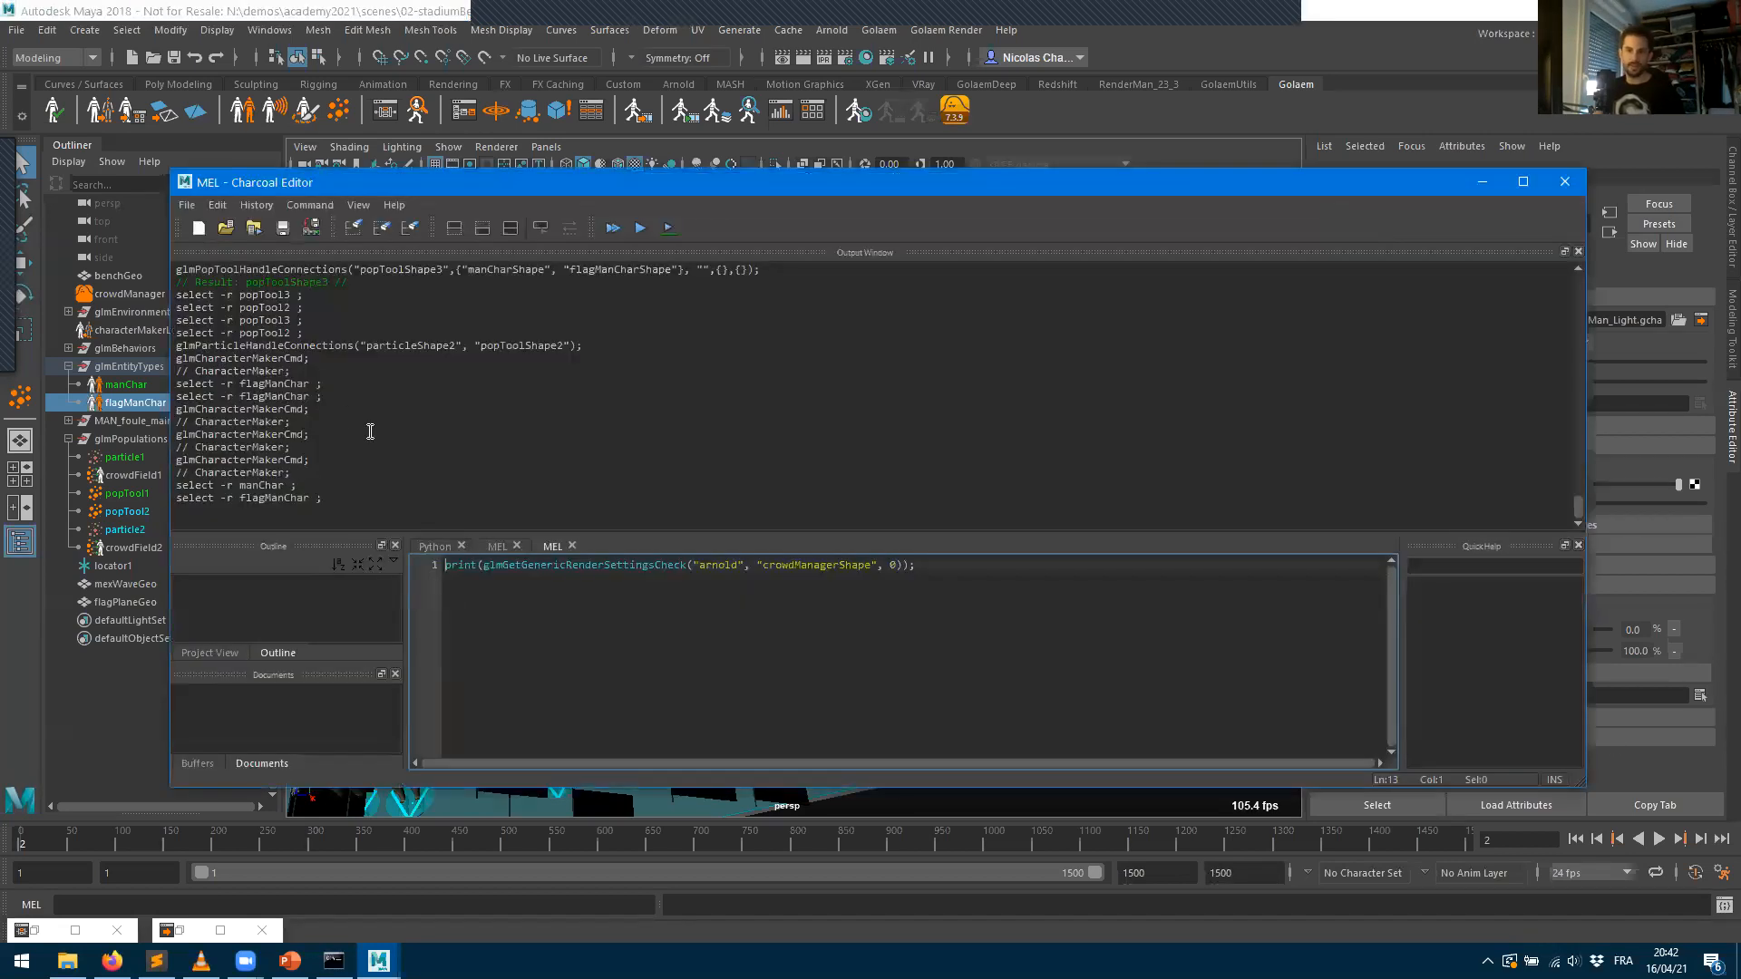
click(1486, 183)
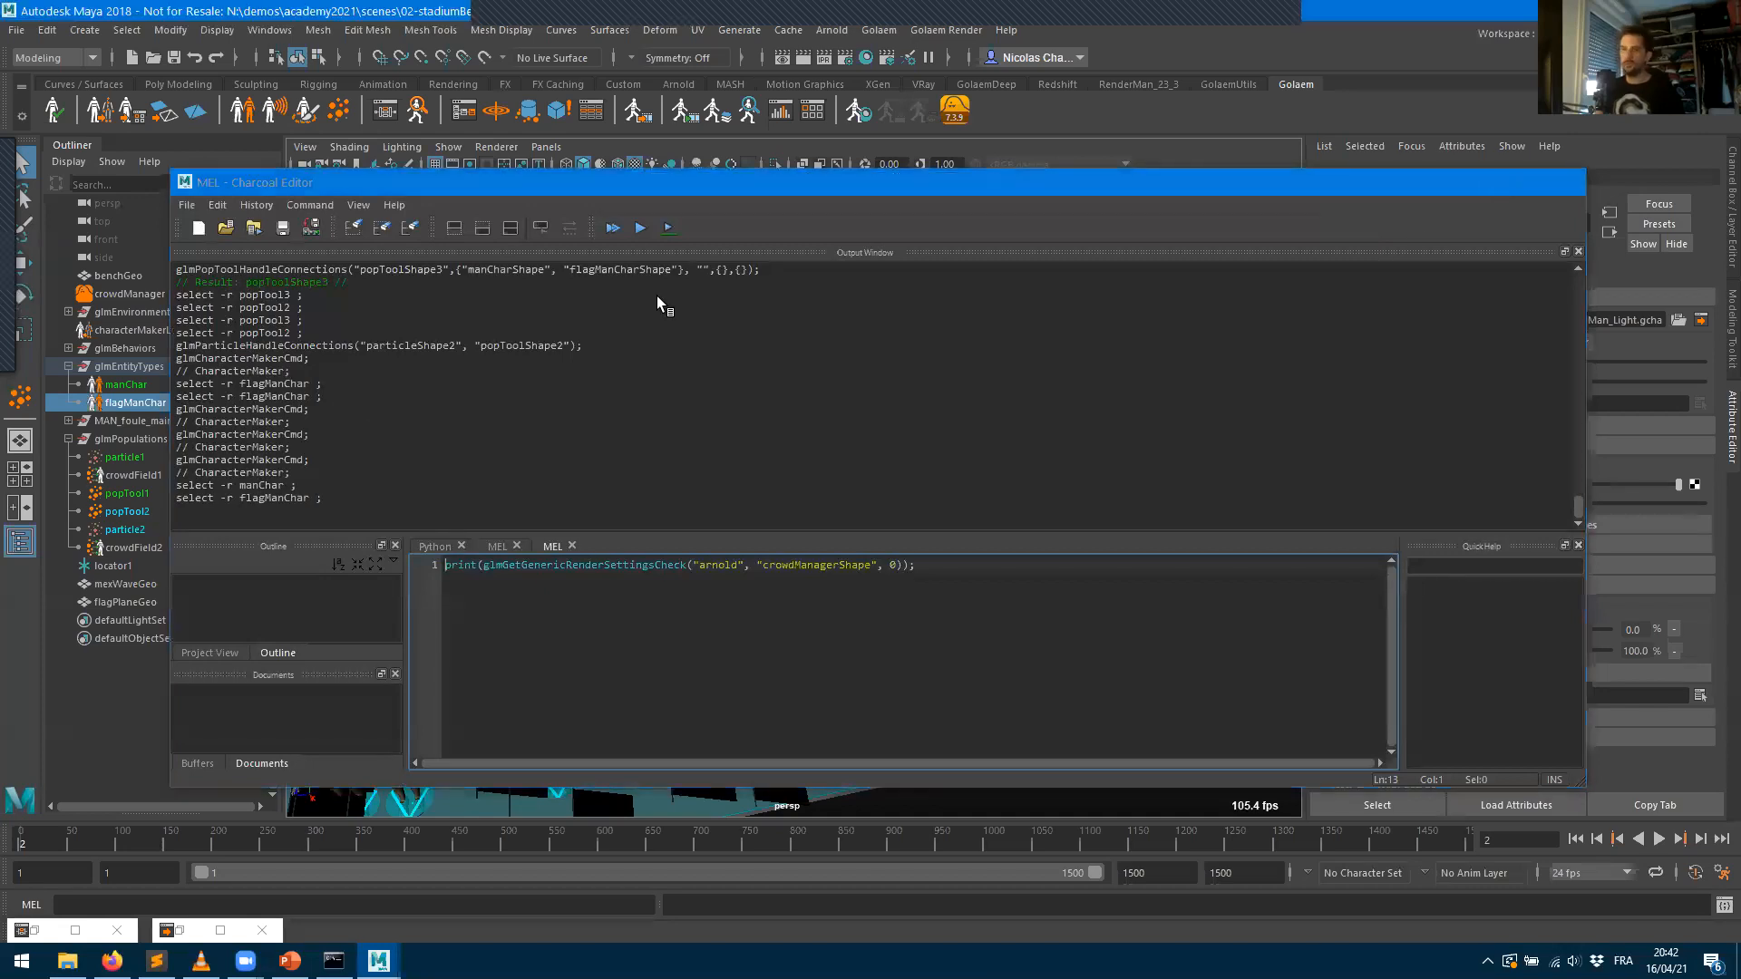
click(128, 383)
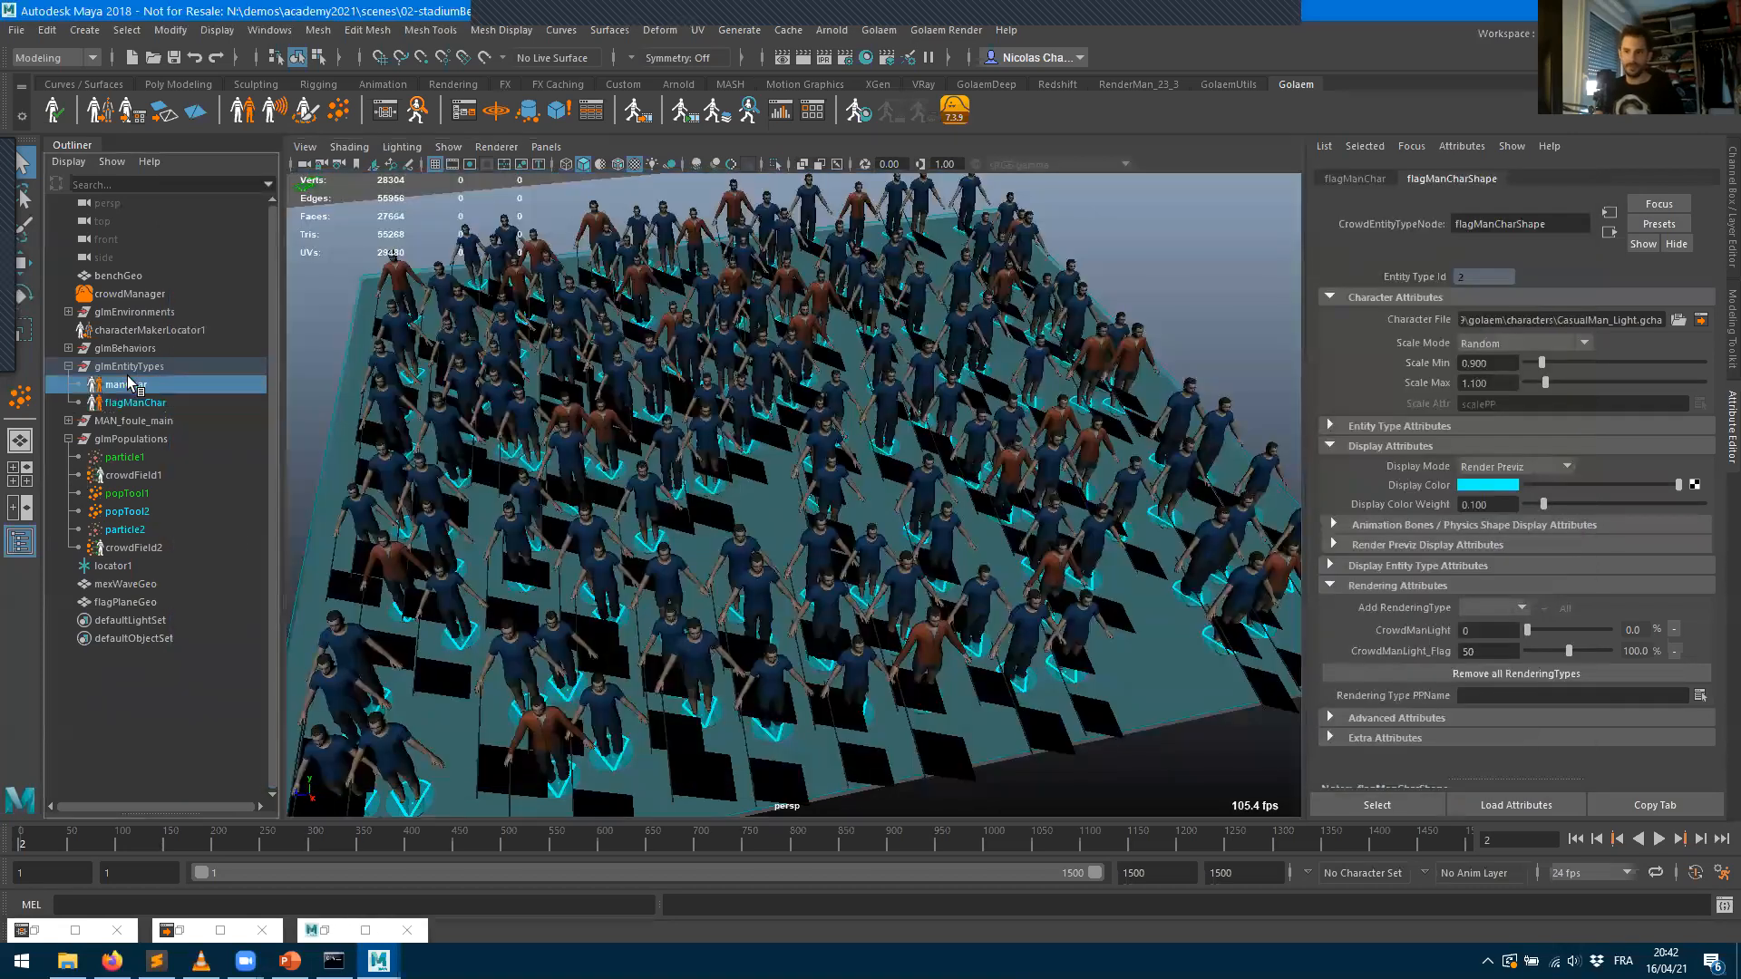
click(124, 404)
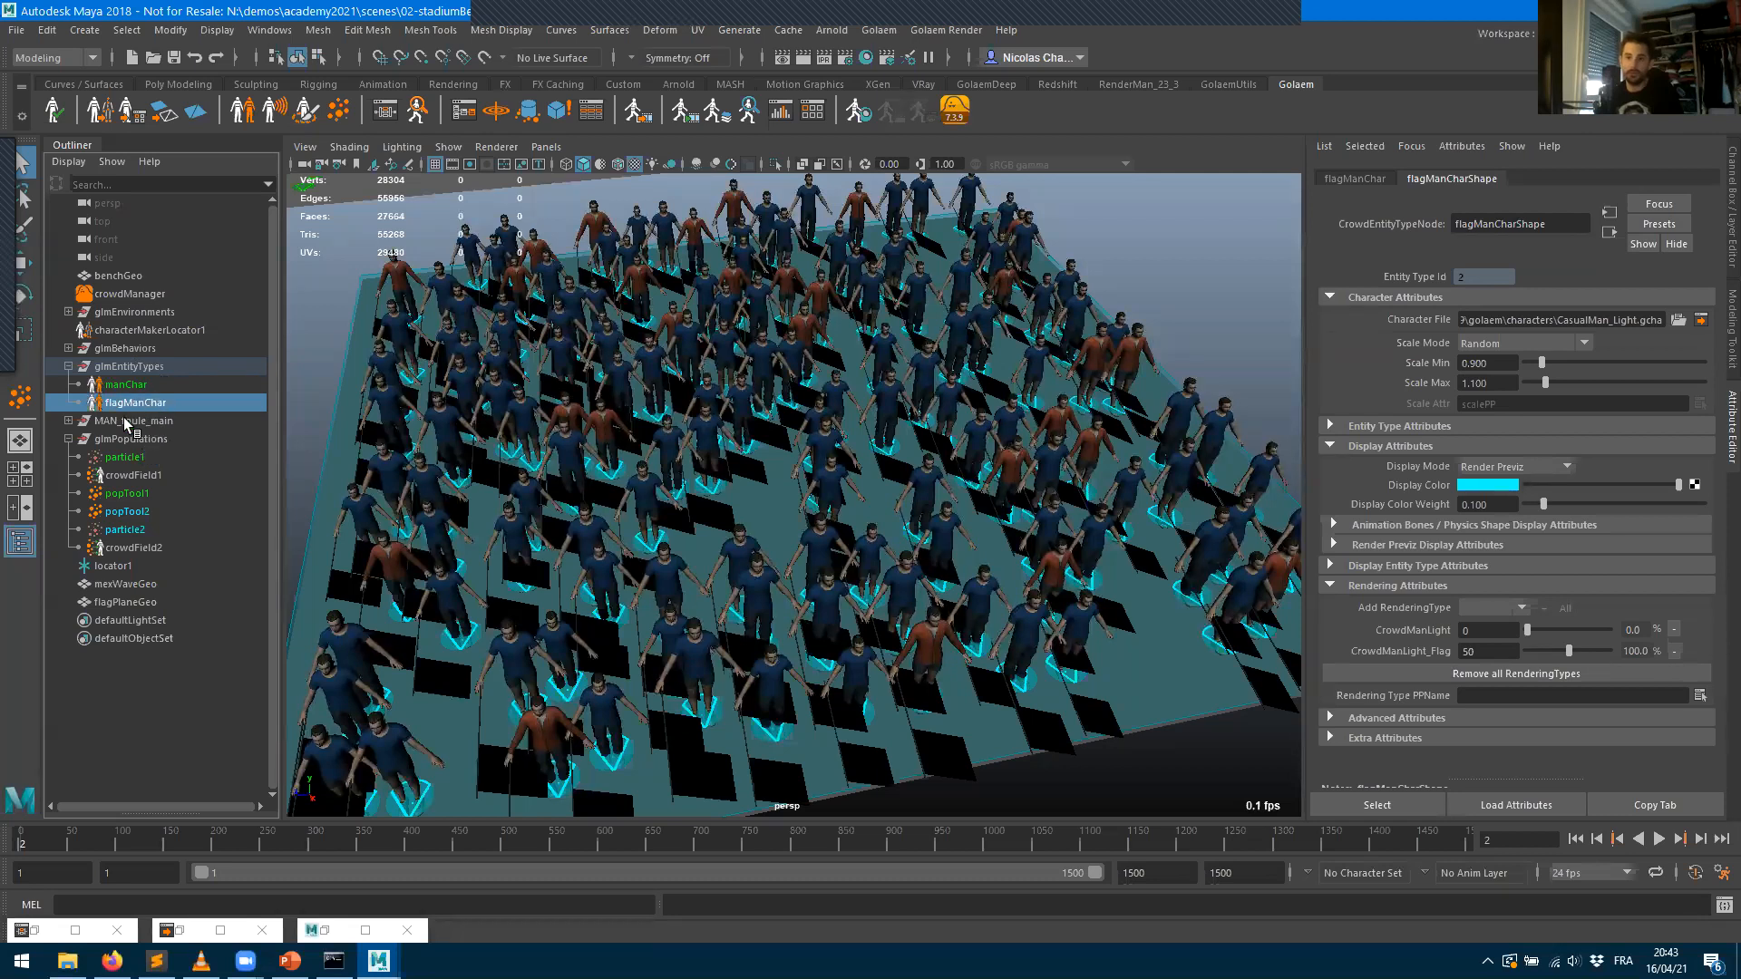
click(131, 385)
click(128, 403)
click(125, 385)
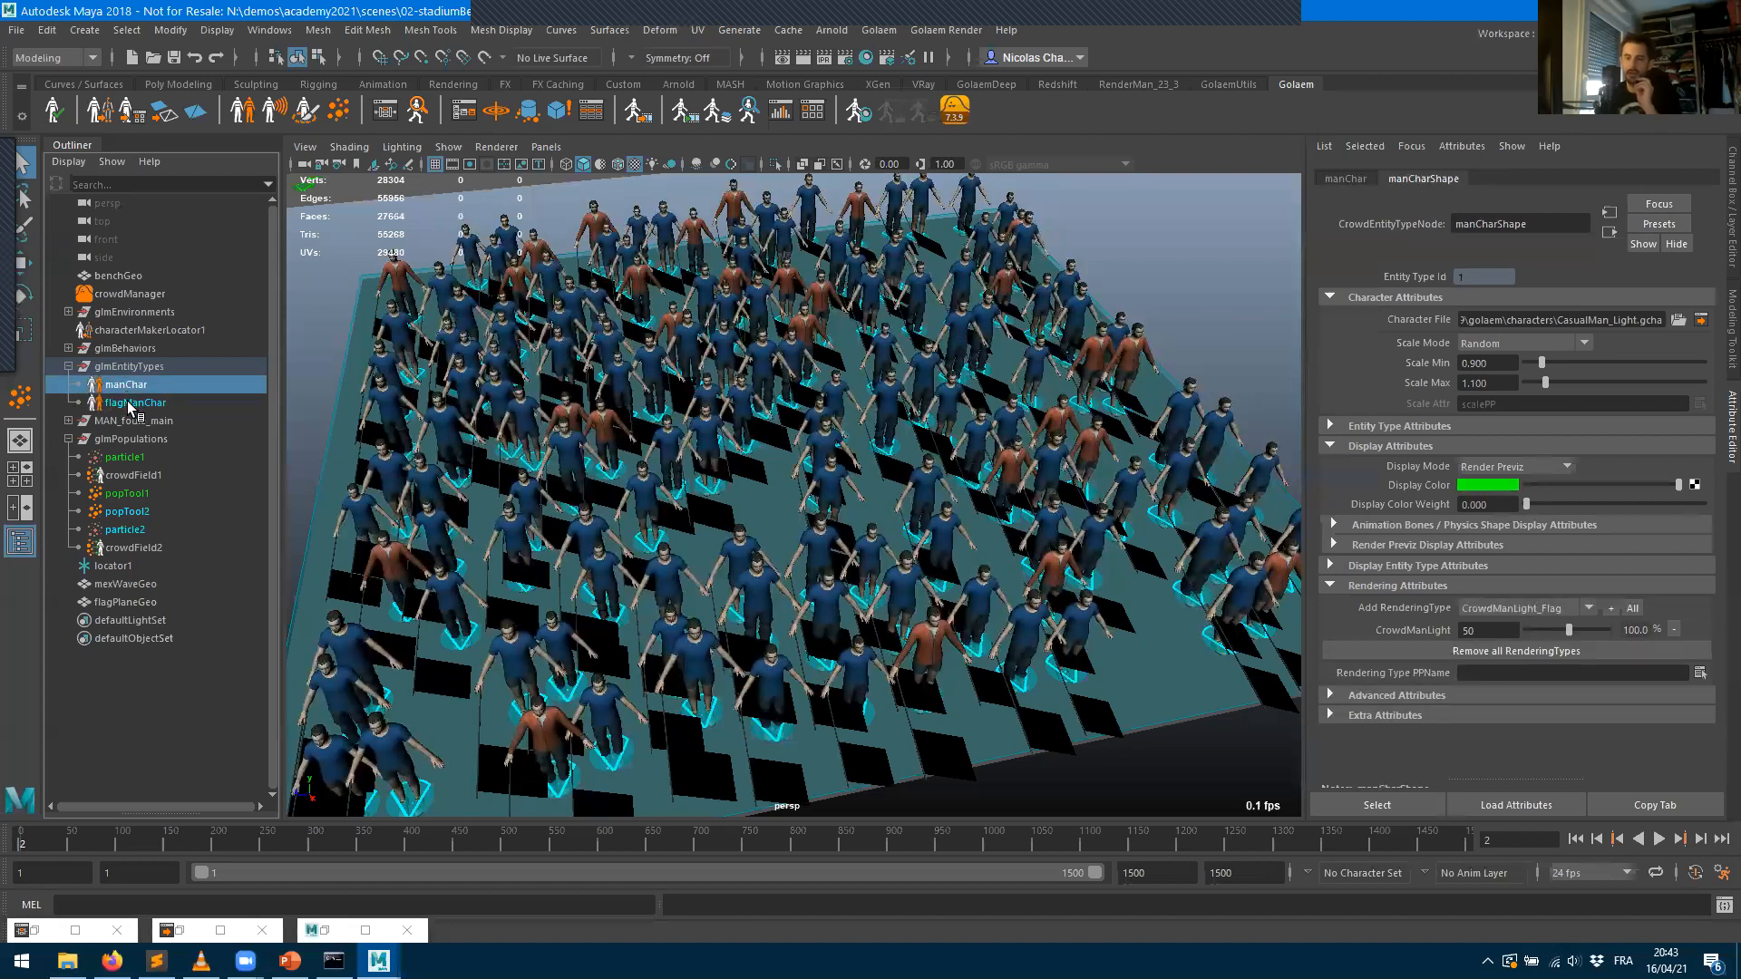
click(128, 404)
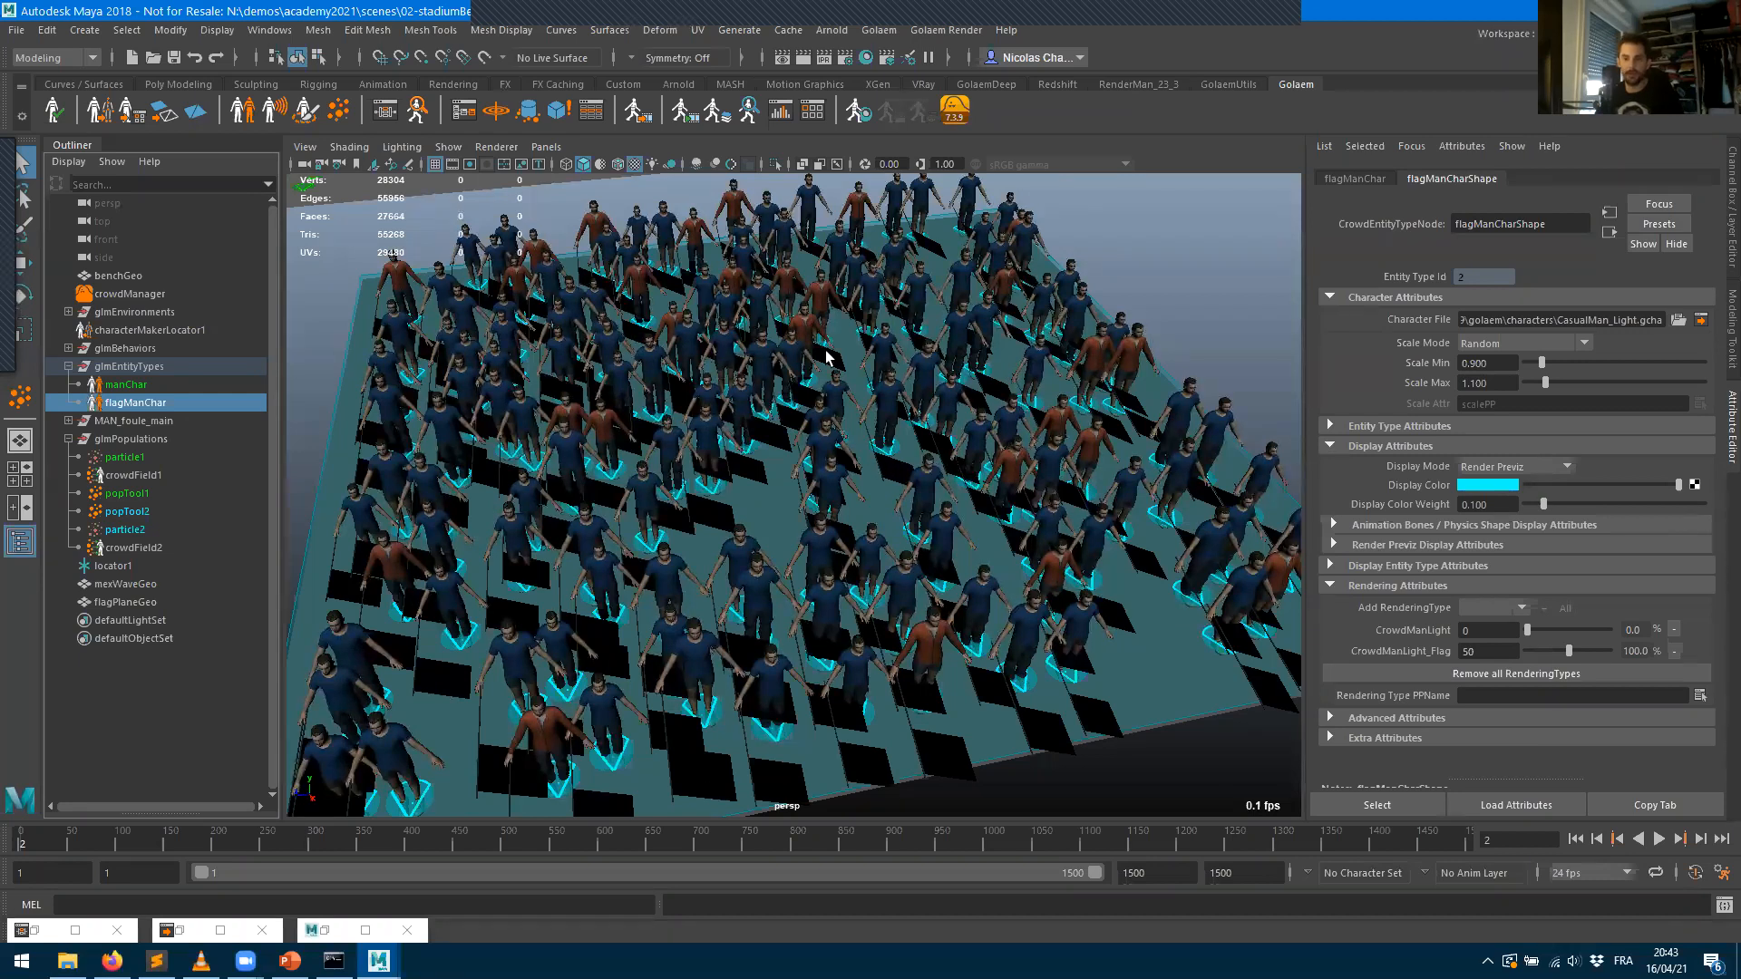
- Display the Asset Properties in the Character Maker and widen its window beside the Flag_Group nodes
click(102, 122)
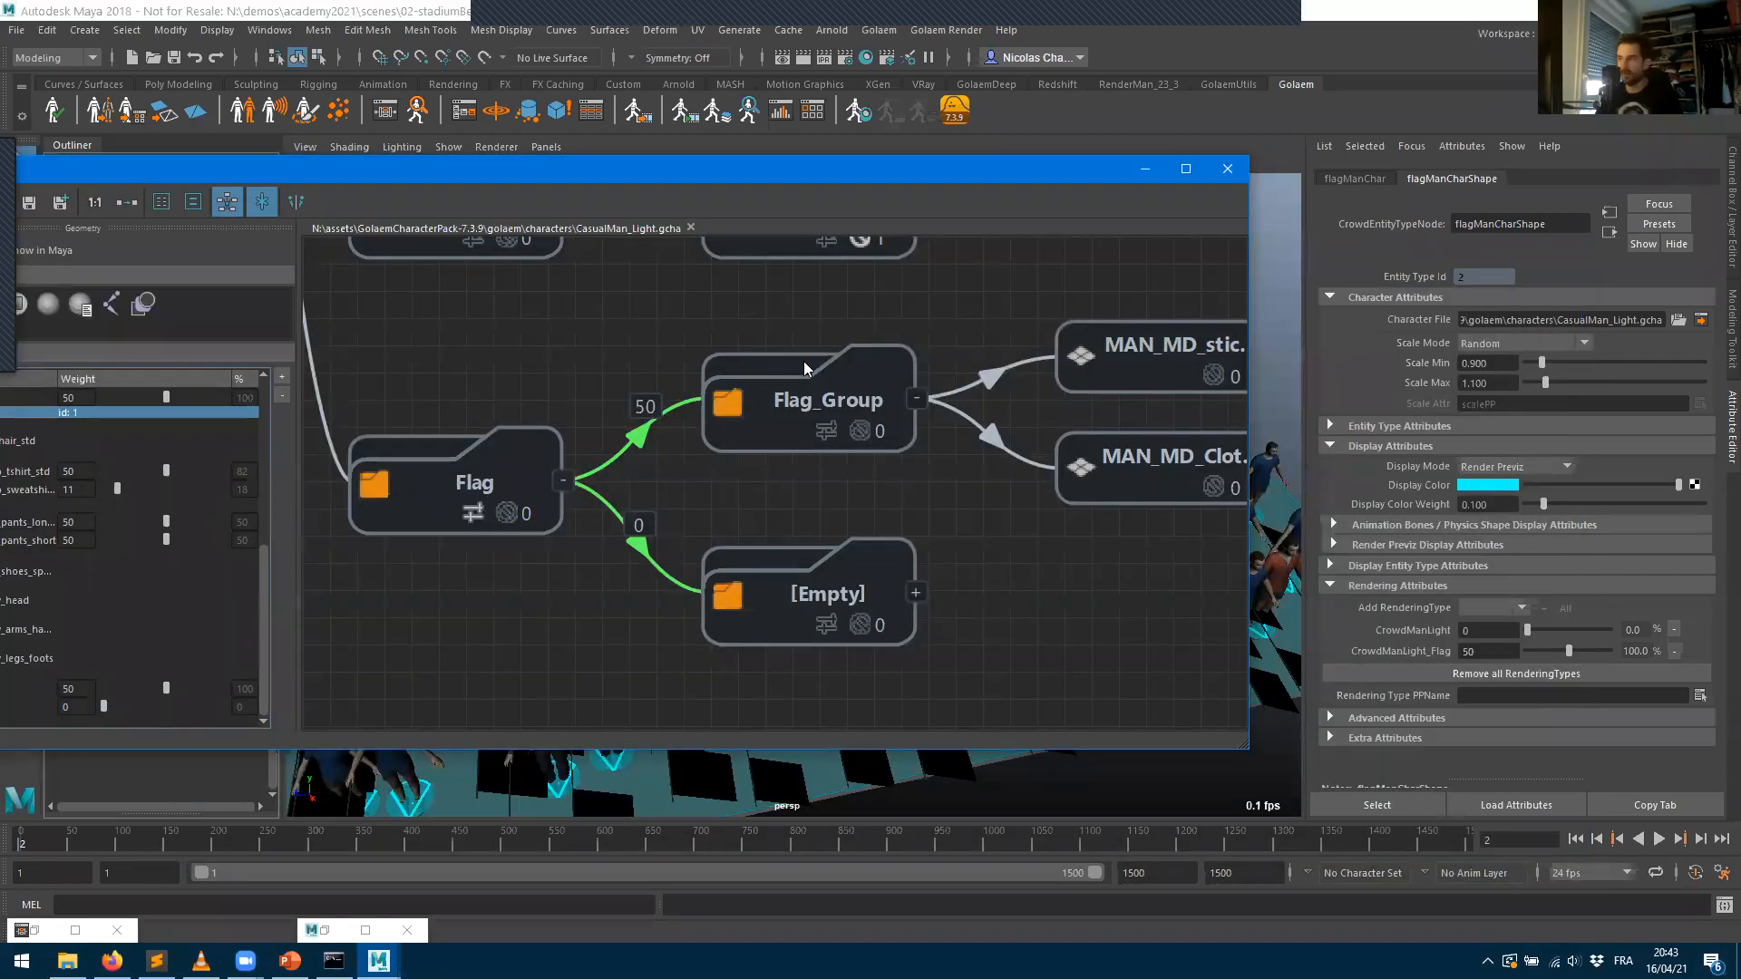
right_click(1153, 197)
click(1184, 244)
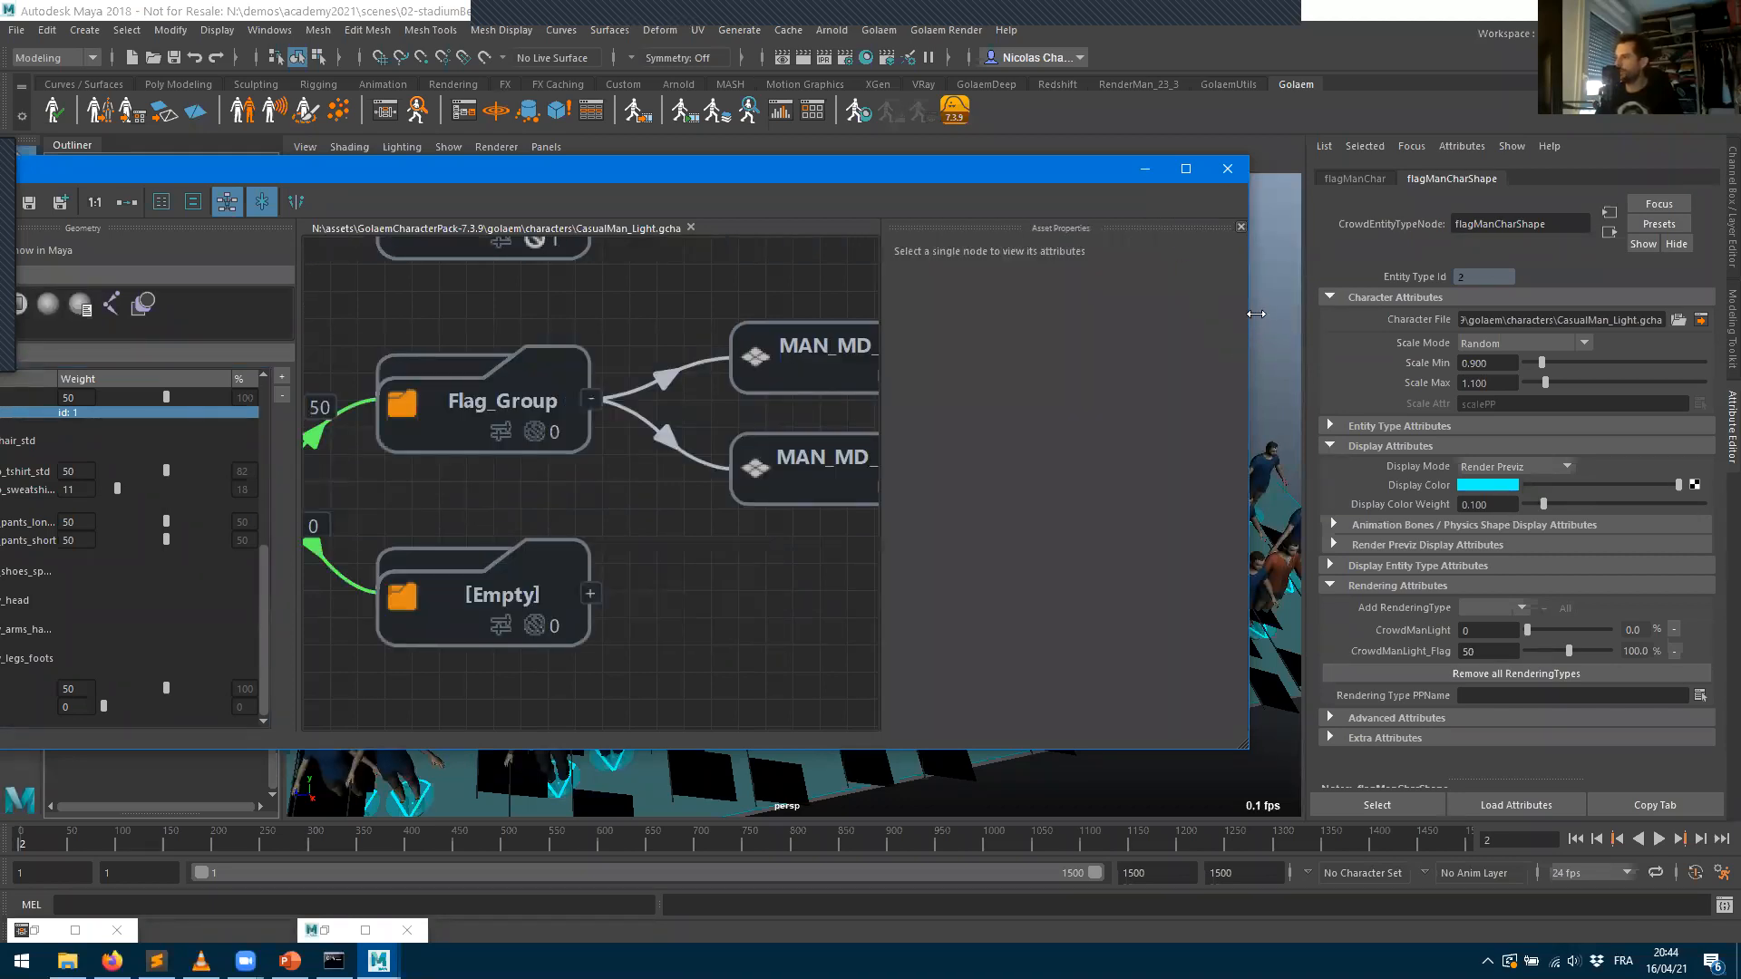
drag(1255, 314, 1647, 439)
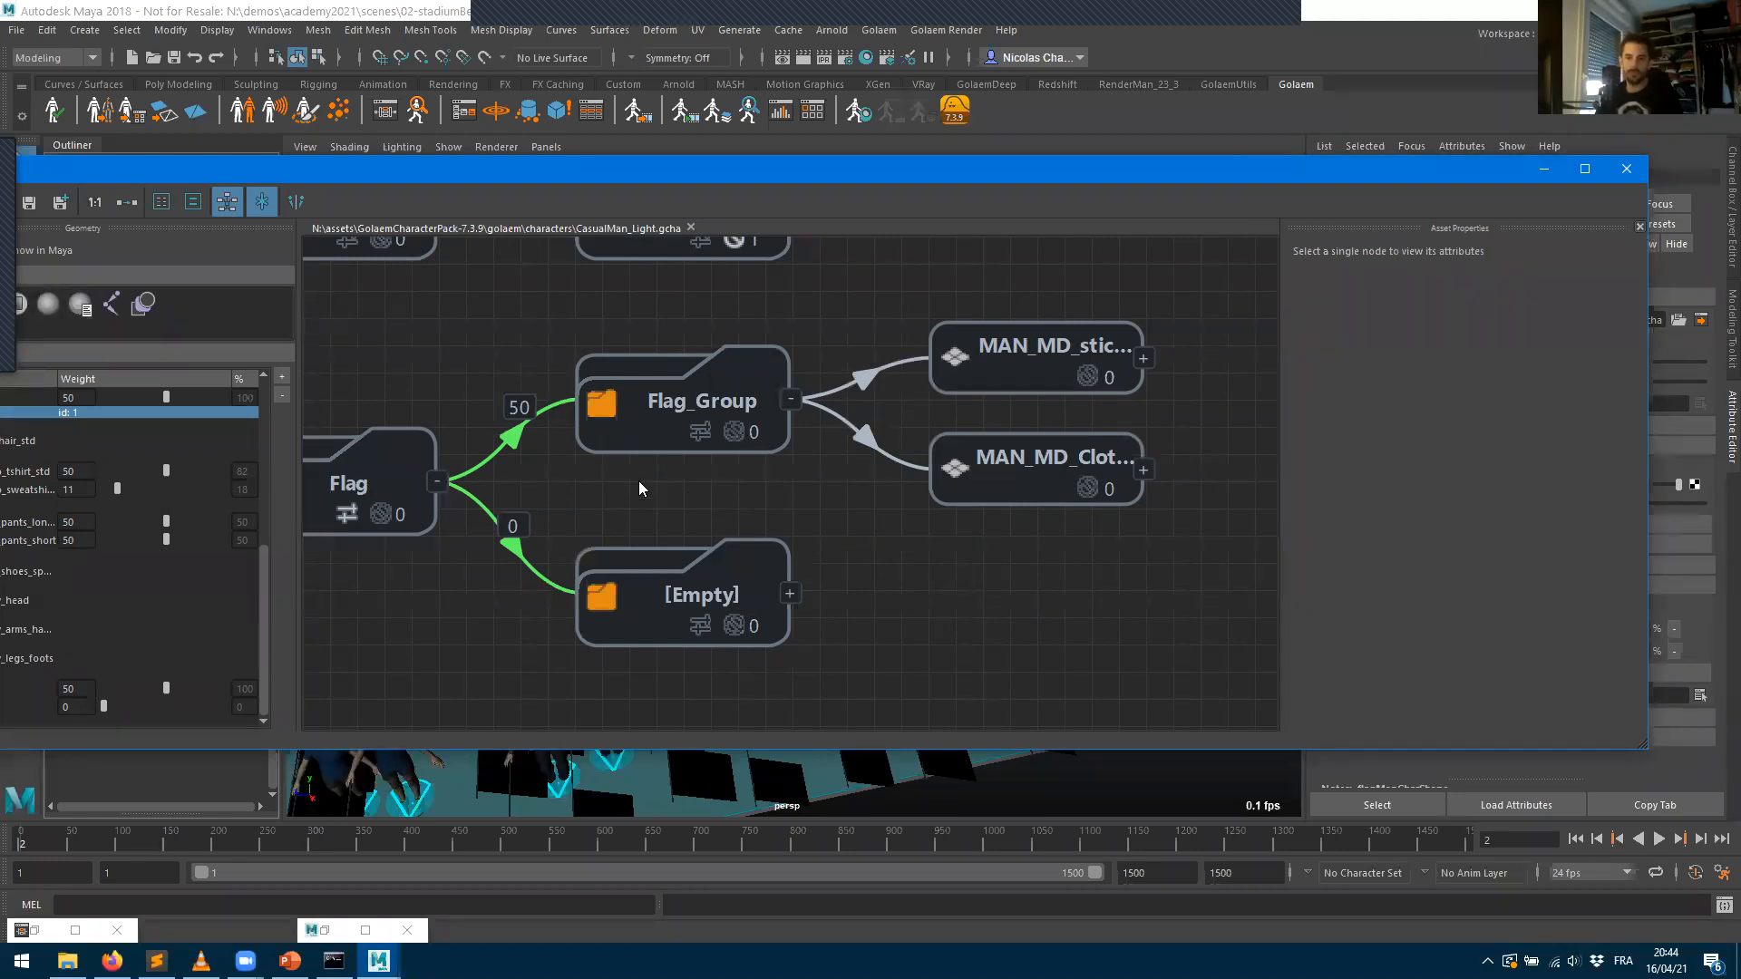
- Examine the cloth asset settings of MAN_MD_ClothFlag and MAN_MD_stickFlag, then close CasualMan_Light.gcha and minimise the Character Maker
click(1031, 475)
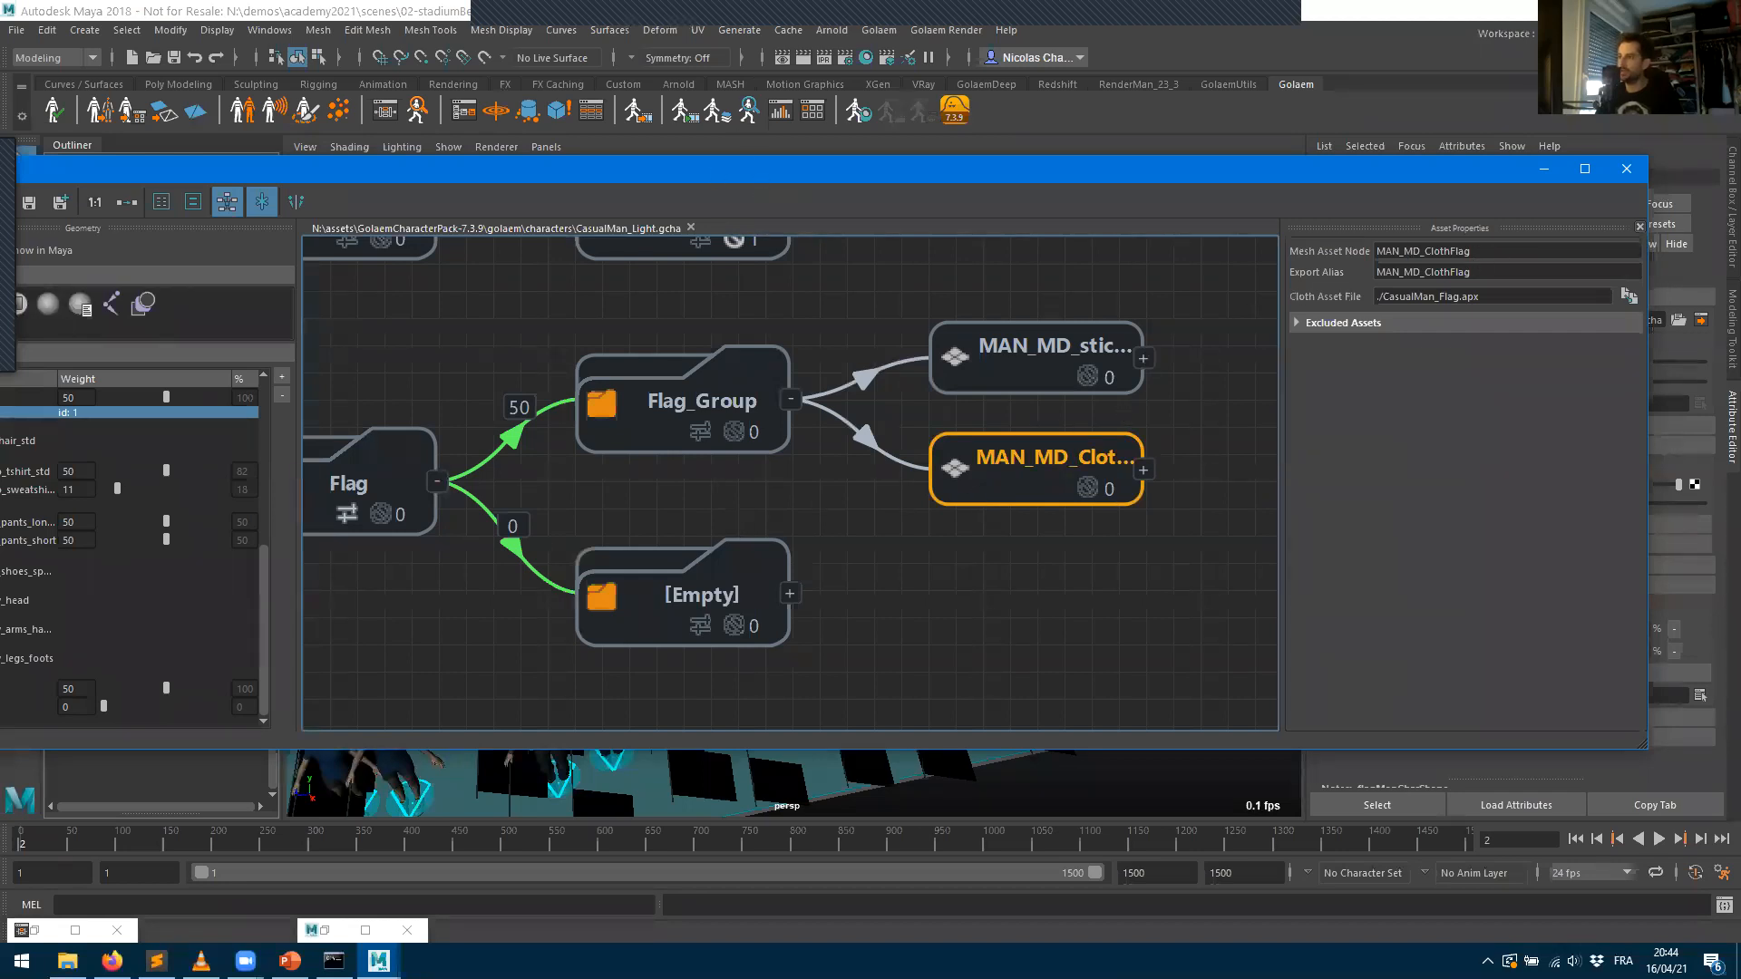
drag(907, 169, 903, 109)
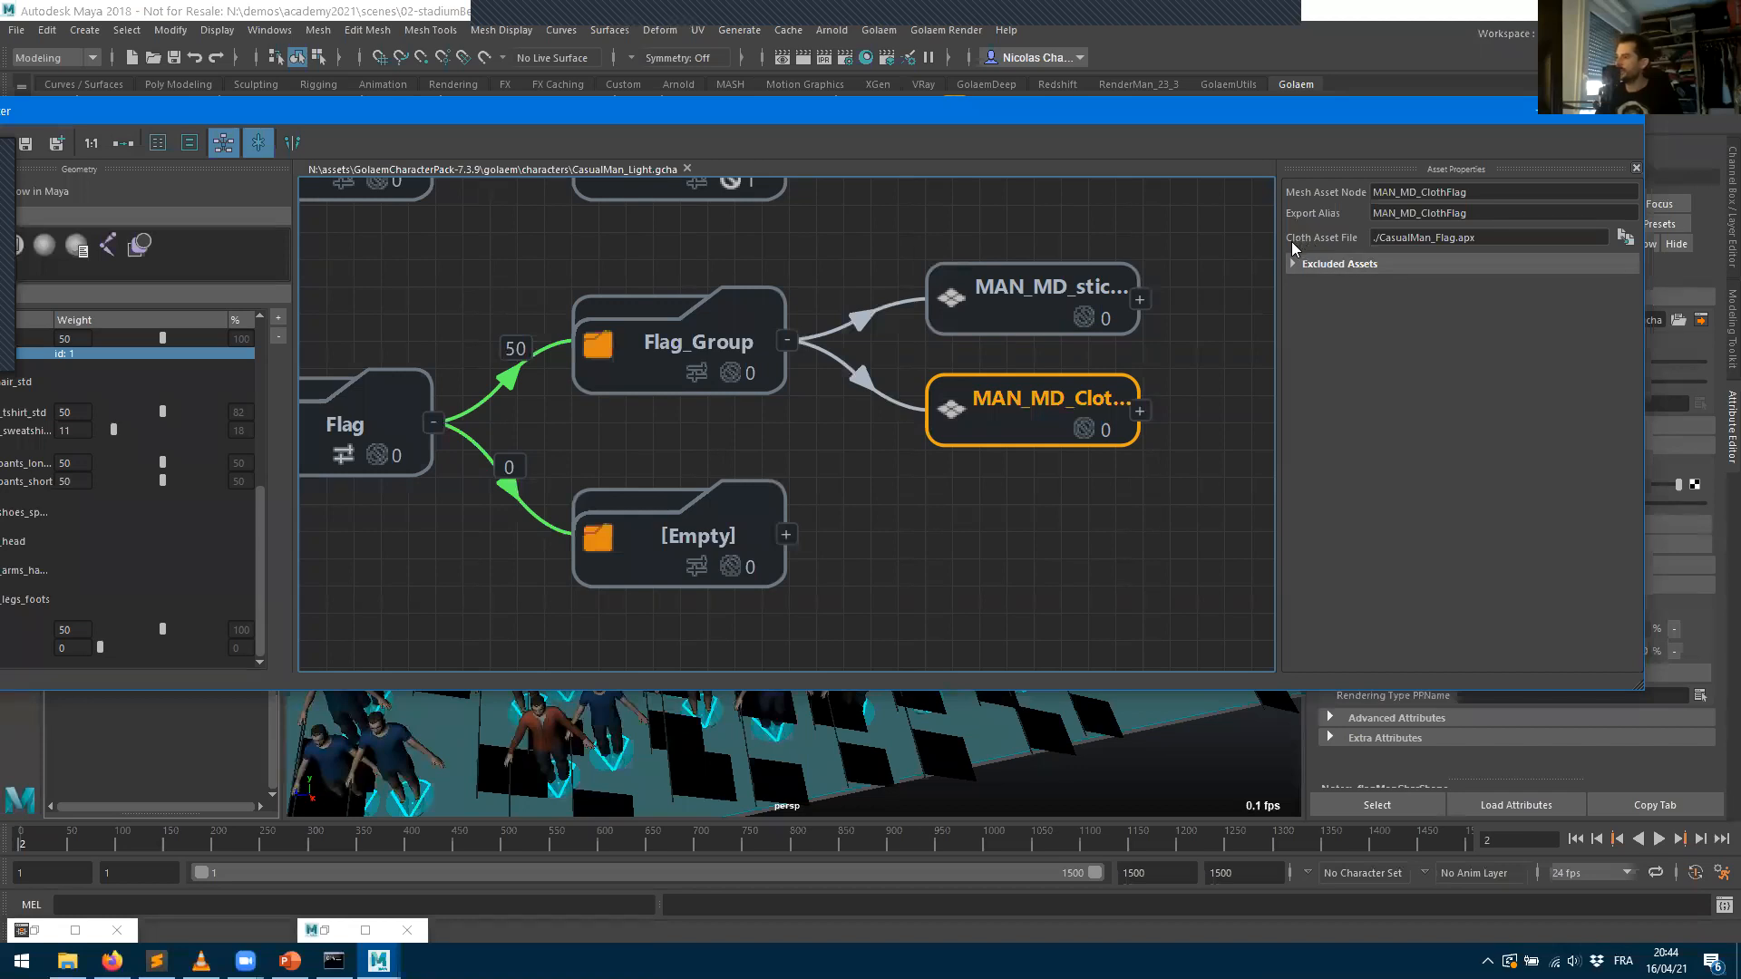
click(1029, 311)
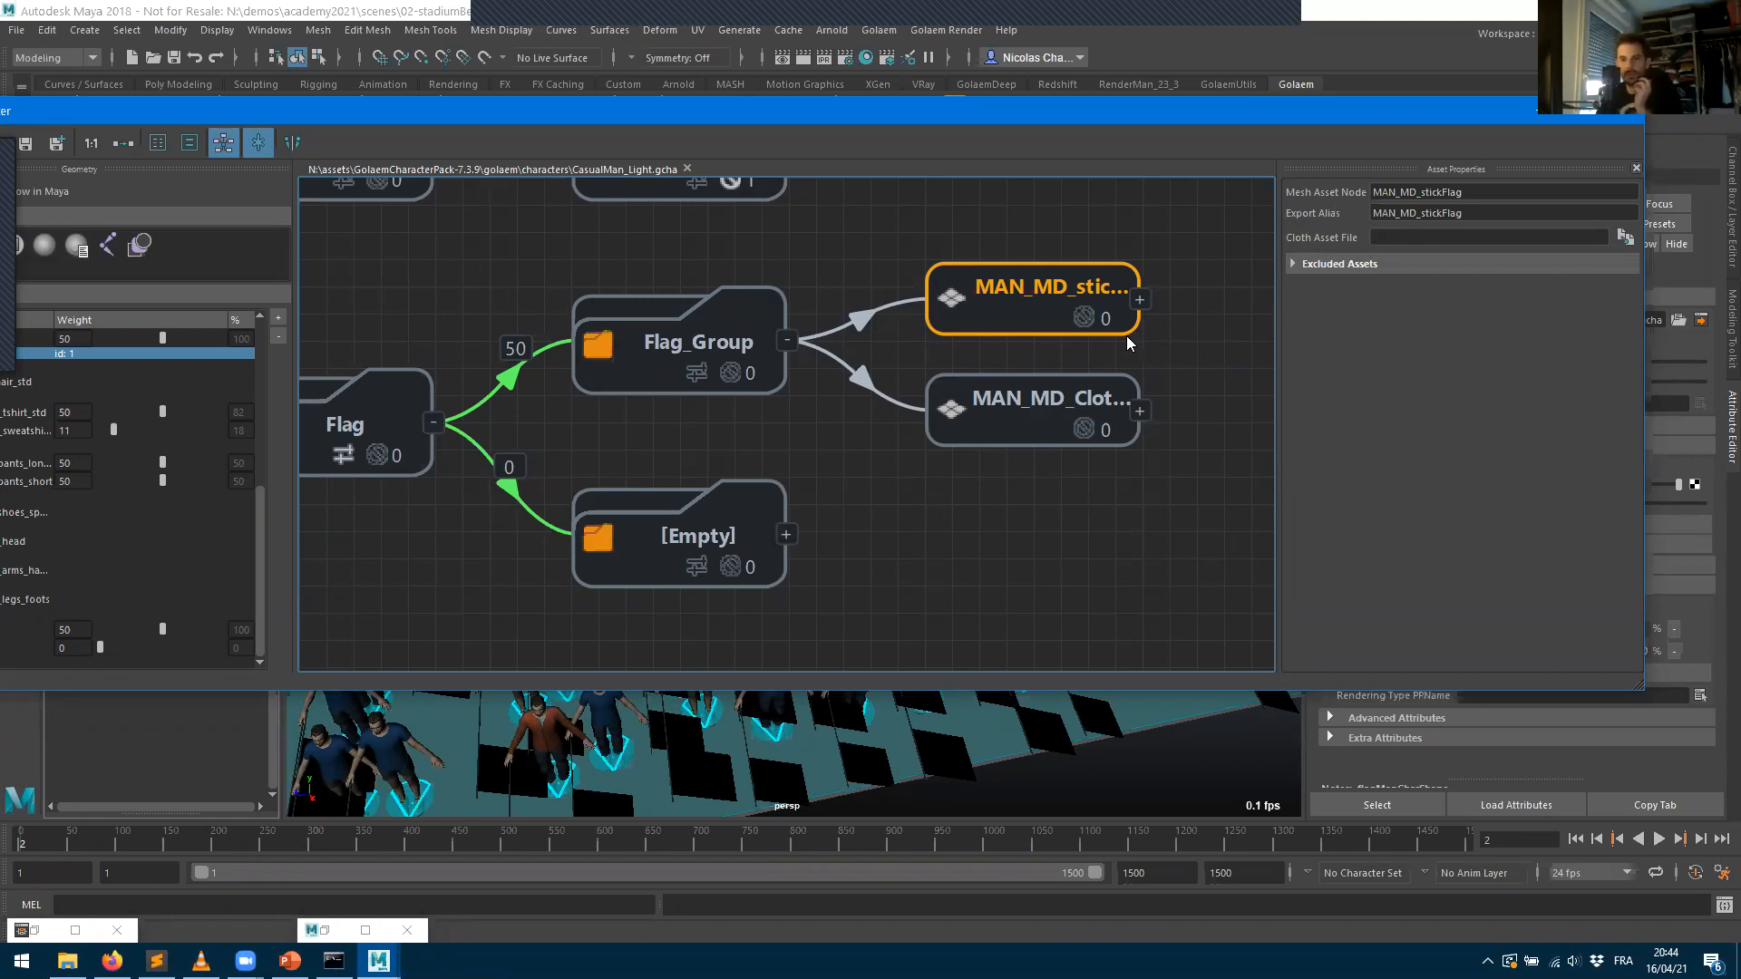
click(1005, 417)
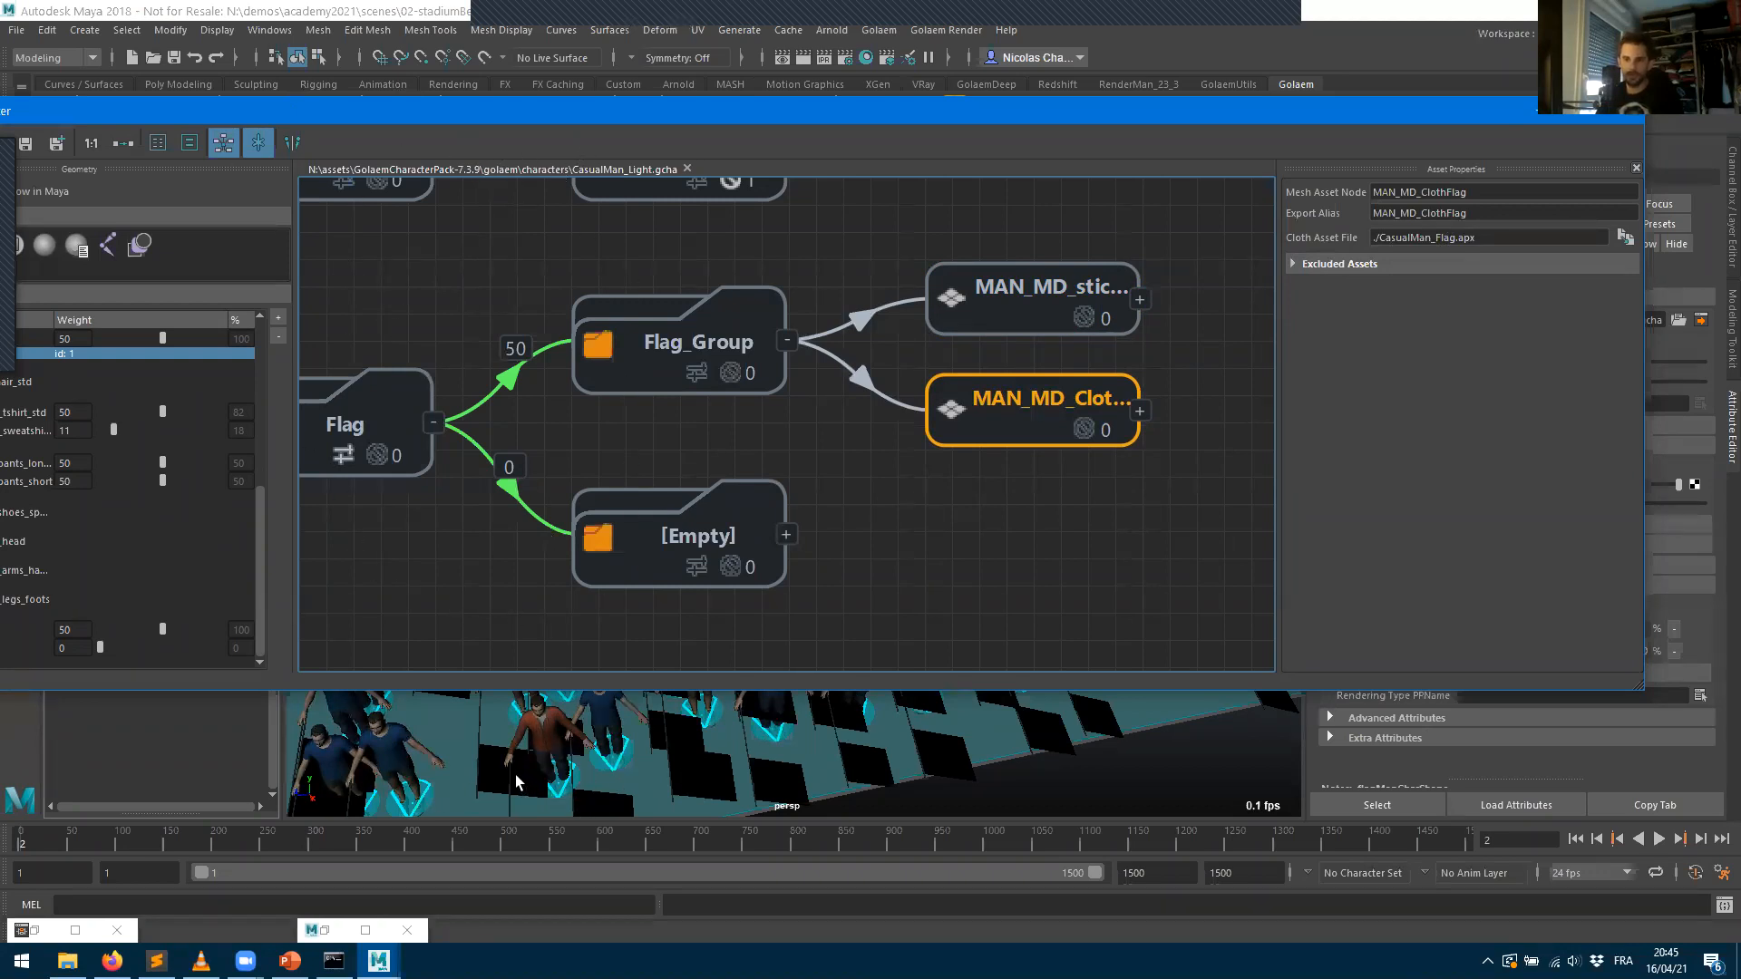
click(686, 170)
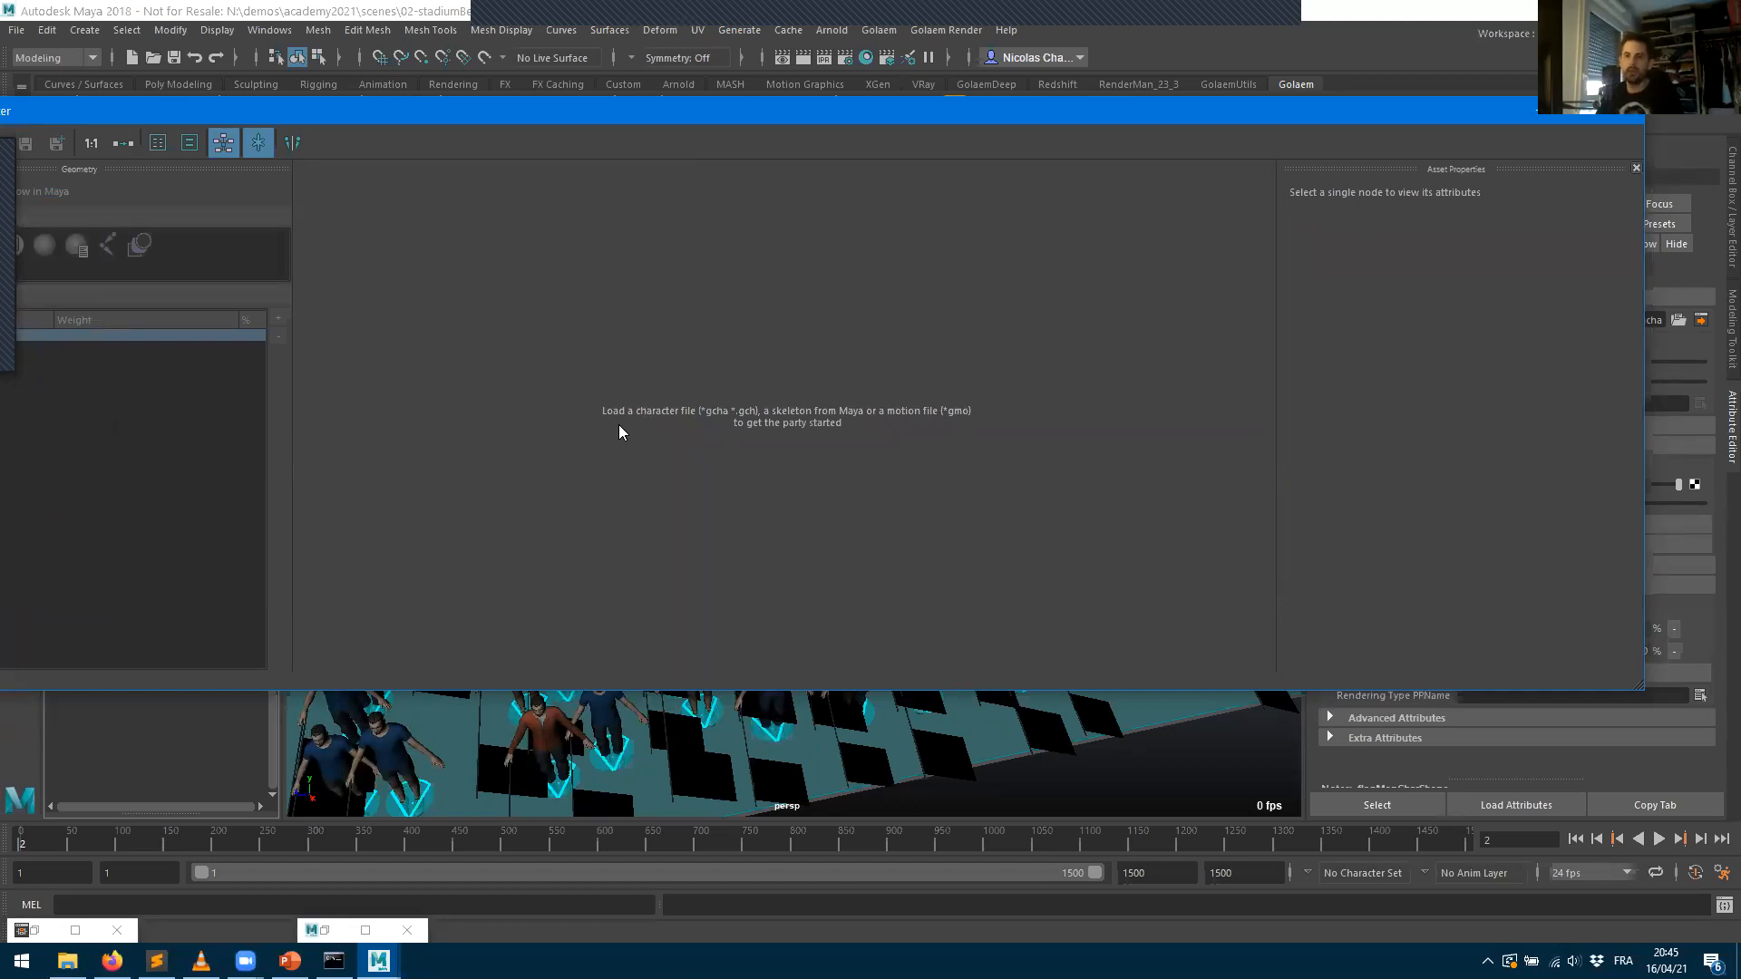
click(1548, 115)
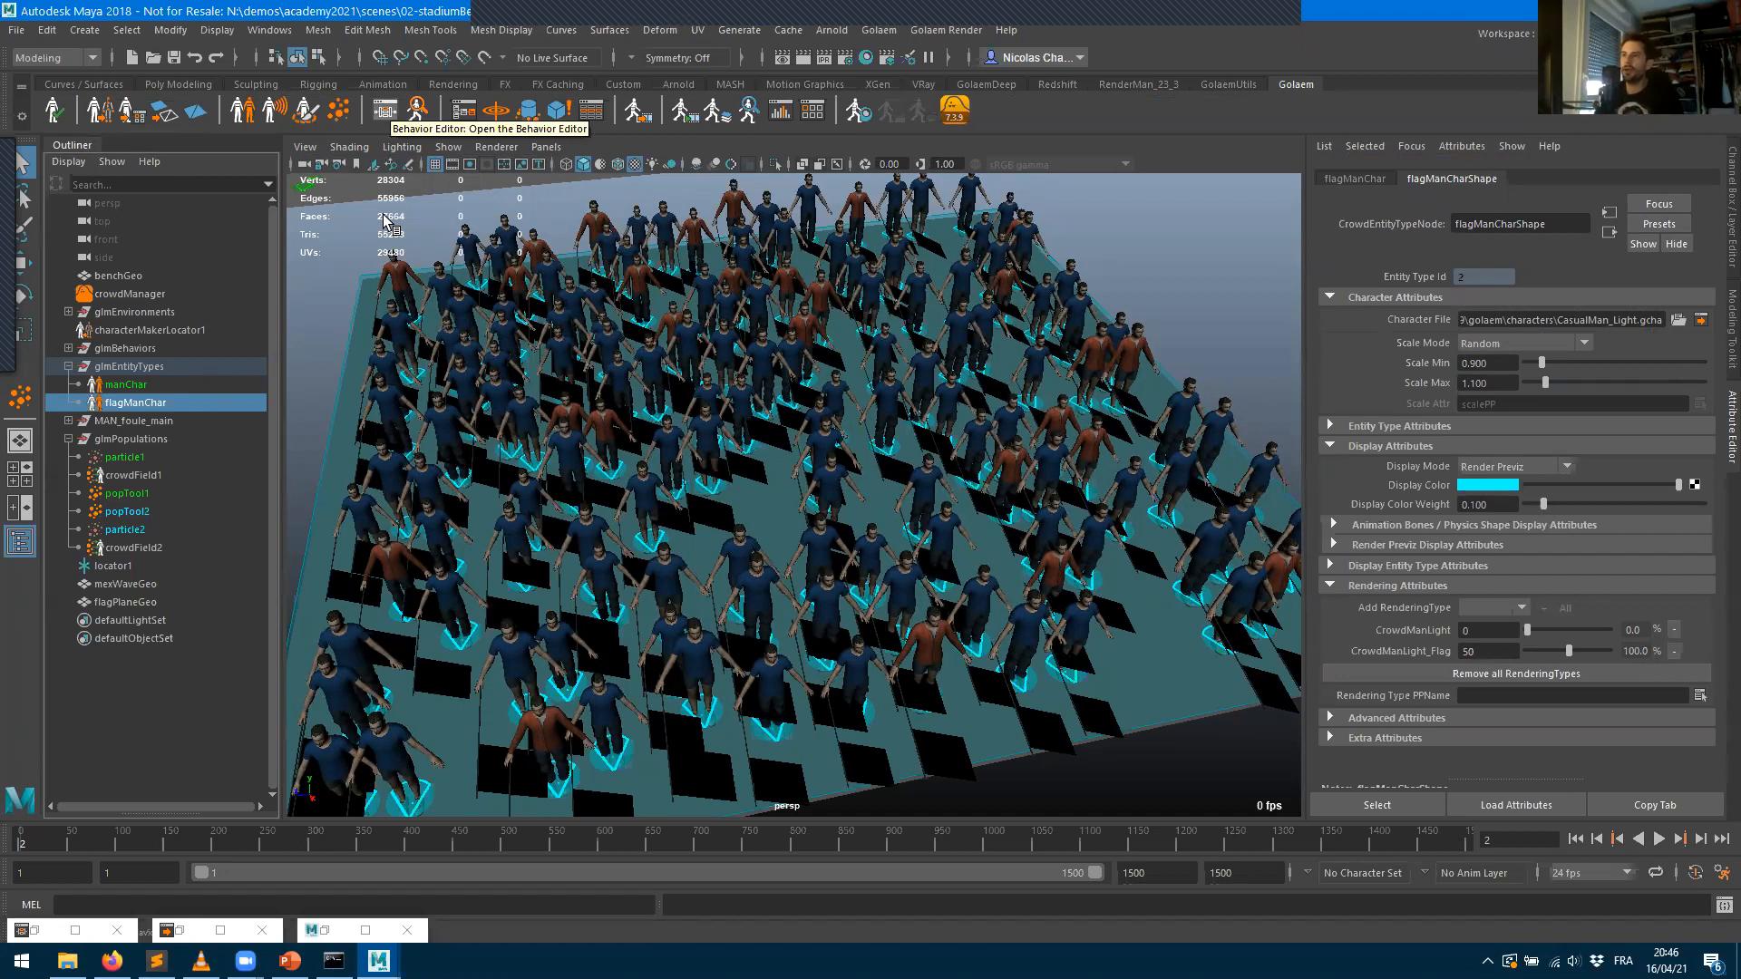
- Insert an ApexCloth behavior between the start and end nodes of flagManCharShape's container in the Behavior Editor
click(384, 110)
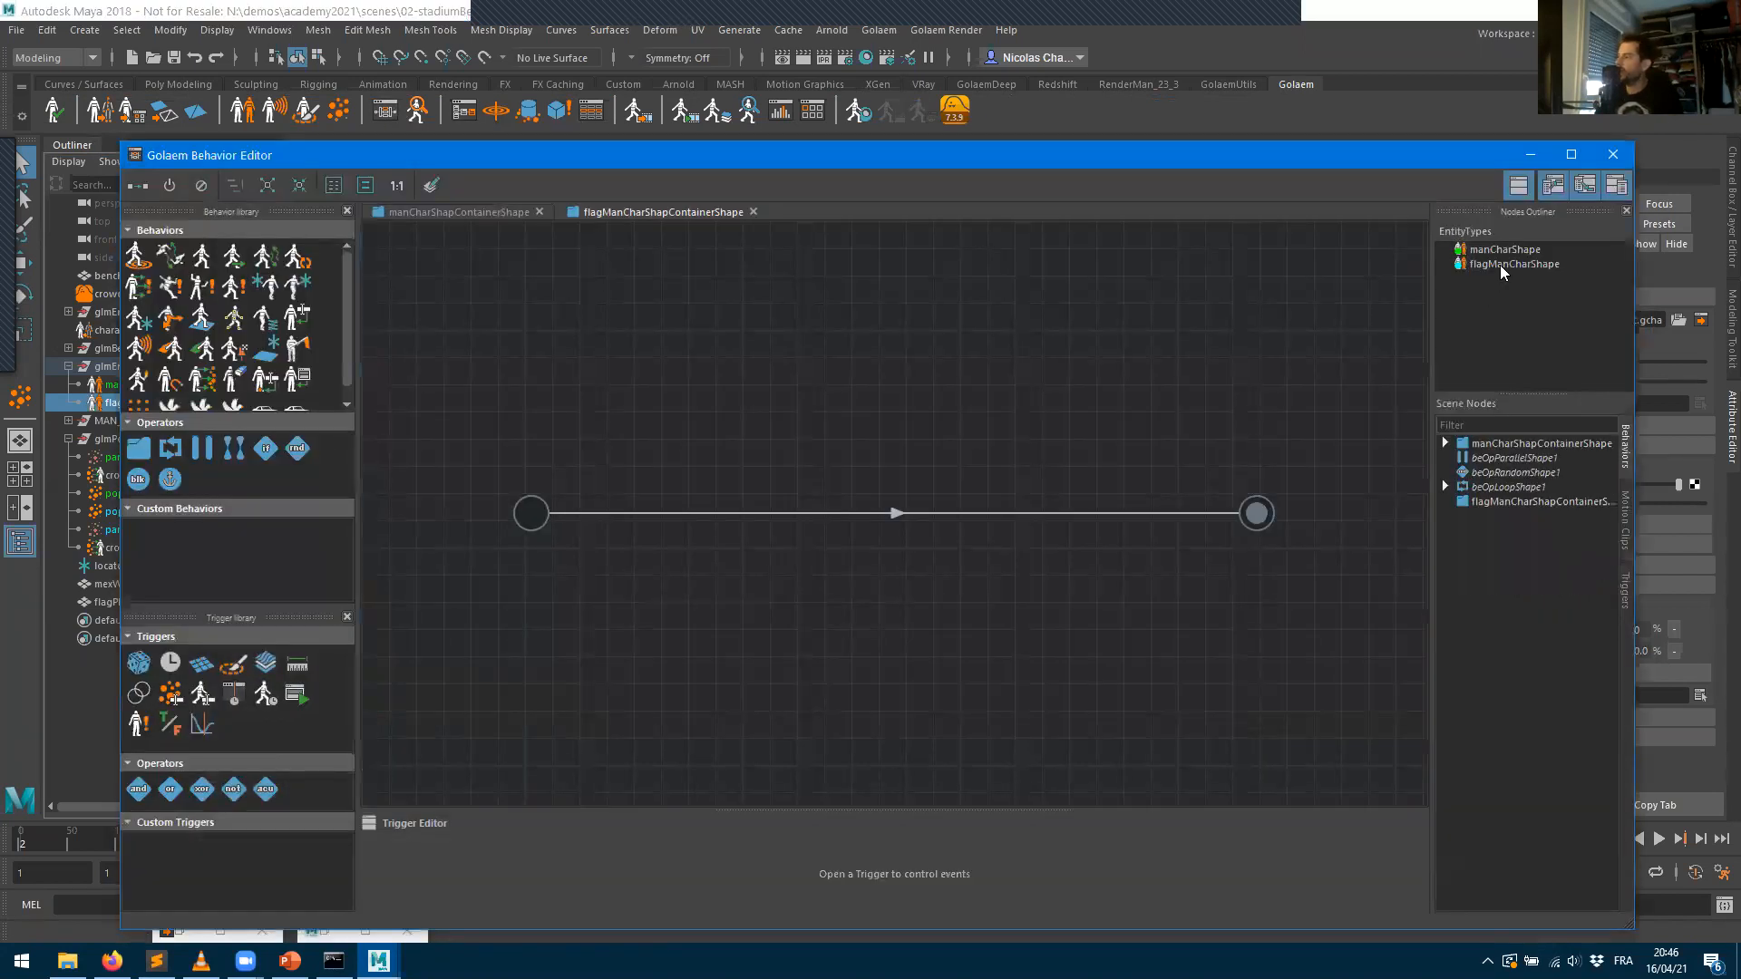
click(1493, 263)
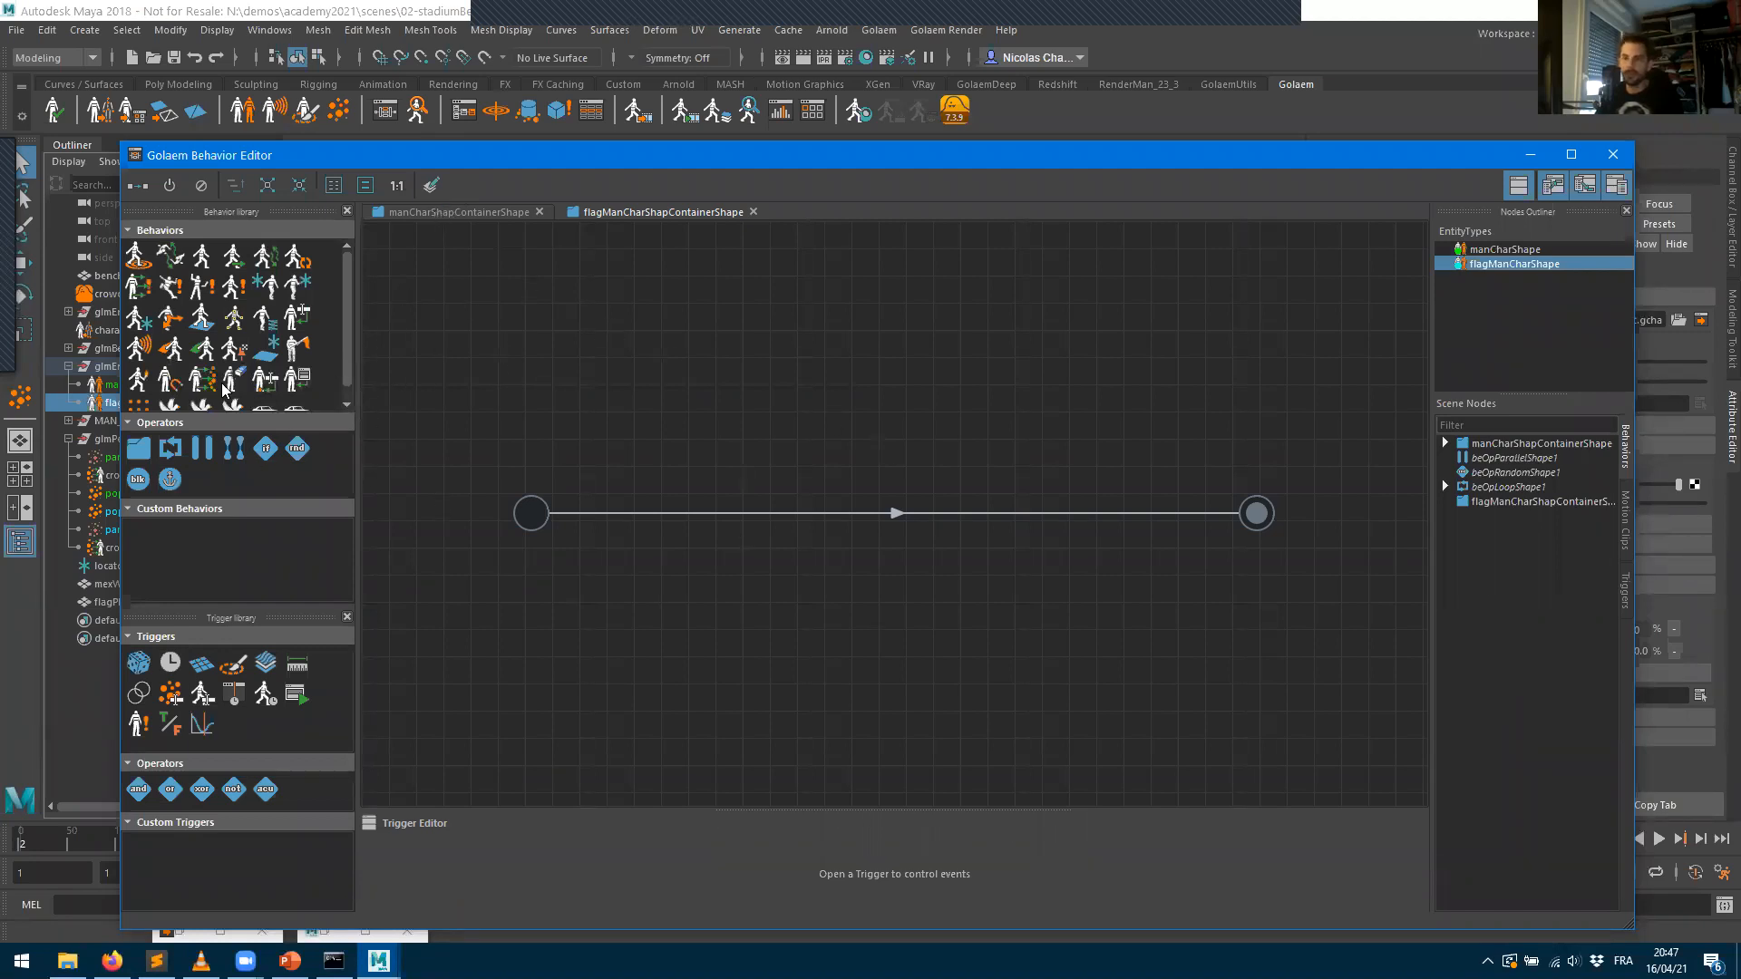
drag(208, 354, 903, 522)
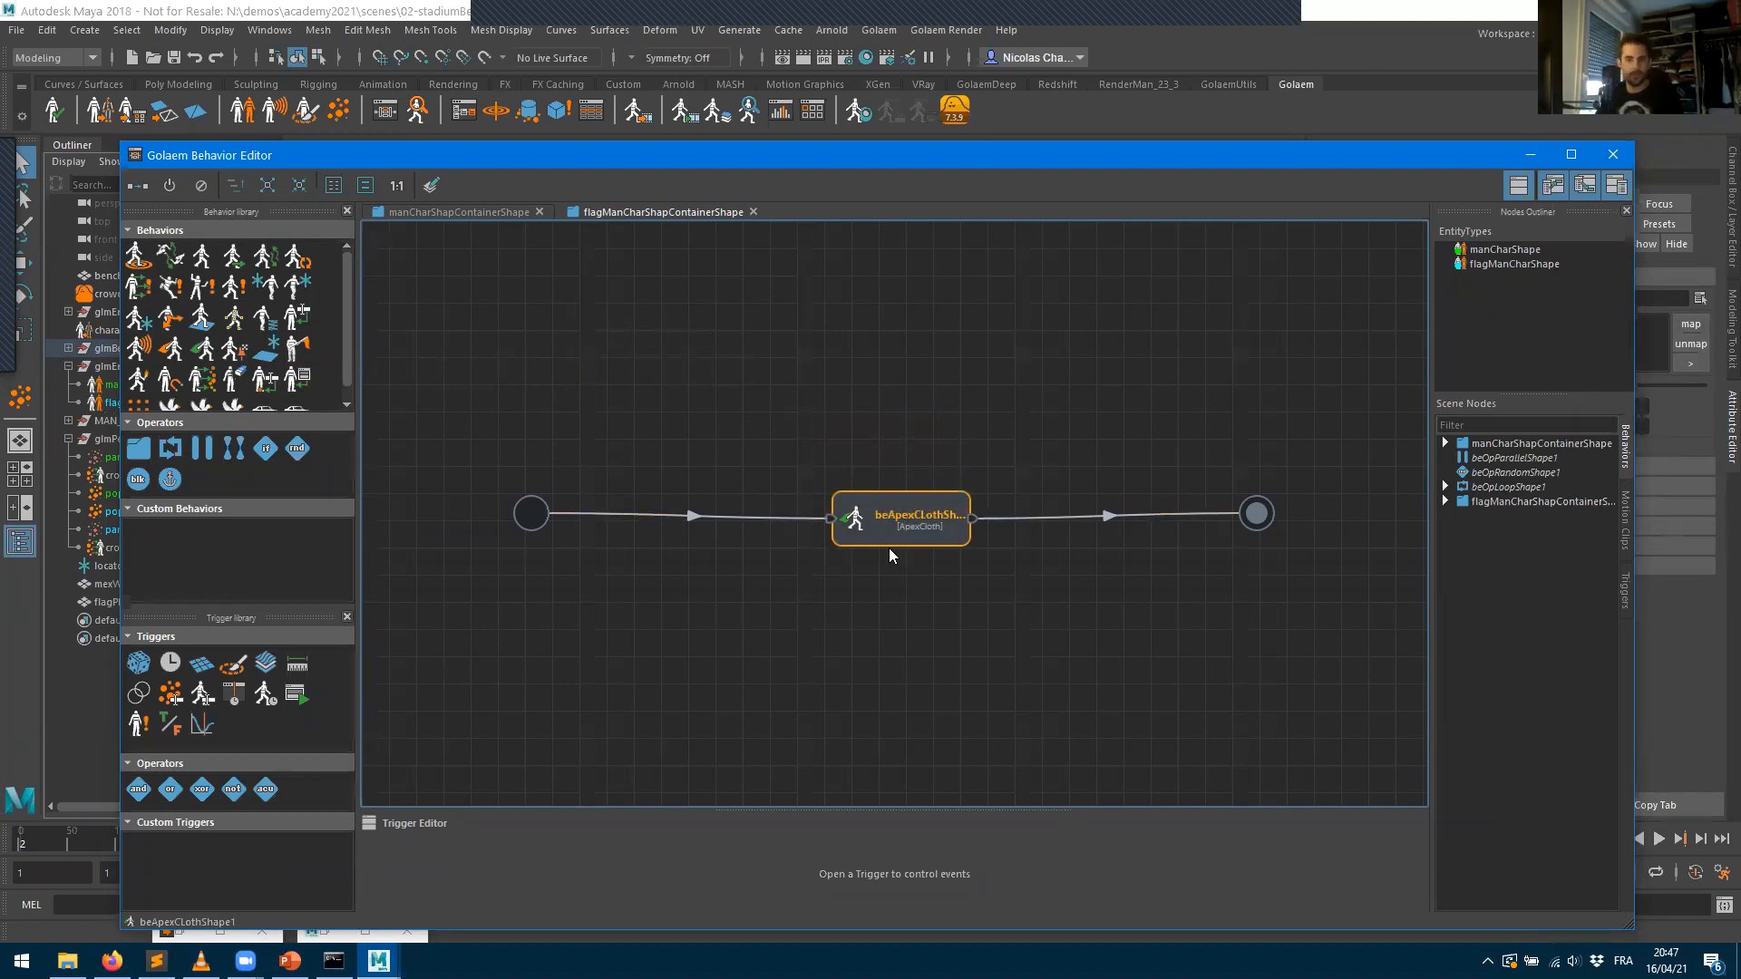
drag(883, 526, 856, 485)
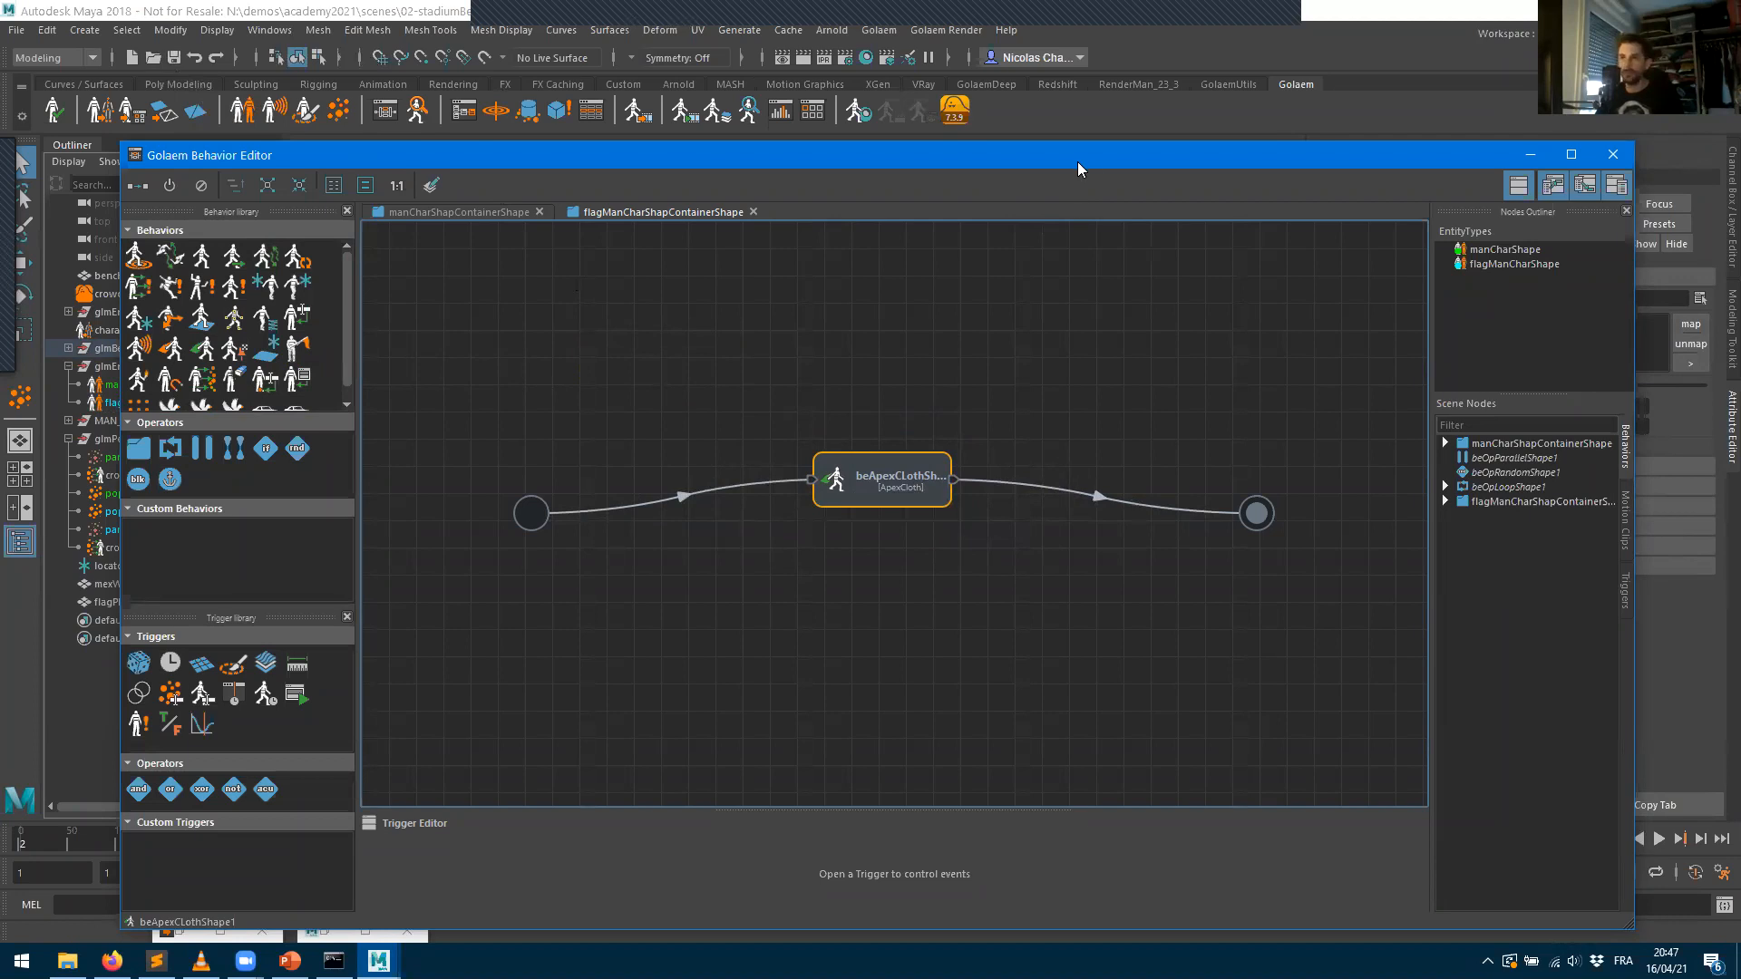
- Move the Behavior Editor aside and set the ApexCloth behavior's Cloth Meshes to MAN_MD_ClothFlag
drag(1075, 161, 10, 342)
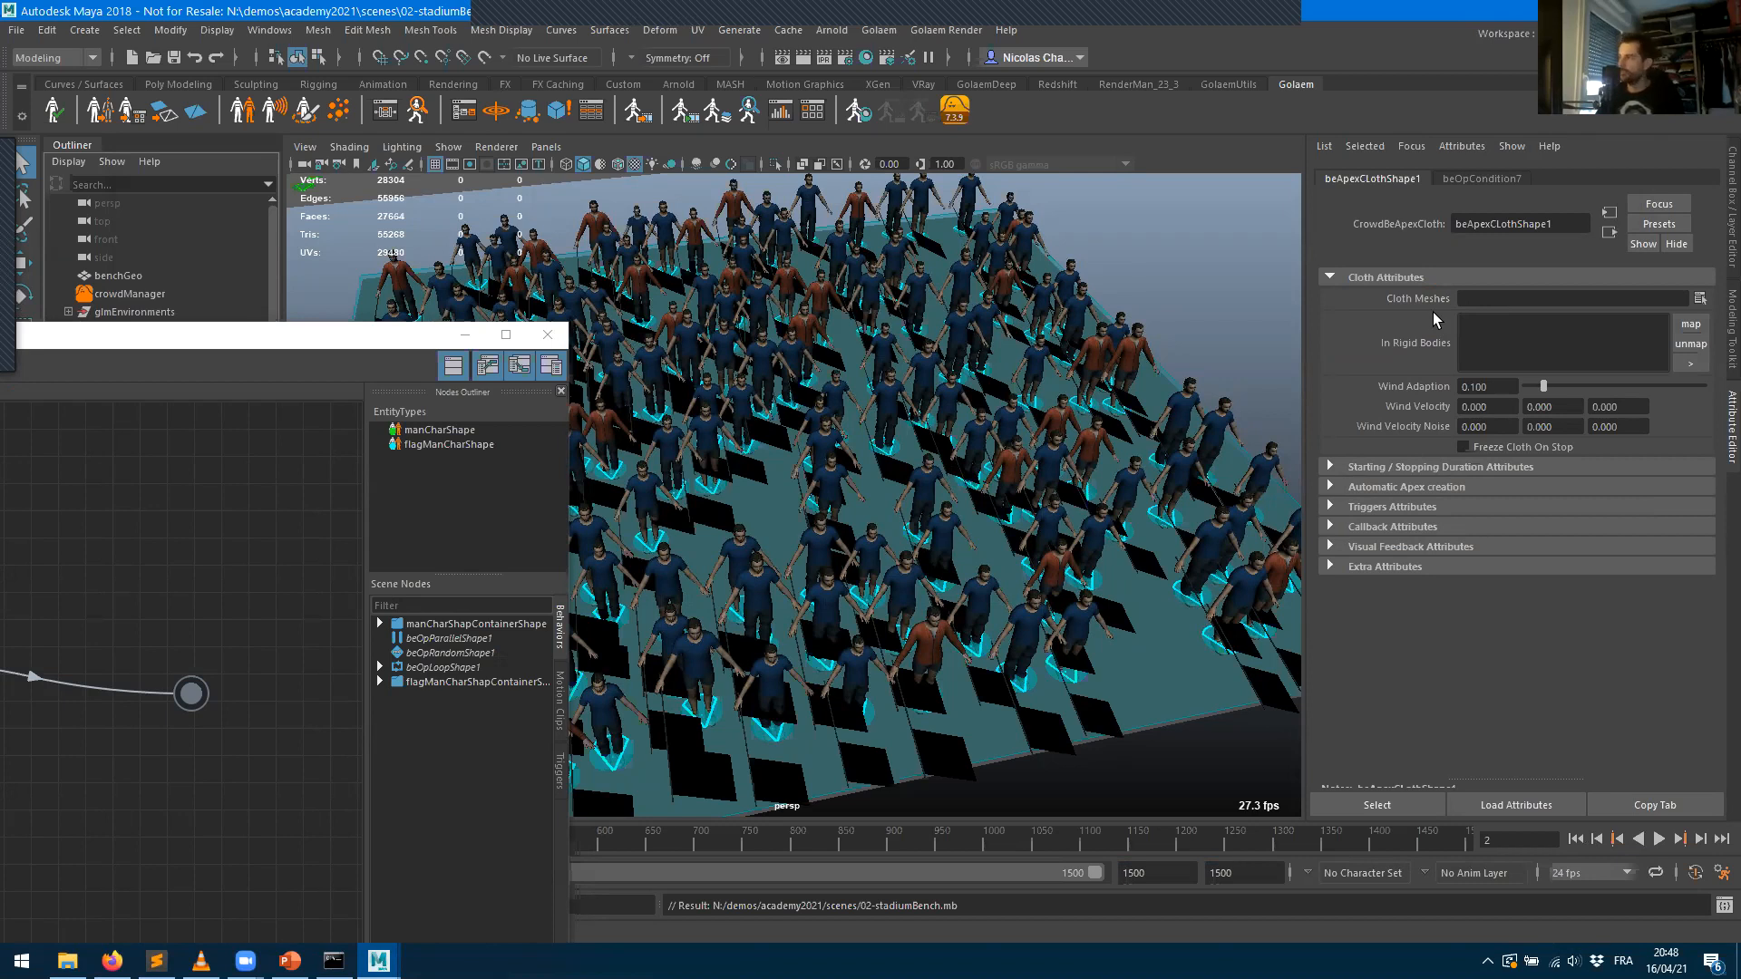
click(1567, 299)
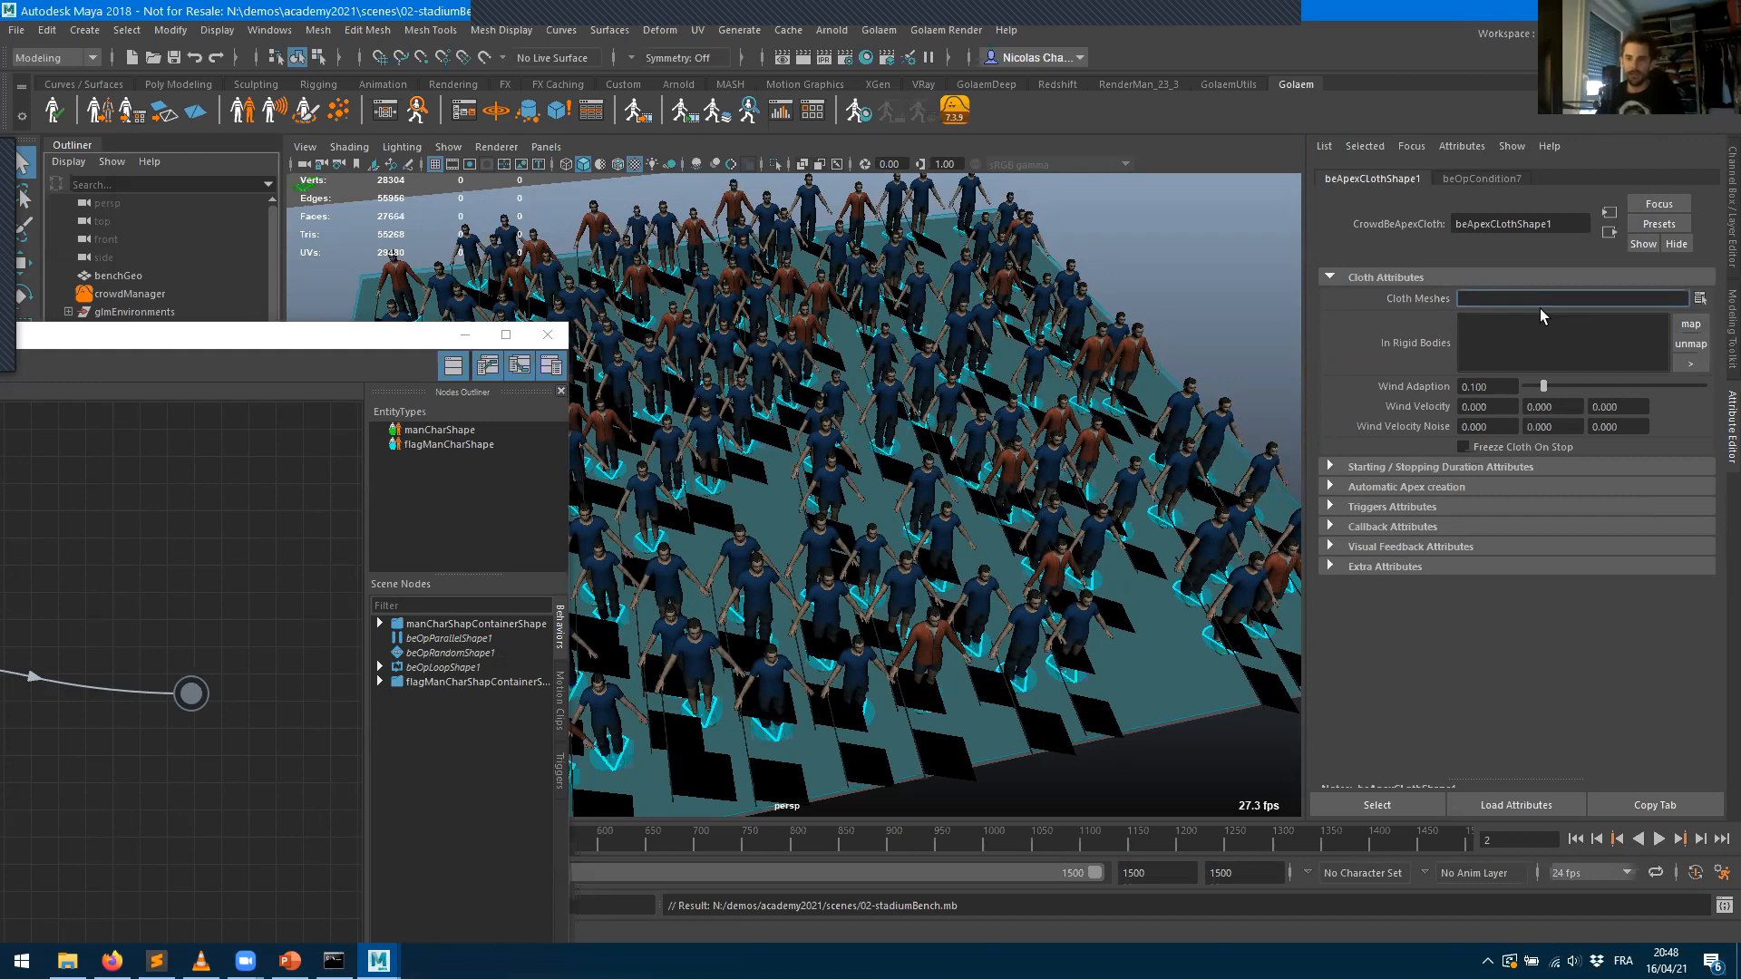
click(1701, 301)
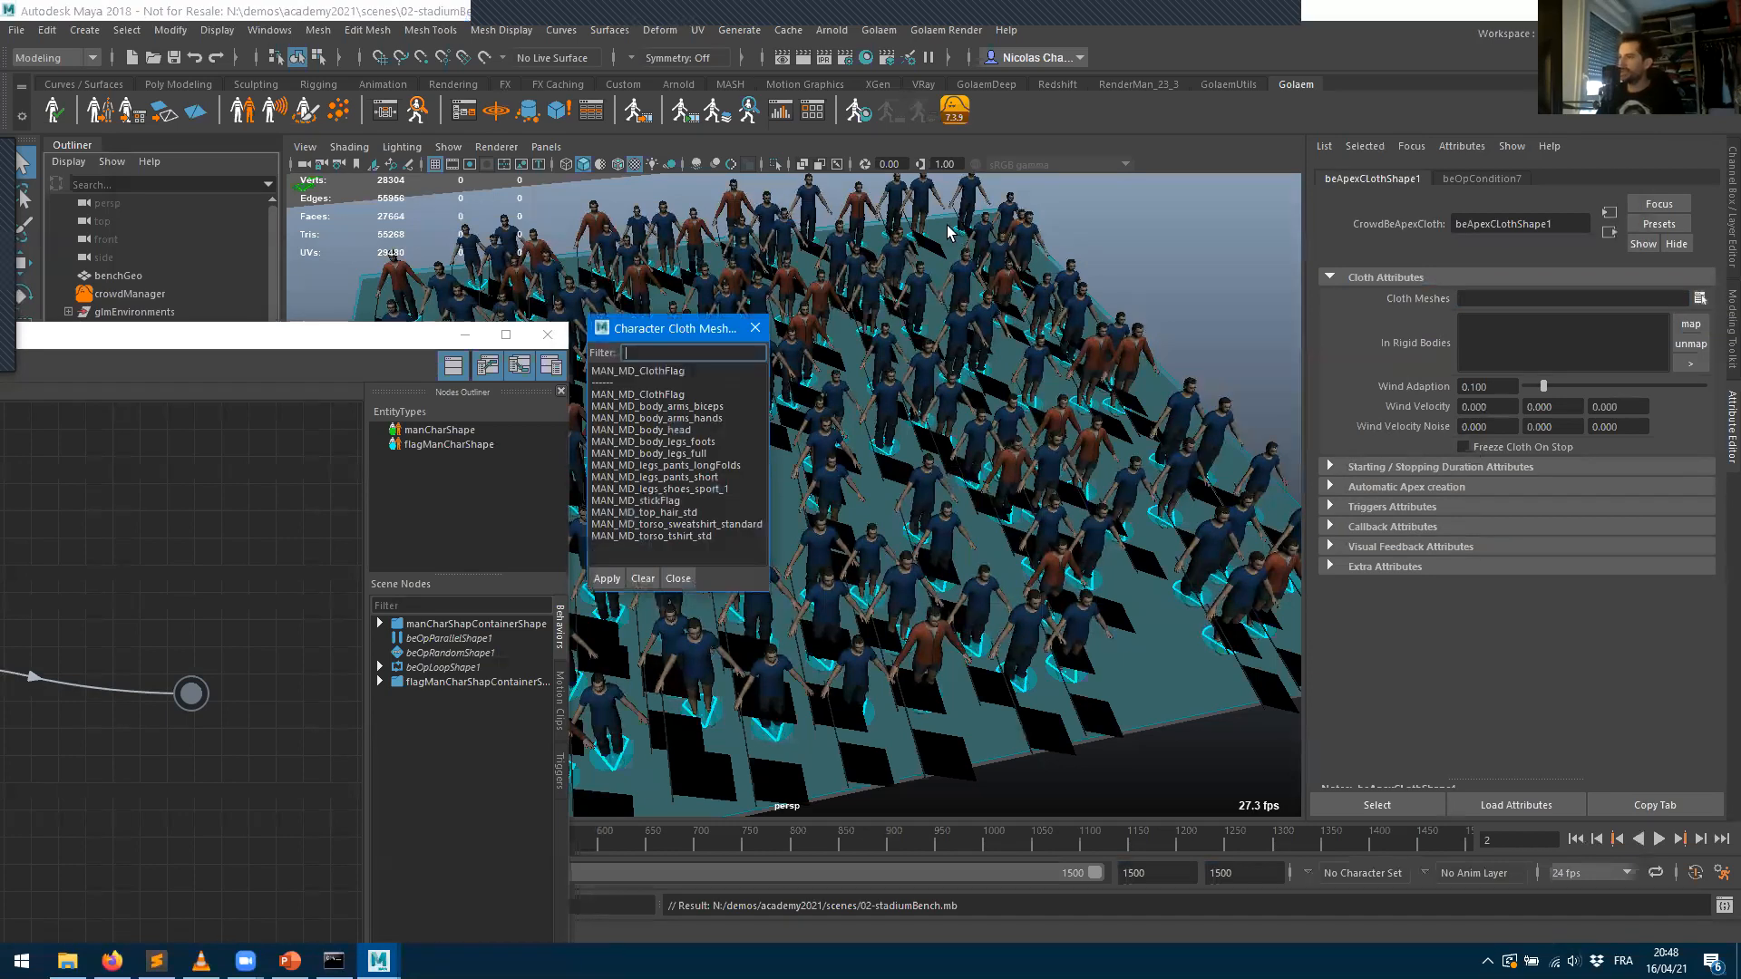
drag(674, 337, 1190, 302)
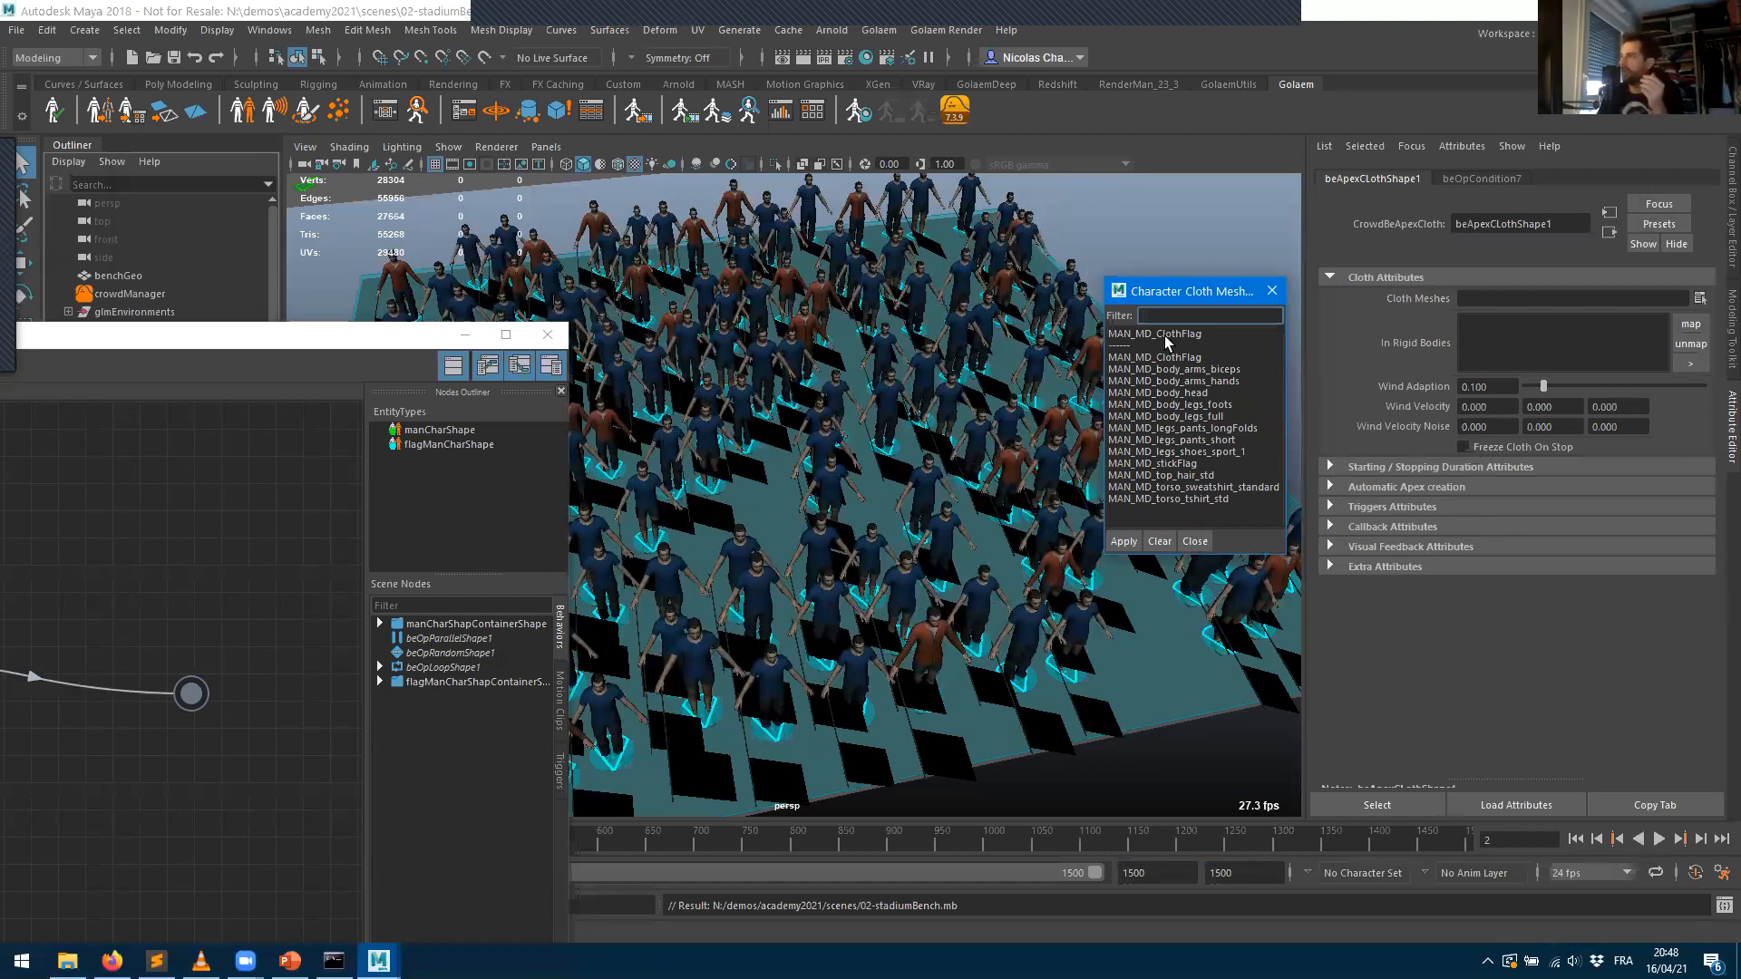
double_click(1164, 336)
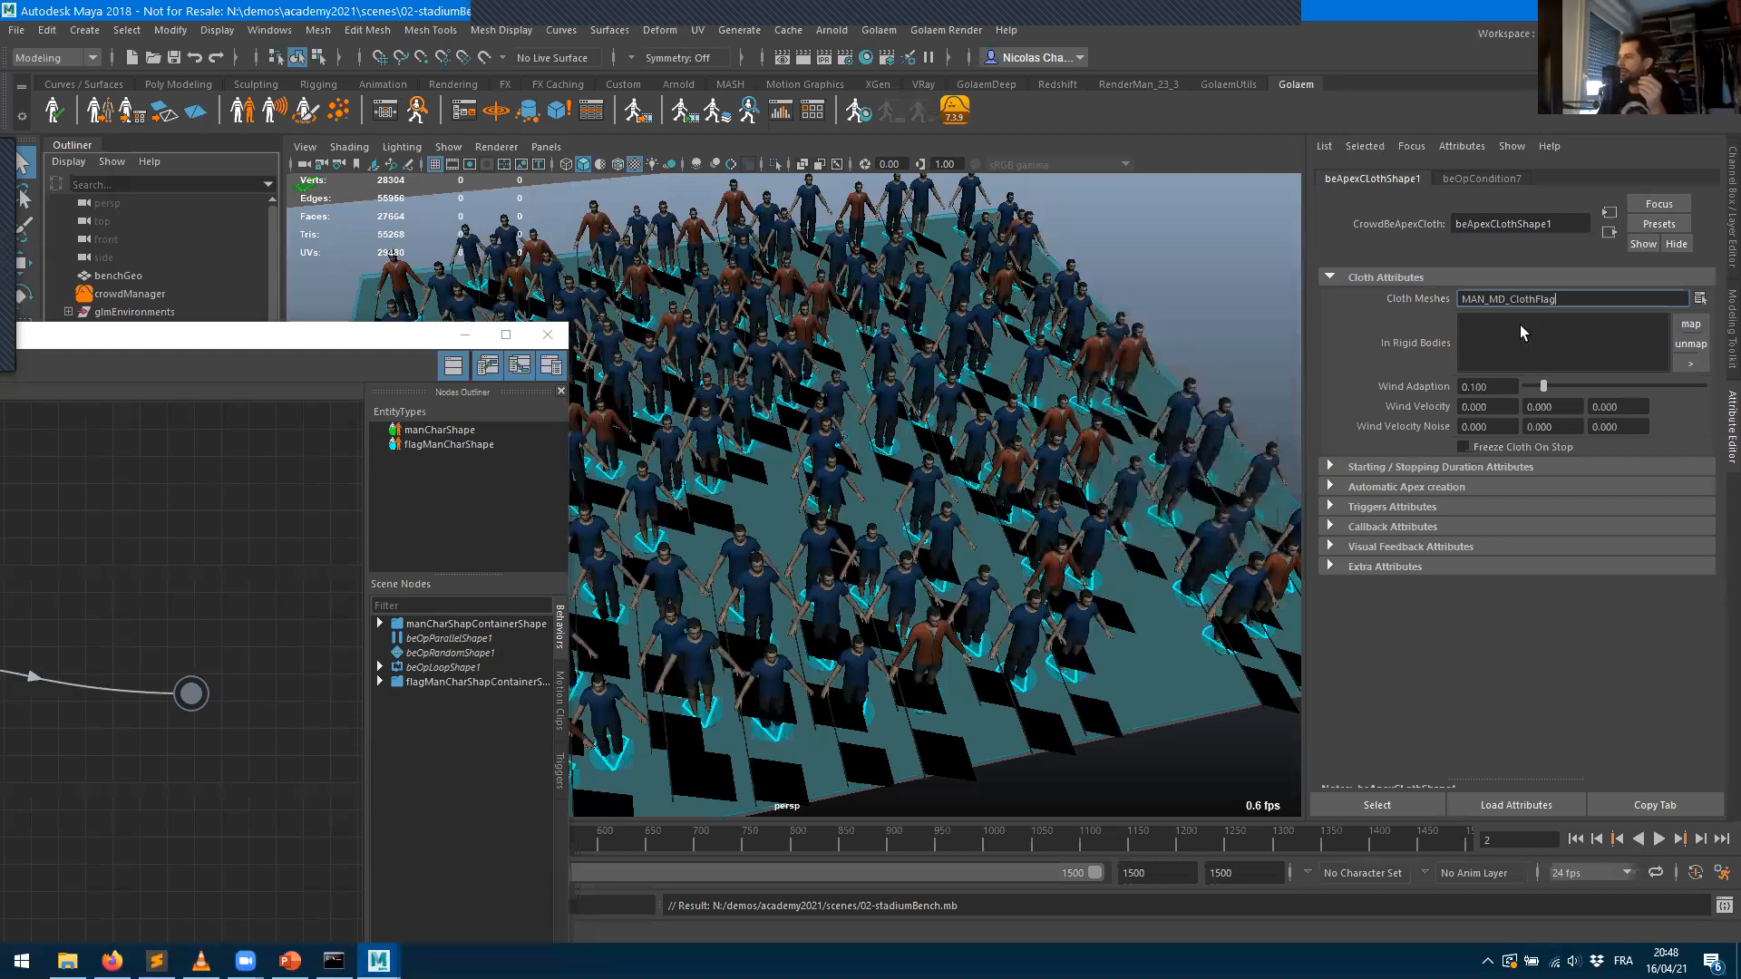
click(1562, 323)
- Minimise the Behavior Editor, play the simulation, and view the simulated cloth flags up close
click(464, 335)
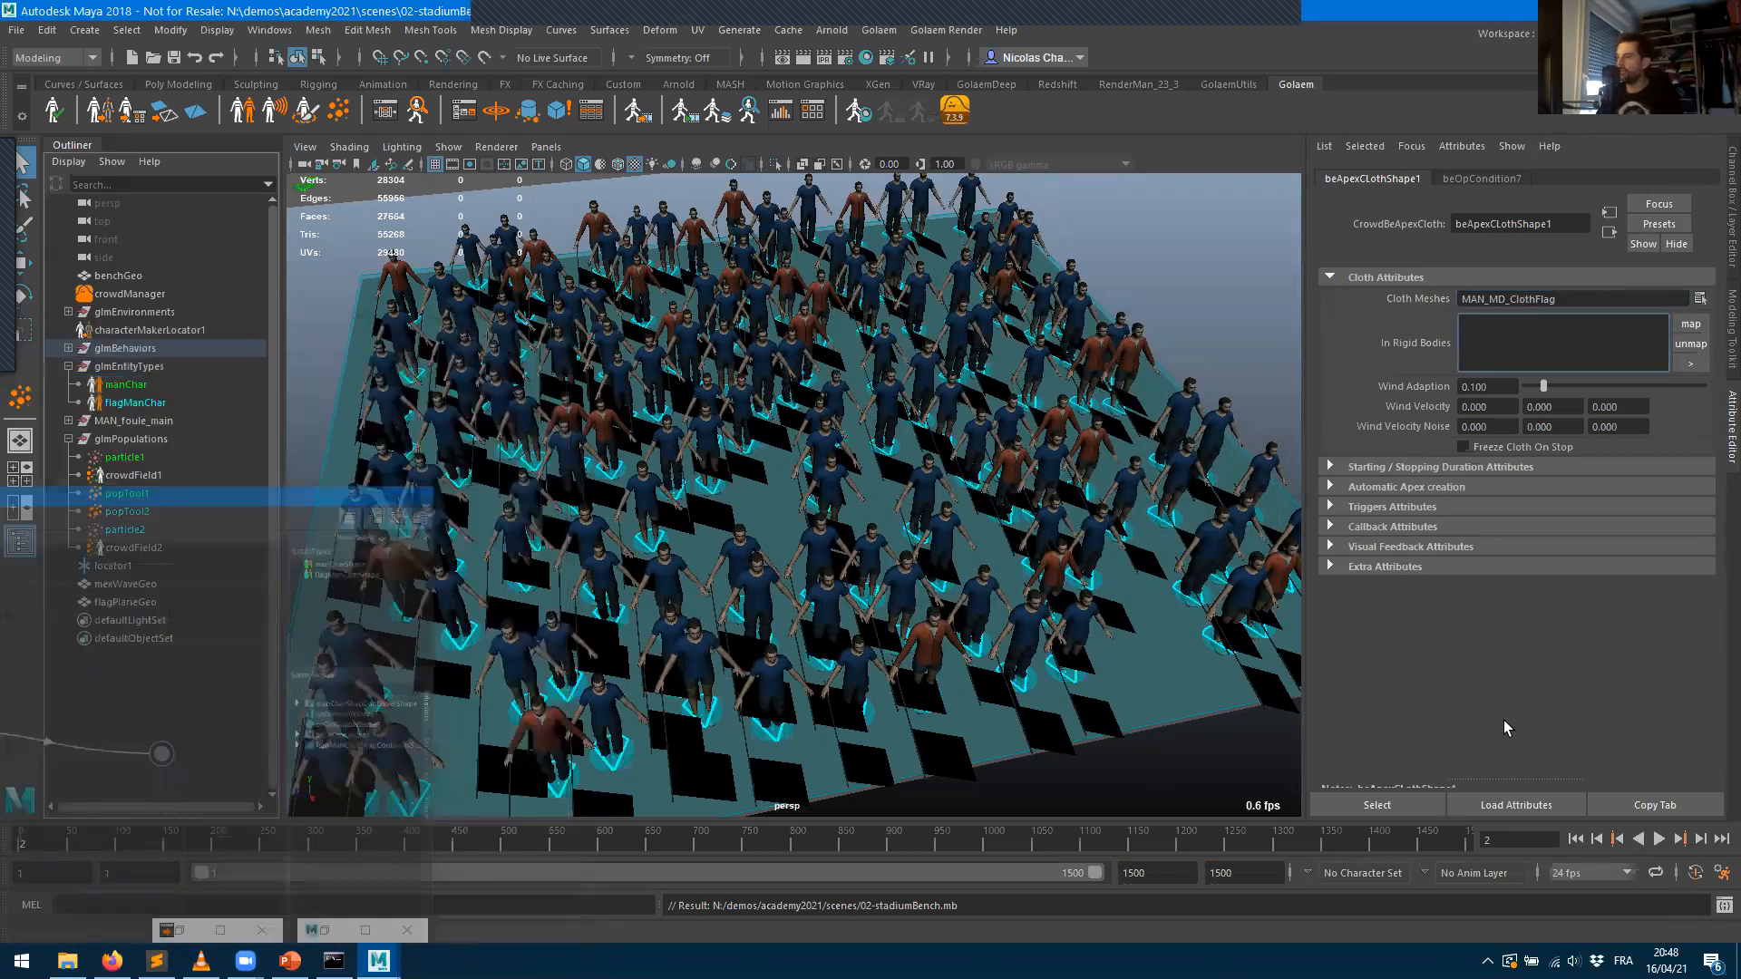
click(1660, 839)
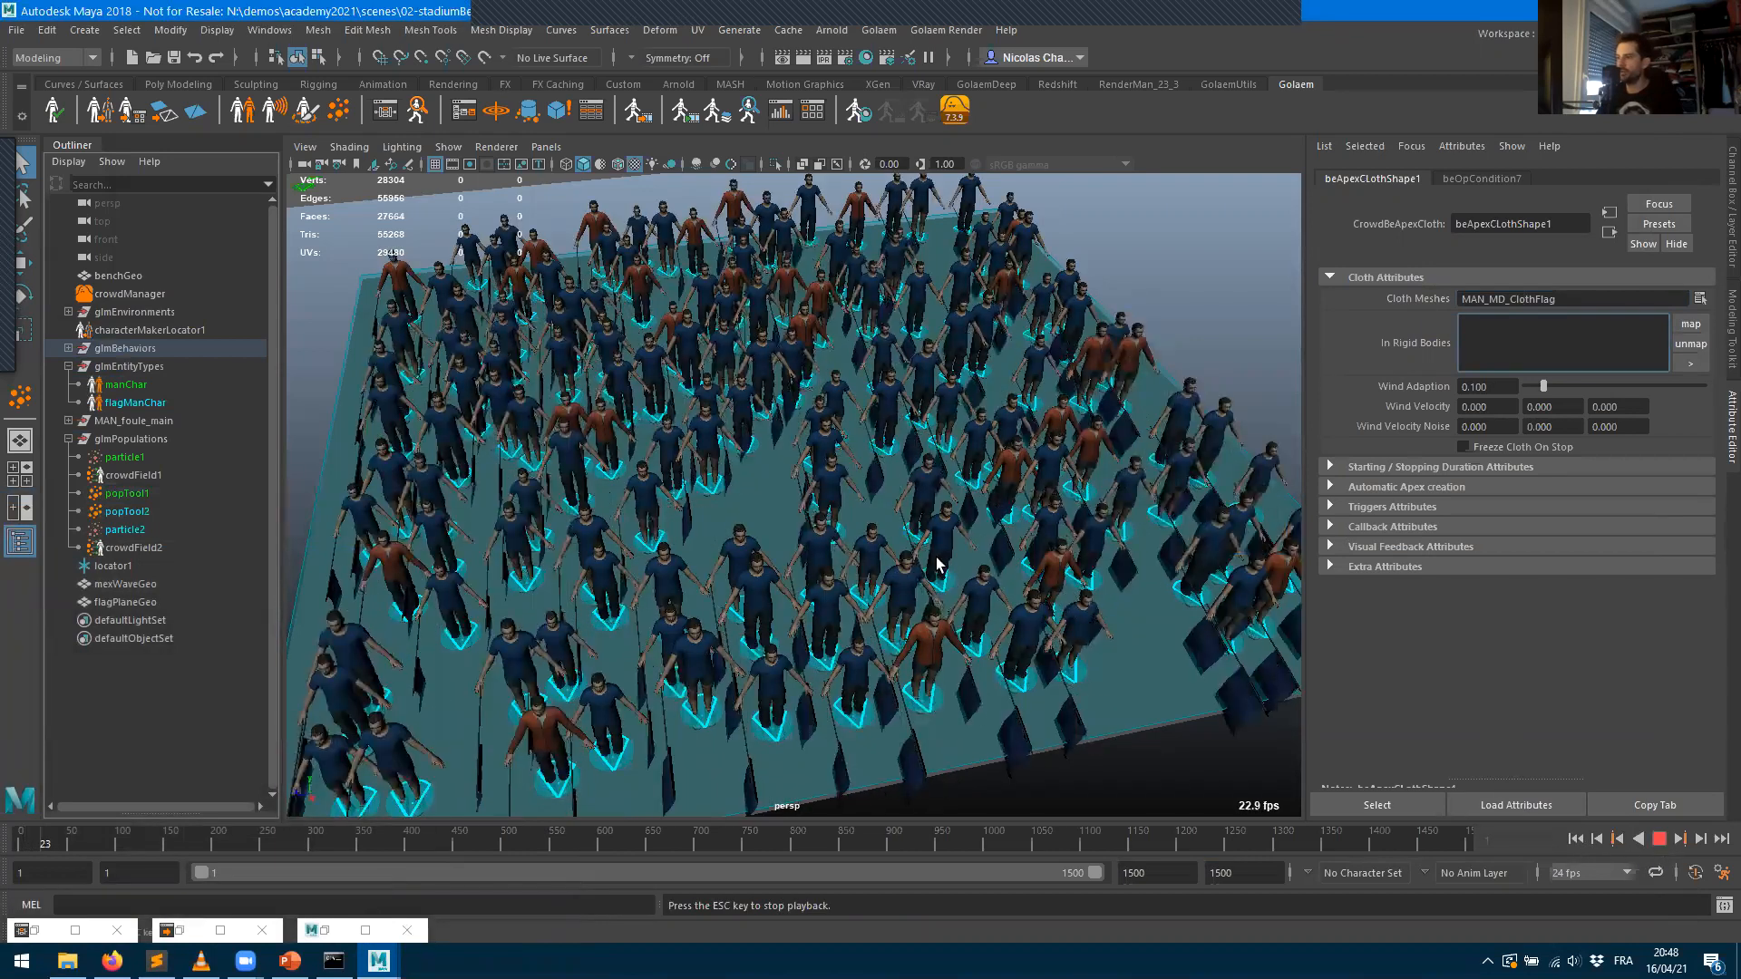
alt+drag(961, 557, 873, 396)
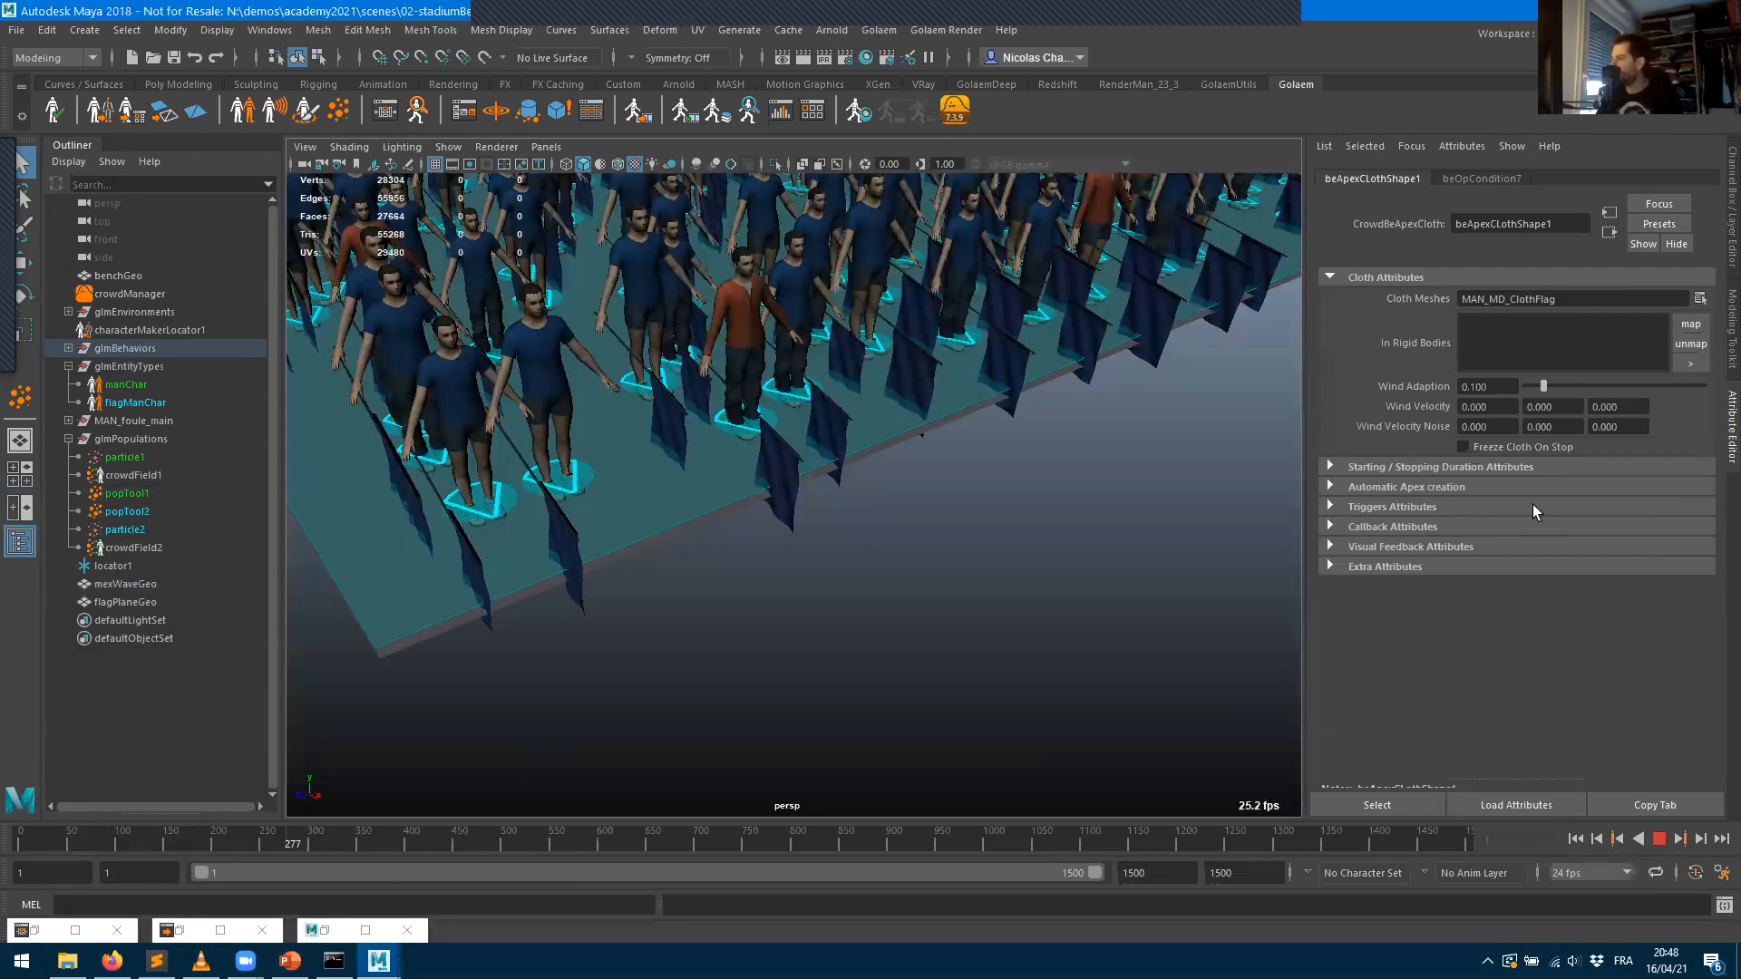
- Set the ApexCloth behavior's Wind Velocity X to 1 and Wind Adaption to about 0.216, and replay the simulation from frame 1
click(1658, 839)
double_click(1487, 406)
text(1)
key(Tab)
drag(1545, 387, 1564, 386)
click(1576, 838)
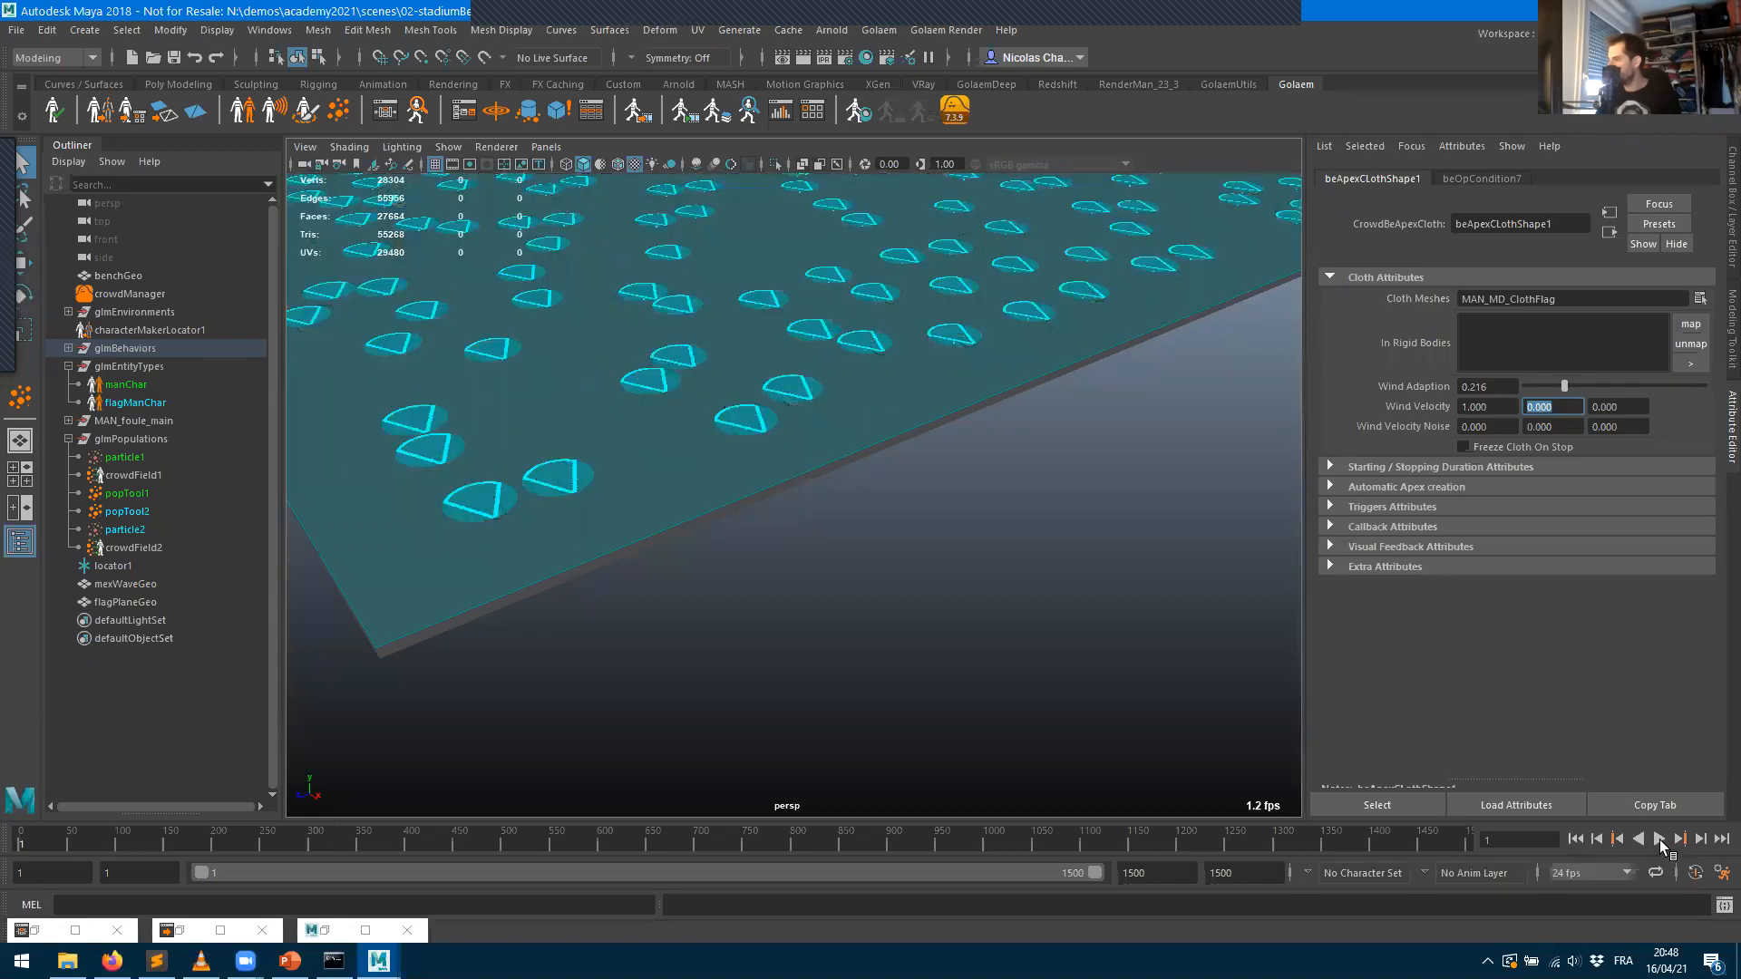
click(1658, 838)
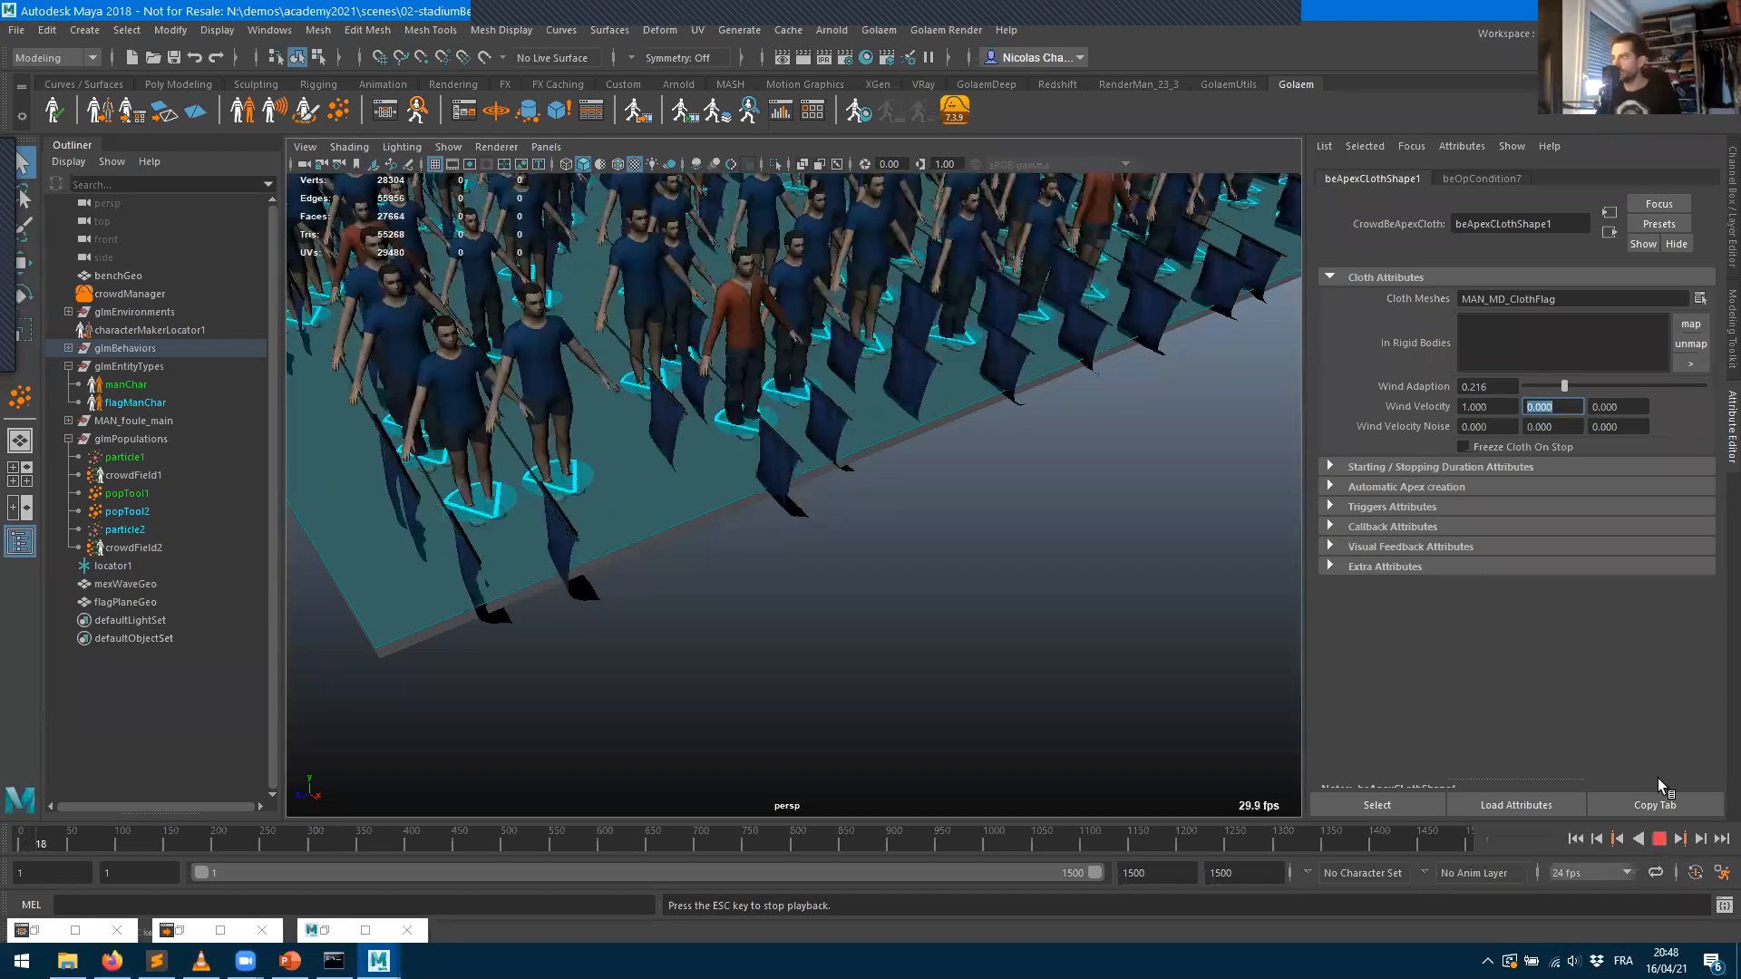
- Set the ApexCloth behavior's Wind Velocity X to 100, and replay the simulation from the start to view the flags
key(Escape)
drag(1507, 406, 1188, 392)
text(100)
key(Return)
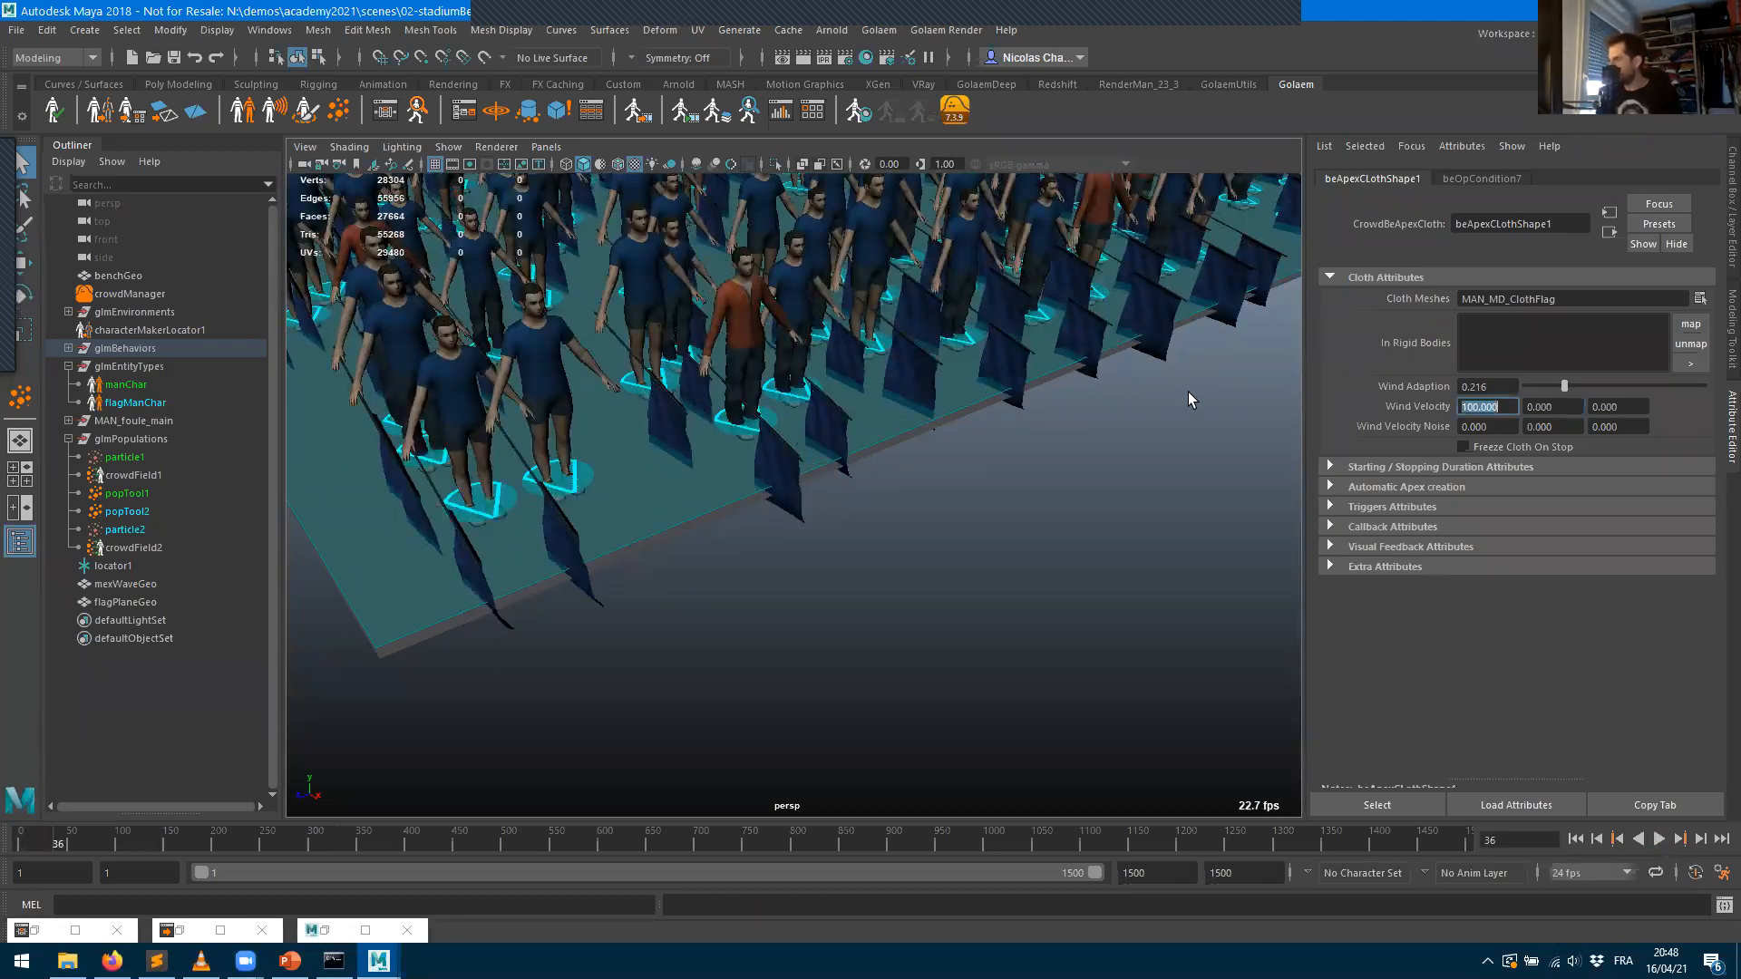
click(1576, 838)
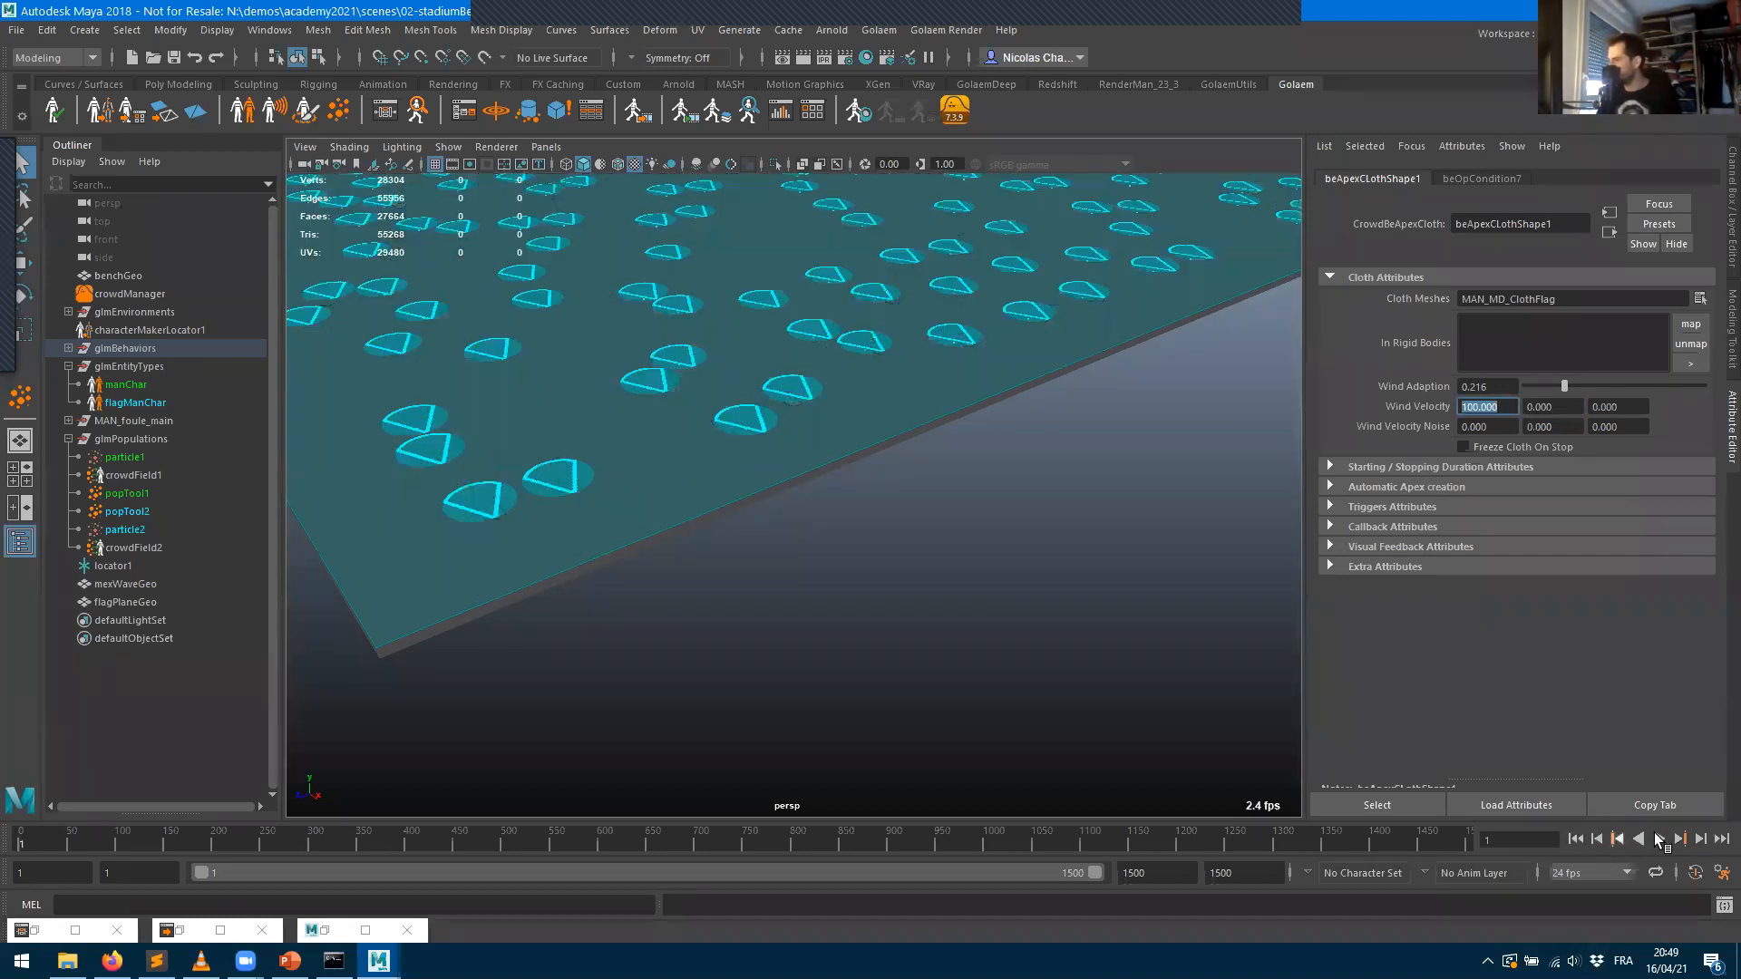
click(1659, 839)
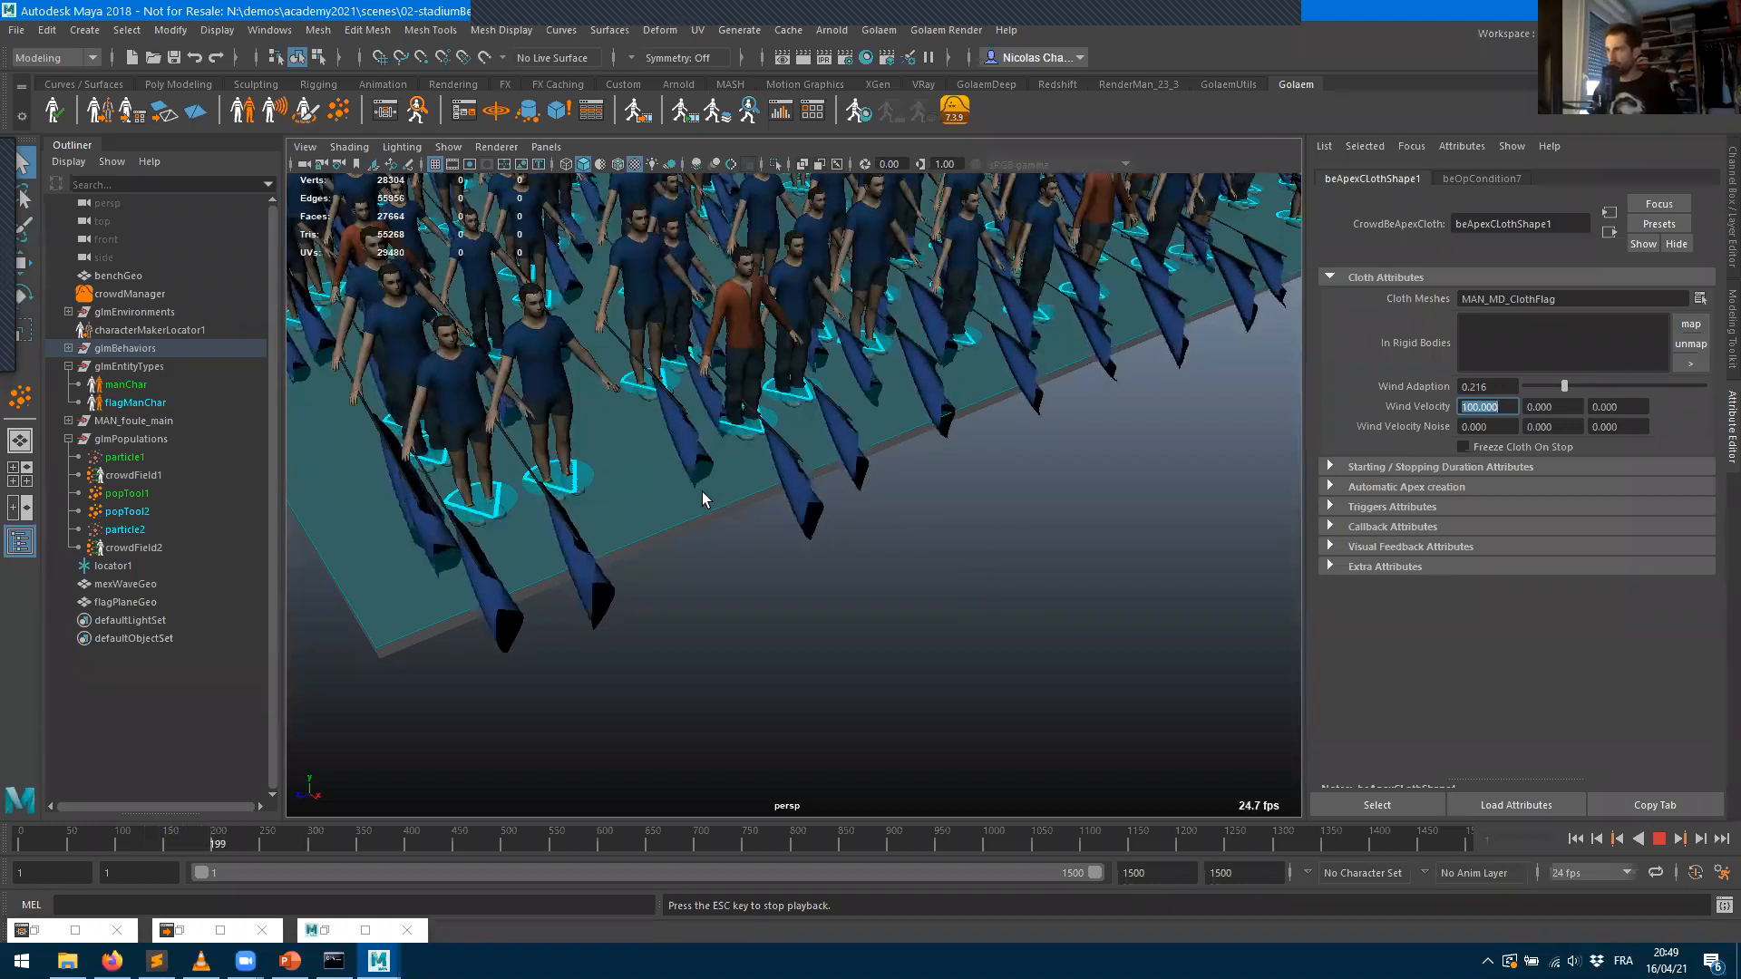
scroll(1002, 512, down, 10)
scroll(1015, 529, up, 10)
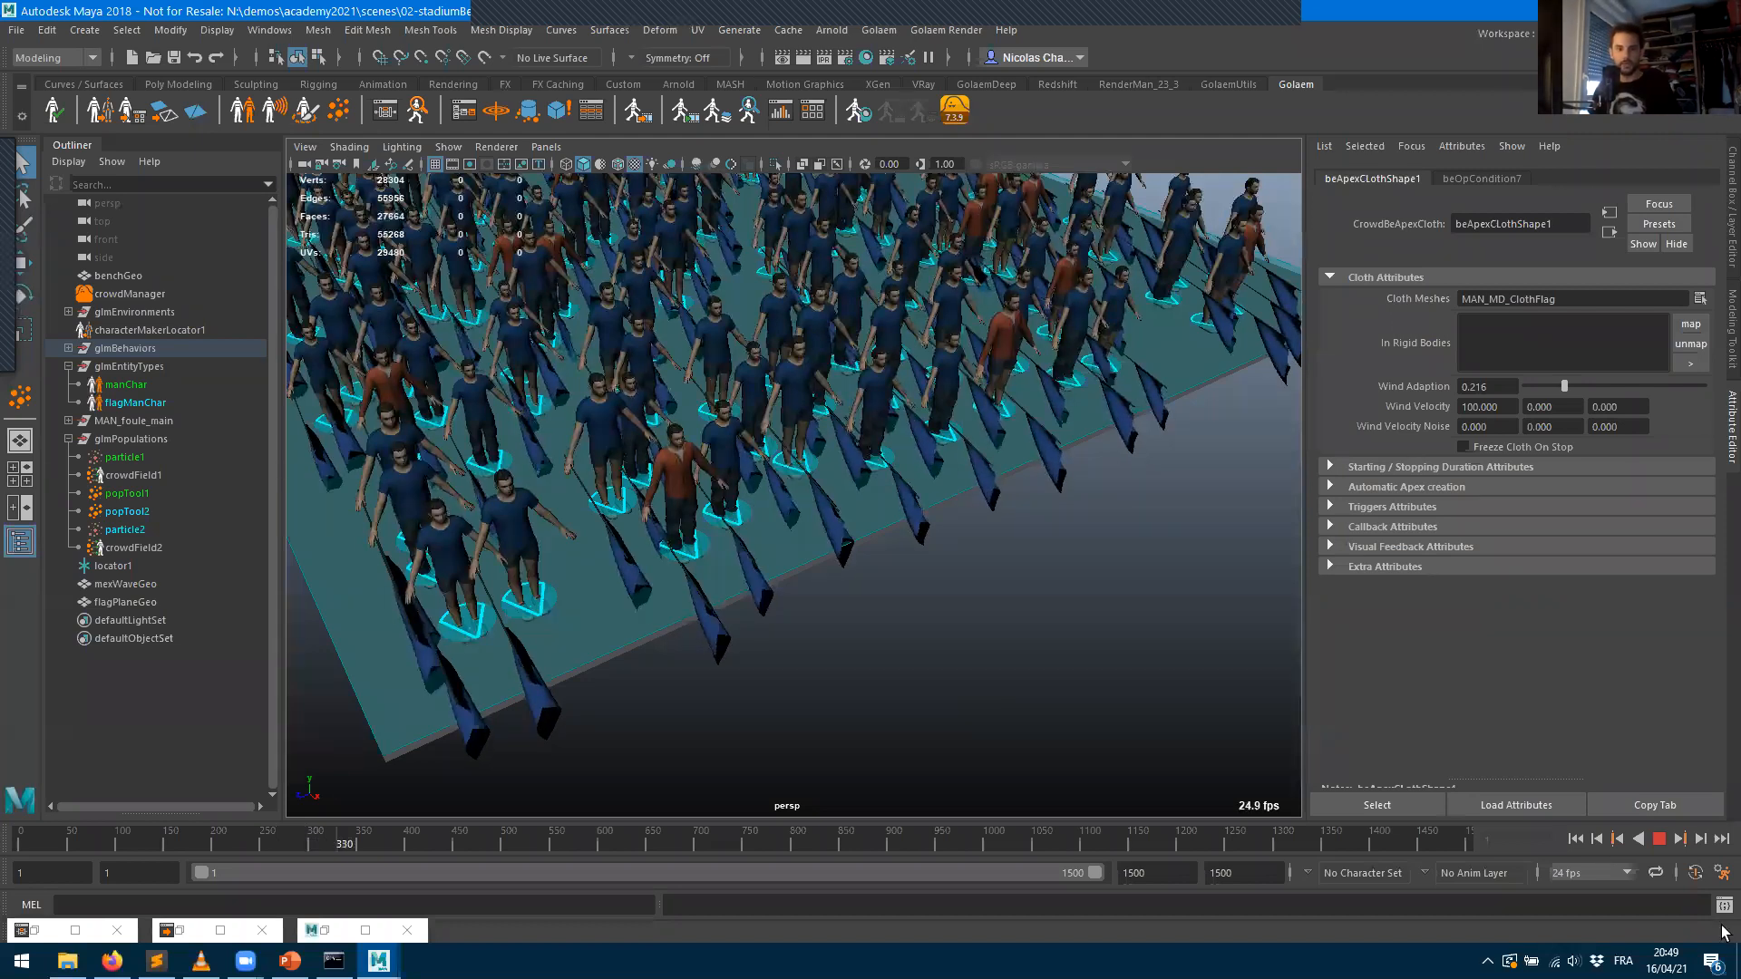
- Stop playback, open flagManChar's CasualMan_Light.gcha in the Character Maker, and restart the simulation up to frame 2
click(1660, 839)
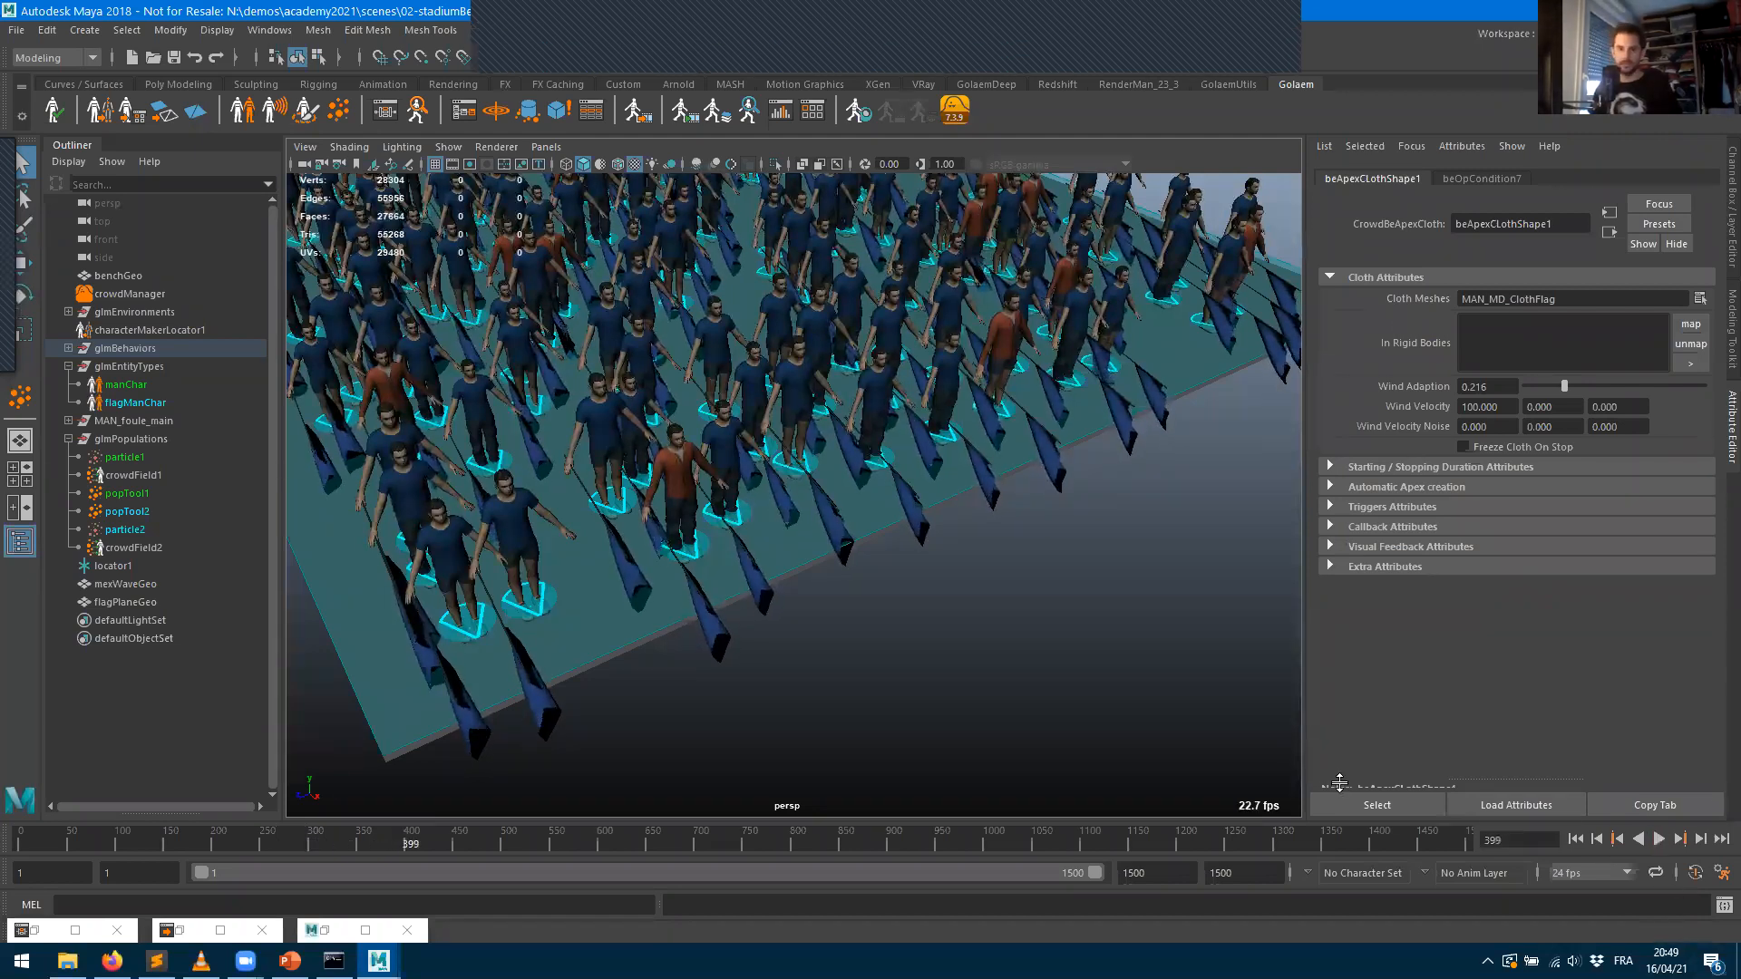
click(1724, 905)
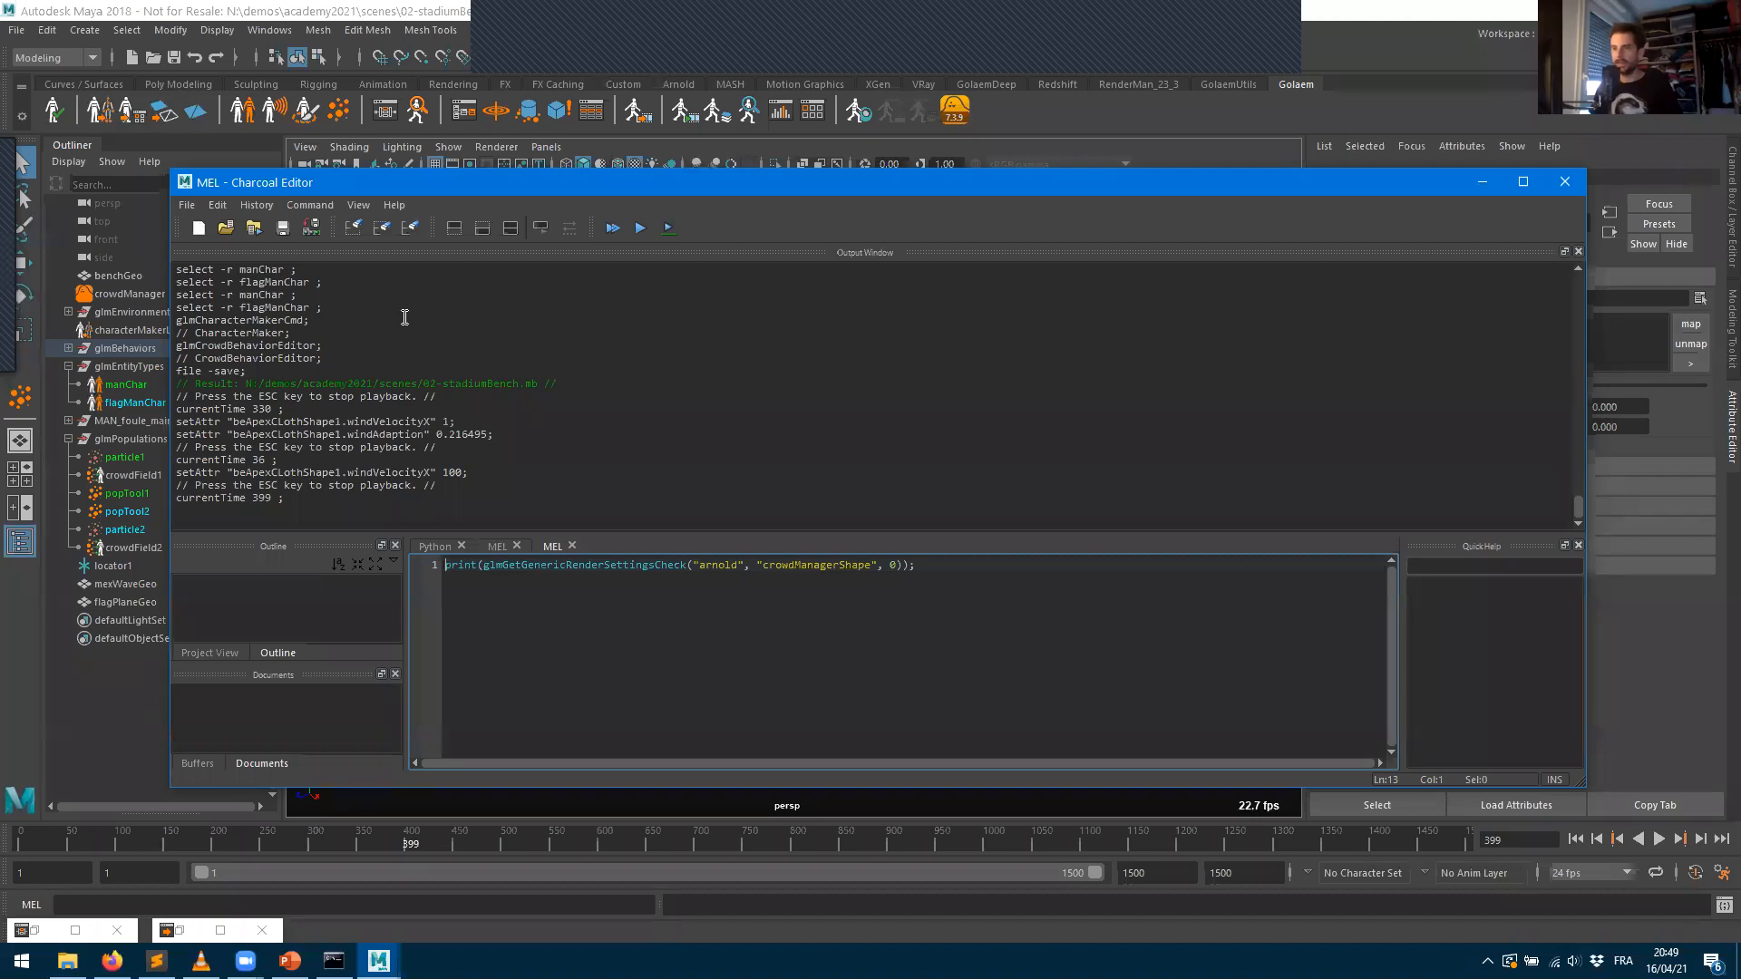
click(129, 402)
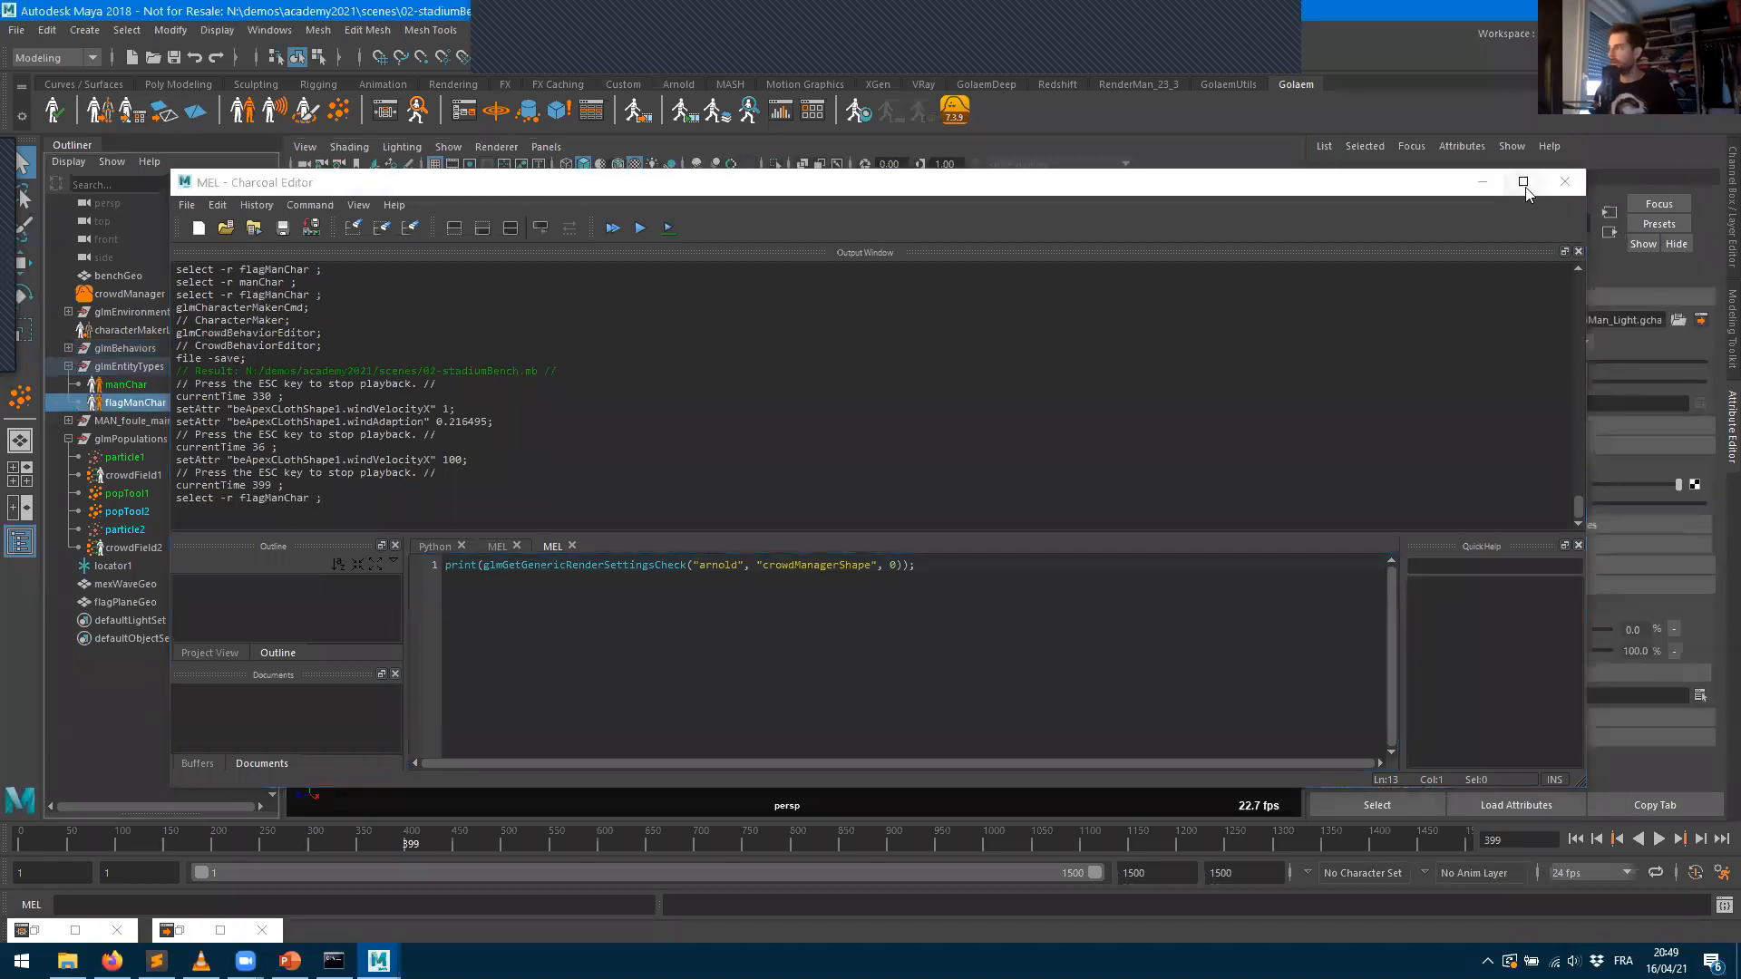
click(1701, 321)
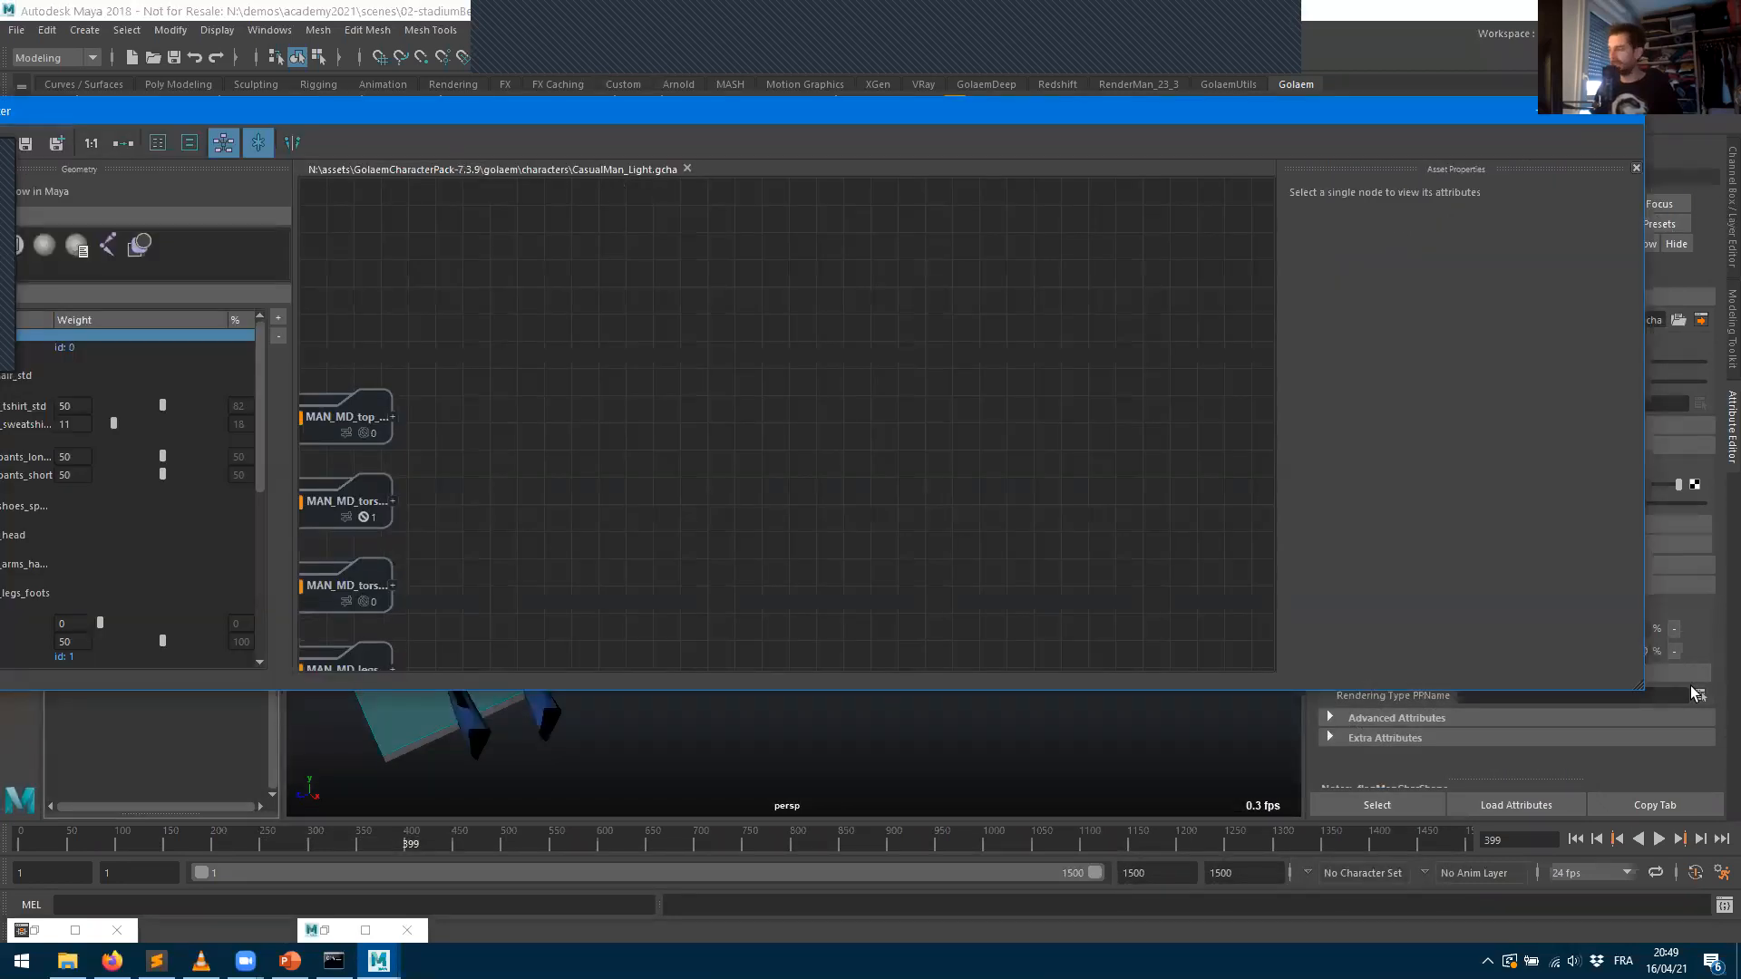
click(1575, 838)
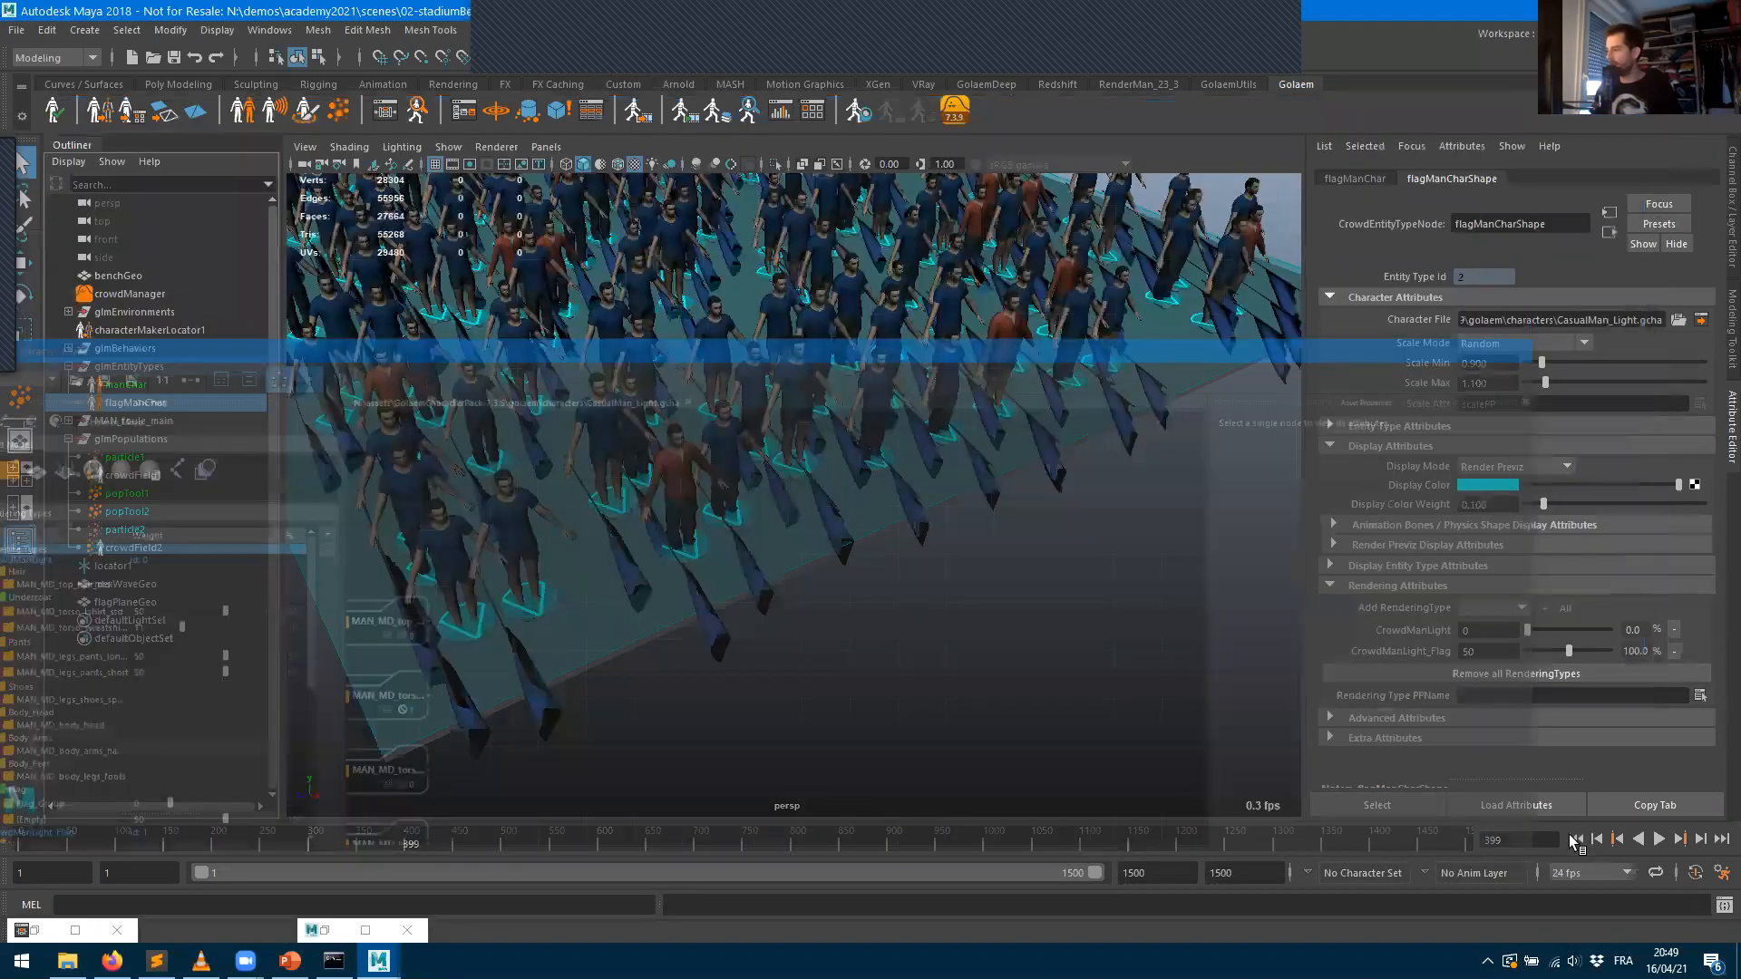
click(1701, 840)
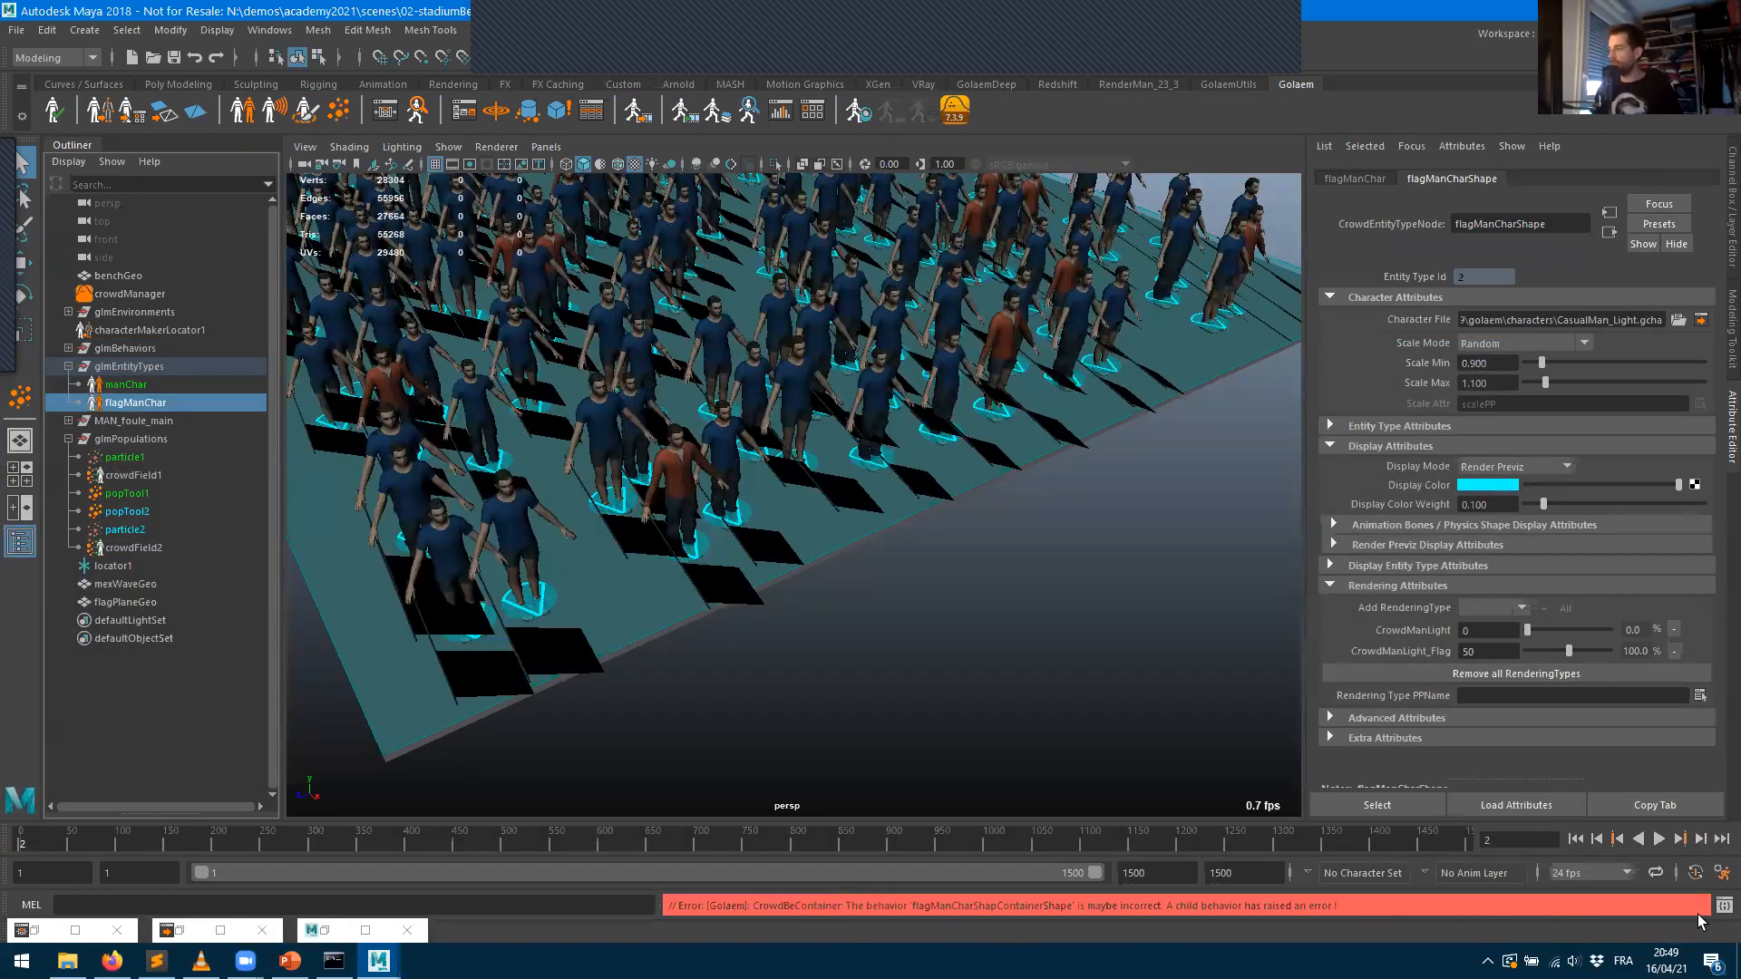
- Inspect the cloth simulation error in the script output and on the ApexCloth node in the Behavior Editor, and put both windows away
click(1724, 904)
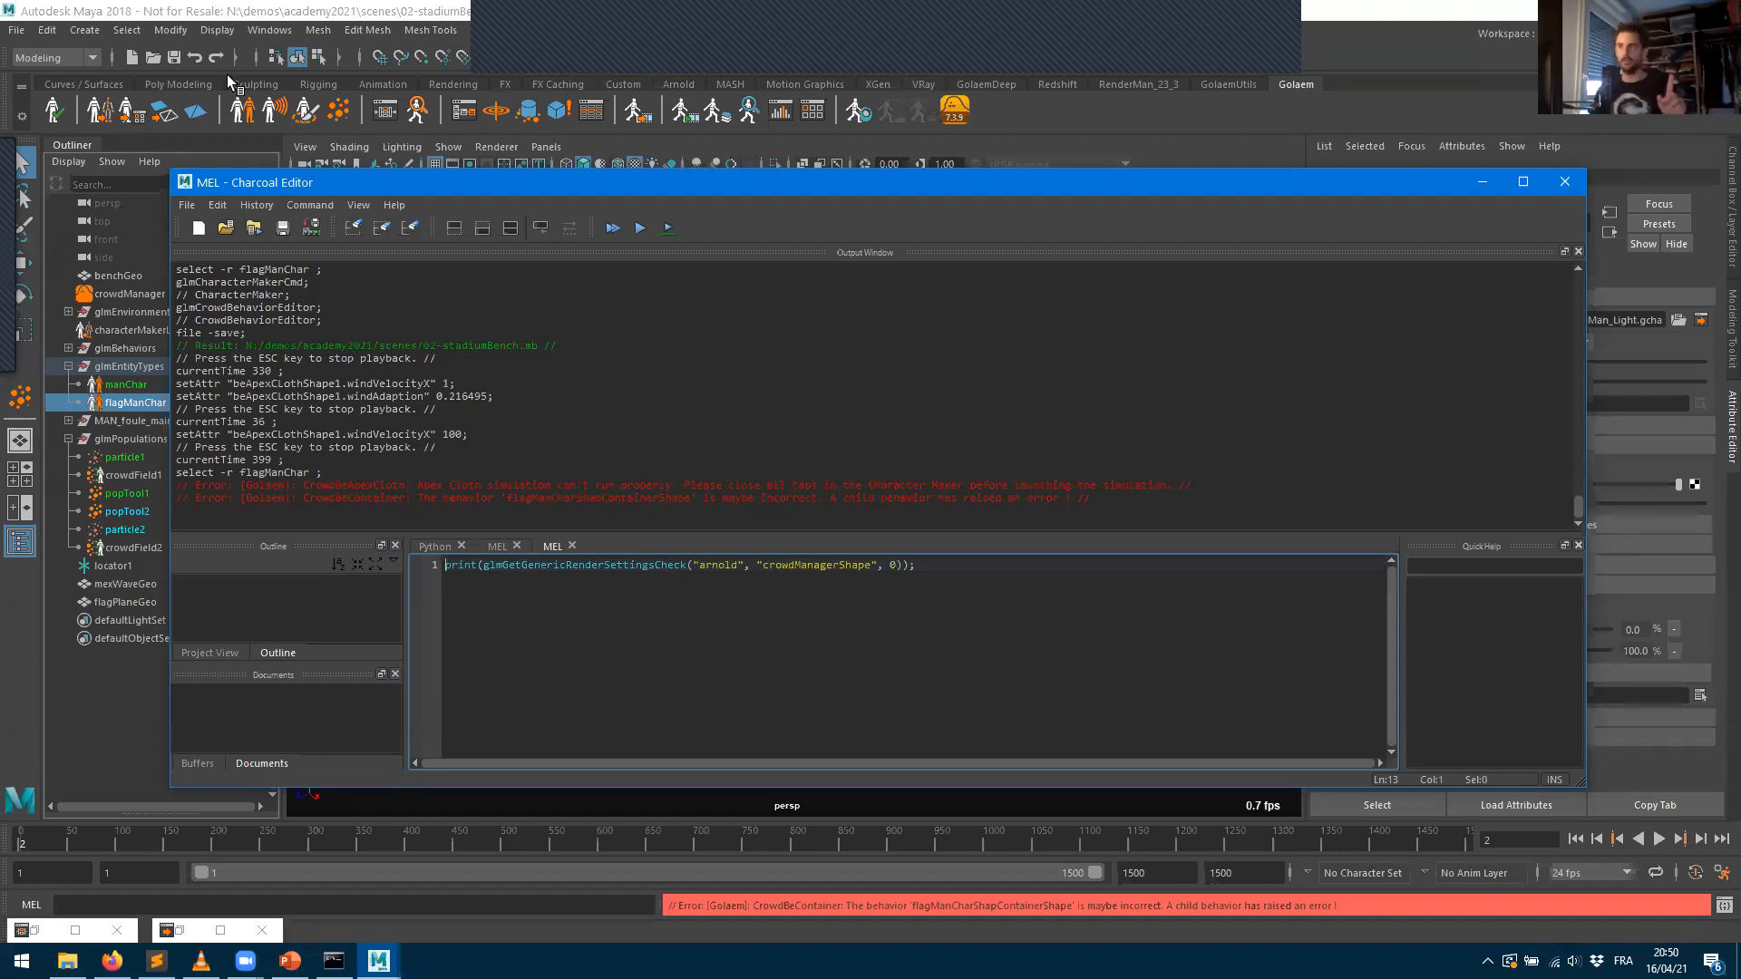
click(386, 111)
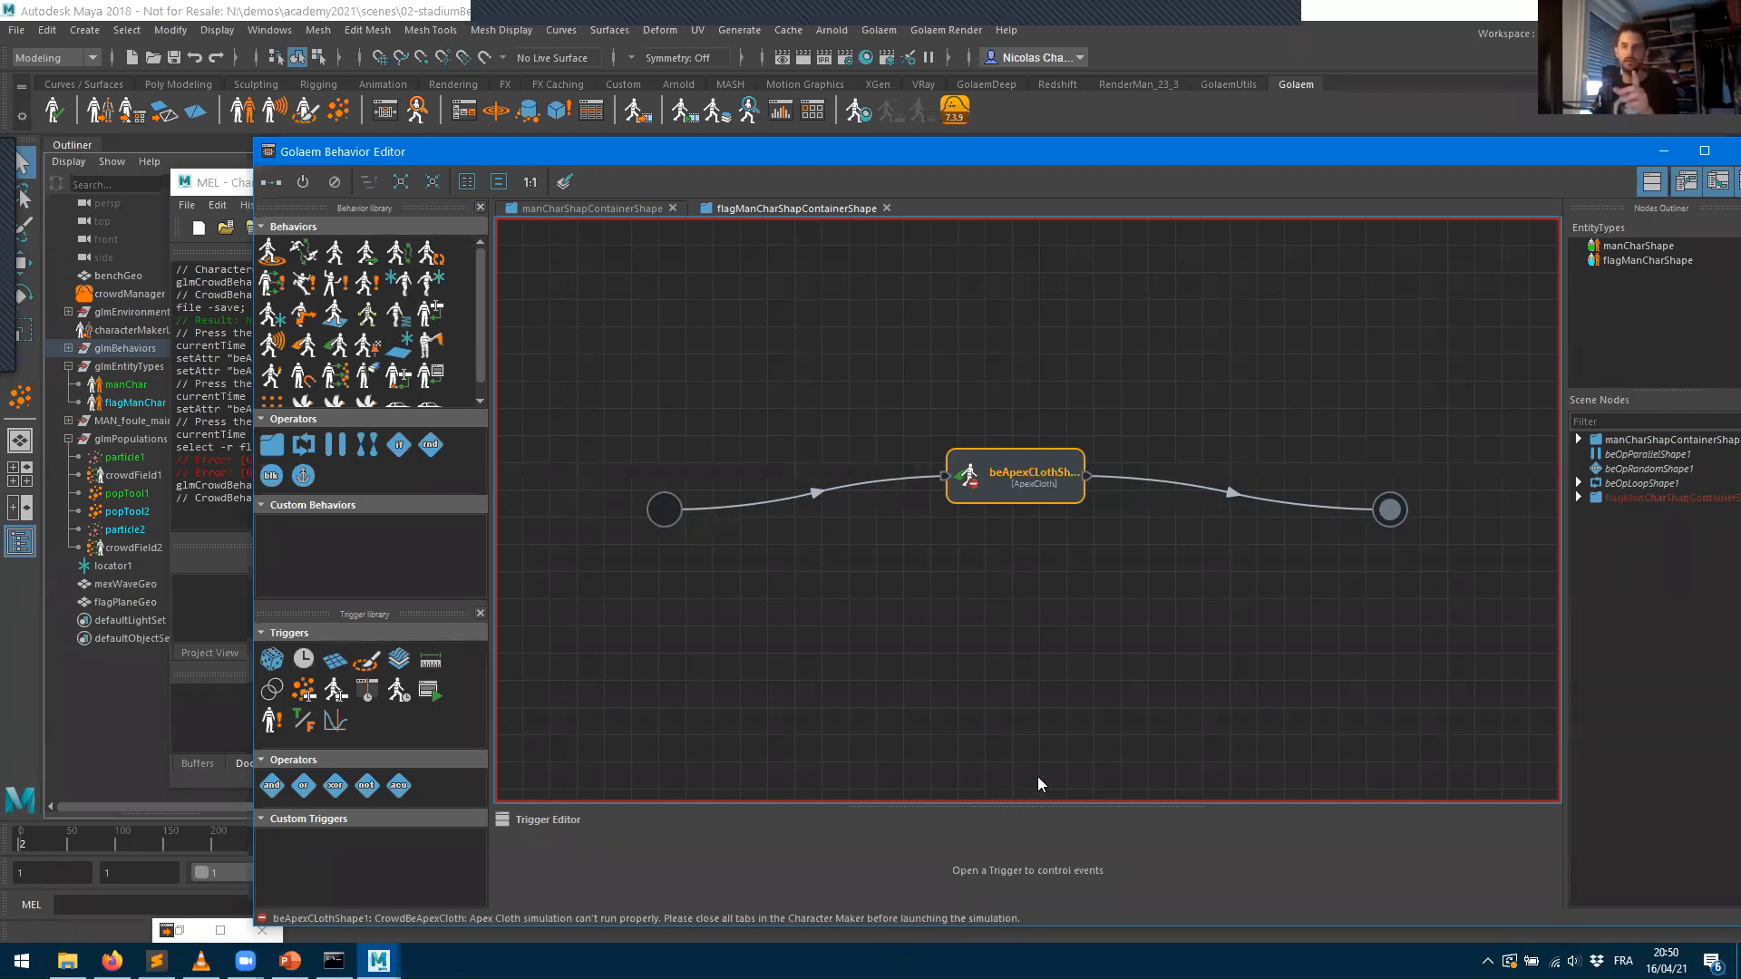
click(1662, 150)
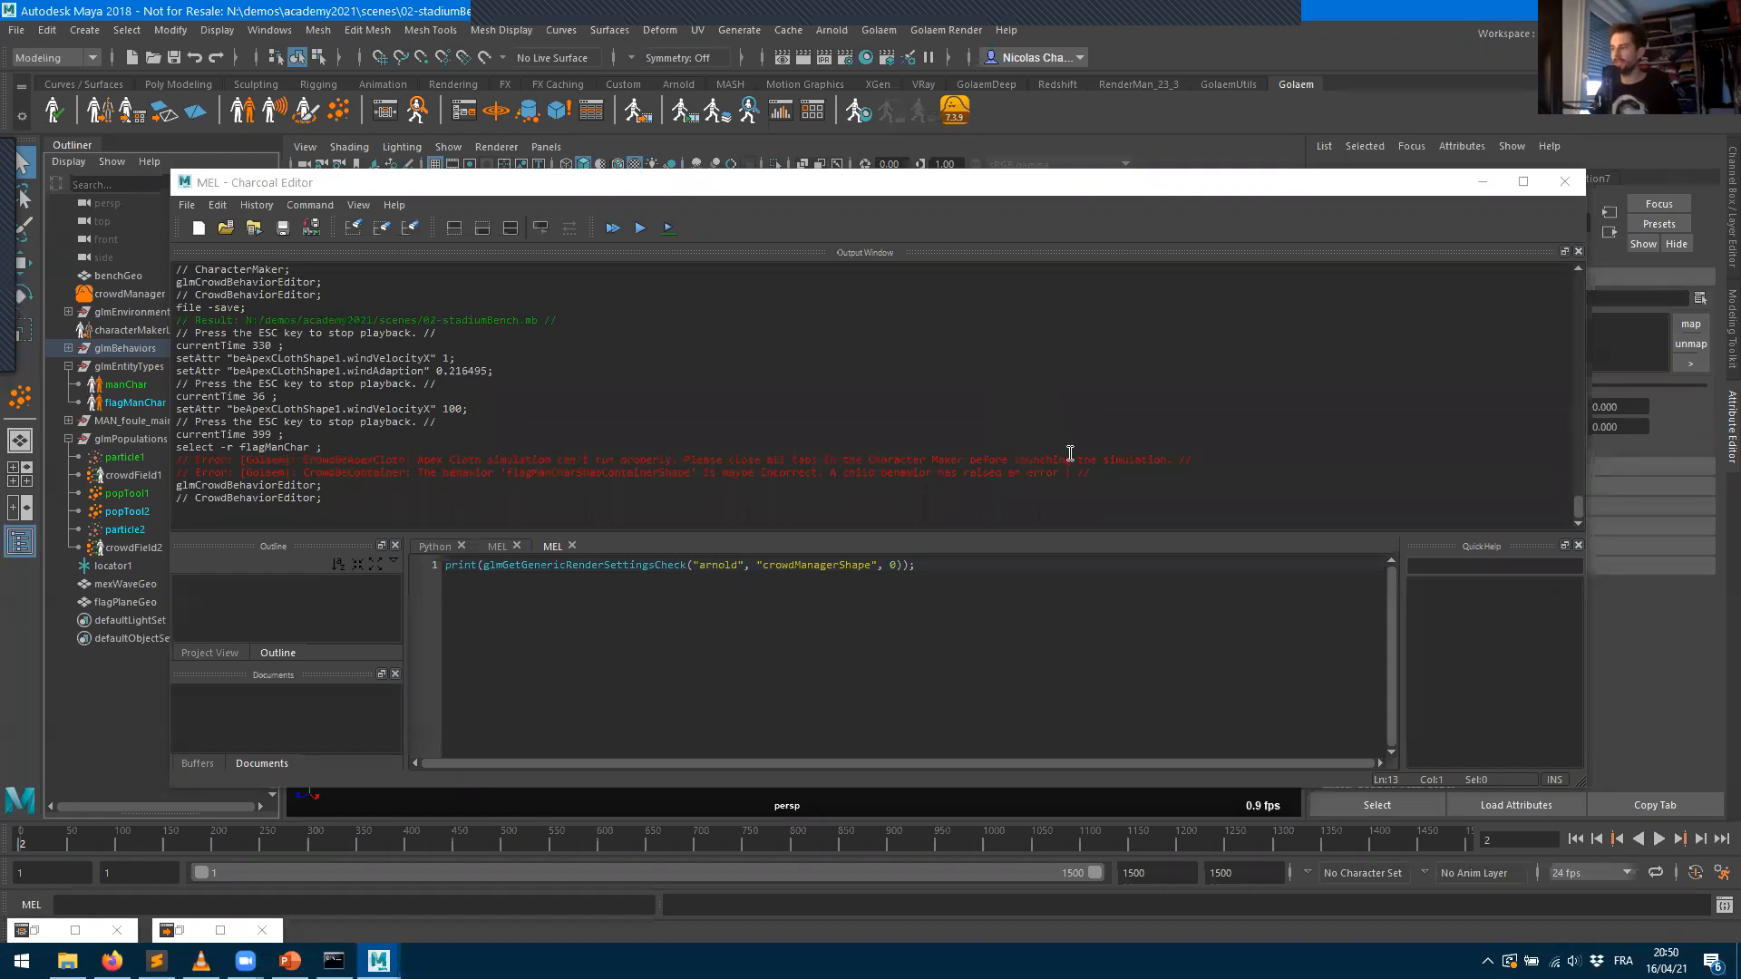
click(1558, 189)
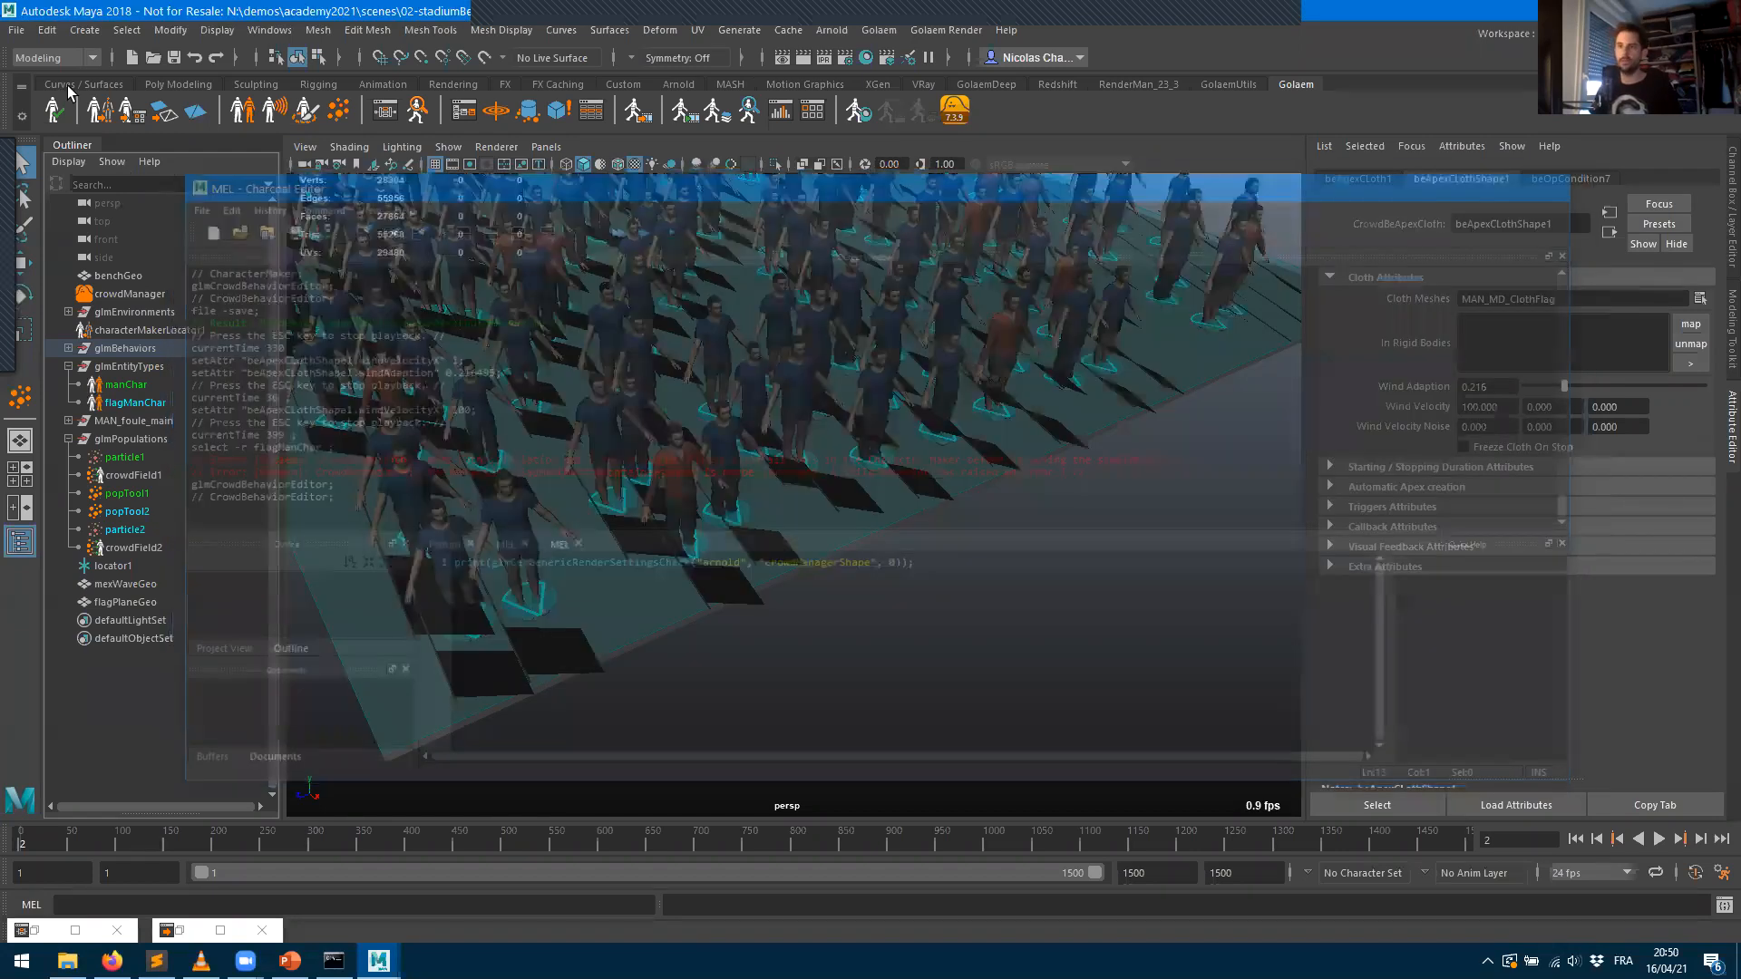
- Close the CasualMan_Light.gcha tab in the Character Maker, minimise it, and play the cloth simulation
click(100, 111)
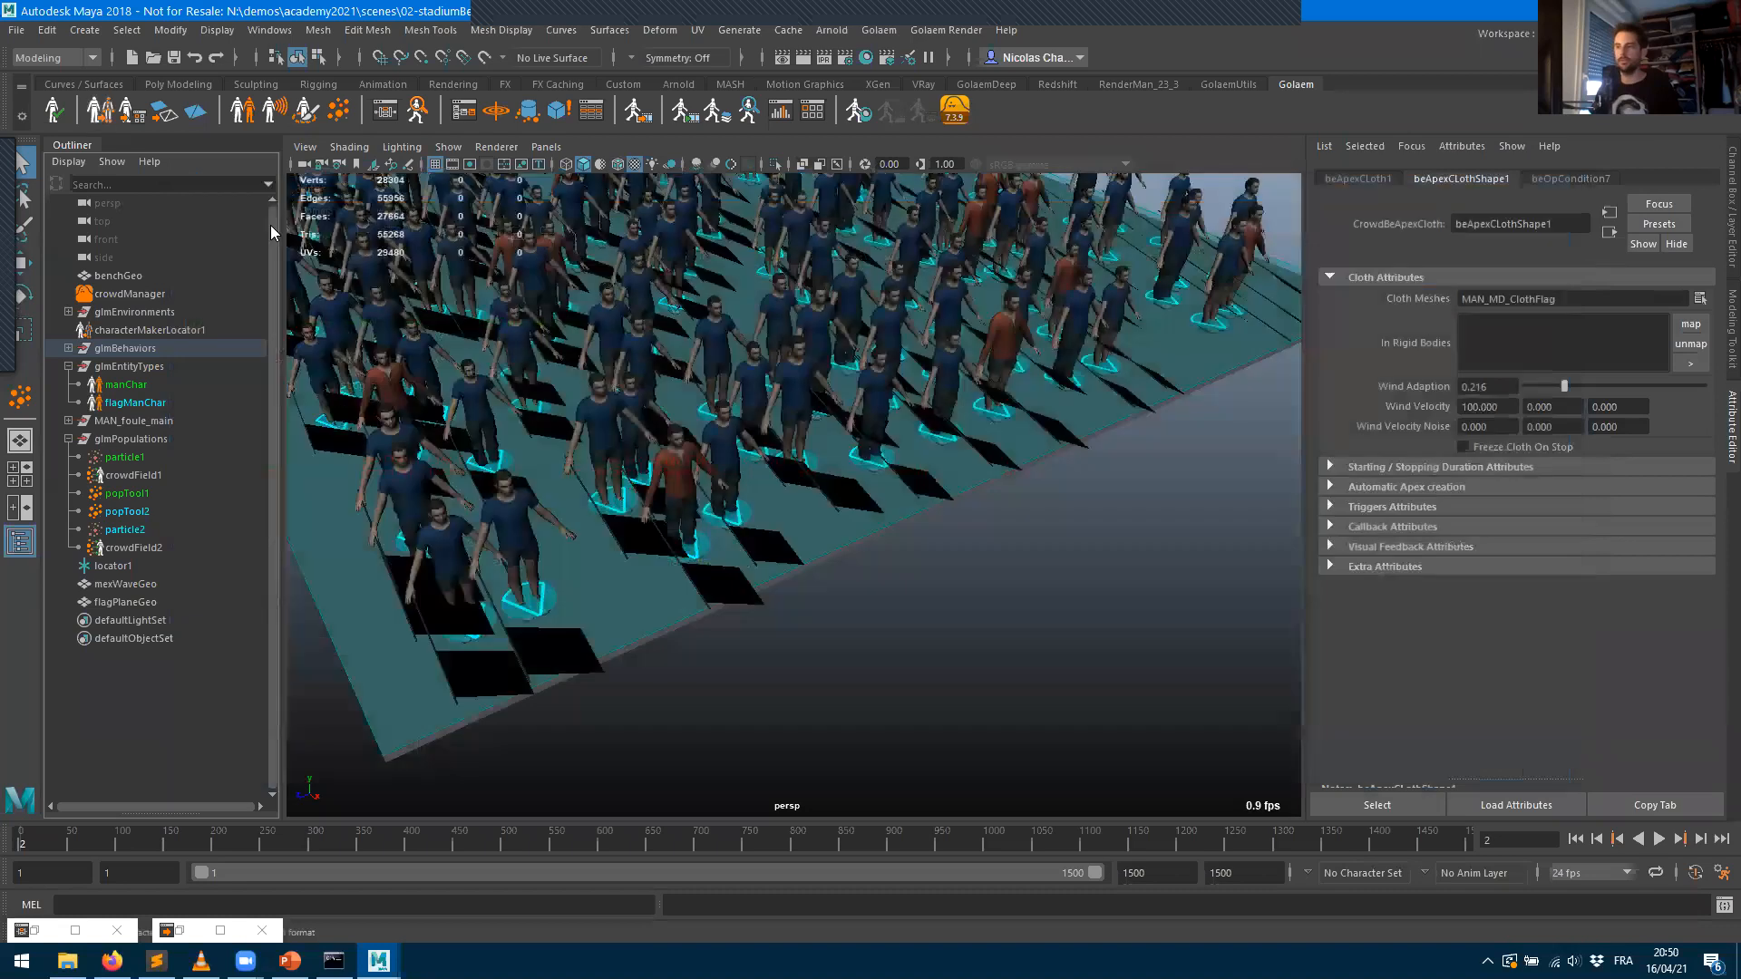
click(686, 169)
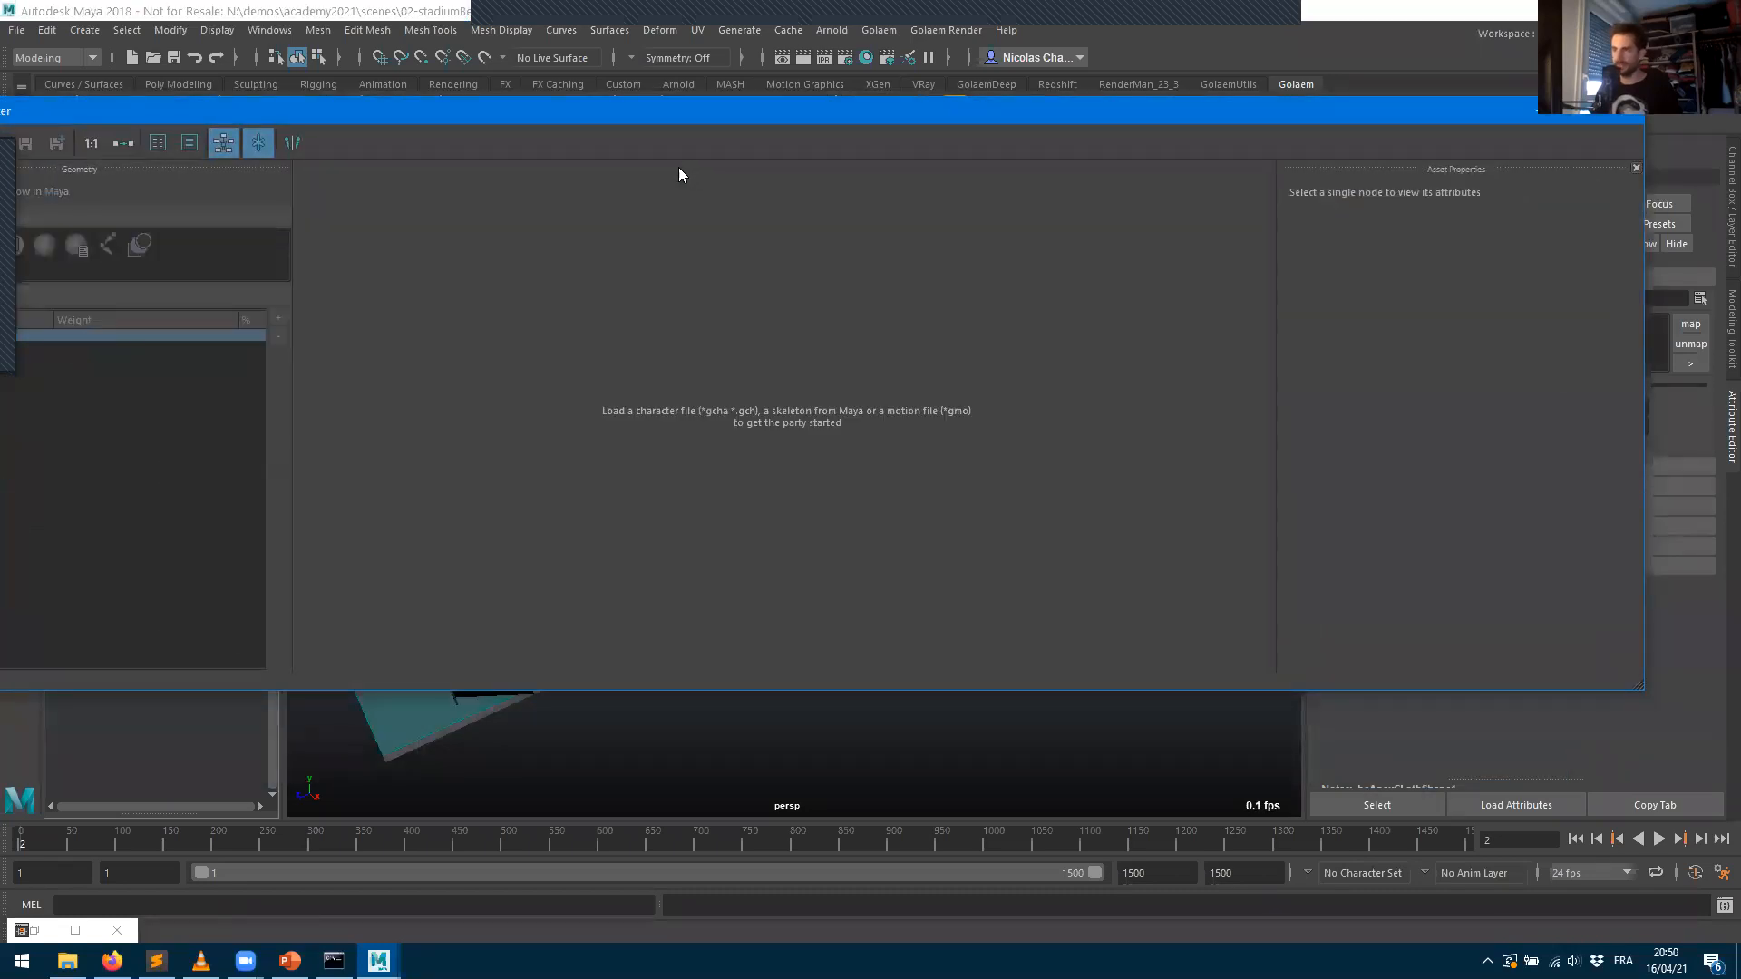
click(1540, 110)
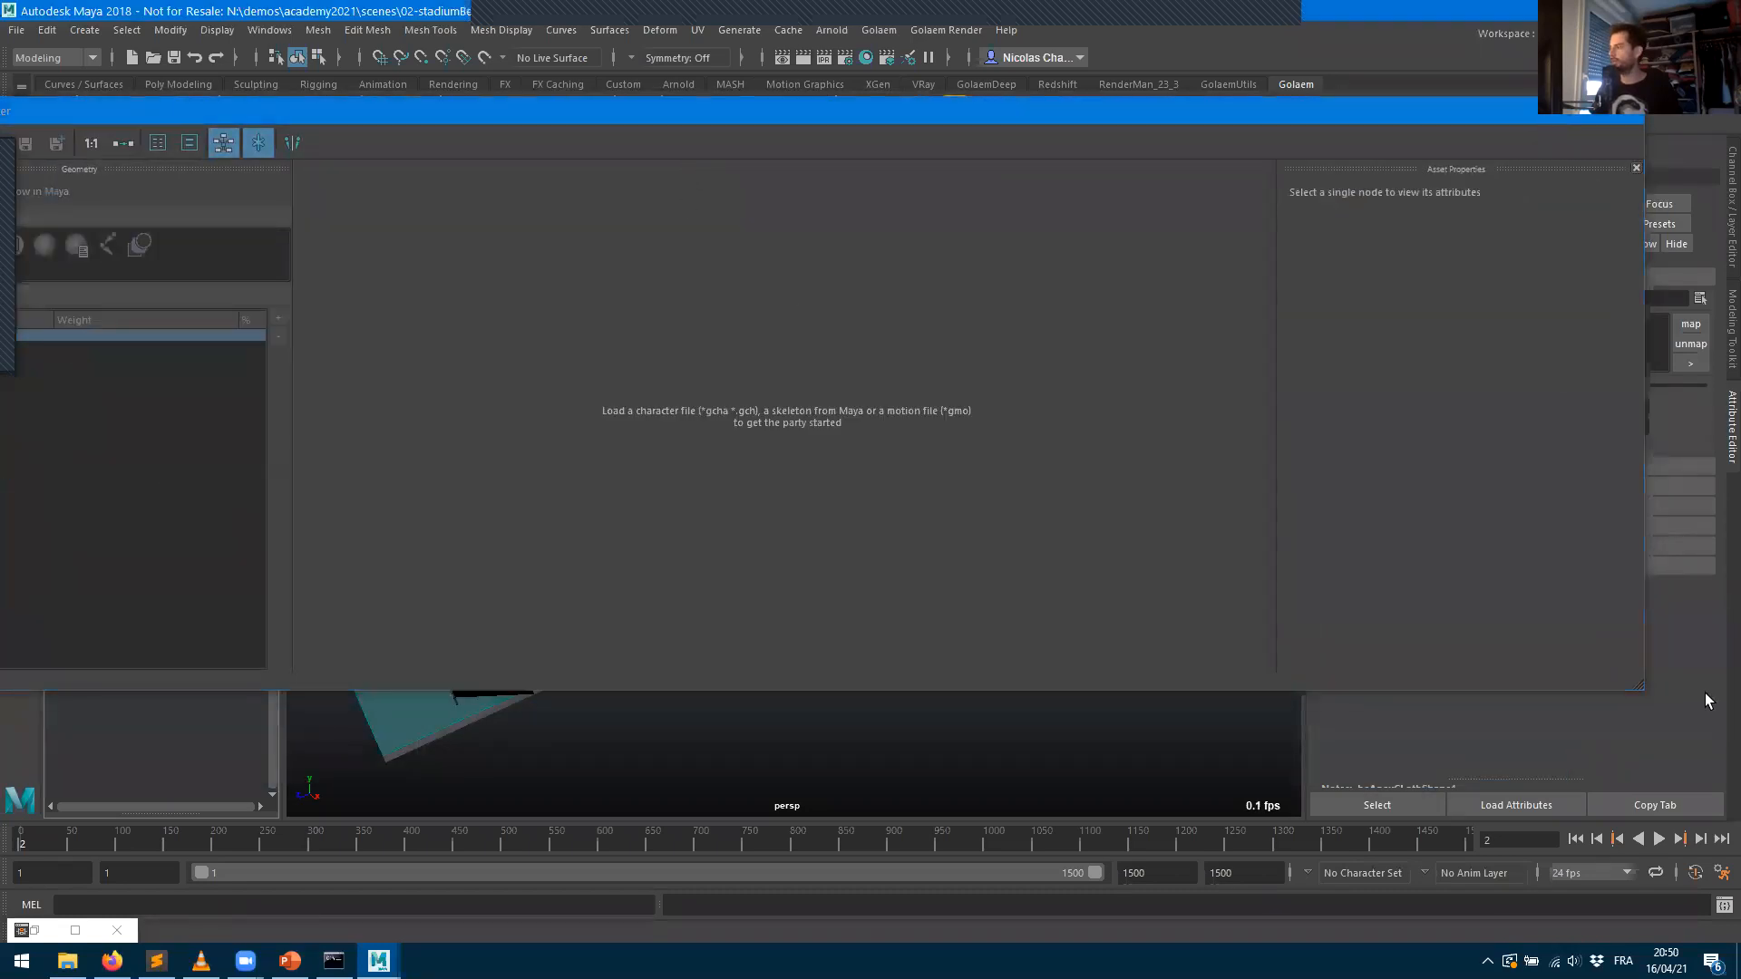
click(1659, 840)
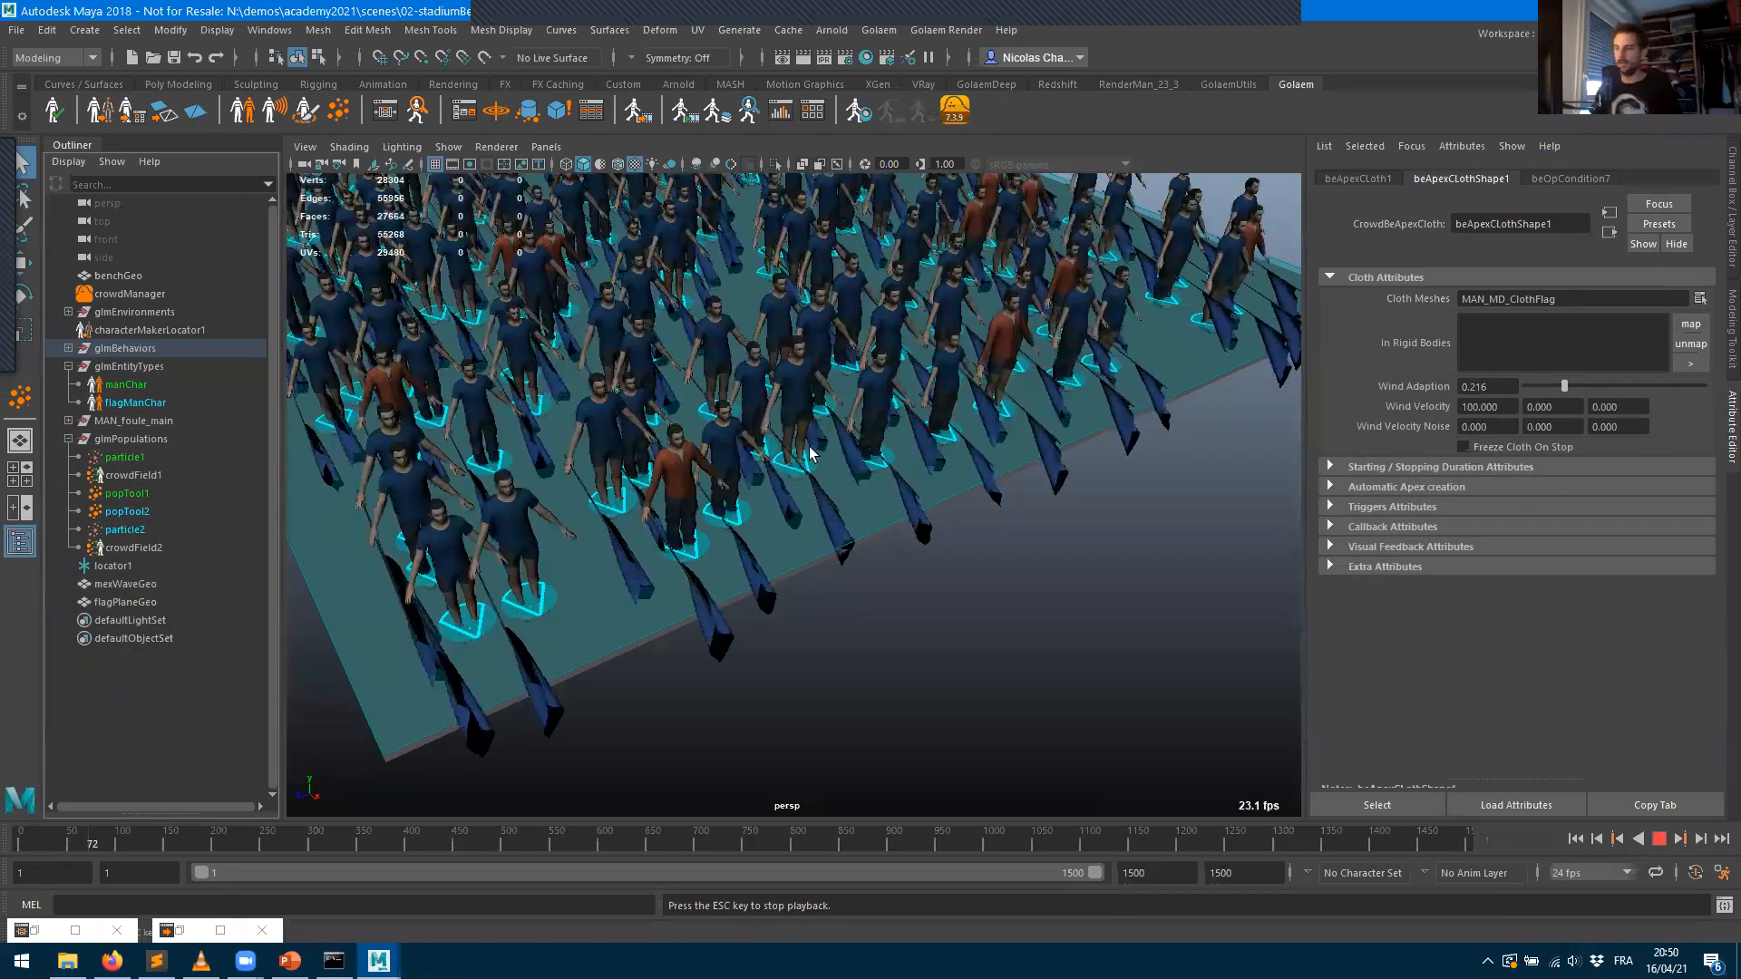
- Stop playback and set the ApexCloth behavior's Wind Velocity to 0, 0, -100
key(Escape)
alt+drag(812, 453, 1070, 444)
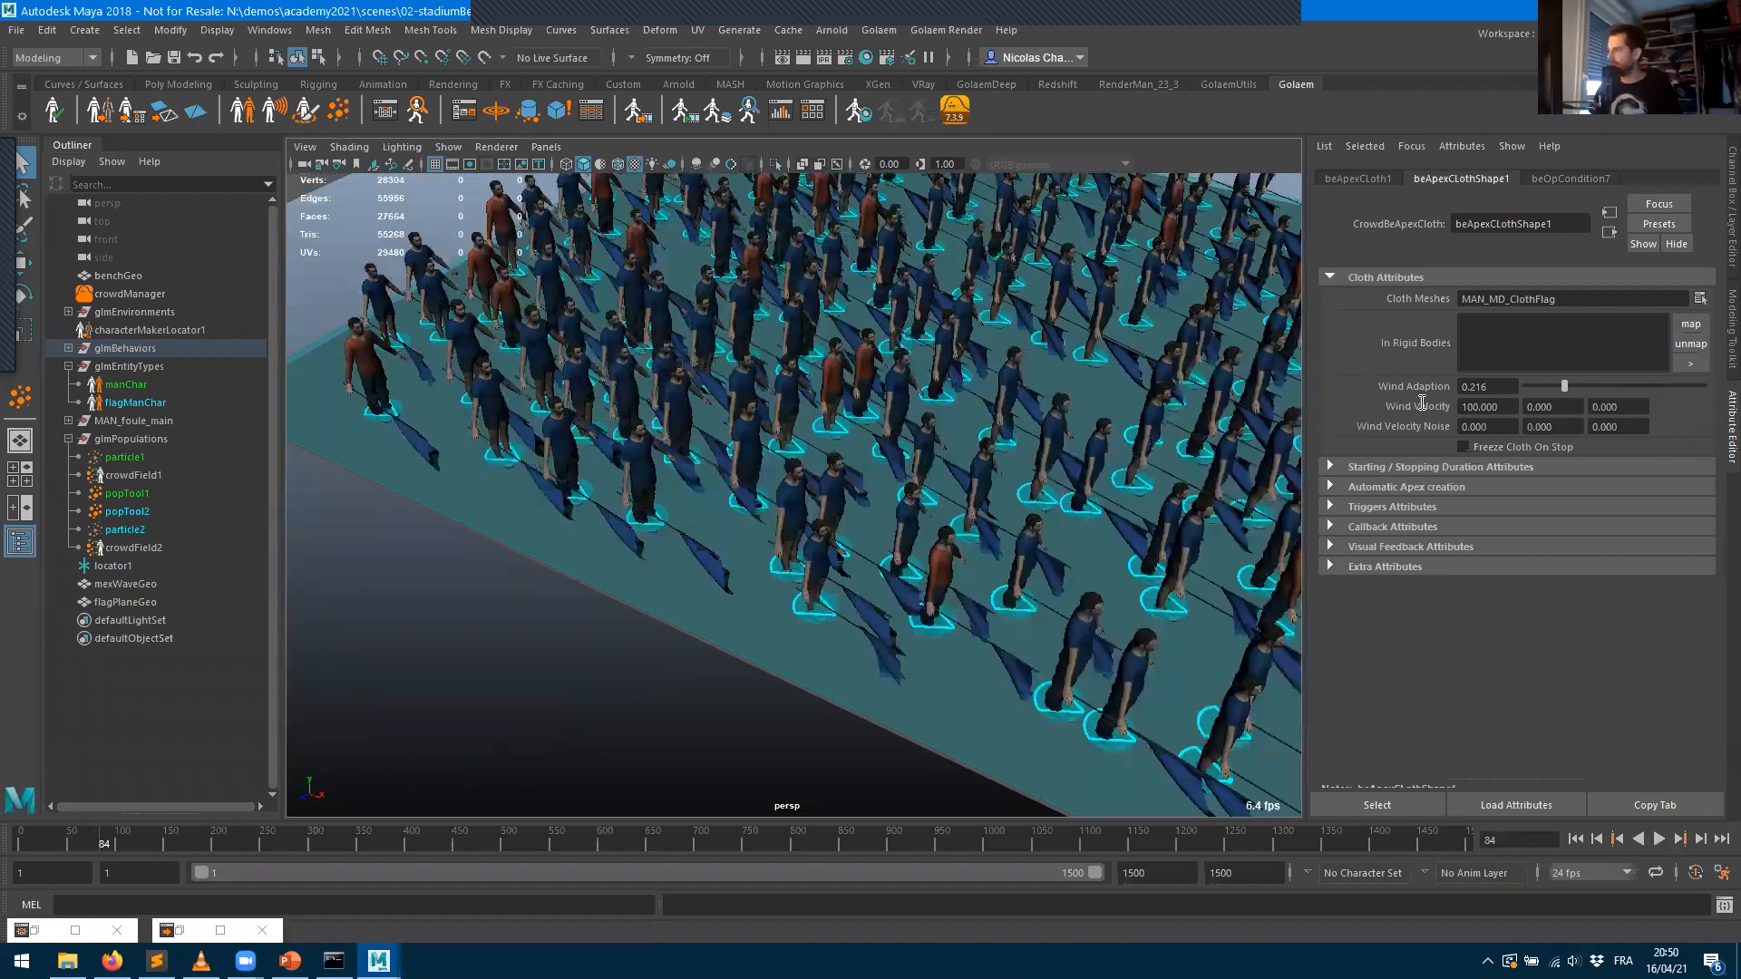
drag(1514, 409, 1428, 407)
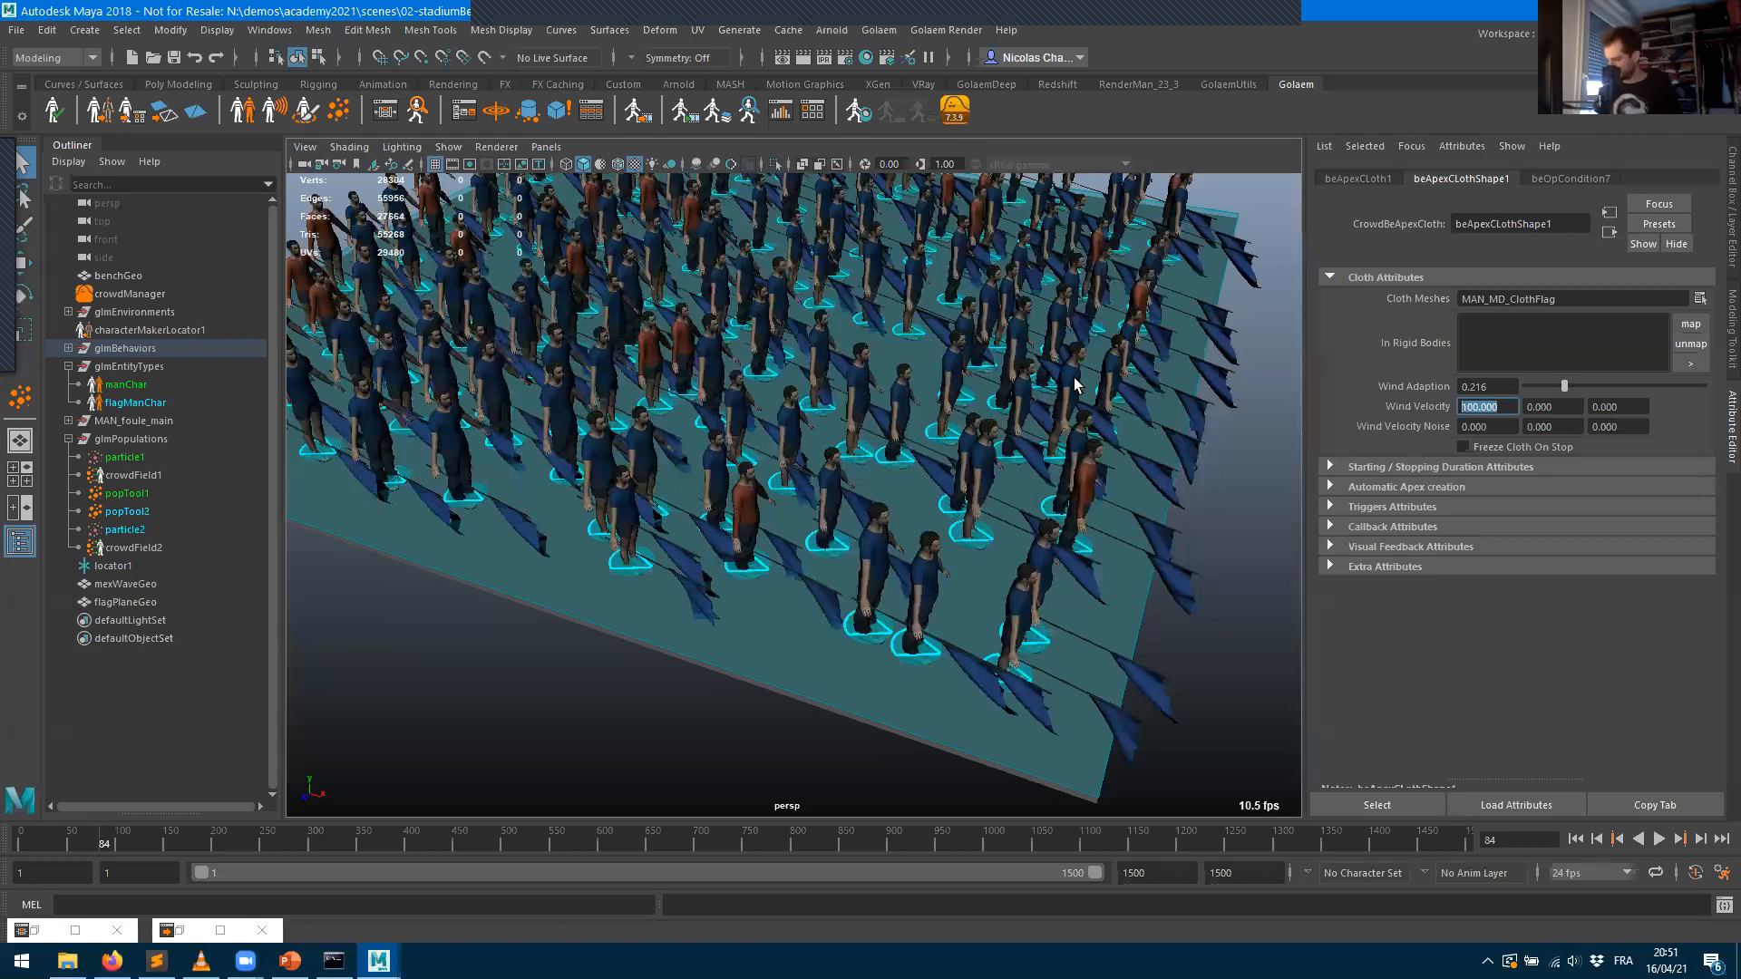
text(1)
key(Tab)
key(shift+Tab)
text(1)
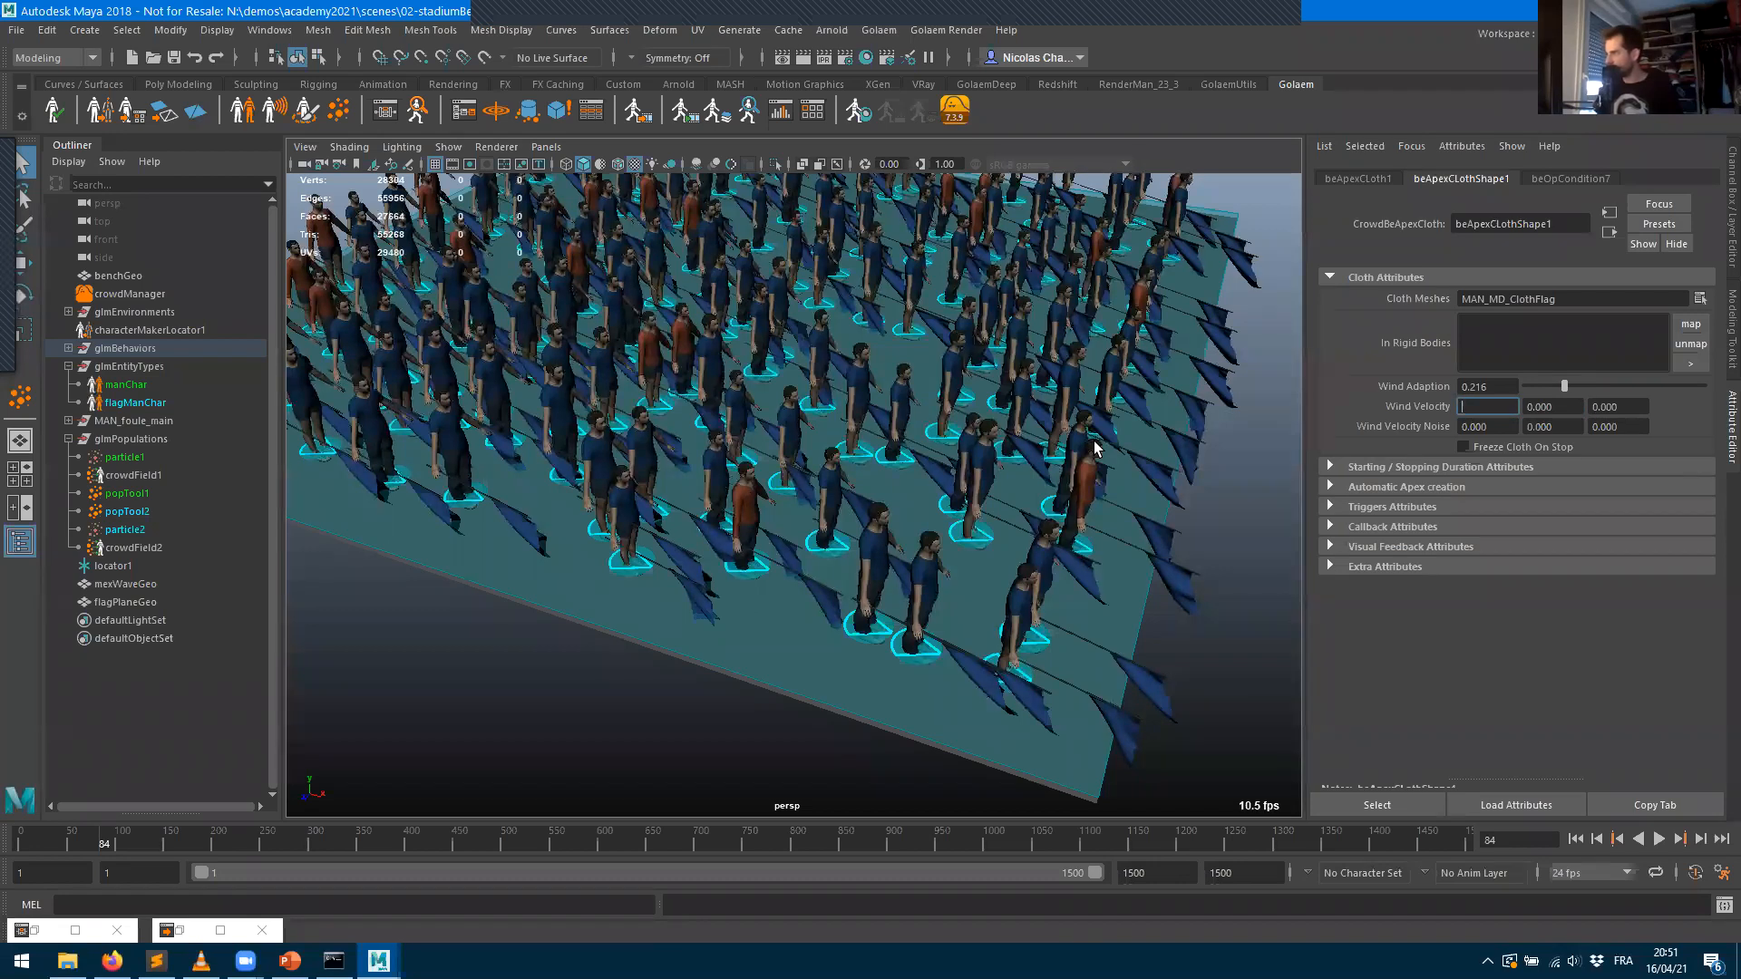
key(Tab)
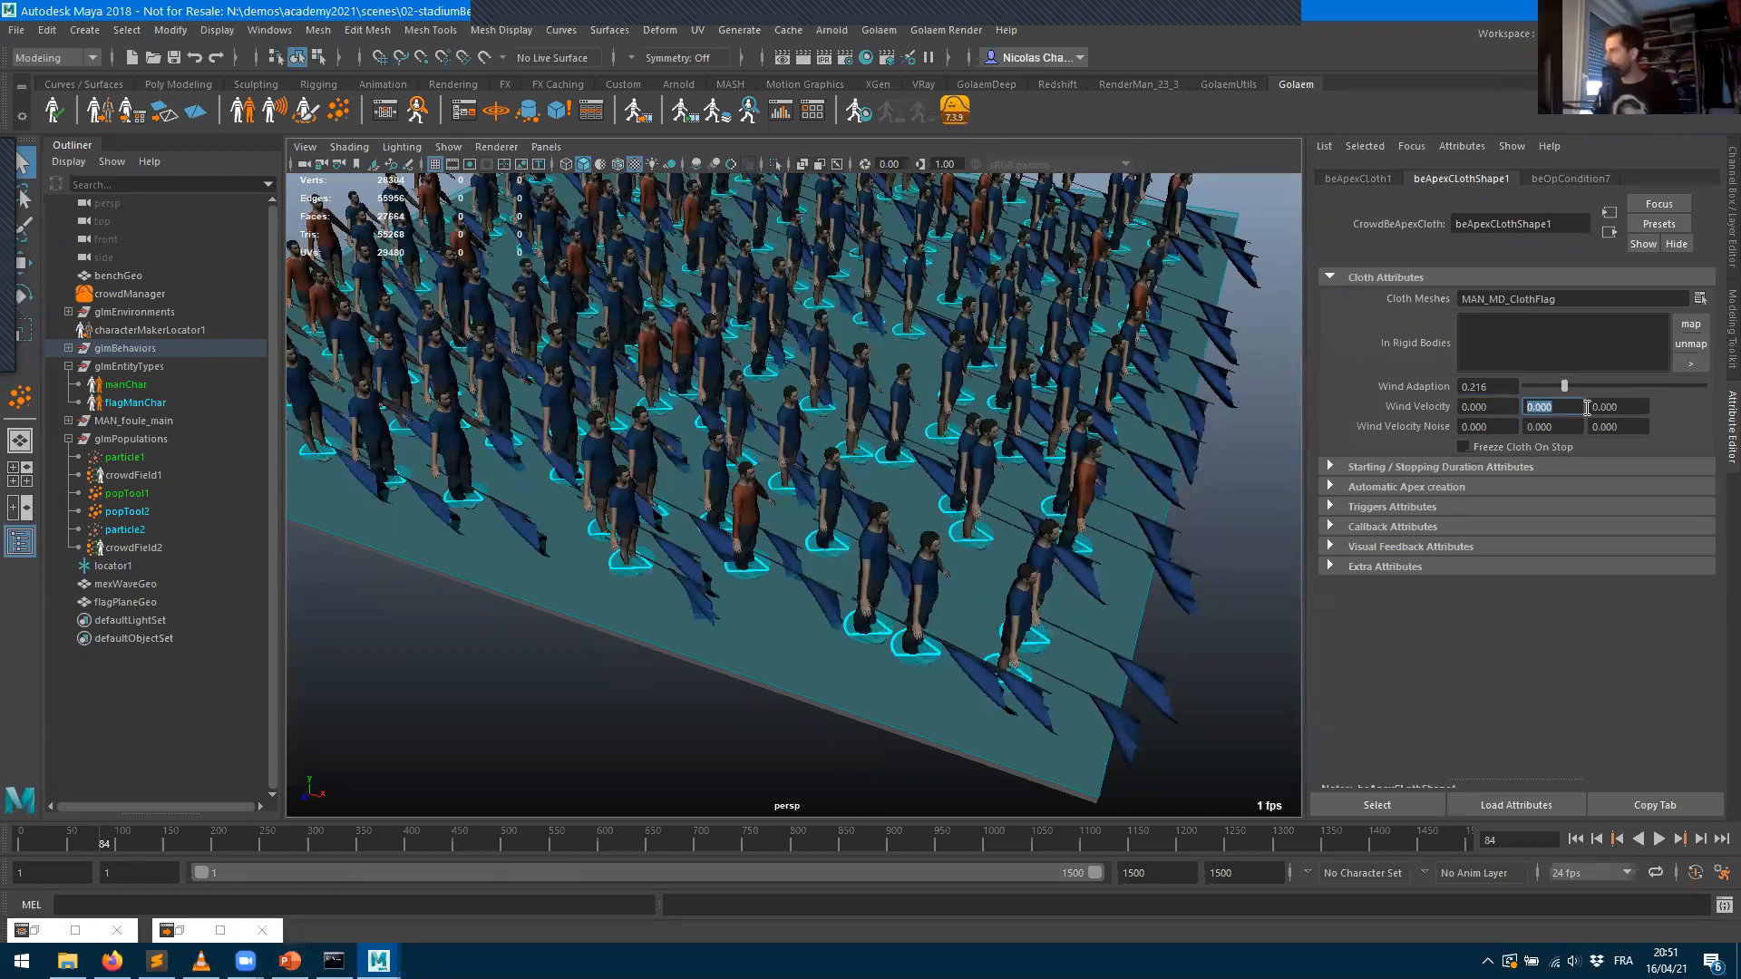
key(Tab)
text(-100)
key(Tab)
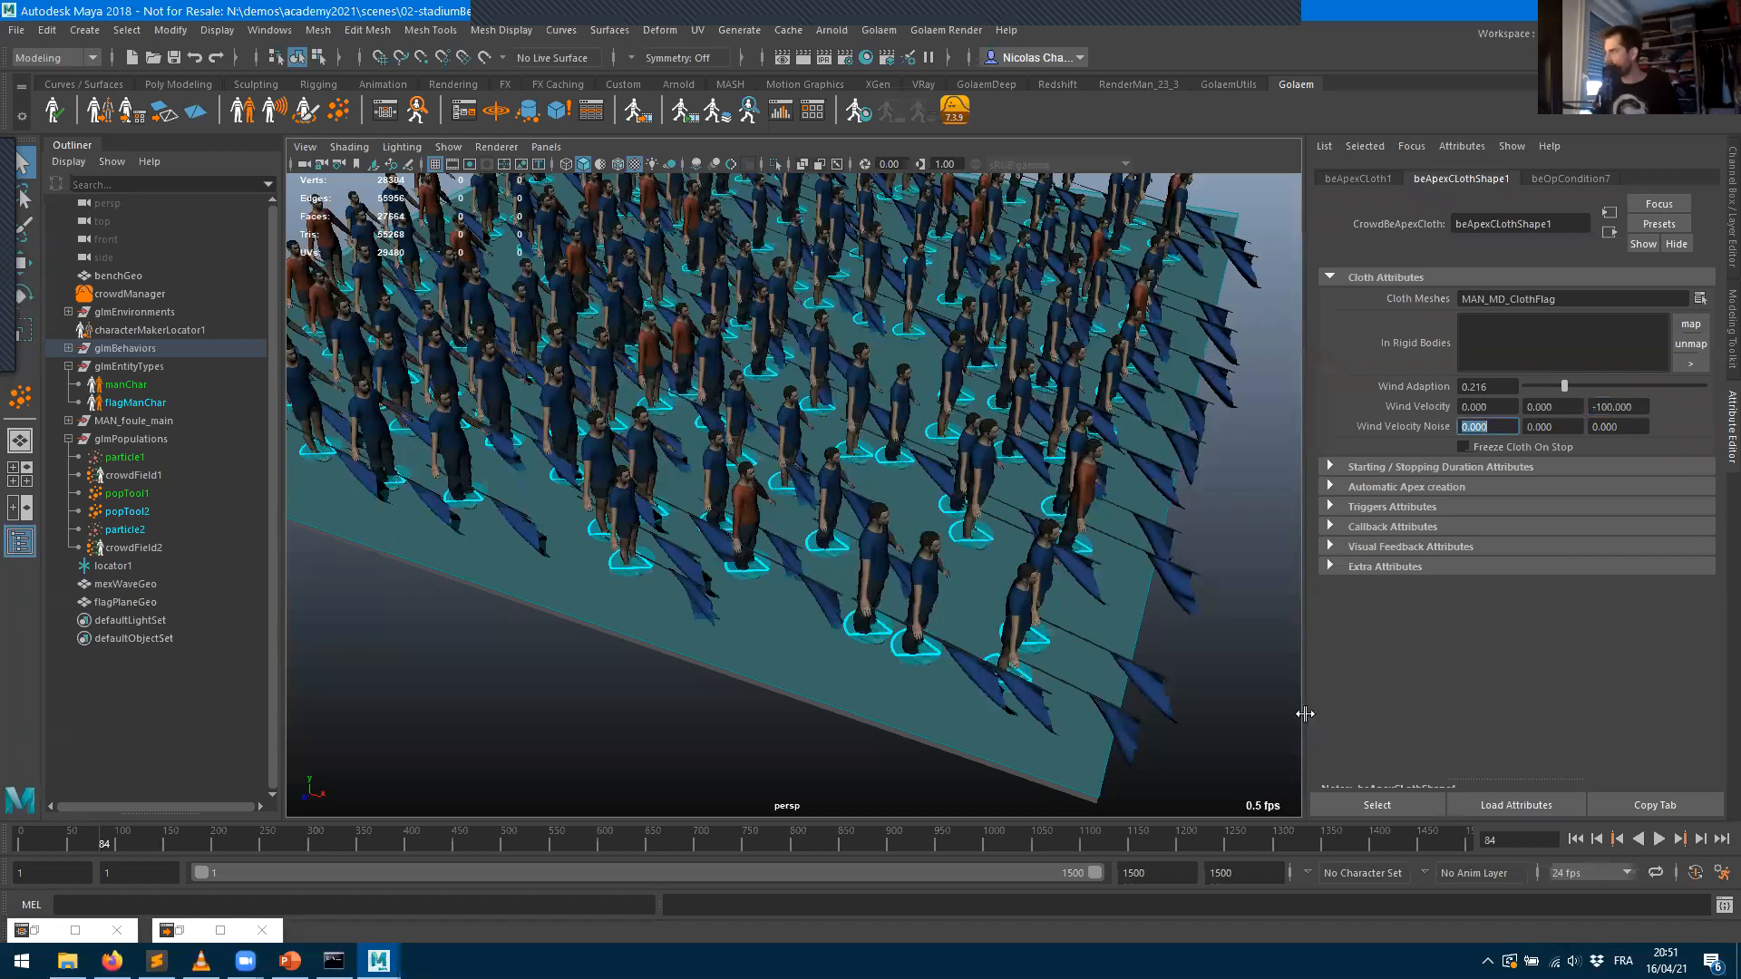
- Replay the simulation from frame 1 and view the wind-blown flags from the corner of the bench plane
click(1577, 838)
click(1654, 840)
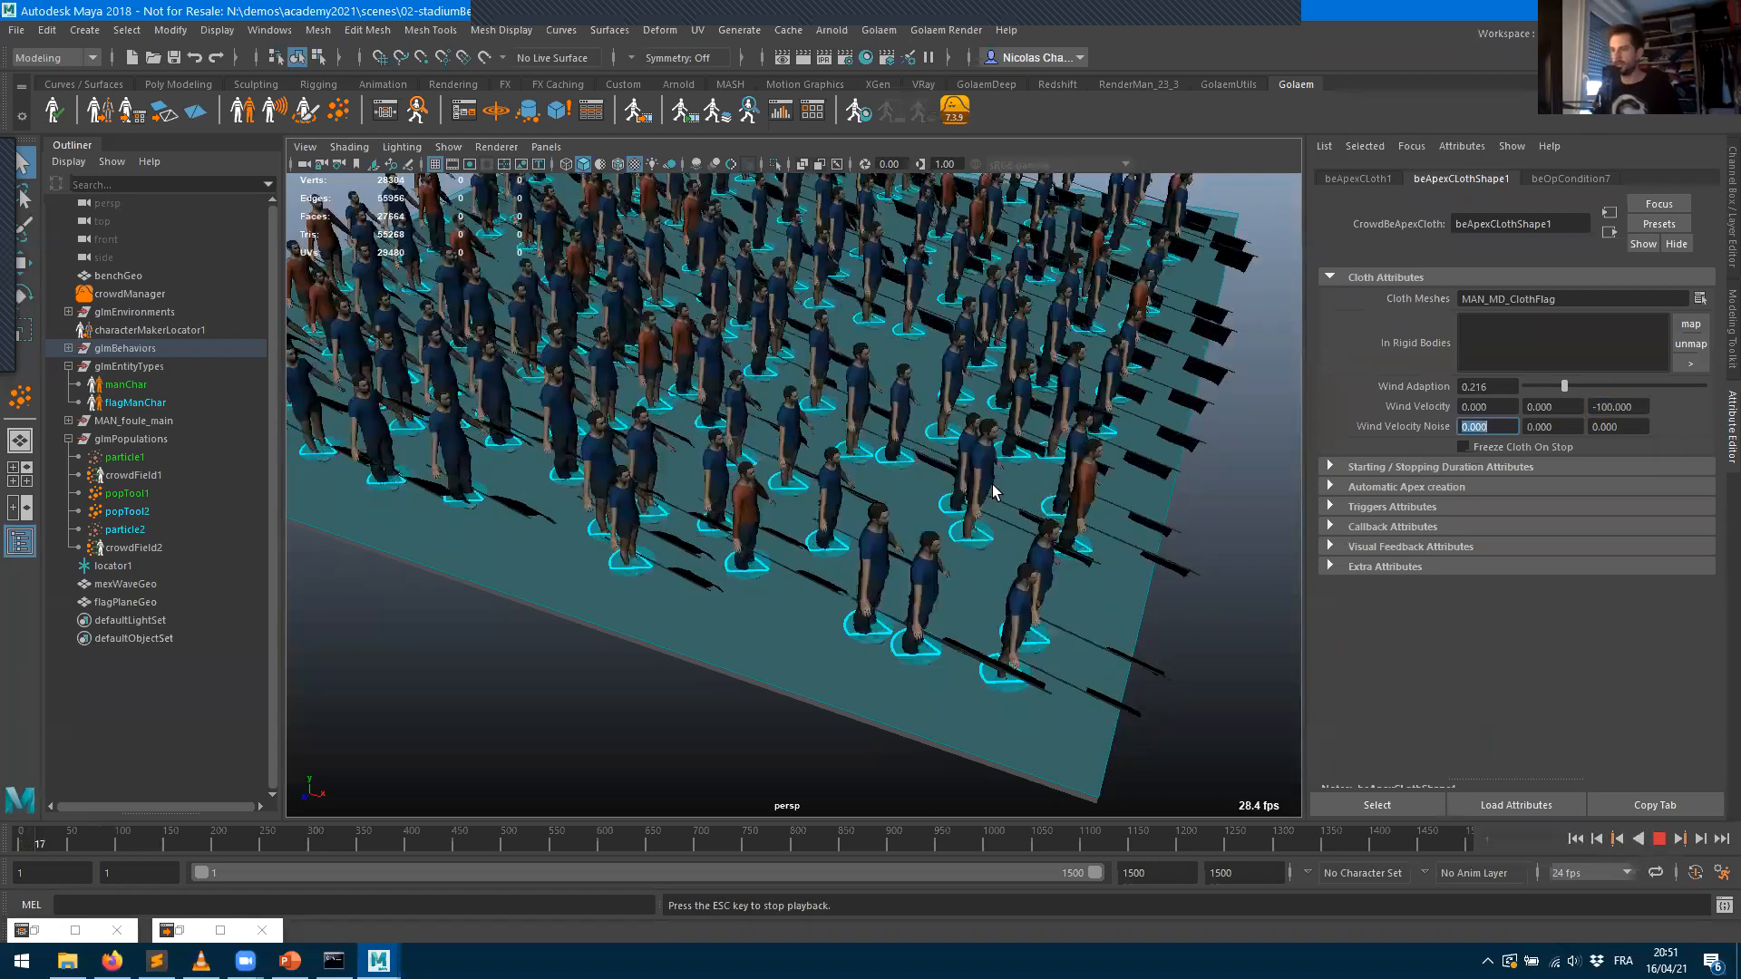
alt+drag(985, 479, 727, 361)
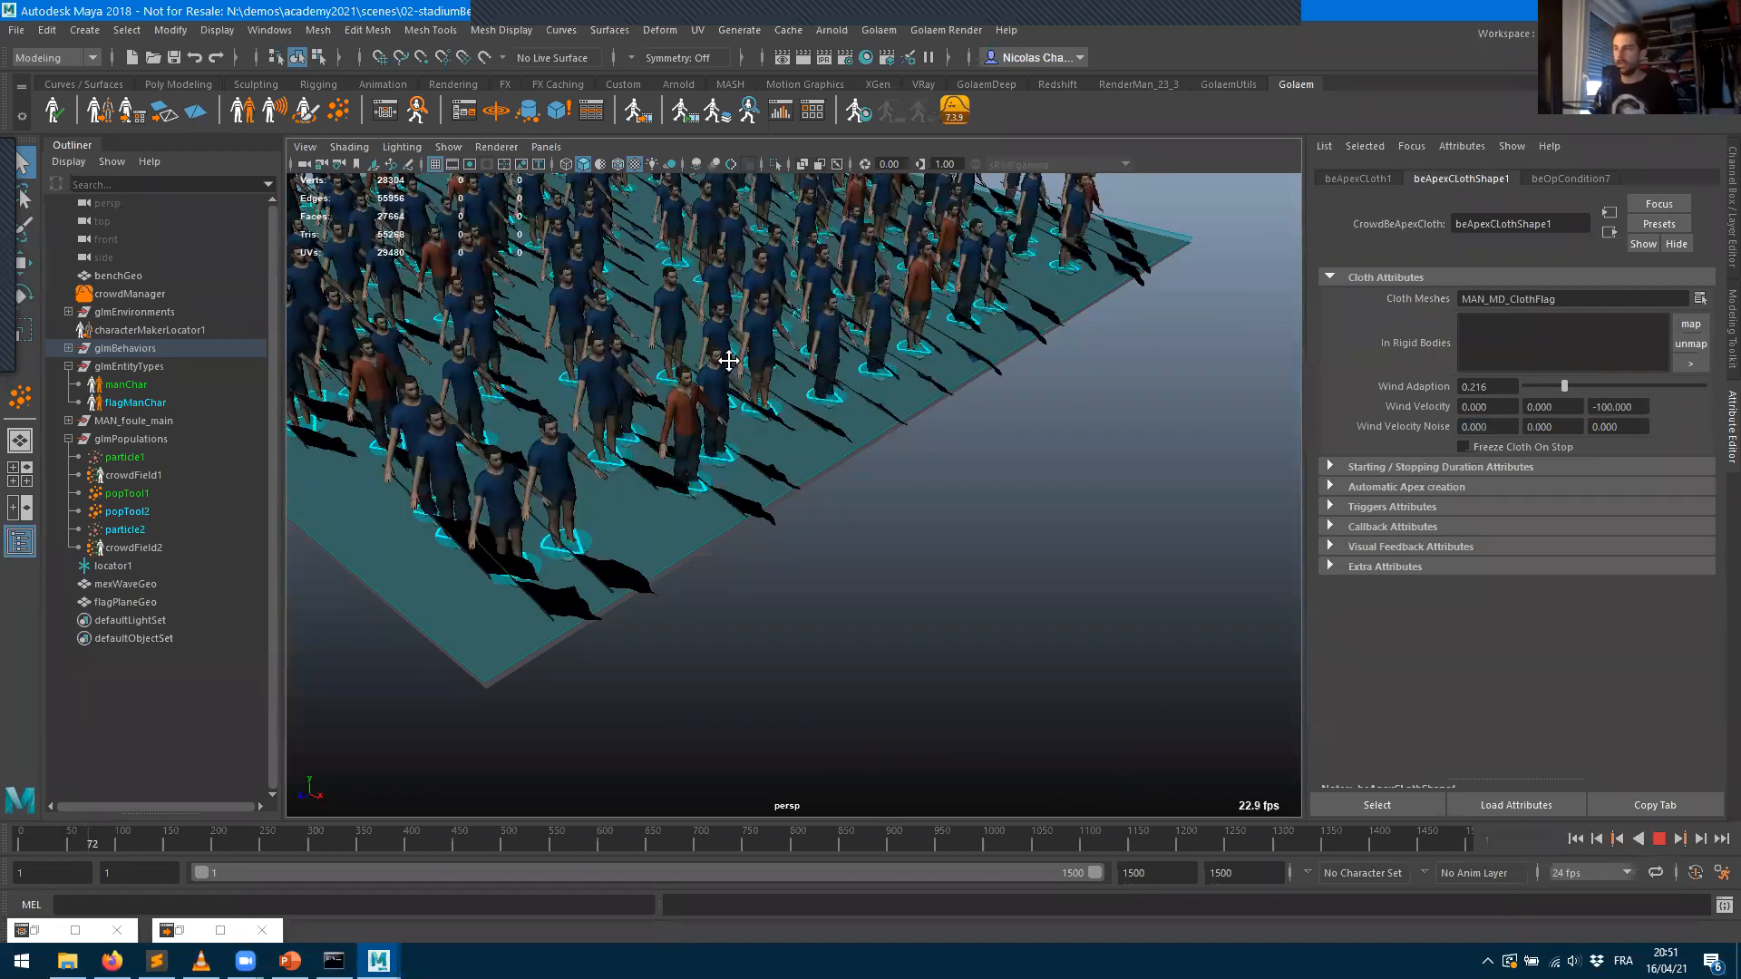
alt+drag(1119, 365, 1139, 372)
alt+middle_drag(1079, 794, 1115, 840)
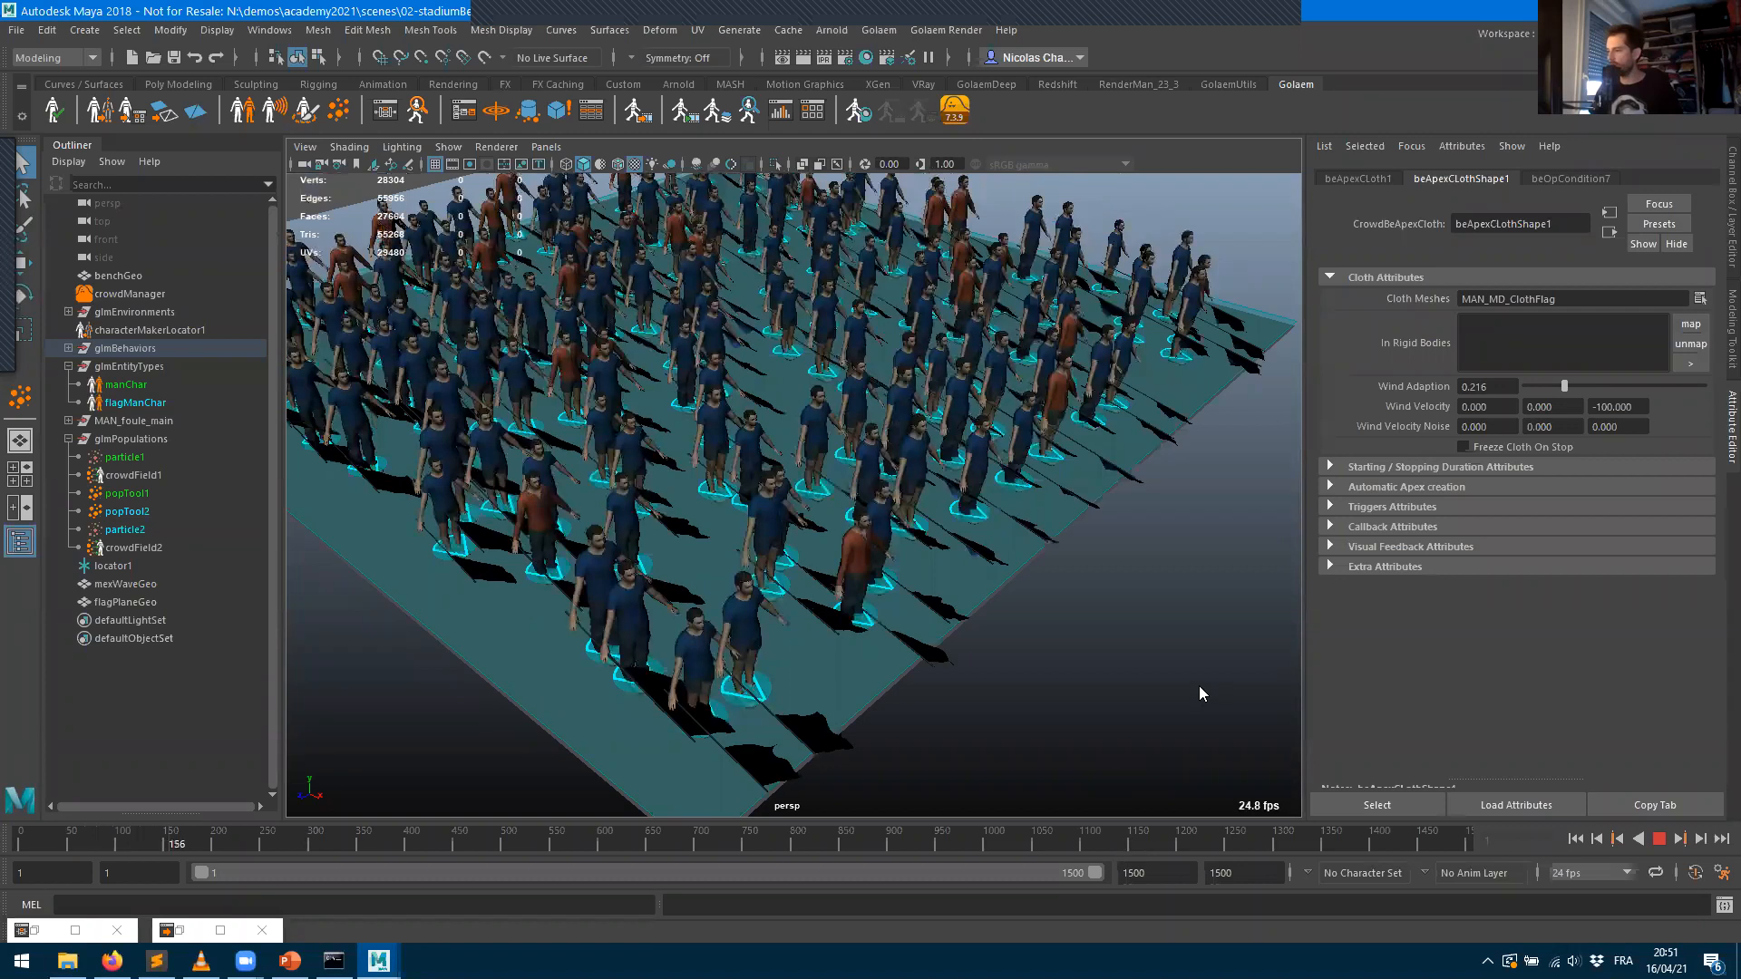
- Set the timeline's playback speed to Play Every Frame, Free
right_click(1117, 838)
mouse_move(1206, 704)
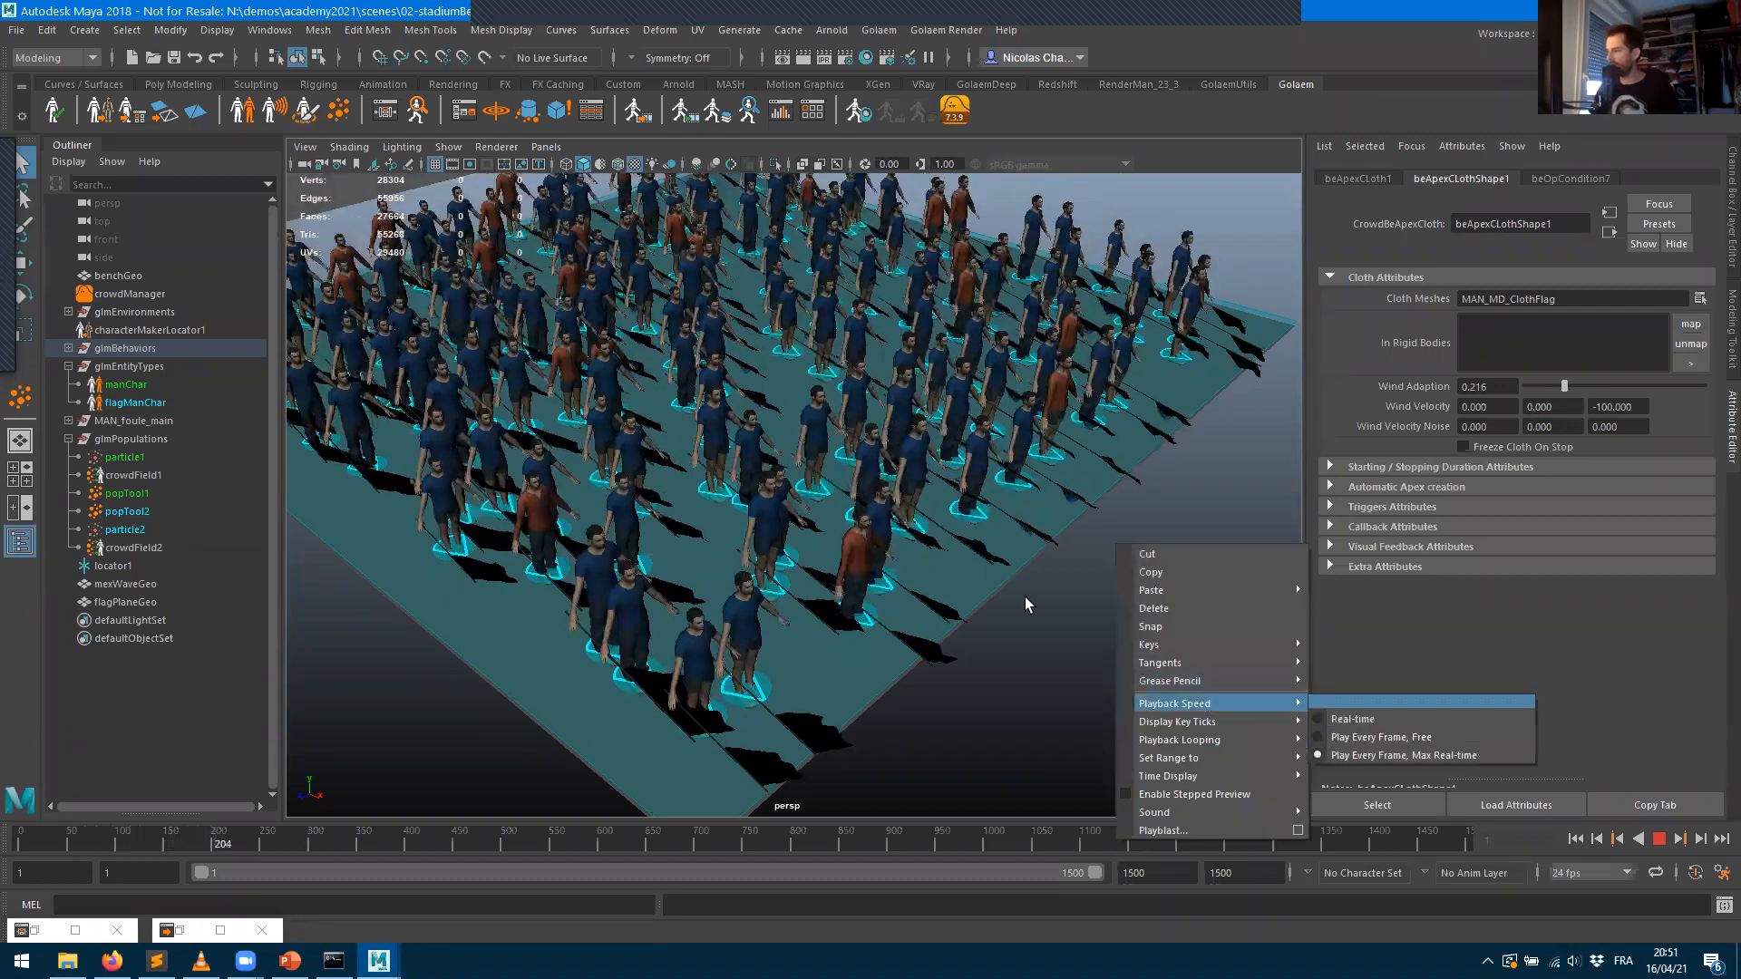
click(1380, 738)
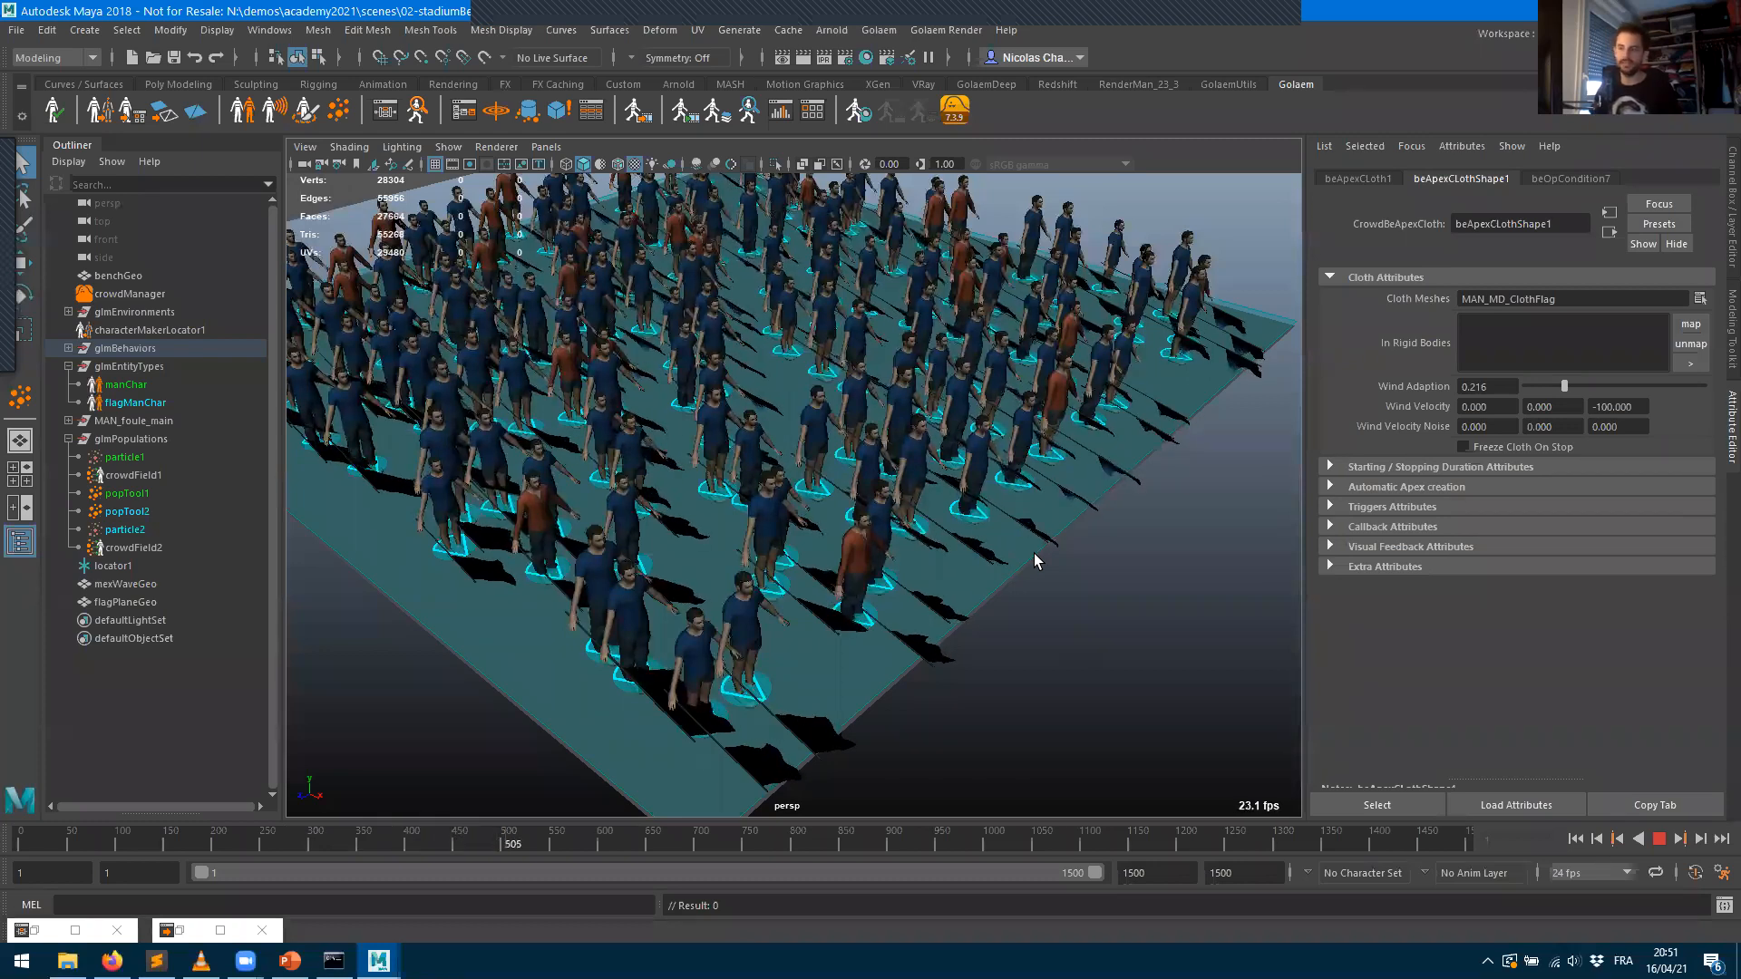
- Stop playback and set the ApexCloth behavior's Wind Velocity Z to 0
click(1659, 839)
drag(1637, 407, 1357, 352)
text(0)
key(Return)
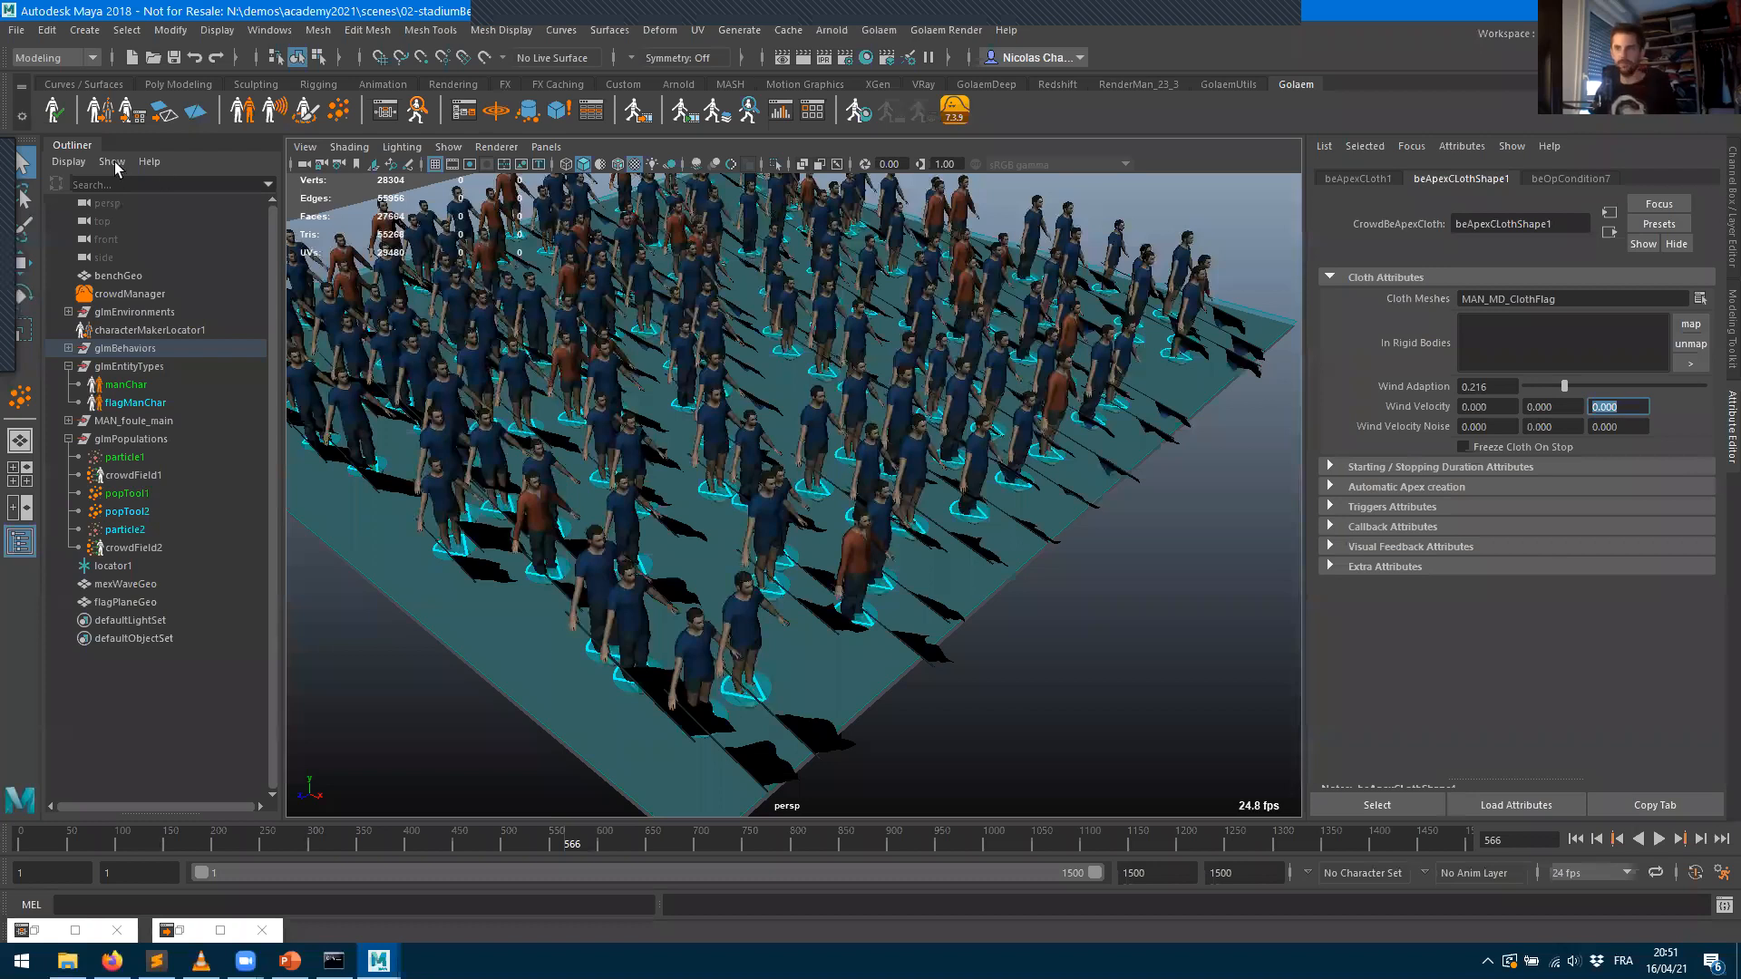
- Restart the simulation and step to frame 2, check the Character Maker for open character tabs, and restart and step the simulation again
click(1575, 839)
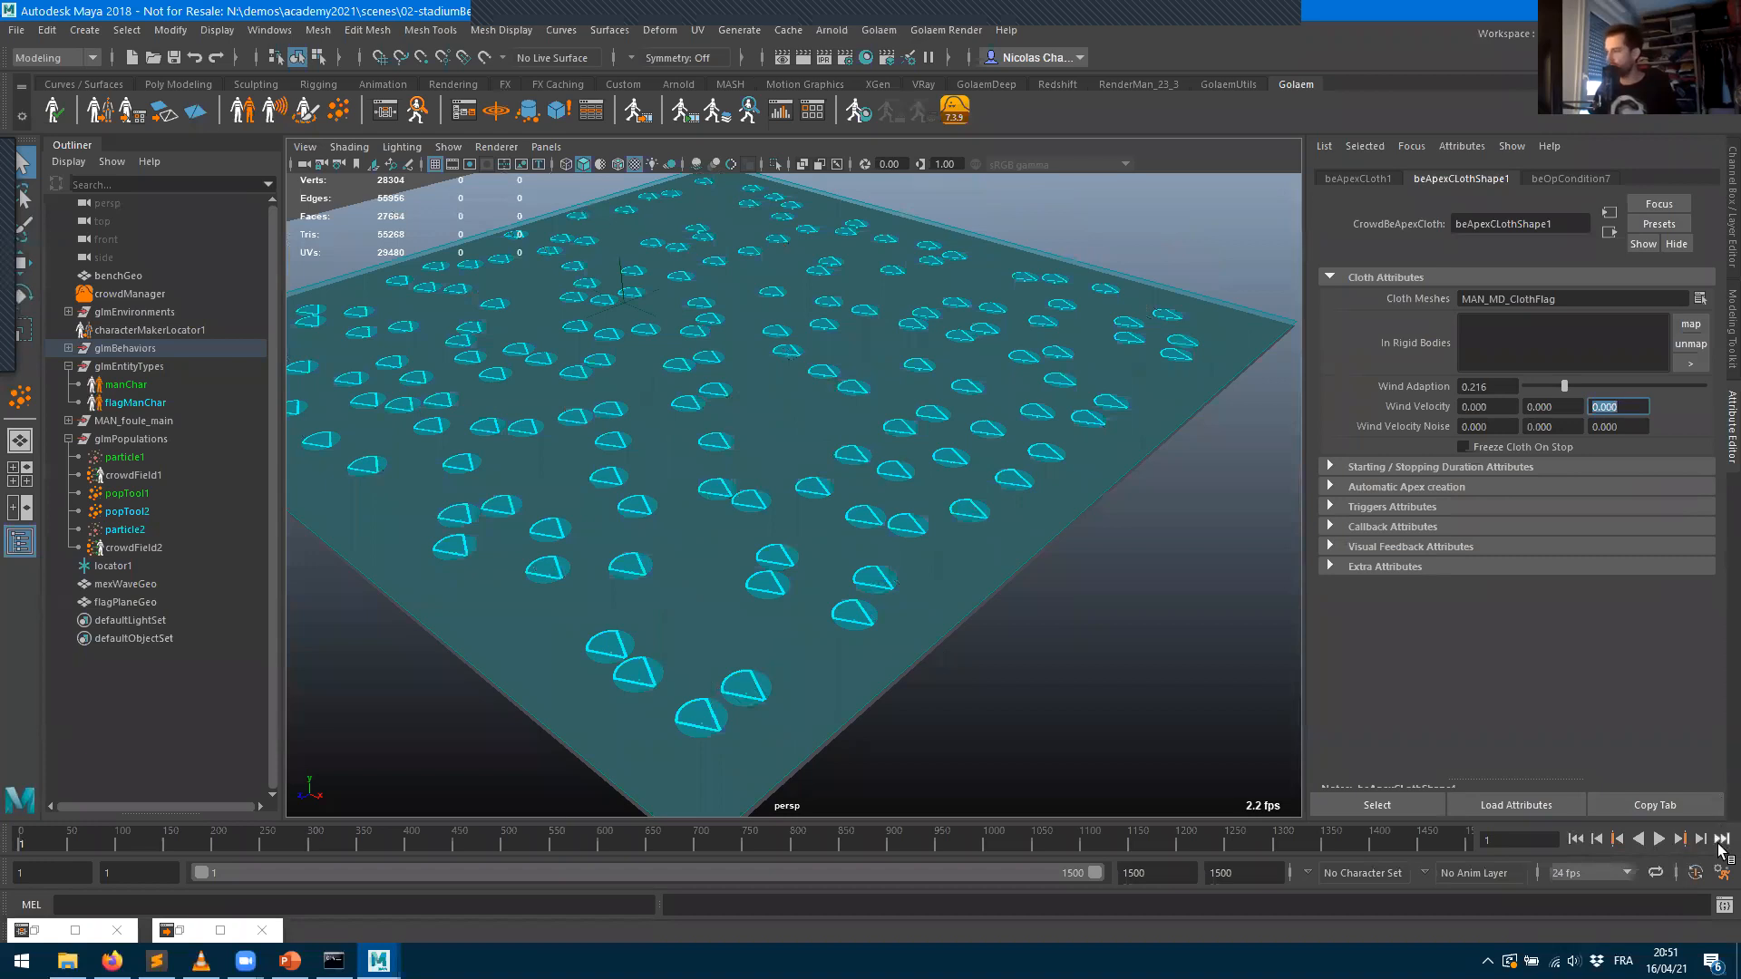
click(1700, 840)
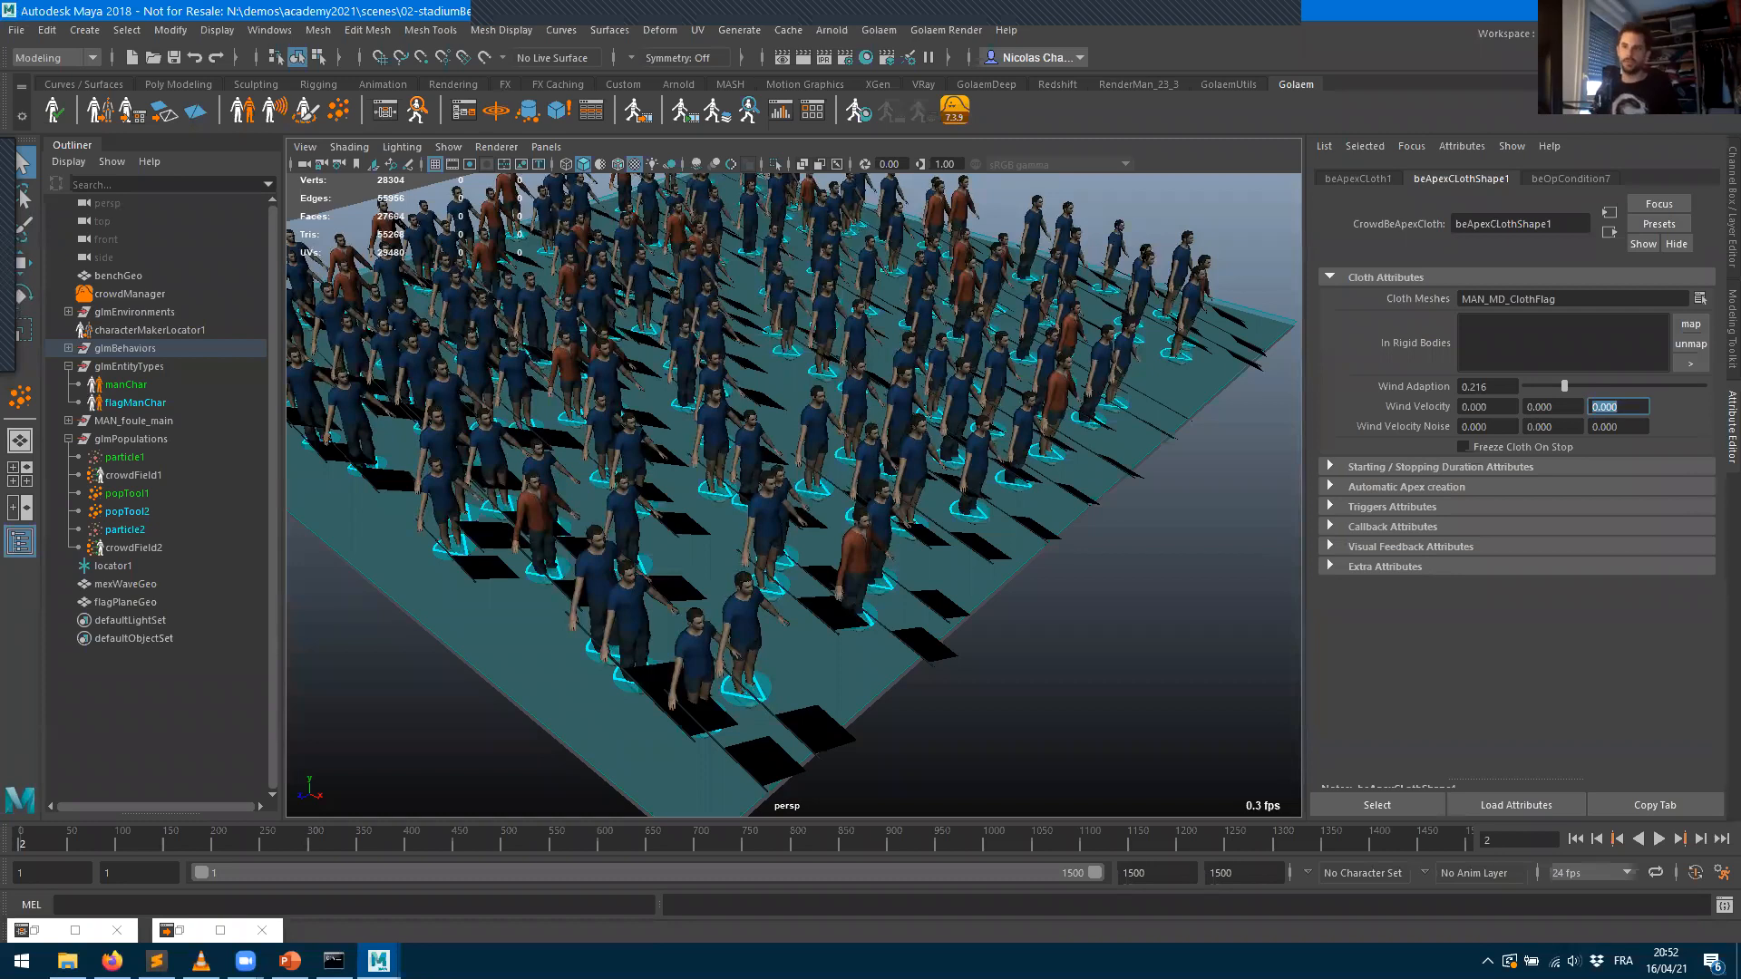
click(101, 111)
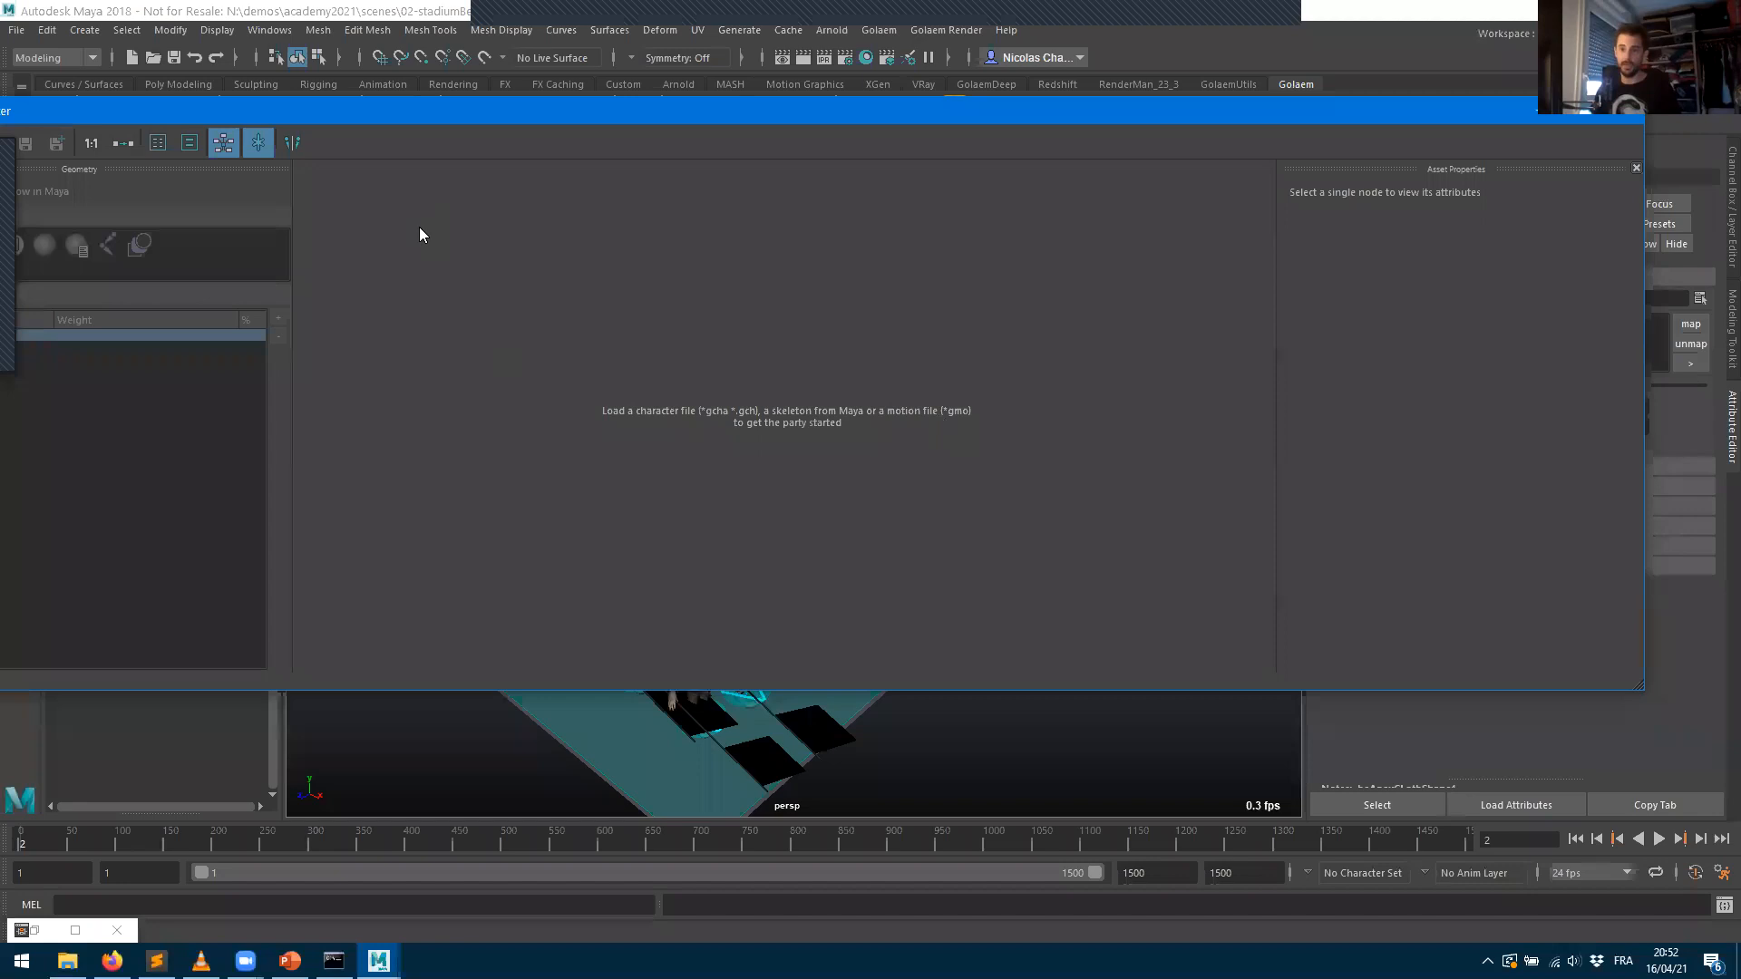
click(1623, 118)
click(1577, 839)
click(1705, 839)
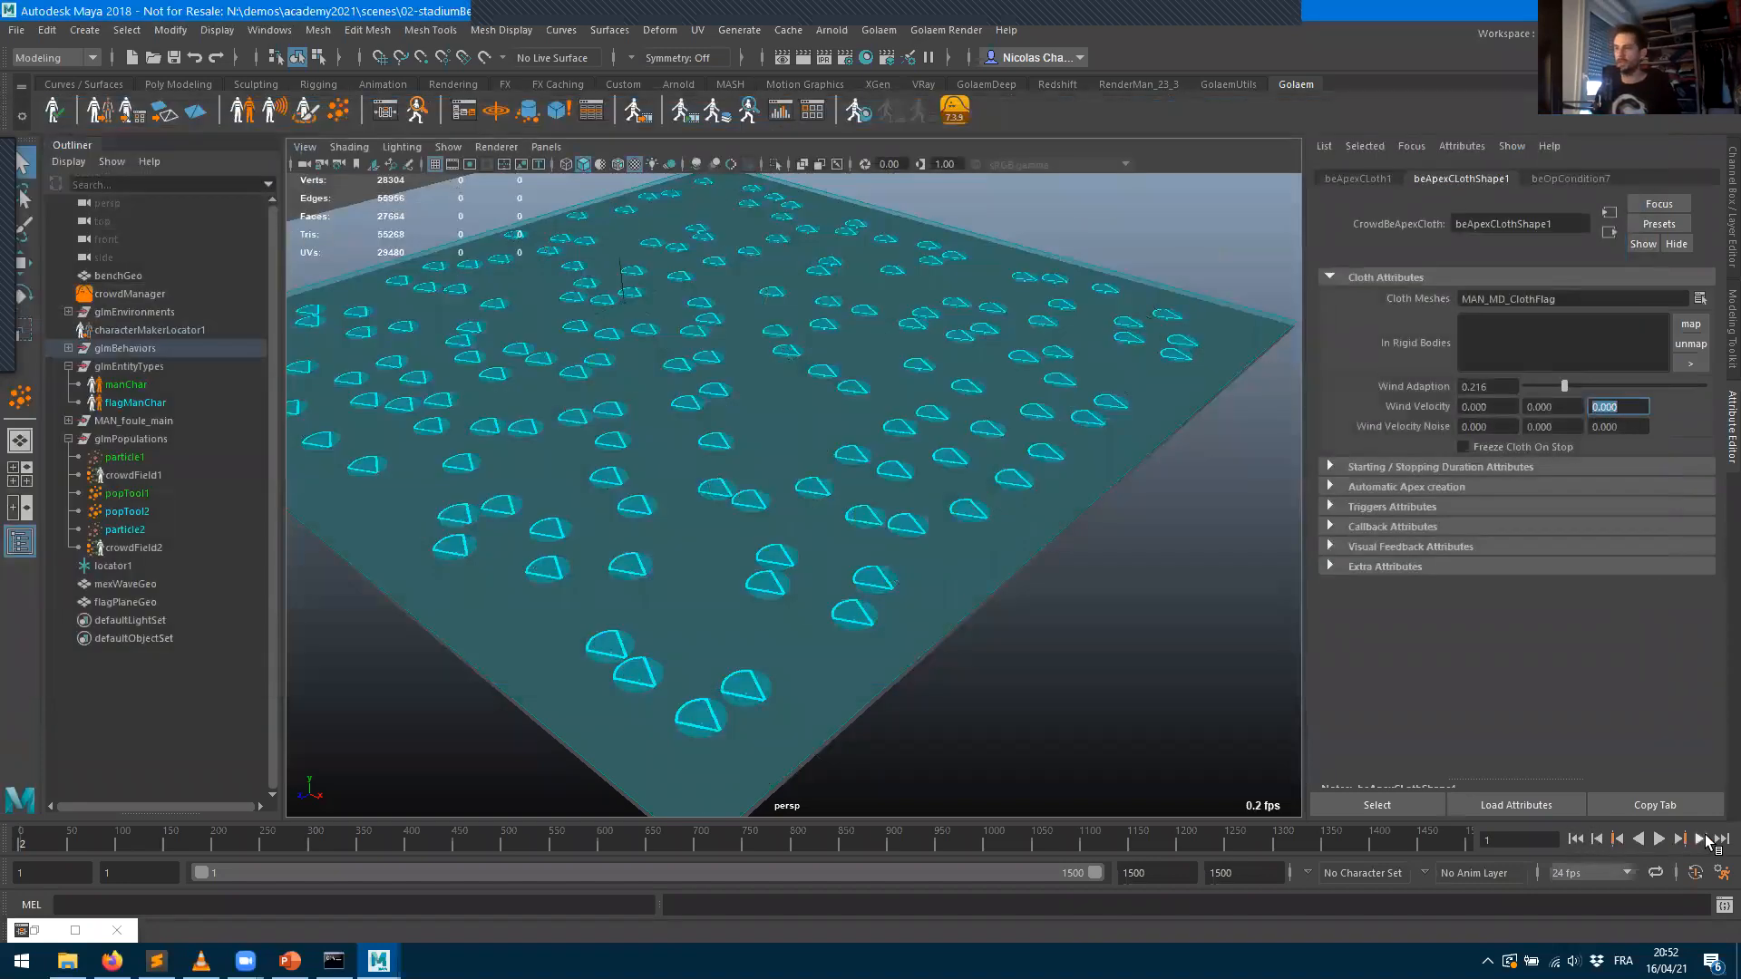
- Step the simulation forward frame by frame to frame 10 and examine the flags from several sides of the crowd
click(1705, 841)
click(1705, 841)
click(1706, 840)
click(1706, 840)
click(1705, 841)
click(1705, 841)
click(1706, 840)
click(1706, 840)
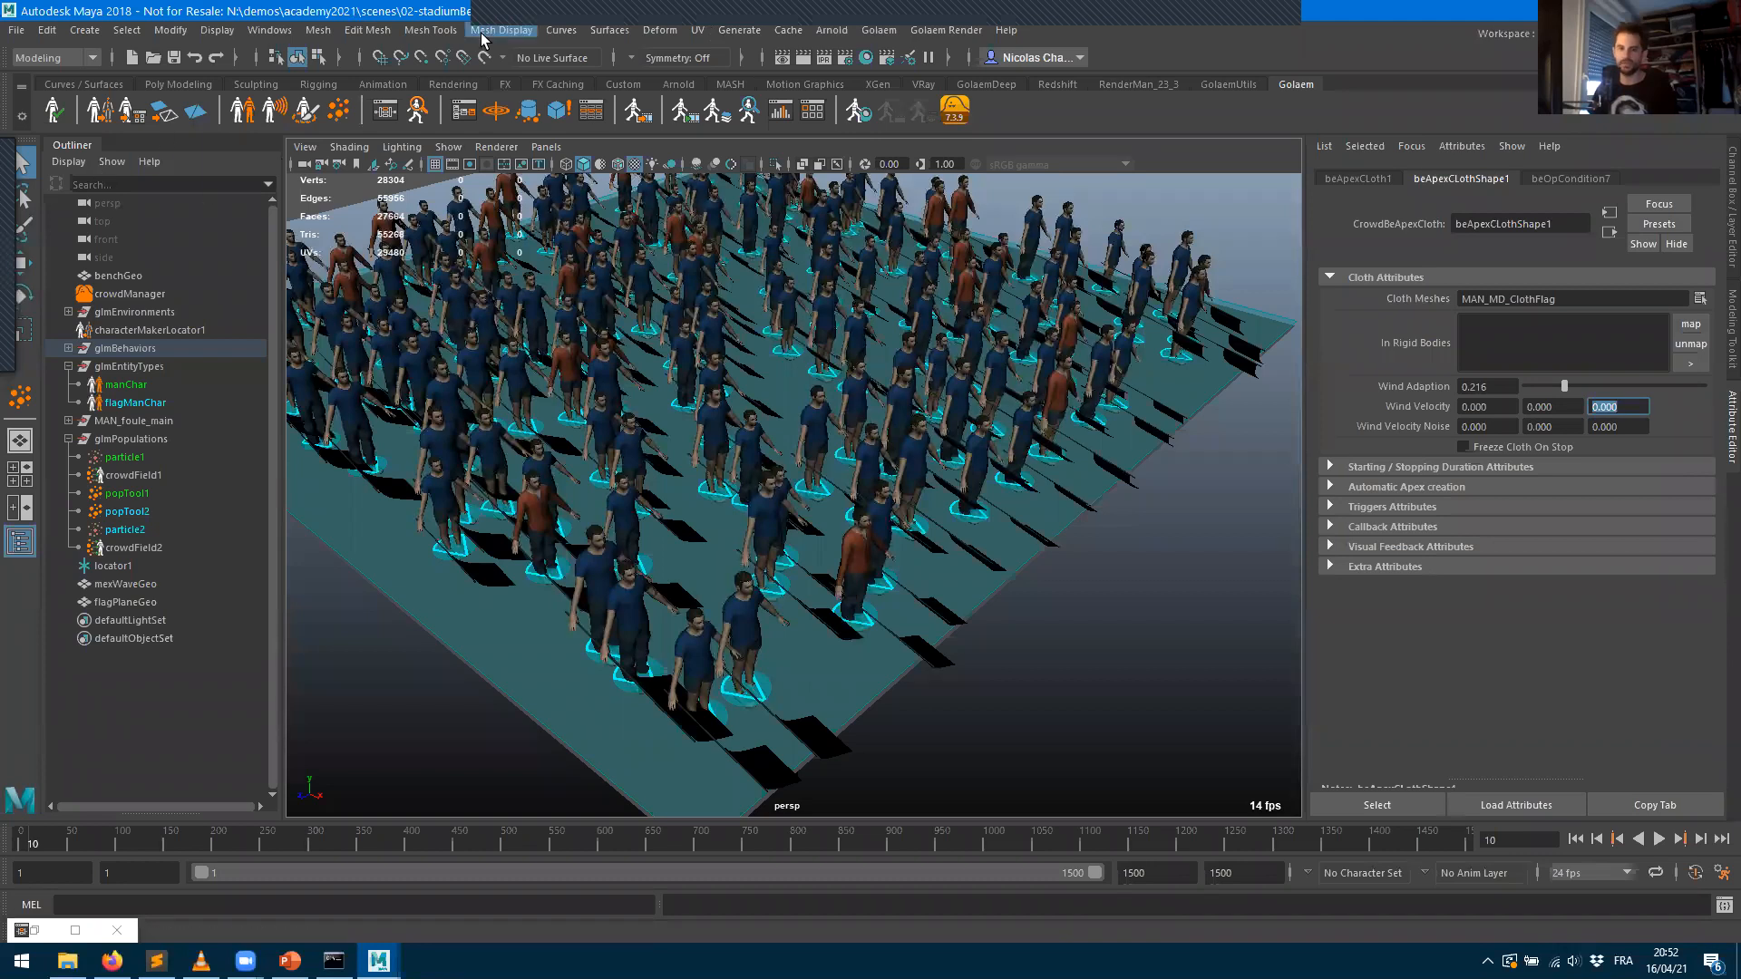
alt+drag(761, 413, 1025, 427)
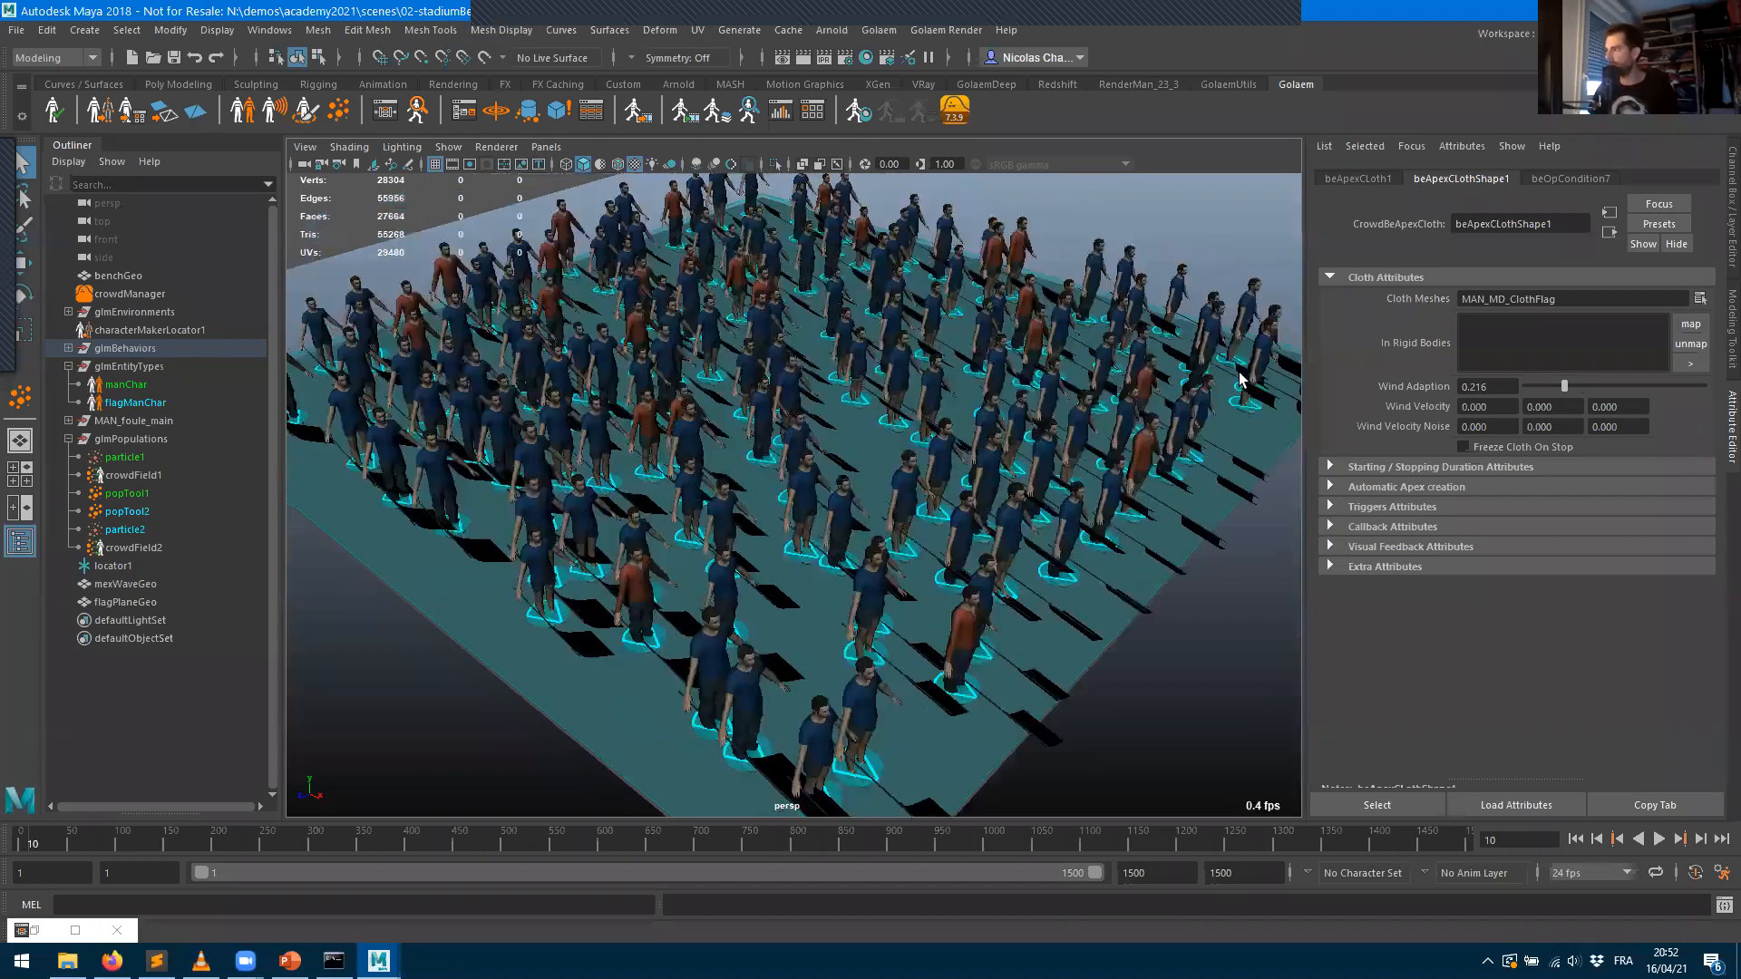
alt+middle_drag(916, 485, 857, 477)
alt+drag(858, 478, 978, 461)
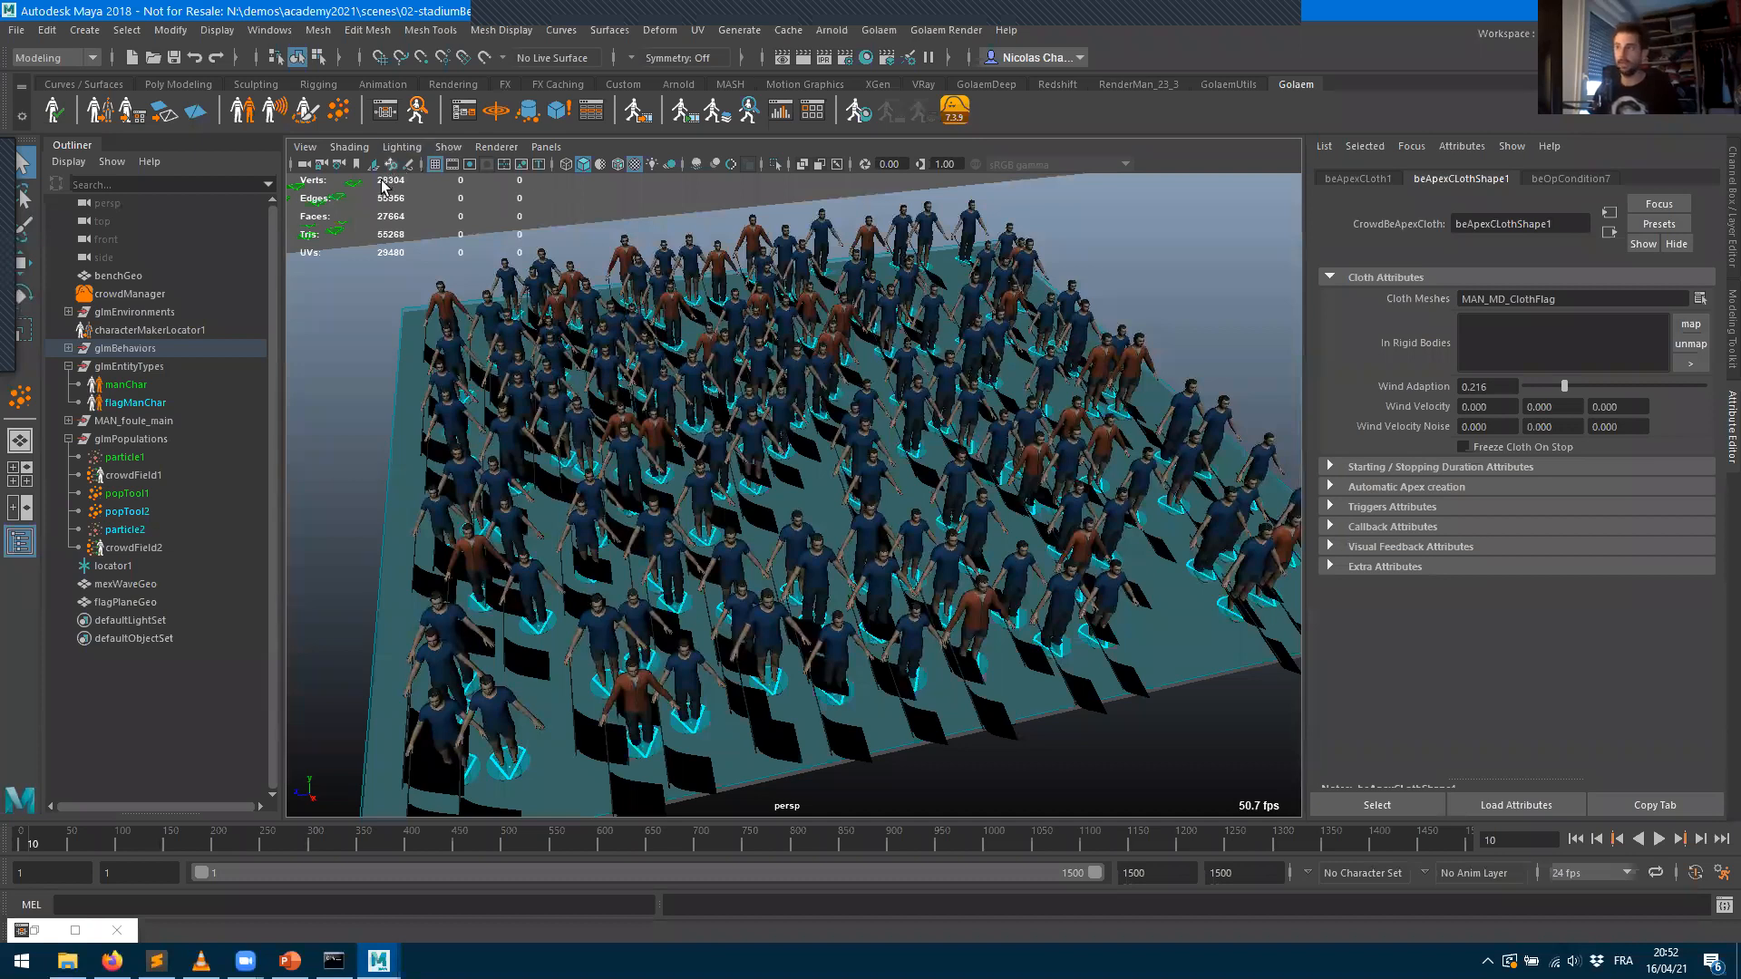
- Add a Motion behavior in parallel with the ApexCloth behavior in flagManChar's behavior graph
click(386, 111)
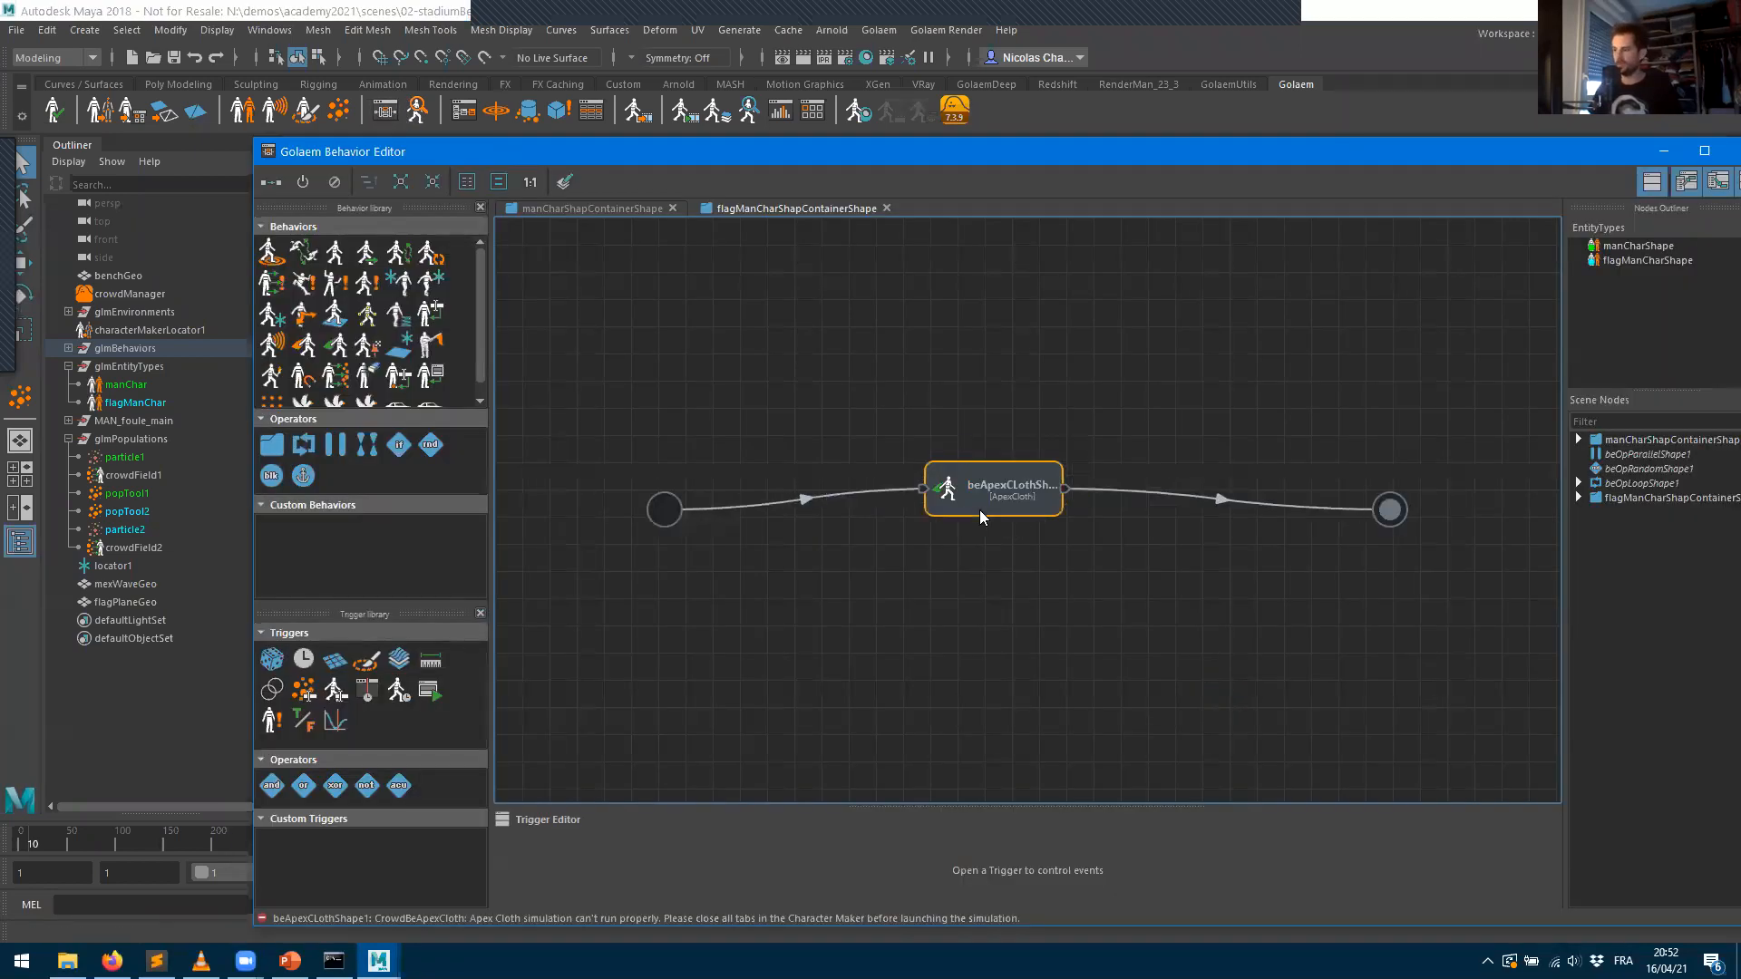
drag(981, 518, 988, 463)
drag(343, 274, 961, 580)
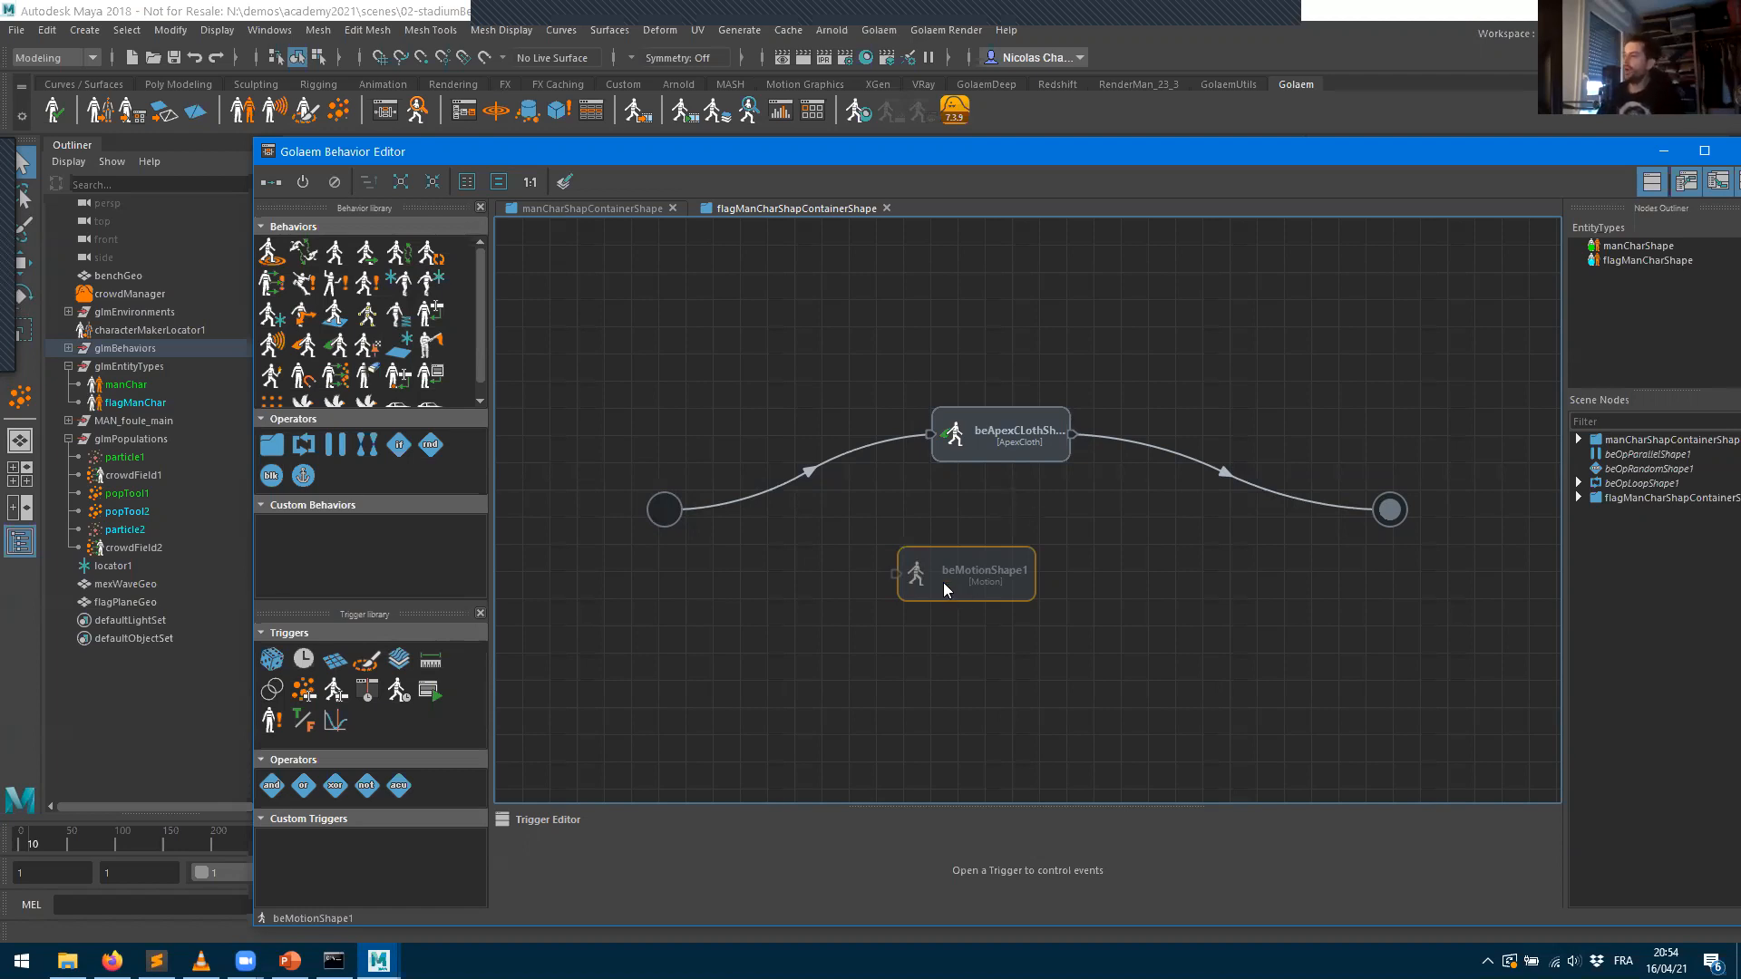
drag(944, 588, 1011, 491)
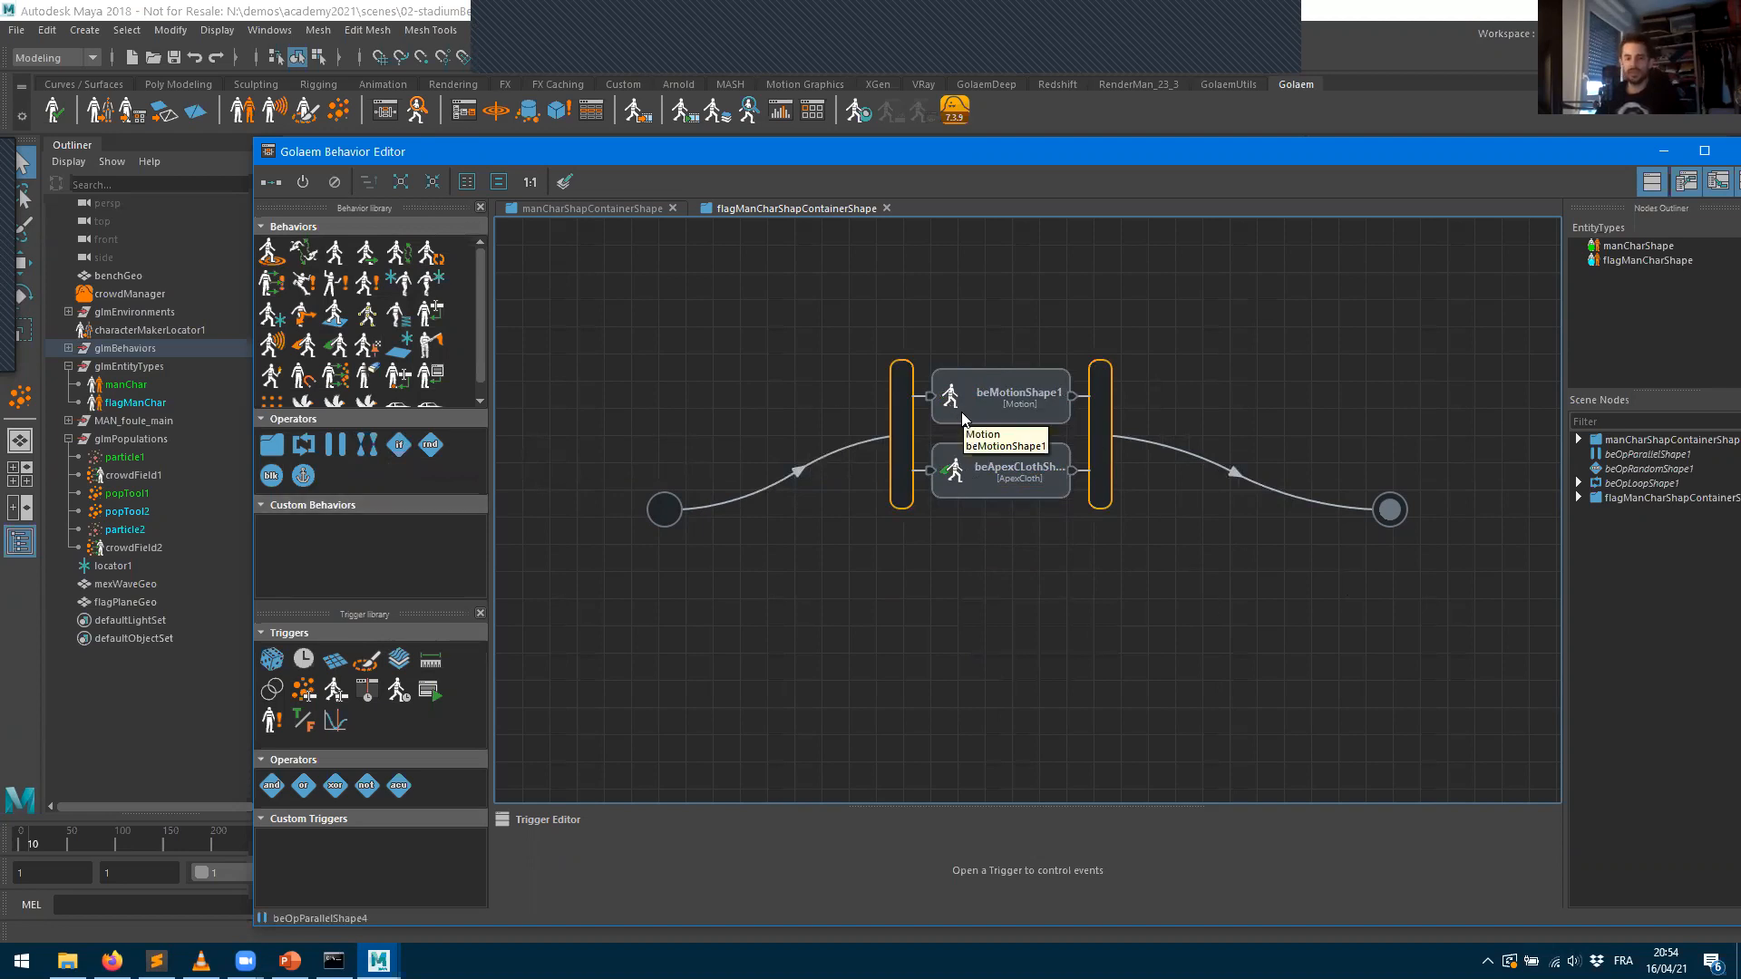
- Take both behaviors out of the parallel operator and chain the Motion behavior in sequence before ApexCloth
drag(972, 413, 888, 640)
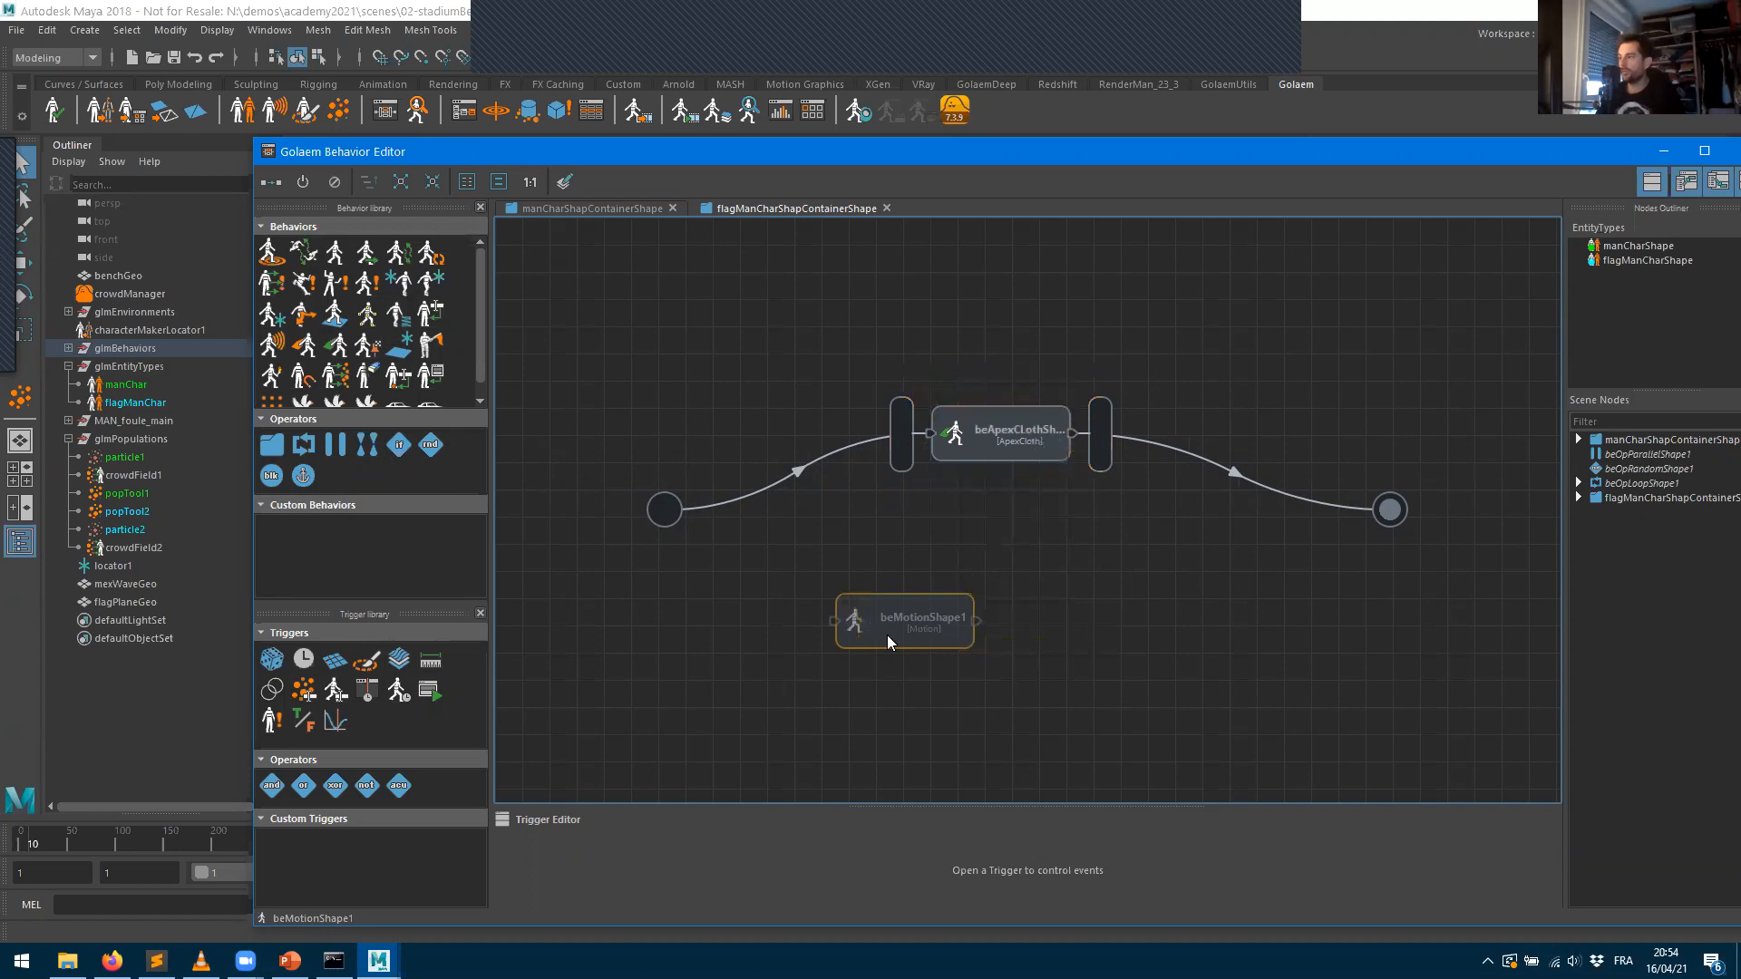
drag(653, 504, 559, 487)
drag(887, 640, 709, 497)
drag(947, 453, 964, 317)
drag(968, 583, 997, 487)
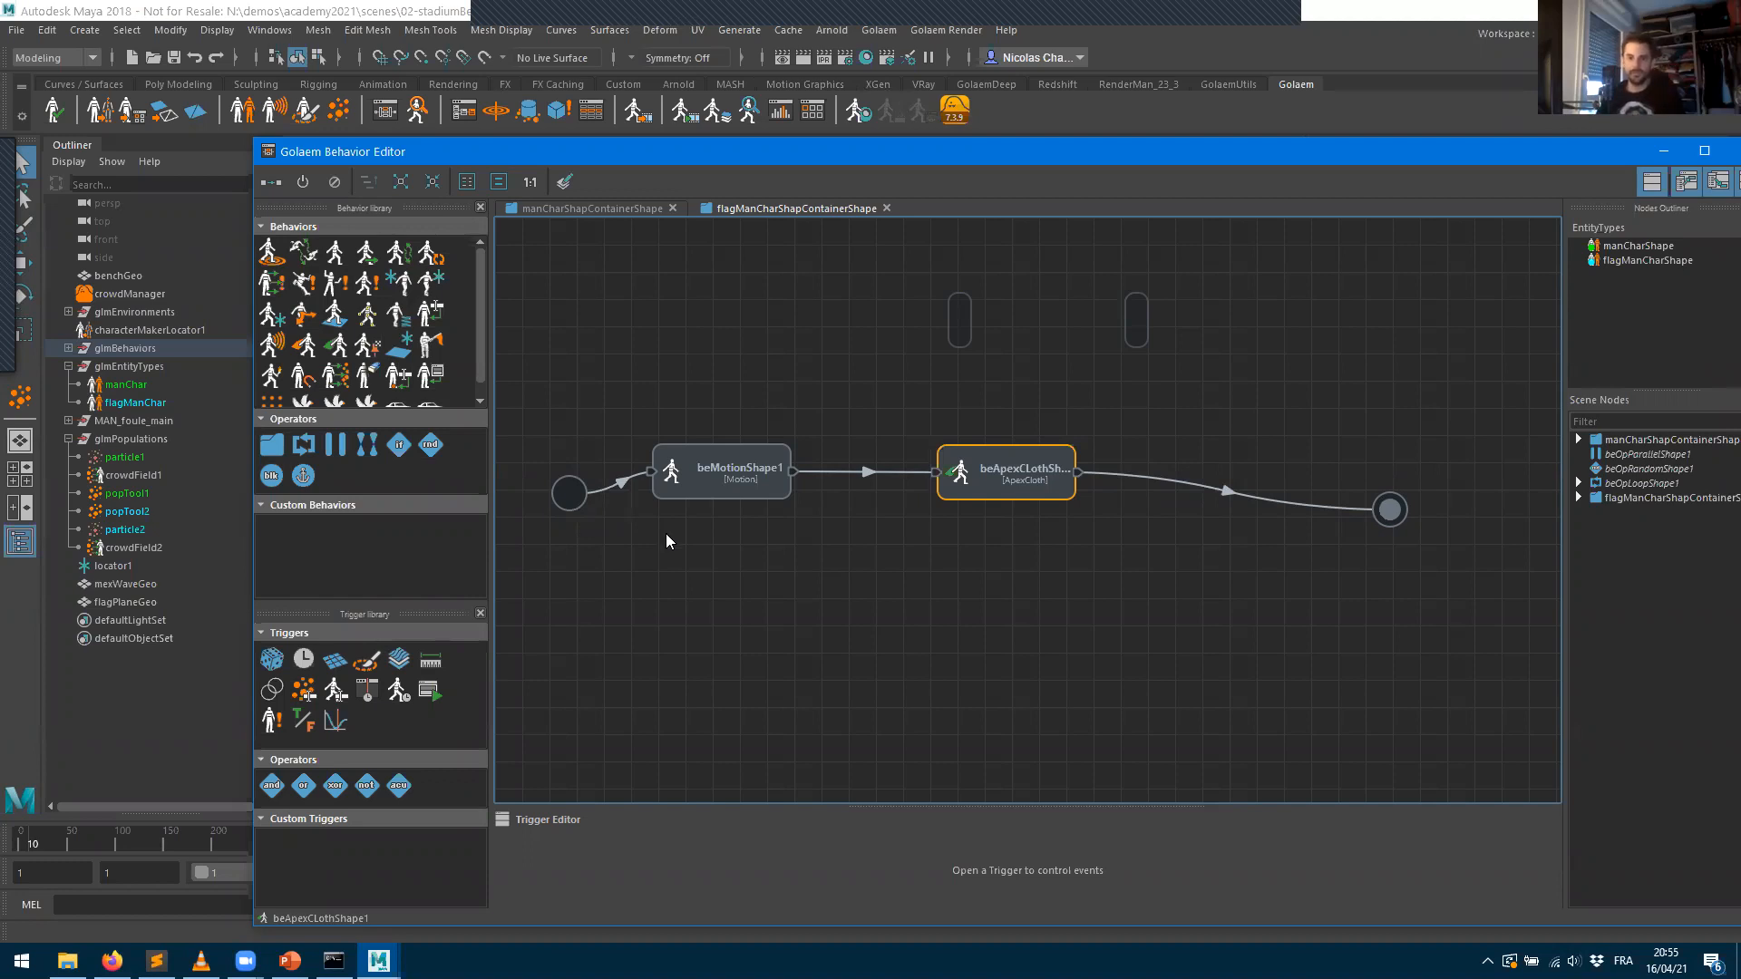
- Run the Motion behavior in parallel with ApexCloth and load Casual_StandRaisingArms_1.gmo as its motion clip
drag(713, 461, 968, 513)
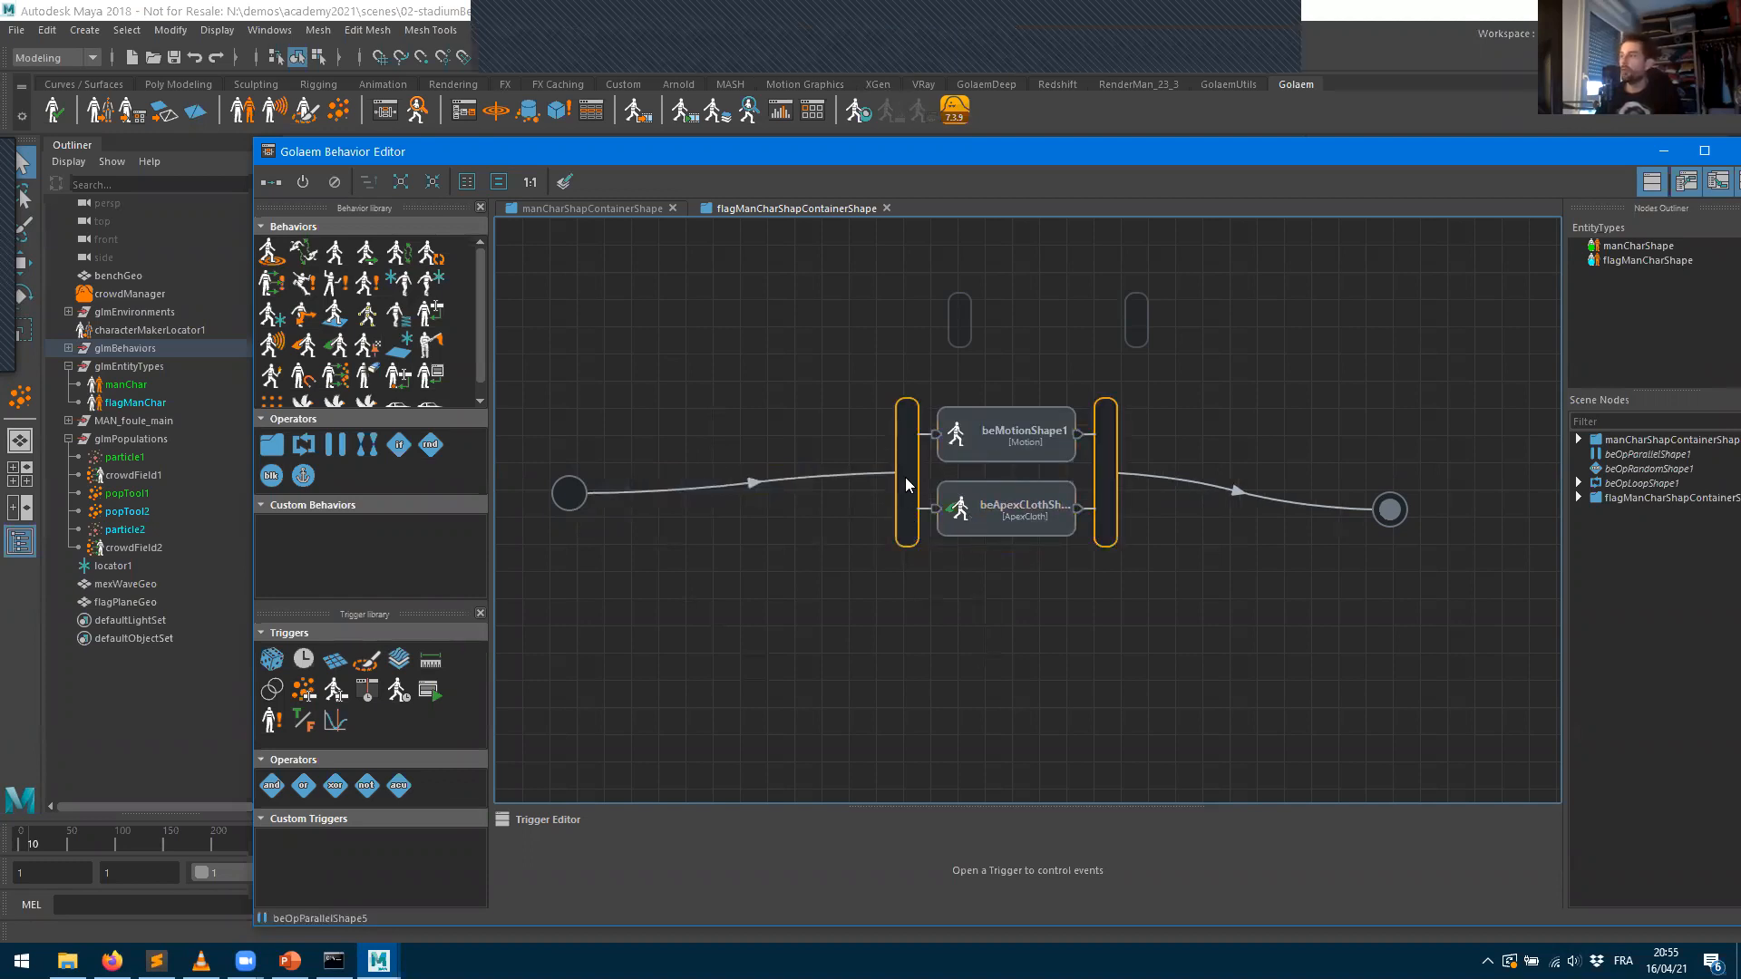
drag(905, 477, 835, 508)
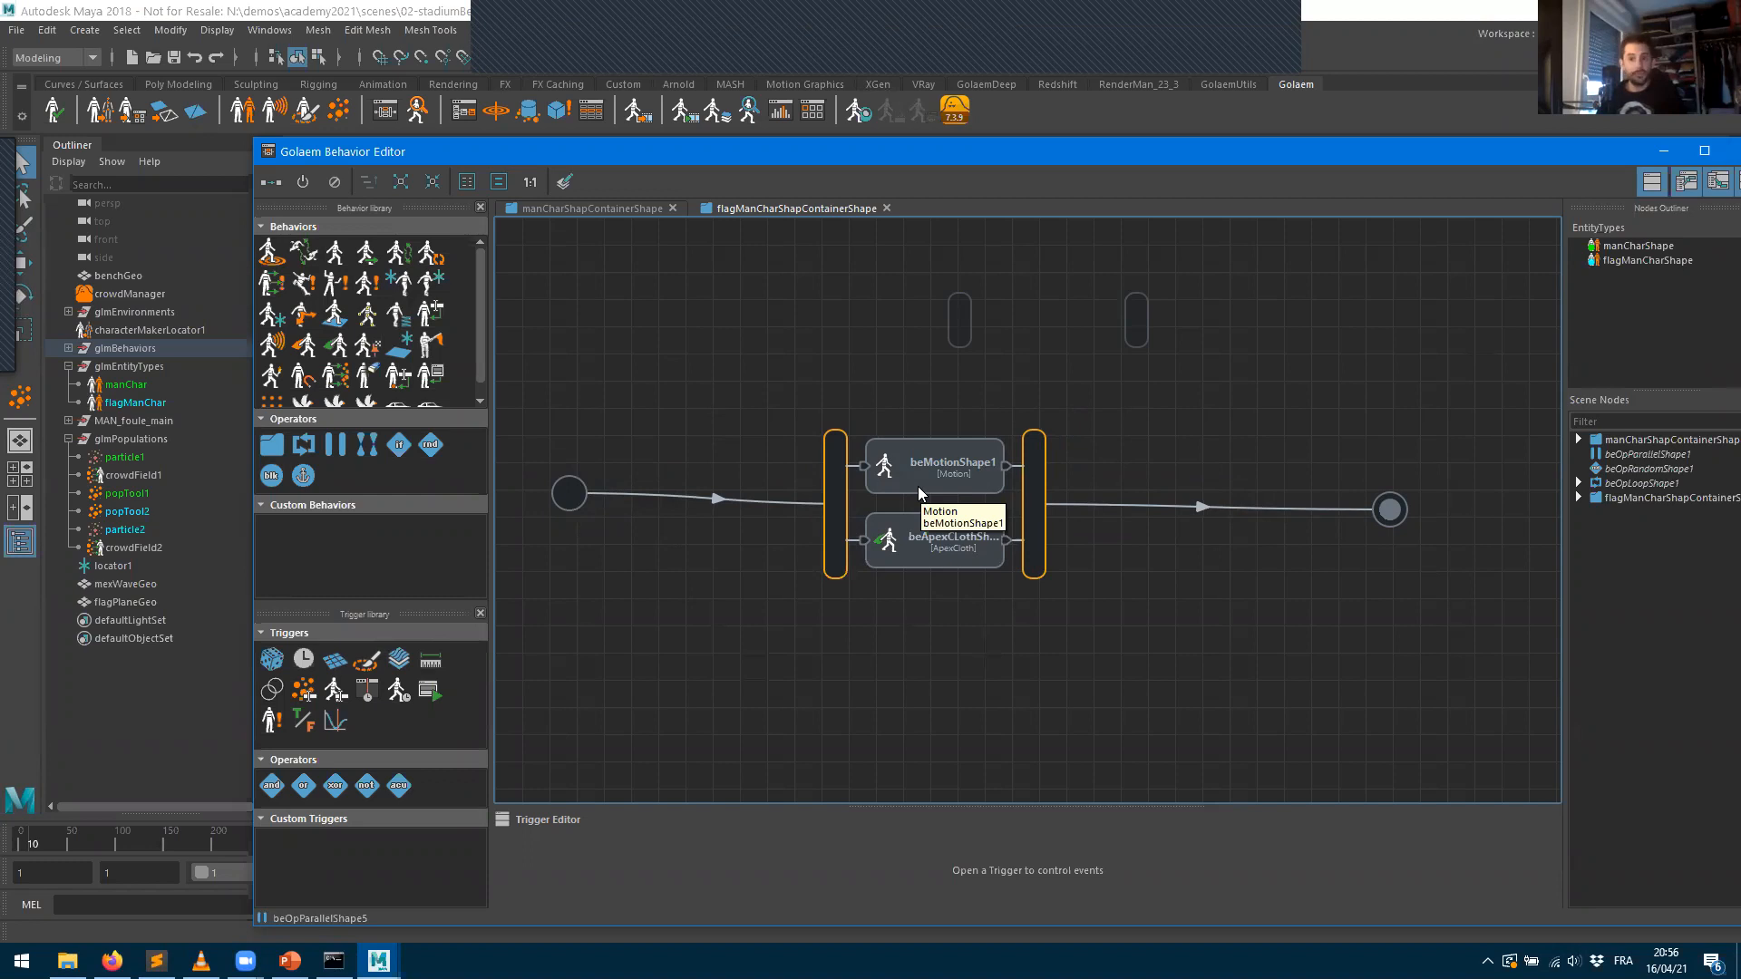
double_click(923, 462)
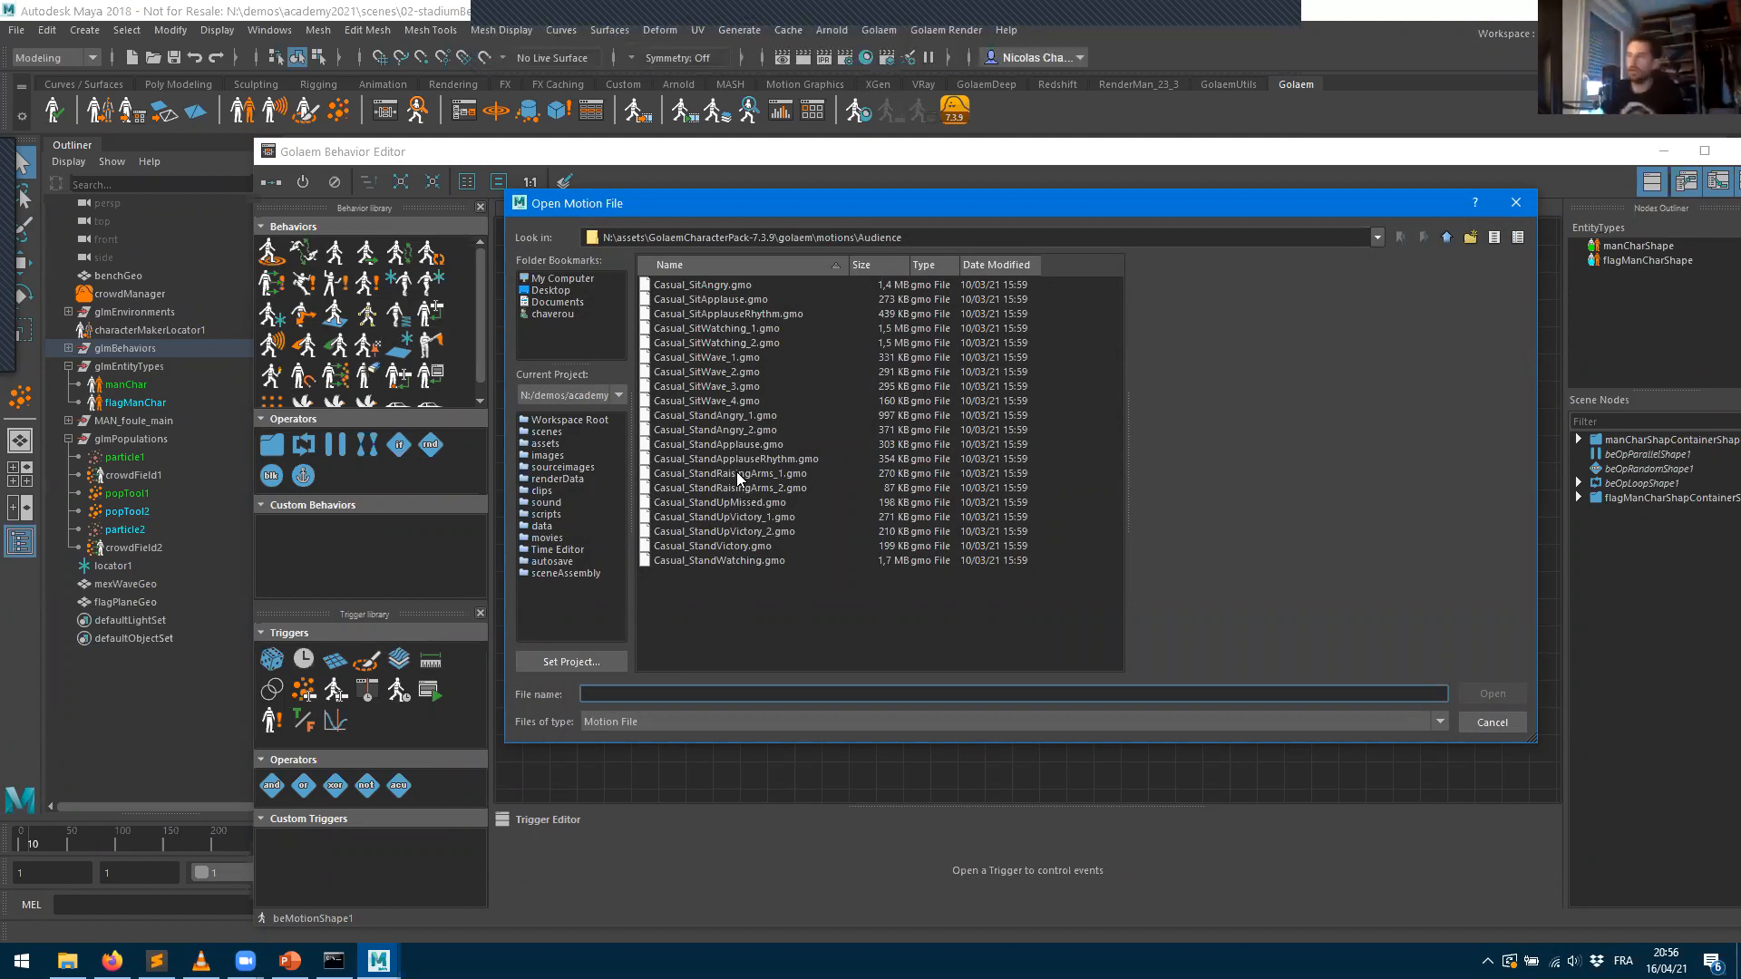
click(736, 473)
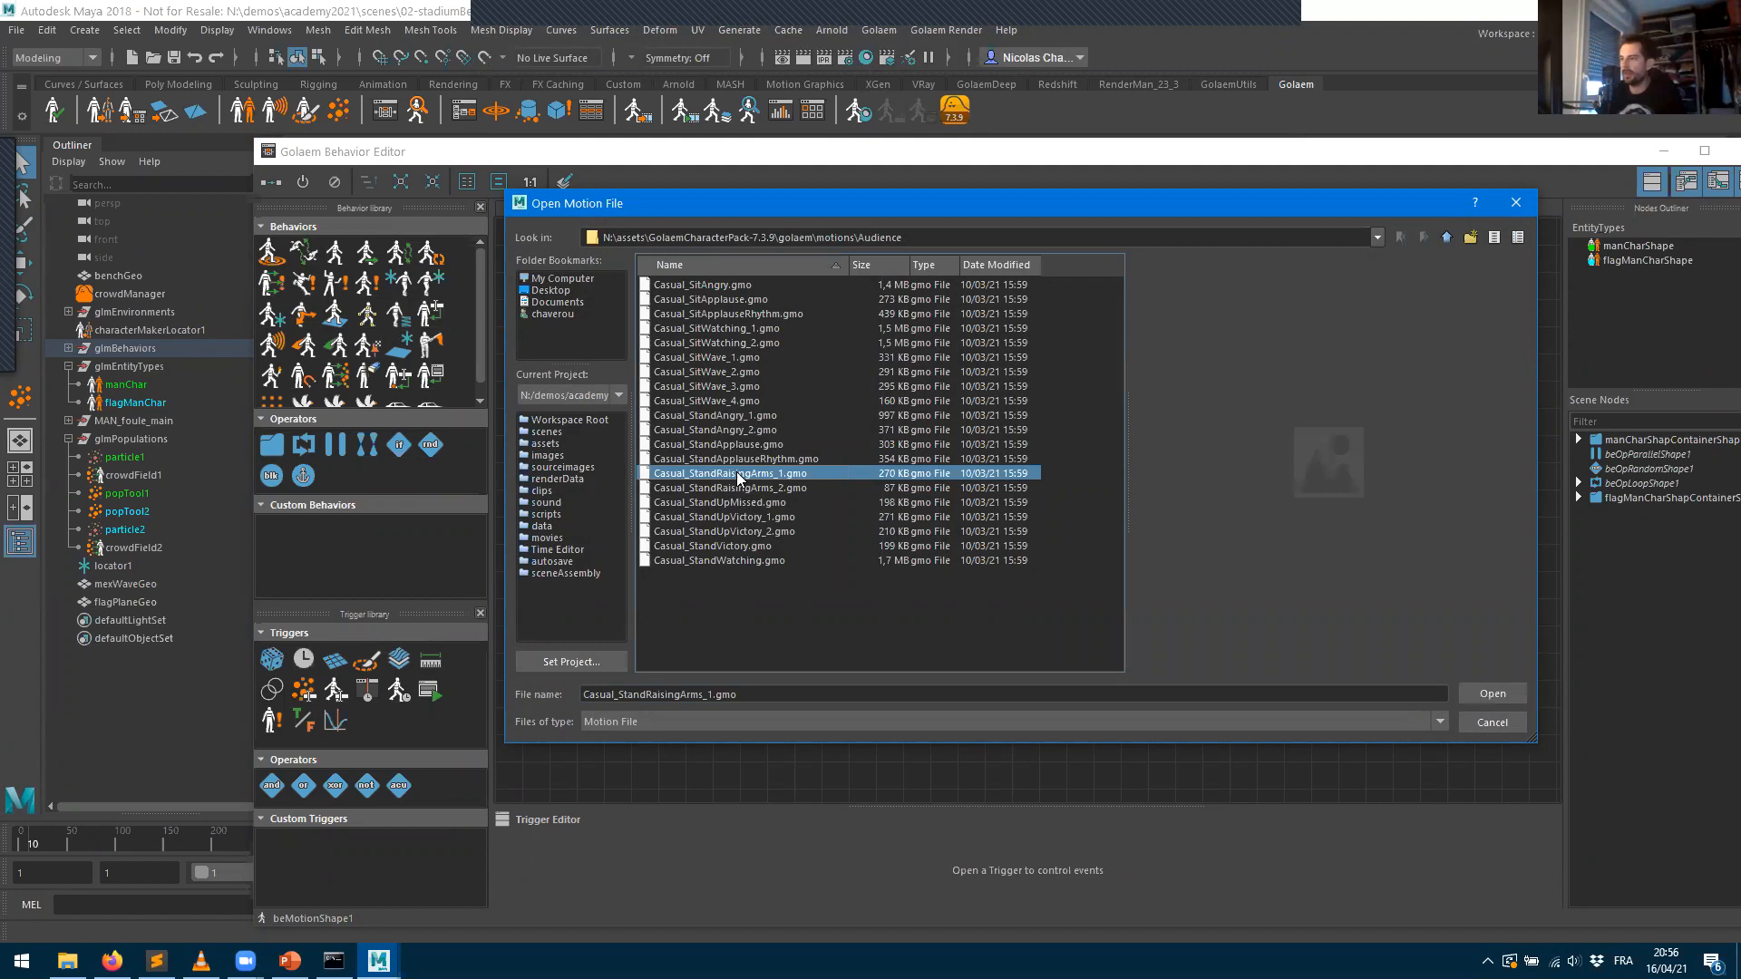
double_click(736, 473)
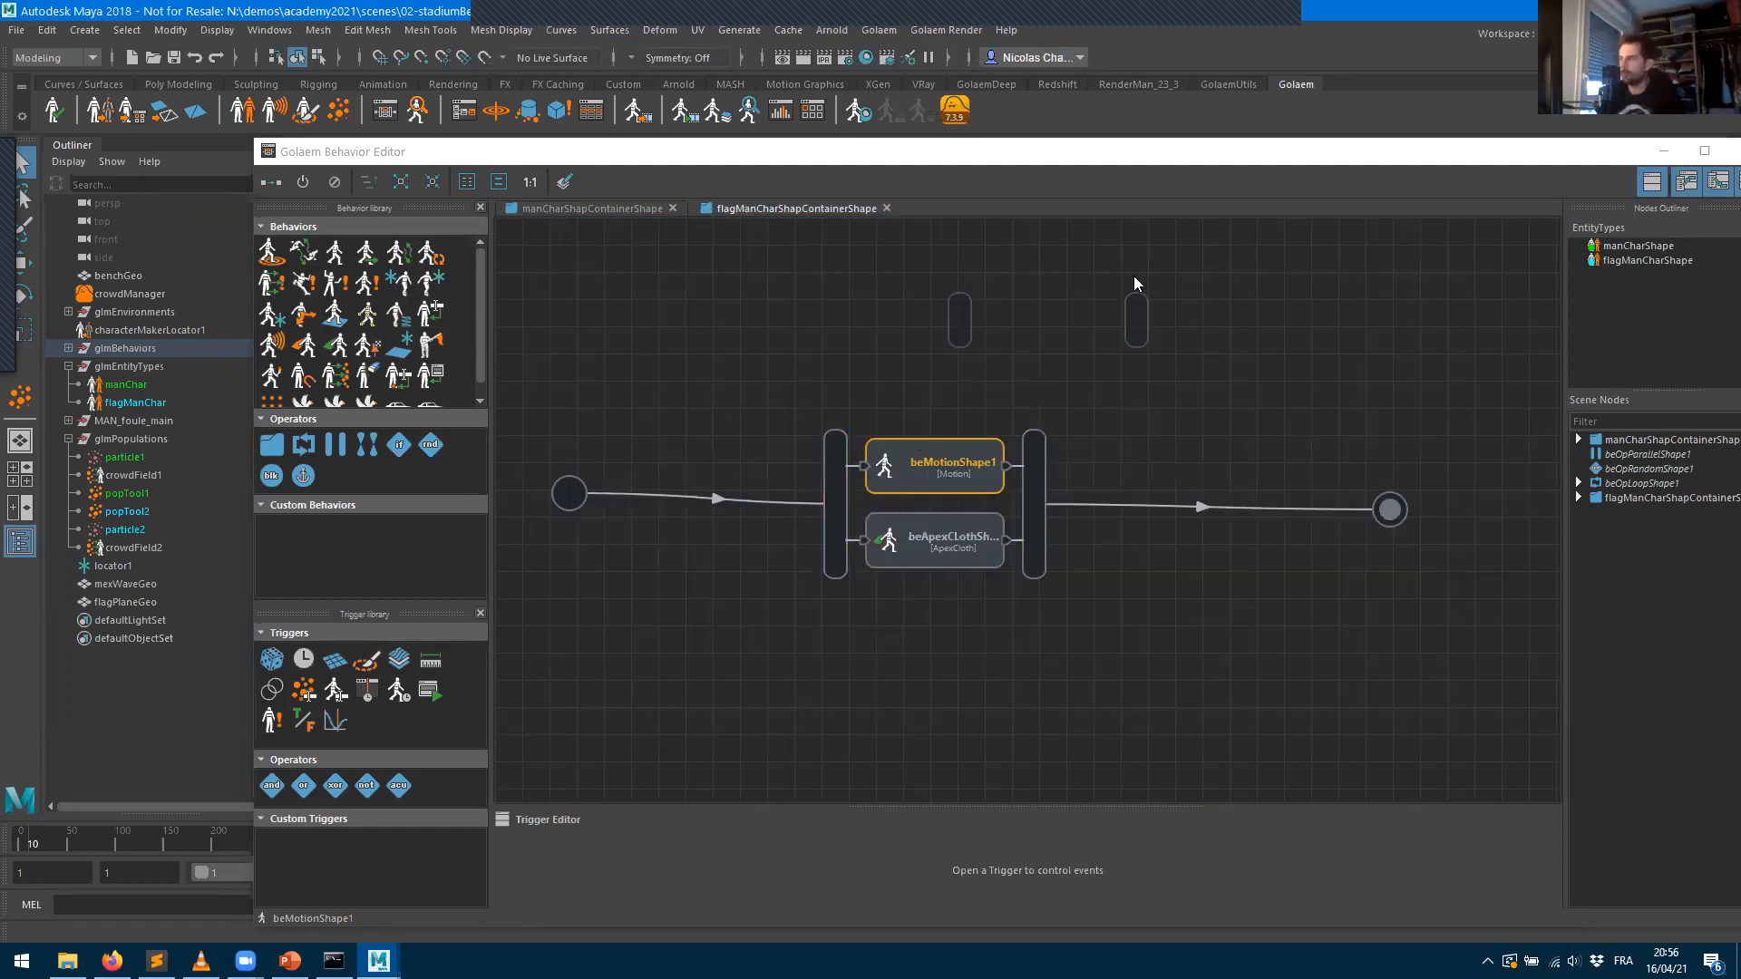
- Rename the Motion behavior's transform as raisingArms
click(1118, 159)
drag(1118, 160, 544, 181)
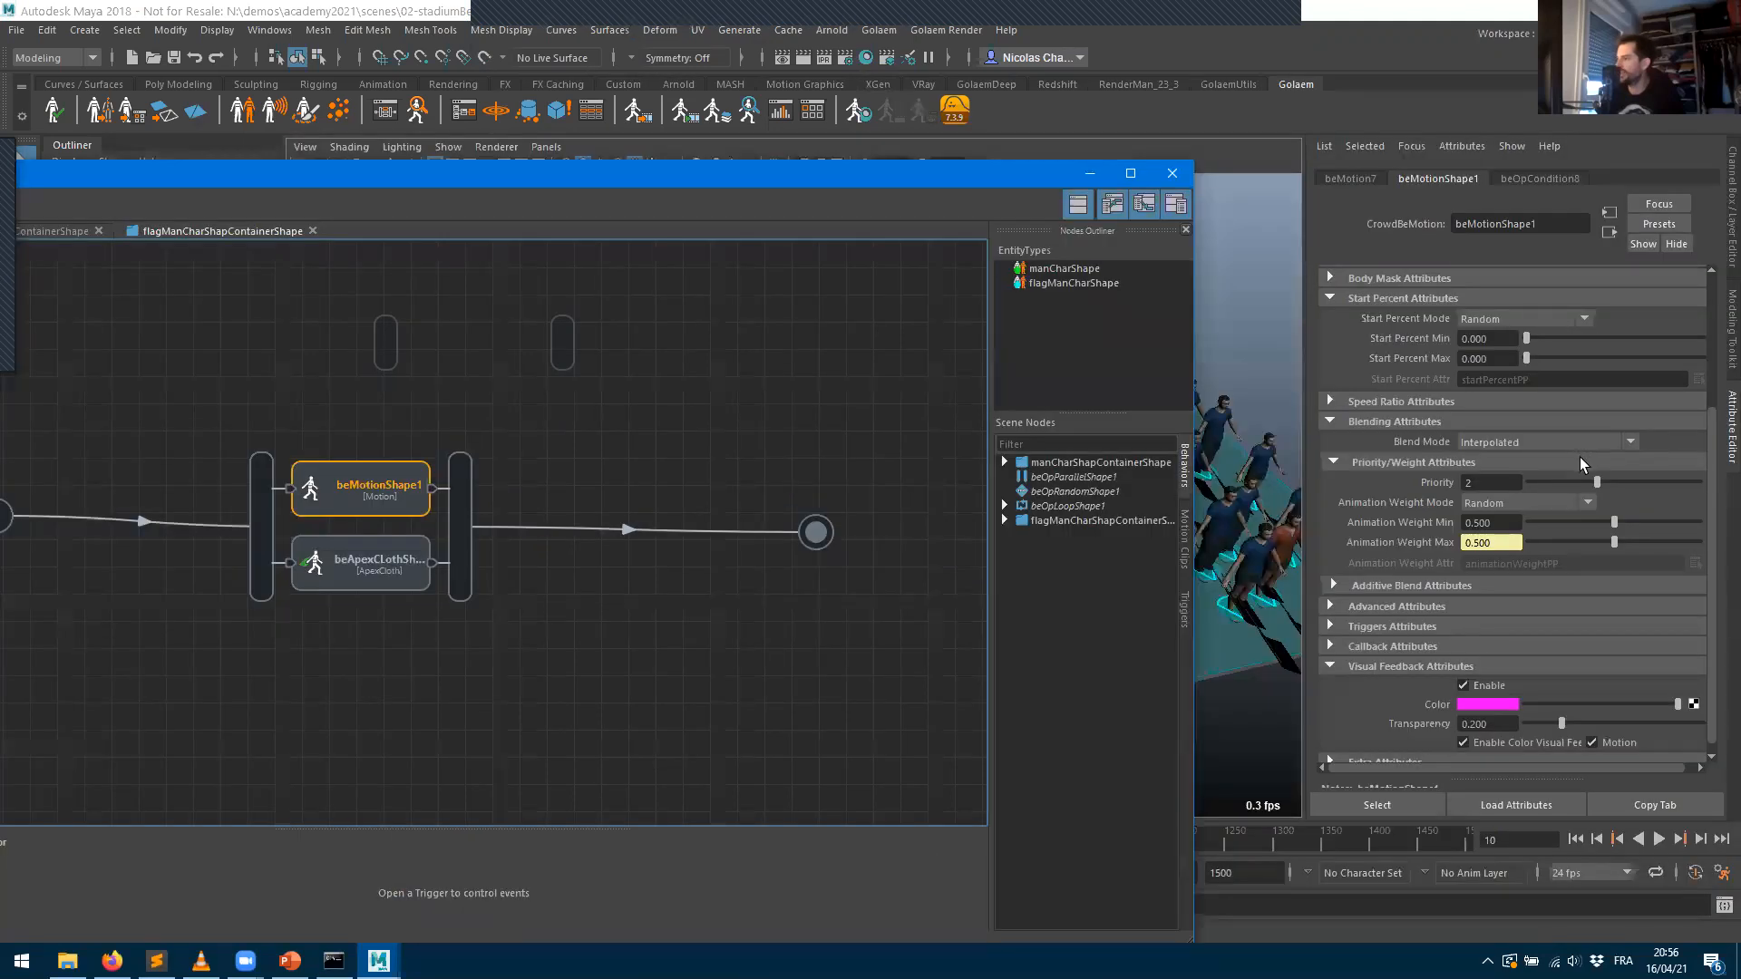
double_click(350, 502)
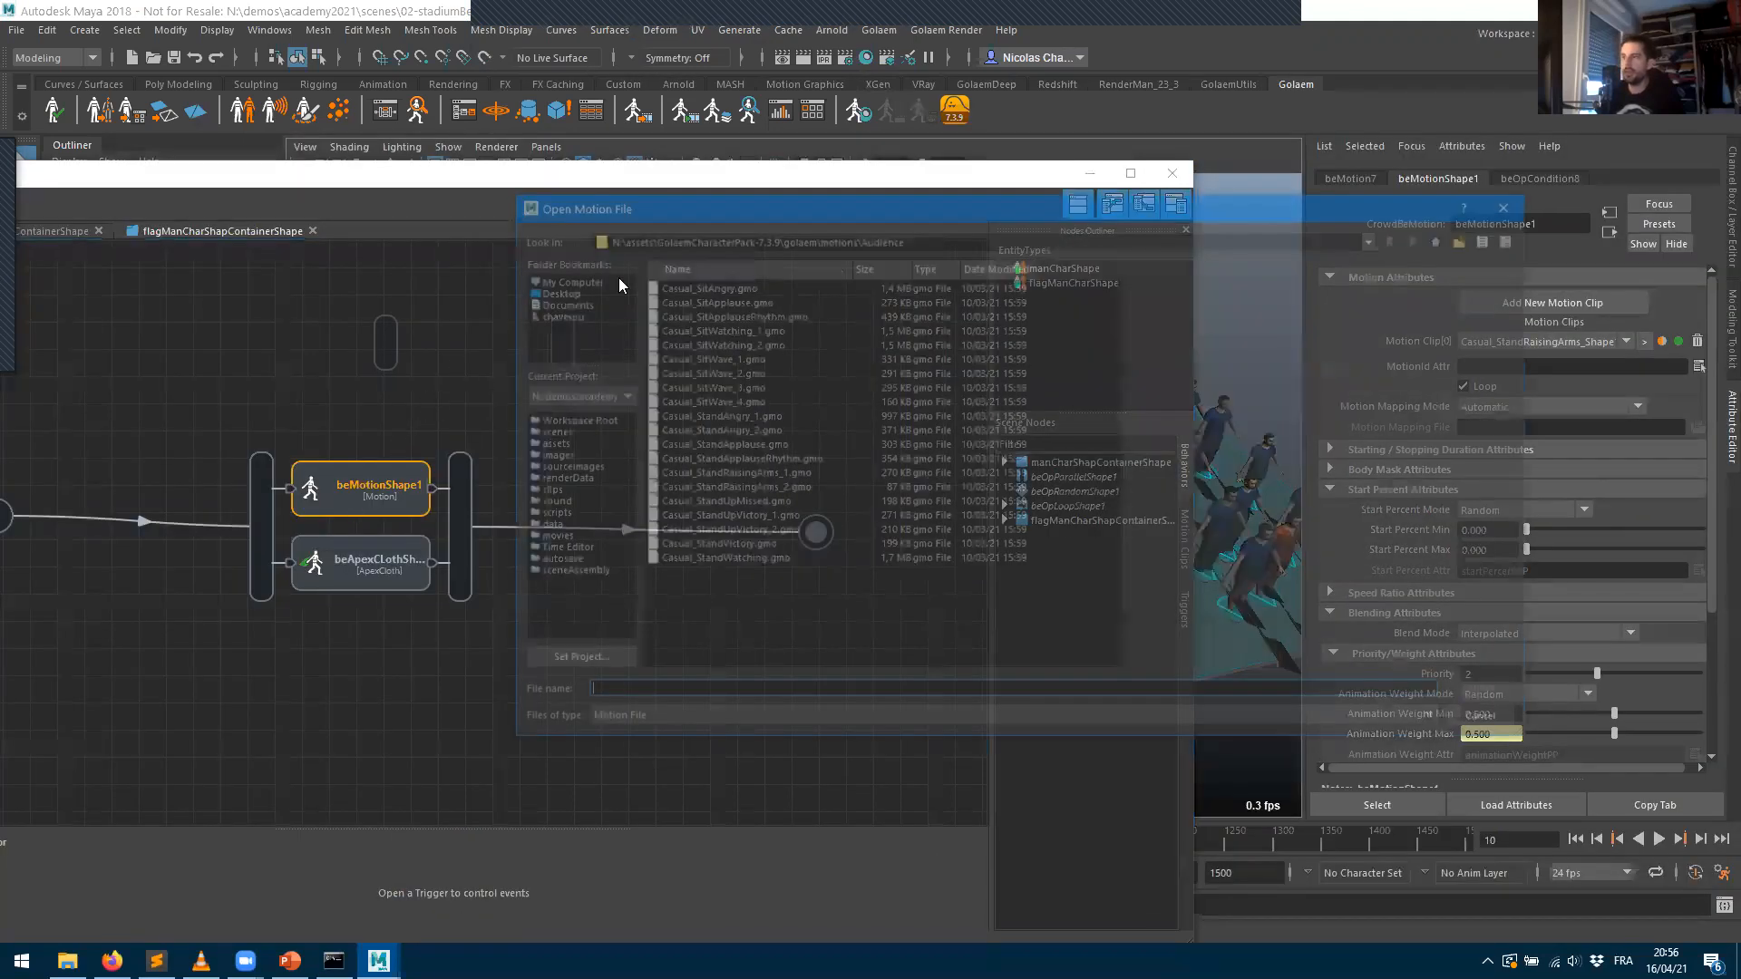
click(1492, 722)
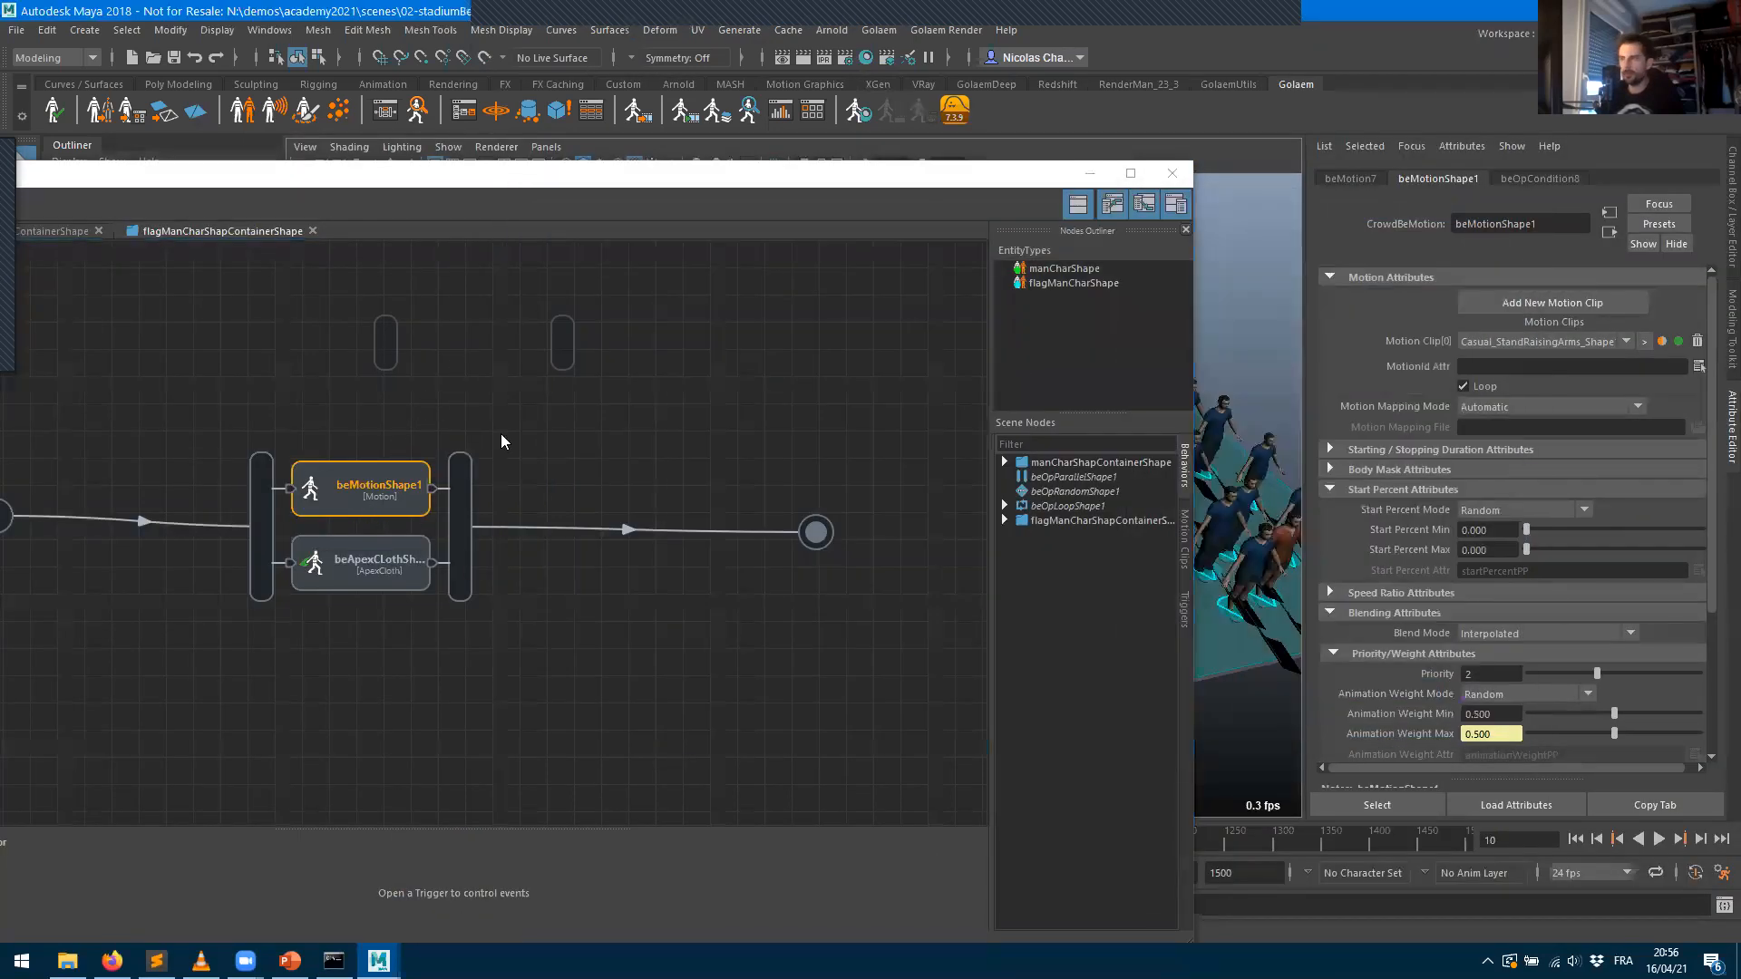
drag(1518, 222, 700, 191)
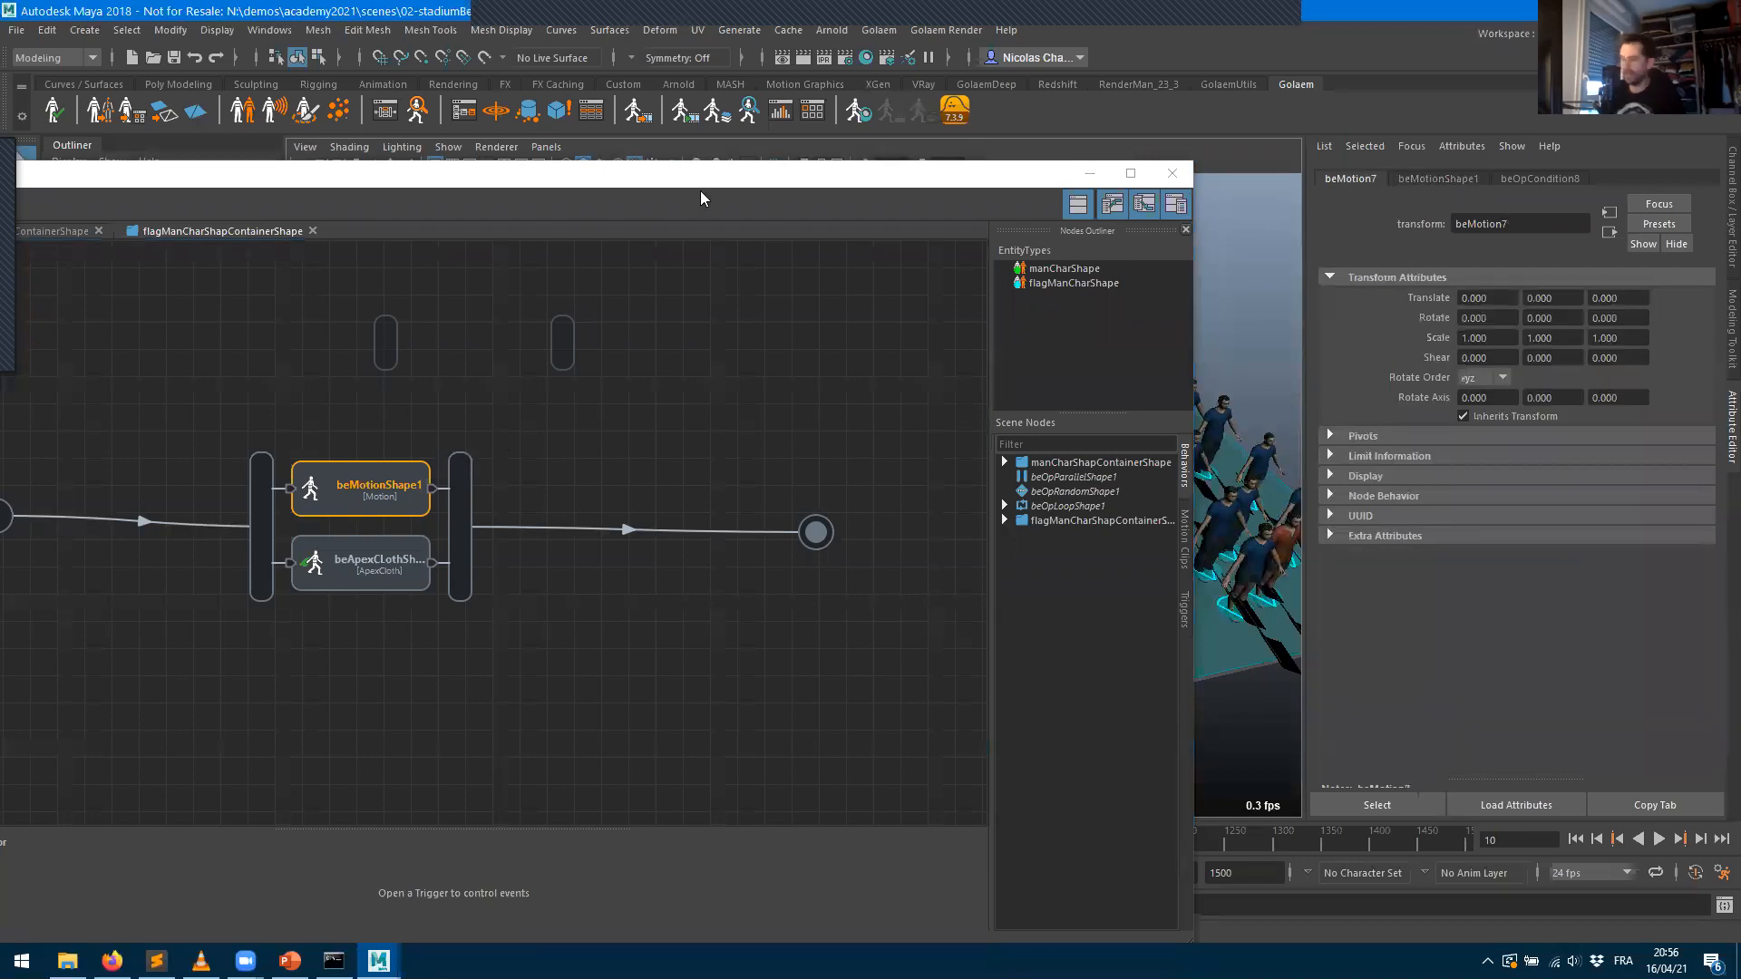
text(raisingArms)
key(Return)
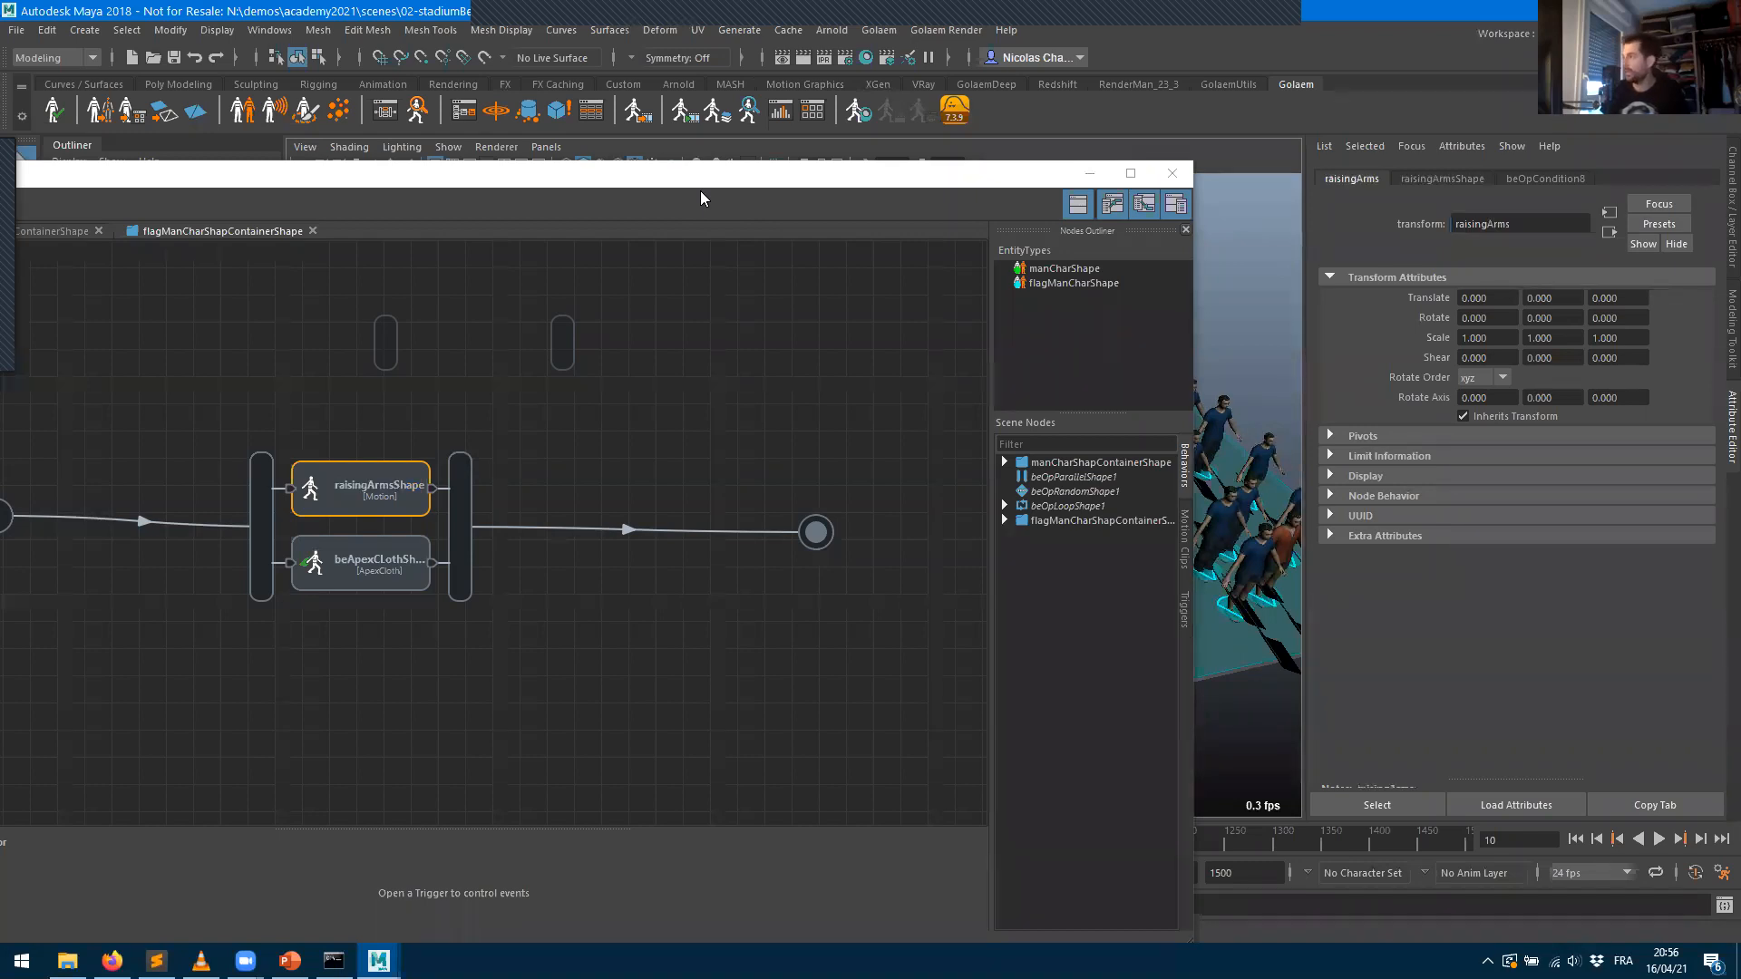
- Play the simulation from frame 1 to watch the raising-arms motion with the cloth flags
click(1067, 176)
click(1577, 843)
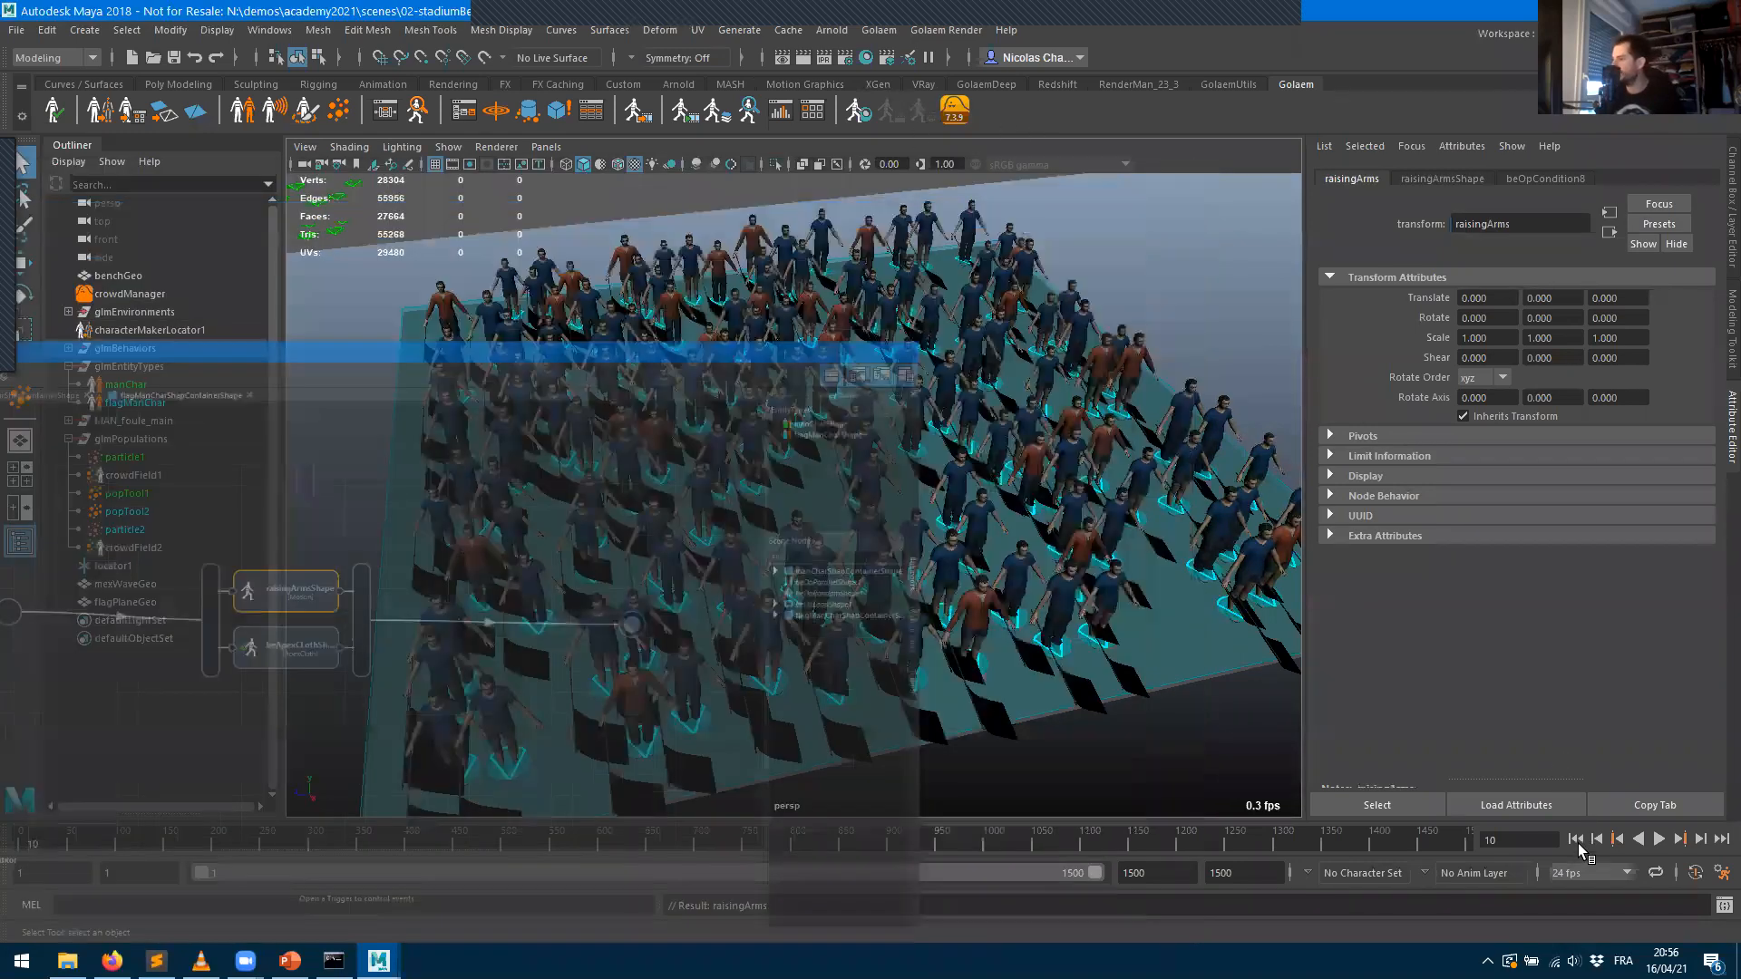
click(1659, 839)
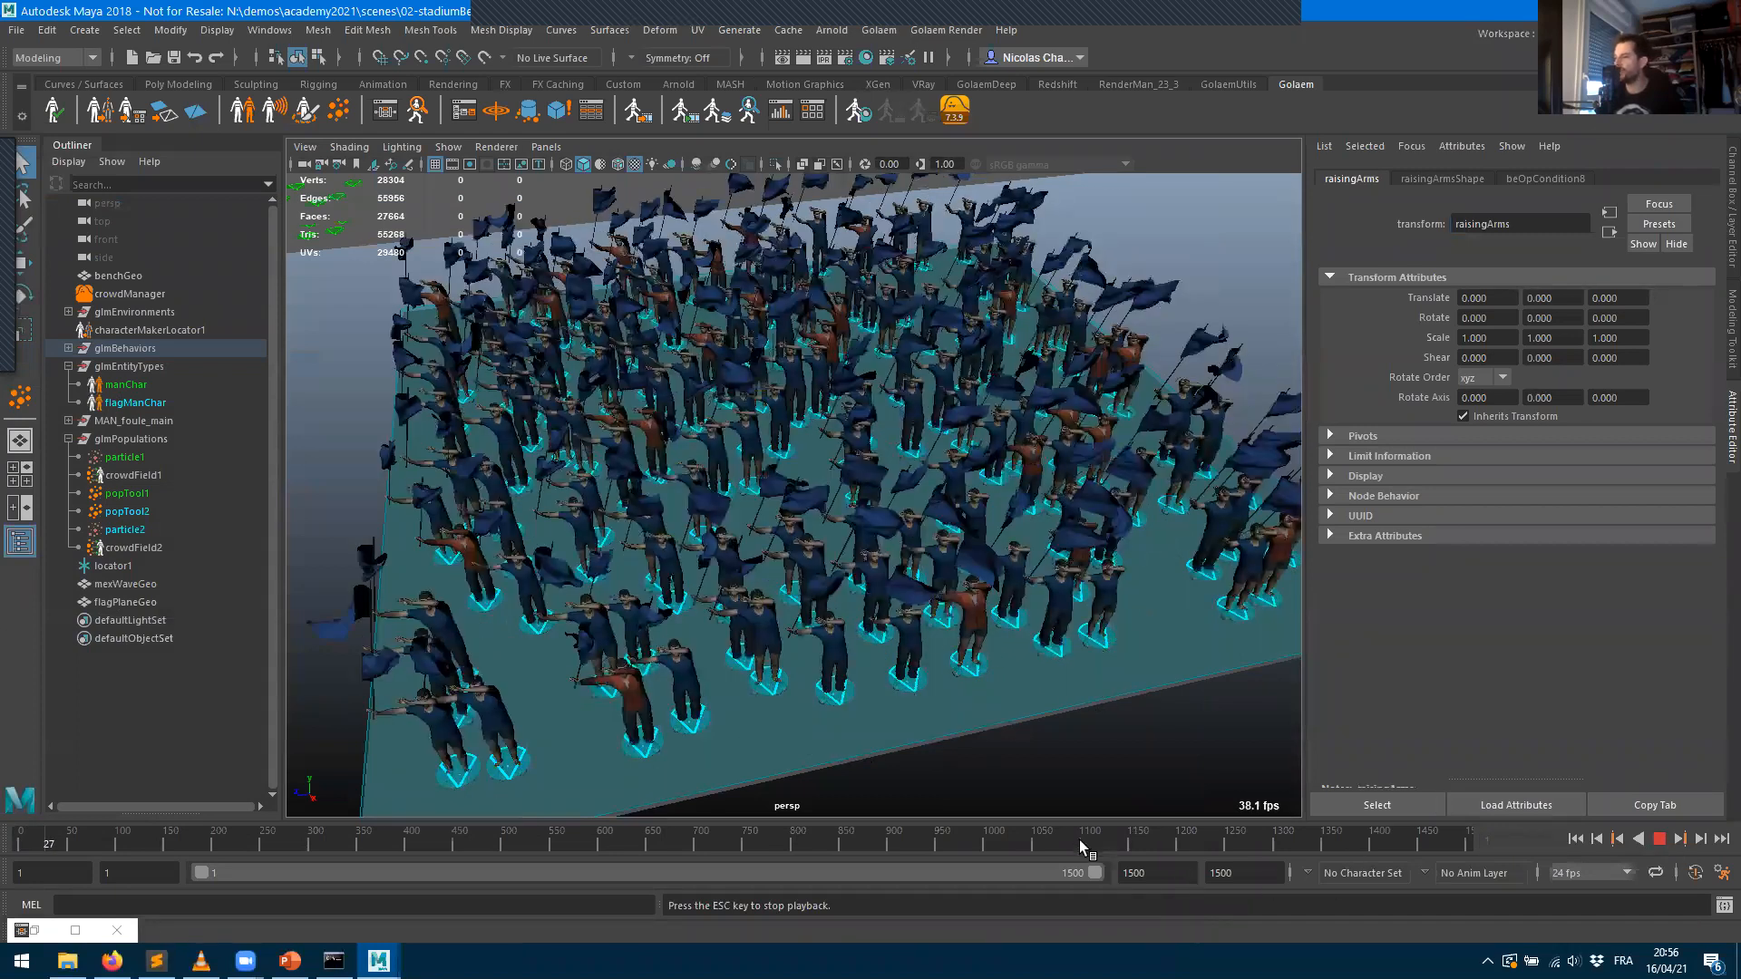
- Set the timeline's playback speed to Play Every Frame, Max Real-time and replay the simulation from frame 1
right_click(1081, 839)
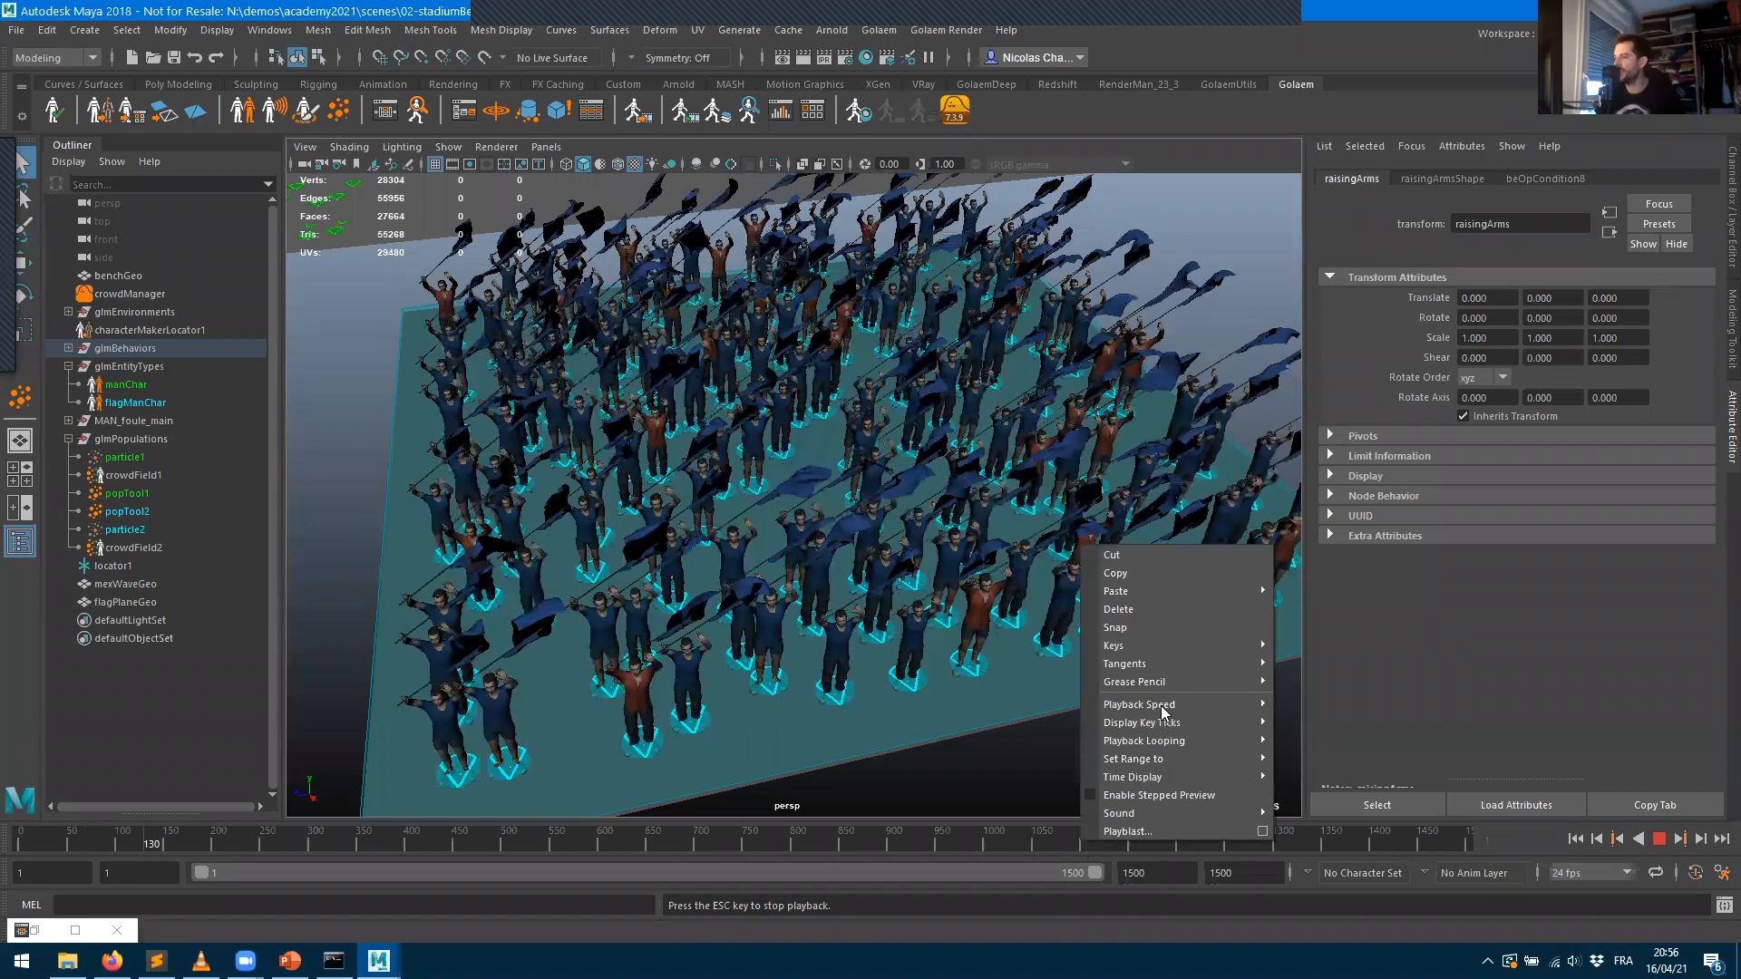
mouse_move(1262, 705)
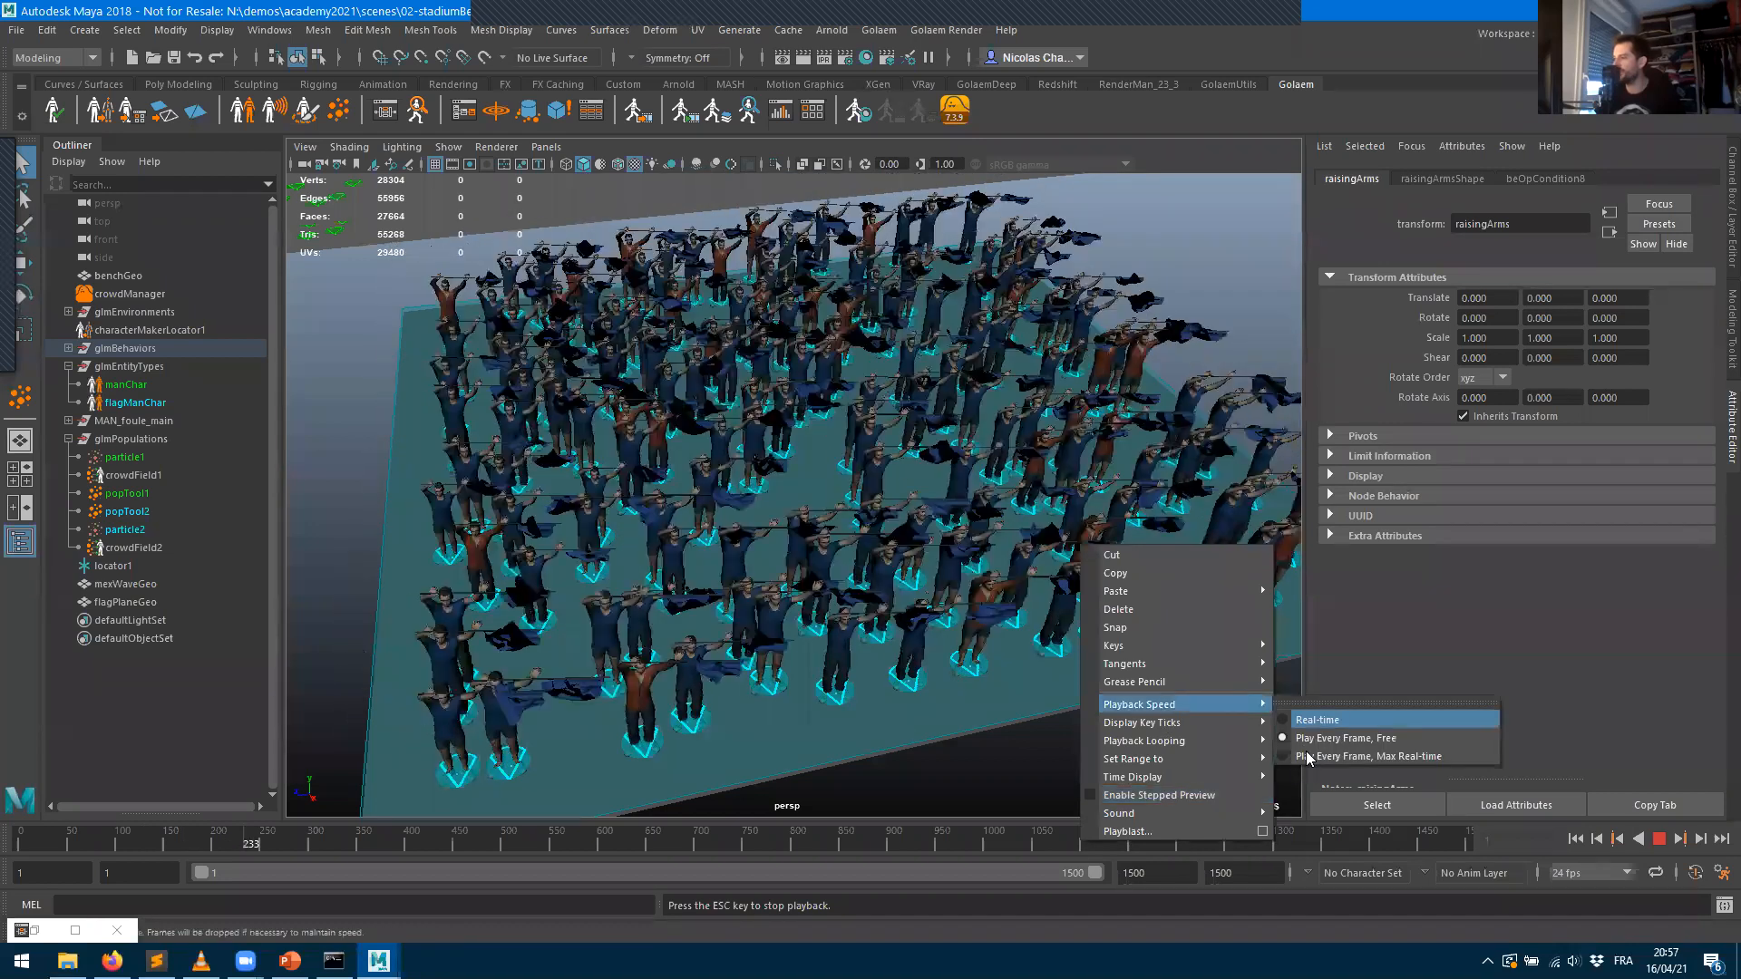
click(1351, 756)
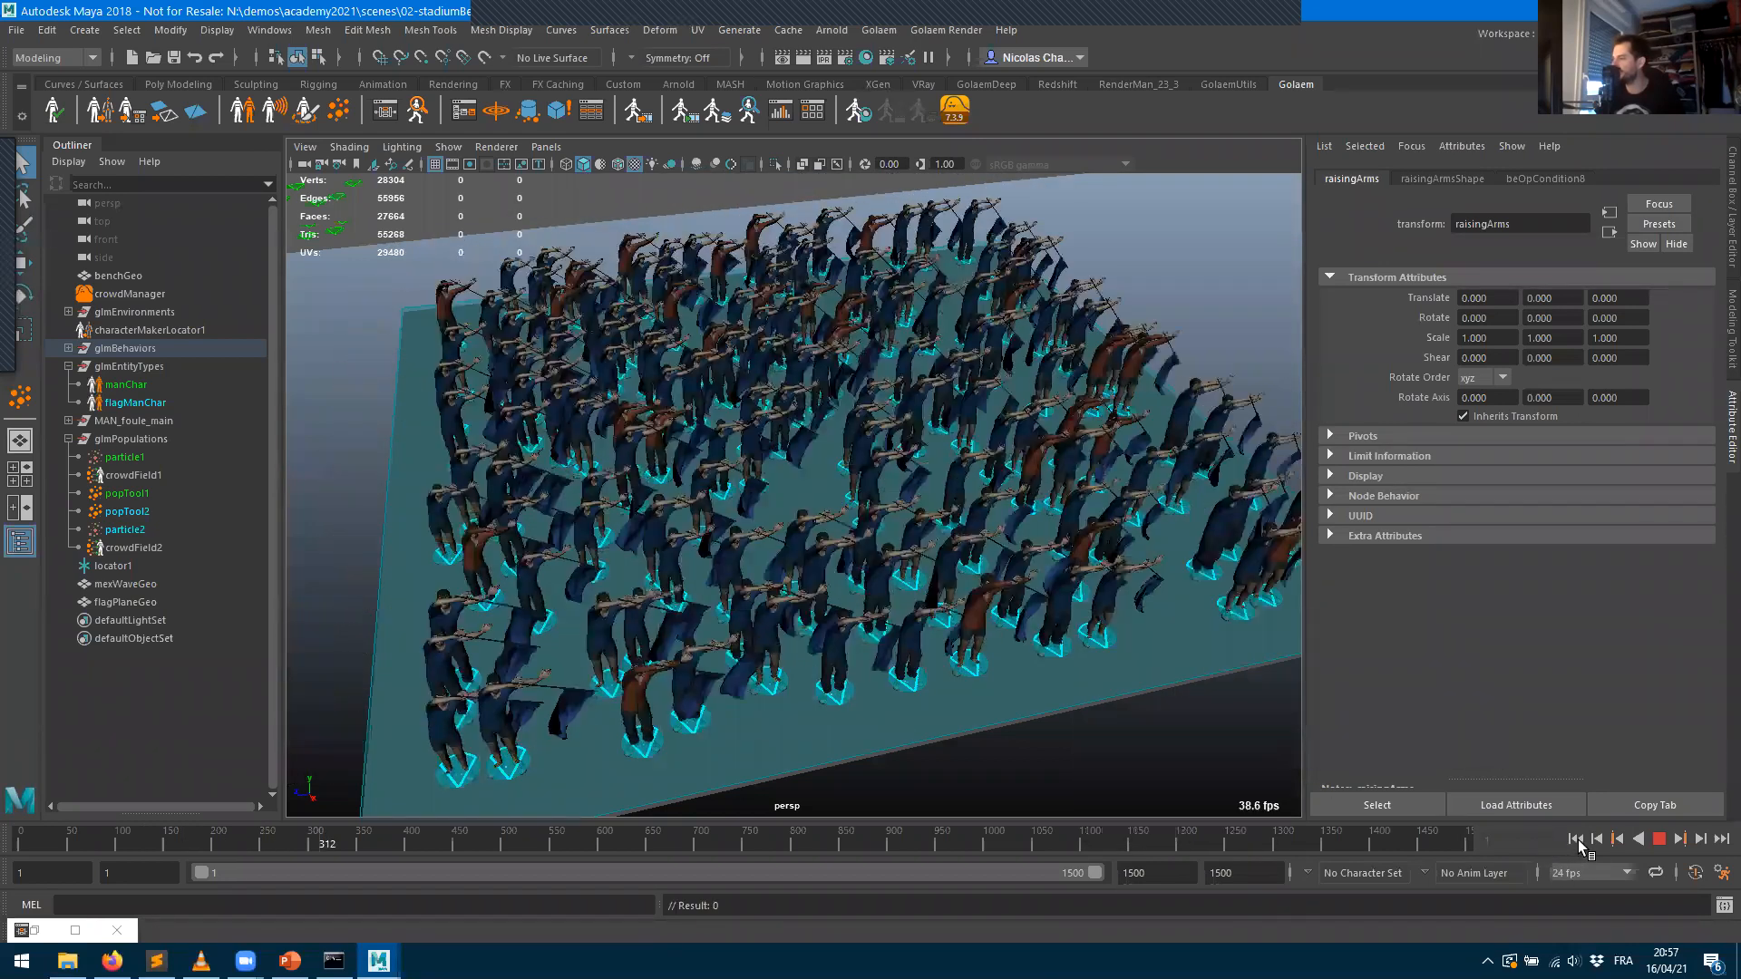
click(1576, 840)
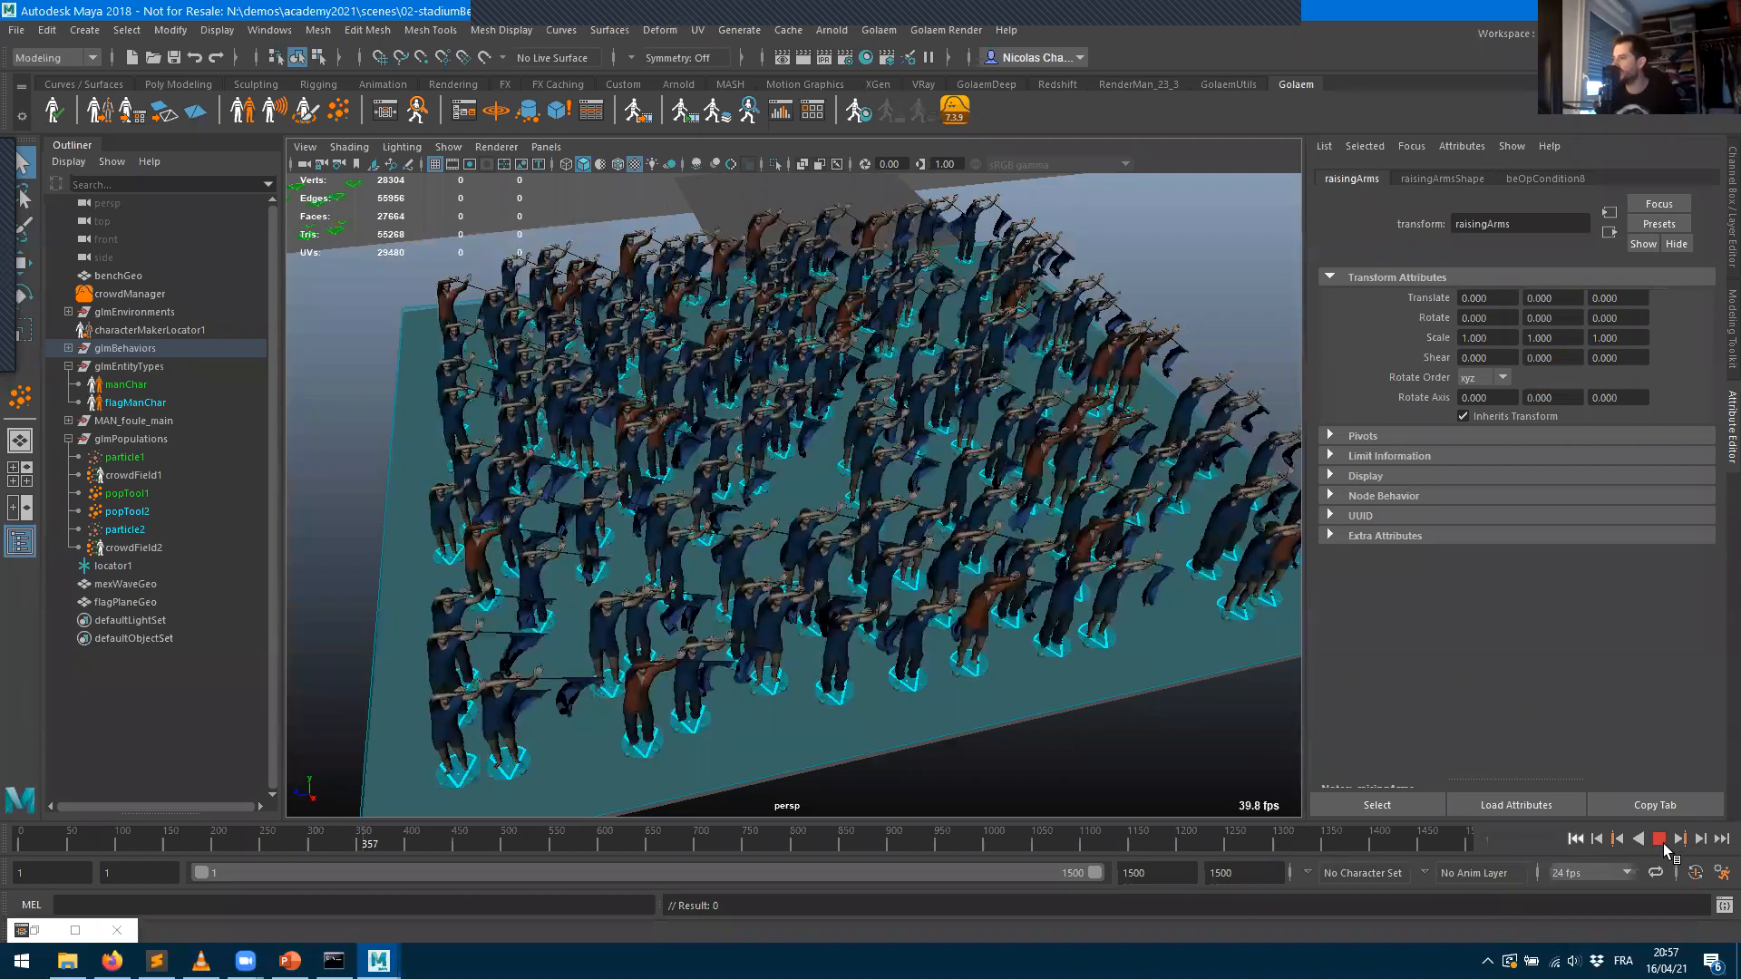
click(1663, 841)
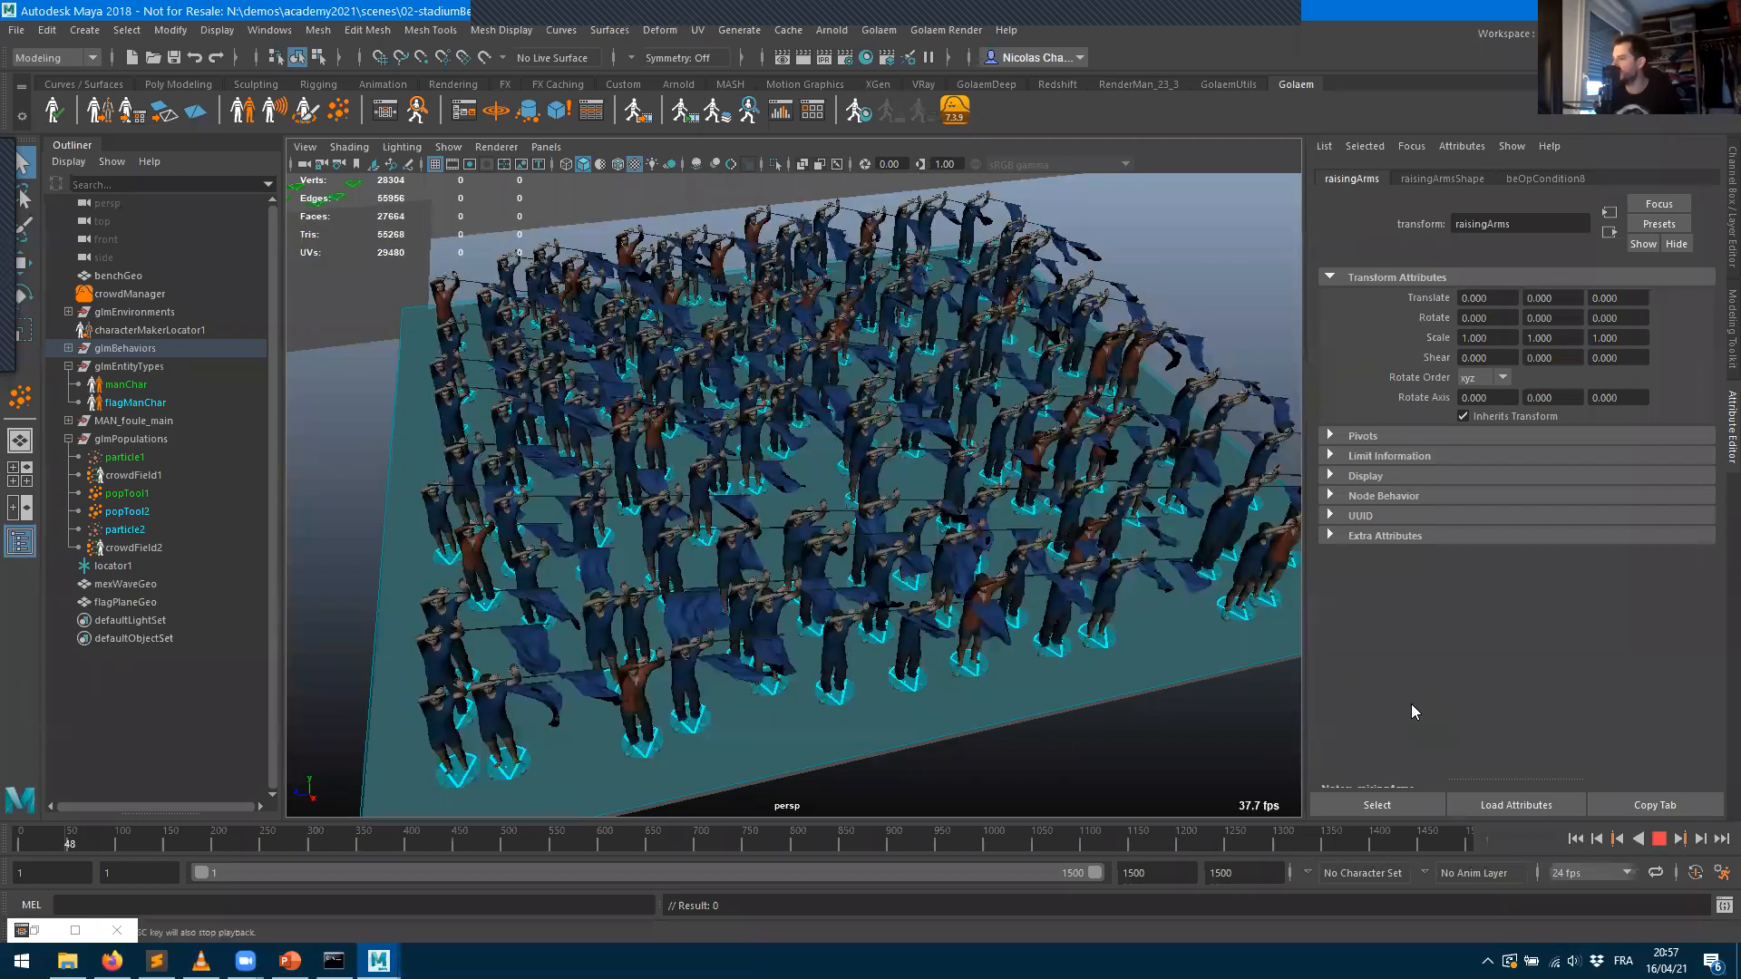
right_click(1317, 838)
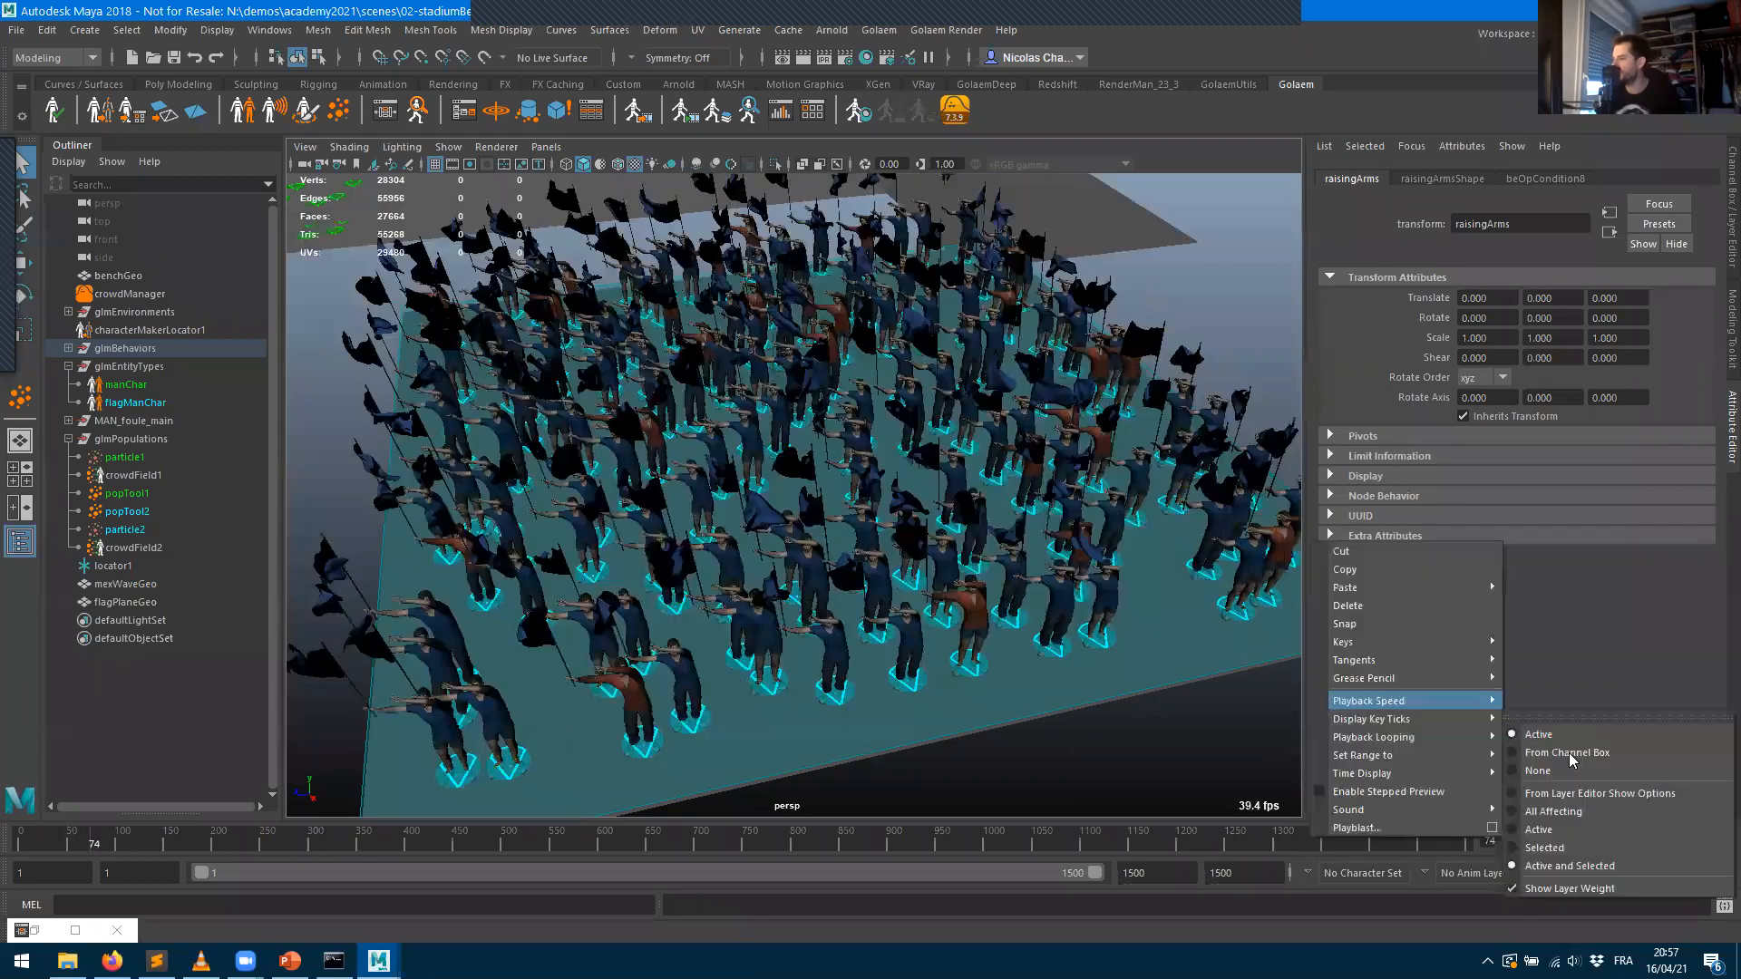
click(1570, 841)
click(1576, 839)
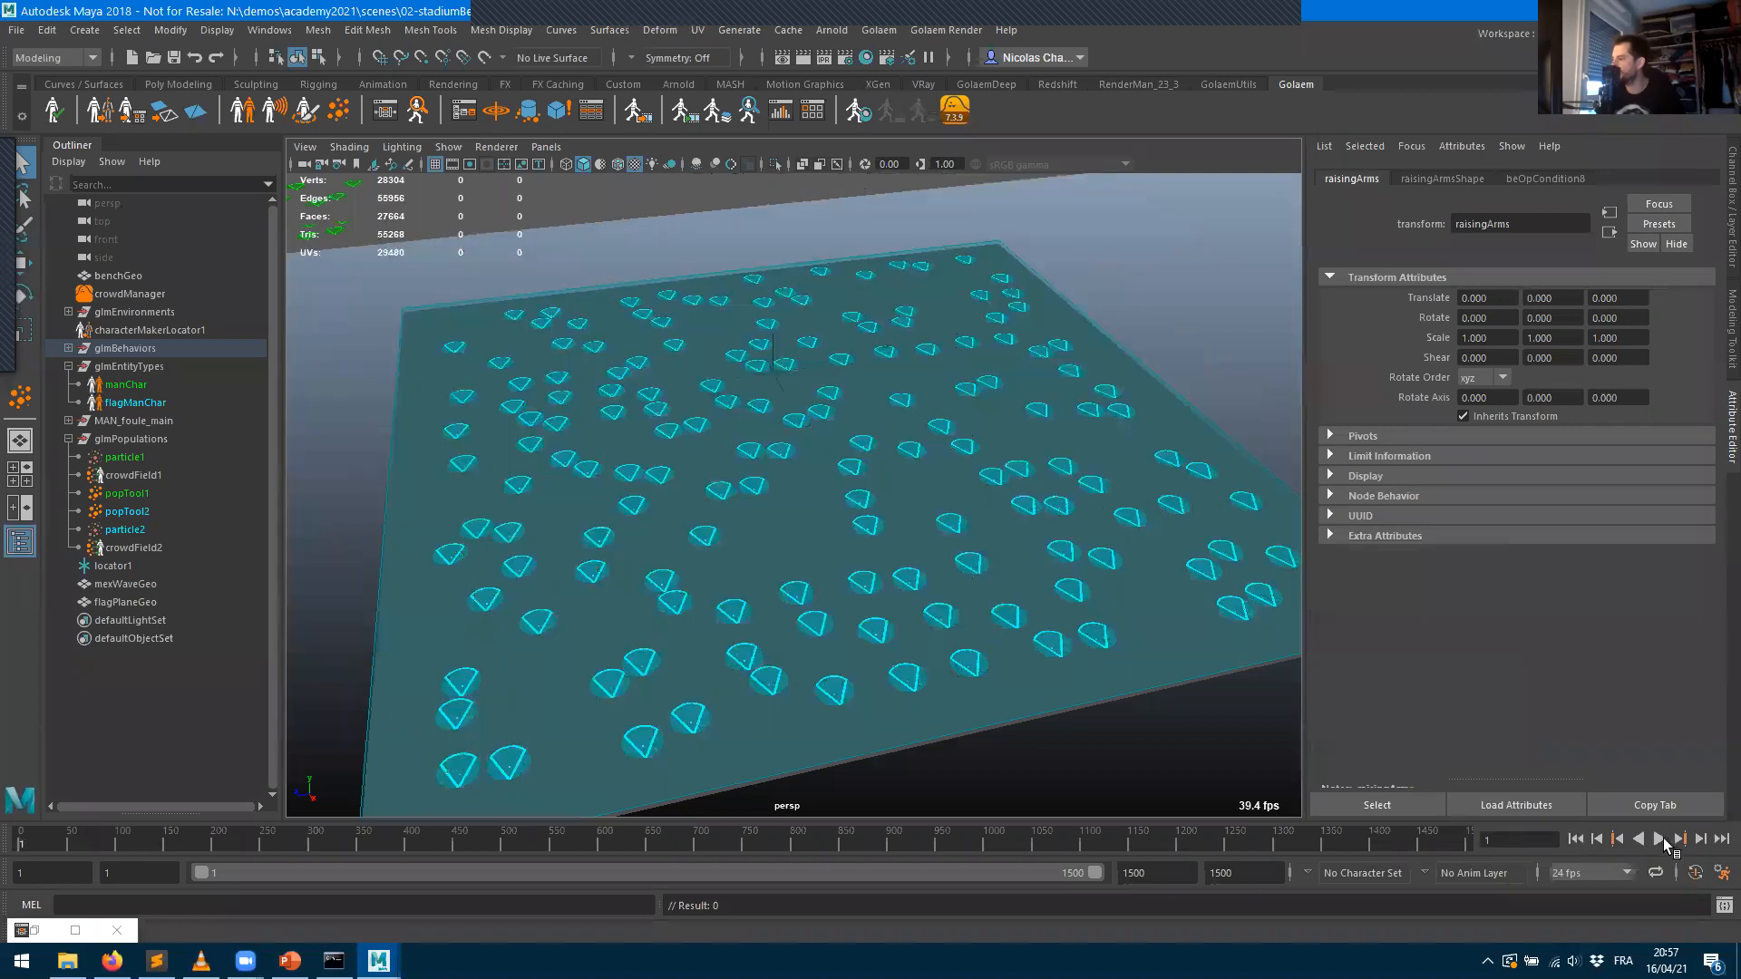
click(1664, 842)
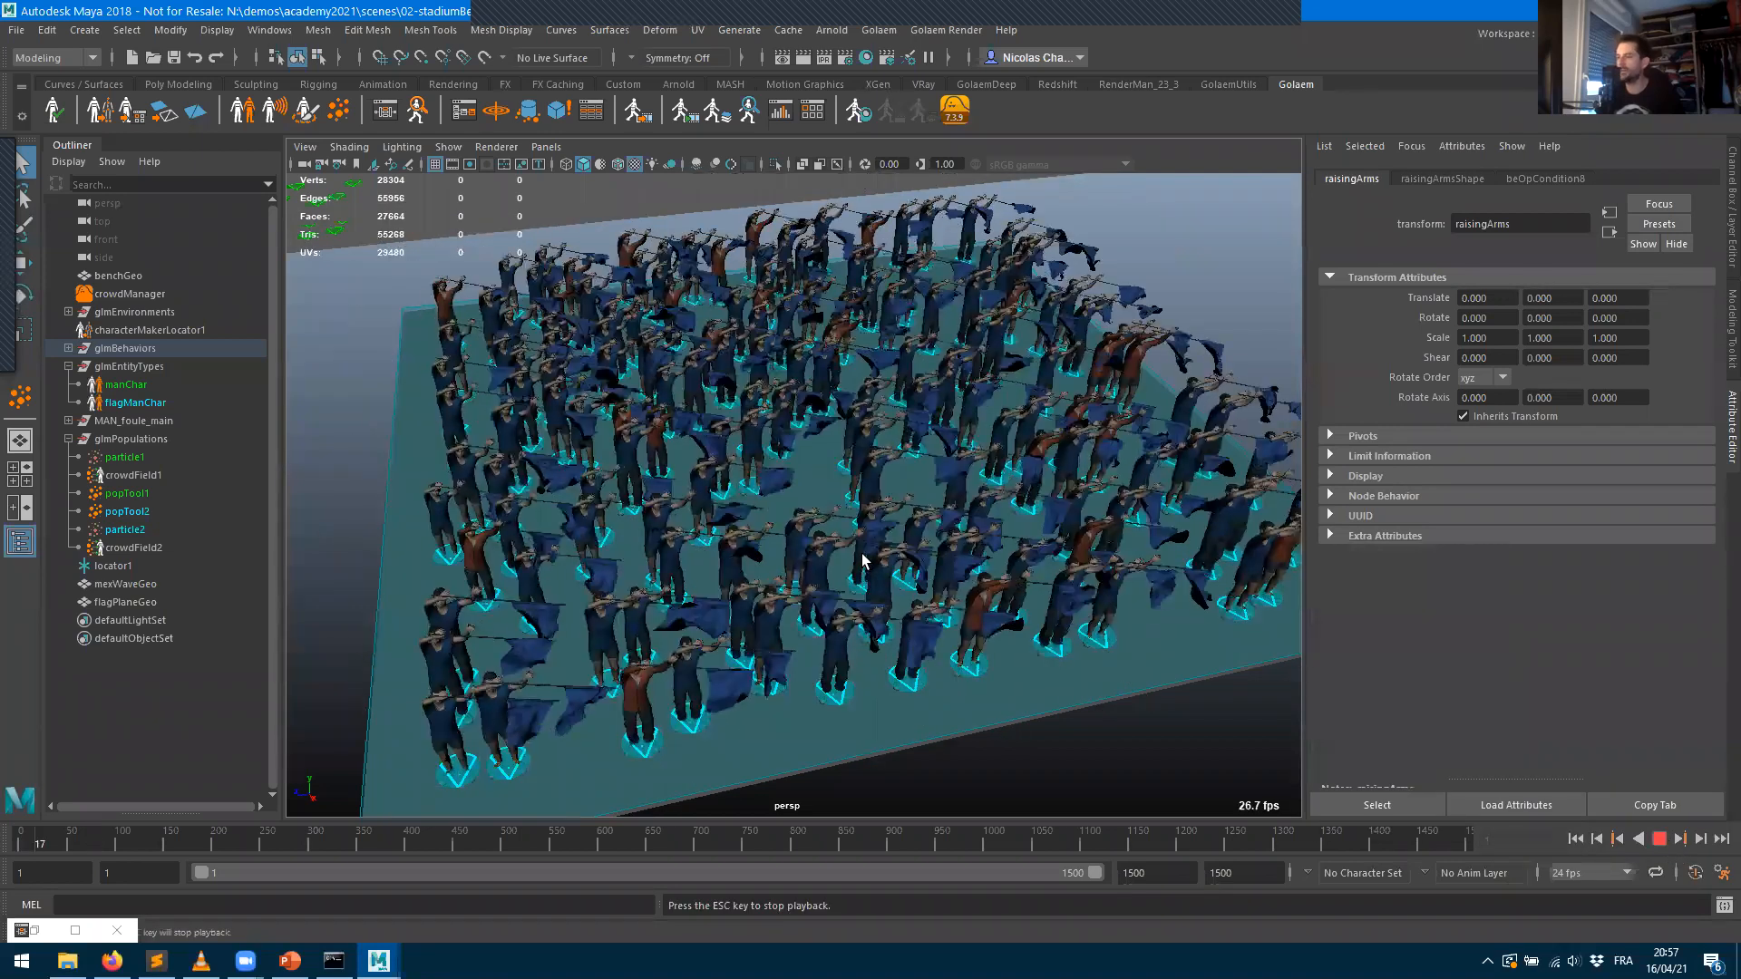
- View the waving flags from a lower, closer angle and stop playback
alt+drag(686, 423, 683, 628)
scroll(686, 625, up, 2)
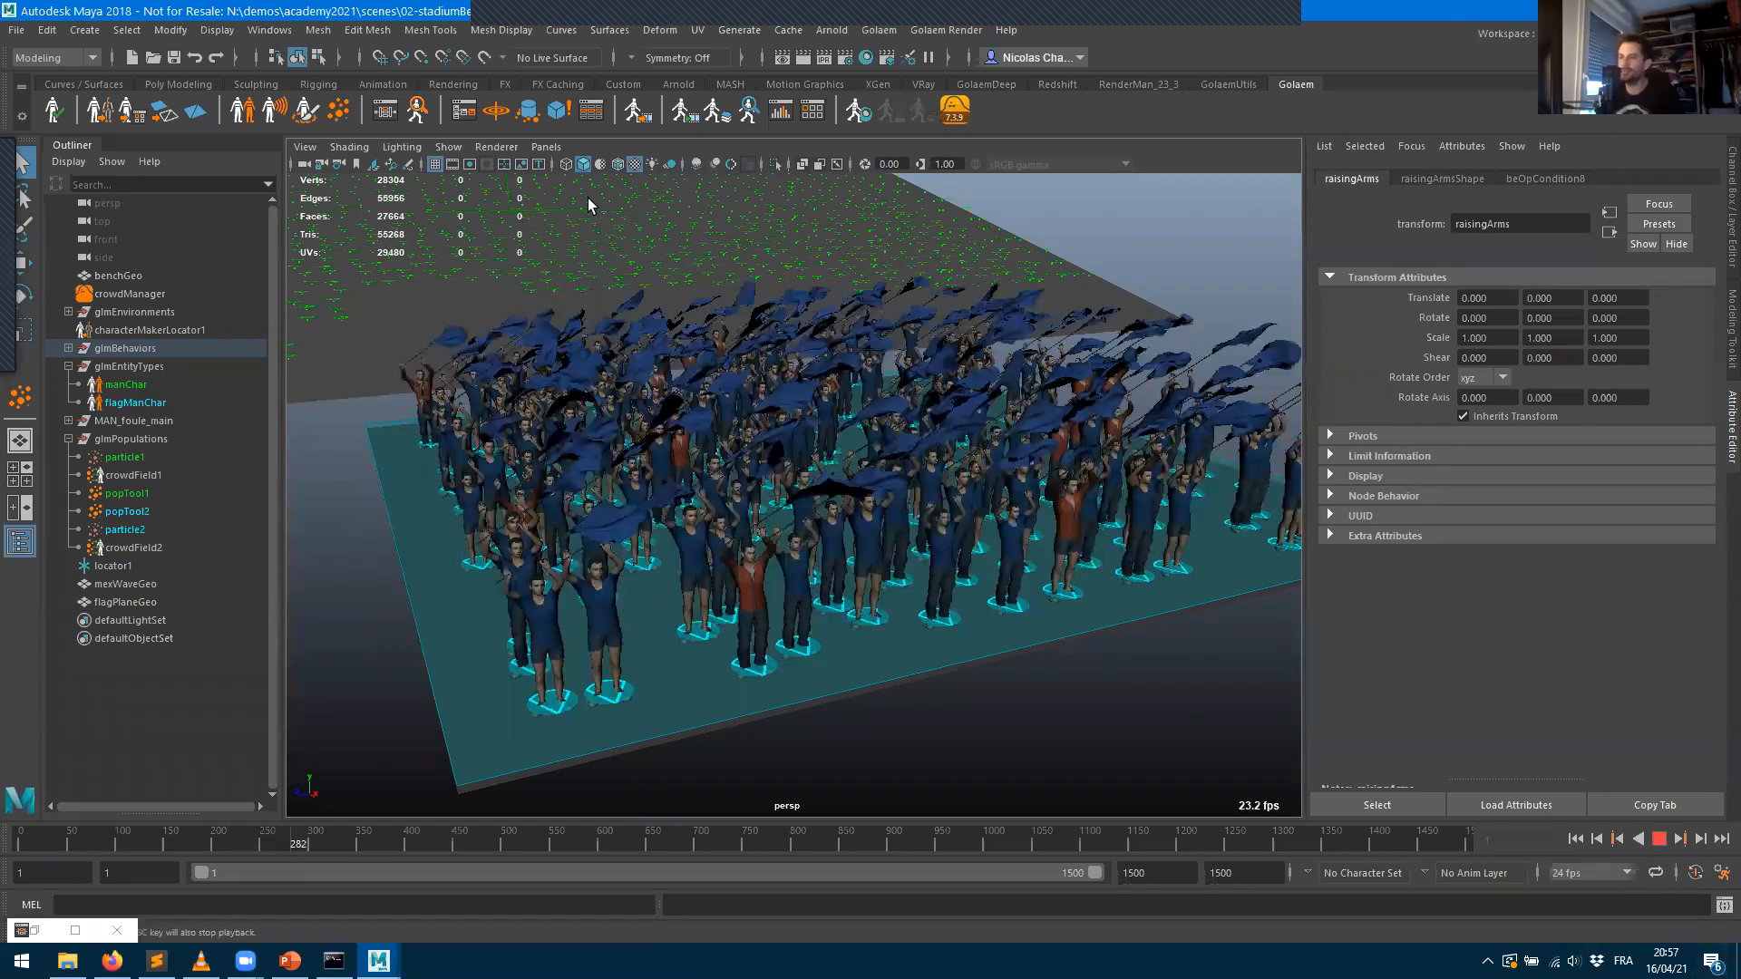
key(Escape)
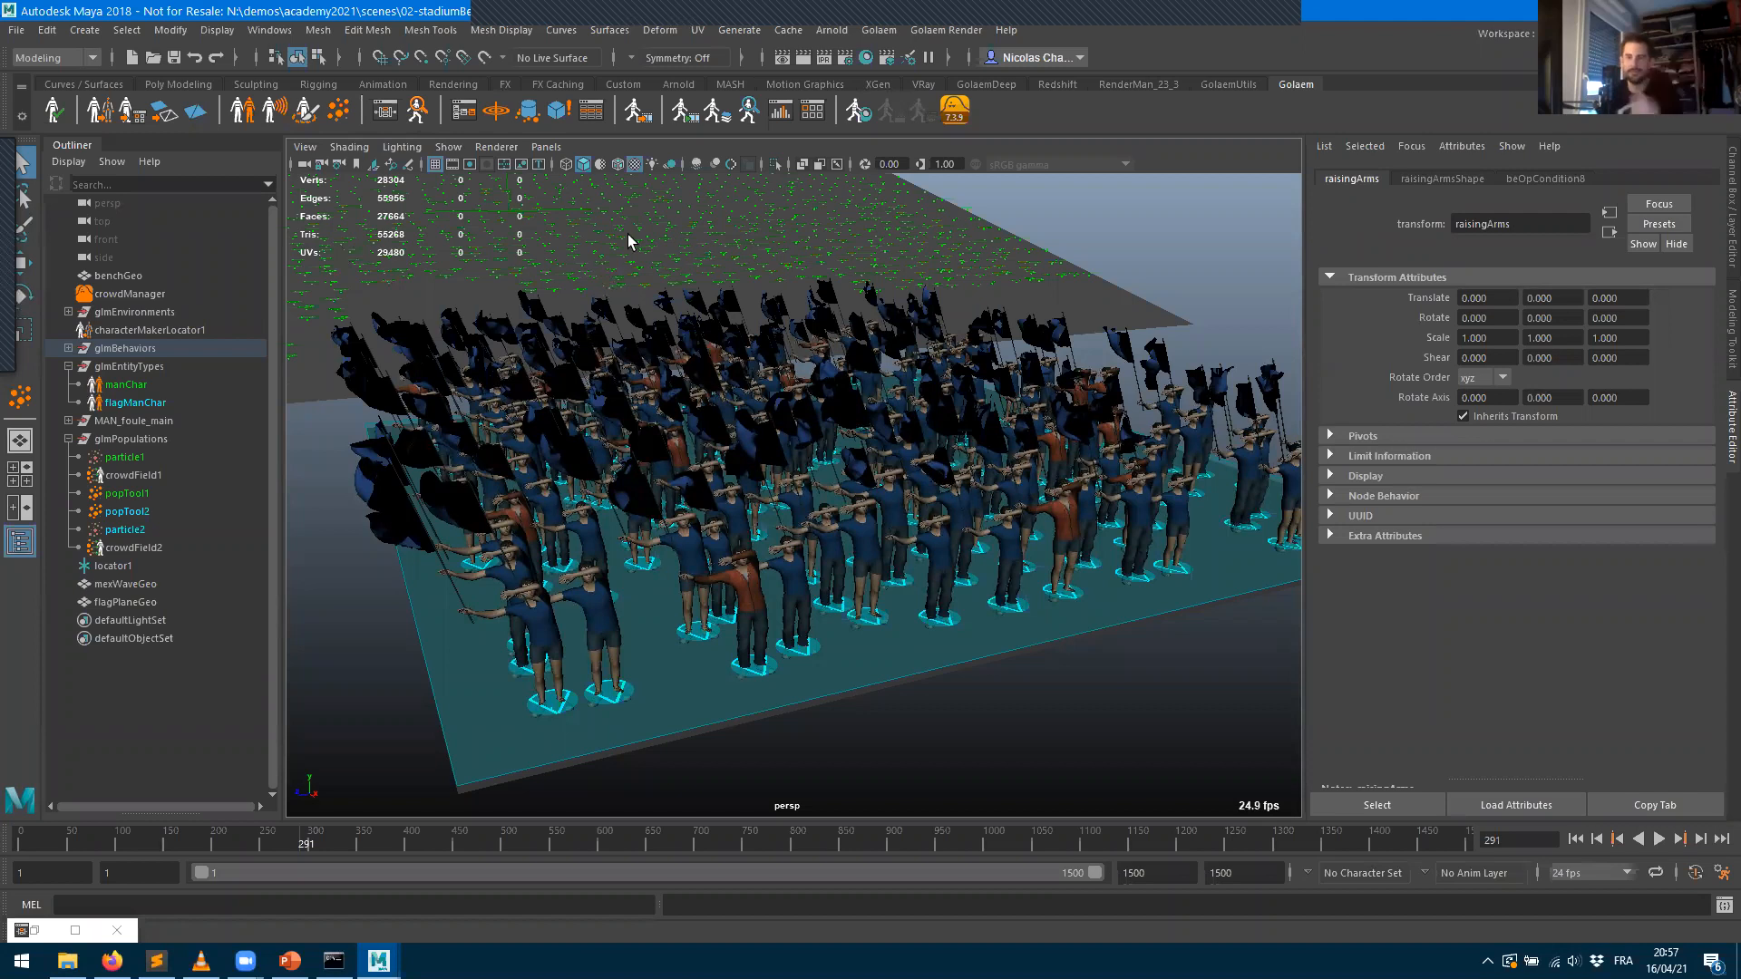
- Set the raisingArms behavior's Start Percent Max to 1, Speed Ratio Min to 0.265 and Speed Ratio Max to 0.312
key(alt+Tab)
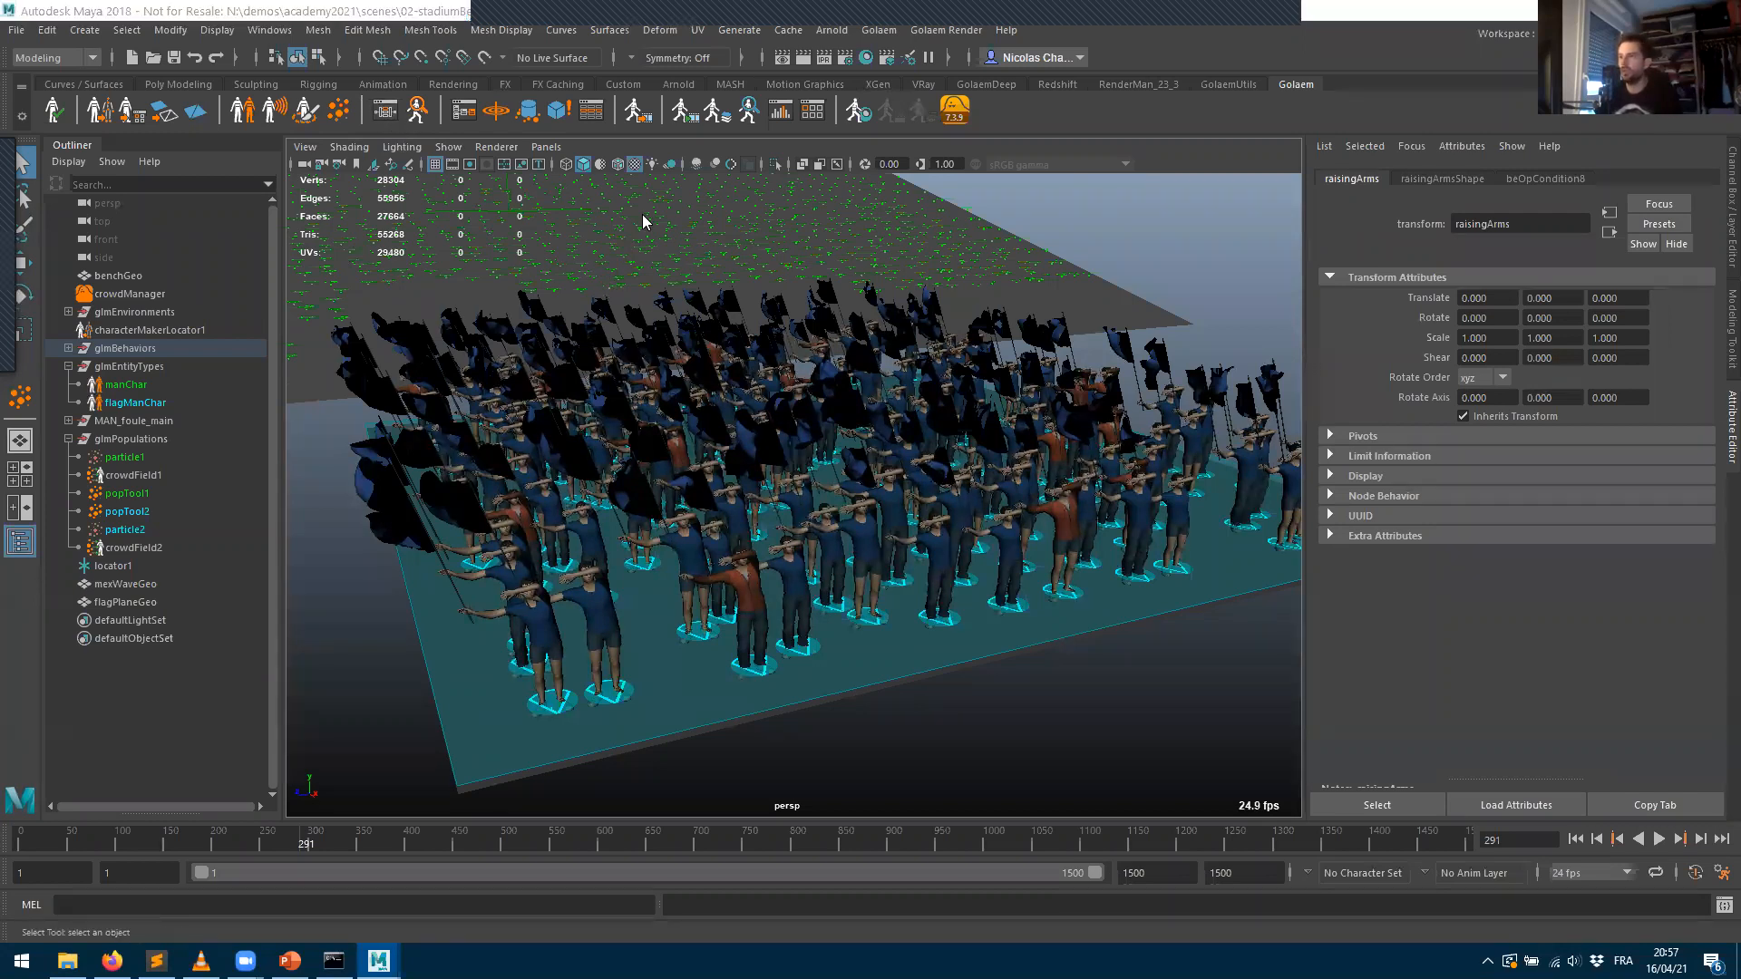
click(785, 437)
click(374, 491)
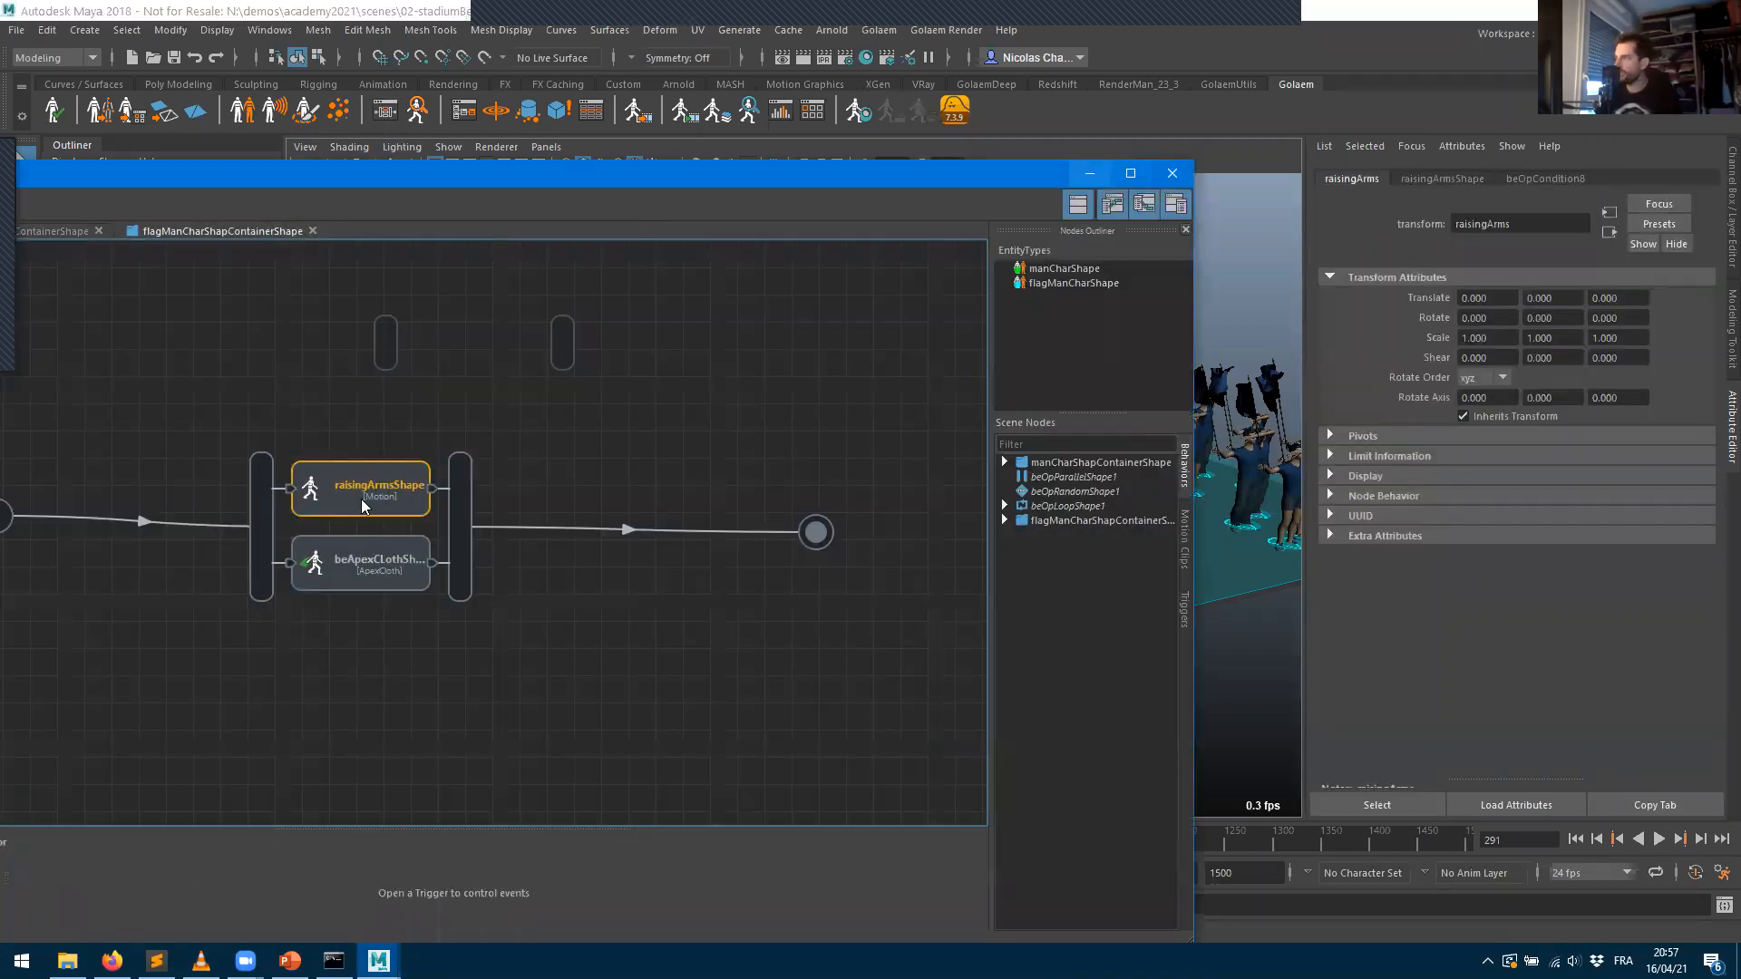
click(1437, 180)
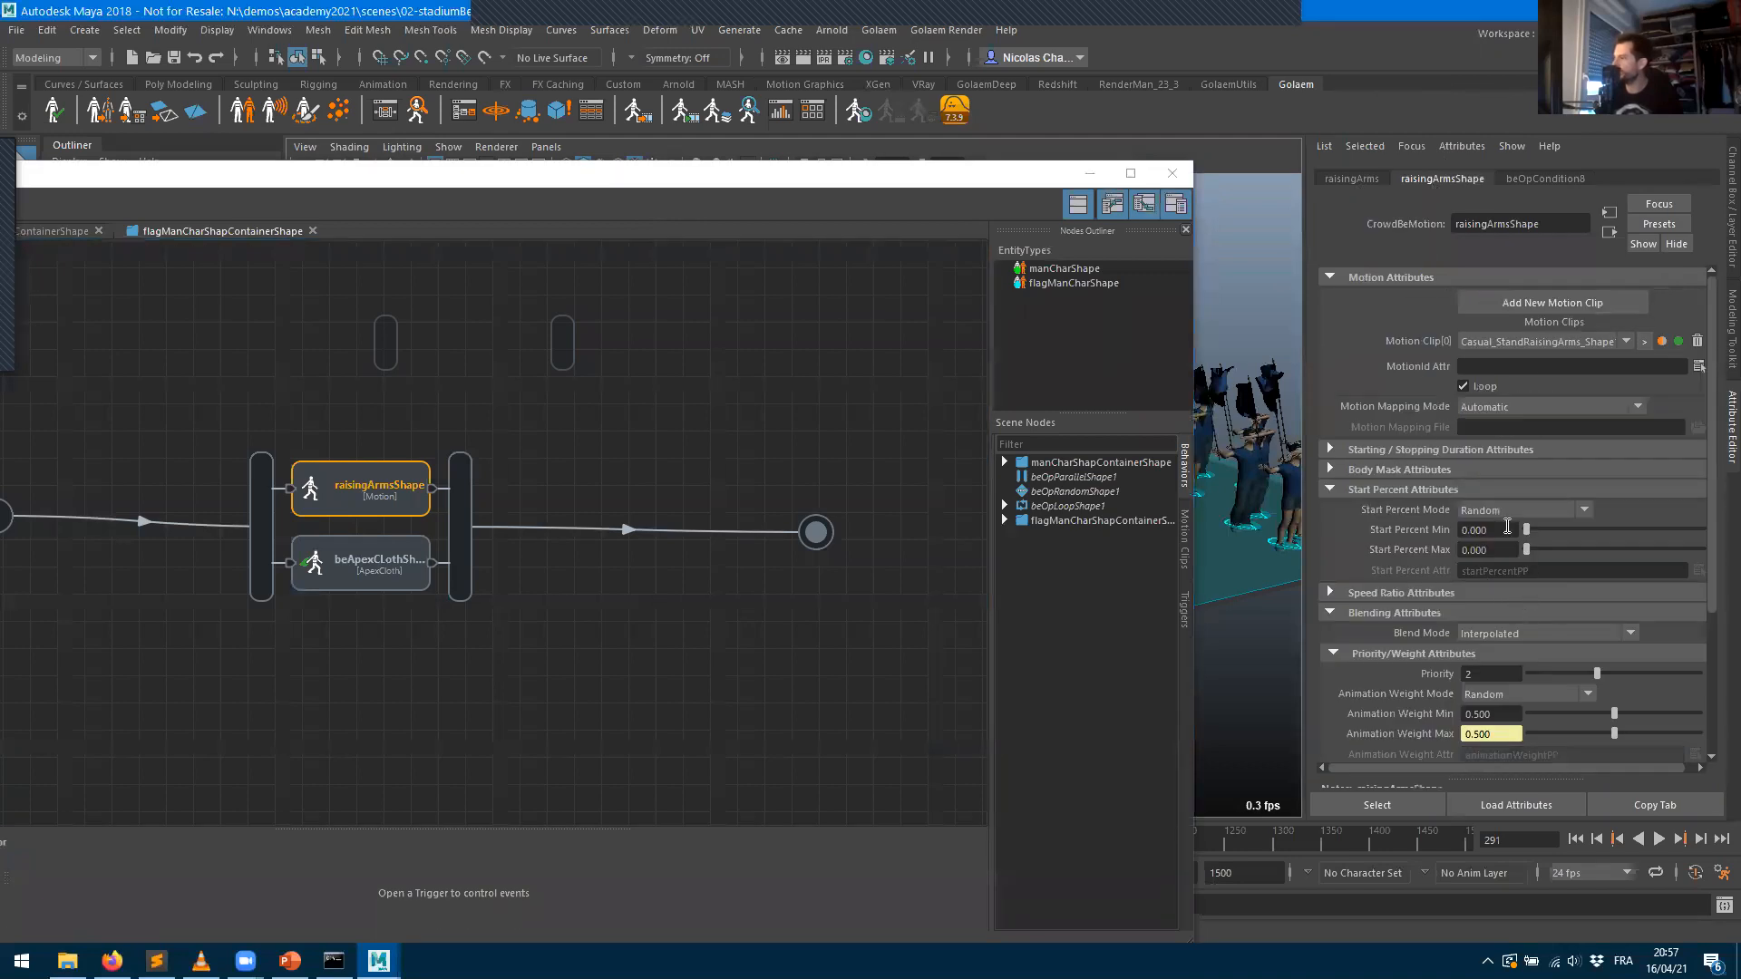
drag(1527, 550, 1721, 553)
click(1354, 595)
drag(1585, 632, 1543, 657)
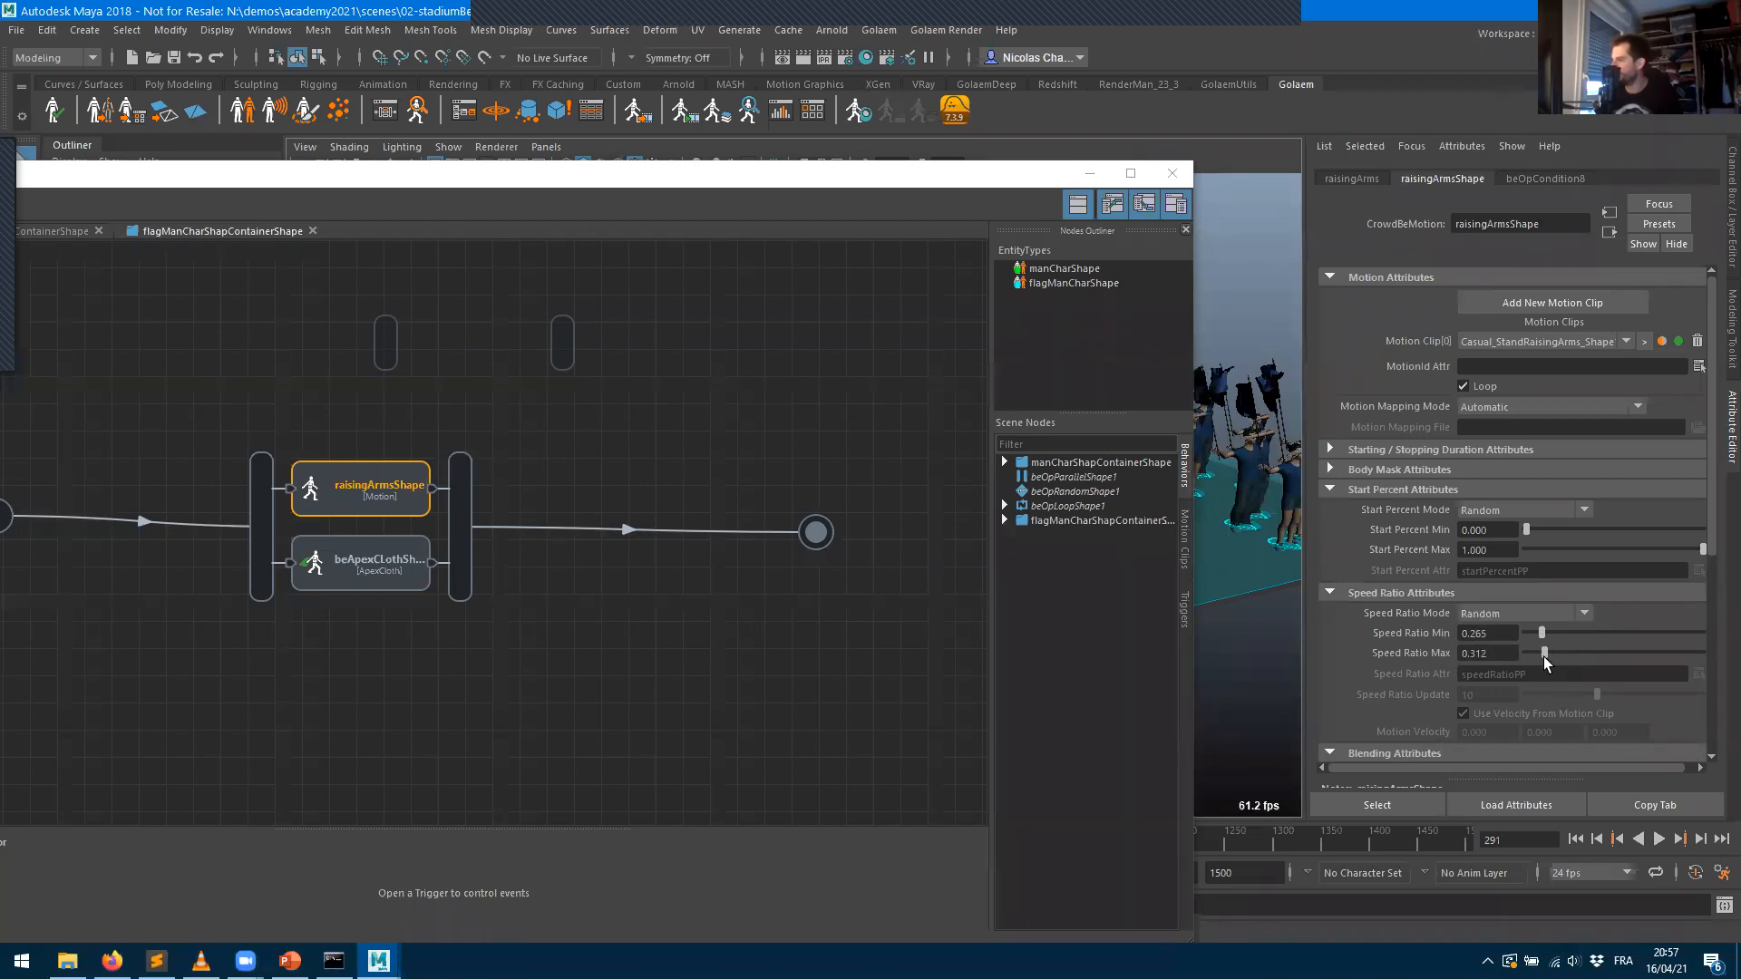
click(1093, 170)
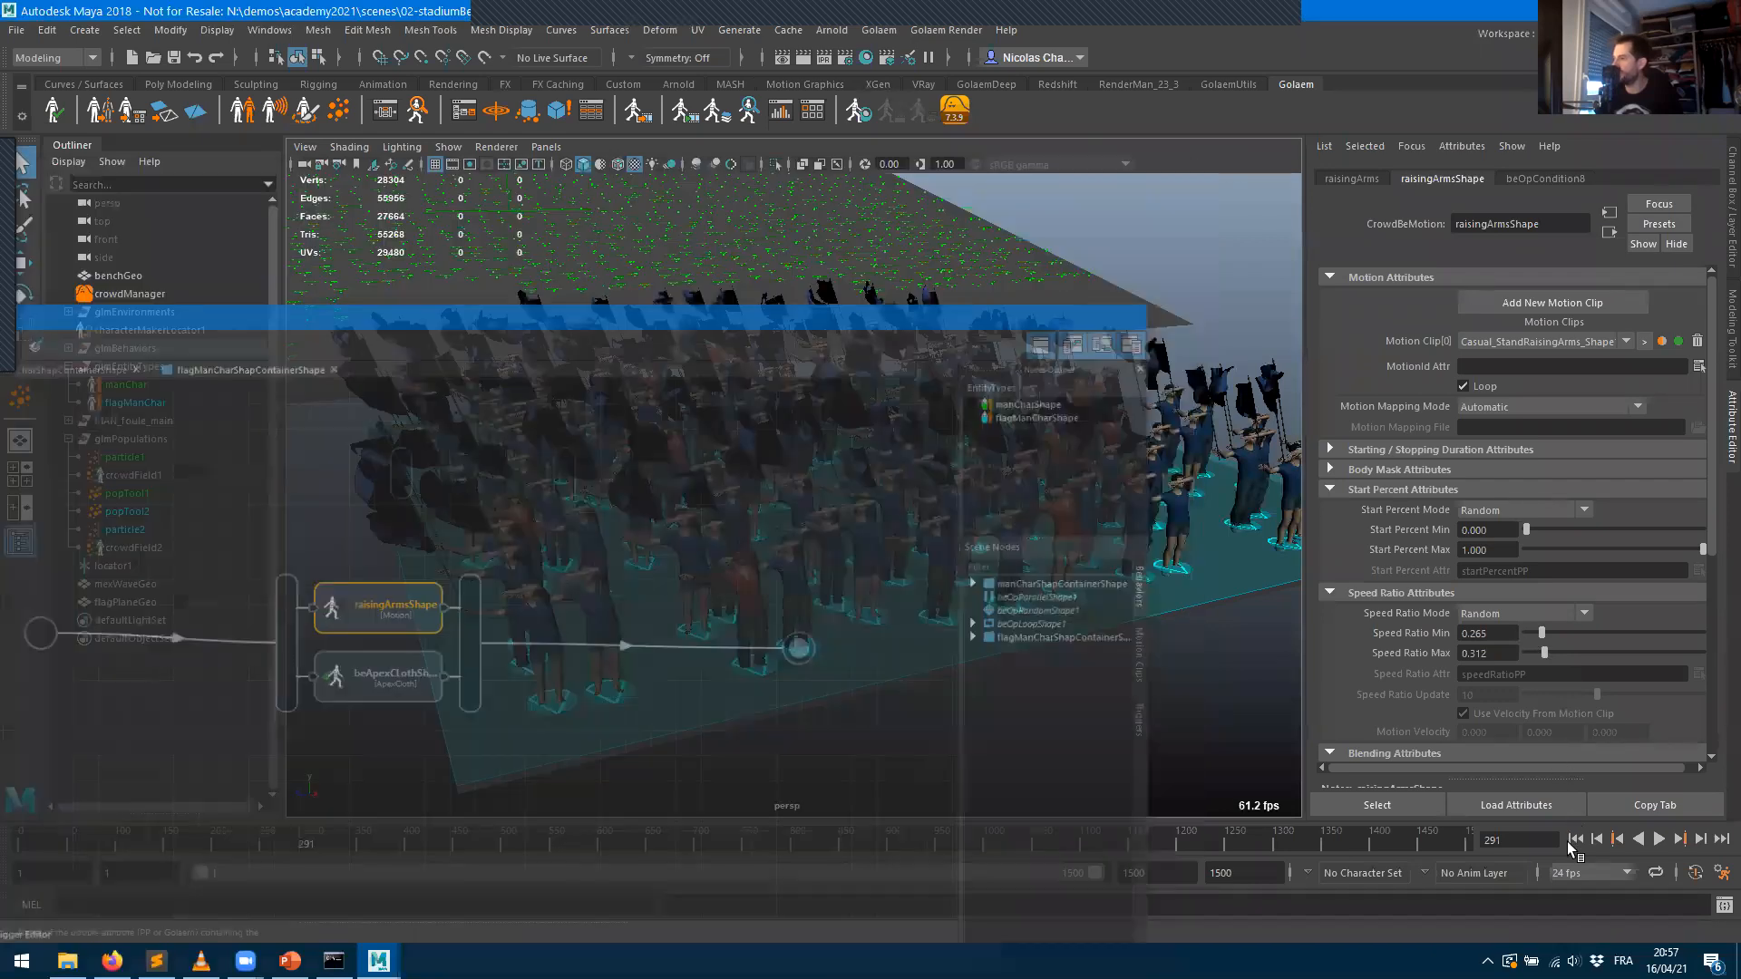
- Play the simulation from the start and view the crowd's randomized arm and flag motion from closer up
click(1659, 838)
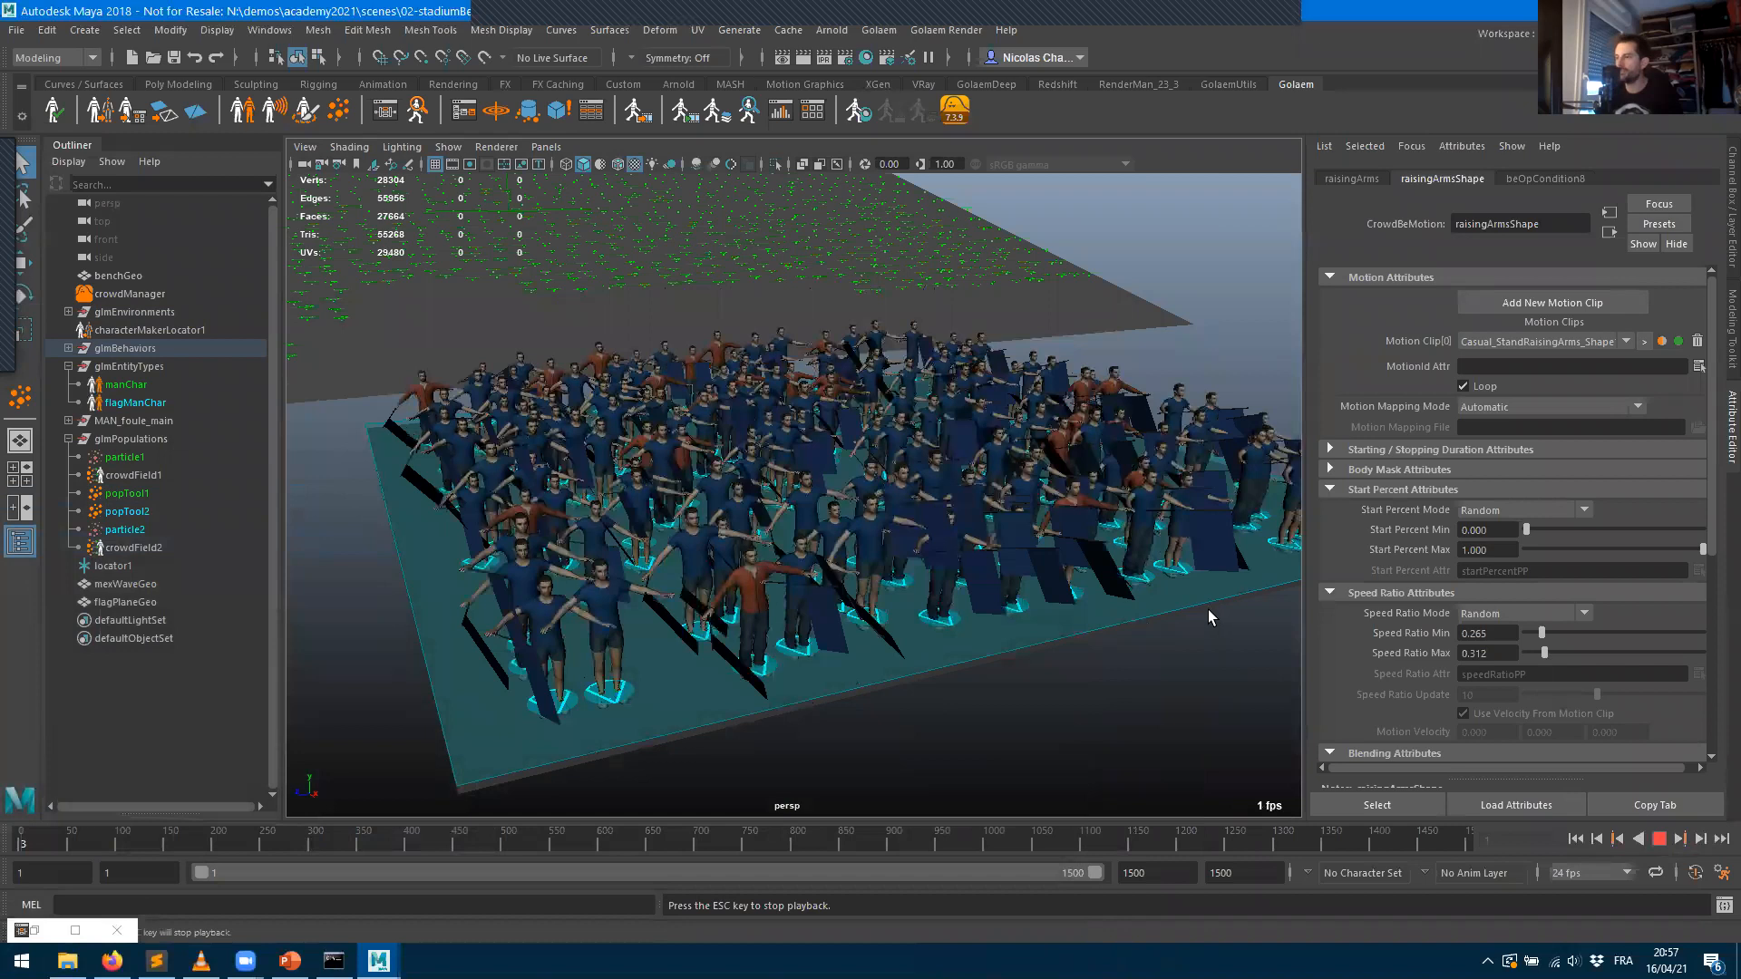
alt+drag(819, 496, 809, 458)
scroll(814, 458, up, 3)
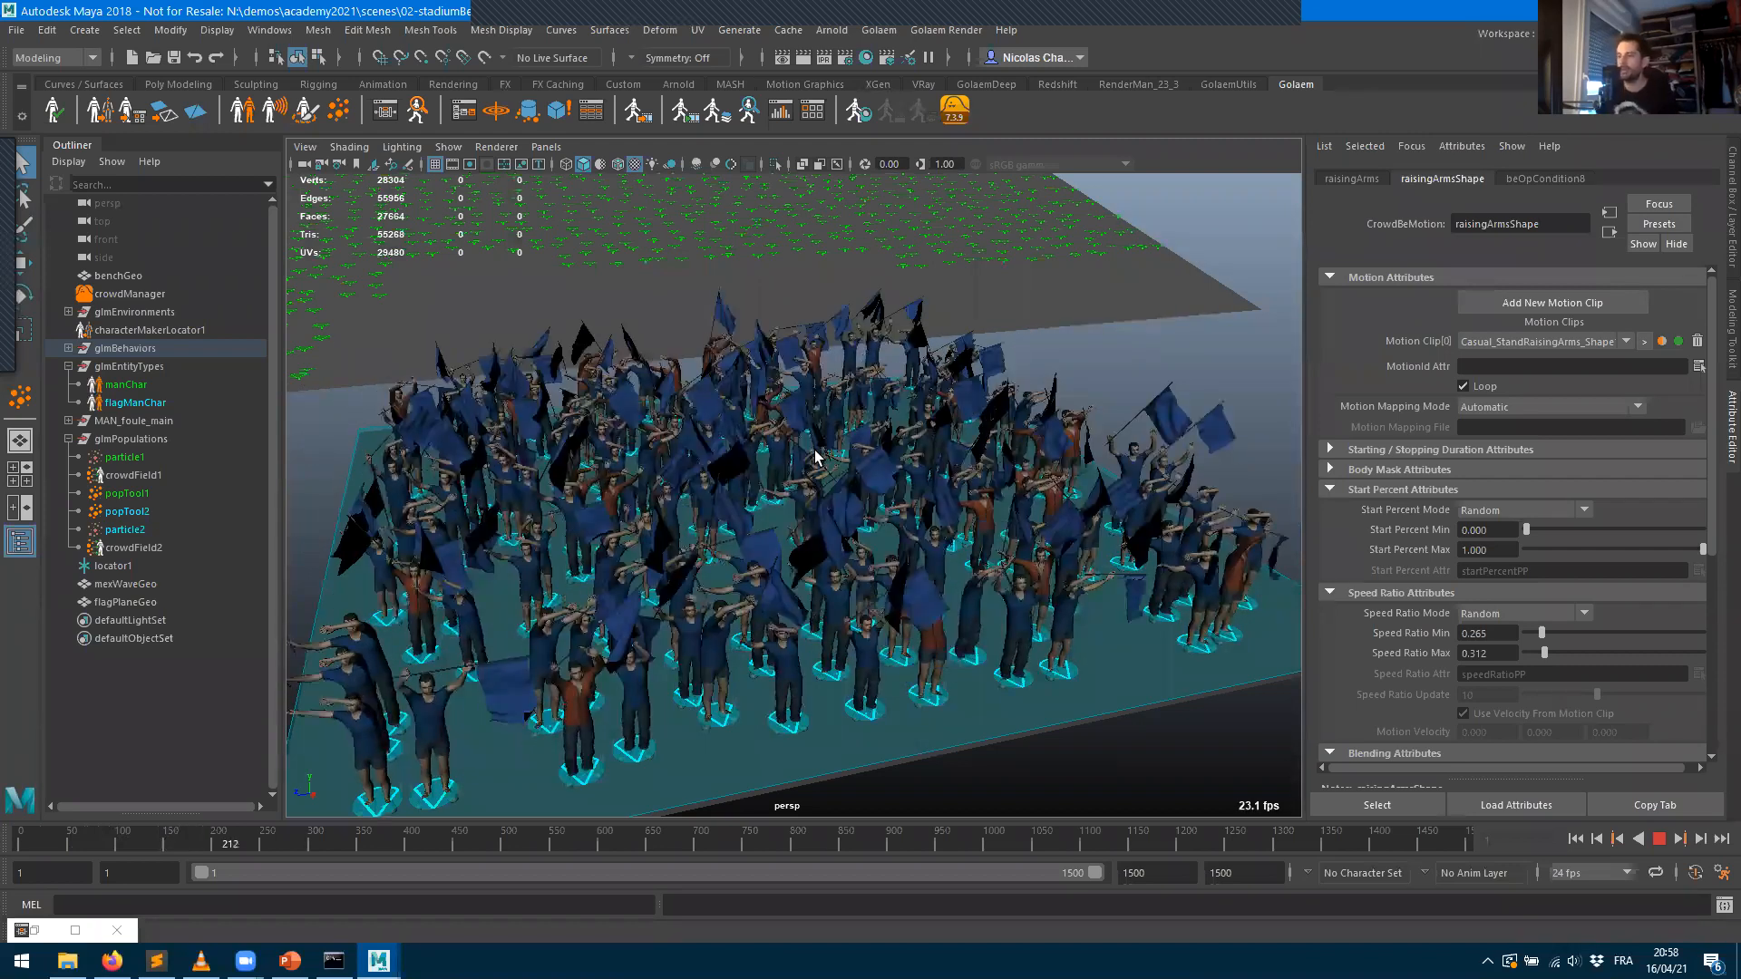
- Set the timeline's playback speed to Play Every Frame, Free, replay the simulation from frame 1, and stop it
right_click(1121, 839)
mouse_move(1224, 699)
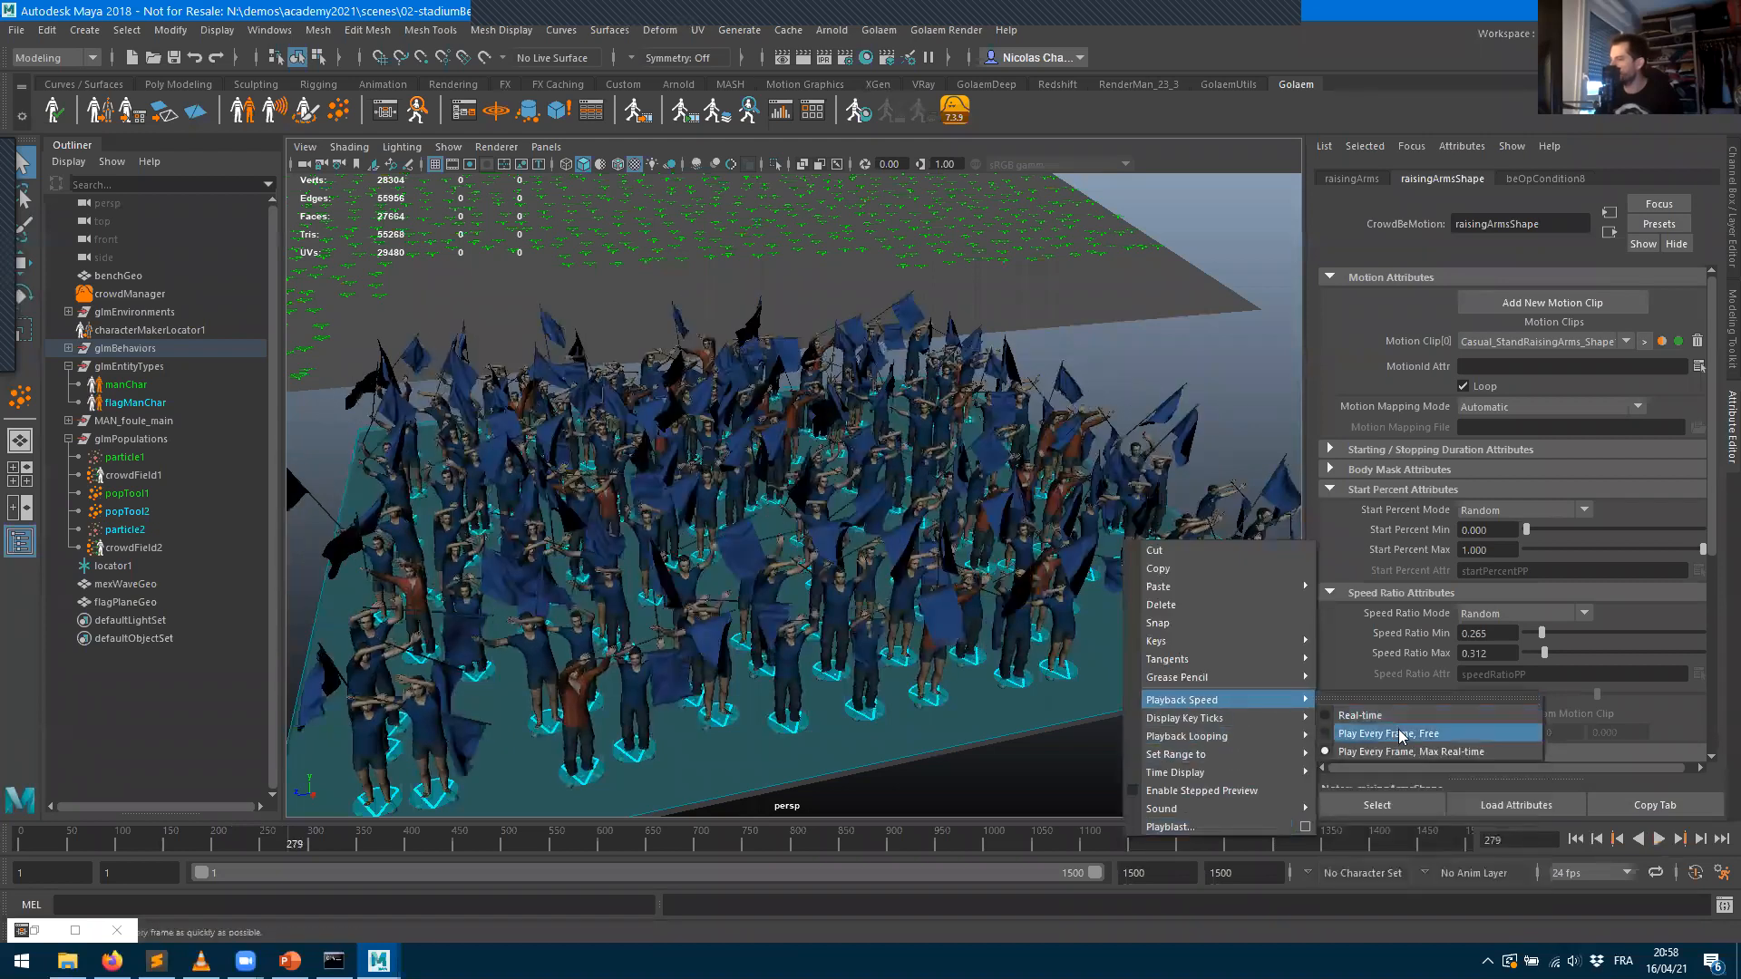
click(1401, 733)
click(1576, 839)
click(1658, 839)
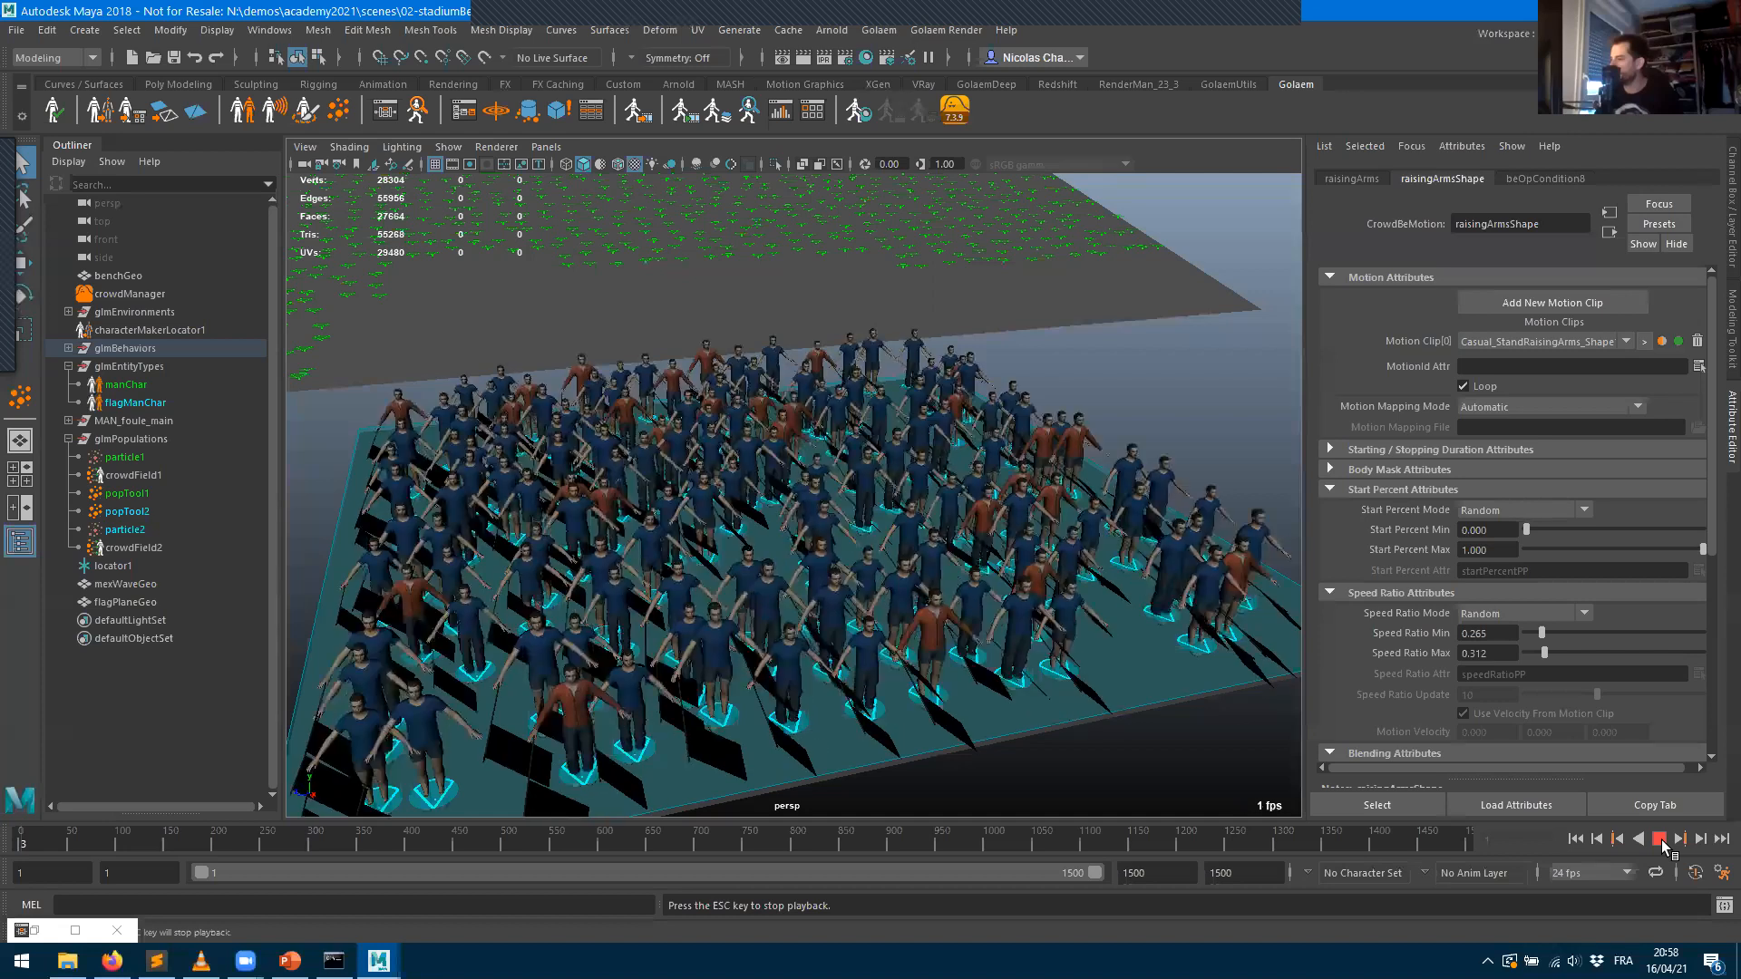
click(1659, 839)
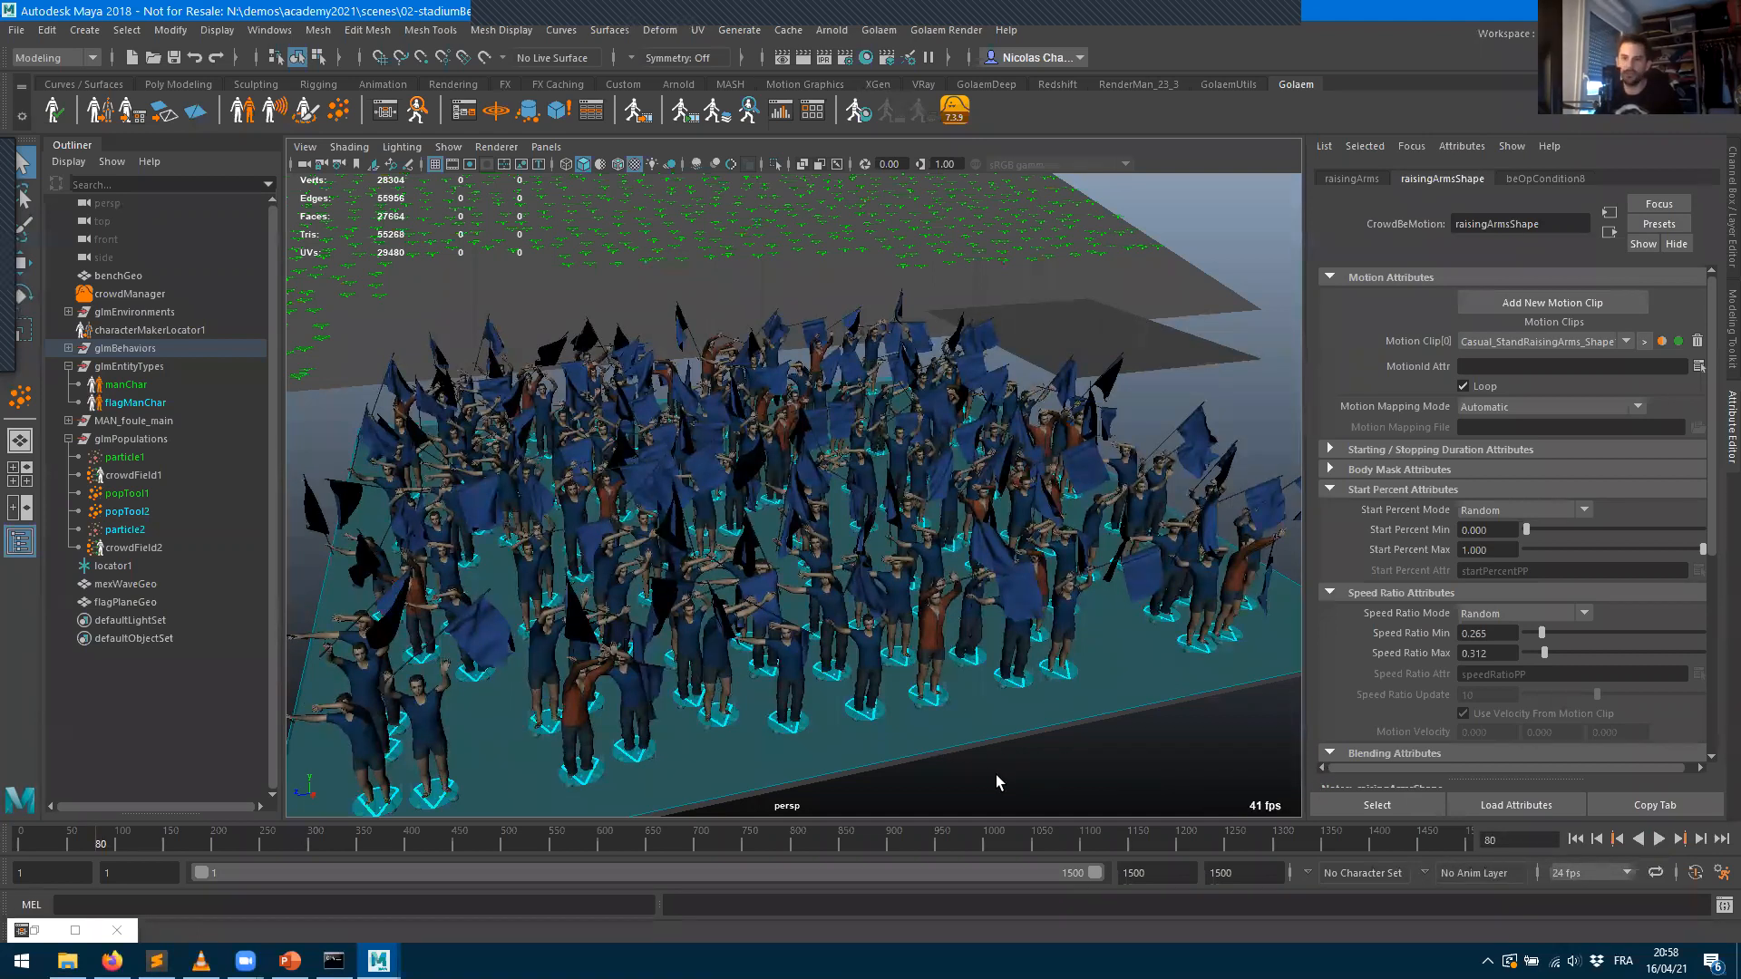
- Set the playback speed back to Play Every Frame, Max Real-time, replay the simulation from frame 1, and stop it
right_click(979, 848)
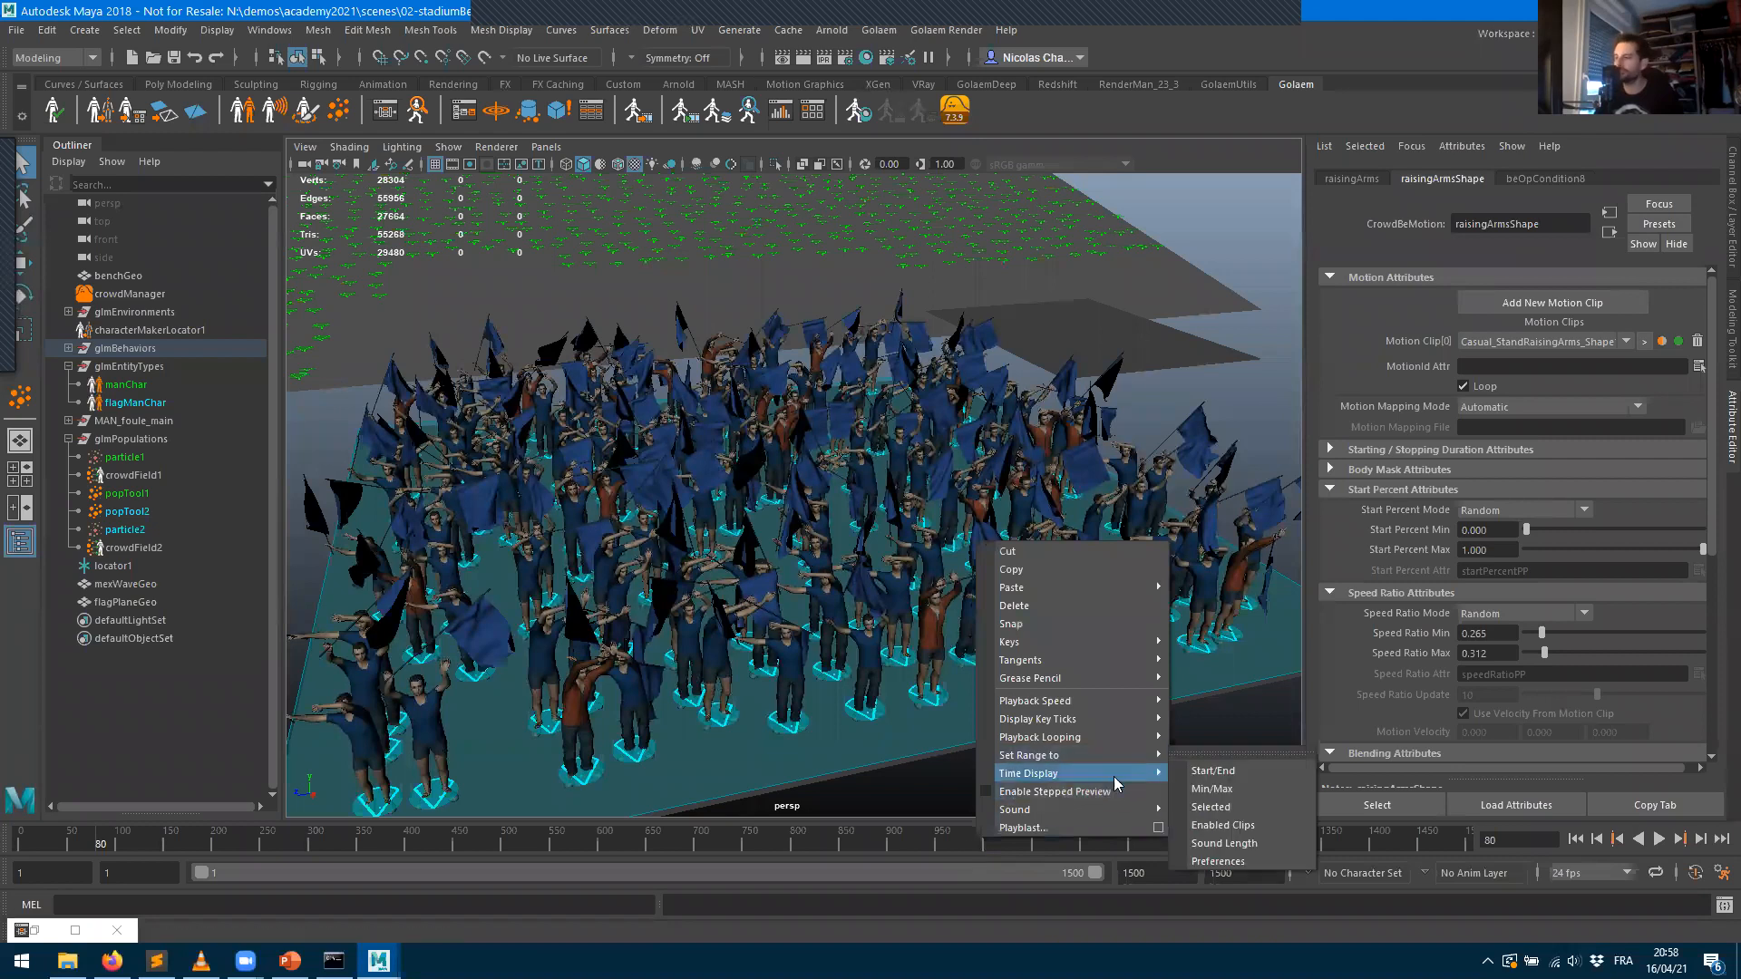
mouse_move(1124, 705)
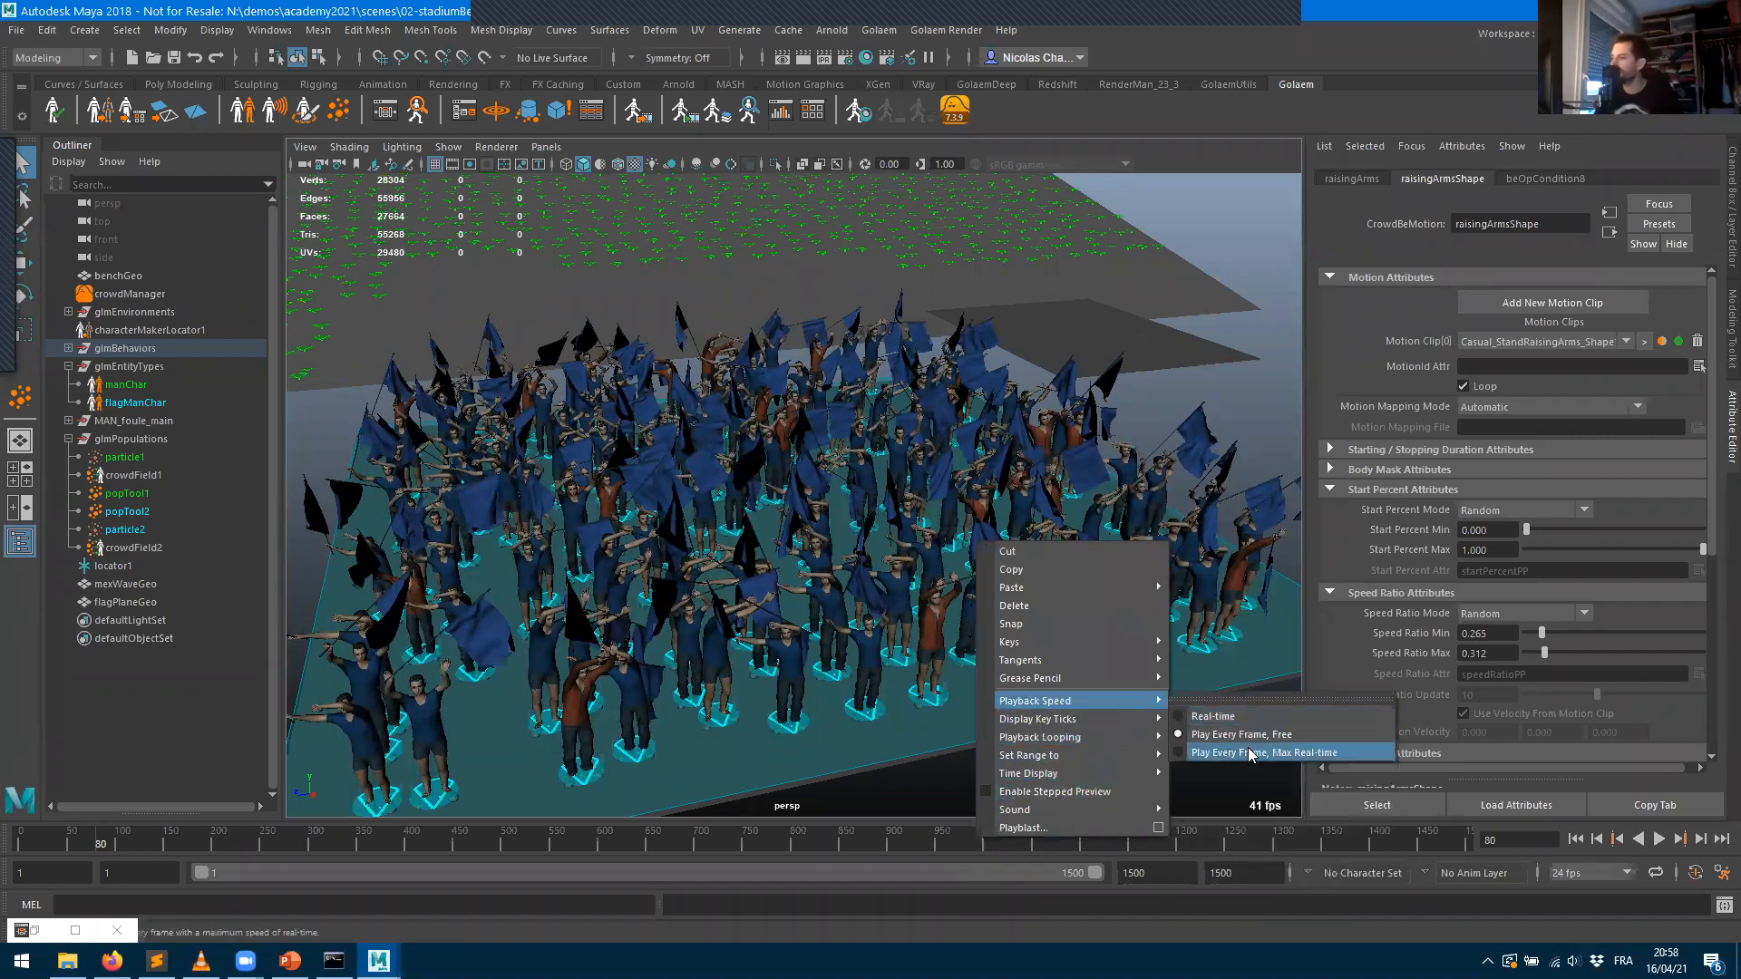
click(1248, 747)
click(1575, 839)
click(1659, 839)
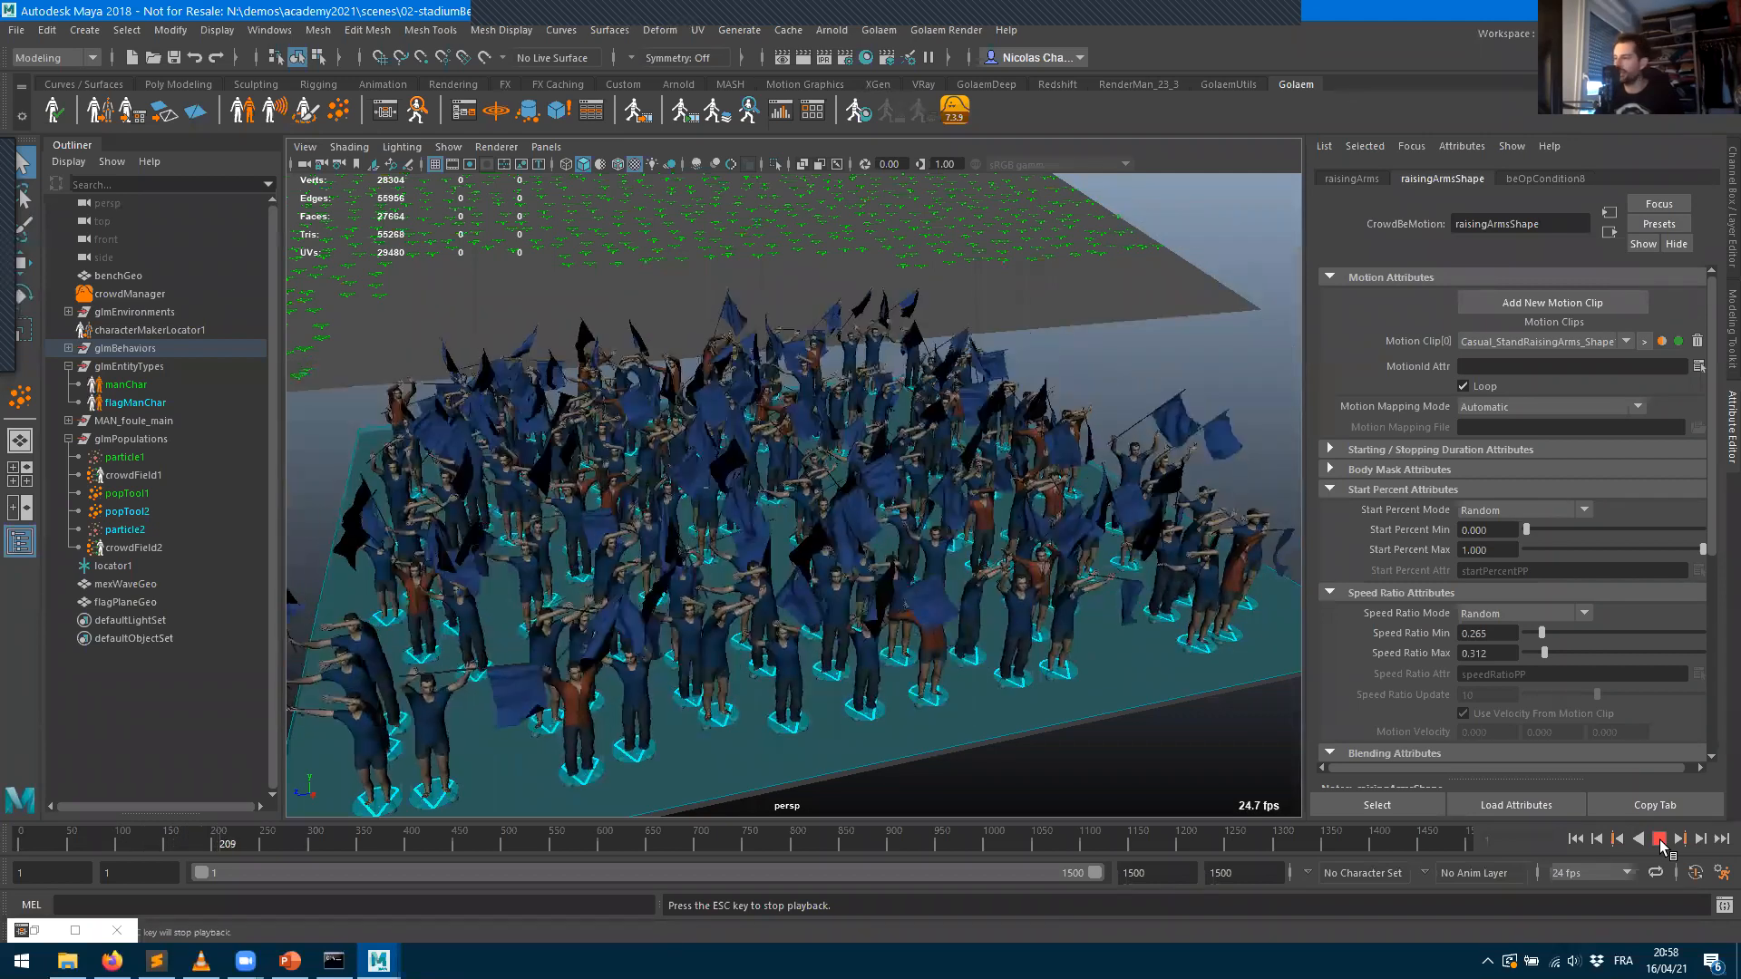
click(1659, 841)
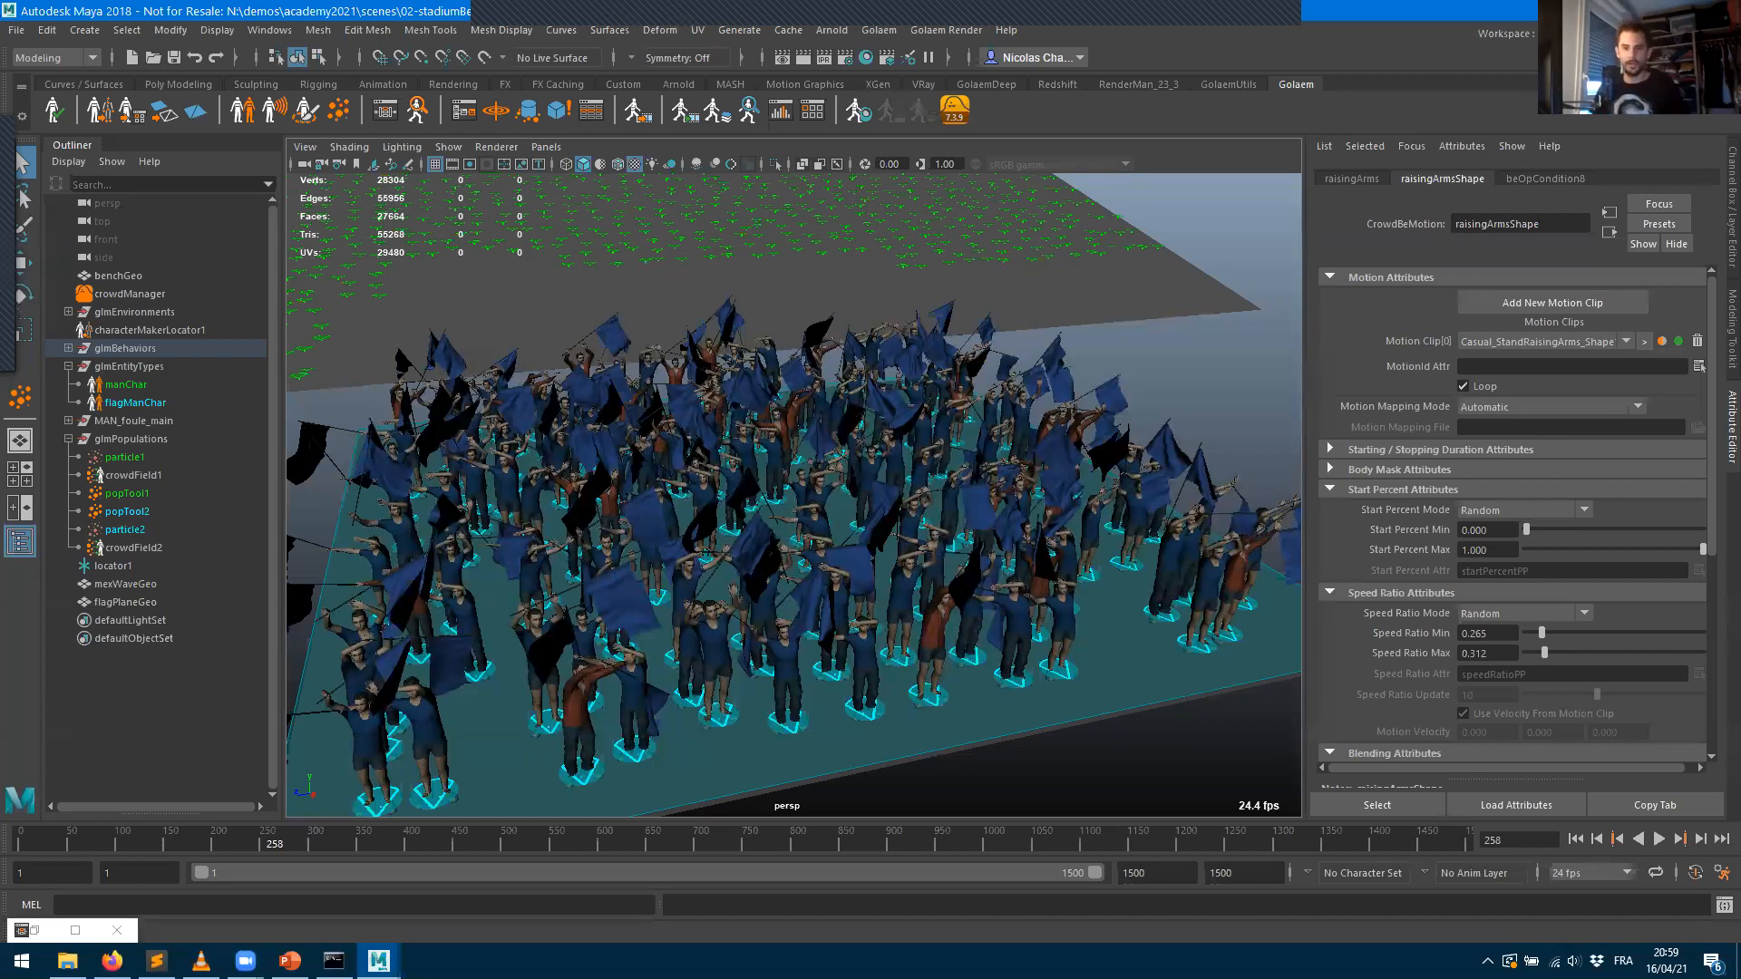
- Save the stadium bench scene and start a new empty scene, discarding any further changes
click(173, 57)
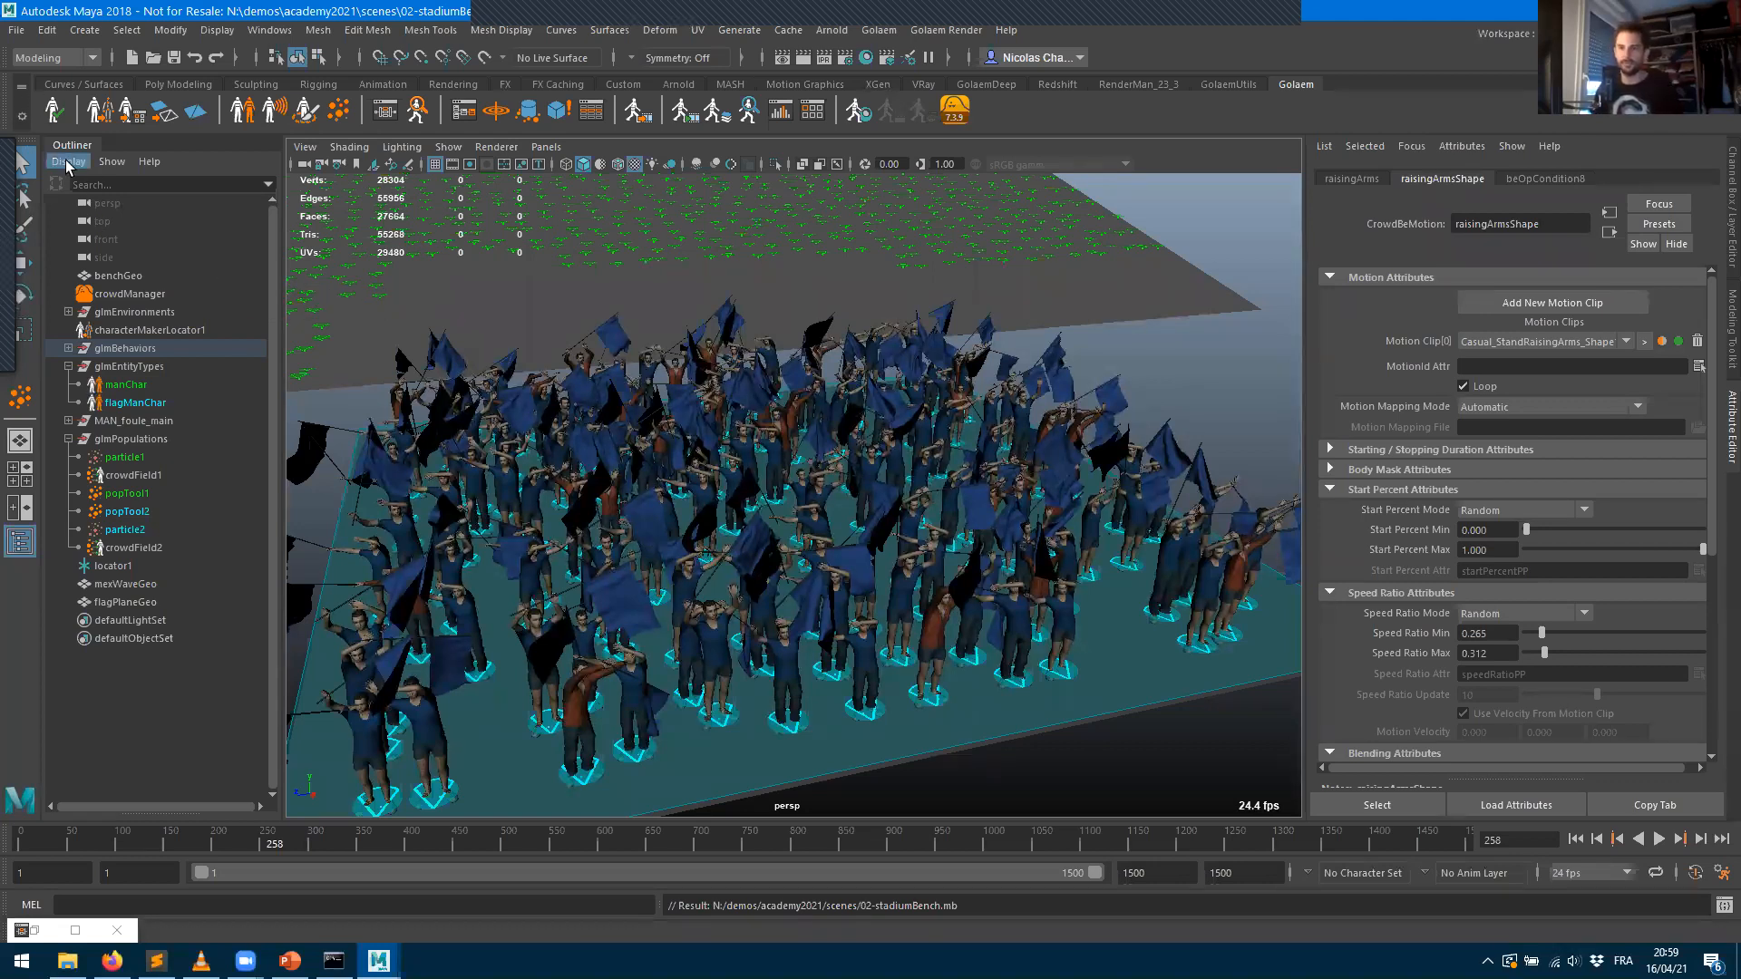
click(17, 34)
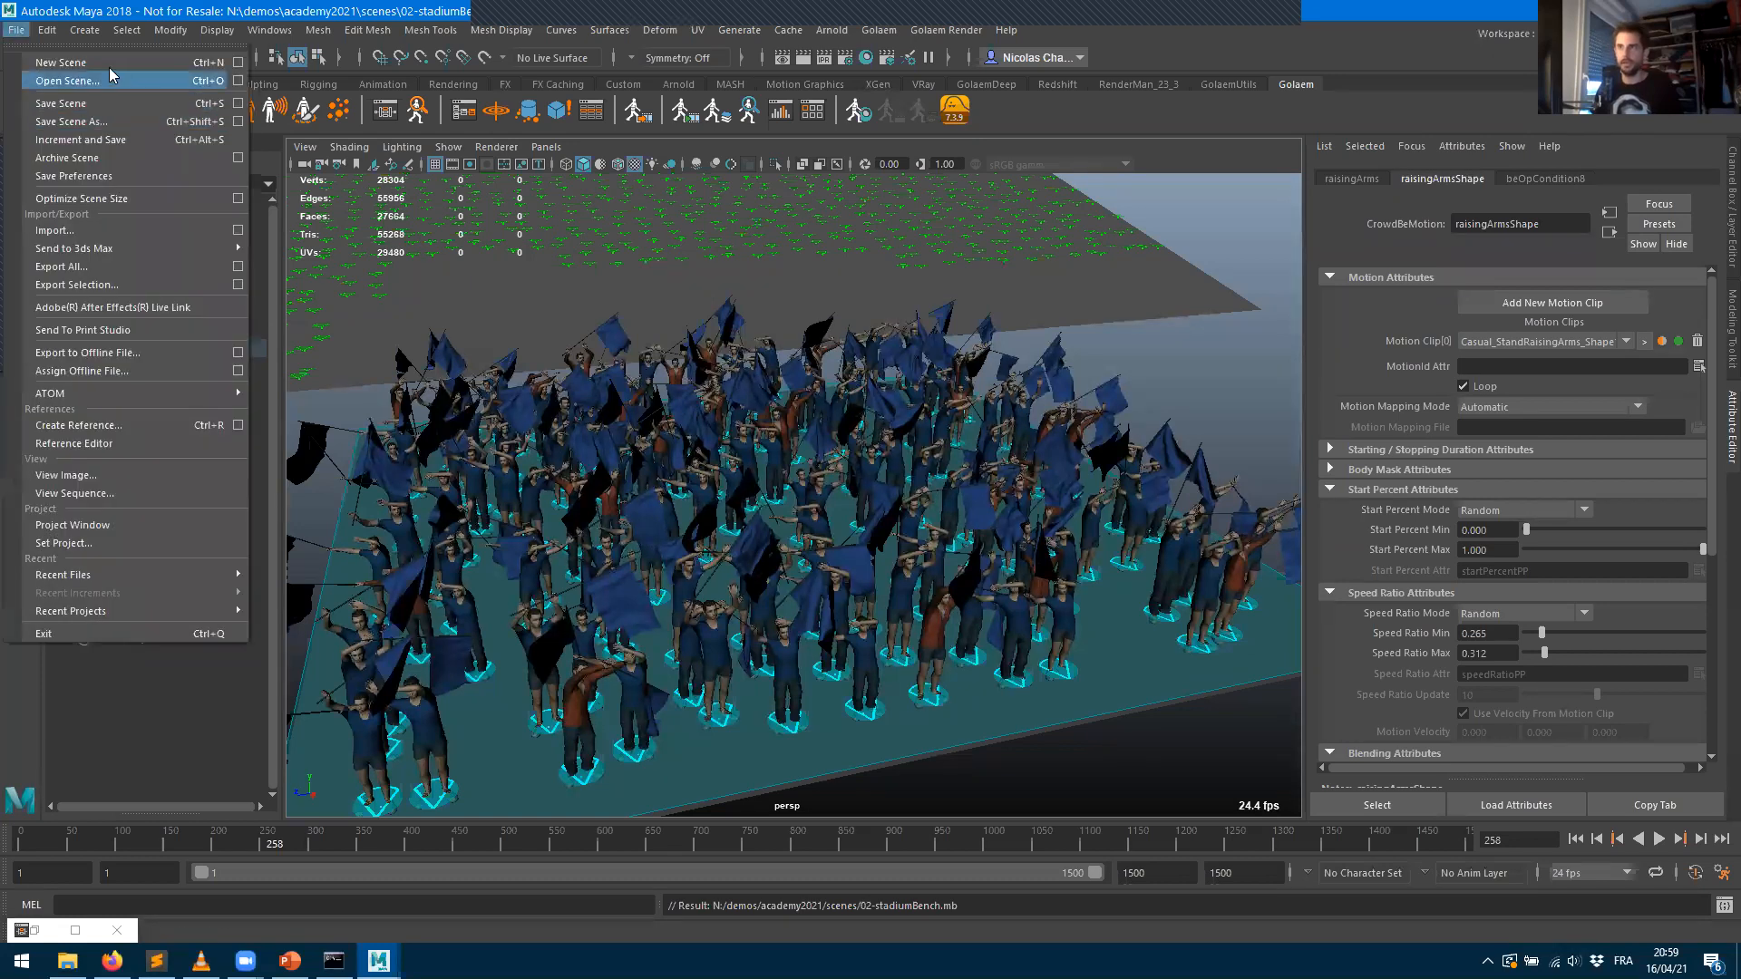
click(54, 73)
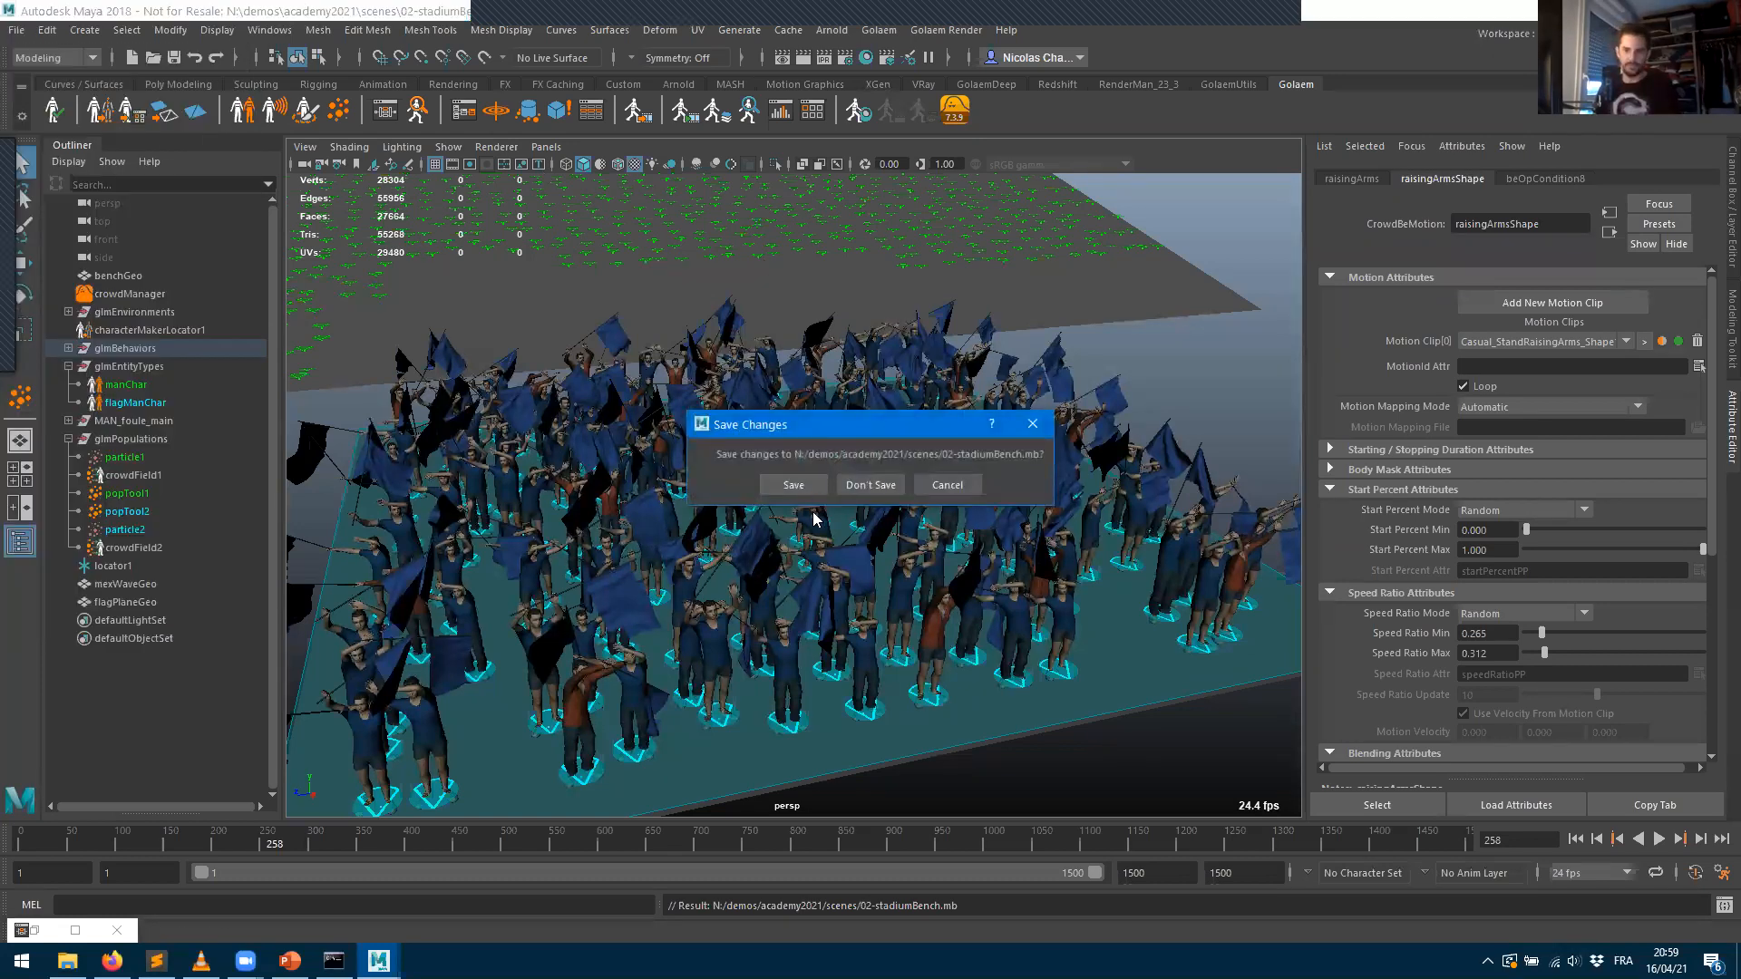
click(872, 485)
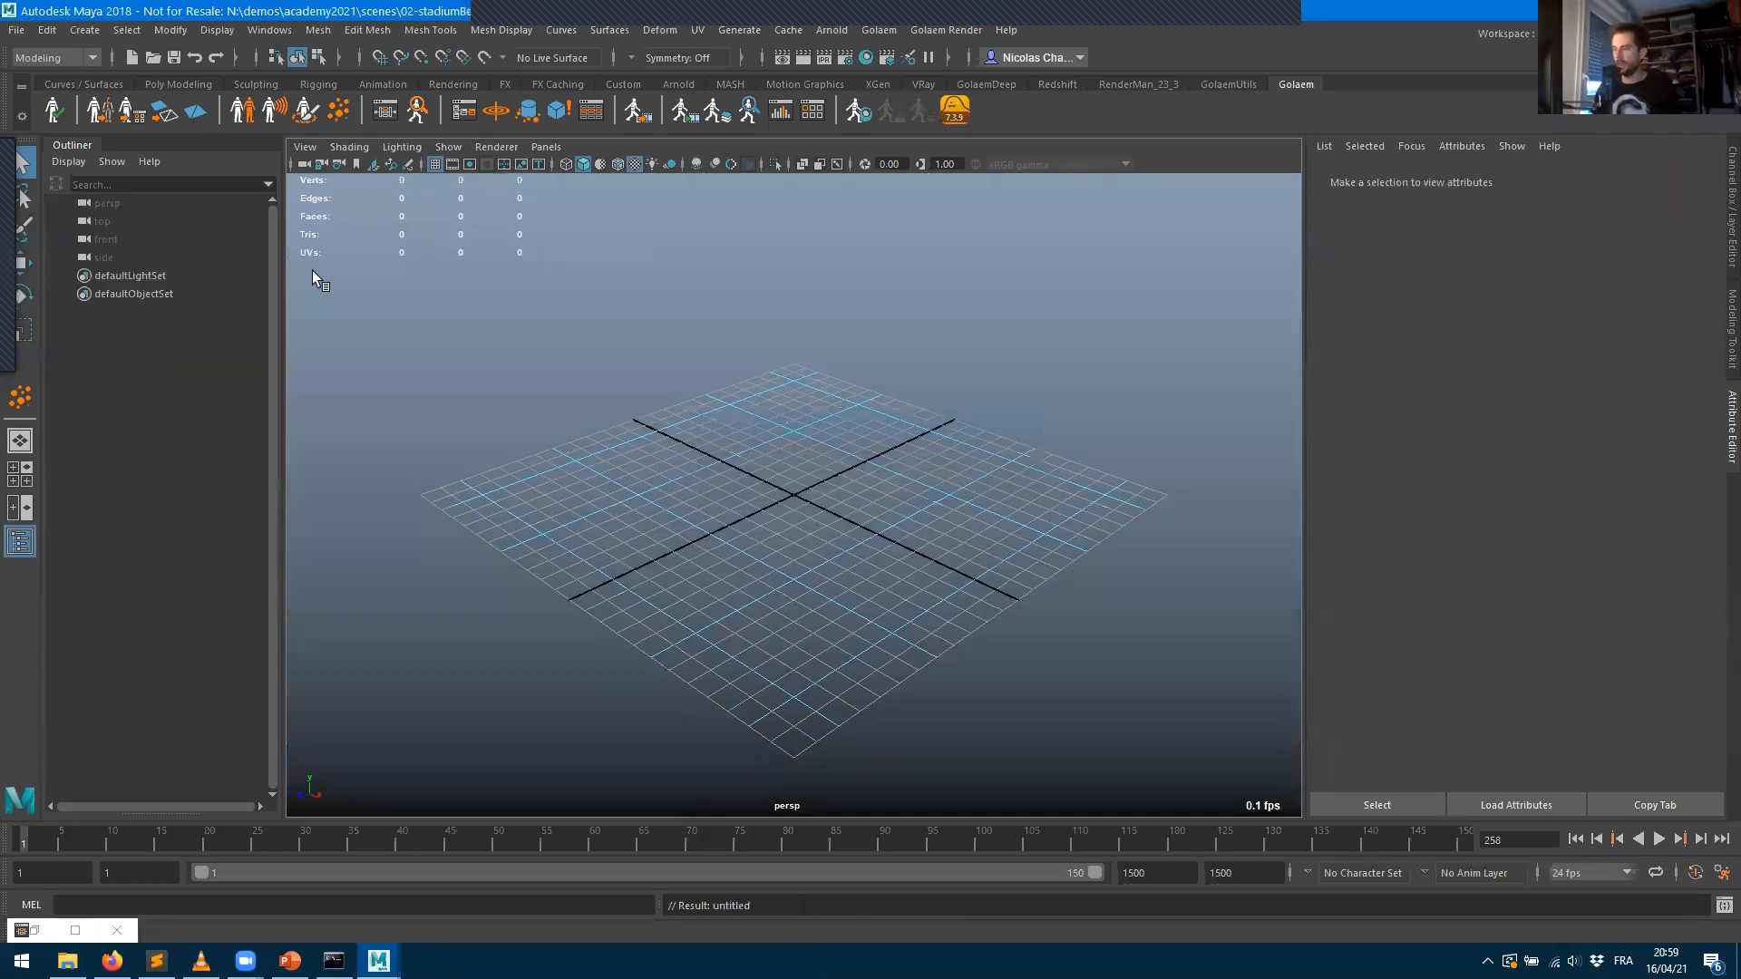
- Open the flag-carrying man's character scene from the golaem folder of N:\assets\GolaemCharacterPack-7.3.9
click(17, 30)
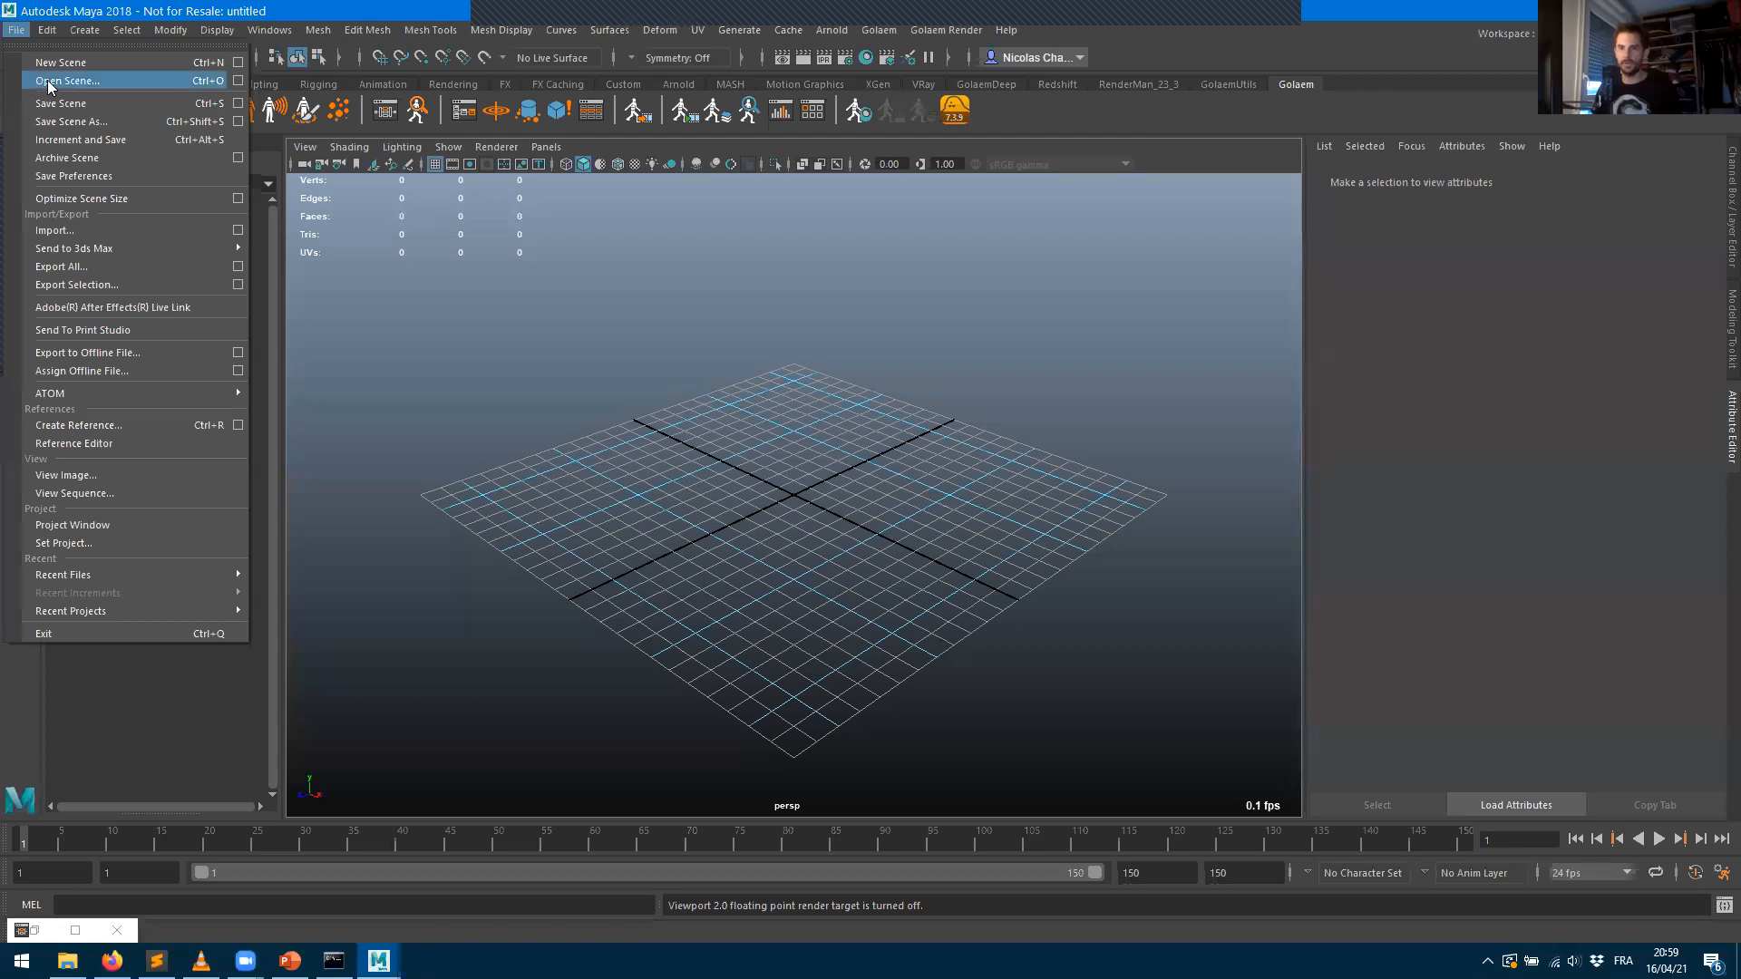
click(41, 82)
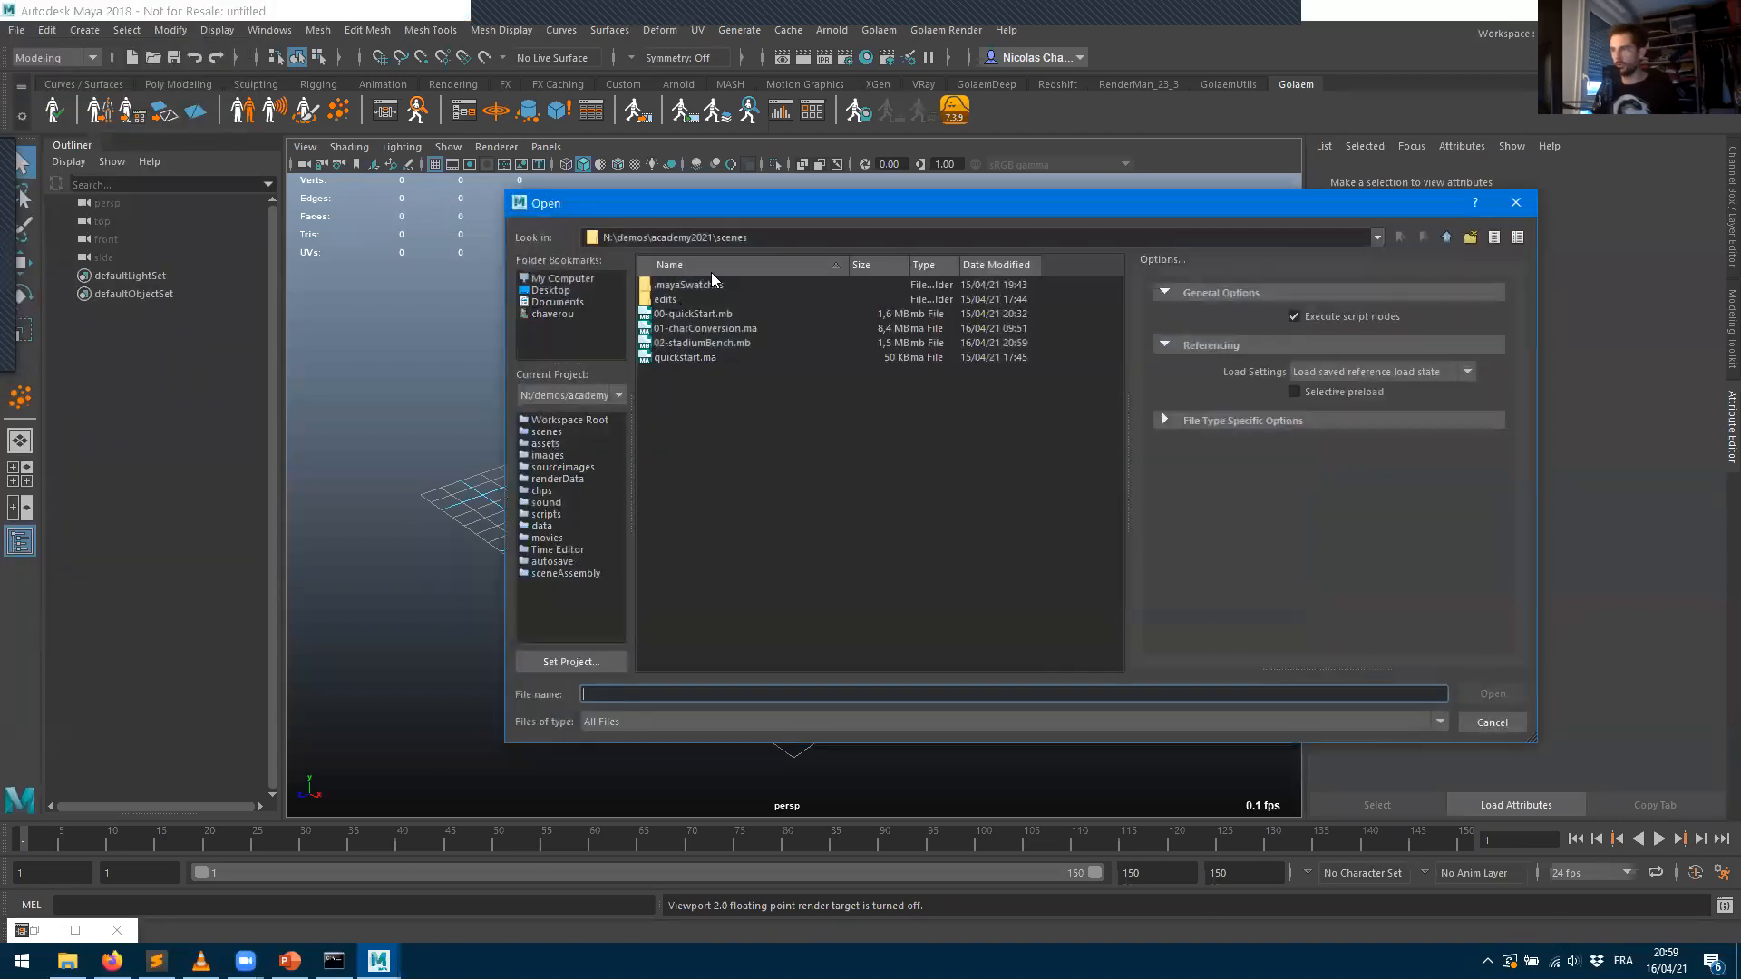
click(1447, 236)
click(1449, 234)
drag(620, 235, 1012, 246)
text(assets)
key(Return)
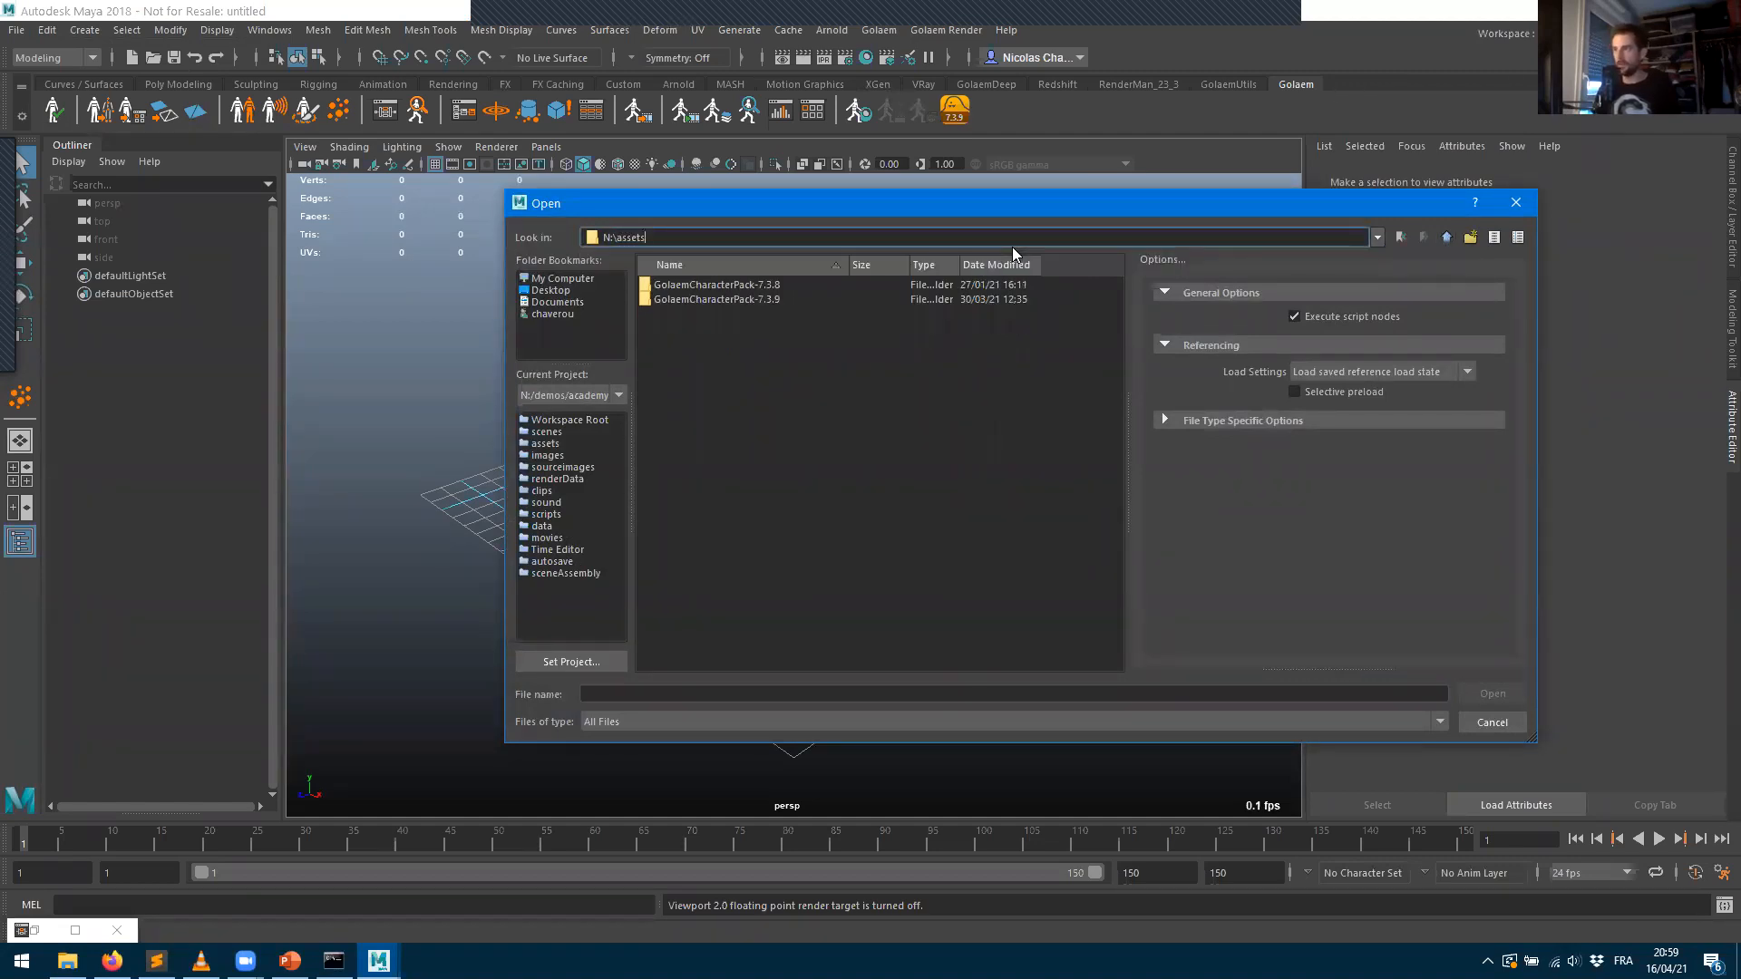
double_click(711, 297)
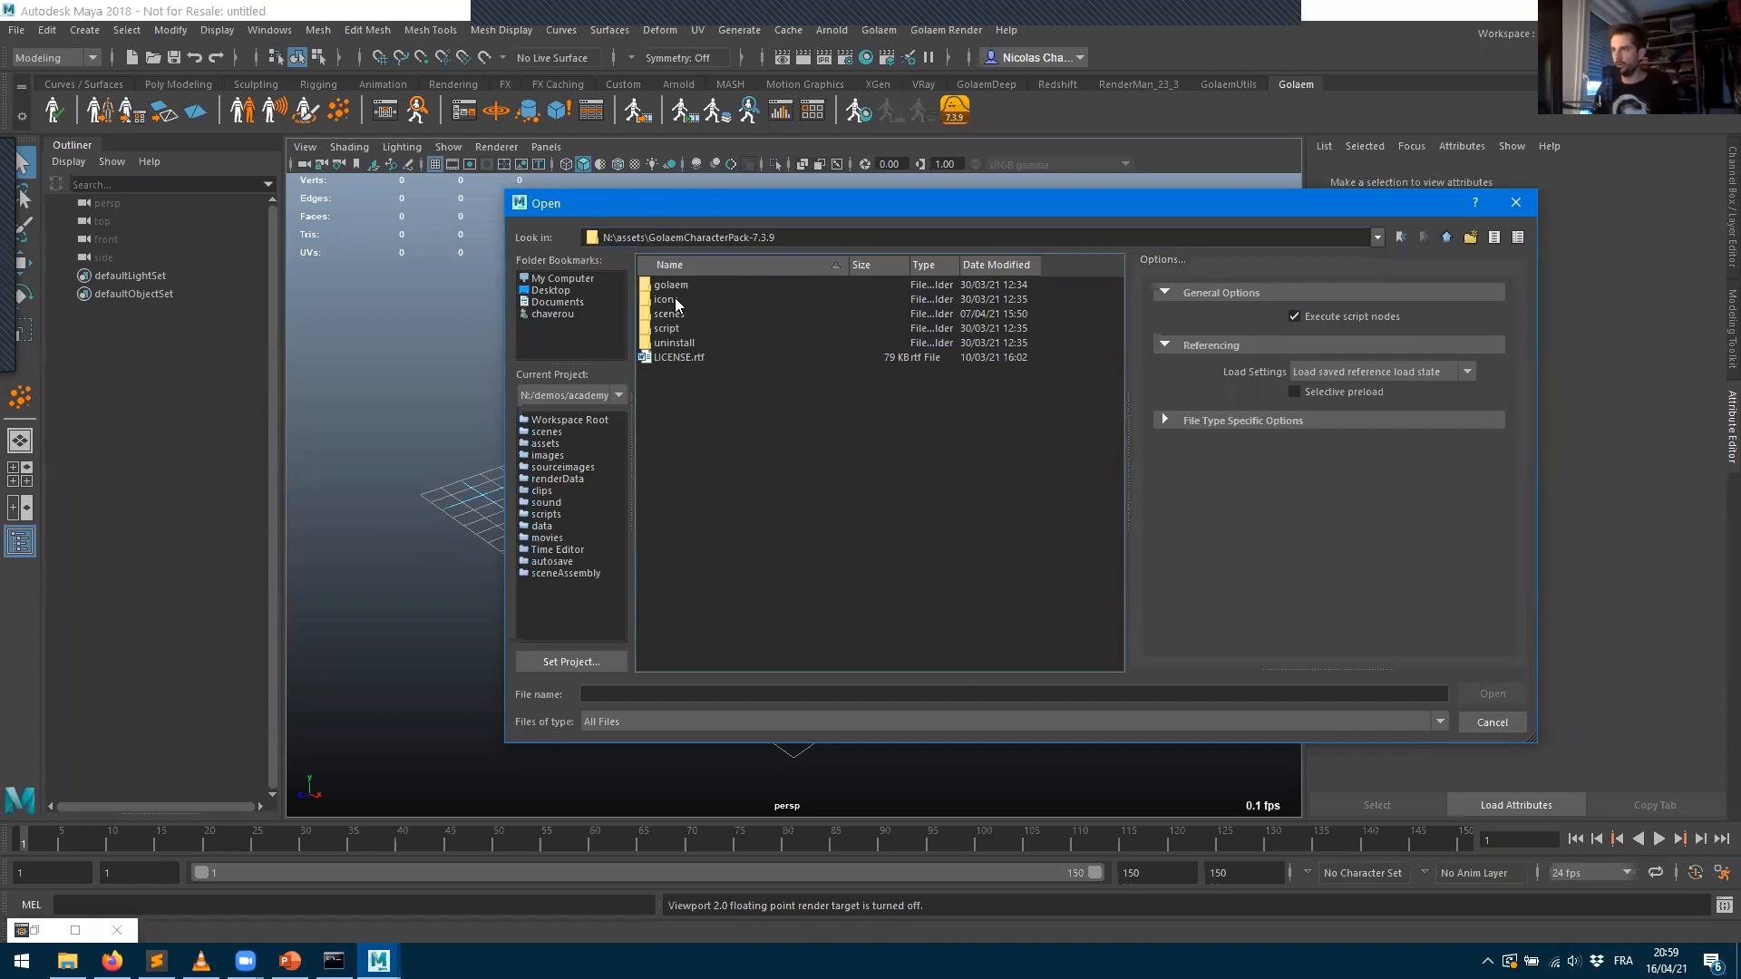
double_click(677, 286)
double_click(677, 314)
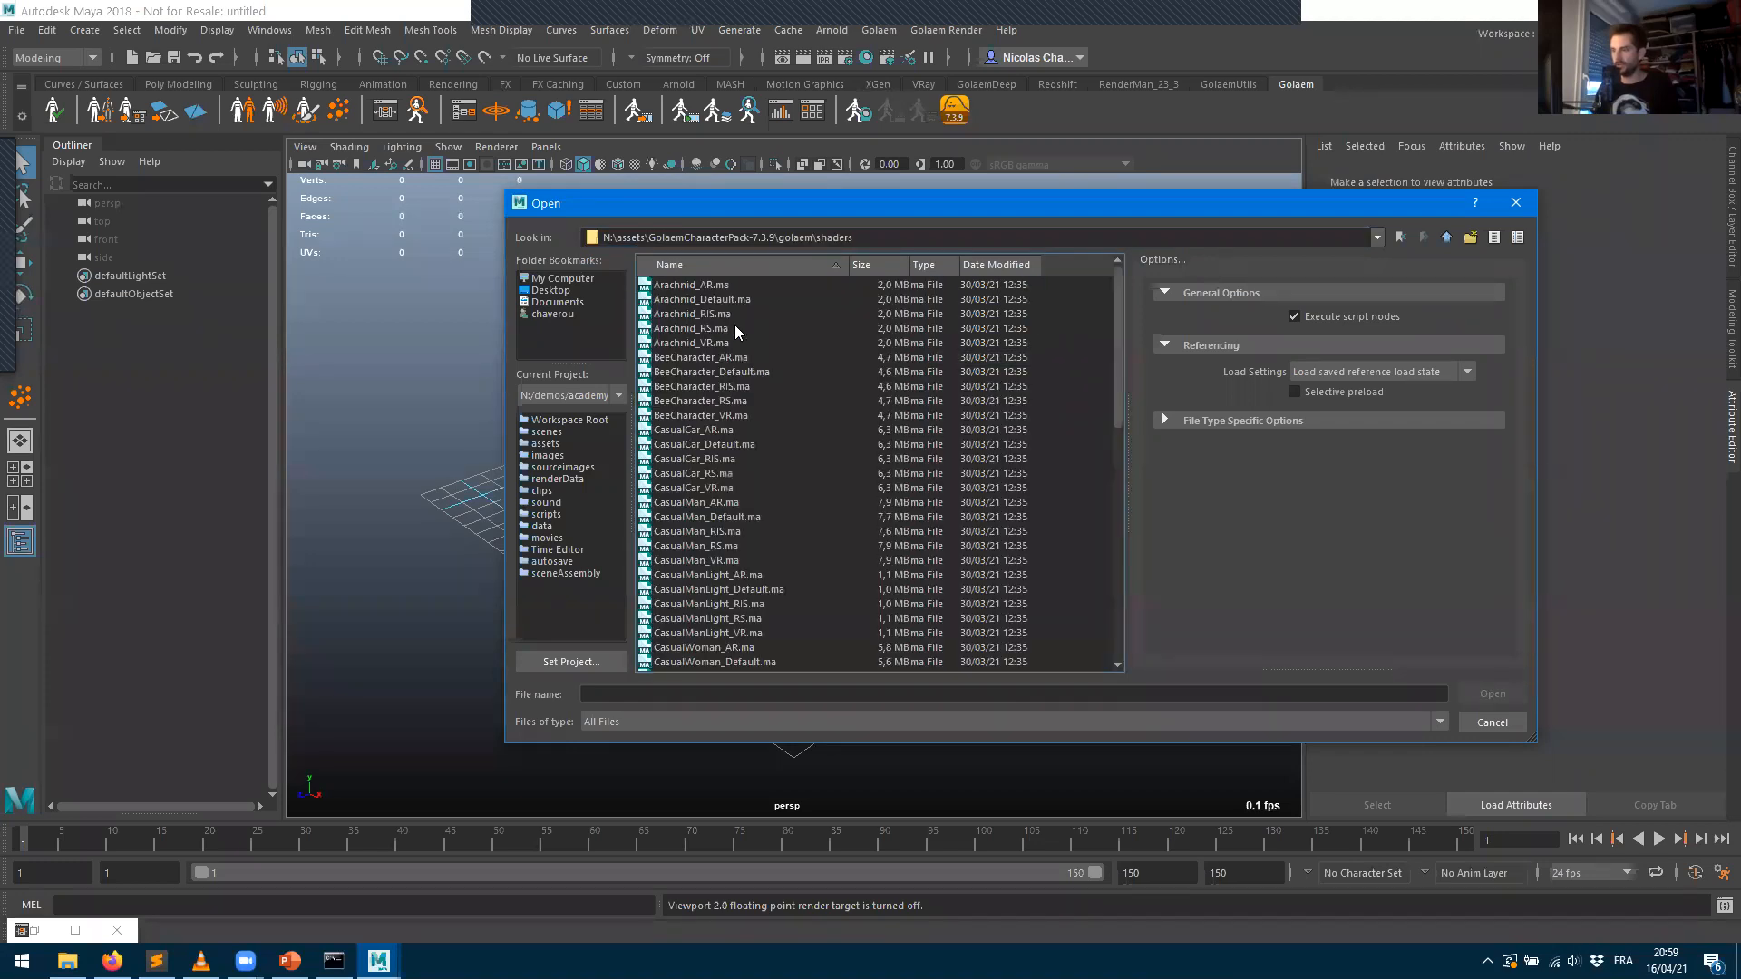
double_click(738, 488)
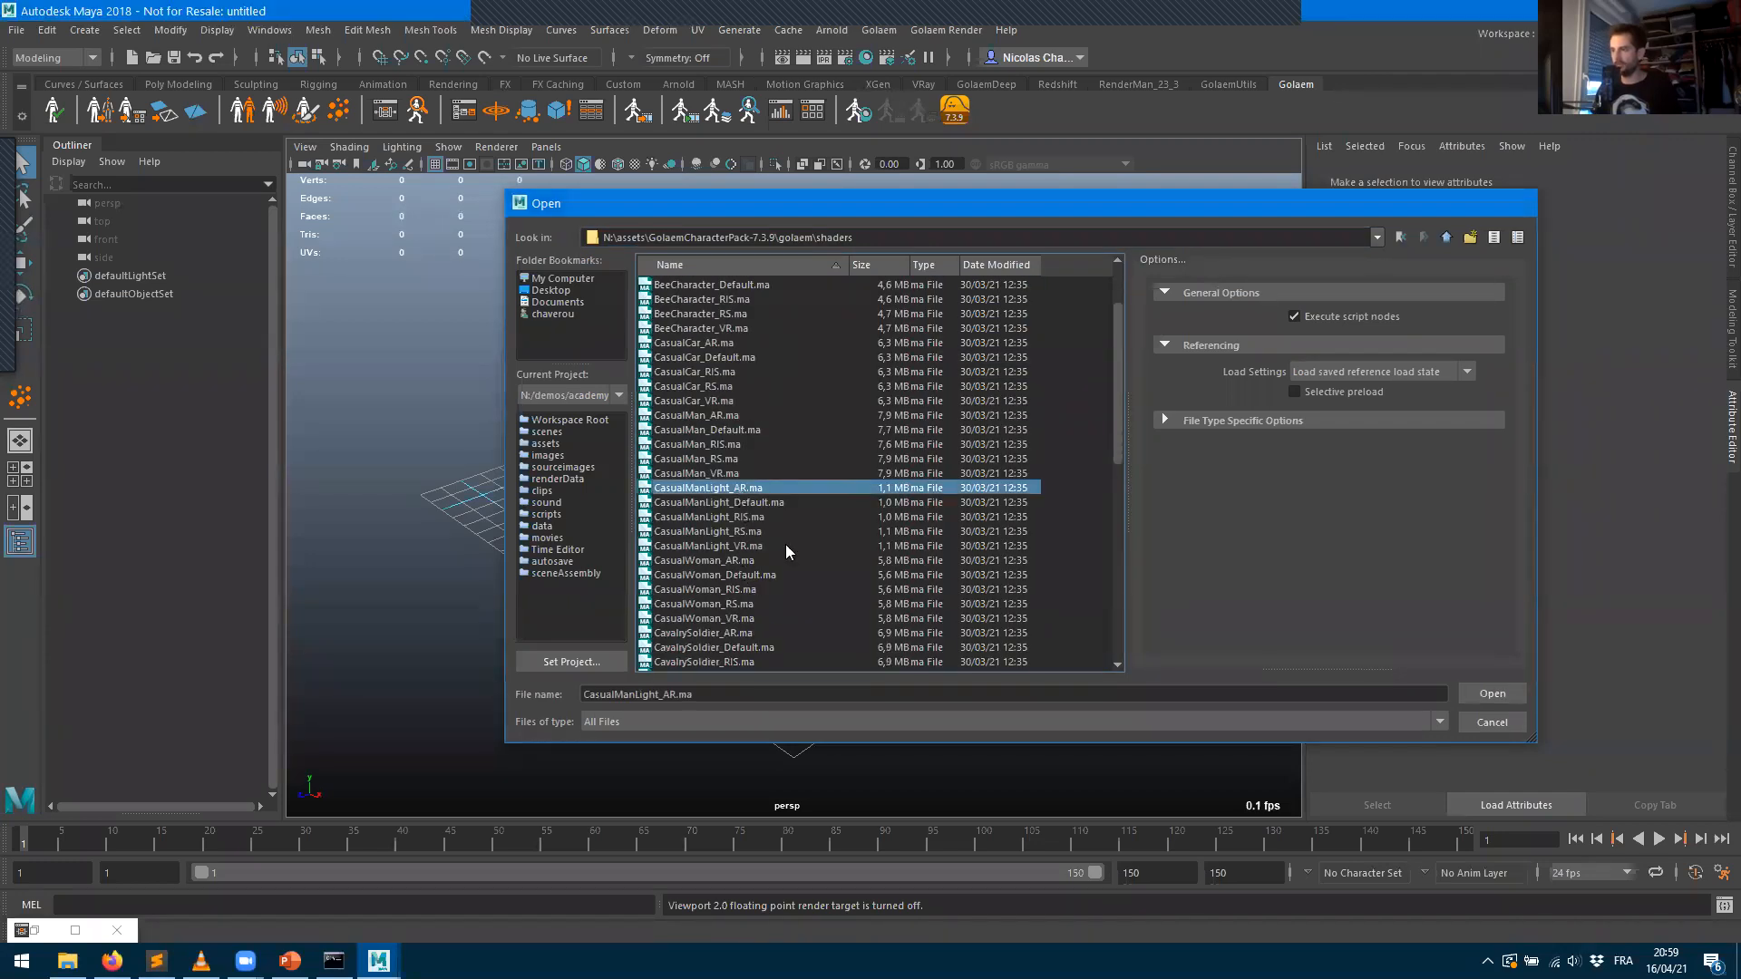
- Select the character's cloth flag mesh, MAN_MD_ClothFlag, with the flag and its pole framed in view
alt+drag(712, 464, 797, 481)
alt+right_drag(797, 482, 819, 416)
alt+middle_drag(633, 615, 697, 519)
click(762, 581)
alt+drag(763, 587, 852, 488)
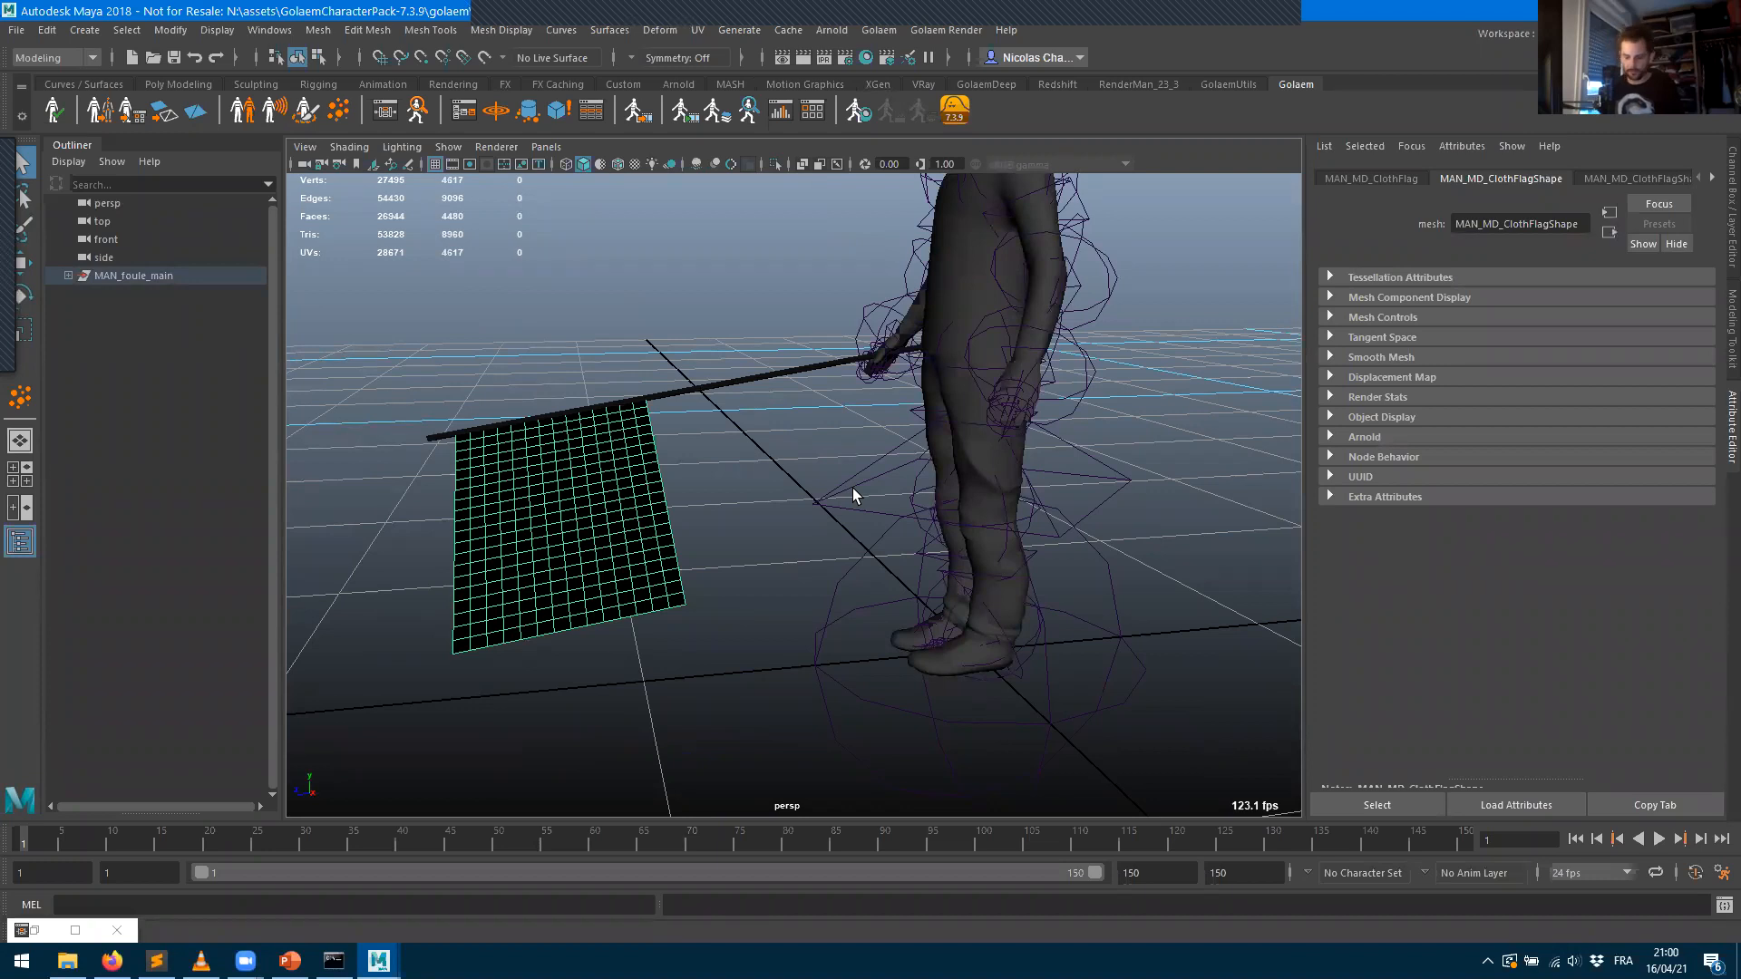
- Find the physx plug-in in the Plug-in Manager and load physx.mll
key(ctrl+p)
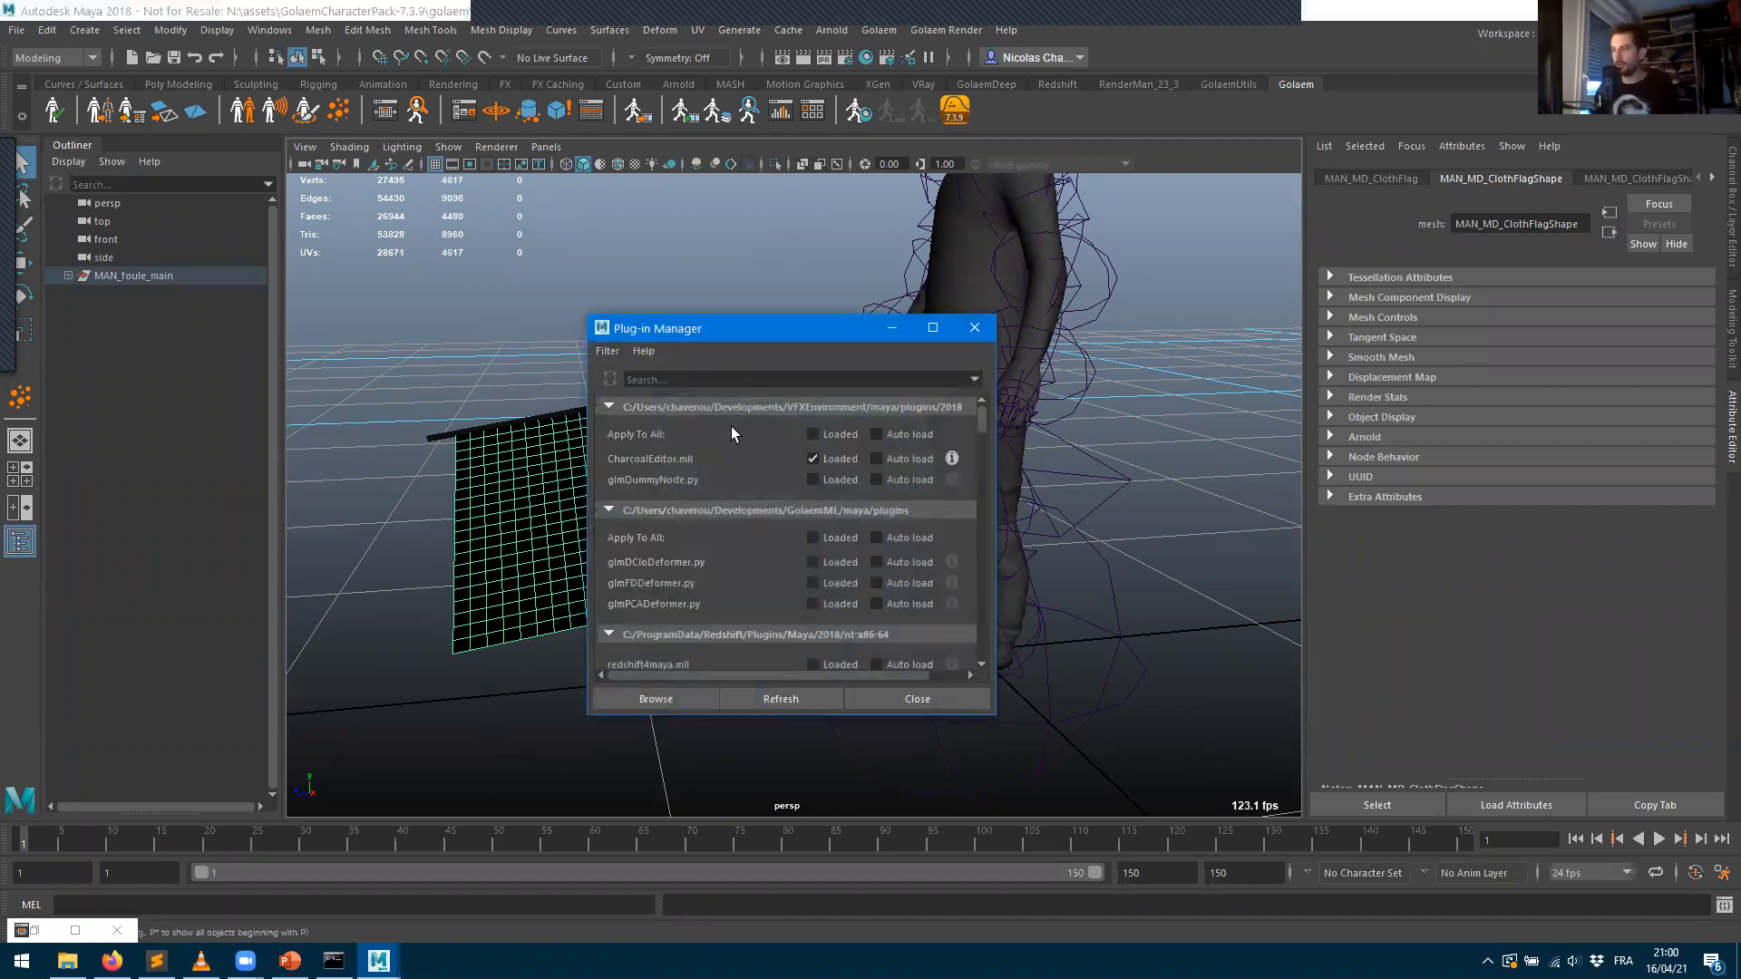
click(669, 377)
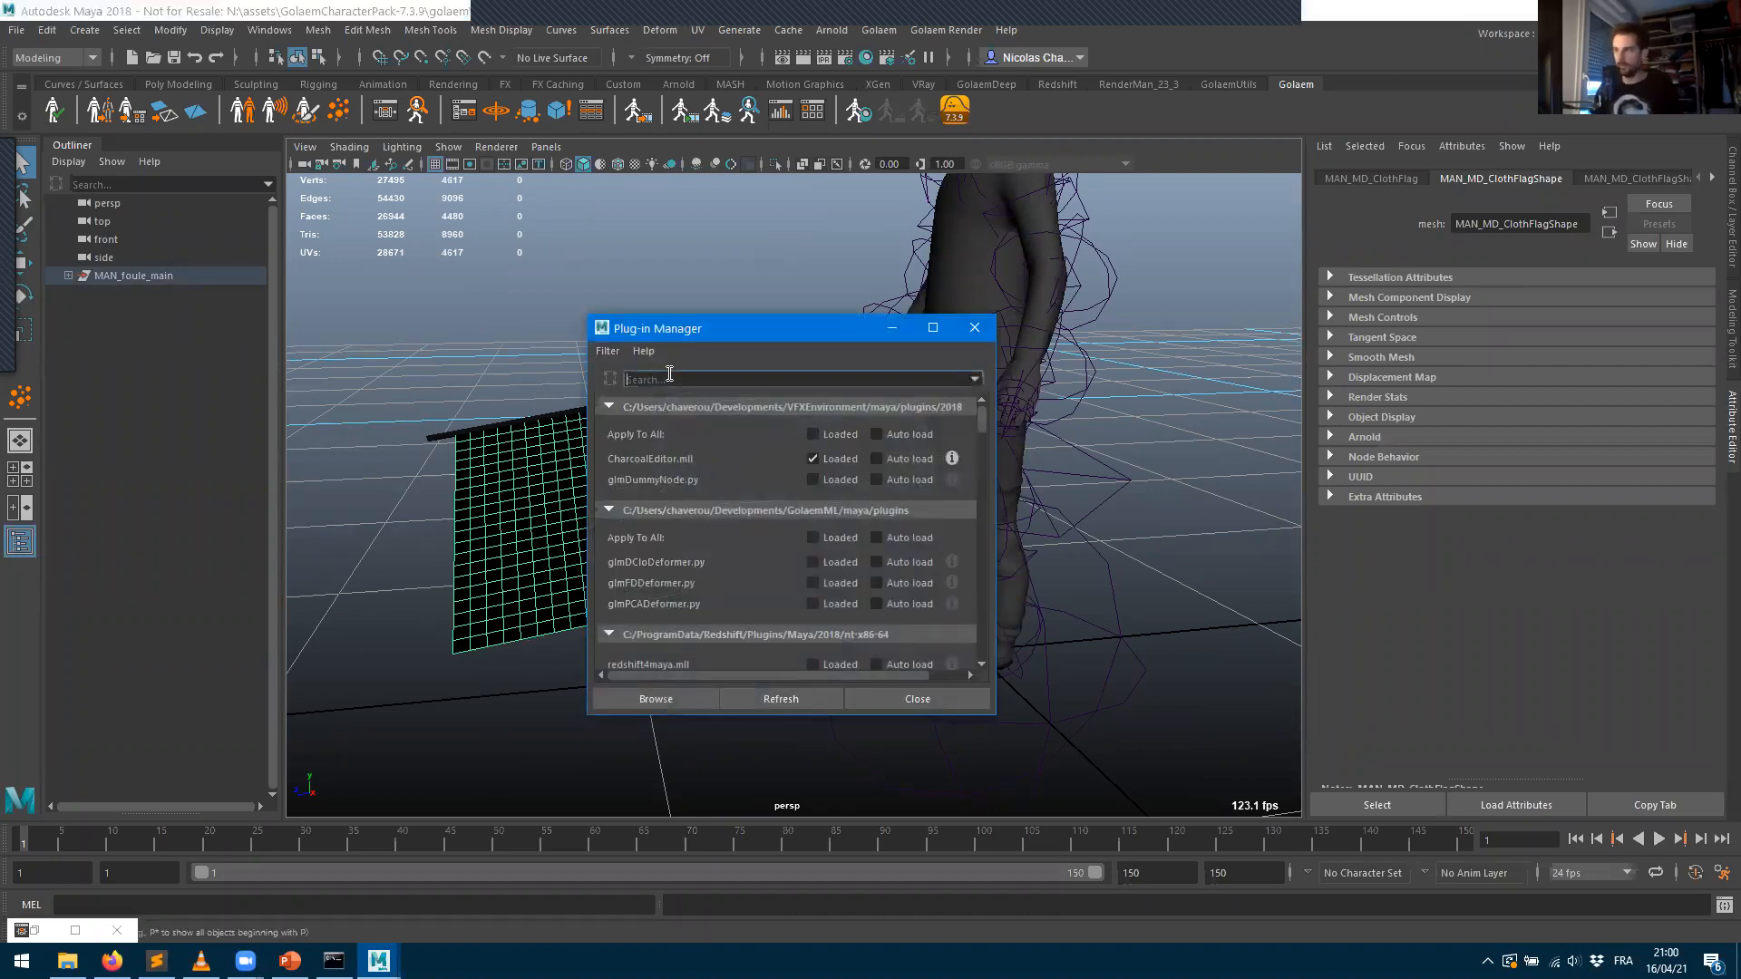
text(physx)
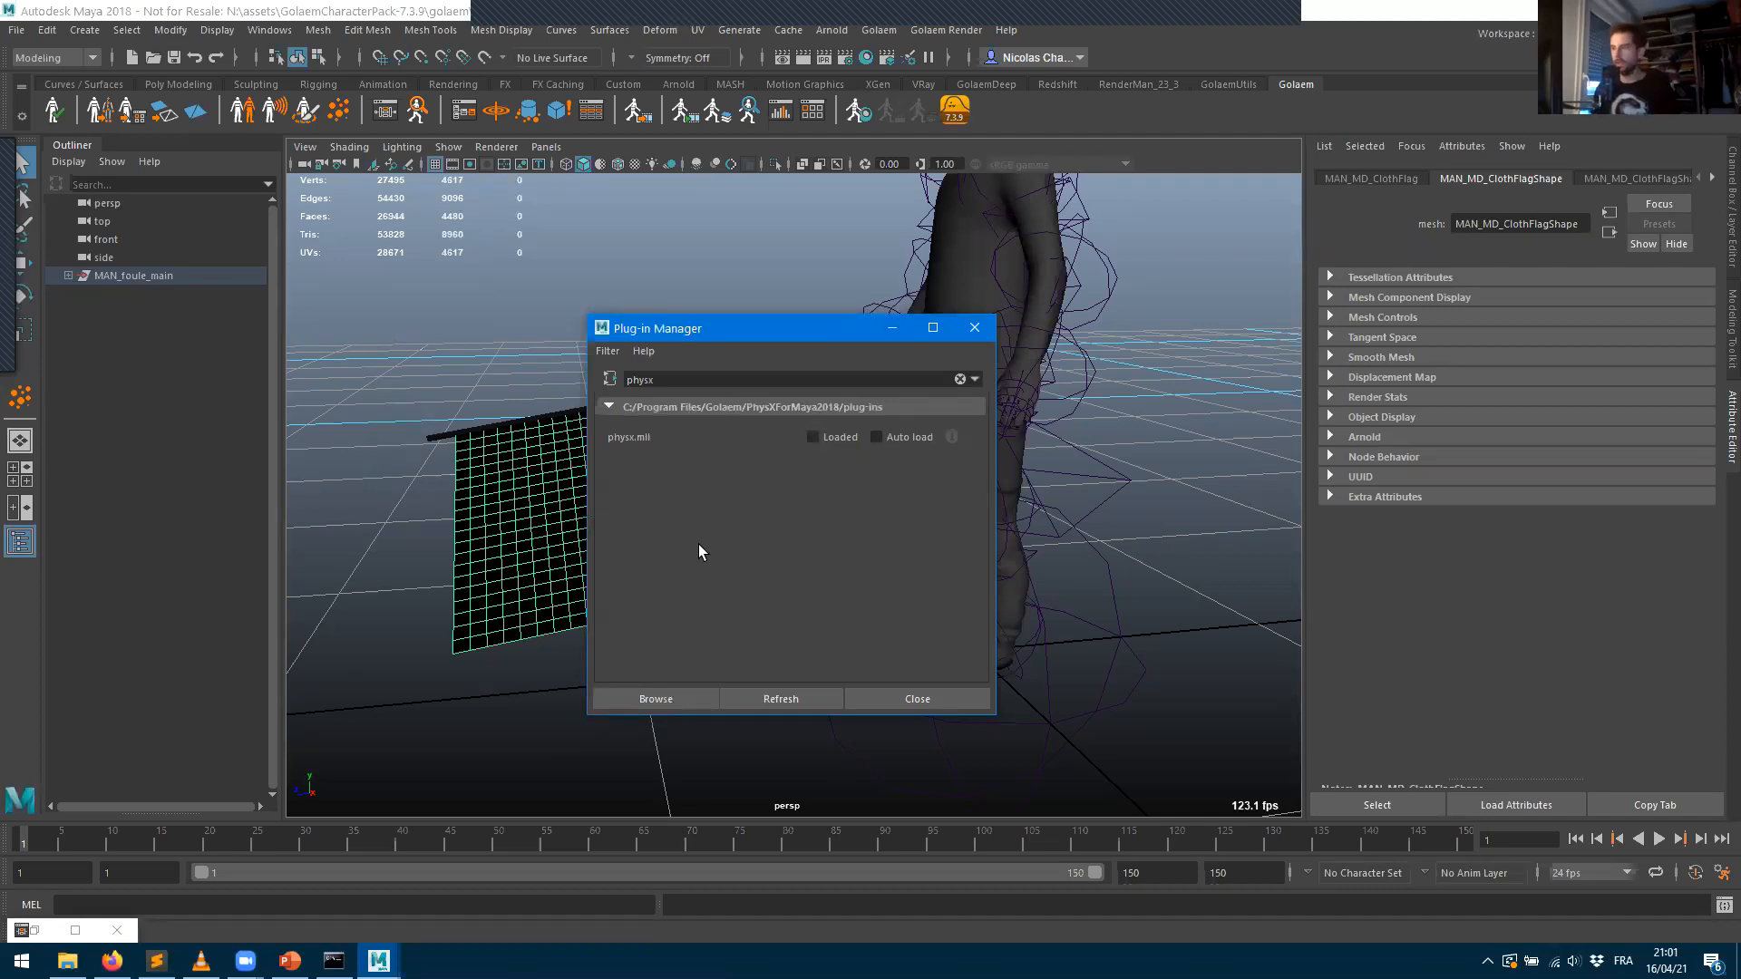
click(812, 439)
click(975, 327)
- Create a PhysX APEX clothing setup on the selected flag mesh
click(1341, 86)
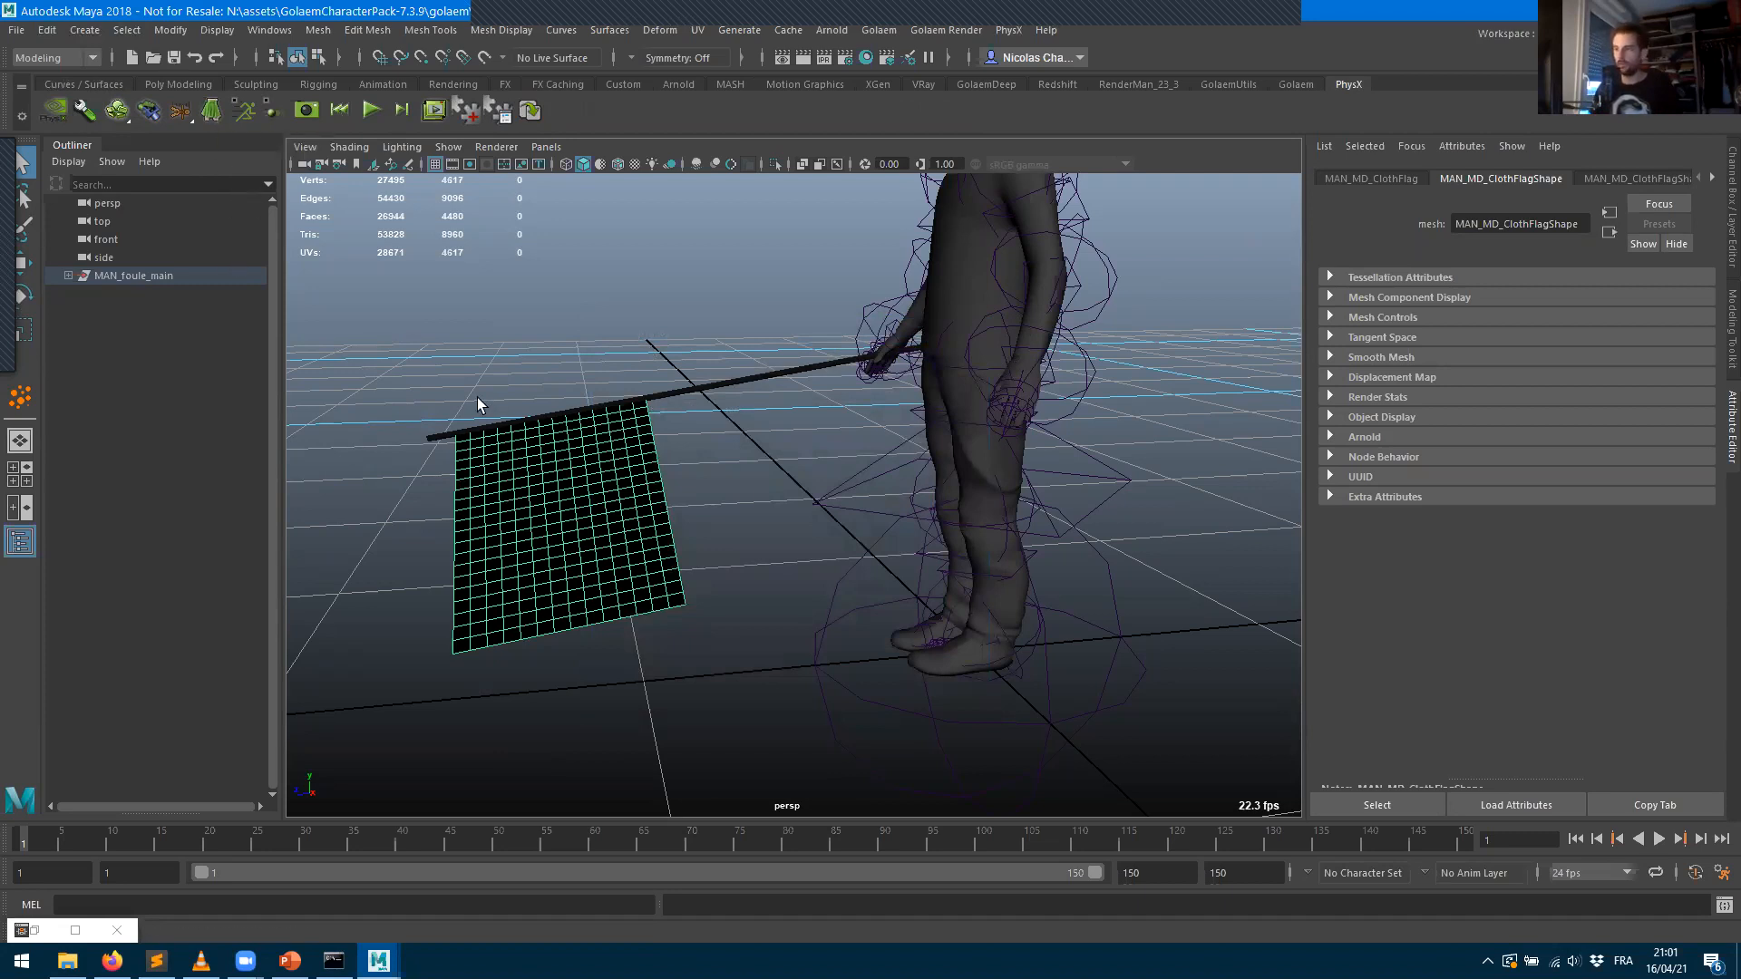
click(309, 111)
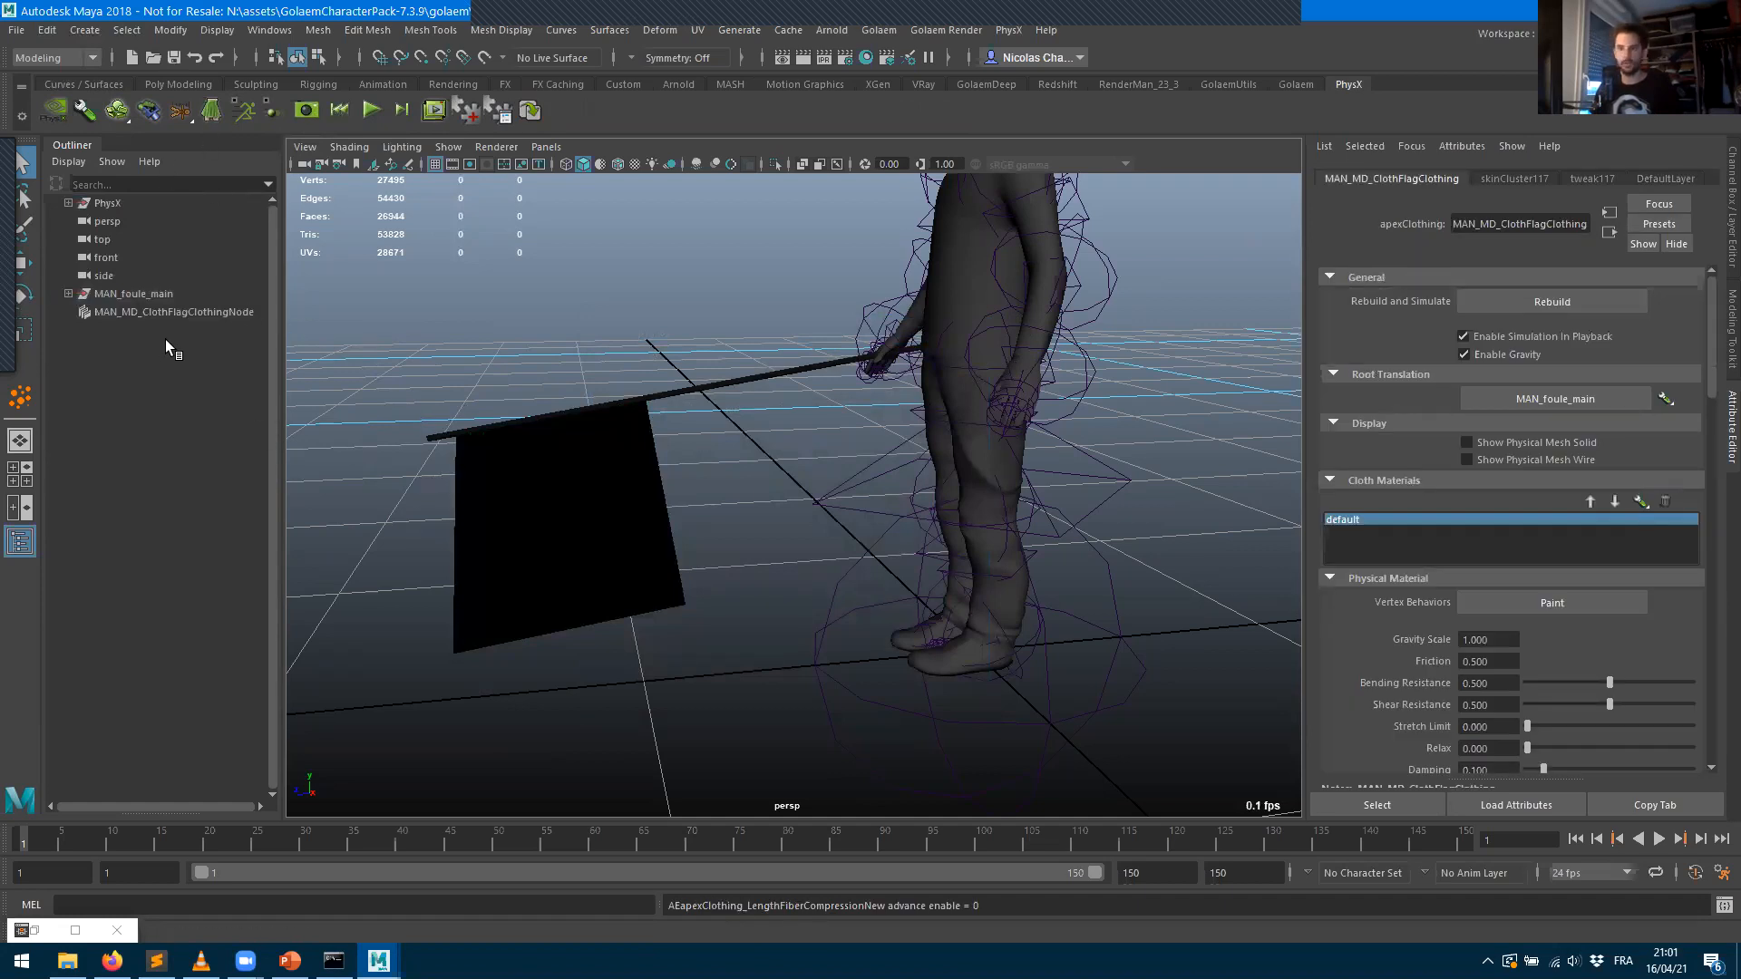
- Set the Gravity Amount of the nxRigidSolver1 solver in the PhysX group to 9.81
click(68, 204)
click(120, 223)
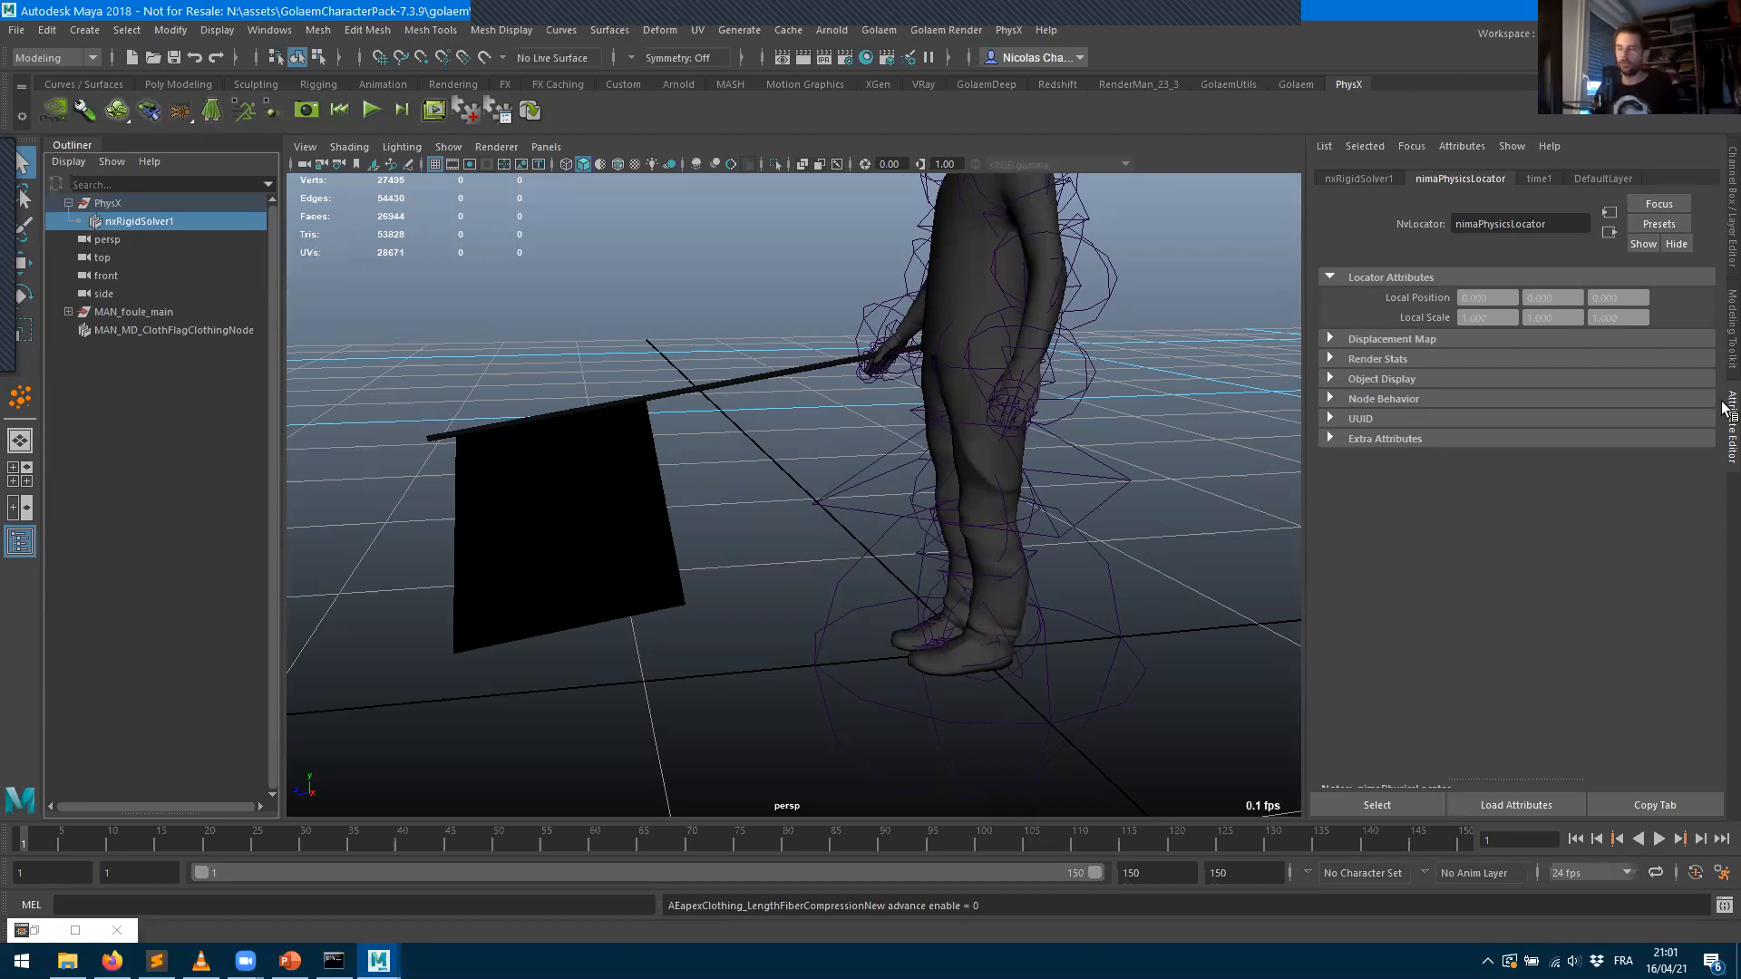
click(1353, 179)
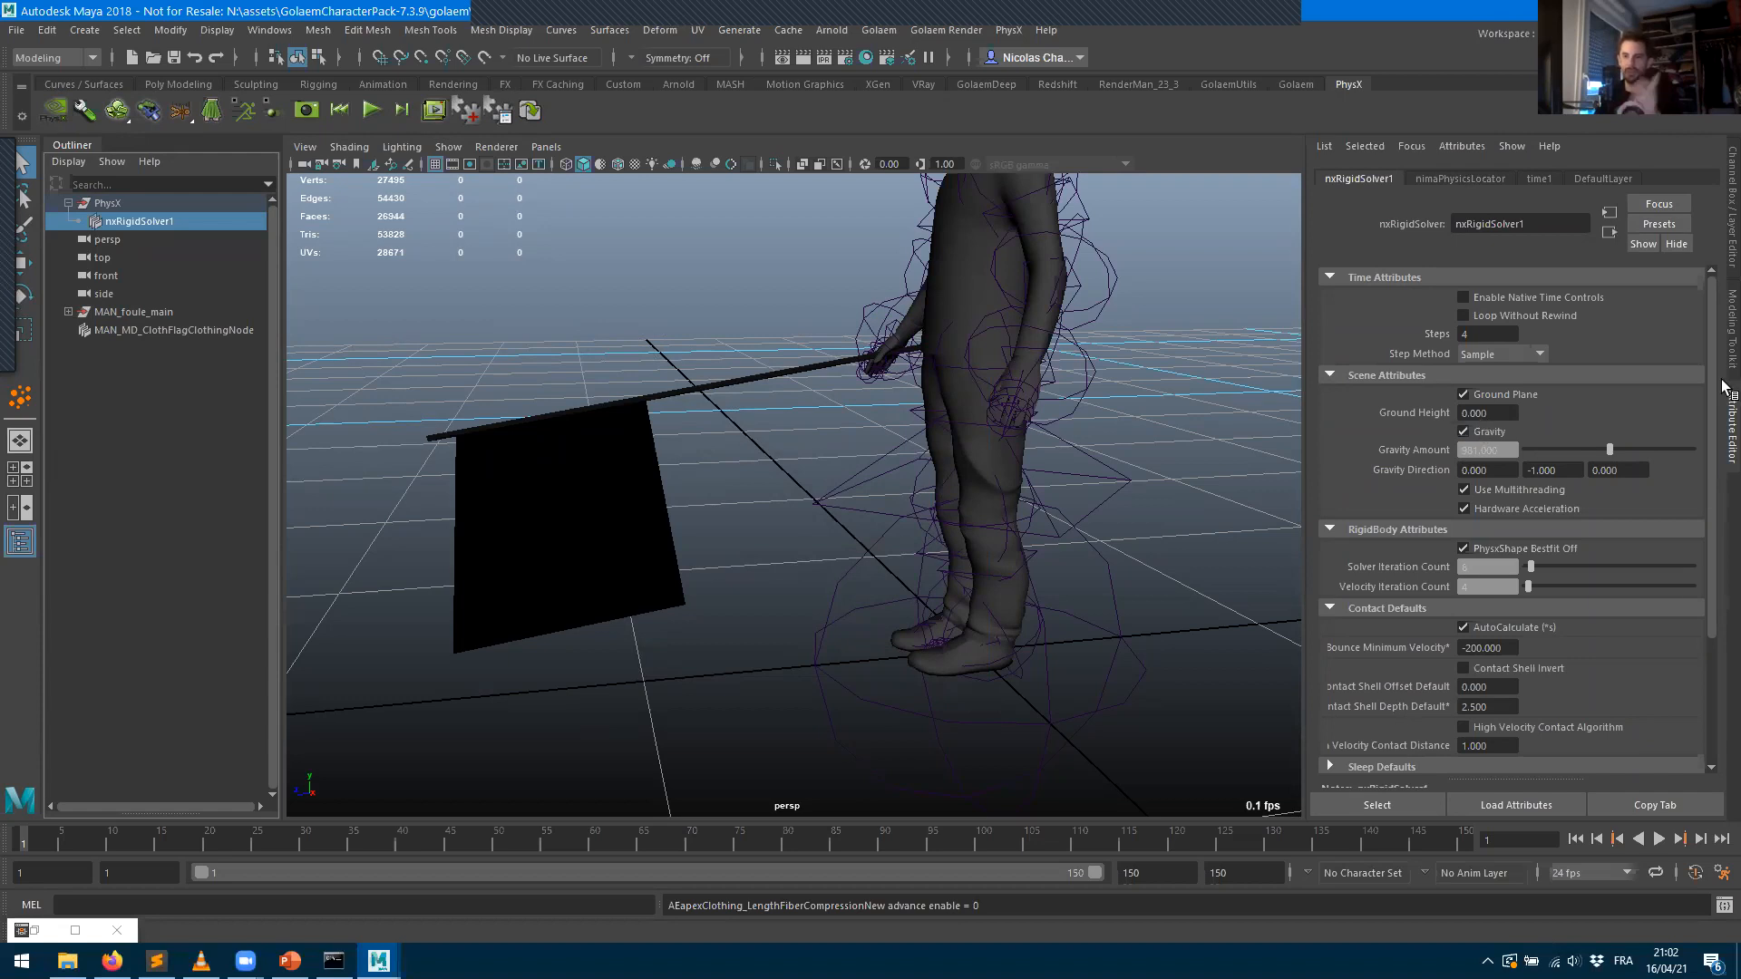
alt+right_drag(1126, 471, 855, 454)
alt+drag(855, 455, 1152, 508)
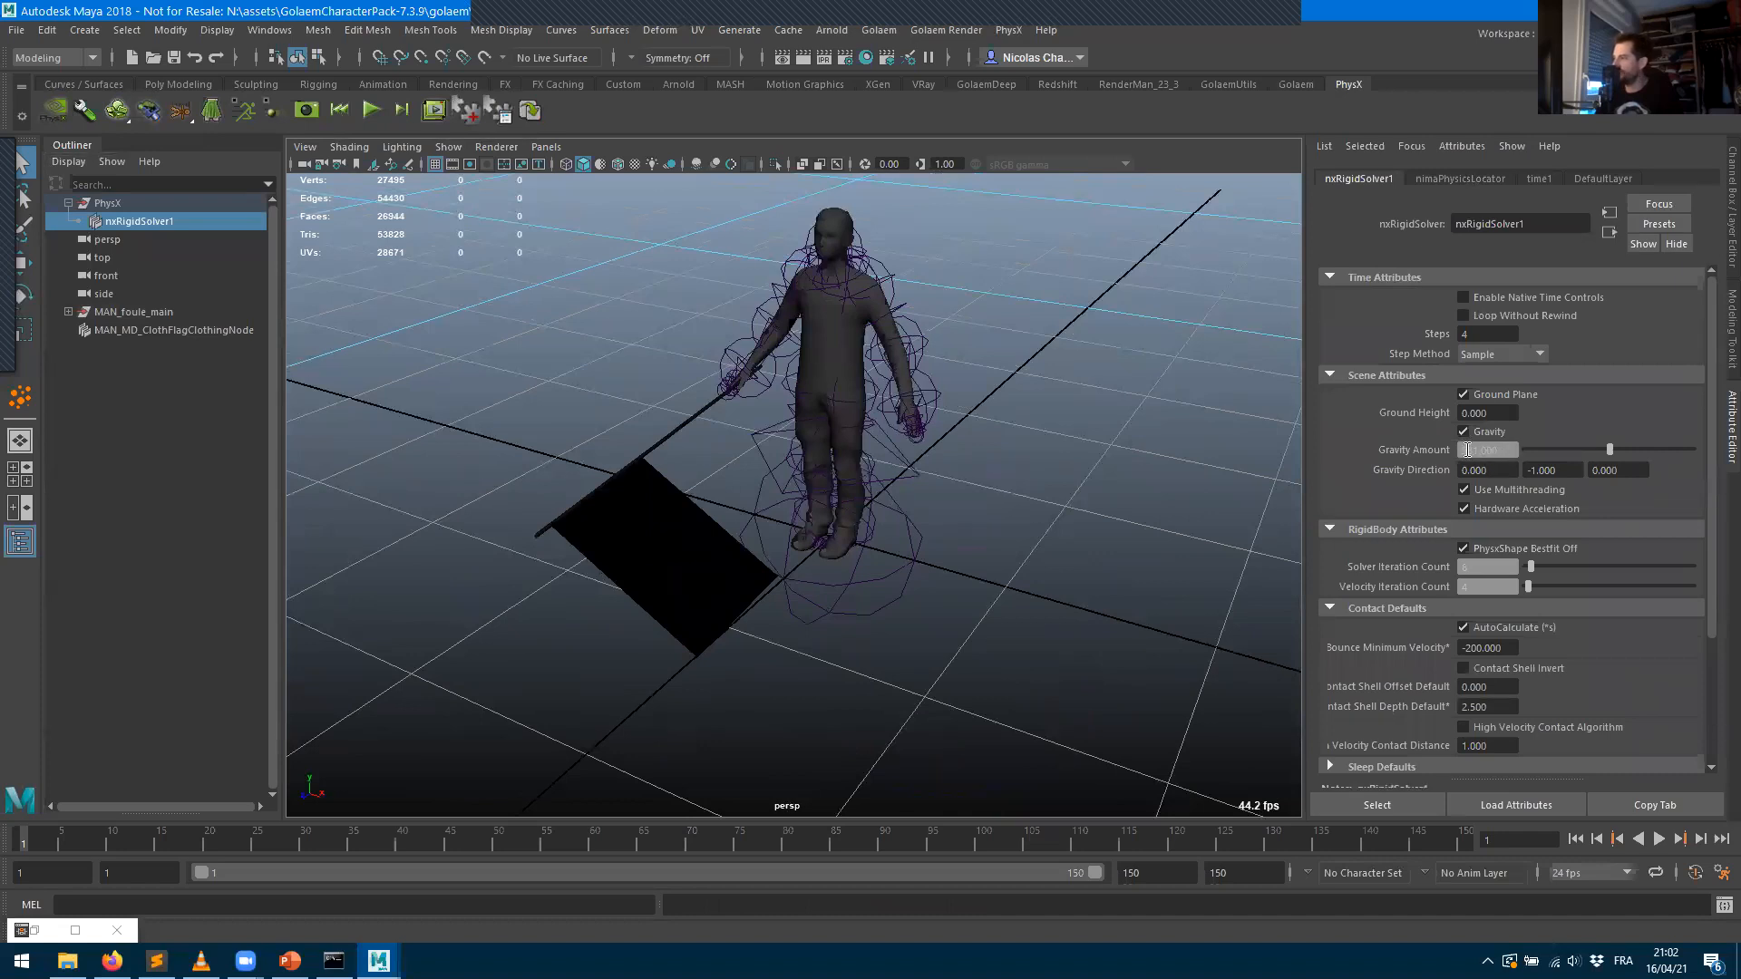
click(1482, 449)
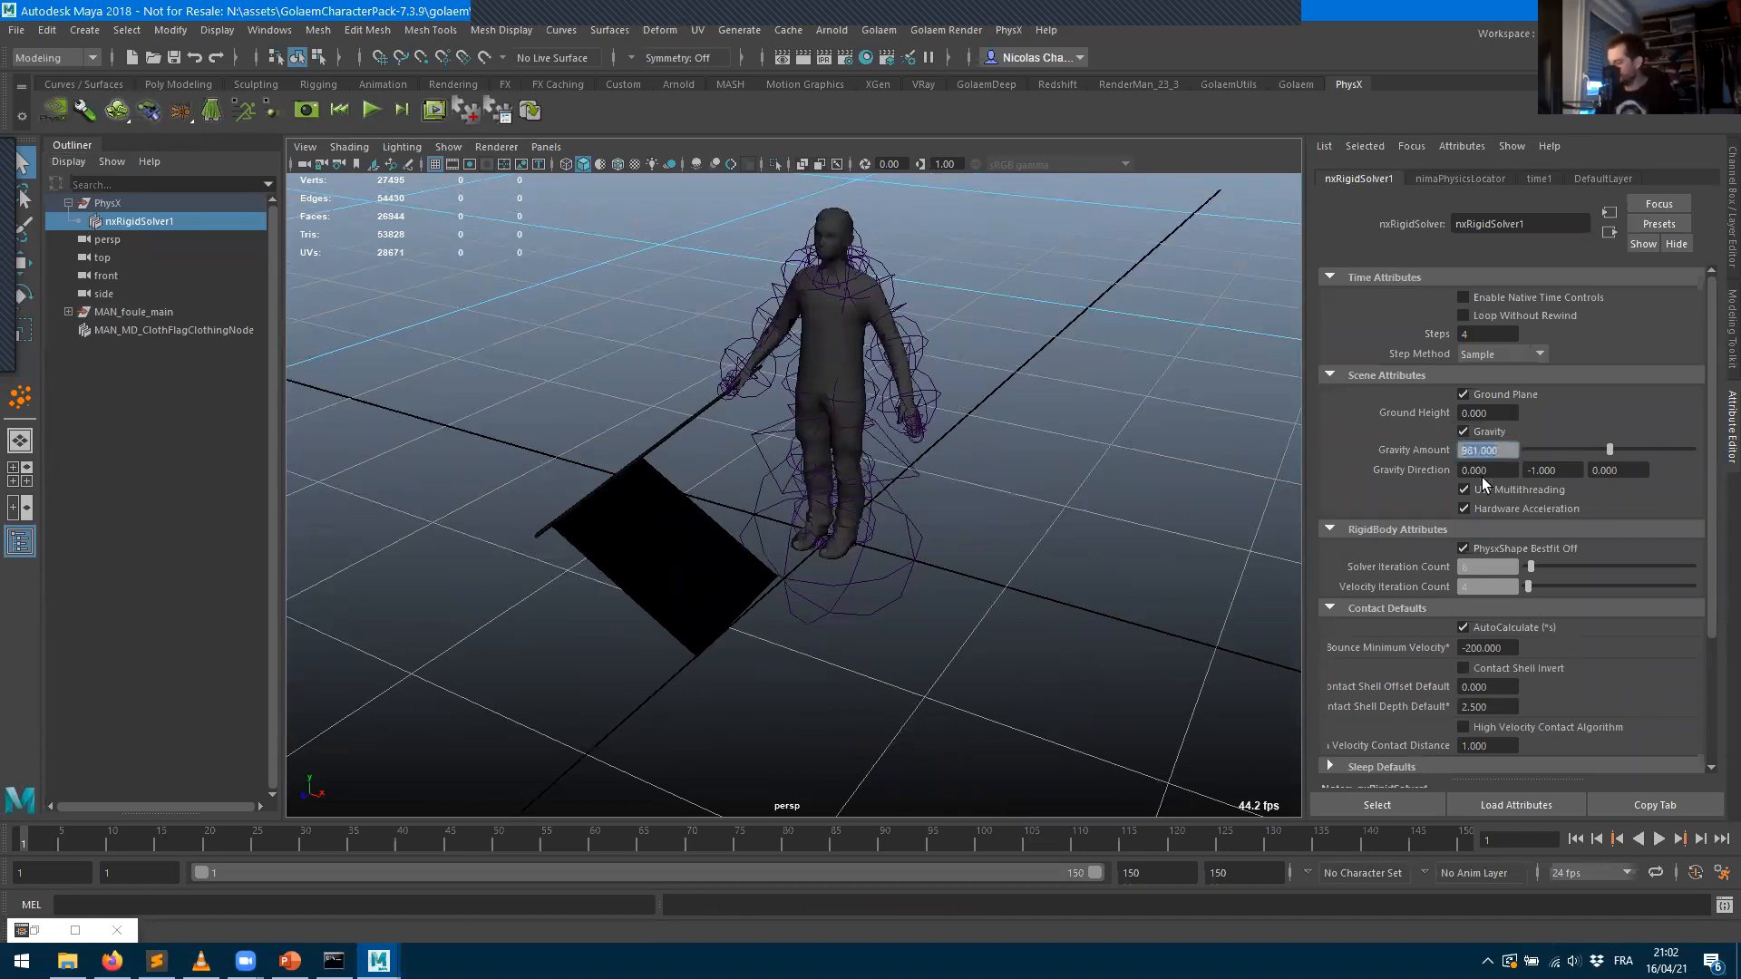
text(81)
key(Return)
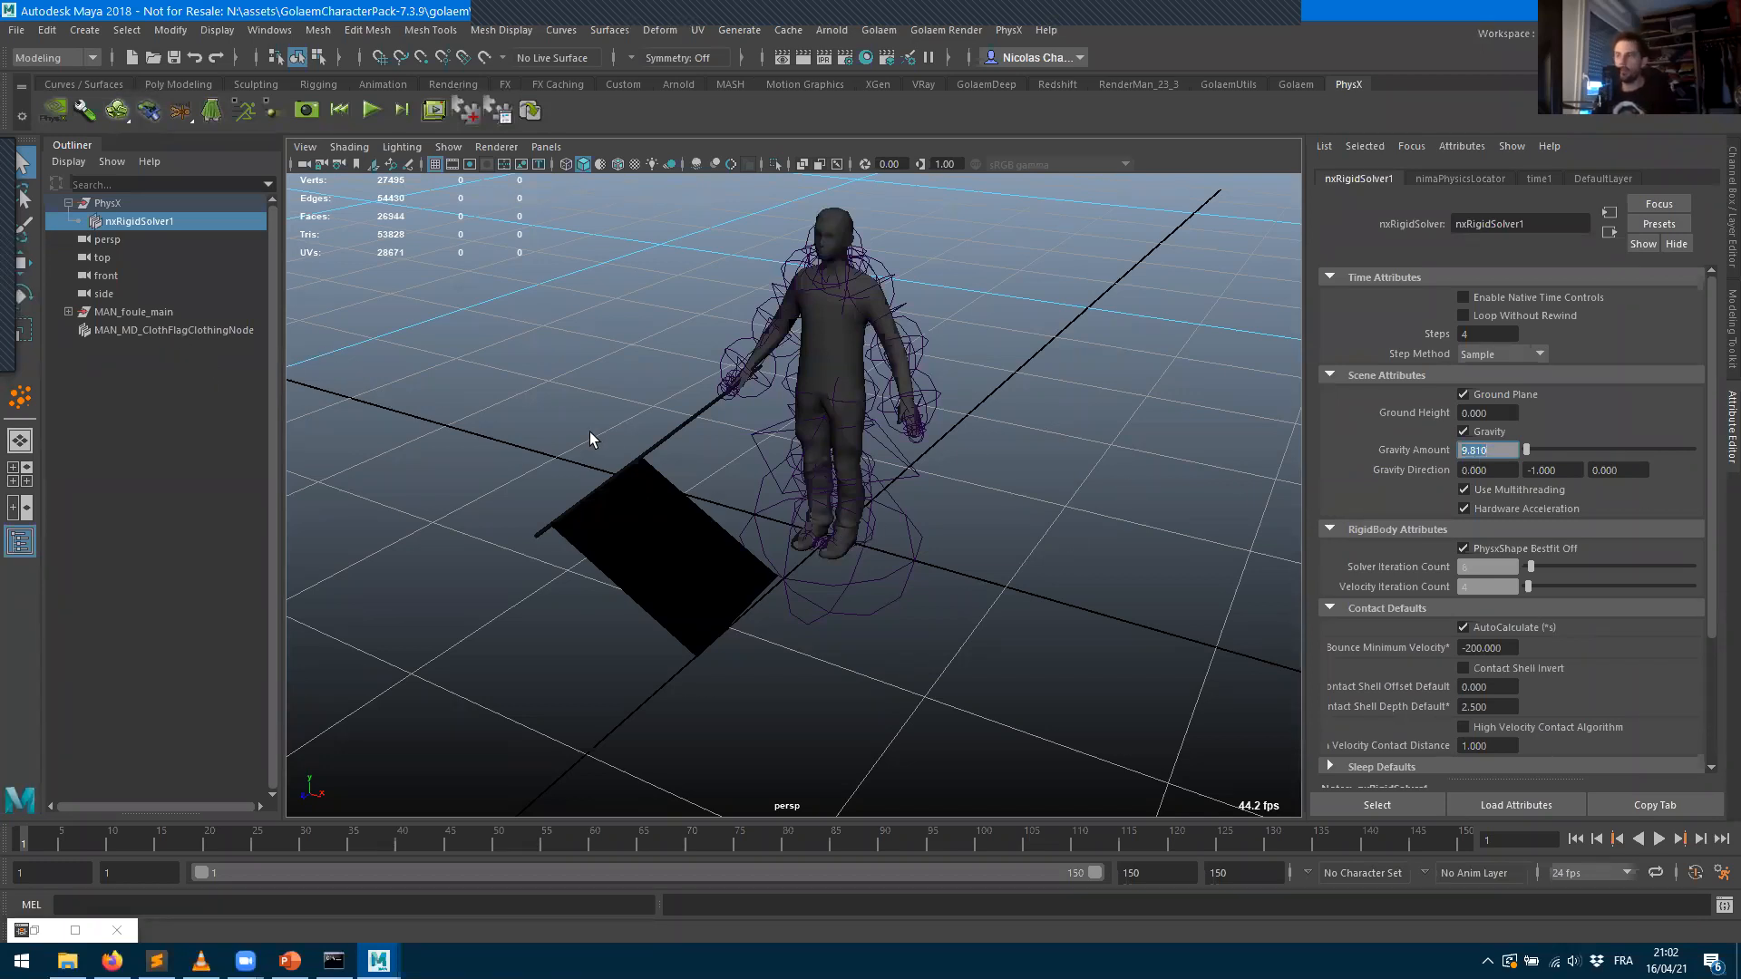
- Paint the flag clothing's maxDistances attribute with Replace at value 1 over the cloth, leaving the edge along the pole unpainted
scroll(921, 622, up, 5)
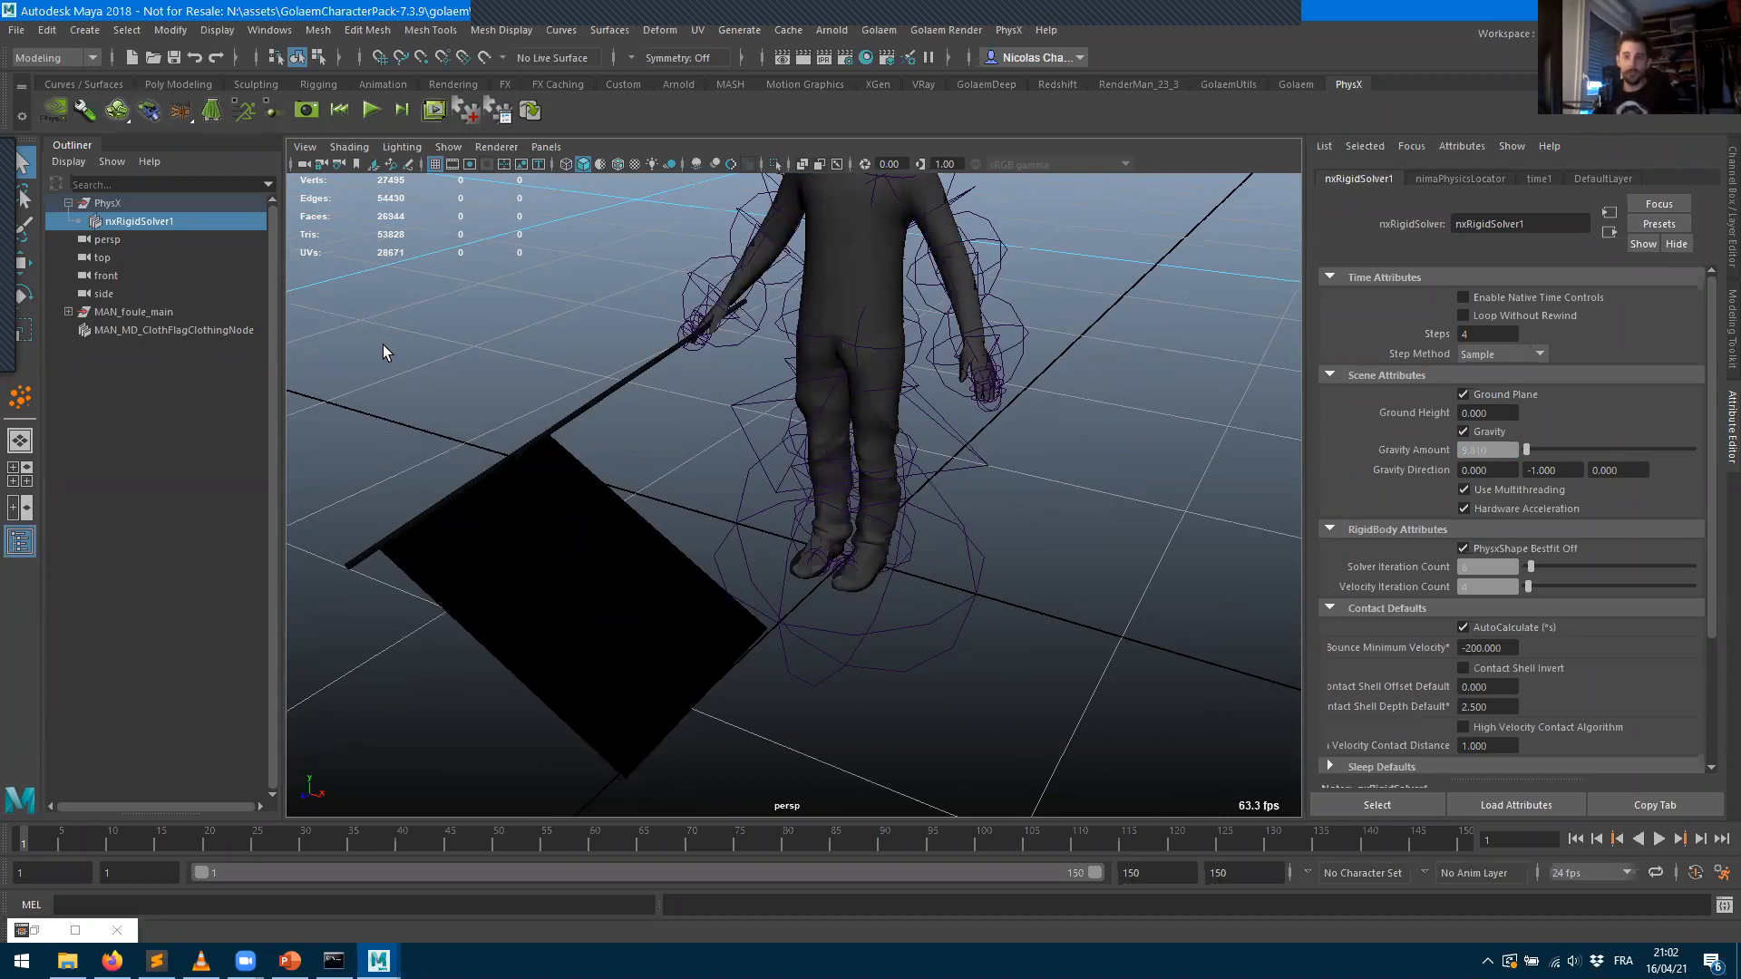
click(569, 569)
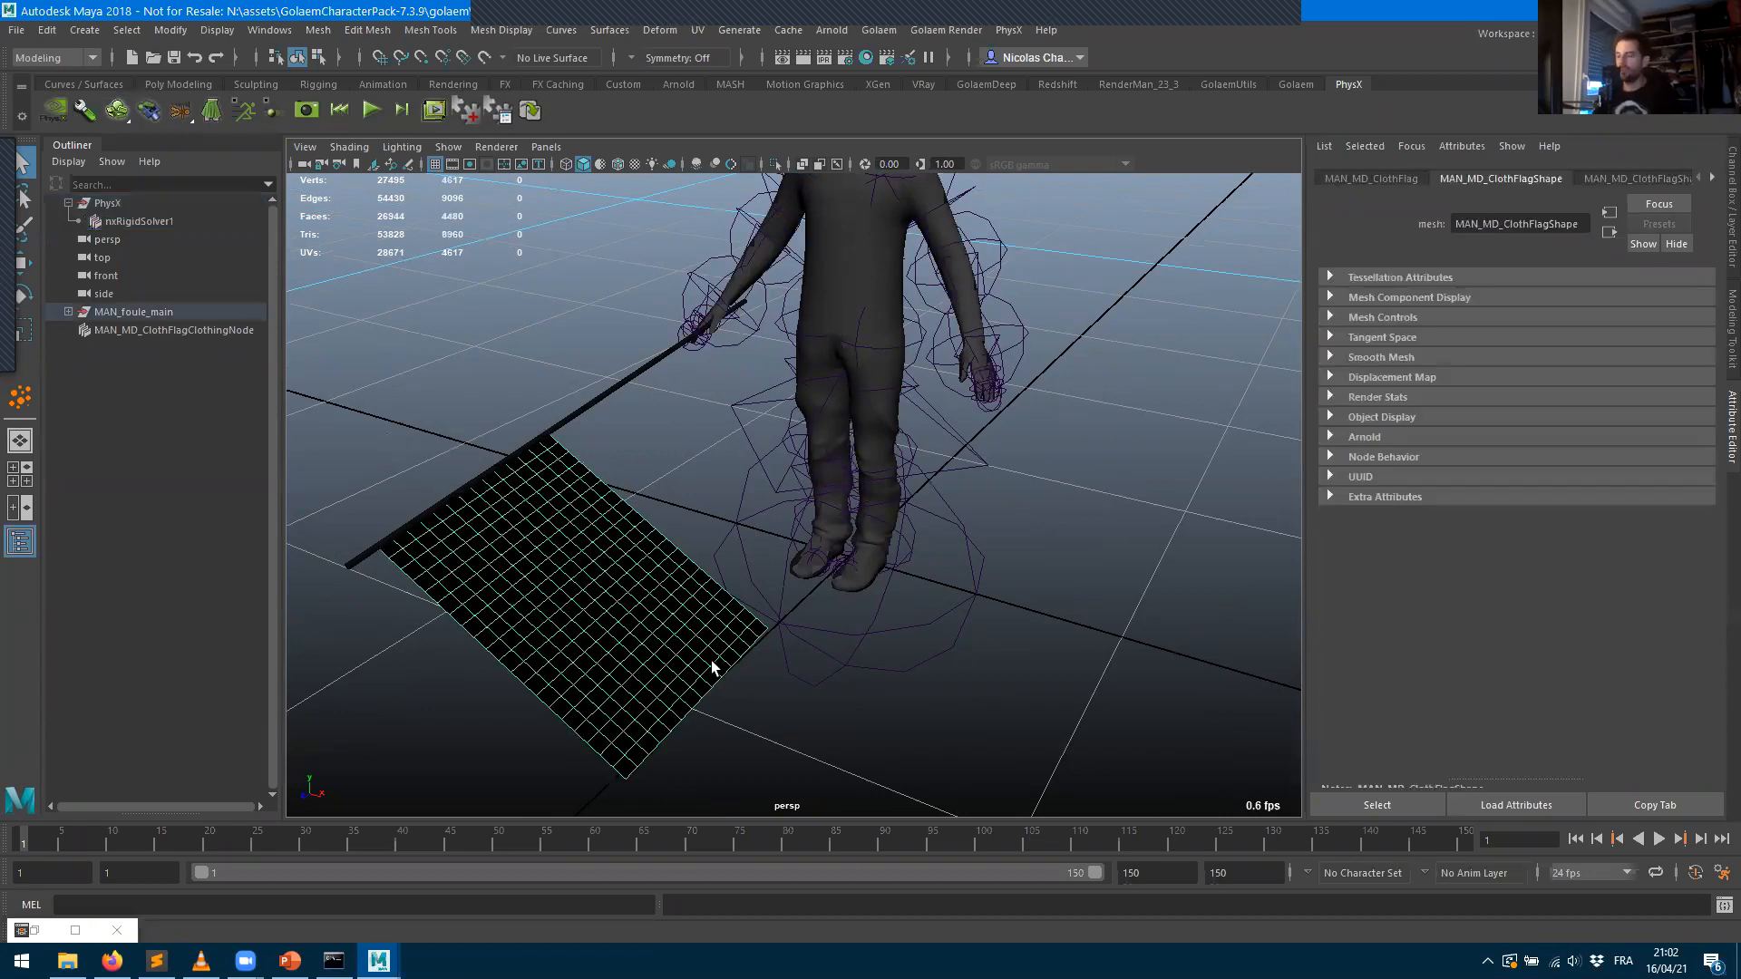
alt+drag(671, 739, 754, 577)
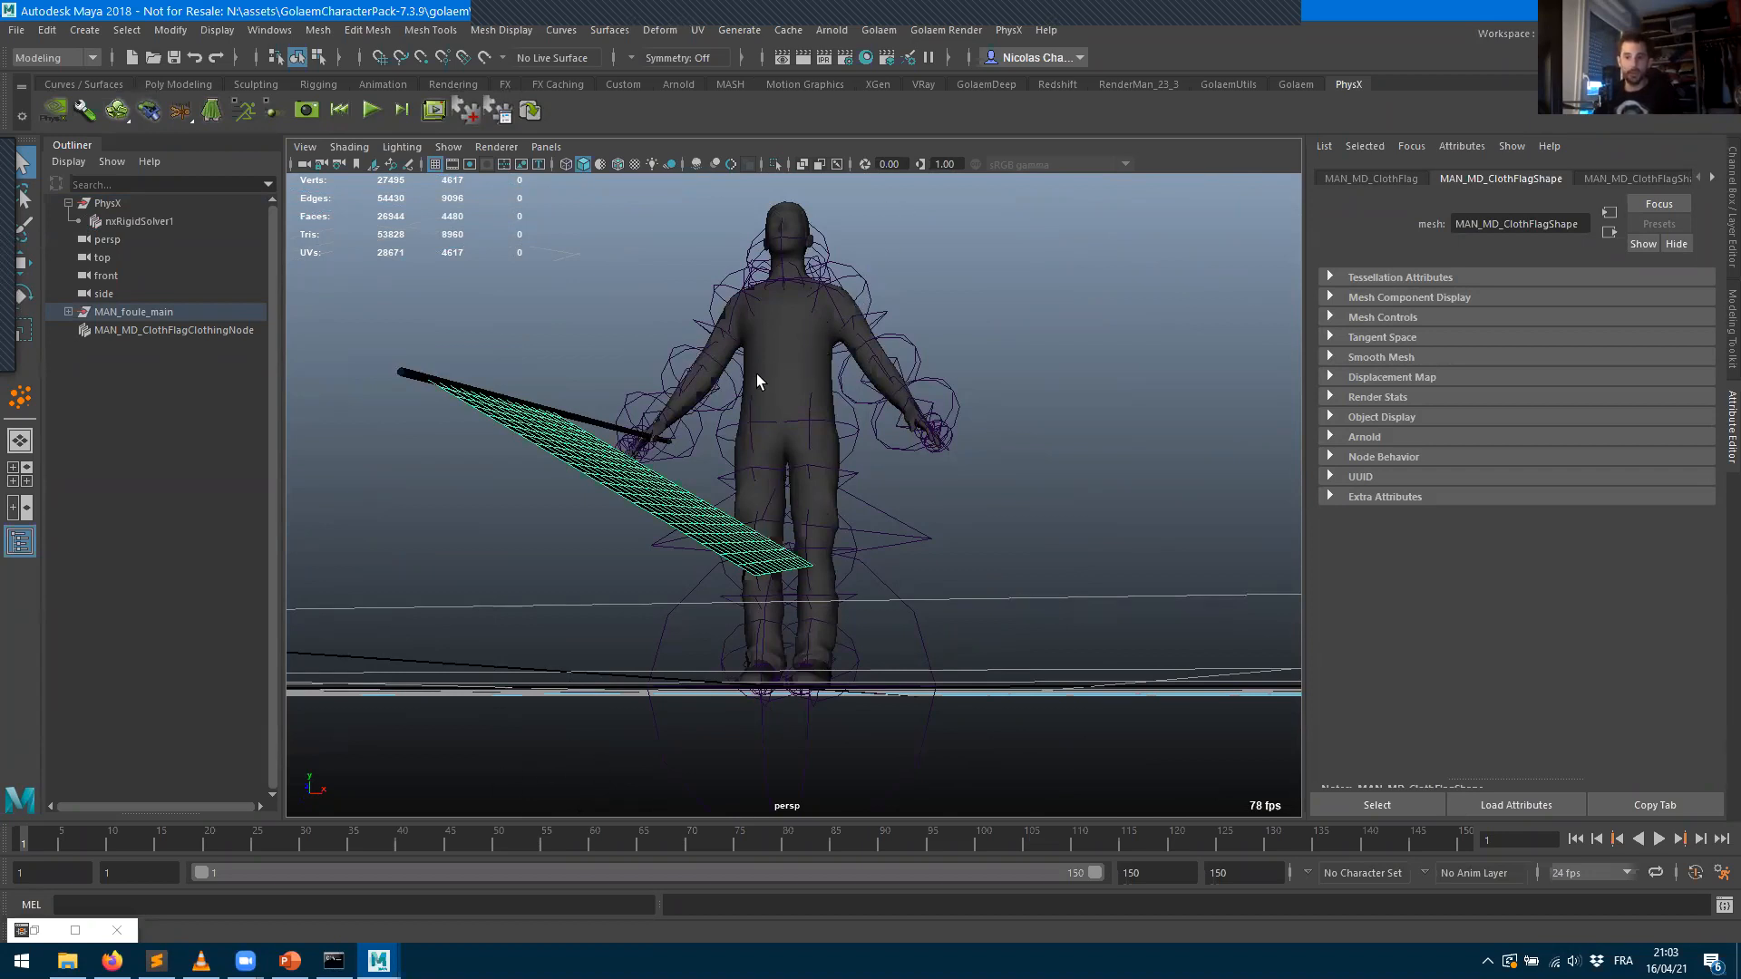
alt+drag(512, 428, 450, 444)
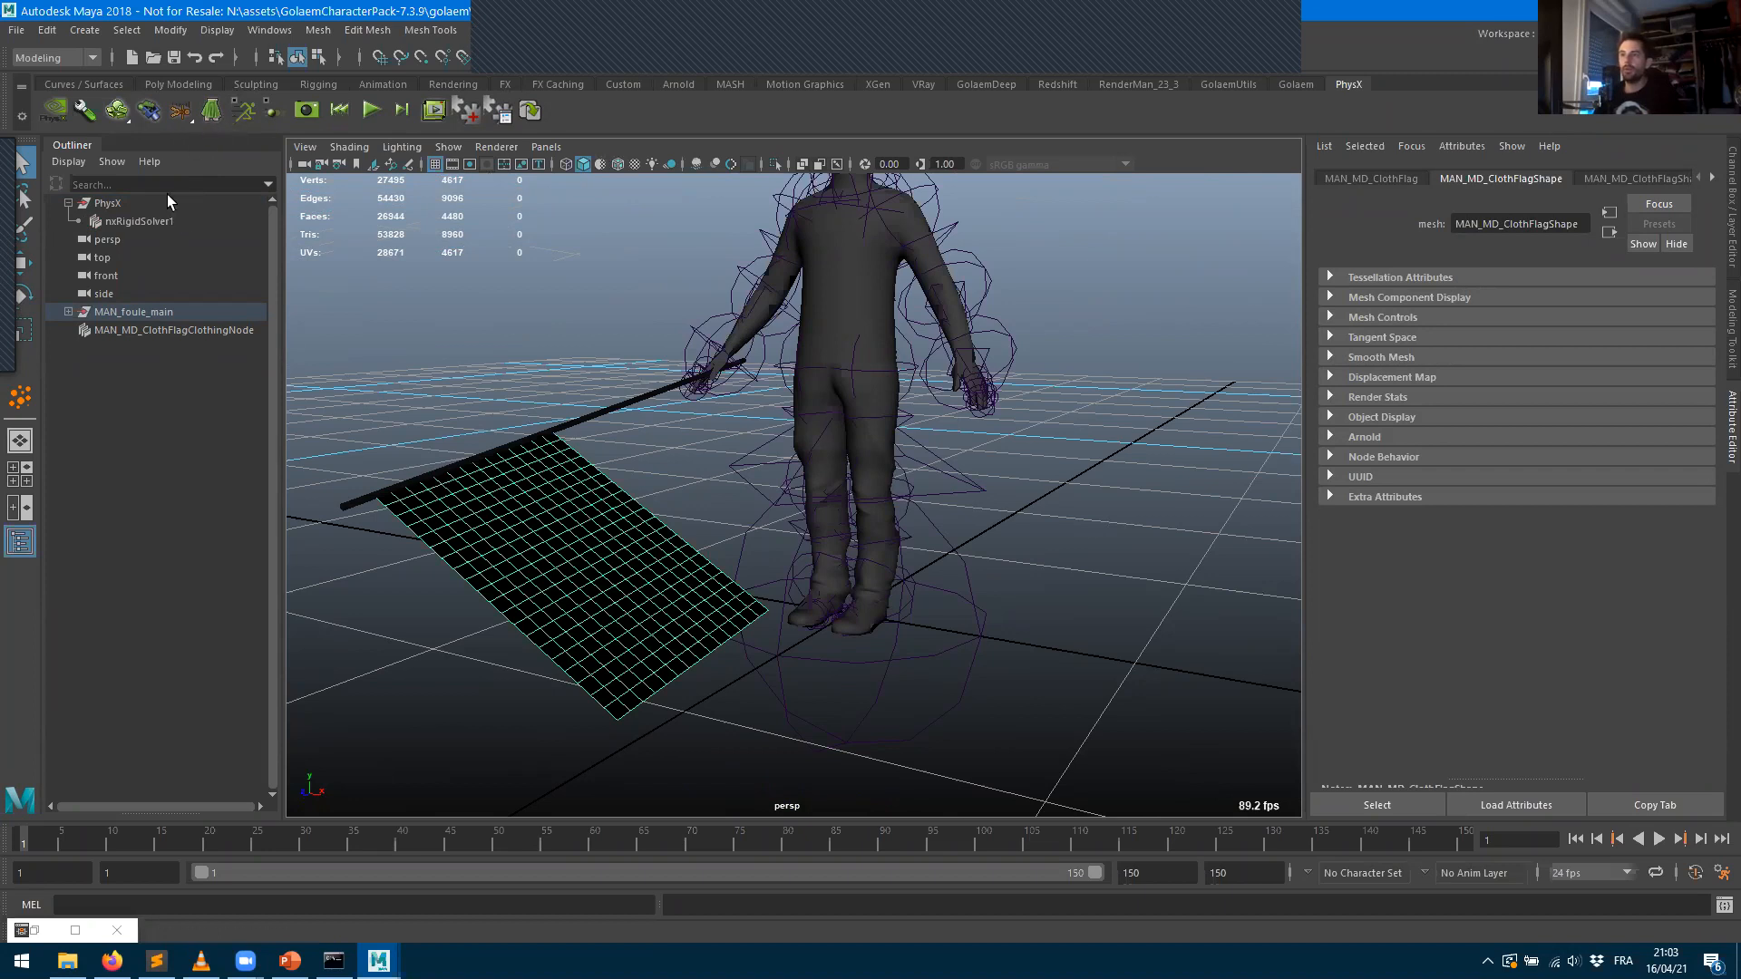
click(152, 330)
click(1542, 603)
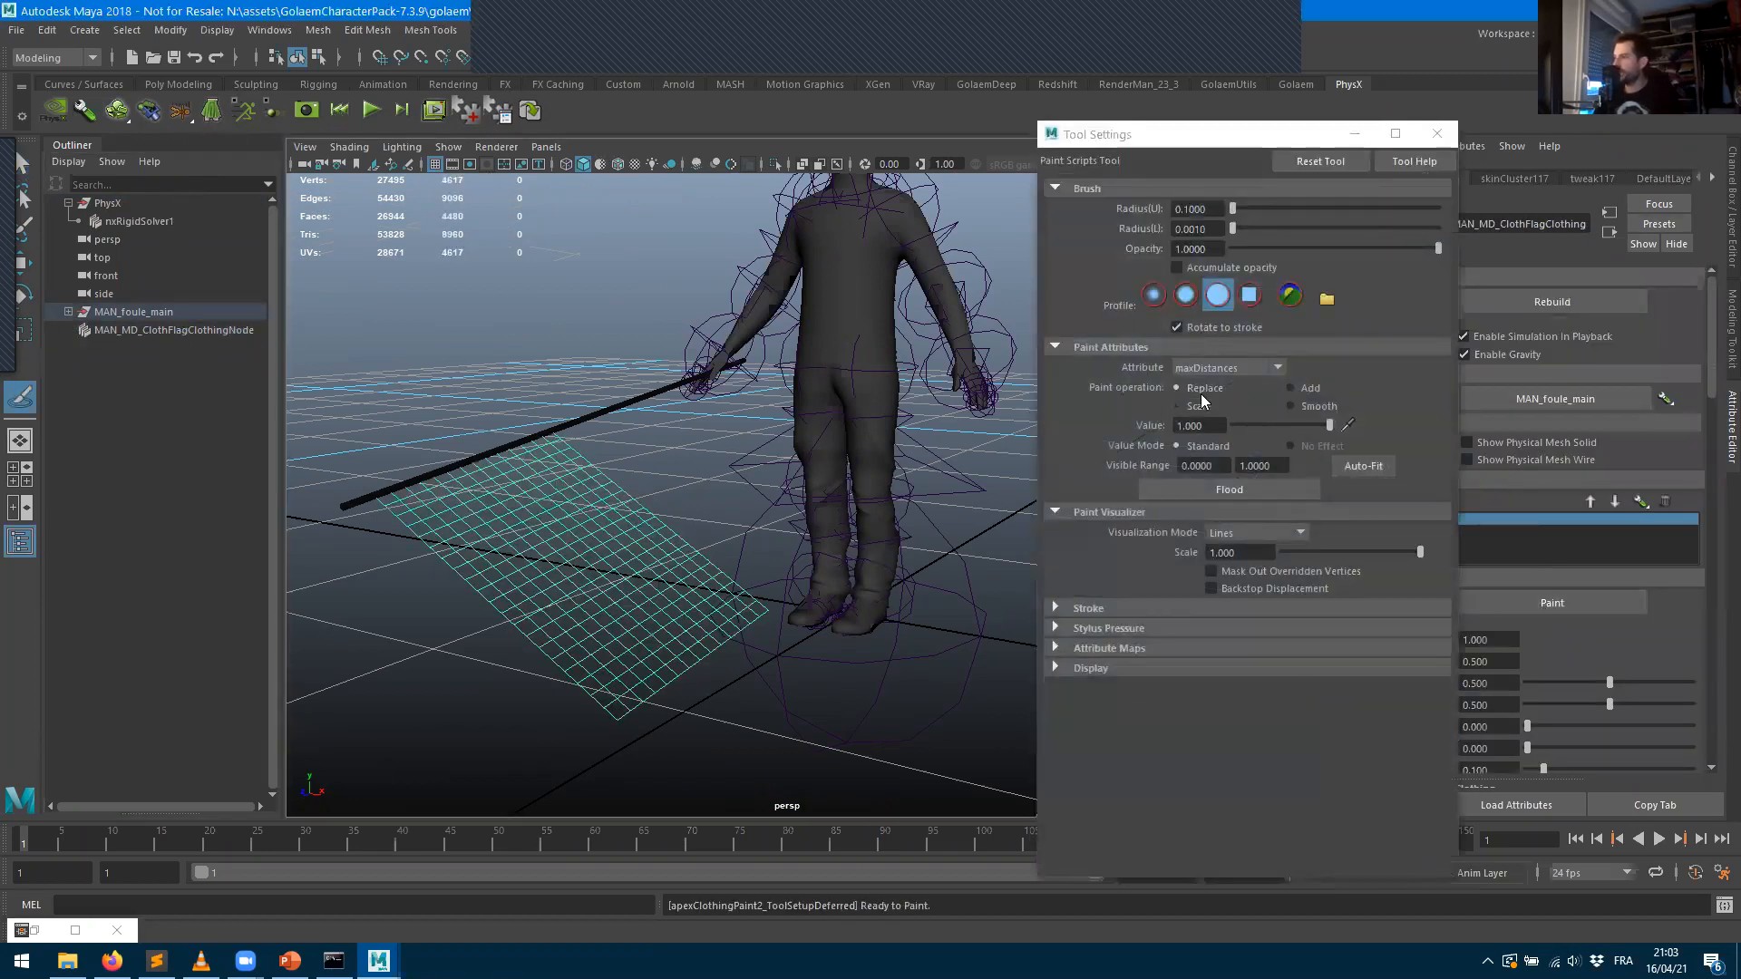
mouse_move(719, 589)
mouse_down()
mouse_move(616, 616)
mouse_move(680, 590)
mouse_move(666, 630)
mouse_move(683, 704)
mouse_move(819, 602)
mouse_move(656, 583)
mouse_move(669, 530)
mouse_move(539, 599)
mouse_up()
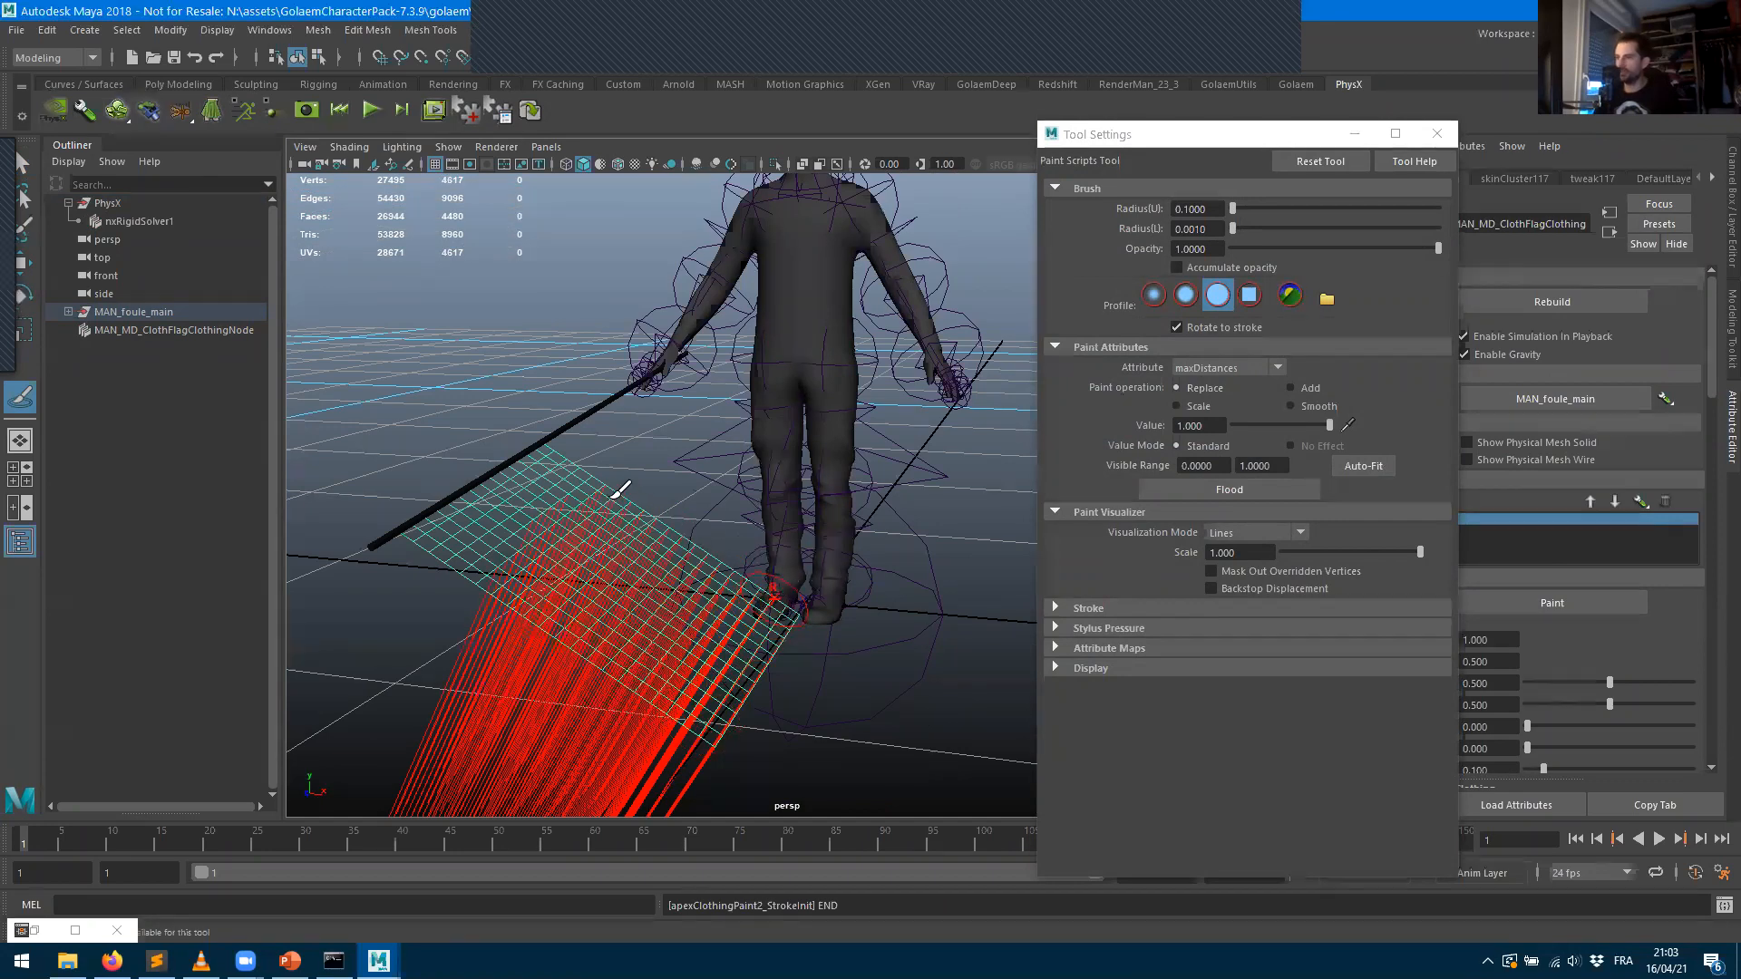
click(487, 571)
drag(481, 567, 481, 553)
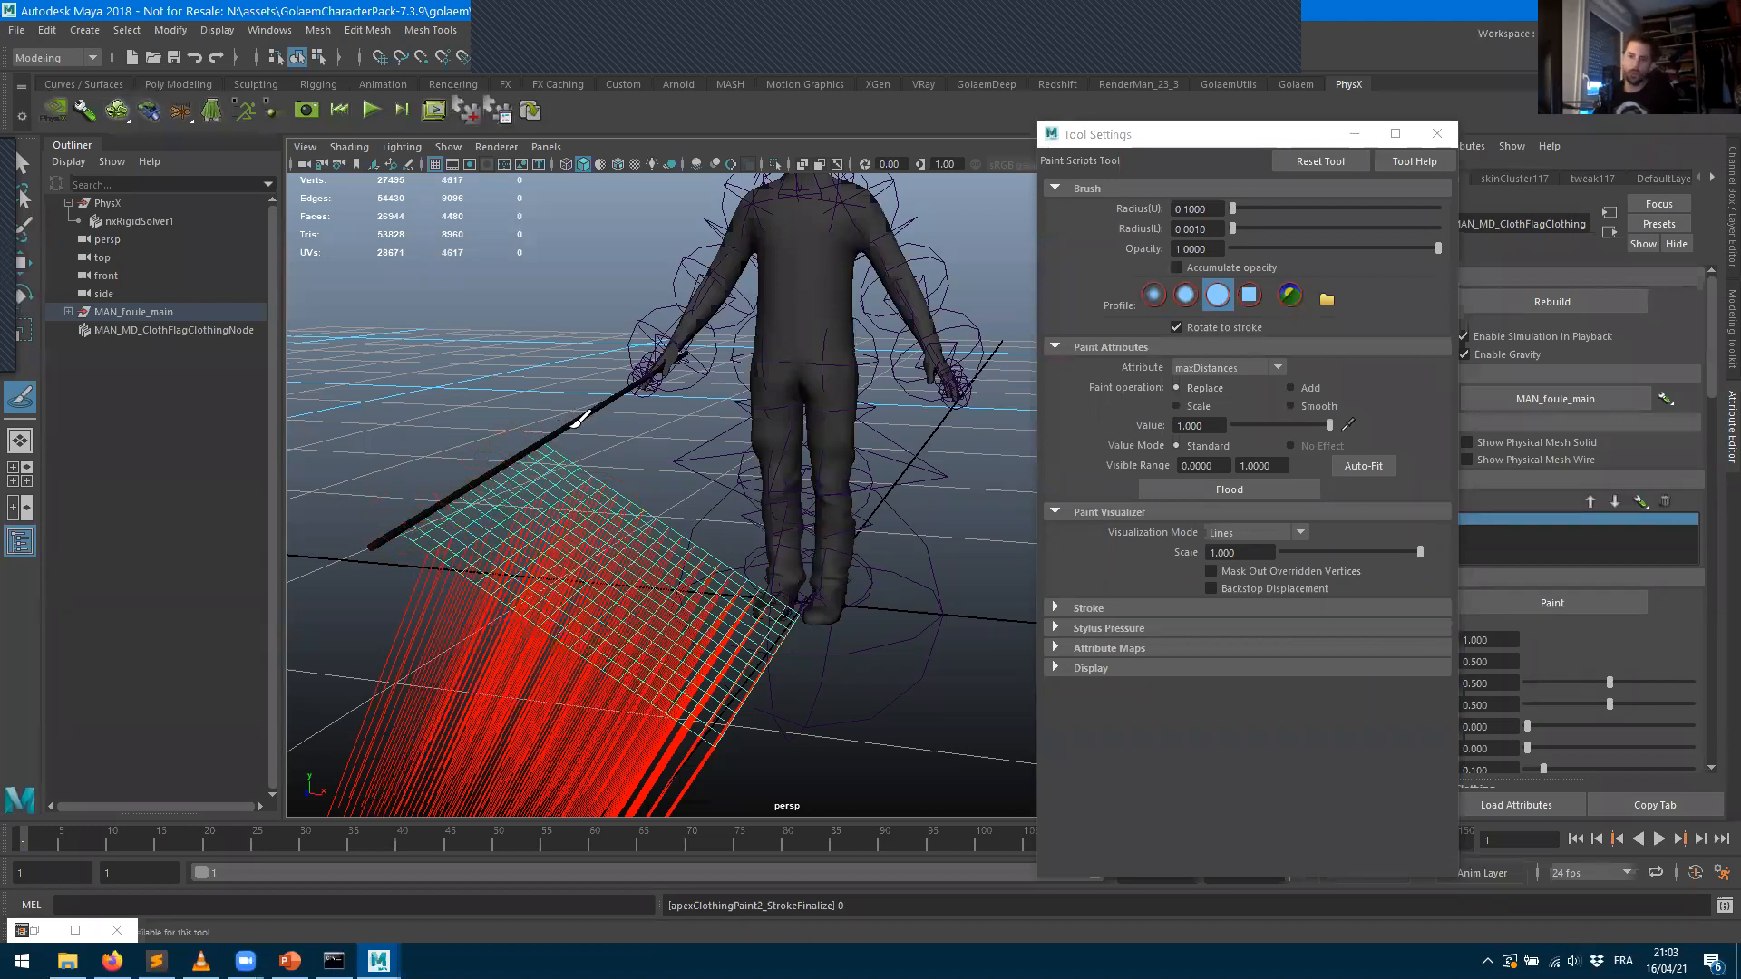
- Inspect the painted maxDistances on the flag cloth from the side, and leave the paint tool for the Select tool
mouse_move(558, 501)
mouse_down()
mouse_move(602, 477)
mouse_move(705, 560)
mouse_move(743, 691)
mouse_move(776, 579)
mouse_move(718, 547)
mouse_up()
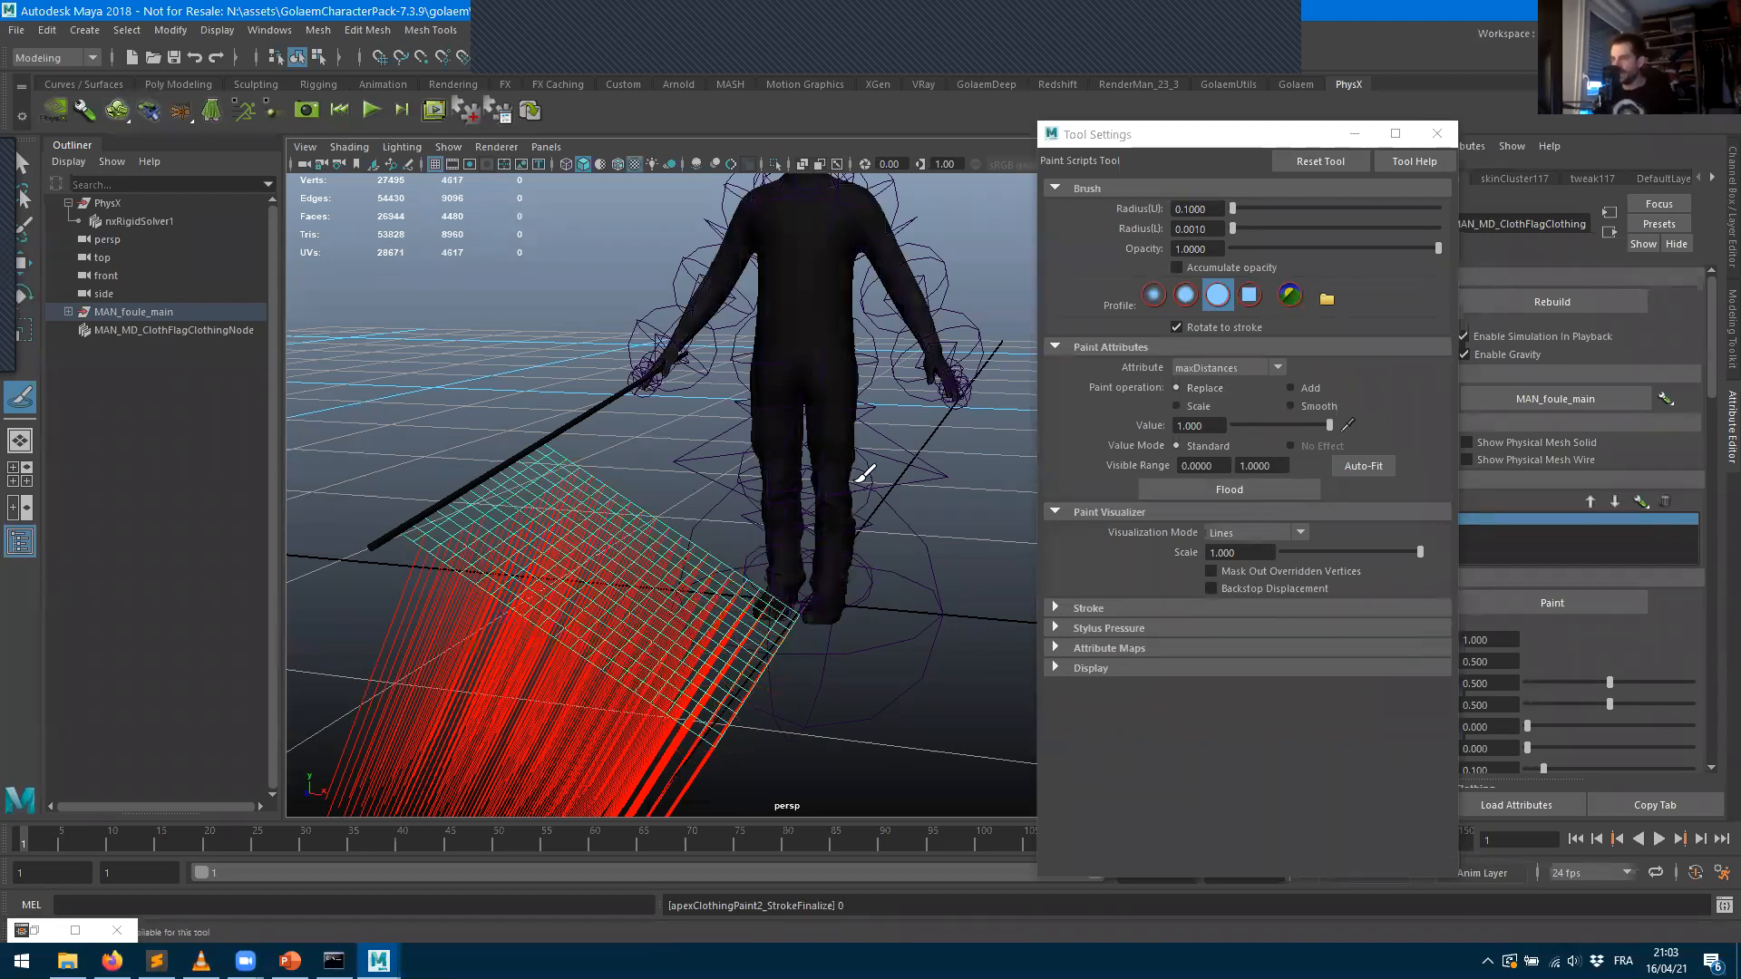
mouse_move(691, 723)
alt+mouse_down()
mouse_move(649, 629)
mouse_move(797, 564)
mouse_move(632, 589)
mouse_move(959, 532)
mouse_move(700, 357)
mouse_move(939, 548)
alt+mouse_up()
click(936, 551)
mouse_move(702, 386)
mouse_down()
mouse_move(841, 391)
mouse_move(777, 417)
mouse_up()
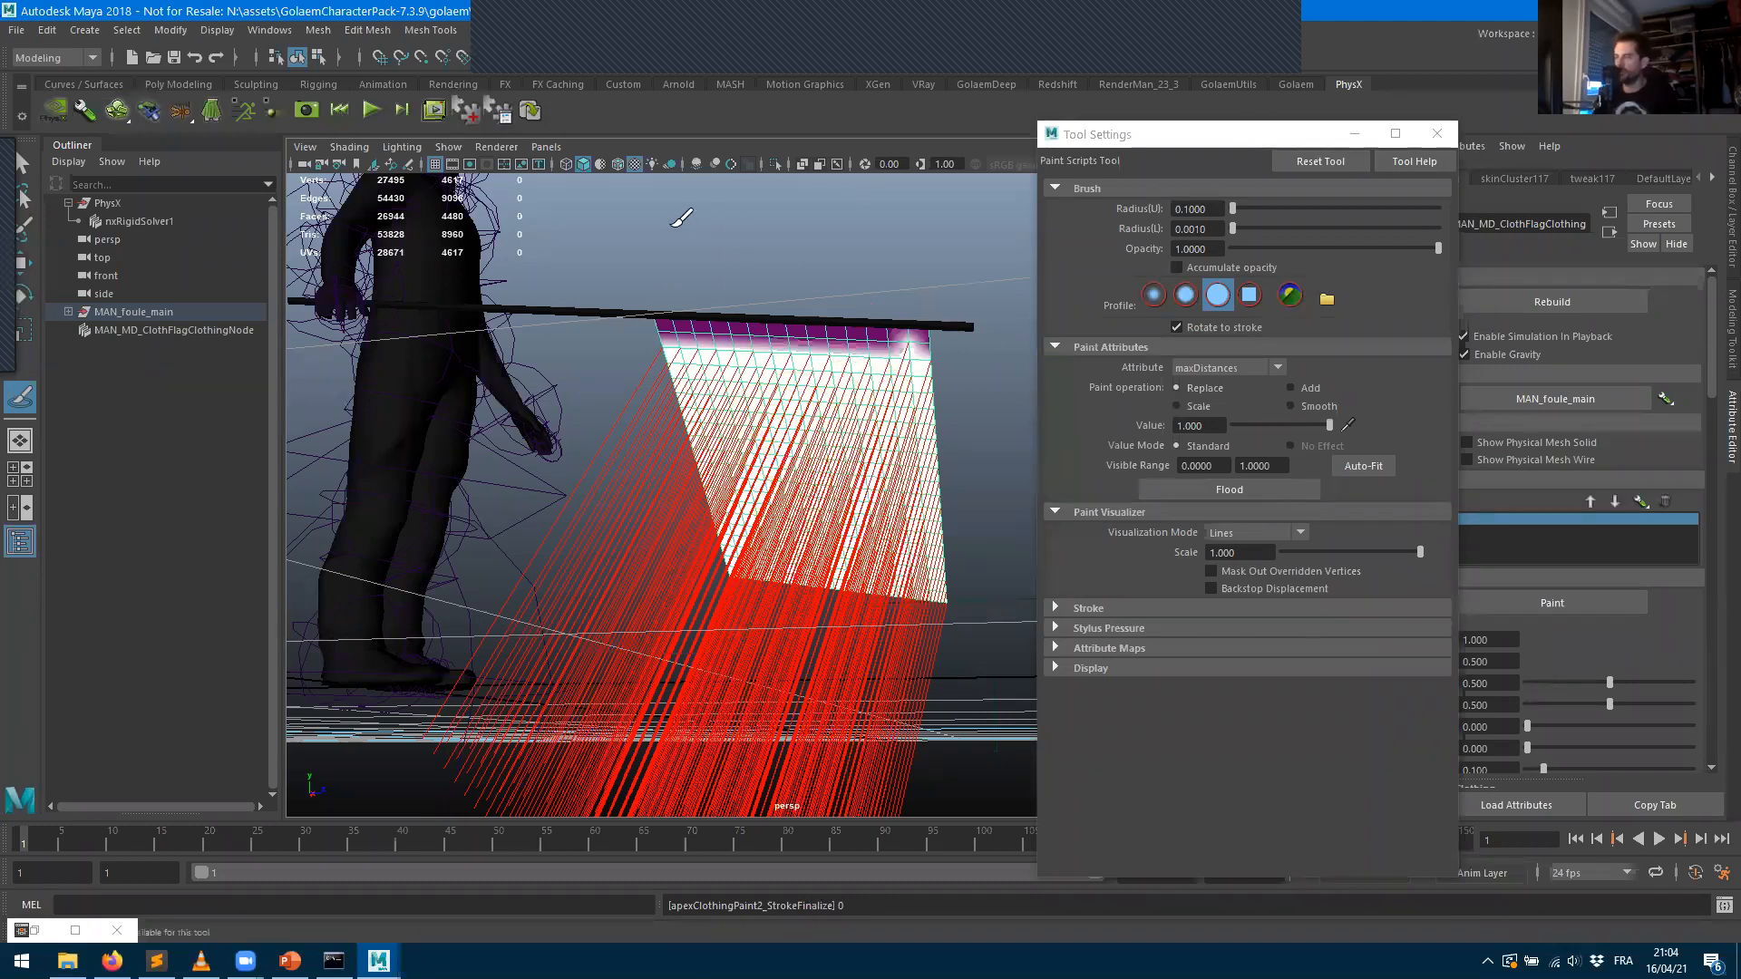
key(q)
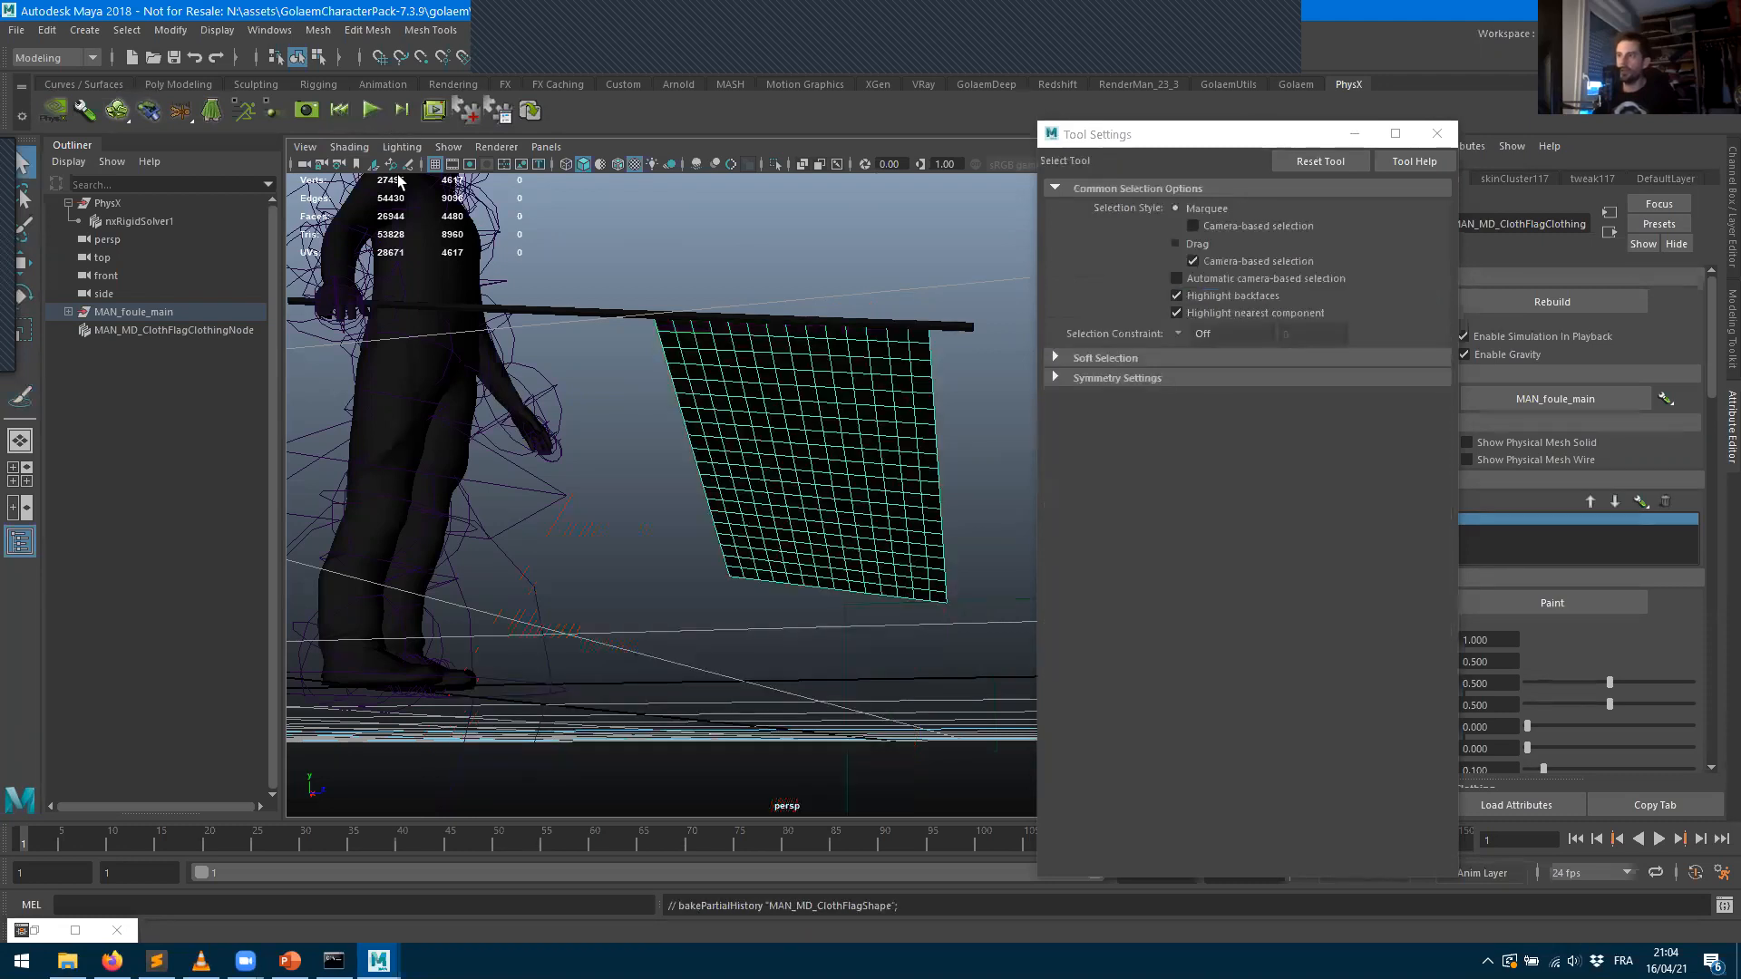
- Run the flag's cloth simulation, view it from the front, rerun it from the start, and close the tool settings
click(370, 110)
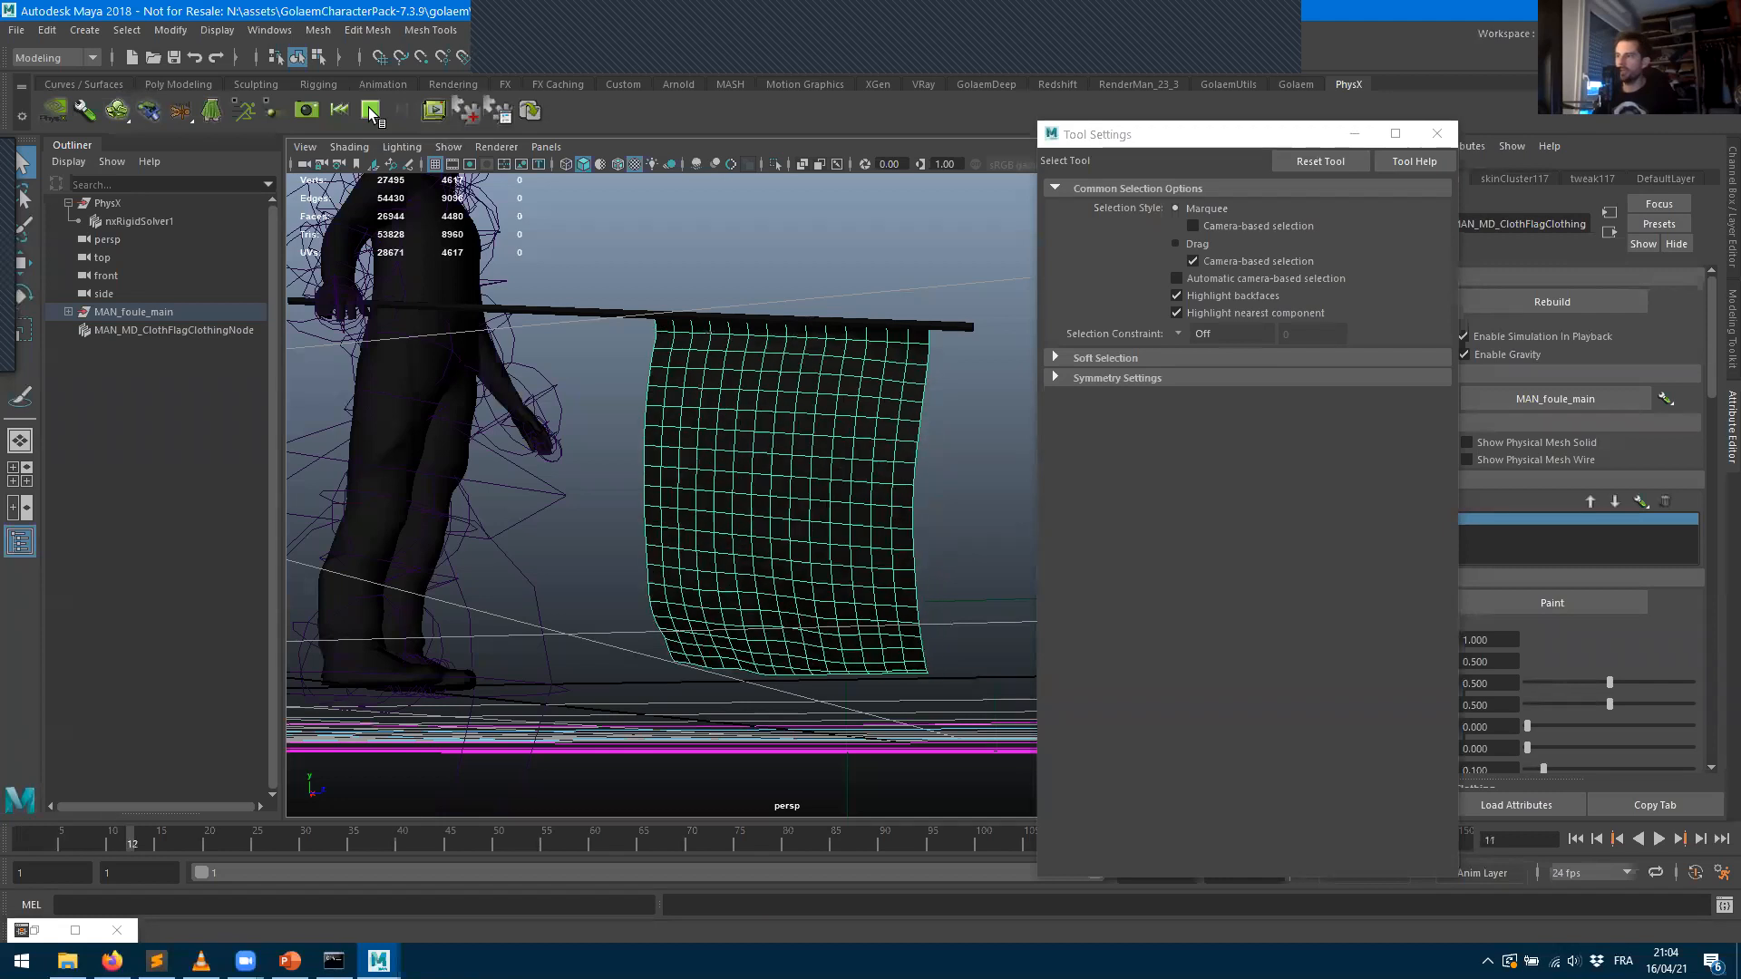
alt+drag(899, 511, 649, 562)
click(340, 111)
click(370, 109)
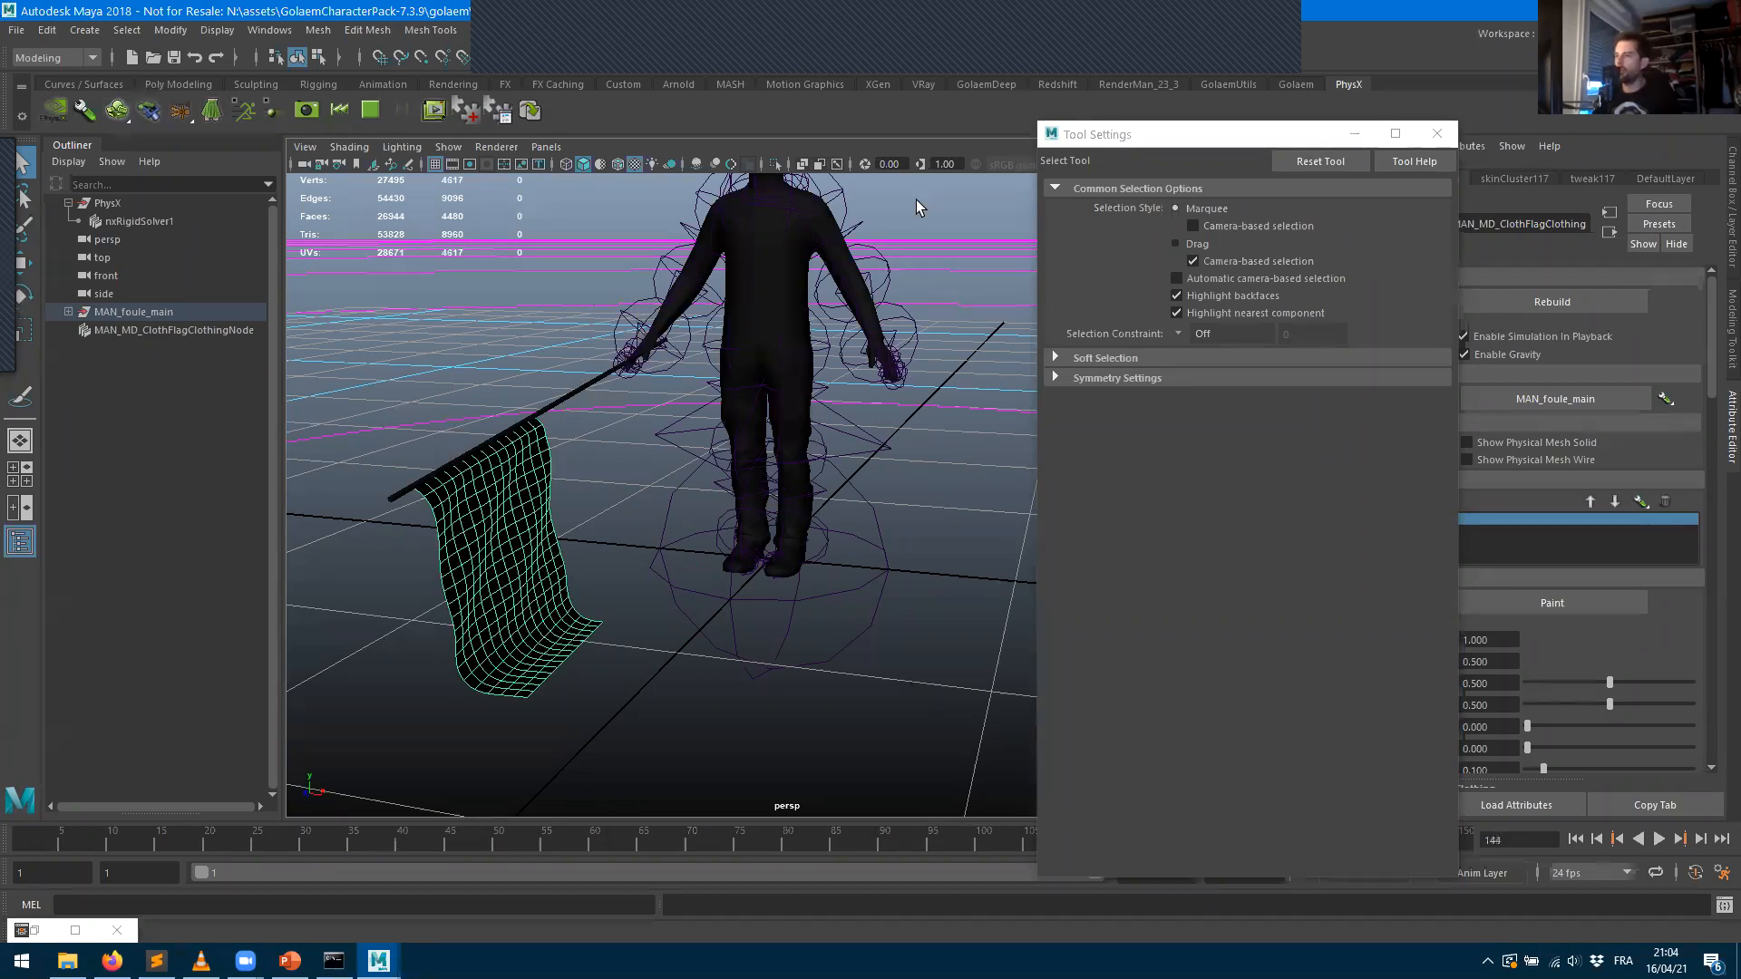
click(371, 110)
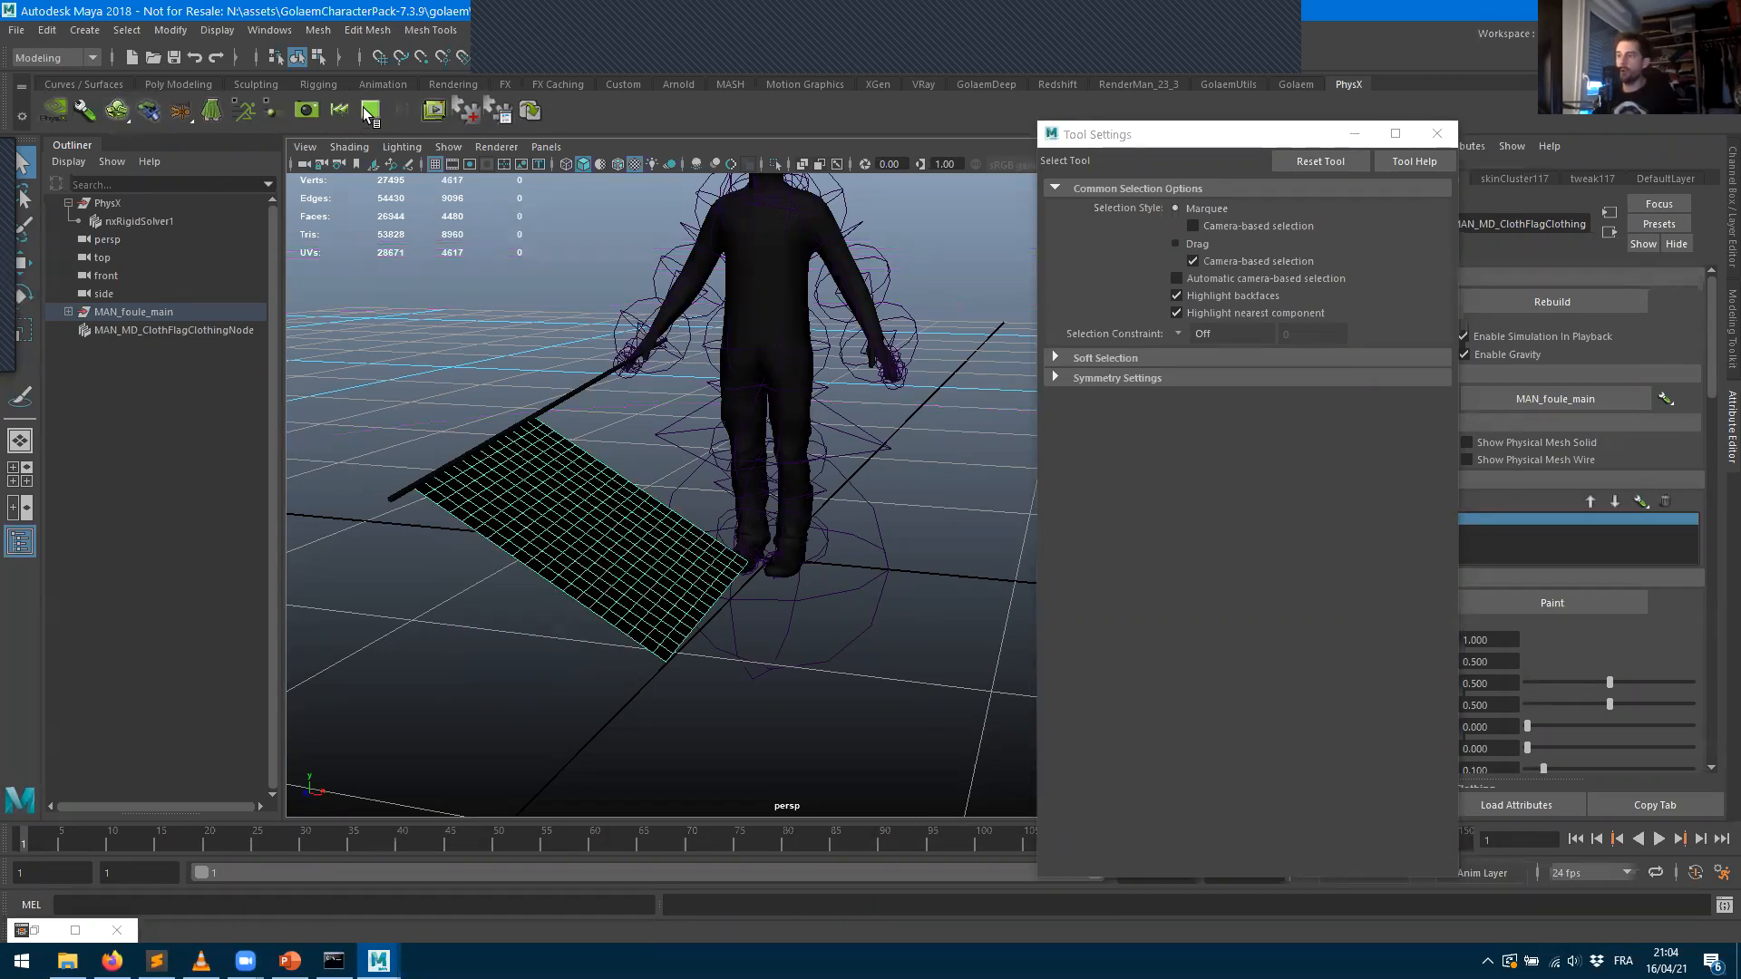
click(1436, 133)
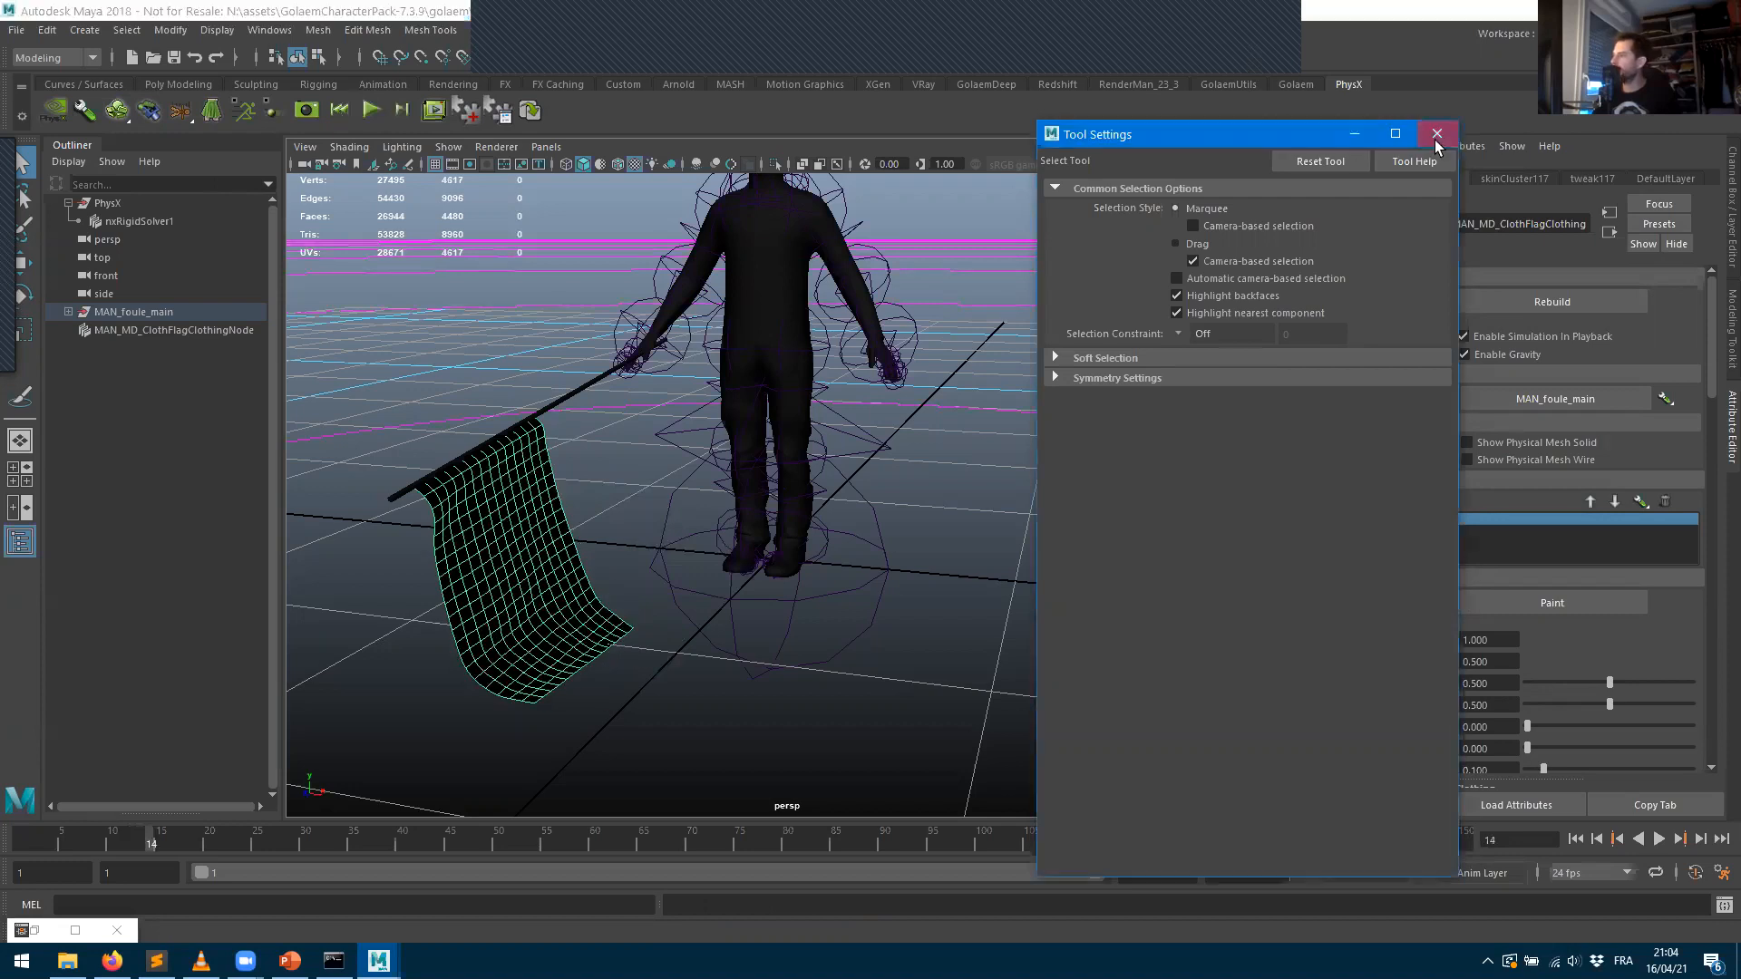
- Set the cloth material's Damping to 1.000 and rerun the flag simulation from the start
scroll(1462, 676, down, 2)
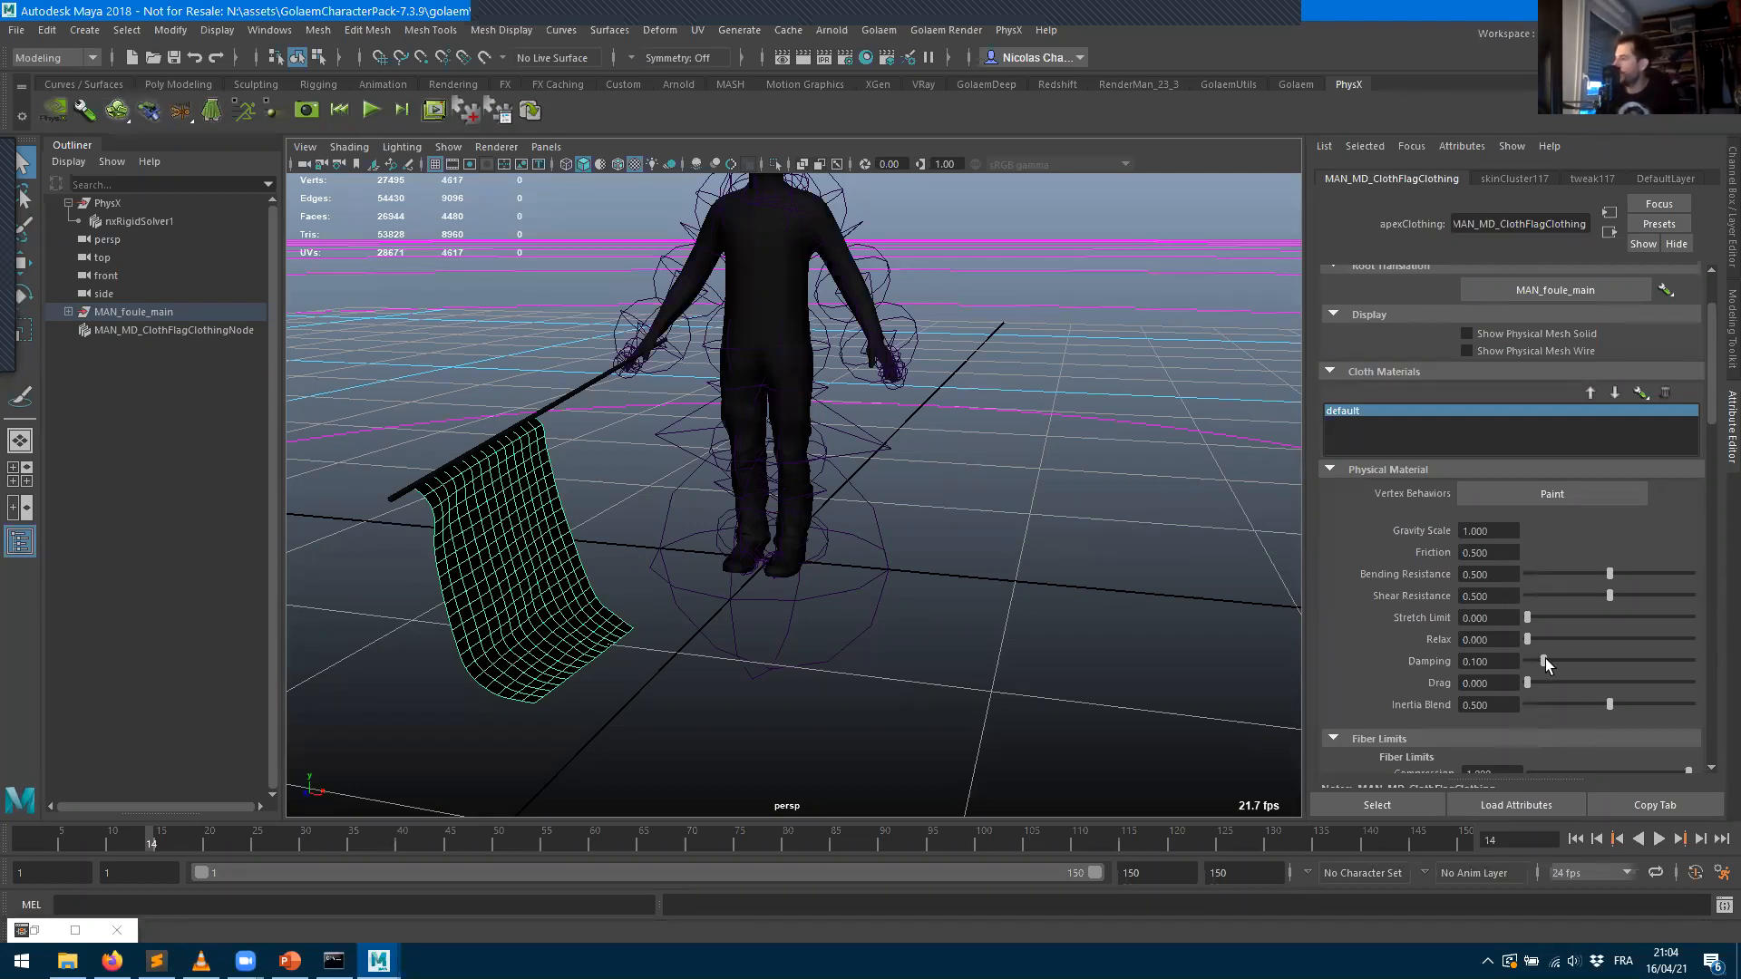
drag(1544, 661, 1719, 667)
click(1576, 839)
click(1657, 839)
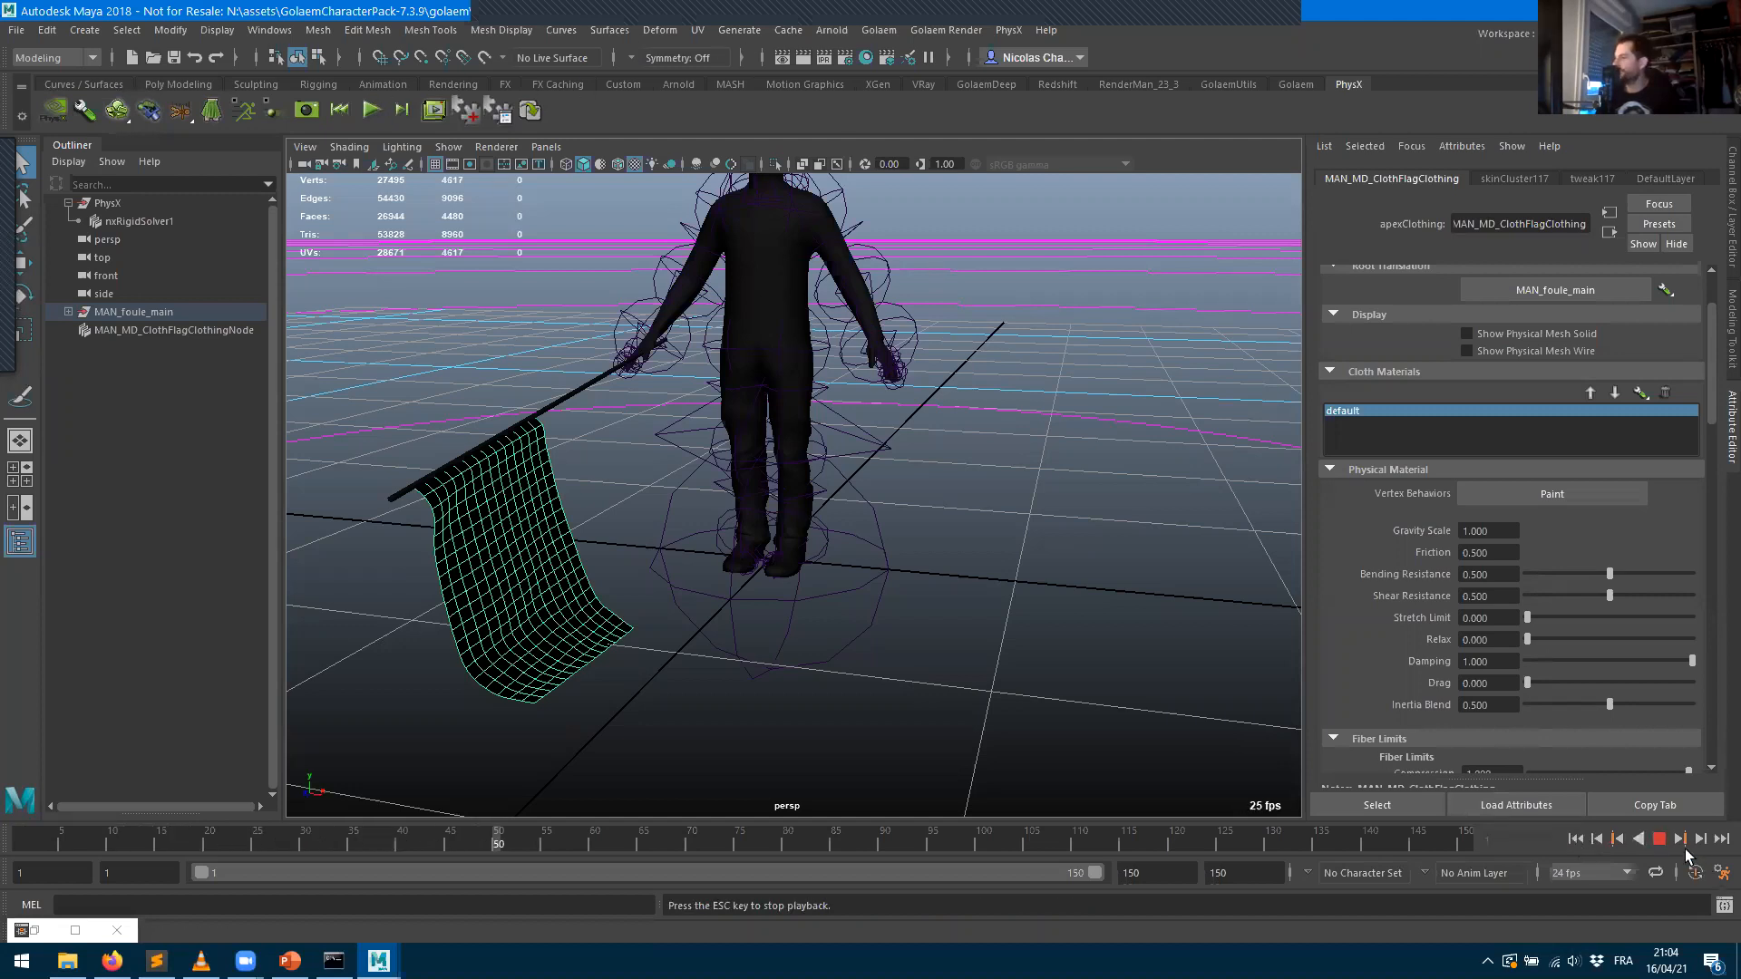
key(Escape)
click(340, 110)
click(371, 110)
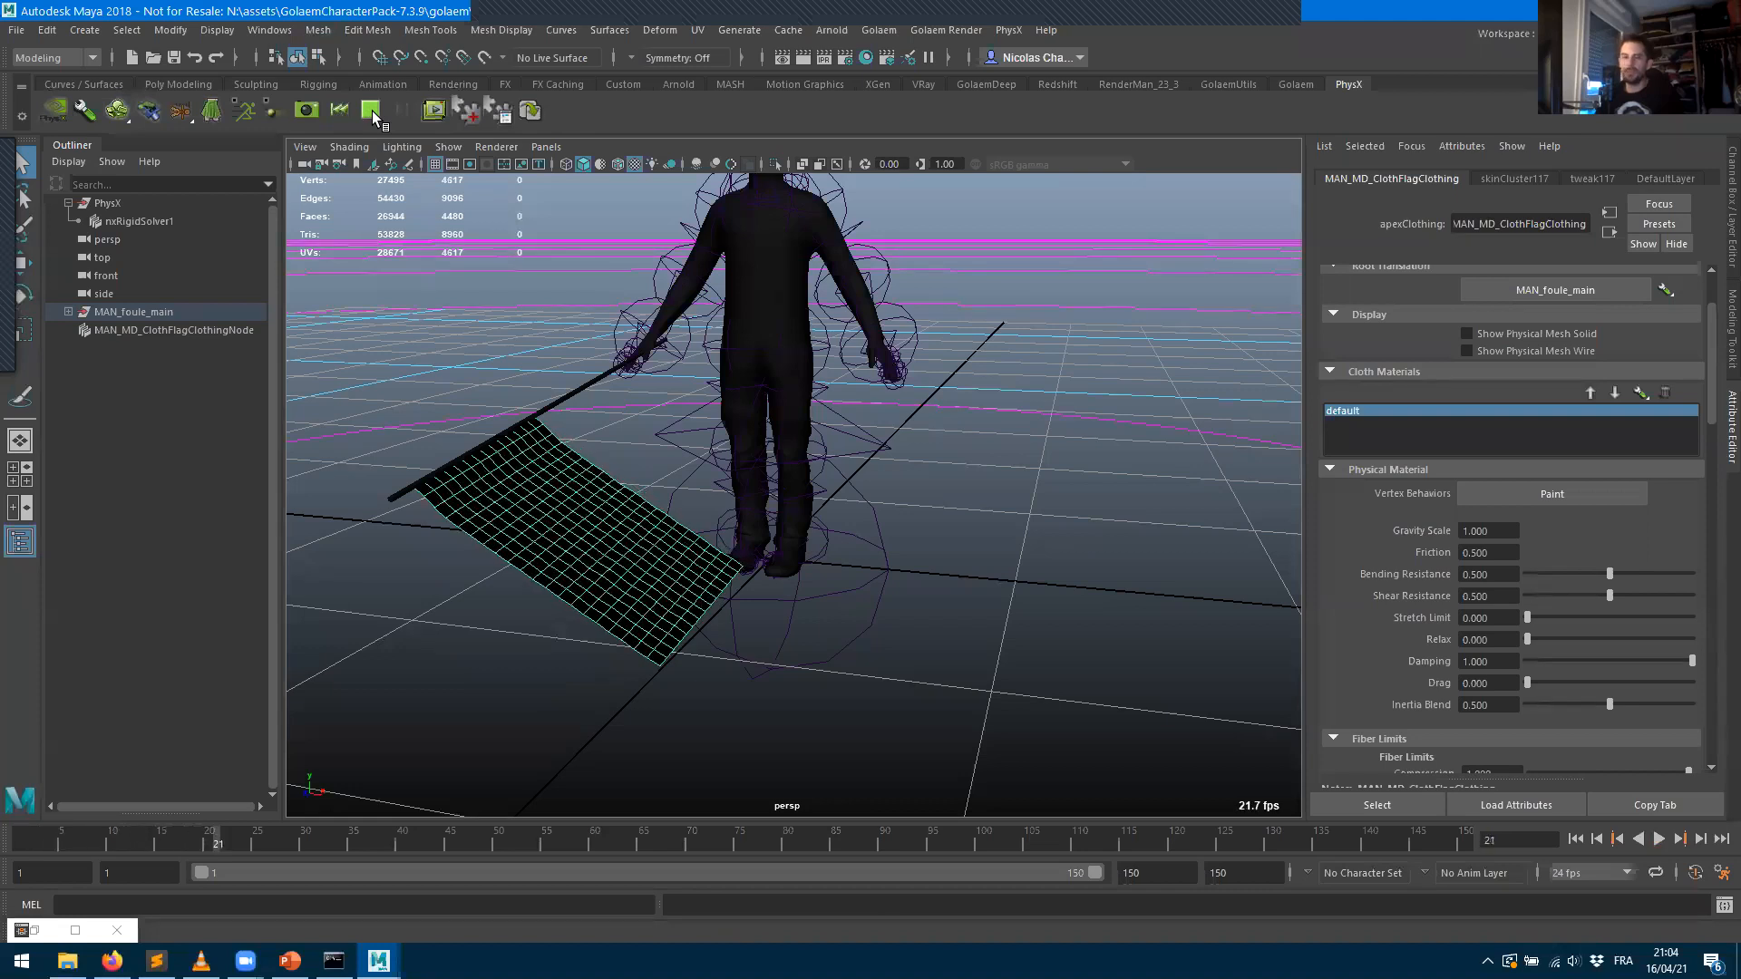
click(372, 110)
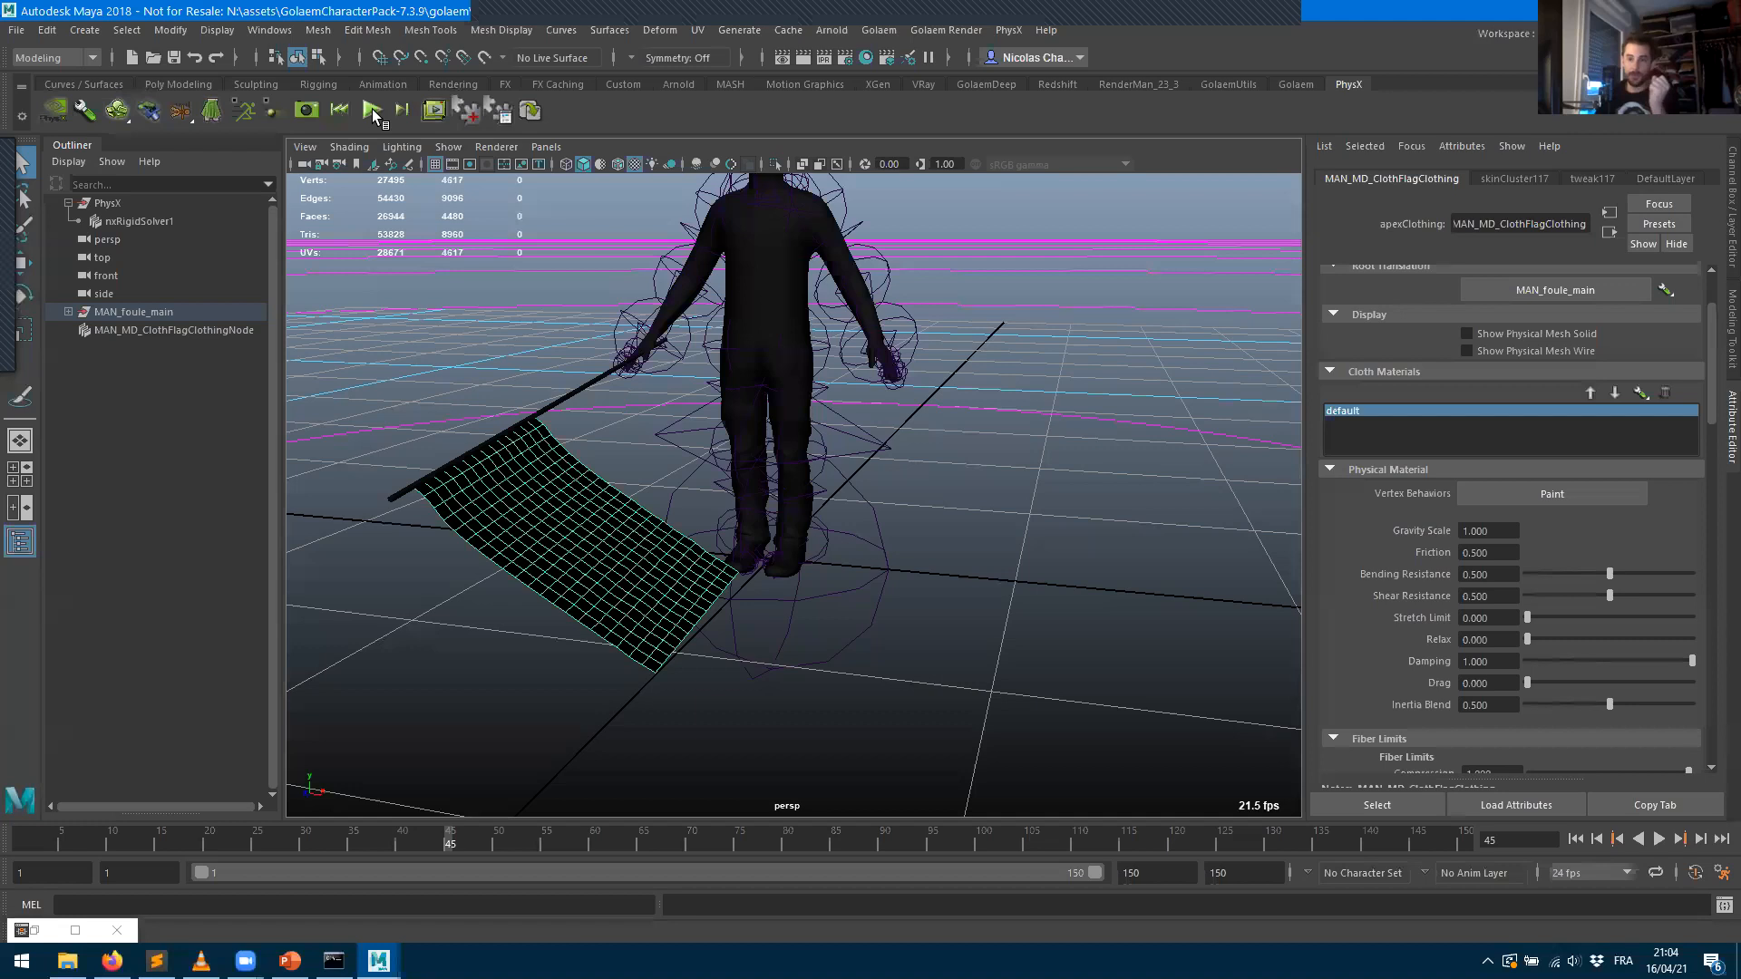
- Set the cloth material's Damping to 0.000 and rerun the flag simulation from the start
drag(1692, 660, 1527, 661)
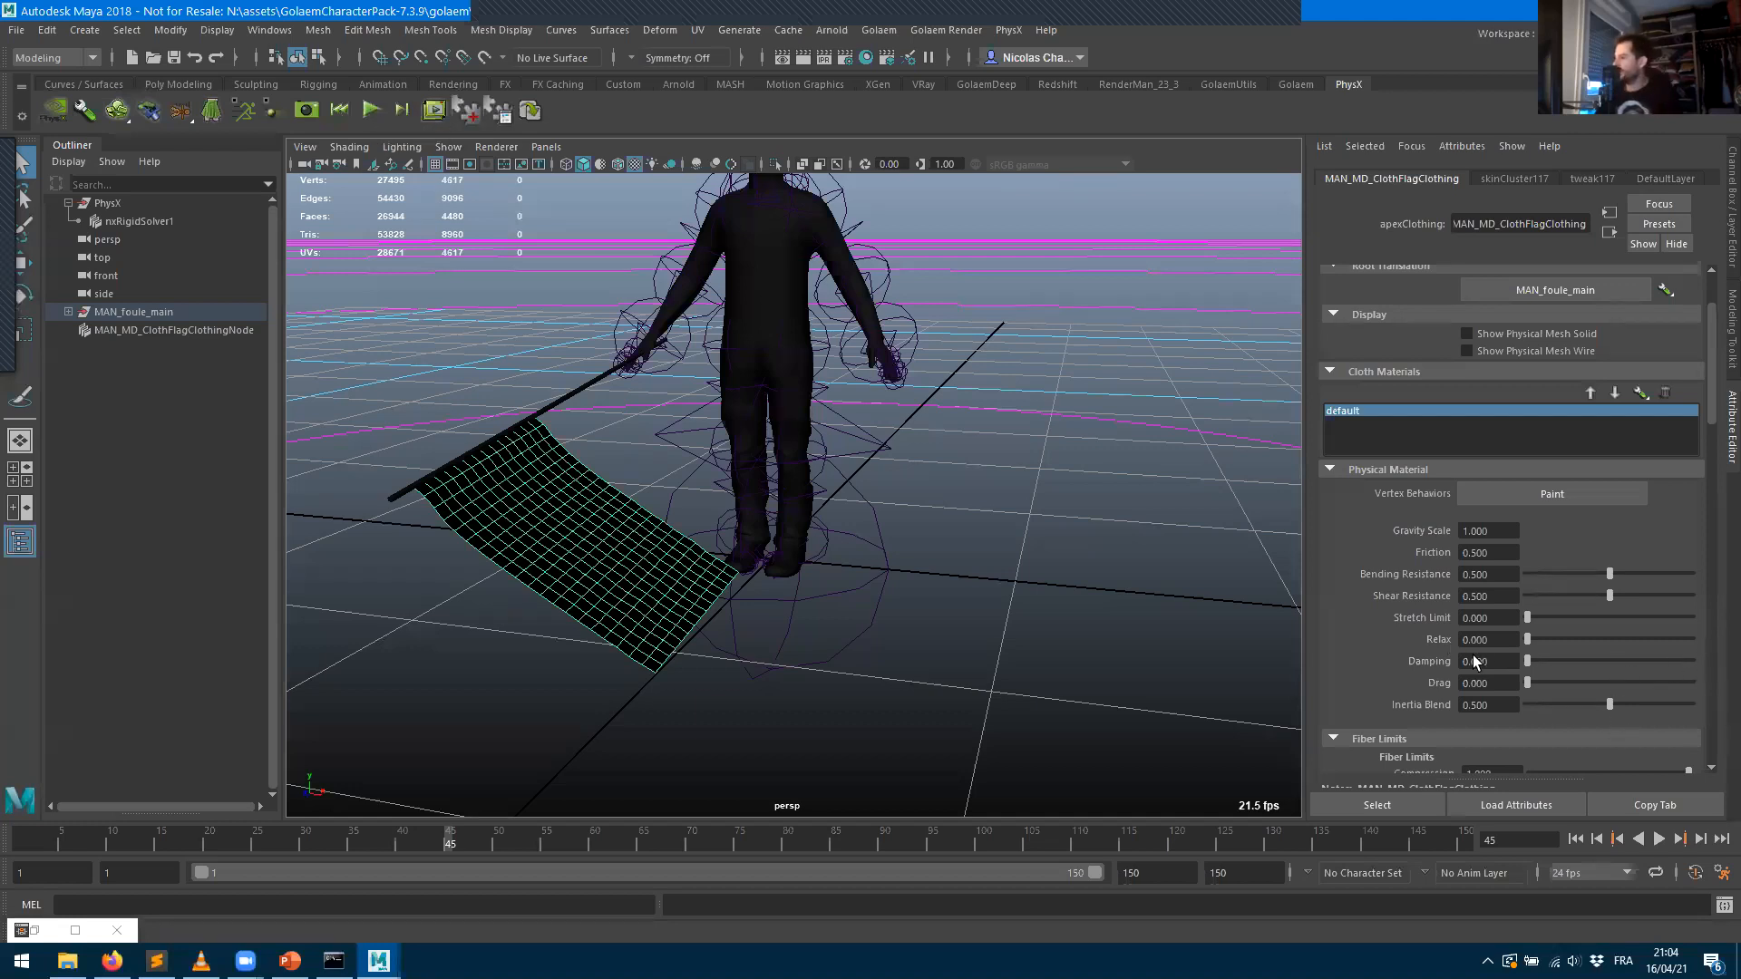
click(343, 110)
click(371, 110)
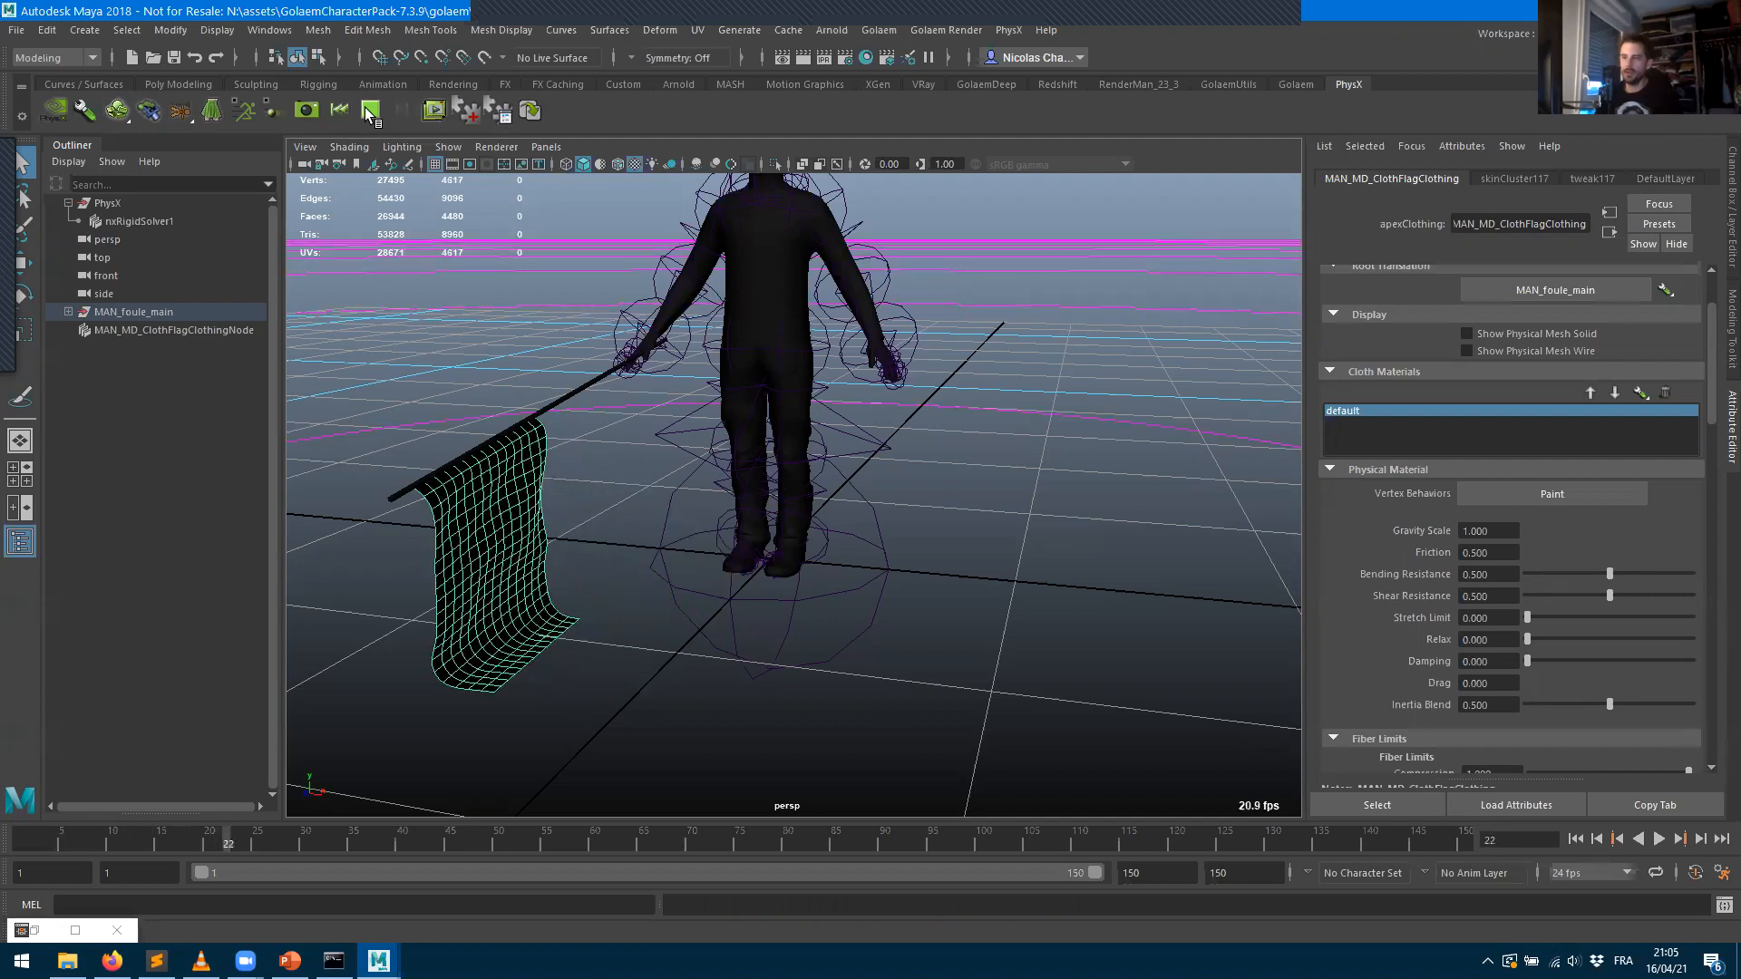
key(Escape)
- Set the cloth material's Friction to 0.01, test the flag simulation again, and reset it to the first frame
drag(1502, 552, 1378, 504)
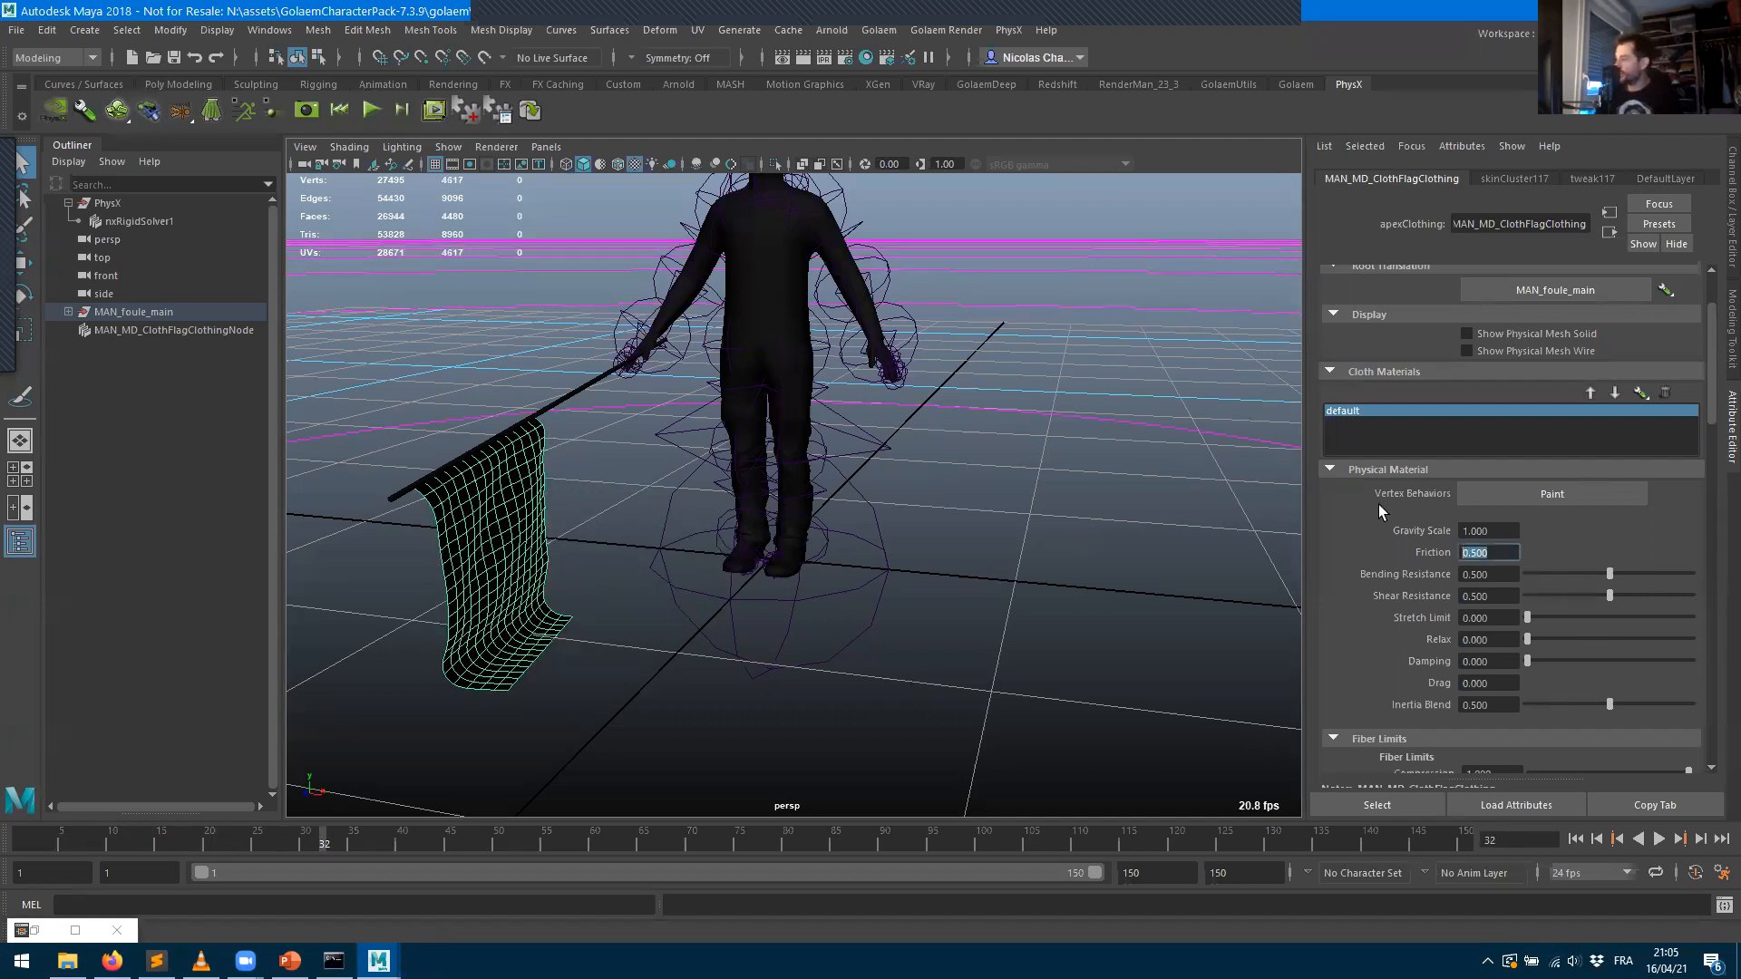
text(0.01)
key(Tab)
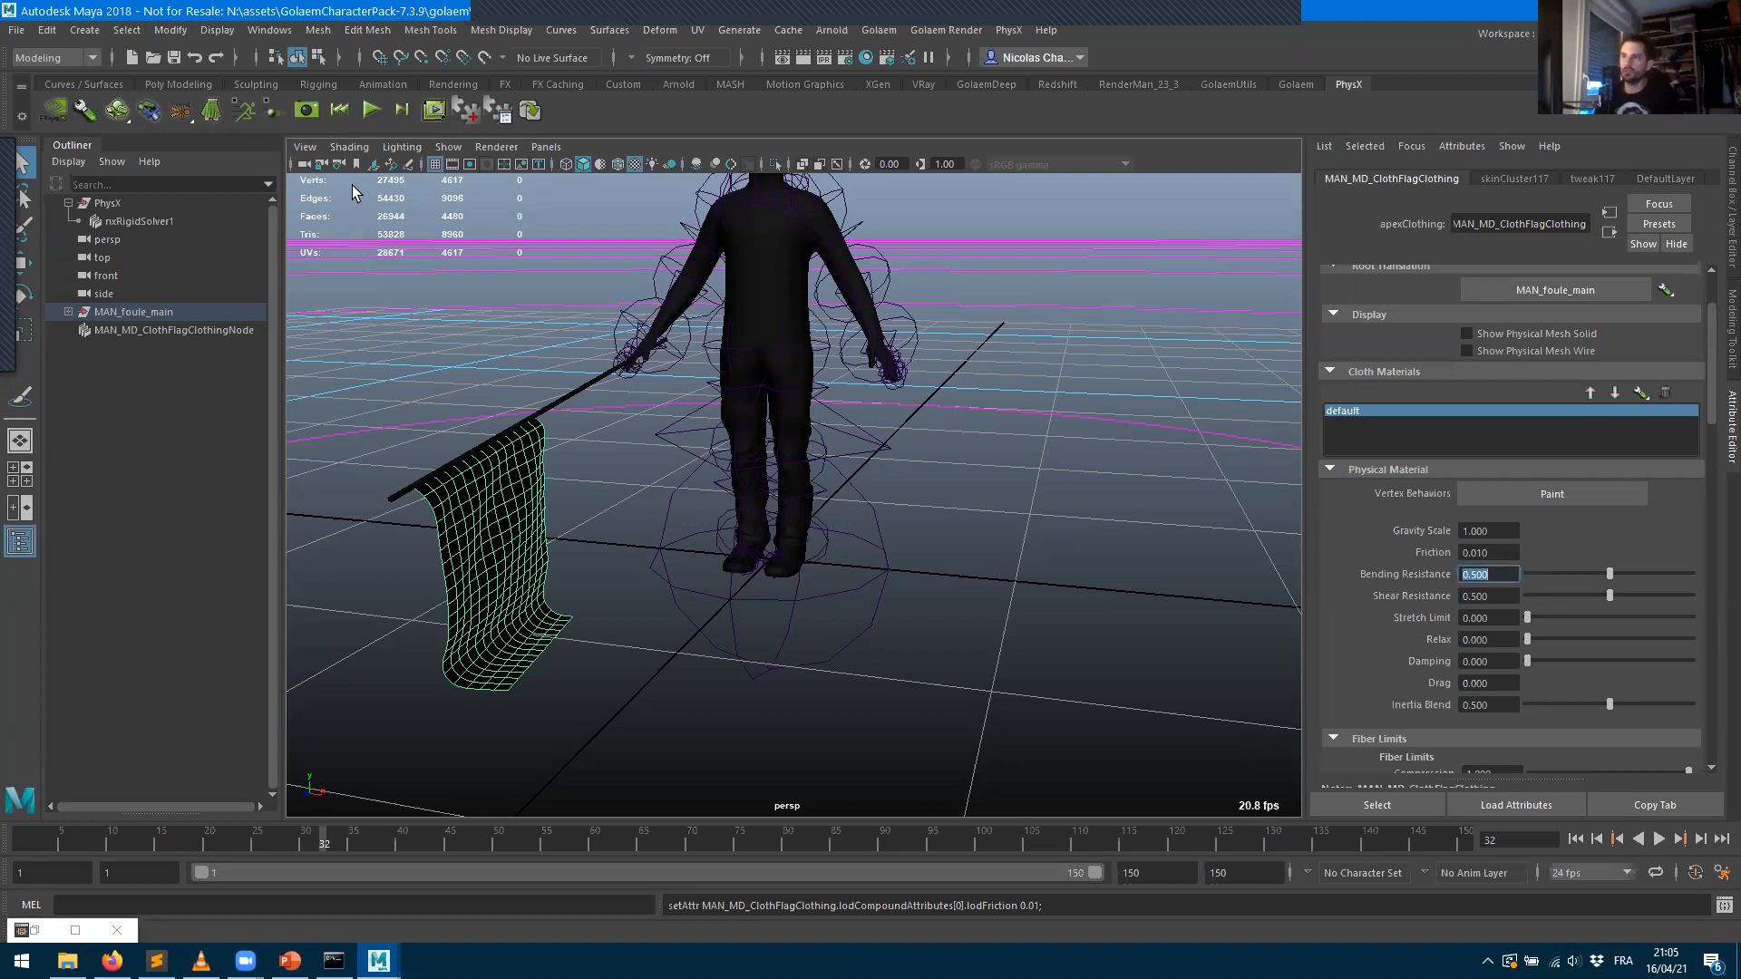
click(371, 110)
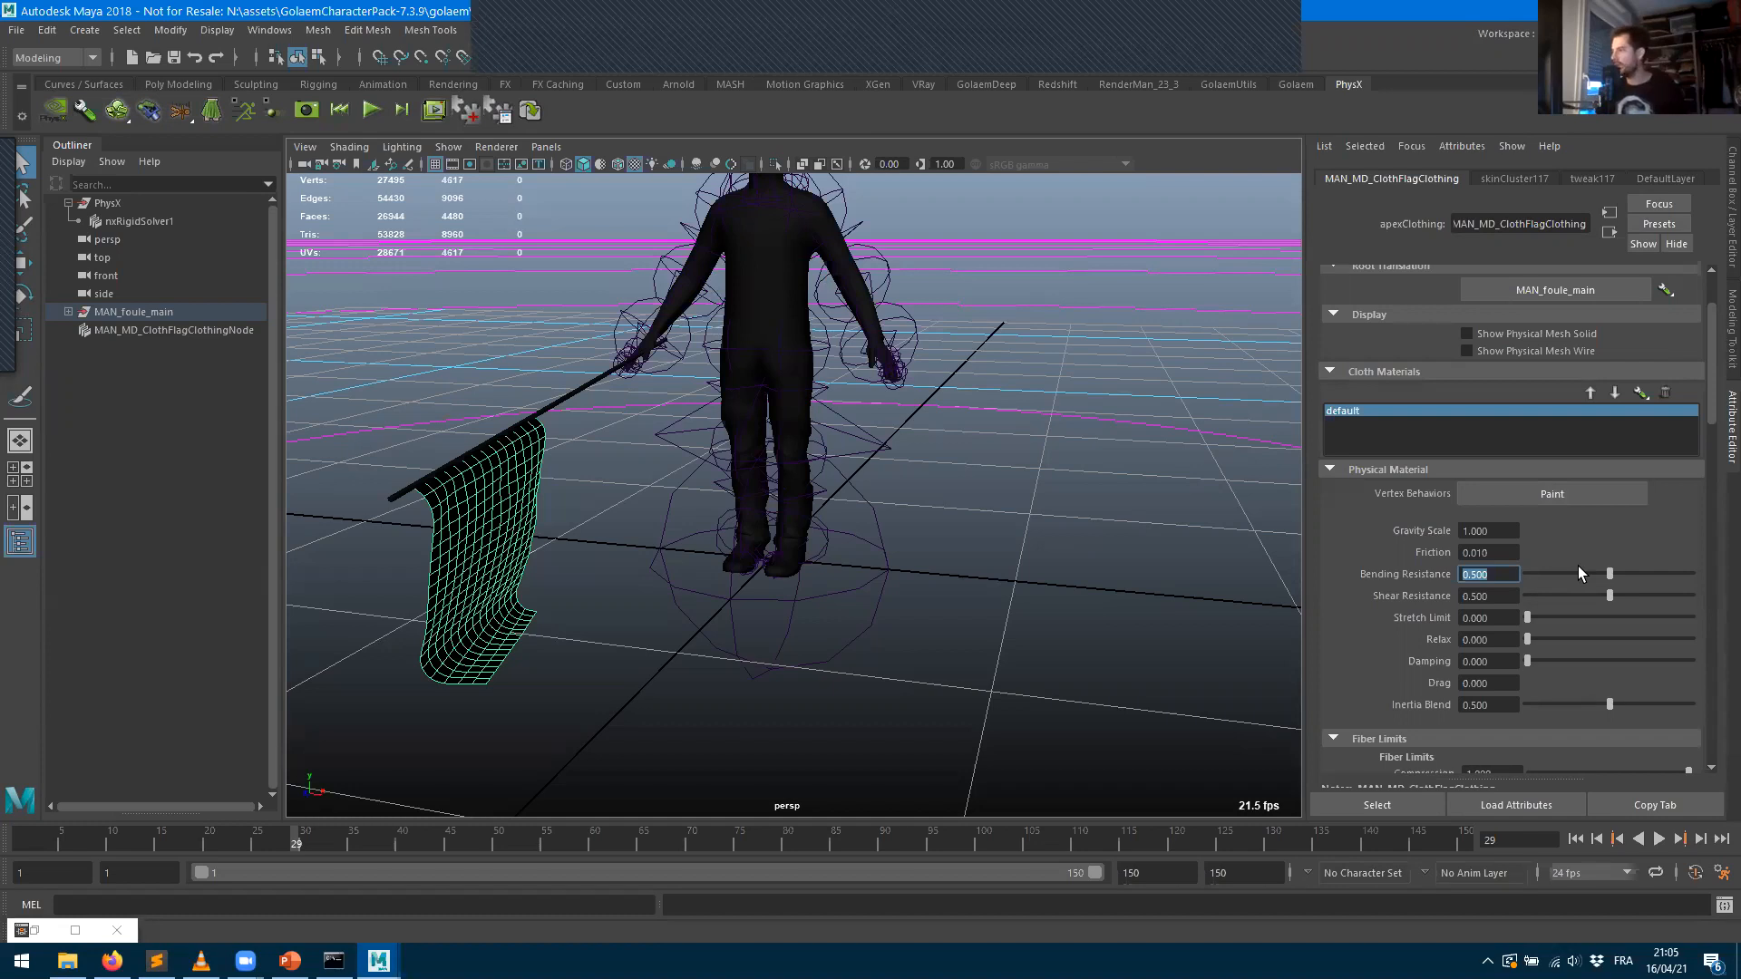
scroll(1541, 598, down, 5)
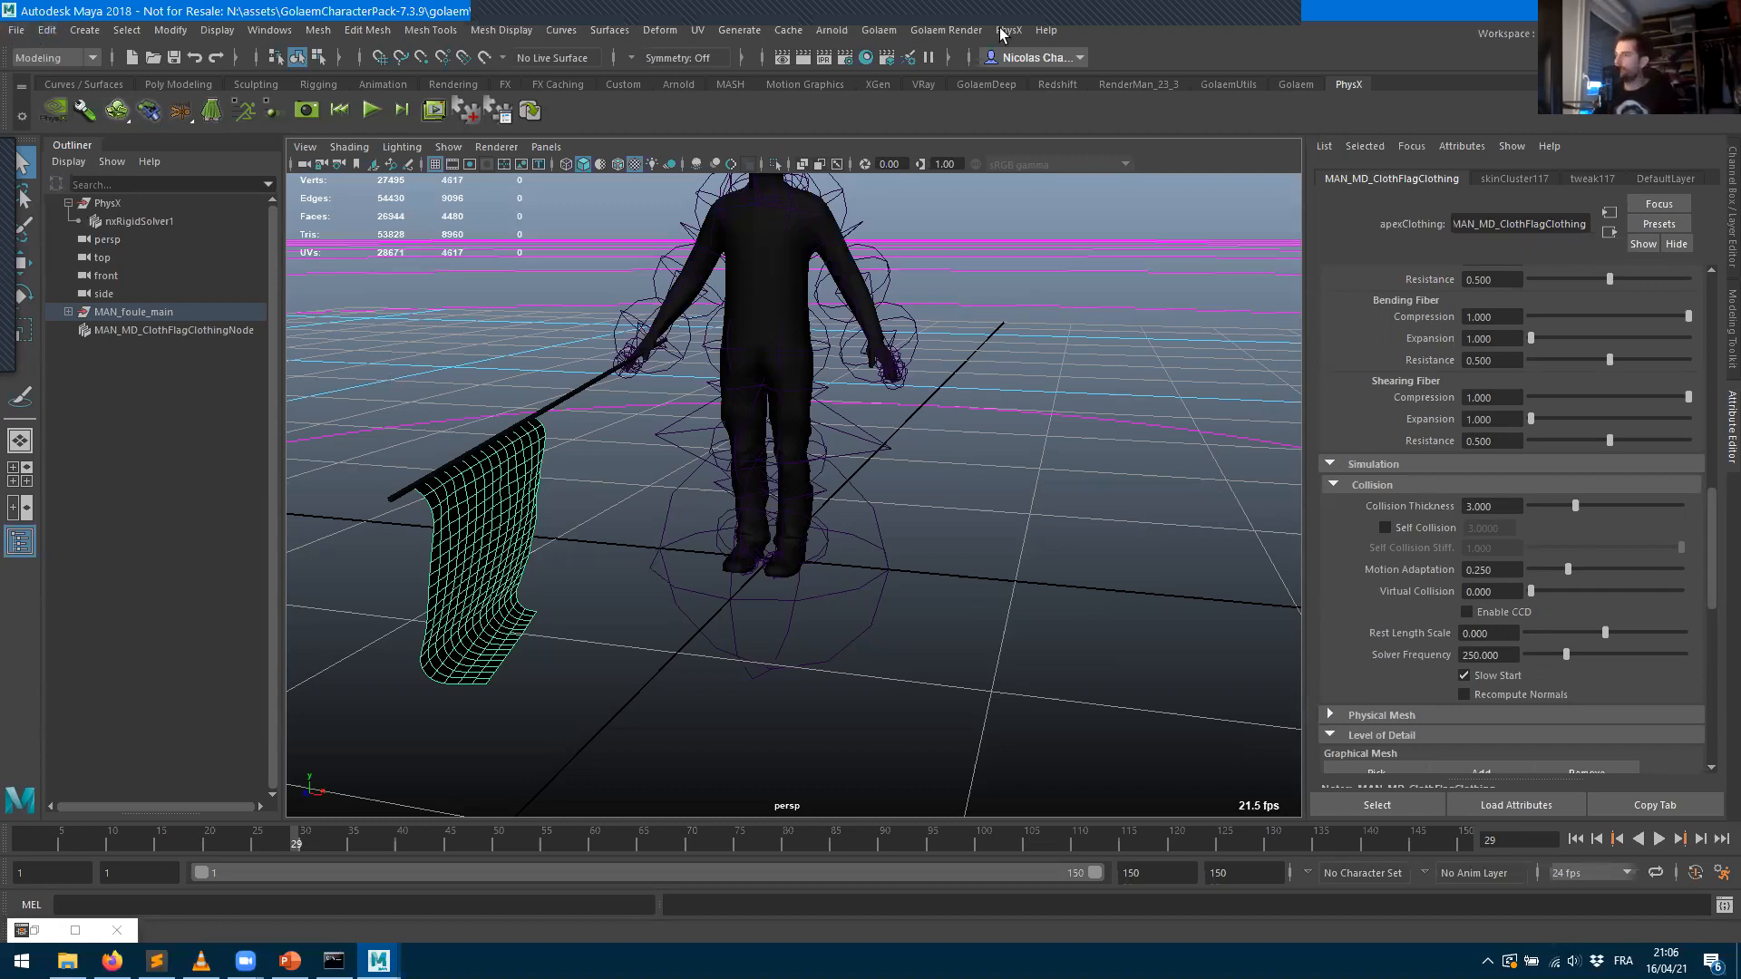
click(341, 112)
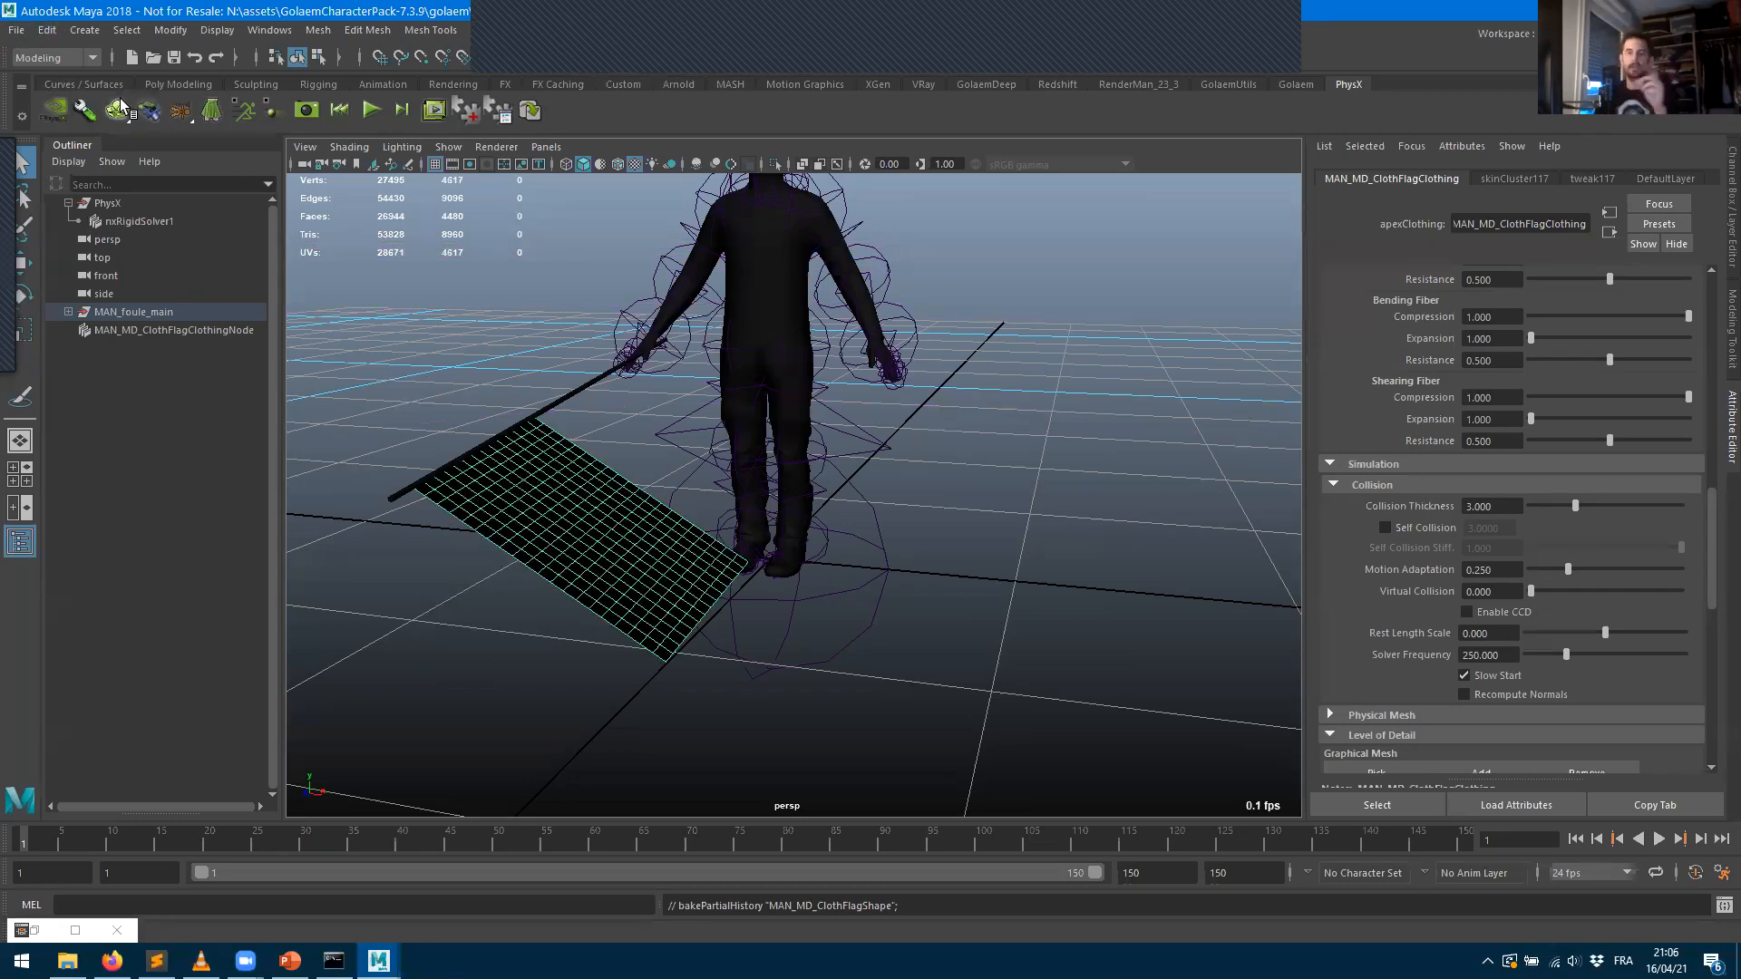
- Set up an export of the selected cloth in PhysX format with Export PhysX Assets enabled
click(16, 30)
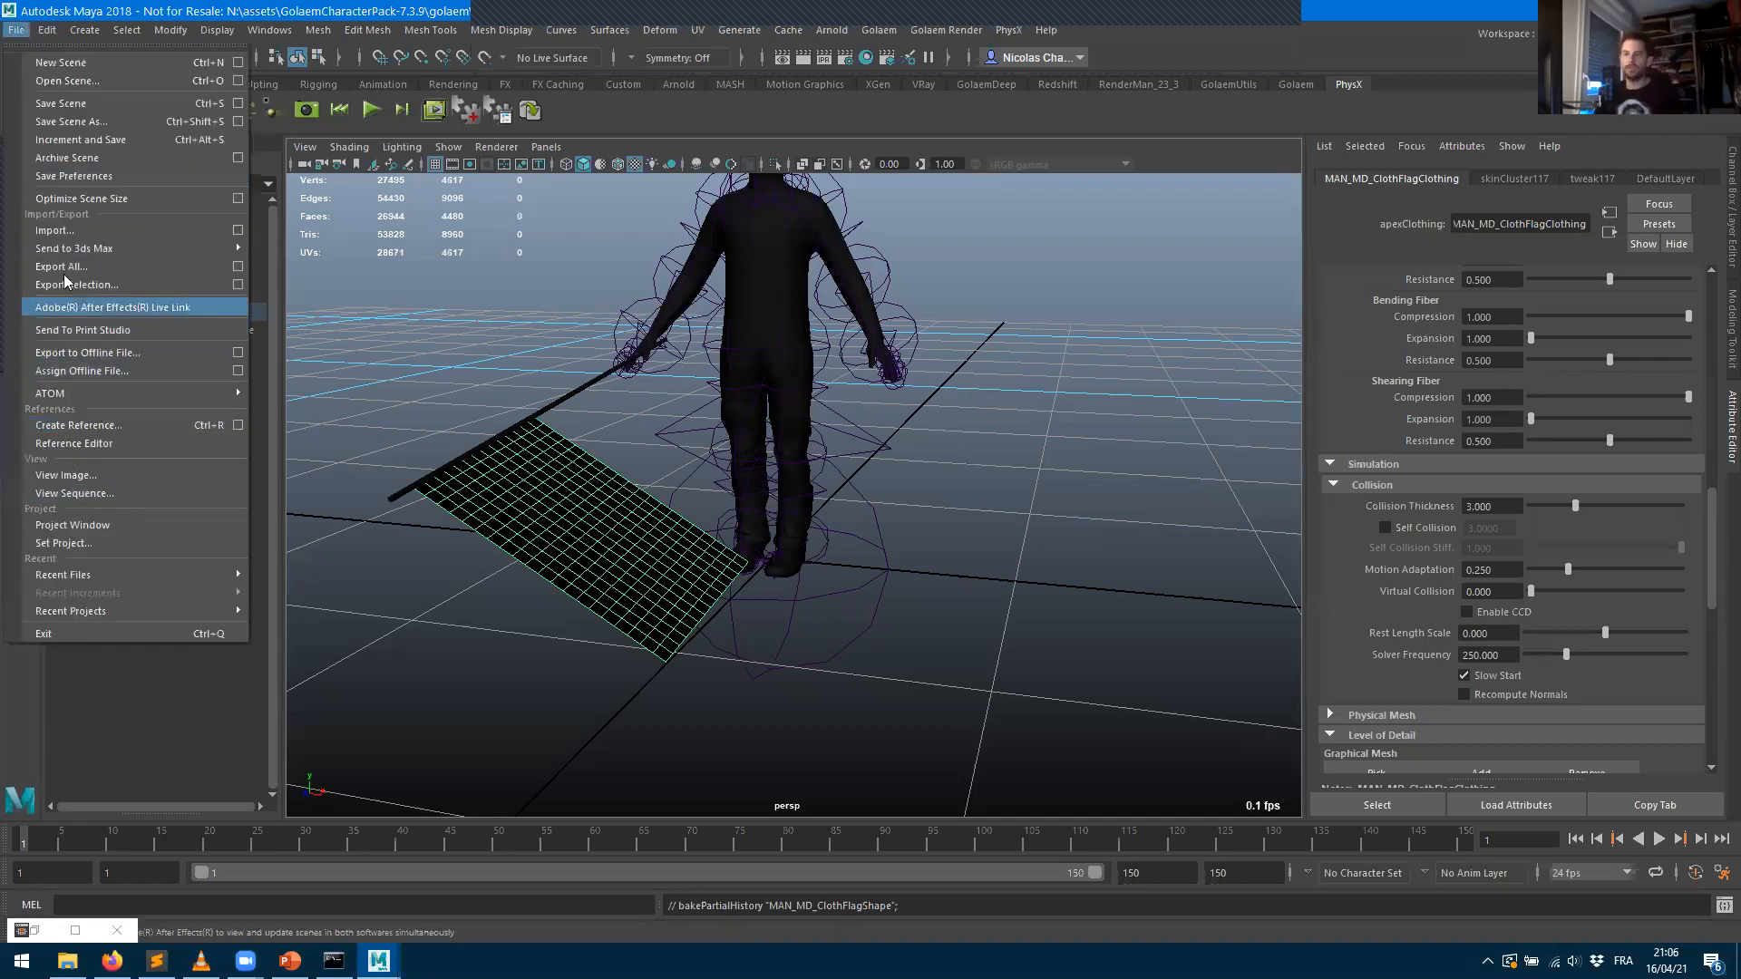
click(71, 287)
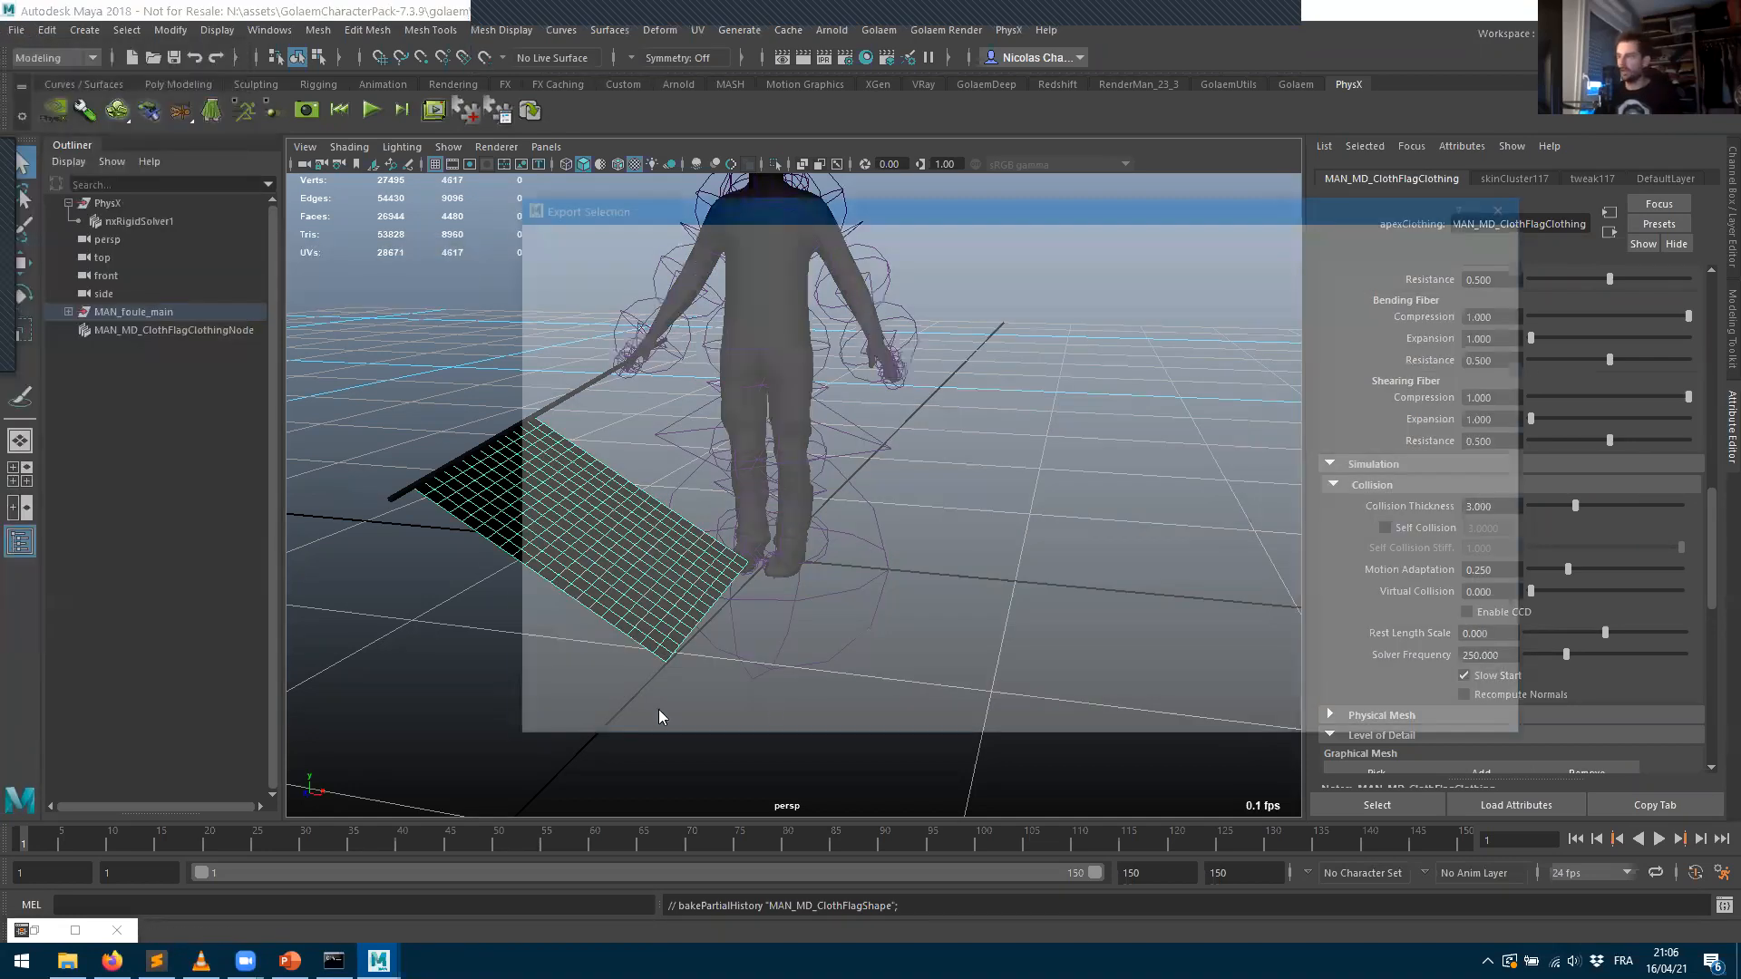
click(624, 722)
scroll(613, 847, down, 3)
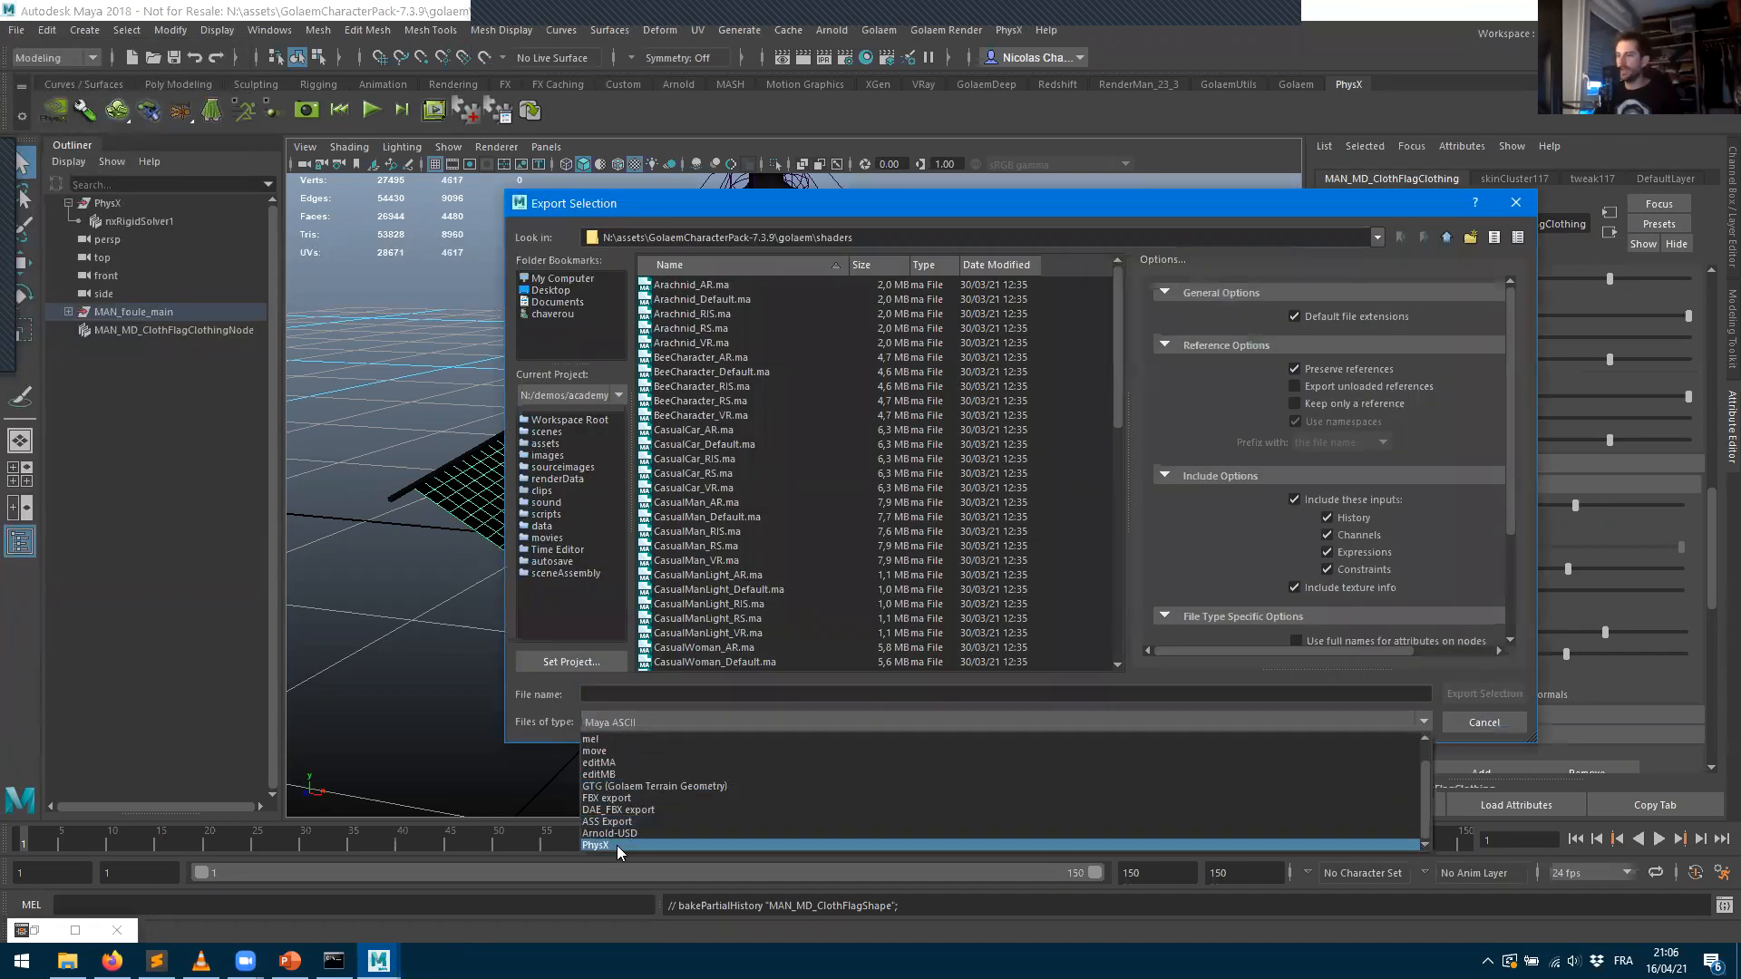
click(609, 845)
click(1303, 440)
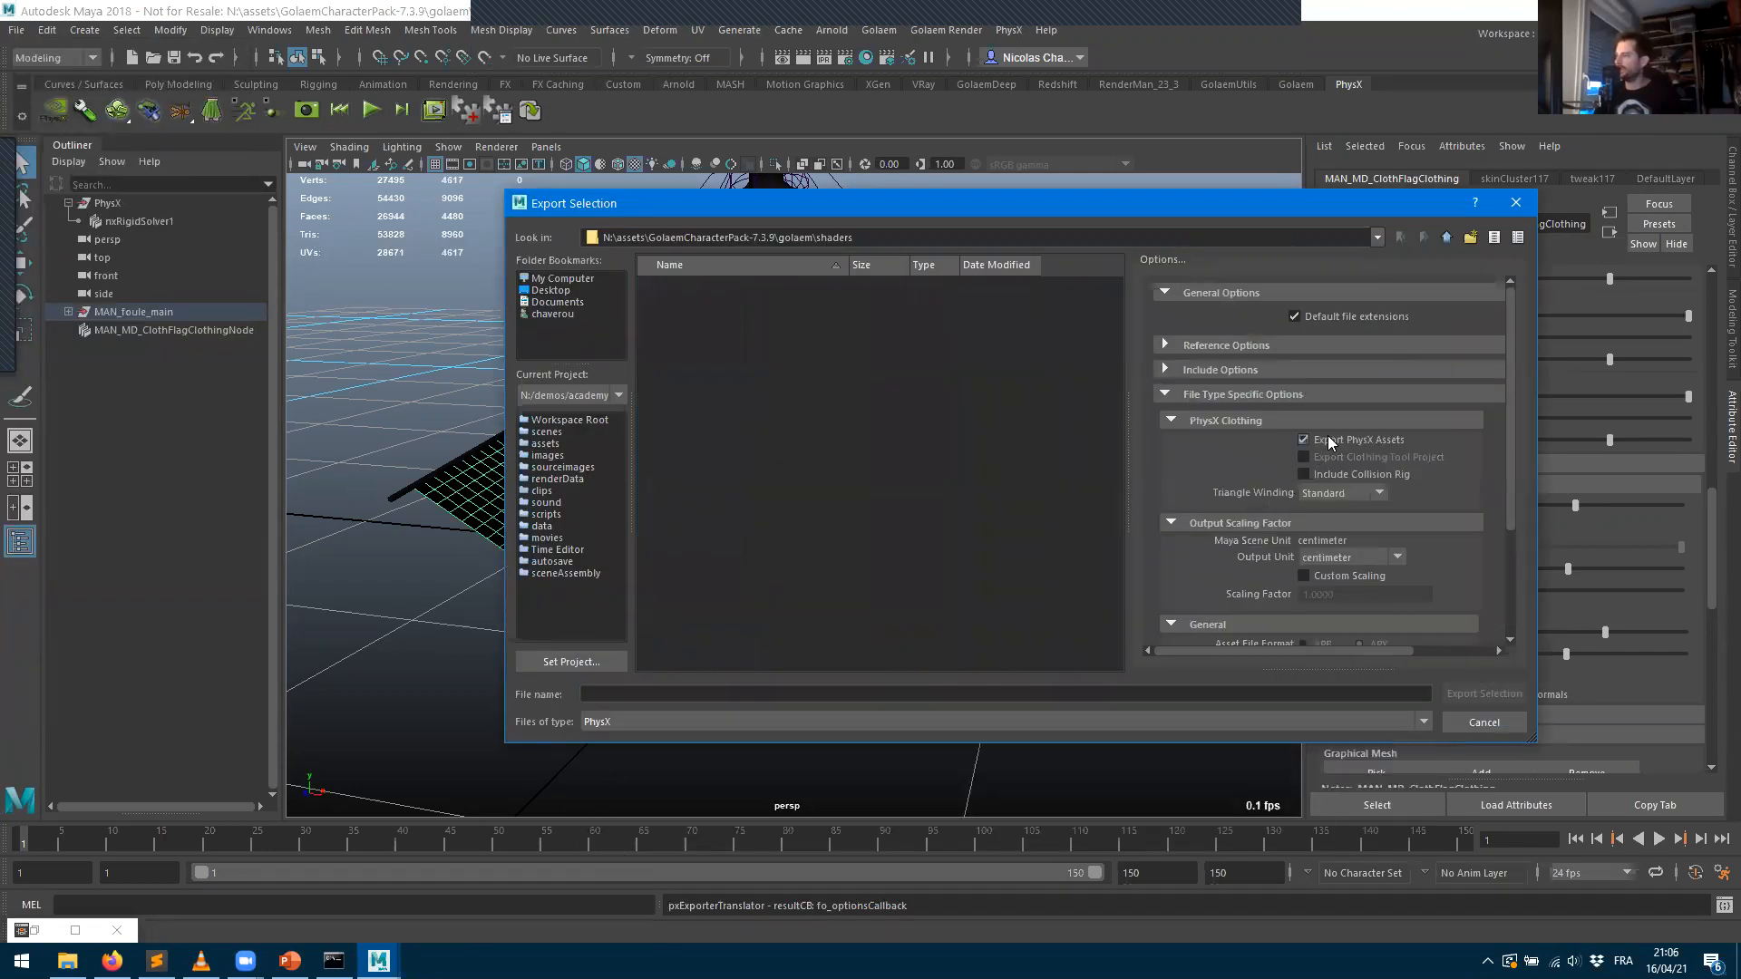
scroll(1346, 481, down, 2)
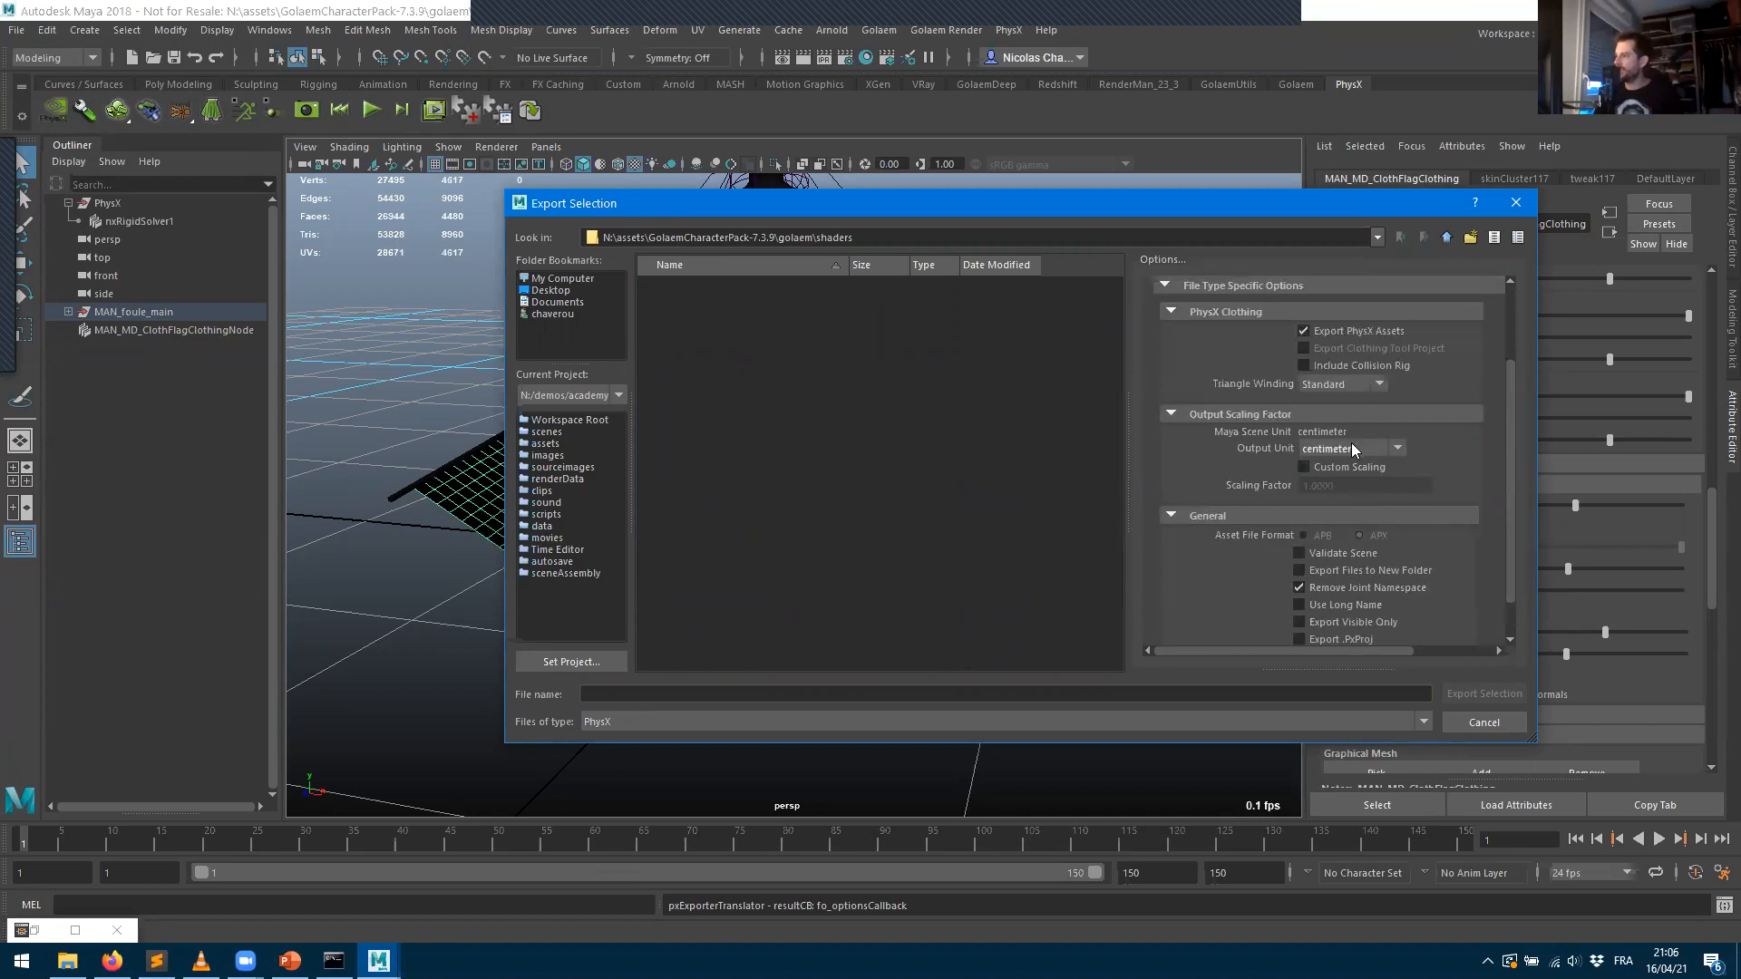
- Export the selection to the Desktop under the file name flag
click(553, 290)
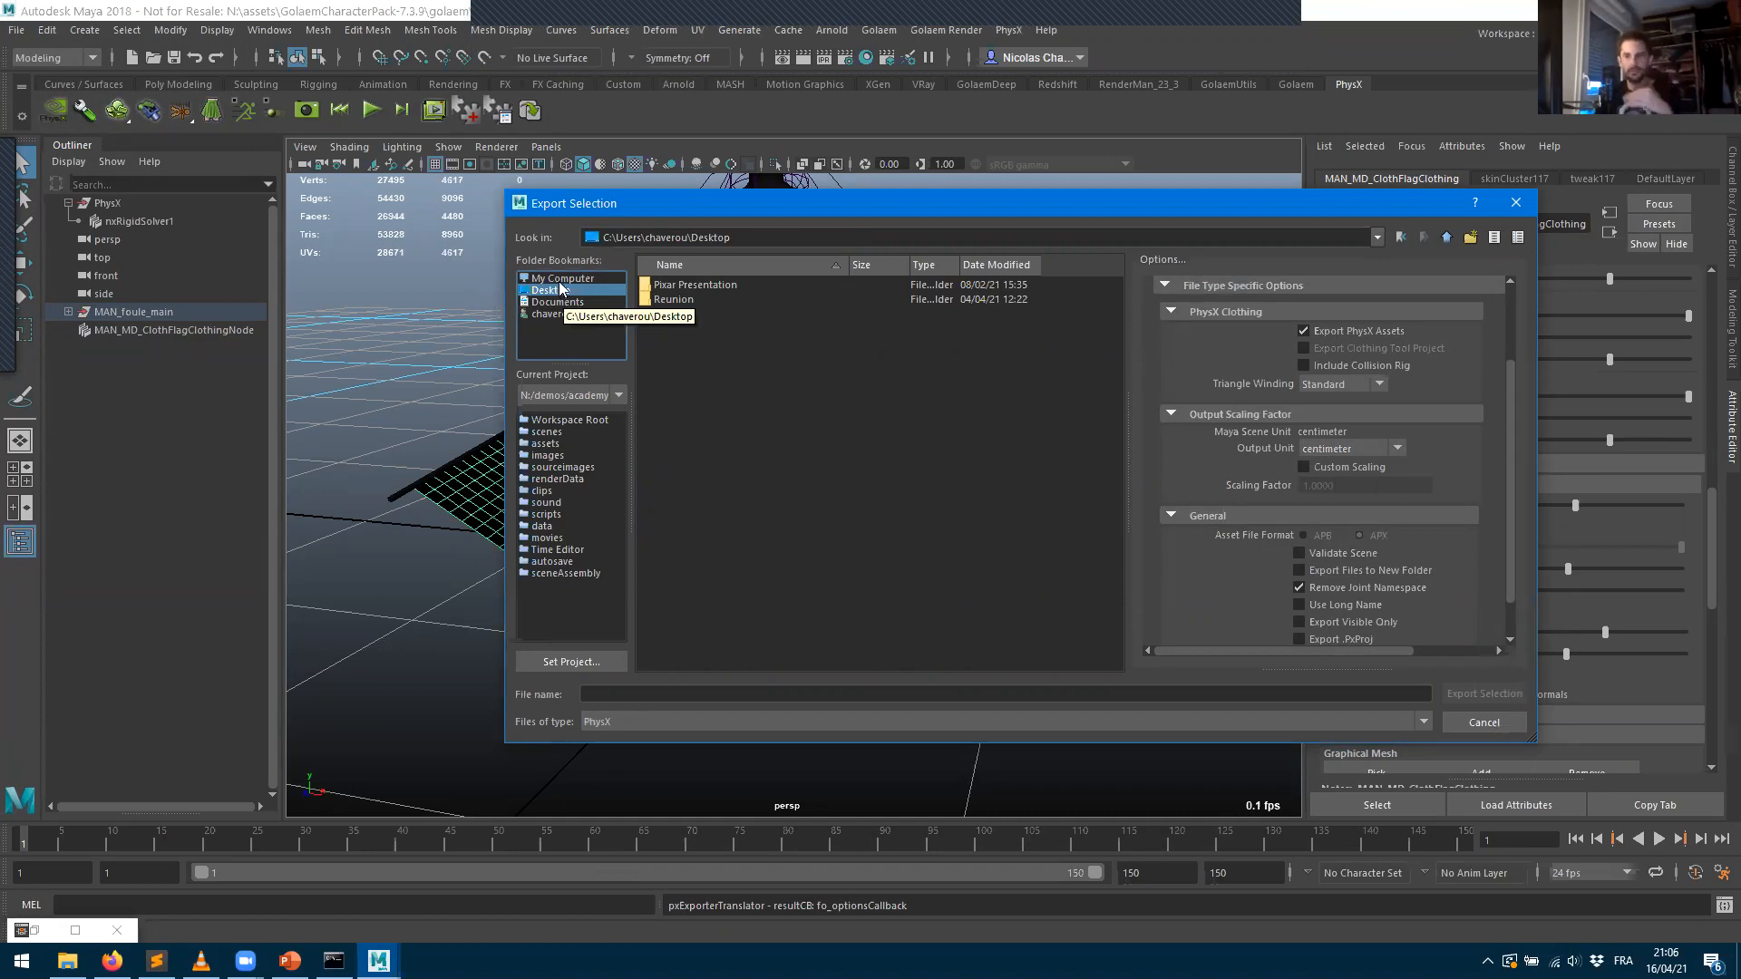
click(622, 693)
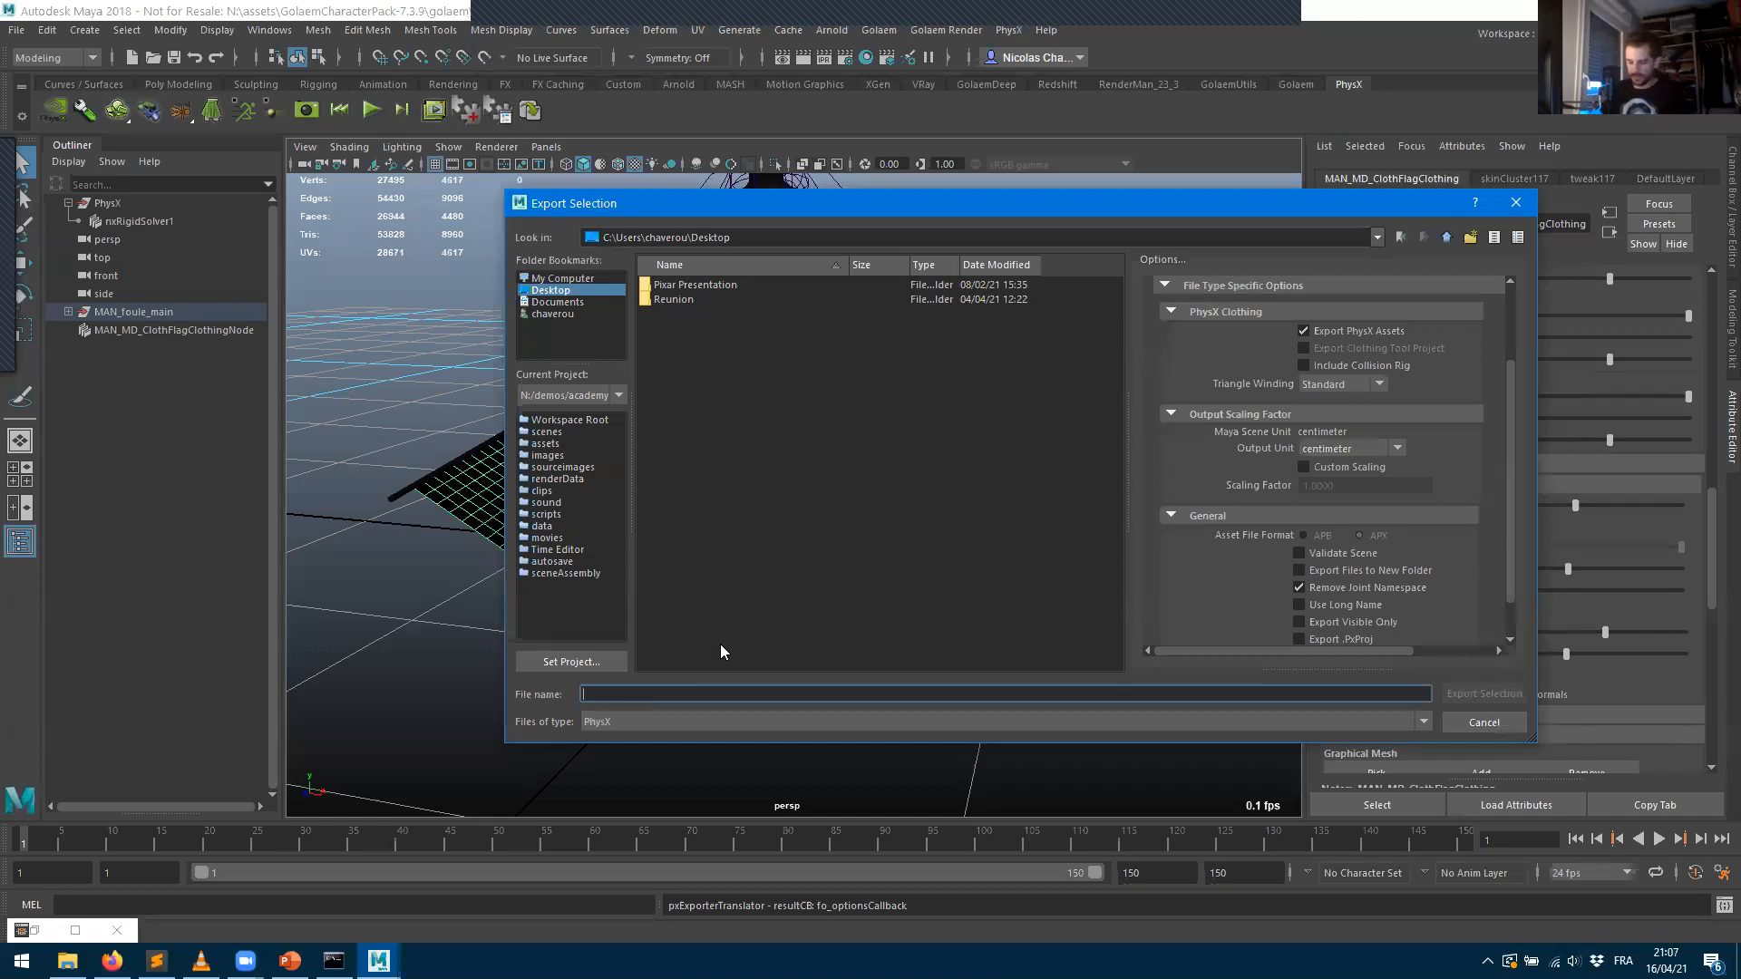
text(flag)
key(Return)
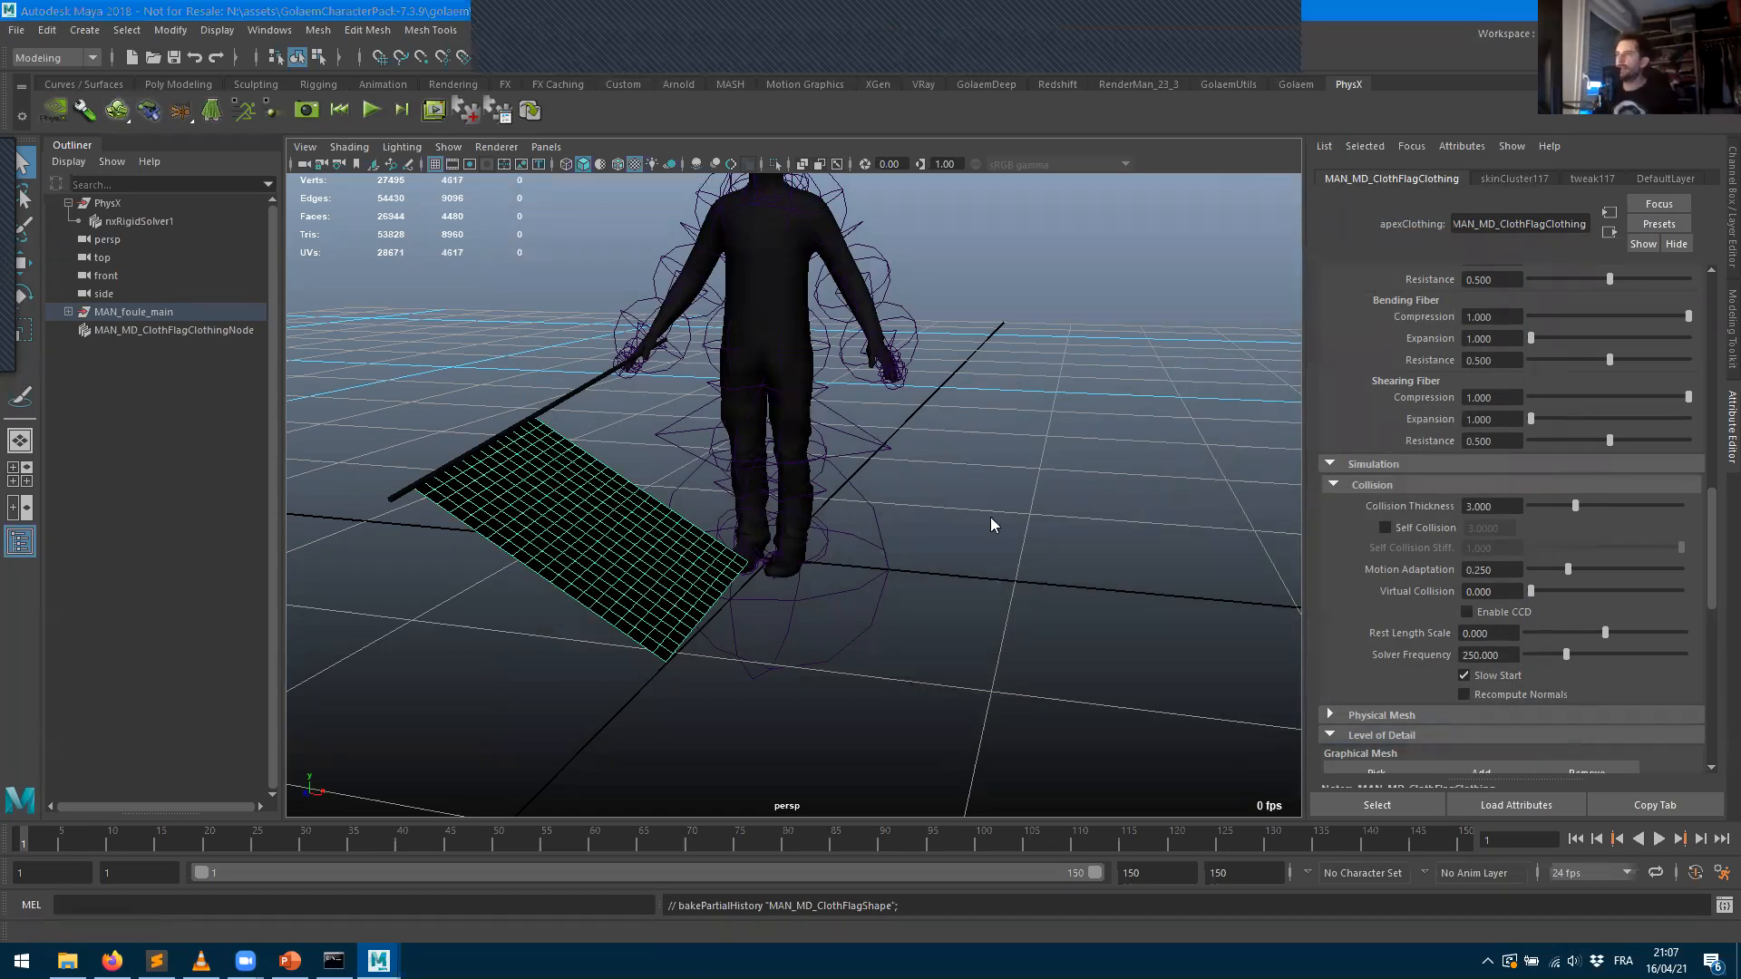
key(super)
text(rockze)
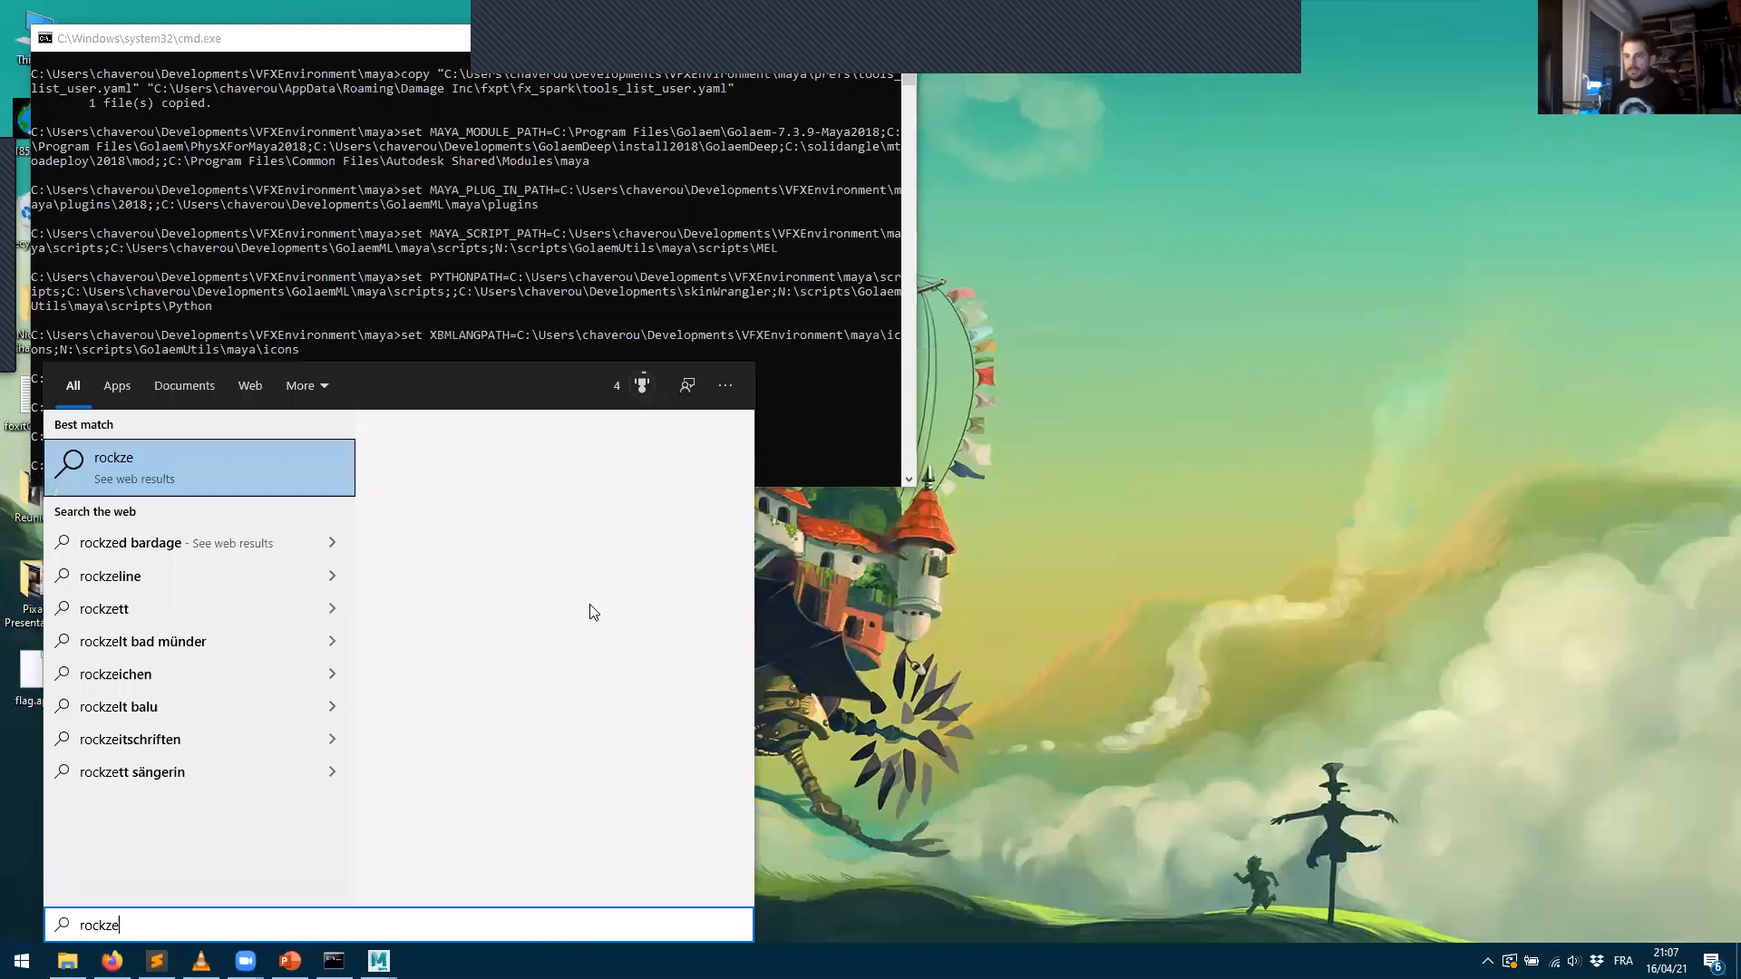
key(BackSpace)
key(BackSpace)
key(Return)
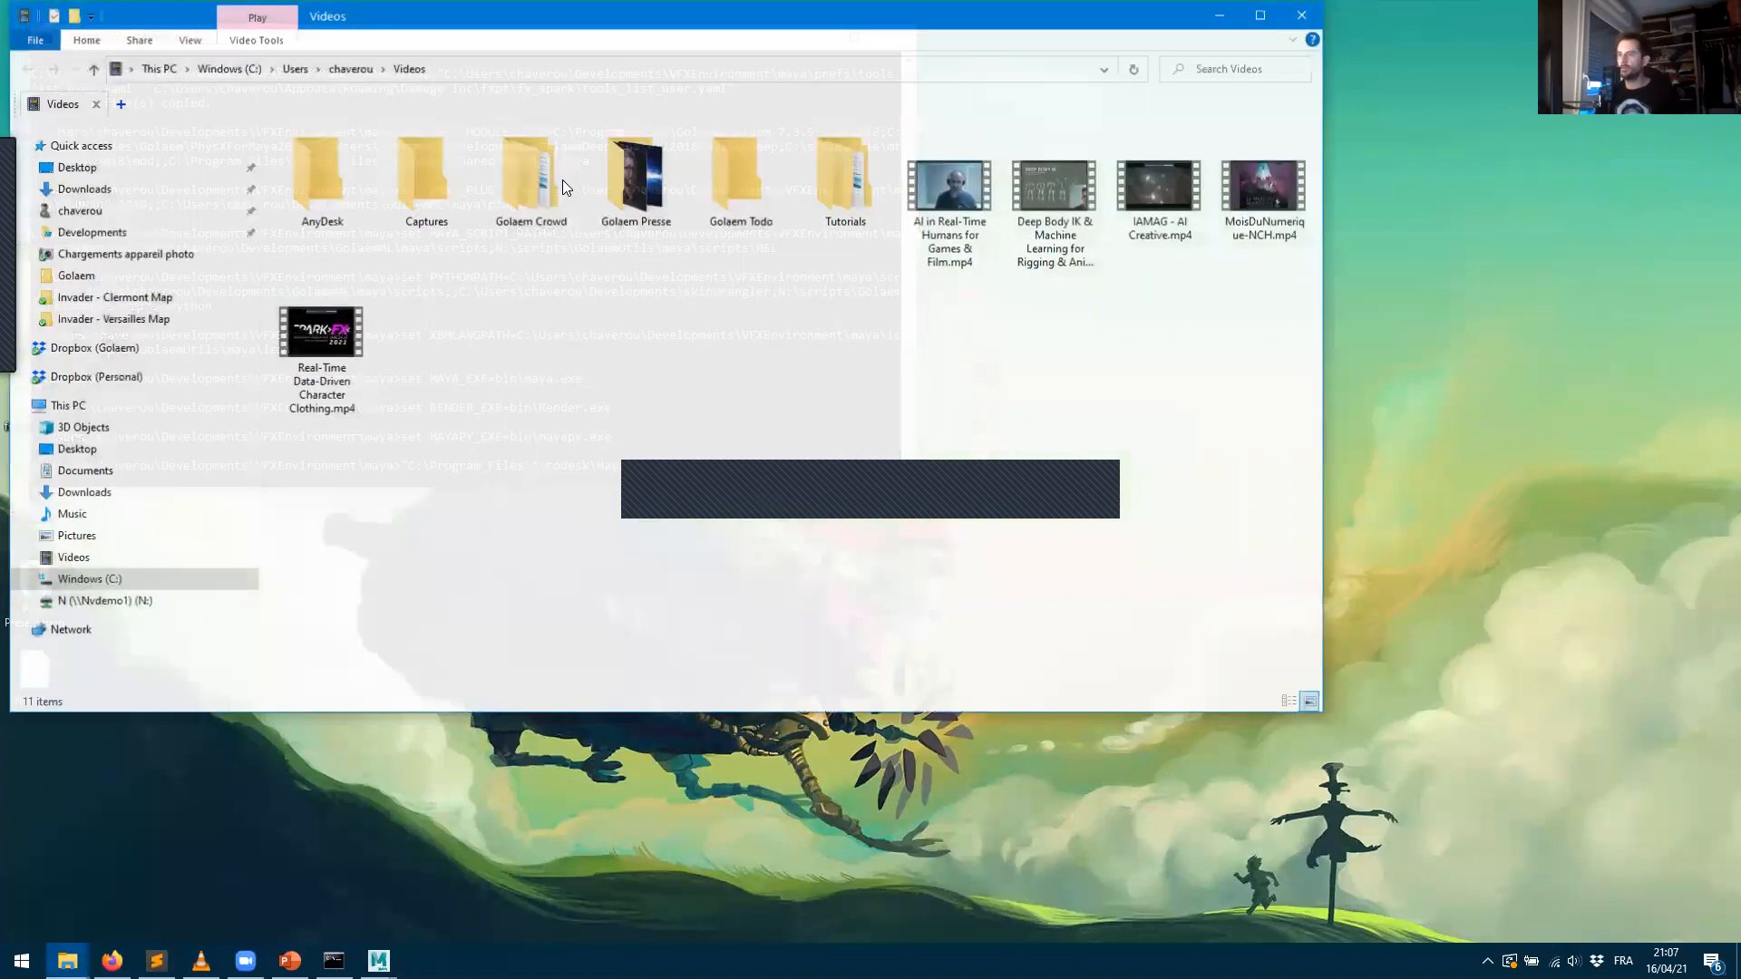
- Browse in File Explorer from Videos to the Golaem Crowd > RodeoFX > Nutcracker folder
double_click(562, 181)
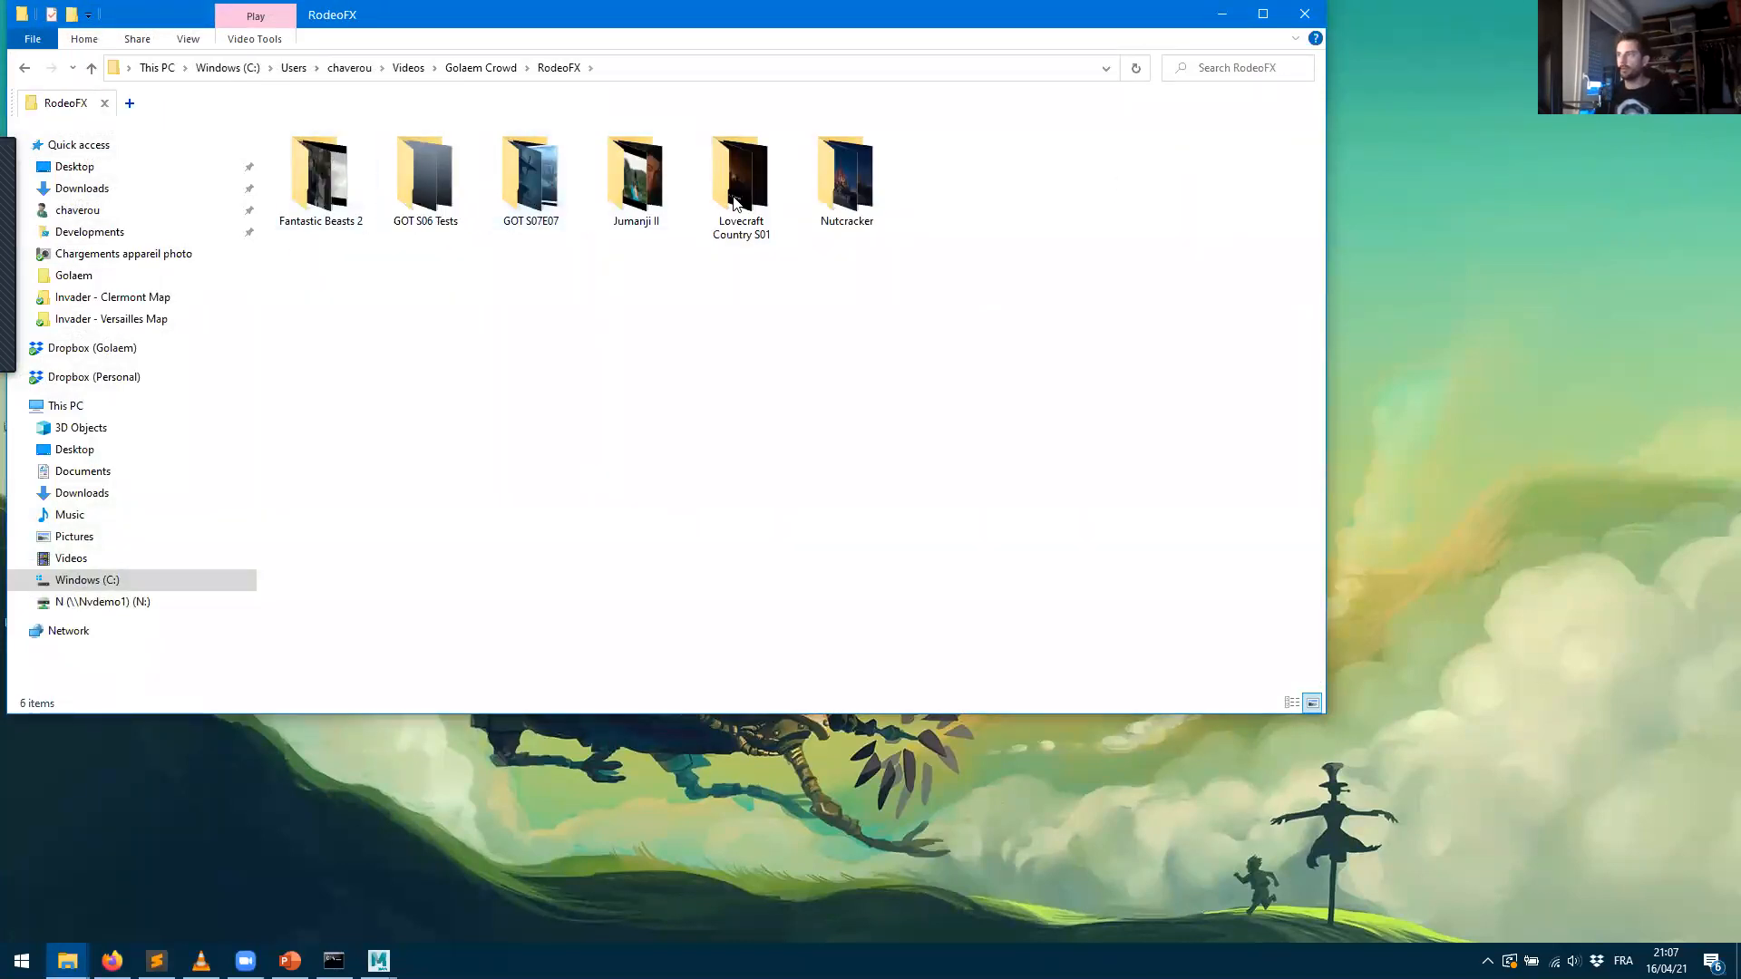
click(822, 182)
double_click(823, 186)
- Play The Nutcracker - Breakdown.mp4 in VLC media player, skip ahead to the crowd breakdown and pause at 00:39
right_click(429, 195)
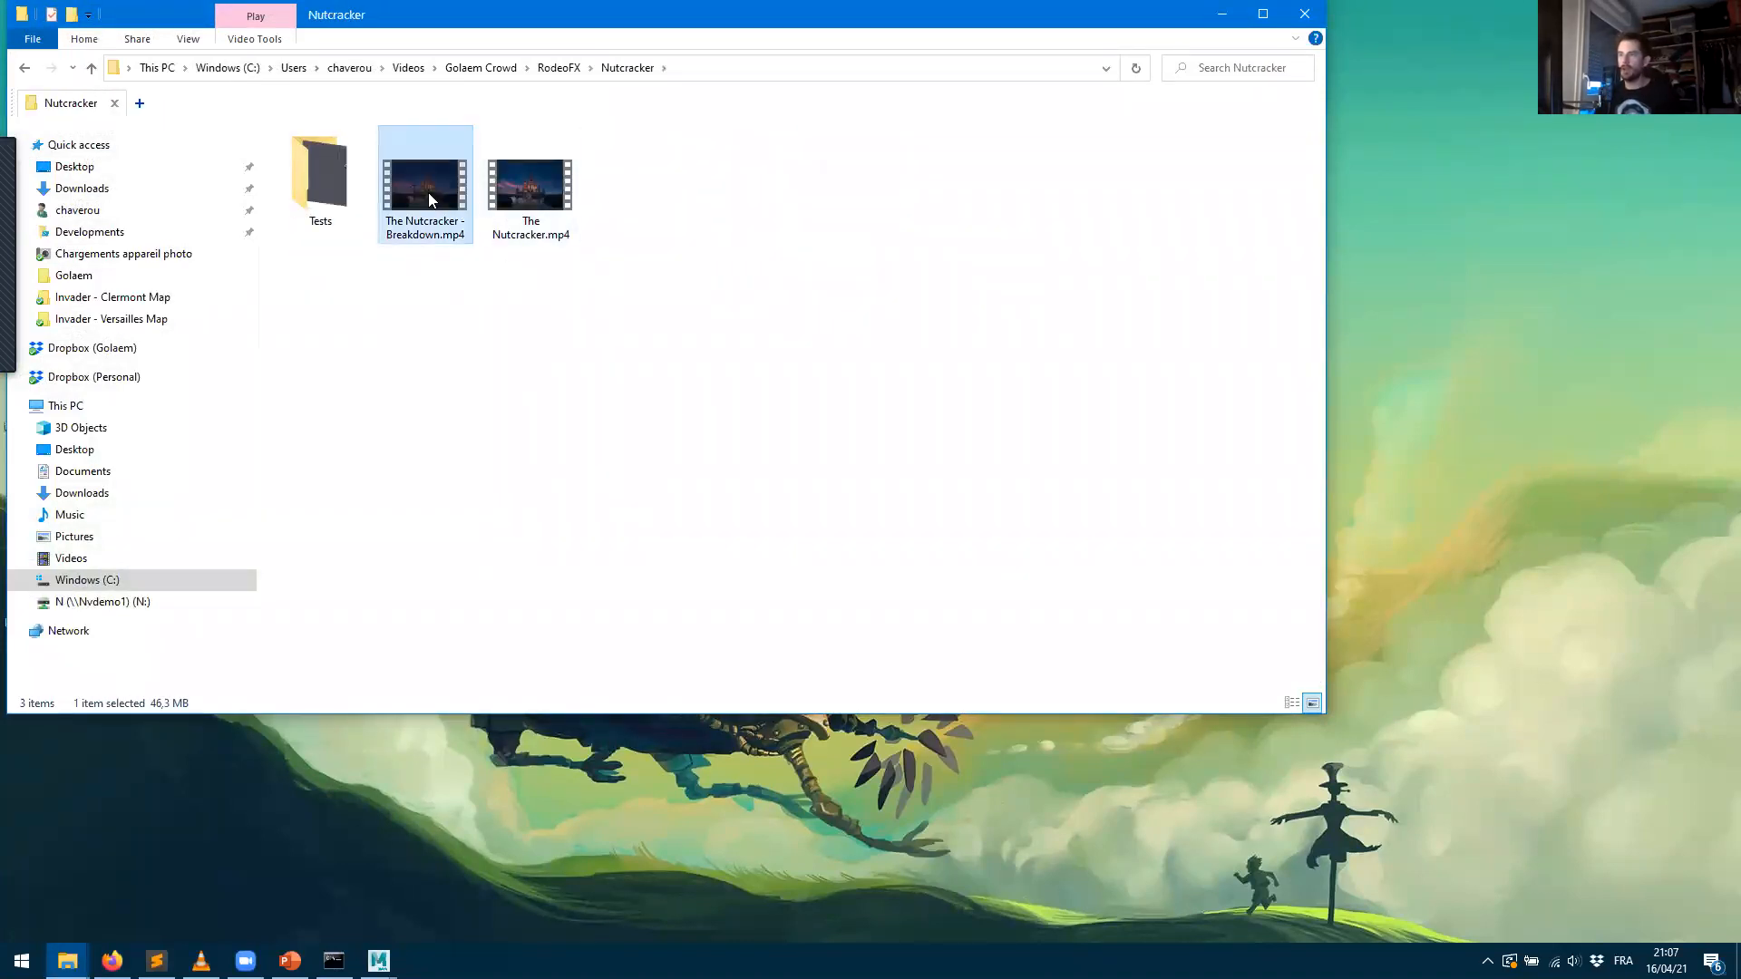
mouse_move(524, 438)
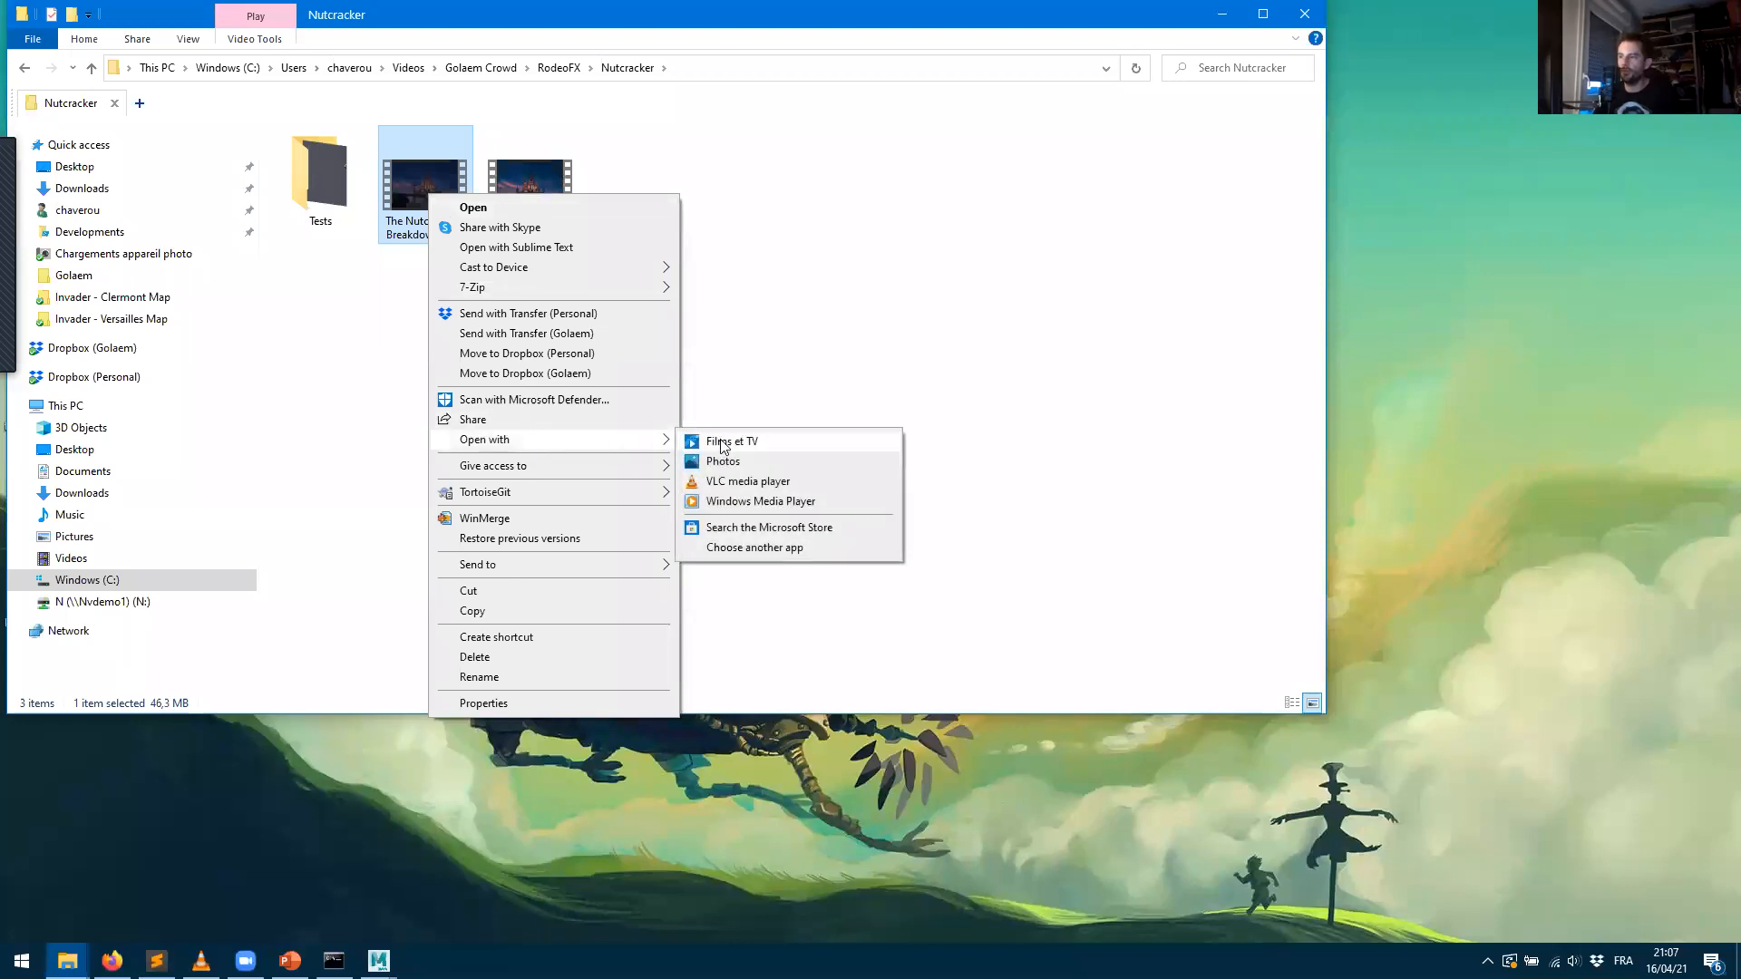
click(725, 483)
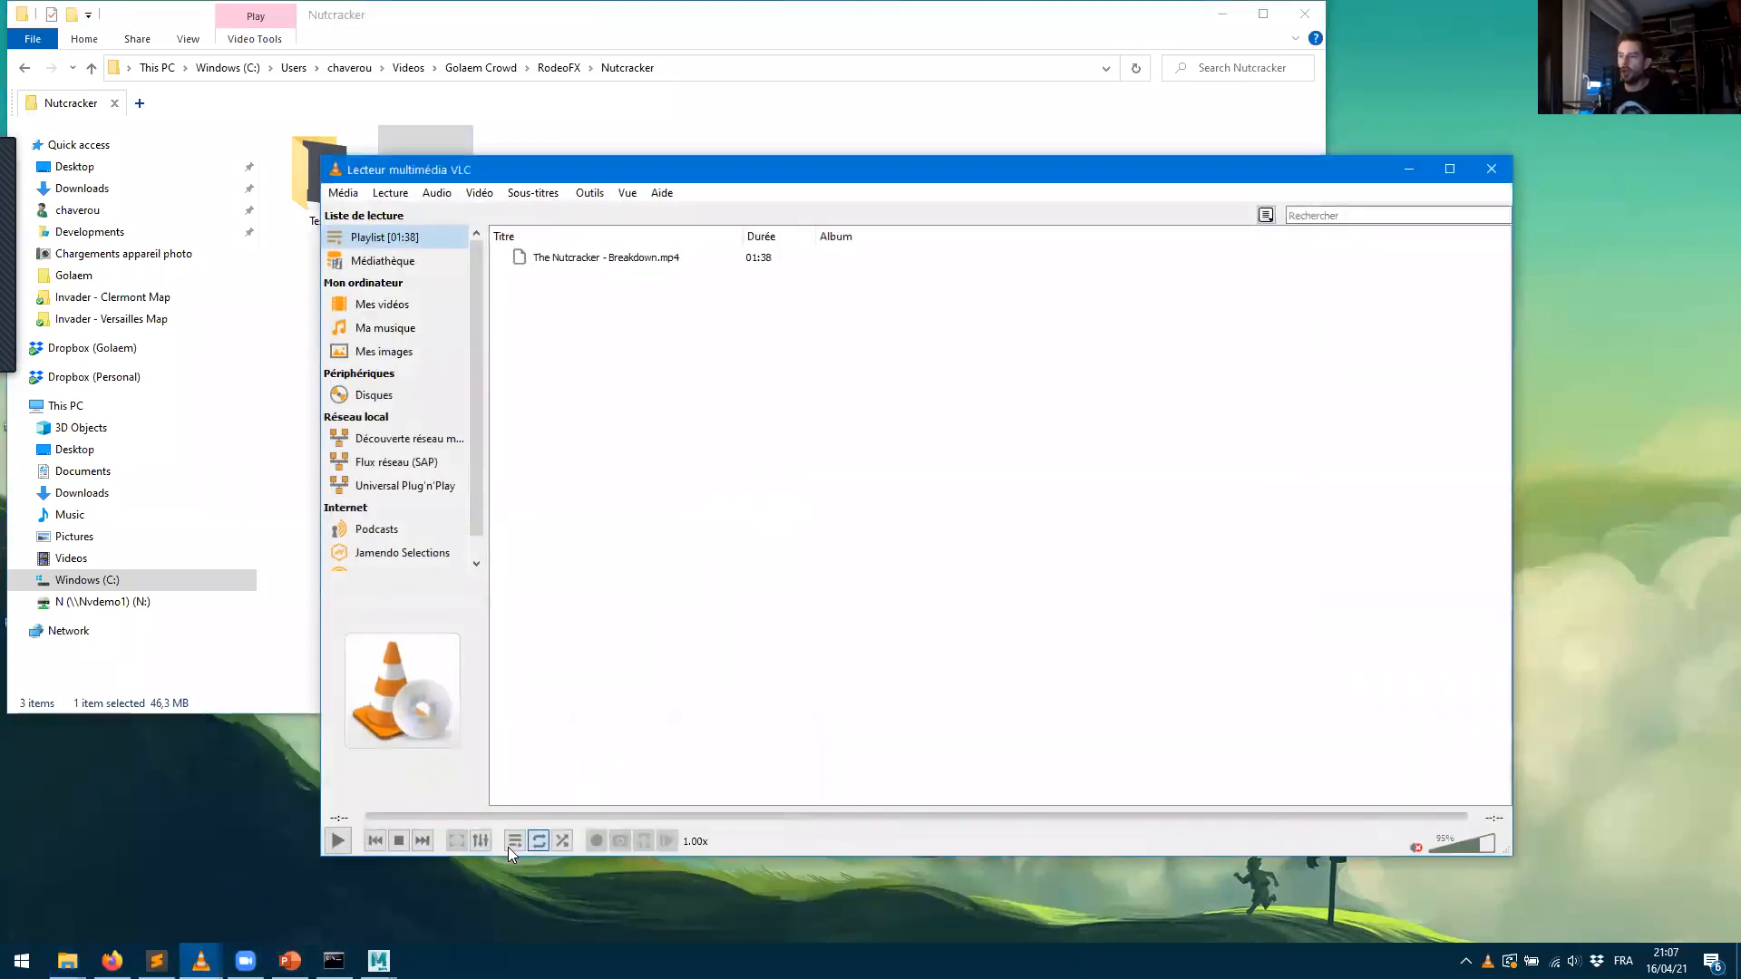
click(618, 258)
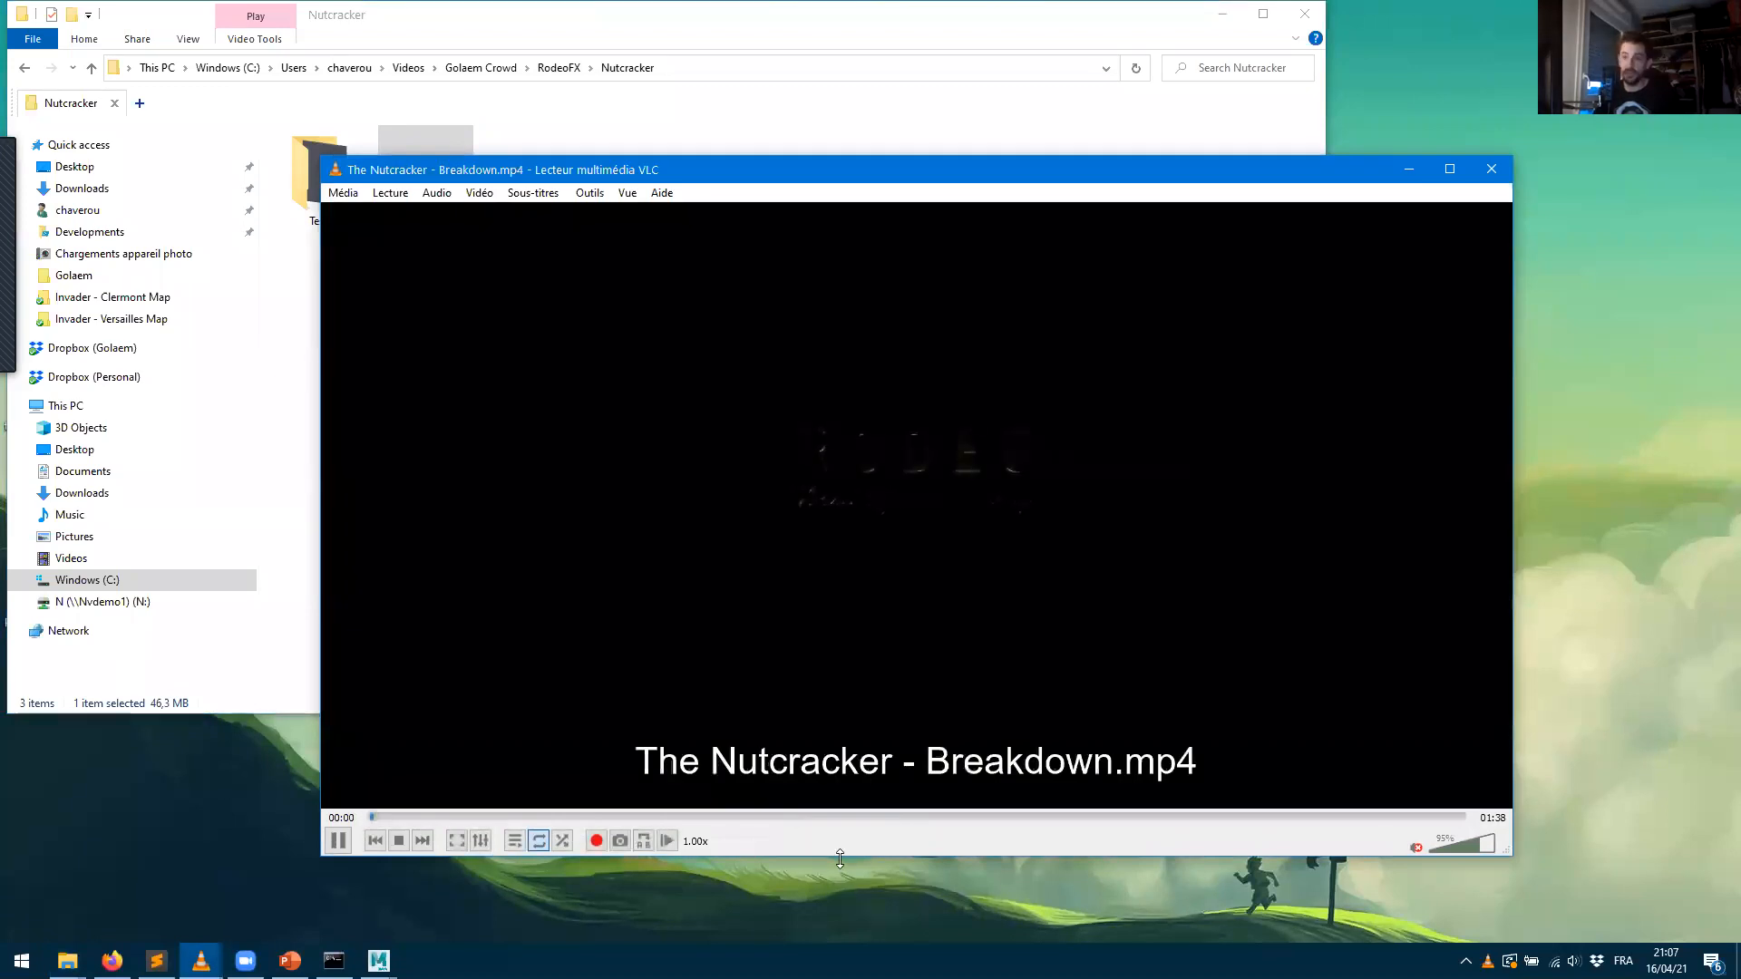
click(787, 816)
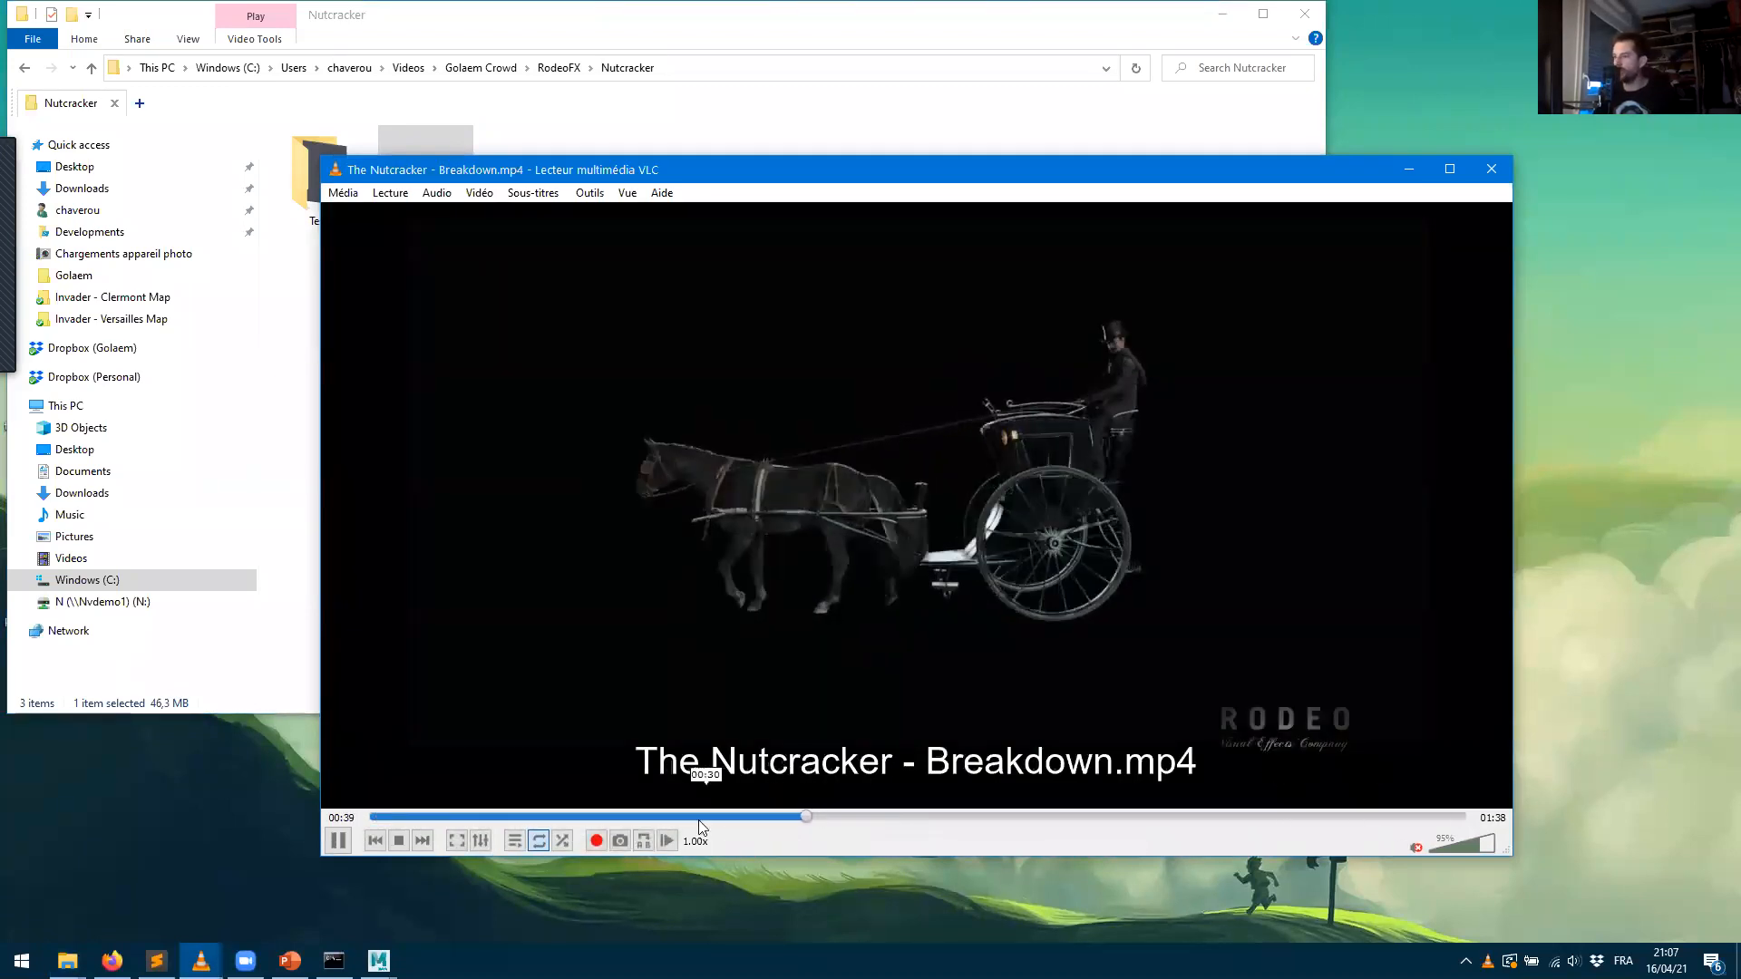
key(space)
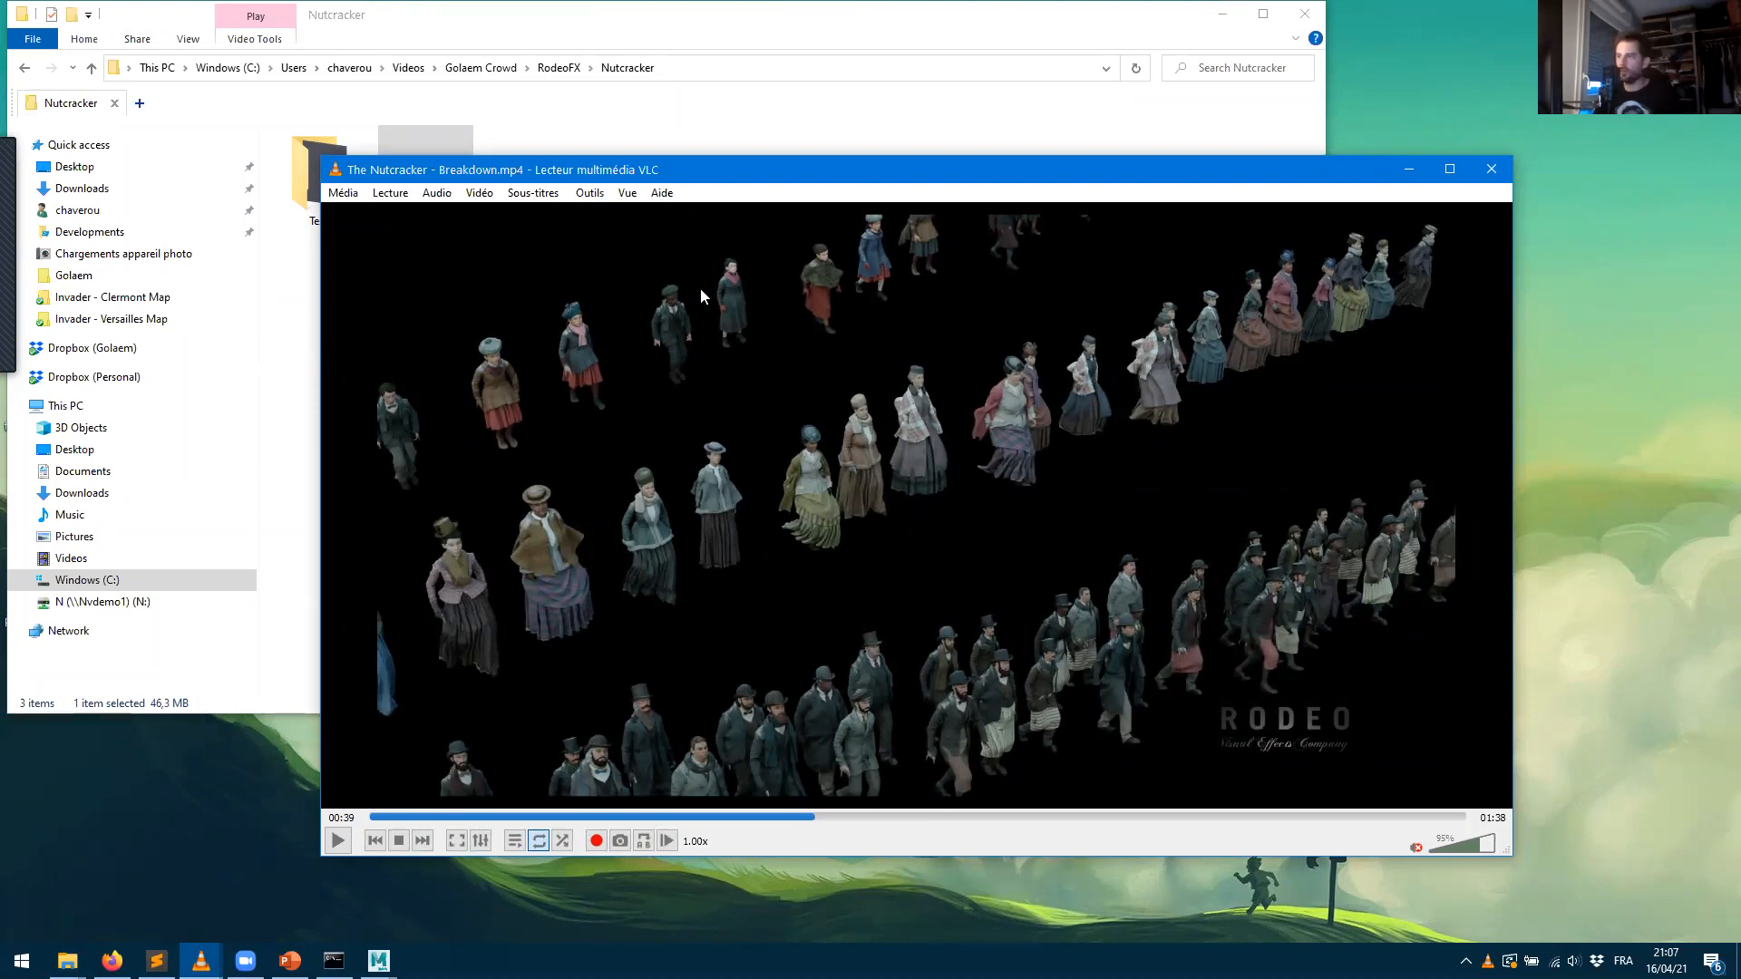
- Replay the costumed crowd section of the breakdown video around 00:40, let it run on and pause at 00:47
key(space)
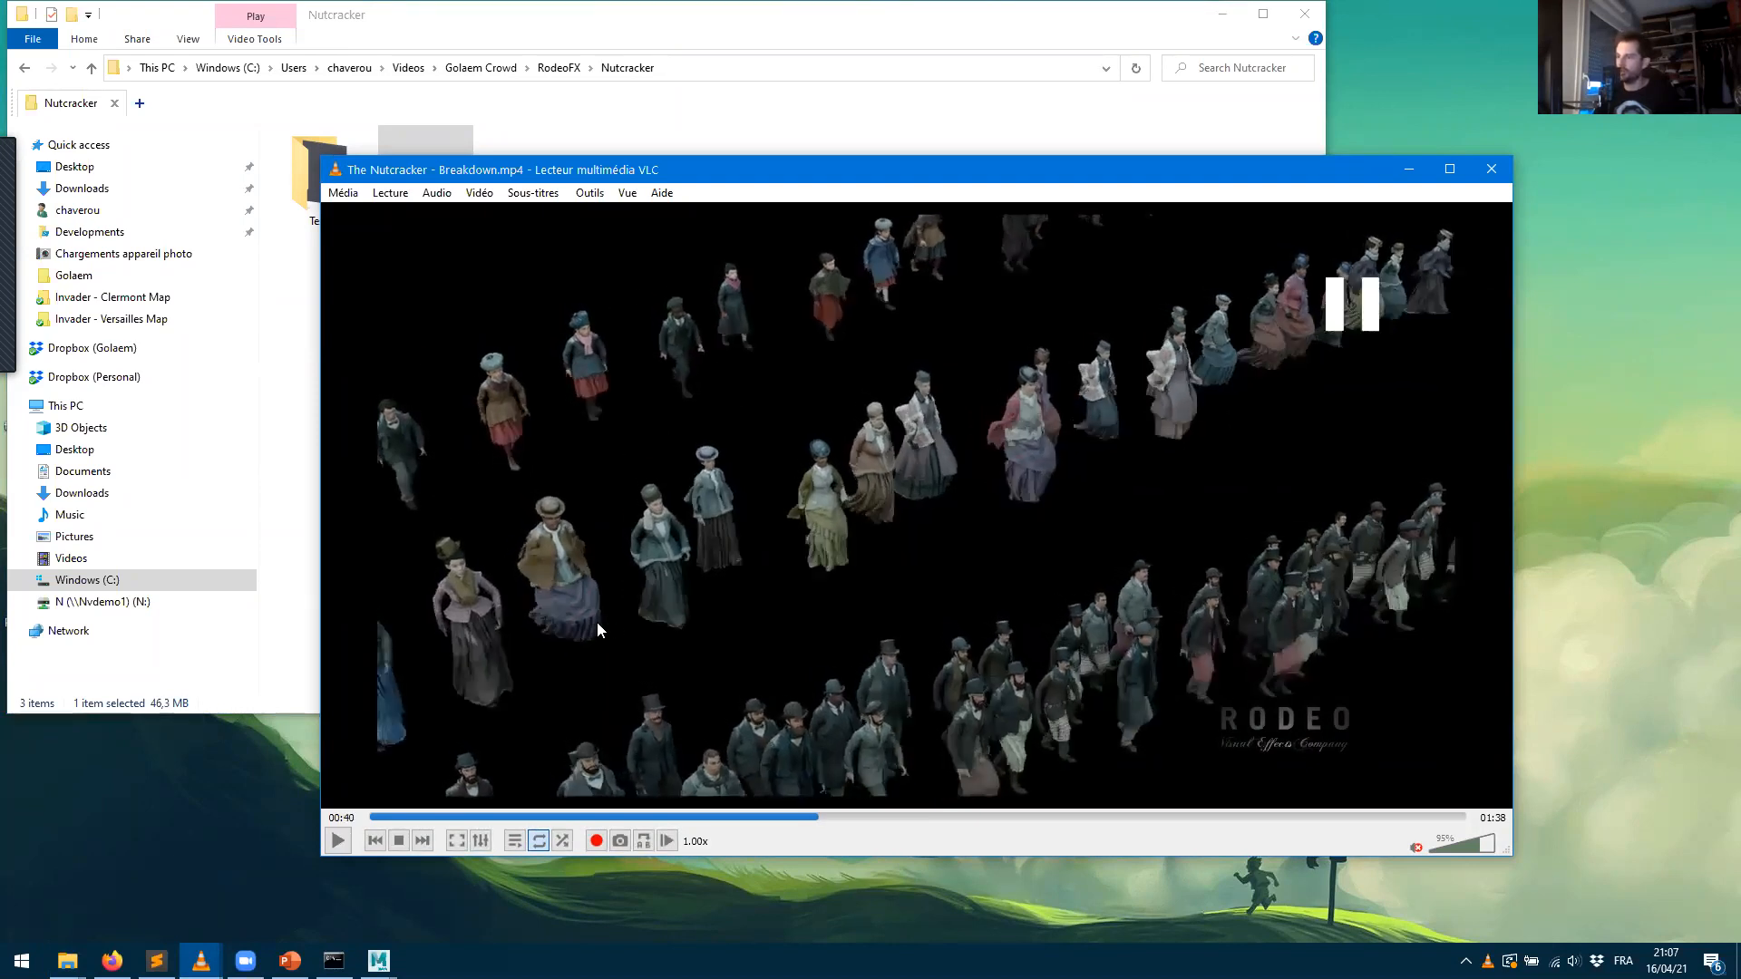
key(space)
key(space)
key(space)
key(space)
key(space)
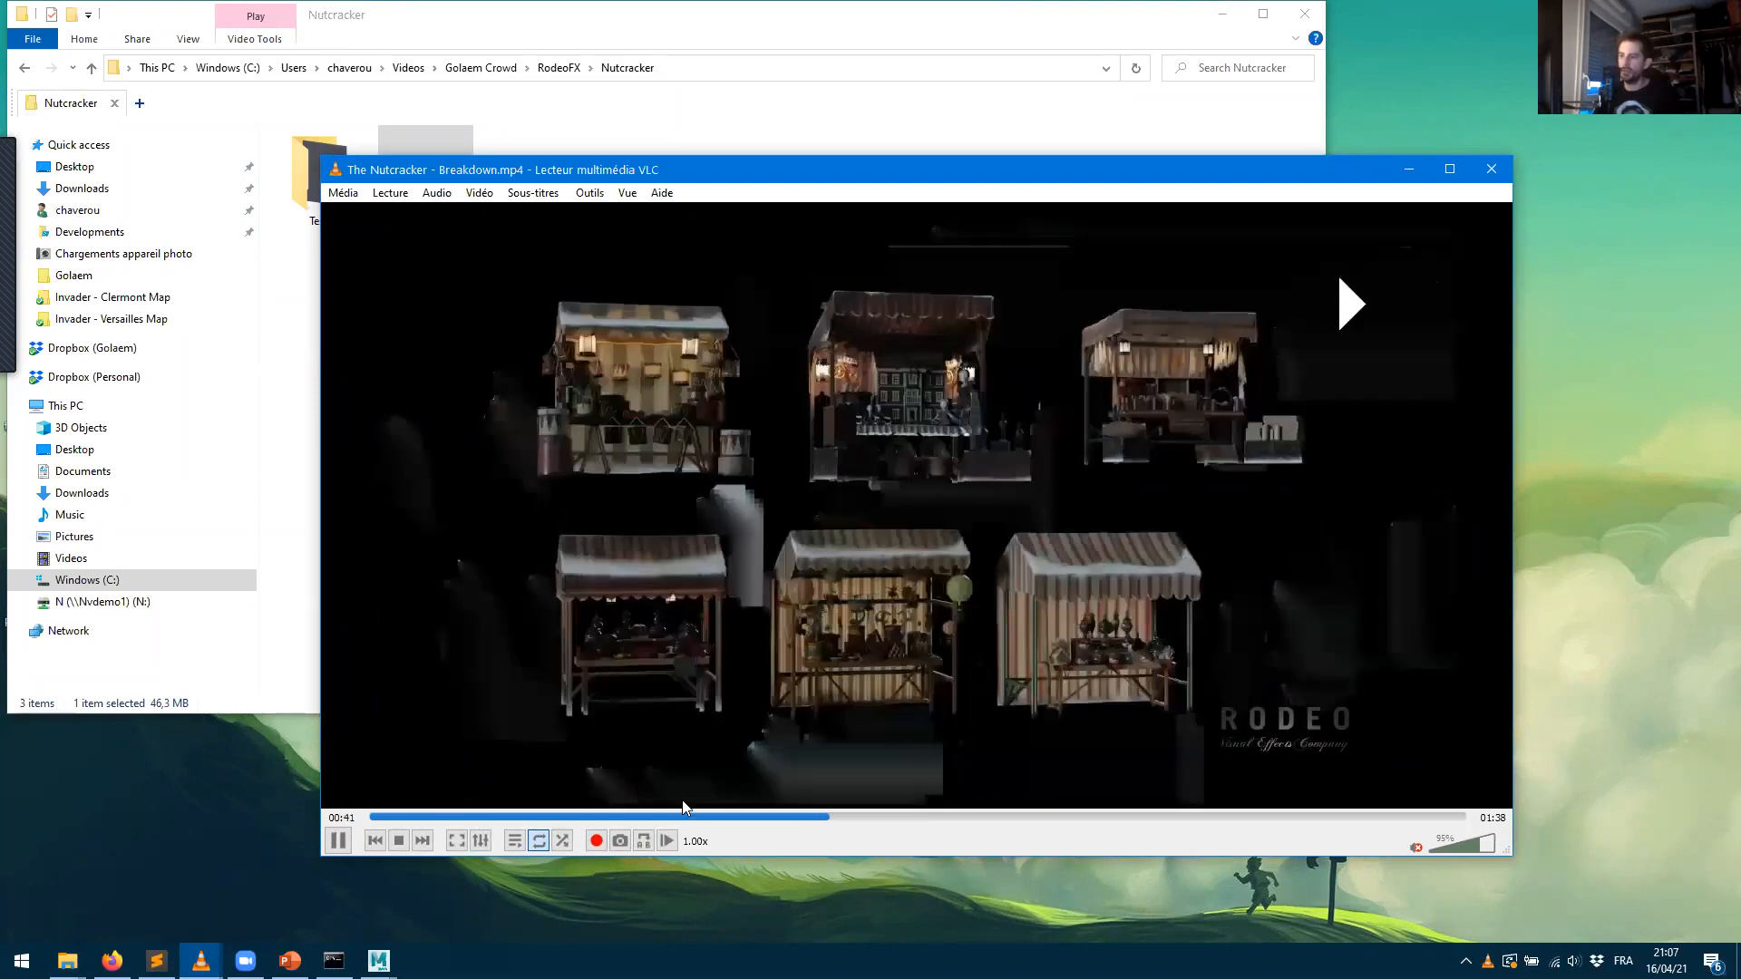
click(804, 818)
key(space)
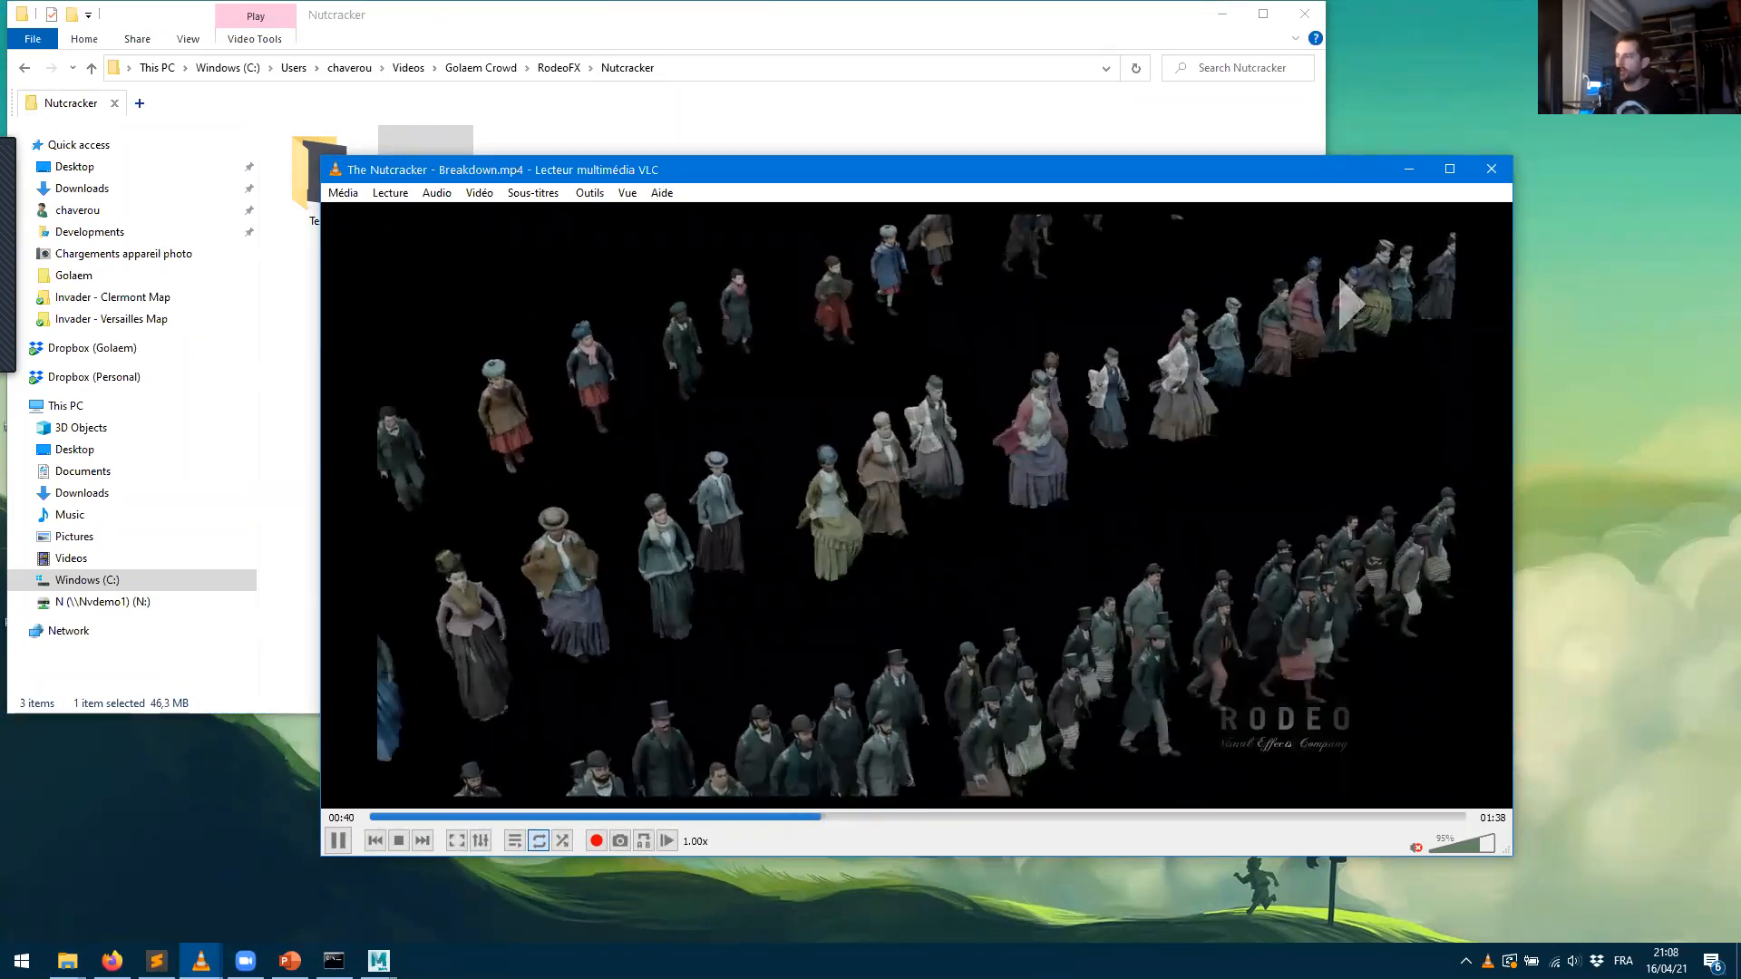
key(space)
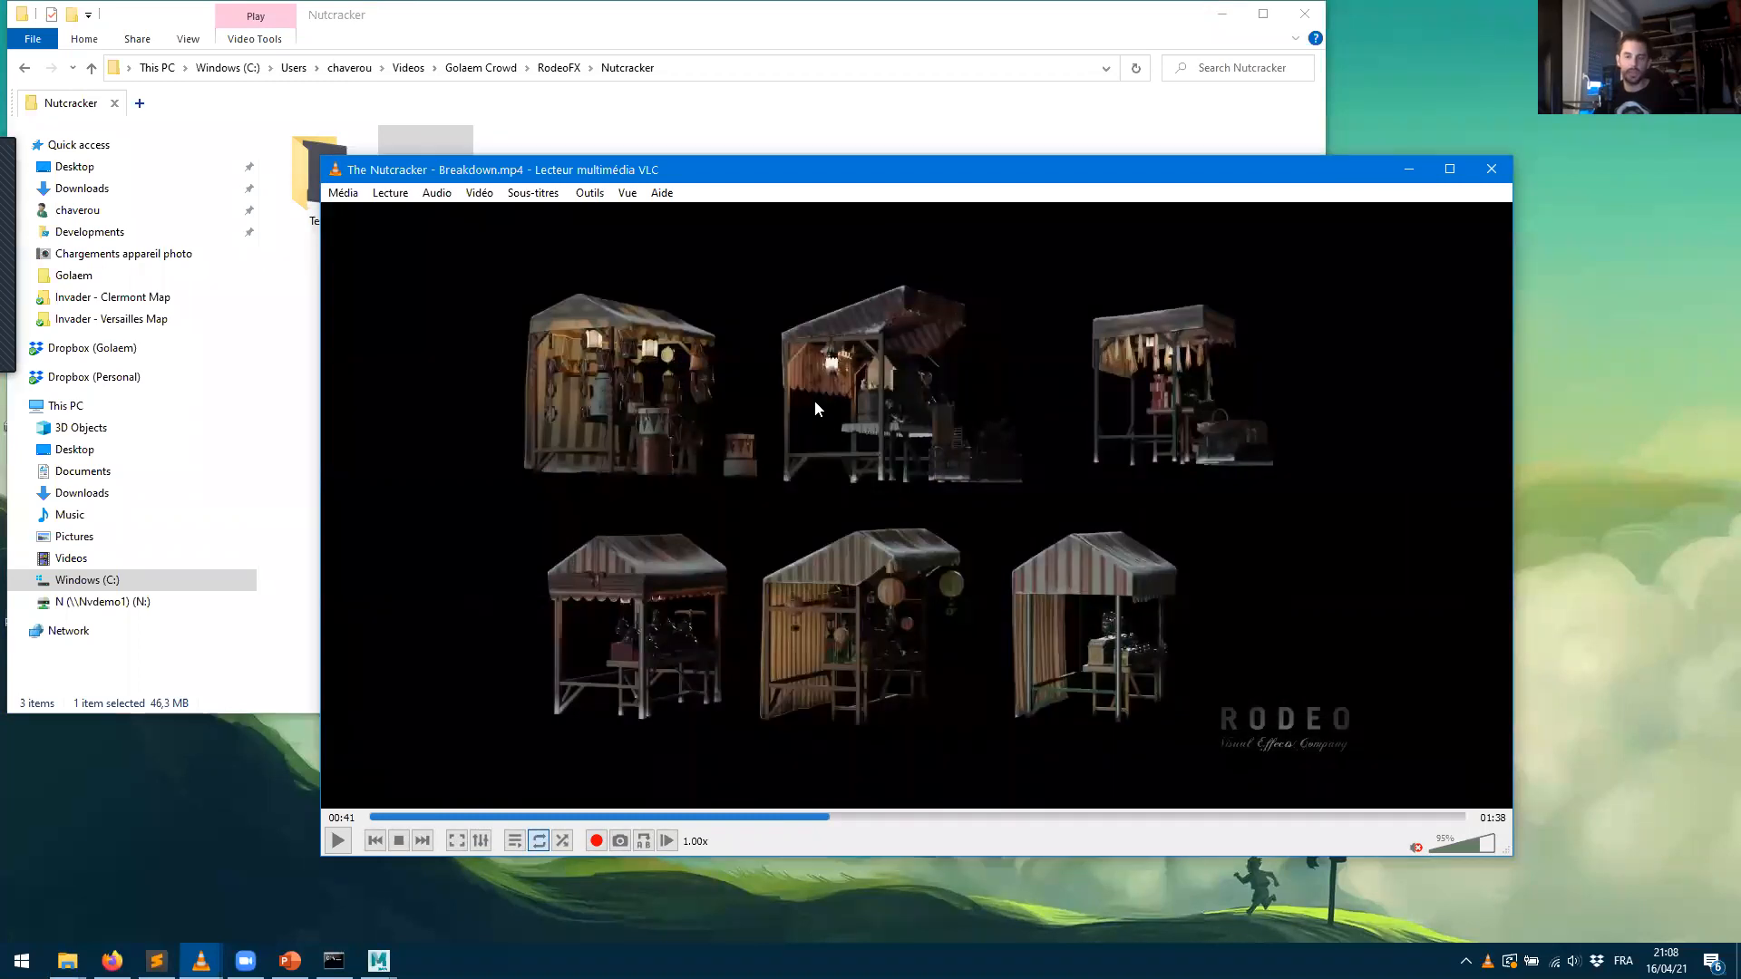
key(space)
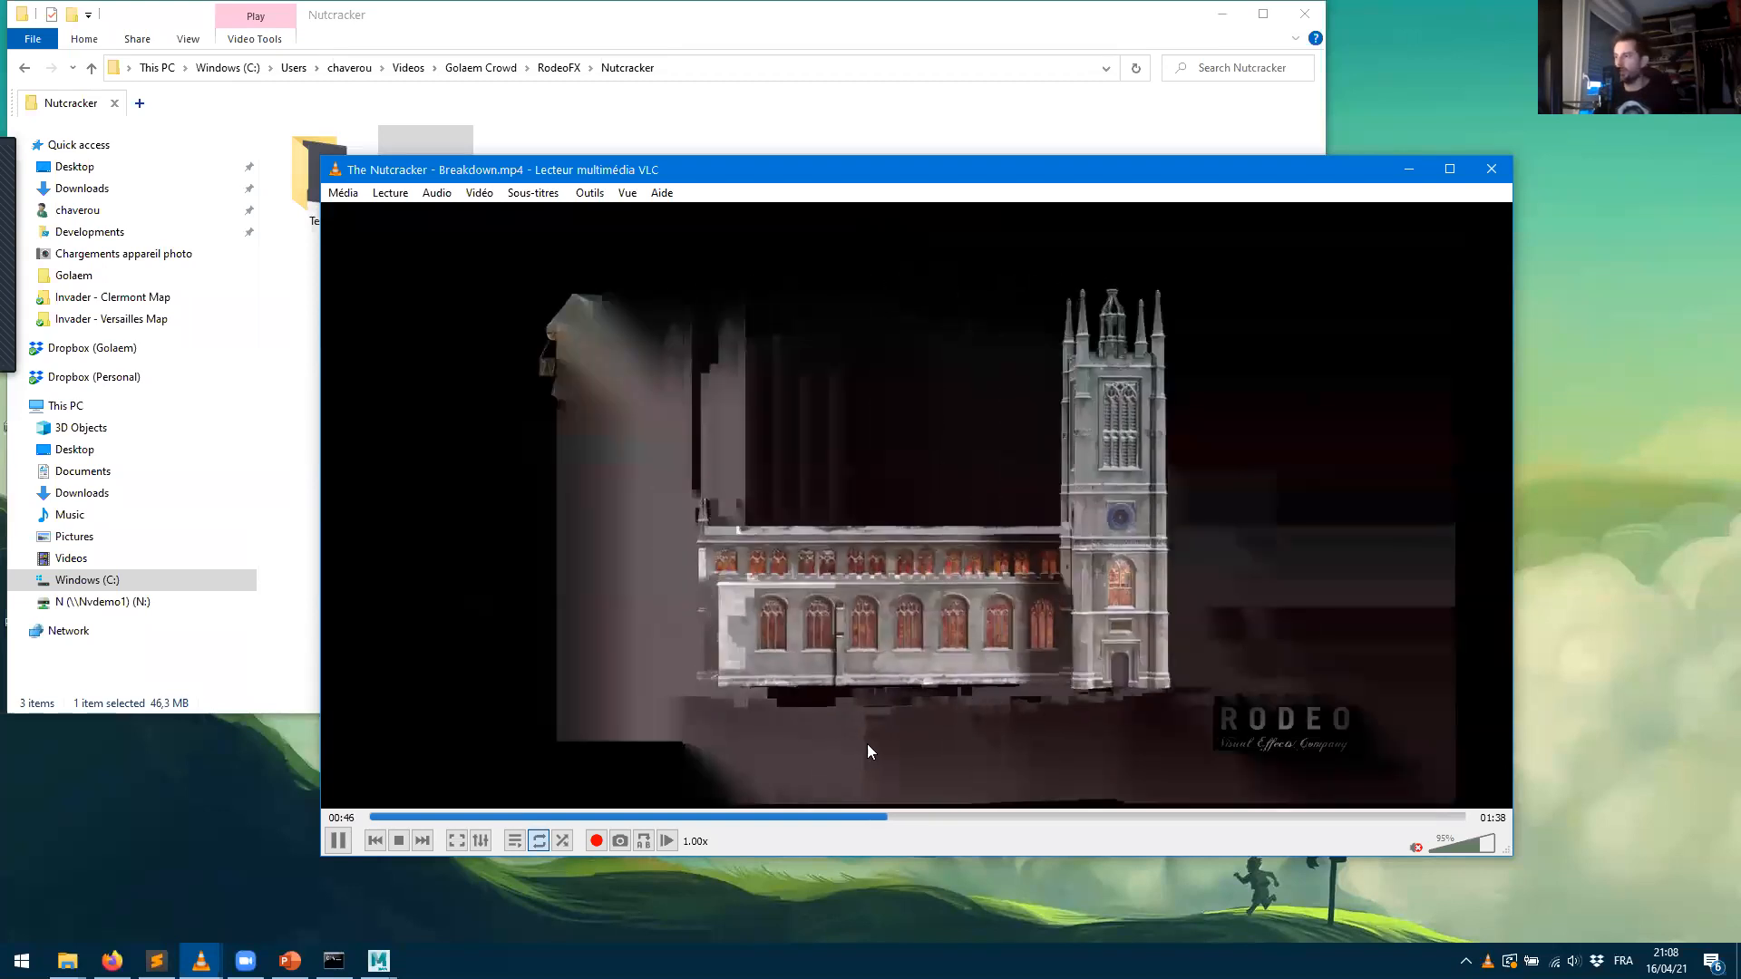
key(space)
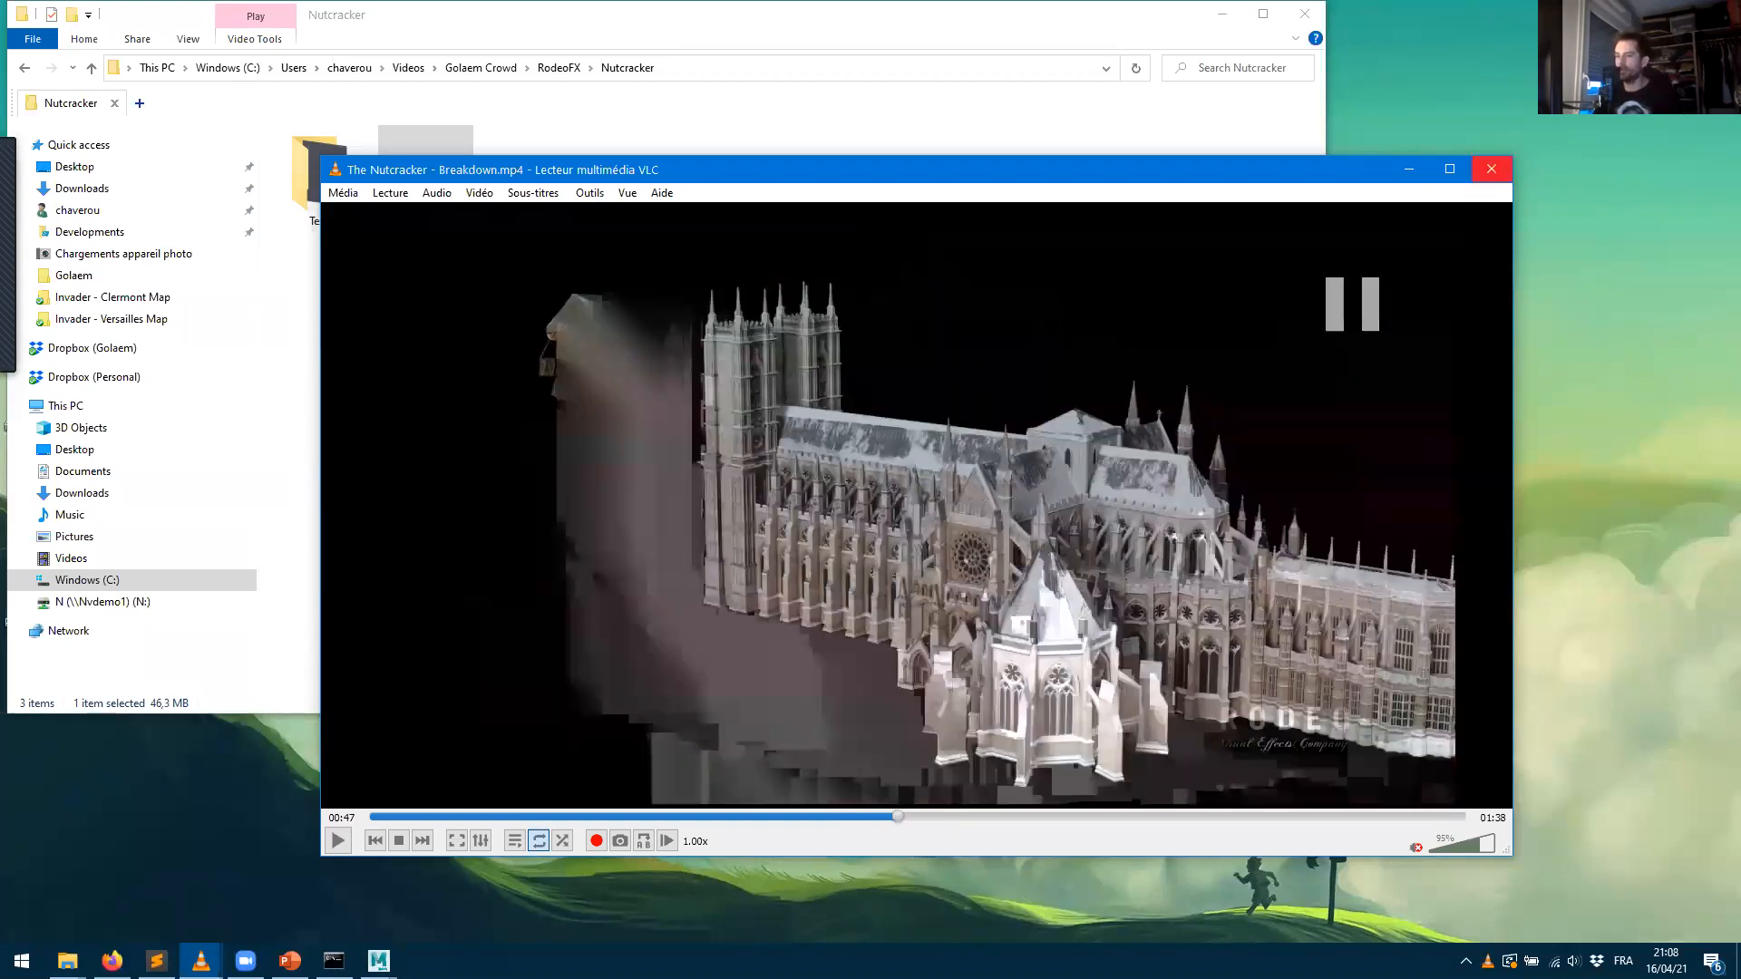
- Close the video, switch back to Maya and open the recent scene 02-stadiumBench.mb without saving the current changes
click(1492, 169)
mouse_move(379, 959)
click(433, 904)
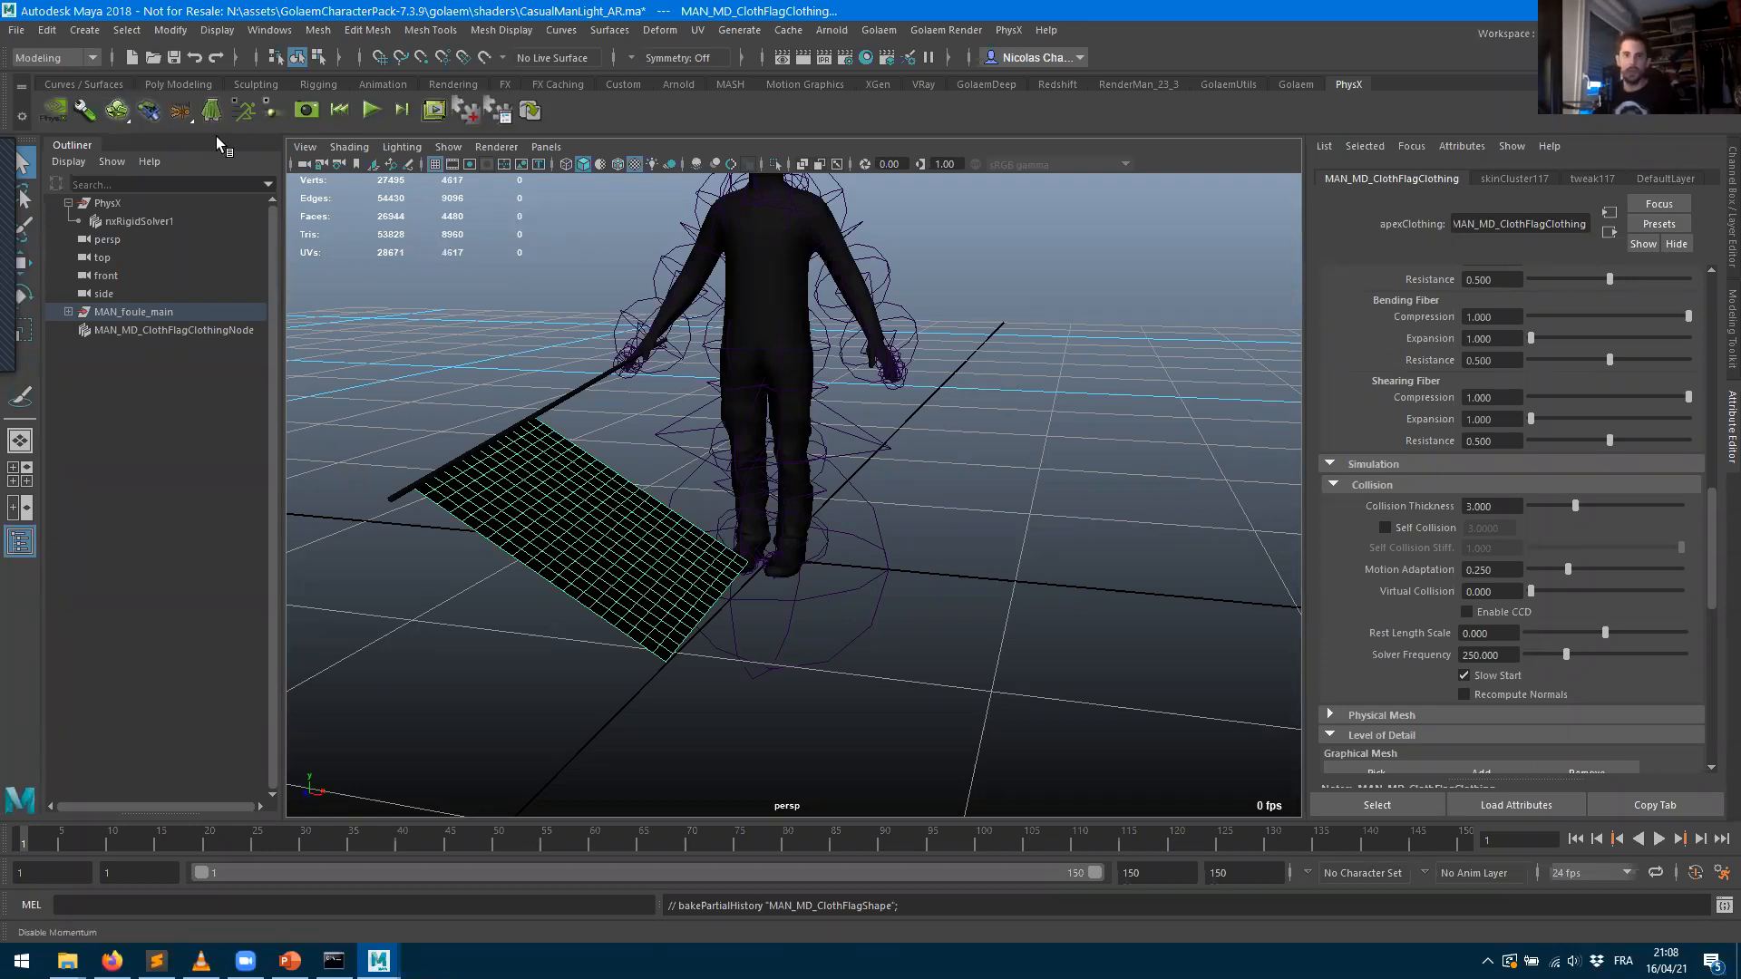
click(16, 30)
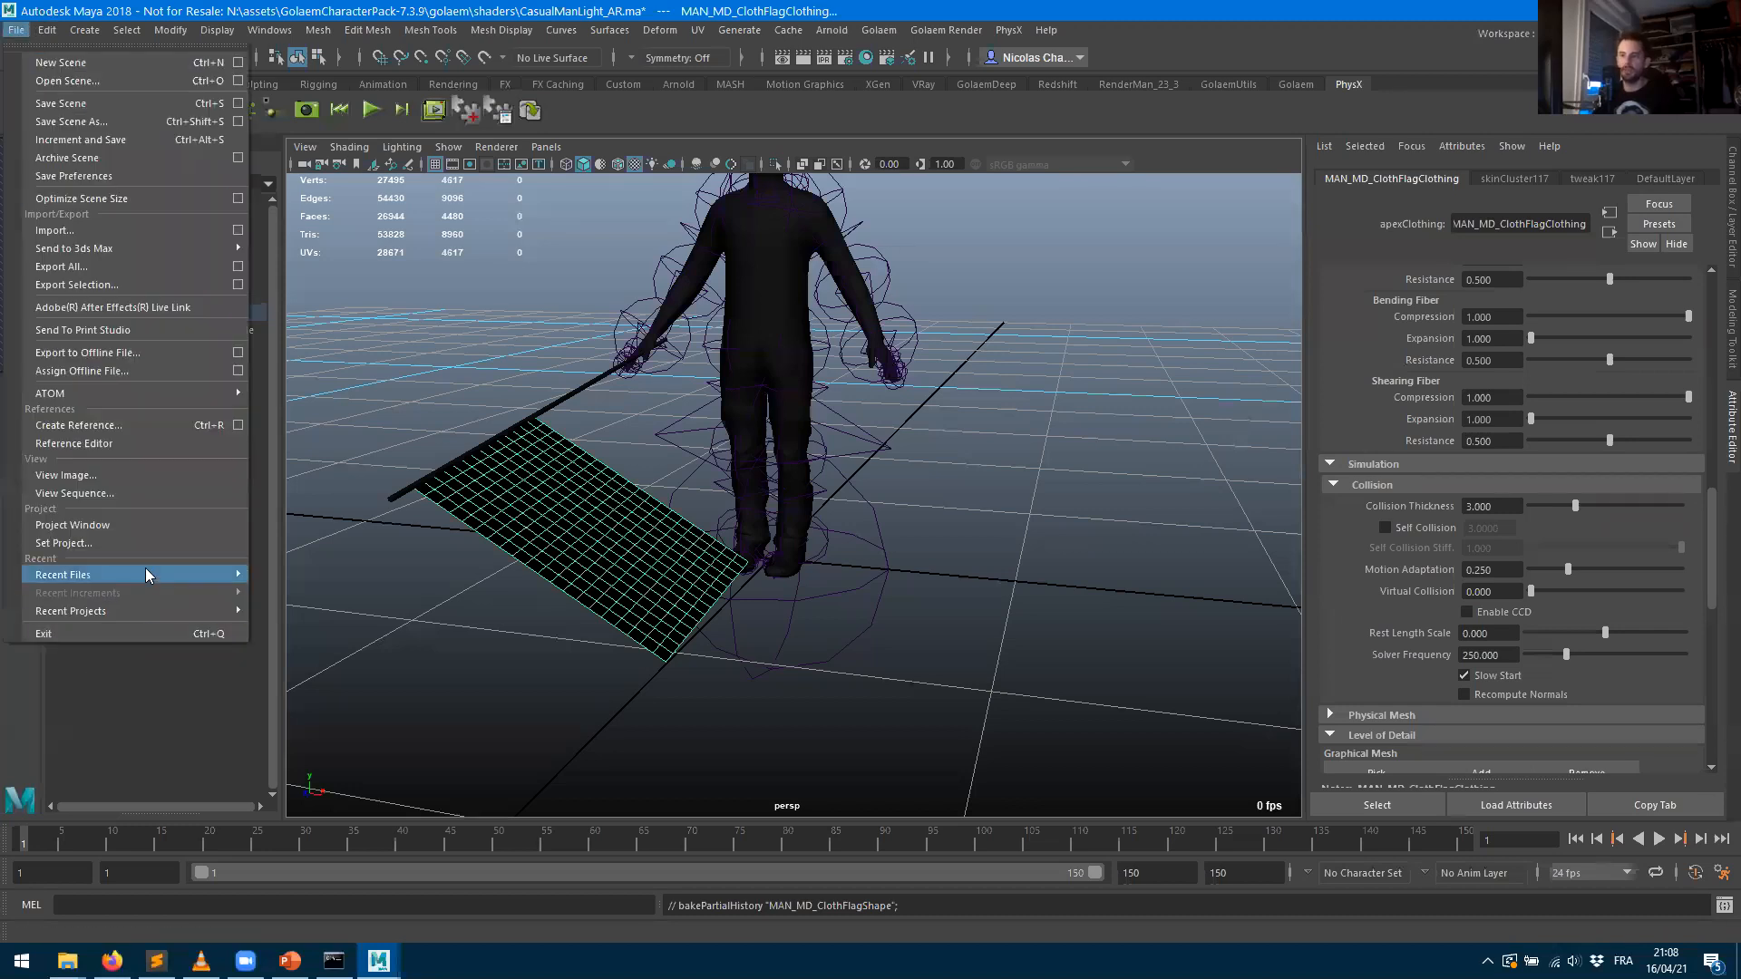
mouse_move(146, 569)
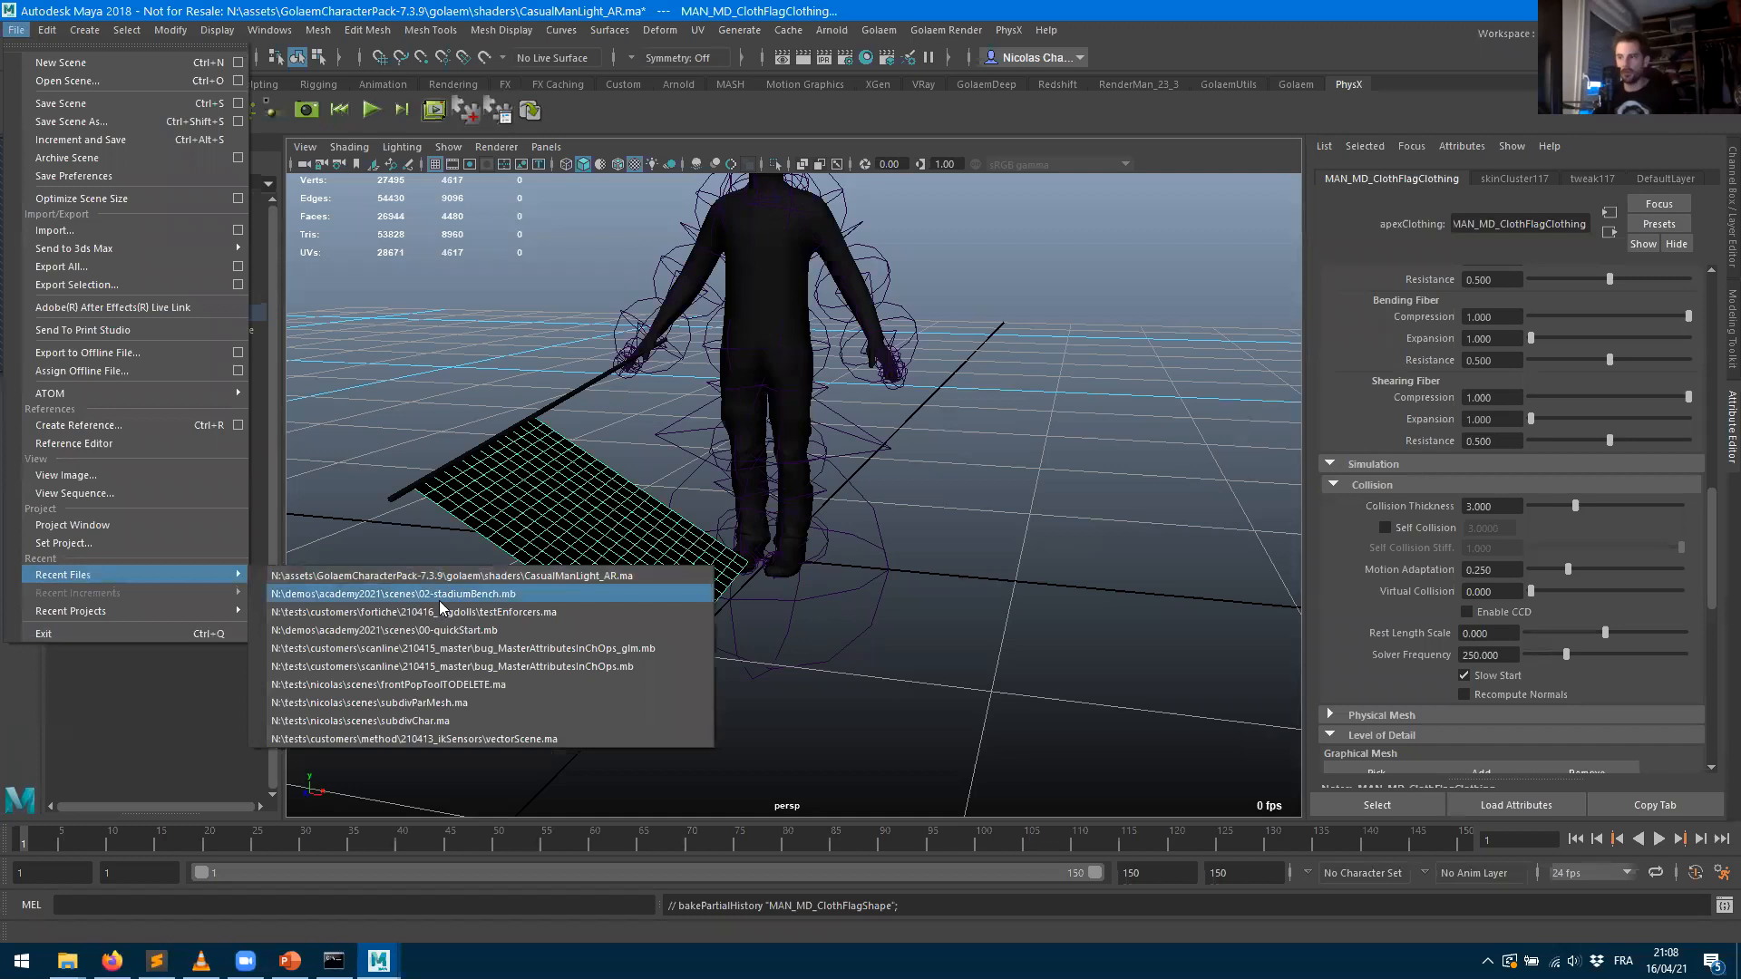
click(440, 597)
click(876, 490)
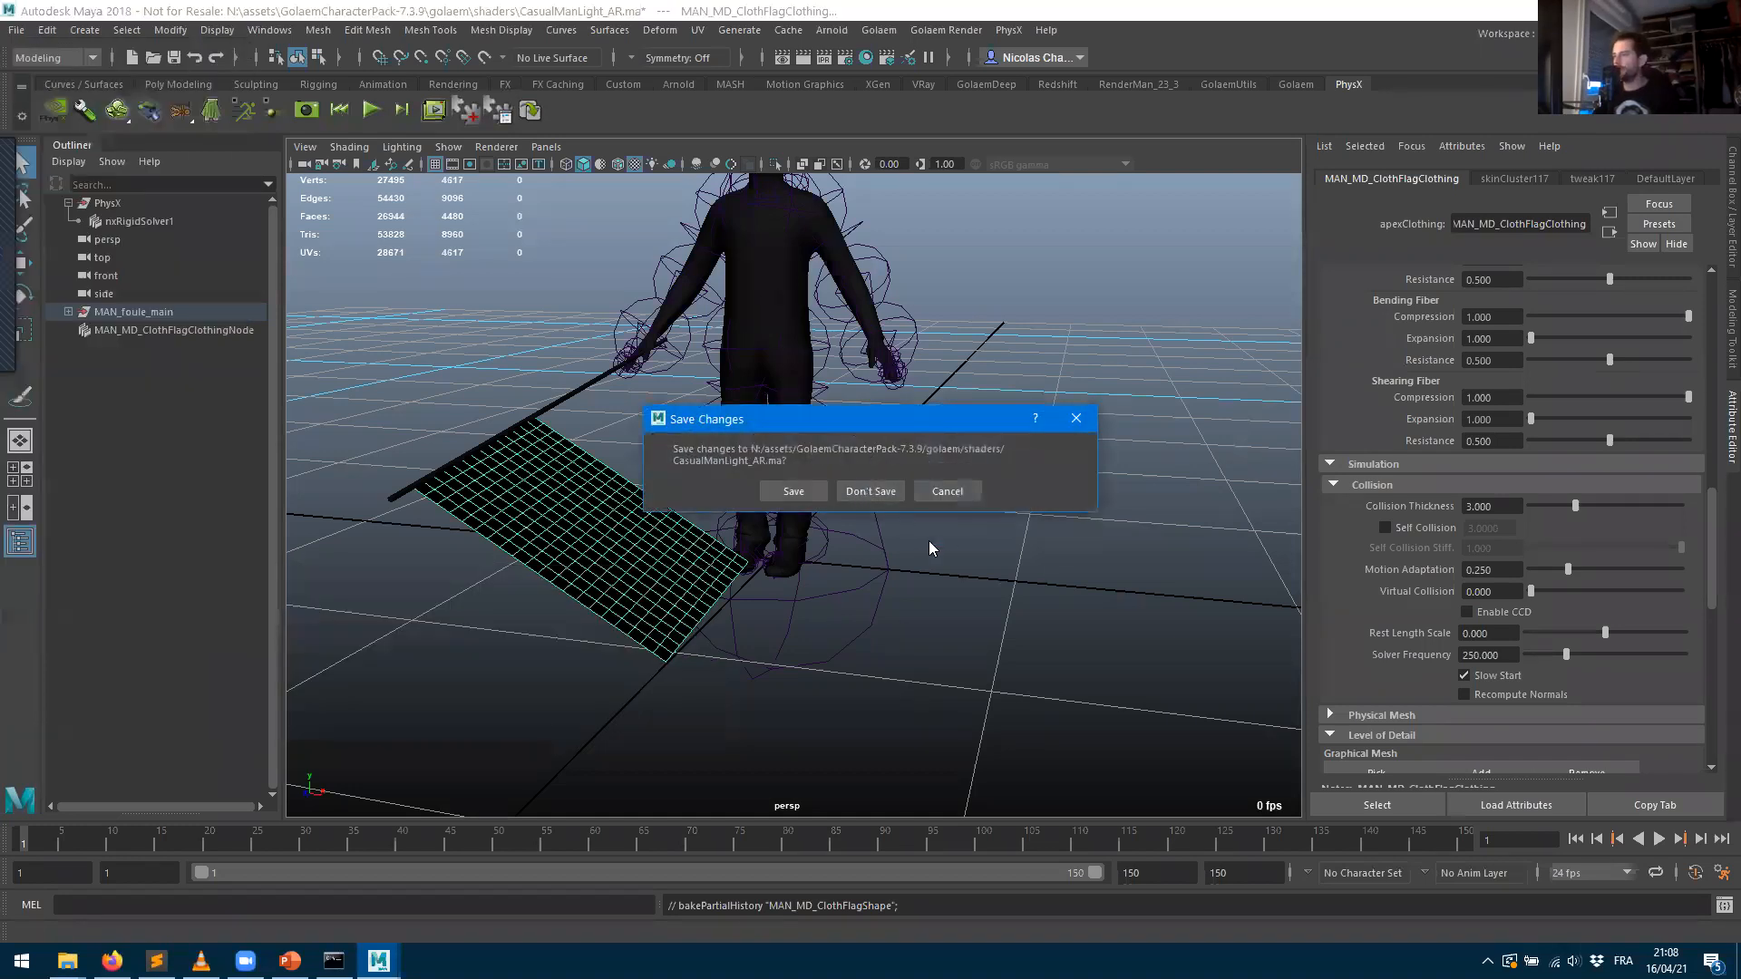
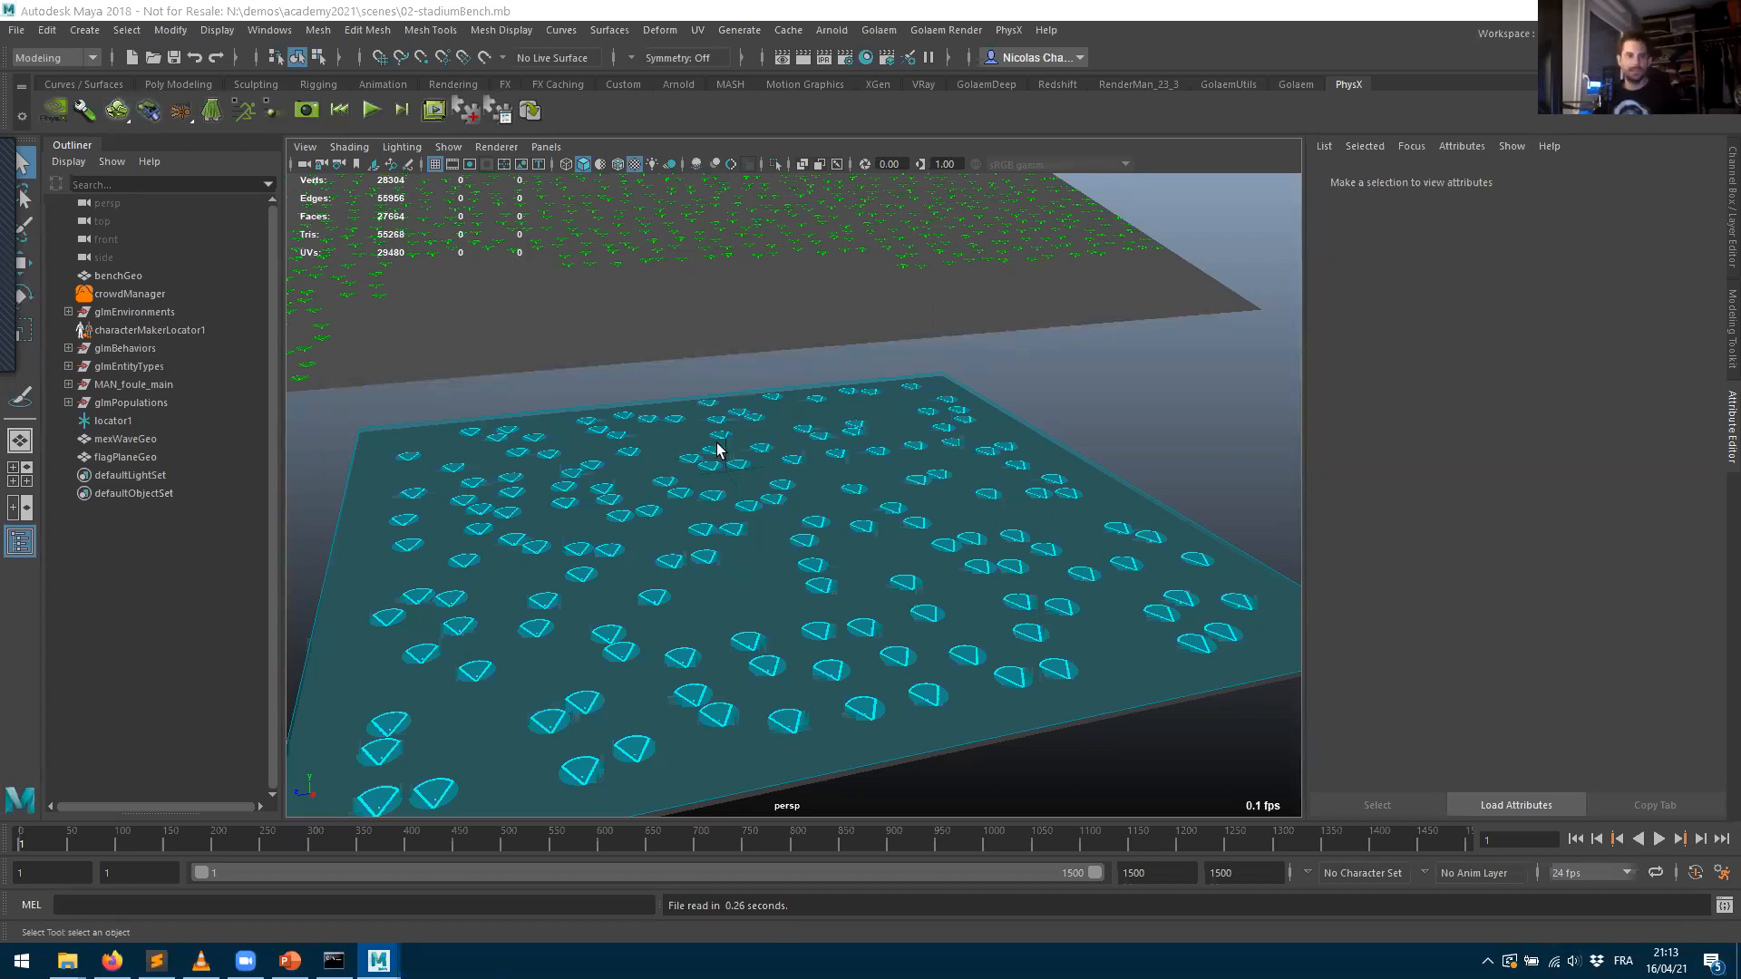
- Play the stadium crowd simulation from frame 1 and stop it at frame 33
alt+right_drag(1034, 442, 756, 484)
alt+drag(824, 513, 806, 509)
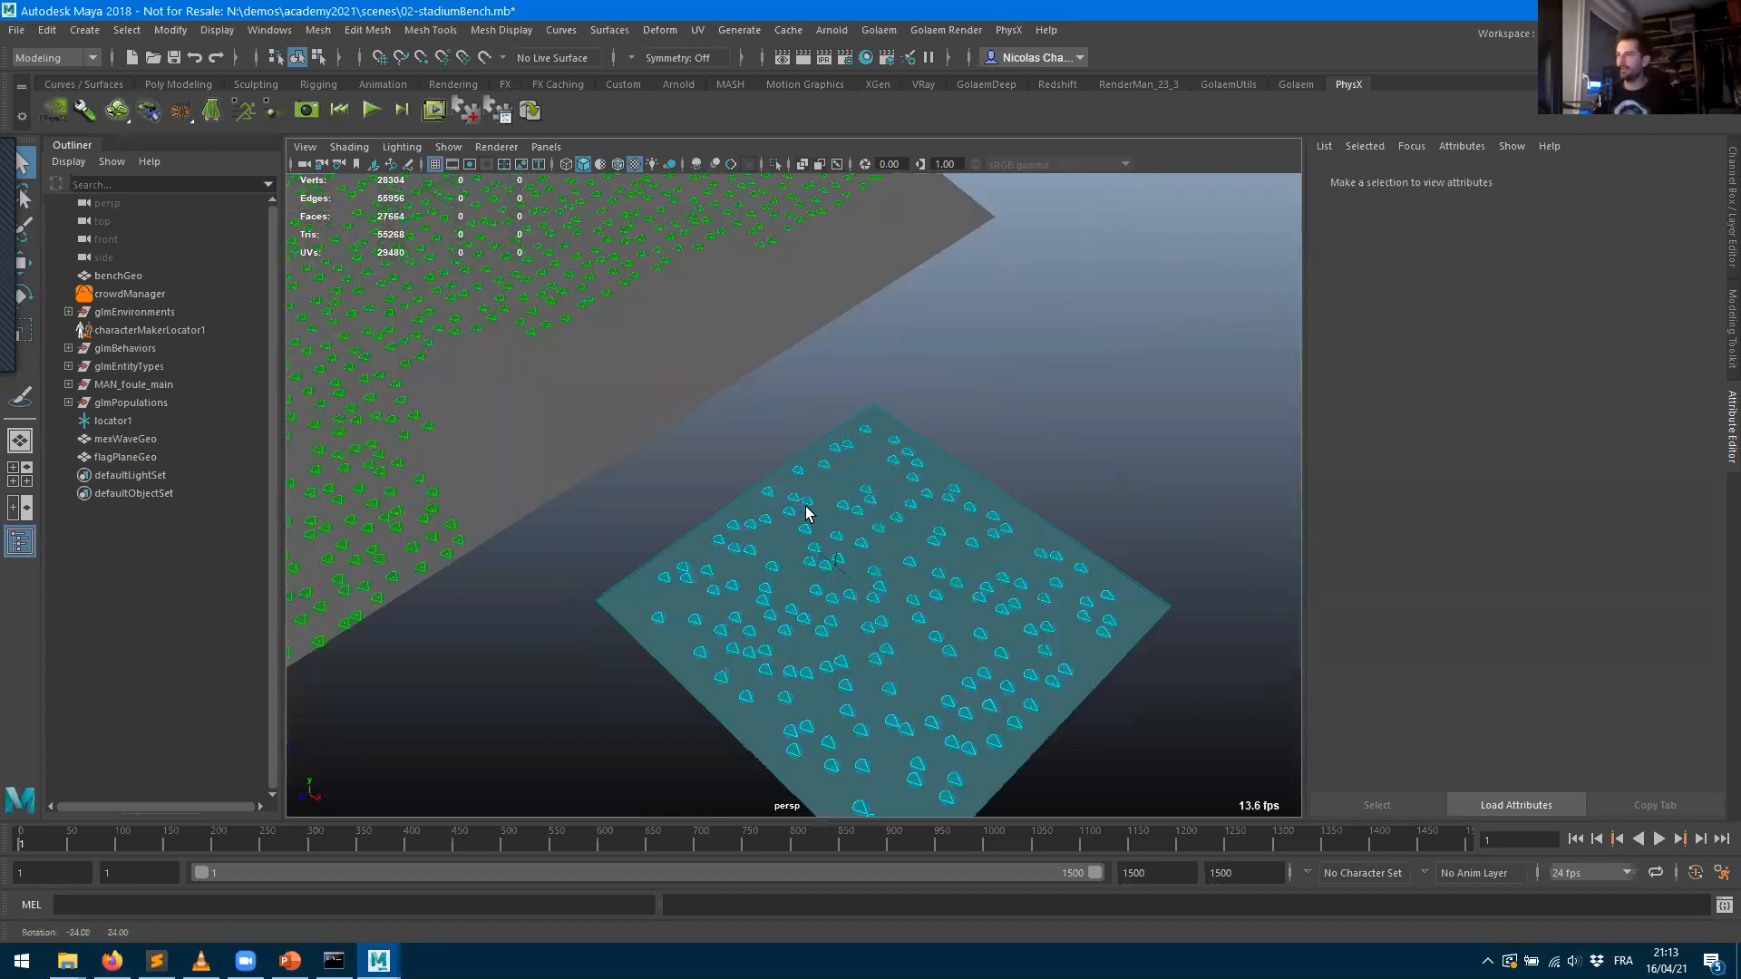
alt+middle_drag(731, 472, 964, 455)
alt+drag(635, 419, 656, 447)
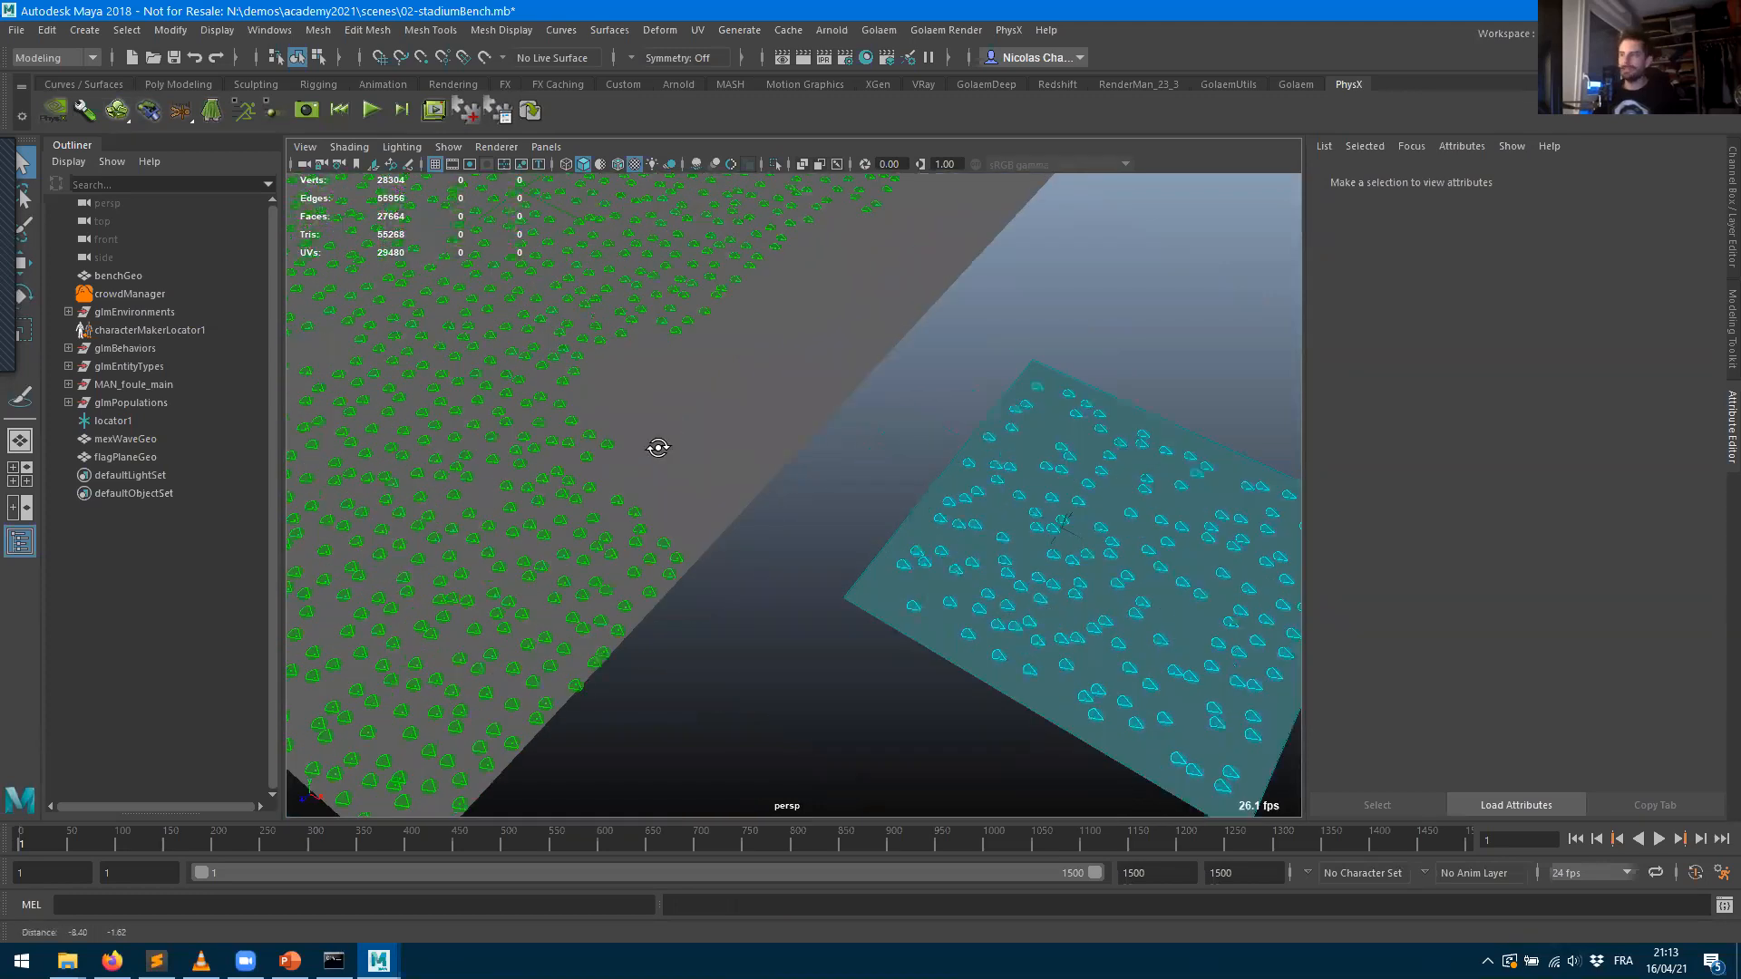
alt+right_drag(852, 386, 778, 370)
alt+drag(805, 365, 771, 374)
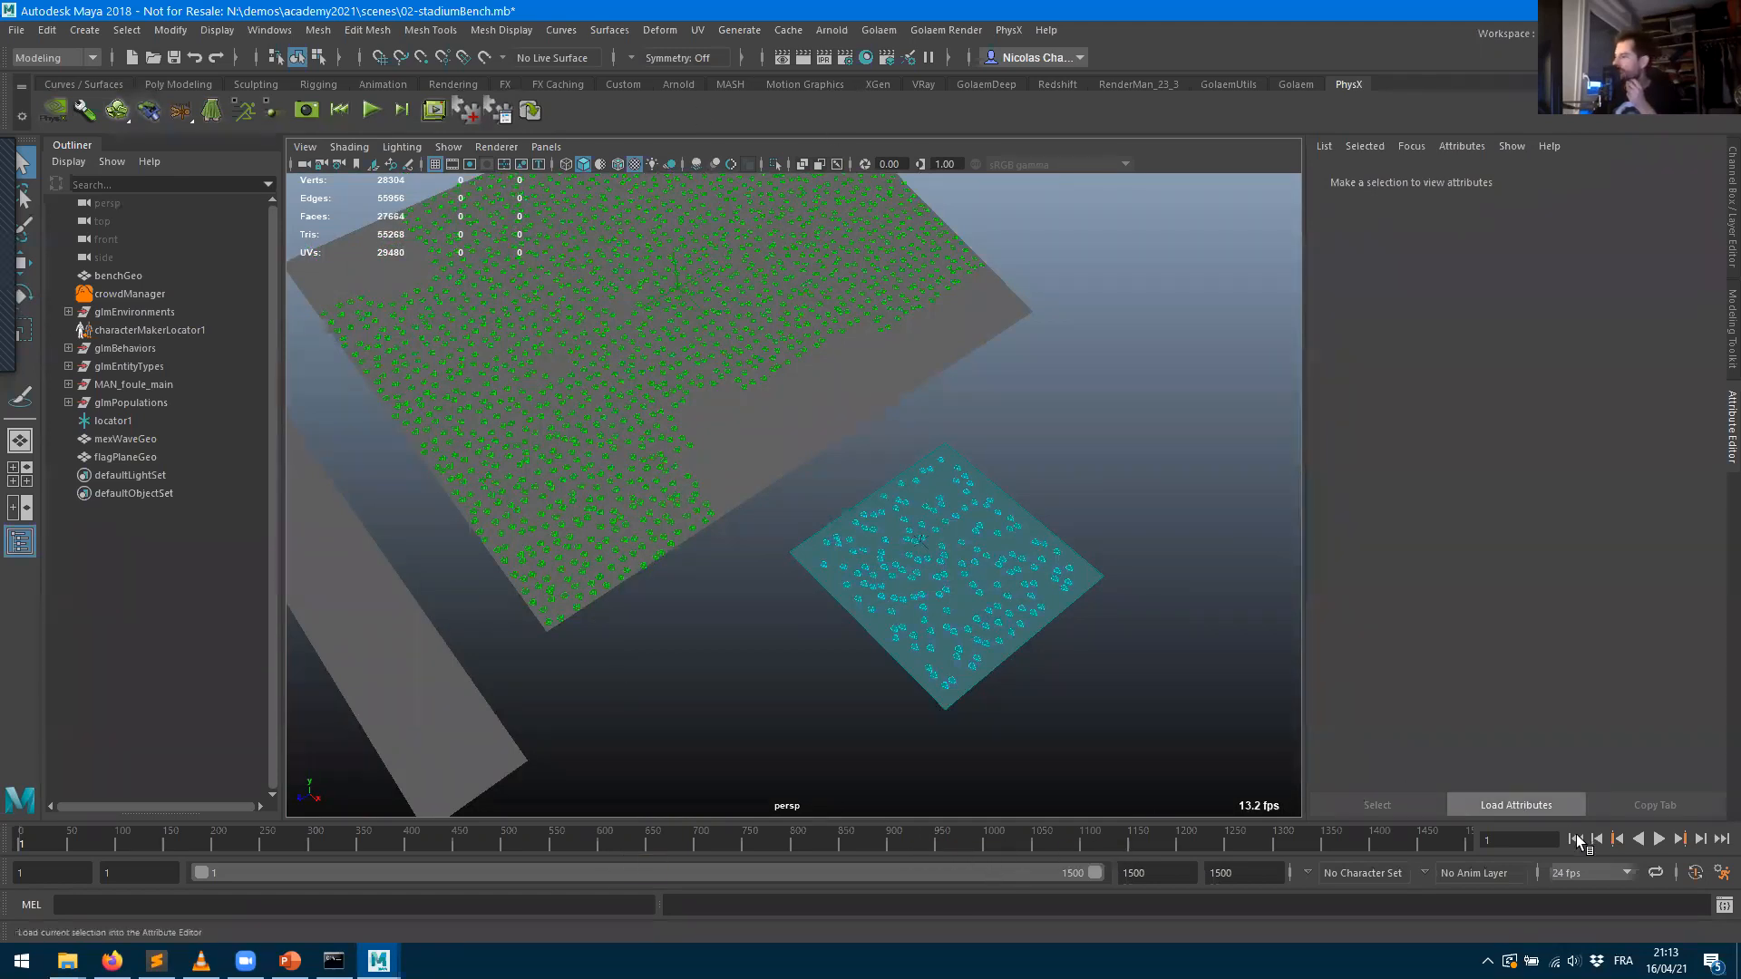
click(1658, 838)
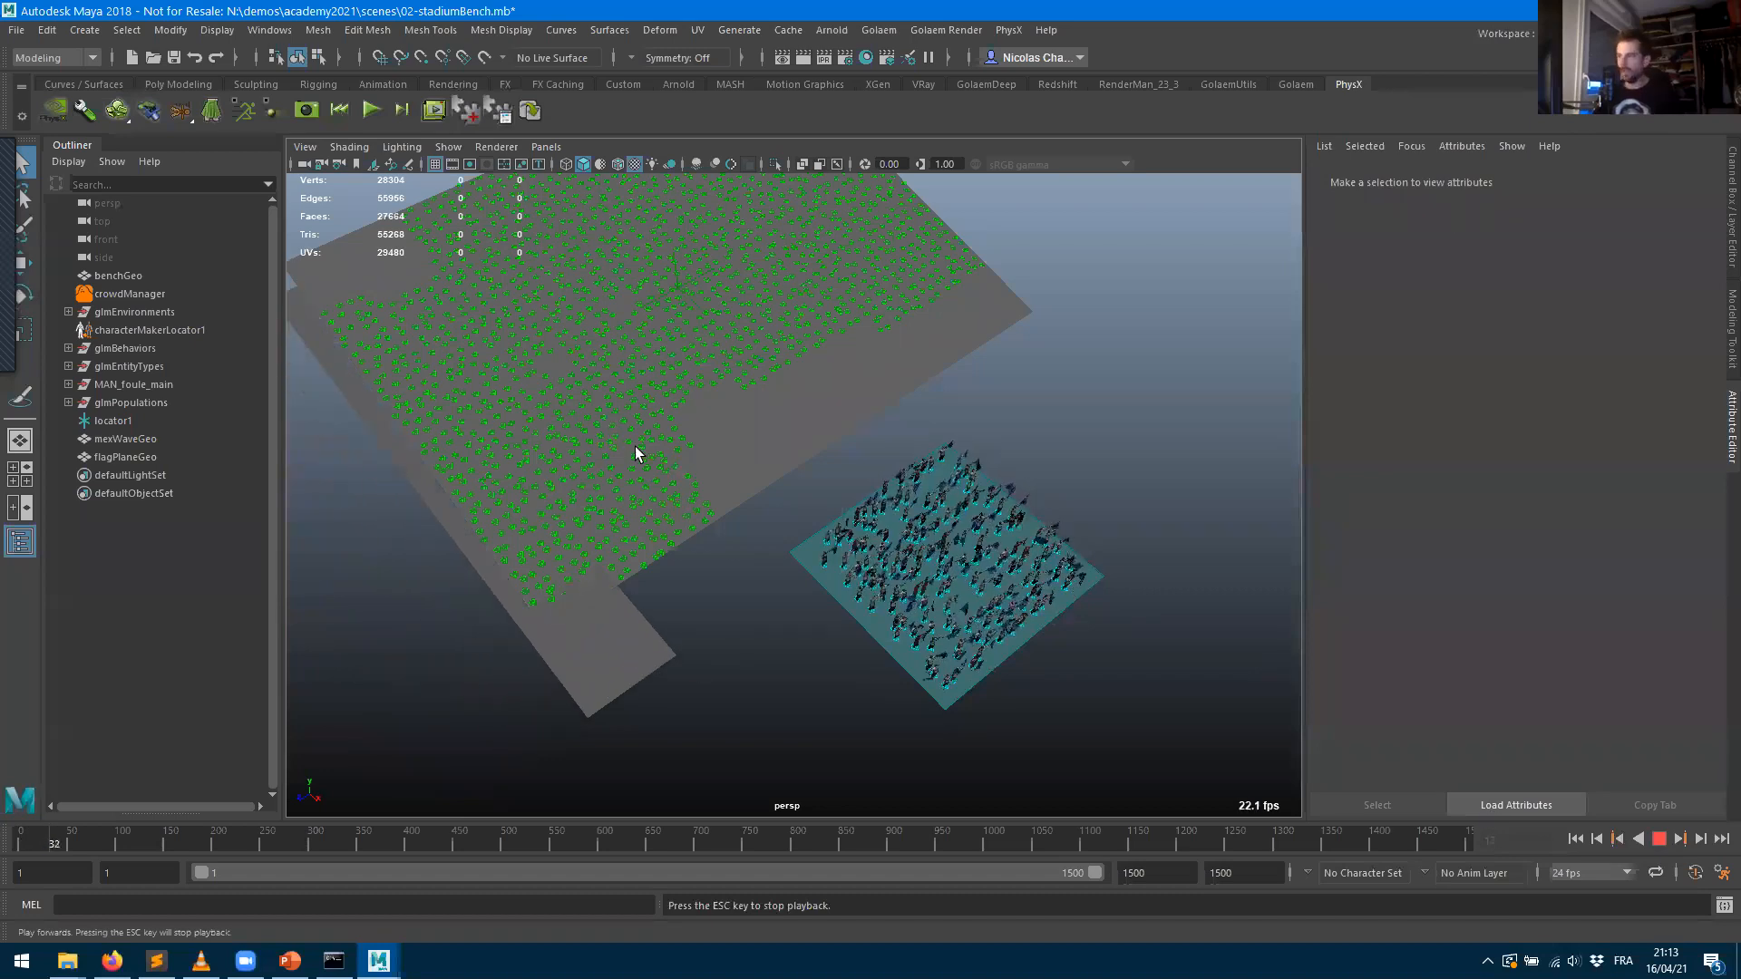
key(Escape)
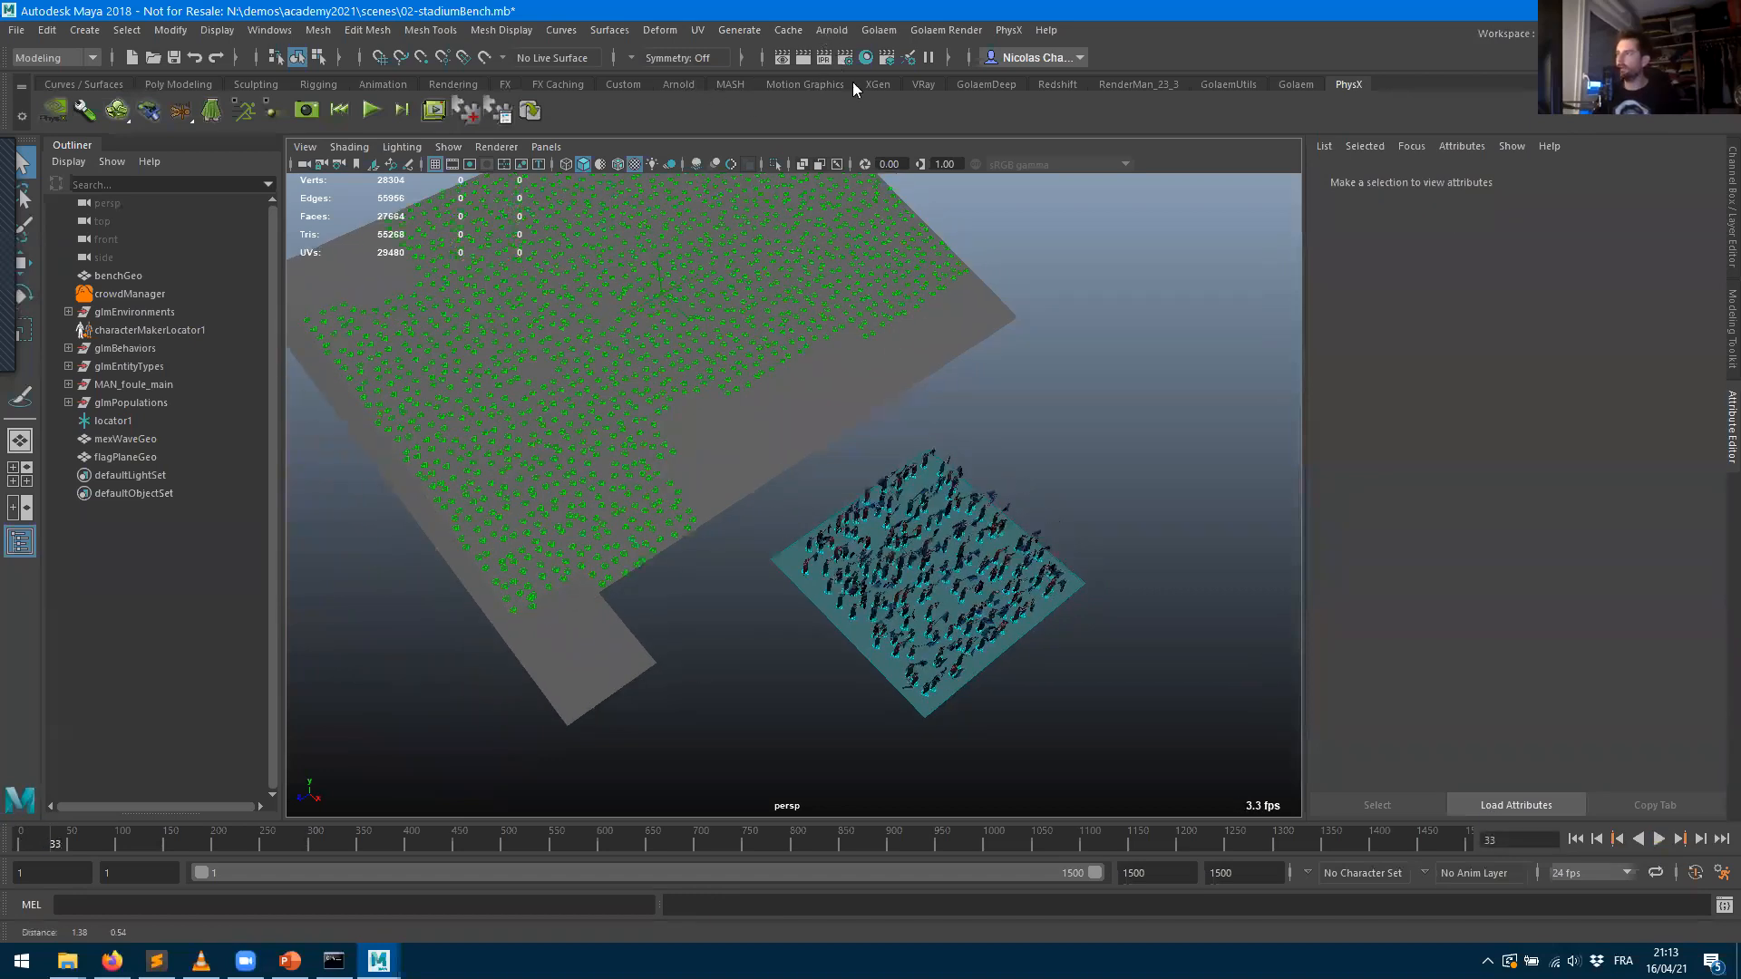
- Add an Arnold SkyDome light and test-render the current view with Arnold, closing the render window when done
click(827, 30)
mouse_move(952, 129)
click(1124, 154)
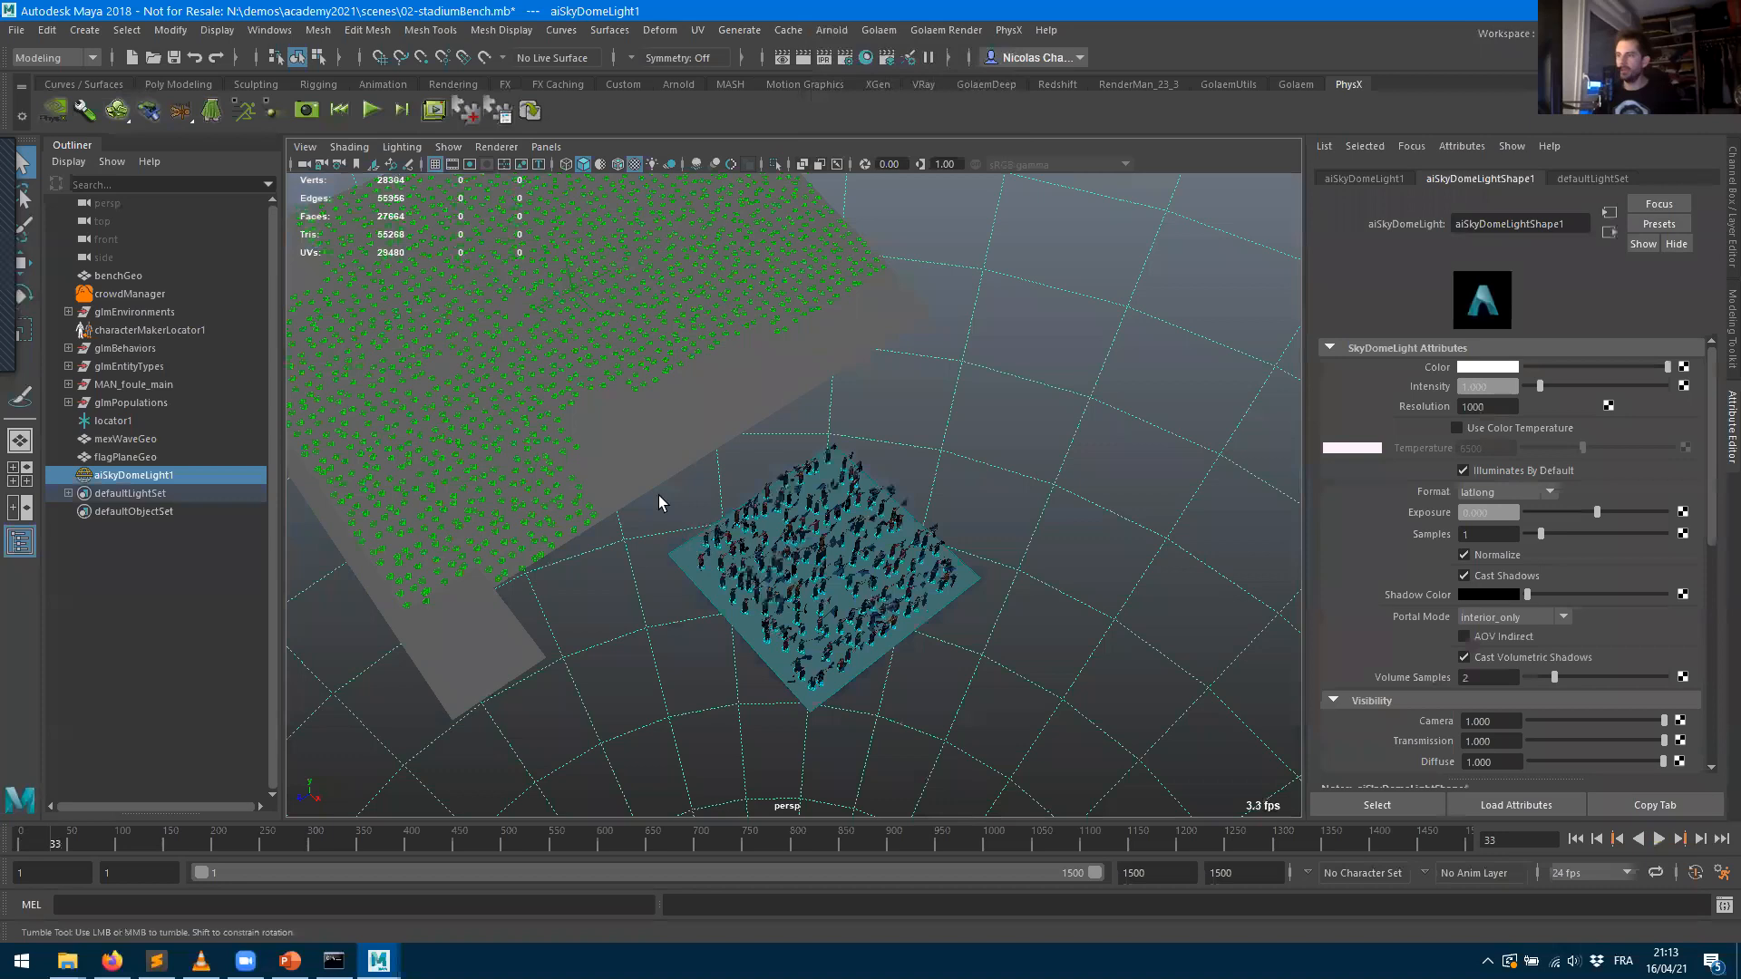
alt+drag(635, 272, 619, 163)
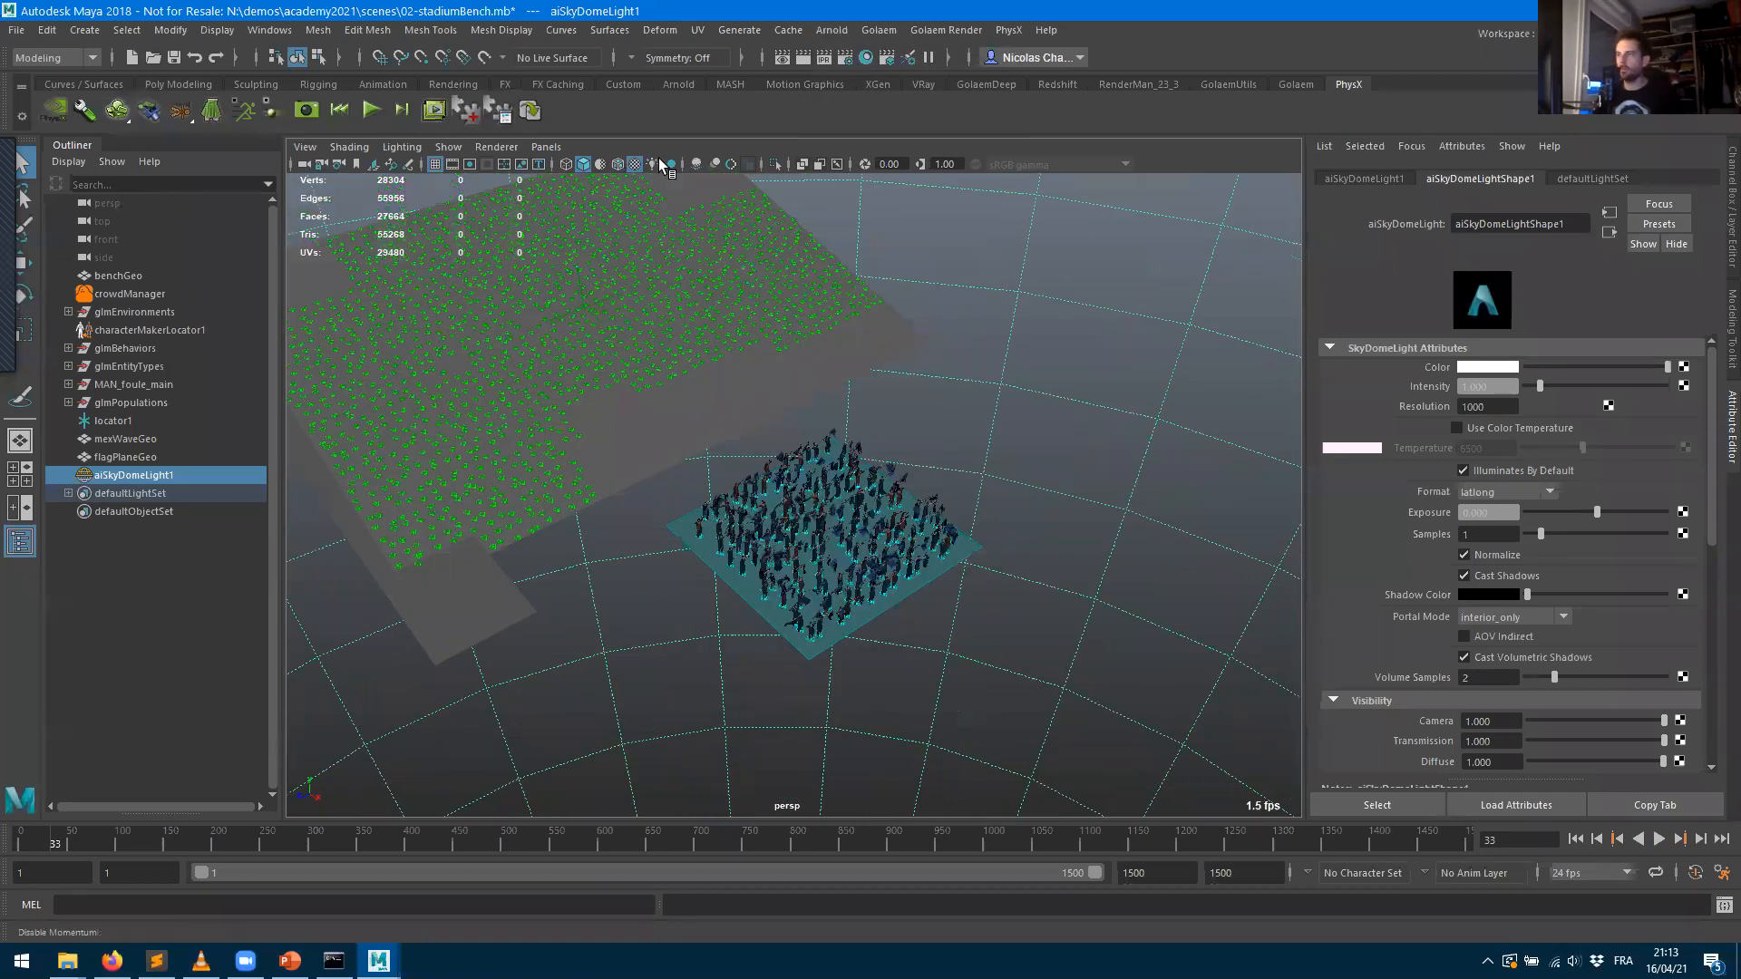
click(804, 59)
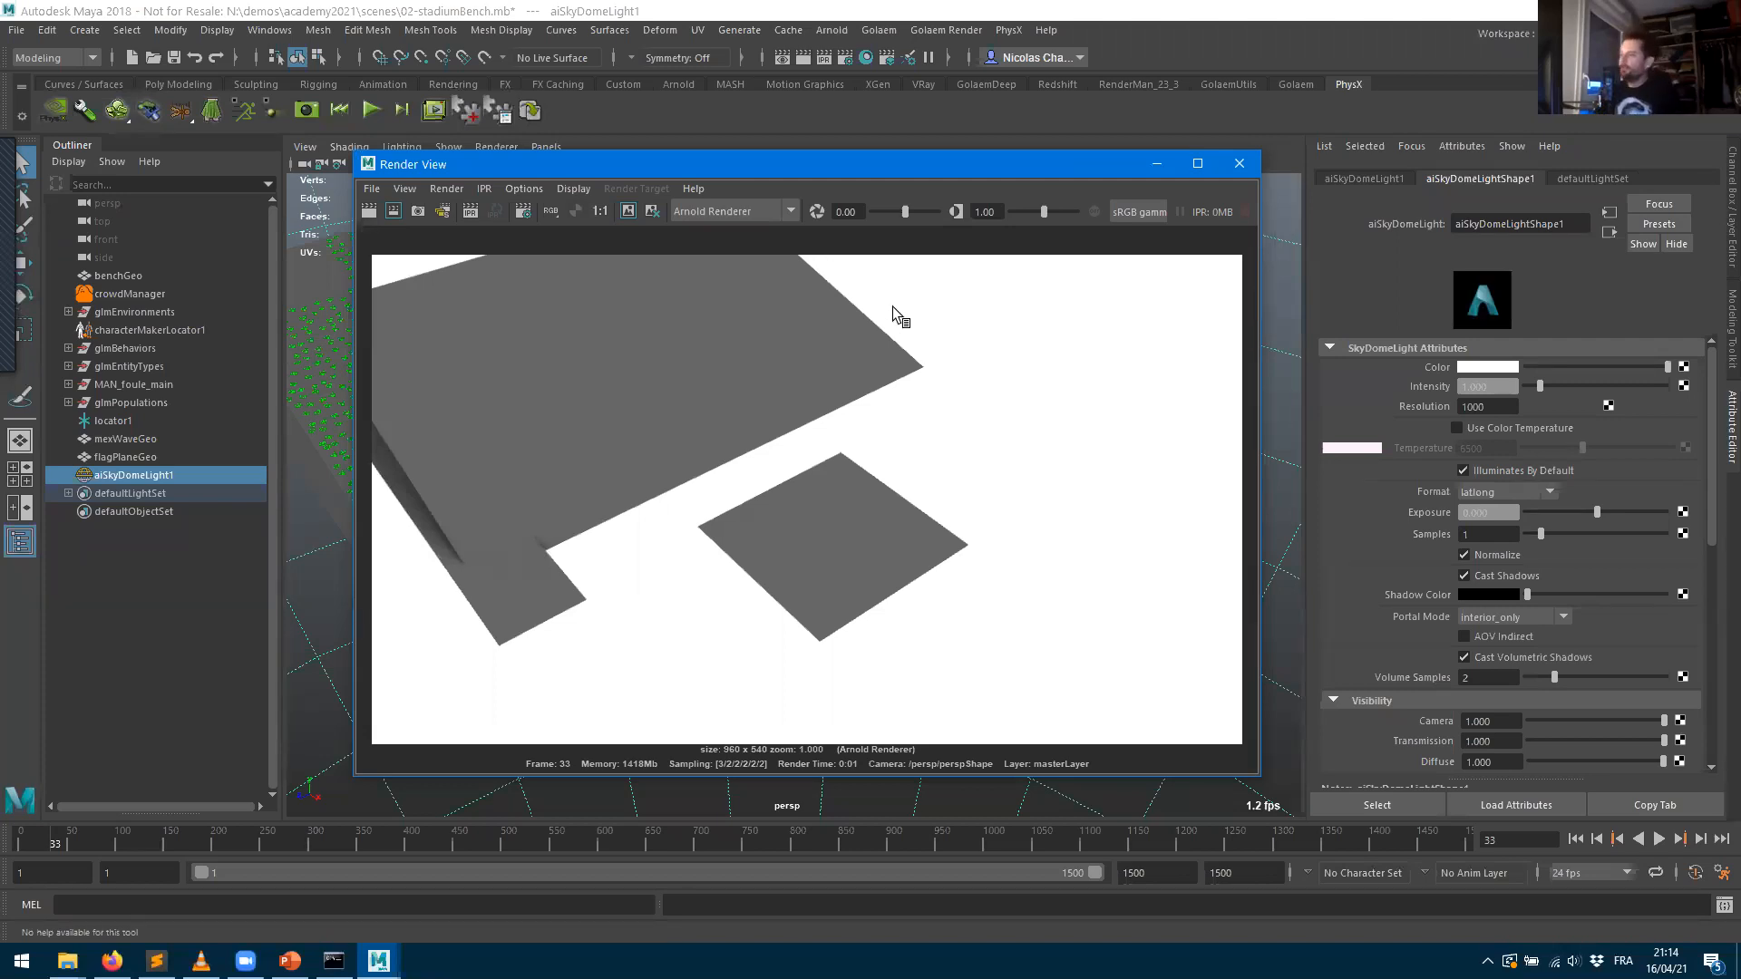
click(1249, 168)
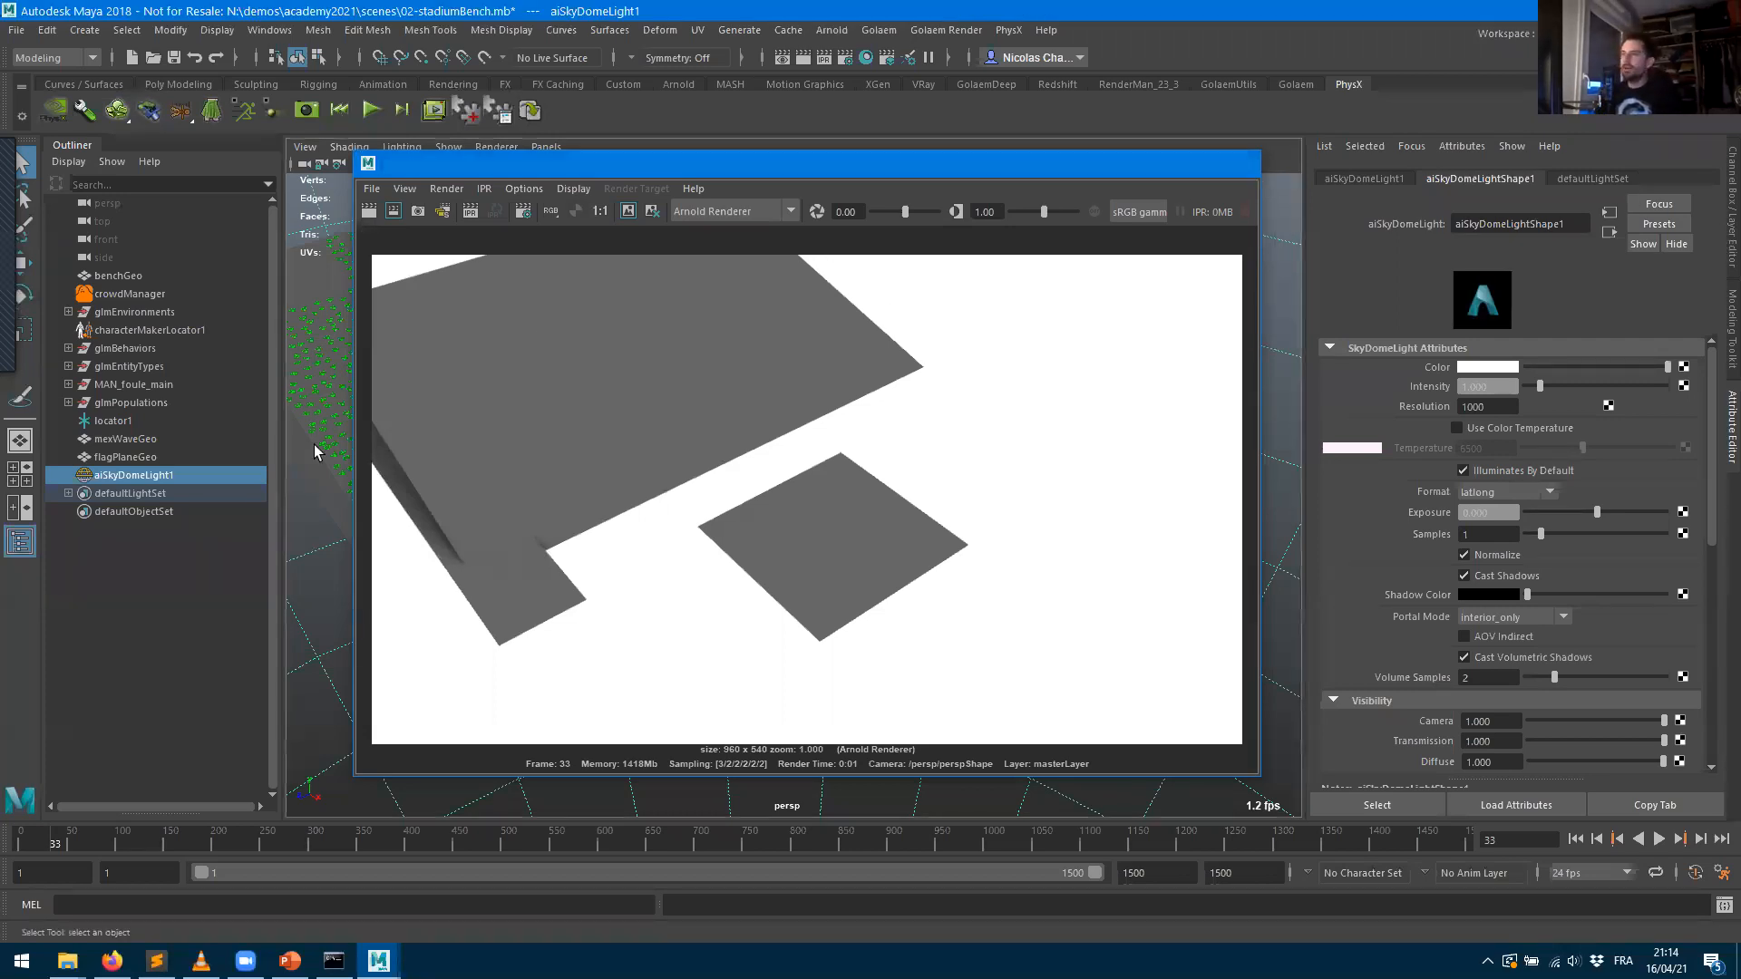
- Open the Golaem Simulation Exporter with crowdField1 and crowdField2 listed, and enable crowdField1 in its general attributes
click(639, 112)
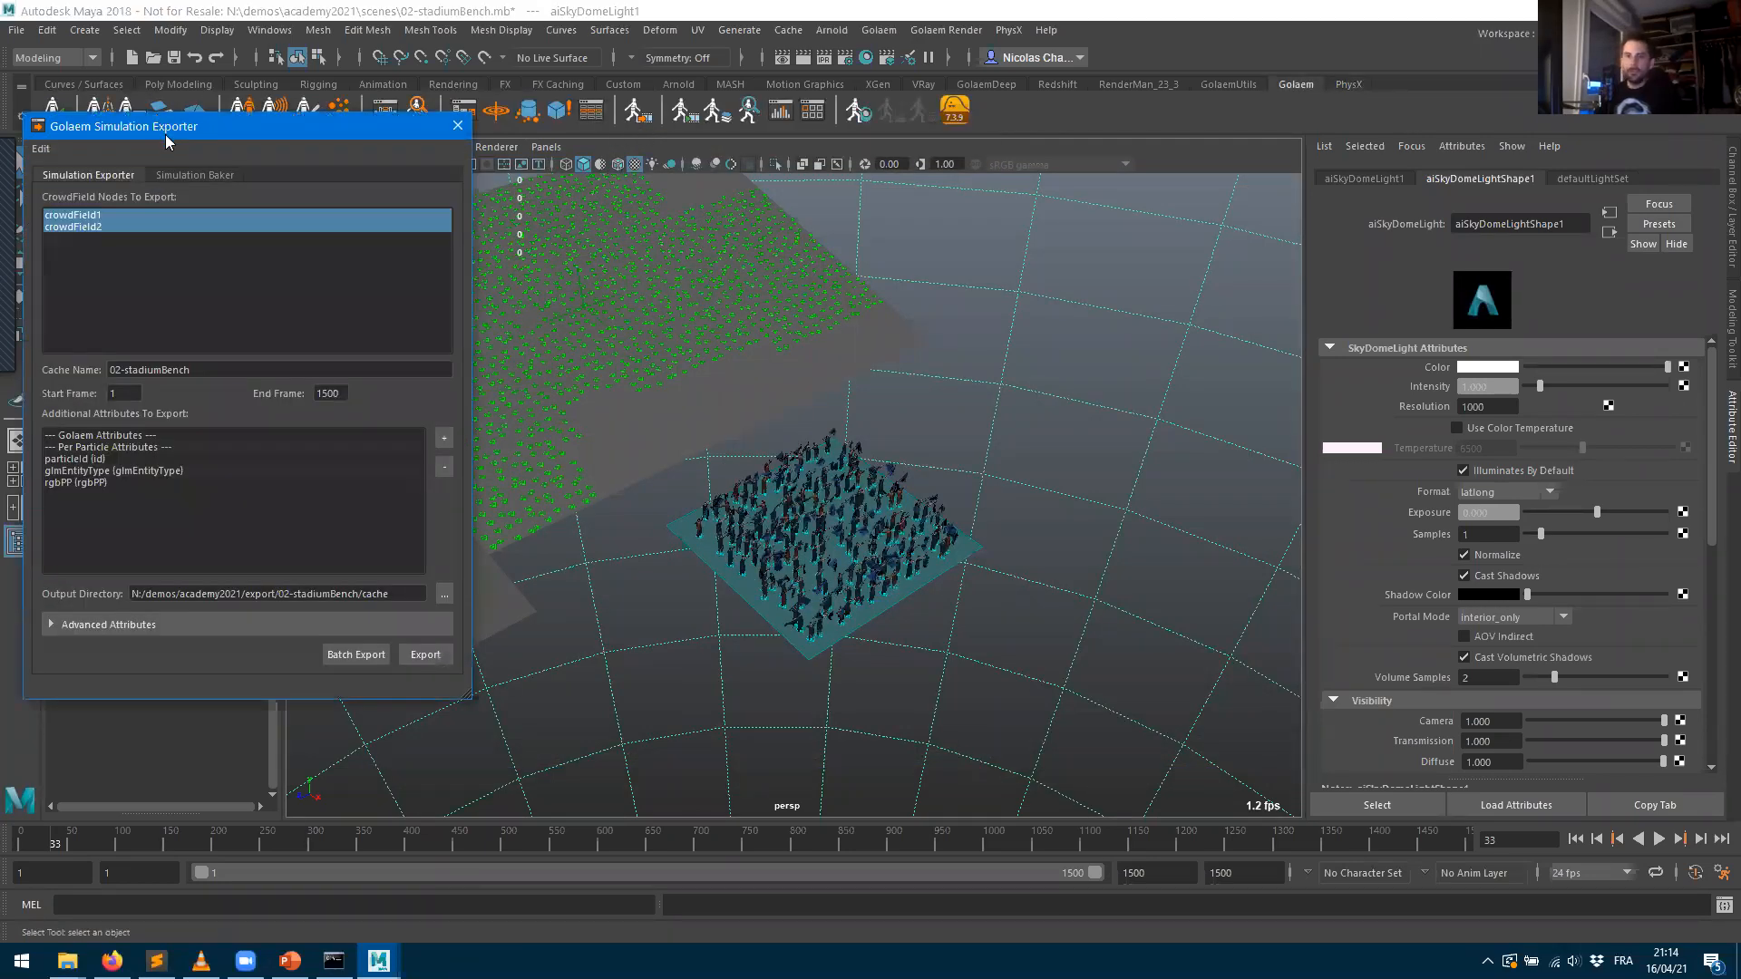
drag(166, 140, 1064, 178)
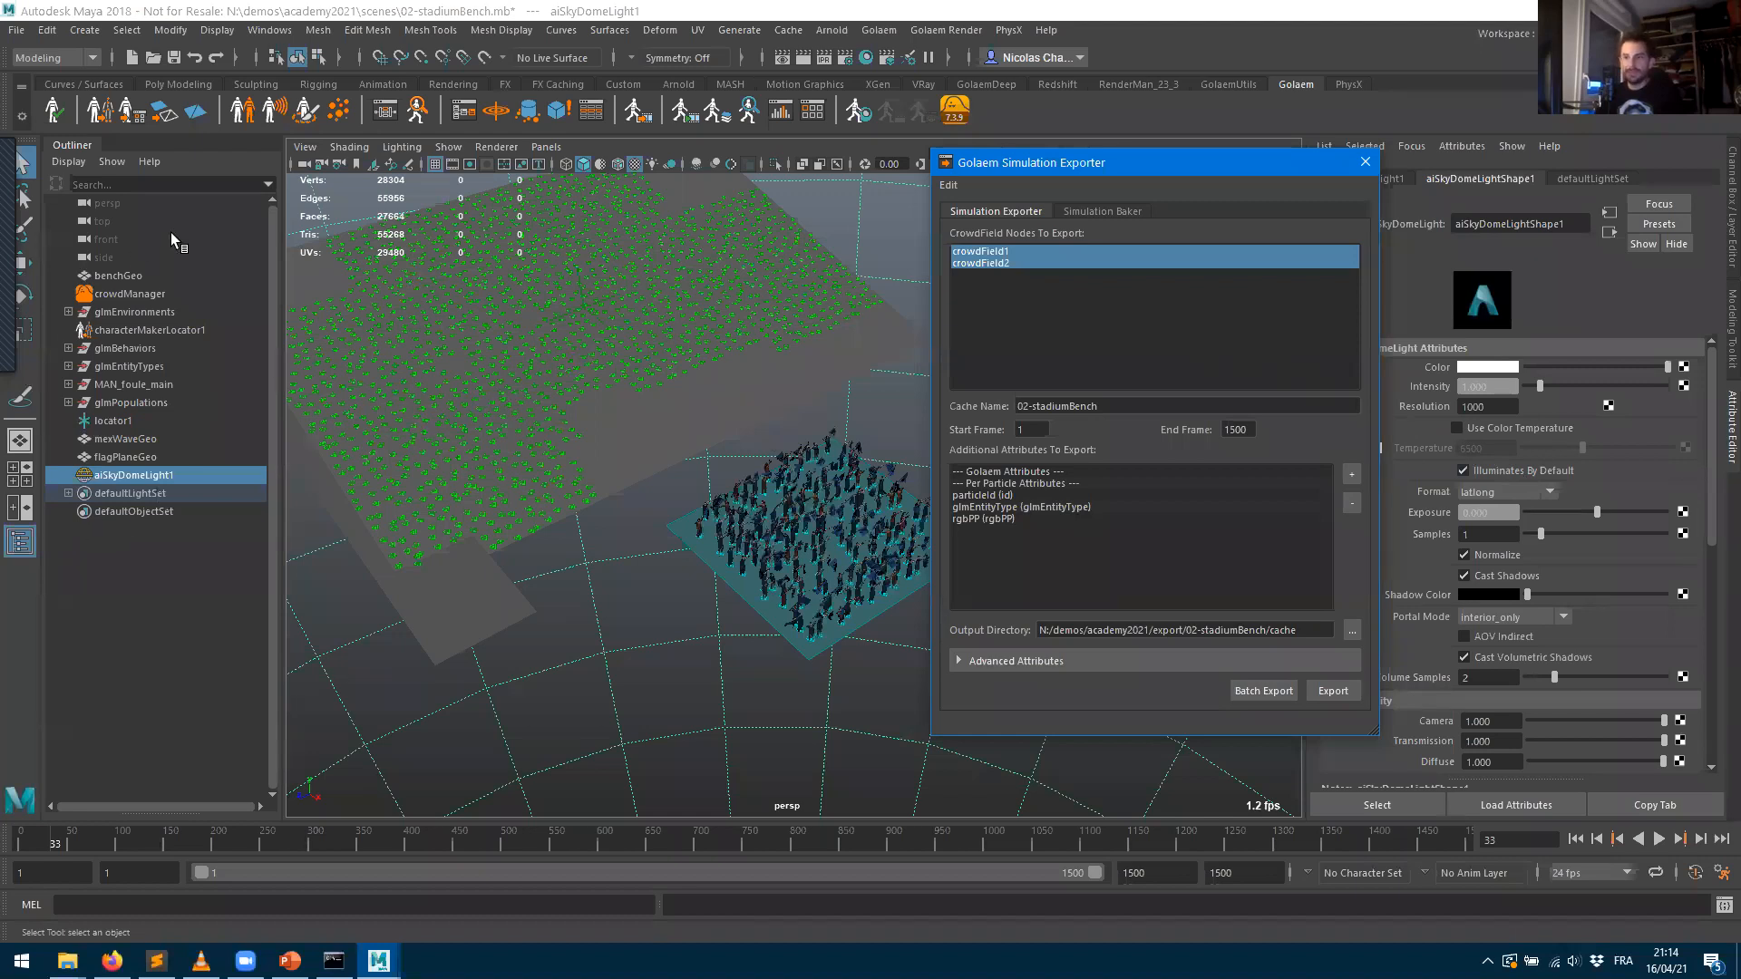
click(68, 402)
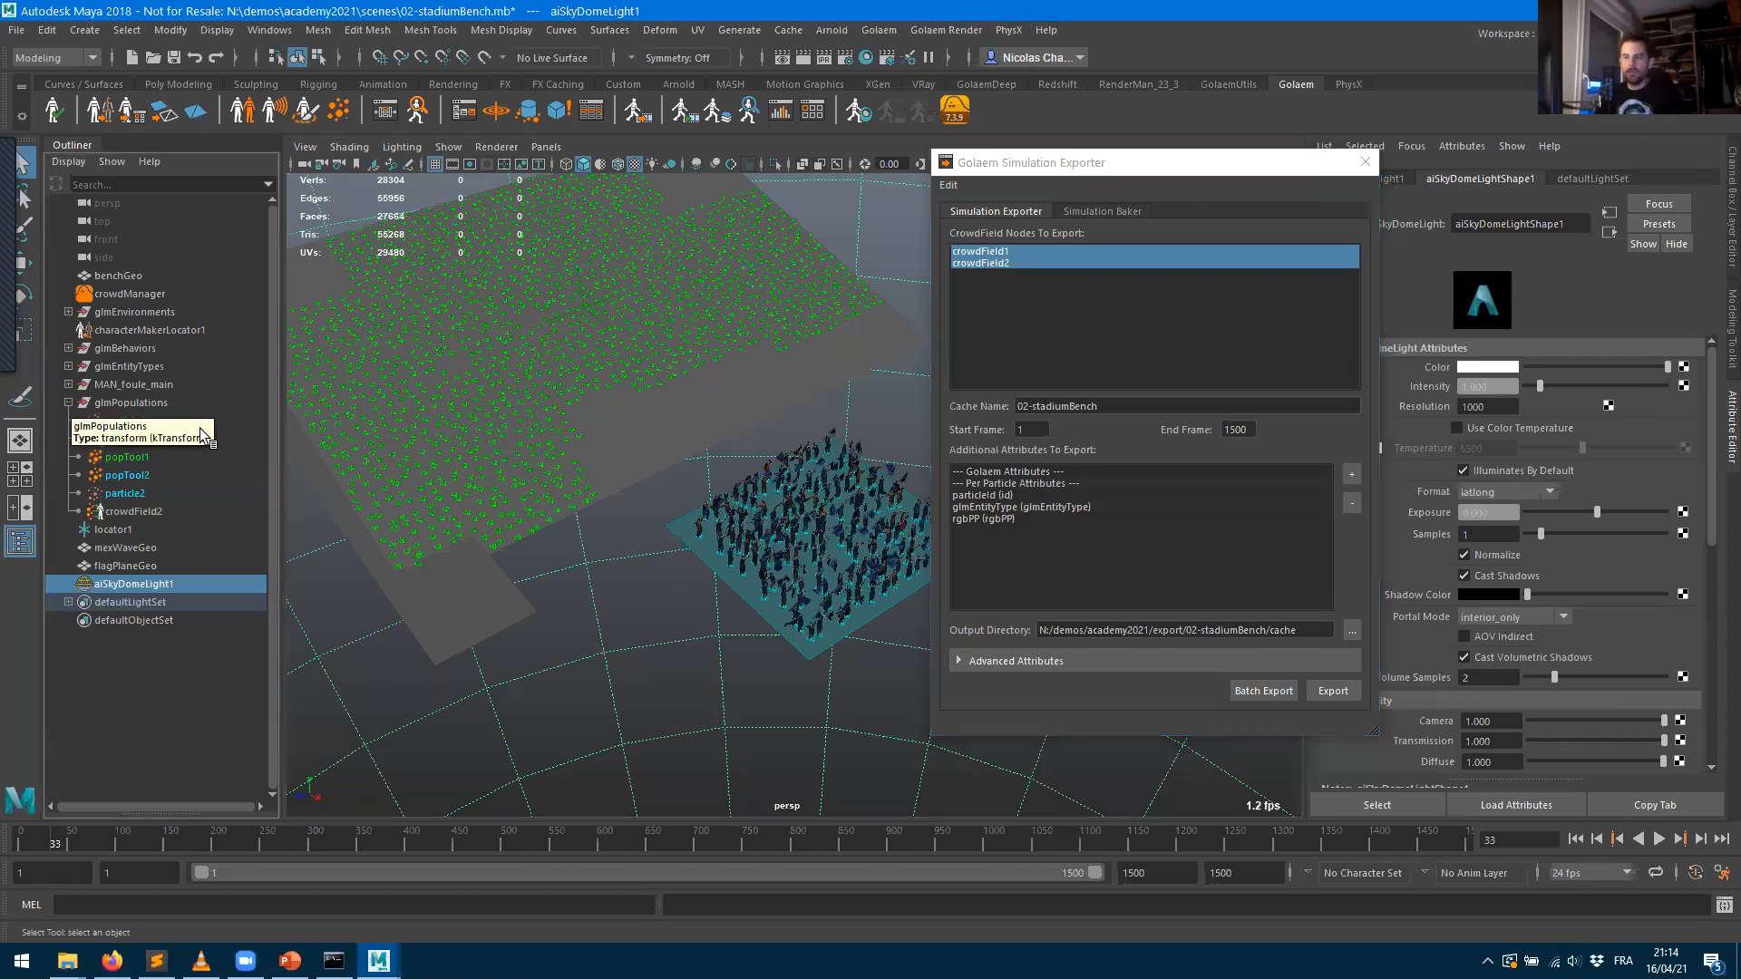
click(136, 439)
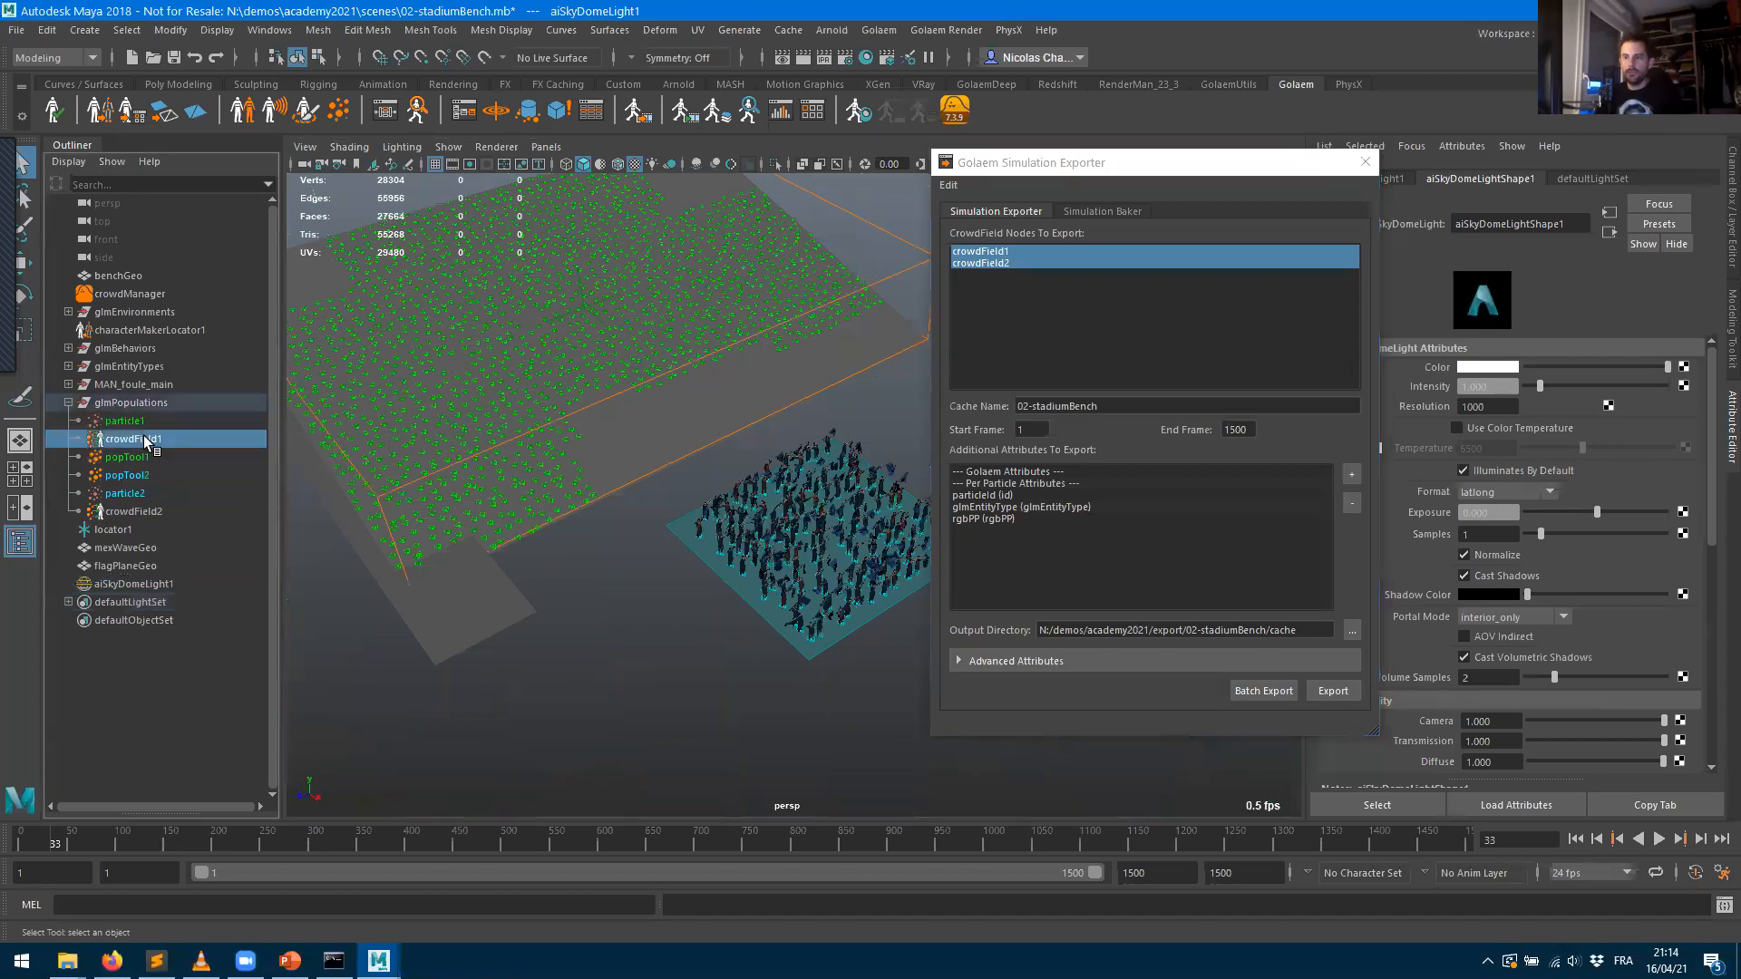
drag(1261, 169, 1210, 491)
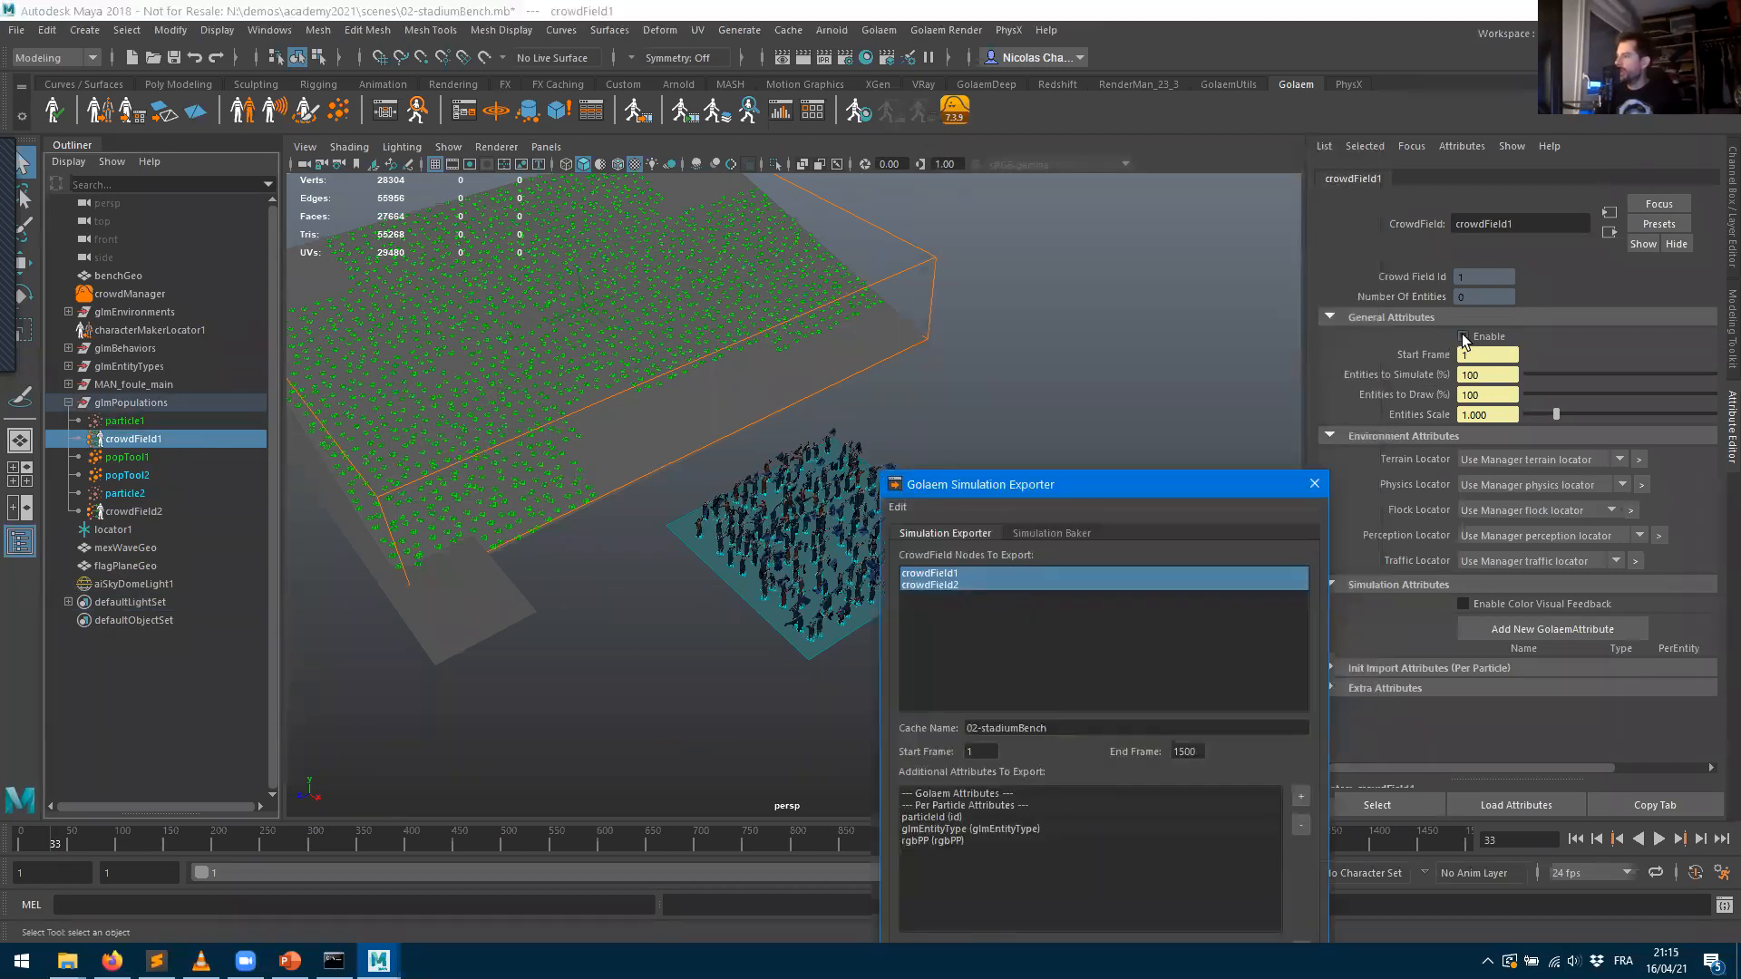
click(1463, 337)
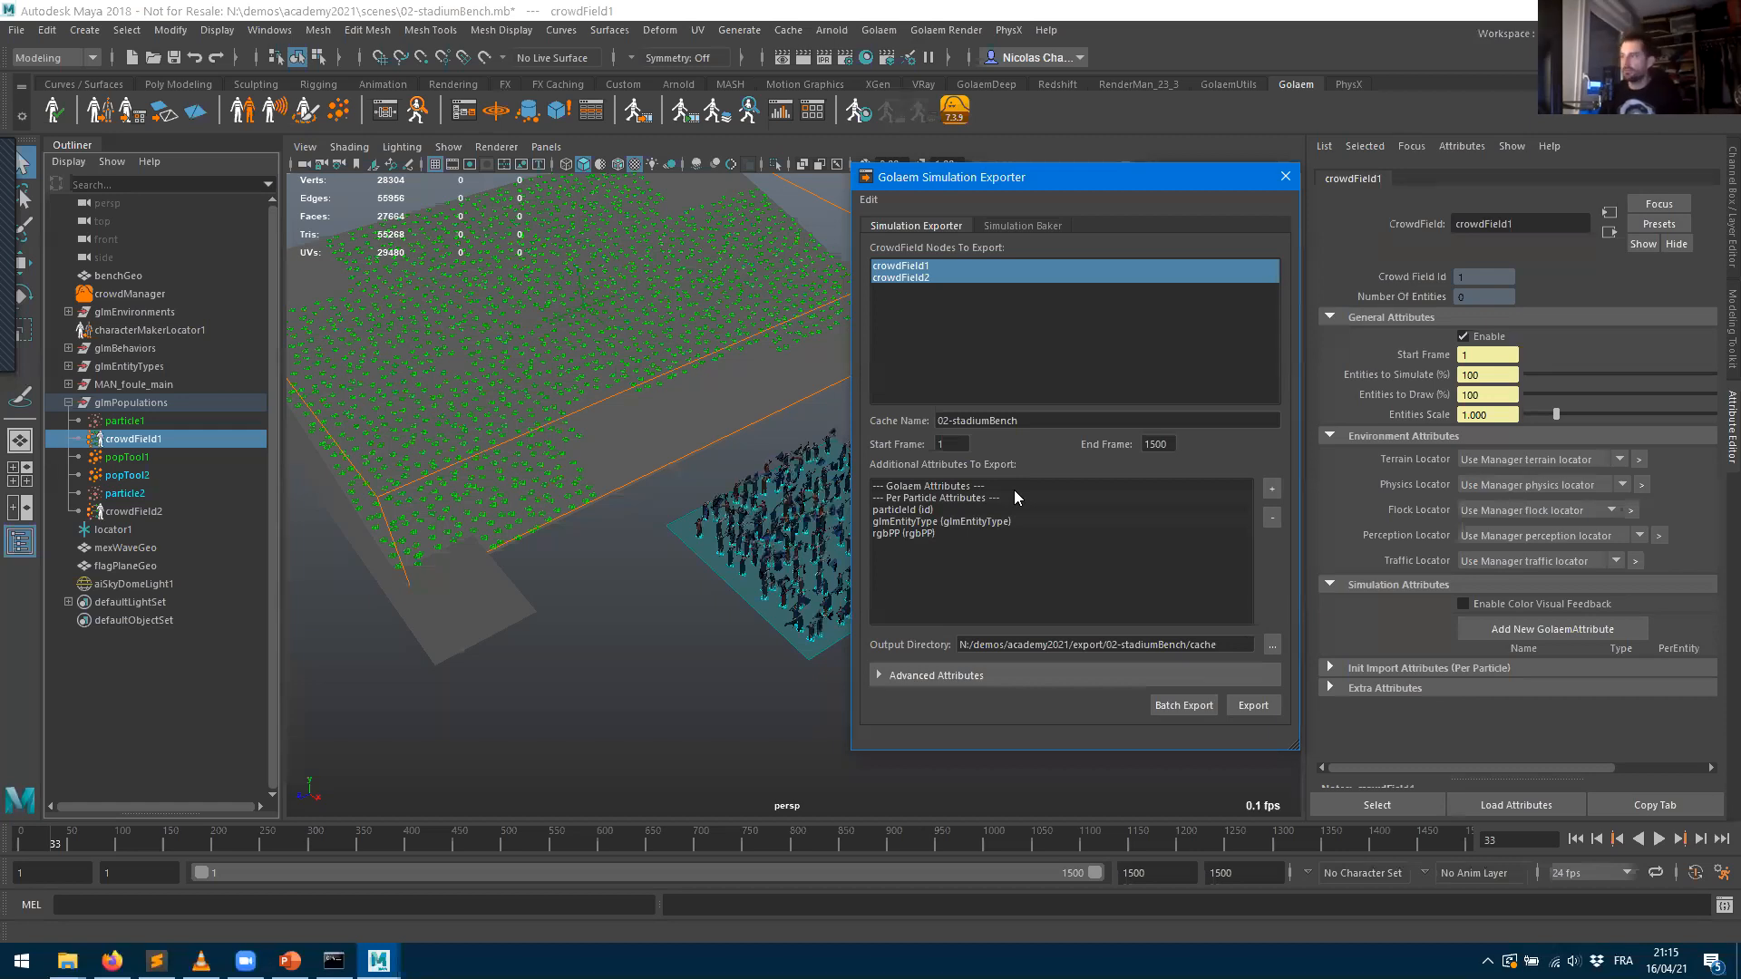
- Save the scene and export the 02-stadiumBench simulation cache of both crowd fields with end frame 400
double_click(1173, 444)
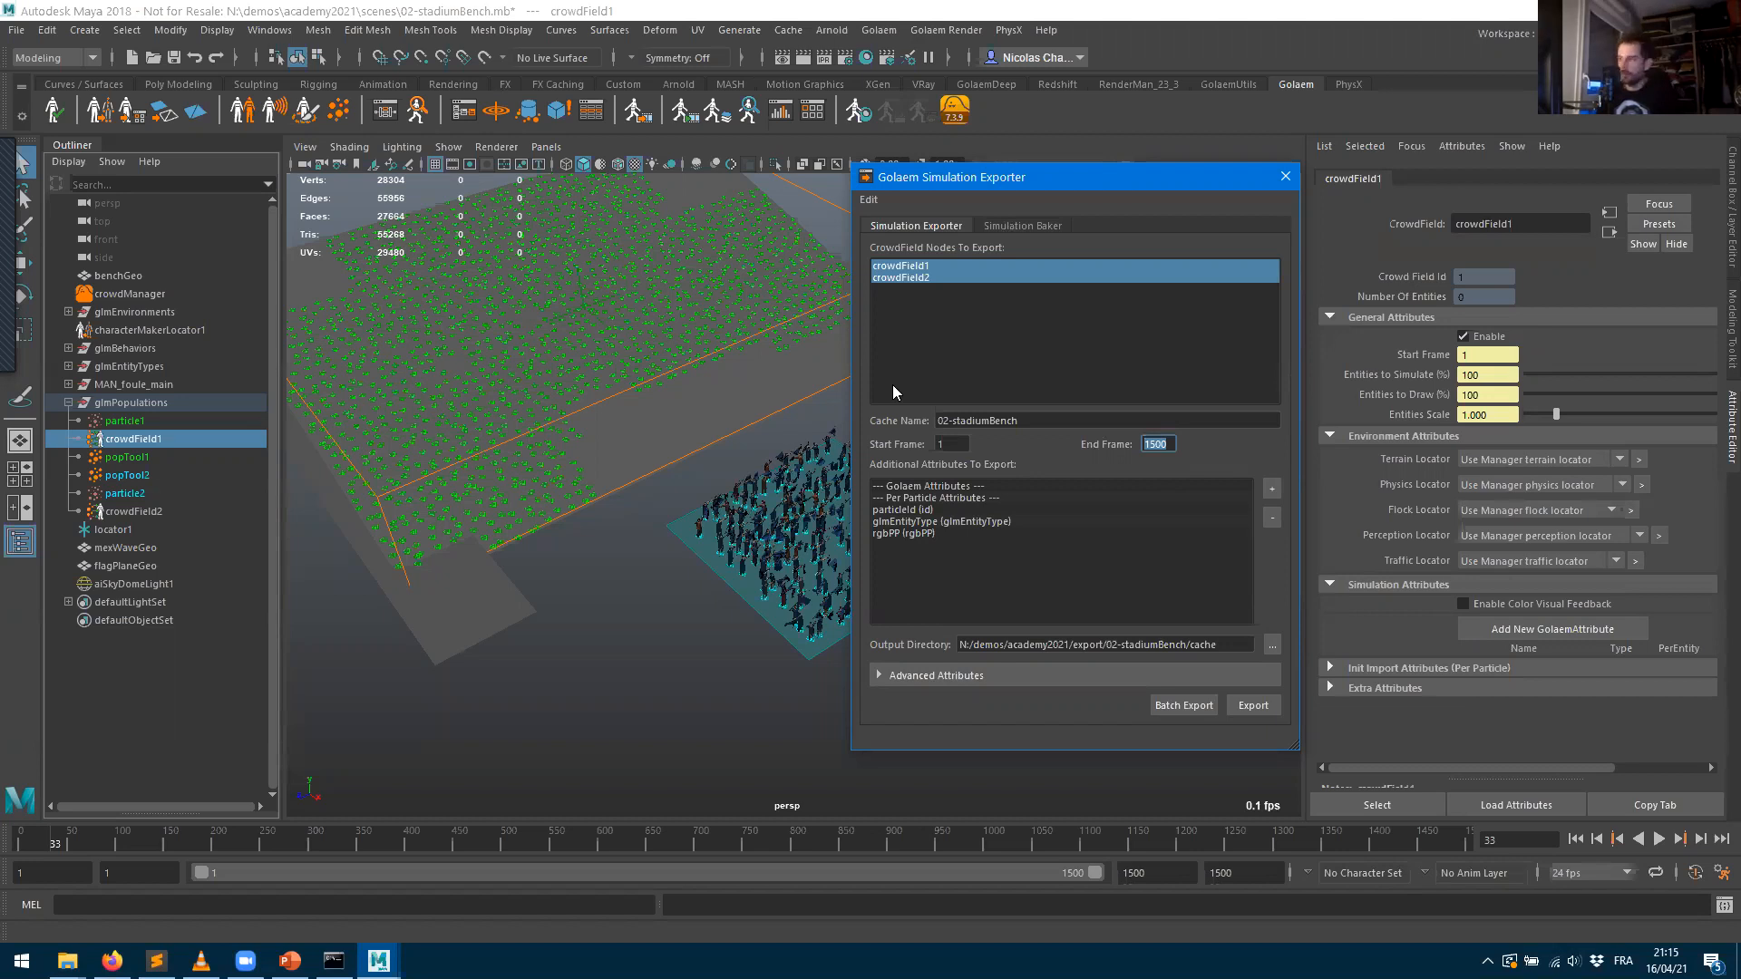
text(400)
key(Tab)
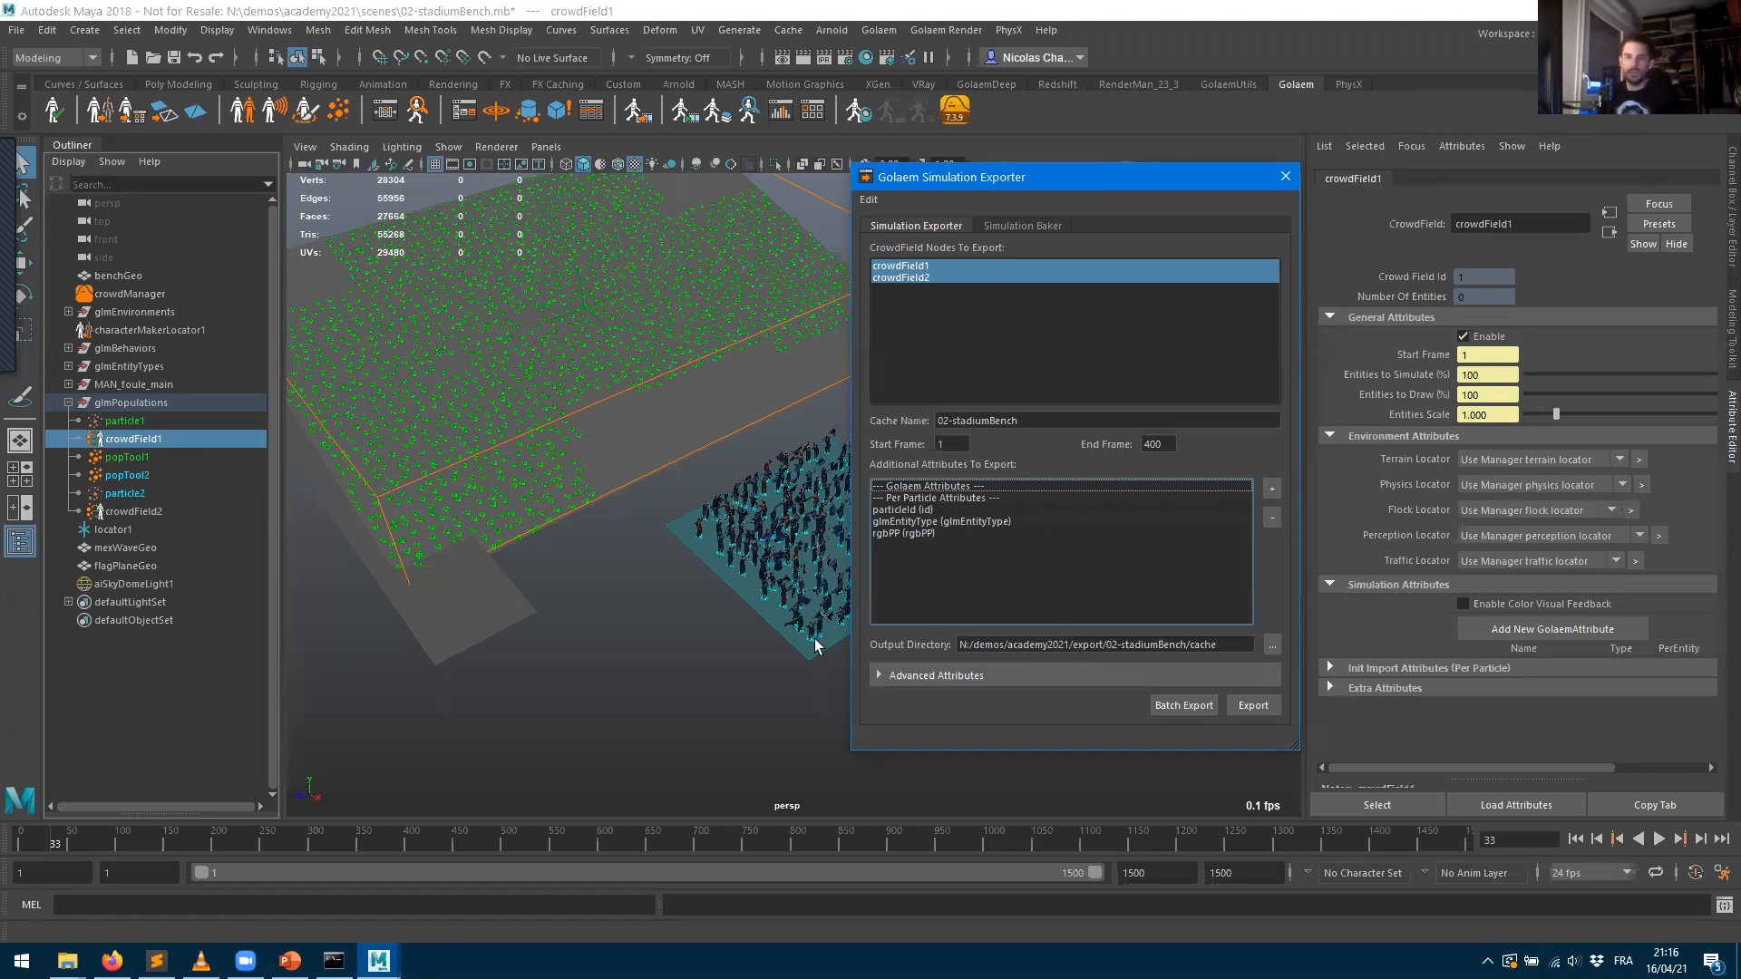
click(173, 57)
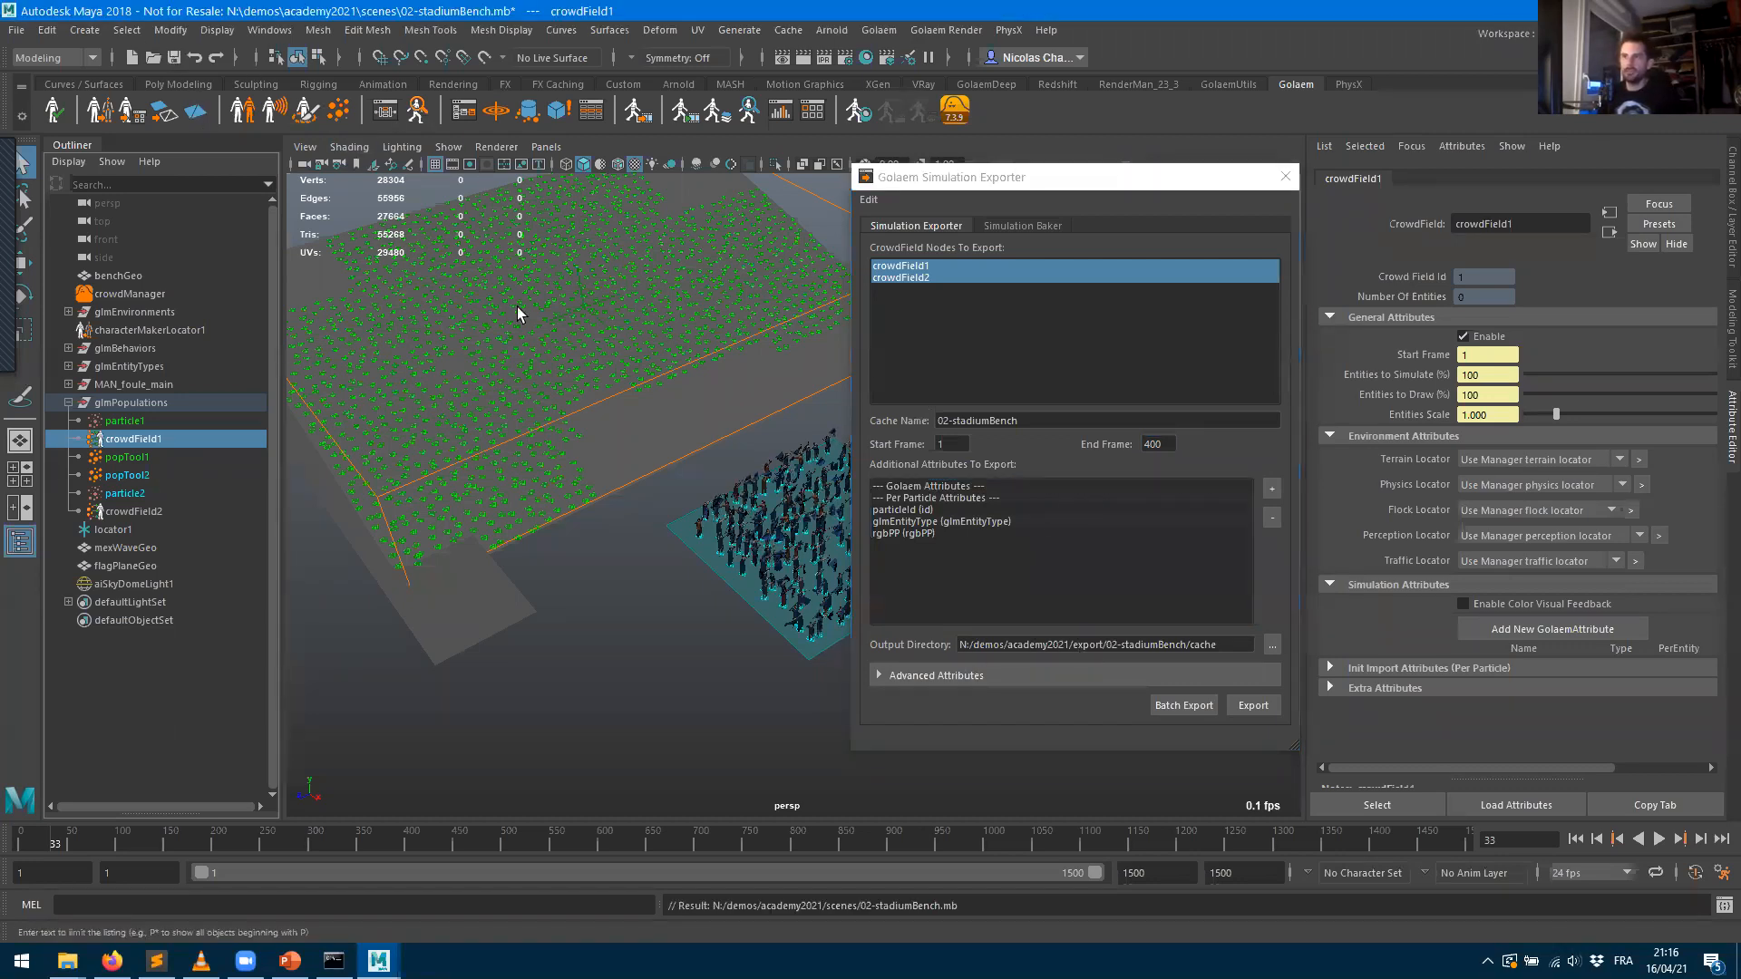
click(1253, 706)
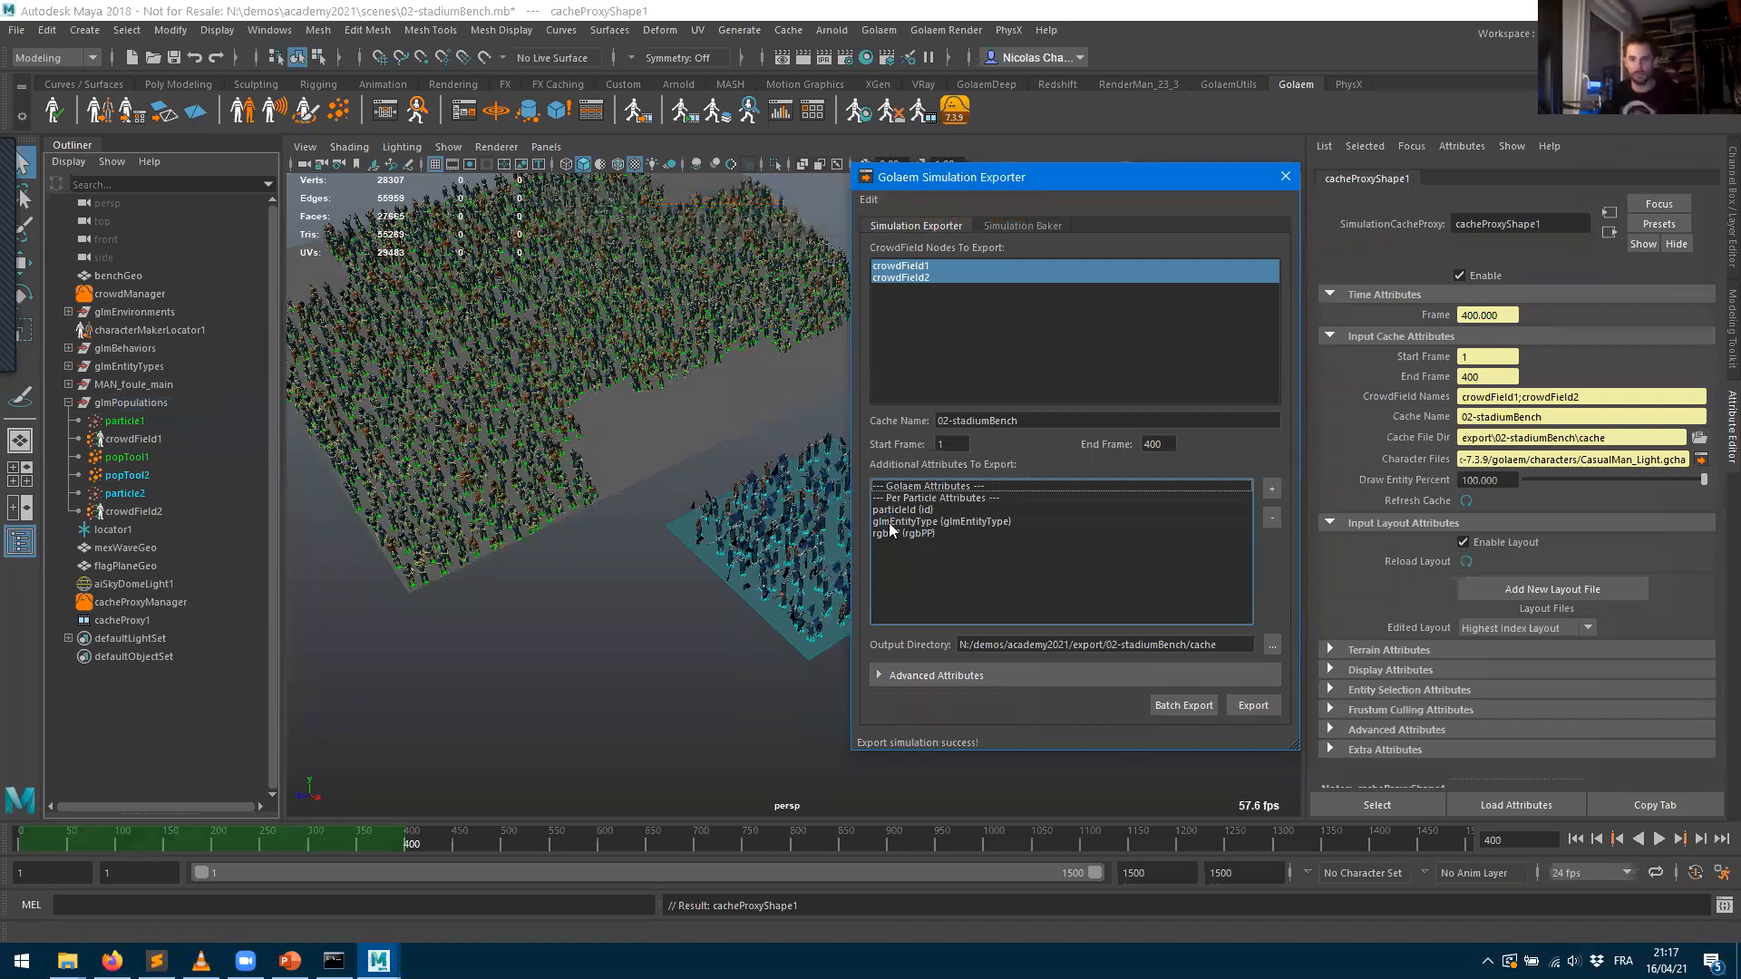
click(1286, 177)
- Set the end of the timeline's playback range to frame 400
double_click(1156, 872)
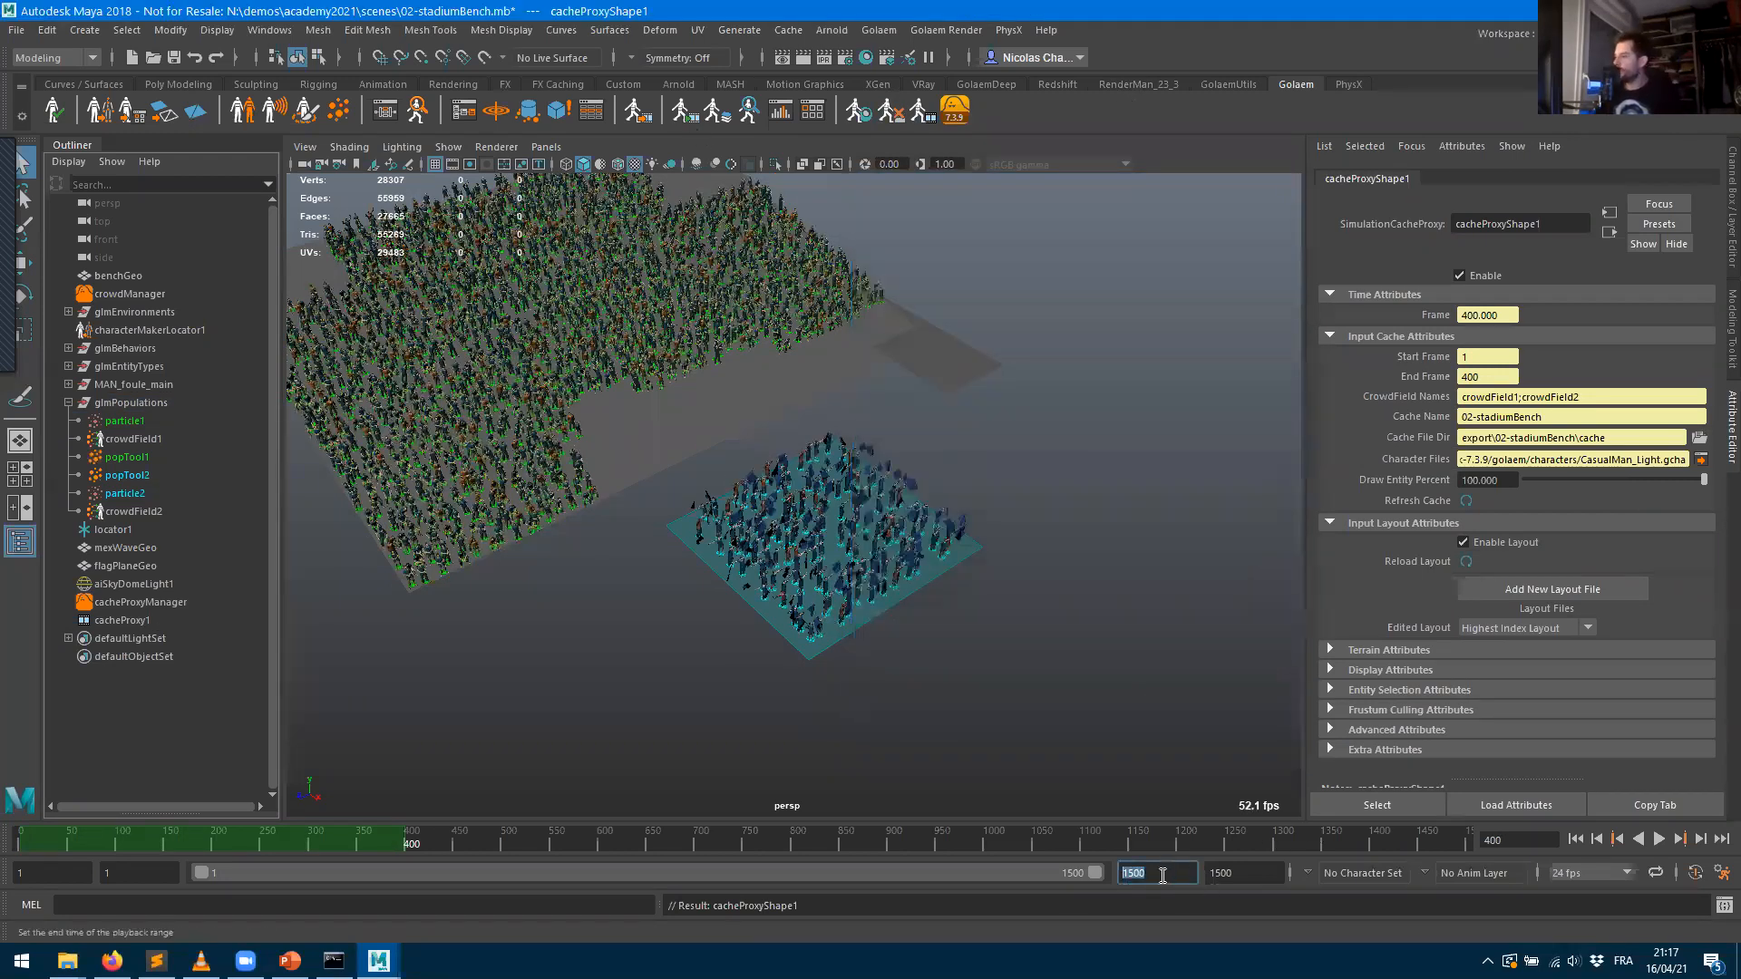
text(400)
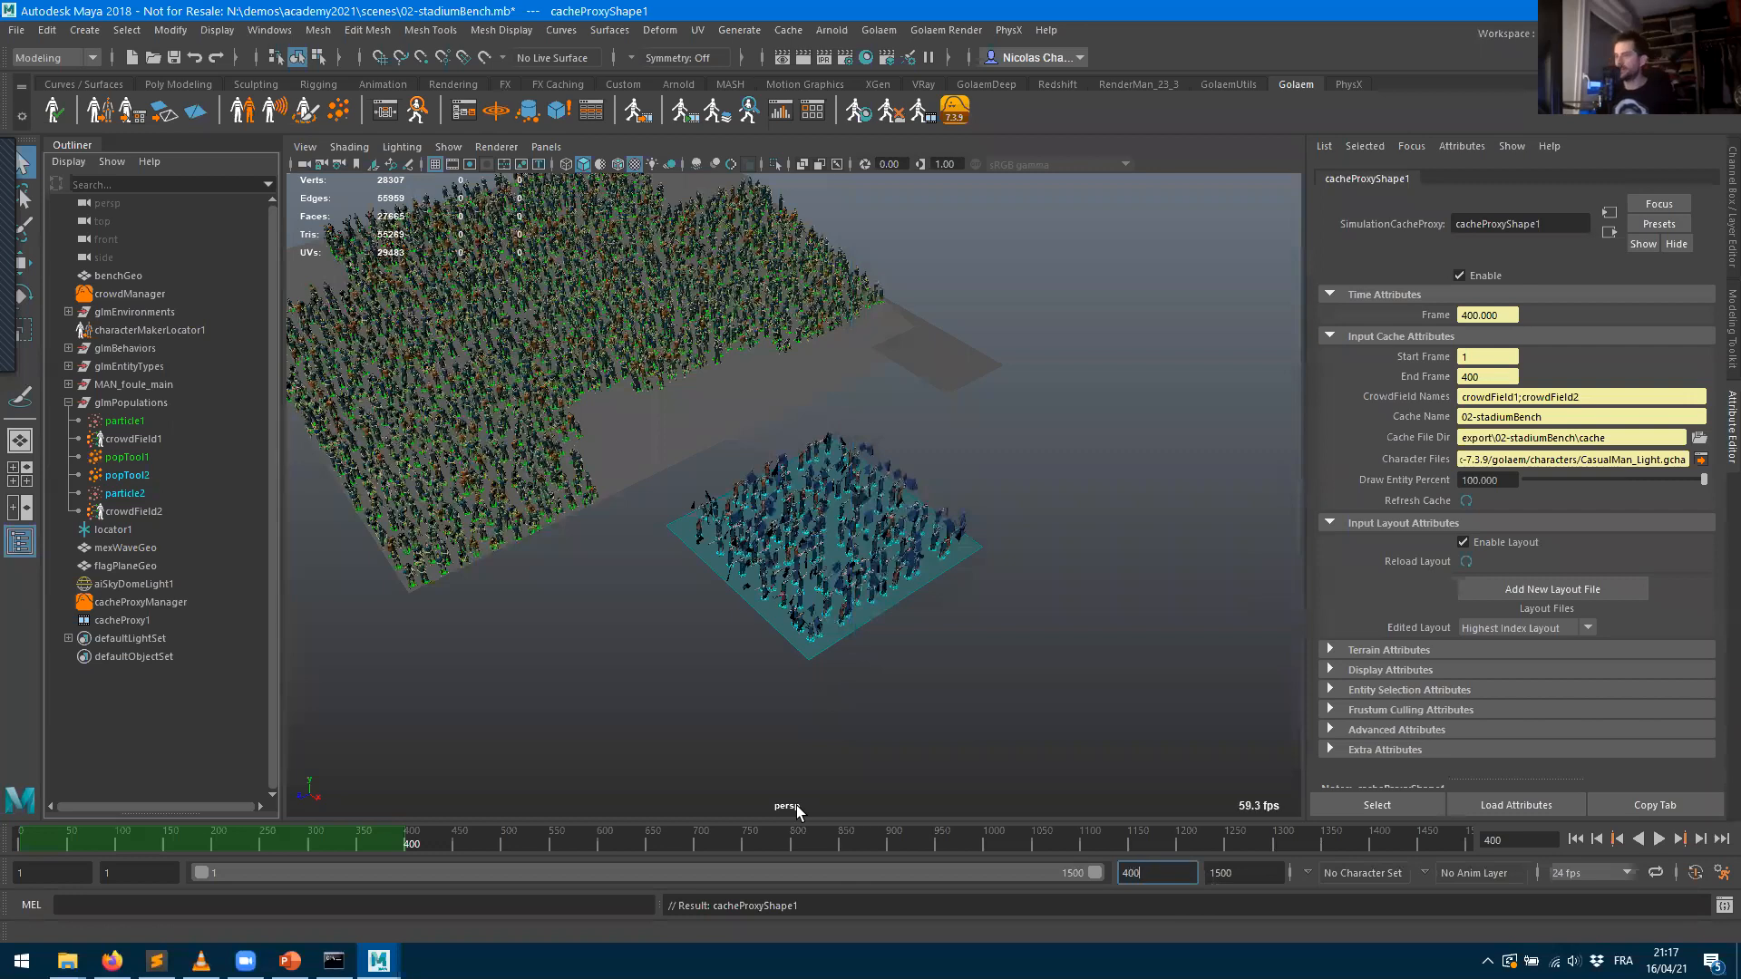
key(Return)
- Scrub the cached simulation to frame 218 and examine the smaller crowd field from several angles
drag(388, 853, 692, 839)
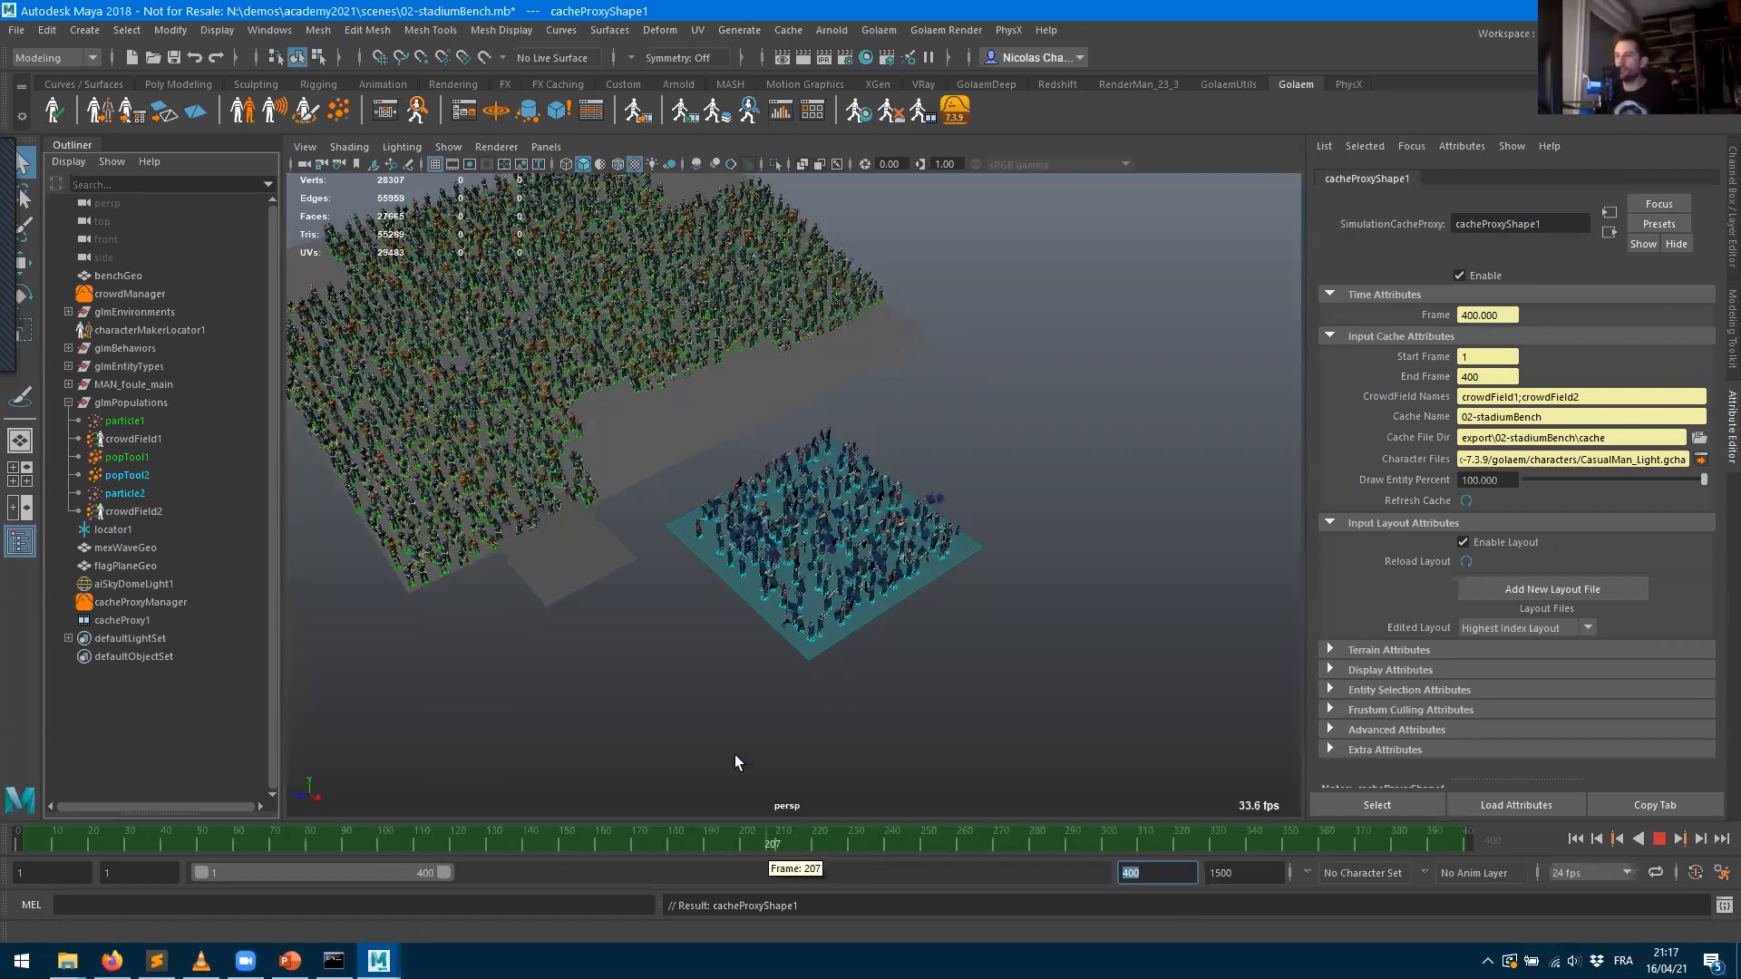
alt+drag(765, 614, 723, 555)
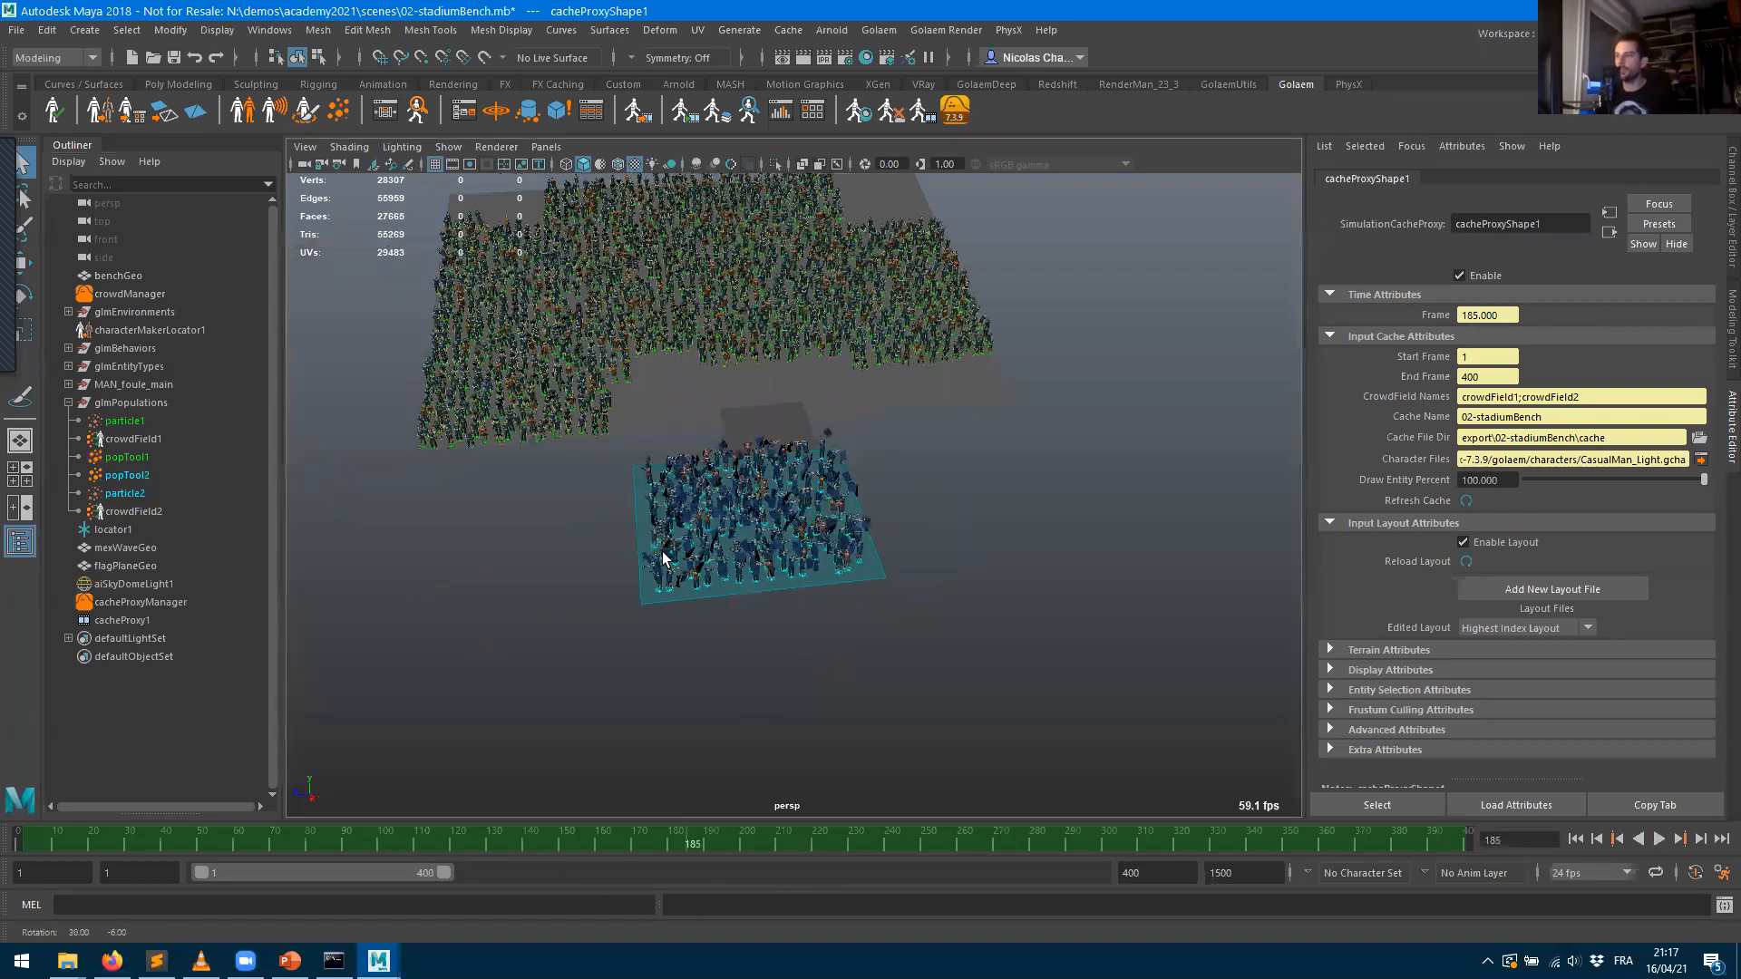
scroll(662, 551, up, 10)
mouse_move(778, 839)
mouse_down()
mouse_move(520, 842)
mouse_move(930, 818)
mouse_move(823, 814)
mouse_move(1098, 832)
mouse_move(903, 811)
mouse_move(811, 834)
mouse_up()
scroll(714, 550, down, 10)
alt+drag(714, 549, 798, 623)
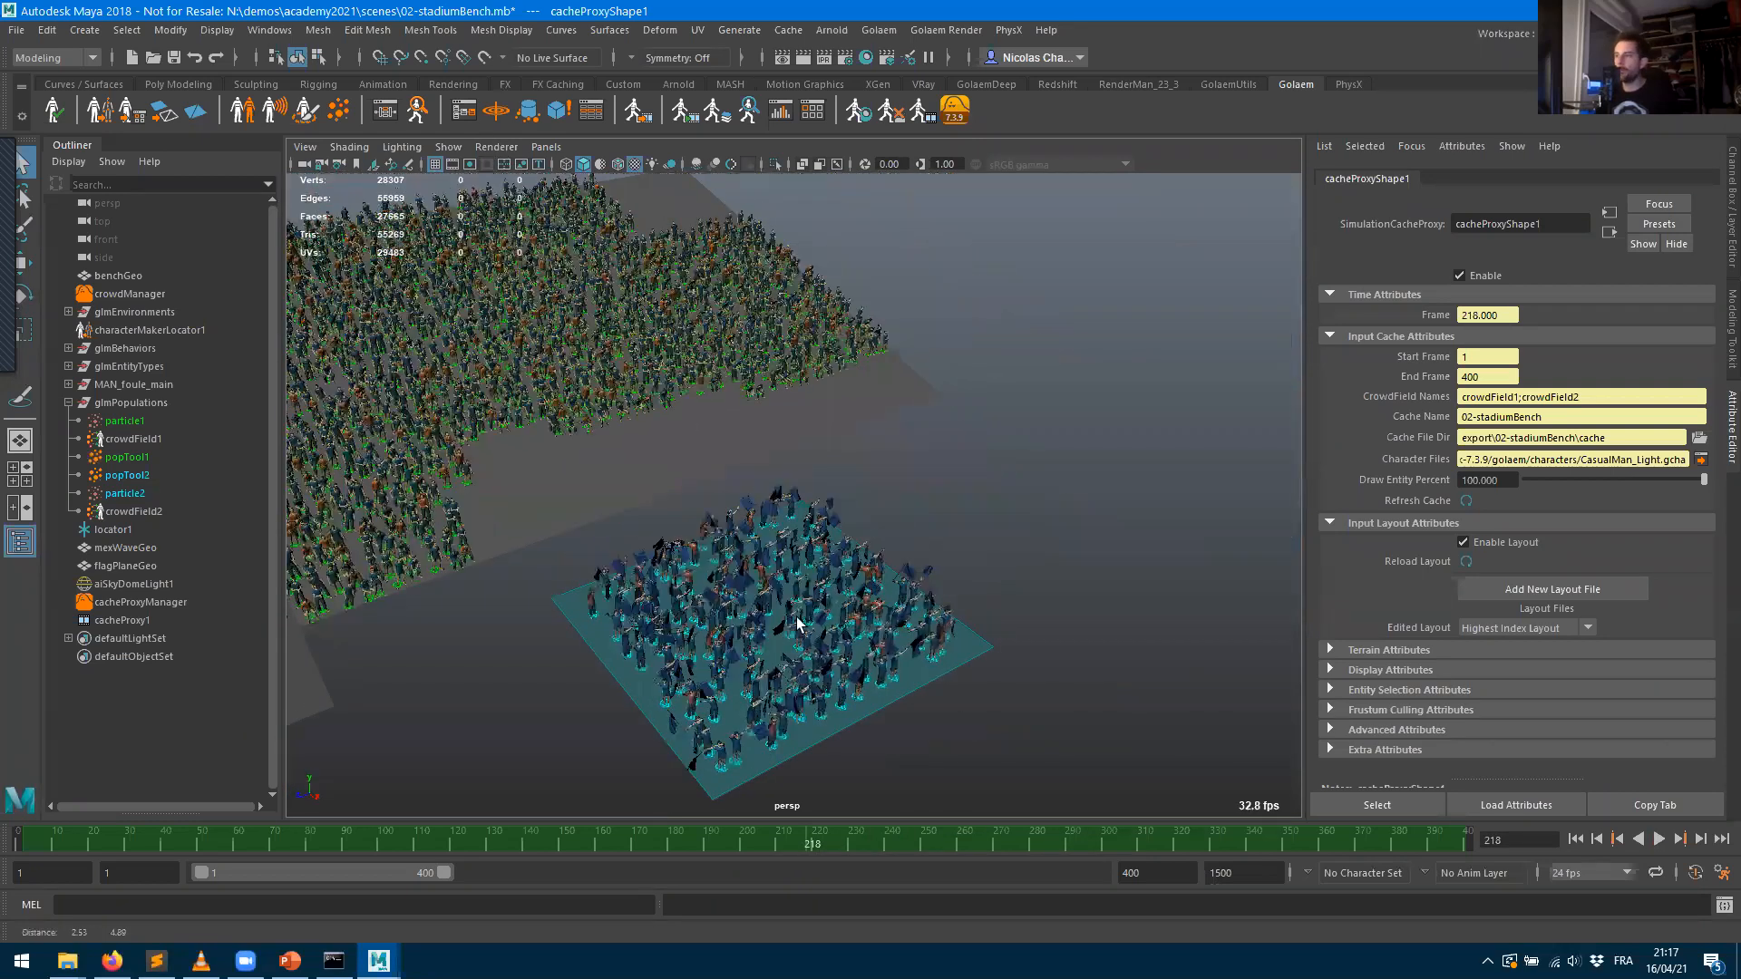
- Render frame 218 of both crowd fields with Arnold from the perspective camera and close the render window
alt+middle_drag(797, 619, 779, 632)
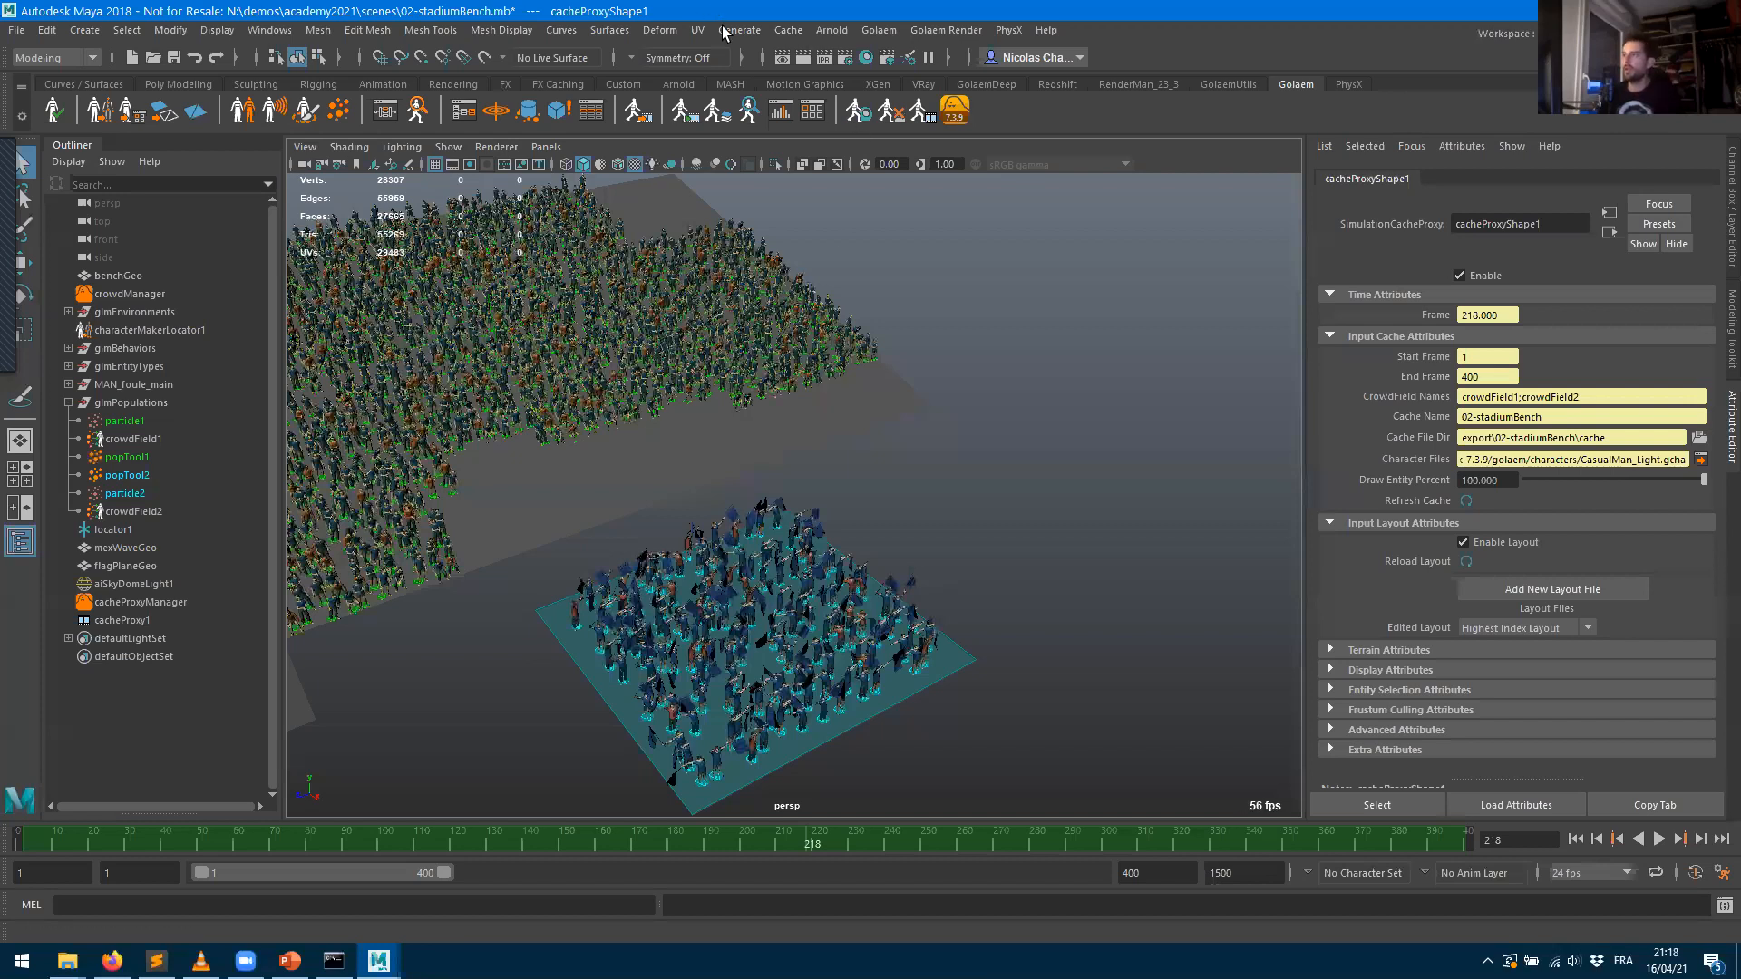
click(805, 59)
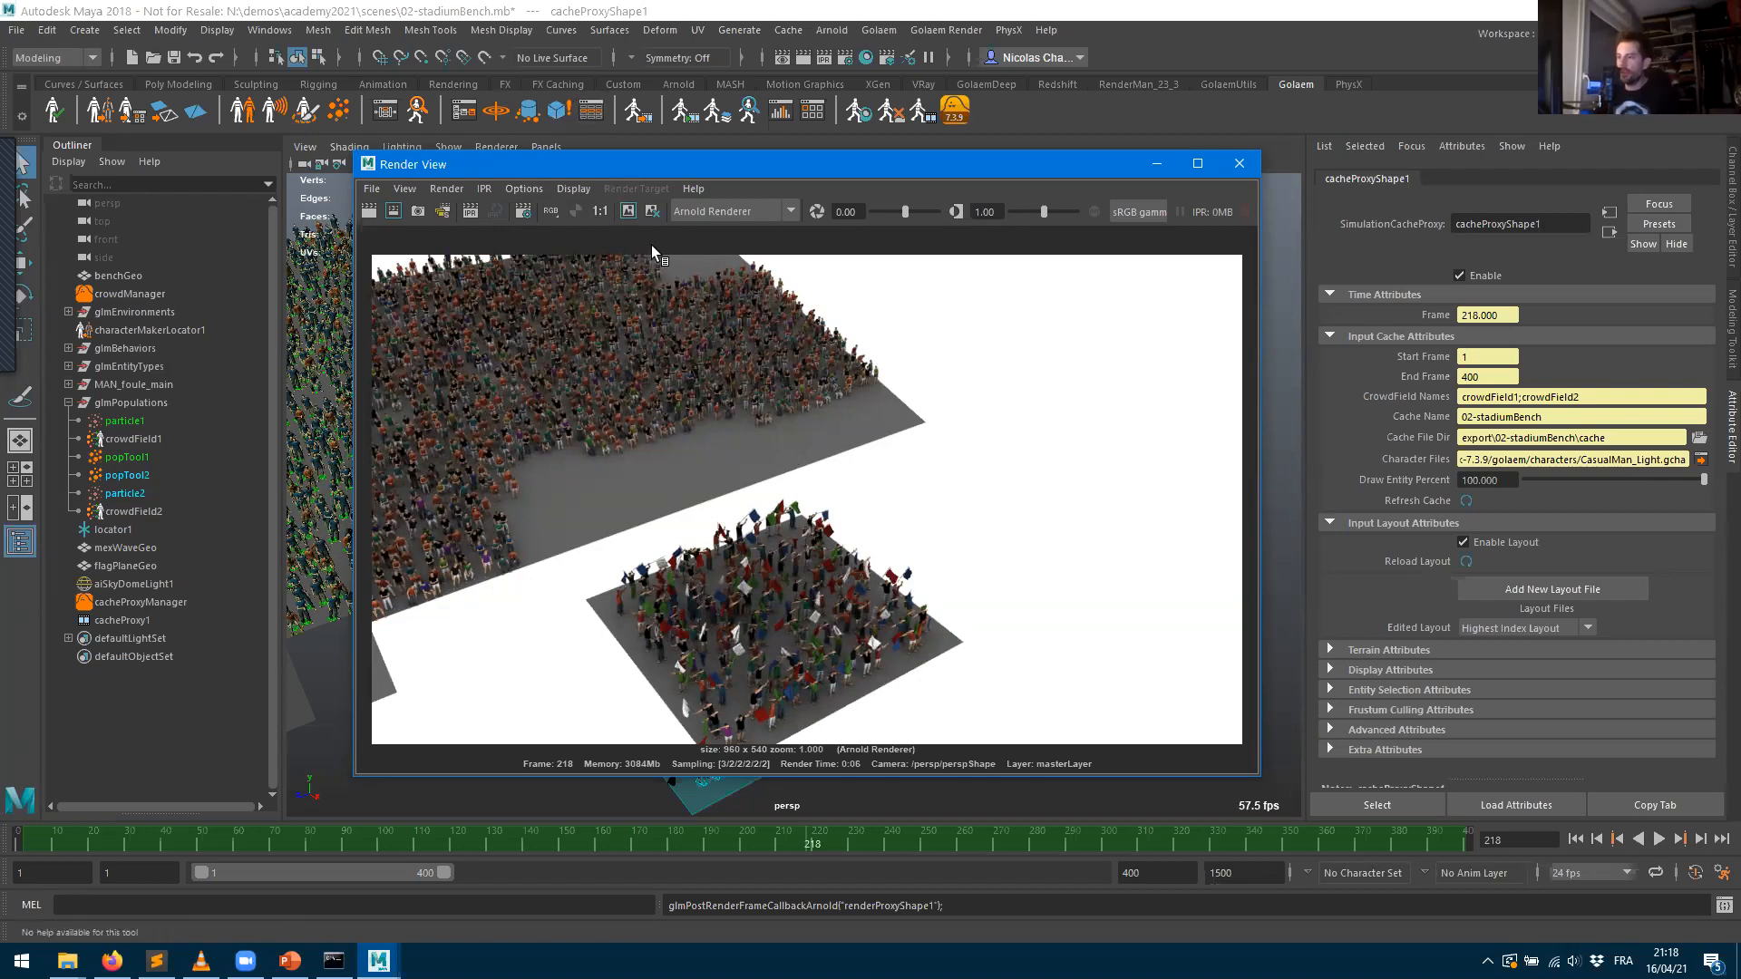
click(1234, 161)
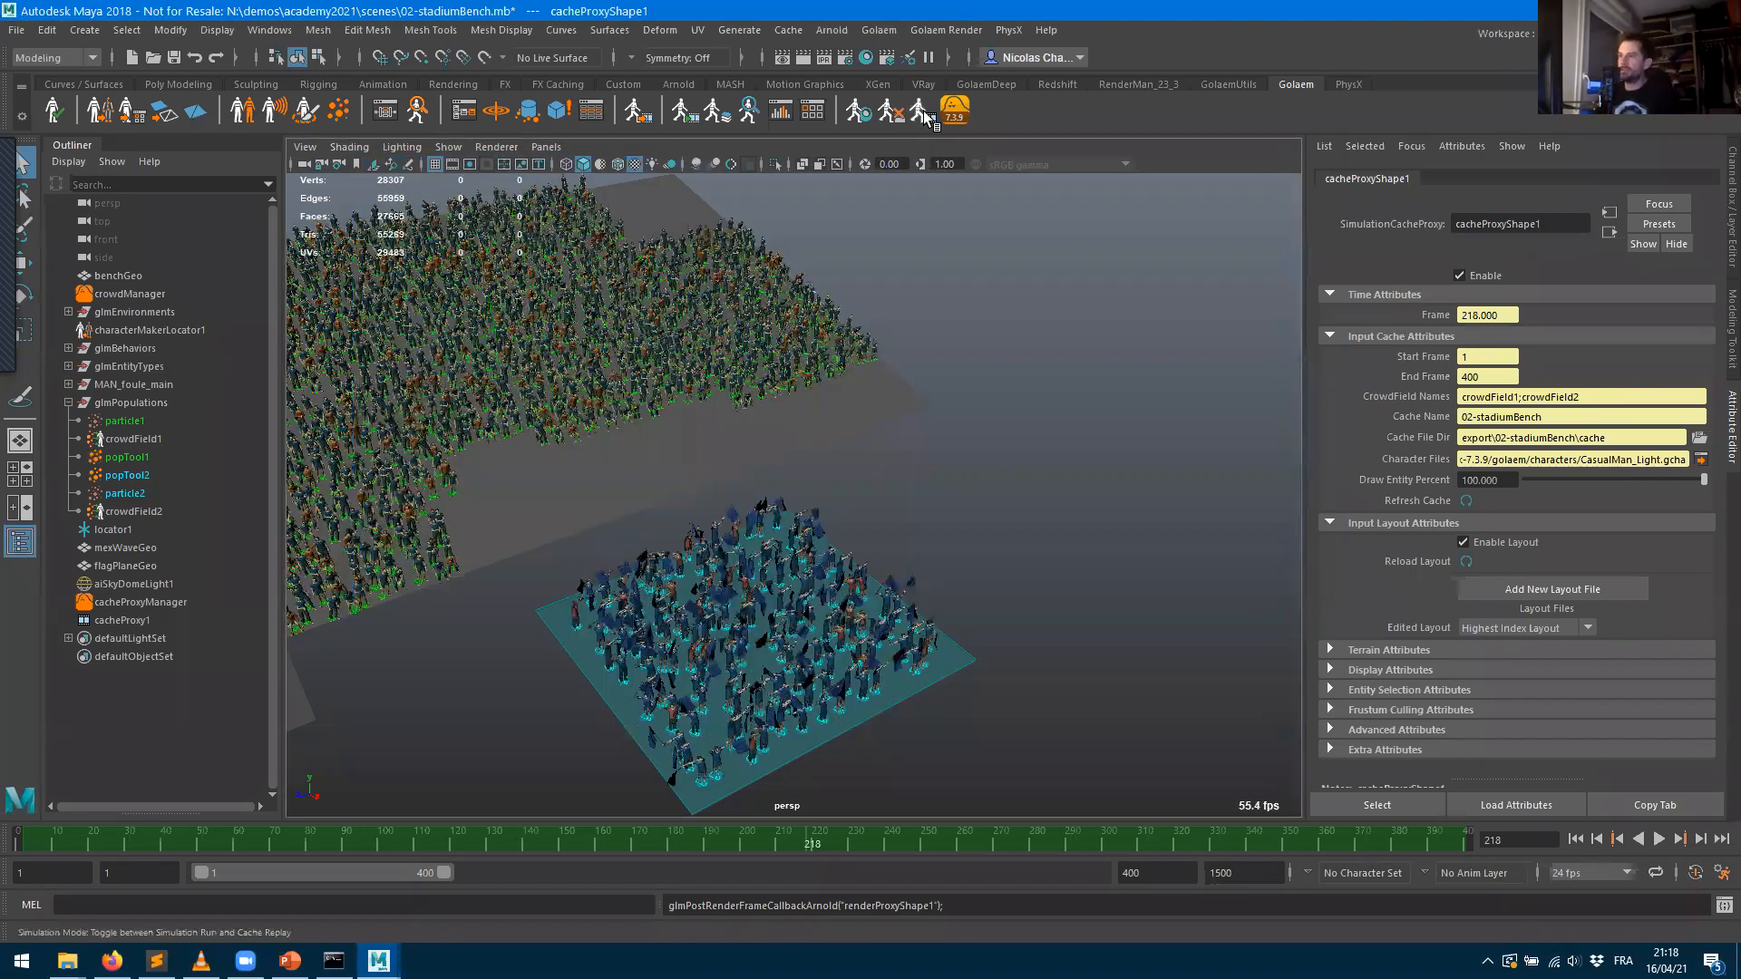
- Switch Golaem to Simulation Mode, run the live crowd simulation from the first frame and stop it at frame 10
click(923, 111)
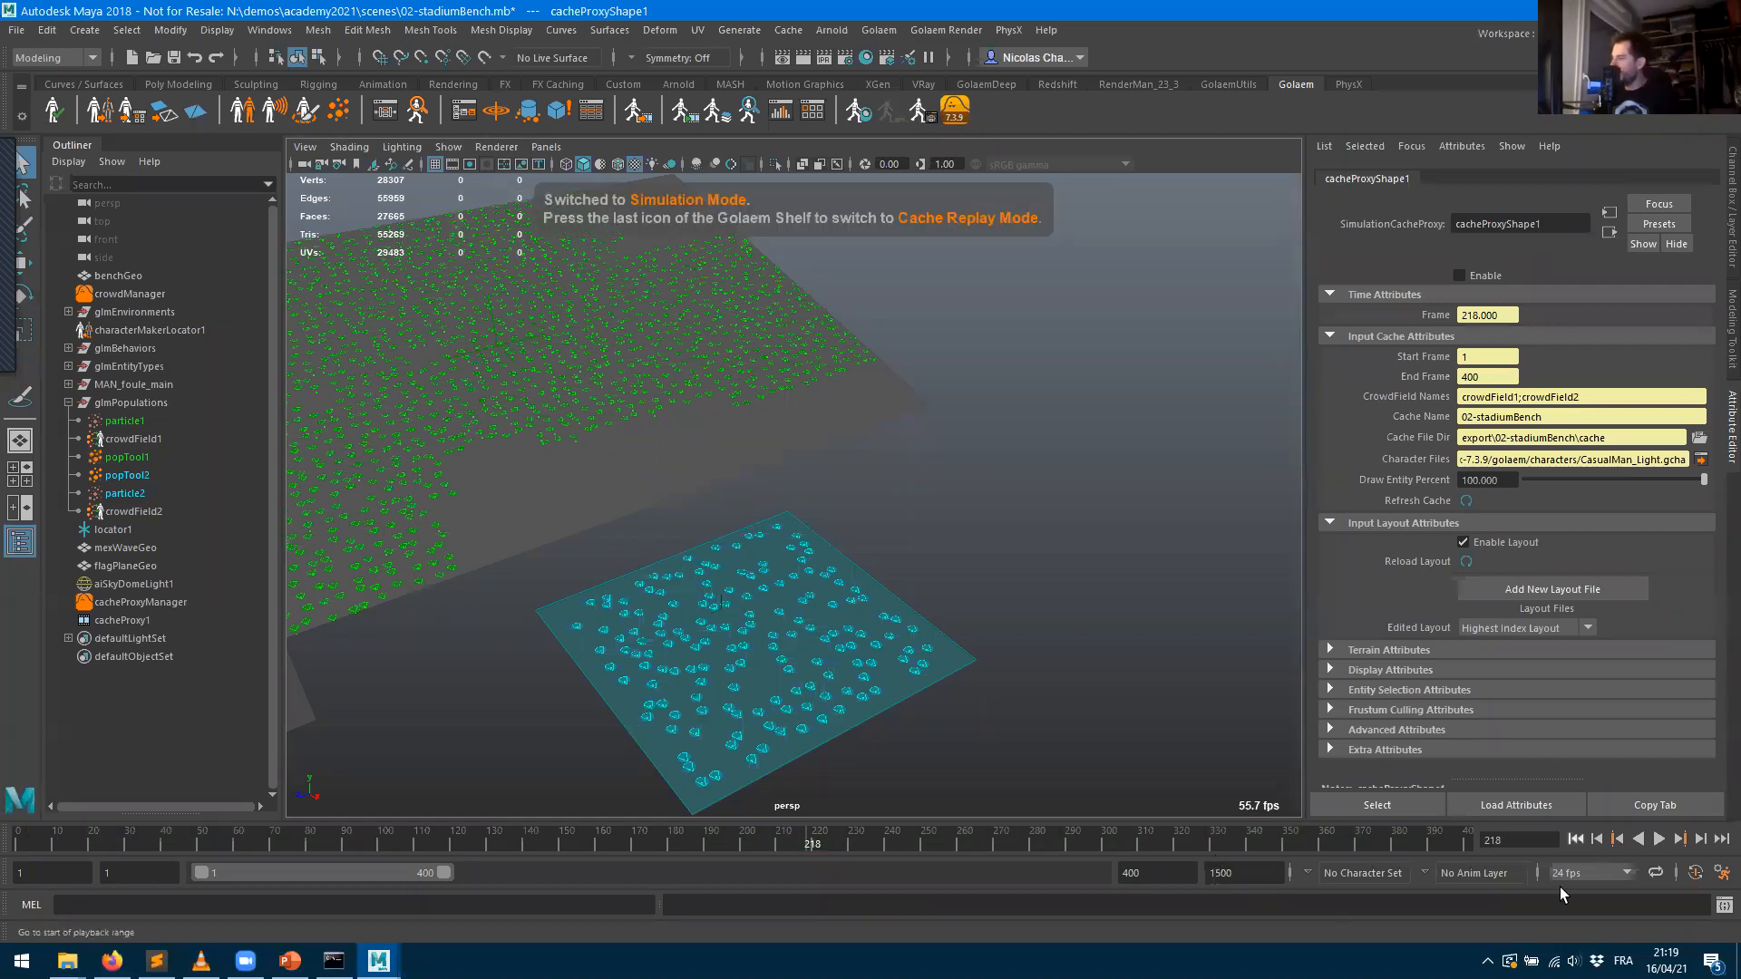
click(1659, 840)
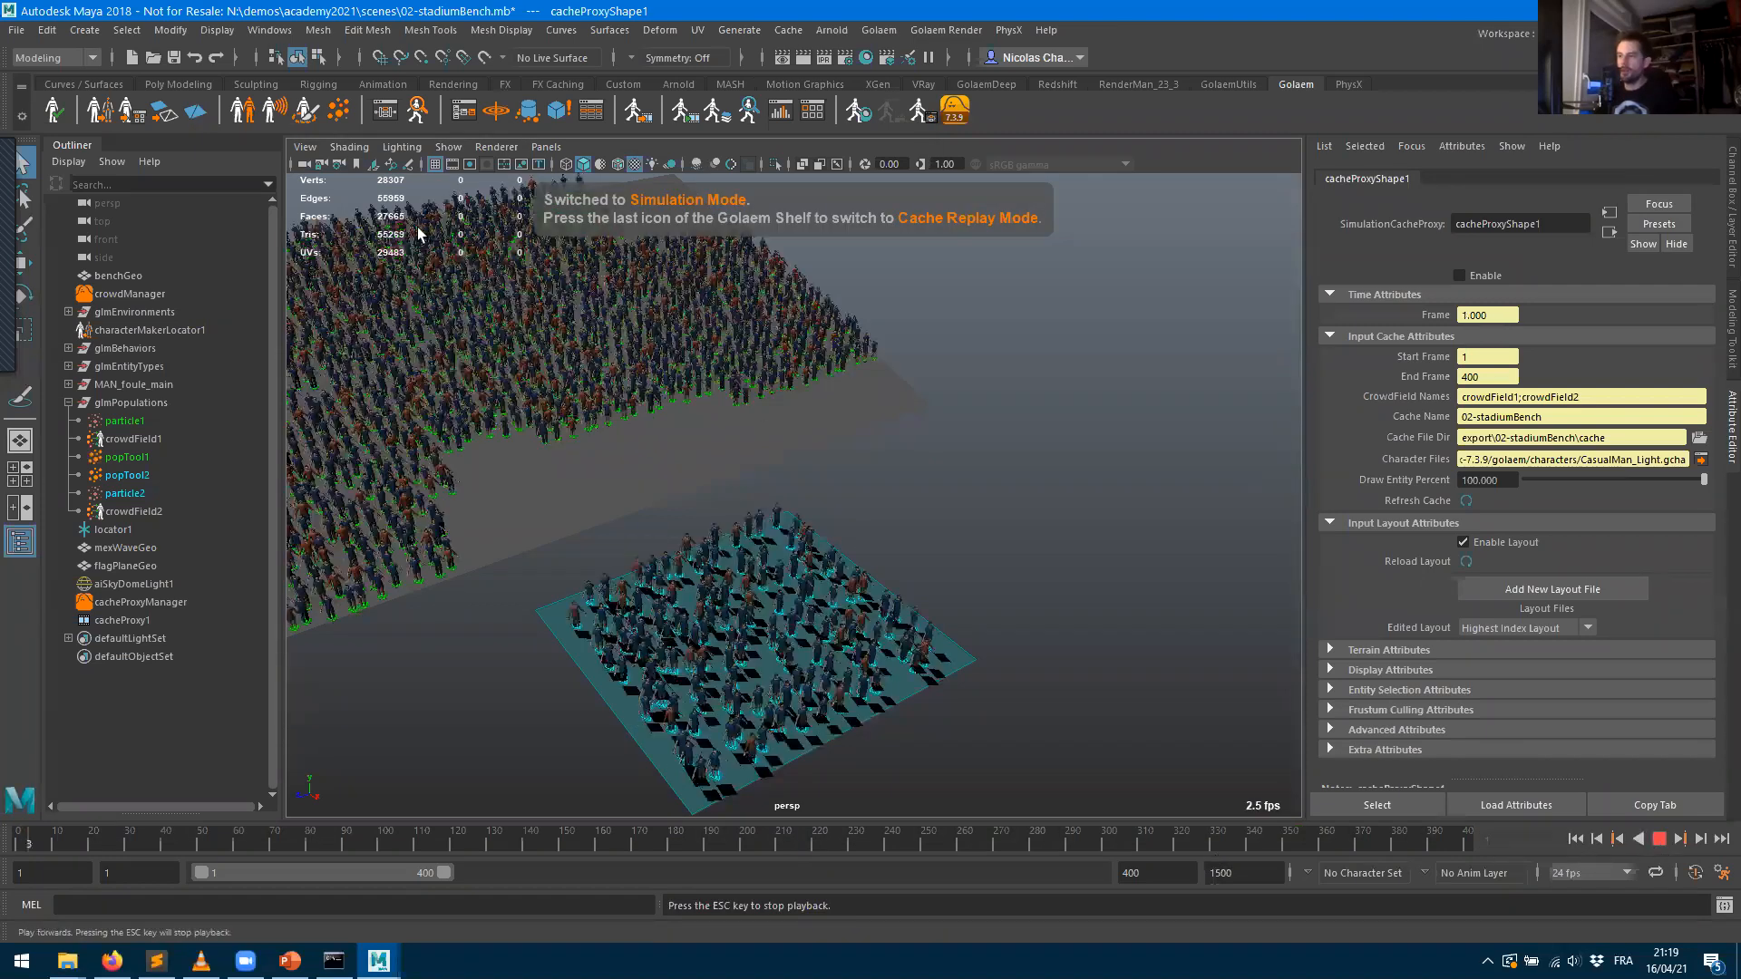
key(Escape)
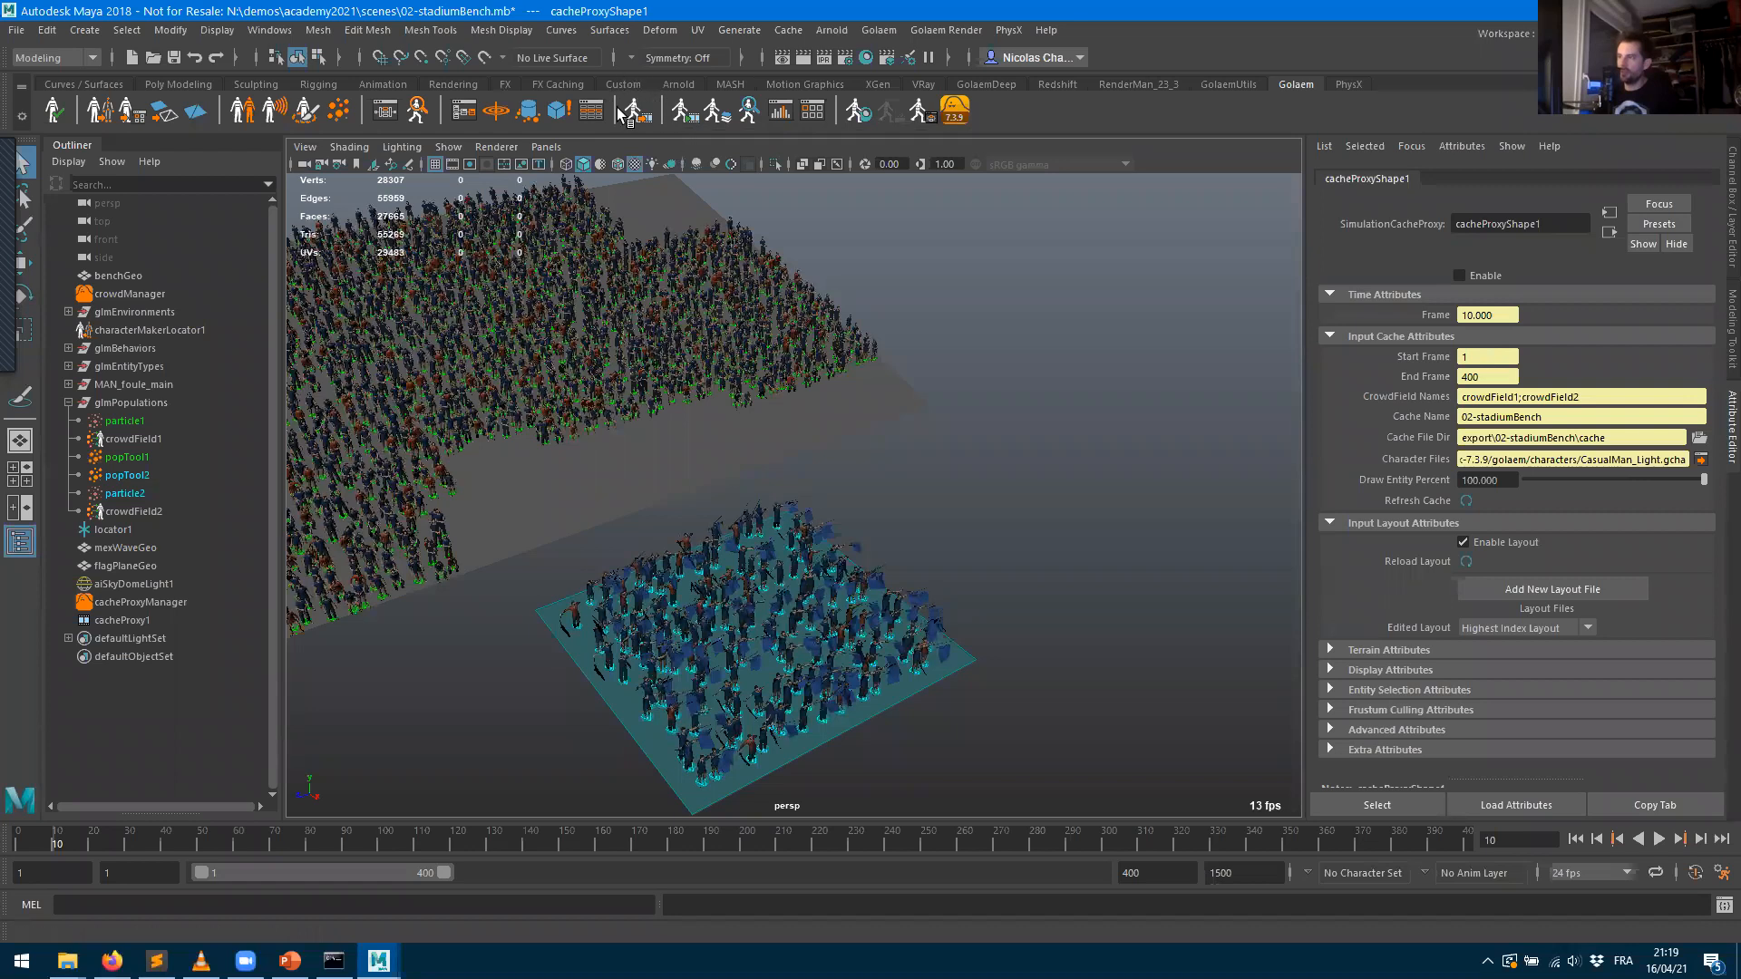
- Review the start and end frame settings in the Golaem Simulation Exporter and close it without exporting
click(886, 32)
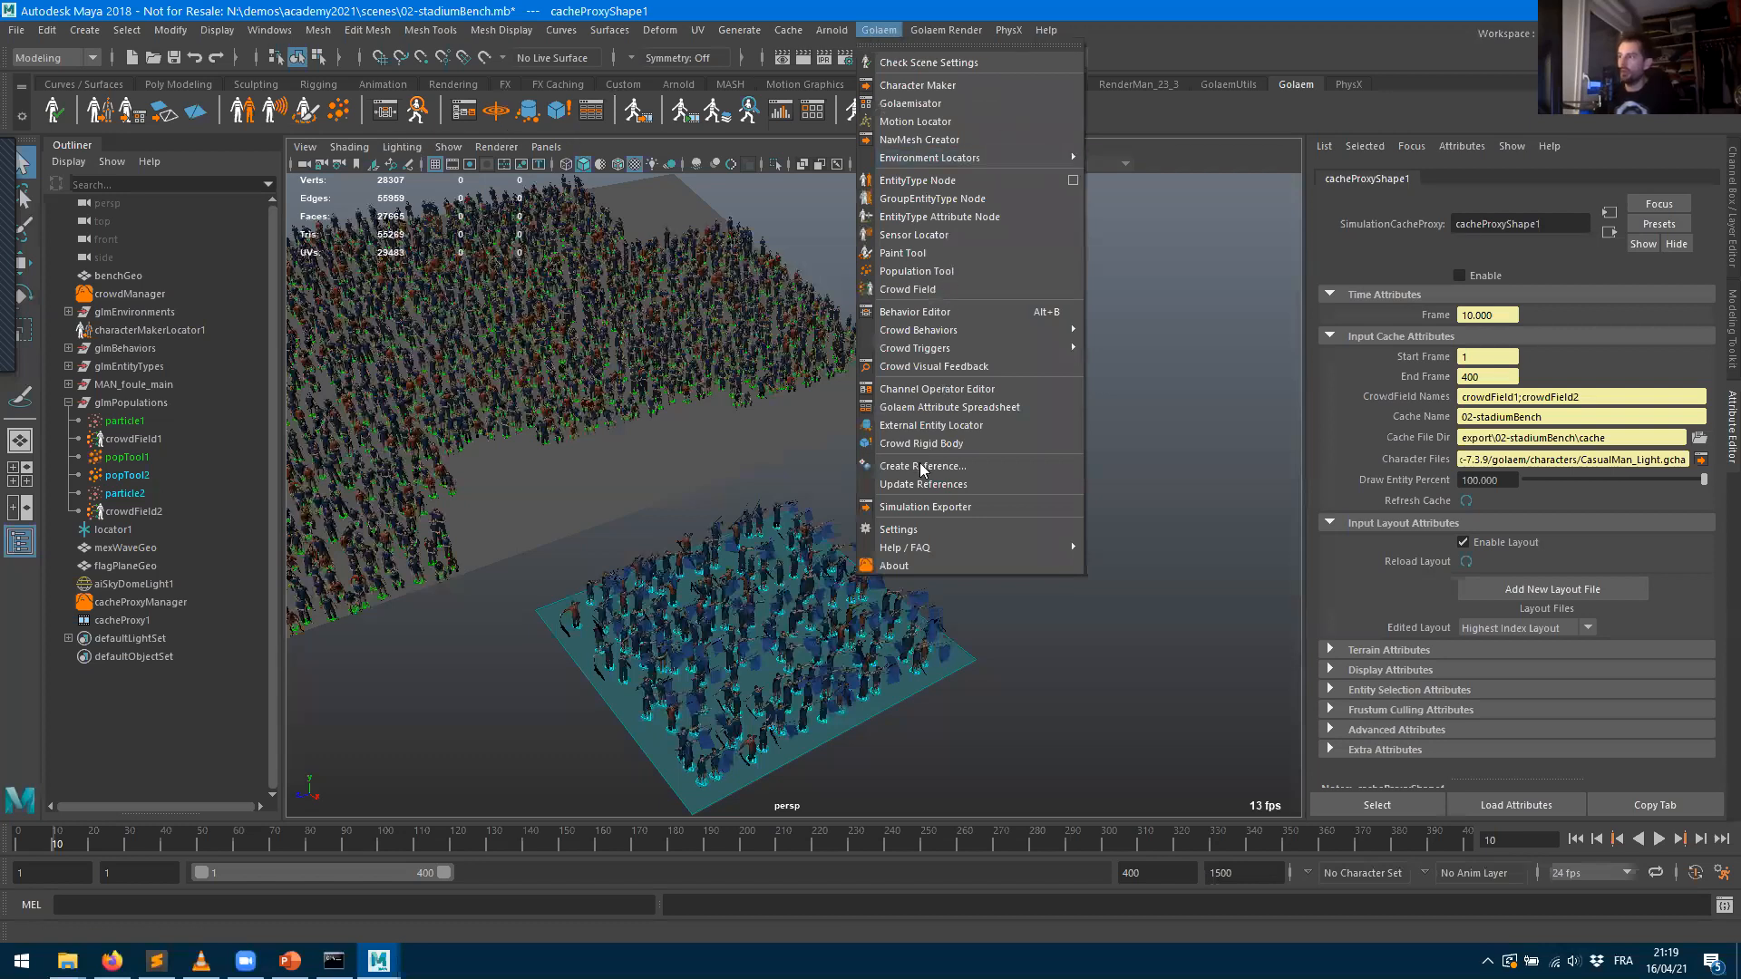
click(919, 510)
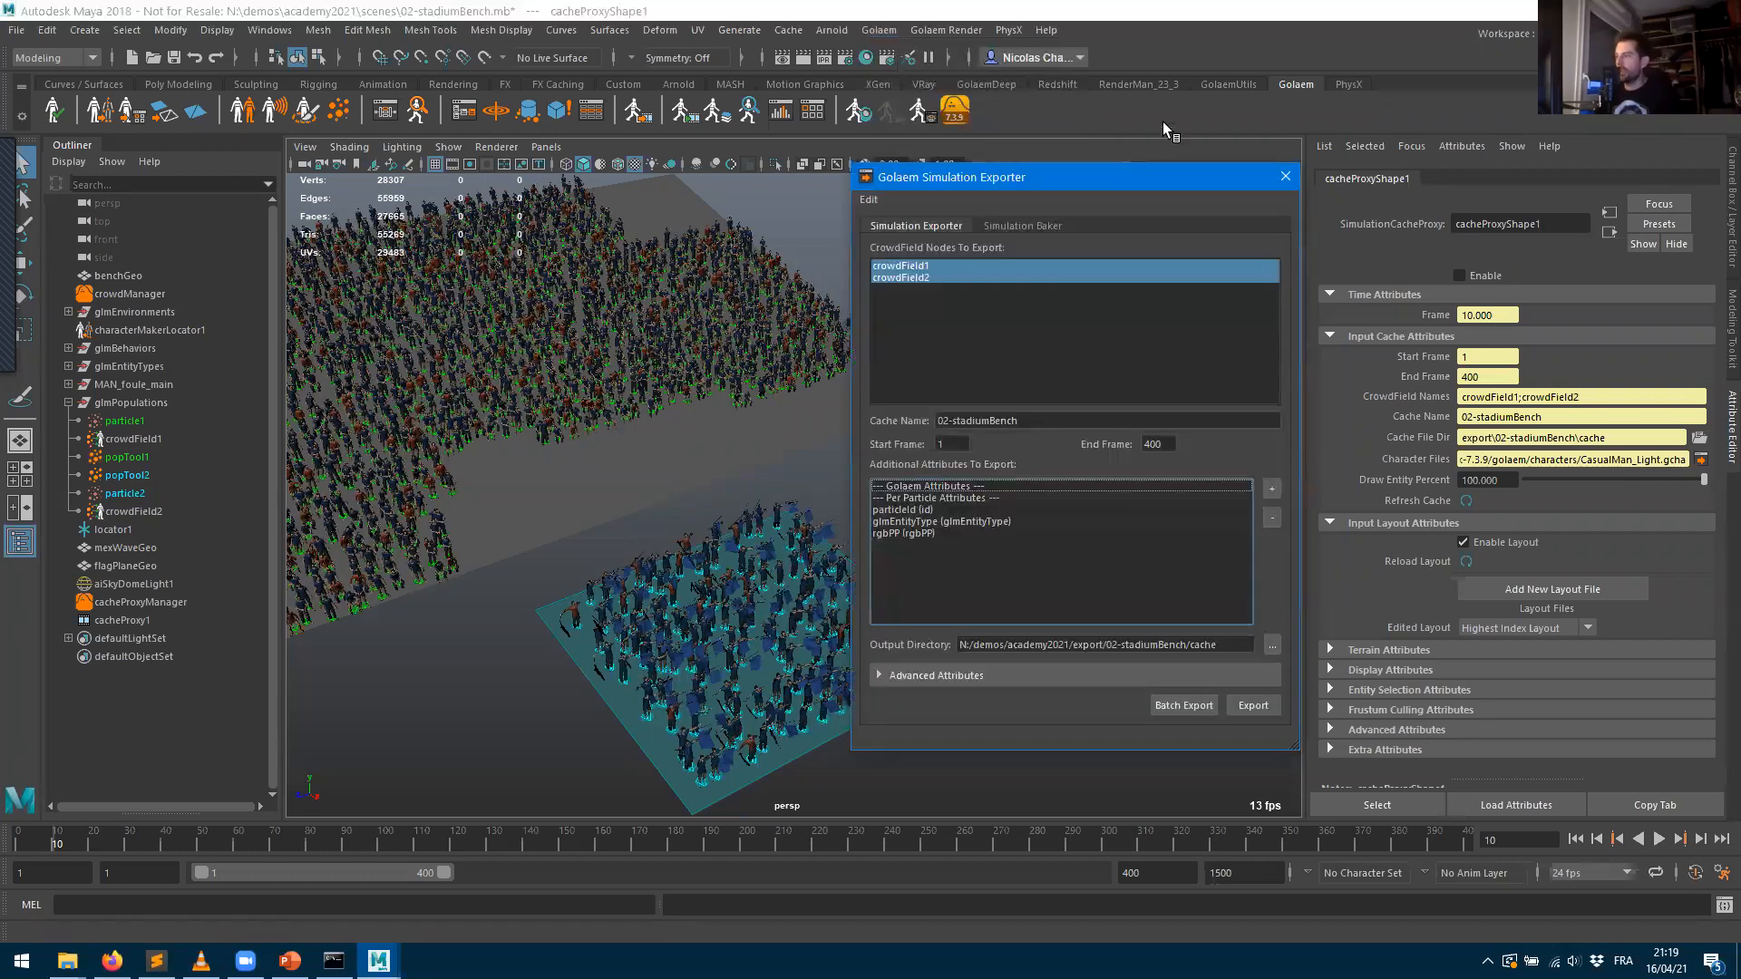
drag(946, 442, 899, 445)
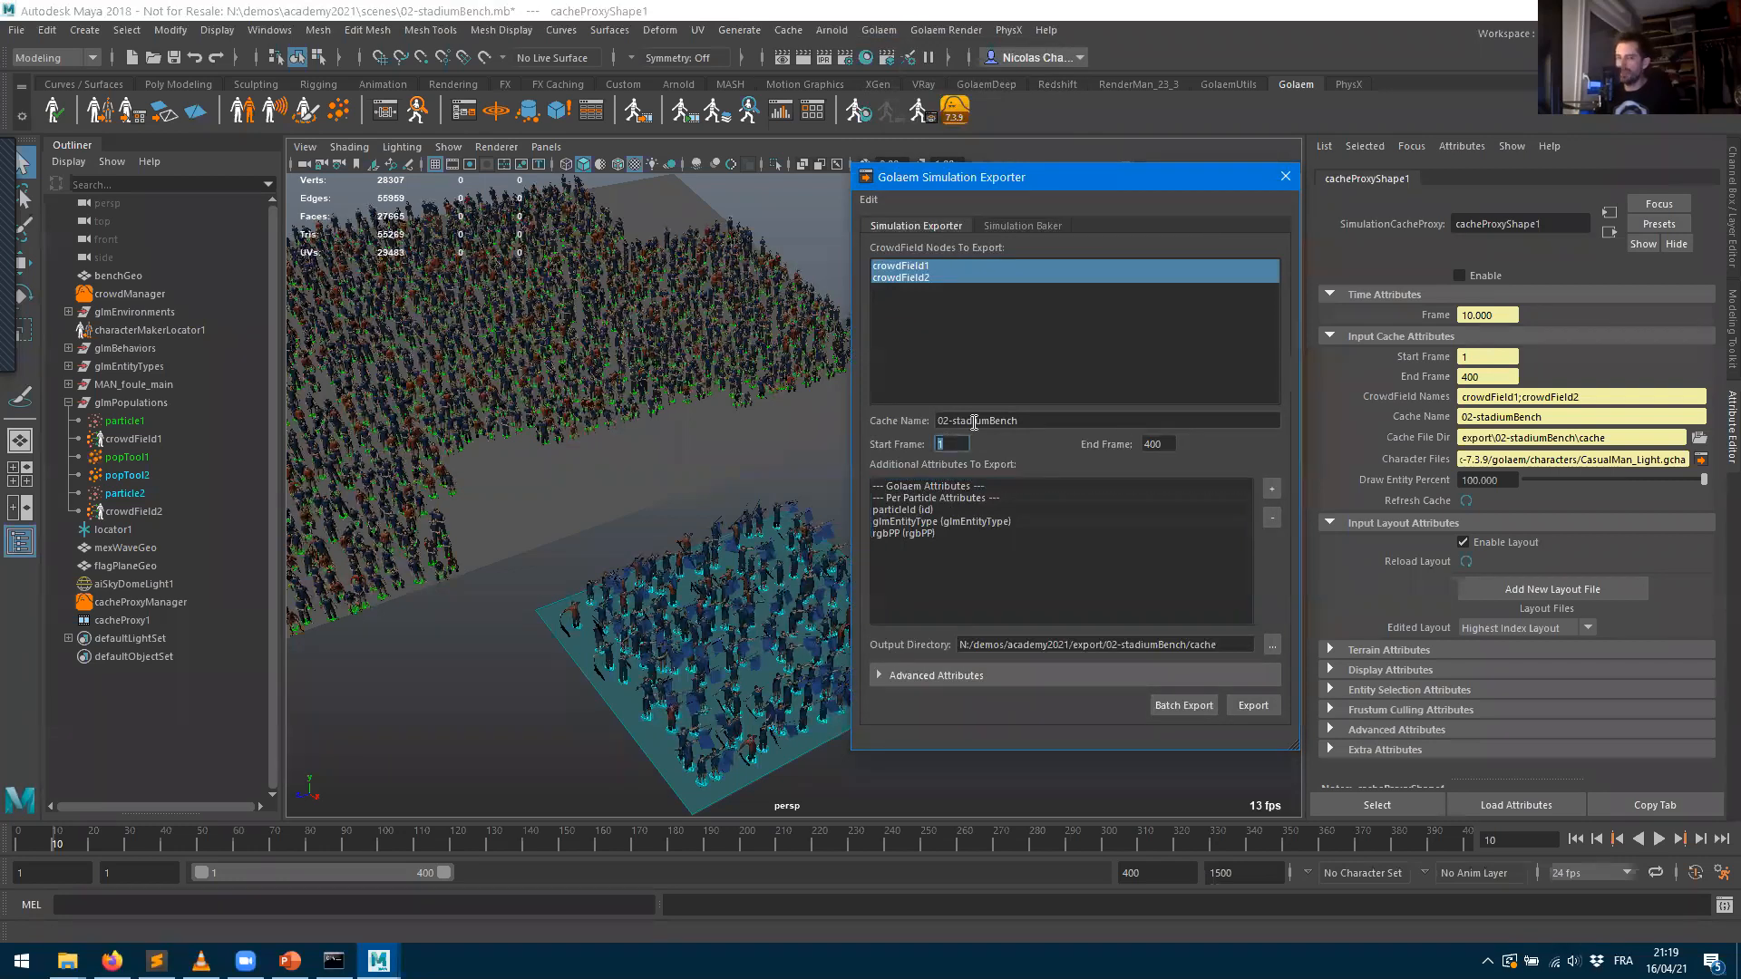
key(Tab)
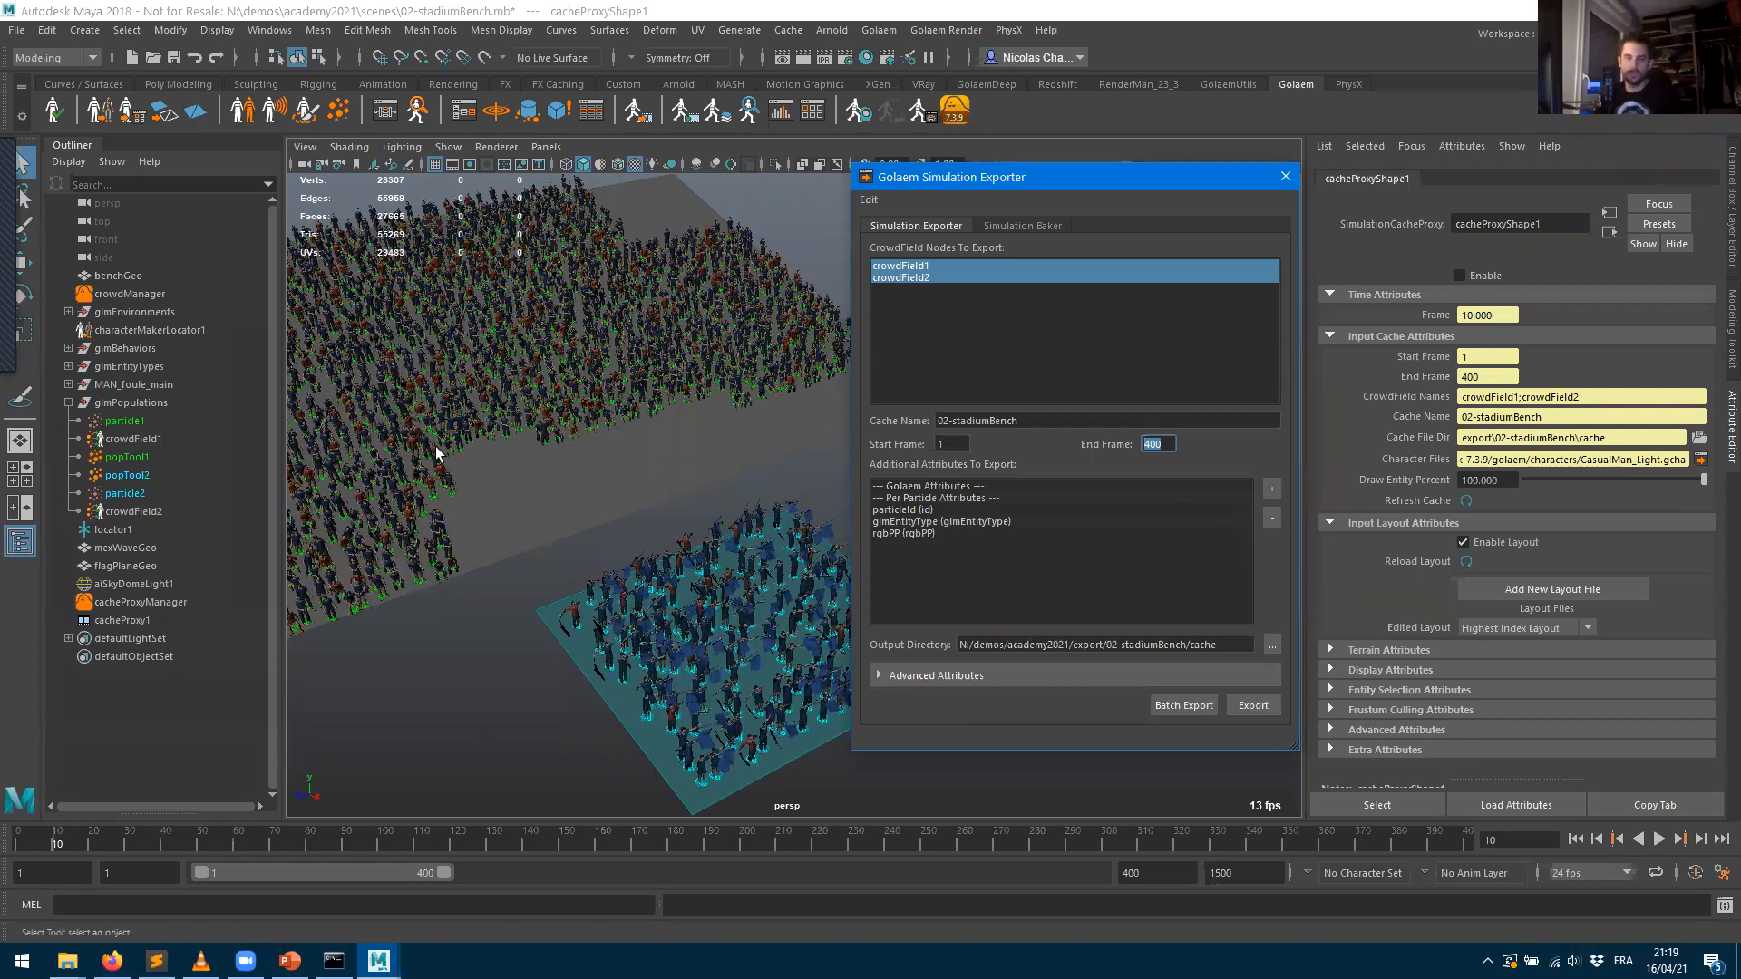
click(1286, 176)
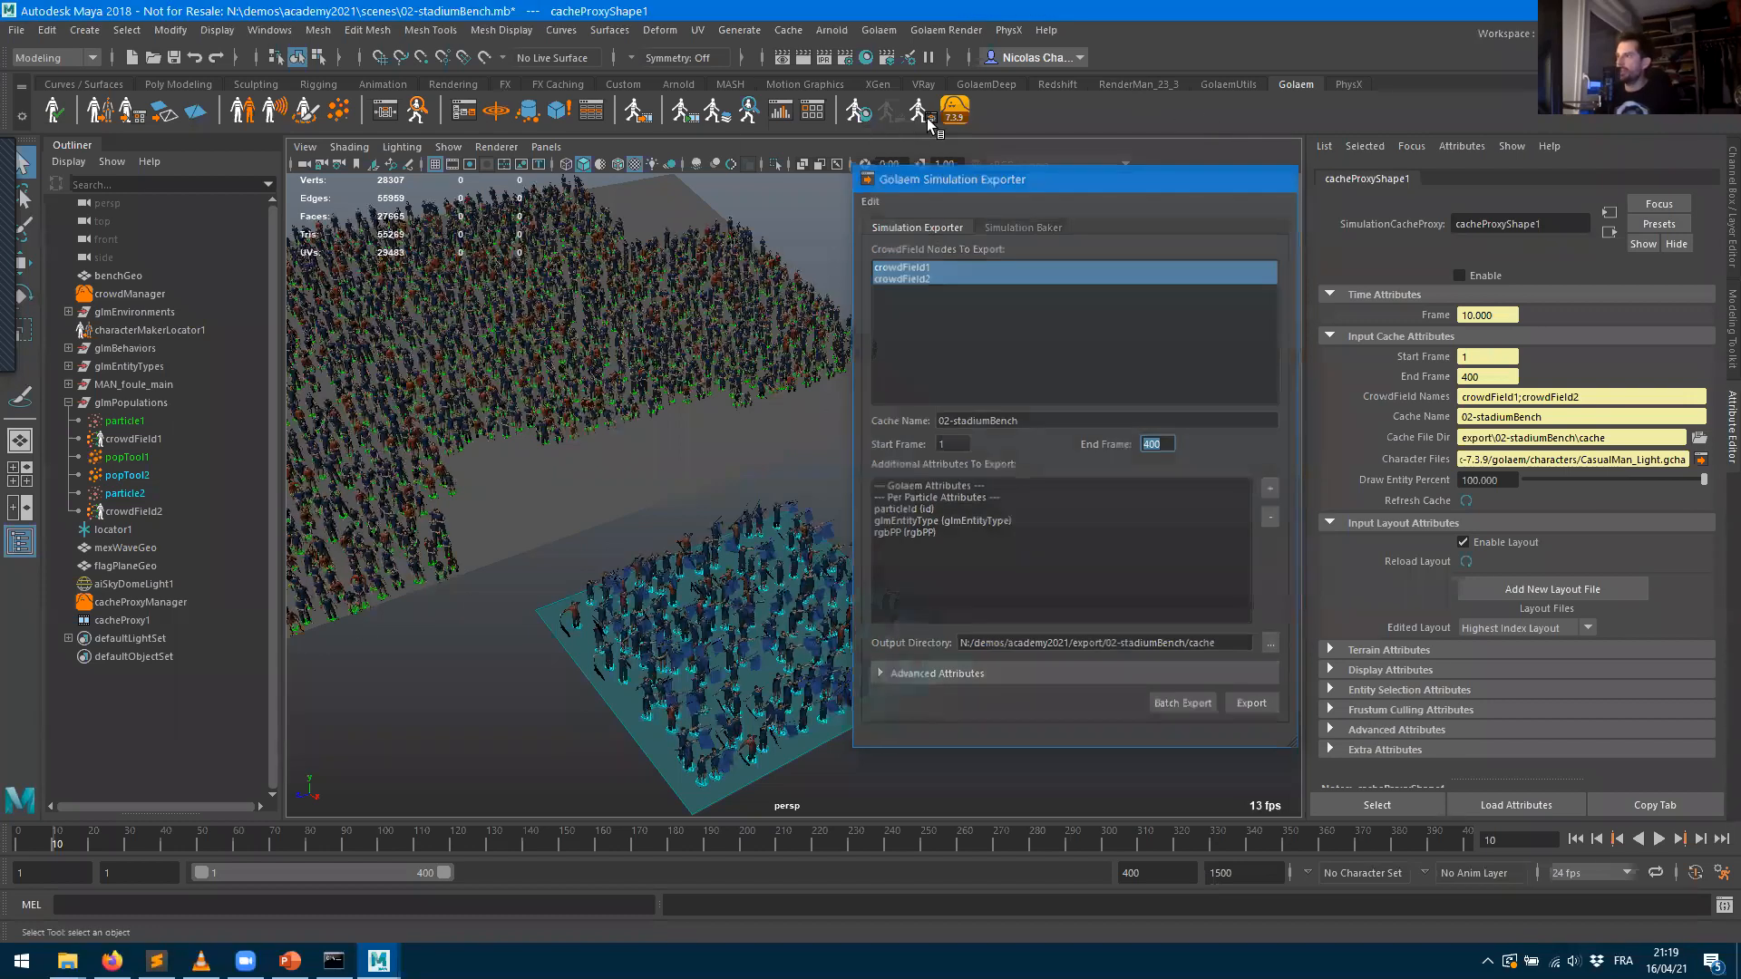
- Switch Golaem to Cache Replay Mode, play and scrub the cached crowd, and stop at frame 145
click(927, 120)
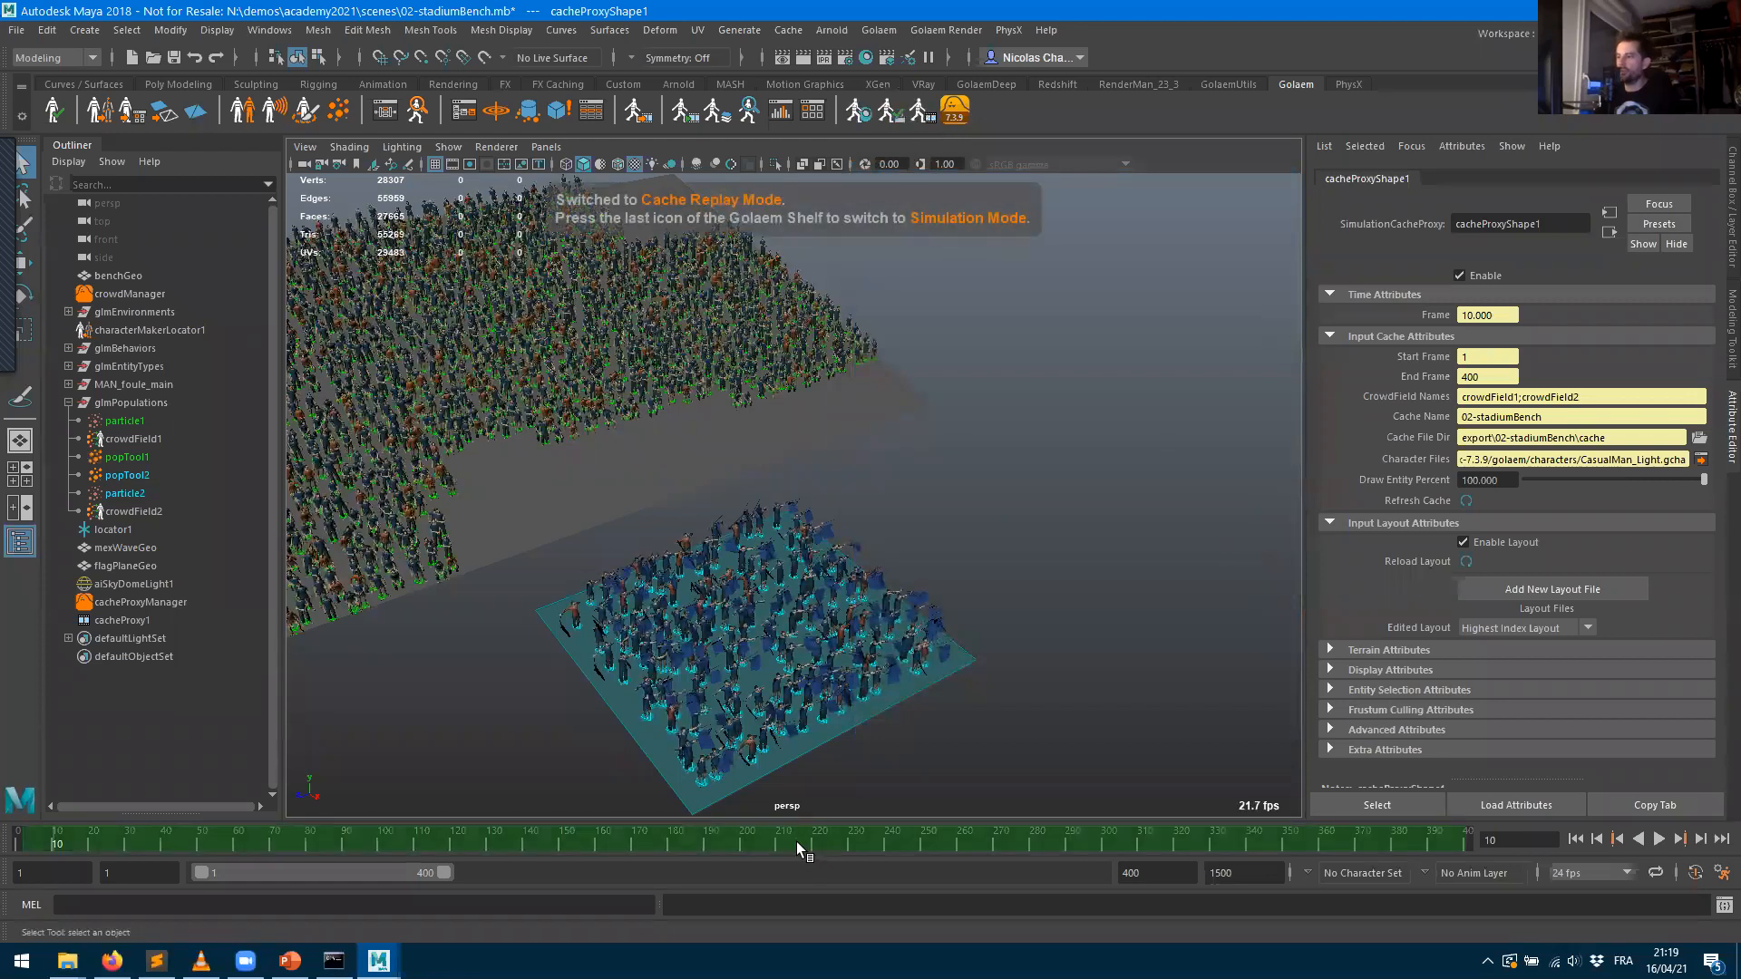
click(482, 840)
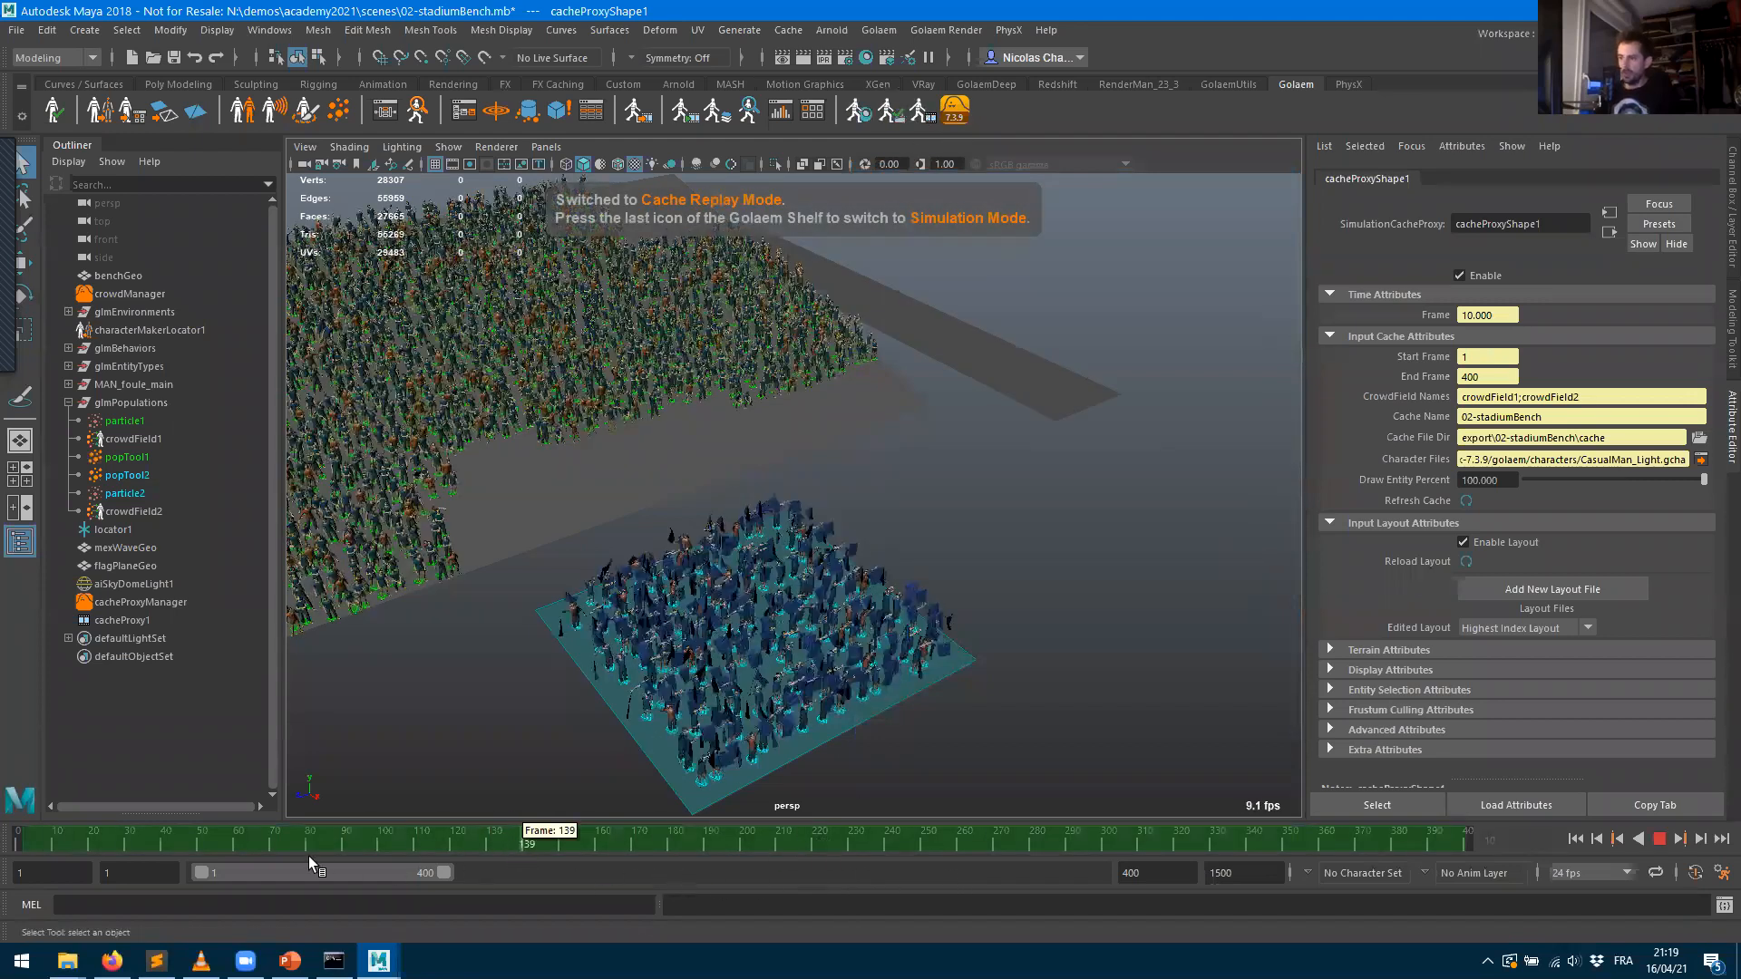
key(alt+v)
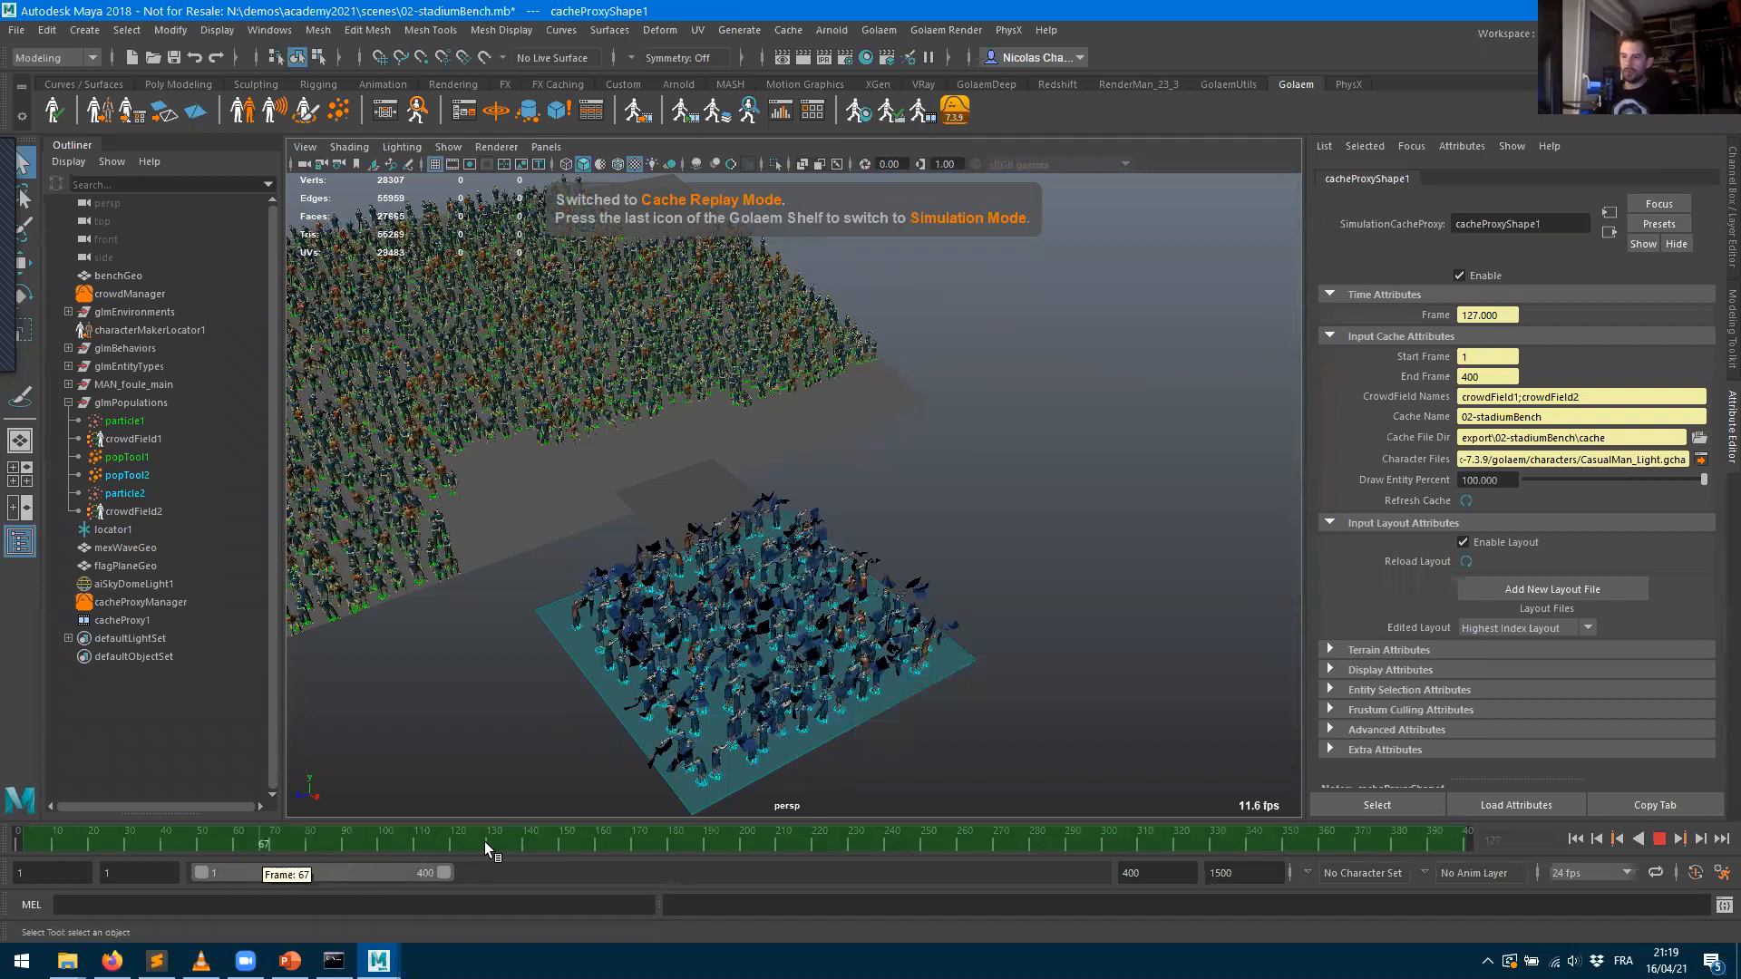
click(350, 844)
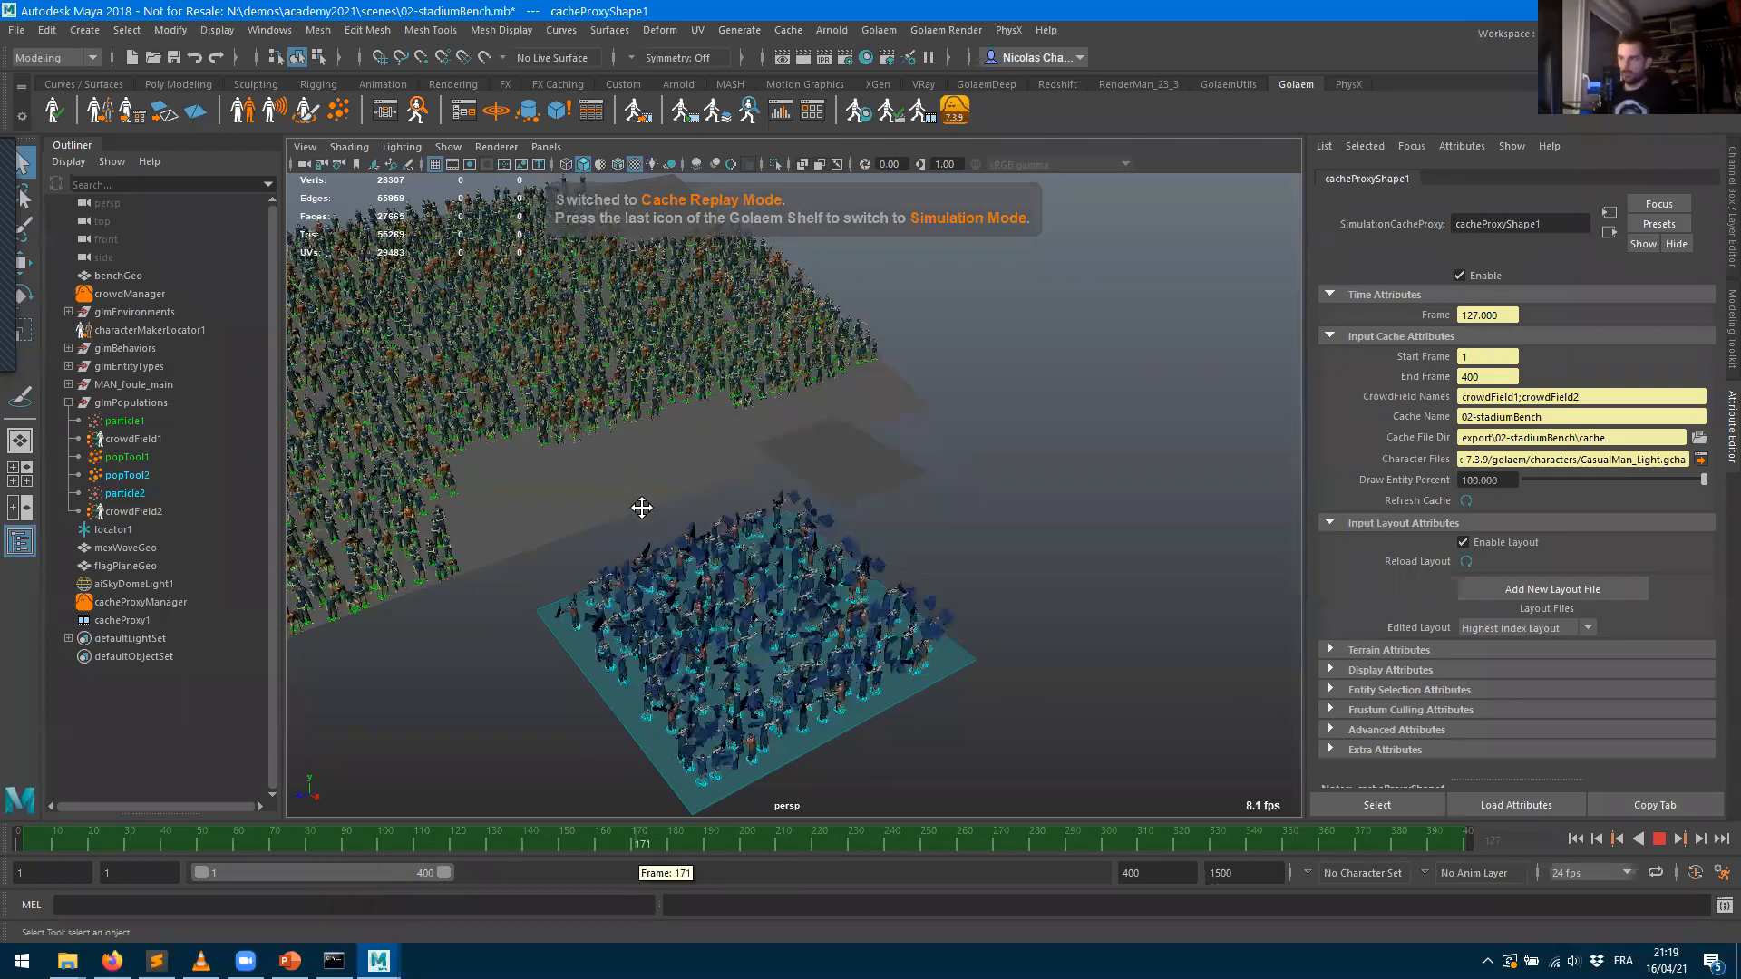
key(alt+v)
- Examine the flag wavers of the smaller crowd field up close and move the cache playback to frame 104
alt+middle_drag(816, 491, 812, 491)
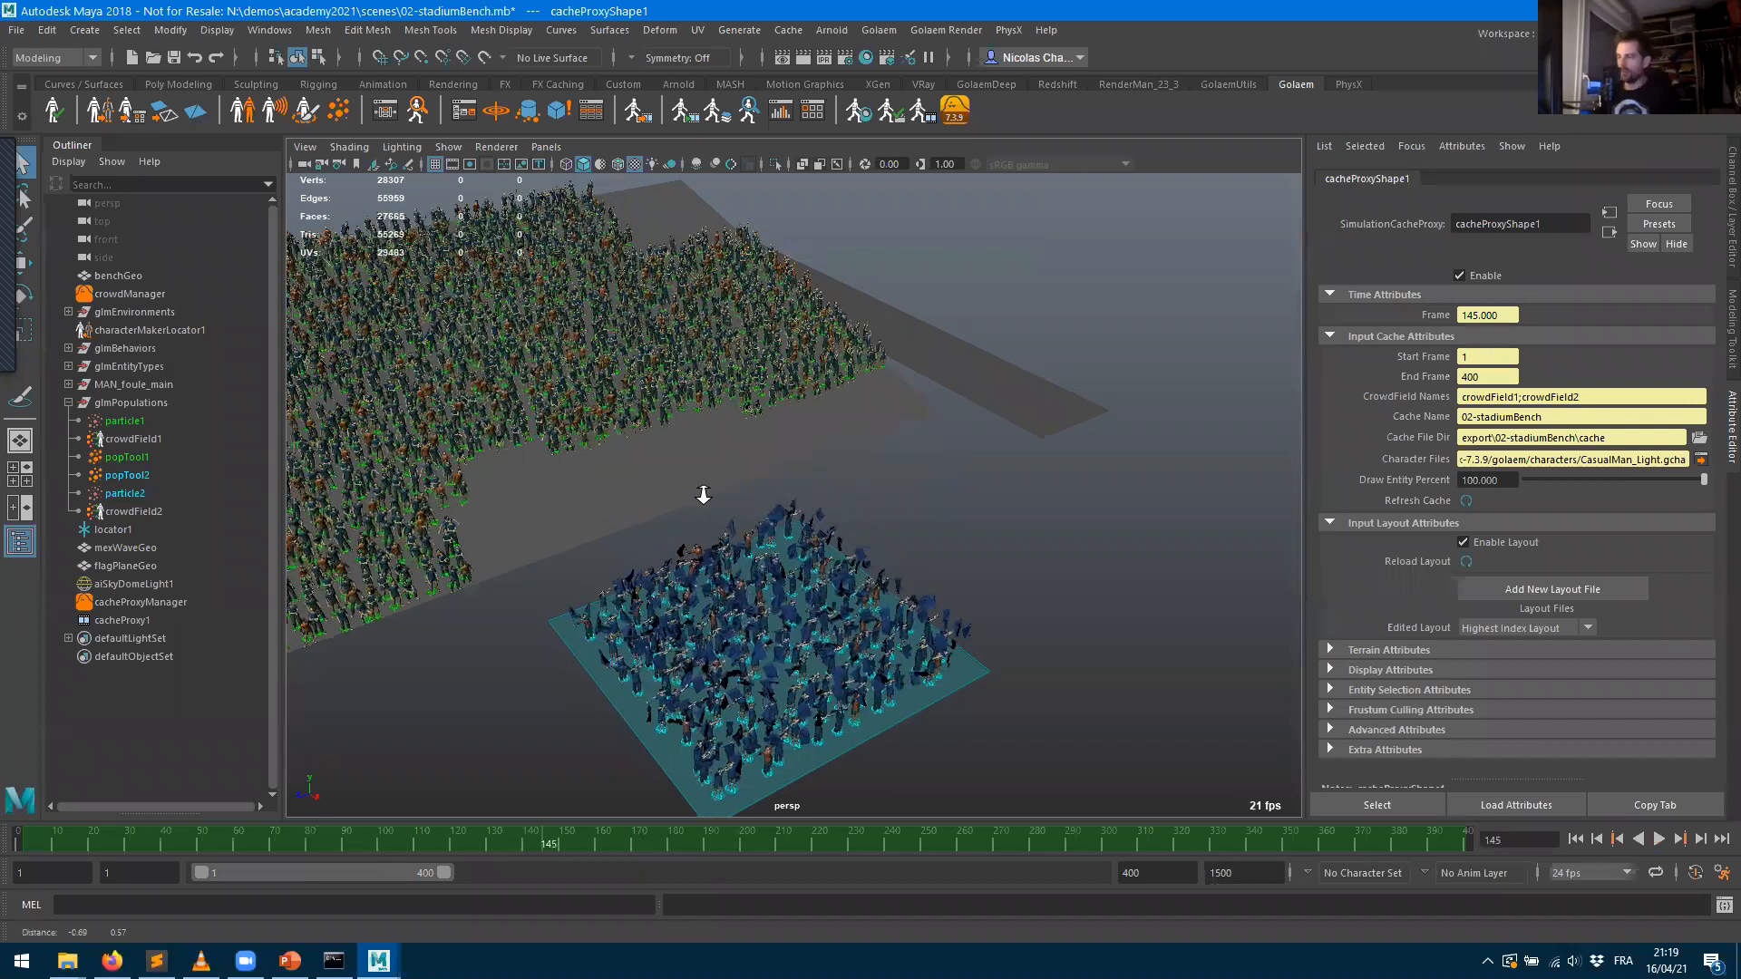
alt+middle_drag(703, 494, 937, 504)
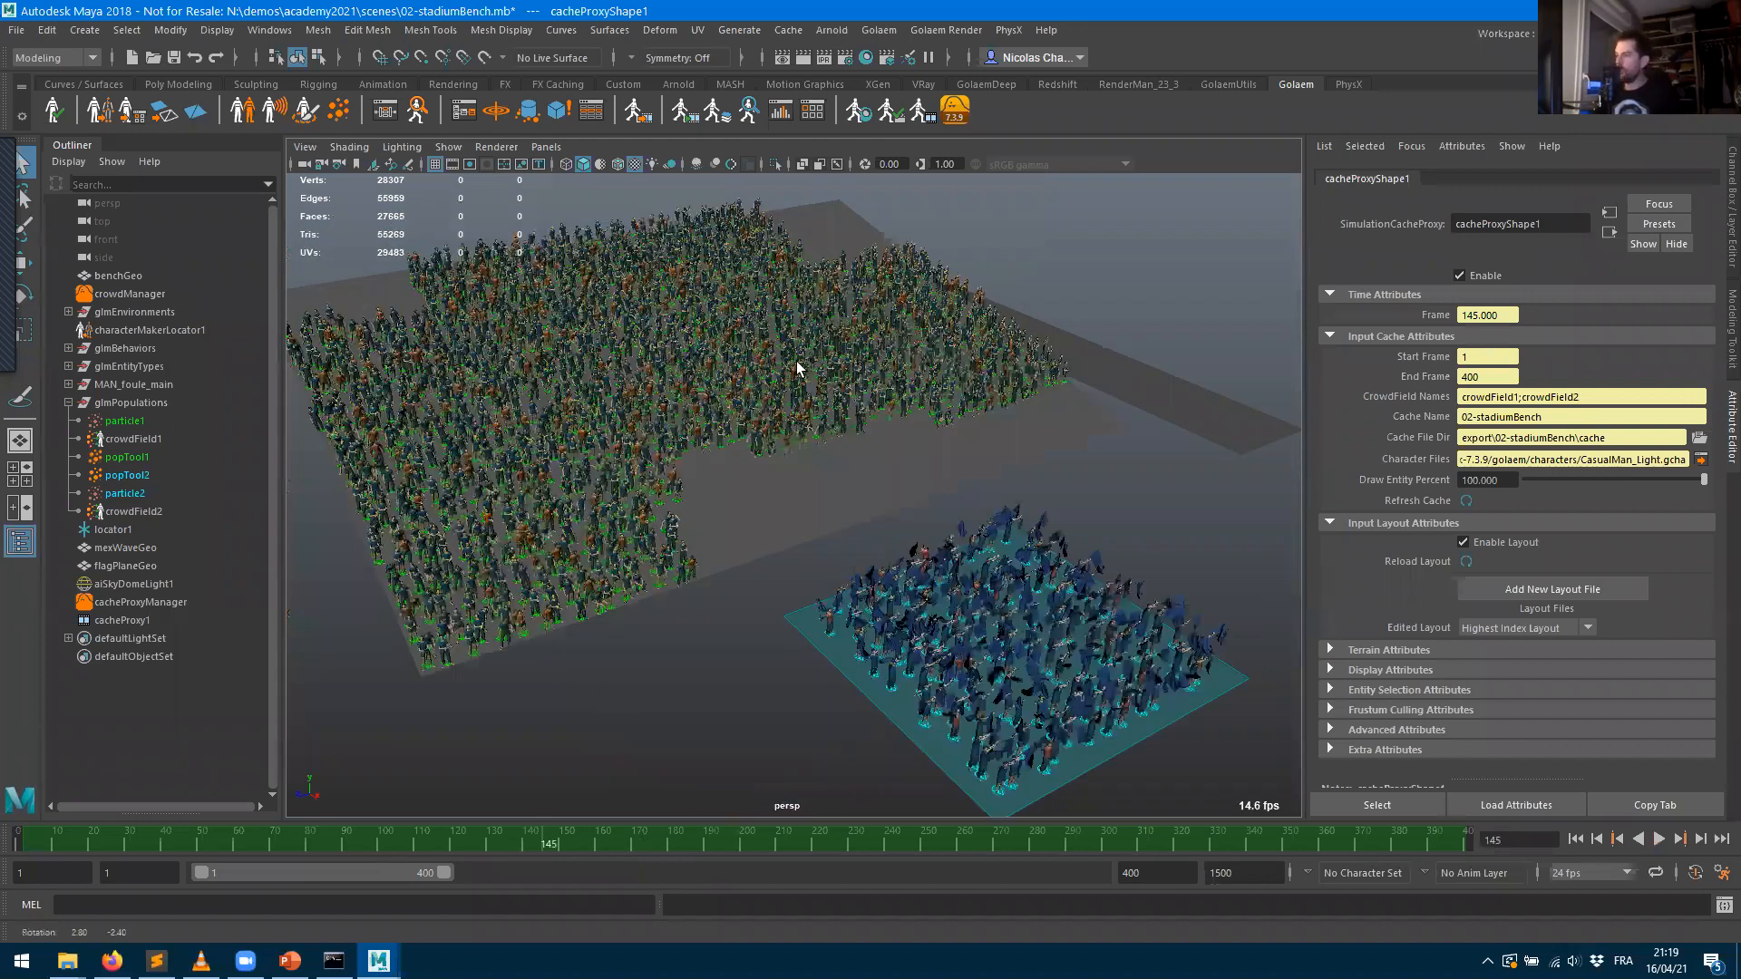
scroll(892, 404, up, 5)
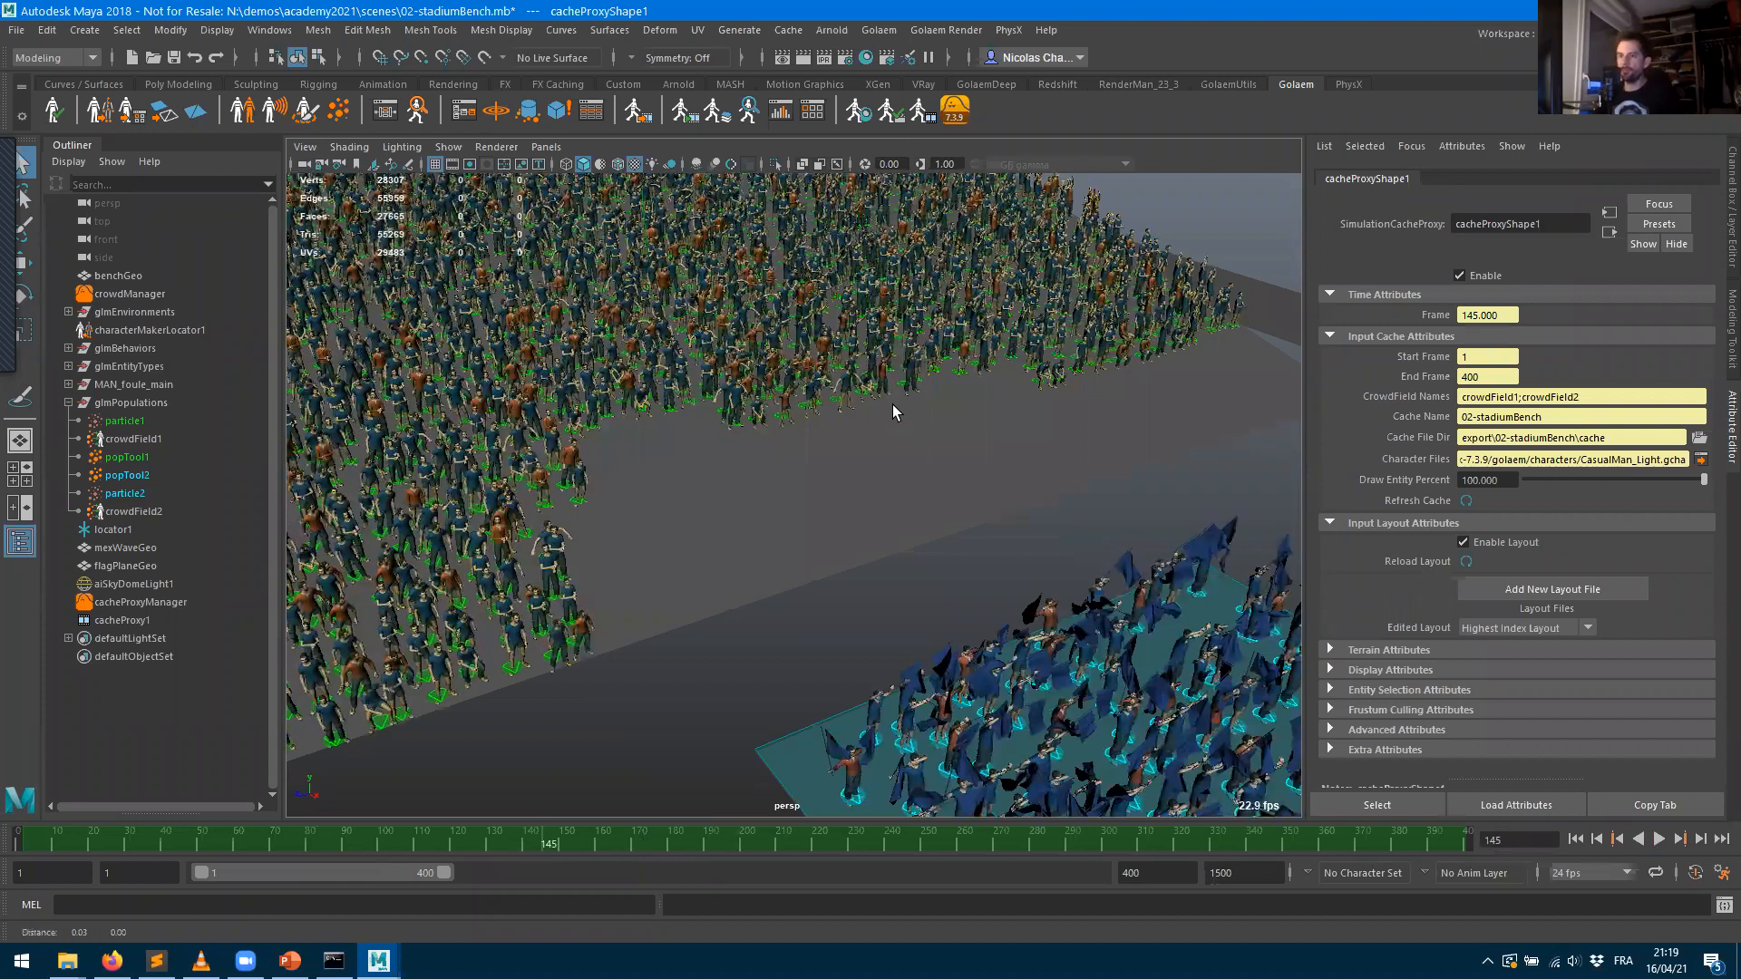
alt+middle_drag(893, 404, 635, 186)
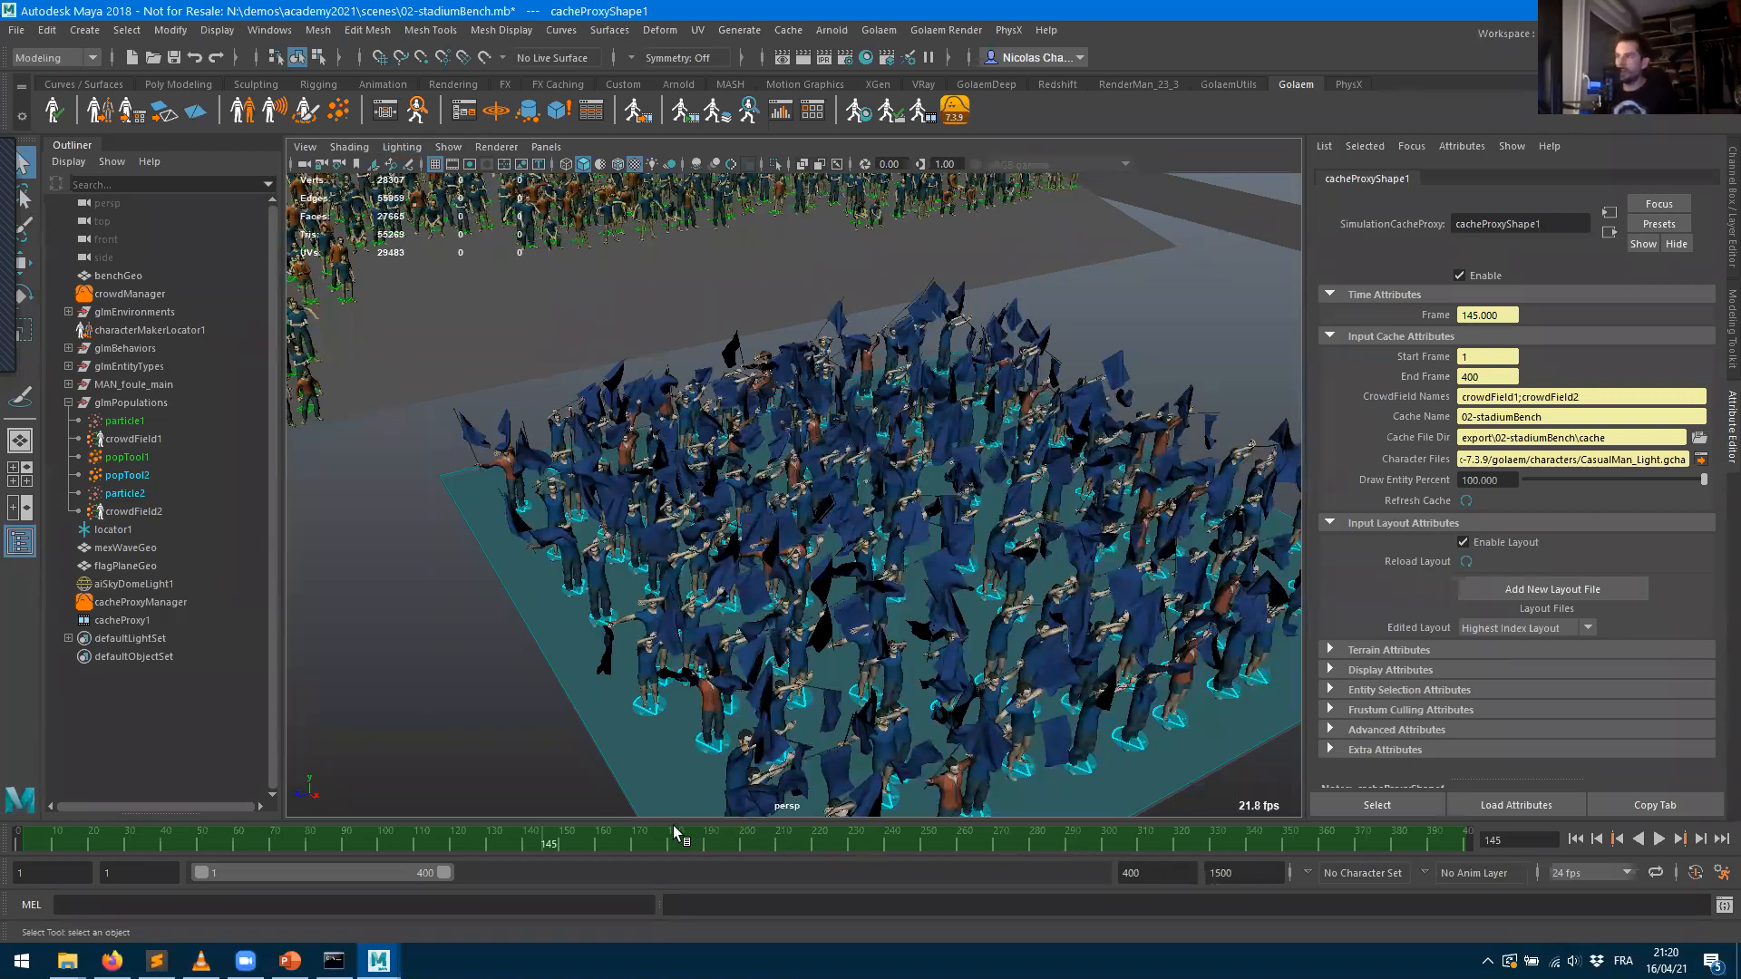
key(alt+v)
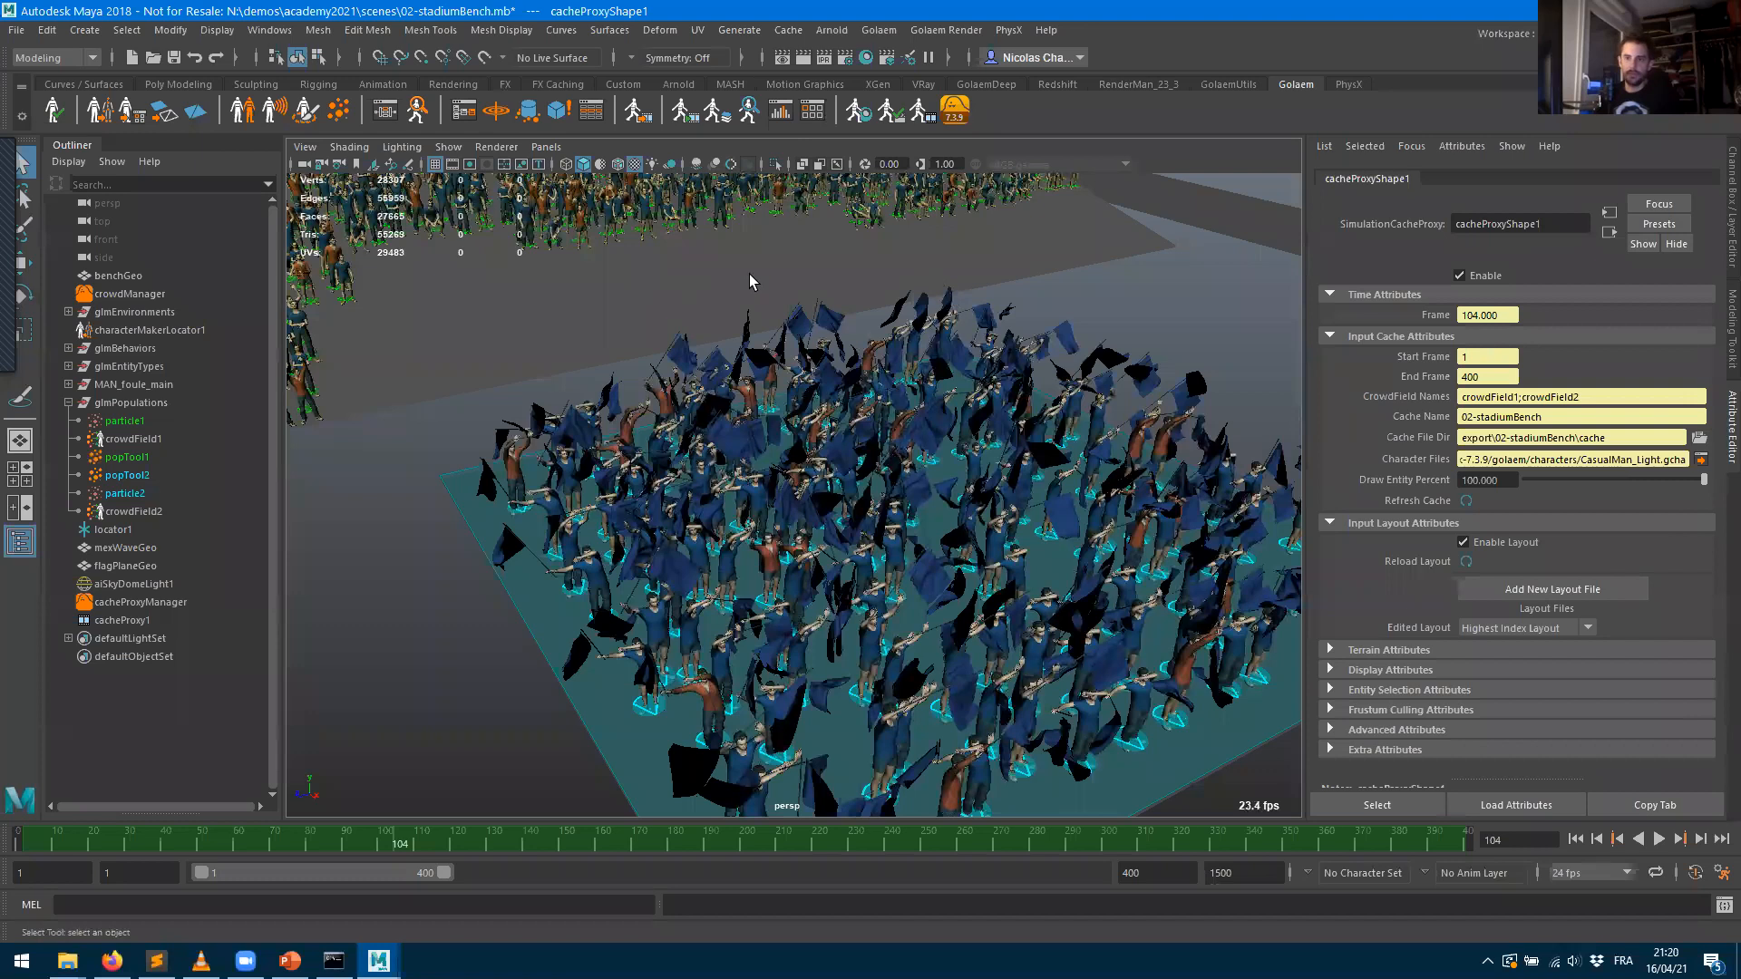
- Run the Golaem render settings check for Arnold, dismiss its report and bring both crowd fields into view
click(897, 113)
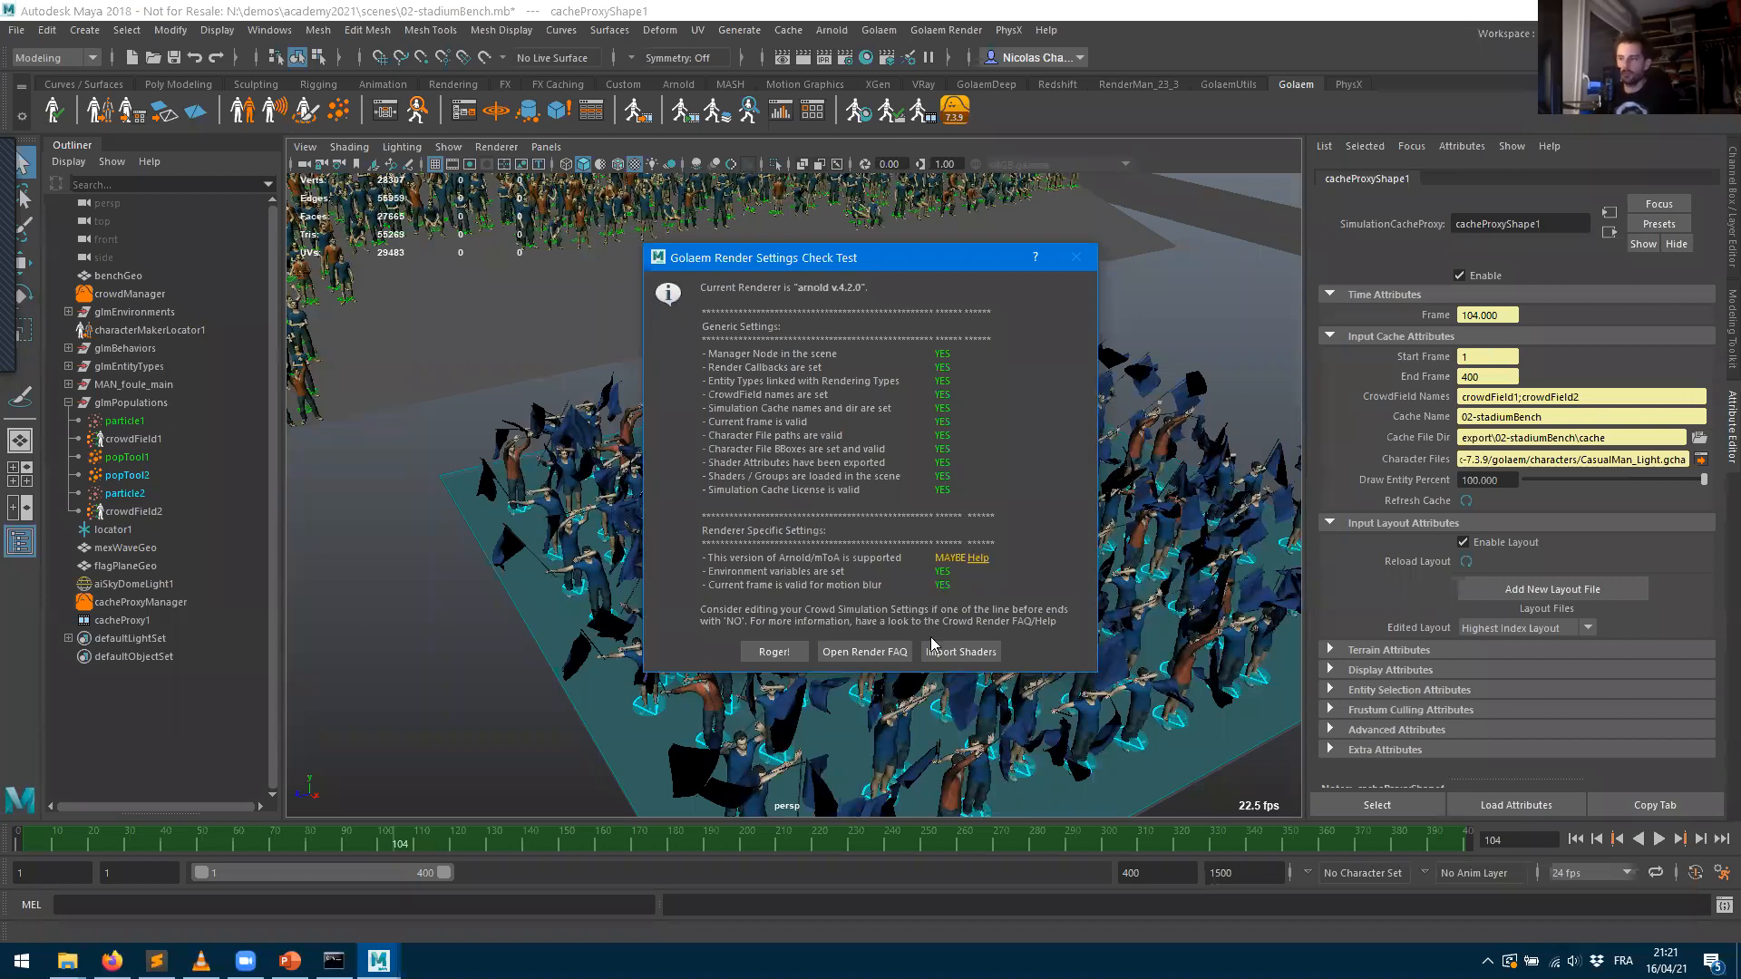
click(792, 651)
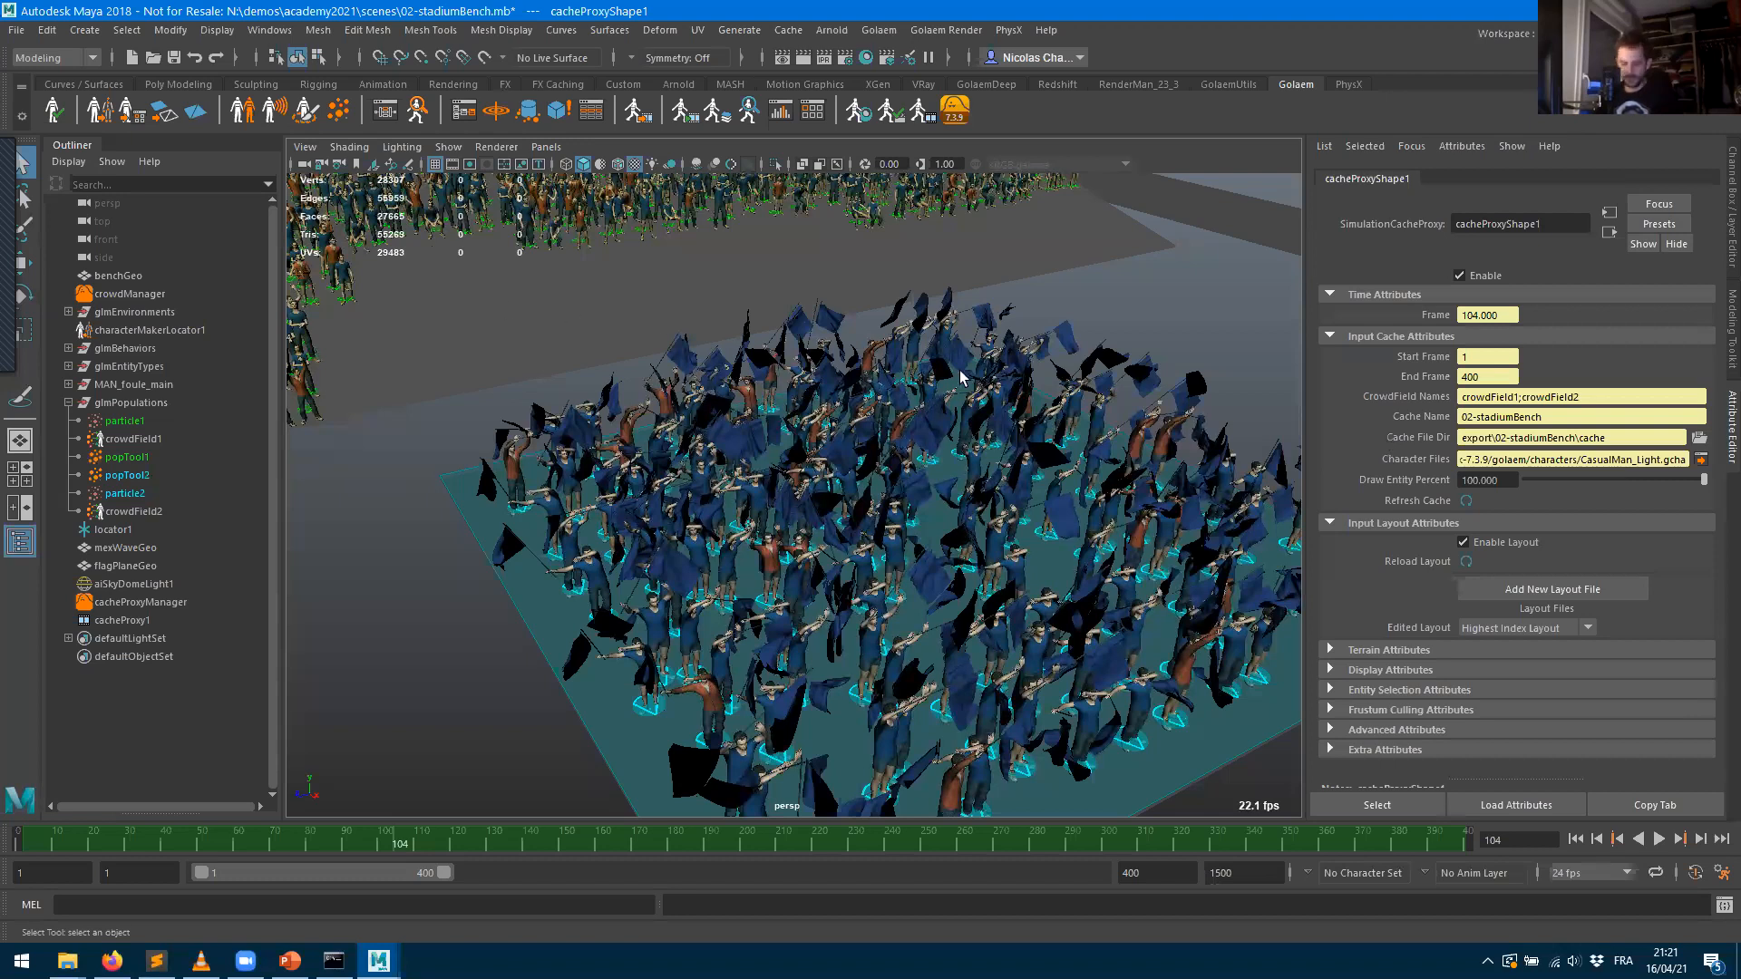
scroll(632, 444, down, 5)
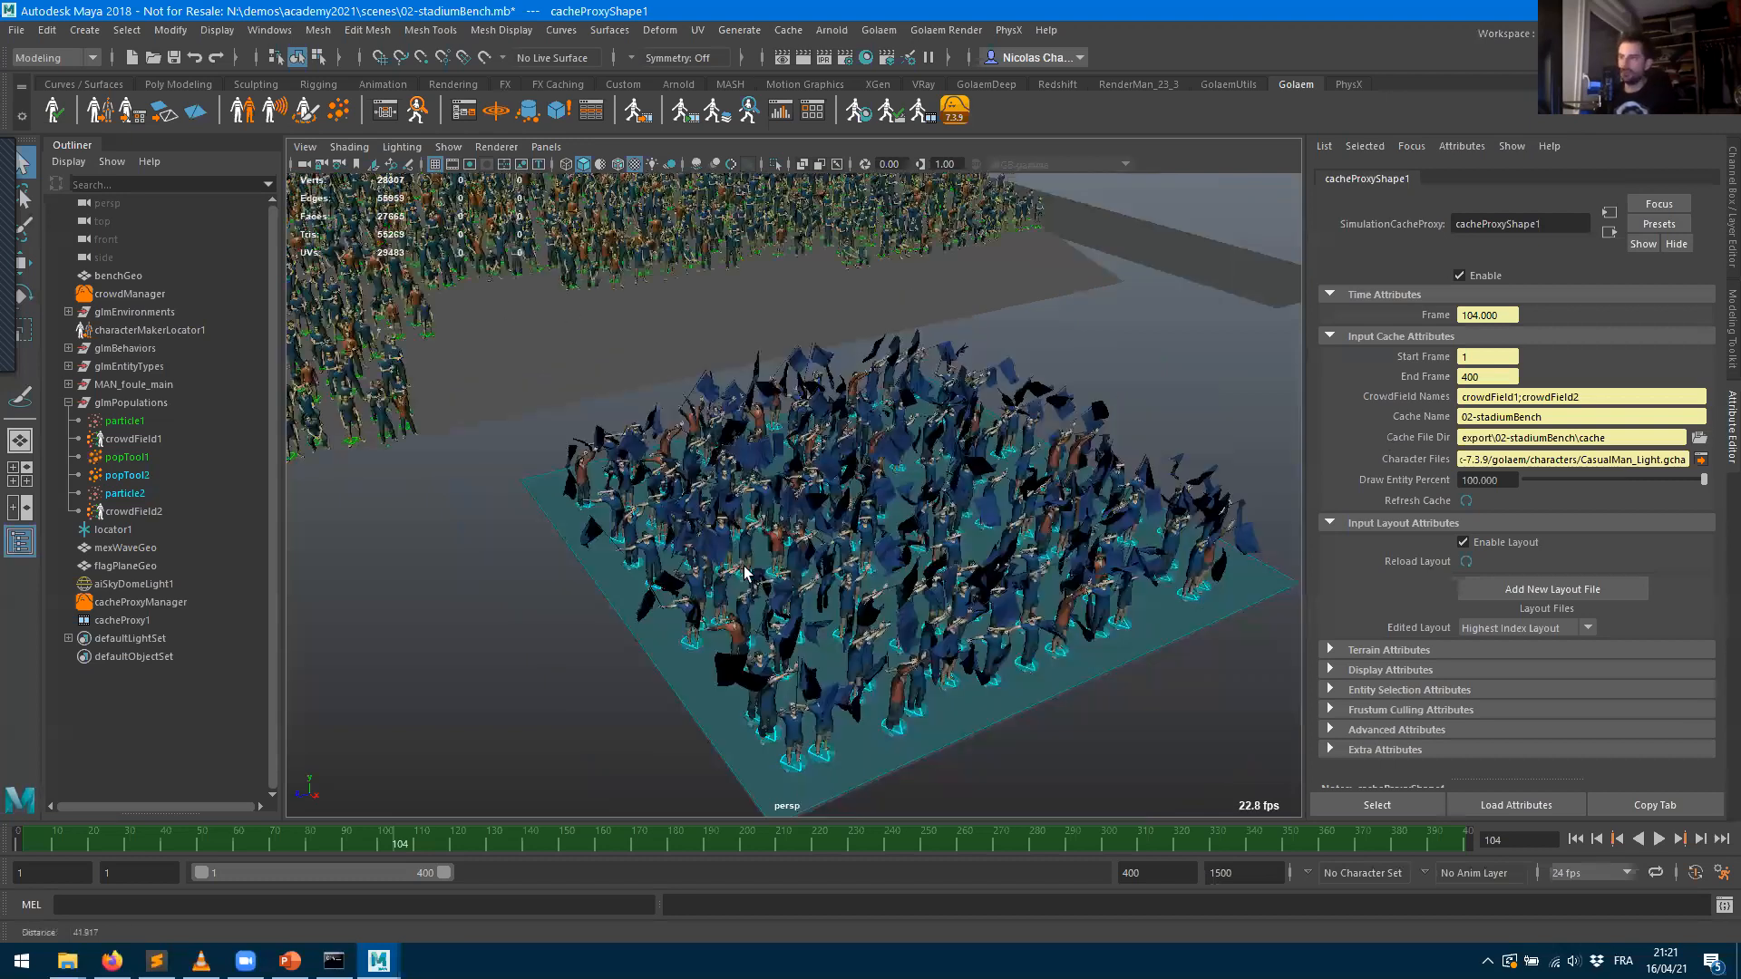
scroll(744, 565, down, 3)
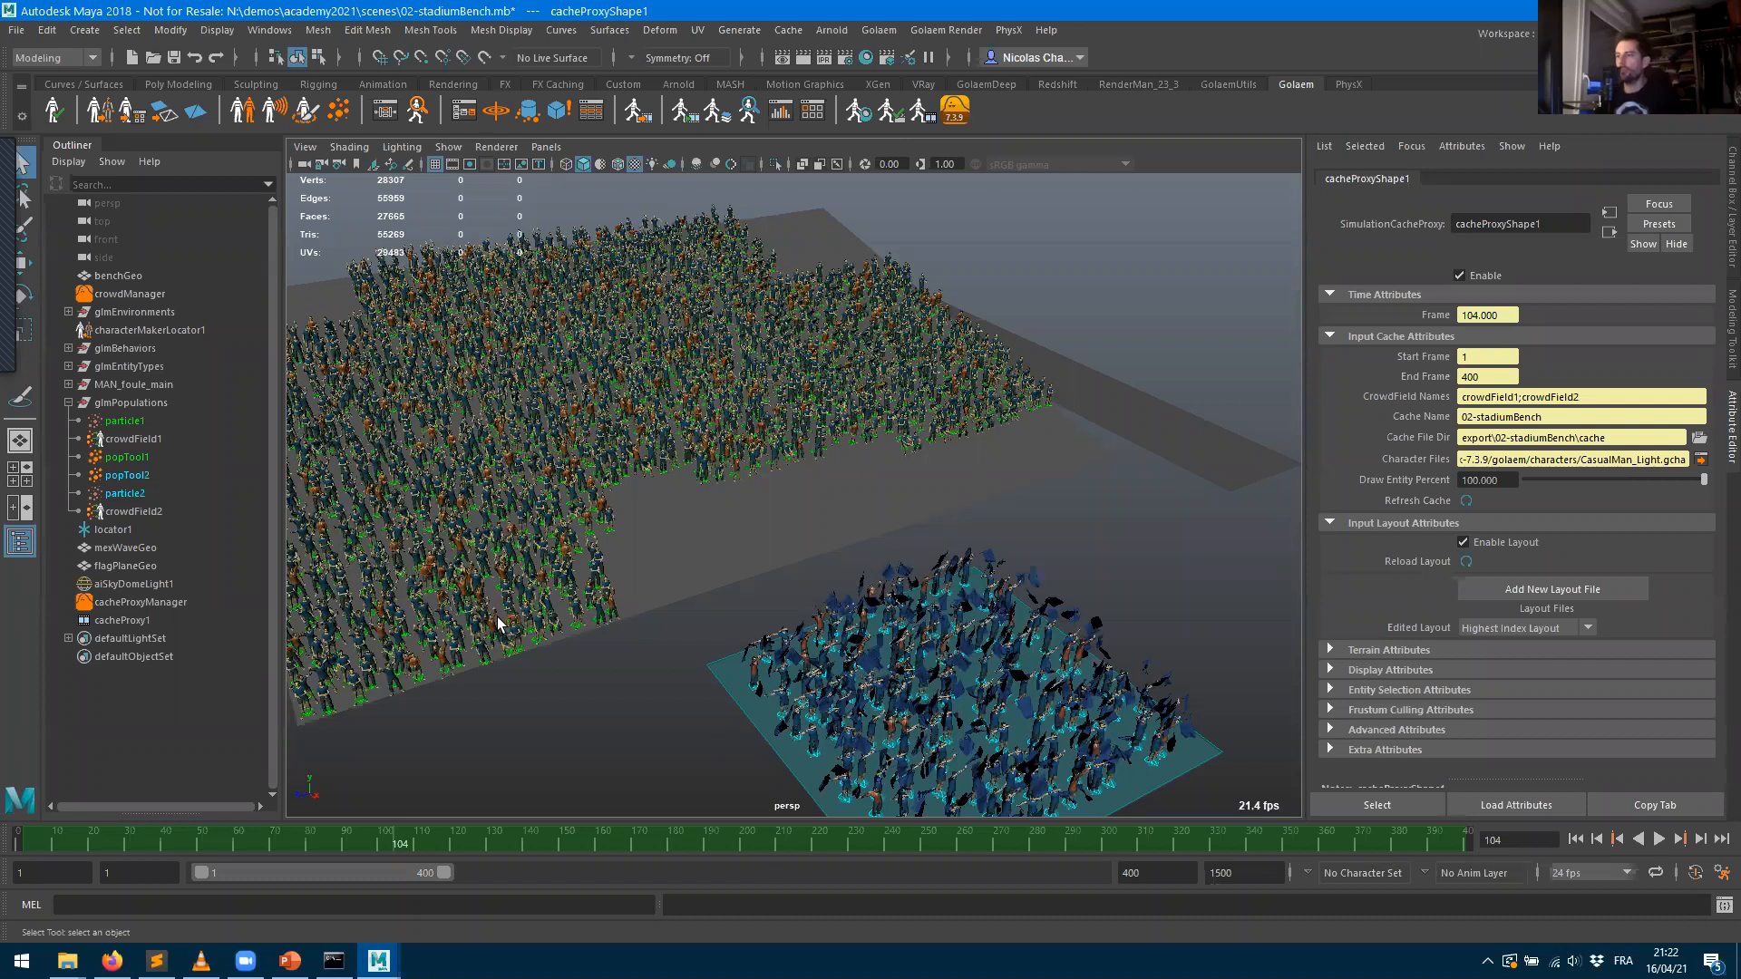
- Open the Golaem Simulation Cache Library, create a new empty library and move the window clear of the crowd
click(819, 117)
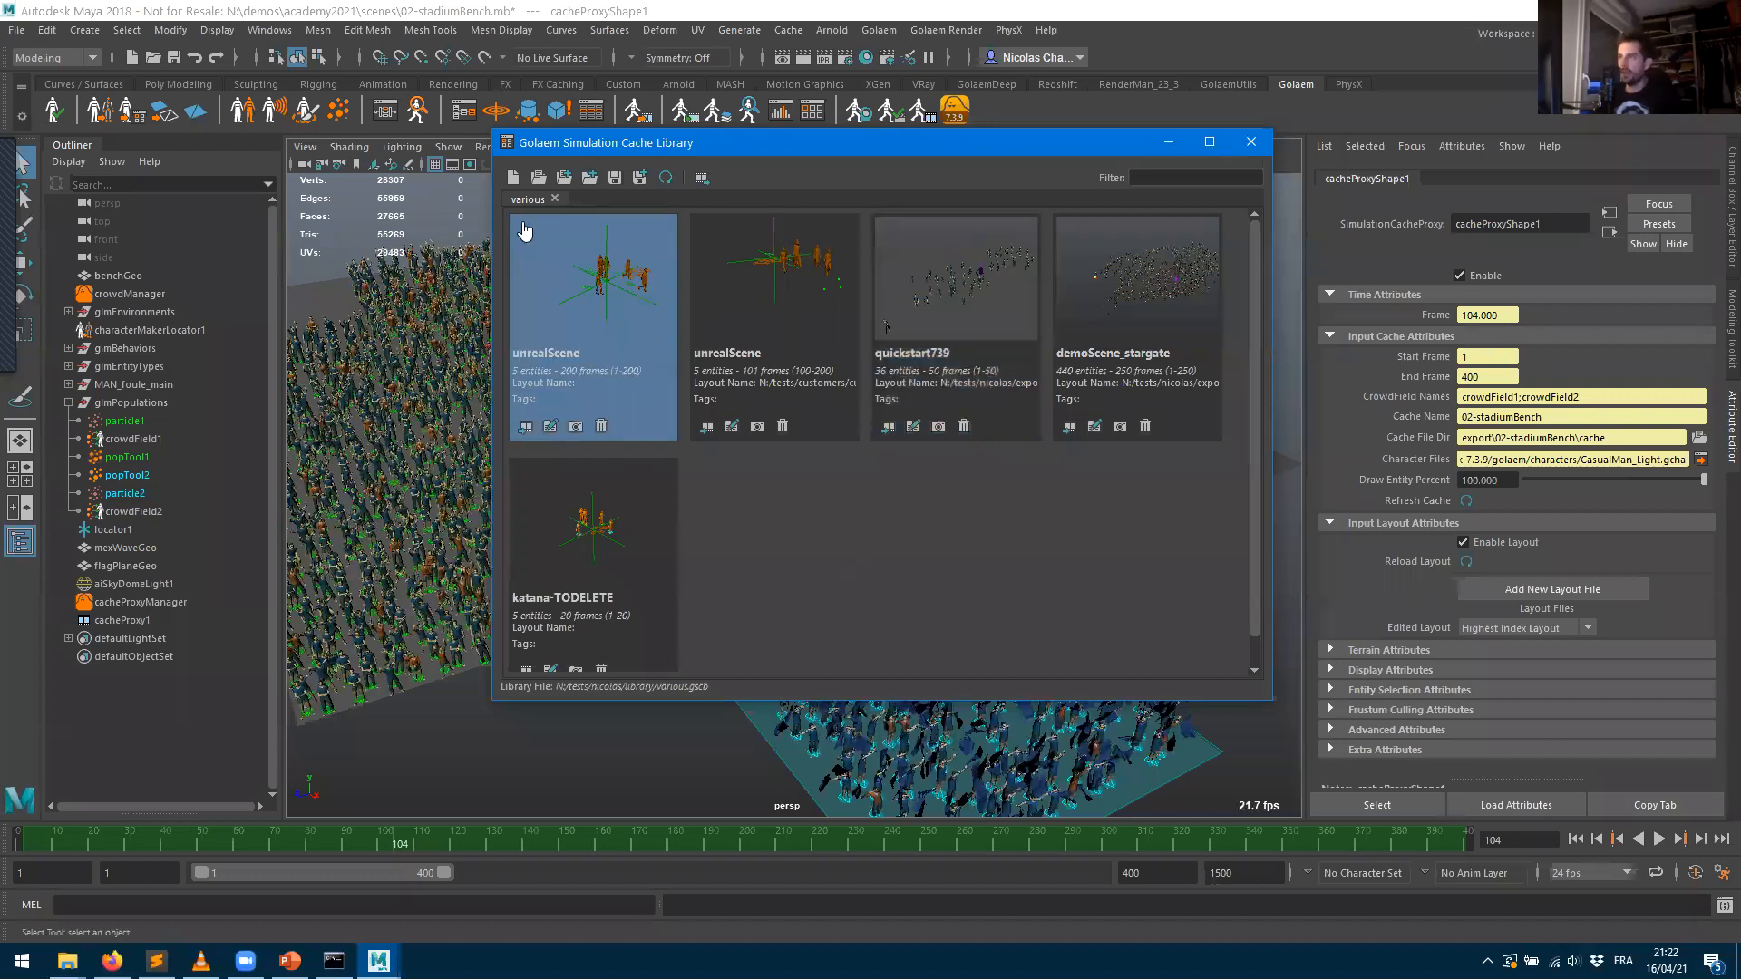
click(512, 179)
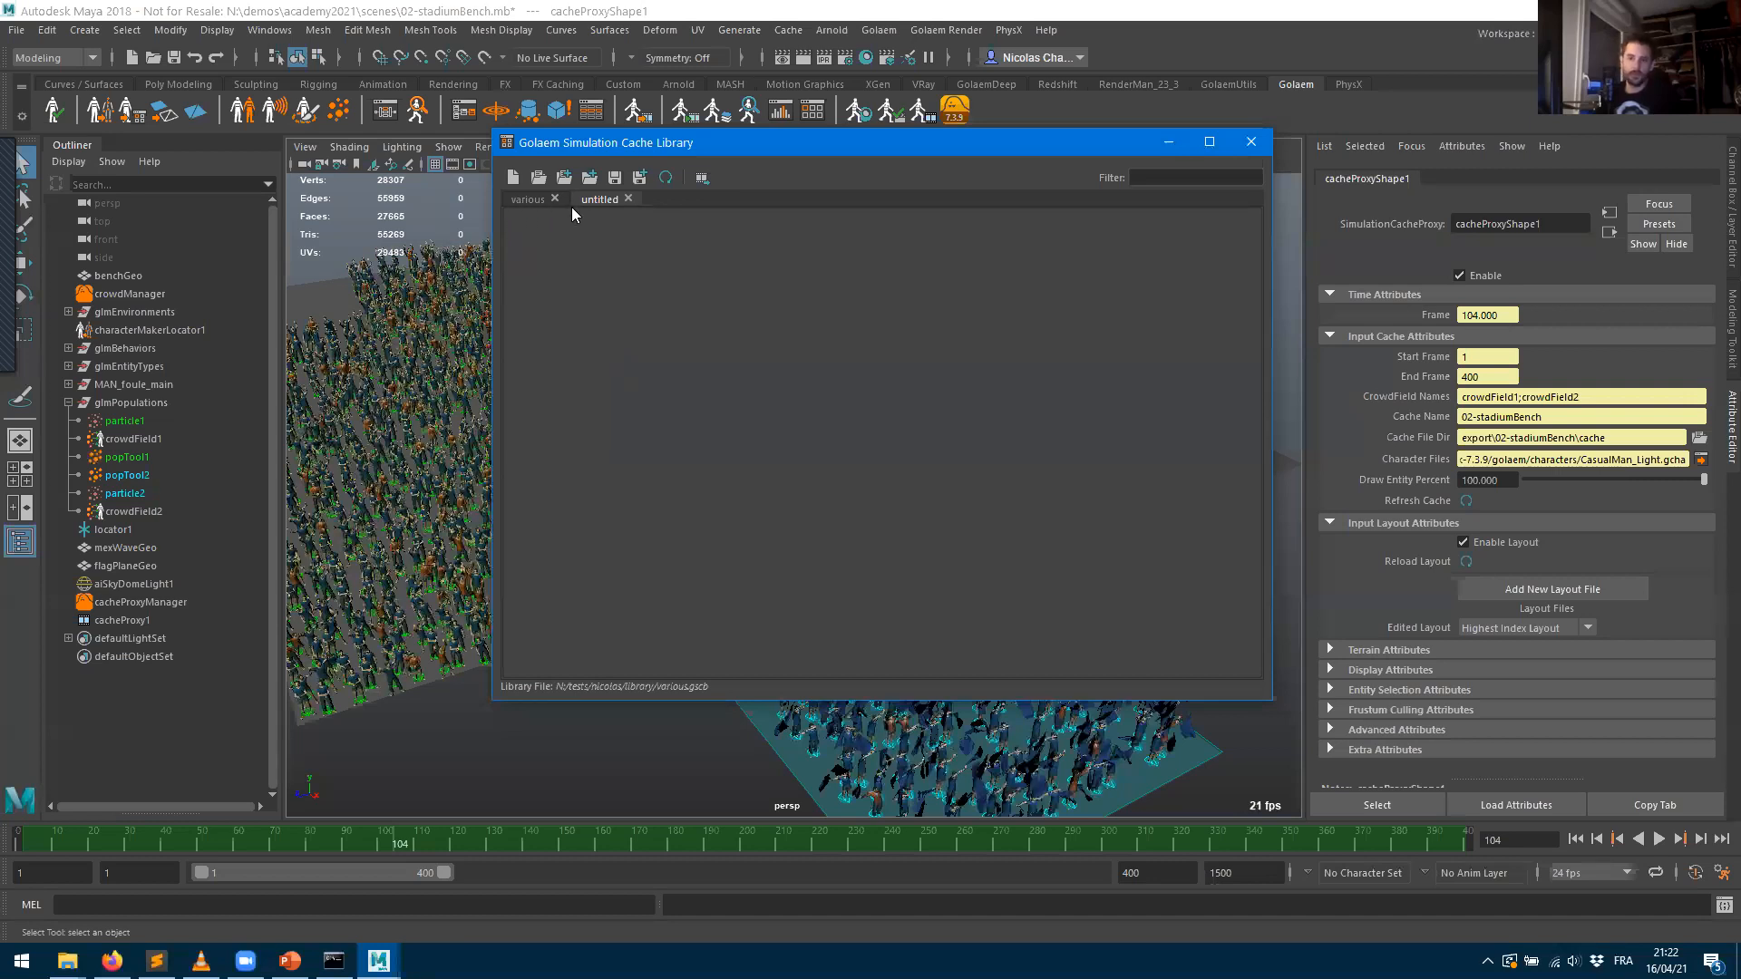
drag(701, 147, 1267, 215)
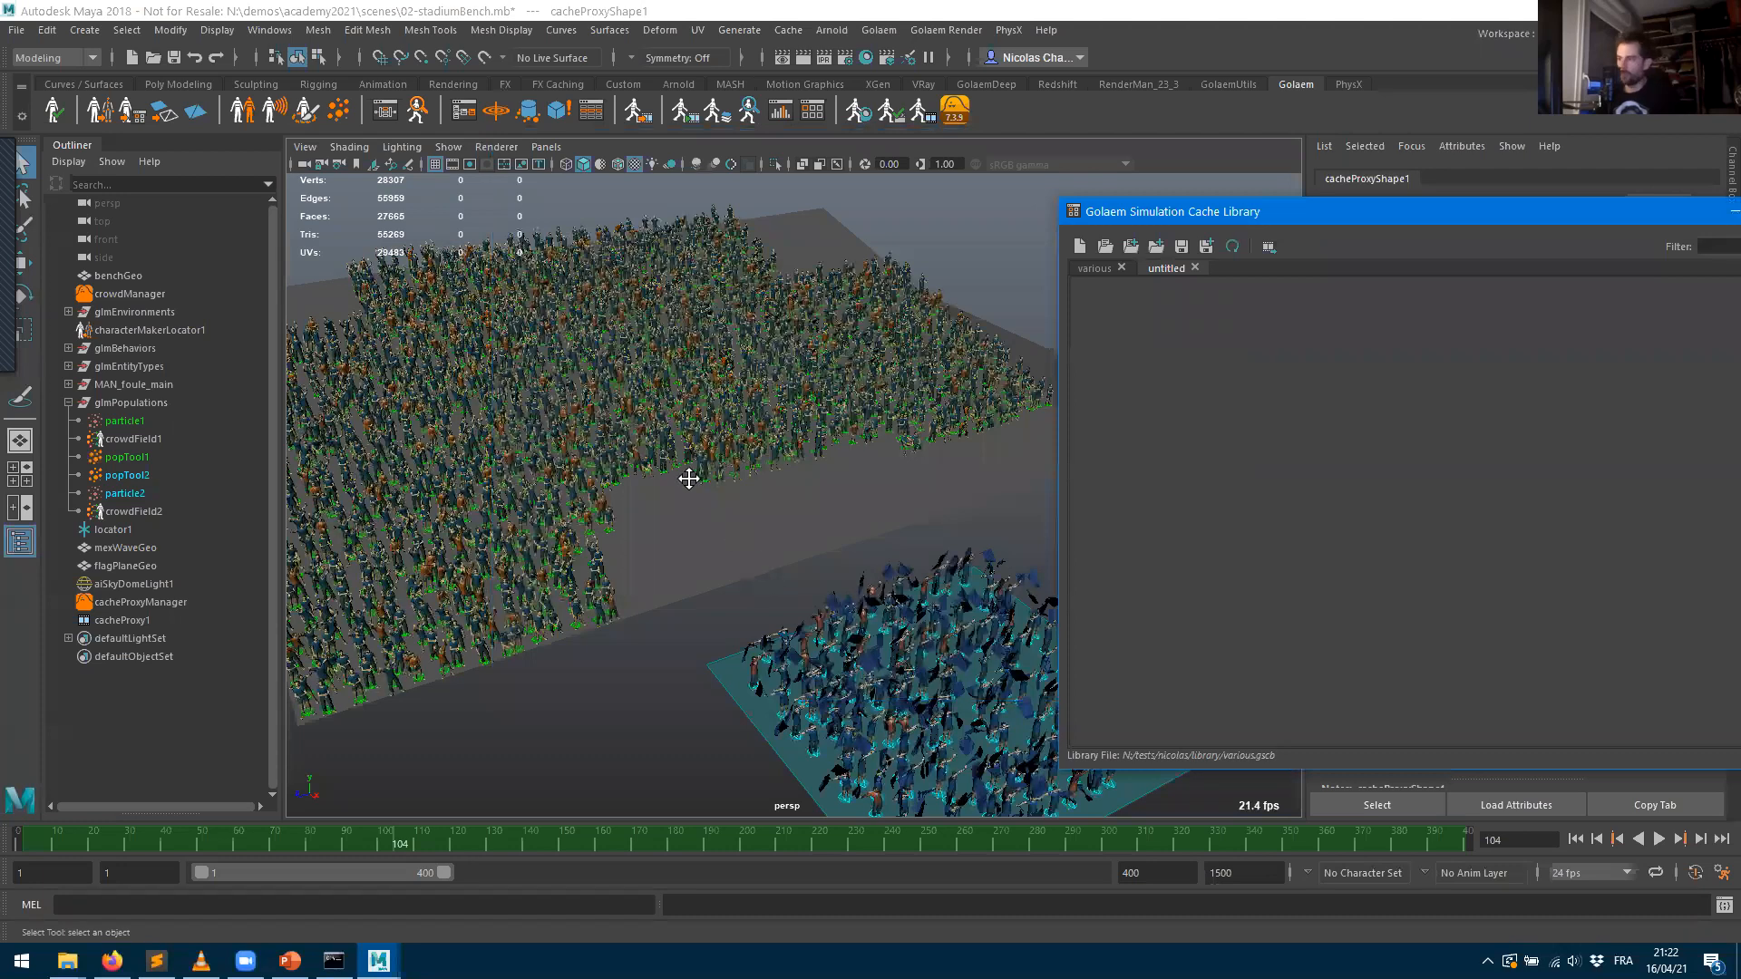
- Frame the flag-waving crowd closely and import the scene's 02-stadiumBench simulation cache proxy into the untitled library
scroll(791, 501, up, 4)
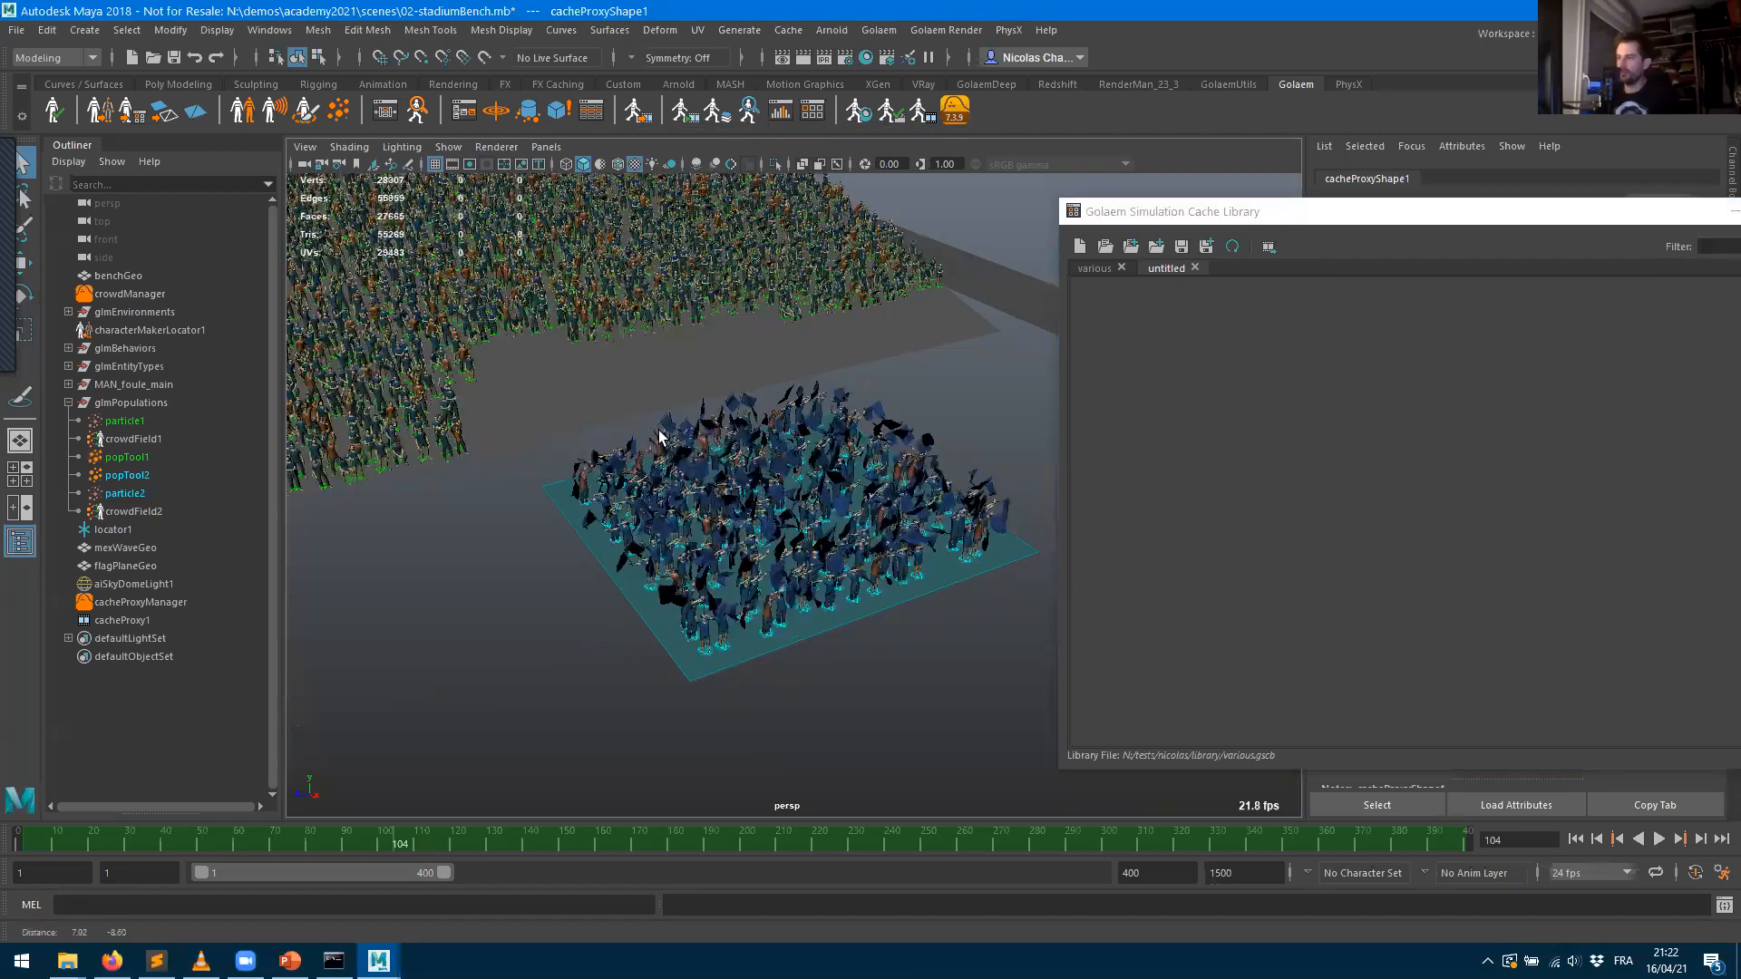
mouse_move(764, 515)
alt+mouse_down()
mouse_move(811, 495)
mouse_move(827, 444)
mouse_move(763, 453)
mouse_move(737, 508)
alt+mouse_up()
alt+middle_drag(737, 508, 744, 479)
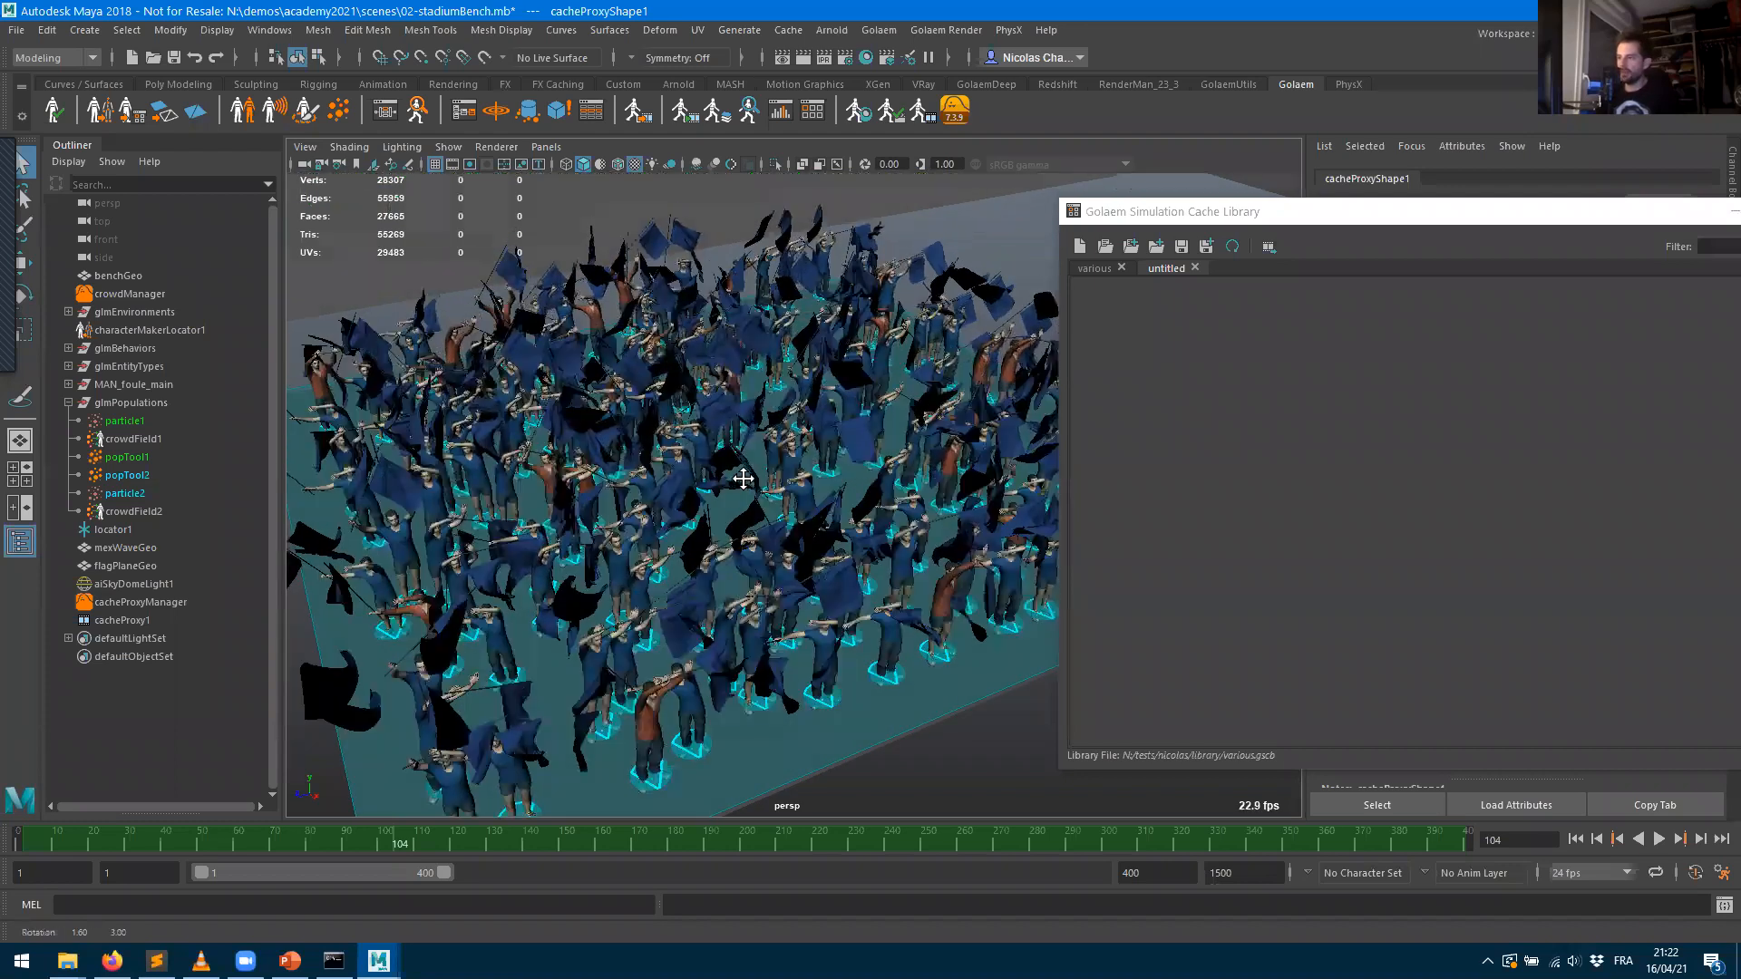
alt+drag(747, 484, 773, 494)
alt+middle_drag(773, 494, 803, 487)
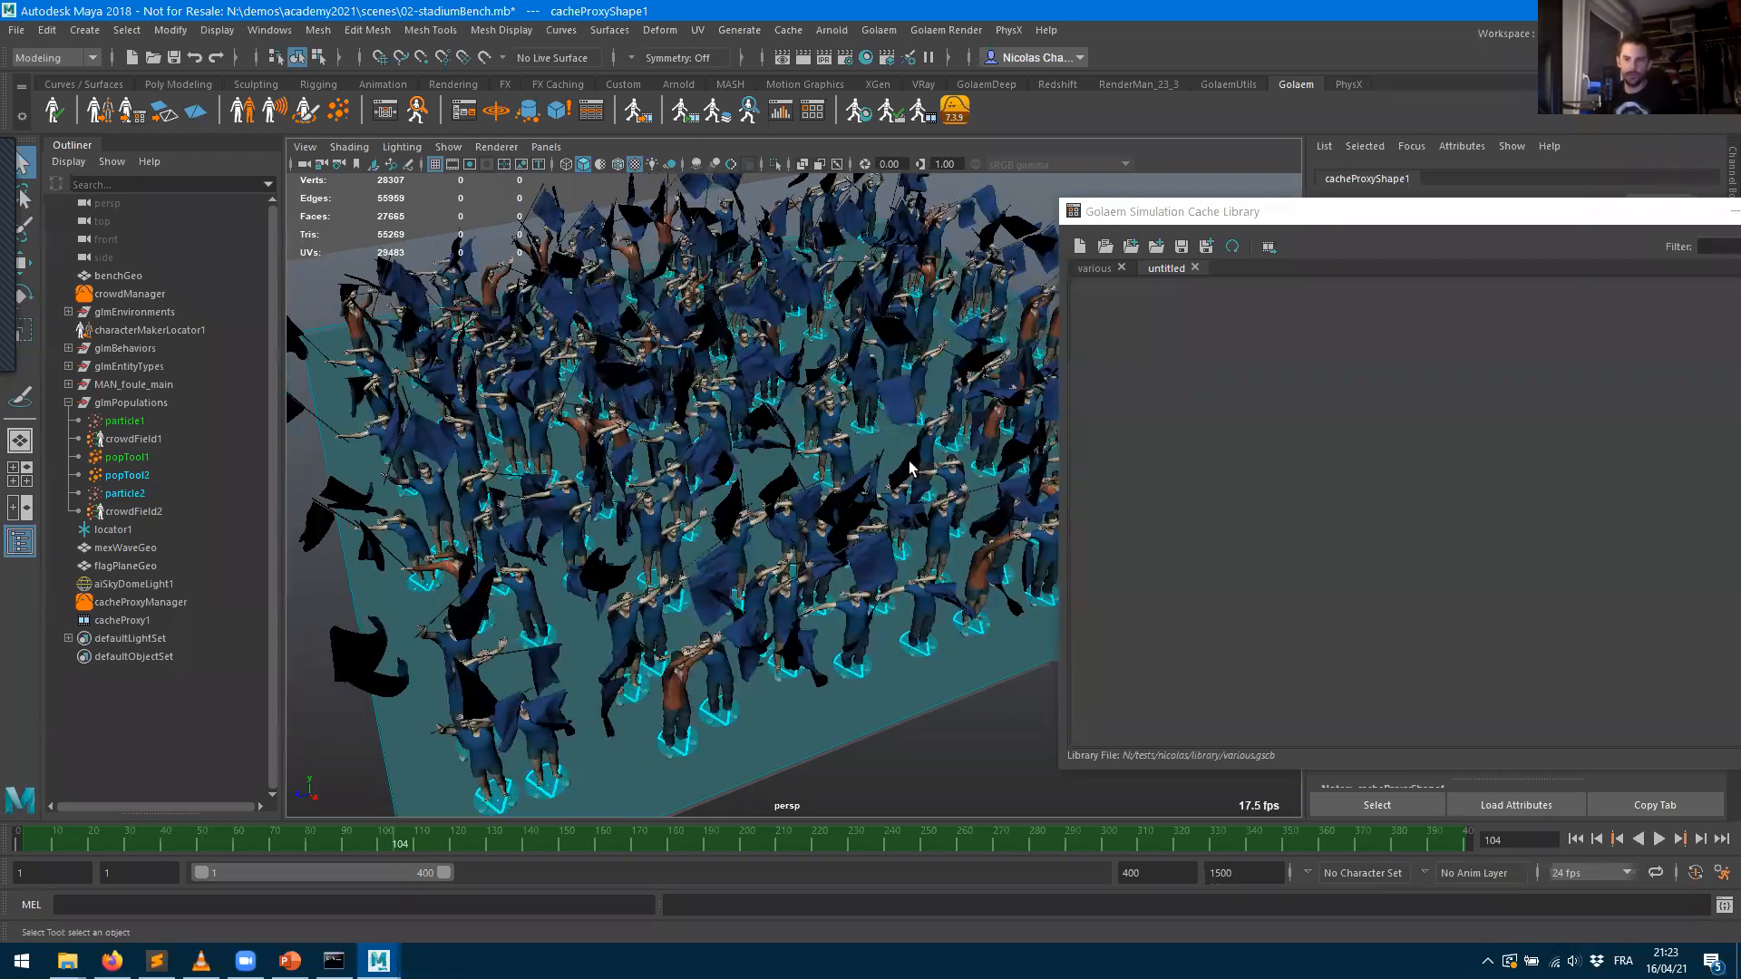
click(1272, 255)
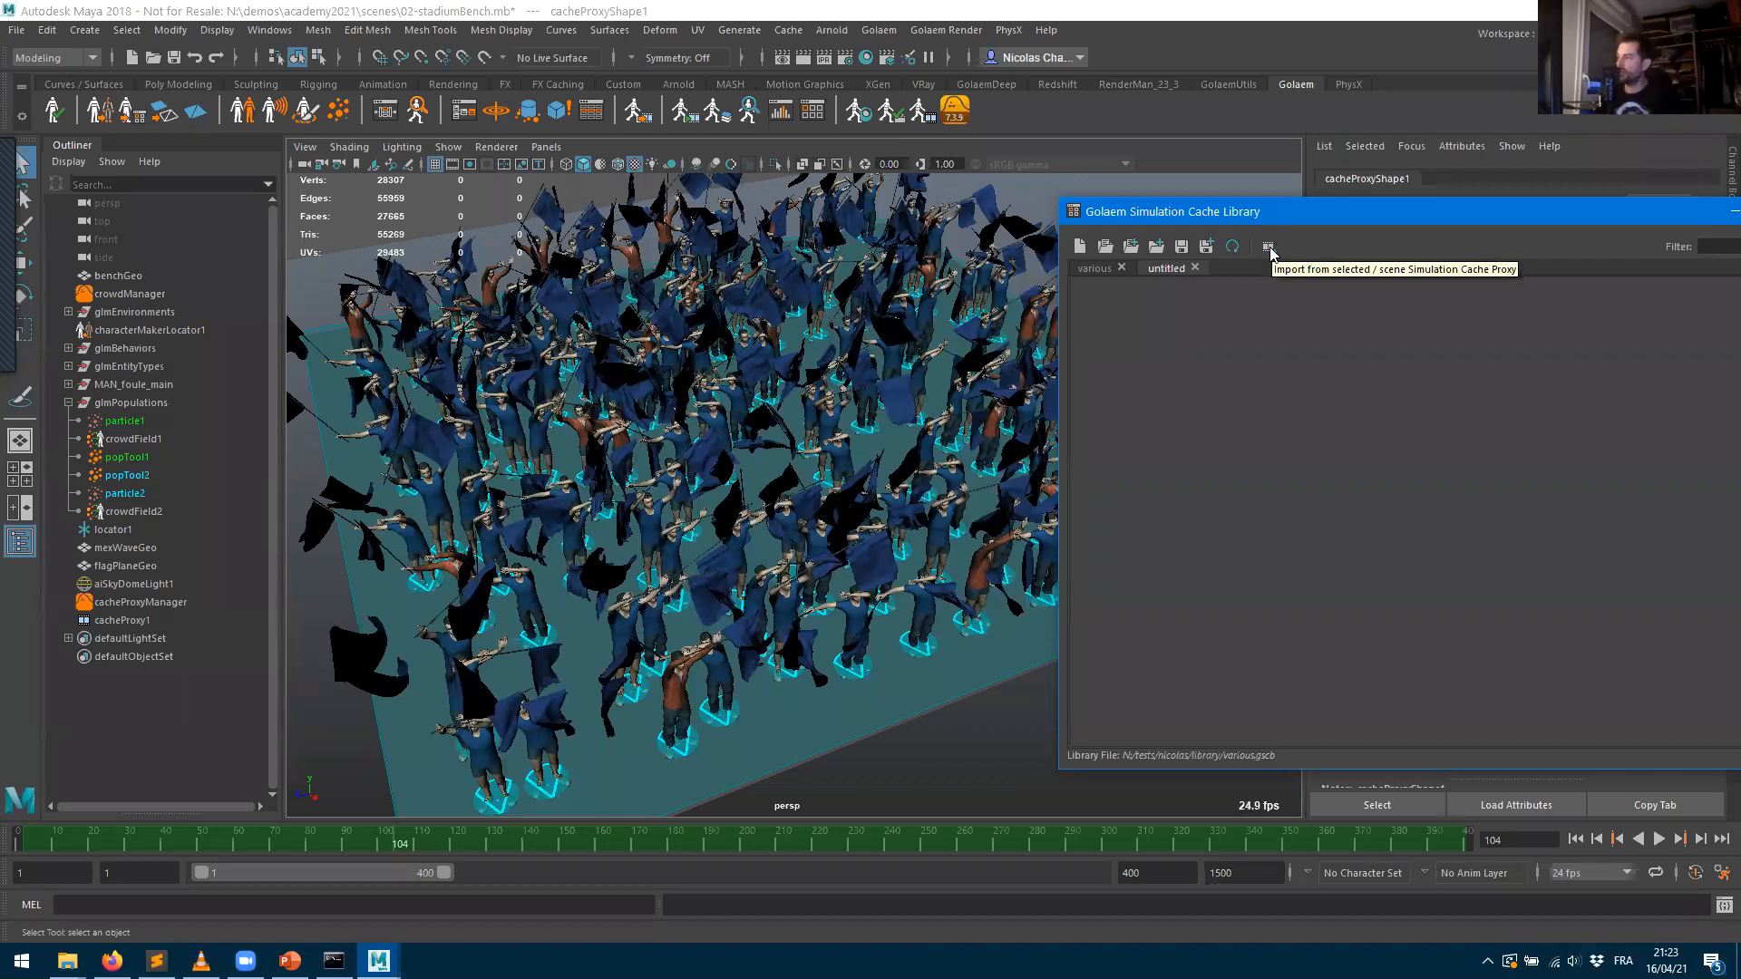
click(1269, 248)
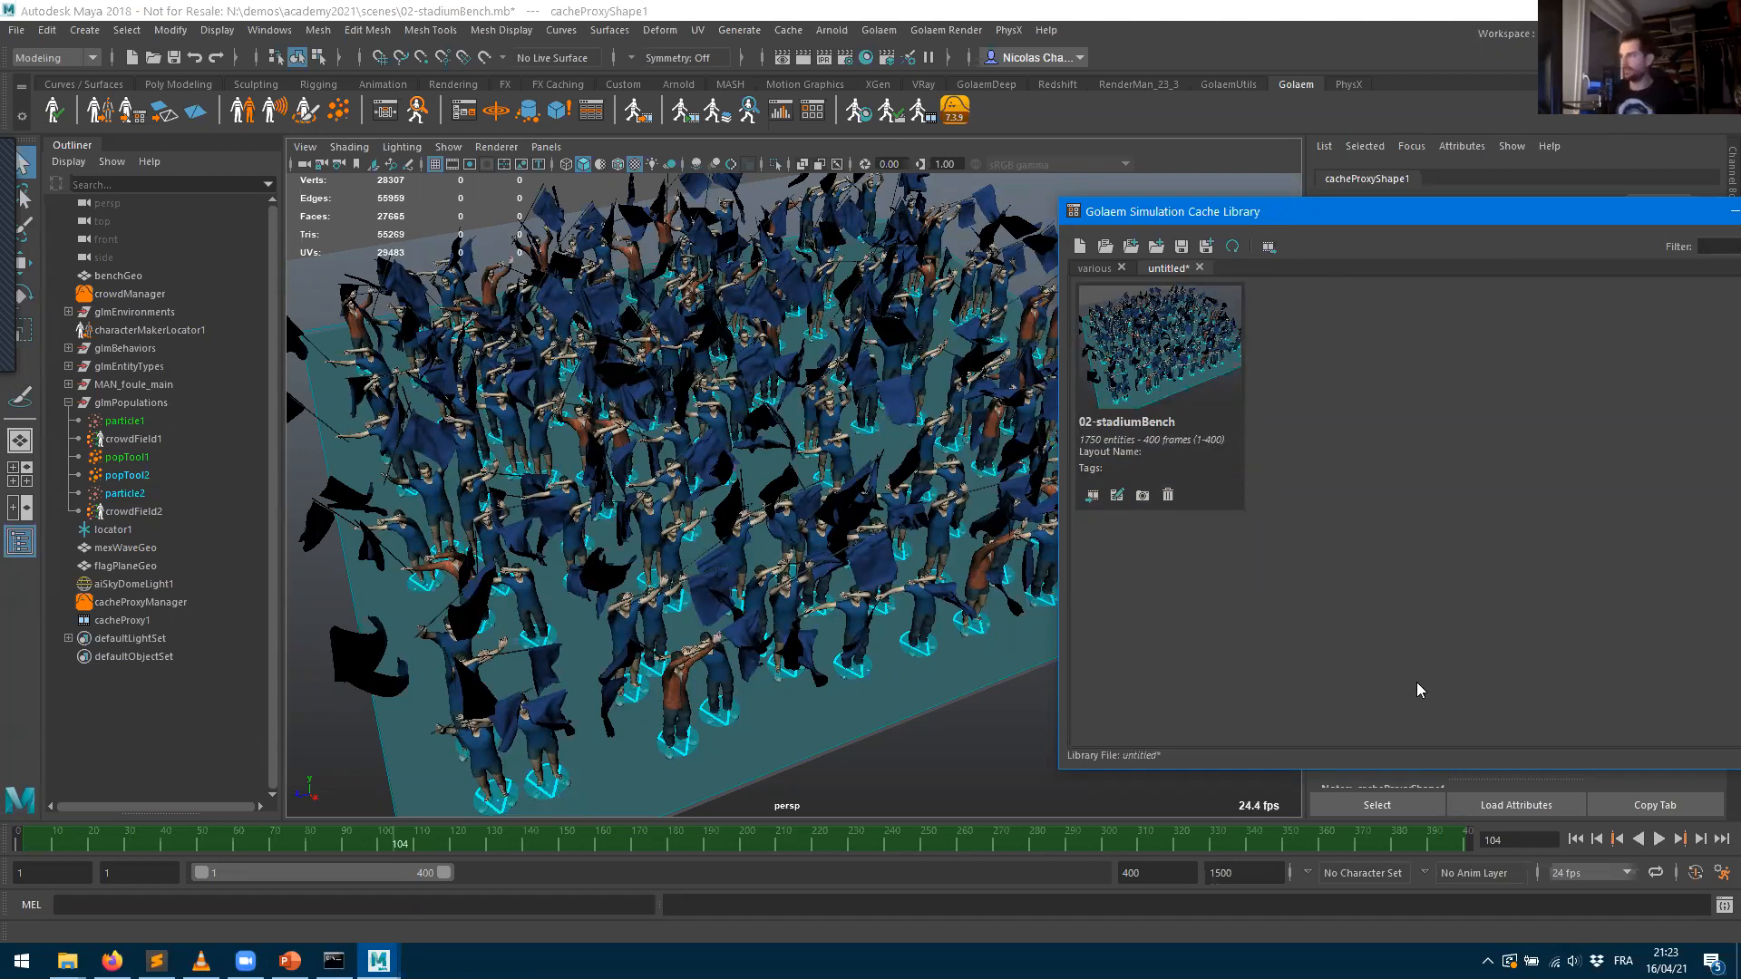
- Remove the 02-stadiumBench entry, close the untitled library without saving it and close the Simulation Cache Library
click(1170, 494)
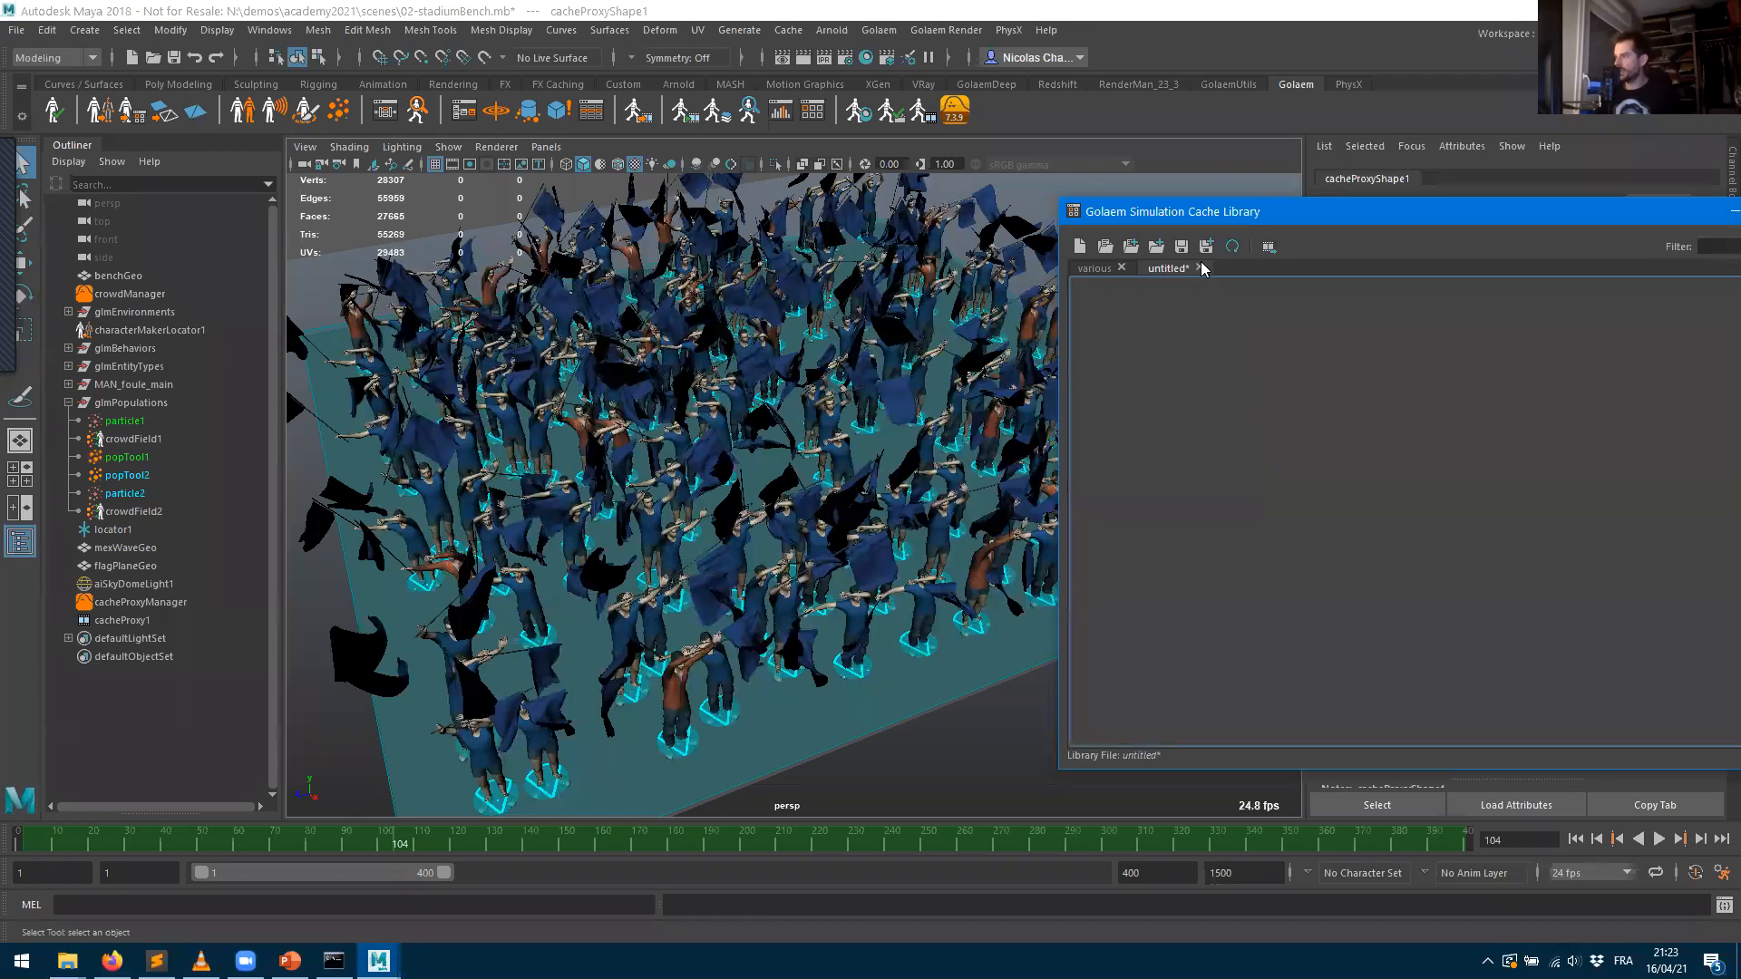
click(1200, 268)
click(1436, 517)
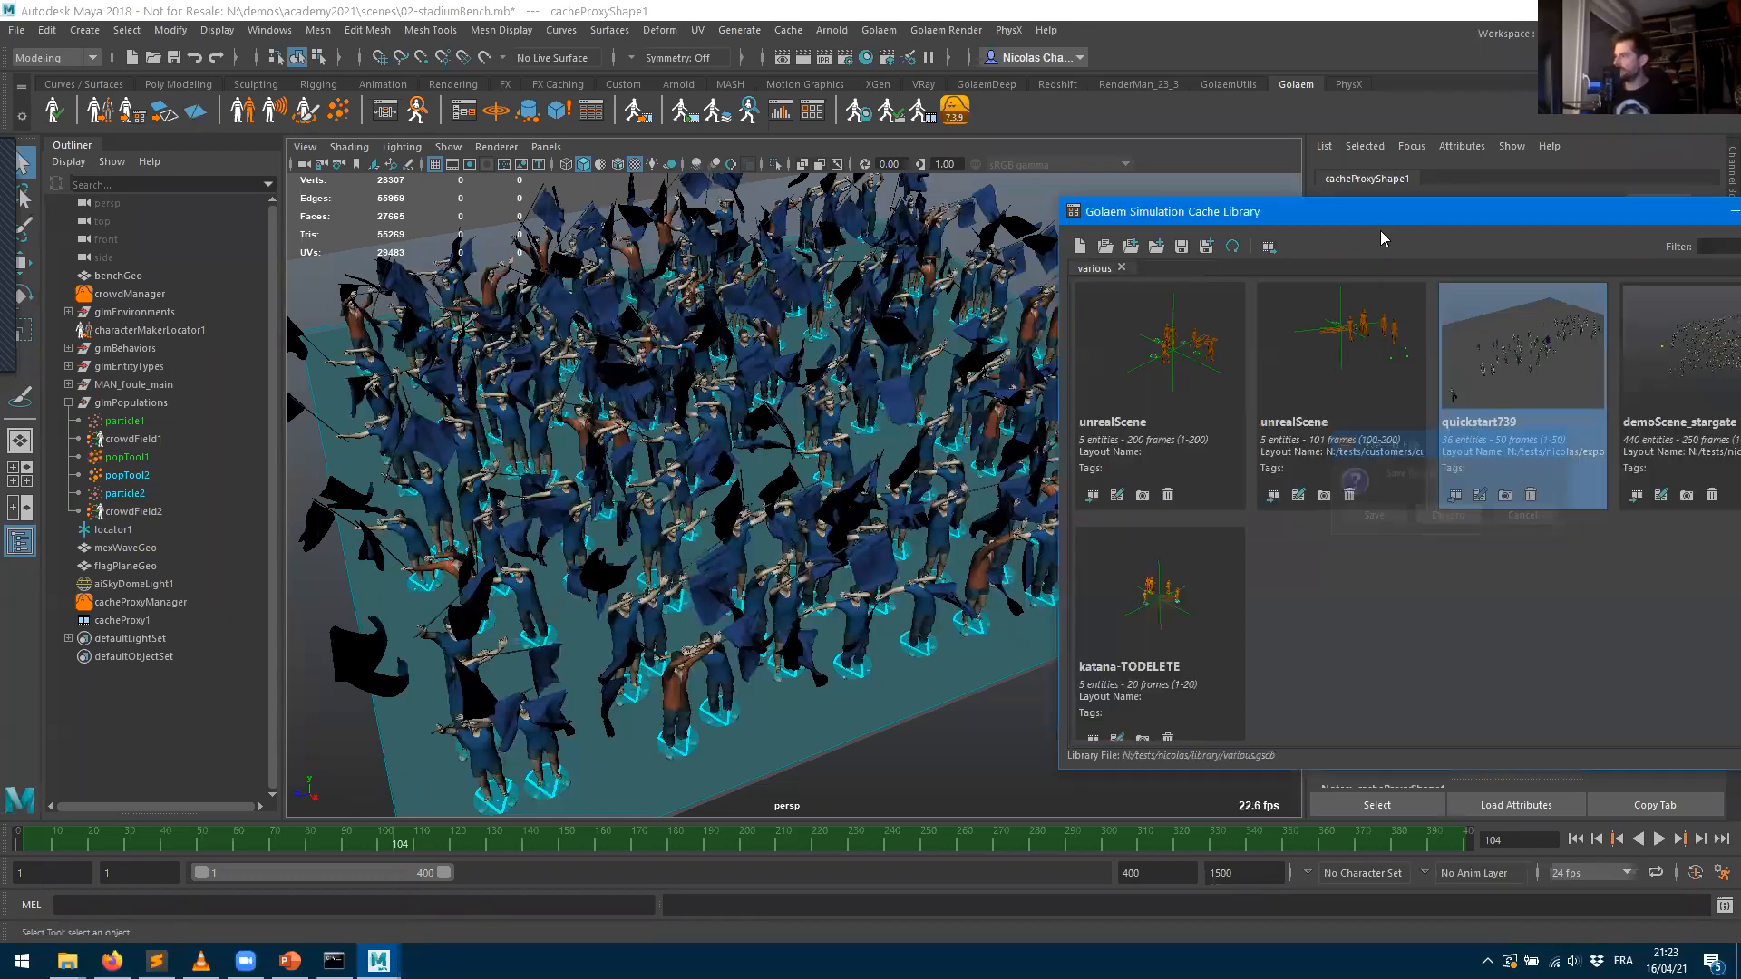
click(1442, 245)
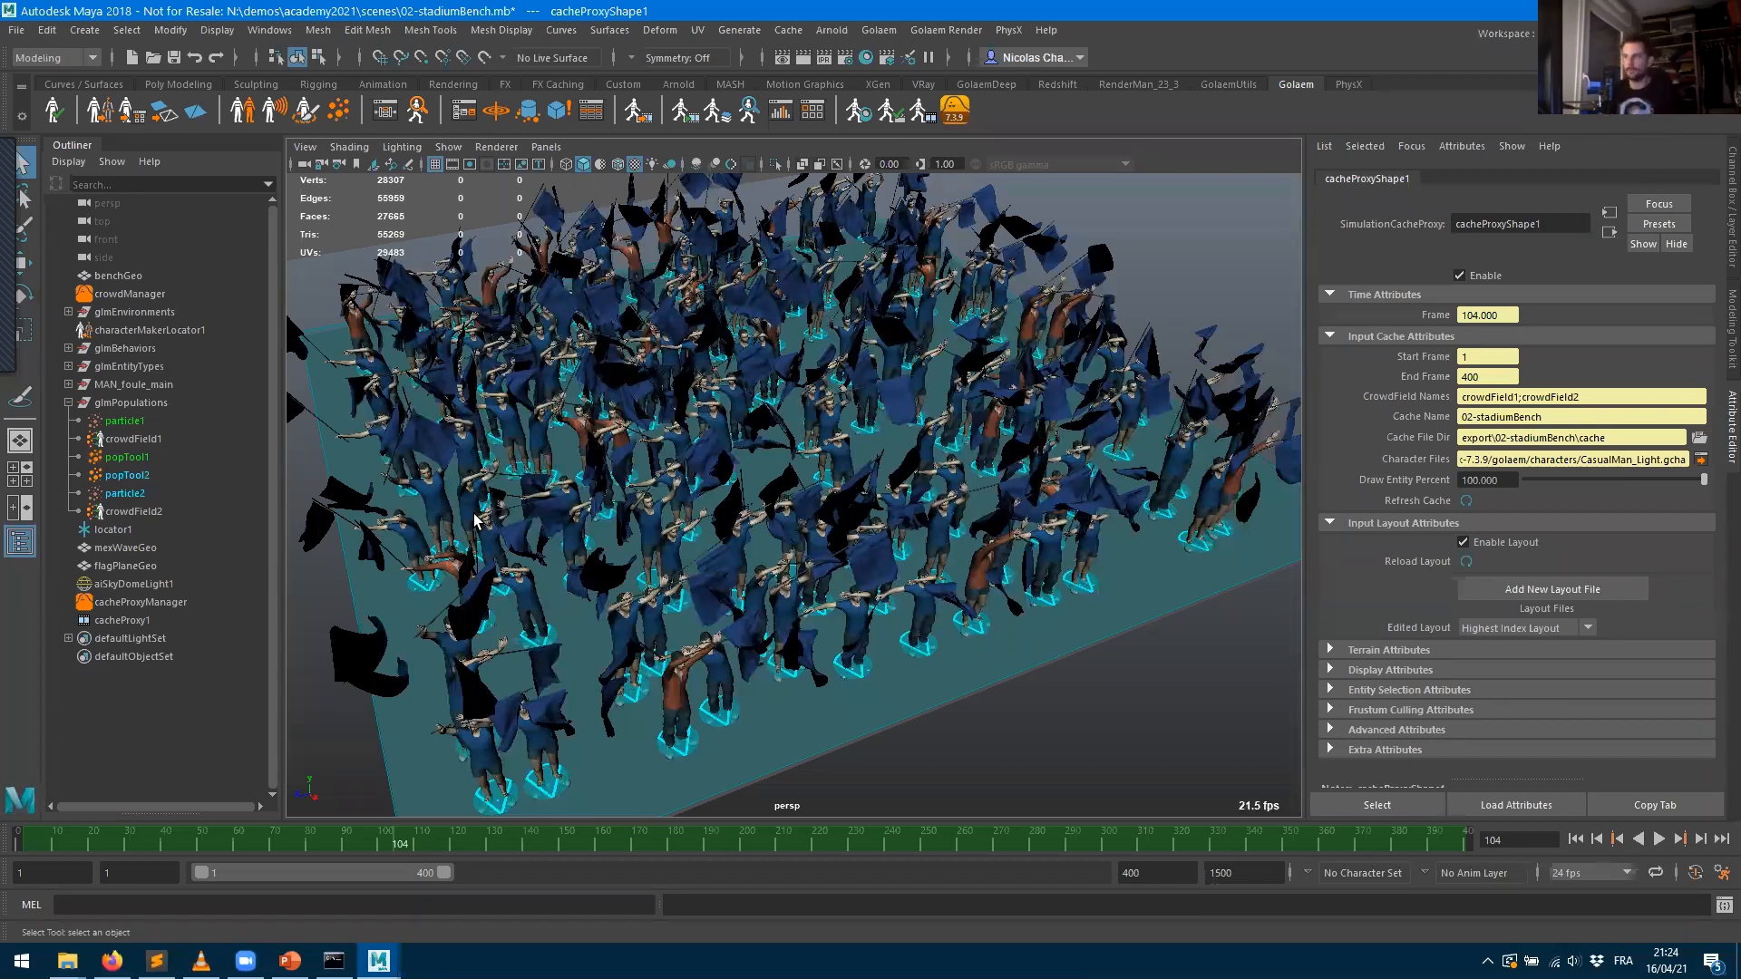
- Open the Golaem Simulation Cache Library, create a new library and save it as academy in the academy2021 project folder
click(812, 116)
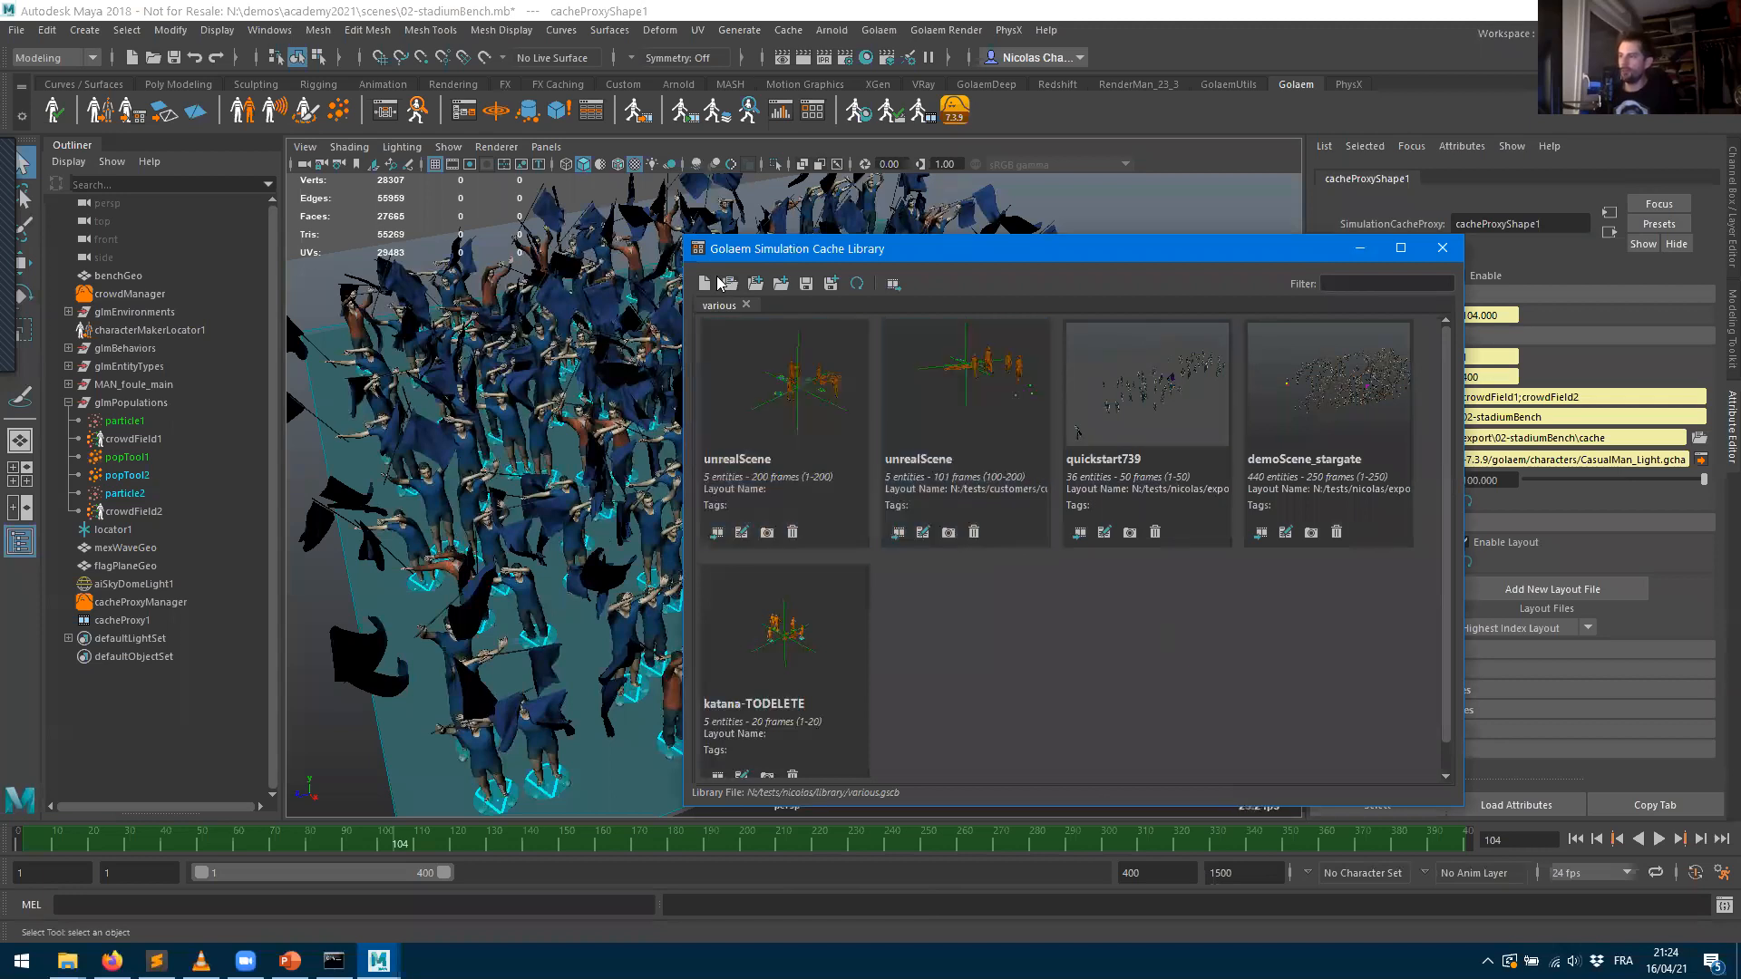
click(705, 285)
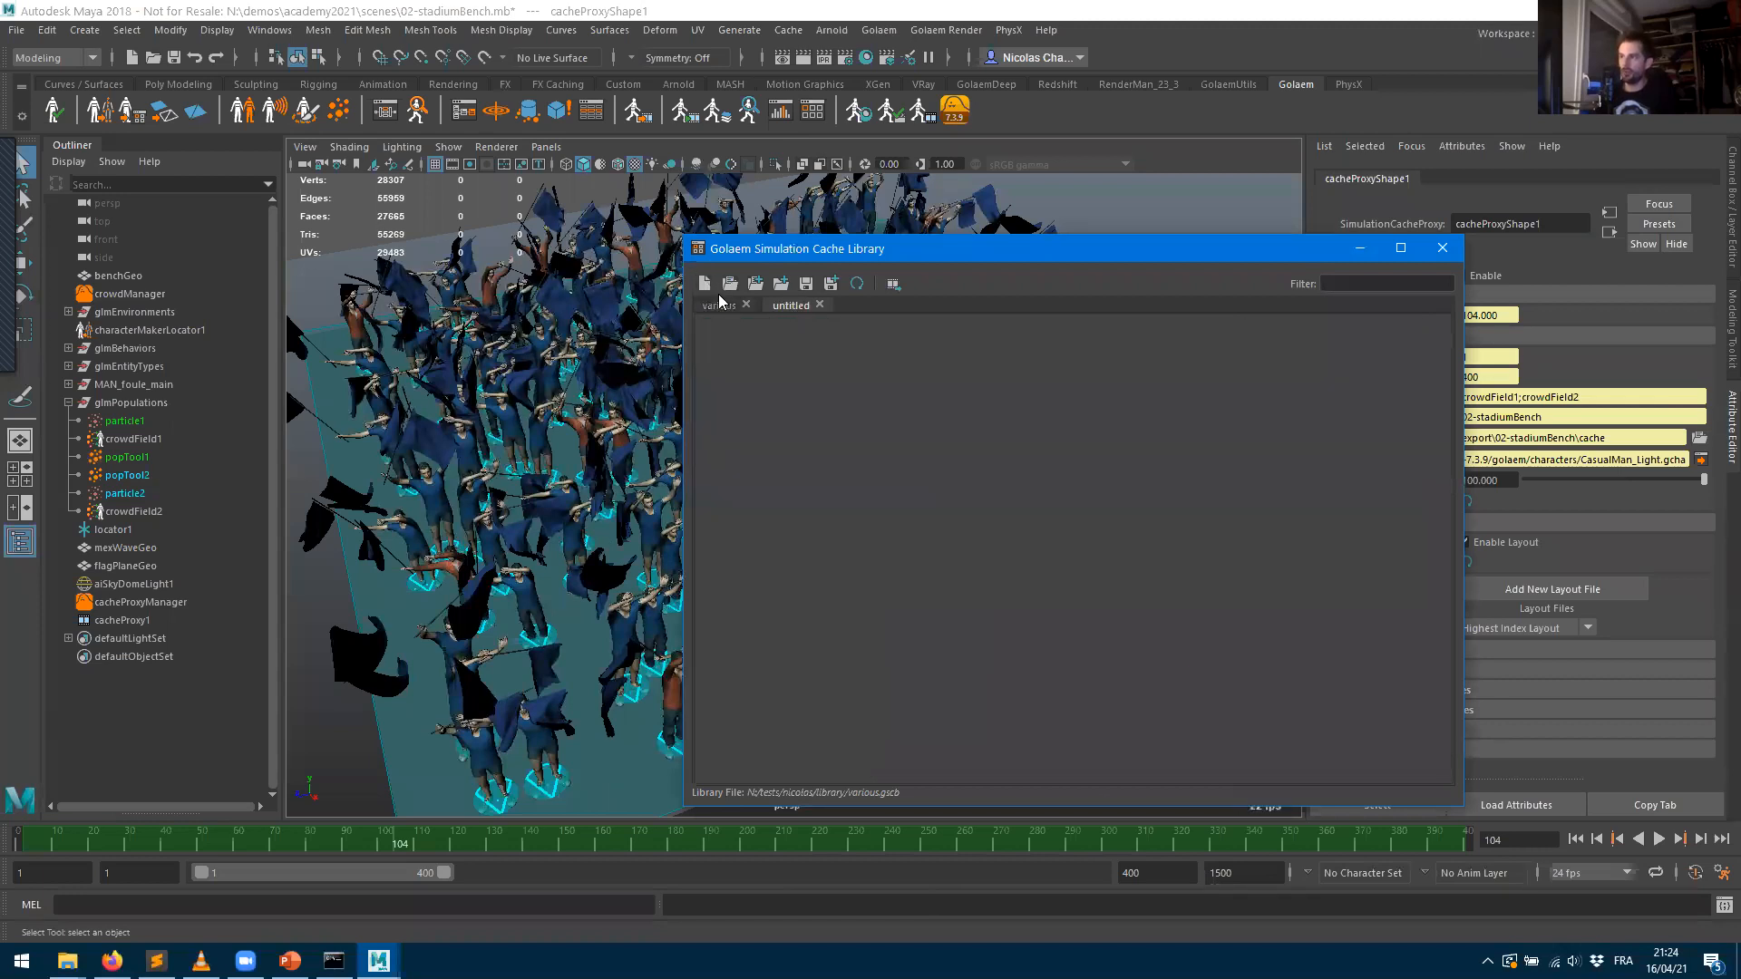
click(807, 285)
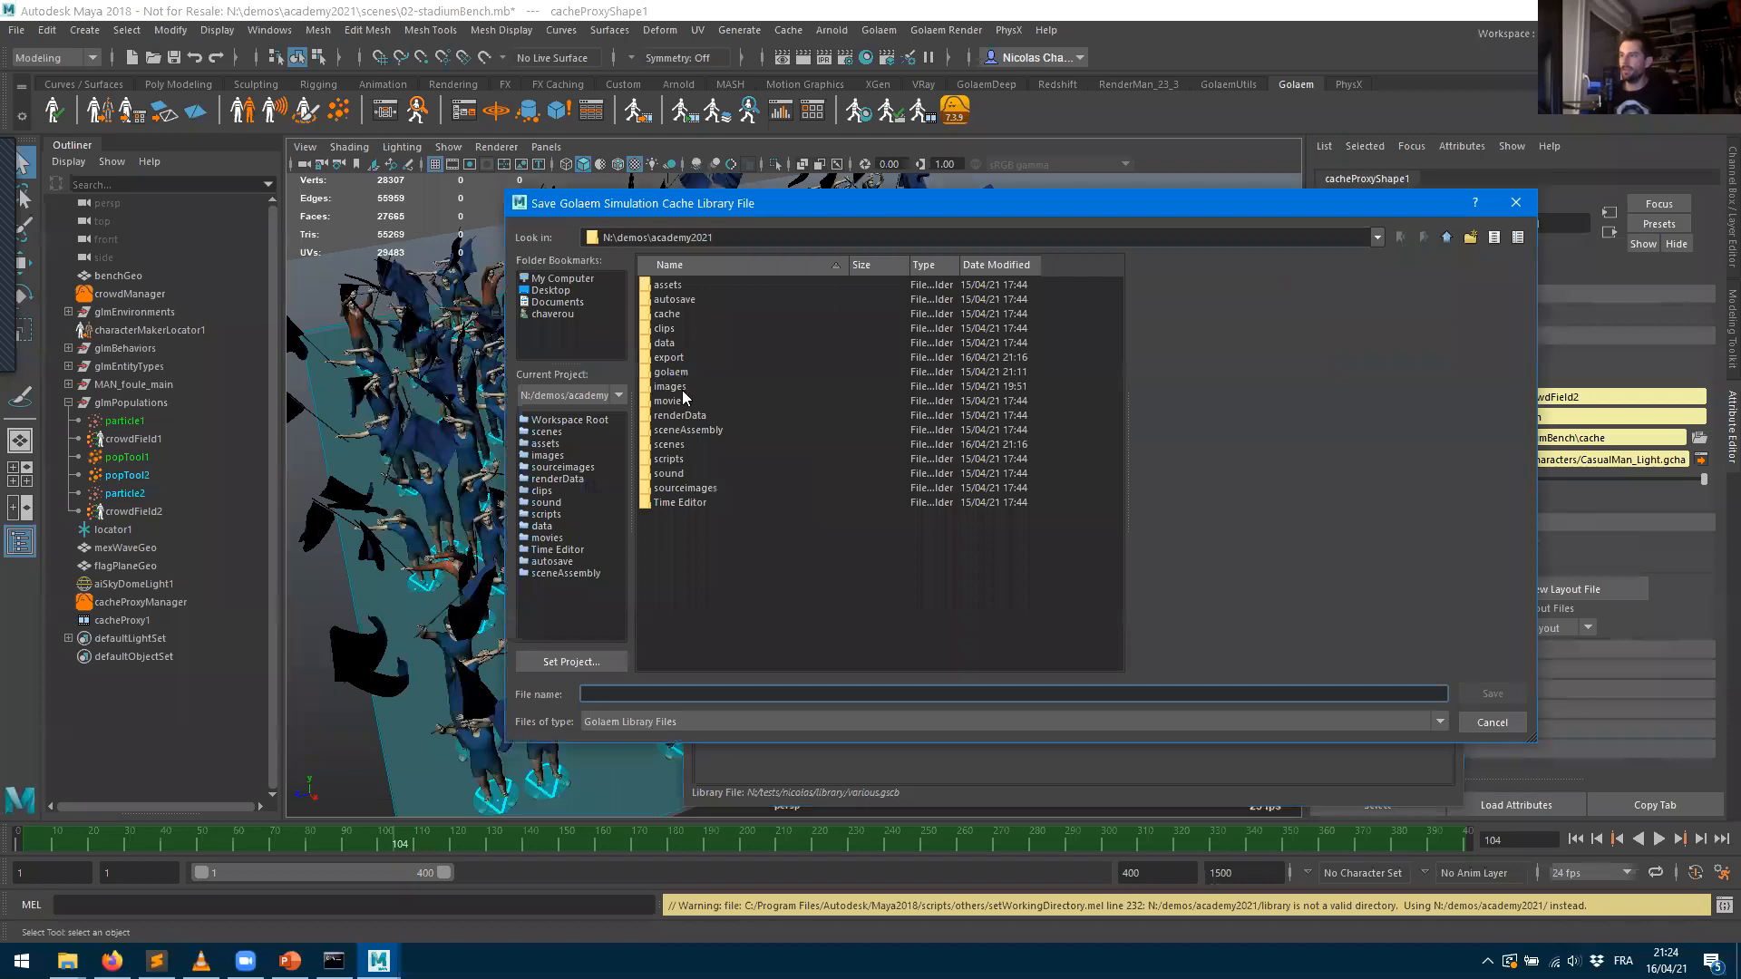
text(academy)
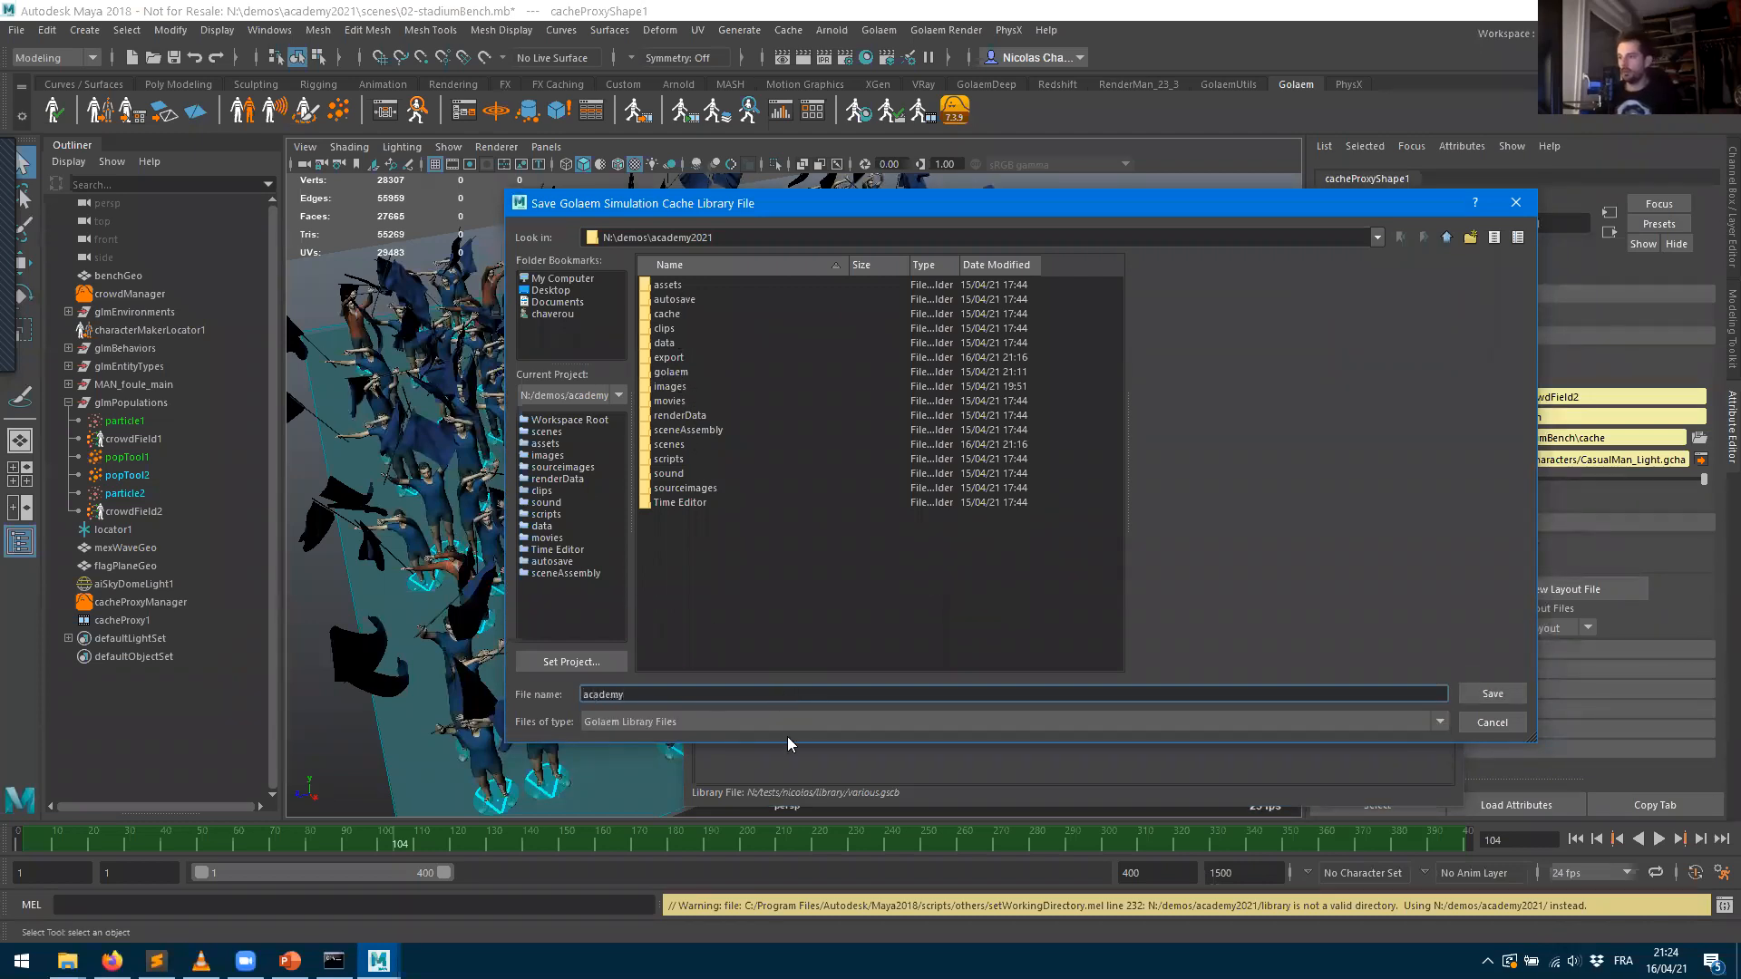
click(1491, 694)
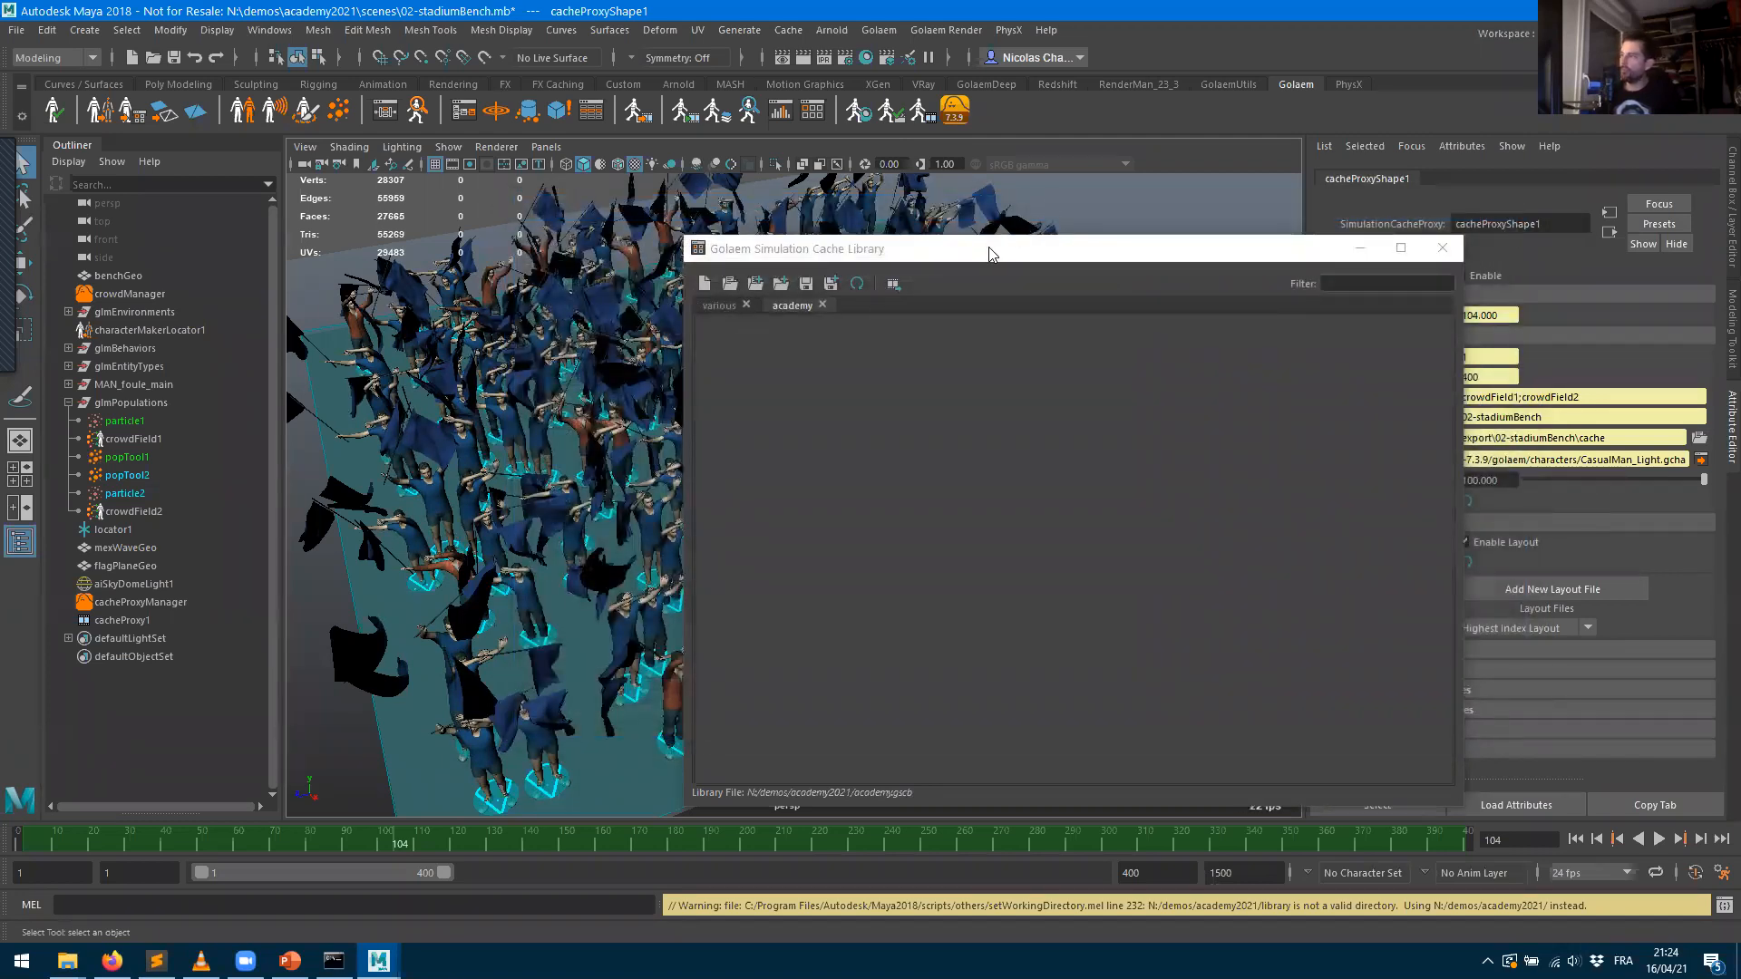
- Move the library window off the flag-waving crowd, import the scene's simulation cache proxy into the academy library and select the item
drag(988, 249, 1368, 275)
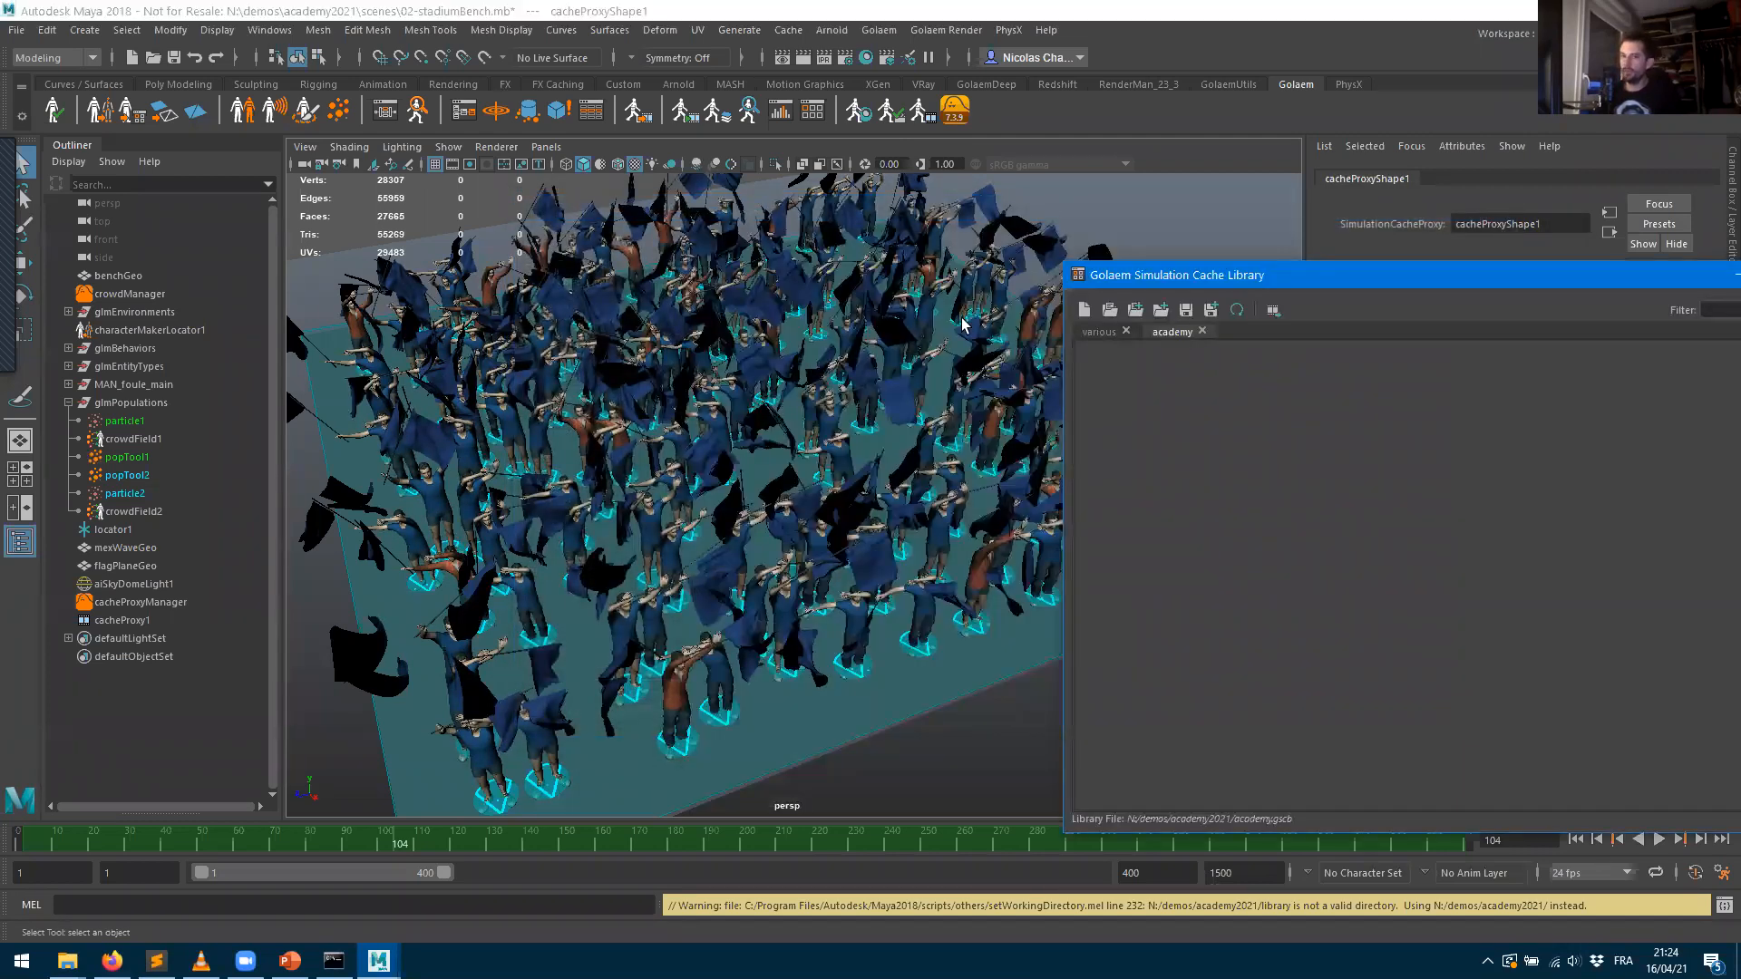
click(1273, 311)
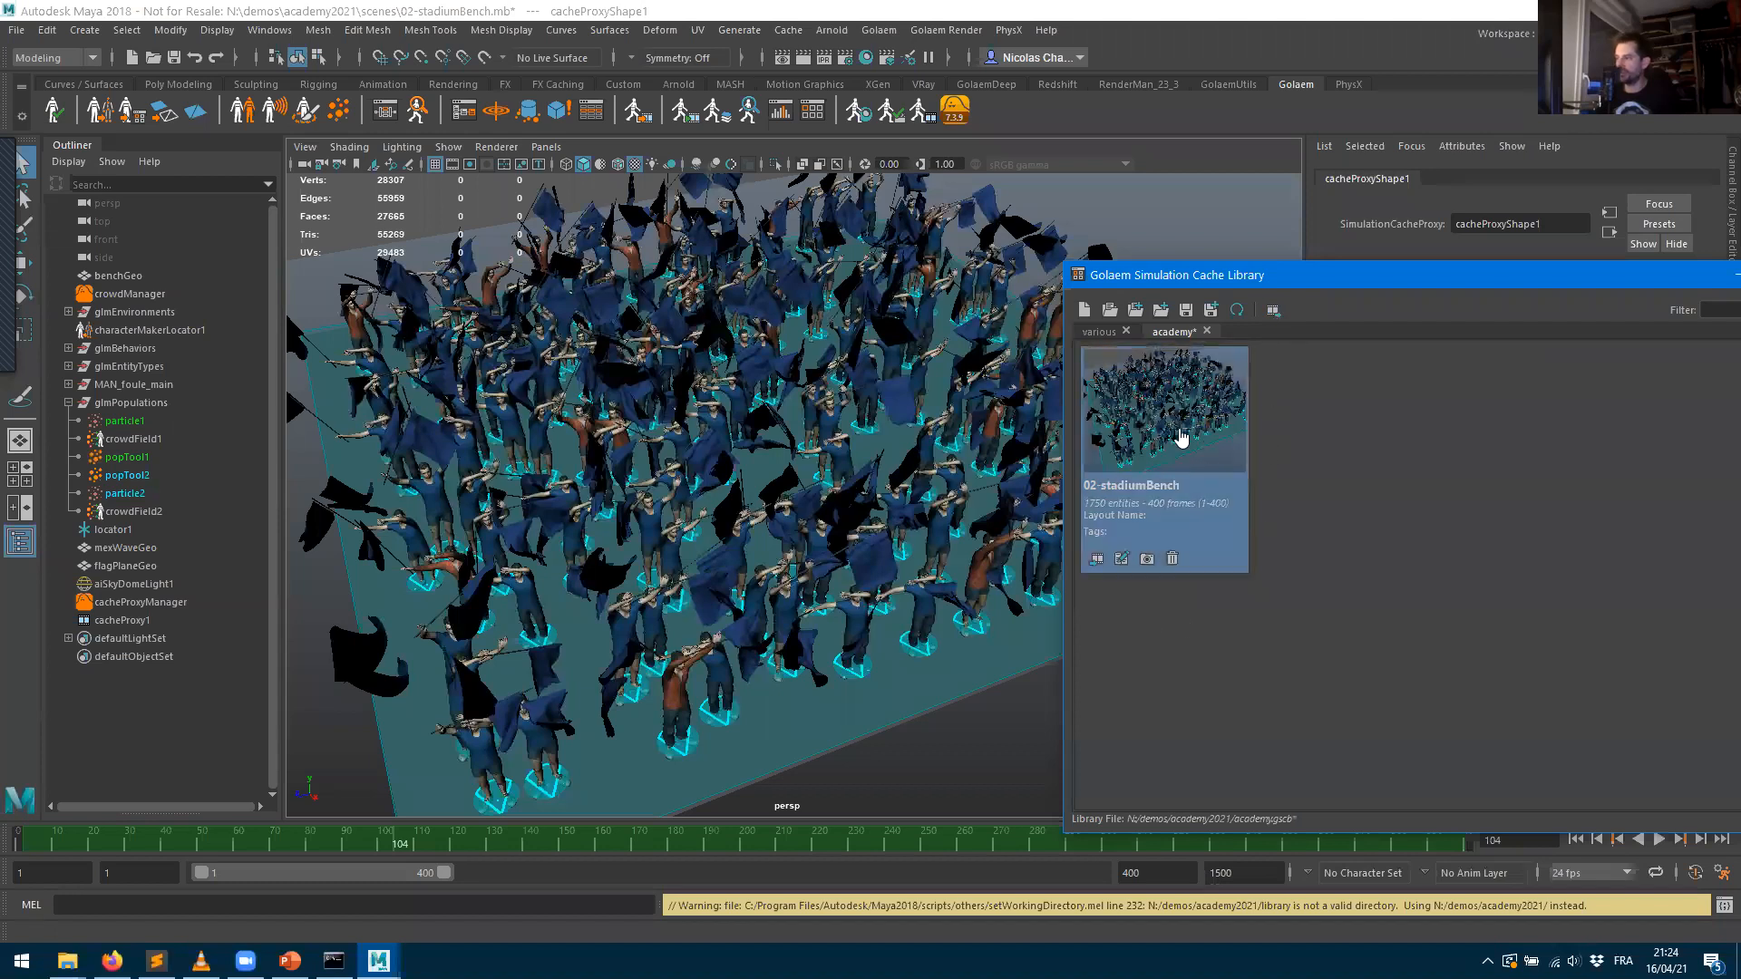
mouse_move(1241, 462)
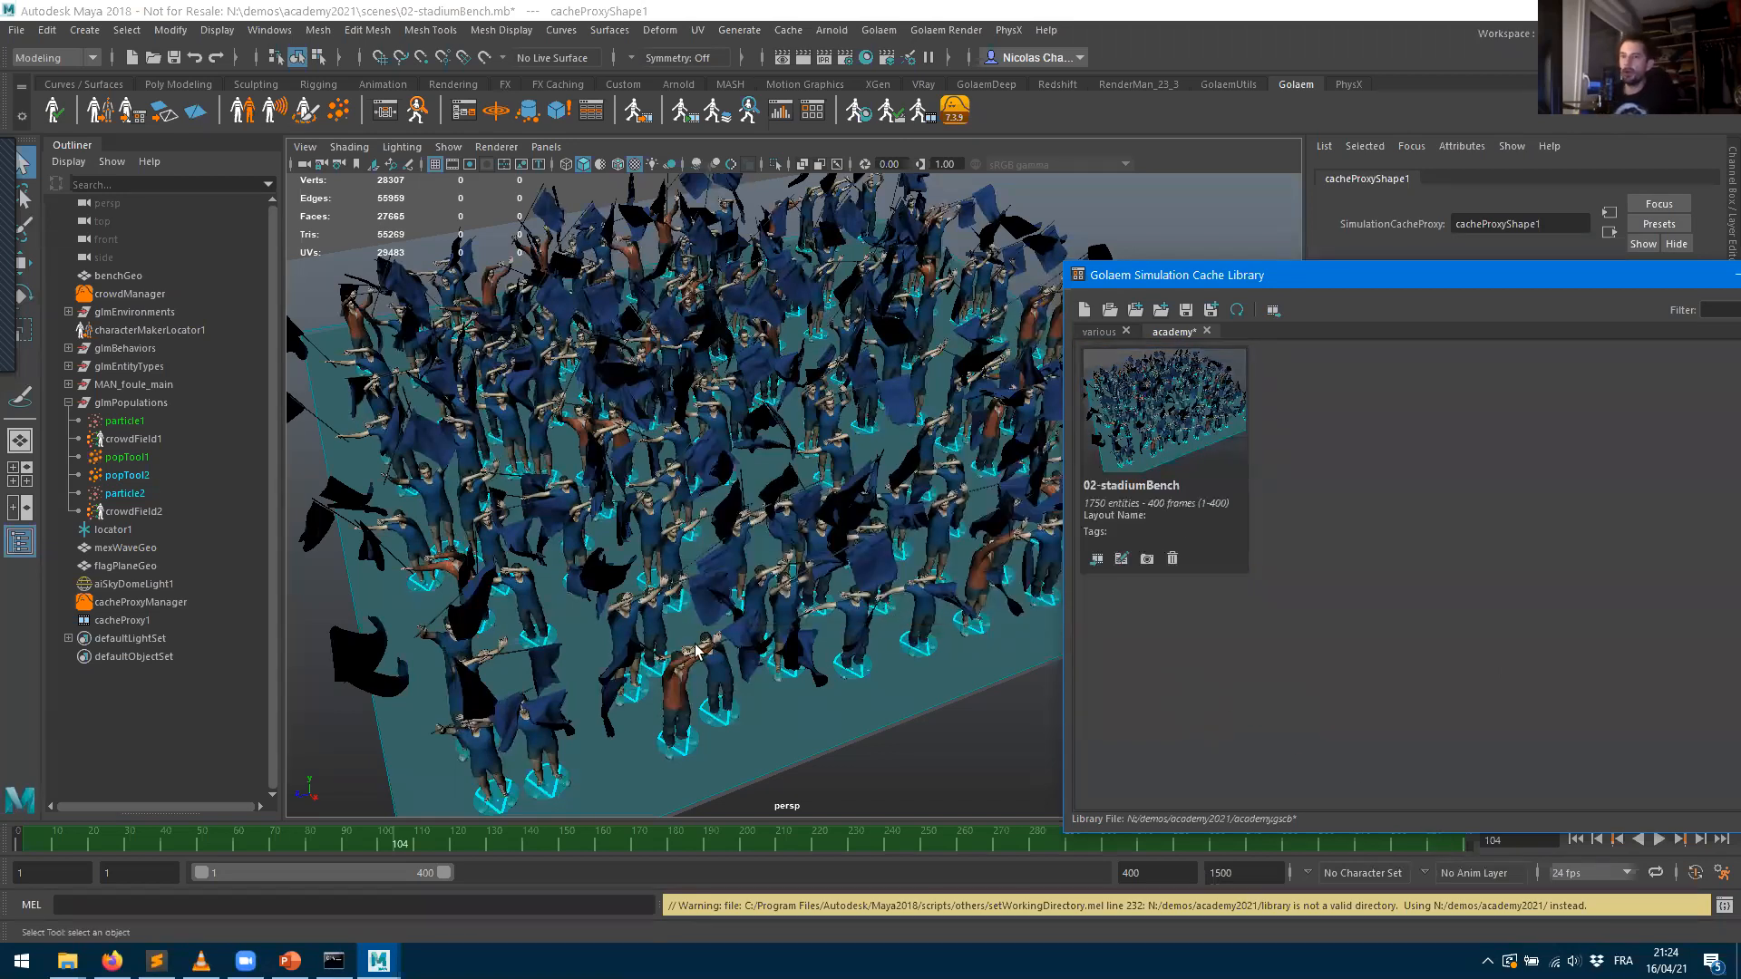
click(1106, 505)
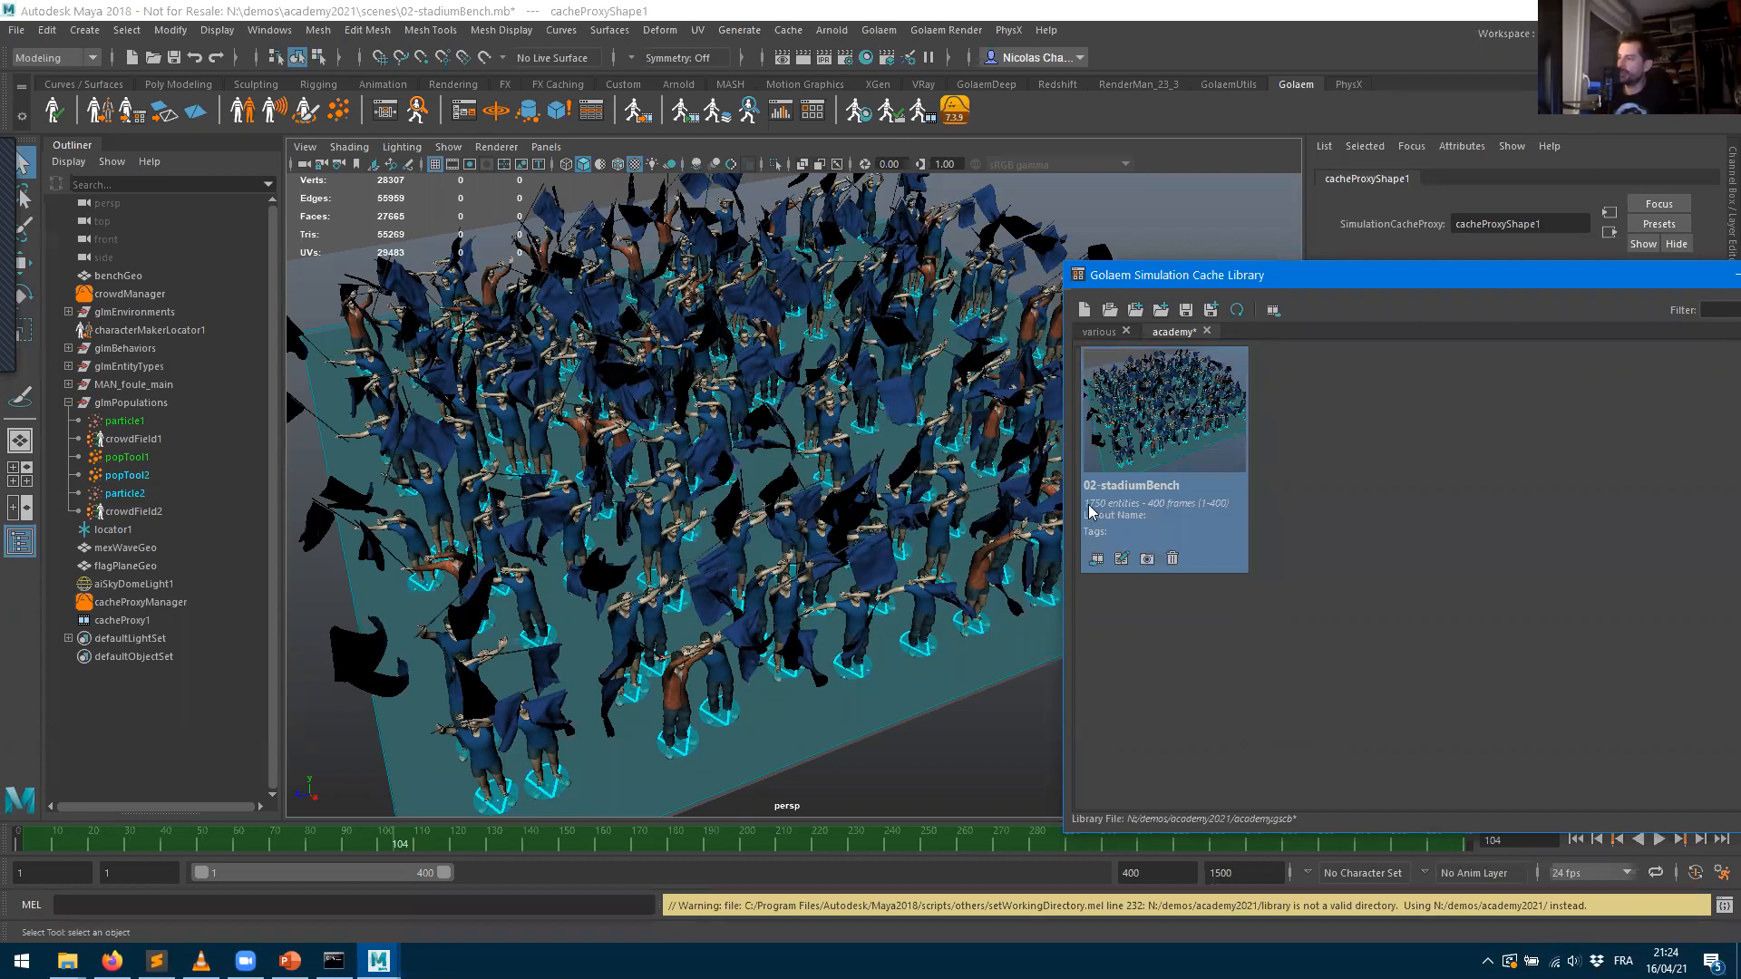
mouse_move(1115, 510)
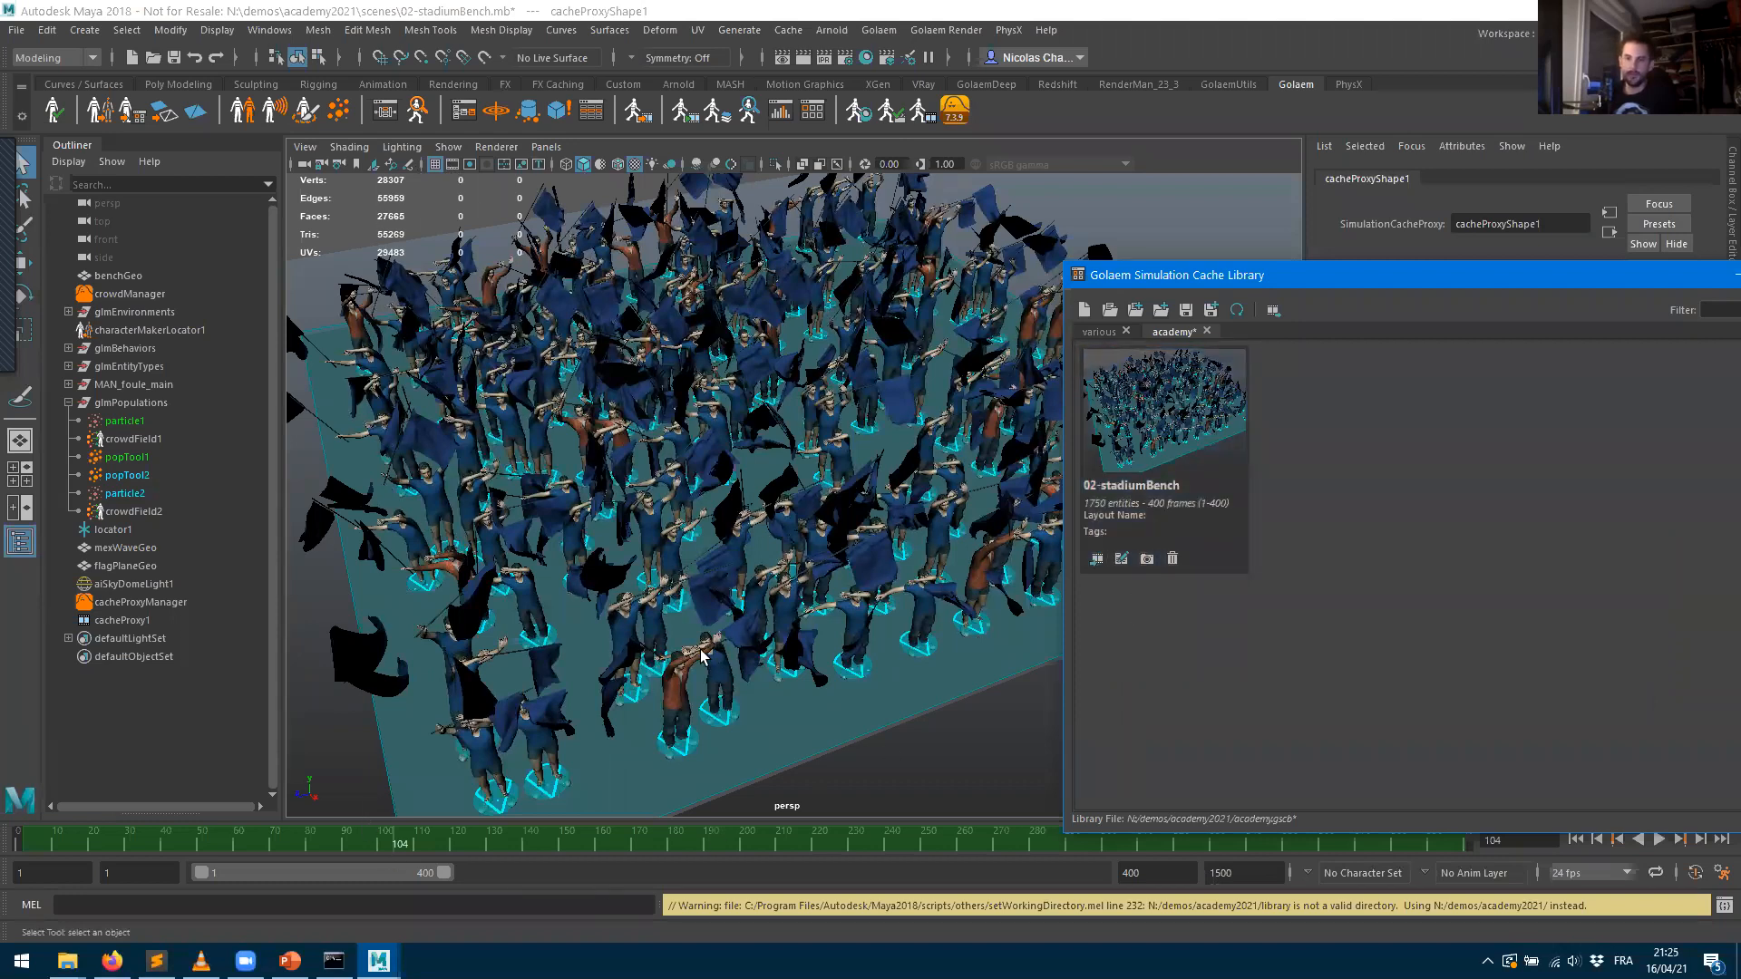
- Select cacheProxy1, bring both crowd fields into view and reposition the library window over the scene
scroll(645, 606, down, 5)
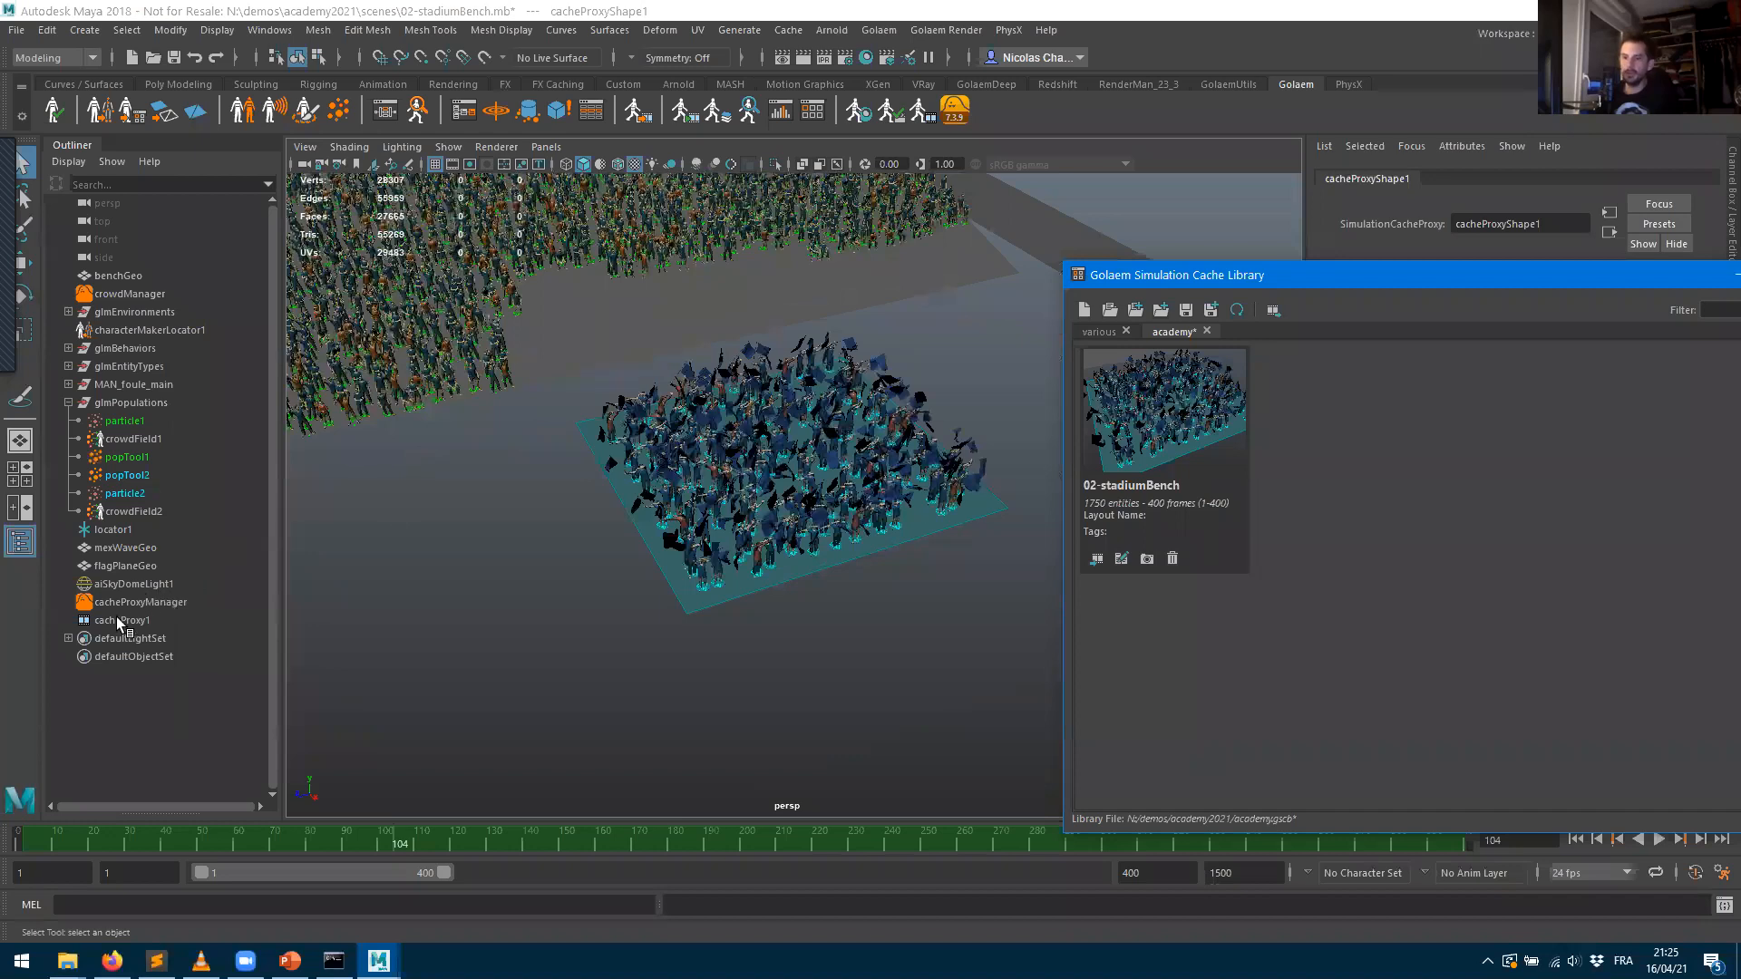
click(116, 621)
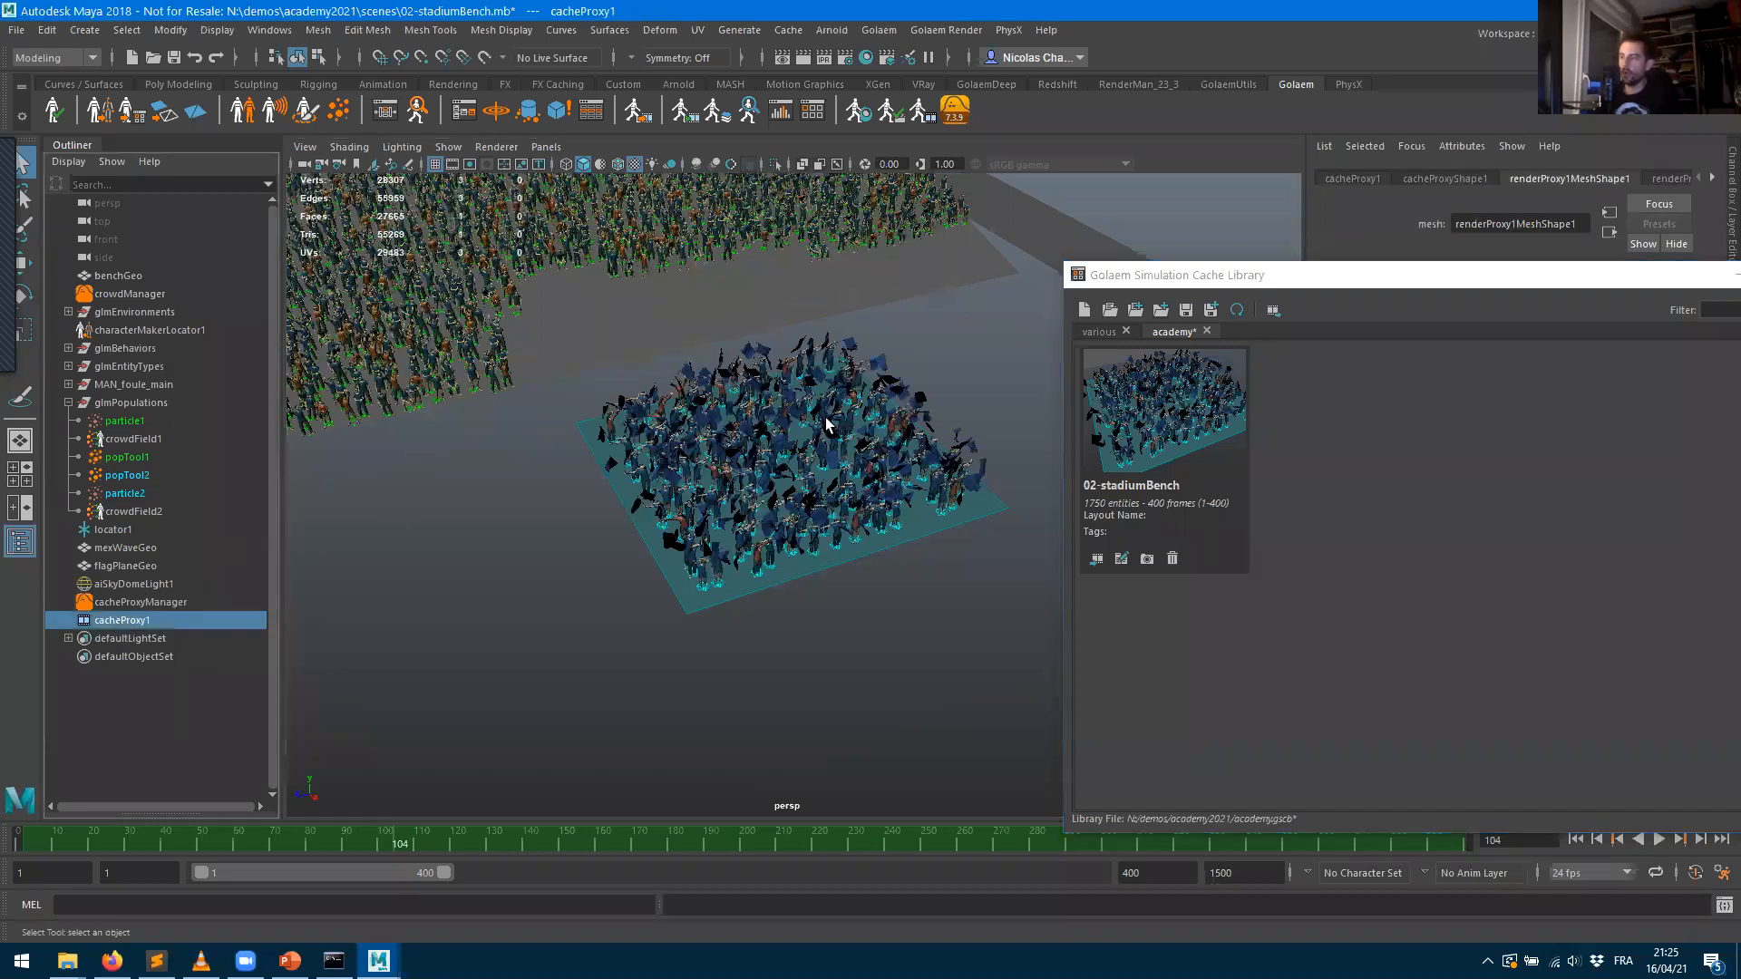
alt+middle_drag(805, 493, 849, 601)
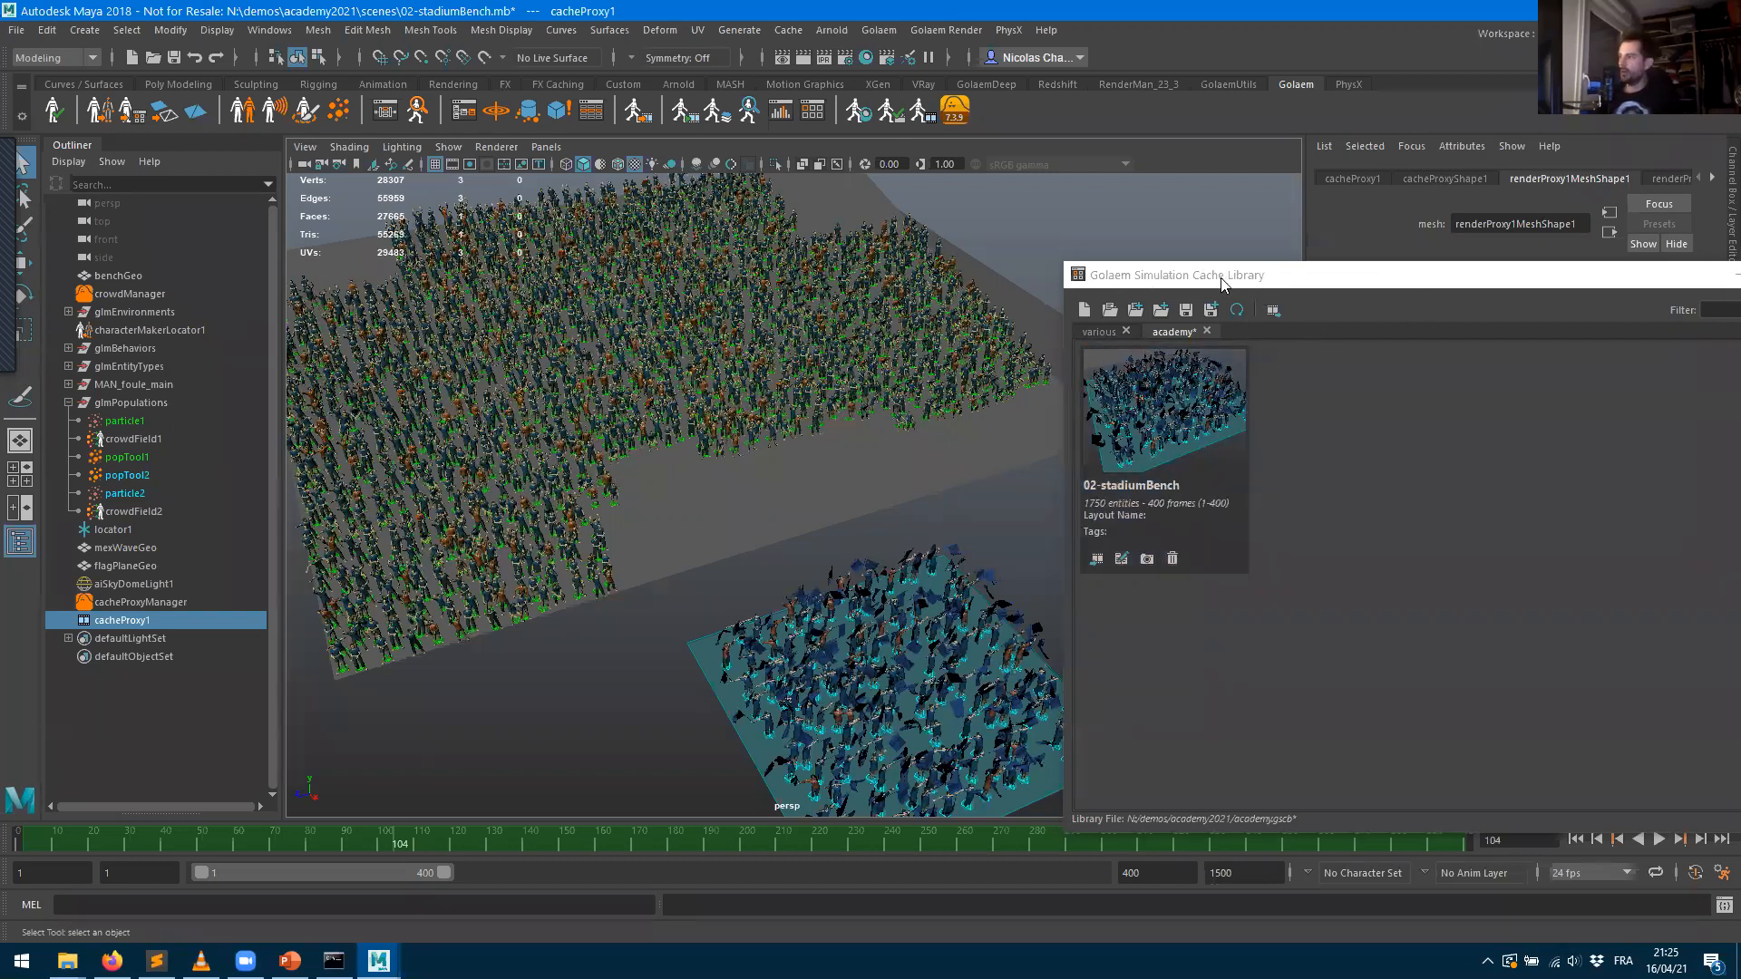
drag(1221, 283, 788, 244)
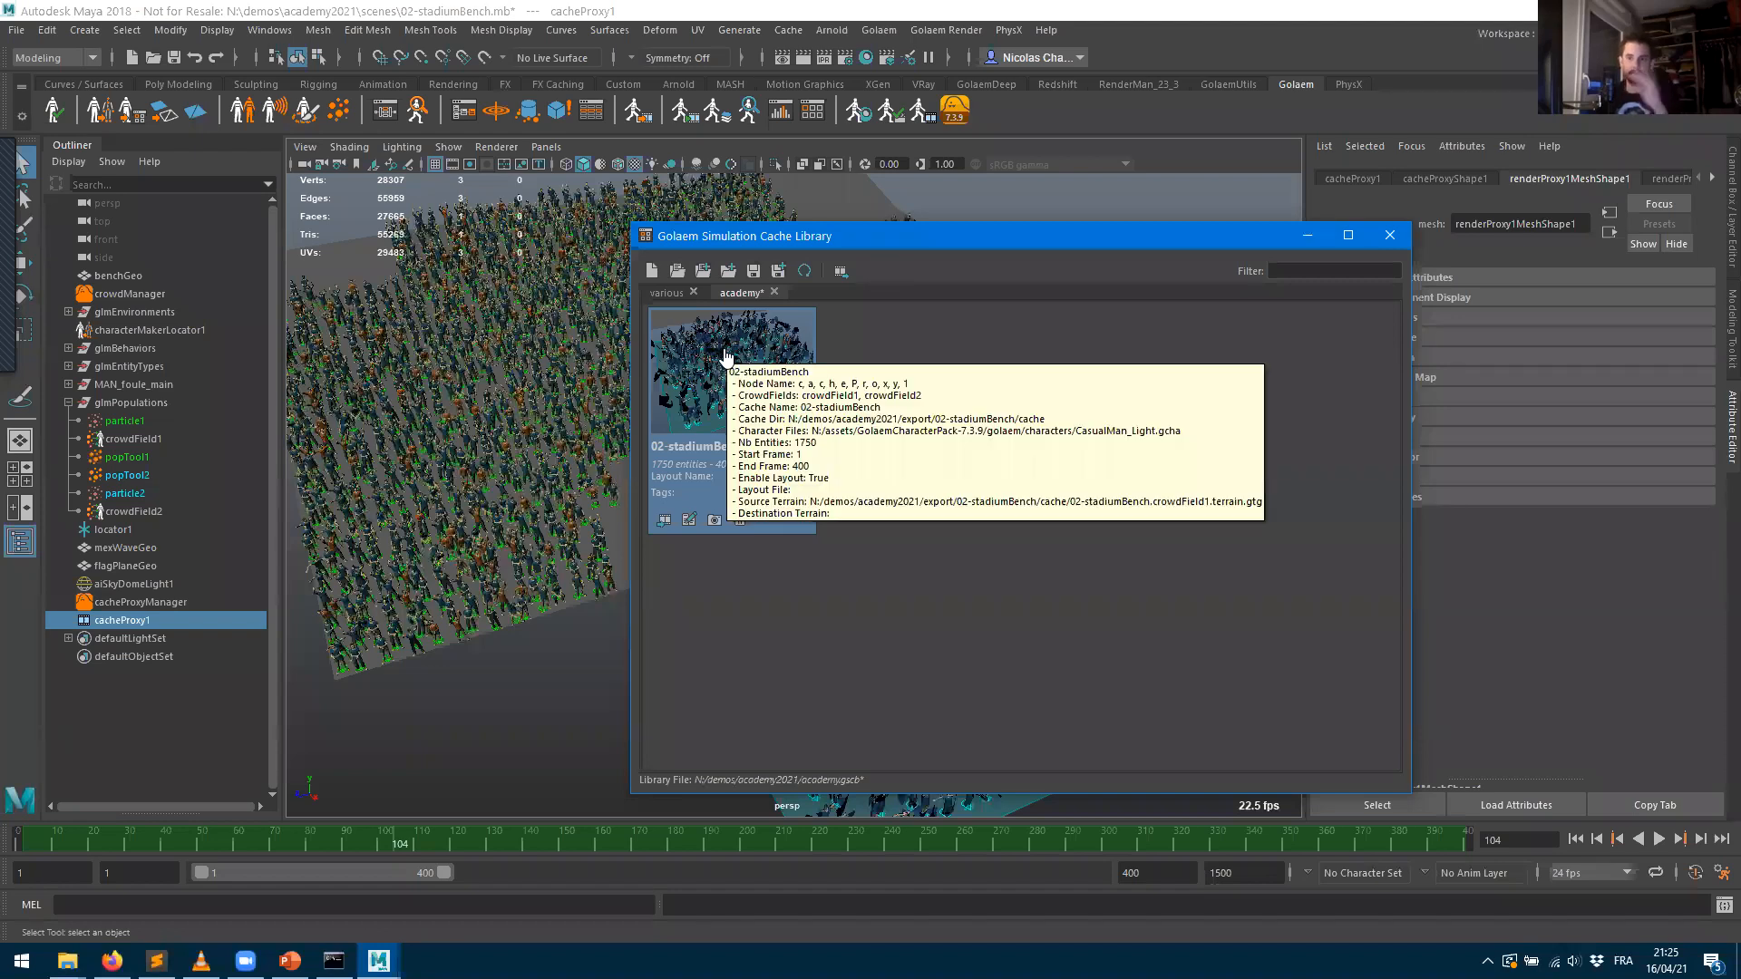
- Edit the 02-stadiumBench library item so that its crowd fields contain only crowdField2
click(689, 518)
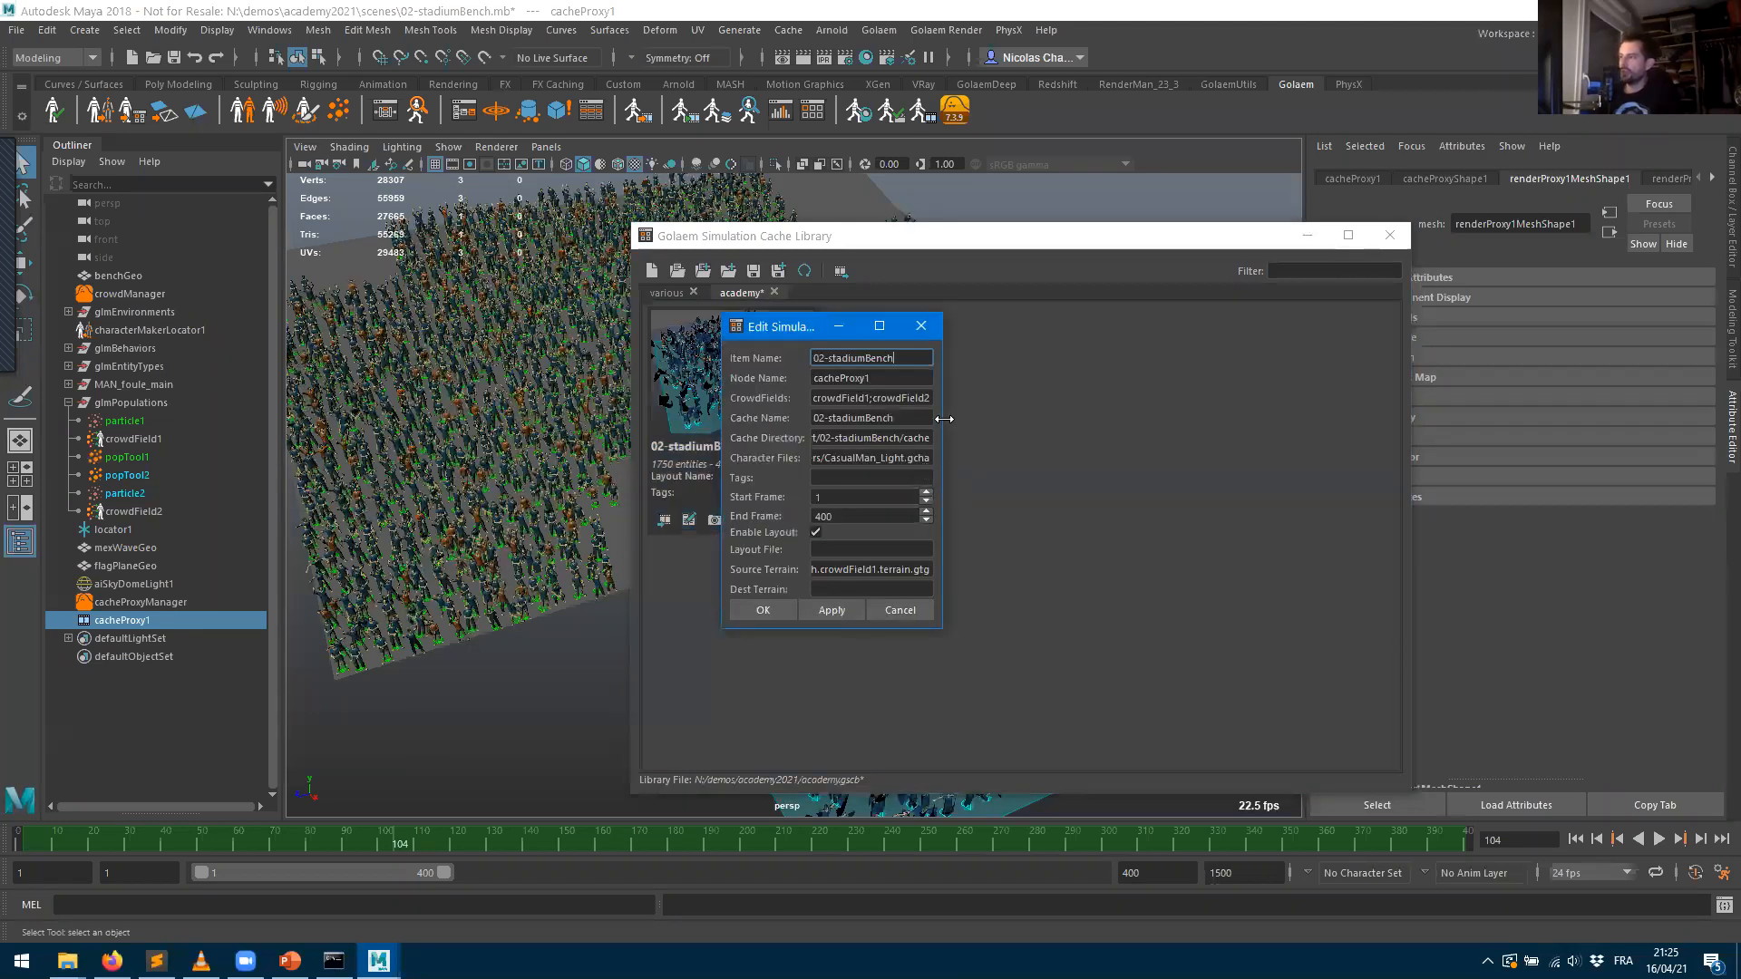
drag(944, 419, 1114, 419)
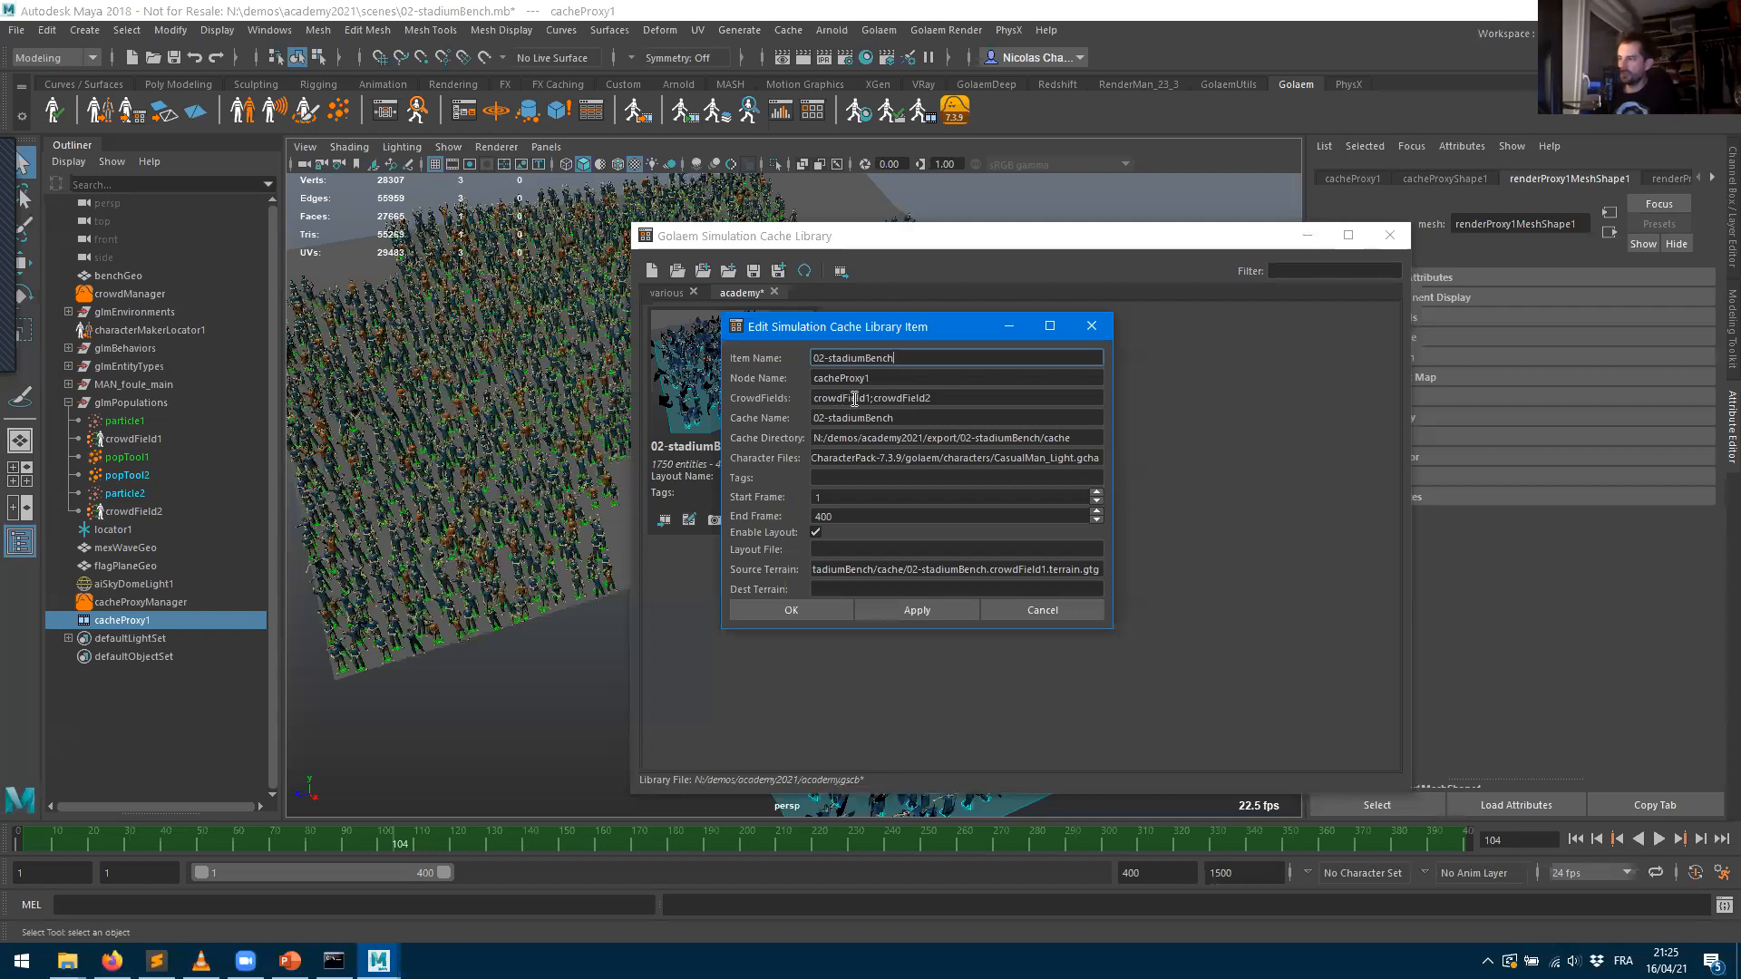
double_click(827, 397)
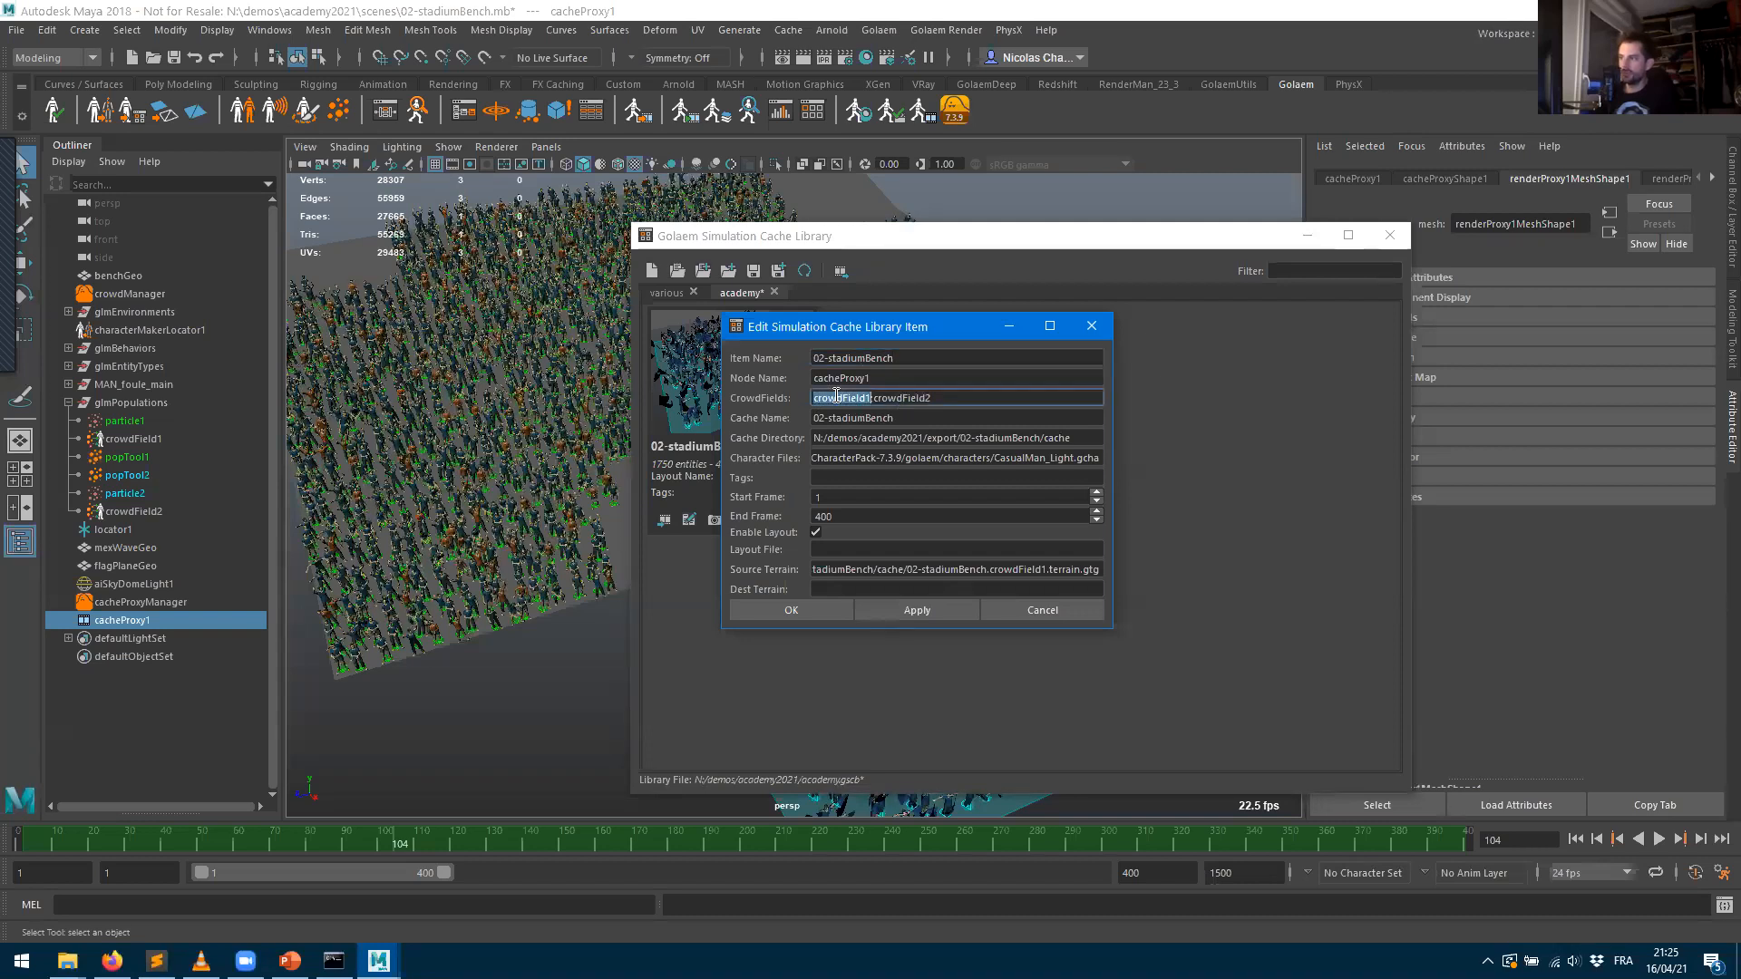
double_click(904, 400)
drag(845, 399, 812, 399)
double_click(859, 399)
key(BackSpace)
key(Delete)
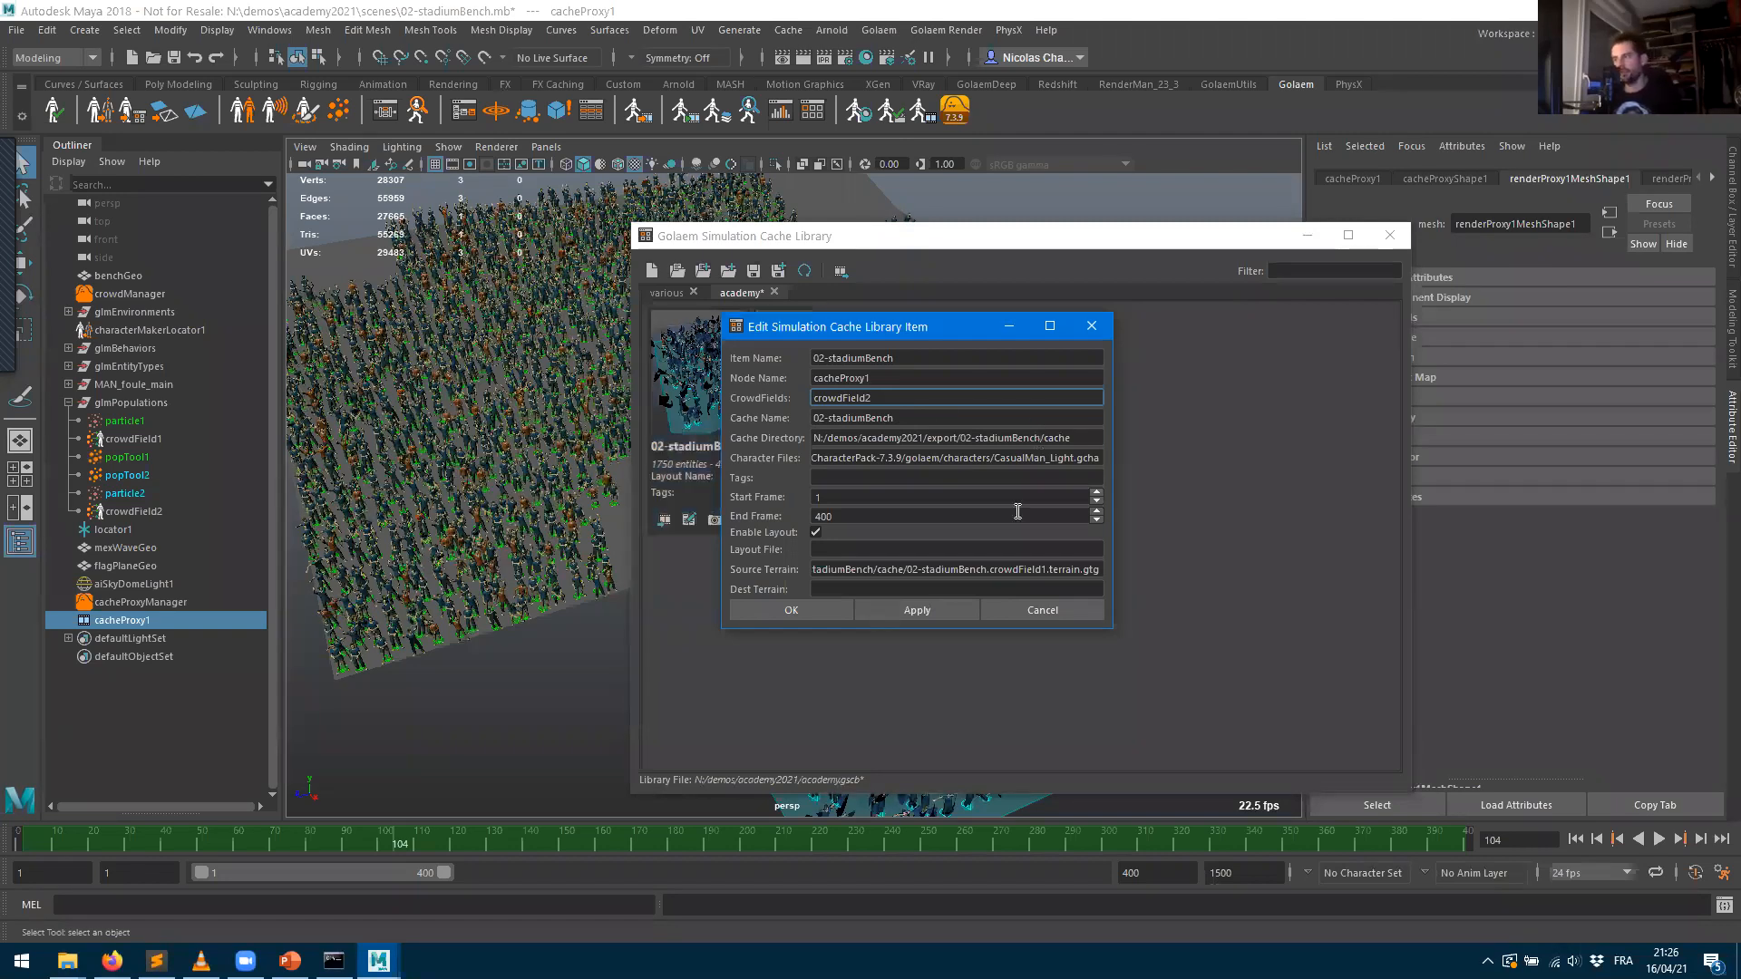
click(808, 613)
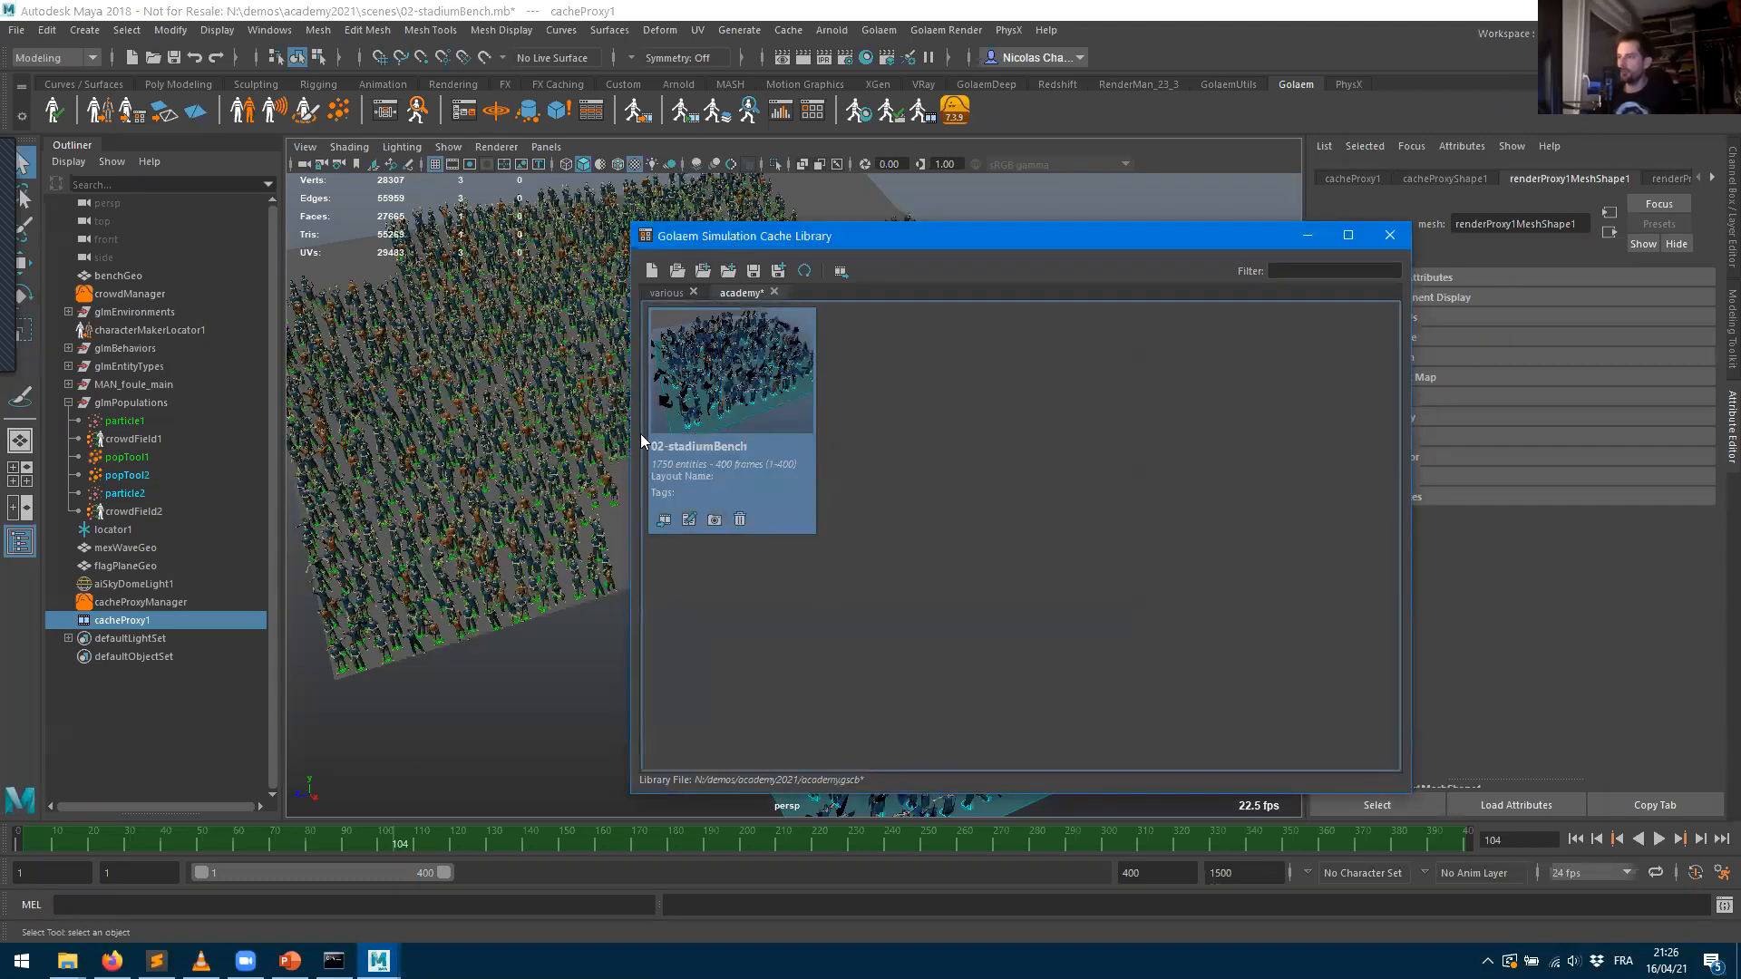
- Reopen the 02-stadiumBench item's settings to verify the crowd field, confirm them and save the academy library
click(690, 518)
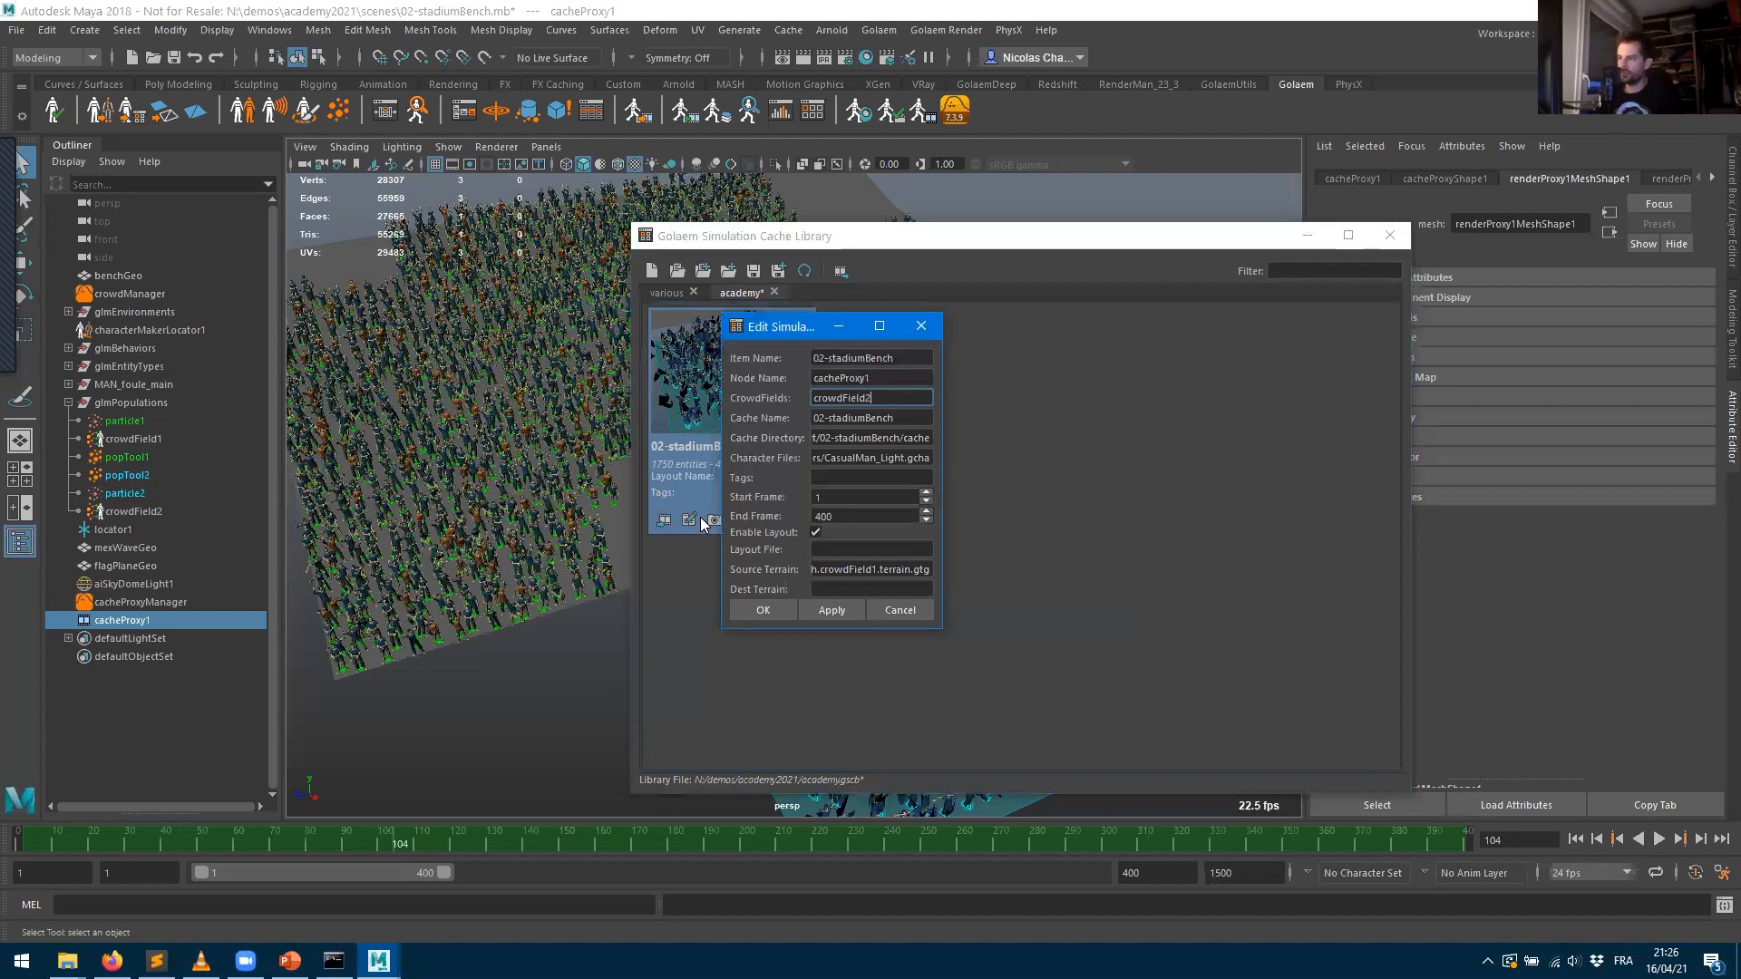
click(831, 610)
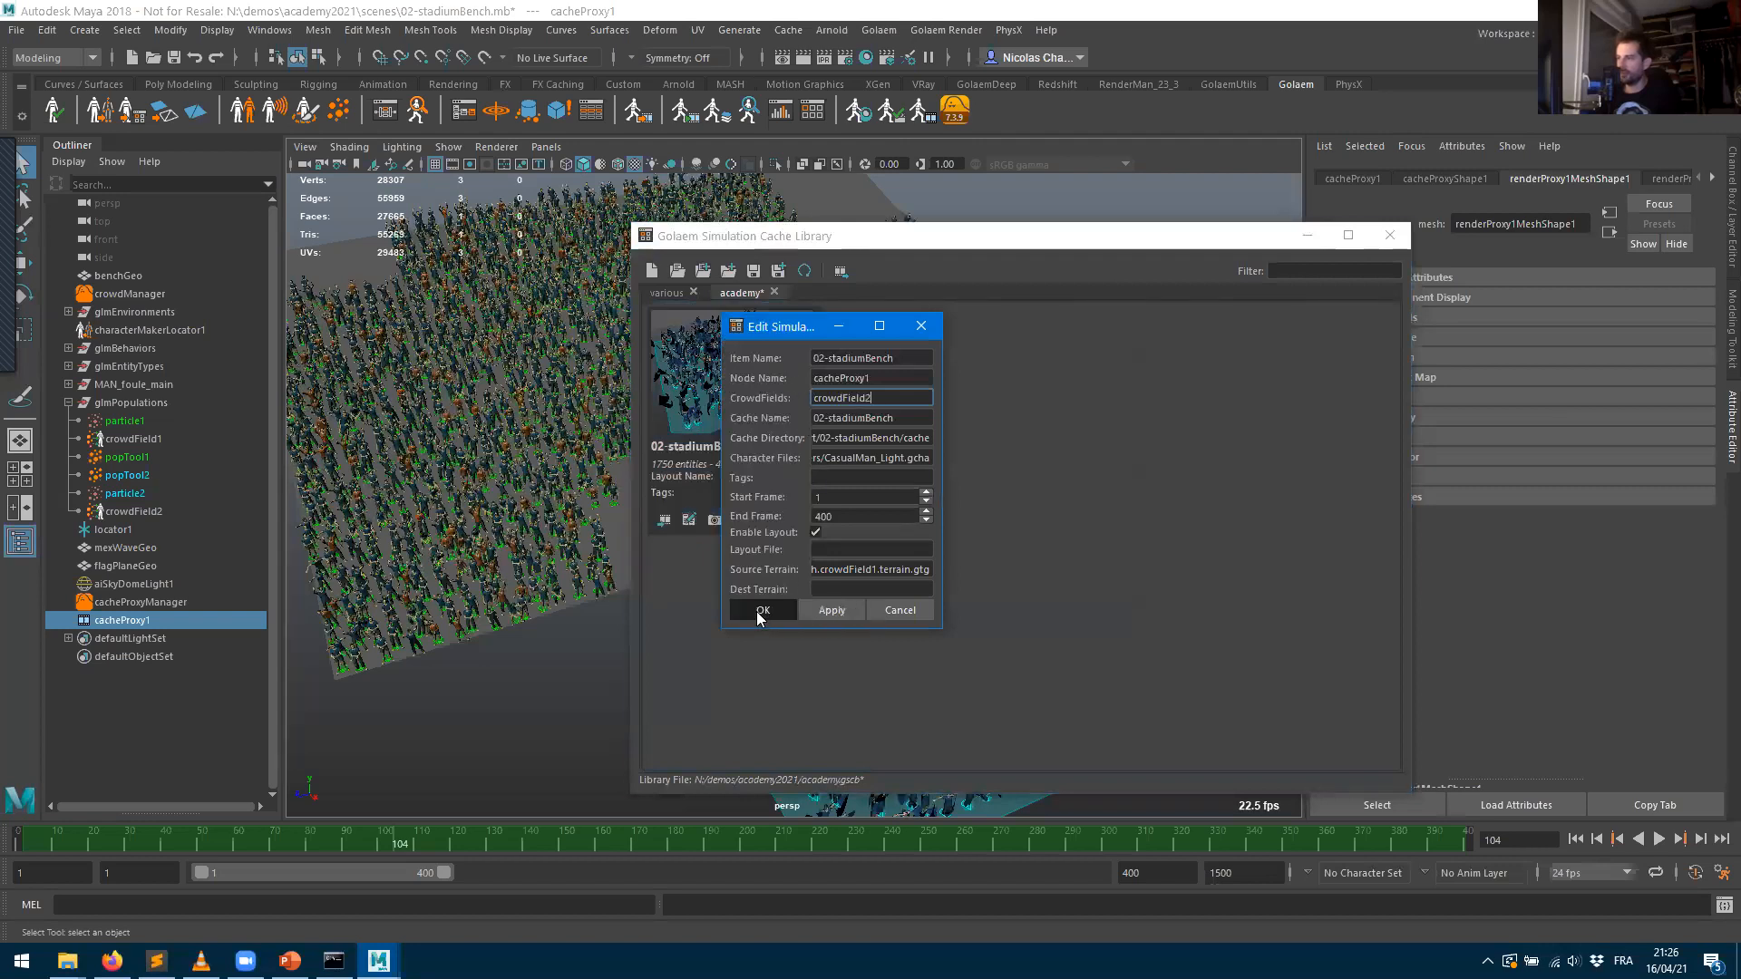
click(763, 610)
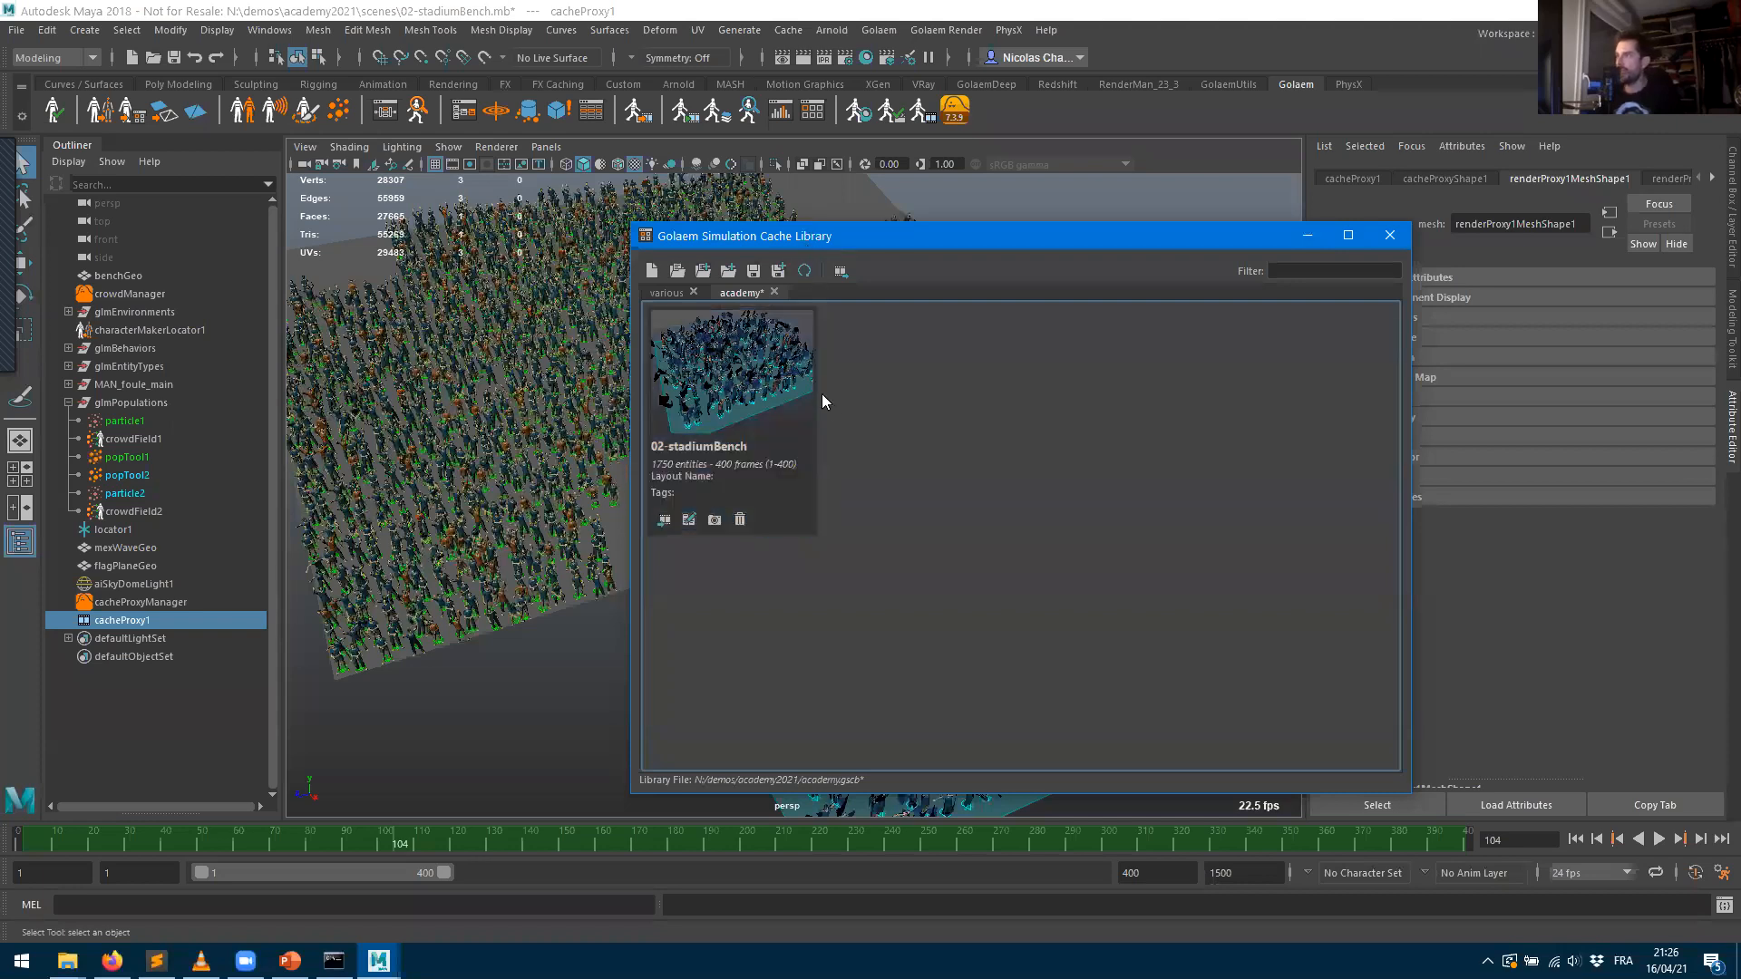
click(754, 272)
- Frame the stadium crowd without flags closely and import the scene's cache proxy as a second item in the academy library
drag(787, 236, 1323, 316)
alt+drag(708, 523, 752, 621)
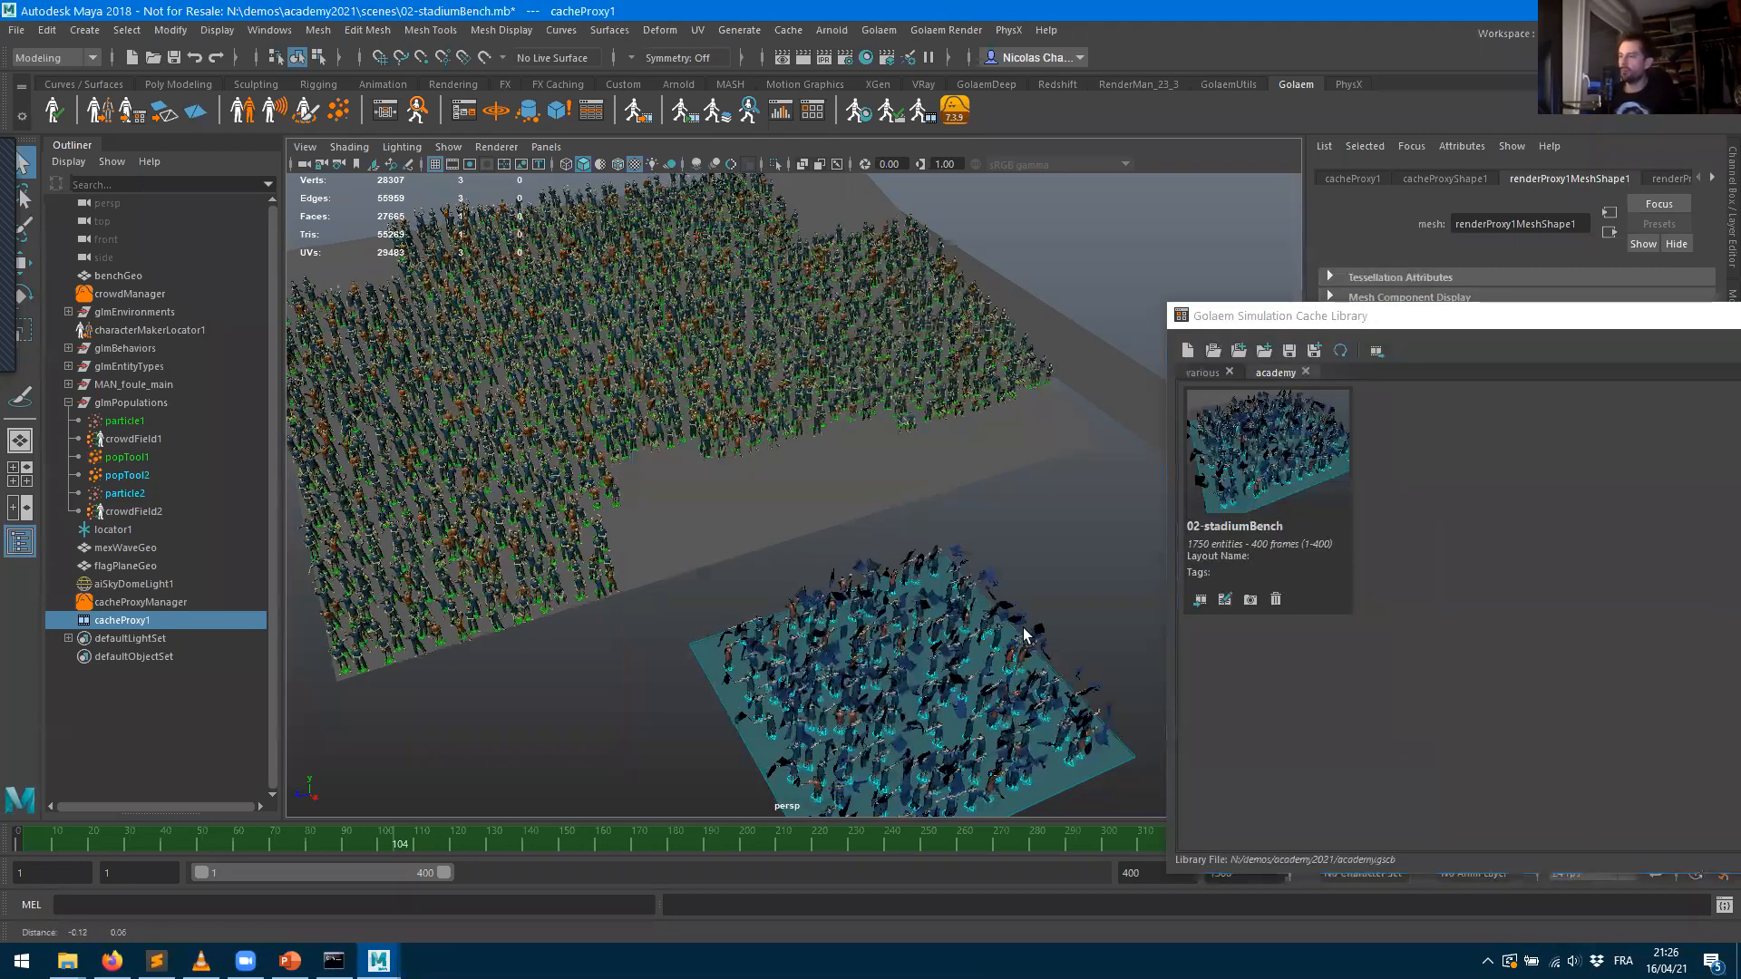
alt+drag(871, 588, 826, 588)
scroll(826, 585, up, 5)
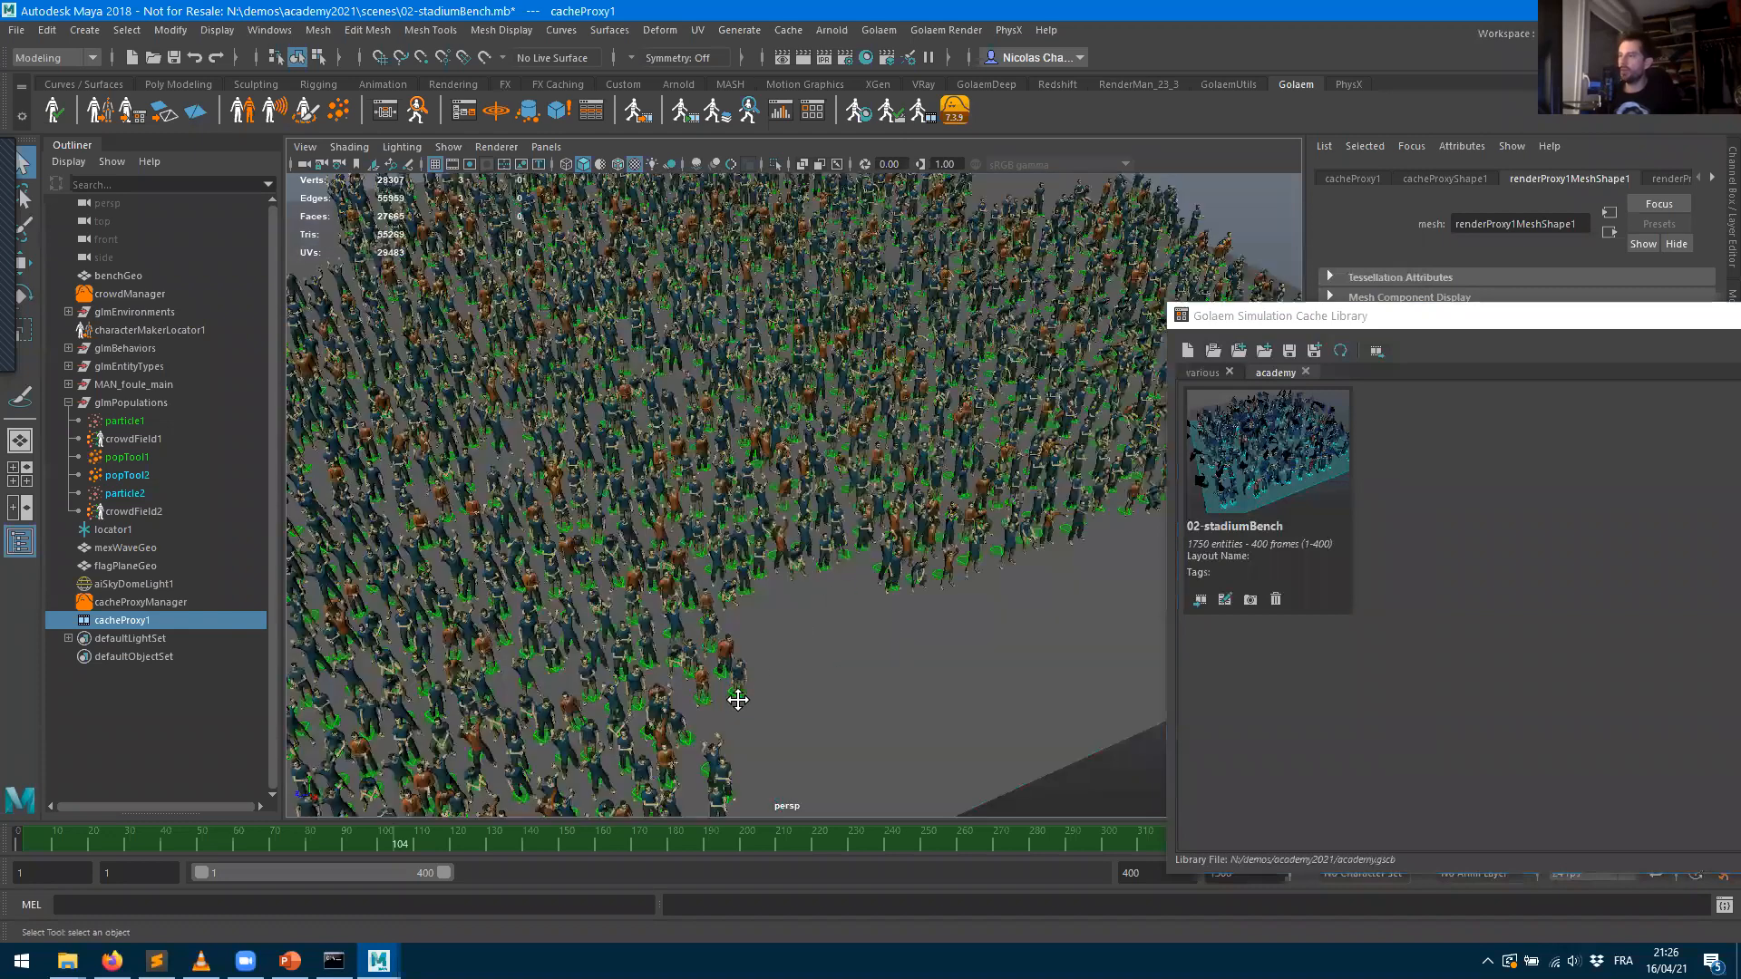
scroll(750, 715, up, 5)
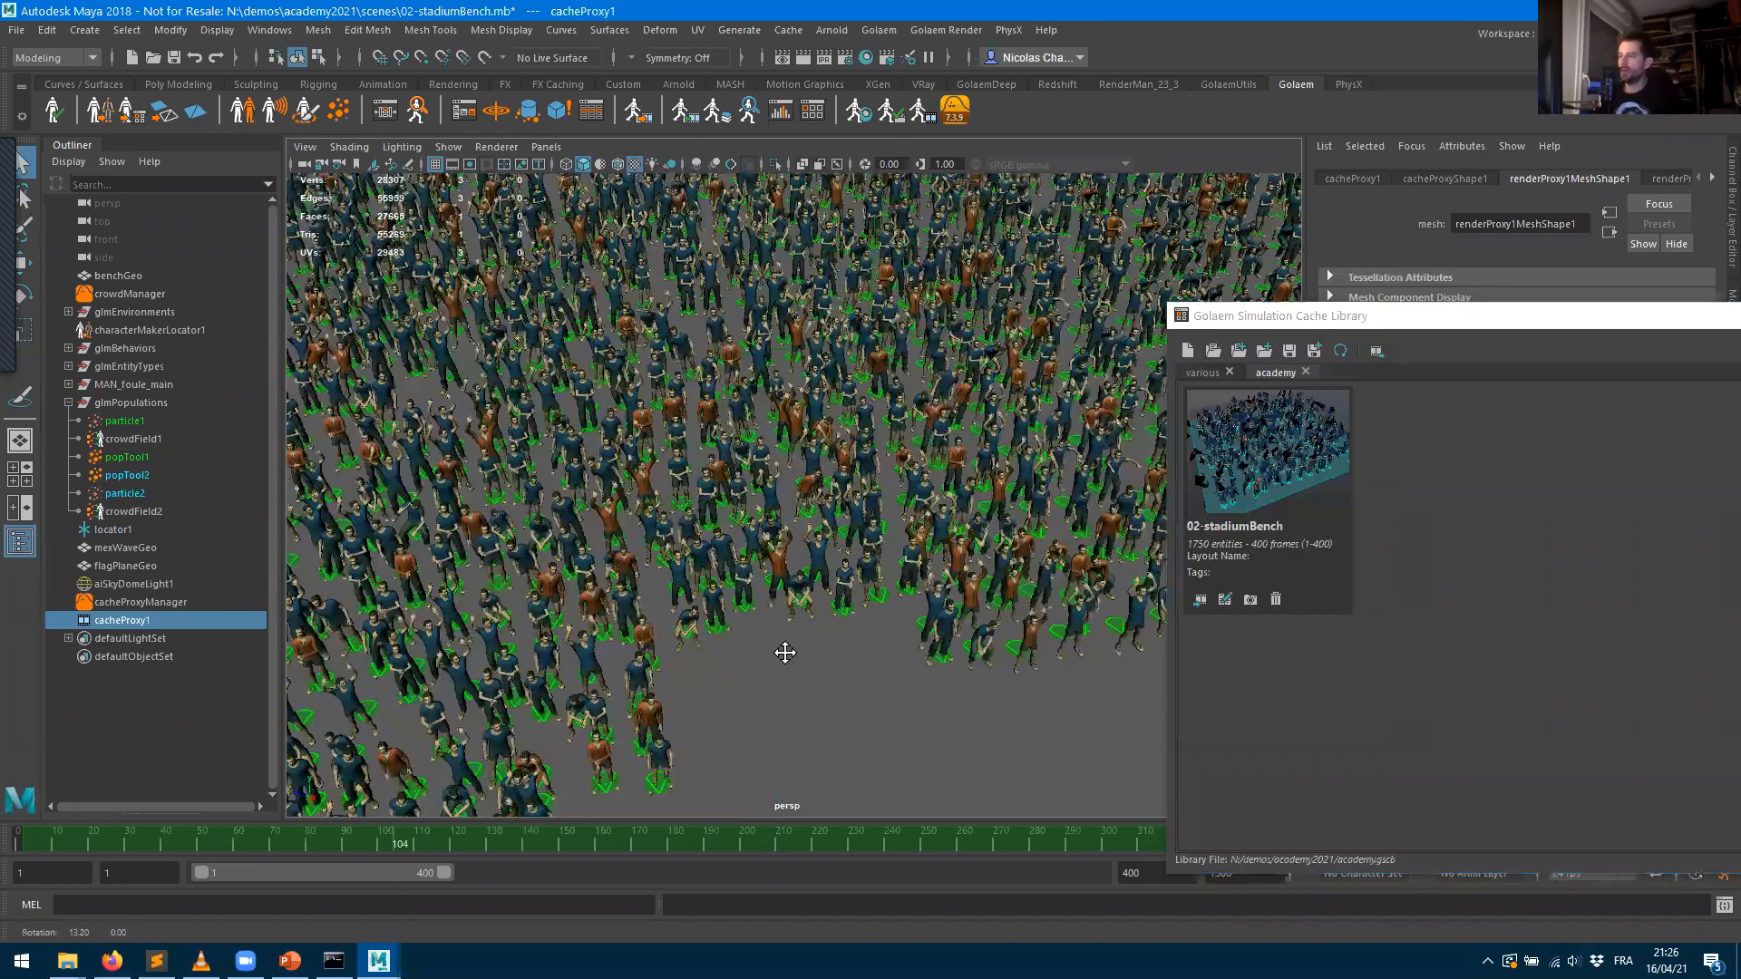
scroll(797, 461, down, 3)
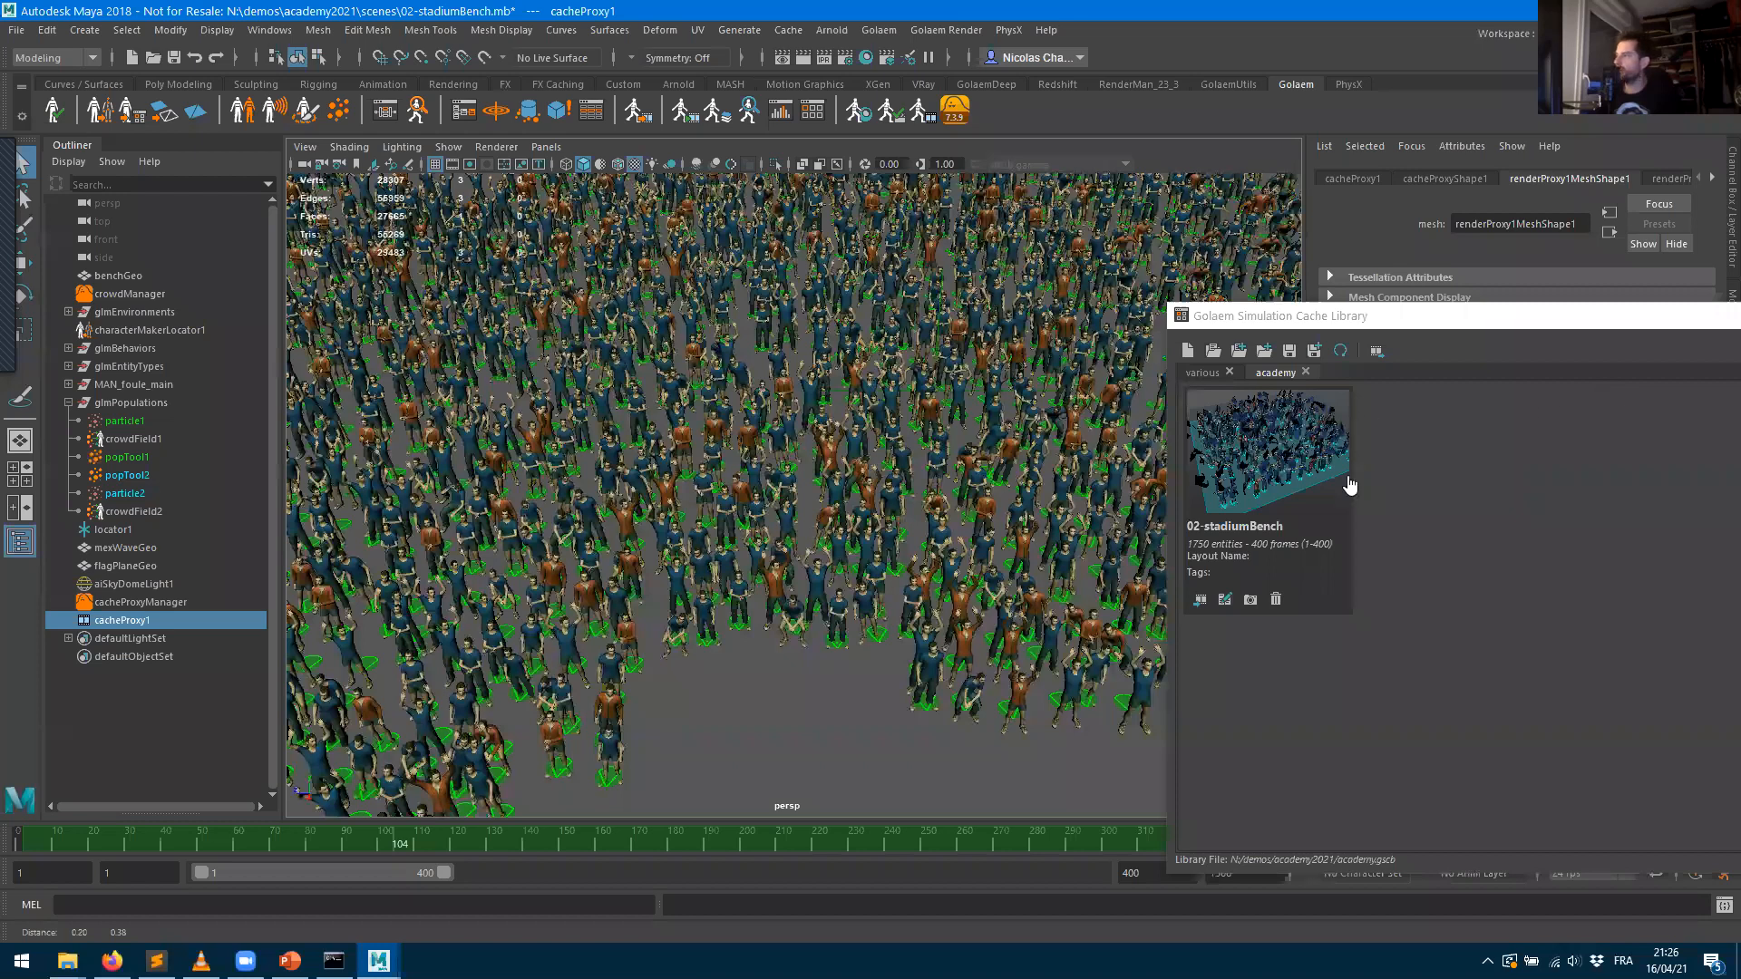
click(1375, 352)
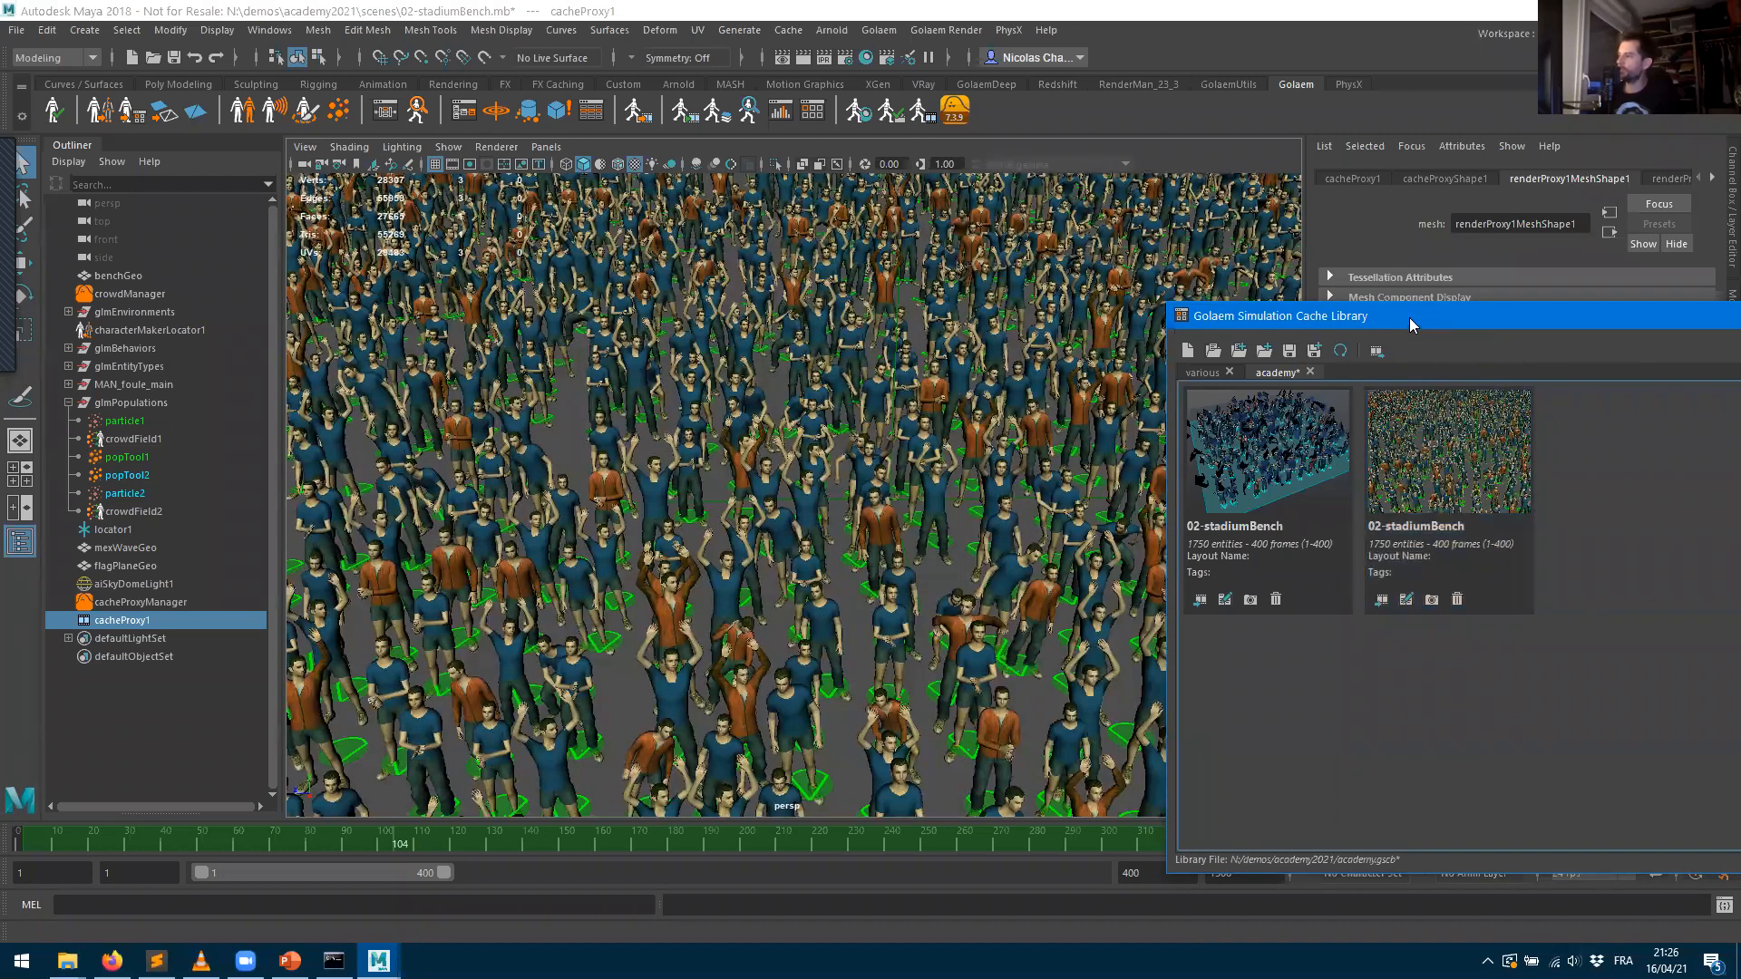
- Edit the second 02-stadiumBench item so its crowd fields contain only crowdField1, and save the academy library
drag(1409, 317, 779, 263)
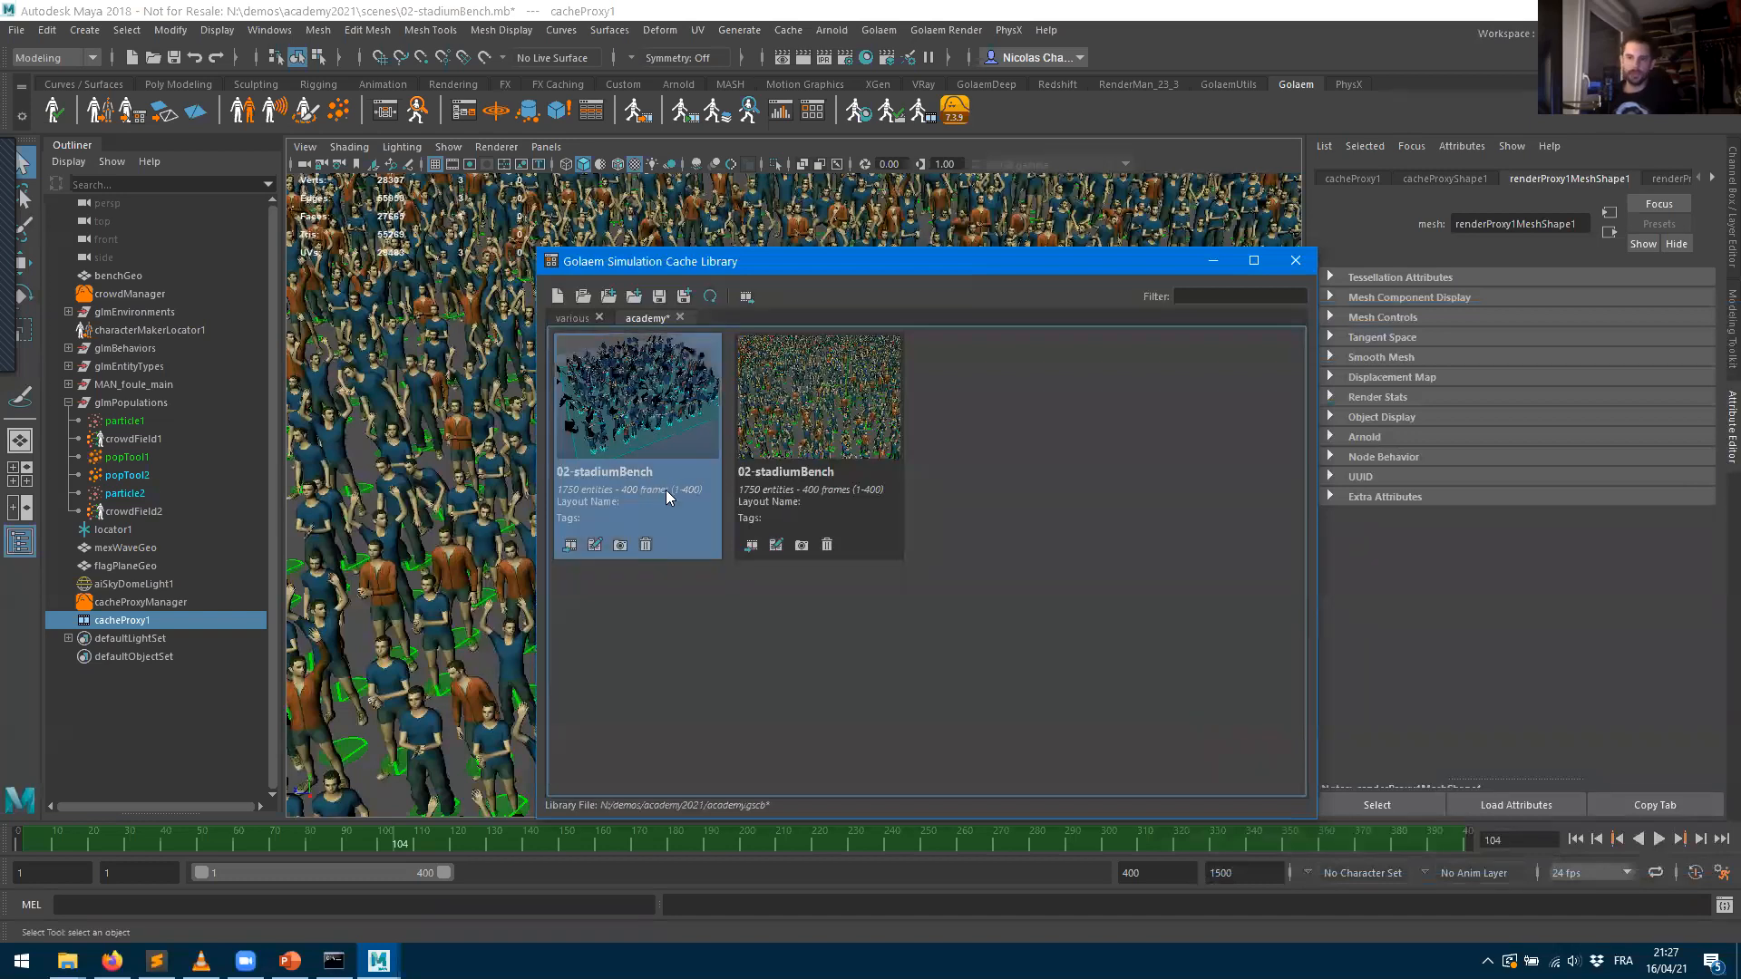
click(776, 545)
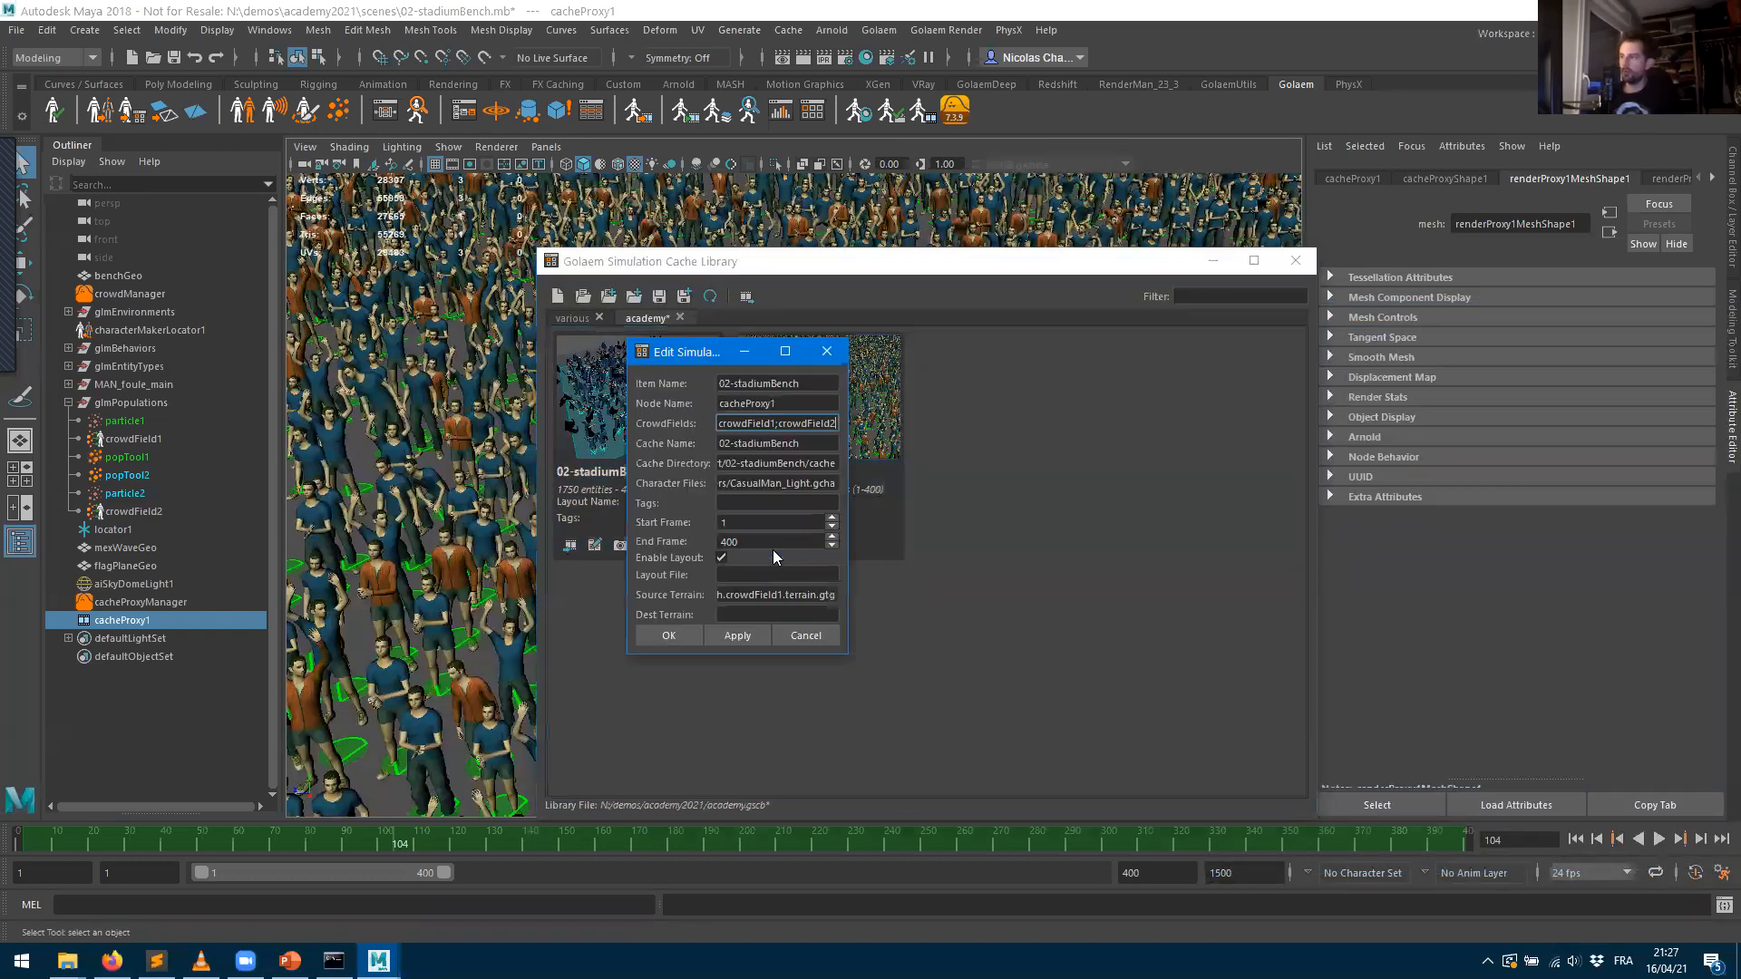
key(ctrl+shift+Left)
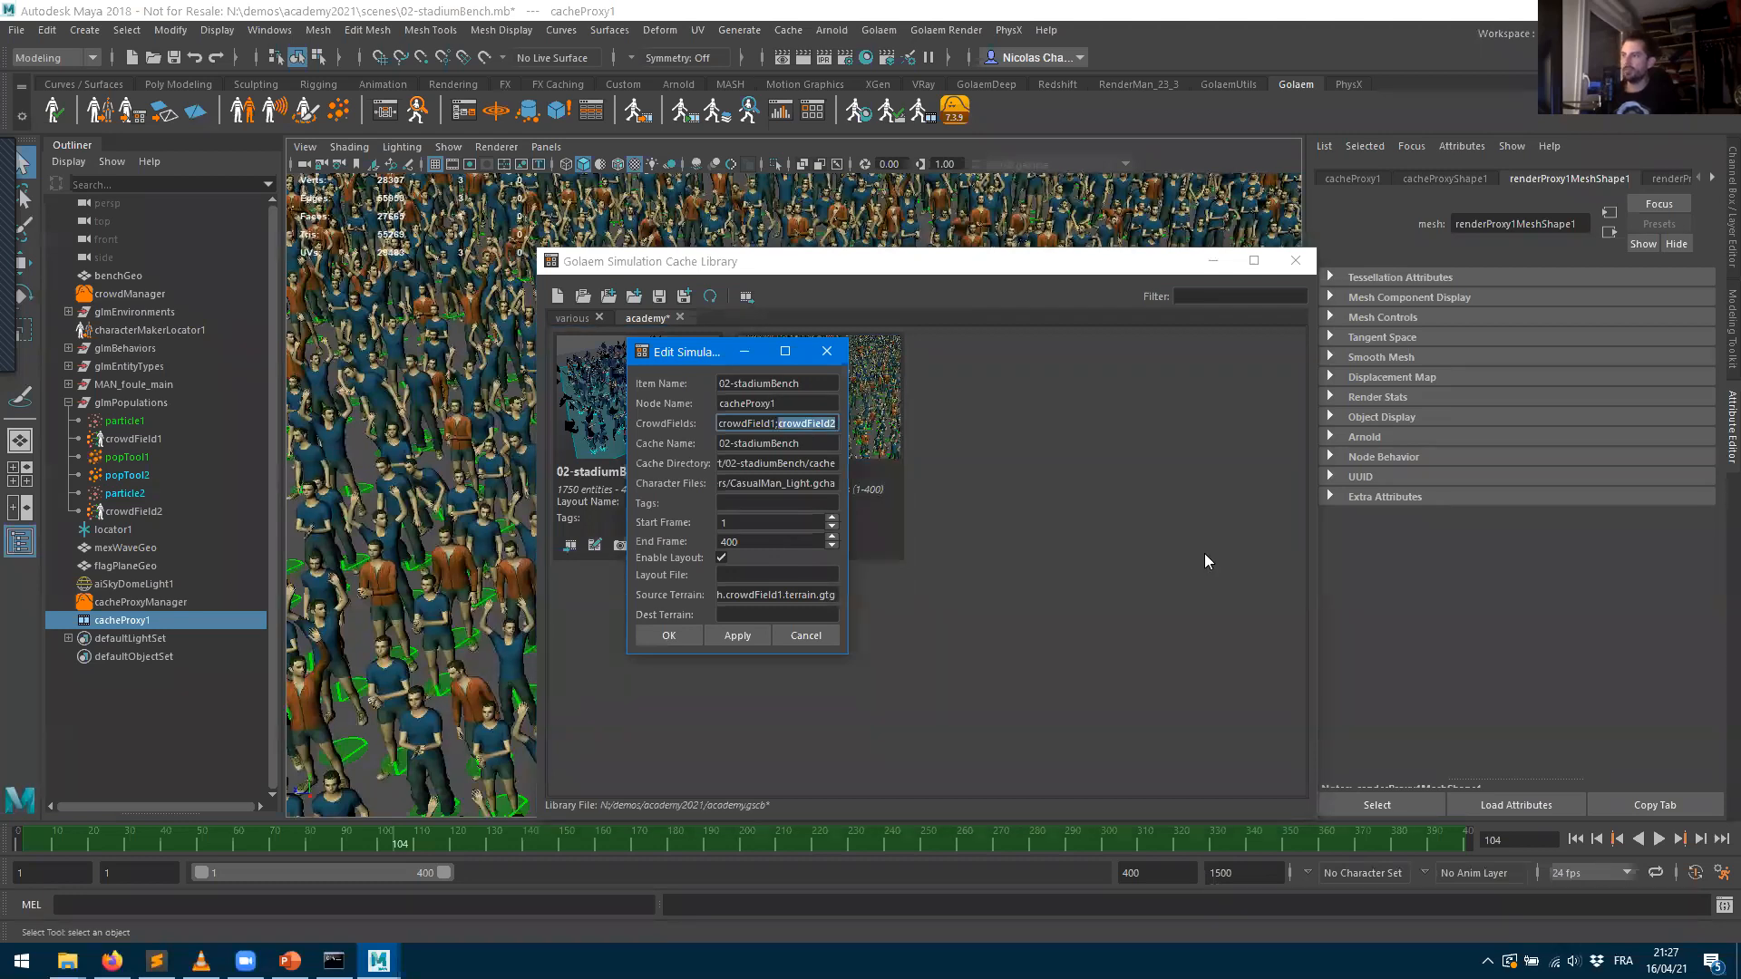
key(BackSpace)
key(BackSpace)
click(680, 637)
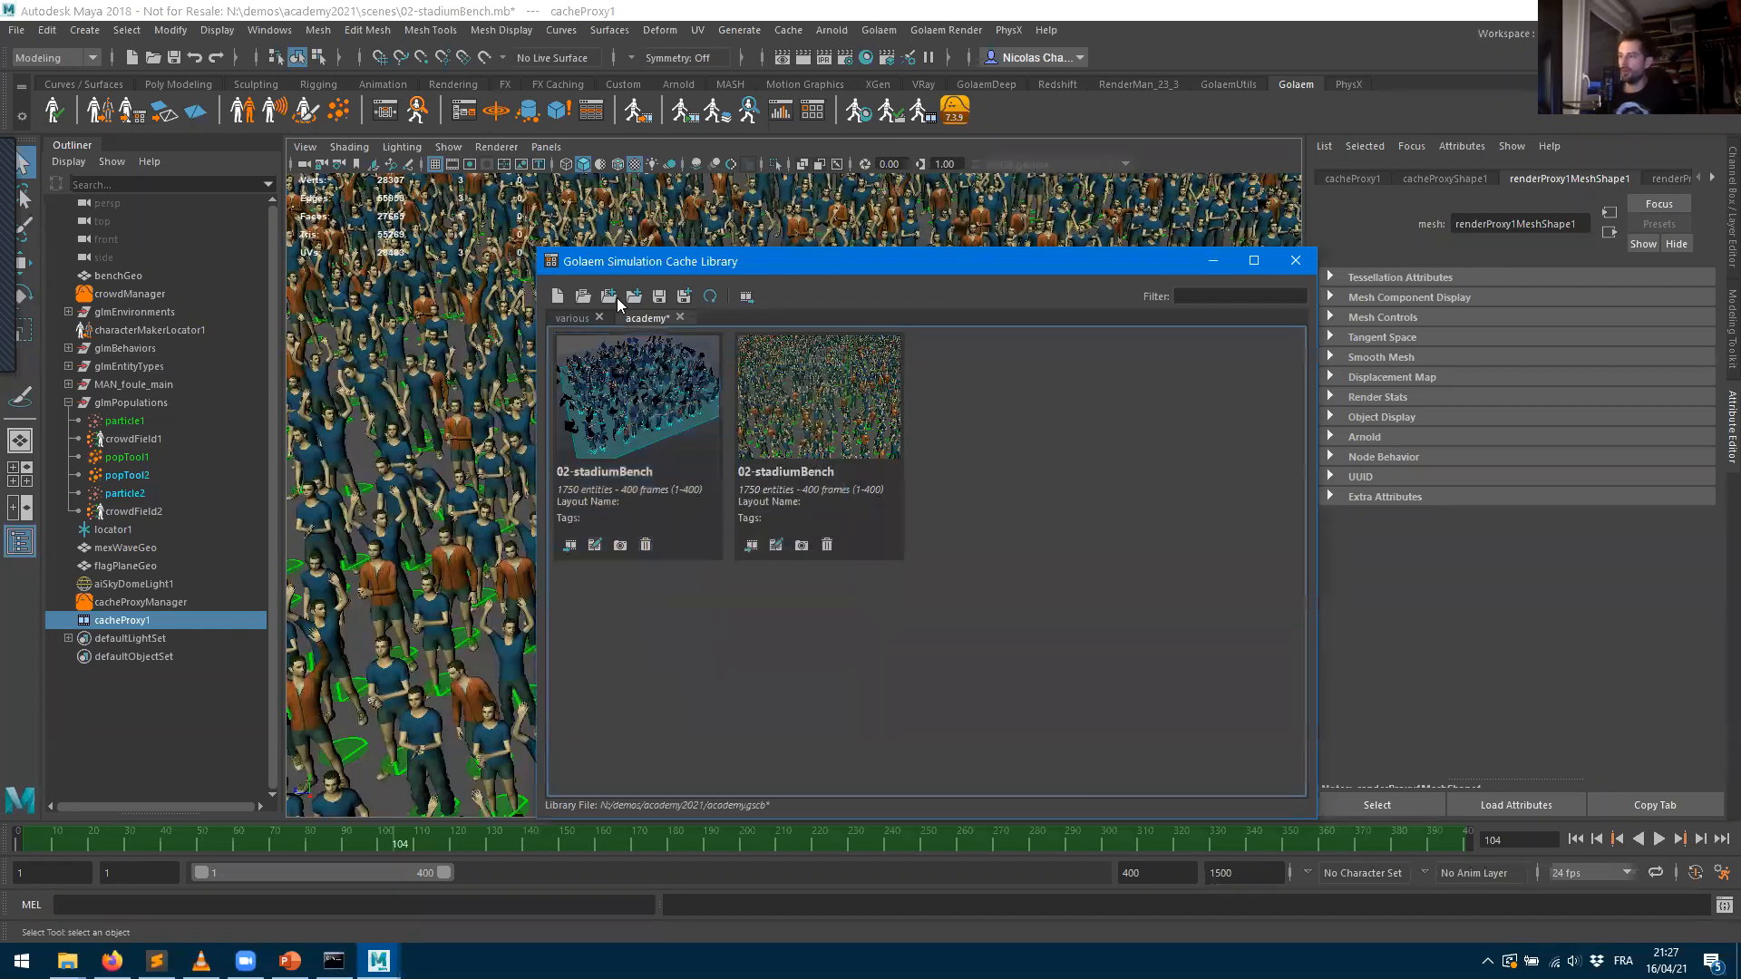
click(658, 297)
- Remove both 02-stadiumBench items from the academy library, save it and close the Simulation Cache Library
click(796, 434)
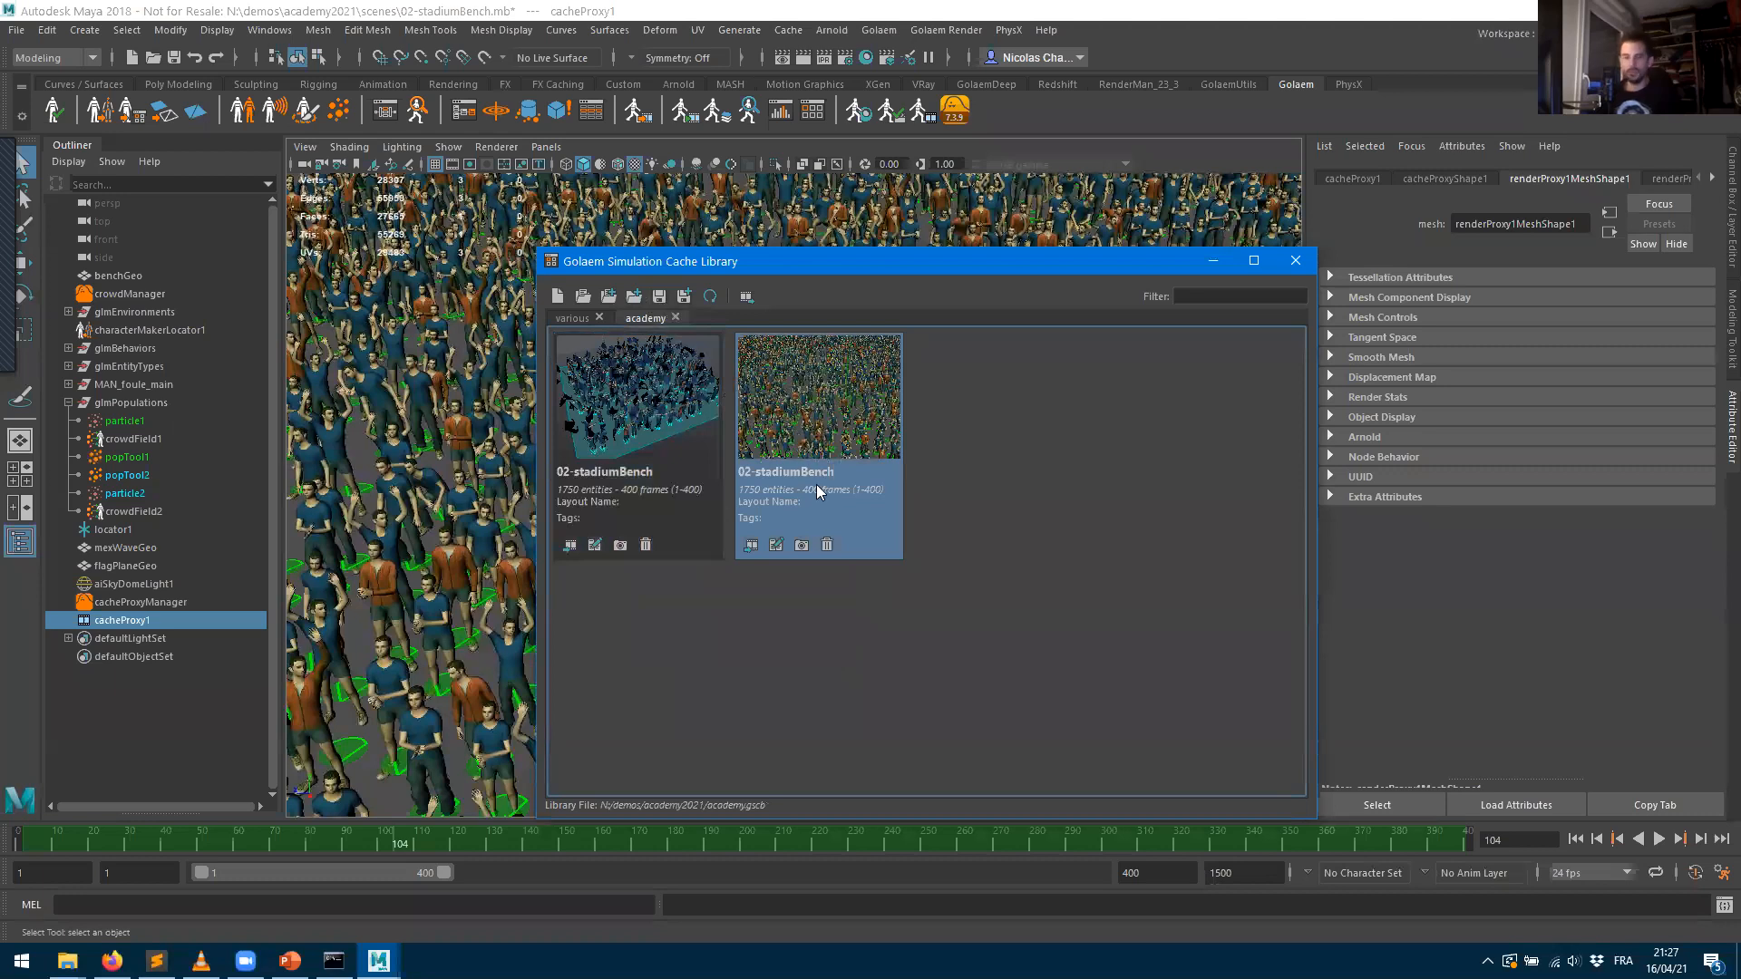
click(670, 537)
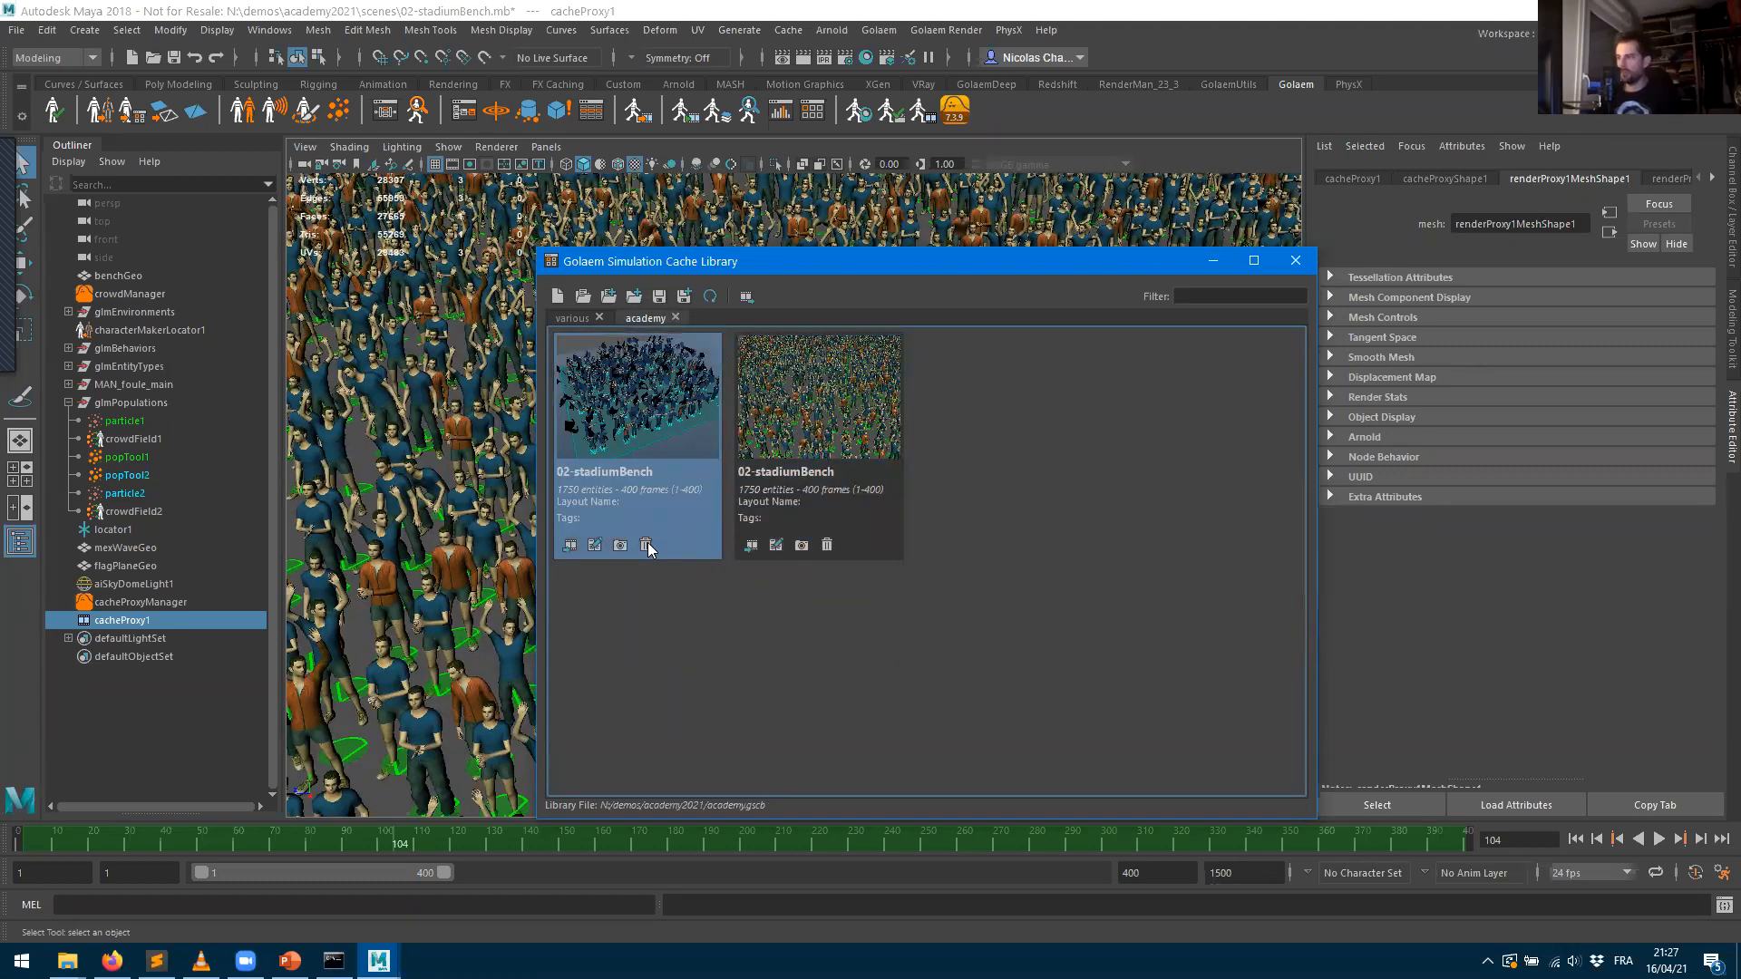
click(647, 544)
click(647, 314)
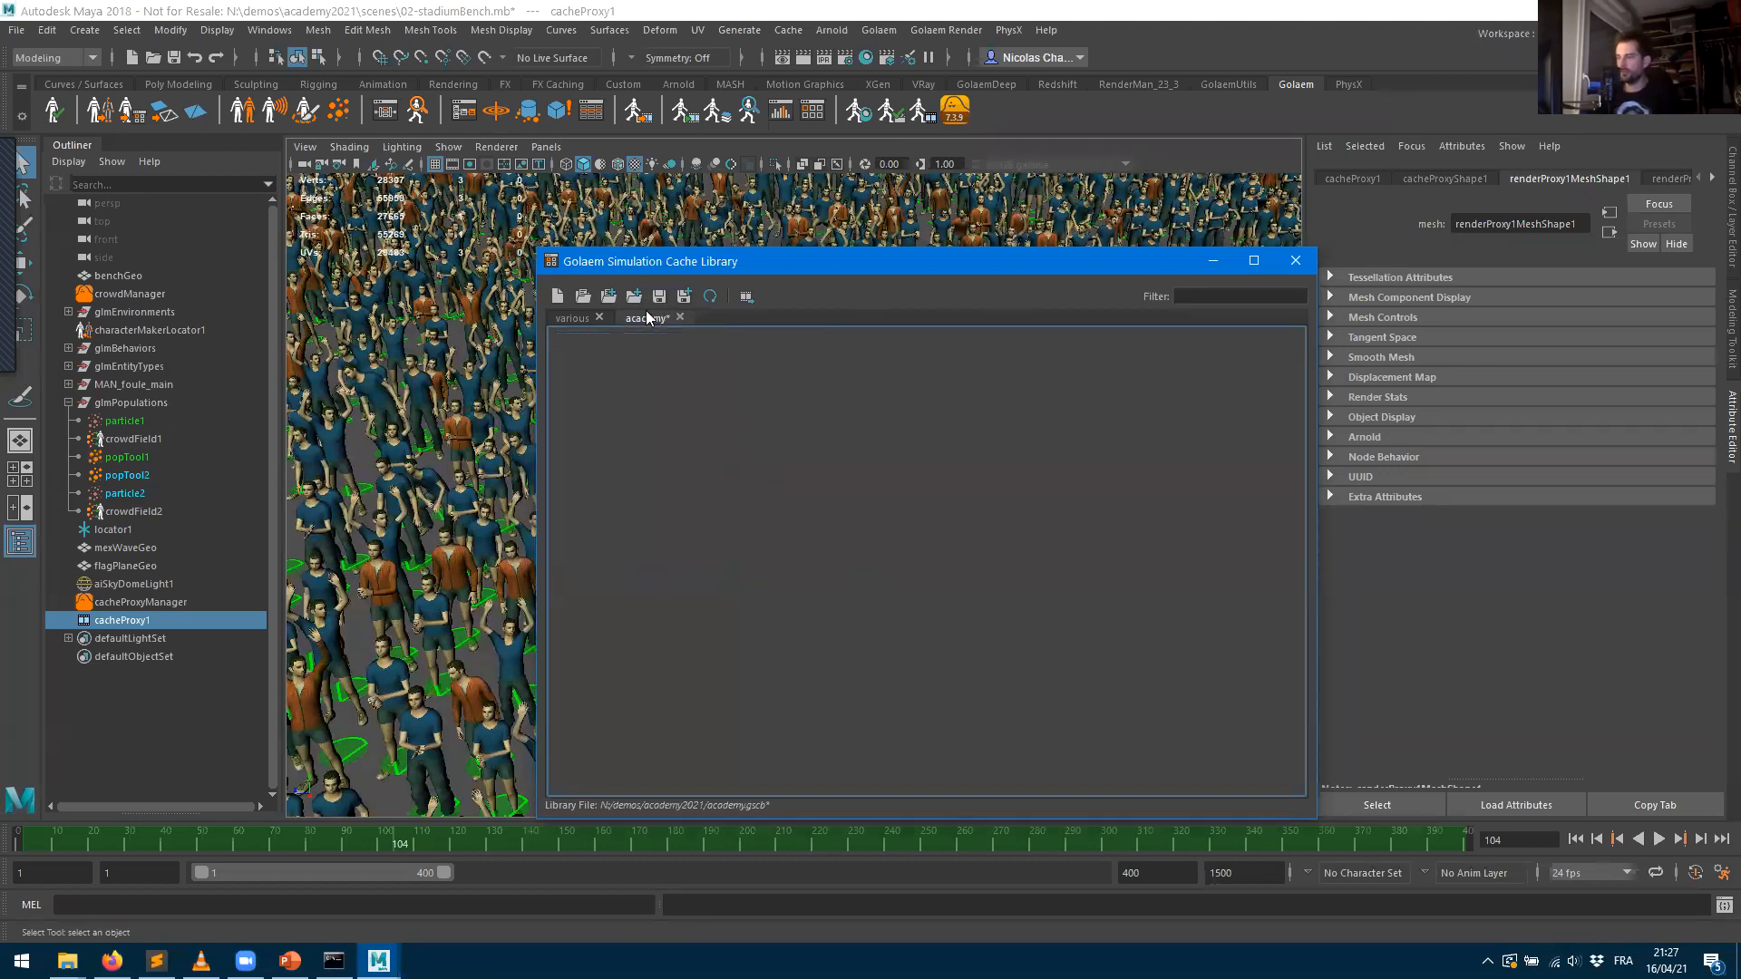
click(661, 296)
click(1296, 261)
- Bring the flag-waving crowd into view with the stadium bench crowd behind it
alt+right_drag(870, 526, 521, 472)
alt+middle_drag(882, 552, 741, 261)
alt+right_drag(753, 302, 714, 460)
alt+middle_drag(816, 503, 847, 420)
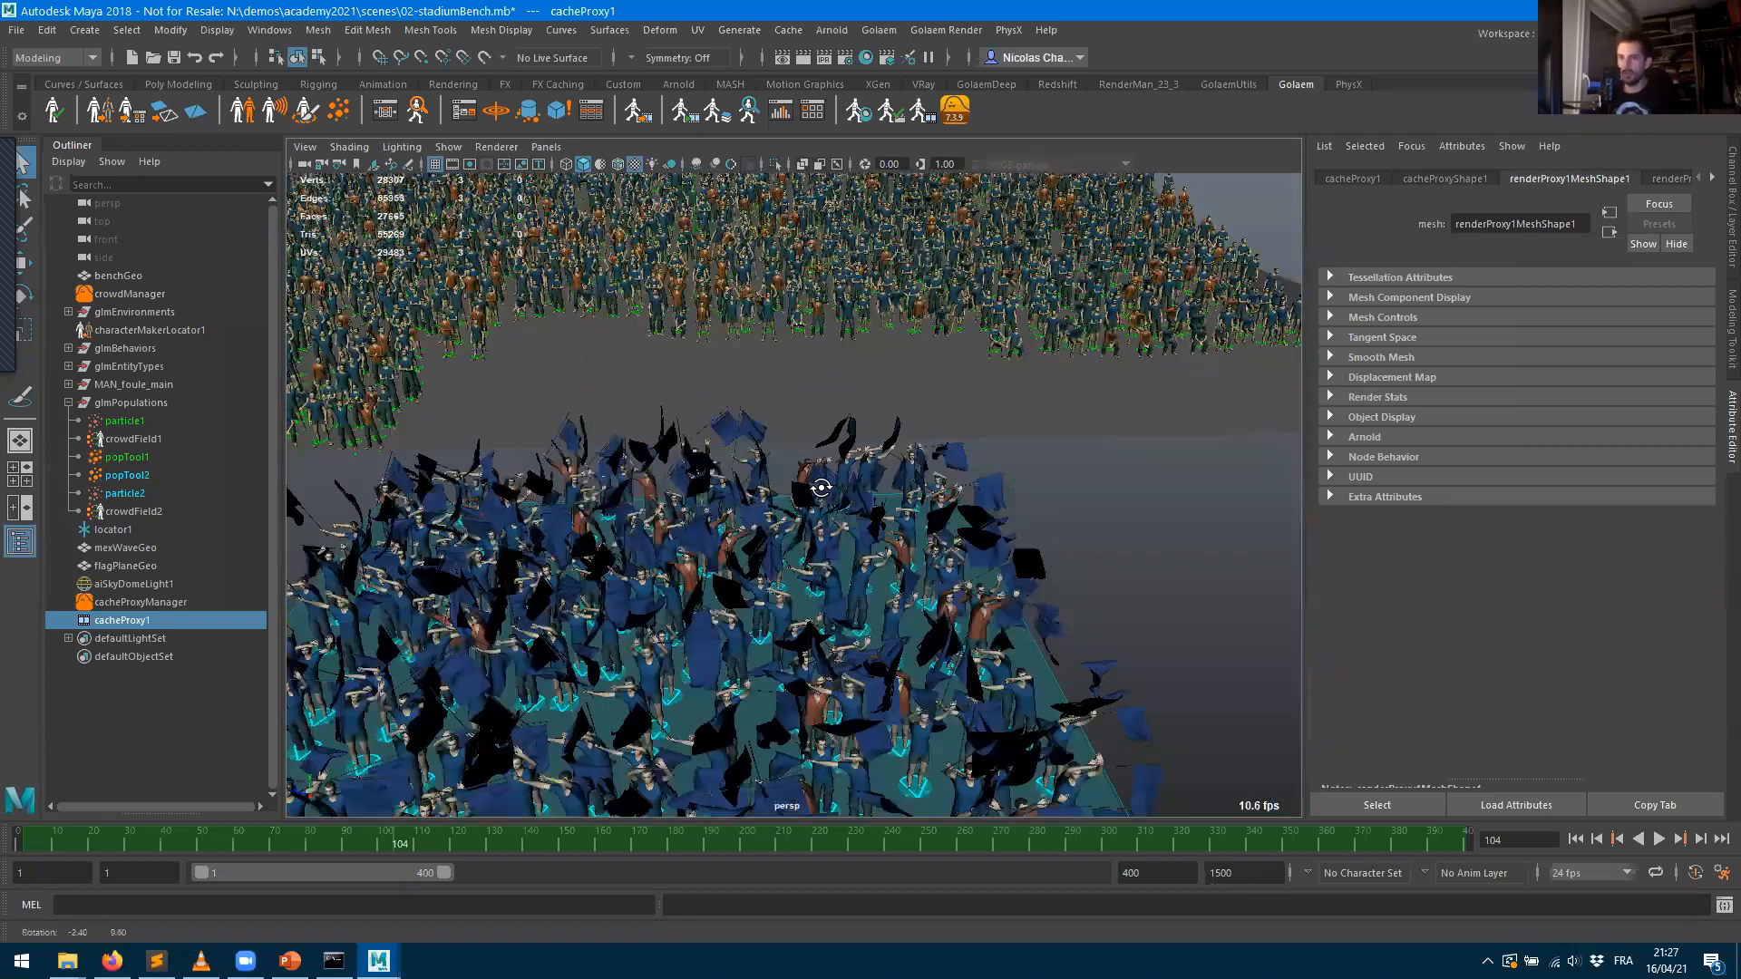
- Frame the flag-waving crowd closely and import the scene's cache proxy into the academy library of the Simulation Cache Library
alt+middle_drag(806, 532, 820, 498)
alt+drag(820, 499, 793, 551)
alt+right_drag(715, 568, 778, 576)
click(805, 112)
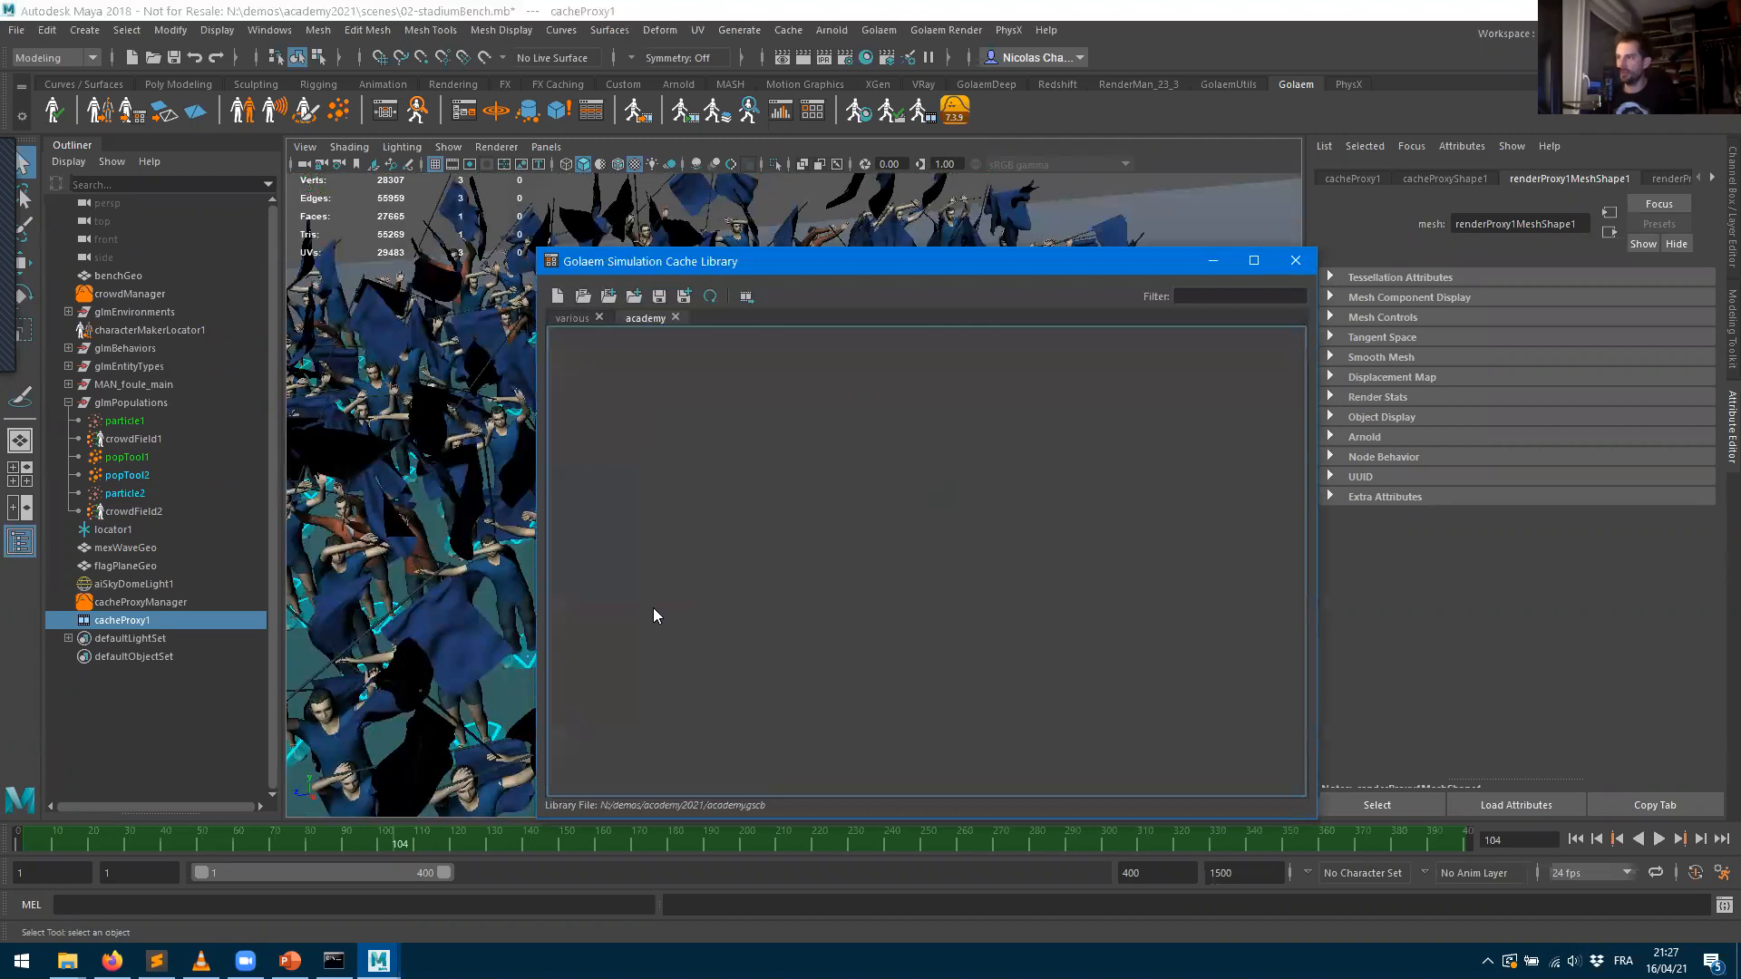
click(746, 298)
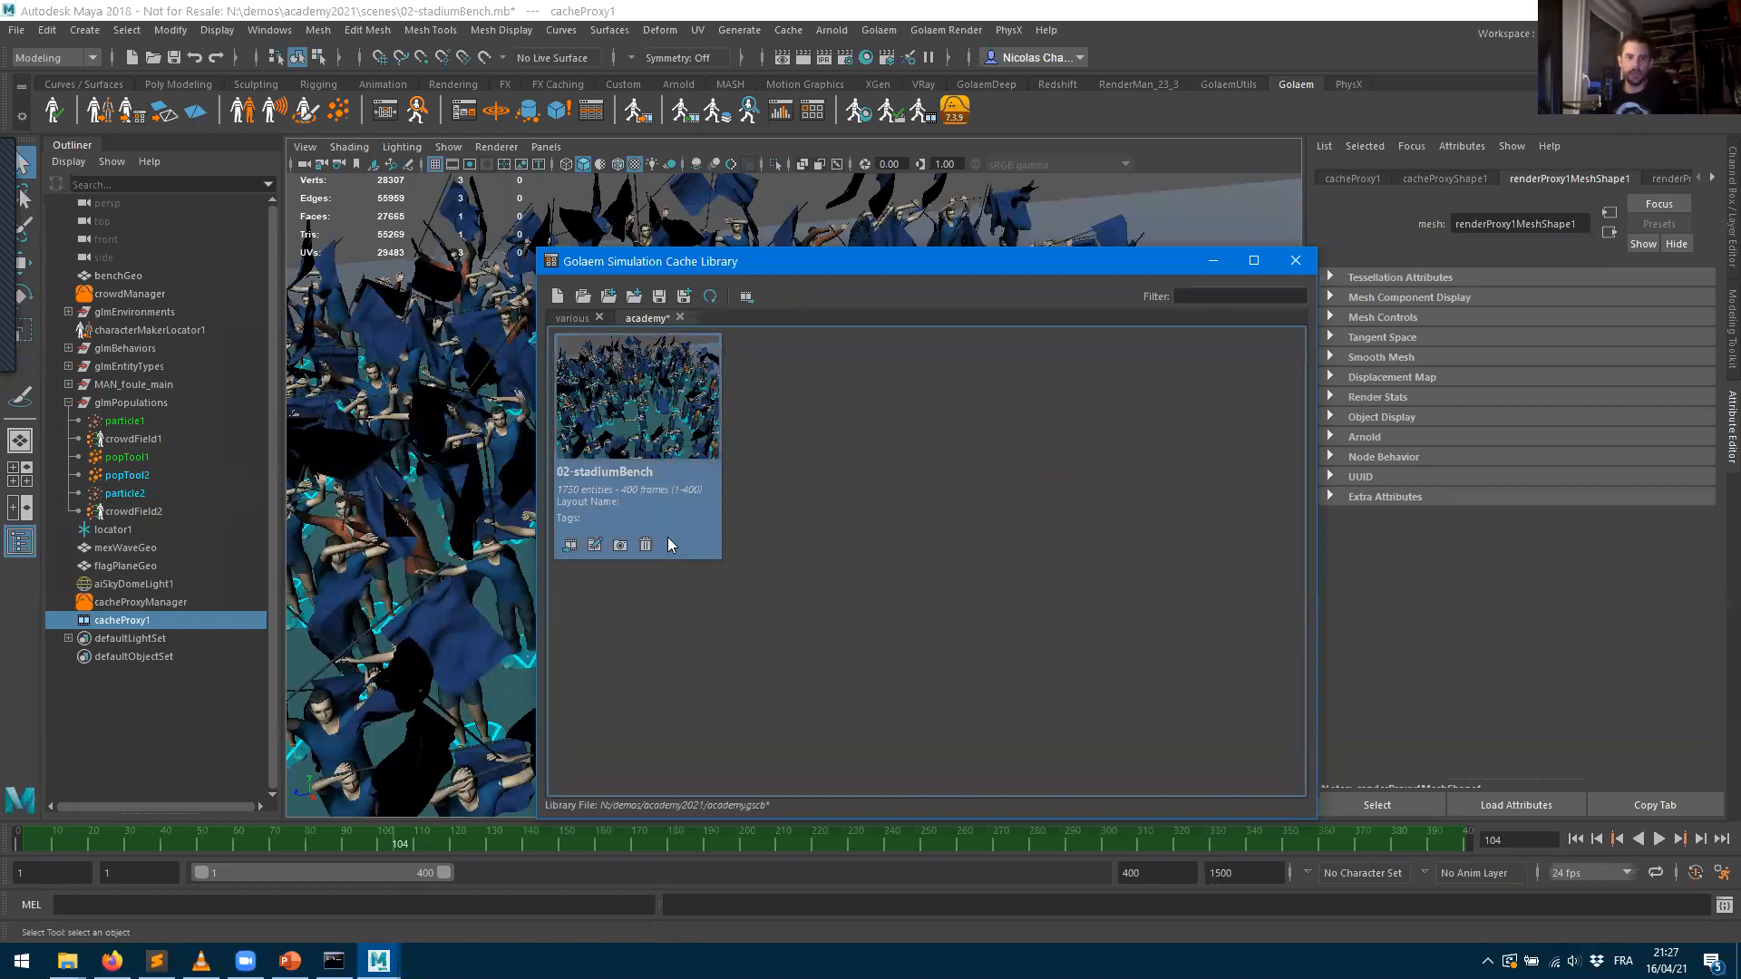
- Edit the 02-stadiumBench item so its crowd fields contain only crowdField2
click(595, 547)
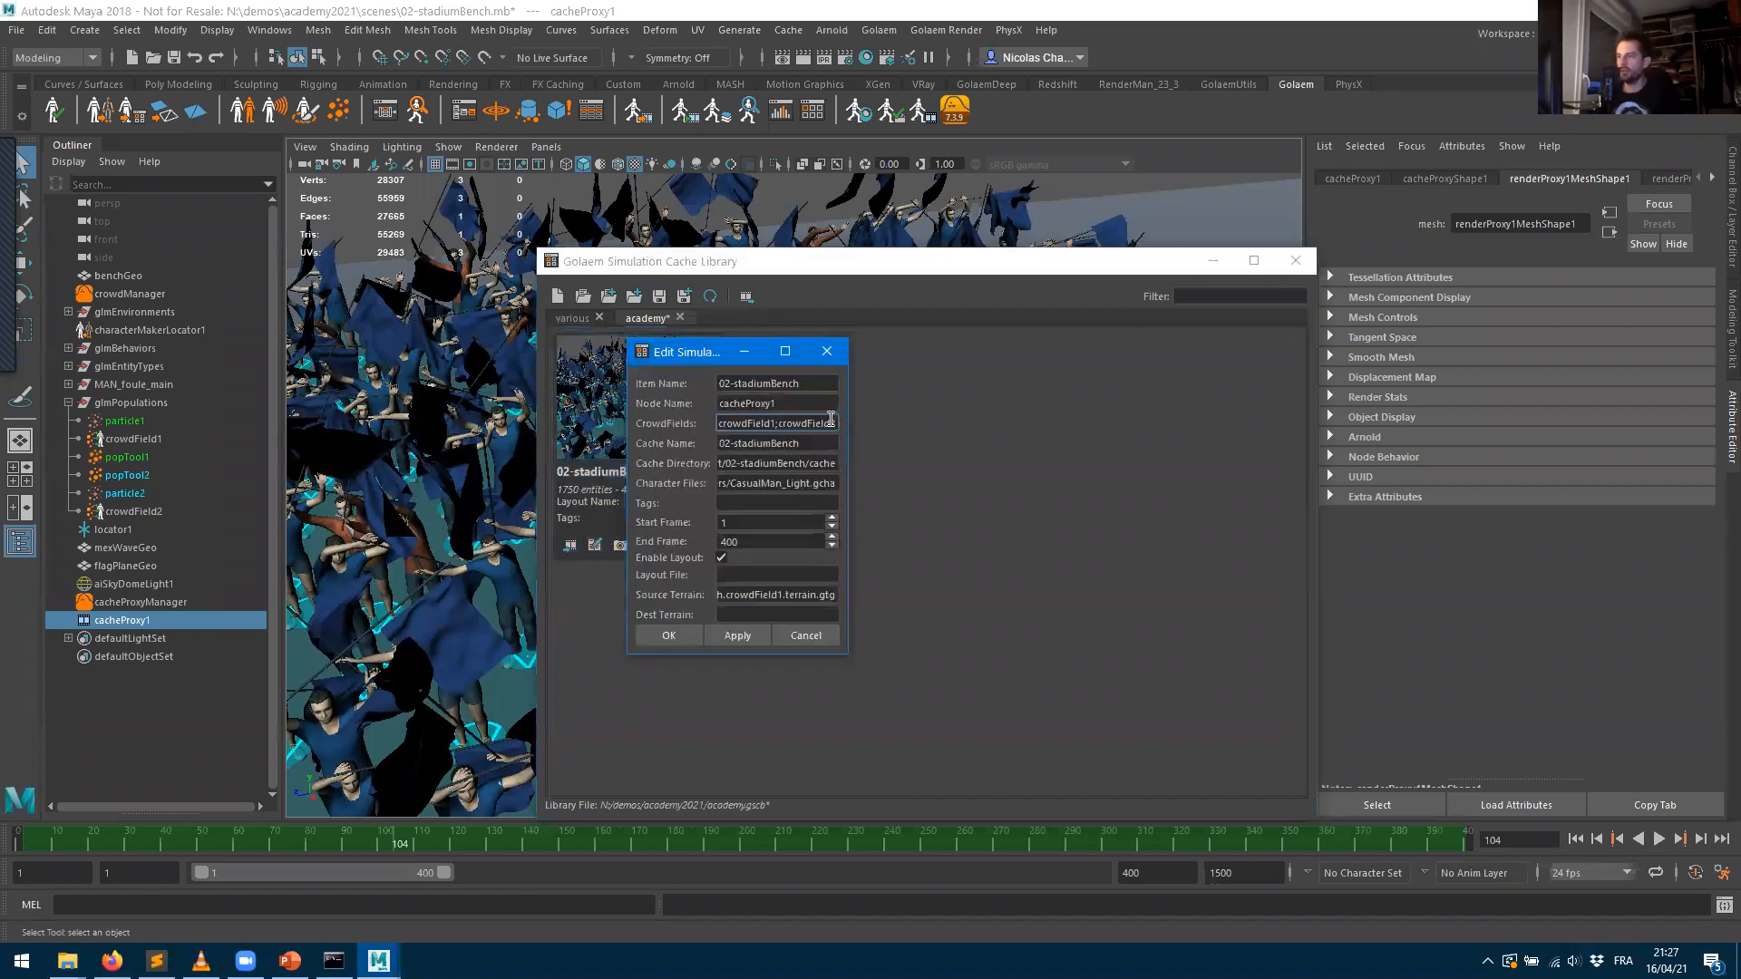
double_click(747, 423)
key(Delete)
key(Delete)
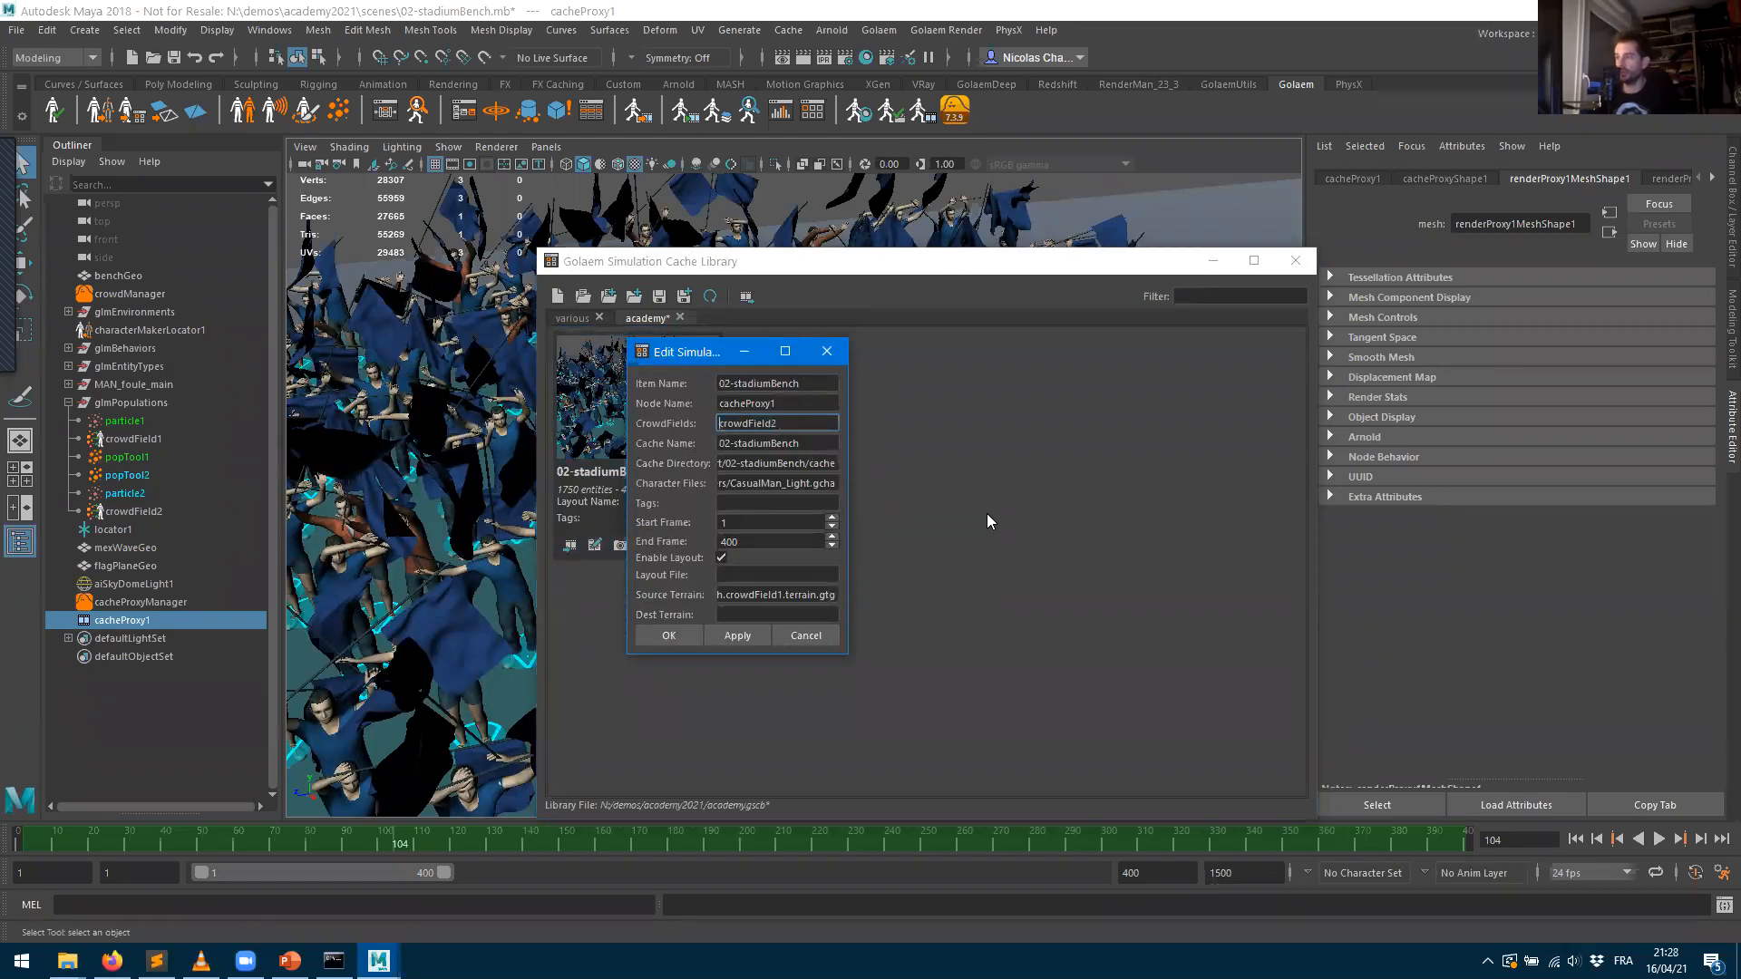
click(694, 635)
- Frame the crowd without flags closely and import the cache proxy as a second academy library item
drag(691, 268, 883, 400)
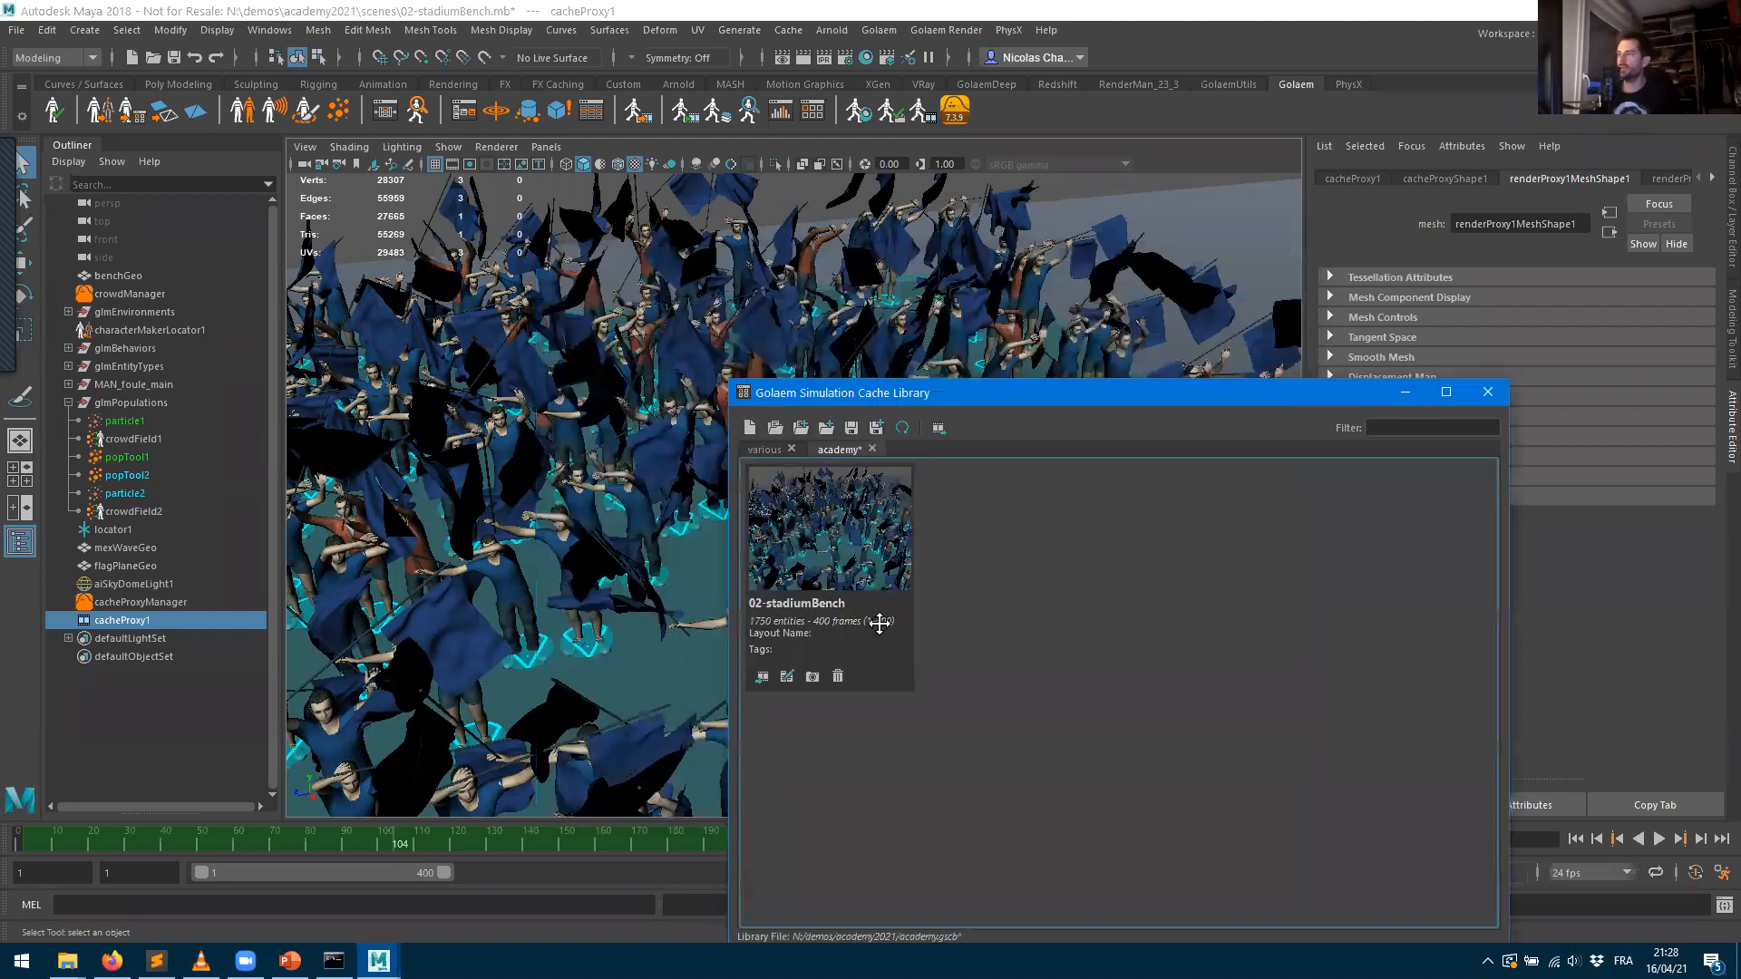
alt+middle_drag(671, 580, 731, 634)
alt+middle_drag(491, 599, 553, 707)
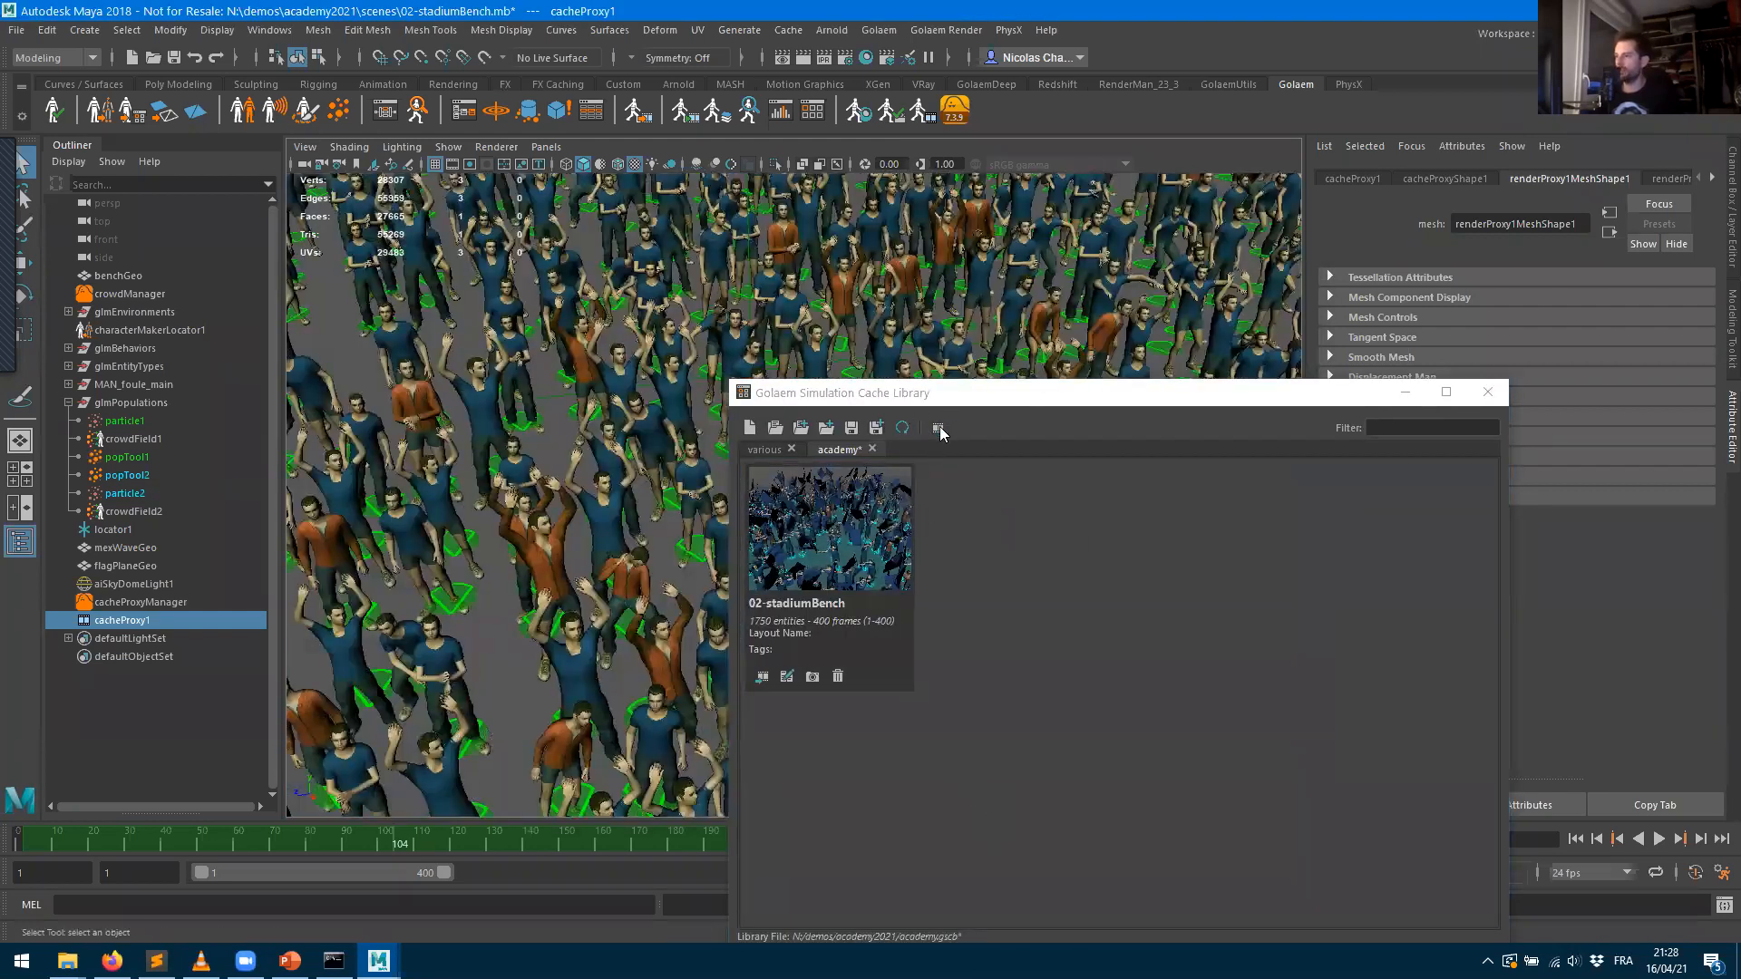
- Reduce the second 02-stadiumBench item's crowd fields to crowdField1 and save the academy library
click(969, 676)
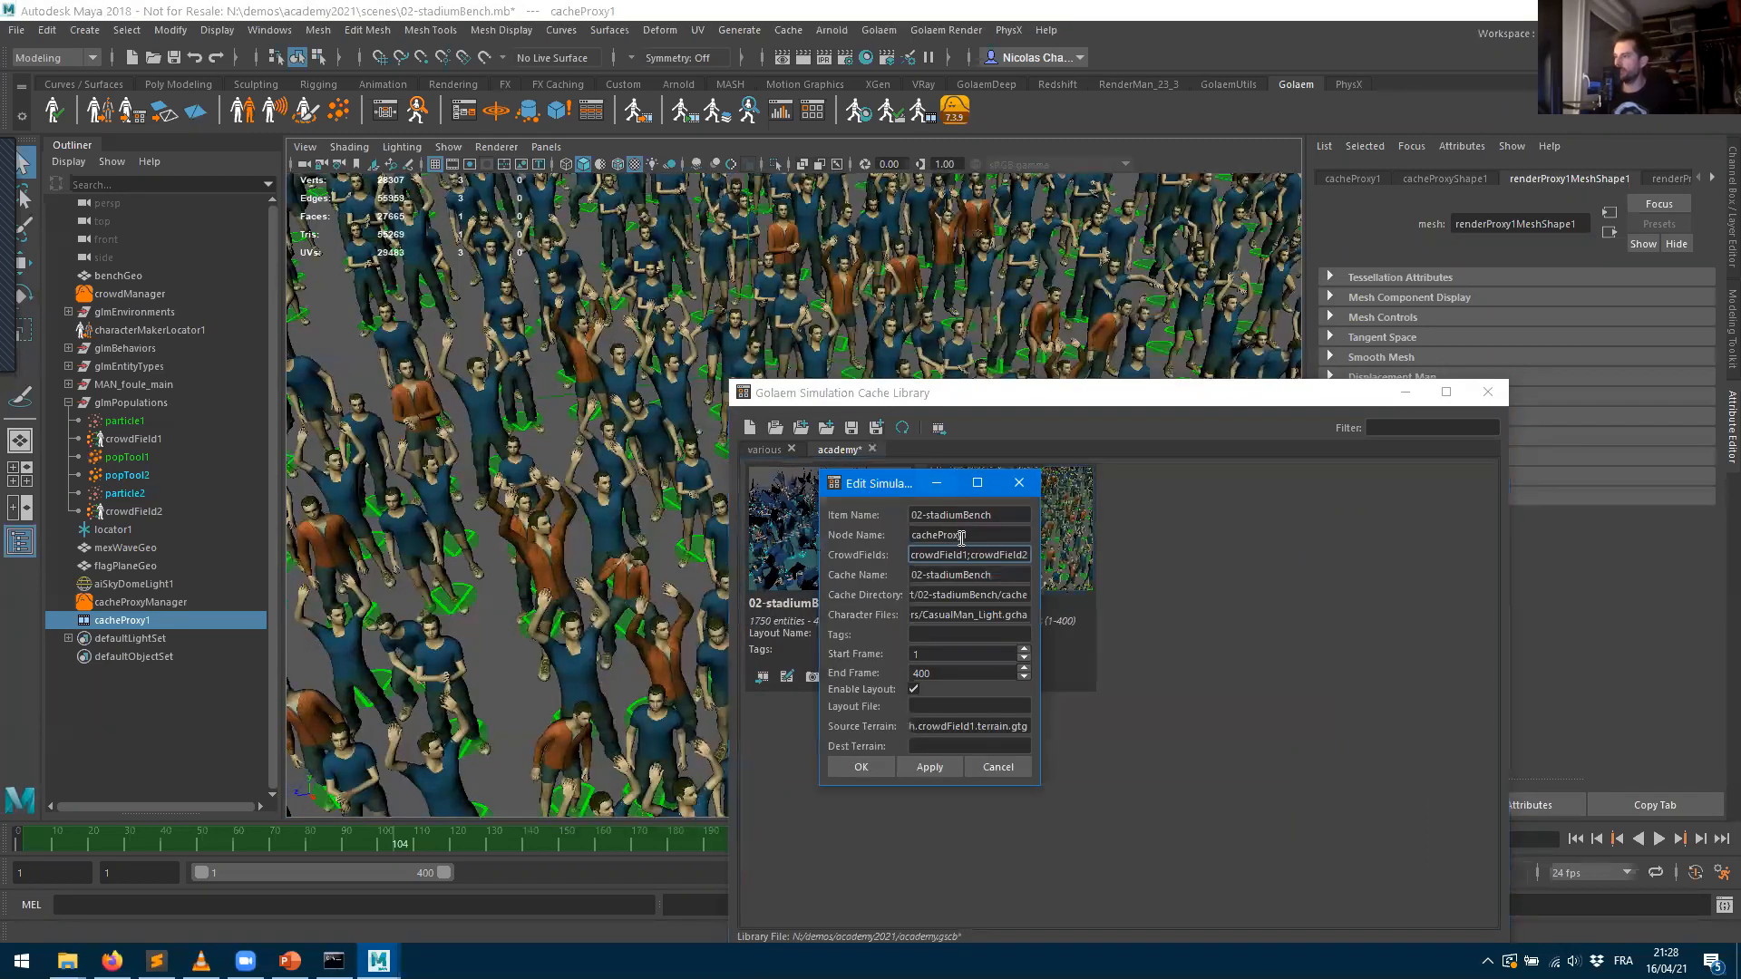
key(BackSpace)
key(BackSpace)
key(BackSpace)
key(BackSpace)
key(BackSpace)
key(BackSpace)
key(BackSpace)
key(BackSpace)
key(BackSpace)
key(BackSpace)
key(BackSpace)
key(BackSpace)
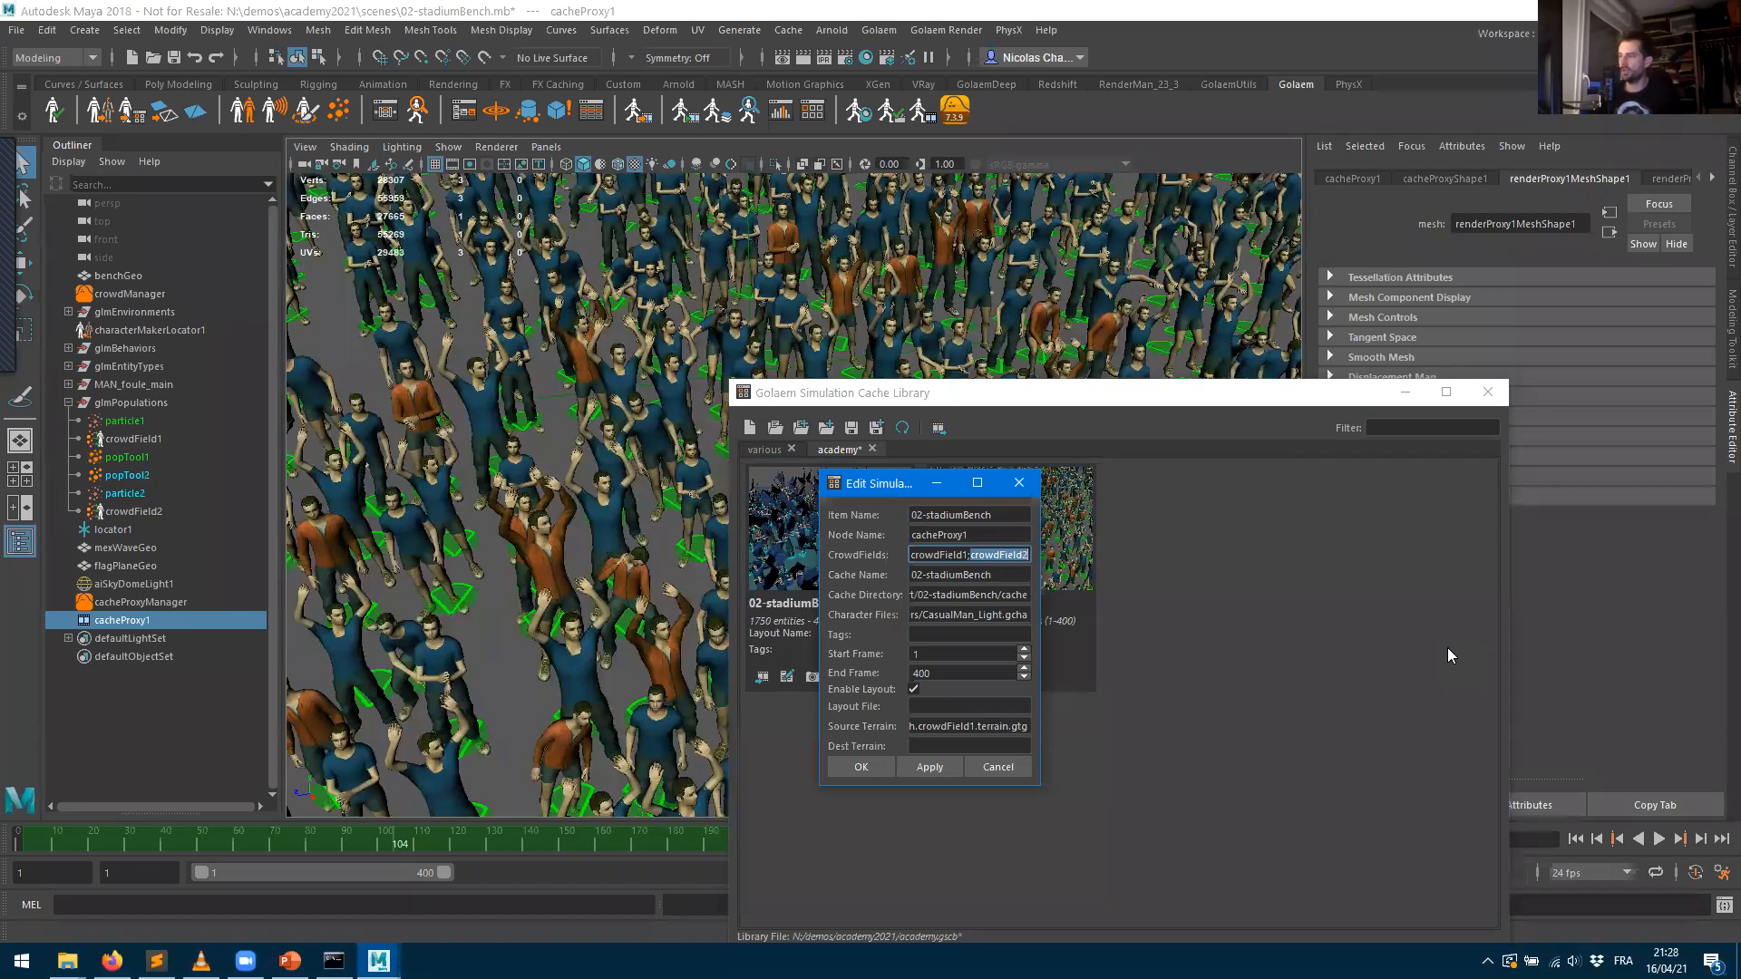
click(883, 768)
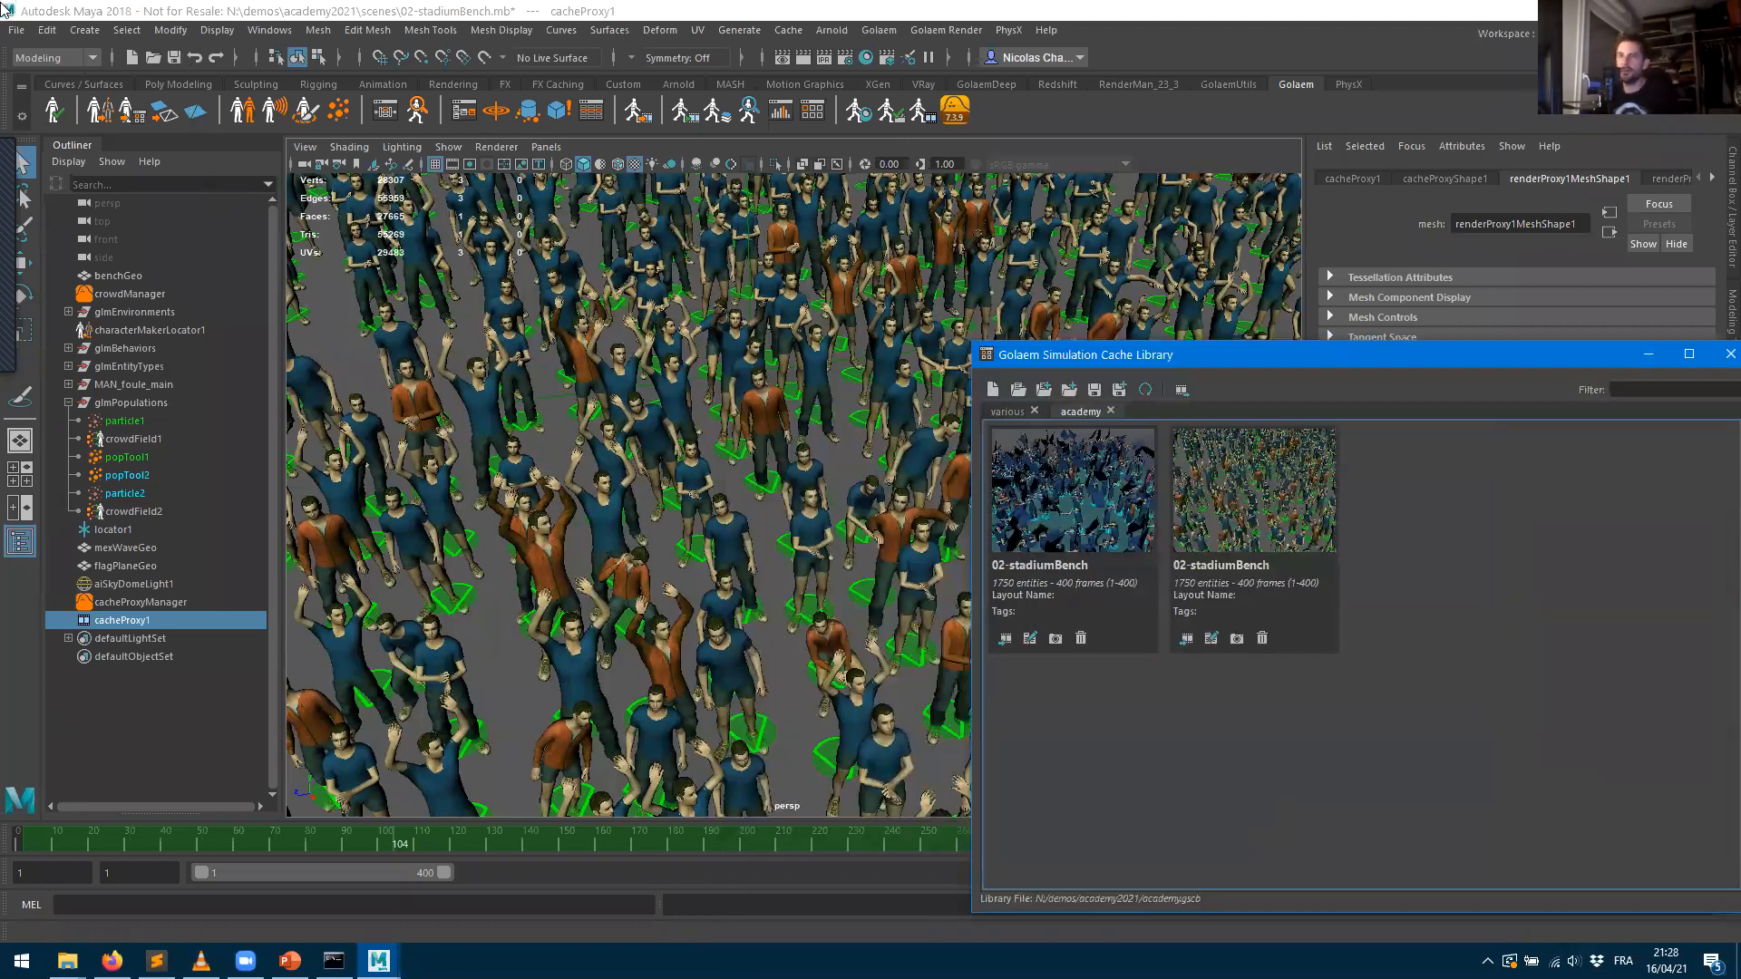
- Start a new empty scene without saving the changes to 02-stadiumBench.mb
click(16, 30)
click(50, 63)
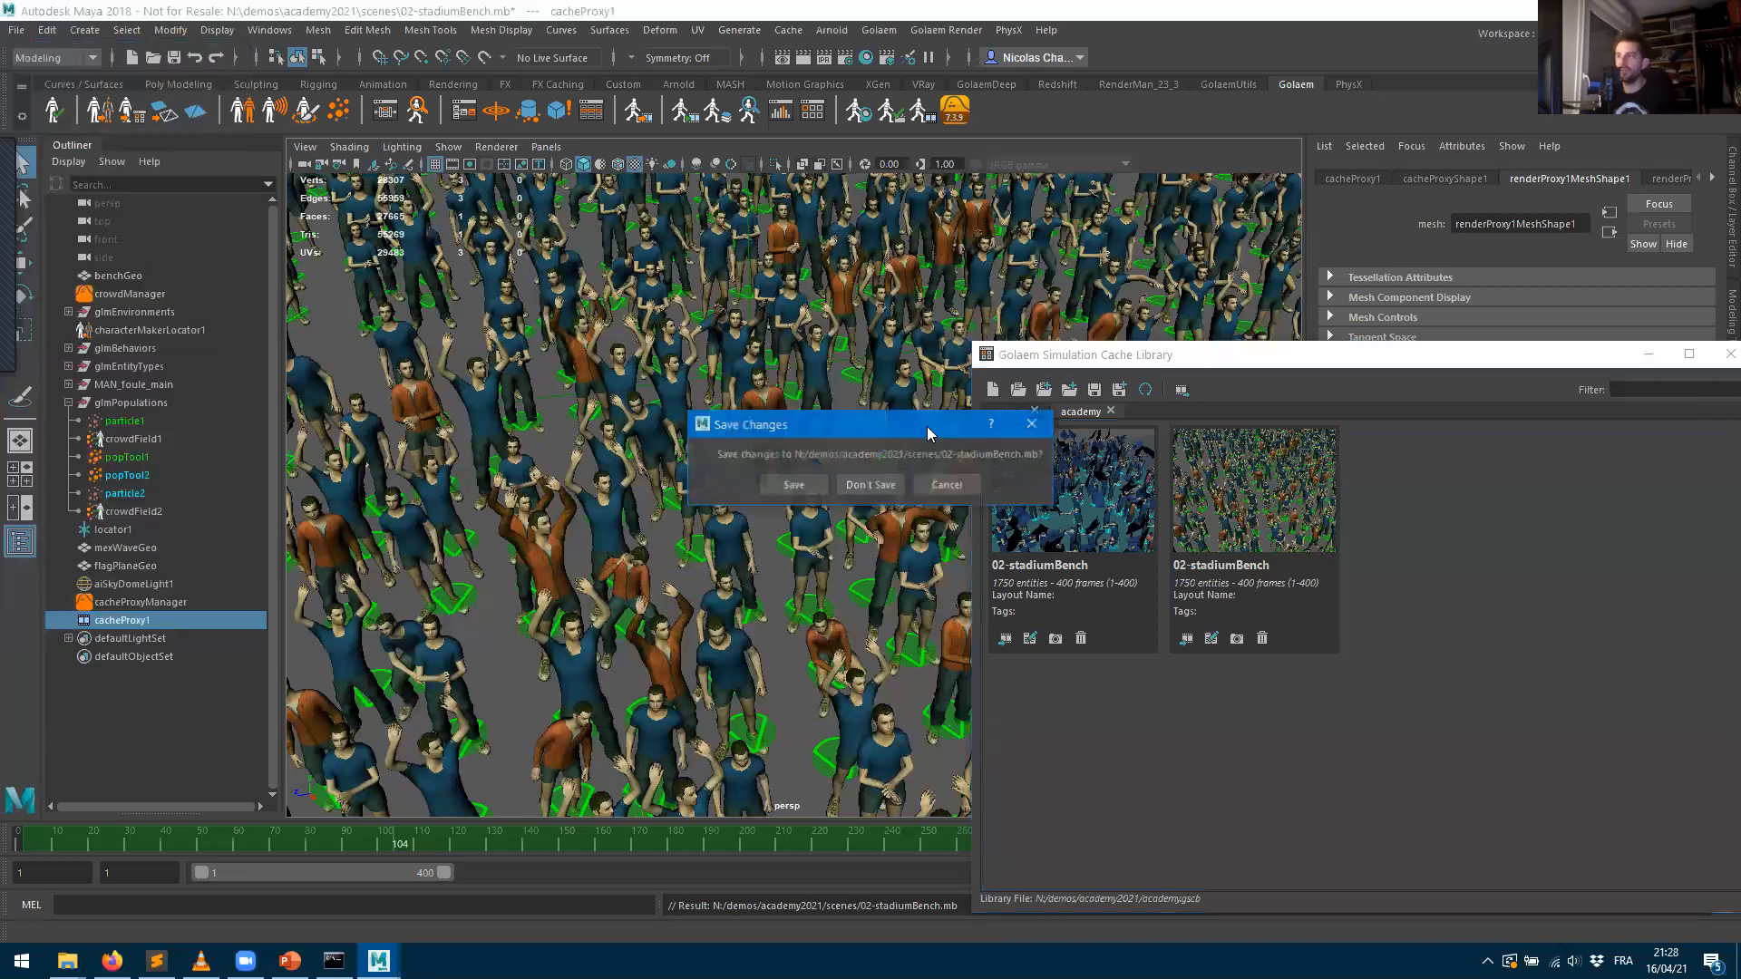
click(868, 484)
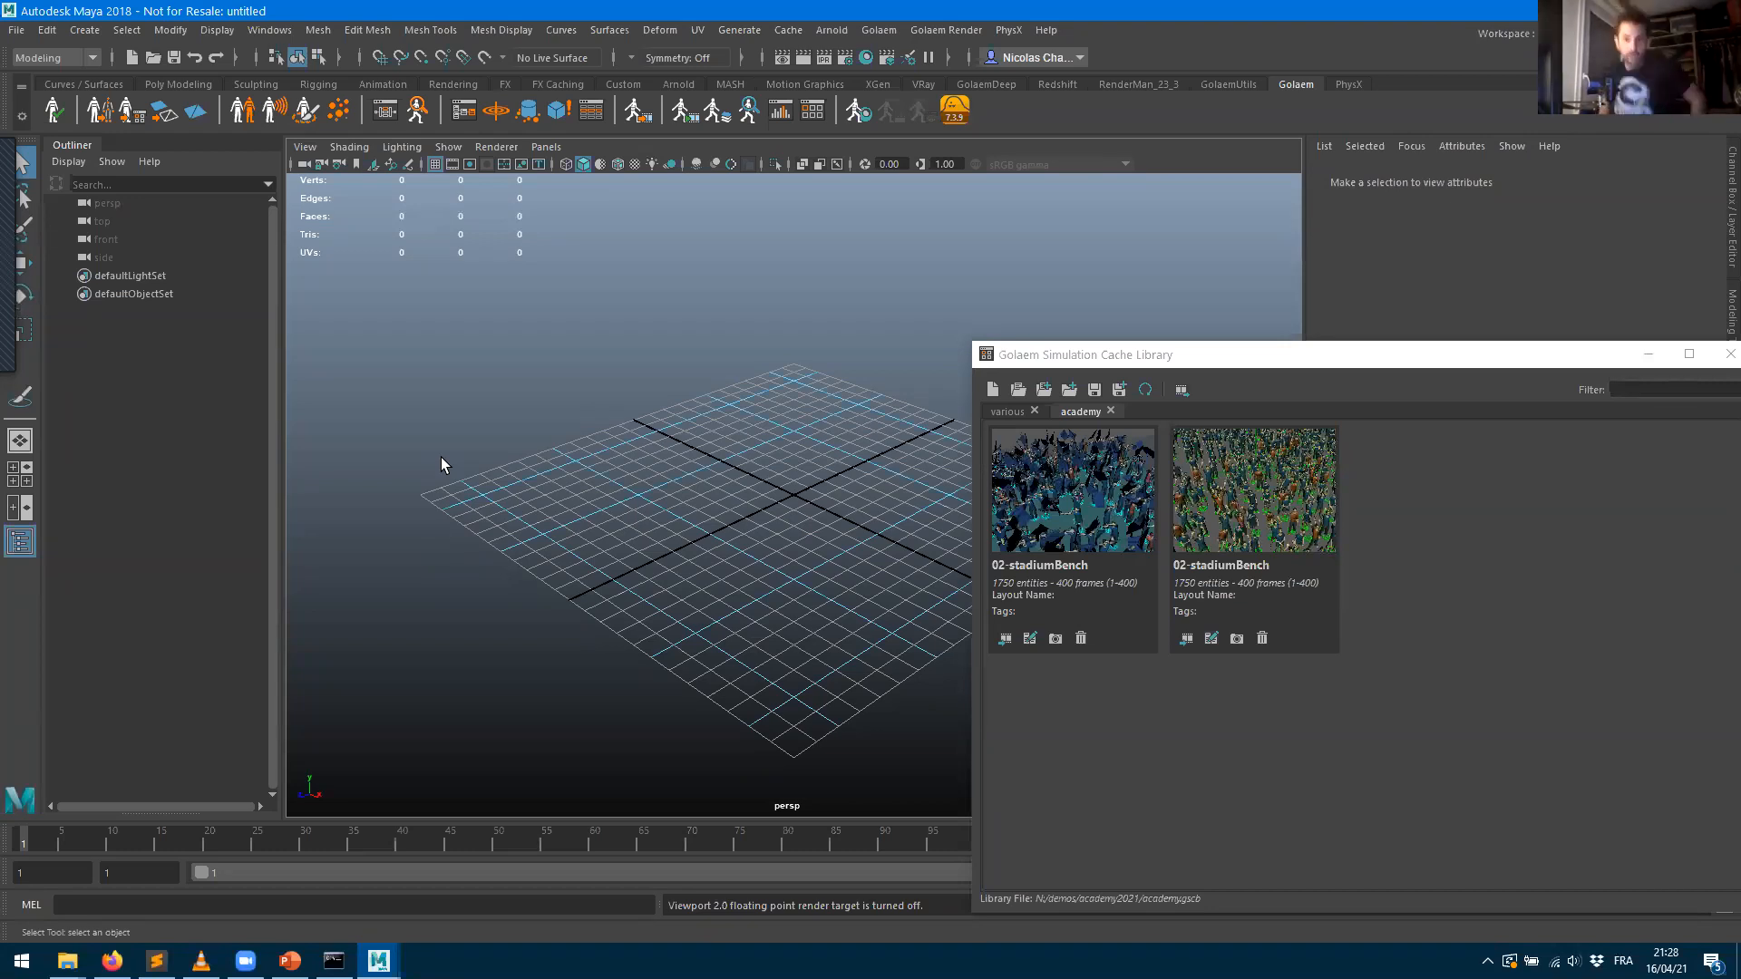
- Create a polygon plane at the origin and scale it up well beyond the grid
click(178, 84)
click(215, 112)
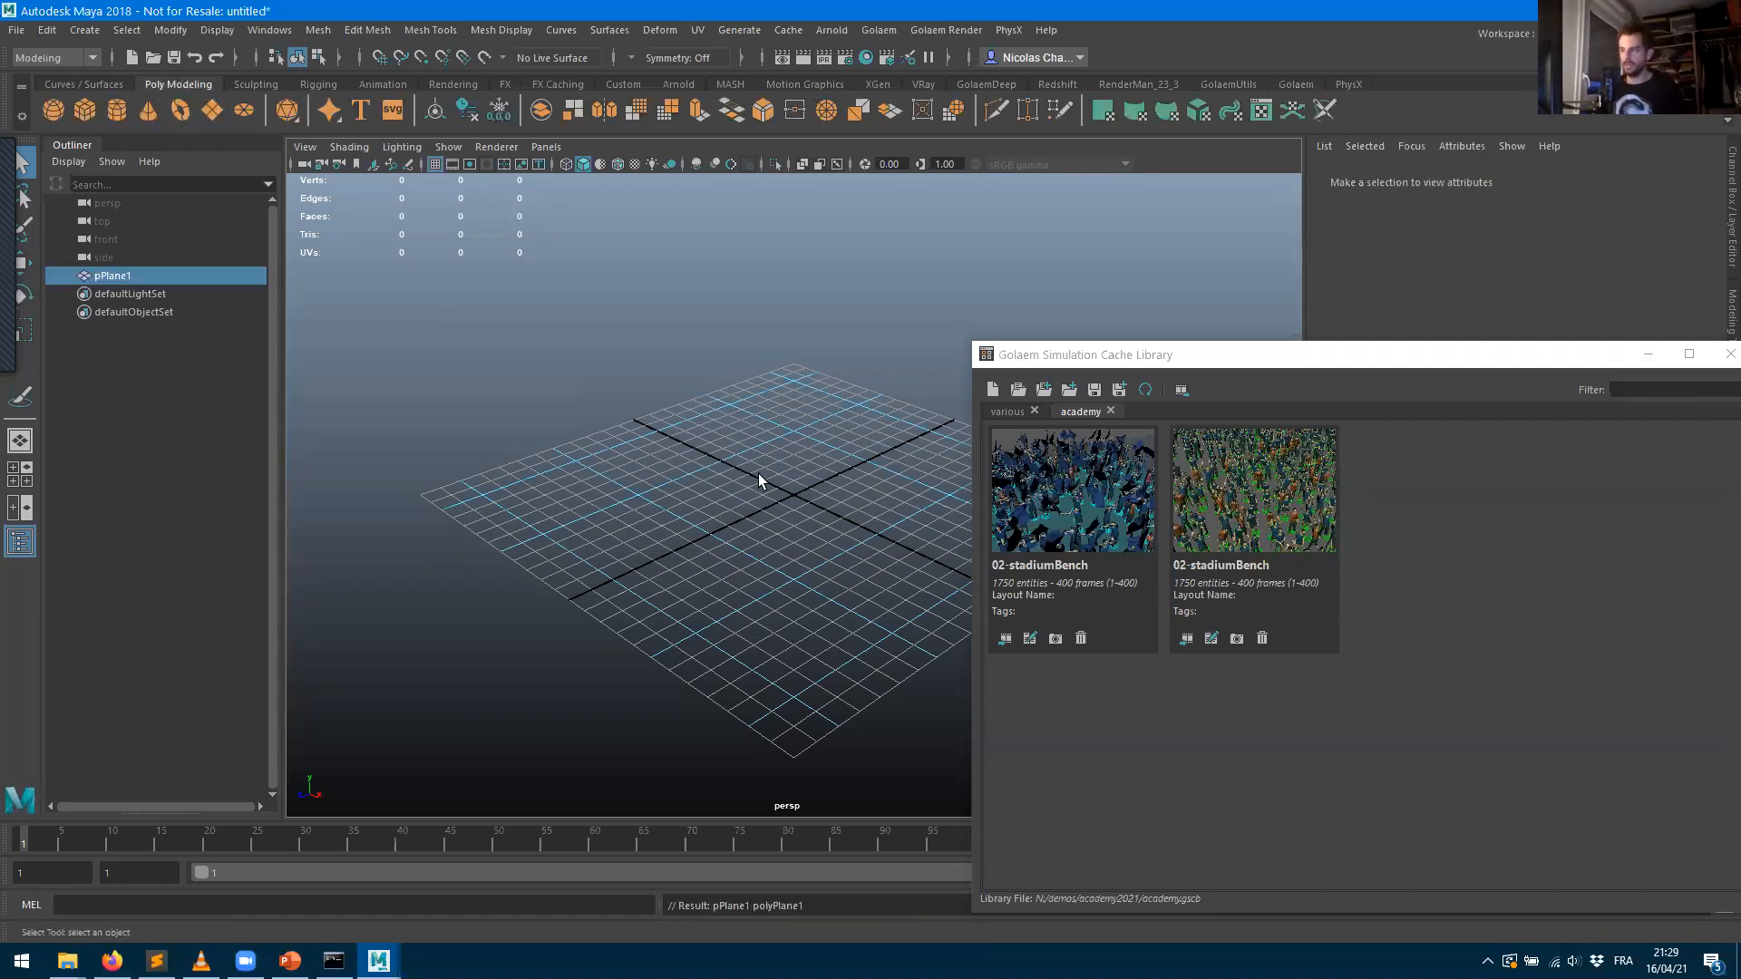
key(r)
drag(801, 508, 857, 526)
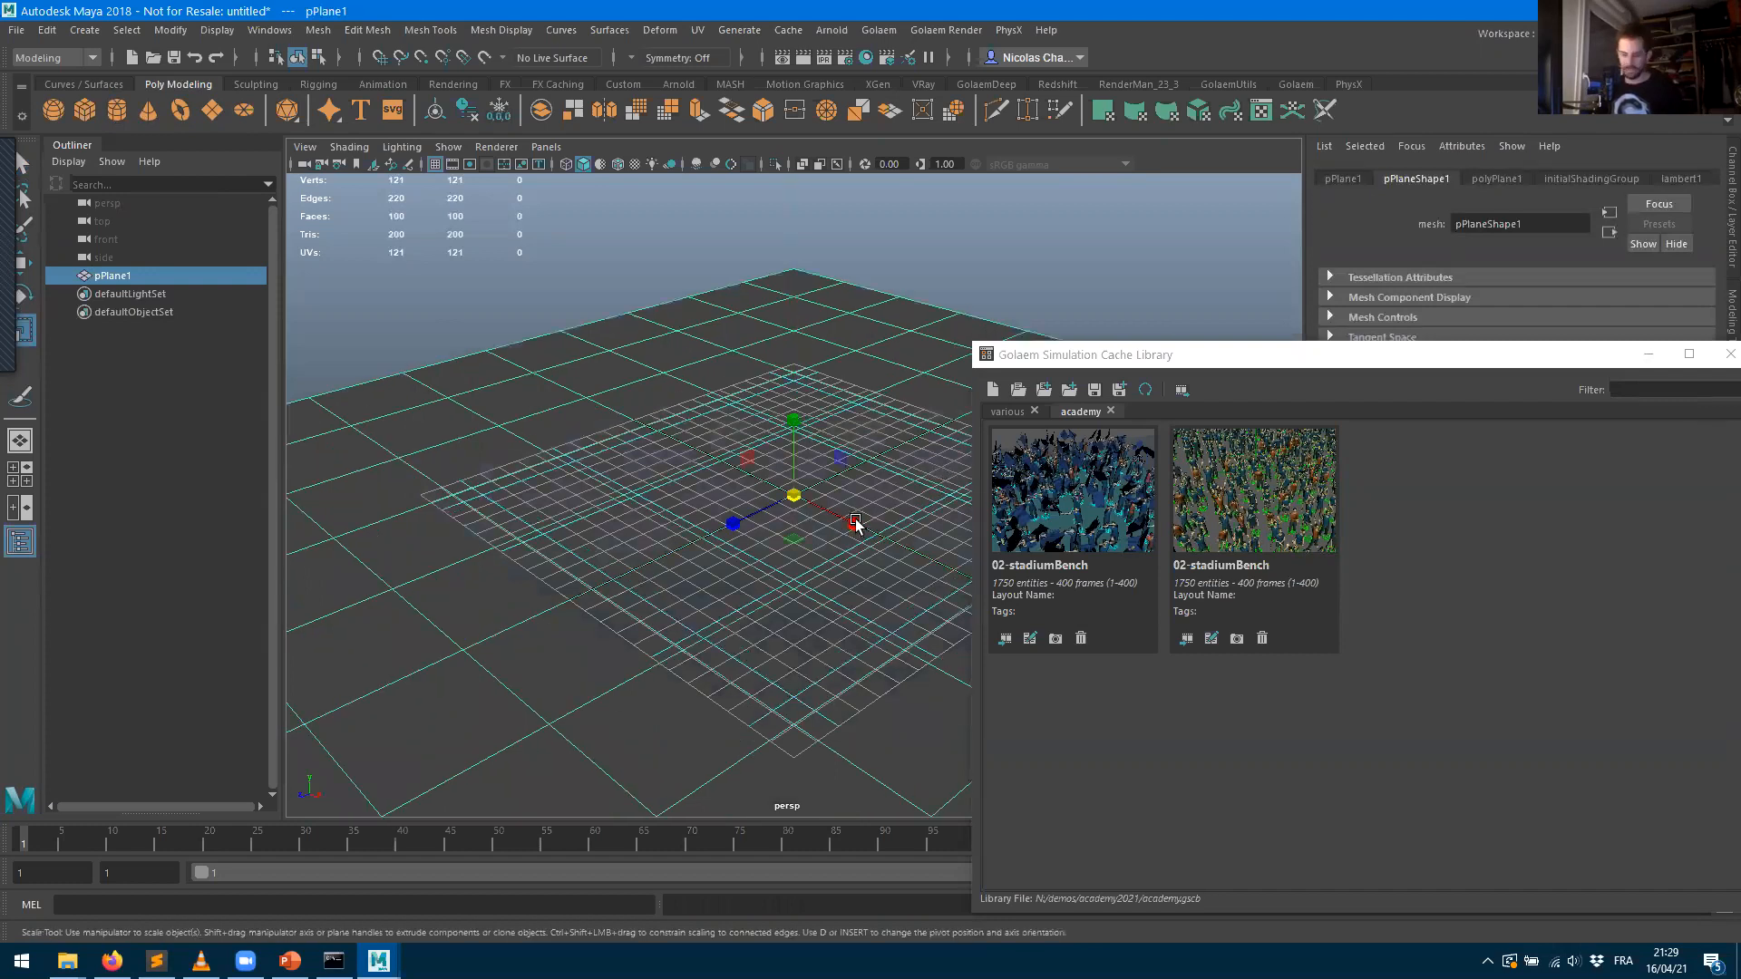
- Move the plane off the grid to about -29.5 in X and 3.3 in Y, and tilt it slightly
key(w)
middle_drag(590, 350, 497, 284)
key(e)
drag(494, 291, 488, 307)
key(w)
middle_drag(488, 307, 449, 209)
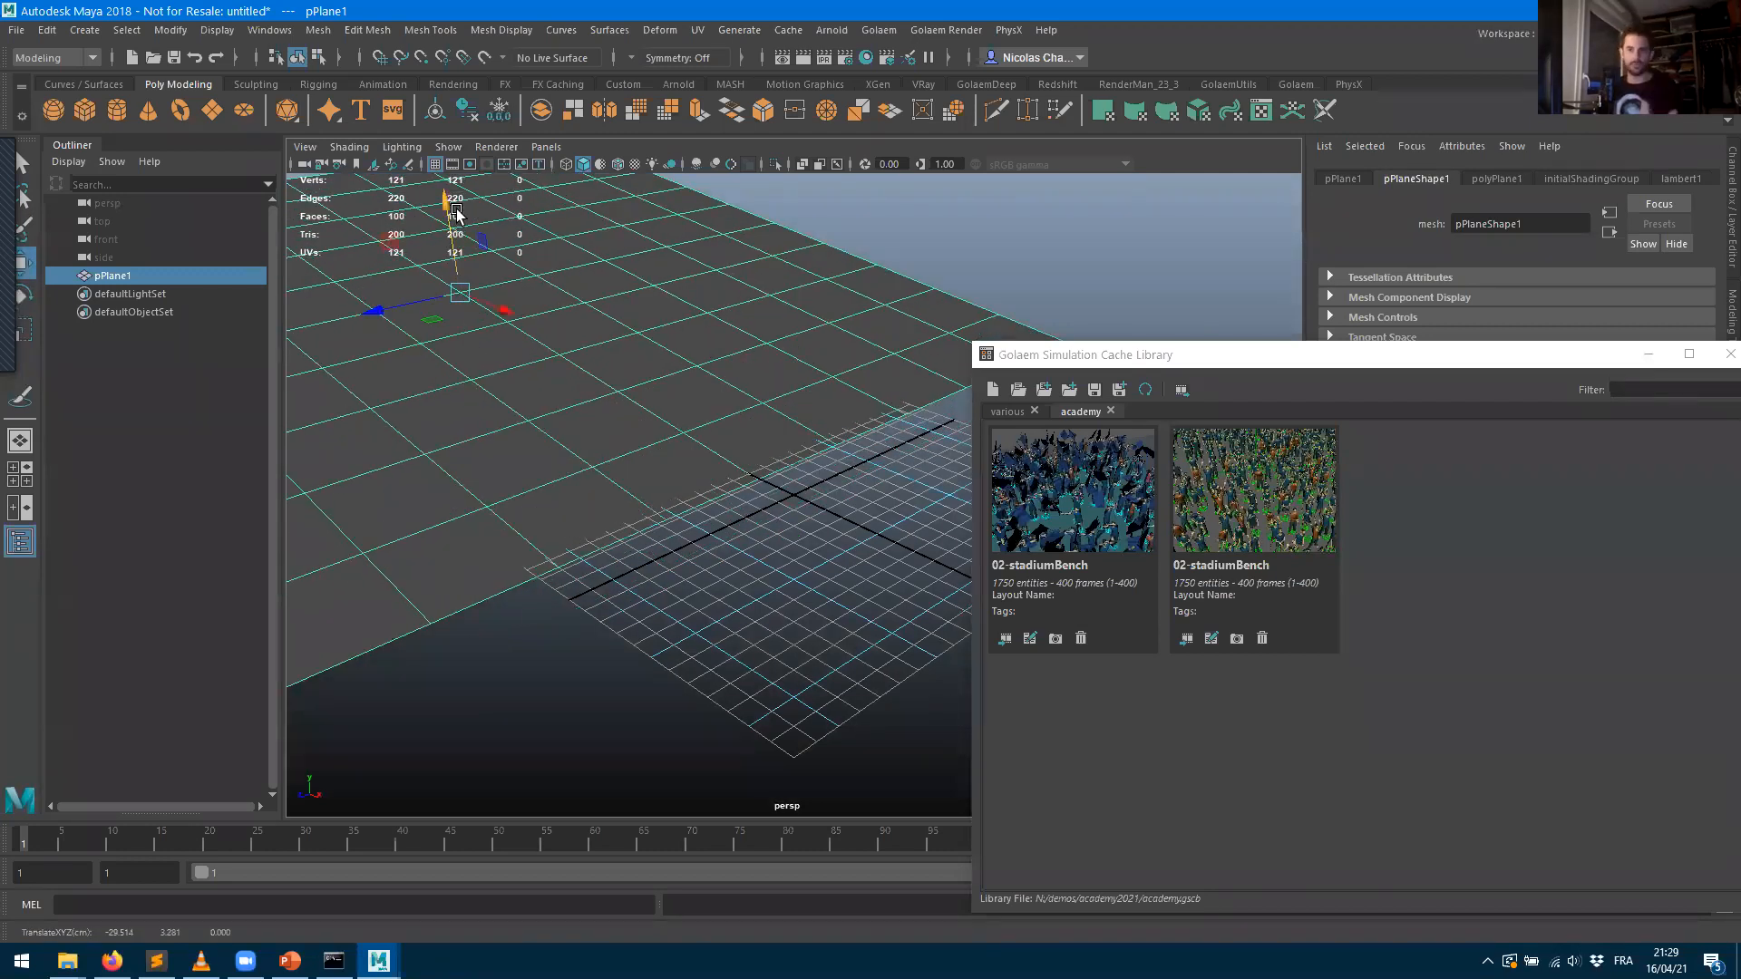
- Narrow the plane to an X scale of about 37 and reduce its Z scale
scroll(412, 362, down, 3)
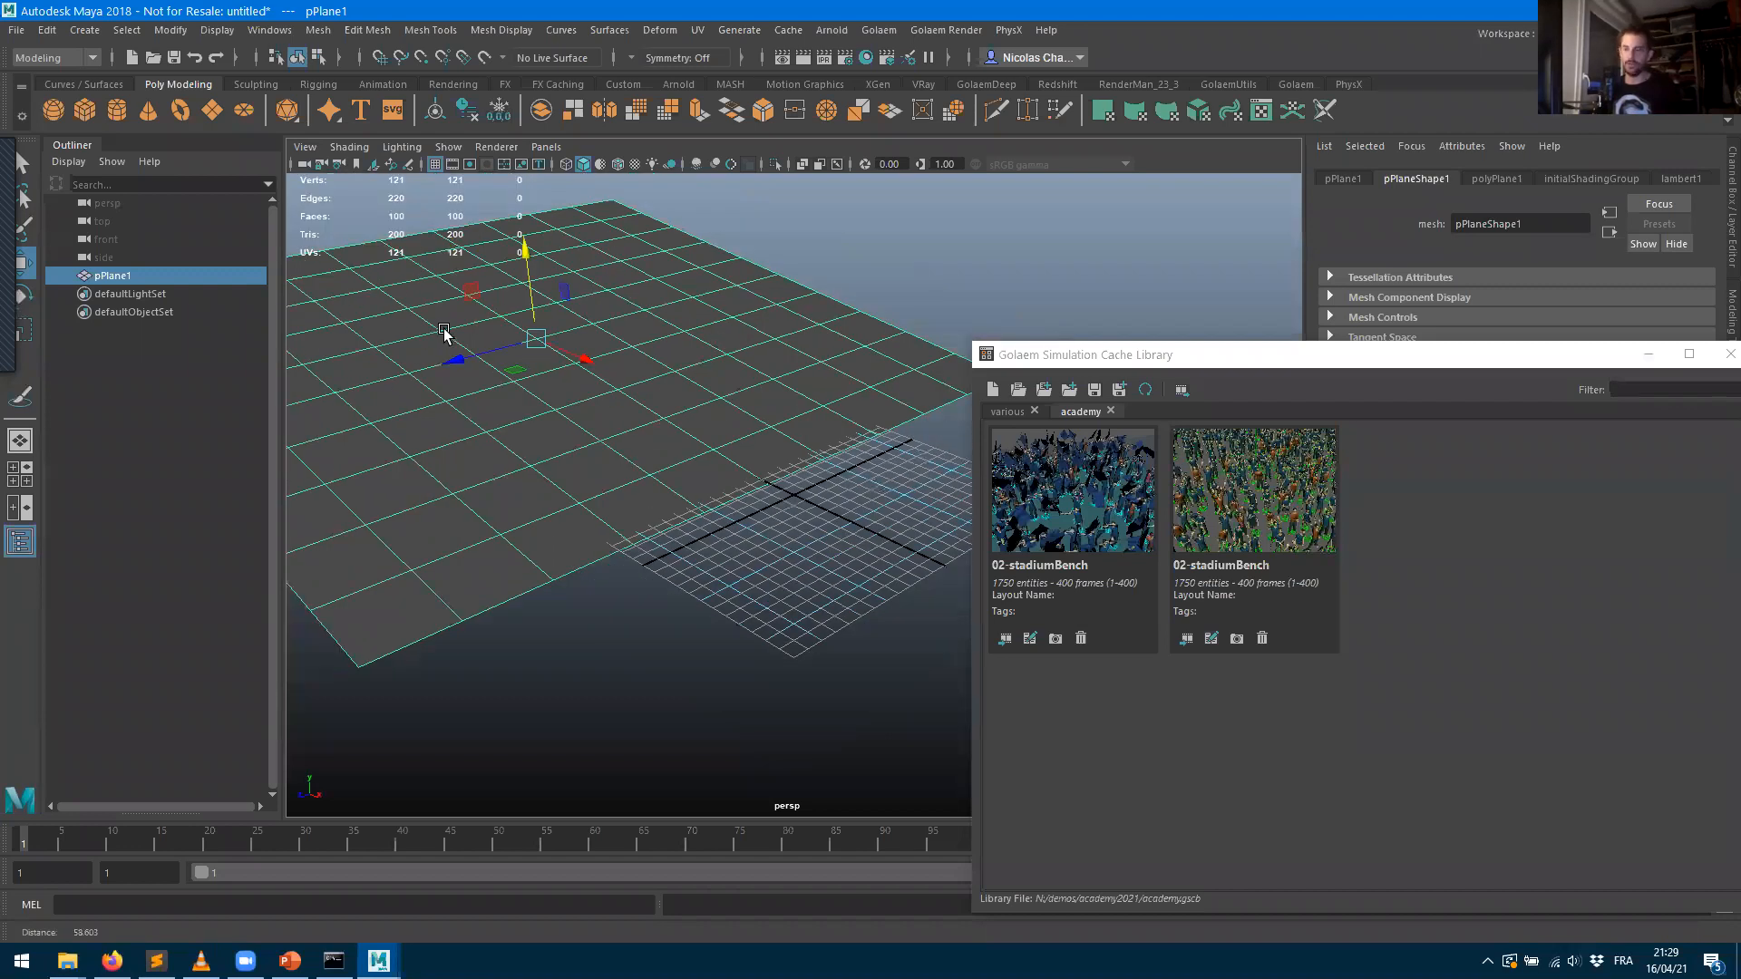
alt+drag(549, 434, 718, 351)
key(r)
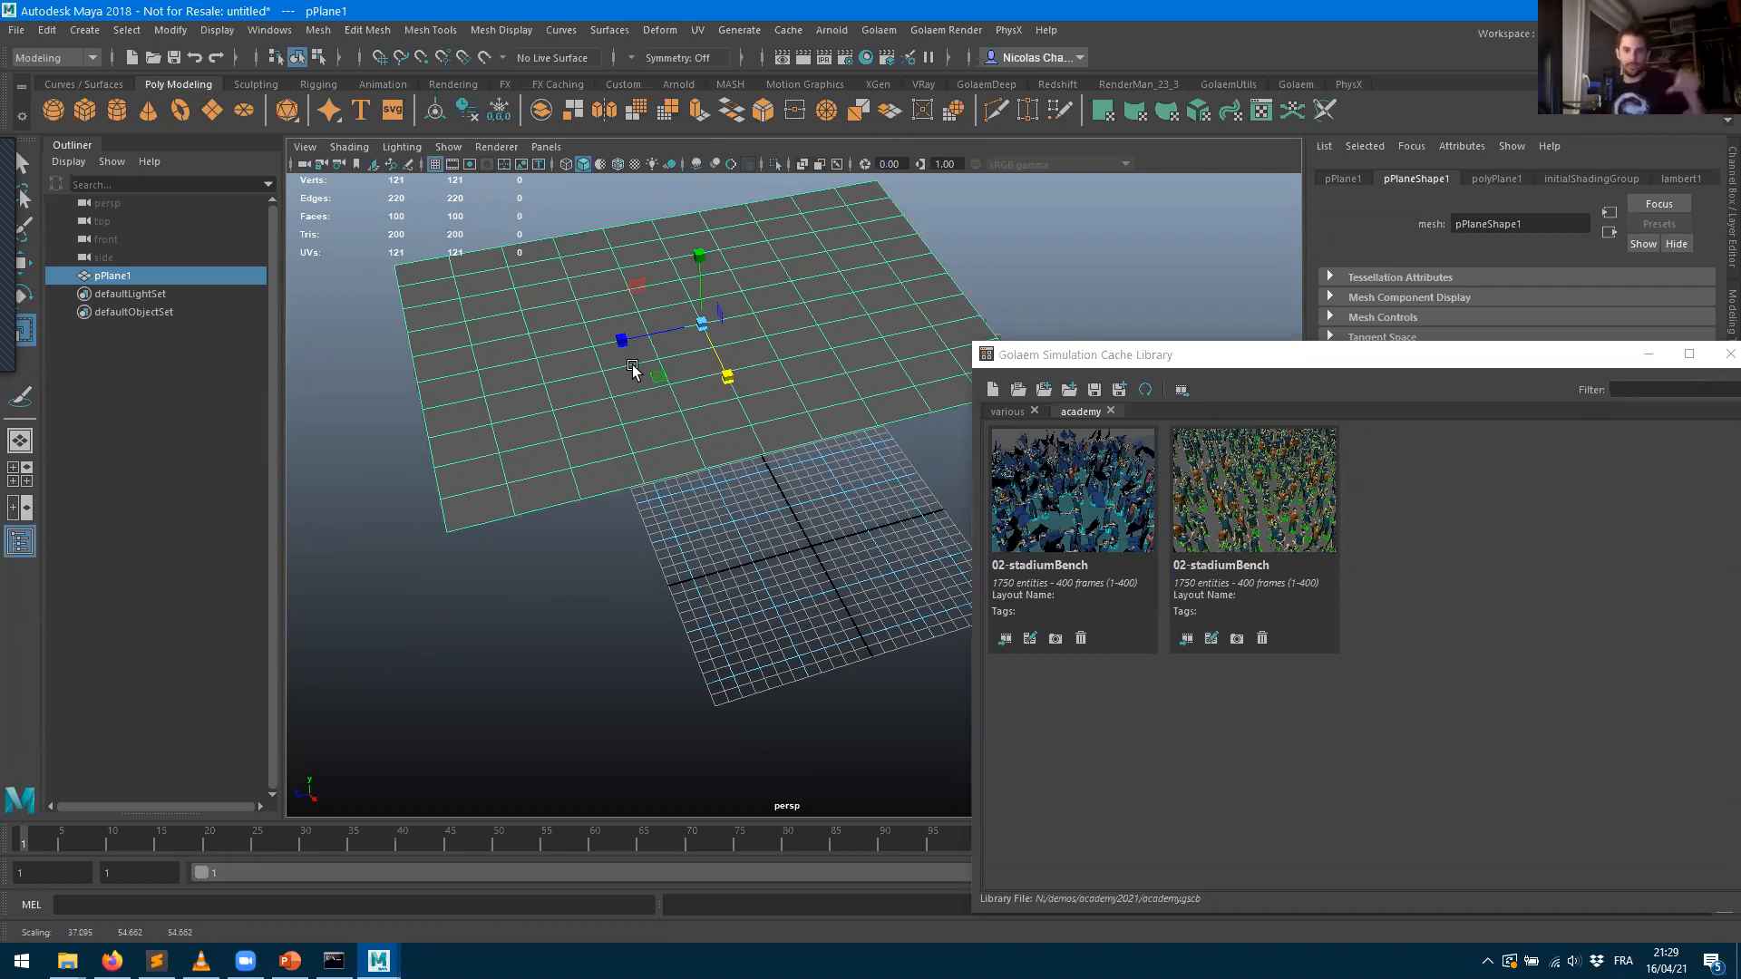
drag(610, 347, 645, 342)
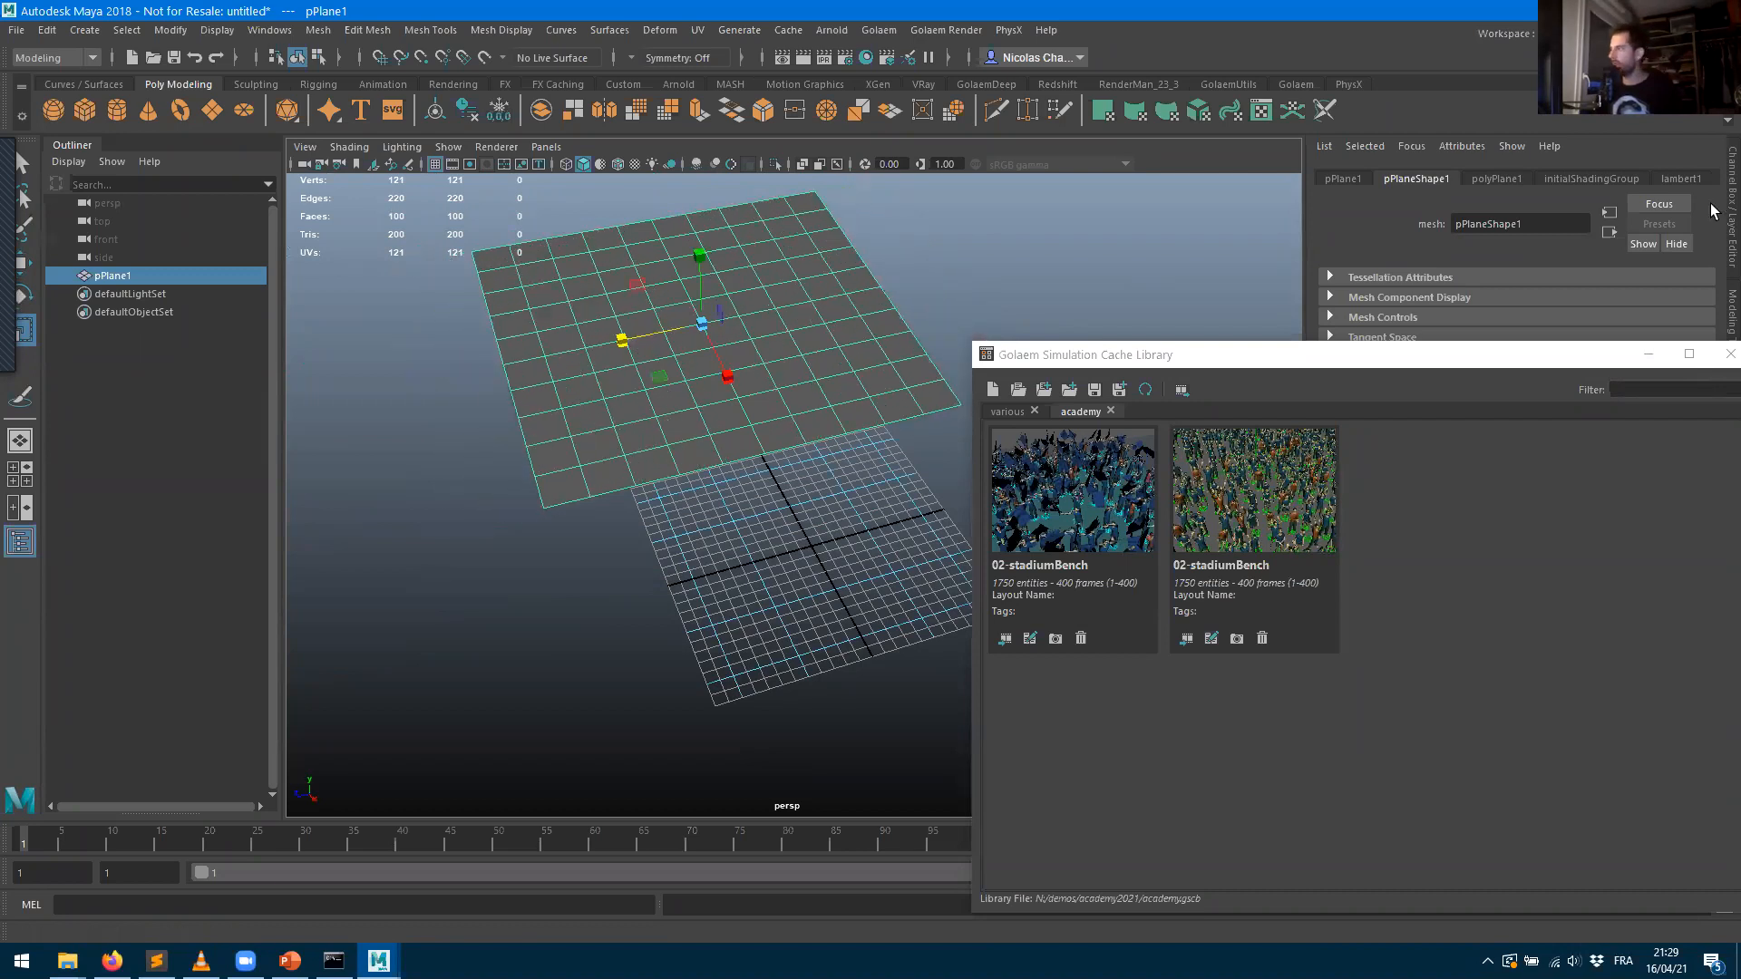
- Set the plane's width to 0.525, height to 2.072, and its width and height subdivisions to 13 and 22
click(1518, 180)
drag(1491, 355, 1482, 475)
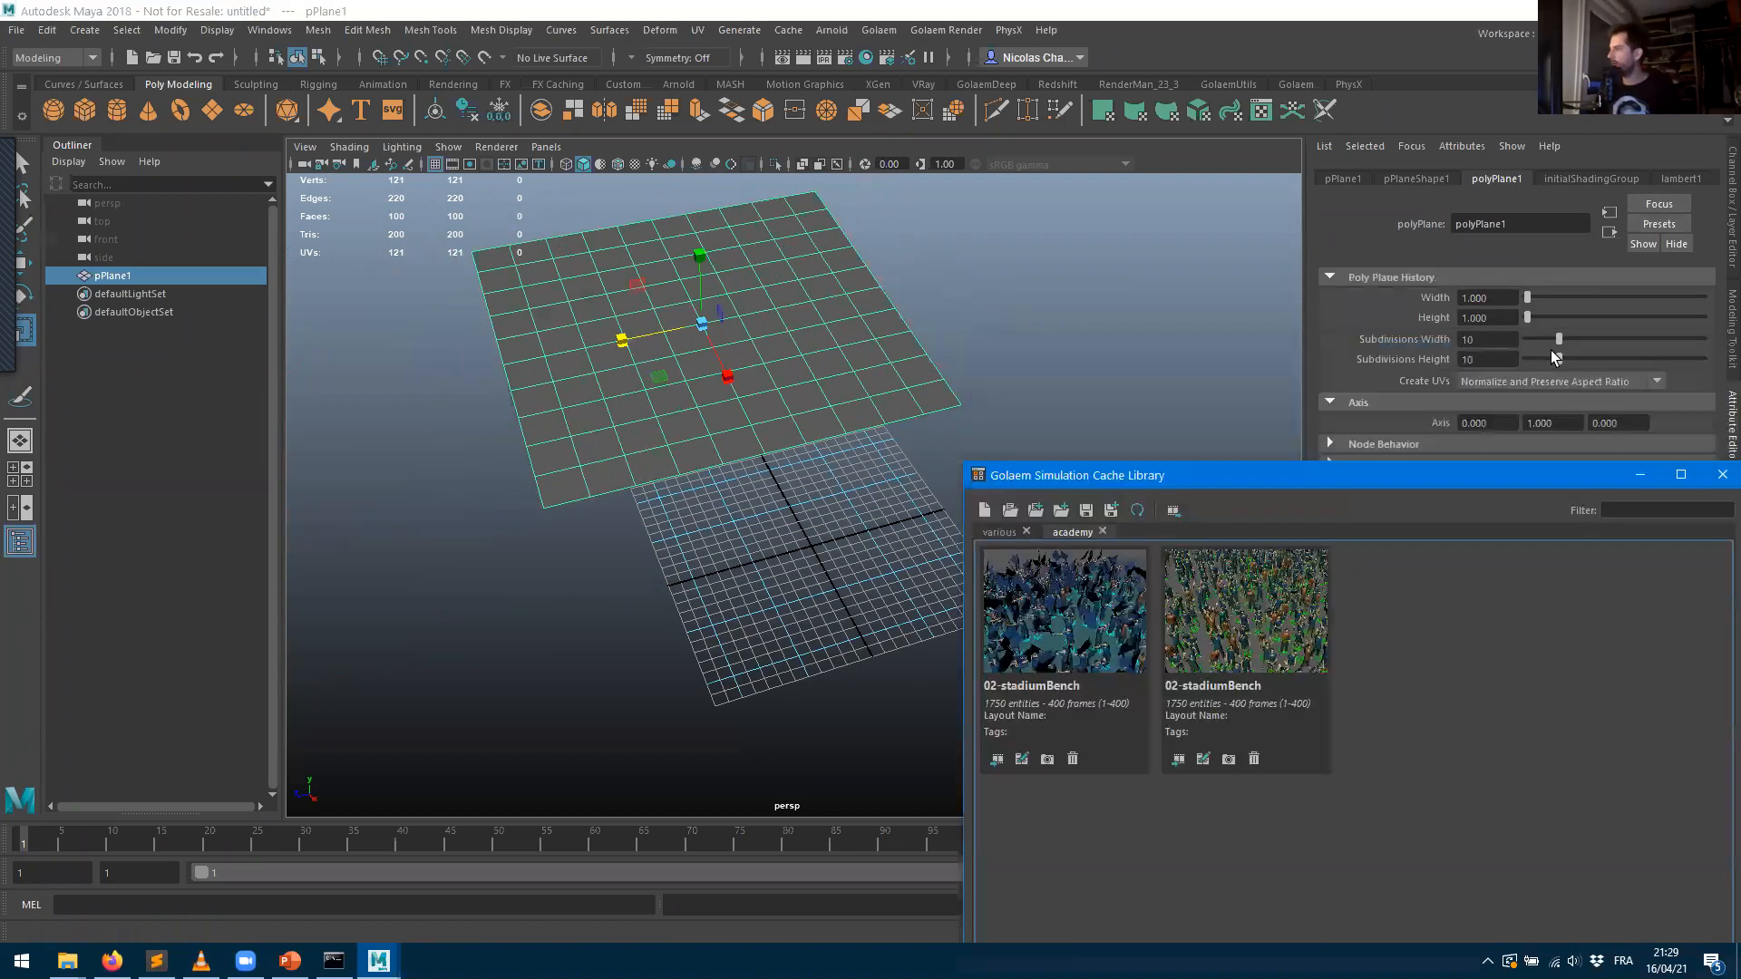
drag(1530, 300, 1602, 353)
alt+drag(740, 519, 616, 326)
key(e)
key(w)
- Bring the whole plane into view and load the library item containing crowdField1 into the scene as a cache proxy
click(1215, 655)
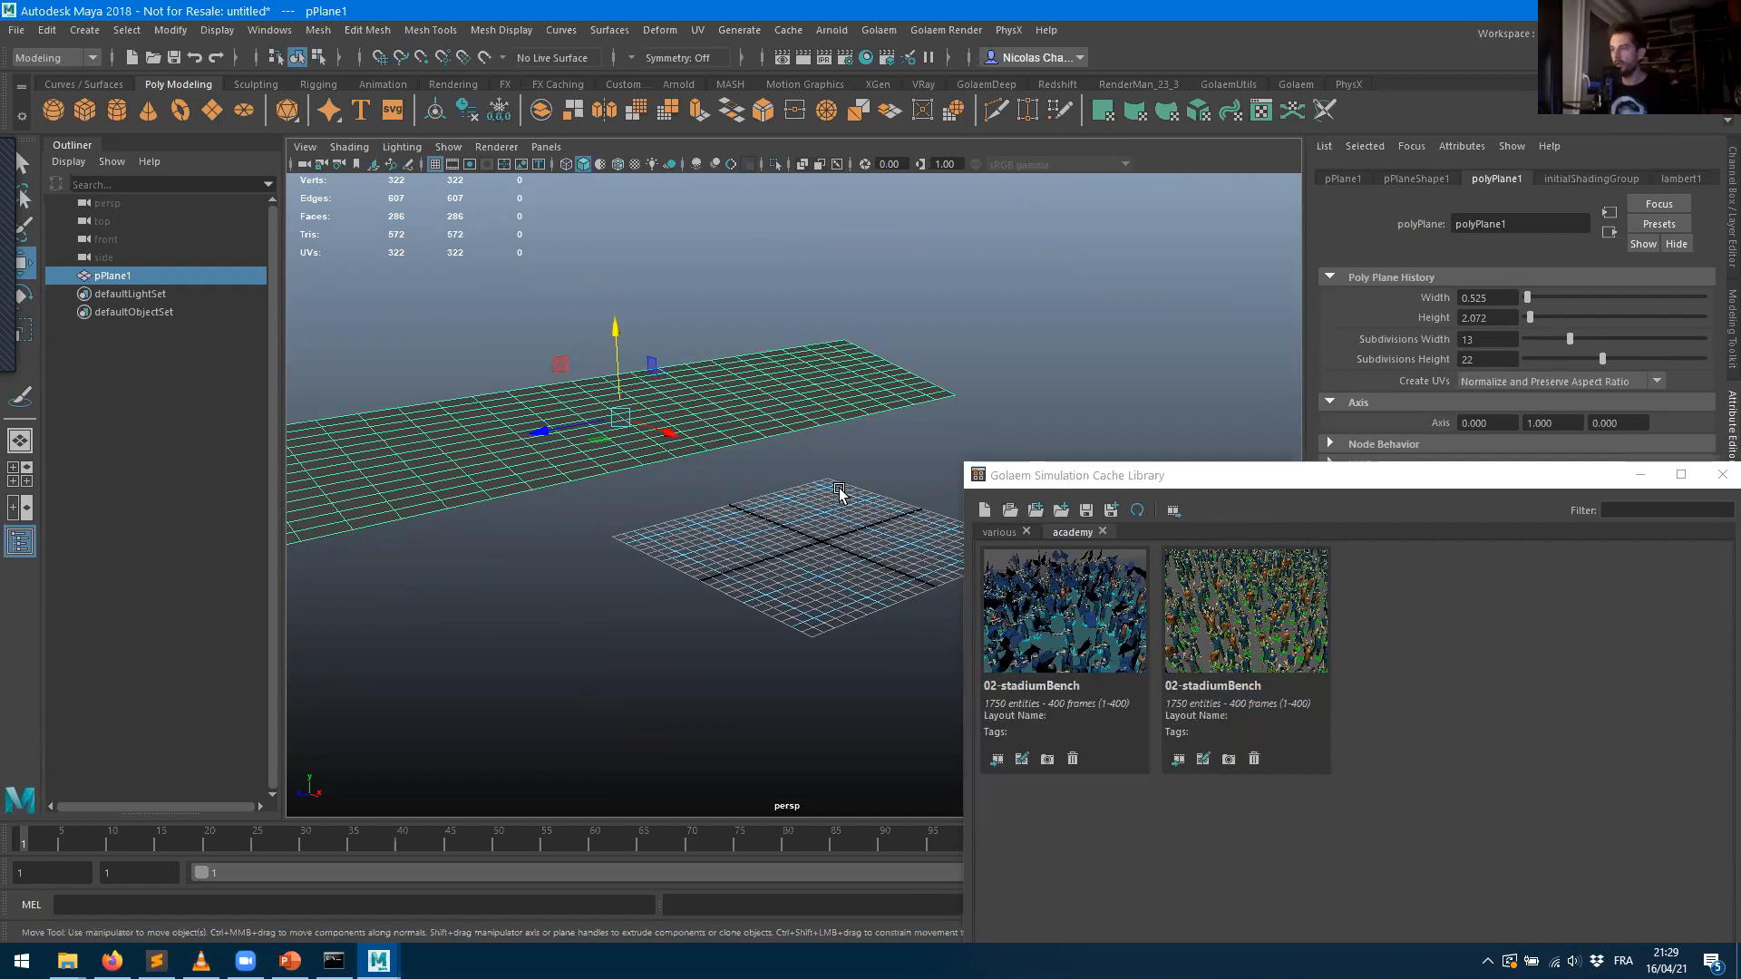
key(f)
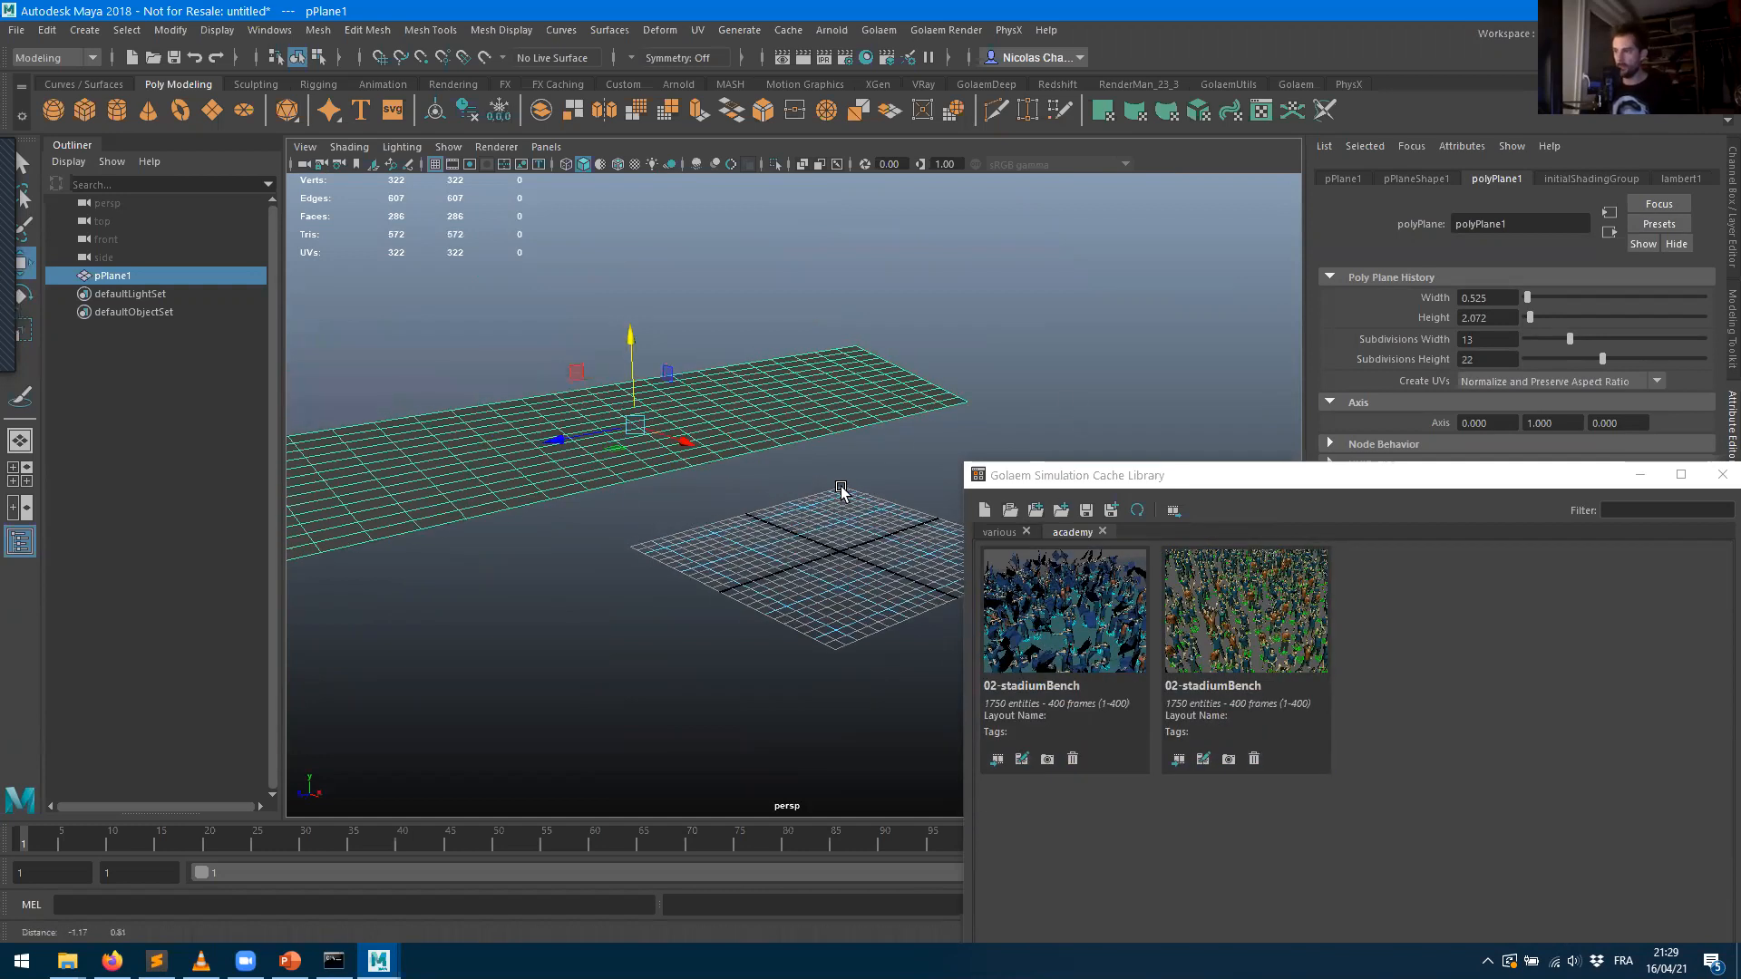
drag(1119, 481, 1339, 405)
alt+drag(771, 564, 1029, 549)
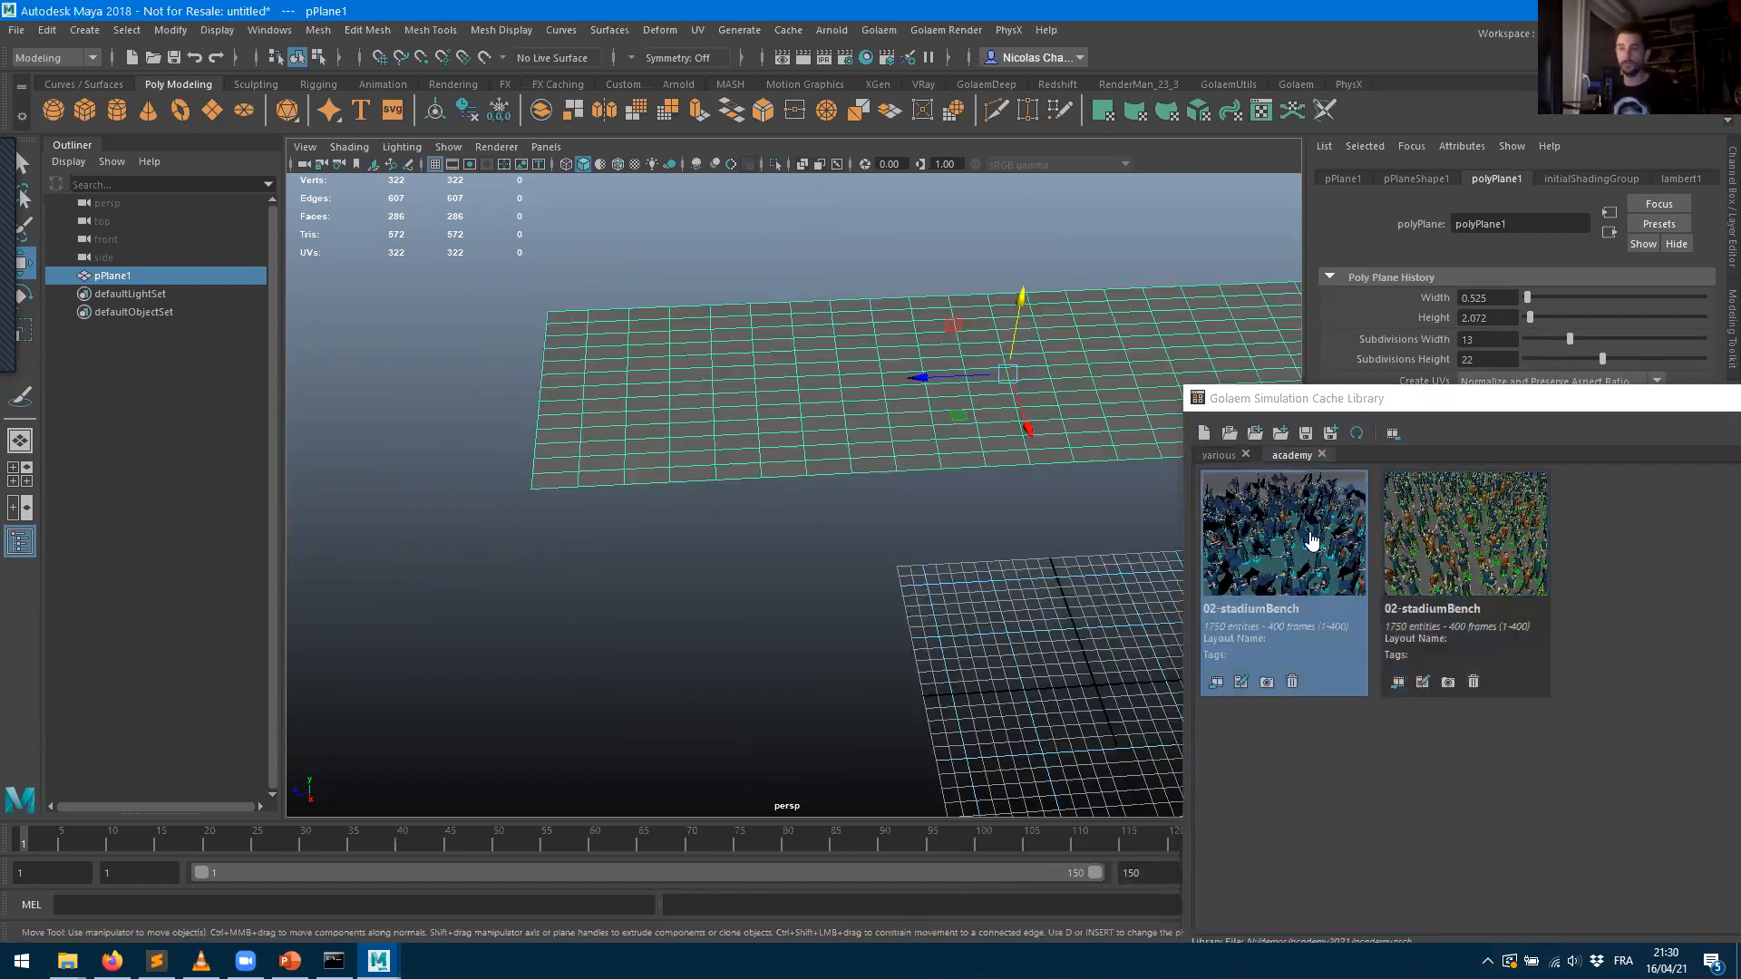
click(1473, 535)
mouse_move(1474, 535)
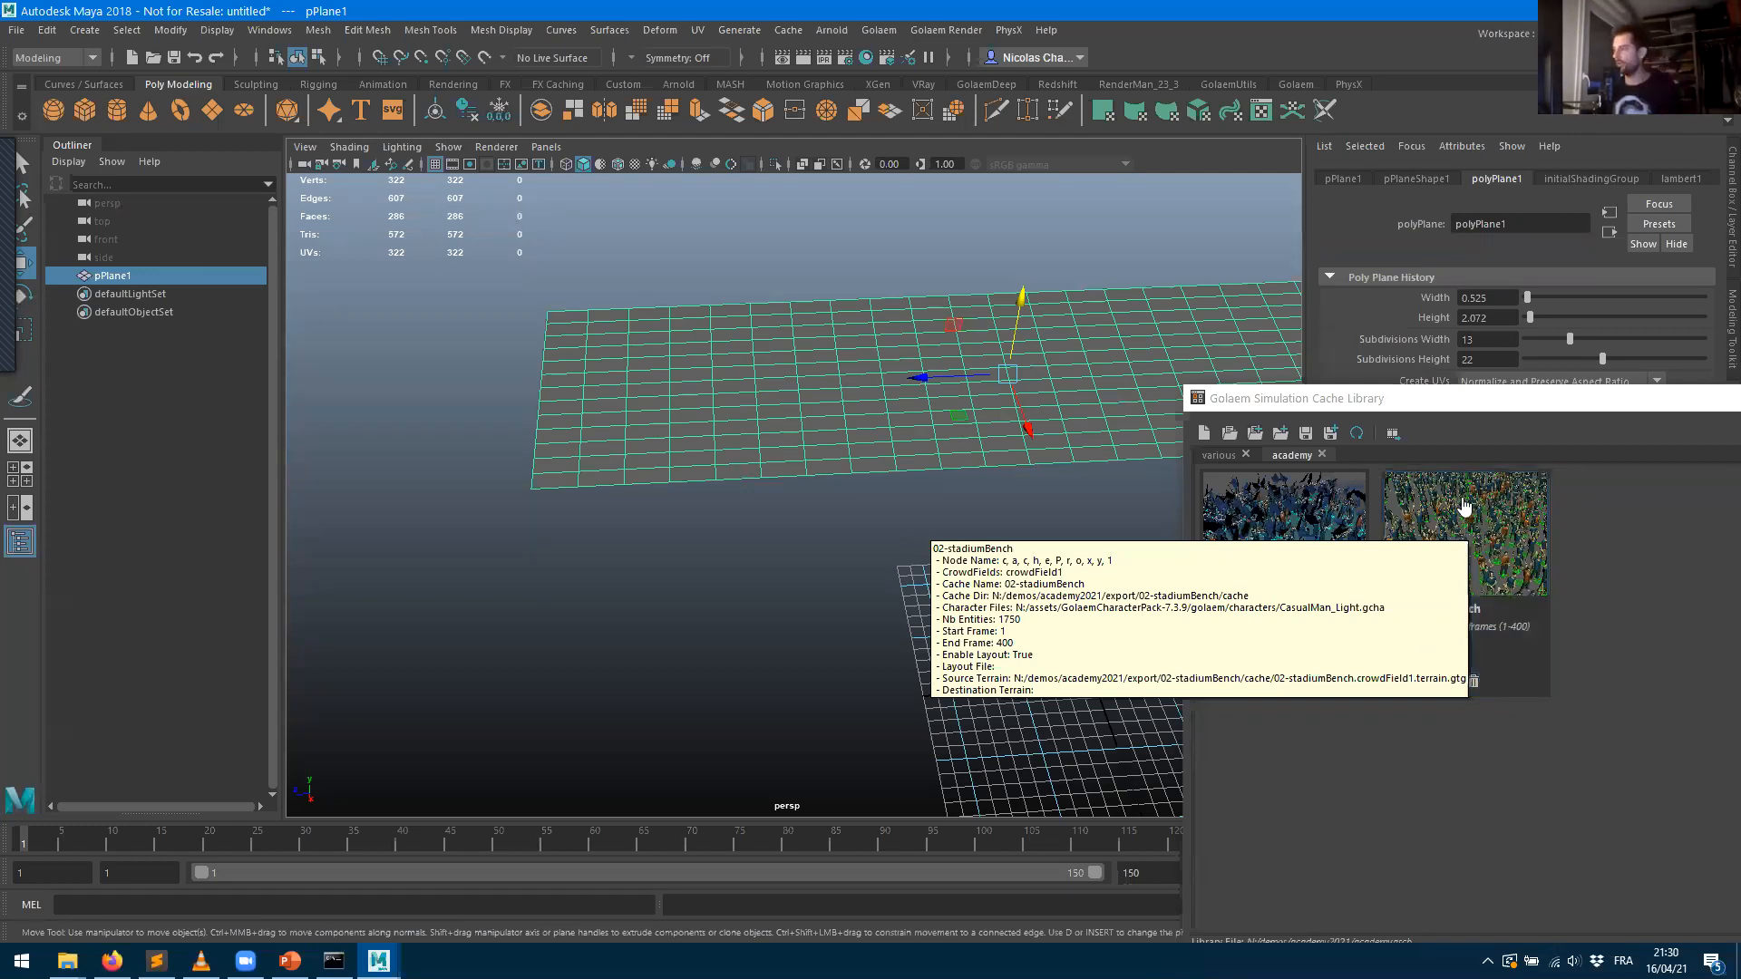
double_click(1455, 556)
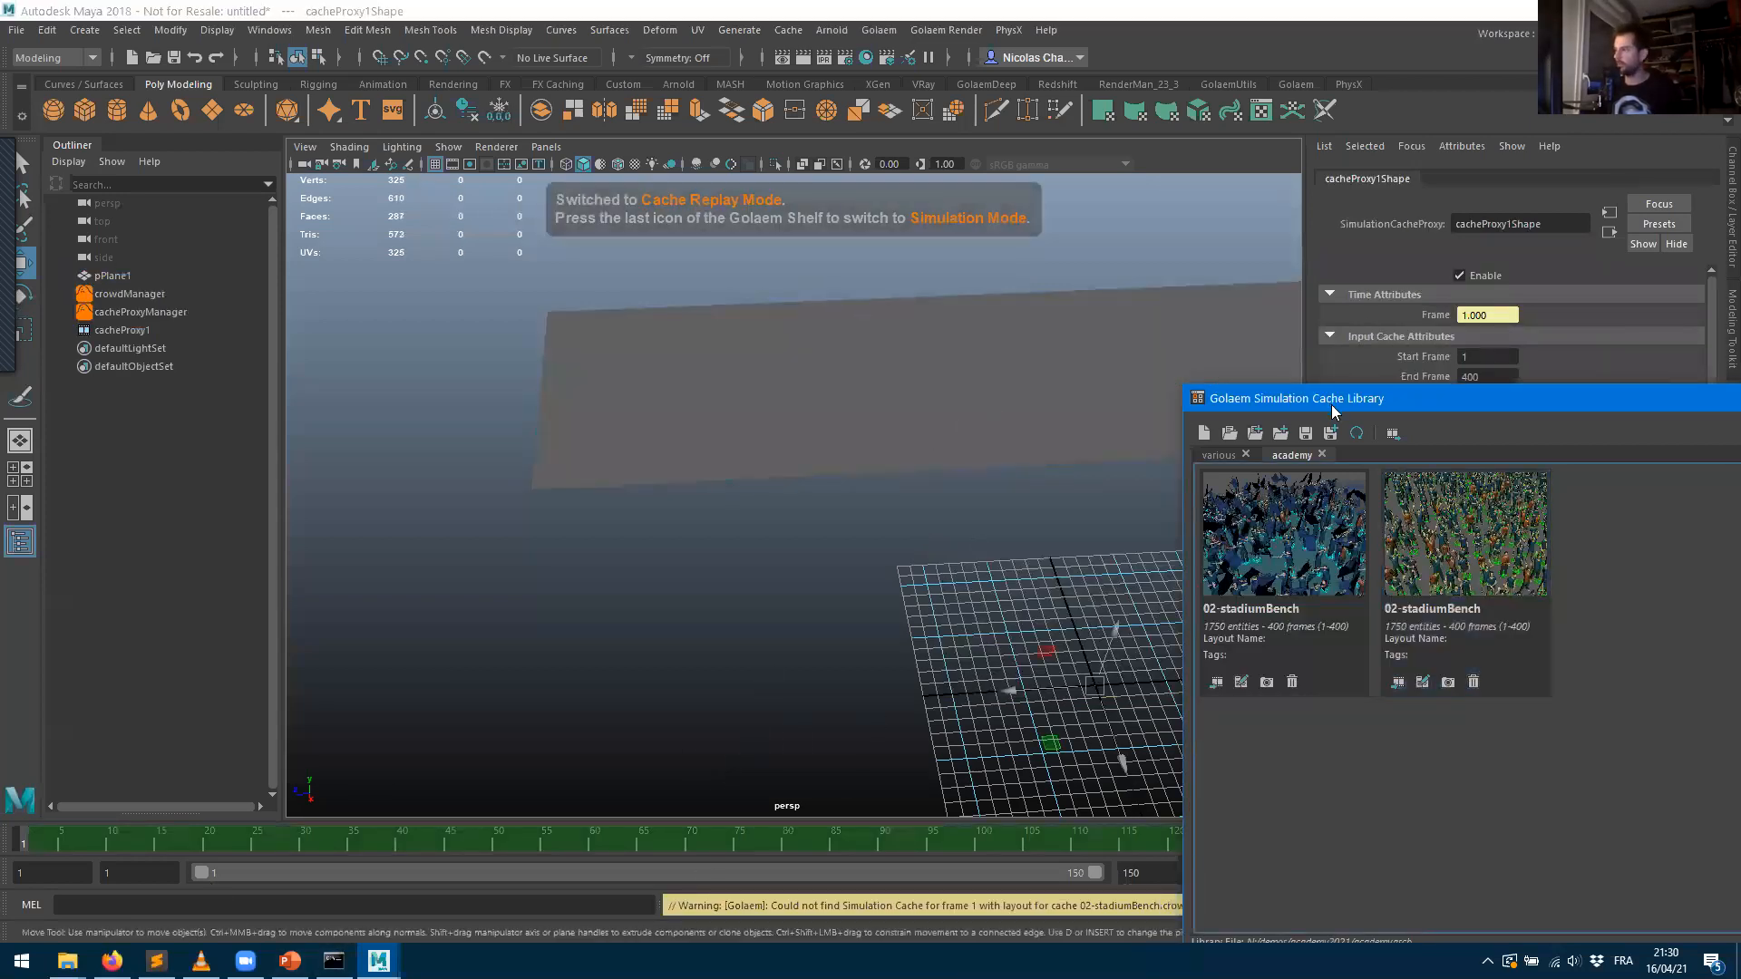
- Move the cache library off the viewport and scrub through the loaded crowd's animation, stopping at frame 51
drag(1332, 405, 1470, 556)
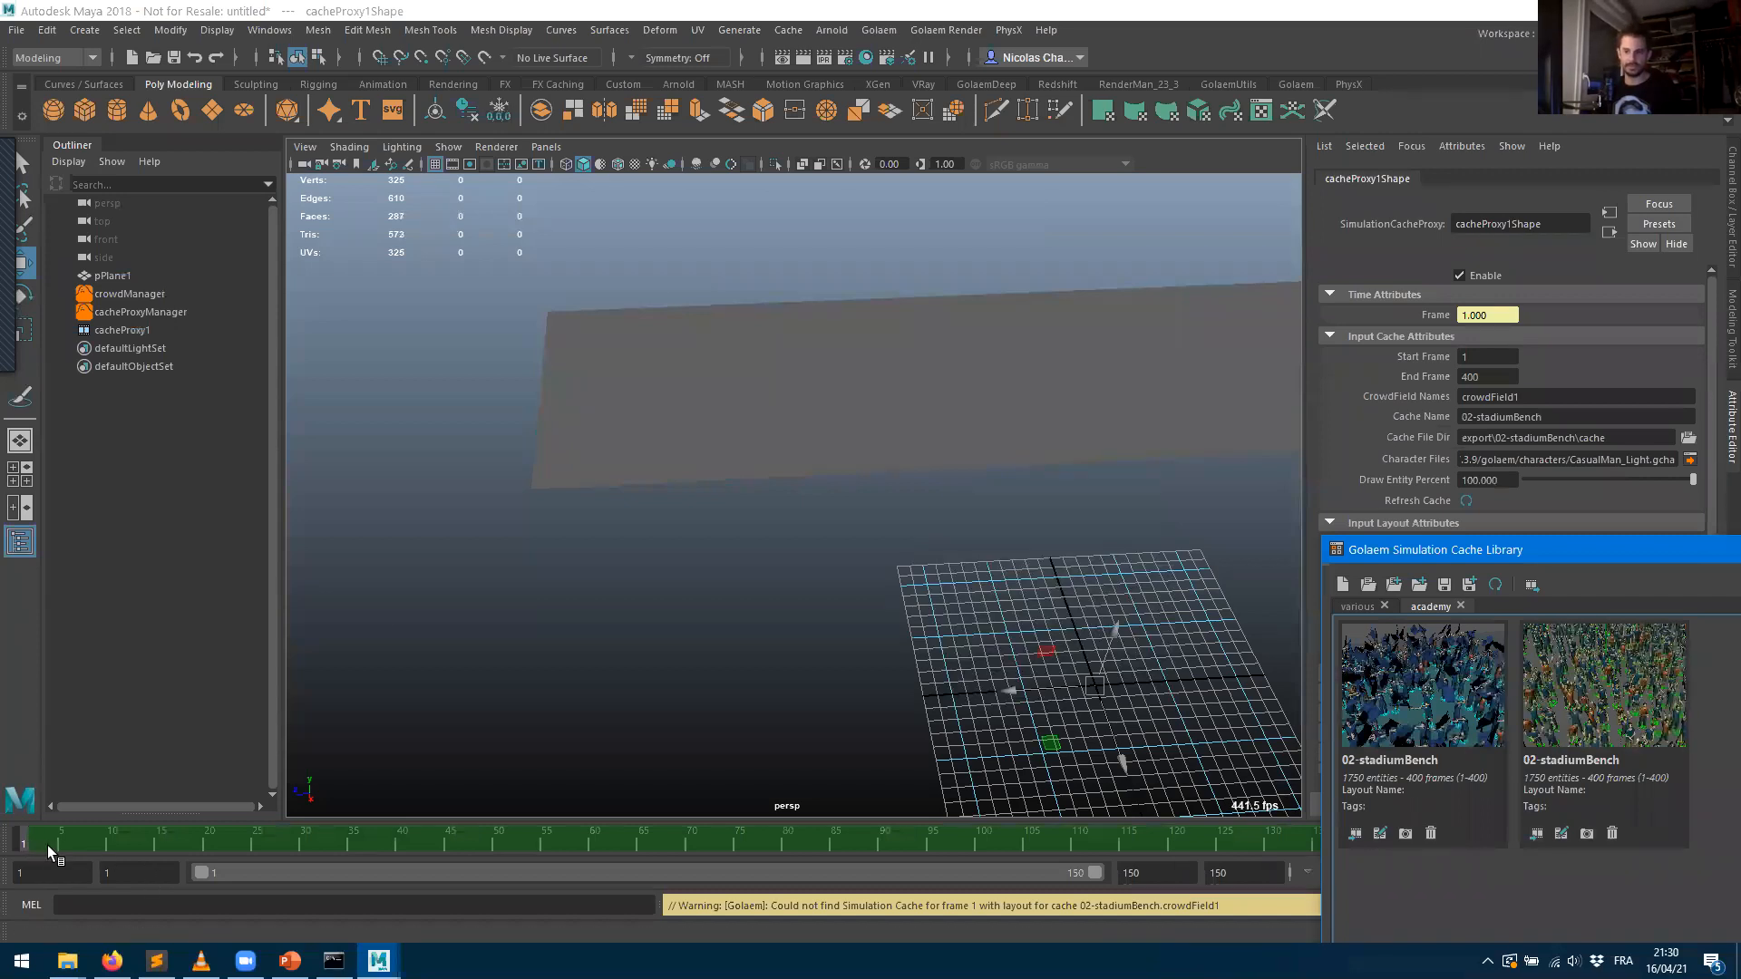
click(78, 842)
drag(278, 857, 539, 852)
drag(861, 848, 684, 832)
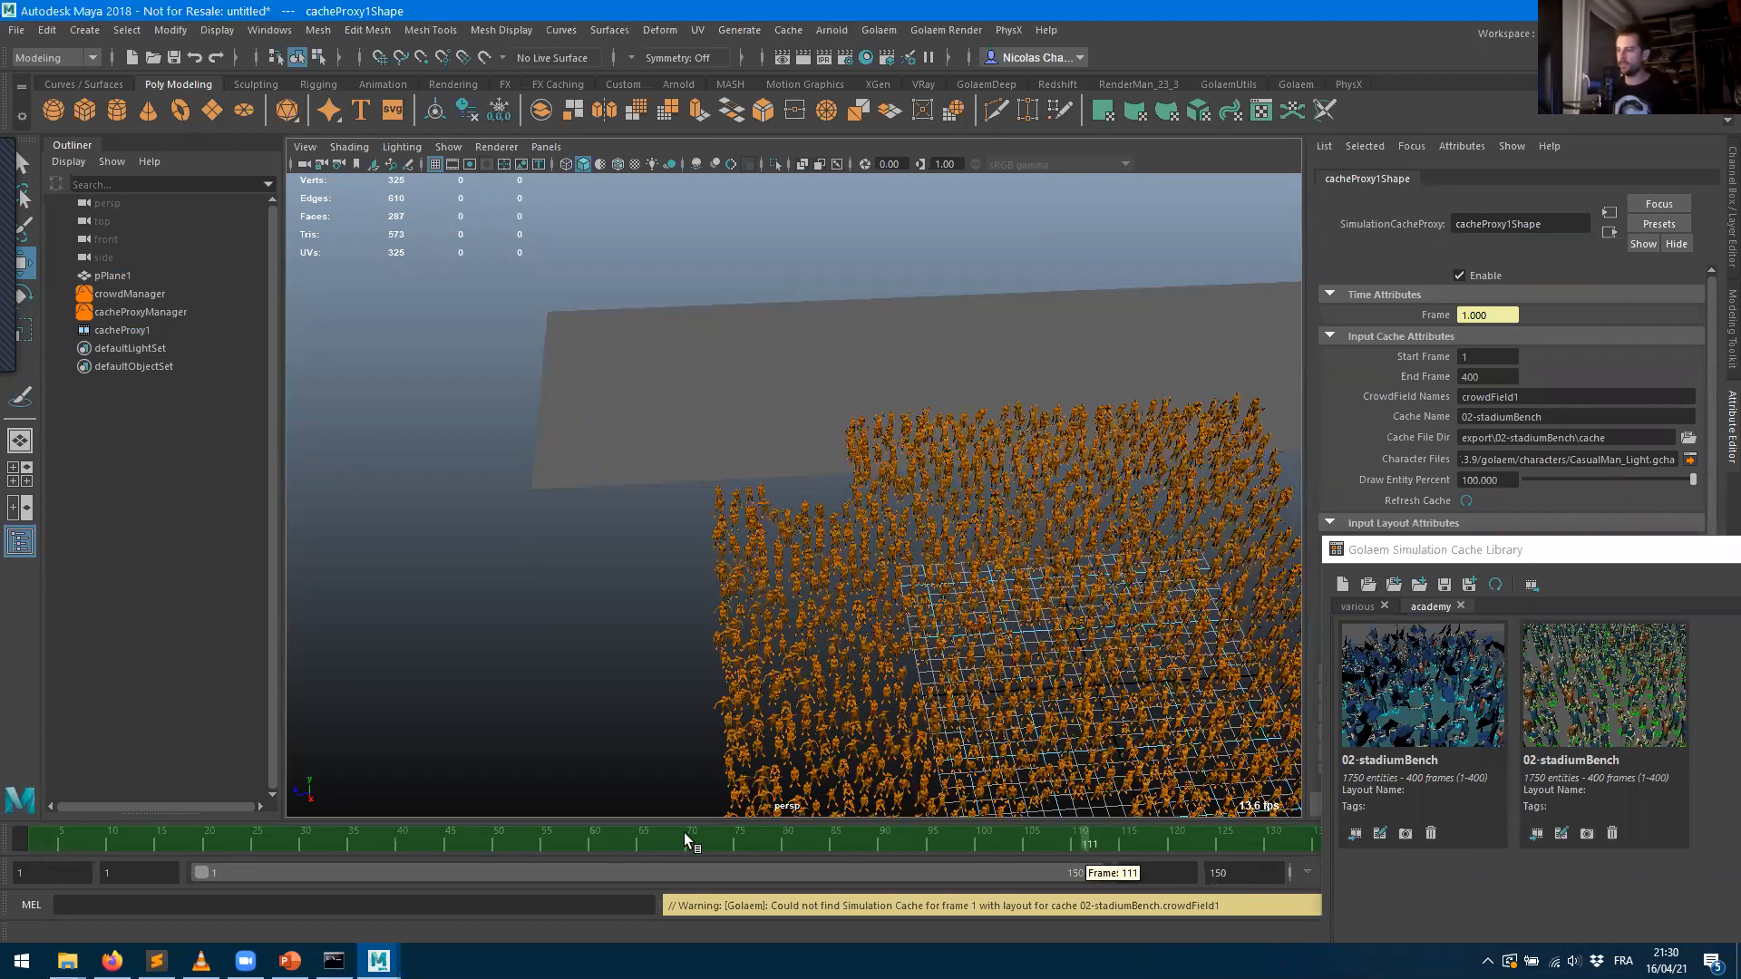
drag(1035, 849, 798, 834)
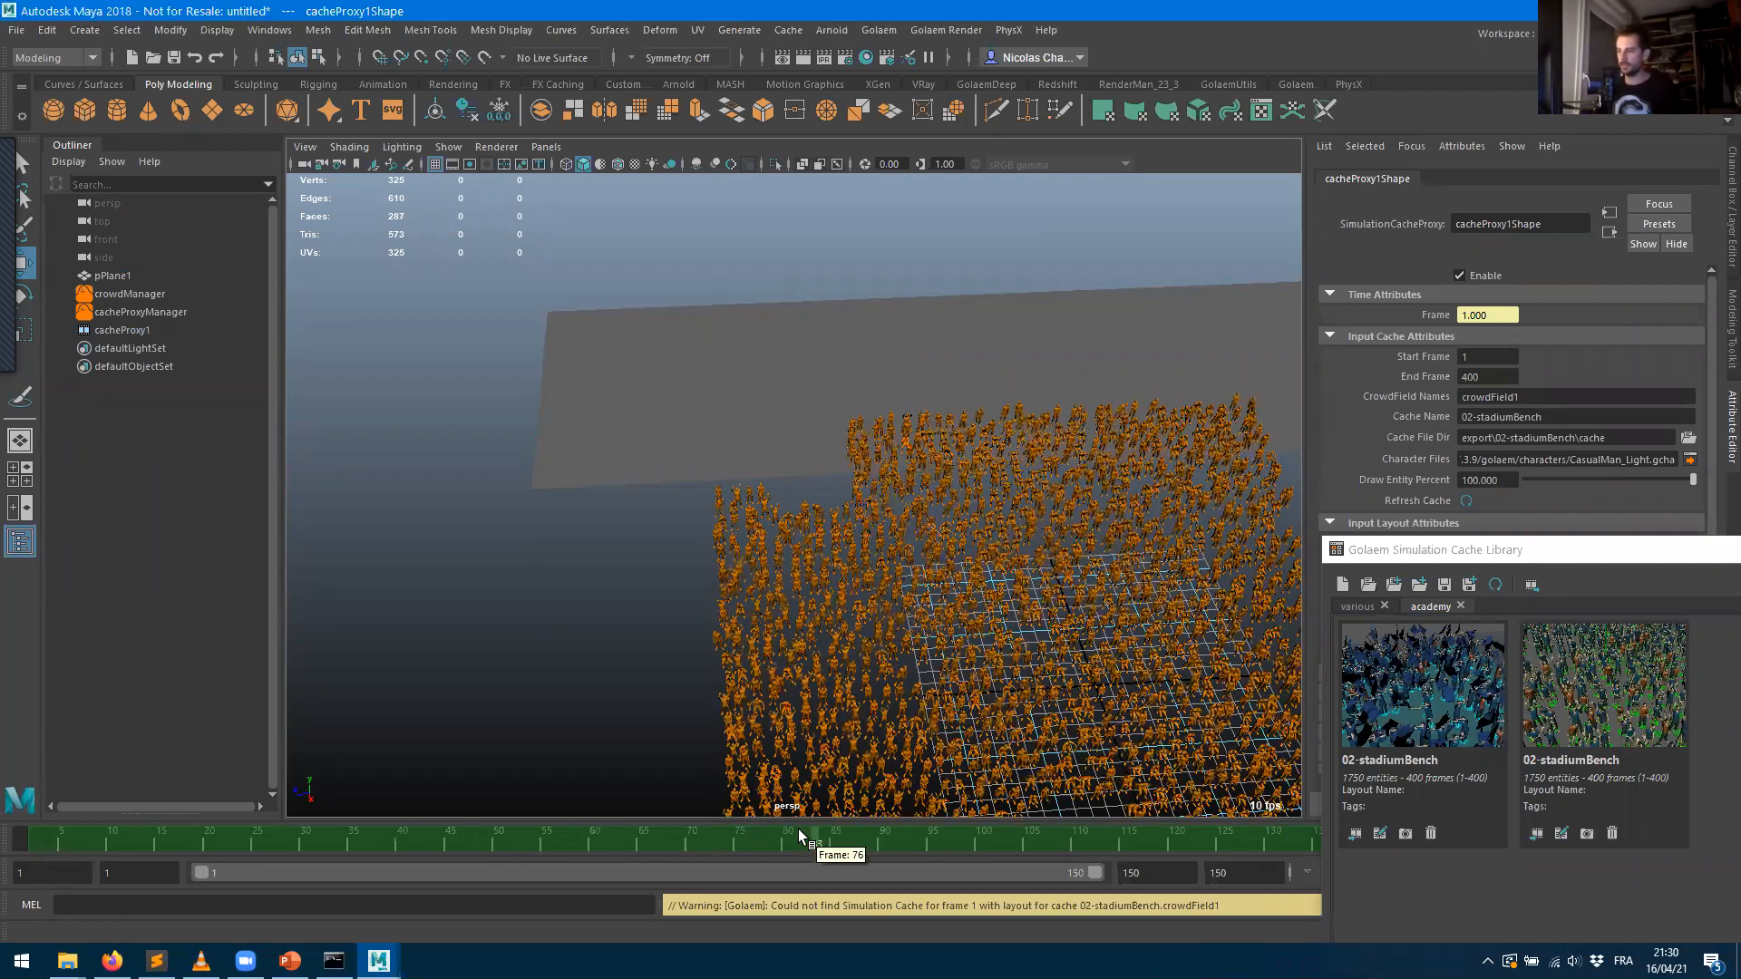
drag(912, 847, 506, 843)
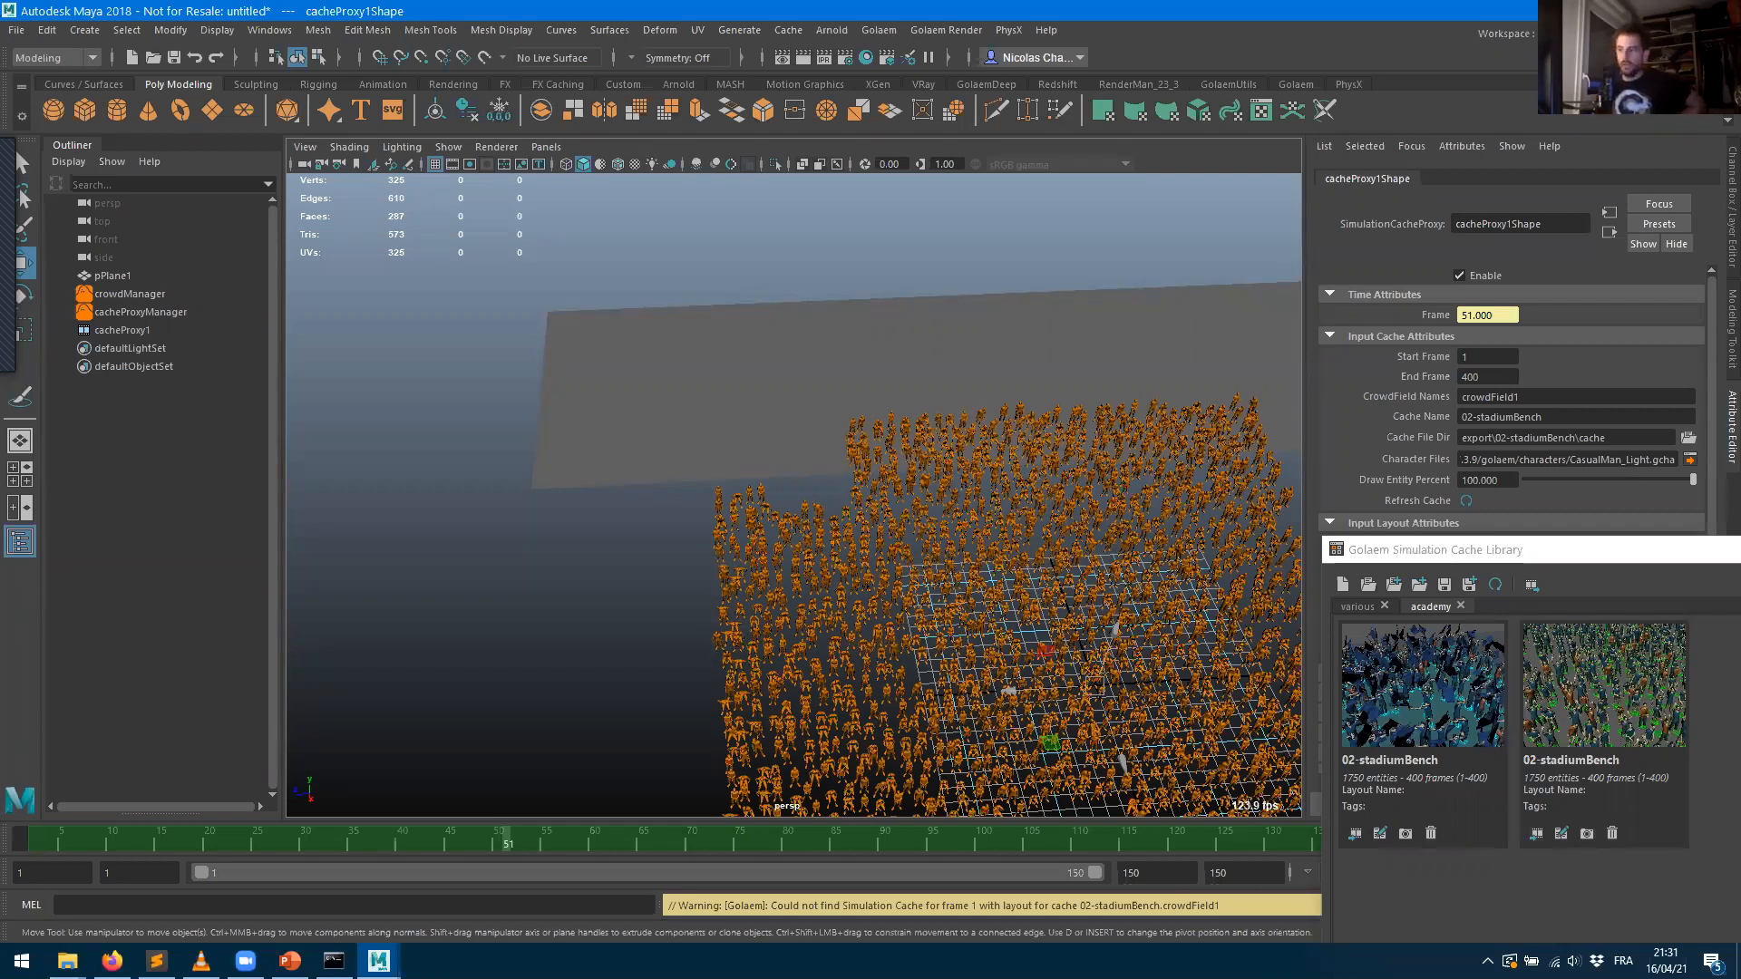
- Open the Playblast options and enlarge the dialog to show all of its settings
right_click(456, 840)
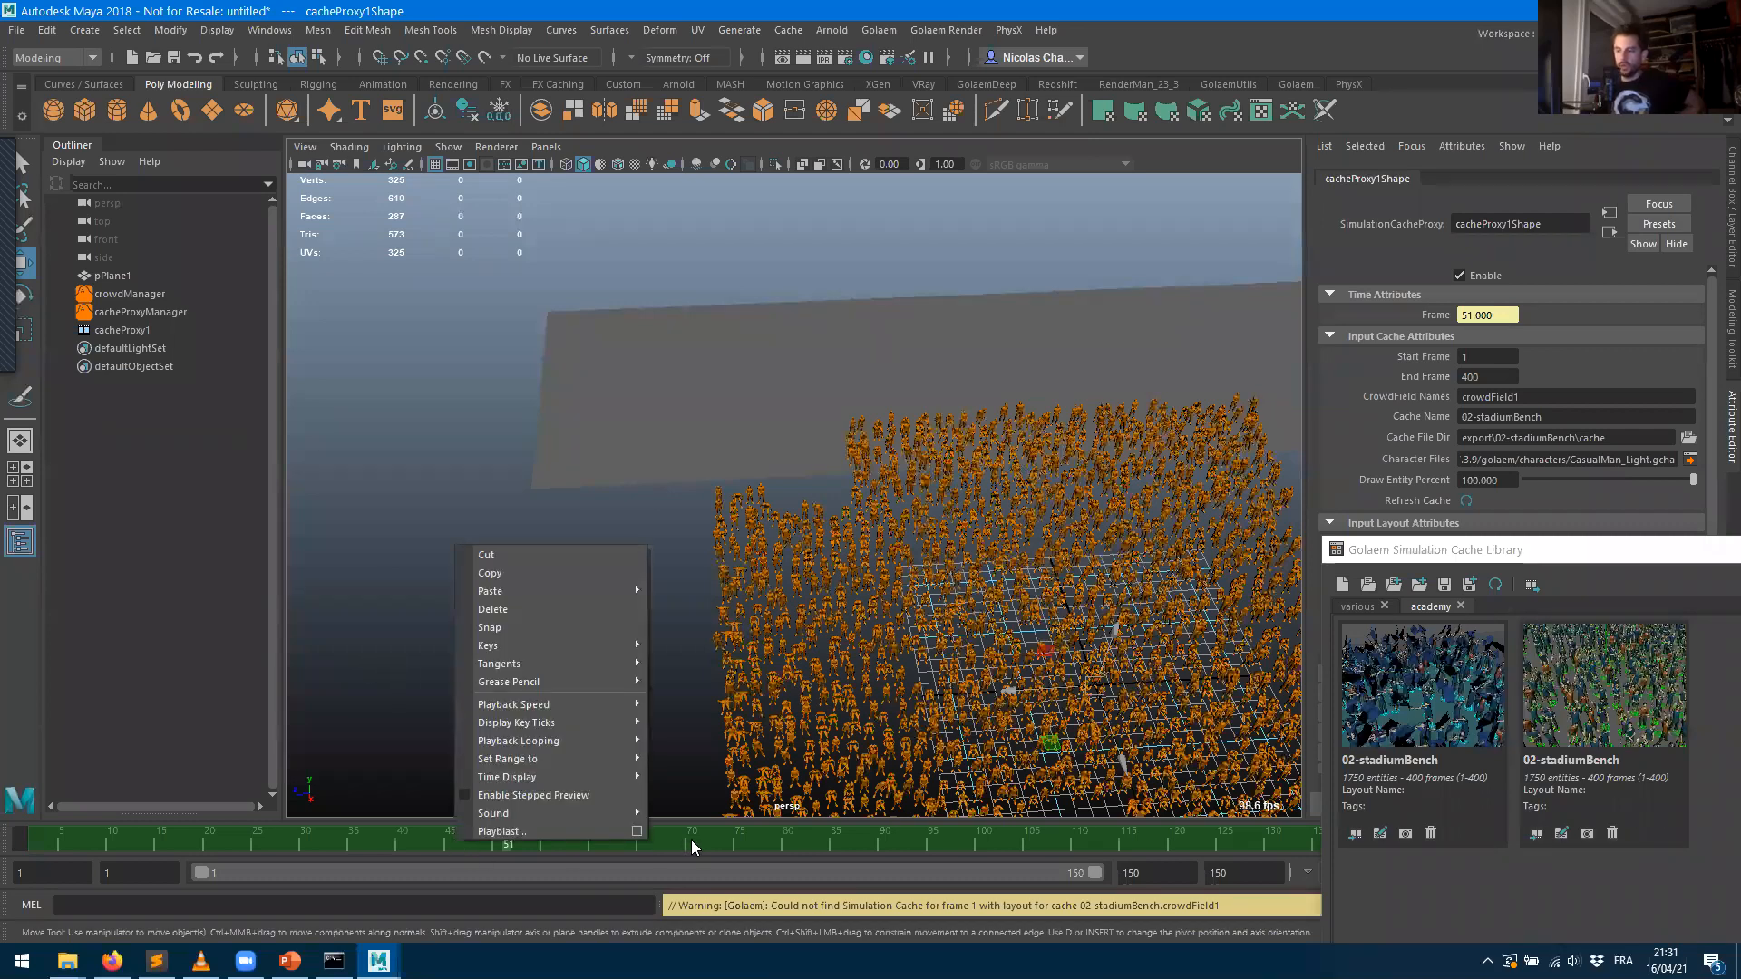
click(638, 832)
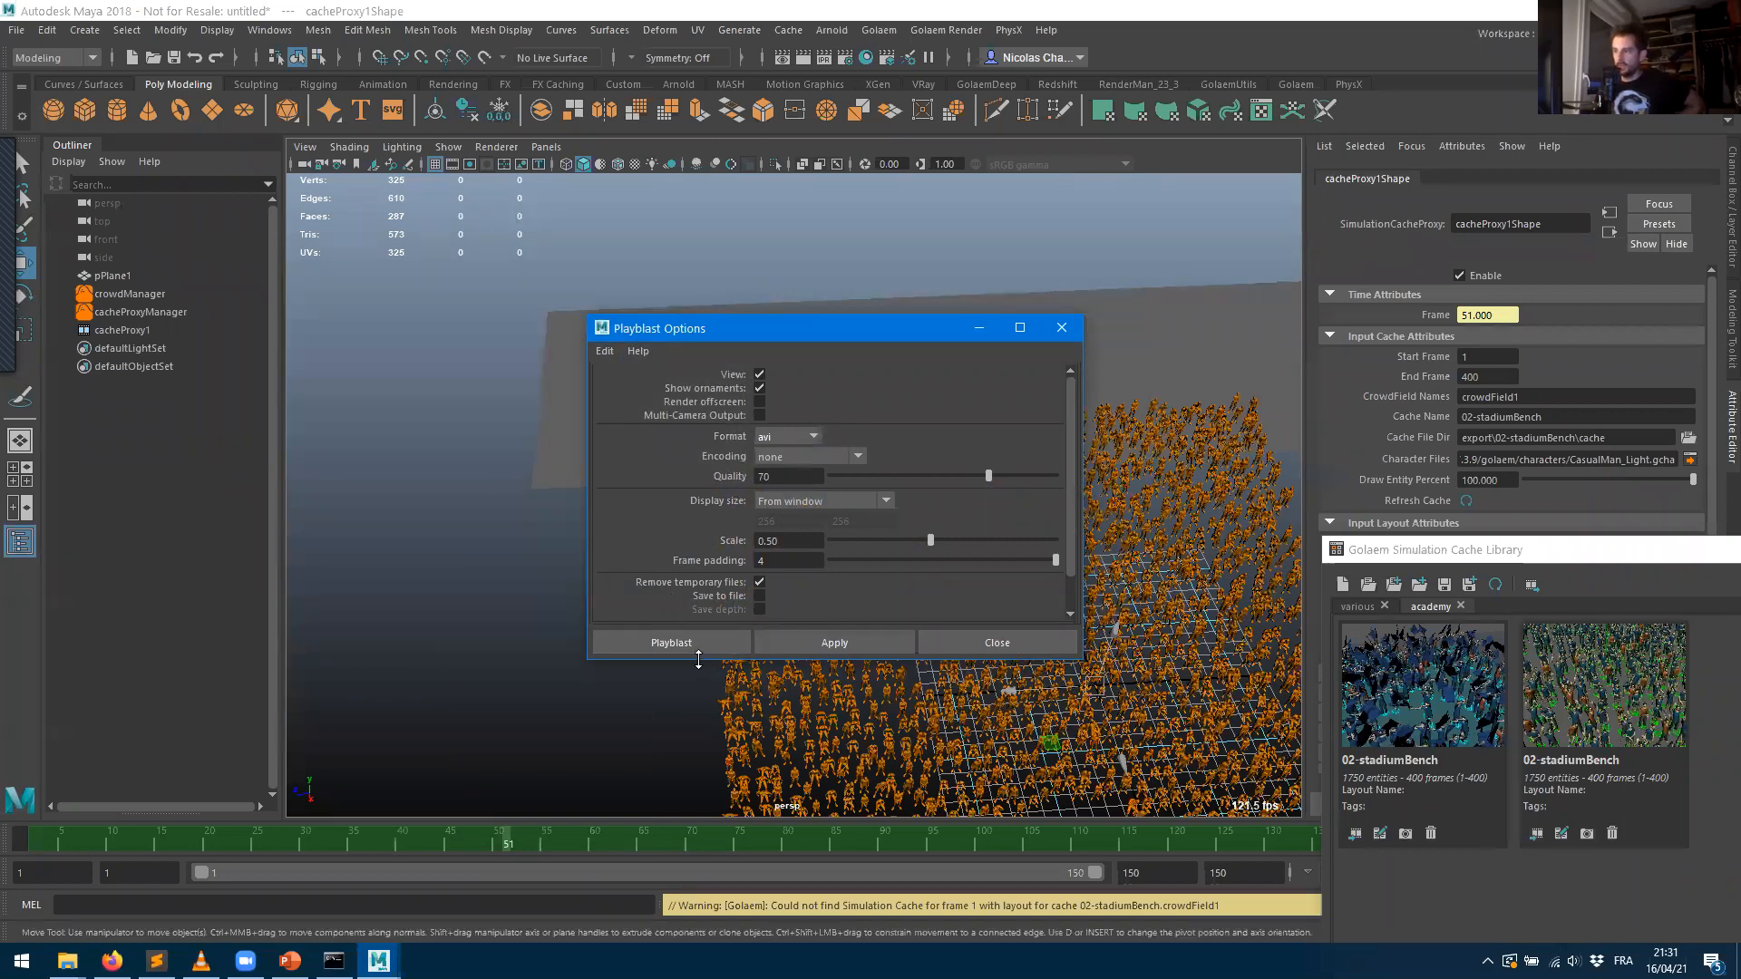
drag(698, 659, 680, 704)
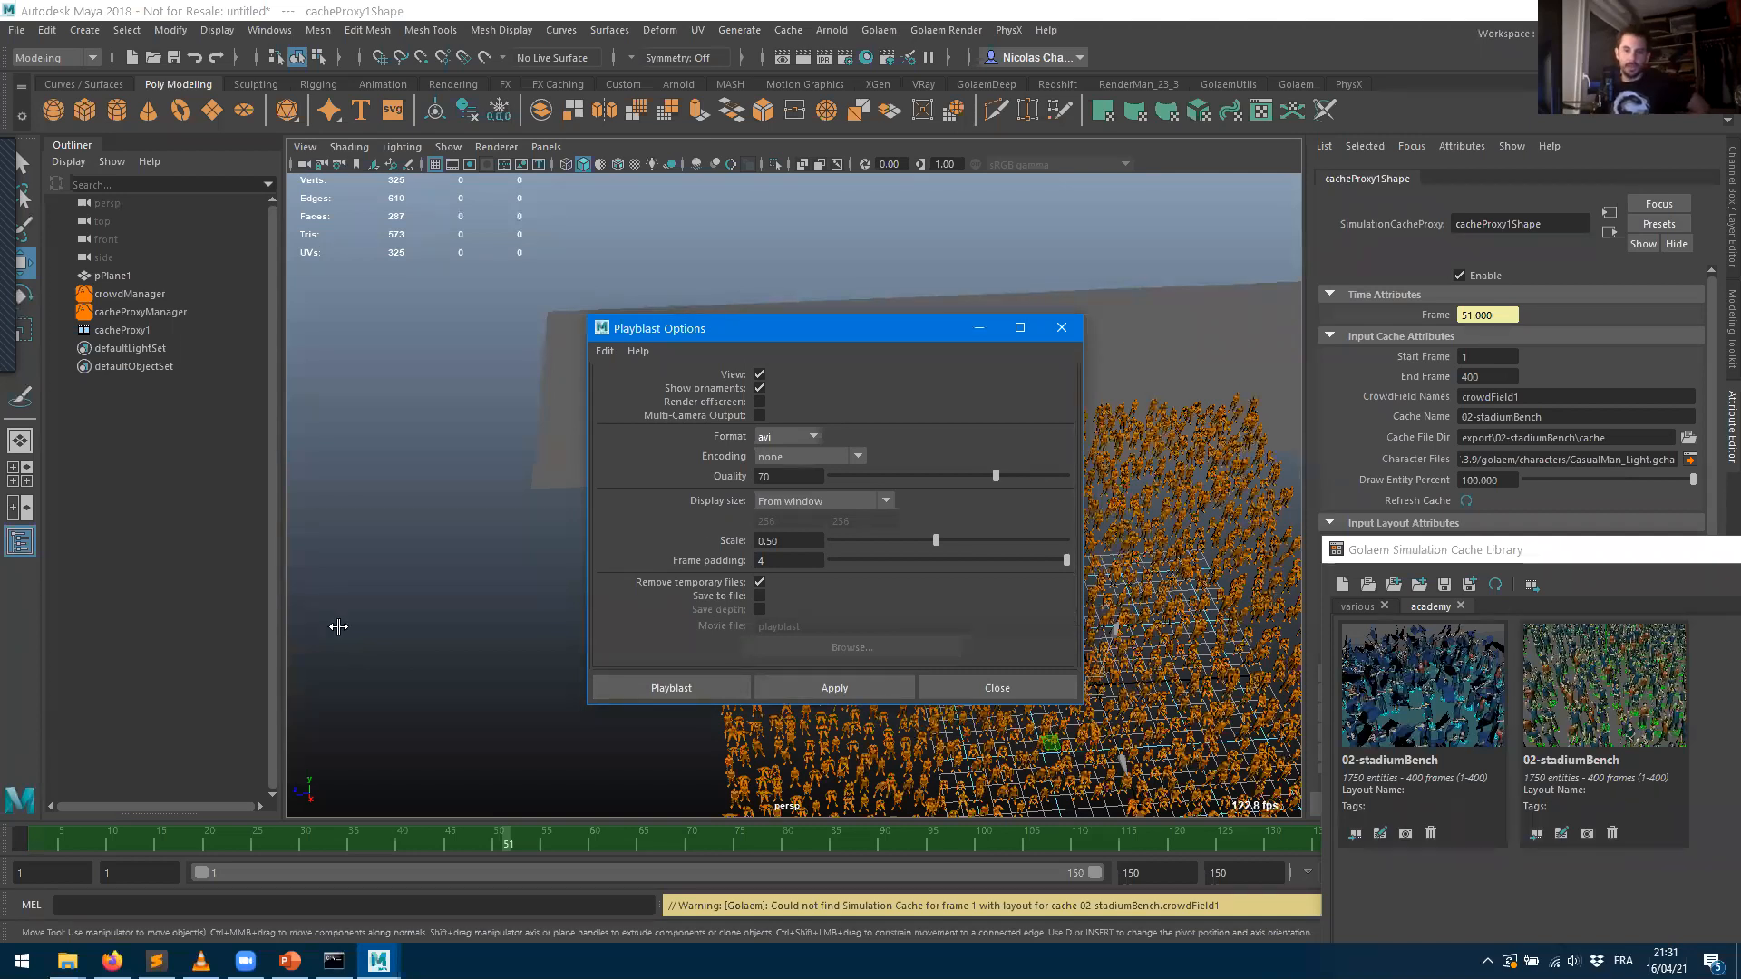
- Check the items in the academy library, and close the Simulation Cache Library and the Playblast options
drag(1520, 546, 542, 32)
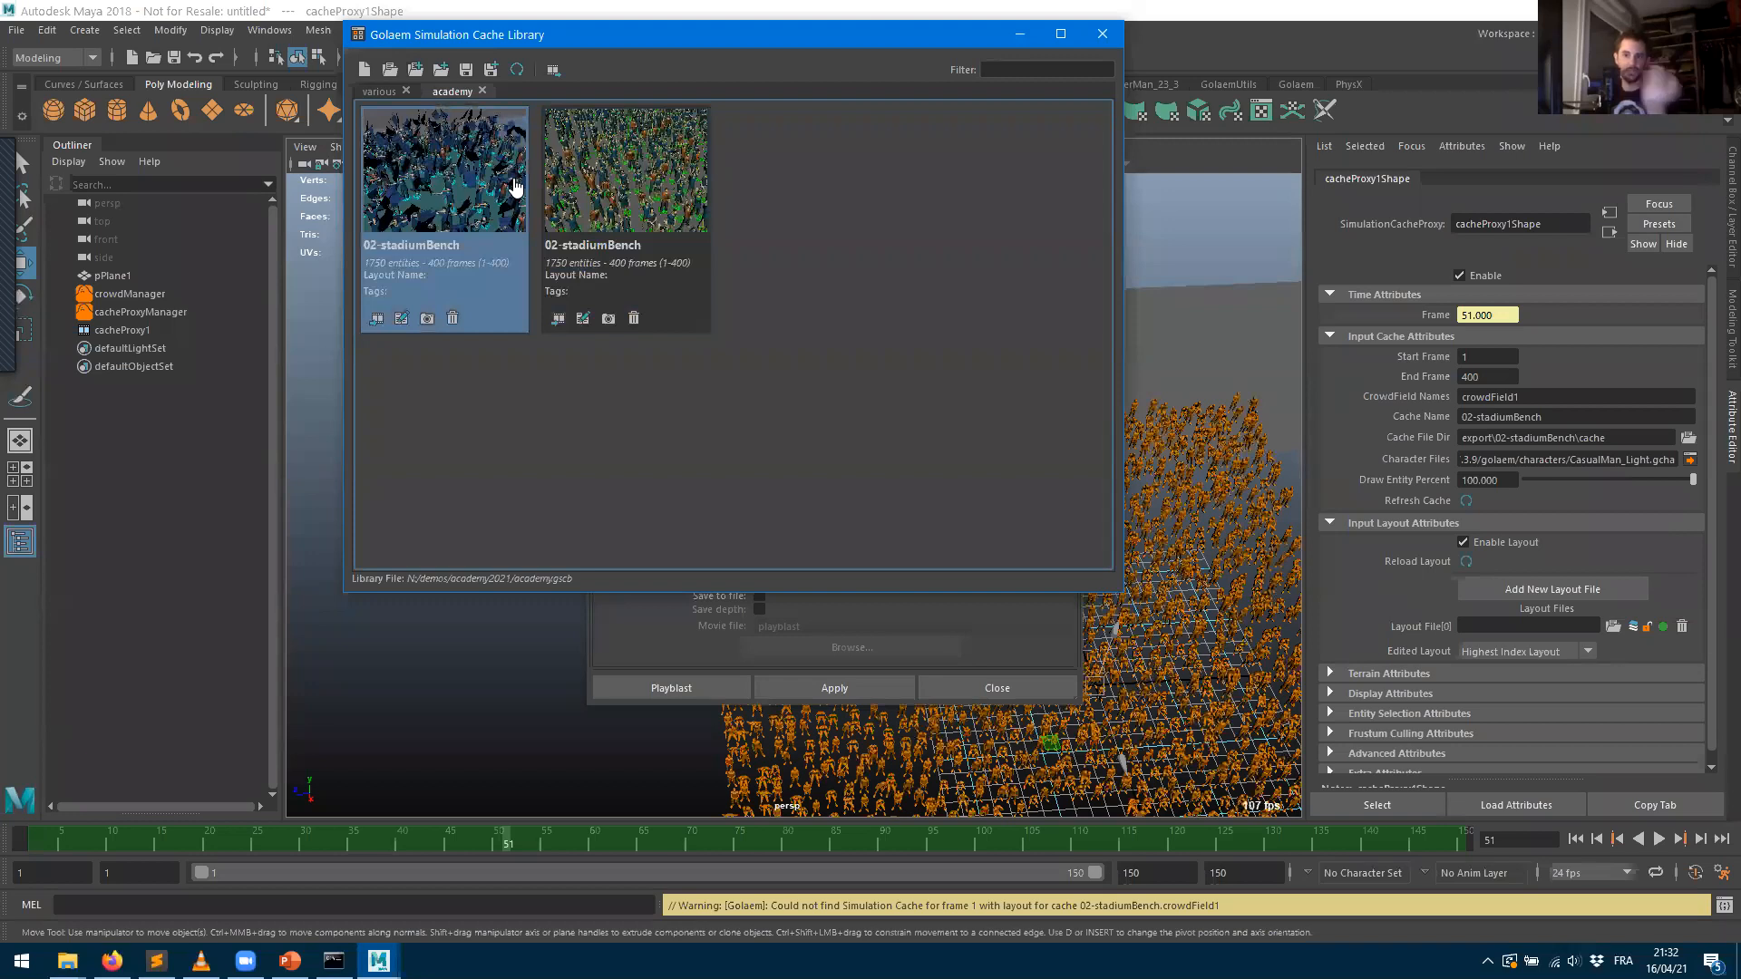
mouse_move(506, 200)
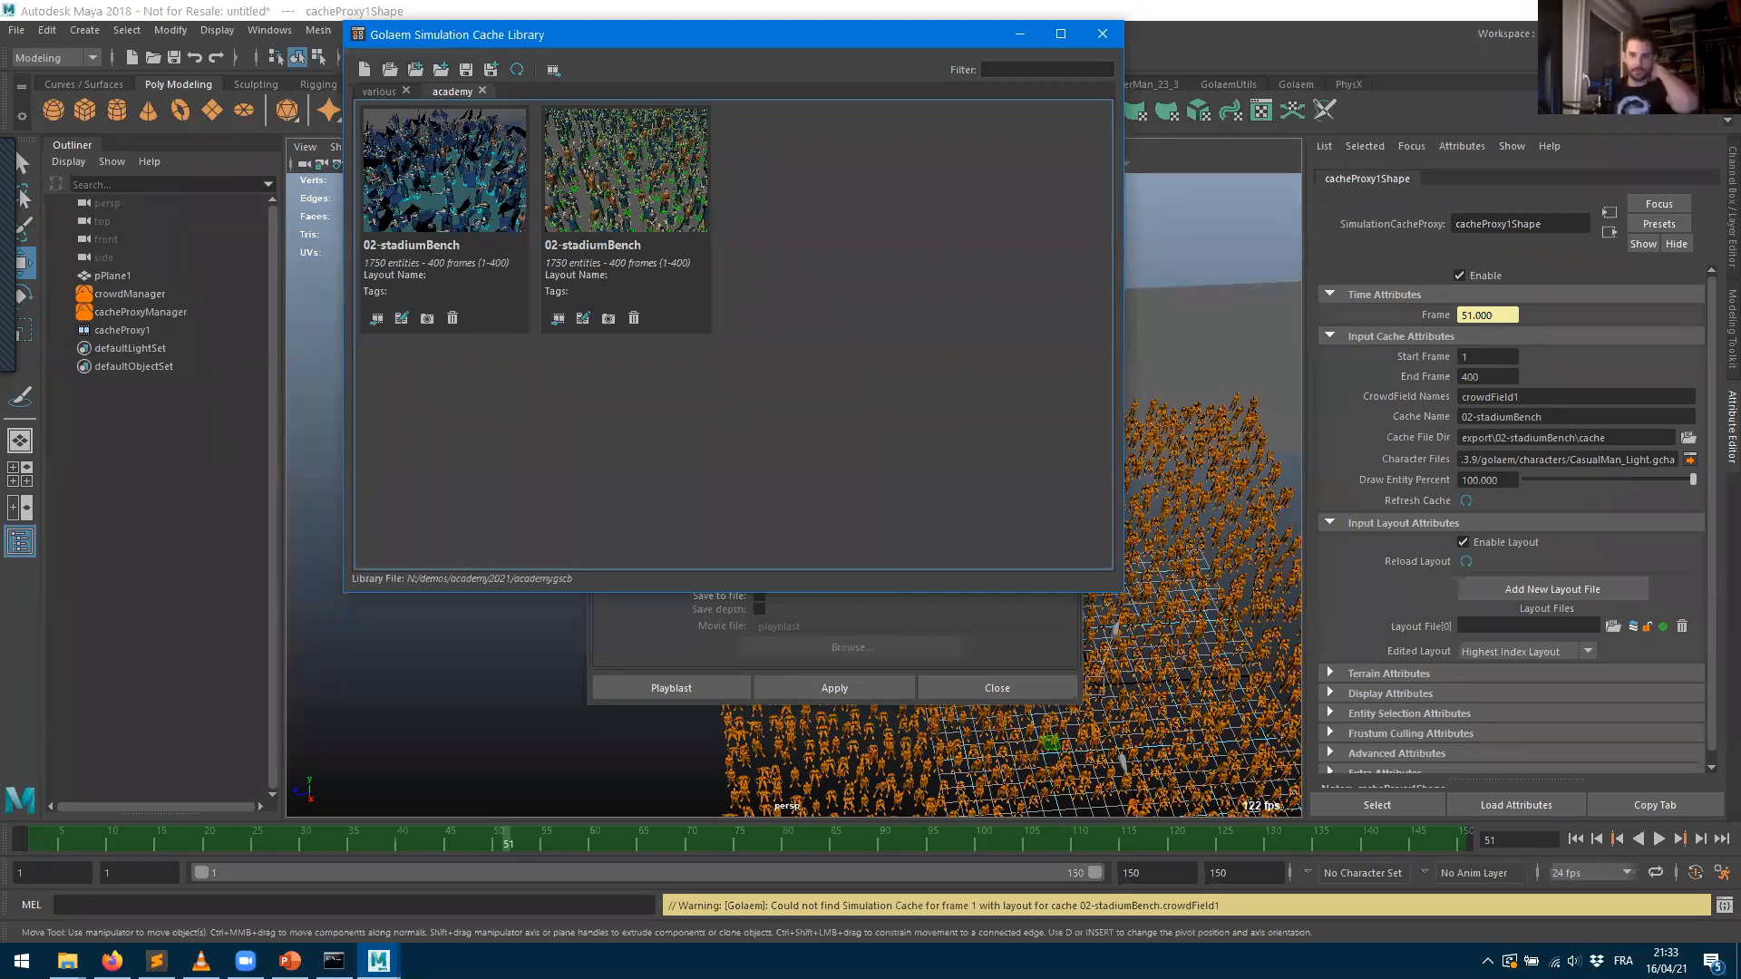
click(1103, 34)
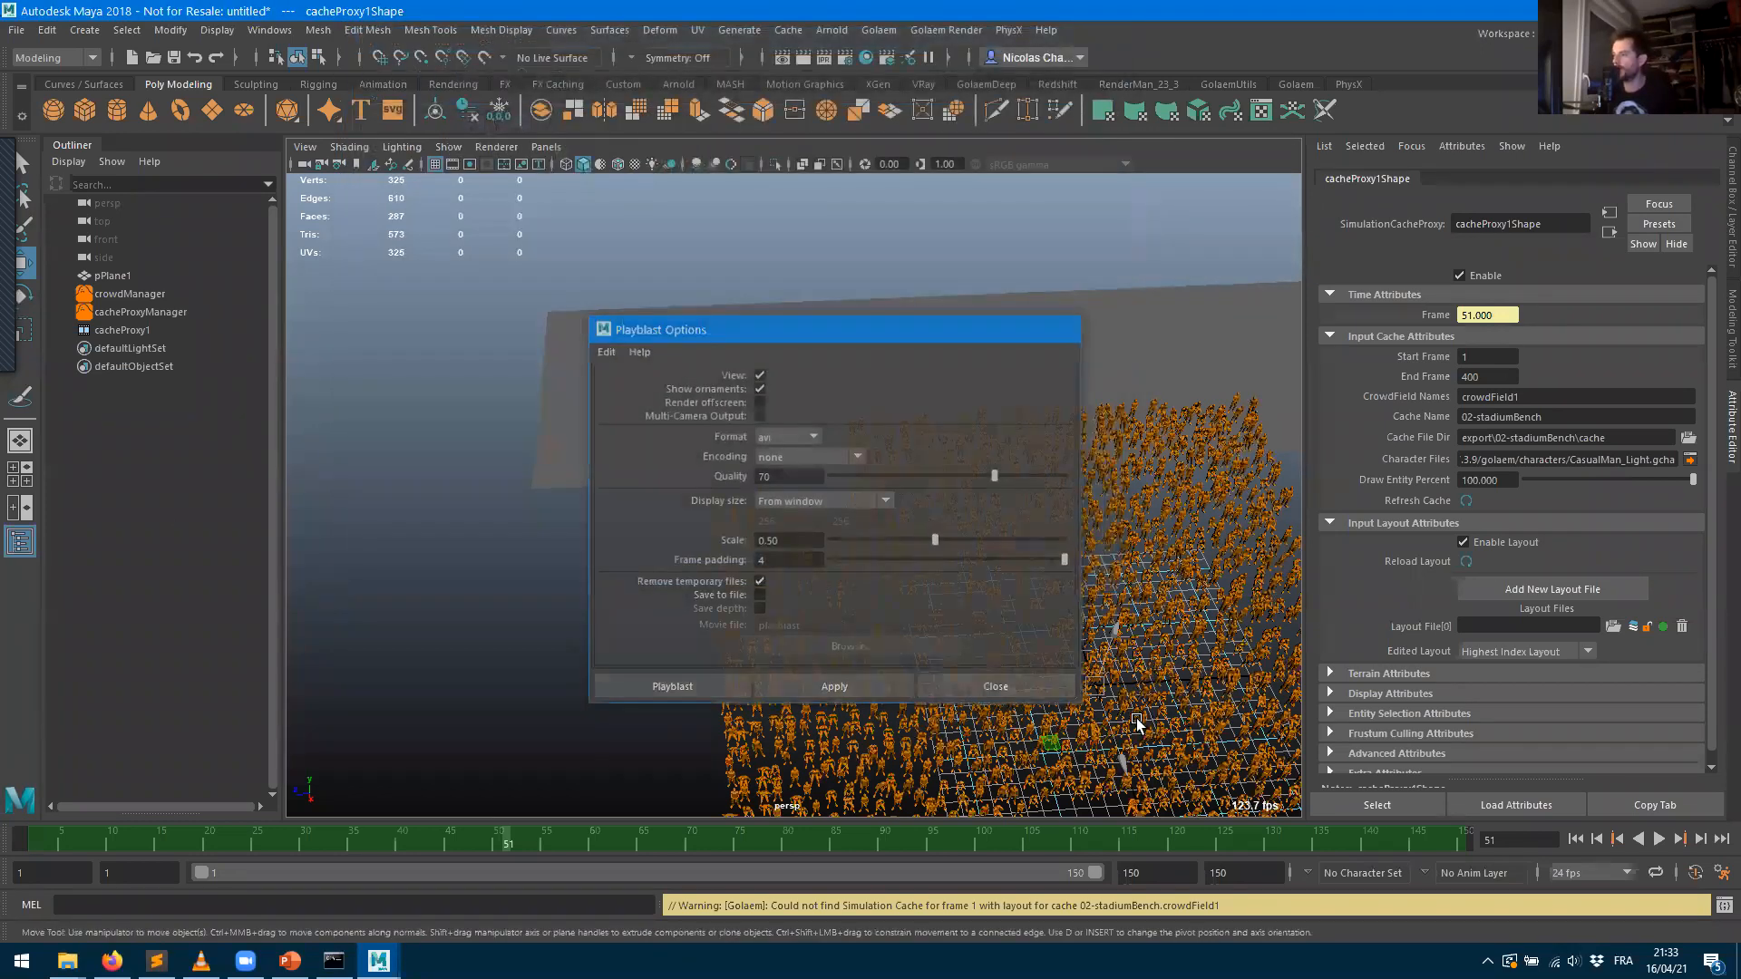
click(1085, 622)
- View the orange crowd and the plane from around the scene and play the cached animation
mouse_move(849, 595)
alt+mouse_down()
mouse_move(923, 628)
mouse_move(962, 617)
mouse_move(960, 600)
alt+mouse_up()
alt+drag(585, 620, 874, 662)
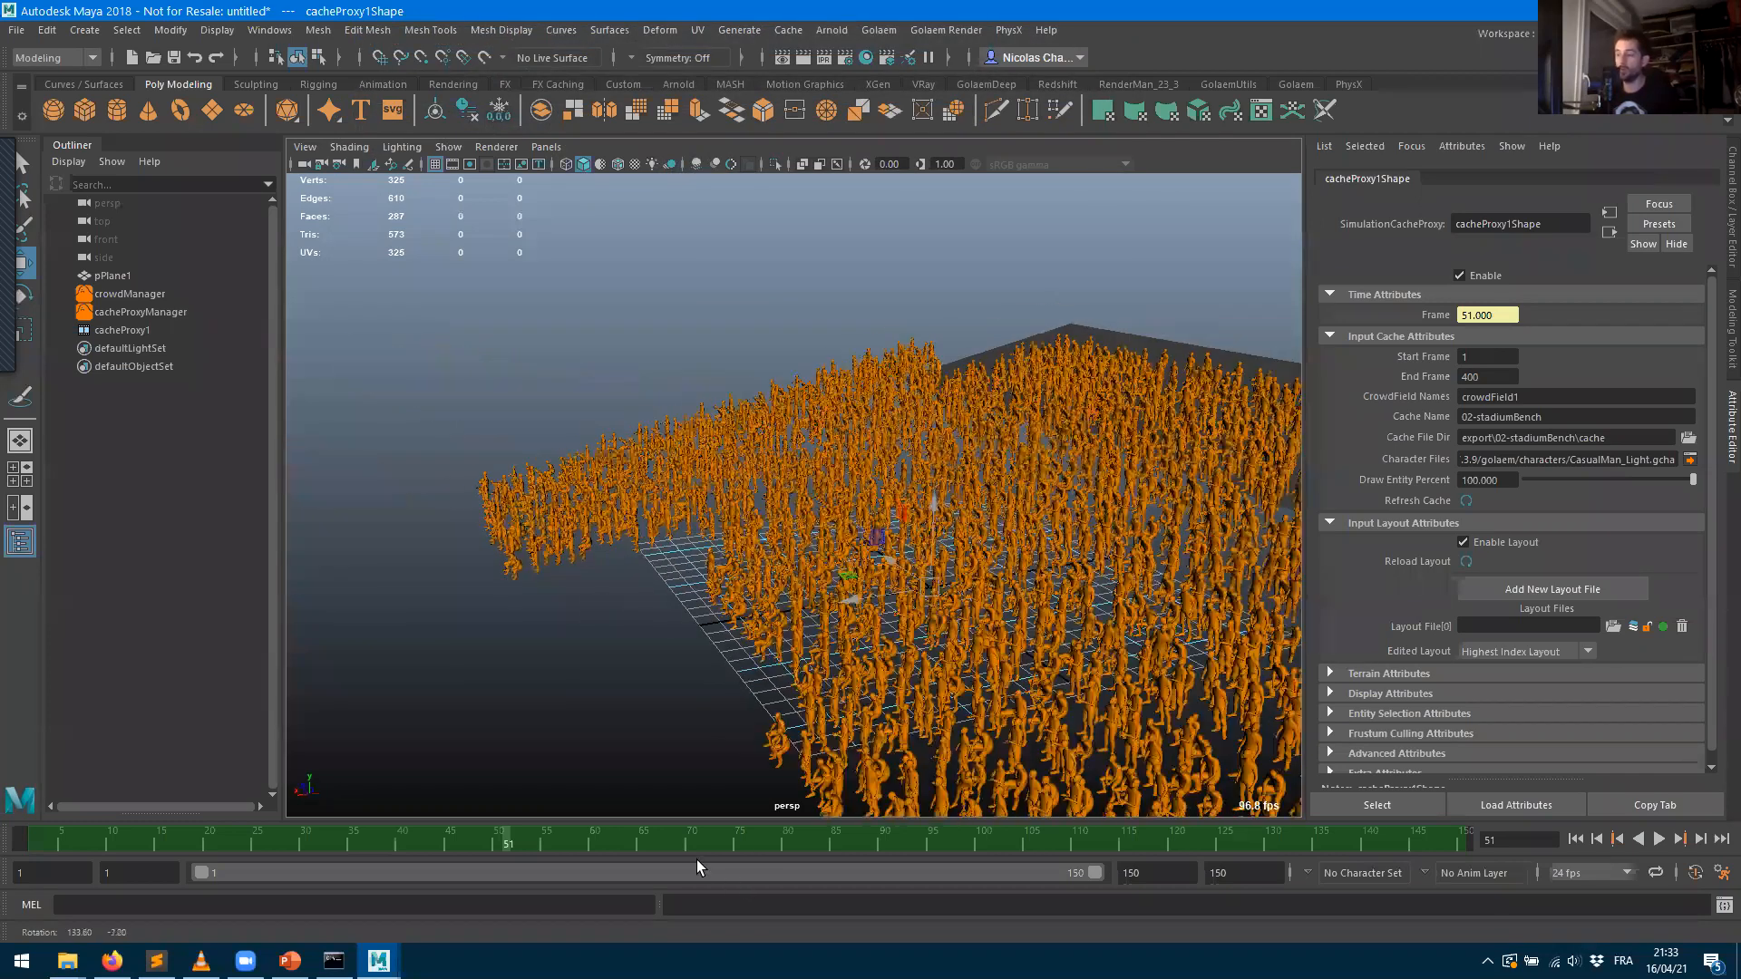
alt+drag(767, 836, 1076, 845)
key(alt+v)
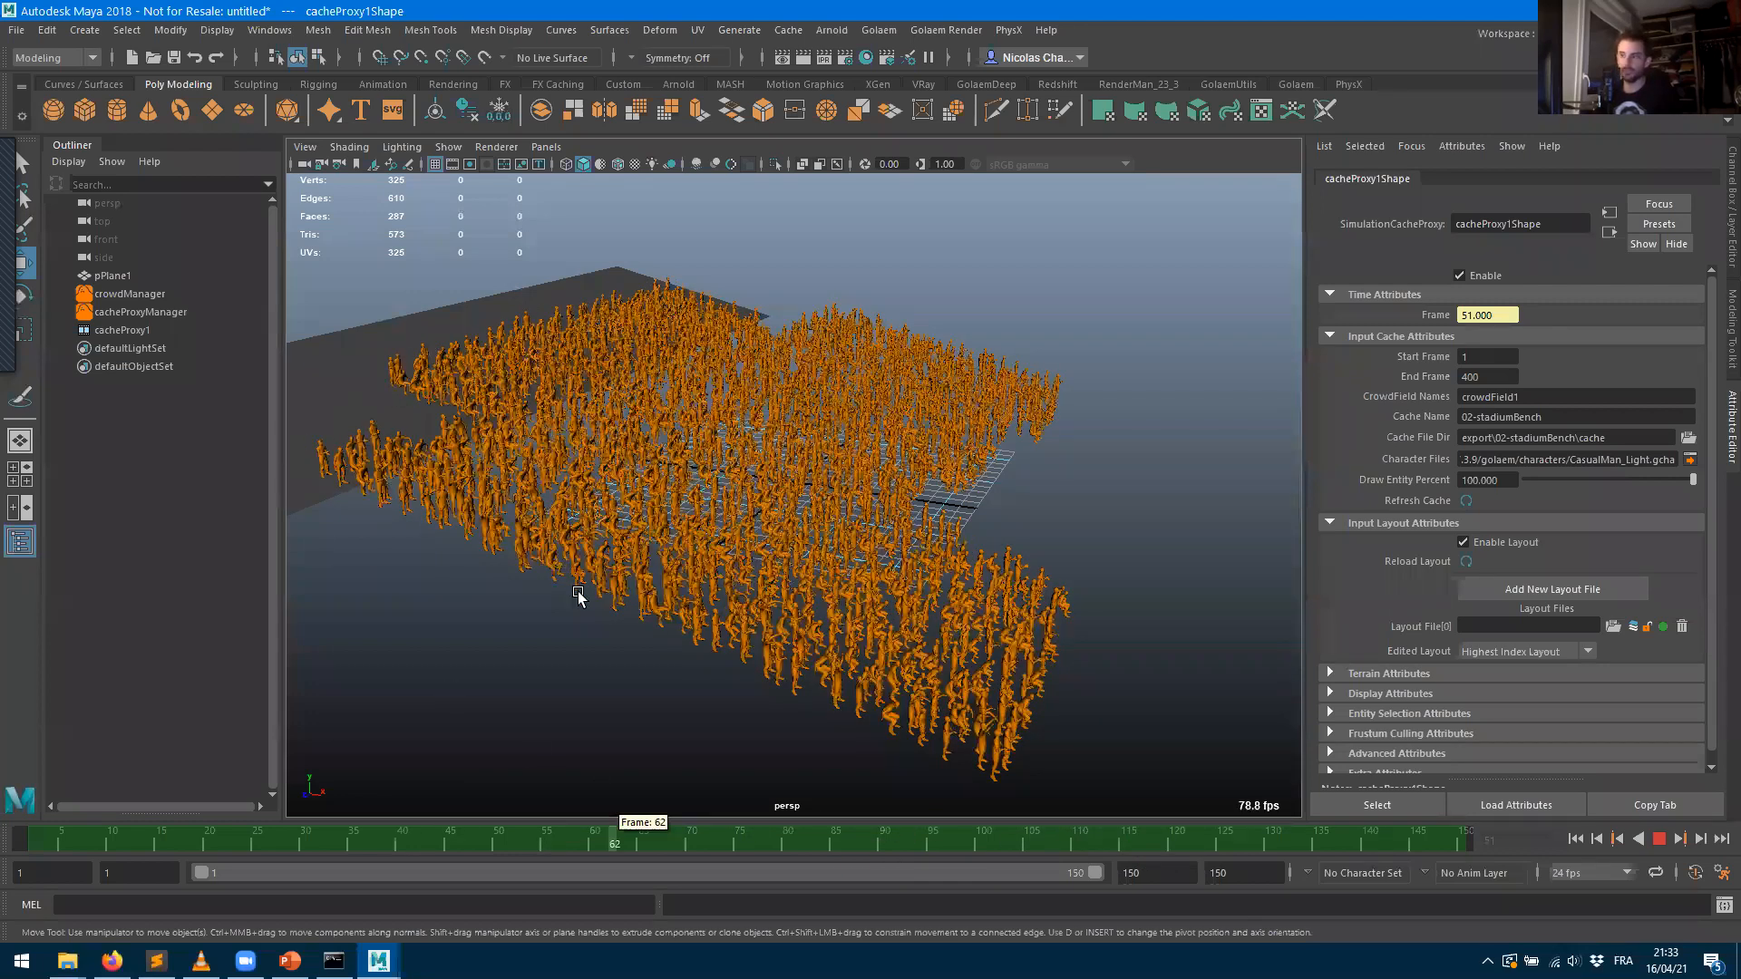
- Select a strip of crowd characters in vertex mode, and return to object selection with nothing selected
alt+middle_drag(712, 521, 920, 592)
alt+middle_drag(712, 521, 790, 514)
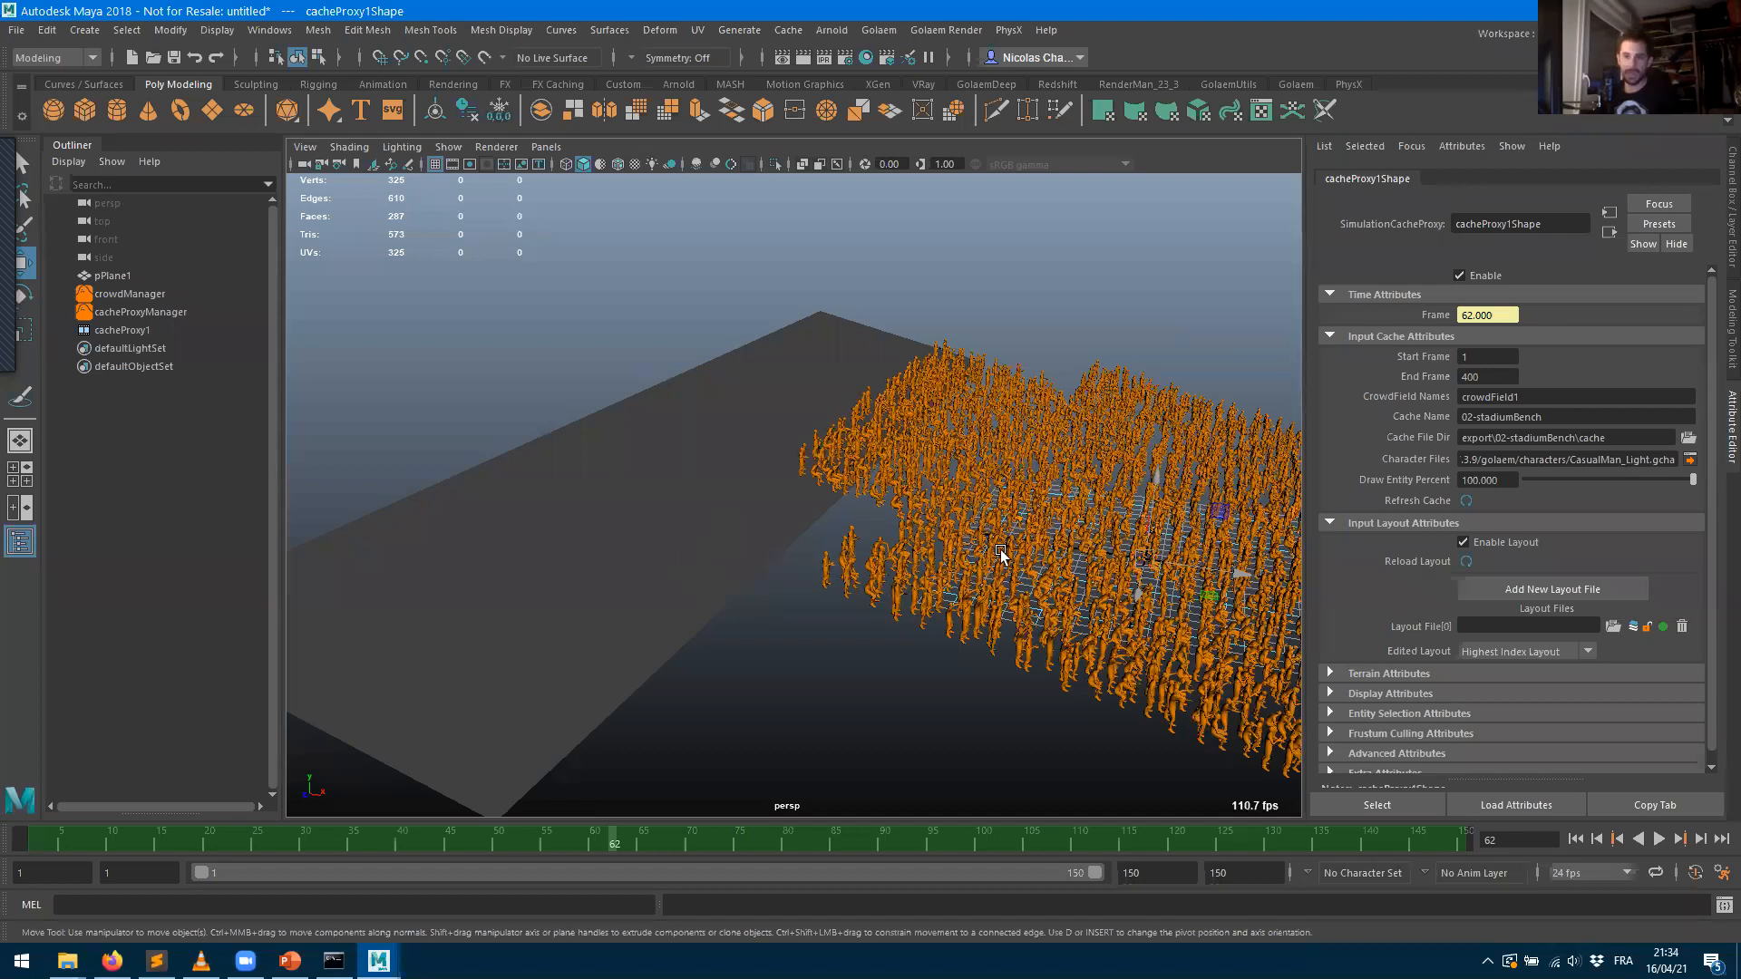
key(F9)
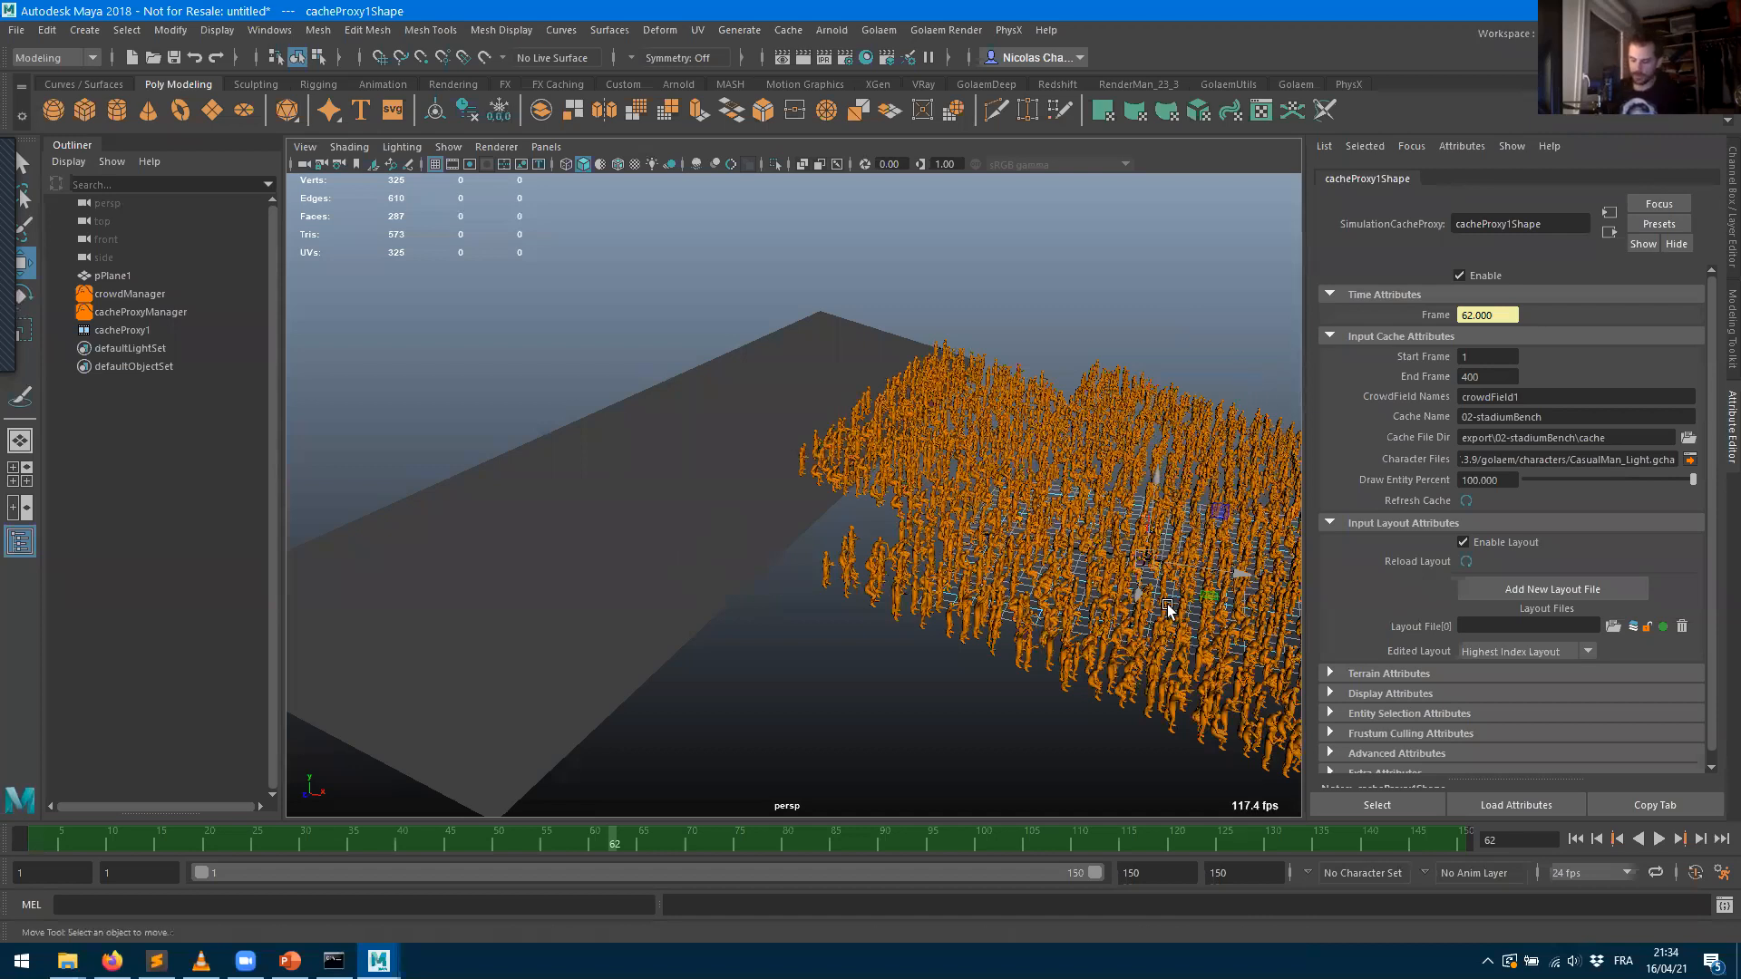
drag(1075, 307, 1215, 812)
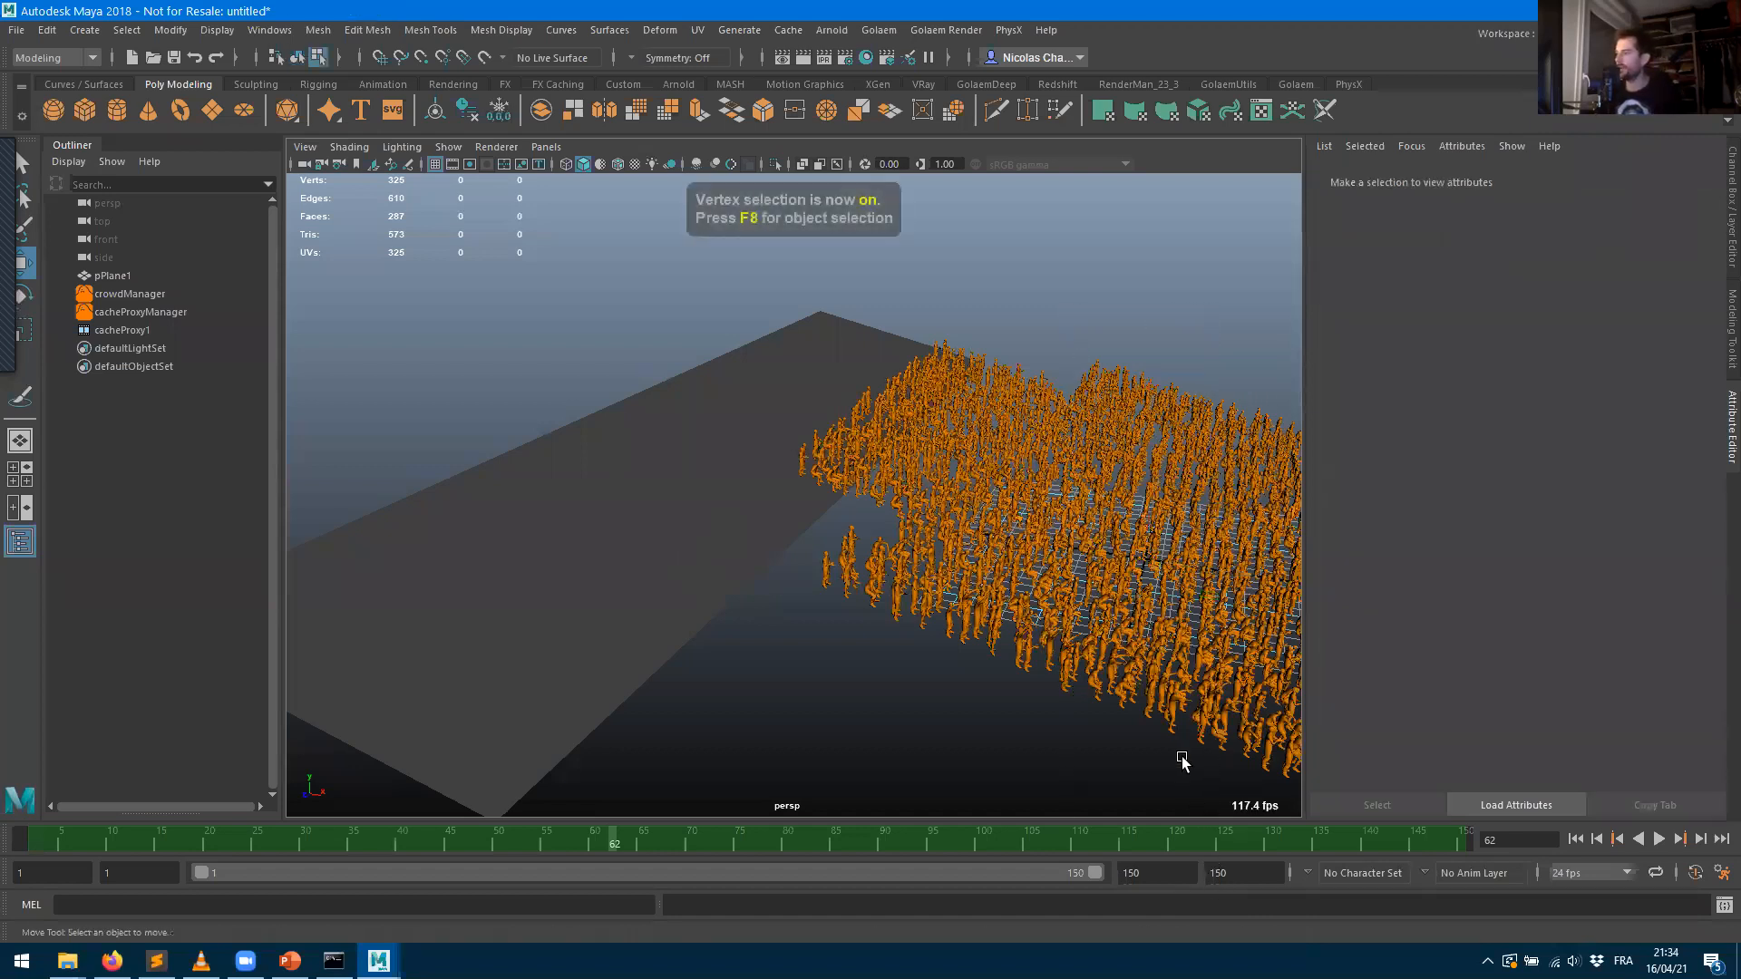
alt+drag(917, 634, 923, 682)
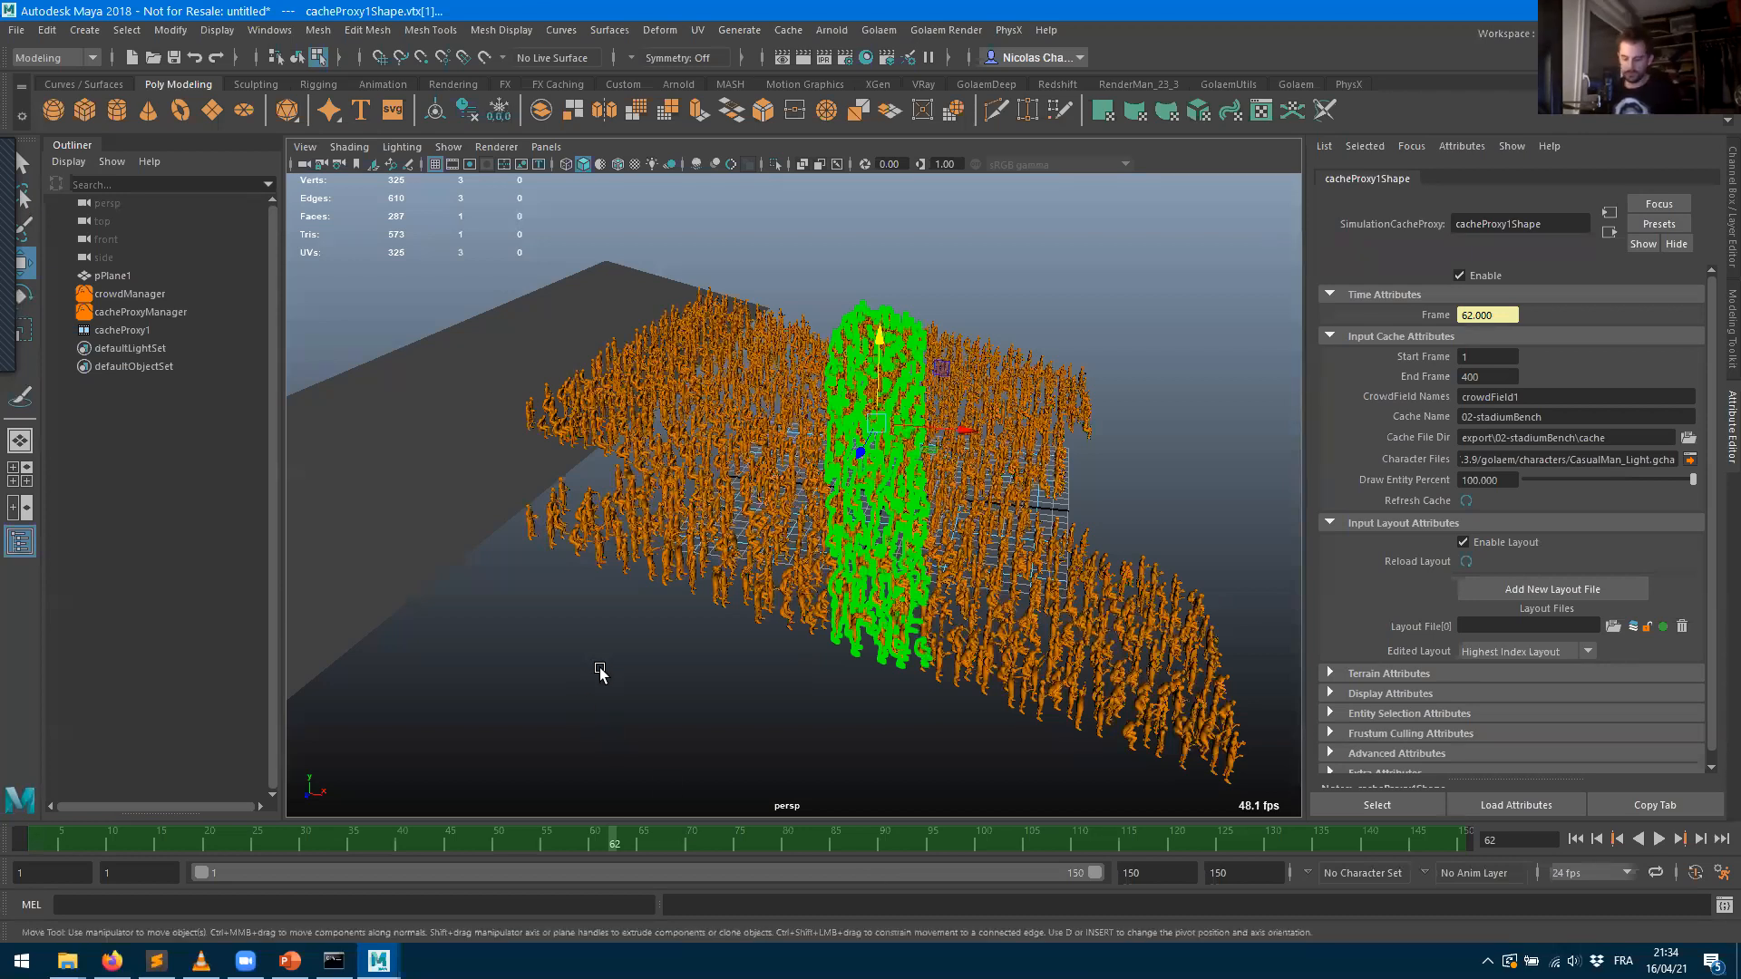
key(F8)
click(715, 691)
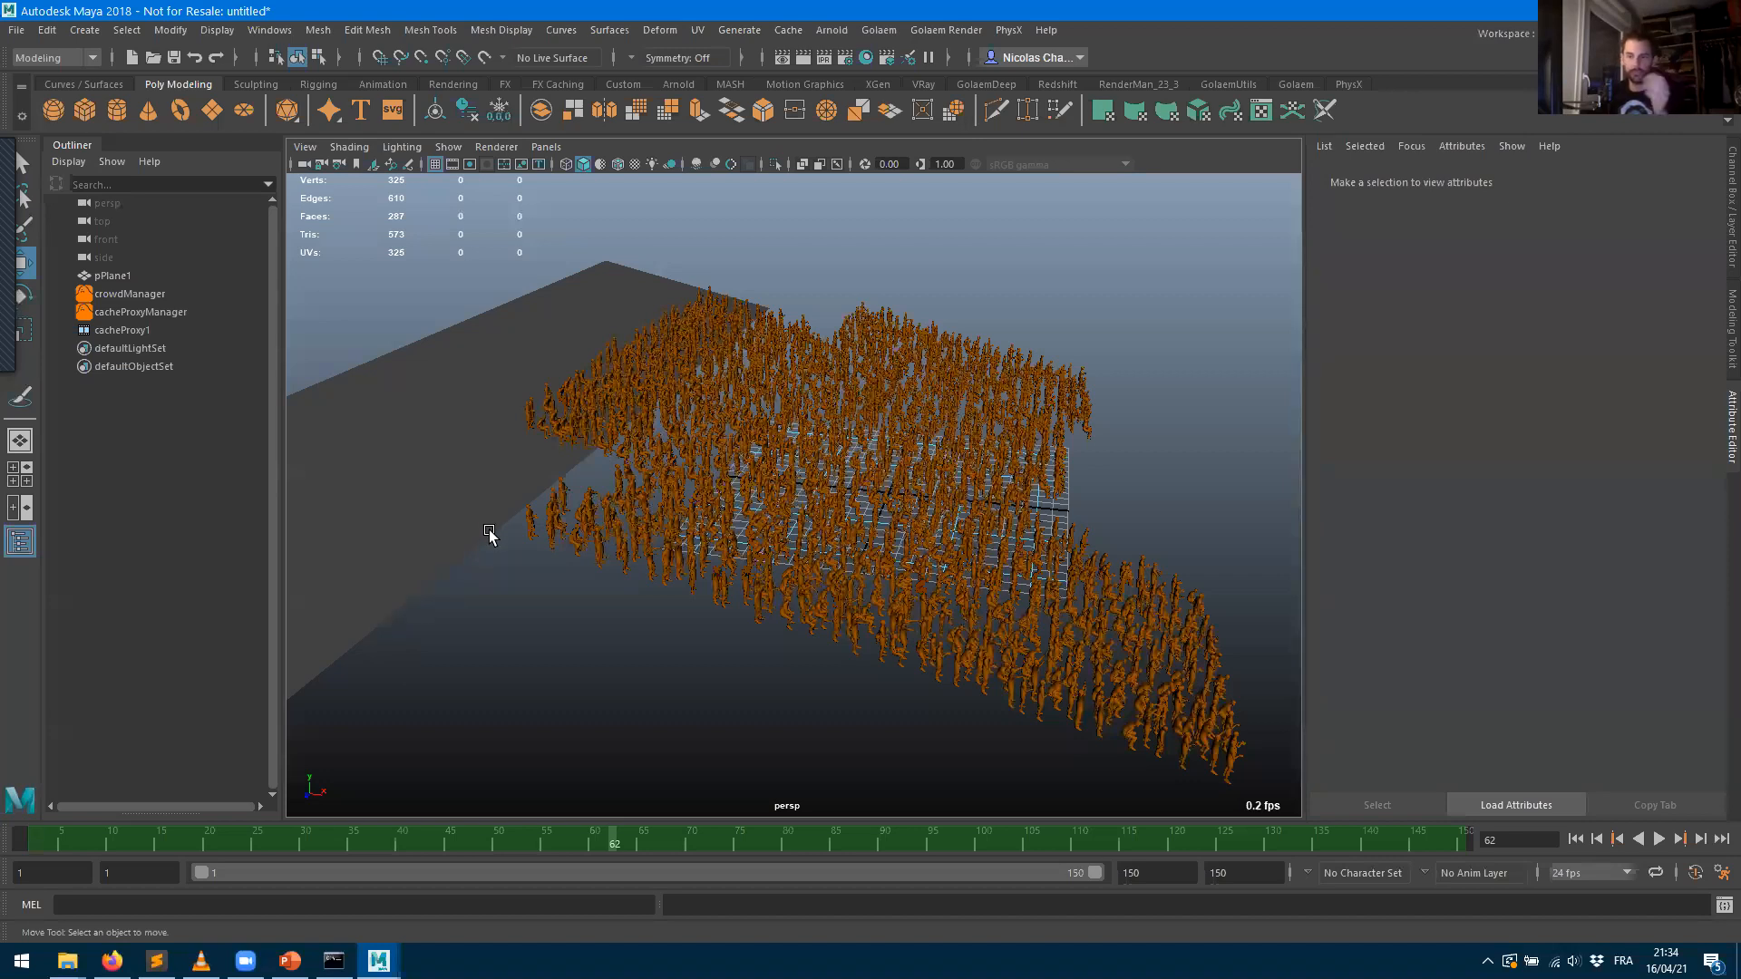
- Create a population over the large plane beside the crowd with the Population Tool, and close the tool settings
alt+middle_drag(445, 604, 344, 388)
click(345, 388)
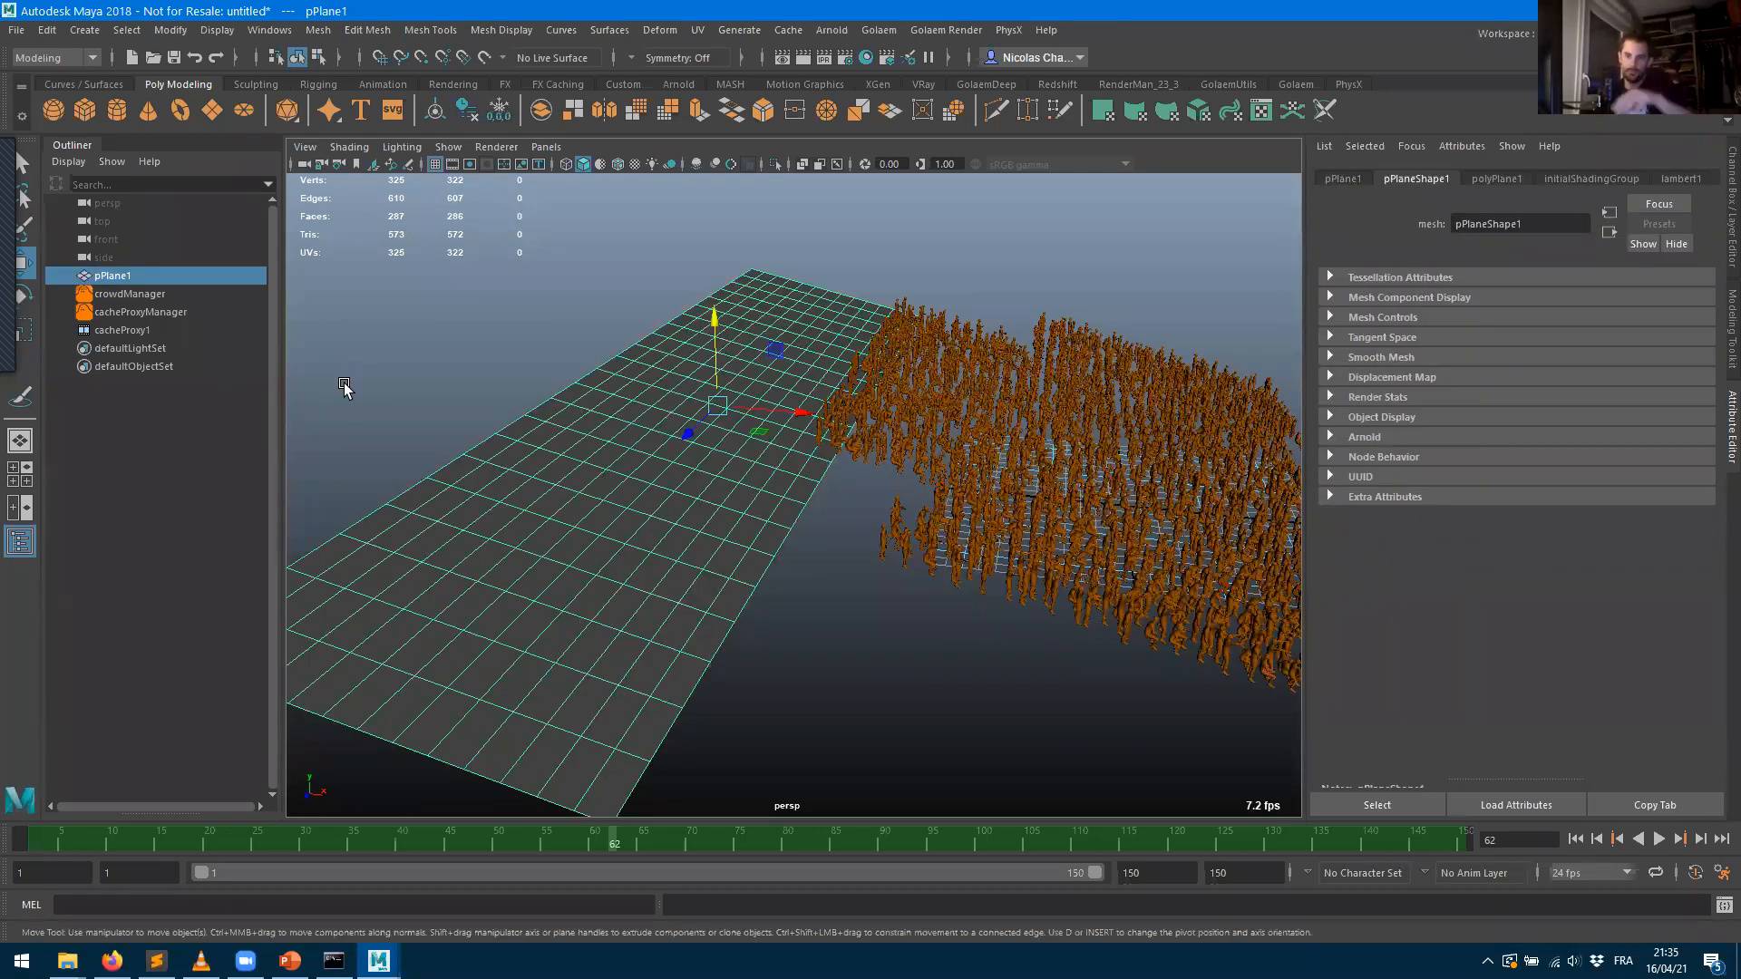
click(1297, 85)
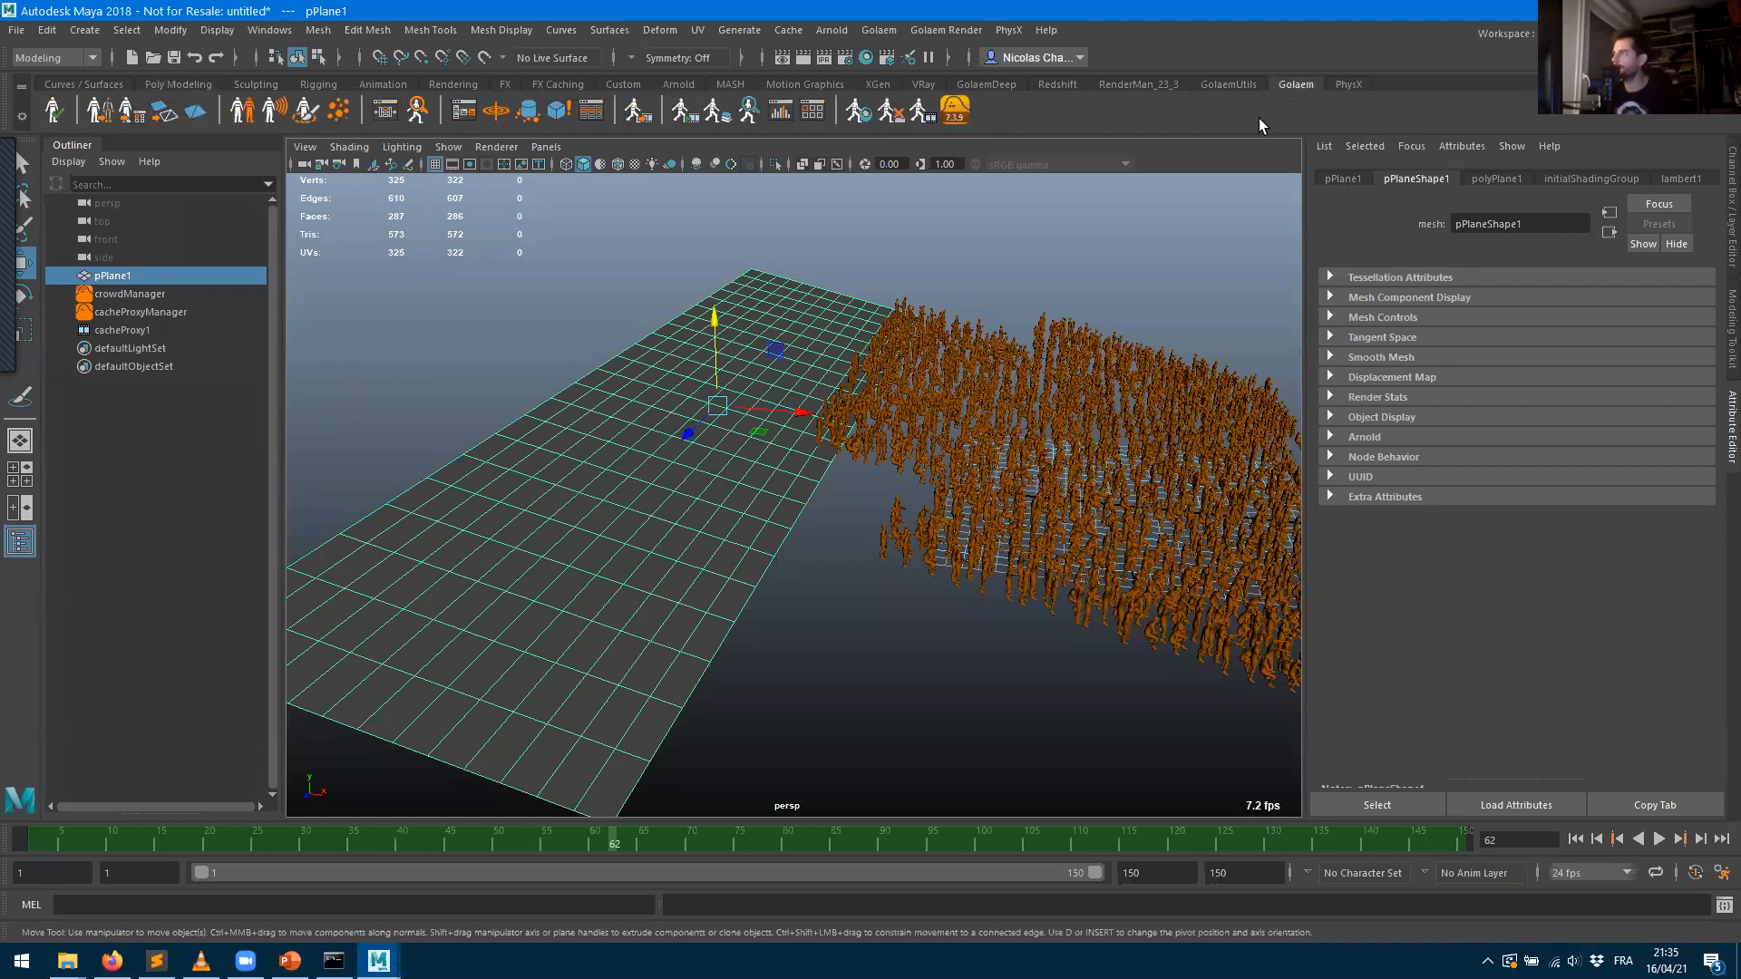
click(338, 110)
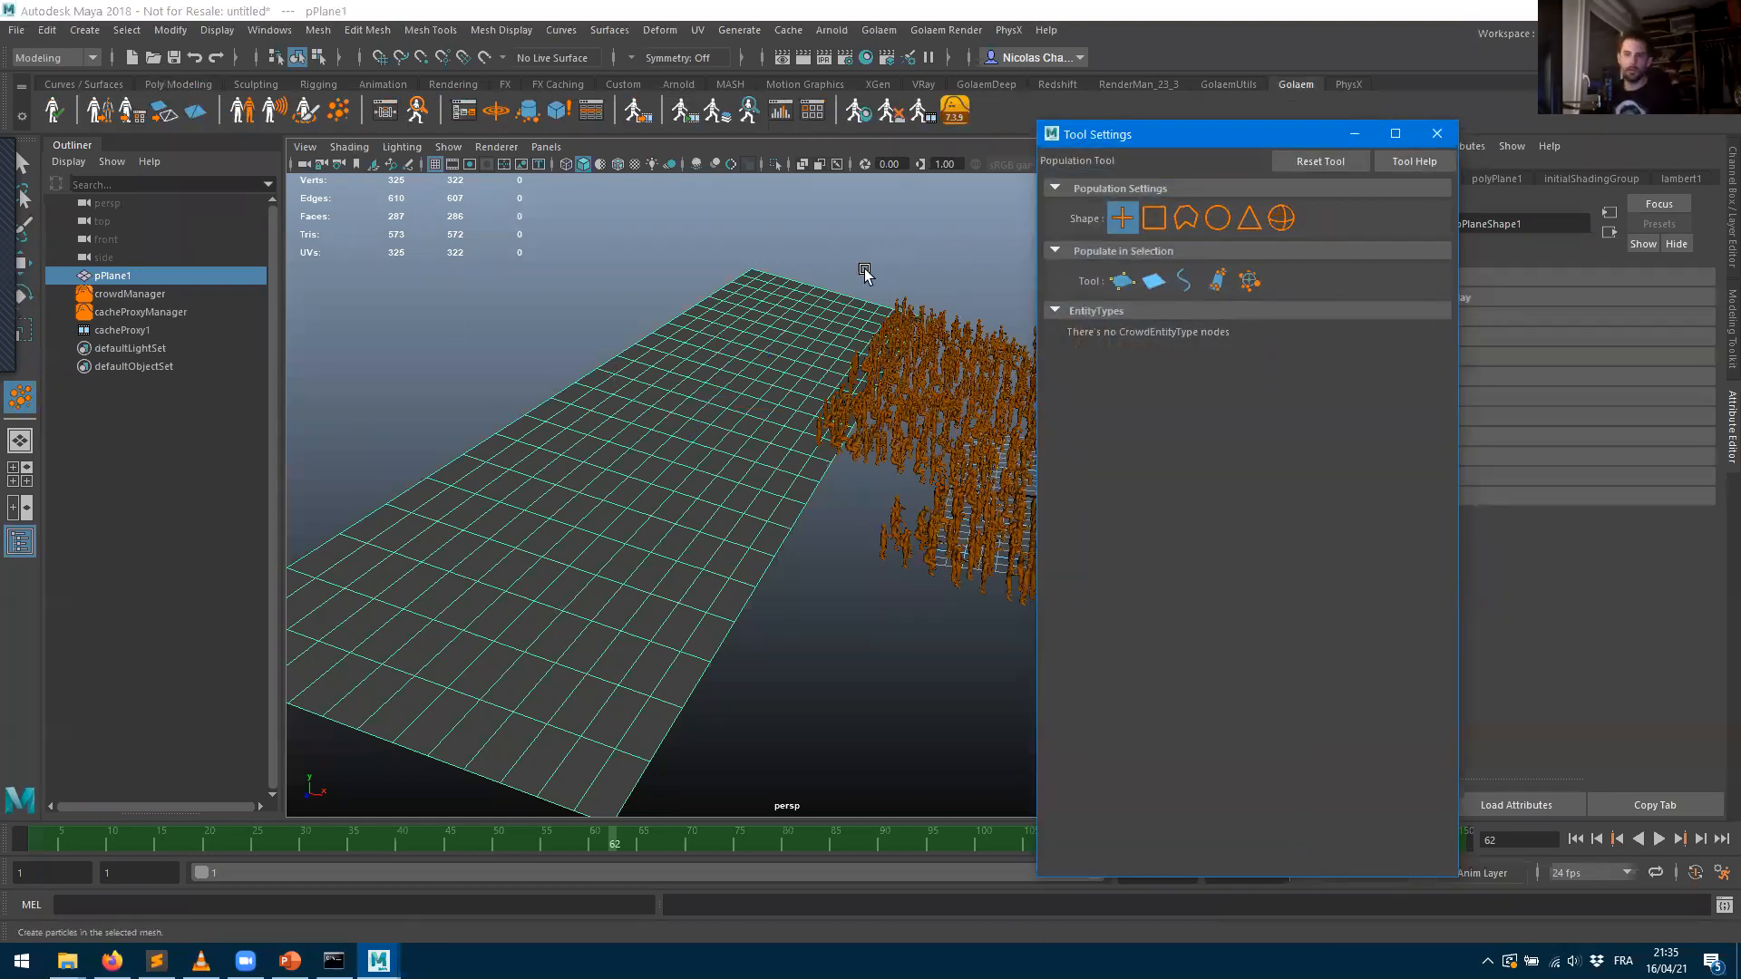
click(1440, 135)
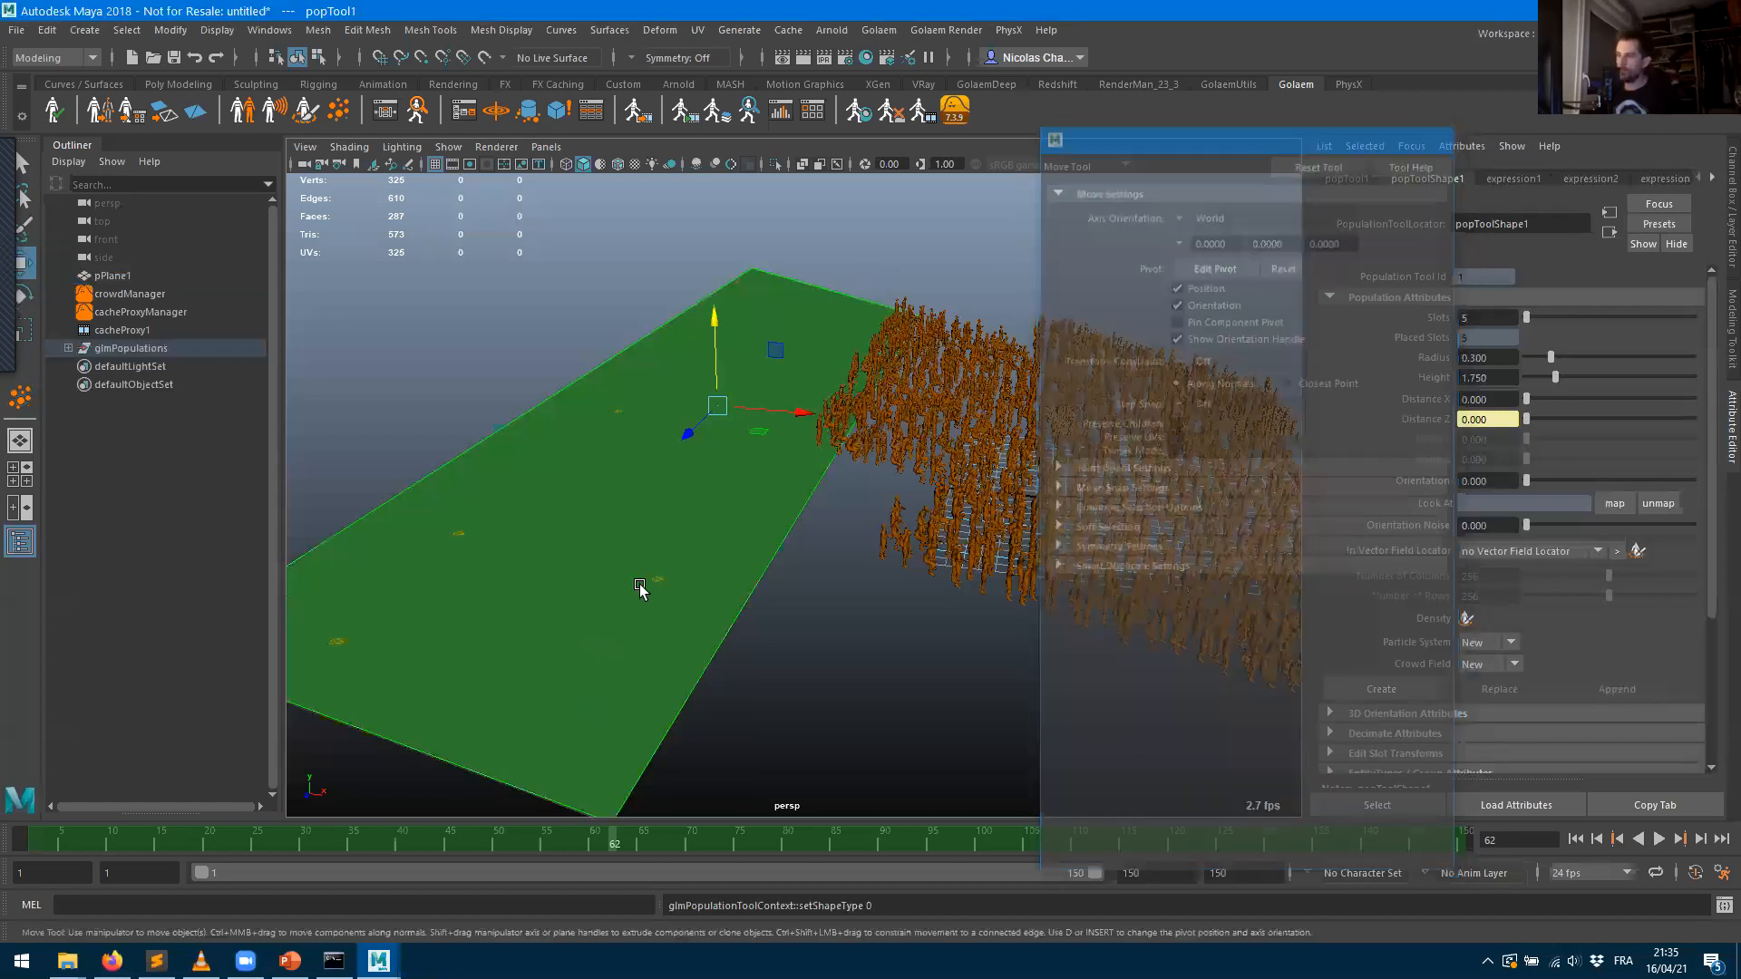
- Set the number of slots of the plane's population to 10000
scroll(553, 558, up, 5)
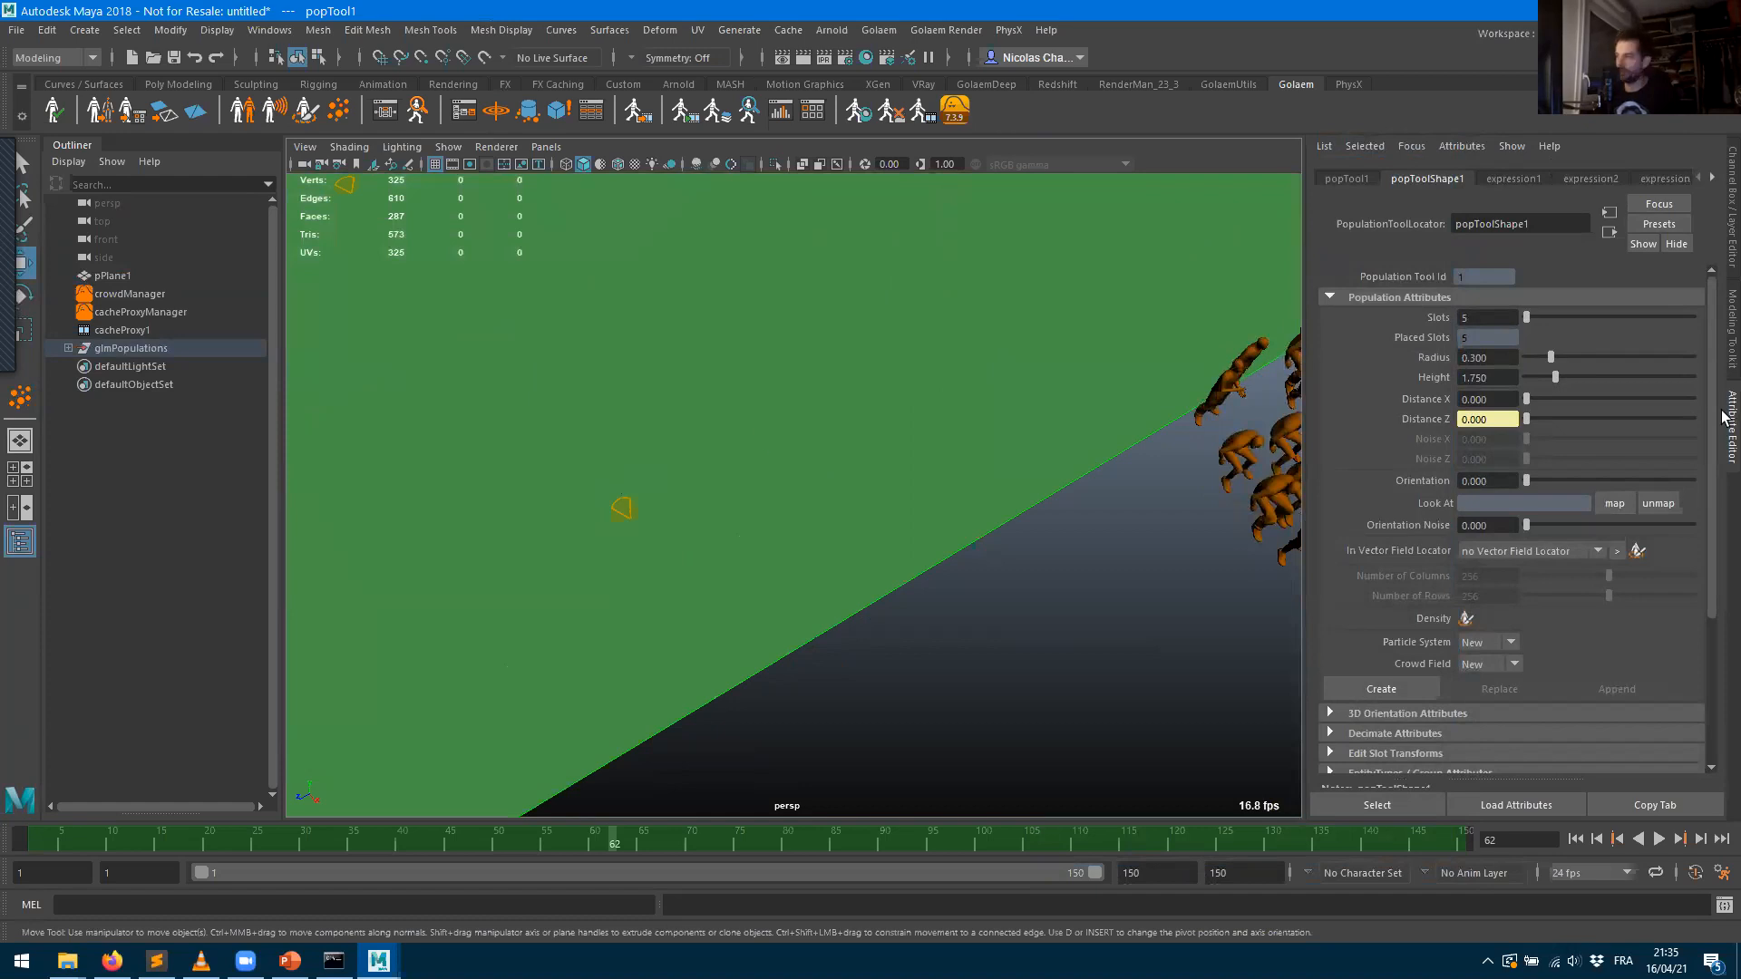
drag(1483, 318, 1302, 325)
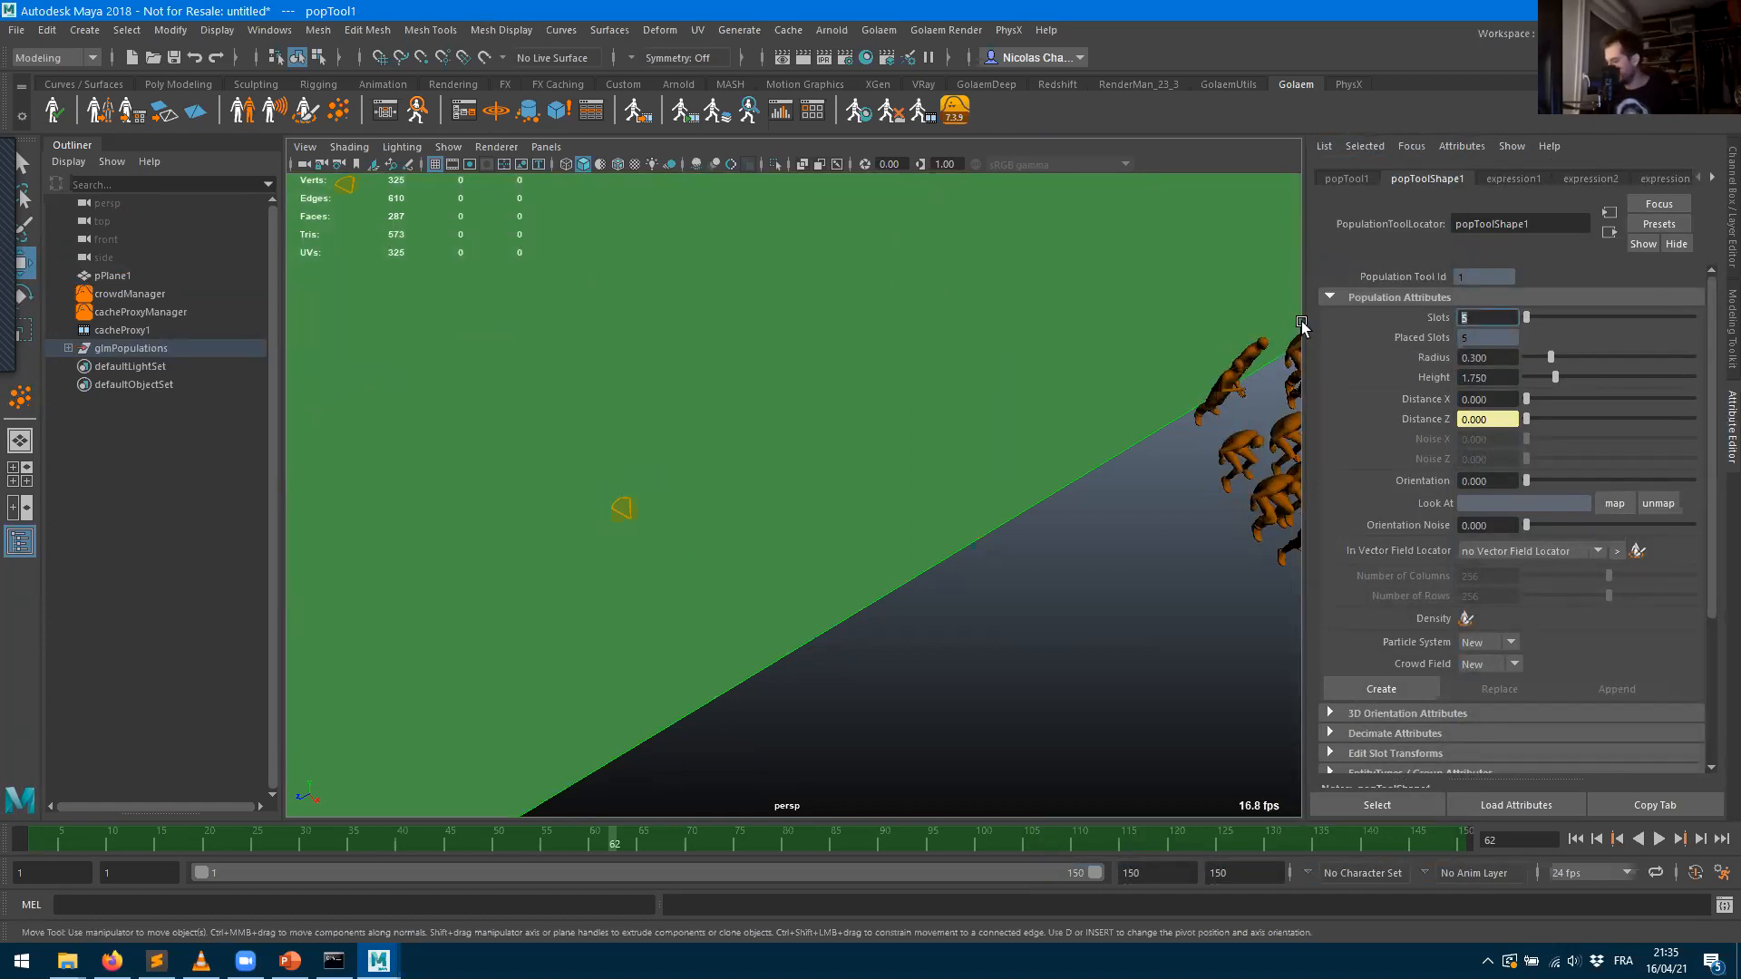
text(5)
text(1)
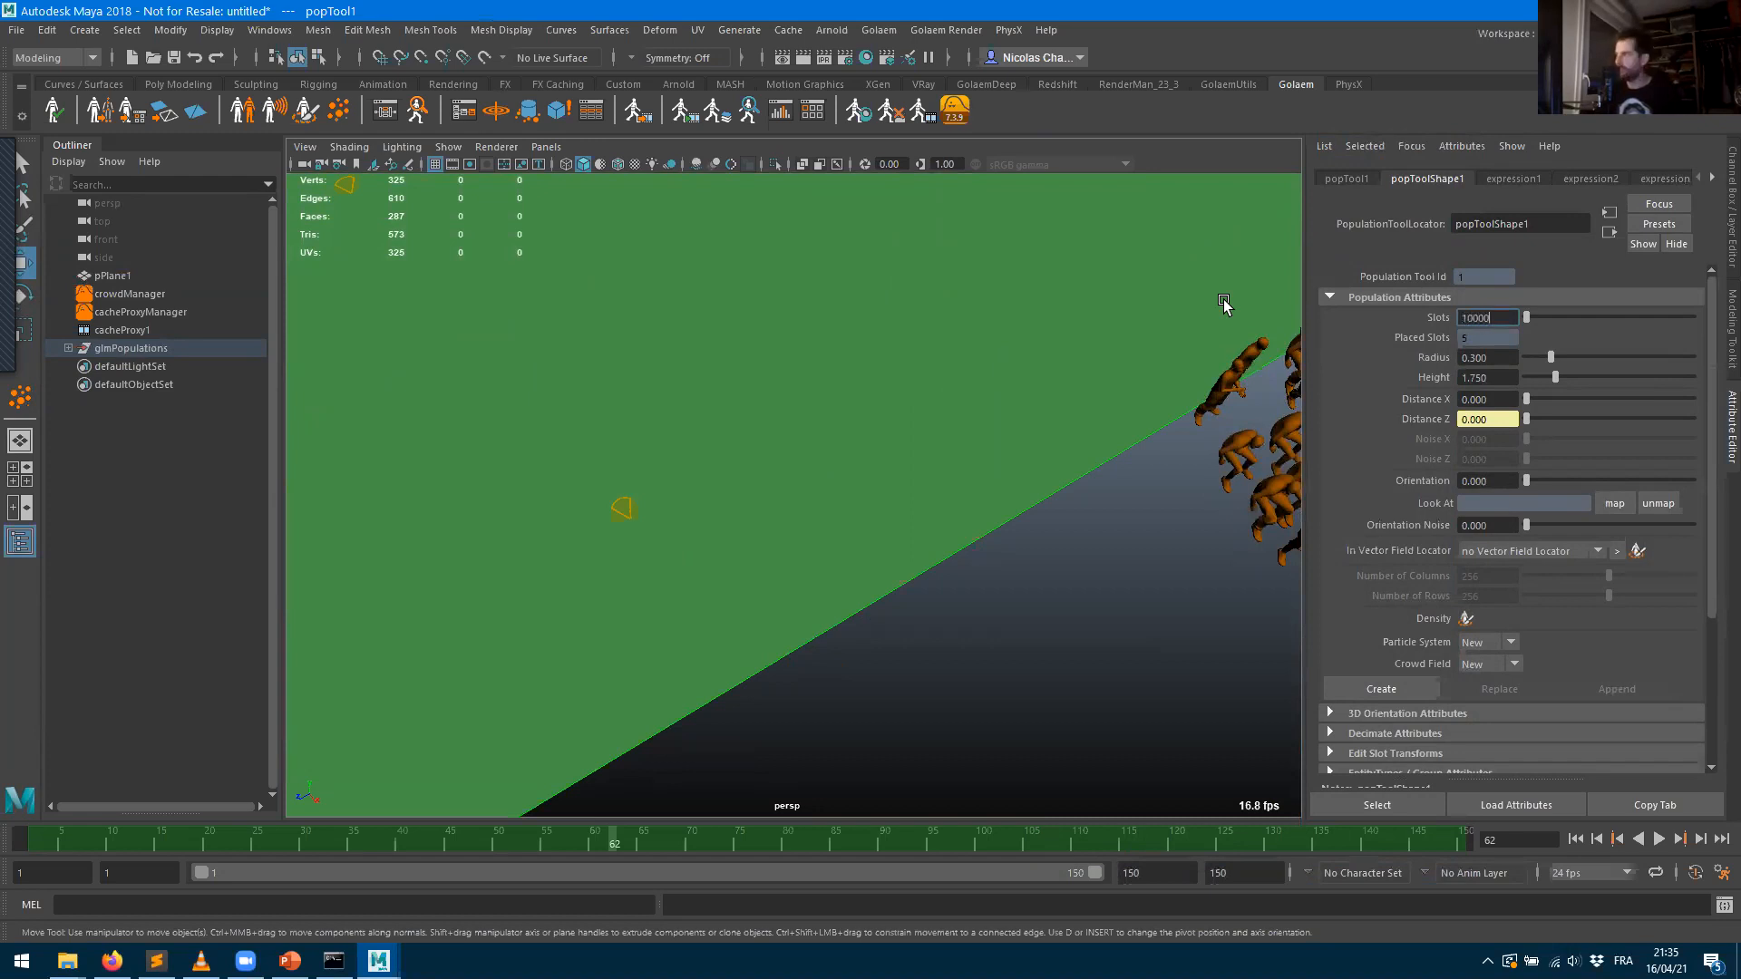
text(0000)
key(Tab)
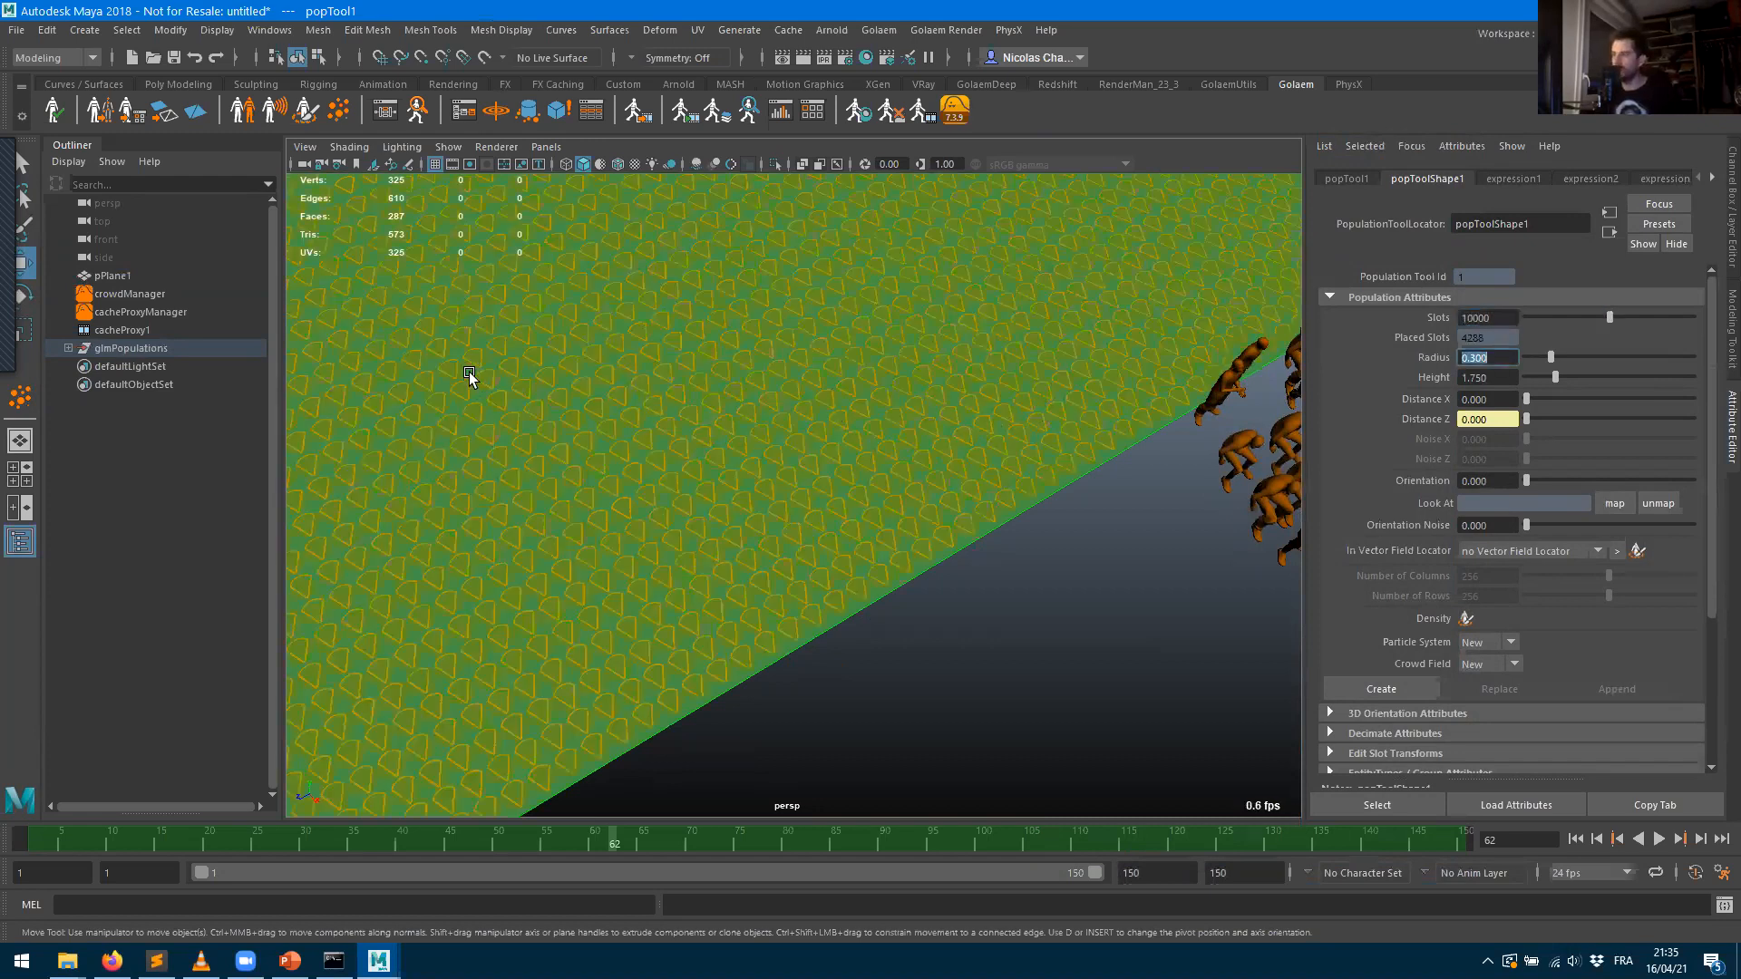
- Spread out the population slots with an X and Z distance of about 1.044 and an X and Z noise of about 1.319
scroll(746, 395, down, 6)
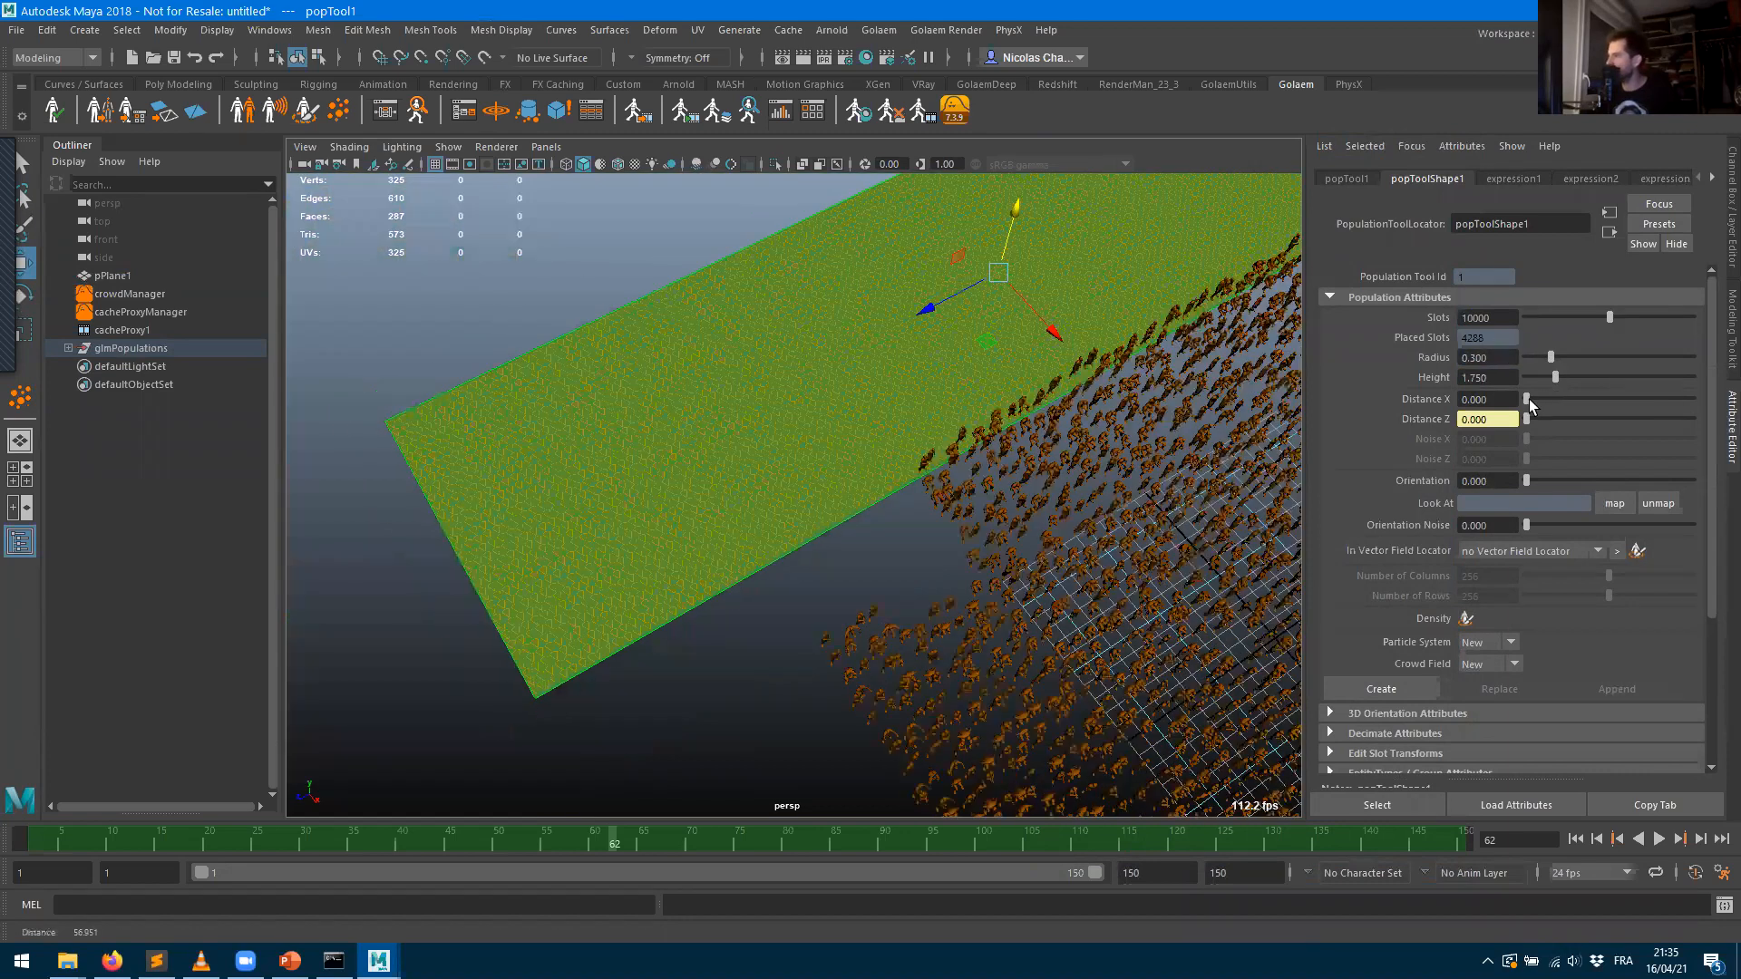
drag(1527, 399, 1537, 405)
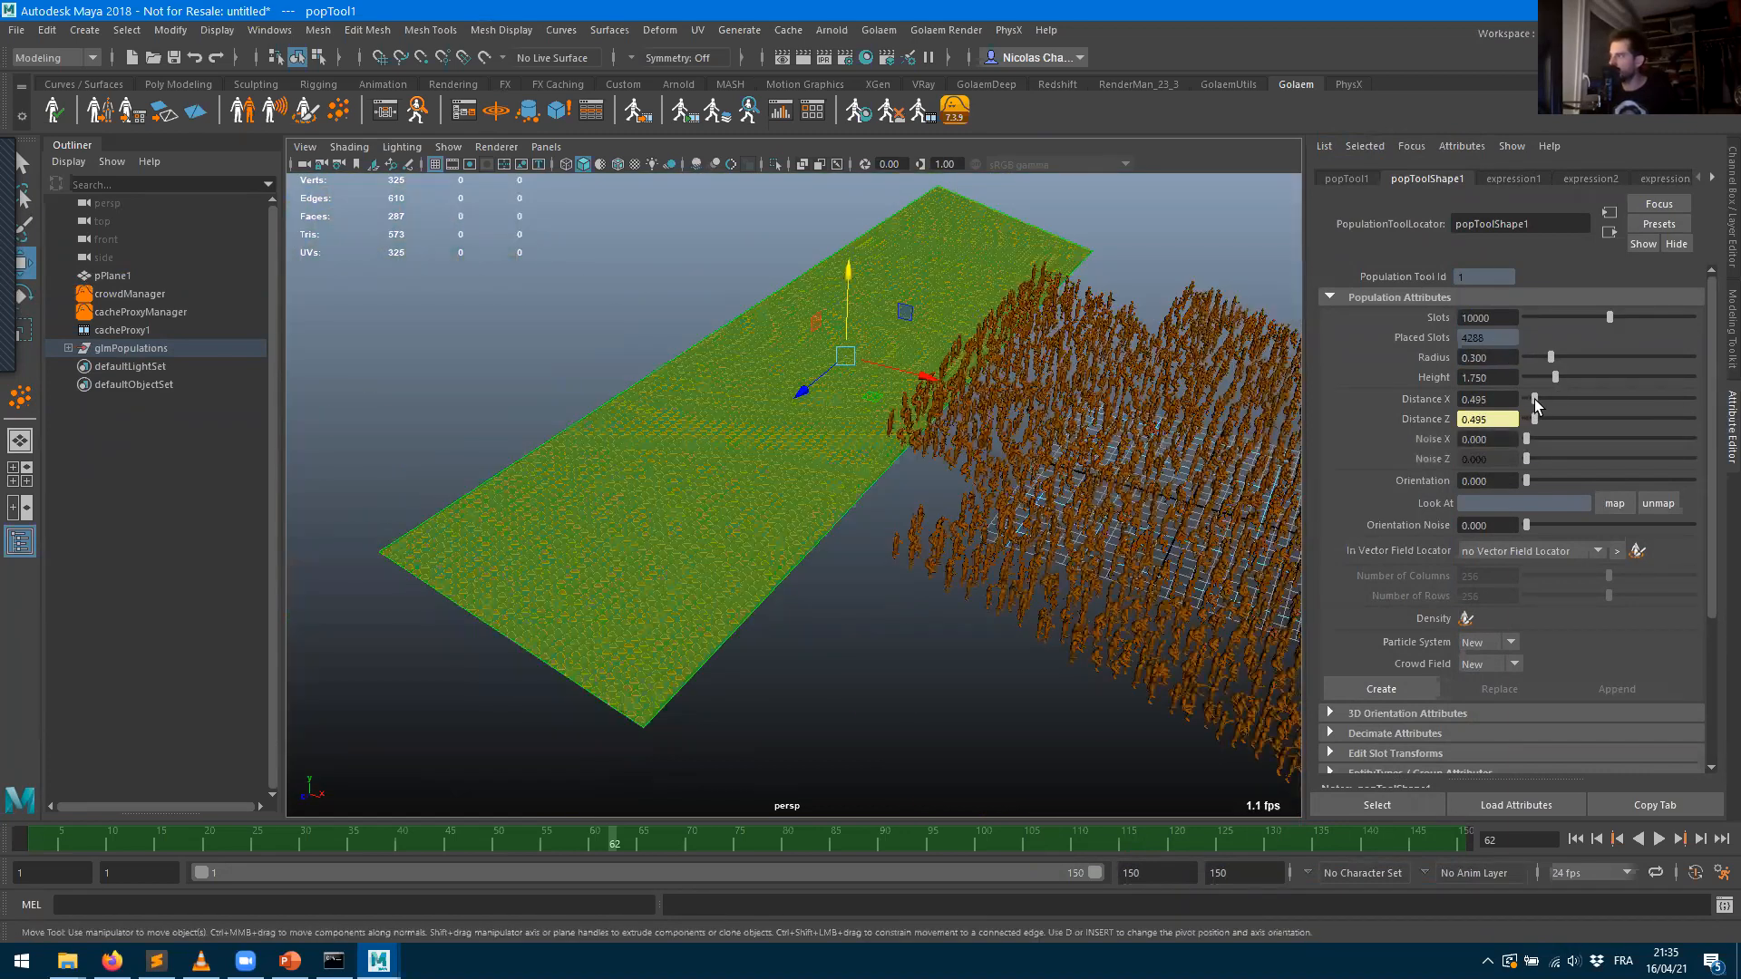
click(1542, 400)
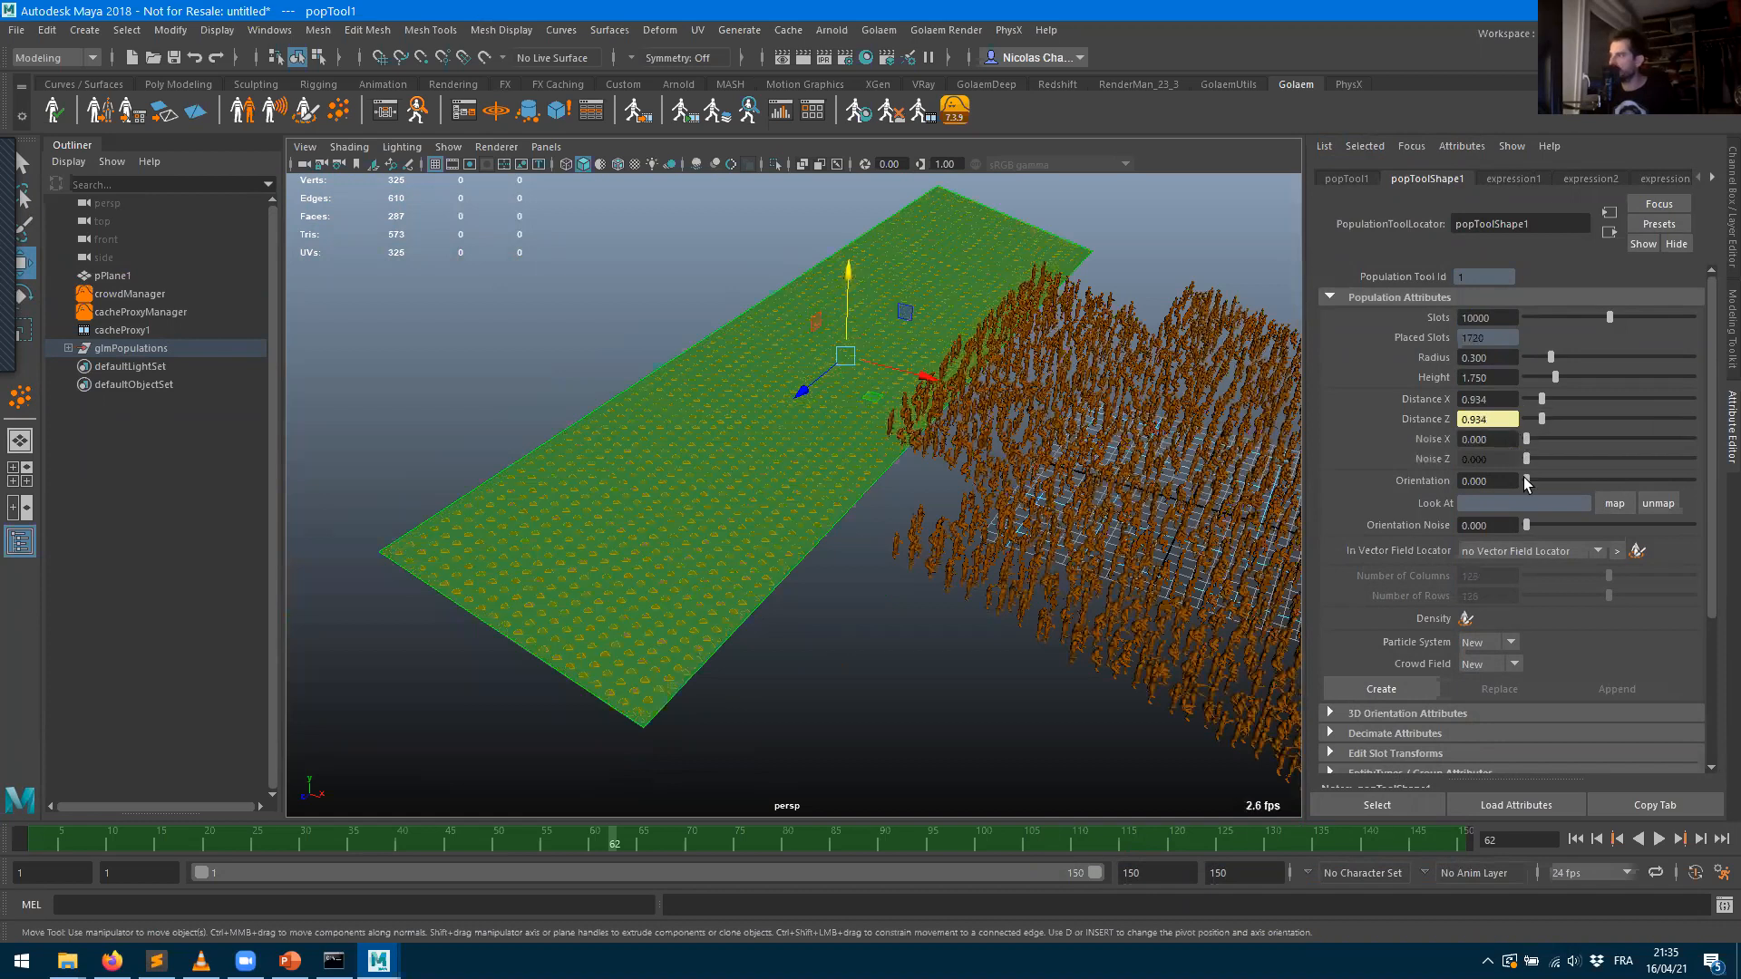
click(1549, 442)
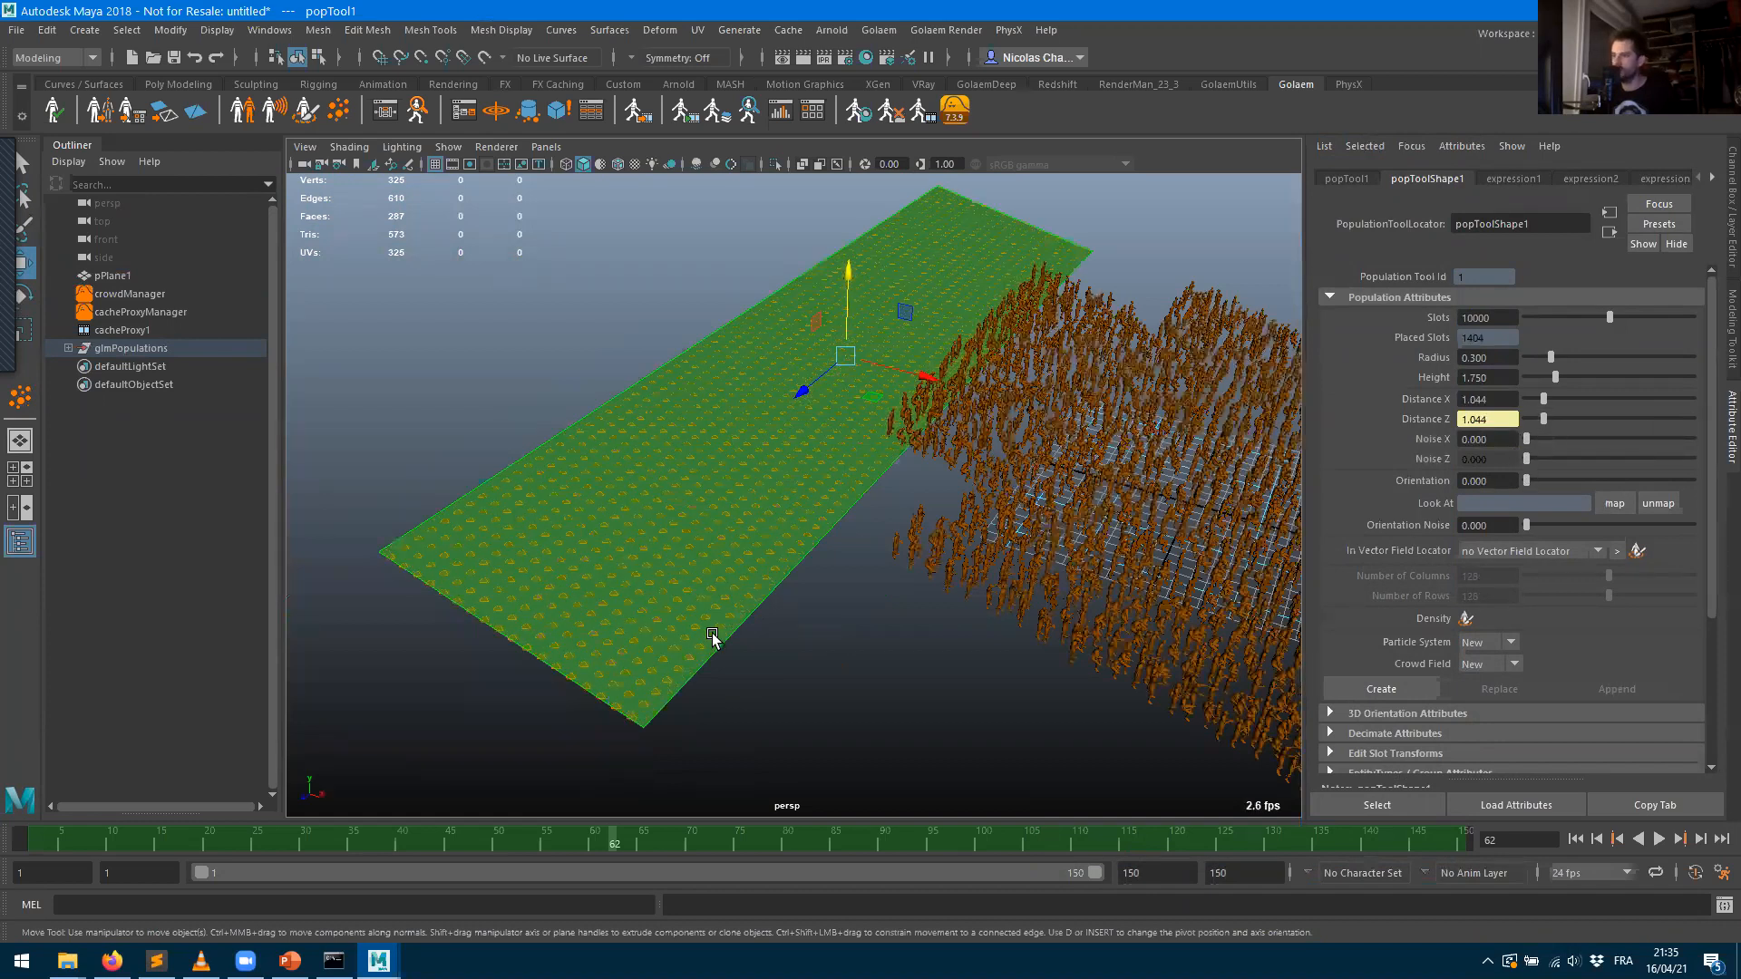
alt+drag(708, 601, 983, 610)
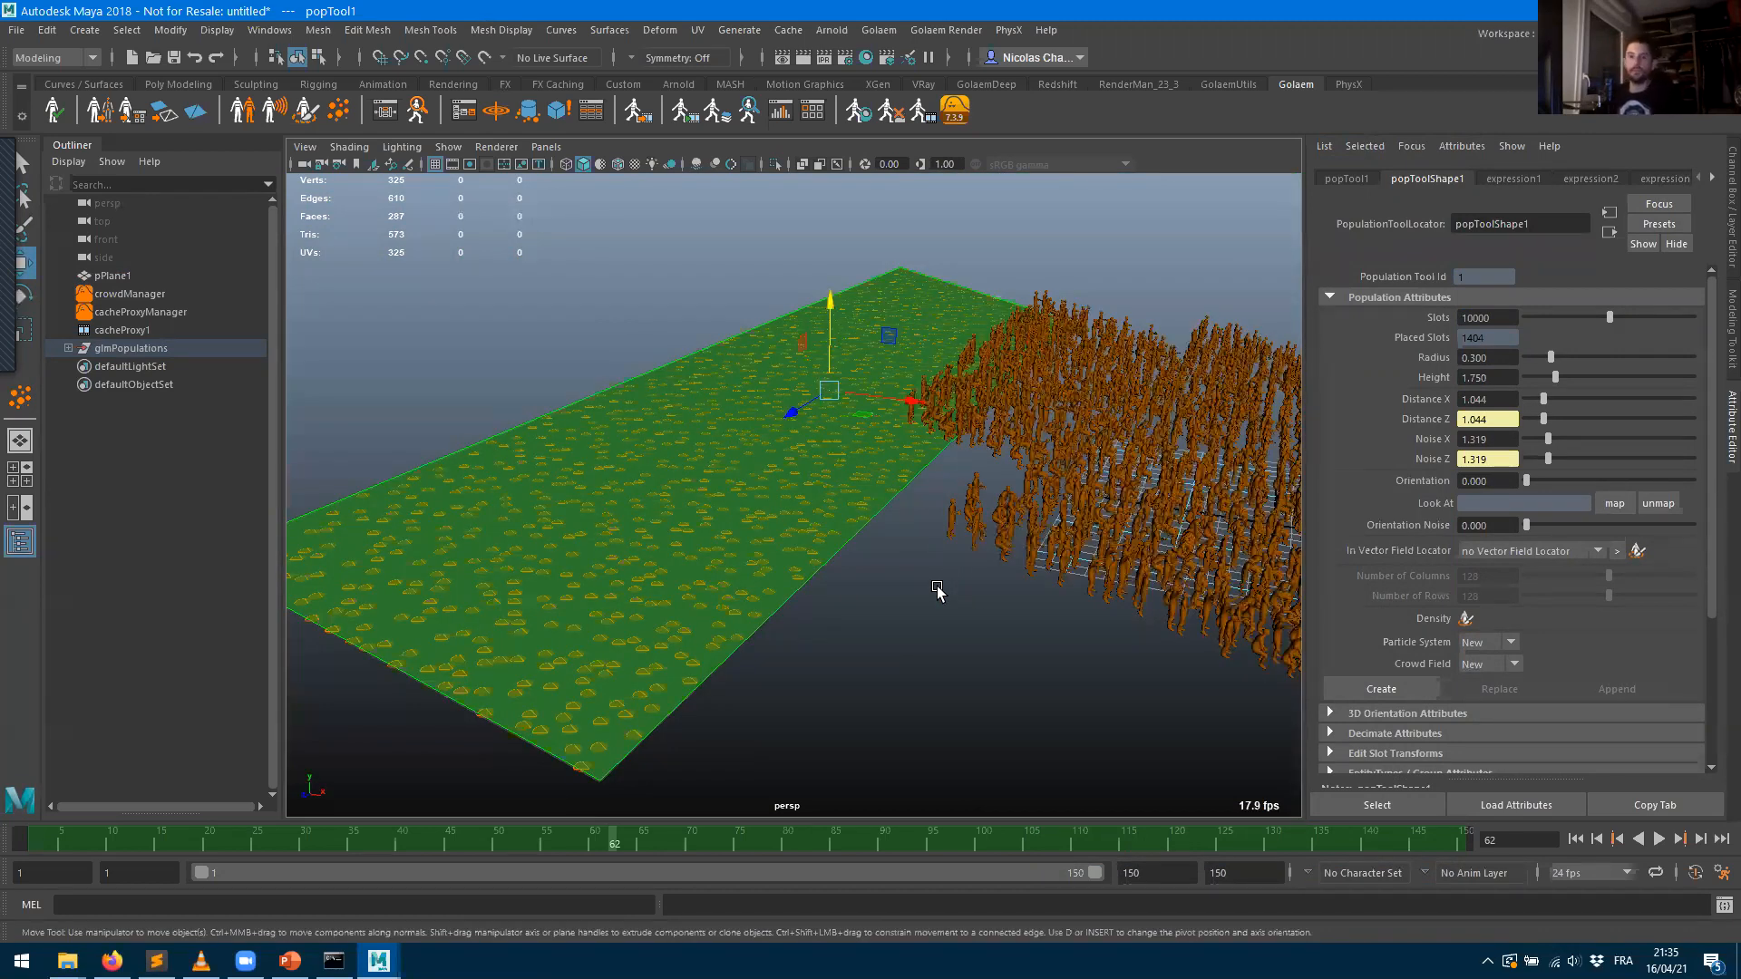
- Save the scene as 02-stadiumLayout in the project's scenes folder, and save the cache proxy's Golaem layout file as layout
click(11, 29)
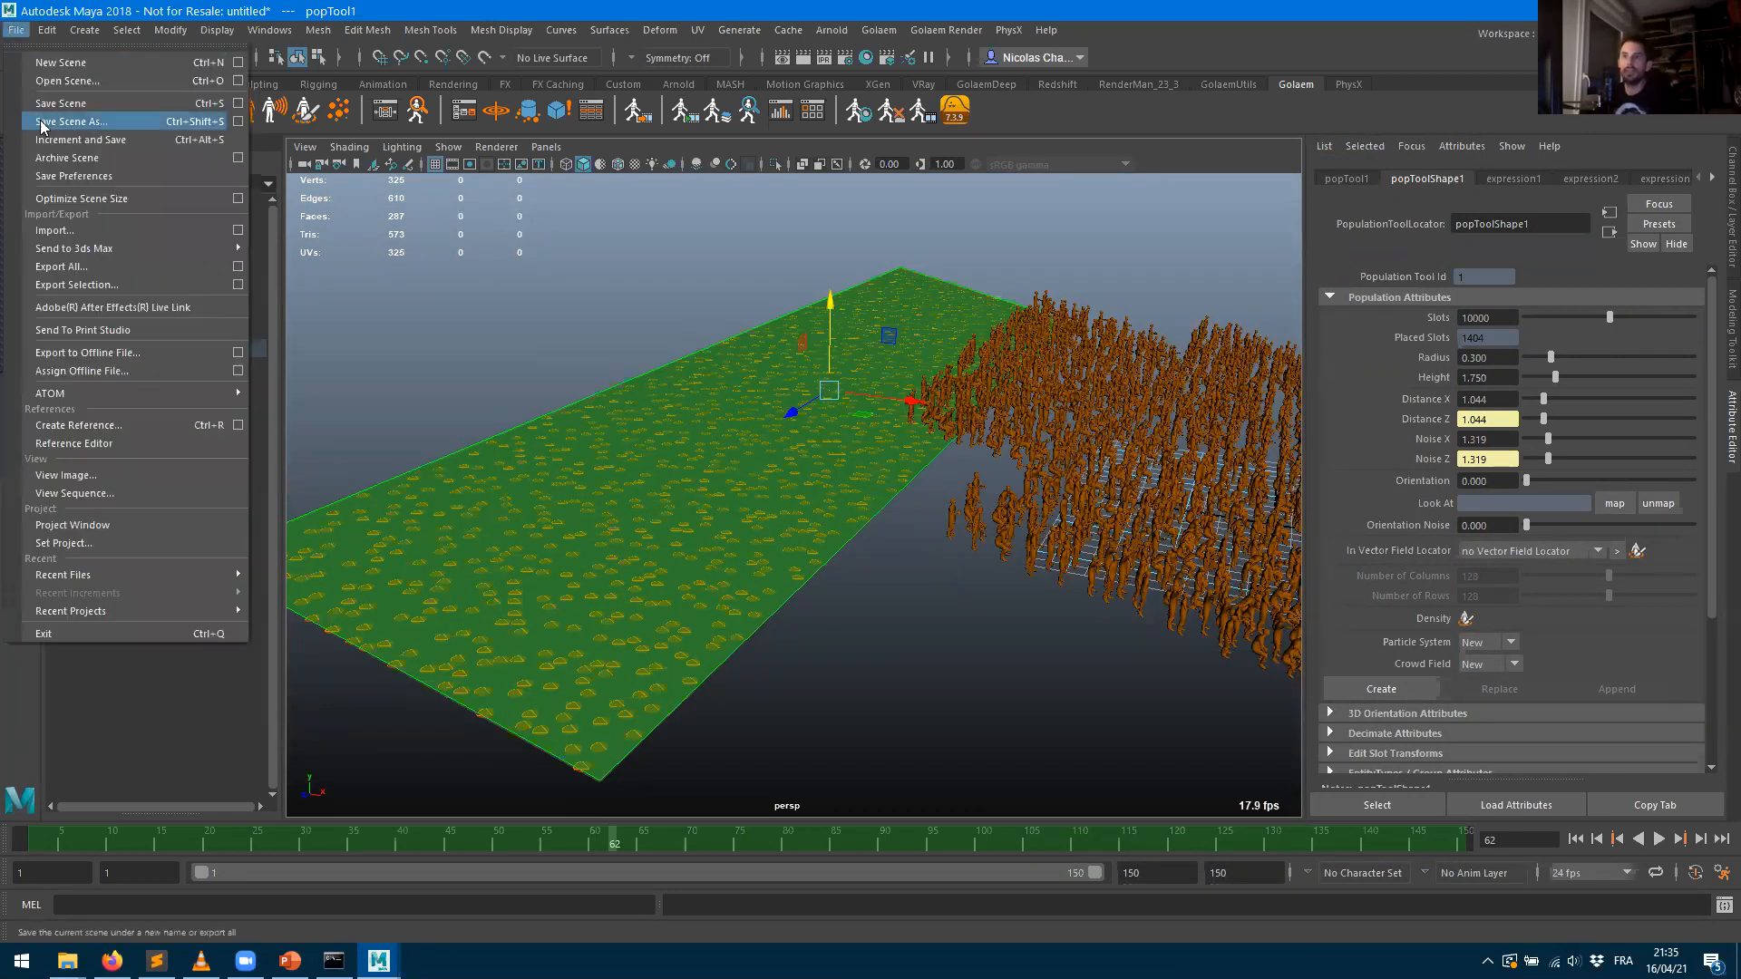
click(66, 122)
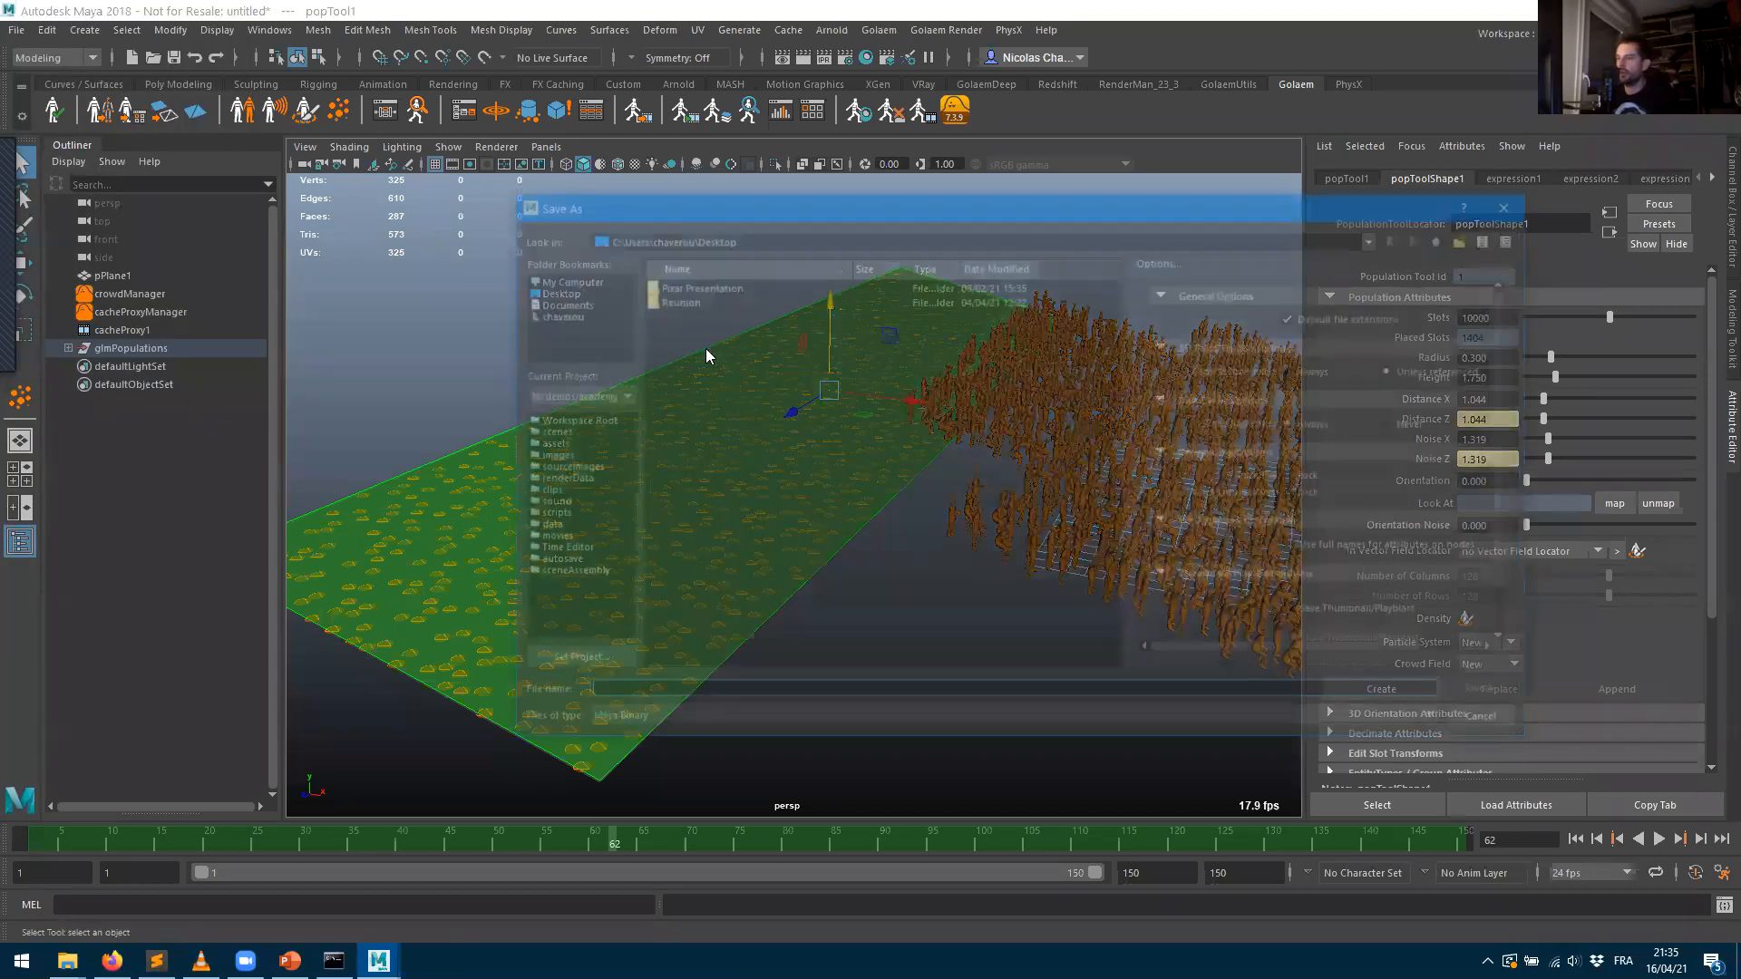
click(547, 433)
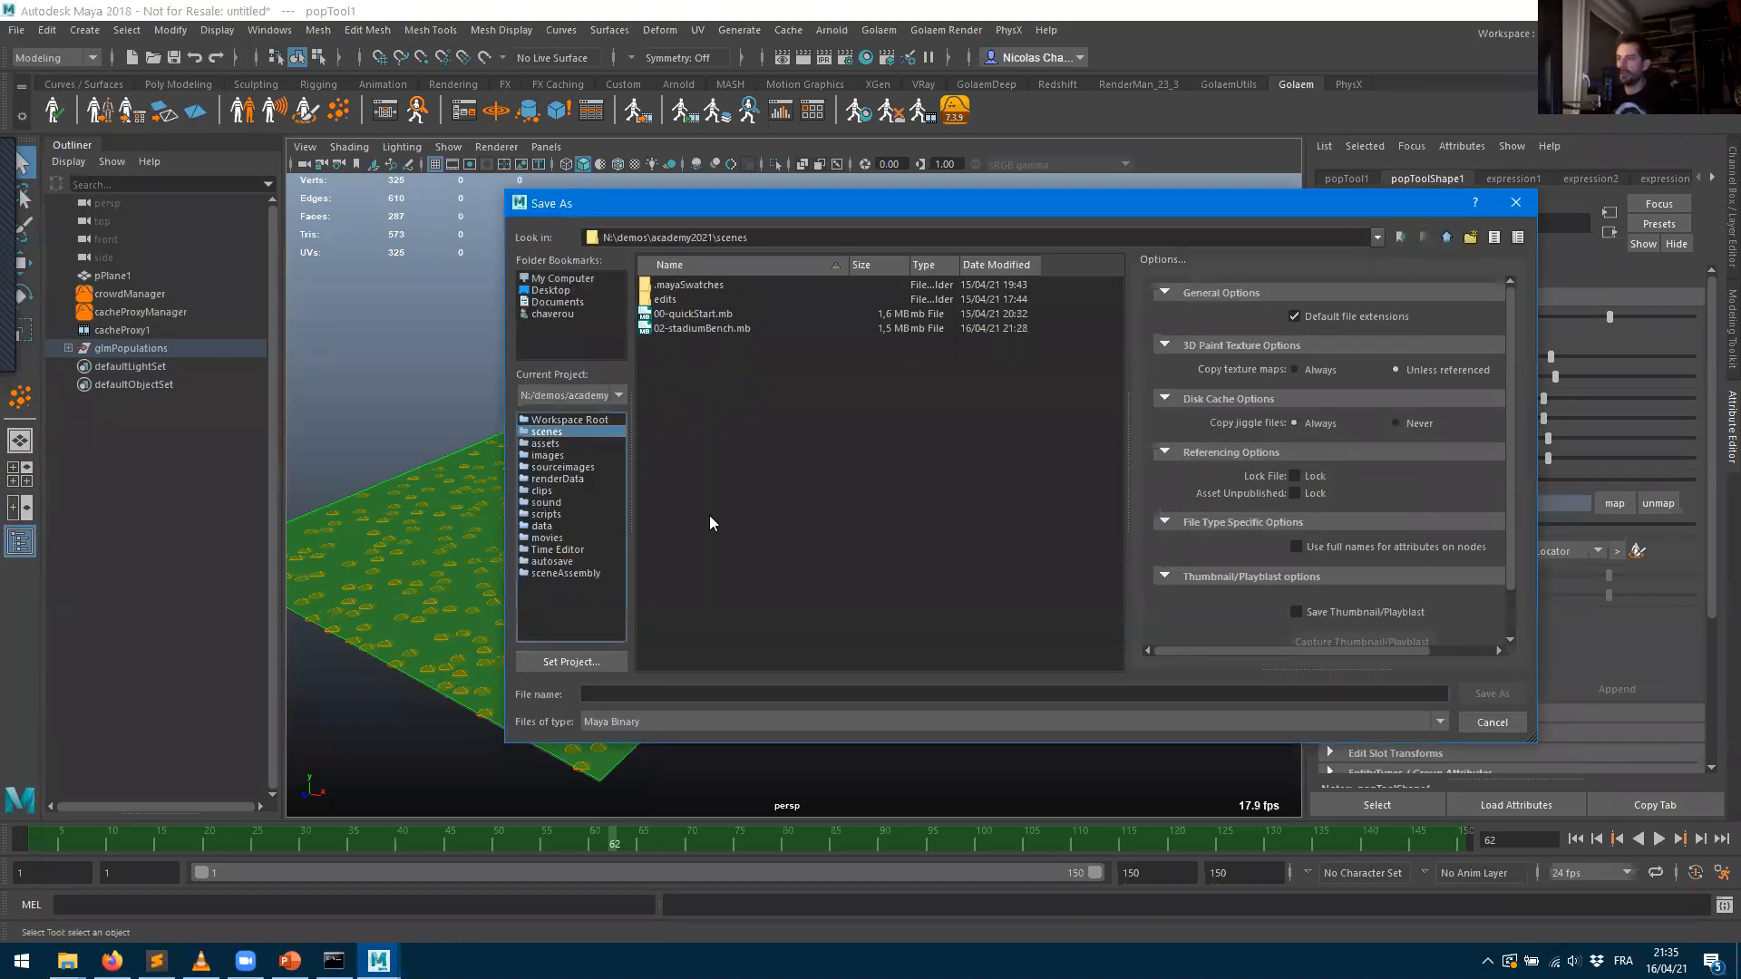
click(590, 696)
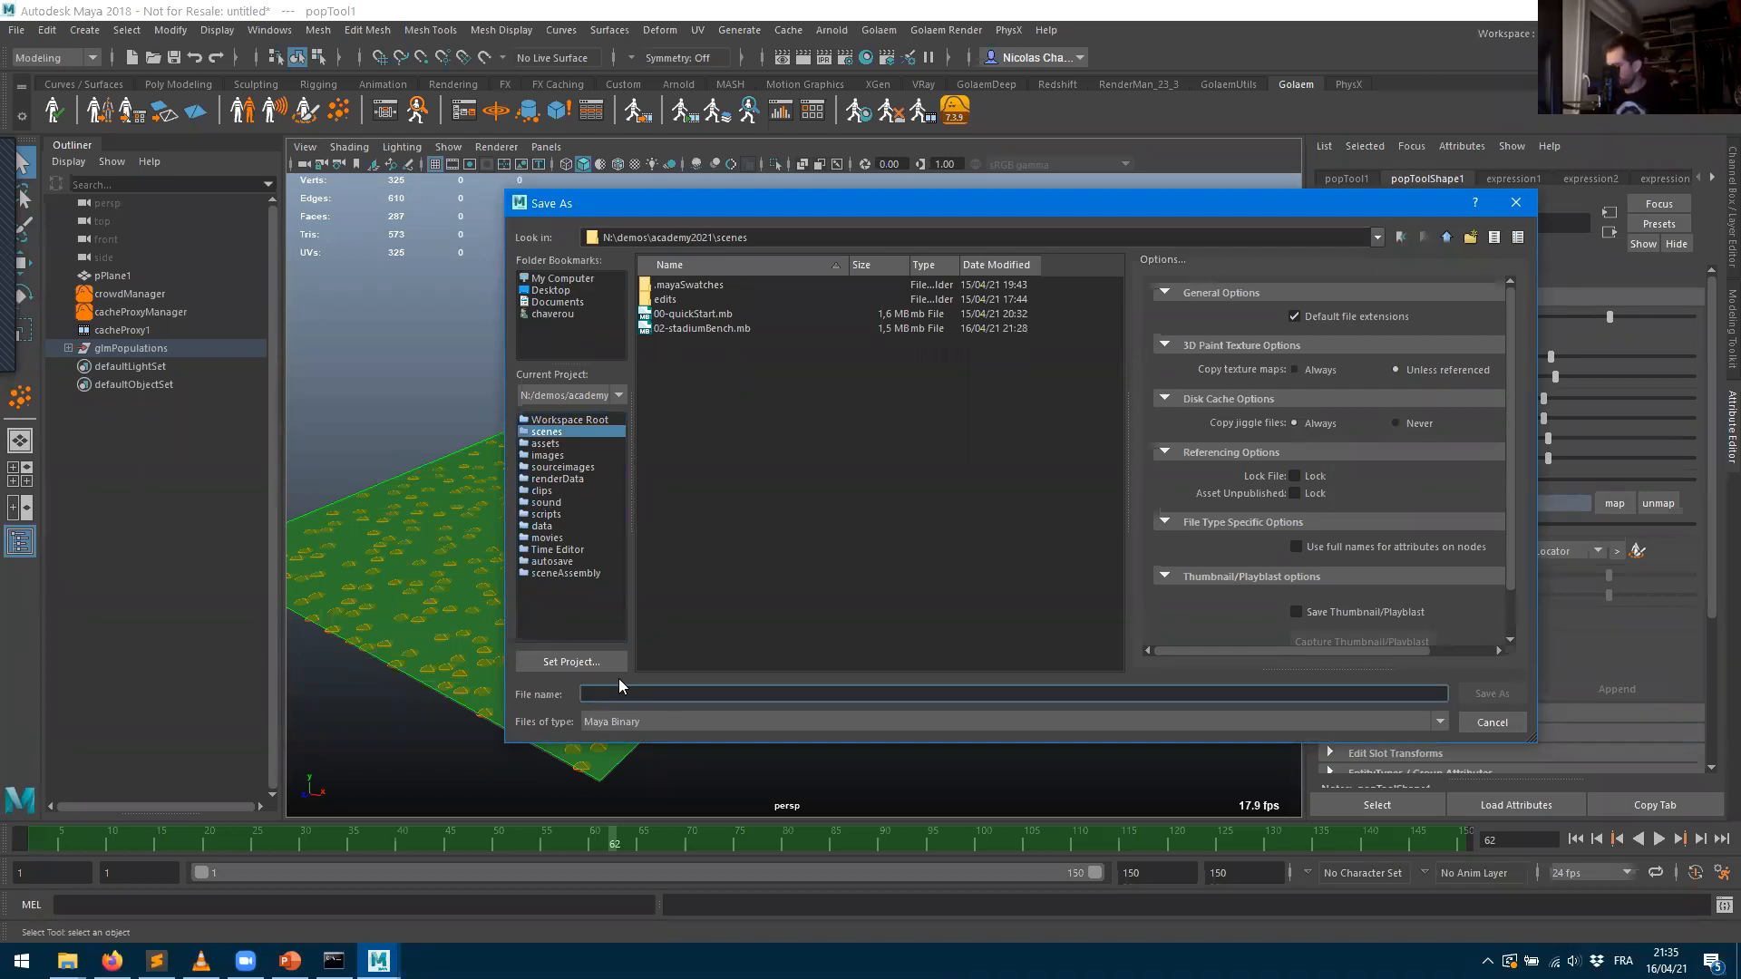
text(02-)
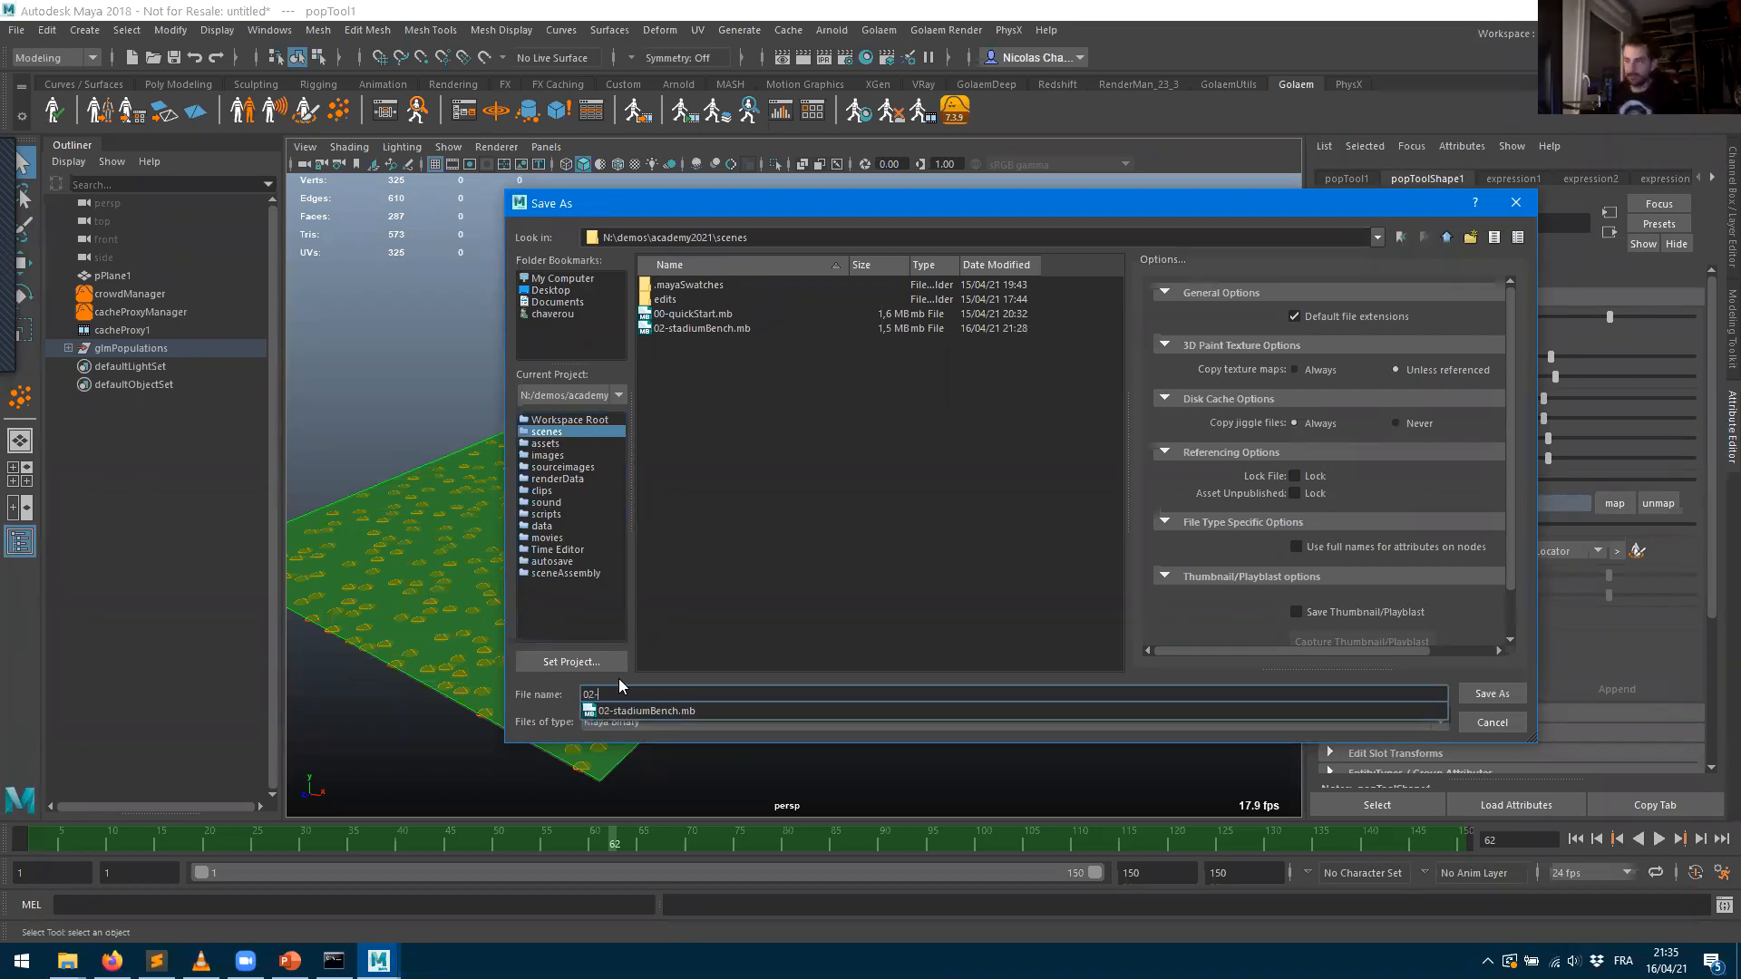
text(stadiumLayout)
key(Return)
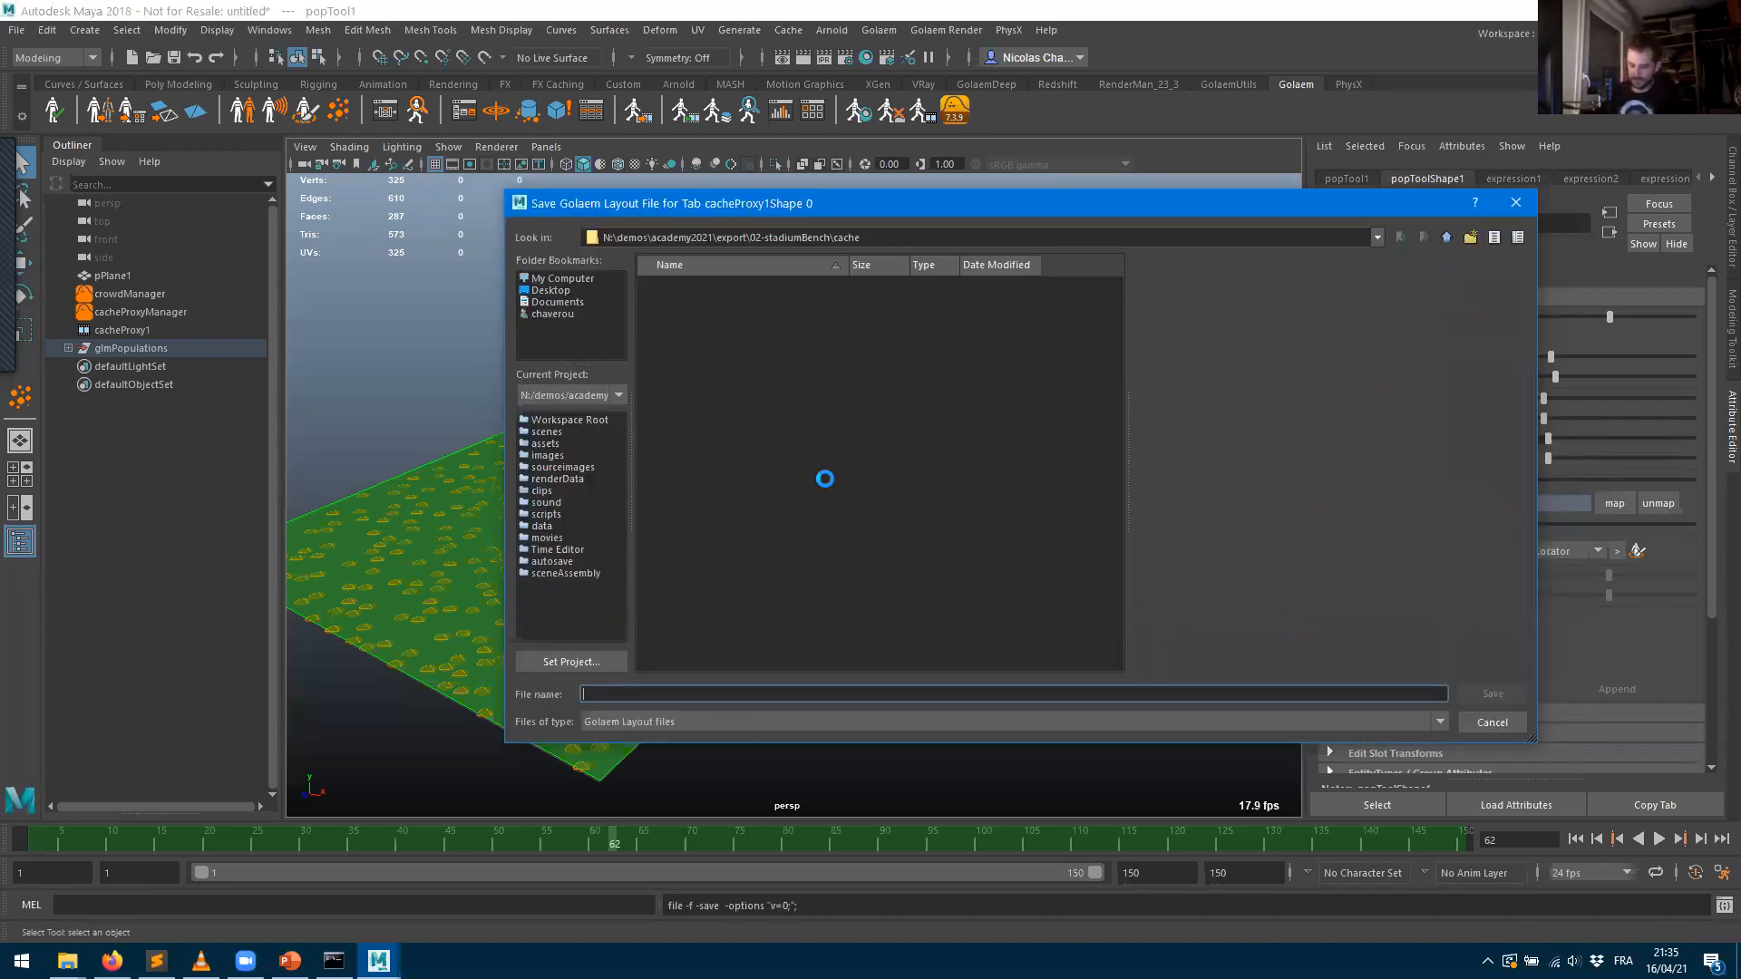
text(layout)
key(Return)
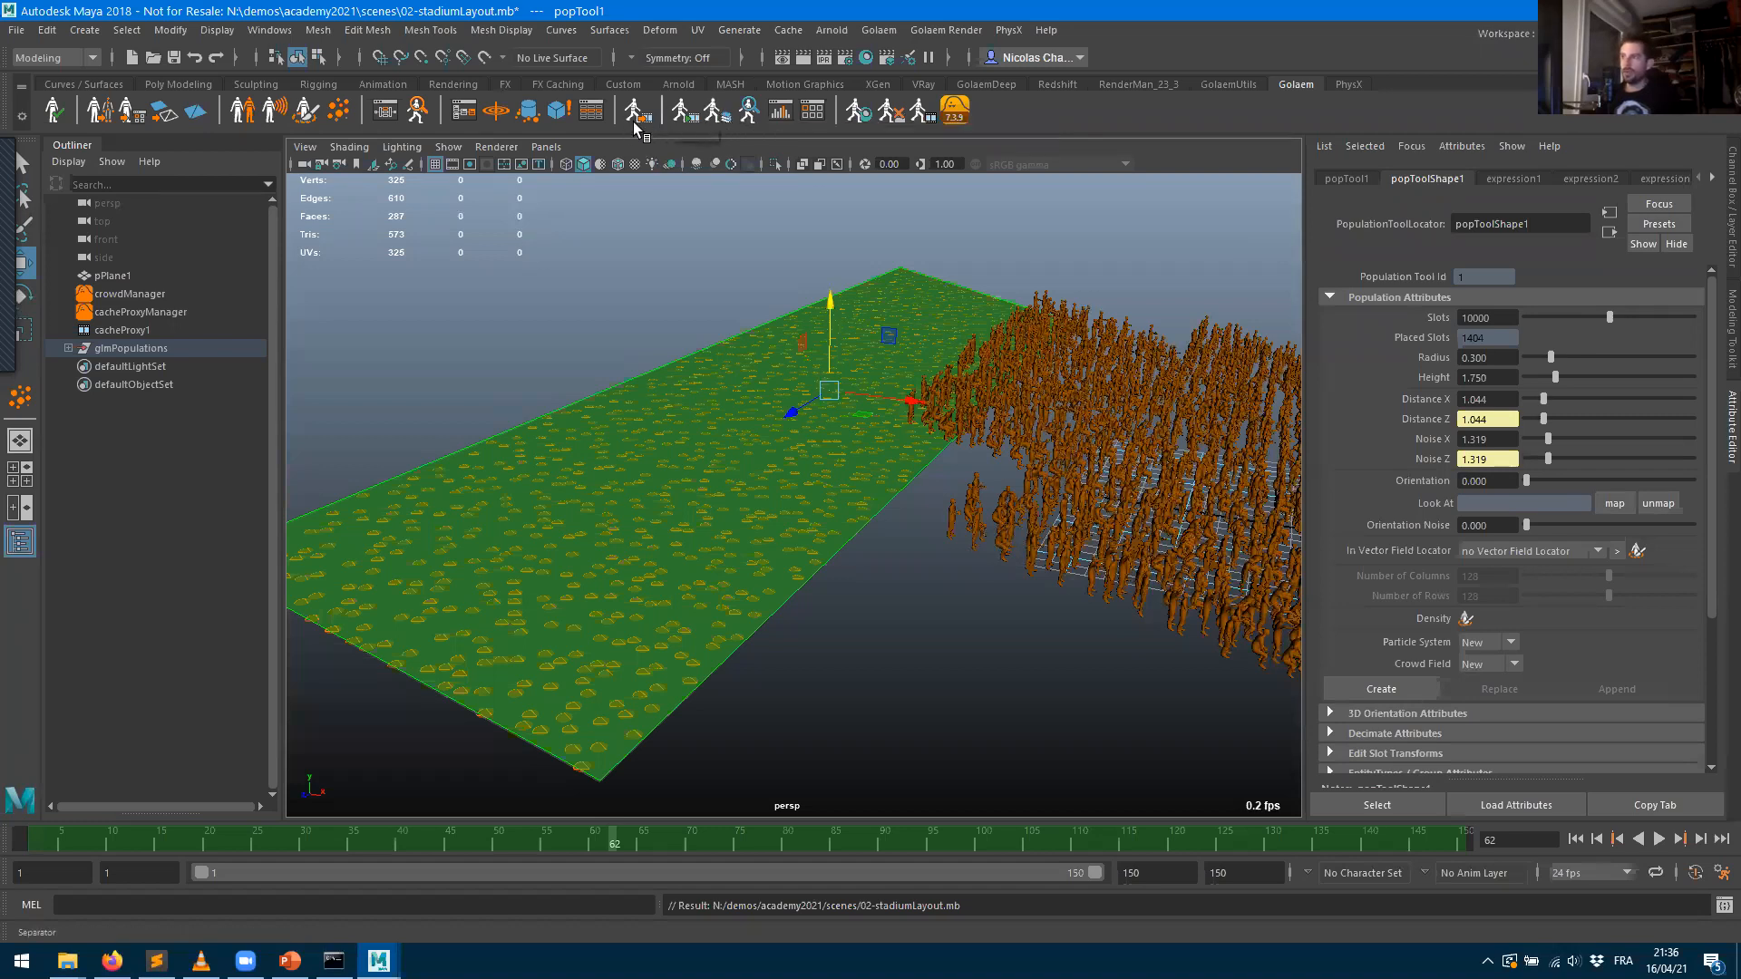
- Open the Golaem Layout Editor for the cache proxy and enlarge its window
click(714, 116)
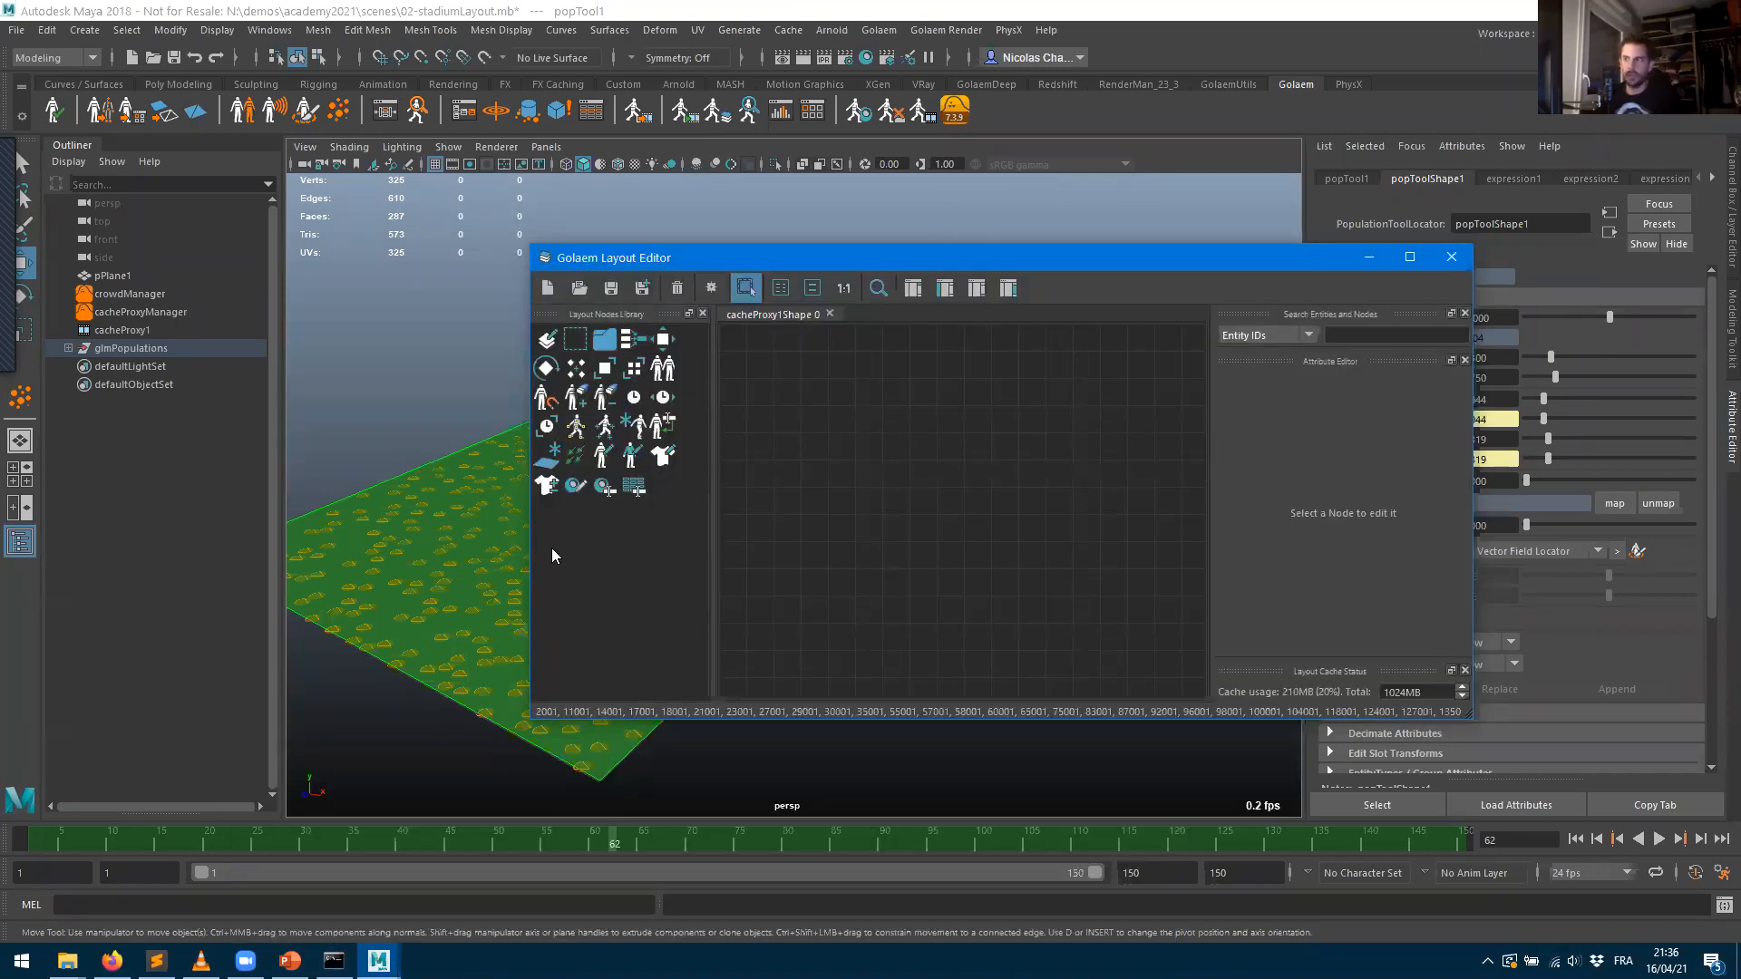
drag(531, 552, 364, 557)
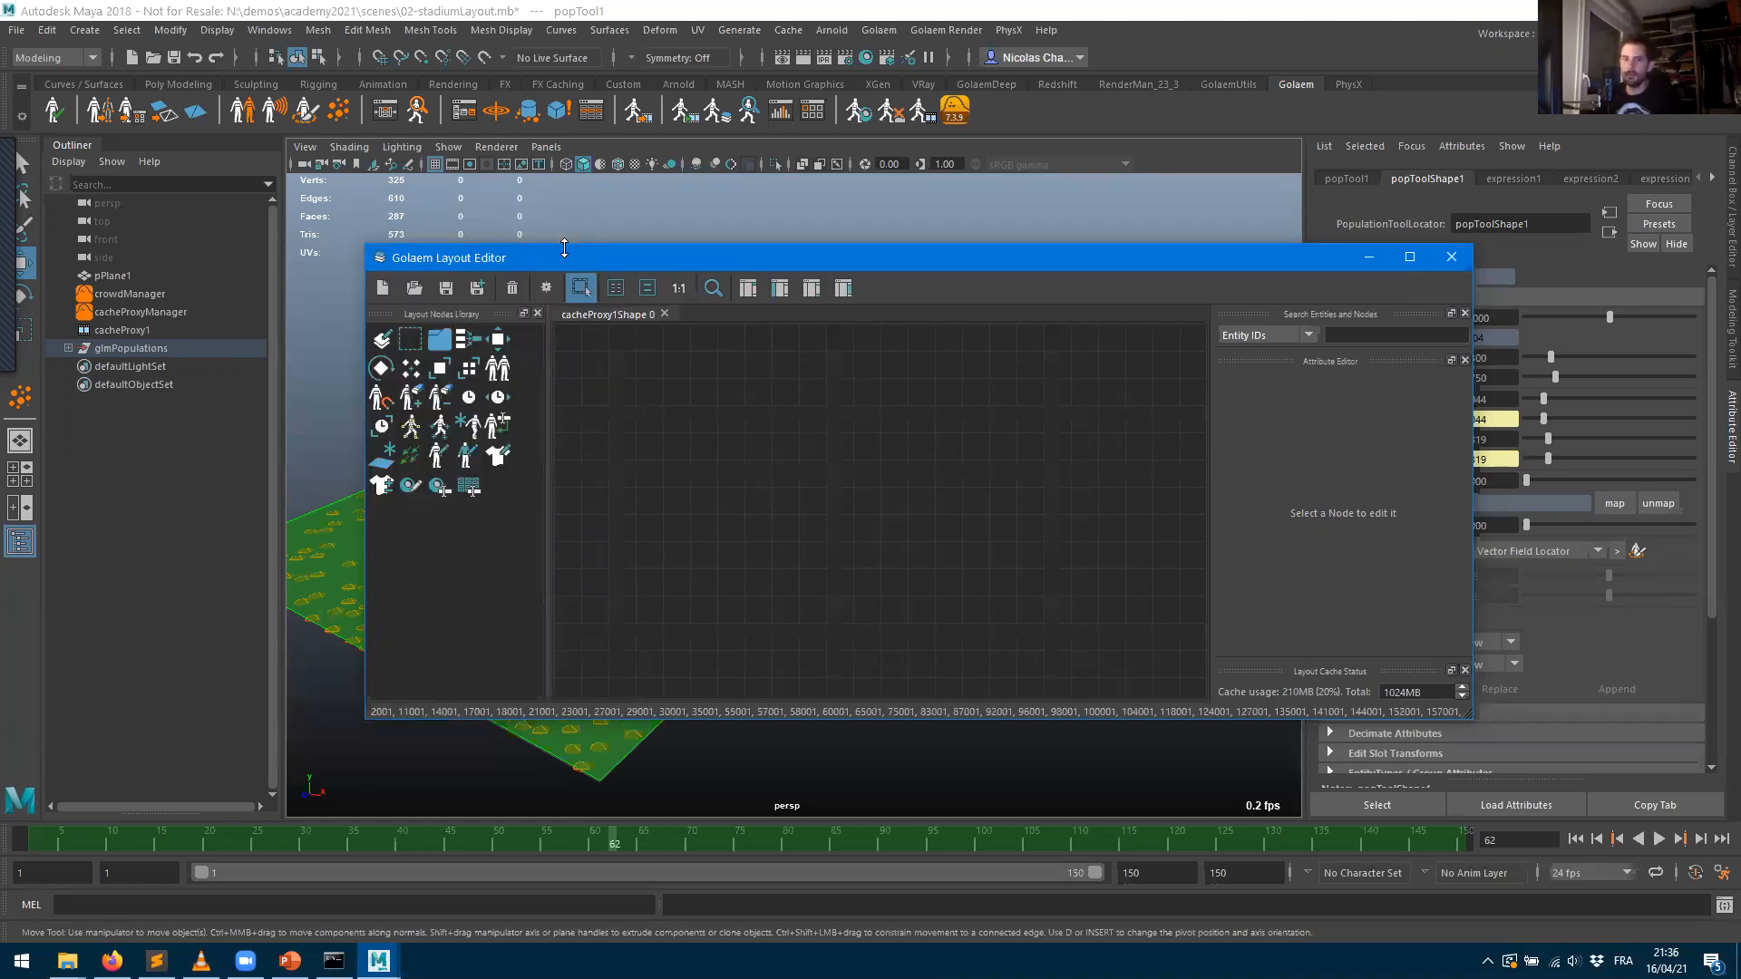
drag(564, 247, 559, 180)
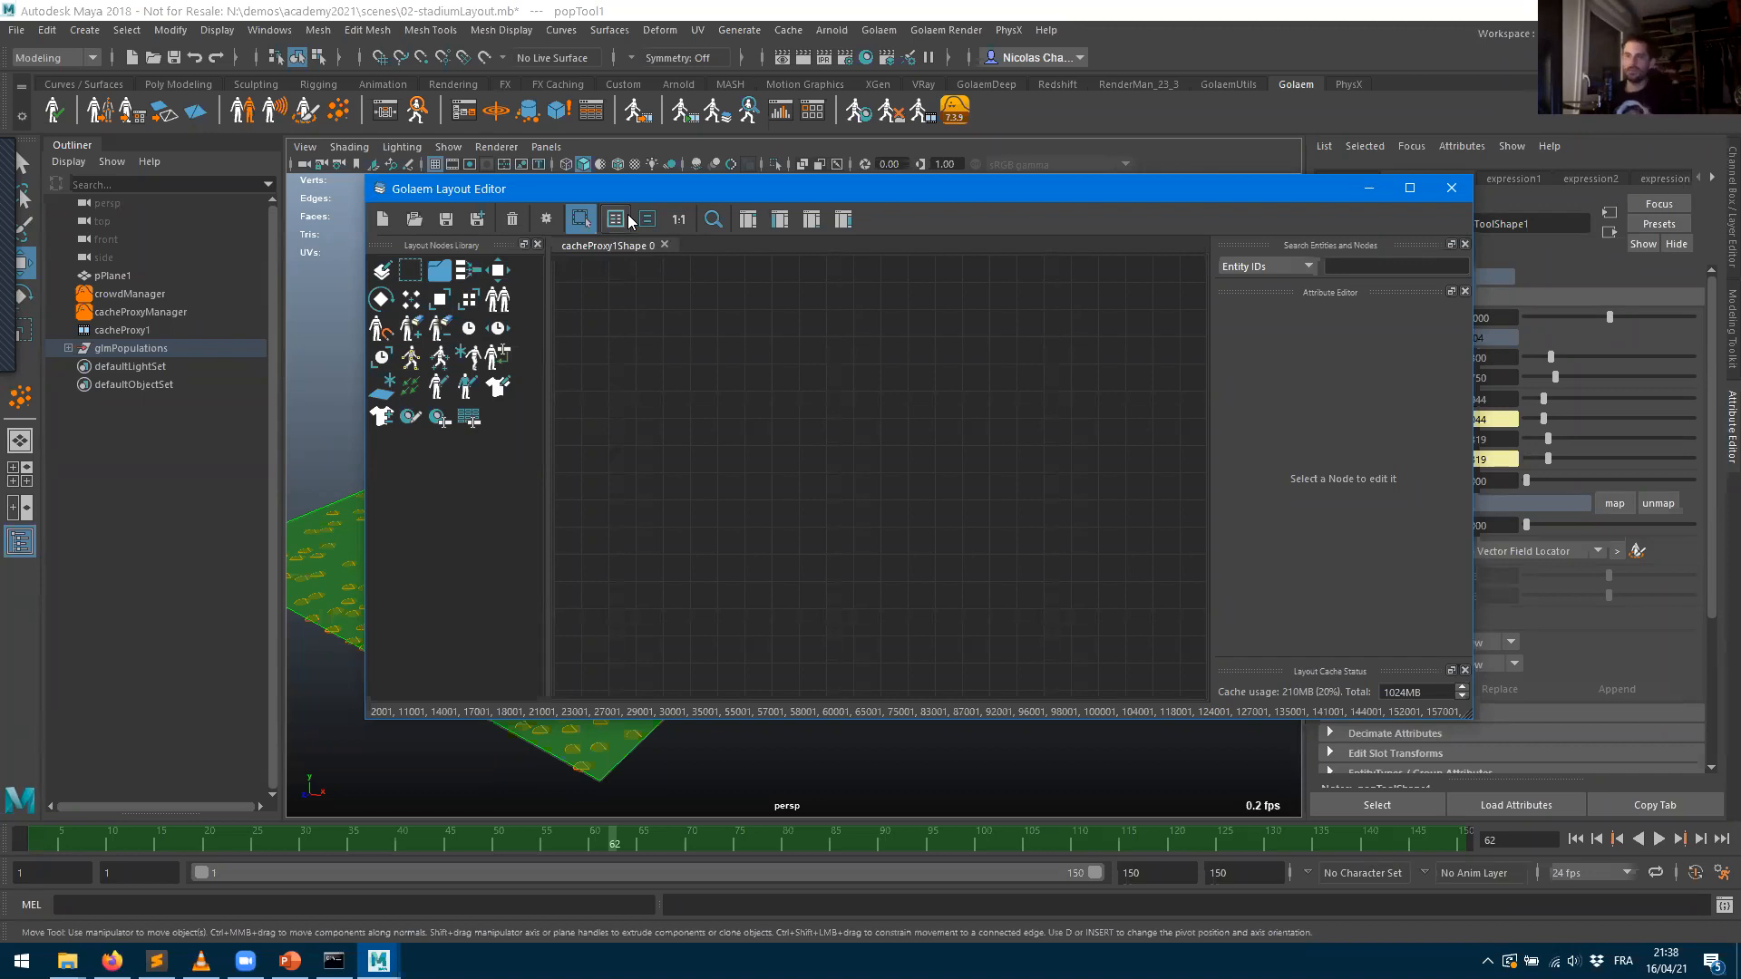
- Build a layout node chain with a Selector, a Translate and a Rotate node
drag(413, 267, 635, 337)
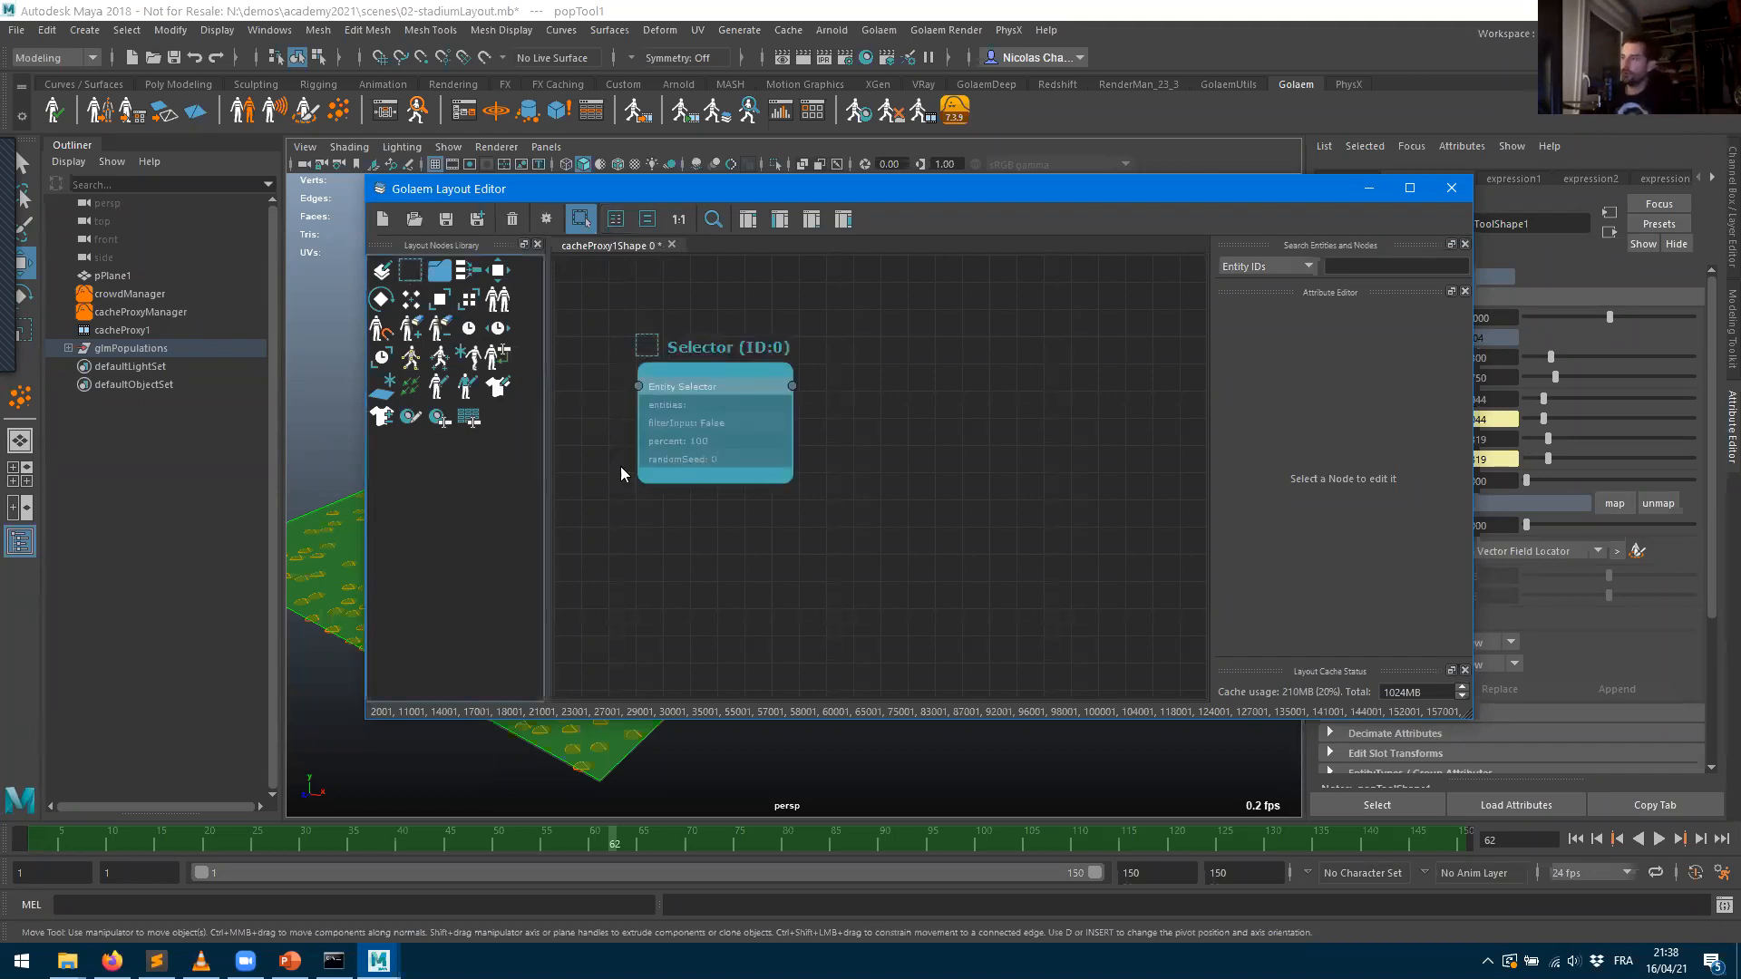
drag(726, 423, 689, 459)
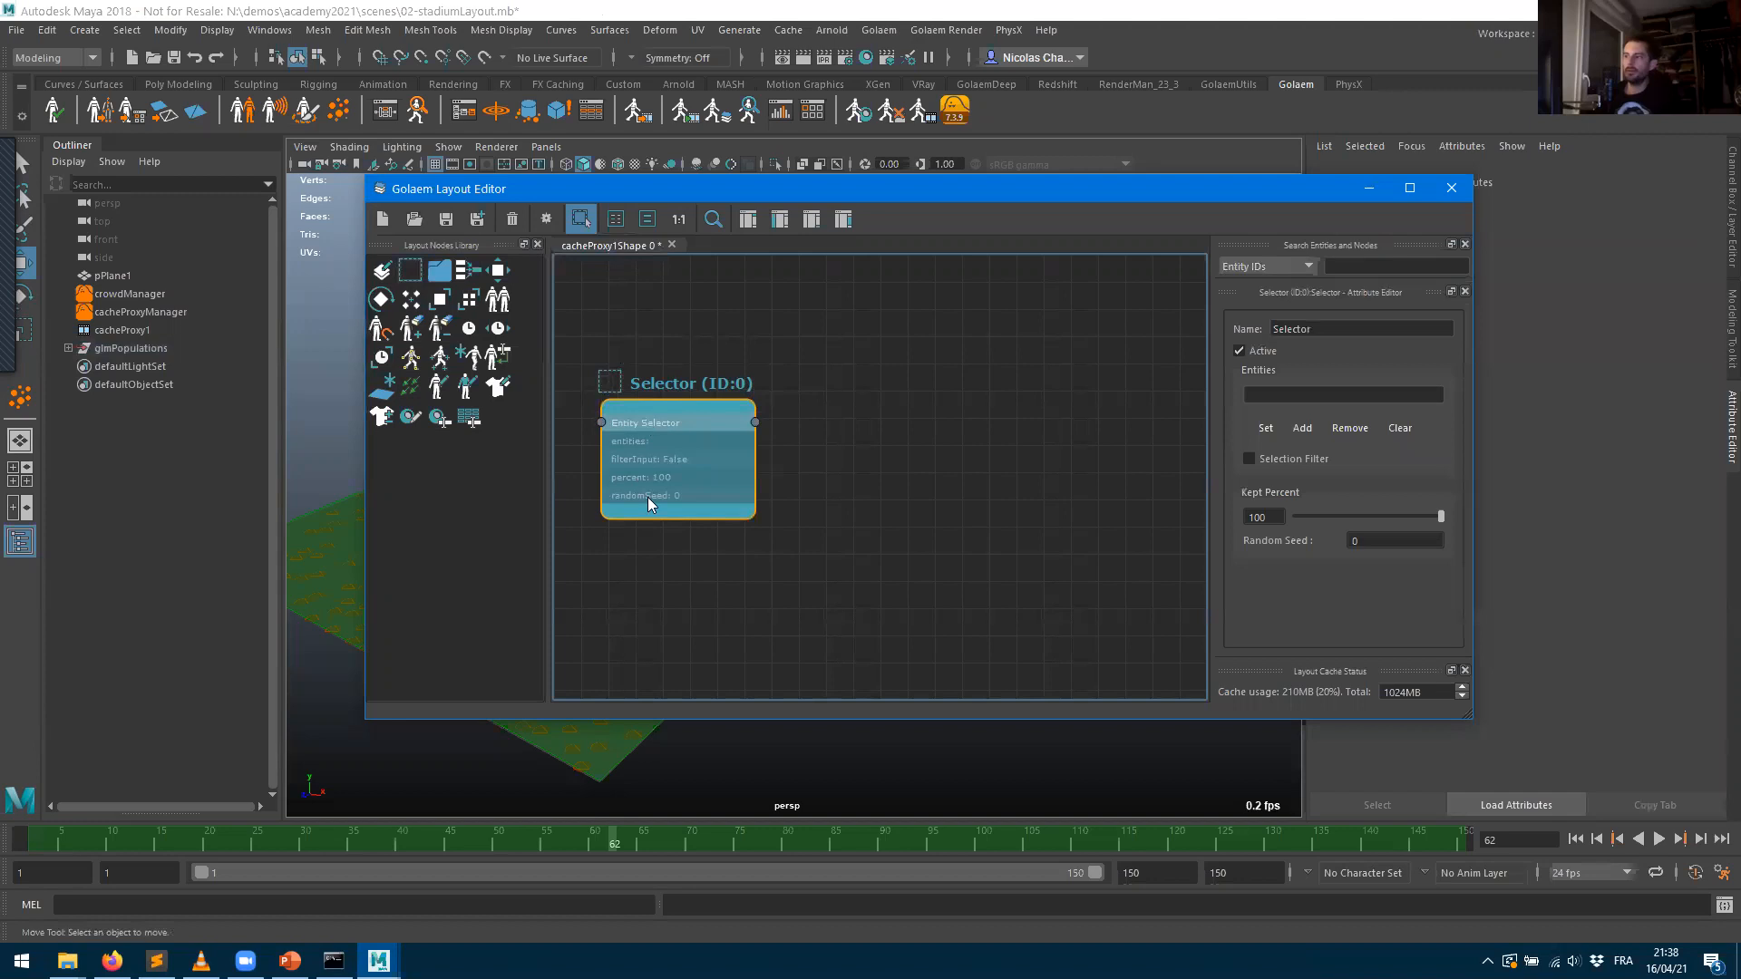
drag(502, 272, 849, 413)
click(864, 449)
drag(381, 299, 921, 535)
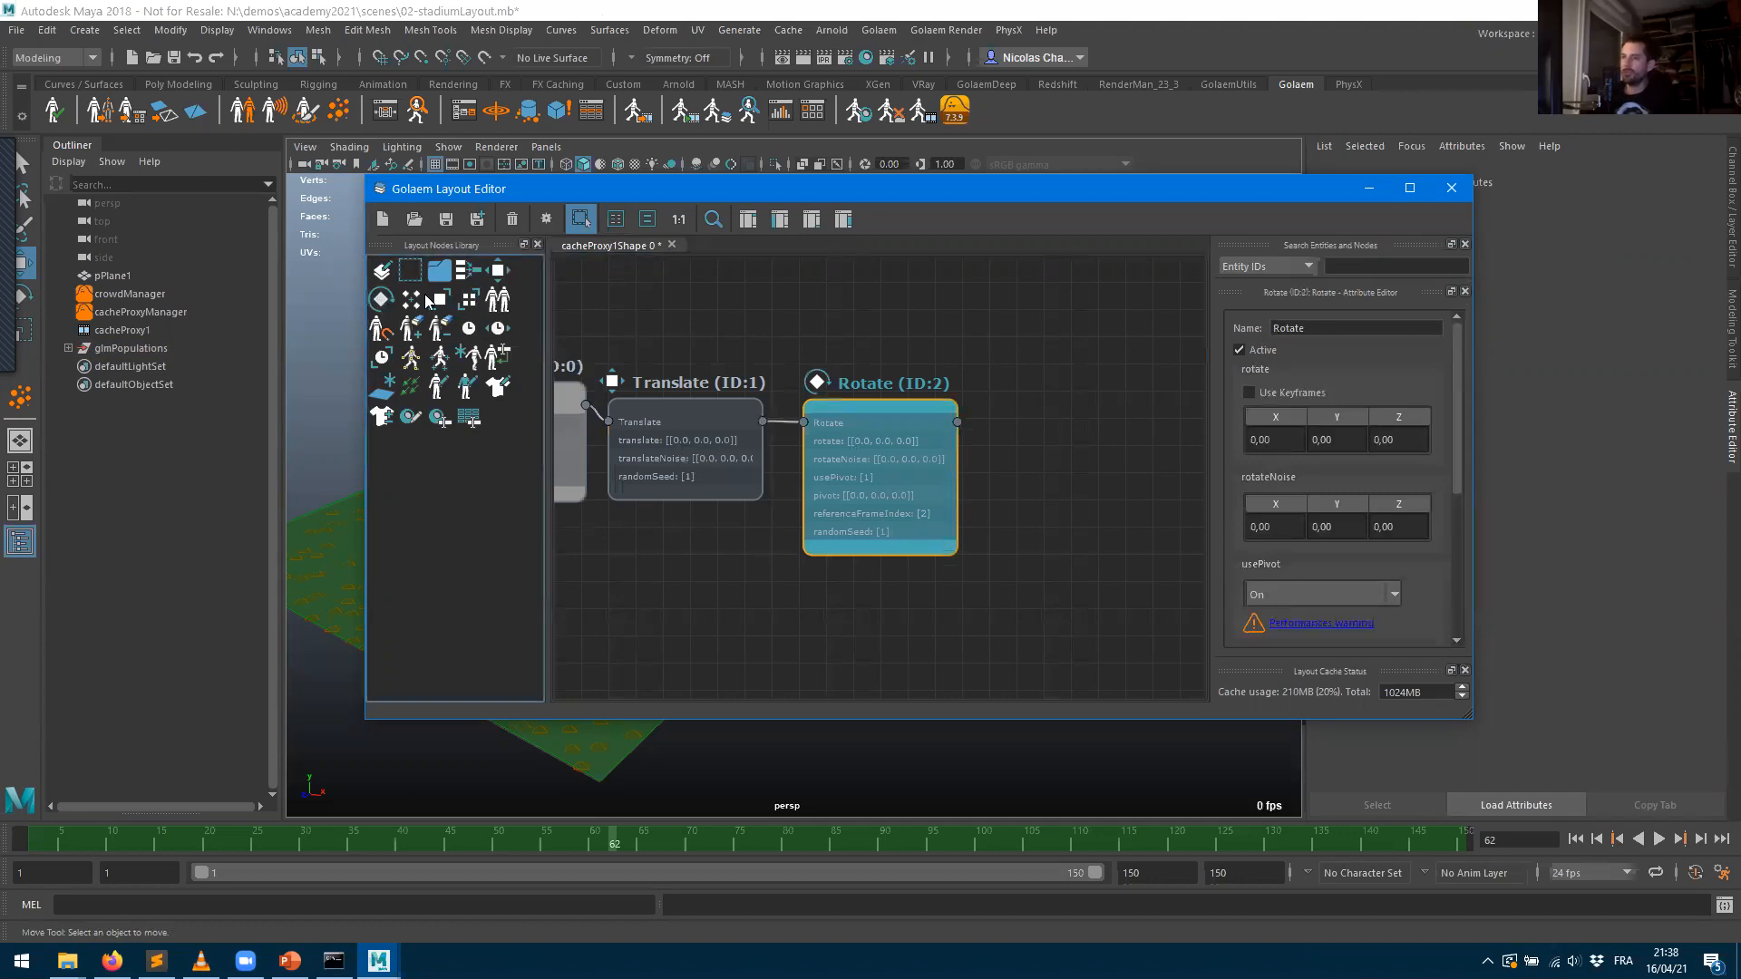
- Extend the node chain after Rotate with a second Selector and an Expand node, and widen the layout editor
drag(412, 272, 887, 491)
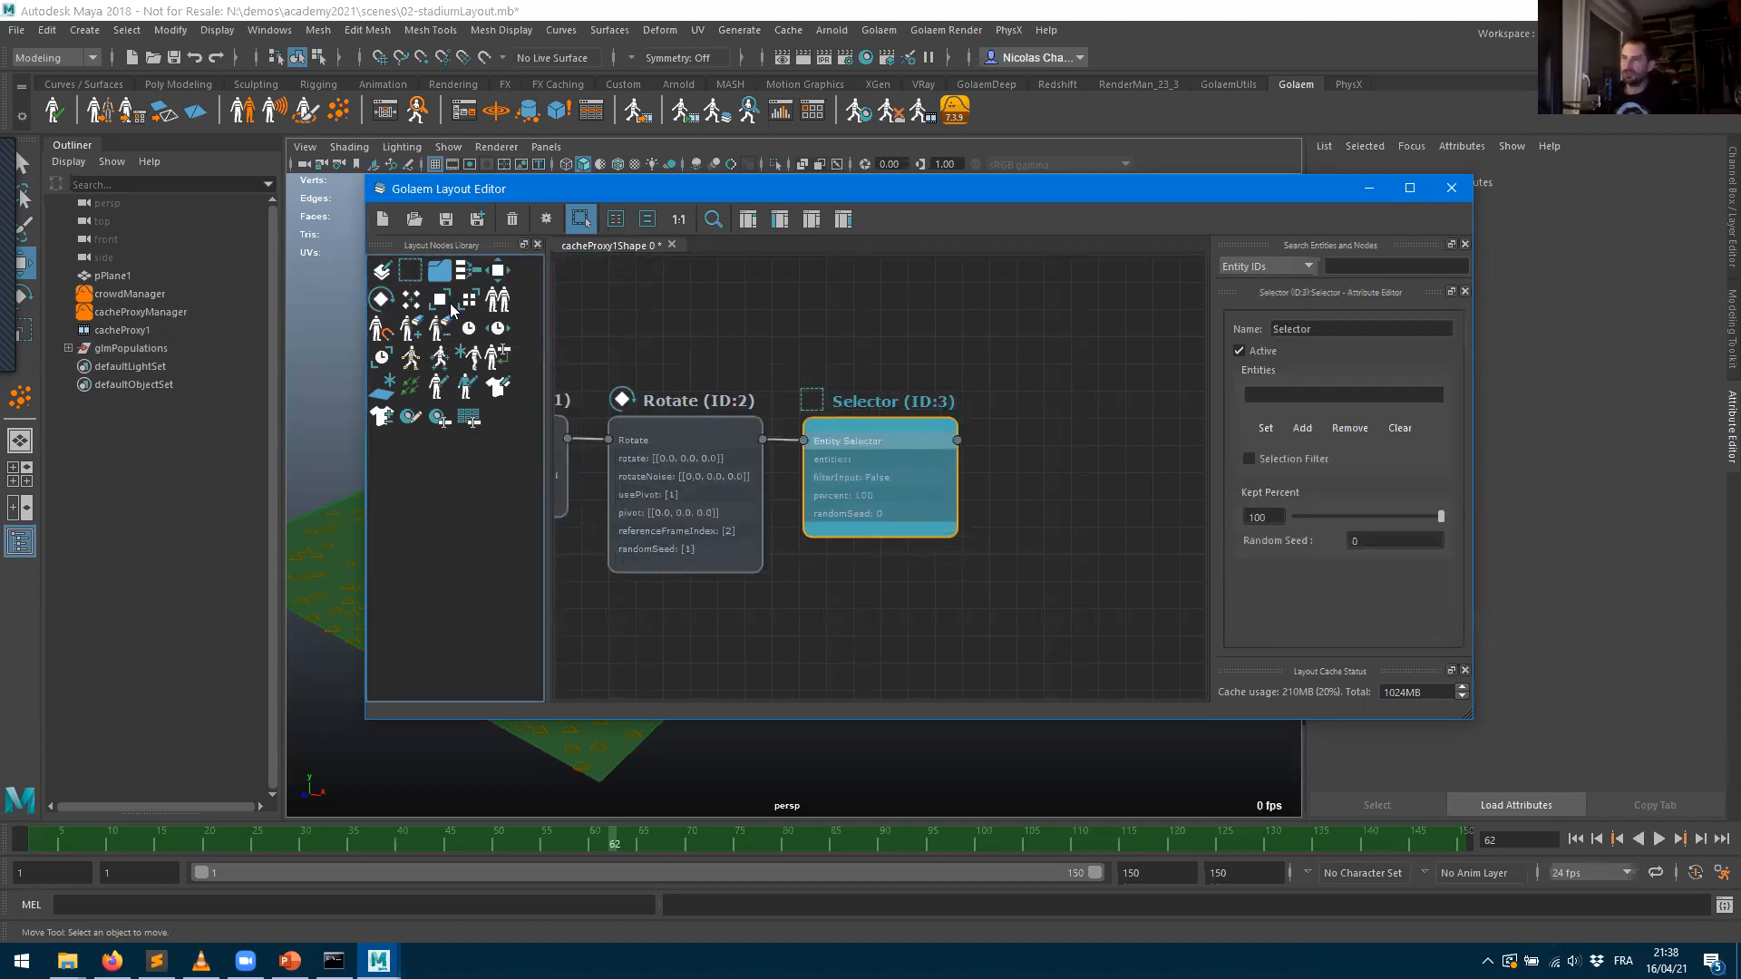
drag(469, 299, 849, 435)
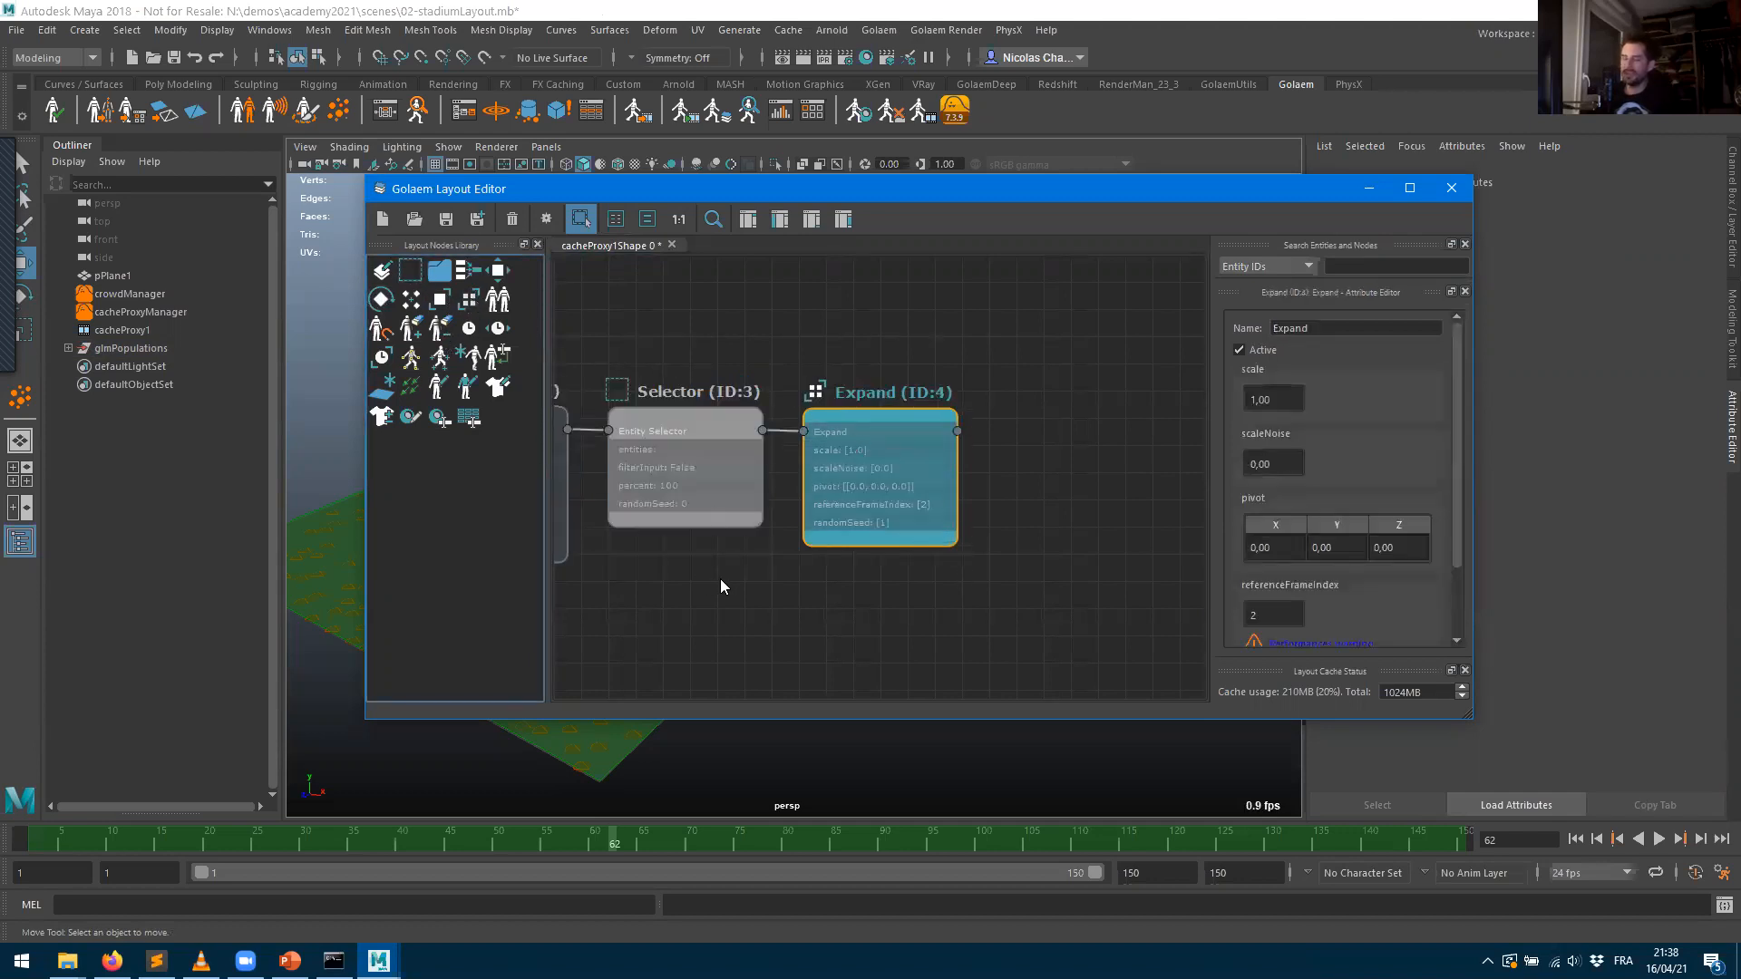
drag(1473, 334, 1728, 329)
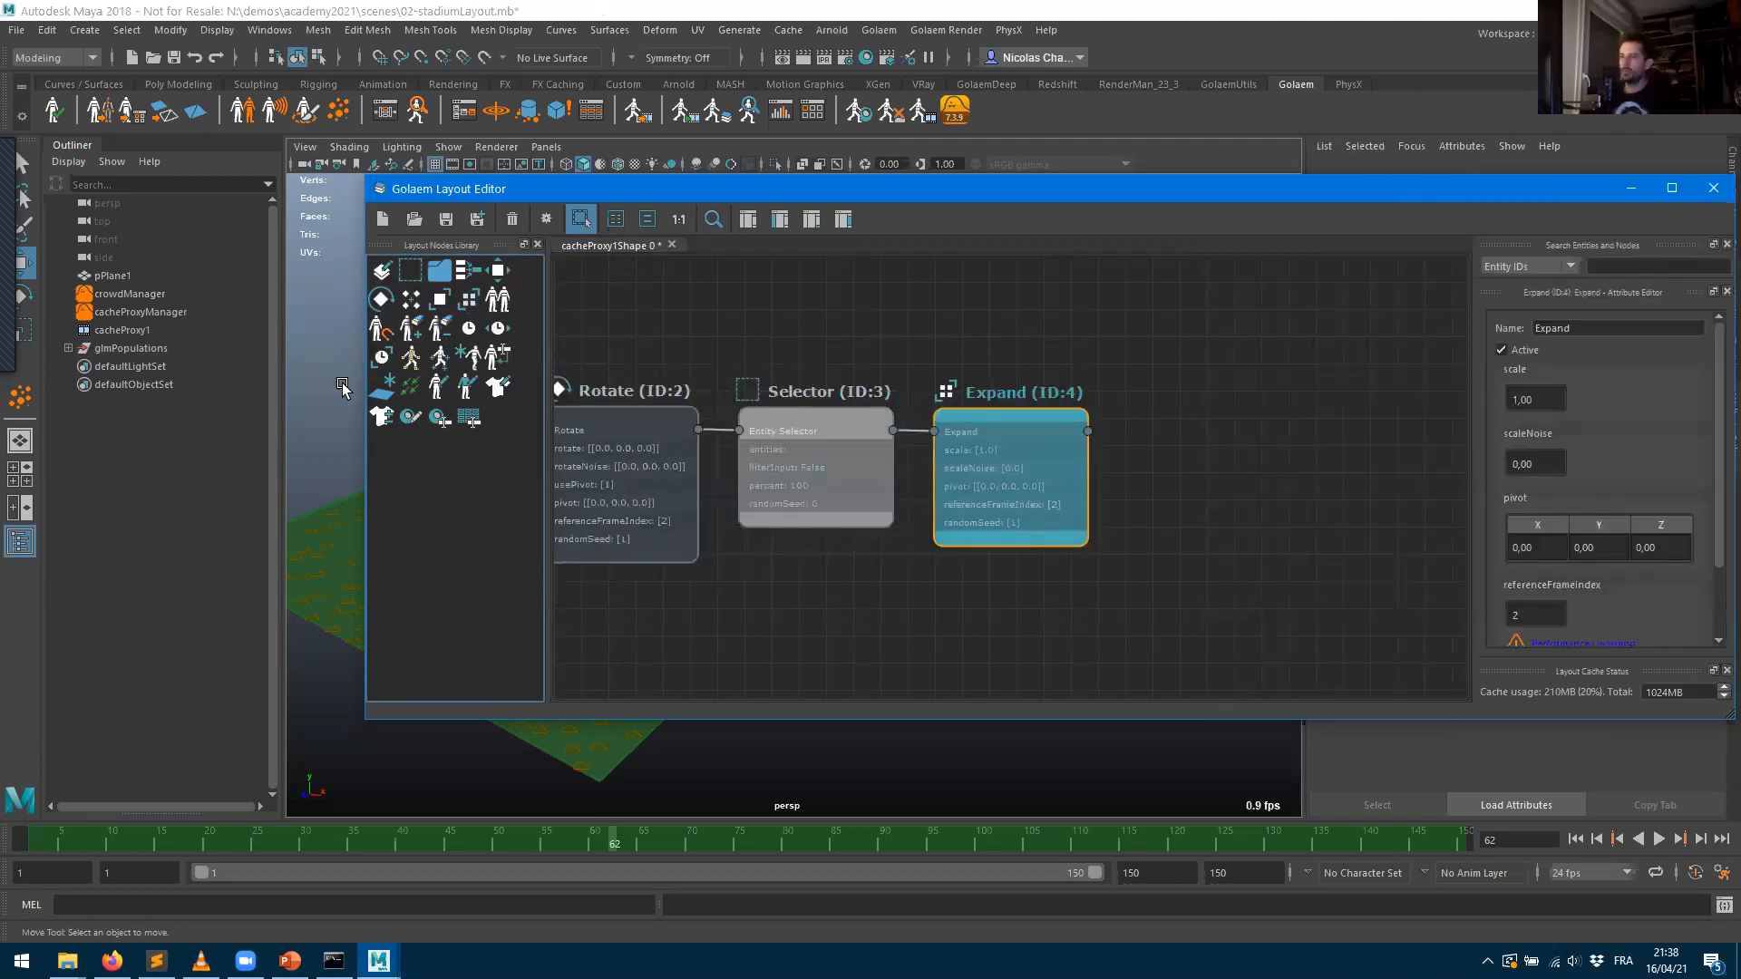
drag(365, 390, 206, 390)
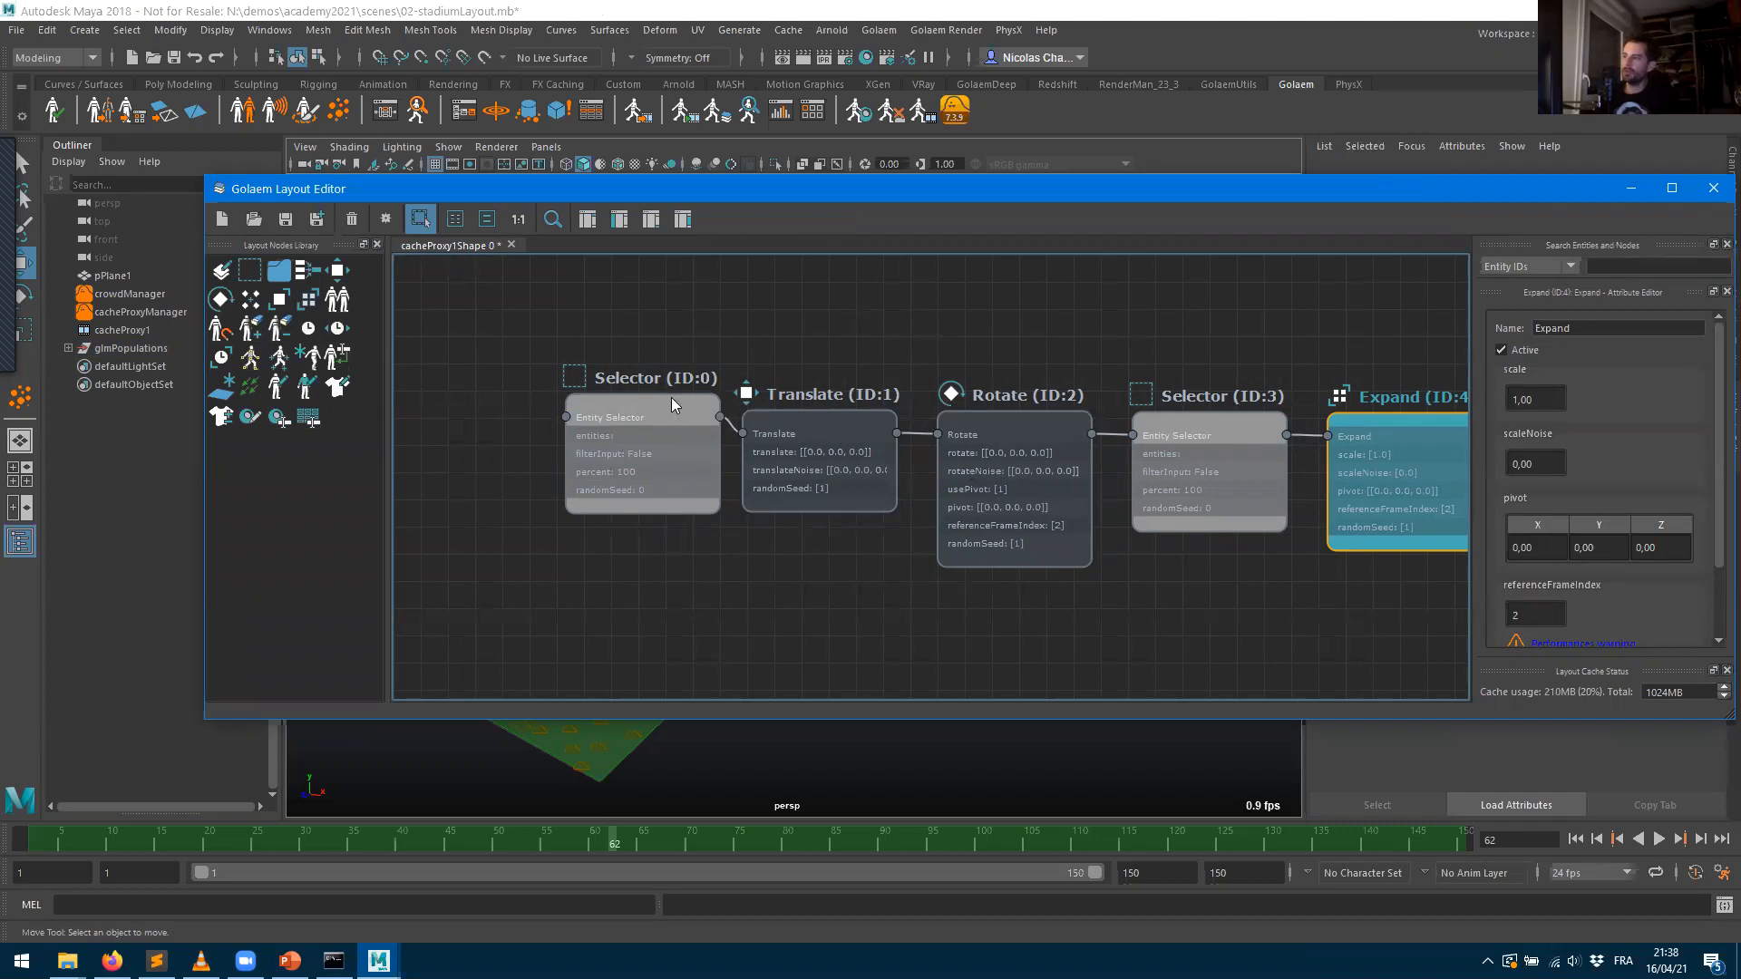
- Add a Selector node feeding the Translate node and another Selector node feeding the Rotate node
click(847, 426)
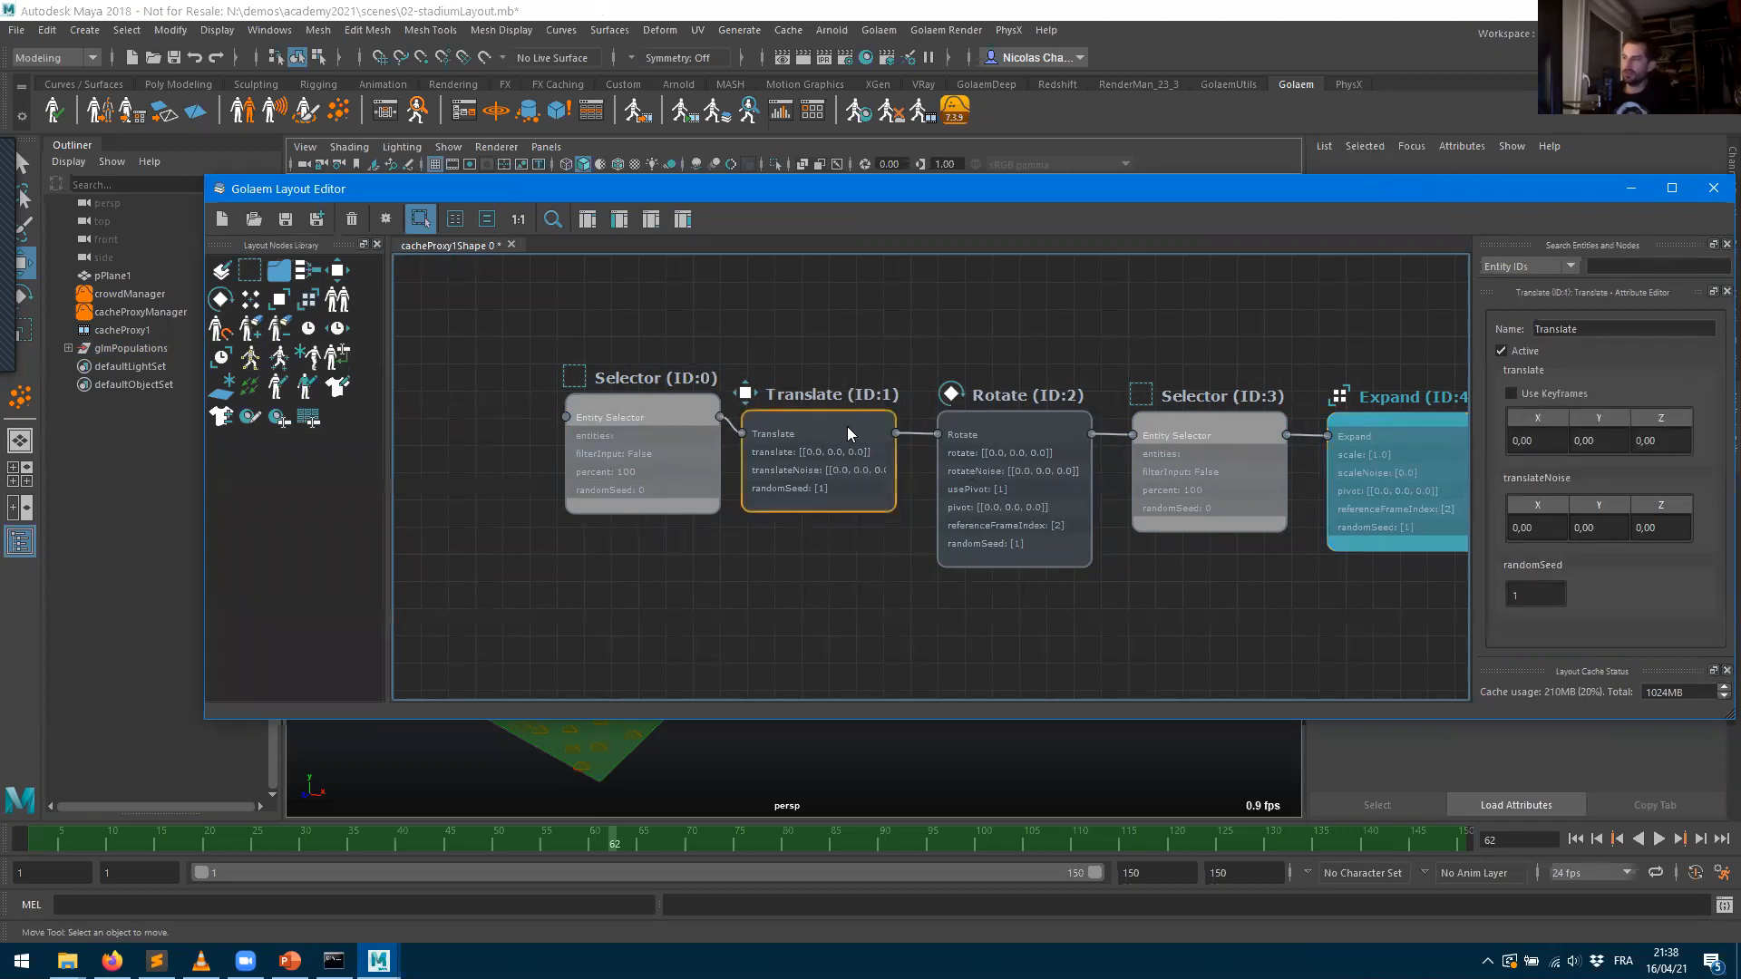
click(1021, 426)
click(658, 450)
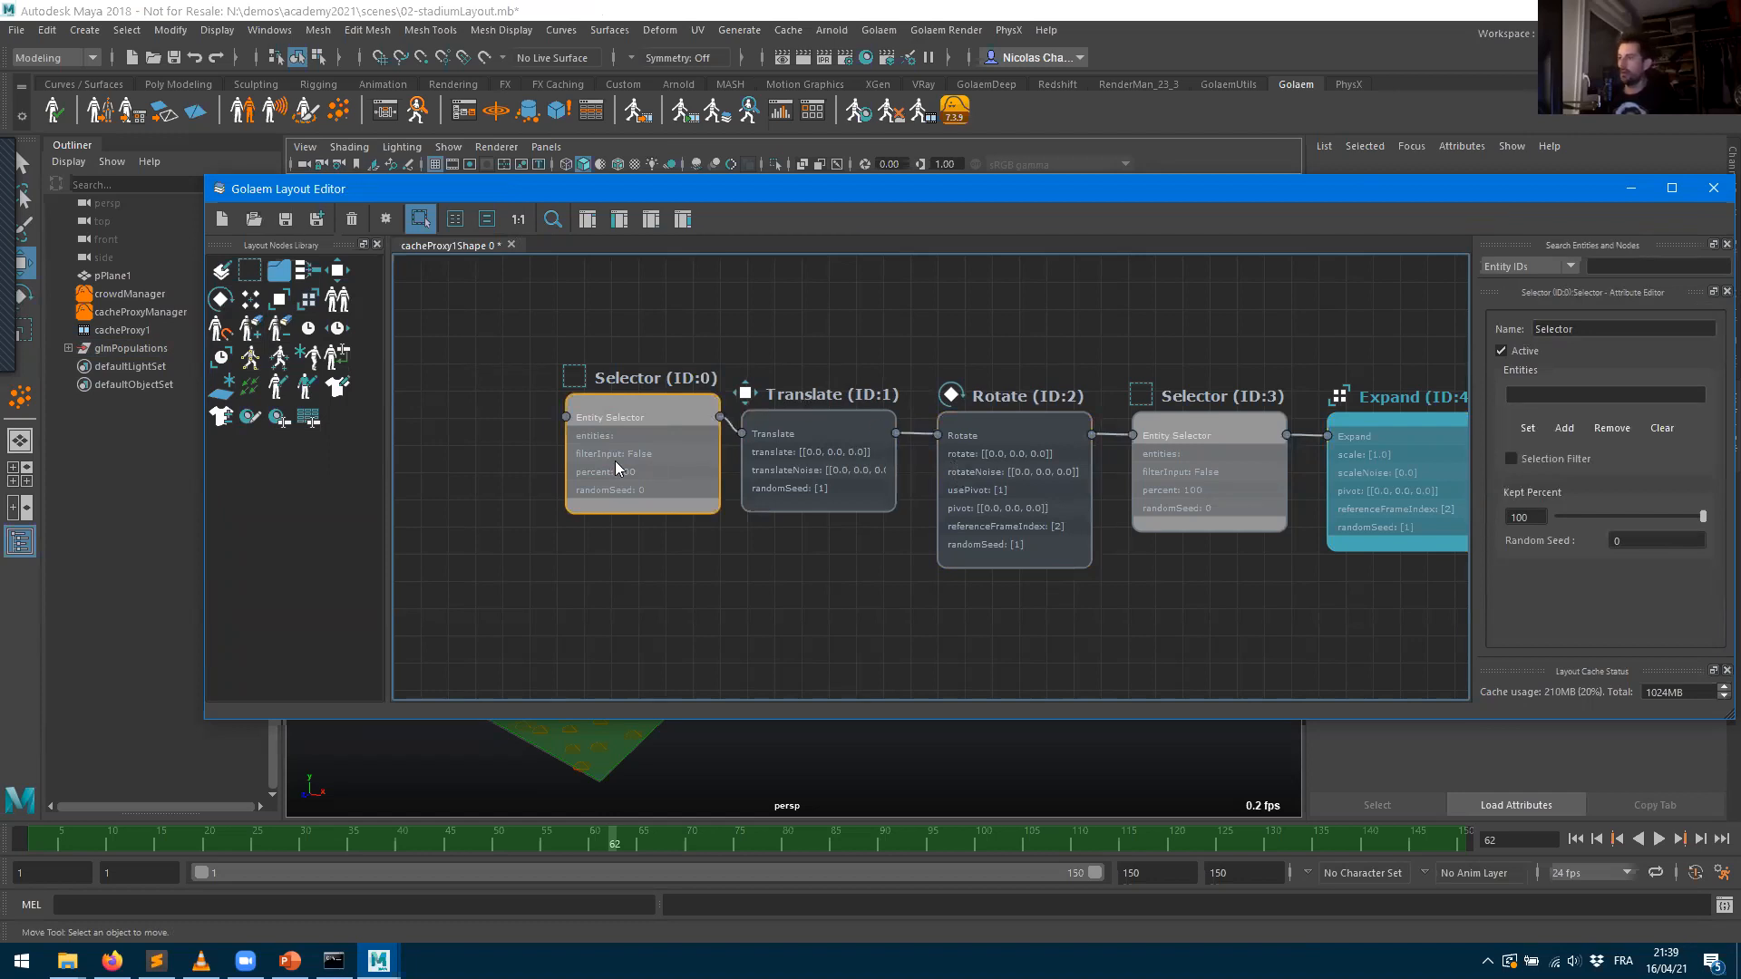
drag(250, 270, 814, 466)
drag(595, 595, 658, 587)
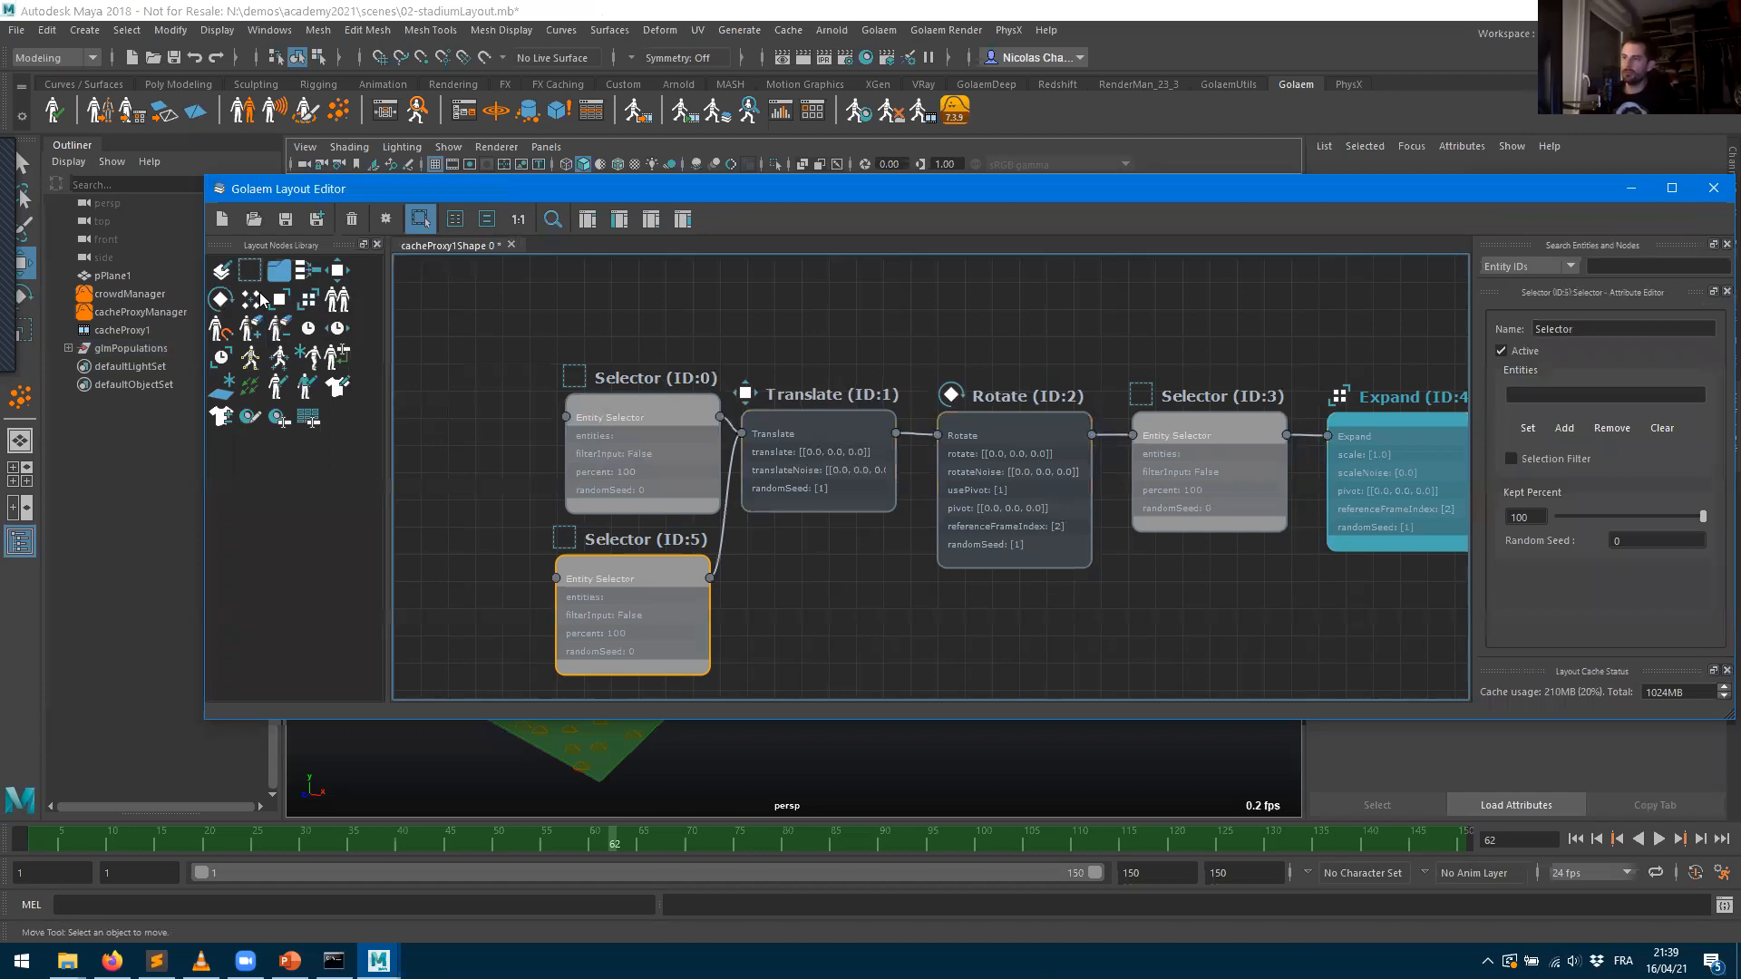
drag(250, 271, 954, 479)
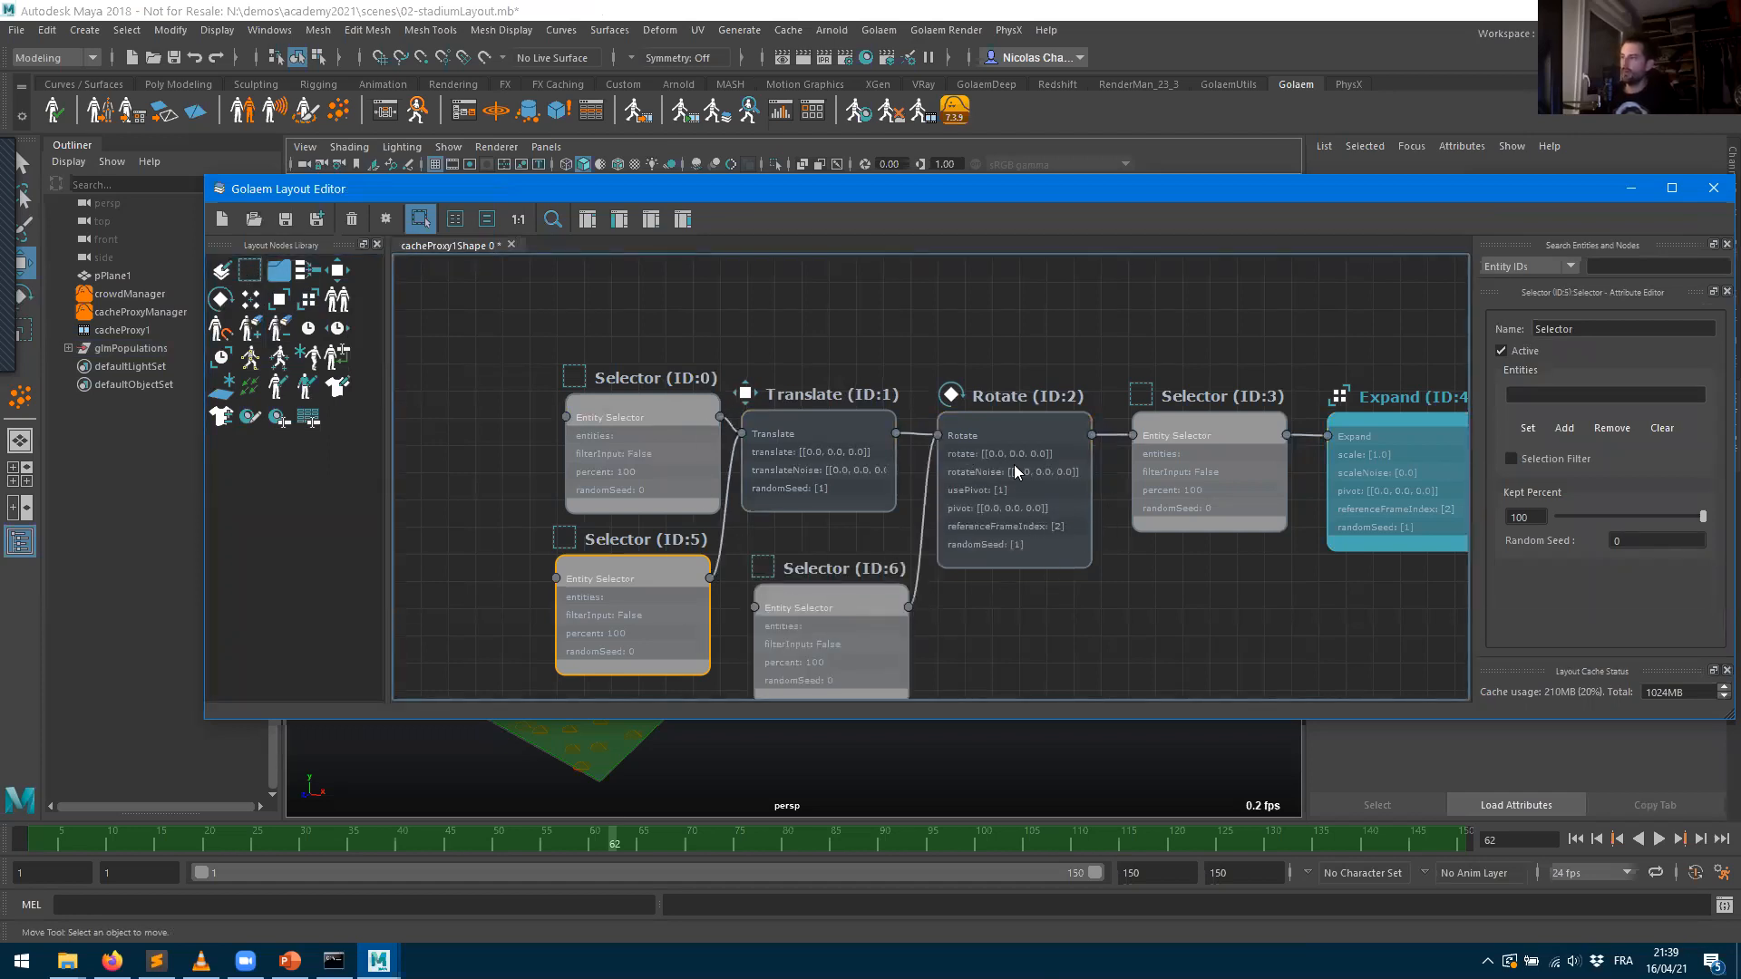
- Examine how the Selector nodes feed the Translate, Rotate and Expand nodes along the chain
click(837, 606)
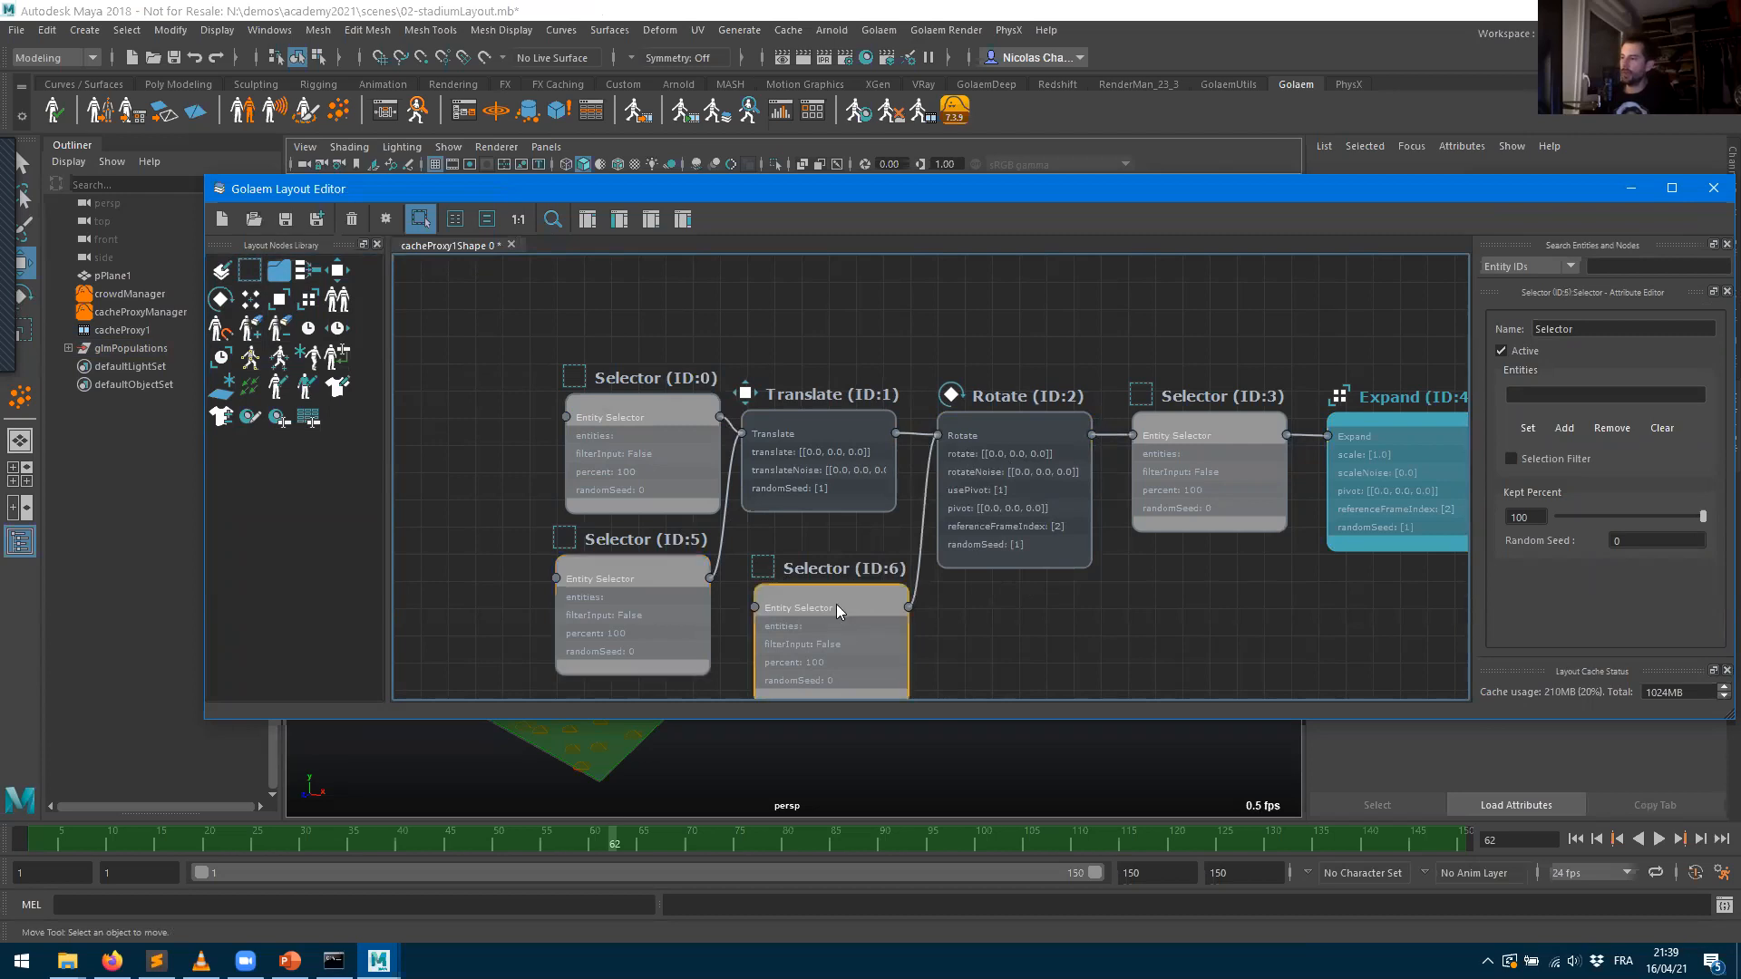
click(683, 577)
click(653, 428)
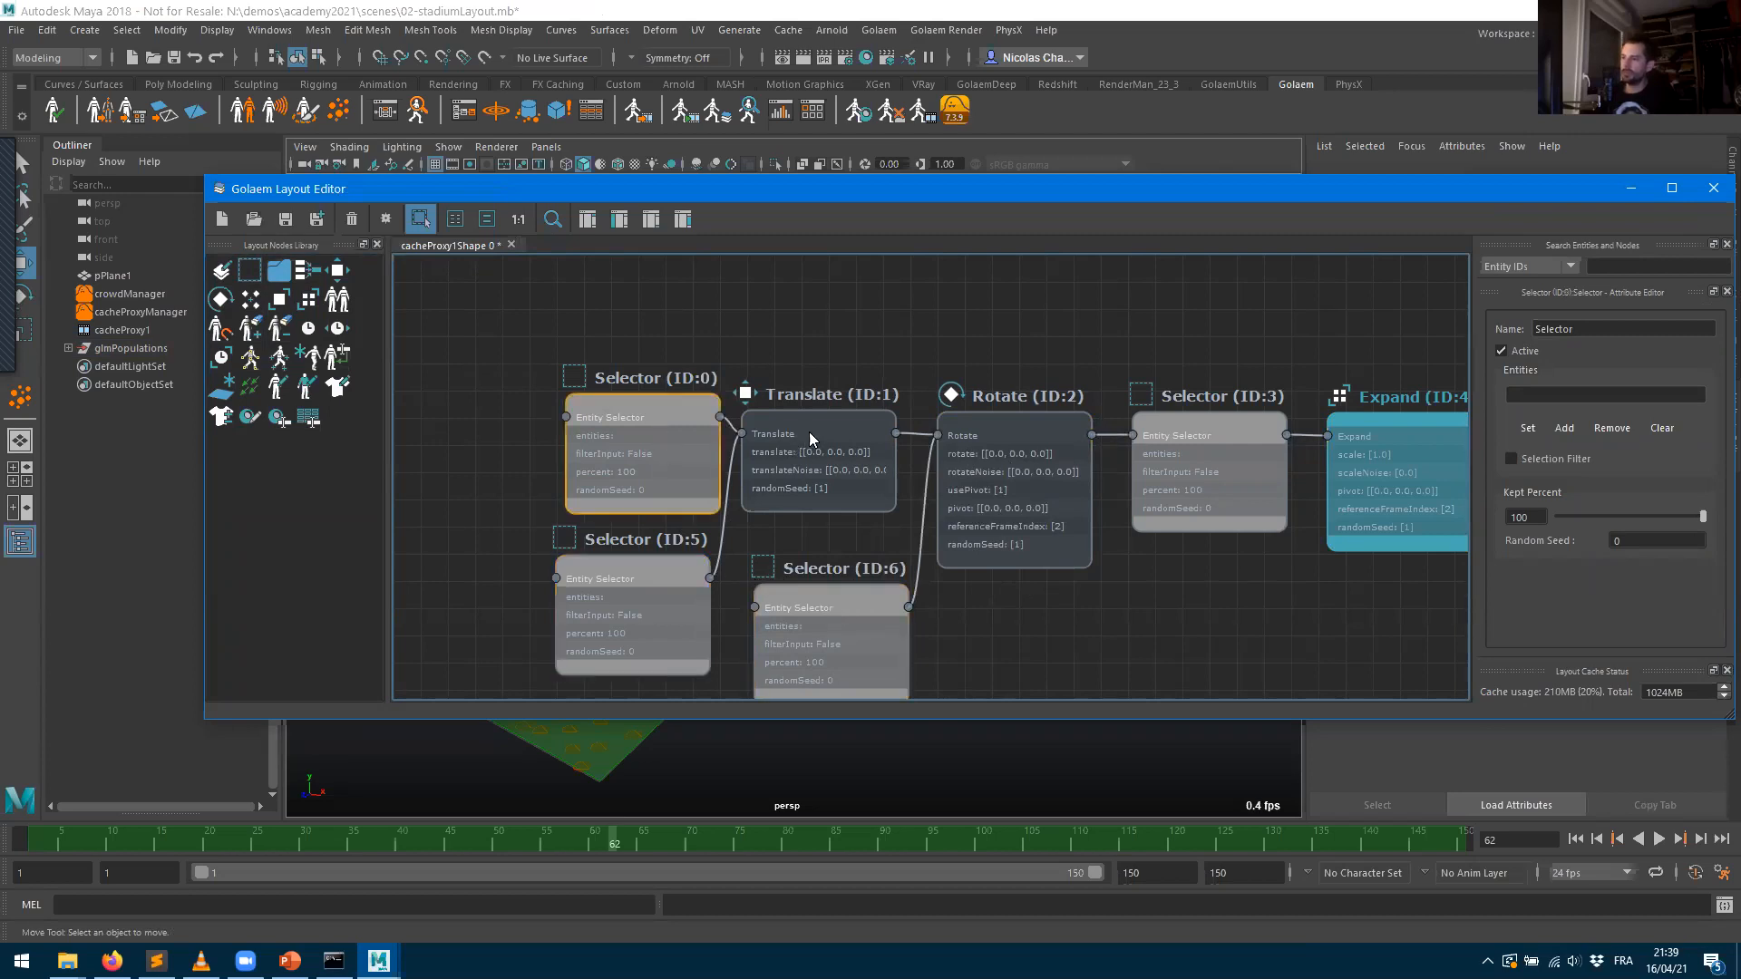
click(771, 433)
click(656, 453)
click(658, 593)
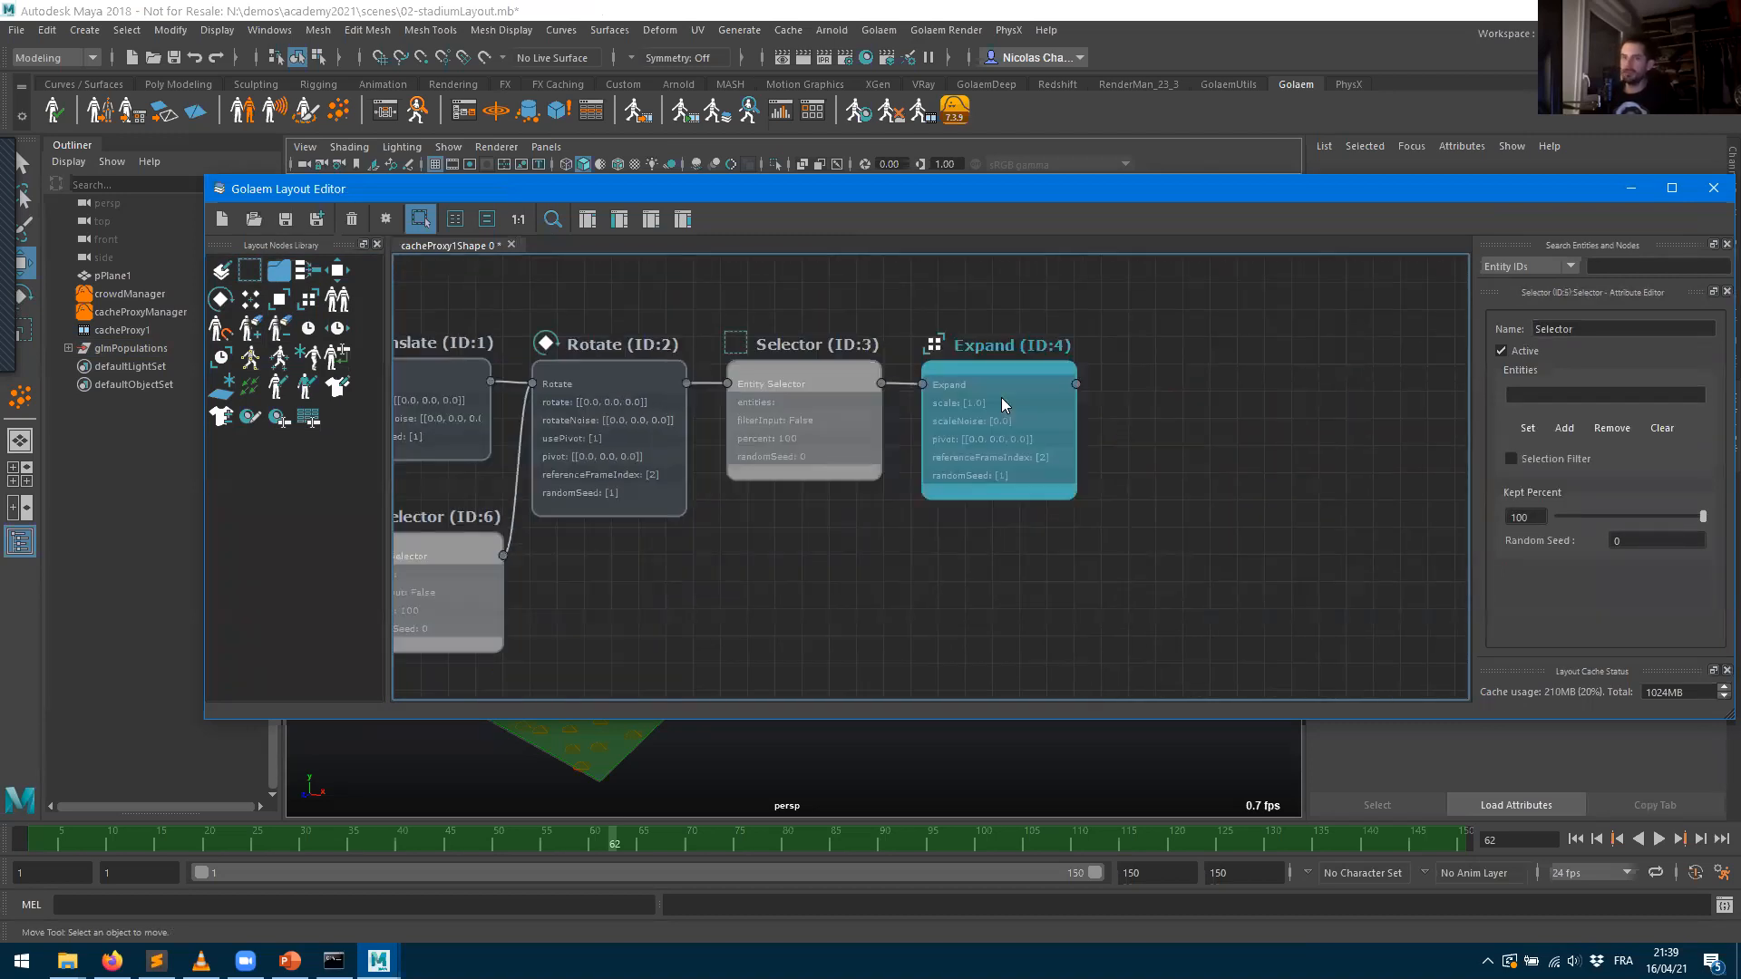
click(842, 415)
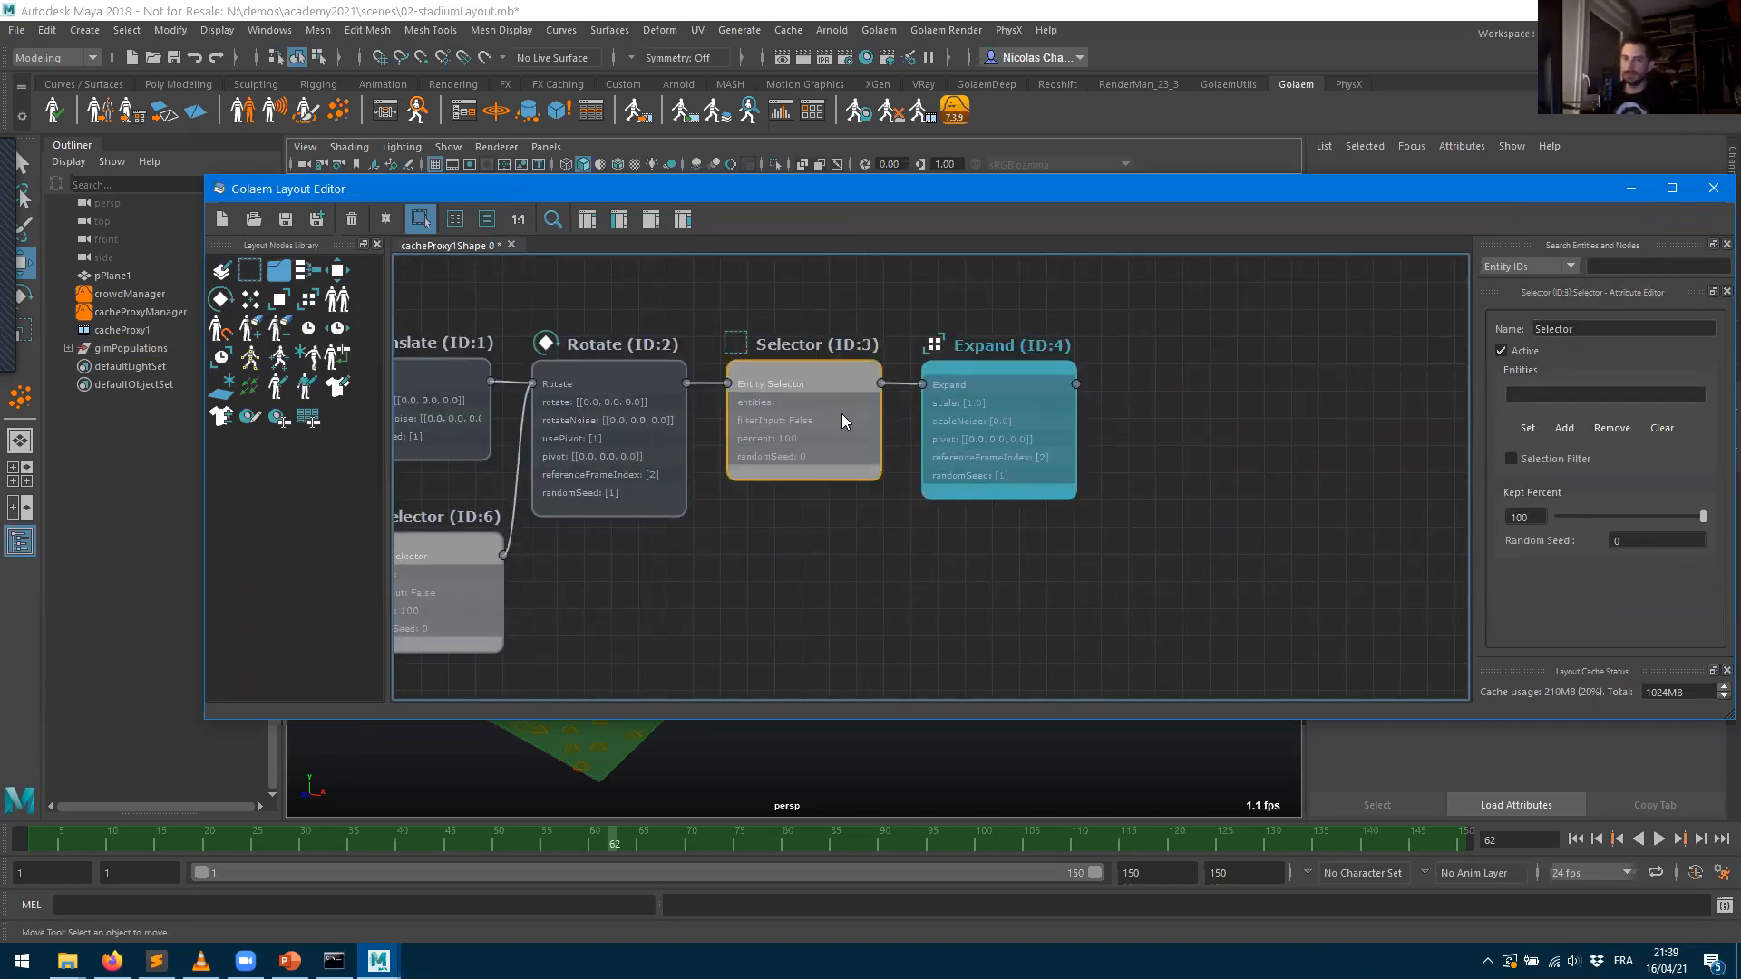
middle_drag(785, 577, 994, 617)
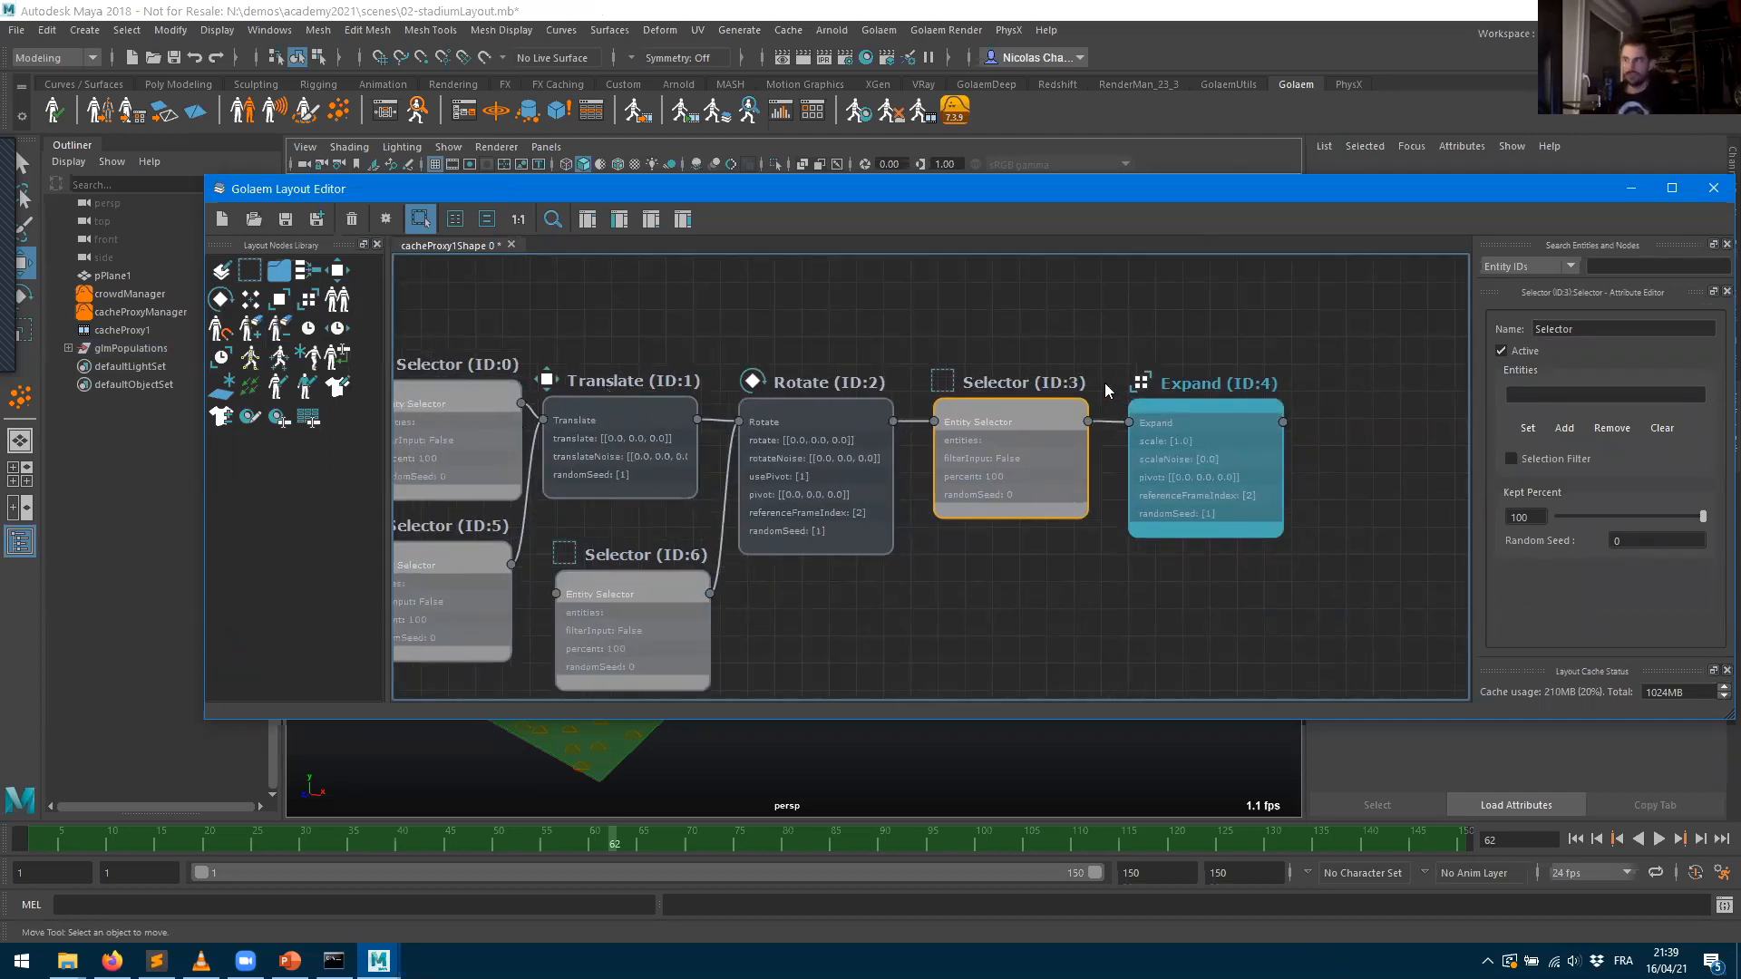
- Delete all layout nodes from the current layout graph
scroll(659, 354, down, 2)
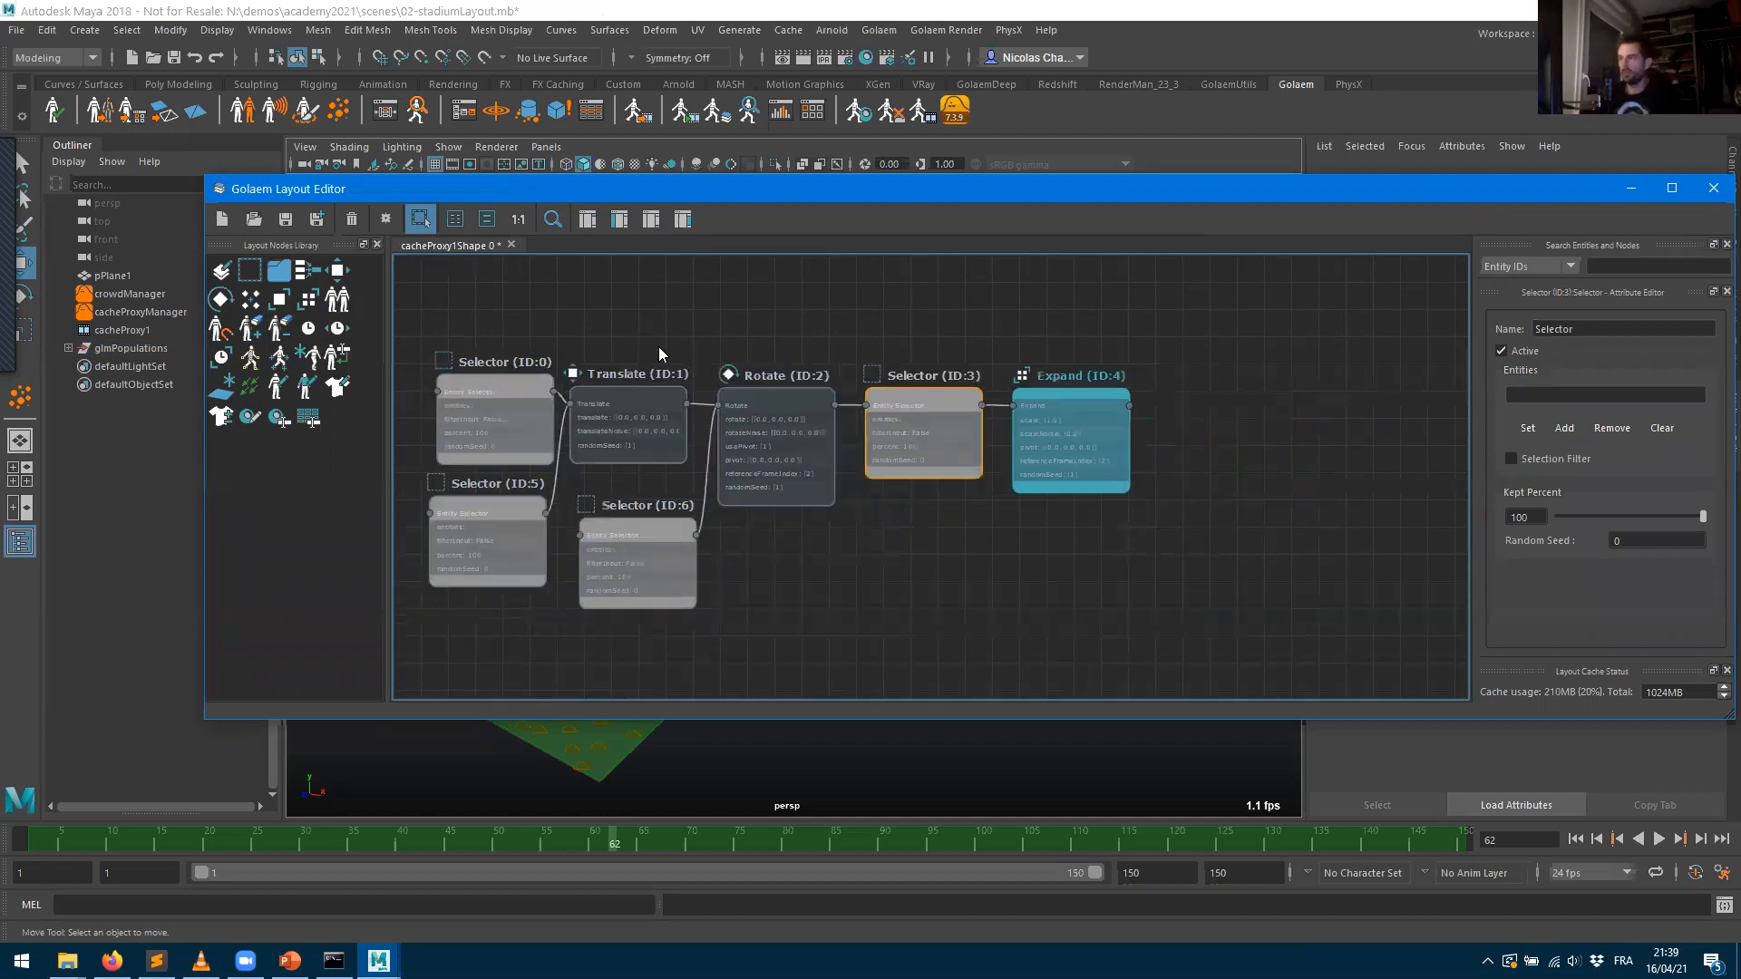
scroll(659, 354, down, 1)
click(352, 218)
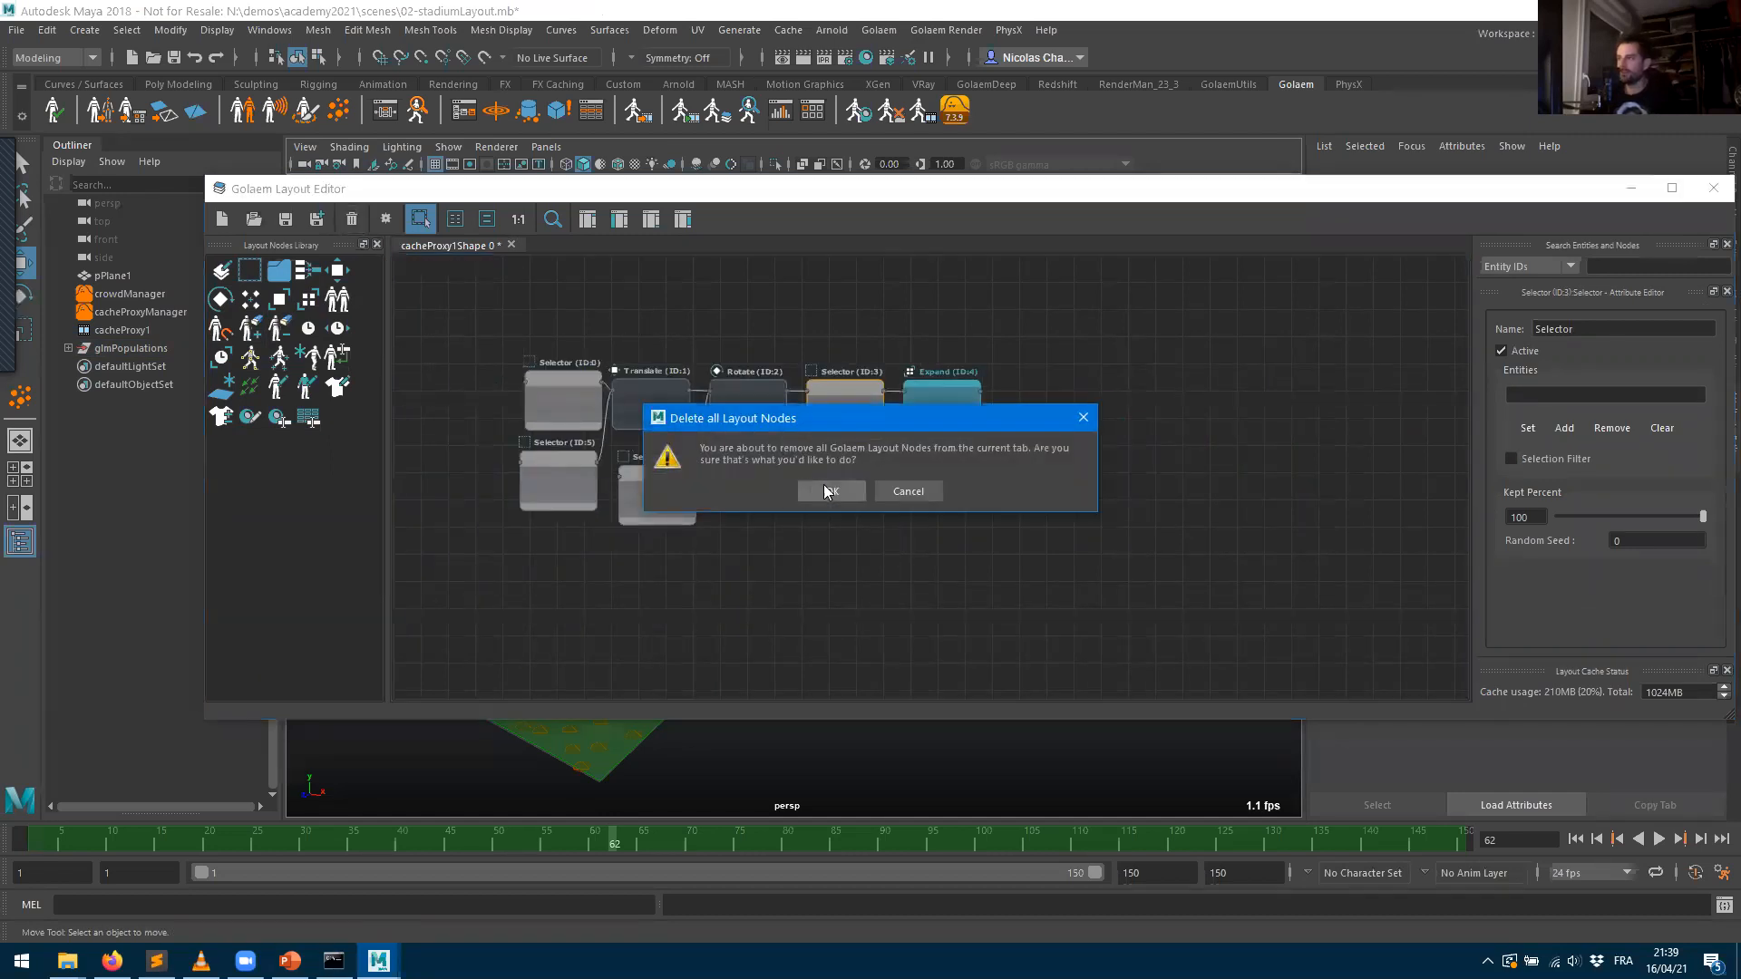
click(828, 491)
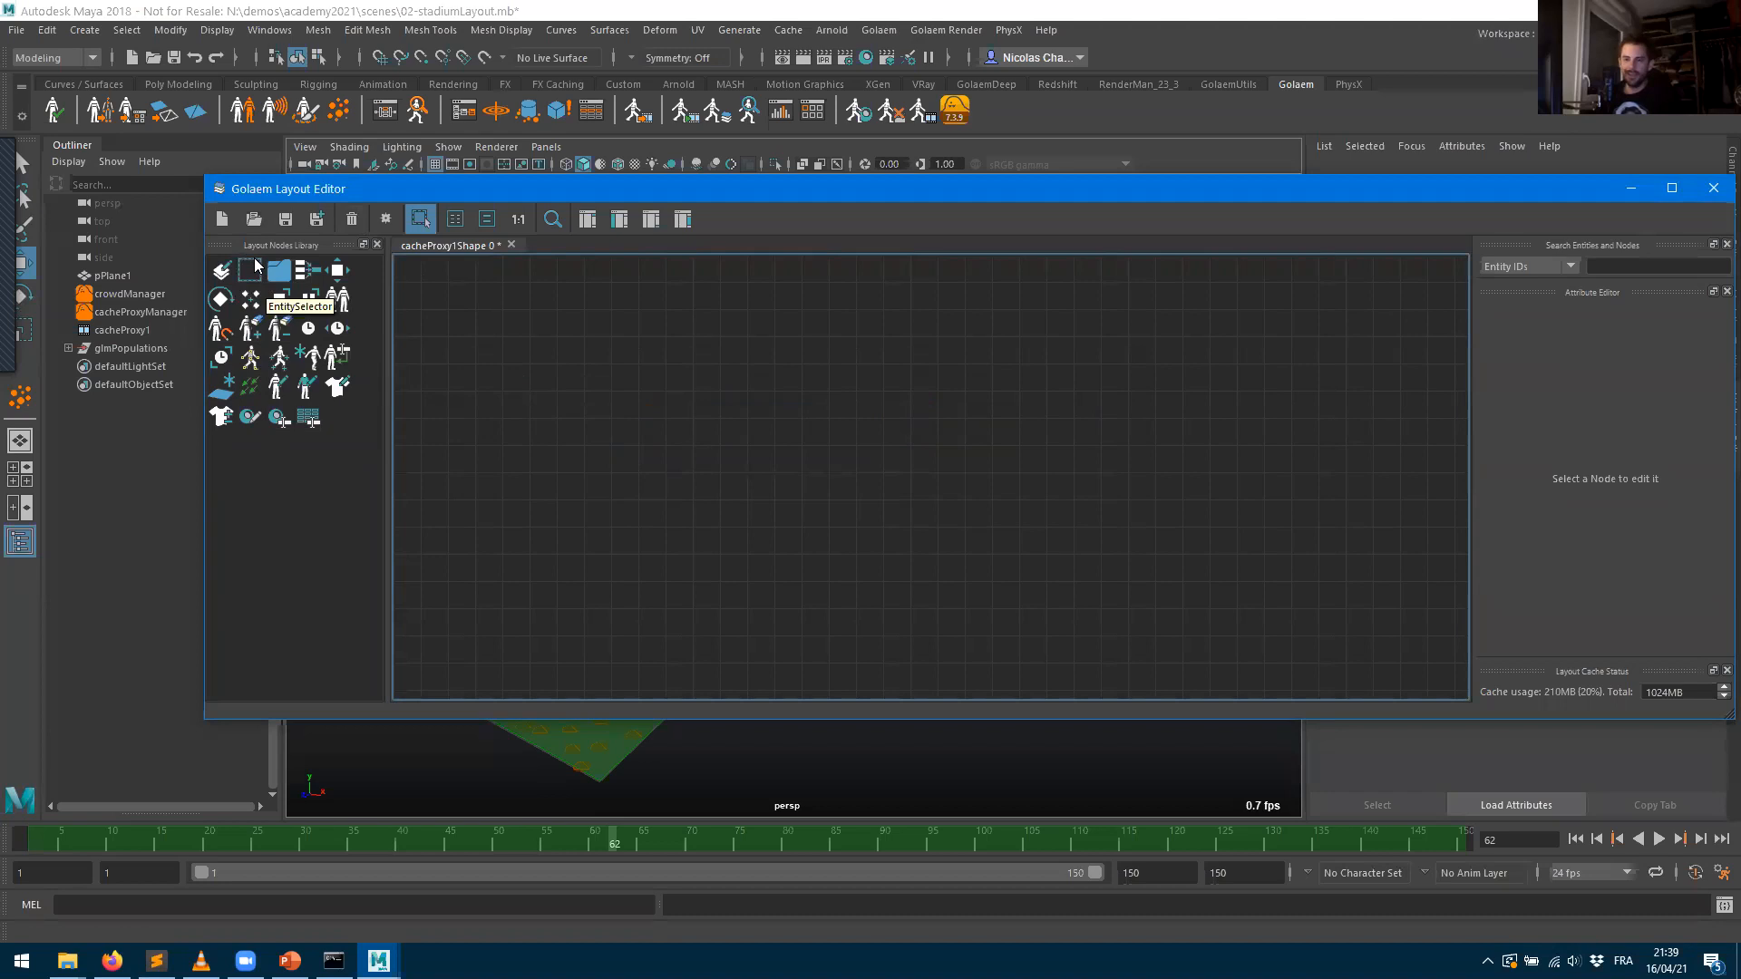
- Add a Selector node to the empty layout graph and select it to show its attributes
drag(255, 266, 535, 386)
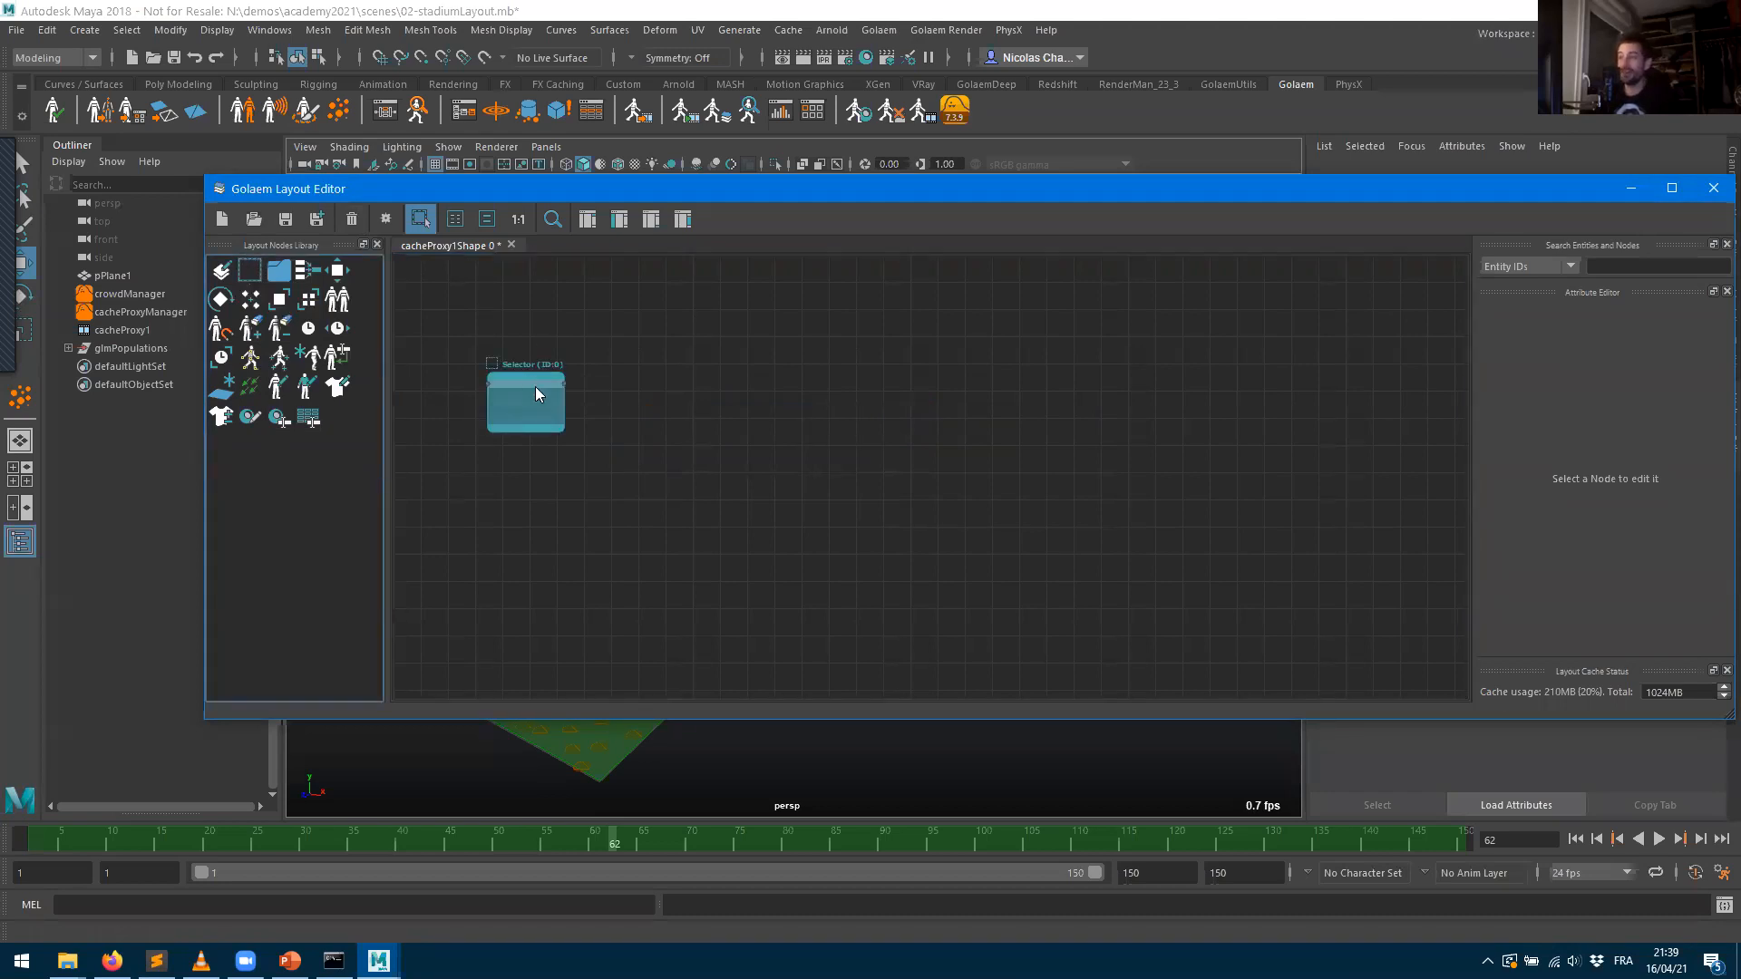
middle_drag(795, 589, 1129, 712)
scroll(921, 612, up, 3)
middle_drag(609, 580, 722, 528)
scroll(722, 530, down, 4)
scroll(722, 529, up, 6)
scroll(722, 530, down, 6)
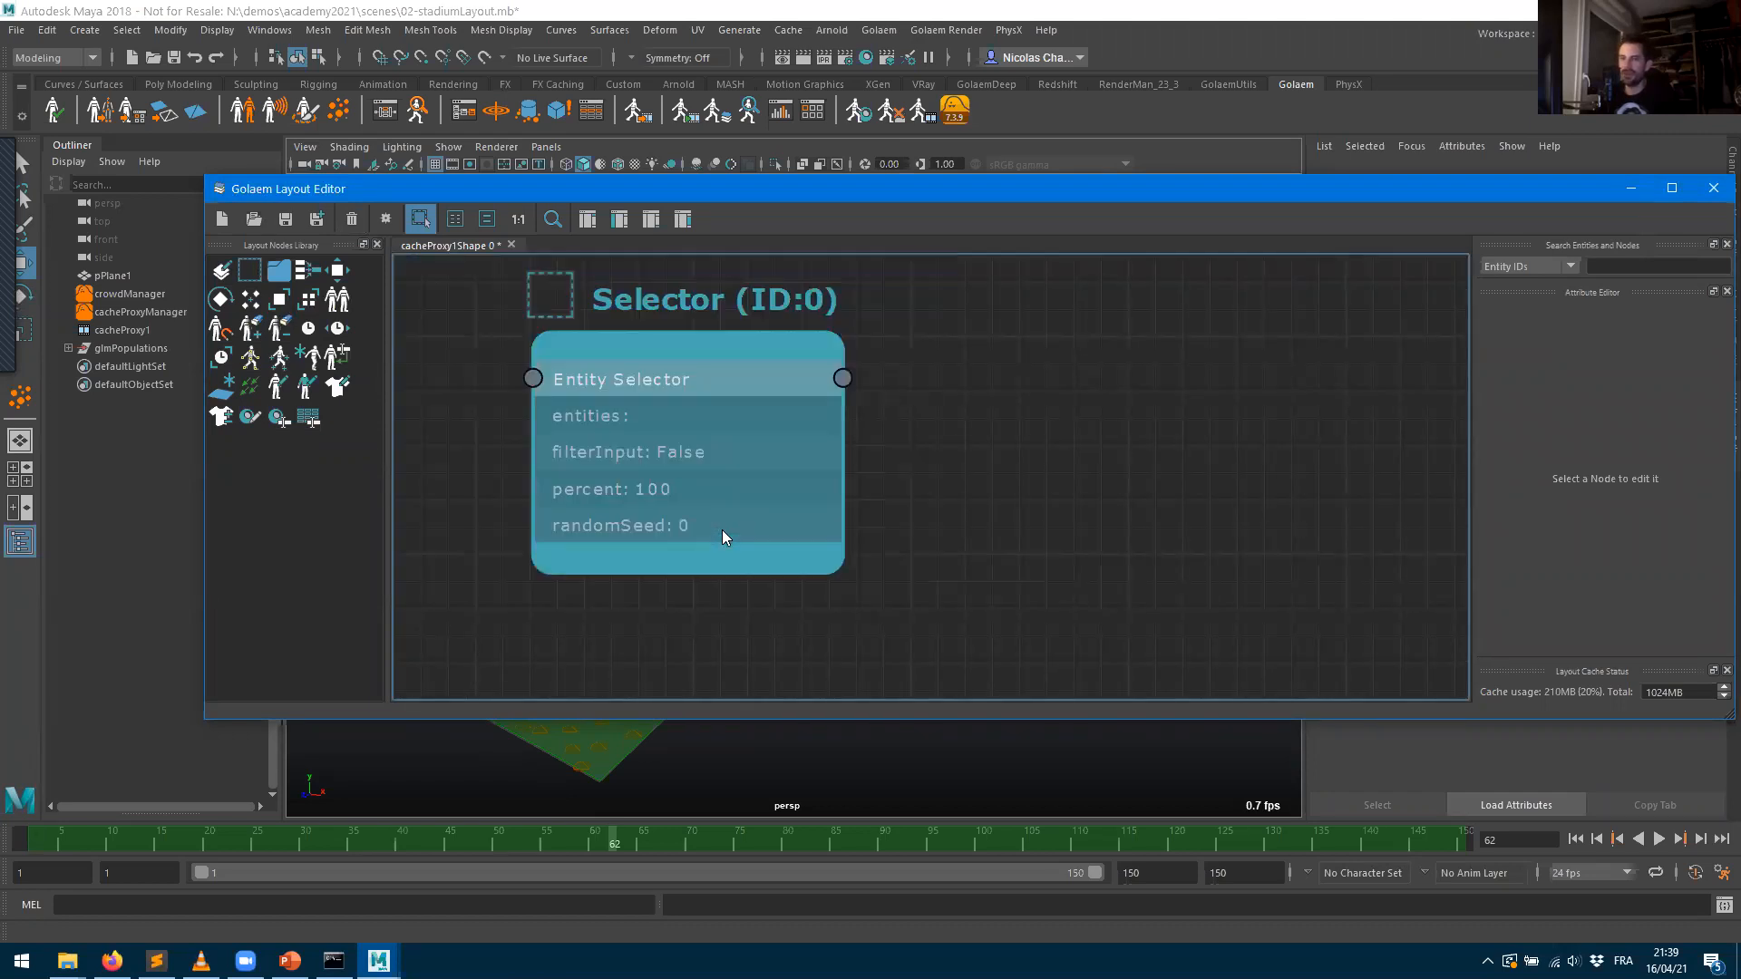
scroll(731, 562, up, 6)
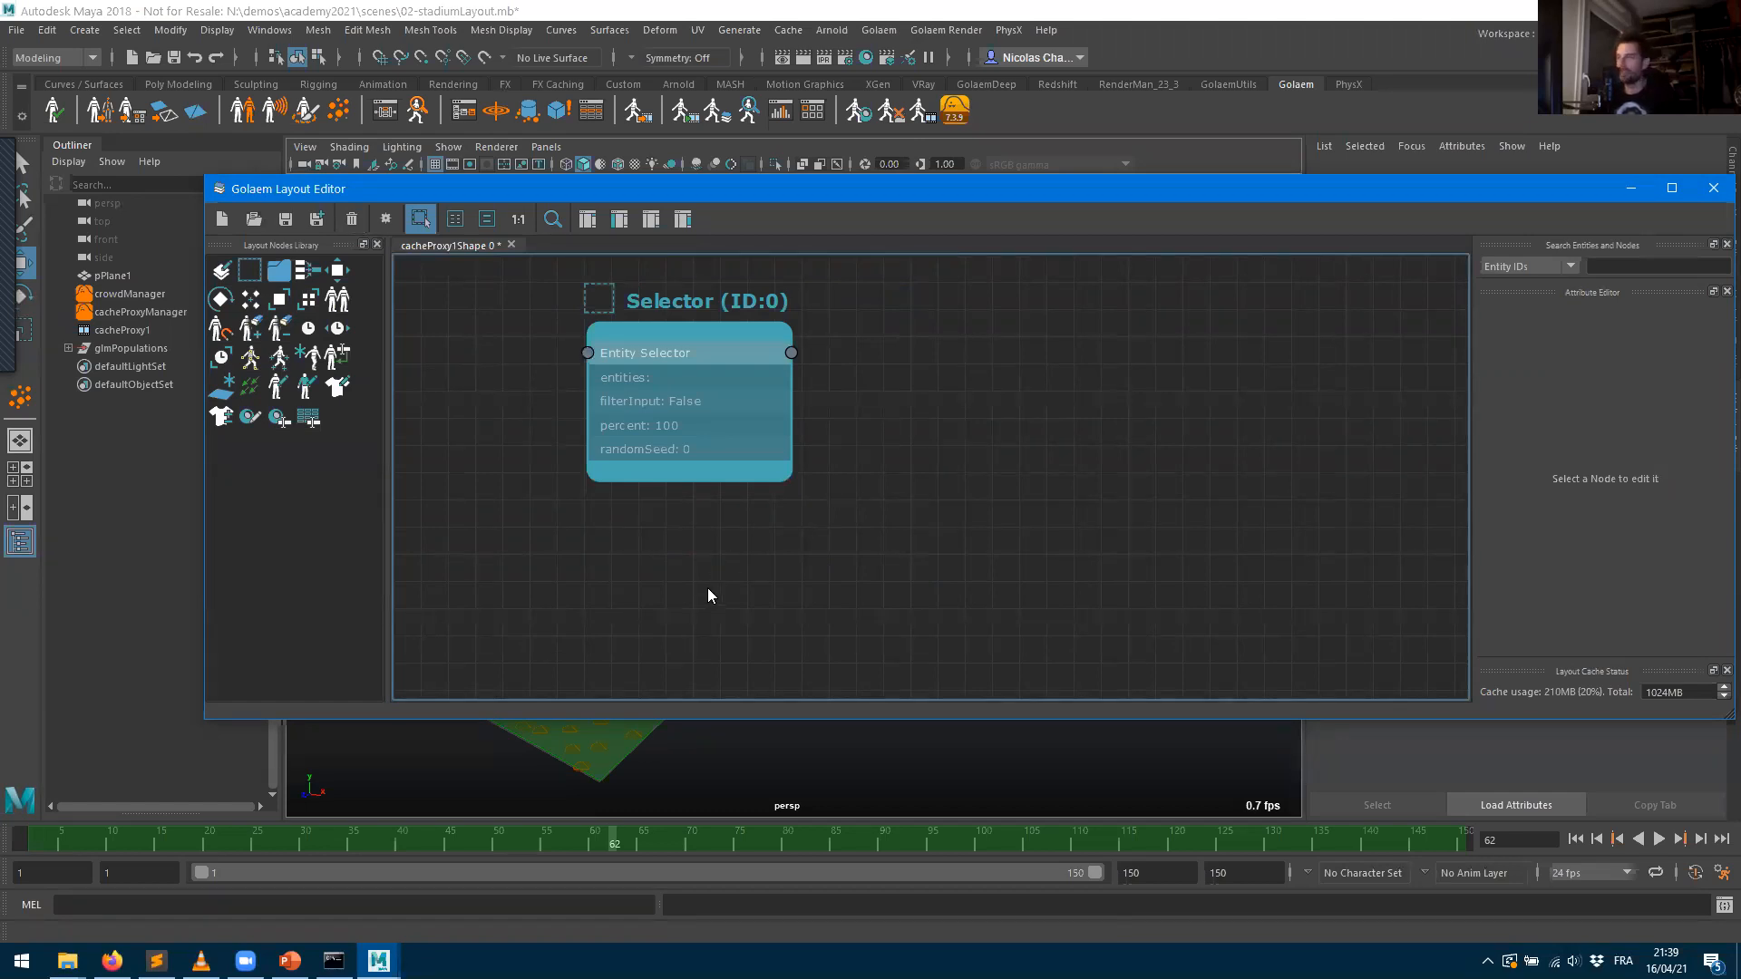
middle_drag(665, 605, 615, 672)
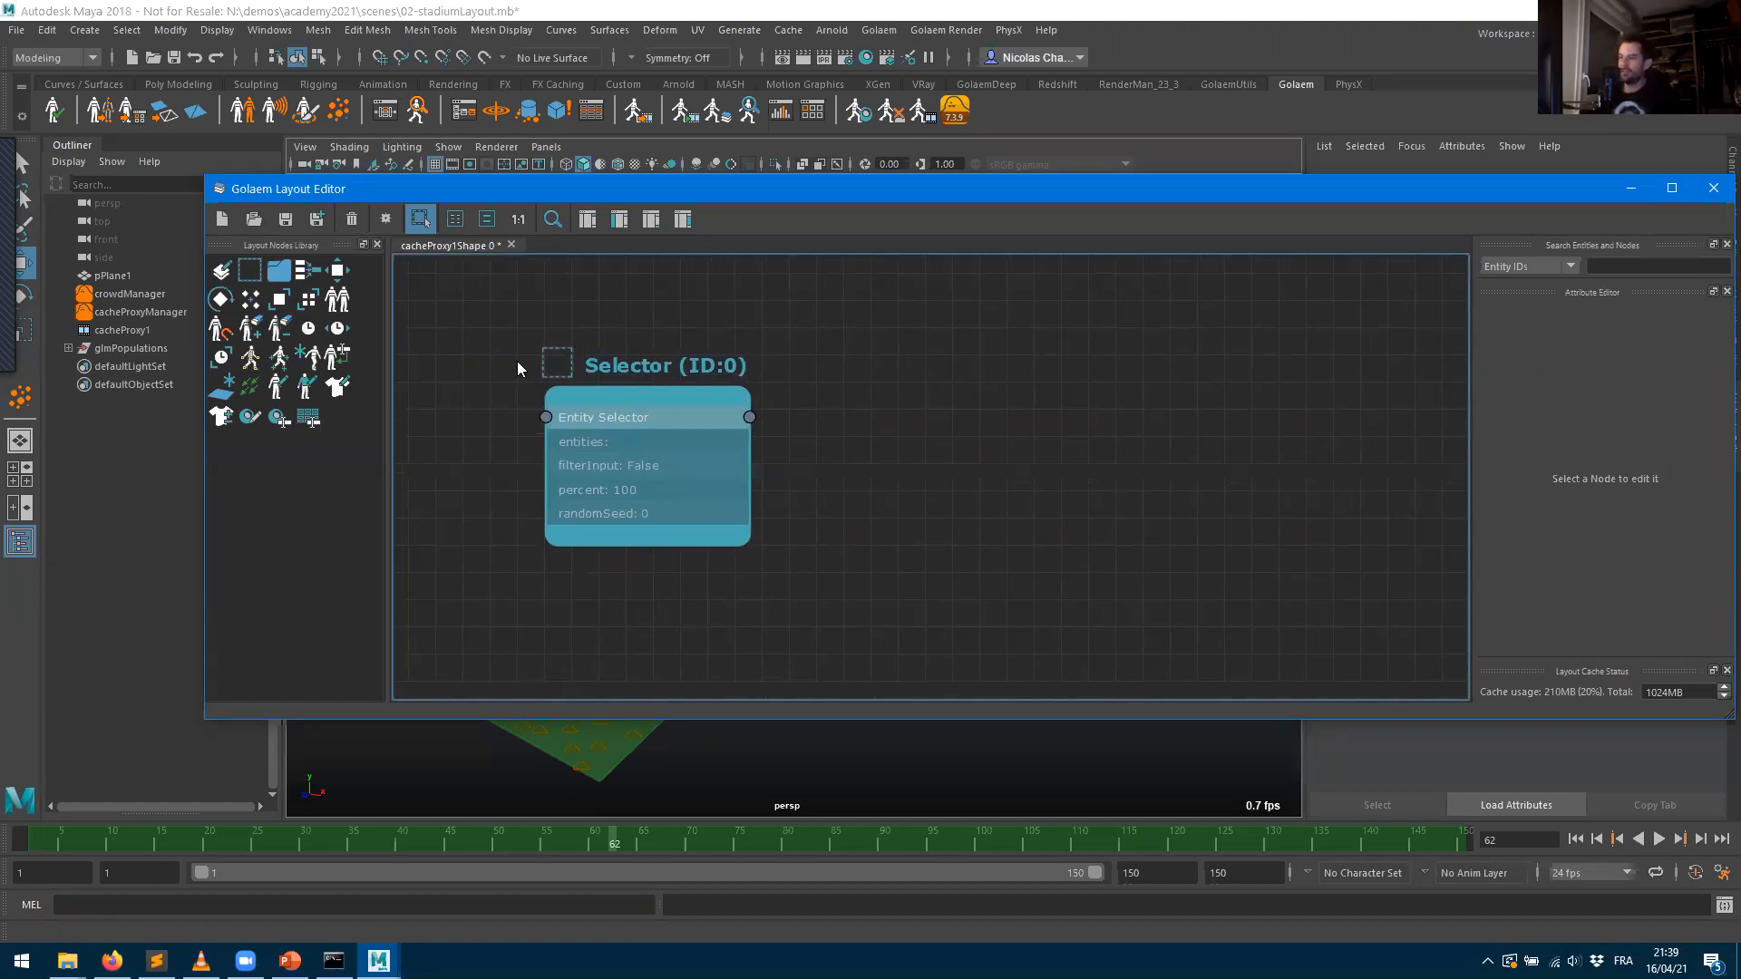
click(649, 422)
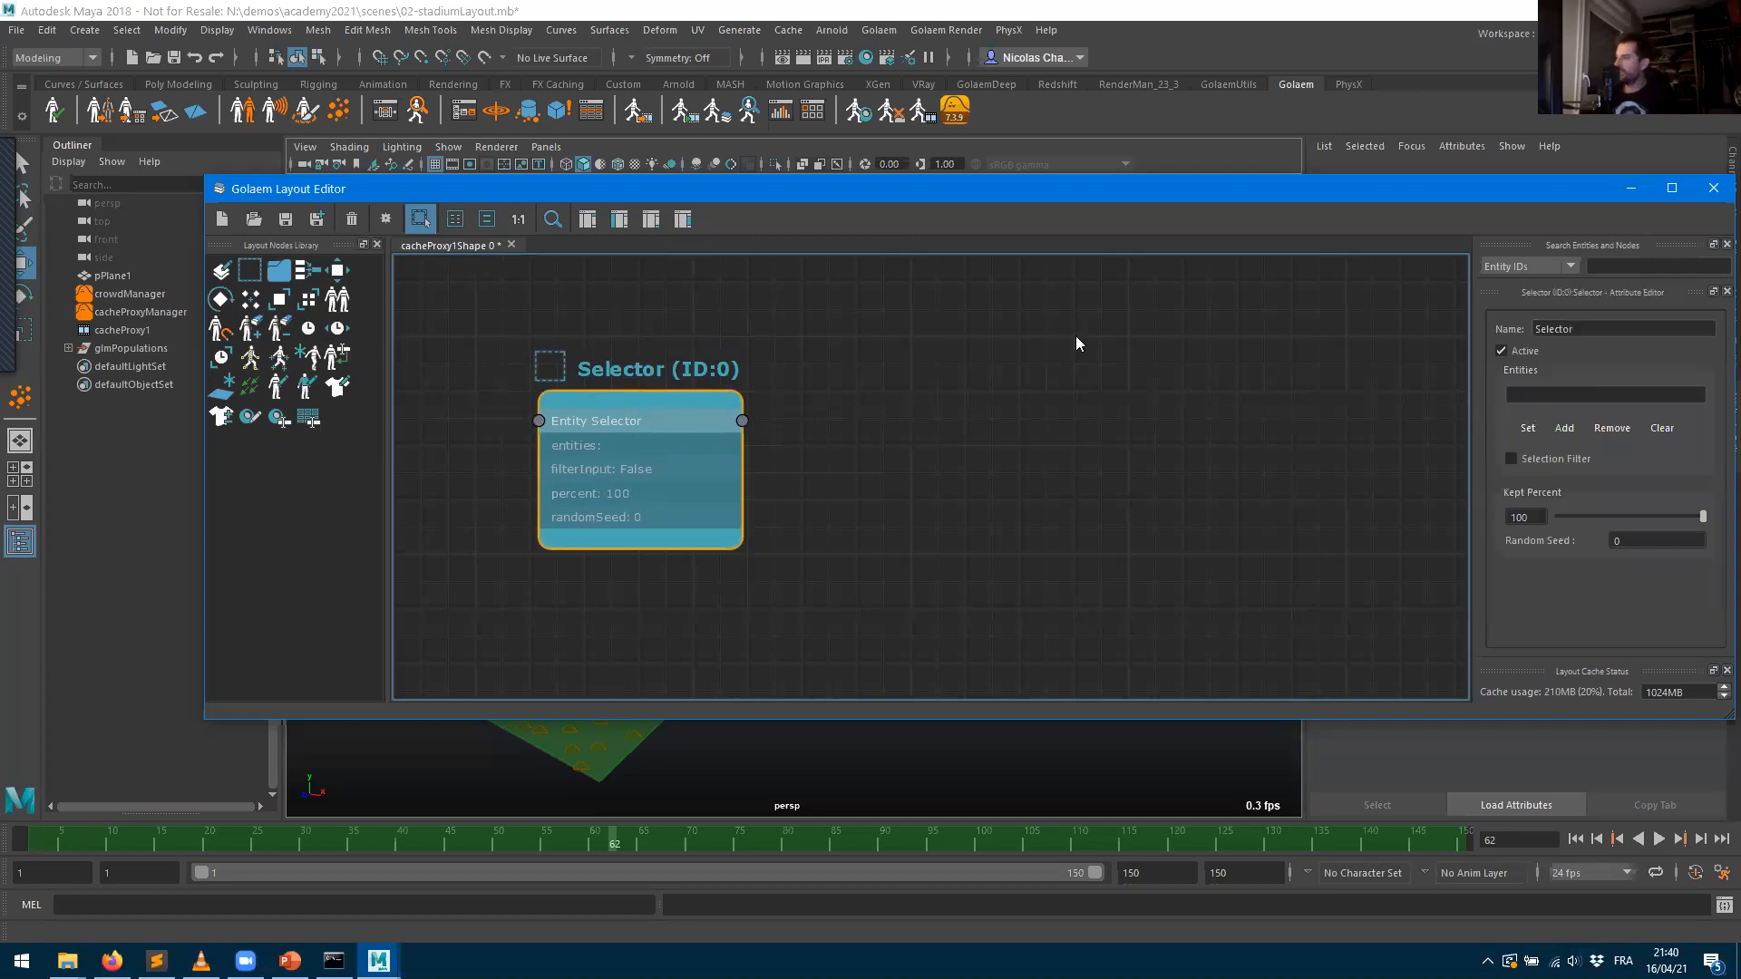
- Set the Selector node's entities to * so it targets every character, with the layout editor moved lower
drag(839, 194, 671, 729)
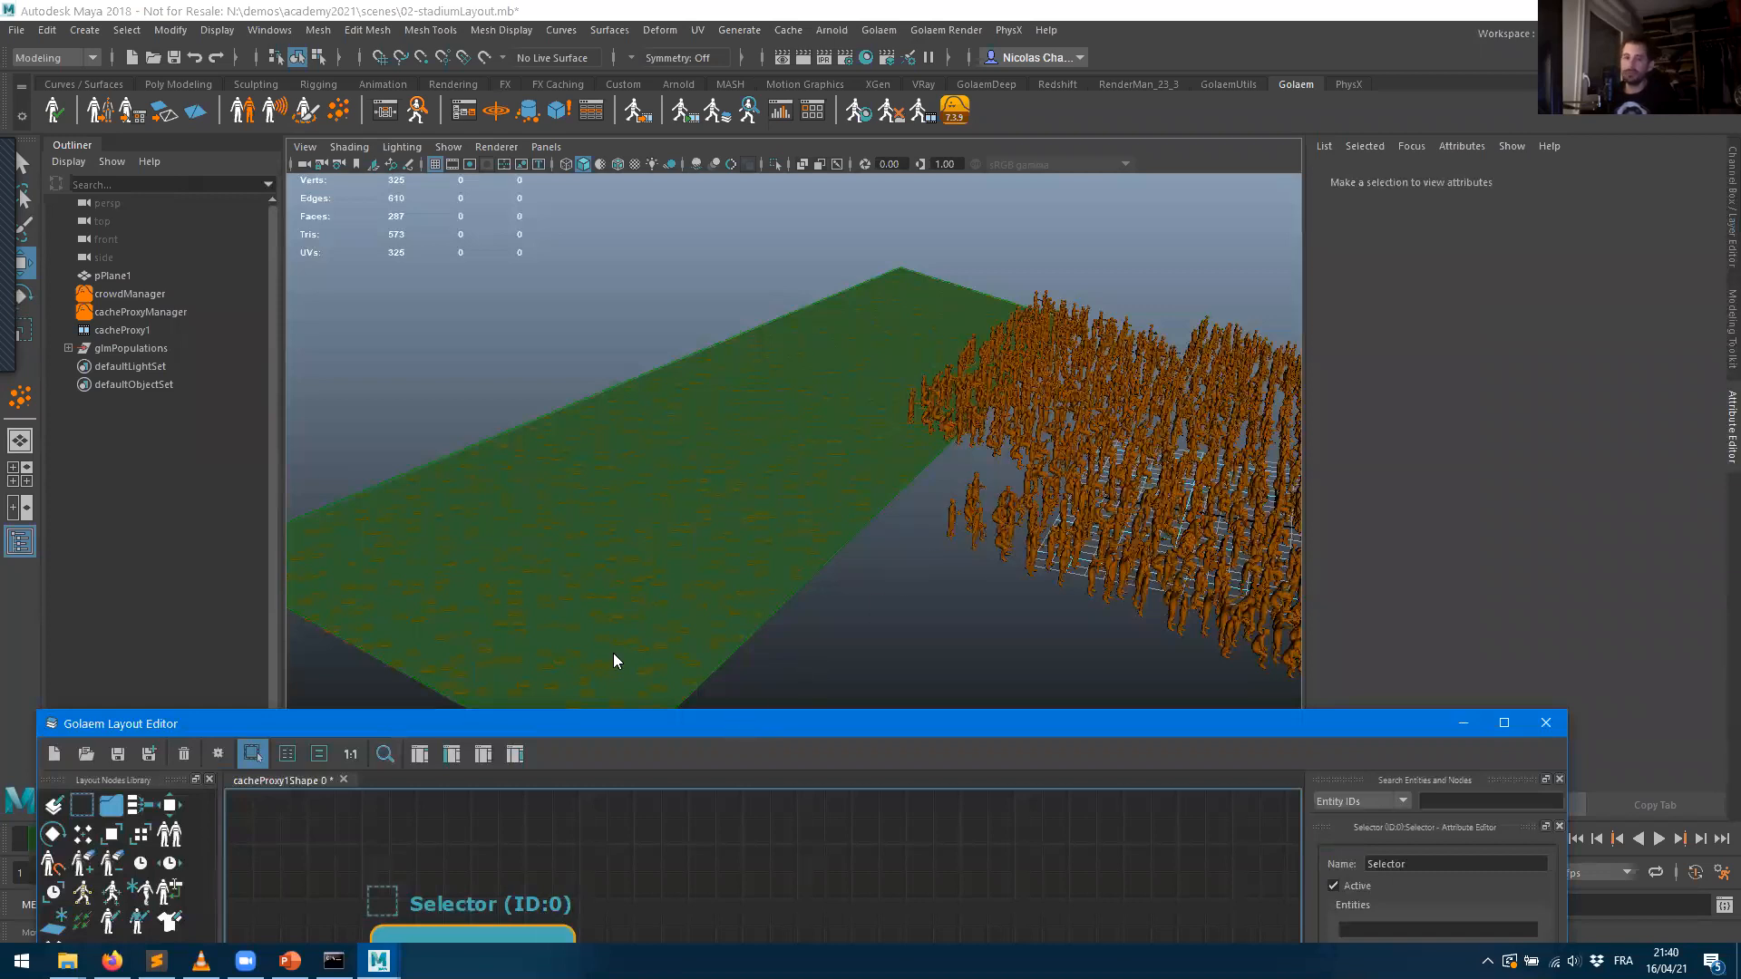
drag(626, 723, 674, 425)
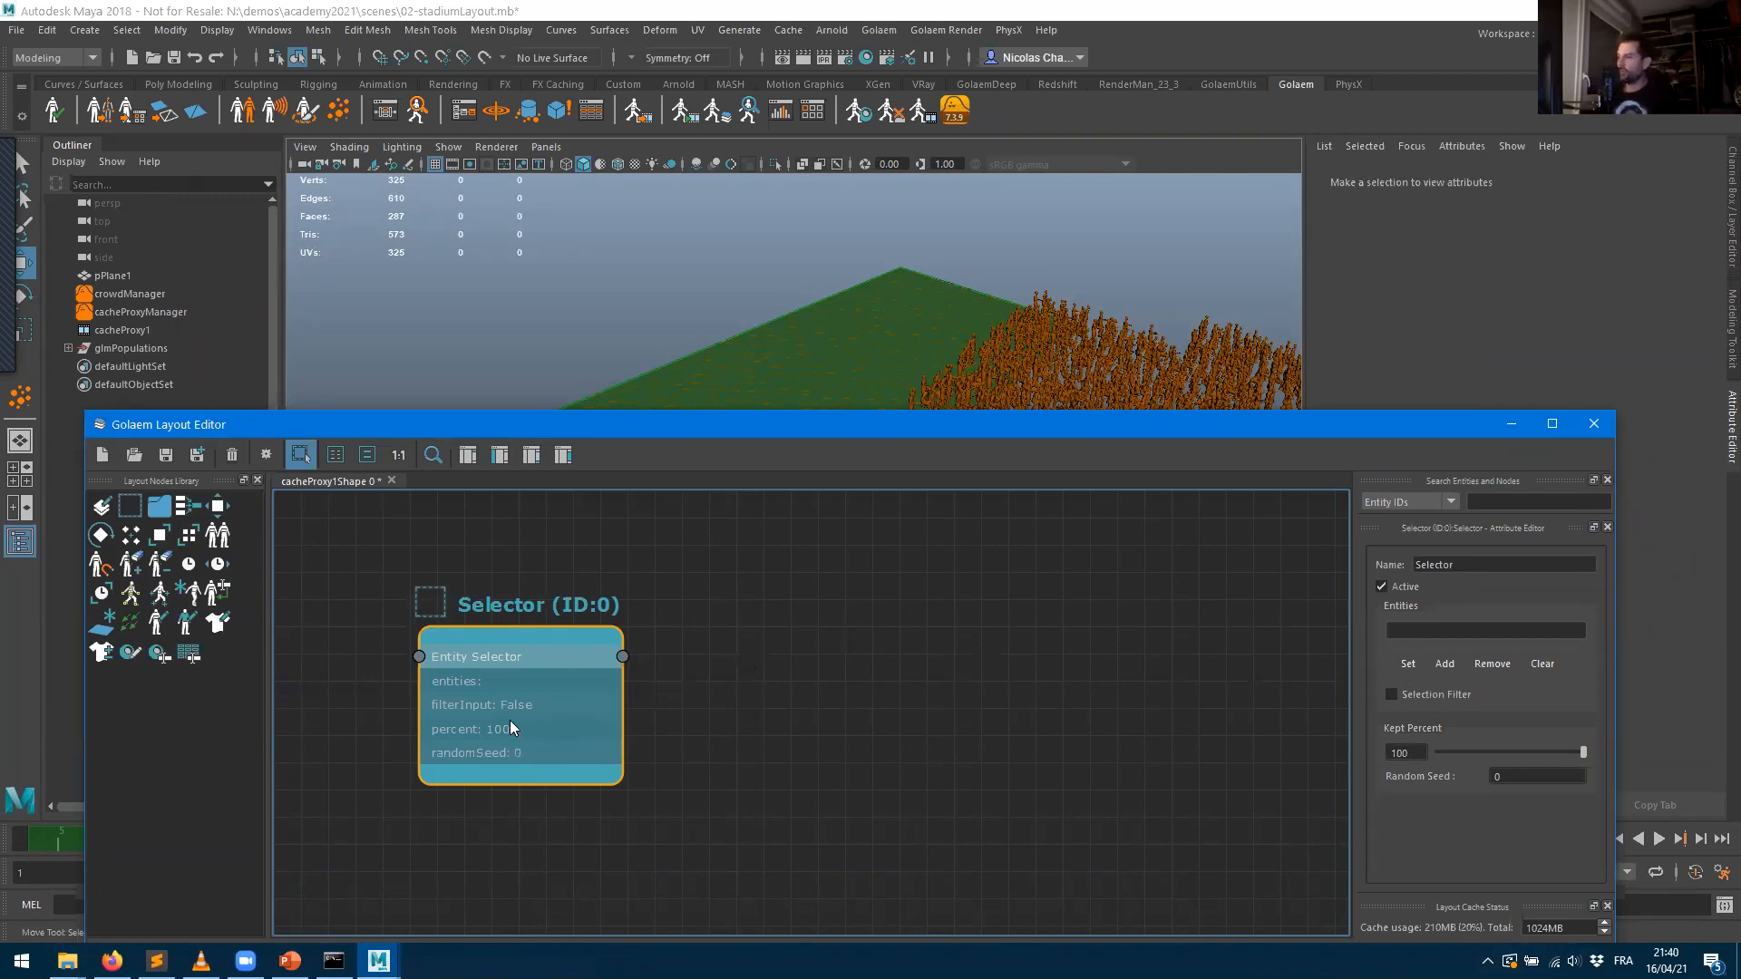
click(1413, 628)
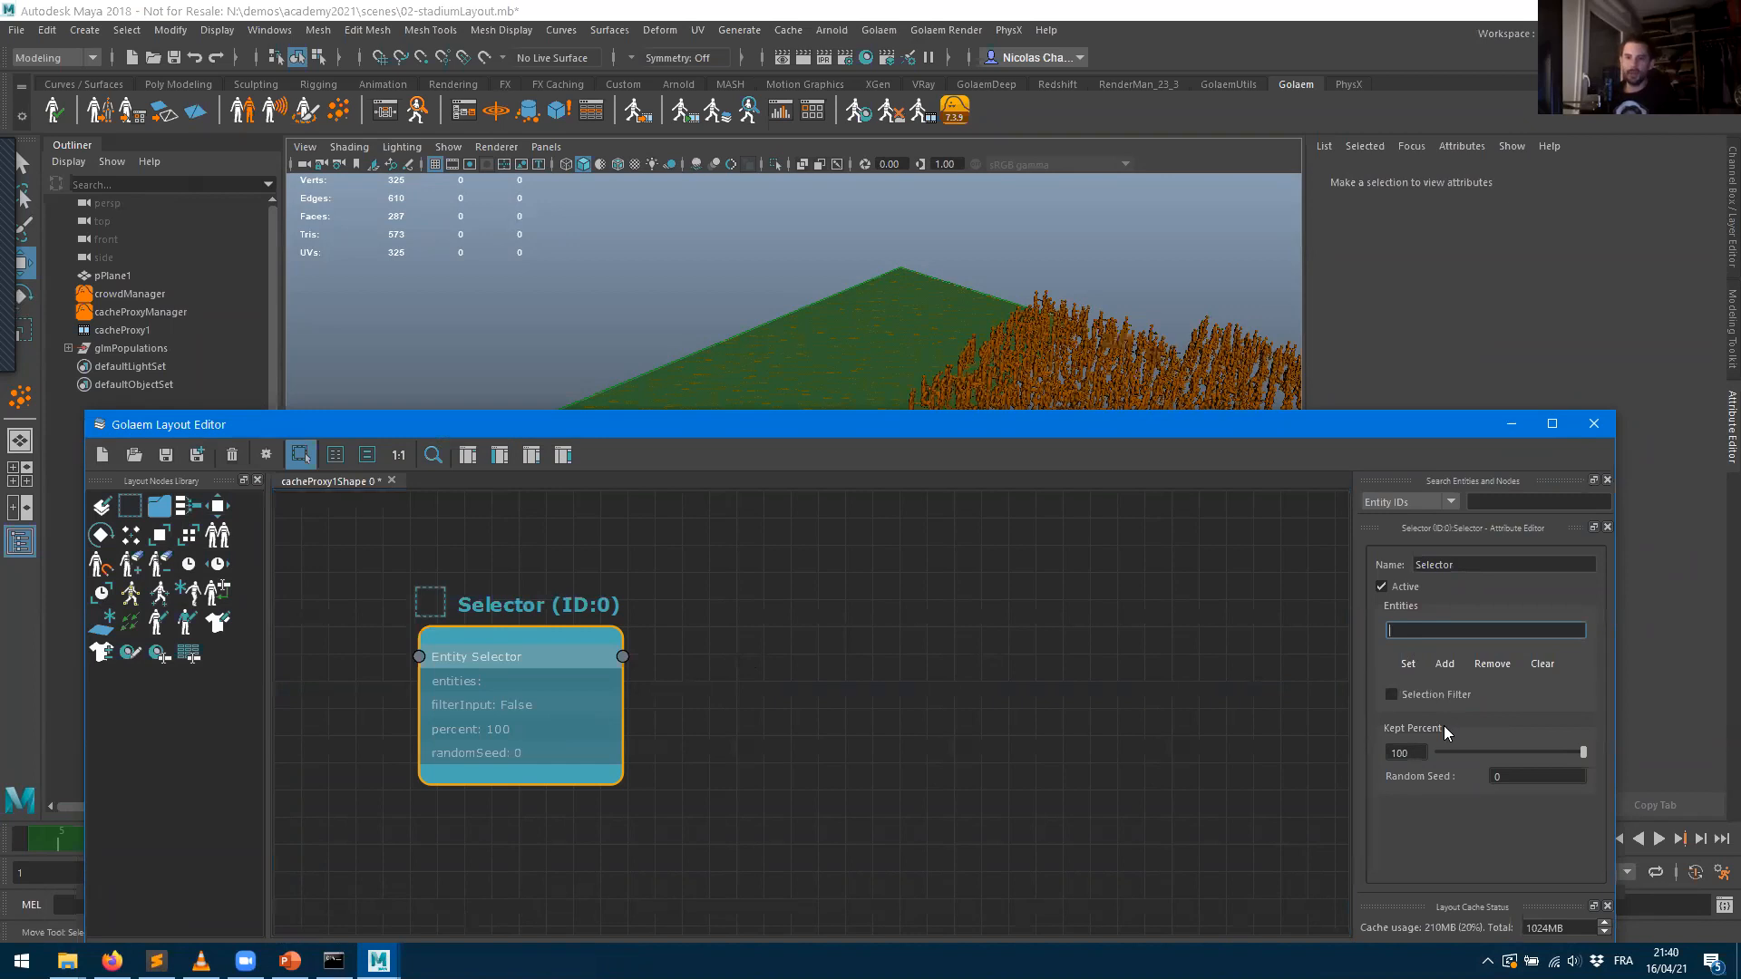
text(*)
key(Tab)
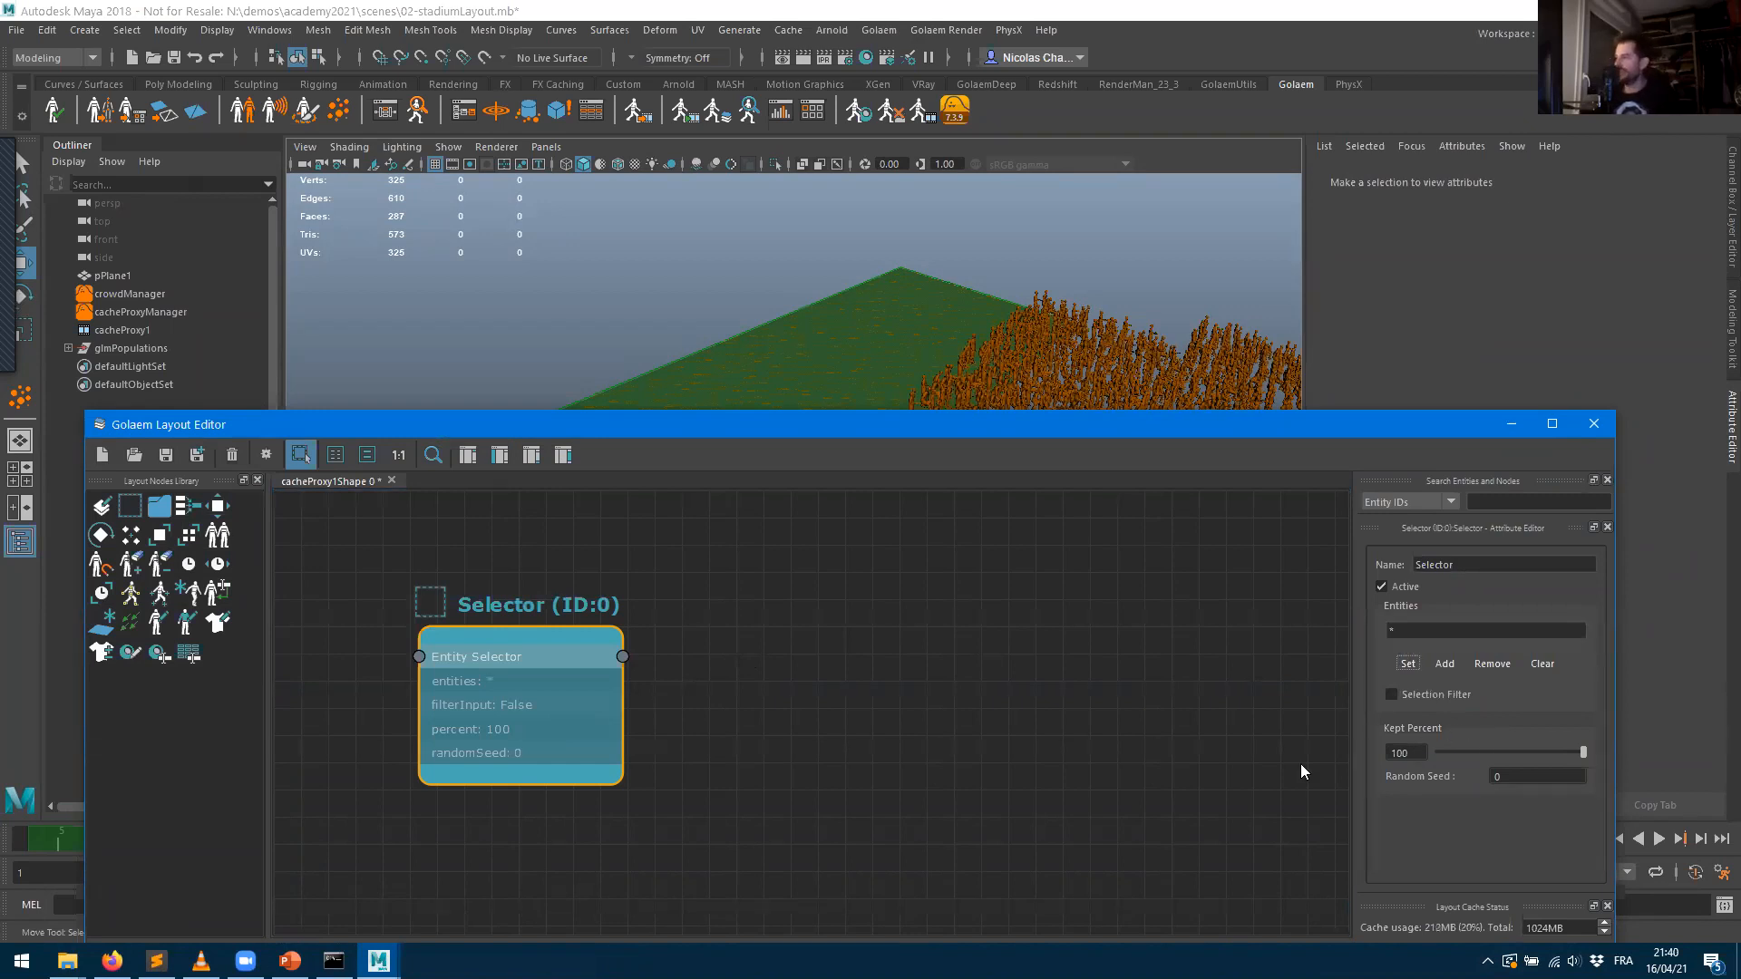
- Deselect and reselect the Selector node to examine which crowd characters it highlights in the viewport
click(973, 637)
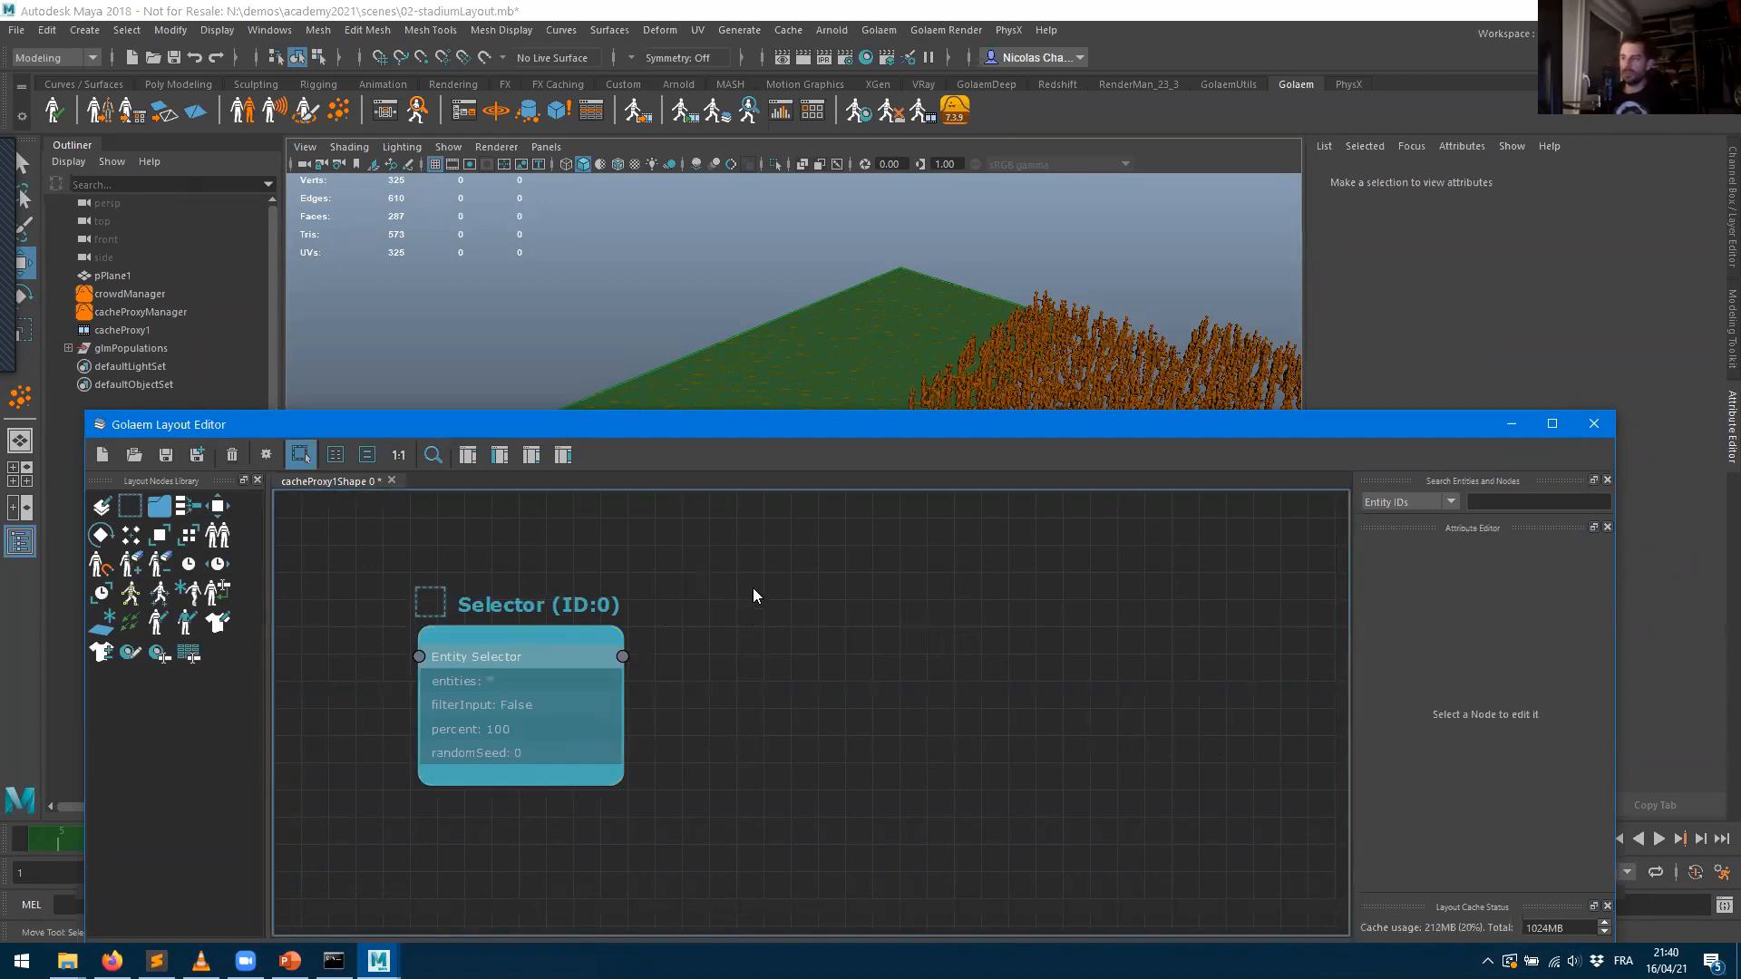
click(581, 652)
drag(986, 422, 971, 648)
alt+middle_drag(684, 407, 603, 378)
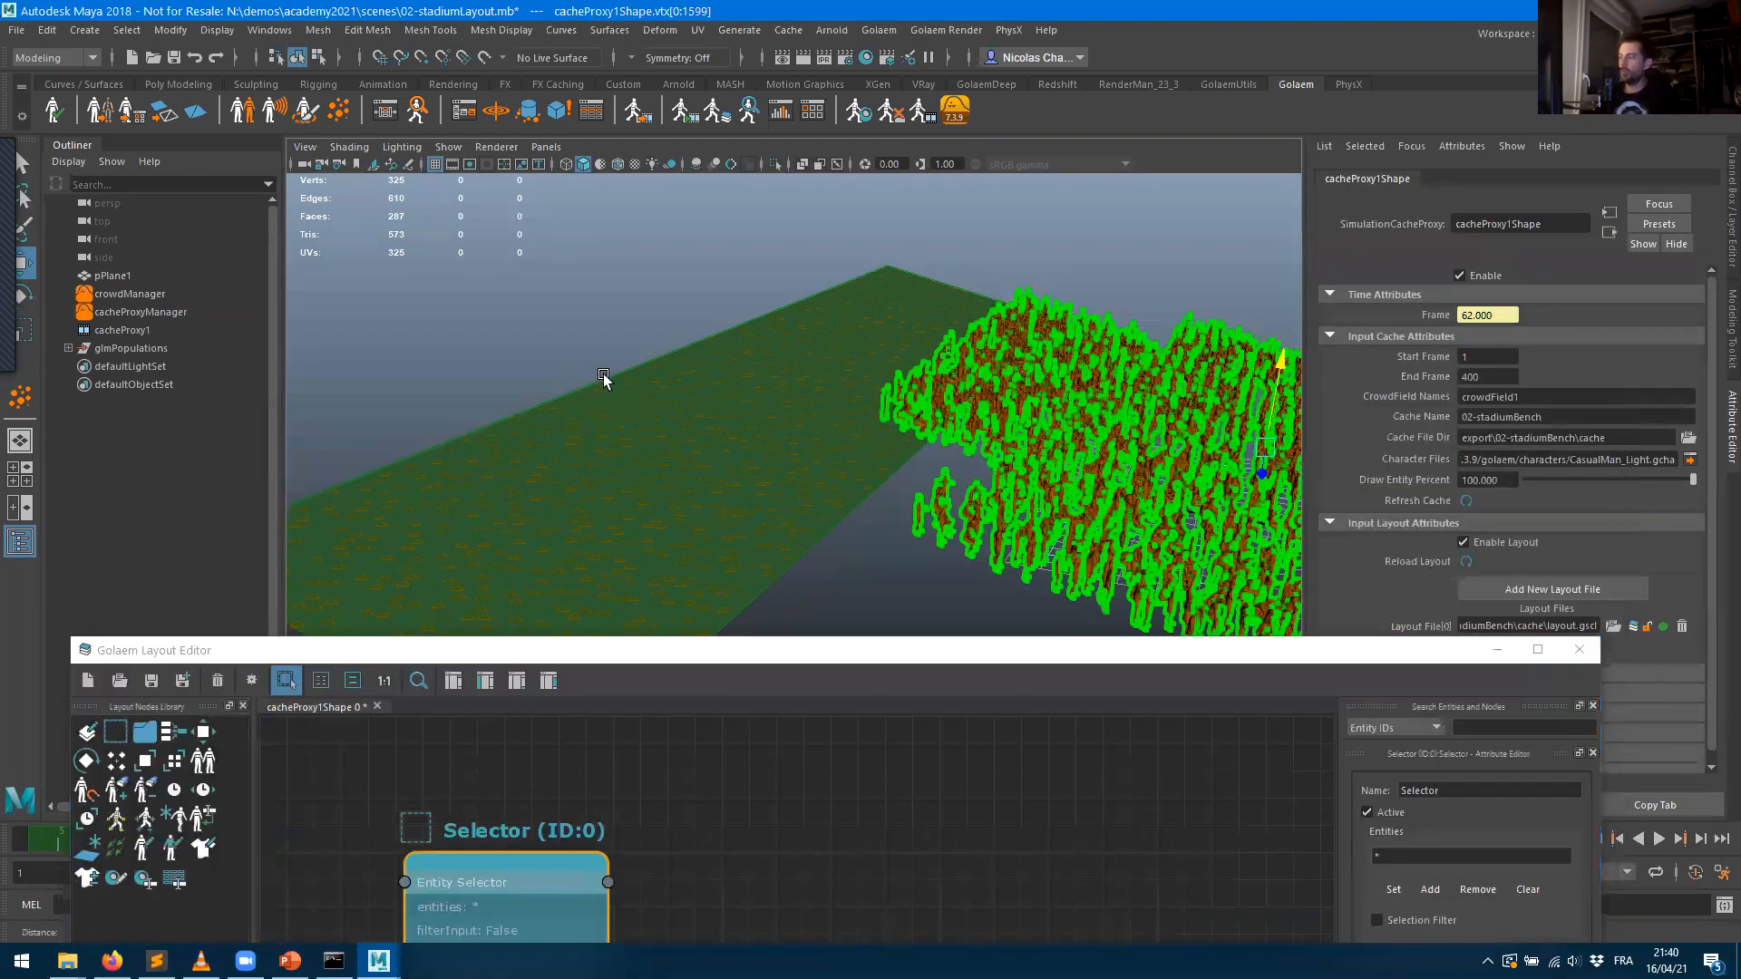
alt+middle_drag(950, 555, 526, 457)
alt+middle_drag(763, 524, 563, 416)
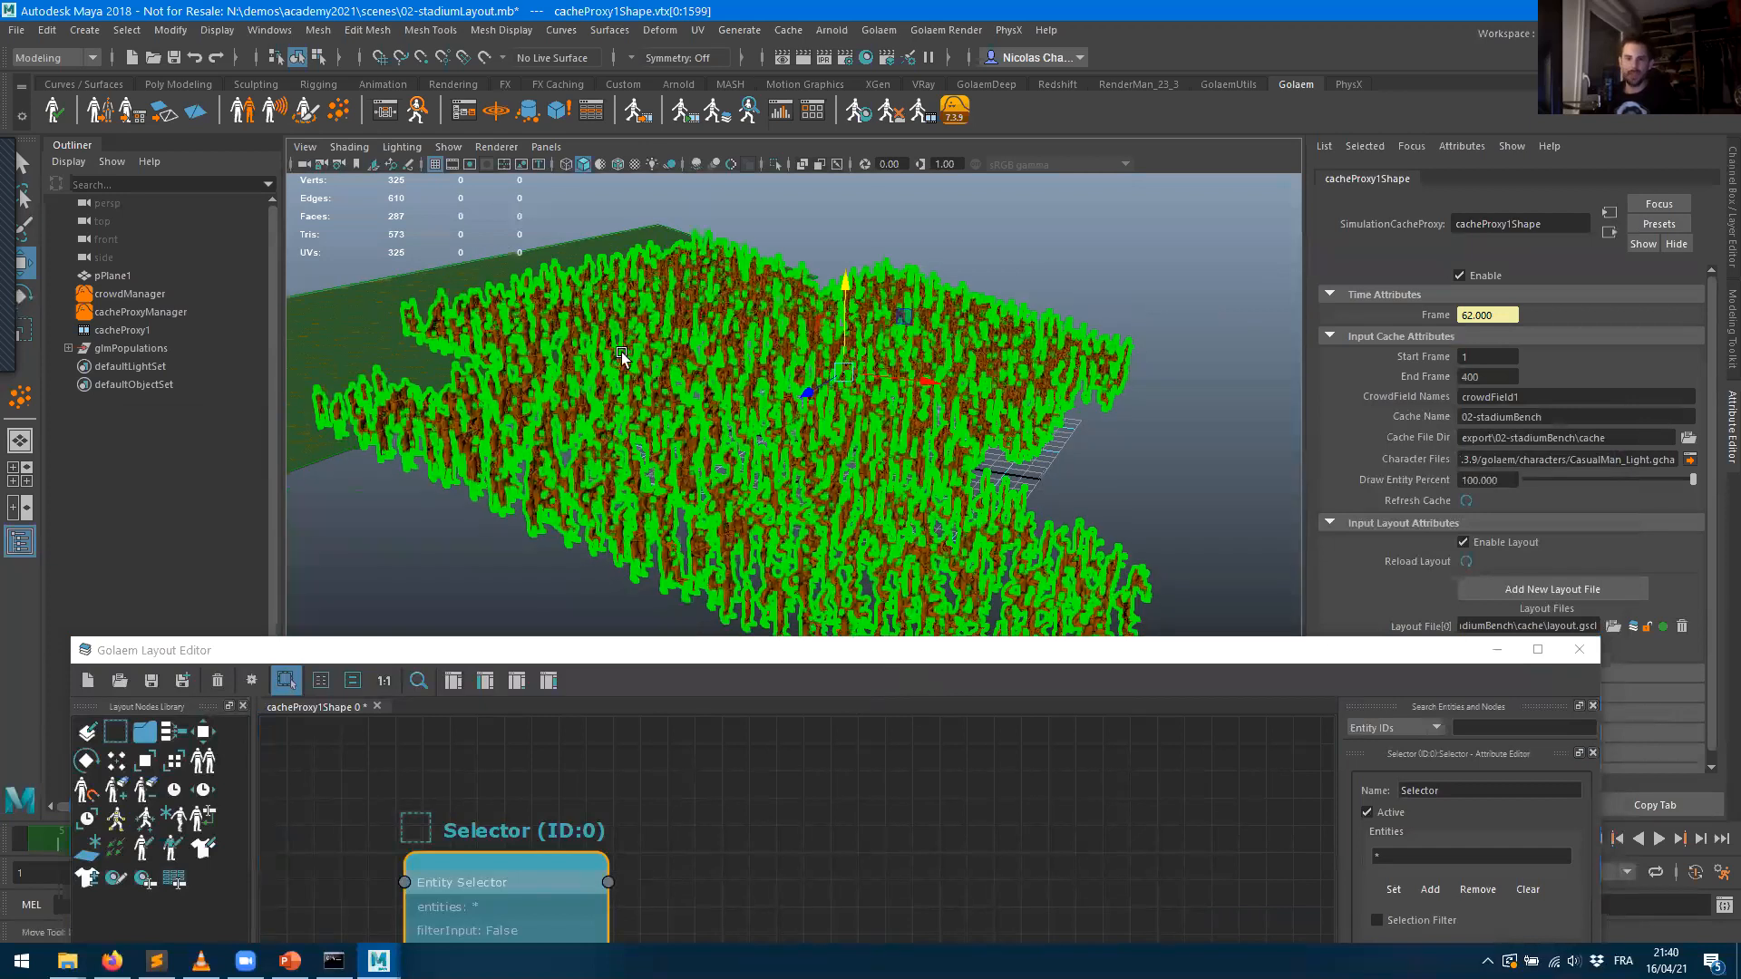
click(702, 858)
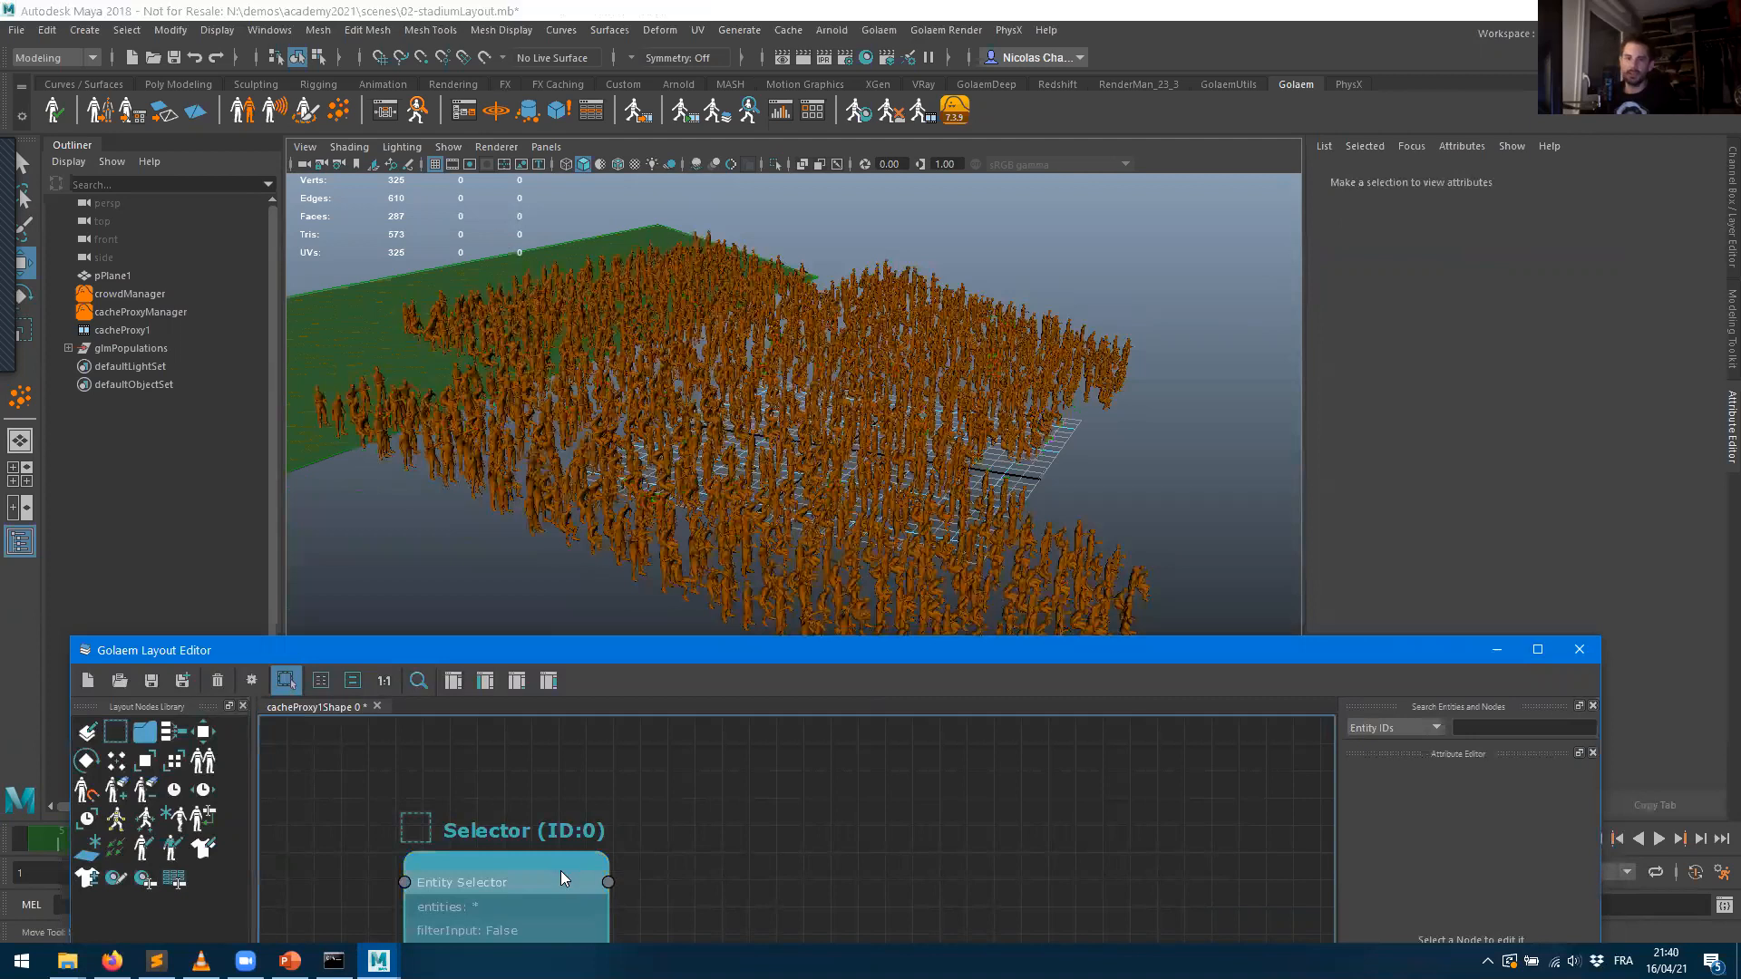
click(552, 876)
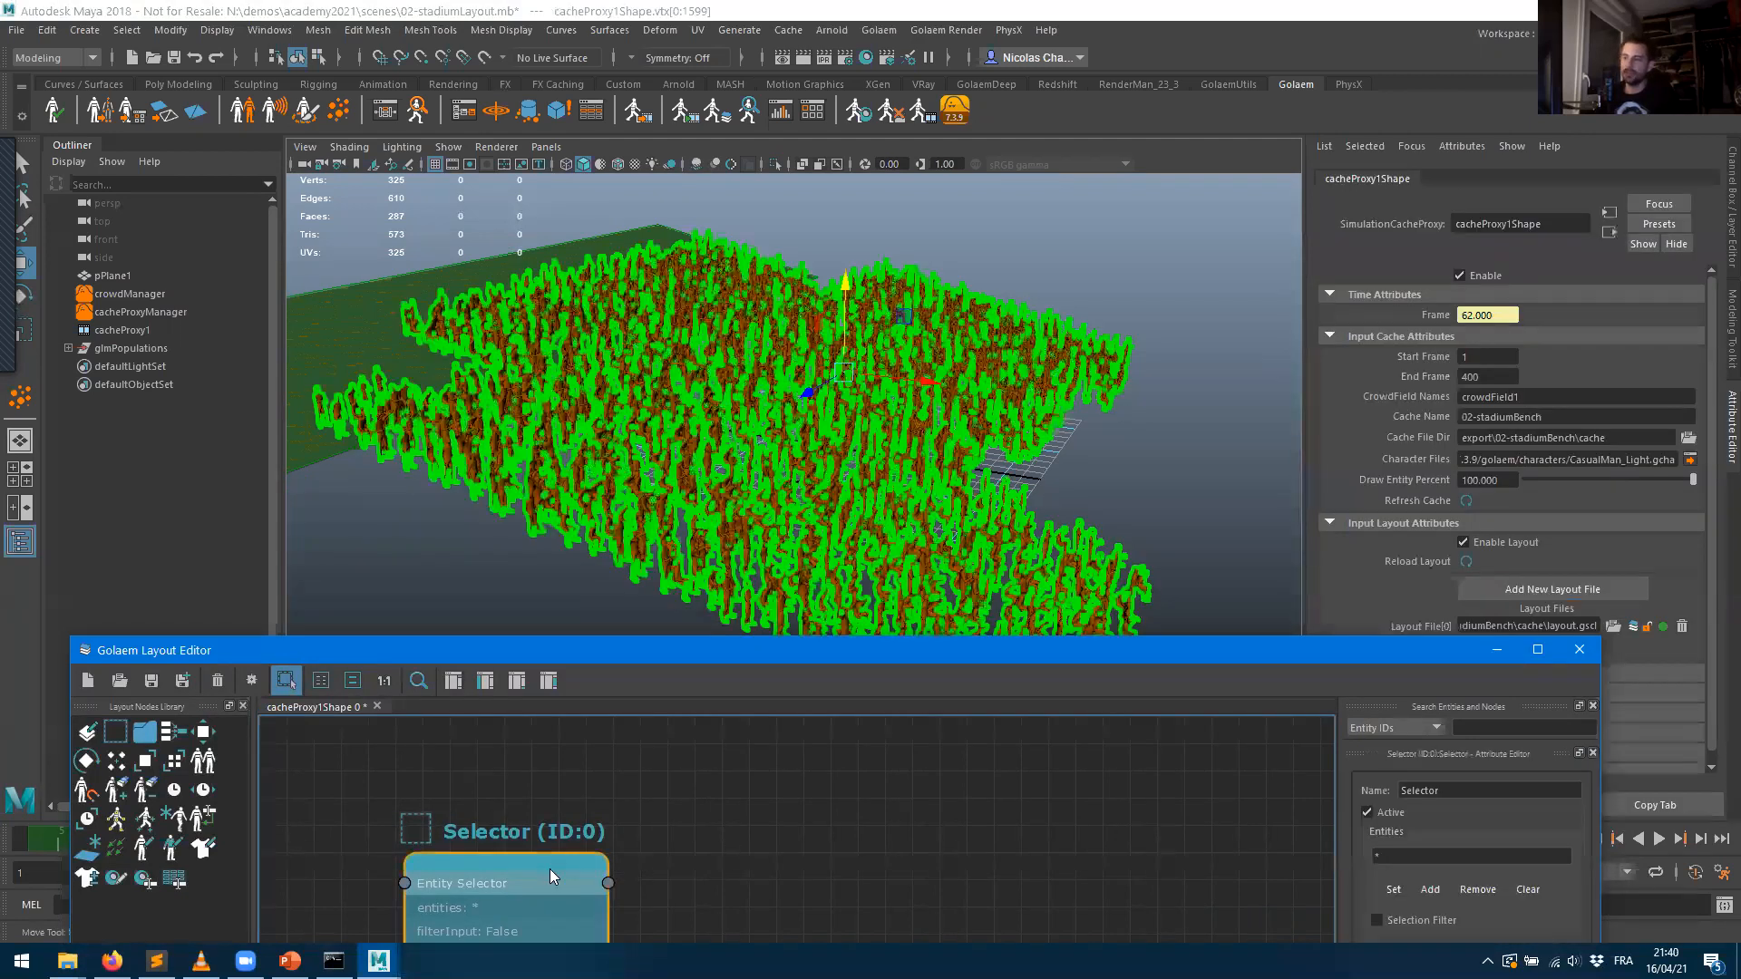
middle_drag(827, 864, 819, 756)
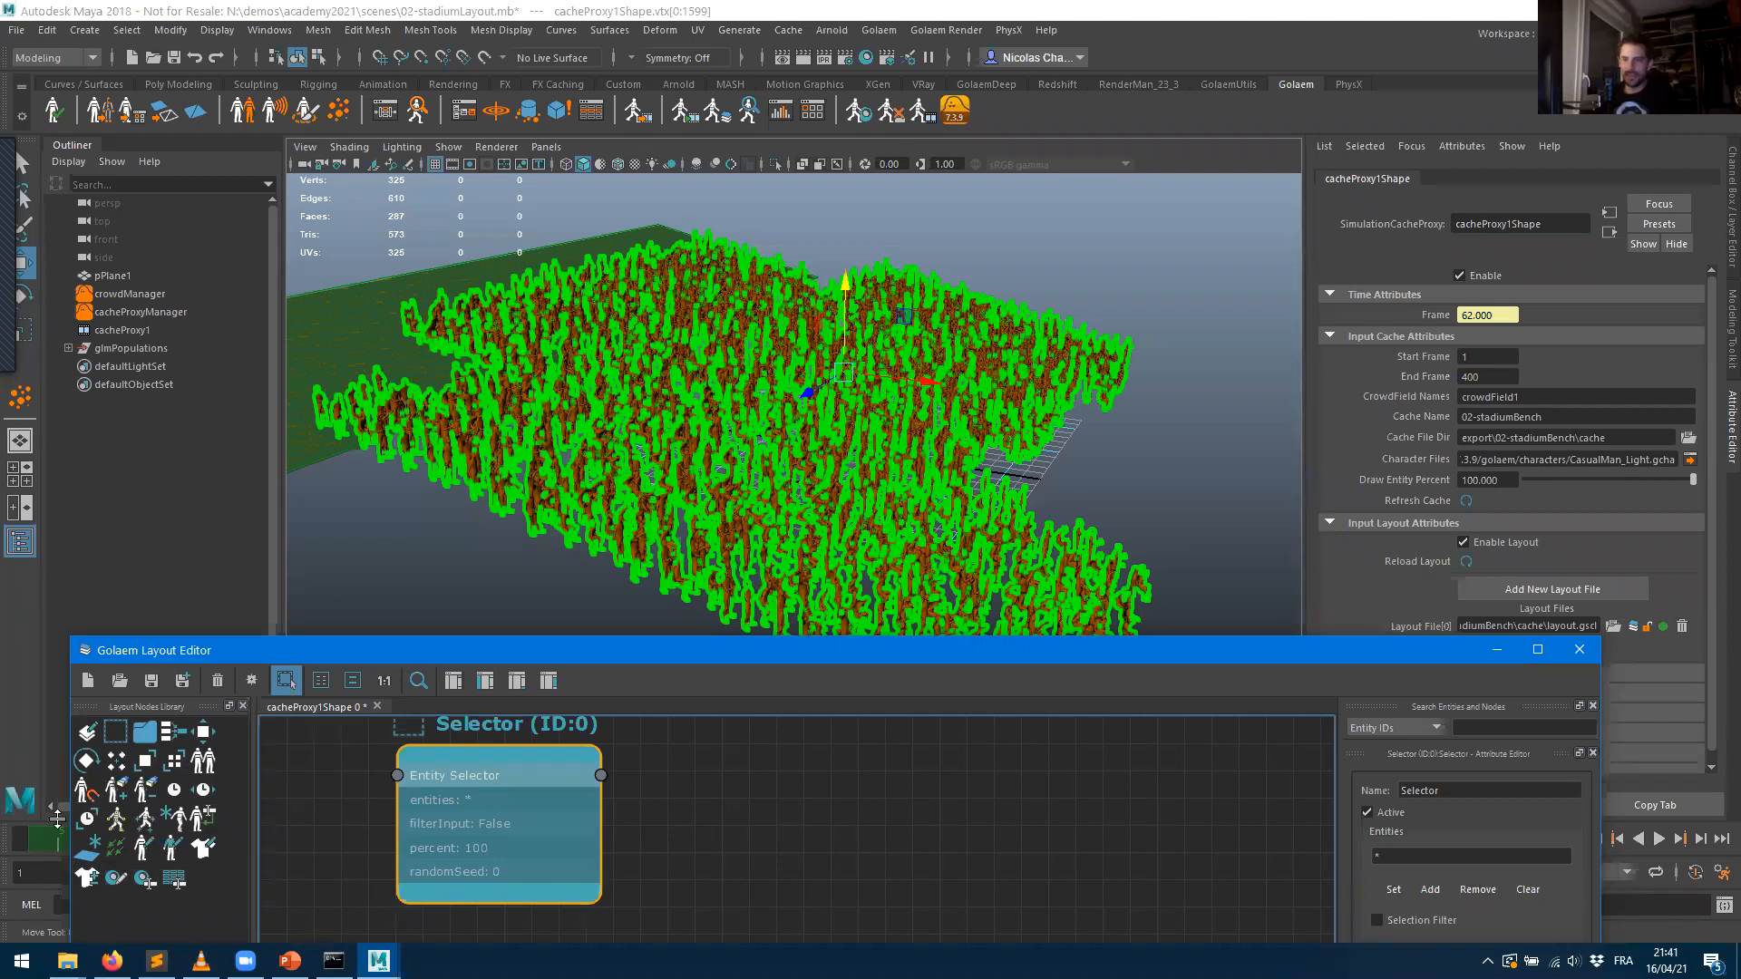
- Add a SnapTo node connected to the Selector node, and delete it
mouse_move(86, 791)
mouse_down()
mouse_move(591, 787)
mouse_move(91, 798)
mouse_move(465, 831)
mouse_move(94, 799)
mouse_up()
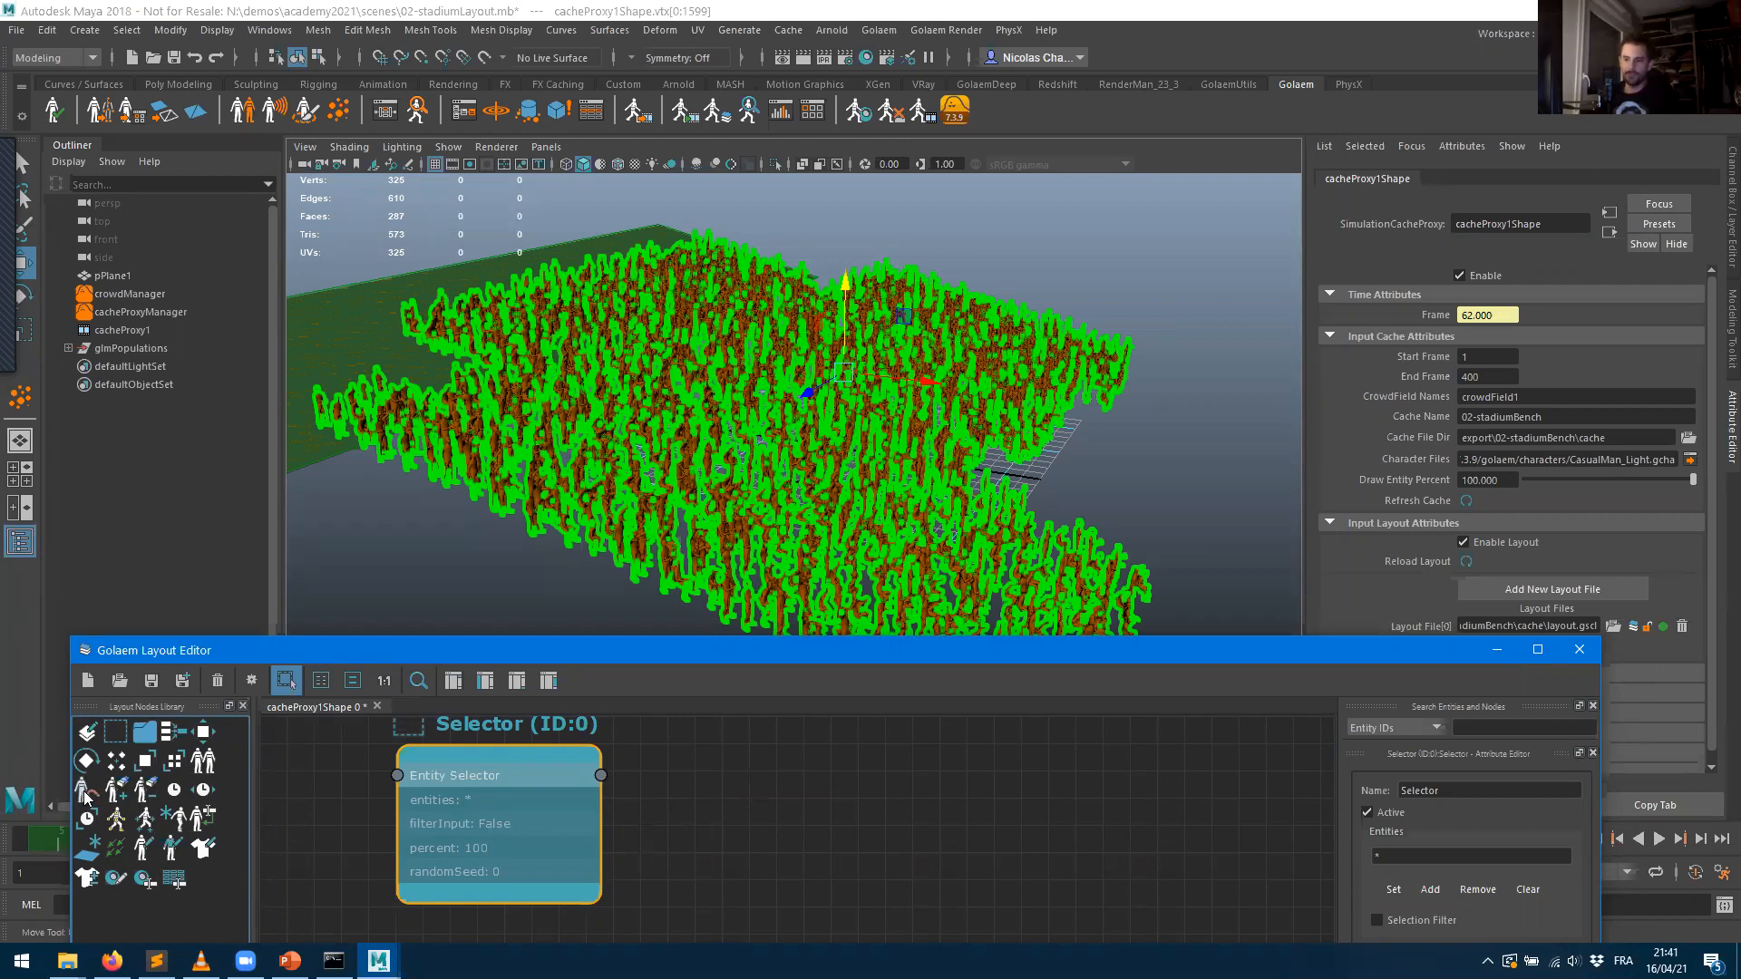
double_click(84, 791)
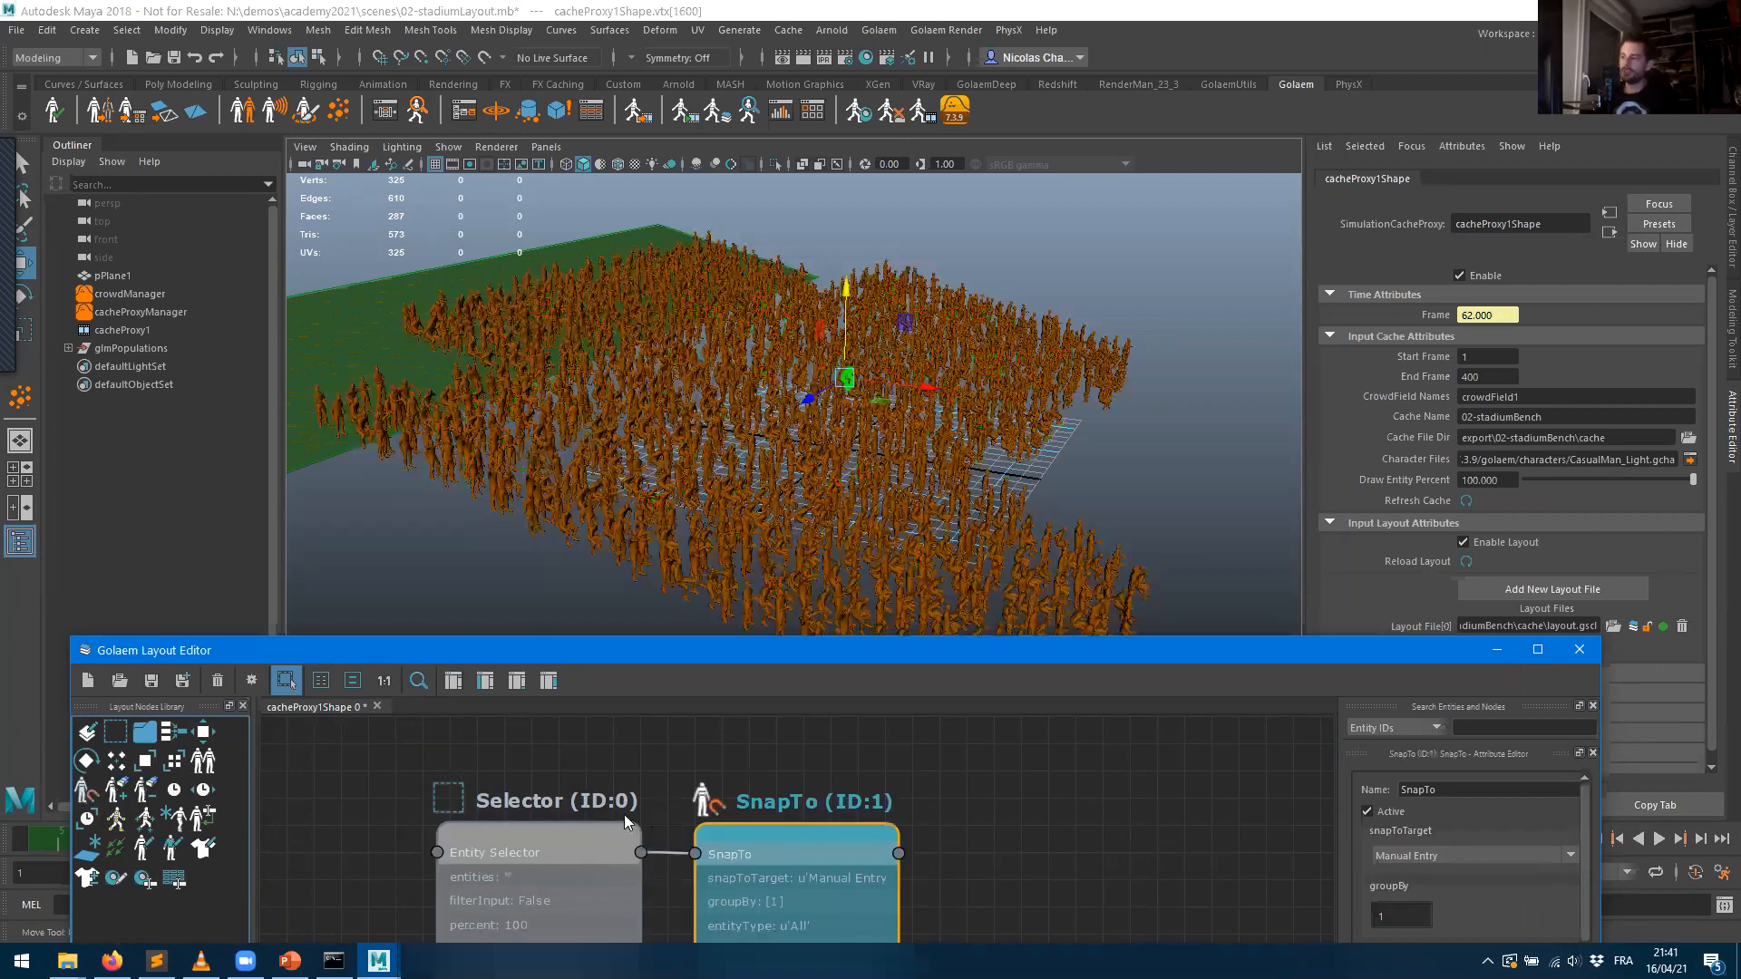
click(764, 835)
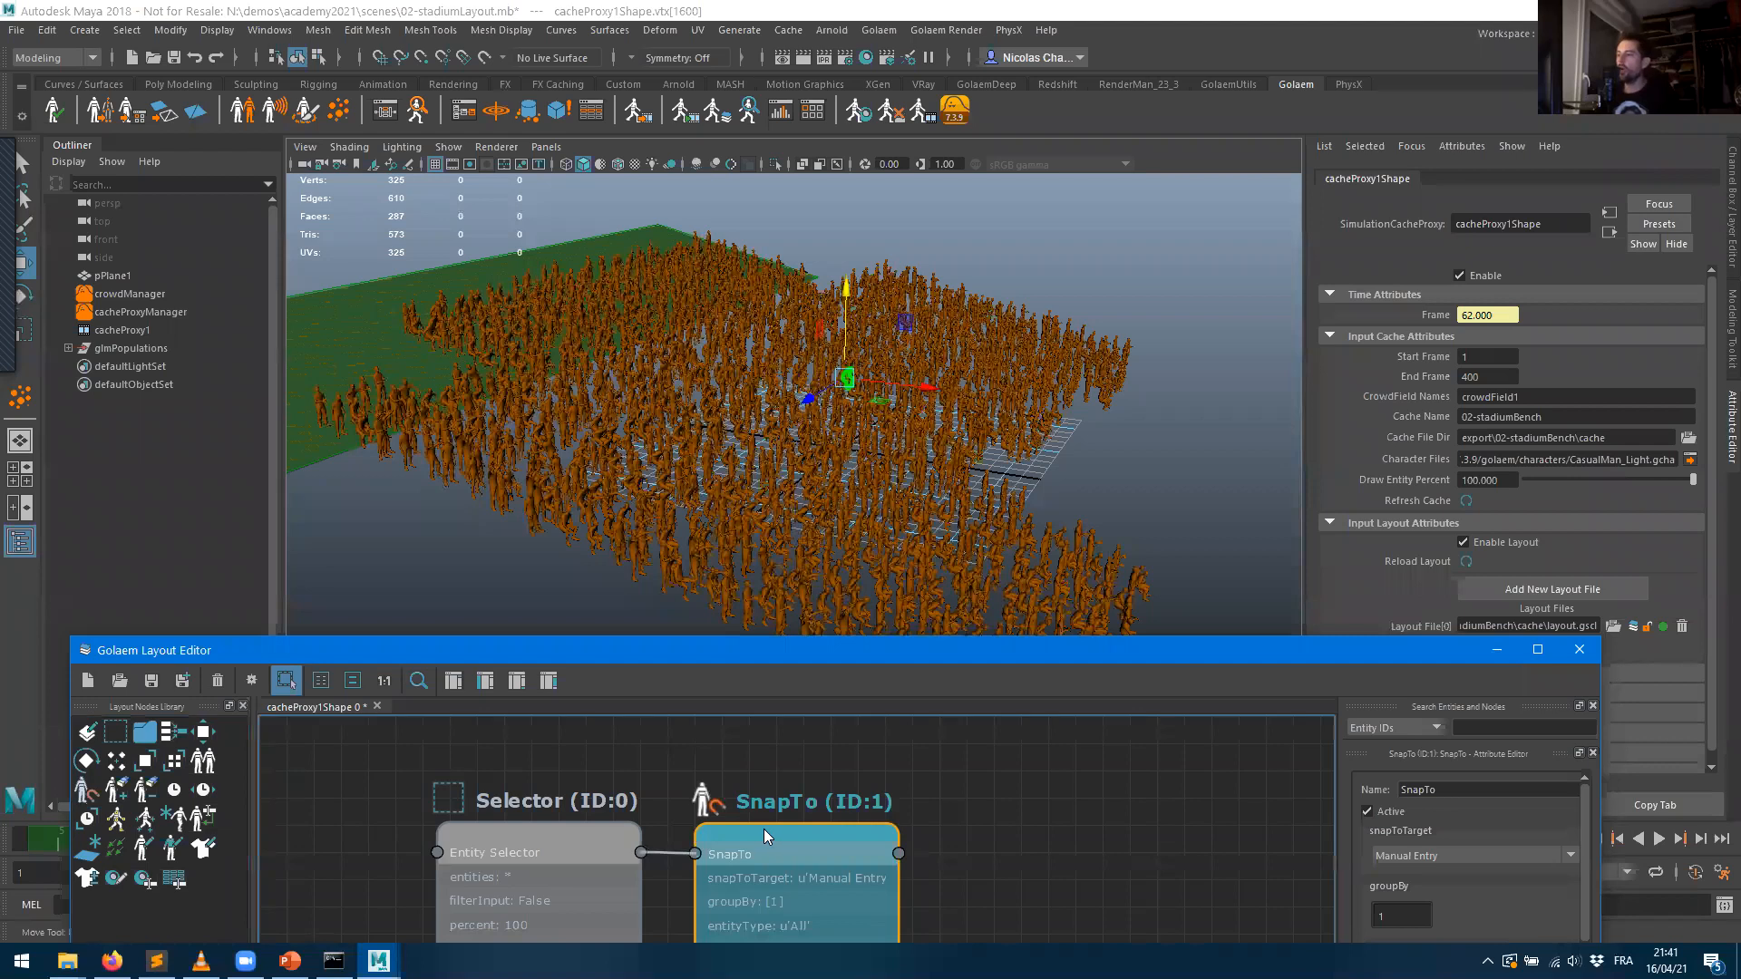
key(Delete)
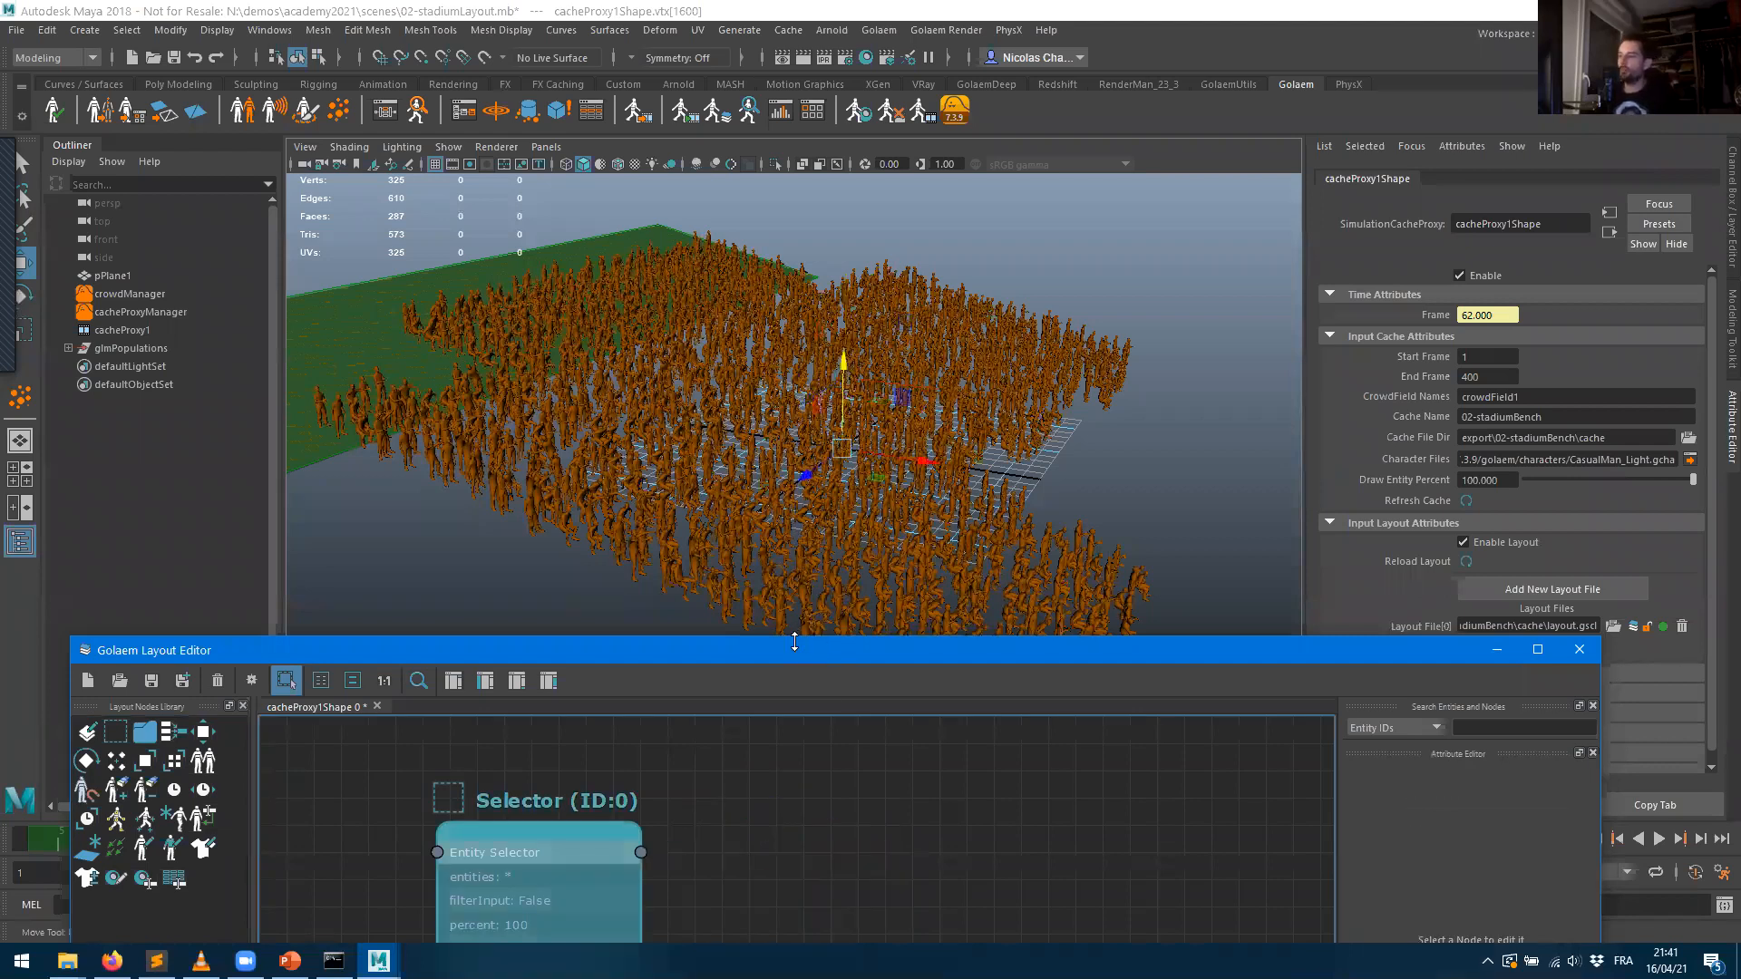
- Add a separate SnapTo node beside the Selector in the raised layout editor, and connect the Selector's output to its input
drag(794, 641, 797, 223)
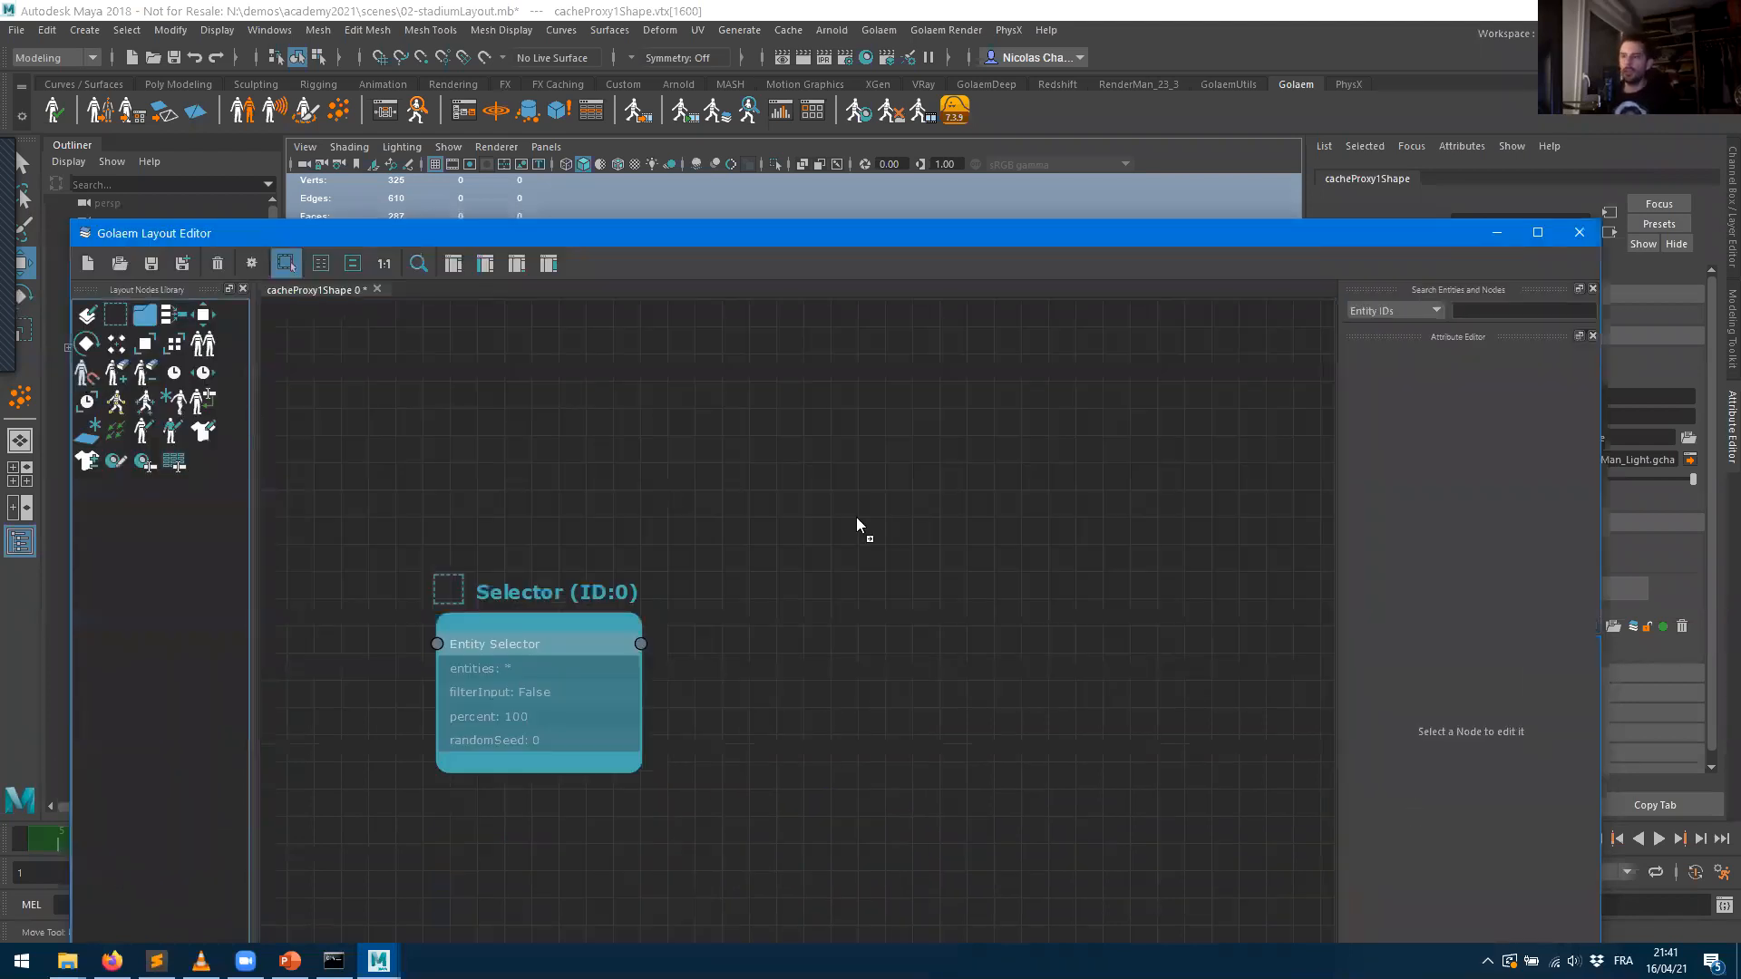
key(ctrl+z)
drag(640, 644, 744, 654)
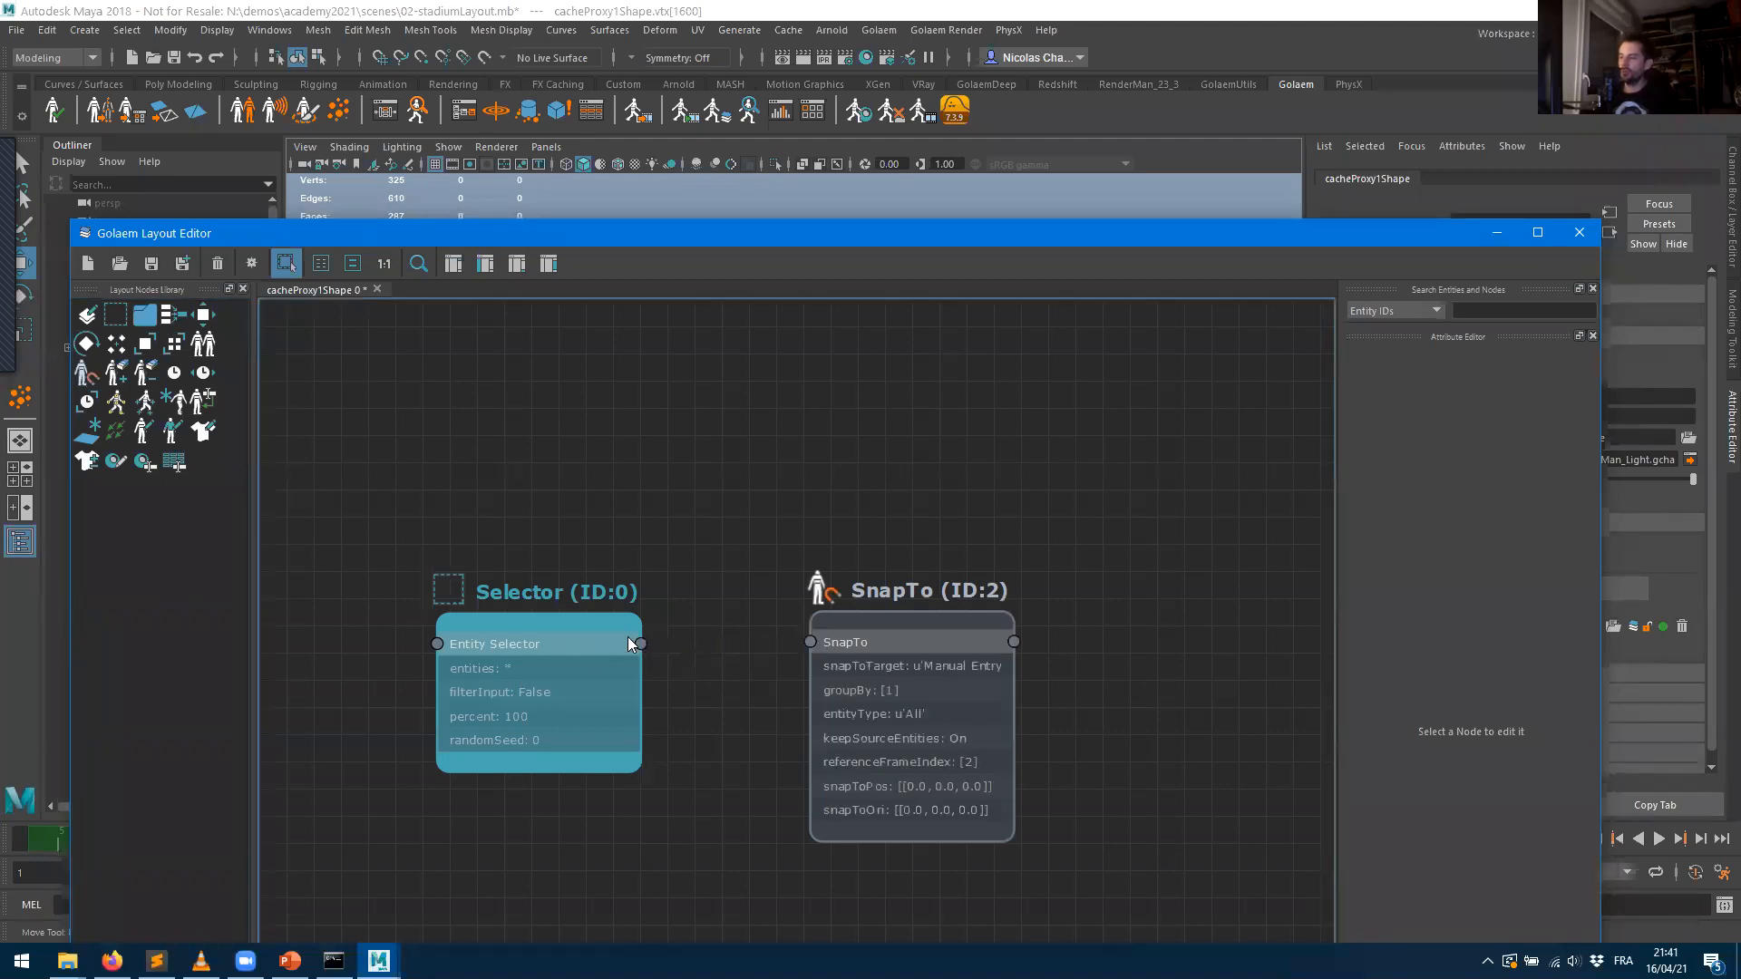
drag(640, 644, 811, 645)
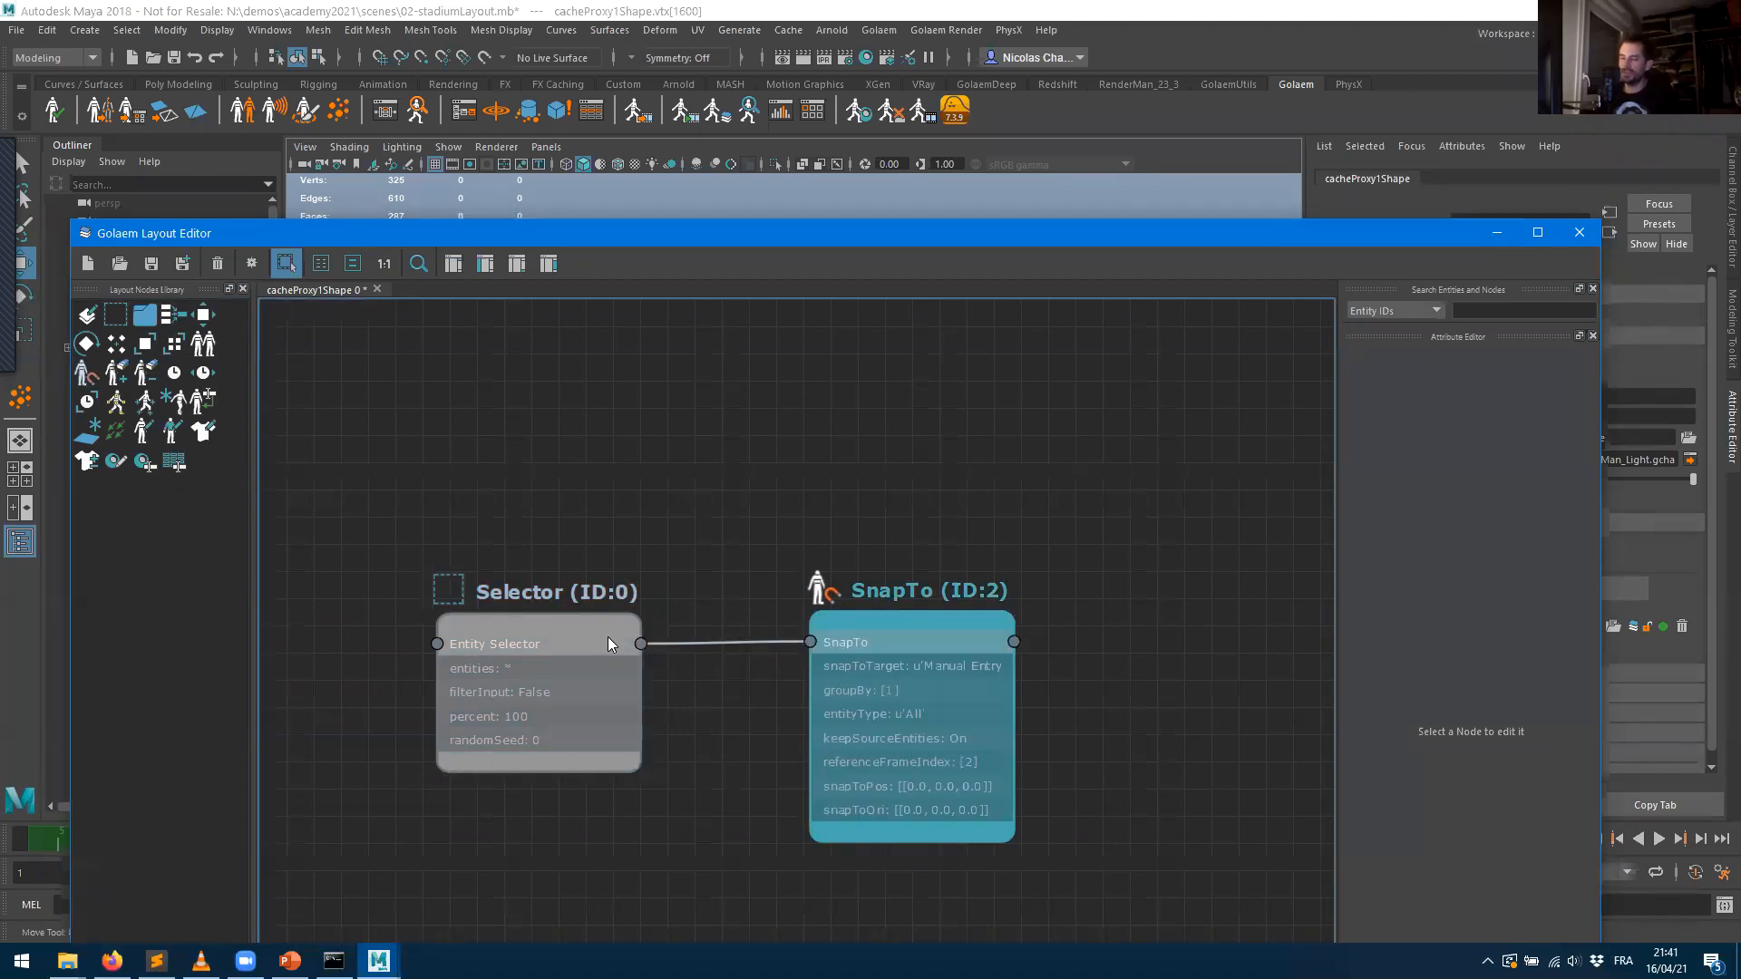
- Delete the connection between the Selector and SnapTo nodes
click(733, 654)
key(Delete)
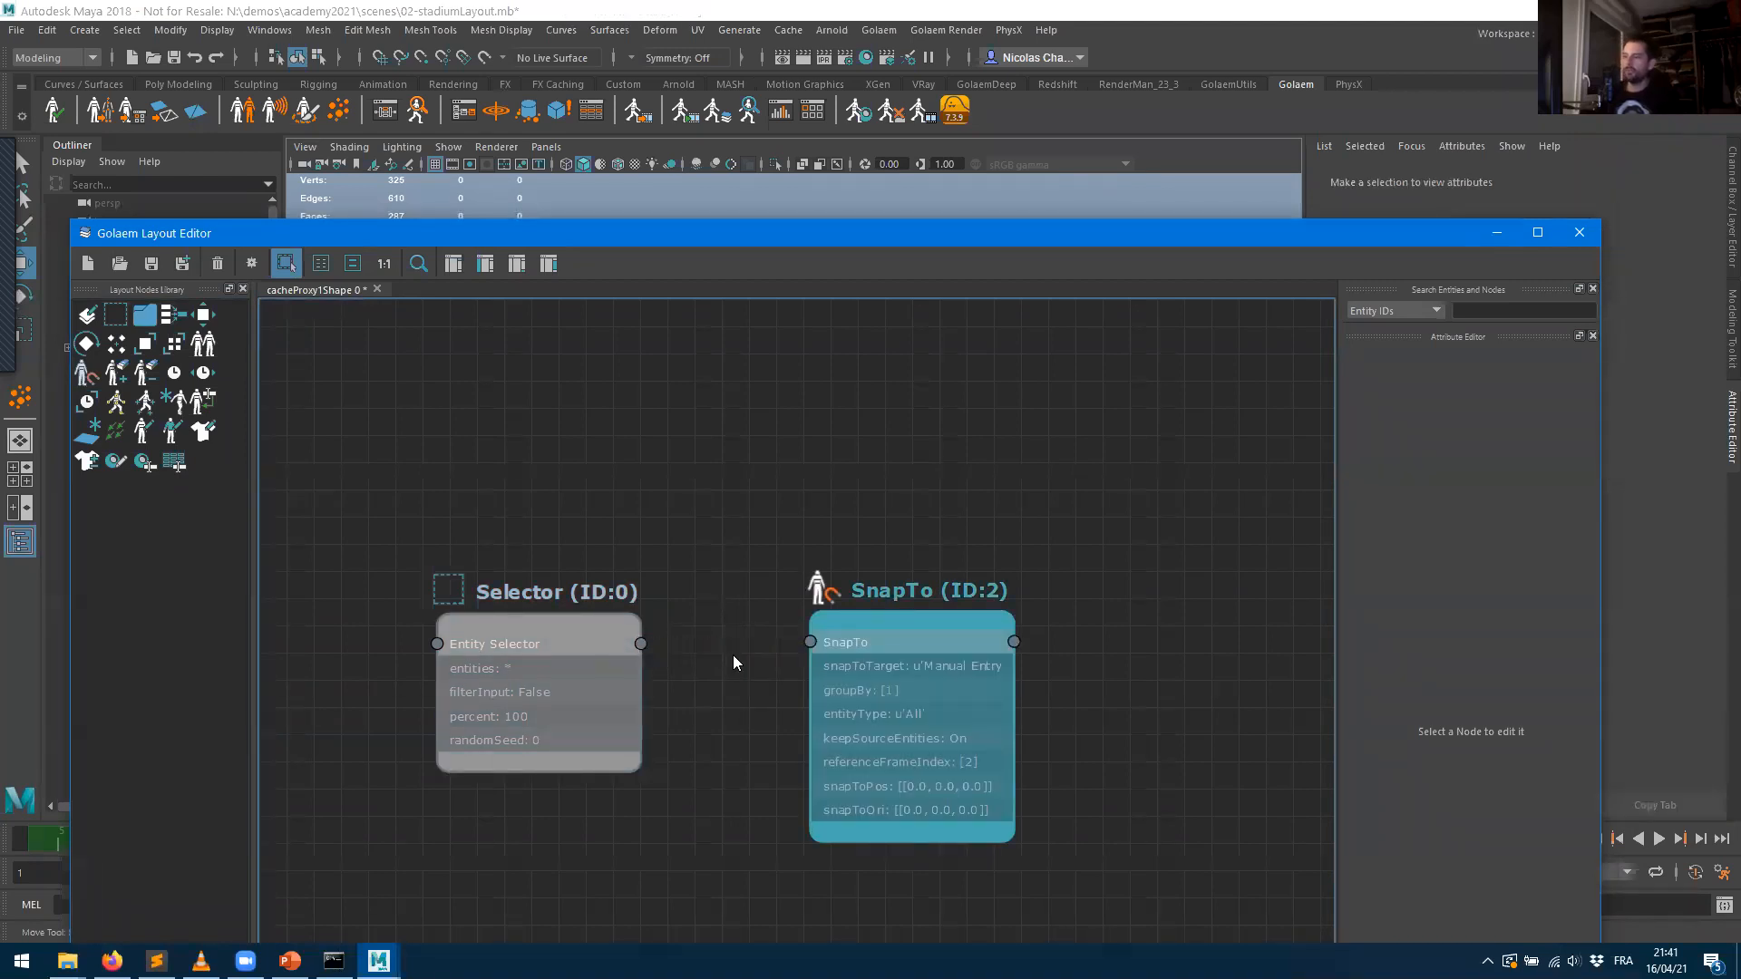
- Reconnect the Selector's output to the SnapTo node's input, and alternate the root between the two nodes, ending on SnapTo
drag(641, 644, 812, 645)
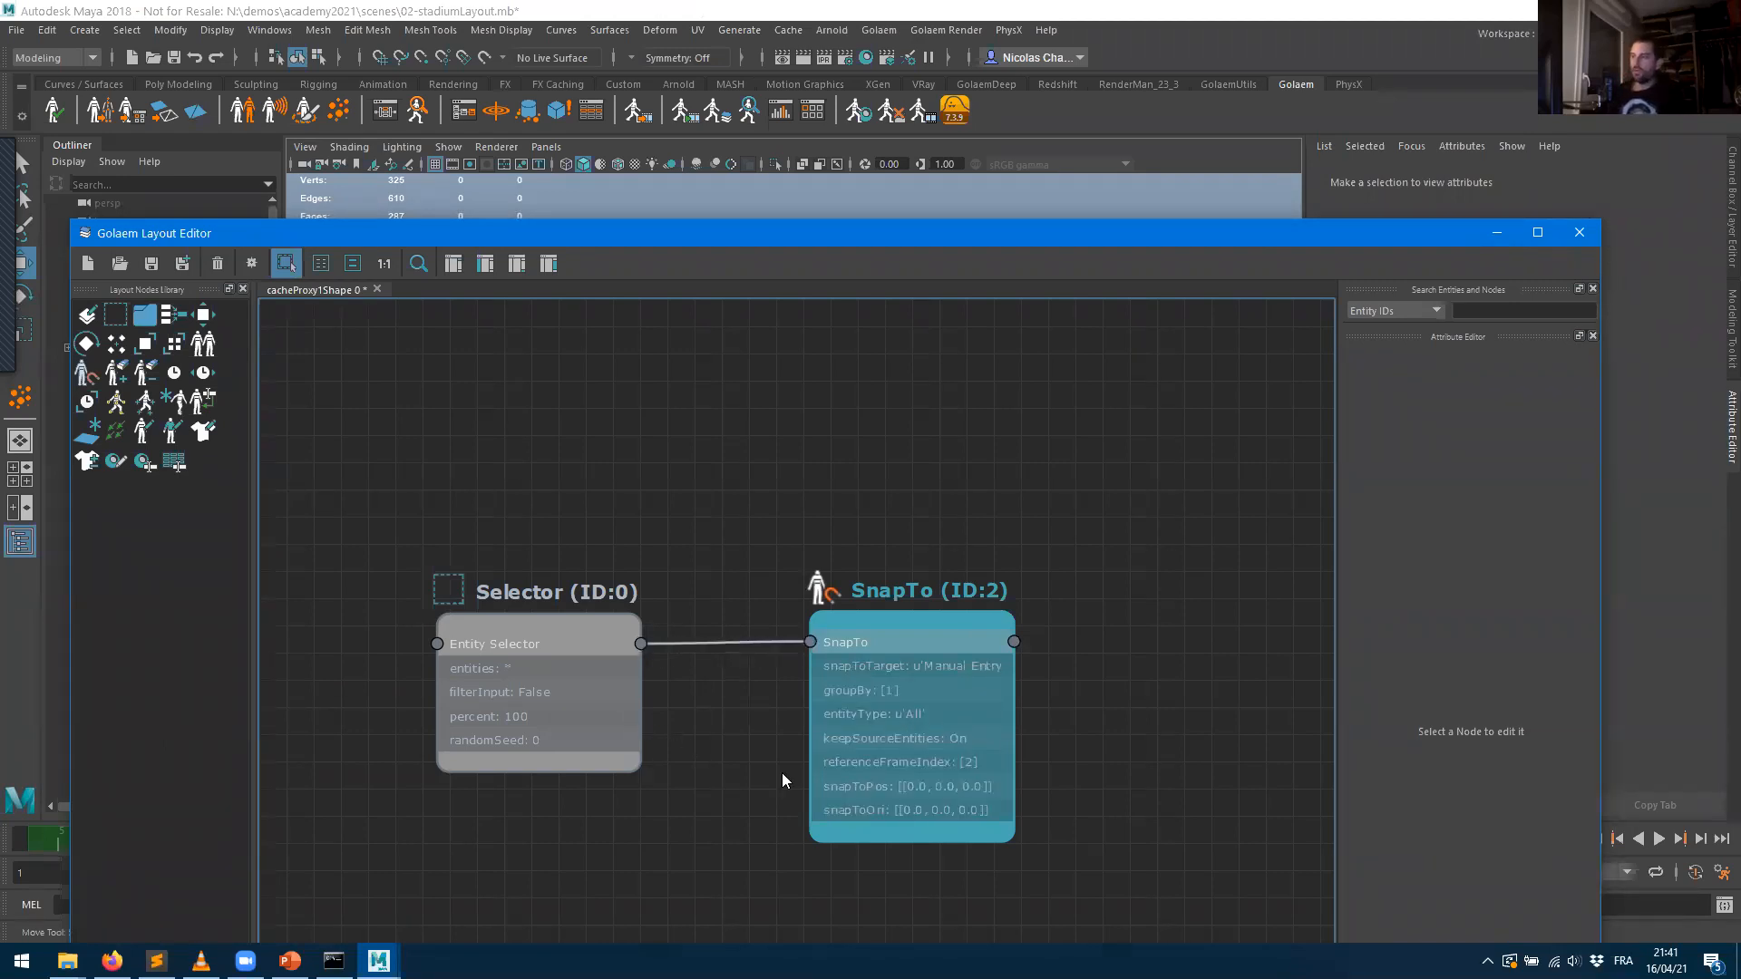
click(582, 655)
click(912, 687)
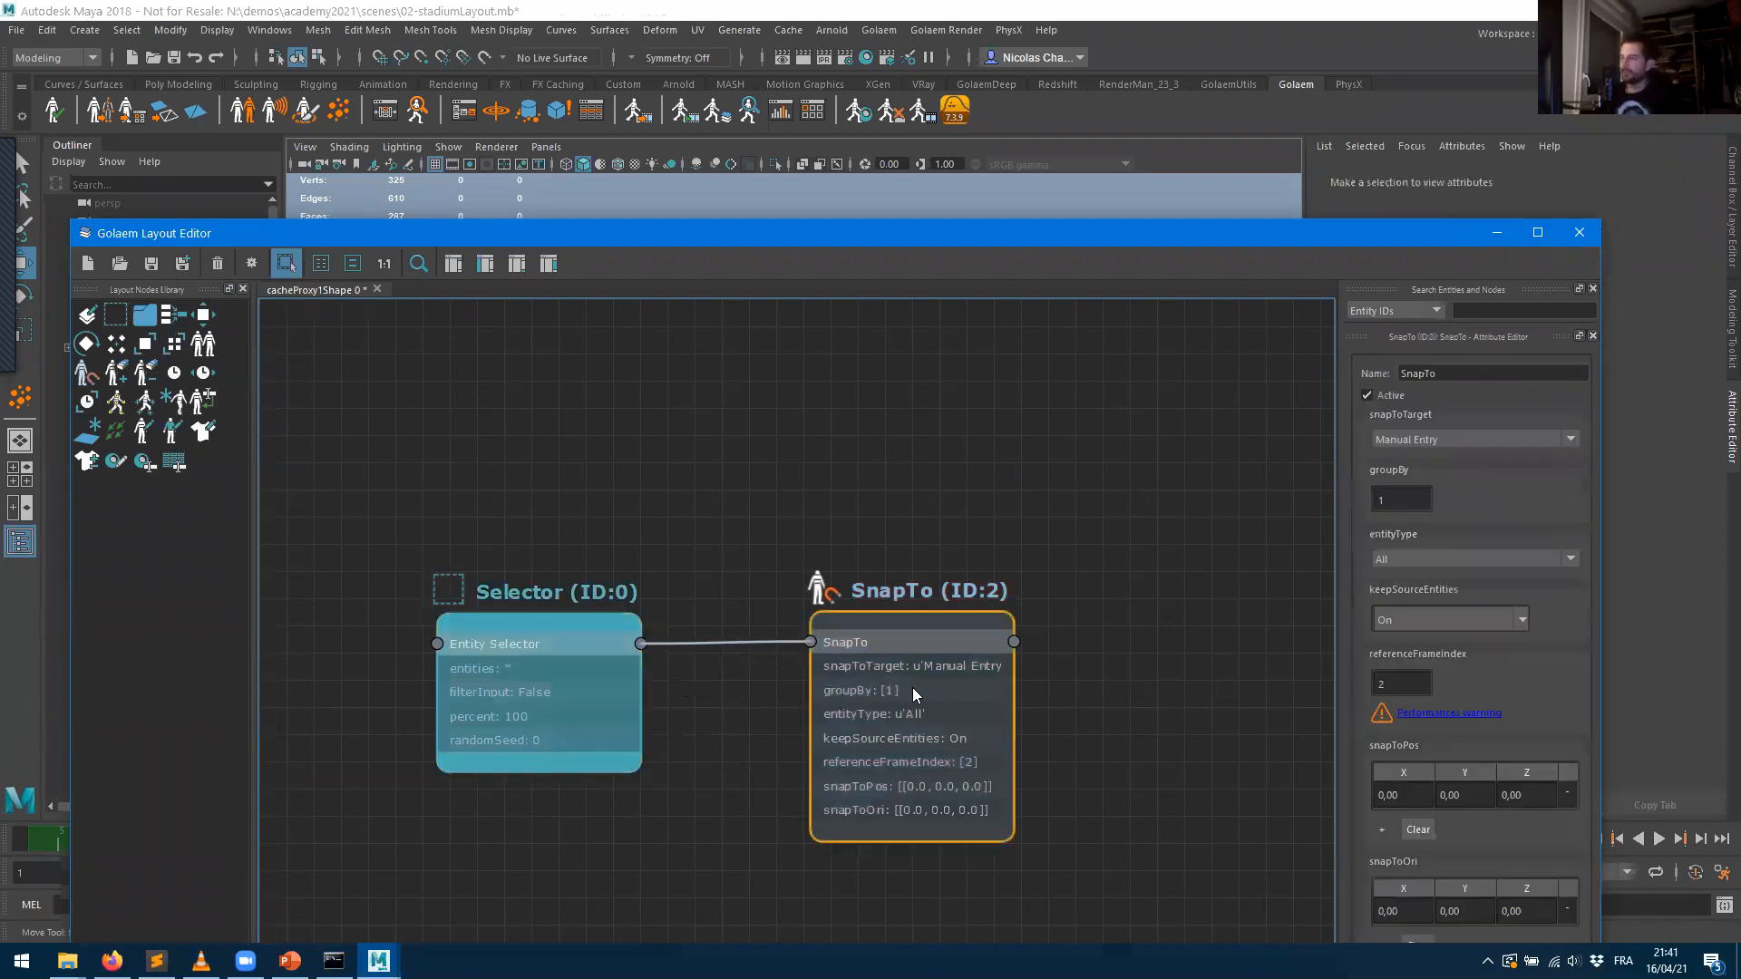
click(540, 689)
click(932, 704)
click(594, 707)
click(854, 695)
click(568, 698)
click(883, 694)
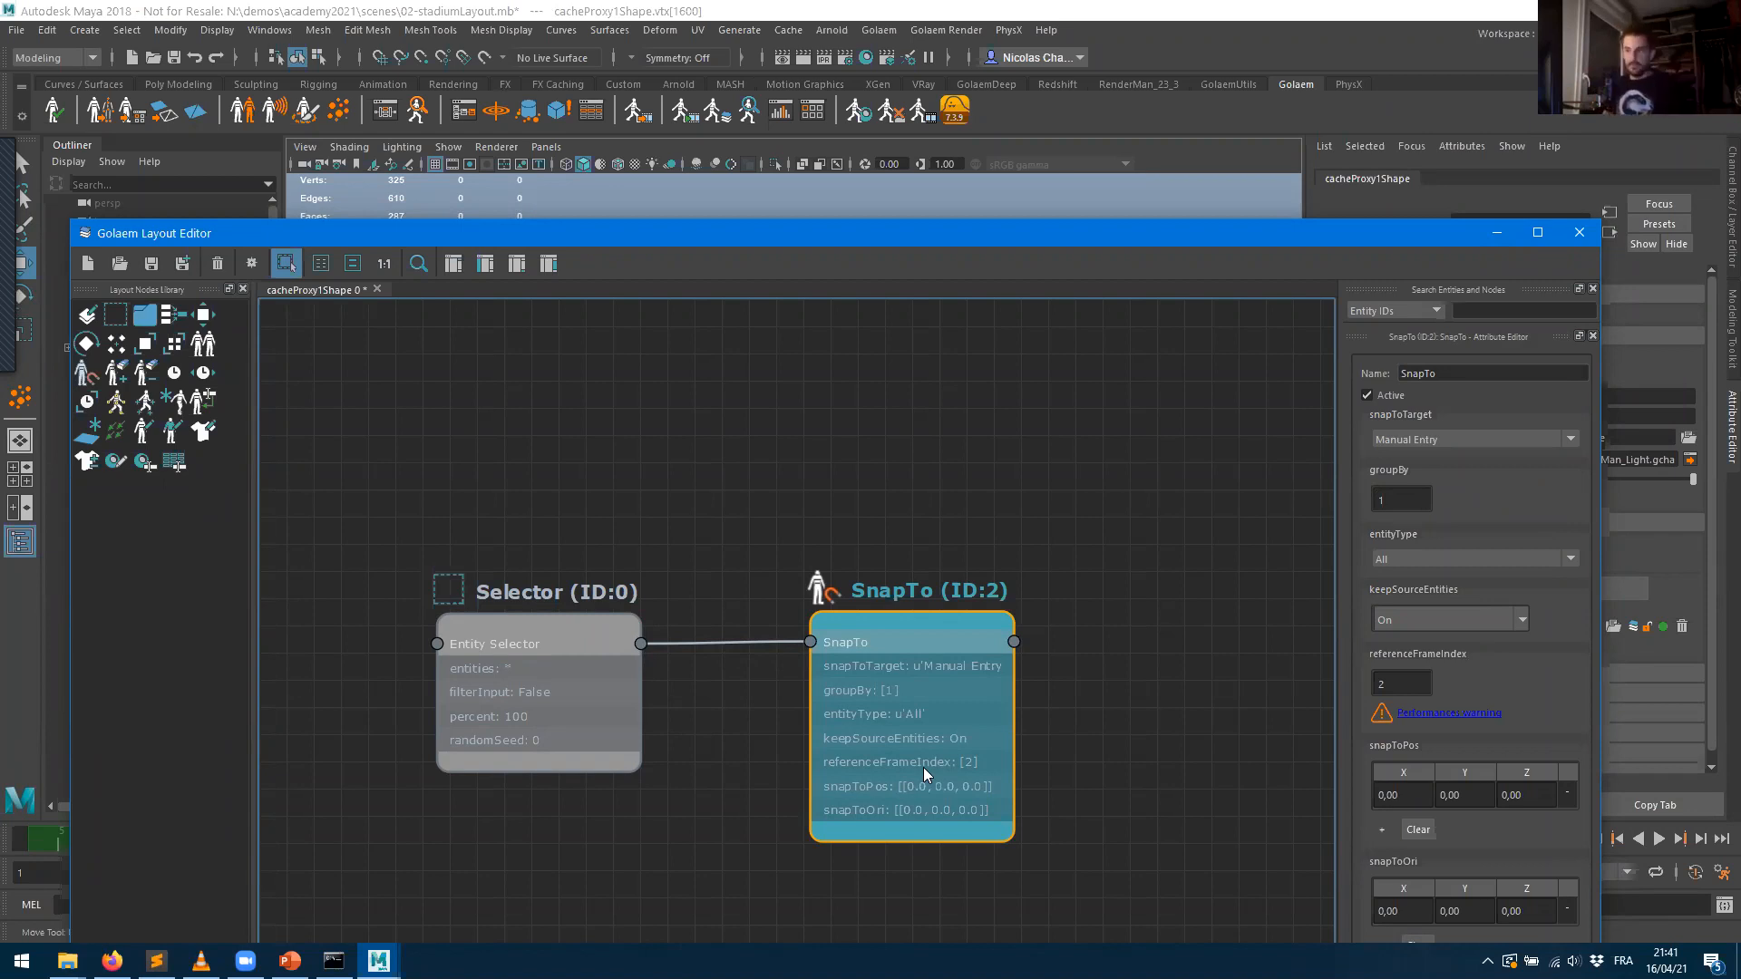
- Set the Selector and SnapTo nodes as root in turn several times, finishing with SnapTo as root
right_click(604, 642)
click(627, 649)
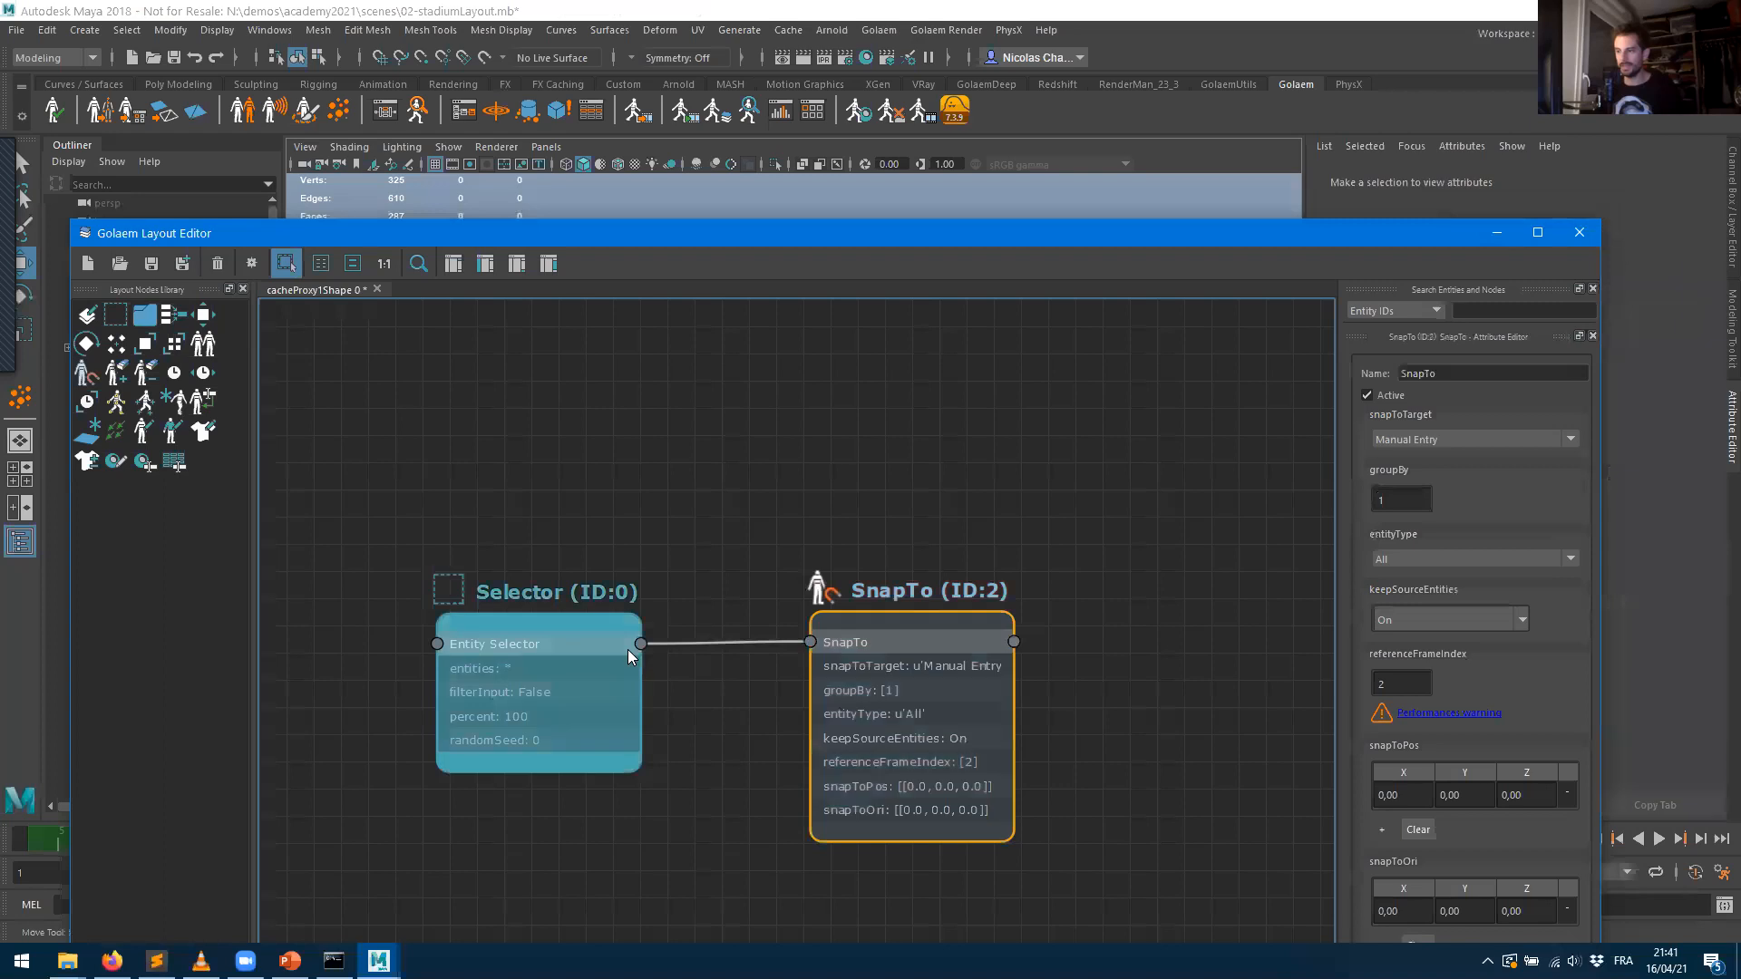
right_click(934, 653)
click(999, 670)
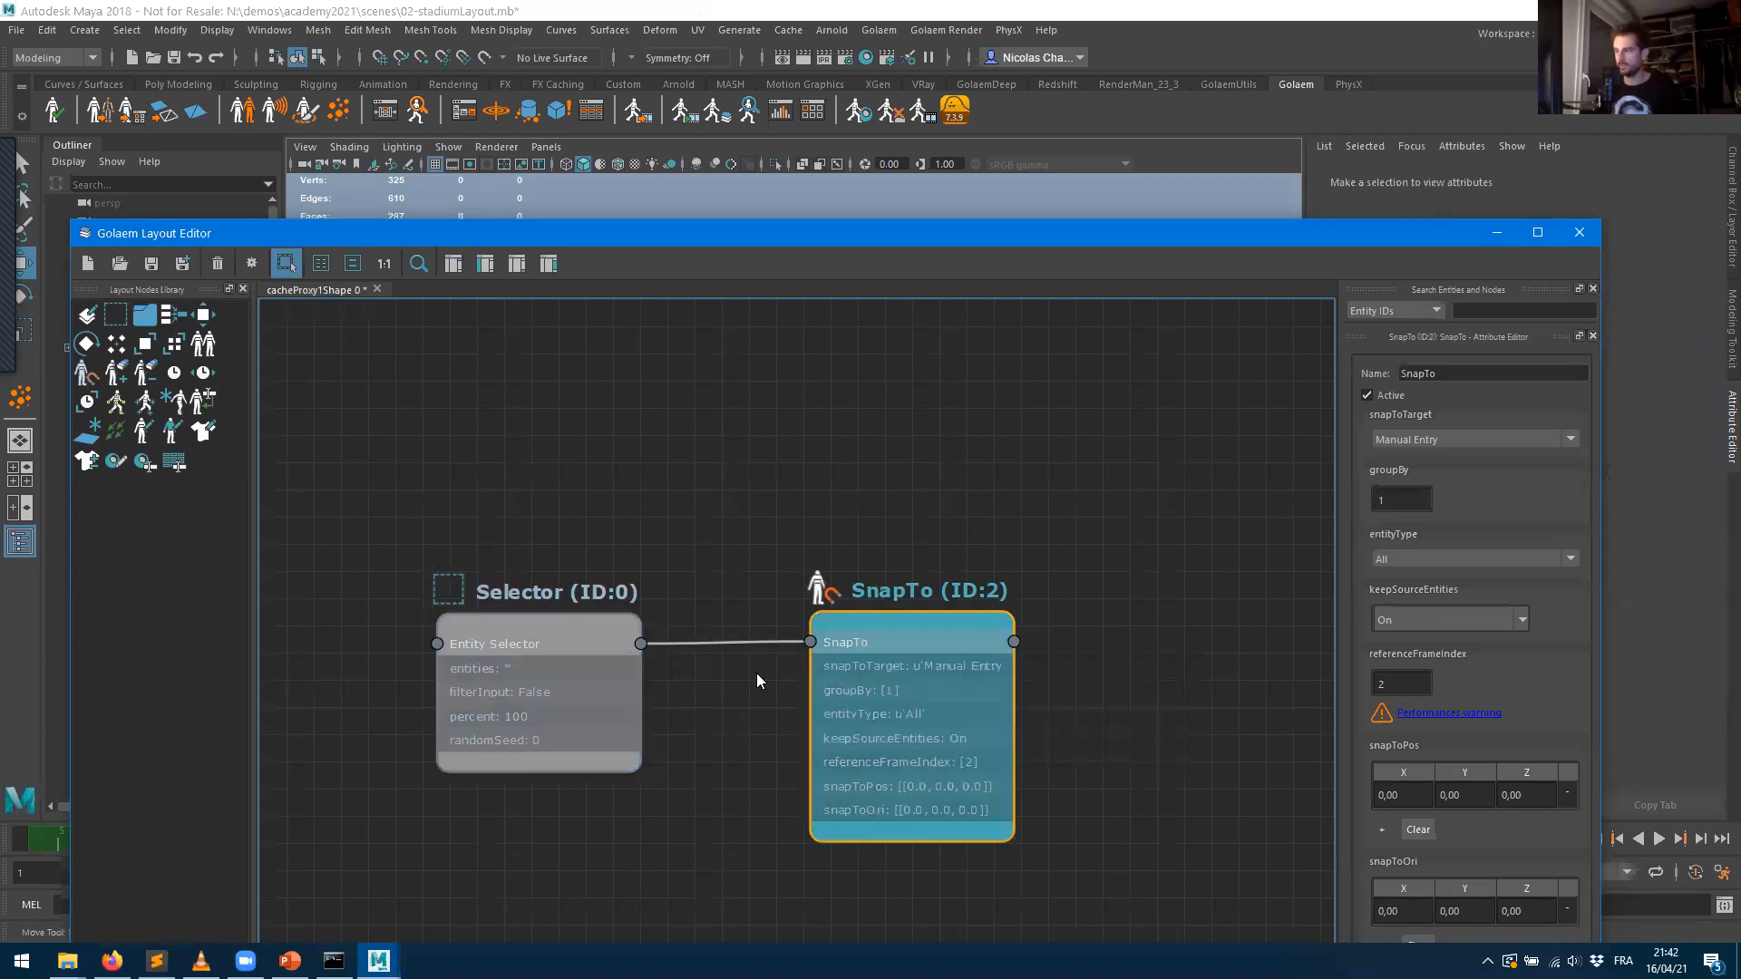
right_click(594, 669)
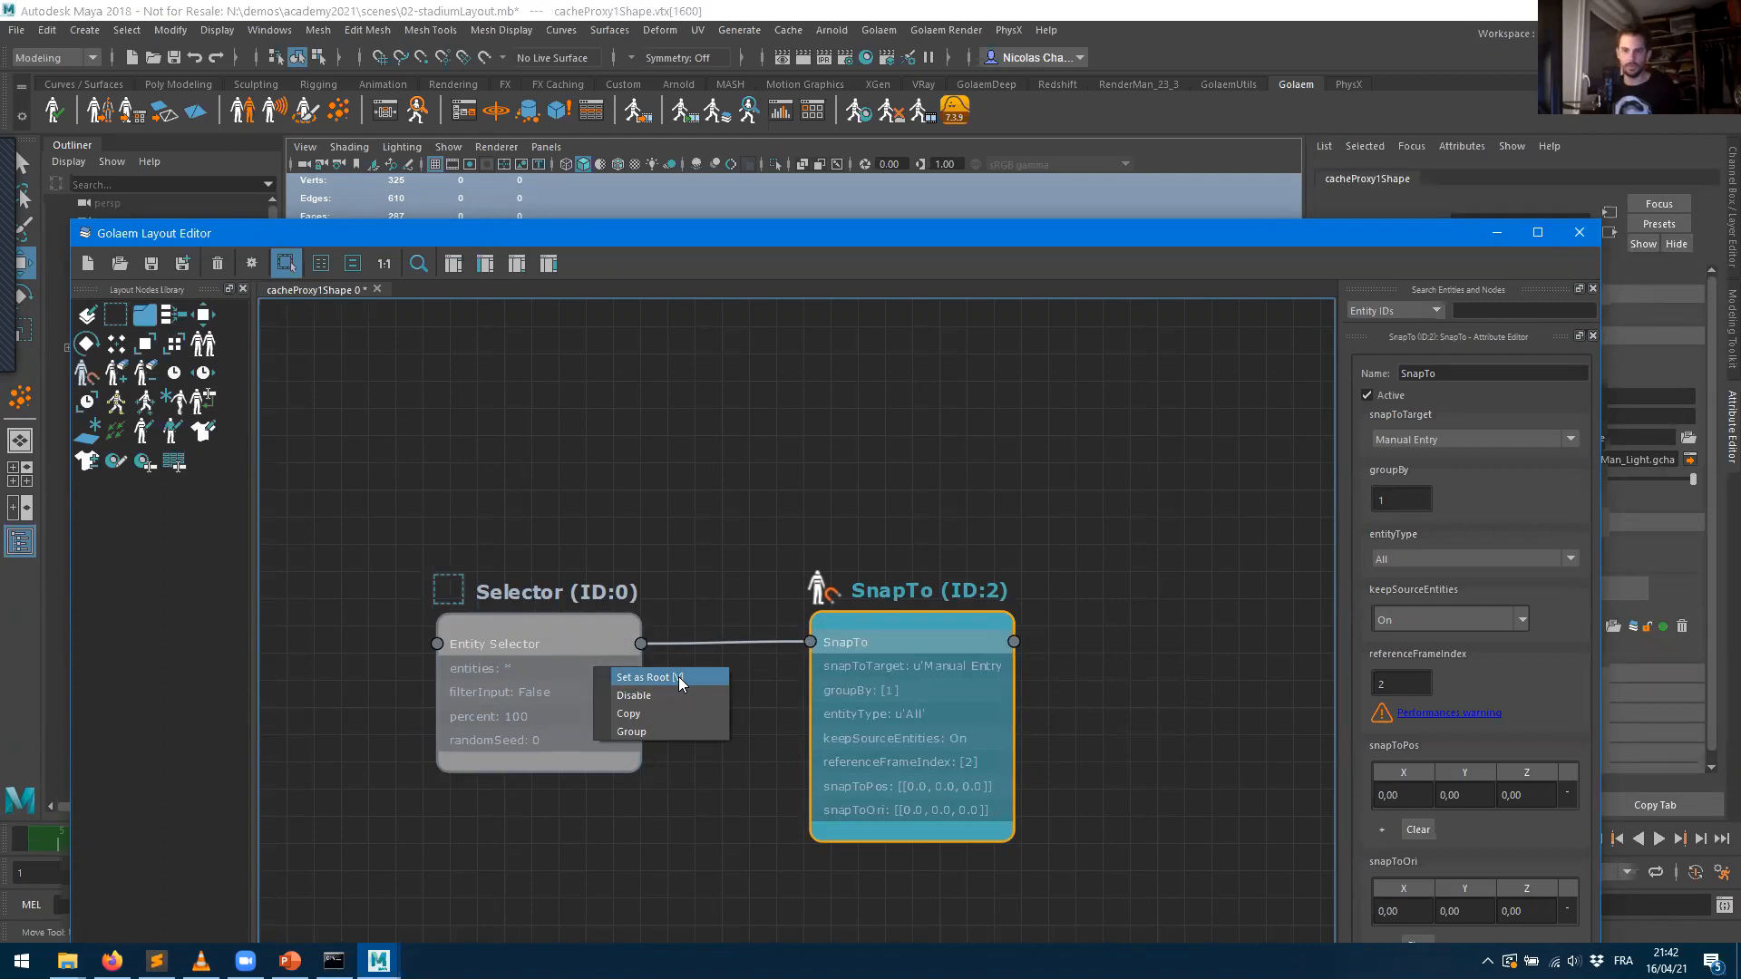
click(678, 677)
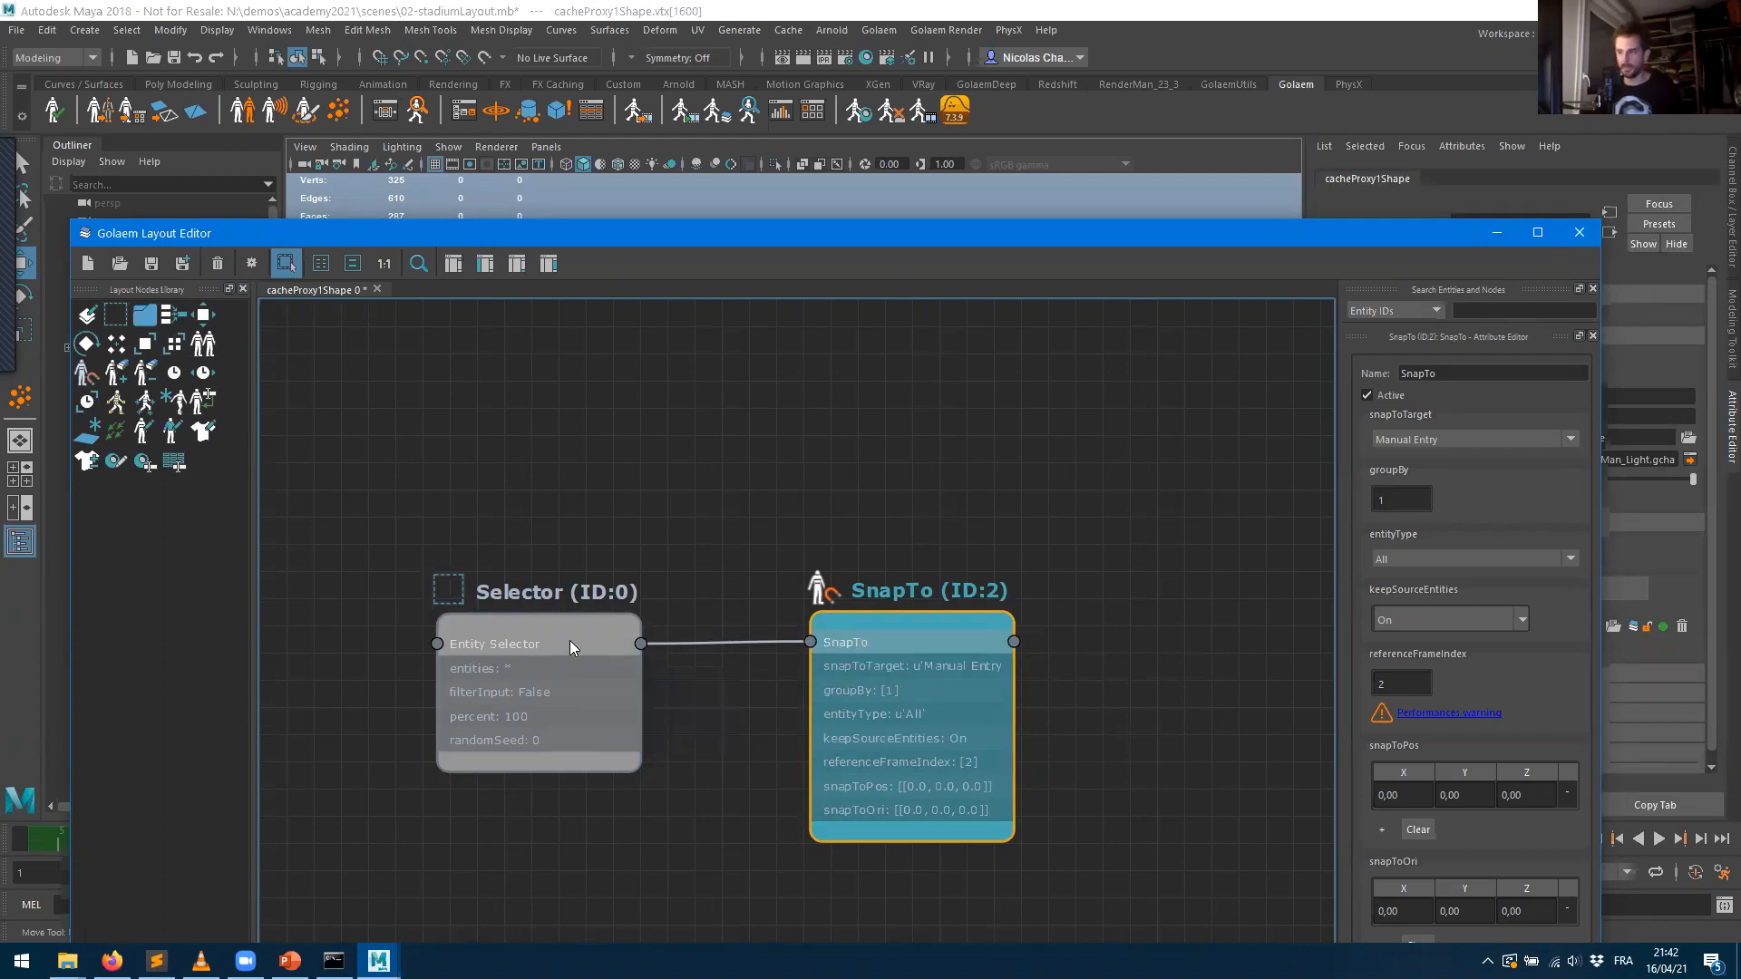
click(569, 640)
click(878, 630)
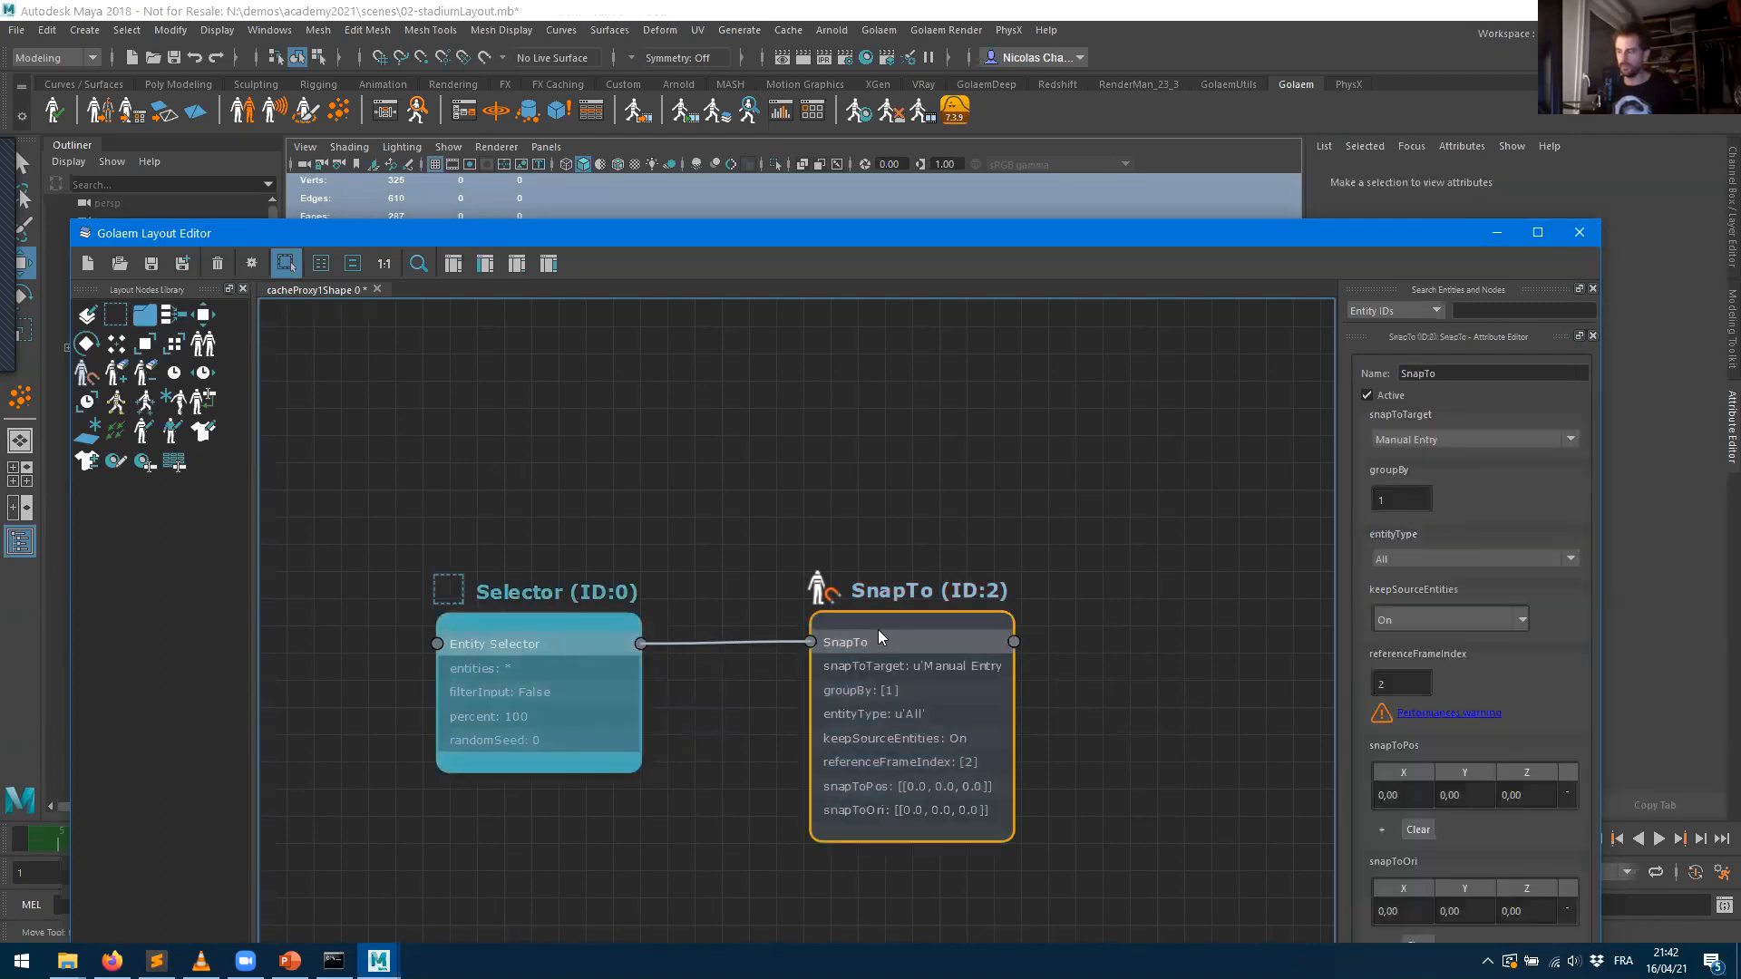
click(624, 660)
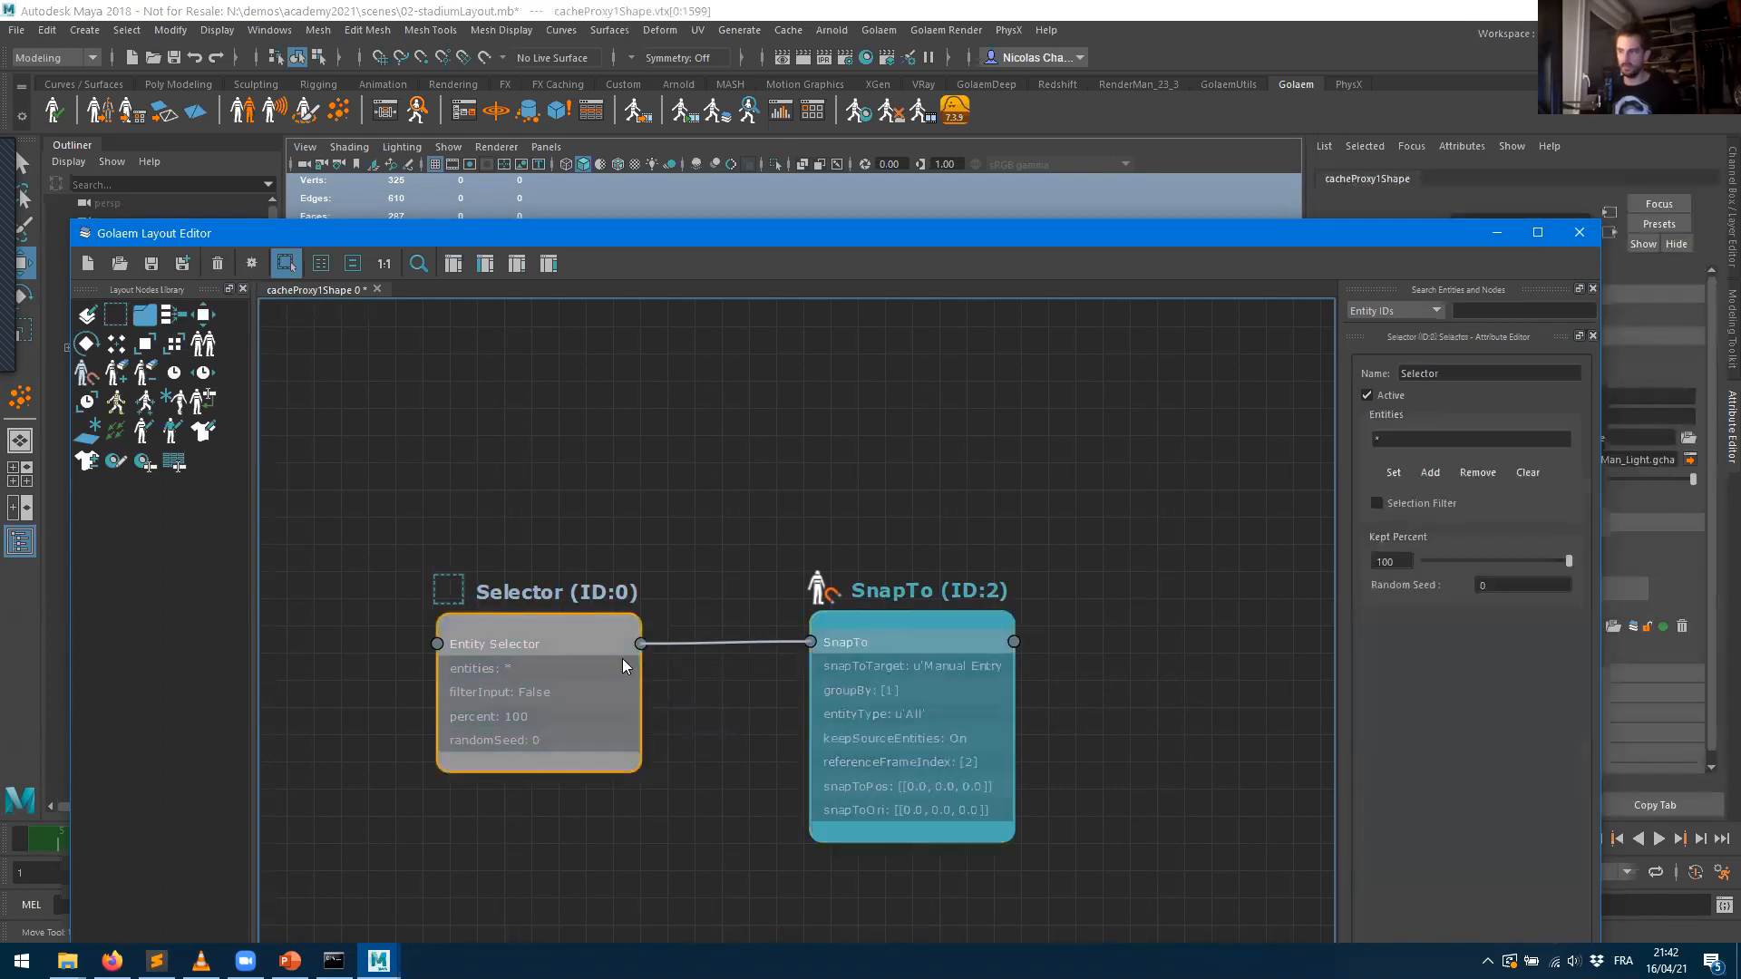
click(893, 641)
click(612, 676)
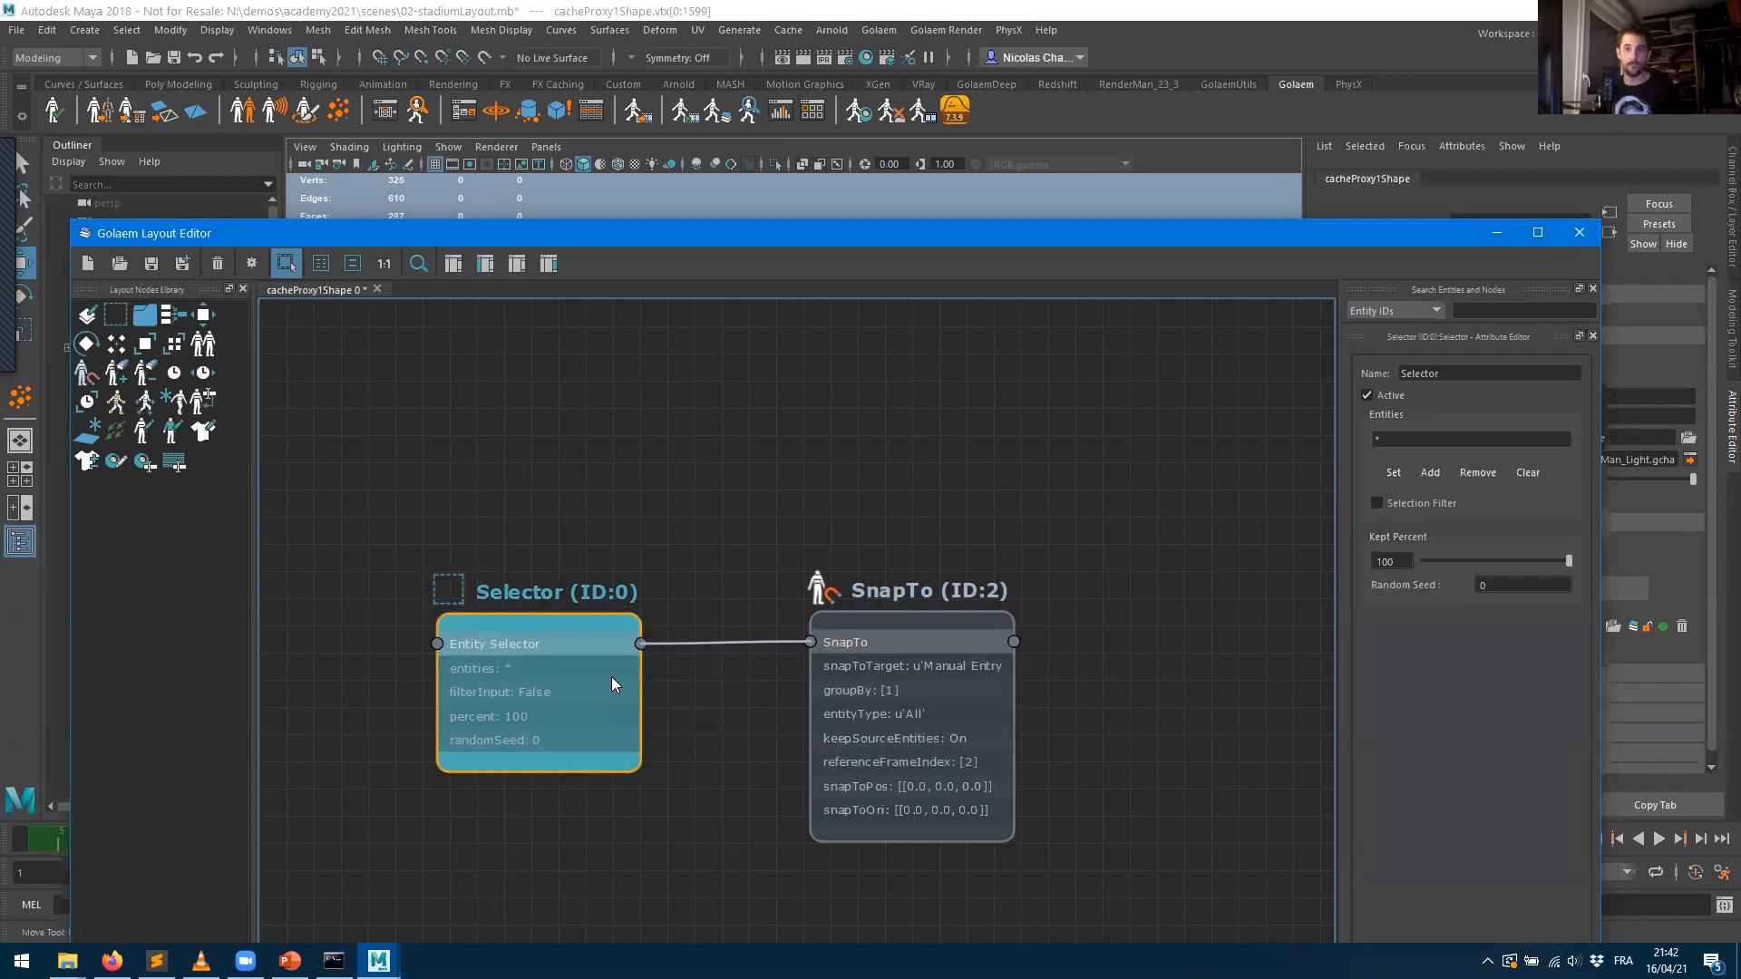
click(886, 676)
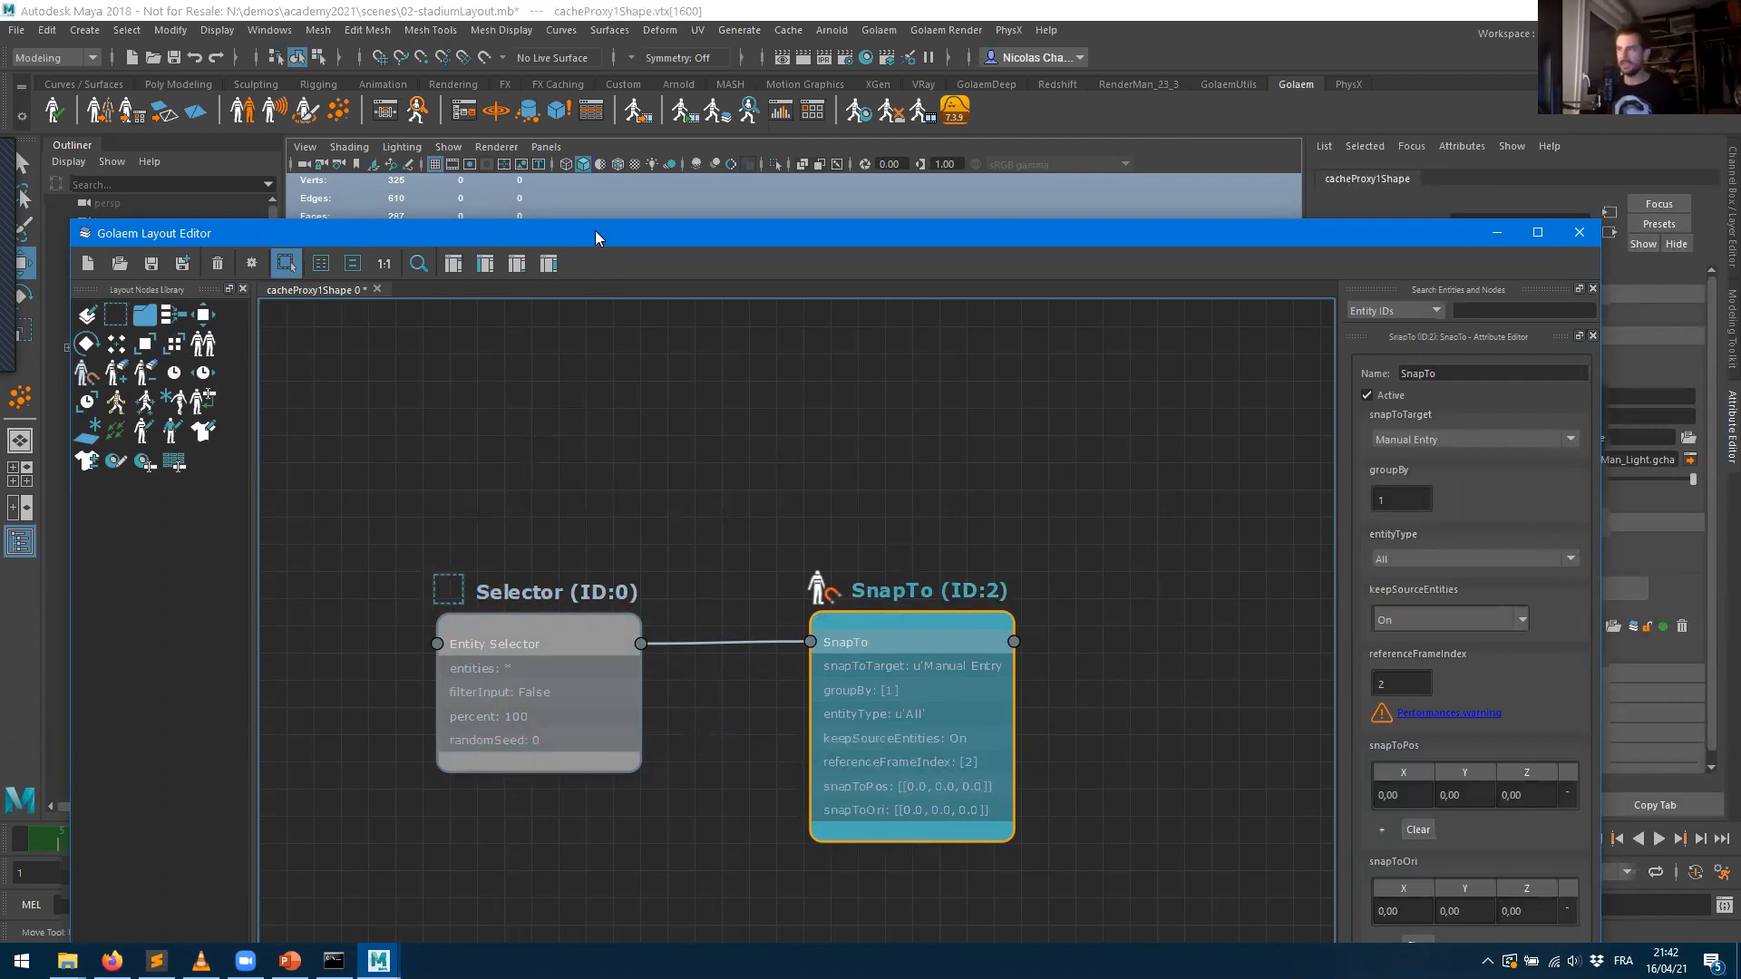
- Select the Selector and SnapTo nodes in turn and examine the crowd in the viewport
drag(595, 237, 600, 326)
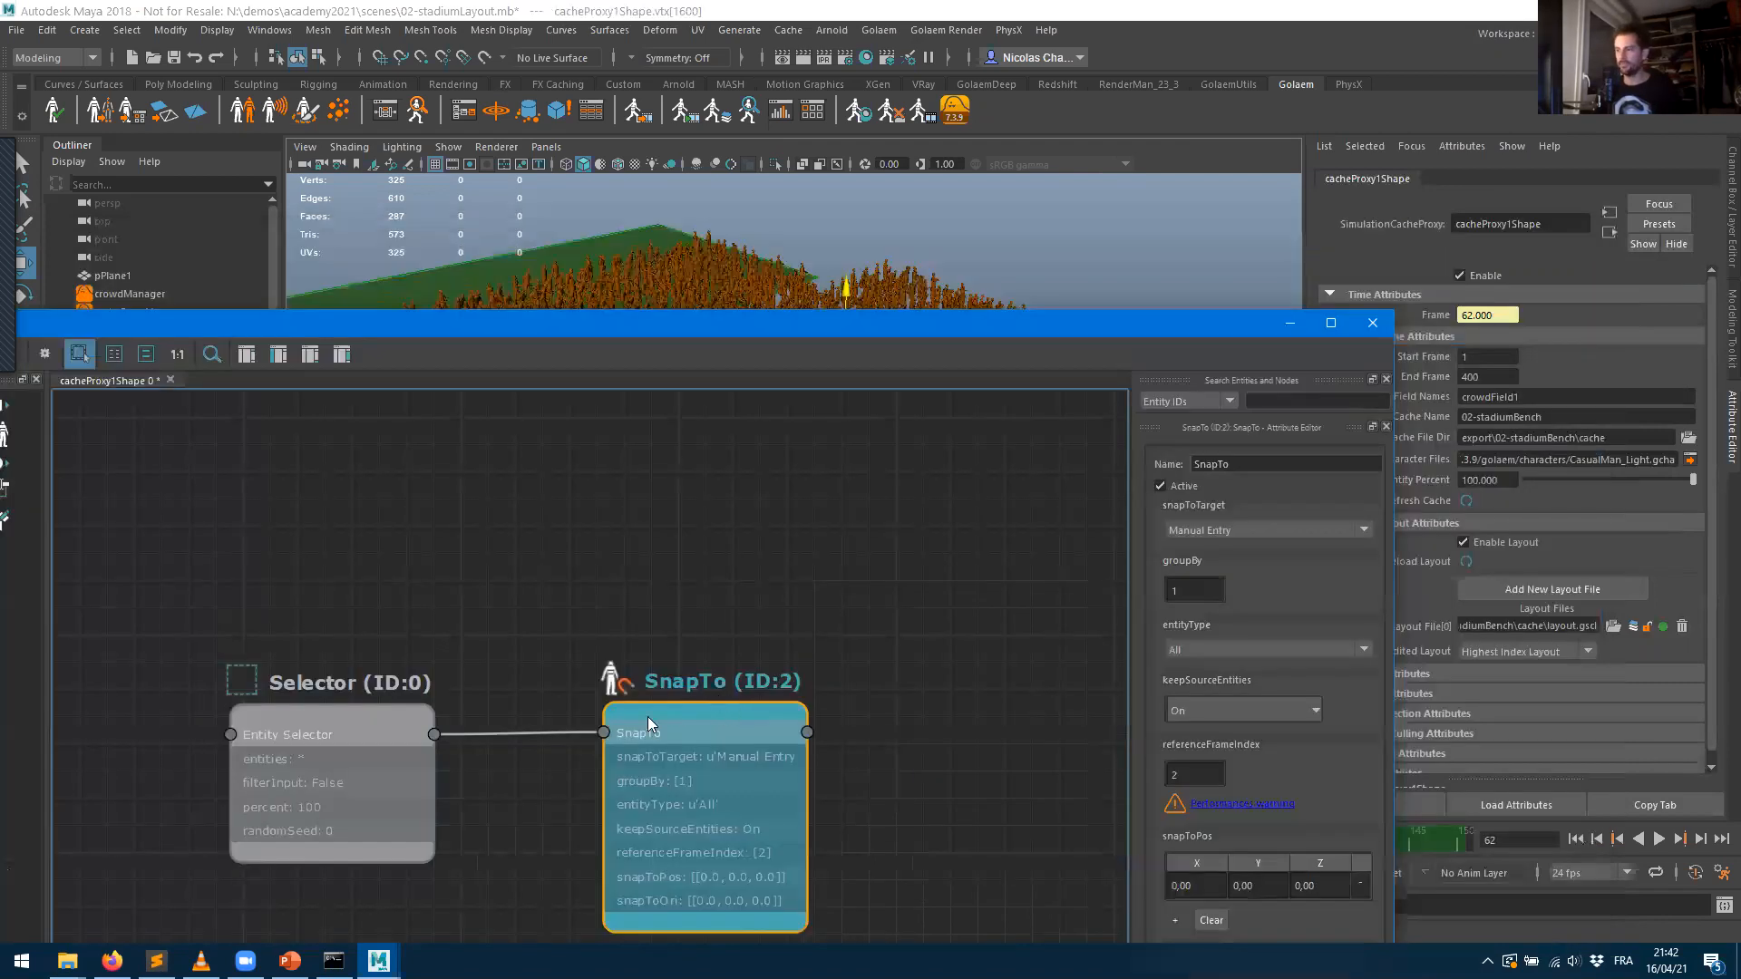
click(374, 742)
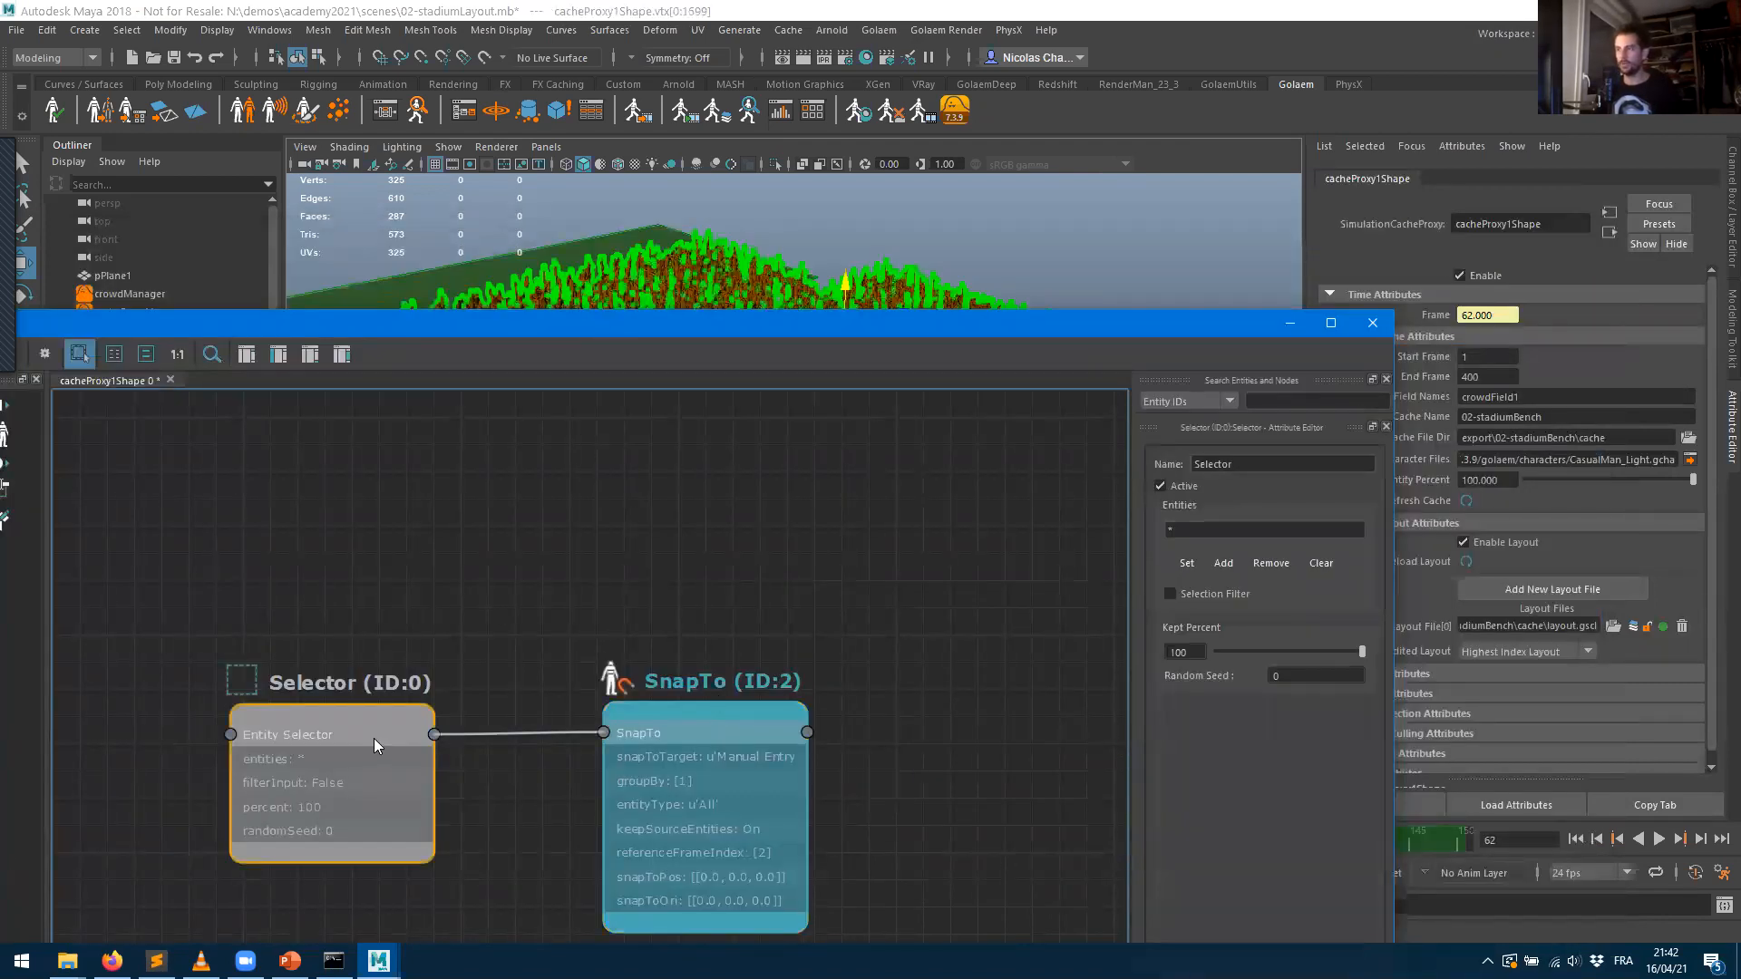
click(660, 747)
drag(582, 323, 643, 862)
alt+middle_drag(924, 663, 956, 703)
alt+middle_drag(832, 345, 993, 381)
- Set the SnapTo node's snapToTarget to popToolShape1, and uncover the viewport around the snapped crowd
drag(501, 872, 443, 279)
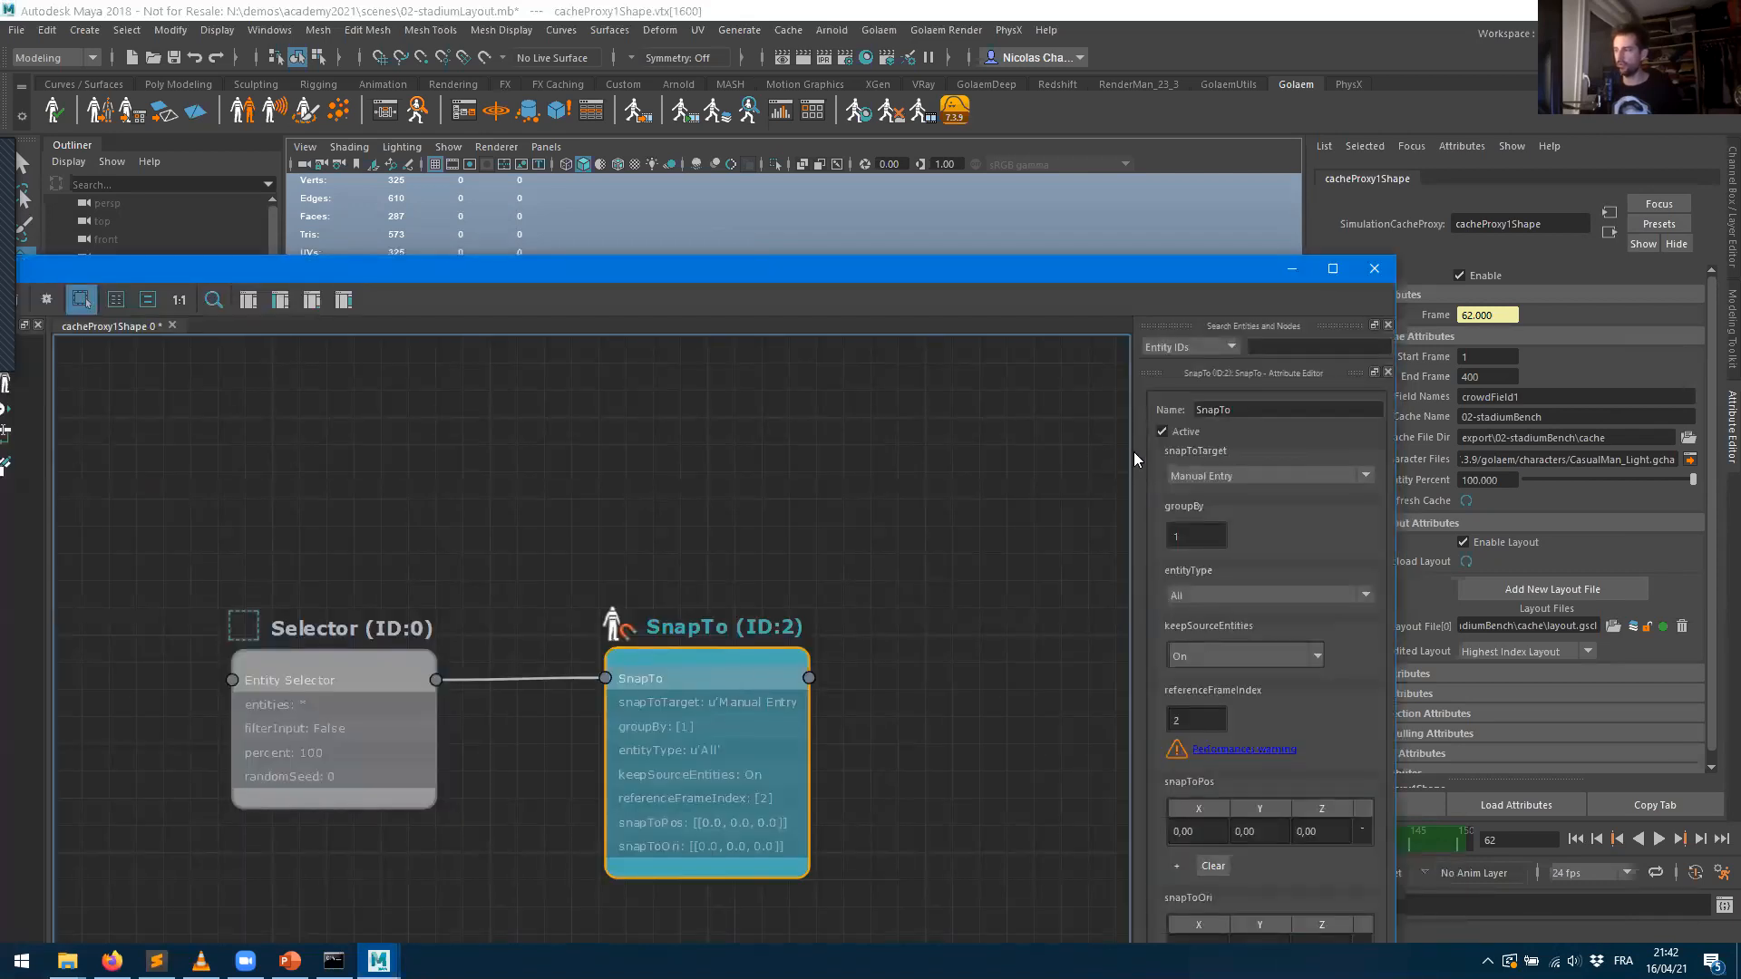
click(1206, 475)
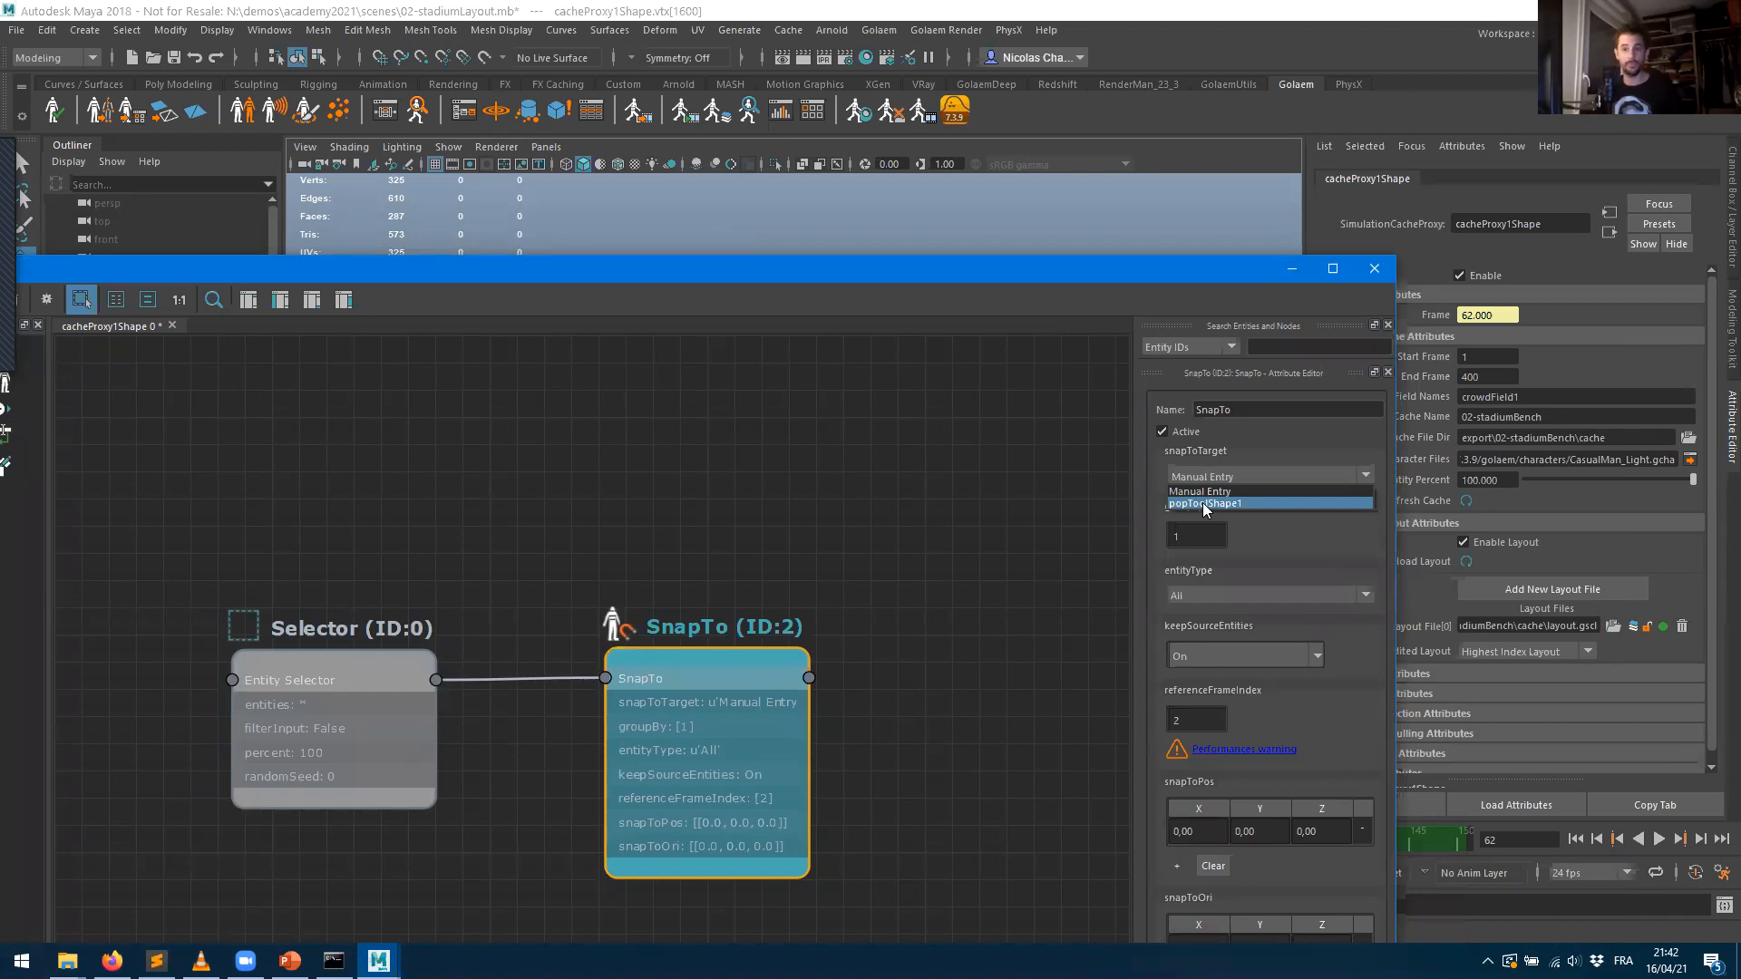
click(1202, 502)
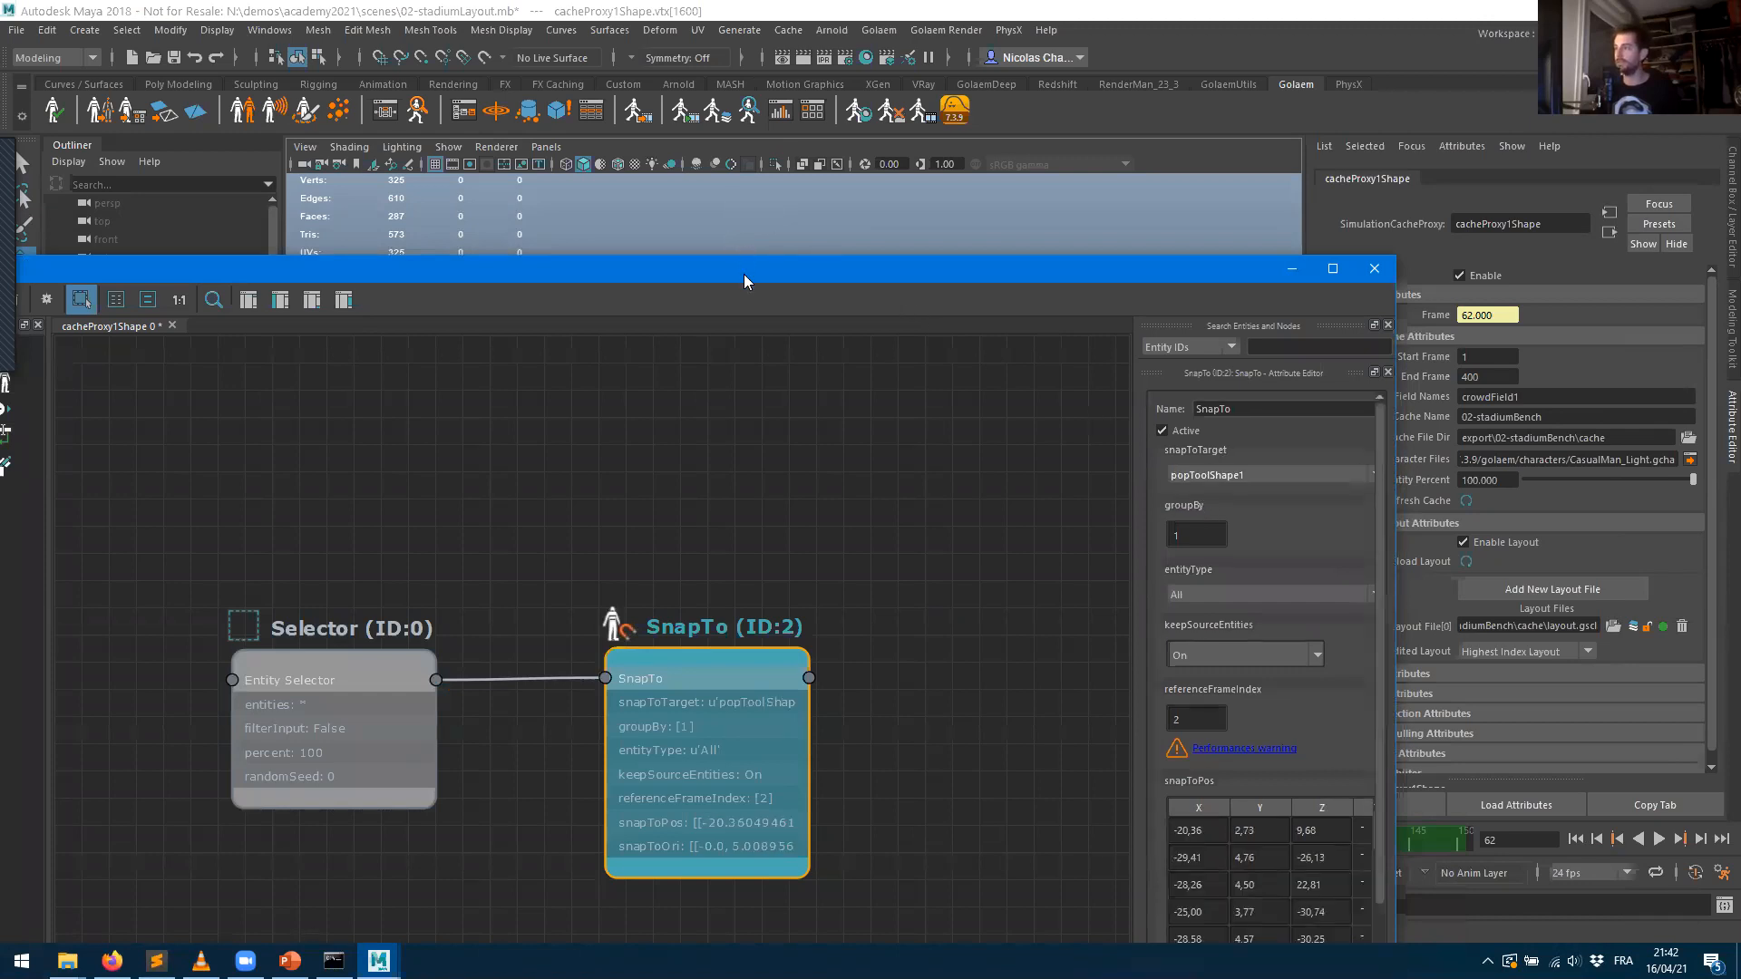
drag(744, 273, 770, 852)
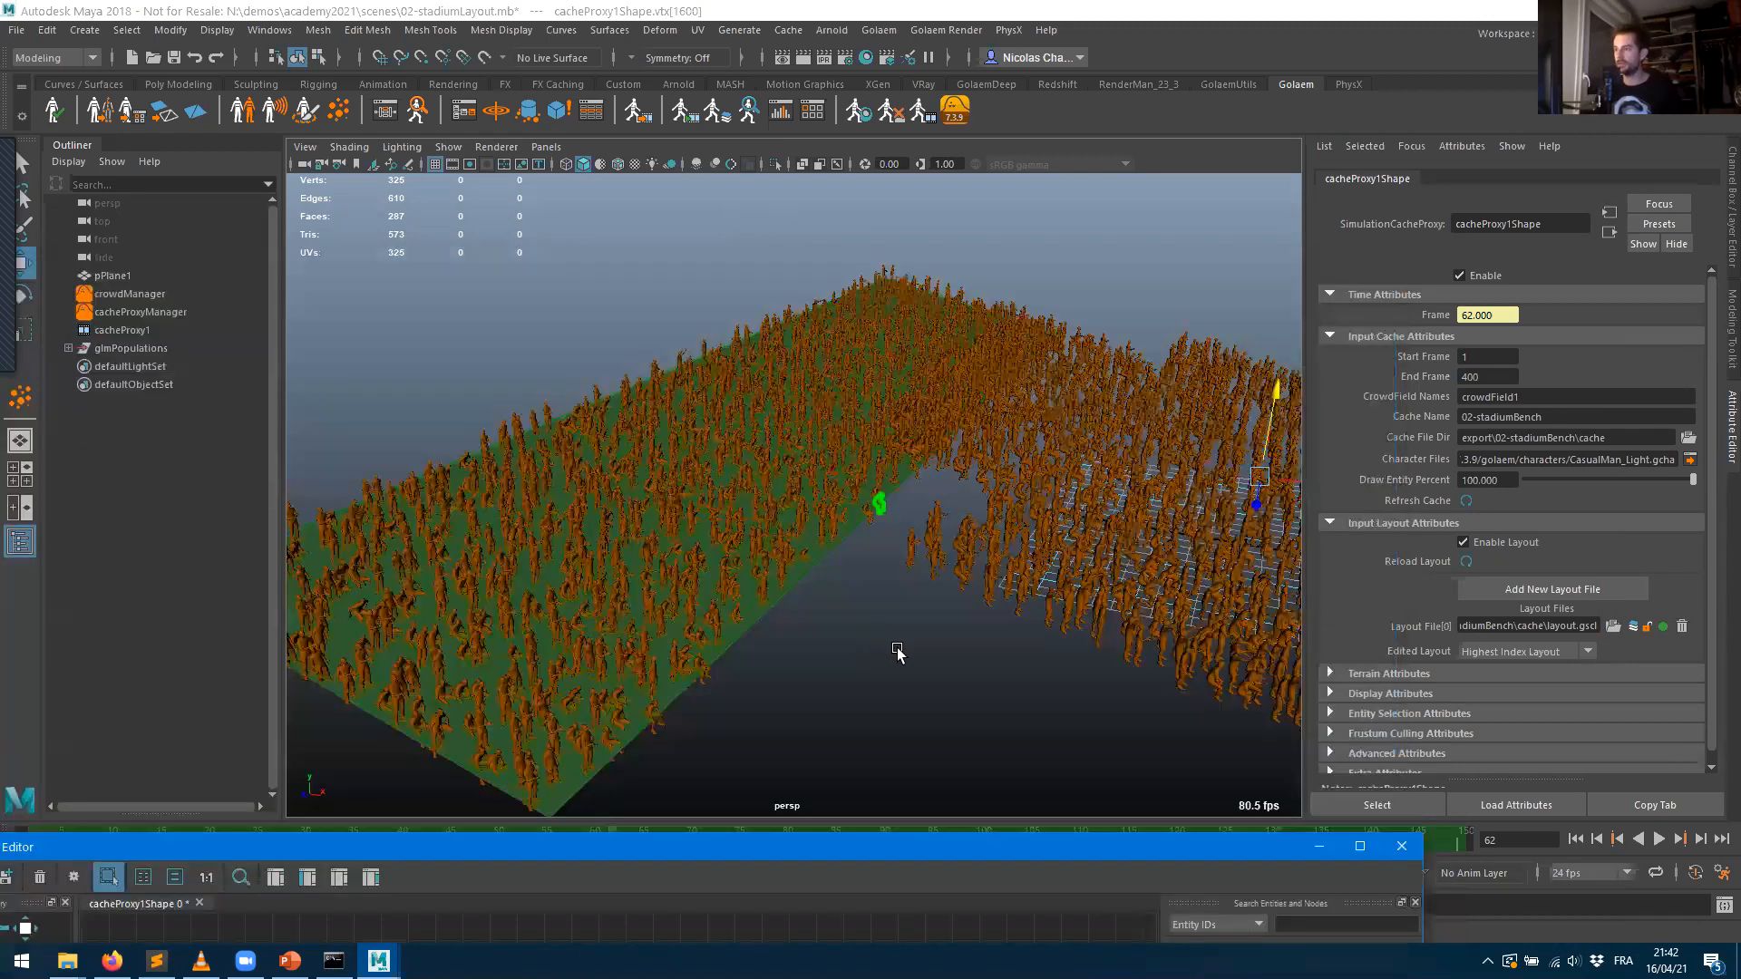
alt+drag(929, 646, 694, 535)
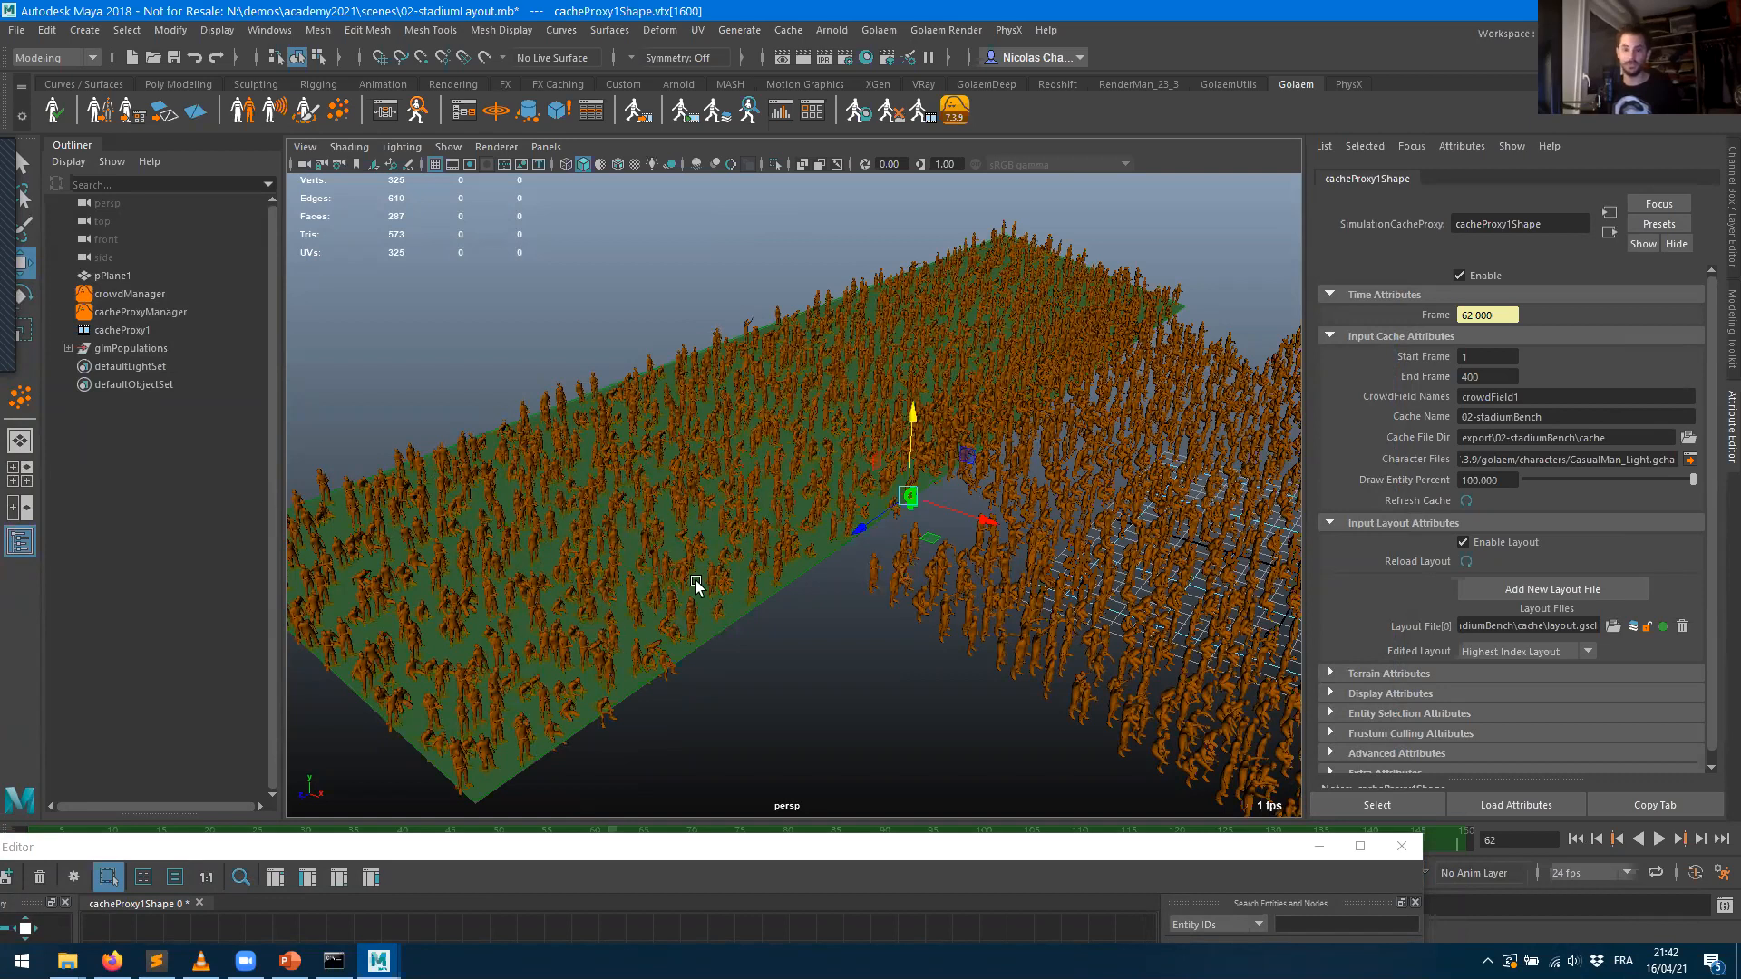
- Select popTool1 under glmPopulations and reduce its Distance X to about 0.385 for a denser population
click(68, 348)
click(100, 364)
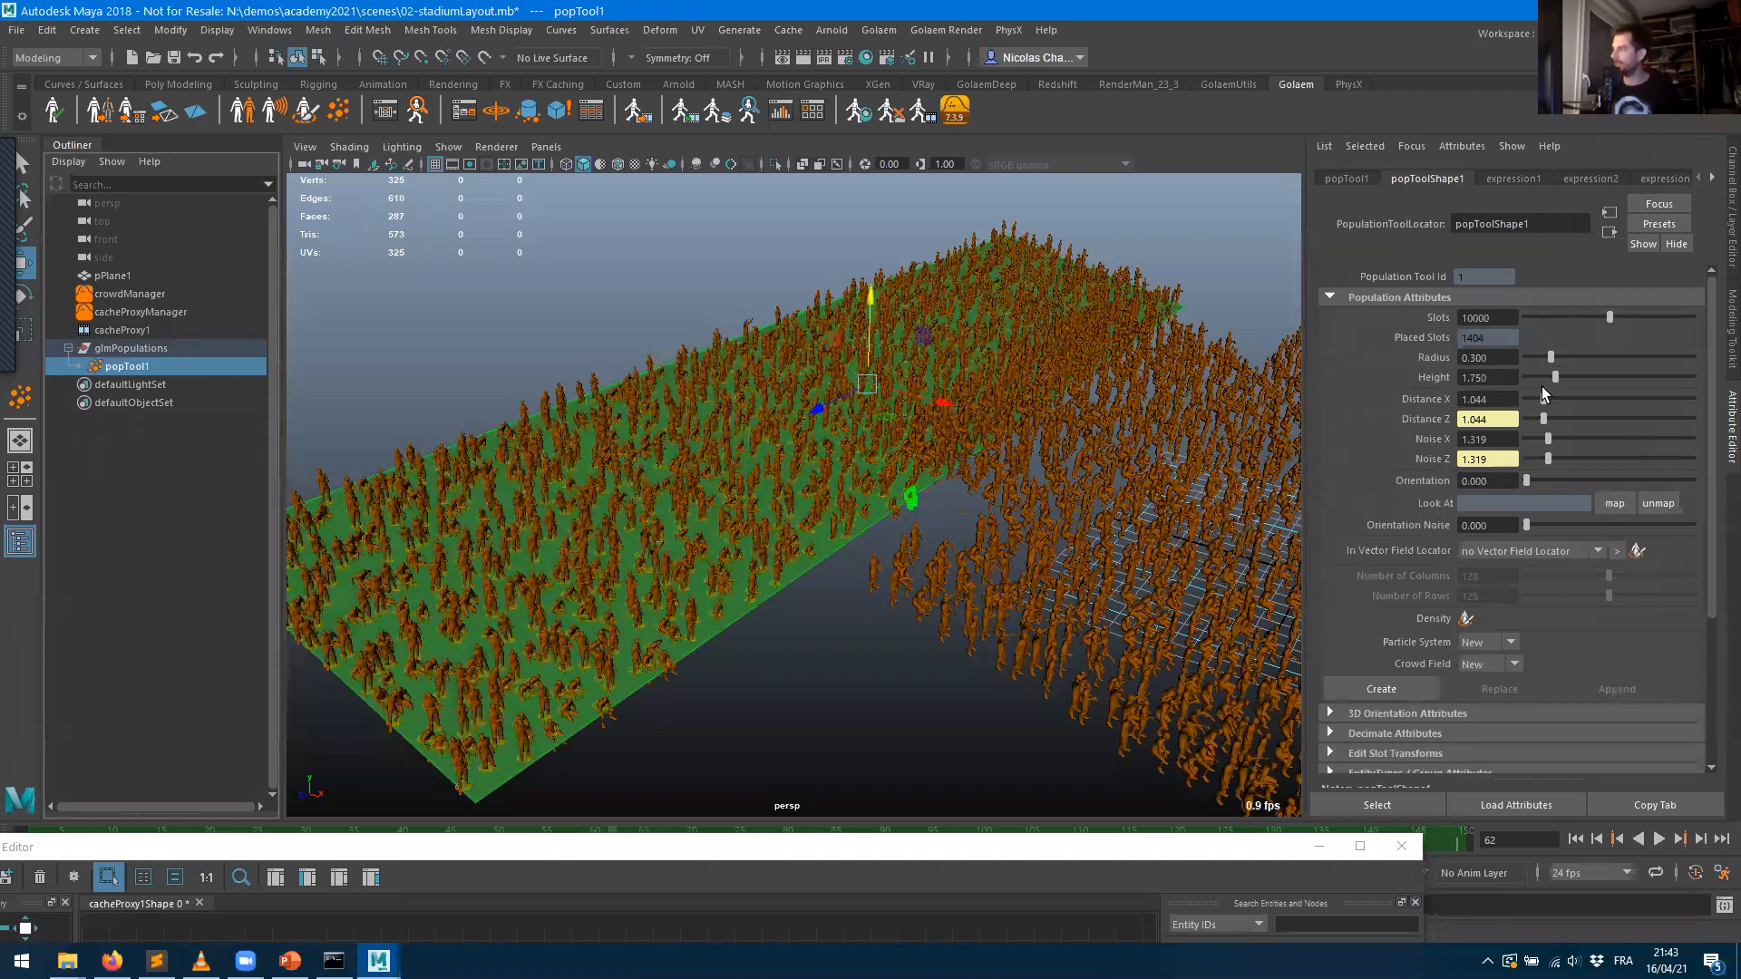
drag(1539, 405, 1531, 406)
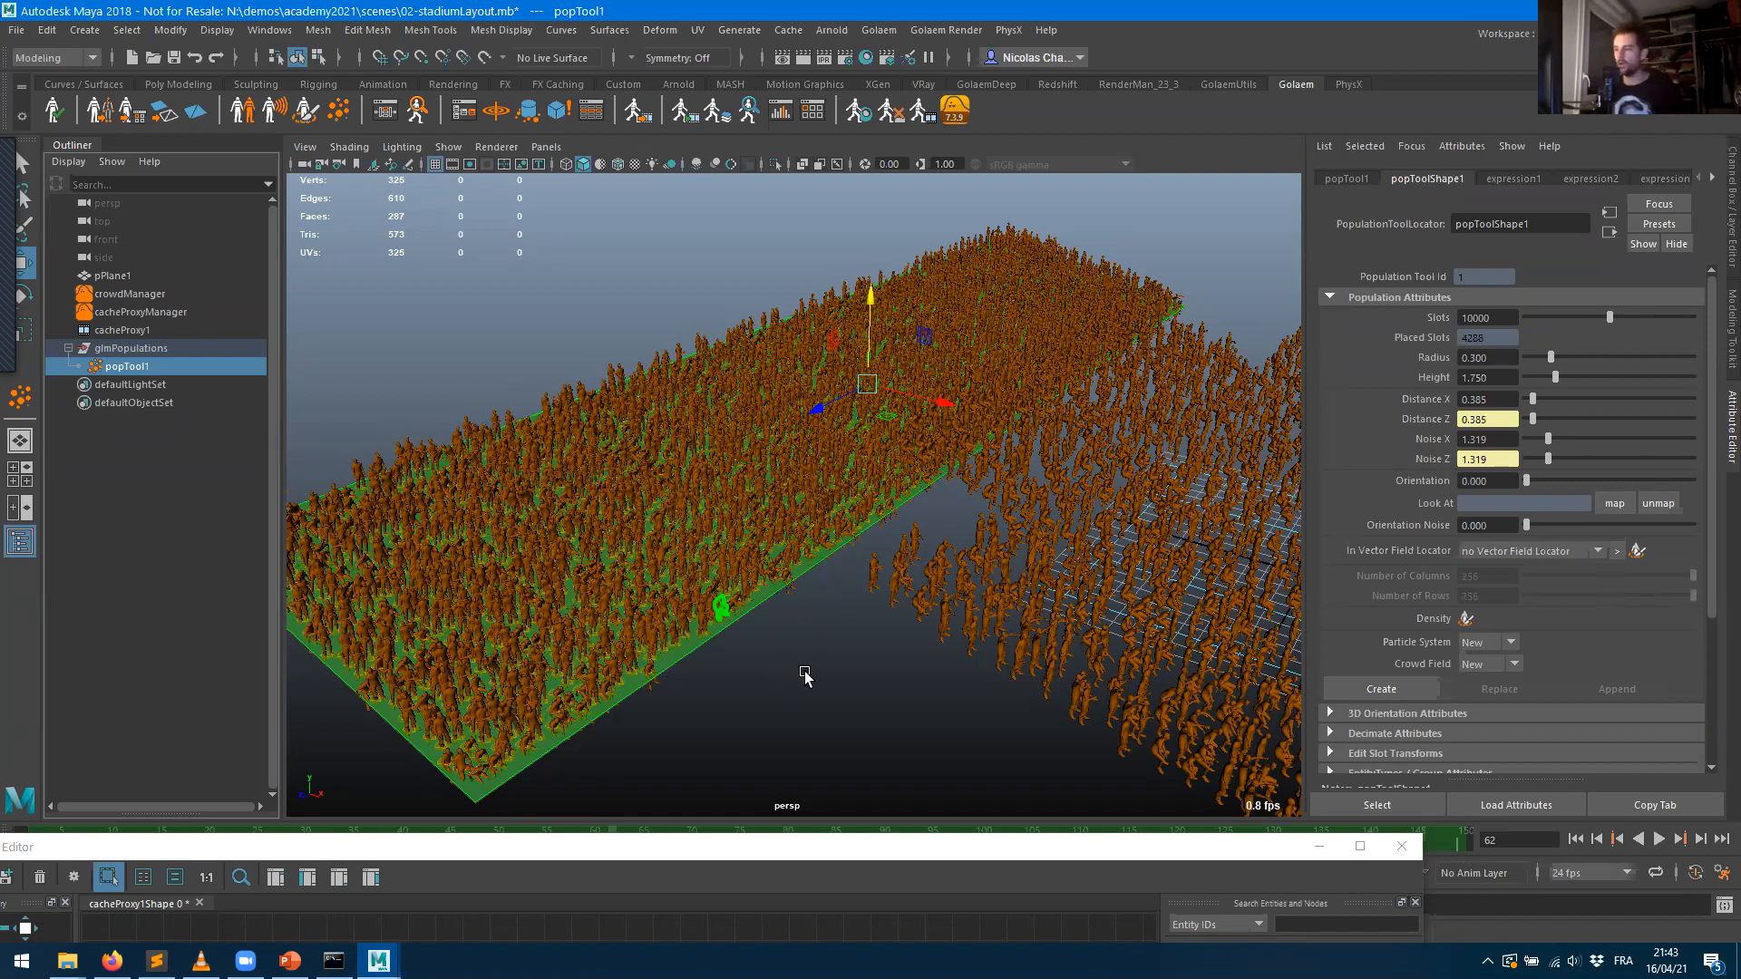
alt+drag(822, 663, 655, 634)
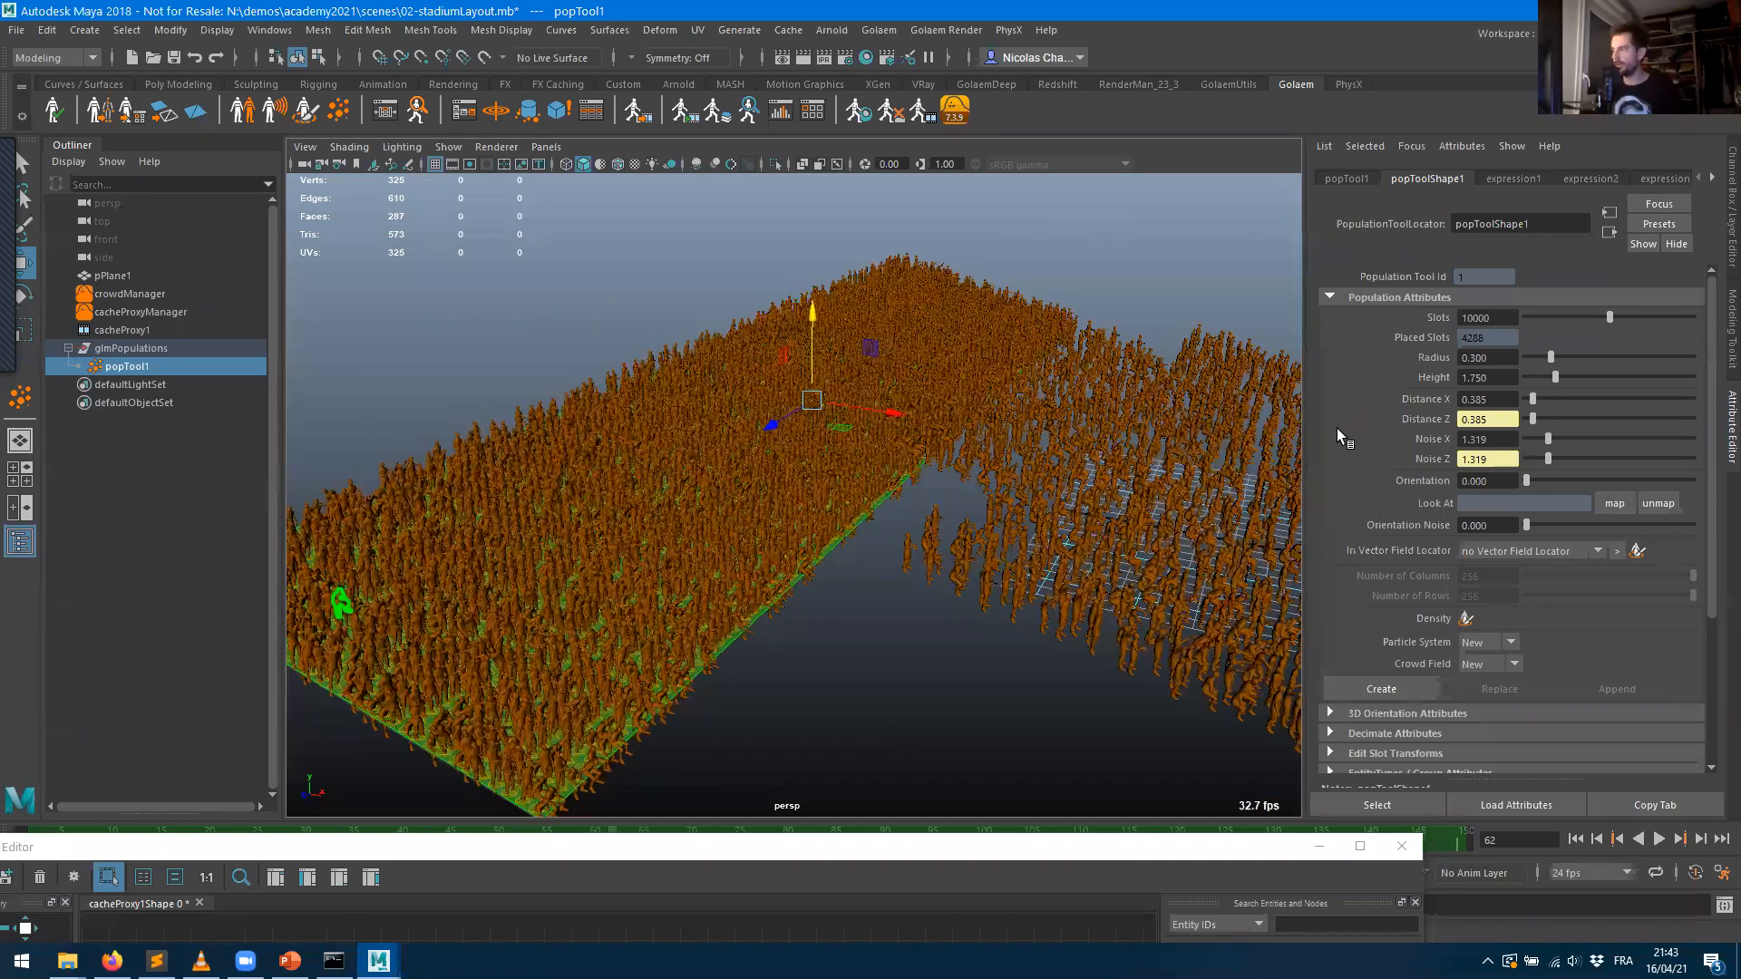
- Set the population tool's Distance X to 1
drag(1498, 399, 1242, 404)
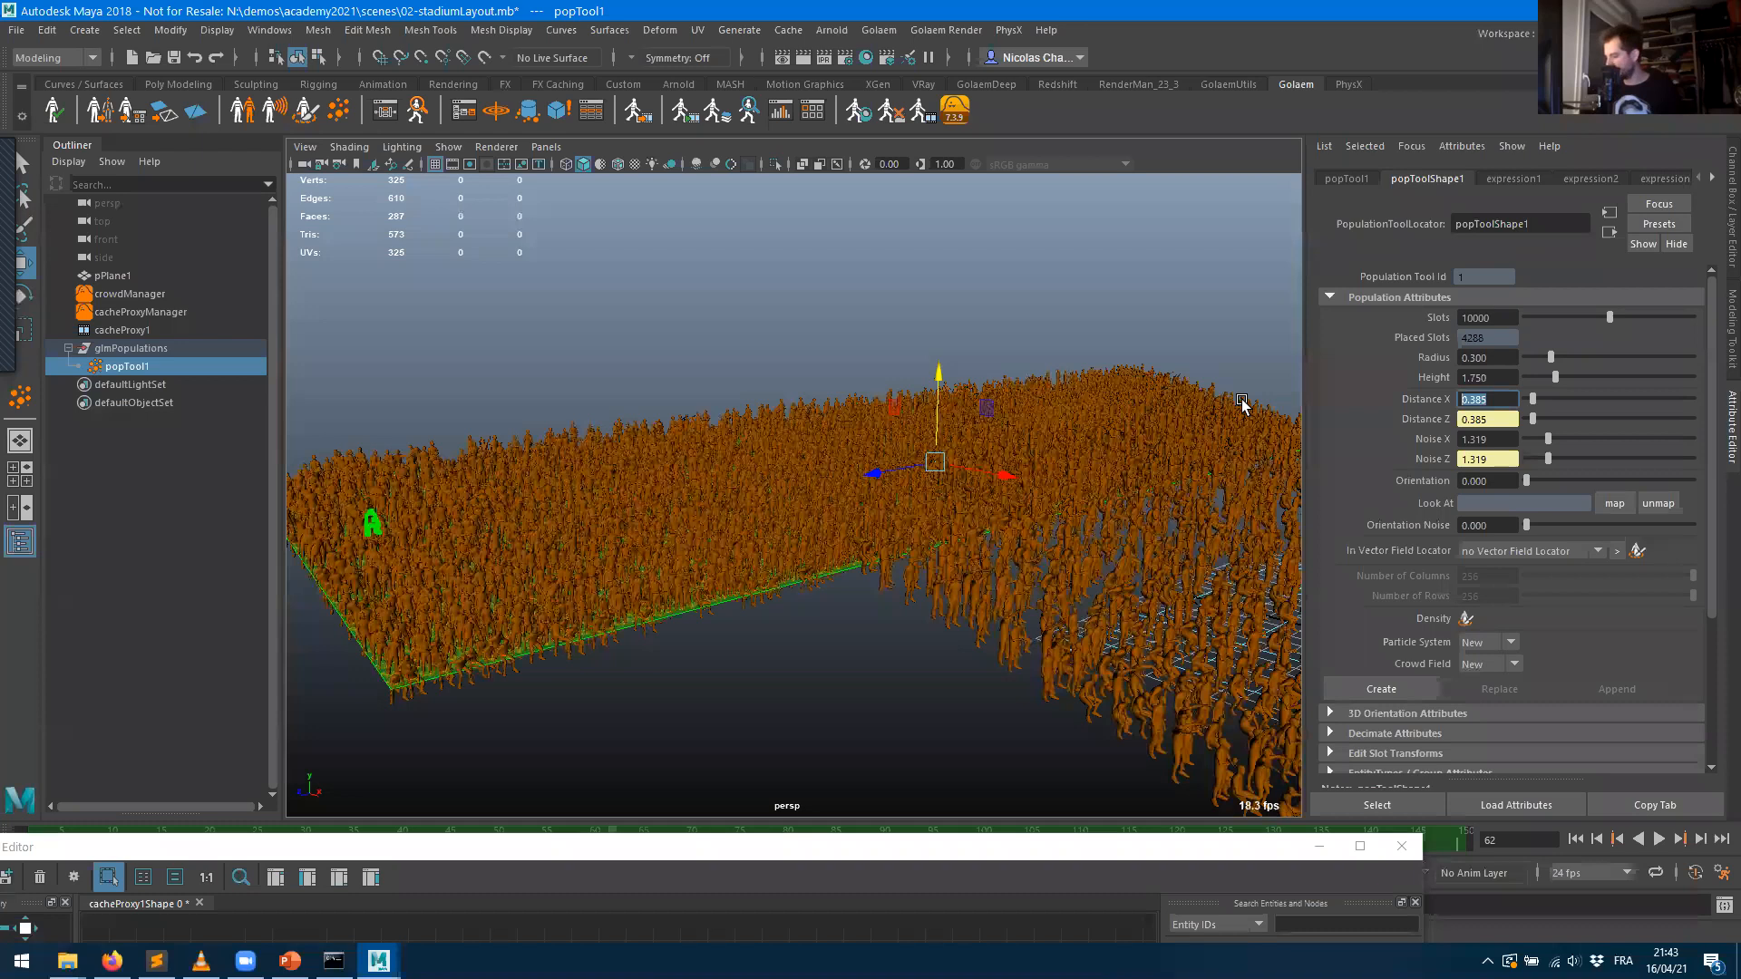
text(1)
key(Return)
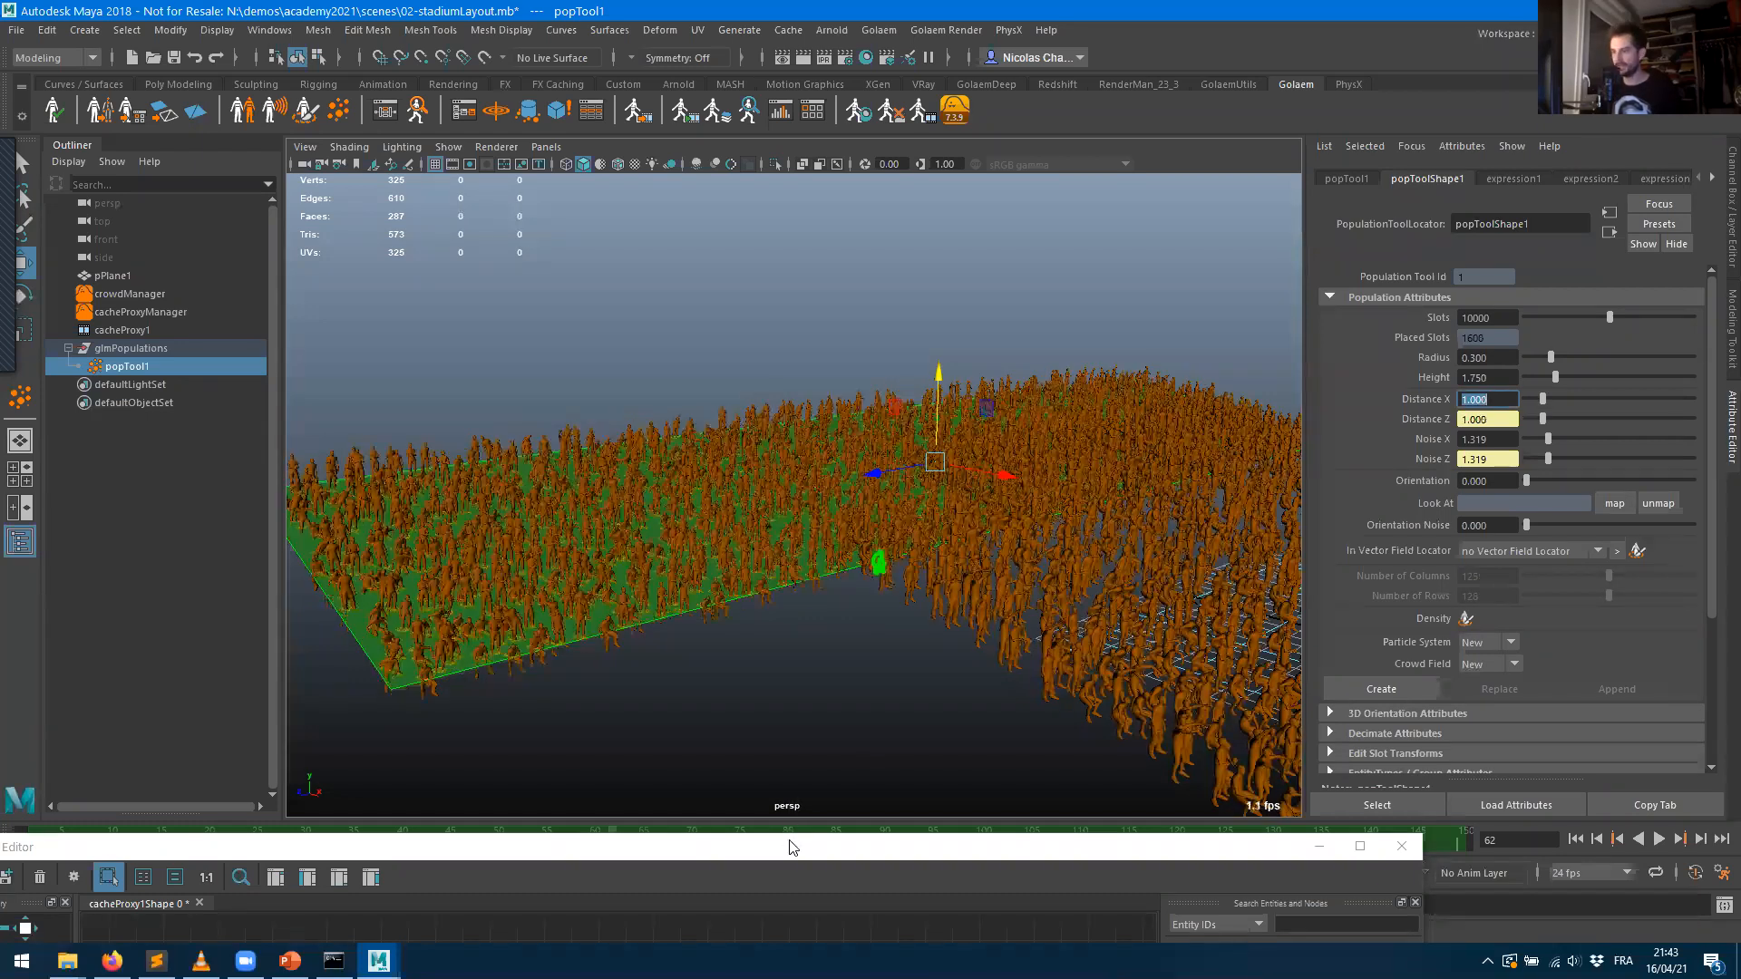
- Delete both the Selector and SnapTo nodes from the layout graph
drag(790, 842, 924, 113)
drag(481, 350, 819, 588)
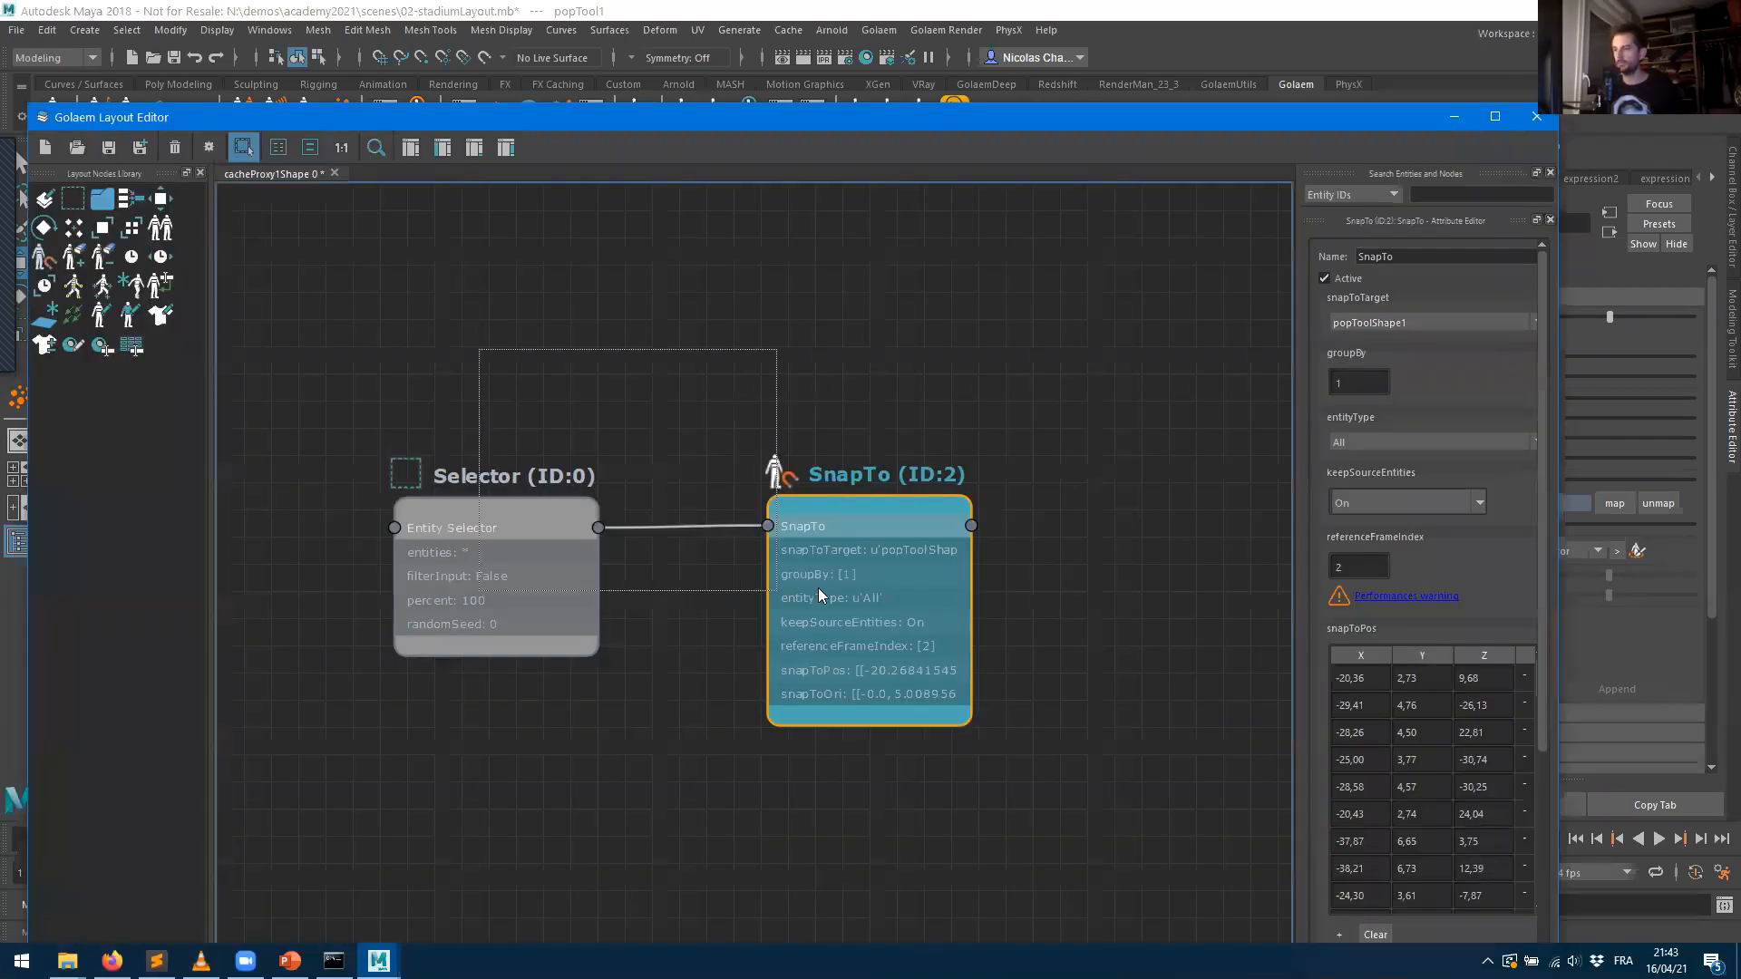
key(Delete)
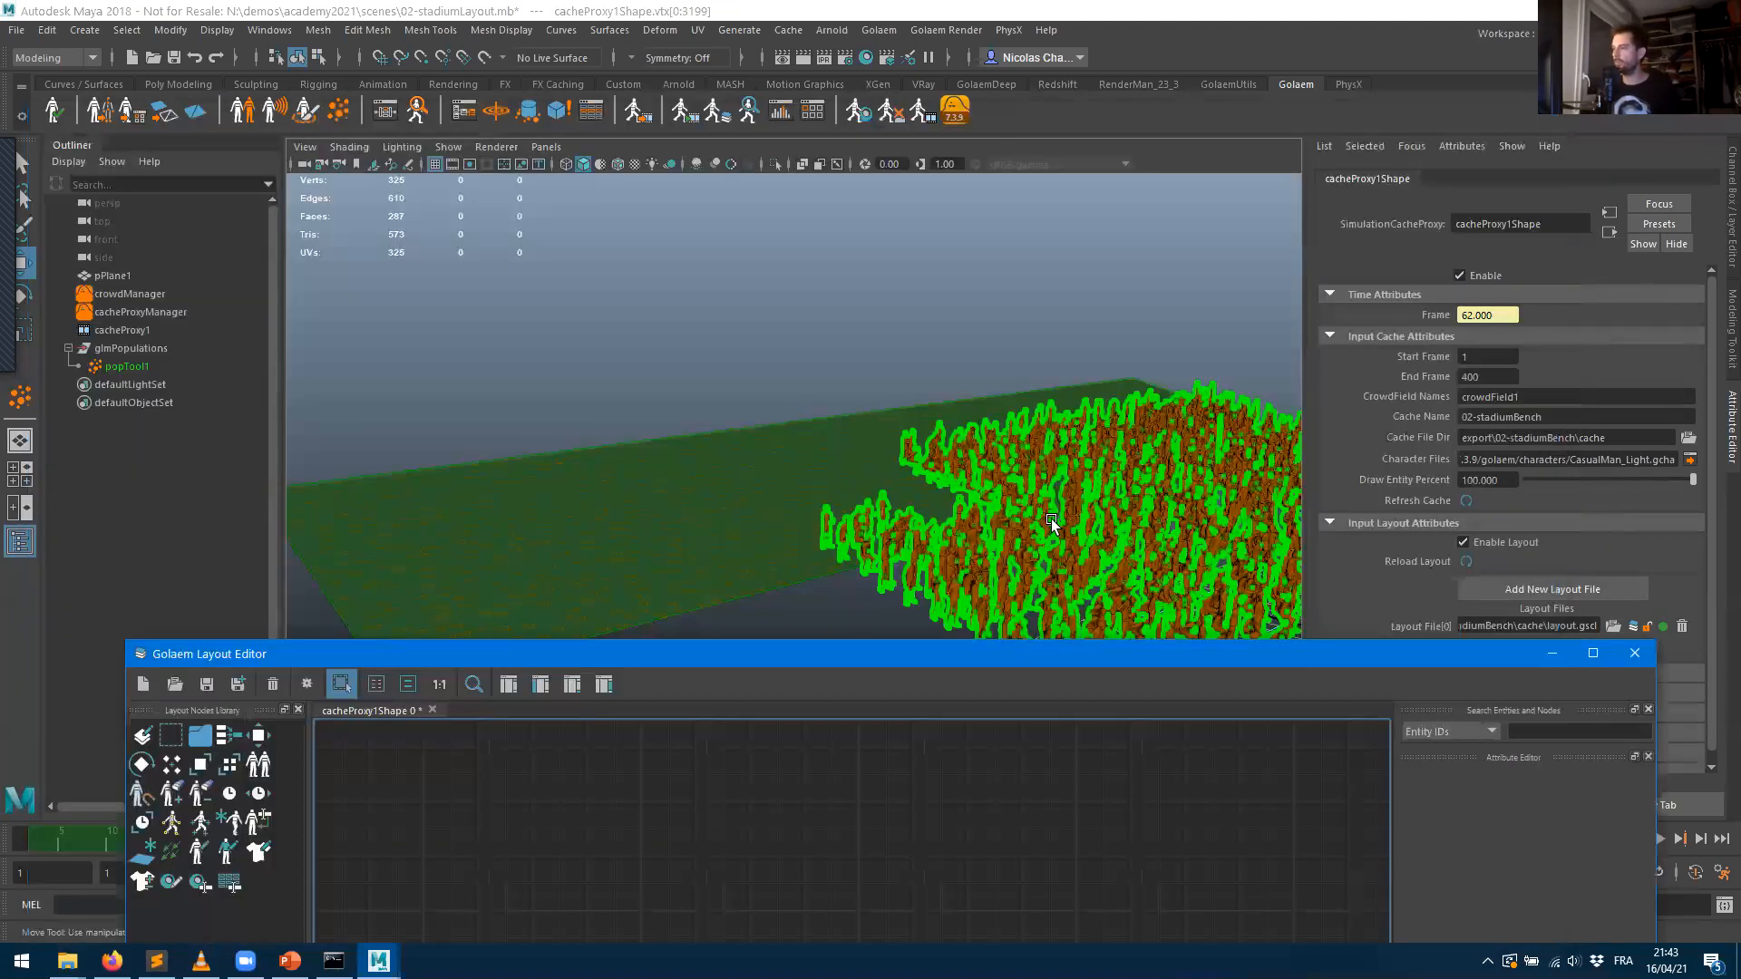
- Frame the selected cached crowd in the viewport and add a new Selector node to the empty layout graph
click(980, 354)
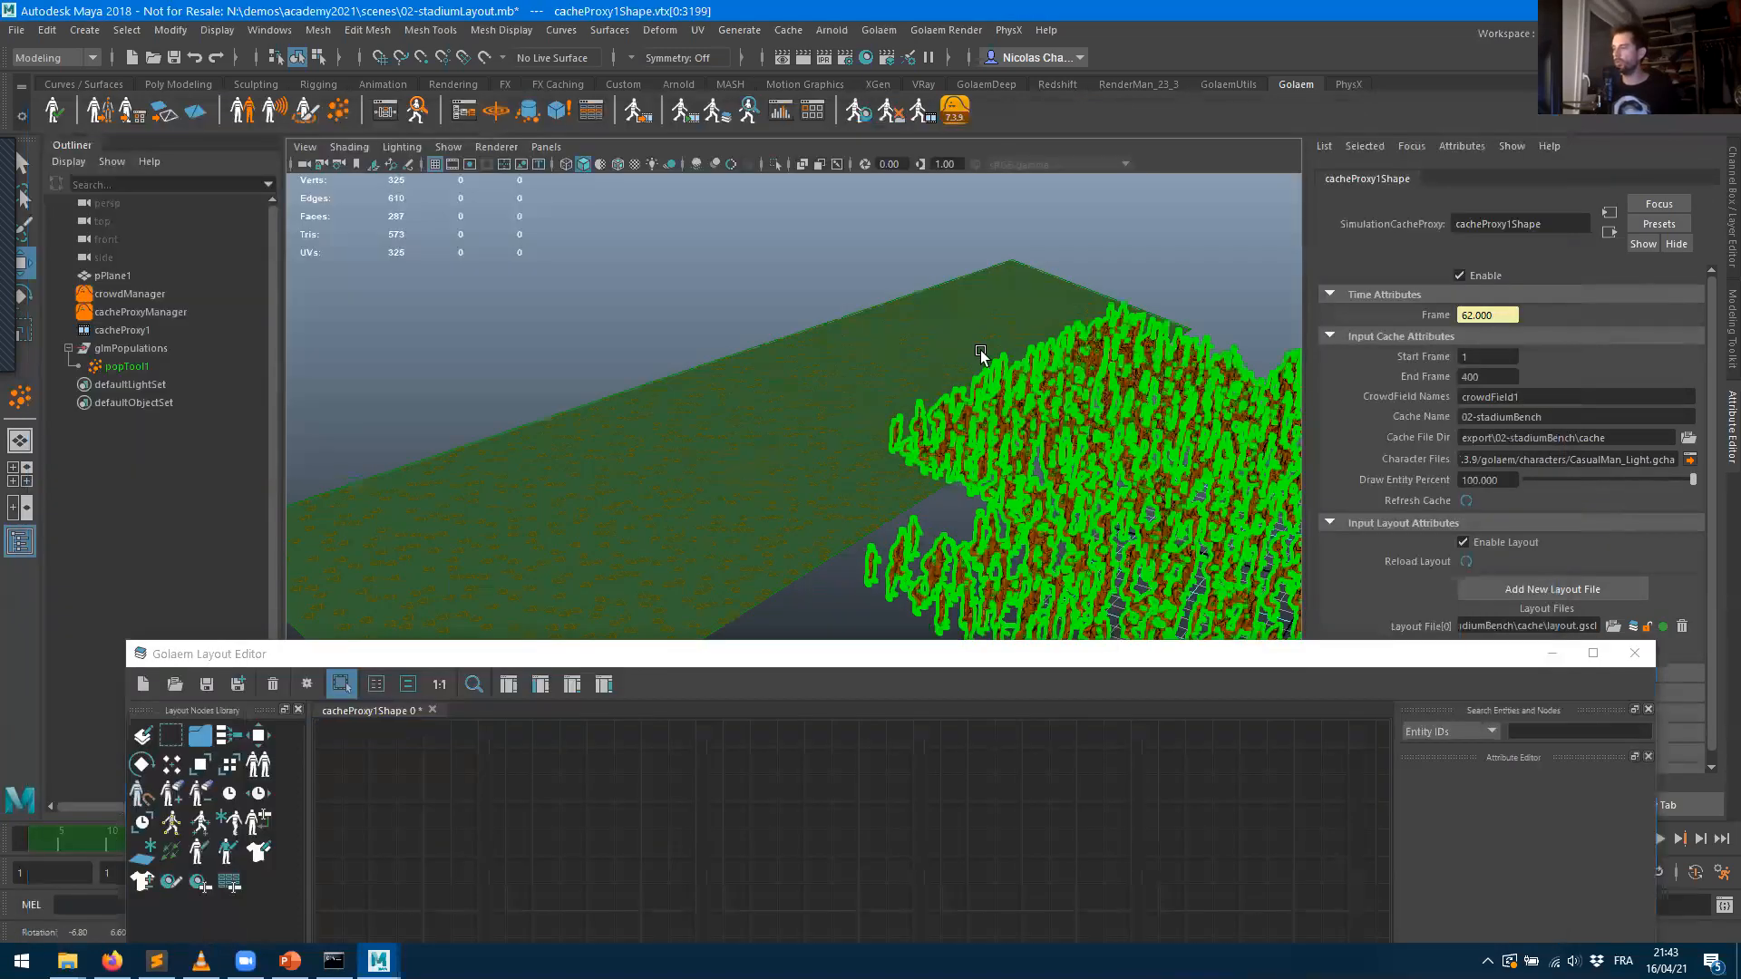
alt+drag(980, 354, 838, 476)
key(f)
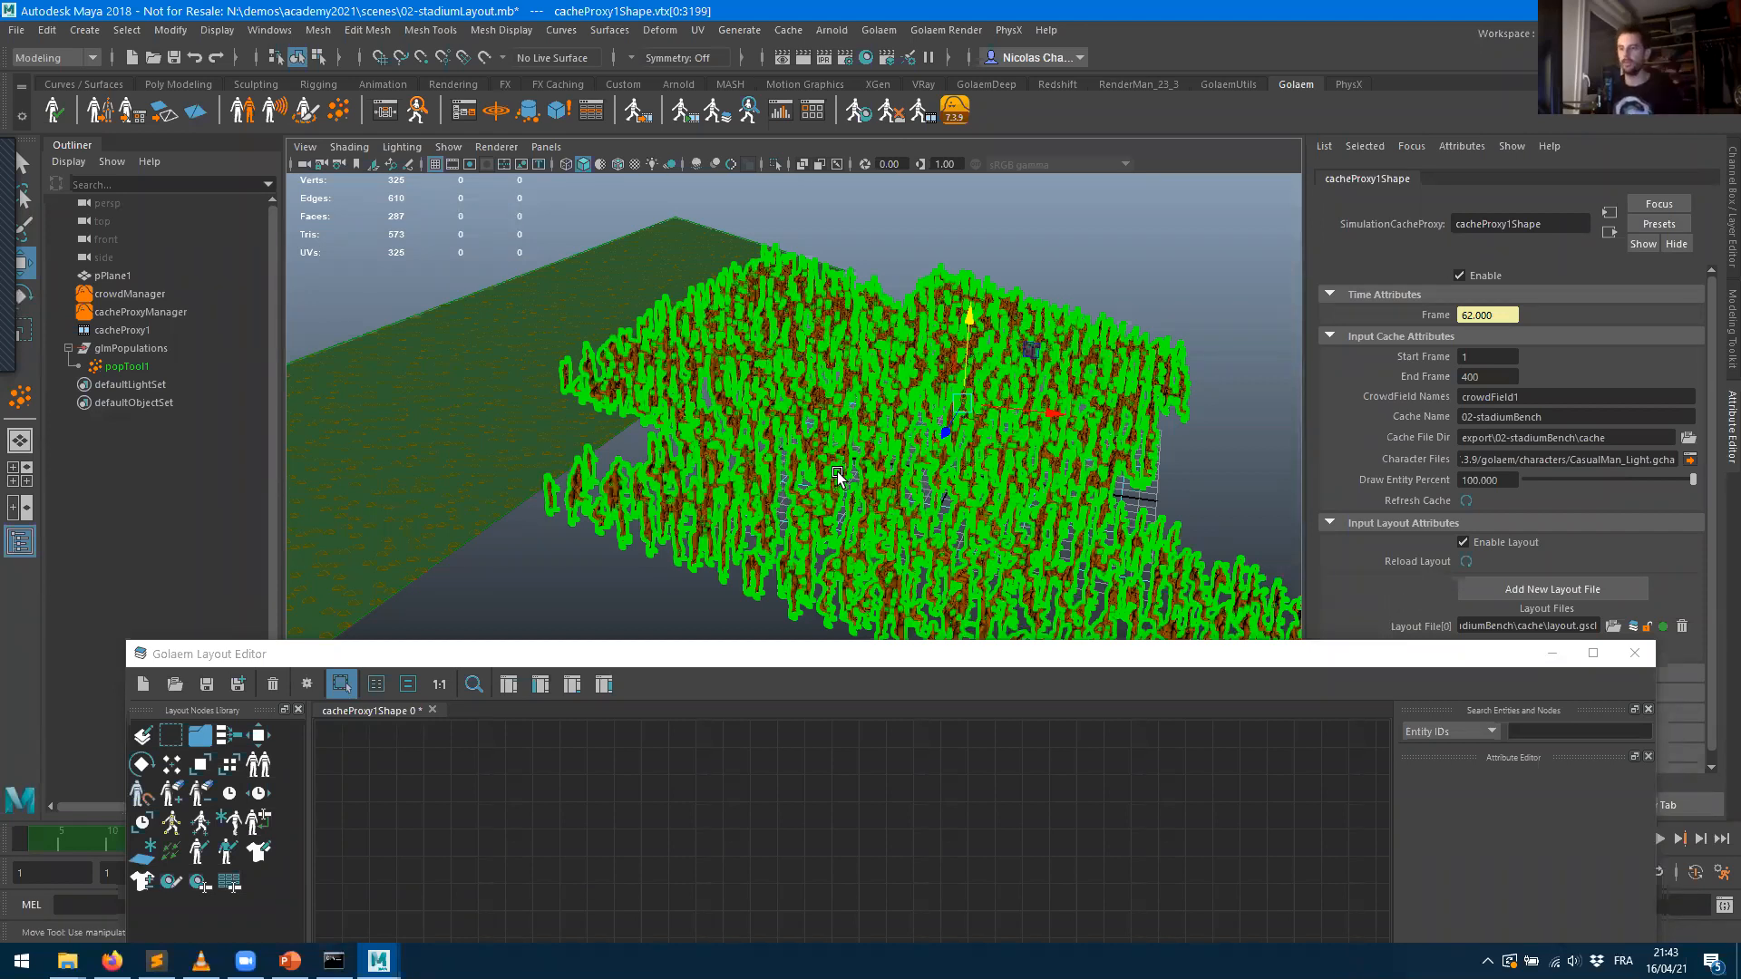
click(793, 744)
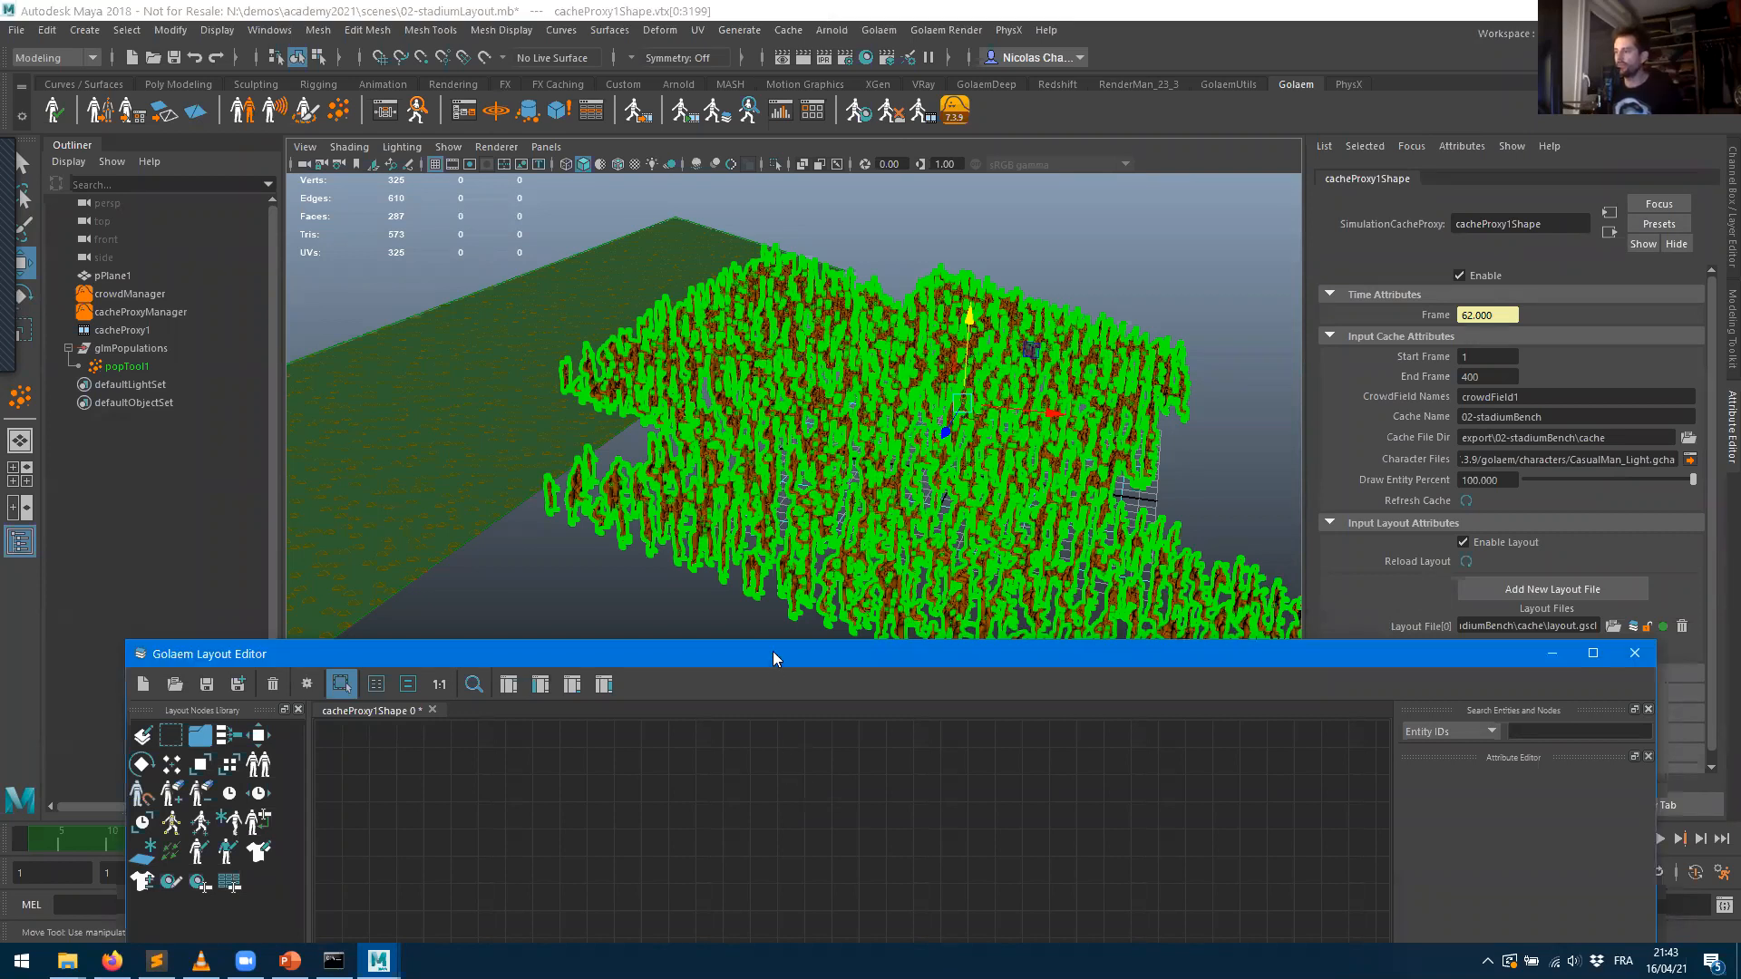
drag(740, 662, 753, 653)
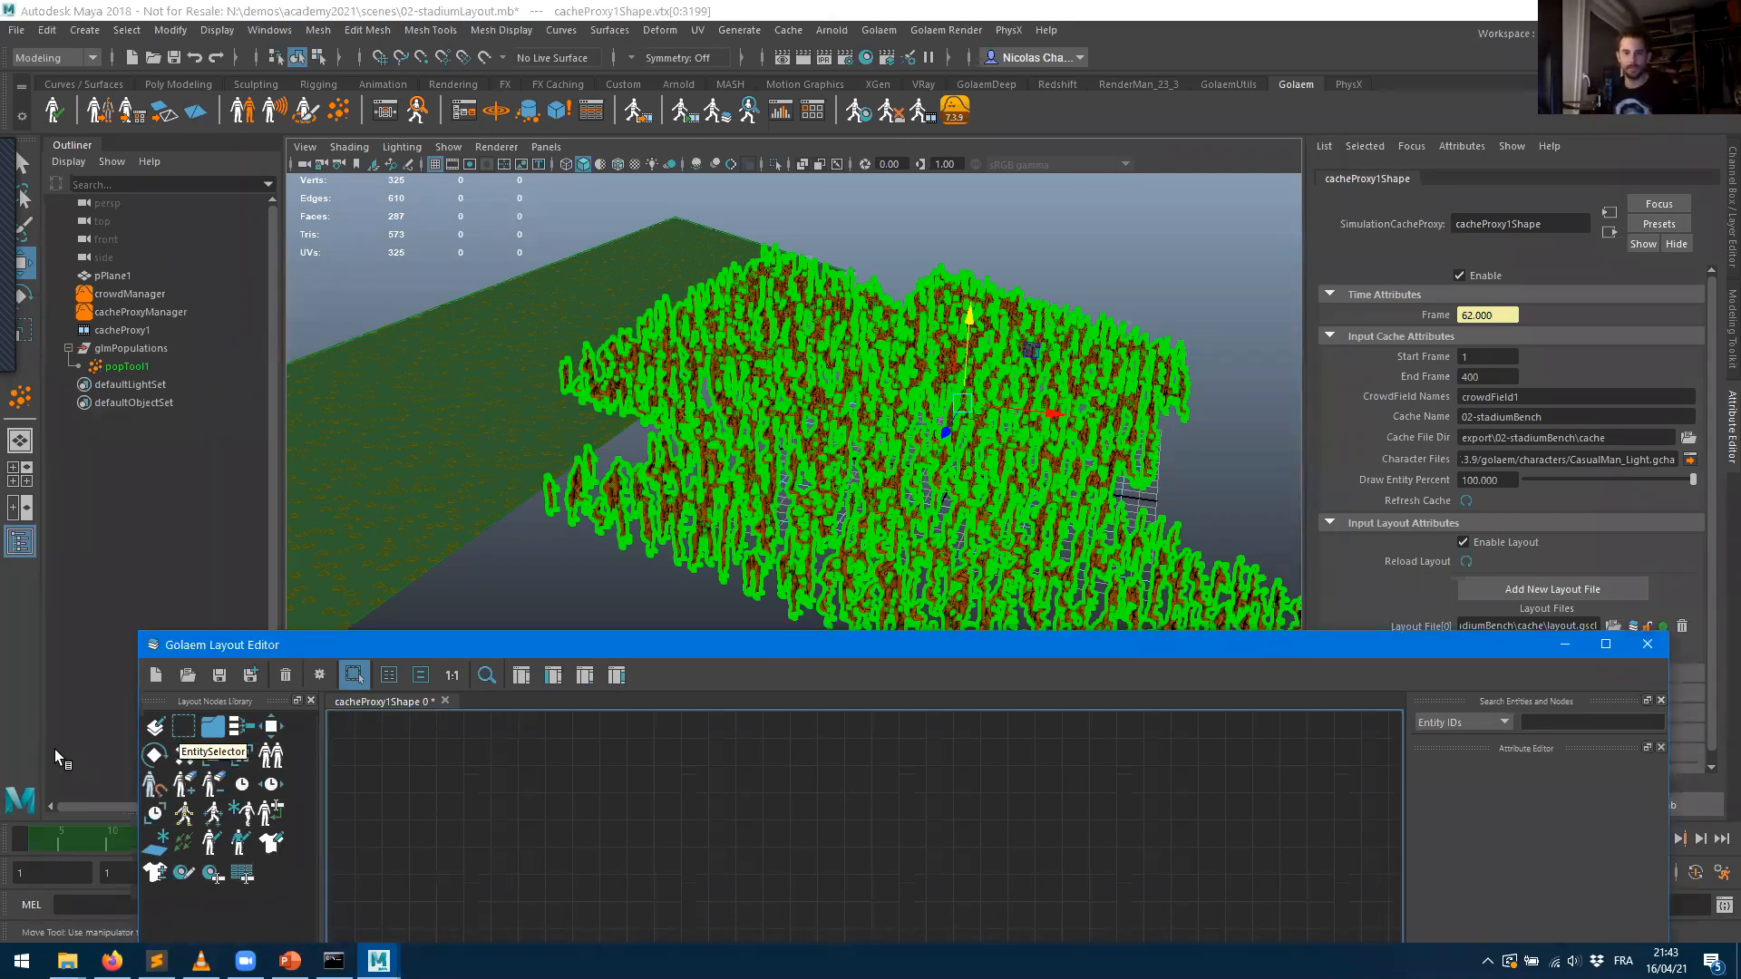
click(184, 729)
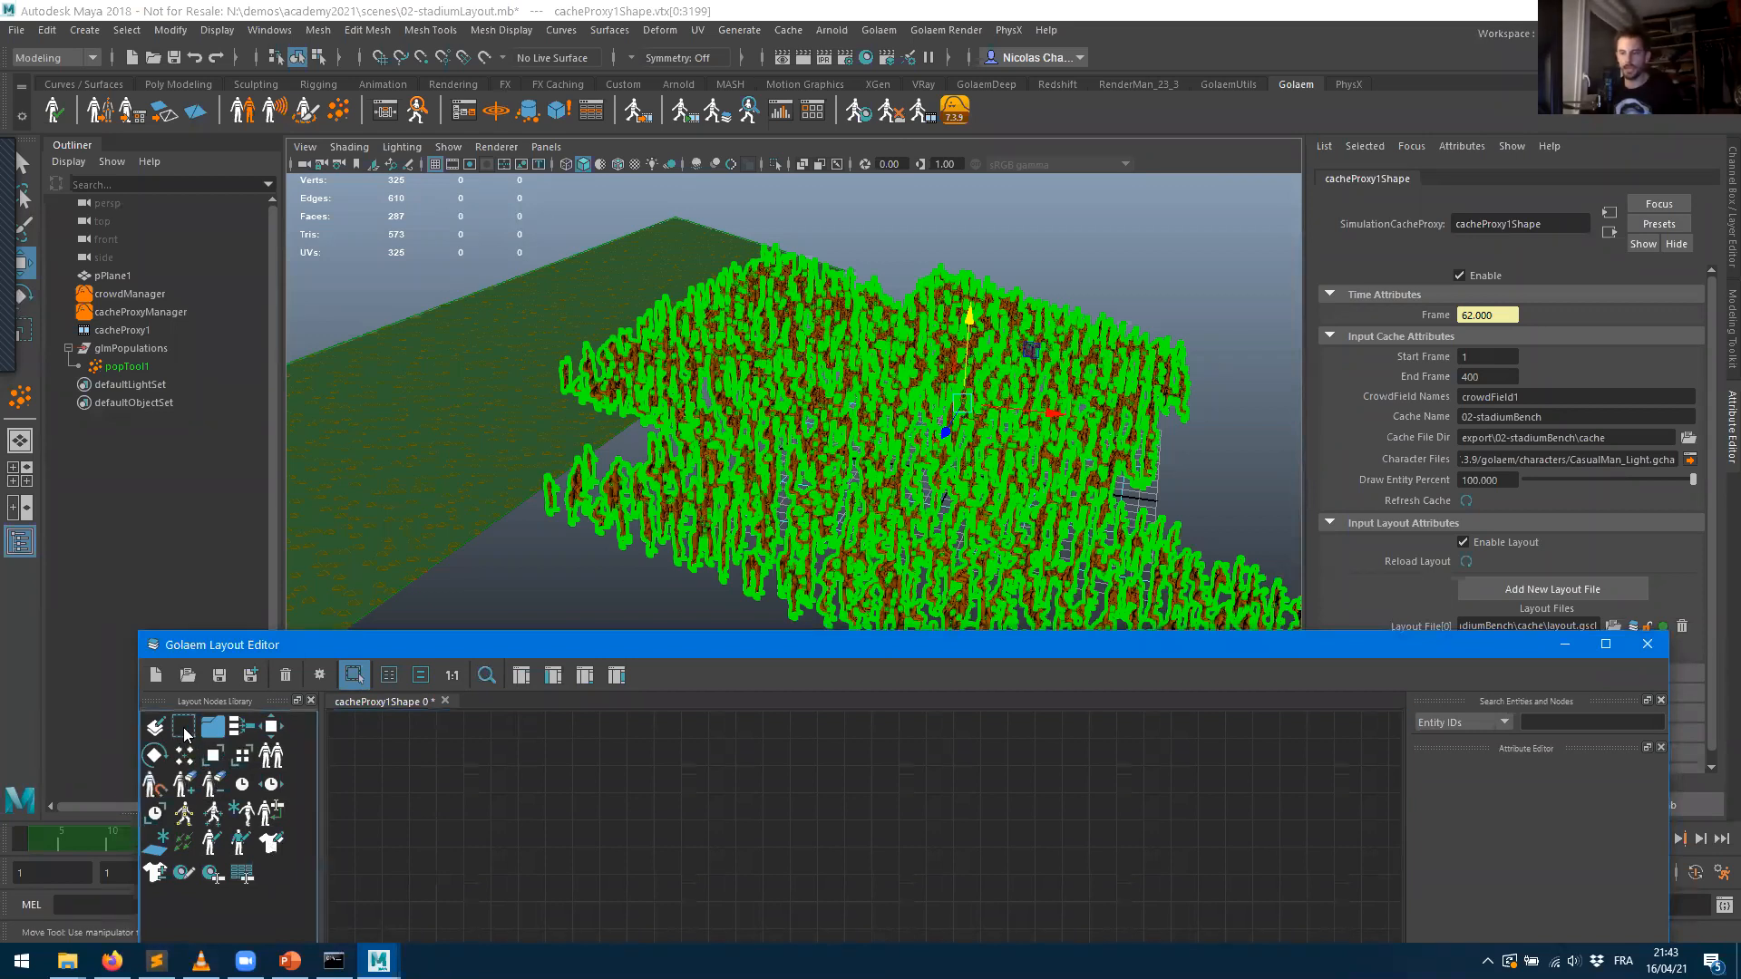
click(580, 794)
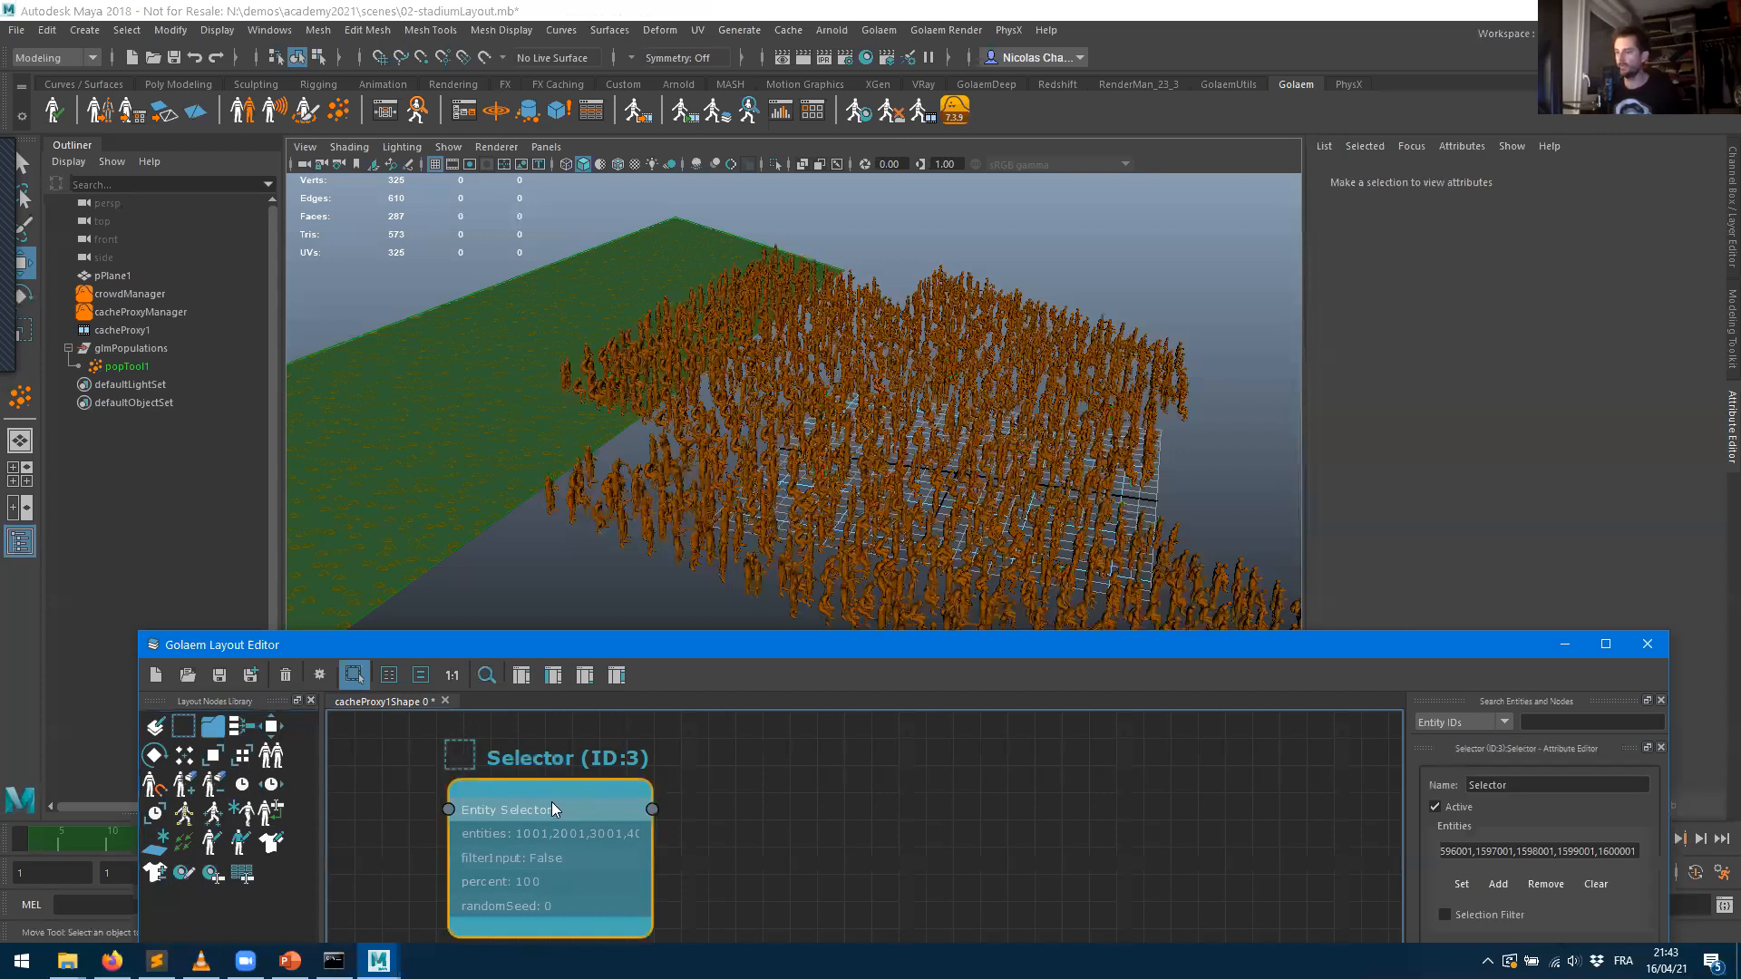
- Clear the Selector node's entity list and set Entities to * so it selects every entity of the cached crowd
click(1595, 884)
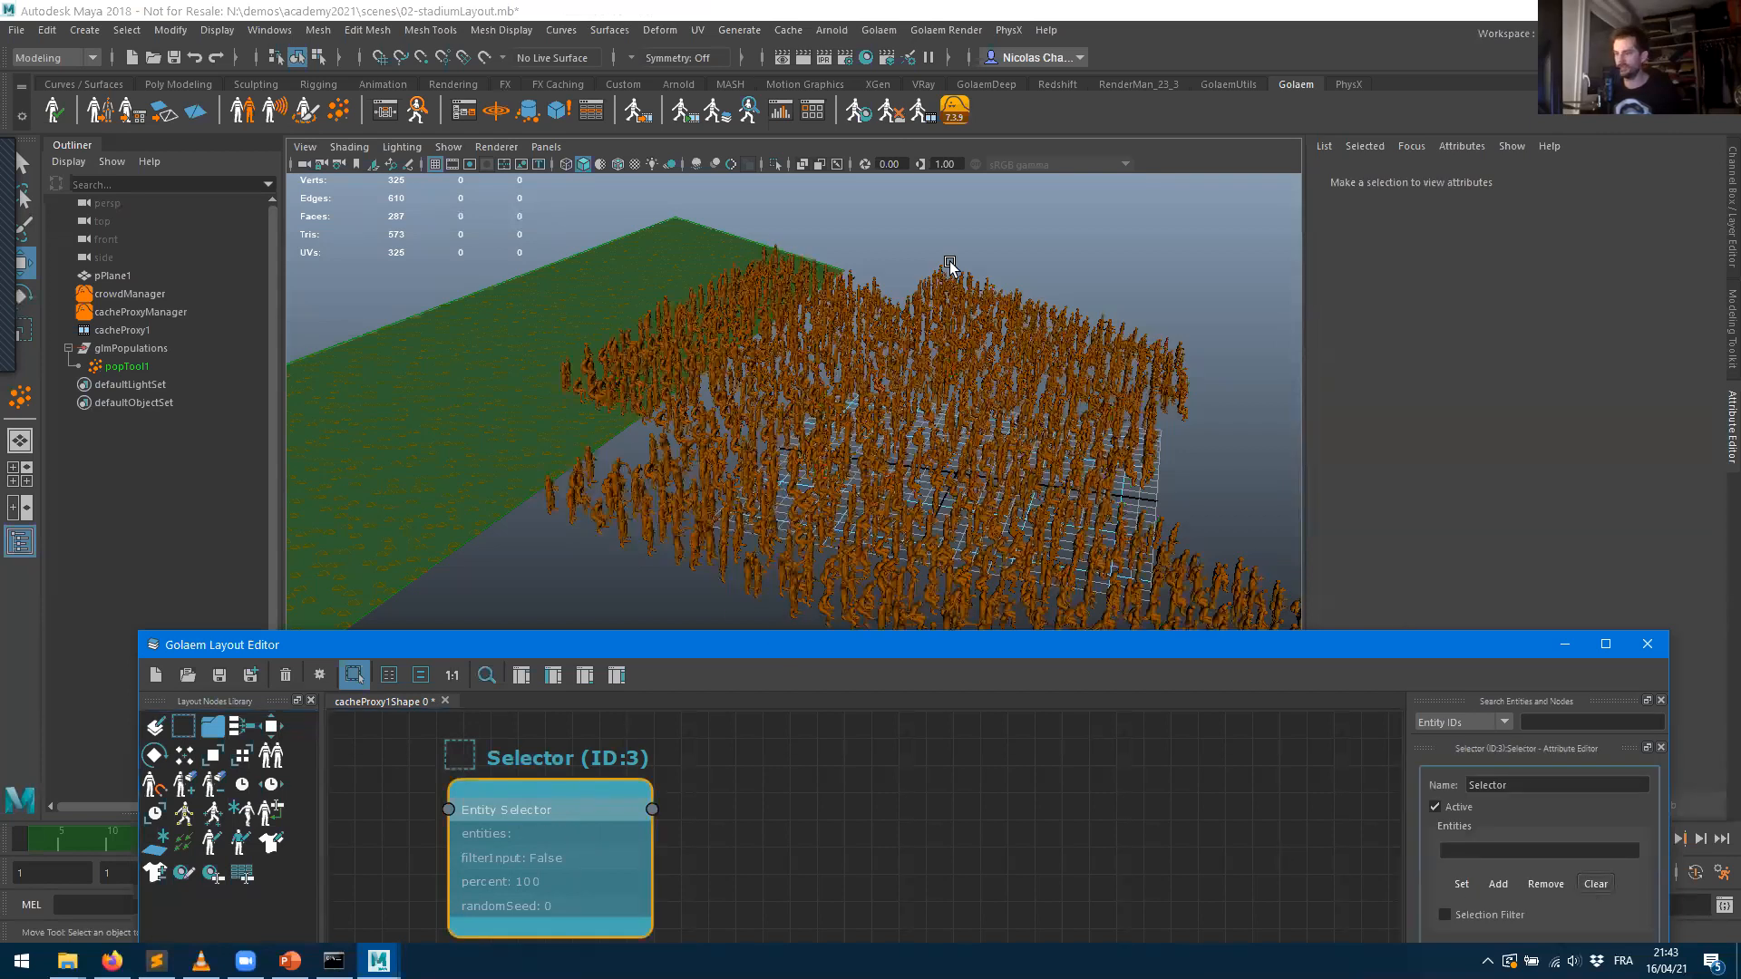
drag(703, 651, 594, 345)
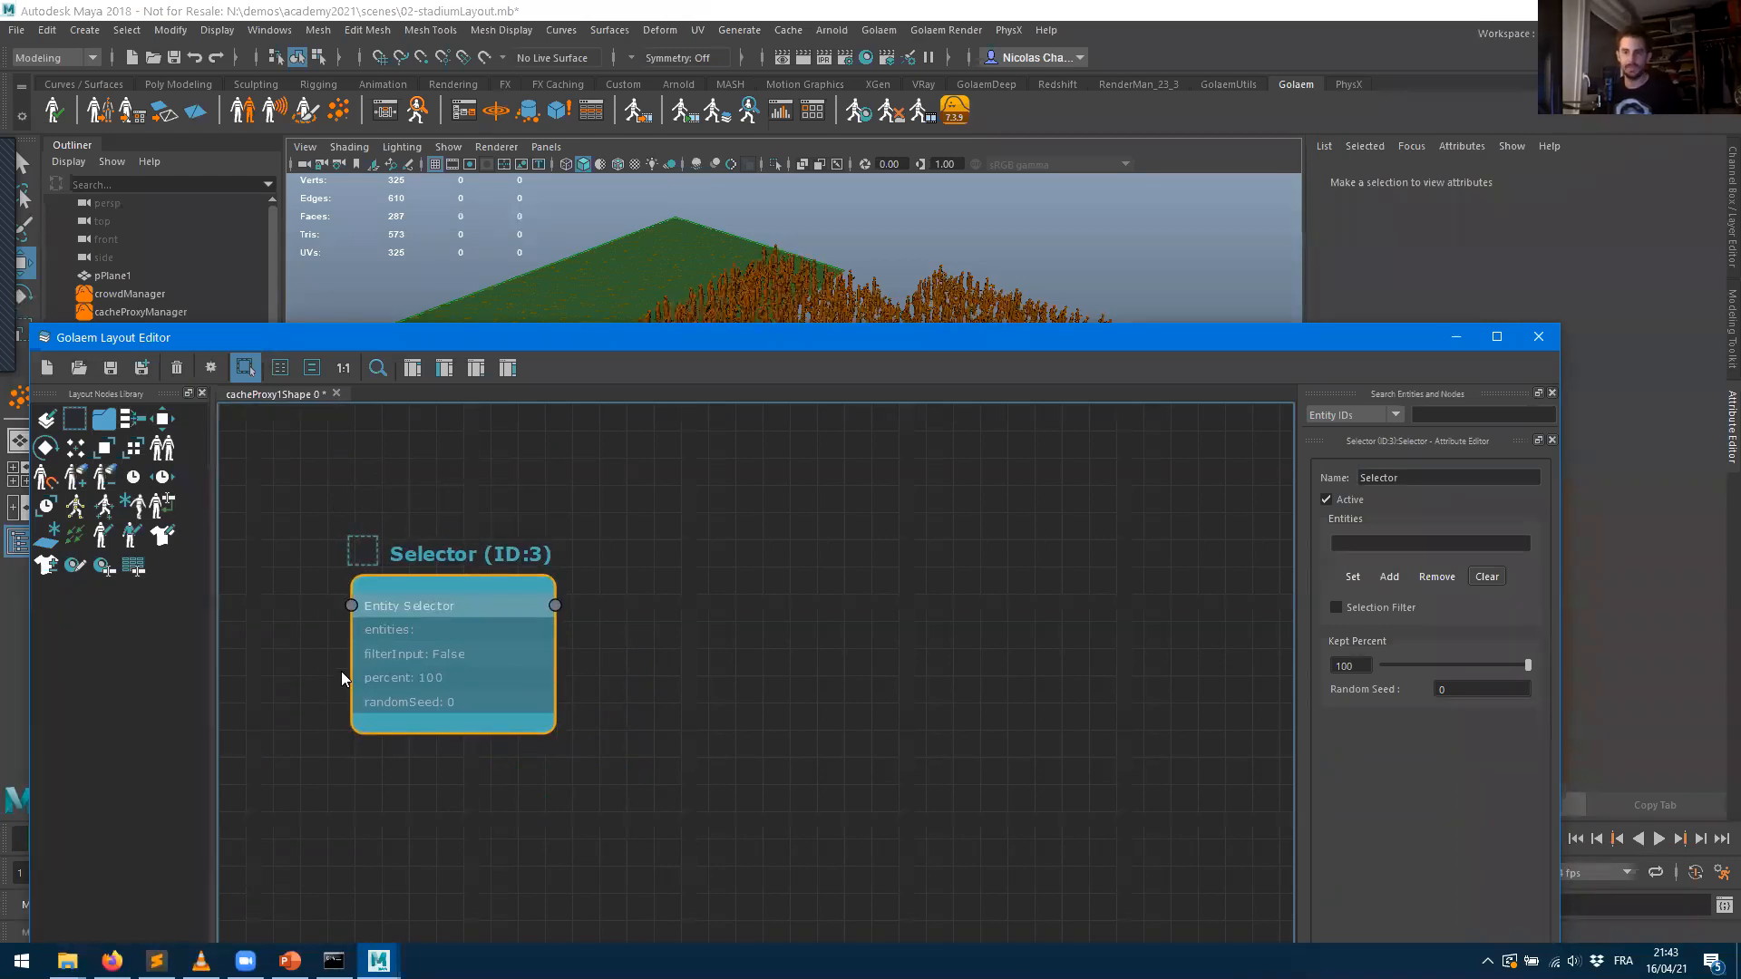
drag(716, 348, 693, 564)
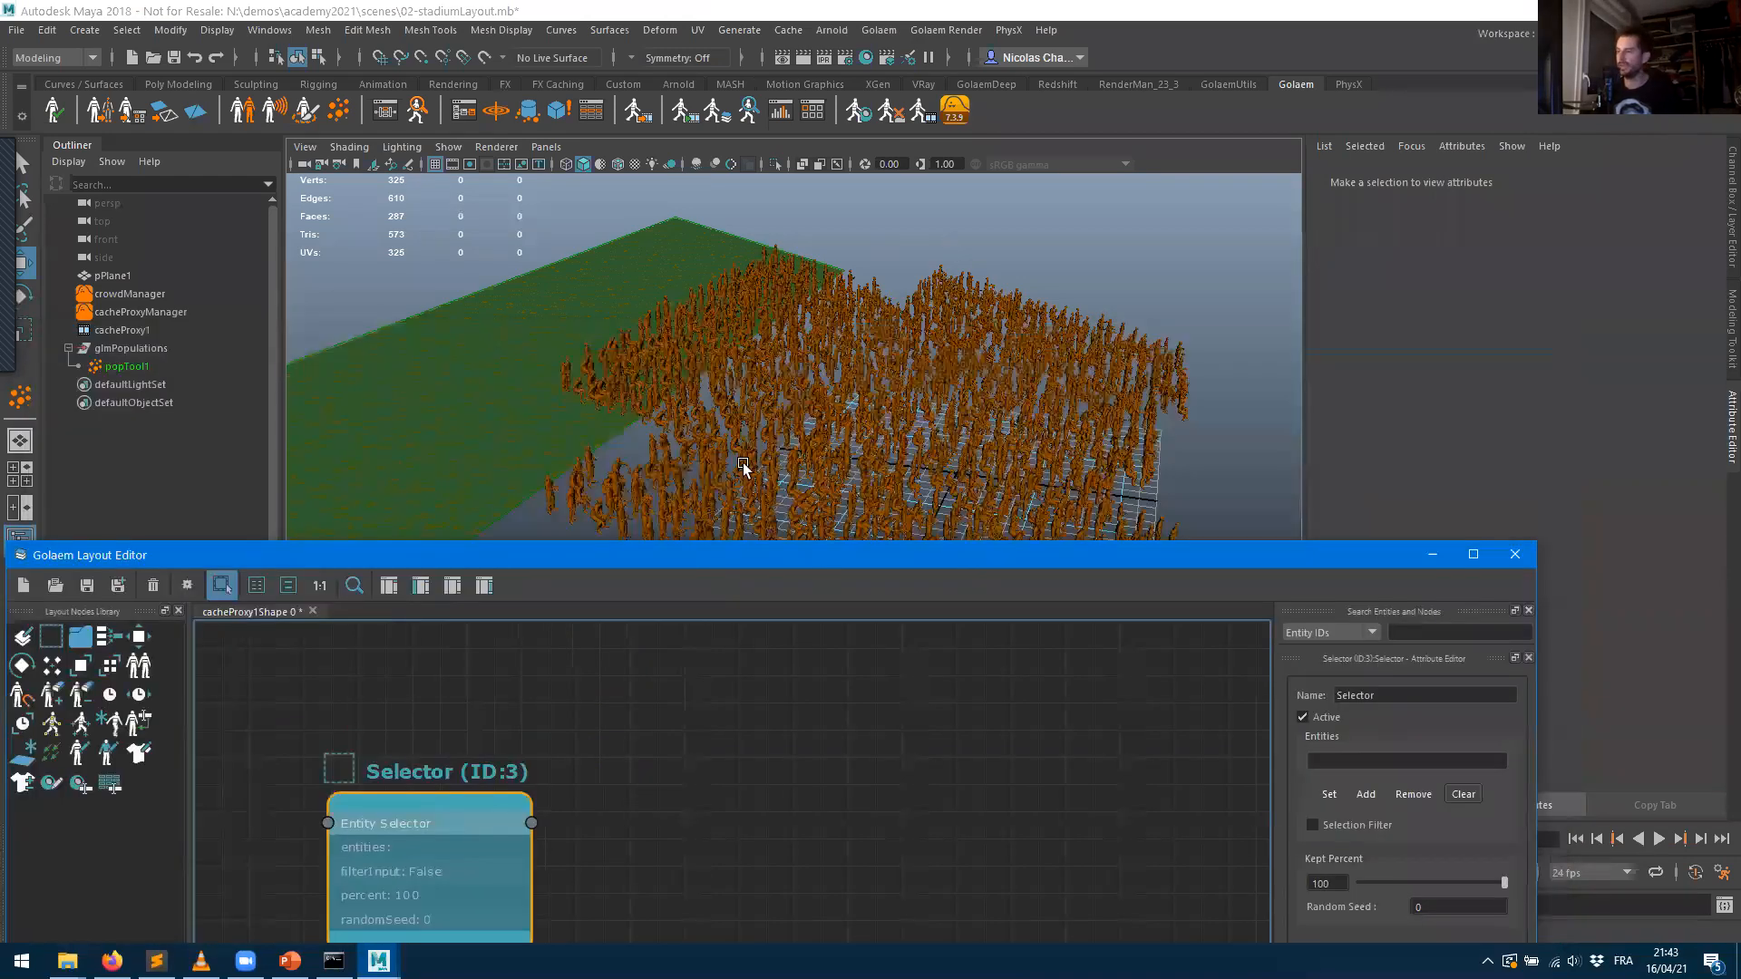
click(1346, 761)
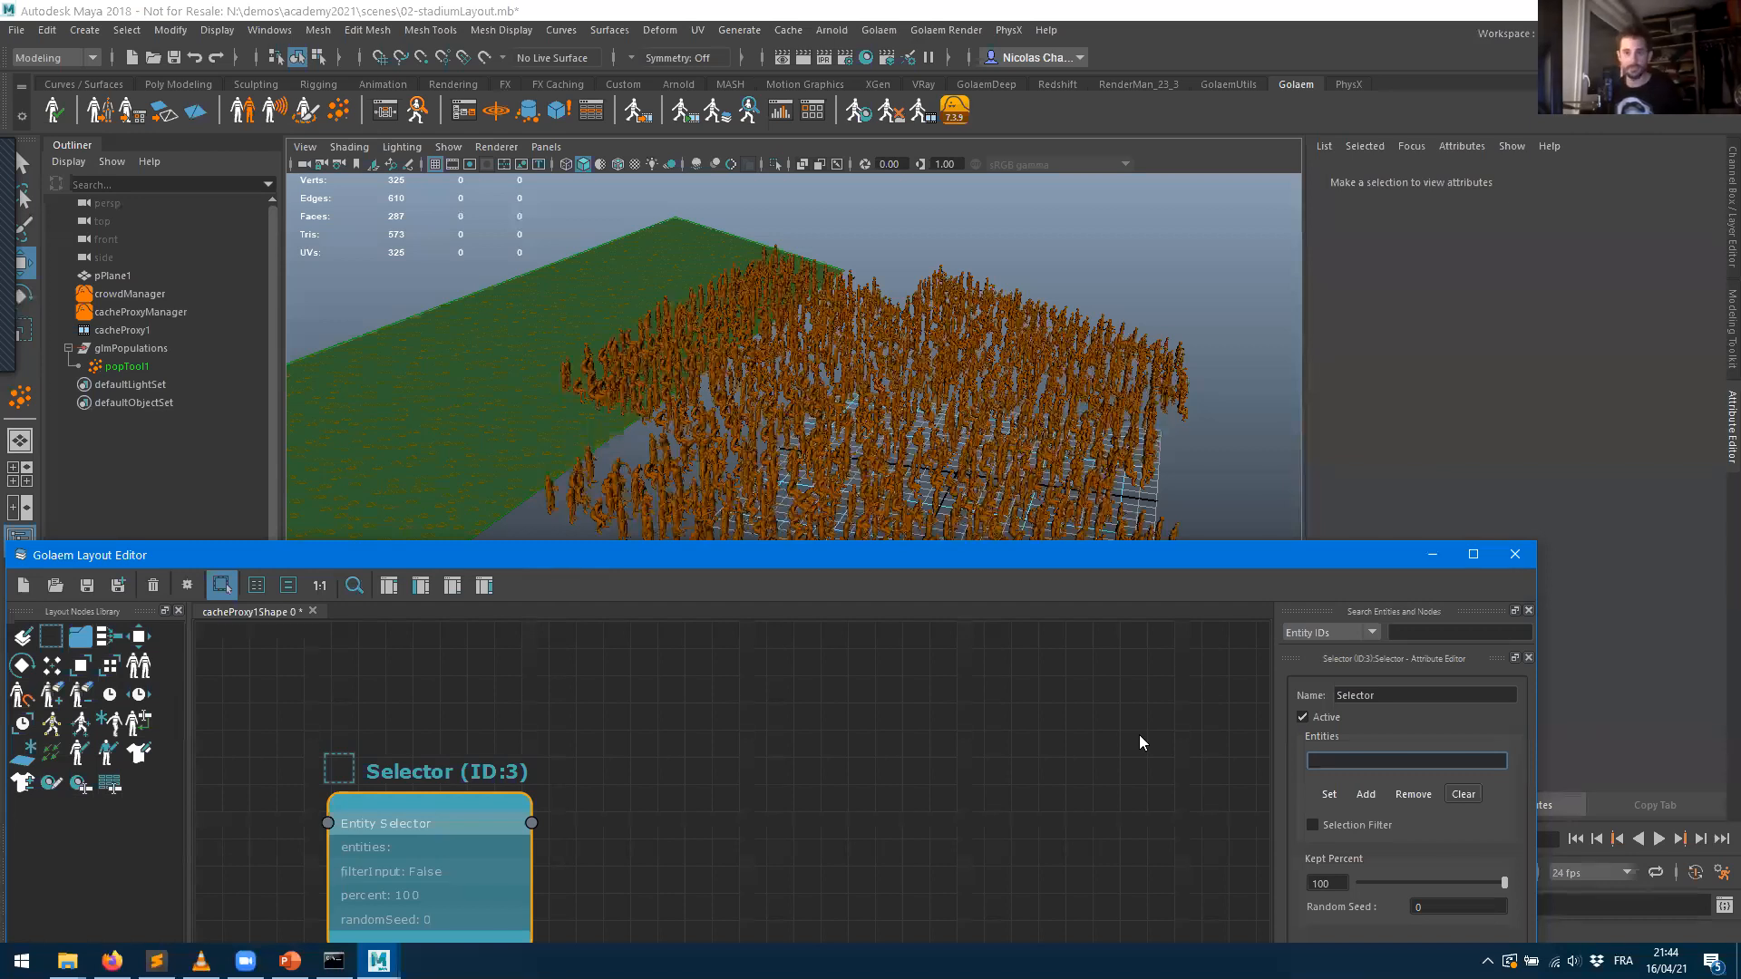
text(*)
key(Return)
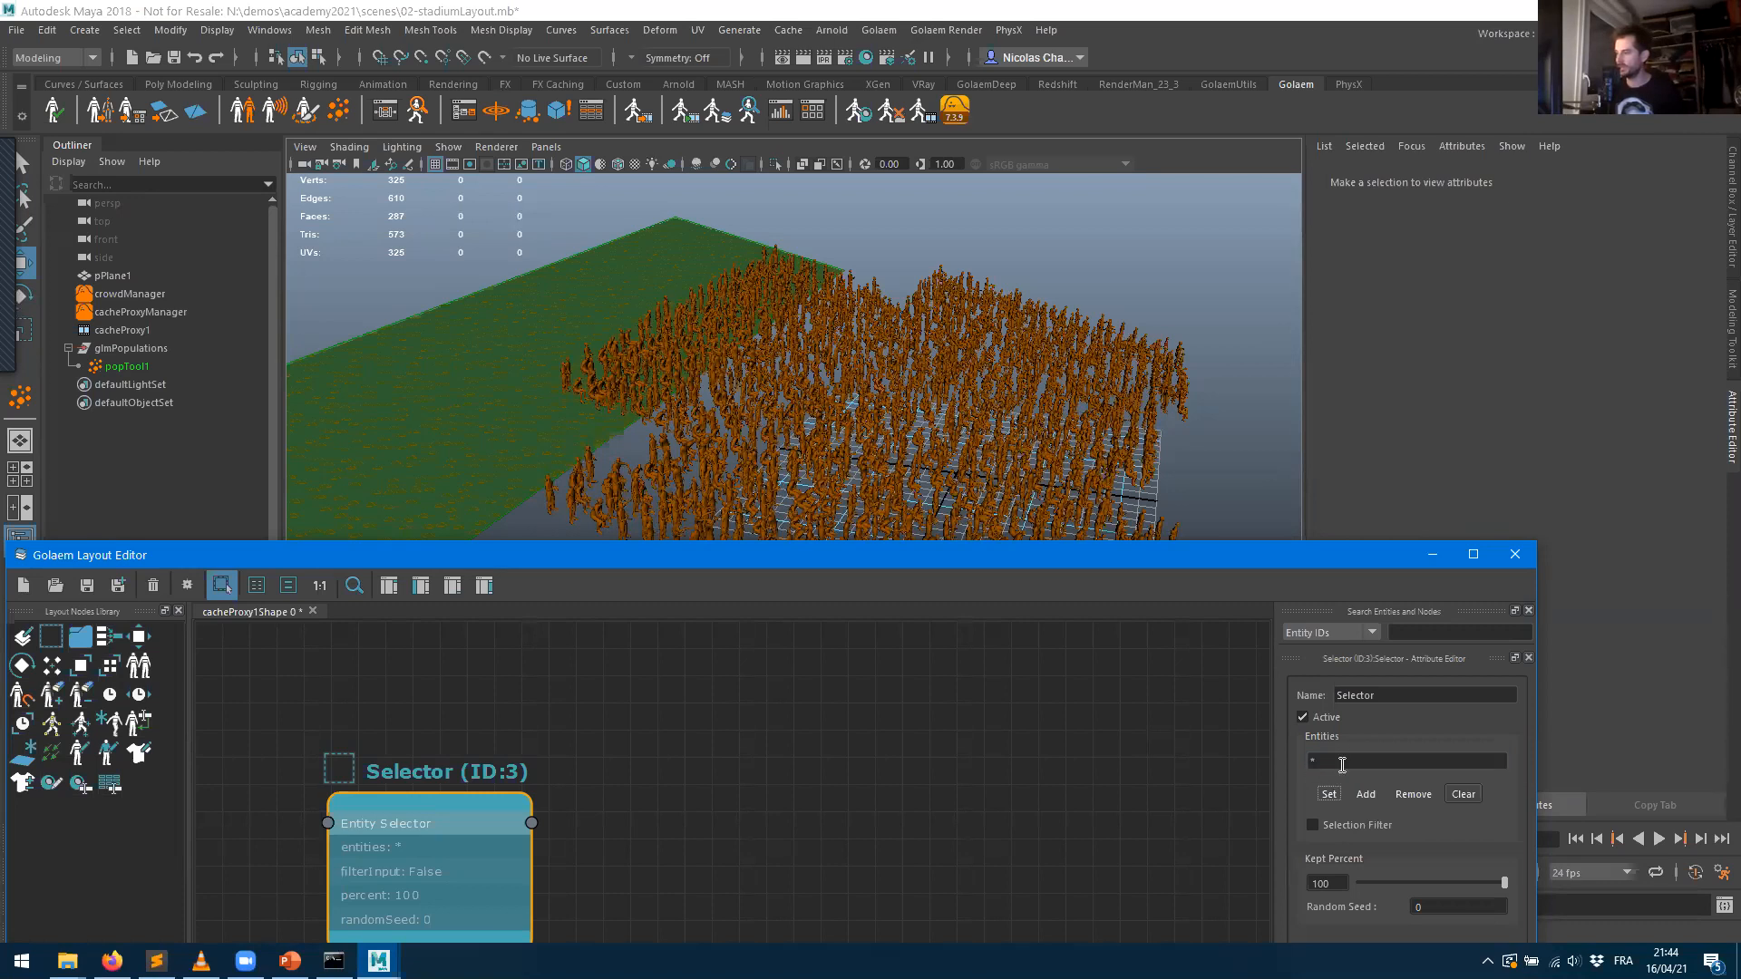
click(1034, 752)
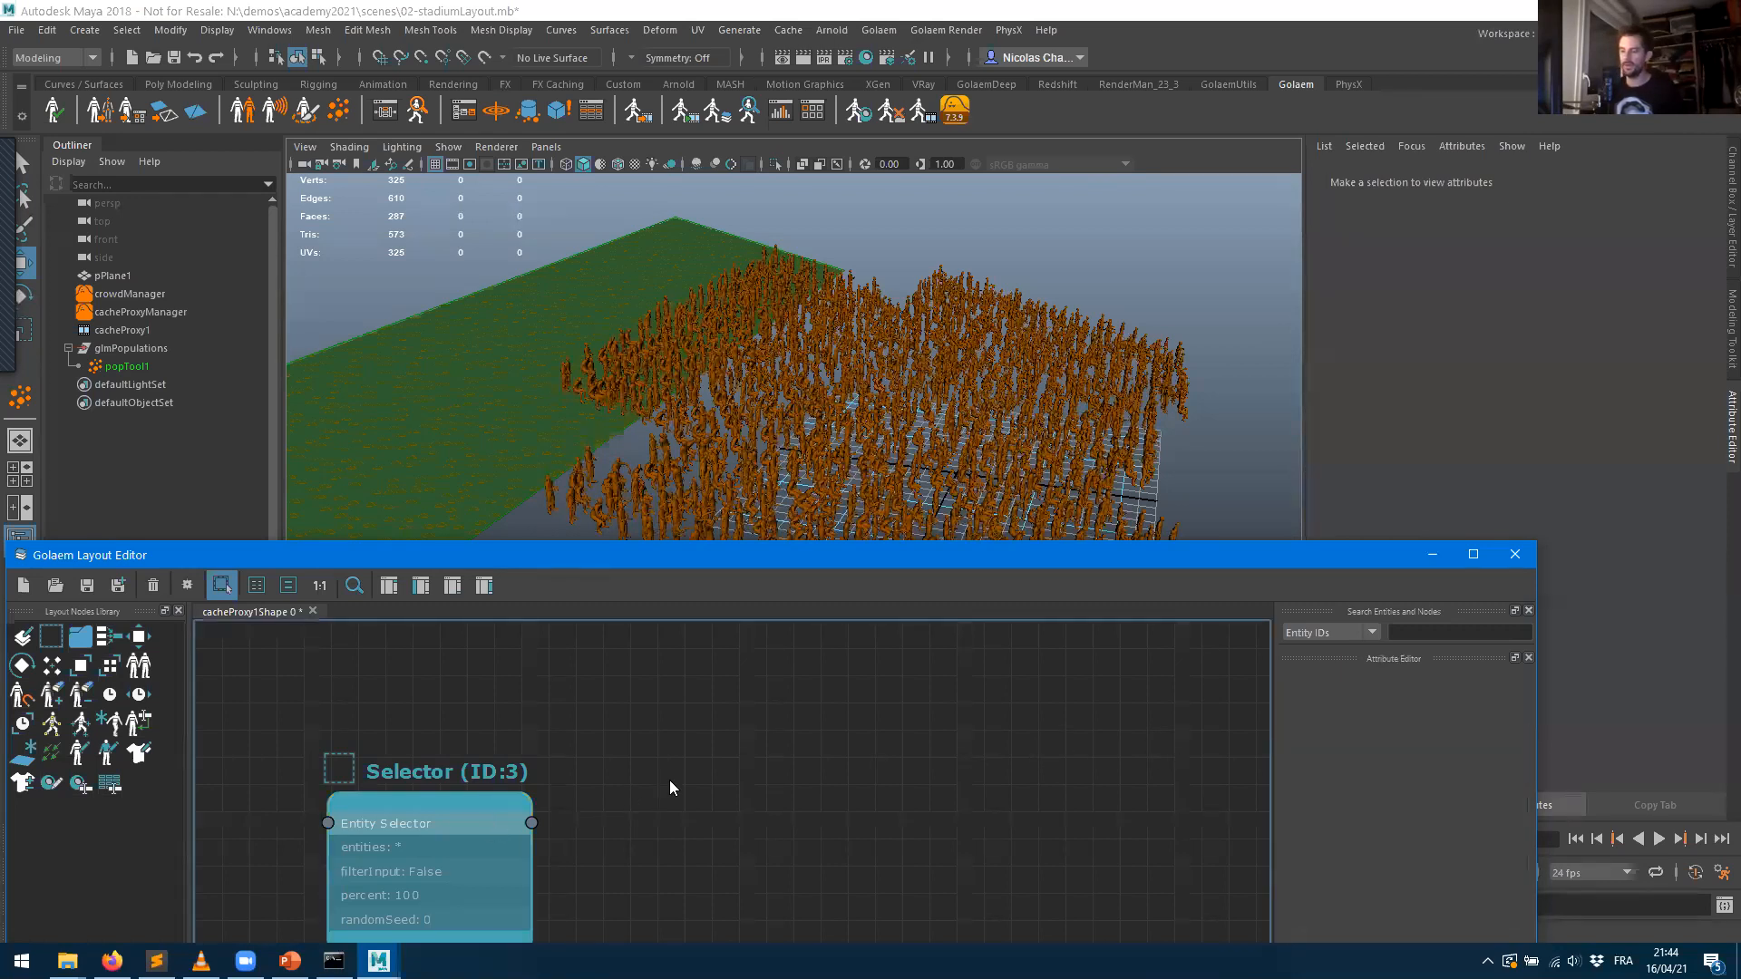
click(505, 823)
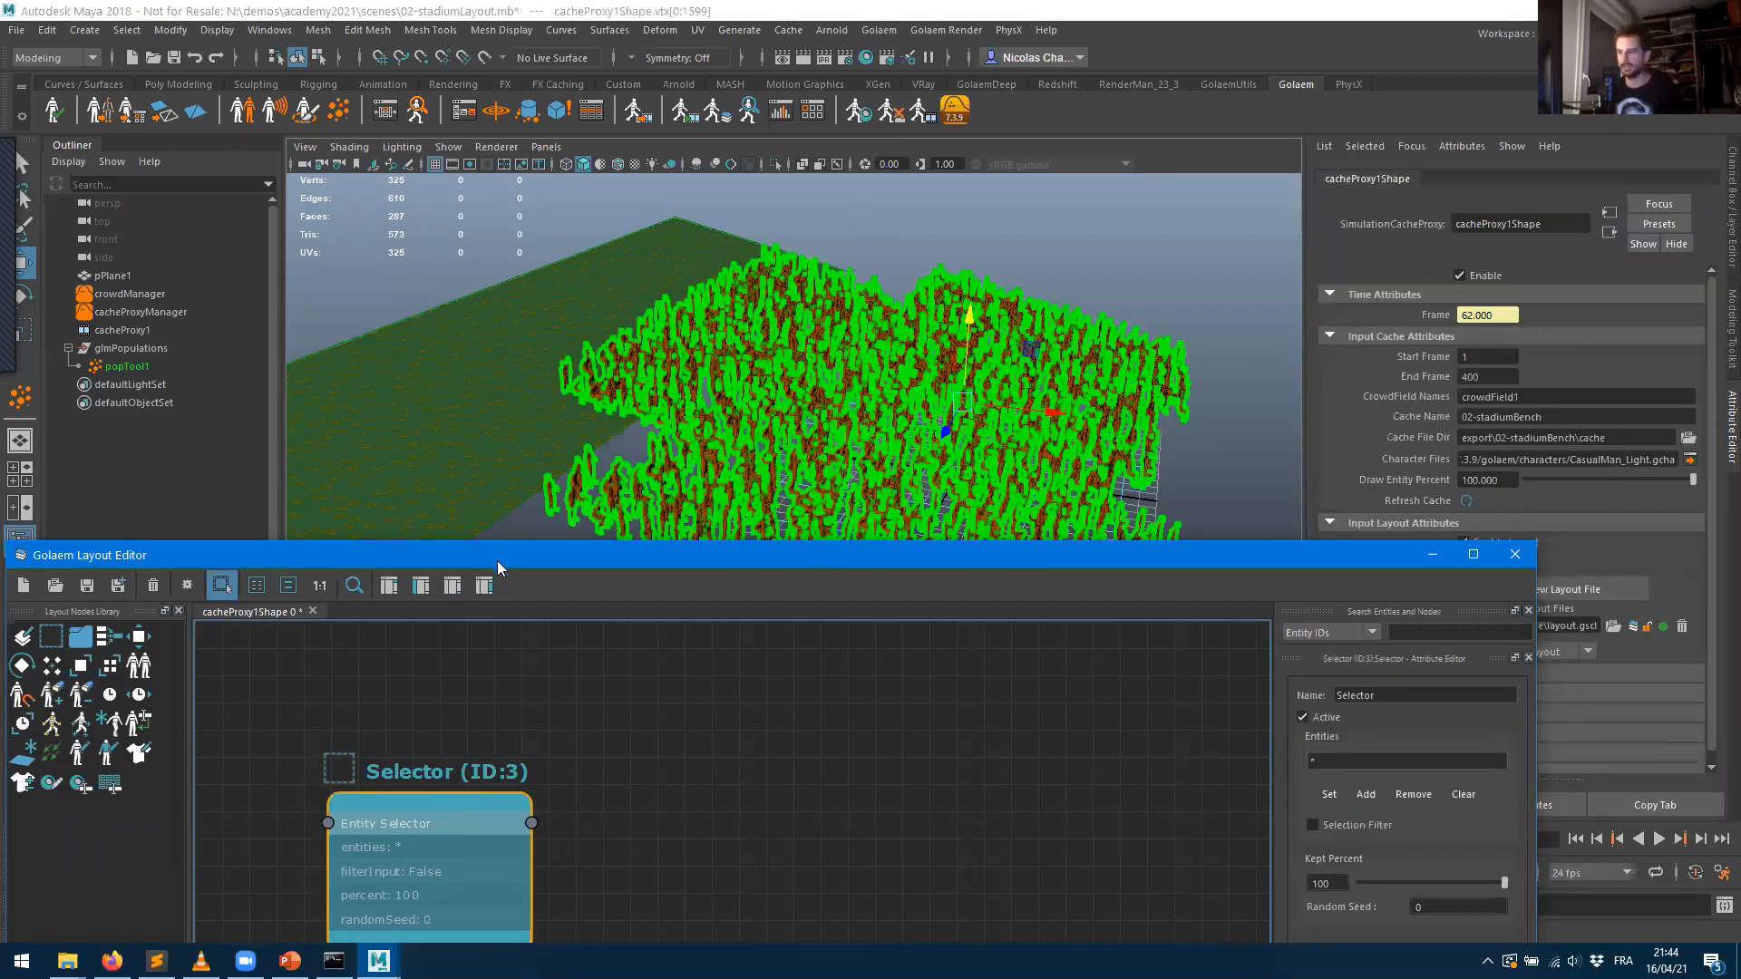
drag(502, 558, 508, 447)
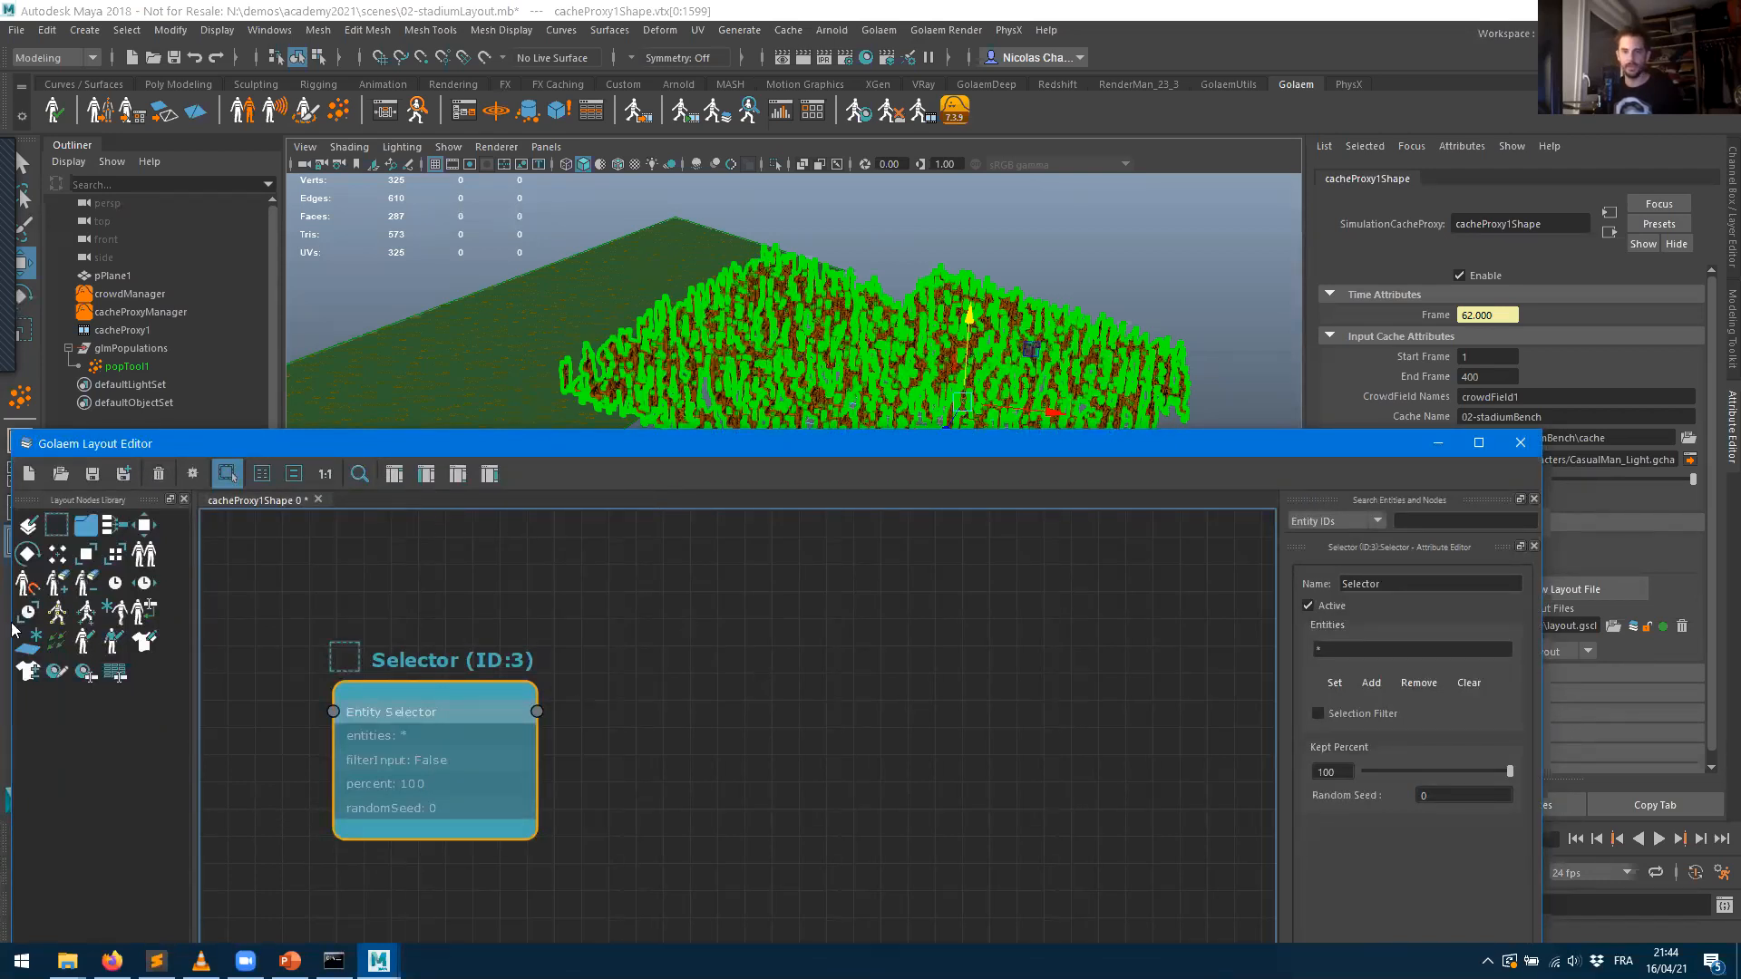
drag(412, 716, 510, 699)
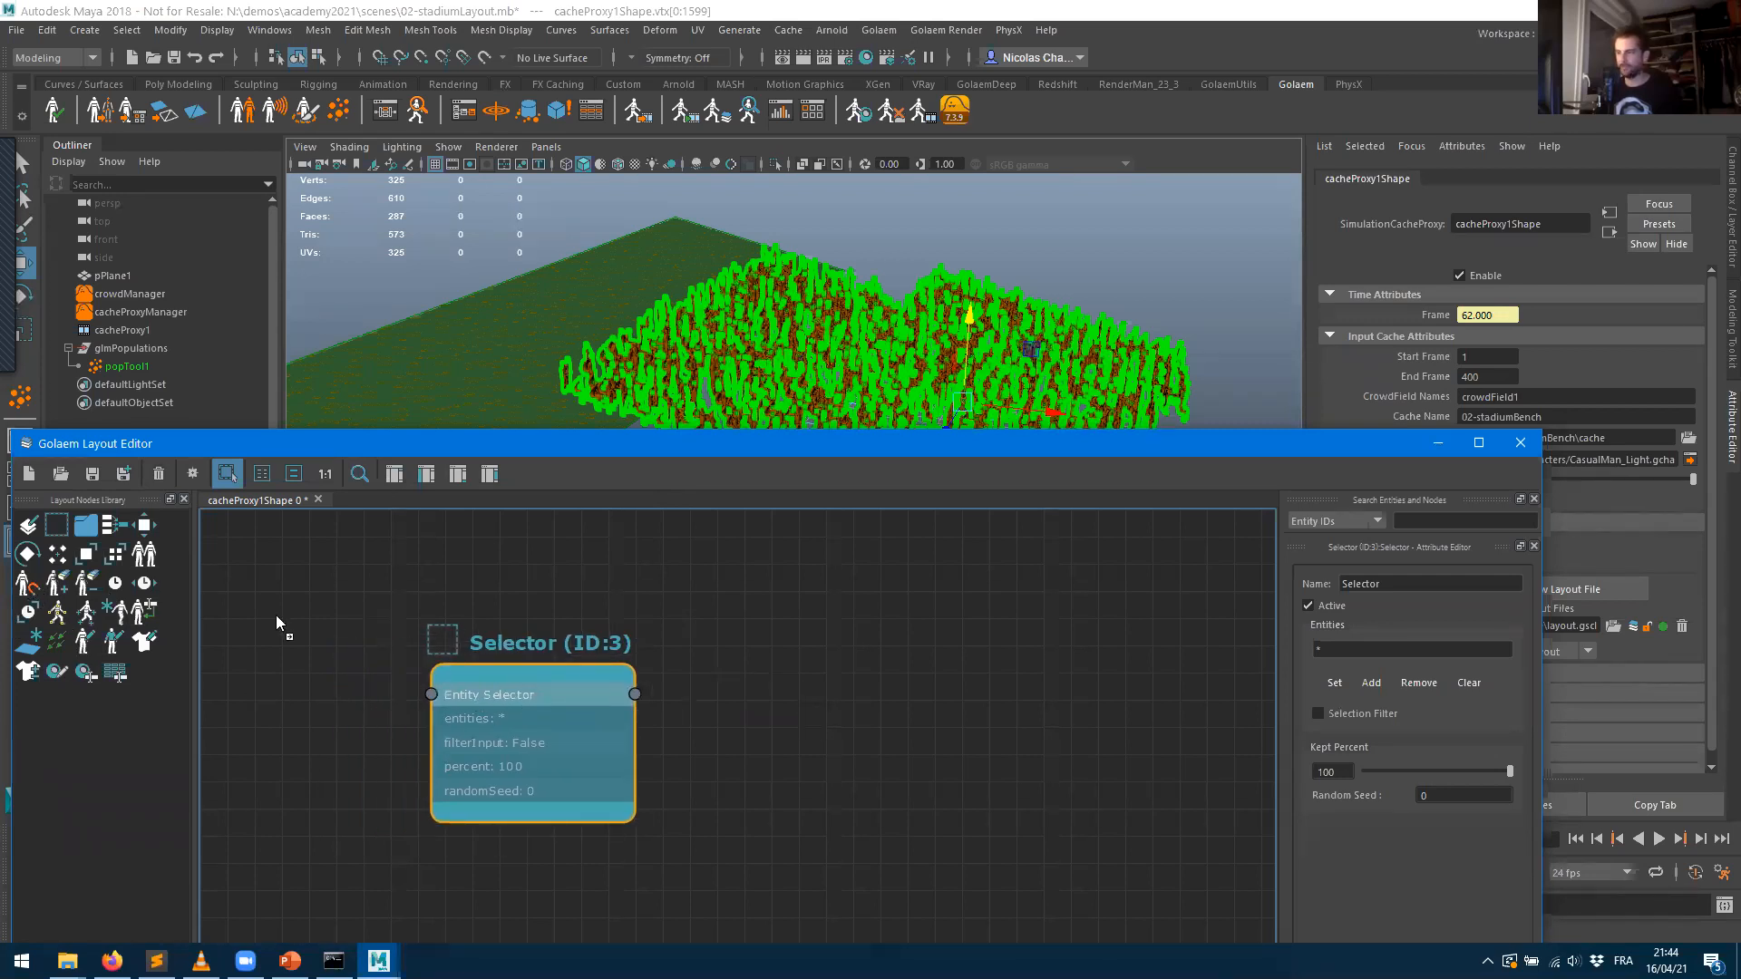
click(31, 590)
middle_drag(608, 831, 623, 614)
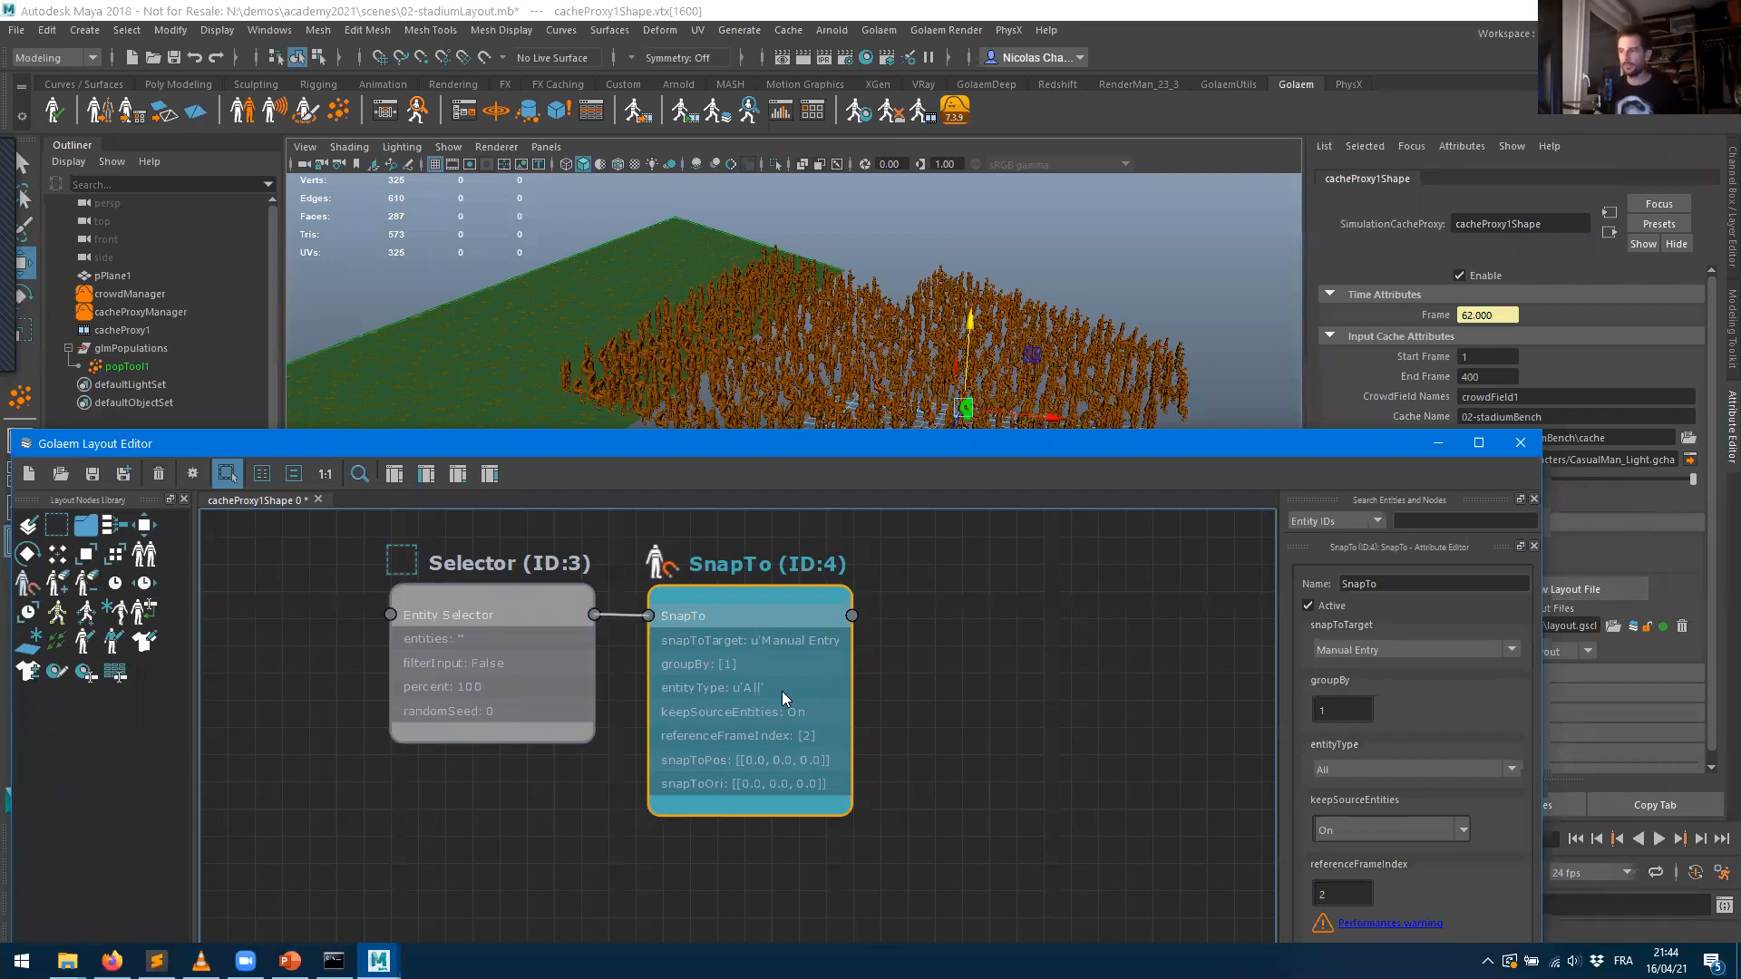
key(Delete)
- Add a SnapTo node beside the Selector in the layout graph and connect the Selector's output to its input
drag(31, 585, 513, 629)
drag(880, 624, 767, 703)
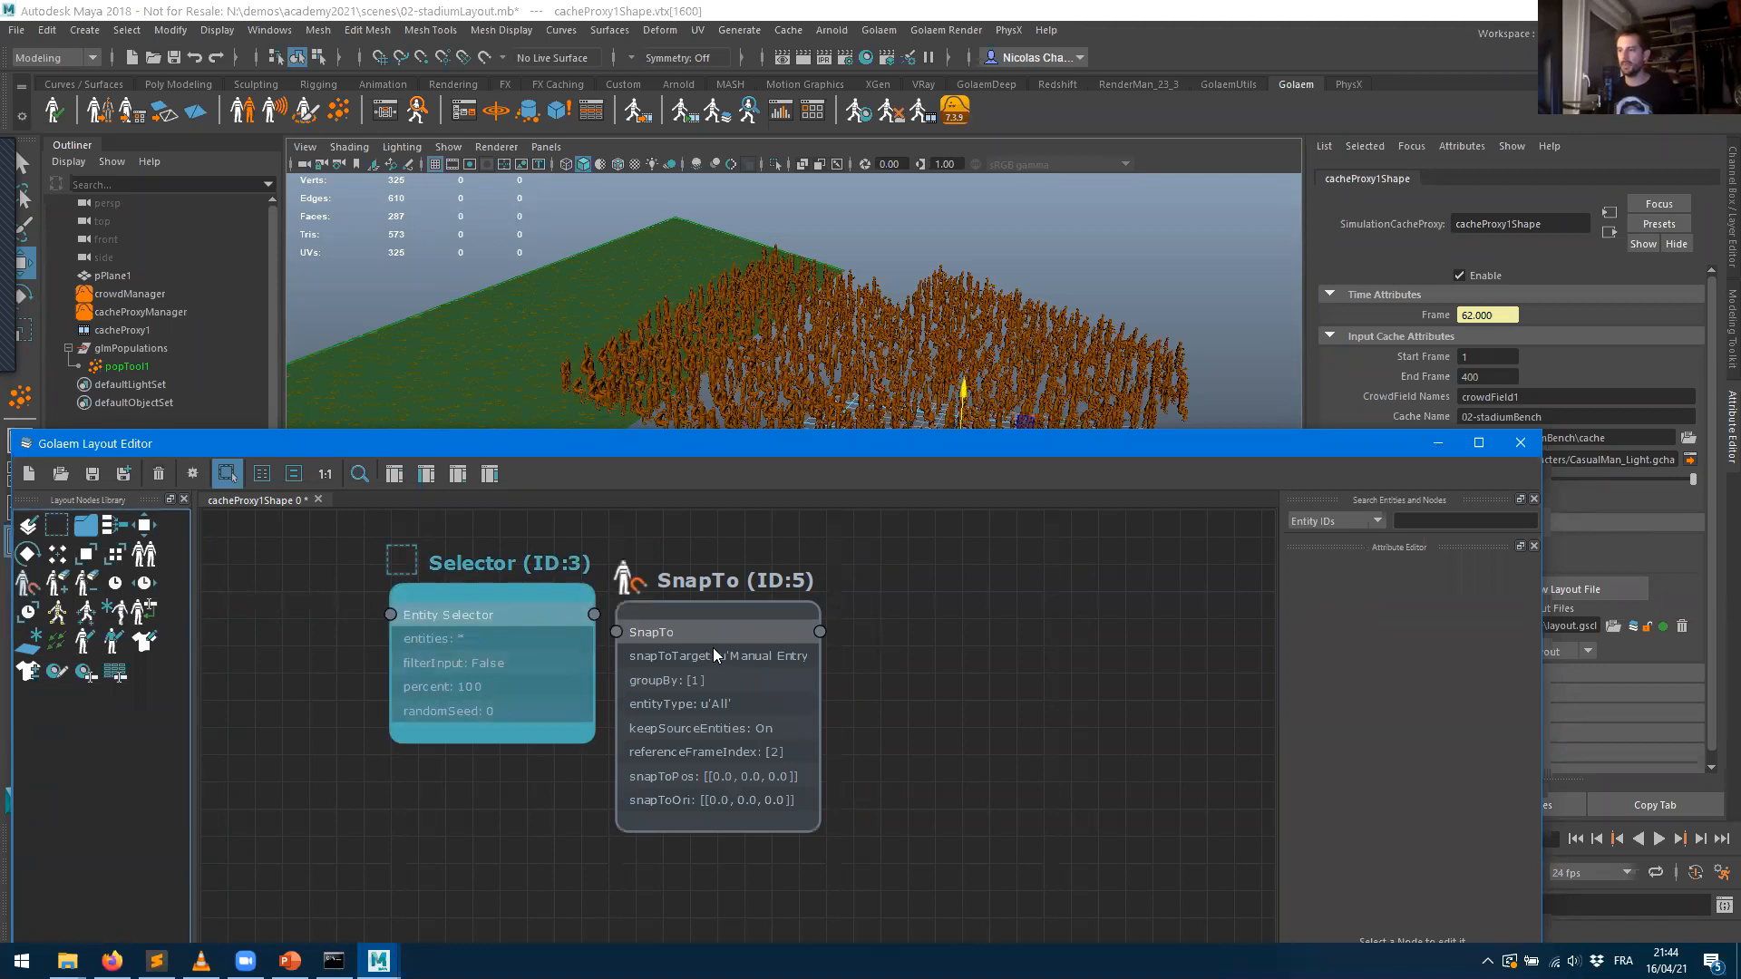
drag(712, 648, 775, 642)
drag(594, 614, 677, 626)
drag(817, 669, 810, 663)
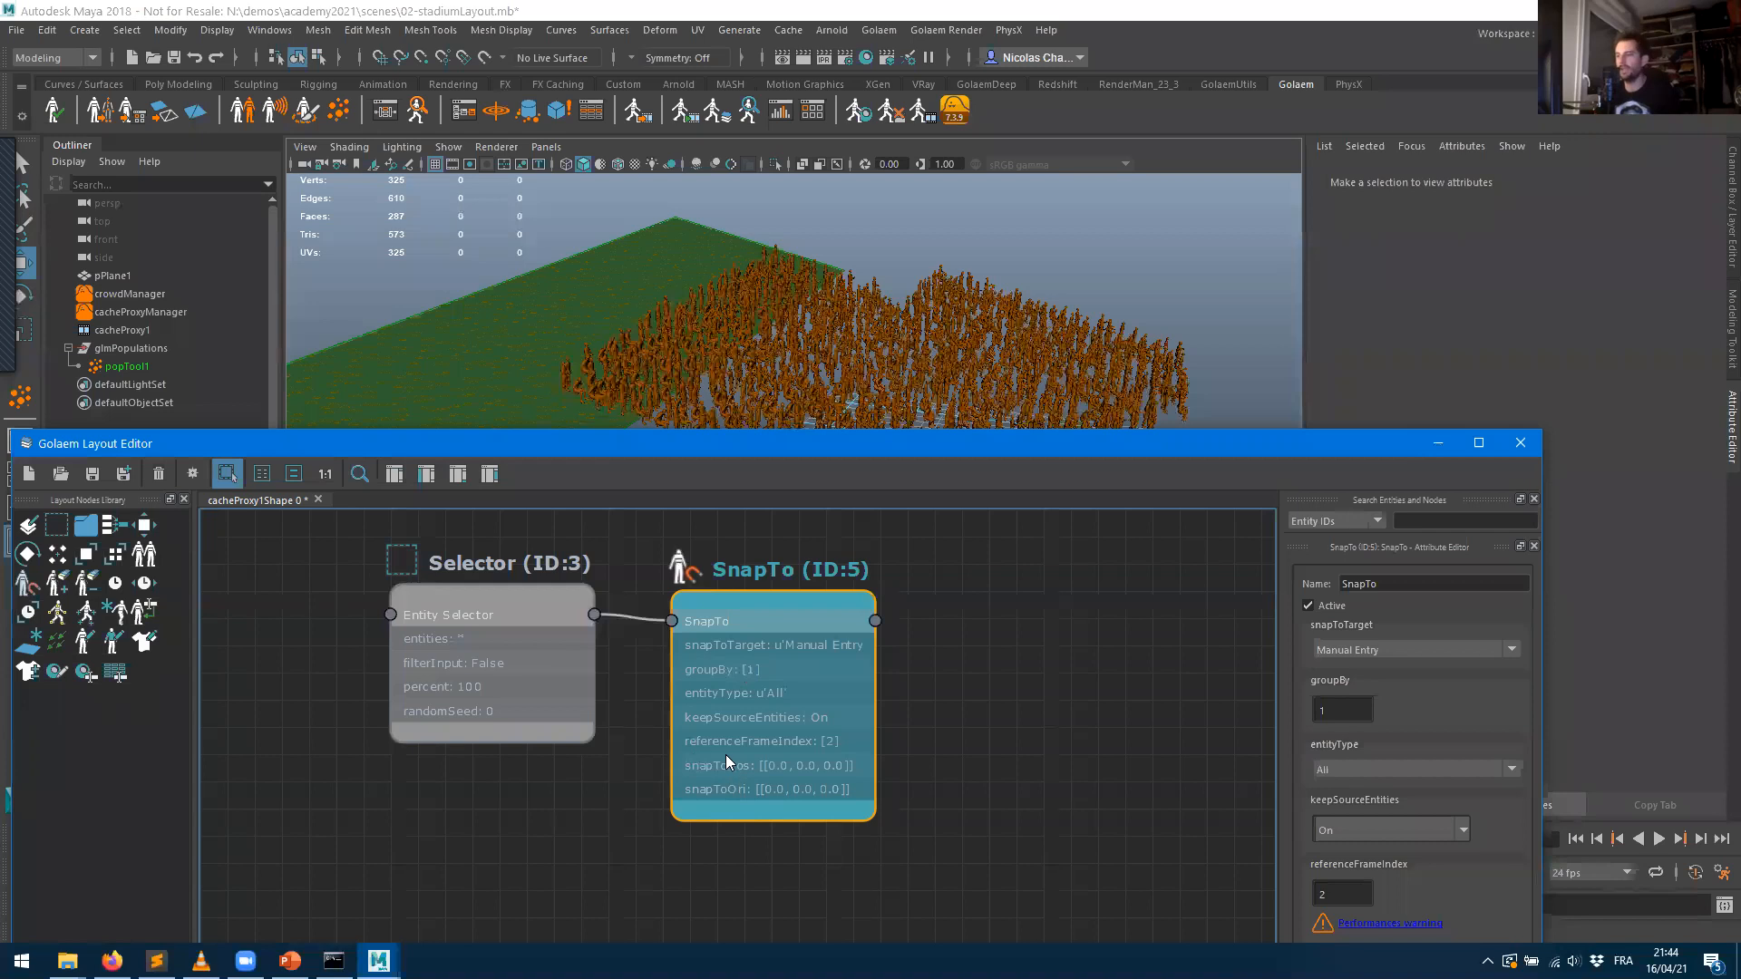
drag(747, 610, 764, 598)
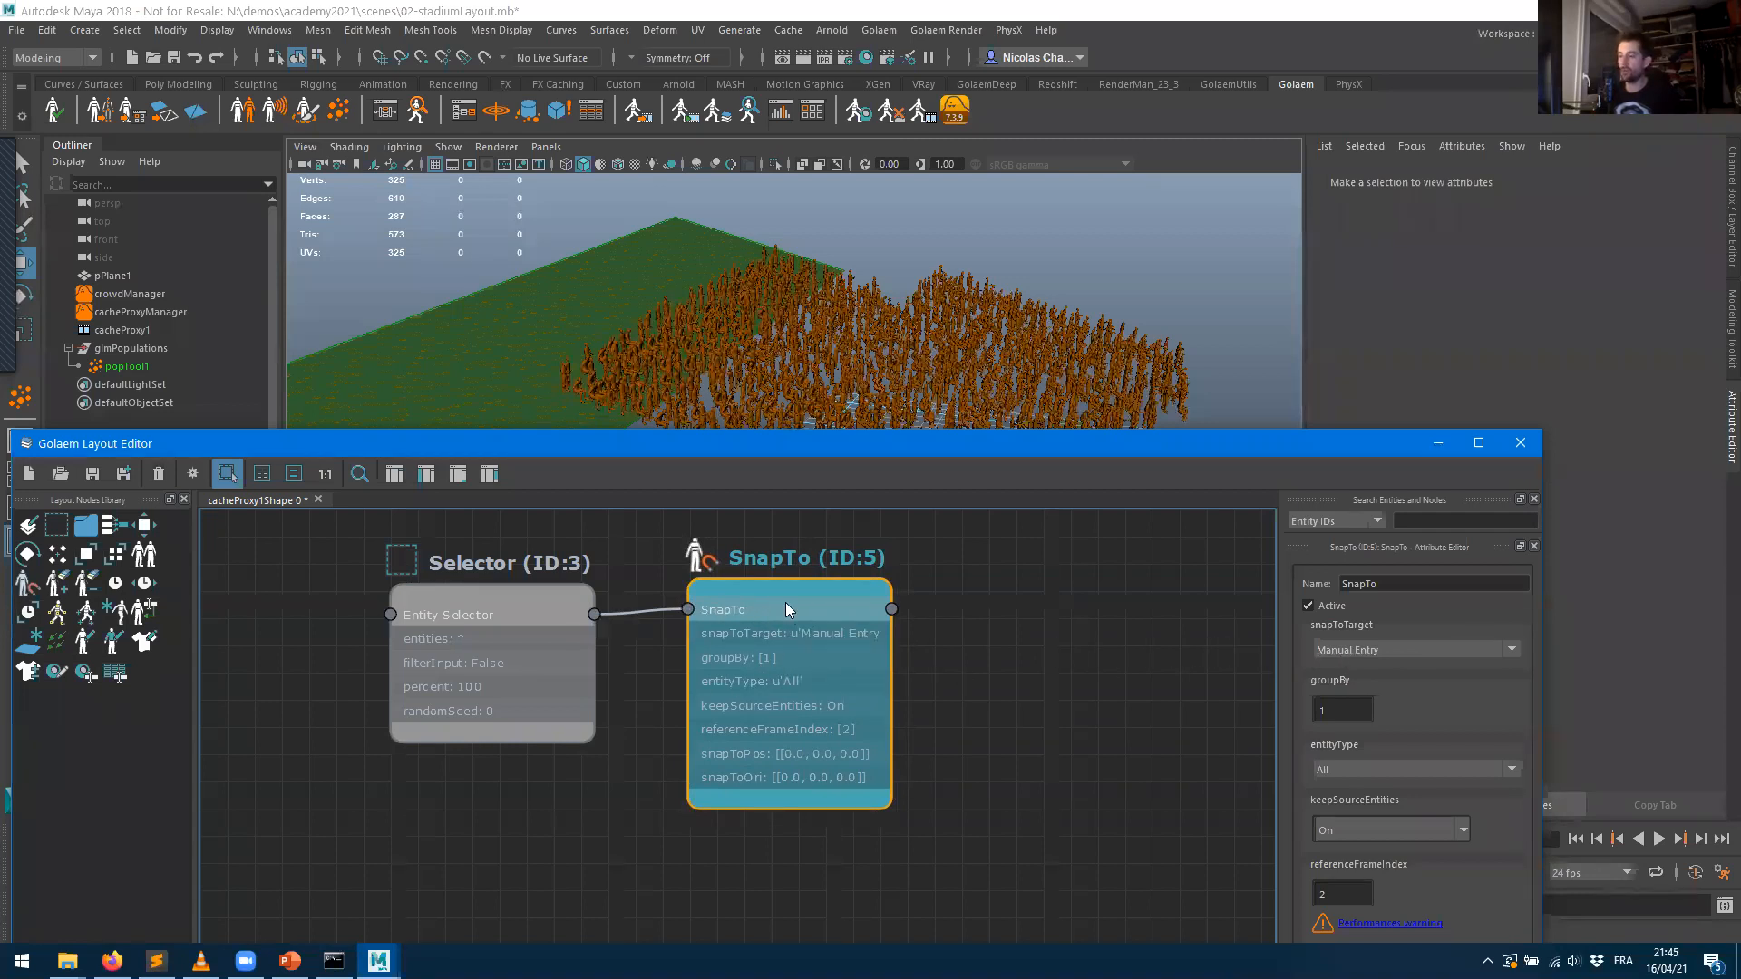
- Set the SnapTo node's snapToTarget to popToolShape1 and turn keepSourceEntities off
click(1349, 647)
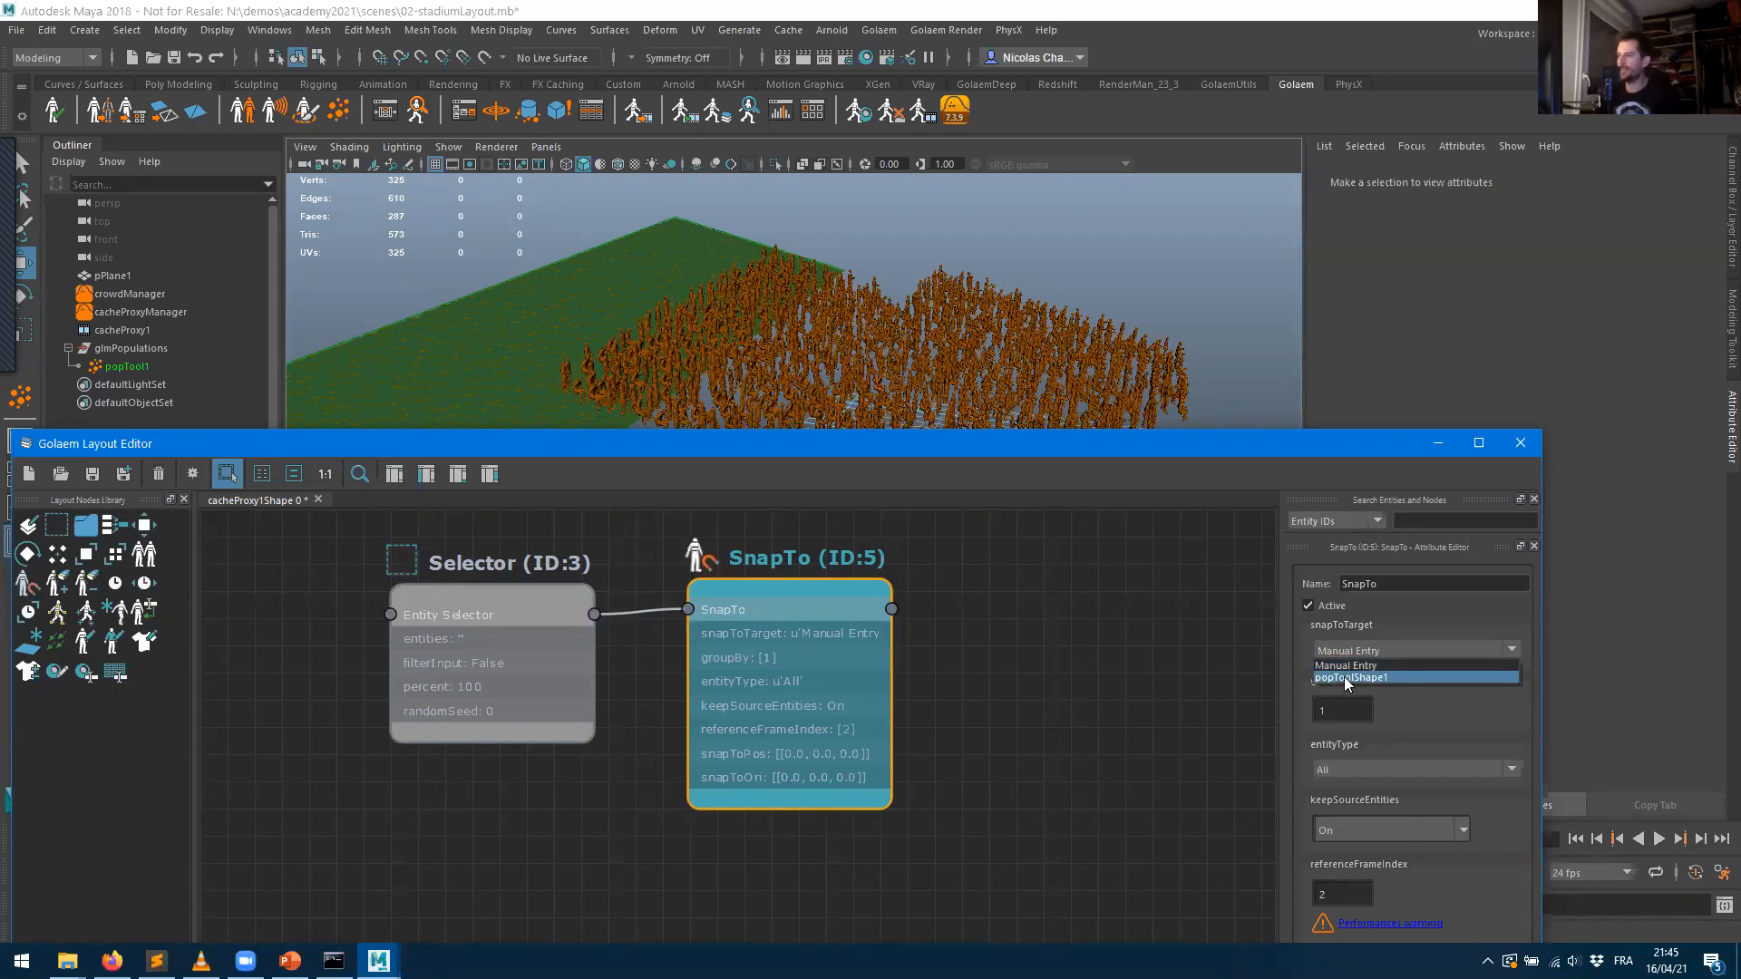
click(1344, 677)
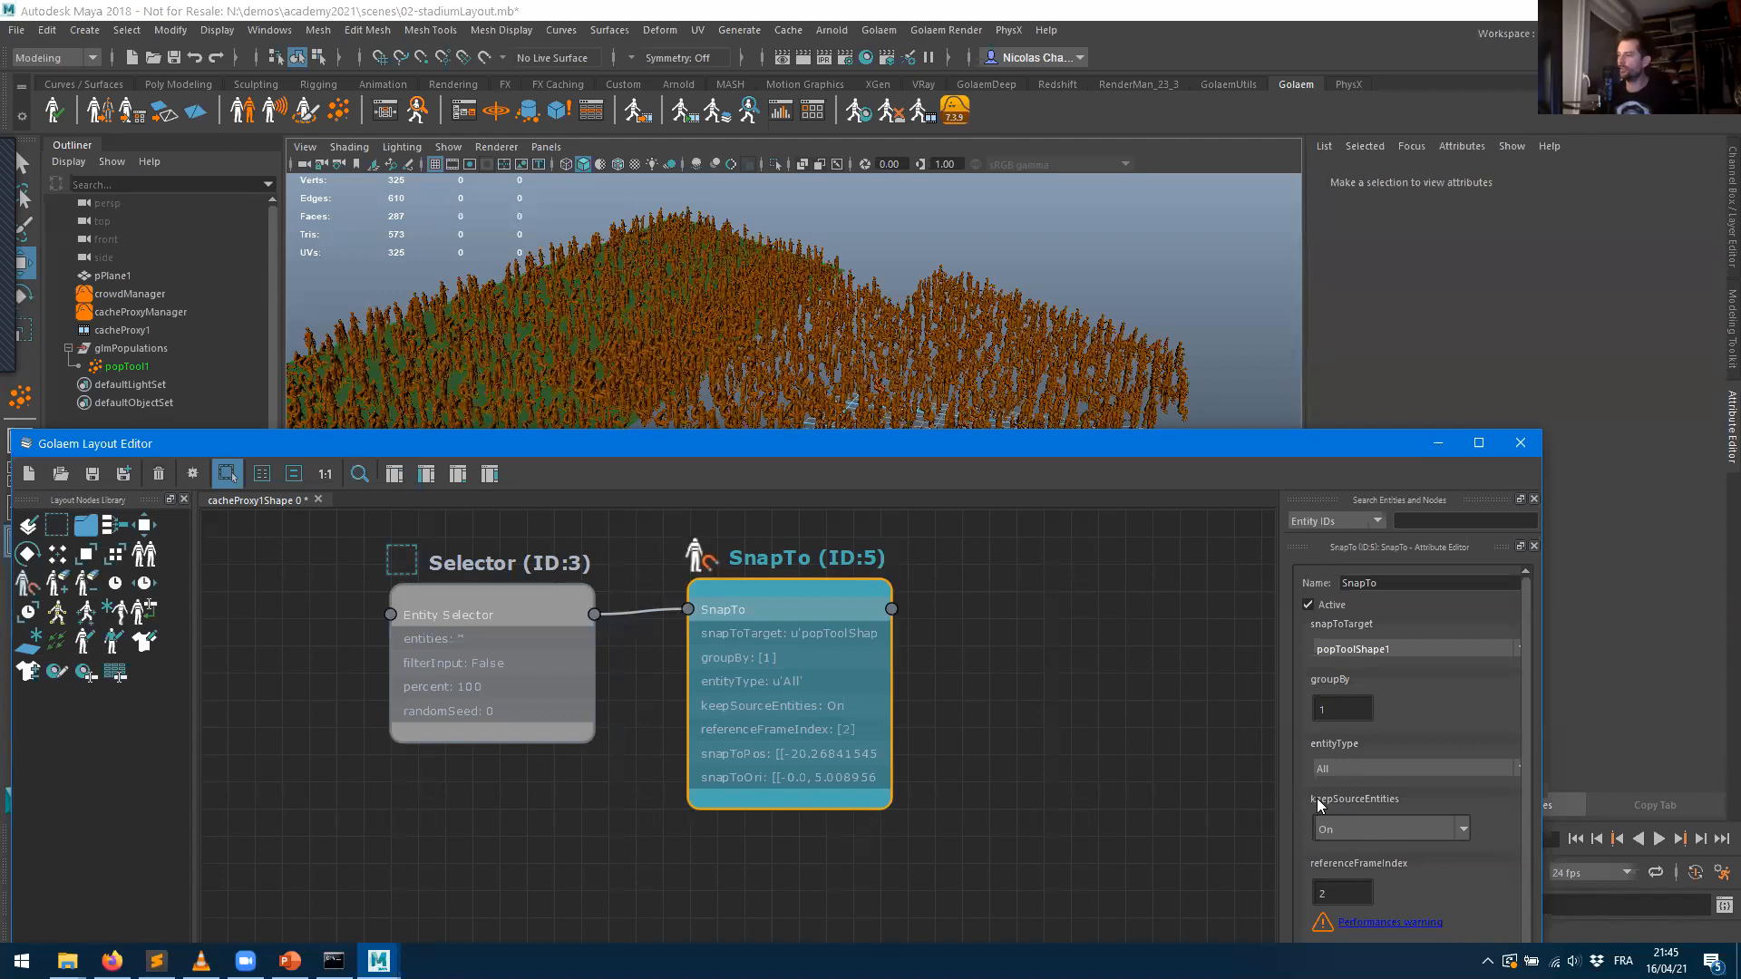
alt+middle_drag(922, 348, 835, 286)
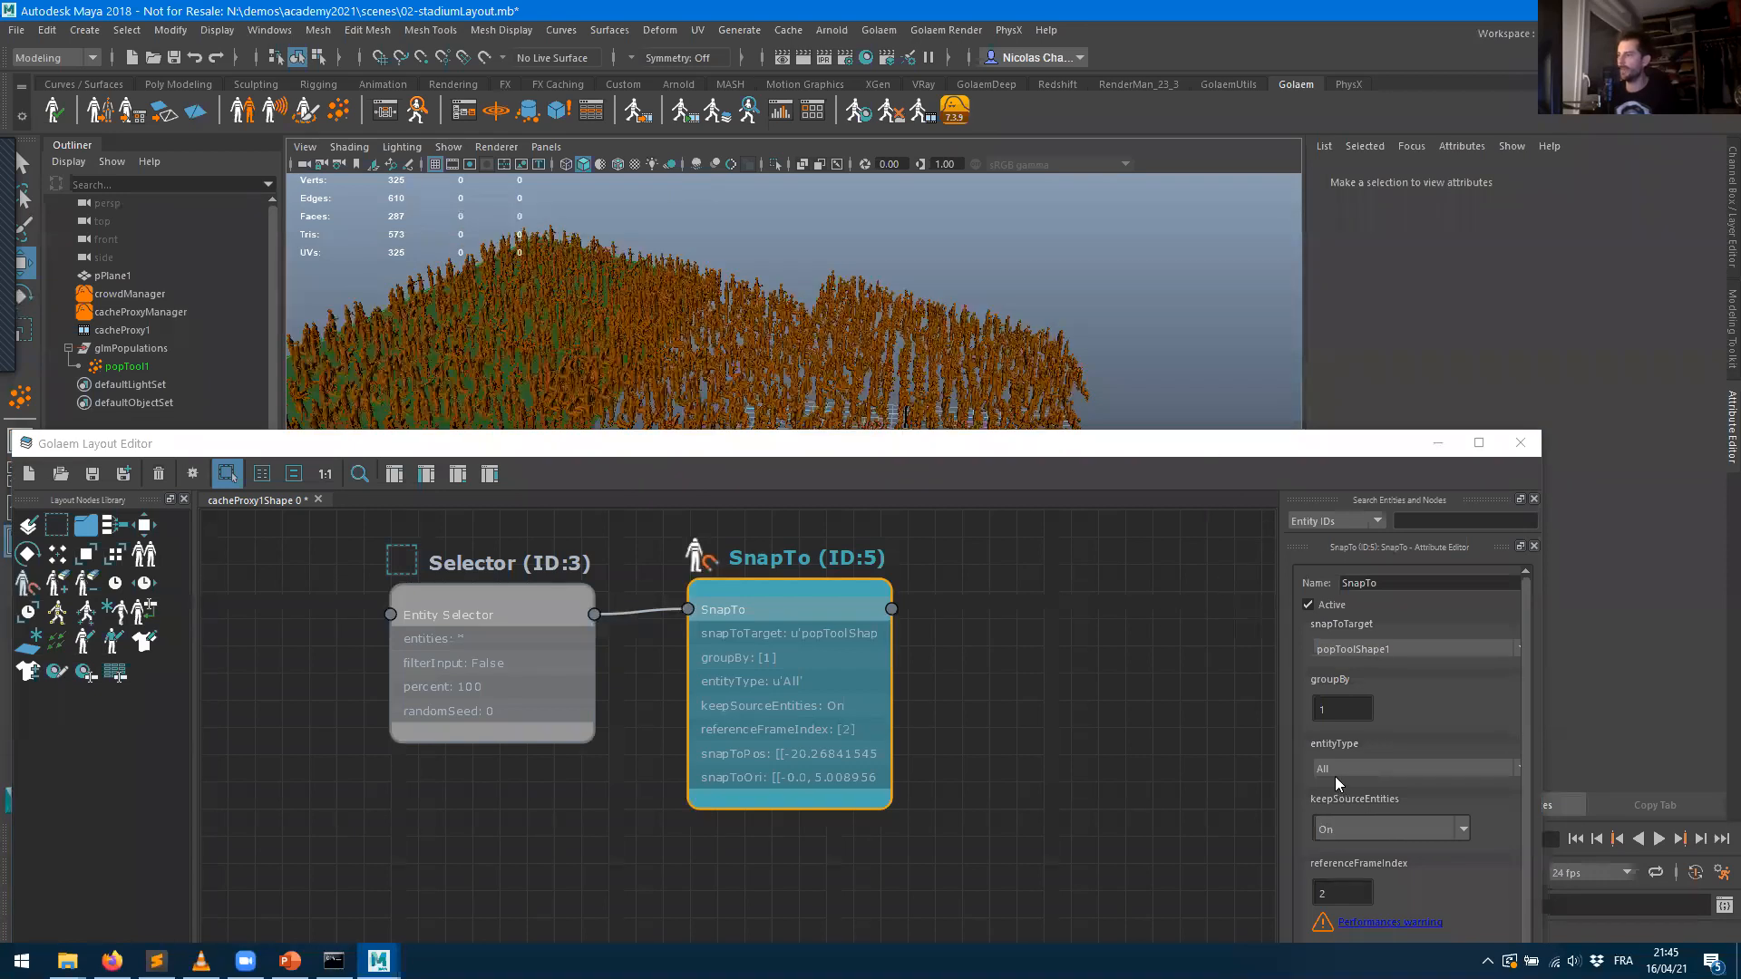
click(1367, 829)
click(1349, 849)
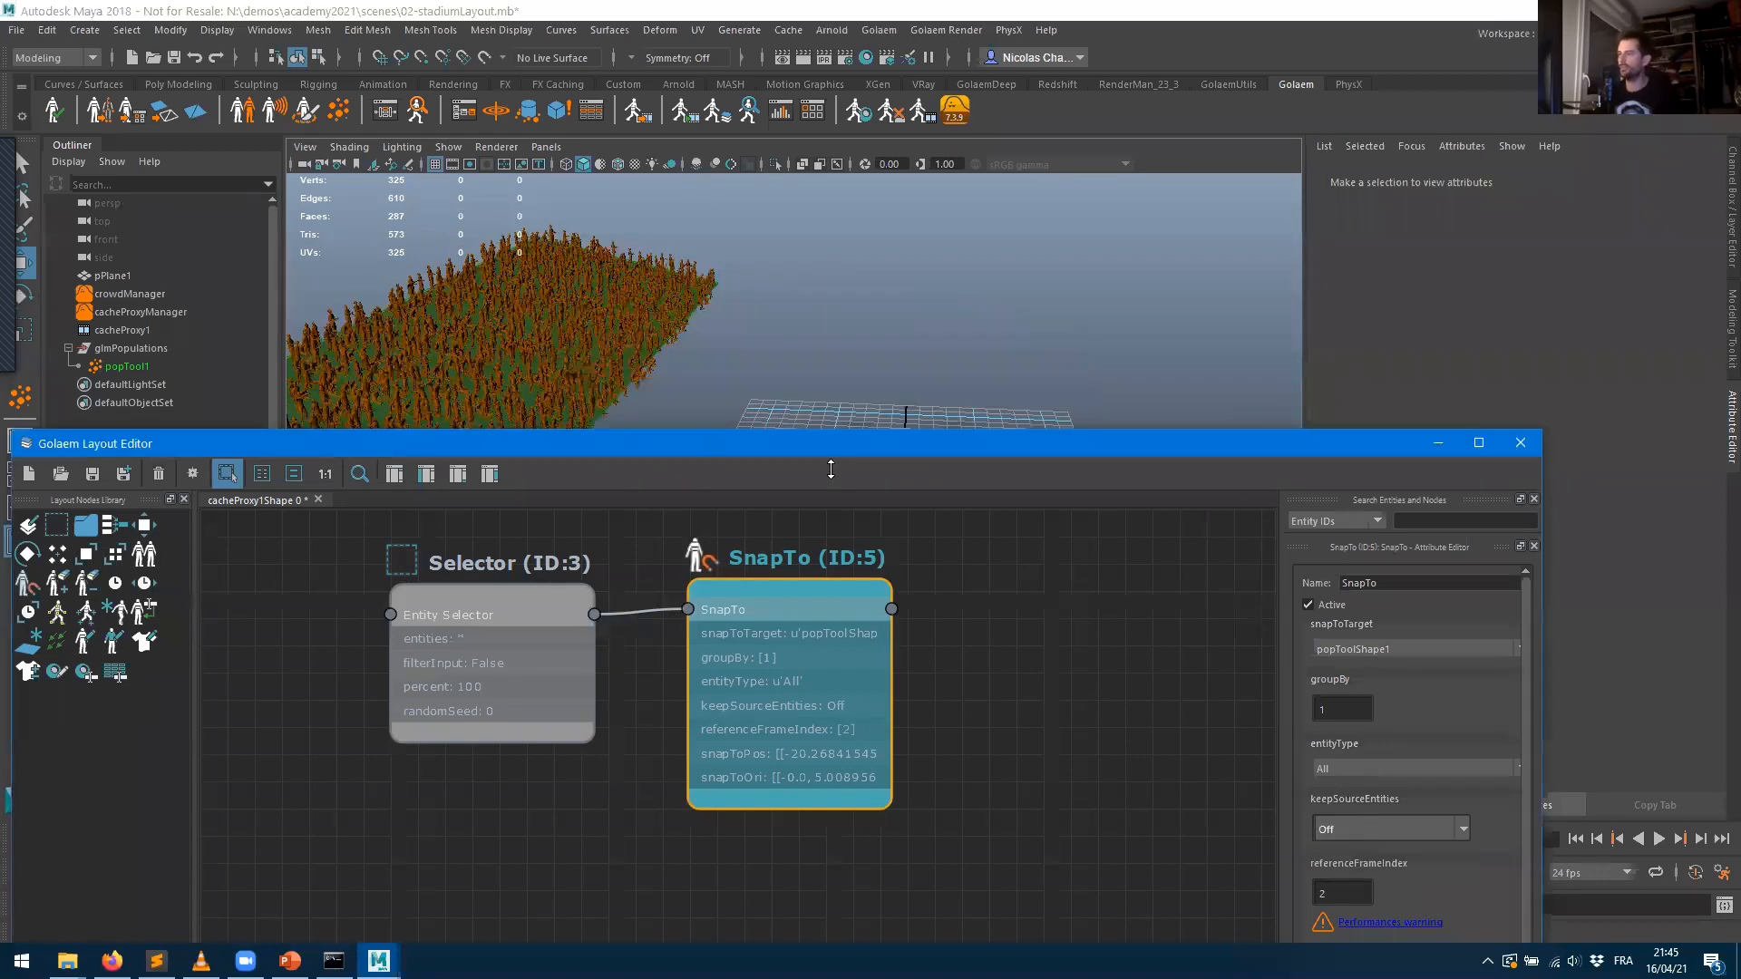
- Examine from several angles how the snapped crowd sits on the green plane, moving the Layout Editor out of the way
drag(776, 452, 877, 637)
click(610, 392)
alt+drag(610, 391, 1131, 288)
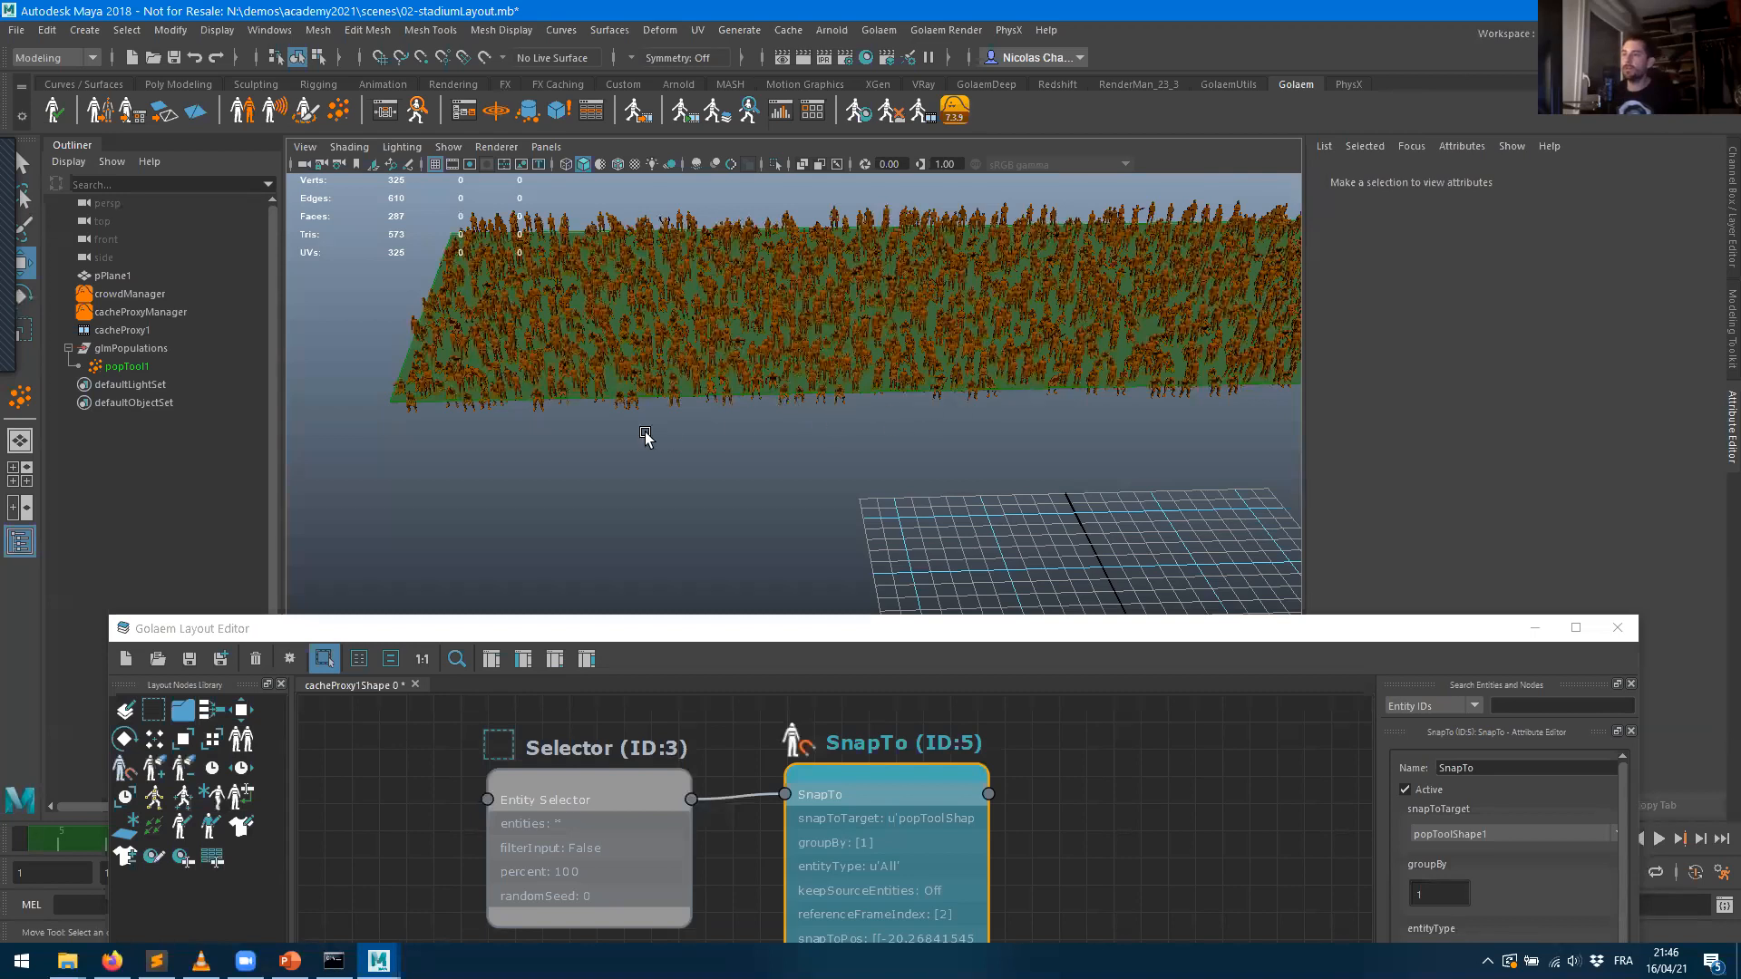
alt+drag(630, 439, 881, 285)
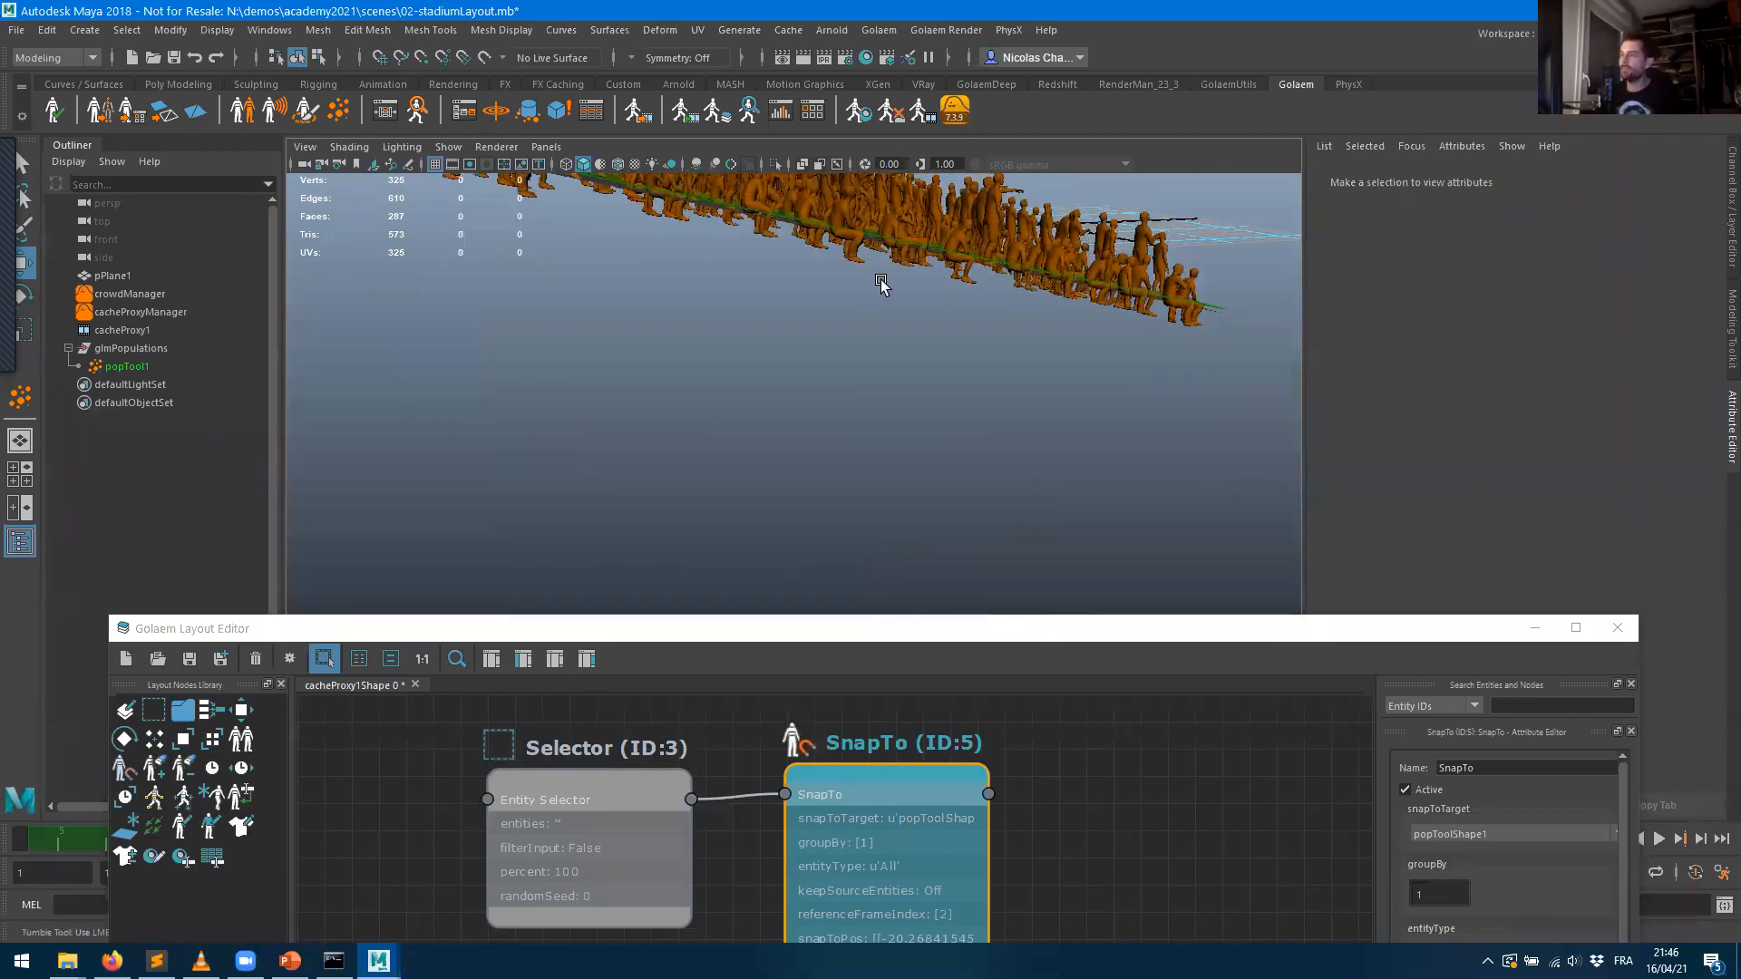
scroll(859, 325, up, 2)
alt+middle_drag(894, 357, 1079, 431)
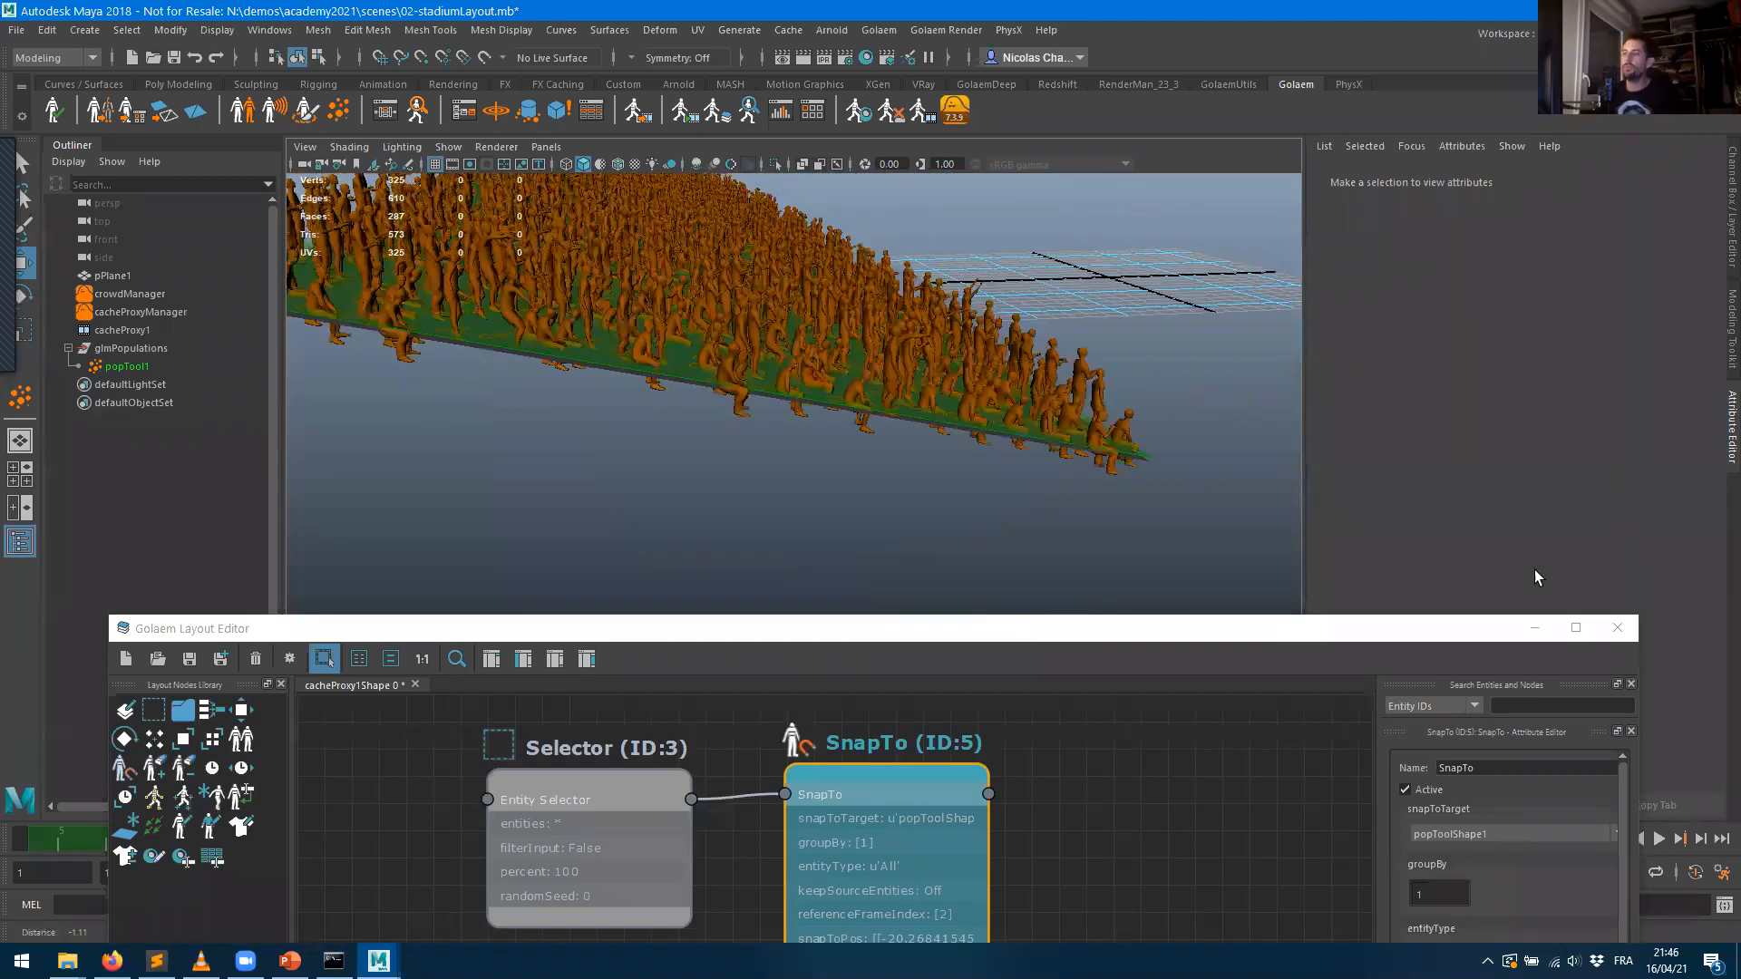
click(1535, 629)
alt+drag(1042, 454, 668, 723)
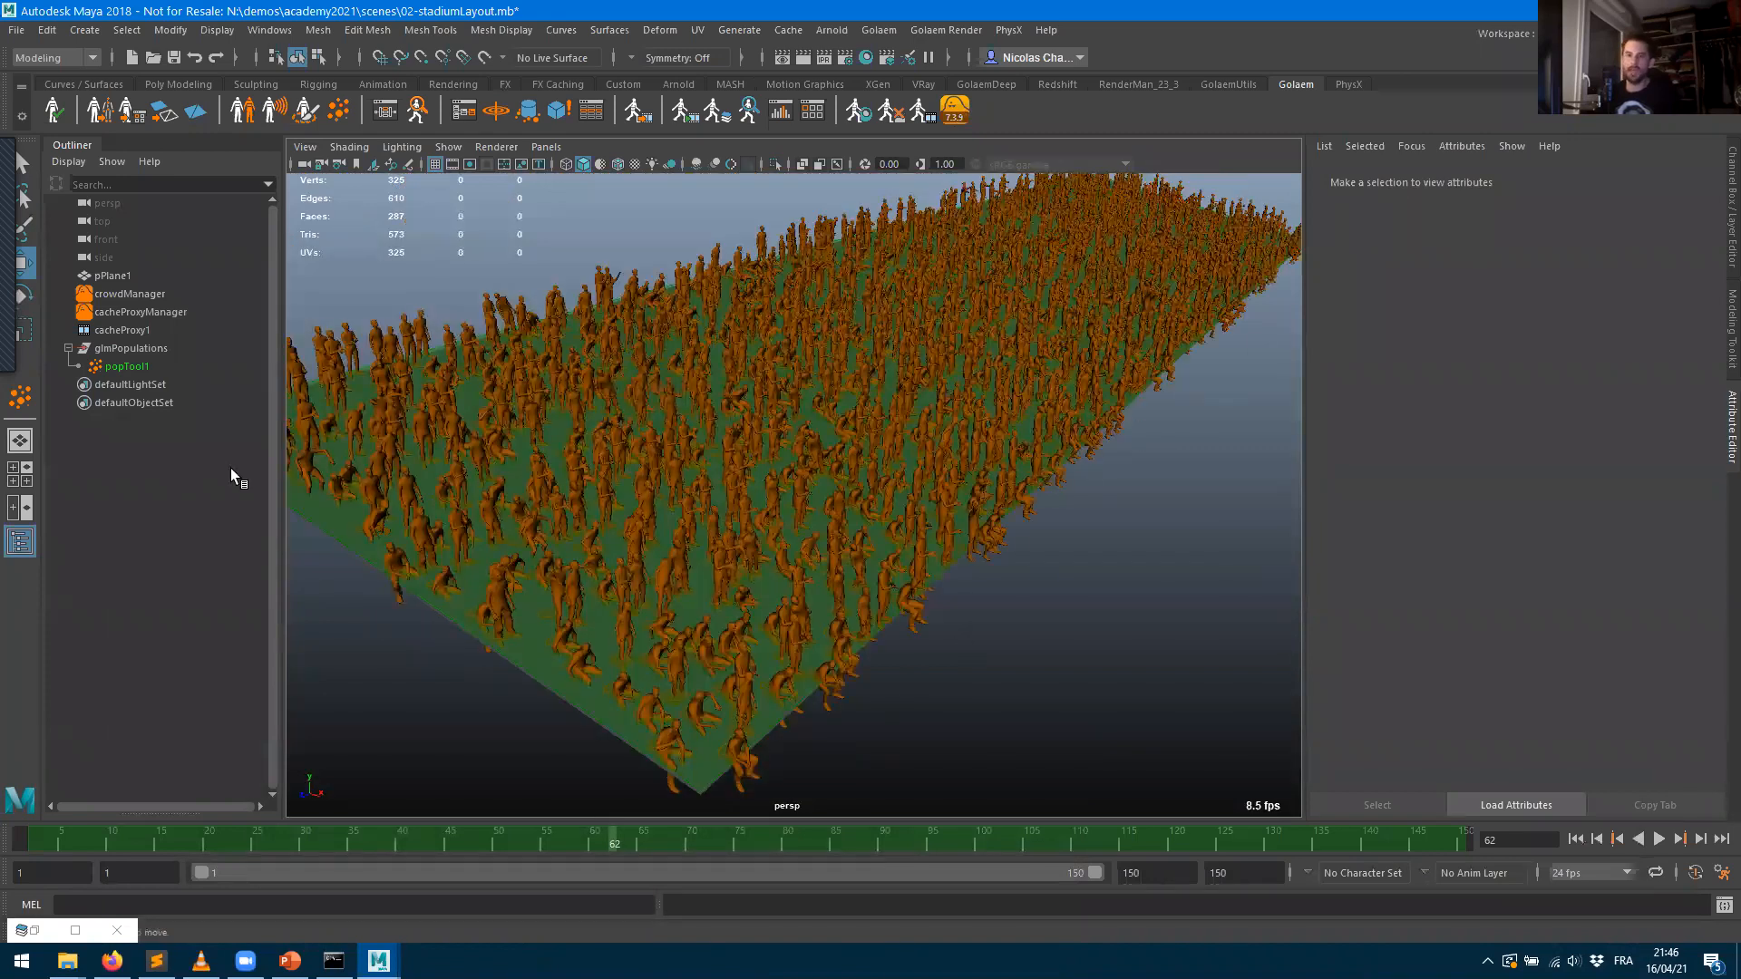
- Select pPlane1 together with cacheProxyManager and export the plane as a destination terrain file named destination
click(109, 279)
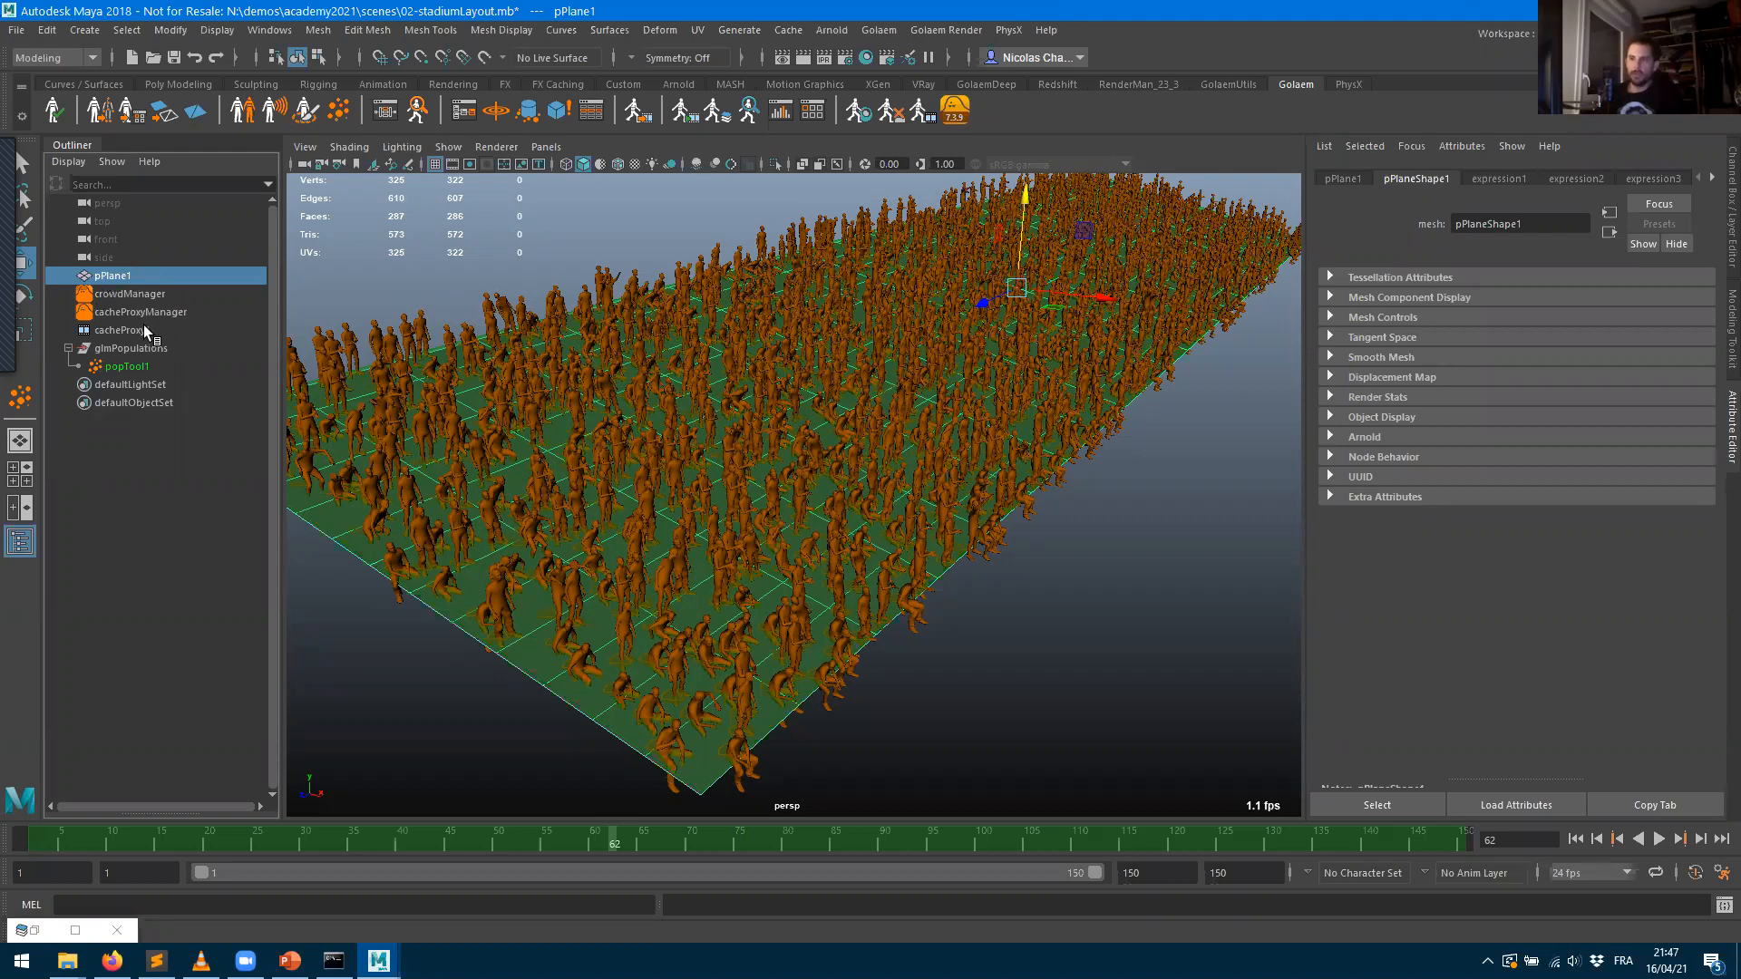
ctrl+click(132, 312)
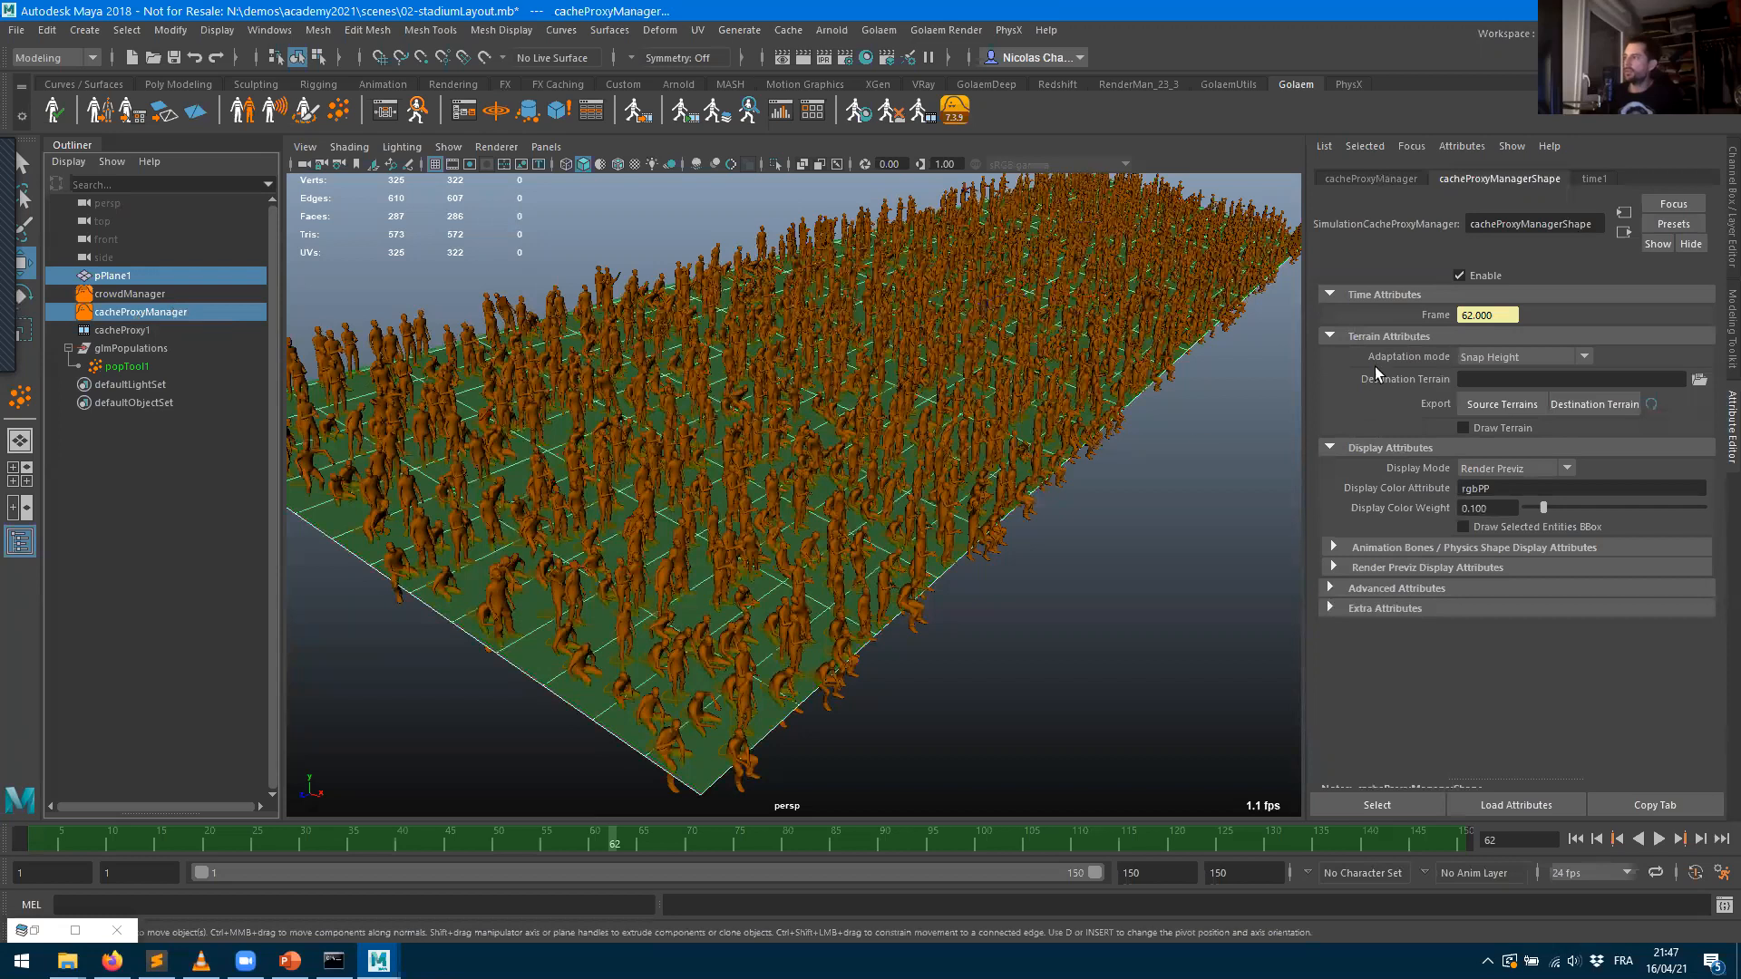
click(106, 276)
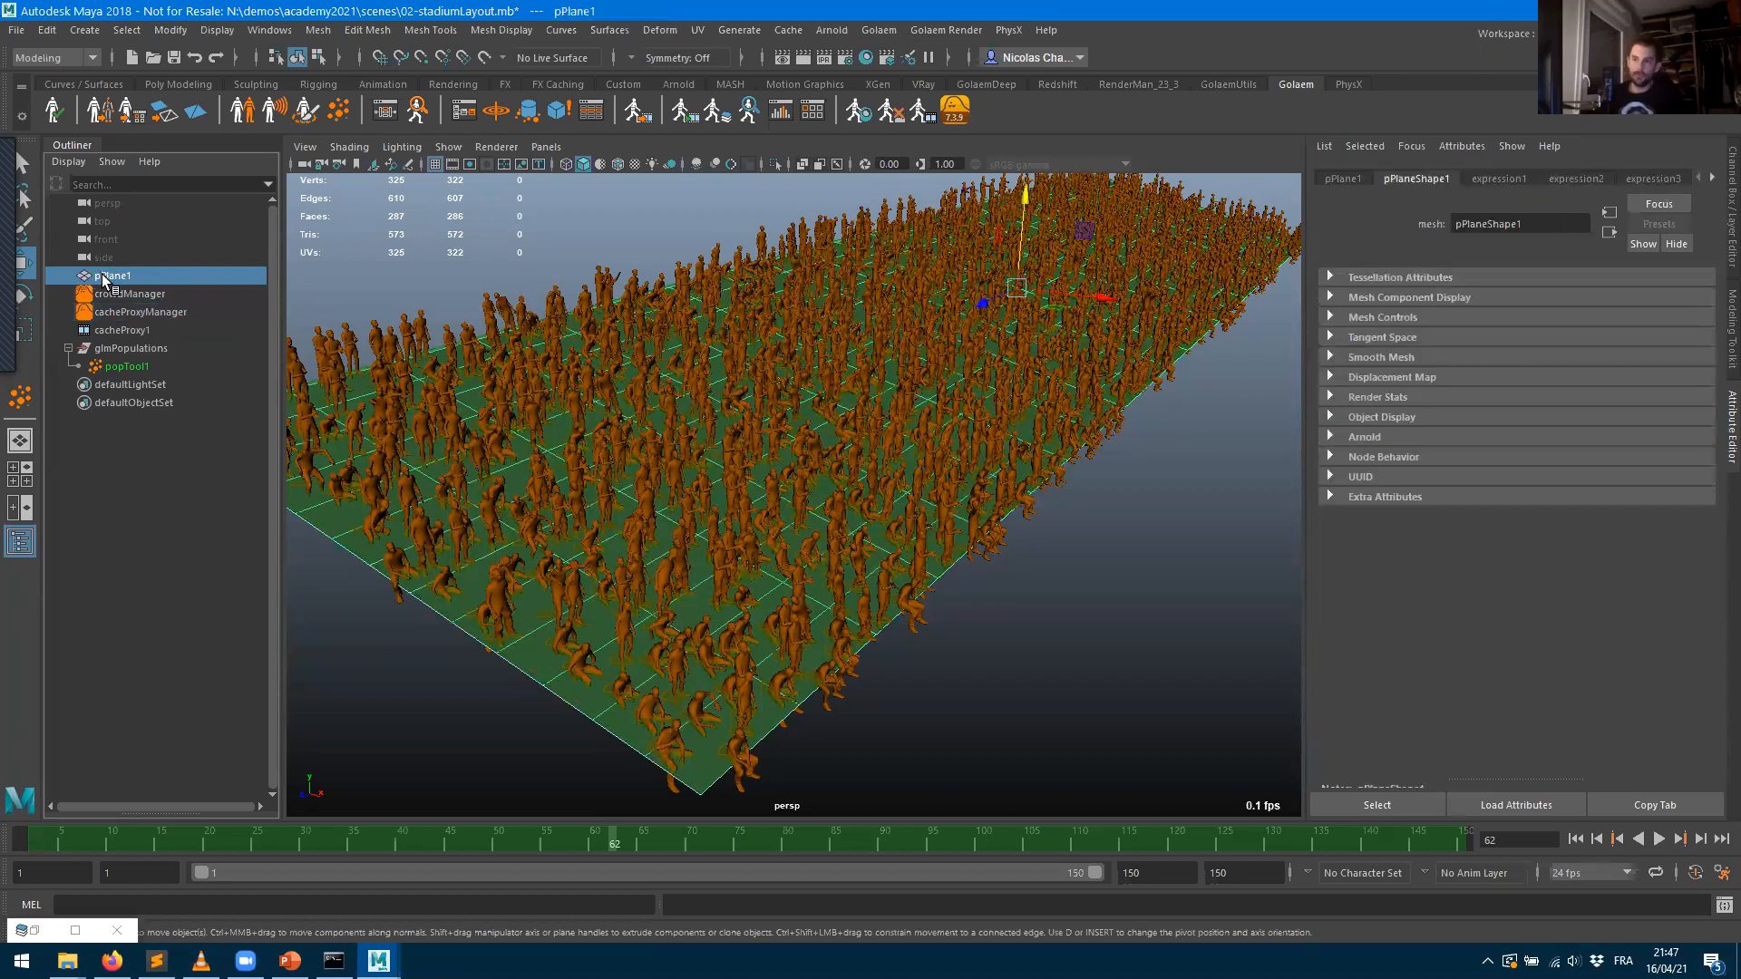
ctrl+click(123, 314)
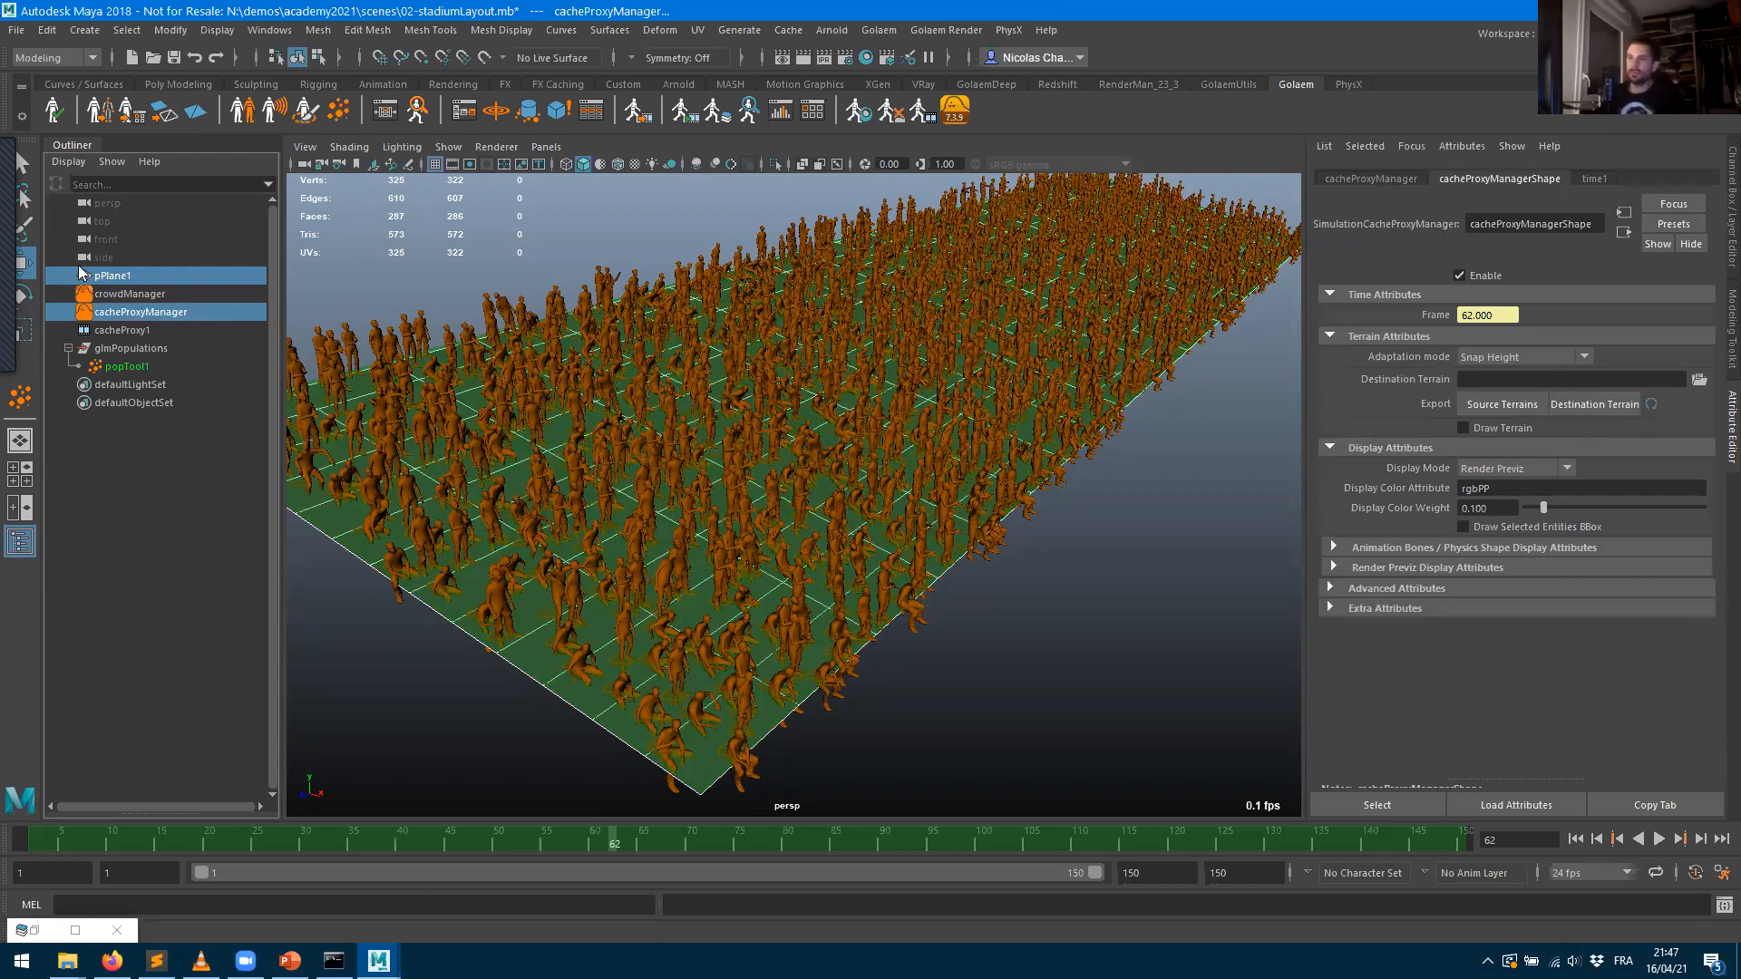
click(1579, 405)
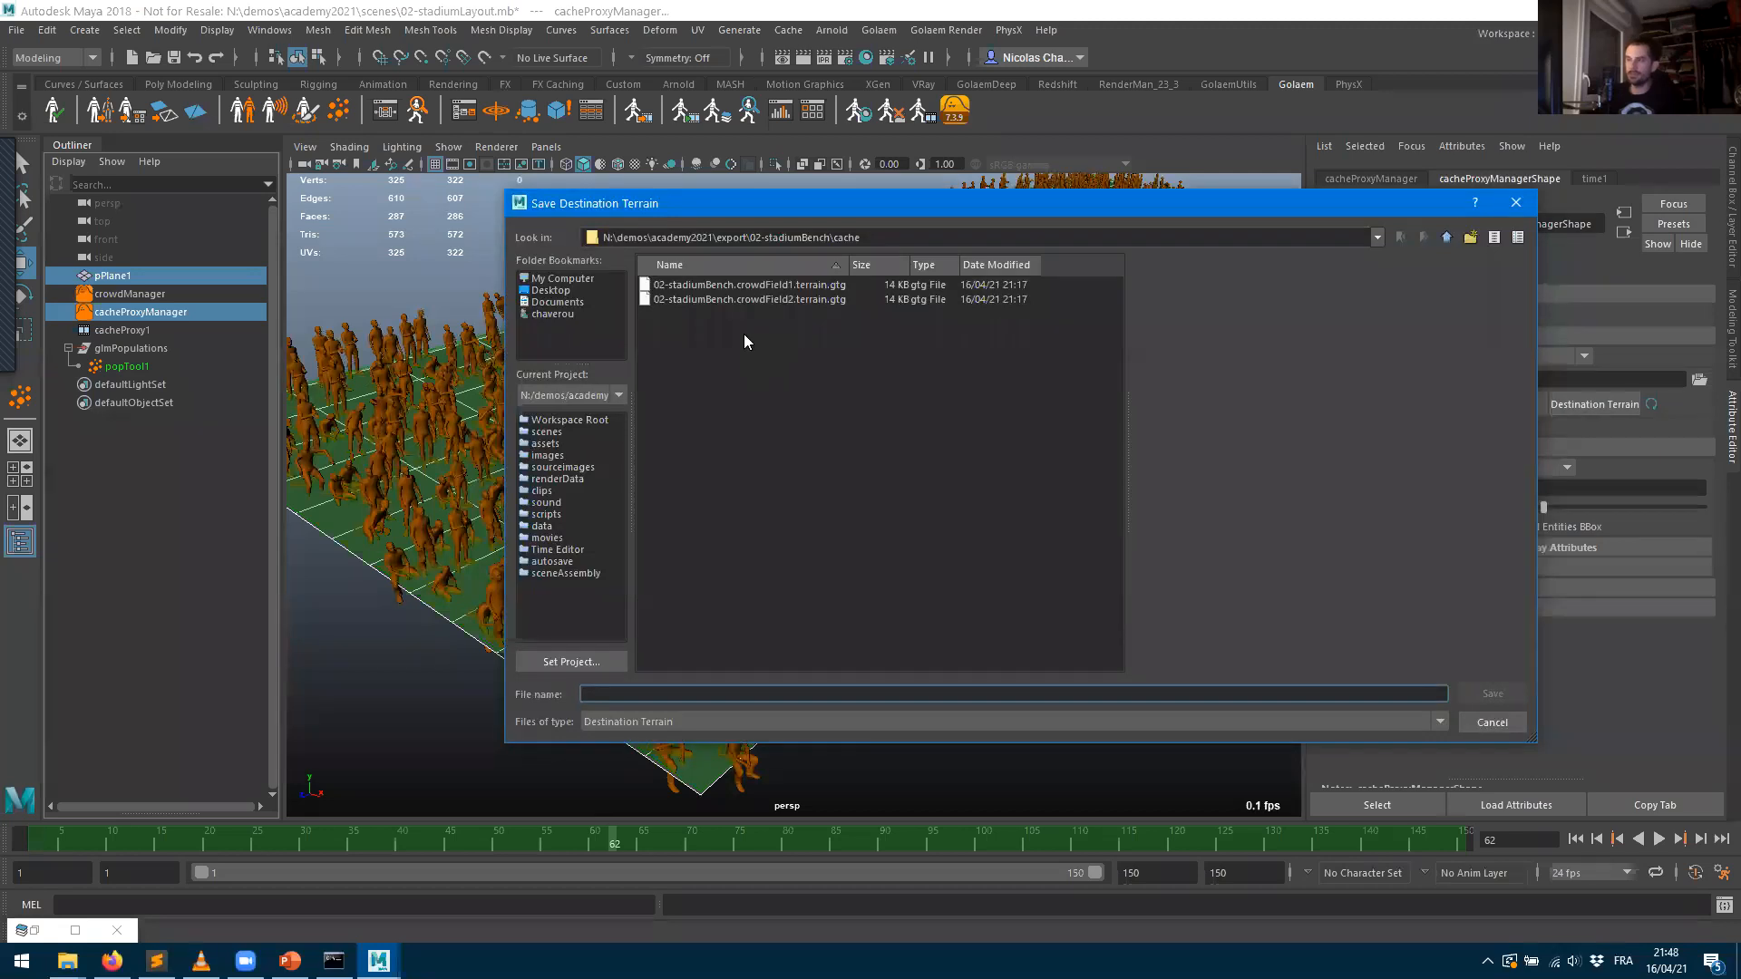
text(destination)
key(Return)
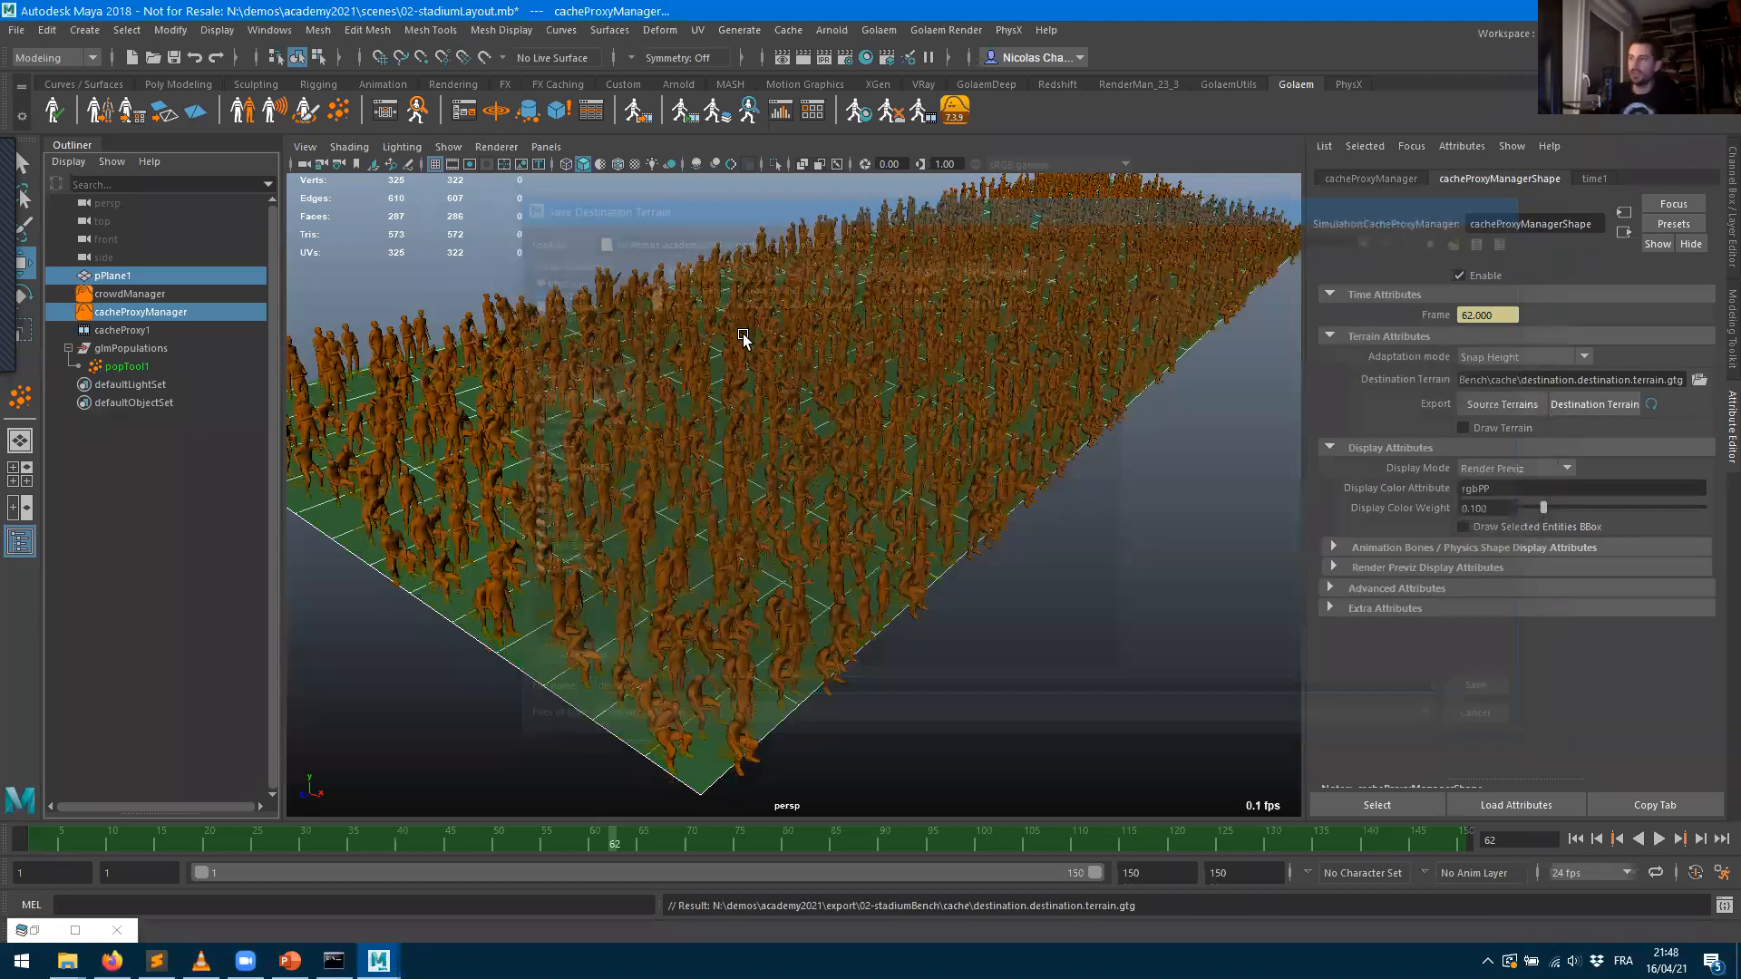
- Scrub through the frames and inspect up close how the characters' feet adapt to the sloped terrain
drag(680, 836, 708, 836)
alt+drag(818, 583, 592, 581)
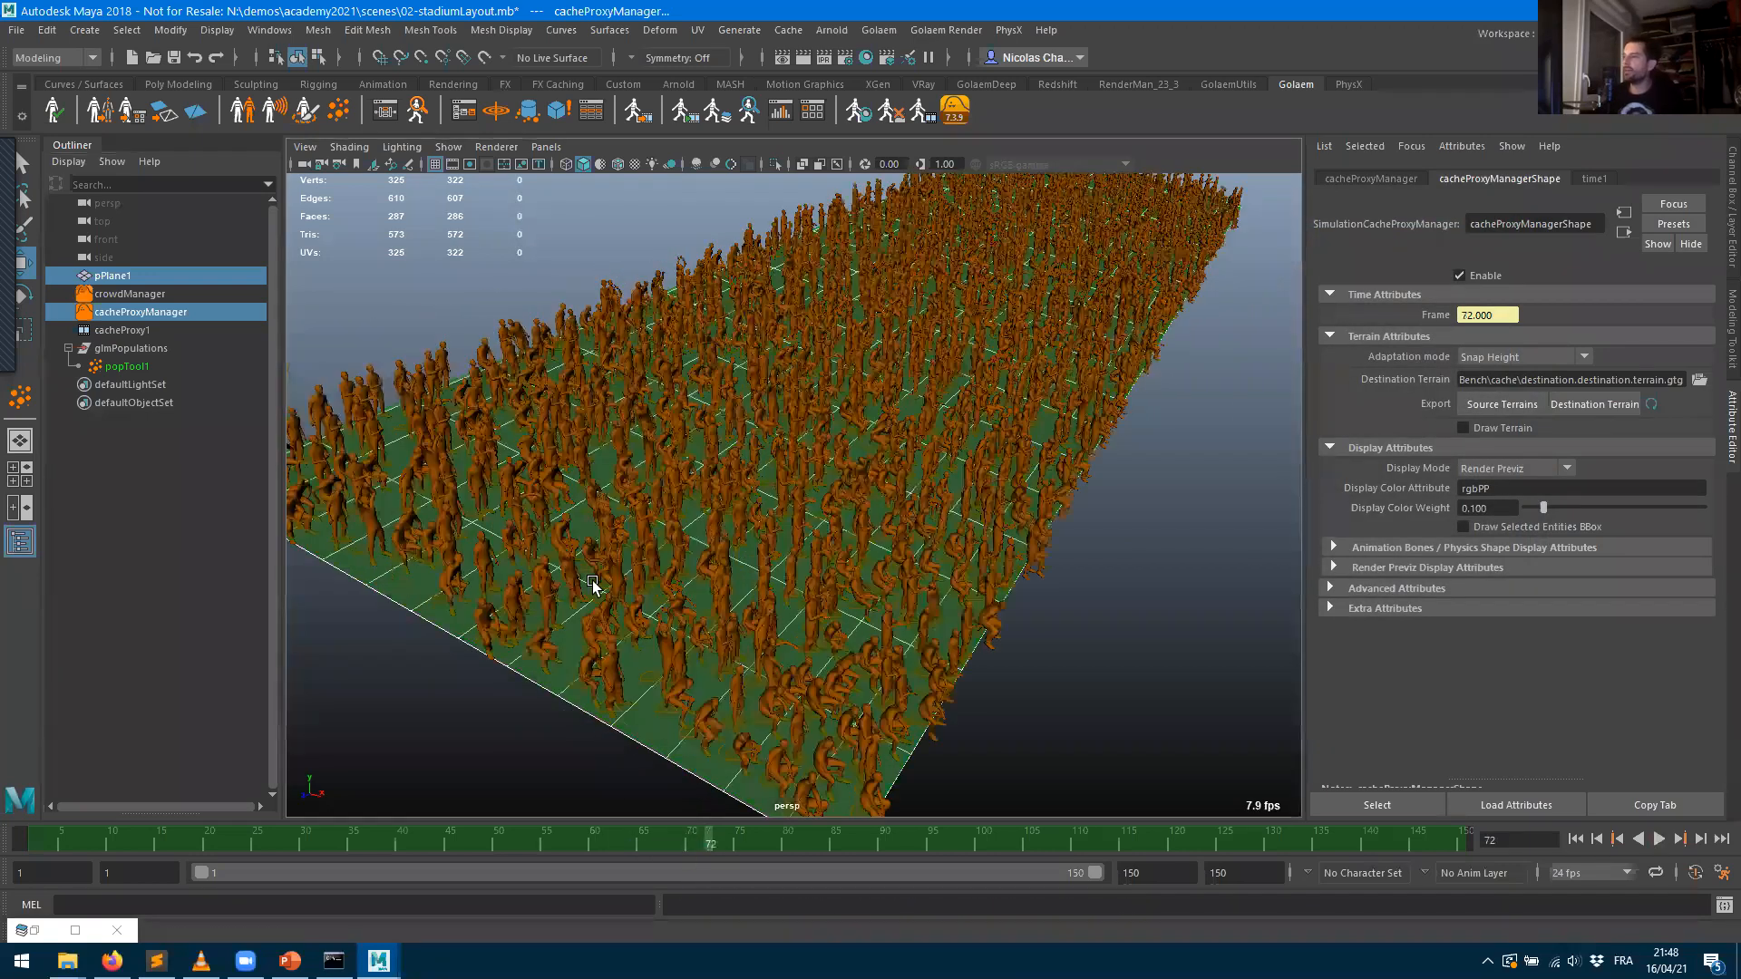
scroll(476, 555, up, 6)
scroll(476, 555, up, 3)
alt+drag(1088, 665, 784, 605)
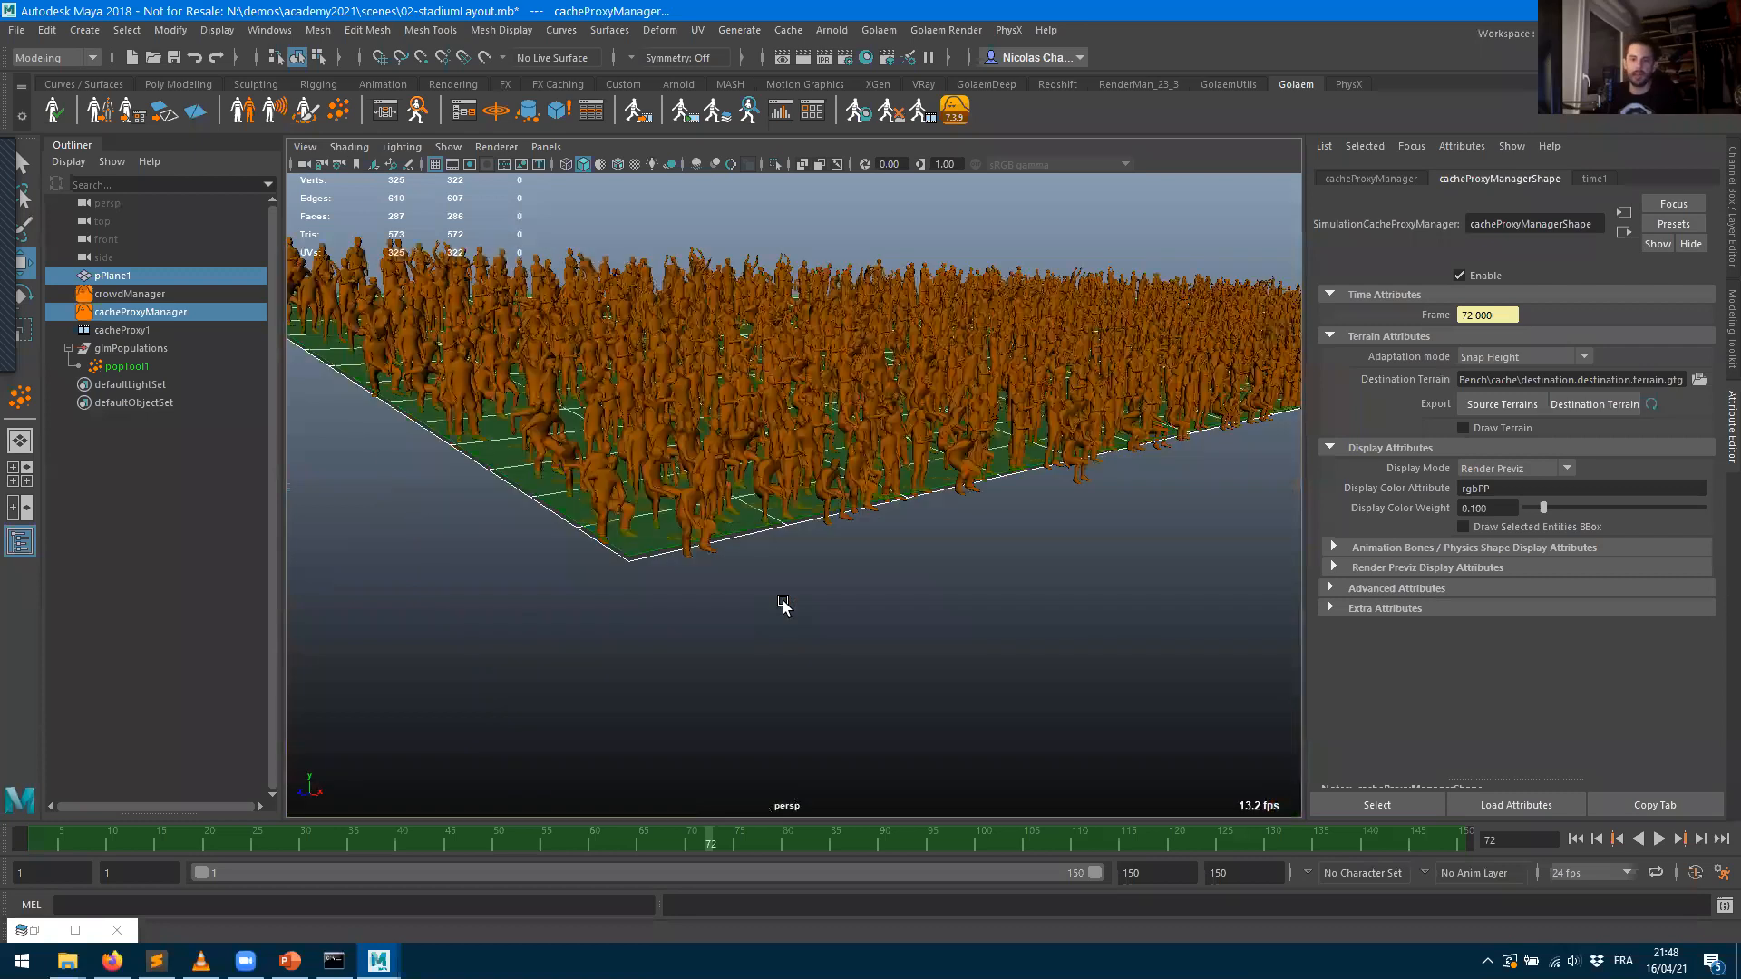
mouse_move(485, 841)
mouse_down()
mouse_move(544, 841)
mouse_move(444, 839)
mouse_move(679, 815)
mouse_move(601, 818)
mouse_up()
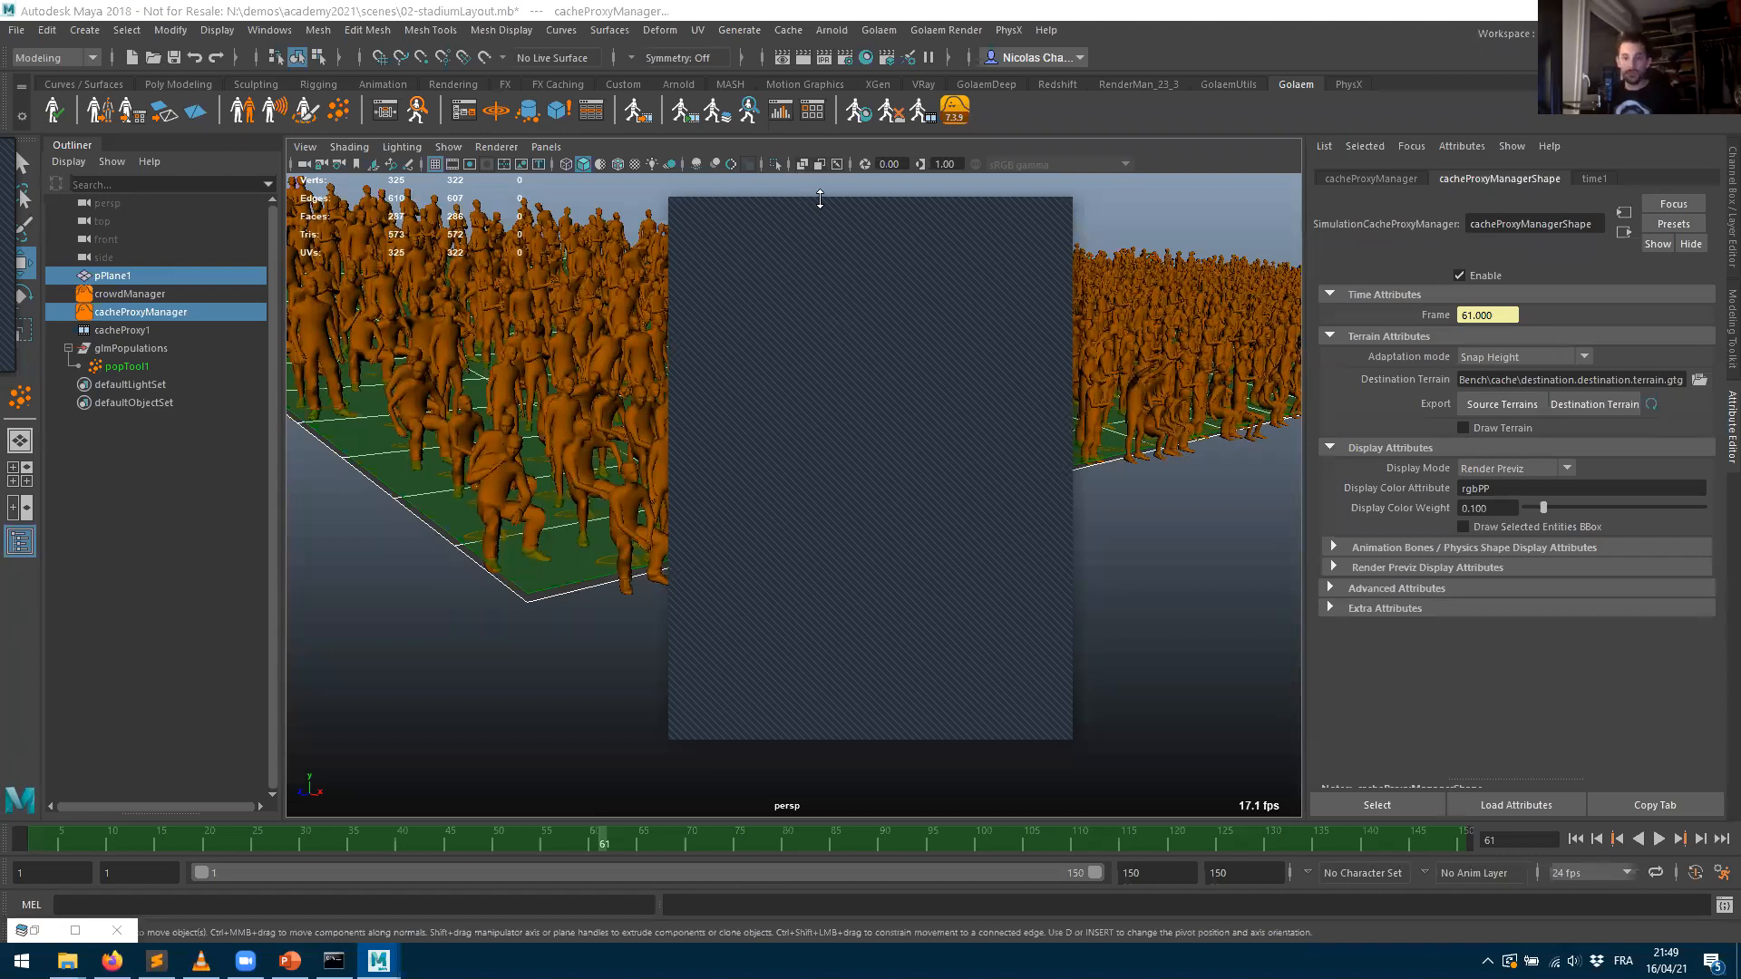
drag(819, 198, 812, 154)
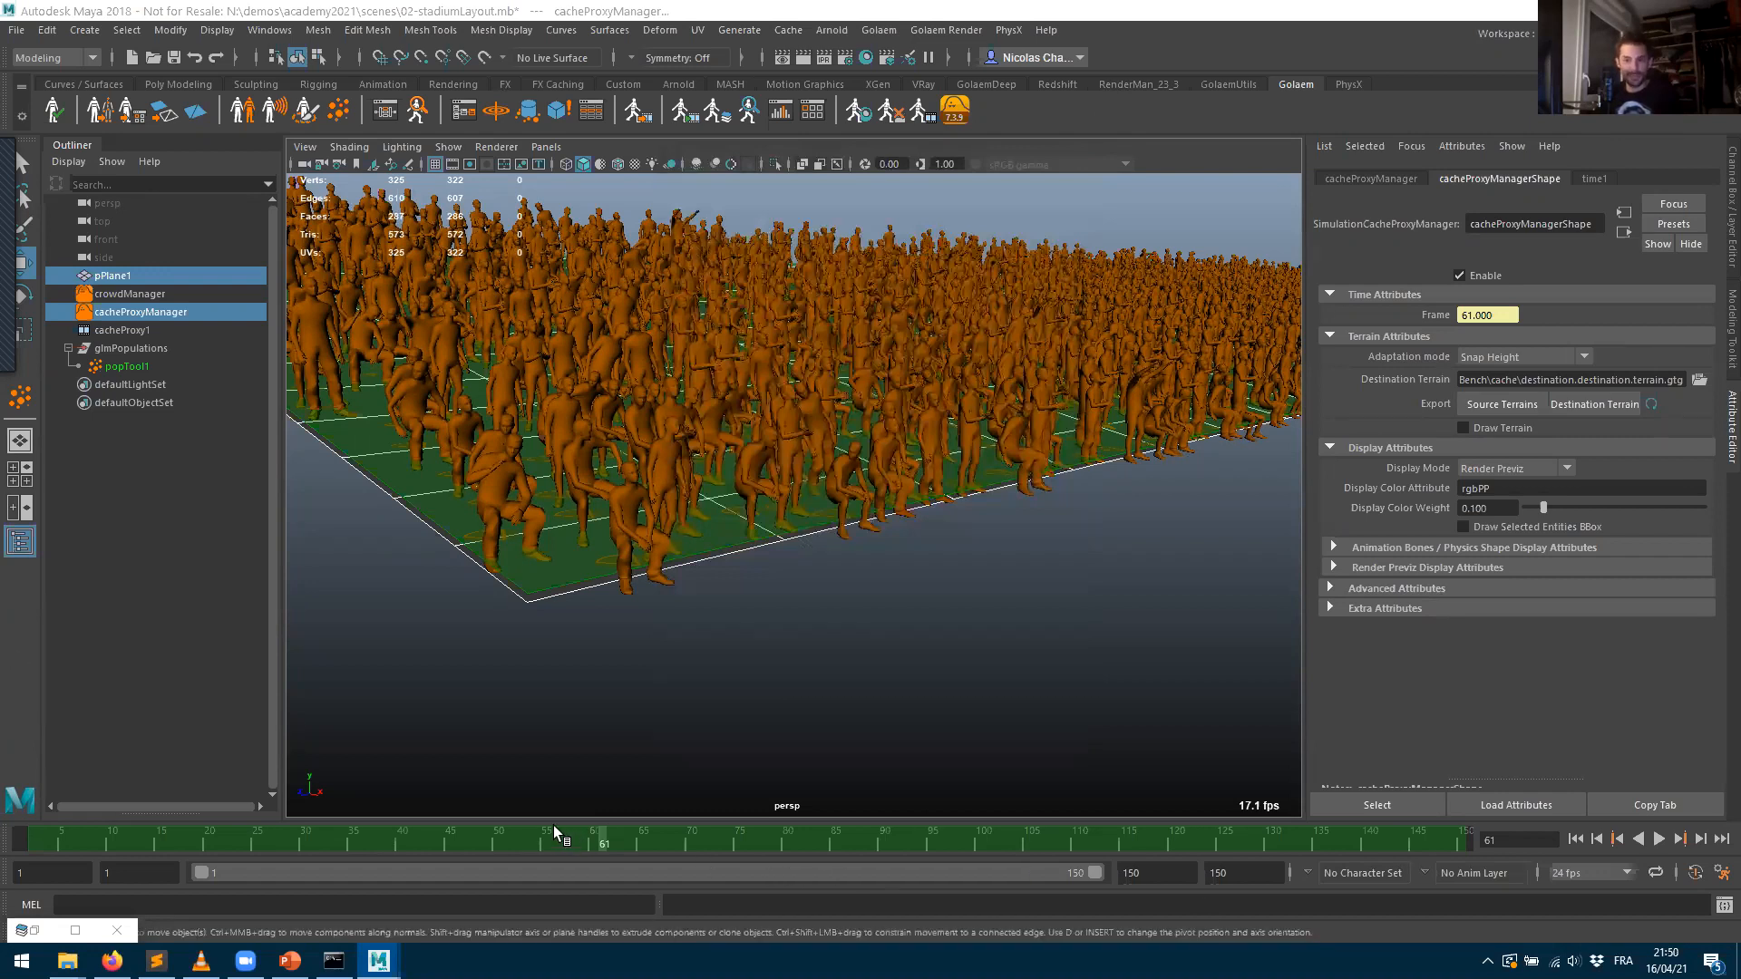
- Play back the terrain-adapted crowd, stop at frame 70, and view the whole populated plane
click(476, 836)
key(alt+v)
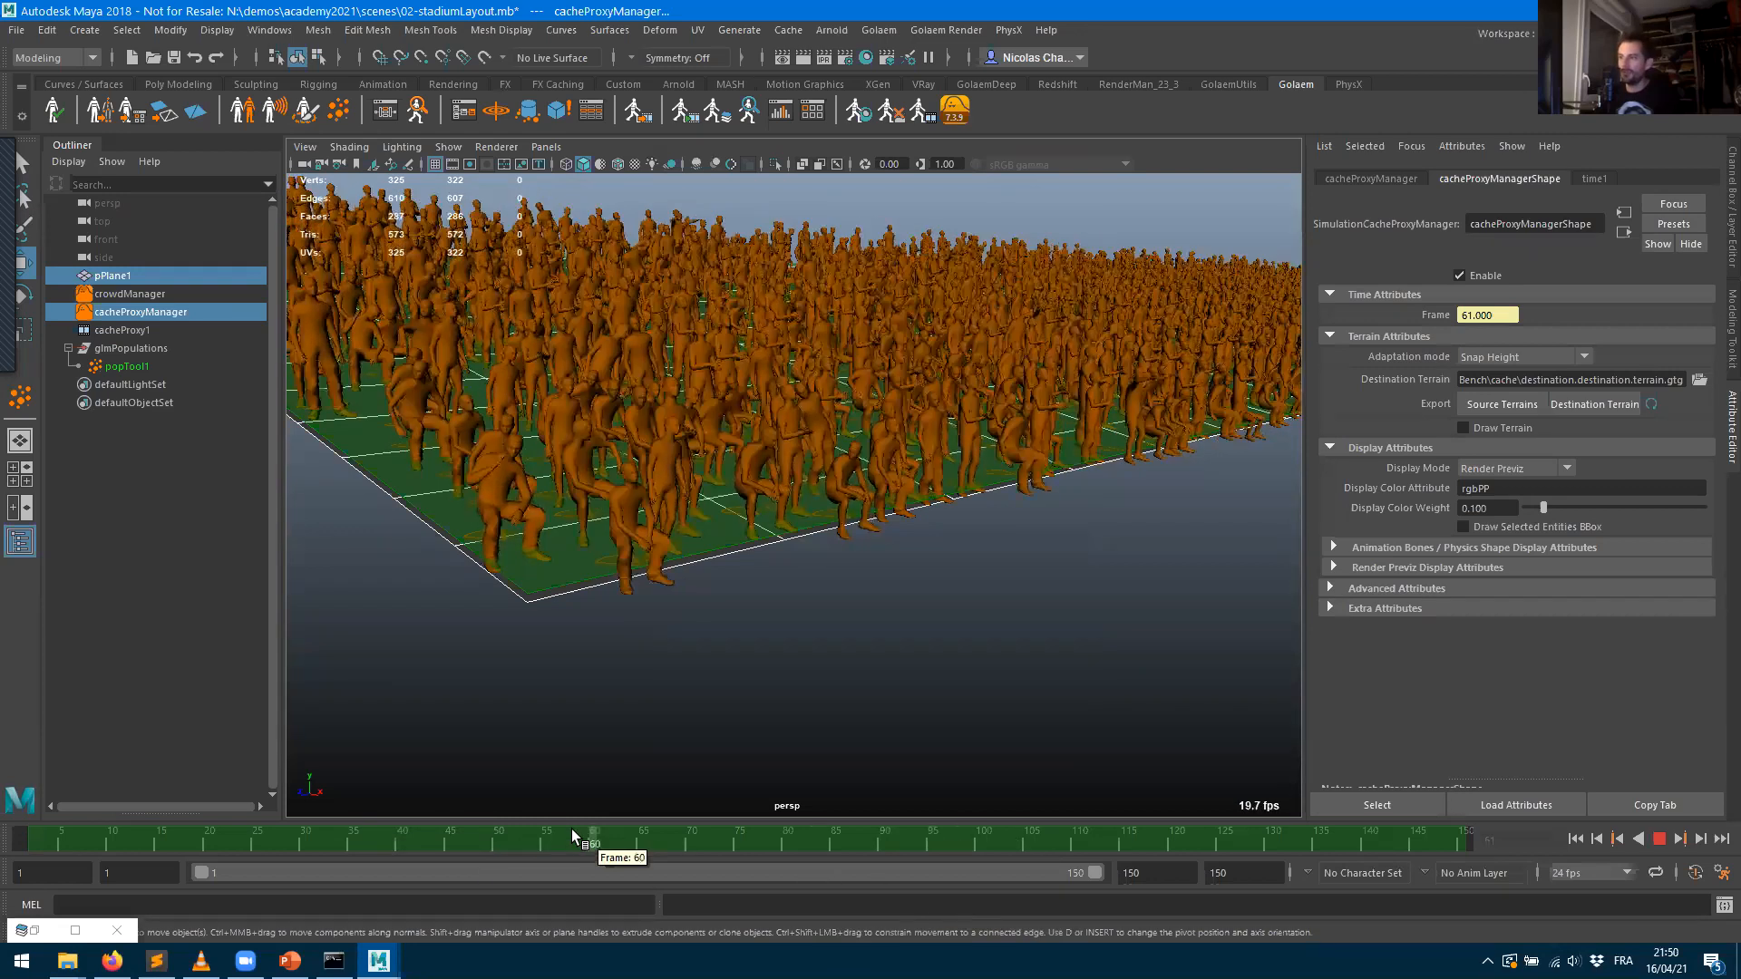
key(alt+v)
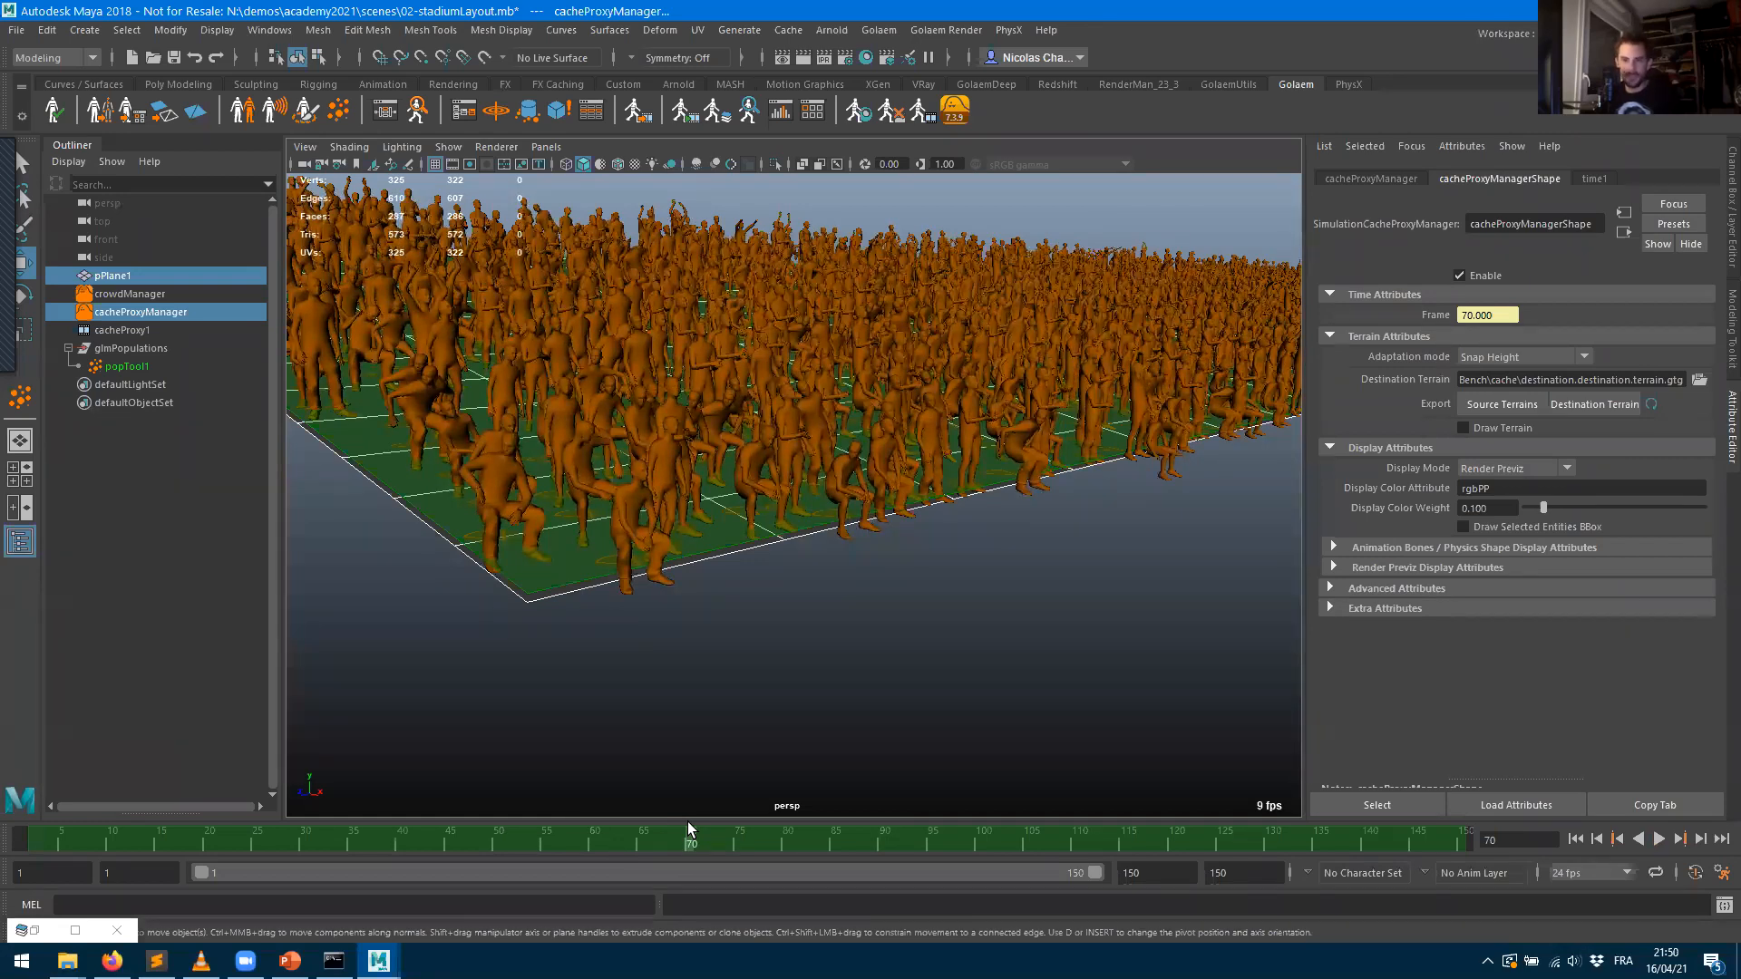
alt+drag(724, 376, 980, 459)
alt+right_drag(980, 459, 544, 250)
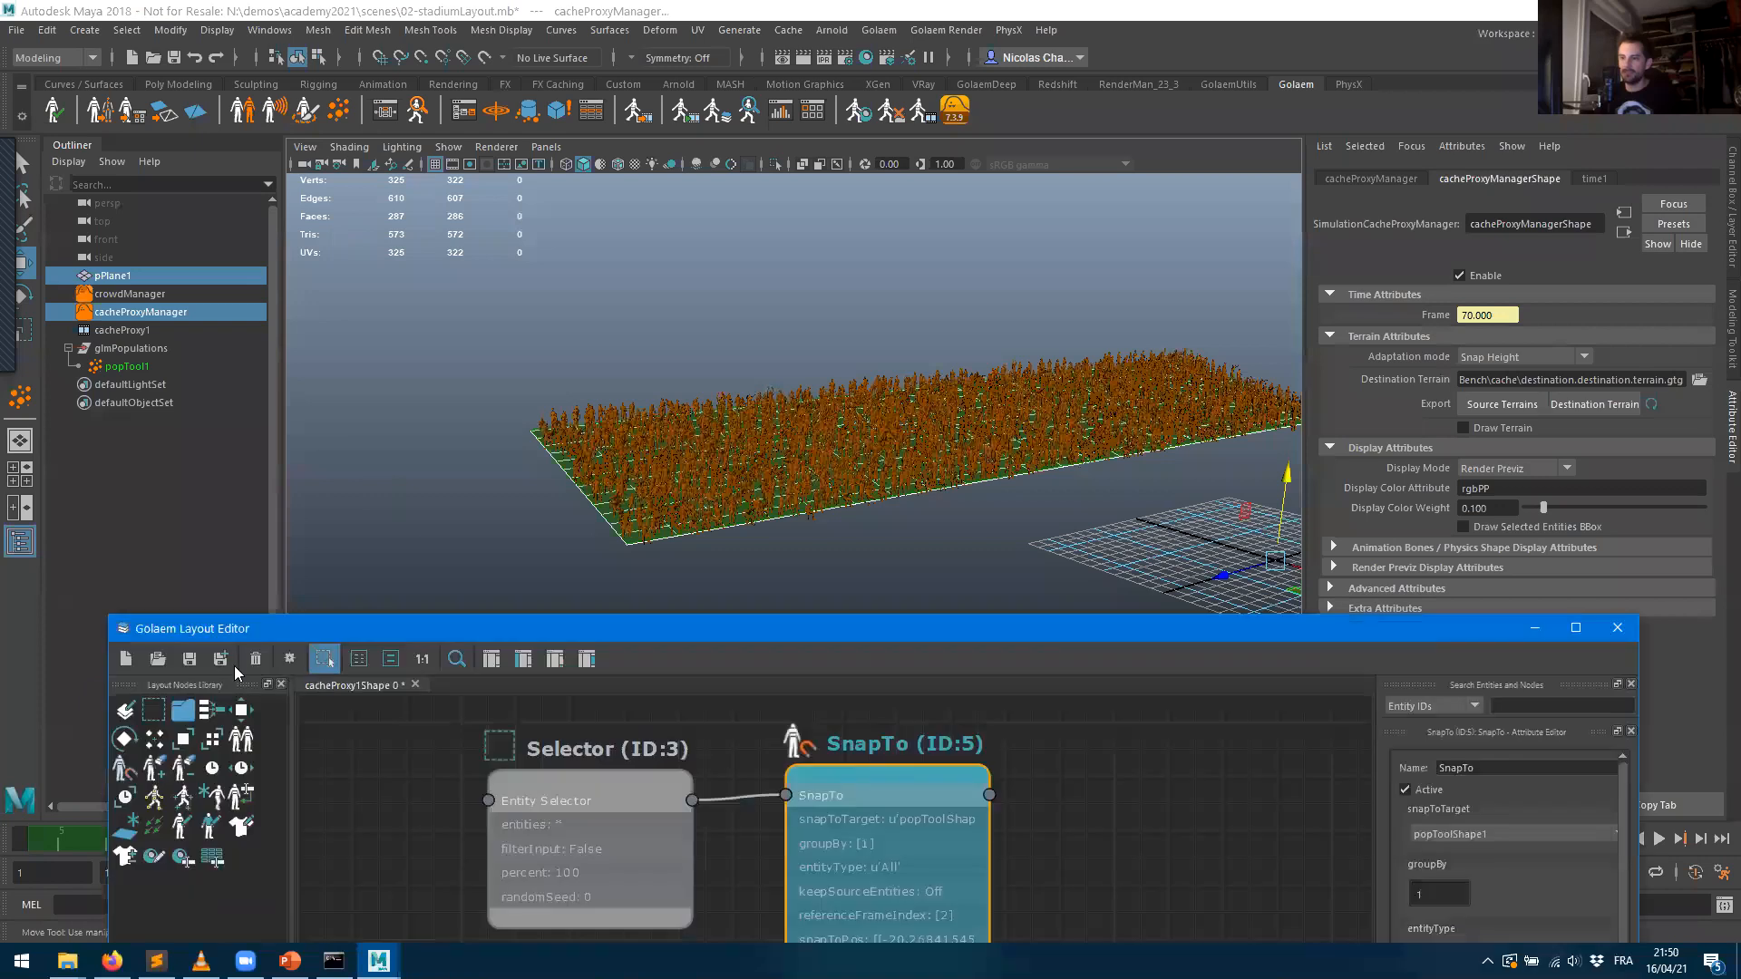
- Save the Selector and SnapTo layout graph as a Golaem layout file named layoutRender in the cache folder
click(190, 659)
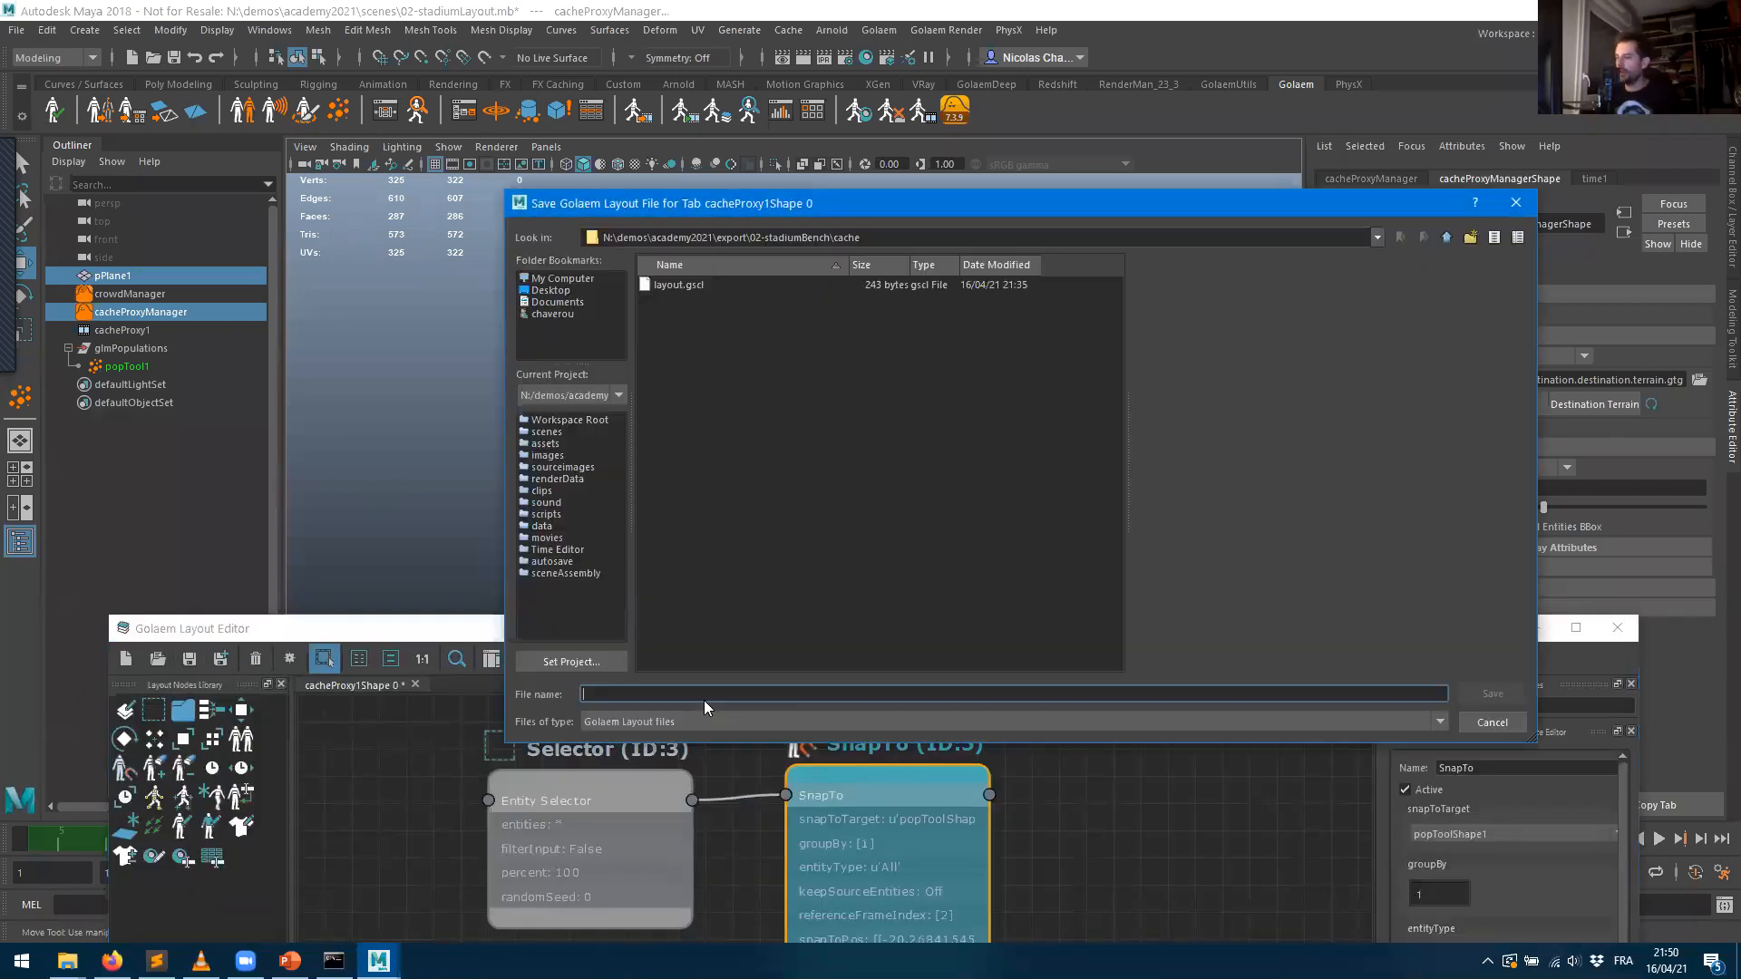
text(layout)
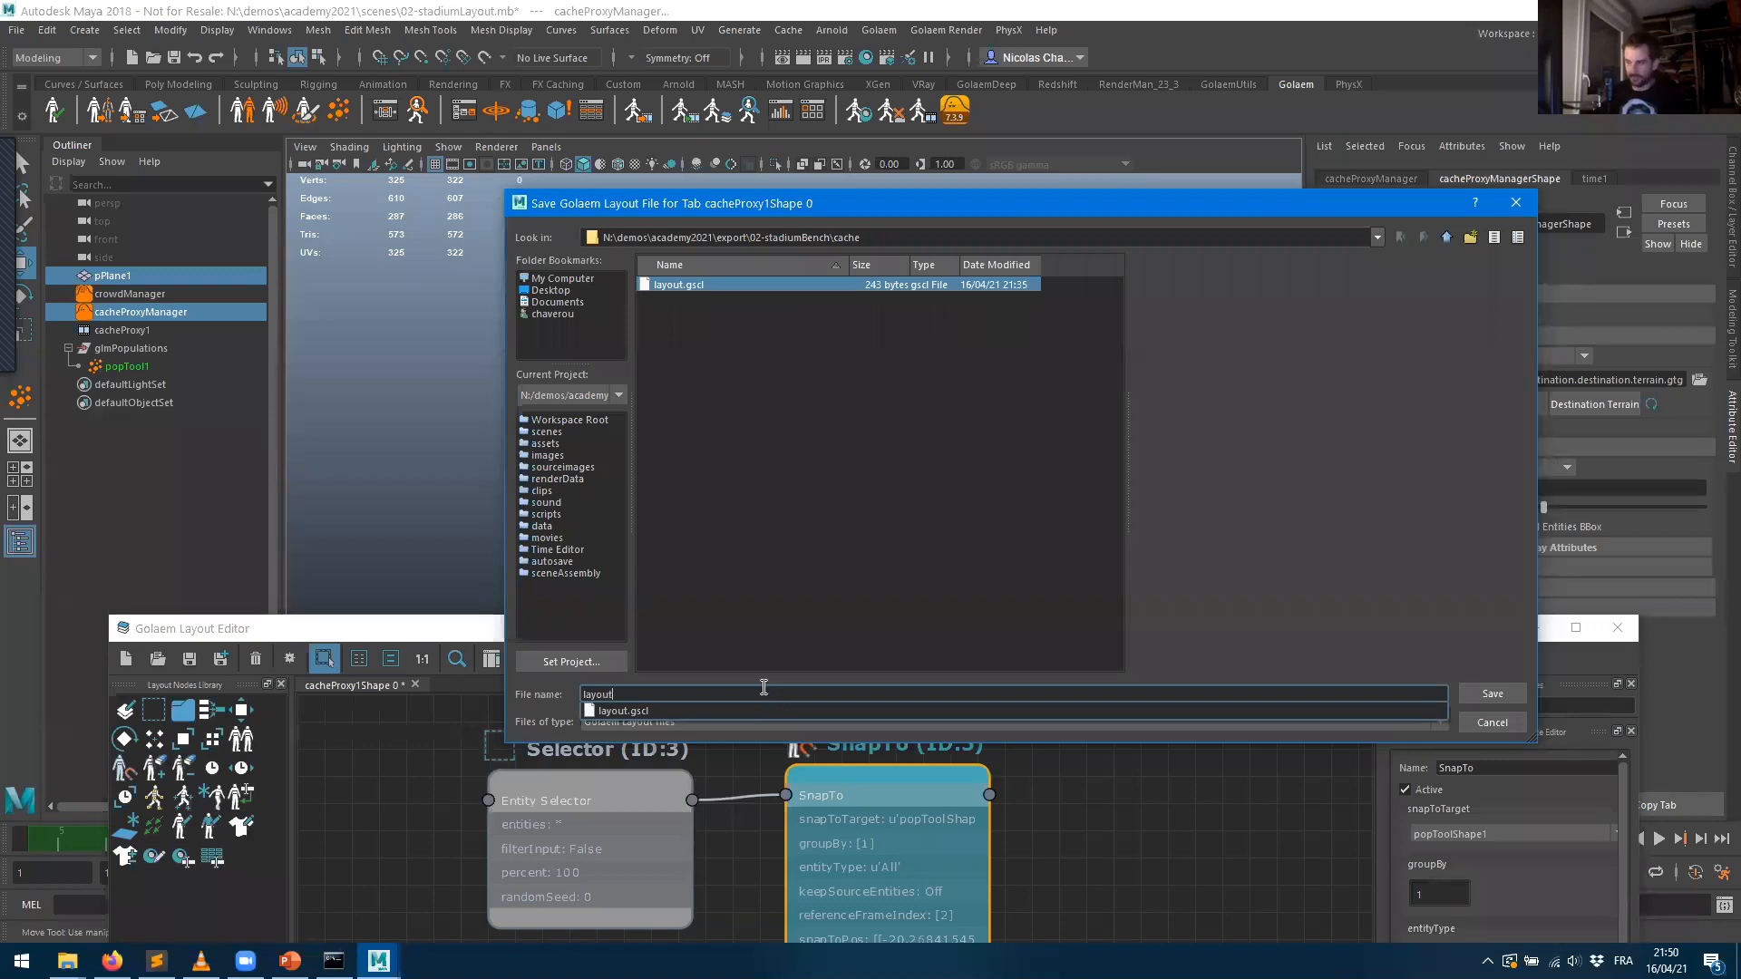
text(Render)
key(Return)
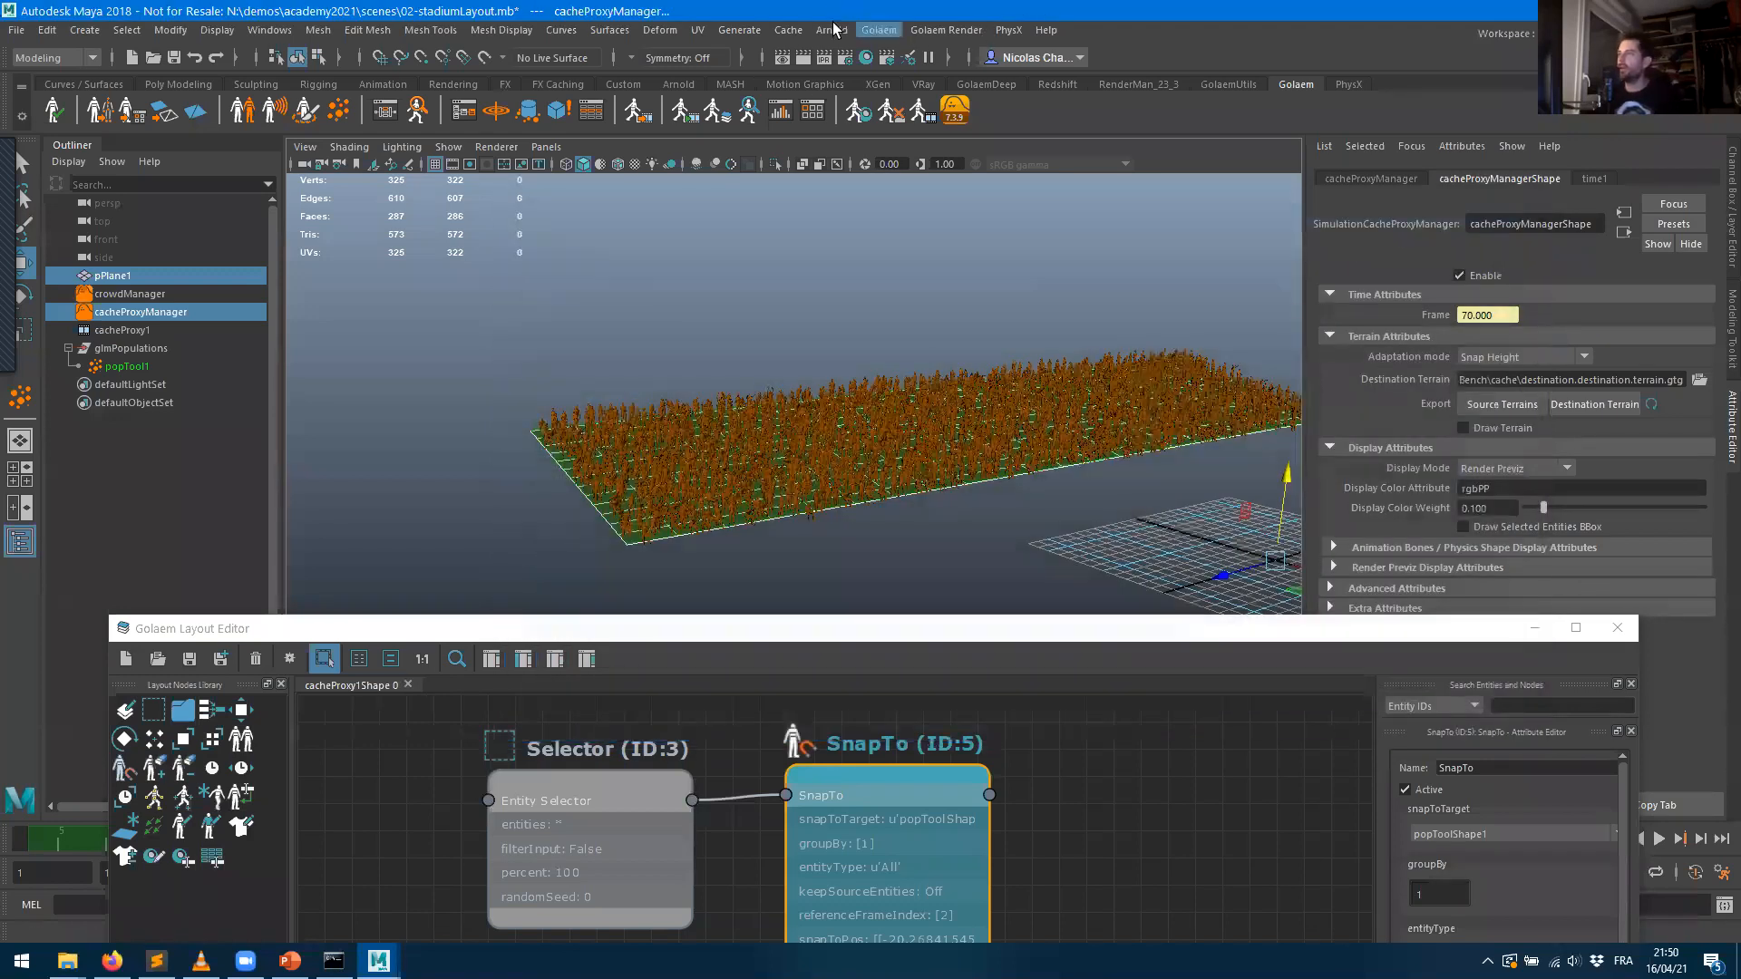
- Add an Arnold Skydome Light to the scene and render the current frame with the Arnold Renderer
click(831, 30)
mouse_move(907, 118)
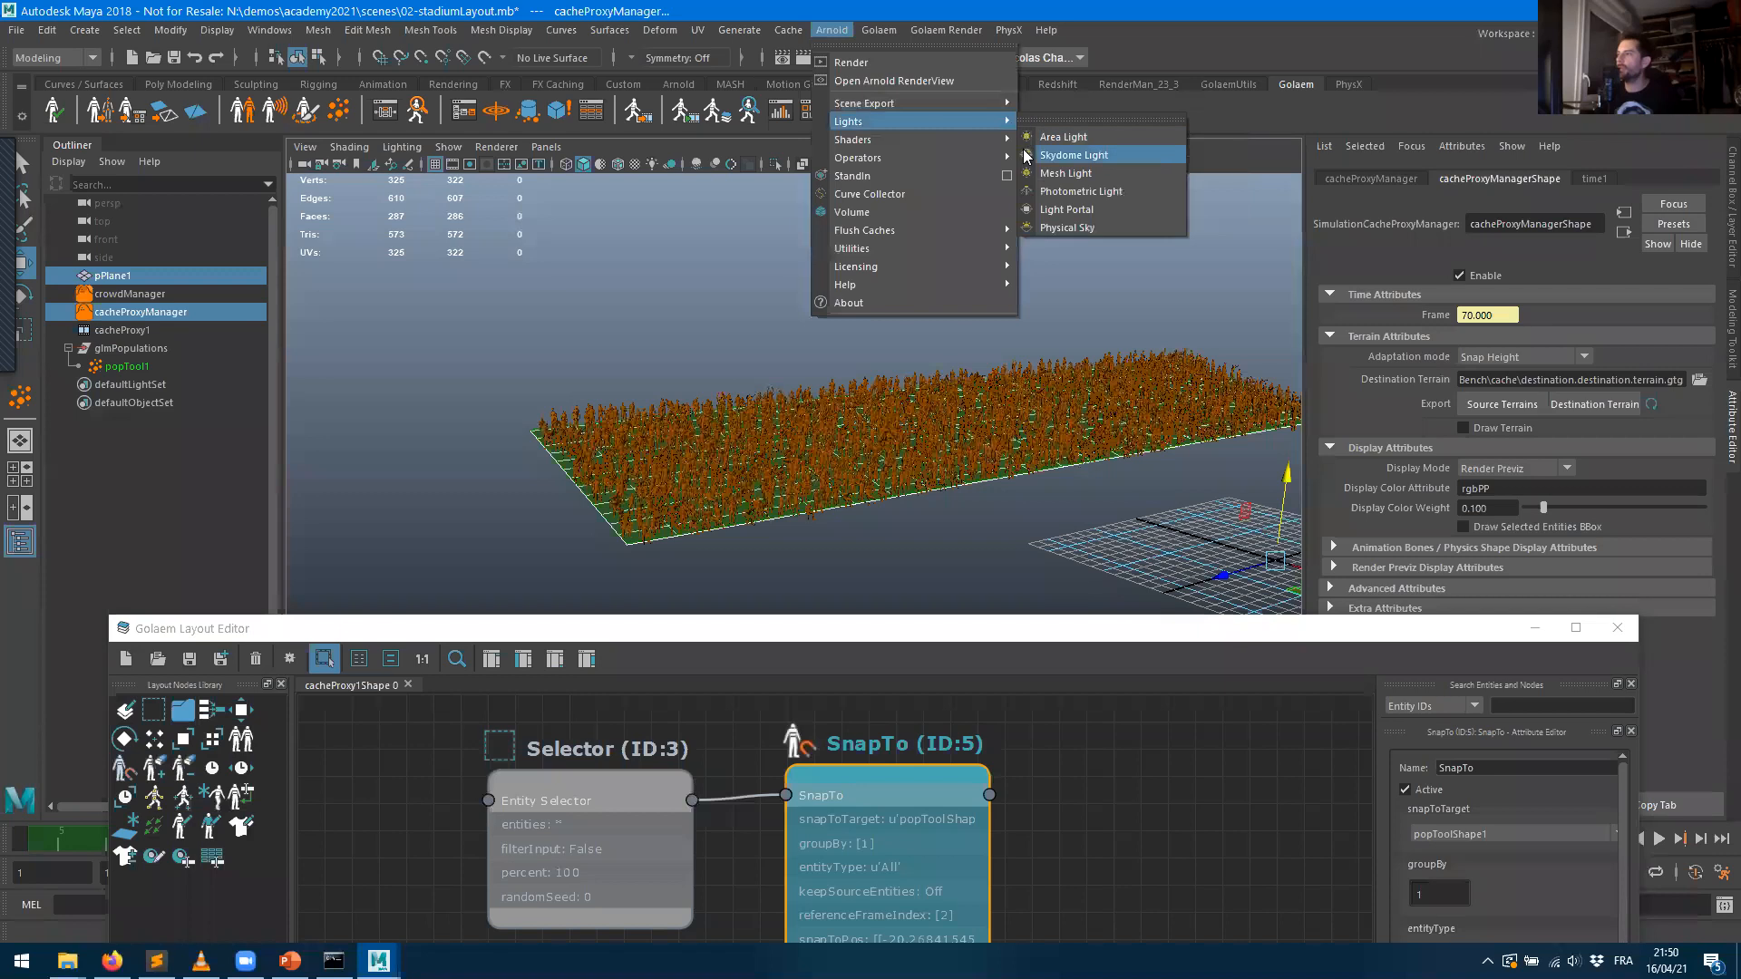
click(1079, 145)
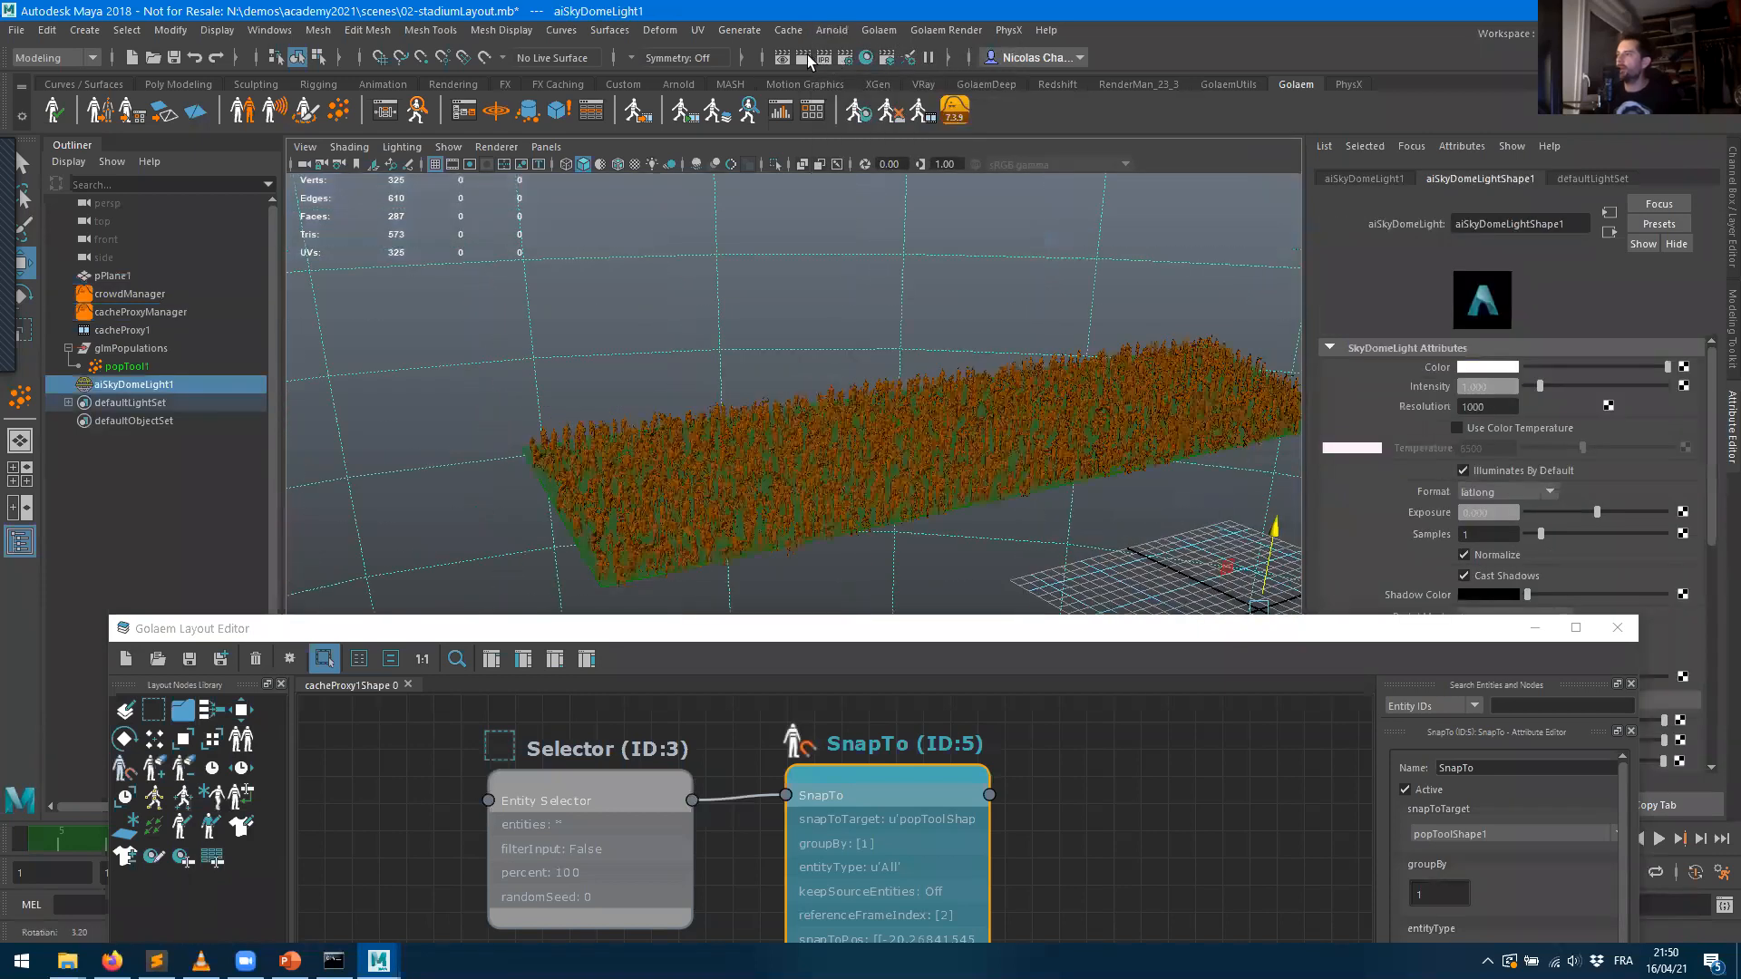
click(822, 57)
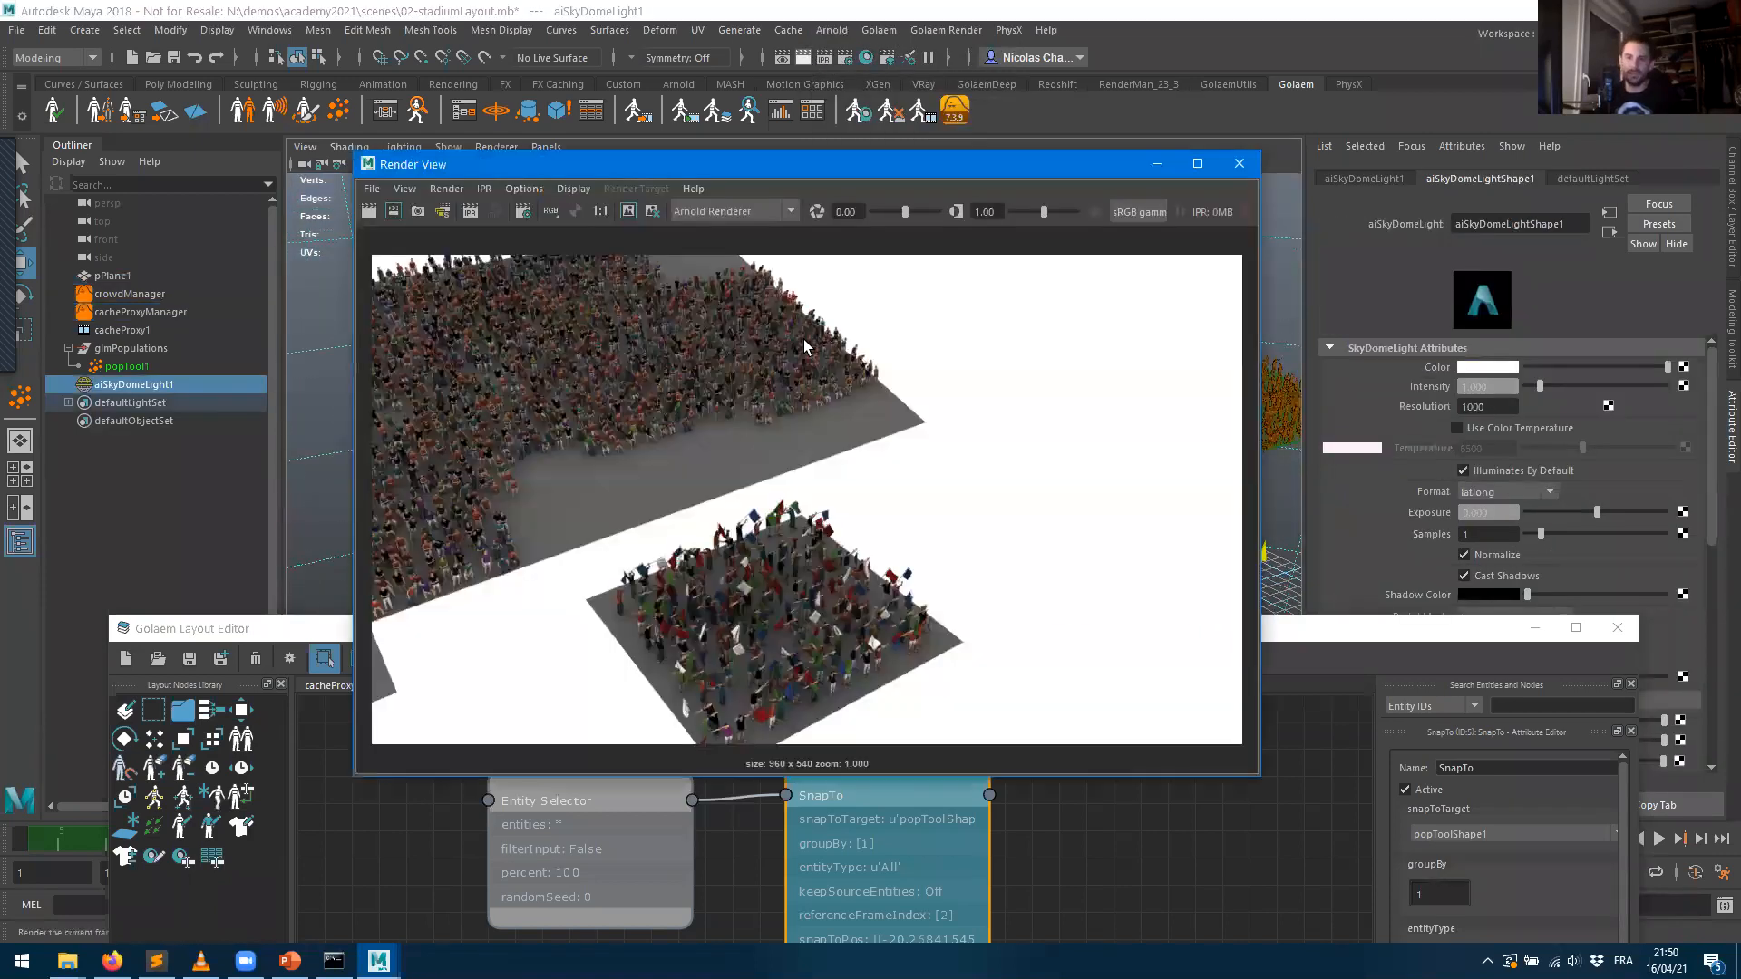